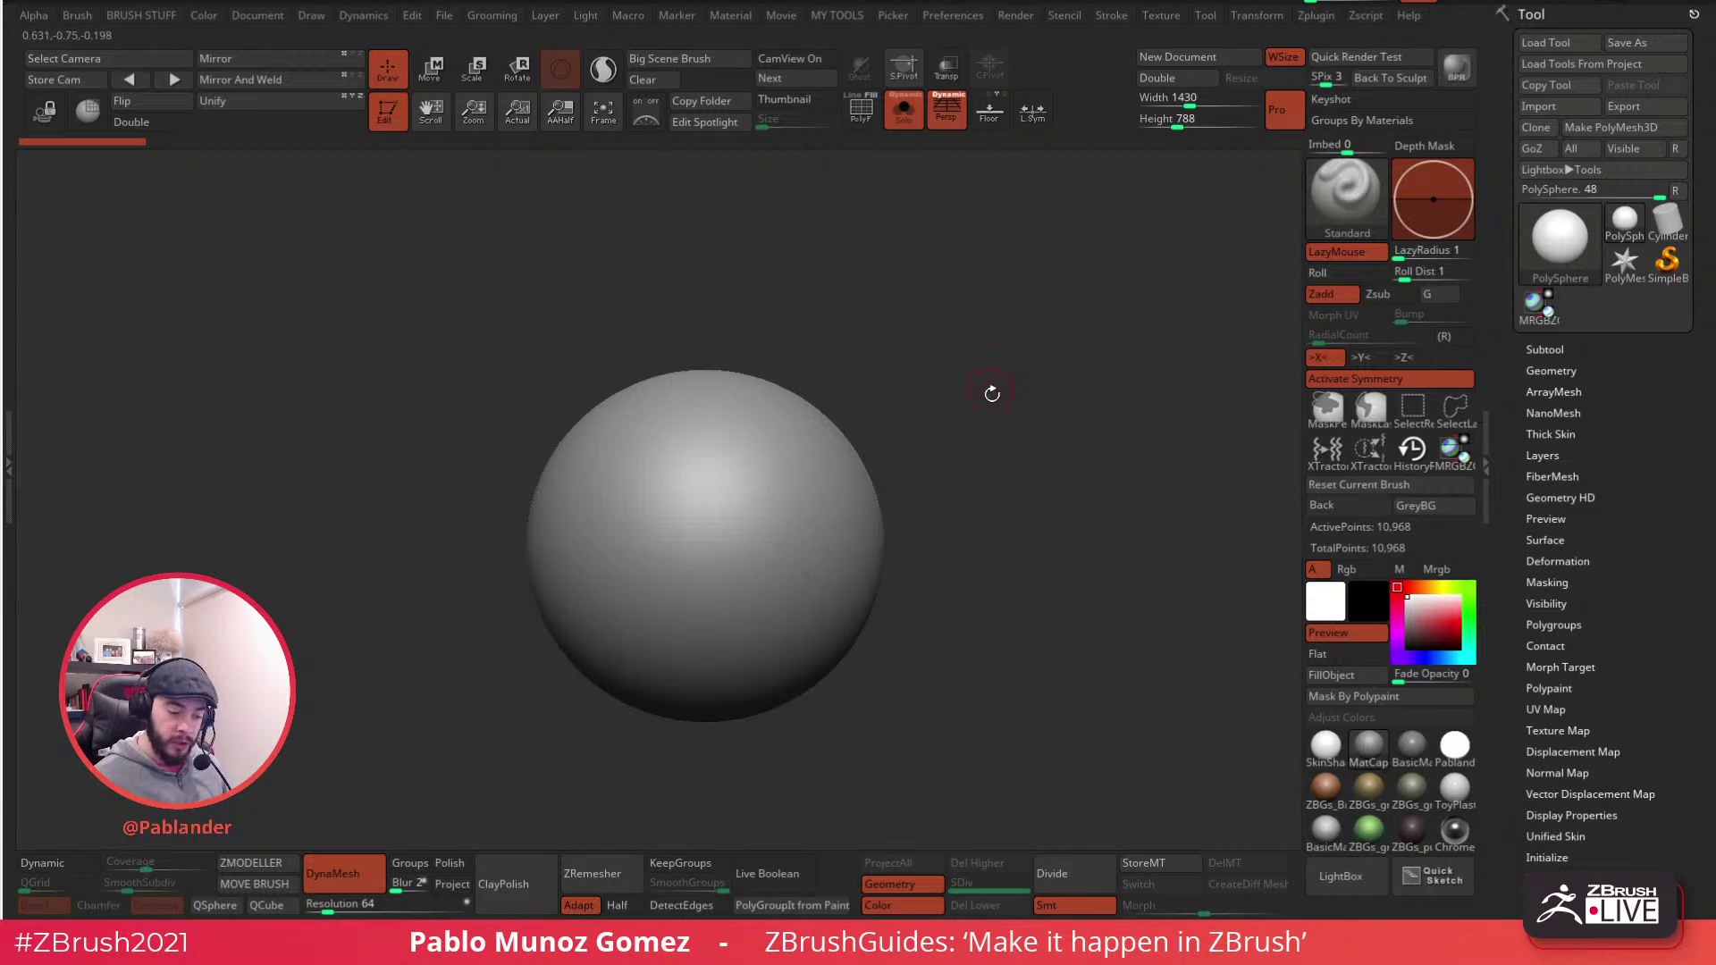
- Select the Move brush and adjust its draw size for shaping the sphere
alt+drag(995, 479, 976, 429)
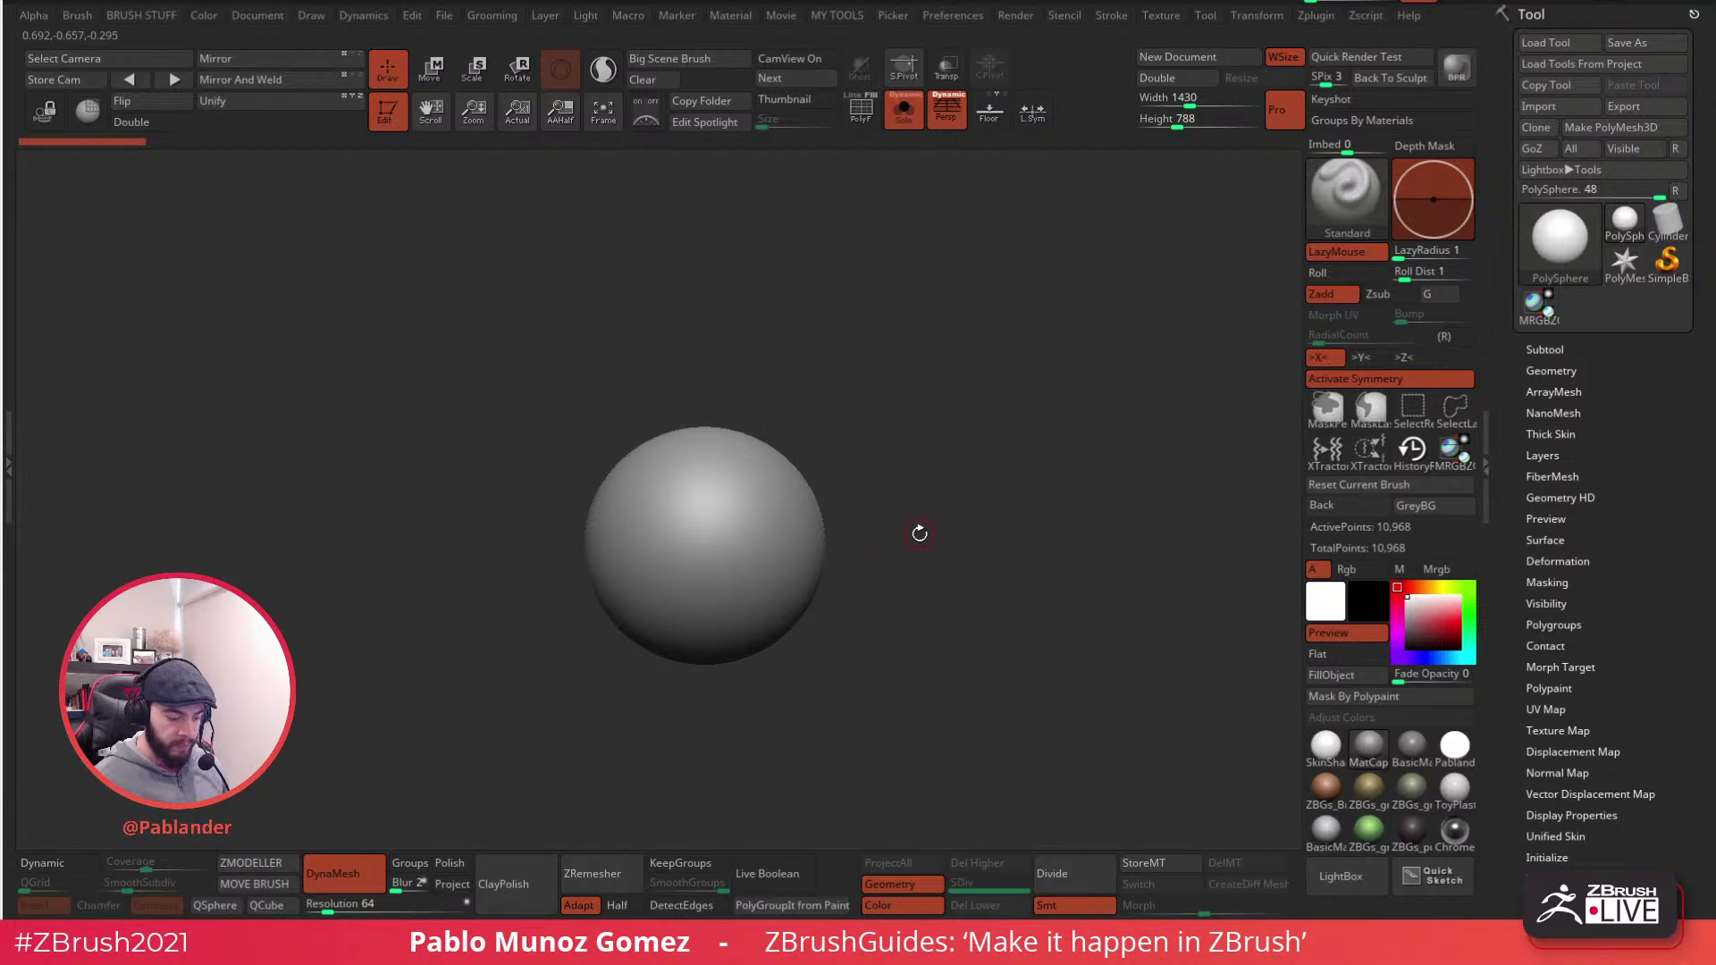
mouse_move(986, 478)
alt+mouse_down()
mouse_move(963, 463)
mouse_move(994, 452)
alt+mouse_up()
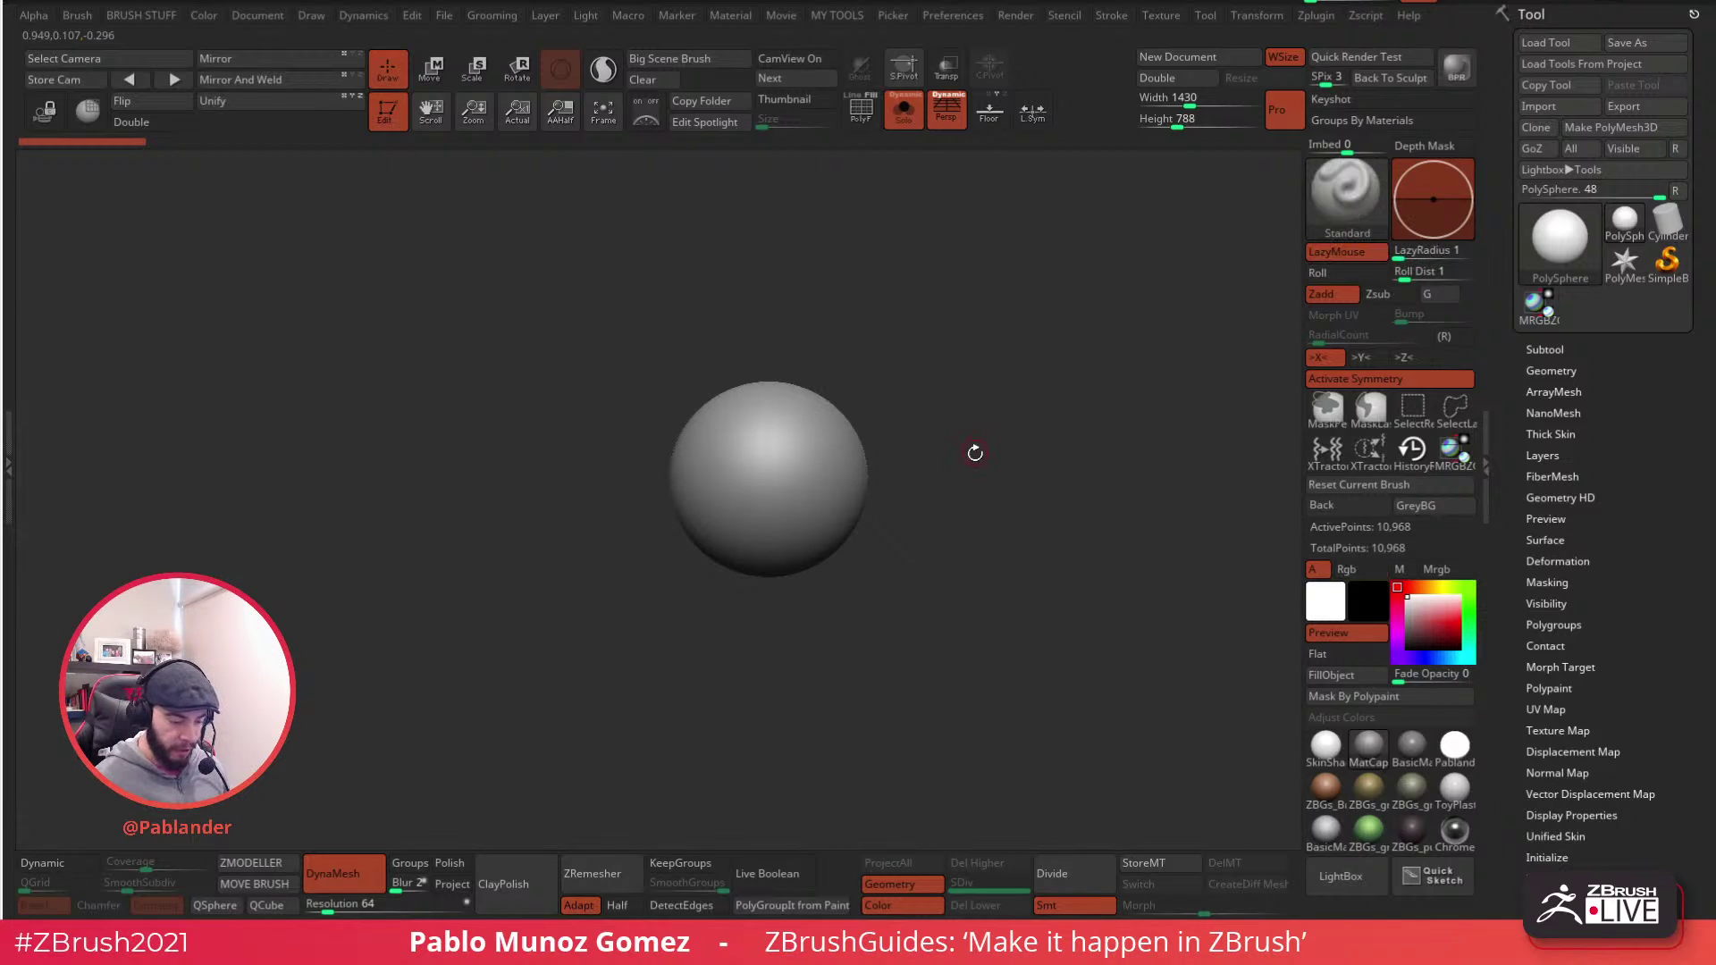
key(space)
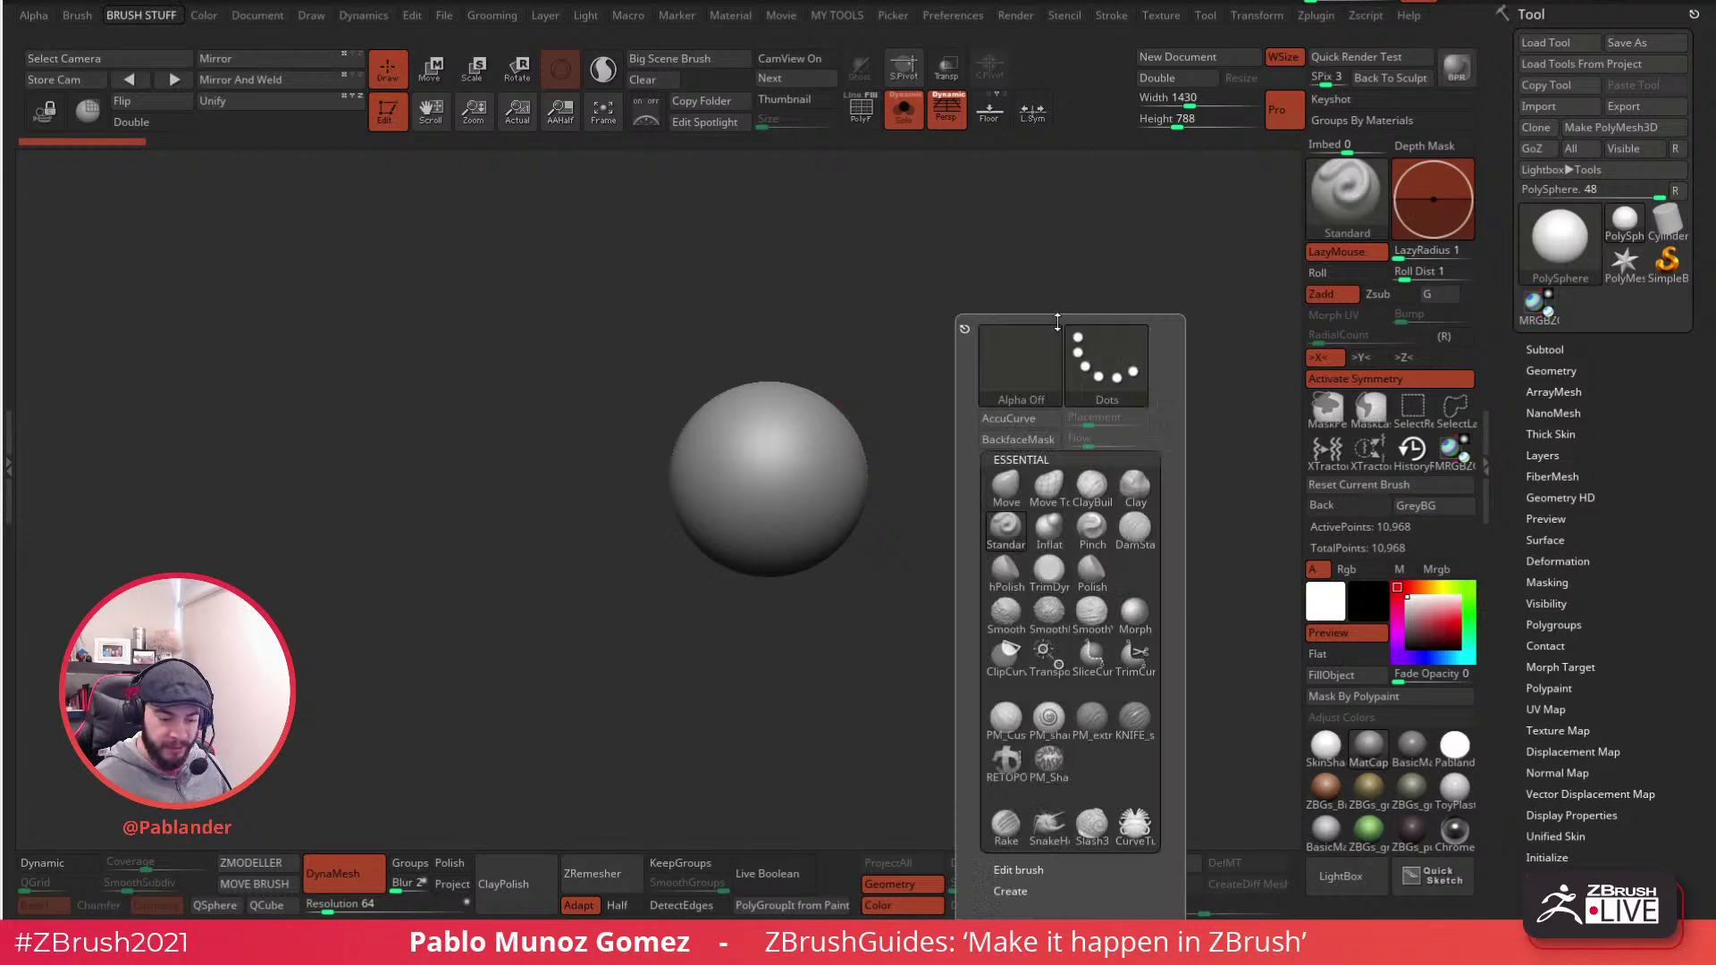
click(1006, 488)
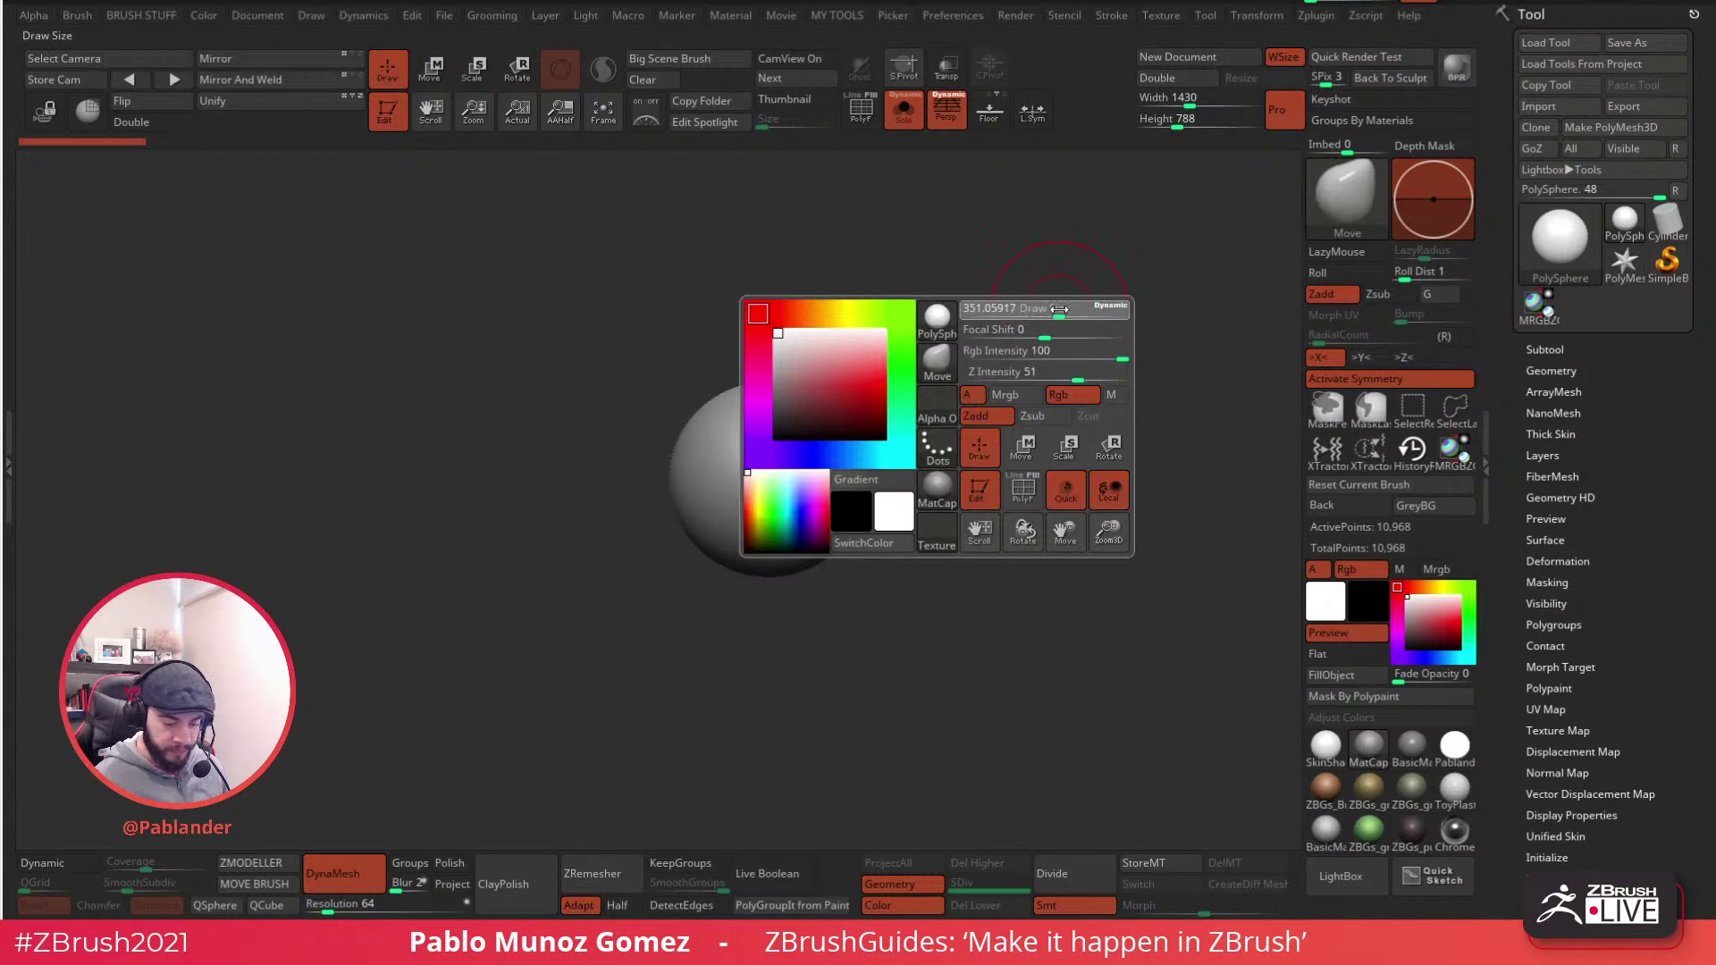
drag(870, 292, 893, 334)
- Examine the sphere's polygon wireframe up close, switching the wireframe display on and off
click(861, 110)
ctrl+right_drag(890, 197, 992, 488)
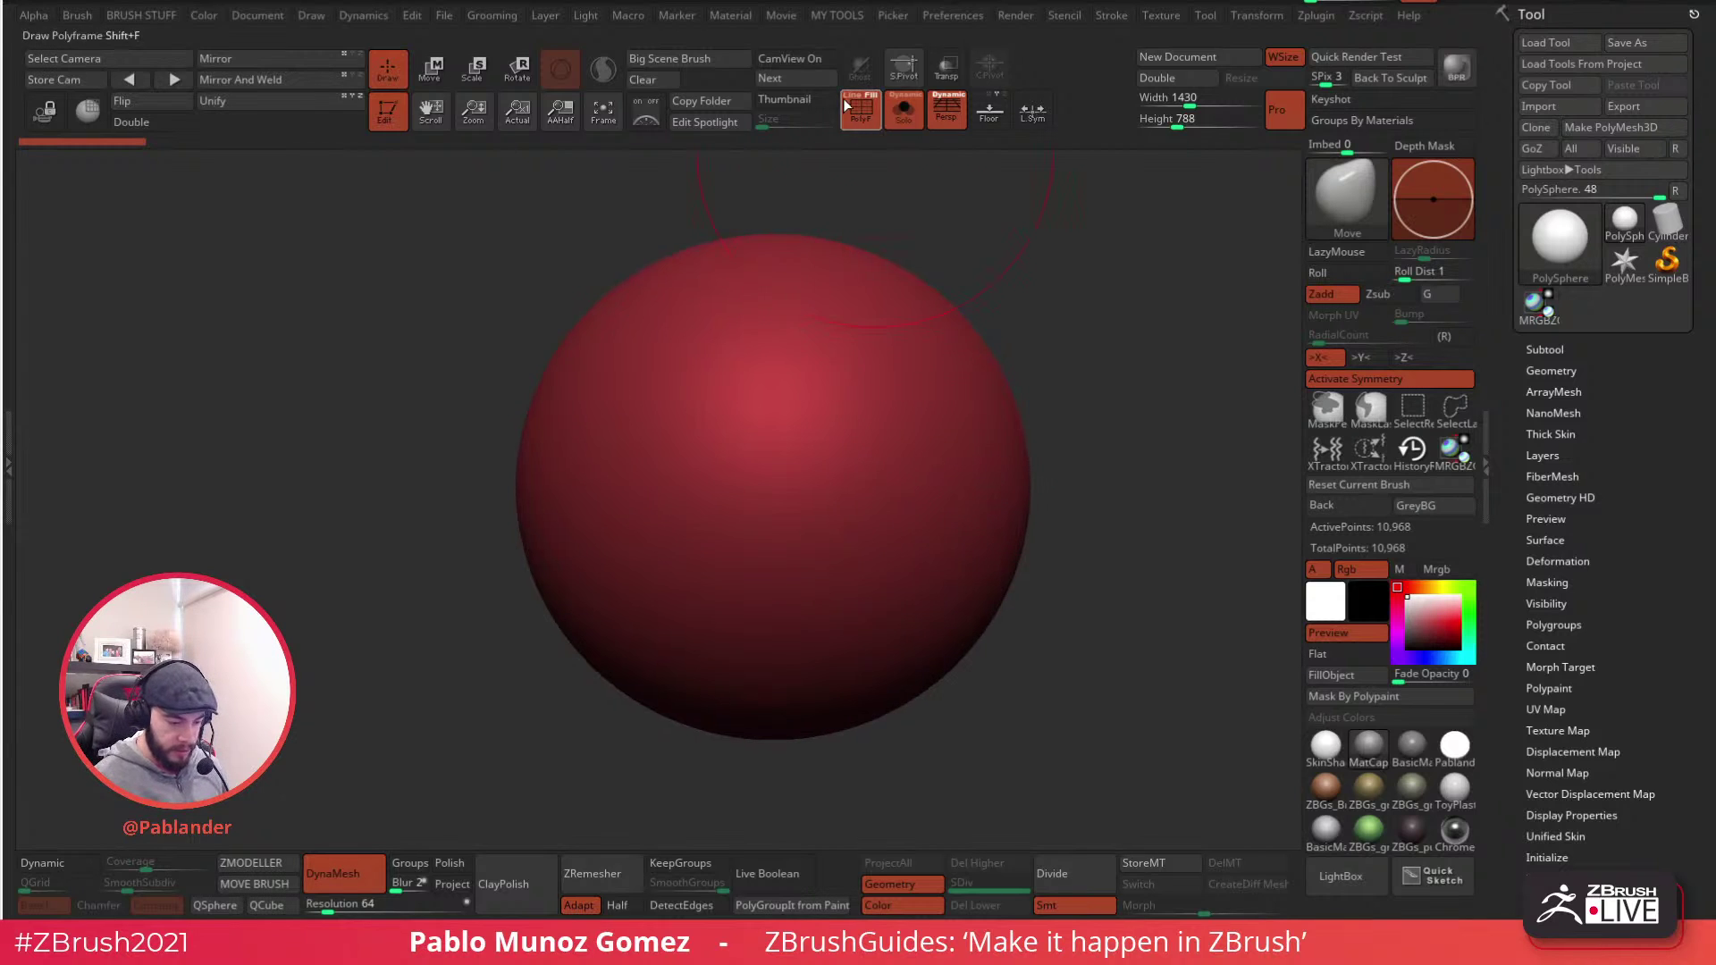
click(858, 109)
click(860, 110)
ctrl+right_drag(1102, 479, 1094, 429)
click(861, 118)
ctrl+right_drag(991, 402, 990, 362)
alt+right_drag(990, 362, 951, 354)
ctrl+right_drag(892, 605, 887, 523)
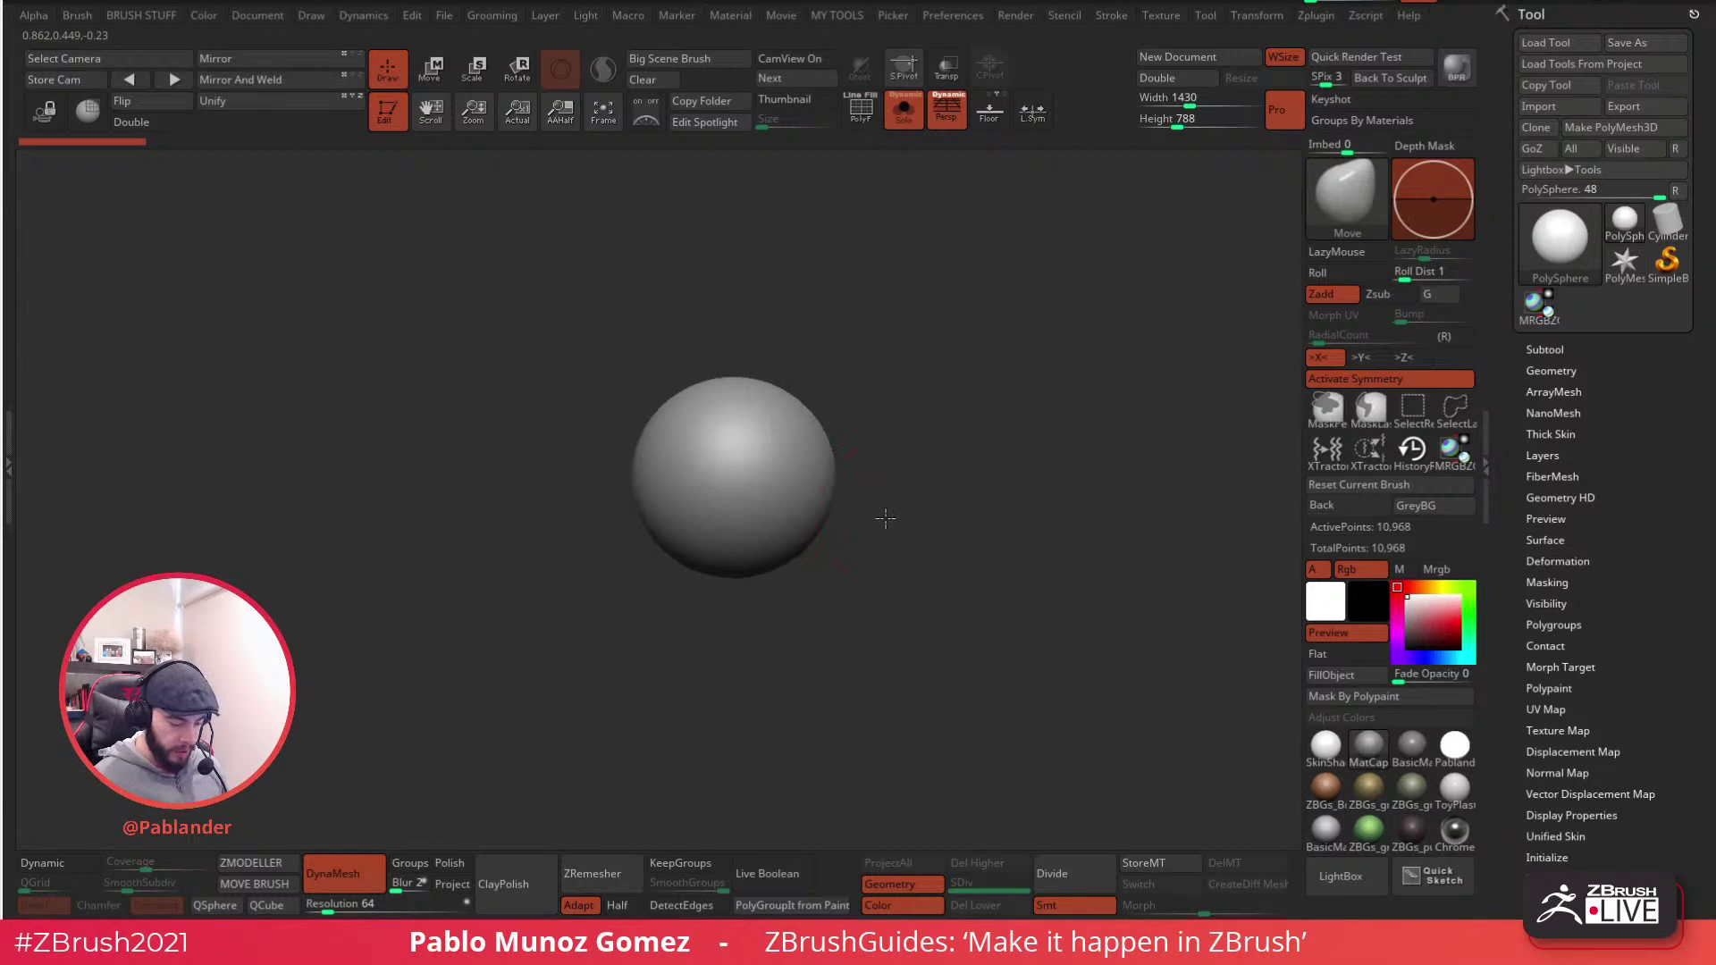
- Push the sphere's sides inward with the Move brush to start a boxy torso block
key(shift)
mouse_move(820, 479)
mouse_down()
mouse_move(879, 474)
mouse_move(874, 427)
mouse_move(857, 477)
mouse_move(808, 480)
mouse_up()
key(space)
right_drag(893, 456, 982, 451)
drag(778, 491, 807, 489)
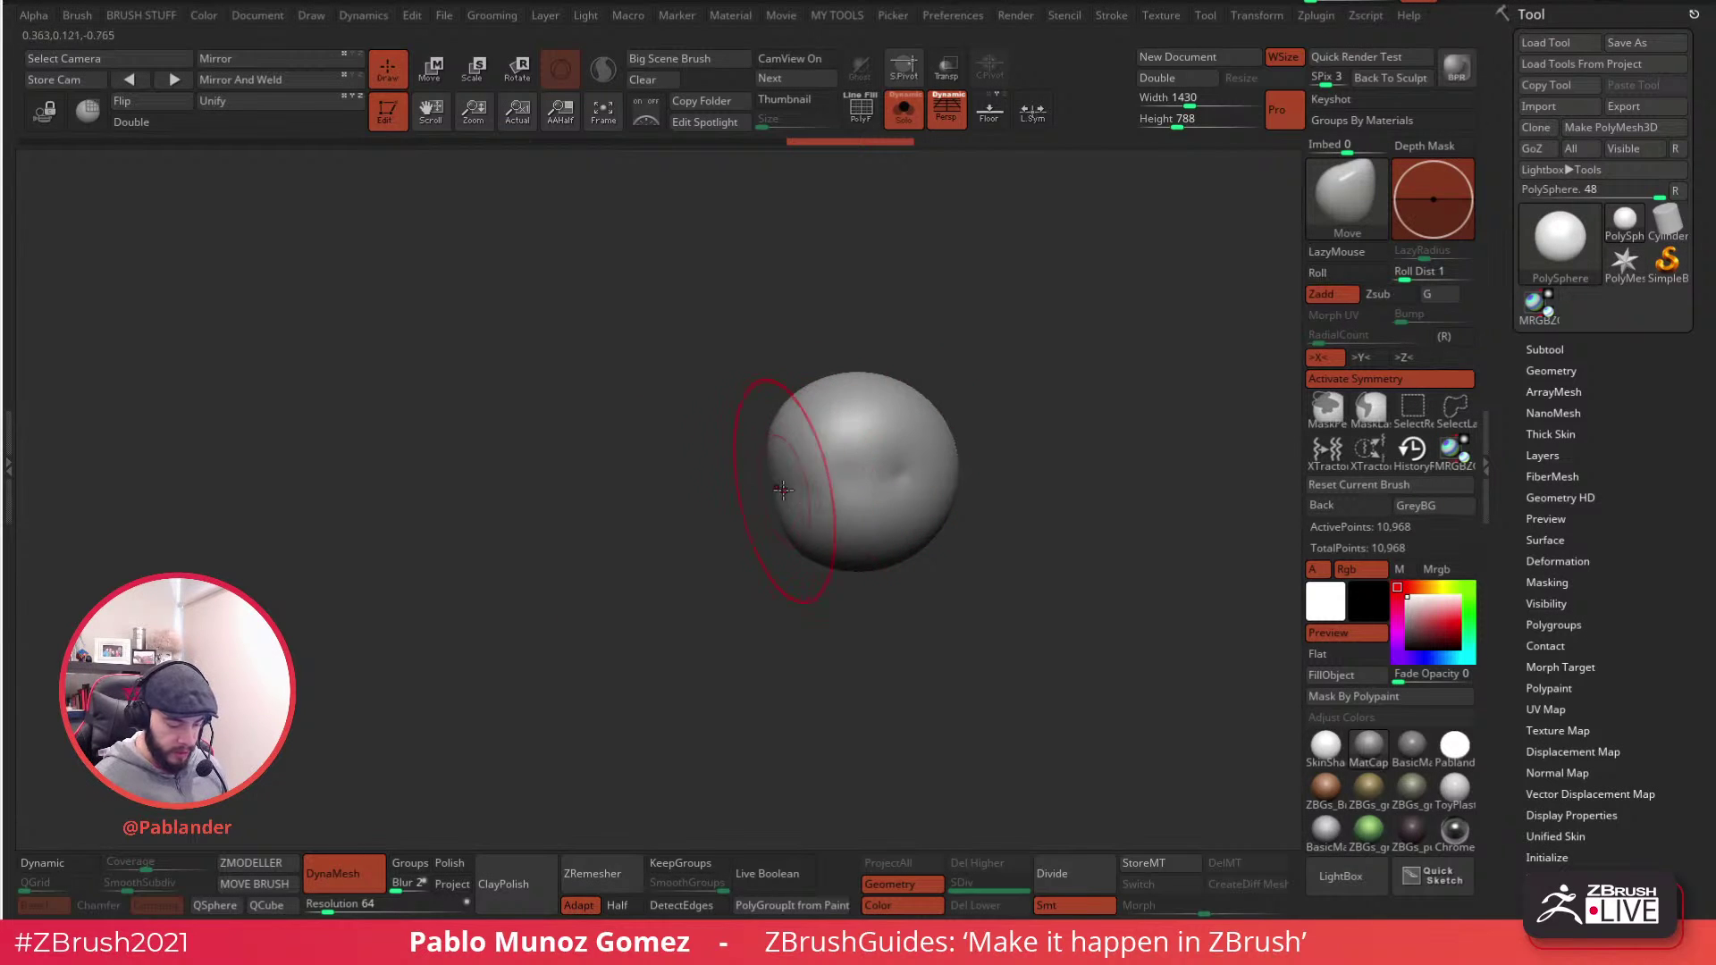
drag(858, 542, 881, 521)
right_drag(908, 528, 974, 500)
drag(958, 443, 936, 445)
right_drag(995, 440, 1027, 442)
drag(965, 442, 926, 449)
- Smooth the sides of the torso block from several angles to even out the Move strokes
shift+drag(913, 533, 920, 501)
right_drag(992, 411, 1063, 425)
shift+drag(929, 474, 902, 487)
right_drag(975, 501, 1045, 507)
shift+drag(930, 502, 903, 491)
right_drag(1004, 471, 1096, 449)
shift+drag(924, 487, 905, 505)
- Shape the torso block's lower end with the Move brush and remesh it with DynaMesh at resolution 64
drag(856, 576, 872, 565)
mouse_move(1032, 529)
right_down()
mouse_move(1077, 505)
mouse_move(1045, 429)
mouse_move(950, 414)
mouse_move(992, 396)
mouse_move(983, 375)
right_up()
ctrl+drag(950, 337, 908, 567)
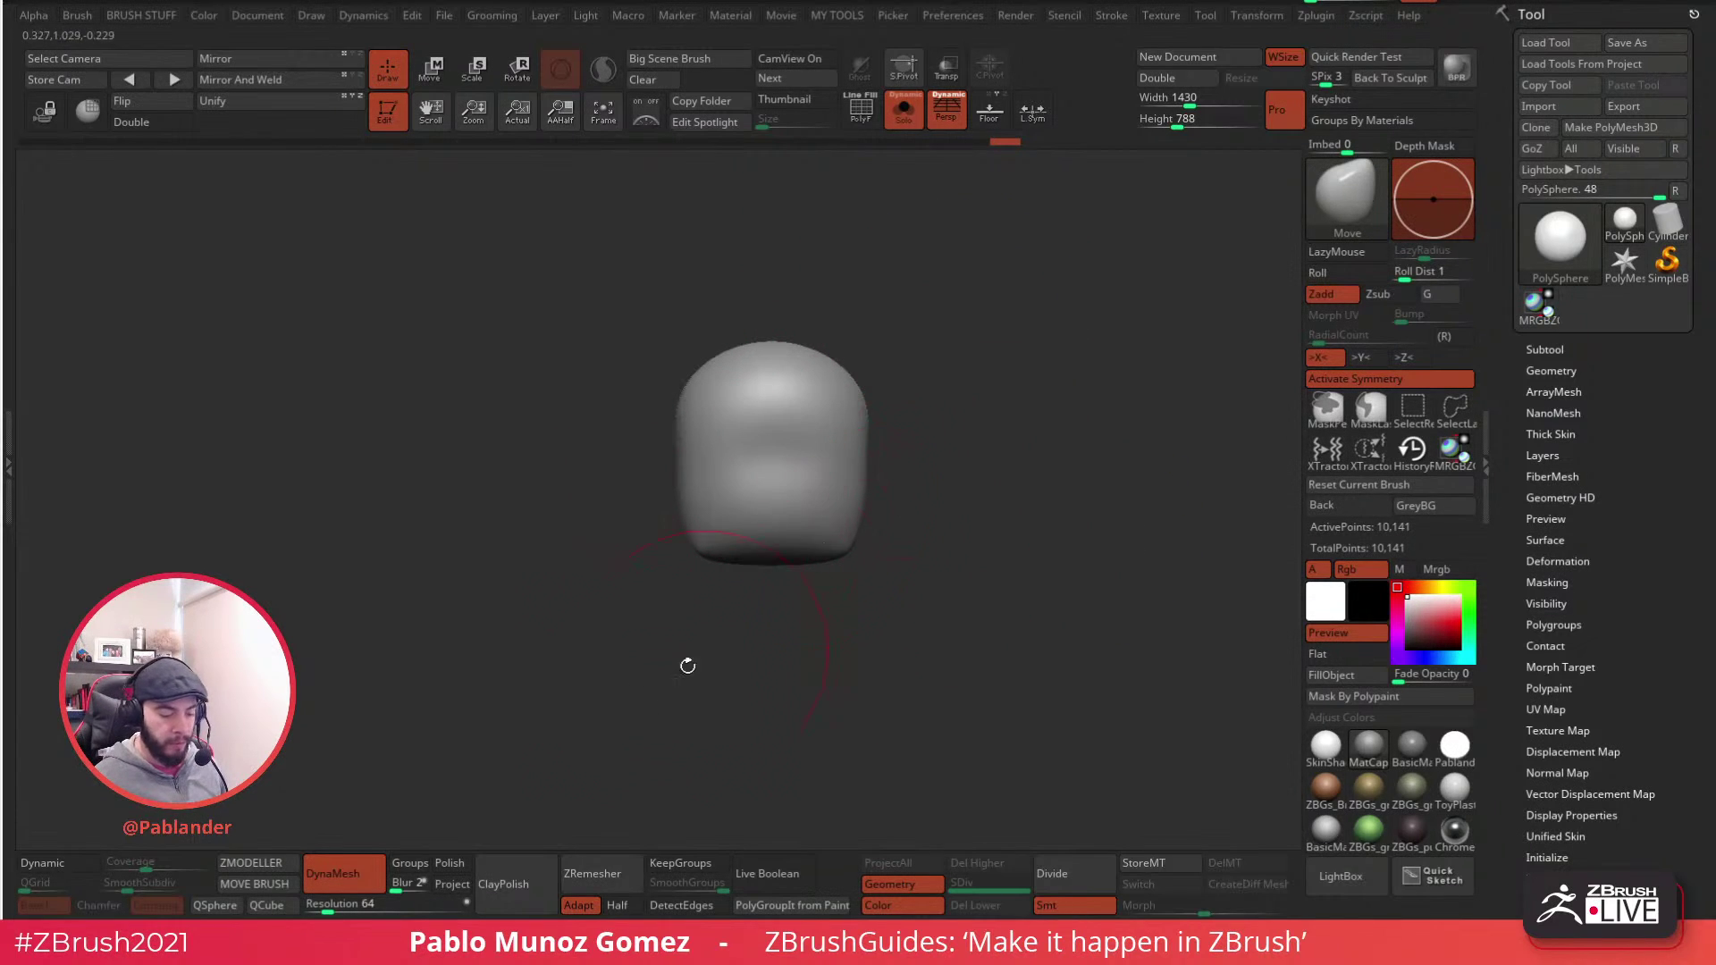
mouse_move(894, 483)
right_down()
mouse_move(984, 440)
mouse_move(1034, 448)
mouse_move(984, 444)
mouse_move(995, 498)
right_up()
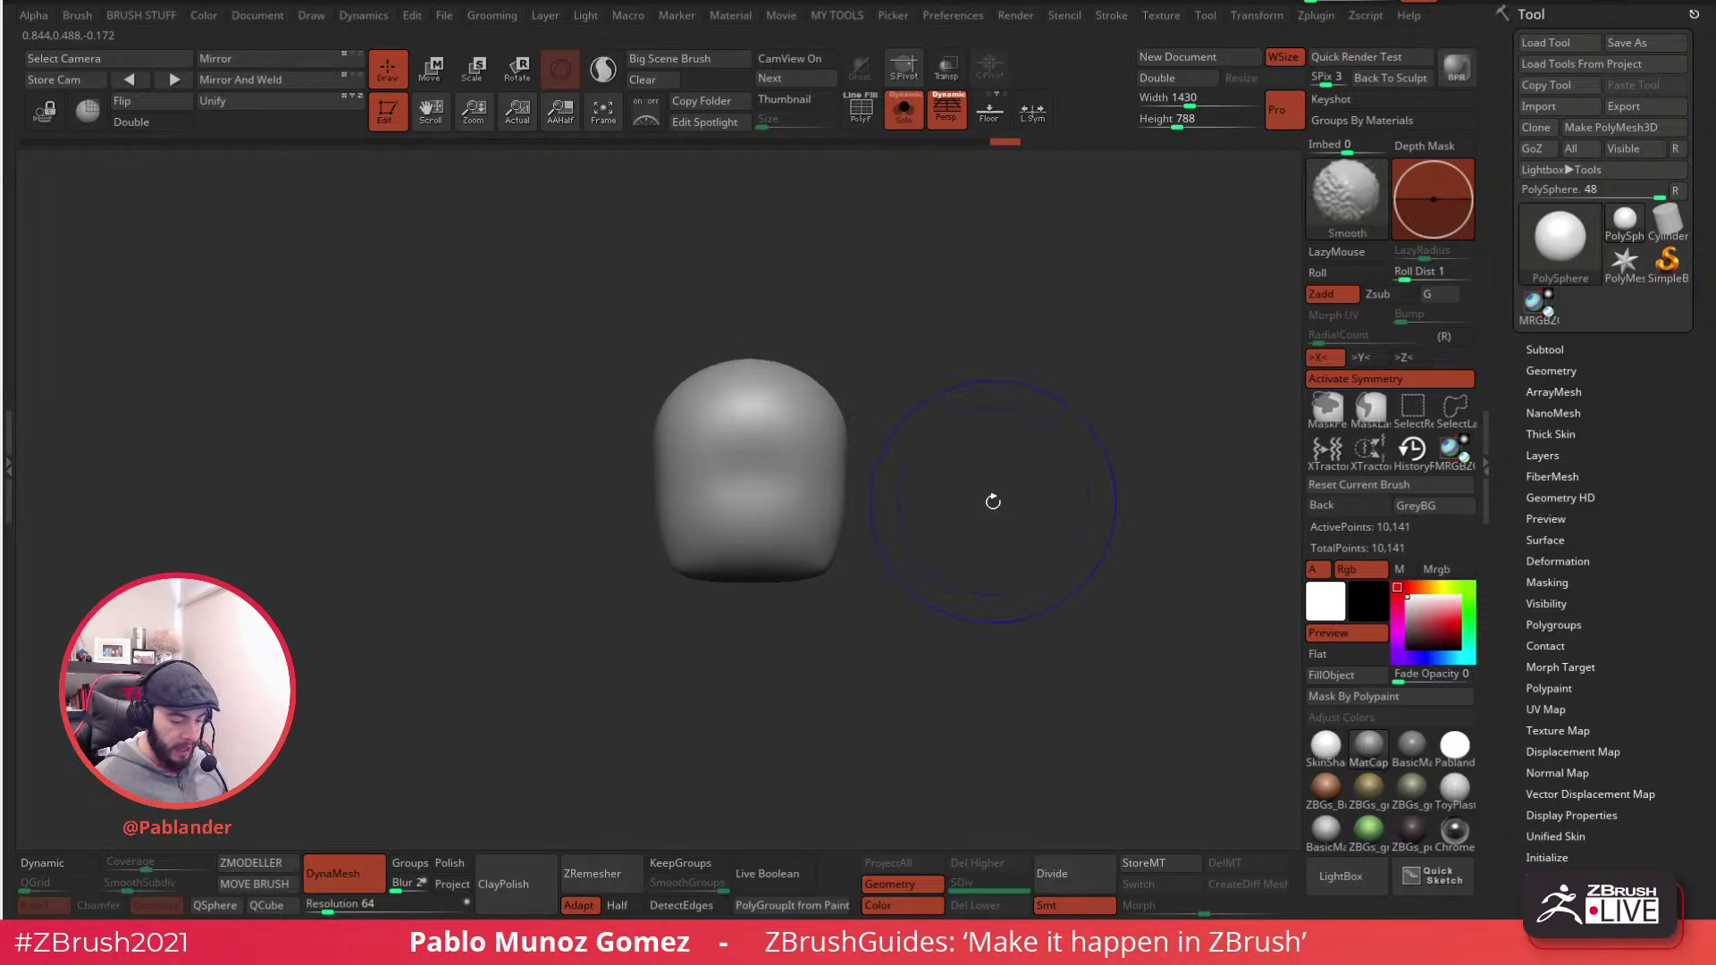
right_click(1022, 405)
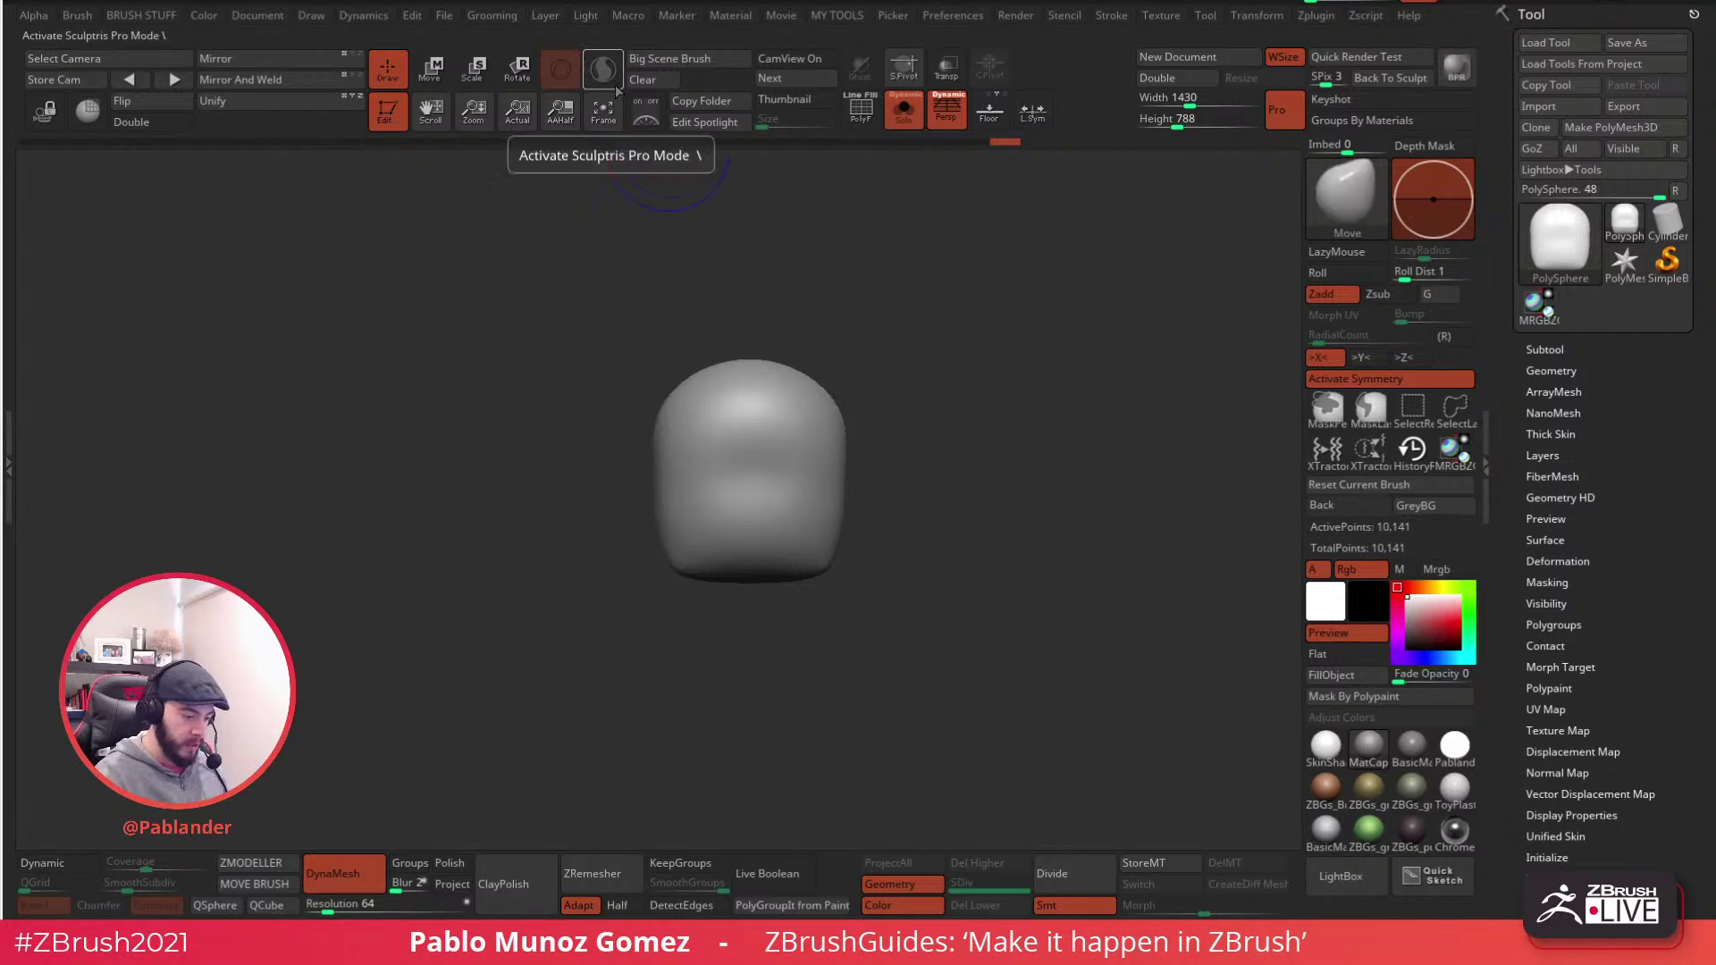
- Select the SnakeHook brush, undo a trial pull at the torso's upper side, and activate Sculptris Pro mode
key(b)
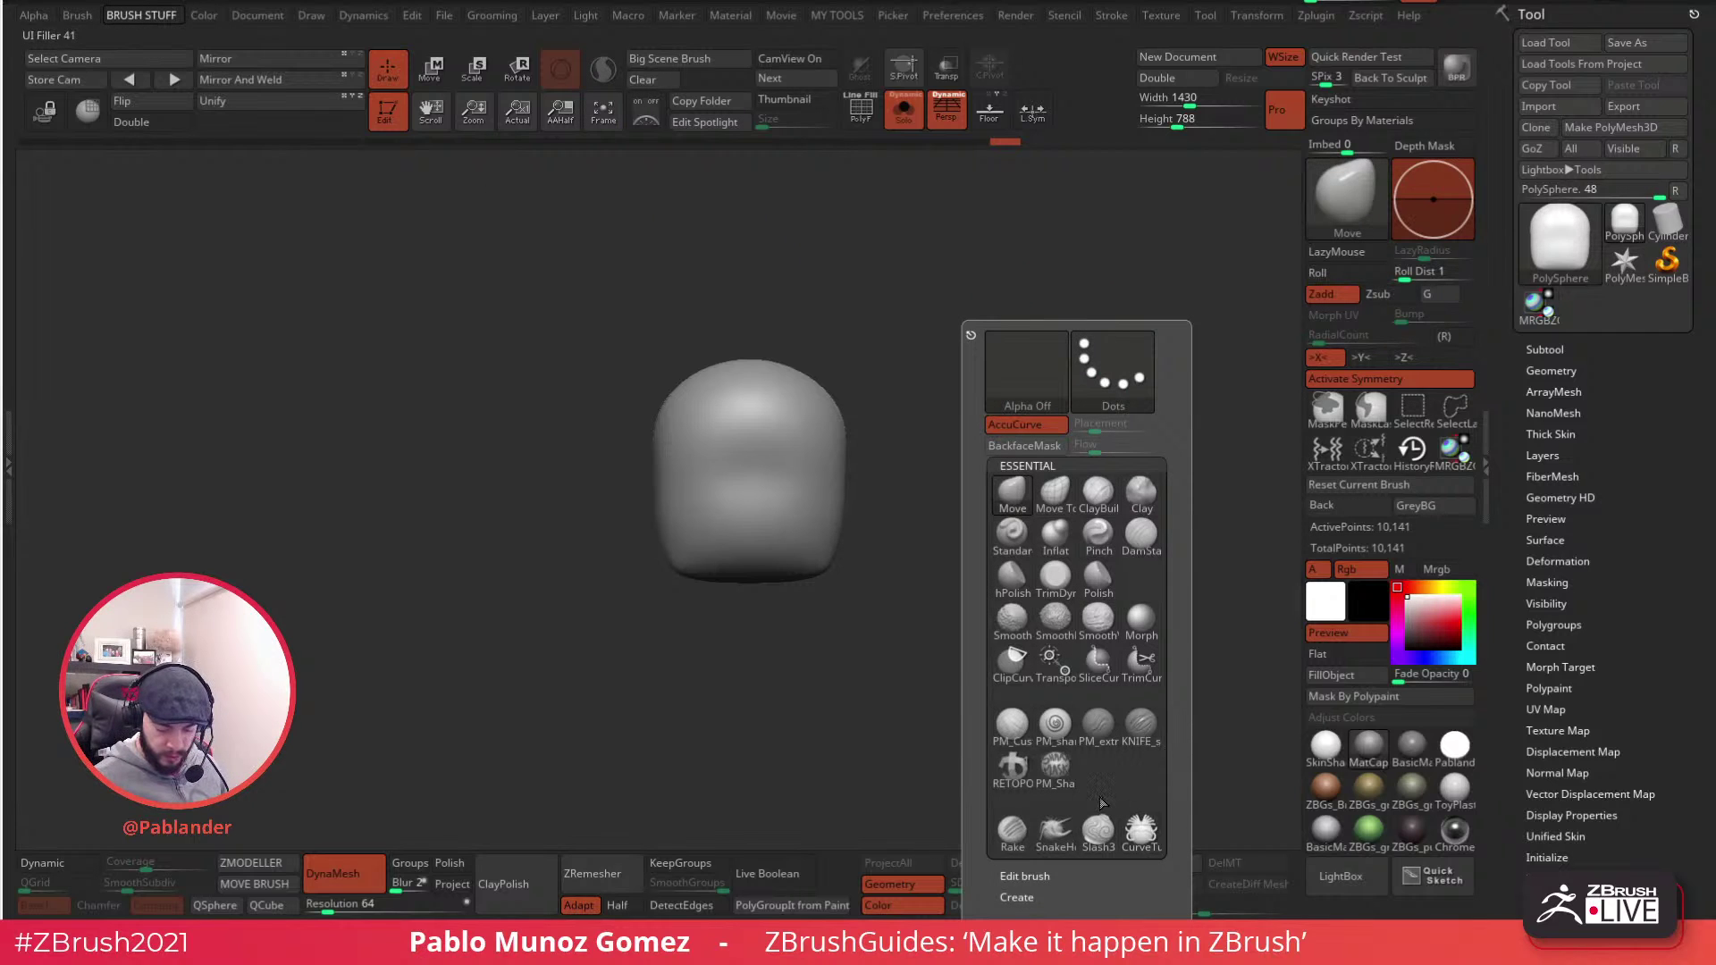
click(1055, 828)
drag(831, 398, 1008, 333)
key(ctrl+z)
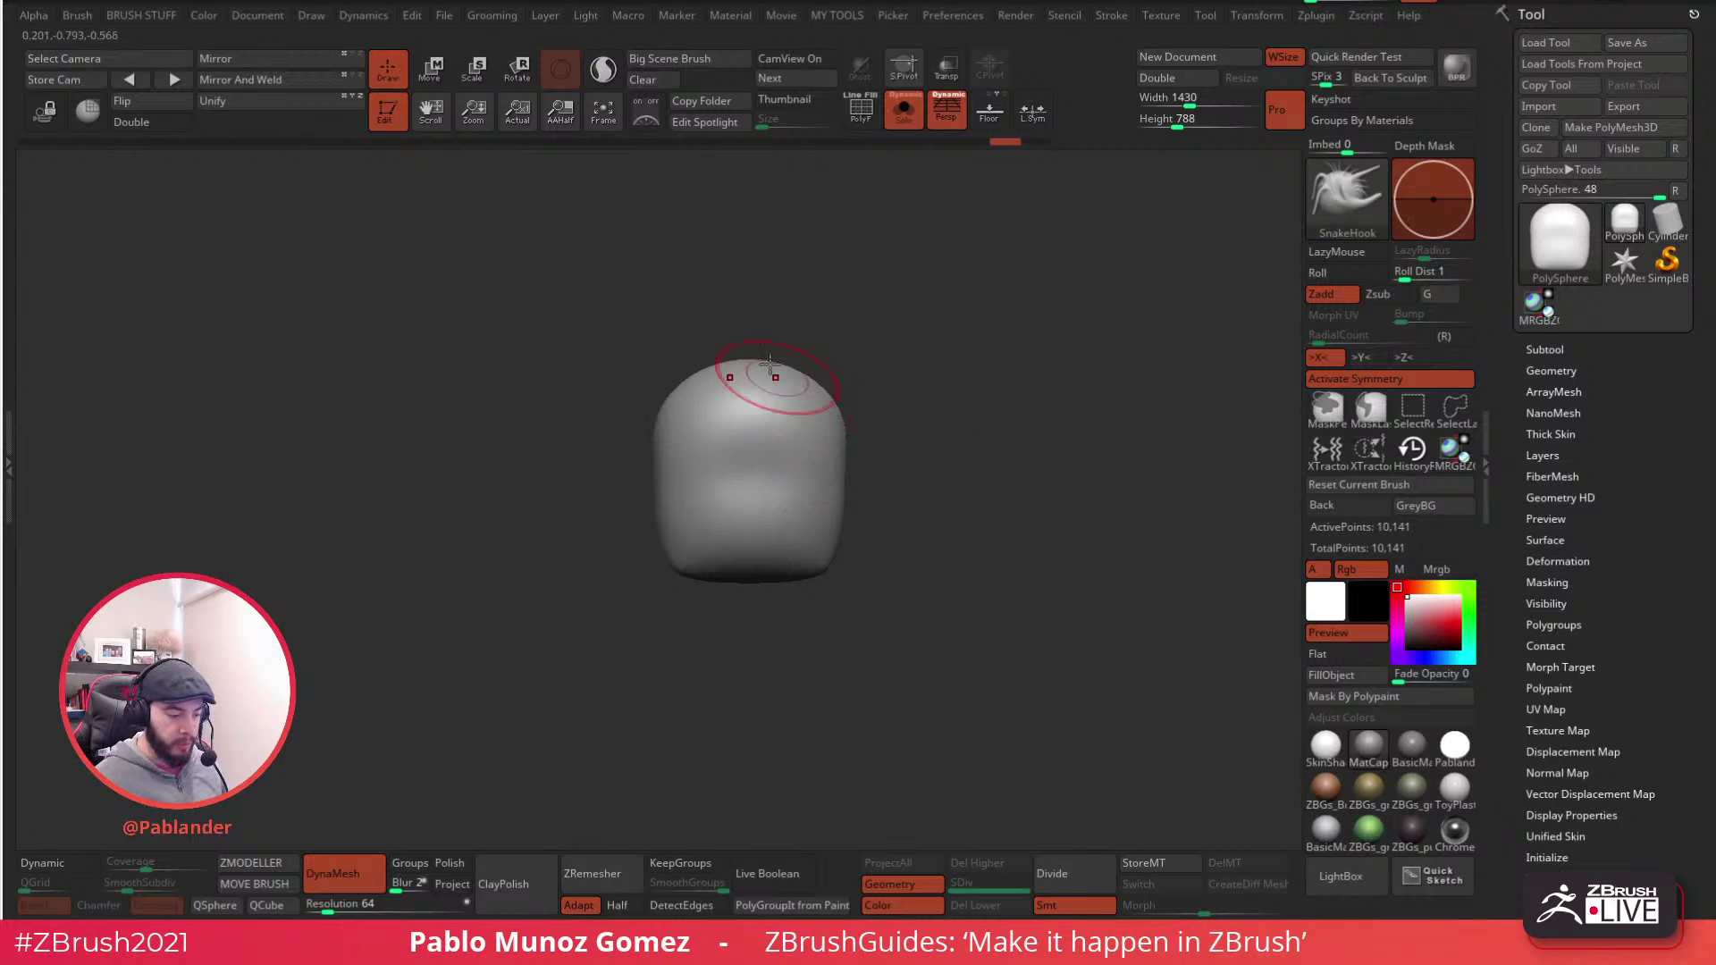
click(605, 75)
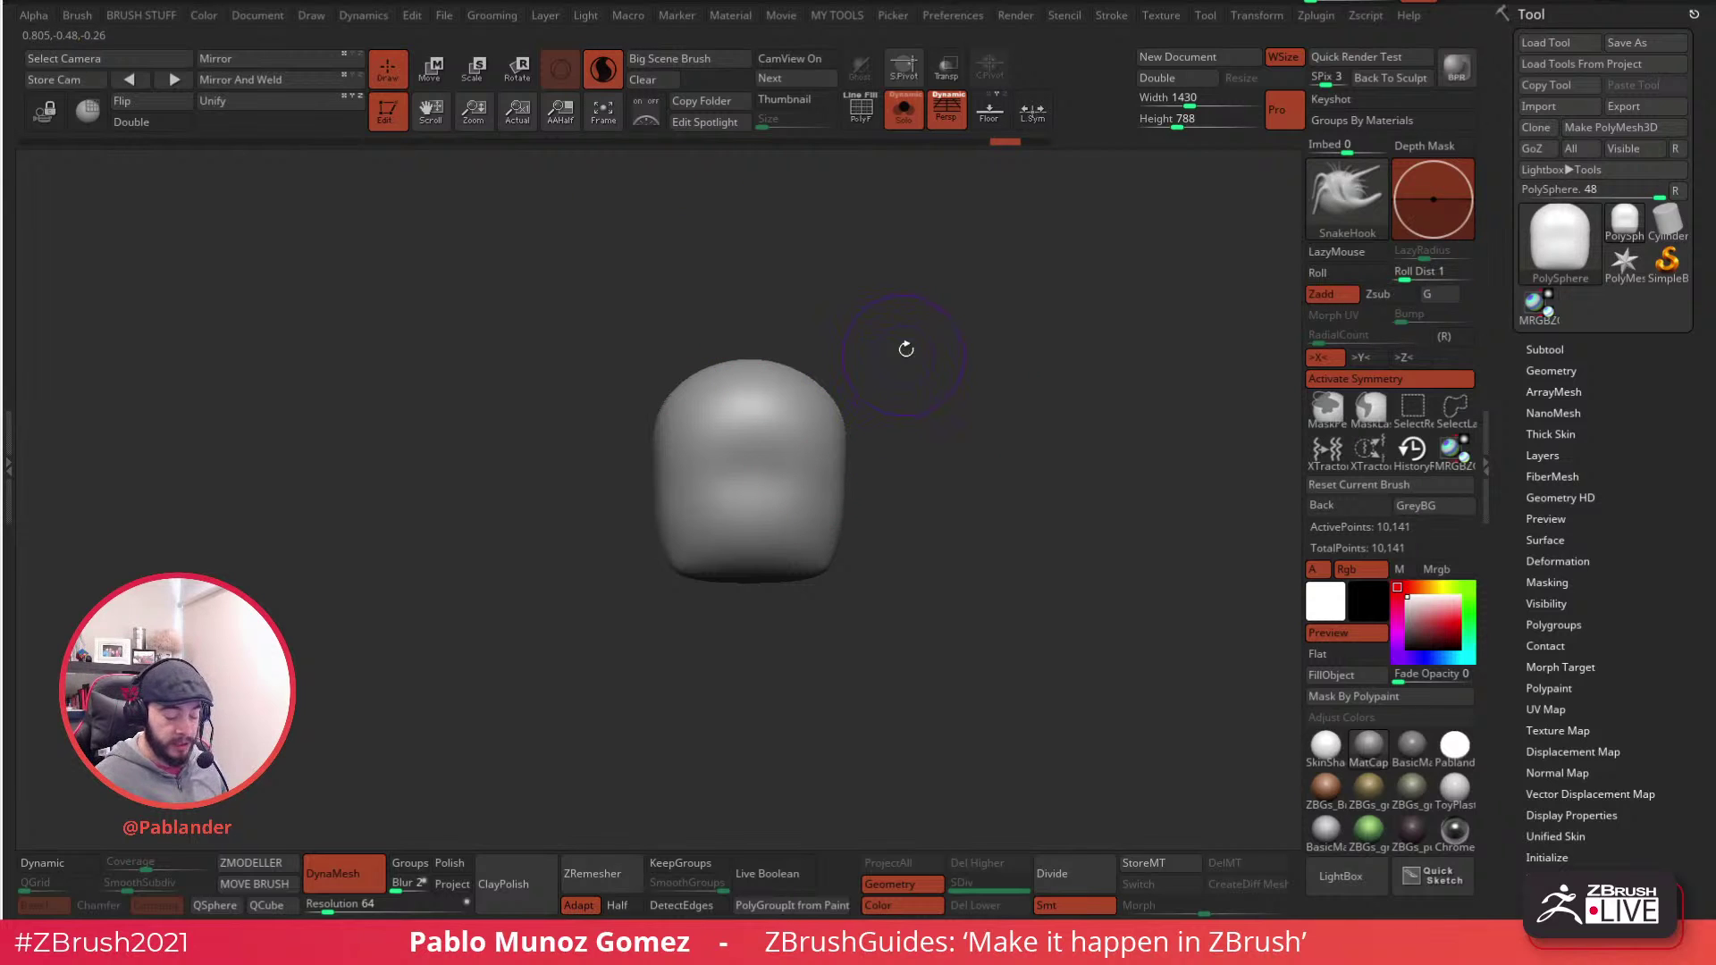
- Try pulling symmetrical arms out of the torso's upper sides with SnakeHook, check their wireframe, and undo the pull
drag(845, 402, 1010, 348)
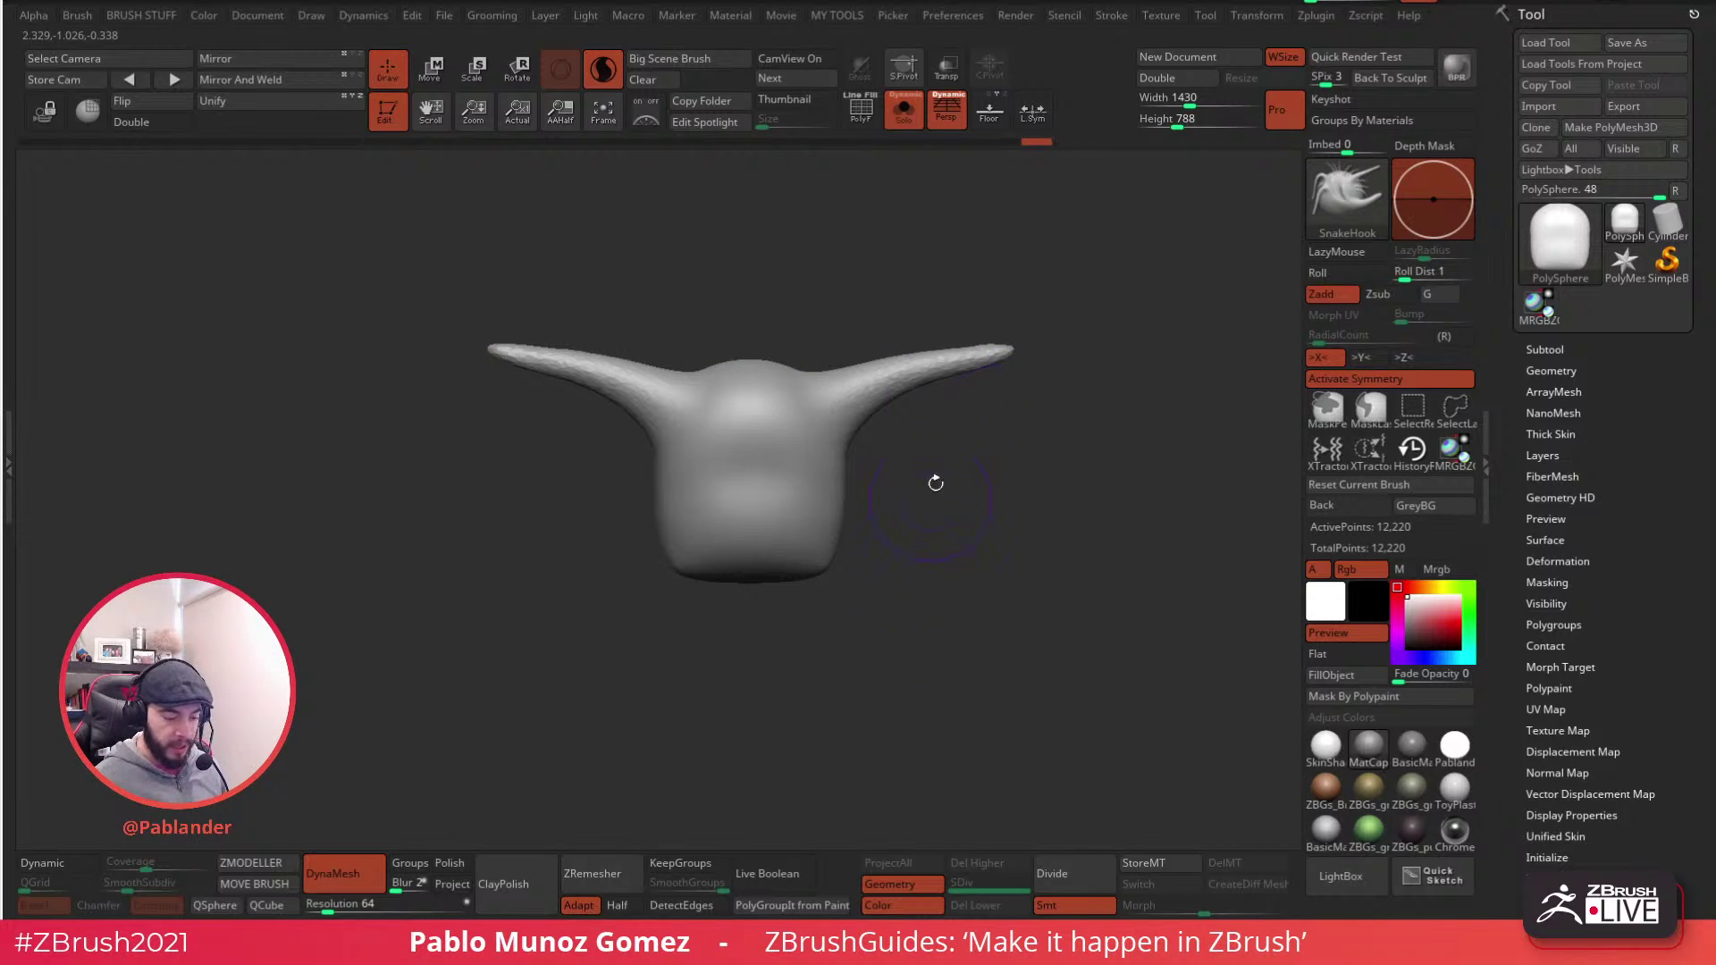
click(863, 126)
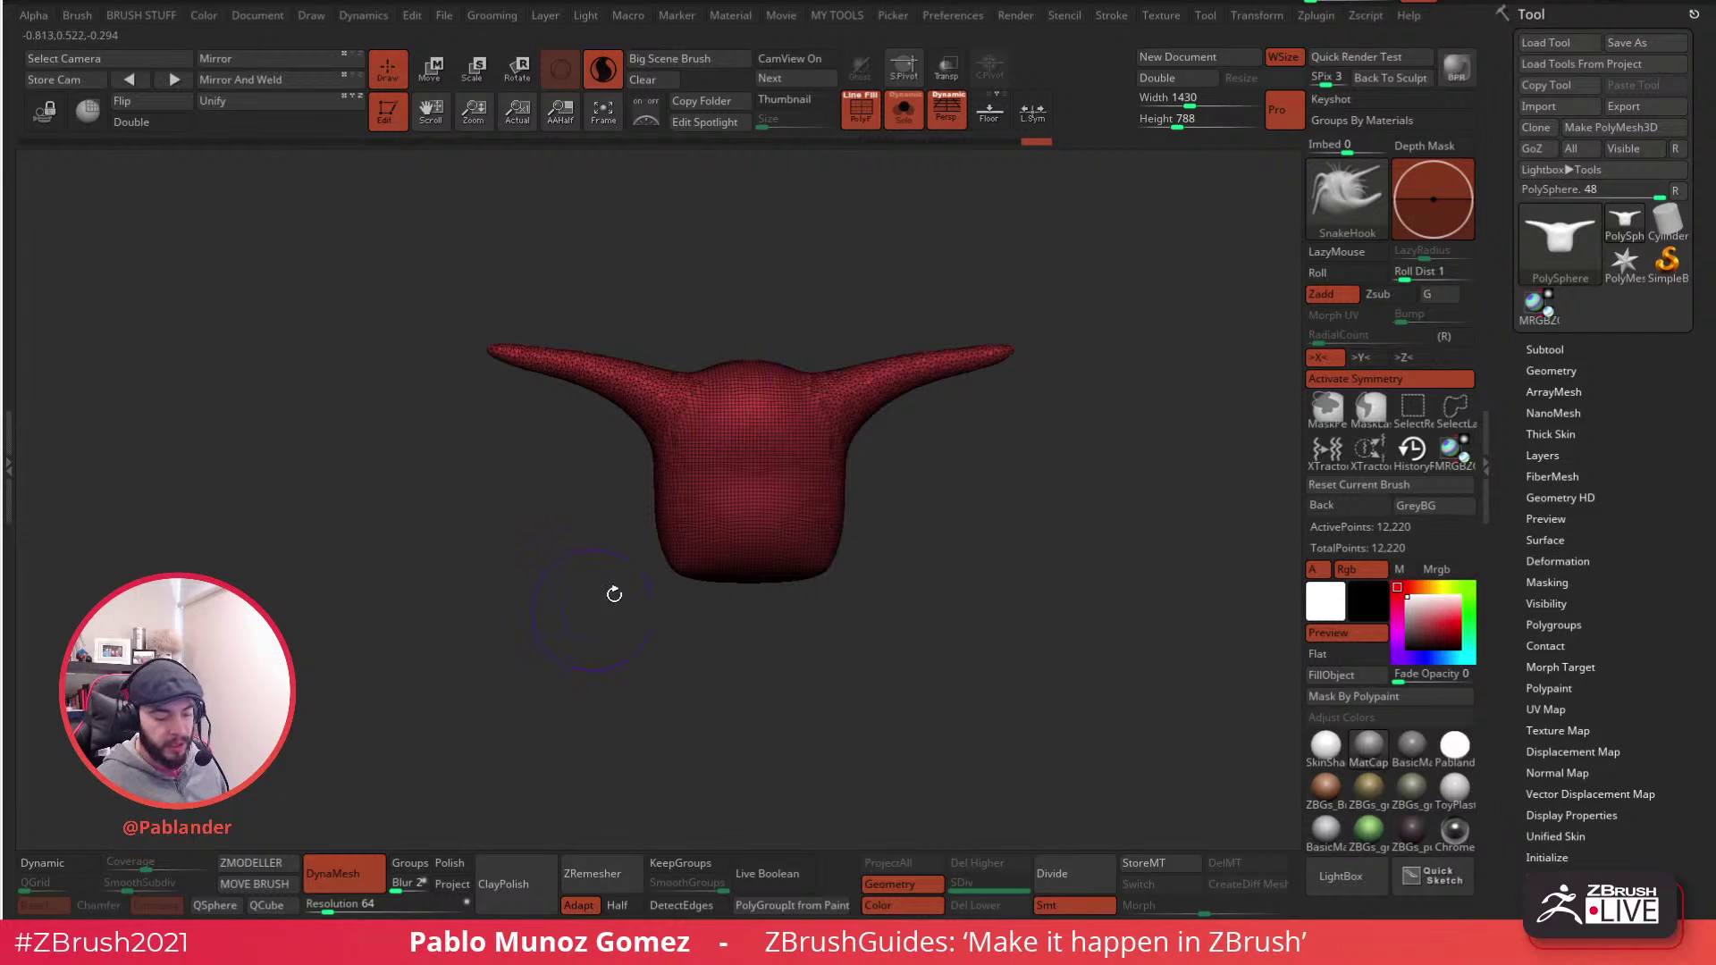
key(ctrl+z)
click(861, 108)
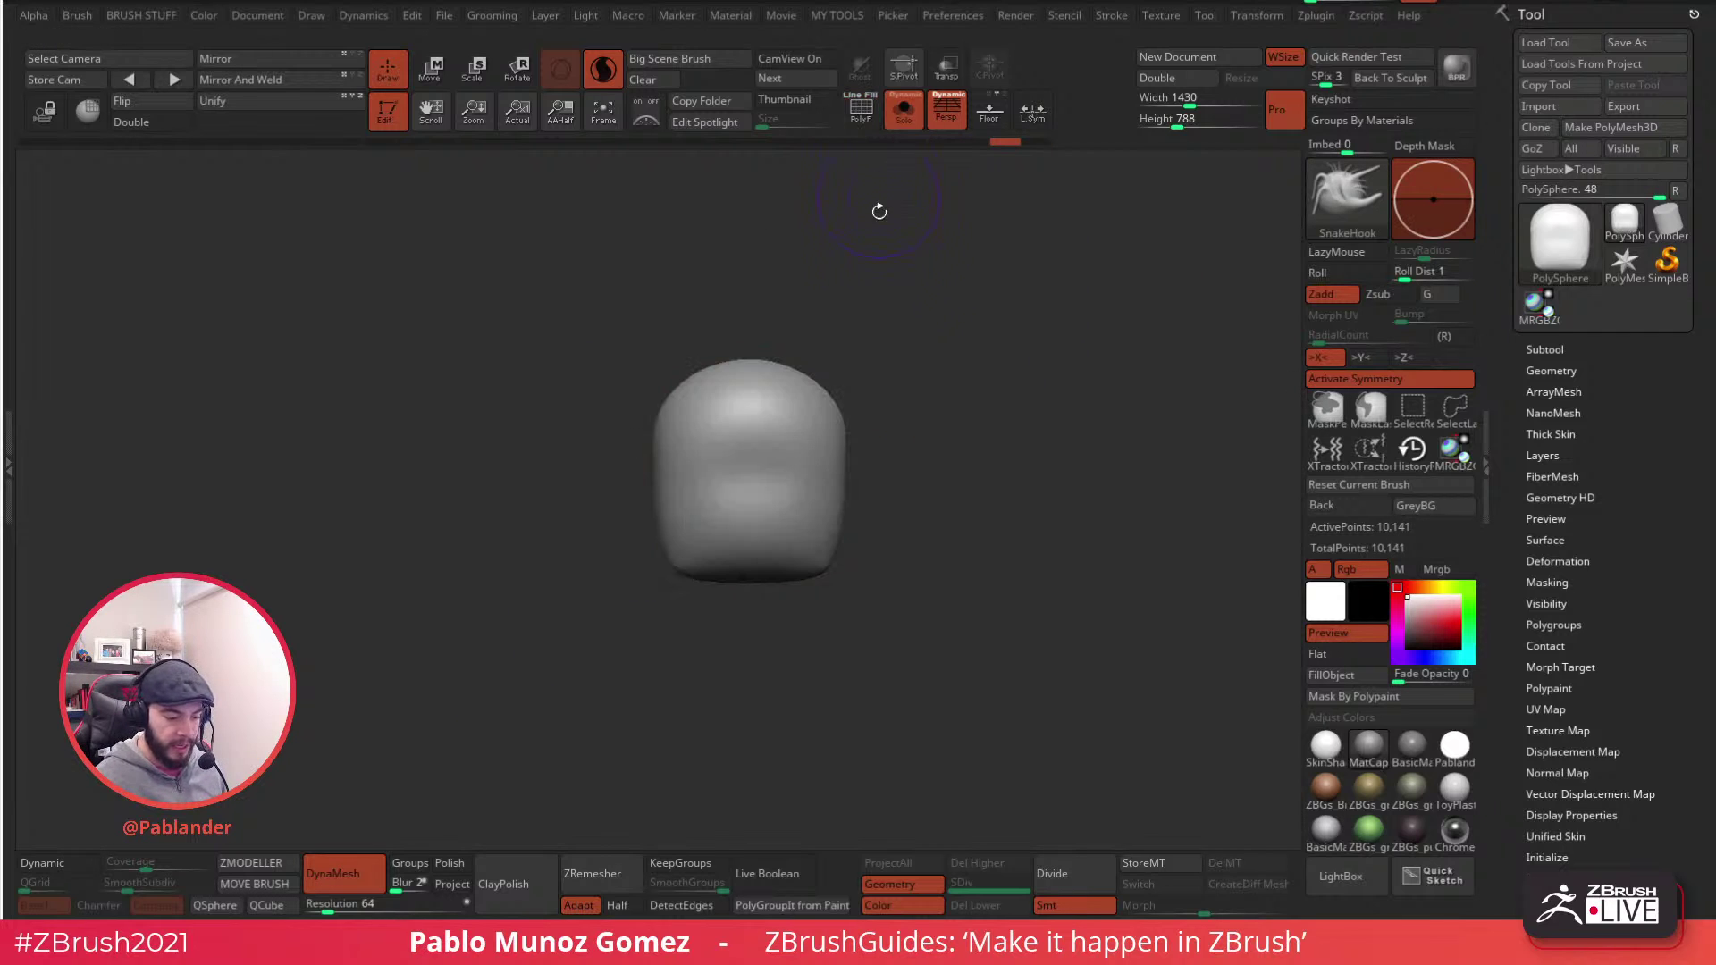
- Try stretching the torso's upper sides outward with the Move brush and remesh the result with DynaMesh, wireframe shown
key(b)
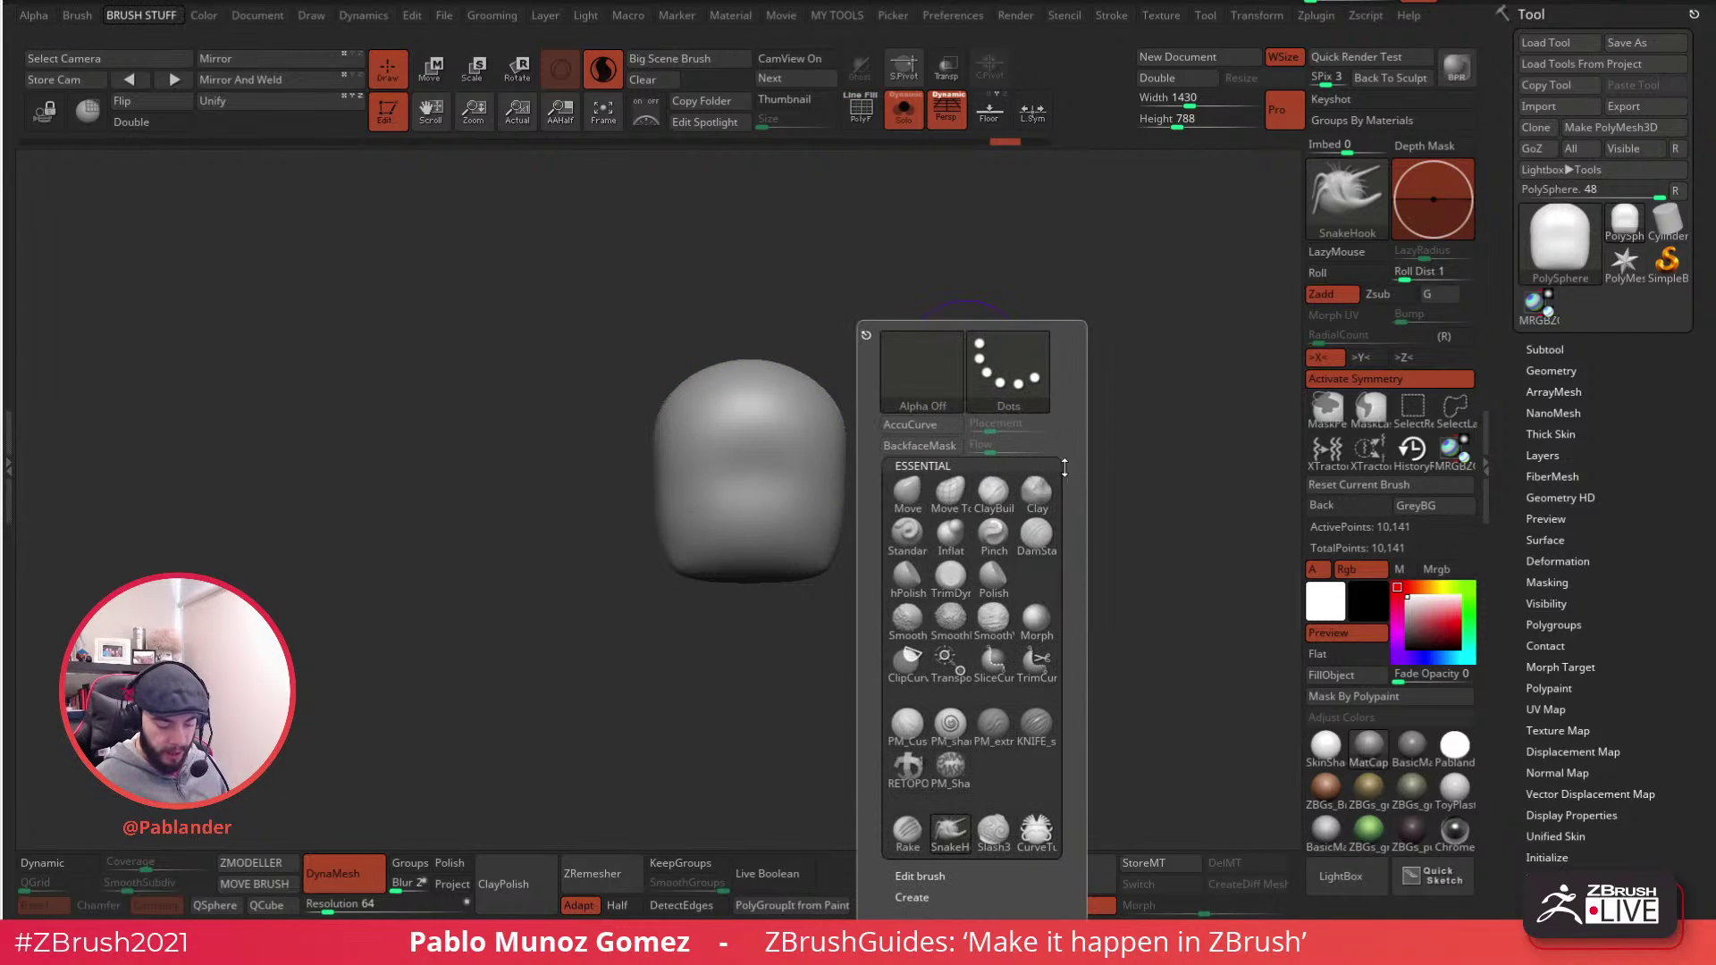
click(907, 491)
drag(831, 393, 960, 361)
click(861, 108)
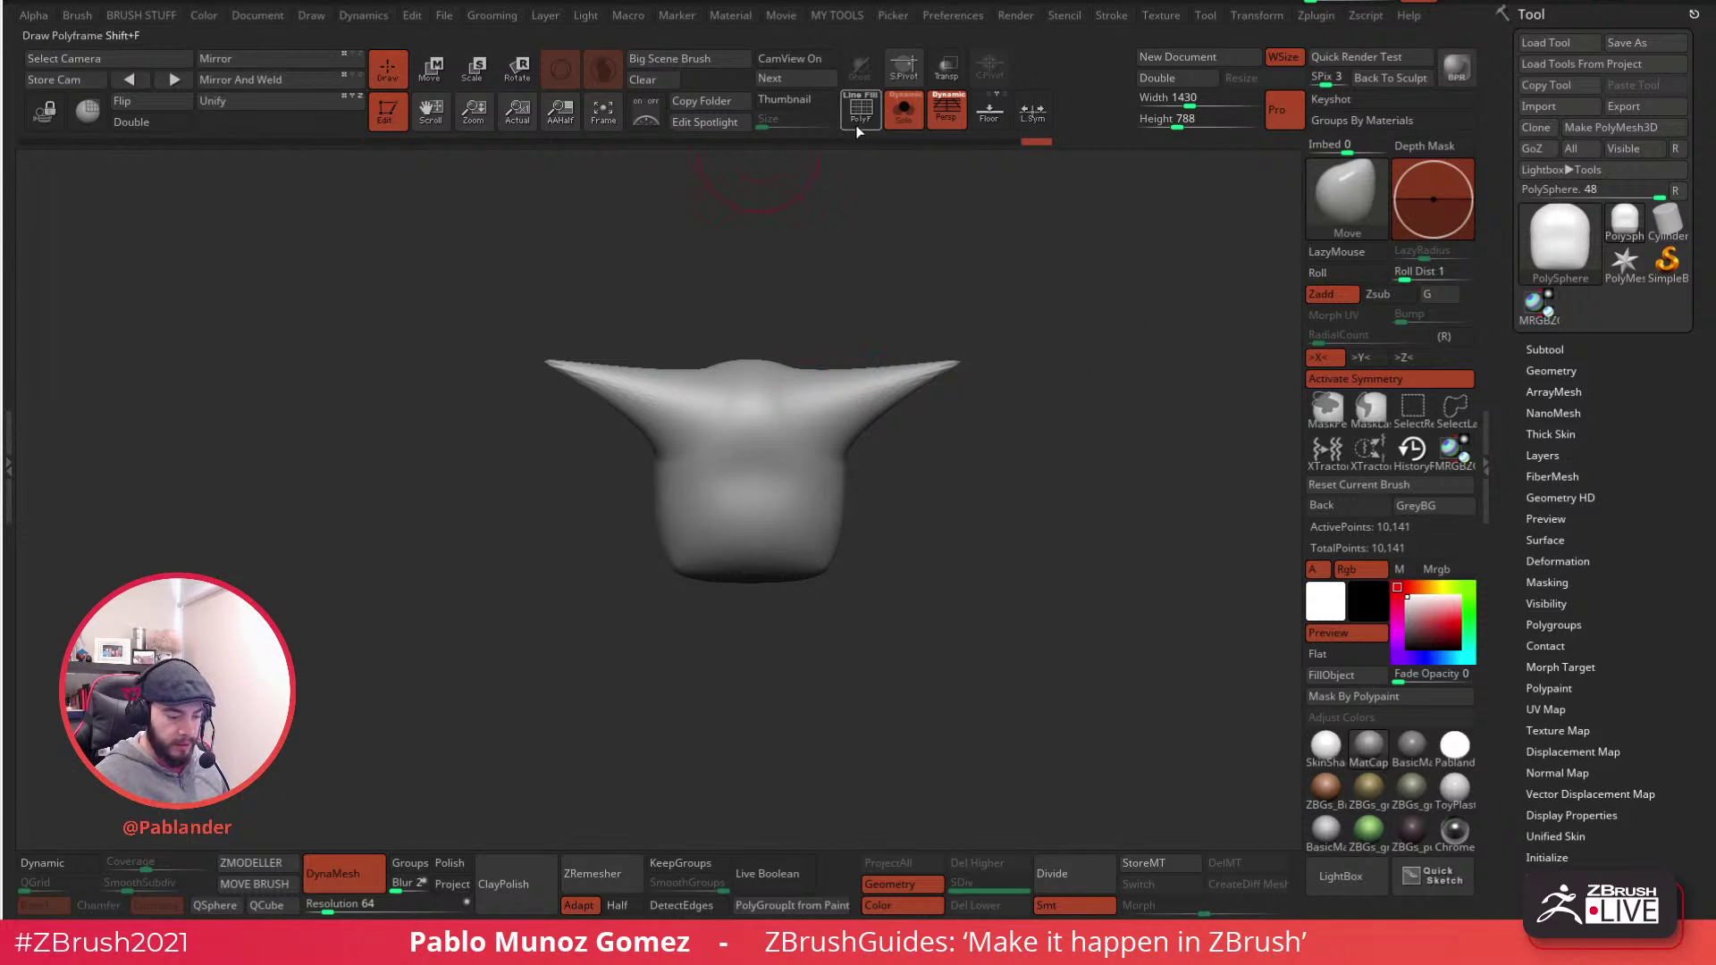
ctrl+drag(995, 277, 1088, 448)
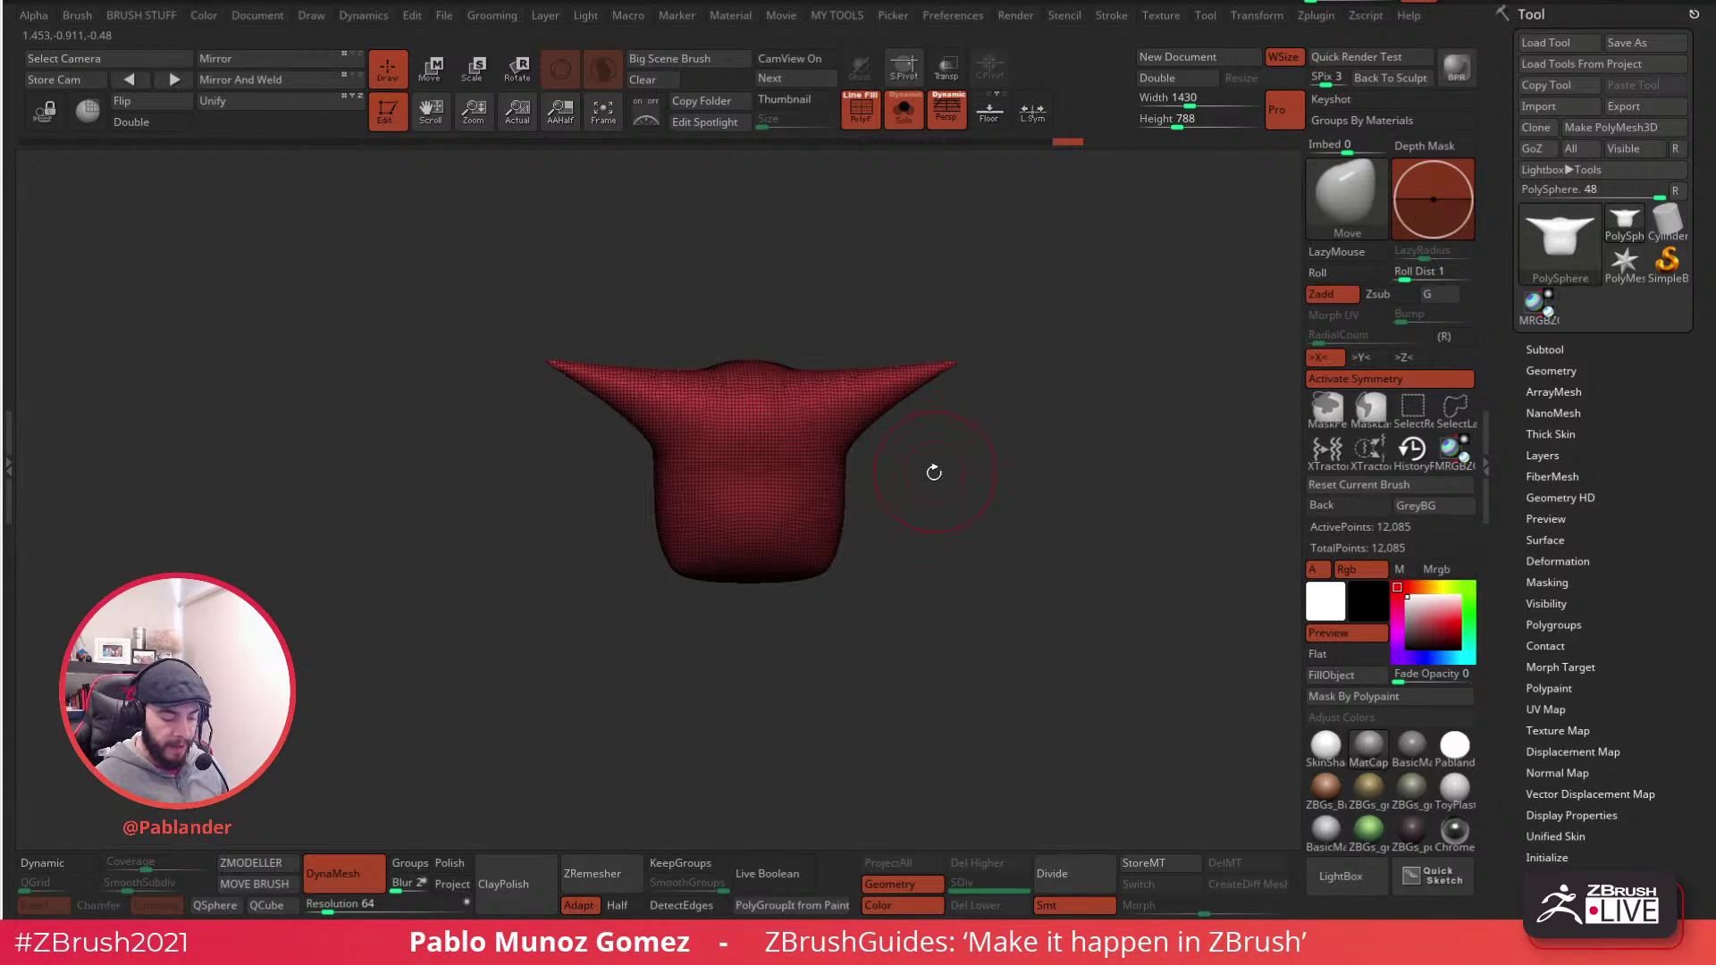
- Inspect the evenly remeshed wireframe along the stretched arms and undo the DynaMesh update
ctrl+right_drag(845, 413, 977, 437)
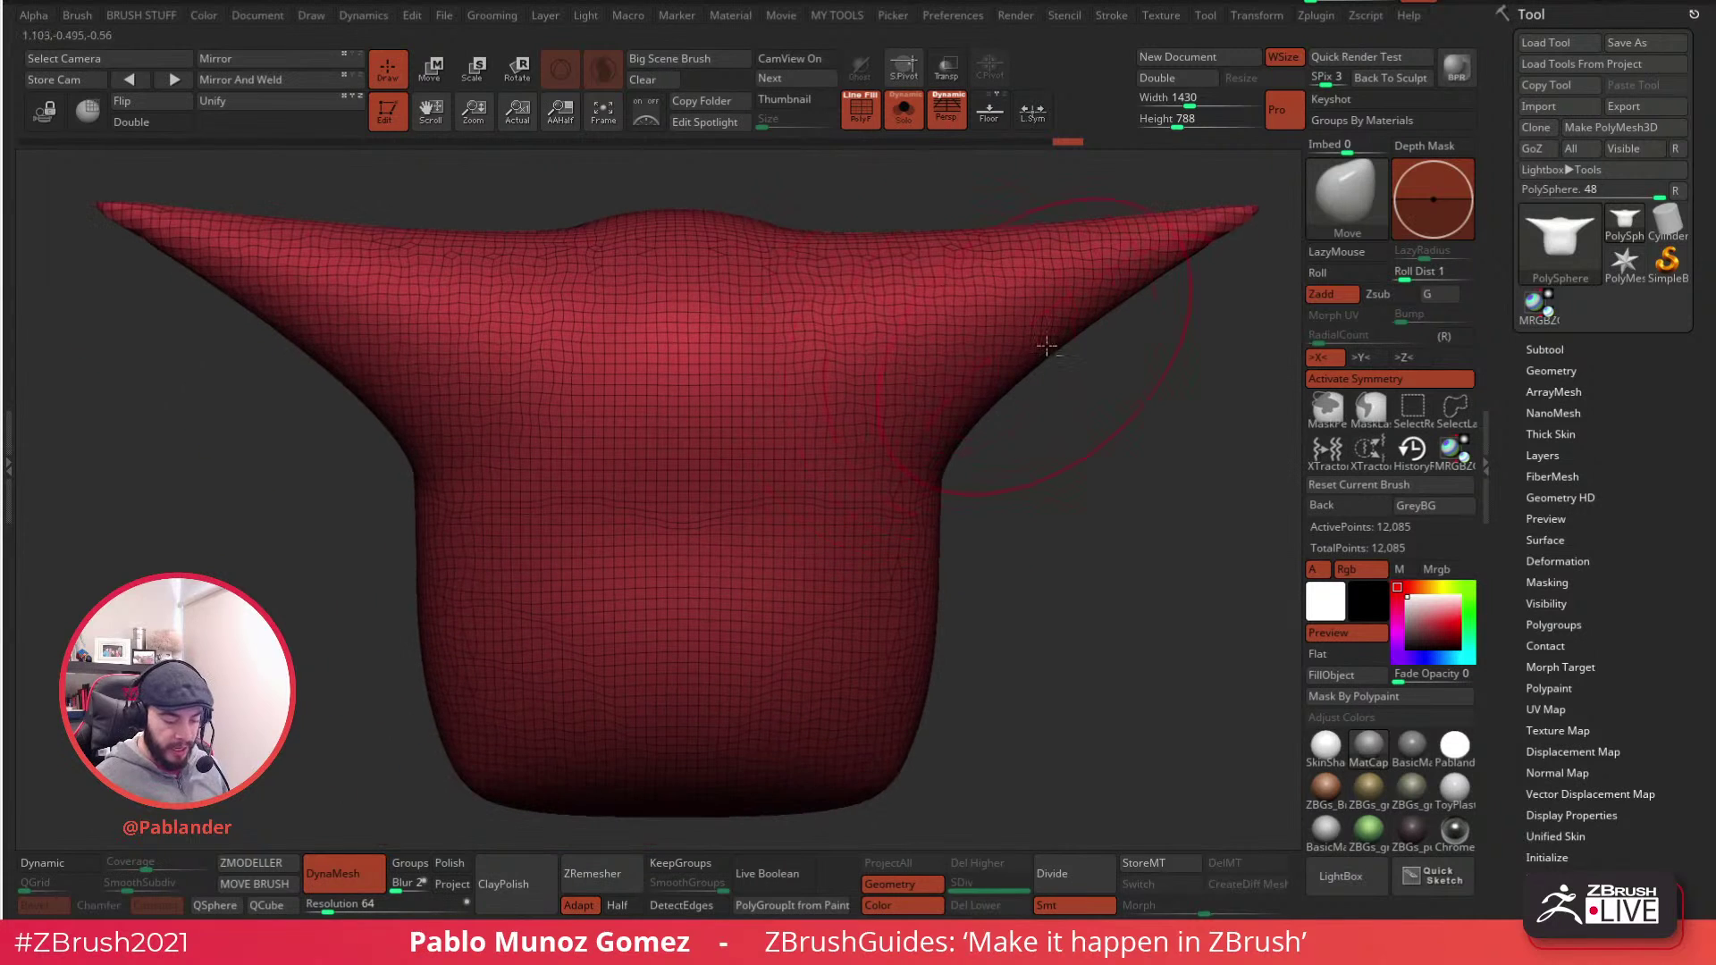
alt+right_drag(947, 330, 894, 384)
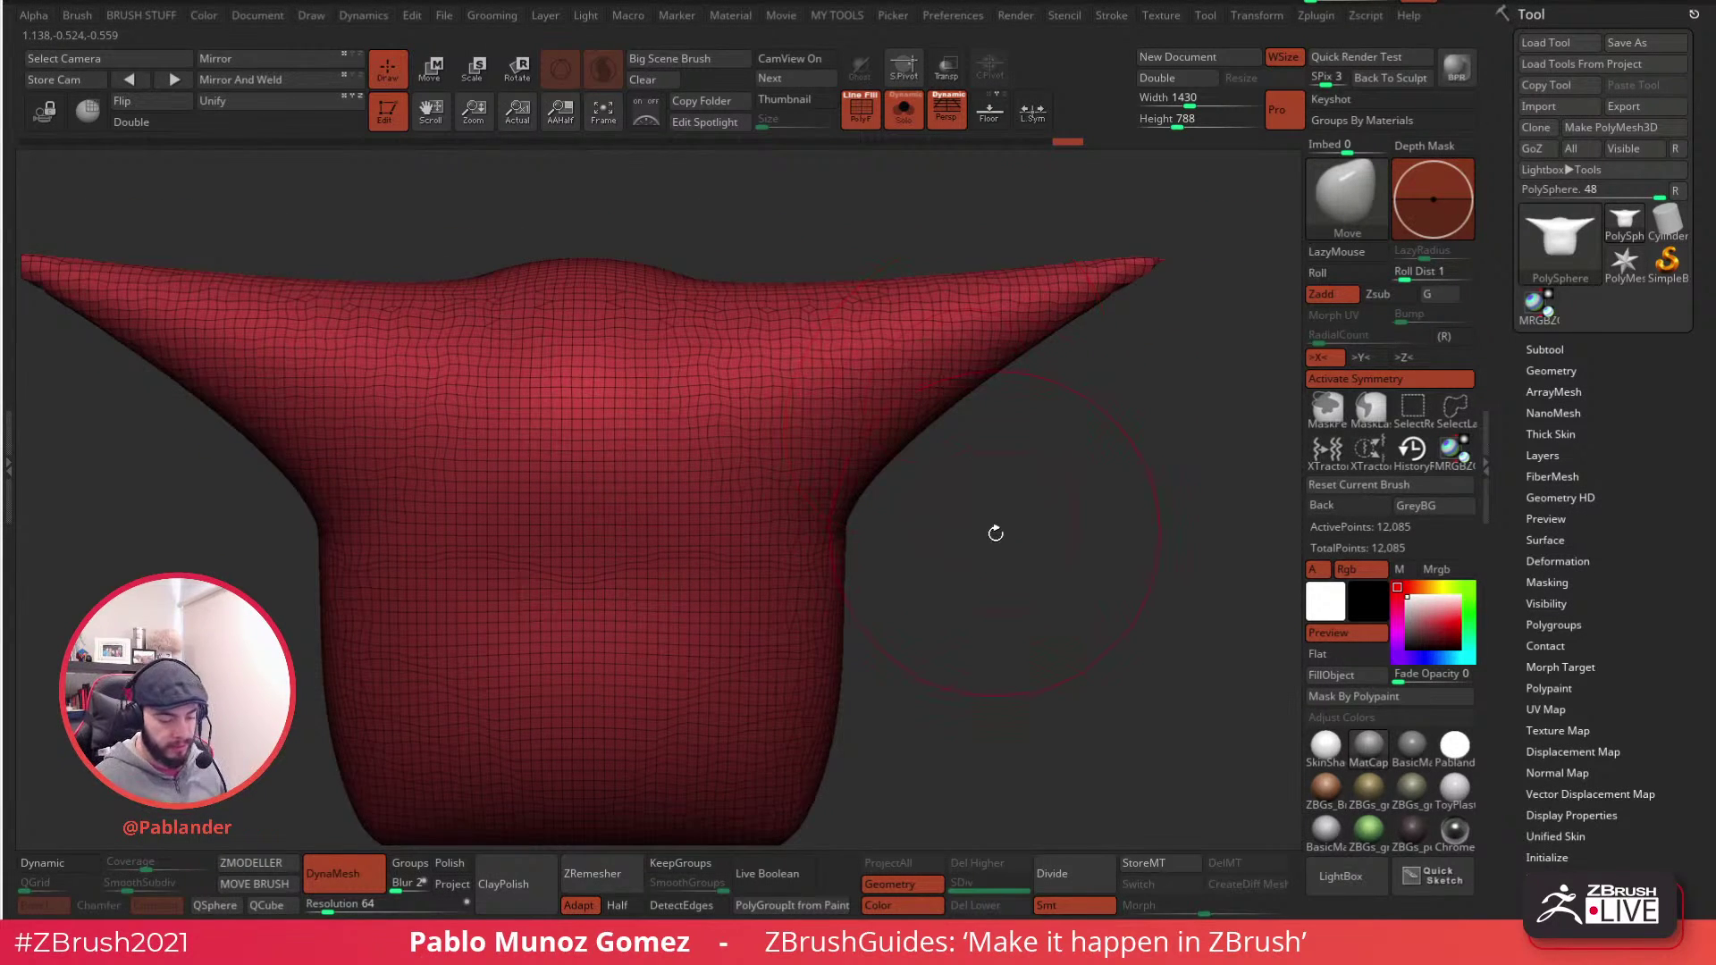
ctrl+right_drag(991, 528, 950, 447)
key(ctrl+z)
key(ctrl+z)
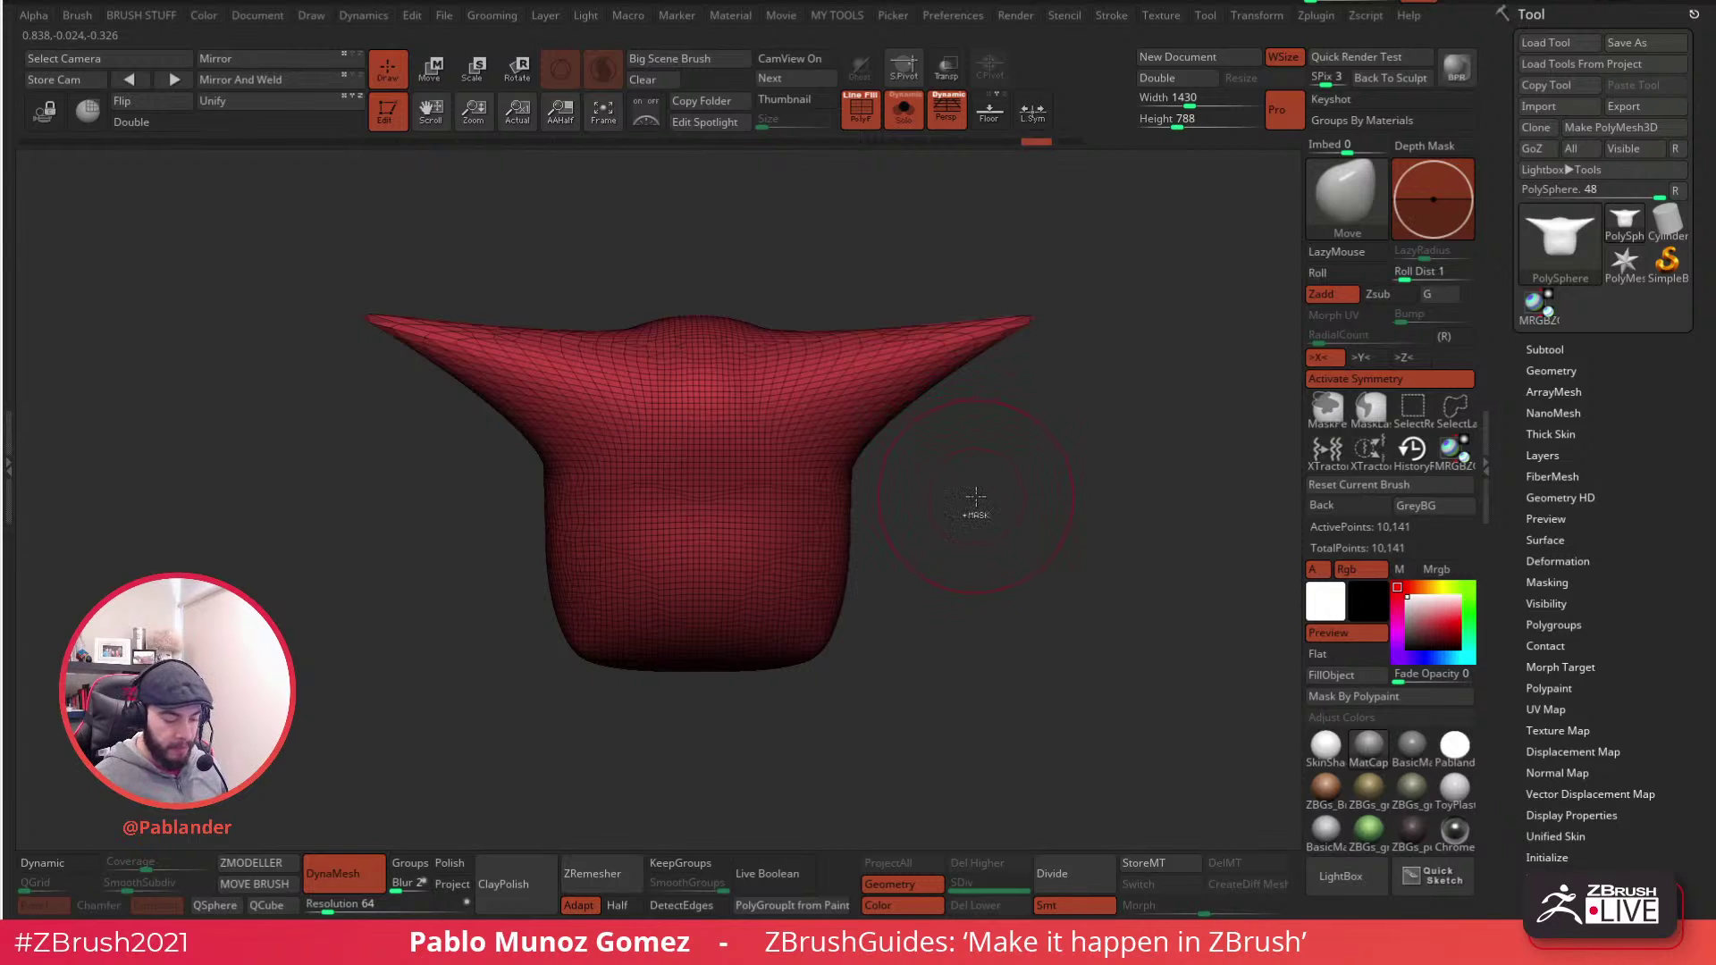
- Try extending the stretched arms with the SnakeHook brush in Sculptris Pro mode and inspect the triangulated wireframe
key(b)
key(s)
key(h)
mouse_move(810, 291)
mouse_down()
mouse_move(849, 375)
mouse_move(1189, 251)
mouse_up()
ctrl+right_drag(963, 378, 1097, 434)
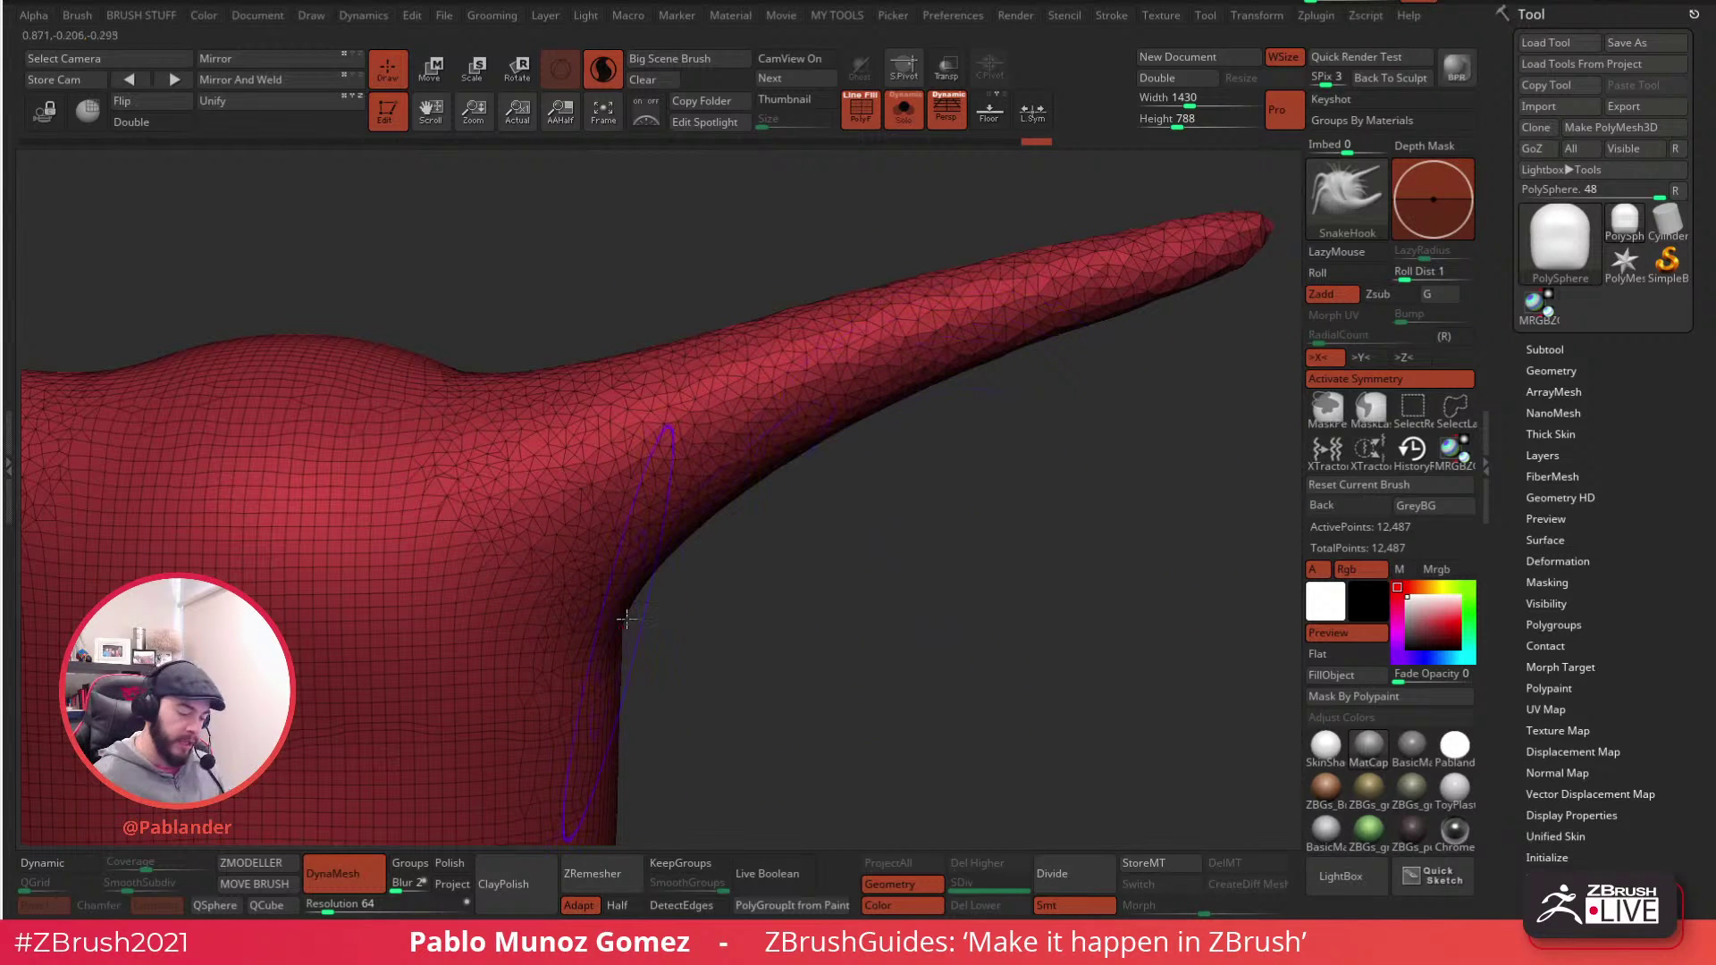
mouse_move(893, 423)
mouse_down()
mouse_move(893, 482)
mouse_move(938, 536)
mouse_move(1108, 447)
mouse_move(883, 424)
mouse_move(985, 378)
mouse_up()
- Undo all the arm experiments back to the plain torso block and hide the wireframe
key(ctrl+z)
key(ctrl+z)
key(ctrl+z)
key(ctrl+z)
key(ctrl+z)
key(ctrl+z)
click(861, 109)
- Try pulling two long legs, side arms and a head nub out of the torso block with the SnakeHook brush
drag(873, 482, 1004, 379)
drag(907, 551, 830, 545)
drag(837, 478, 874, 508)
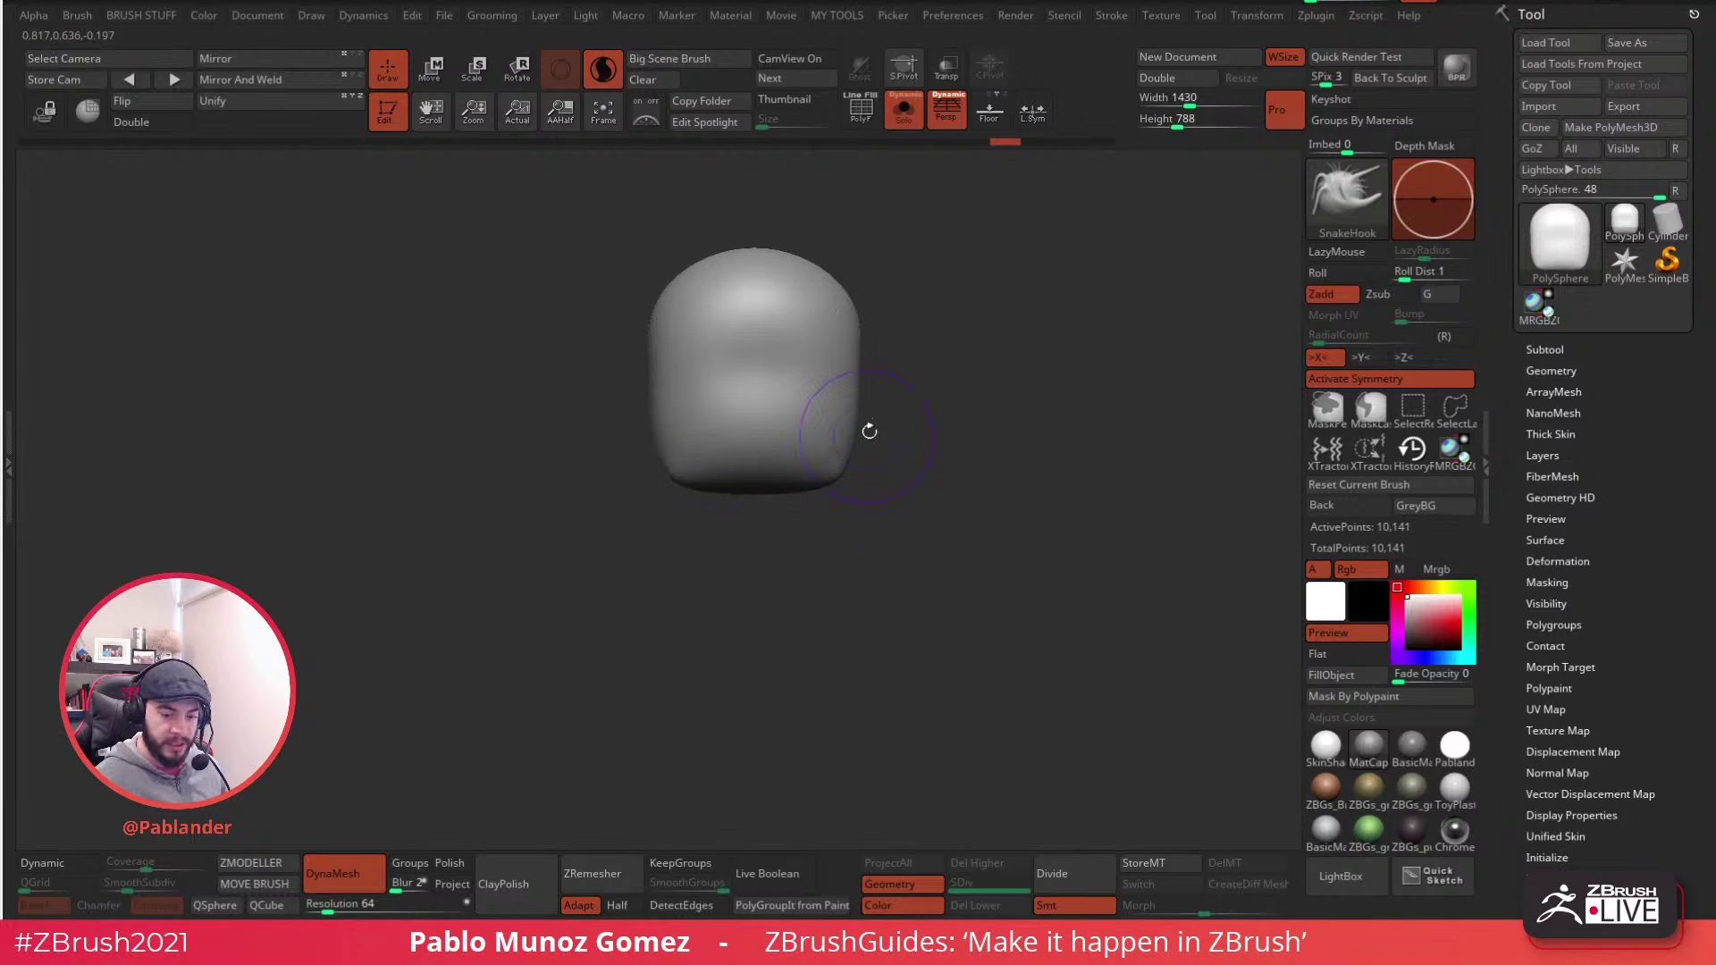
drag(840, 446, 822, 661)
key(ctrl+z)
mouse_move(883, 515)
mouse_down()
mouse_move(813, 536)
mouse_move(813, 728)
mouse_up()
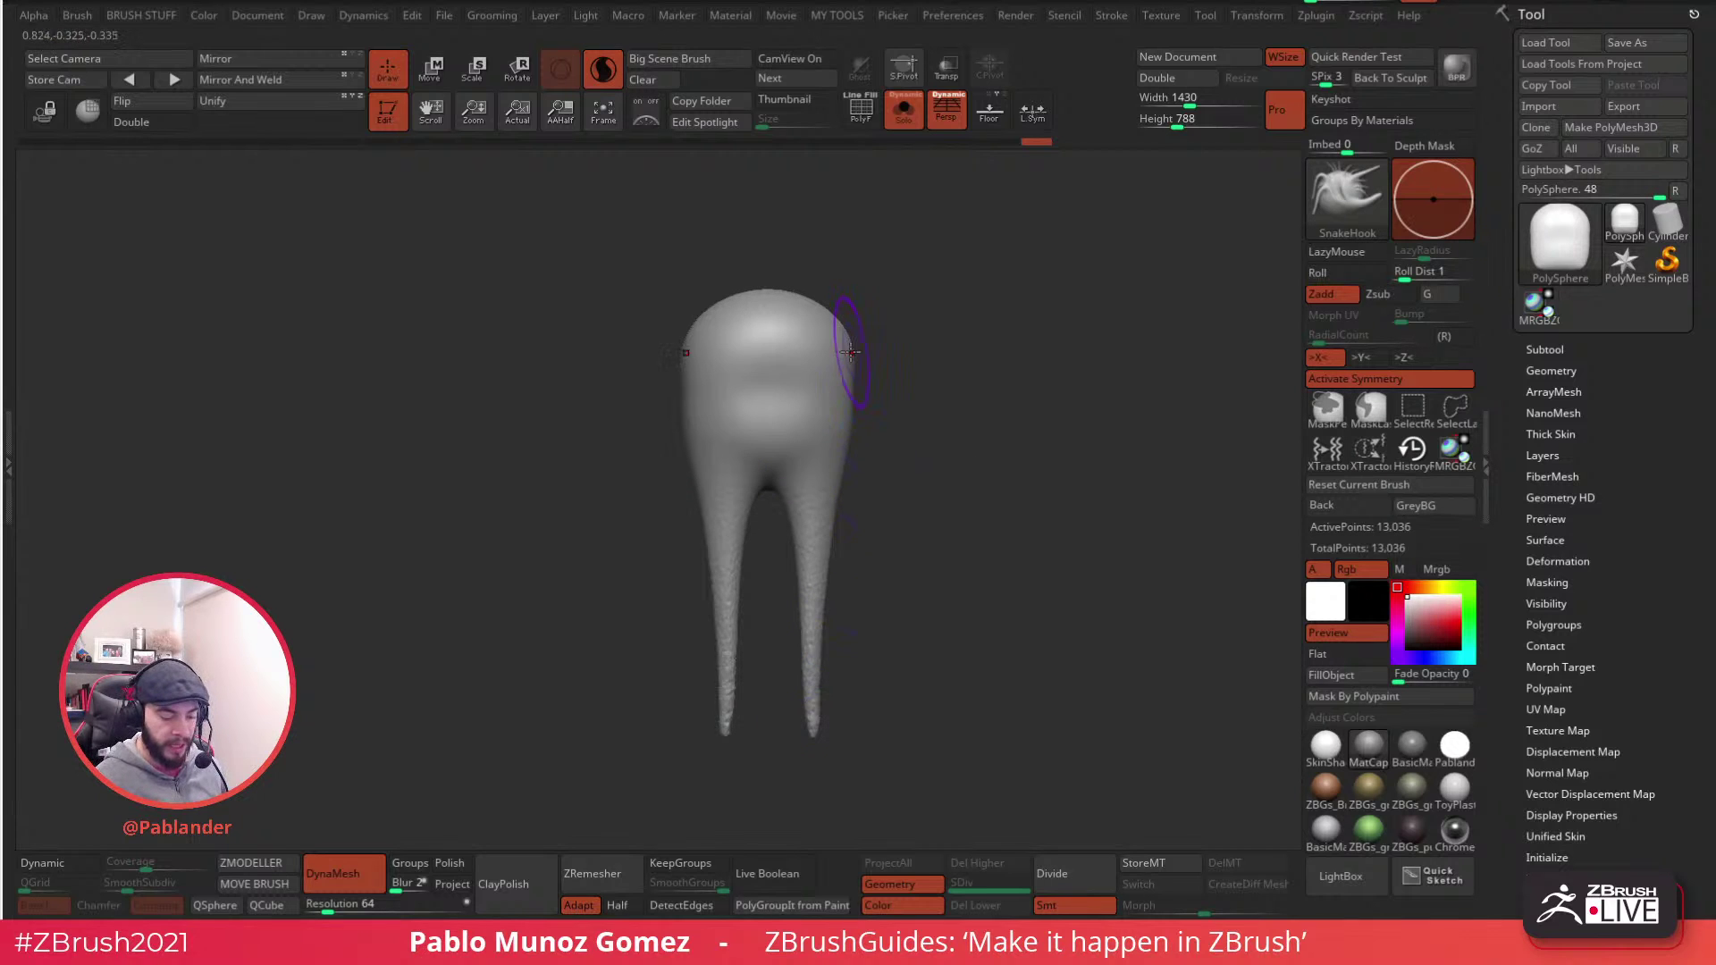
drag(852, 351, 1146, 400)
drag(769, 293, 771, 215)
mouse_move(994, 597)
mouse_down()
mouse_move(1069, 591)
mouse_move(990, 587)
mouse_up()
- Undo the leg, arm and head pulls to return to the plain torso block
key(ctrl+z)
key(ctrl+z)
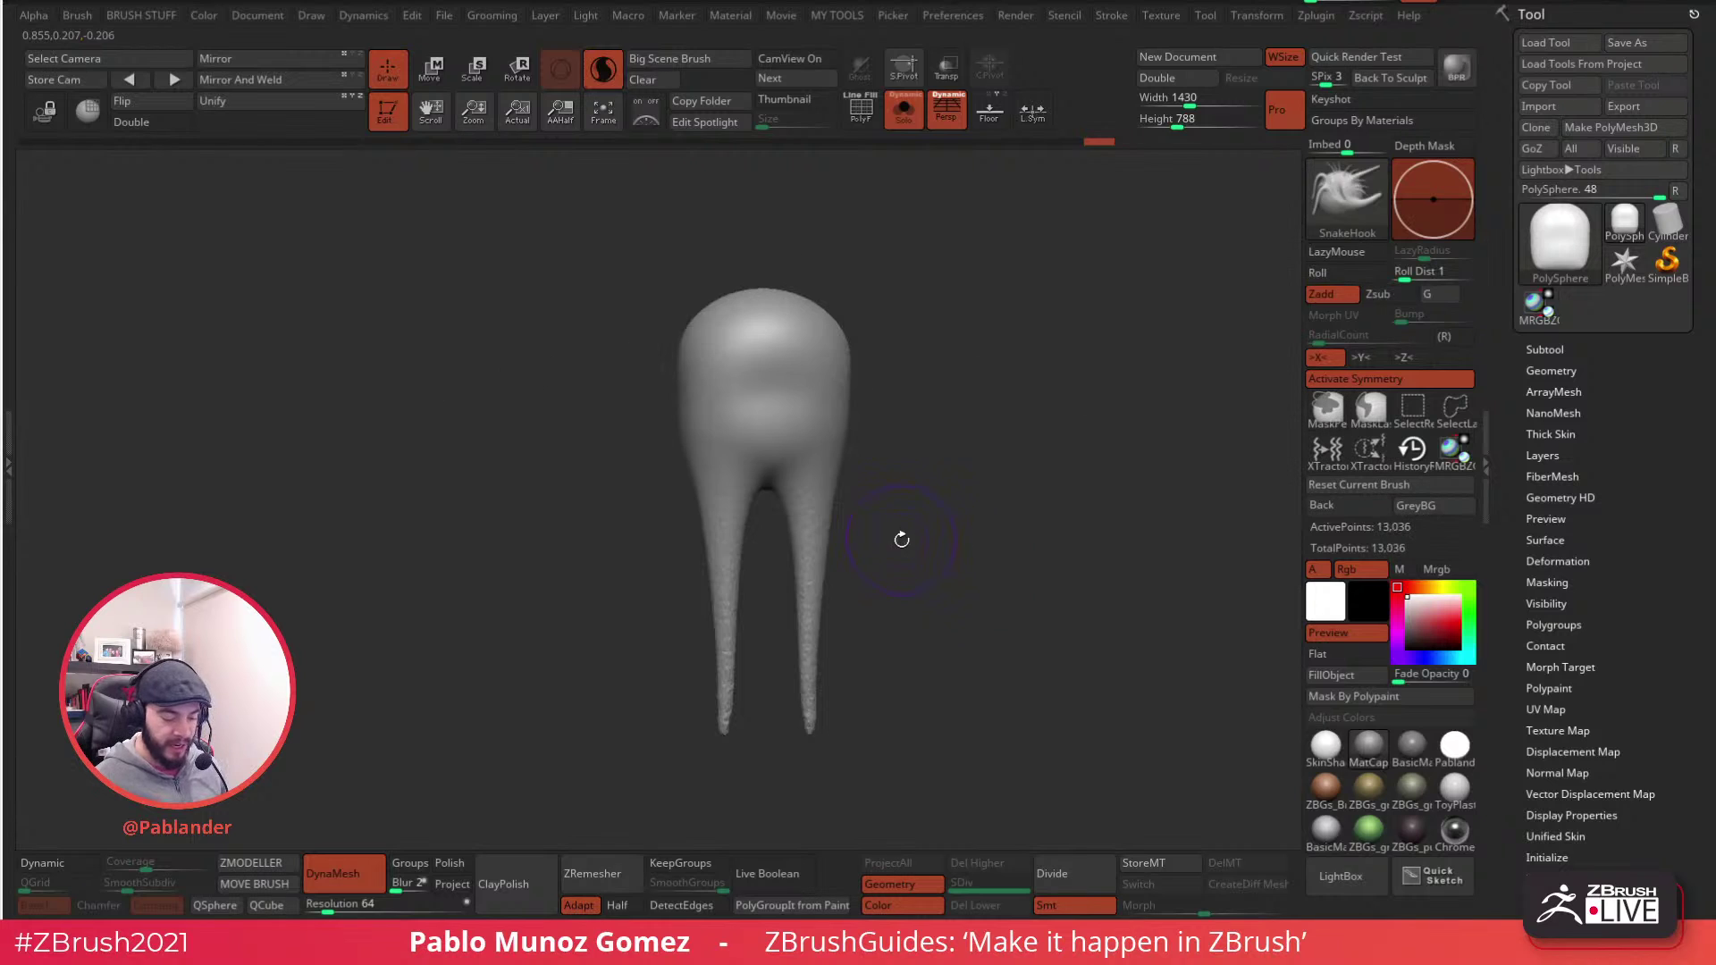
key(ctrl+z)
key(ctrl+z)
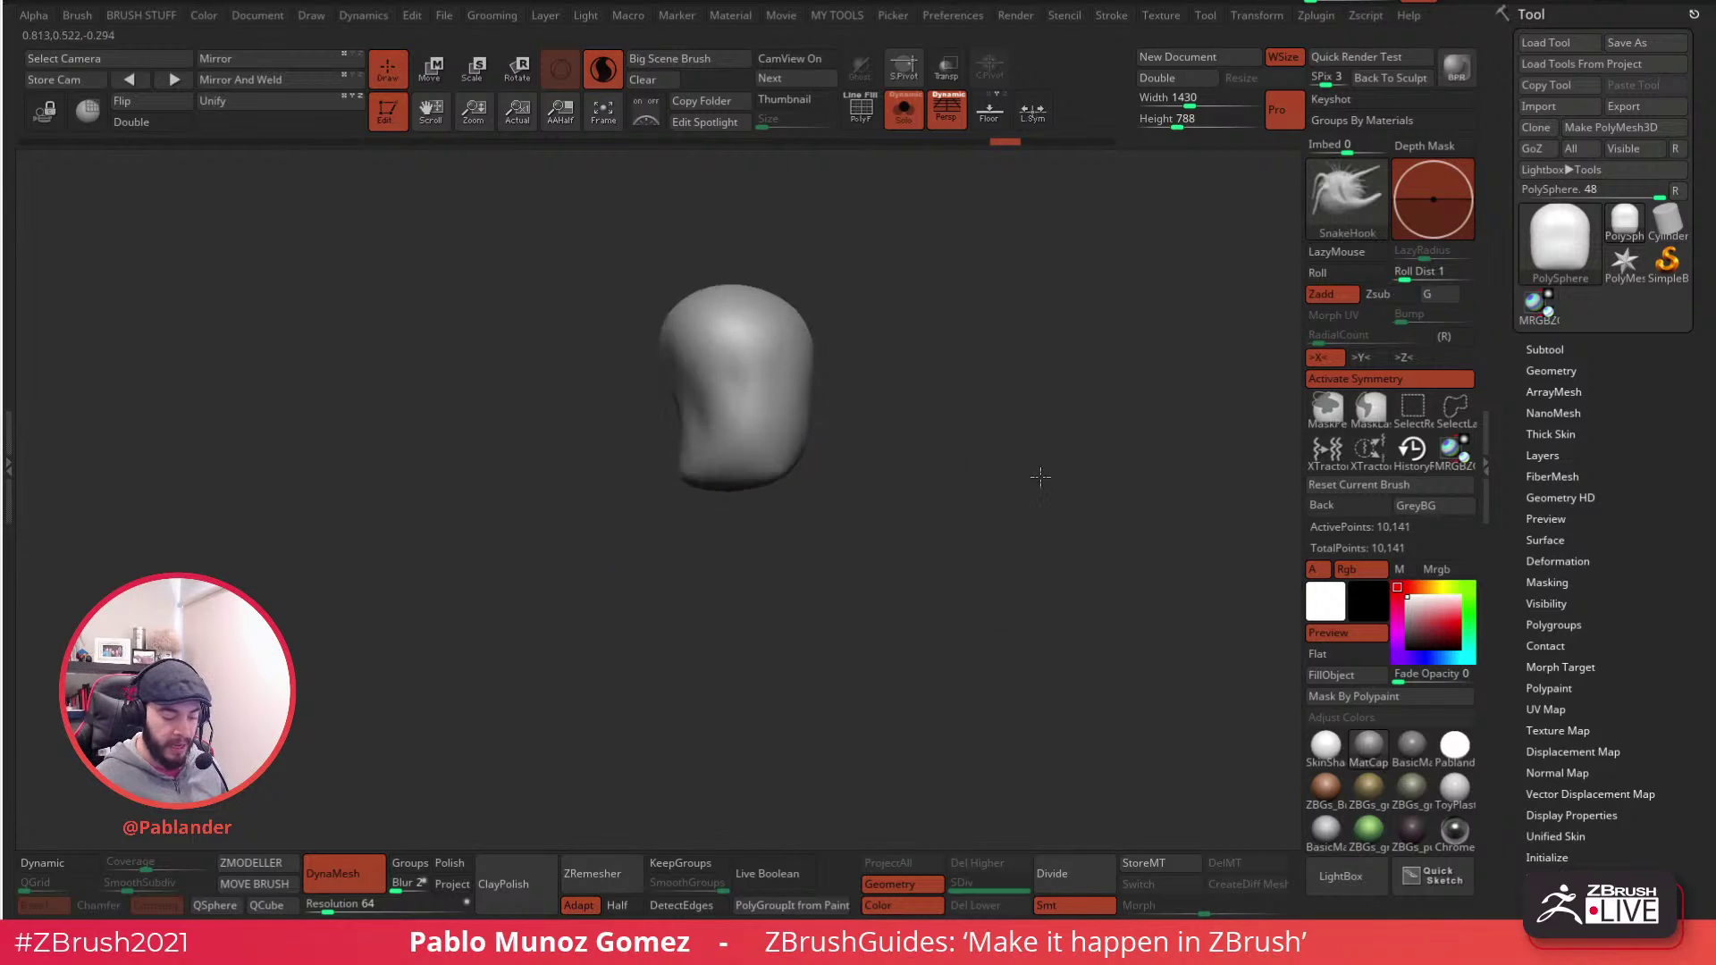
key(shift)
key(ctrl+shift+z)
key(ctrl+shift+z)
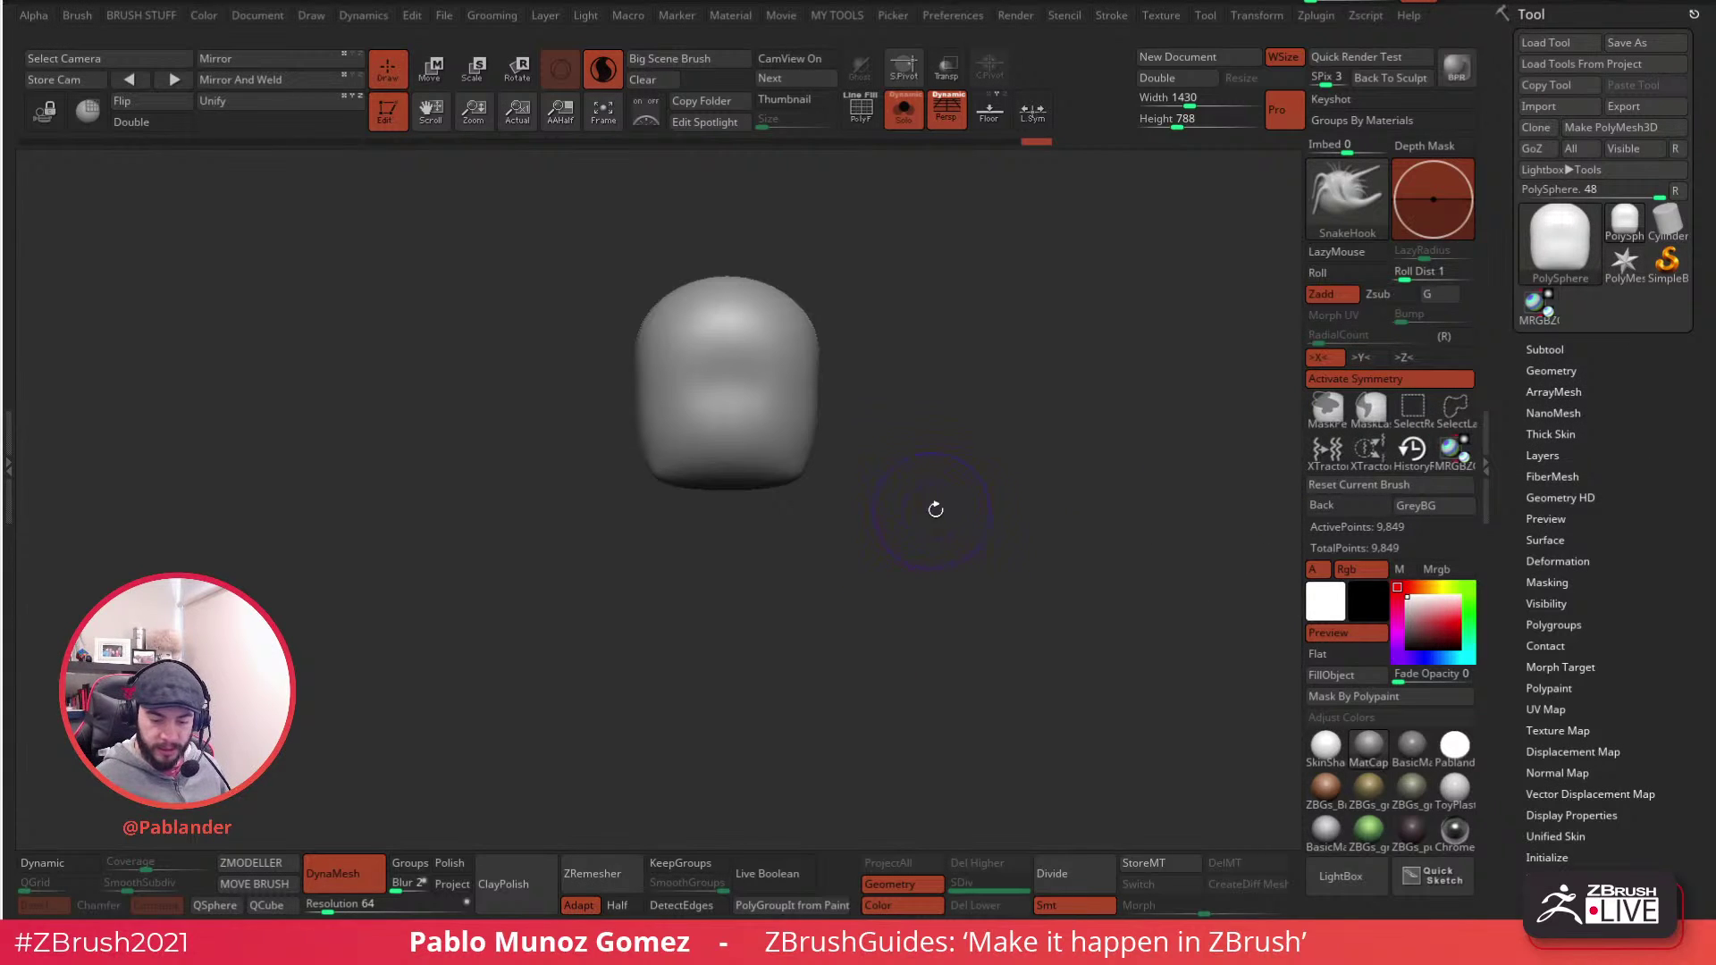
- Mask both lower corners of the torso as leg areas and invert the mask
alt+drag(925, 510, 1015, 487)
key(ctrl)
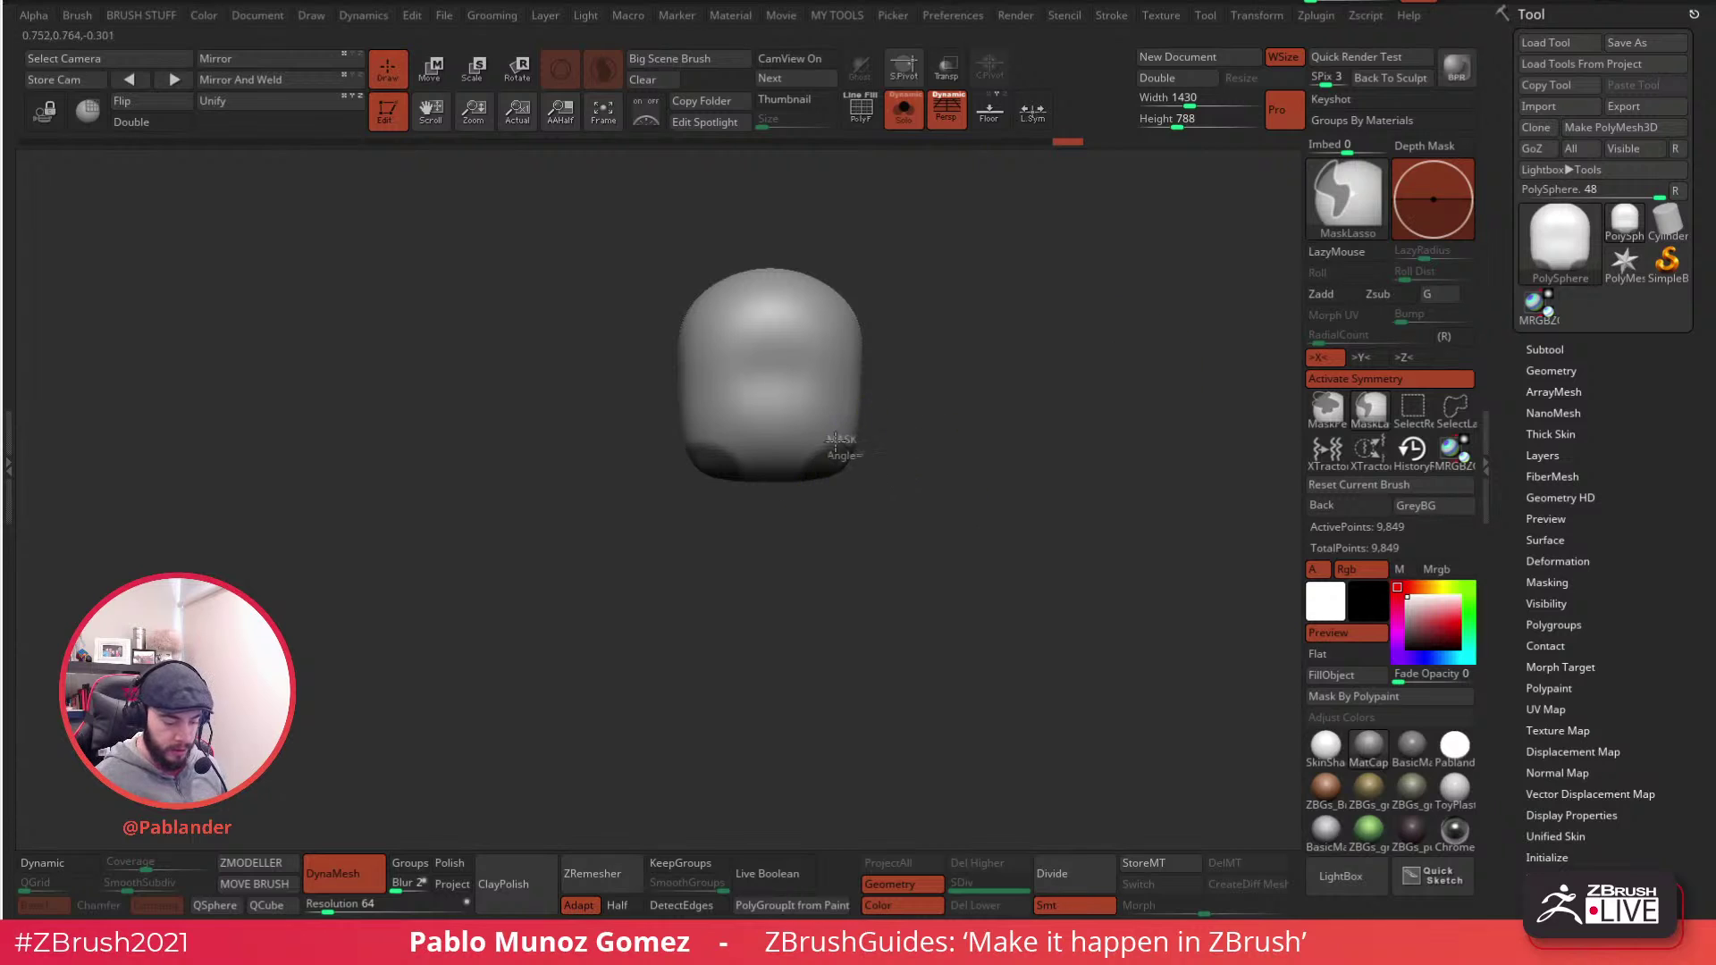
mouse_move(813, 523)
ctrl+mouse_down()
mouse_move(874, 457)
mouse_move(884, 479)
mouse_move(844, 431)
mouse_move(808, 501)
mouse_move(863, 446)
ctrl+mouse_up()
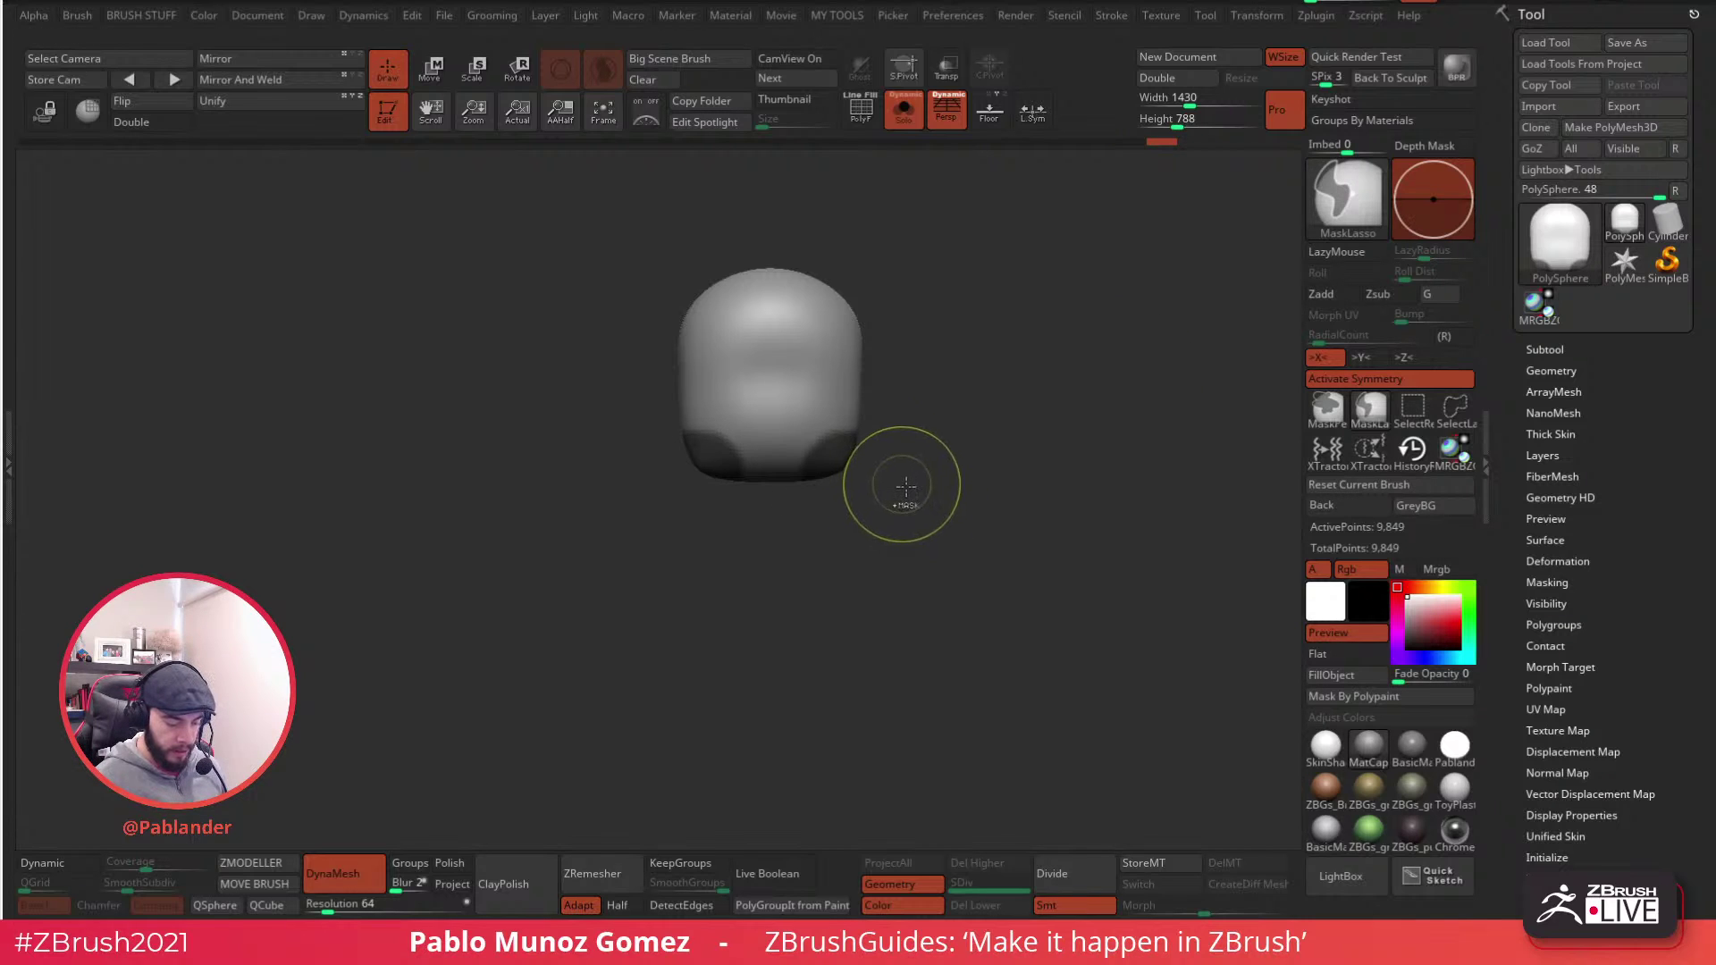
ctrl+click(927, 457)
- Pull the unmasked leg areas downward into short tapered stumps with the SnakeHook brush and smooth them
mouse_move(1007, 559)
mouse_down()
mouse_move(1000, 381)
mouse_move(973, 411)
mouse_move(965, 509)
mouse_move(843, 594)
mouse_up()
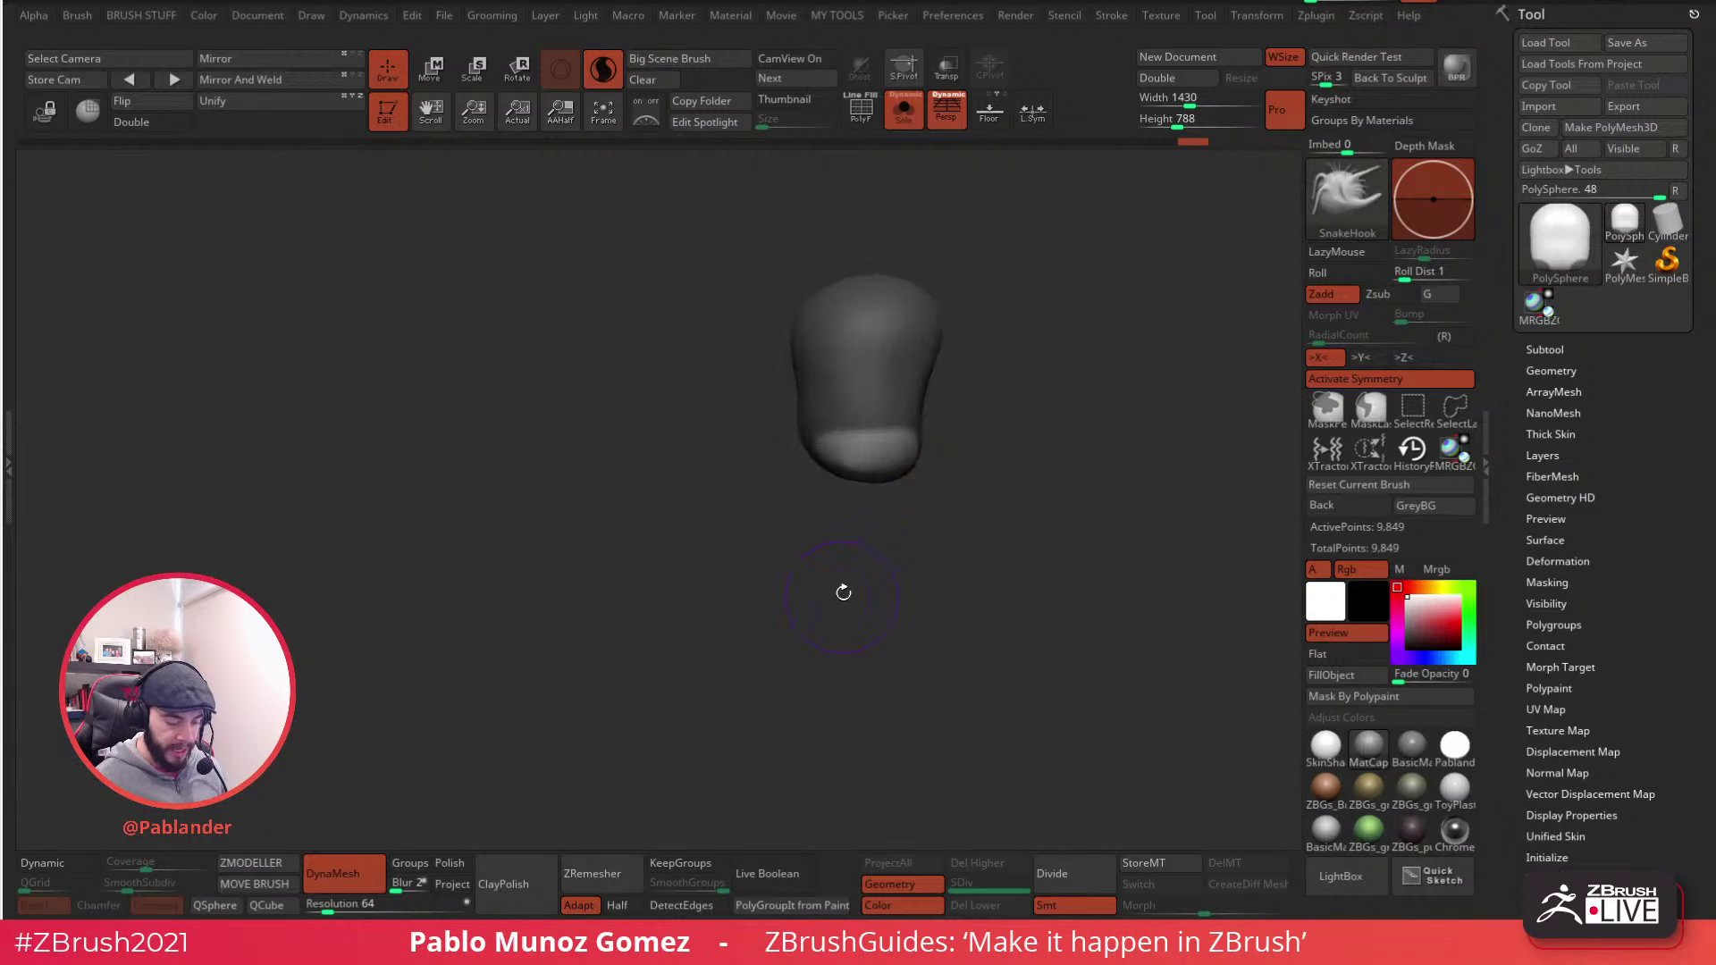
key(space)
mouse_move(867, 457)
mouse_down()
mouse_move(921, 434)
mouse_move(786, 516)
mouse_move(977, 502)
mouse_up()
drag(817, 452, 800, 454)
shift+drag(915, 486, 853, 486)
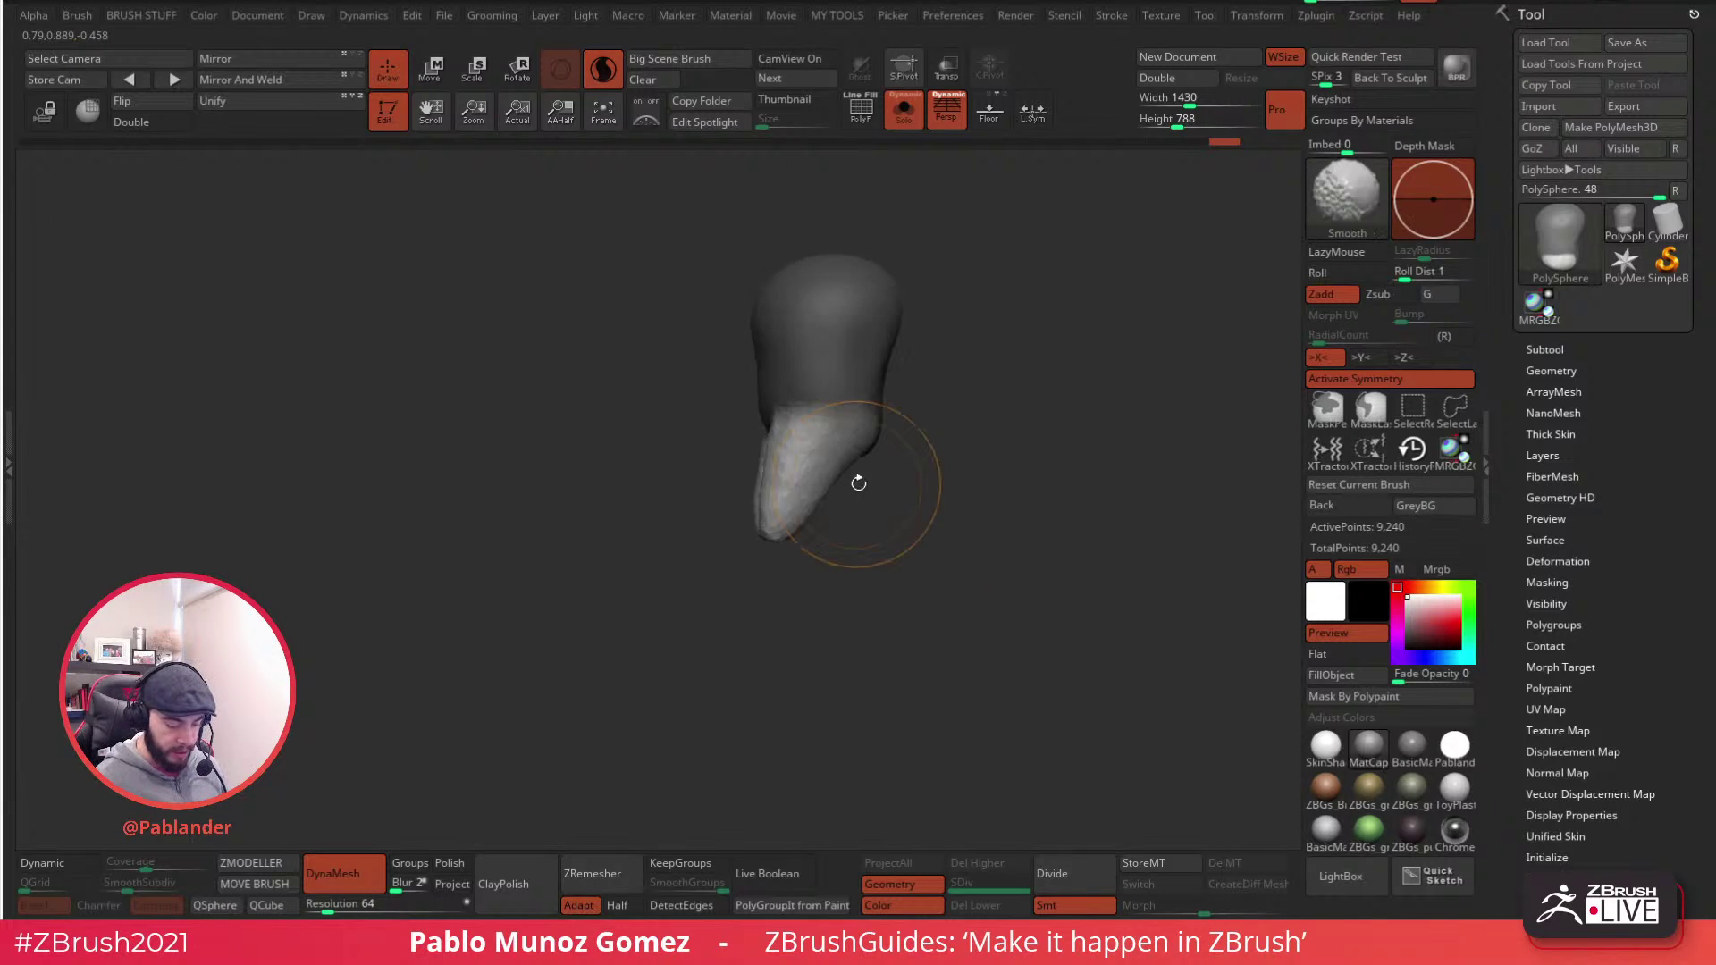
- Turn off perspective and extend the mask down the legs, leaving only their tips unmasked
ctrl+click(833, 535)
ctrl+click(981, 237)
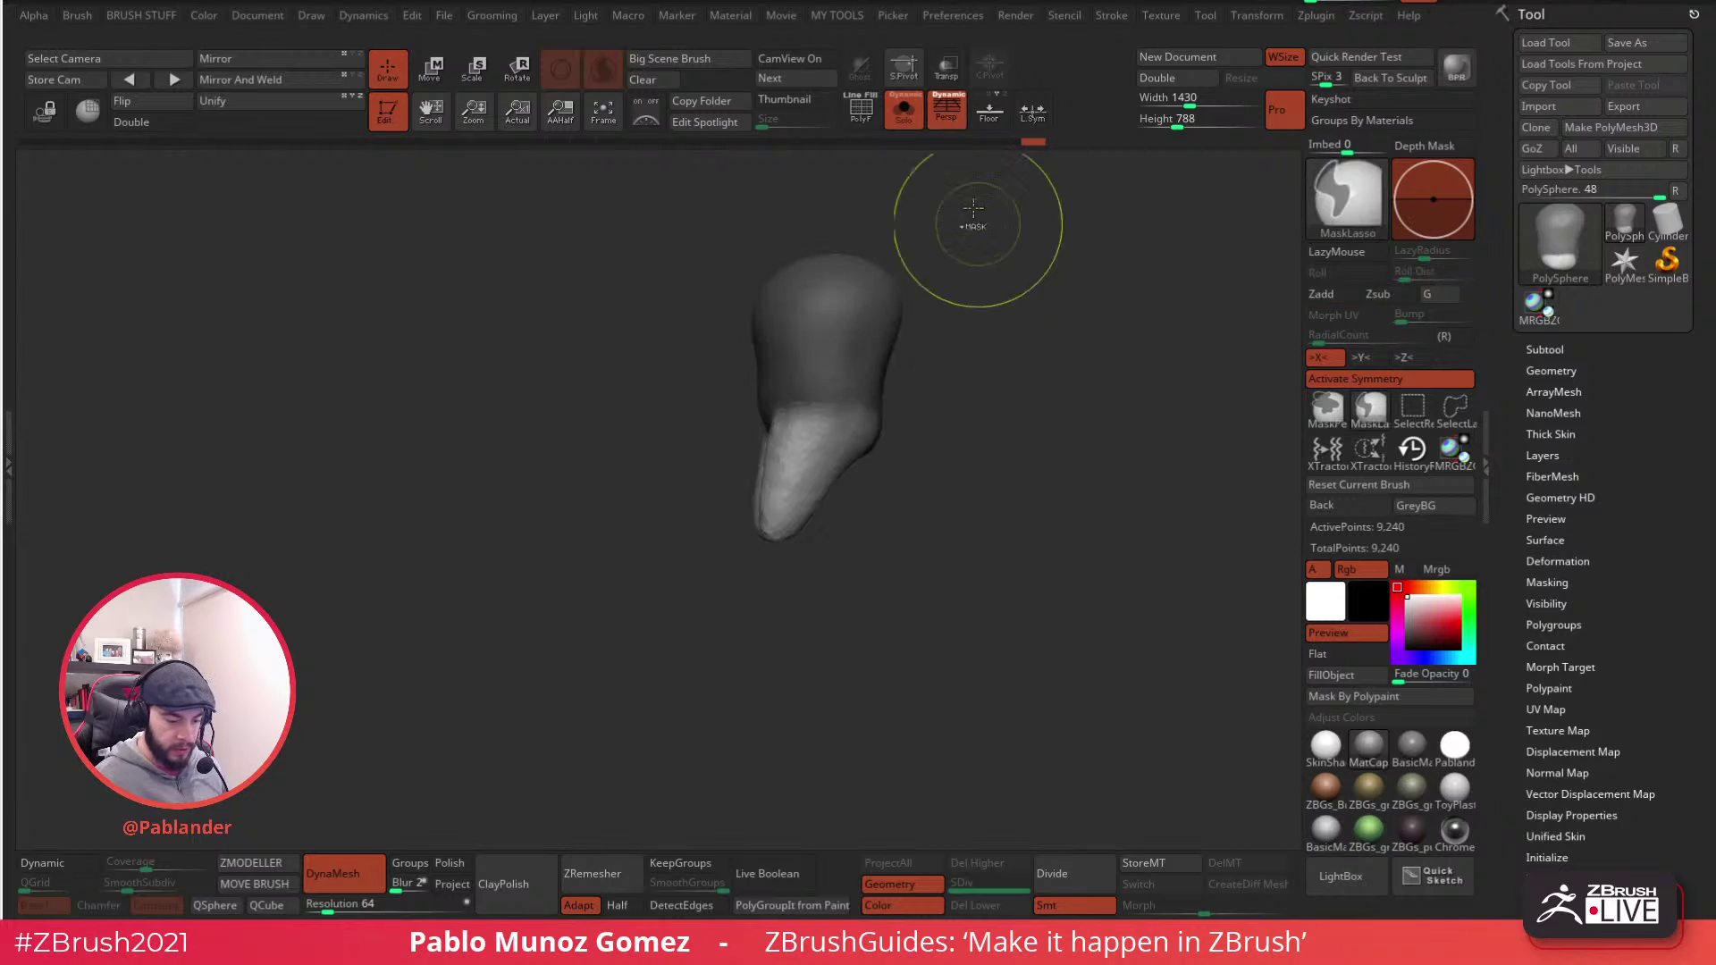
key(p)
drag(978, 381, 938, 382)
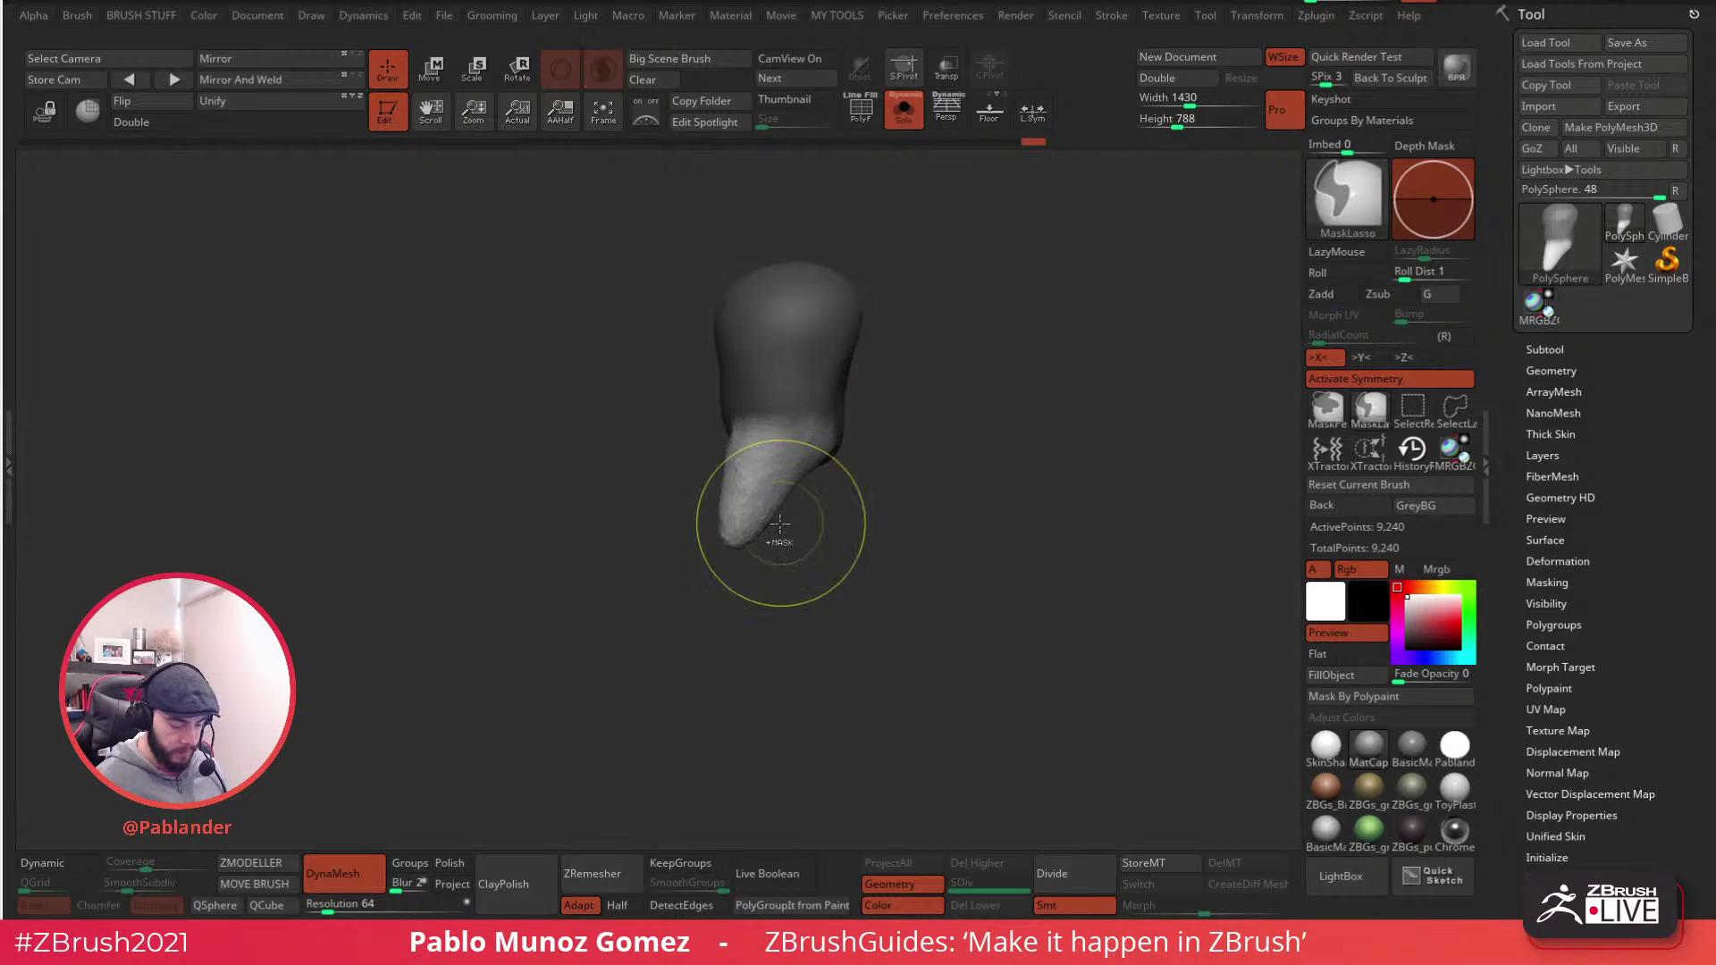
mouse_move(746, 524)
ctrl+mouse_down()
mouse_move(904, 262)
mouse_move(954, 522)
ctrl+mouse_up()
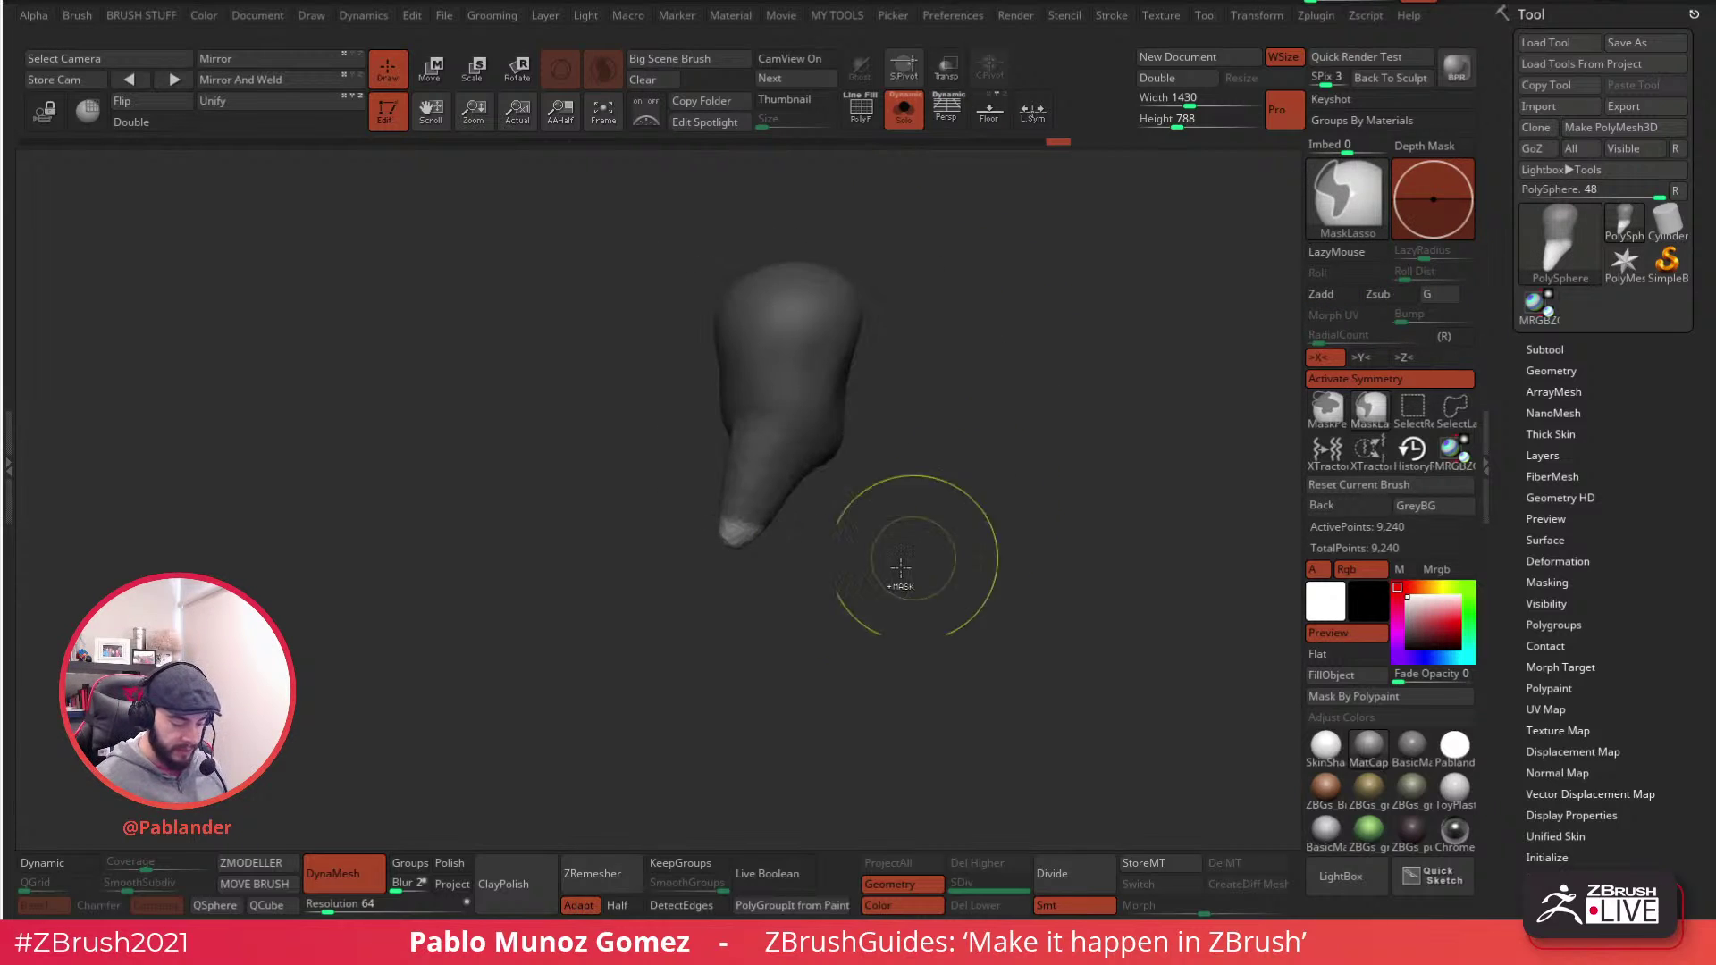
mouse_move(742, 530)
mouse_down()
mouse_move(873, 636)
mouse_move(831, 606)
mouse_up()
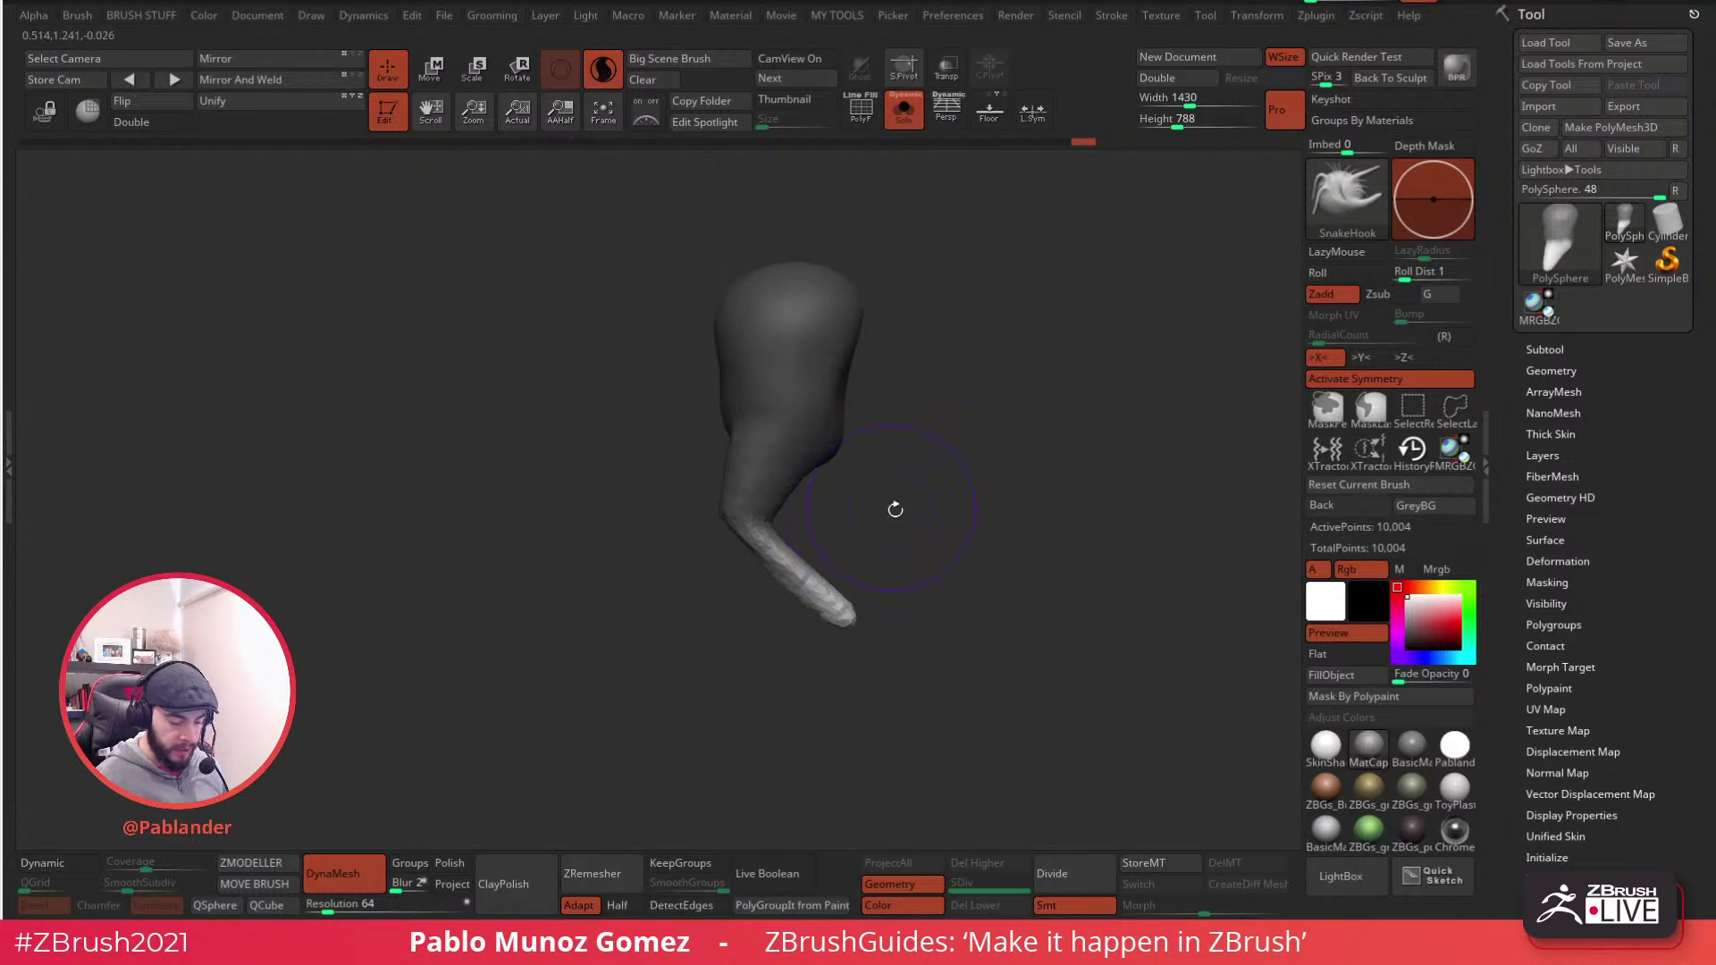
drag(883, 503, 941, 468)
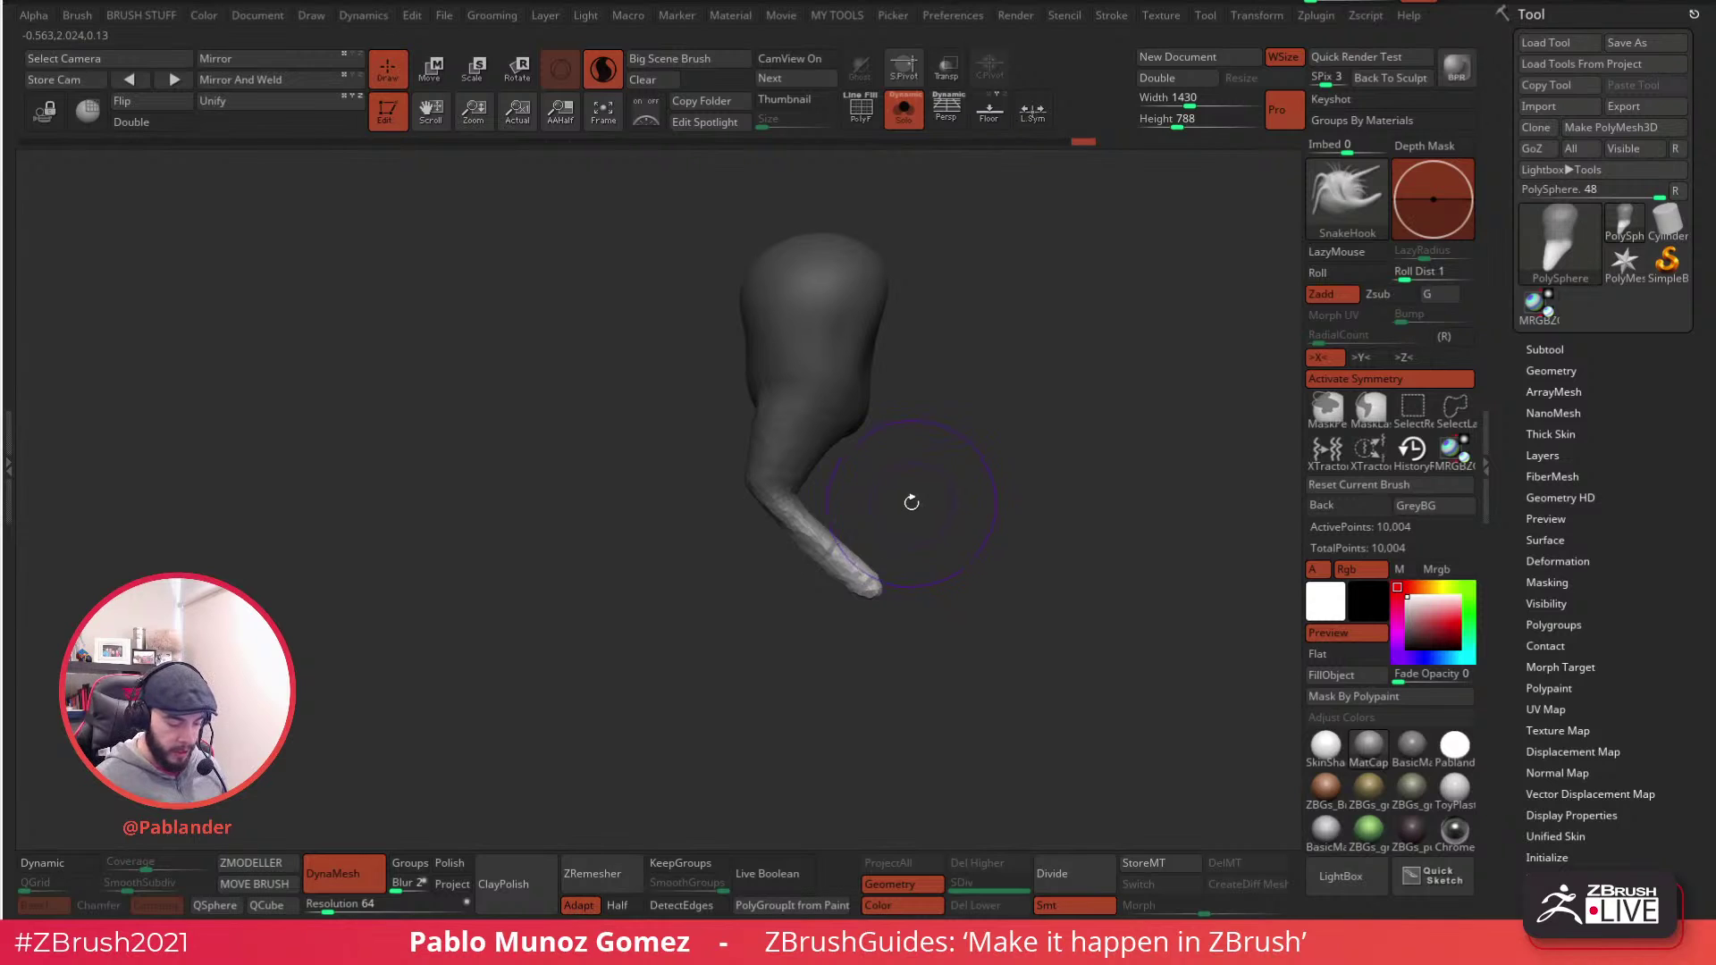
key(ctrl+z)
key(ctrl+z)
- Mask the thighs down to their tips and pull the tips diagonally forward into the next leg segment with the SnakeHook brush
mouse_move(745, 492)
mouse_down()
mouse_move(736, 503)
mouse_move(794, 510)
mouse_move(750, 510)
mouse_move(1015, 323)
mouse_move(994, 376)
mouse_up()
mouse_move(791, 507)
ctrl+mouse_down()
mouse_move(798, 487)
mouse_move(804, 516)
mouse_move(754, 502)
mouse_move(743, 569)
mouse_move(772, 573)
ctrl+mouse_up()
key(ctrl+z)
ctrl+click(835, 535)
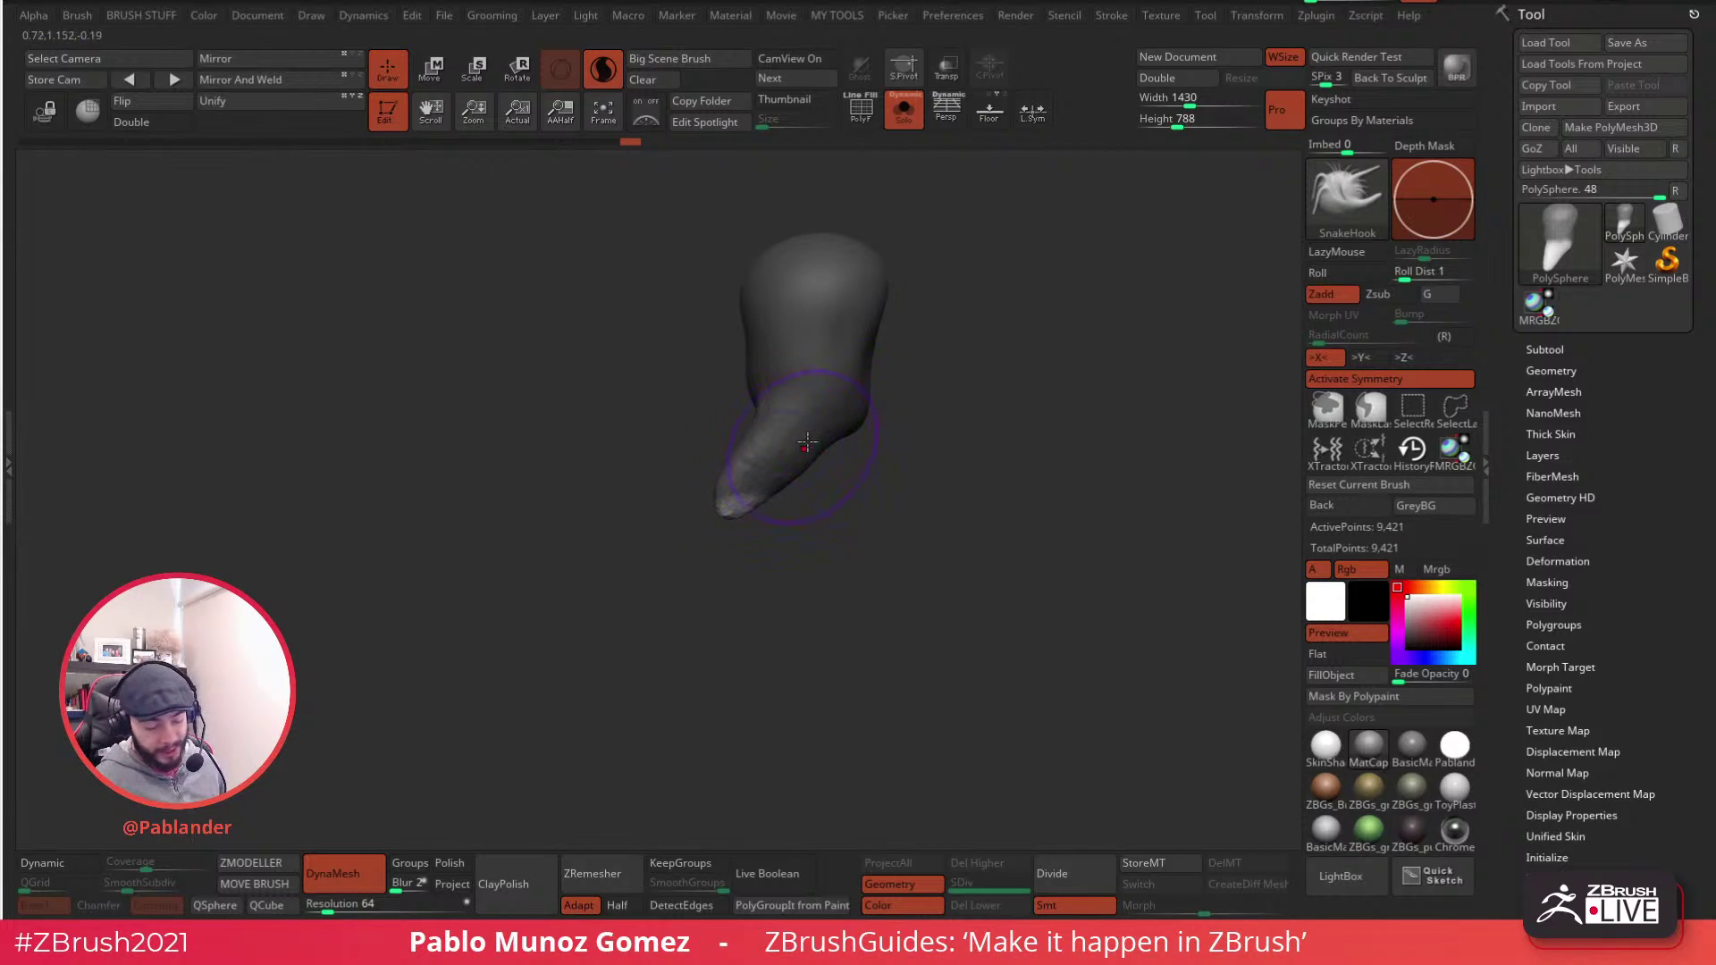
drag(747, 512, 896, 636)
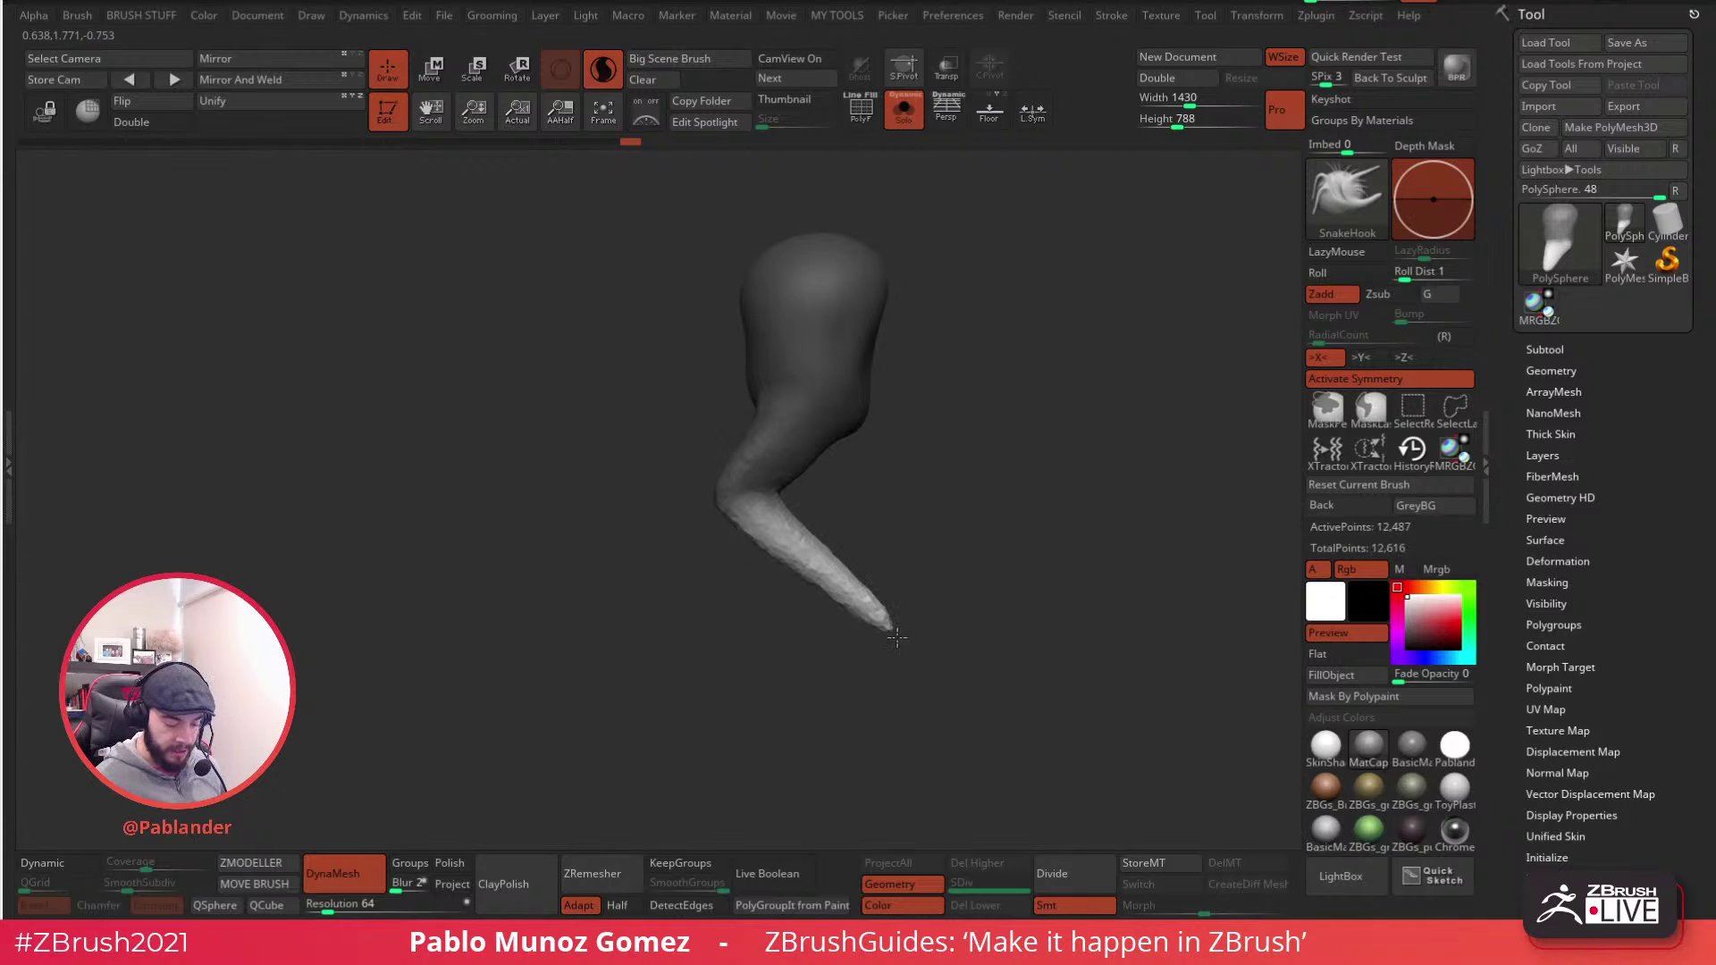
- Mask the new leg segment except its tips, pull the tips down into long thin lower legs, and clear the mask
mouse_move(936, 560)
alt+mouse_down()
mouse_move(929, 482)
mouse_move(965, 502)
mouse_move(845, 536)
mouse_move(892, 579)
mouse_move(880, 596)
alt+mouse_up()
ctrl+click(971, 534)
mouse_move(971, 534)
alt+mouse_down()
mouse_move(957, 538)
mouse_move(990, 457)
mouse_move(885, 505)
mouse_move(826, 706)
alt+mouse_up()
ctrl+click(915, 536)
mouse_move(915, 536)
shift+mouse_down()
mouse_move(1076, 501)
mouse_move(968, 509)
mouse_move(942, 573)
mouse_move(965, 541)
shift+mouse_up()
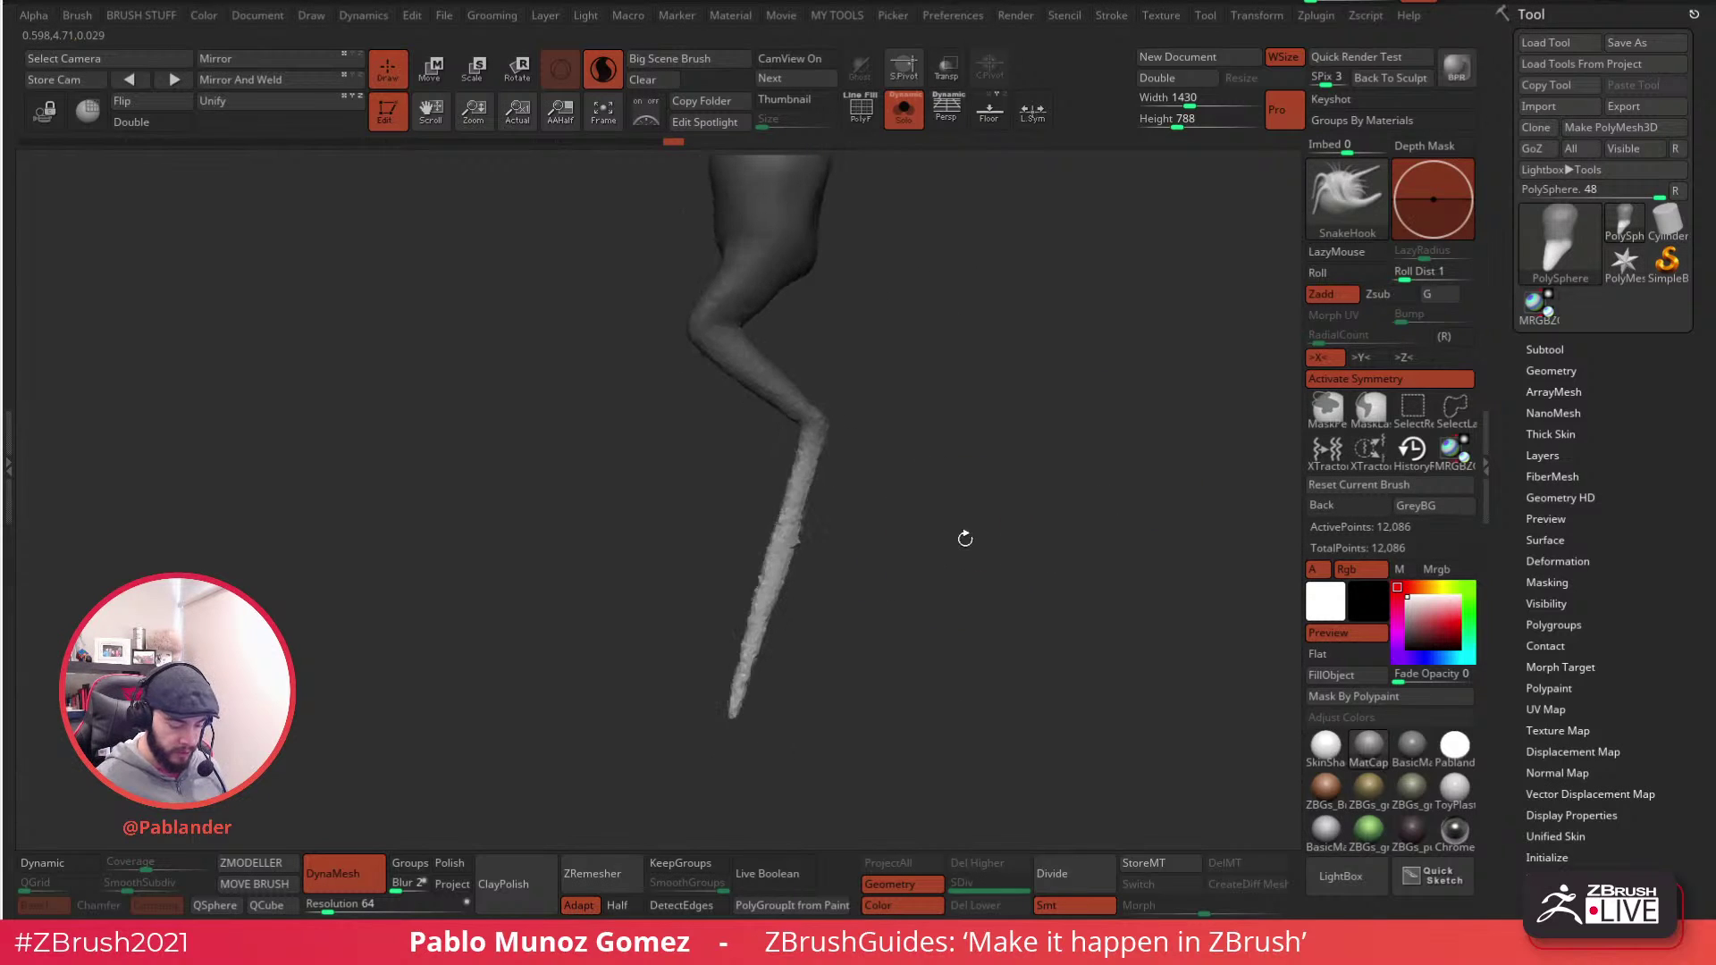
drag(925, 435, 949, 394)
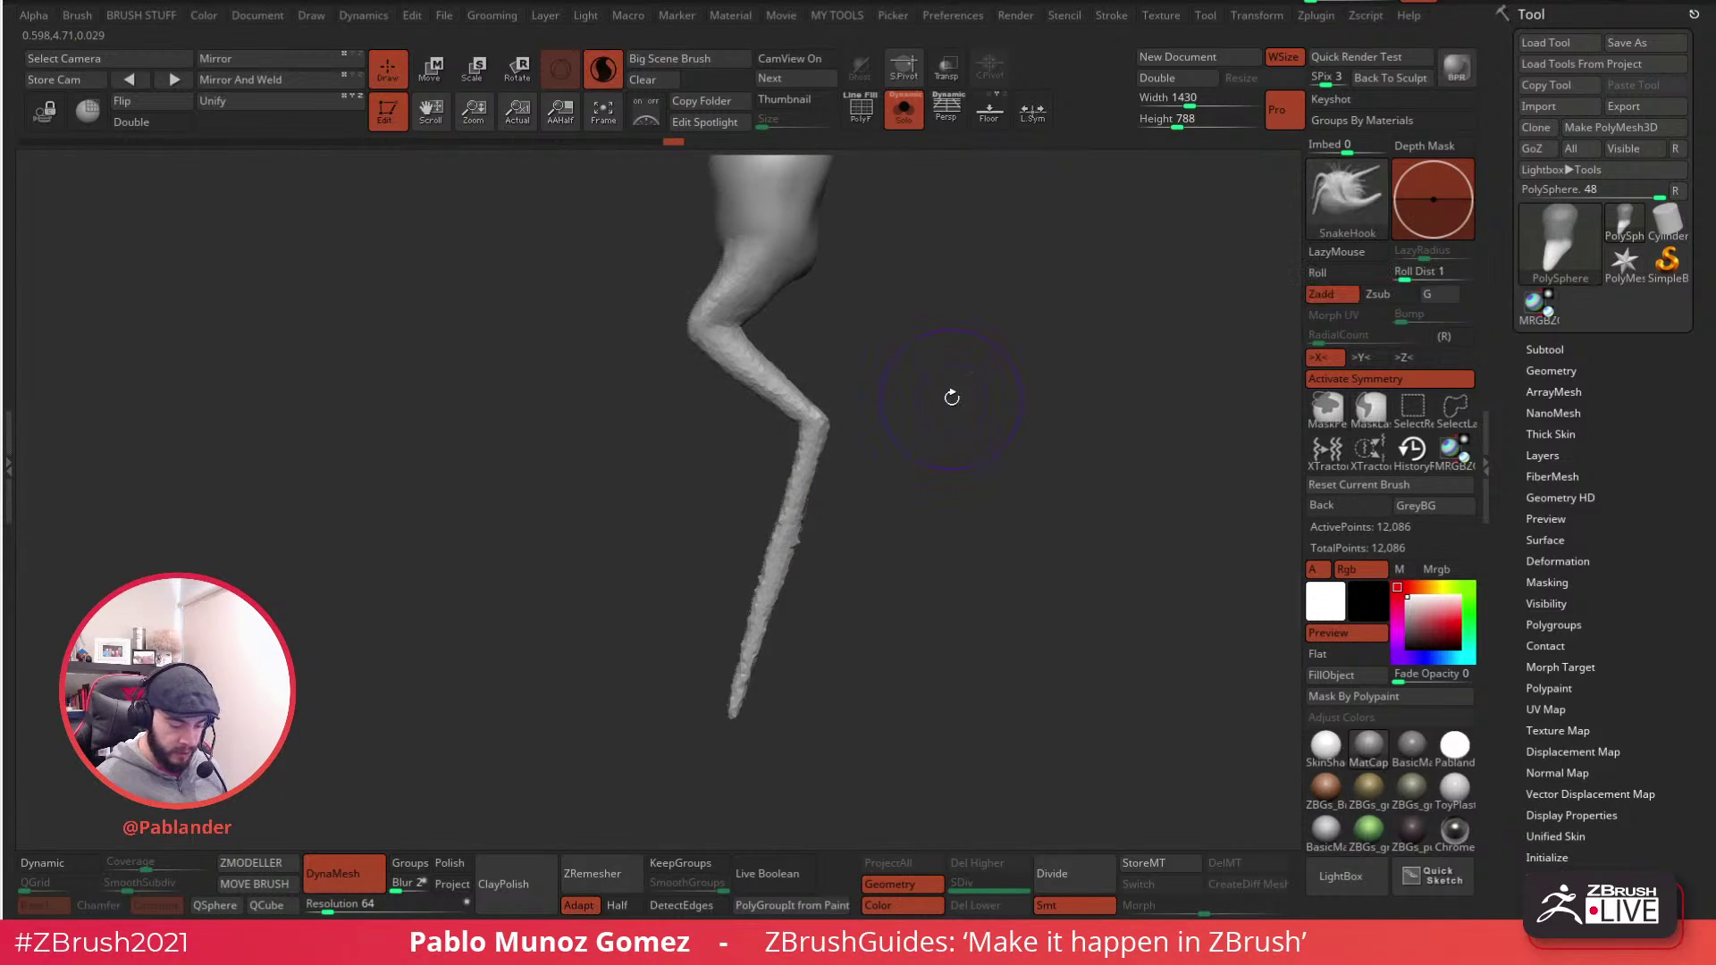
- Show the polyframe to check the mesh along the legs, smooth the leg segments, and hide the polyframe again
key(space)
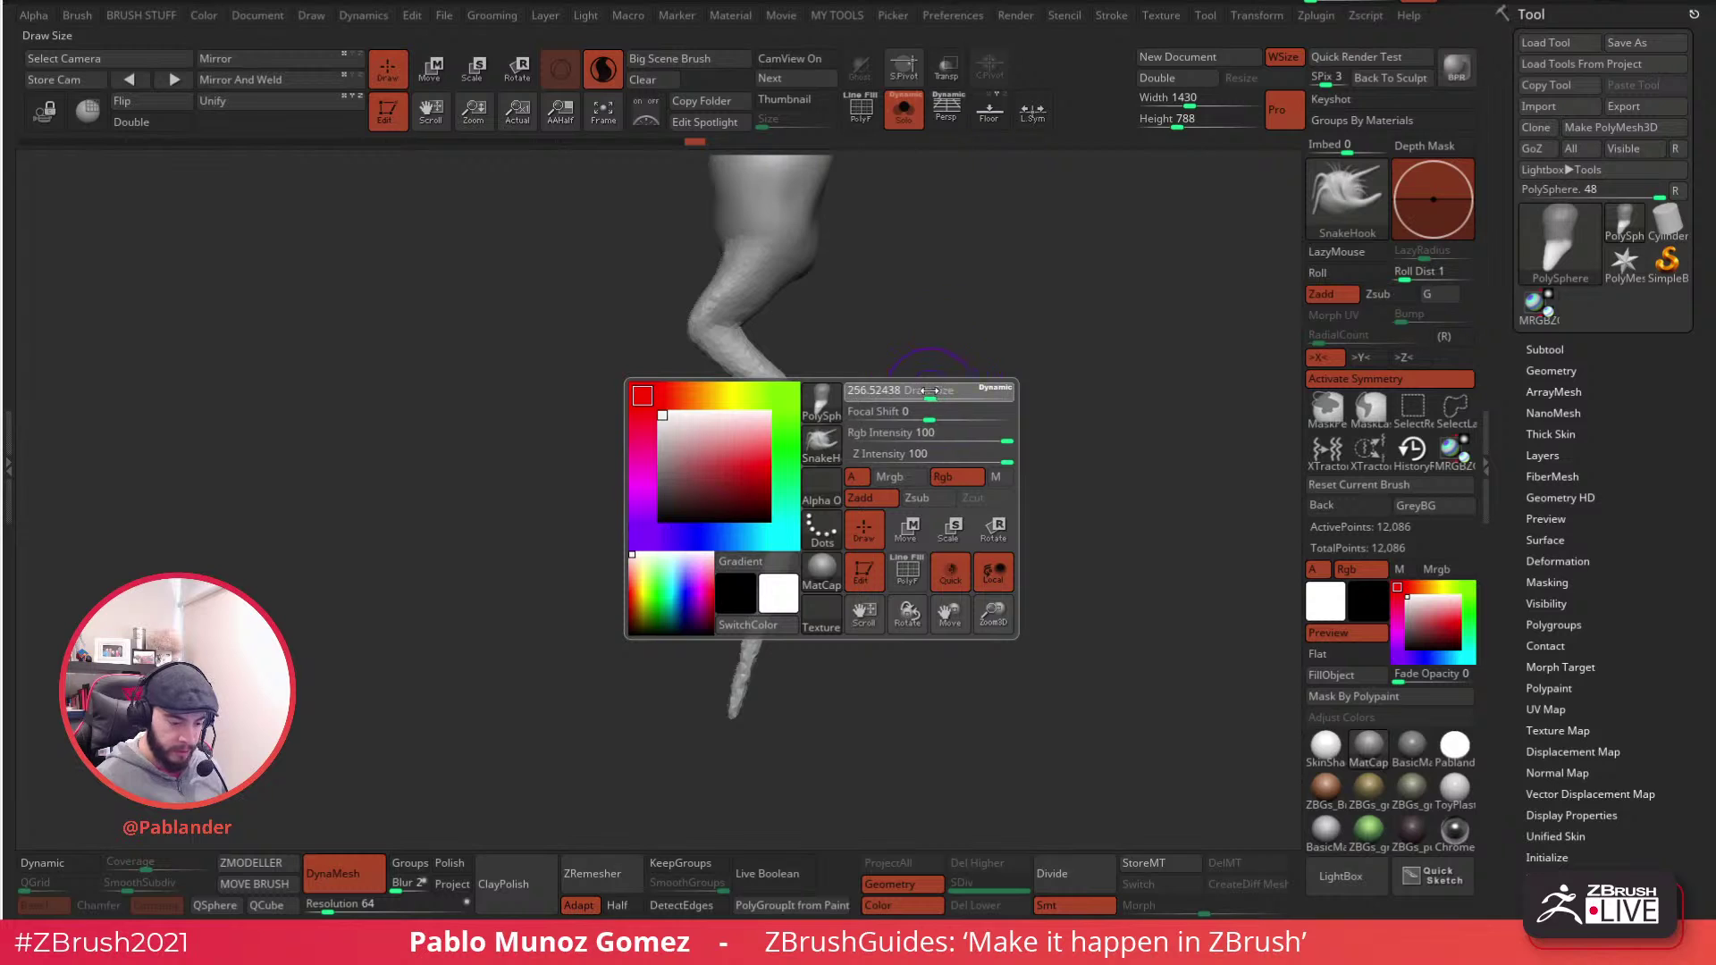
key(shift+f)
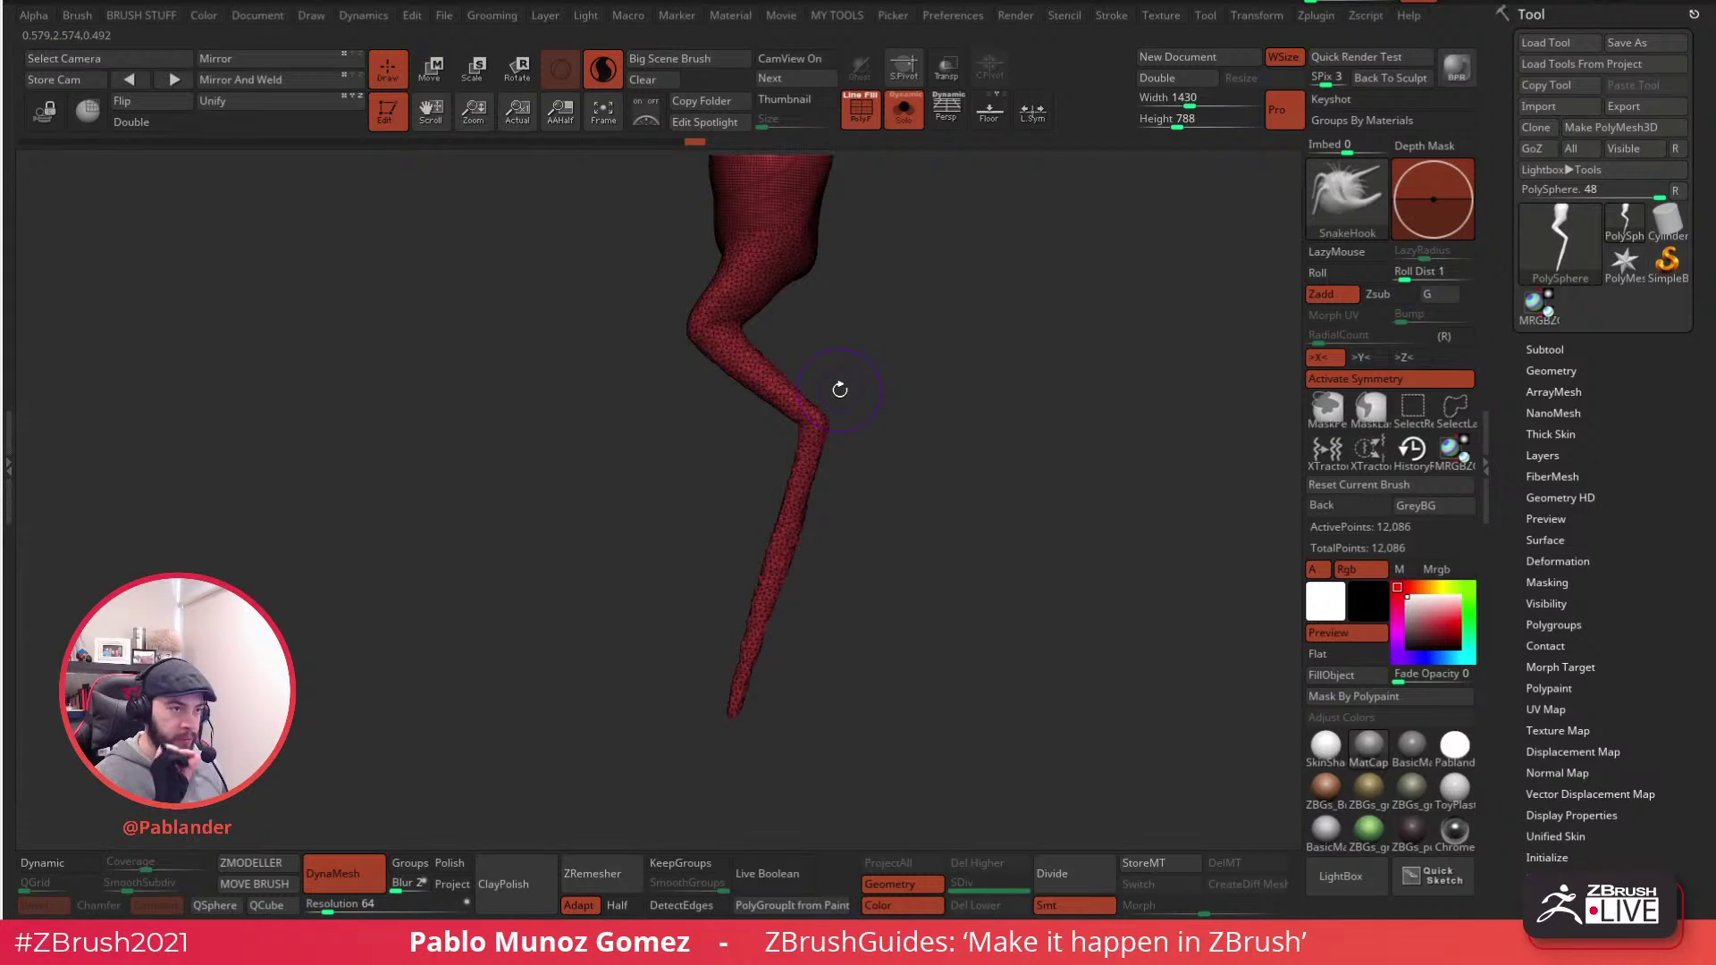
mouse_move(839, 390)
shift+mouse_down()
mouse_move(808, 434)
mouse_move(760, 625)
mouse_move(804, 452)
mouse_move(715, 351)
mouse_move(800, 214)
shift+mouse_up()
drag(896, 318, 1036, 323)
mouse_move(802, 322)
shift+mouse_down()
mouse_move(786, 386)
mouse_move(817, 660)
shift+mouse_up()
drag(890, 583, 1024, 539)
mouse_move(835, 556)
mouse_down()
mouse_move(961, 494)
mouse_move(965, 429)
mouse_move(933, 464)
mouse_up()
alt+drag(909, 574, 858, 651)
mouse_move(908, 371)
mouse_down()
mouse_move(835, 314)
mouse_move(749, 320)
mouse_move(904, 367)
mouse_up()
click(860, 109)
- Mask the torso and legs and pull tapered upper arms outward from the shoulders with the SnakeHook brush
ctrl+click(847, 322)
key(ctrl+z)
mouse_move(732, 312)
mouse_down()
mouse_move(983, 393)
mouse_move(950, 345)
mouse_move(913, 380)
mouse_up()
drag(726, 338, 758, 336)
shift+drag(790, 520, 790, 460)
mouse_move(840, 366)
ctrl+mouse_down()
mouse_move(904, 314)
mouse_move(900, 479)
ctrl+mouse_up()
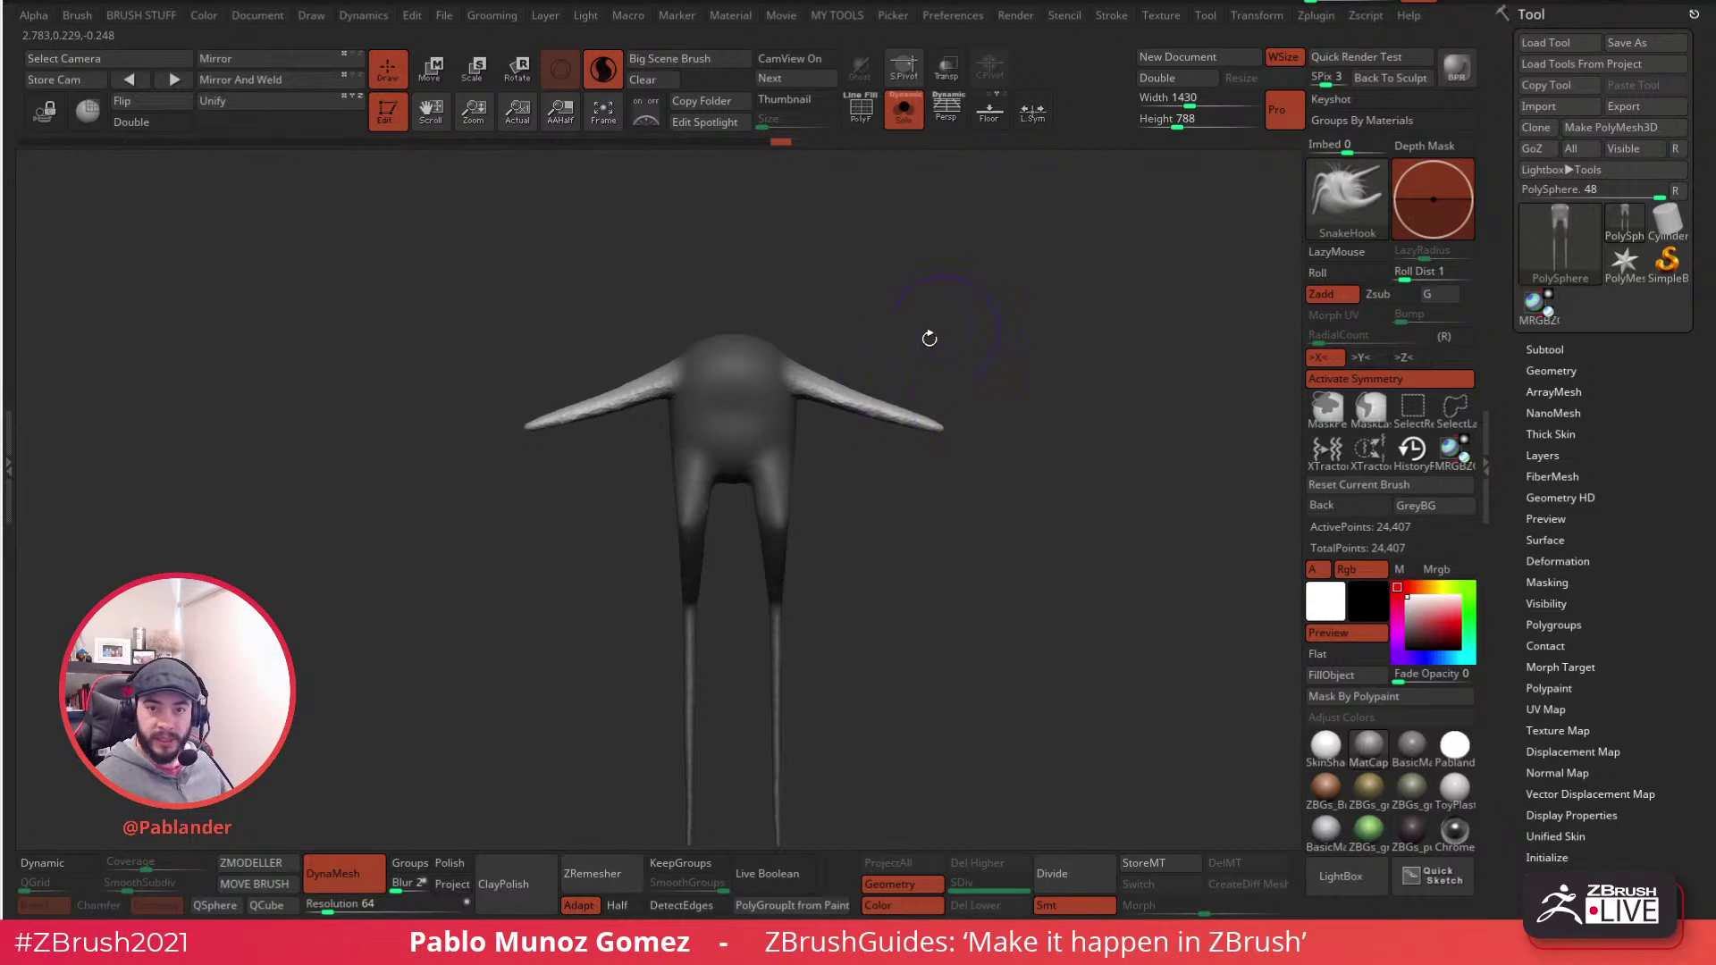
- Smooth the upper arms and extend the mask along them, leaving only their tips unmasked
mouse_move(953, 432)
shift+mouse_down()
mouse_move(858, 402)
mouse_move(955, 431)
shift+mouse_up()
mouse_move(926, 376)
ctrl+mouse_down()
mouse_move(956, 364)
mouse_move(925, 421)
mouse_move(927, 379)
mouse_move(880, 376)
ctrl+mouse_up()
mouse_move(831, 375)
shift+mouse_down()
mouse_move(793, 465)
mouse_move(810, 433)
shift+mouse_up()
mouse_move(949, 386)
ctrl+mouse_down()
mouse_move(1027, 337)
mouse_move(920, 402)
mouse_move(950, 401)
mouse_move(935, 467)
mouse_move(882, 525)
mouse_move(908, 448)
mouse_move(889, 429)
mouse_move(903, 460)
mouse_move(871, 651)
ctrl+mouse_up()
key(ctrl+z)
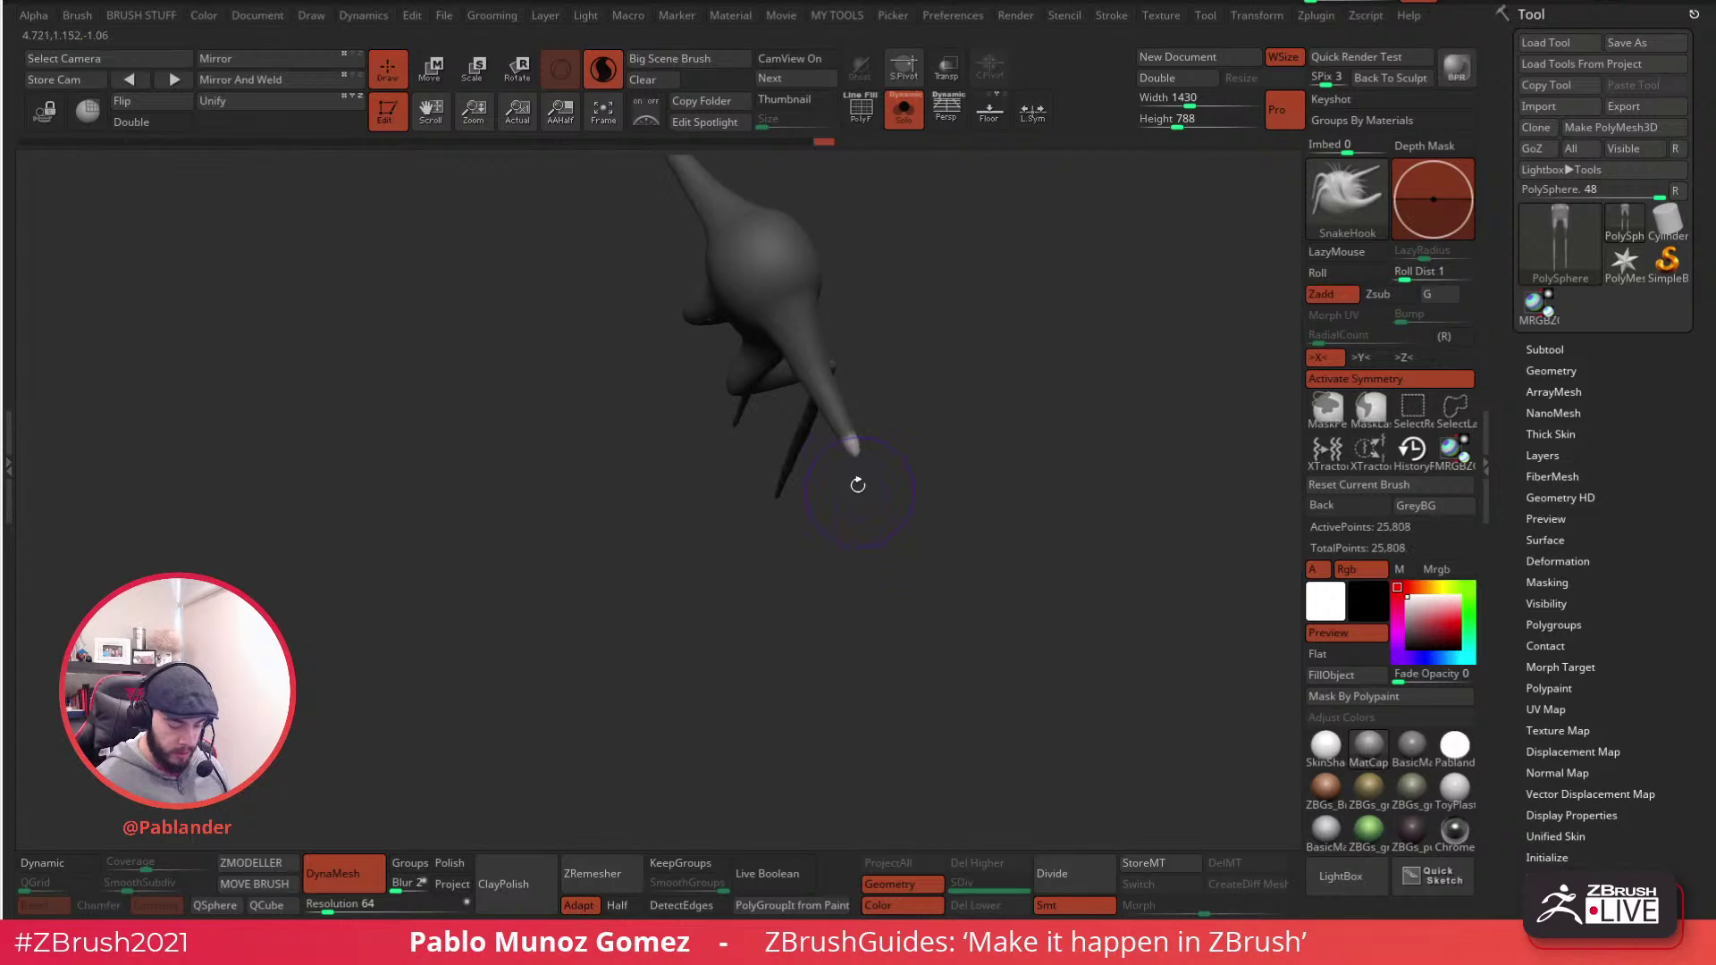
- Pull the unmasked arm tips outward into forearms and smooth them into rounded, thicker shapes
shift+drag(860, 494, 869, 639)
mouse_move(854, 575)
shift+mouse_down()
mouse_move(859, 626)
mouse_move(854, 483)
mouse_move(950, 459)
mouse_move(1091, 332)
shift+mouse_up()
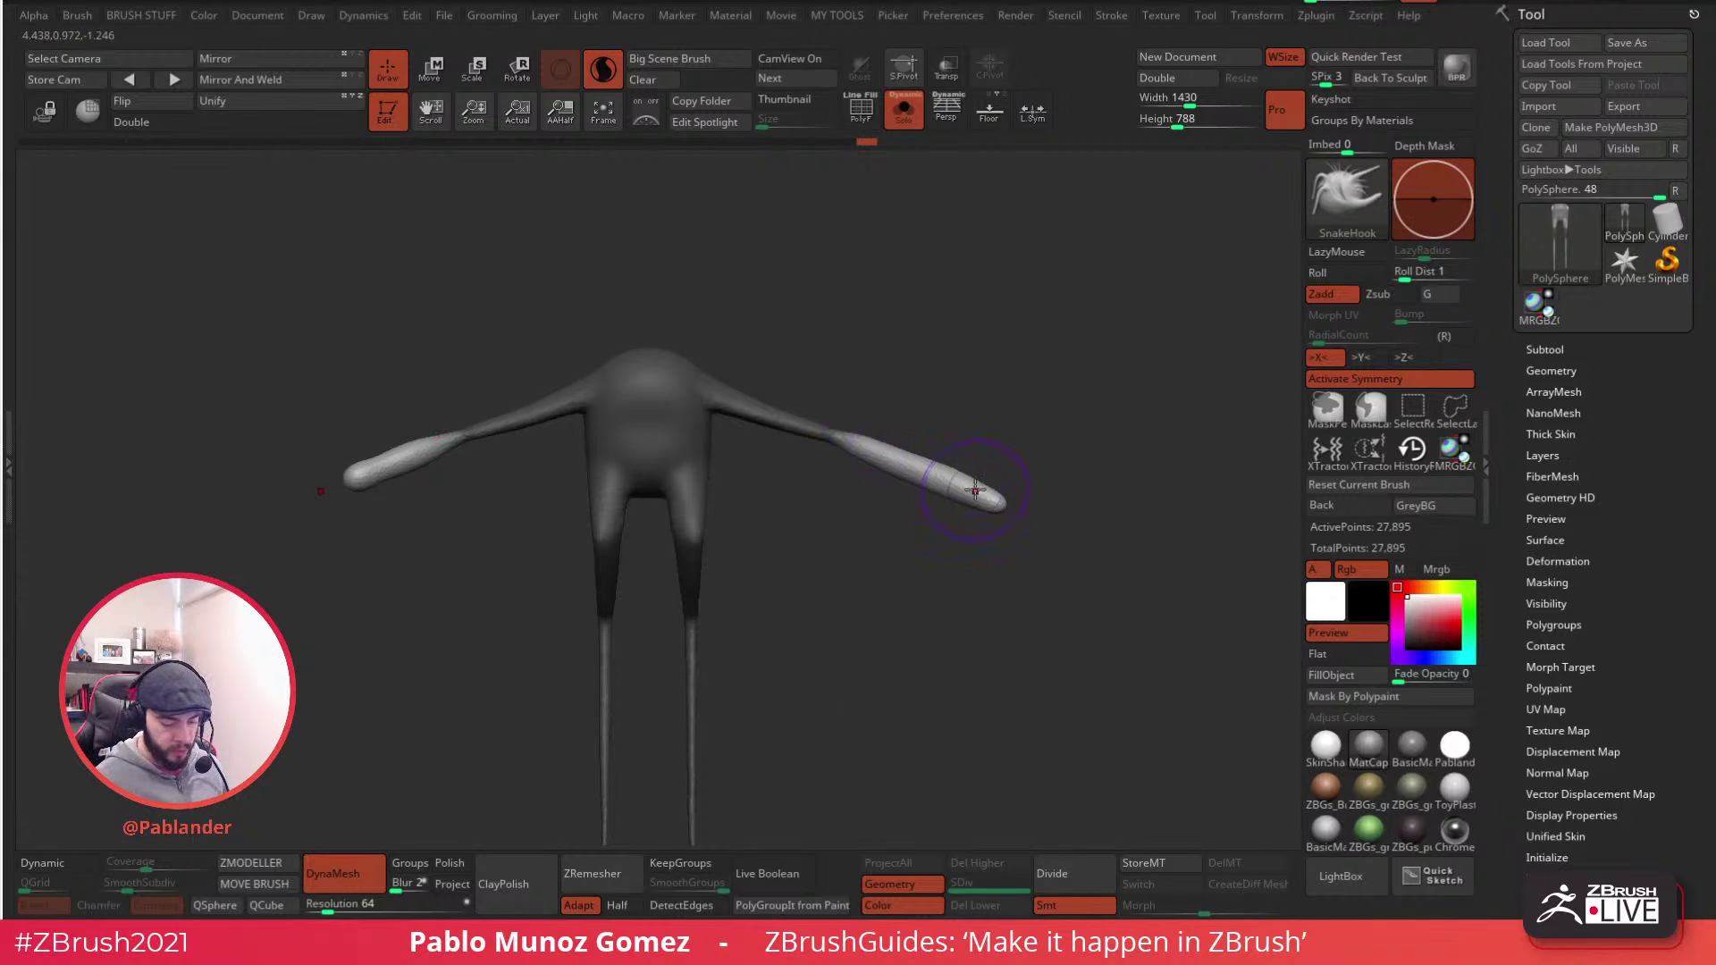
drag(917, 519, 991, 523)
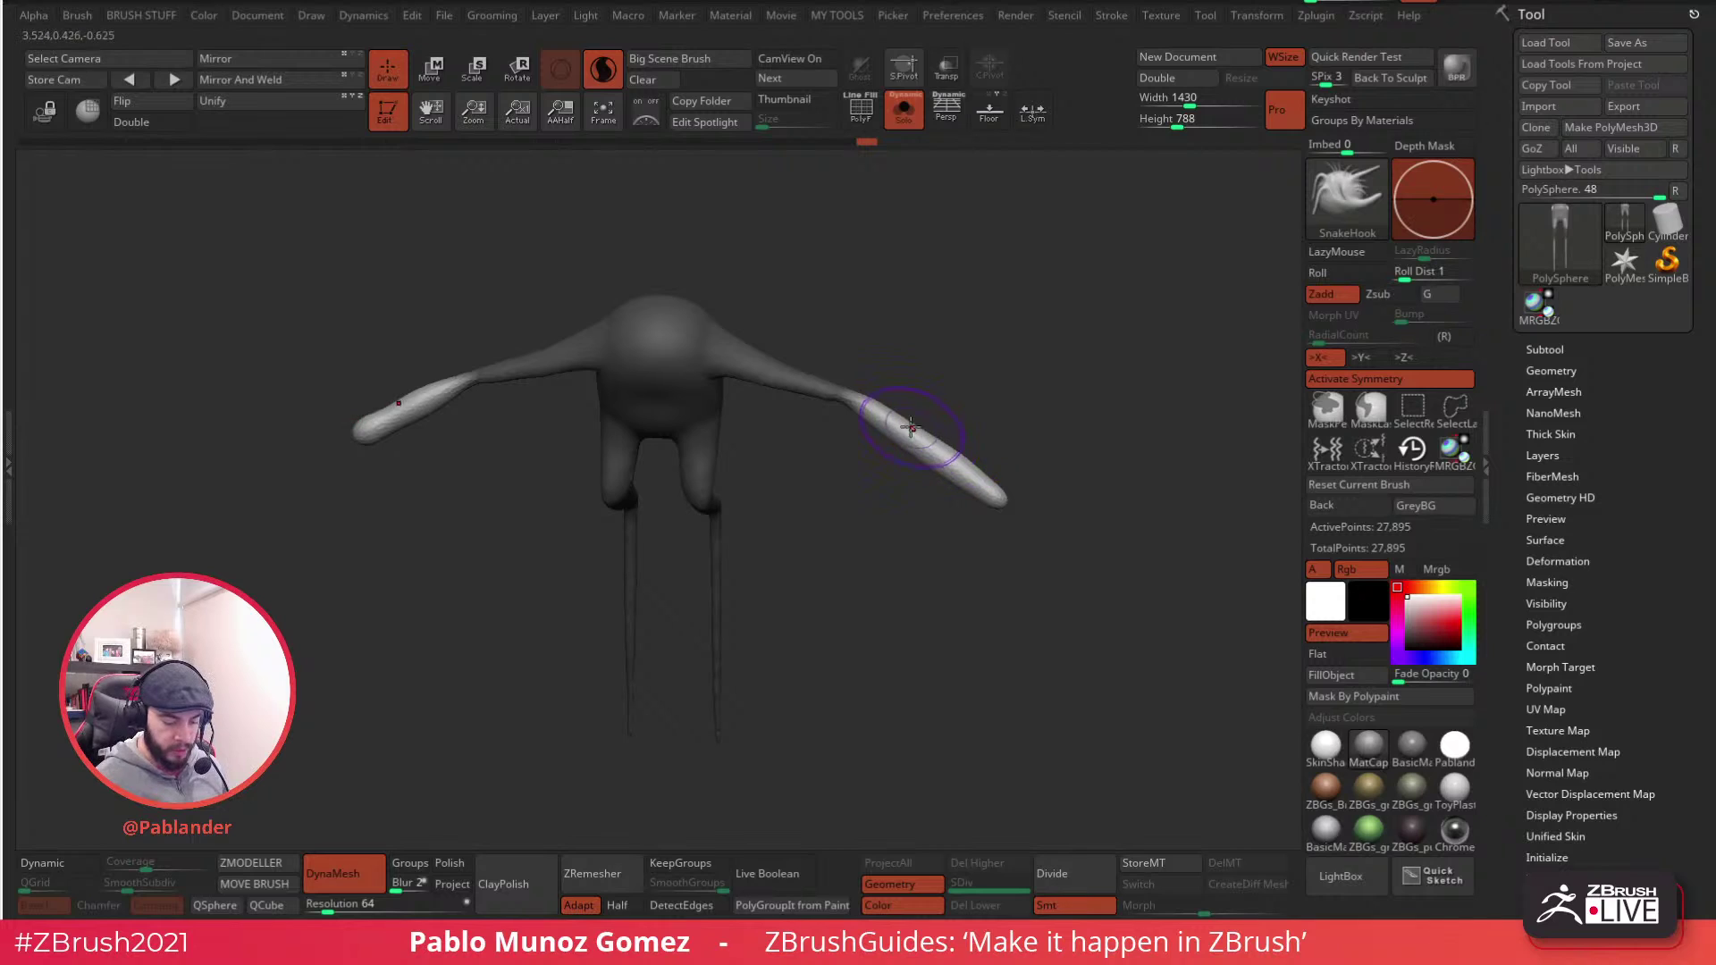
key(shift)
shift+drag(918, 441, 934, 453)
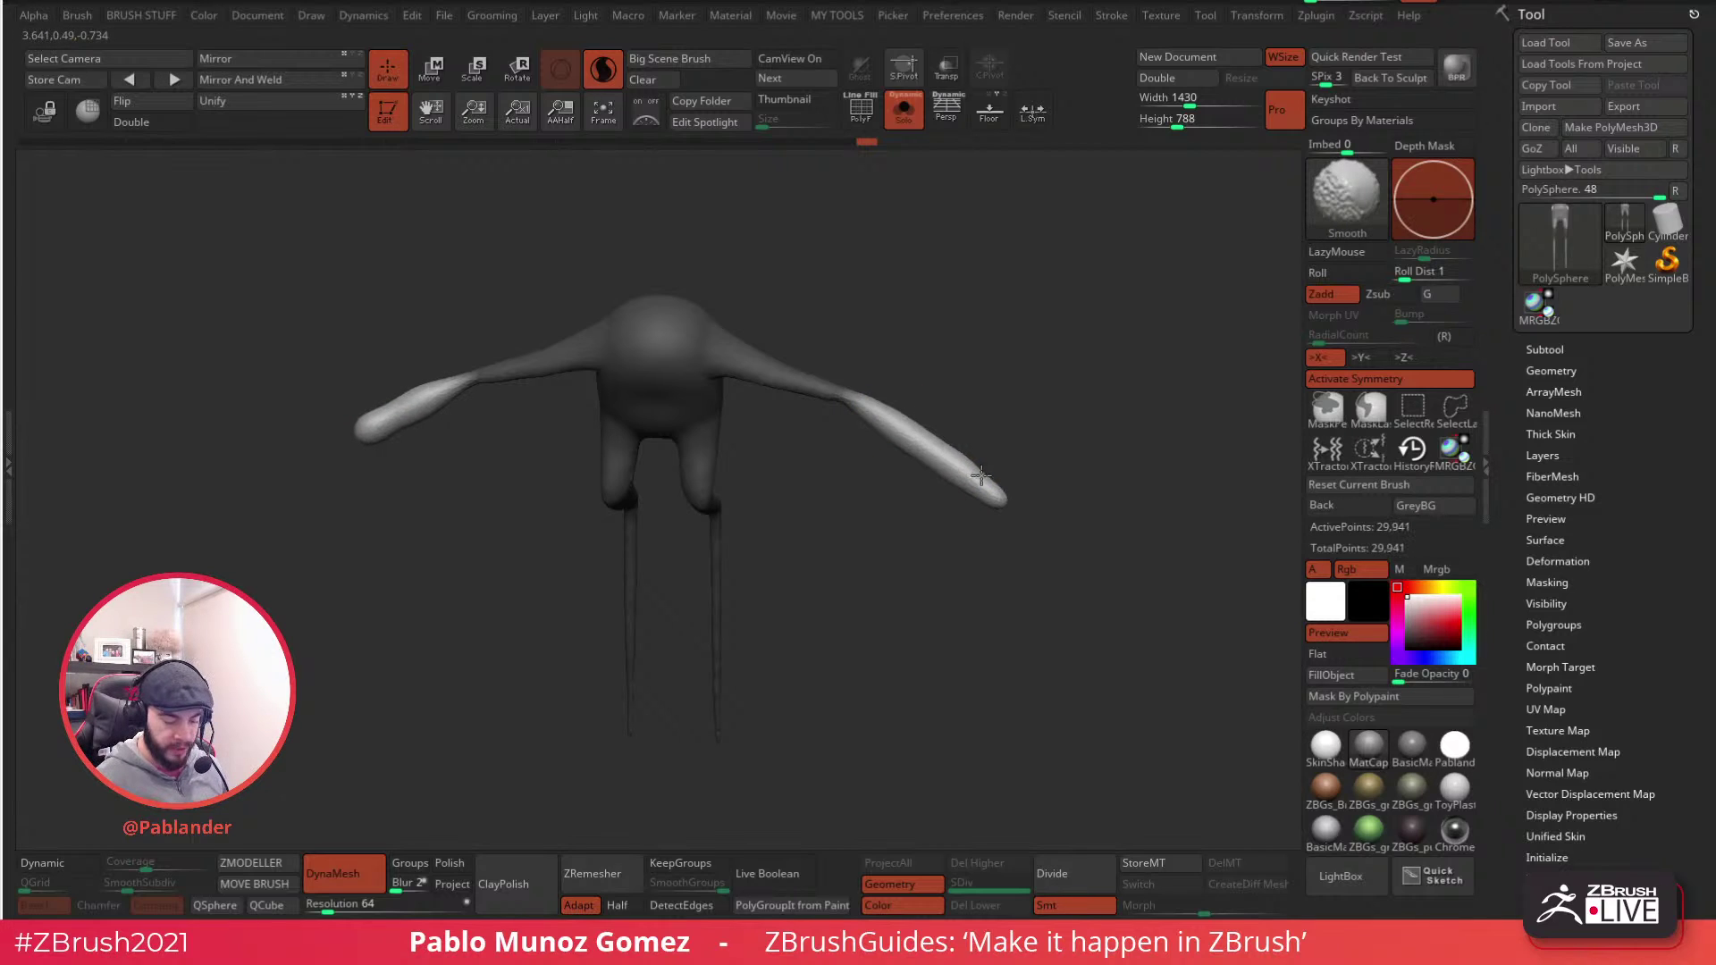
shift+drag(862, 407, 931, 447)
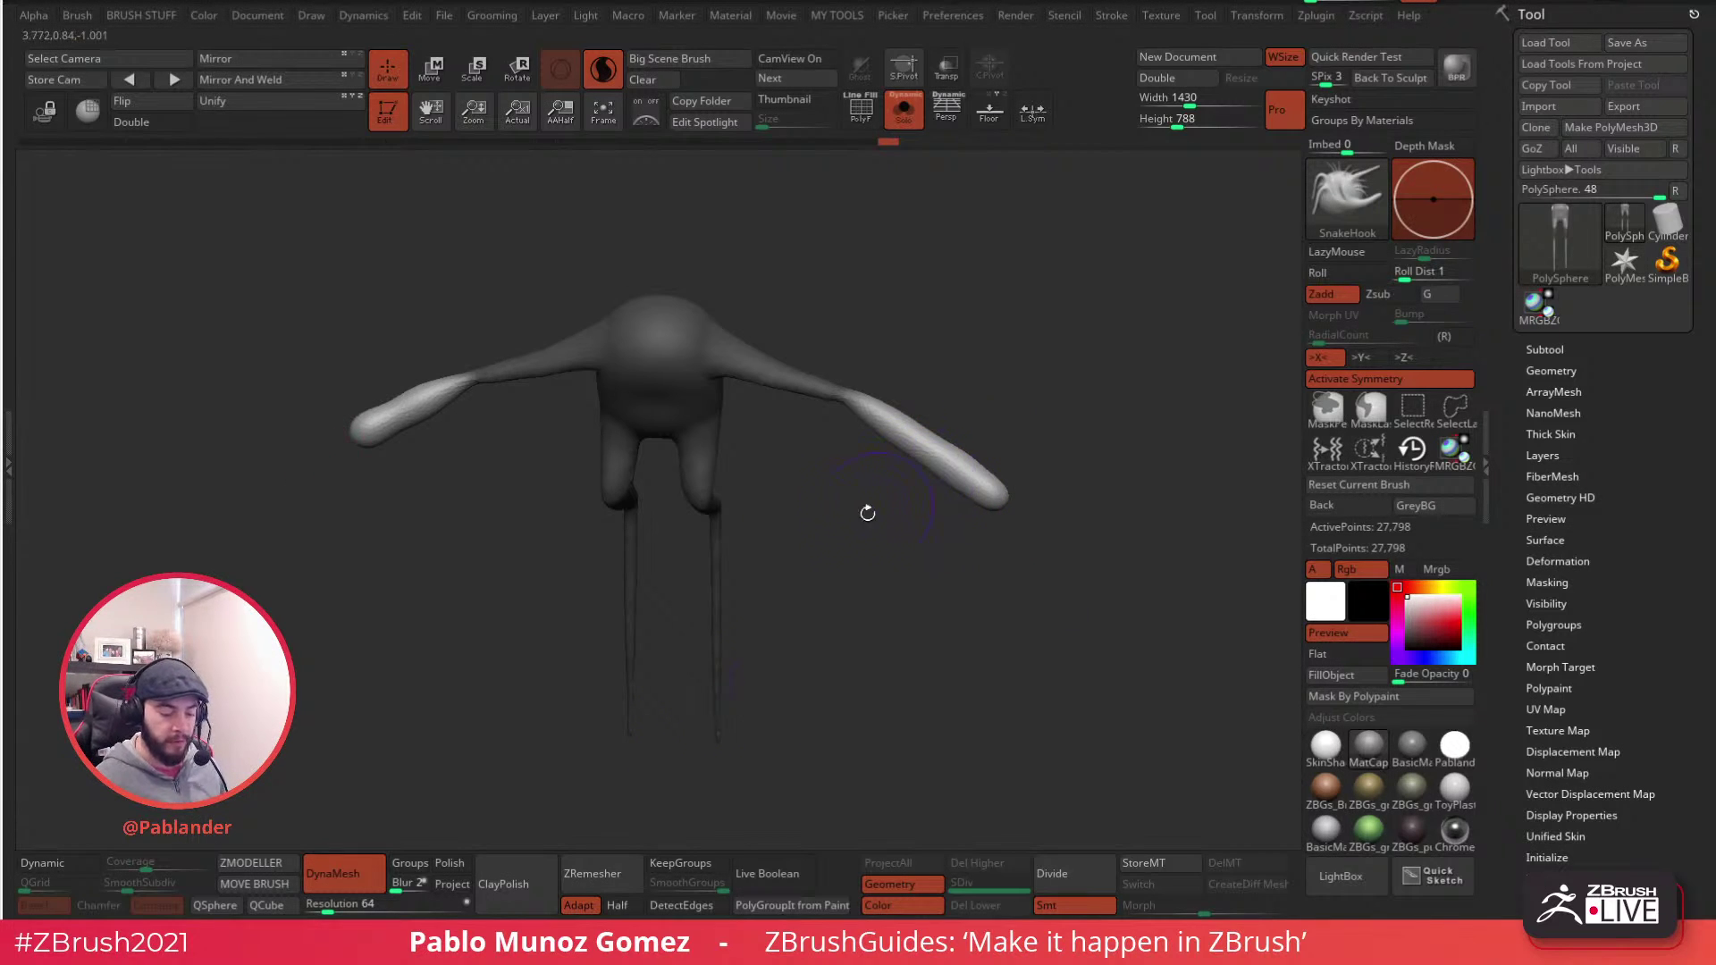
drag(1005, 382, 927, 545)
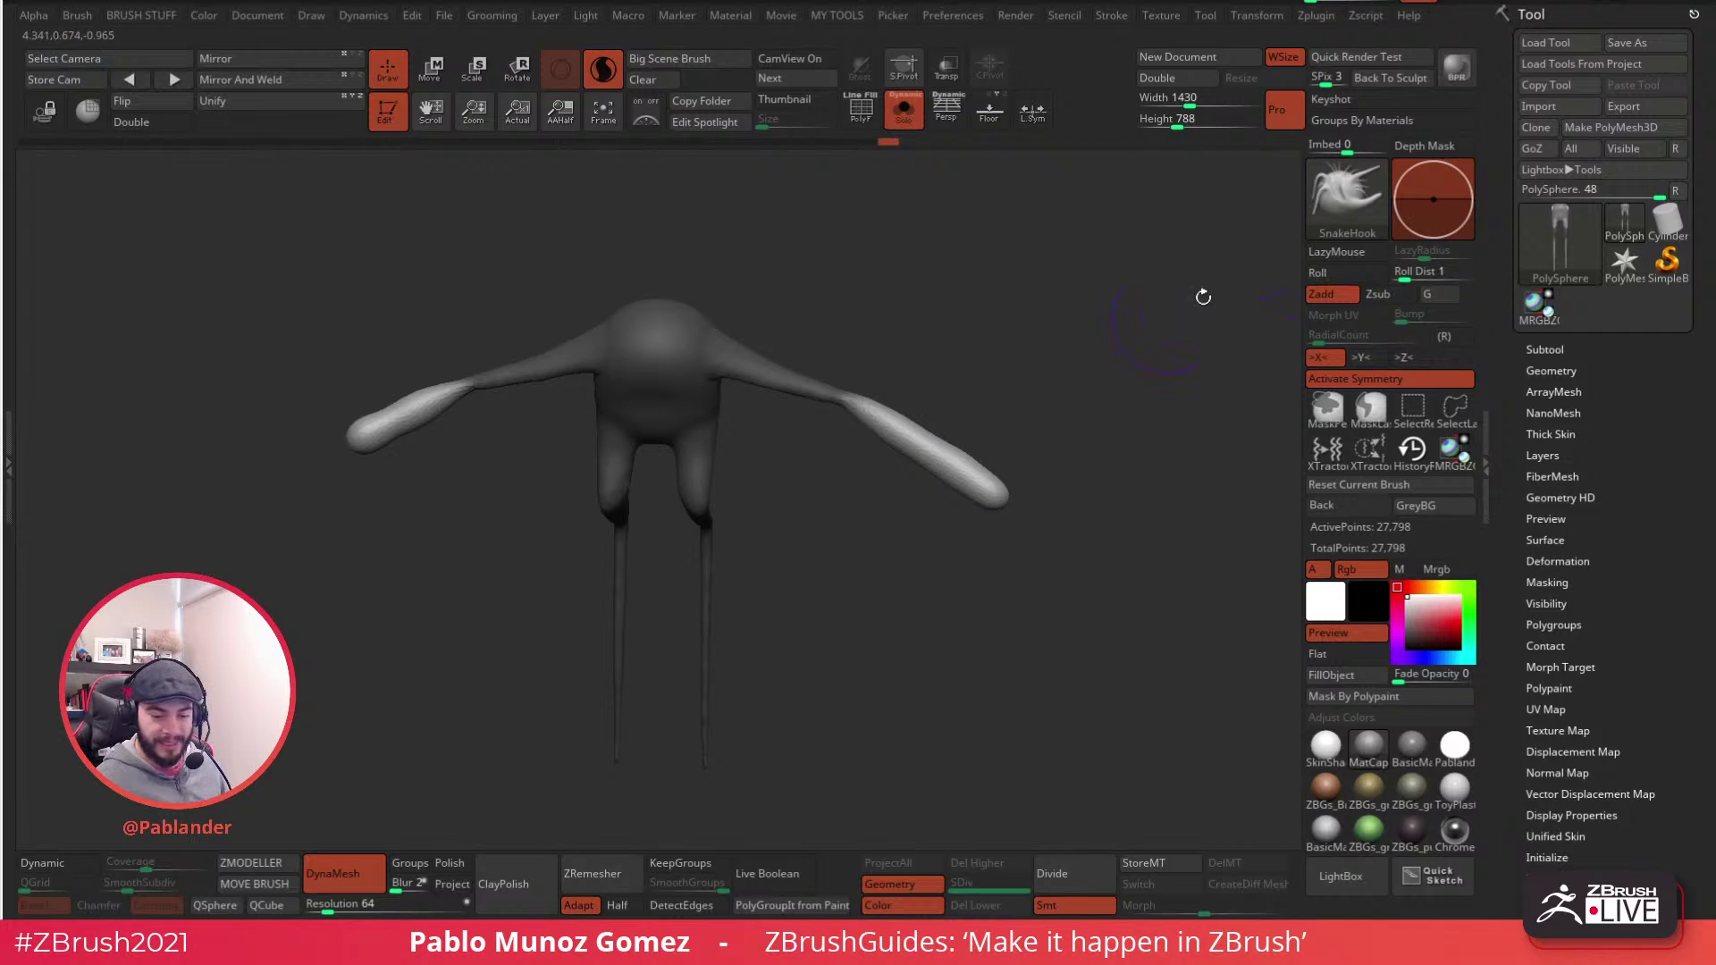
- Point out the Smooth brush in the brush palette and try strong smoothing on the forearms
click(1357, 191)
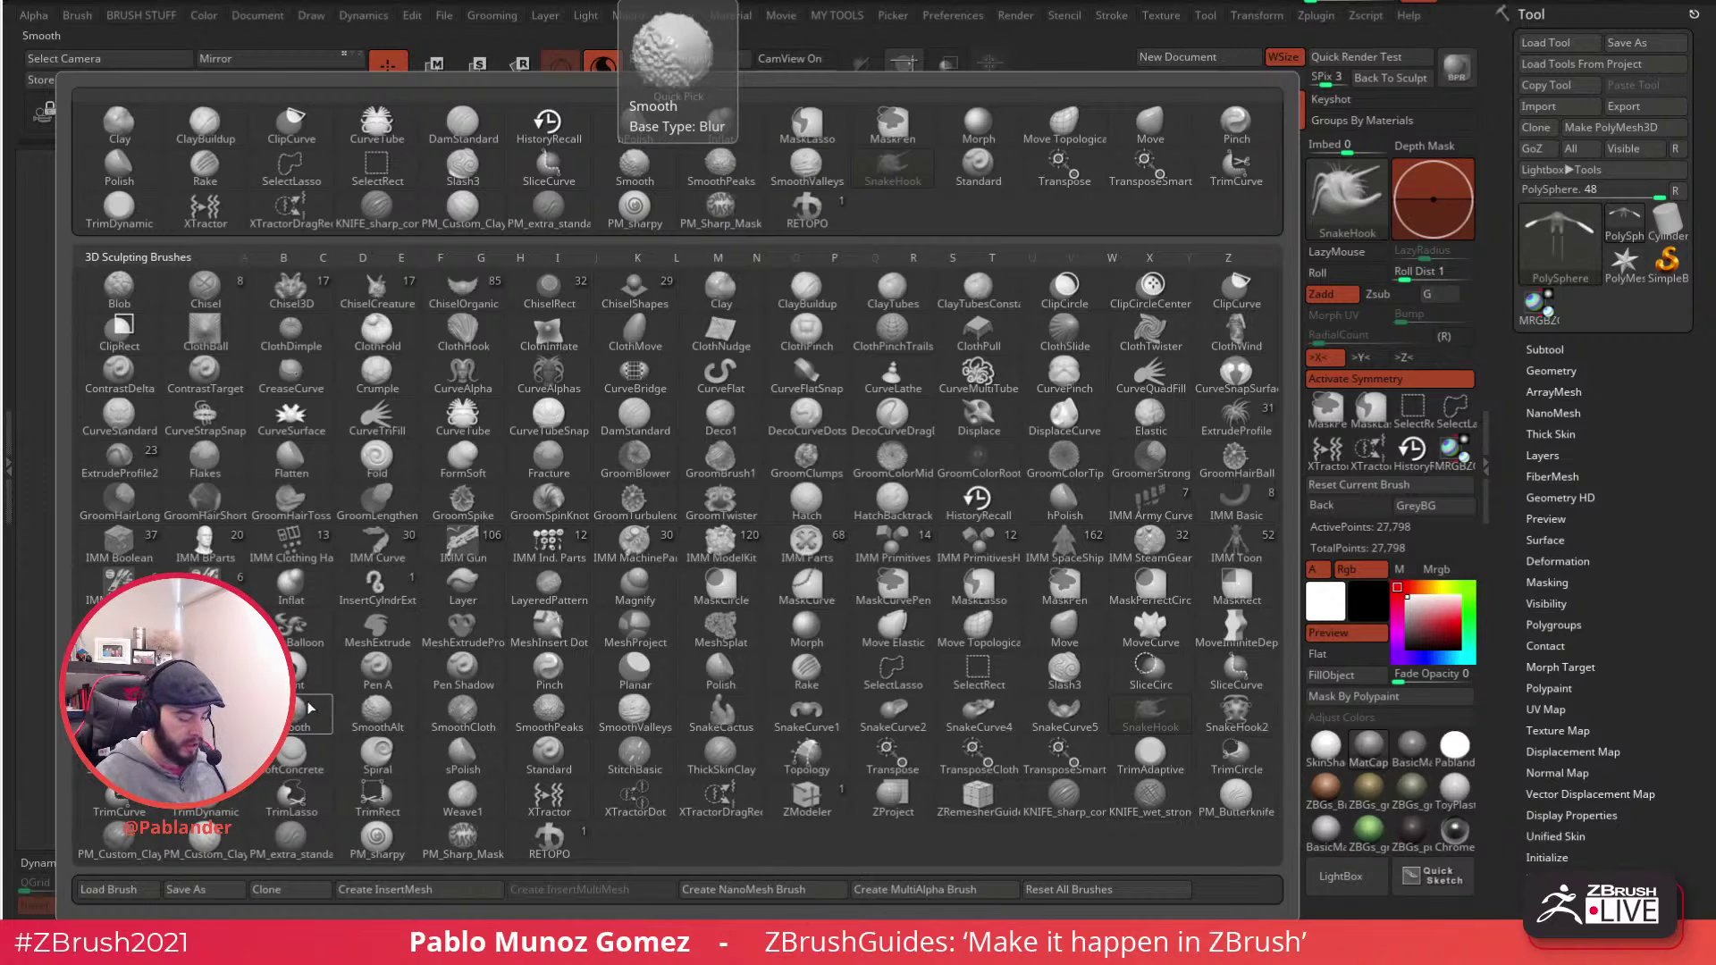
shift+click(386, 723)
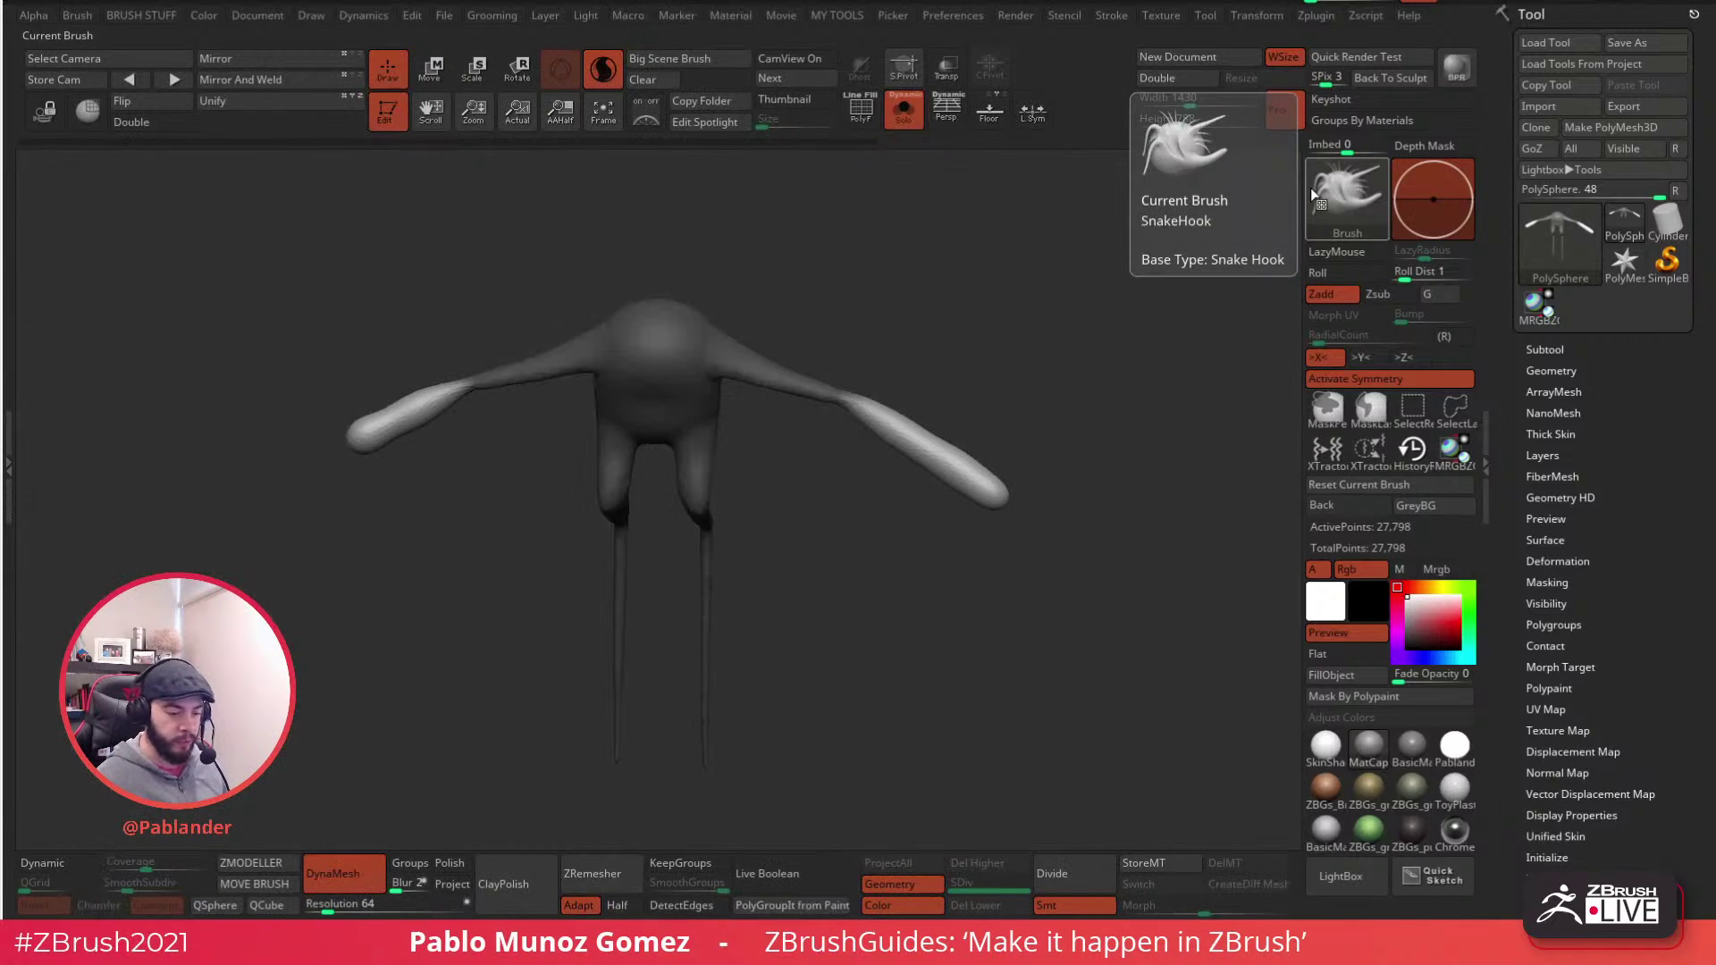
mouse_move(1027, 482)
mouse_down()
mouse_move(1027, 529)
mouse_move(1043, 460)
mouse_move(1017, 430)
mouse_up()
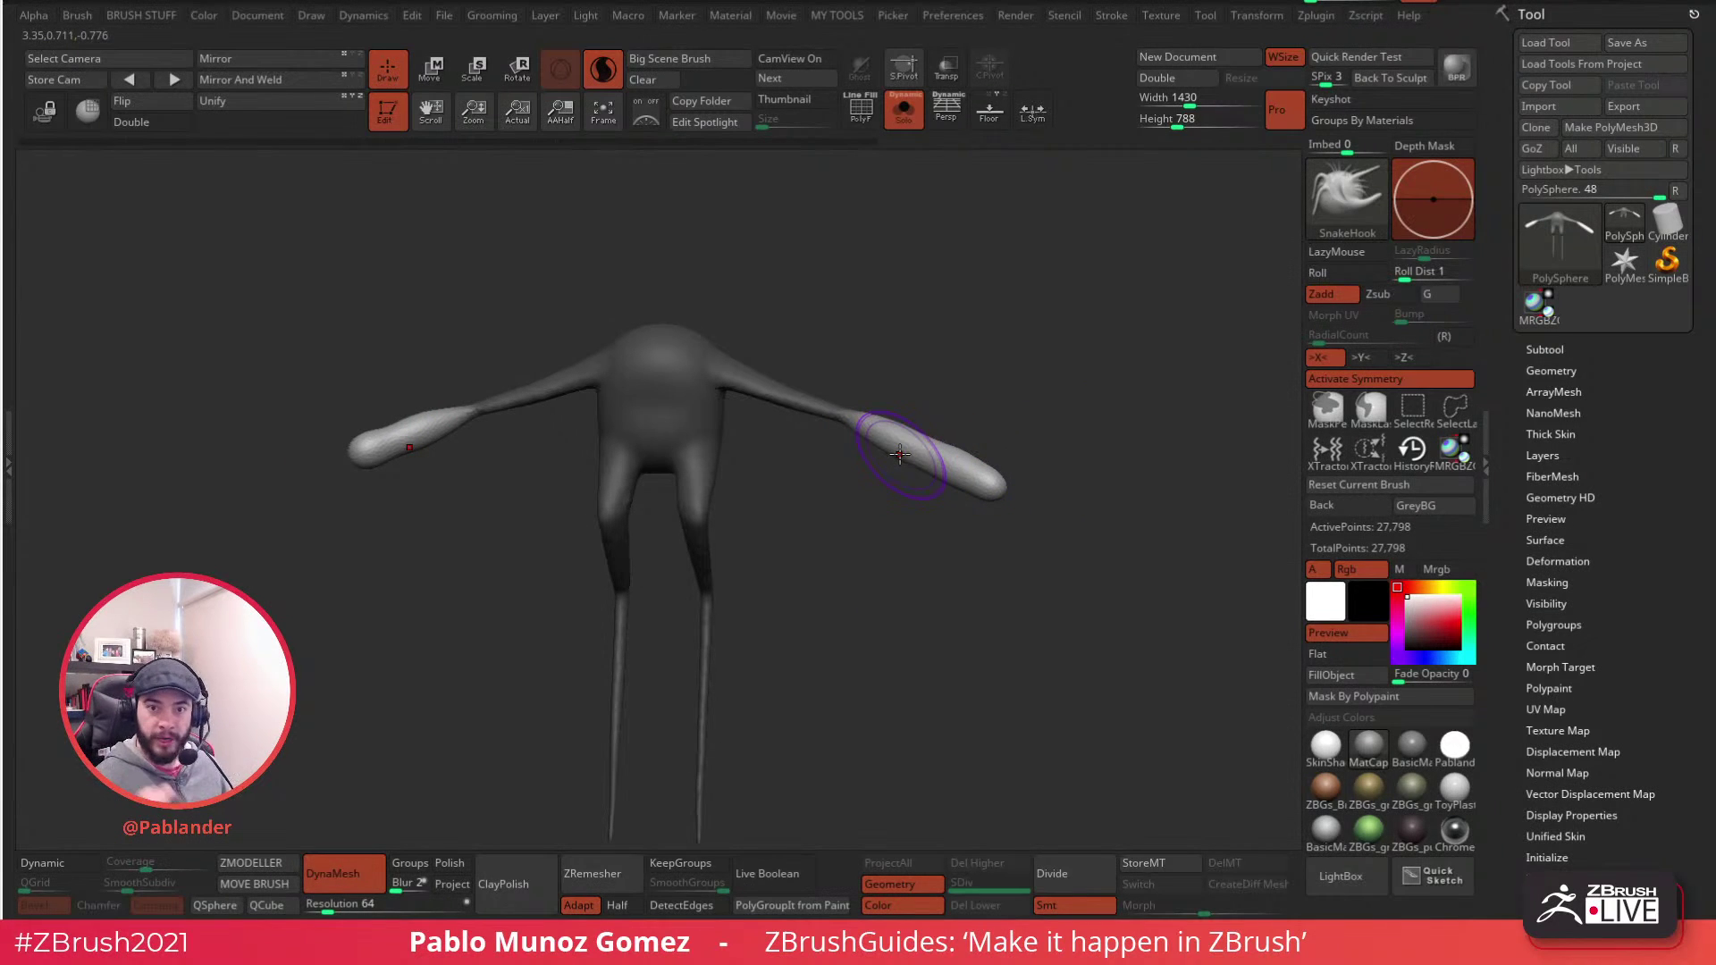
key(shift)
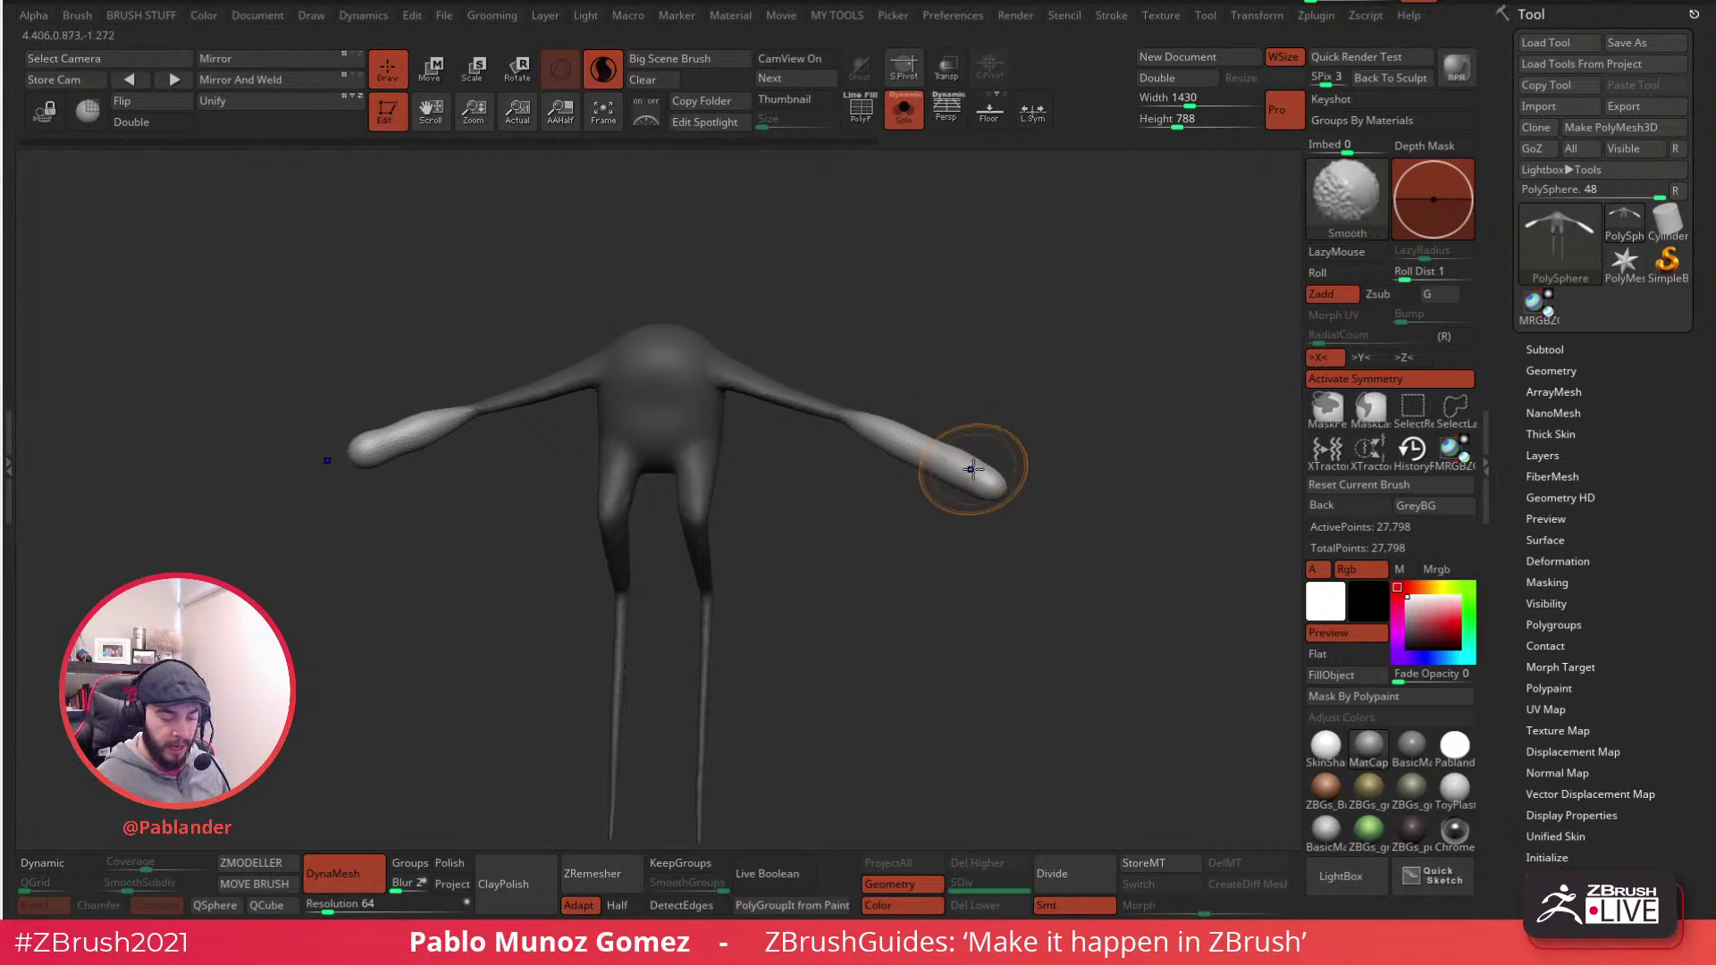
drag(1031, 425, 1010, 424)
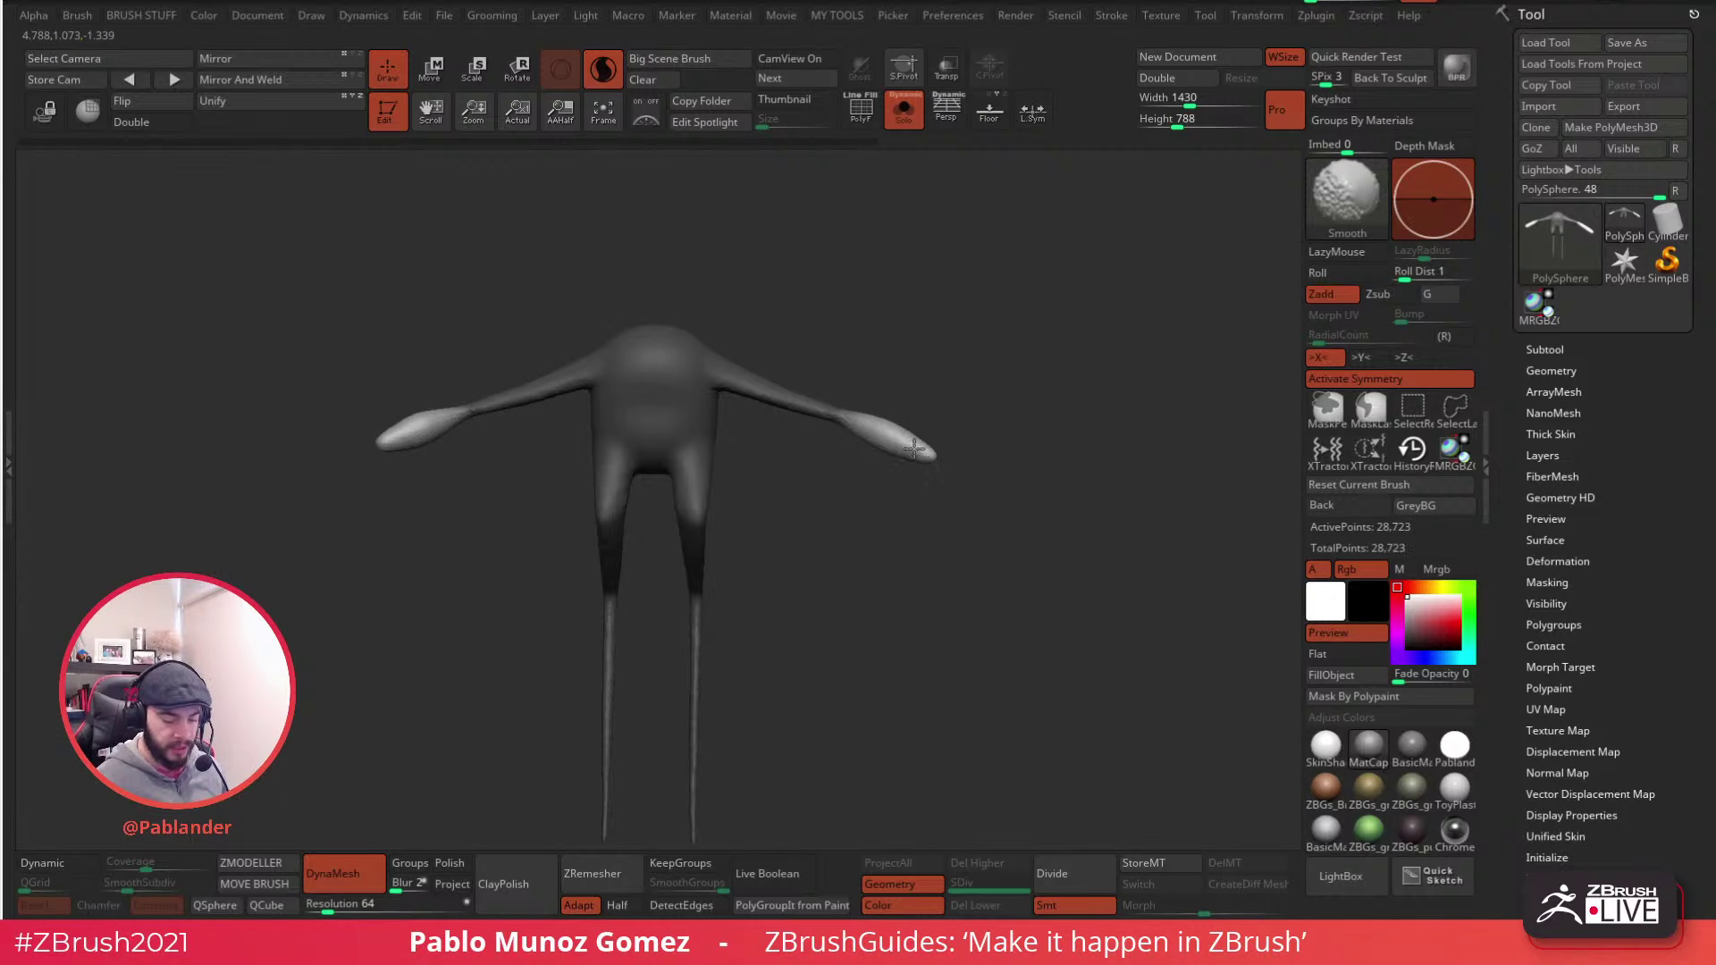
- Clear the mask from the torso, arms and legs
mouse_move(1005, 593)
mouse_down()
mouse_move(989, 547)
mouse_move(963, 582)
mouse_move(973, 528)
mouse_move(949, 468)
mouse_up()
drag(1029, 431, 969, 359)
ctrl+drag(970, 378, 947, 606)
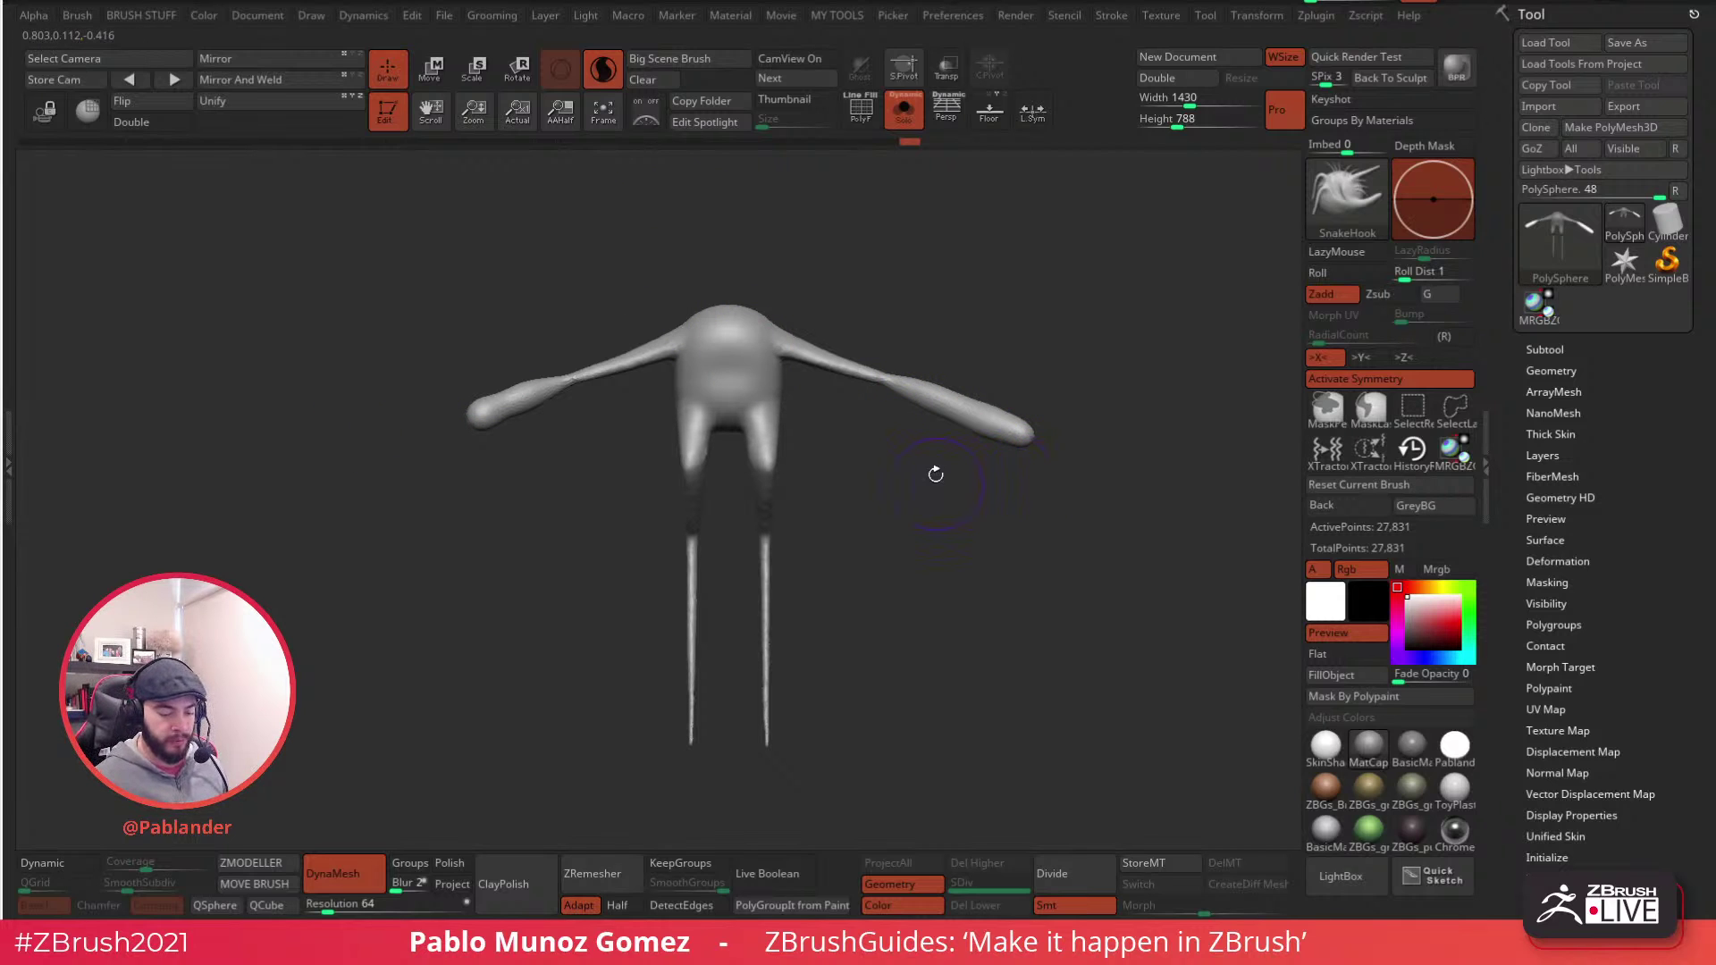
- Try smoothing the lower legs and their tips, and undo the strokes
drag(905, 502, 599, 613)
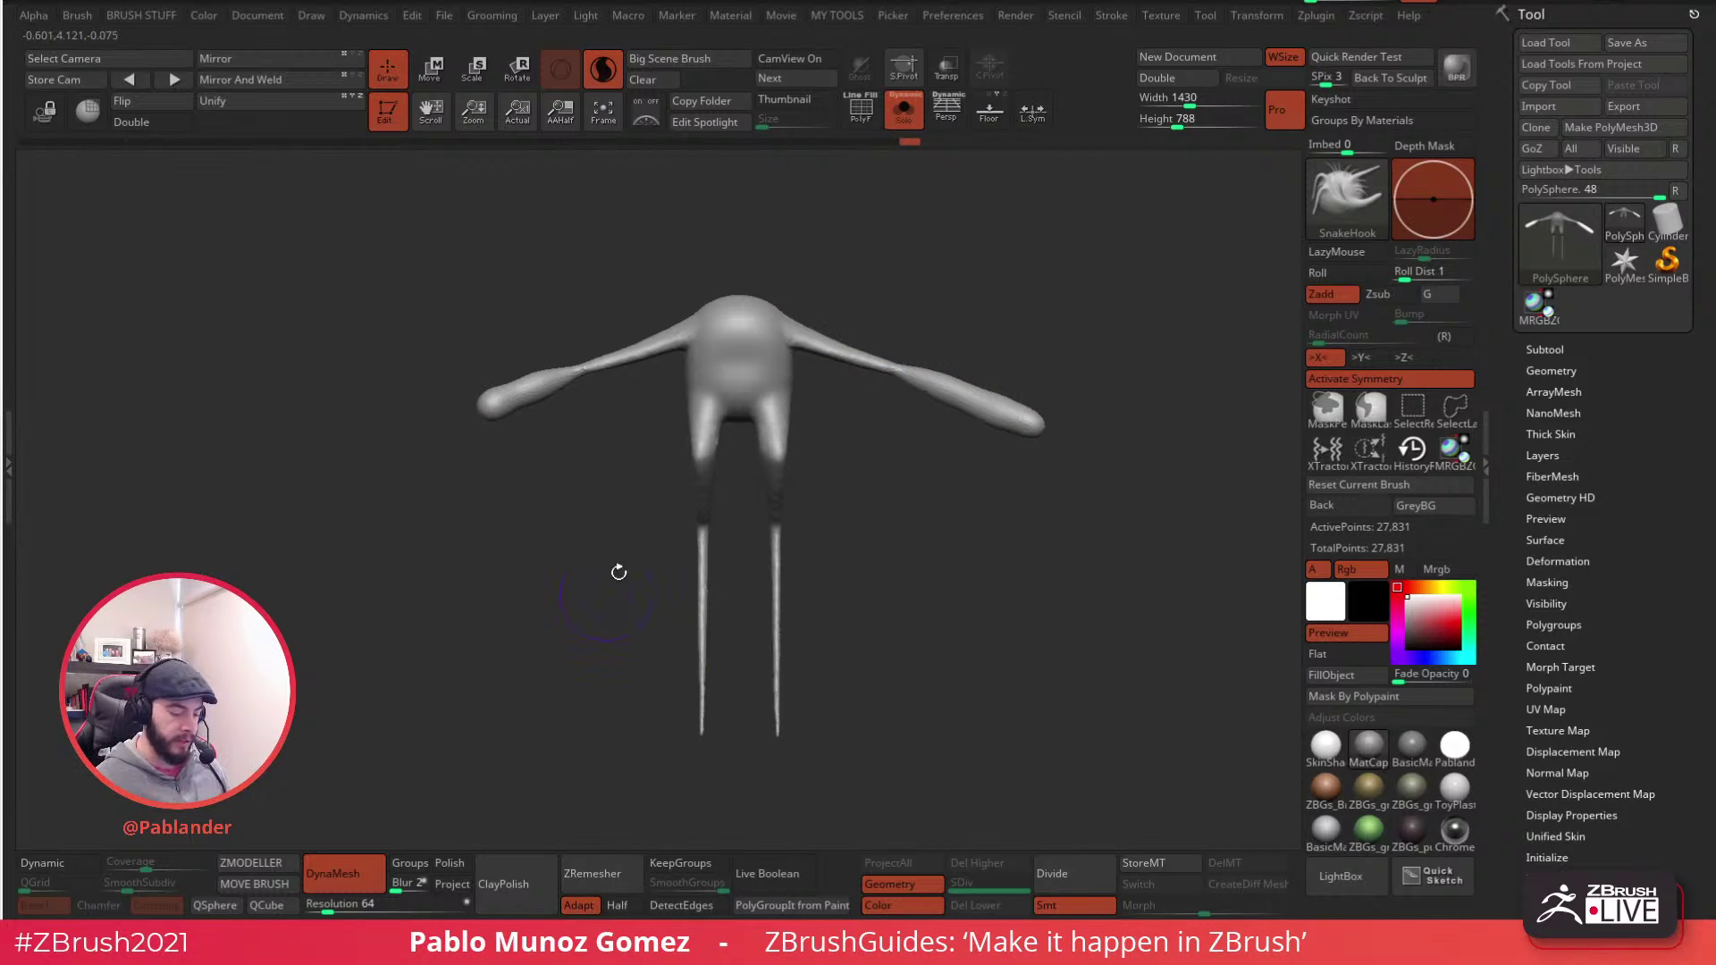
mouse_move(954, 467)
mouse_down()
mouse_move(1027, 504)
mouse_move(988, 497)
mouse_move(781, 582)
mouse_move(770, 560)
mouse_move(778, 682)
mouse_up()
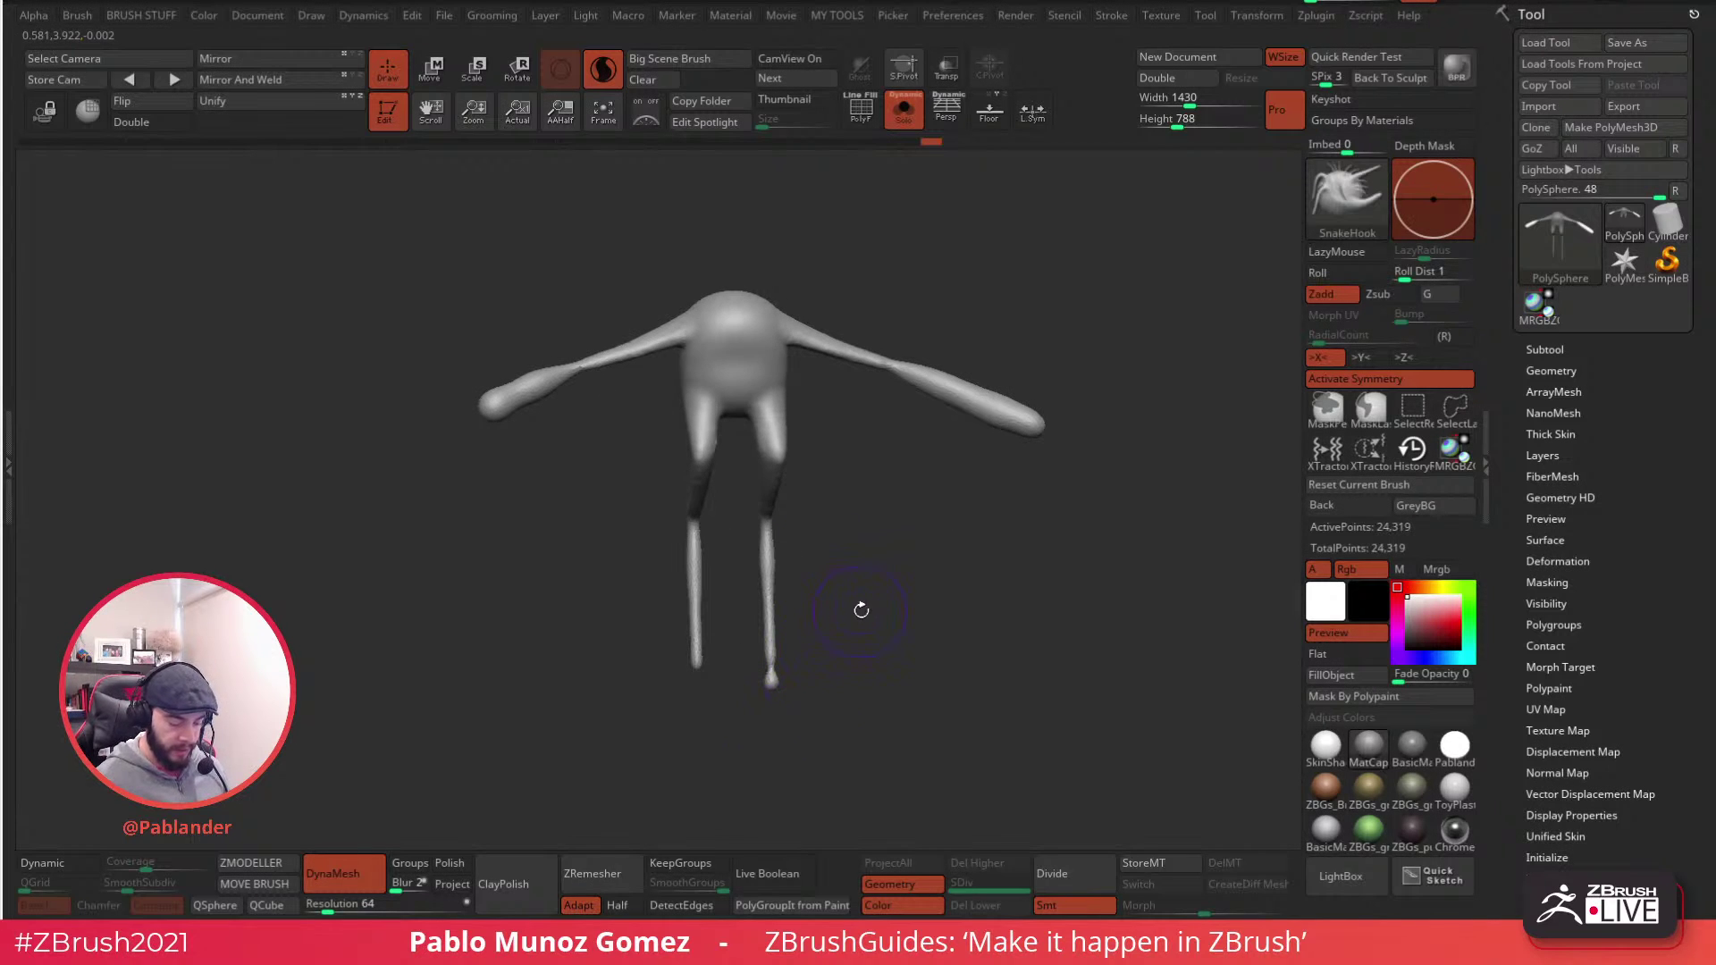
key(ctrl+z)
key(ctrl+z)
key(ctrl+z)
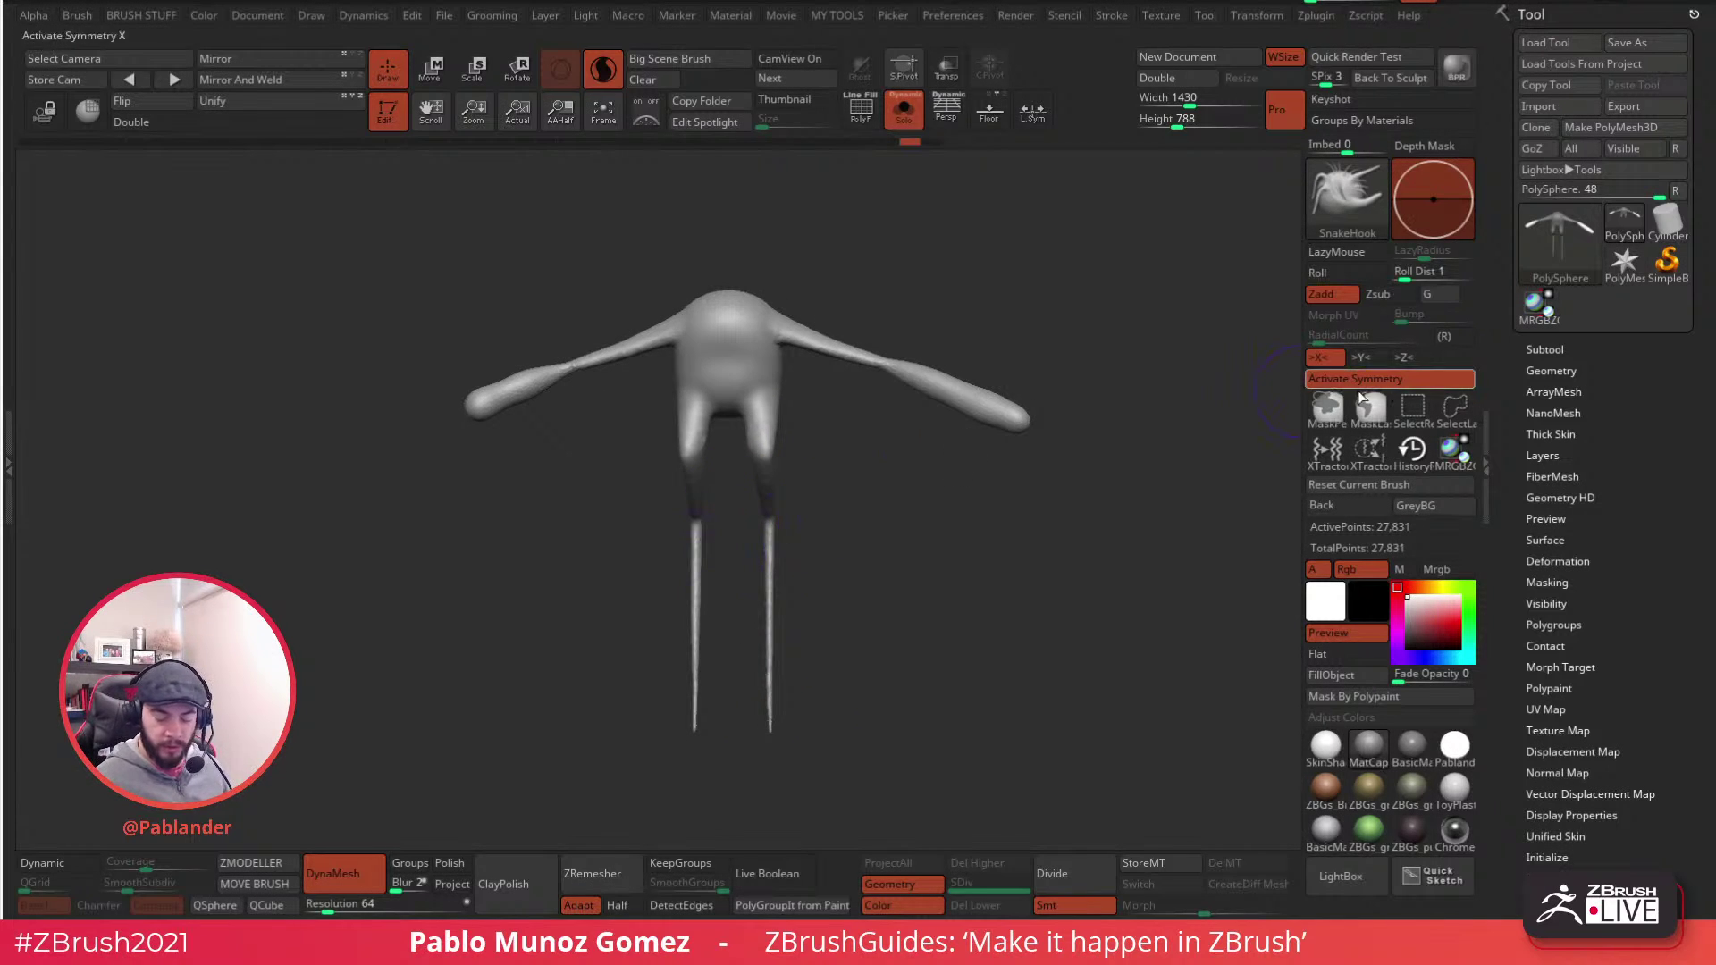
- Smooth the lower legs from their tips upward into shorter, rounder shapes and check them from the side
mouse_move(926, 579)
shift+mouse_down()
mouse_move(888, 593)
mouse_move(942, 520)
mouse_move(930, 484)
shift+mouse_up()
key(space)
shift+drag(826, 629, 827, 651)
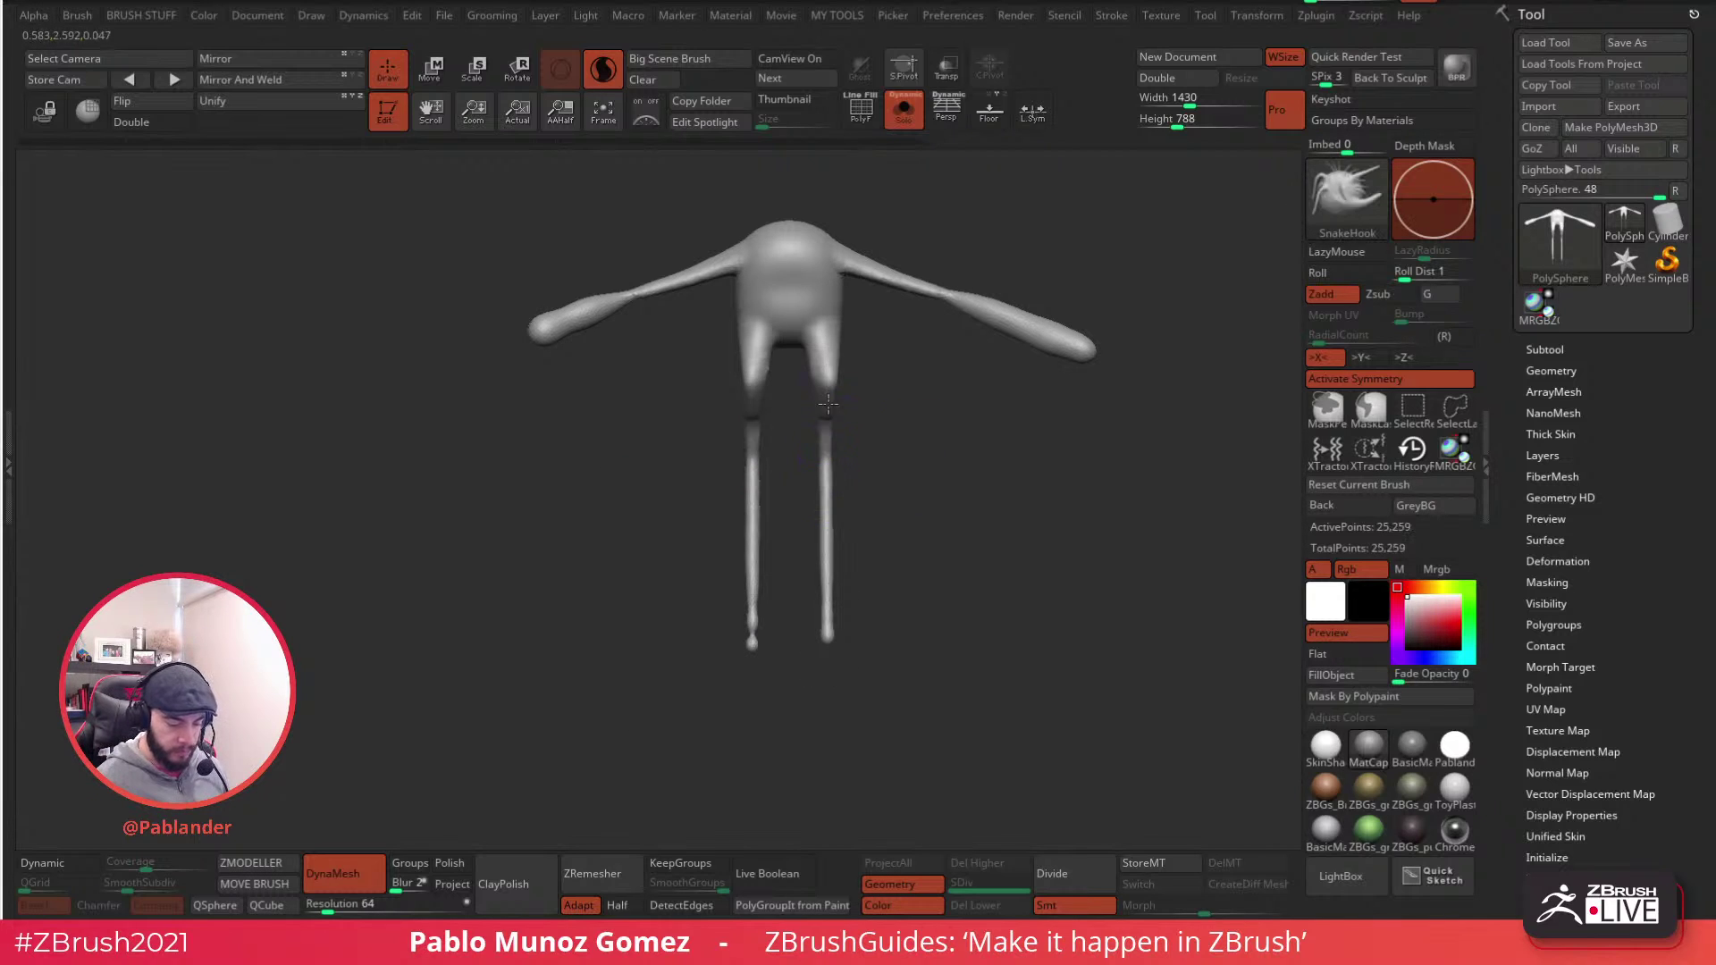
ctrl+drag(923, 478, 946, 466)
drag(945, 482, 867, 500)
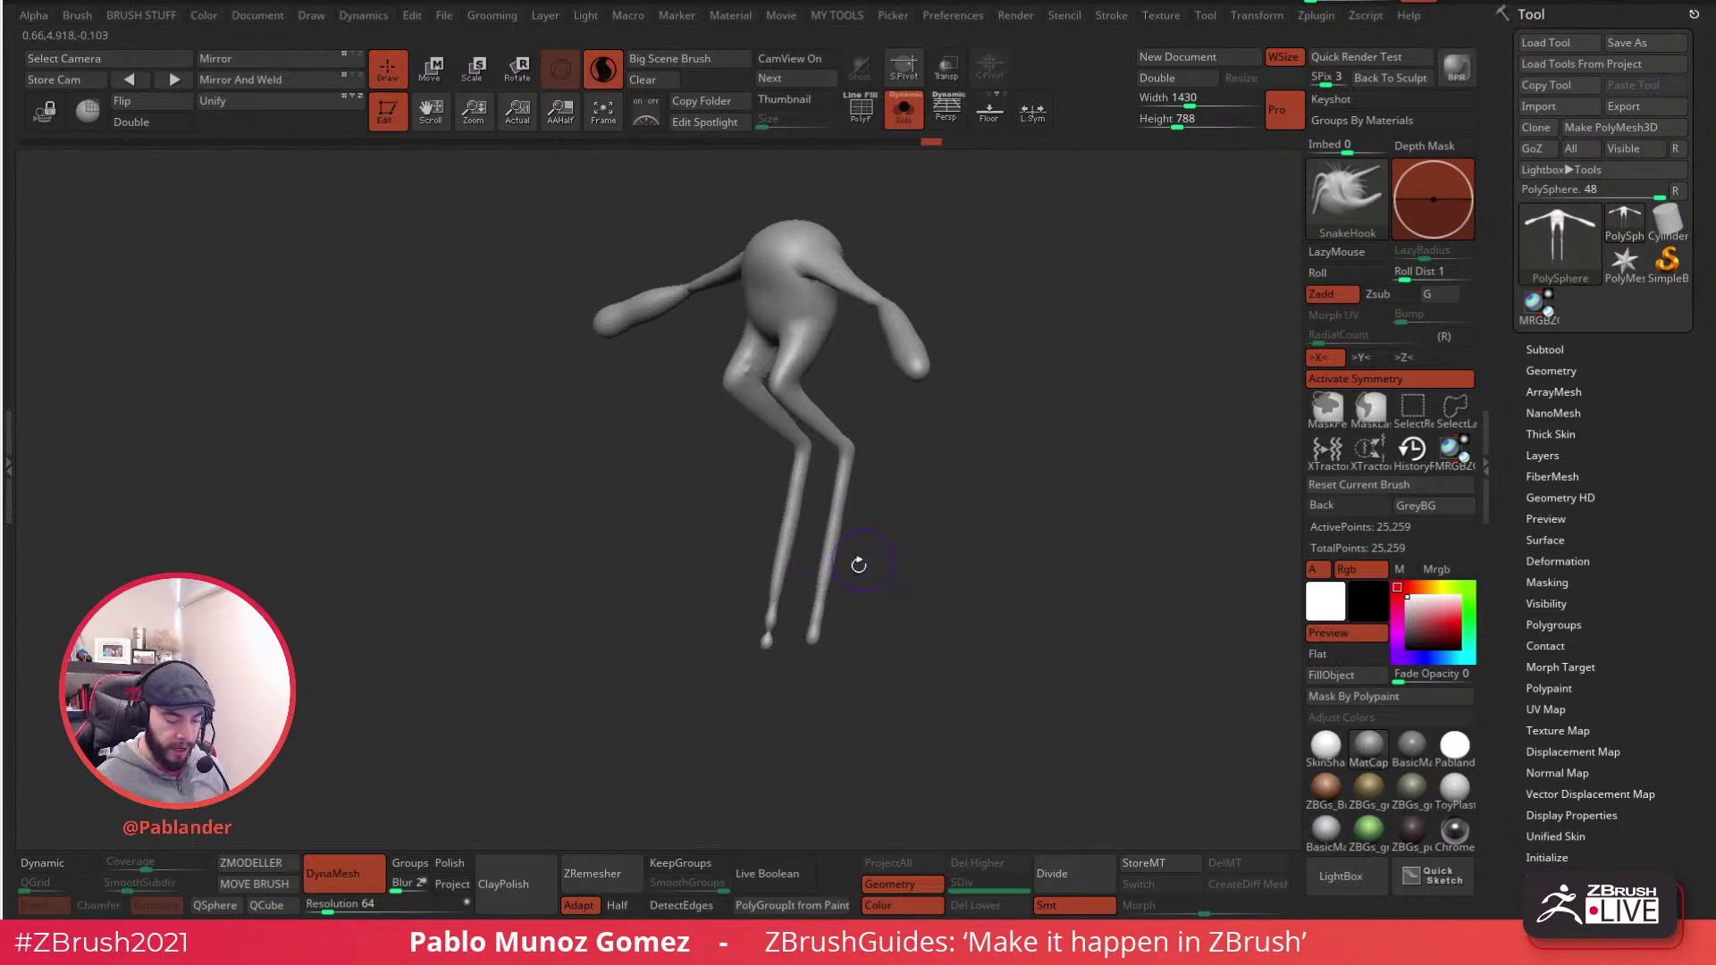
shift+drag(873, 585, 828, 547)
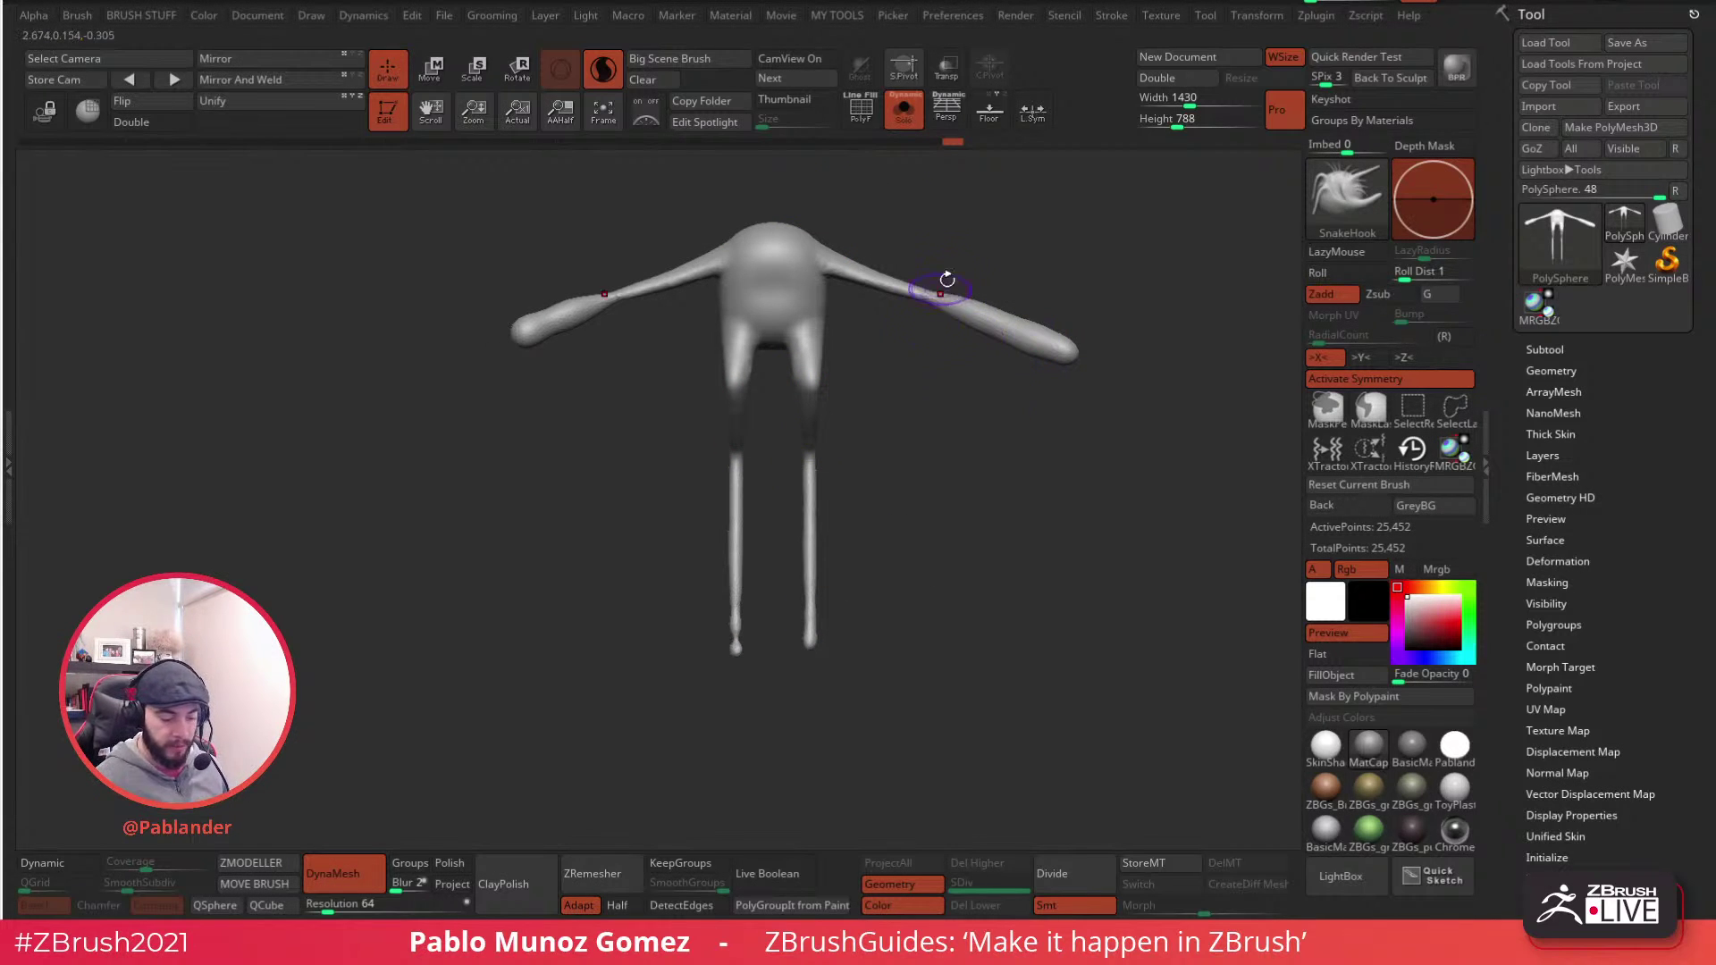
- Flip the model with Mirror, apply Mirror And Weld to make both sides symmetrical, and check the polyframe
click(251, 75)
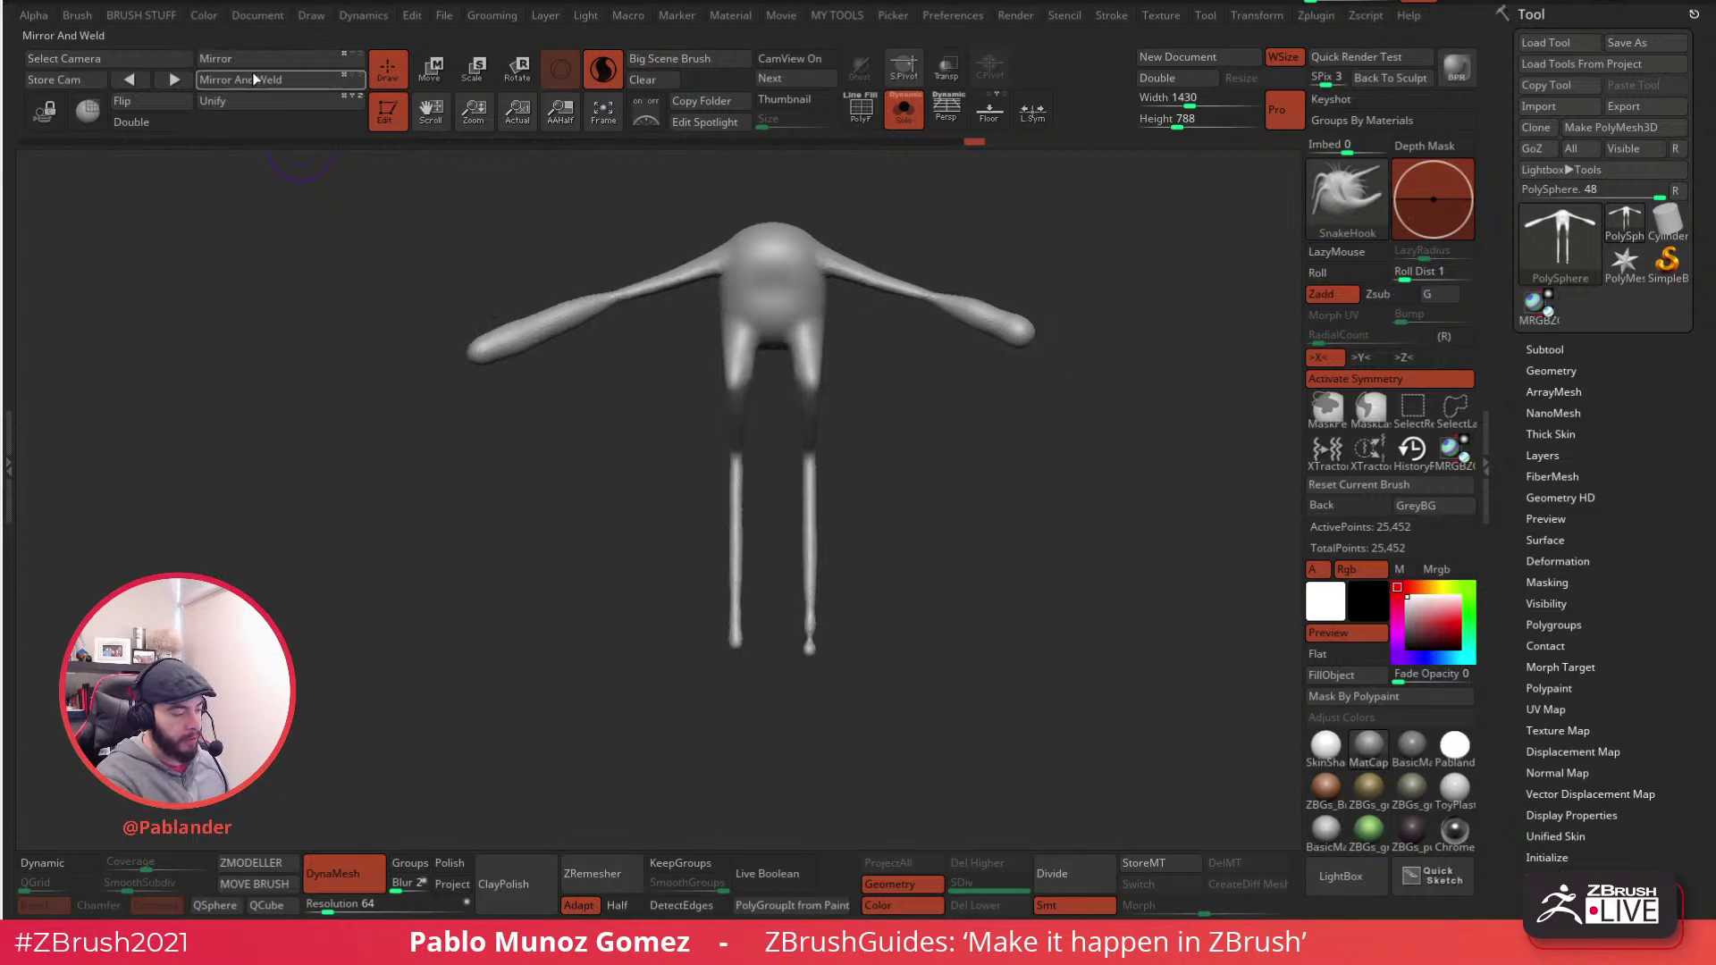
key(shift+f)
drag(955, 462, 973, 260)
click(861, 110)
shift+drag(831, 429, 801, 458)
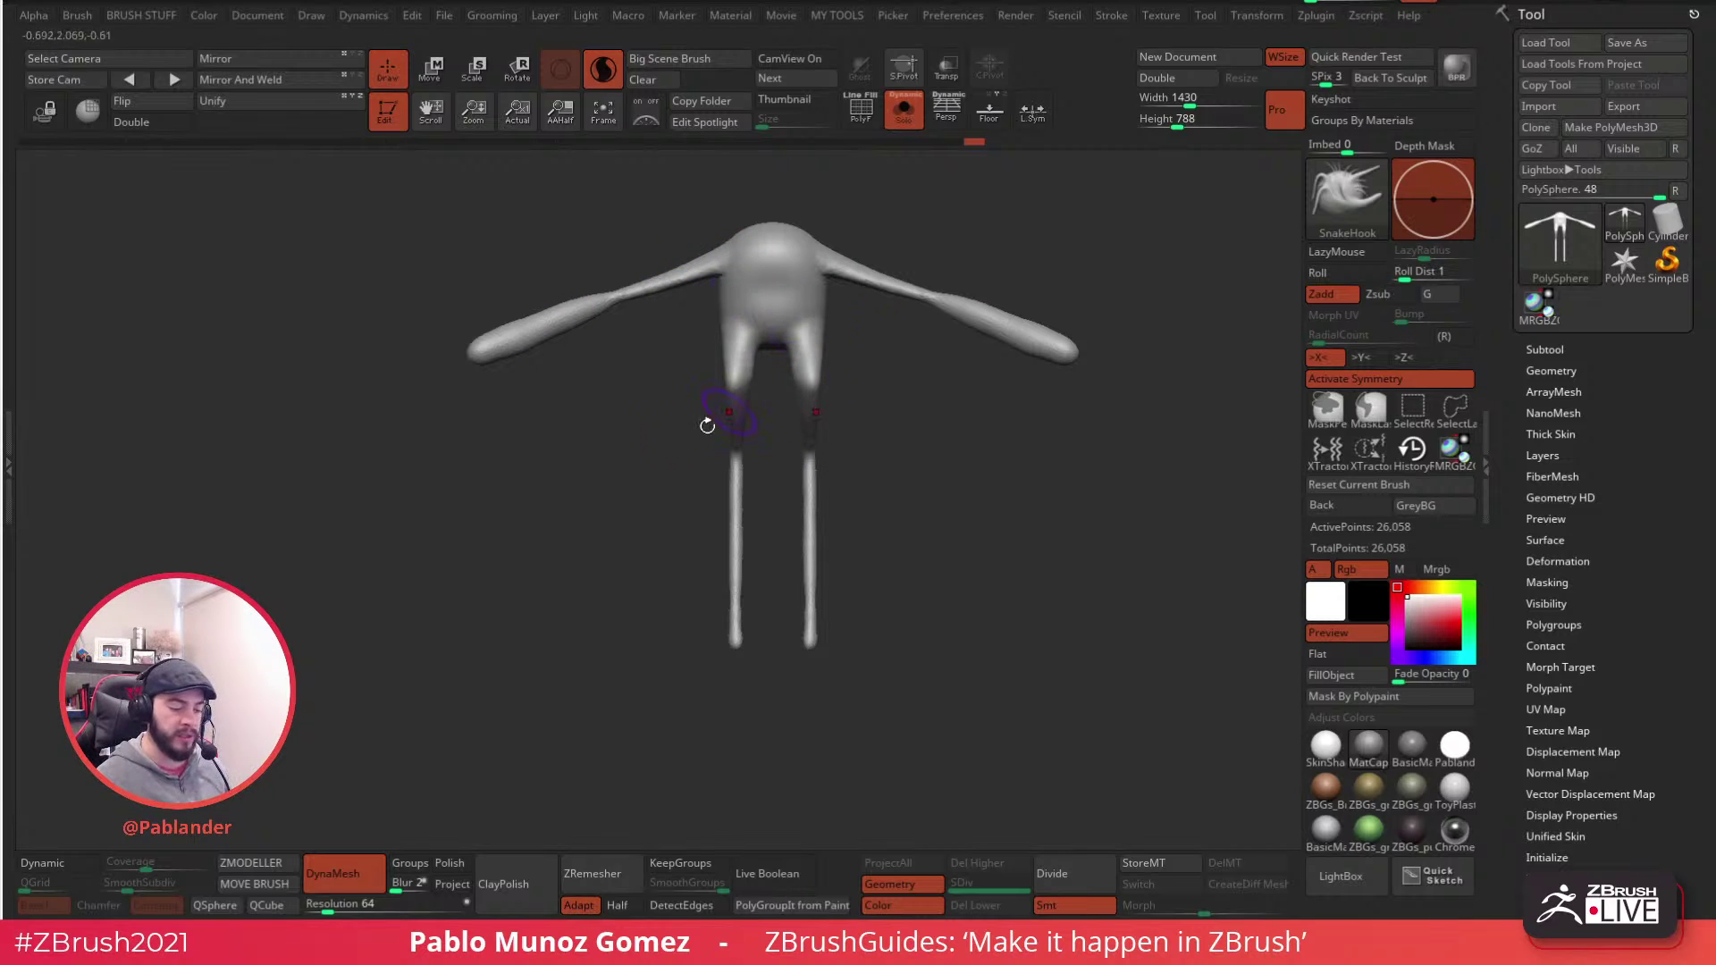
- Switch to the Move brush, adjust its draw size, and reshape the hips and upper legs
drag(919, 428, 936, 468)
key(b)
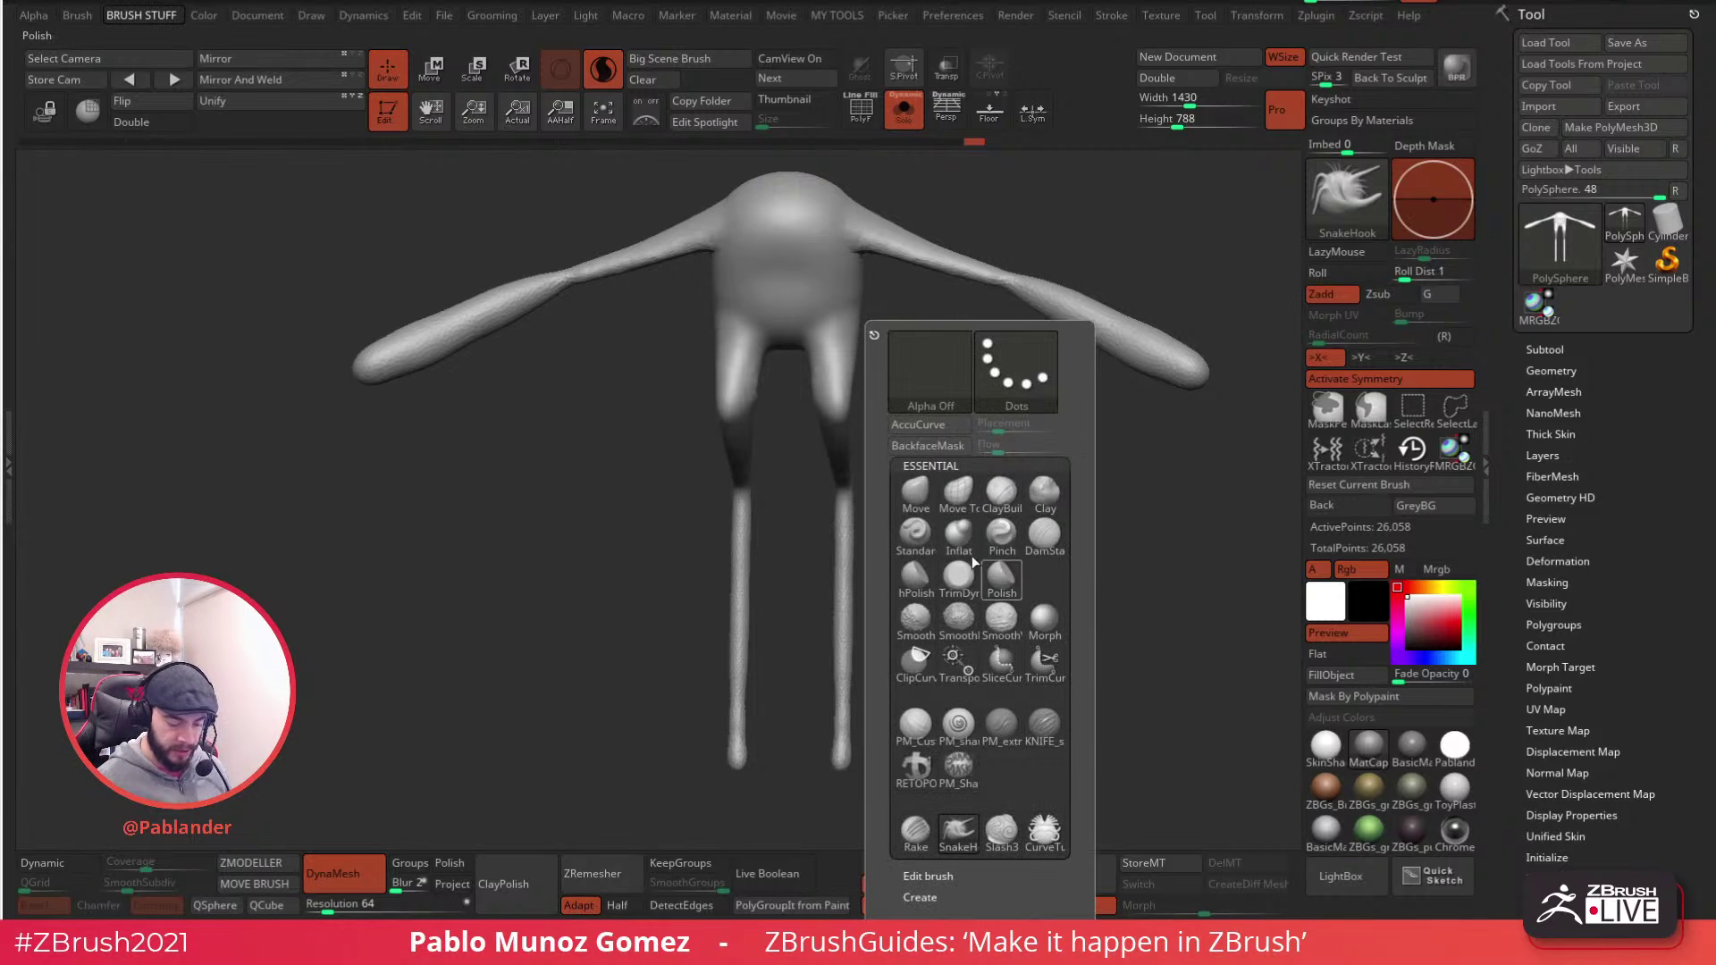
key(m)
key(v)
key(space)
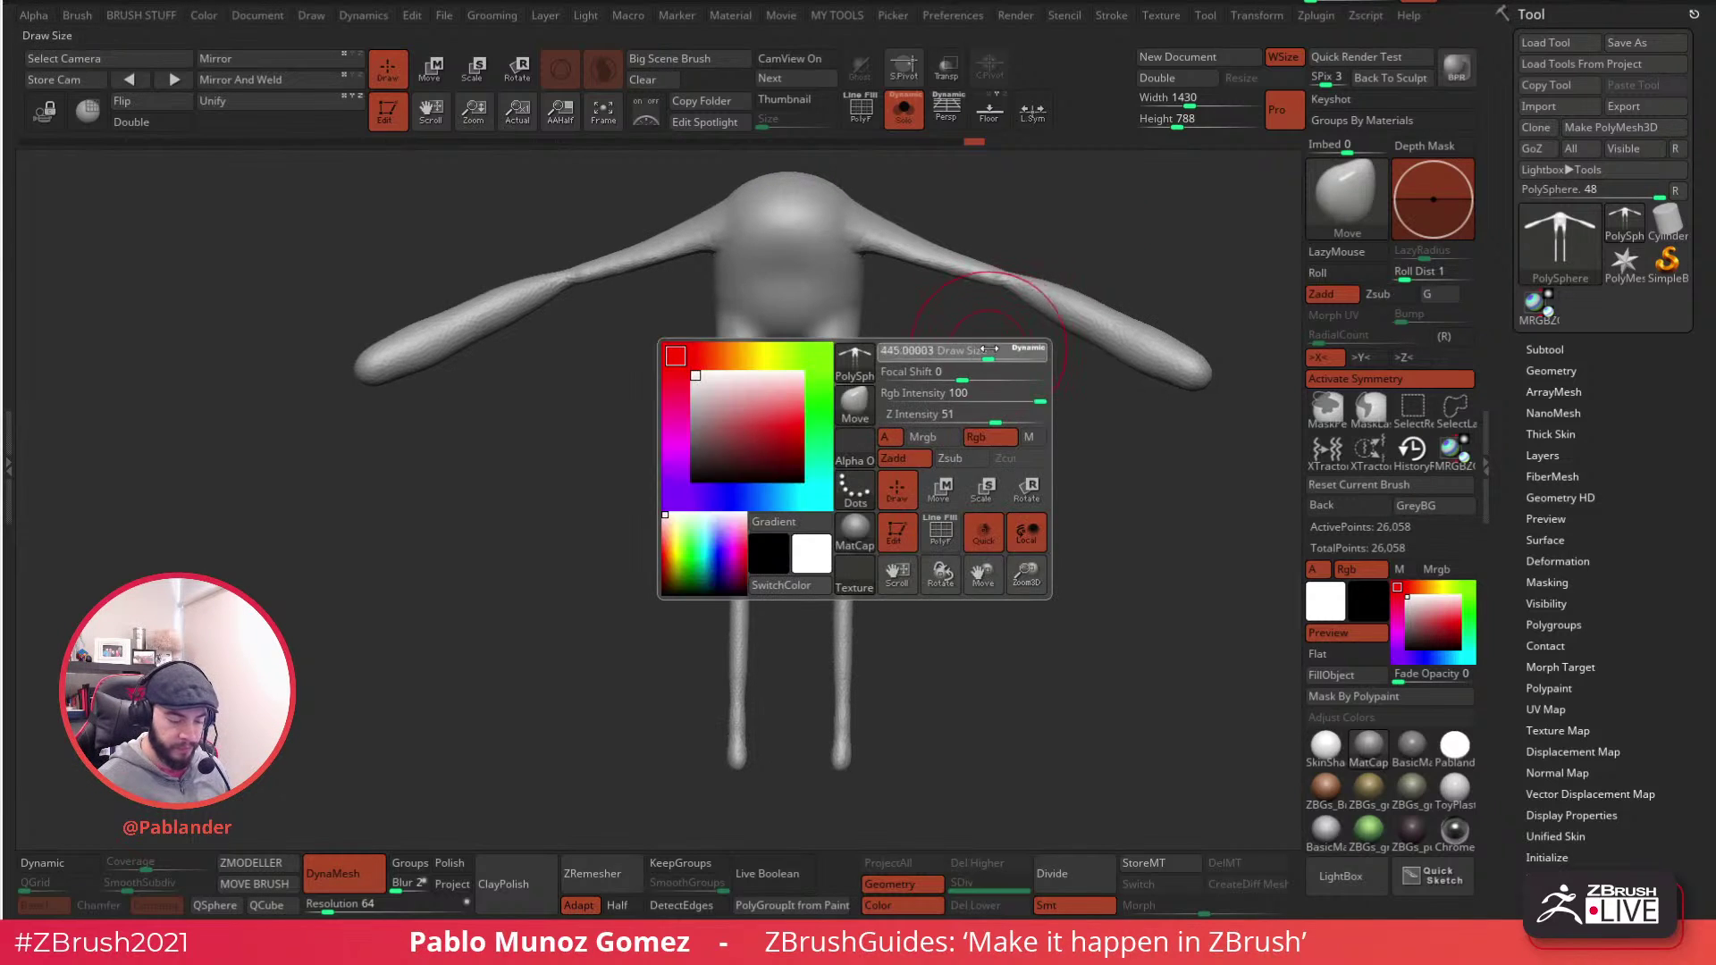
drag(852, 402, 859, 304)
drag(901, 482, 922, 477)
drag(820, 498, 826, 498)
- Reposition and smooth the knee and hock bends of the legs in side view with the Move and Smooth brushes
drag(886, 500, 911, 472)
drag(807, 493, 810, 448)
drag(801, 572, 813, 760)
mouse_move(817, 508)
mouse_down()
mouse_move(807, 449)
mouse_move(849, 425)
mouse_move(813, 476)
mouse_up()
drag(808, 543, 815, 542)
shift+drag(905, 603, 847, 597)
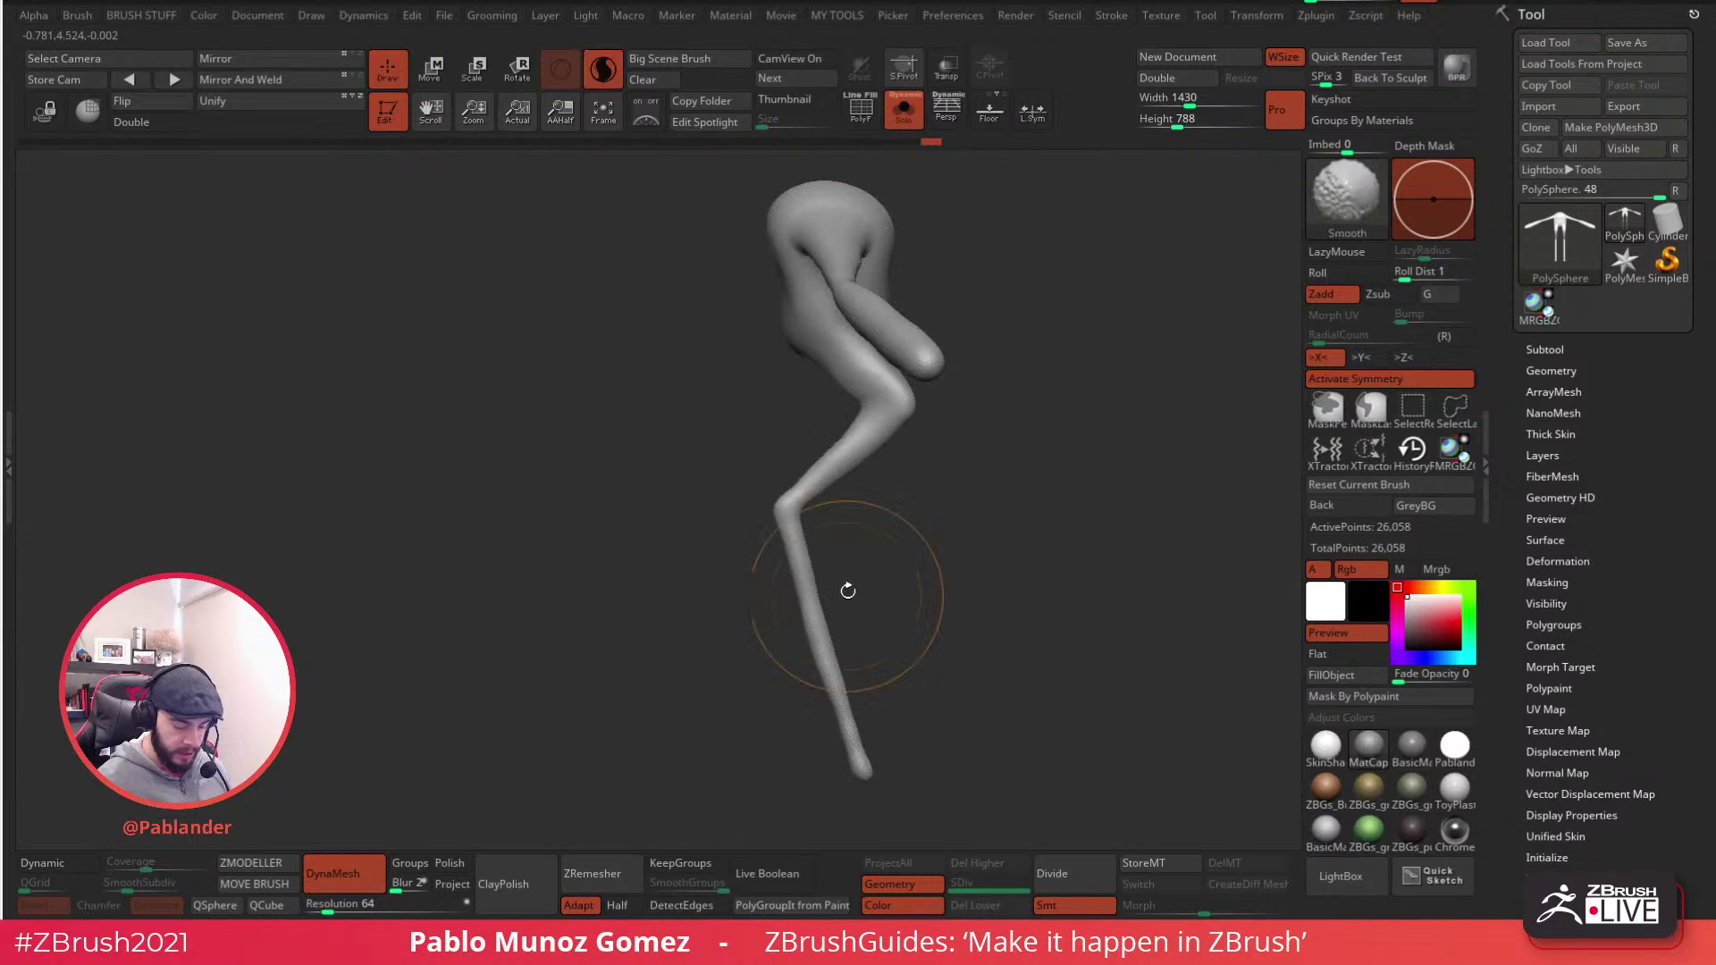
right_click(809, 497)
drag(809, 493, 806, 490)
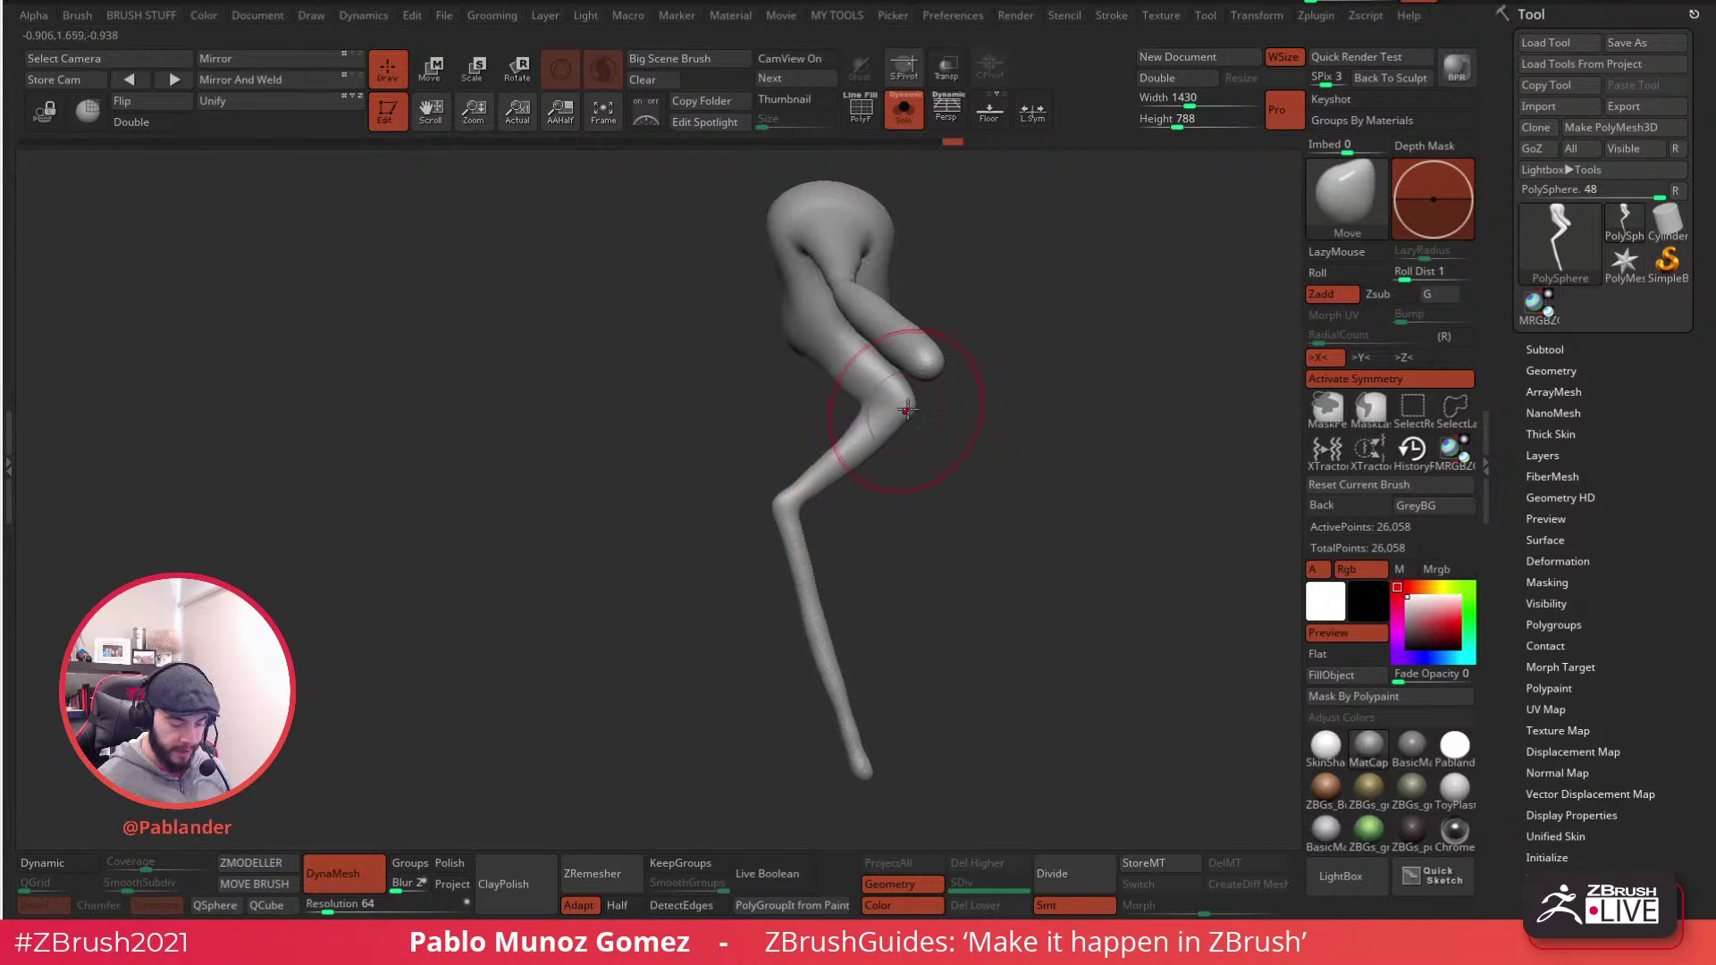
- Adjust the knees and reshape the upper torso from the side with the Move brush
drag(890, 415, 811, 359)
drag(786, 213, 801, 224)
alt+drag(746, 202, 815, 242)
mouse_move(919, 253)
mouse_down()
mouse_move(842, 262)
mouse_move(914, 284)
mouse_move(823, 345)
mouse_move(576, 394)
mouse_move(441, 453)
mouse_move(425, 481)
mouse_up()
- Adjust the arm placement and bend the arms at the elbows with the Move brush
mouse_move(466, 469)
right_down()
mouse_move(850, 459)
mouse_move(840, 376)
mouse_move(885, 408)
mouse_move(816, 420)
right_up()
right_click(851, 383)
right_click(836, 346)
mouse_move(974, 383)
right_down()
mouse_move(836, 347)
mouse_move(935, 356)
mouse_move(855, 587)
mouse_move(842, 543)
right_up()
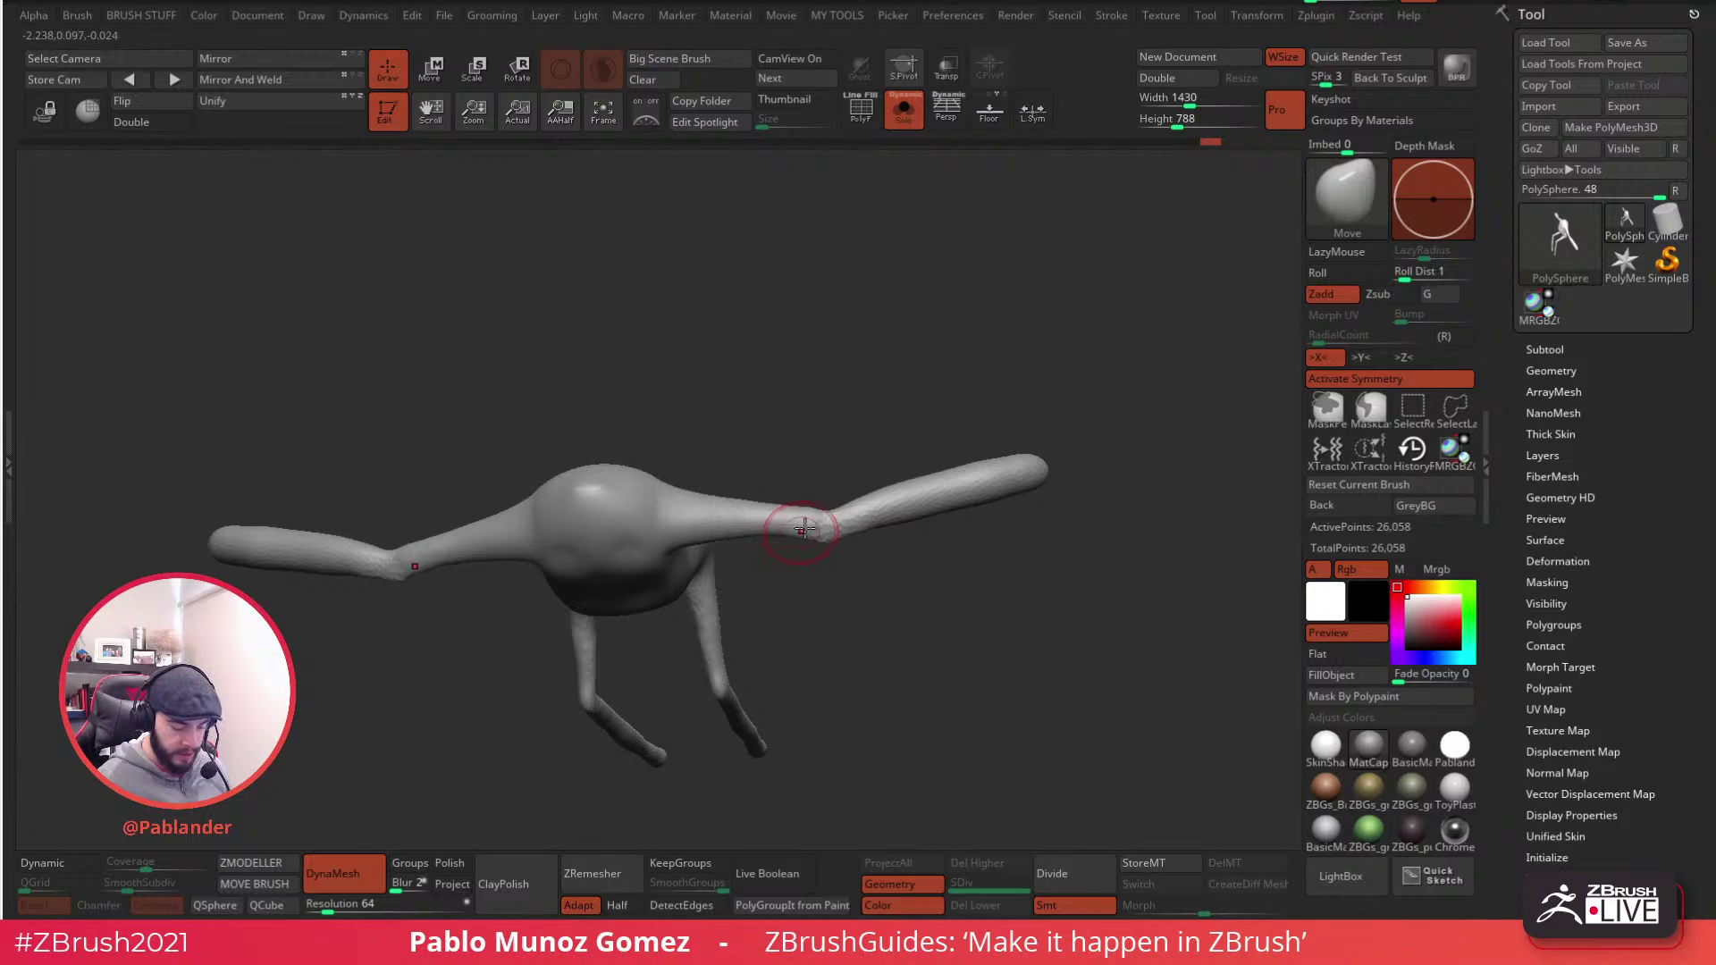
mouse_move(805, 498)
shift+right_down()
mouse_move(716, 543)
mouse_move(829, 454)
mouse_move(812, 411)
shift+right_up()
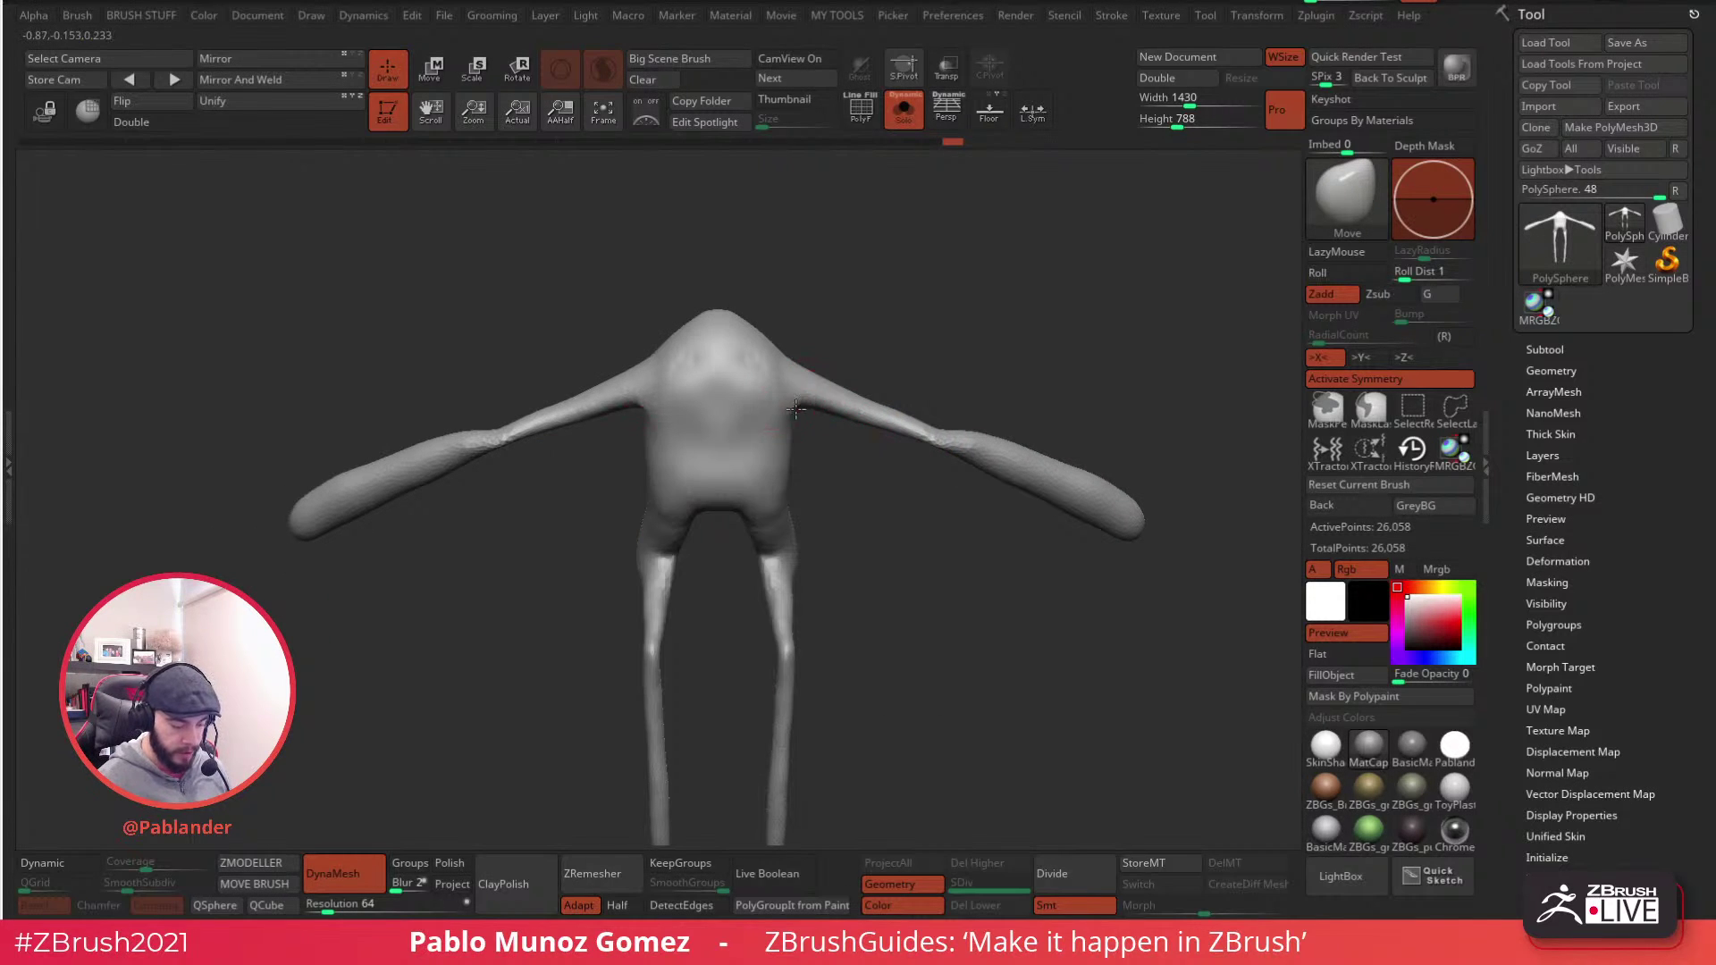
- Smooth the back and sides of the torso, then refine its outline with the Move brush
key(shift)
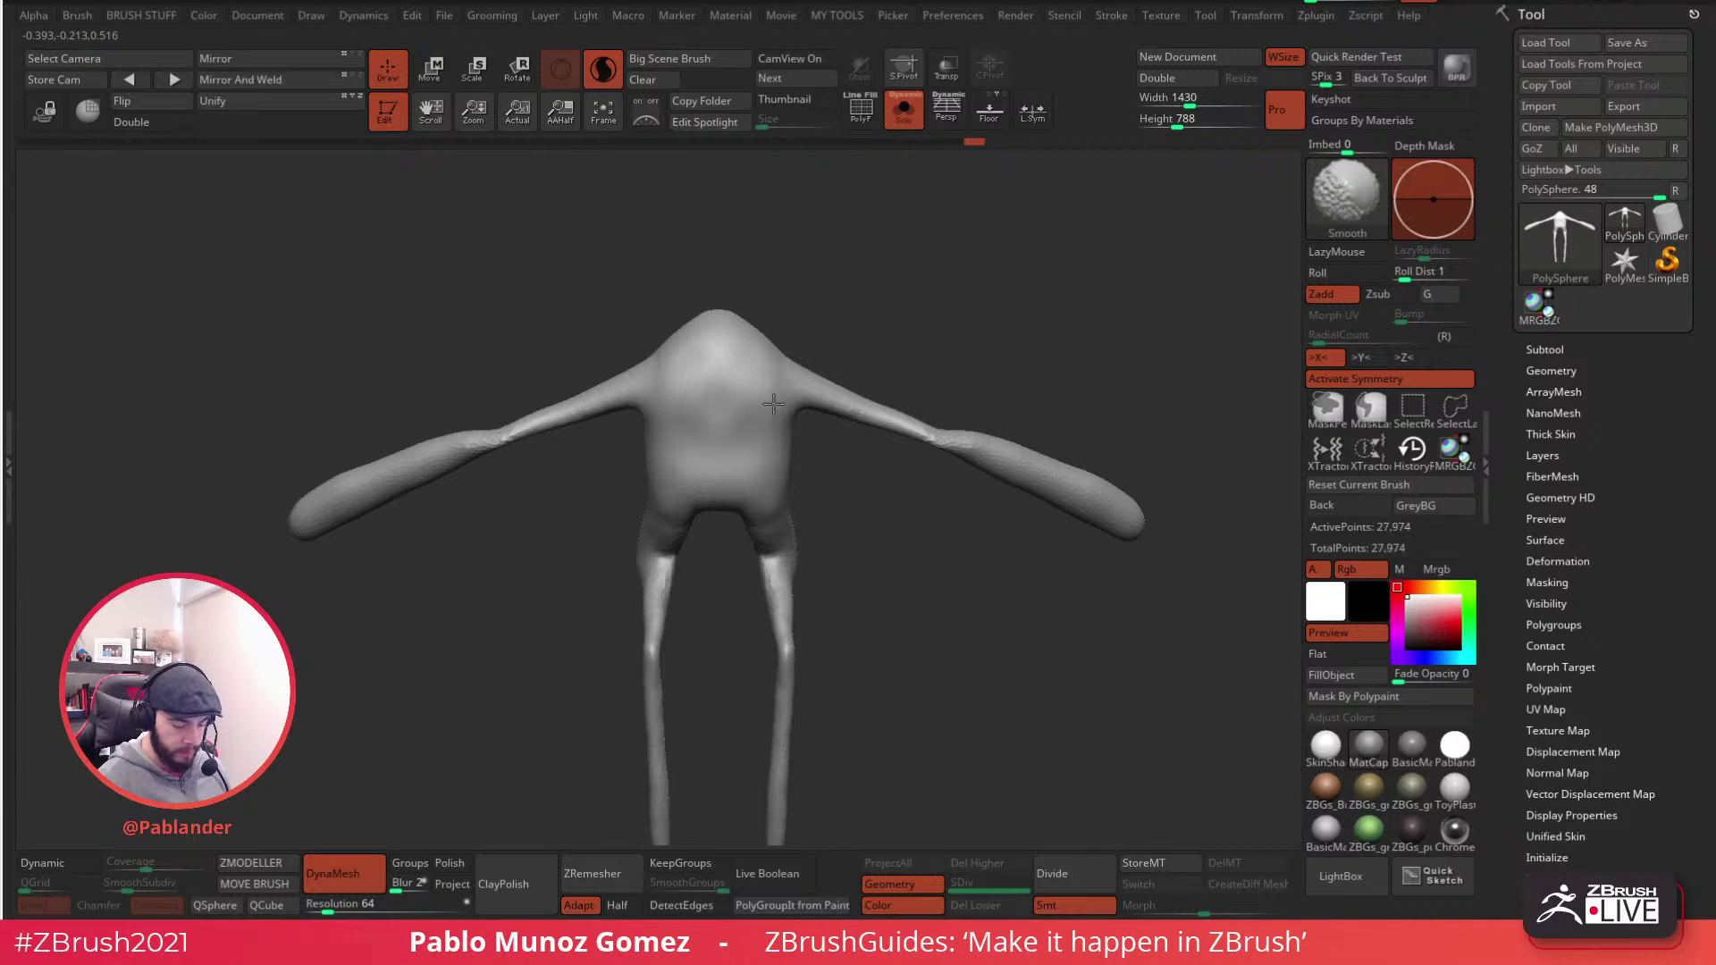
shift+drag(776, 391, 782, 498)
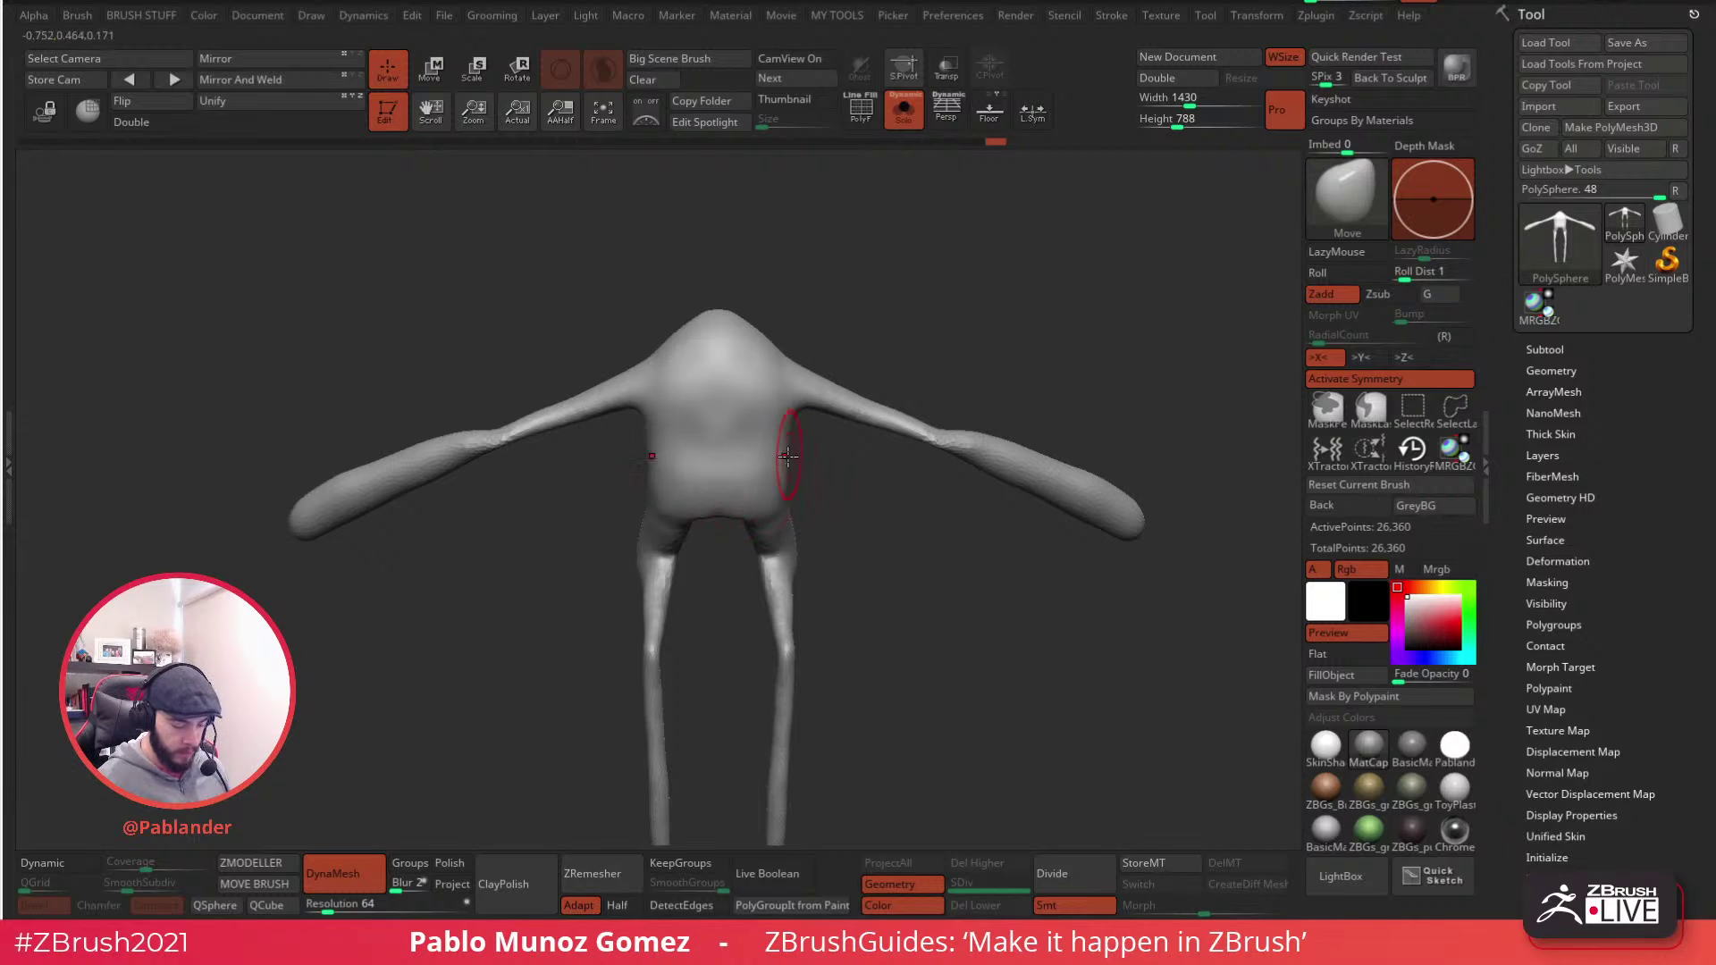
right_click(785, 483)
right_drag(885, 482, 870, 324)
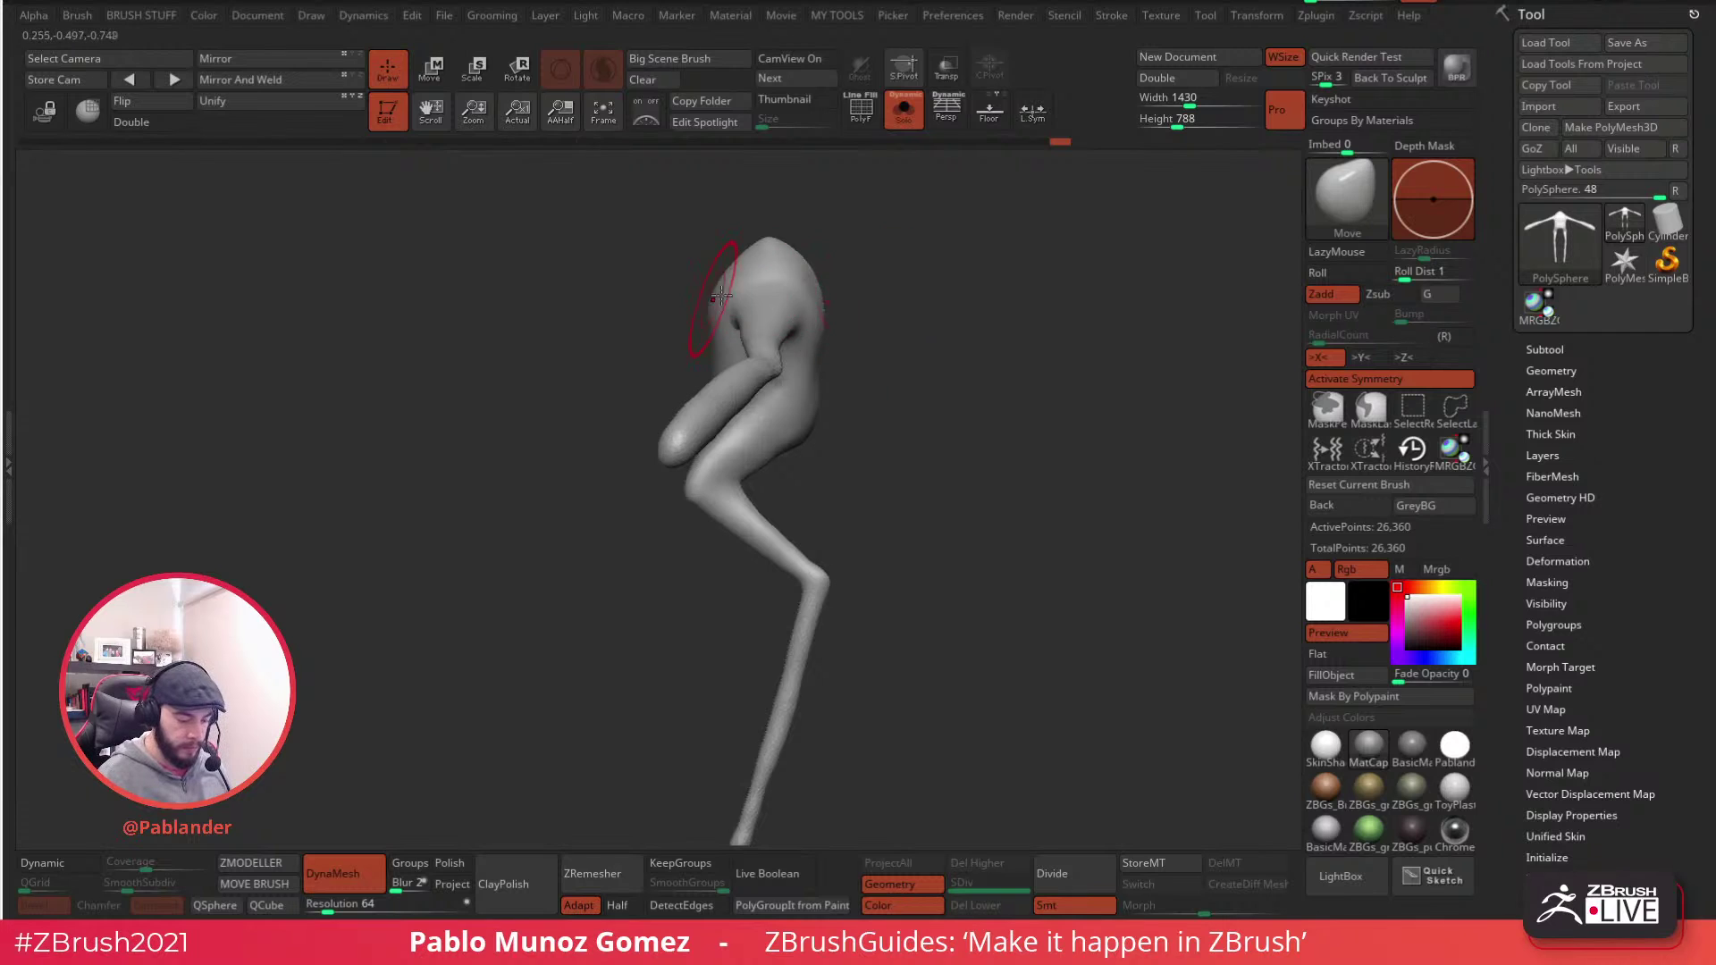
- Reshape the chest and hip area with the Move brush and smooth the front of the torso
shift+right_drag(710, 299, 877, 297)
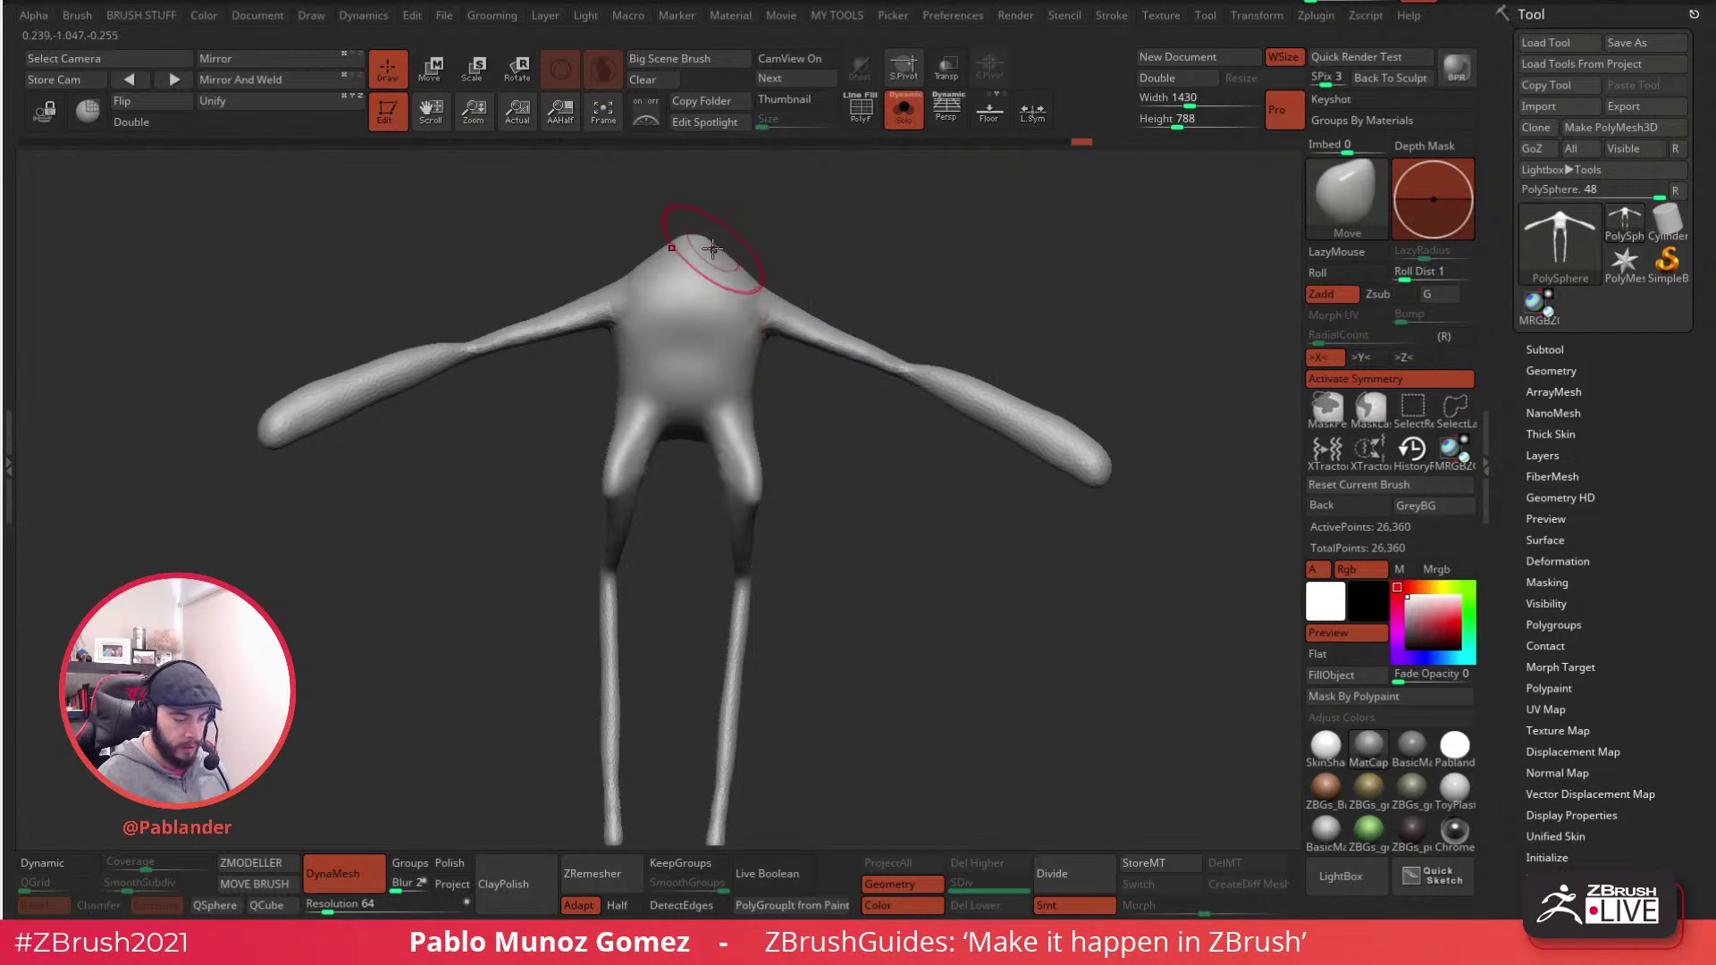
mouse_move(791, 241)
right_down()
mouse_move(728, 299)
mouse_move(756, 311)
mouse_move(741, 331)
right_up()
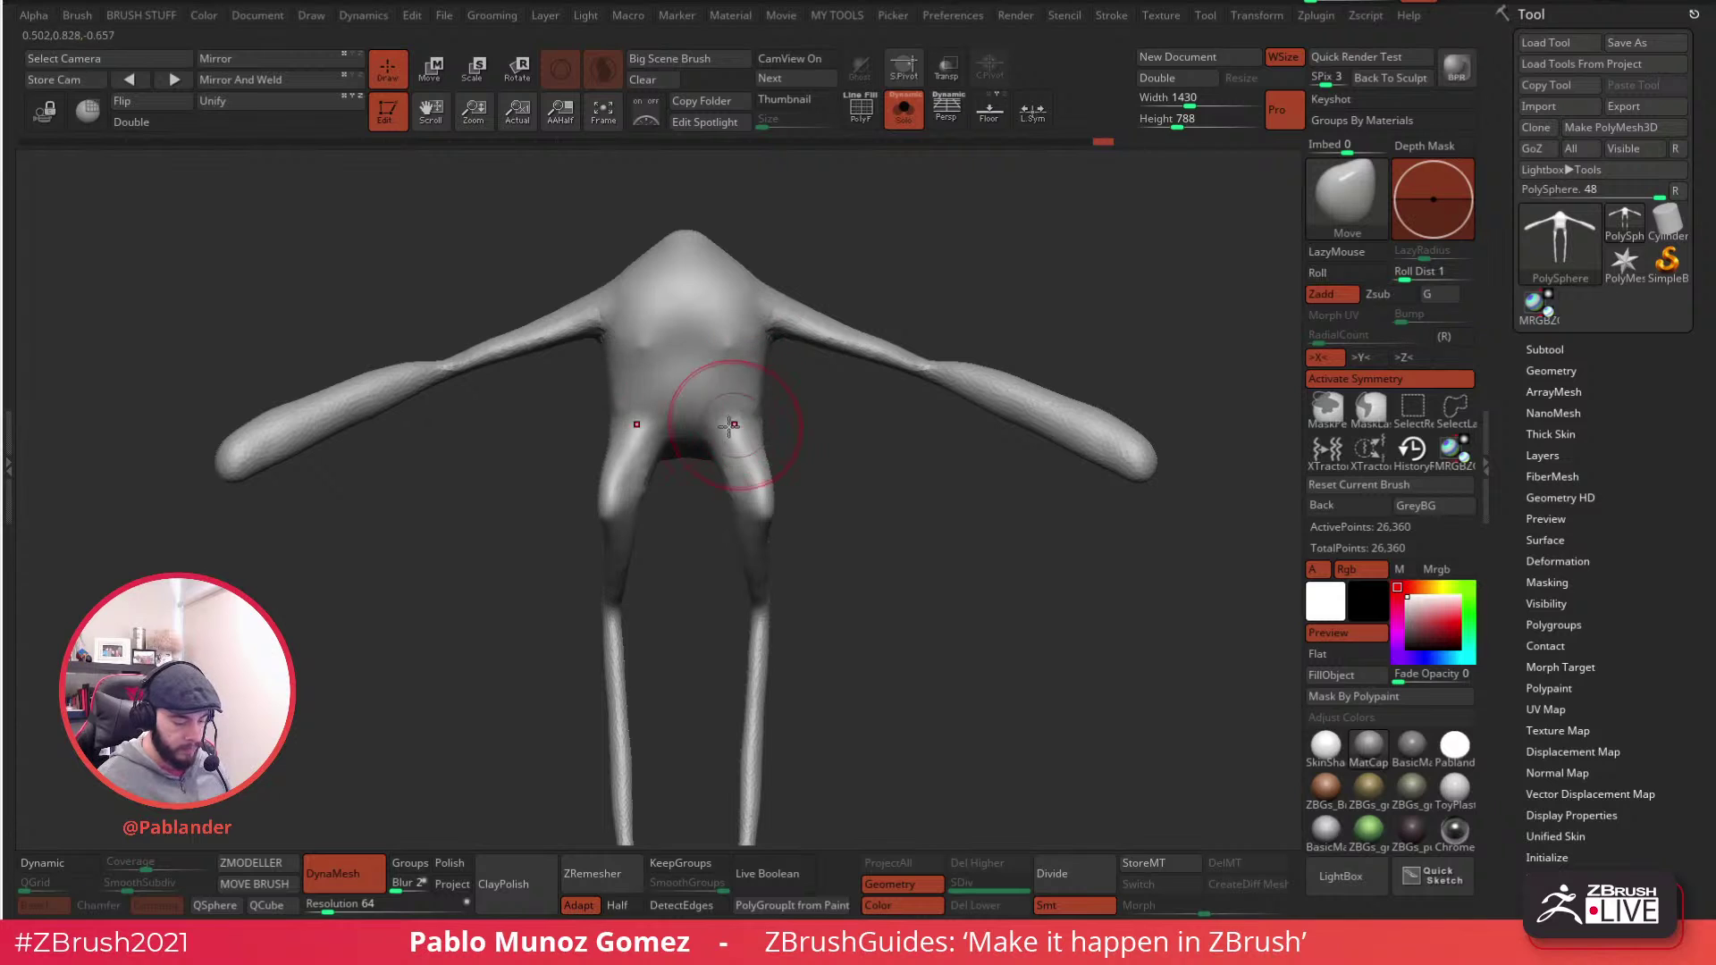
mouse_move(740, 418)
ctrl+right_down()
mouse_move(793, 460)
mouse_move(824, 547)
mouse_move(990, 601)
mouse_move(1054, 592)
mouse_move(867, 601)
mouse_move(724, 429)
mouse_move(766, 425)
ctrl+right_up()
mouse_move(672, 365)
shift+mouse_down()
mouse_move(660, 347)
mouse_move(666, 362)
shift+mouse_up()
alt+right_drag(718, 418, 852, 525)
- Lasso-mask the upper body and arms, and move the unmasked hips and legs down to lengthen the torso
key(ctrl)
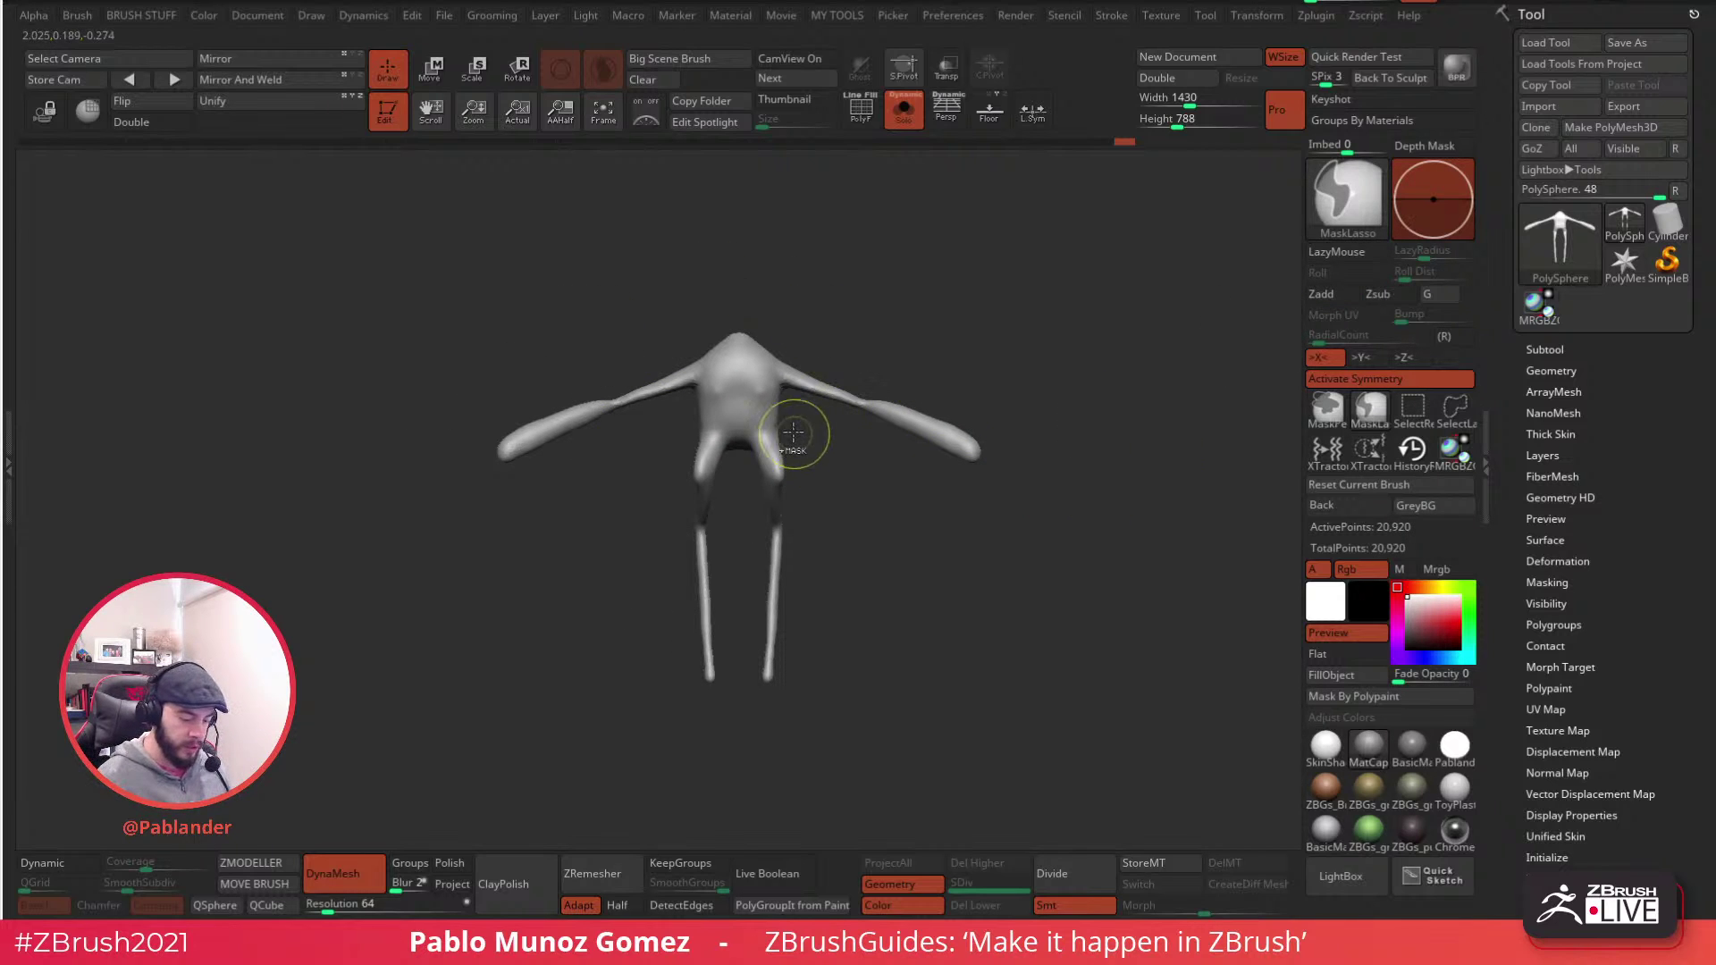
mouse_move(662, 413)
ctrl+mouse_down()
mouse_move(854, 339)
mouse_move(927, 520)
mouse_move(988, 353)
ctrl+mouse_up()
key(w)
drag(733, 292, 734, 362)
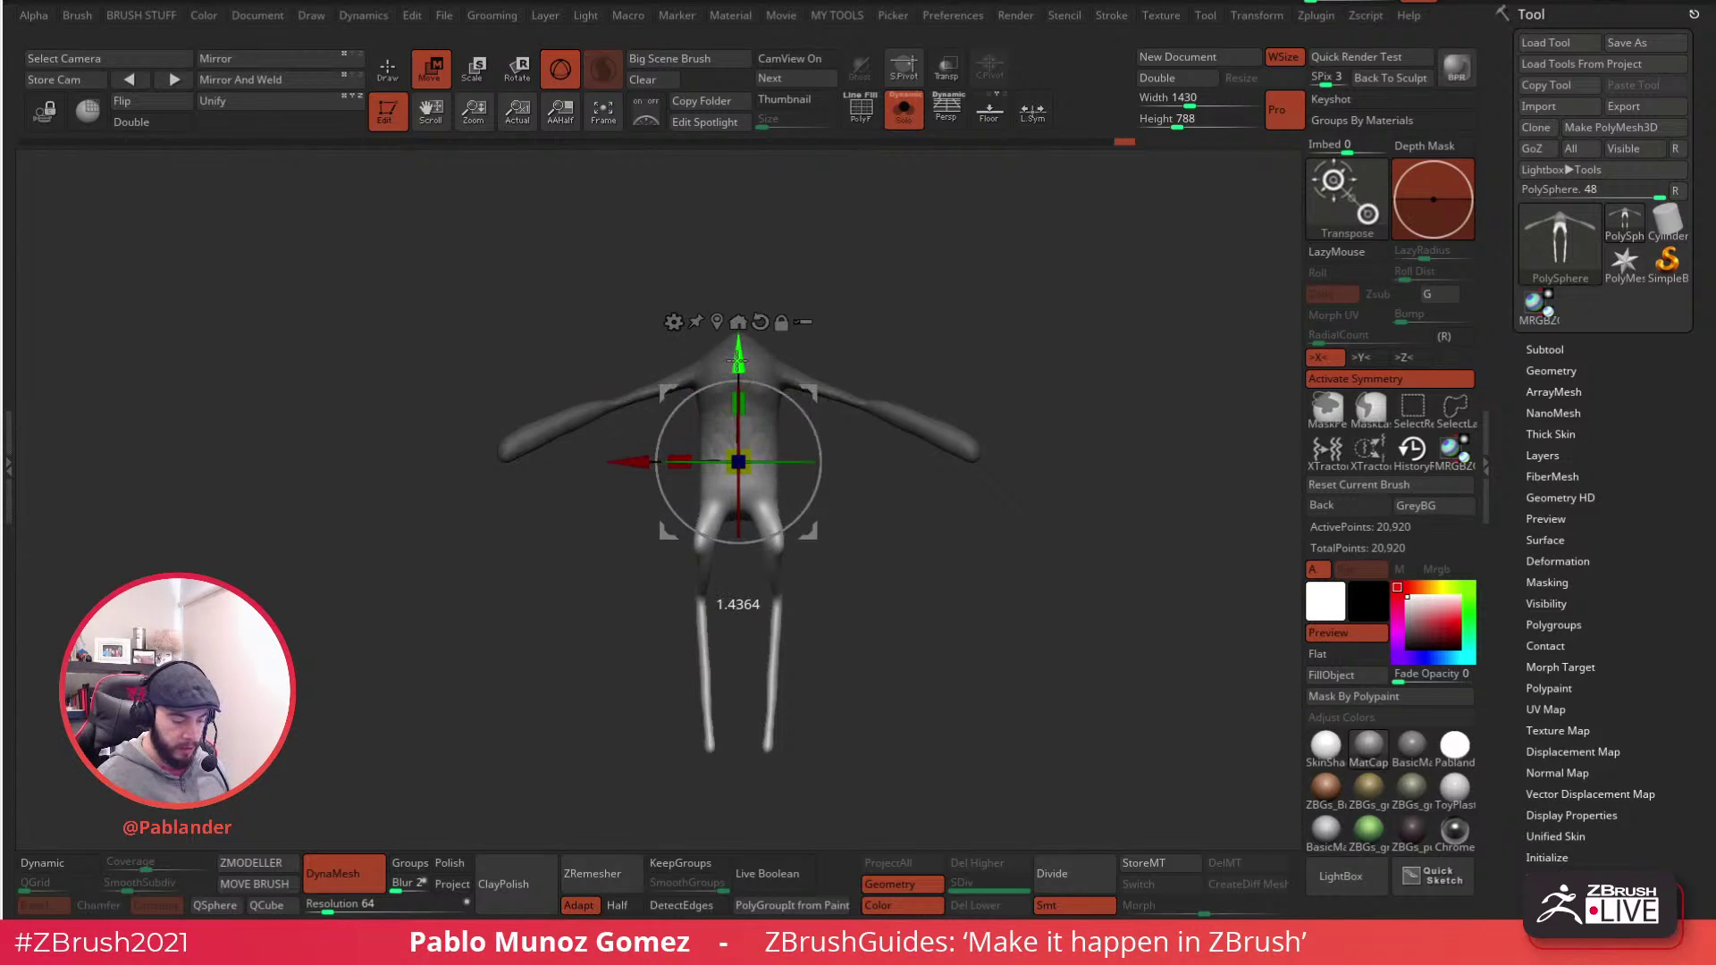
drag(863, 311, 737, 315)
key(ctrl+z)
alt+drag(927, 257, 807, 316)
drag(673, 319, 673, 326)
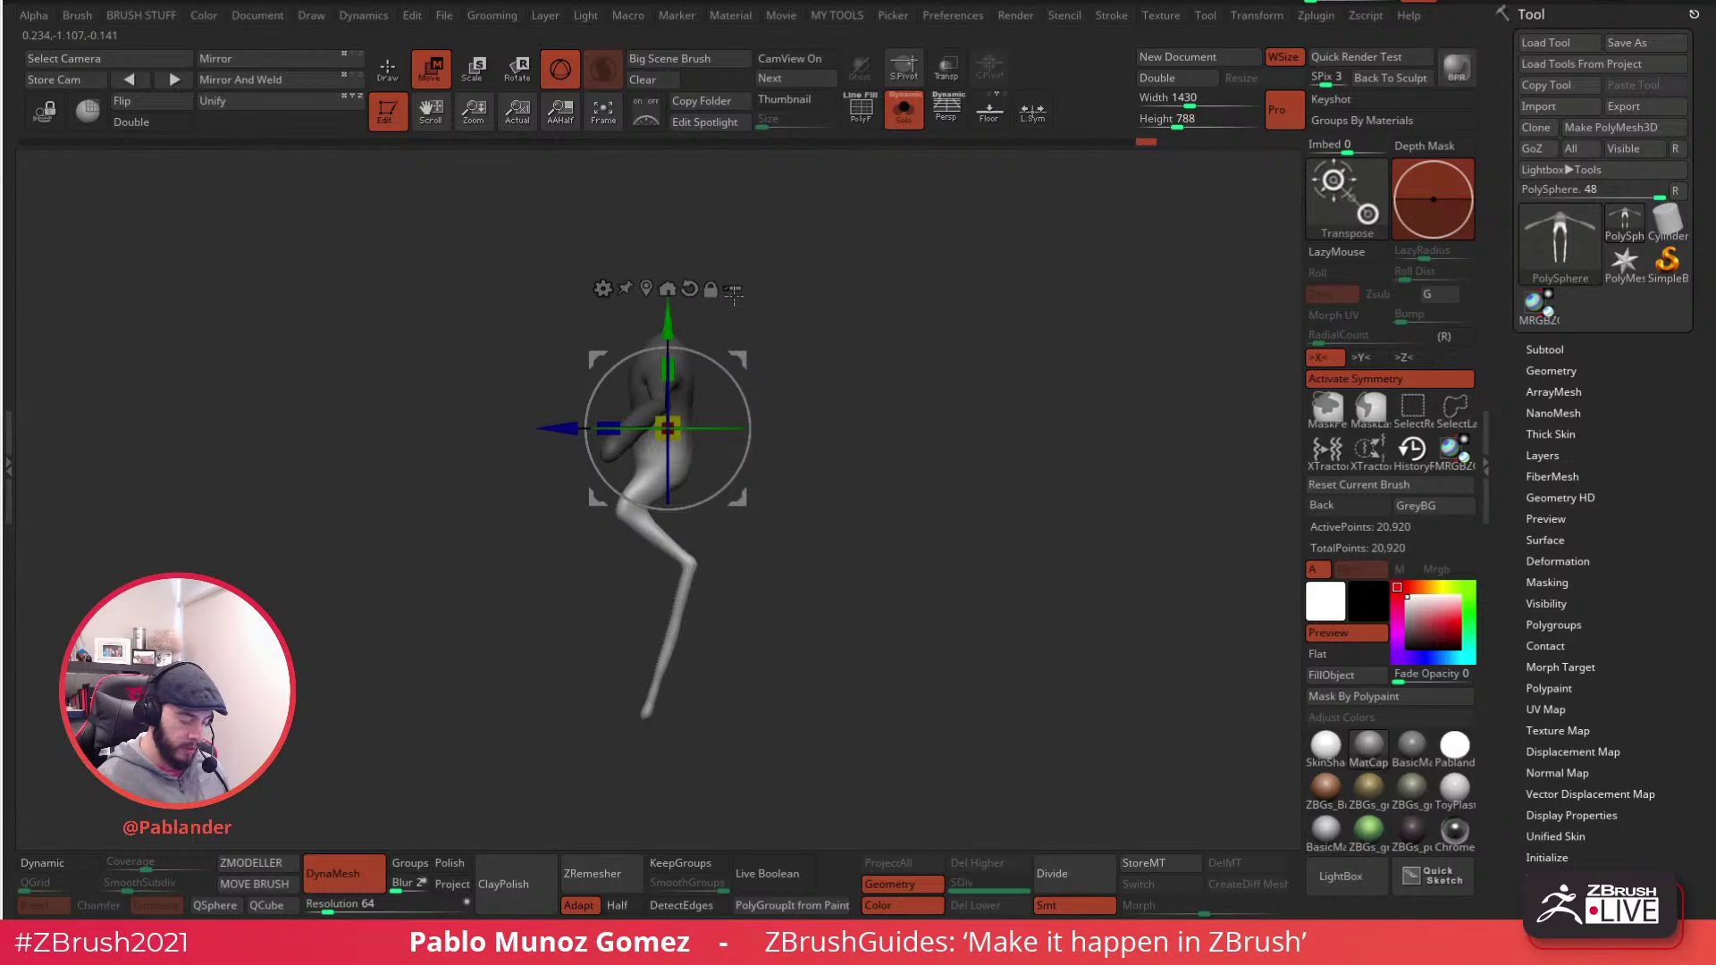
shift+drag(804, 301, 882, 291)
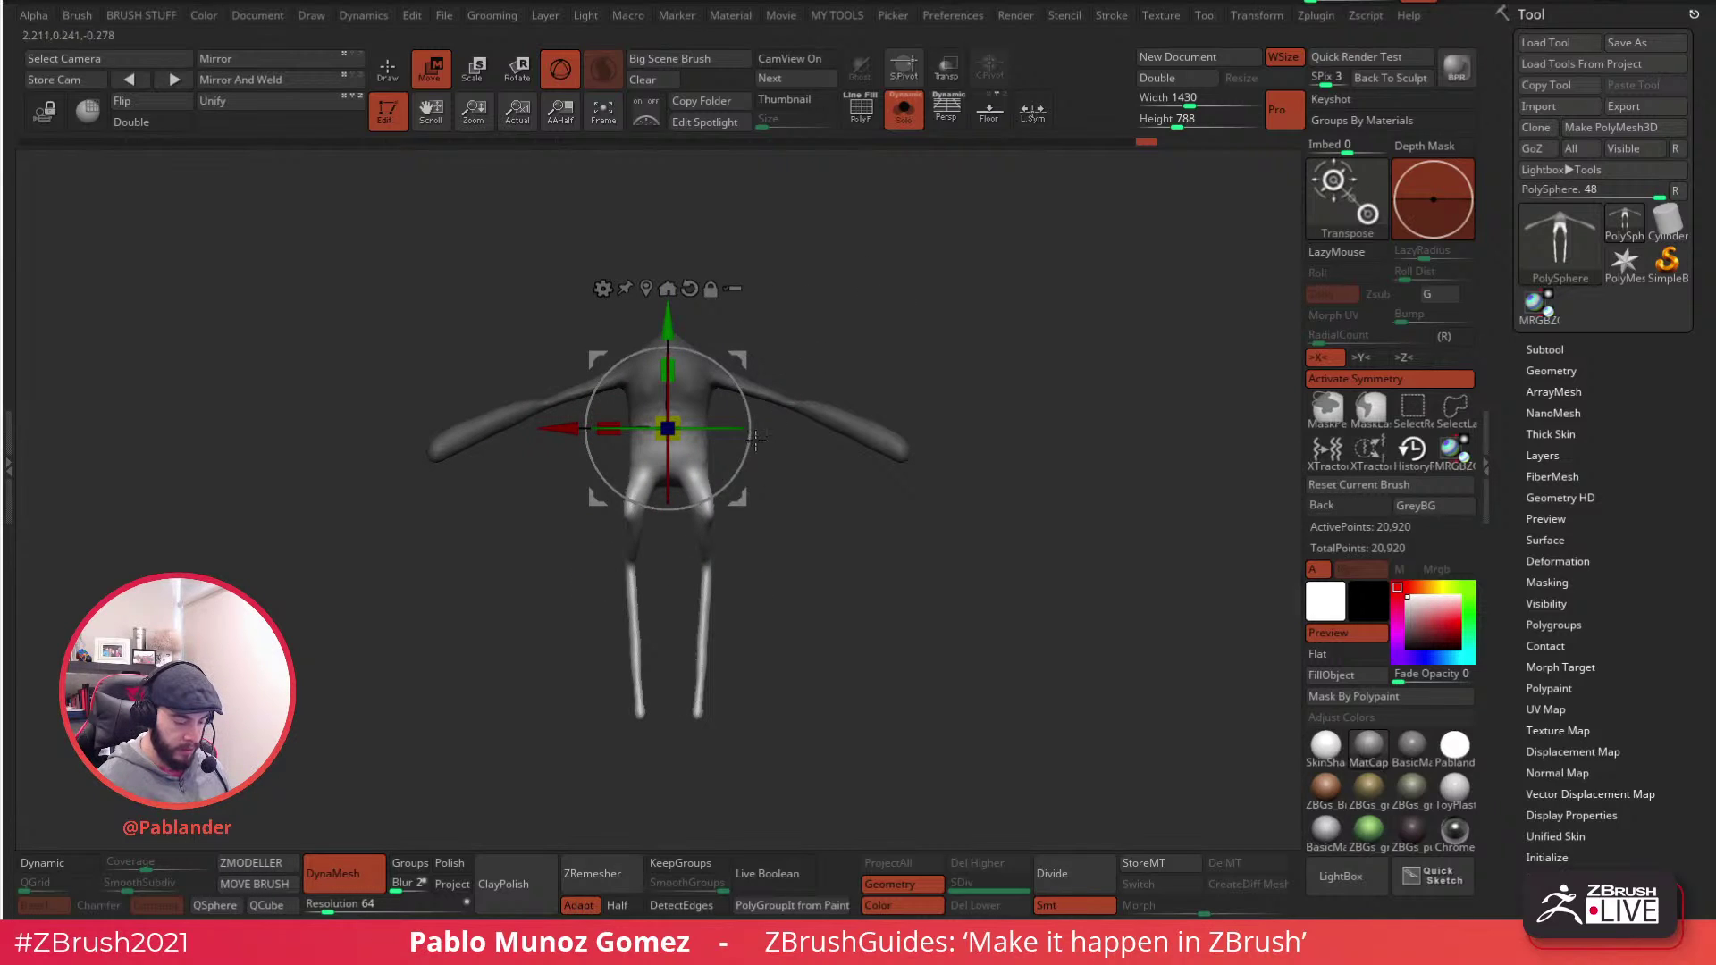
drag(668, 325, 668, 342)
key(q)
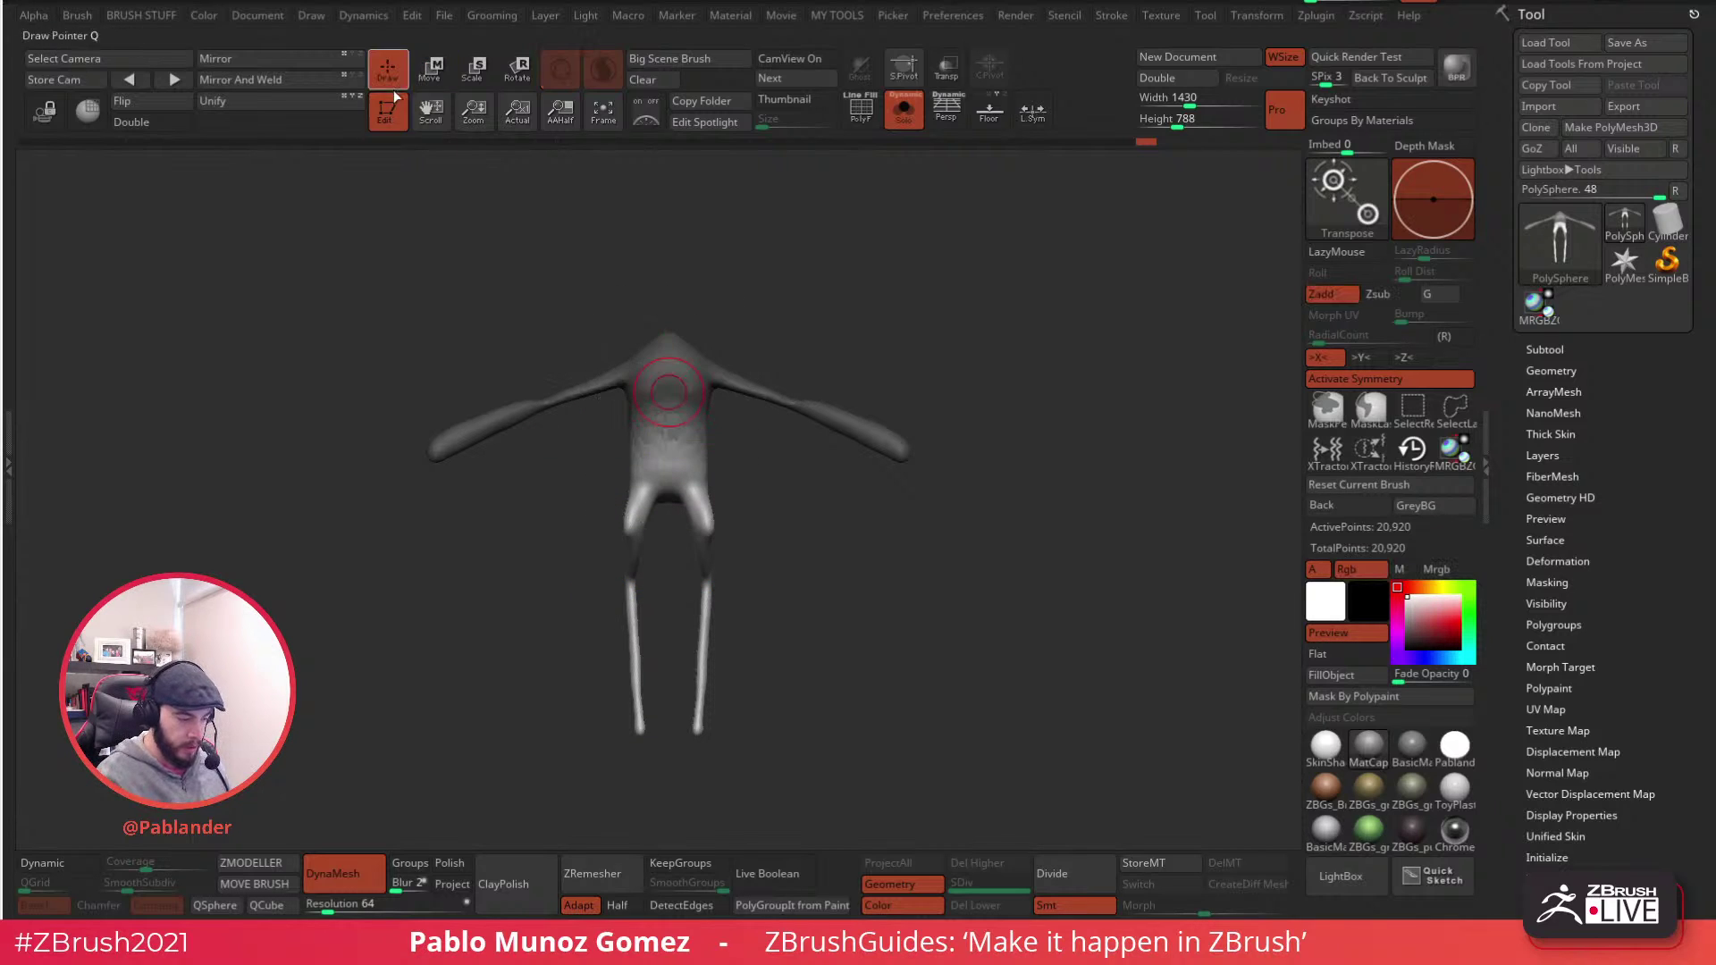
- Clear the mask and smooth the stretched mid-torso polygons while checking them with the polyframe display
key(ctrl+z)
key(shift+f)
ctrl+right_drag(746, 314, 774, 537)
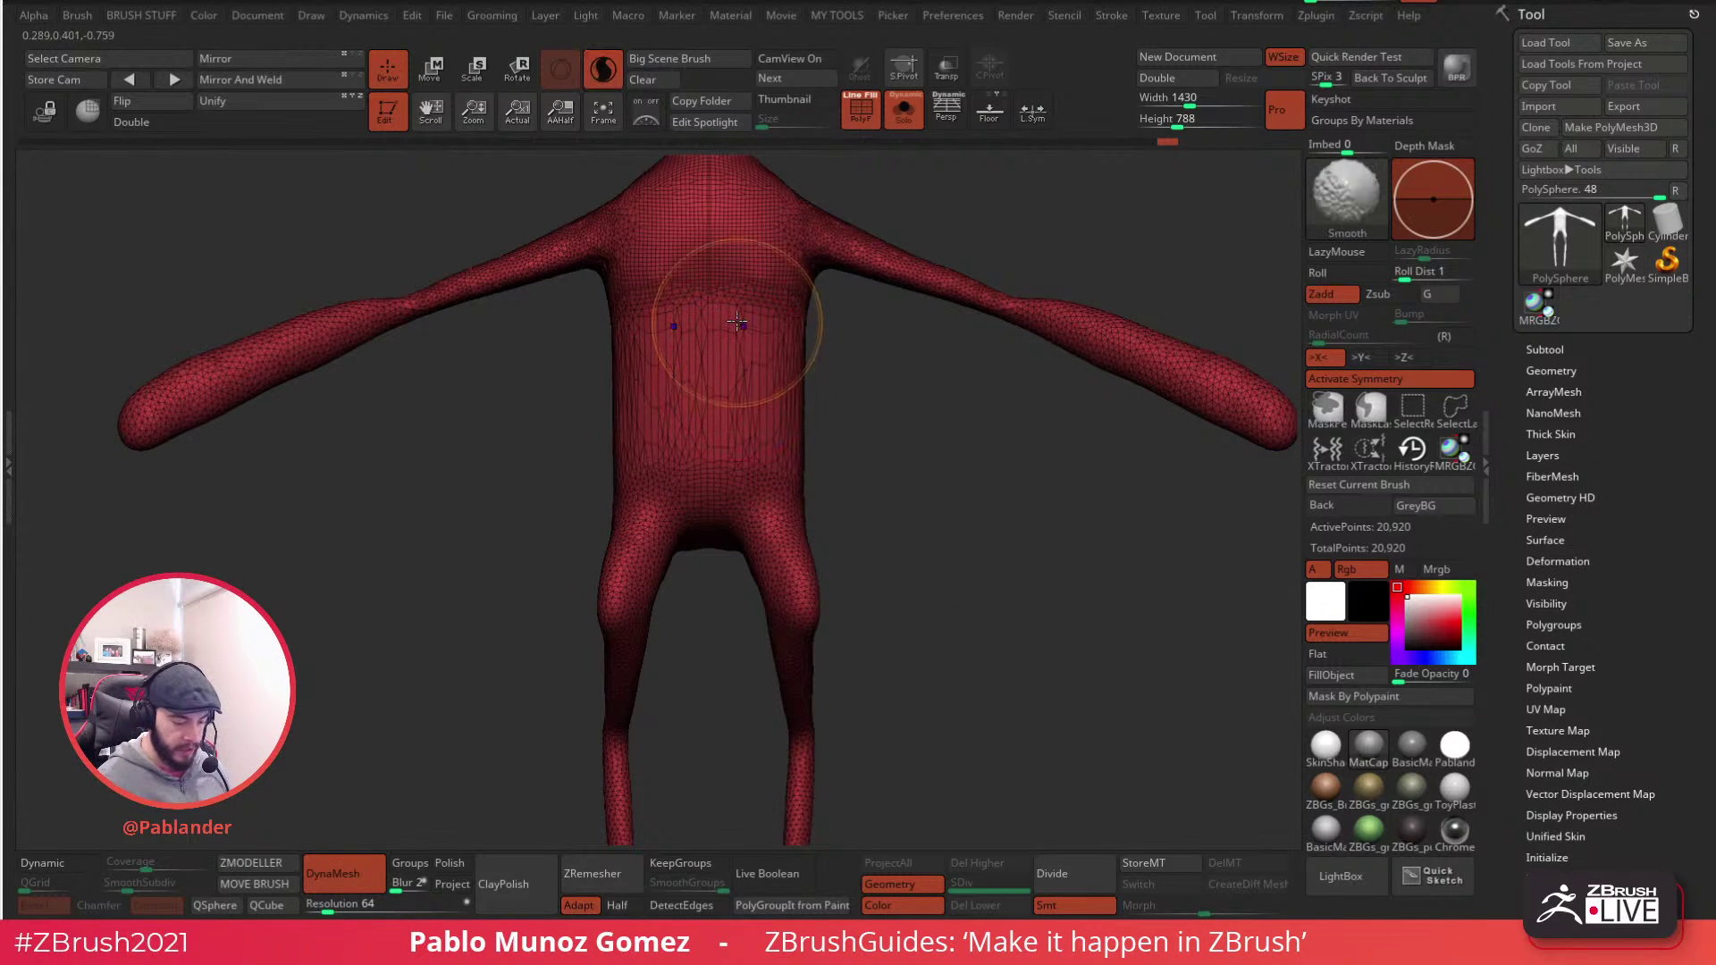
key(space)
mouse_move(741, 457)
shift+mouse_down()
mouse_move(706, 357)
mouse_move(680, 420)
shift+mouse_up()
mouse_move(983, 536)
mouse_down()
mouse_move(827, 310)
mouse_move(897, 328)
mouse_move(939, 250)
mouse_move(873, 148)
mouse_up()
key(shift+f)
drag(911, 406, 922, 583)
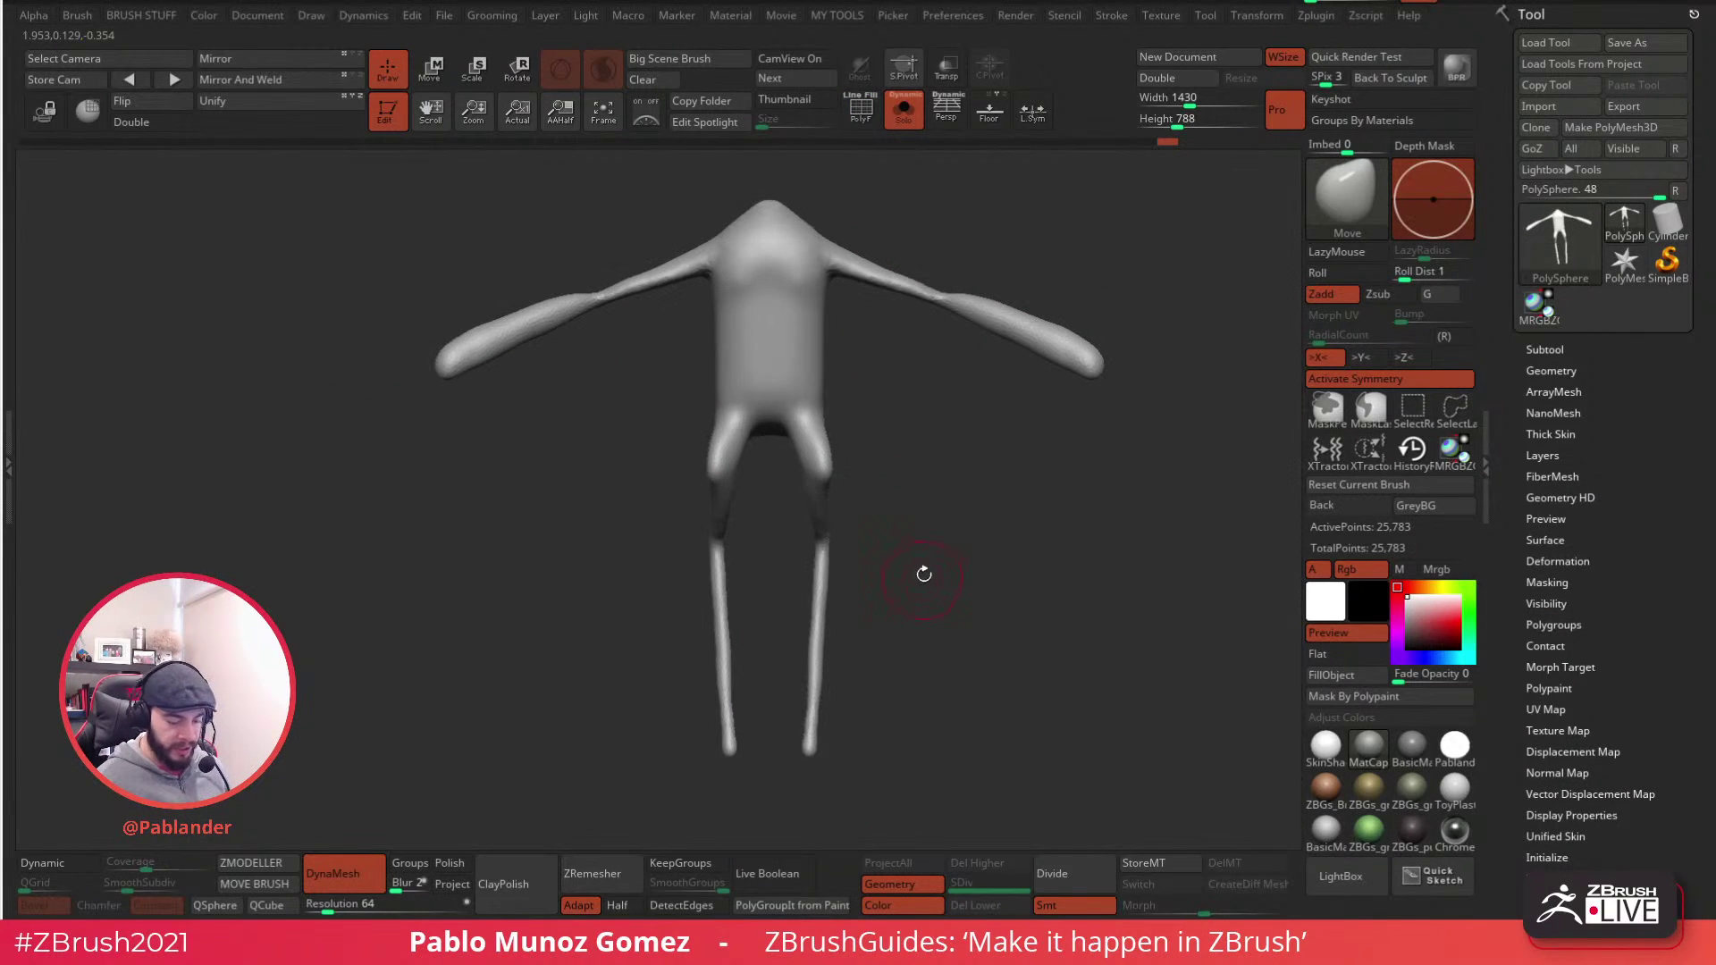
- Adjust the Move brush's draw size and rework the waist and hips, undoing unwanted strokes
mouse_move(831, 506)
mouse_down()
mouse_move(893, 477)
mouse_move(869, 481)
mouse_move(860, 414)
mouse_up()
key(space)
mouse_move(776, 342)
mouse_down()
mouse_move(805, 375)
mouse_move(816, 356)
mouse_up()
key(ctrl+z)
key(ctrl+z)
key(ctrl+z)
key(ctrl+z)
key(ctrl+z)
key(ctrl+z)
drag(835, 362, 843, 286)
drag(877, 498, 947, 435)
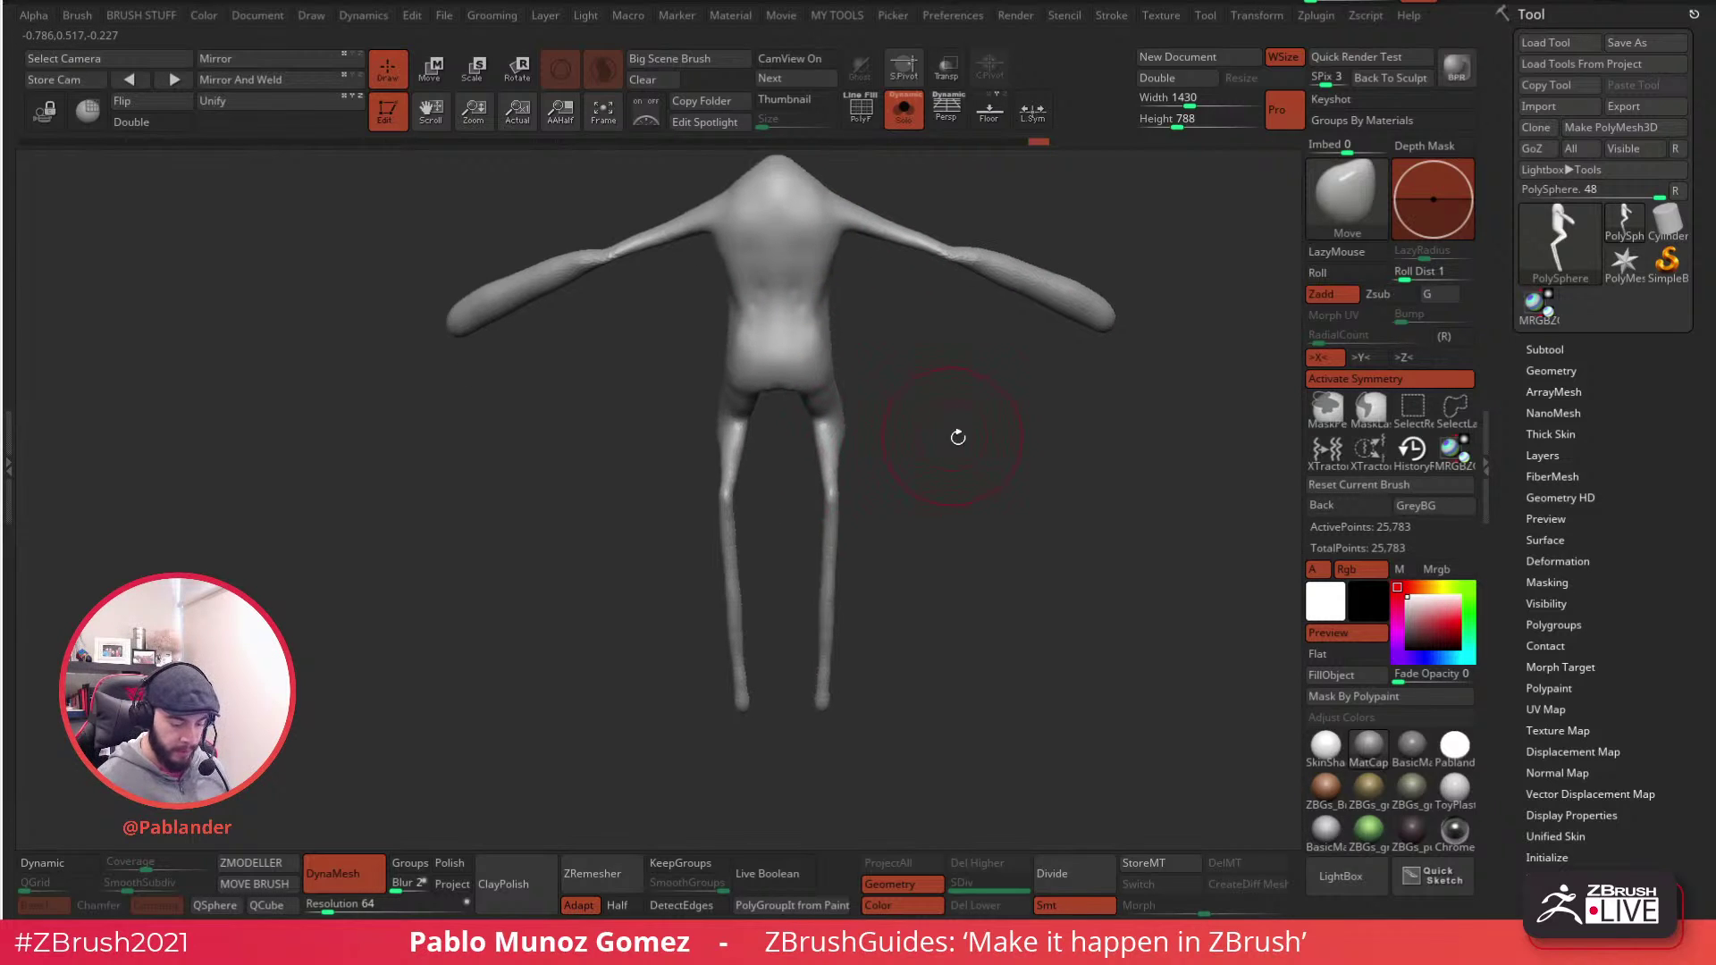
- Switch to the Inflat brush, reduce its draw size, and thicken the lower legs
key(b)
key(i)
key(n)
key(space)
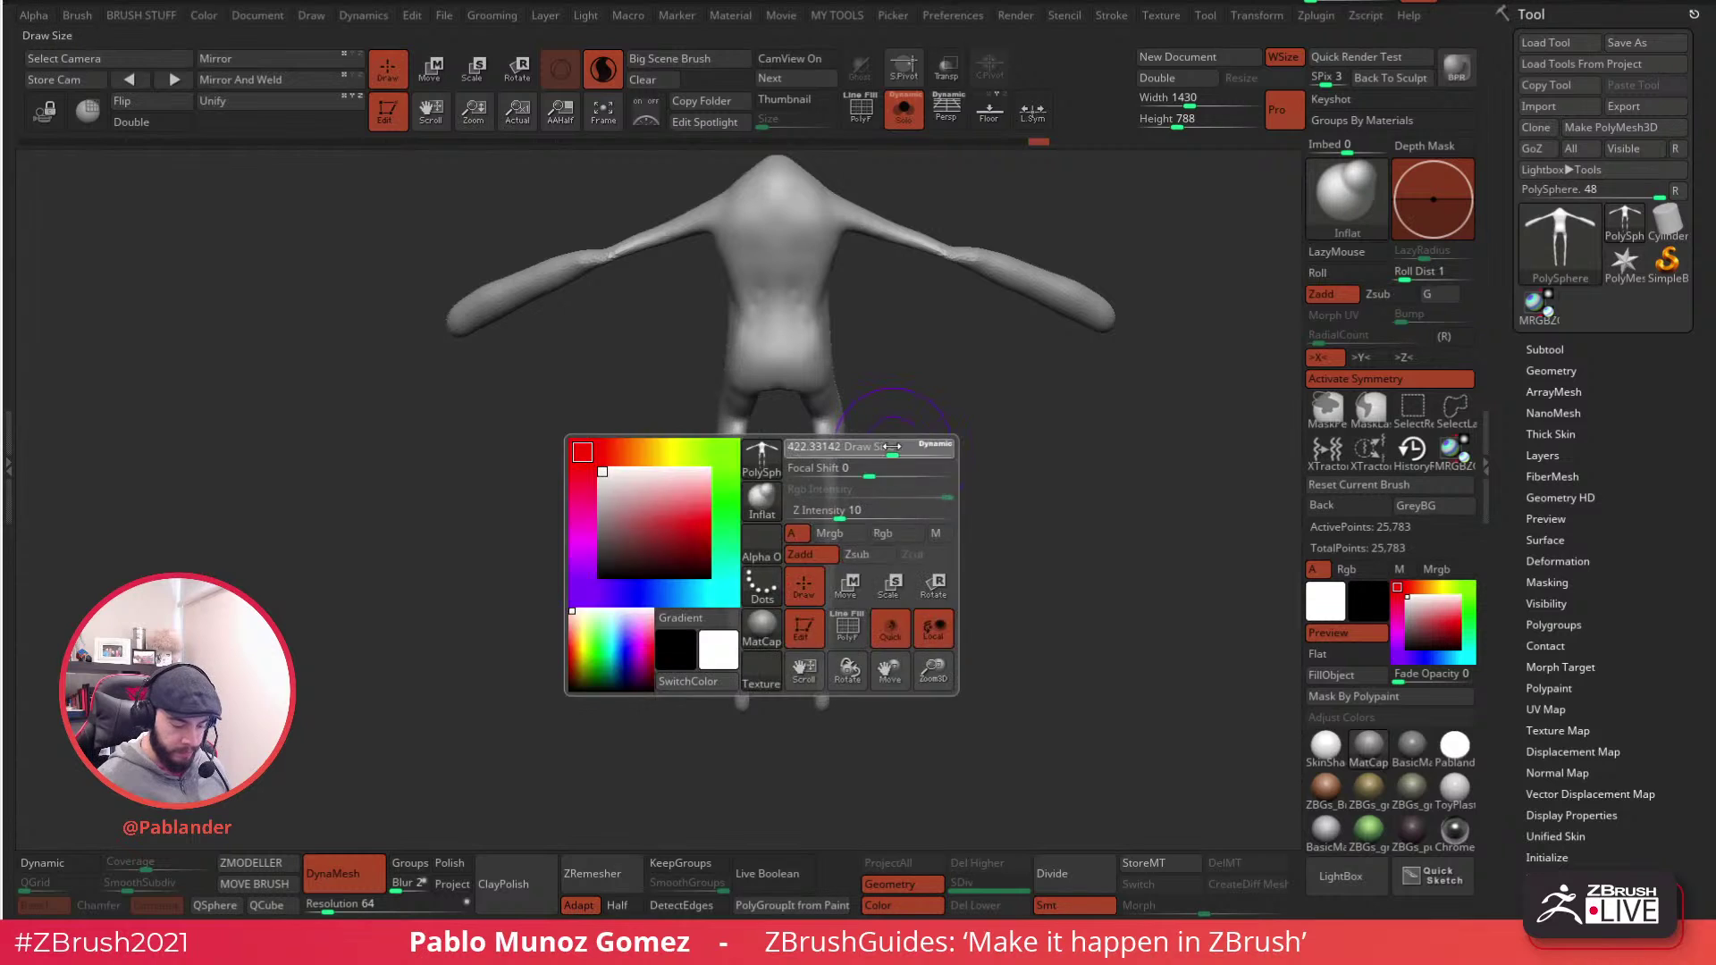
mouse_move(892, 446)
mouse_down()
mouse_move(853, 475)
mouse_move(781, 447)
mouse_up()
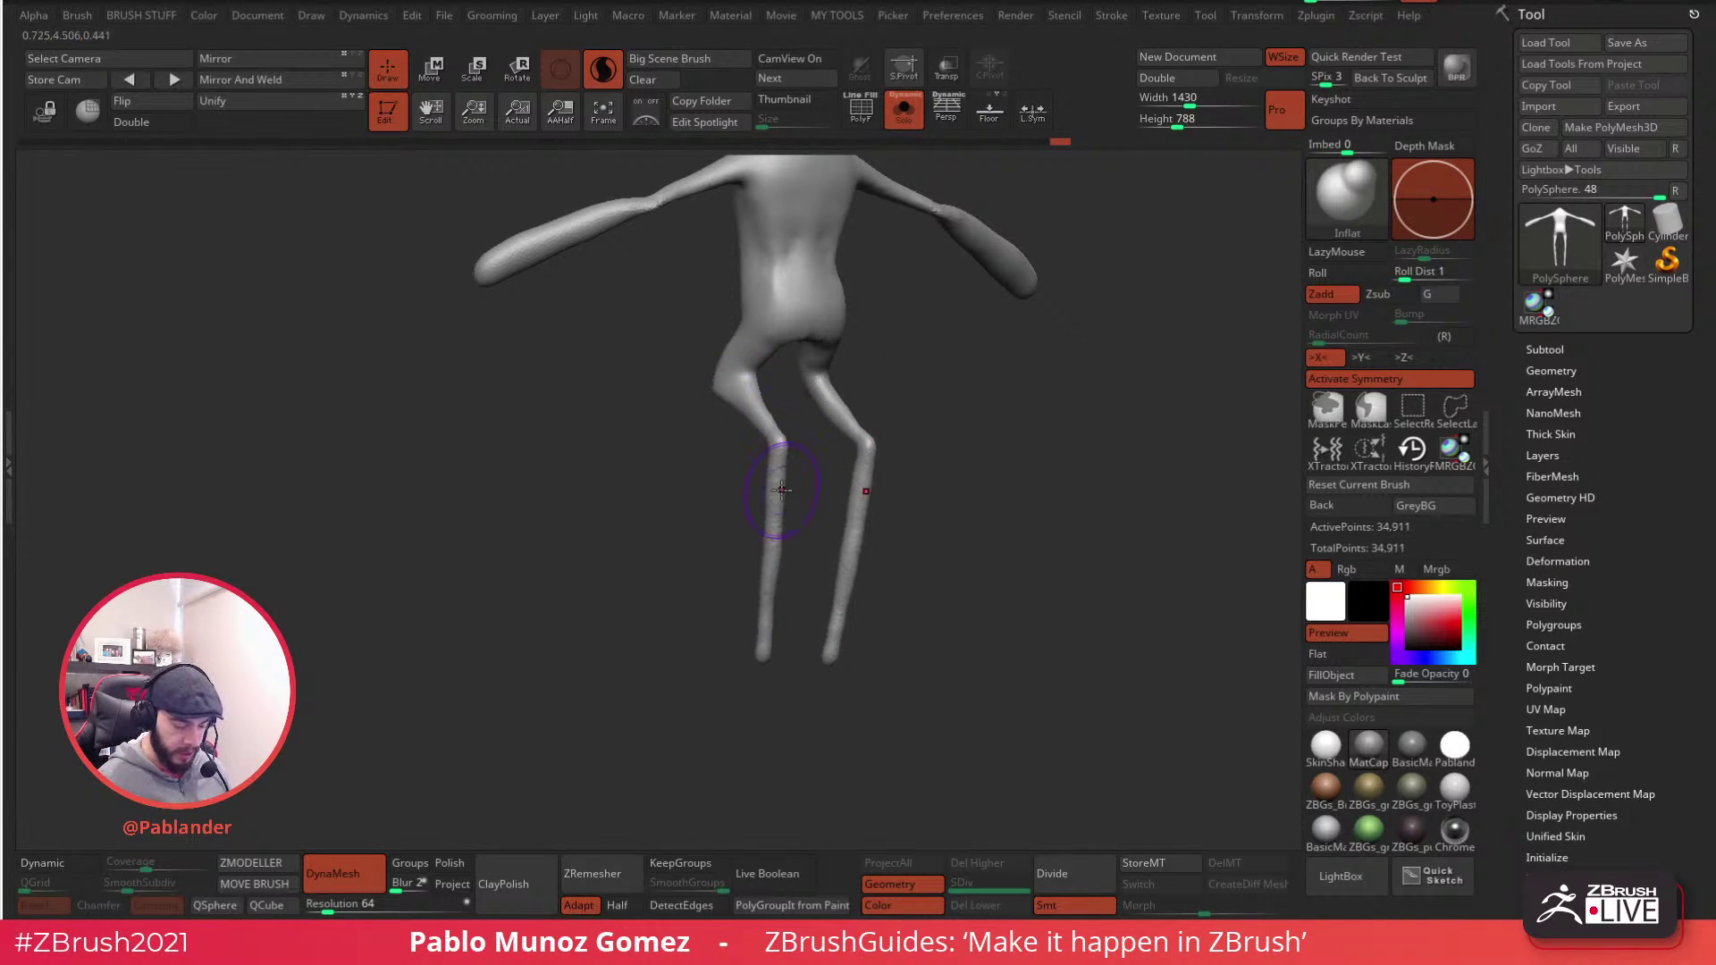
right_drag(742, 370, 782, 411)
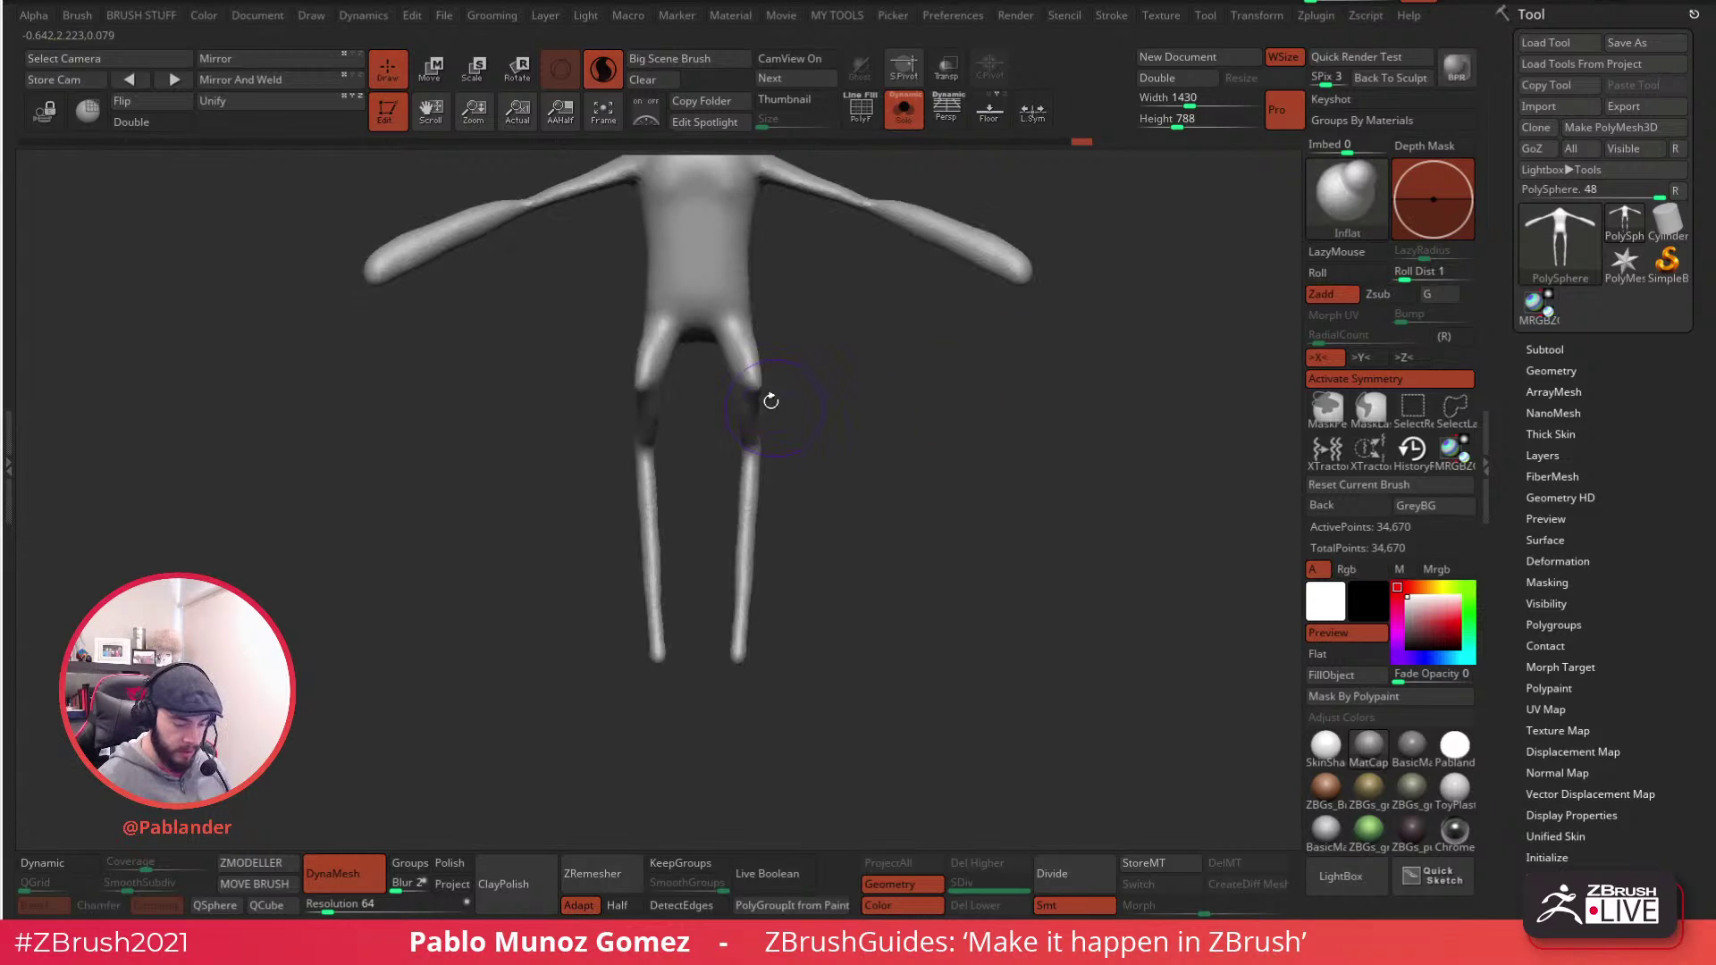
- Switch to the Move brush, adjust its draw size, and reshape the thighs and hips
key(b)
key(m)
key(v)
key(space)
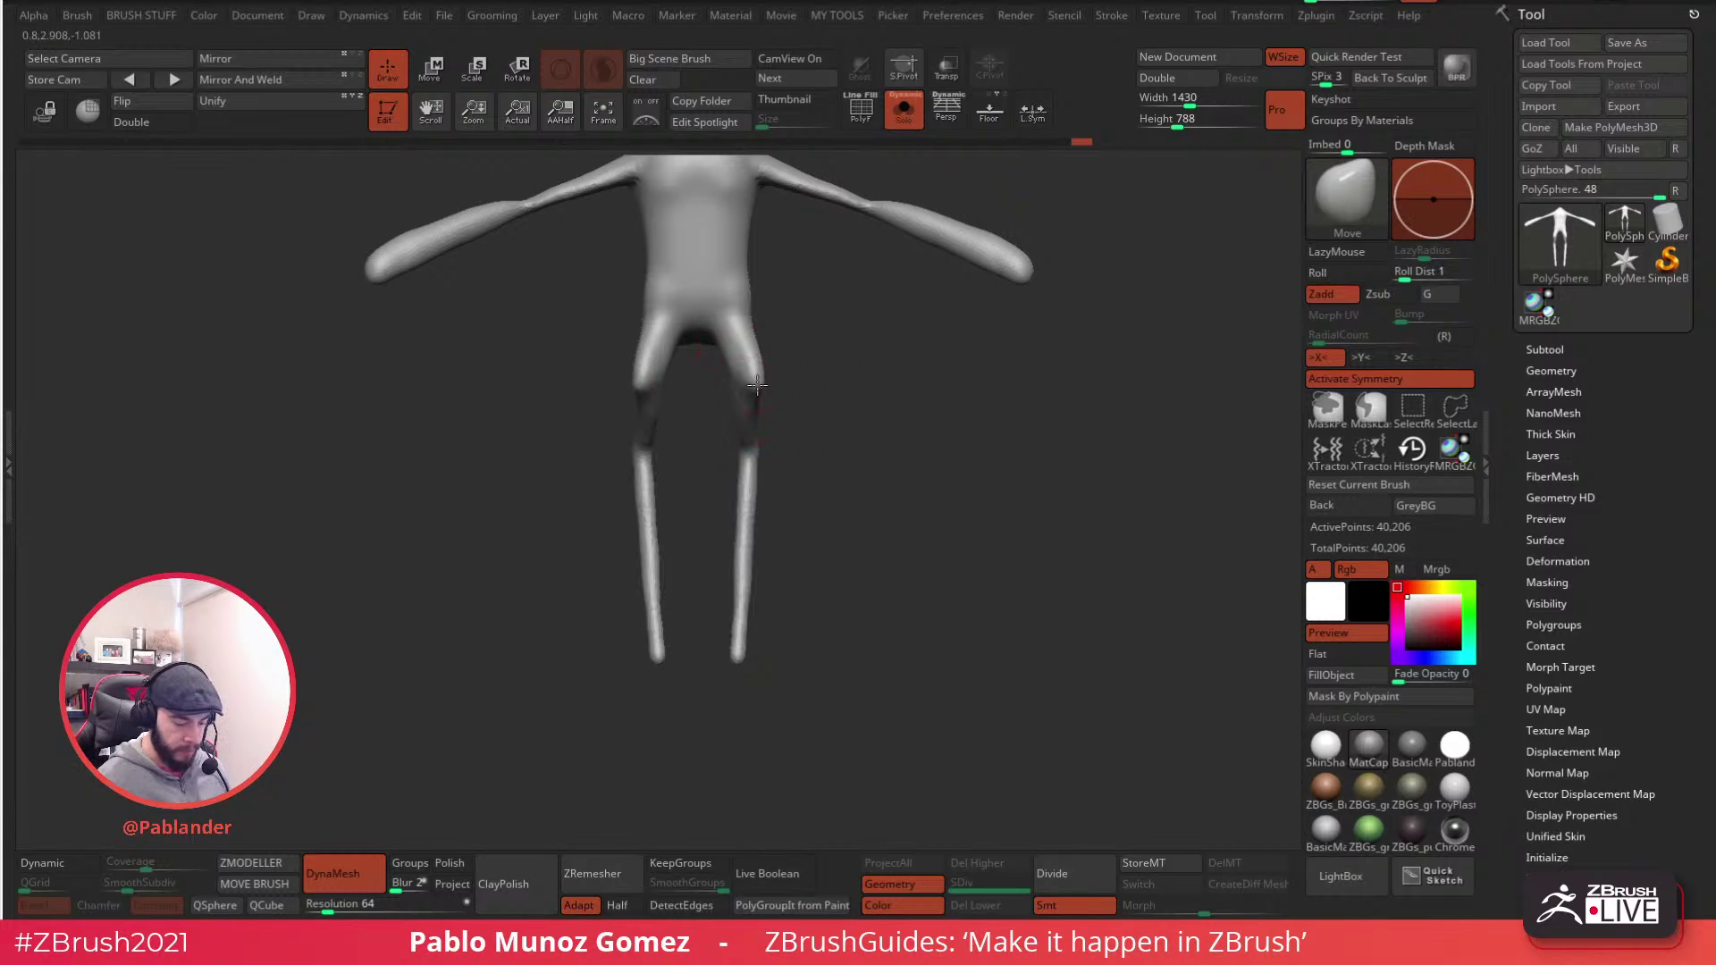
right_drag(827, 400, 913, 335)
shift+right_drag(745, 378, 746, 313)
- Broaden the shoulders and narrow the waist with the Move brush, and smooth the upper torso
right_drag(755, 303, 706, 335)
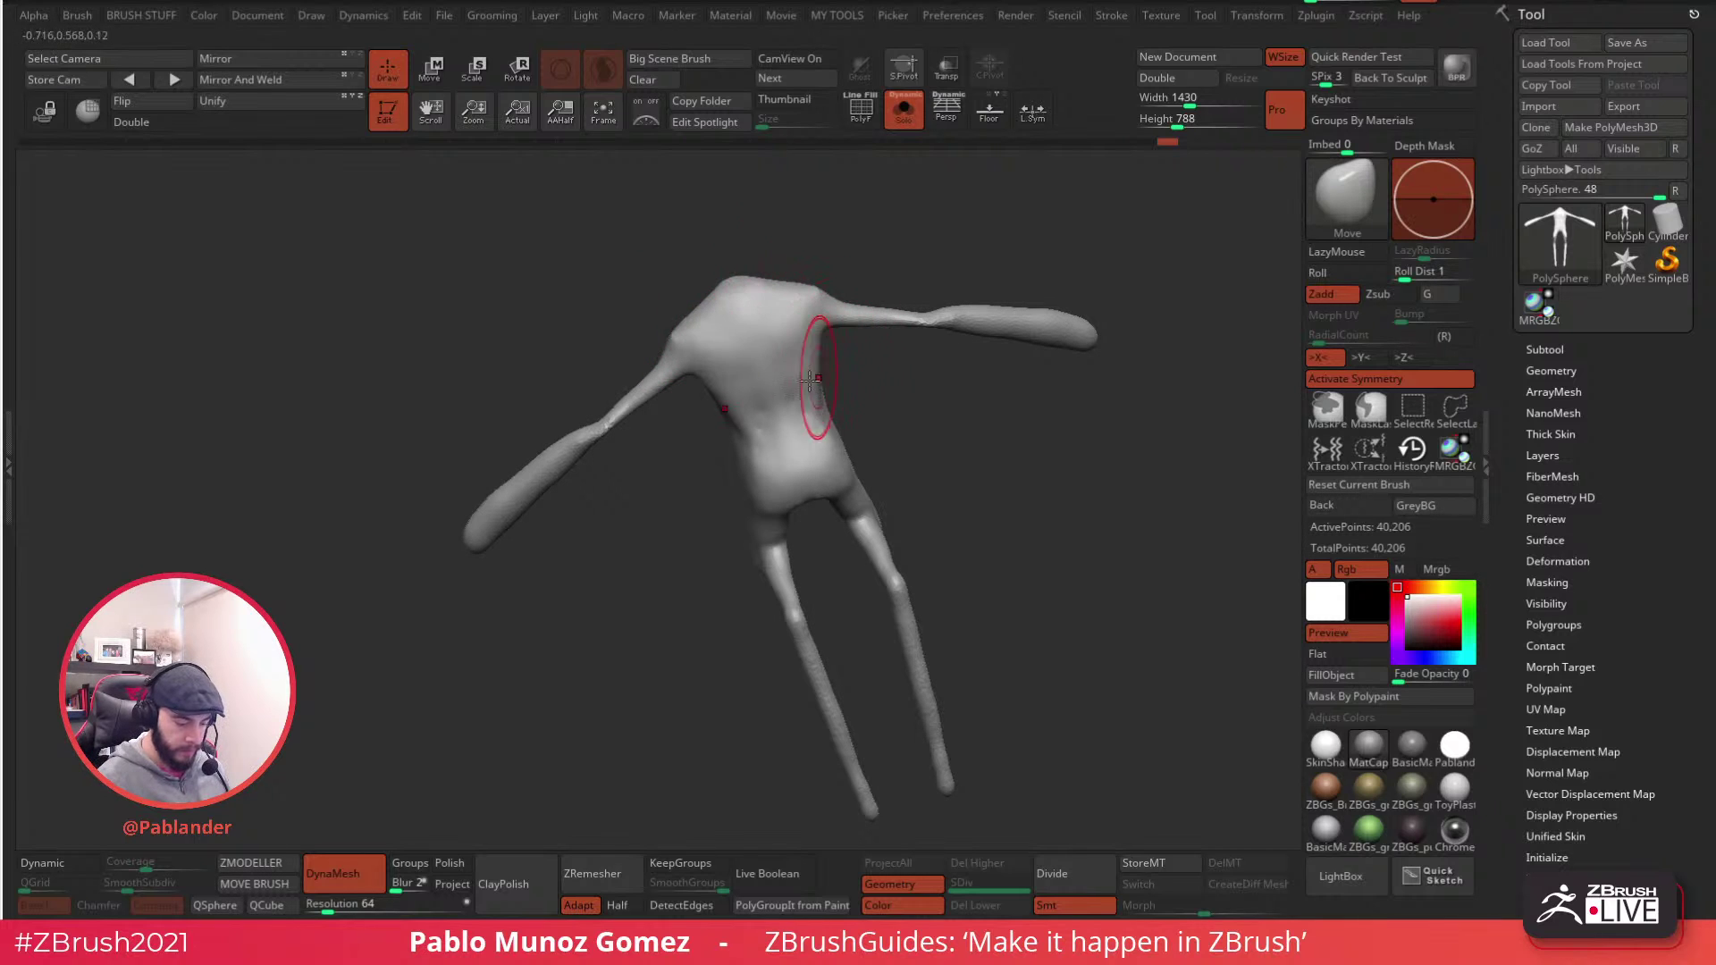
mouse_move(819, 378)
right_down()
mouse_move(920, 277)
mouse_move(1014, 270)
mouse_move(881, 268)
mouse_move(826, 288)
mouse_move(894, 262)
right_up()
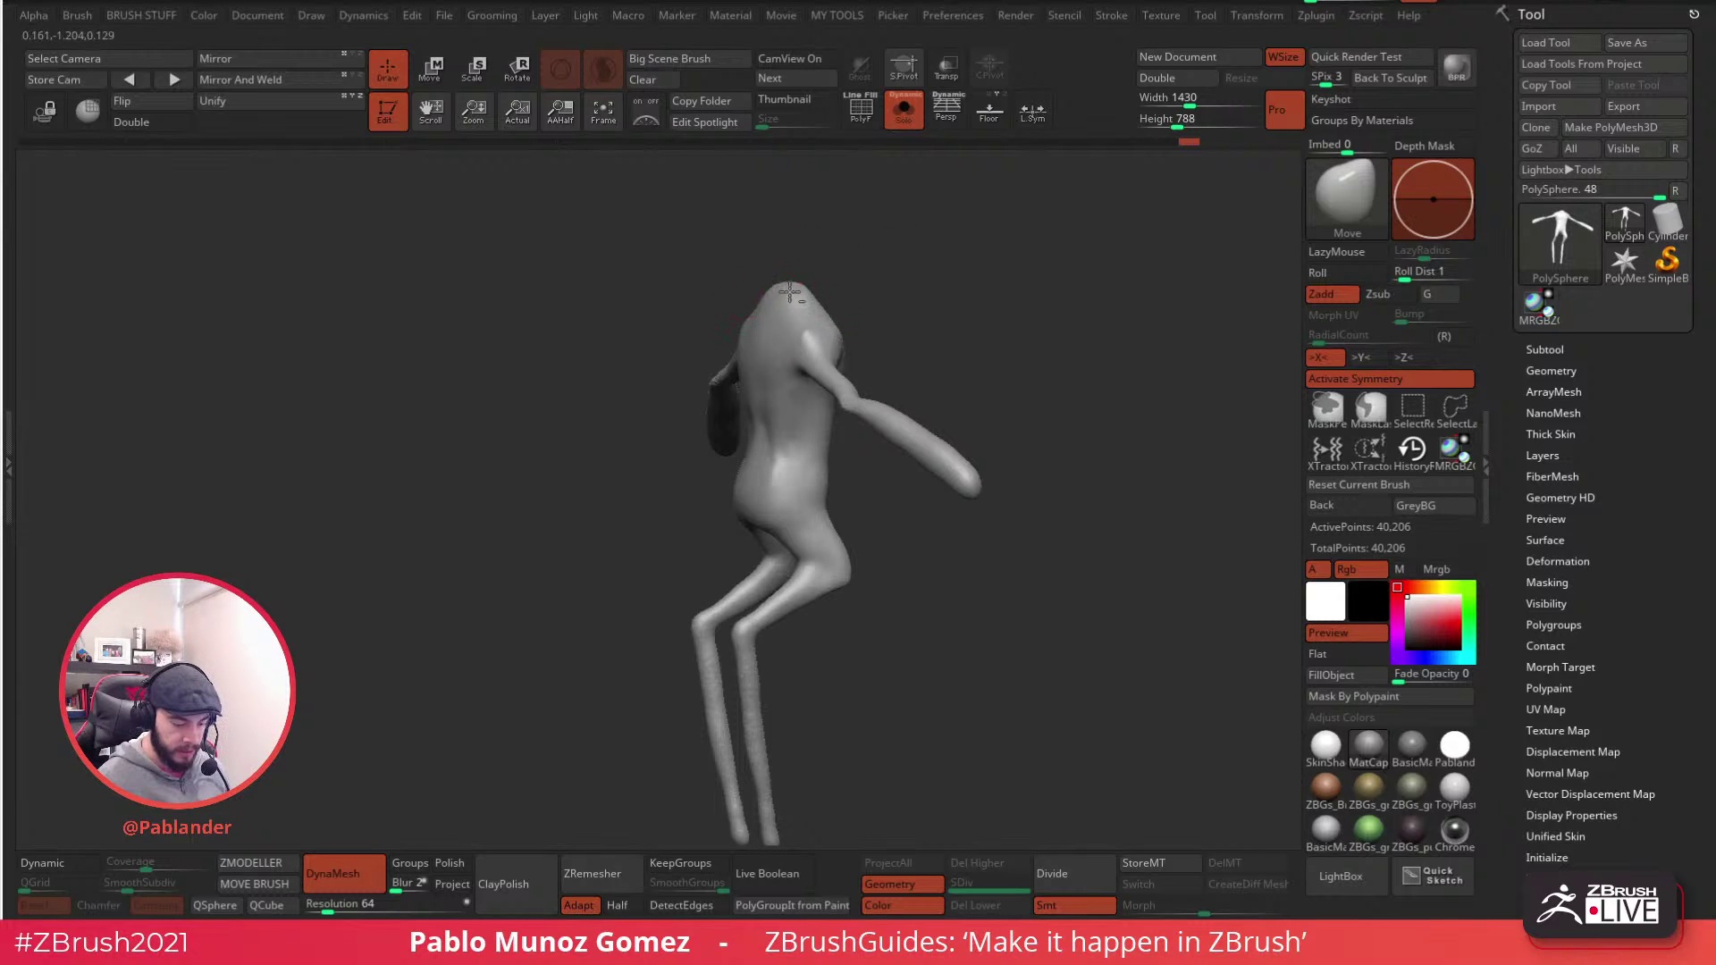
right_drag(764, 330, 786, 327)
shift+drag(786, 327, 769, 350)
mouse_move(769, 350)
right_down()
mouse_move(892, 298)
mouse_move(805, 258)
right_up()
- Reshape the hips, buttocks and upper thighs from the side and back with the Move brush
mouse_move(810, 442)
alt+right_down()
mouse_move(797, 411)
mouse_move(819, 411)
alt+right_up()
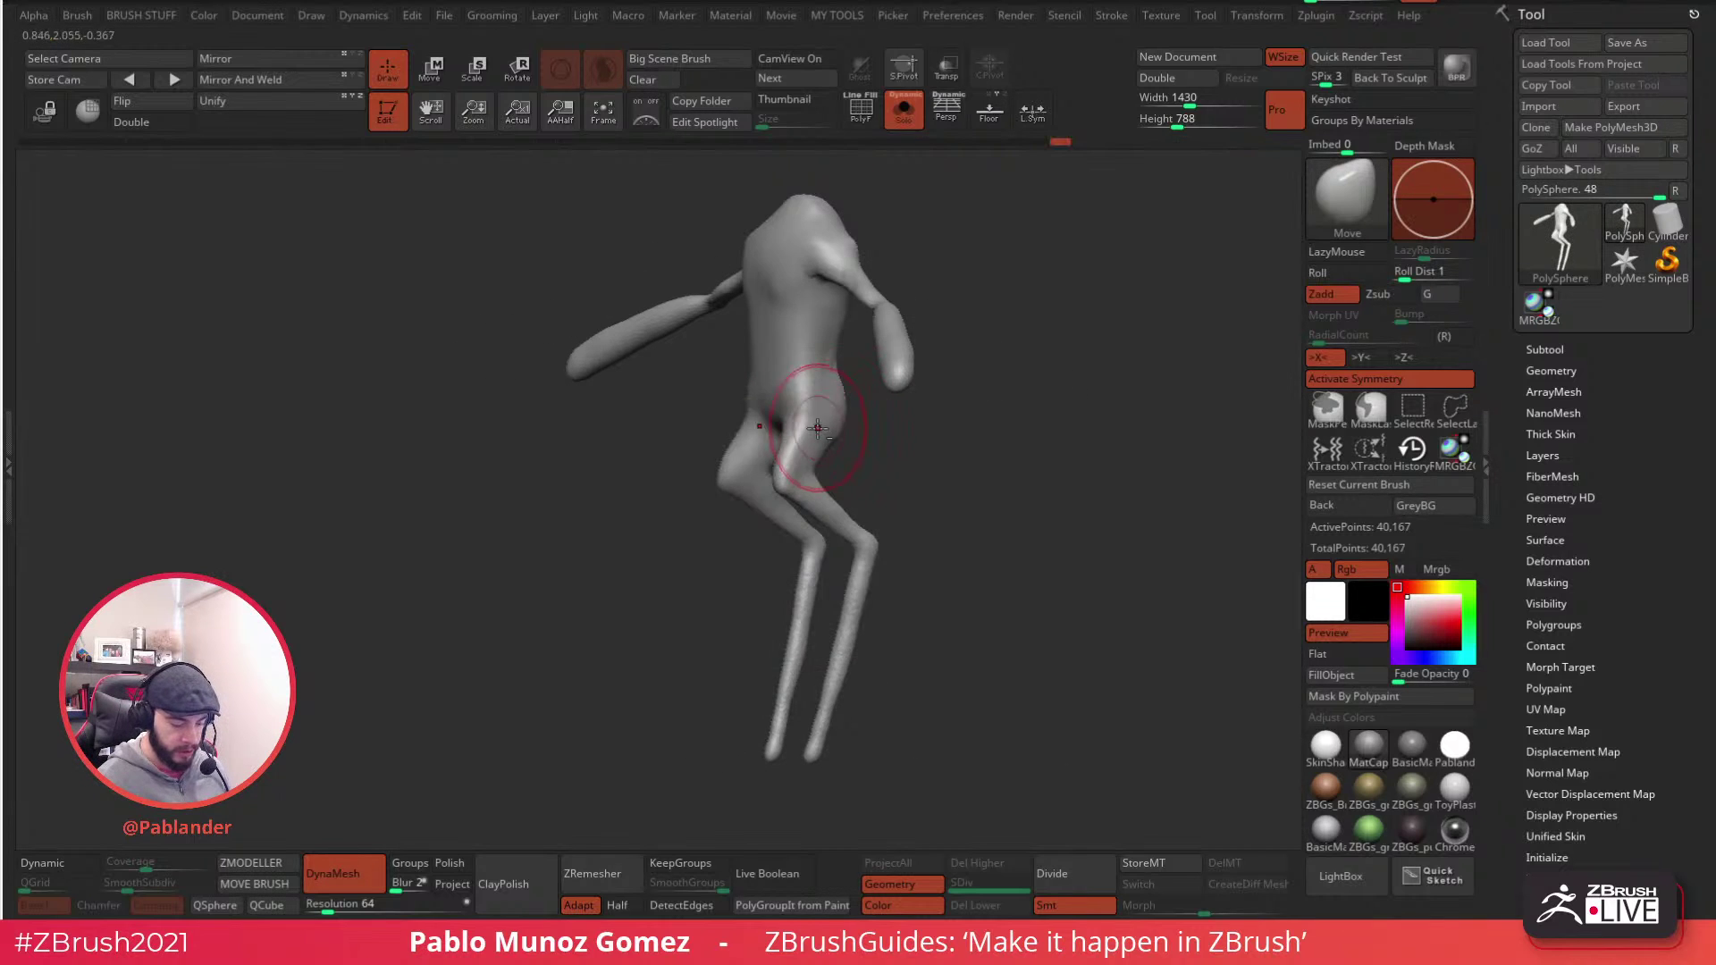
right_drag(916, 457, 823, 414)
right_drag(884, 475, 938, 391)
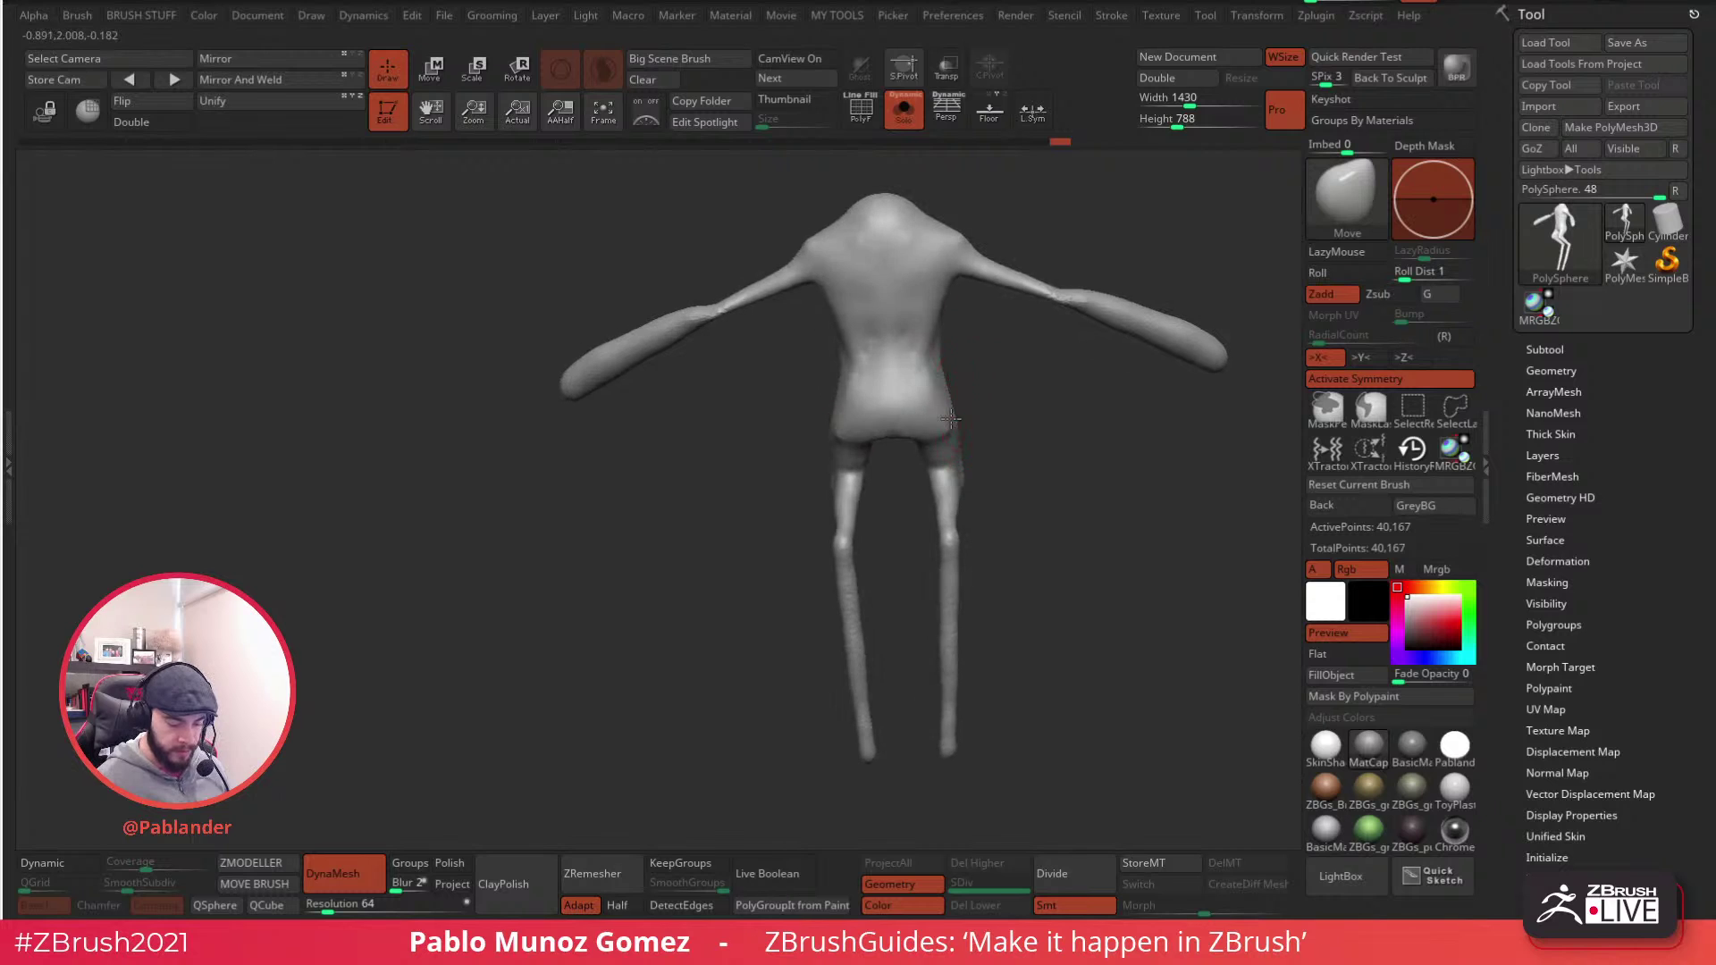
drag(896, 445, 894, 419)
shift+right_drag(1016, 420, 930, 390)
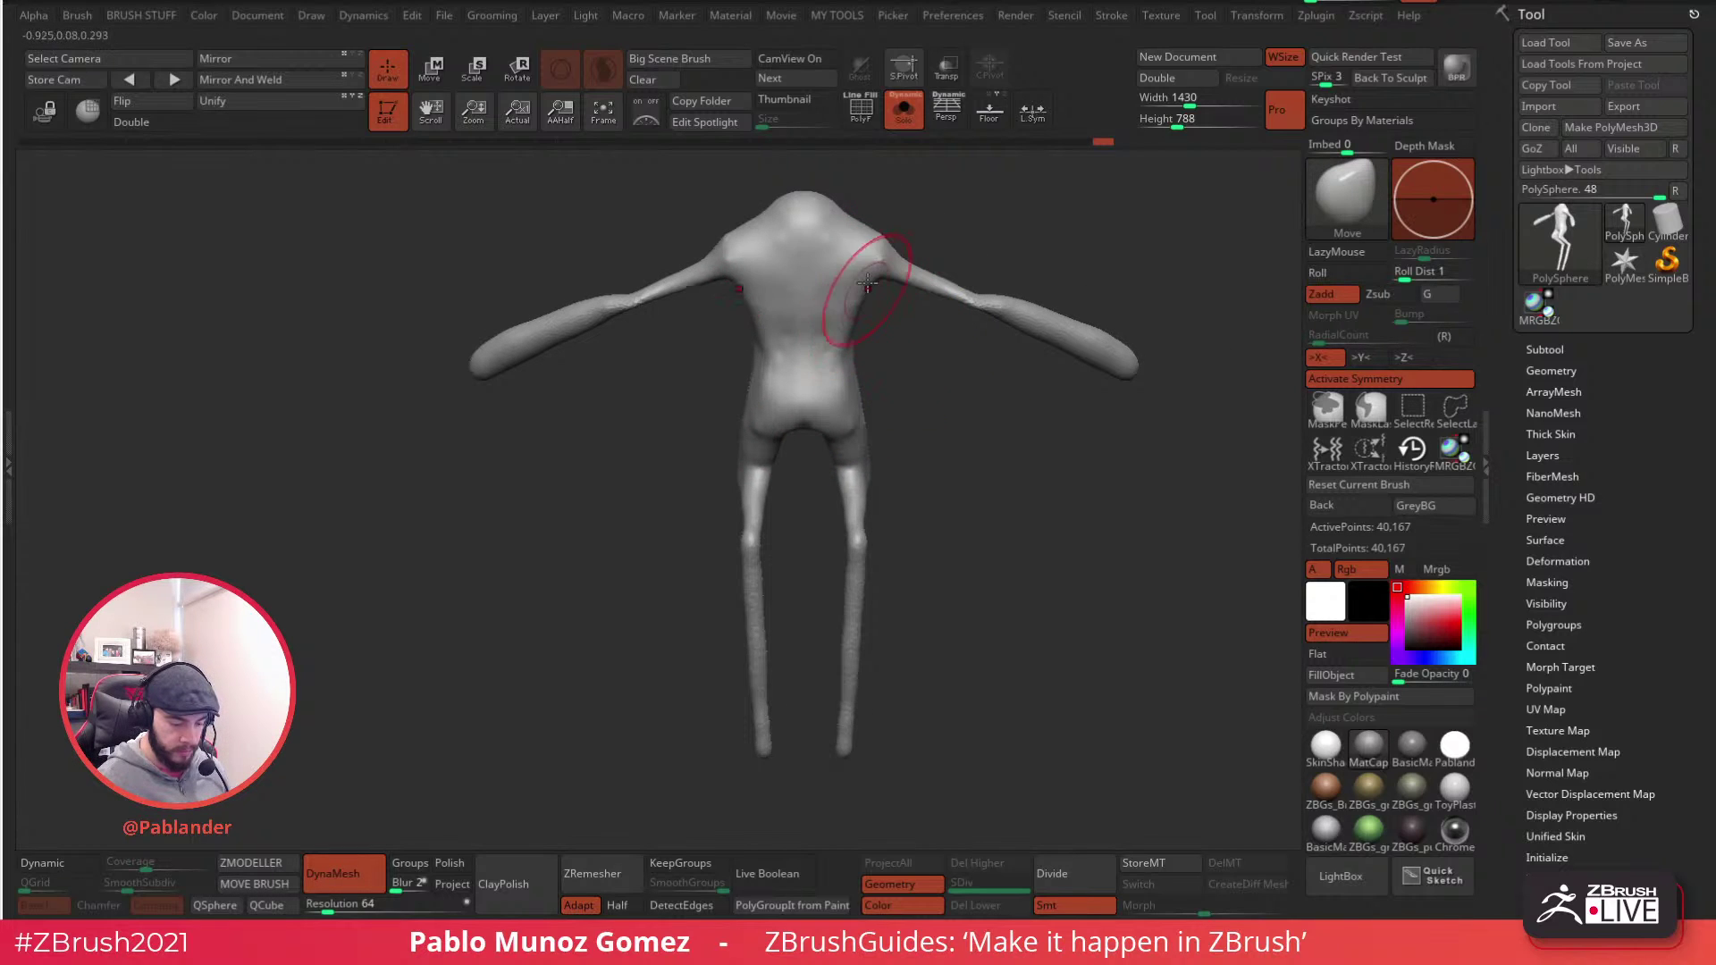
- Raise the crotch and shape the chest with the Move brush, and remesh the body with DynaMesh
right_drag(916, 268, 854, 394)
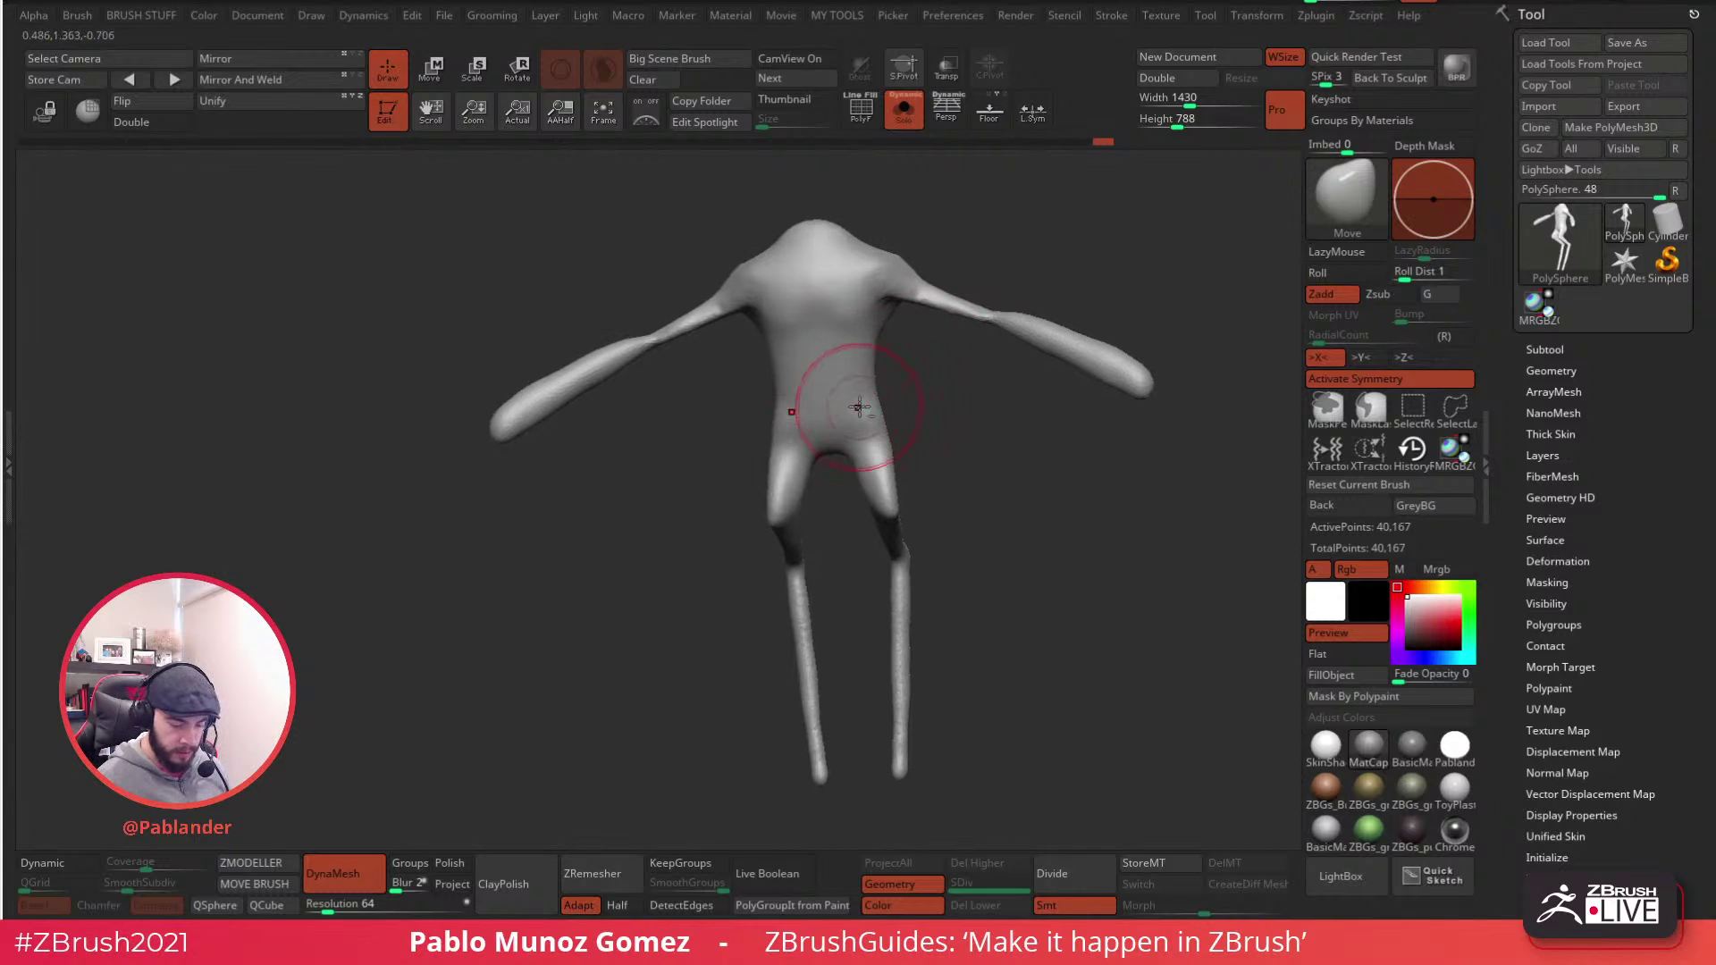
drag(835, 438, 846, 377)
ctrl+drag(961, 375, 988, 407)
right_drag(821, 341, 894, 375)
alt+right_drag(956, 497, 912, 429)
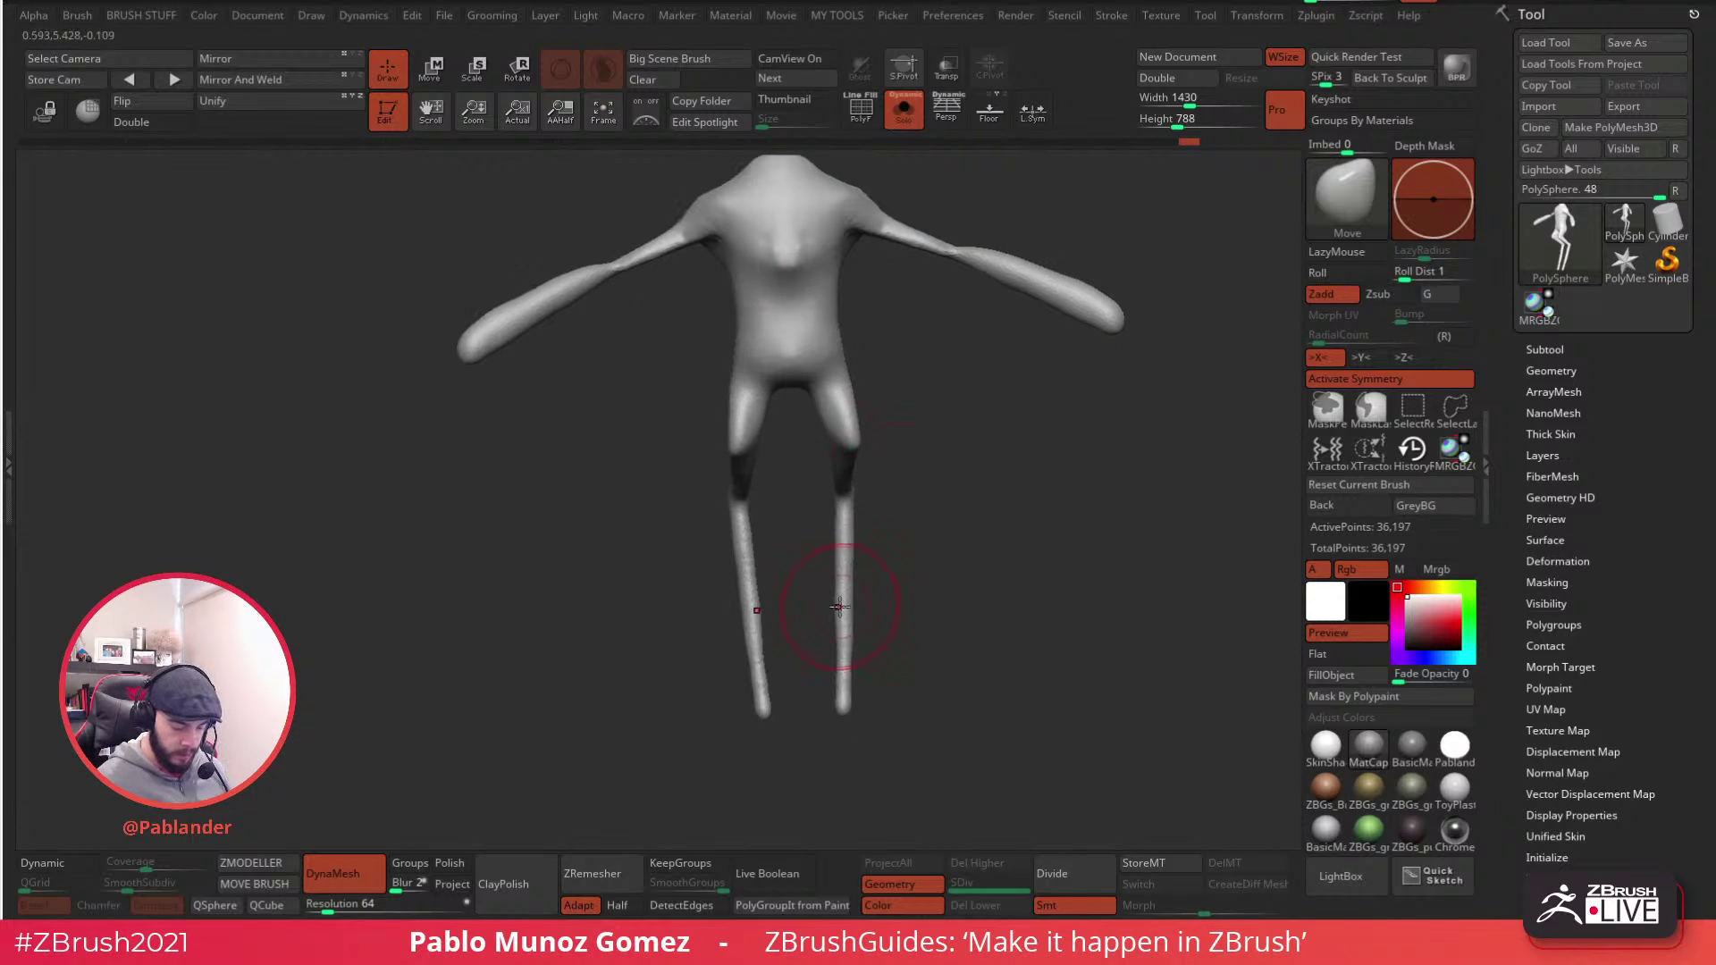
- Broaden the ends of the forearms with the Move brush as a base for the hands
right_drag(858, 682, 911, 567)
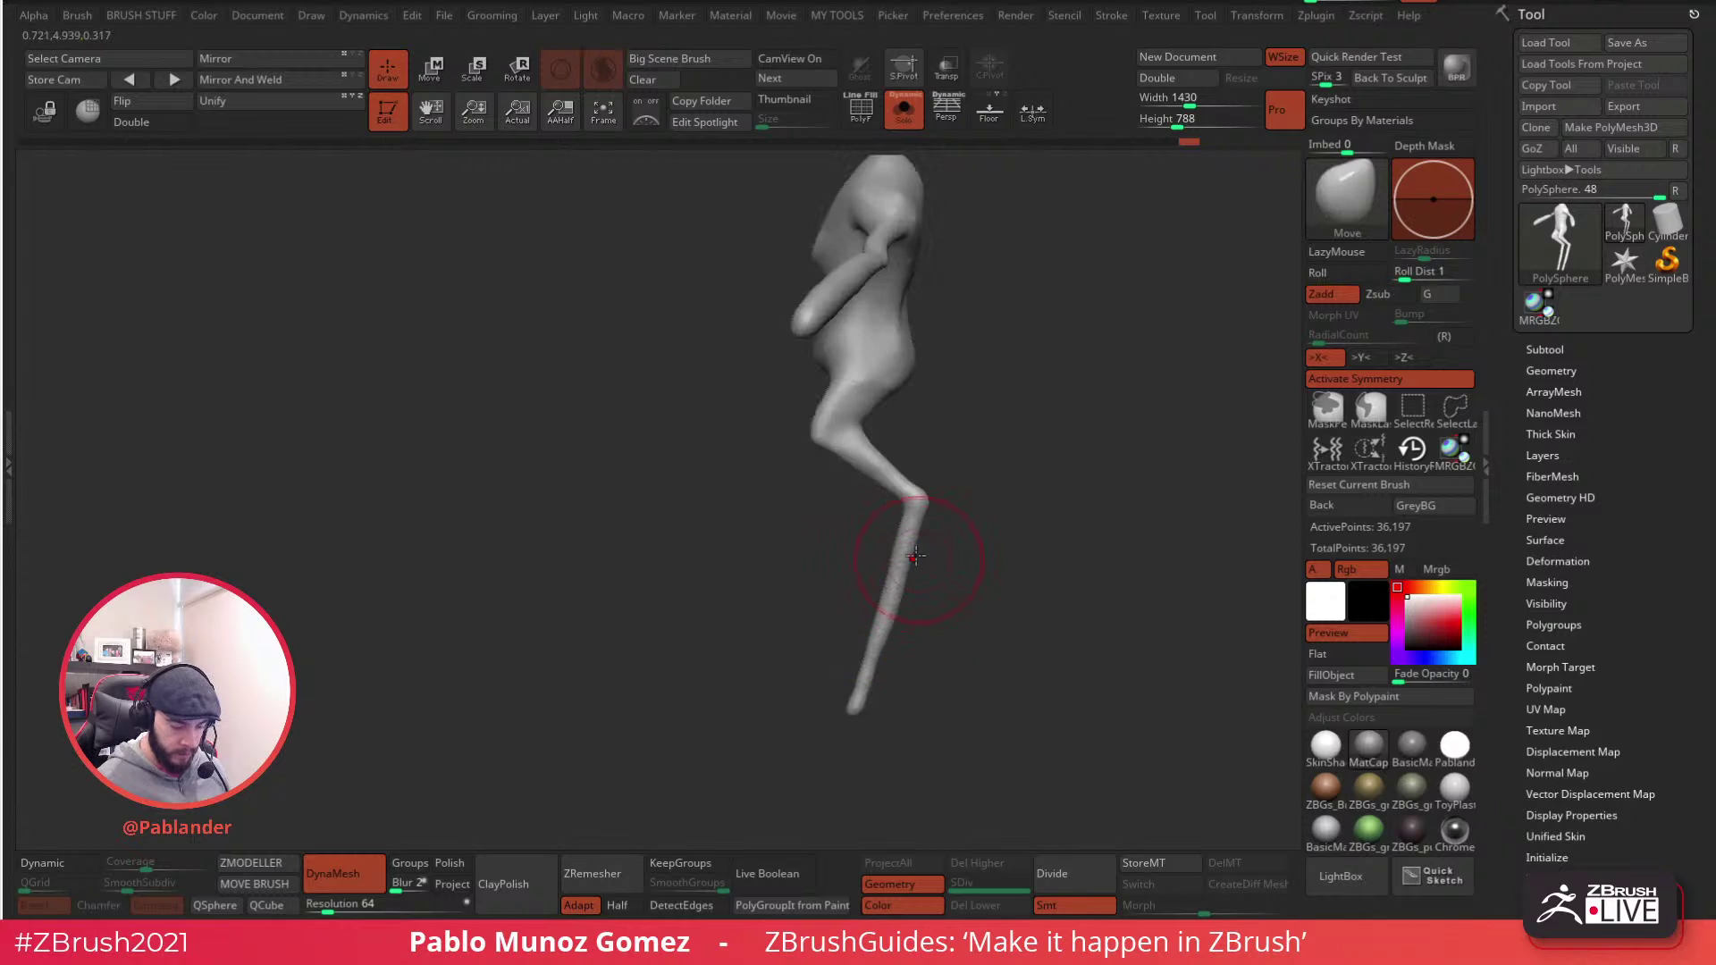
mouse_move(899, 373)
right_down()
mouse_move(1076, 375)
mouse_move(881, 554)
right_up()
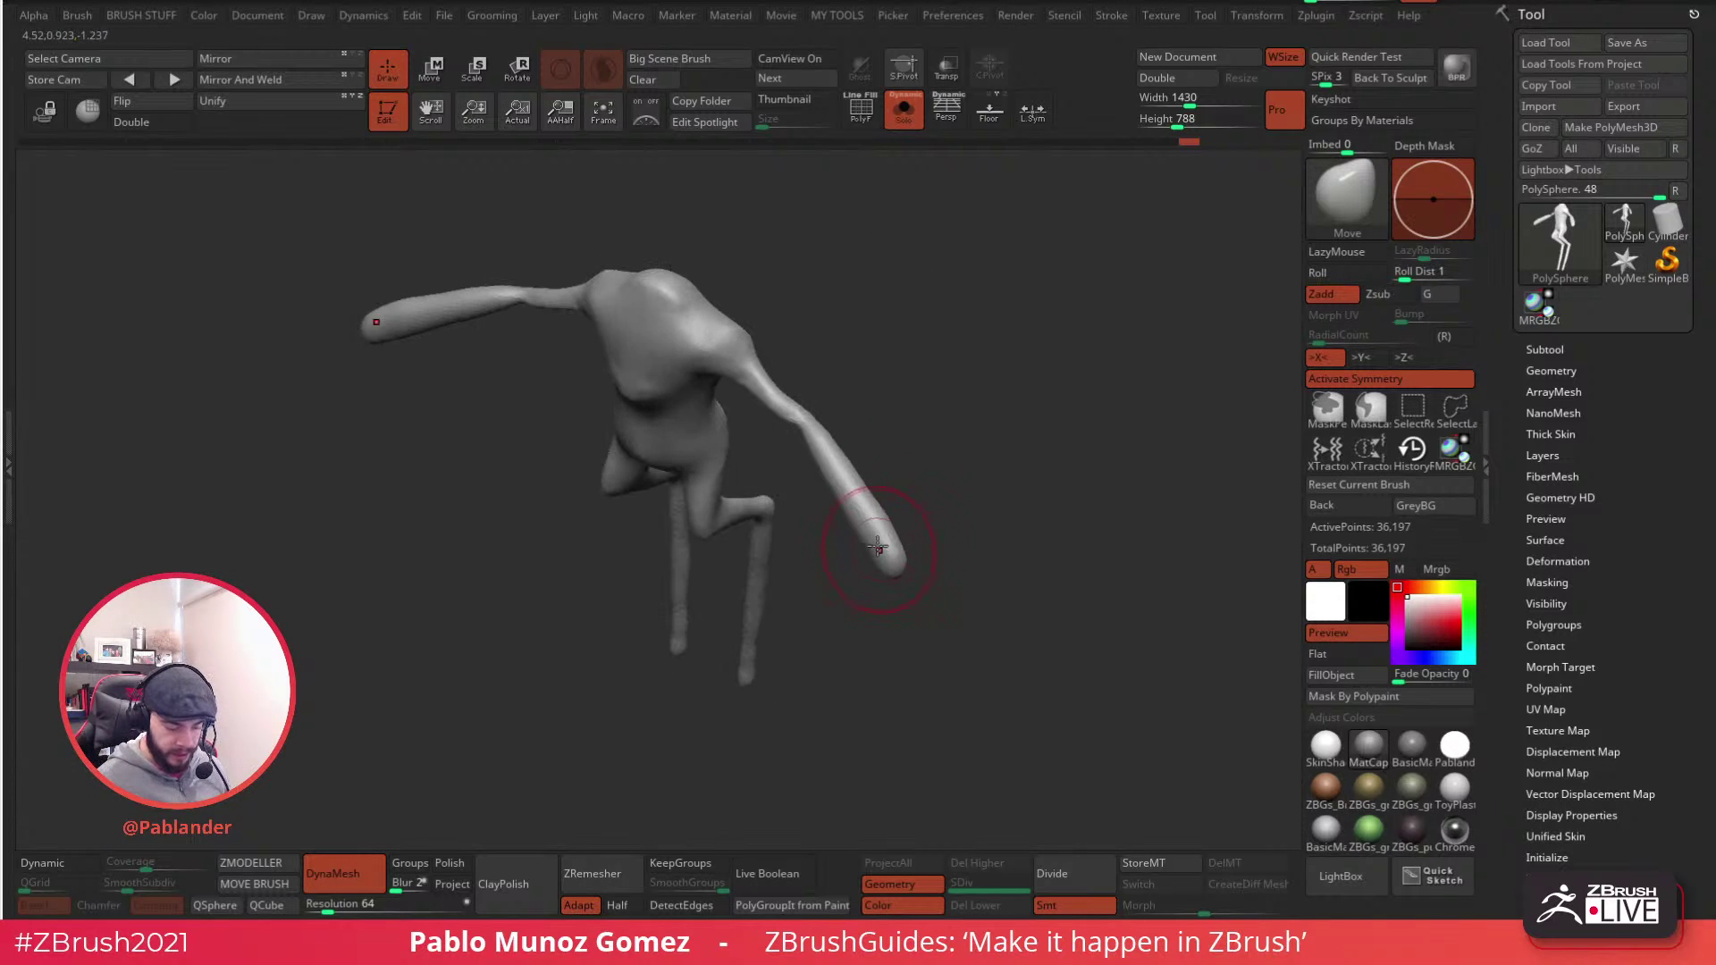
drag(889, 536, 905, 529)
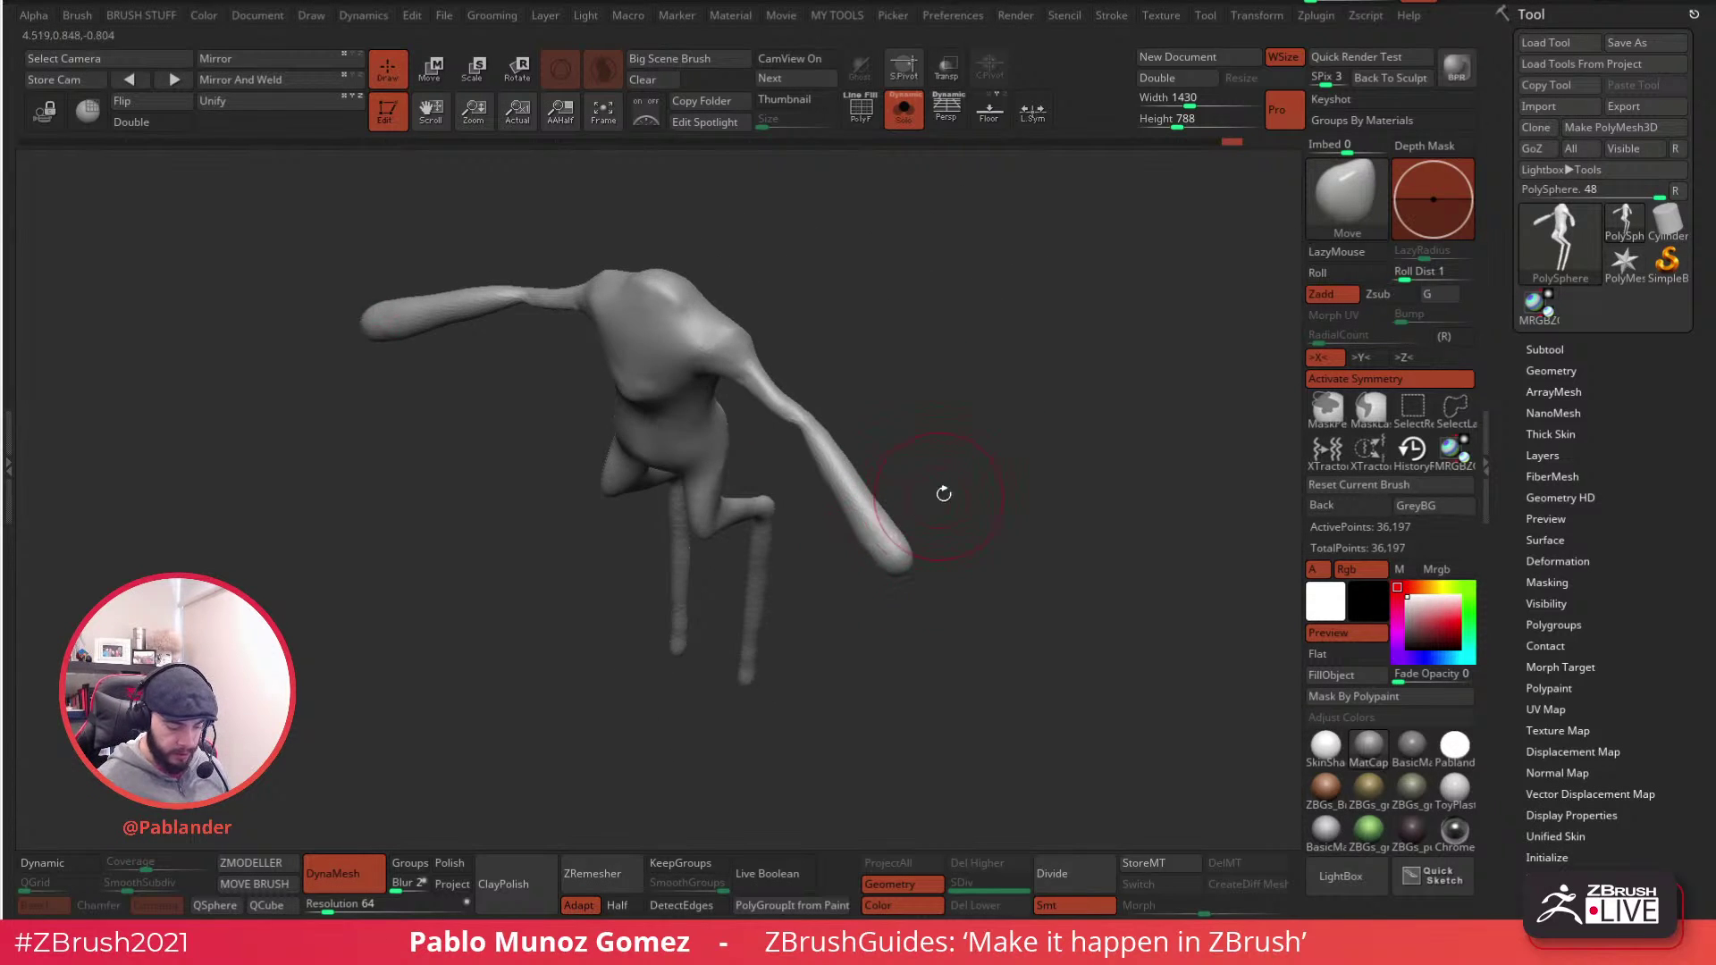
right_drag(934, 498, 971, 408)
right_drag(925, 553, 1003, 440)
right_click(864, 558)
alt+right_drag(765, 608, 874, 498)
mouse_move(602, 391)
alt+right_down()
mouse_move(681, 460)
mouse_move(647, 479)
mouse_move(689, 452)
mouse_move(746, 554)
mouse_move(826, 442)
alt+right_up()
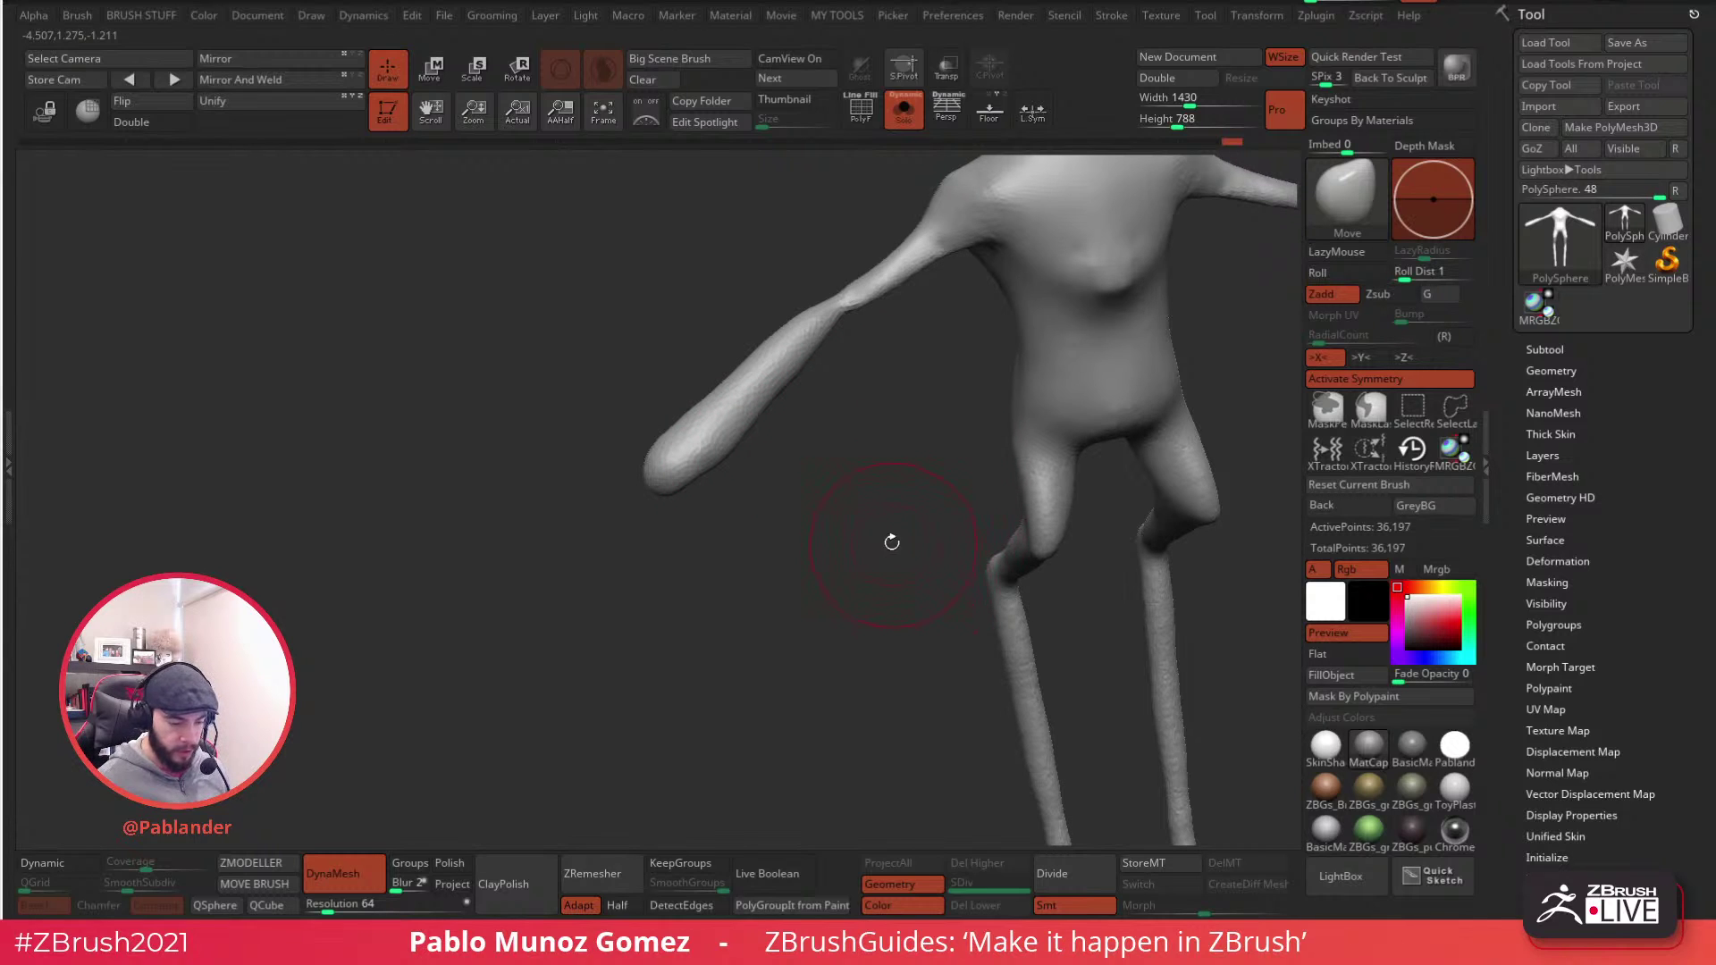
right_drag(856, 488, 830, 499)
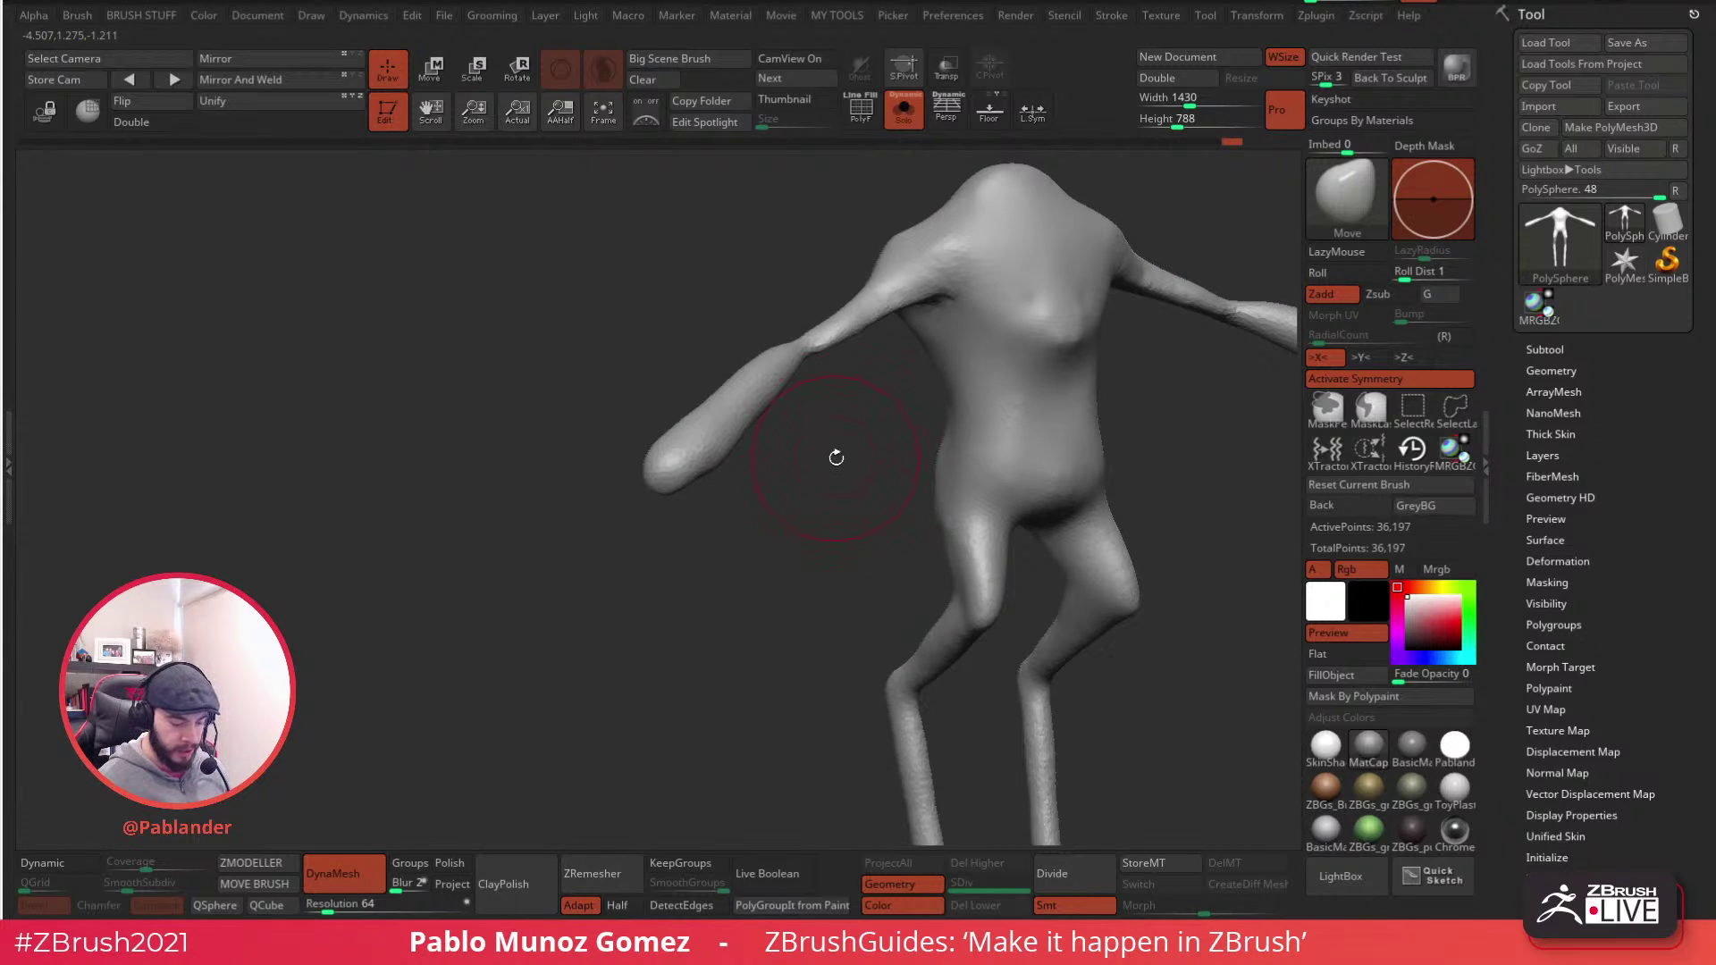
- Switch to the SnakeHook brush and reduce its draw size for working on the hand
key(space)
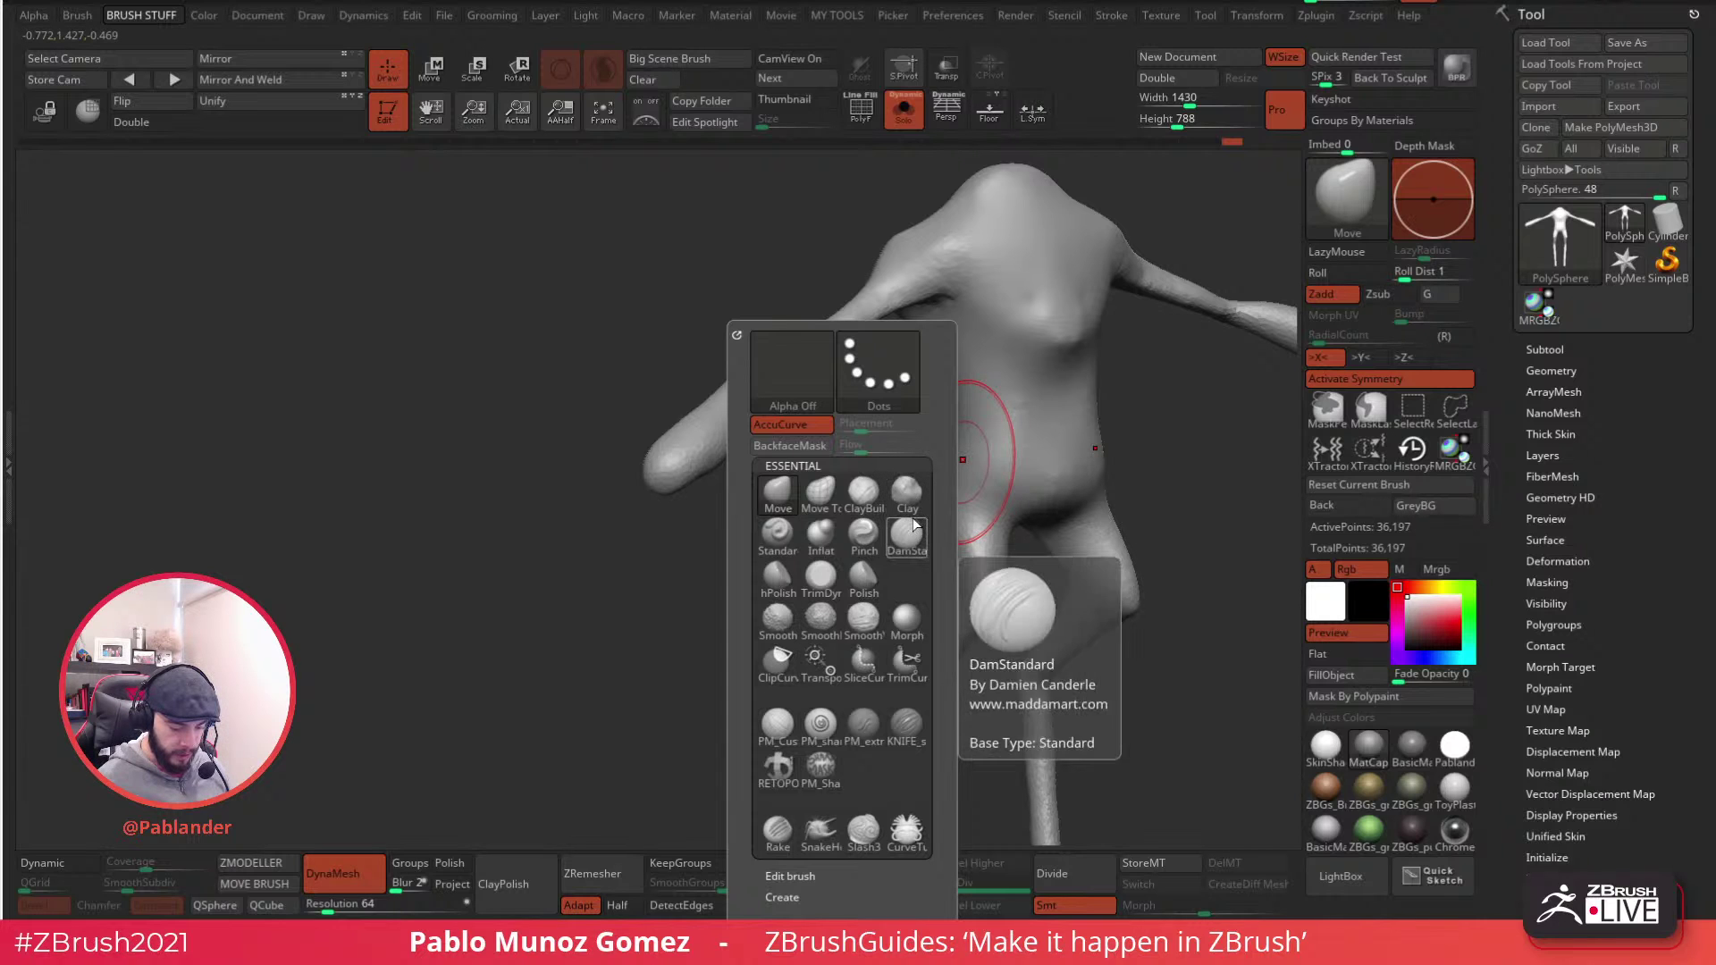
key(space)
click(862, 829)
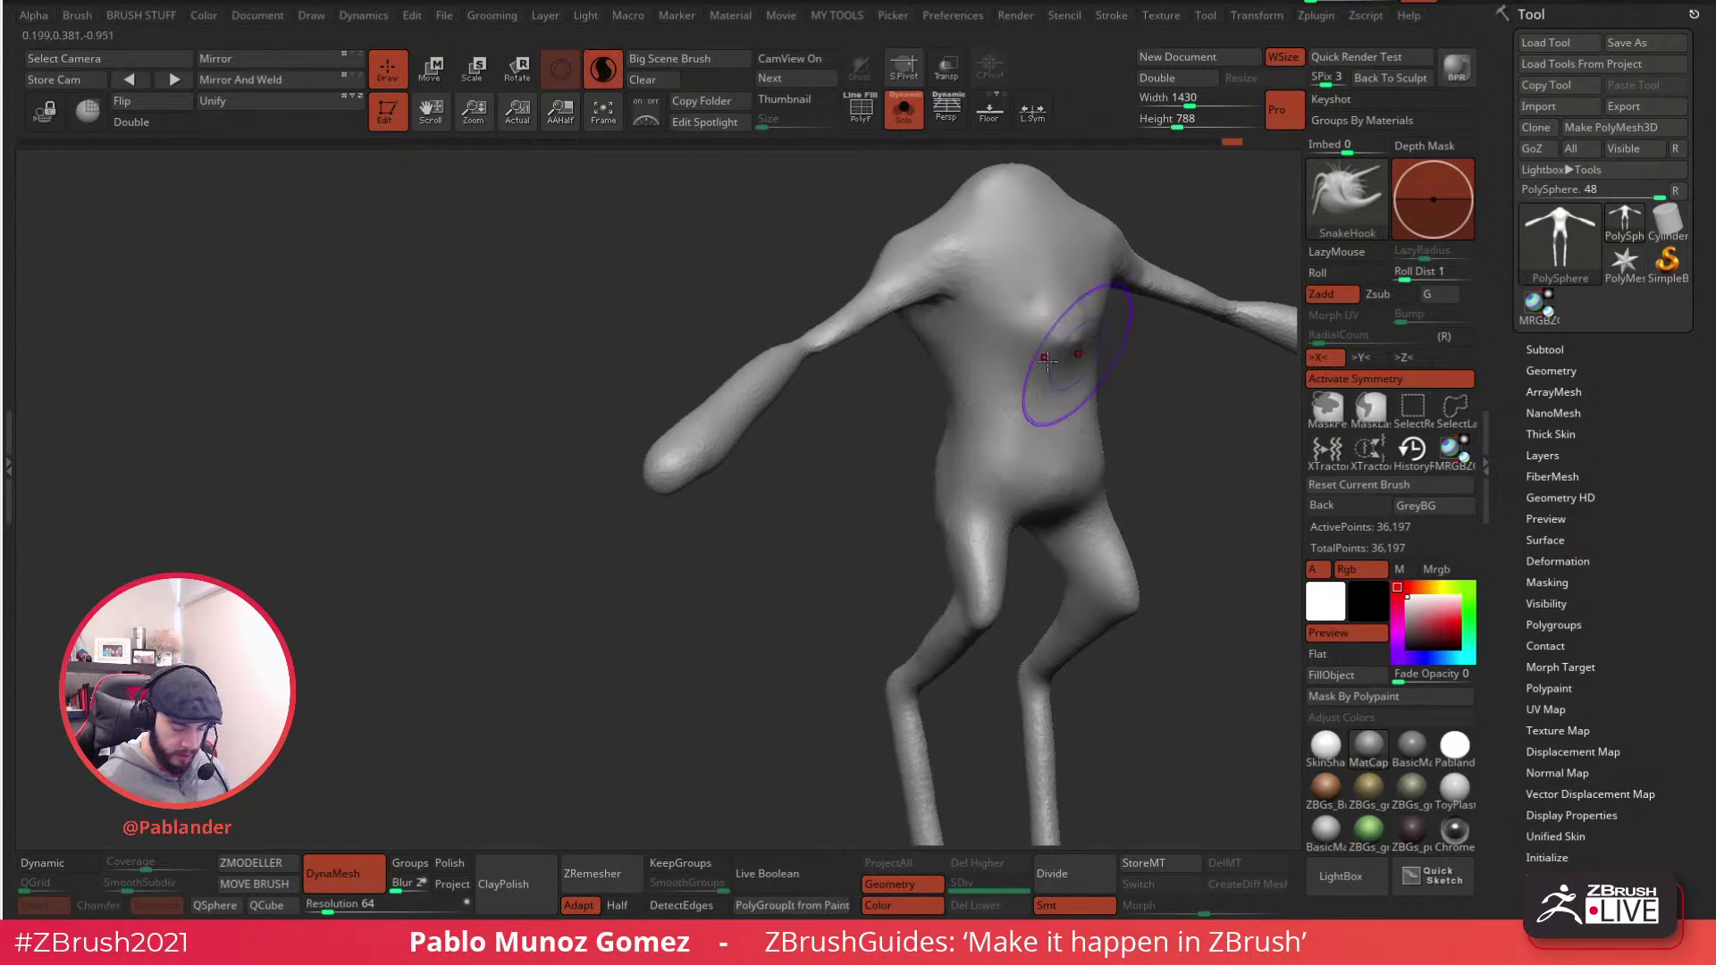
key(space)
mouse_move(739, 473)
mouse_down()
mouse_move(708, 491)
mouse_move(751, 503)
mouse_move(738, 457)
mouse_move(769, 502)
mouse_move(749, 451)
mouse_up()
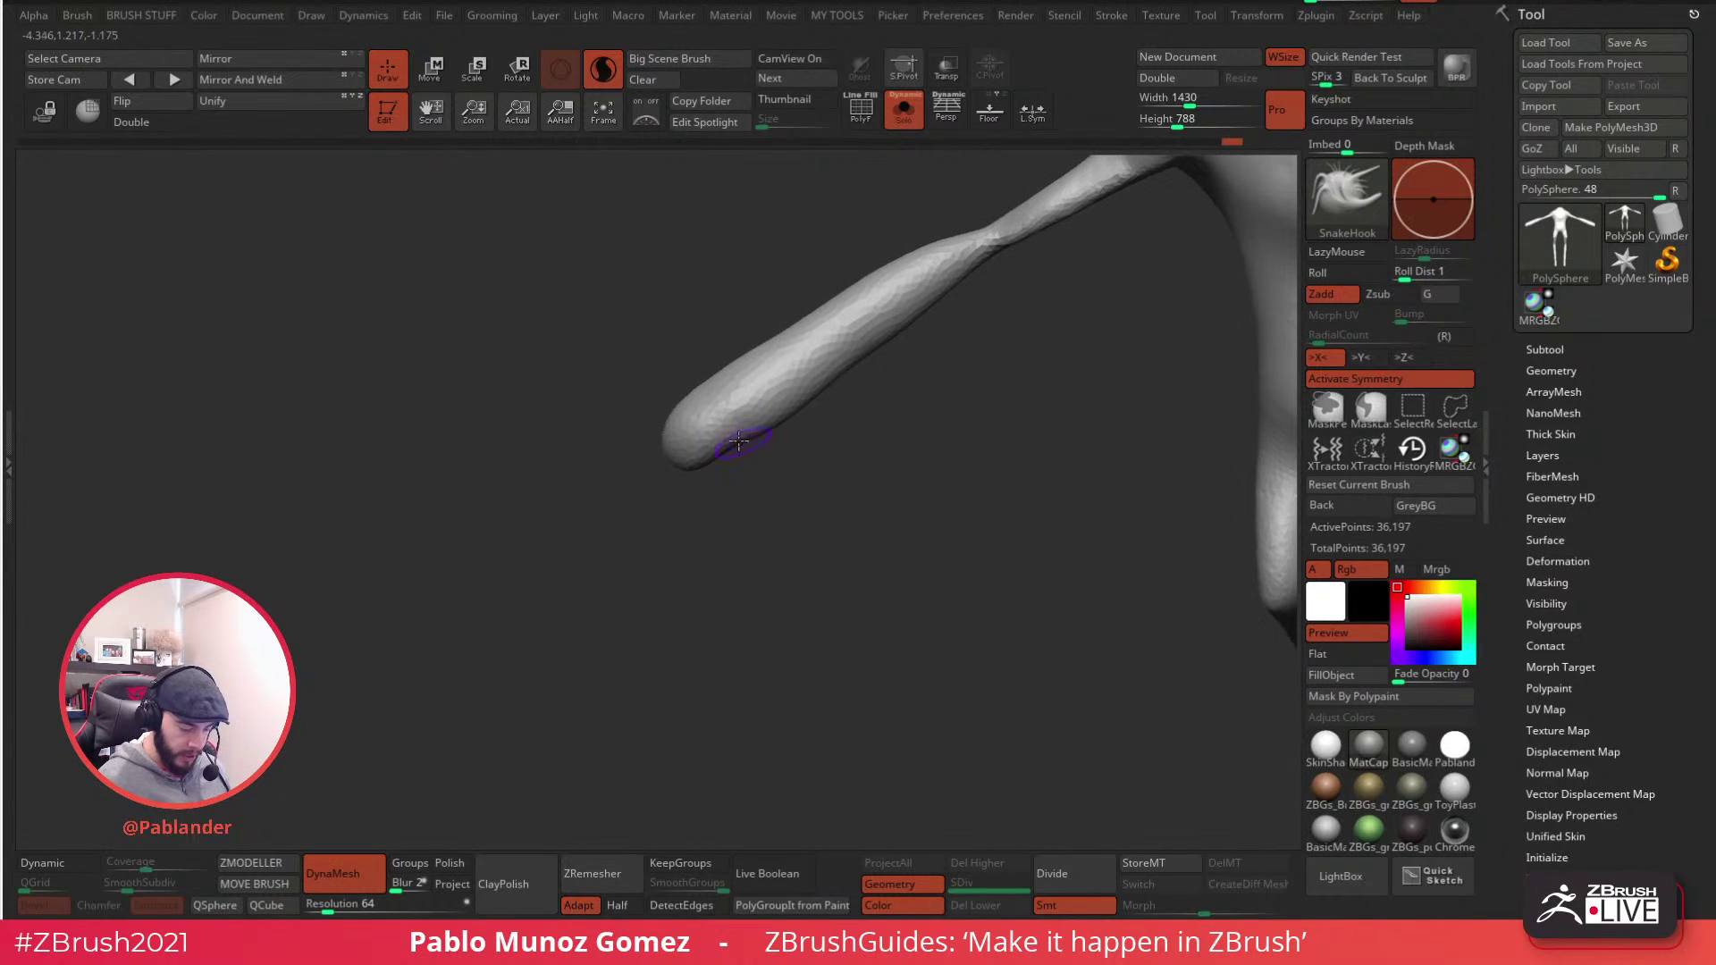
- Smooth the end of the forearm where the hand will be pulled out
click(1330, 413)
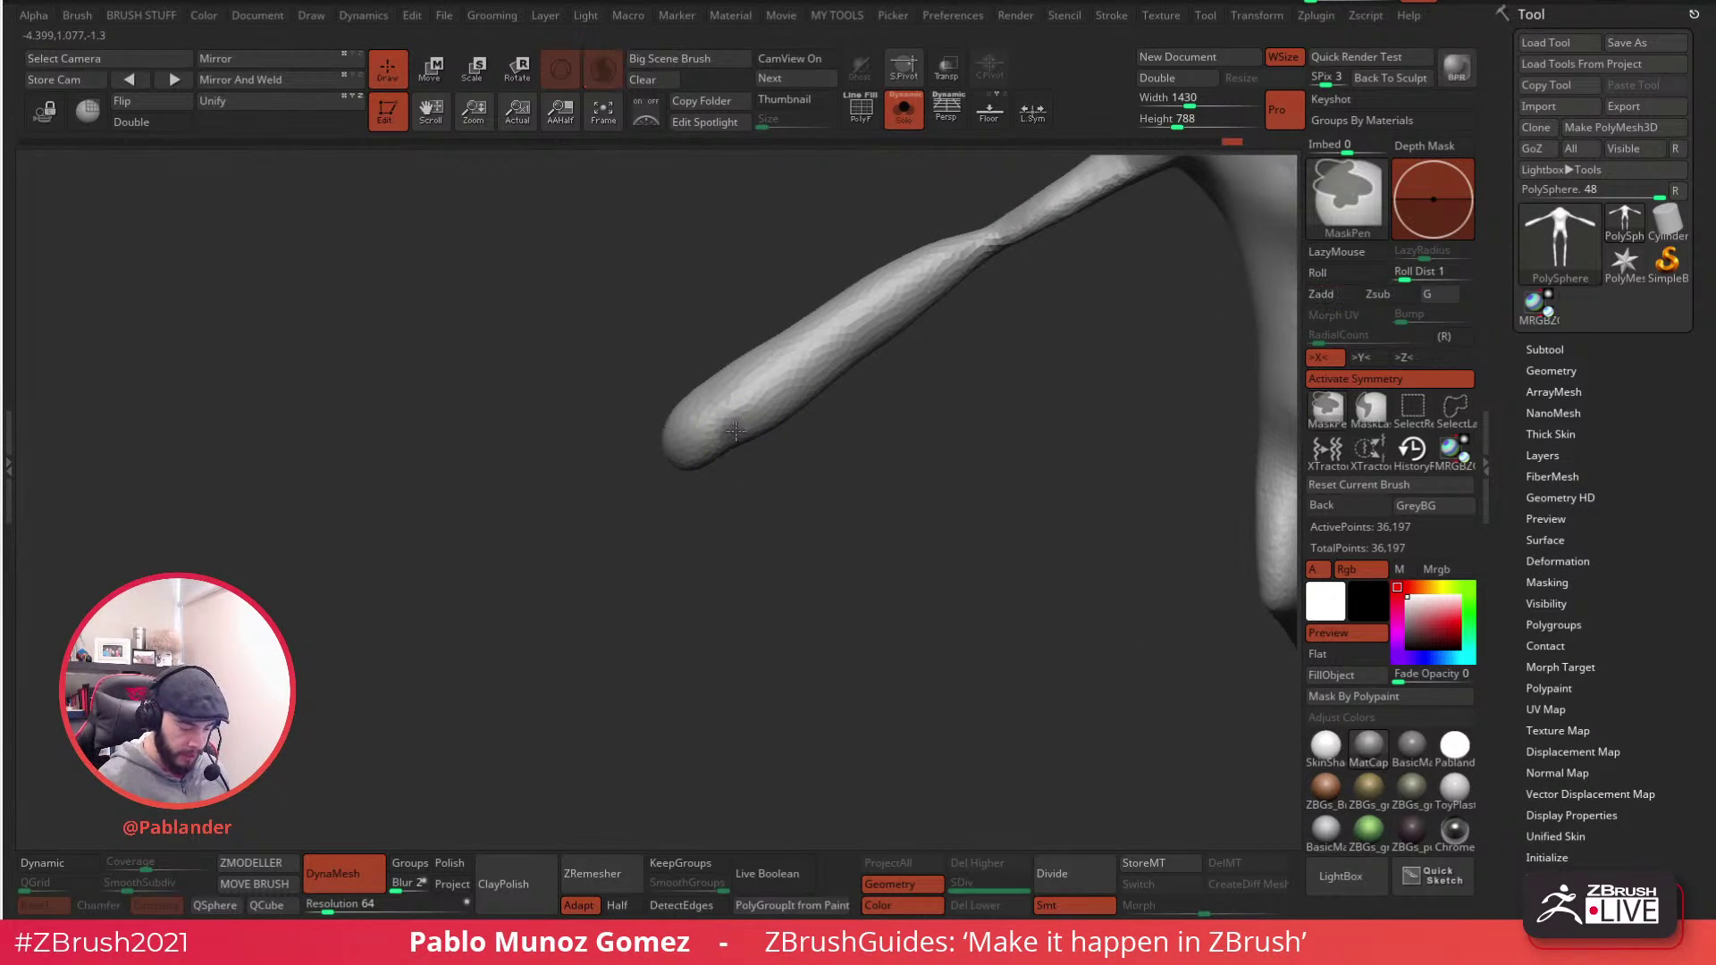
key(ctrl+z)
alt+drag(807, 456, 774, 471)
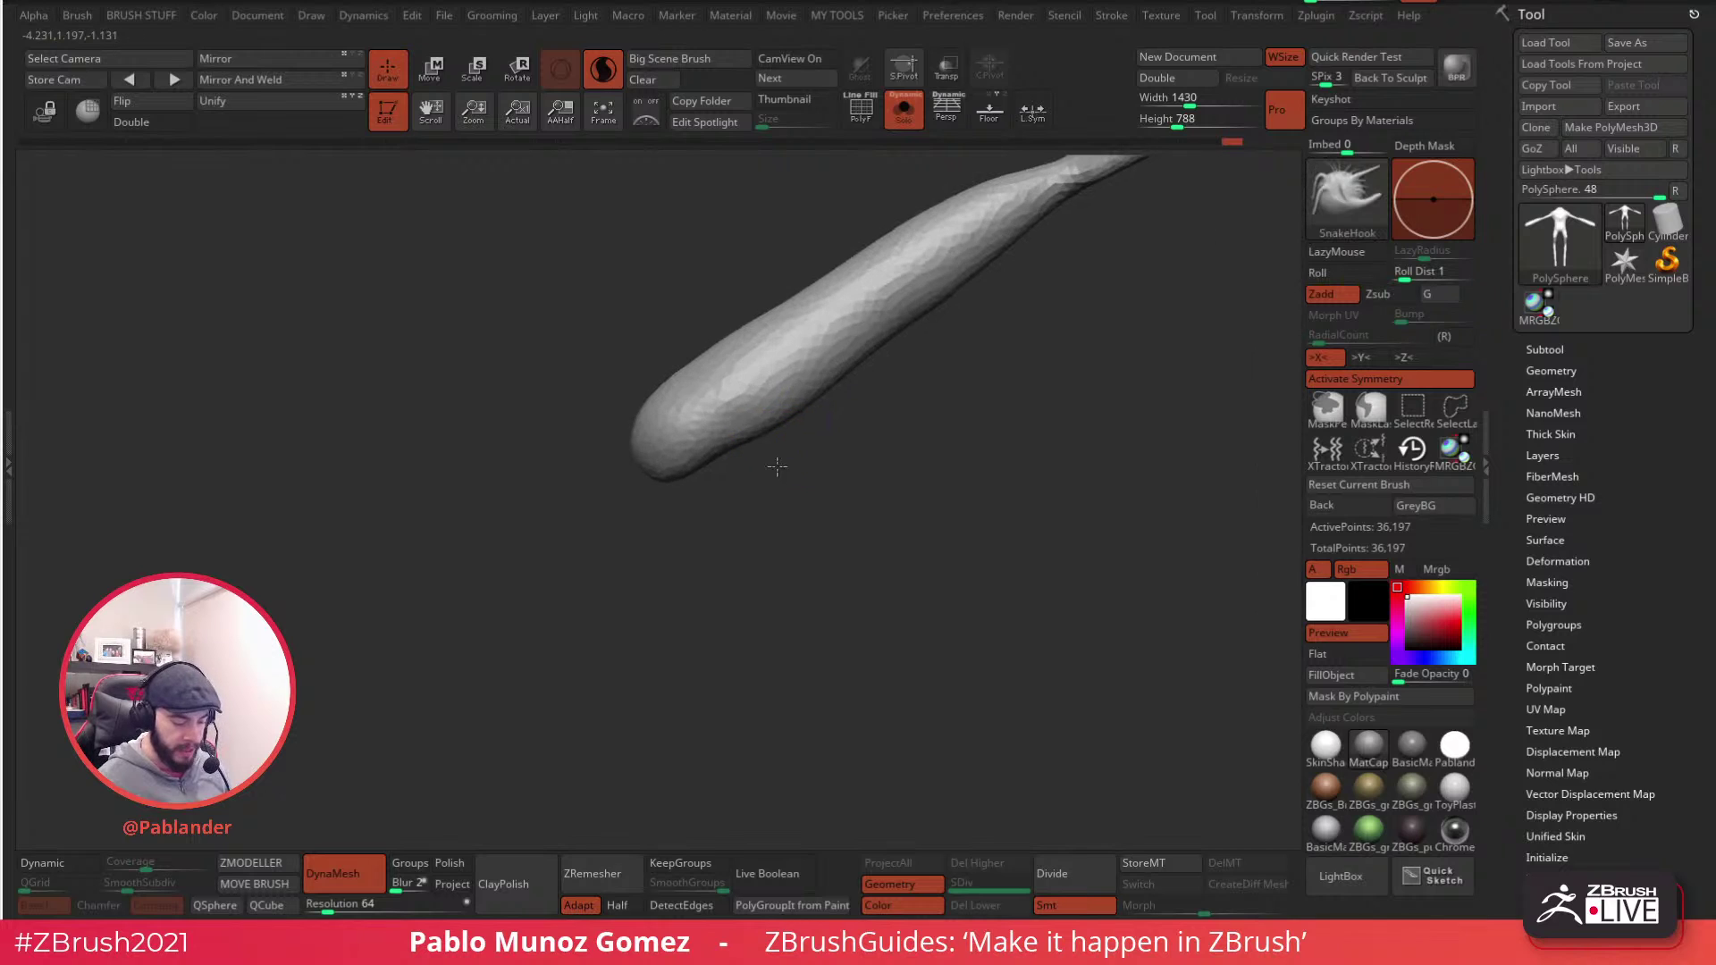
key(shift)
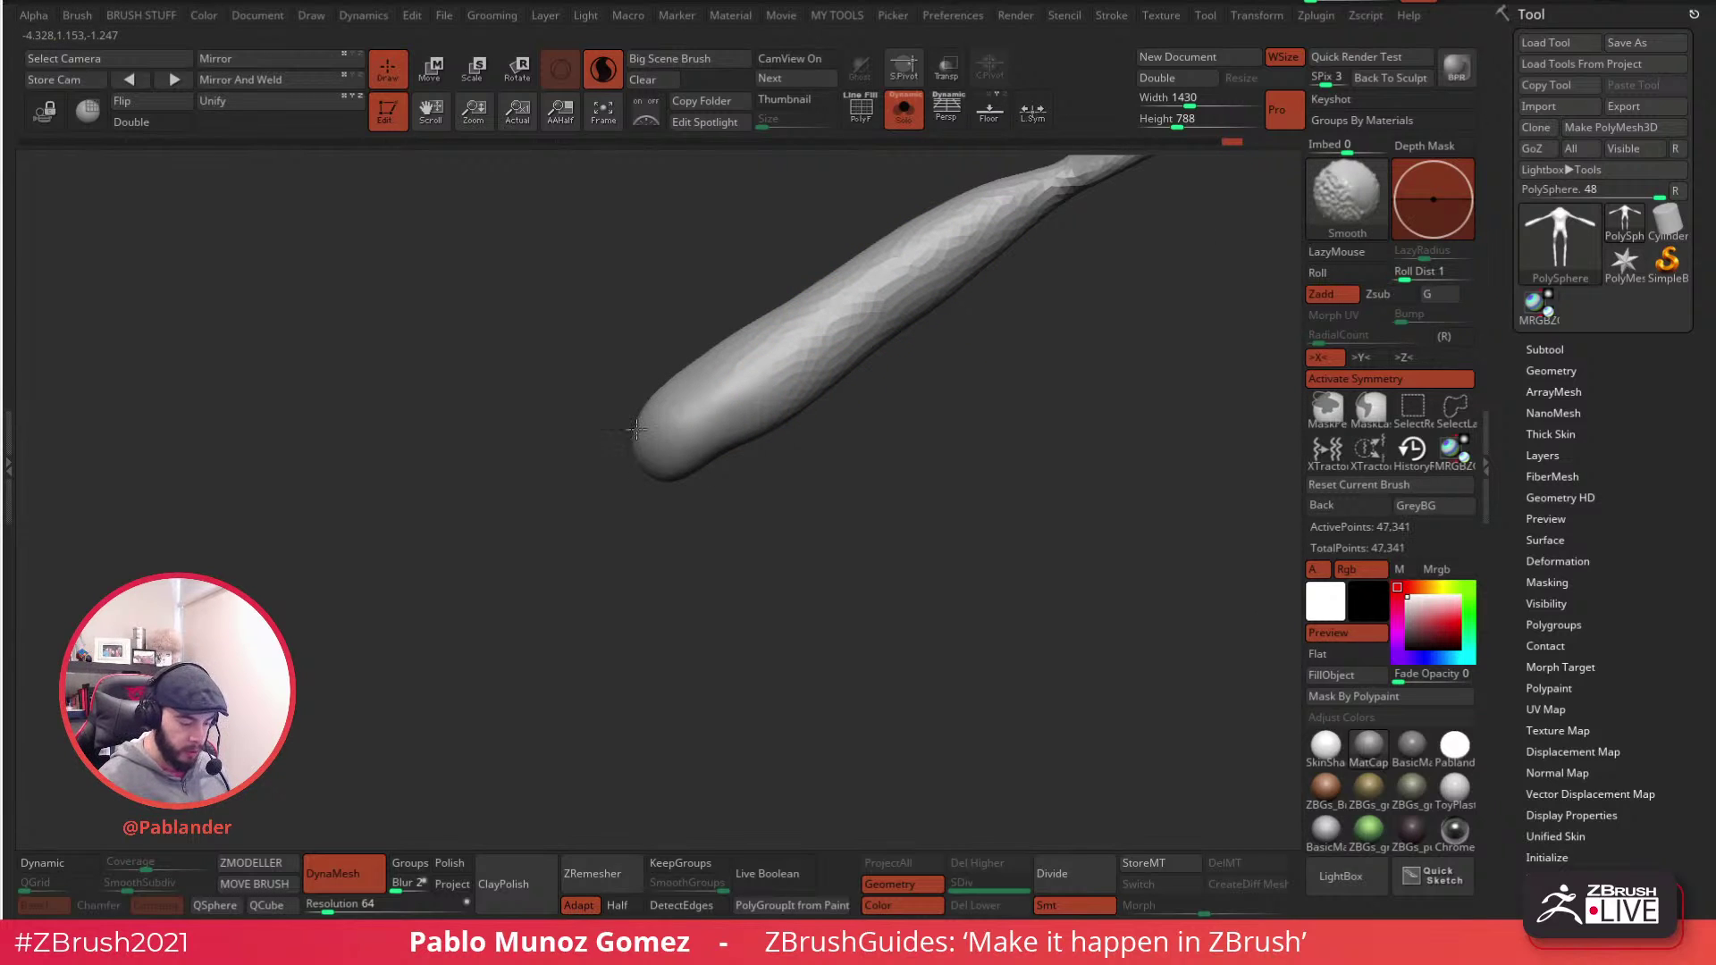
- Smooth the end of the forearm and check its mesh density with the polyframe, hiding the polyframe again when finished
click(851, 119)
shift+drag(790, 402, 755, 353)
mouse_move(715, 326)
mouse_down()
mouse_move(811, 372)
mouse_move(599, 411)
mouse_up()
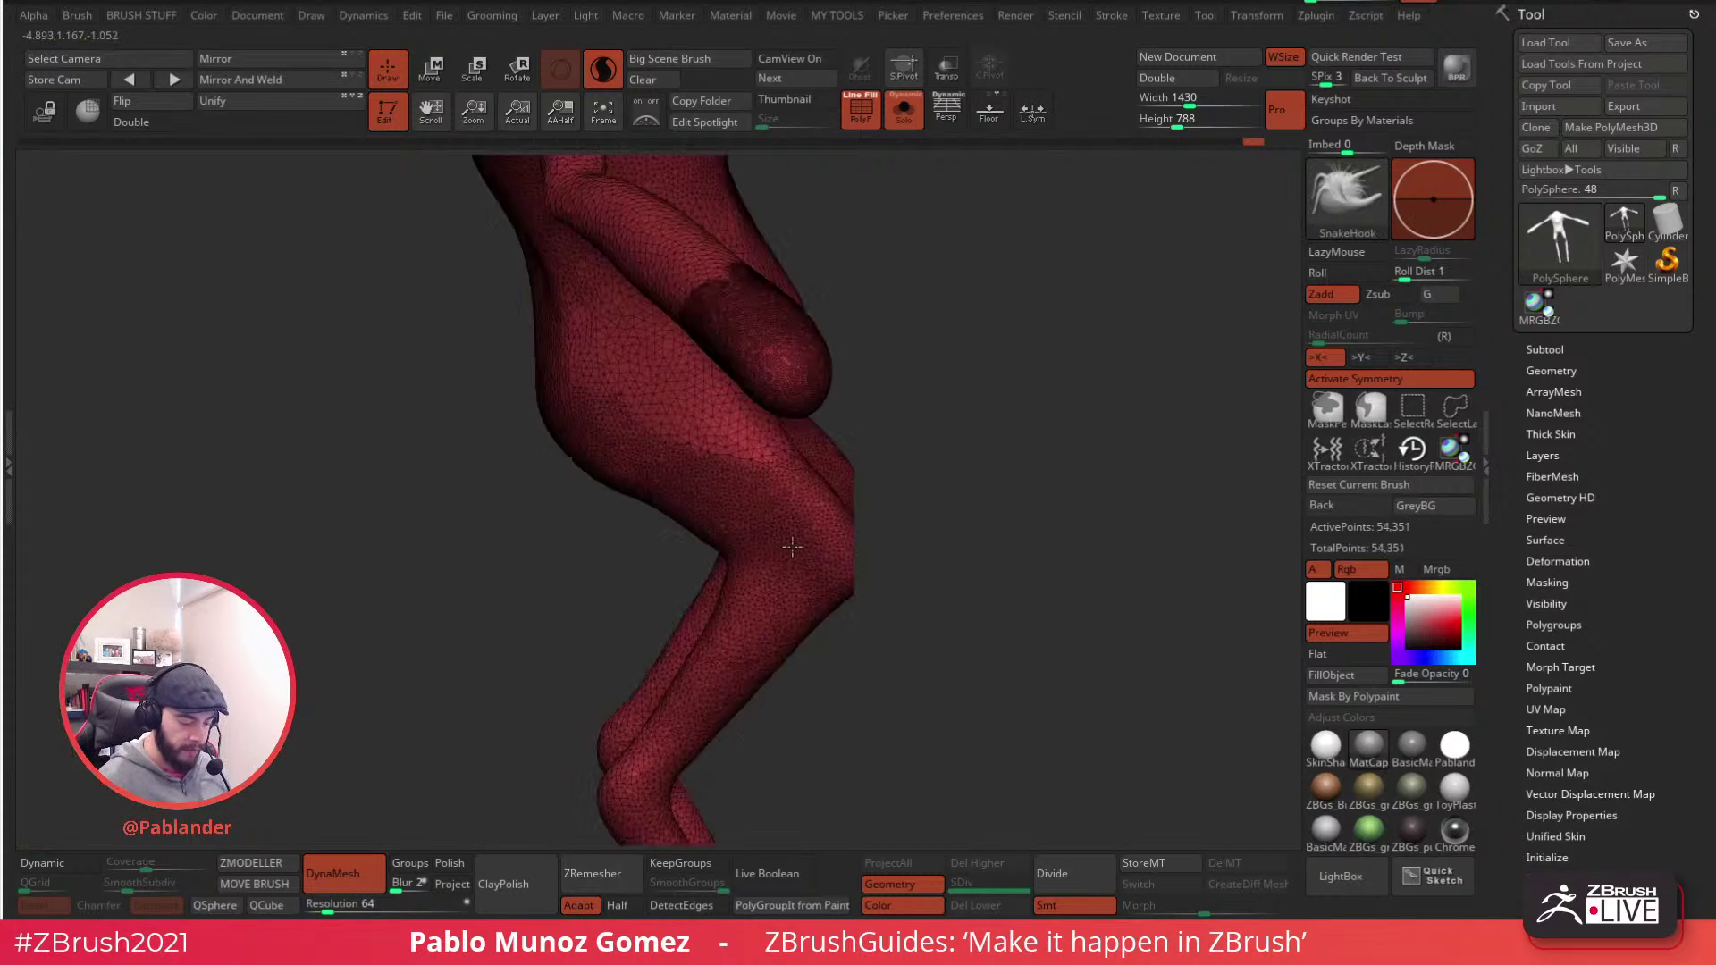
drag(792, 547, 719, 422)
drag(485, 294, 789, 483)
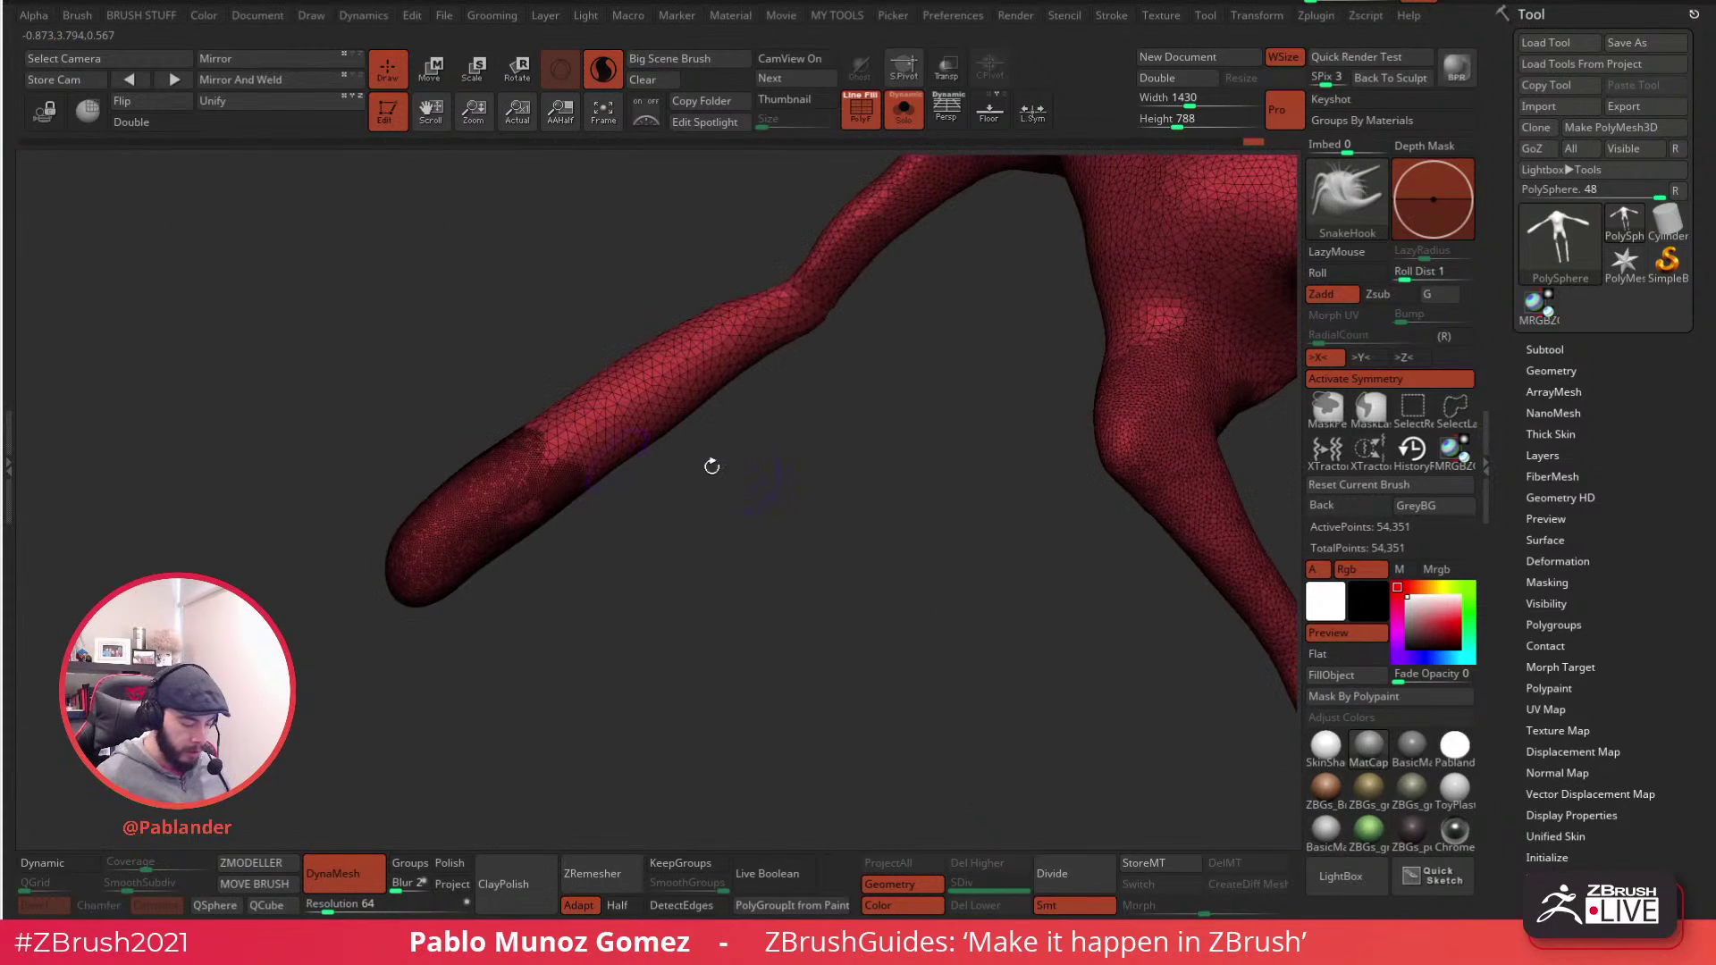
shift+drag(490, 511, 873, 191)
key(shift+f)
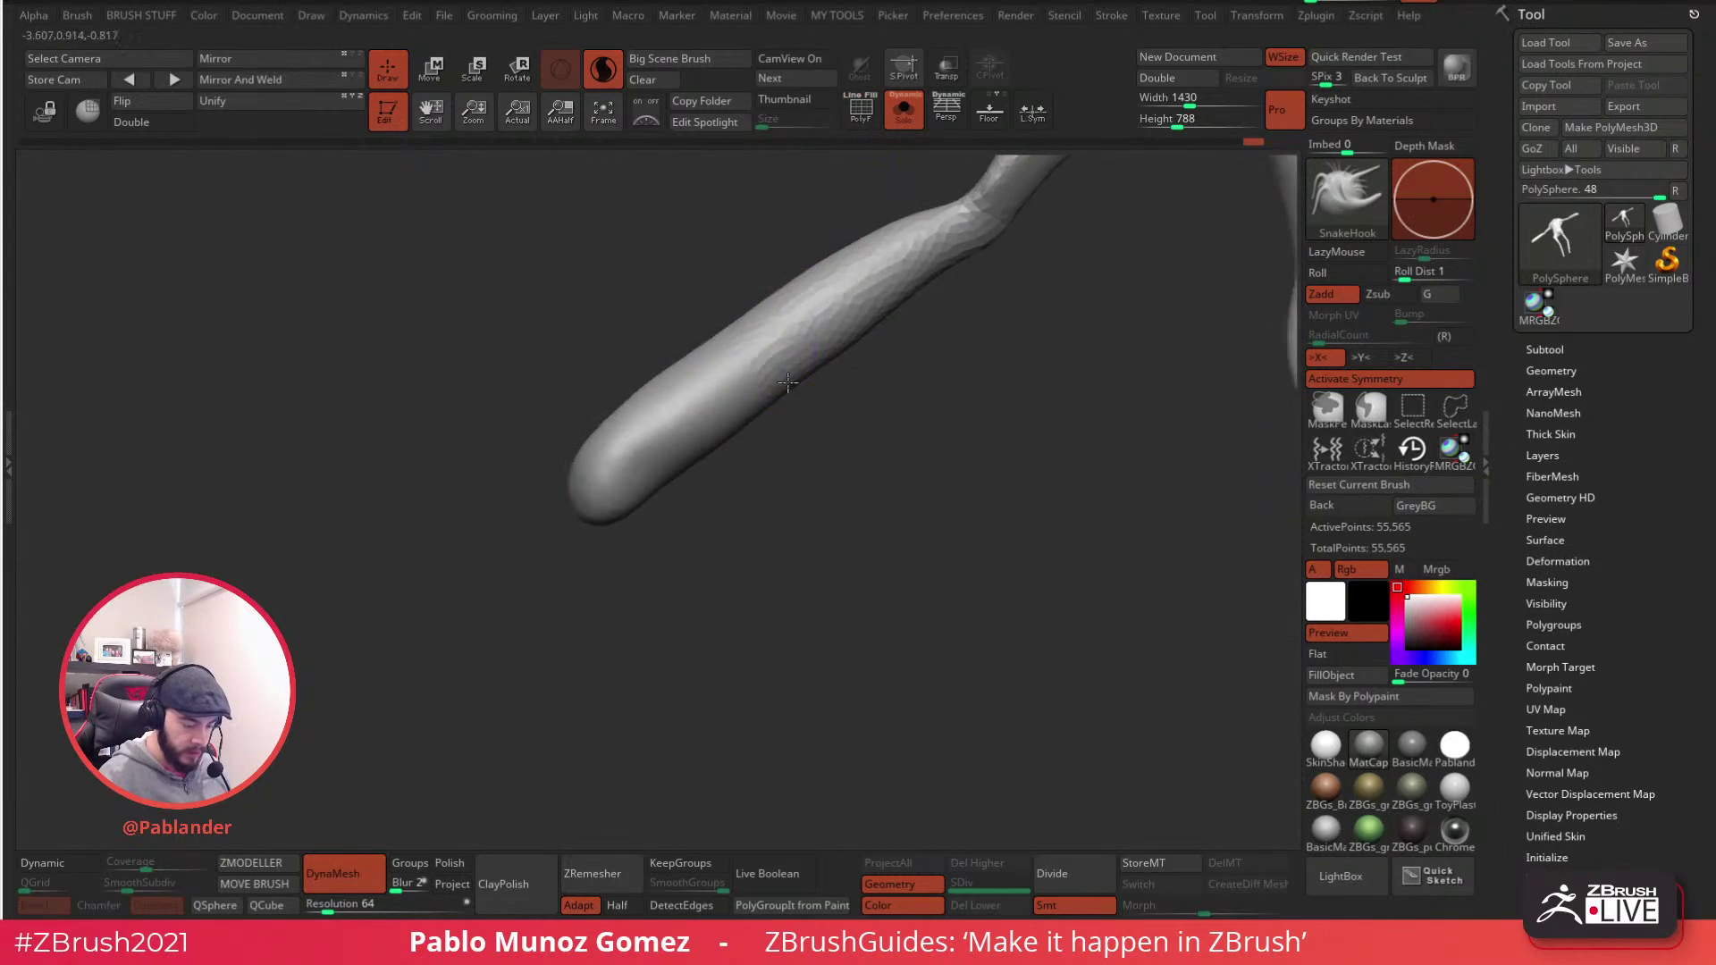
- Mask a small round spot on the side of the forearm's end and invert the mask to isolate the thumb base
key(ctrl)
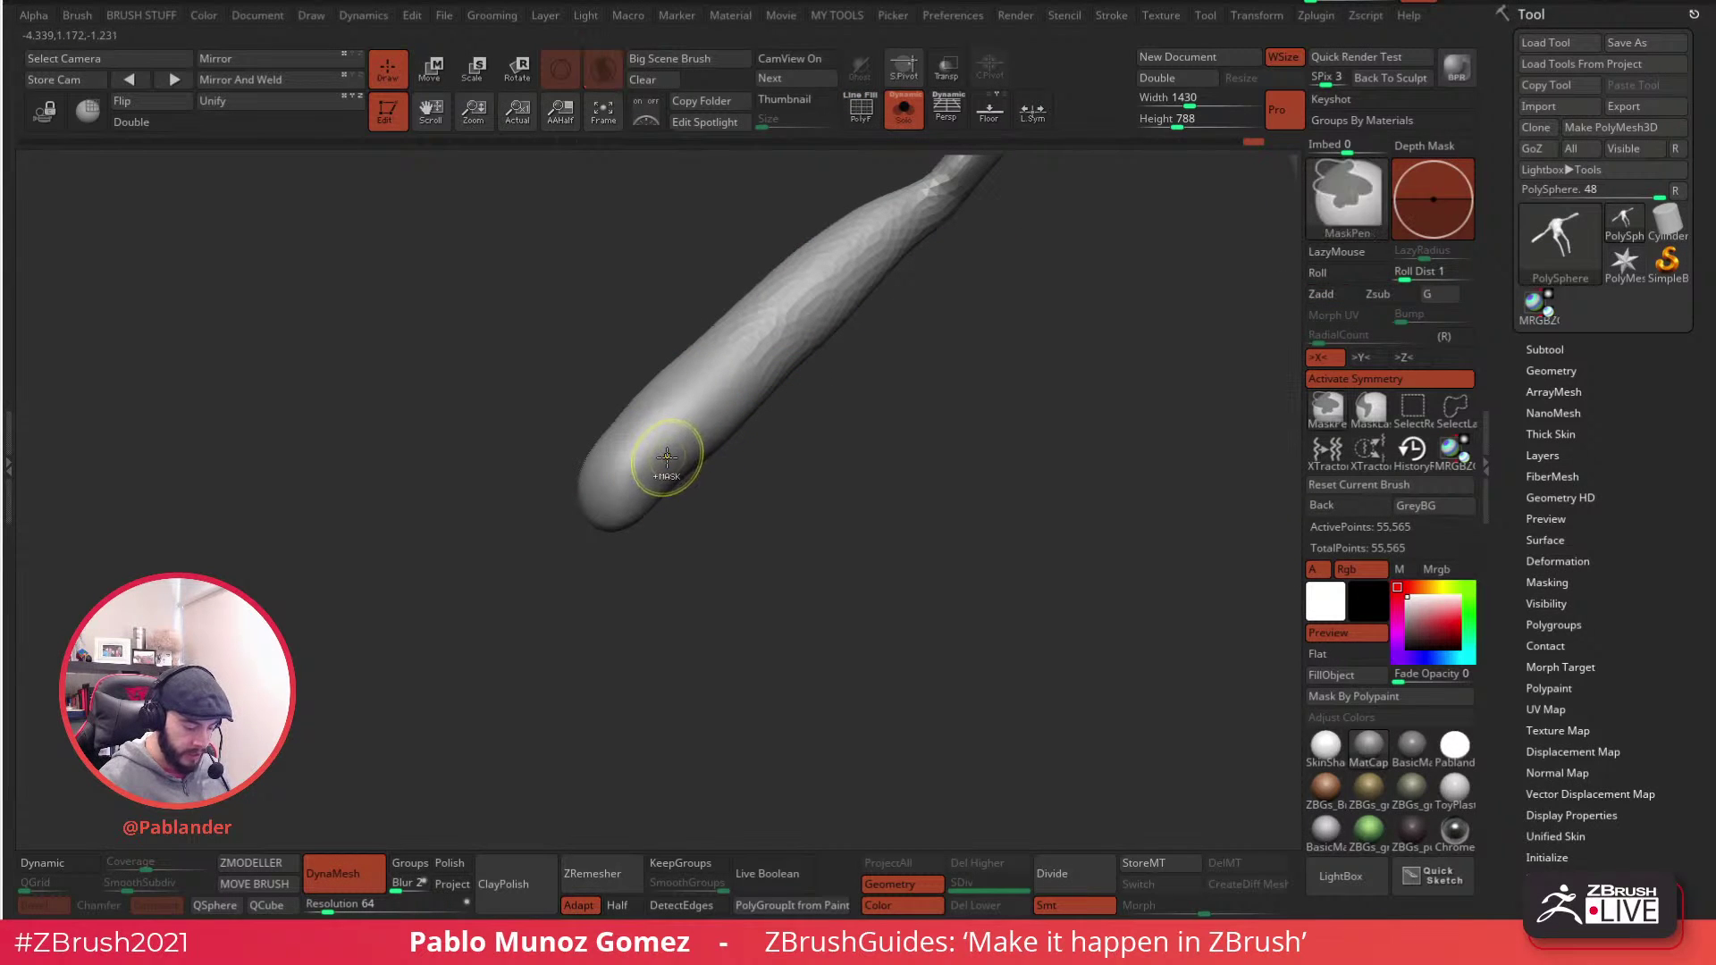
ctrl+drag(682, 444, 683, 439)
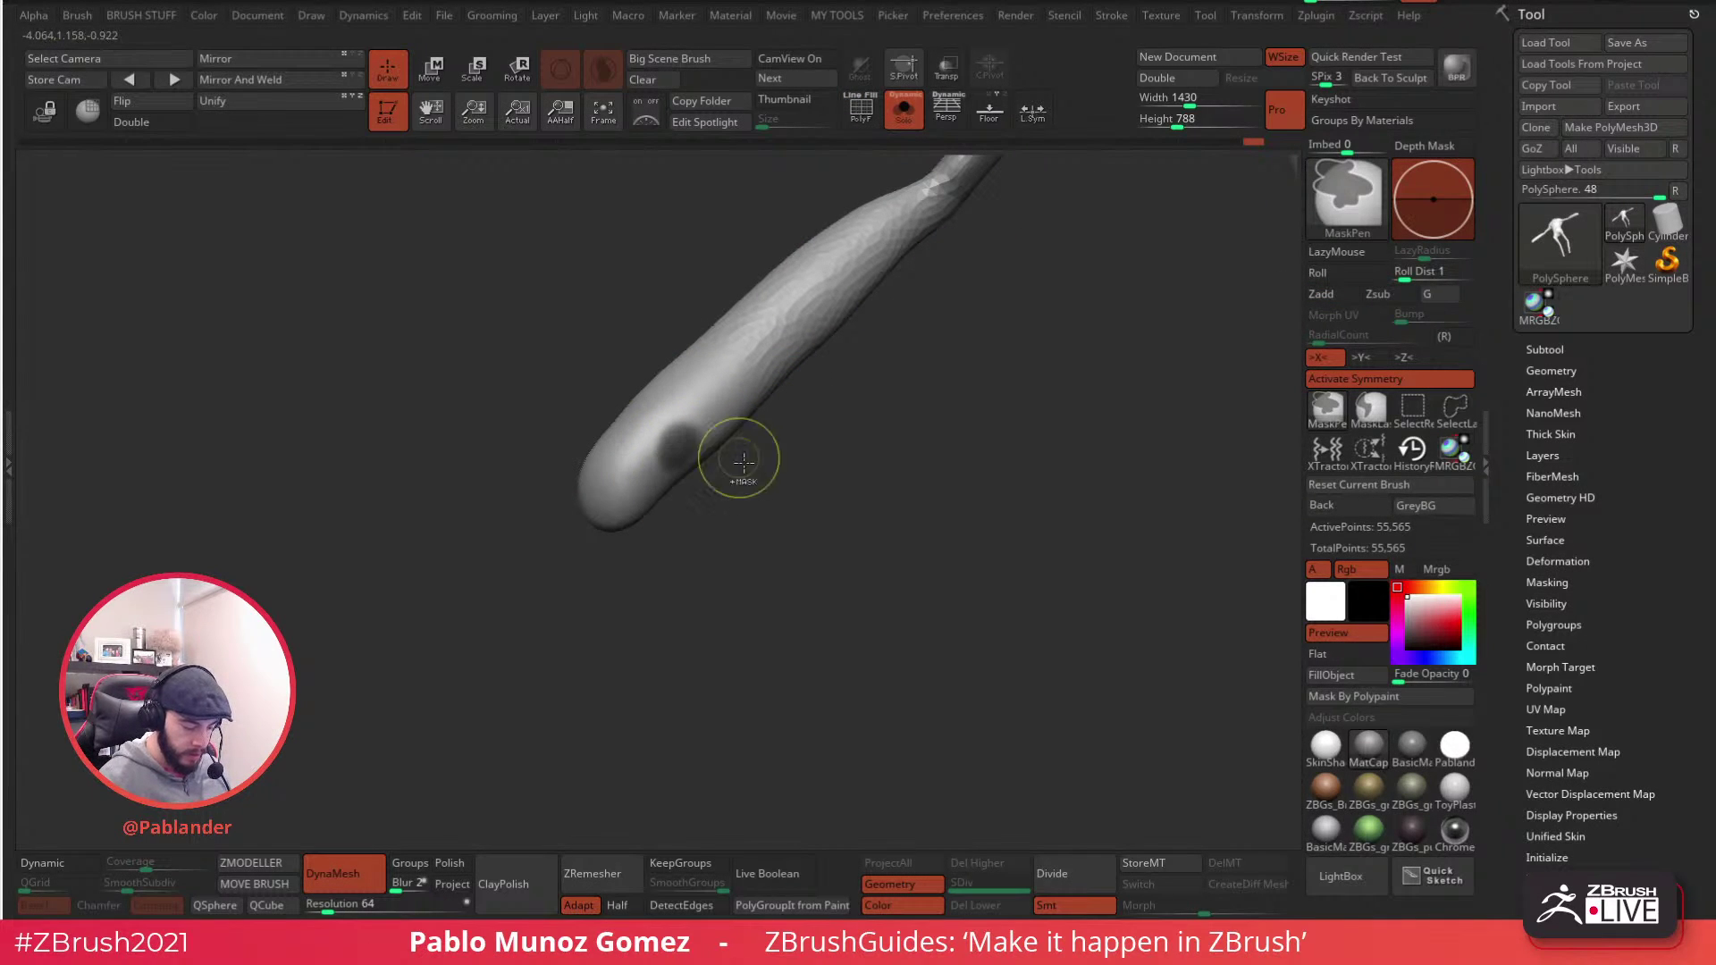
ctrl+click(797, 460)
mouse_move(797, 462)
mouse_down()
mouse_move(813, 507)
mouse_move(760, 465)
mouse_move(734, 522)
mouse_move(758, 471)
mouse_move(814, 442)
mouse_up()
- Adjust the SnakeHook brush size, pull the thumb out of the unmasked spot, and smooth its base
key(space)
drag(738, 525, 740, 536)
mouse_move(751, 554)
mouse_down()
mouse_move(786, 572)
mouse_move(721, 505)
mouse_move(720, 541)
mouse_move(792, 501)
mouse_move(708, 525)
mouse_move(719, 534)
mouse_up()
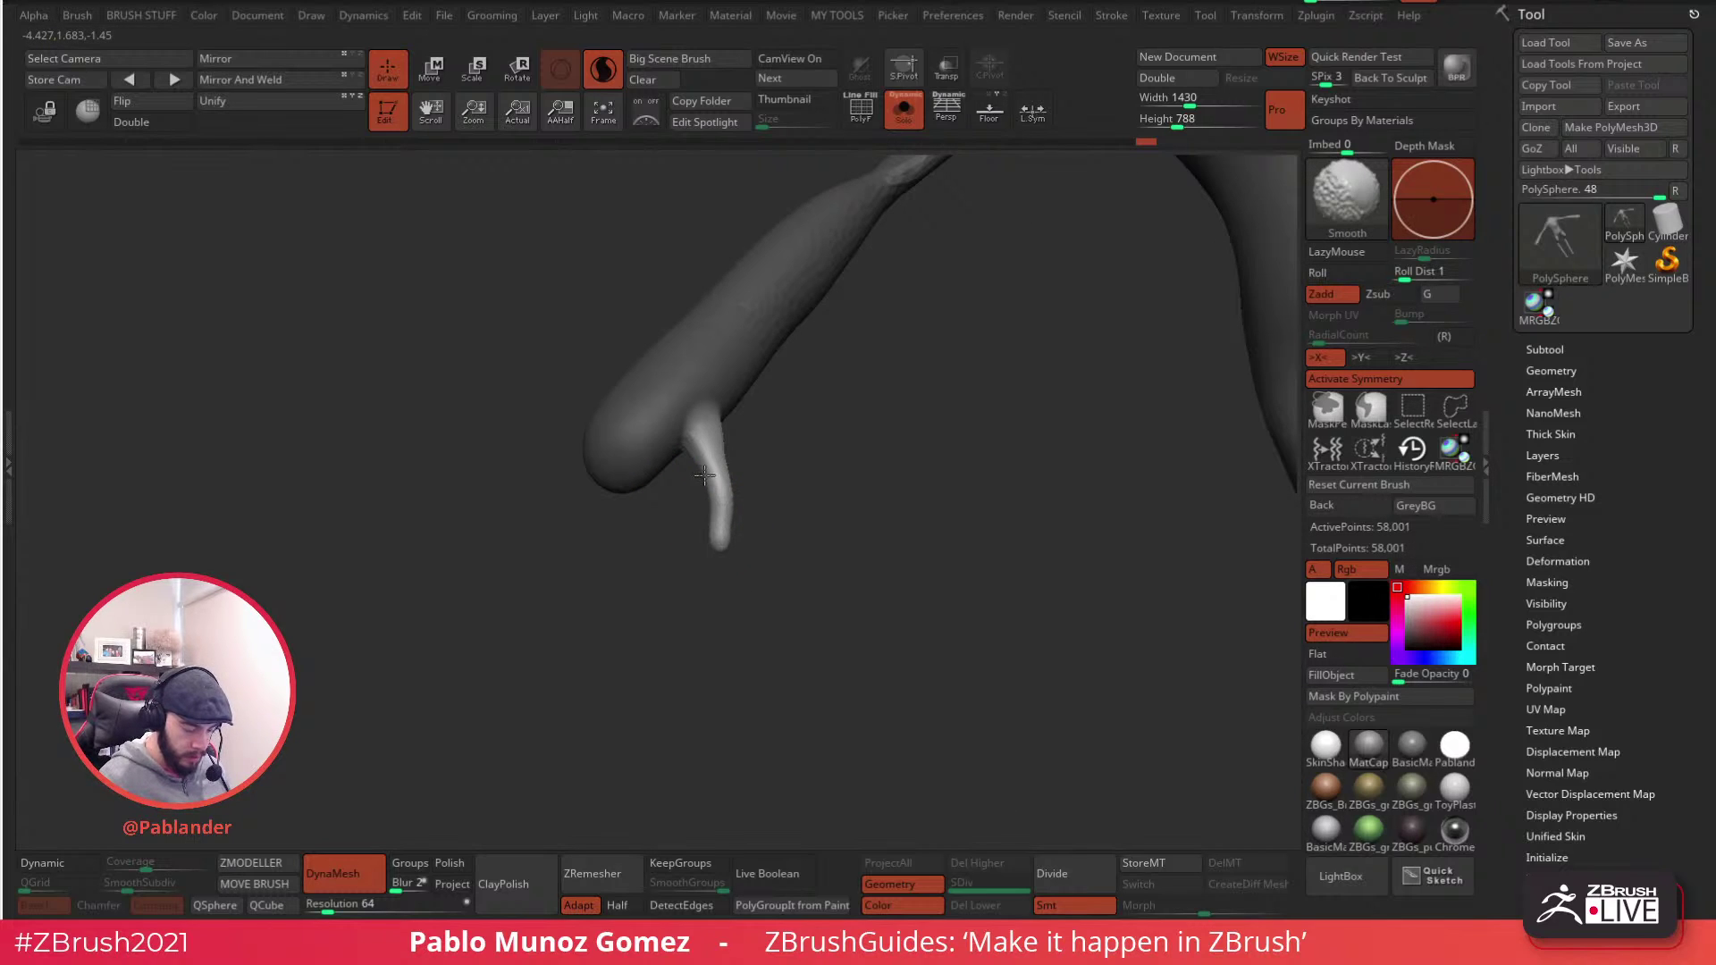
mouse_move(692, 437)
shift+mouse_down()
mouse_move(722, 551)
mouse_move(786, 478)
mouse_move(728, 451)
mouse_move(839, 414)
mouse_move(784, 468)
mouse_move(835, 383)
mouse_move(715, 429)
shift+mouse_up()
- Mask a spot at the tip of the forearm, invert the mask, and pull out the first finger with SnakeHook
key(ctrl)
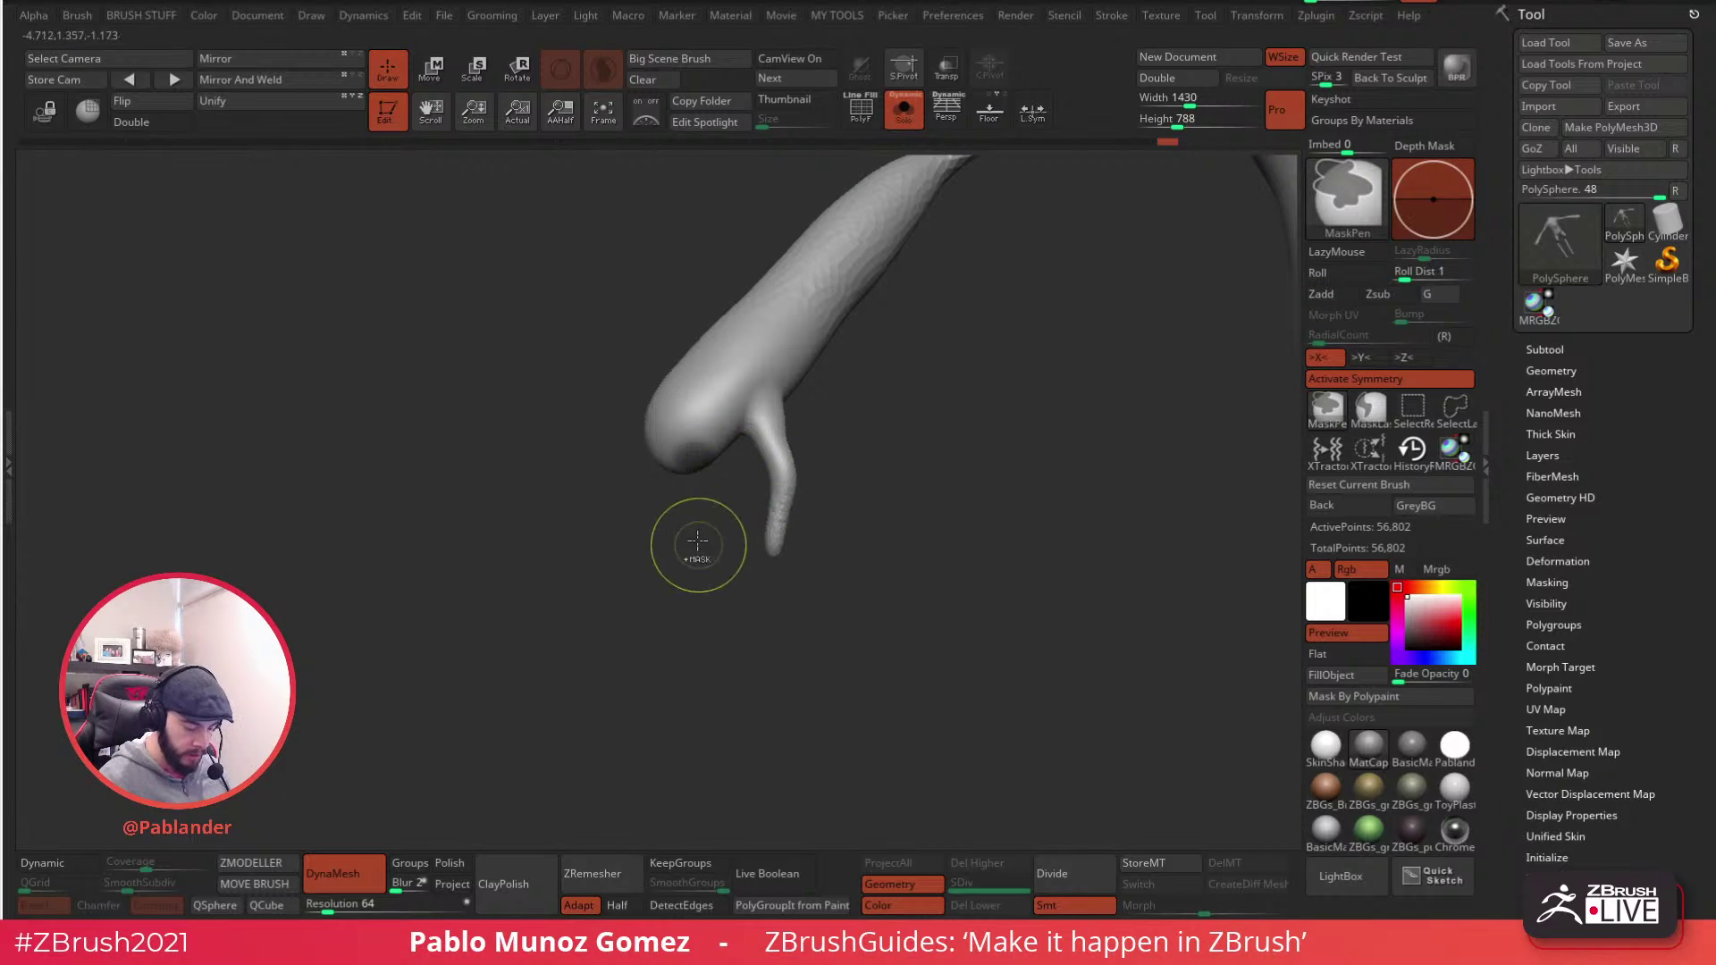
ctrl+click(694, 490)
mouse_move(666, 570)
mouse_down()
mouse_move(682, 491)
mouse_move(692, 505)
mouse_move(643, 528)
mouse_move(673, 604)
mouse_move(727, 533)
mouse_move(690, 548)
mouse_up()
shift+drag(676, 630, 676, 617)
mouse_move(667, 625)
right_down()
mouse_move(691, 603)
mouse_move(656, 585)
right_up()
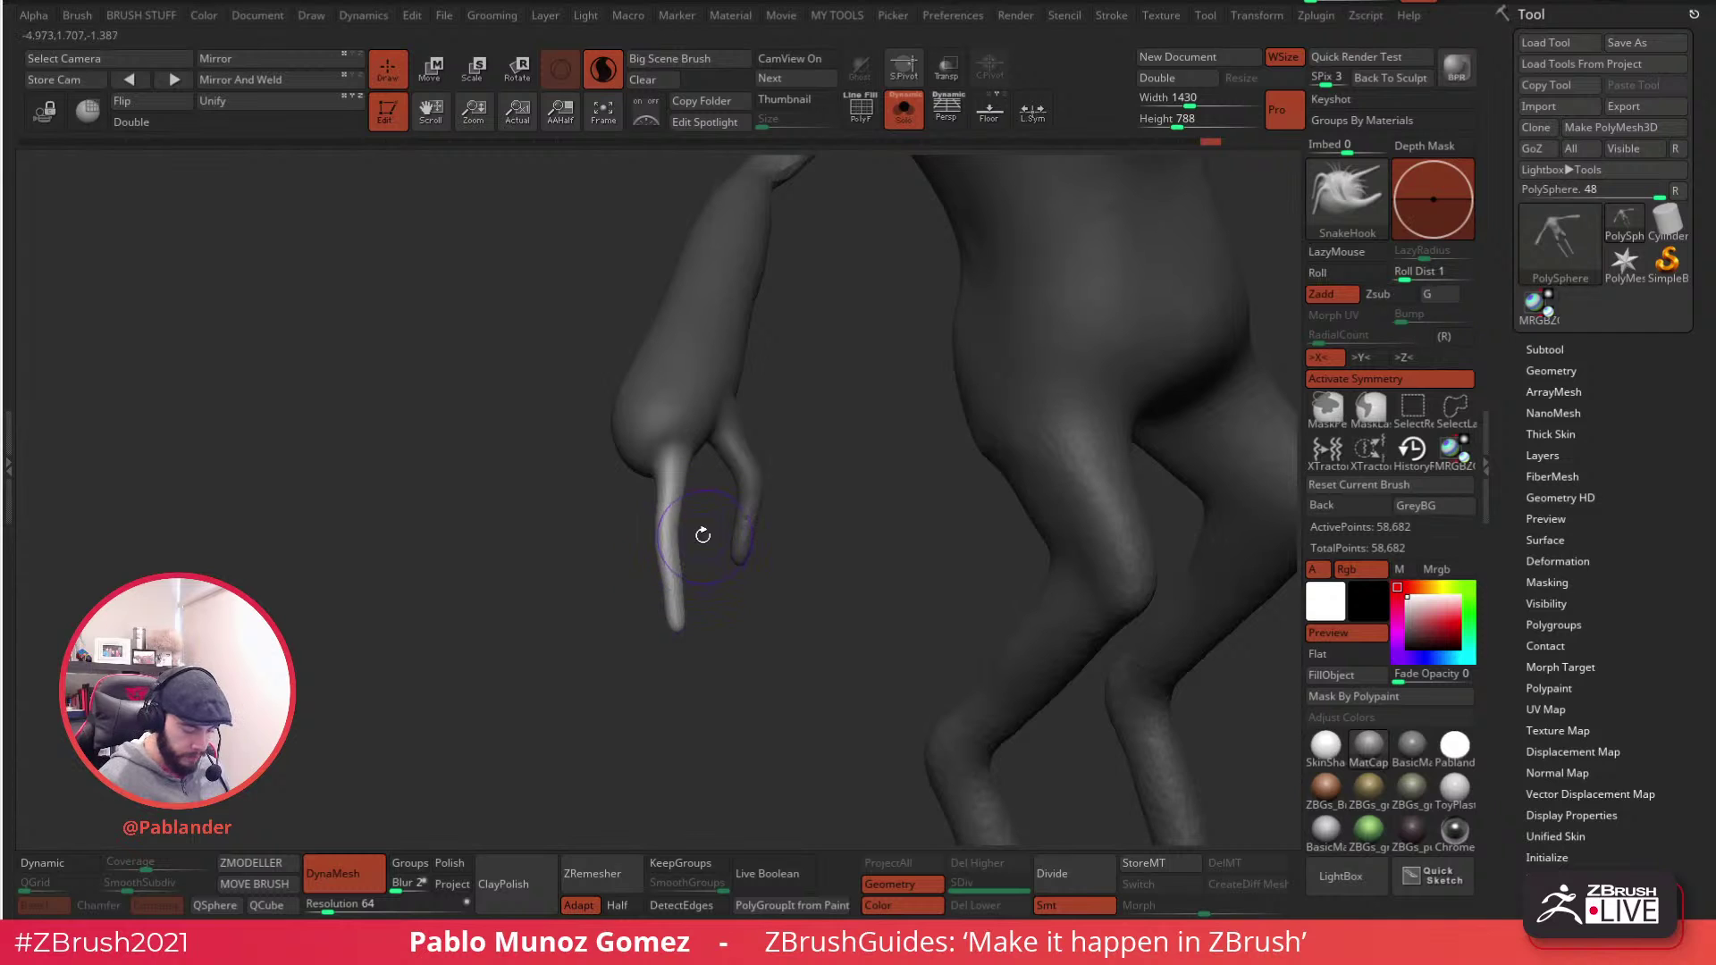
- Bend and lengthen the first finger with the SnakeHook brush, shaping its curve from several angles
ctrl+right_drag(582, 528, 675, 420)
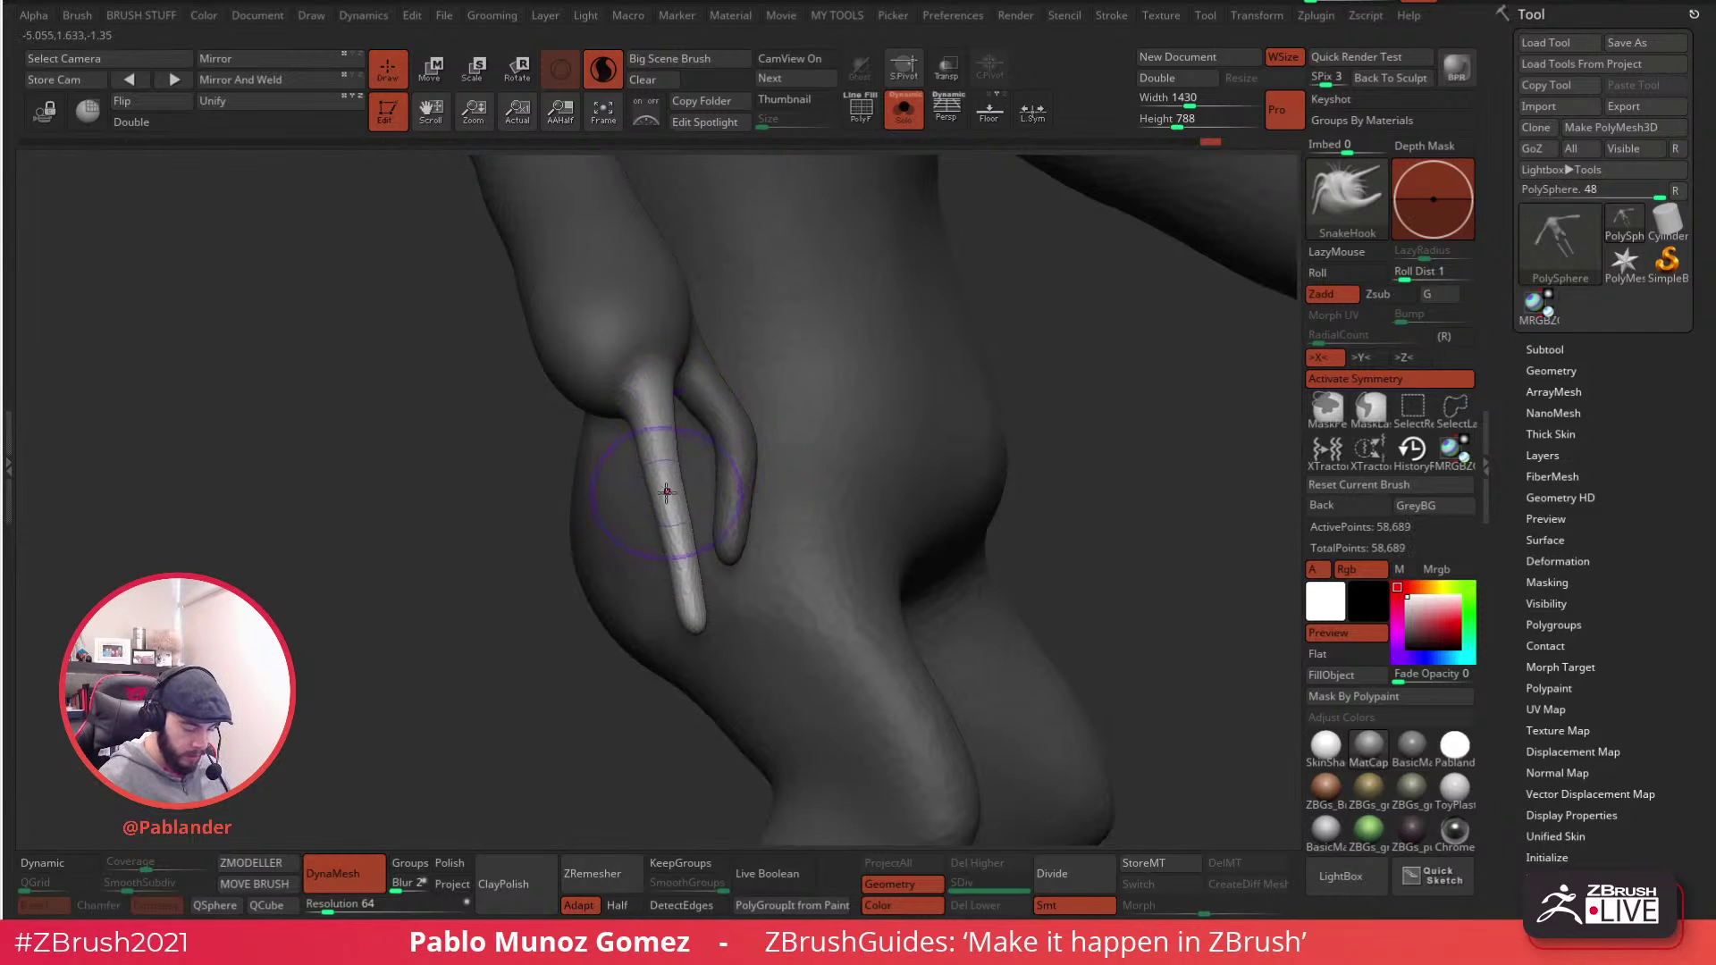
mouse_move(669, 484)
alt+right_down()
mouse_move(724, 499)
mouse_move(678, 483)
mouse_move(640, 421)
alt+right_up()
alt+right_drag(536, 375, 972, 461)
alt+right_drag(353, 377, 662, 482)
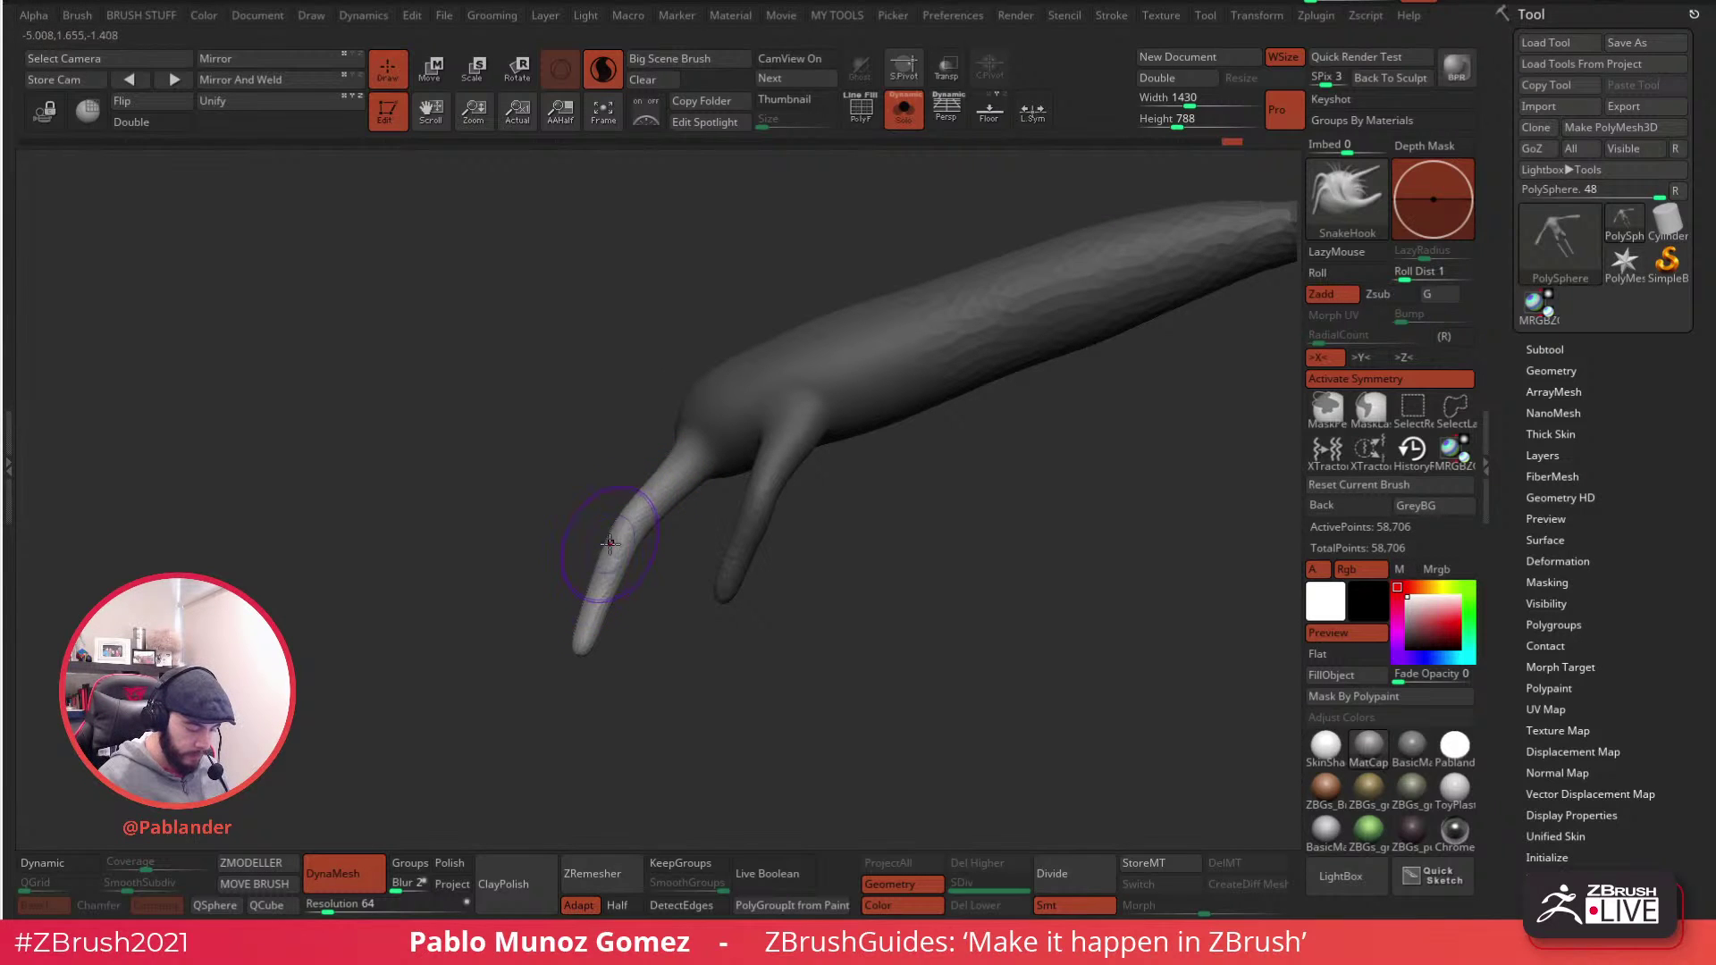
drag(588, 583, 572, 673)
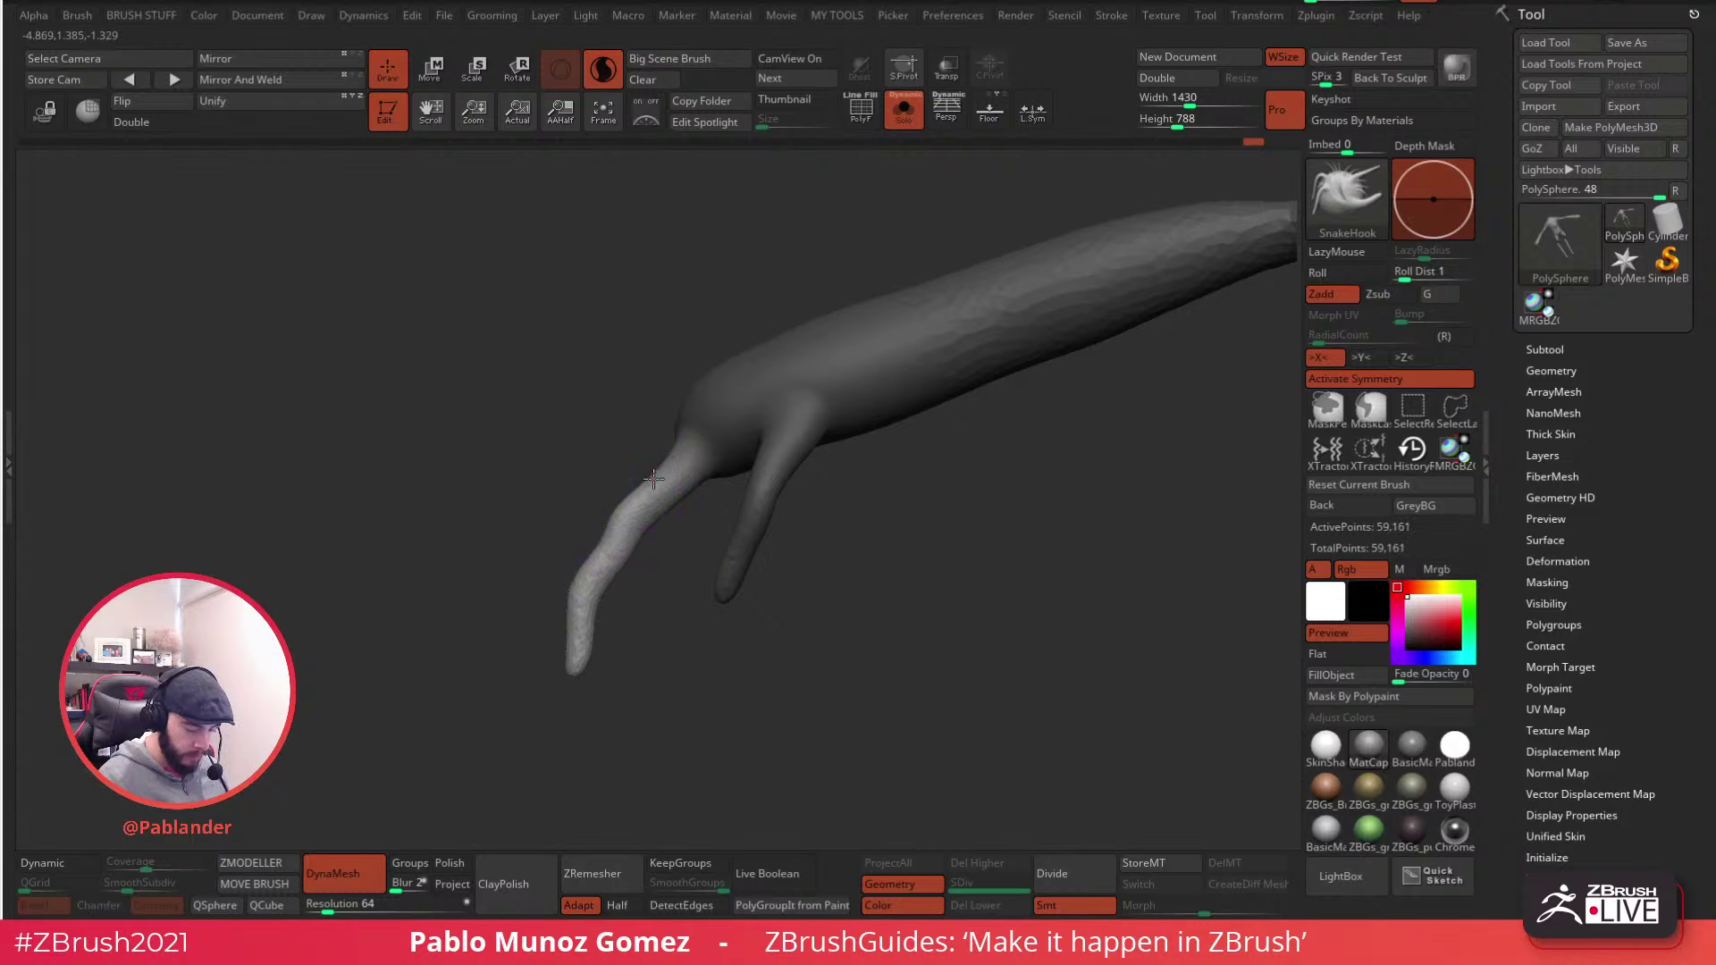
drag(601, 537, 614, 527)
right_drag(630, 500, 785, 429)
drag(634, 564, 647, 548)
right_drag(794, 437, 639, 500)
- Clear the mask, smooth the hand's end, and isolate a spot beside the first finger with an inverted mask
ctrl+drag(602, 631, 565, 597)
mouse_move(598, 544)
right_down()
mouse_move(670, 501)
mouse_move(555, 459)
mouse_move(603, 407)
right_up()
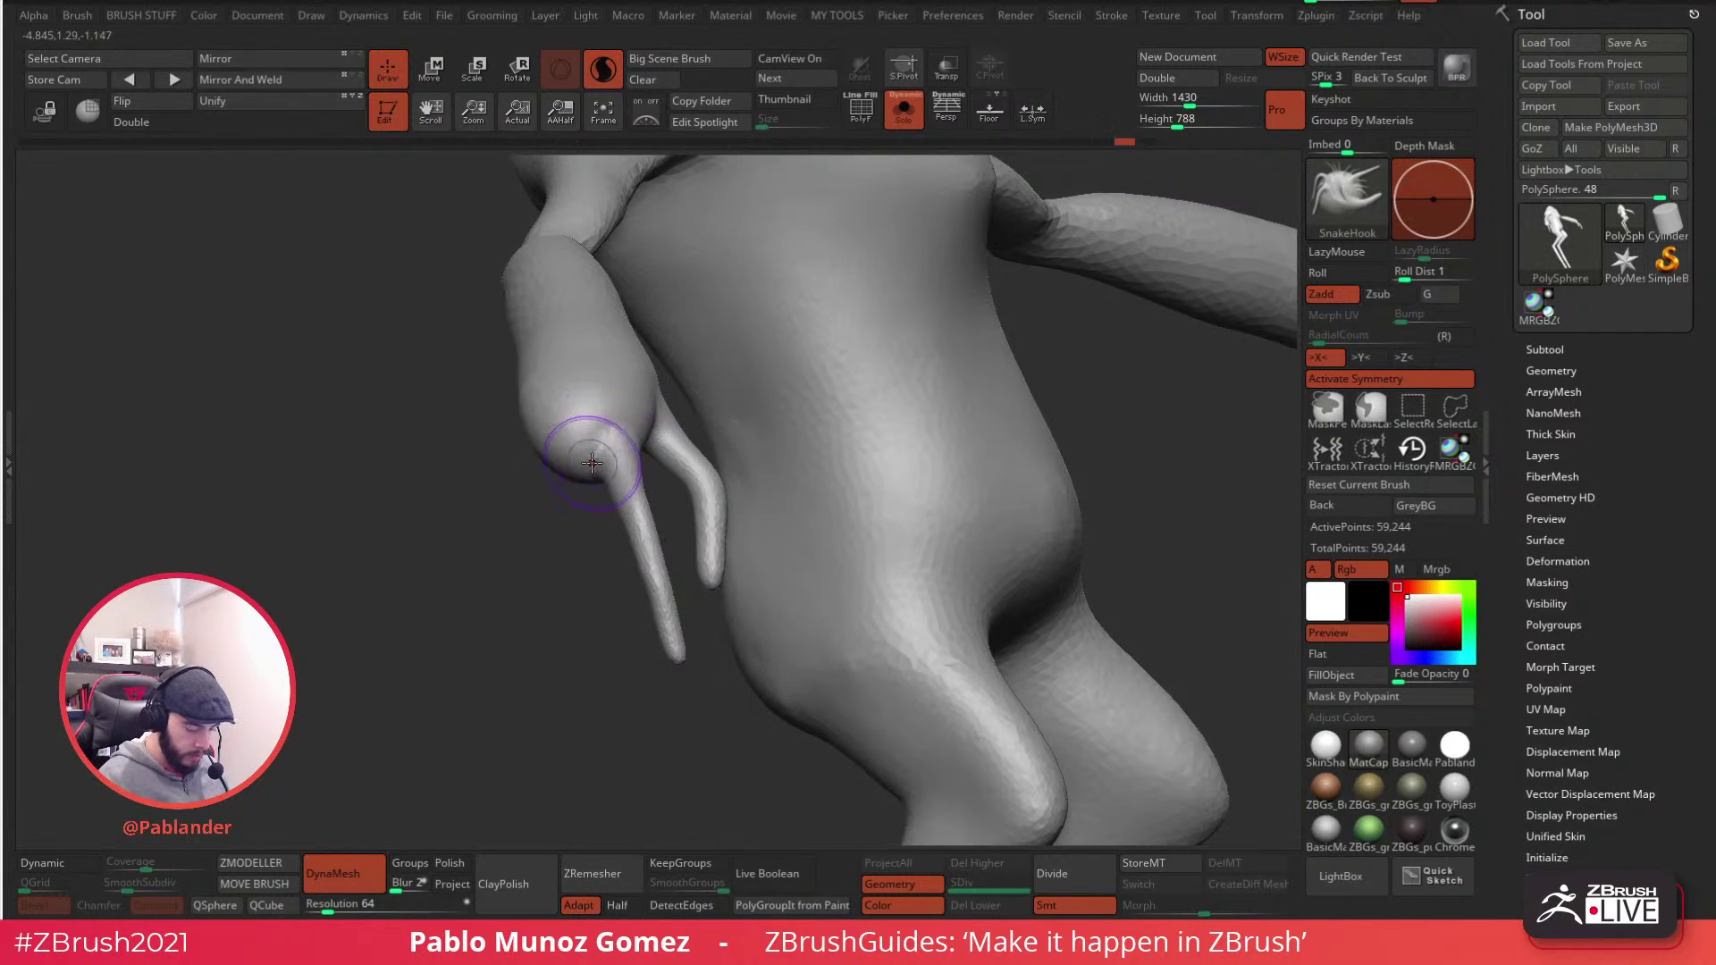
mouse_move(594, 461)
shift+mouse_down()
mouse_move(591, 483)
mouse_move(556, 440)
shift+mouse_up()
ctrl+click(570, 580)
mouse_move(570, 580)
right_down()
mouse_move(721, 444)
mouse_move(697, 444)
mouse_move(665, 368)
mouse_move(647, 479)
mouse_move(674, 482)
mouse_move(626, 456)
right_up()
right_click(662, 444)
- Pull out the second finger with SnakeHook, extend it past the first finger, and smooth its base
drag(616, 445, 638, 581)
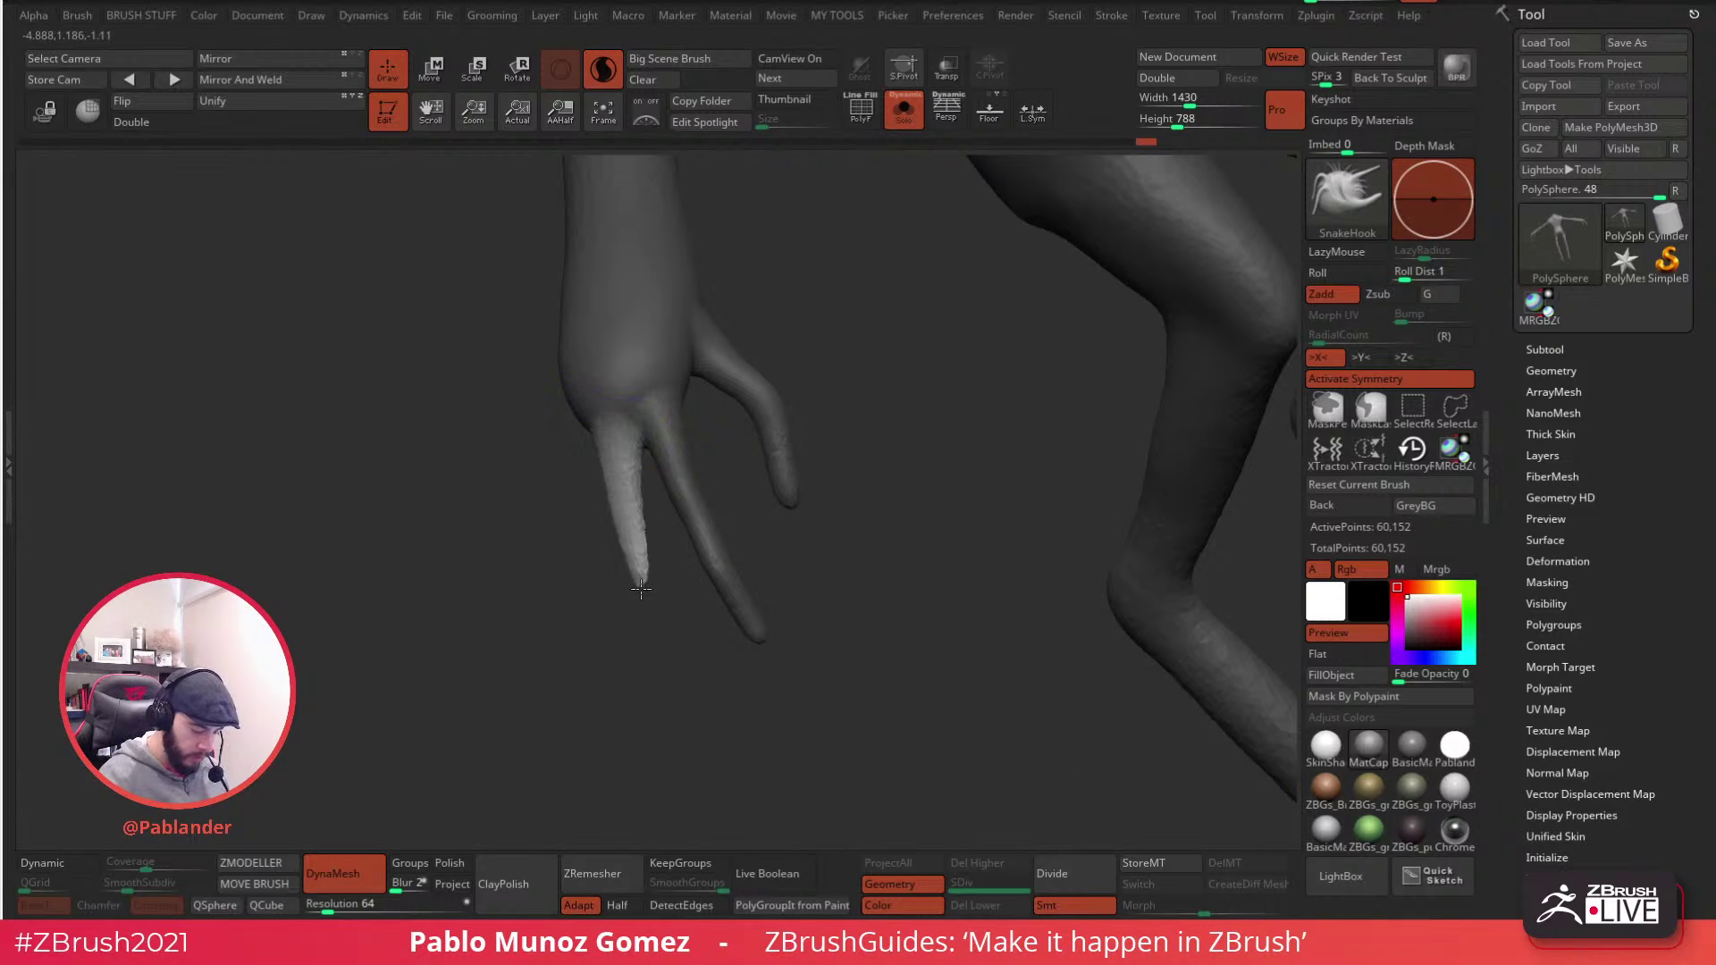
key(shift)
mouse_move(619, 457)
mouse_down()
mouse_move(655, 608)
mouse_move(704, 706)
mouse_up()
shift+drag(619, 437, 627, 461)
mouse_move(628, 463)
right_down()
mouse_move(668, 493)
mouse_move(675, 477)
mouse_move(617, 474)
mouse_move(611, 500)
mouse_move(767, 456)
mouse_move(824, 467)
right_up()
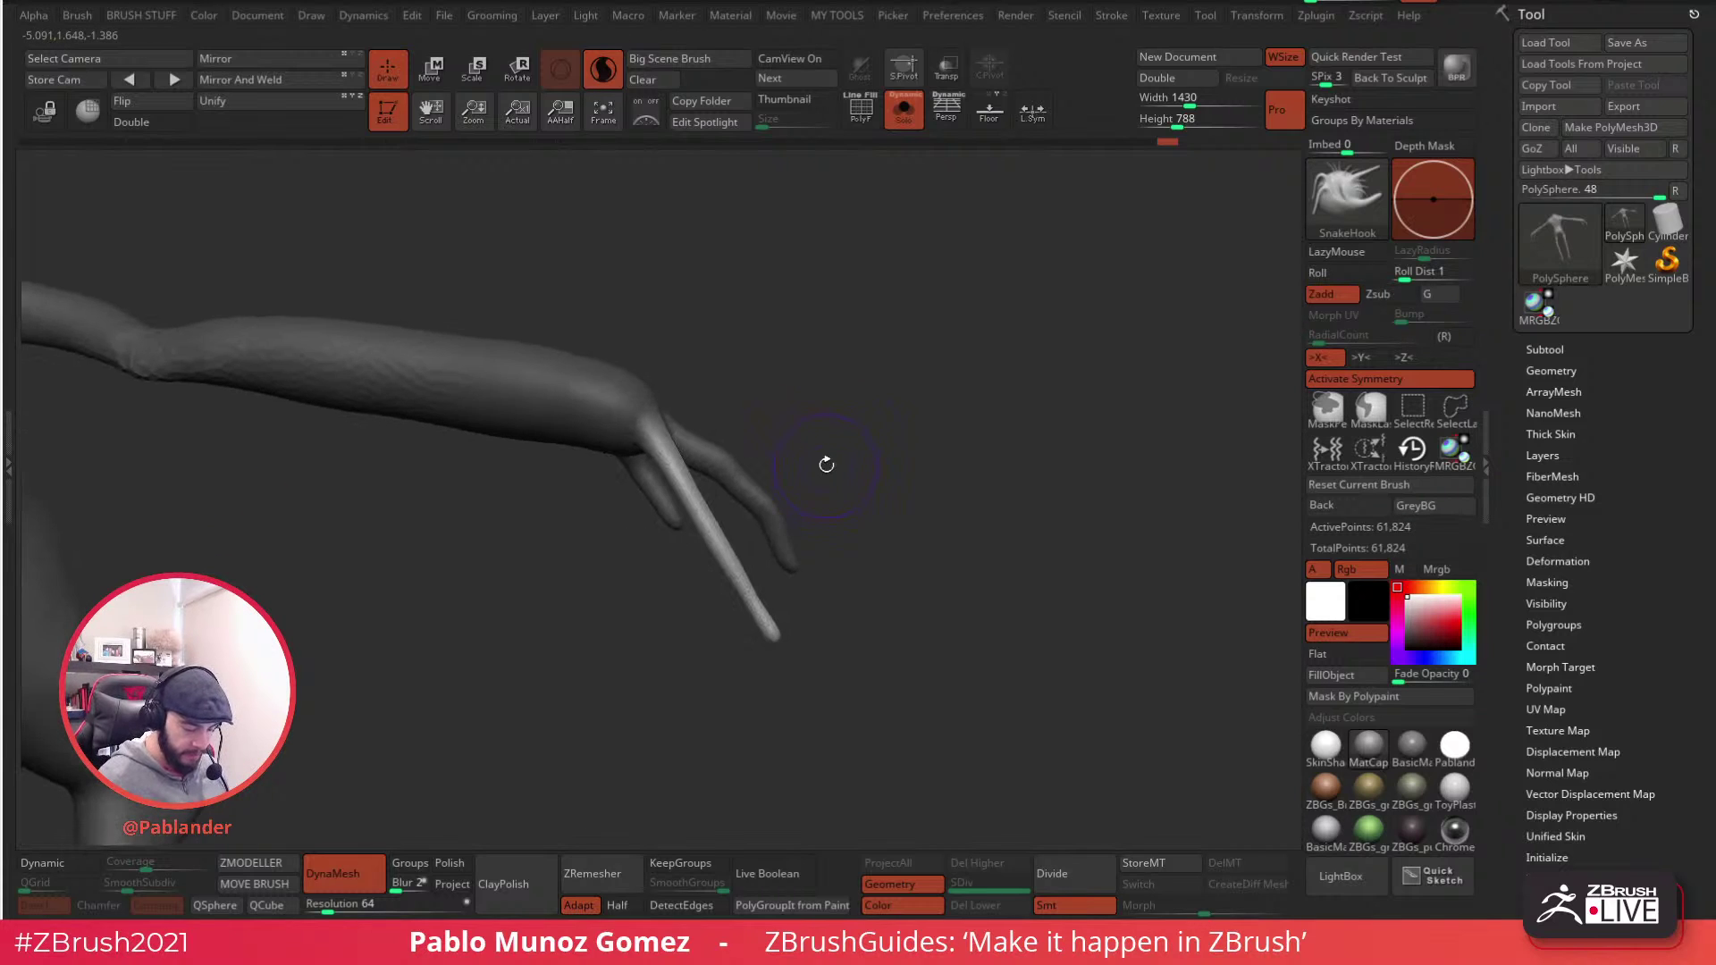
- Switch to the Move brush, adjust its draw size, and bend the second finger at its joints
key(b)
key(m)
key(v)
key(space)
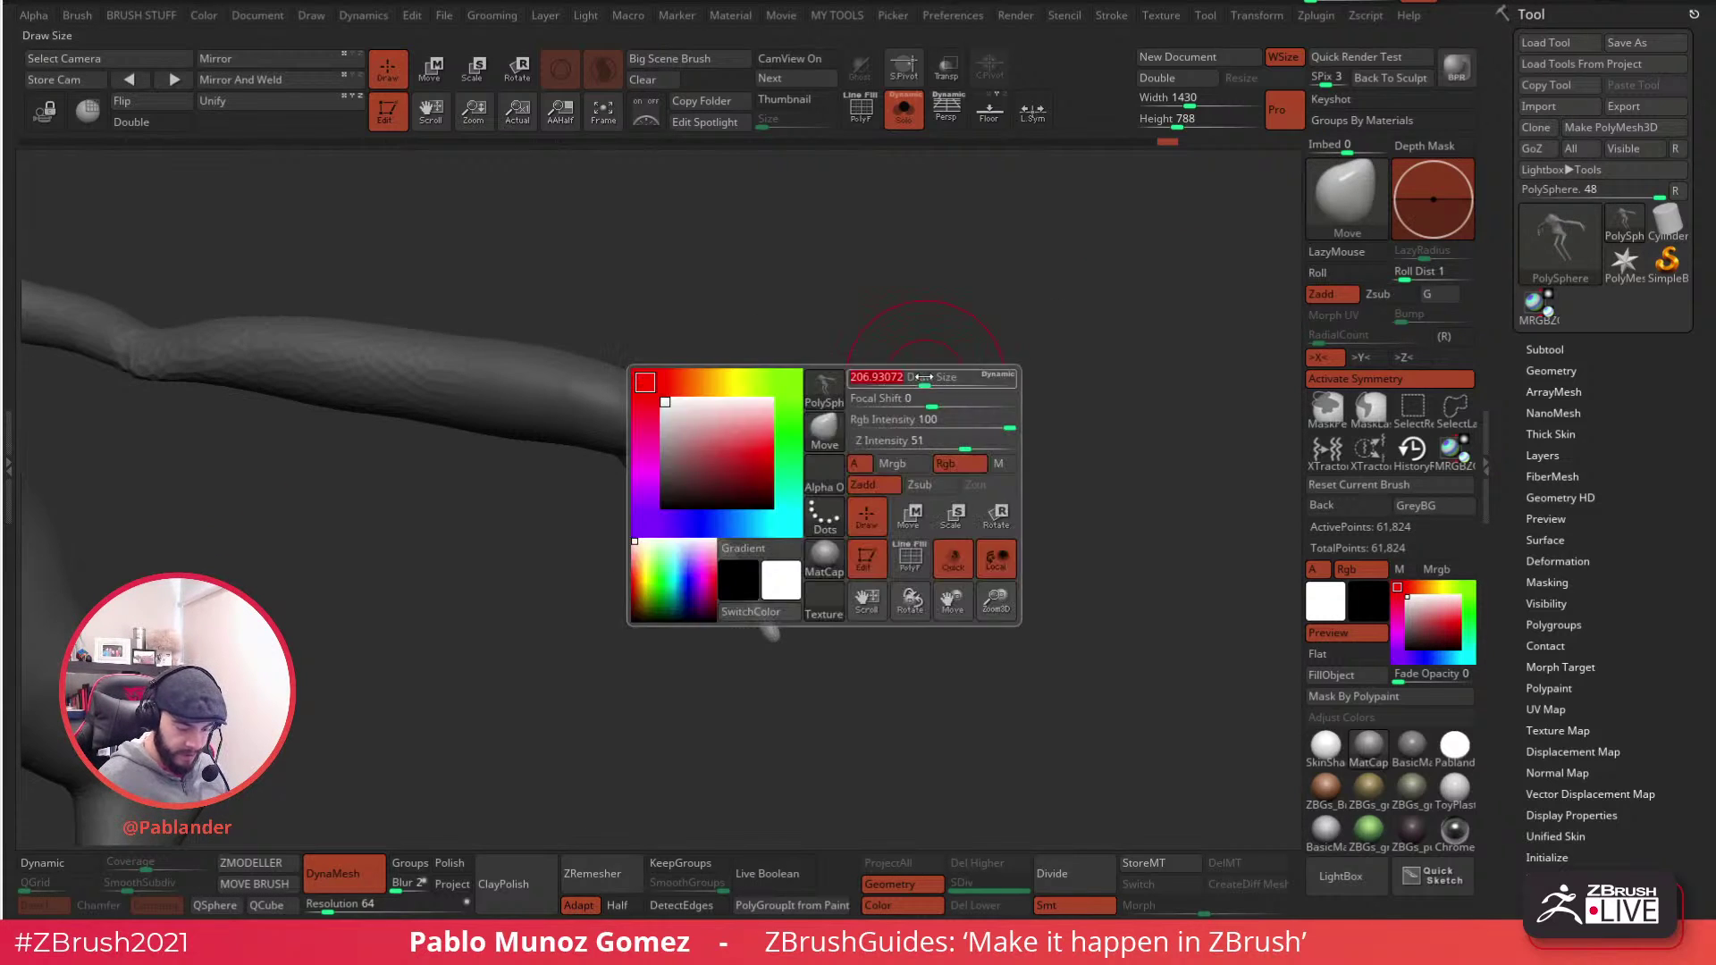
right_drag(925, 379, 796, 467)
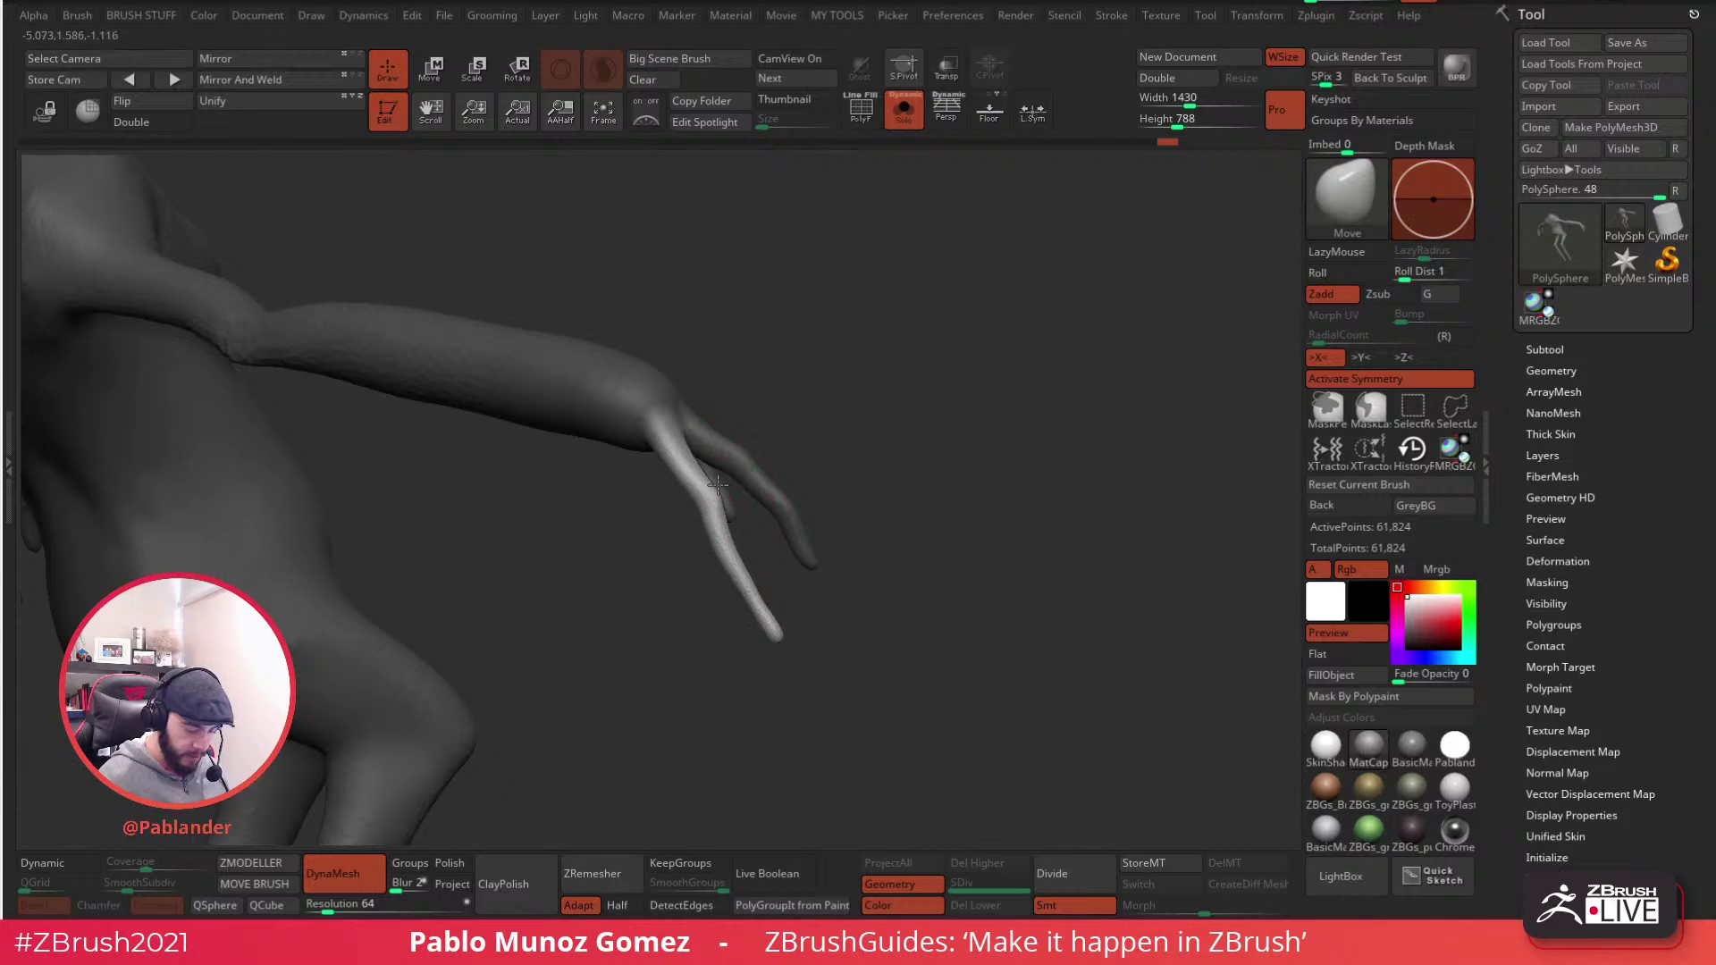
right_drag(750, 556, 725, 537)
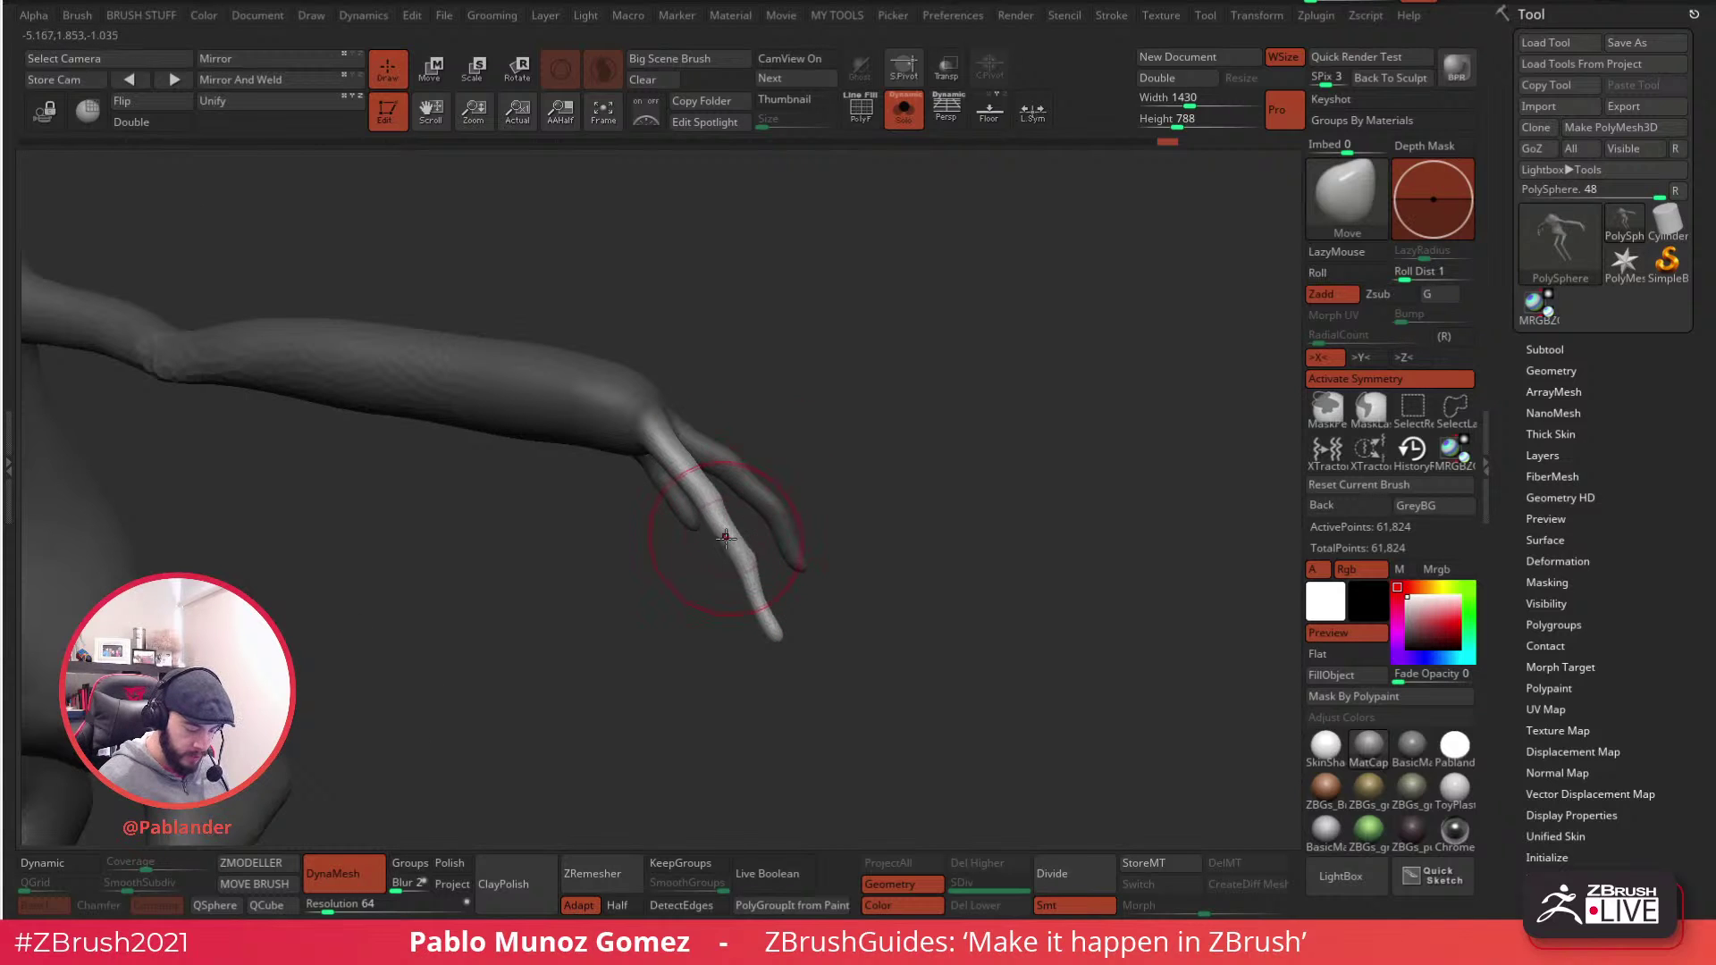
mouse_move(766, 625)
right_down()
mouse_move(889, 444)
mouse_move(733, 490)
mouse_move(883, 329)
right_up()
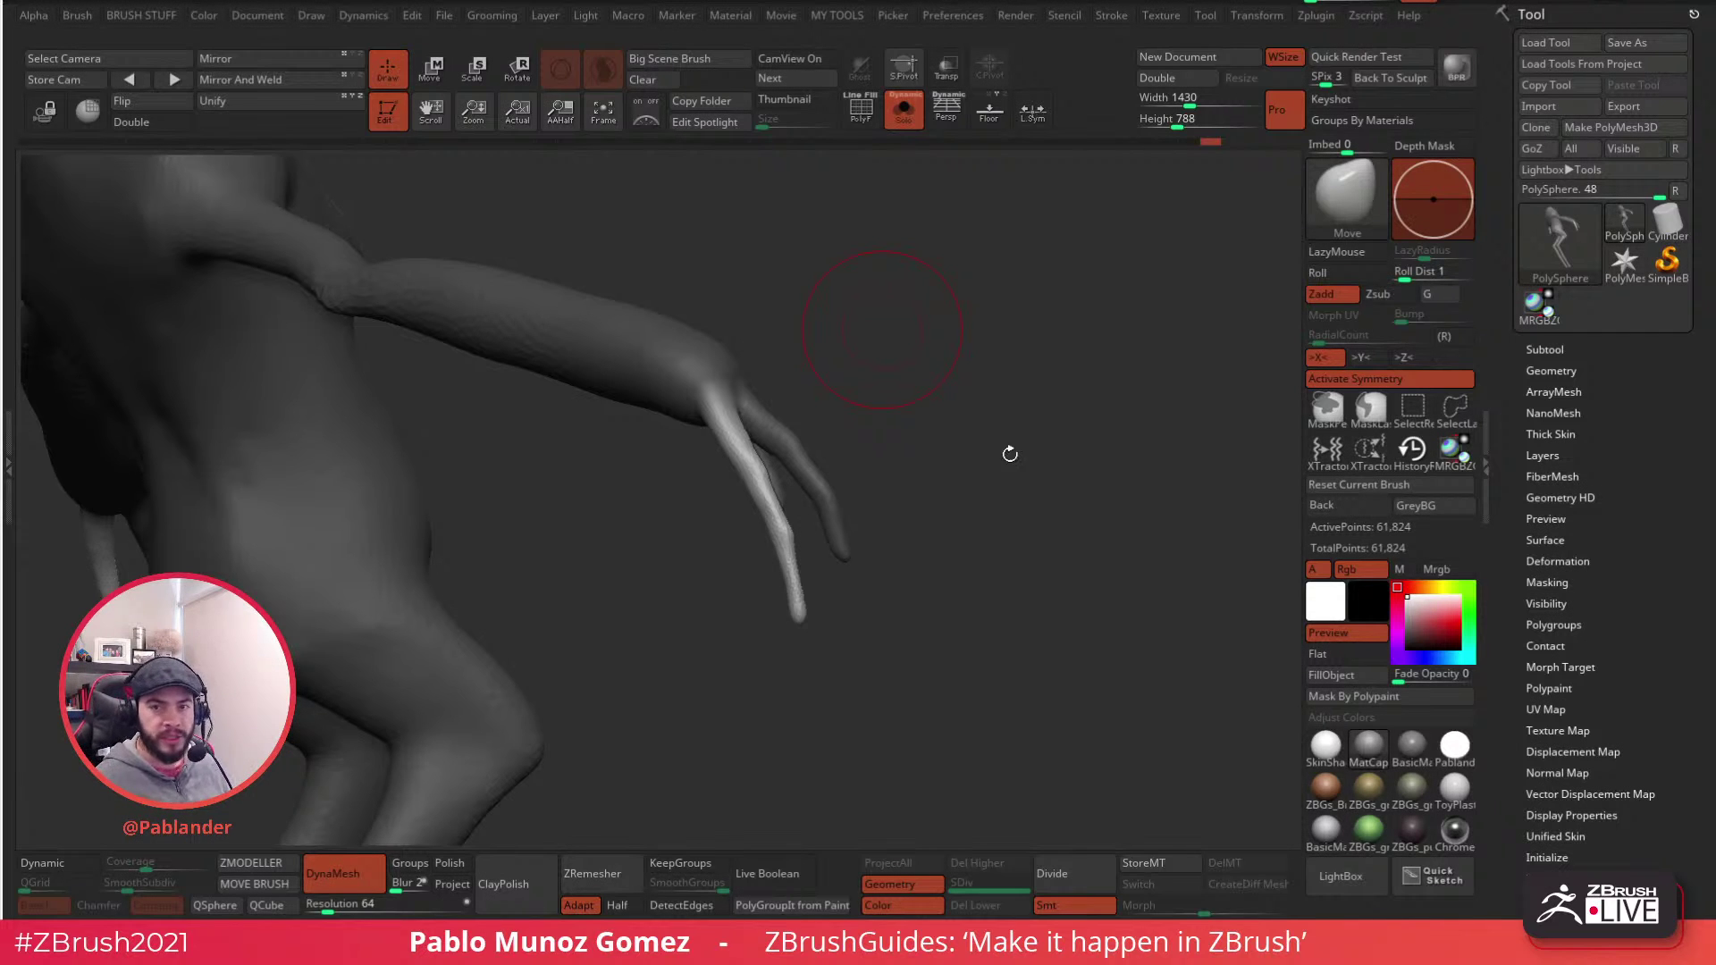
- Refine the second finger's knuckles and downward curve with the Move brush, and clear the mask
drag(876, 483, 893, 398)
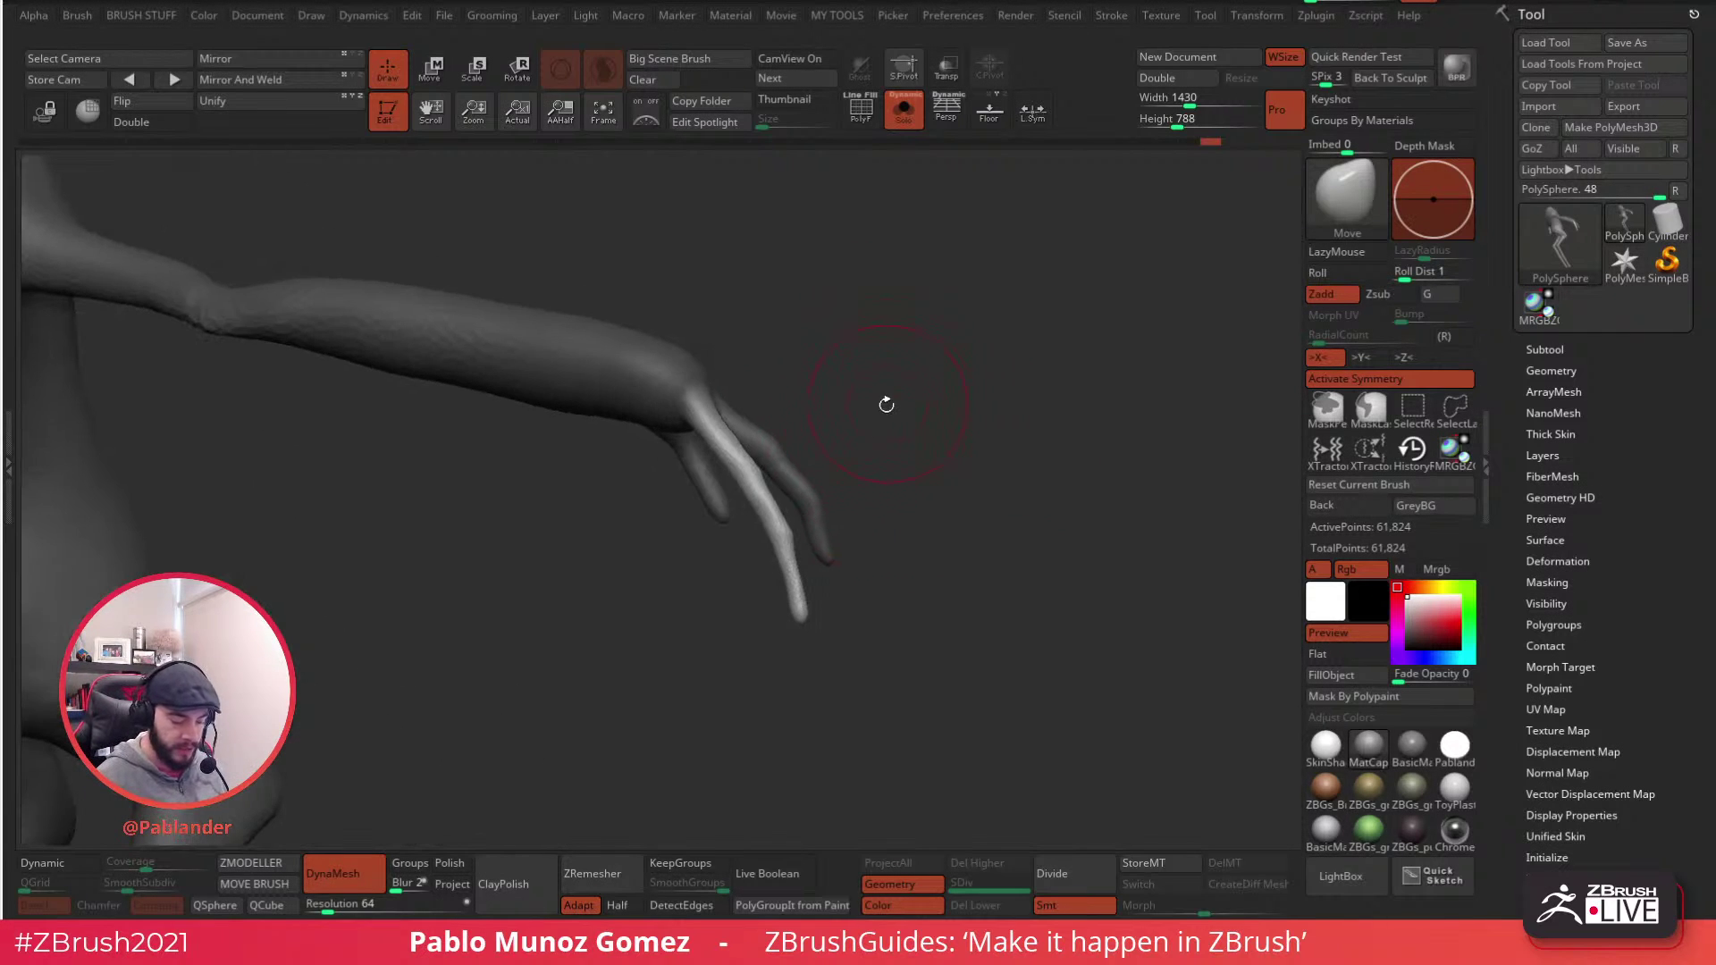
drag(766, 544, 779, 538)
drag(840, 452, 866, 454)
drag(754, 477, 740, 464)
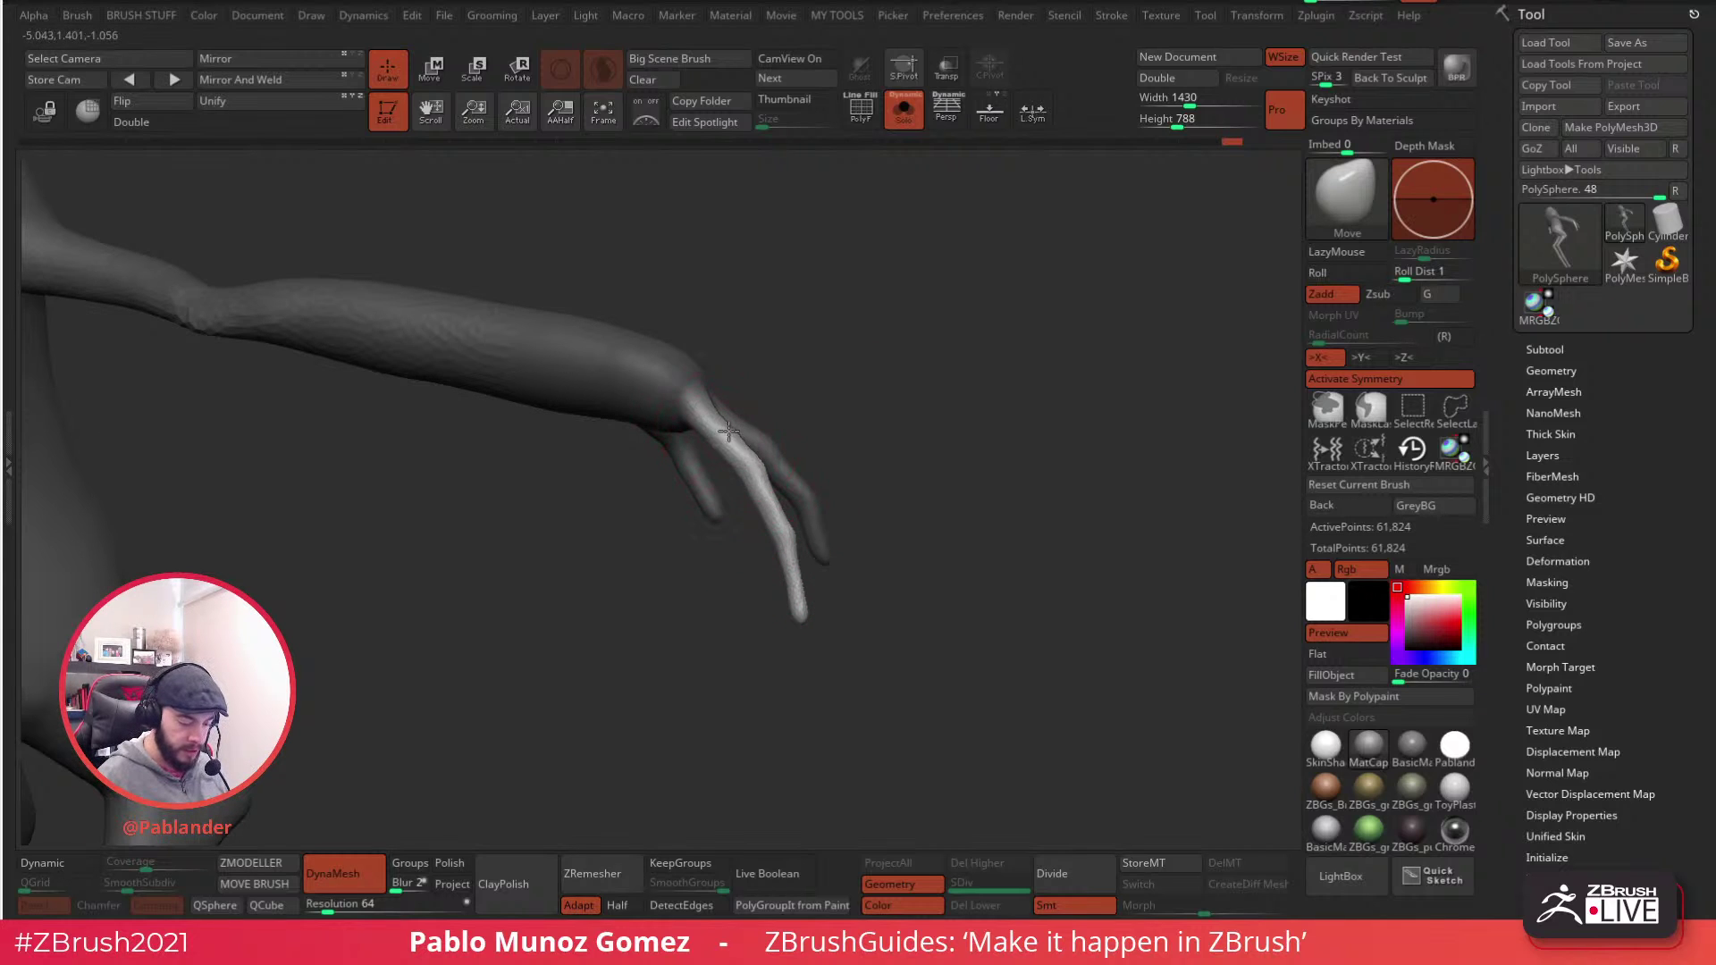
drag(787, 528, 762, 452)
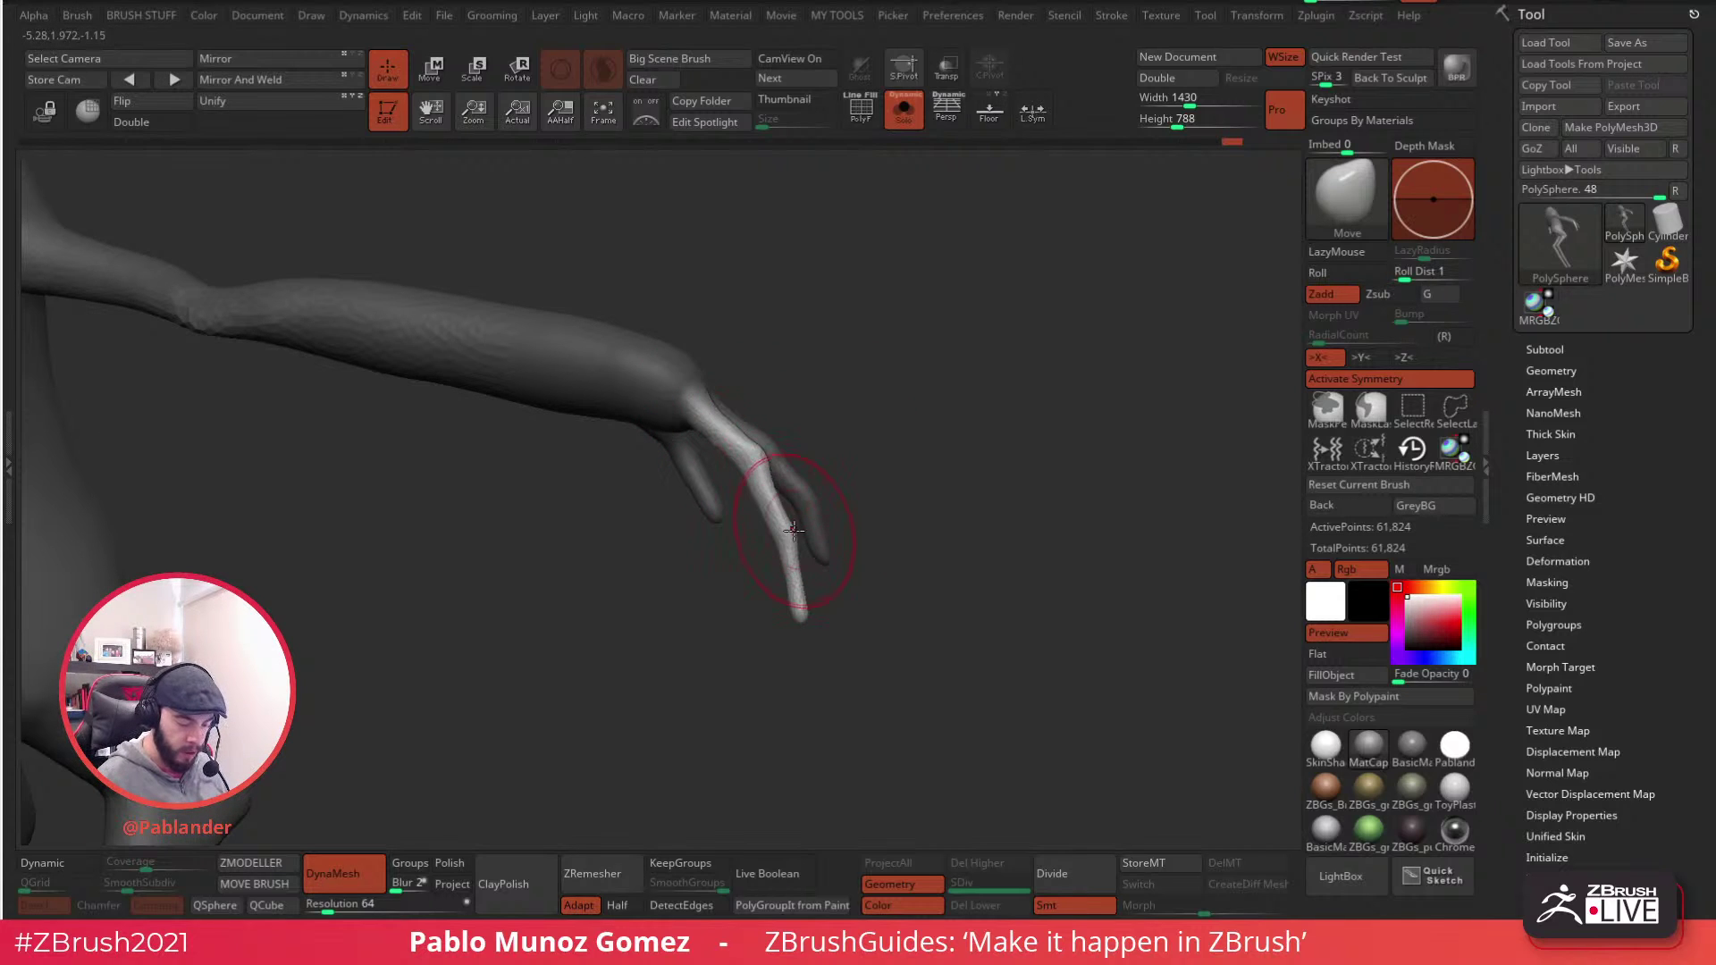
drag(802, 599, 802, 601)
drag(903, 497, 831, 474)
drag(715, 500, 760, 466)
alt+right_drag(831, 419, 791, 490)
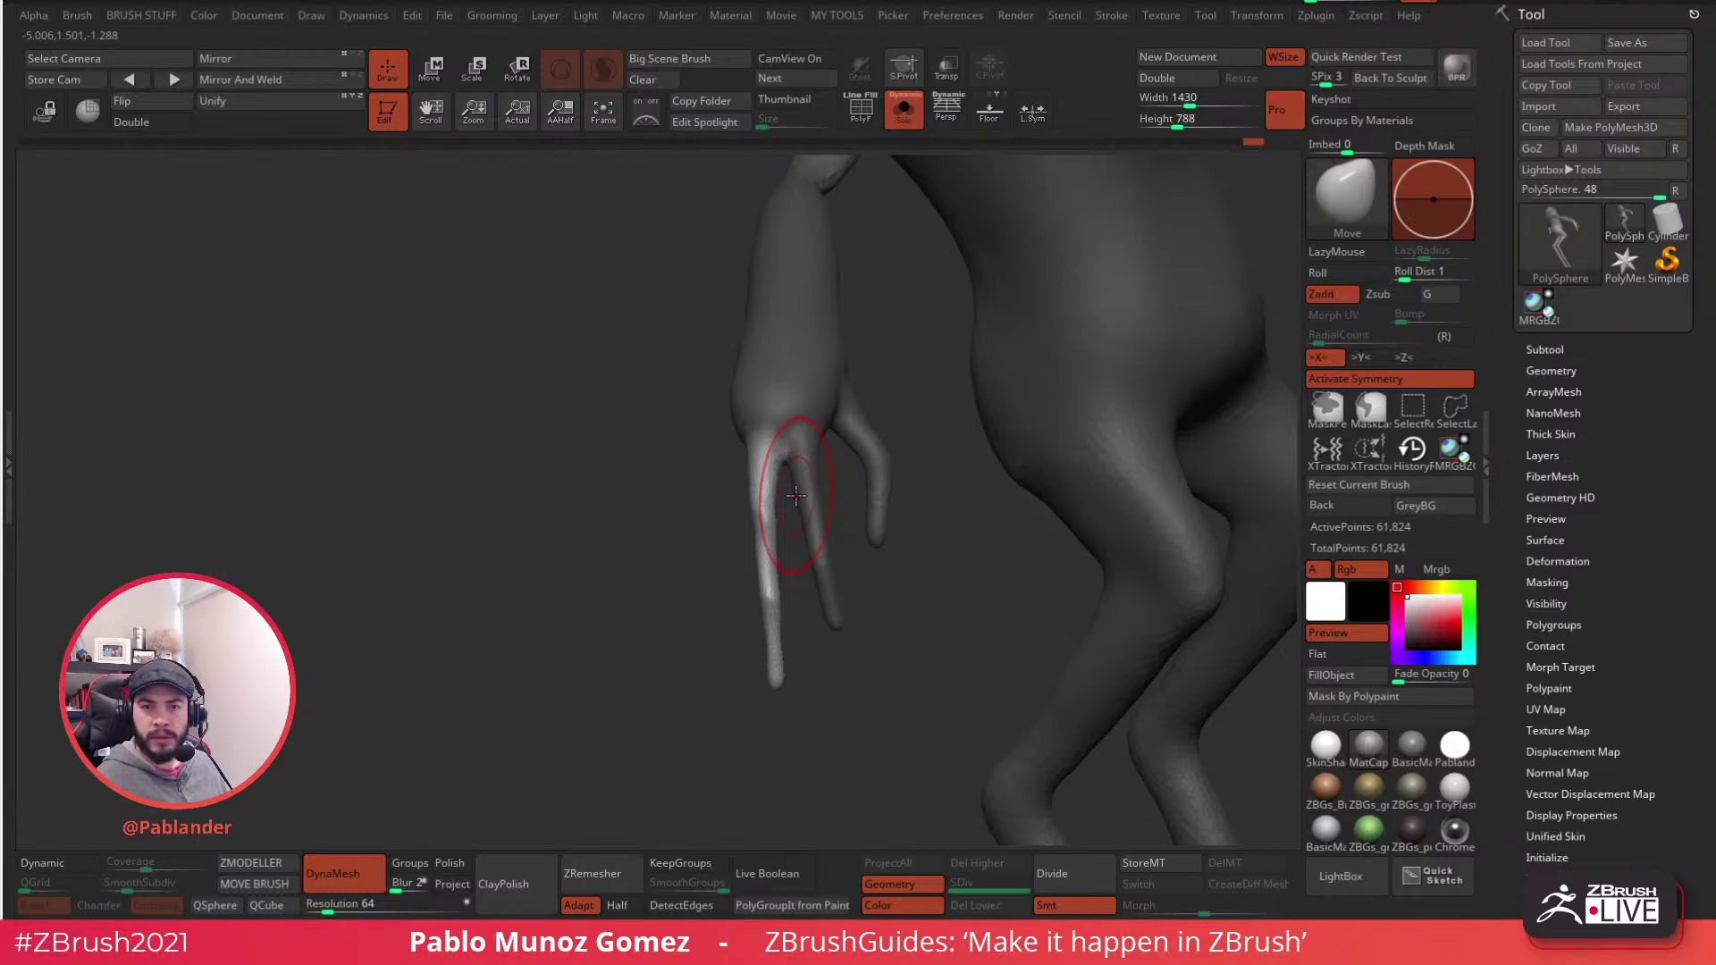
drag(824, 481, 913, 439)
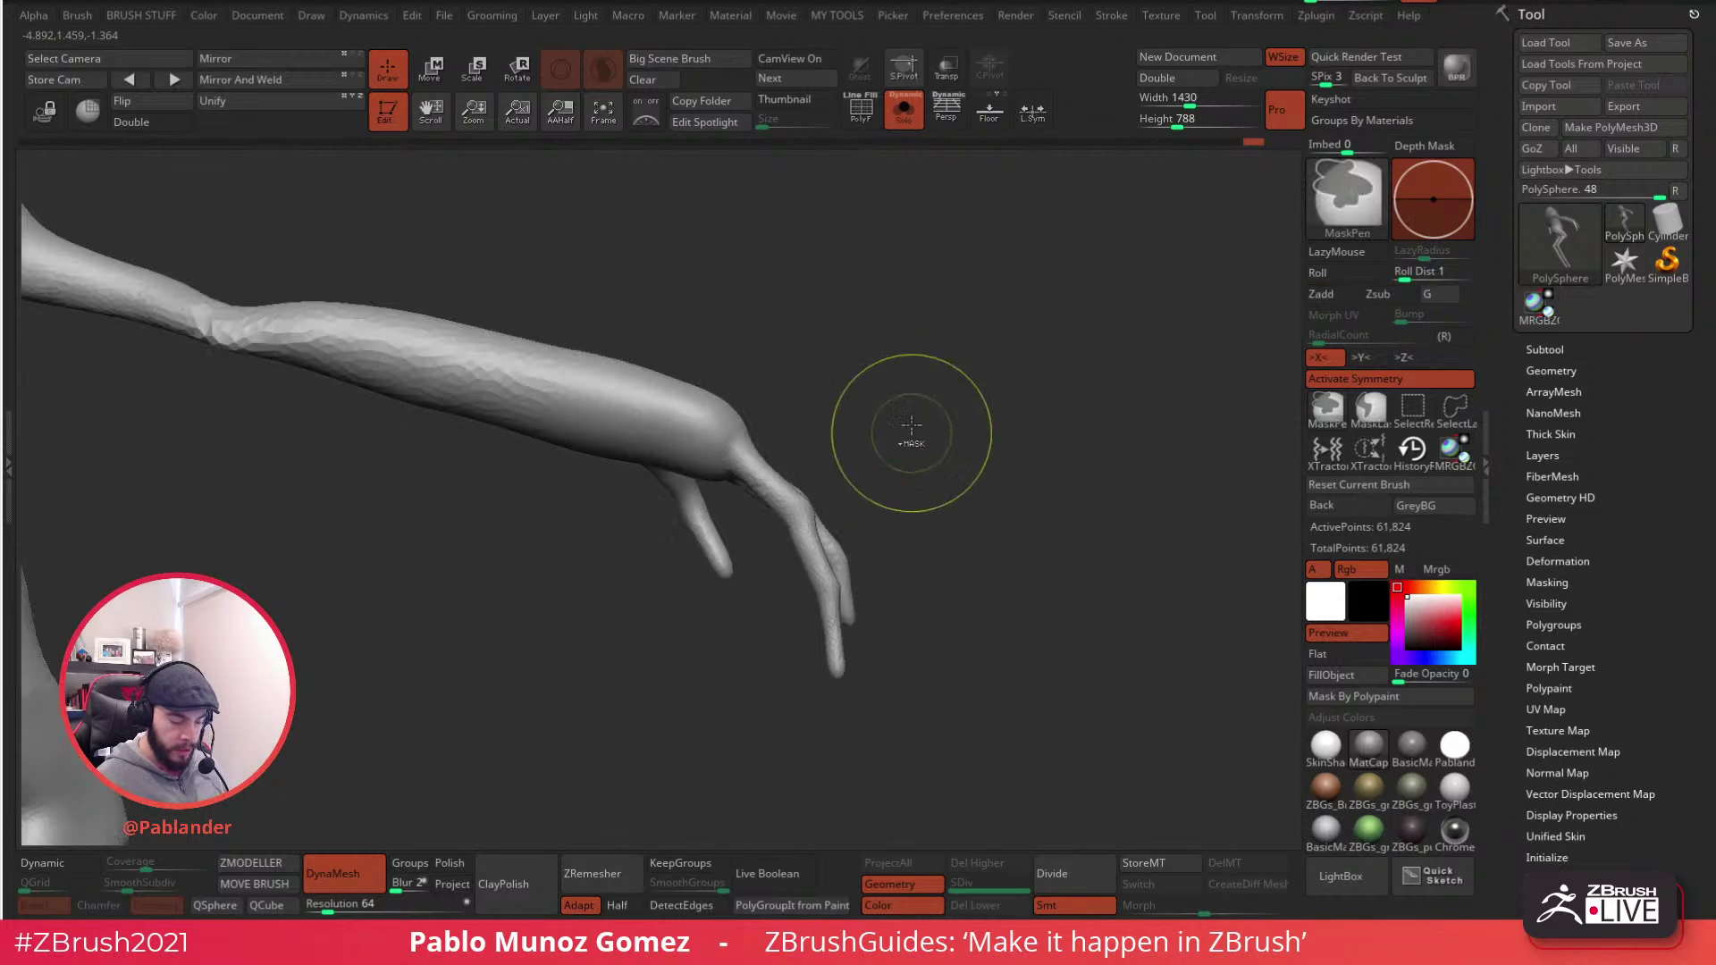
- Reduce the mask brush size, mask a small spot on the hand's outer side for the last finger, and invert the mask
key(space)
mouse_move(942, 371)
mouse_down()
mouse_move(920, 371)
mouse_move(961, 362)
mouse_move(939, 359)
mouse_up()
key(space)
key(ctrl+z)
ctrl+click(778, 427)
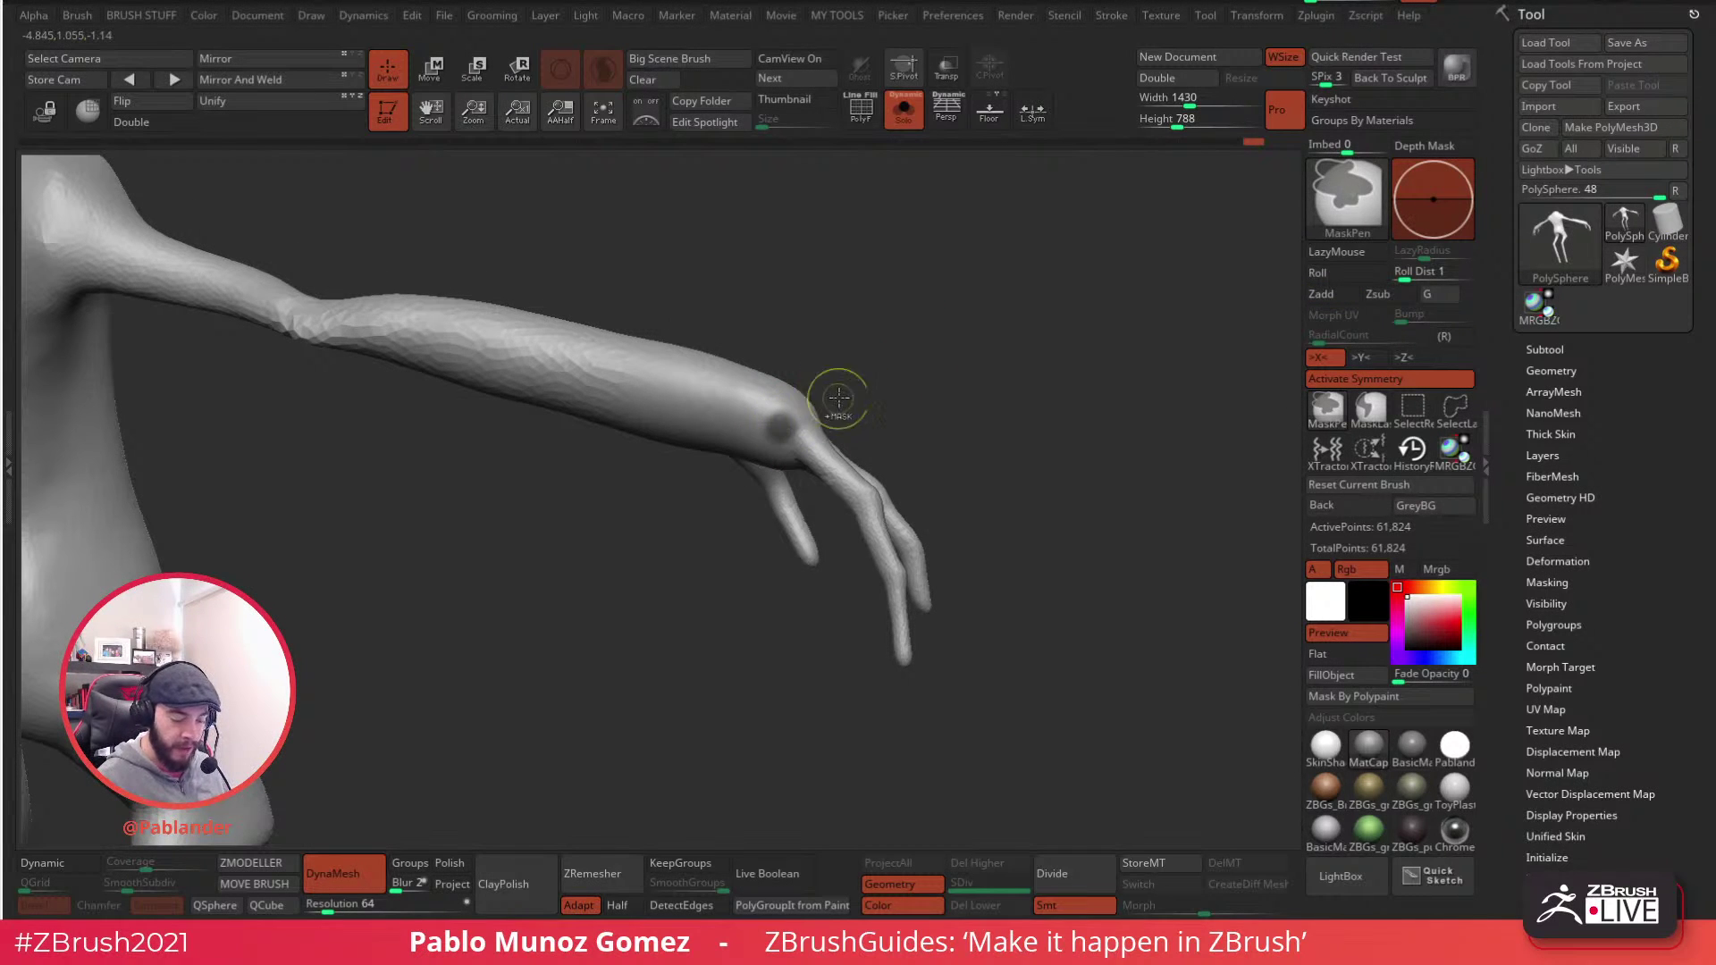
ctrl+click(781, 431)
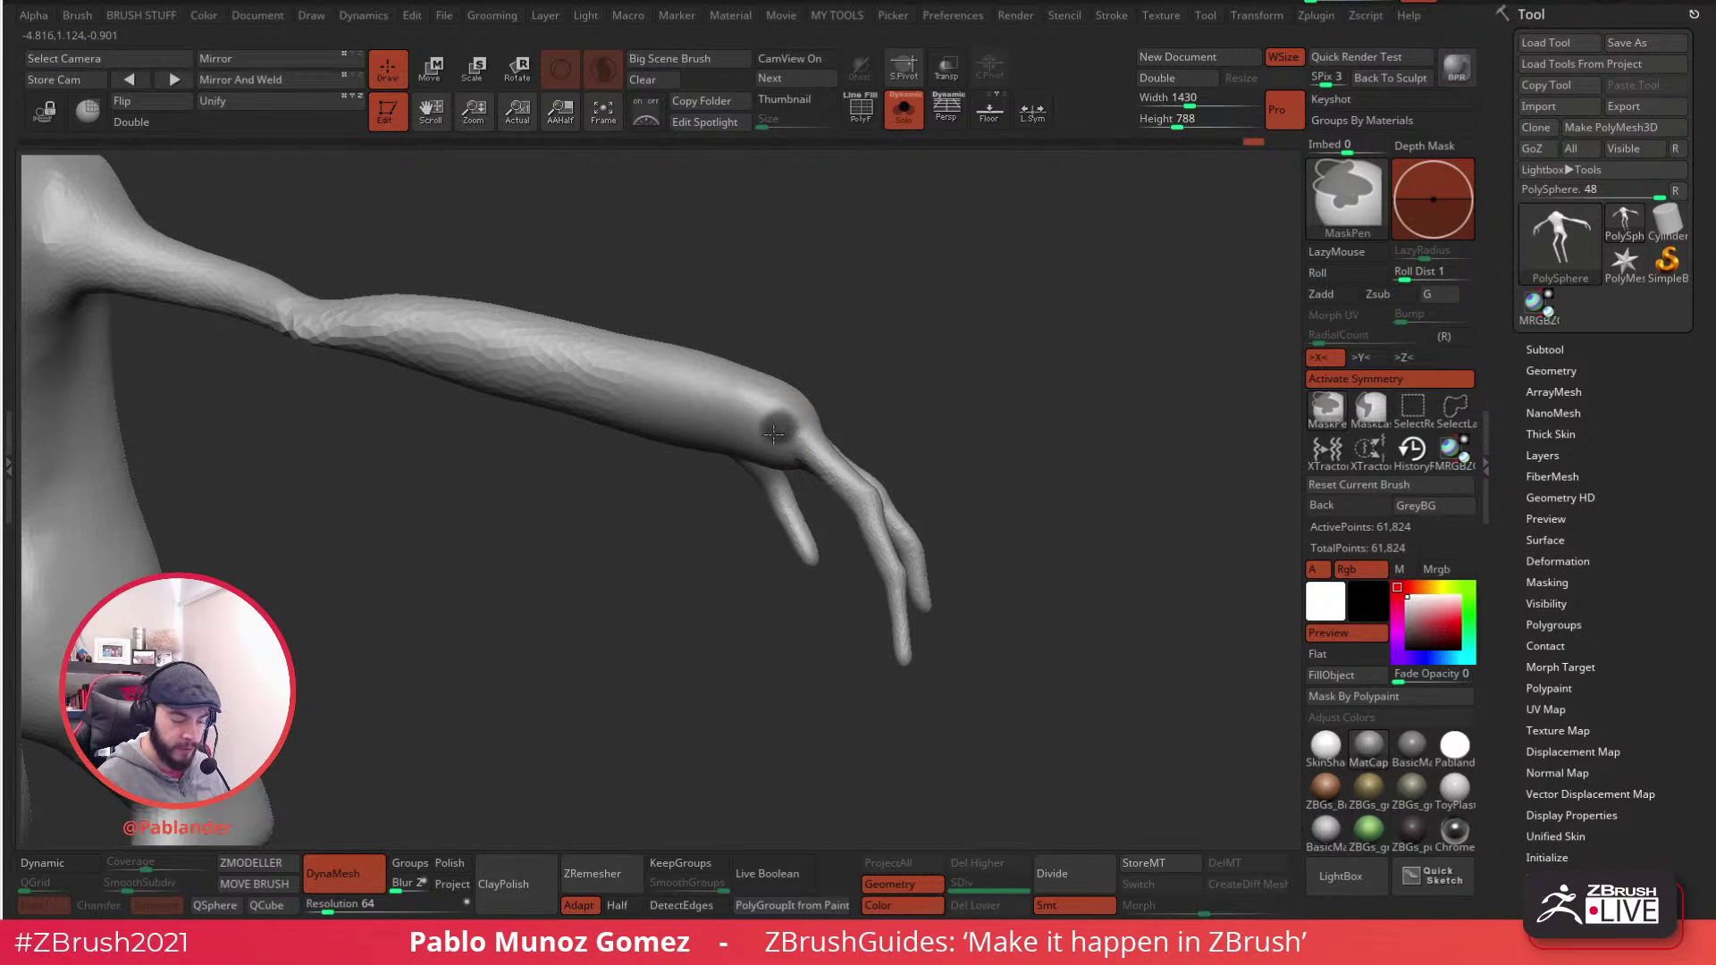
ctrl+click(927, 358)
mouse_move(930, 349)
mouse_down()
mouse_move(865, 427)
mouse_move(880, 427)
mouse_move(819, 363)
mouse_up()
- Pull the short outer finger out of the unmasked spot with the SnakeHook brush and smooth it
key(space)
key(1)
click(965, 829)
key(space)
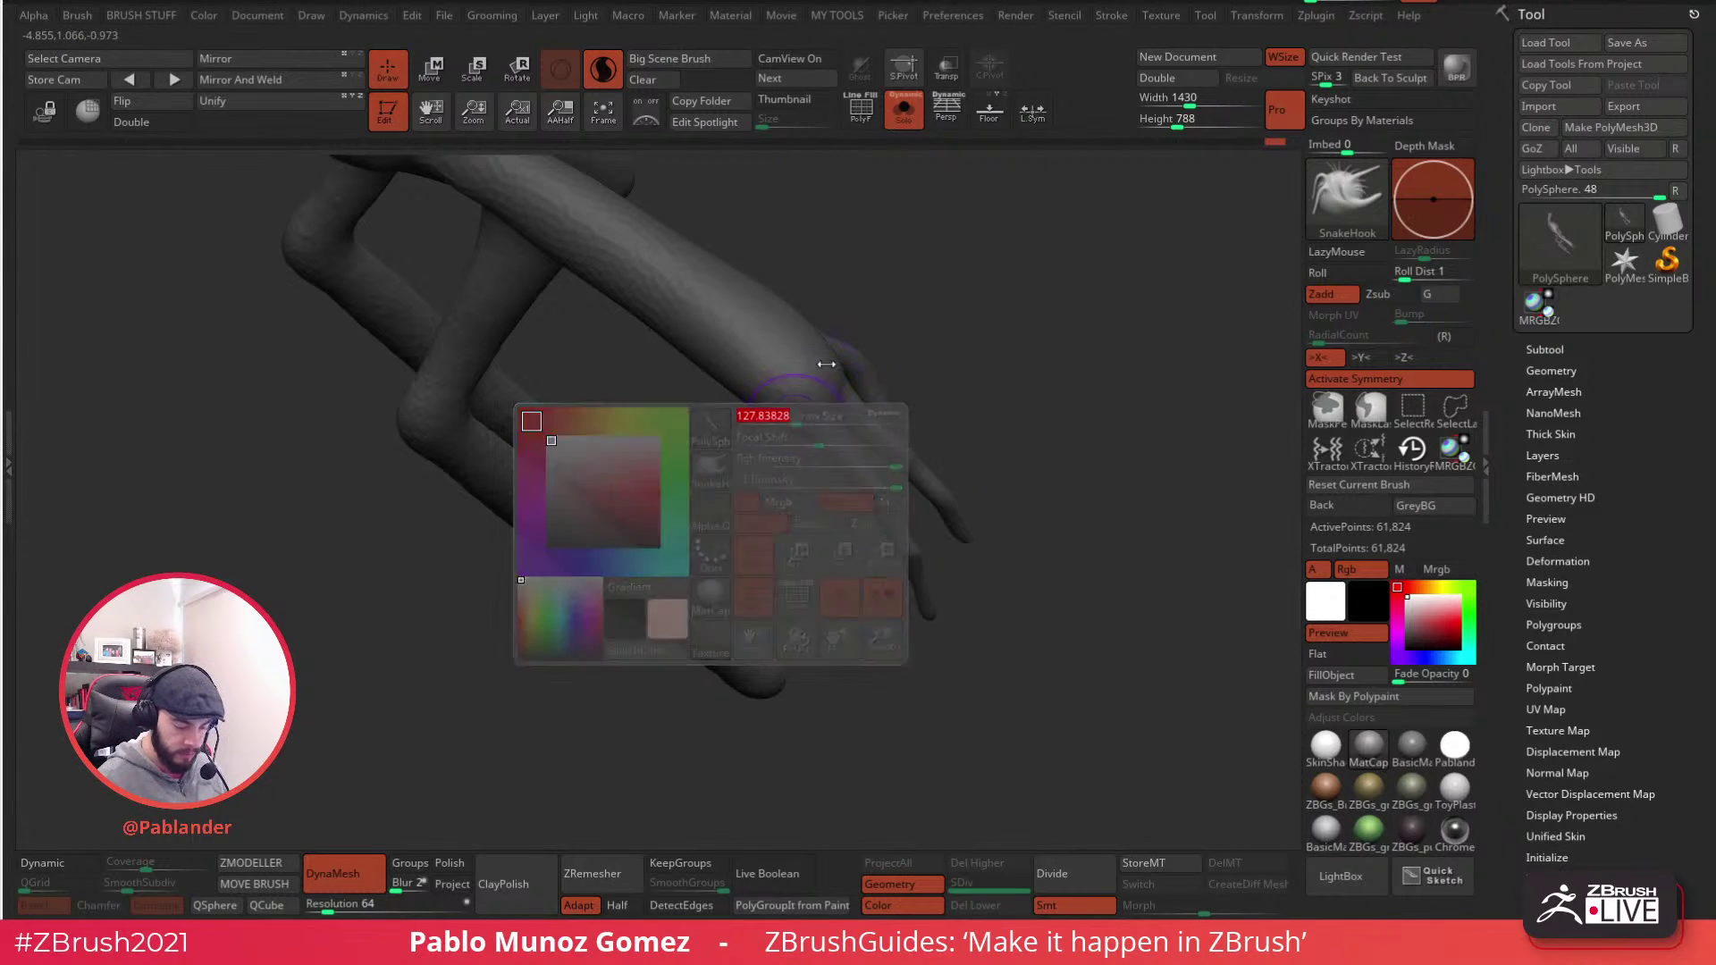
drag(897, 478, 1018, 341)
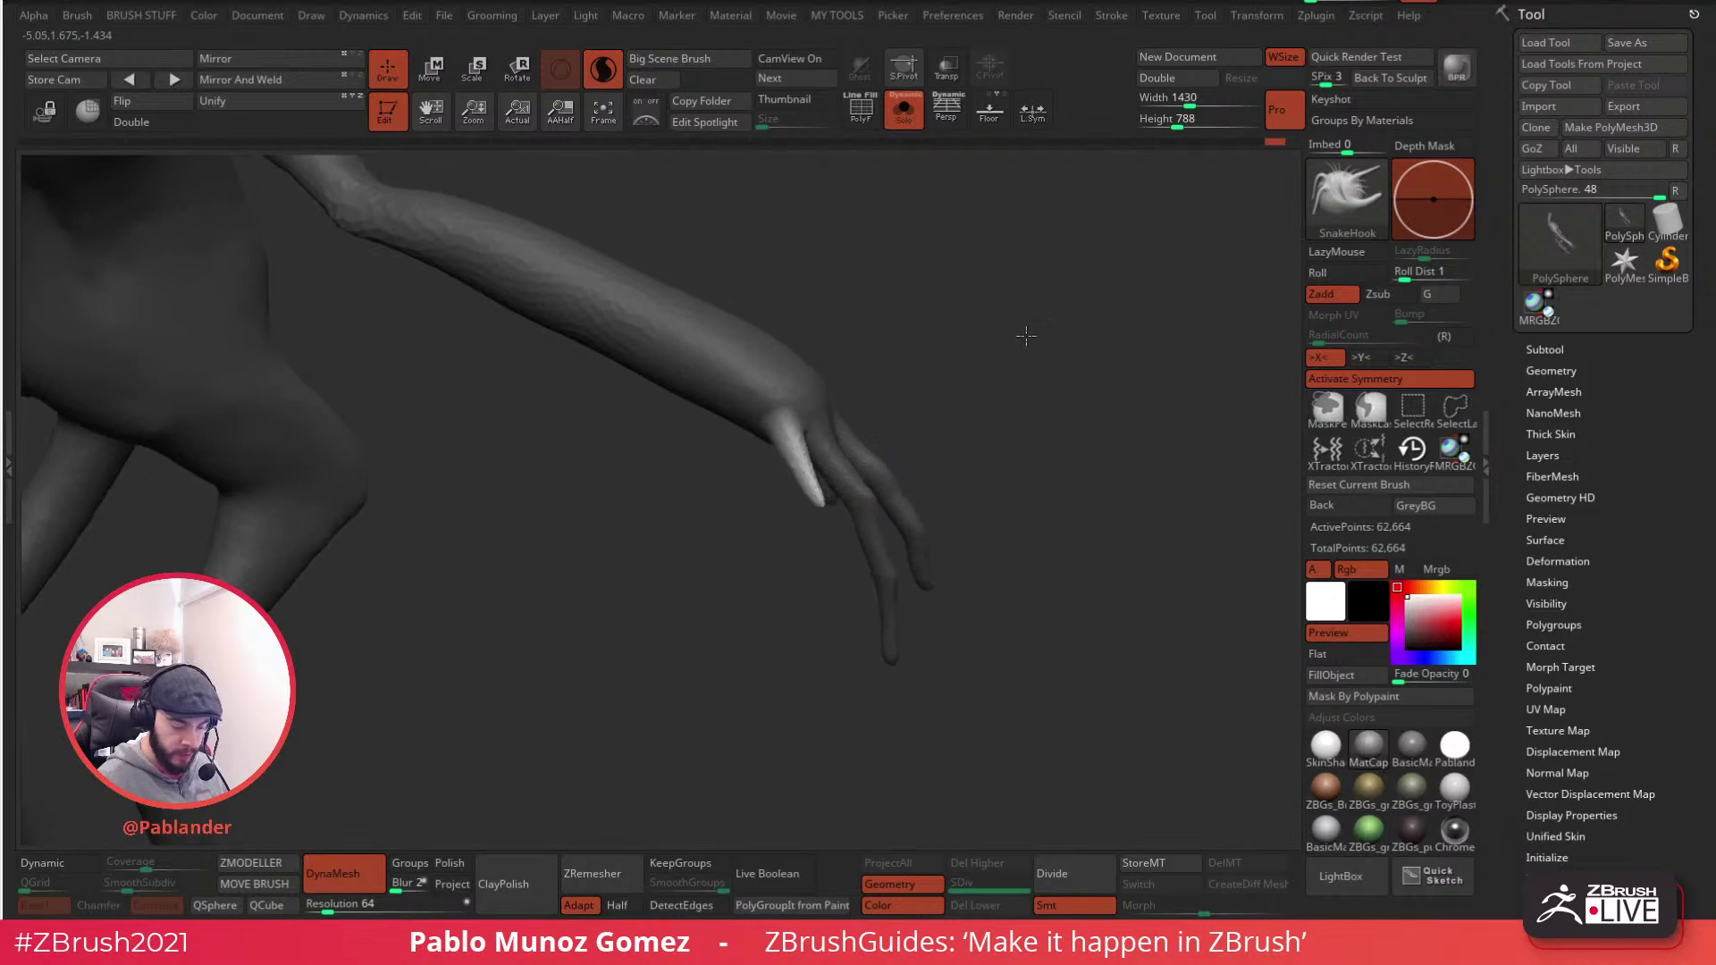
mouse_move(935, 414)
mouse_down()
mouse_move(823, 491)
mouse_move(815, 556)
mouse_move(854, 452)
mouse_move(828, 523)
mouse_up()
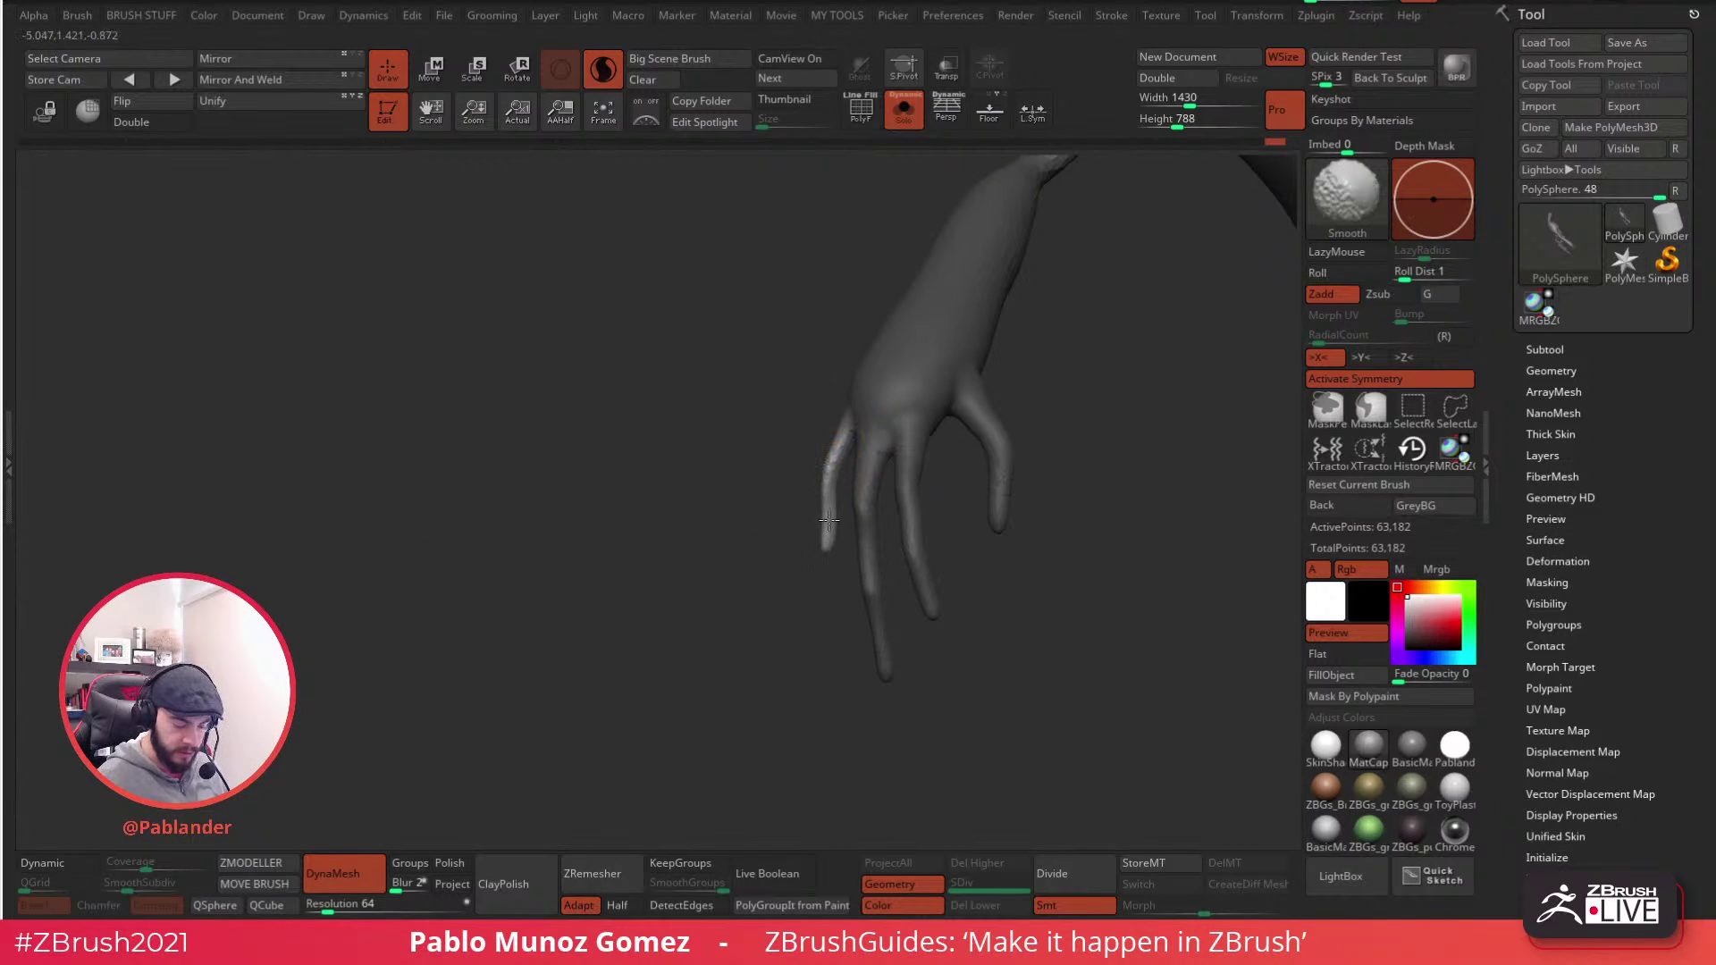
mouse_move(839, 457)
right_down()
mouse_move(904, 386)
mouse_move(926, 467)
mouse_move(786, 503)
mouse_move(812, 582)
mouse_move(801, 543)
mouse_move(915, 464)
mouse_move(1003, 517)
right_up()
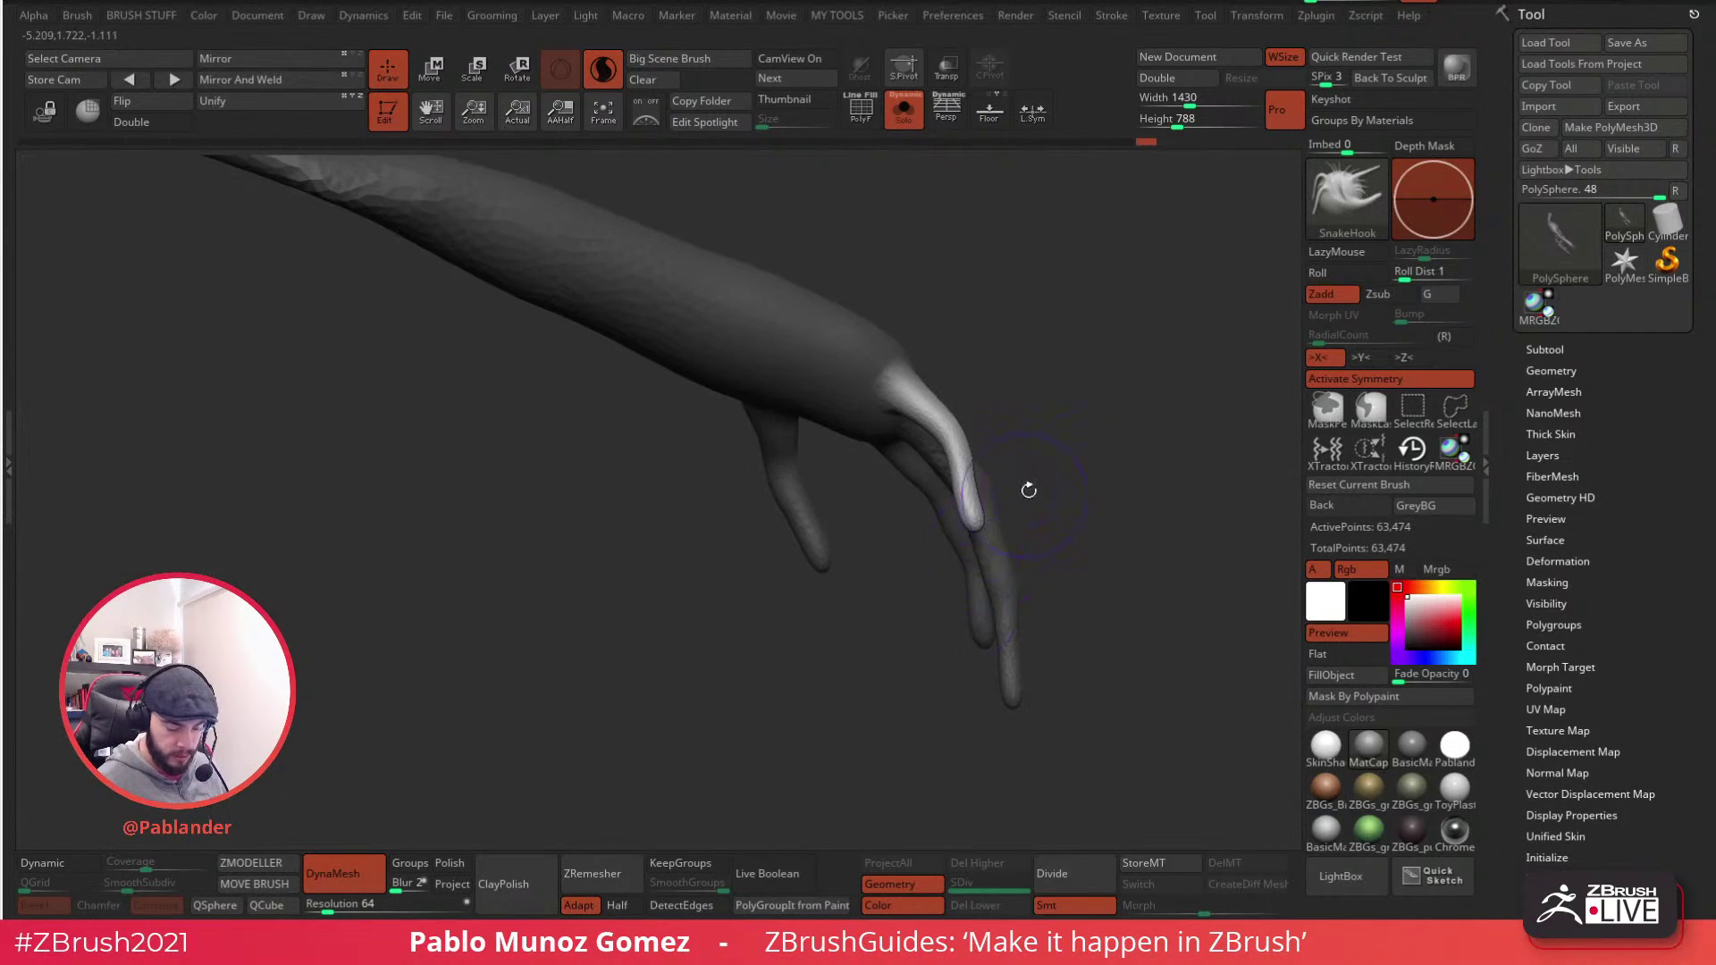
- Bend the outer finger at its knuckles with the Move brush and adjust its direction relative to the other fingers
key(space)
click(997, 492)
mouse_move(957, 437)
right_down()
mouse_move(1003, 383)
mouse_move(991, 414)
right_up()
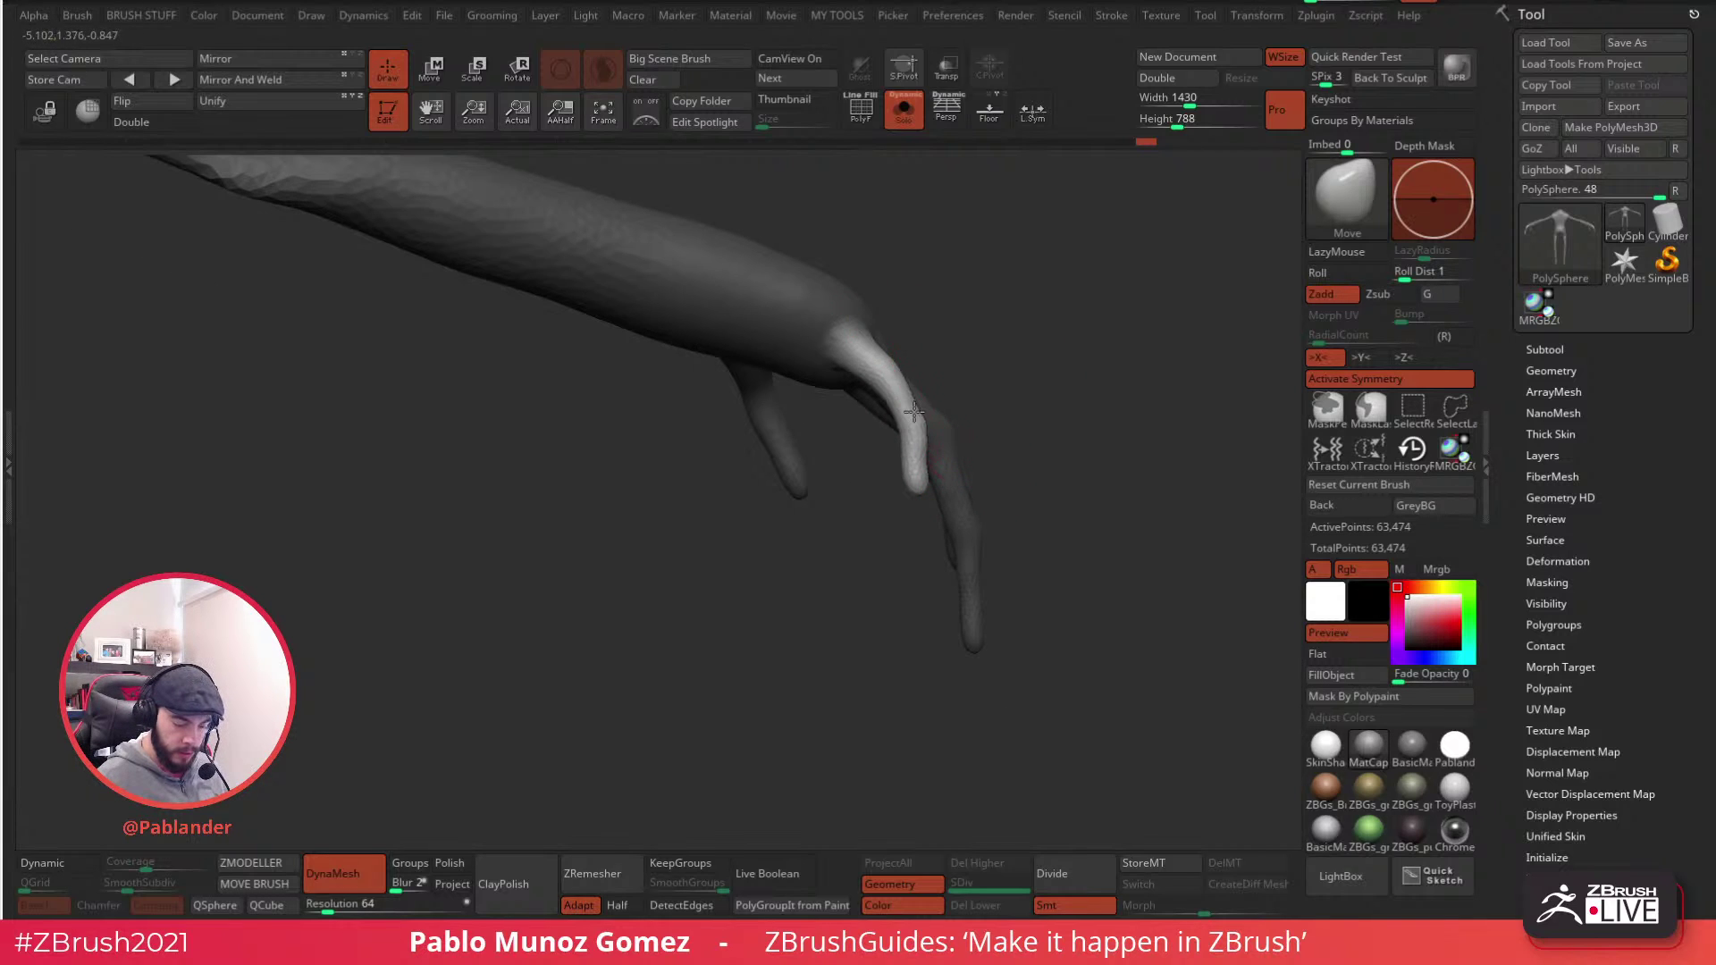
right_drag(939, 403, 867, 386)
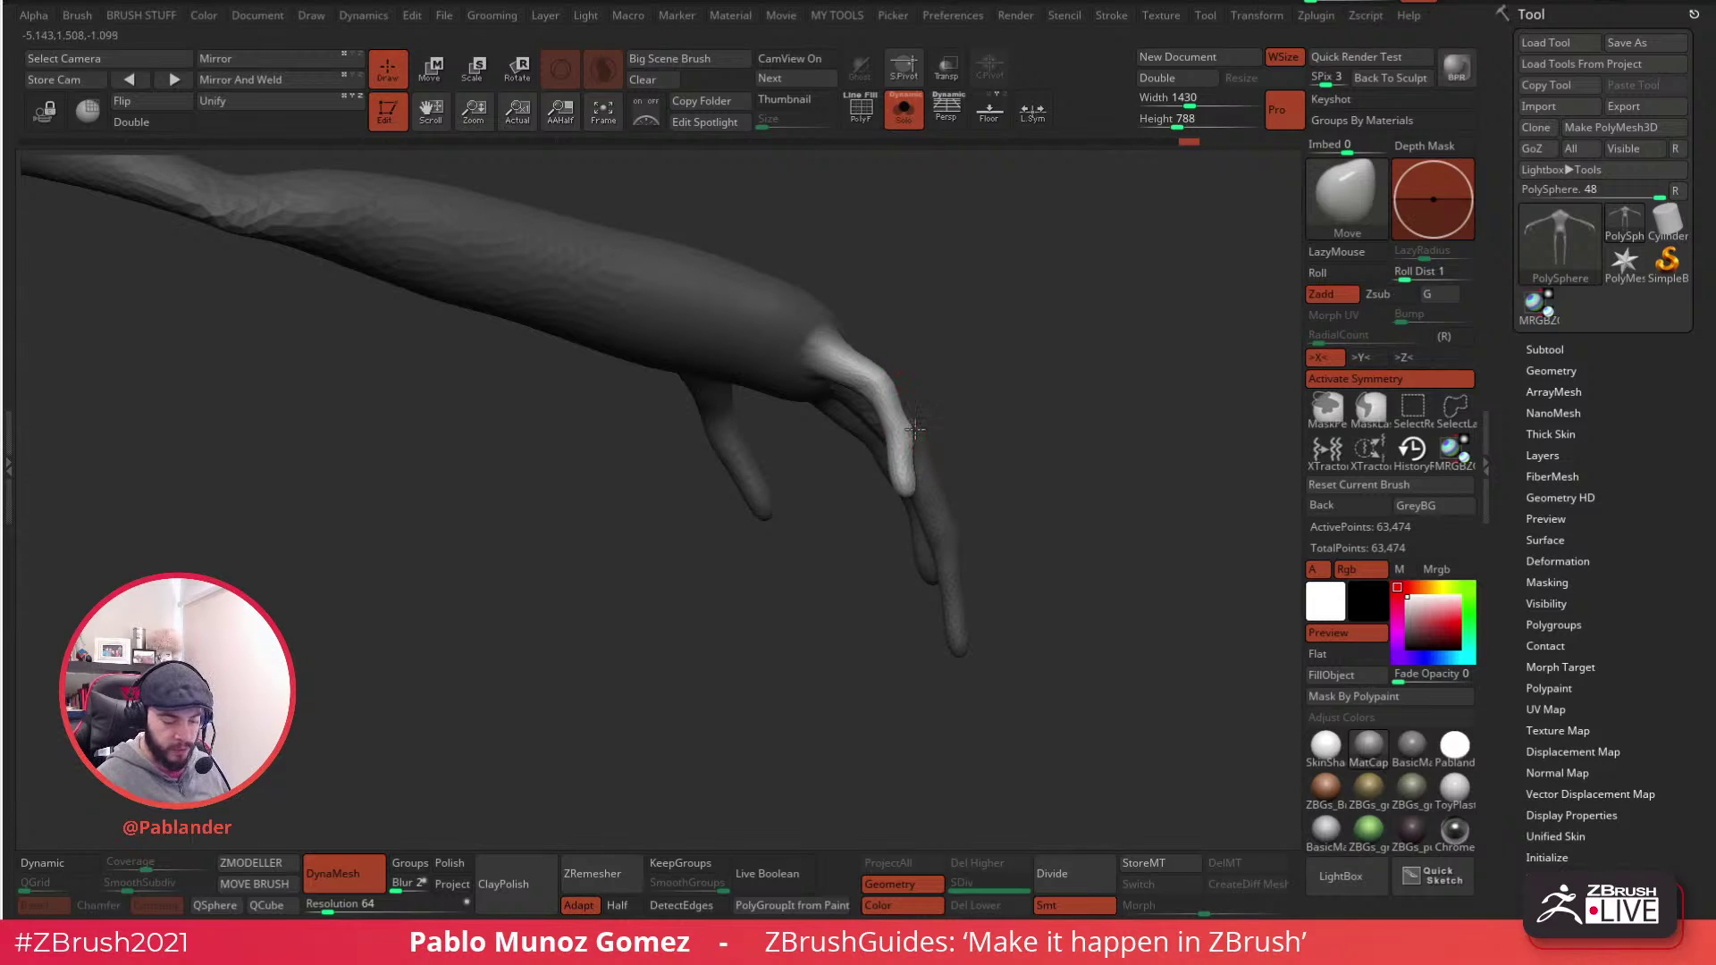
right_drag(956, 336, 891, 434)
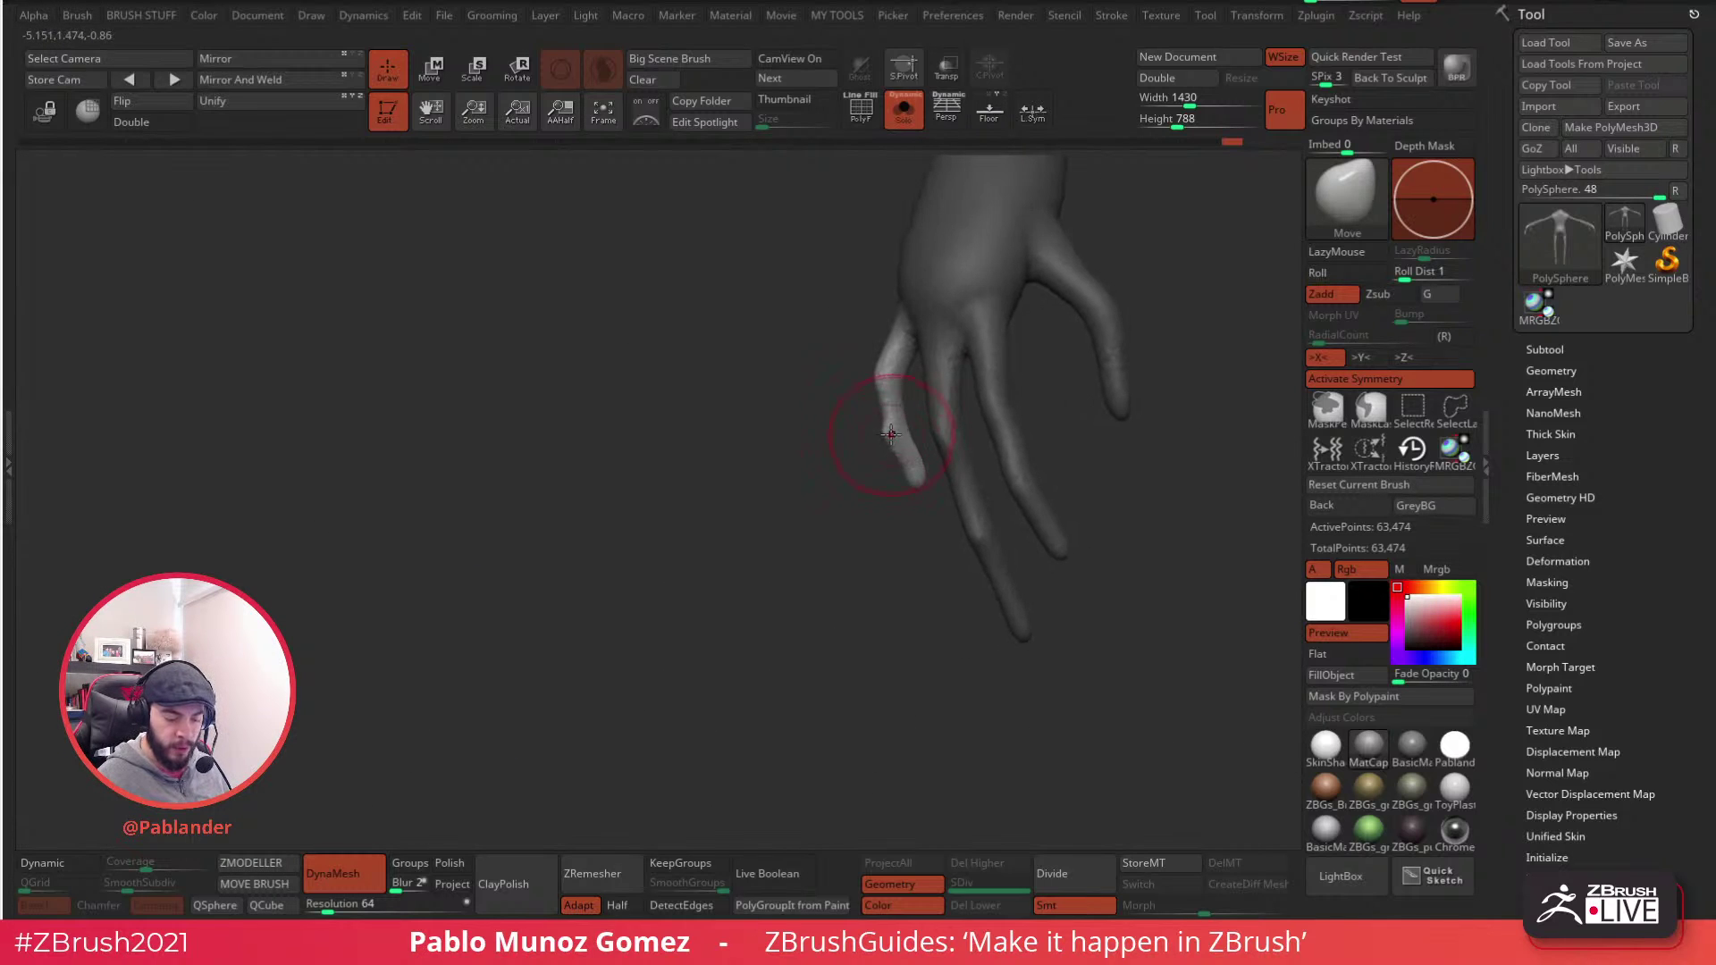
right_drag(922, 361, 885, 377)
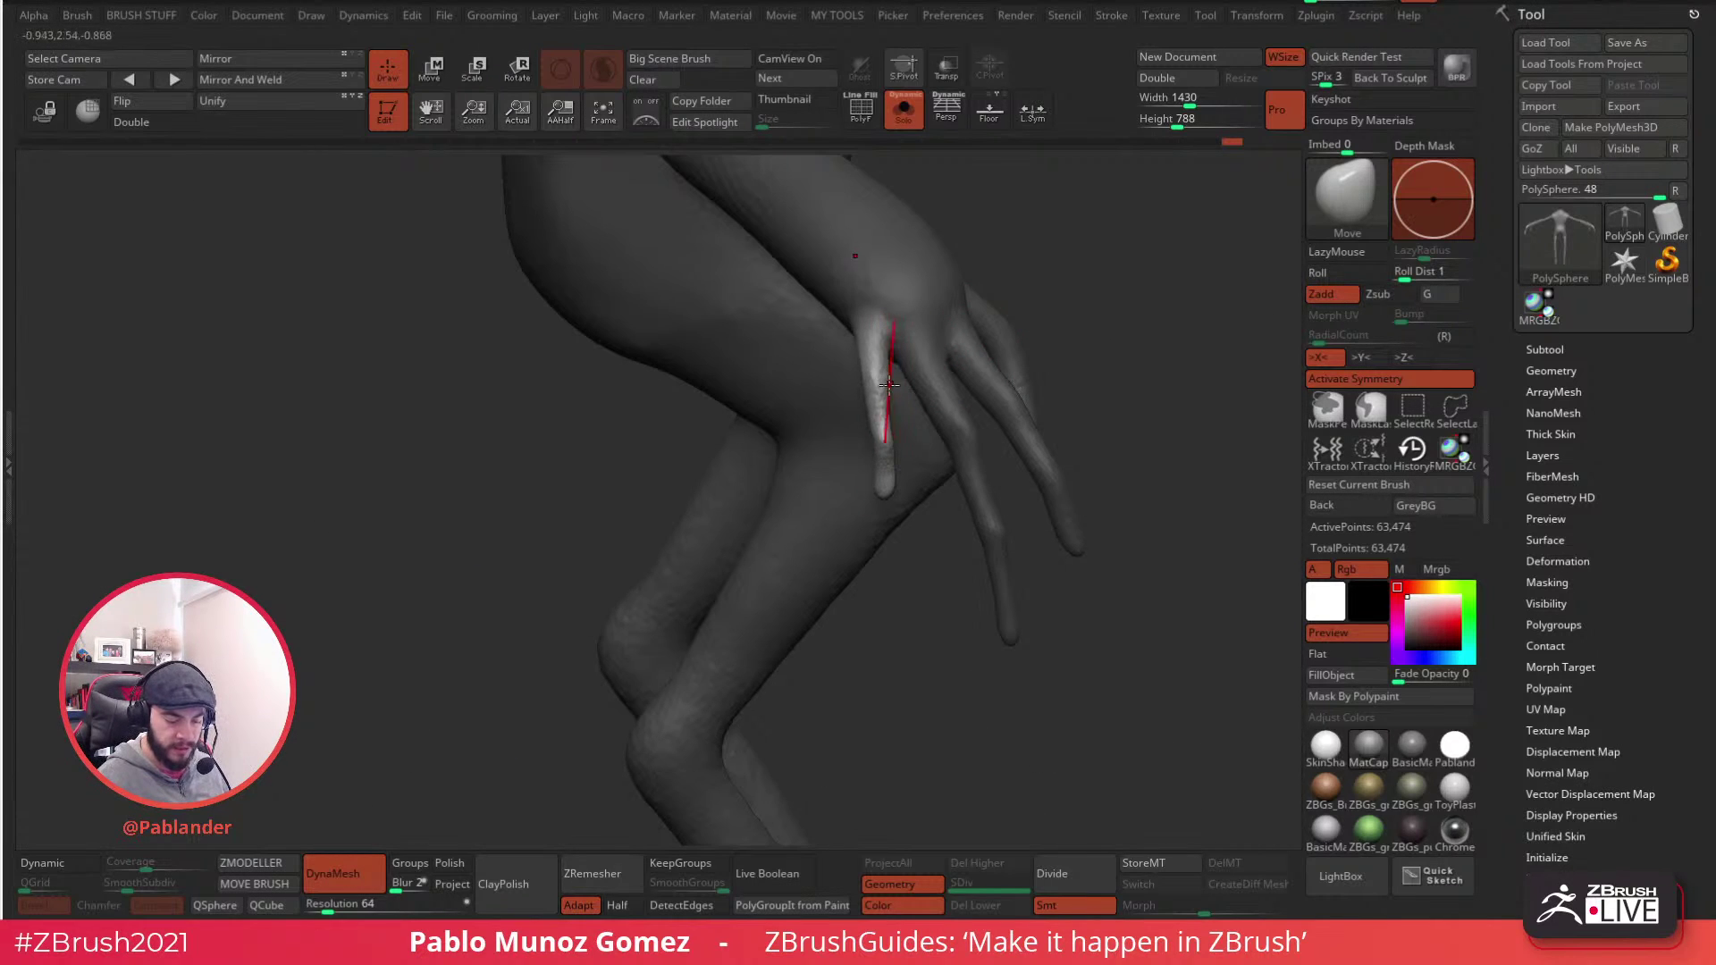
mouse_move(895, 490)
right_down()
mouse_move(1053, 394)
mouse_move(890, 360)
mouse_move(928, 345)
mouse_move(931, 377)
mouse_move(967, 382)
mouse_move(985, 350)
mouse_move(958, 338)
right_up()
- Clear the mask, then reshape the knuckles and finger bases with the Move brush and light smoothing
key(ctrl)
mouse_move(983, 407)
right_down()
mouse_move(967, 376)
mouse_move(961, 390)
mouse_move(928, 370)
mouse_move(930, 393)
mouse_move(957, 337)
mouse_move(938, 298)
mouse_move(863, 390)
right_up()
mouse_move(897, 399)
mouse_down()
mouse_move(908, 412)
mouse_move(877, 364)
mouse_up()
right_drag(889, 370, 920, 379)
shift+drag(888, 382, 882, 375)
right_drag(894, 380, 1010, 404)
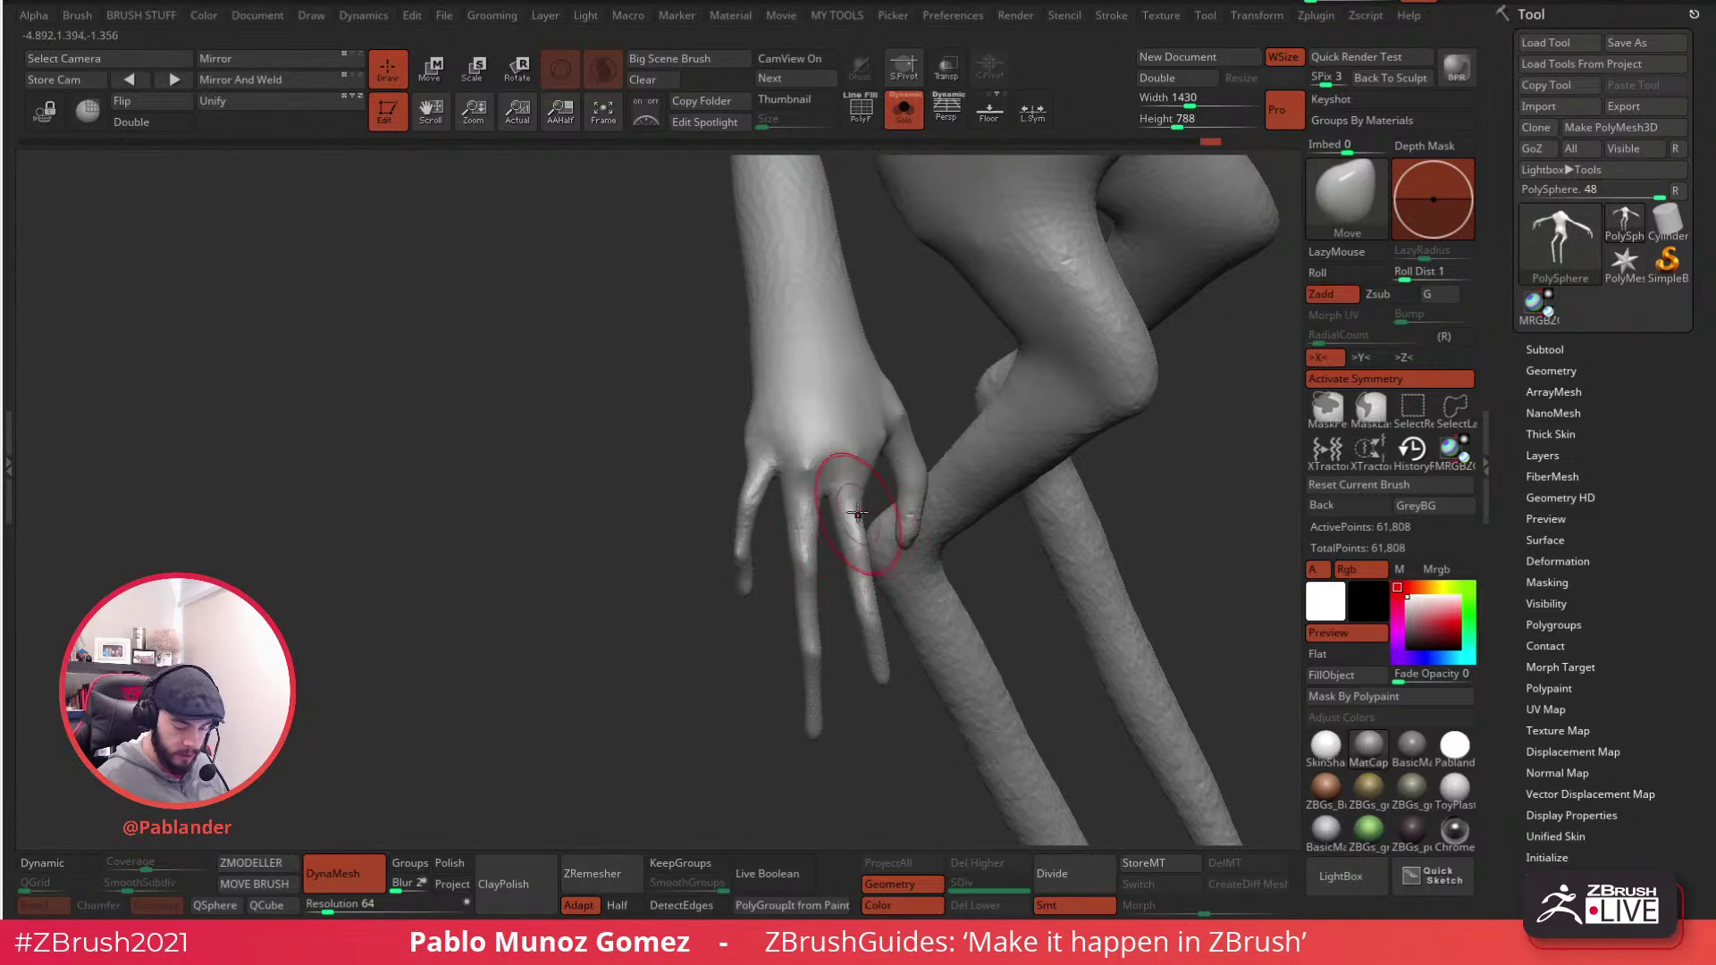
right_drag(852, 532, 833, 499)
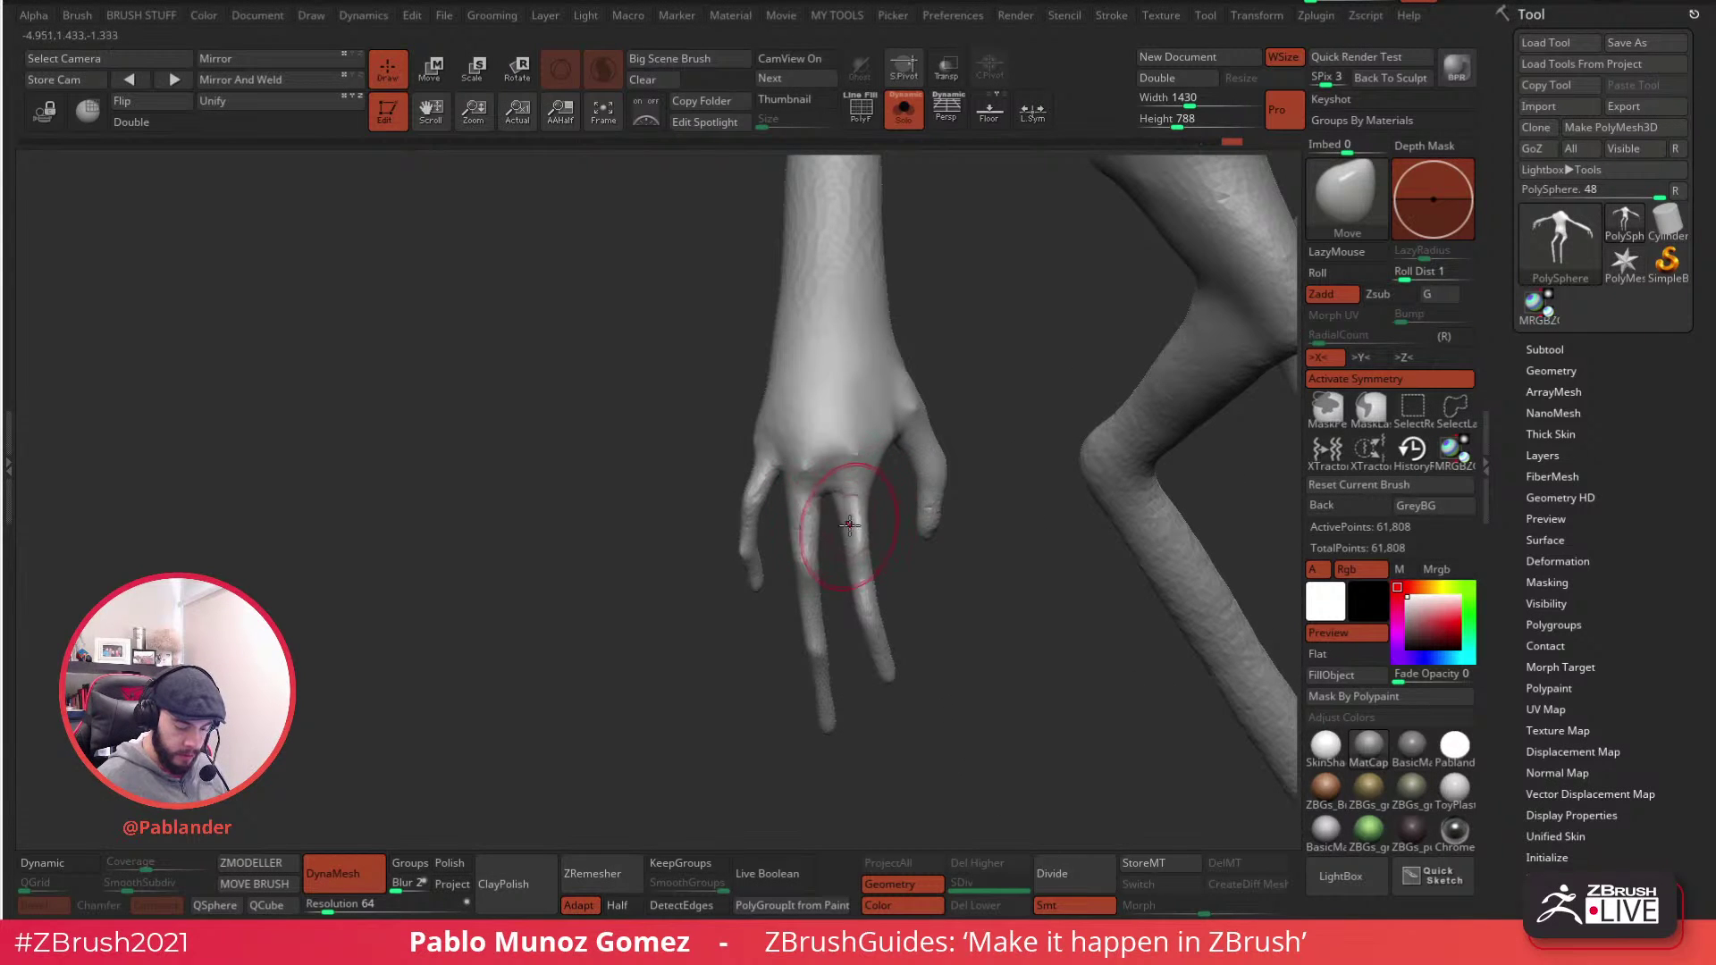
- Mask the long finger nearest the thumb, including its knuckle, with MaskPen and MaskLasso, and invert the mask
right_drag(885, 586, 889, 413)
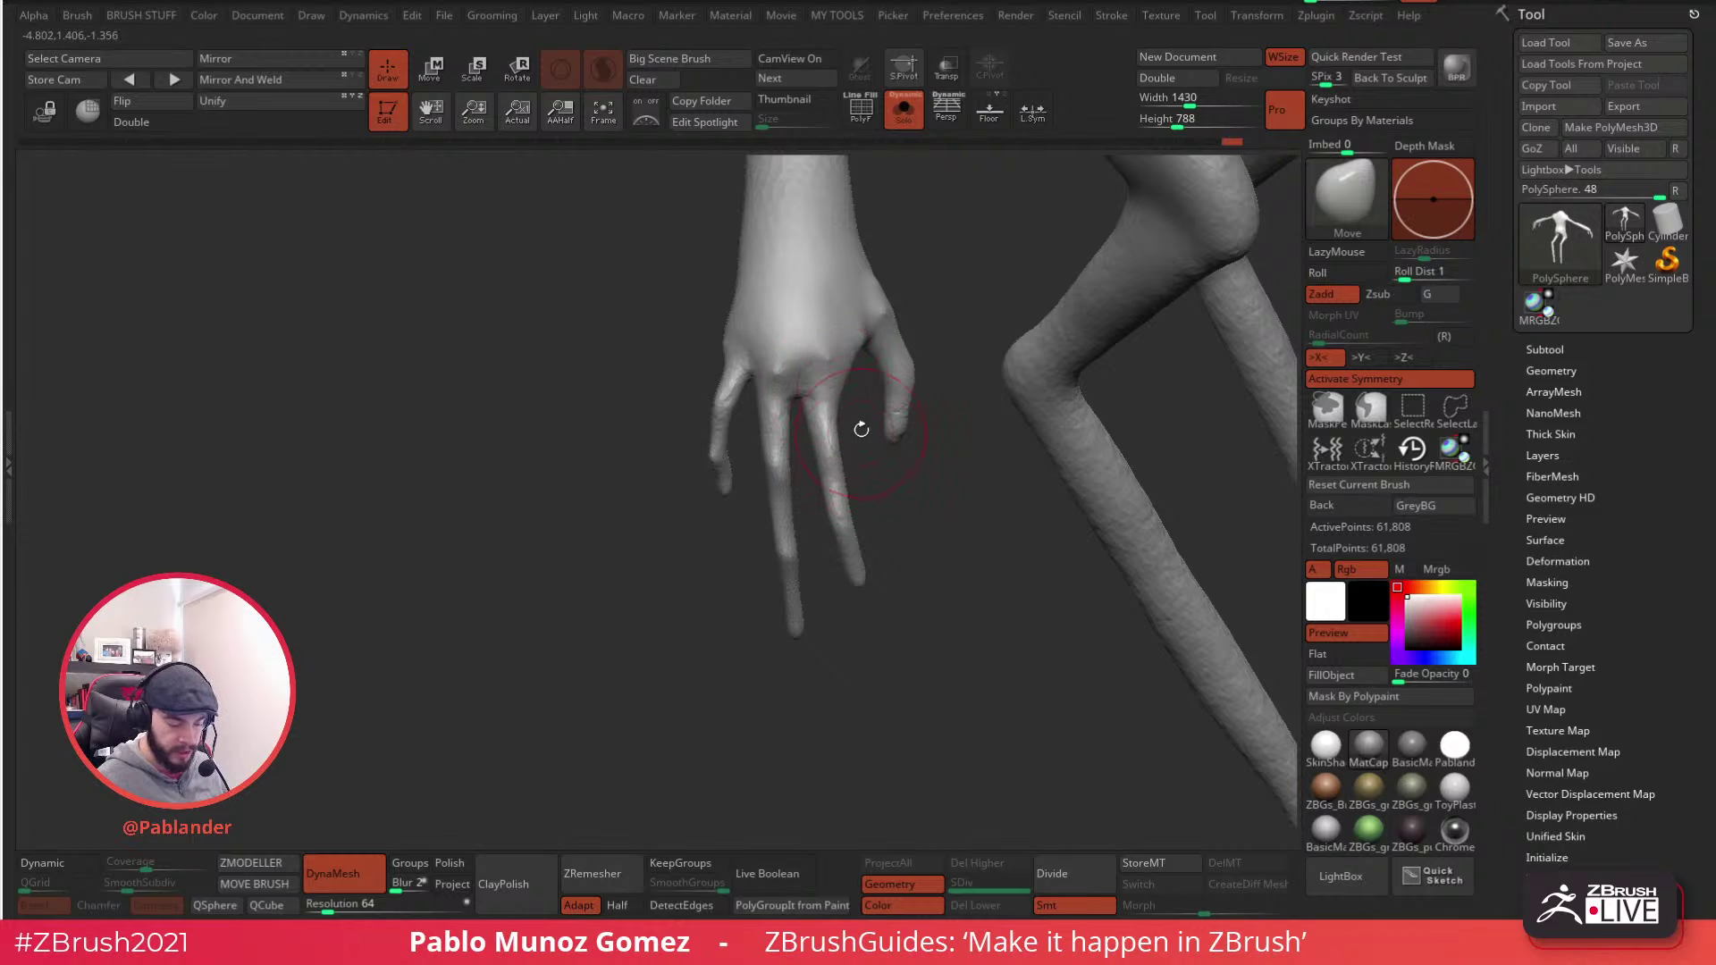
mouse_move(825, 408)
right_down()
mouse_move(848, 397)
mouse_move(813, 420)
right_up()
ctrl+drag(823, 378, 791, 386)
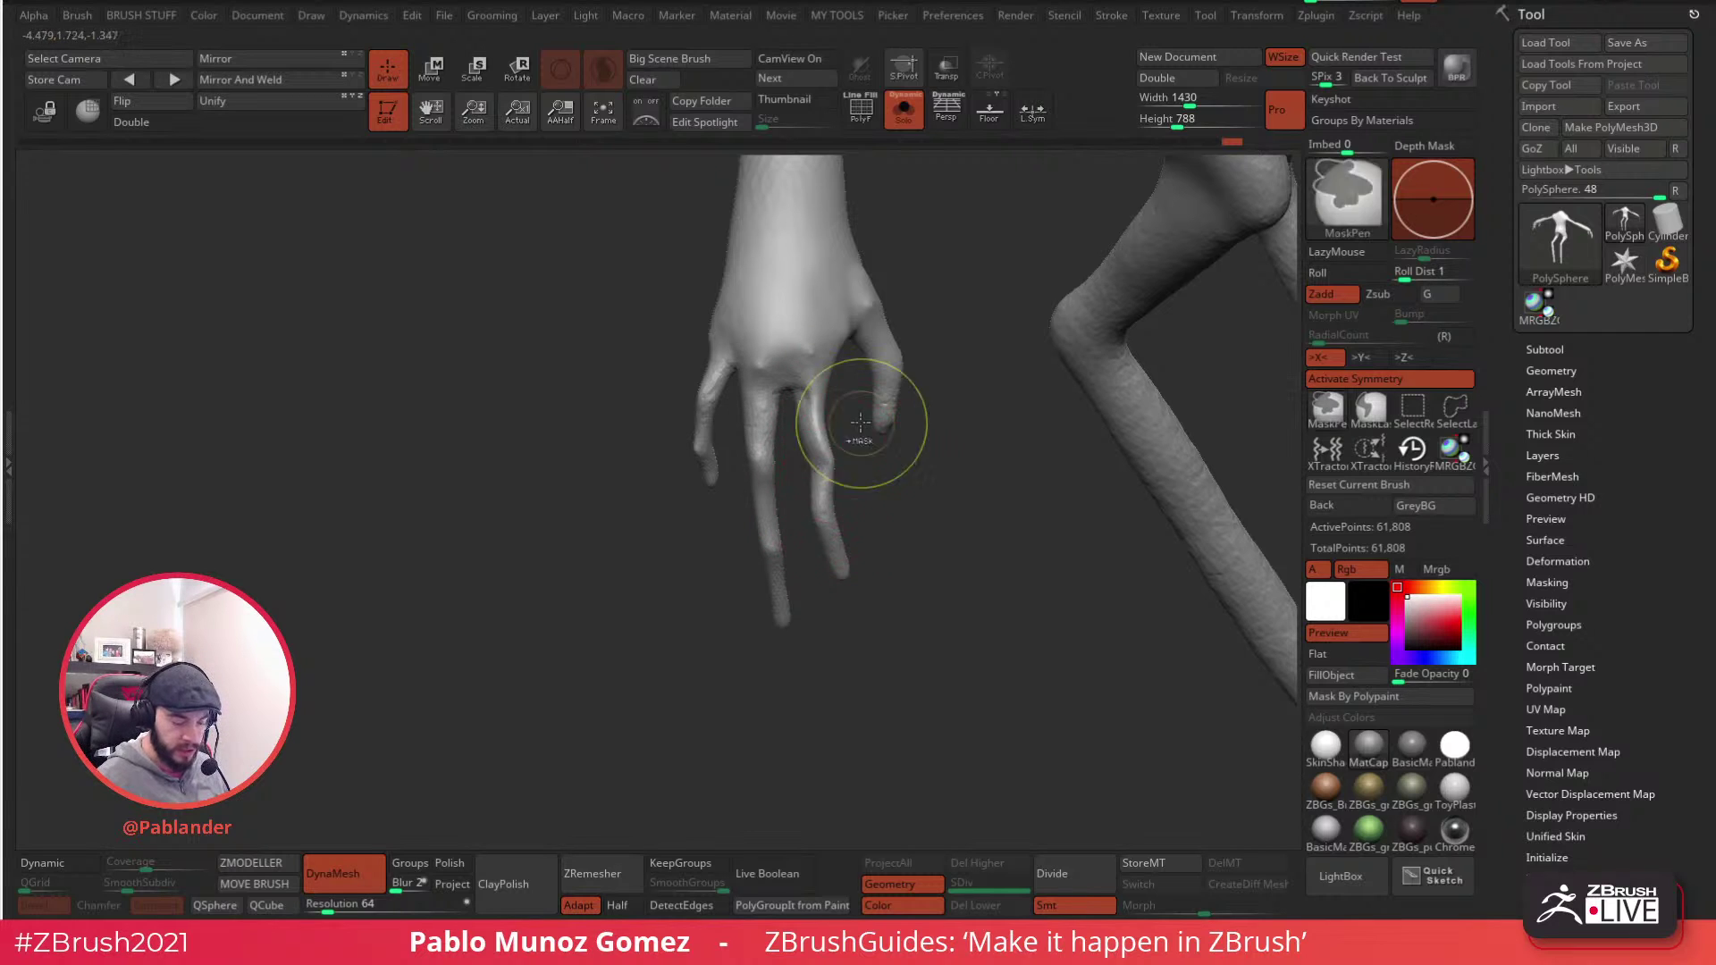
click(1370, 408)
ctrl+drag(858, 479, 818, 668)
ctrl+click(950, 541)
- Reposition the unmasked finger and its knuckle with the resized Move brush, and clear the mask
right_drag(834, 466, 817, 411)
key(space)
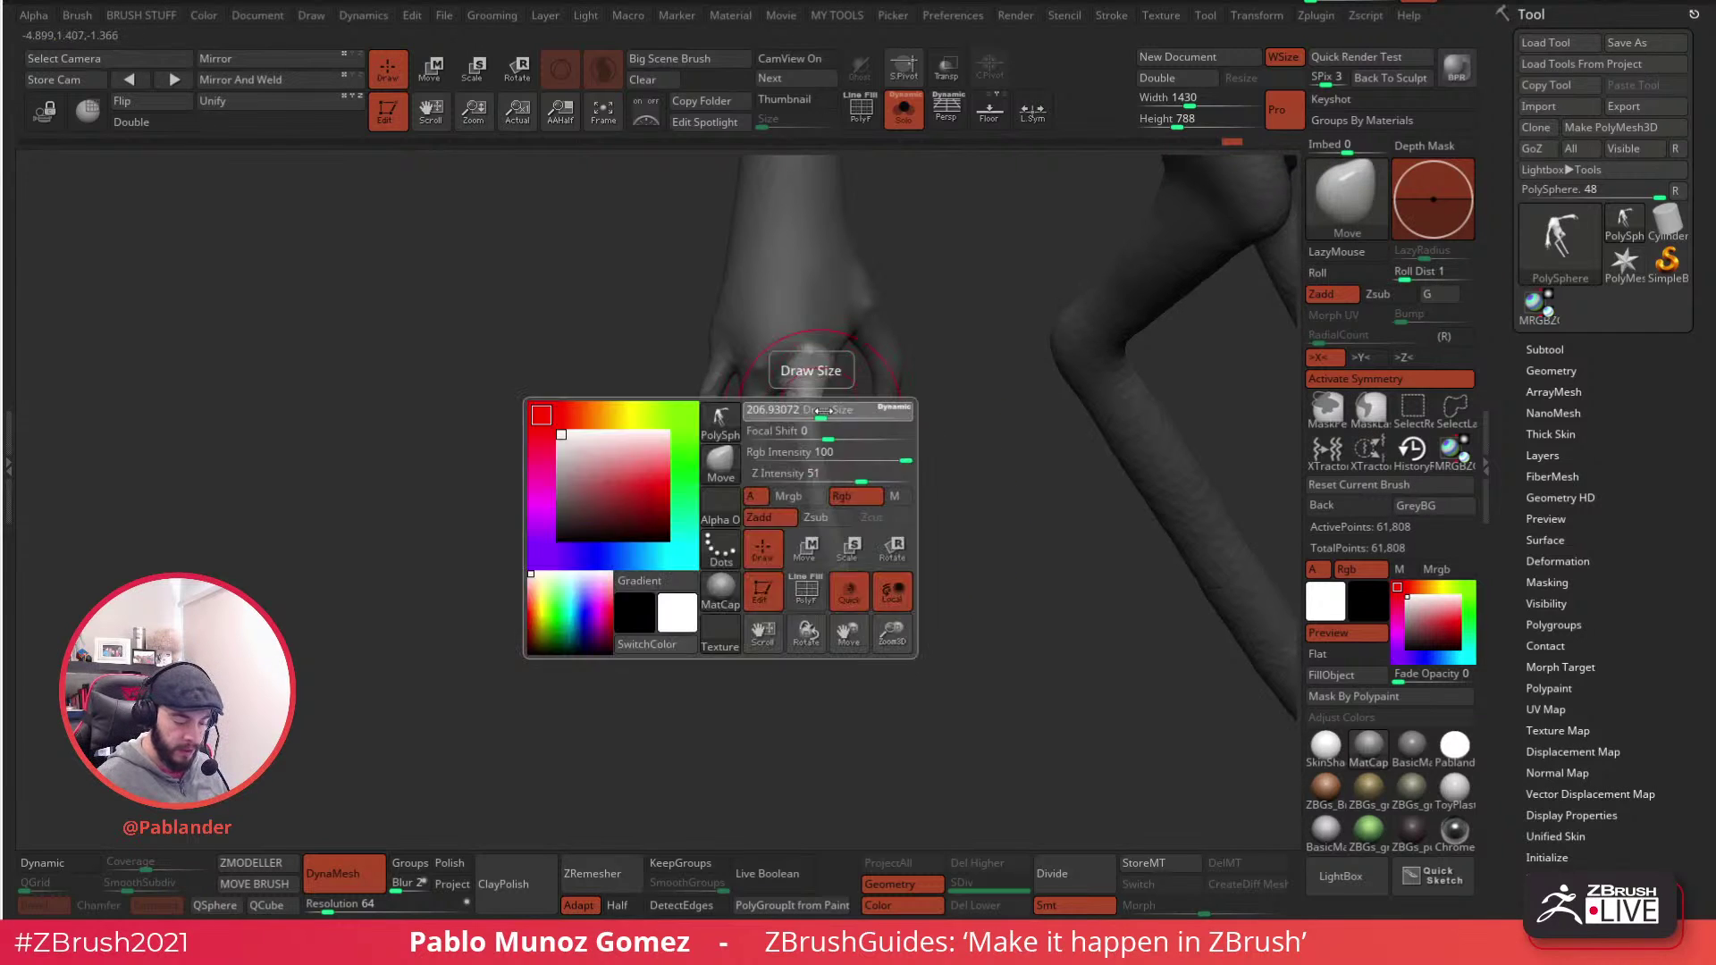
mouse_move(815, 454)
mouse_down()
mouse_move(840, 536)
mouse_move(817, 451)
mouse_up()
right_drag(863, 473, 842, 499)
drag(826, 429, 835, 450)
right_drag(836, 450, 900, 445)
drag(846, 535, 840, 515)
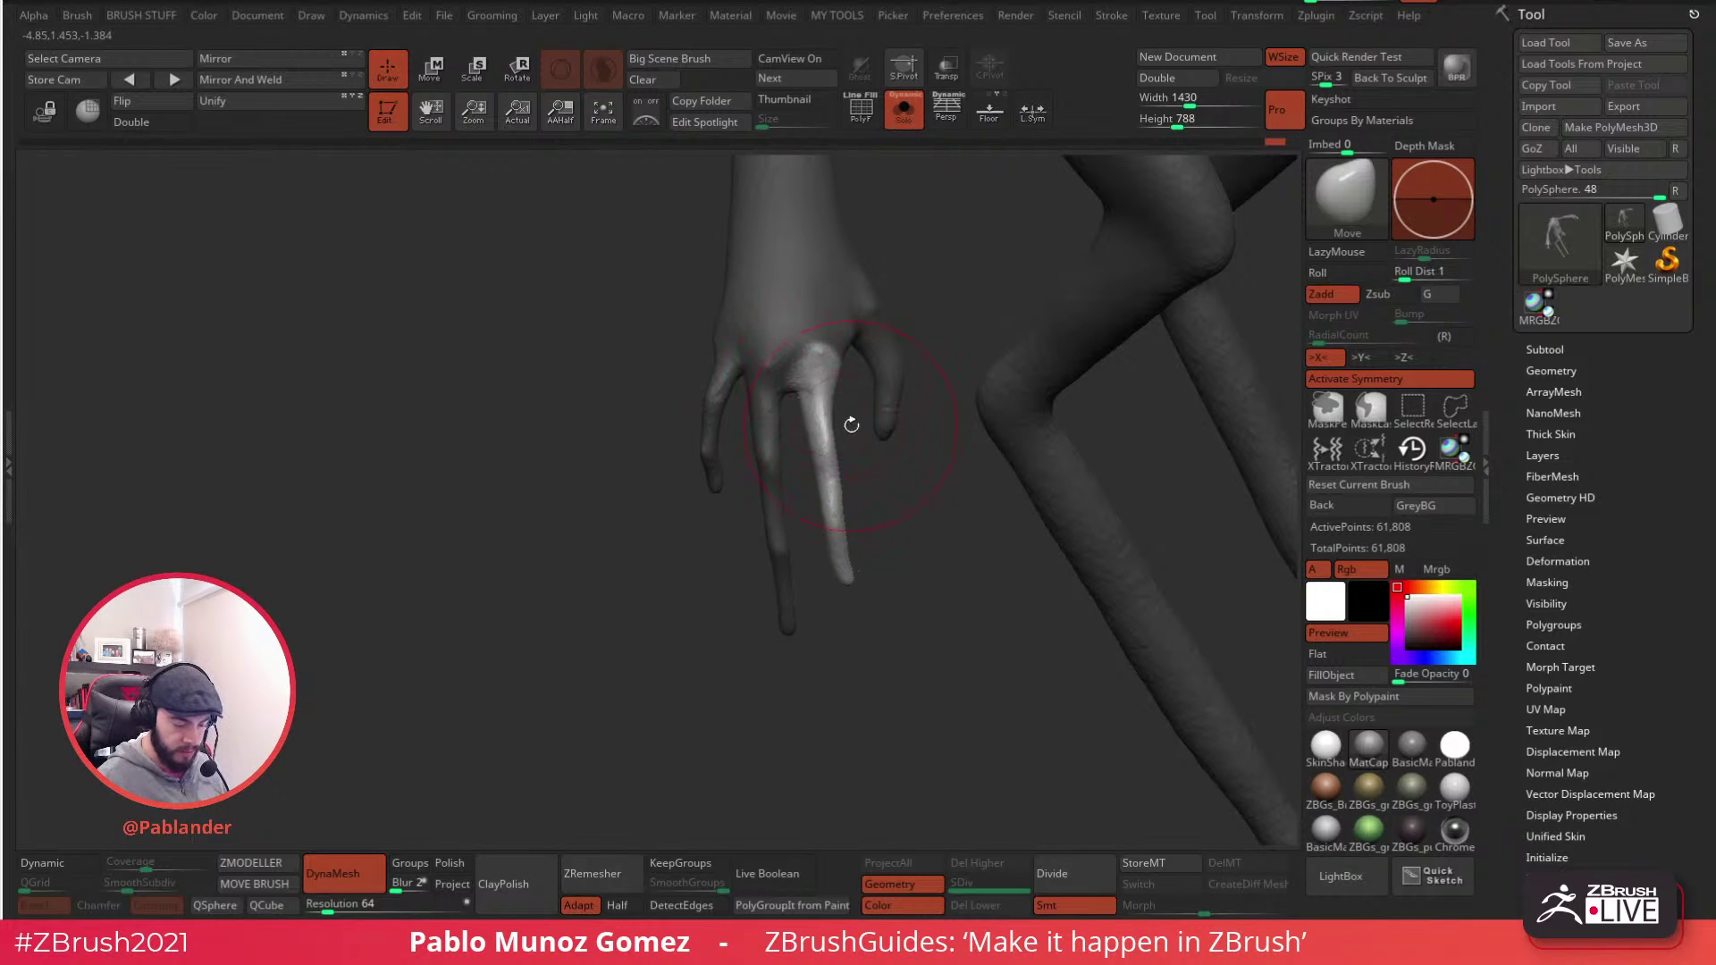
drag(854, 590, 911, 510)
drag(804, 345, 728, 491)
drag(816, 395, 929, 299)
- Enlarge the Move brush to about 351, adjust the shoulder and chest form, and lightly smooth the chest
key(space)
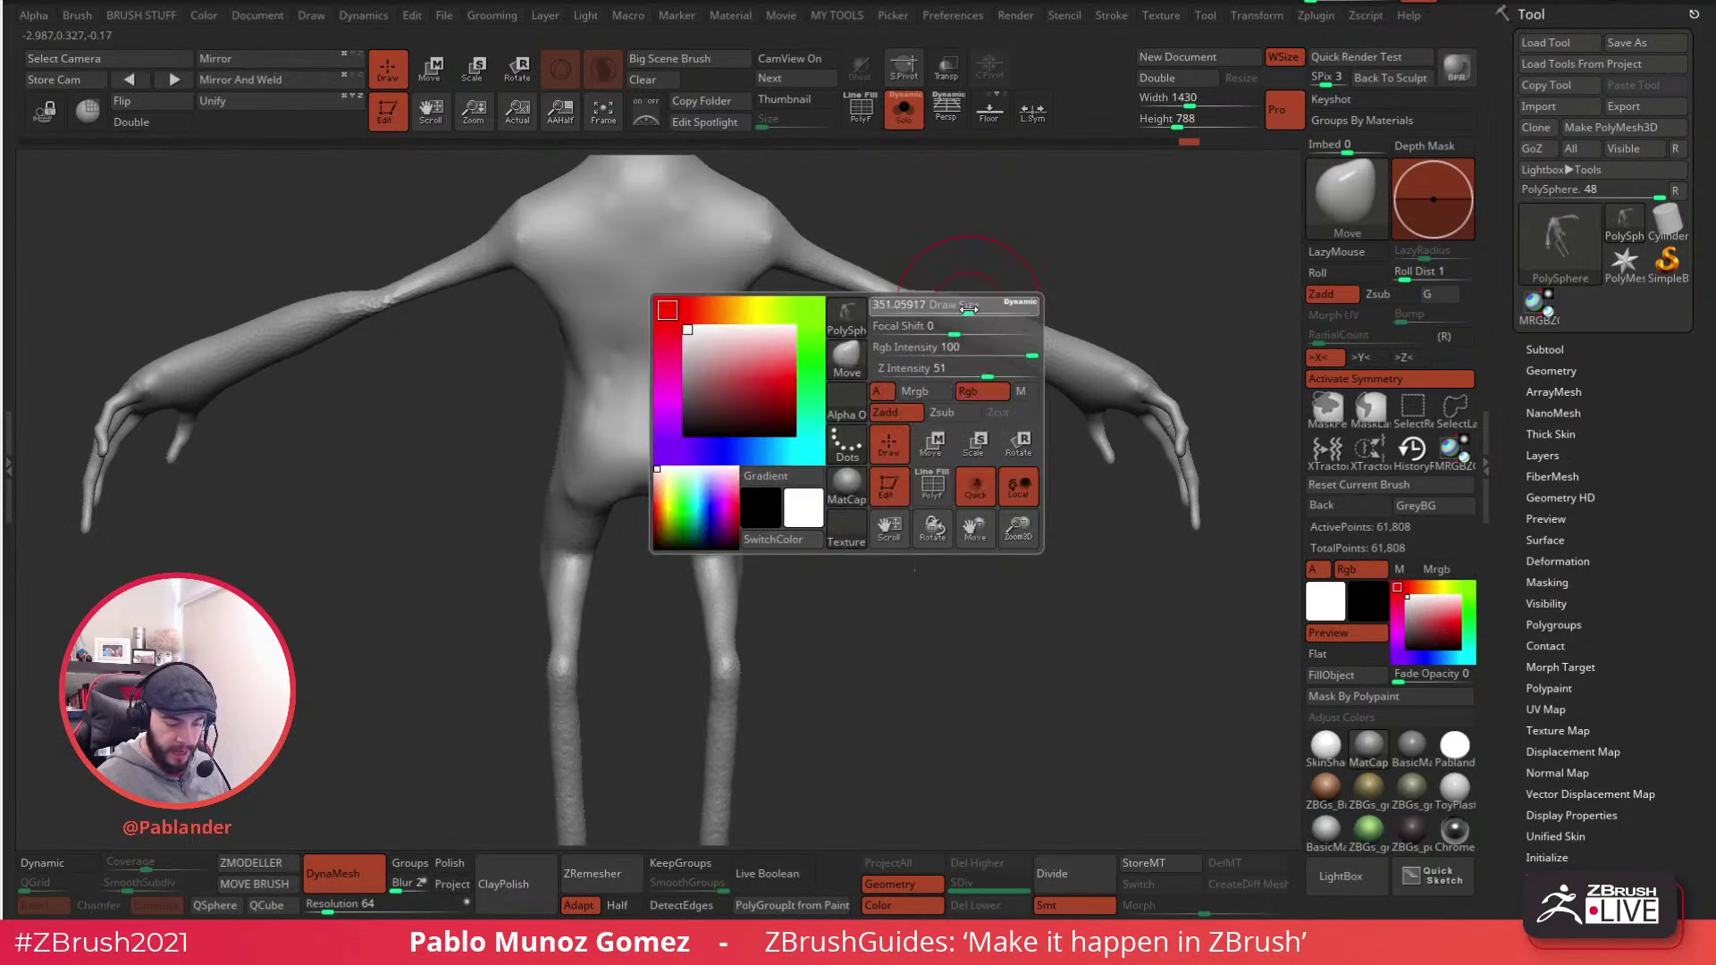
drag(798, 278, 773, 301)
key(shift)
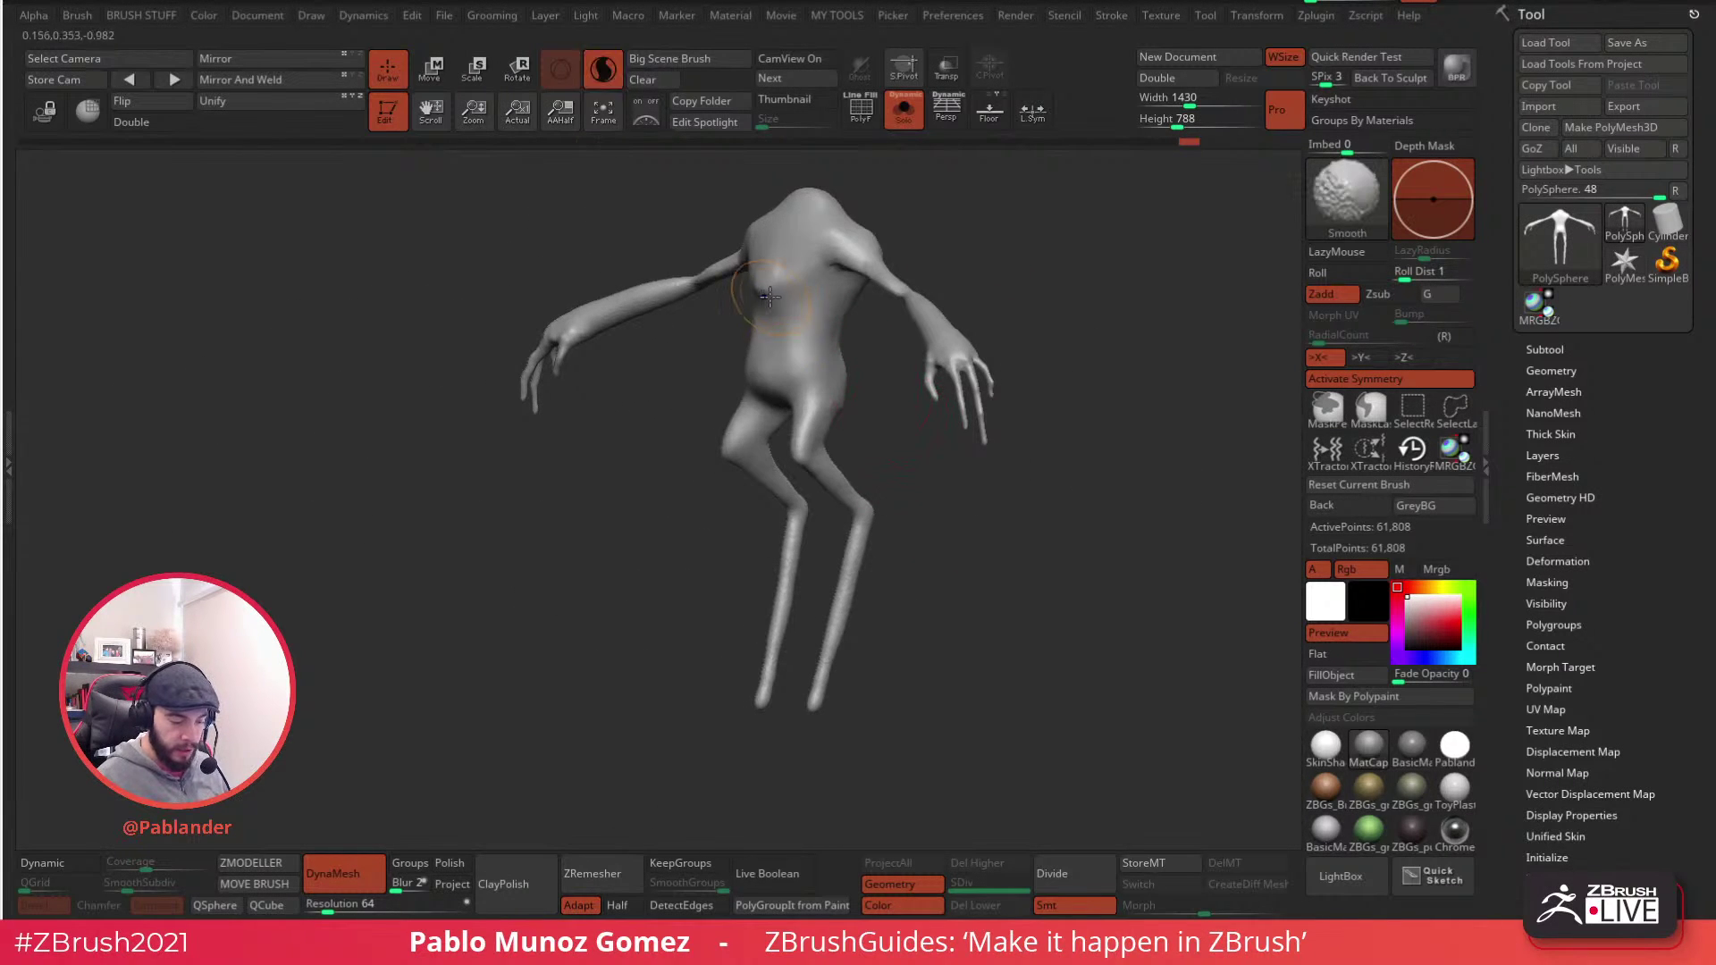
right_drag(783, 405, 877, 363)
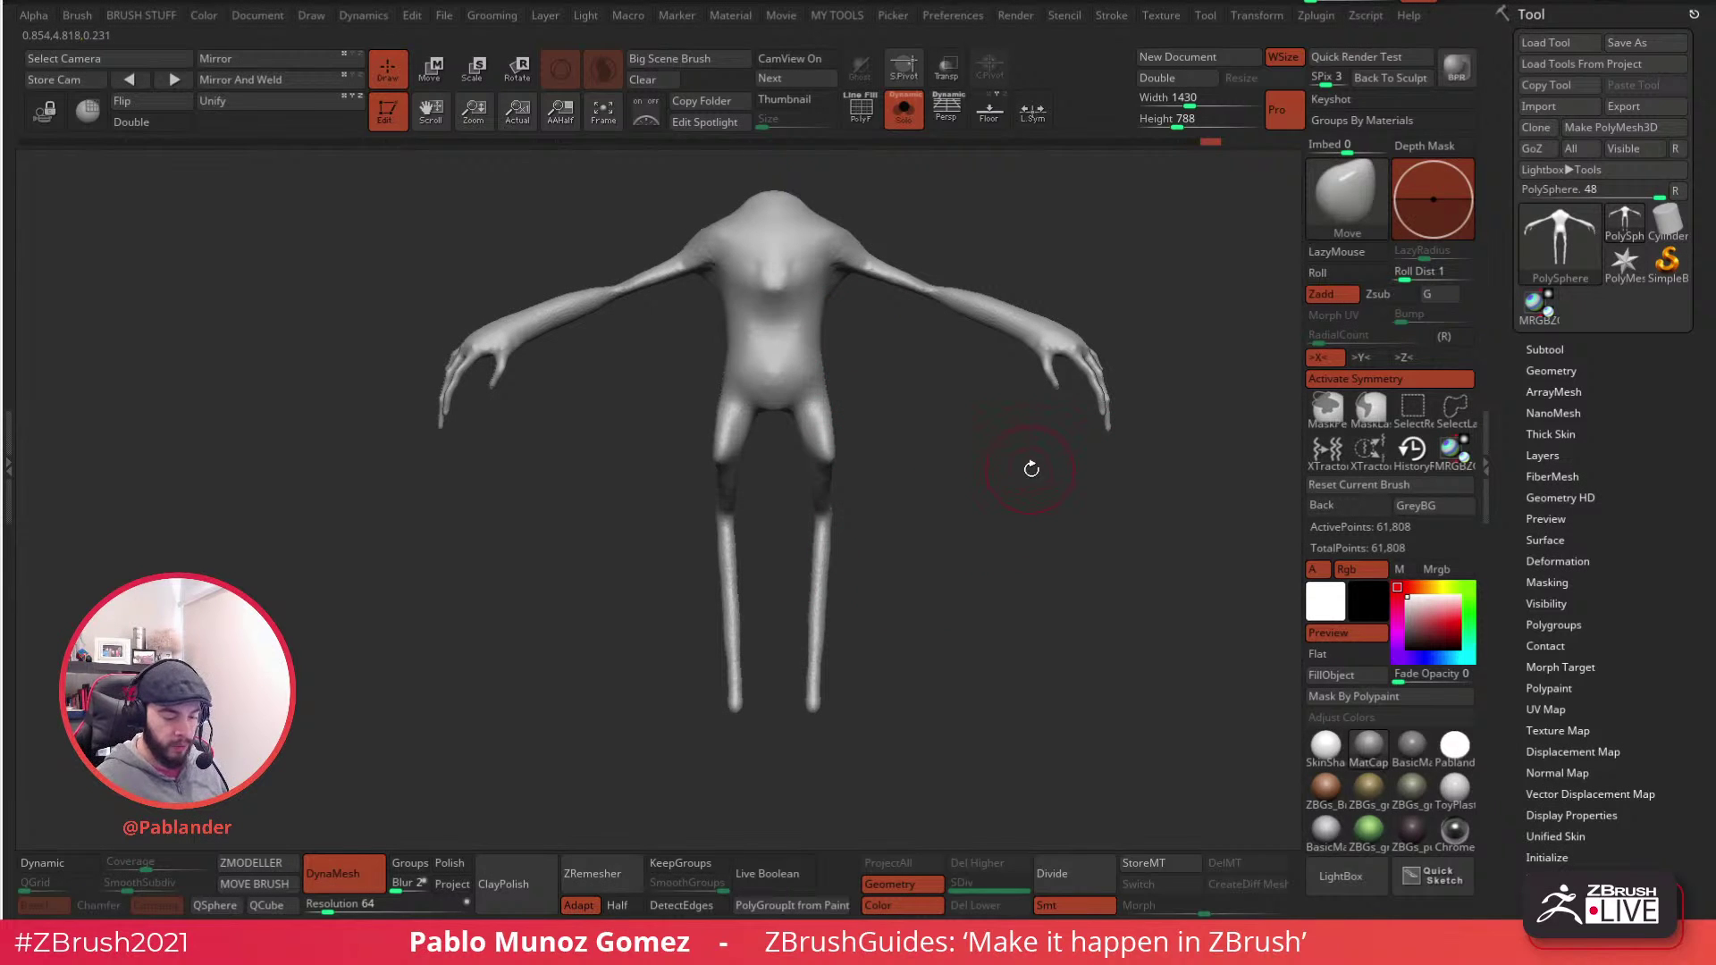
drag(1082, 443, 992, 385)
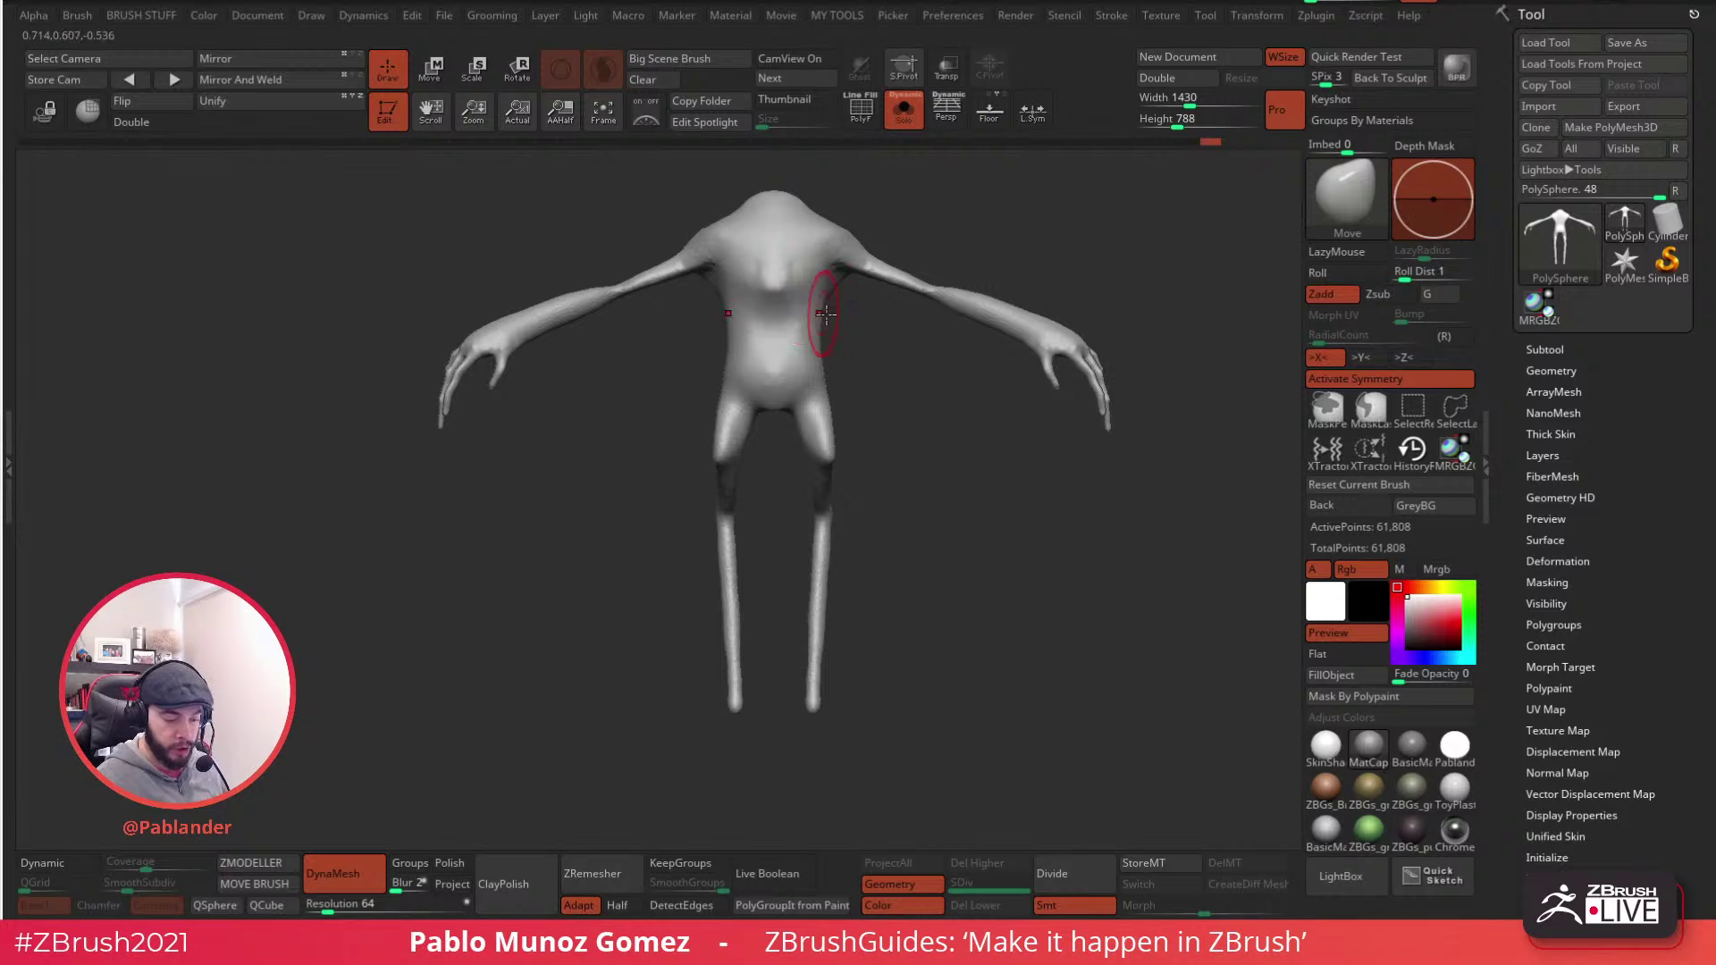
- Adjust the stance and curvature of the thighs and lower legs with the Move brush
right_drag(833, 468, 893, 471)
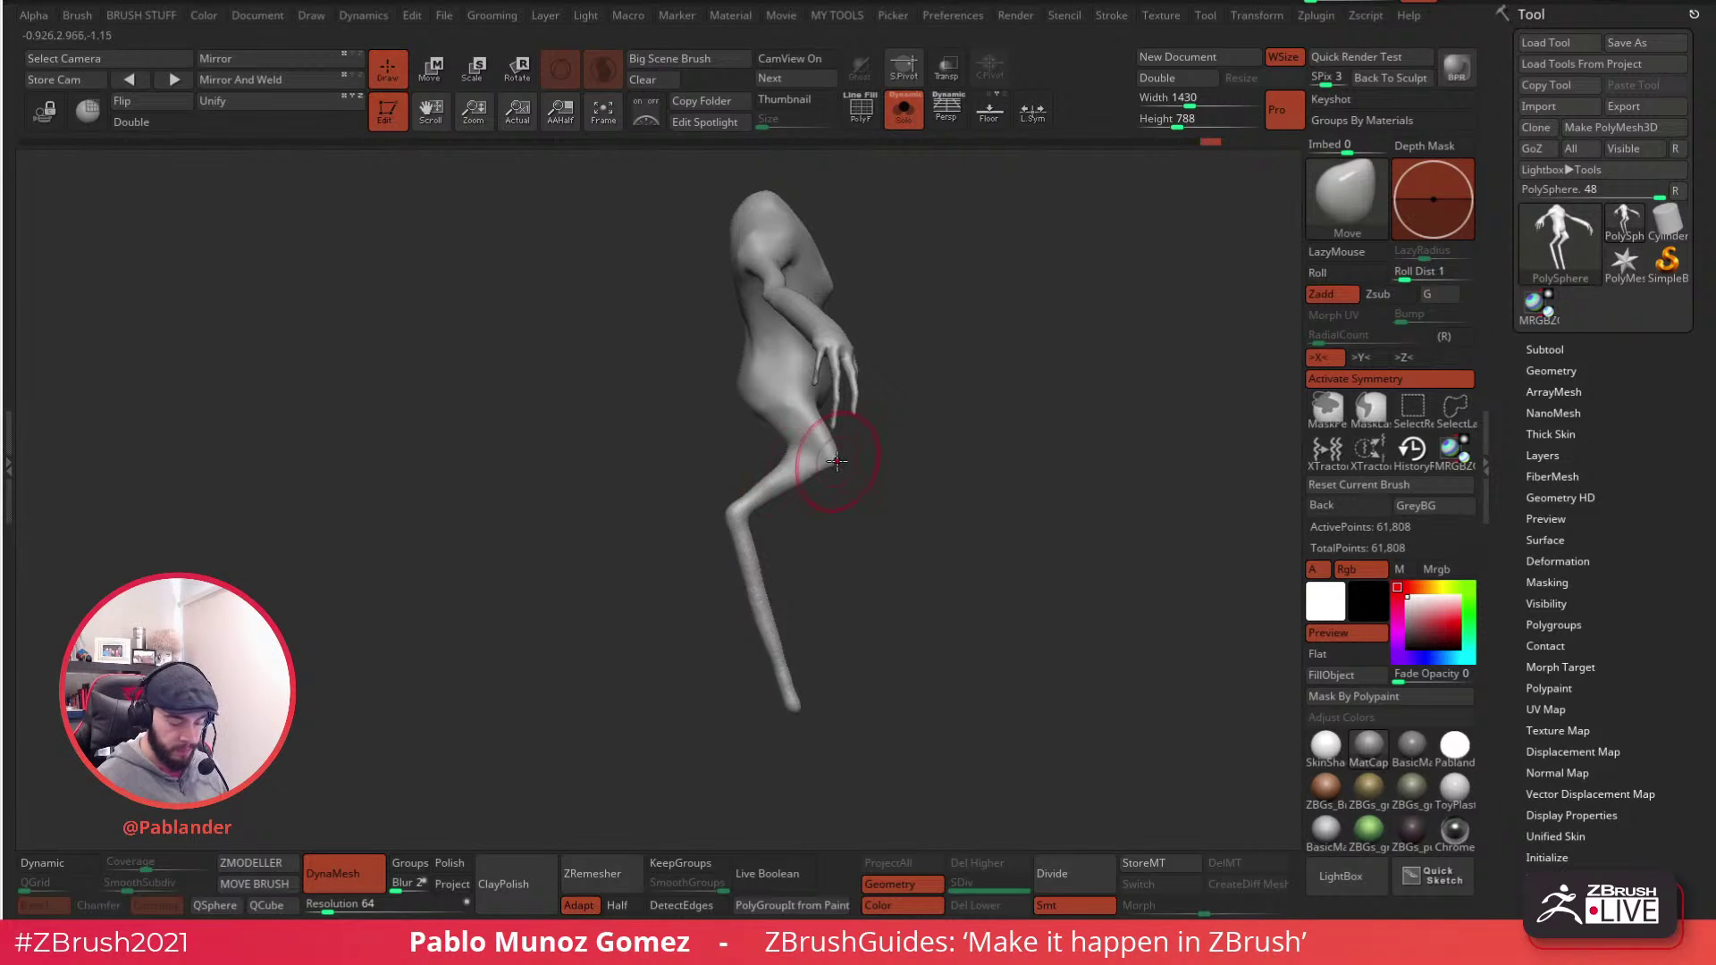
key(space)
right_drag(756, 378, 878, 552)
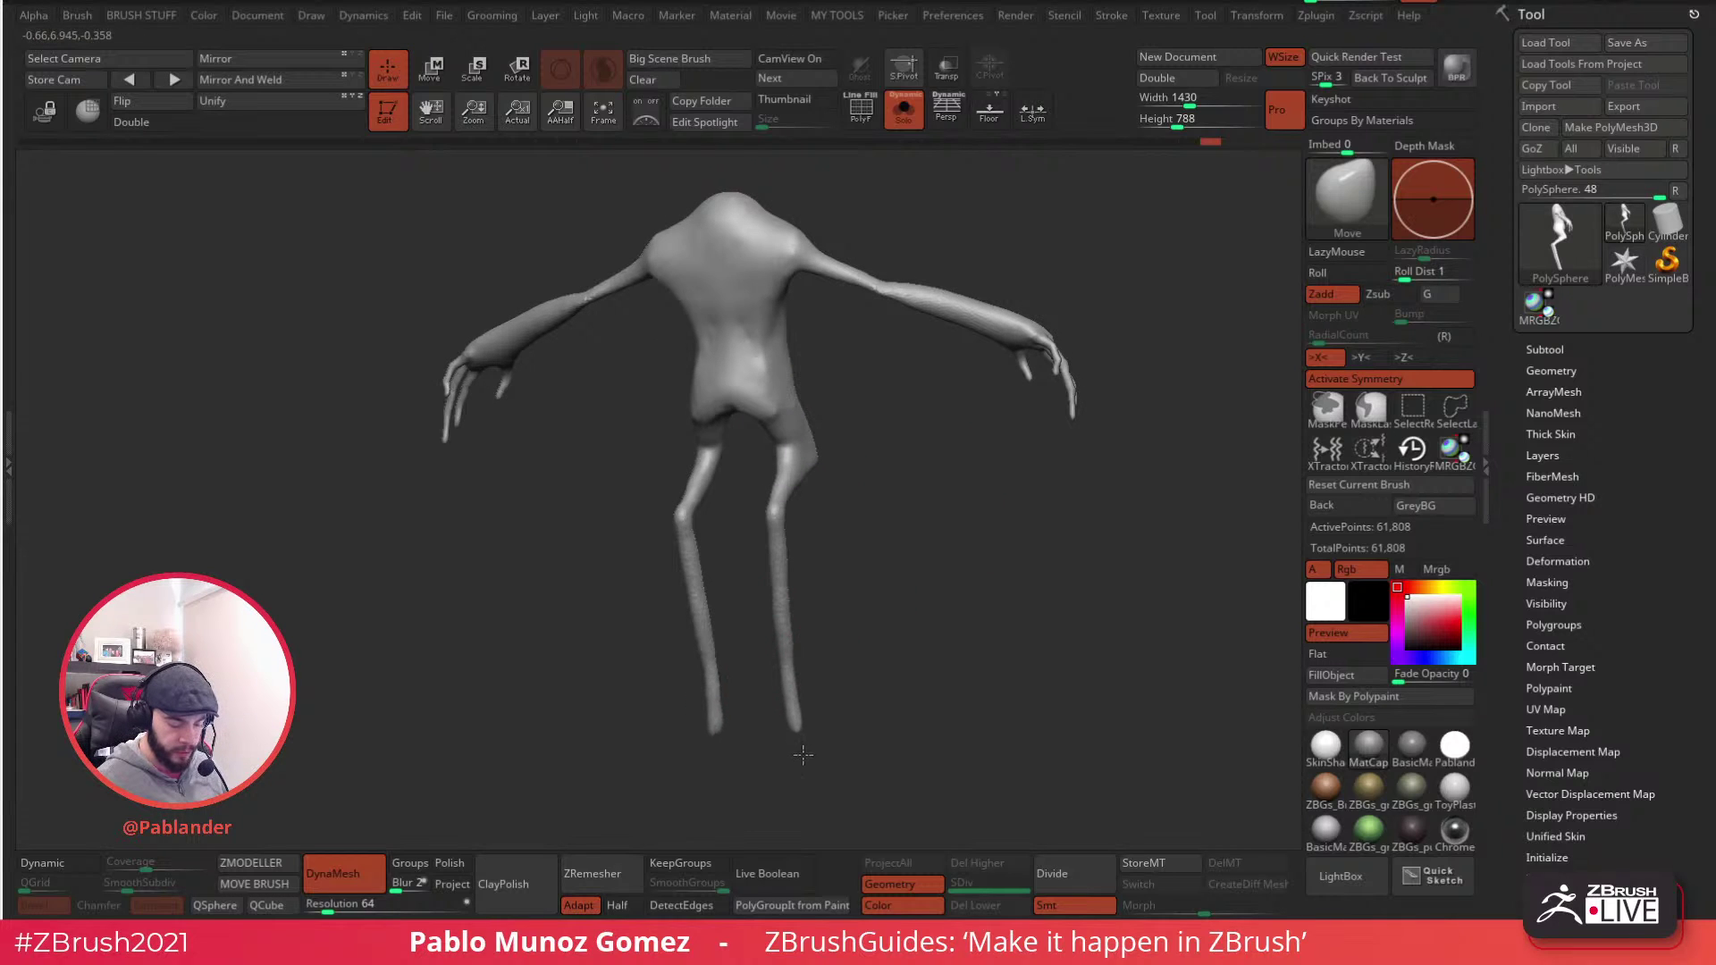
right_drag(804, 700, 816, 715)
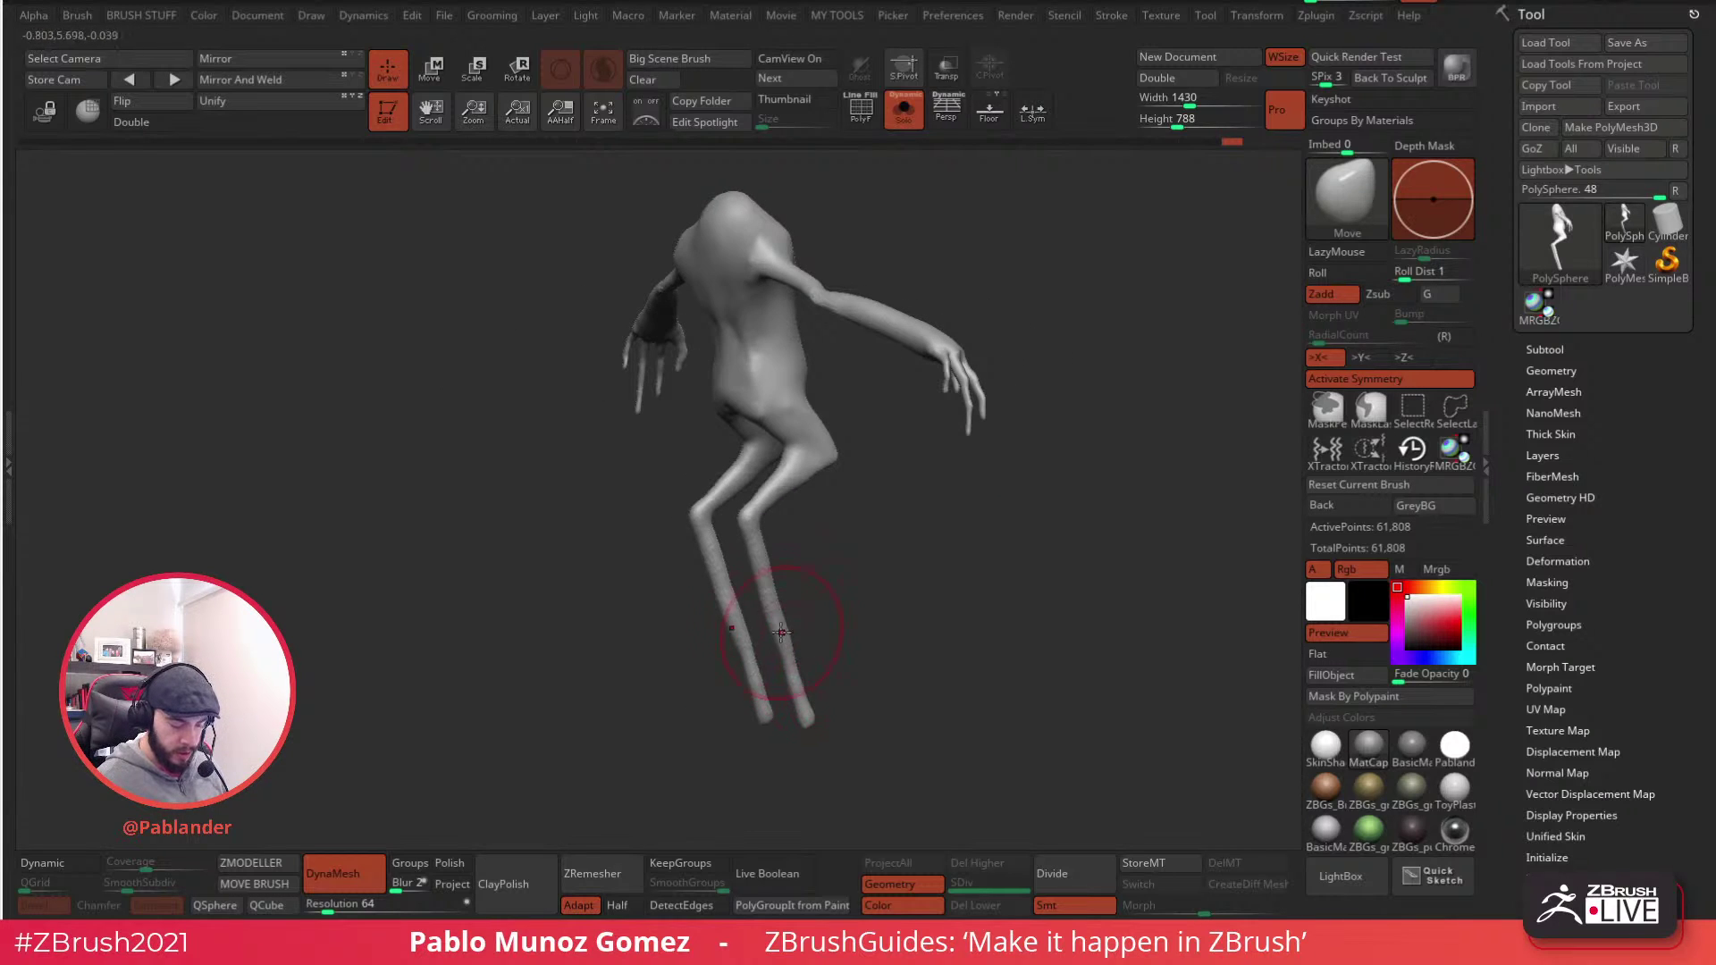
mouse_move(828, 574)
right_down()
mouse_move(873, 575)
mouse_move(888, 540)
right_up()
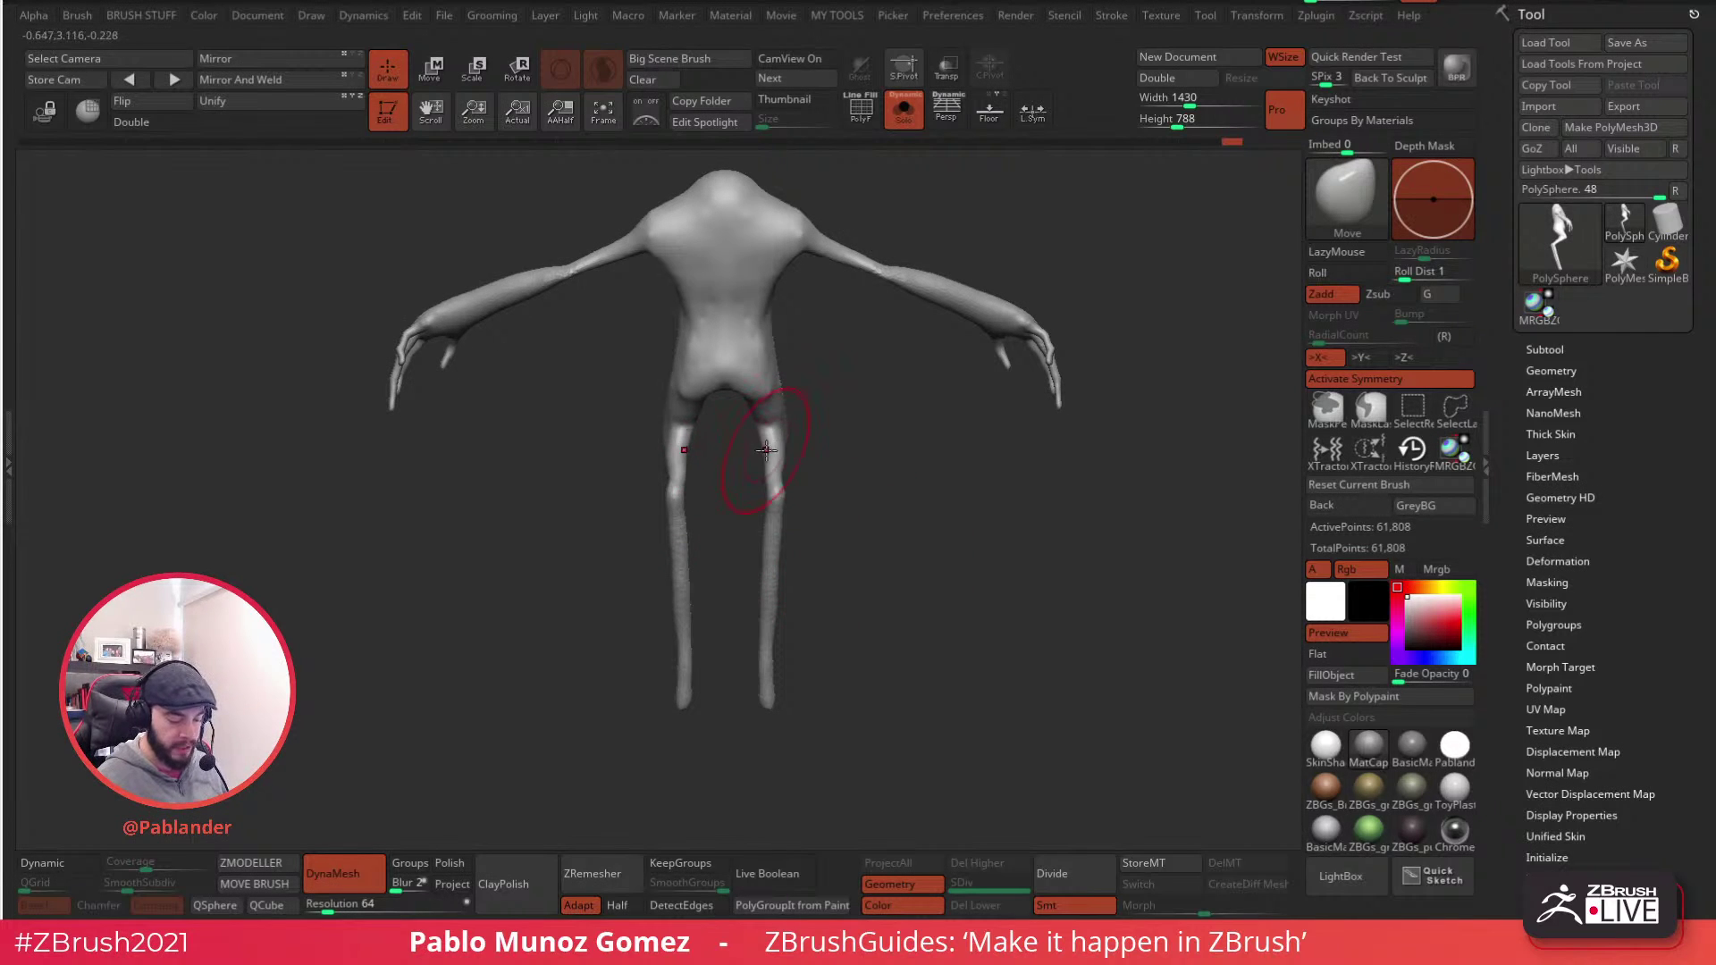
drag(779, 492, 770, 630)
mouse_move(821, 447)
right_down()
mouse_move(901, 445)
mouse_move(876, 454)
mouse_move(819, 417)
right_up()
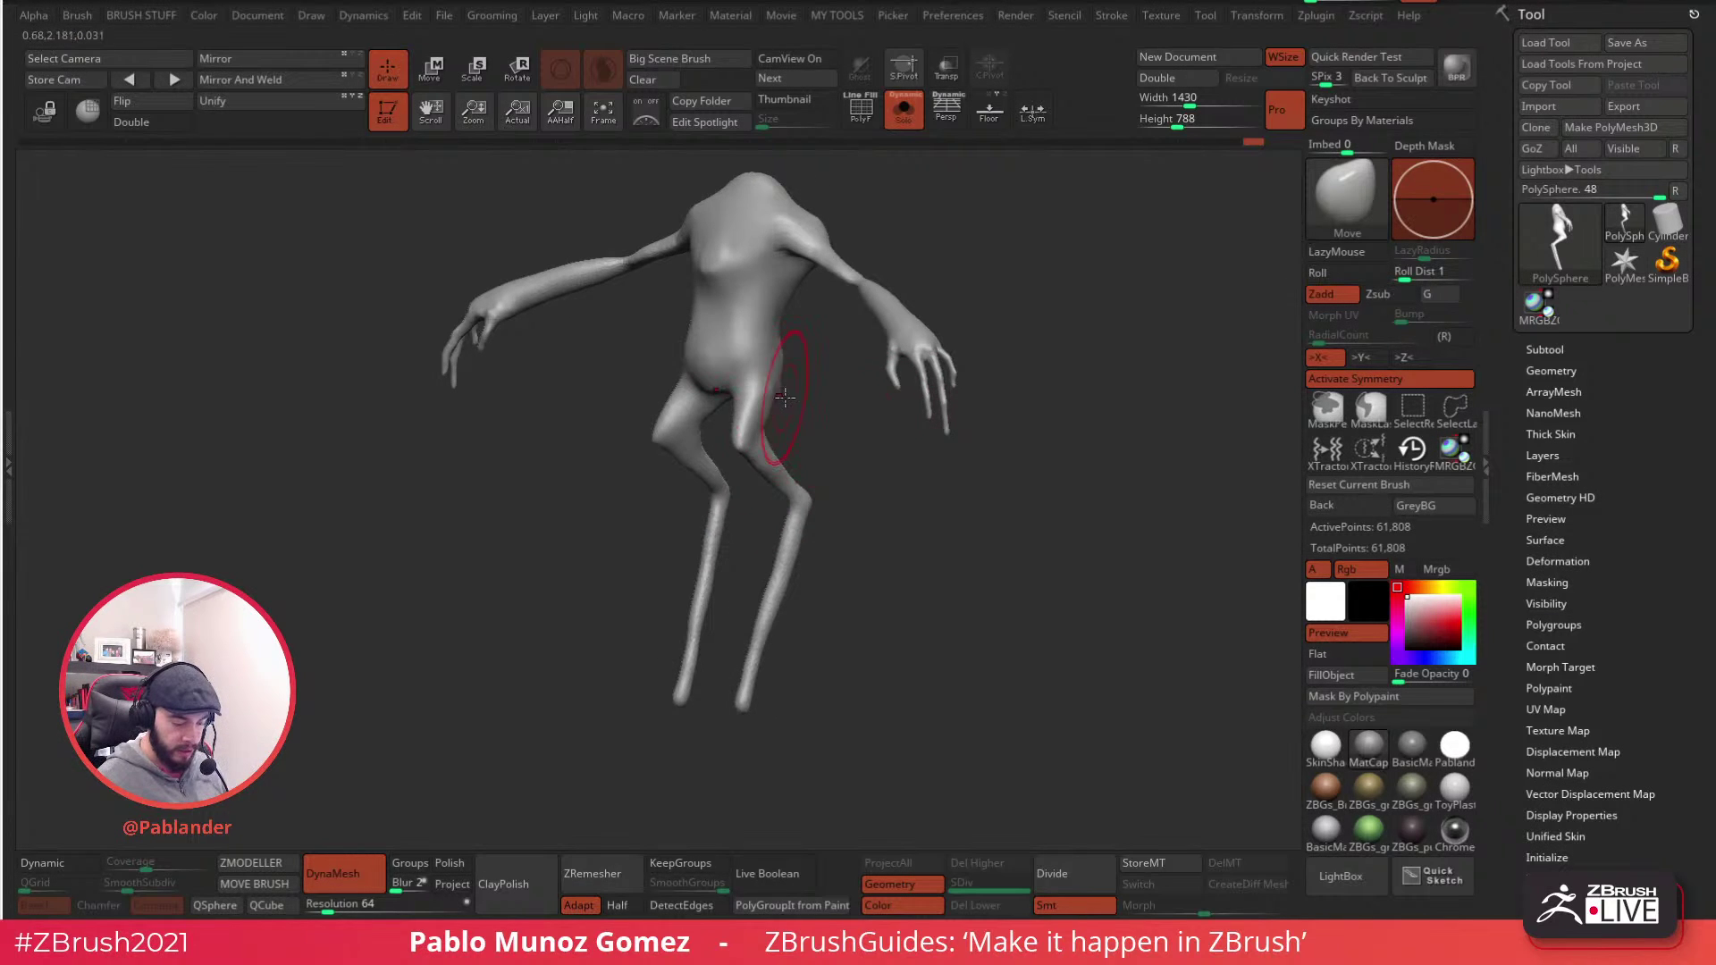
right_drag(786, 268, 884, 456)
mouse_move(742, 471)
right_down()
mouse_move(806, 332)
mouse_move(862, 348)
mouse_move(831, 348)
mouse_move(900, 295)
mouse_move(819, 344)
mouse_move(820, 320)
right_up()
right_drag(879, 486, 863, 423)
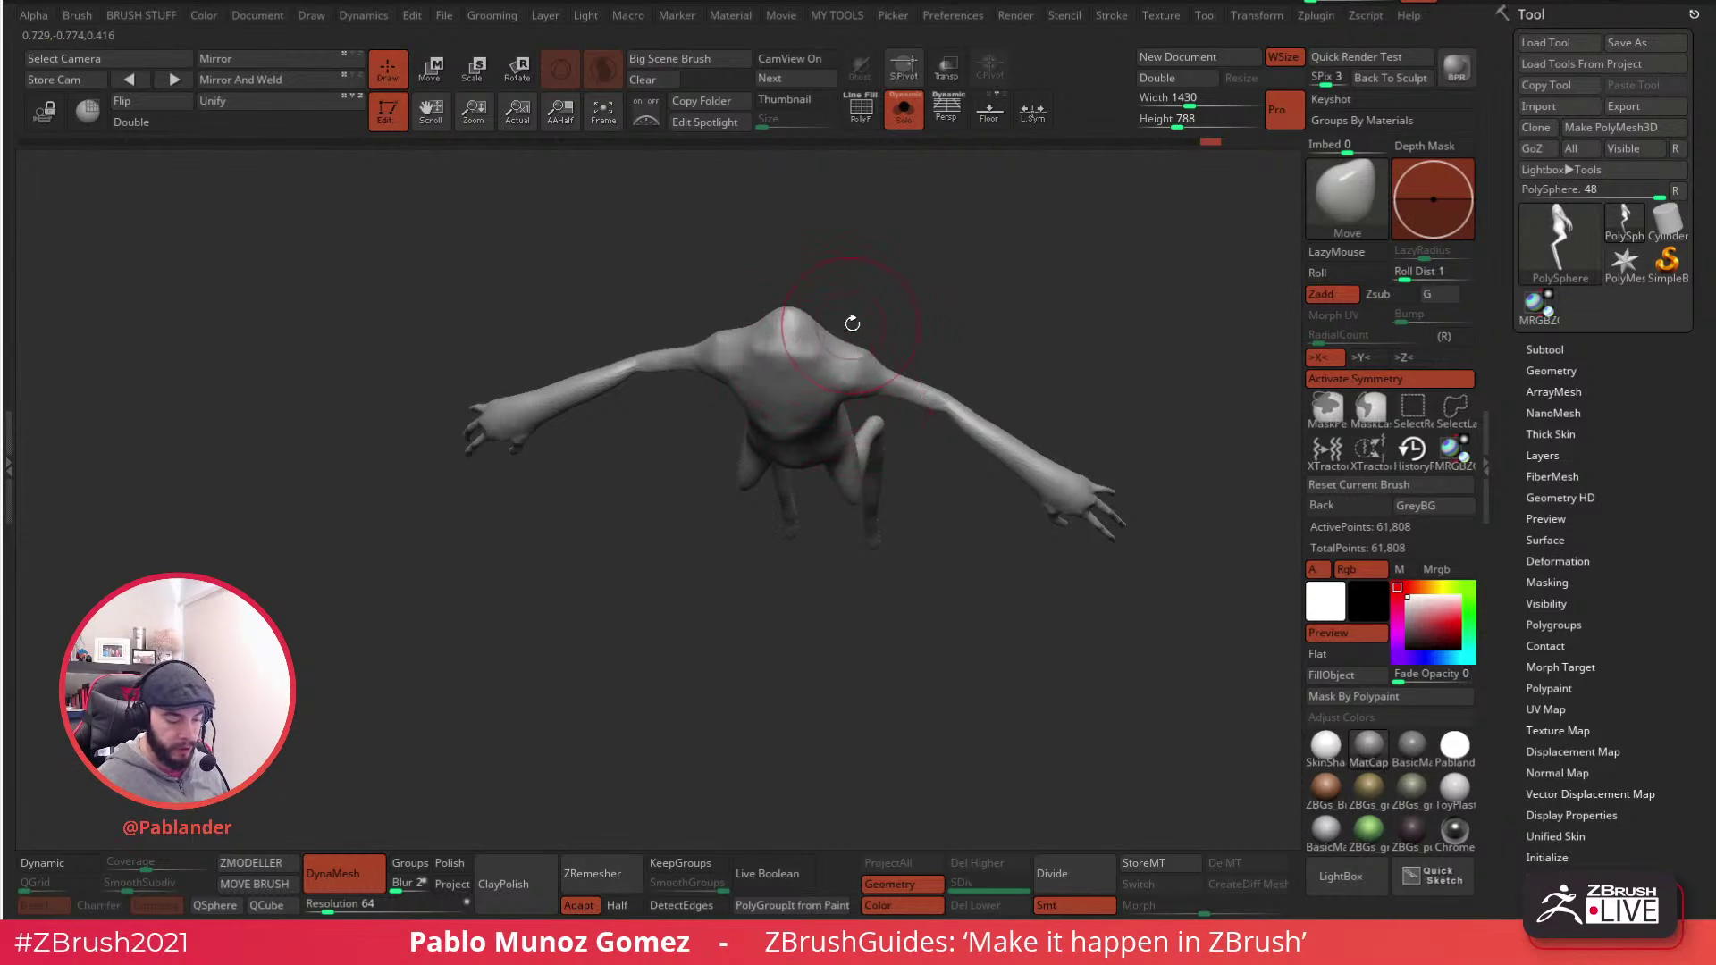
right_drag(849, 327, 908, 268)
mouse_move(938, 550)
right_down()
mouse_move(938, 356)
mouse_move(912, 525)
right_up()
- Try building up the chest and shoulder muscles with the ClayBuildup brush, and undo the strokes
key(space)
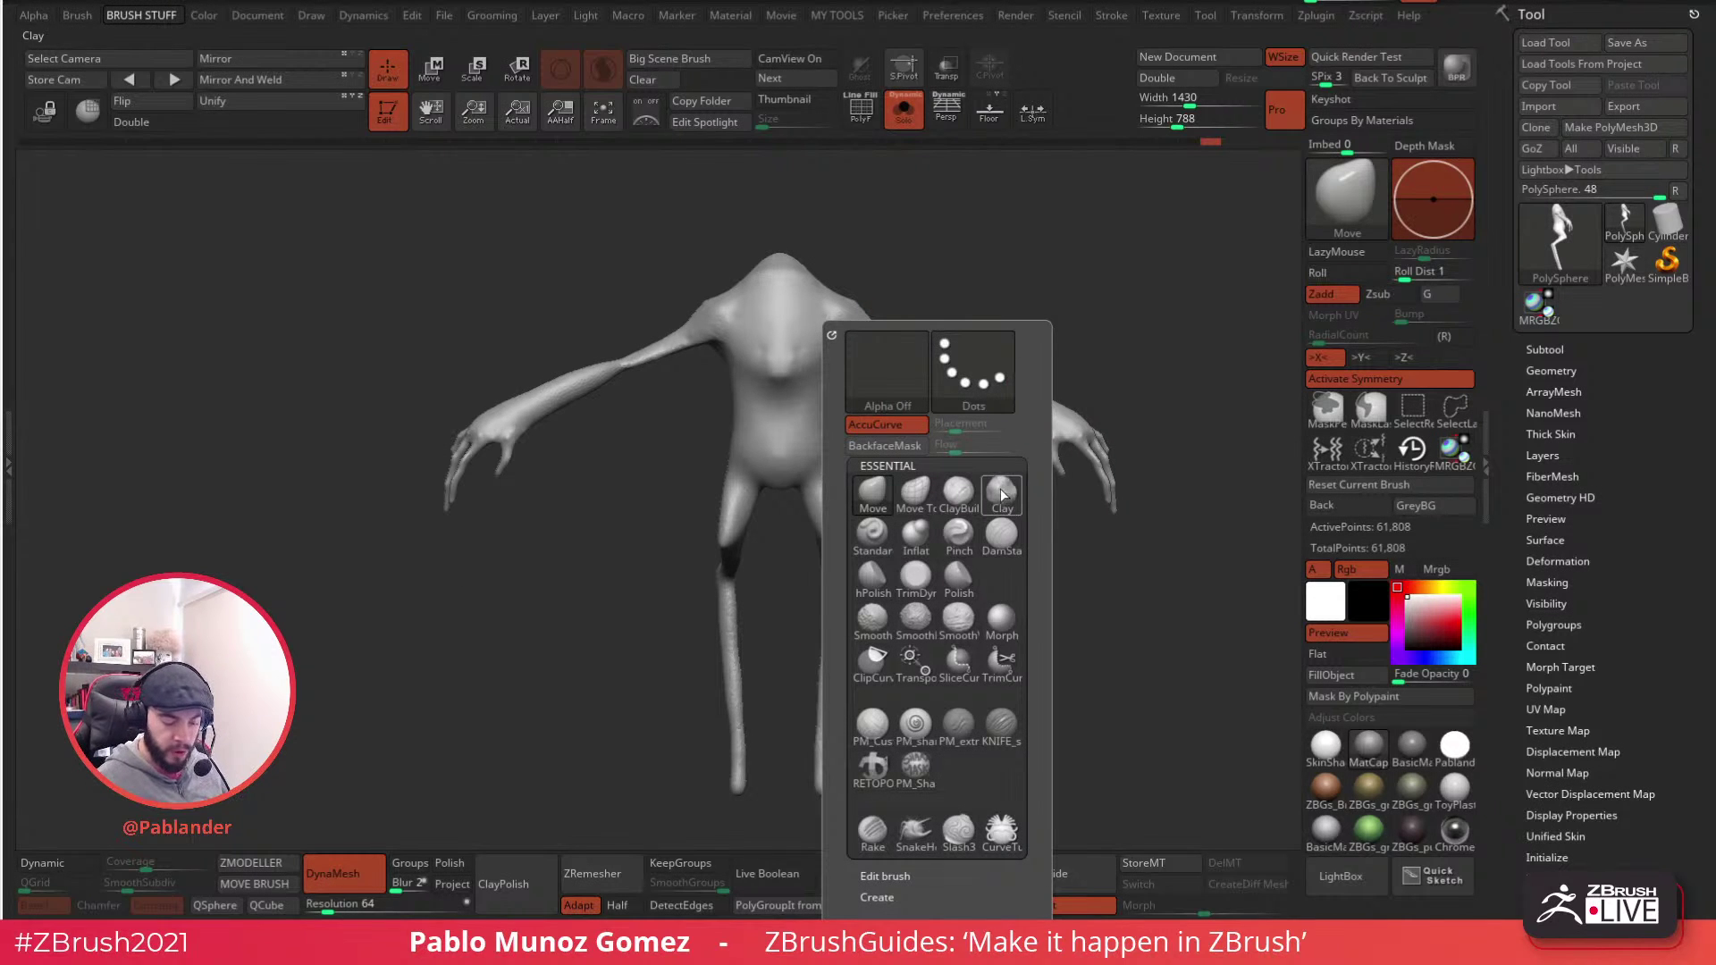
click(958, 495)
key(space)
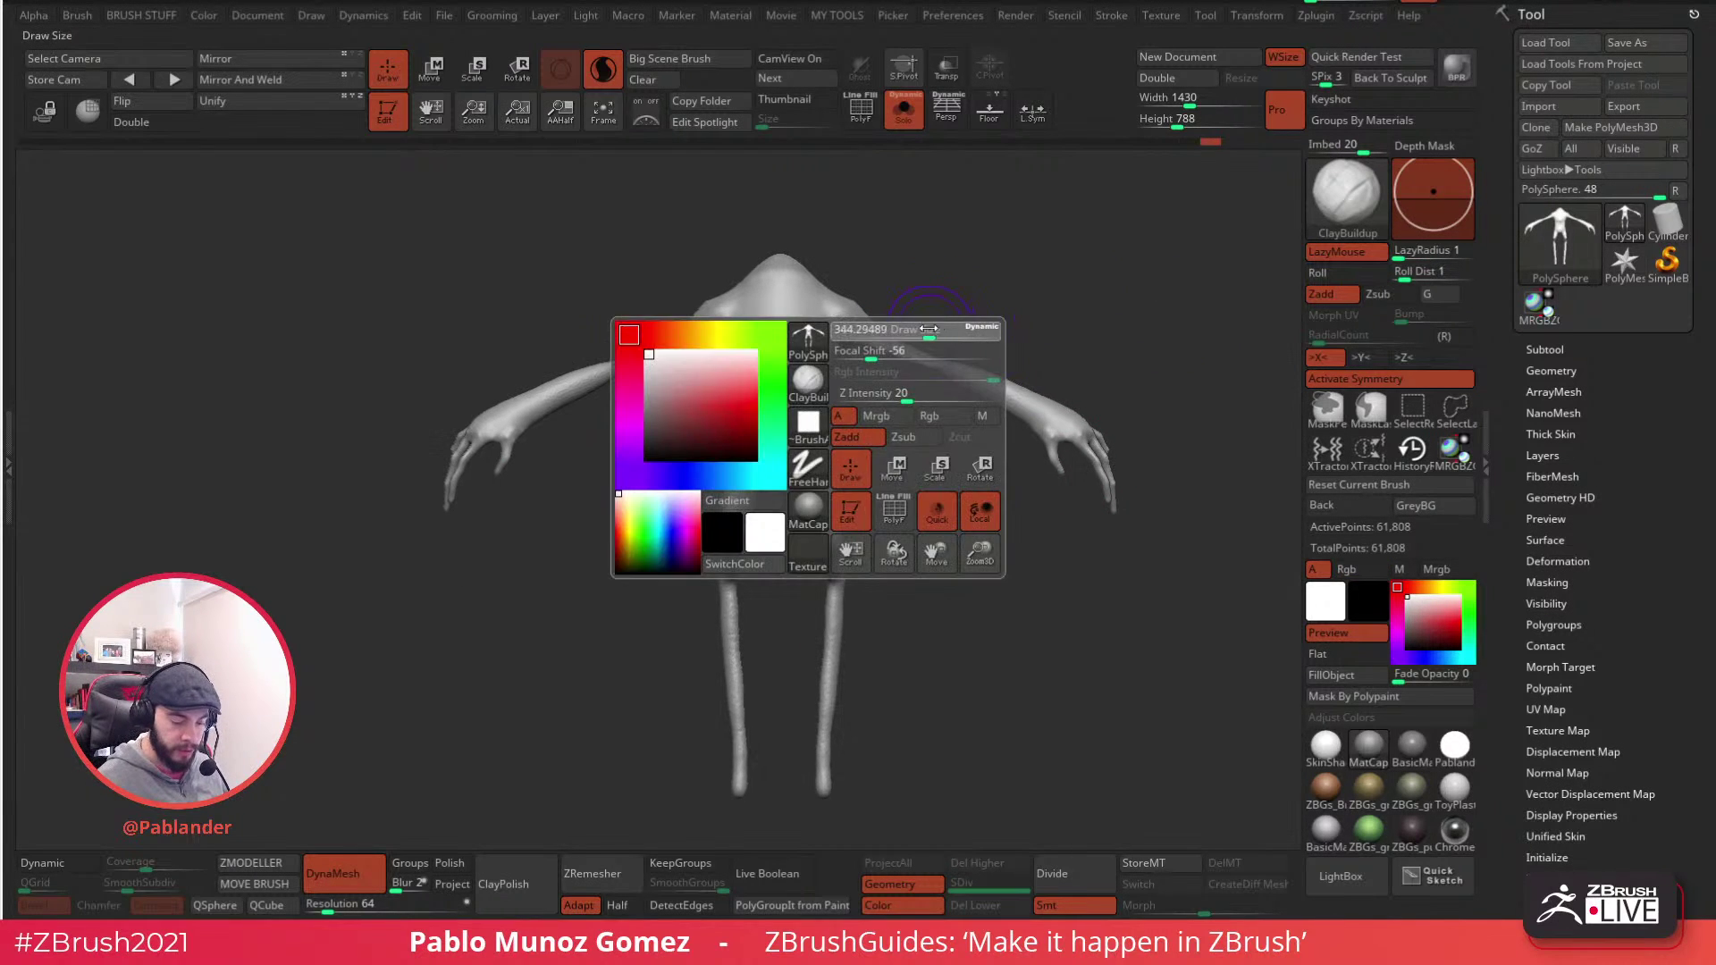
drag(804, 364, 819, 320)
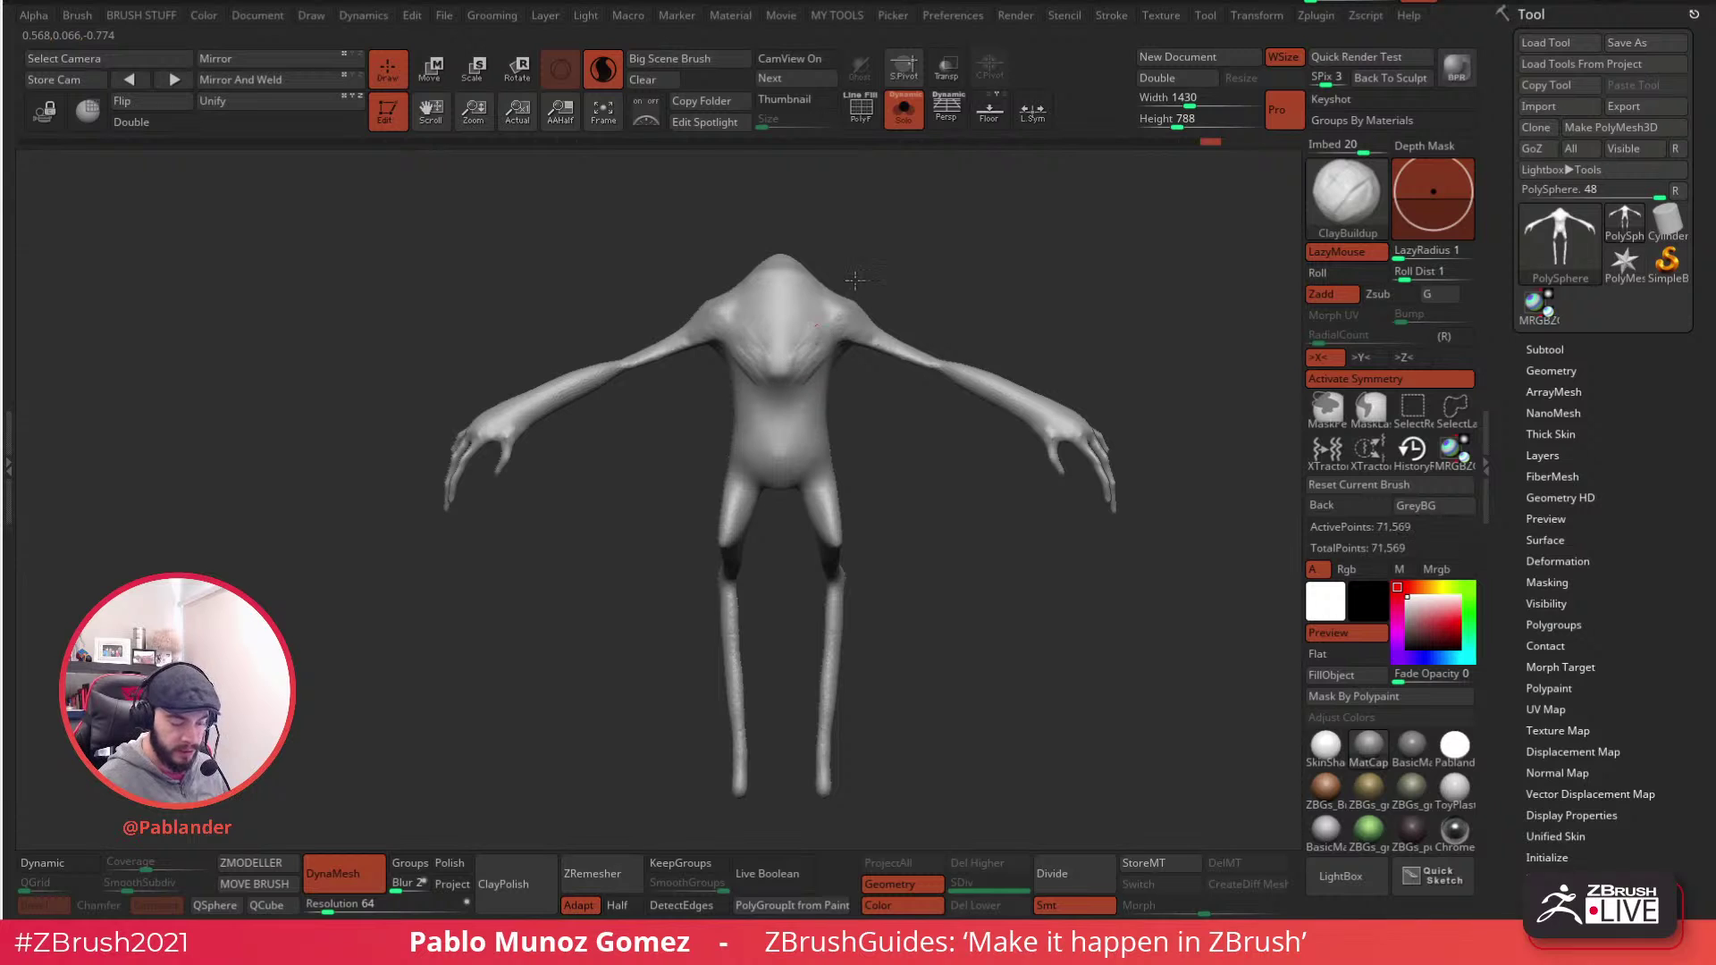
ctrl+drag(939, 523, 898, 520)
- Carve creases along the lower chest and around the armpits with the DamStandard brush at a draw size of about 212
key(b)
key(d)
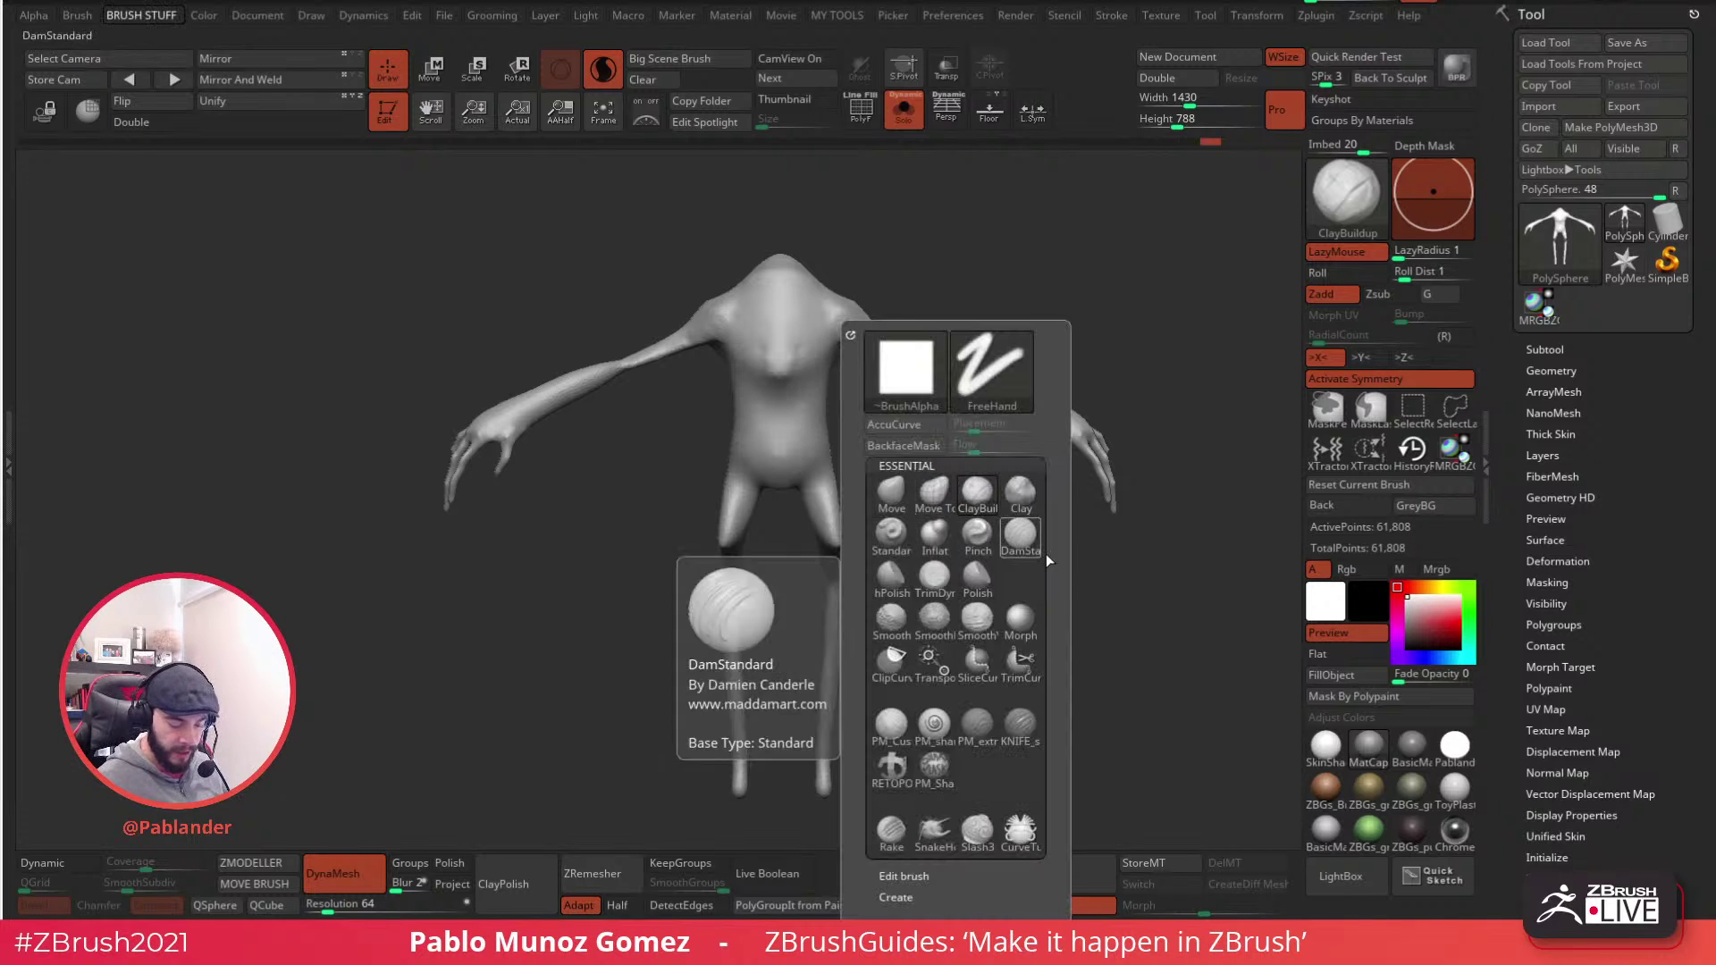
key(s)
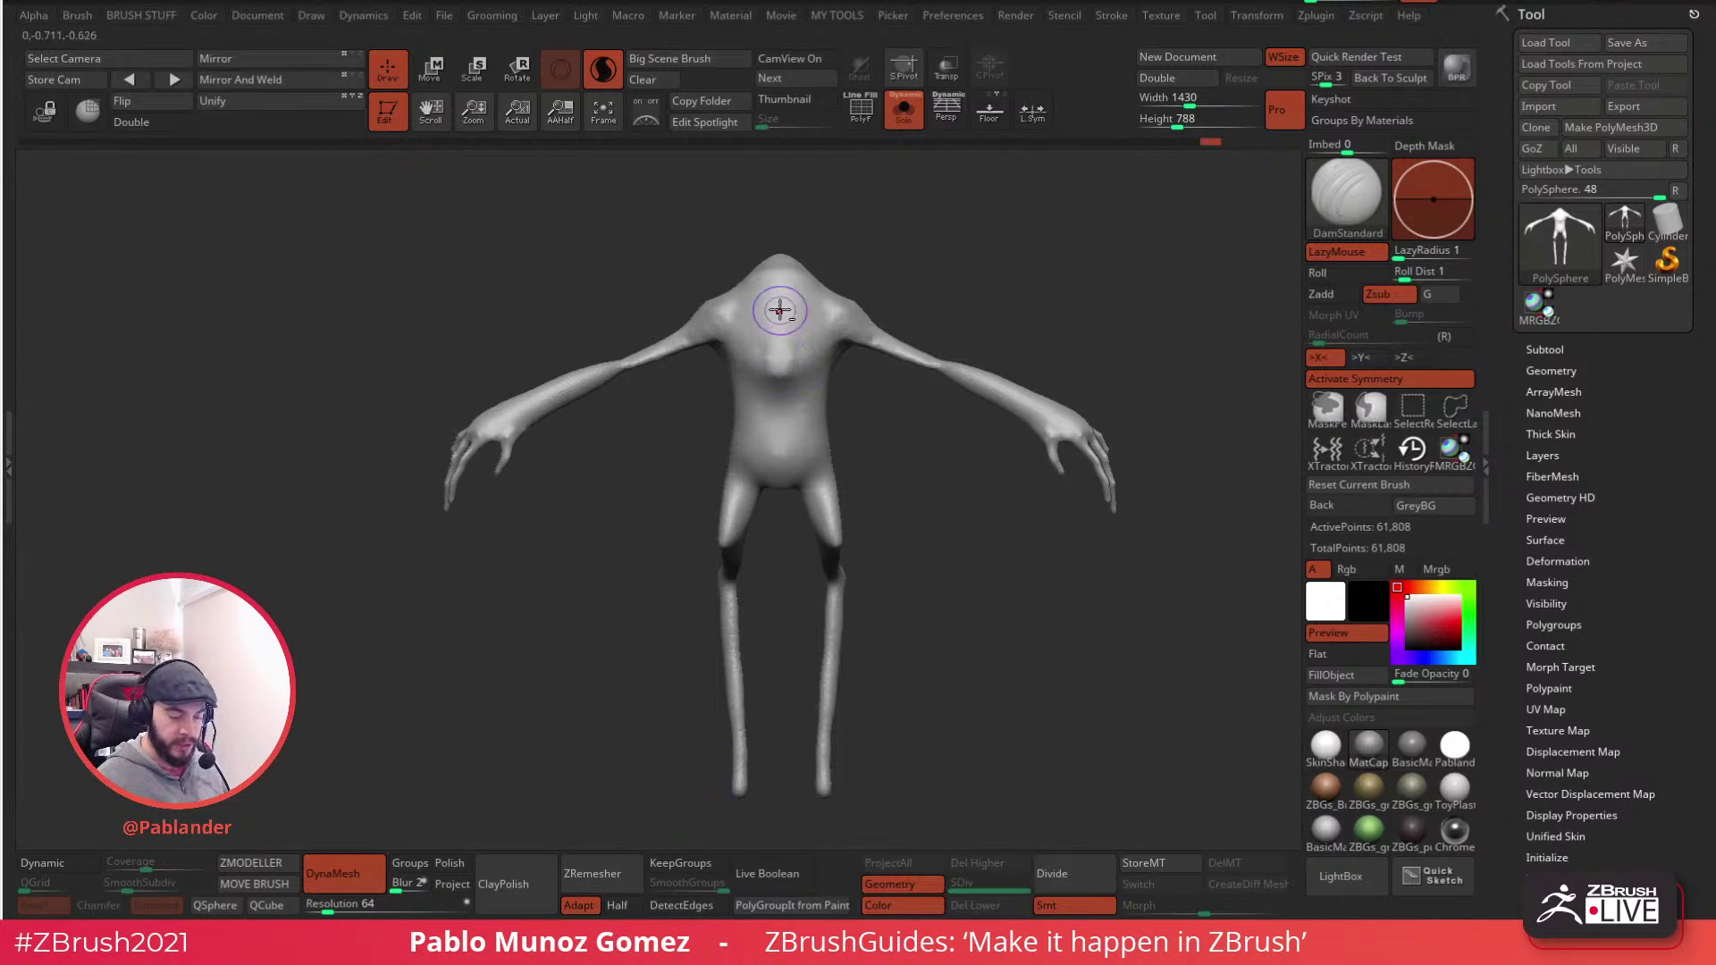
ctrl+right_drag(777, 306, 881, 375)
right_click(1001, 337)
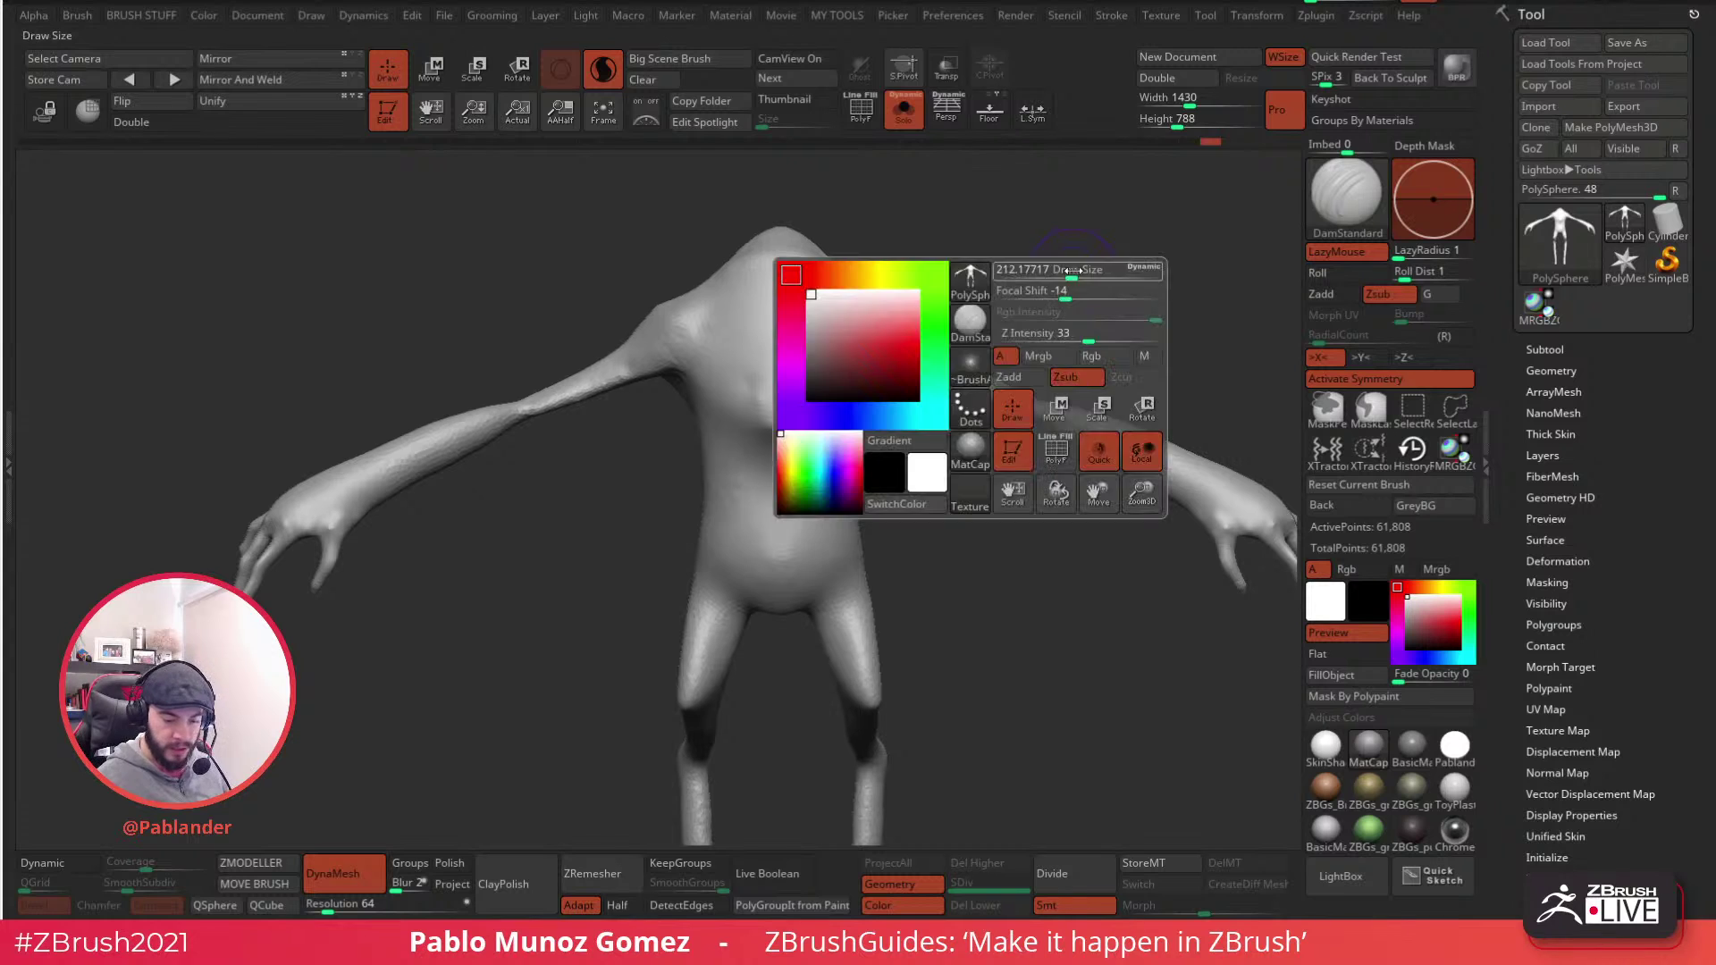
right_drag(1002, 337, 925, 339)
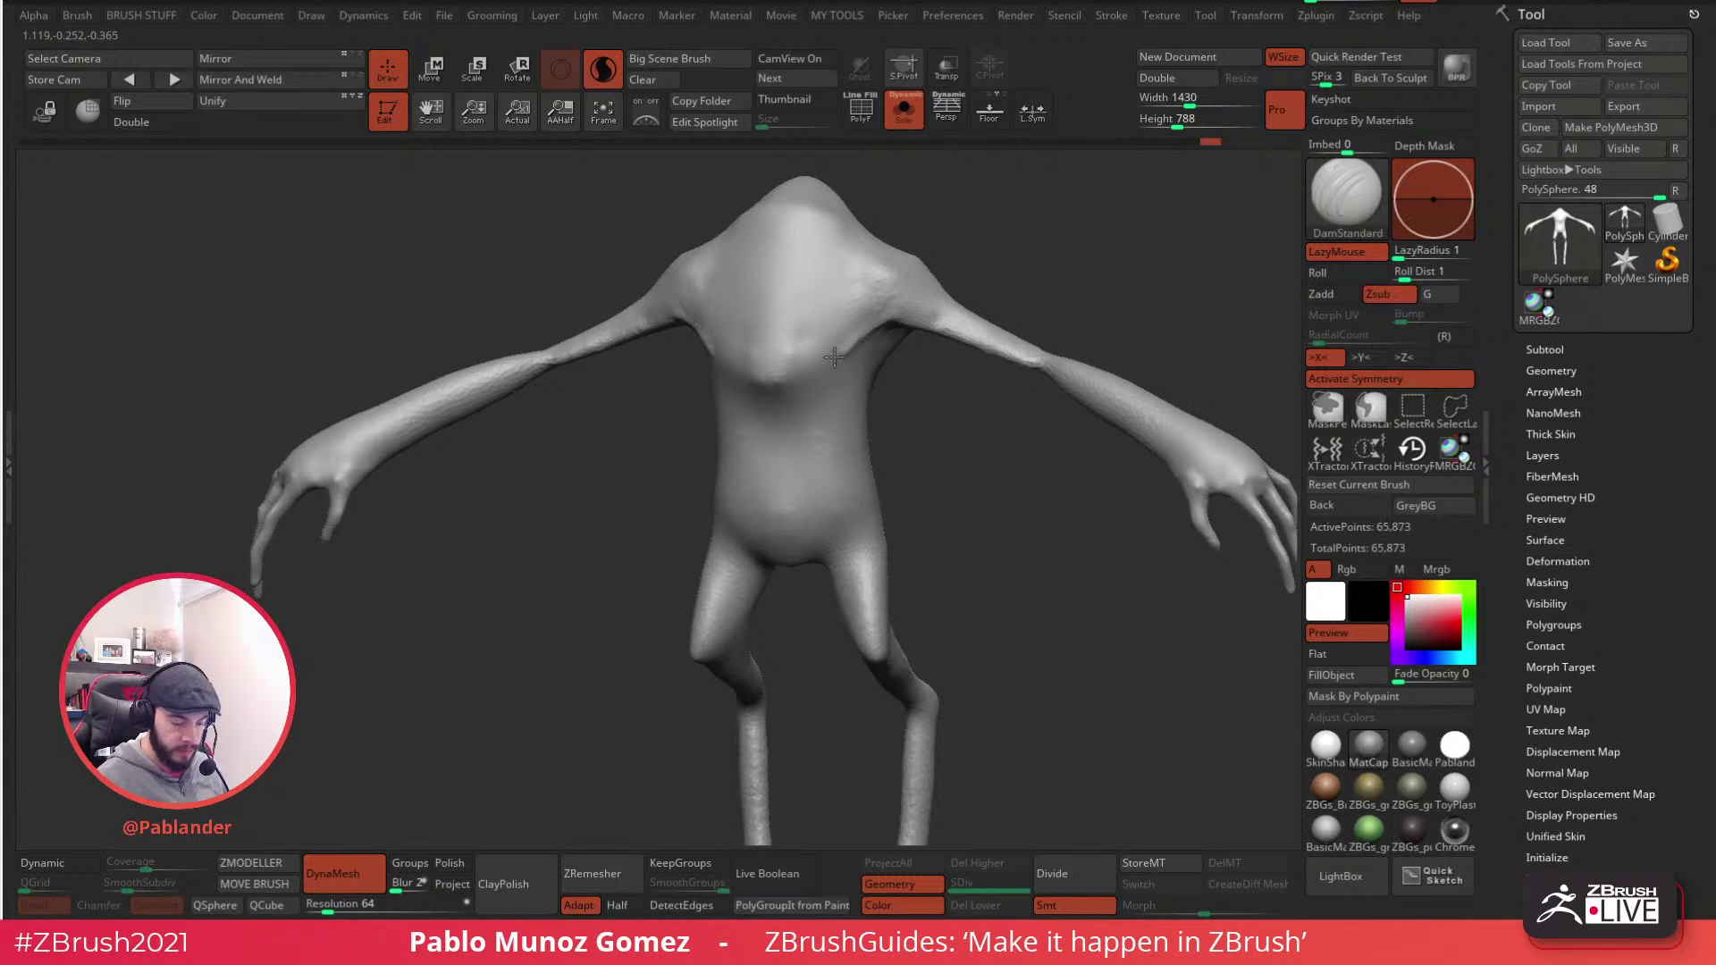
mouse_move(907, 307)
mouse_down()
mouse_move(841, 324)
mouse_move(943, 306)
mouse_move(831, 357)
mouse_move(853, 344)
mouse_up()
mouse_move(978, 308)
right_down()
mouse_move(929, 302)
mouse_move(866, 386)
right_up()
drag(848, 390, 911, 337)
right_drag(887, 302, 883, 291)
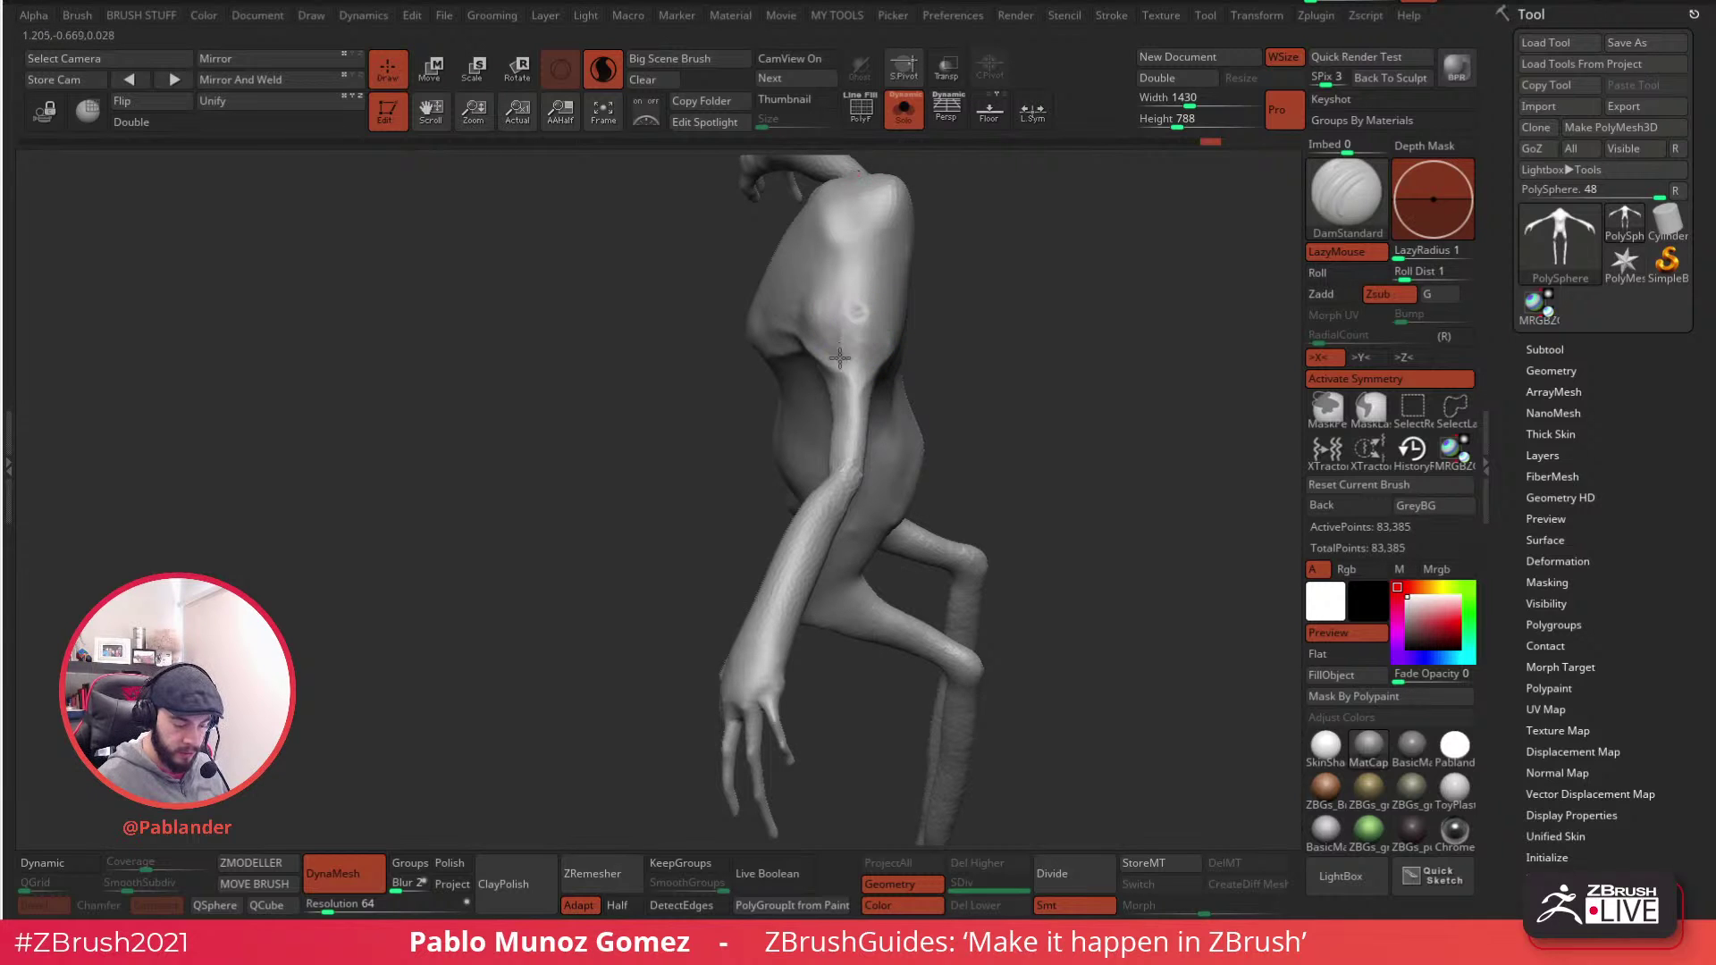
- Carve grooves from the rear shoulders across the back below the shoulder blades, and soften them with light smoothing
right_drag(870, 404, 850, 387)
right_drag(861, 361, 823, 369)
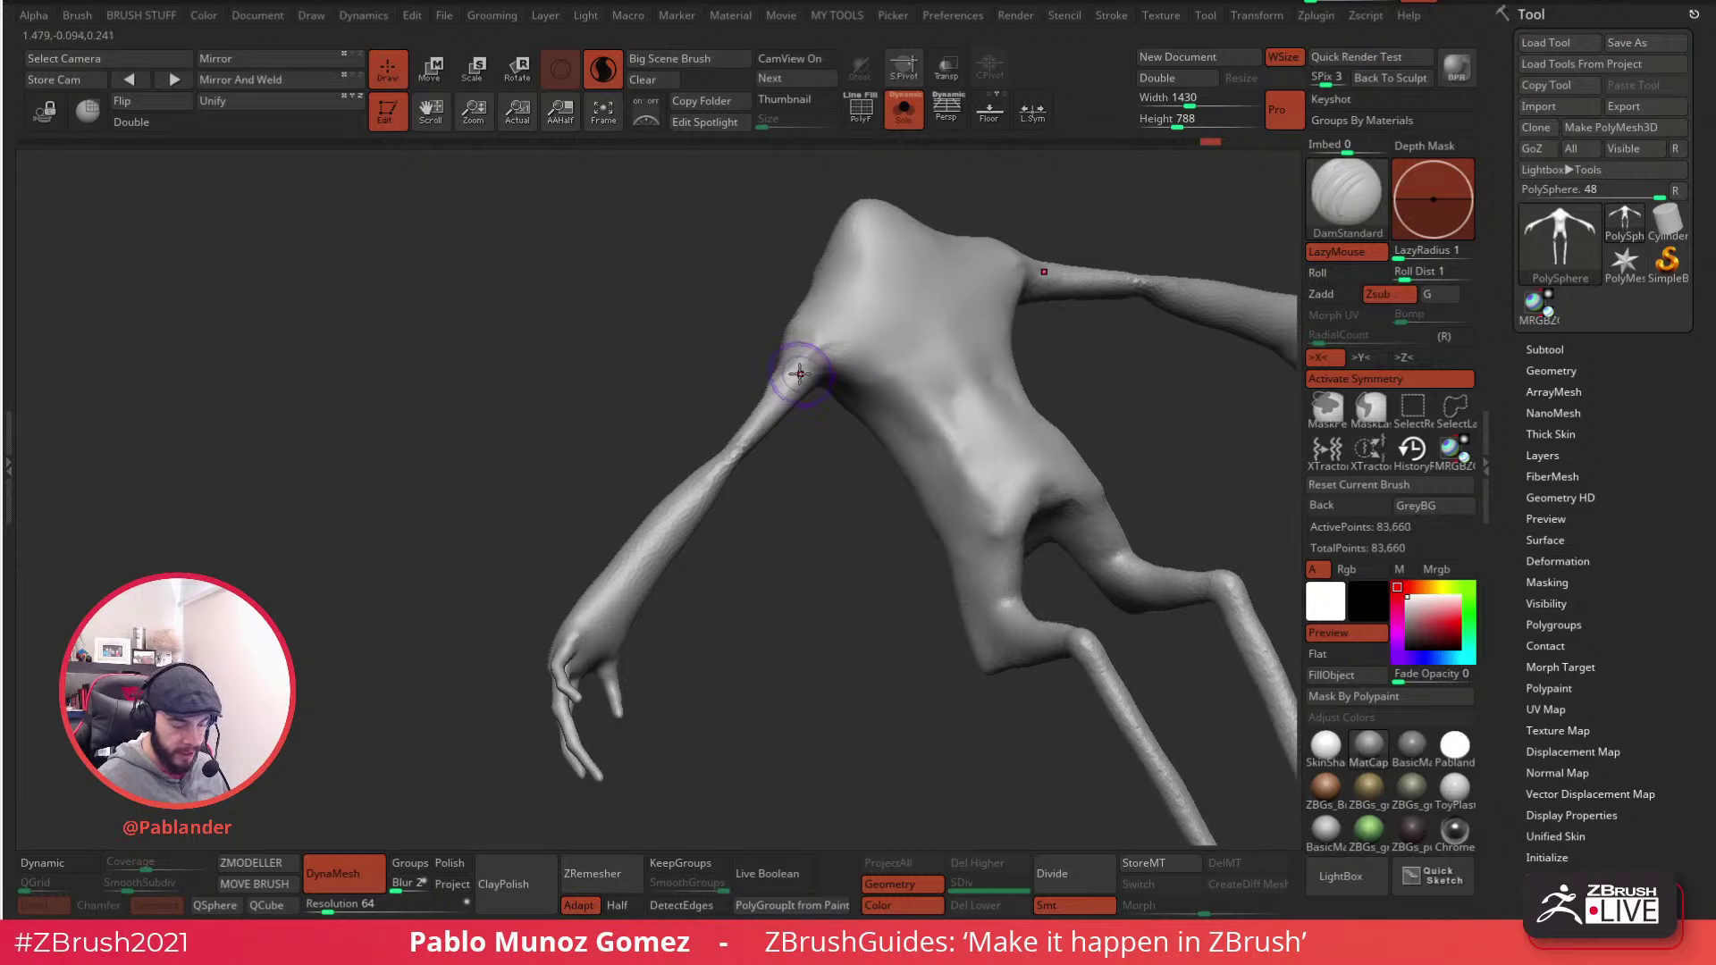
drag(824, 373, 995, 327)
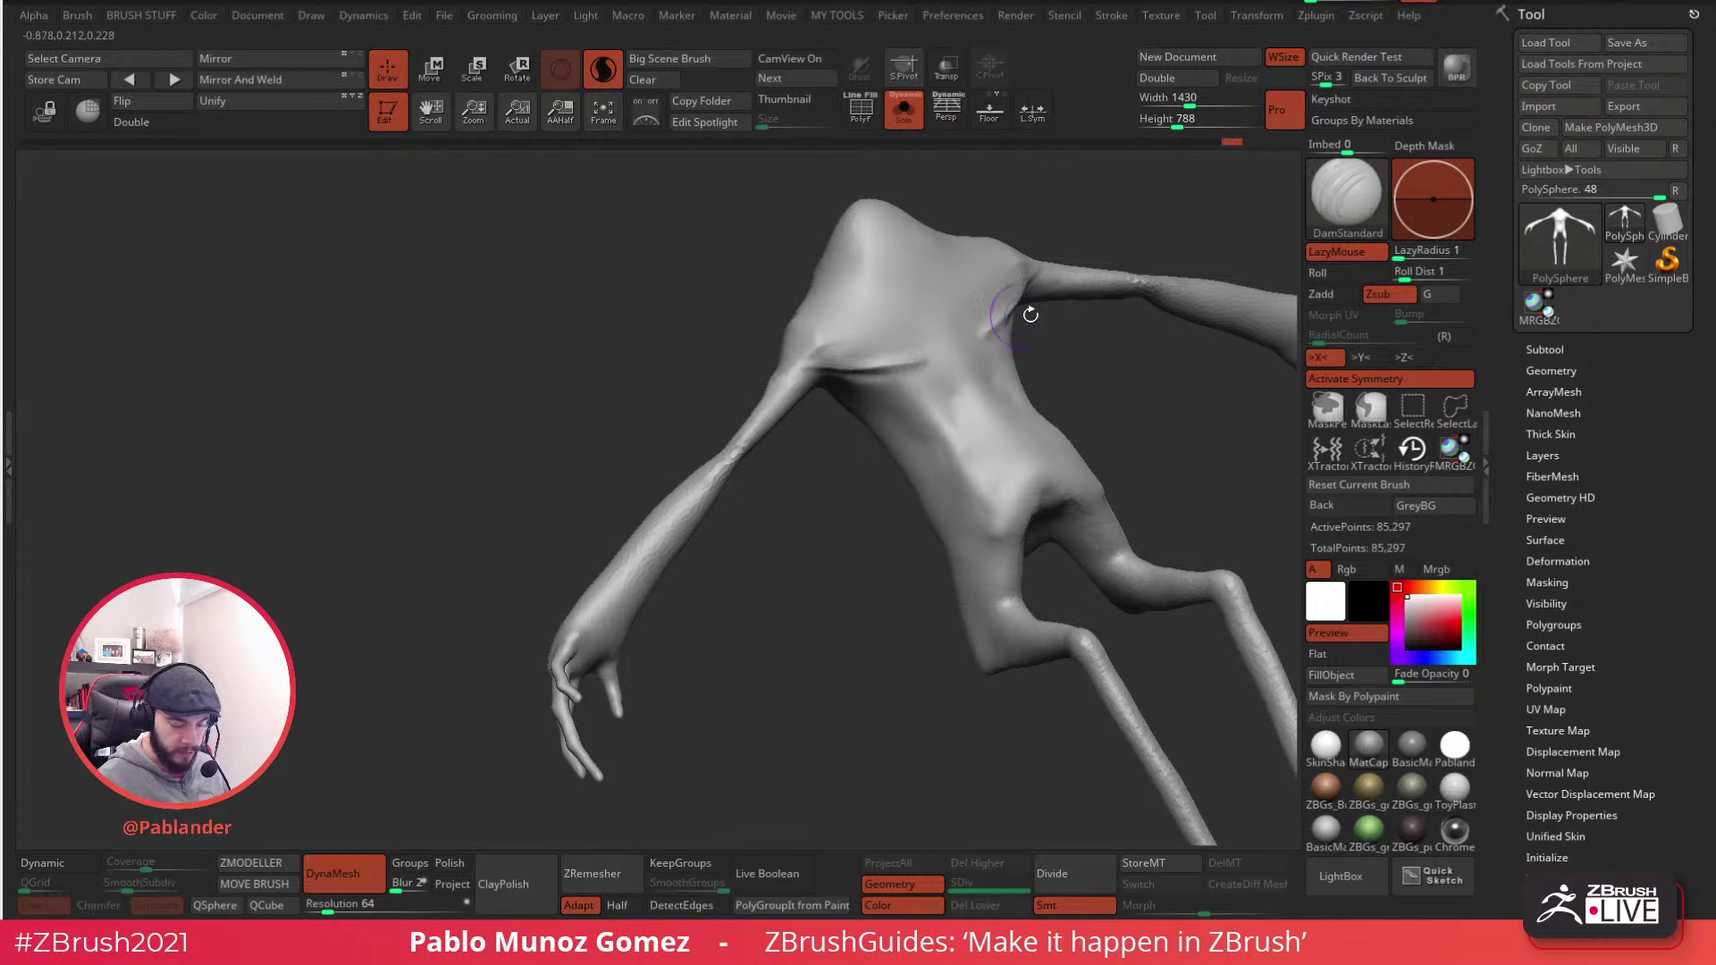
key(shift)
shift+right_drag(984, 338, 968, 396)
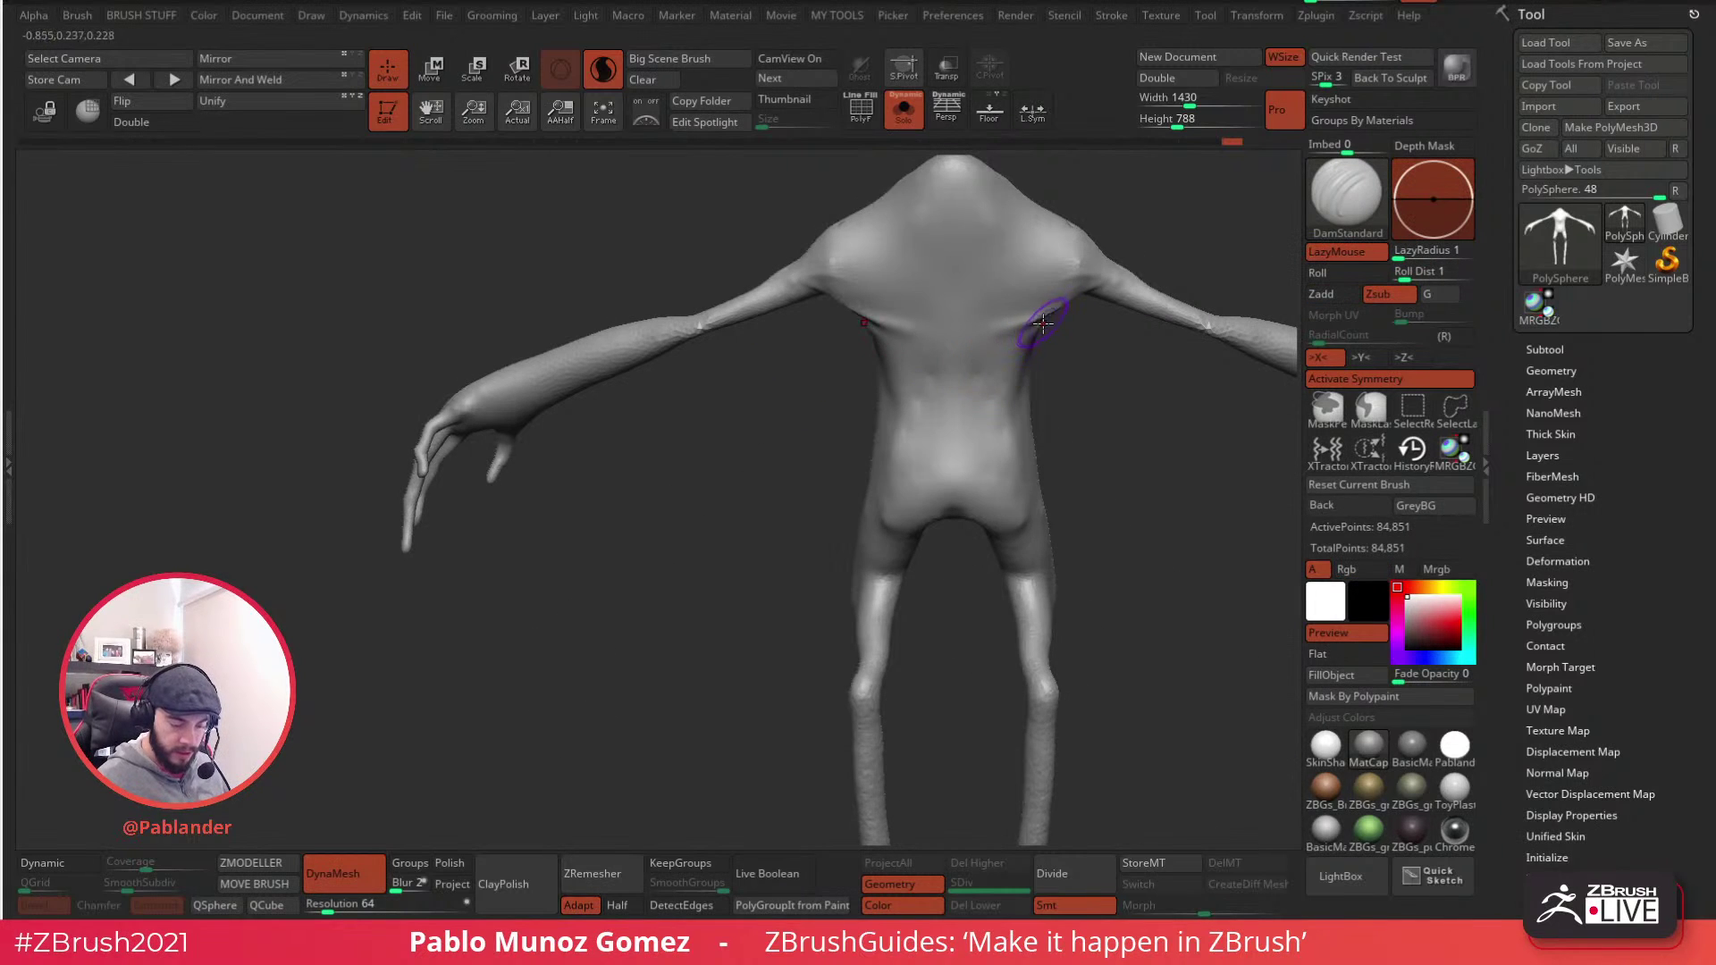
drag(997, 426, 999, 430)
shift+drag(1005, 382, 994, 425)
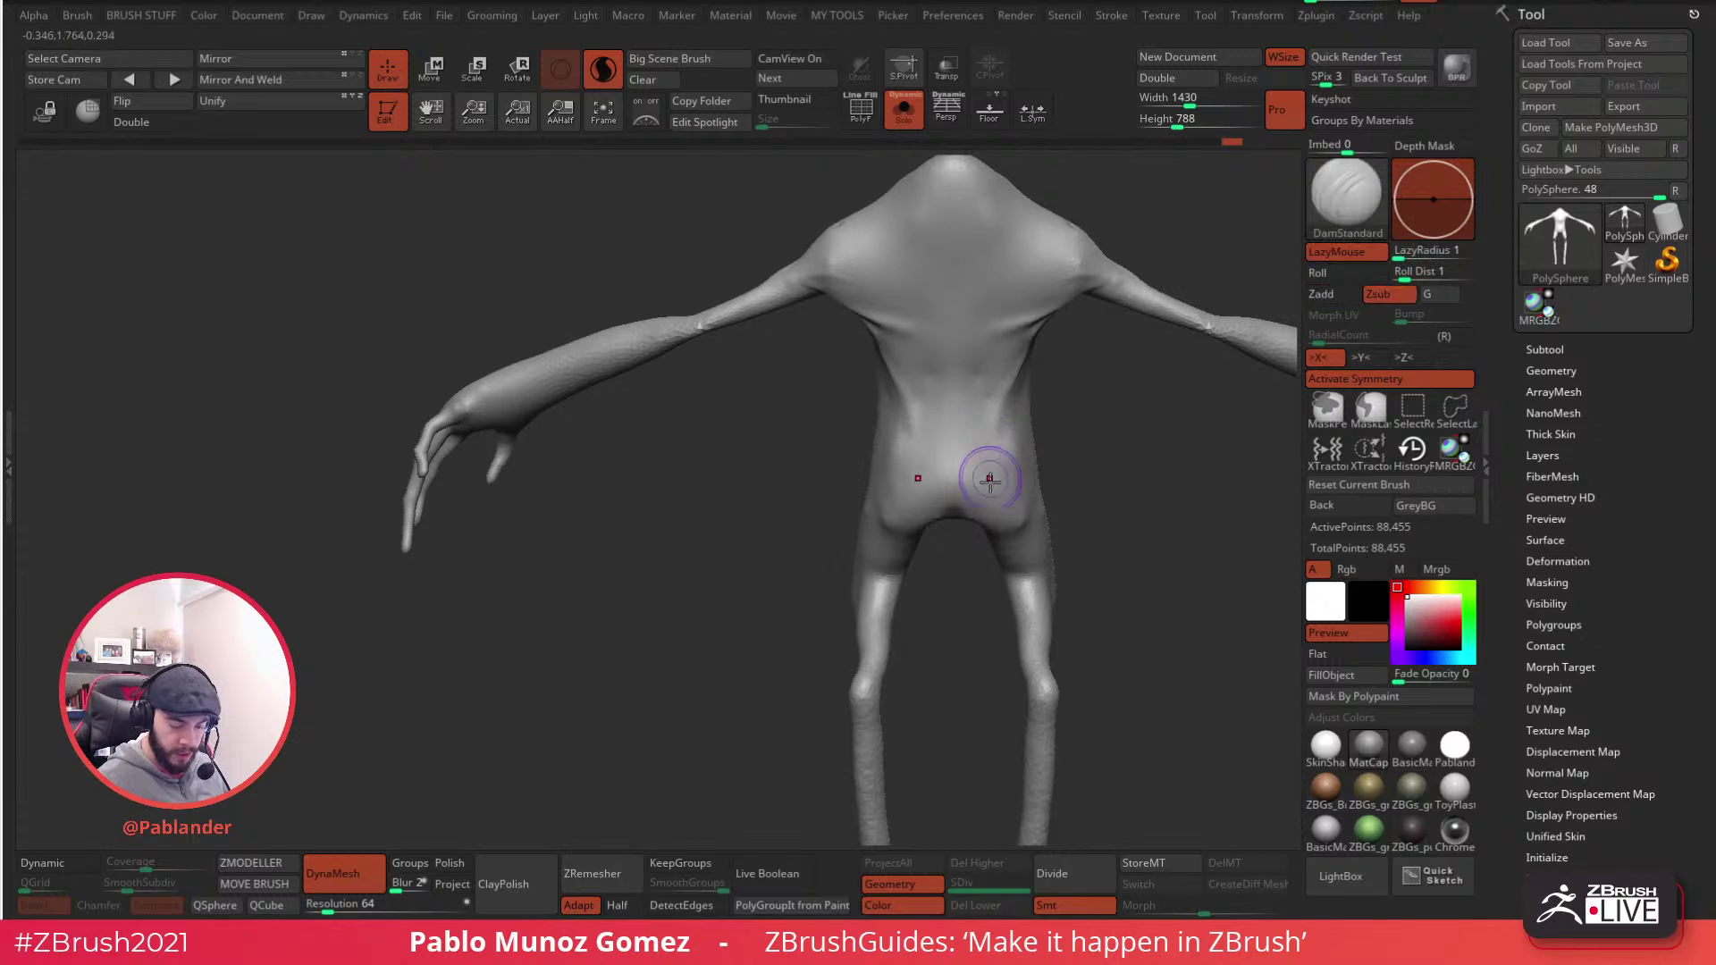
- Define the lower back, buttocks and backs of the thighs with DamStandard strokes and light smoothing
alt+drag(950, 543, 923, 451)
mouse_move(891, 480)
right_down()
mouse_move(801, 502)
mouse_move(860, 505)
right_up()
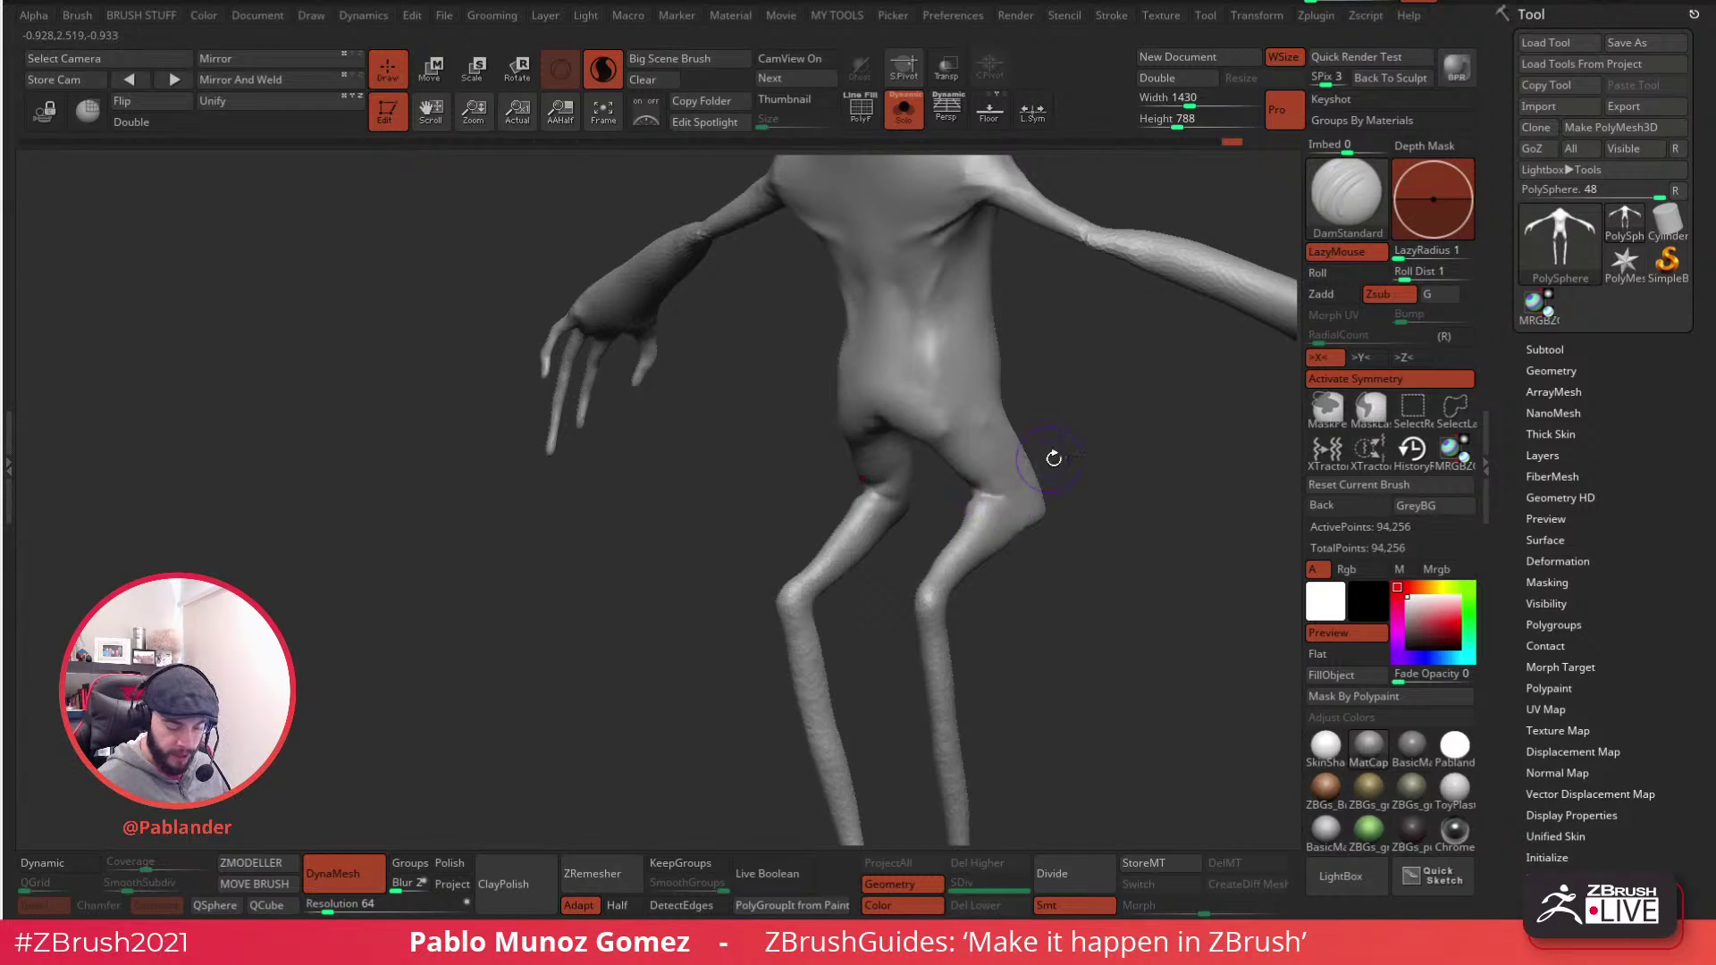
shift+right_drag(1034, 478, 983, 503)
mouse_move(820, 561)
right_down()
mouse_move(803, 564)
mouse_move(842, 427)
right_up()
- Carve muscle lines along the forearm with DamStandard, and define and smooth the lower belly where it meets the thighs
right_drag(657, 241, 590, 481)
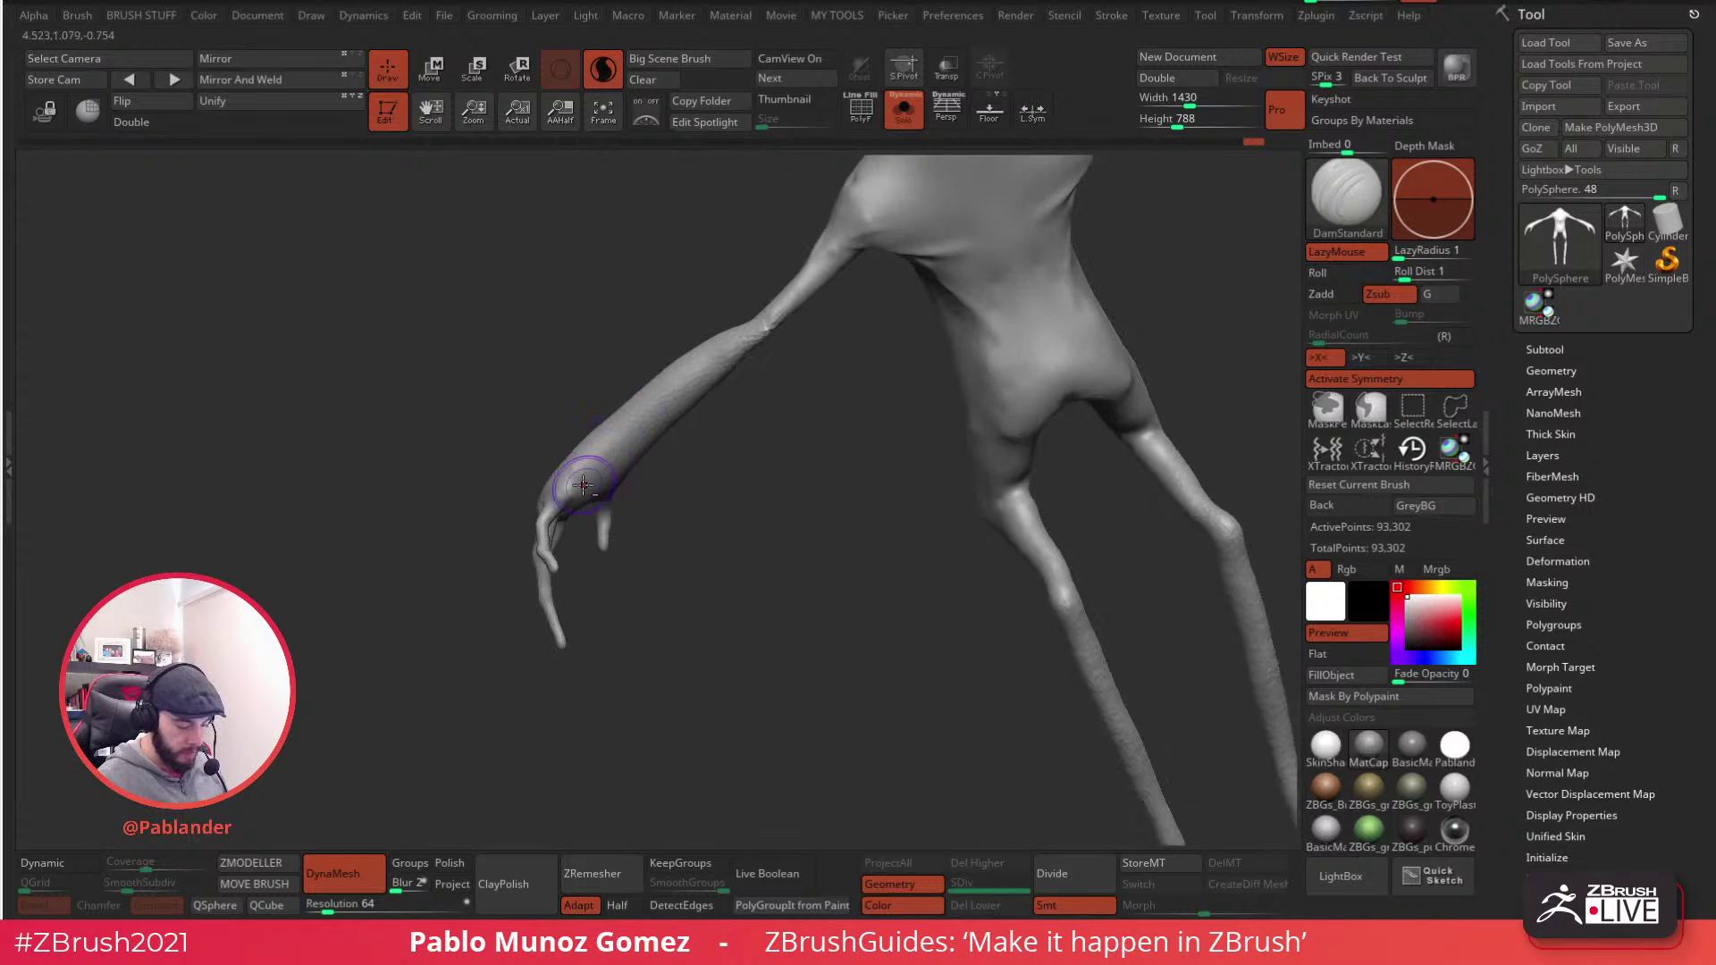
mouse_move(611, 455)
mouse_down()
mouse_move(747, 344)
mouse_move(661, 401)
mouse_move(741, 329)
mouse_up()
mouse_move(740, 330)
right_down()
mouse_move(755, 351)
mouse_move(880, 305)
mouse_move(969, 313)
mouse_move(804, 318)
mouse_move(706, 294)
right_up()
drag(692, 304, 643, 308)
right_drag(644, 308, 746, 376)
mouse_move(746, 376)
mouse_down()
mouse_move(728, 442)
mouse_move(728, 418)
mouse_up()
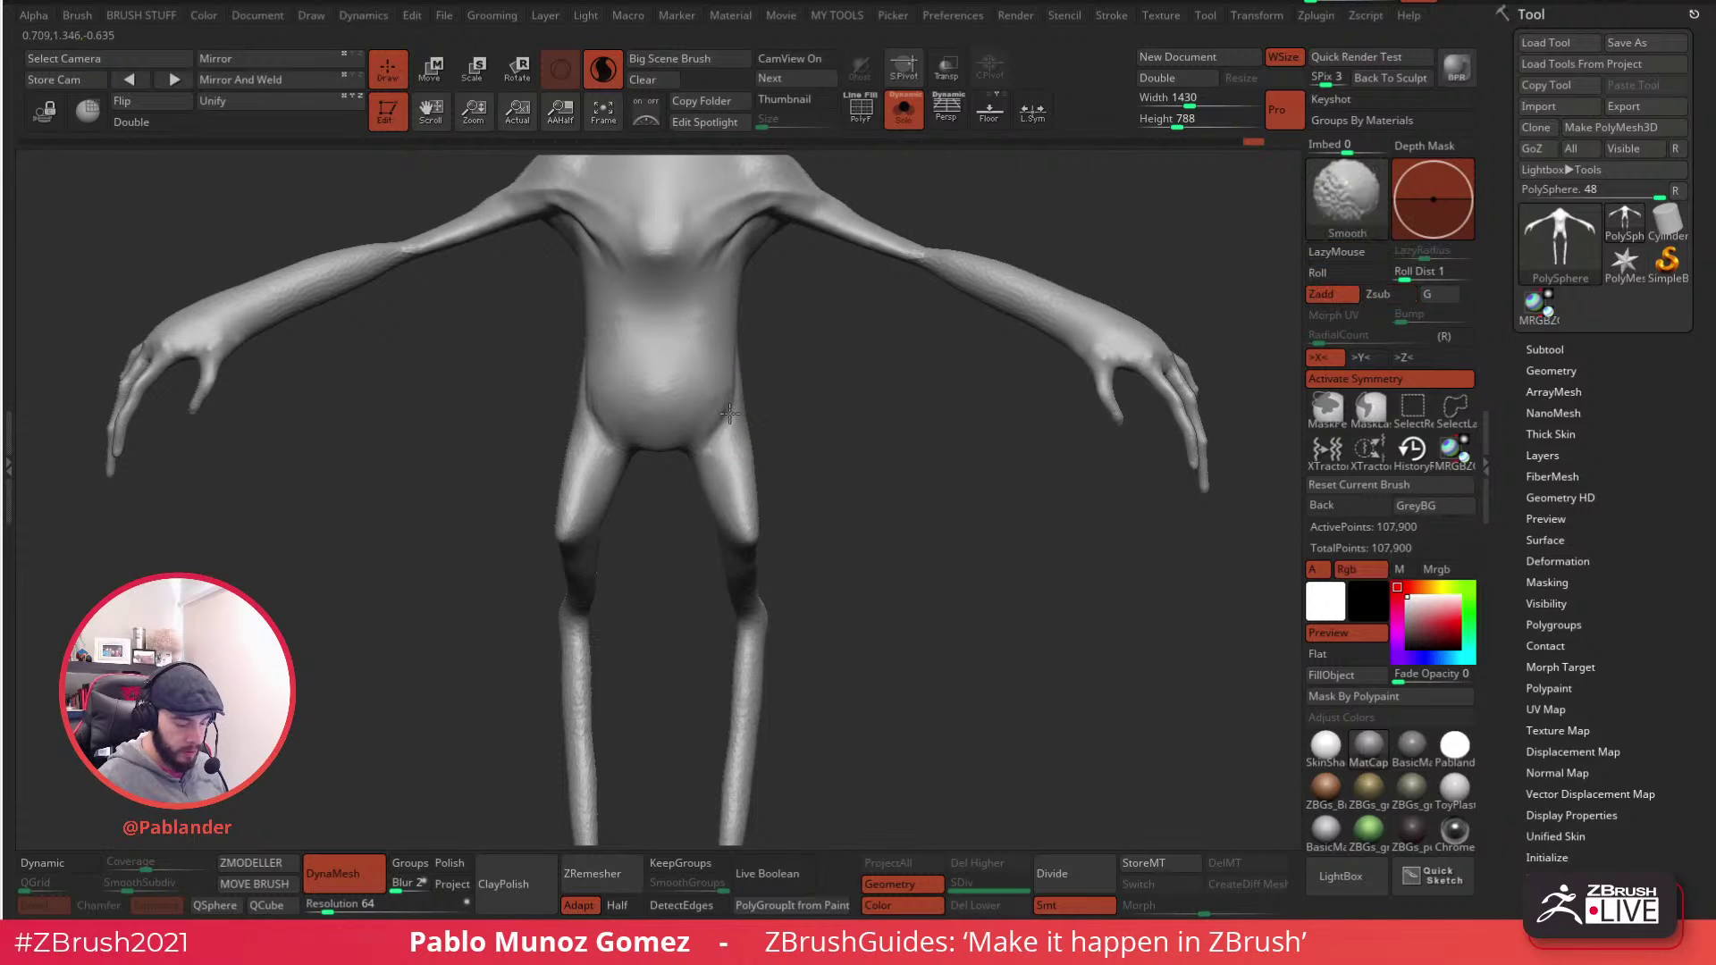
- Carve the sides of the face and converging neck lines down to the chest with DamStandard, smoothing the head
right_drag(748, 372, 800, 329)
mouse_move(727, 260)
right_down()
mouse_move(763, 407)
mouse_move(753, 322)
right_up()
key(shift)
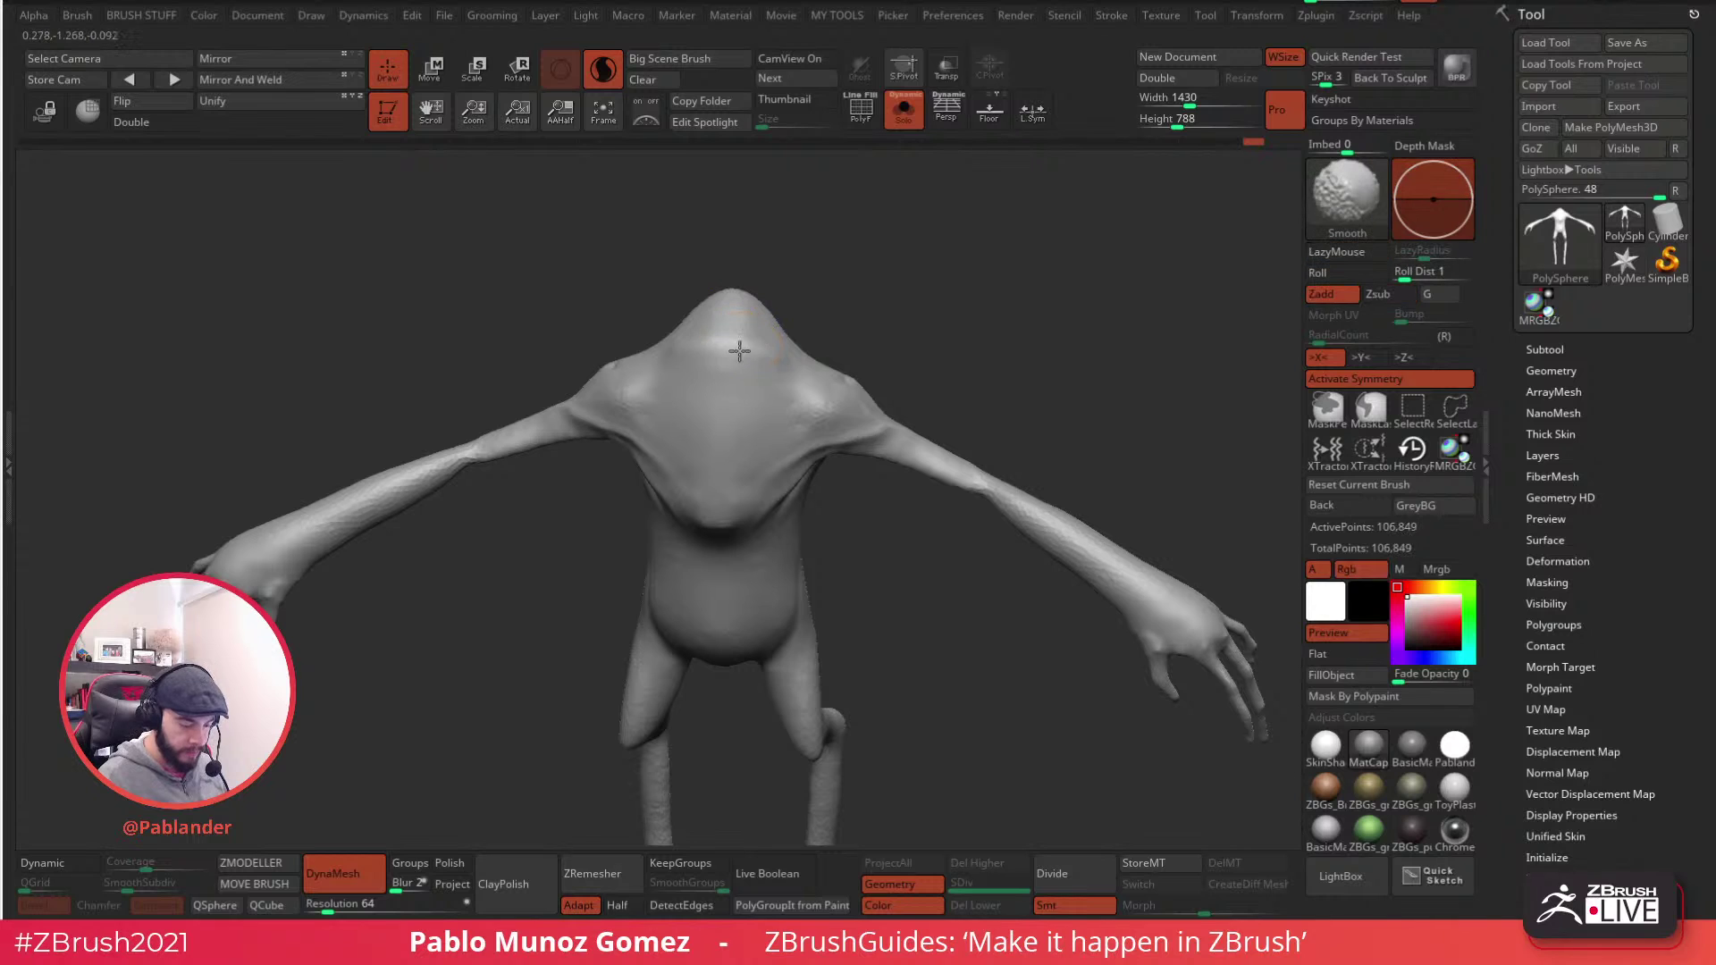
shift+drag(732, 336, 731, 296)
drag(770, 367, 736, 425)
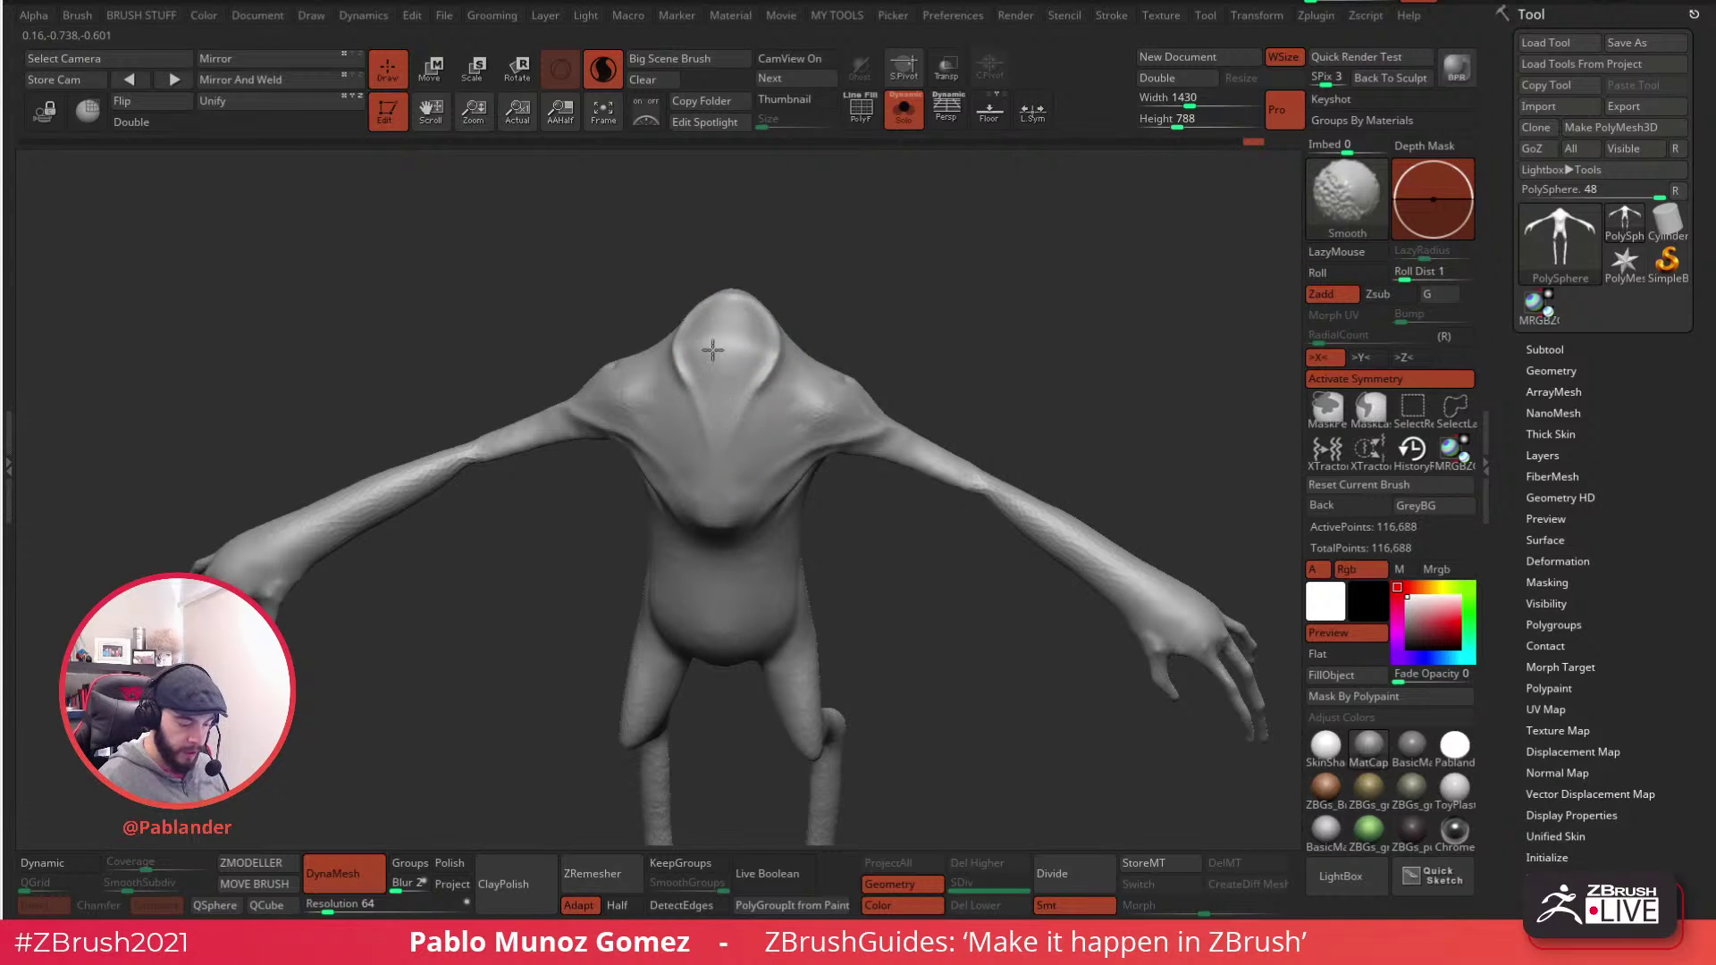
- Sculpt a hollowed face area with a raised rim on the front of the head using the Clay brush
key(b)
key(c)
key(l)
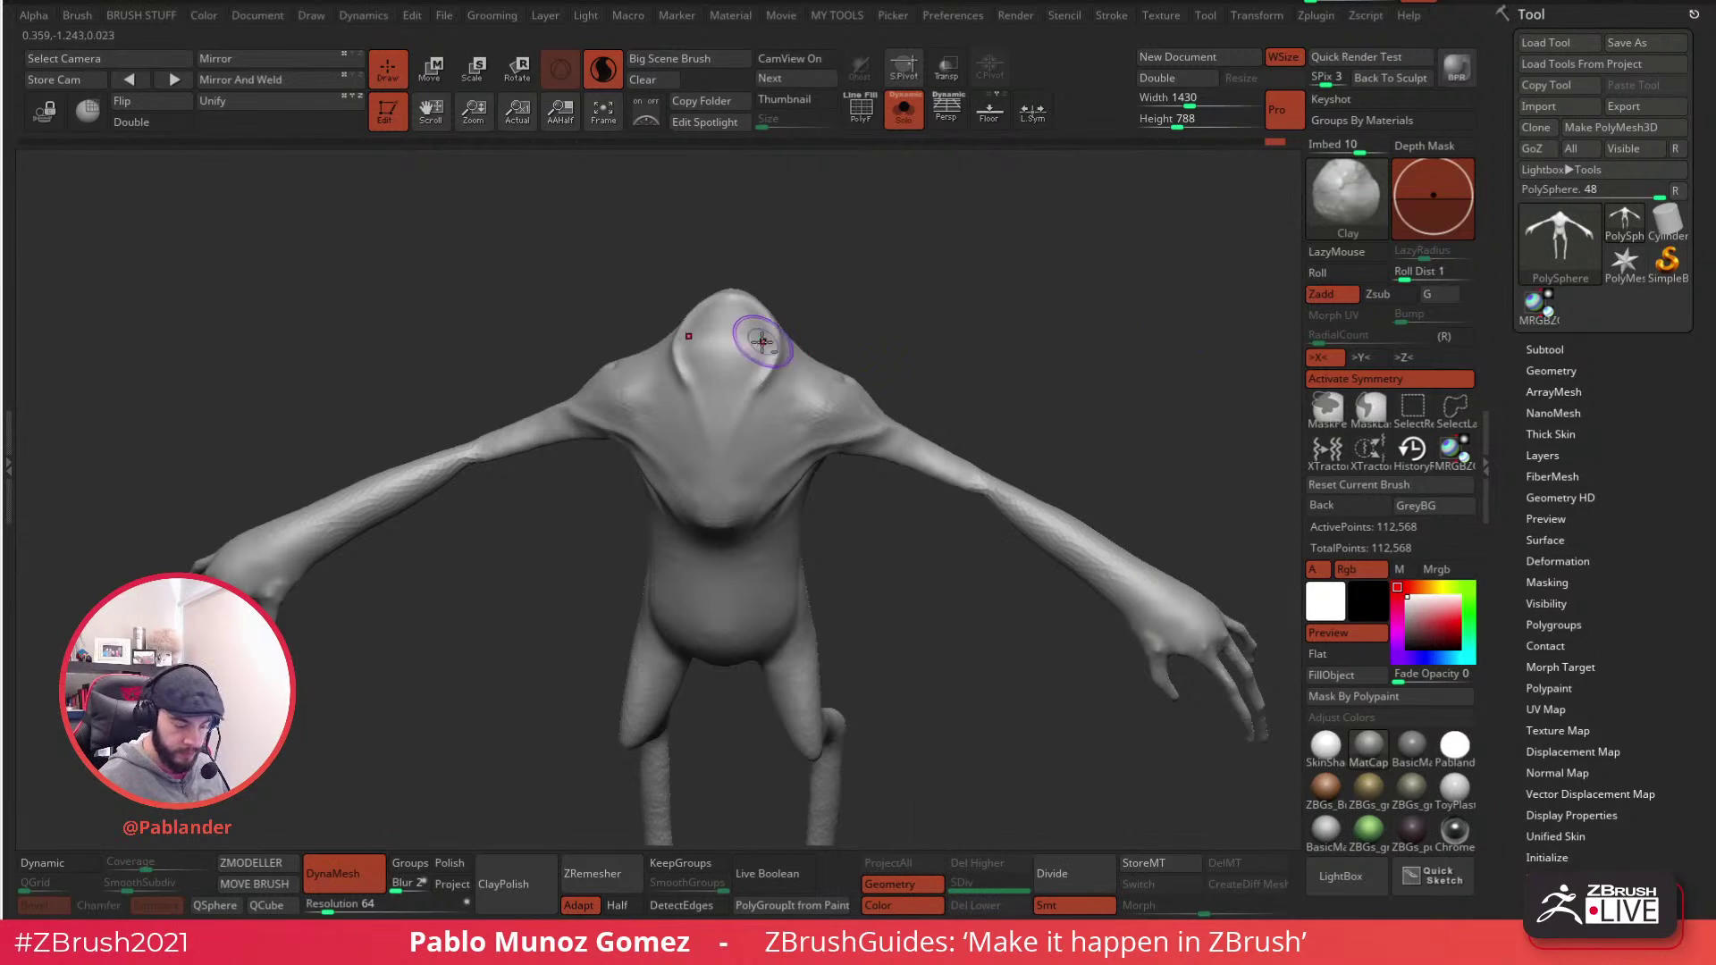
drag(697, 347, 722, 334)
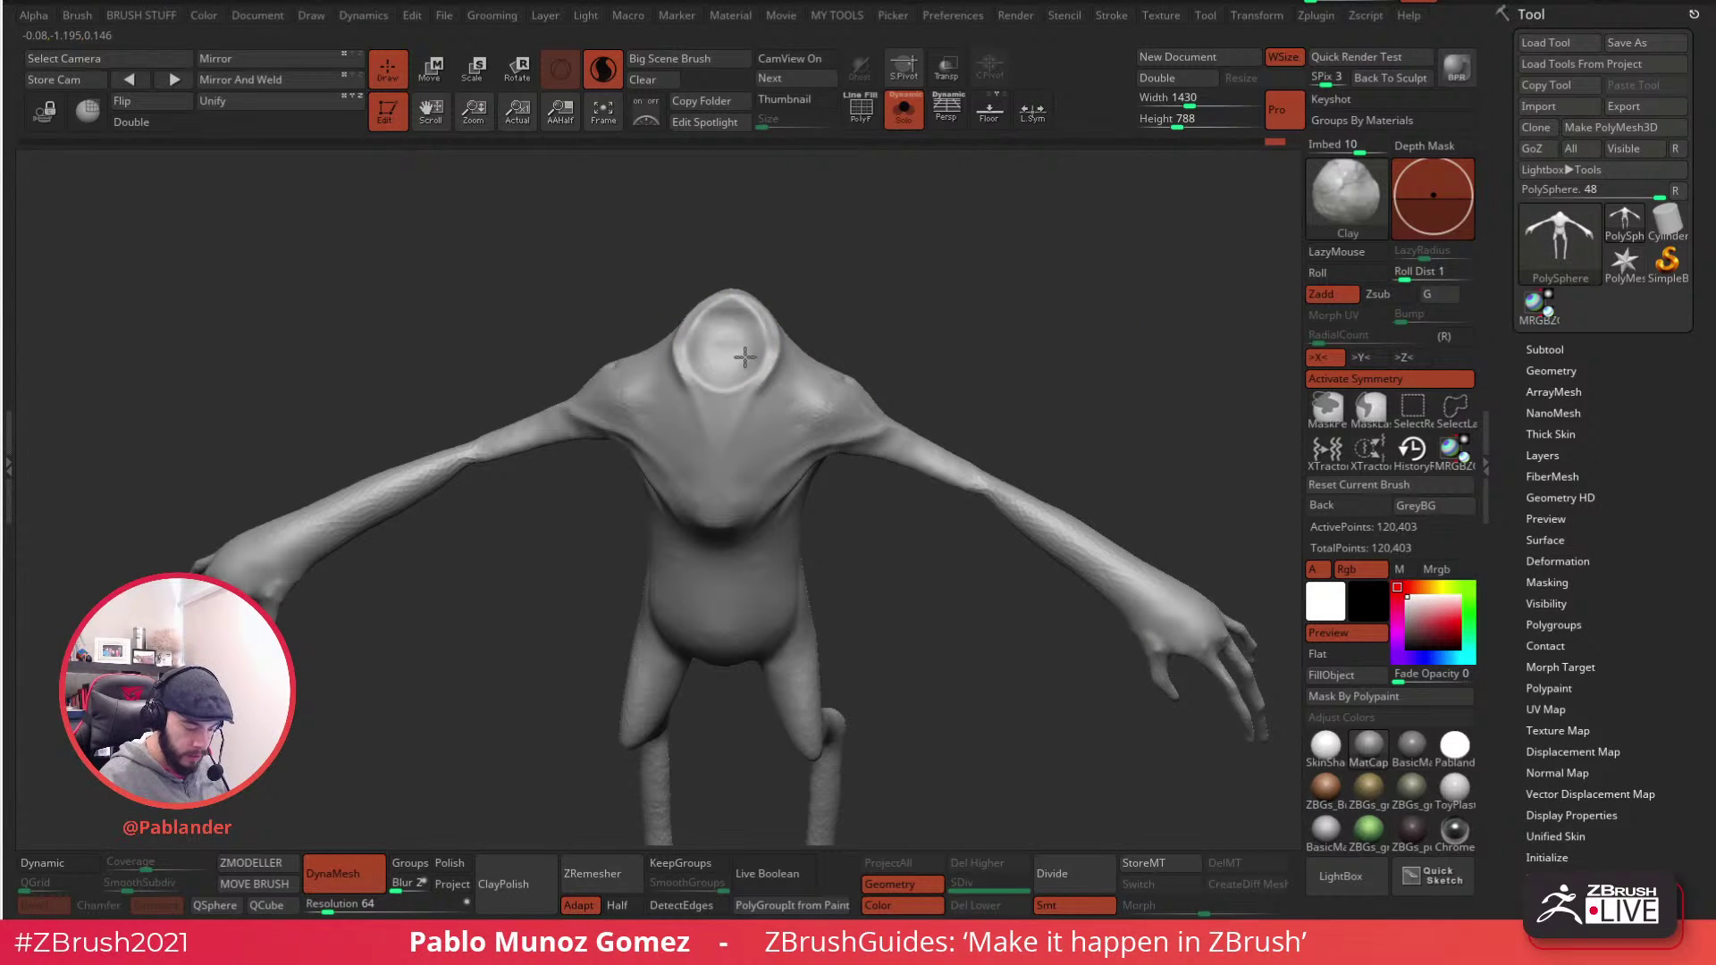
drag(836, 322, 905, 338)
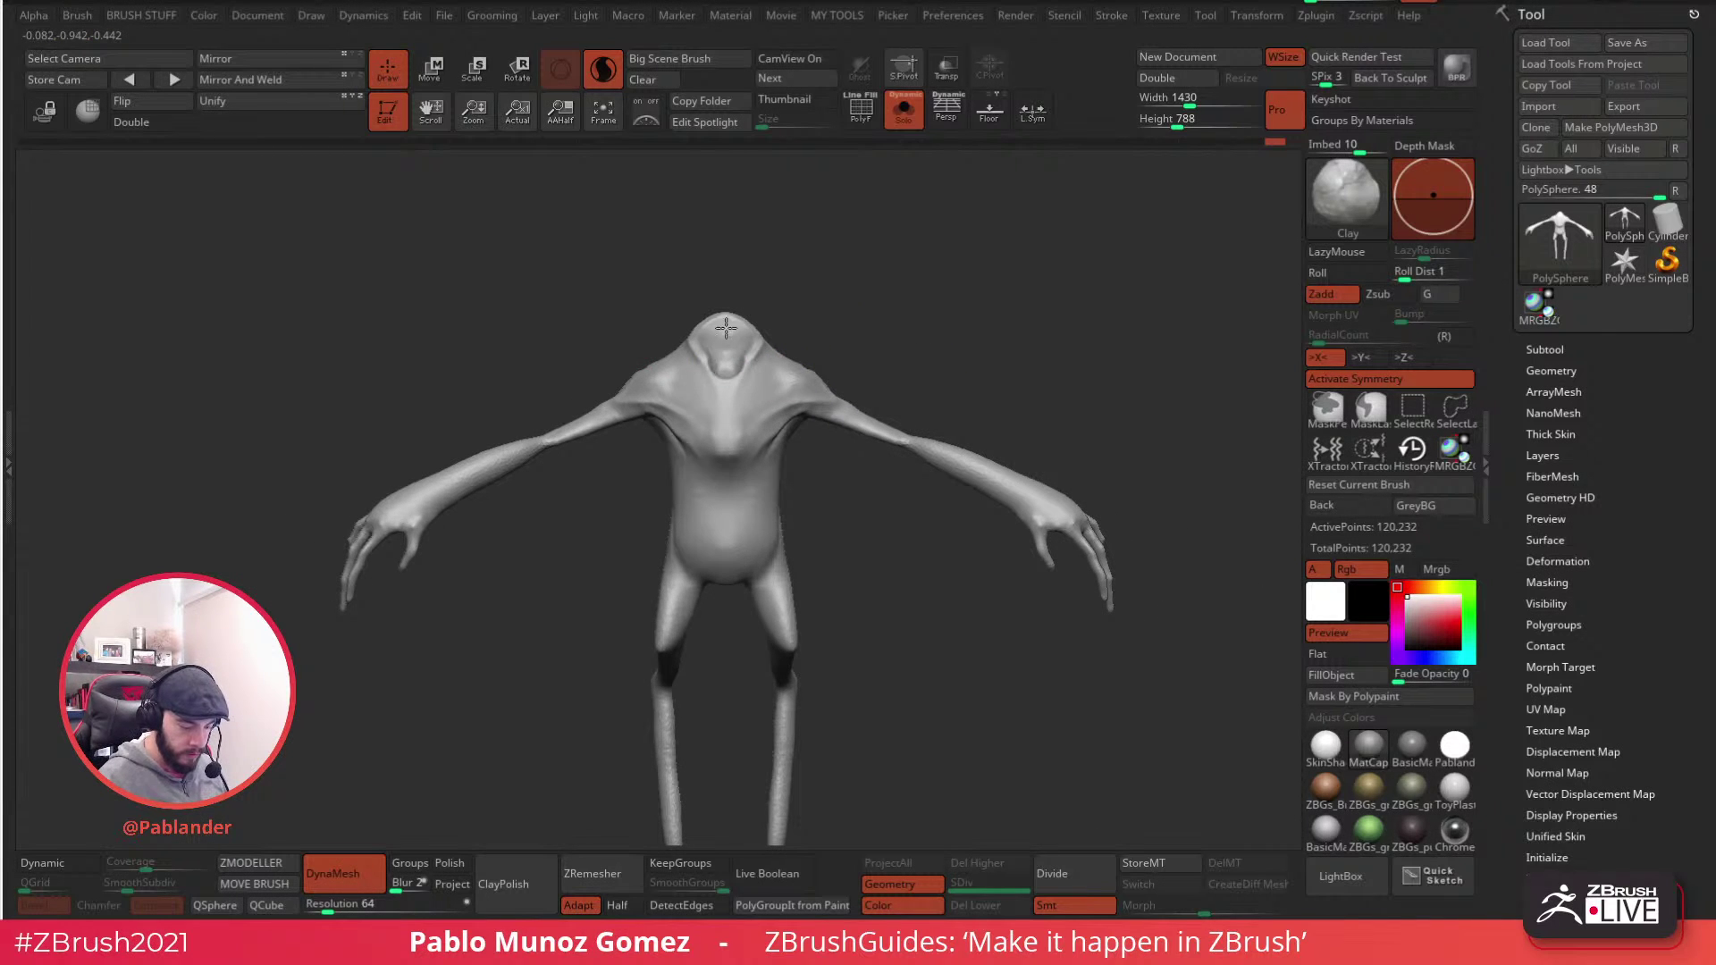
drag(838, 293, 867, 333)
mouse_move(786, 374)
mouse_down()
mouse_move(783, 389)
mouse_move(777, 374)
mouse_up()
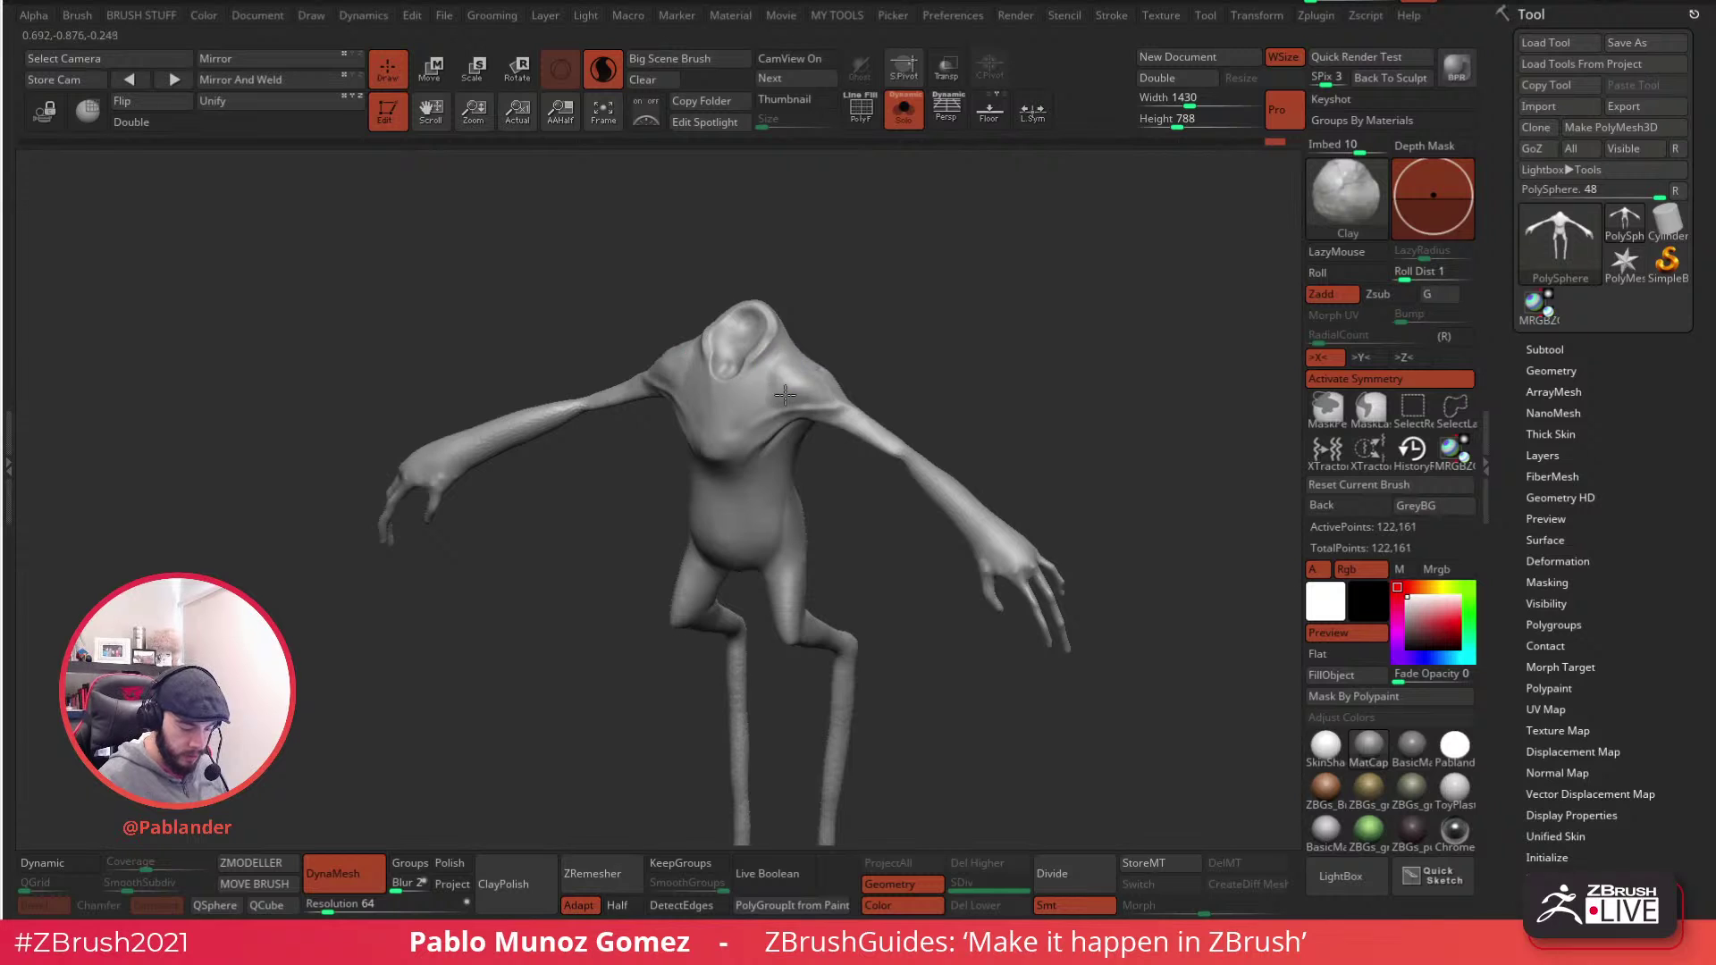
- Reshape the outline of the thighs and lower legs from the front and back with the Move brush
shift+drag(880, 353, 902, 342)
drag(838, 509, 865, 525)
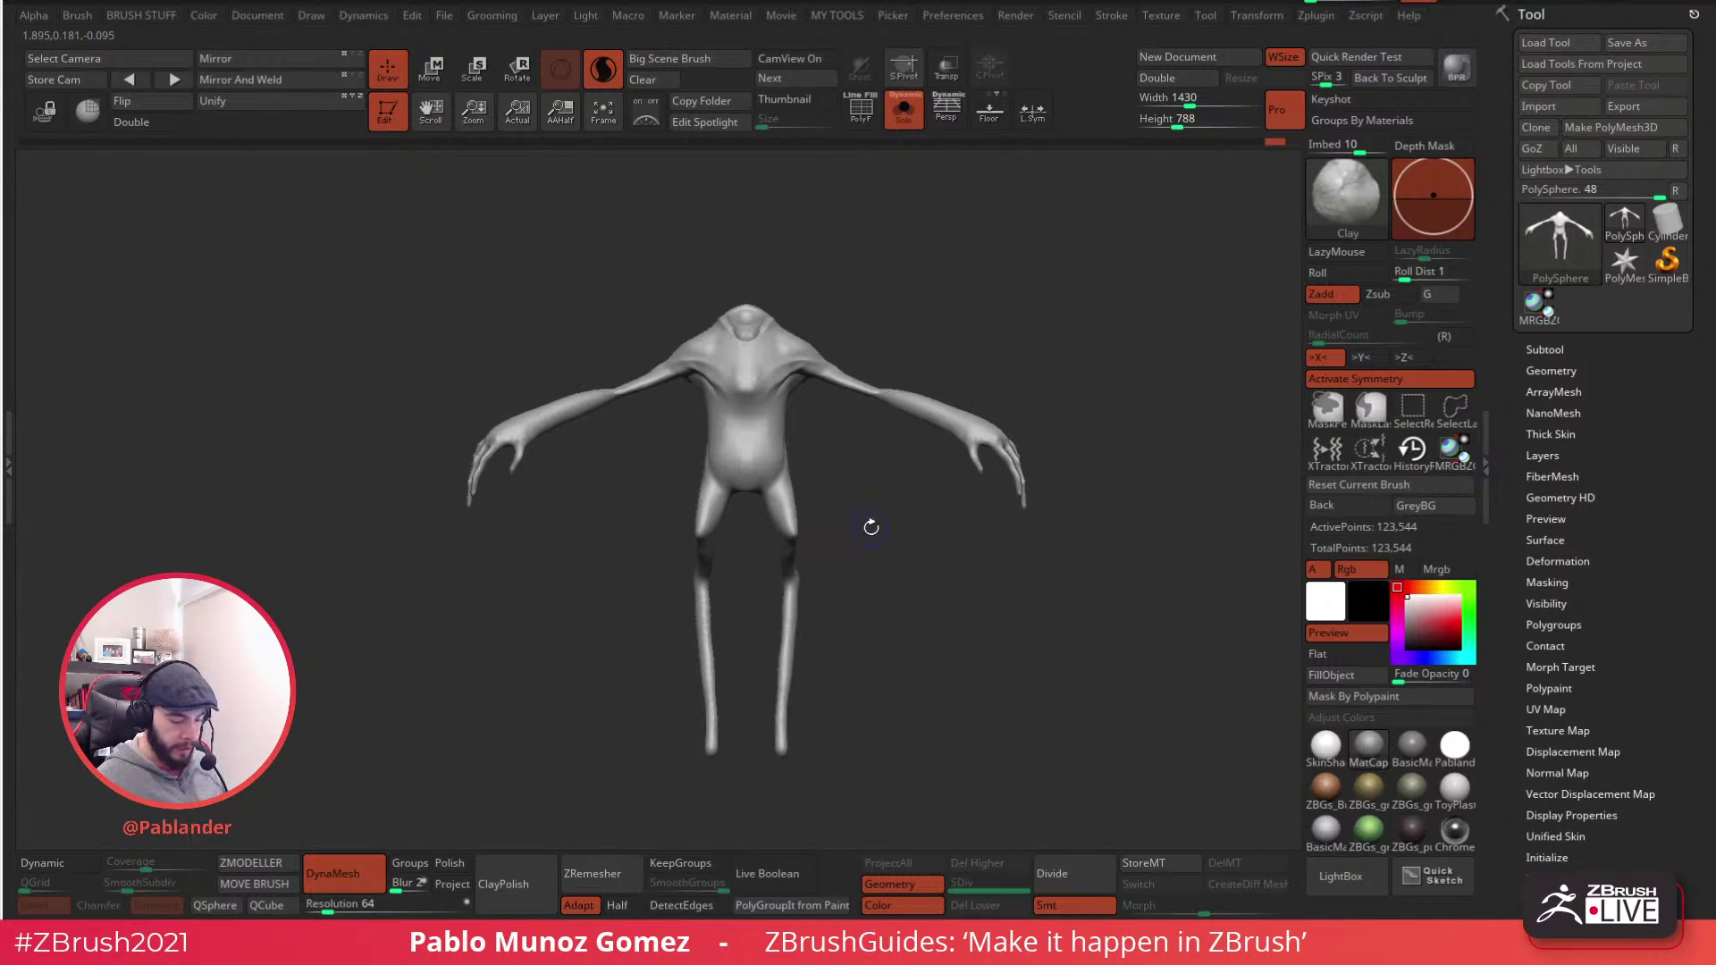
mouse_move(914, 416)
alt+mouse_down()
mouse_move(900, 437)
mouse_move(839, 383)
mouse_move(809, 383)
alt+mouse_up()
ctrl+drag(984, 314, 1009, 344)
alt+drag(893, 542, 863, 608)
key(b)
key(m)
key(v)
key(space)
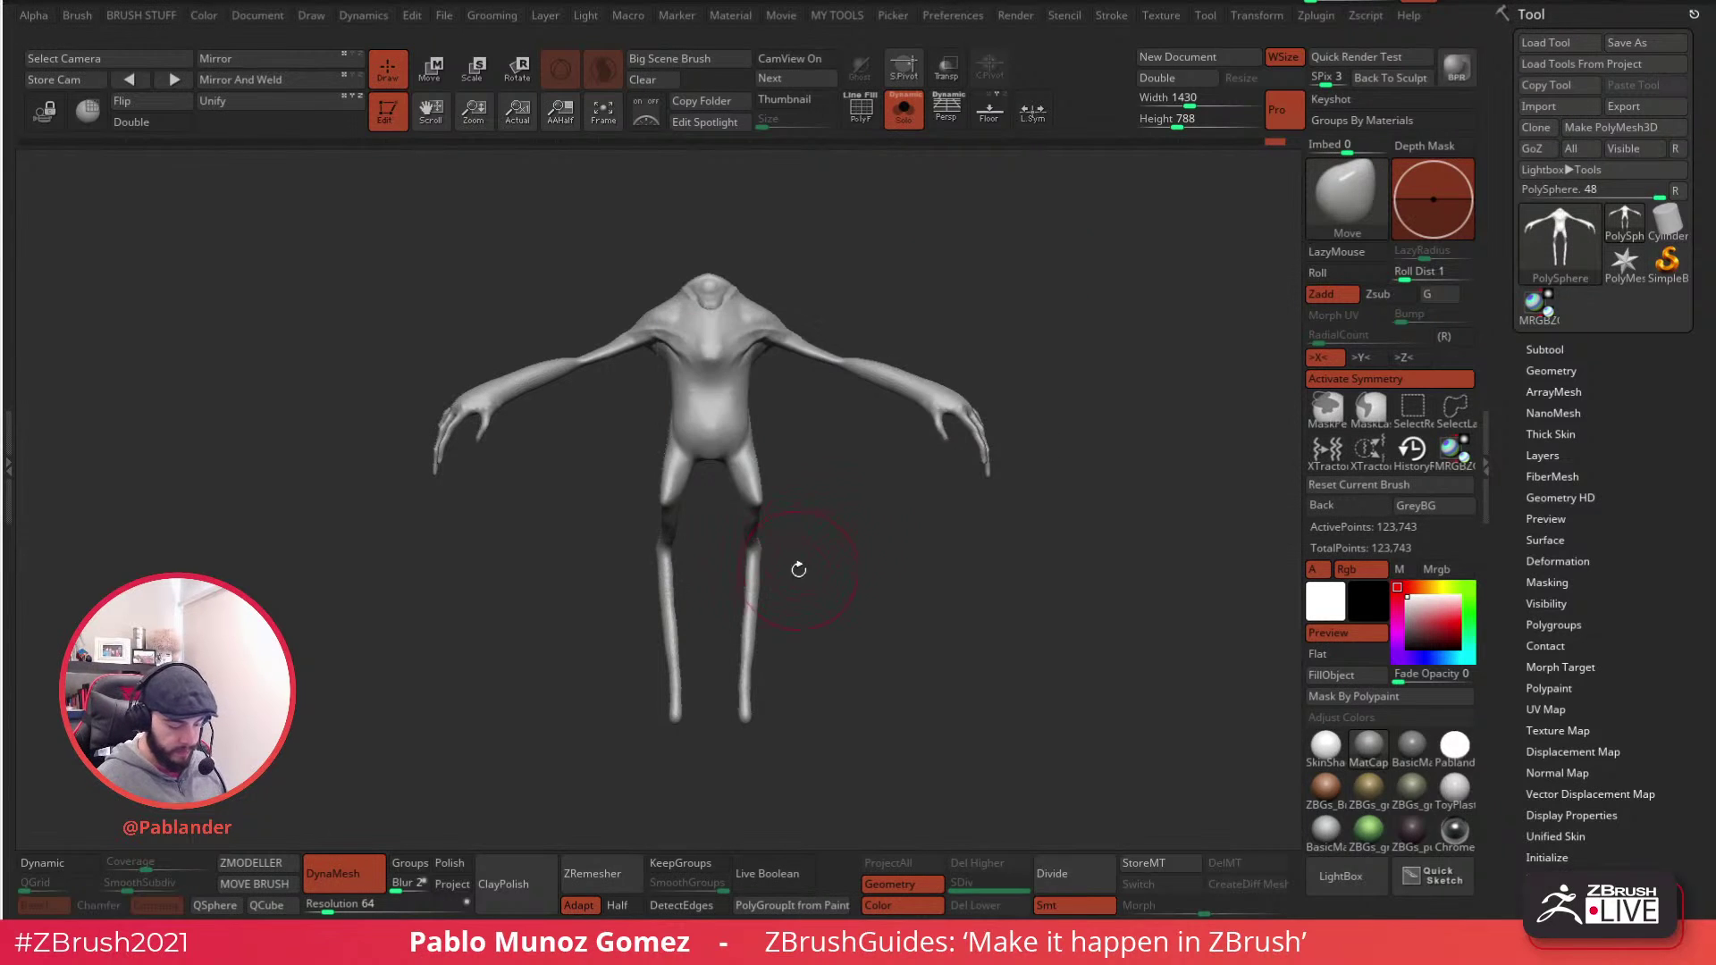
shift+drag(817, 540, 999, 516)
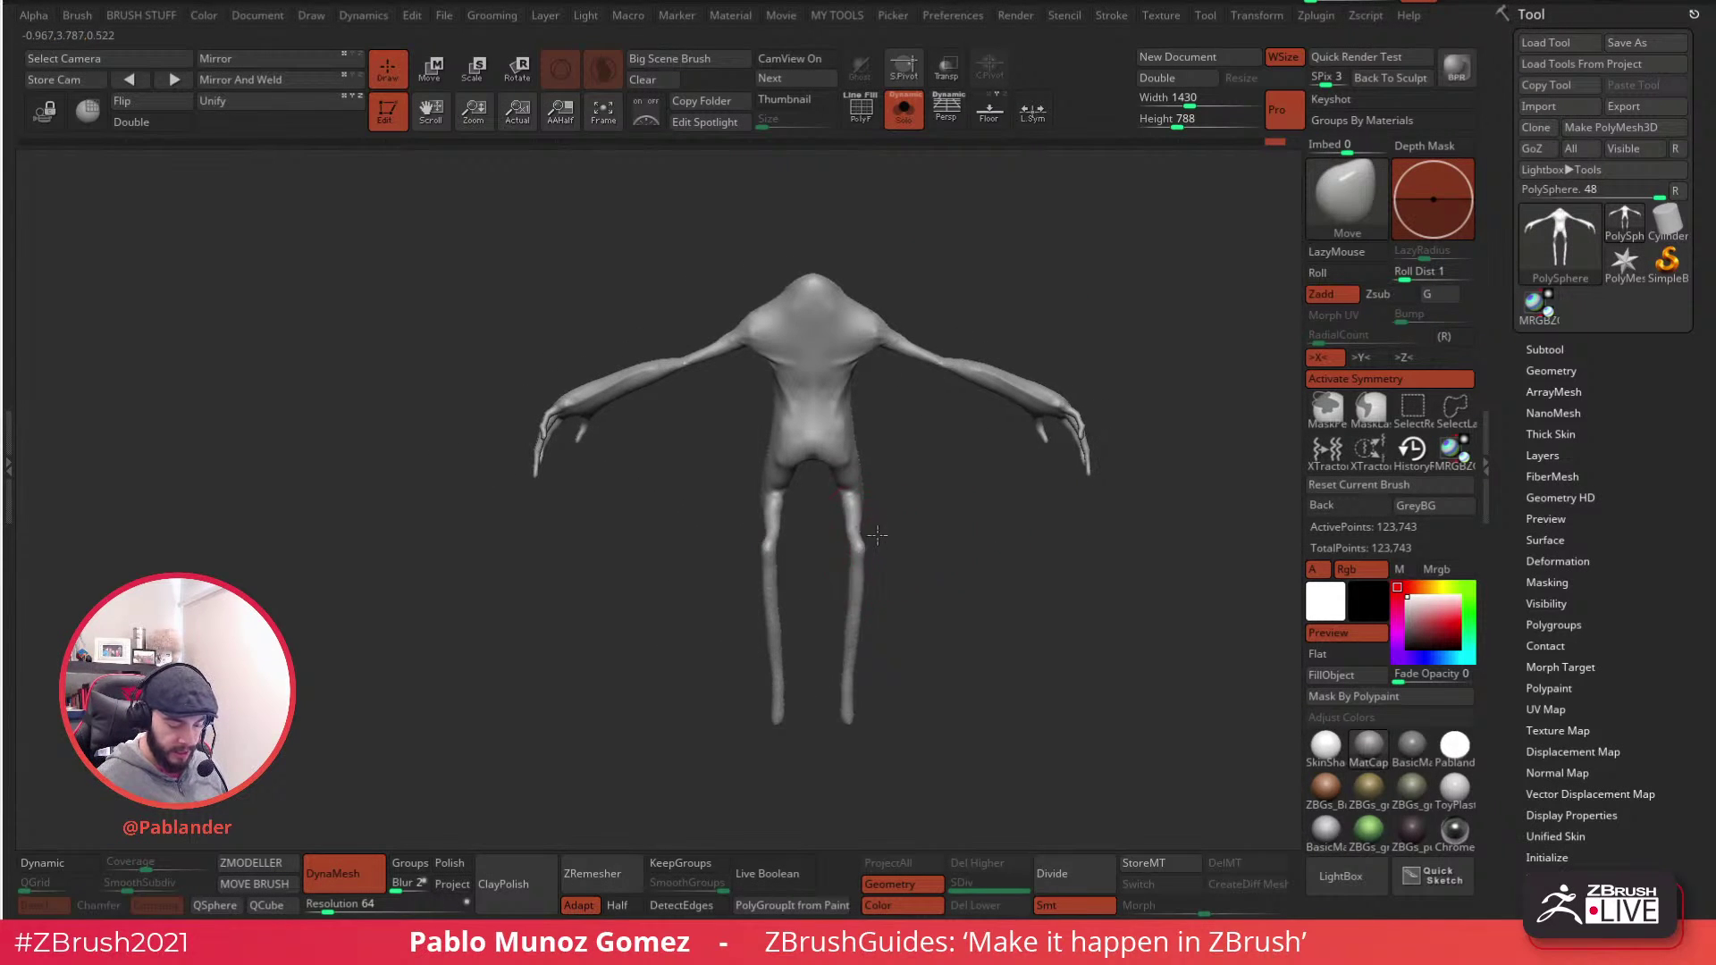
mouse_move(887, 529)
mouse_down()
mouse_move(863, 506)
mouse_move(812, 533)
mouse_move(863, 530)
mouse_move(896, 611)
mouse_move(900, 448)
mouse_move(881, 450)
mouse_move(908, 391)
mouse_move(803, 555)
mouse_move(807, 501)
mouse_up()
key(space)
mouse_move(873, 421)
ctrl+mouse_down()
mouse_move(831, 453)
mouse_move(800, 582)
mouse_move(801, 560)
ctrl+mouse_up()
key(space)
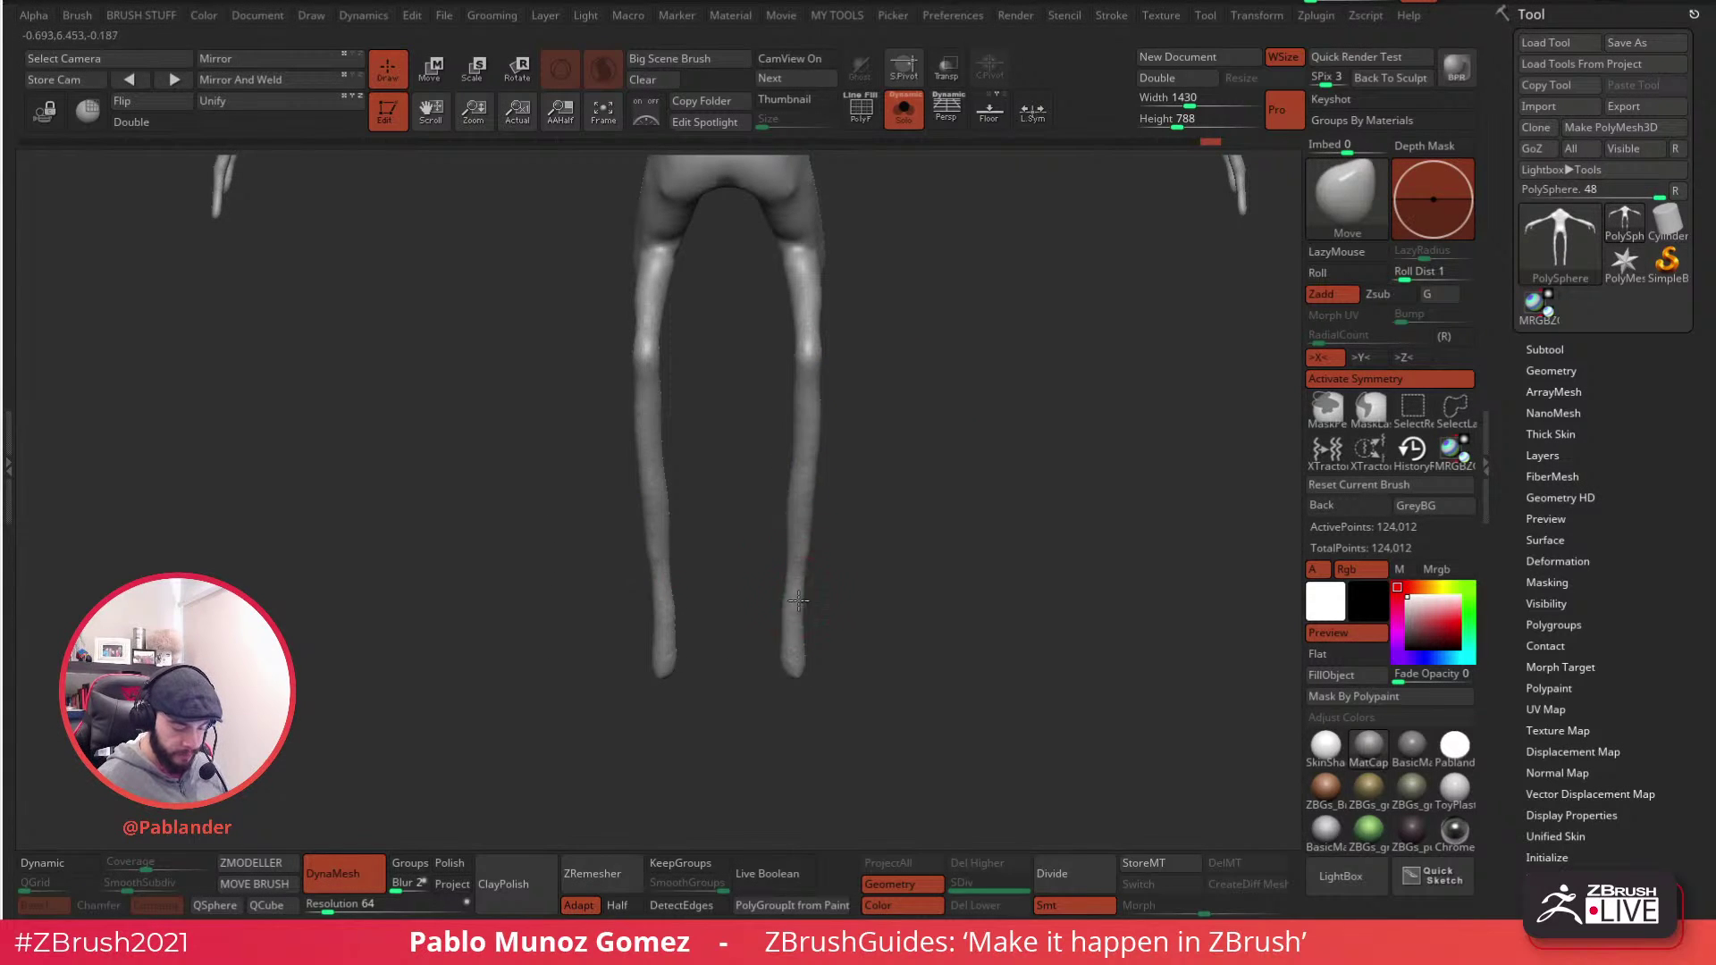
- Smooth the buttocks and backs of the legs, and mirror and weld the model
mouse_move(810, 377)
shift+mouse_down()
mouse_move(806, 287)
mouse_move(806, 453)
shift+mouse_up()
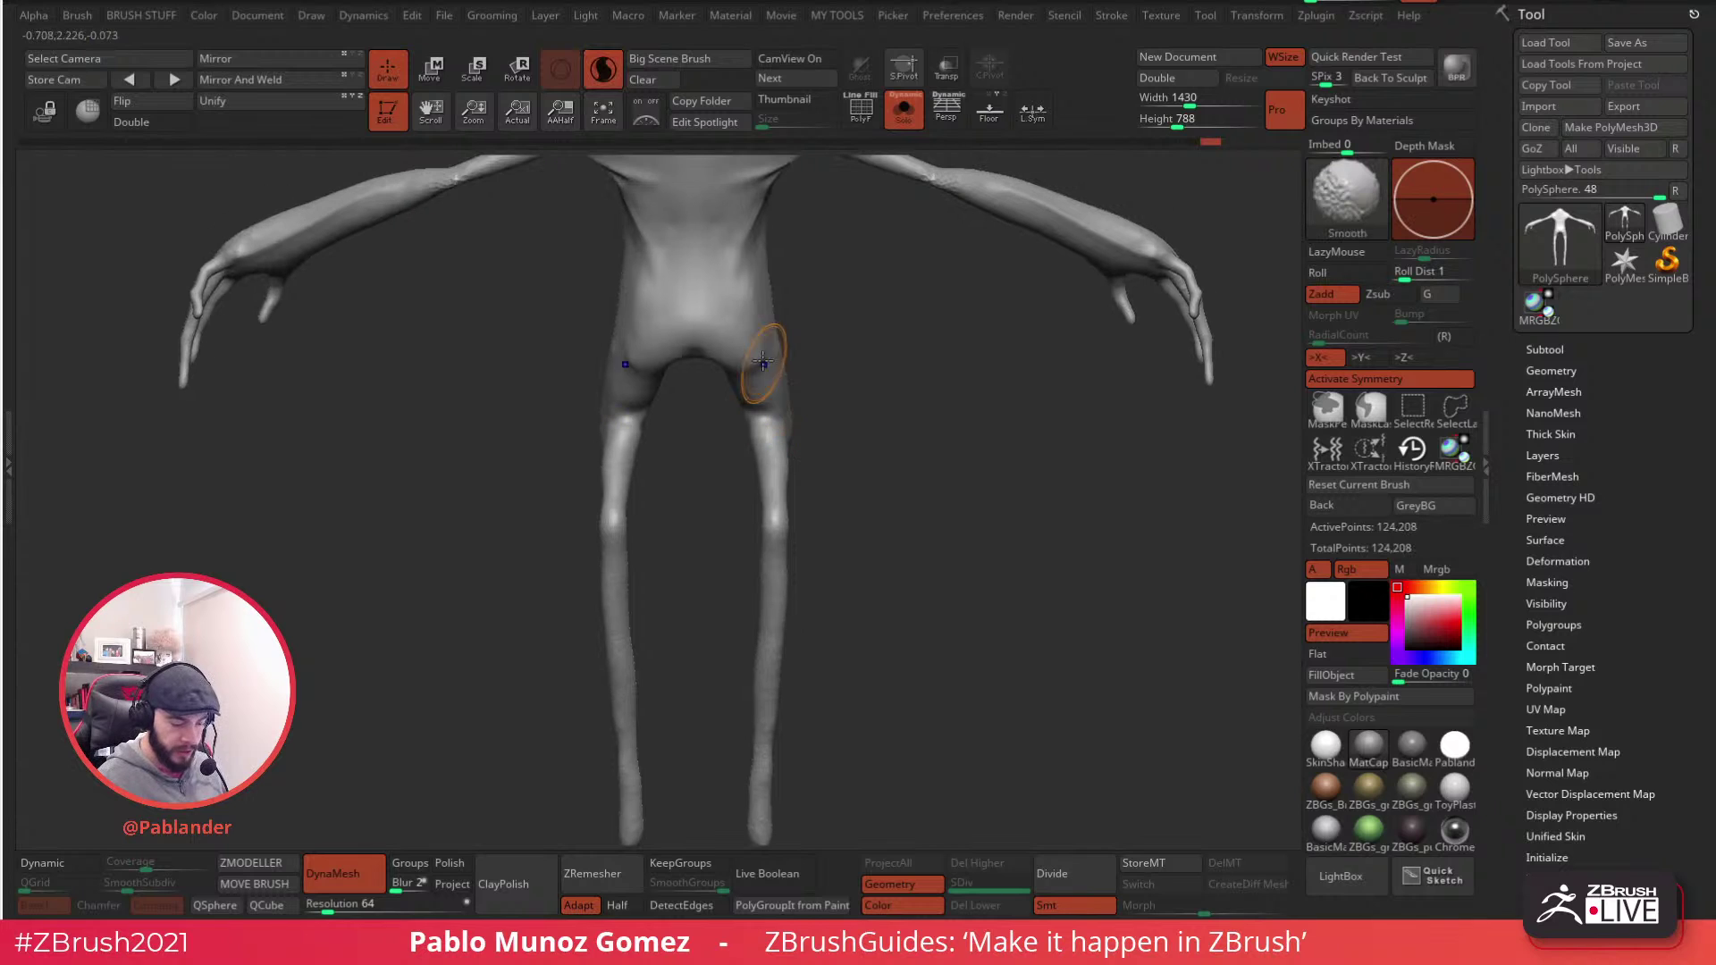
shift+drag(749, 364, 706, 357)
mouse_move(843, 348)
mouse_down()
mouse_move(785, 364)
mouse_move(822, 312)
mouse_move(779, 281)
mouse_up()
shift+drag(763, 430, 743, 459)
click(241, 79)
mouse_move(867, 225)
shift+mouse_down()
mouse_move(875, 245)
mouse_move(823, 364)
shift+mouse_up()
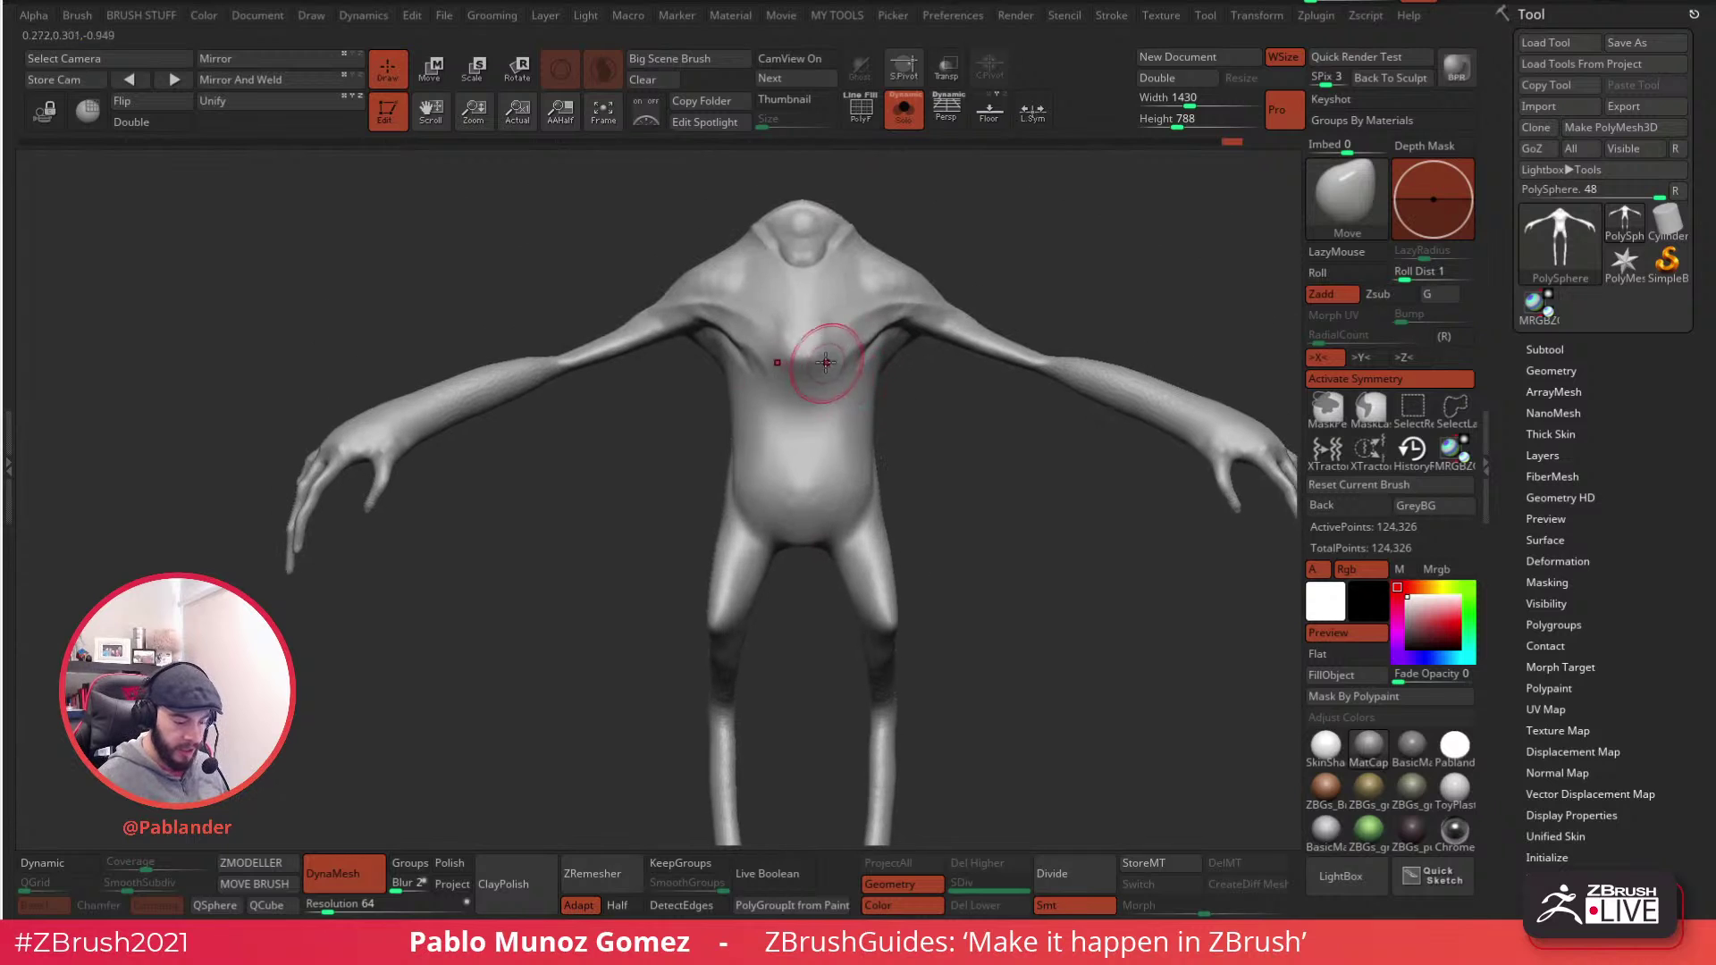
- Adjust the chest profile and shoulder blade area with the Move brush, lightly smoothing the upper back
right_click(742, 489)
right_drag(743, 489, 824, 373)
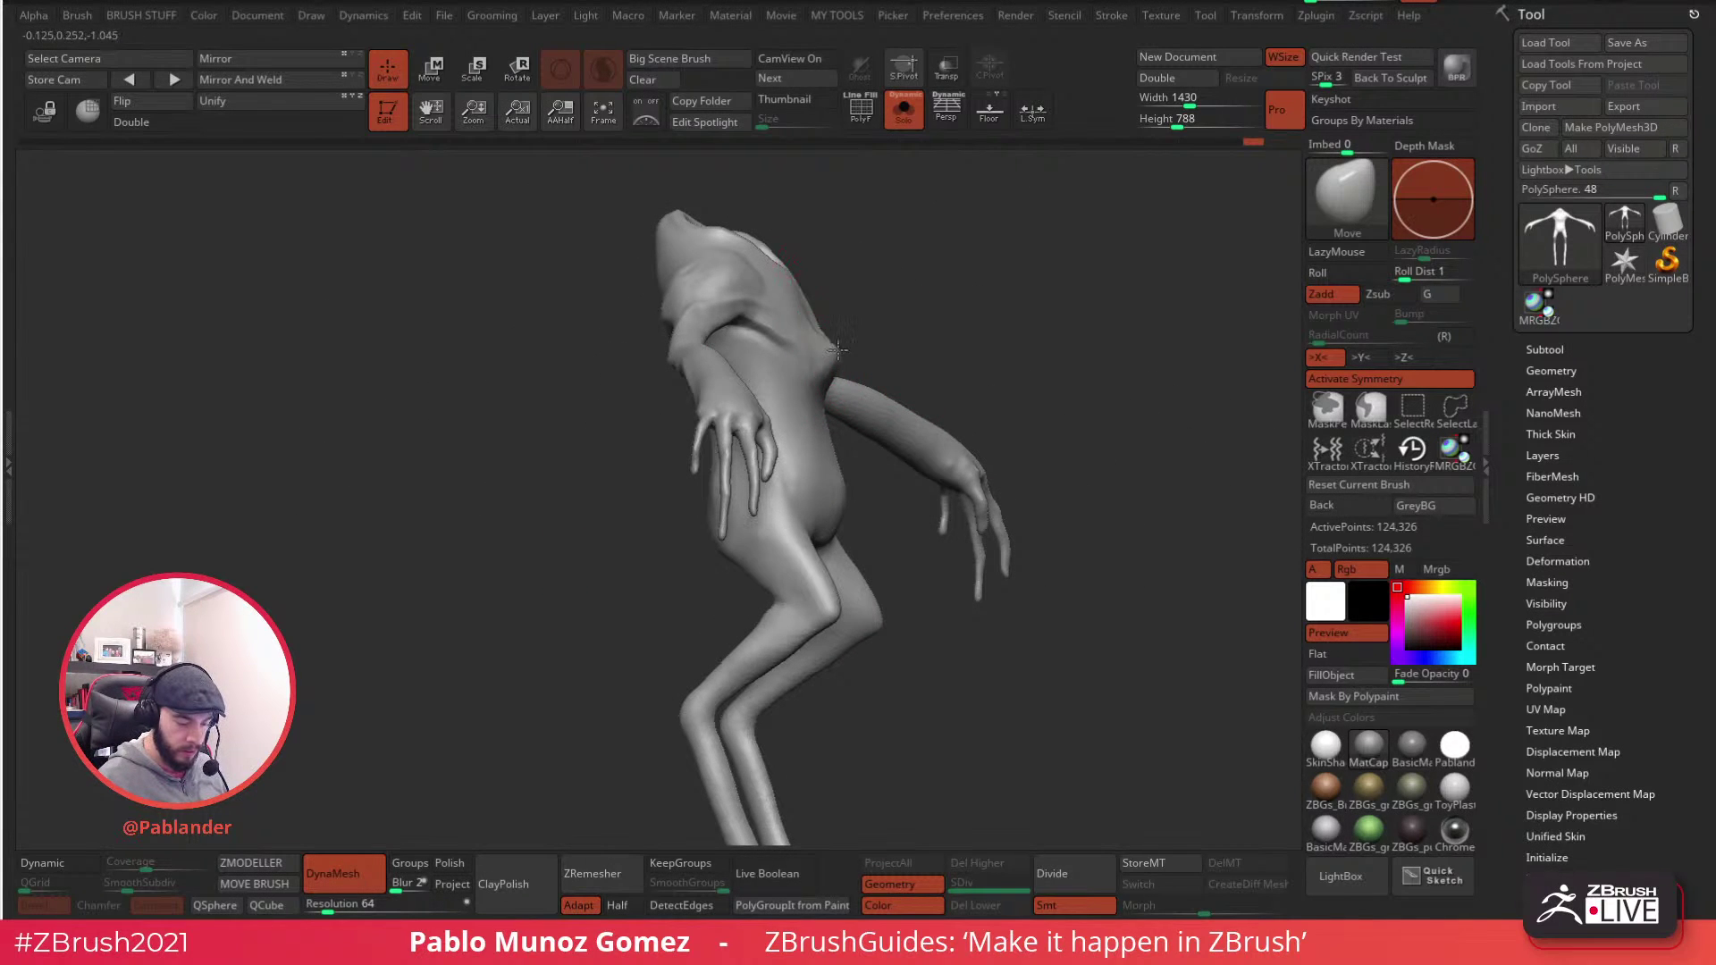
right_drag(835, 348, 849, 294)
drag(670, 313, 678, 304)
right_drag(688, 290, 758, 272)
drag(682, 317, 663, 339)
alt+right_drag(663, 449, 702, 373)
mouse_move(679, 281)
shift+mouse_down()
mouse_move(706, 250)
mouse_move(697, 286)
shift+mouse_up()
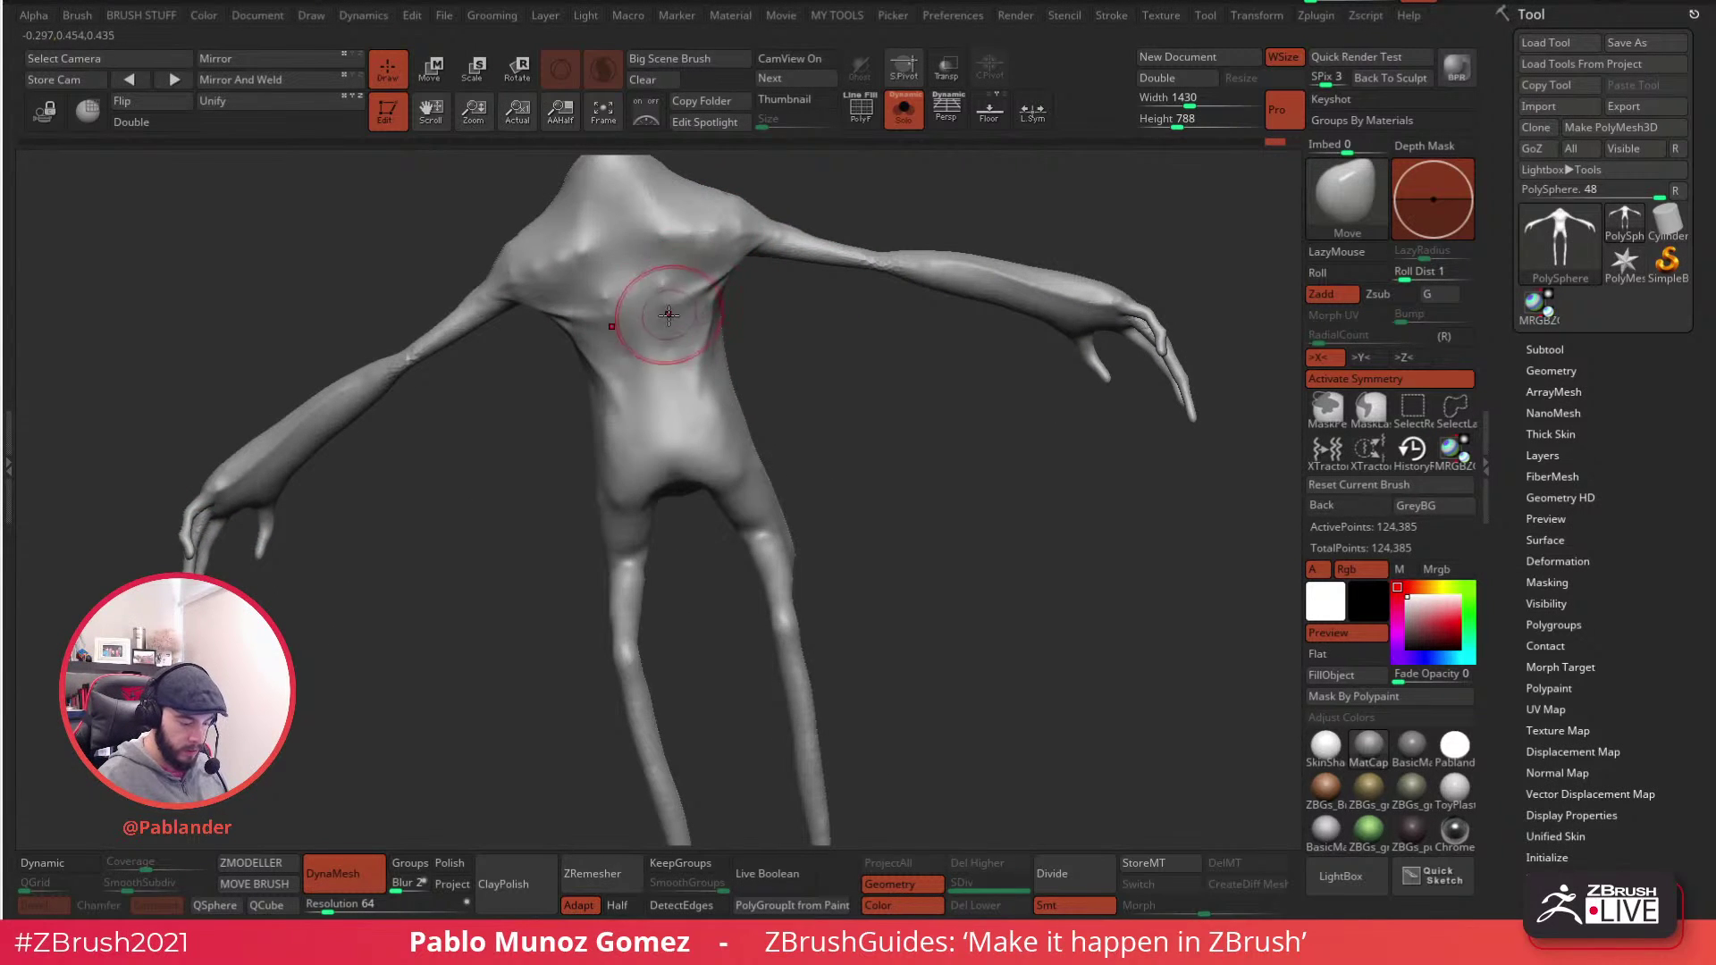
- Carve muscle lines down the back and along the lower edge of the chest with DamStandard, smoothing the back
key(b)
key(d)
key(s)
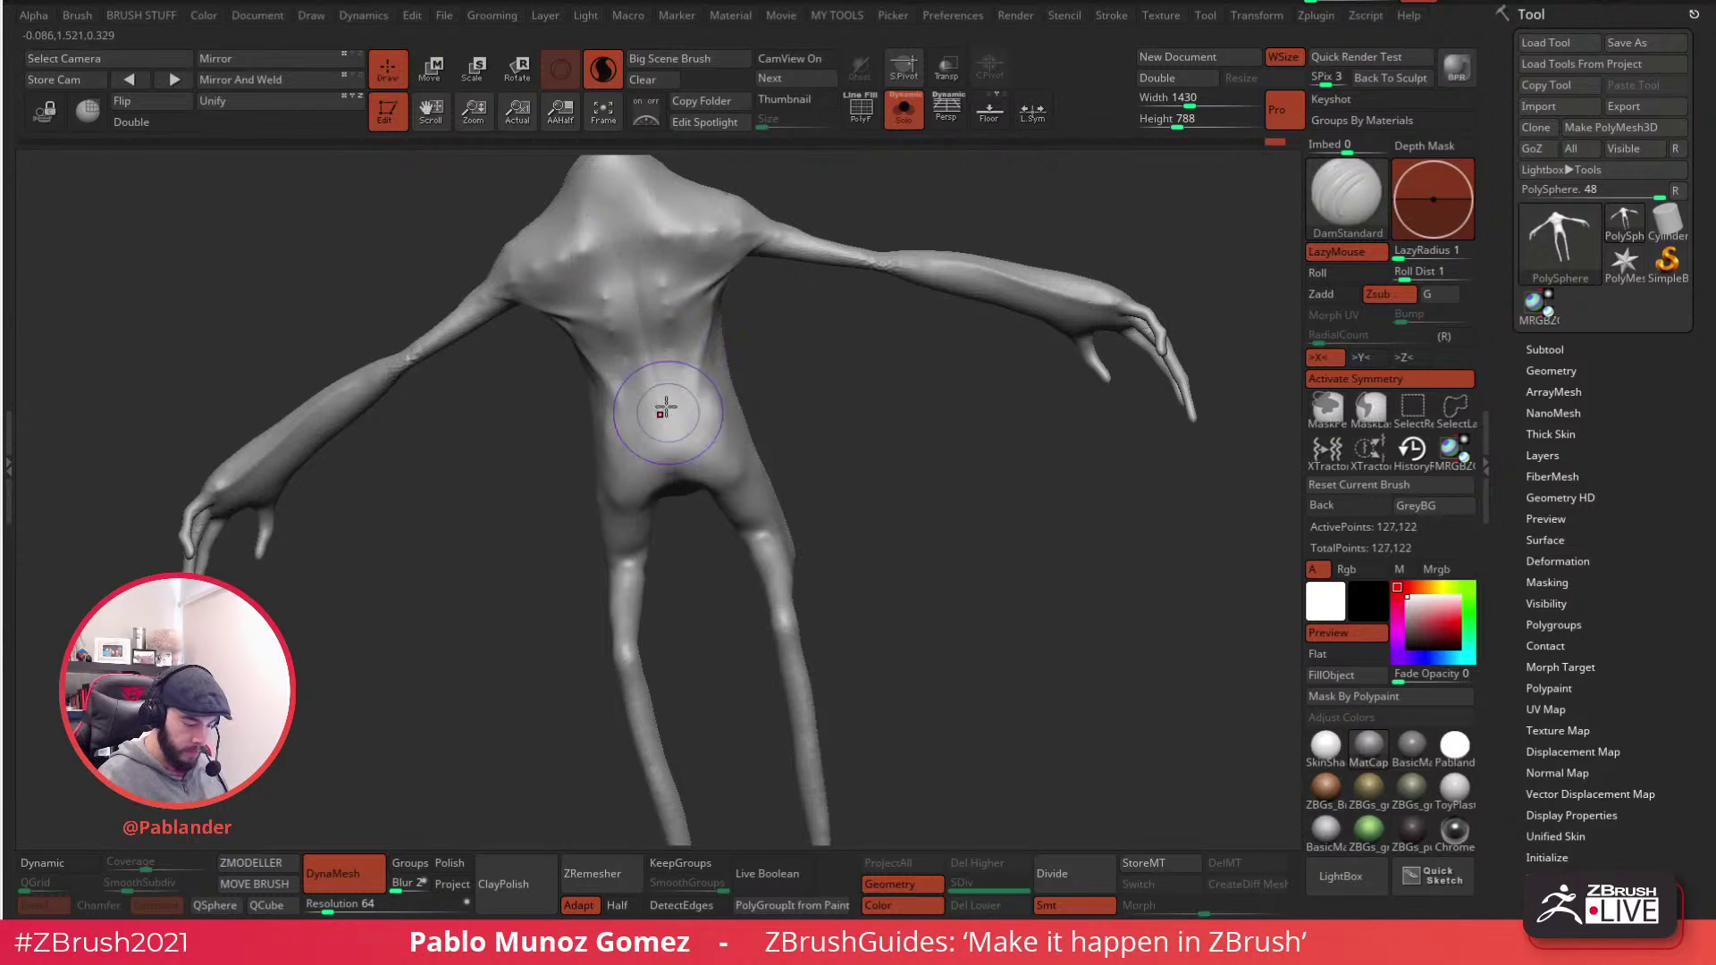
shift+drag(613, 282, 659, 345)
right_drag(654, 254, 820, 345)
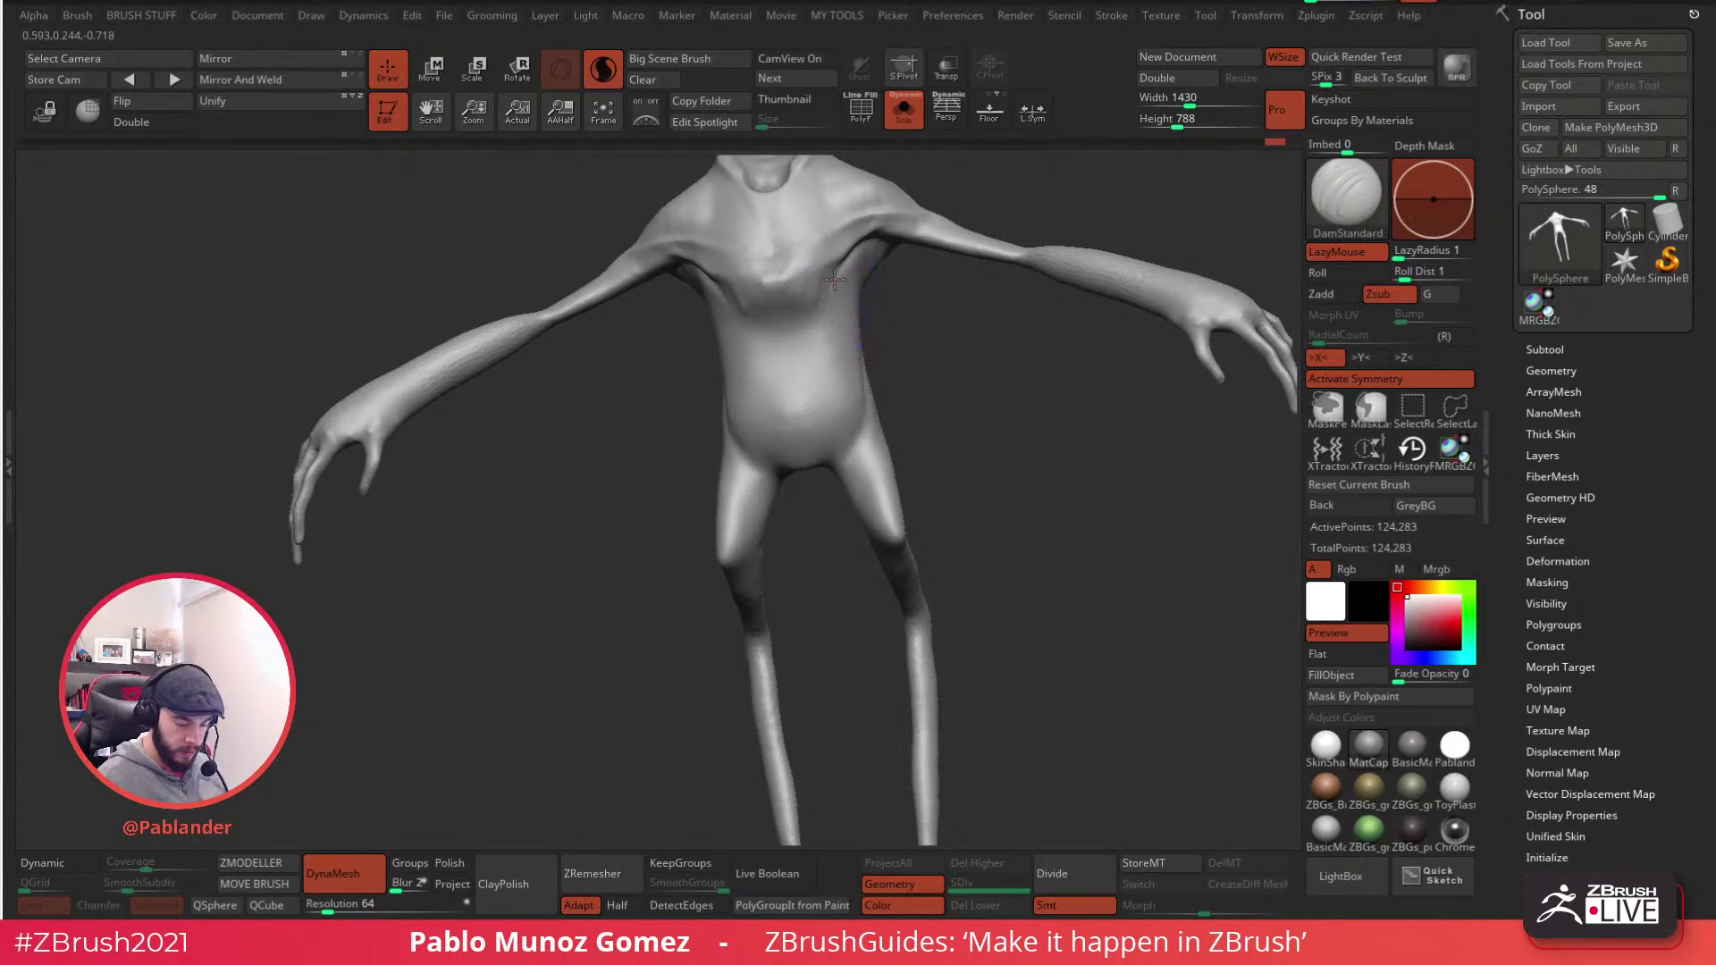
mouse_move(813, 304)
mouse_down()
mouse_move(804, 338)
mouse_move(823, 362)
mouse_move(857, 284)
mouse_move(799, 313)
mouse_up()
right_drag(796, 311, 866, 296)
mouse_move(891, 383)
alt+right_down()
mouse_move(807, 381)
mouse_move(858, 444)
alt+right_up()
key(space)
ctrl+right_drag(831, 382, 828, 379)
- Adjust the waist and overall torso silhouette with the Move brush, checking it from the side
key(b)
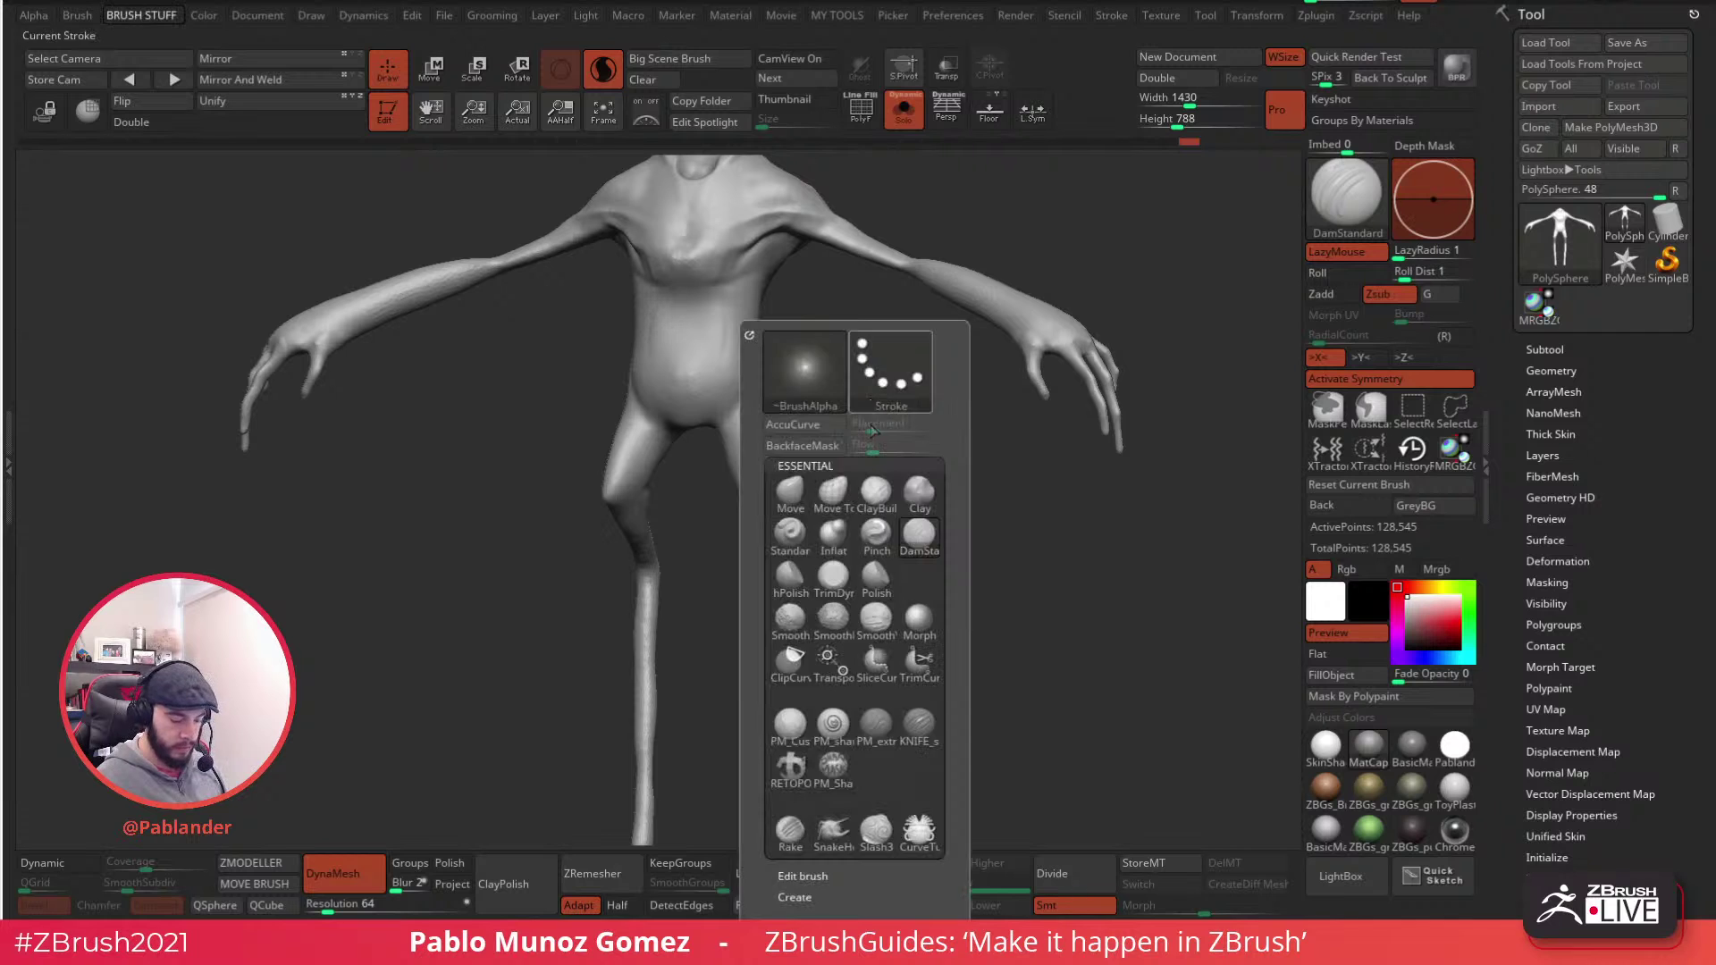
key(m)
key(v)
key(space)
drag(747, 394, 752, 413)
right_drag(751, 413, 860, 483)
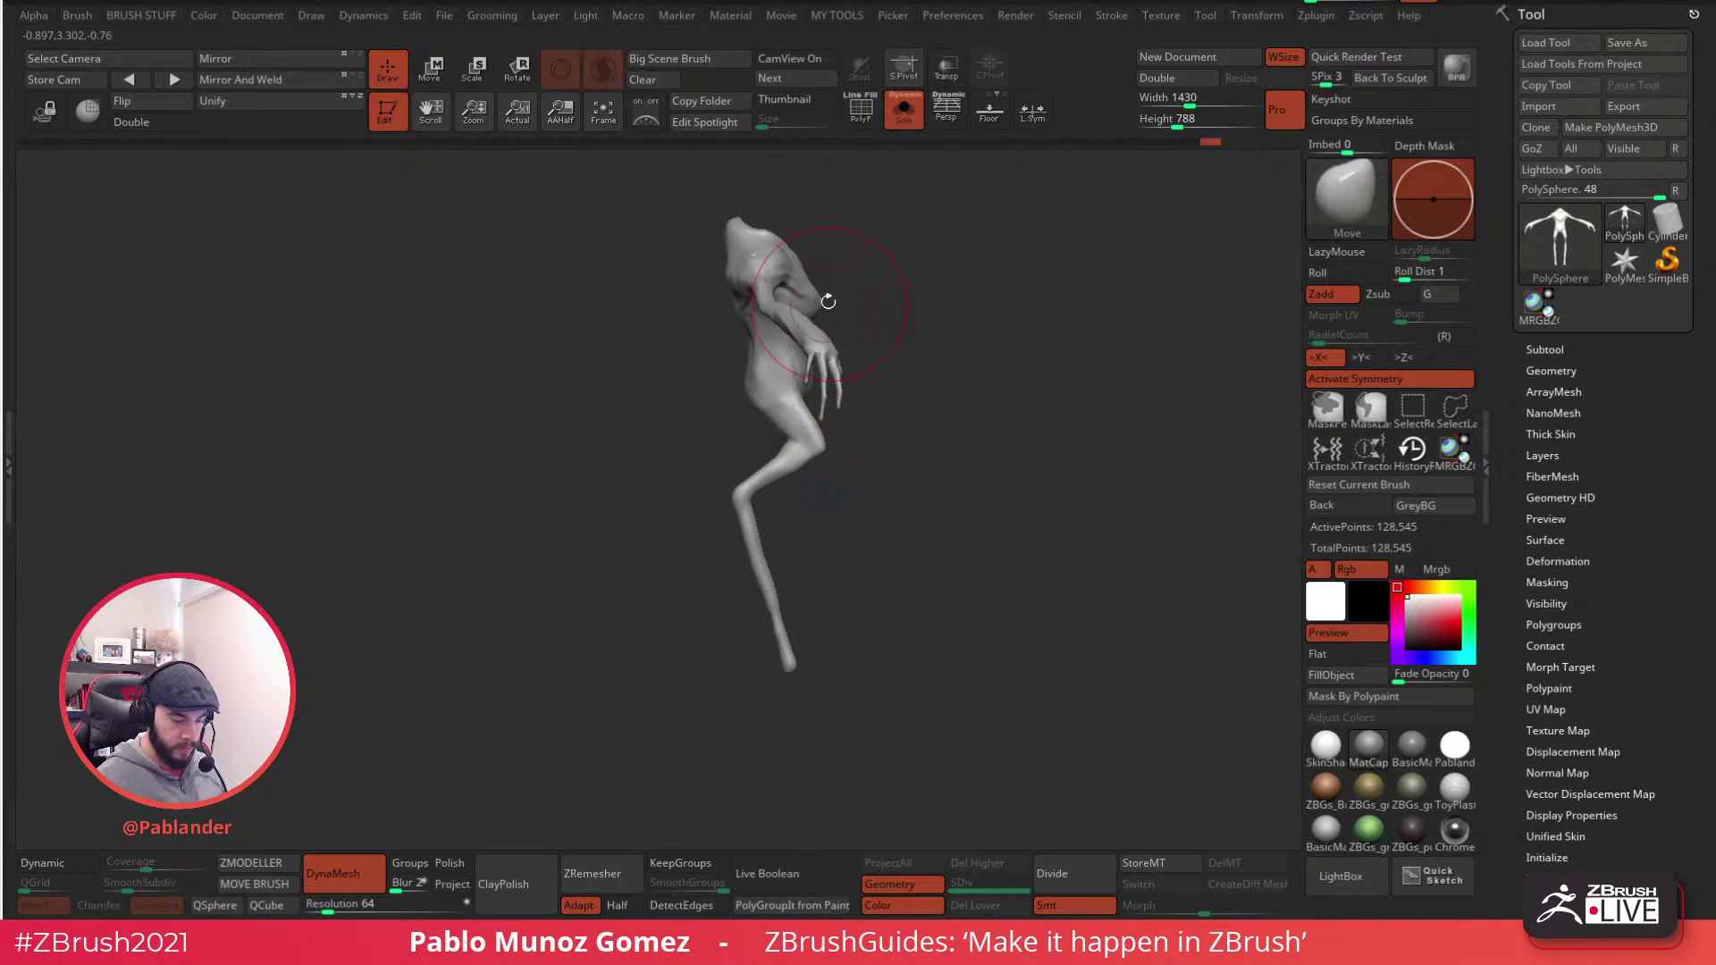
shift+right_drag(826, 290, 928, 482)
right_drag(884, 282, 1040, 288)
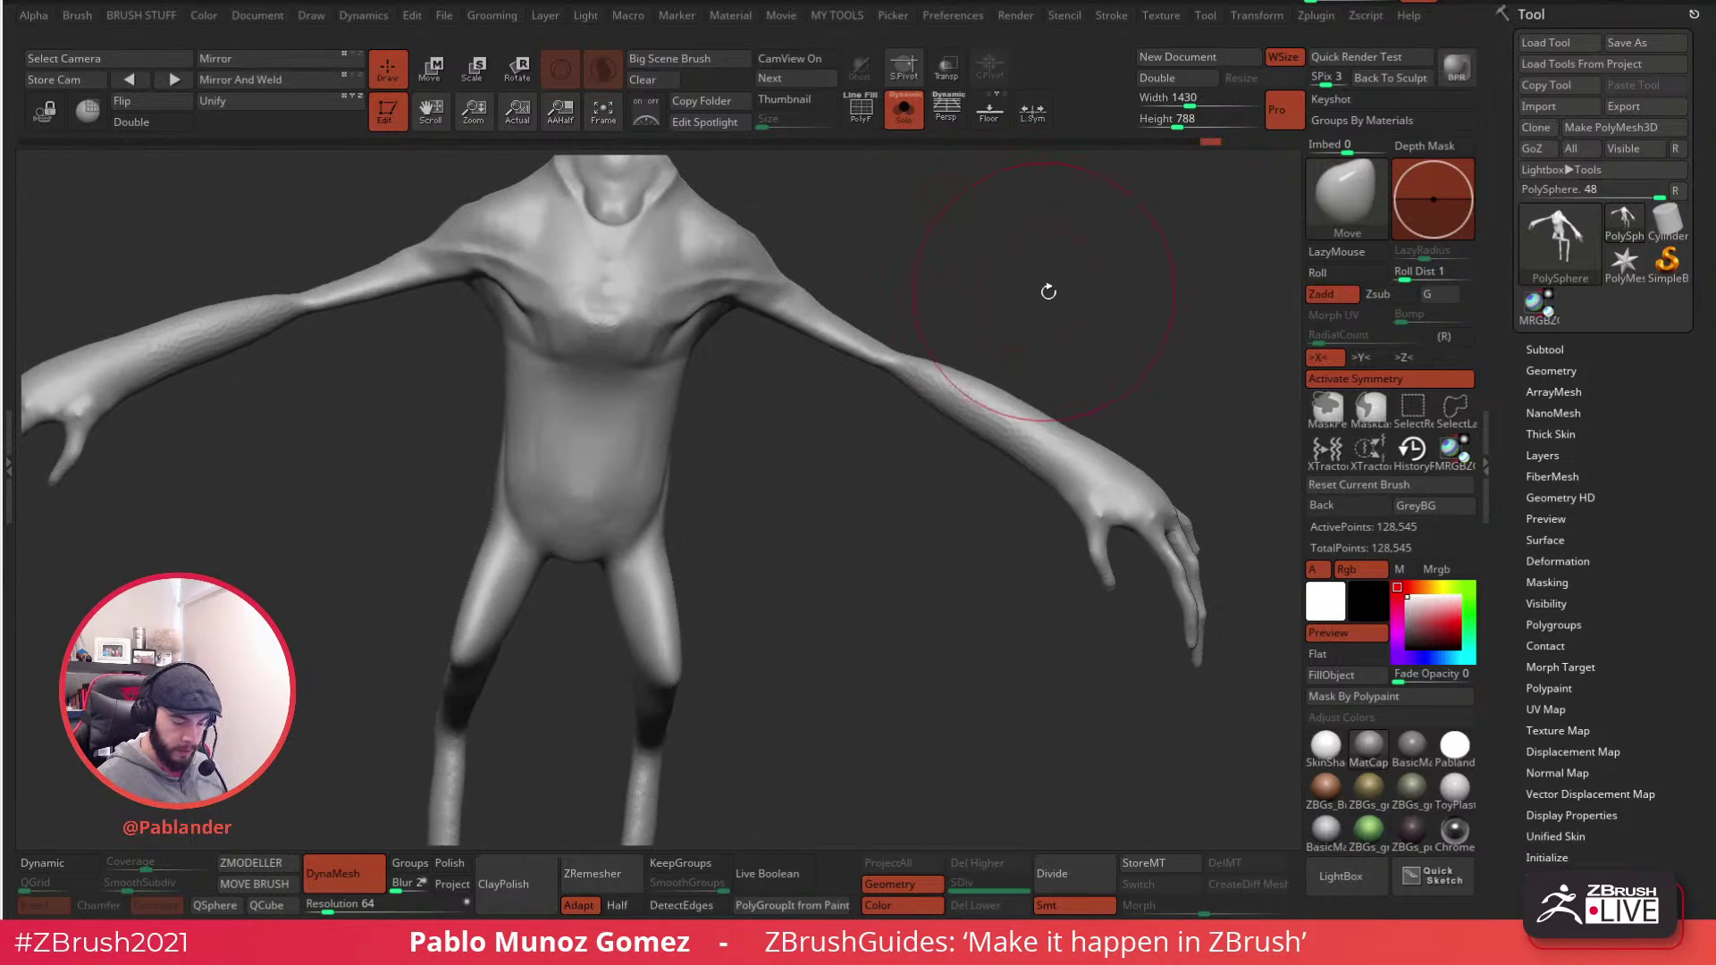
- Thicken the upper arms, armpit area and elbows with the Inflat brush
key(b)
key(i)
key(n)
key(space)
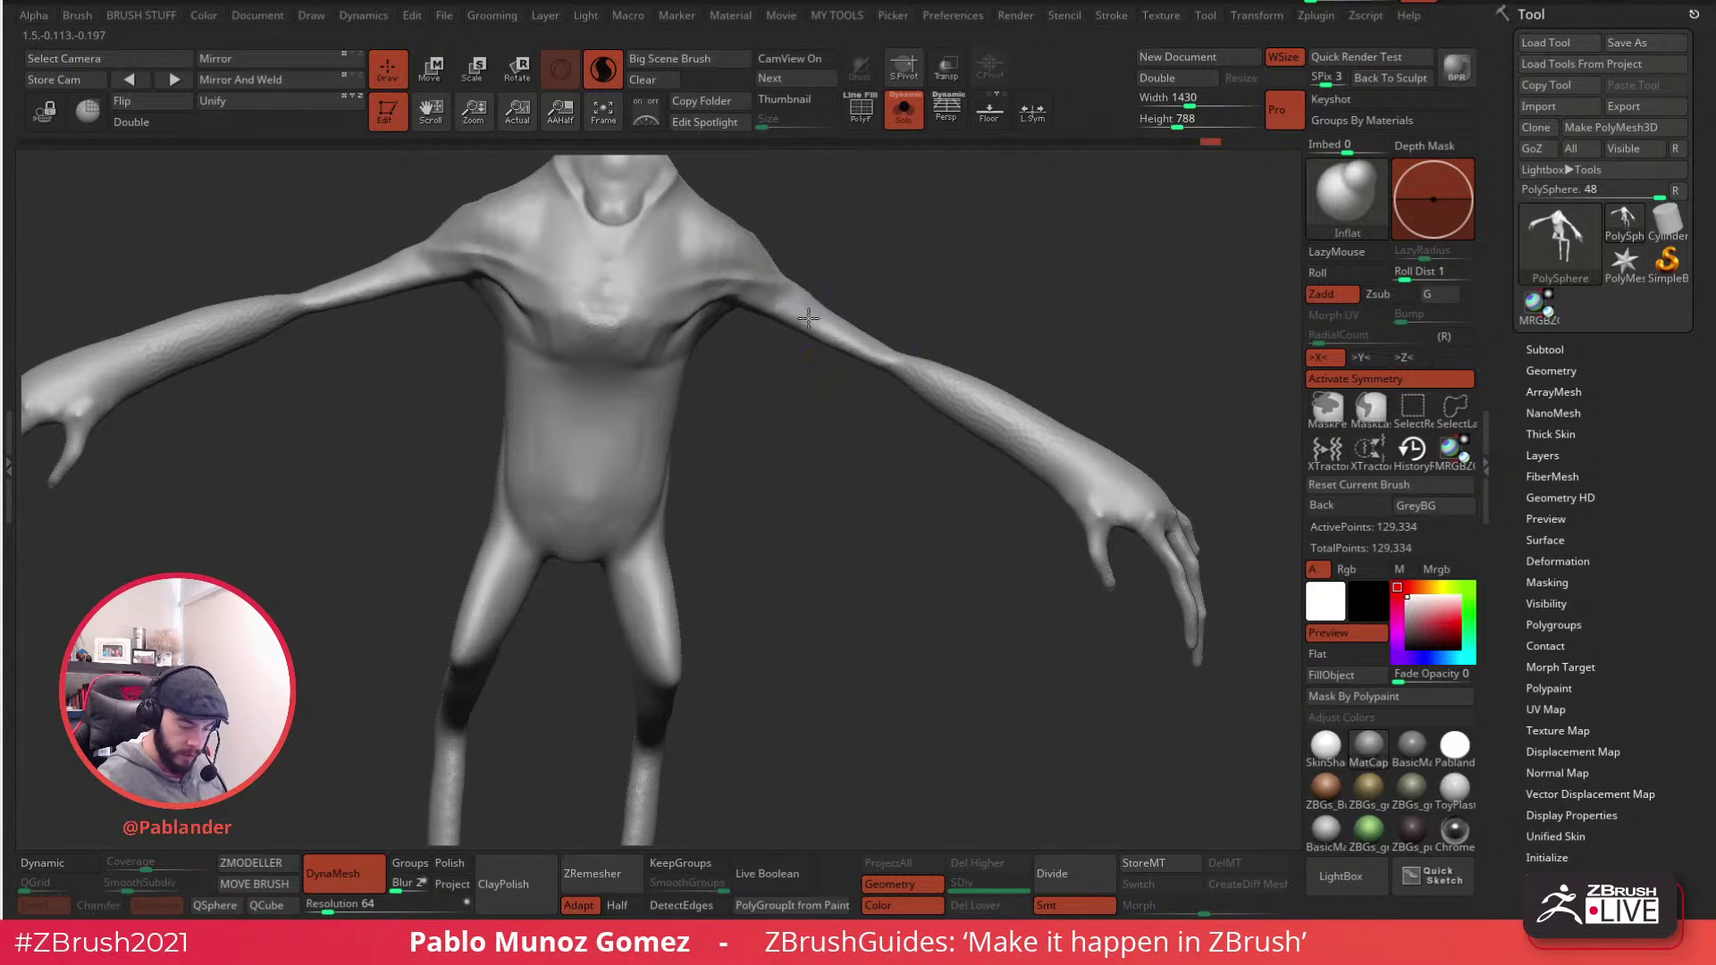
mouse_move(862, 348)
right_down()
mouse_move(885, 315)
mouse_move(864, 376)
right_up()
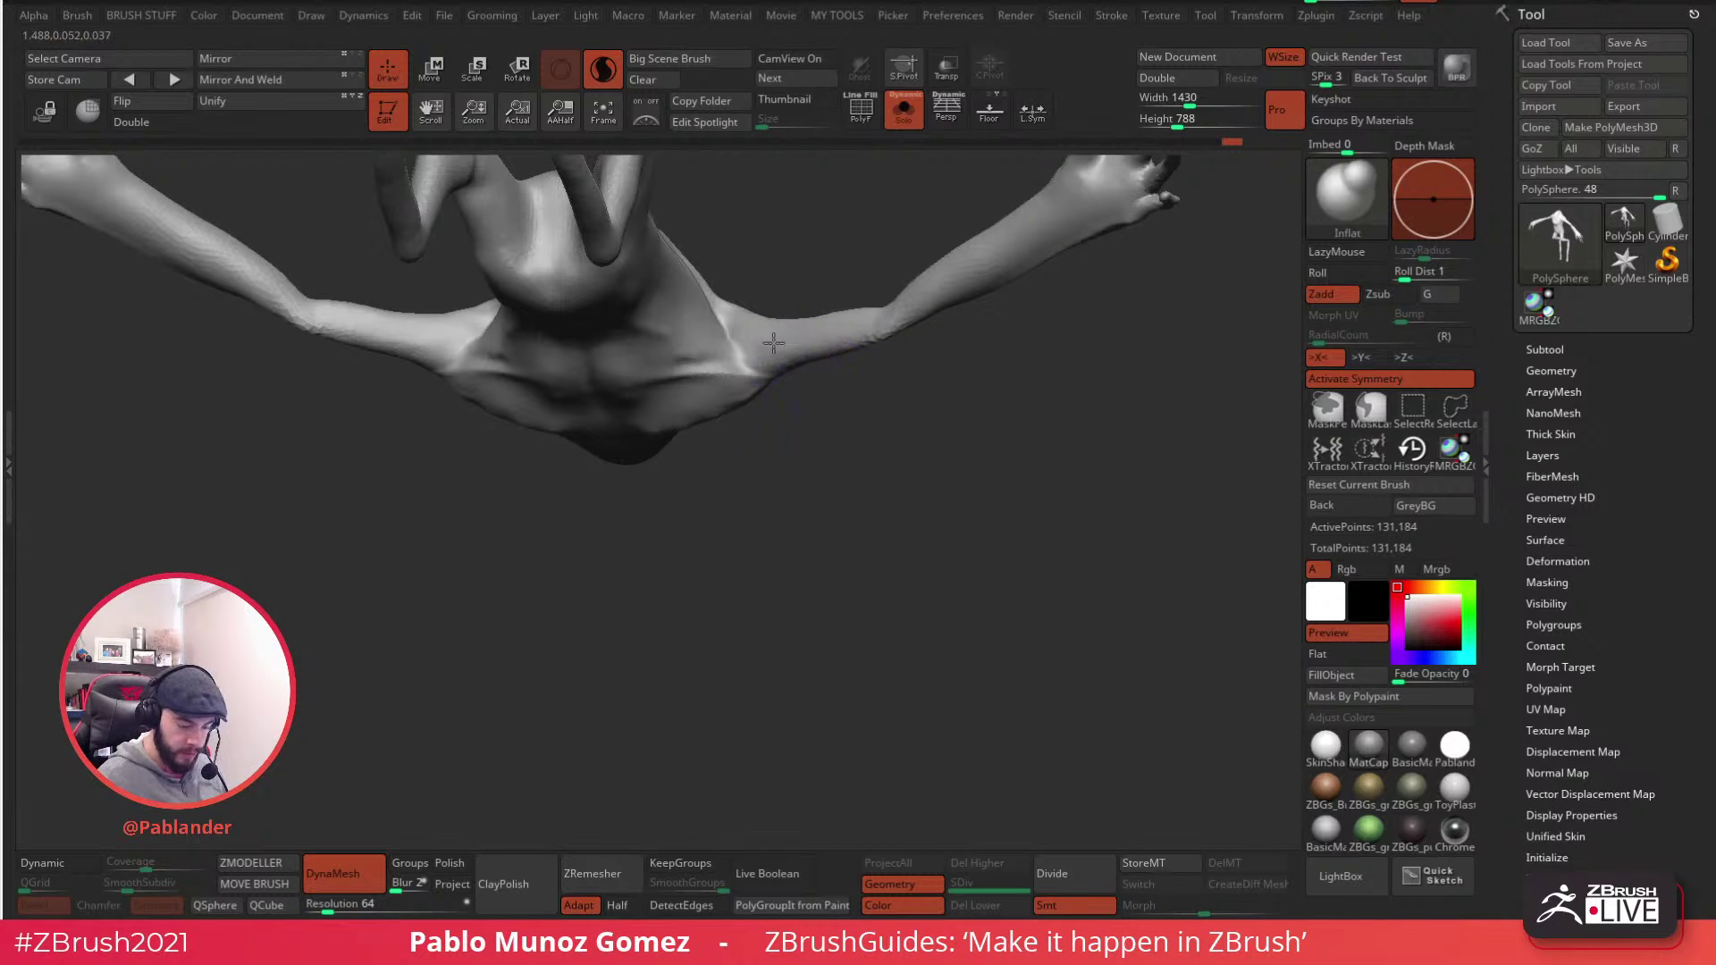
right_drag(833, 317, 930, 299)
right_drag(968, 163, 896, 350)
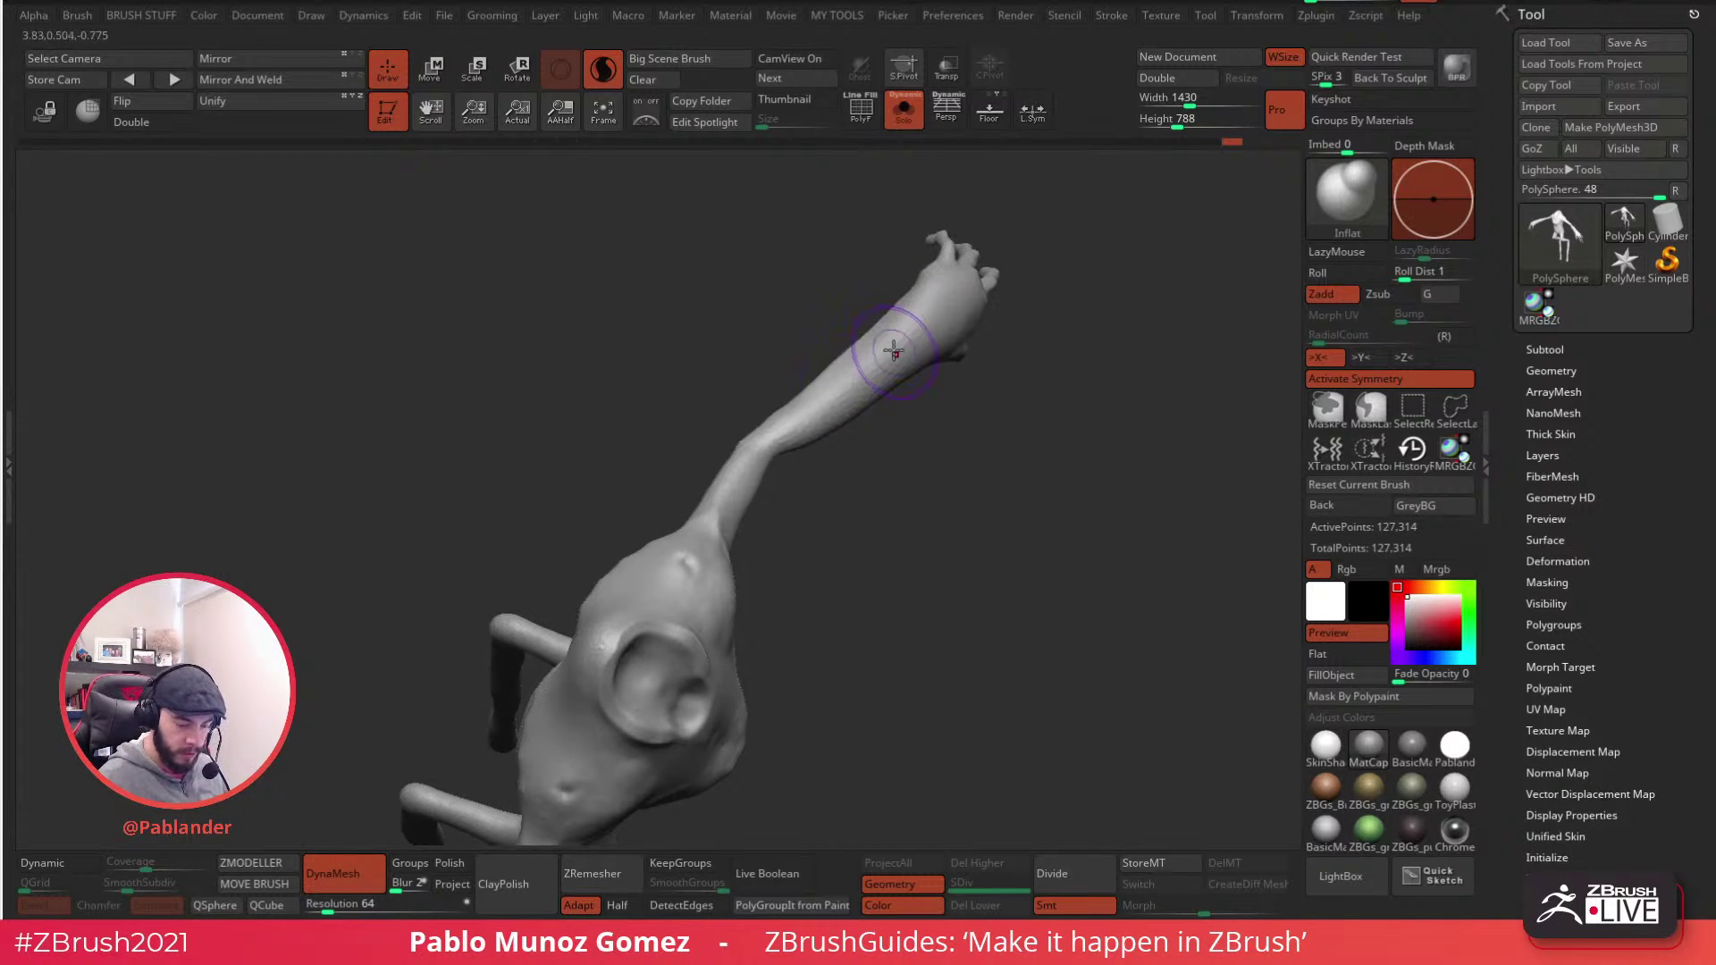
drag(760, 417, 776, 415)
right_drag(818, 419, 773, 427)
- Add volume to the lower legs and the sides of the hips with the Inflat brush
right_drag(826, 529, 780, 449)
drag(800, 526, 830, 570)
alt+right_drag(866, 608, 852, 411)
drag(856, 441, 867, 417)
mouse_move(756, 506)
right_down()
mouse_move(879, 486)
mouse_move(758, 427)
right_up()
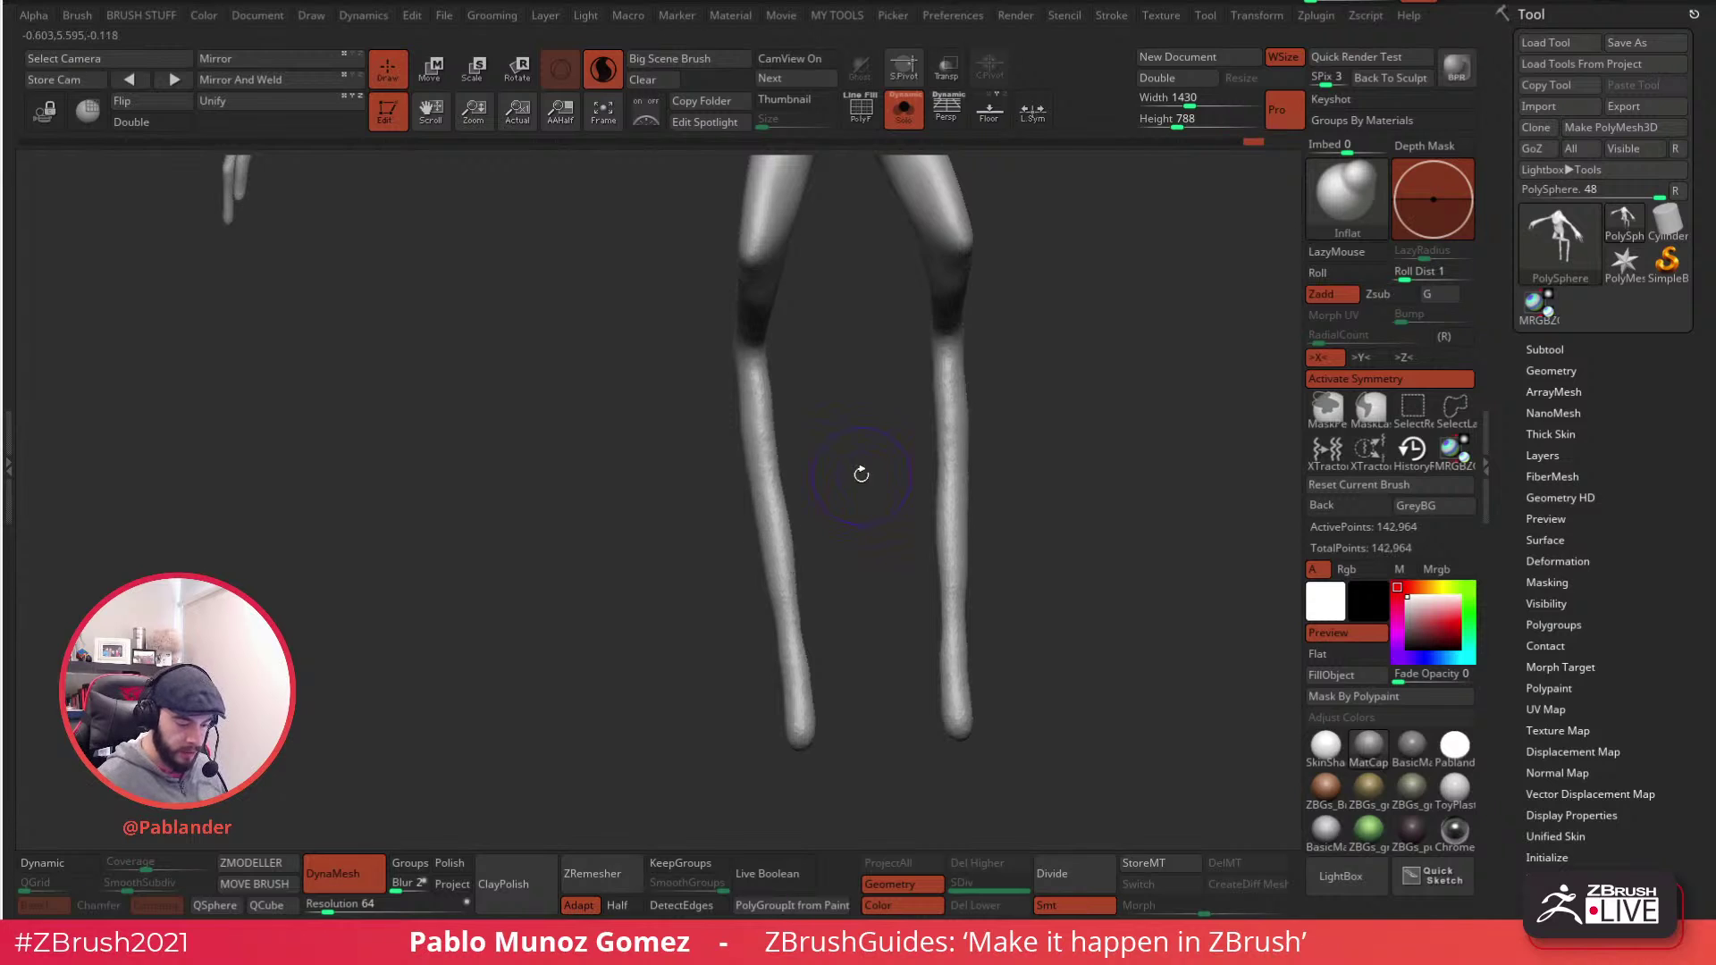
right_drag(860, 474, 875, 399)
drag(869, 411, 870, 403)
mouse_move(894, 393)
ctrl+right_down()
mouse_move(892, 337)
mouse_move(854, 467)
mouse_move(870, 501)
mouse_move(864, 463)
mouse_move(802, 416)
ctrl+right_up()
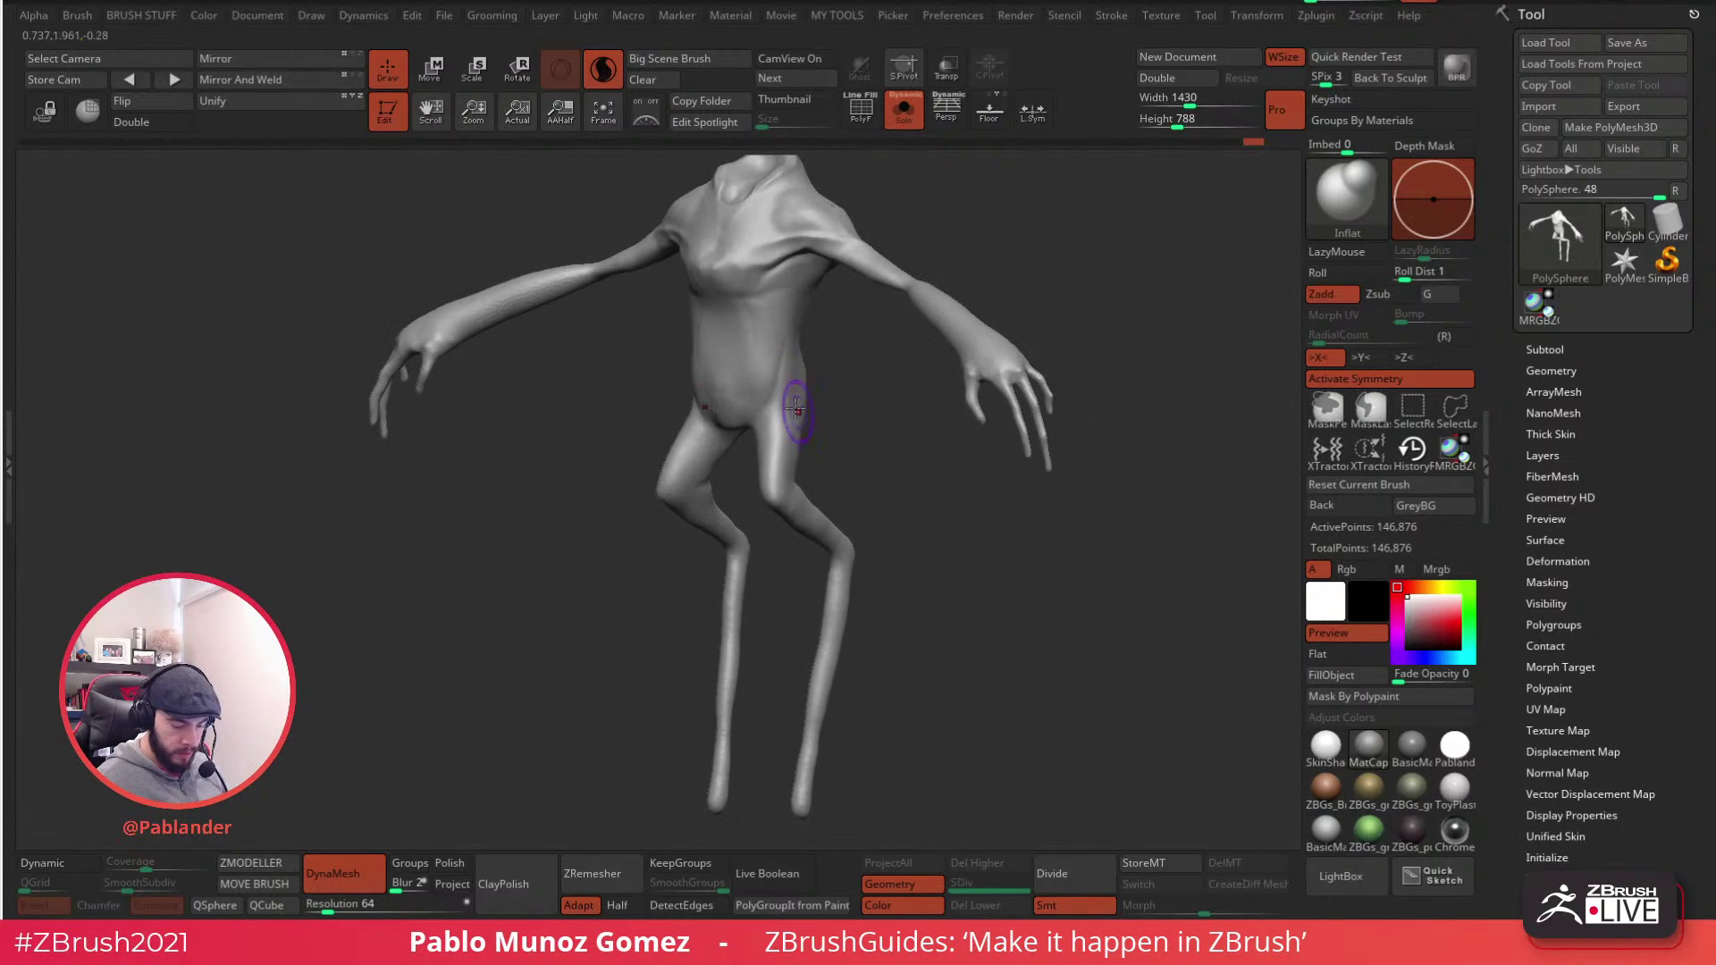
drag(778, 419, 790, 390)
- Build up ridges running from the hips down the front of the thighs with the Standard brush
key(space)
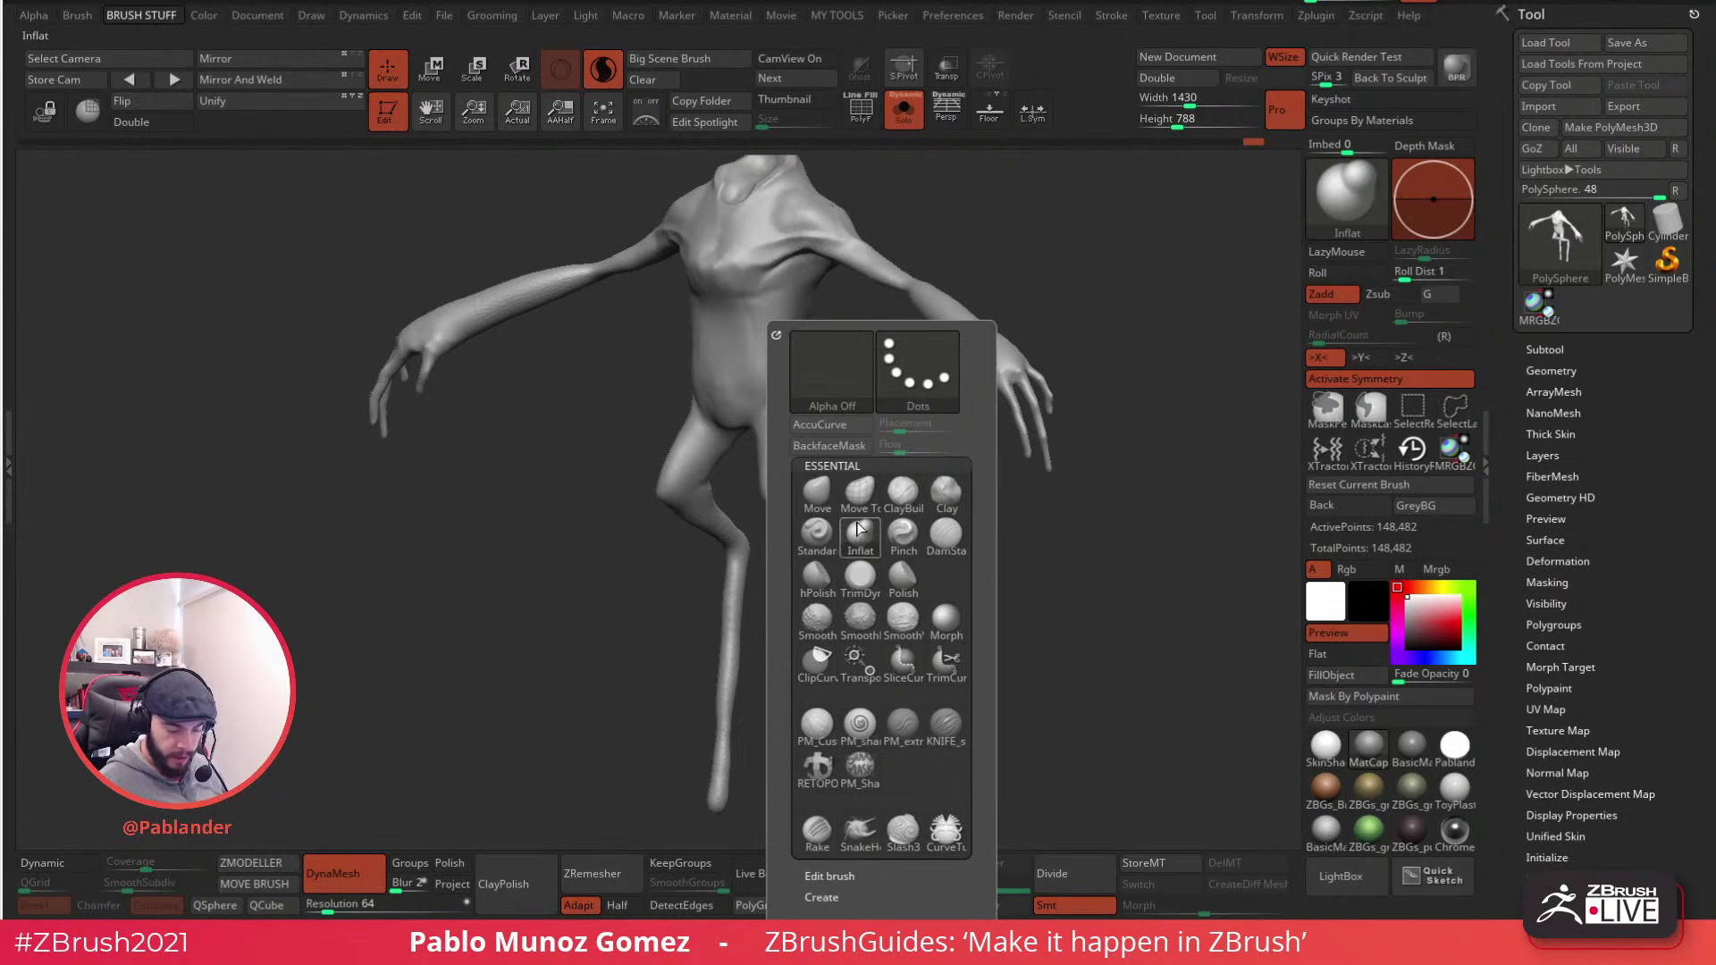
click(817, 536)
right_drag(1072, 260, 1027, 284)
key(space)
ctrl+right_drag(842, 331, 836, 415)
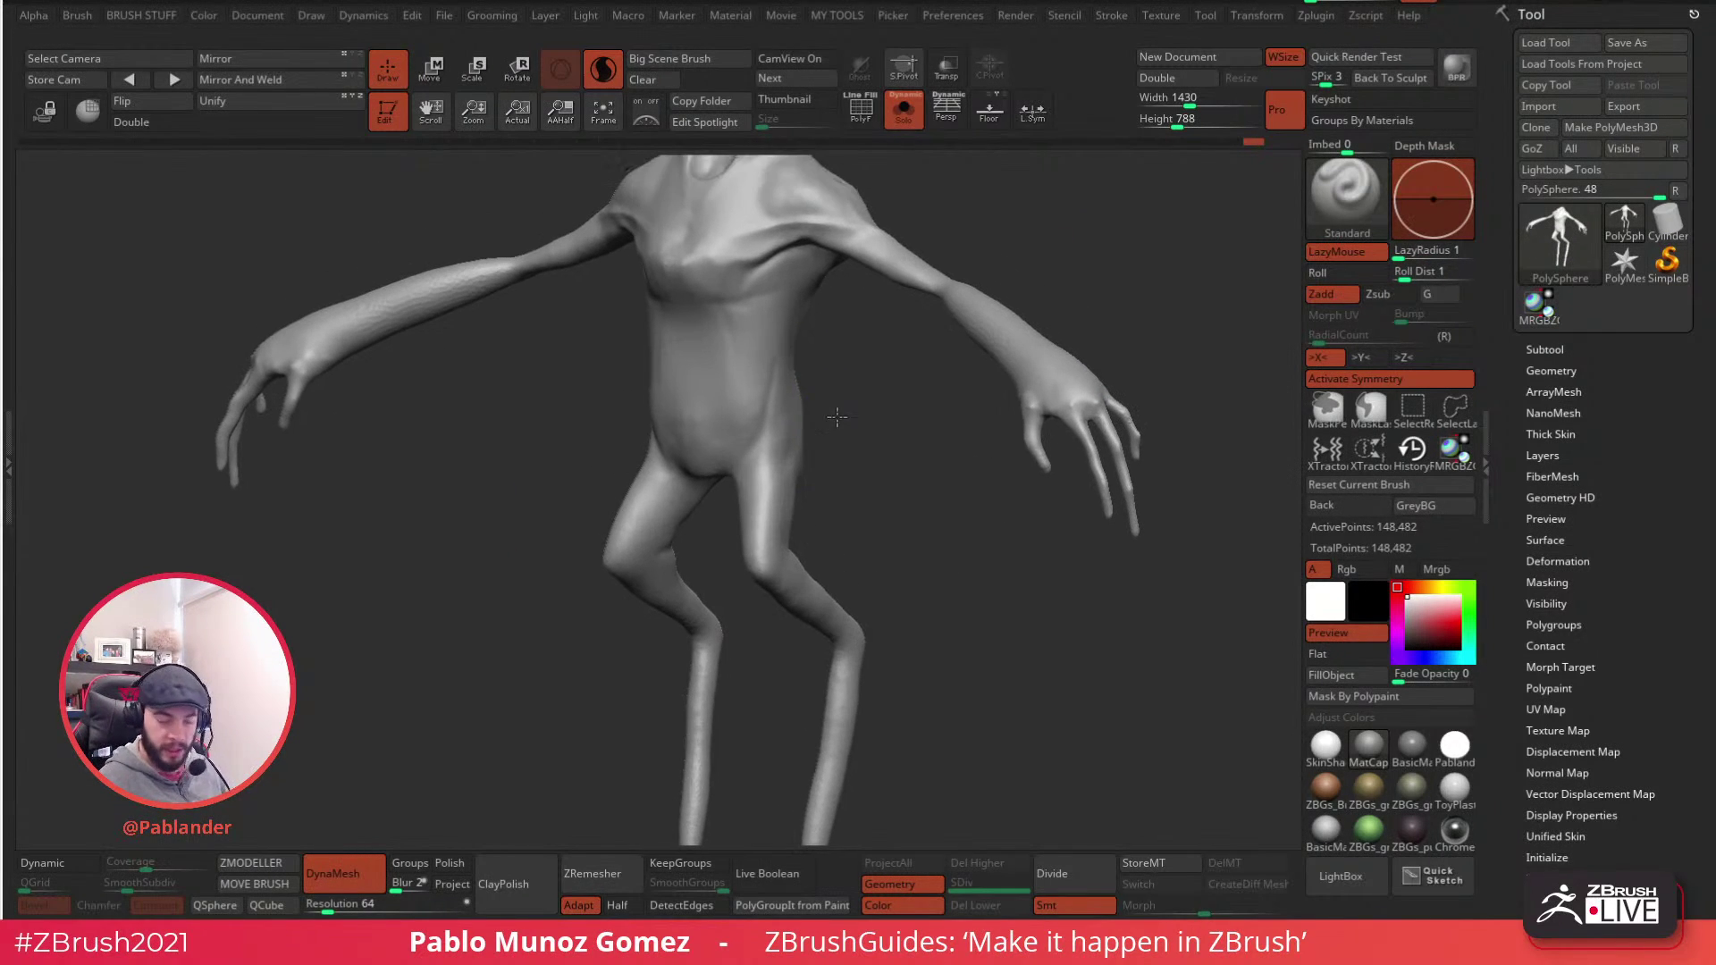
drag(768, 439, 776, 500)
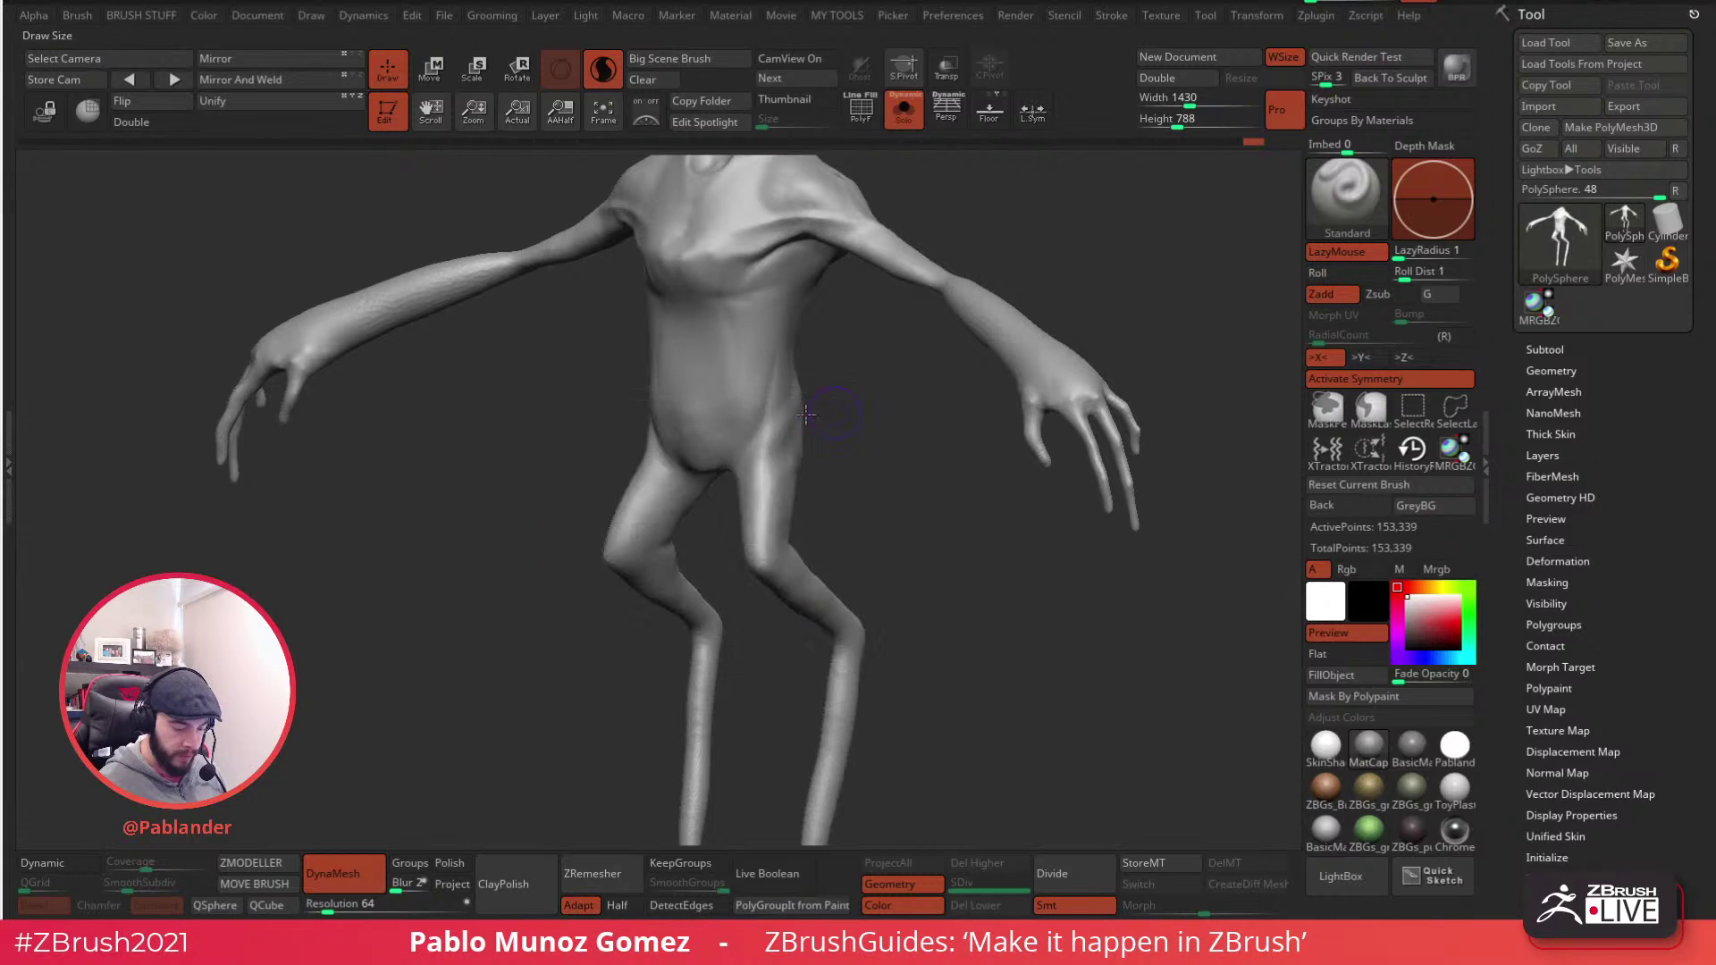
drag(774, 420, 787, 495)
right_drag(786, 498, 800, 436)
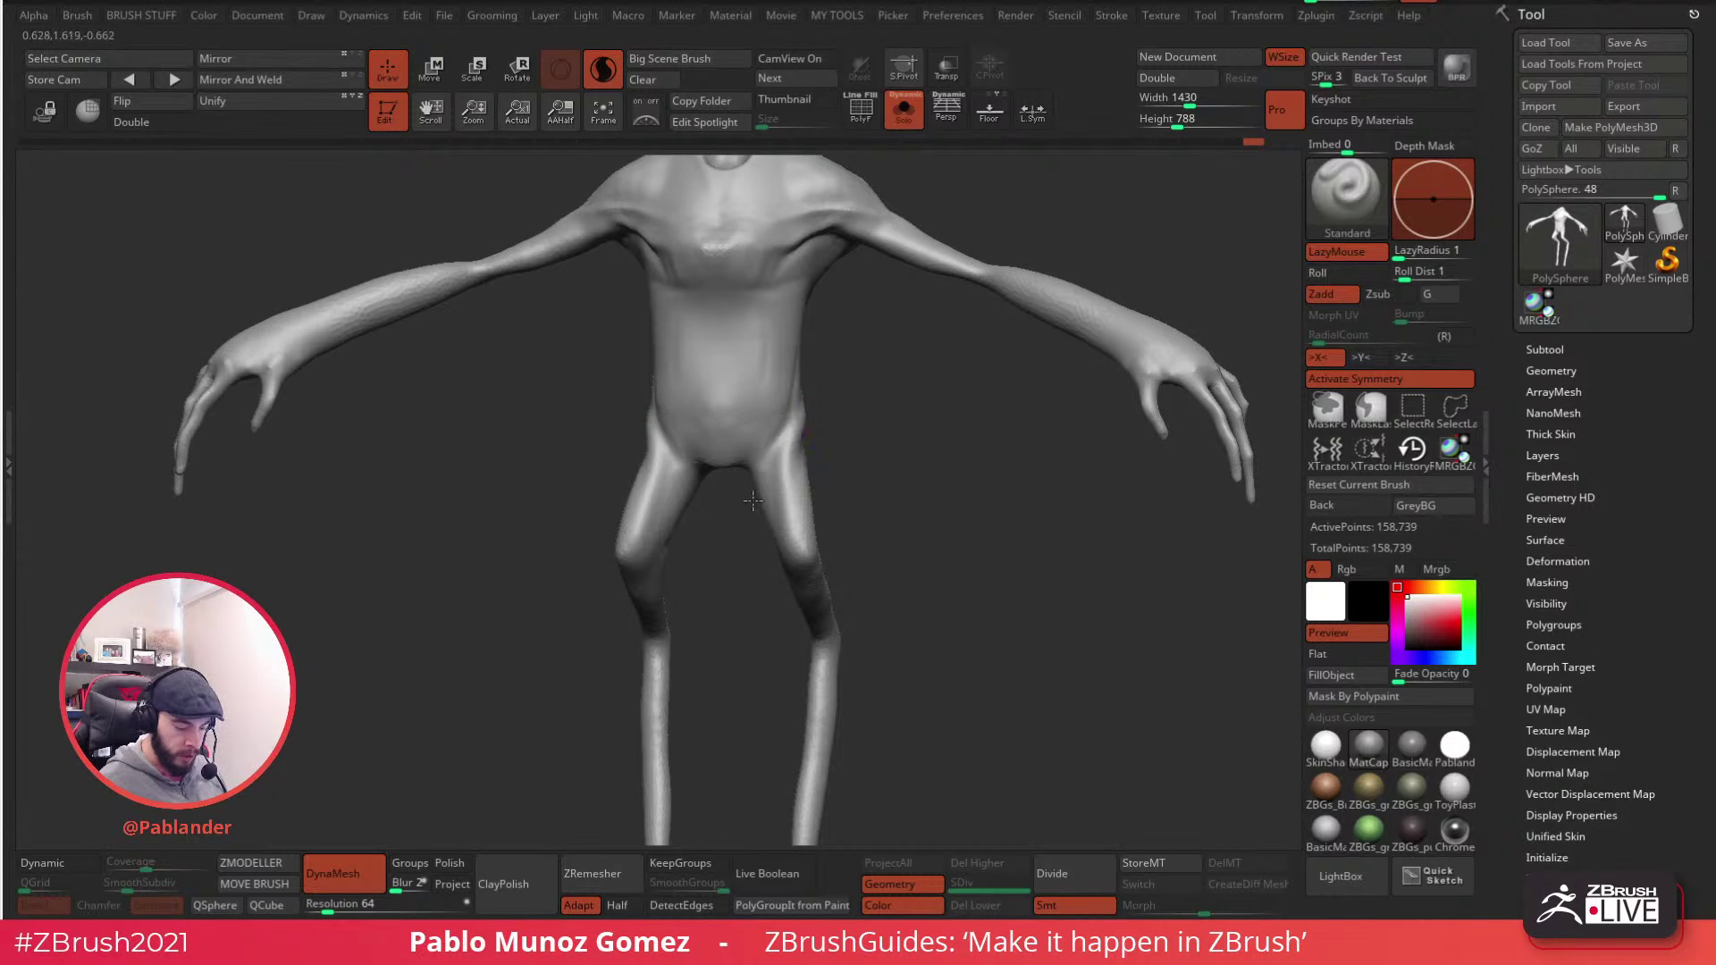
right_drag(787, 358, 834, 372)
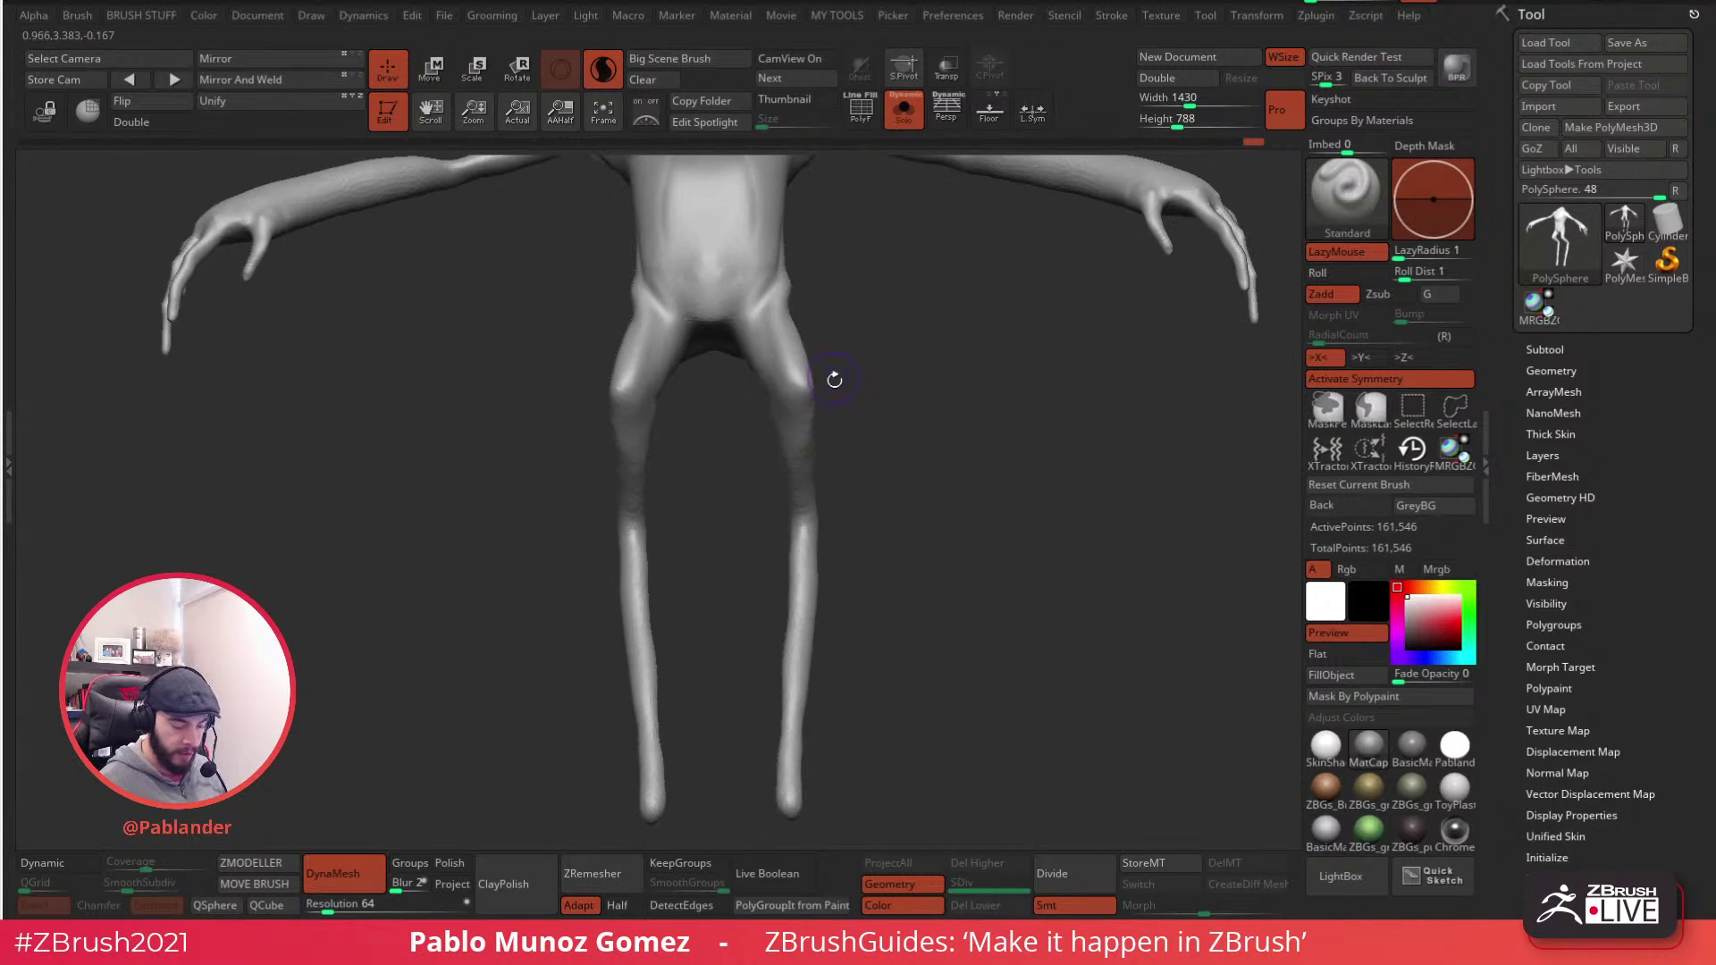
- Add muscle forms to the legs and the sides of the abdomen with the Standard brush, and smooth the torso
mouse_move(804, 542)
right_down()
mouse_move(858, 539)
mouse_move(815, 349)
right_up()
mouse_move(815, 348)
mouse_down()
mouse_move(854, 288)
mouse_move(807, 333)
mouse_up()
shift+right_drag(806, 332, 821, 315)
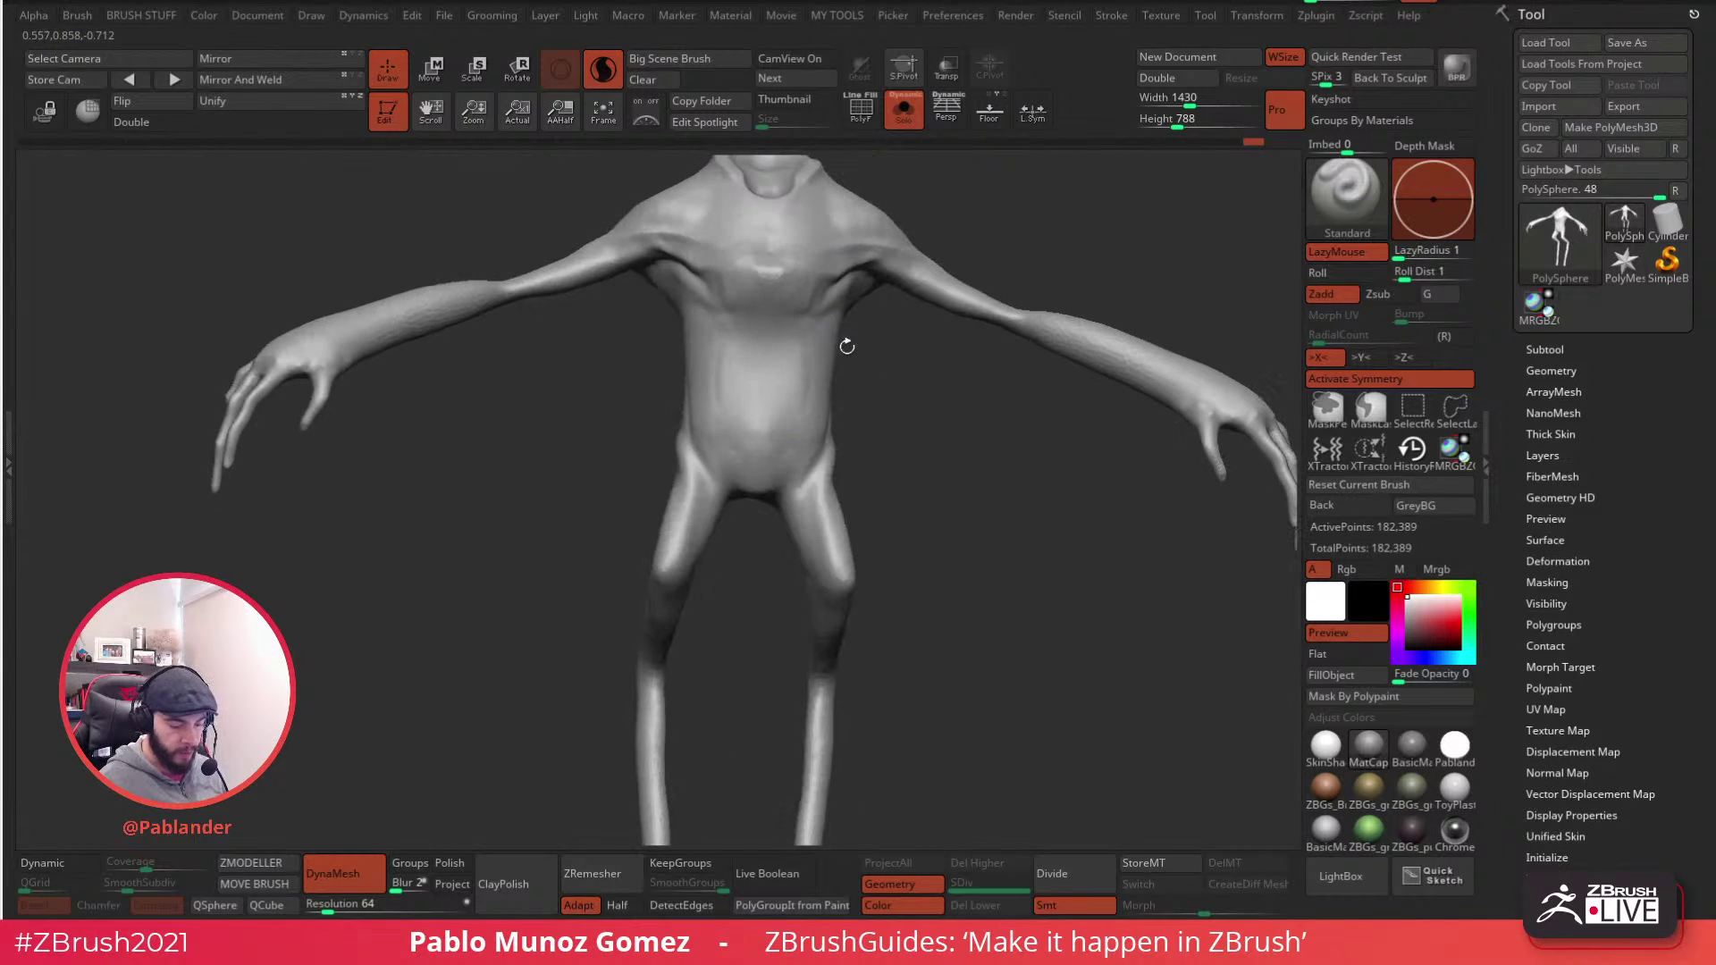
right_click(823, 339)
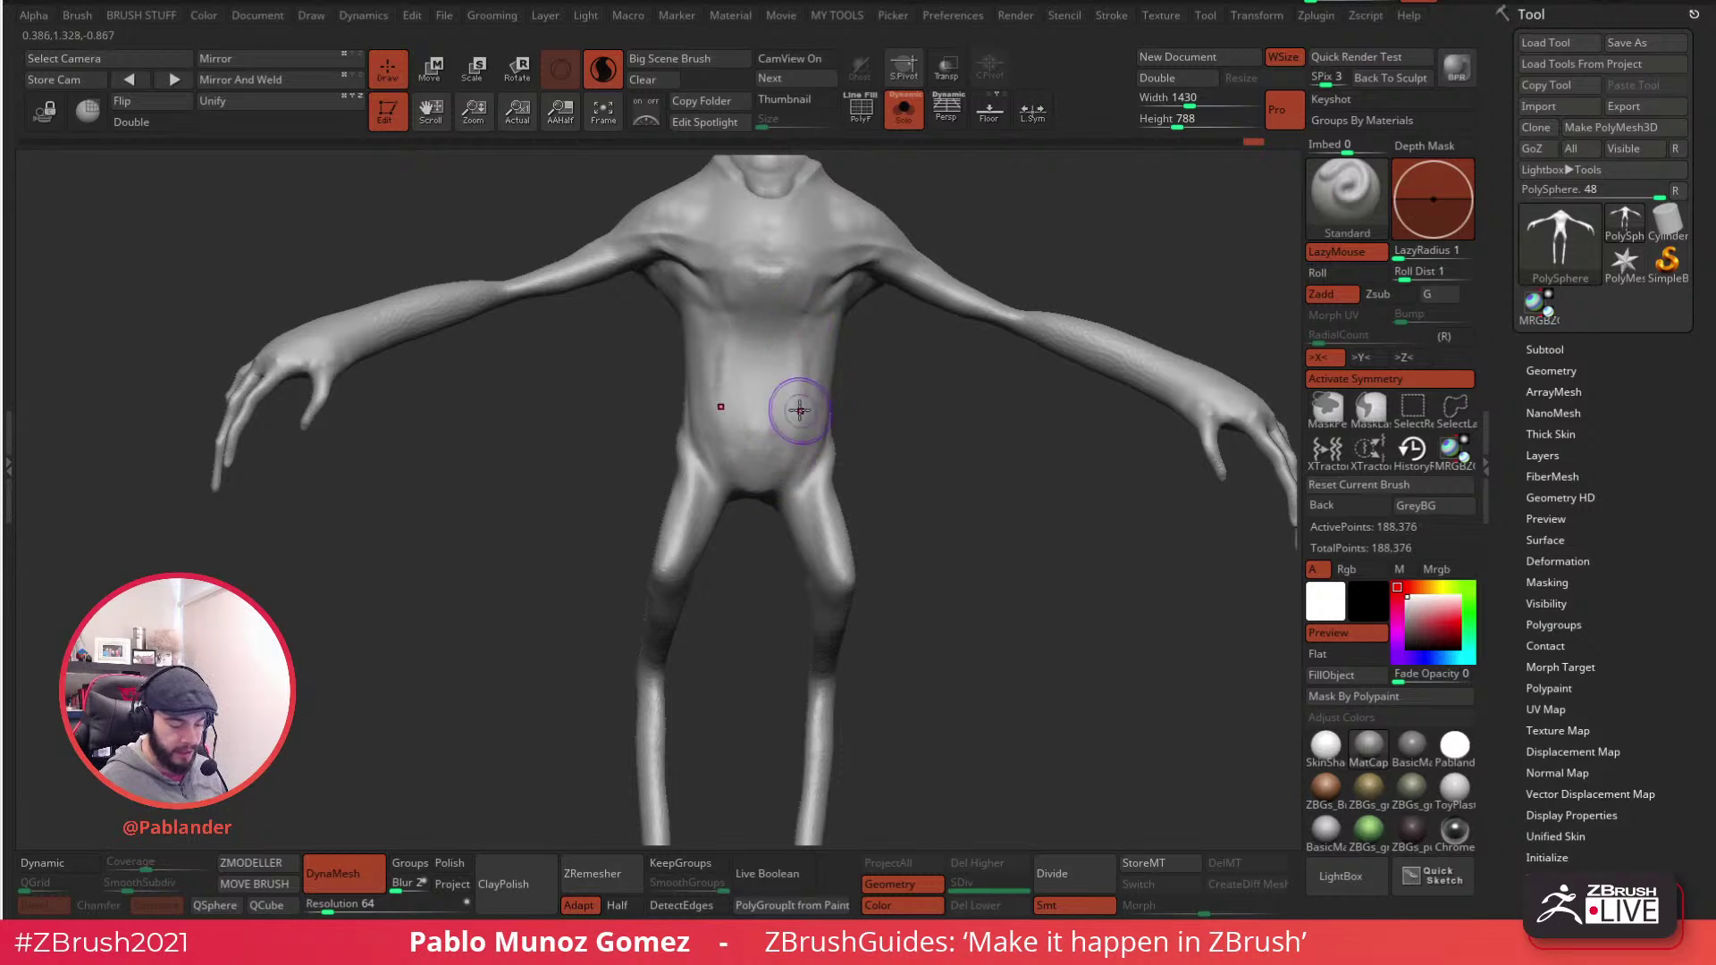
right_drag(832, 377, 812, 383)
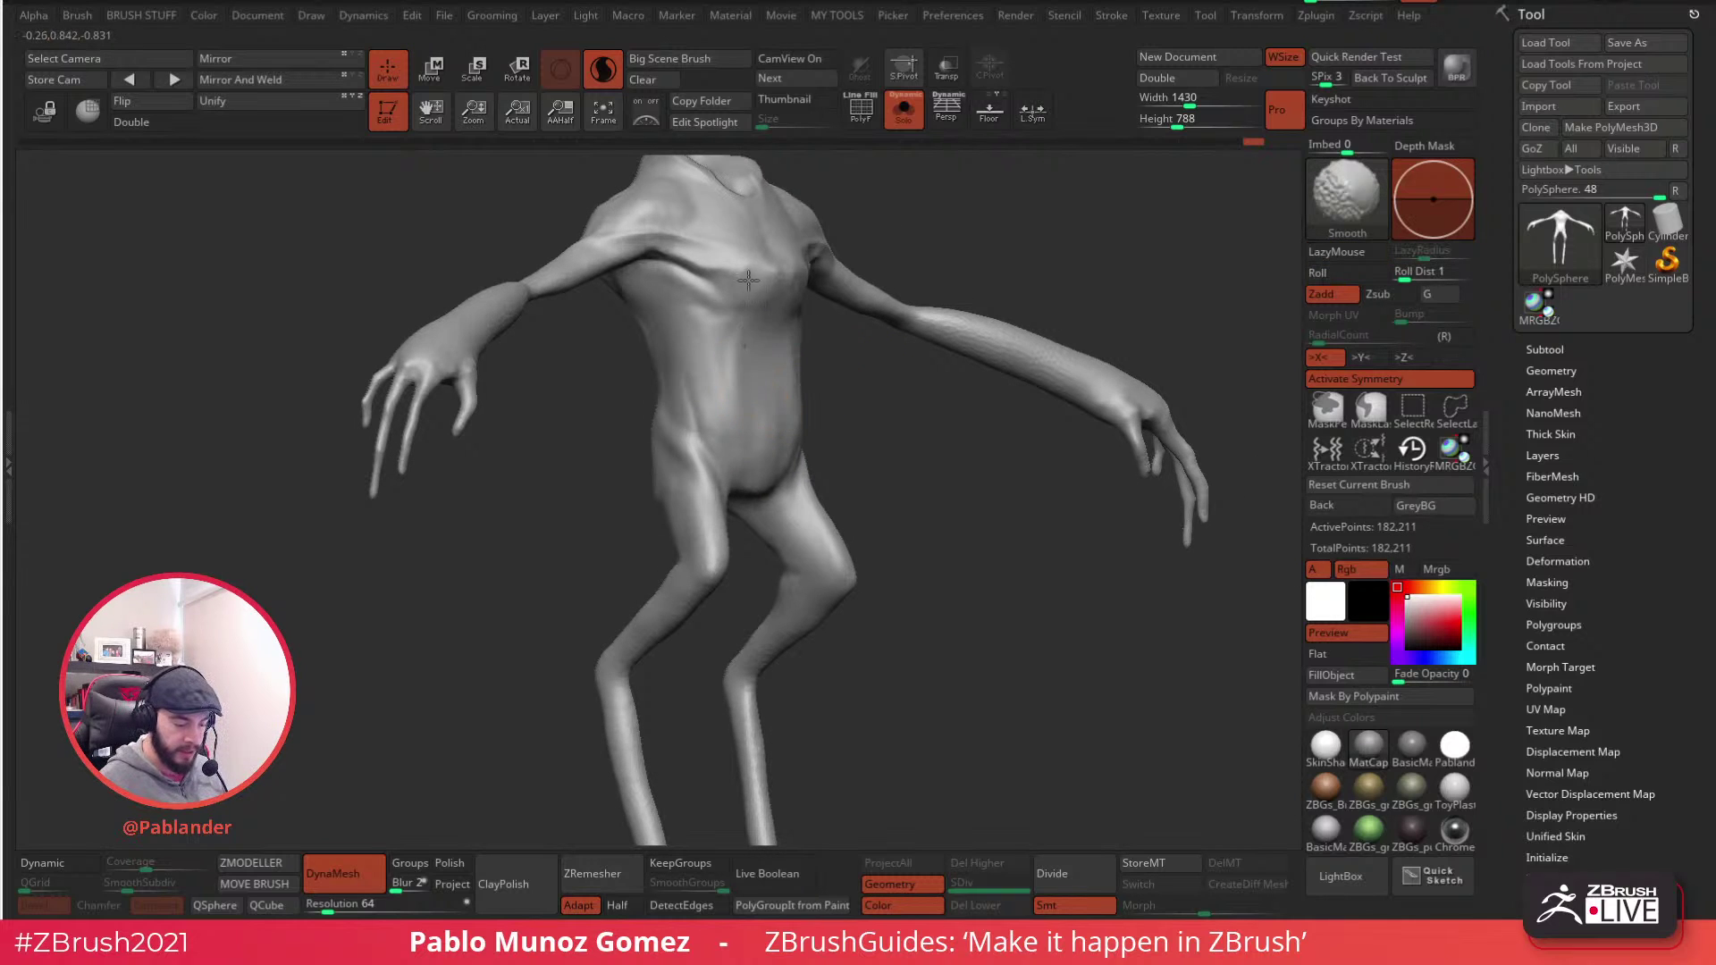
mouse_move(797, 310)
right_down()
mouse_move(766, 337)
mouse_move(835, 406)
mouse_move(795, 392)
mouse_move(942, 543)
mouse_move(888, 506)
mouse_move(919, 493)
right_up()
key(shift)
mouse_move(749, 336)
right_down()
mouse_move(915, 437)
mouse_move(1007, 414)
mouse_move(913, 574)
right_up()
- Reshape the knuckles and finger bases on the back of the hand with the Move brush
mouse_move(945, 461)
ctrl+right_down()
mouse_move(984, 560)
mouse_move(938, 429)
mouse_move(1018, 340)
mouse_move(1051, 329)
ctrl+right_up()
key(b)
key(m)
key(v)
key(space)
mouse_move(840, 420)
mouse_down()
mouse_move(822, 483)
mouse_move(849, 495)
mouse_up()
mouse_move(849, 496)
right_down()
mouse_move(873, 502)
mouse_move(887, 438)
mouse_move(822, 436)
right_up()
key(space)
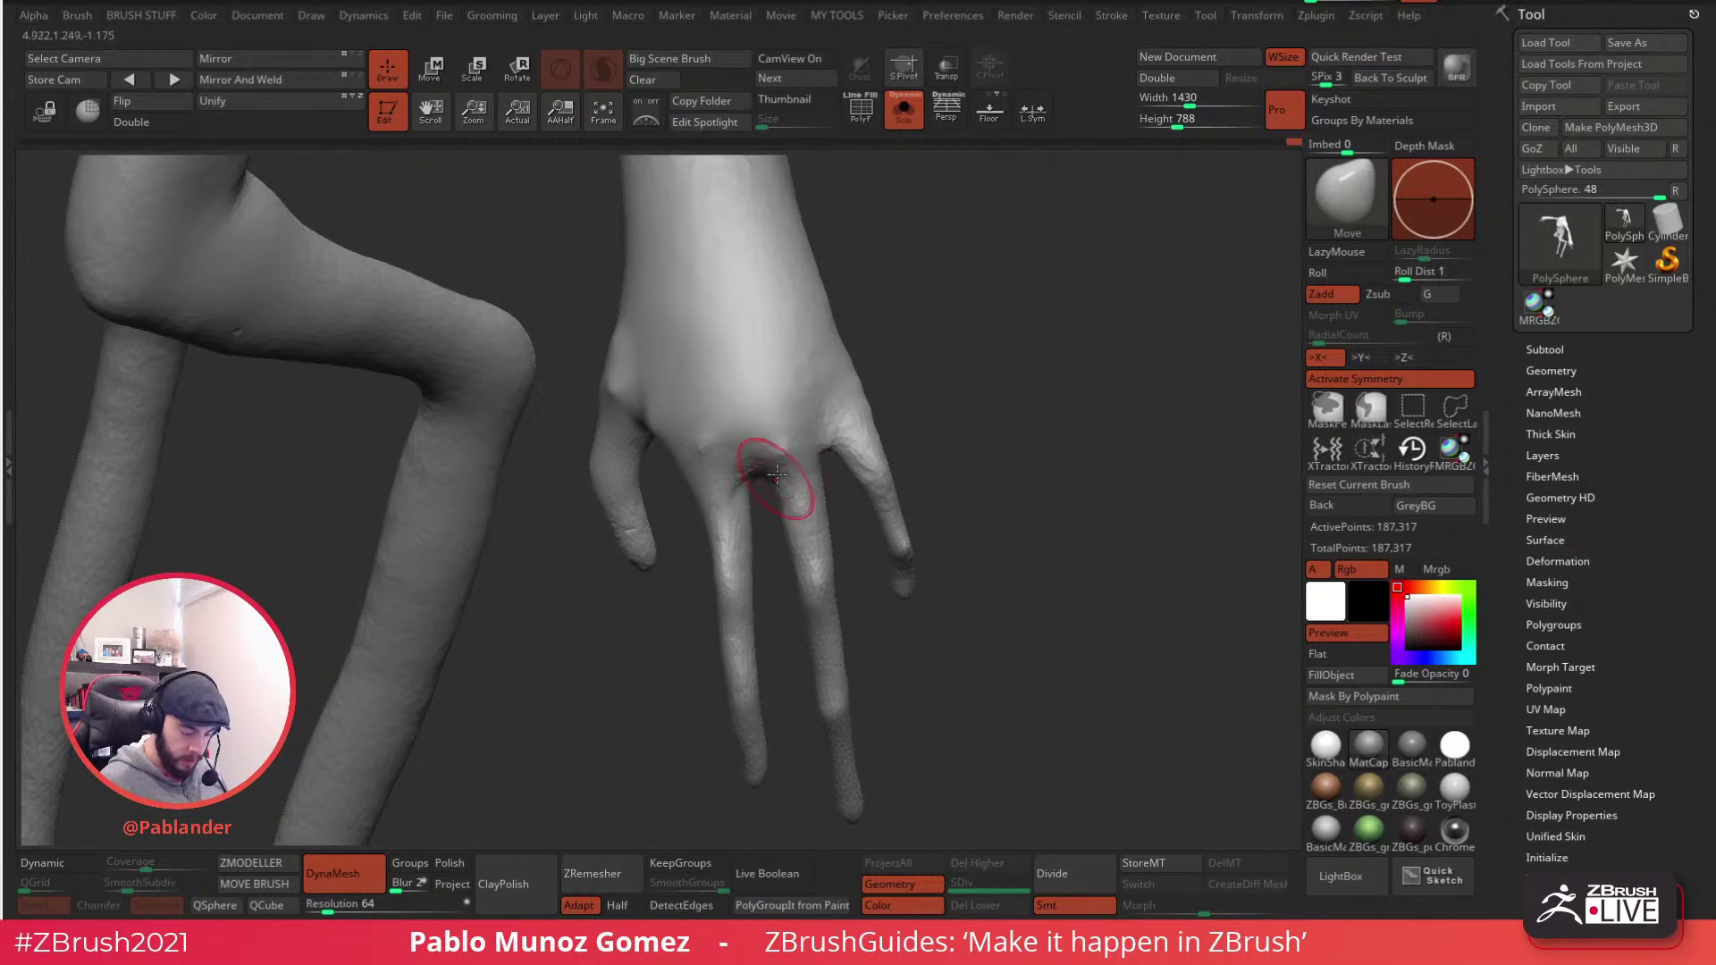
mouse_move(718, 474)
right_down()
mouse_move(719, 494)
mouse_move(884, 380)
right_up()
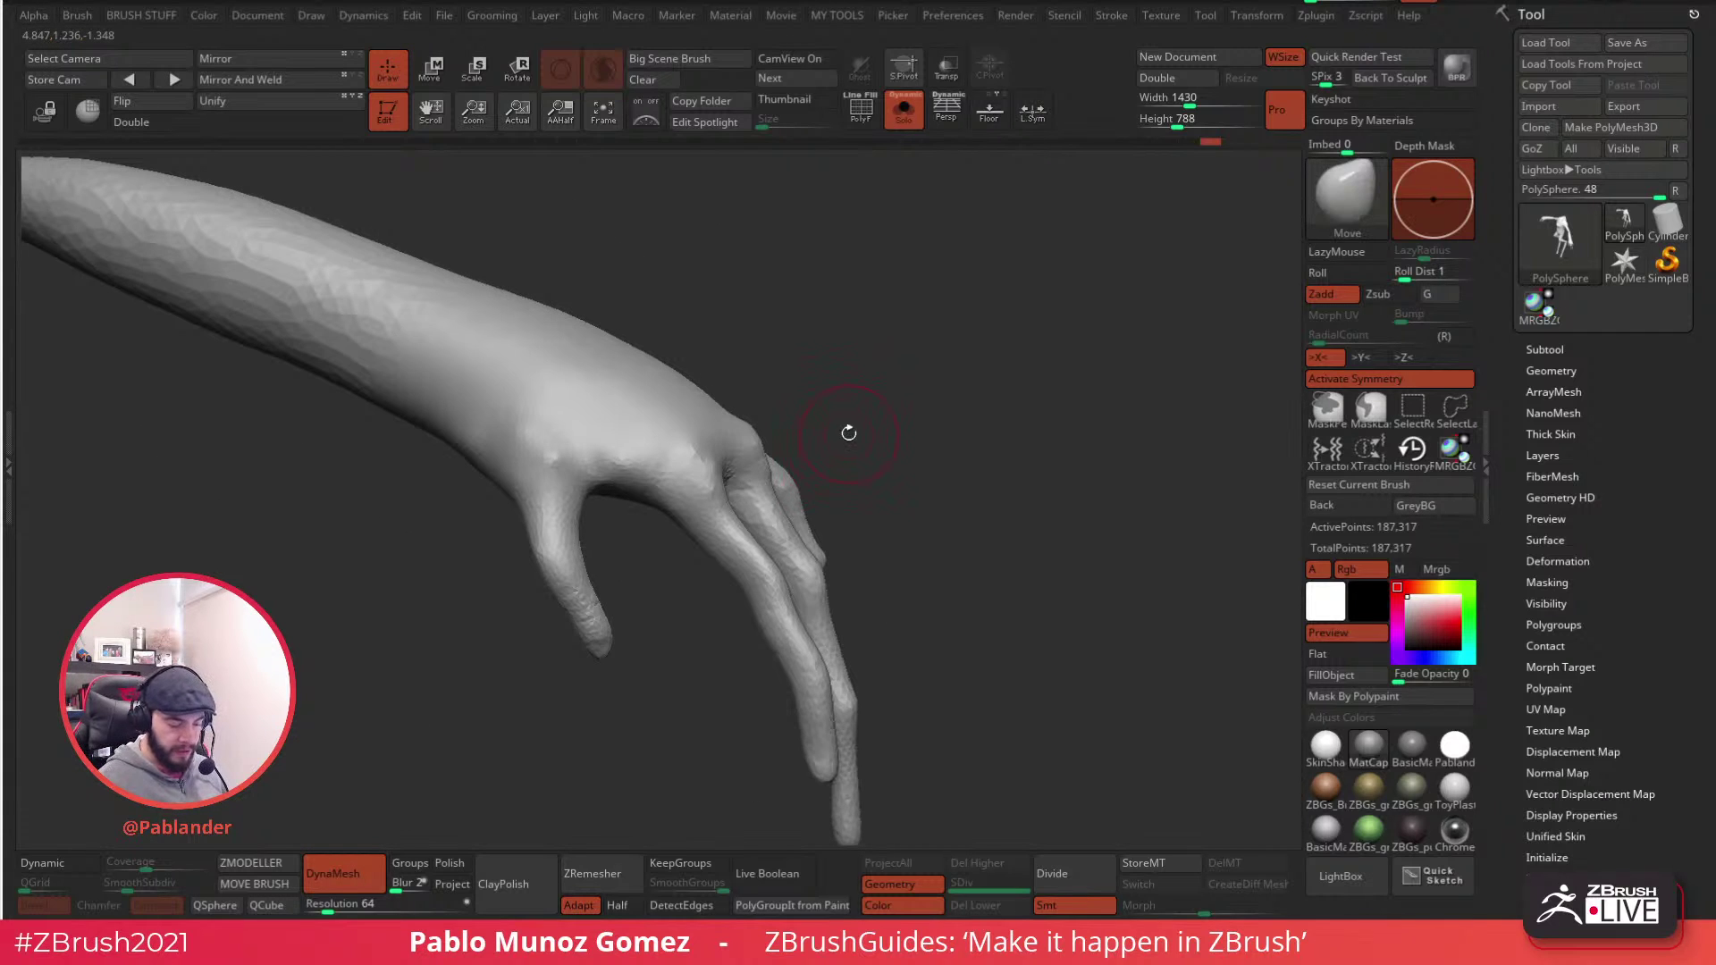
key(bracketright)
right_drag(774, 502, 766, 433)
- Hollow the palm and reshape the base of the thumb with the Move brush
right_drag(577, 445, 708, 353)
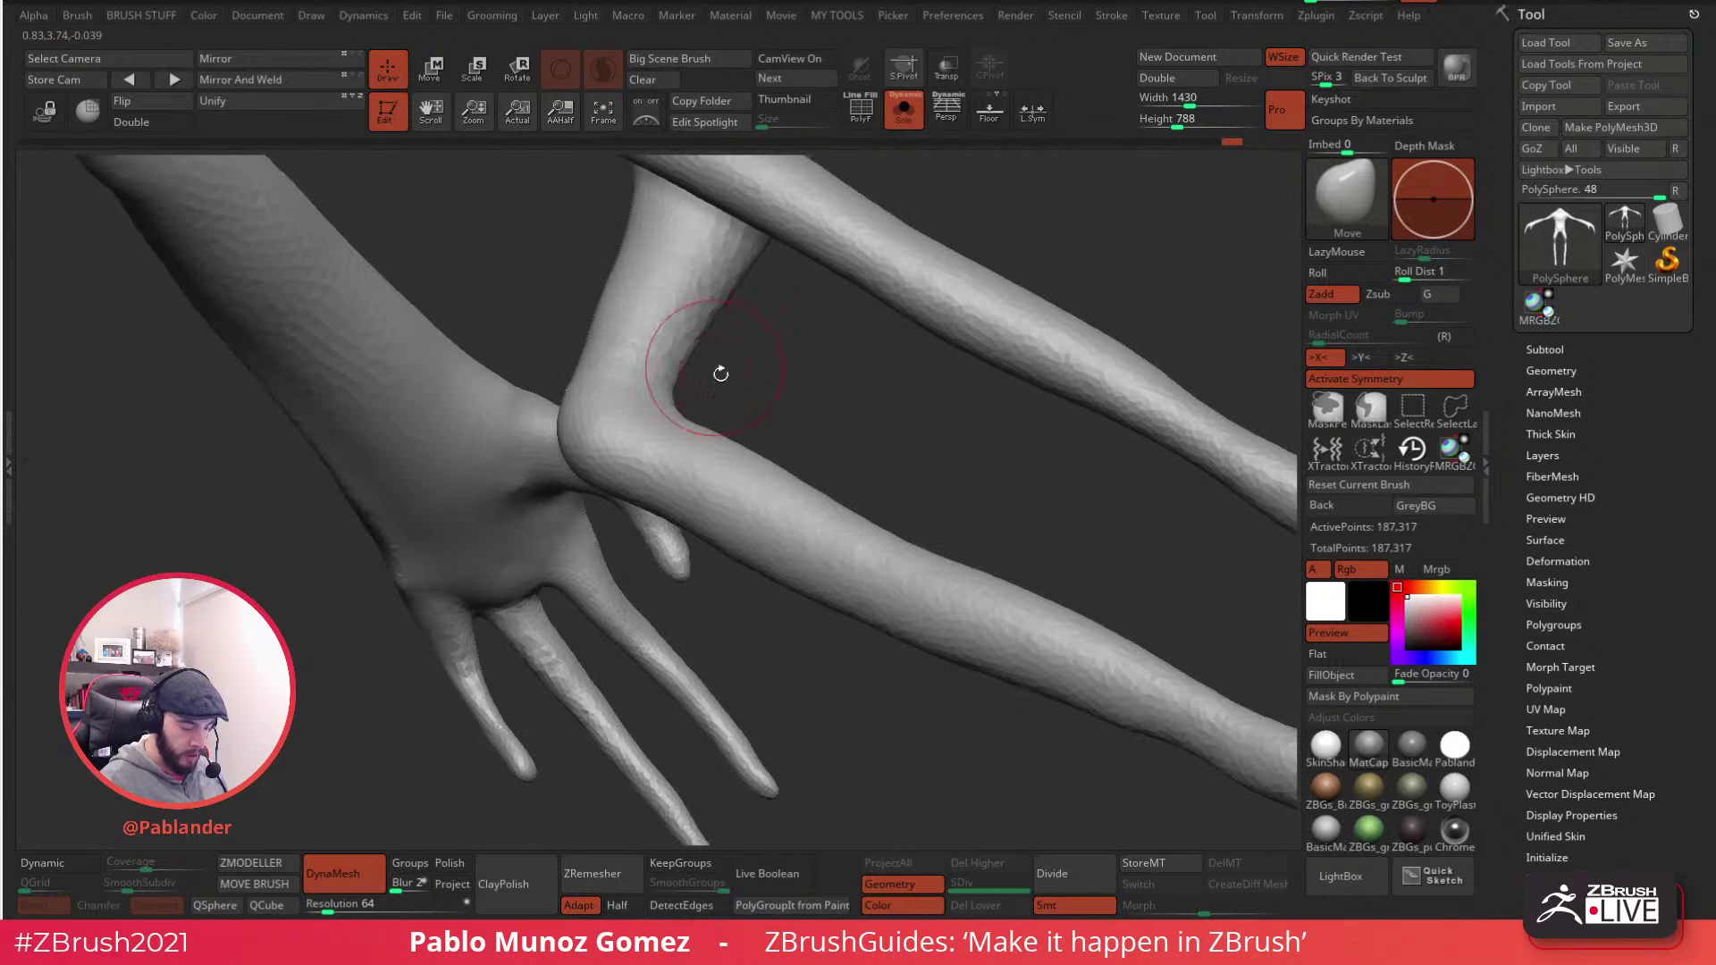
right_drag(706, 592, 598, 378)
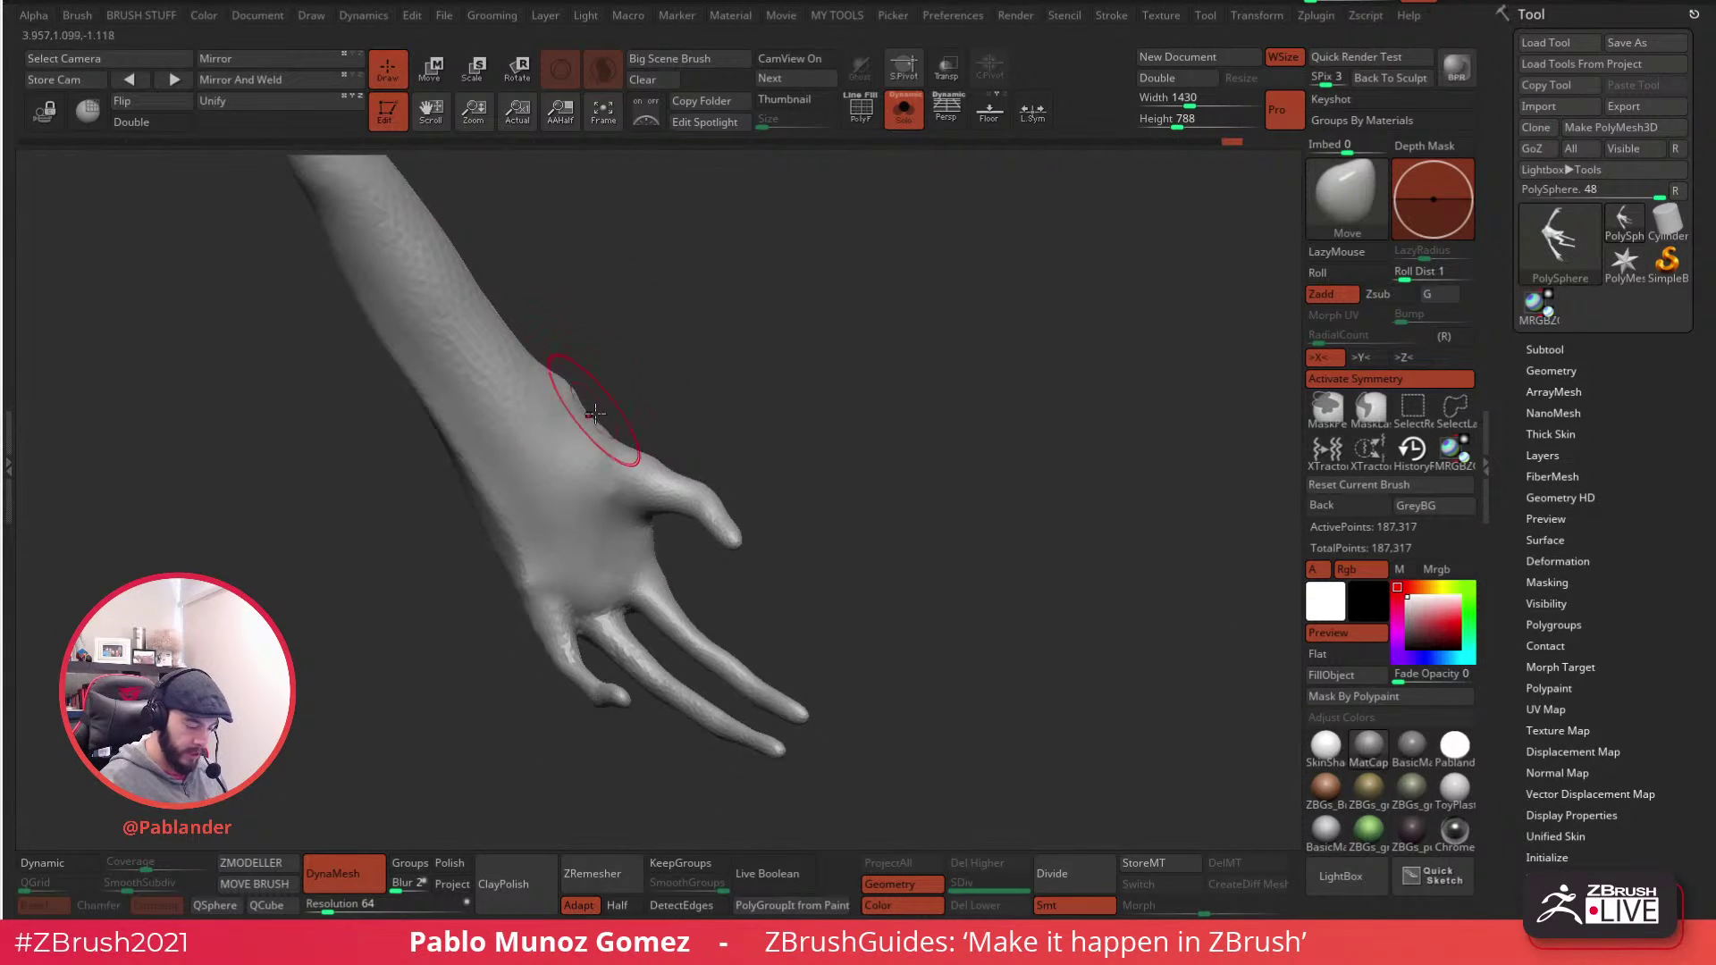
right_drag(662, 447, 727, 501)
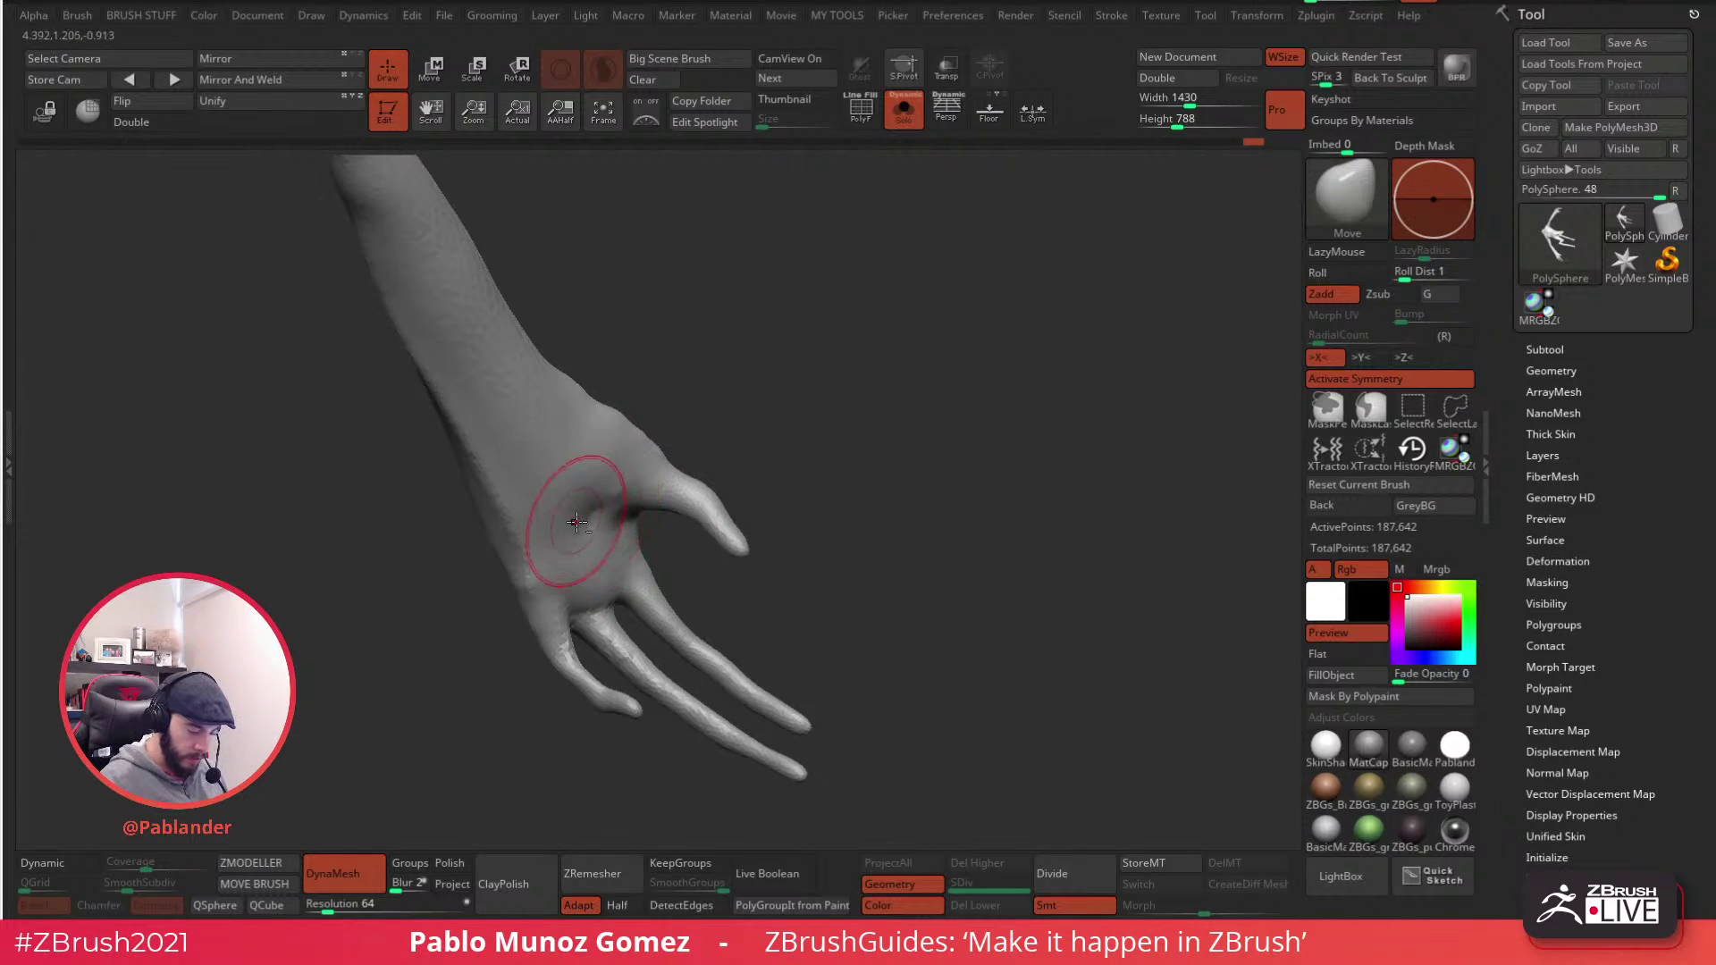
mouse_move(567, 459)
right_down()
mouse_move(593, 498)
mouse_move(576, 483)
mouse_move(593, 452)
mouse_move(545, 394)
right_up()
- Mask a strip along the outer forearm with MaskPen and invert the mask so only that strip stays editable
key(ctrl)
ctrl+drag(487, 395, 583, 349)
click(1329, 409)
key(ctrl)
ctrl+drag(451, 262, 546, 547)
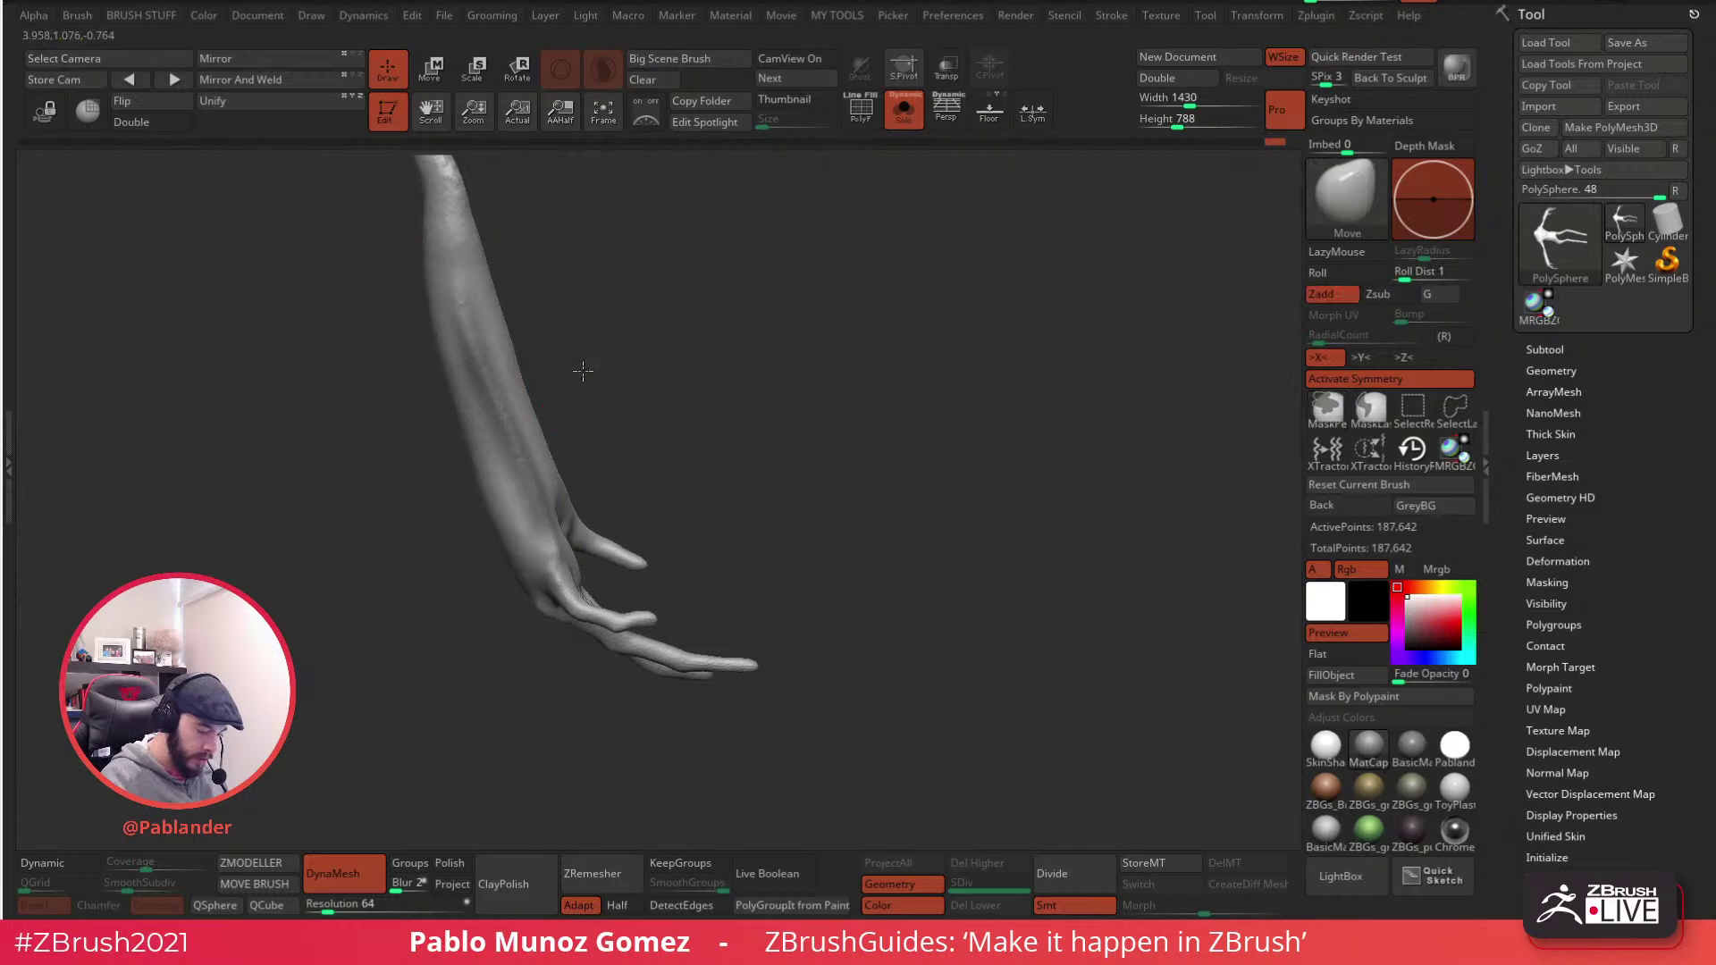
ctrl+drag(442, 227, 552, 565)
mouse_move(666, 406)
mouse_down()
mouse_move(689, 391)
mouse_move(668, 405)
mouse_up()
ctrl+click(689, 389)
key(space)
click(681, 395)
- Pull the unmasked outer forearm strip into a fin-like edge with the Move brush, then clear the mask and smooth
drag(547, 436, 489, 445)
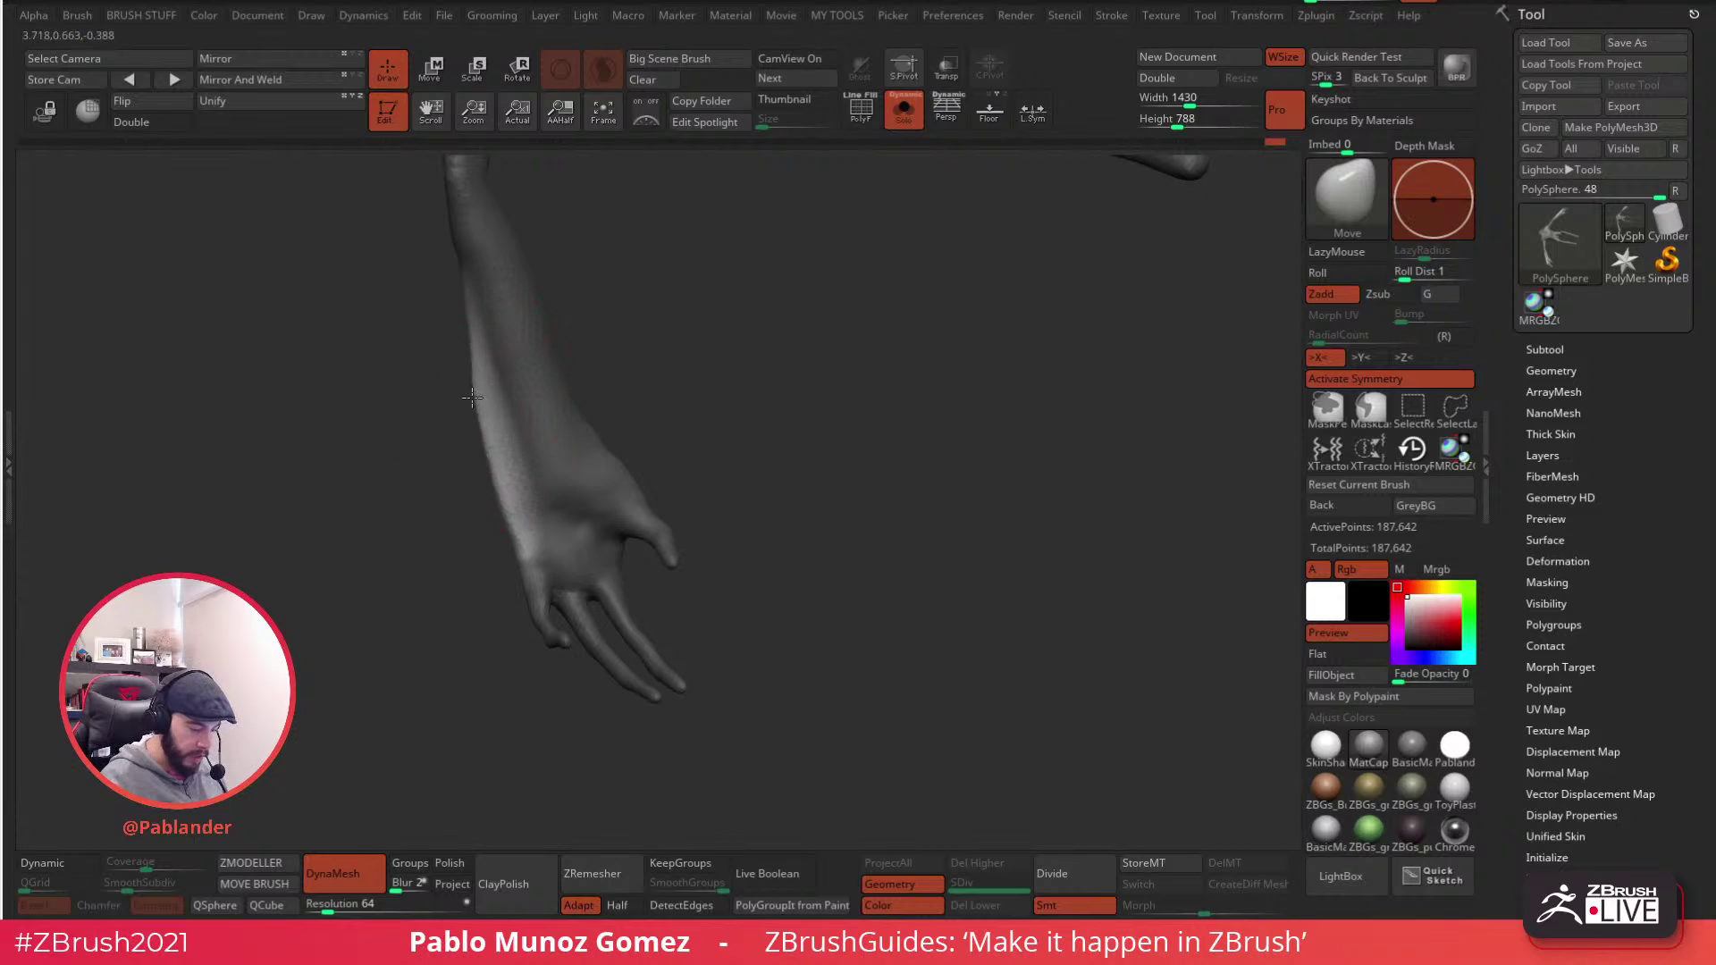
drag(464, 332, 609, 495)
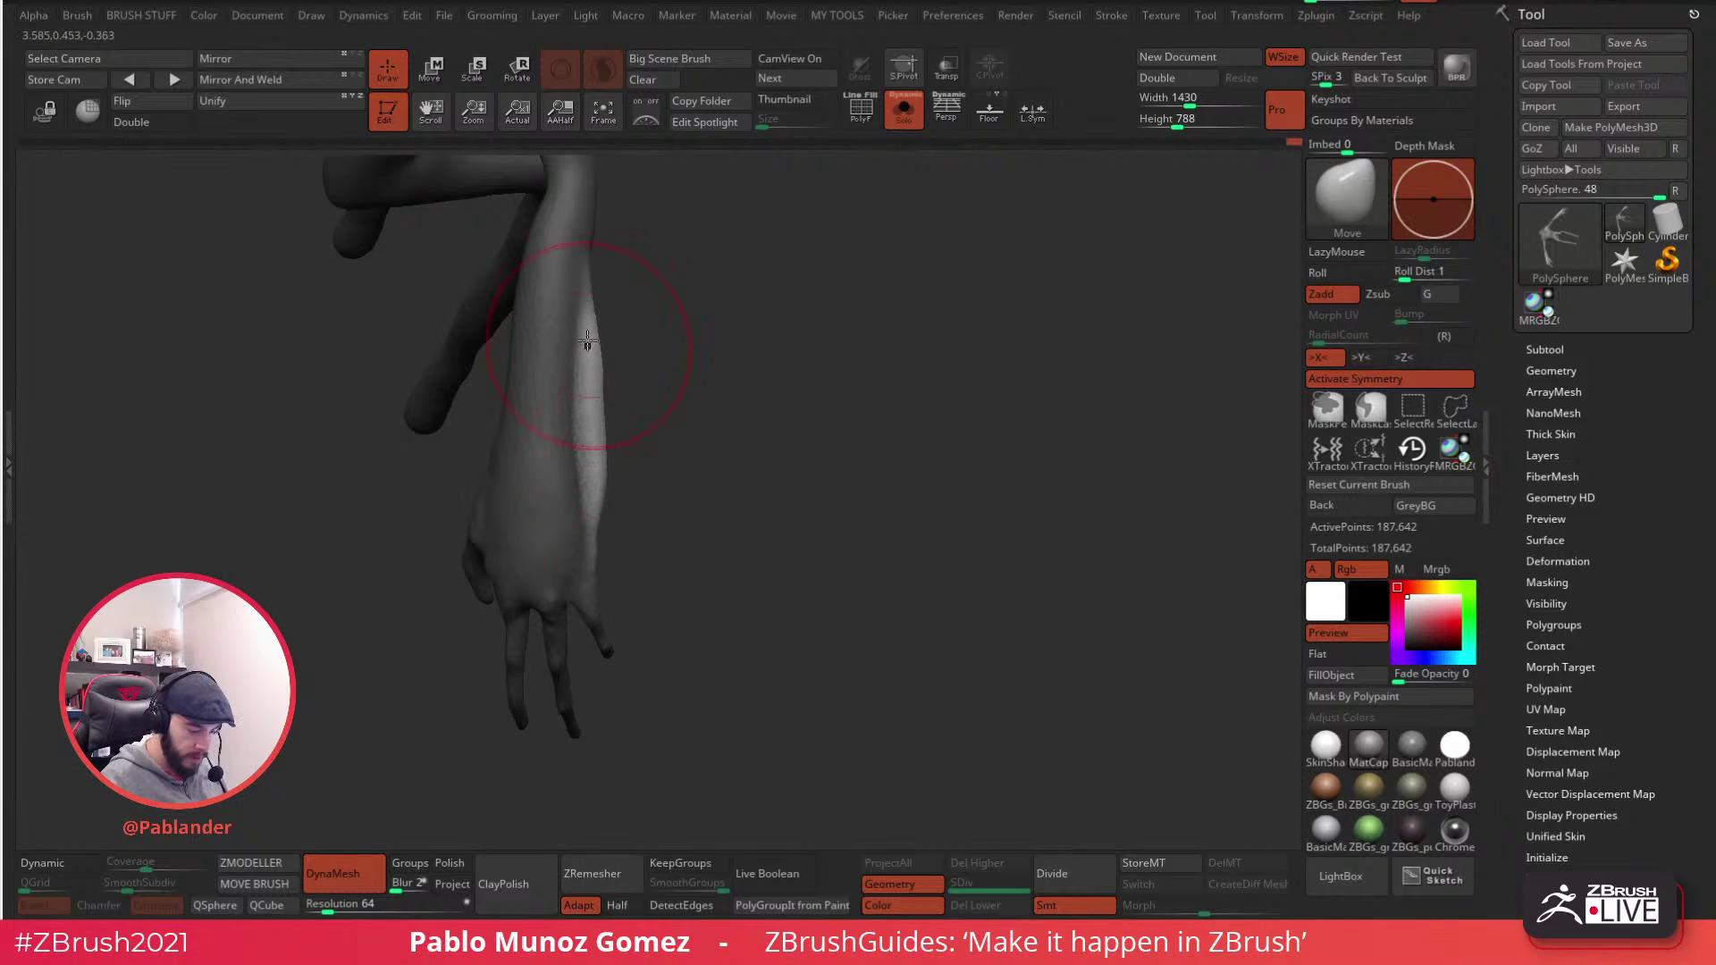
mouse_move(588, 276)
mouse_down()
mouse_move(697, 383)
mouse_move(716, 337)
mouse_move(648, 347)
mouse_up()
key(ctrl)
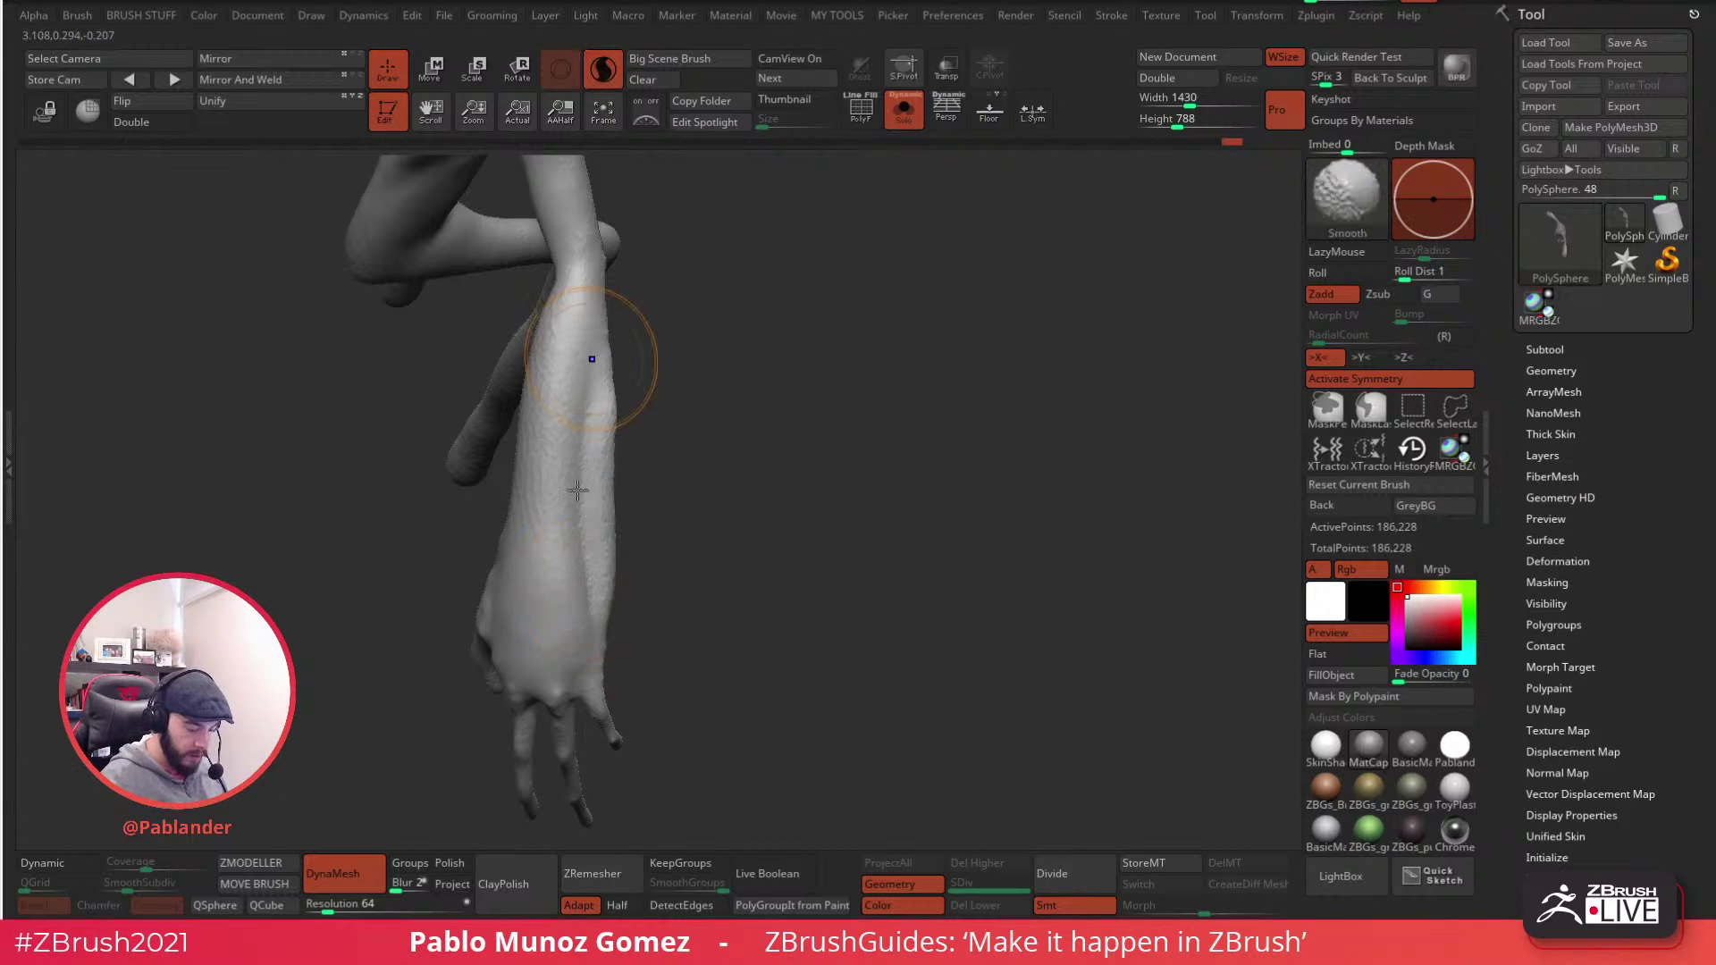
- Refine the outer forearm's silhouette with the Move brush and update the DynaMesh
key(space)
drag(671, 448, 671, 380)
drag(631, 606, 619, 615)
mouse_move(831, 469)
mouse_down()
mouse_move(747, 486)
mouse_move(804, 527)
mouse_up()
drag(688, 435, 728, 487)
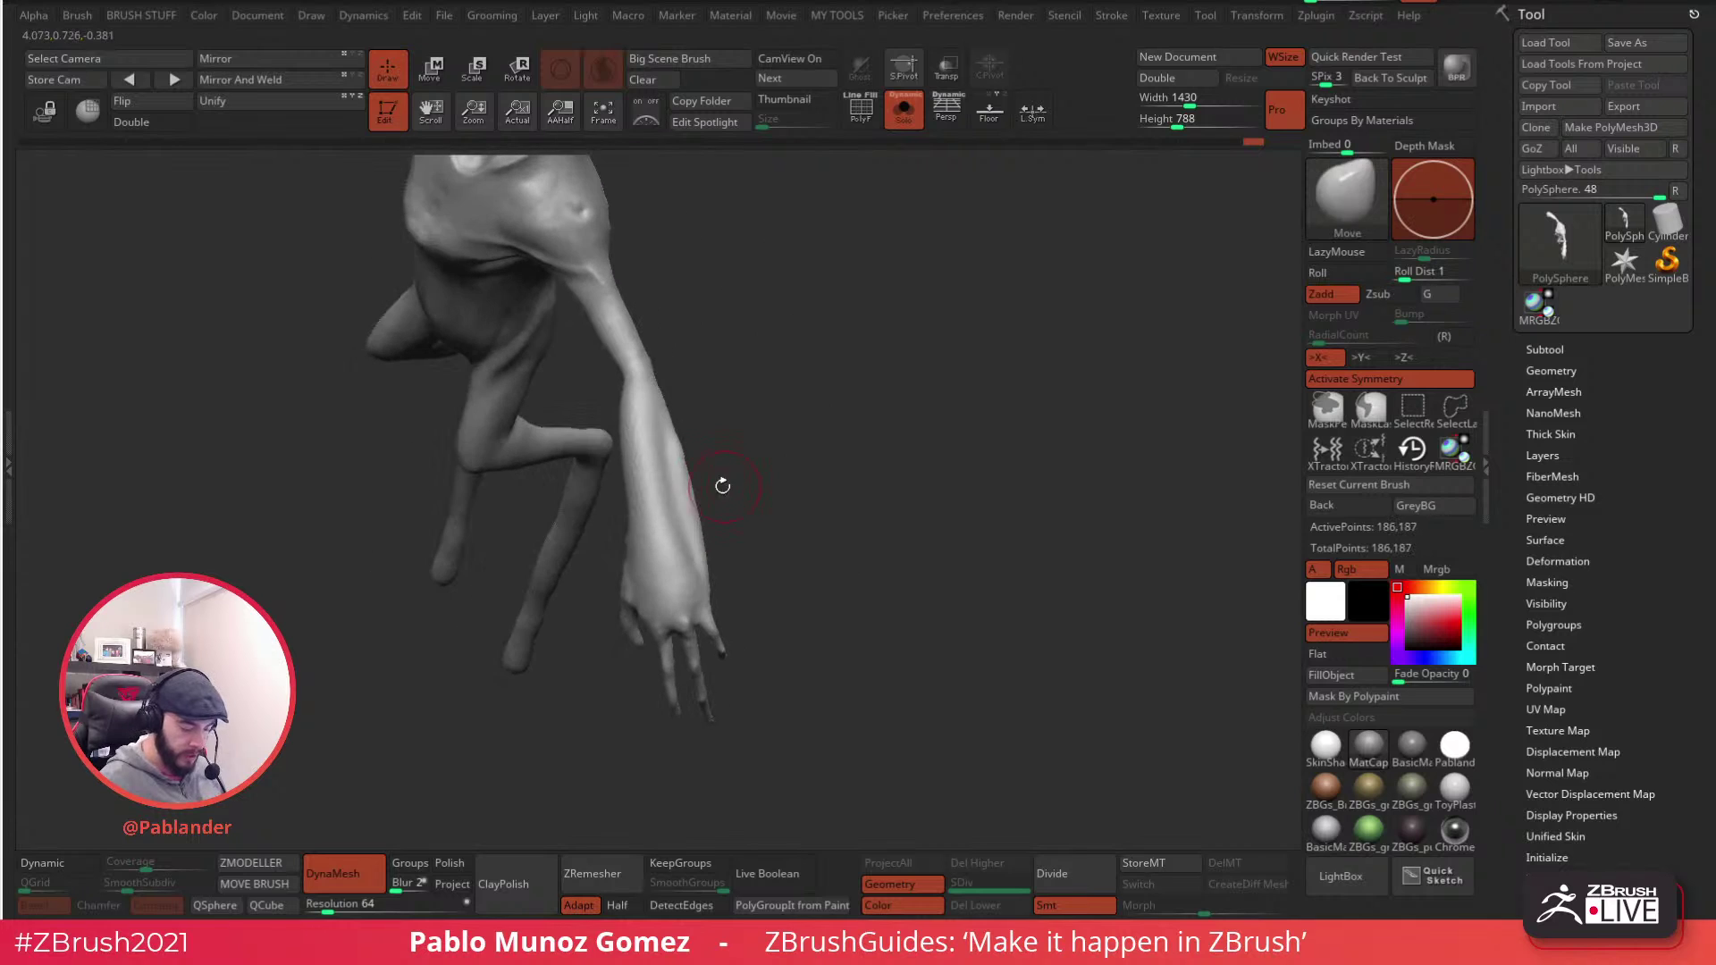
drag(834, 504, 920, 553)
mouse_move(959, 446)
alt+mouse_down()
mouse_move(924, 398)
mouse_move(918, 413)
alt+mouse_up()
alt+drag(897, 542, 842, 548)
key(space)
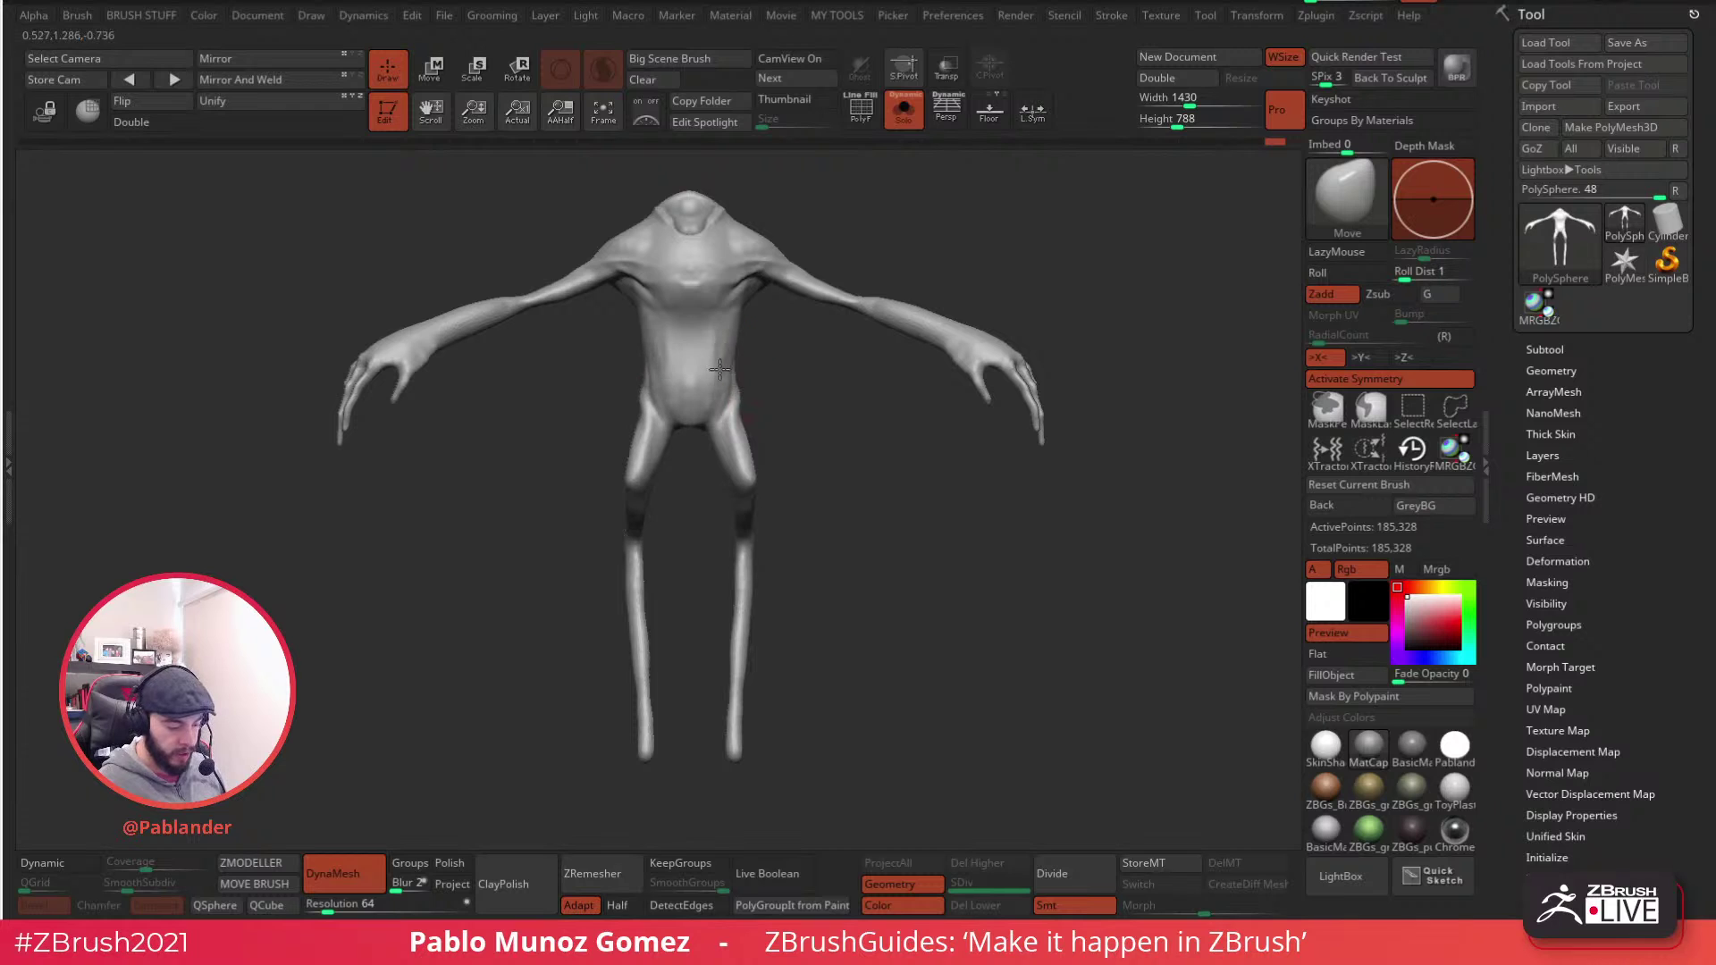
- Adjust the torso, waist and upper leg proportions from several angles with the Move brush
right_drag(742, 310, 814, 308)
drag(810, 306, 818, 317)
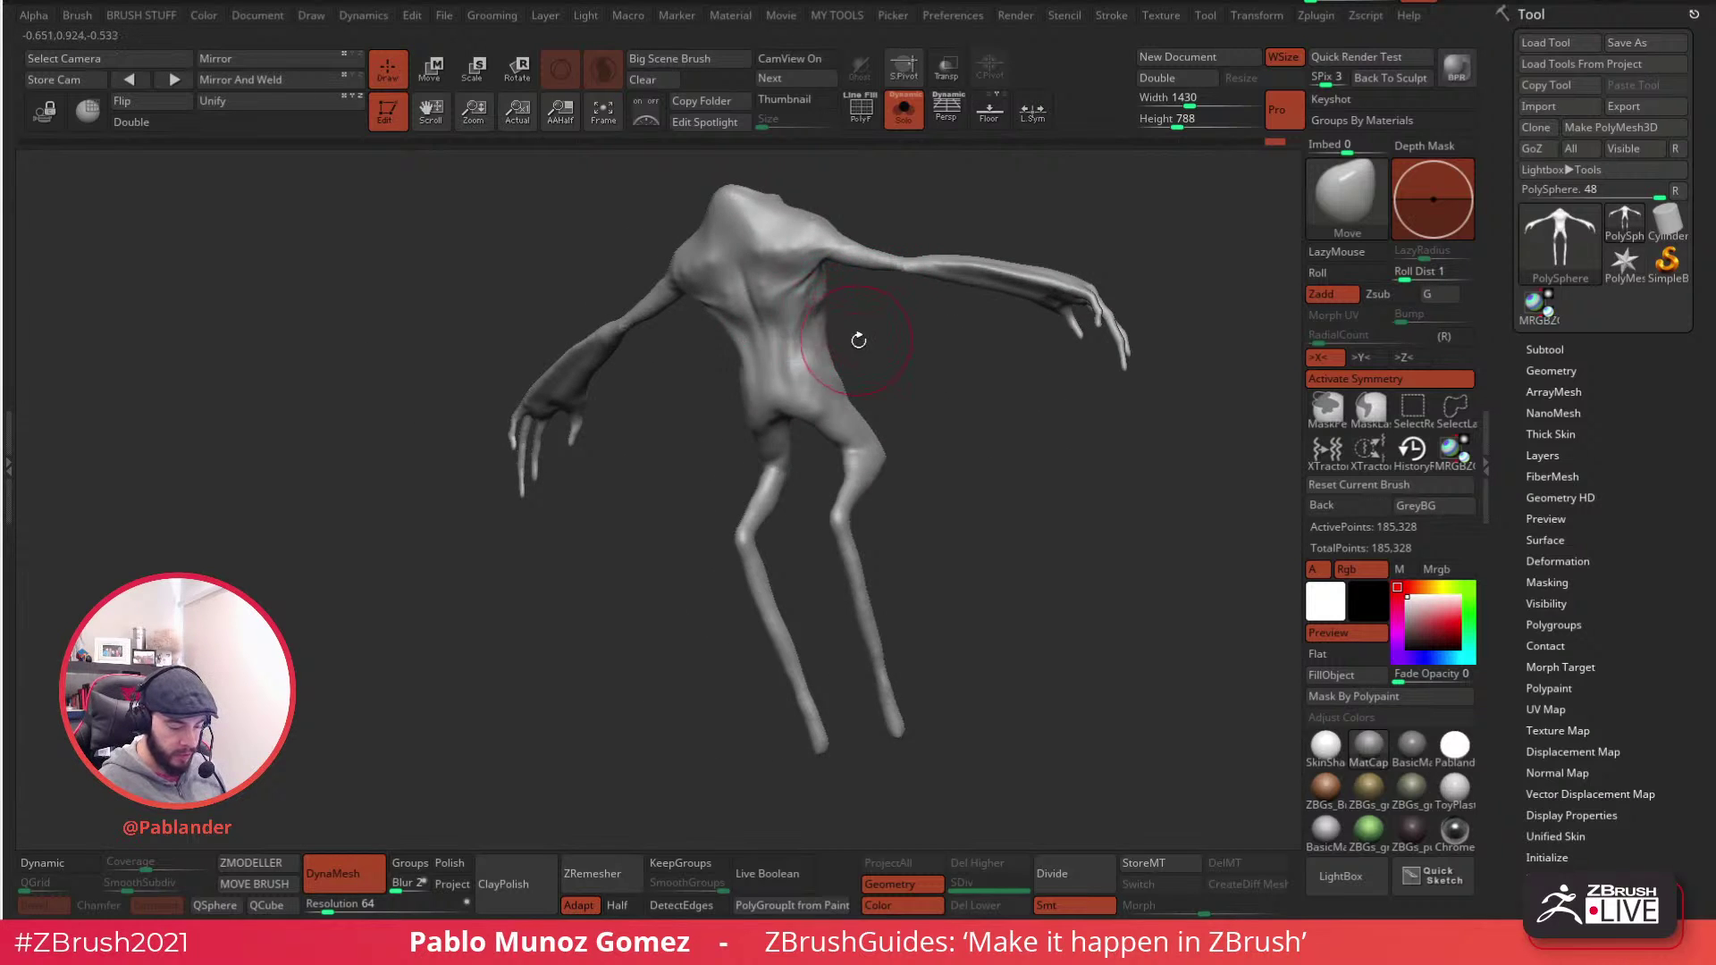
right_drag(854, 337, 829, 326)
right_drag(918, 390, 862, 376)
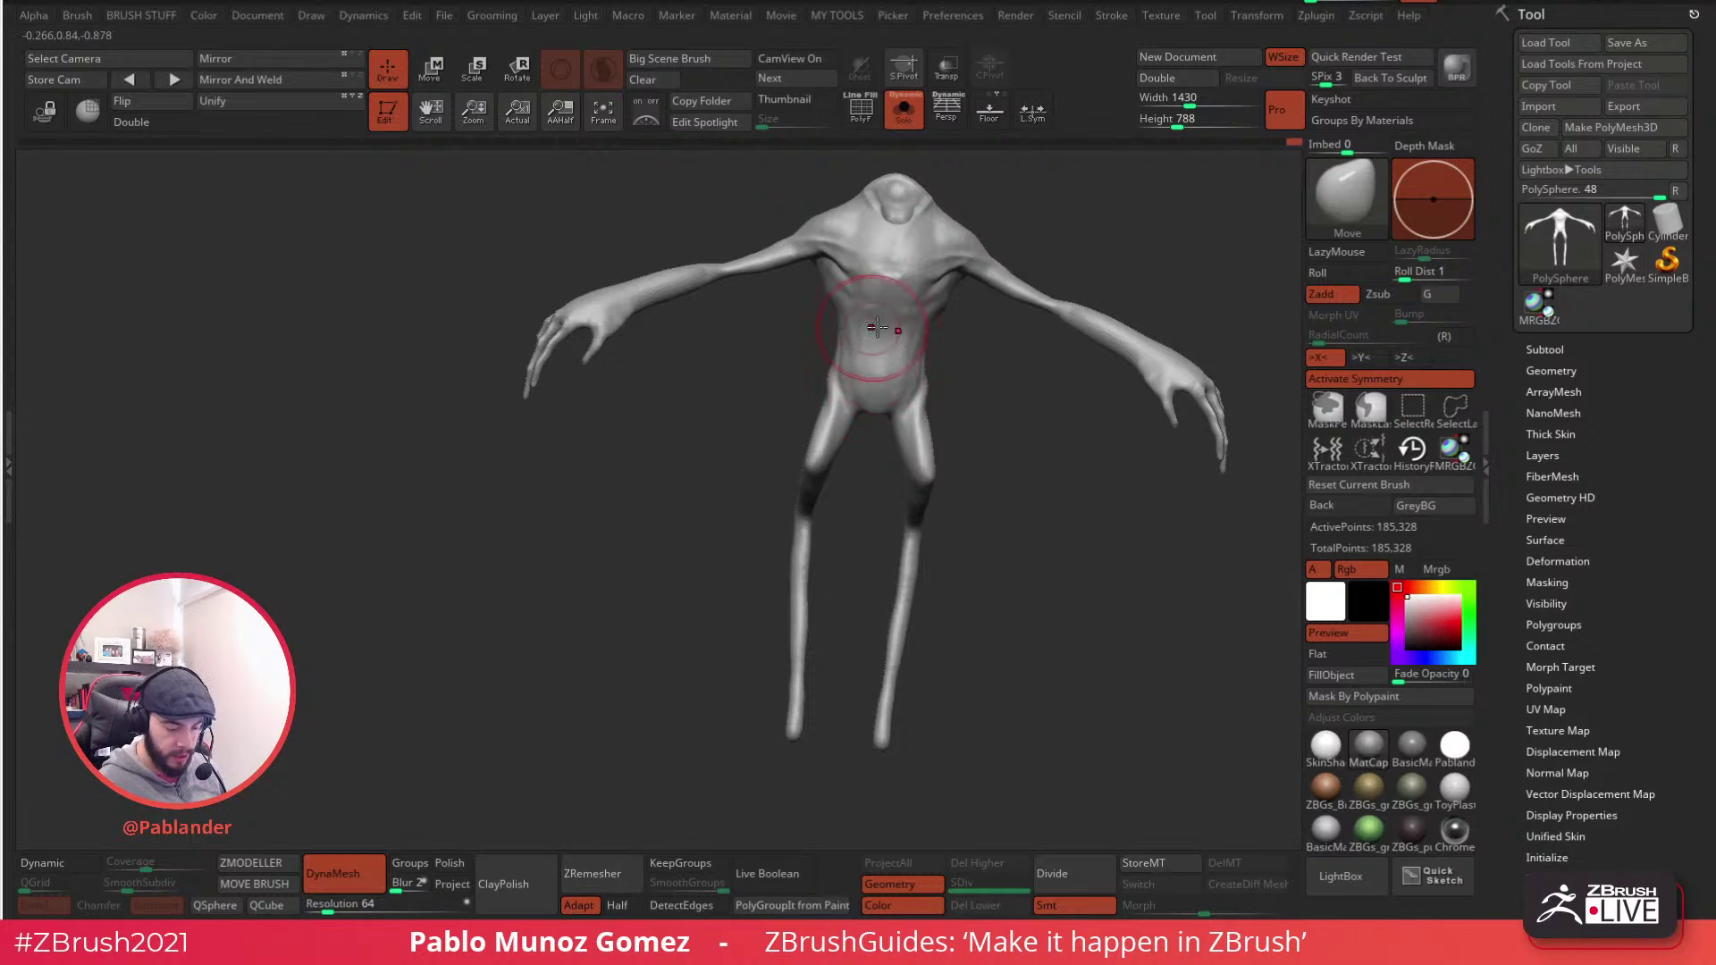
right_drag(980, 391, 816, 414)
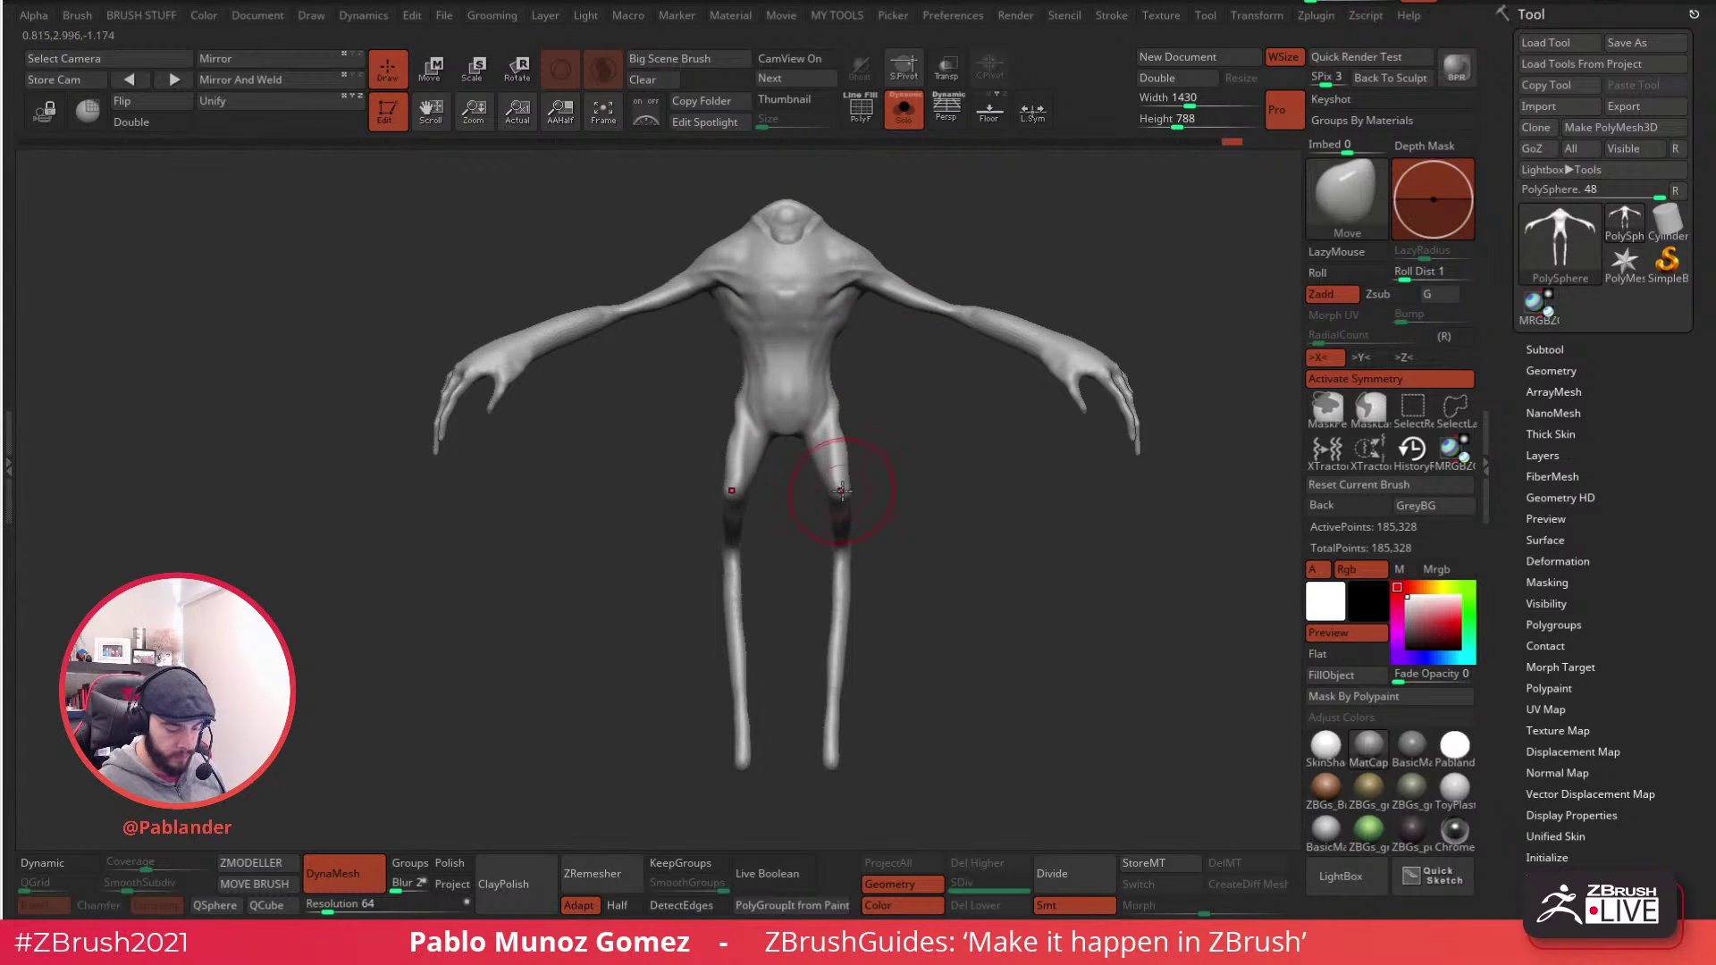
right_drag(849, 527, 920, 578)
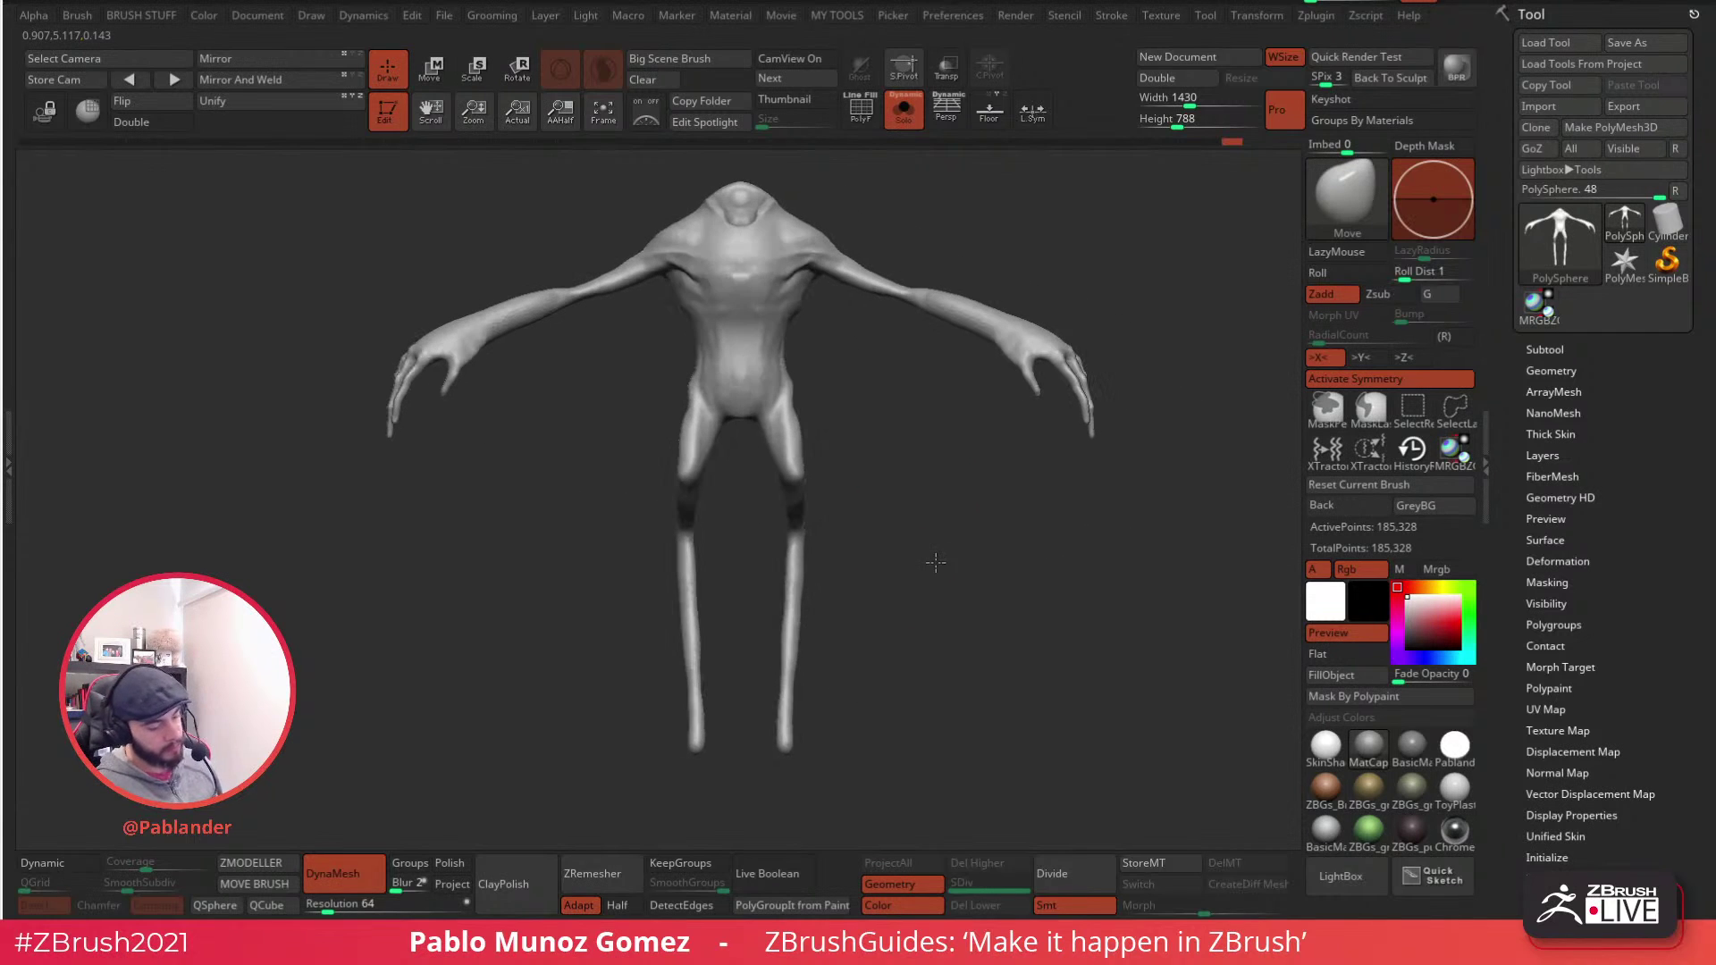
right_drag(944, 550, 1034, 501)
- Add volume to the fingers, hand and forearm with the Inflat brush
key(b)
click(1000, 538)
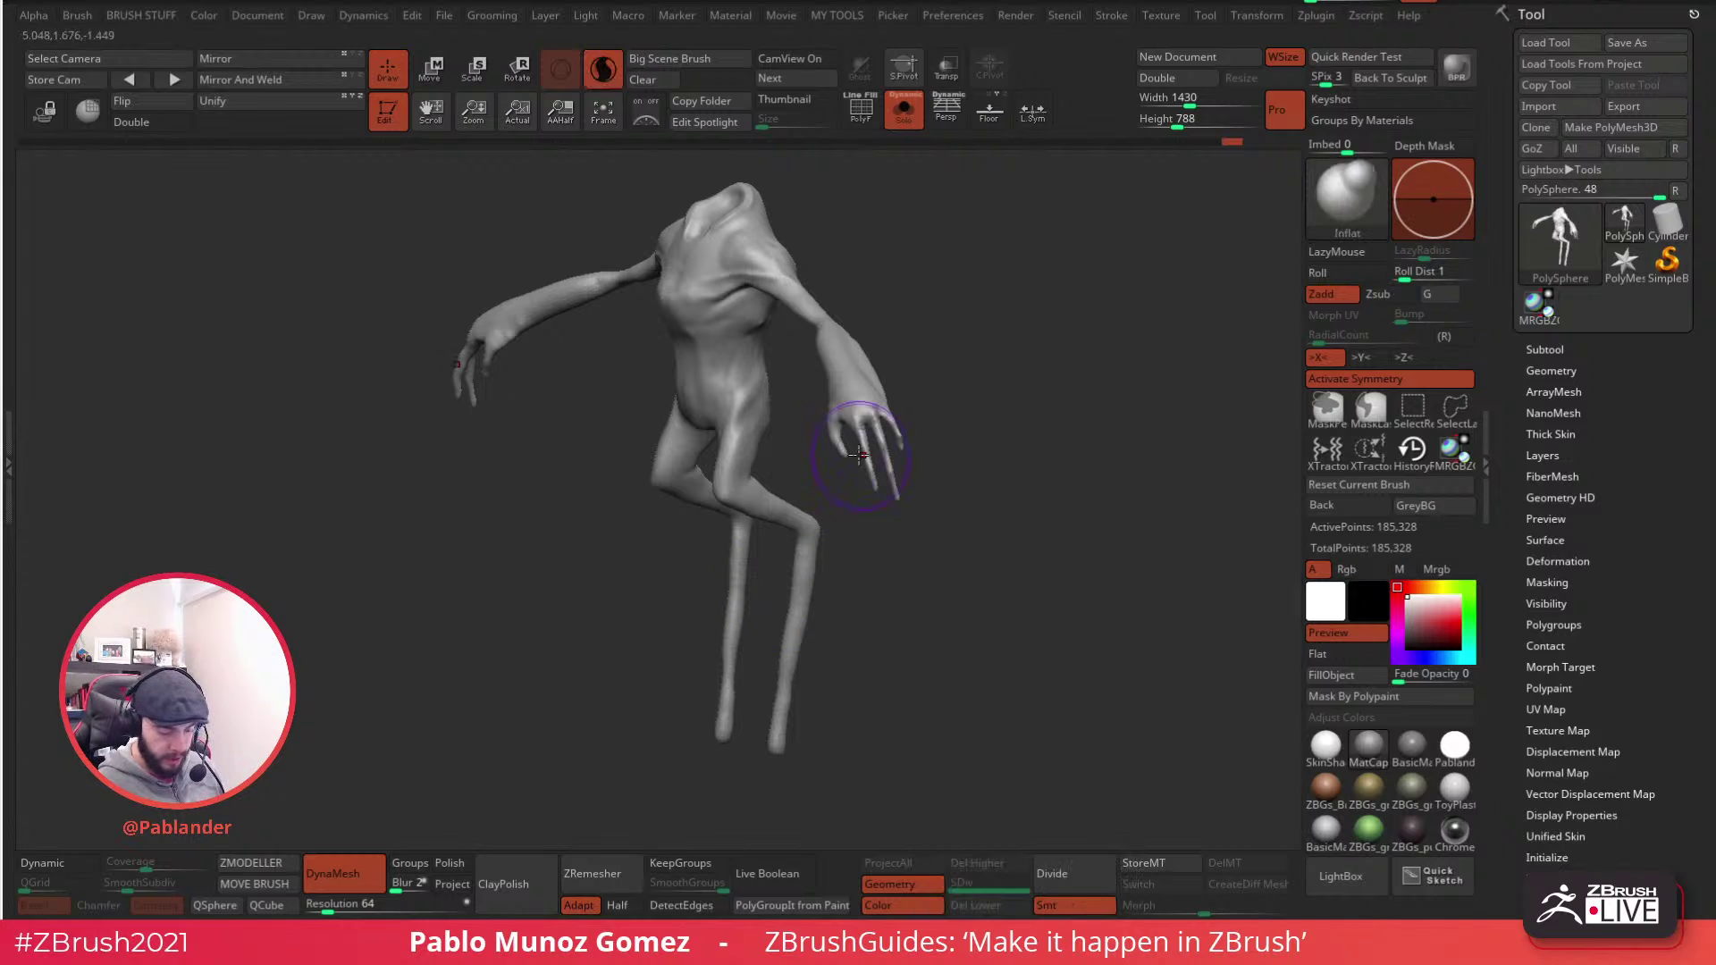
click(603, 69)
ctrl+right_drag(930, 383, 942, 420)
key(space)
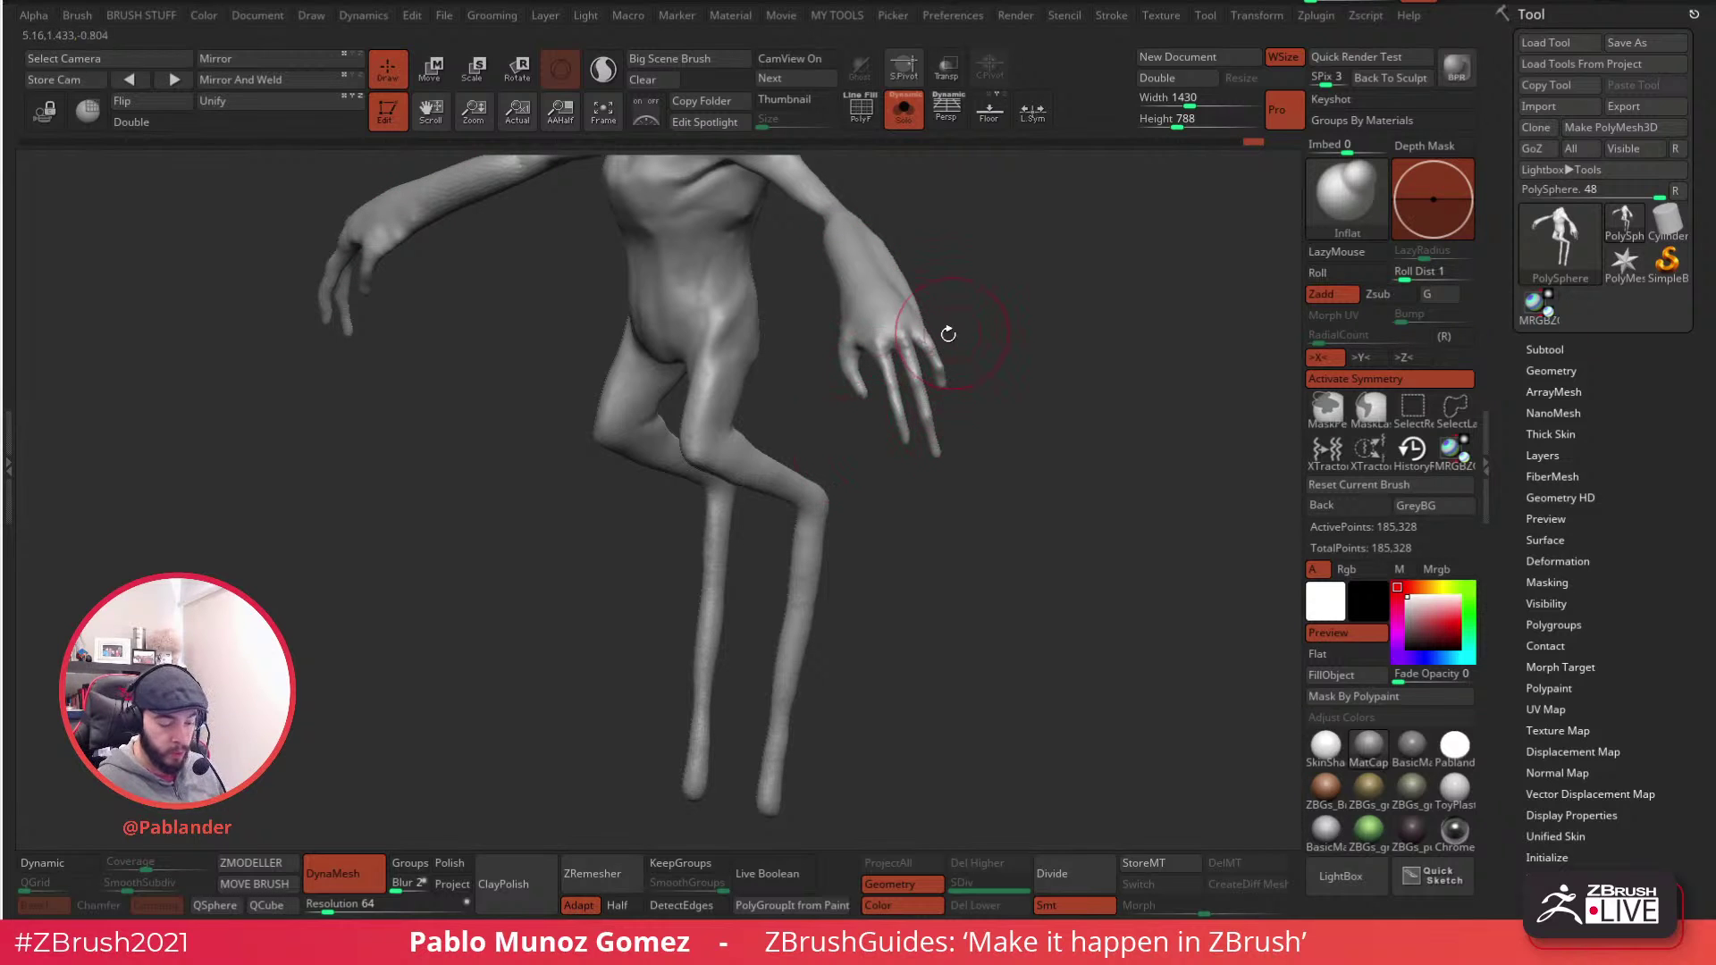
mouse_move(961, 338)
right_down()
mouse_move(1039, 333)
mouse_move(969, 388)
mouse_move(980, 447)
right_up()
mouse_move(925, 366)
right_down()
mouse_move(1007, 345)
mouse_move(1001, 330)
right_up()
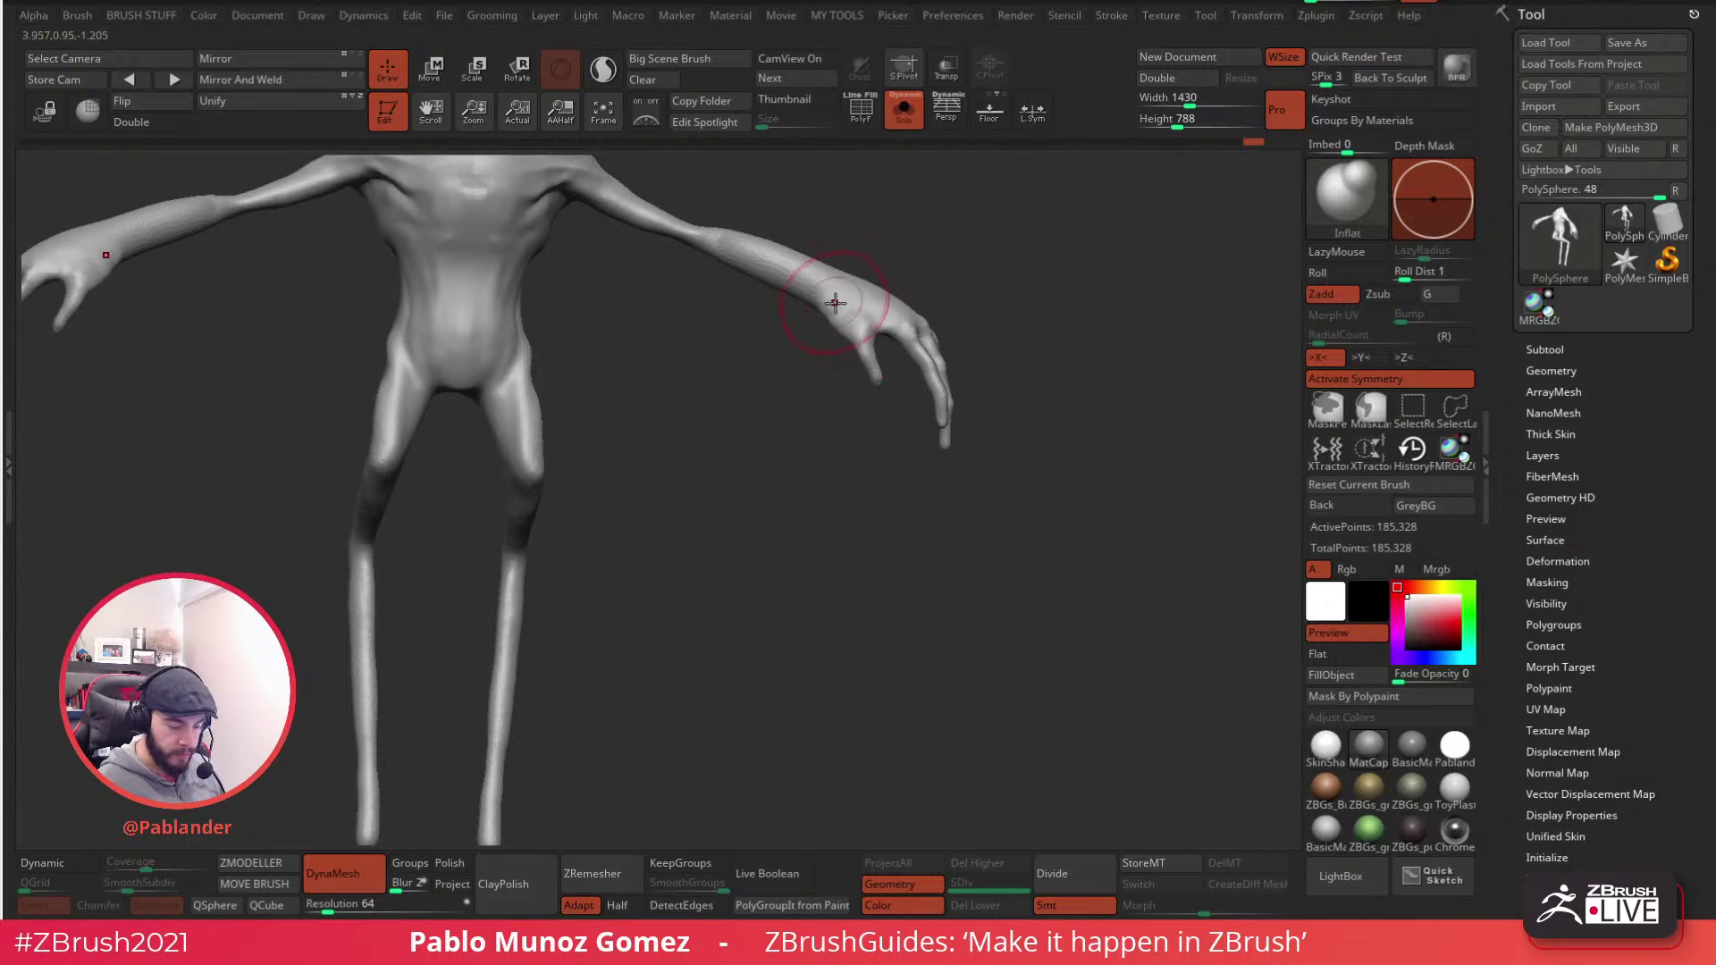
right_drag(891, 400, 908, 594)
- Carve creases along the chest, armpits and shoulders with the DamStandard brush
key(f)
click(860, 110)
click(864, 125)
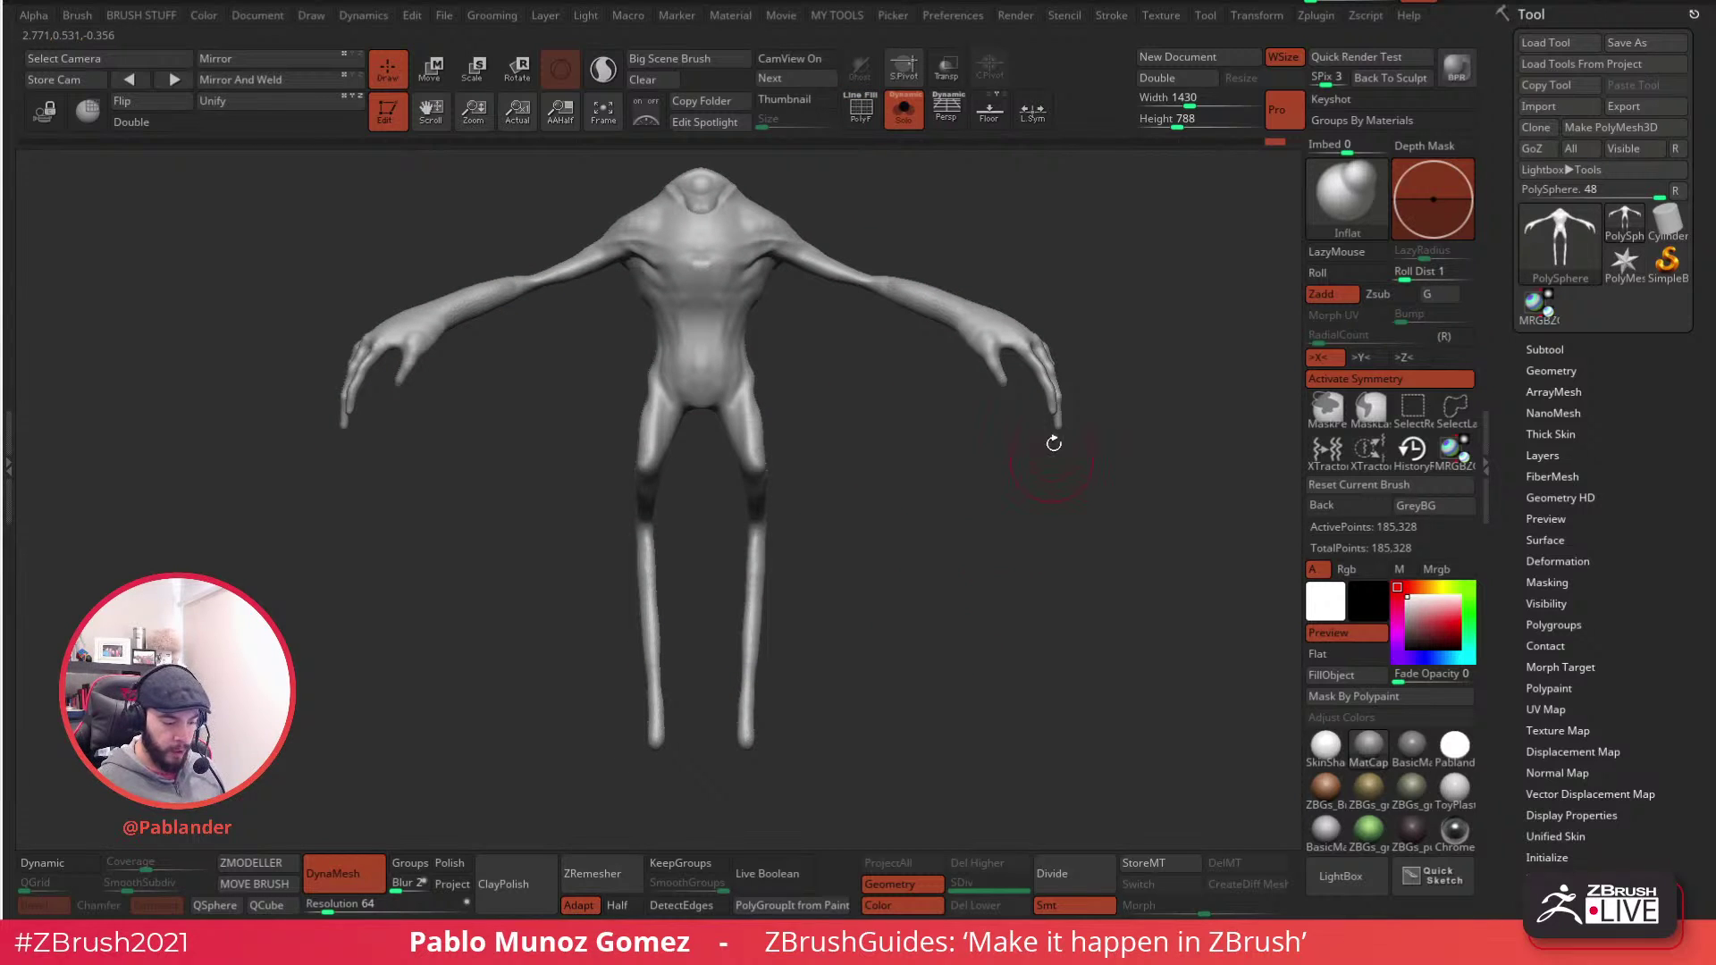
key(b)
key(d)
key(s)
key(space)
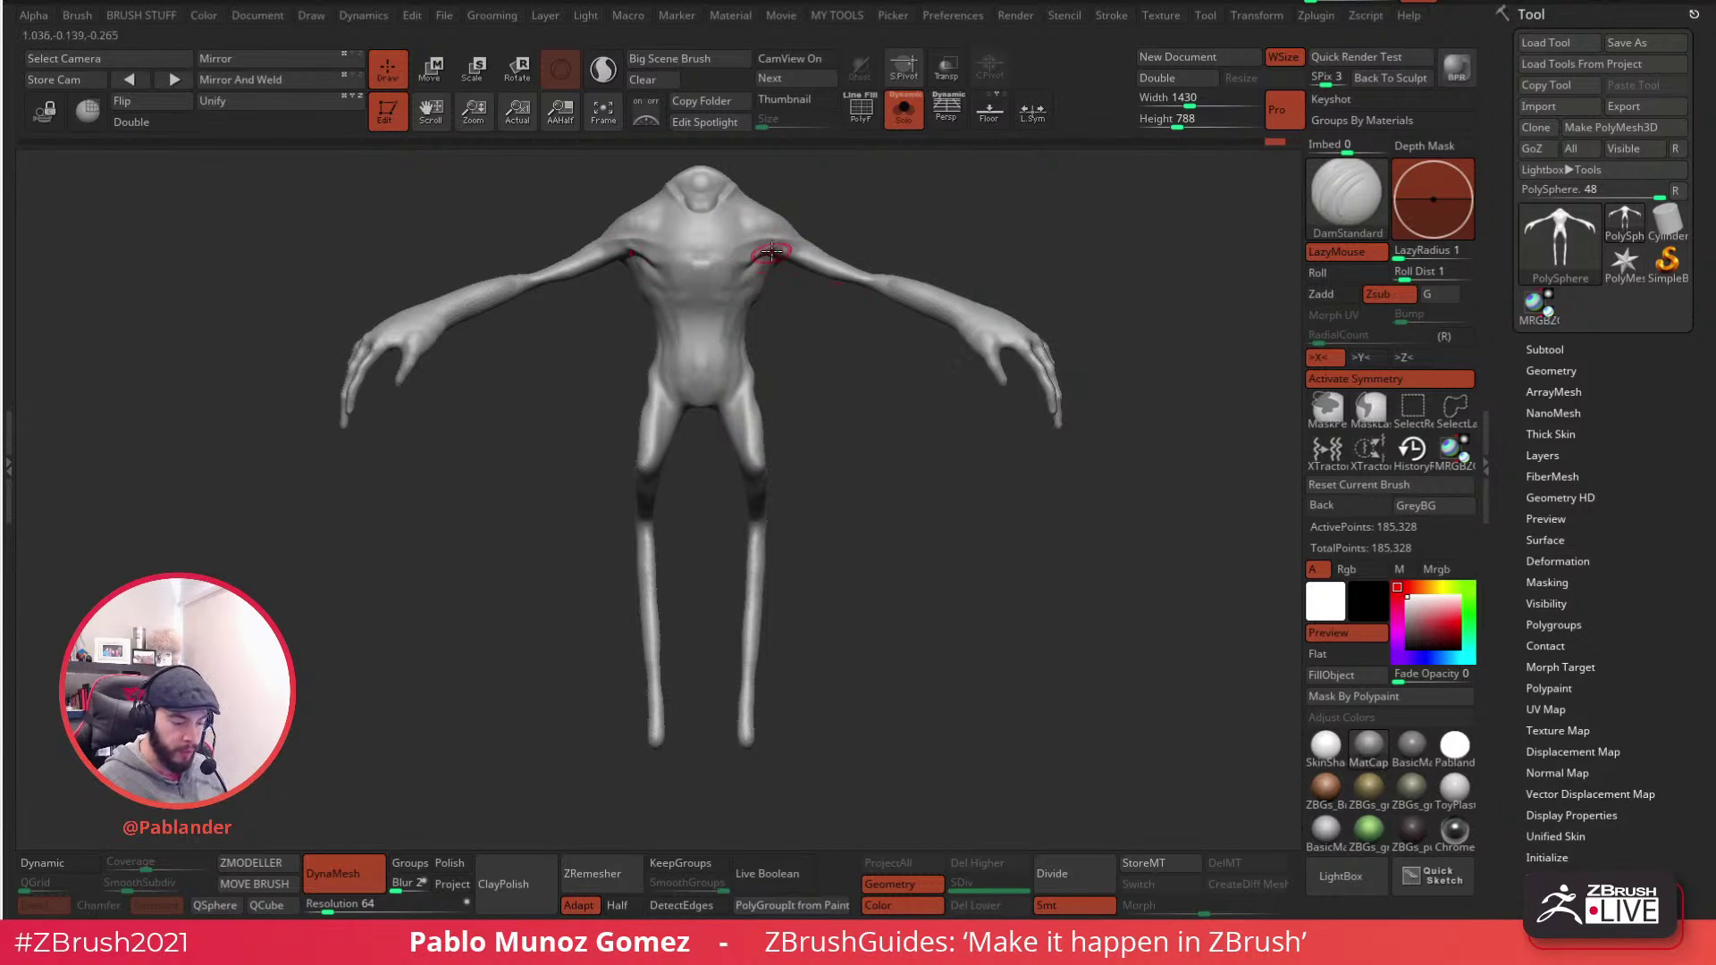
right_drag(709, 295, 793, 317)
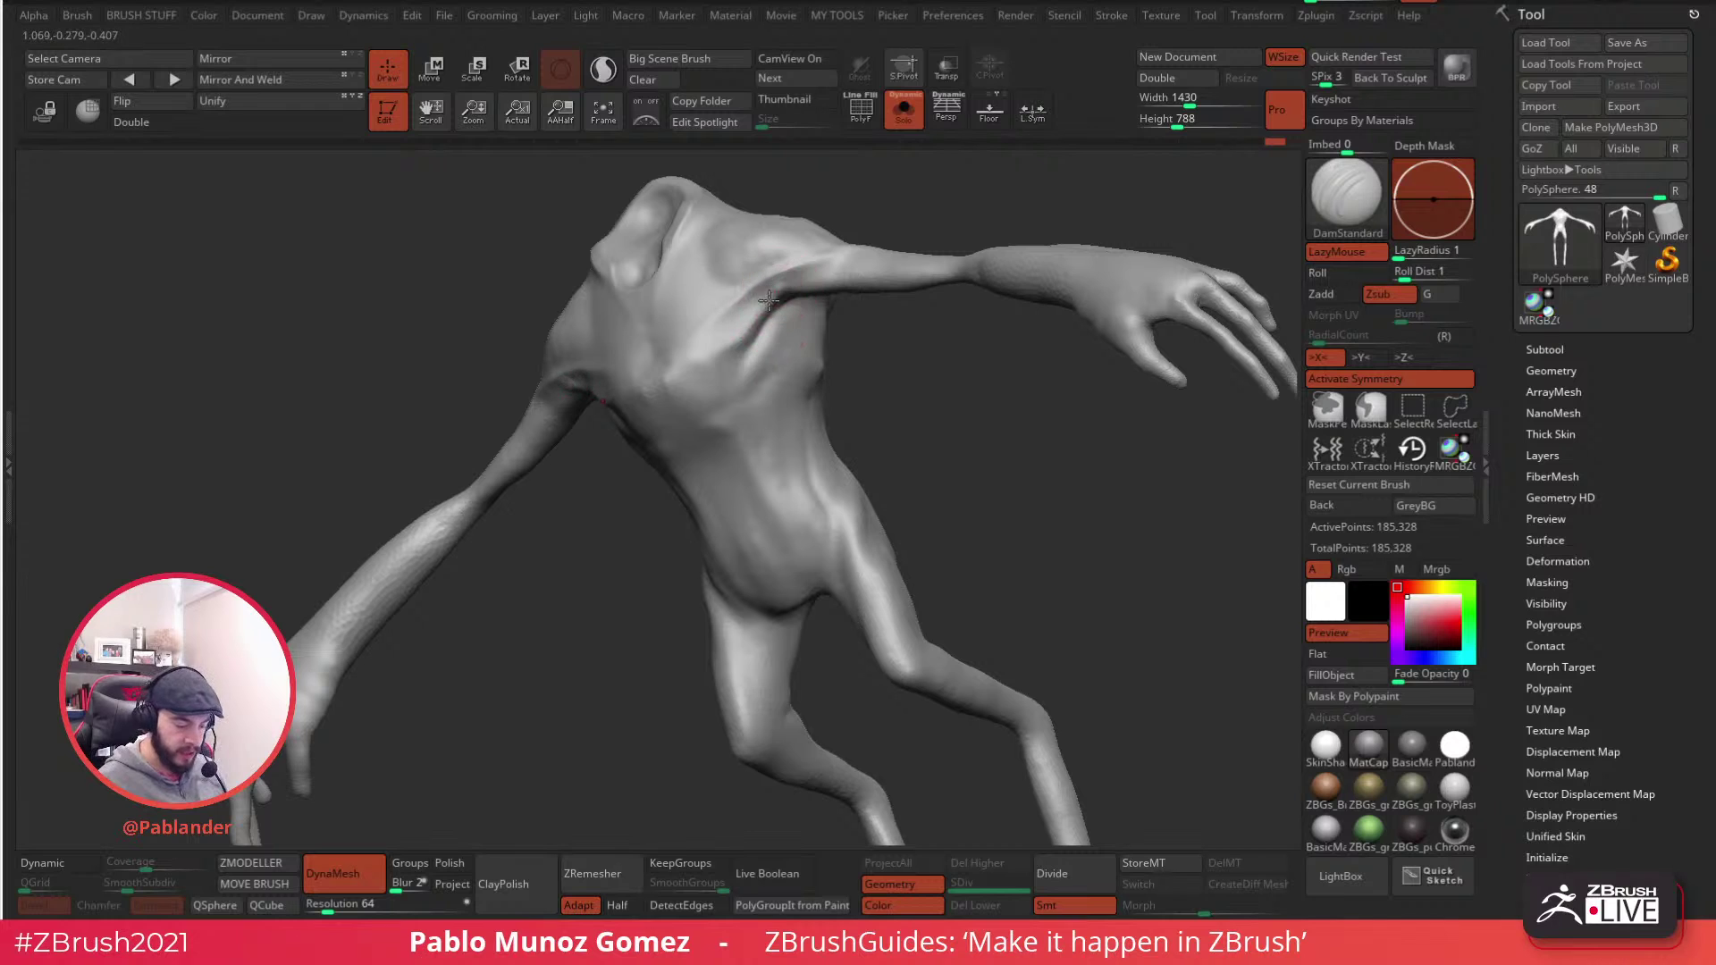
shift+drag(739, 345, 774, 297)
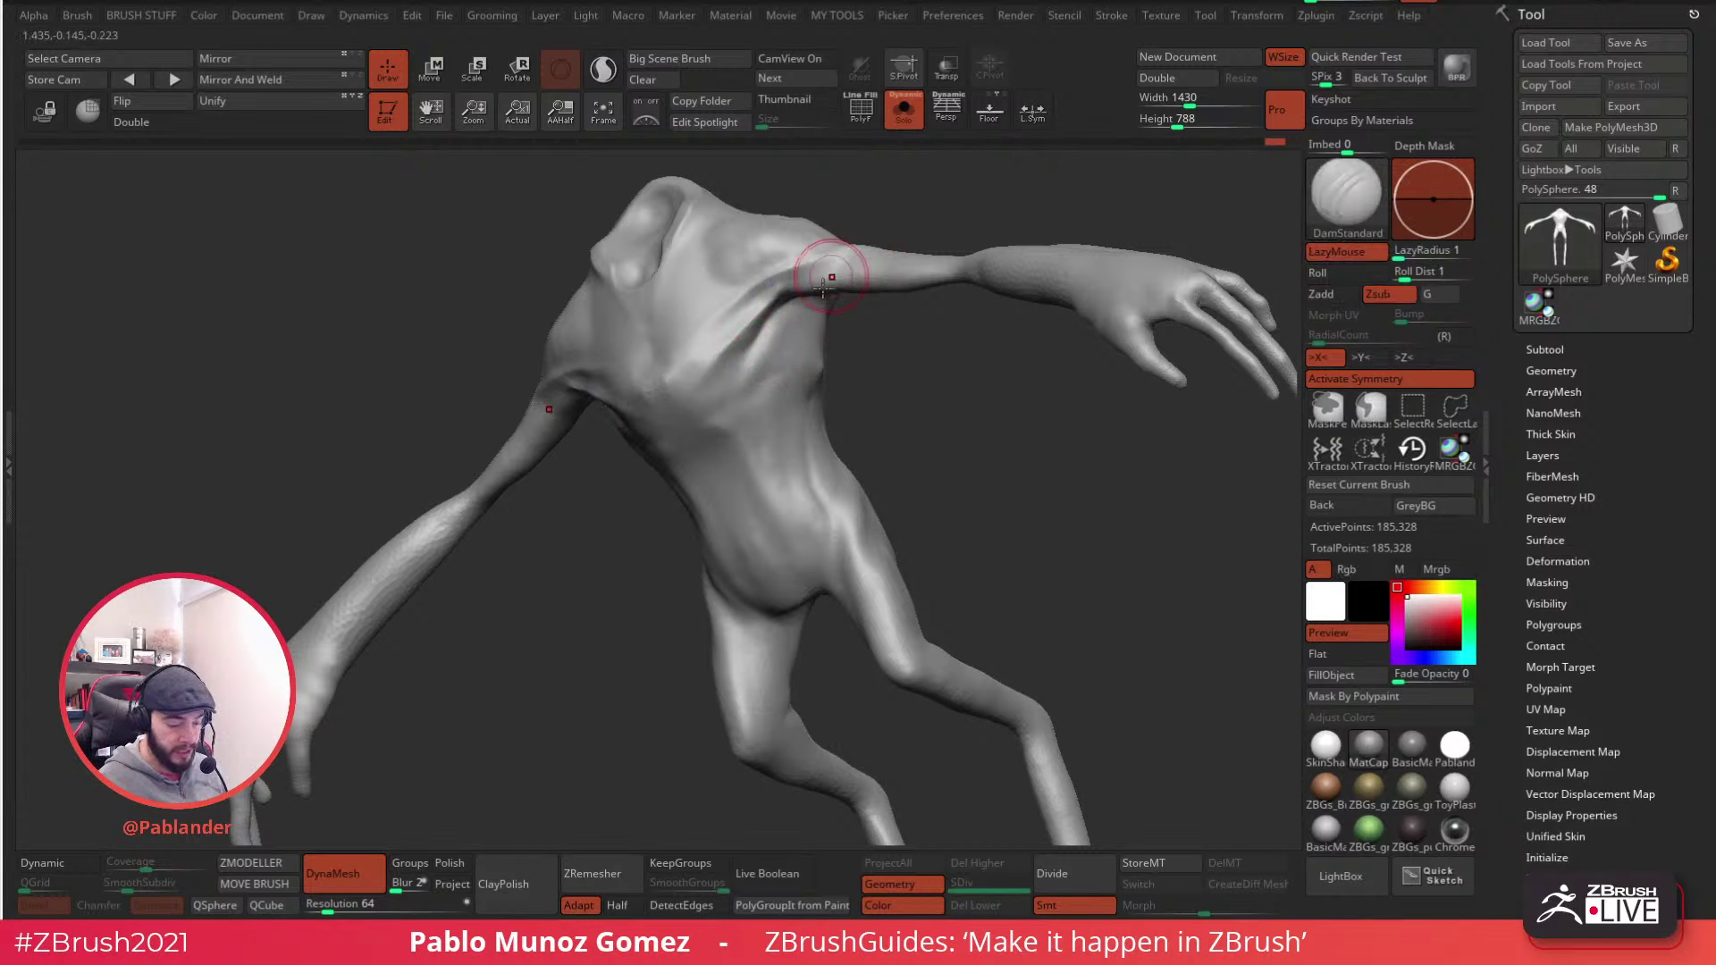
mouse_move(747, 355)
right_down()
mouse_move(815, 316)
mouse_move(778, 325)
mouse_move(787, 277)
right_up()
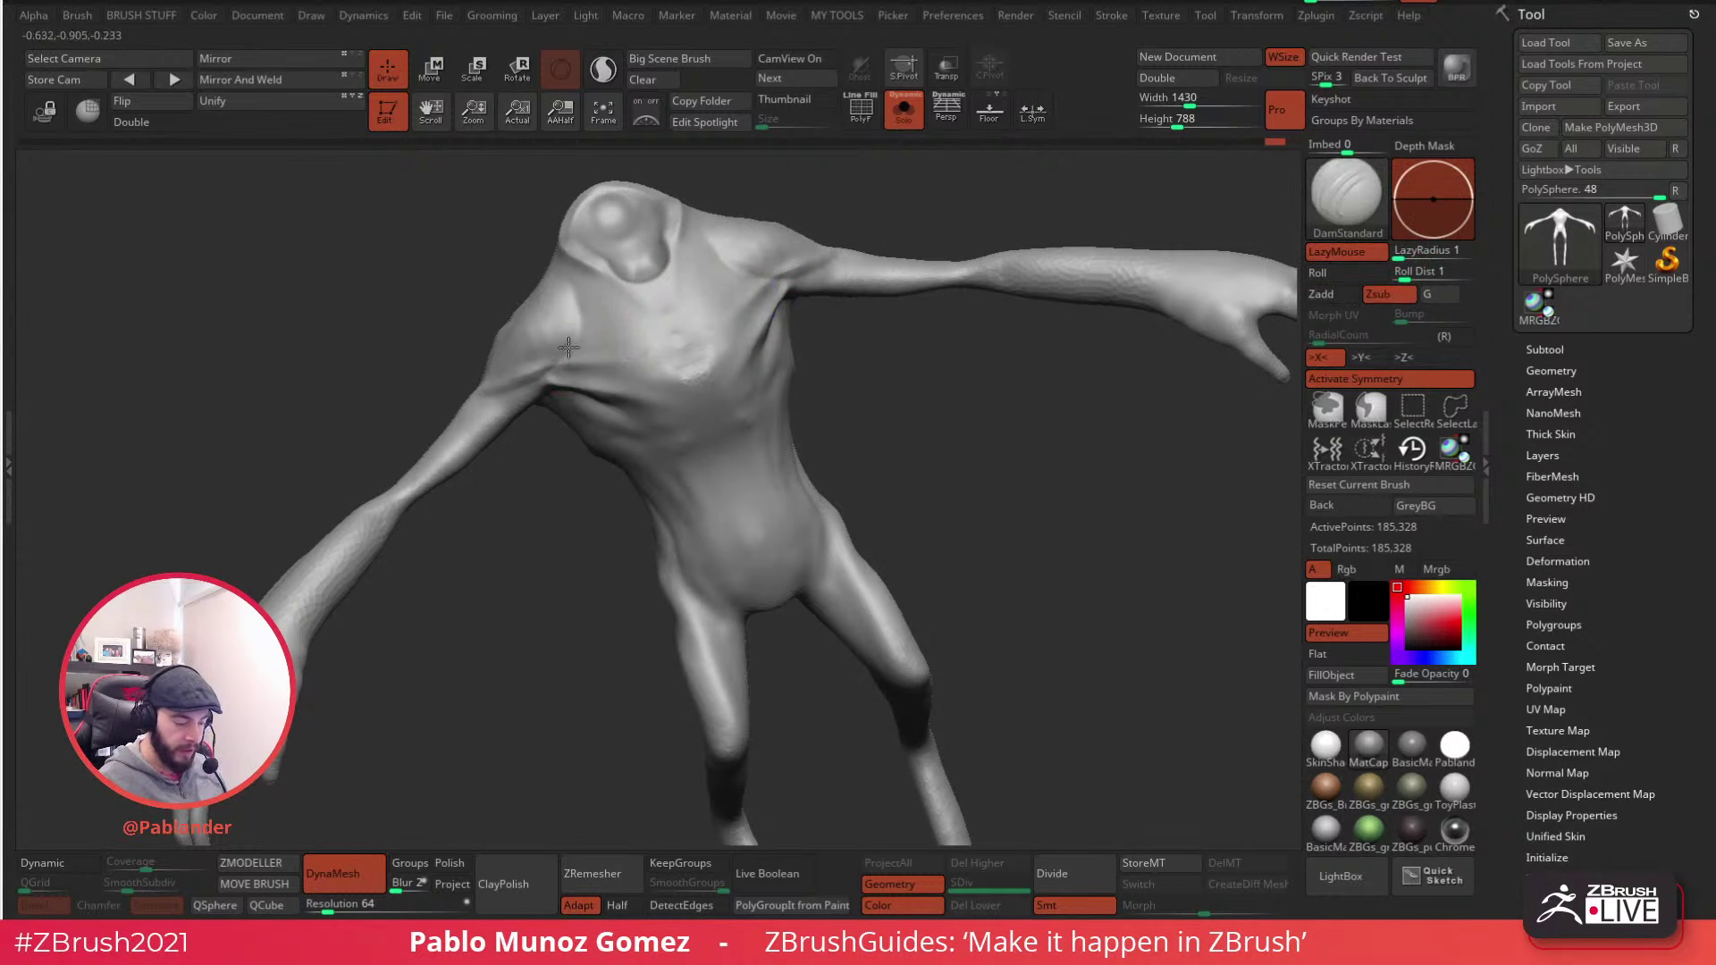
right_drag(575, 299, 759, 276)
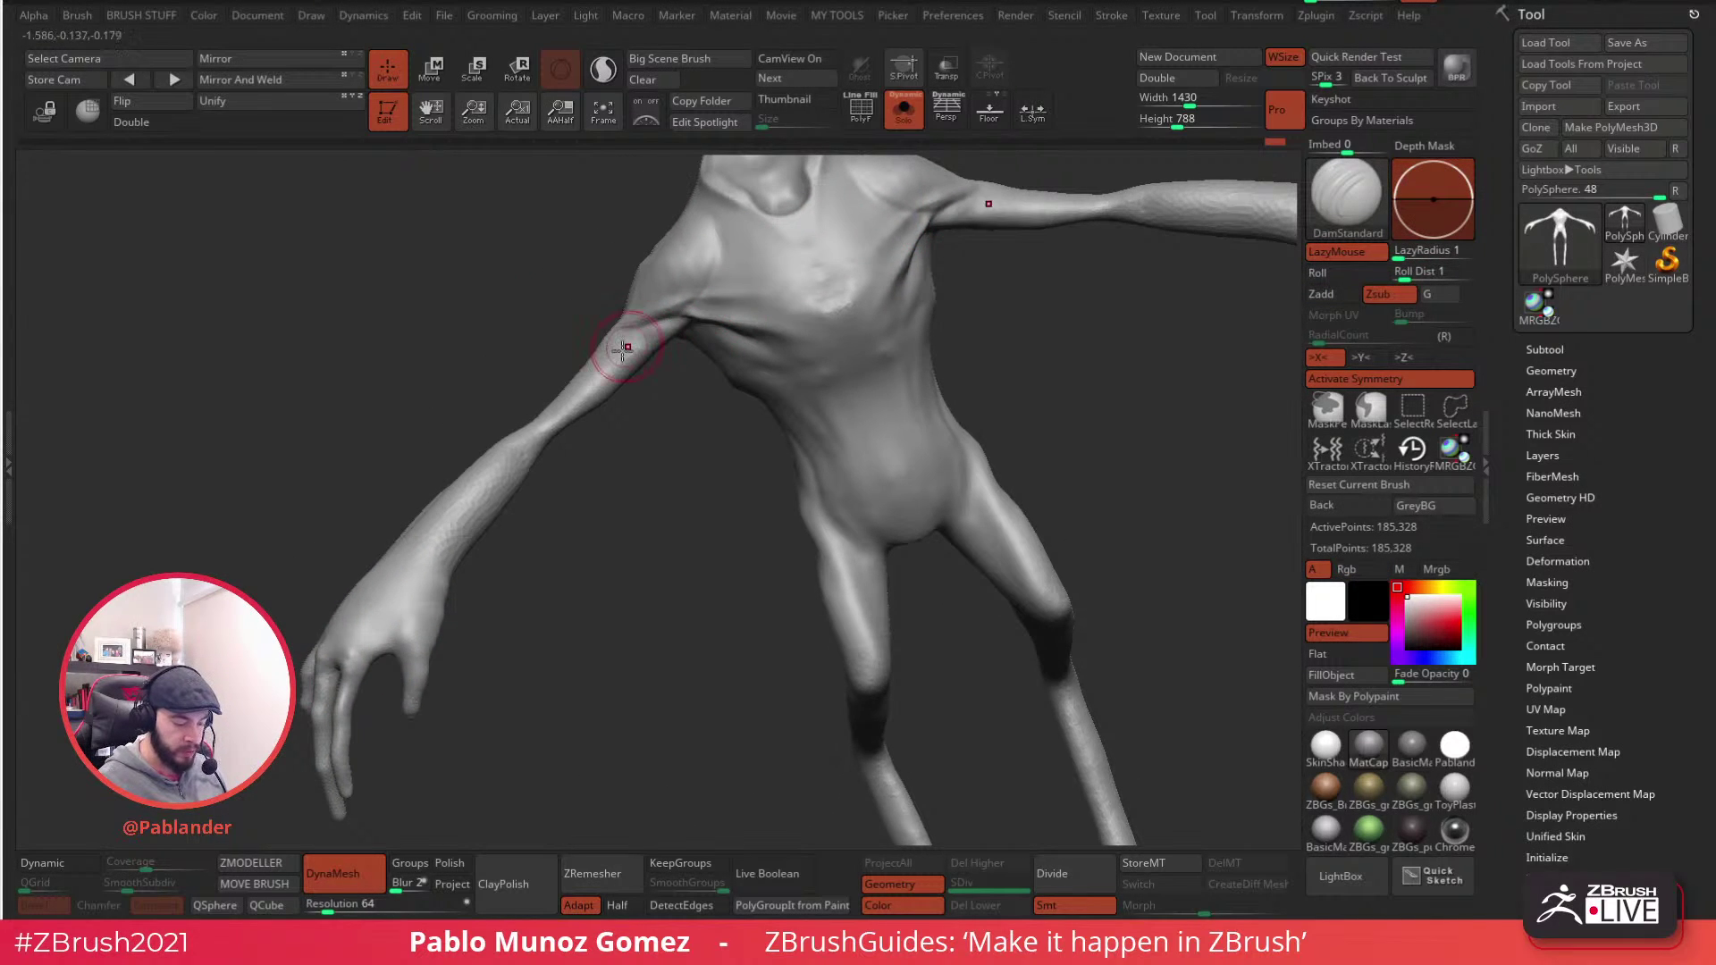
right_drag(623, 438, 679, 367)
mouse_move(637, 491)
right_down()
mouse_move(892, 407)
mouse_move(974, 443)
mouse_move(903, 444)
right_up()
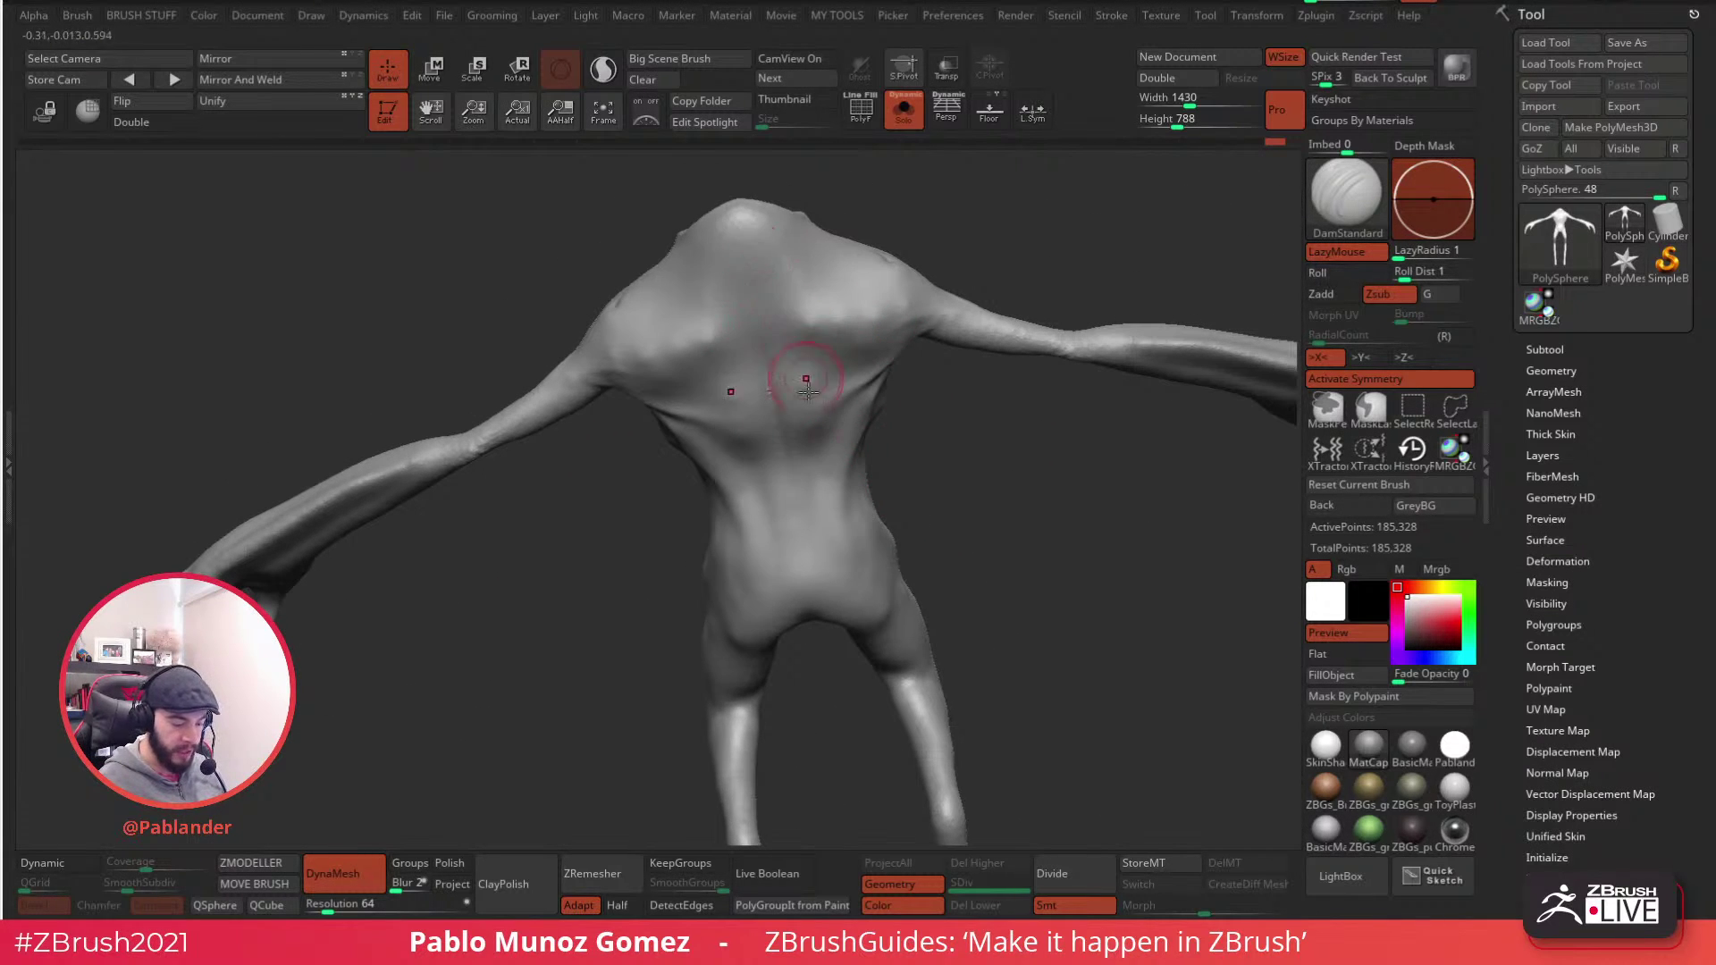
- Define the shoulder blades, spine and lower back with DamStandard strokes and smoothing
drag(900, 314, 638, 359)
key(shift)
right_drag(904, 368, 865, 344)
drag(788, 305, 792, 354)
drag(779, 283, 847, 254)
shift+drag(881, 193, 899, 209)
right_drag(865, 402, 850, 362)
drag(823, 371, 851, 463)
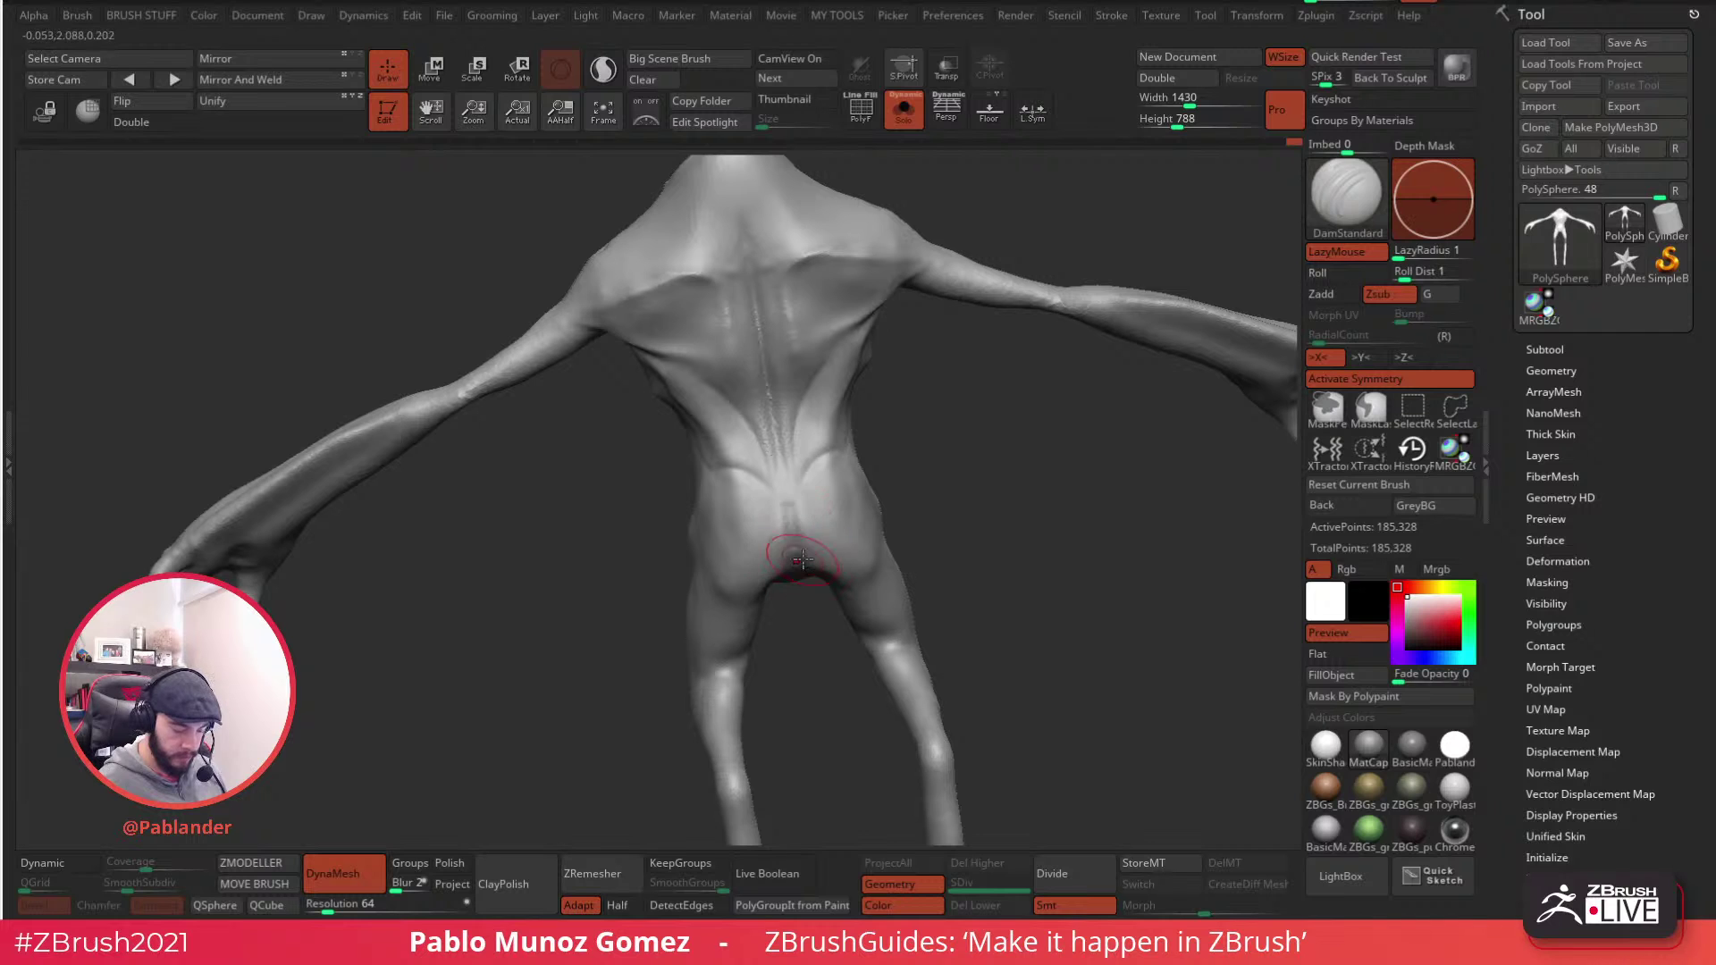
mouse_move(836, 428)
right_down()
mouse_move(882, 478)
mouse_move(872, 534)
mouse_move(938, 509)
mouse_move(801, 619)
mouse_move(601, 433)
mouse_move(716, 387)
mouse_move(852, 469)
mouse_move(823, 452)
mouse_move(835, 571)
mouse_move(904, 547)
mouse_move(895, 495)
right_up()
- Duplicate the body subtool, store the original in a new folder named 1, and collapse that folder
click(1572, 349)
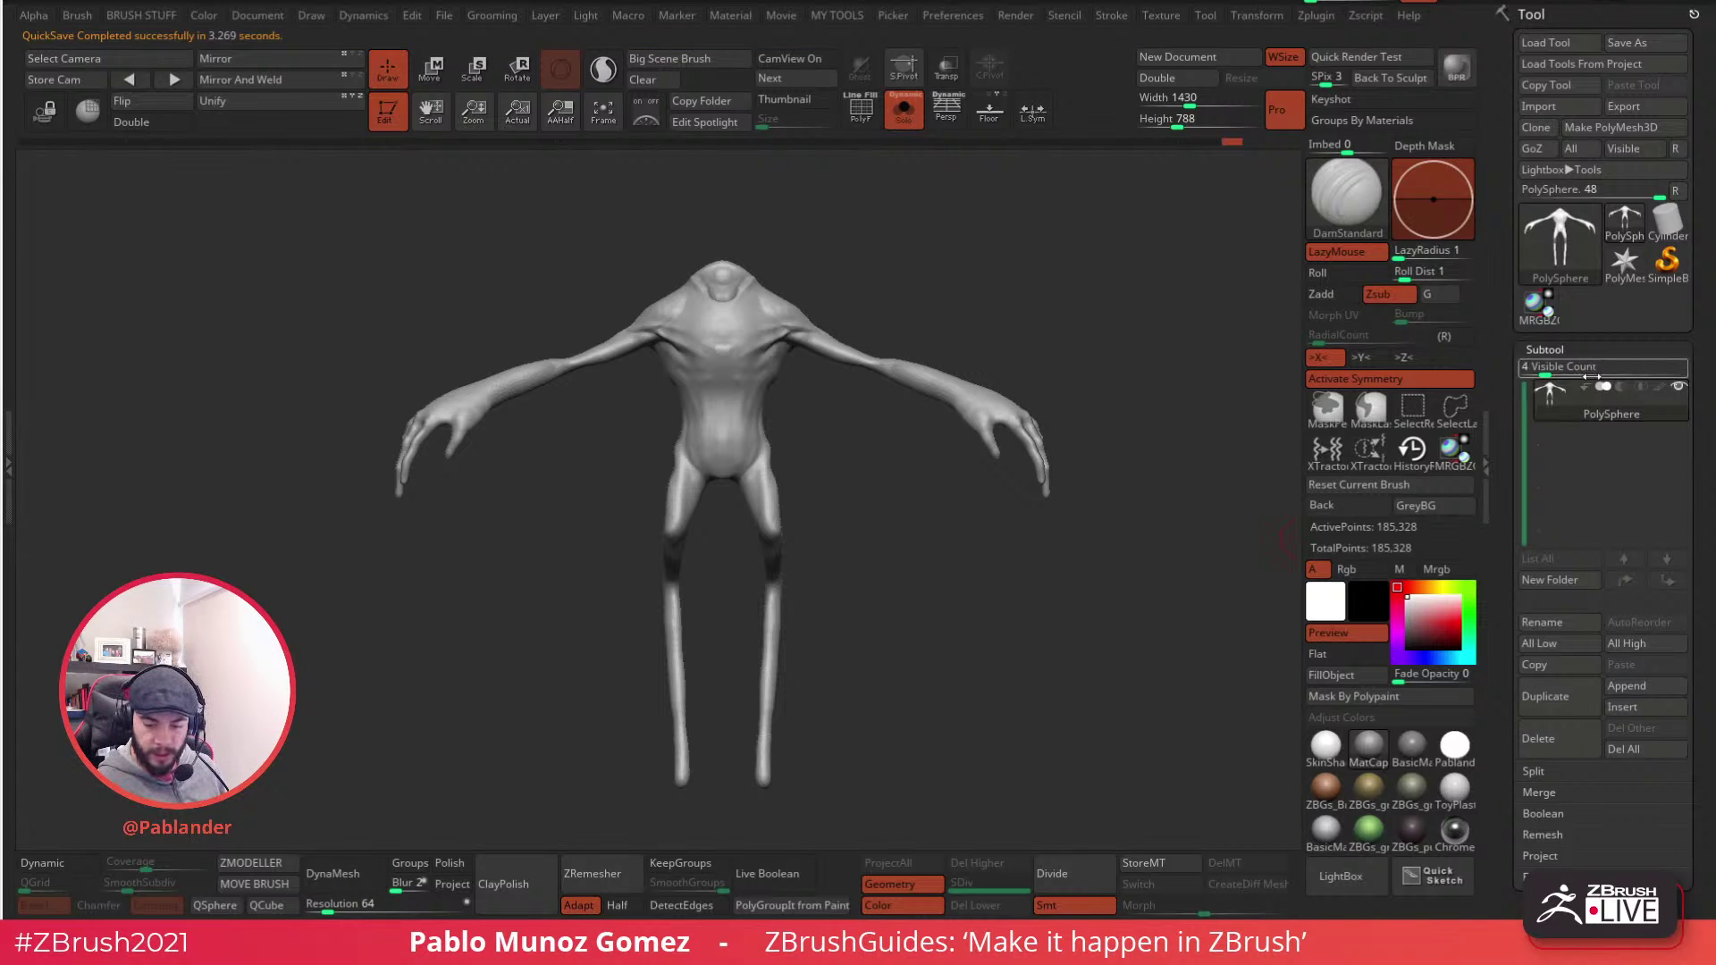
click(1561, 690)
click(1660, 398)
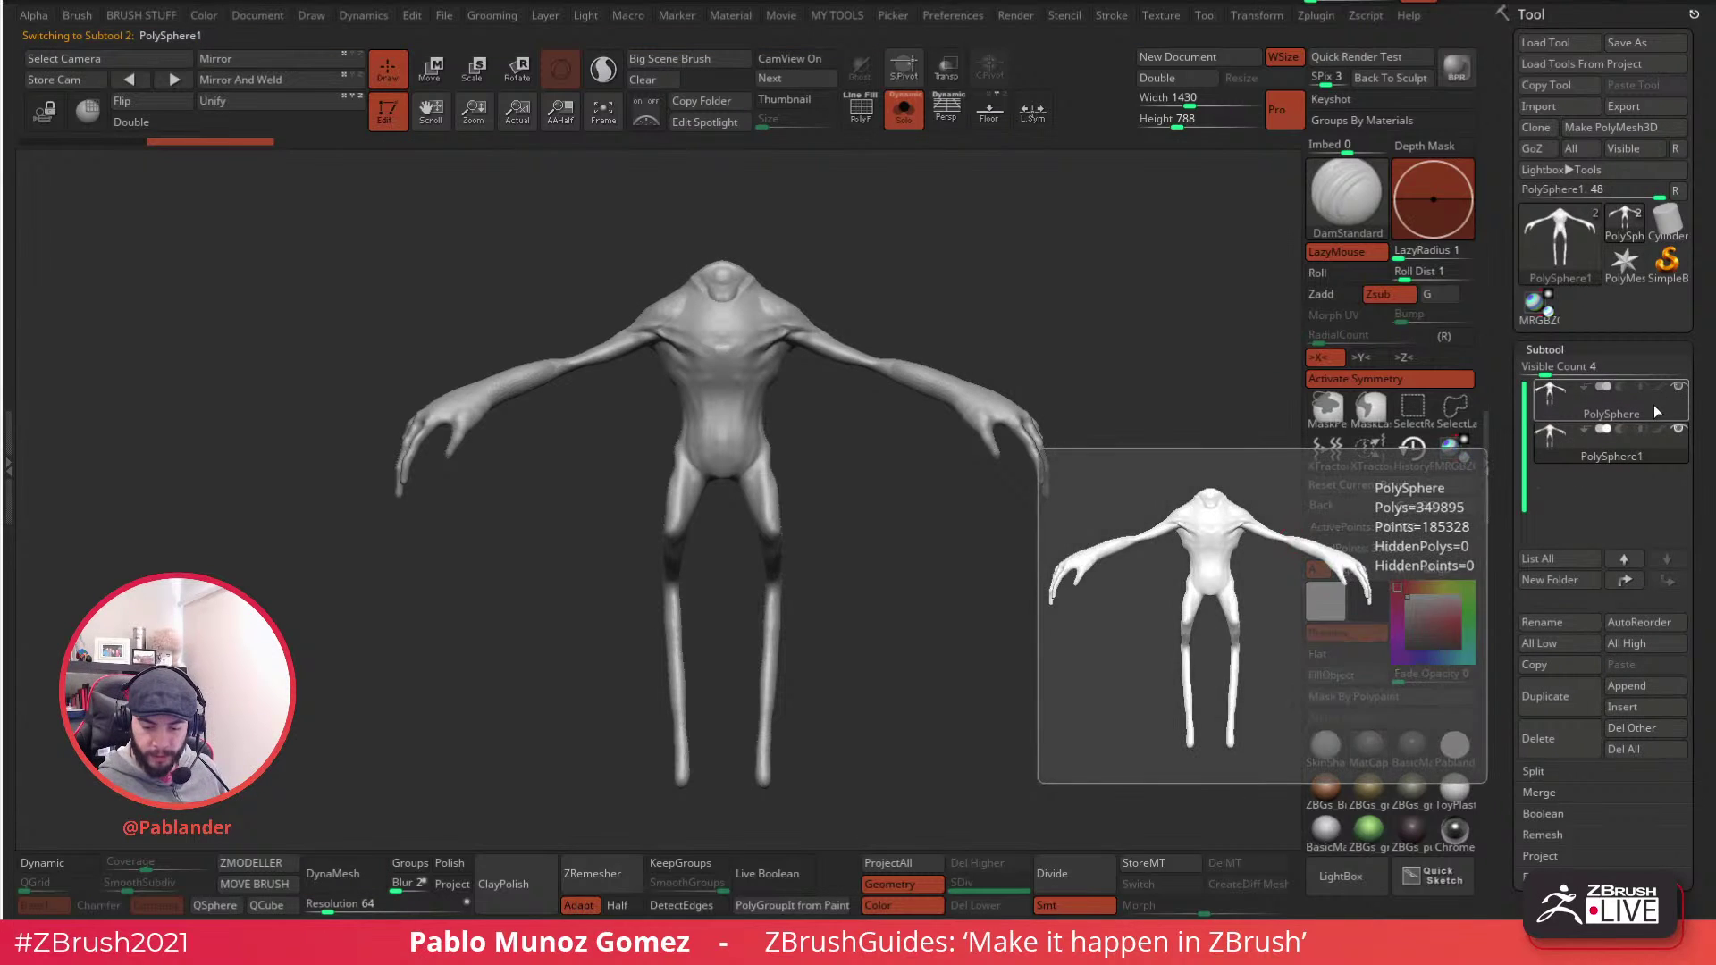
click(1560, 585)
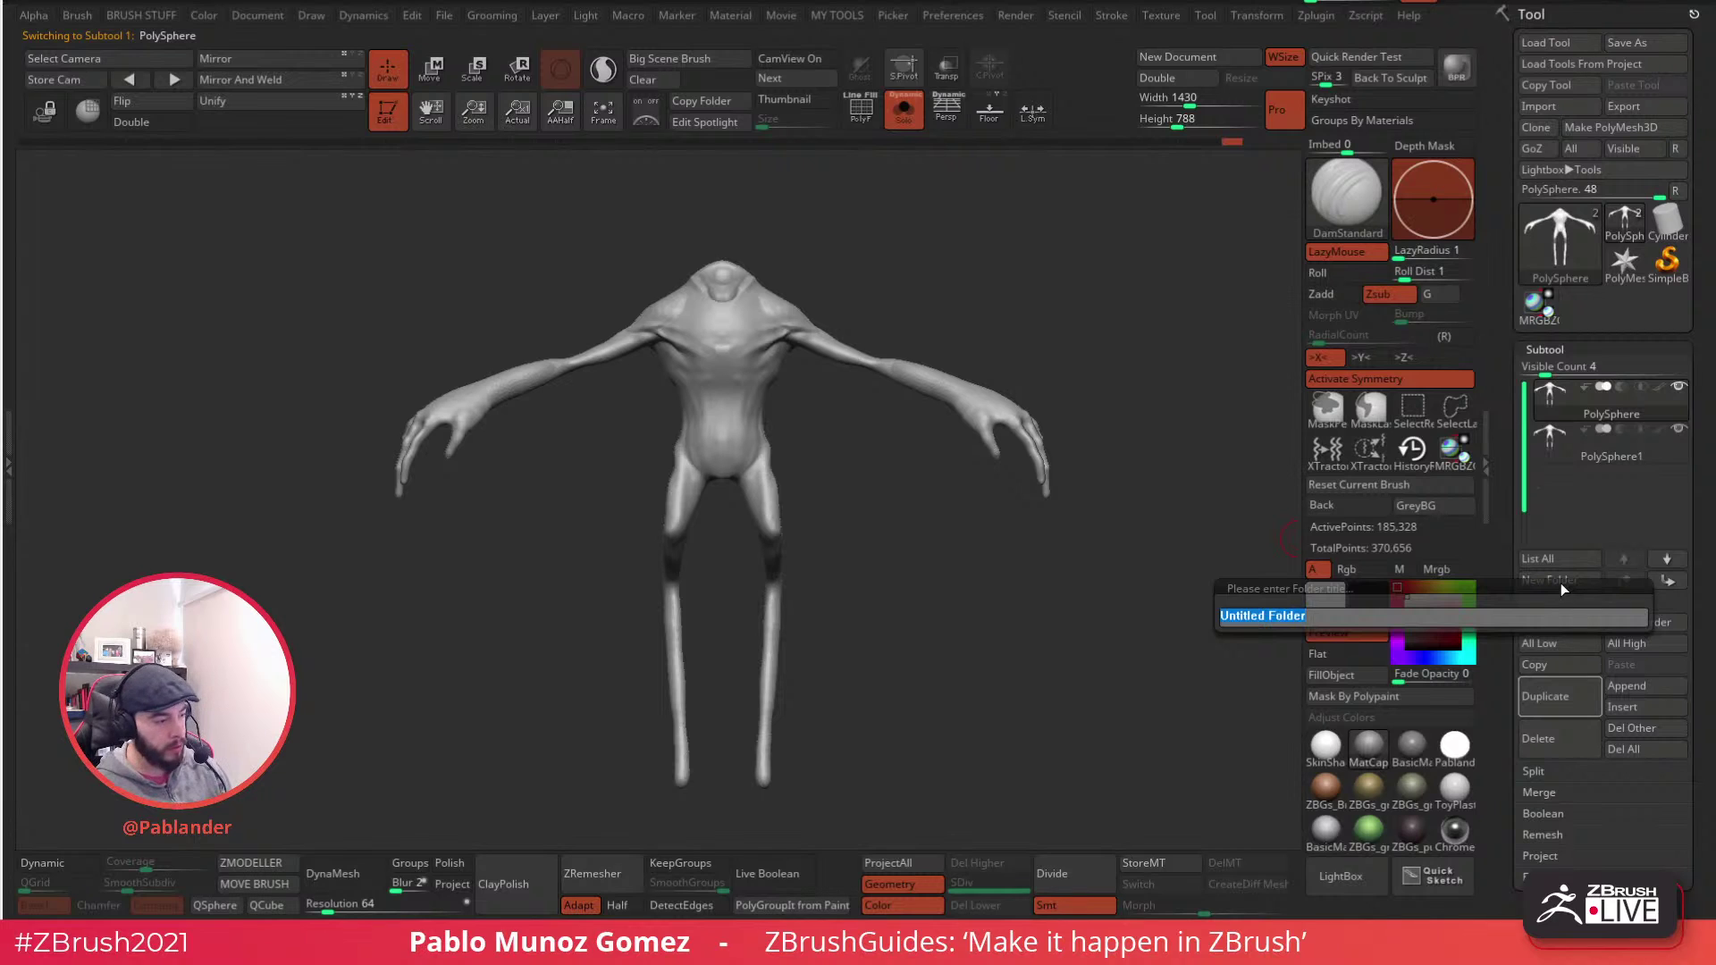
text(1)
key(Return)
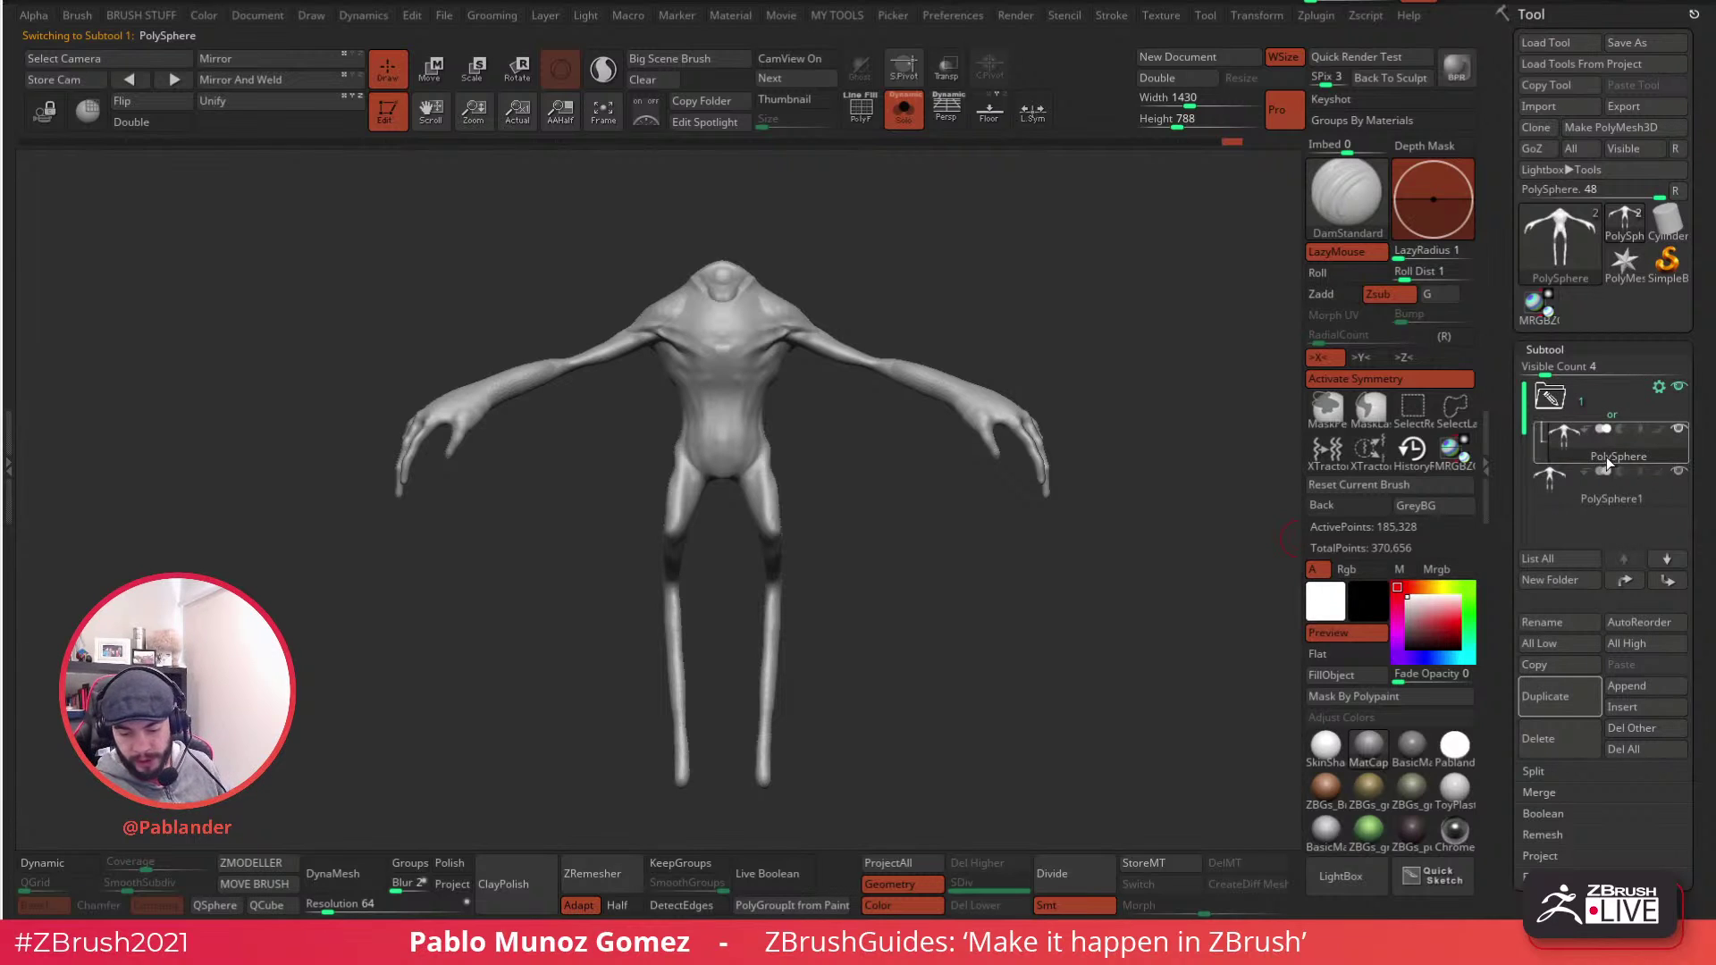
click(1589, 398)
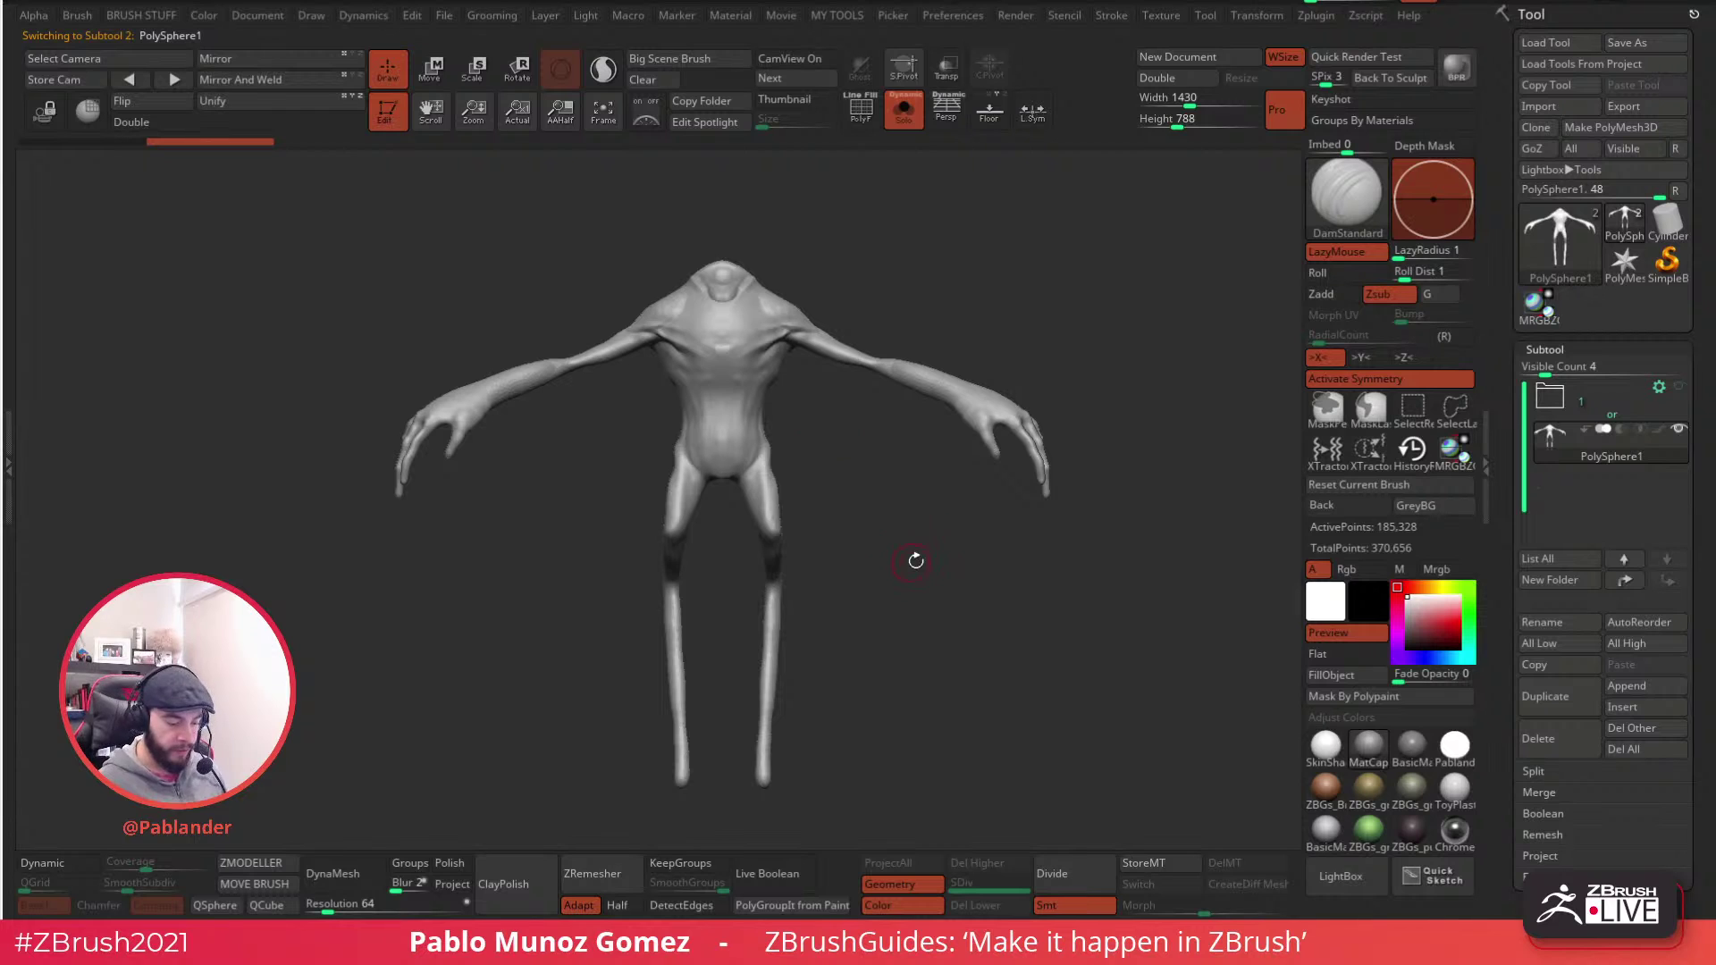
- Run ZRemesher on the duplicated body with a target polygon count of 5 and Adapt enabled
mouse_move(938, 601)
mouse_down()
mouse_move(916, 594)
mouse_move(969, 575)
mouse_up()
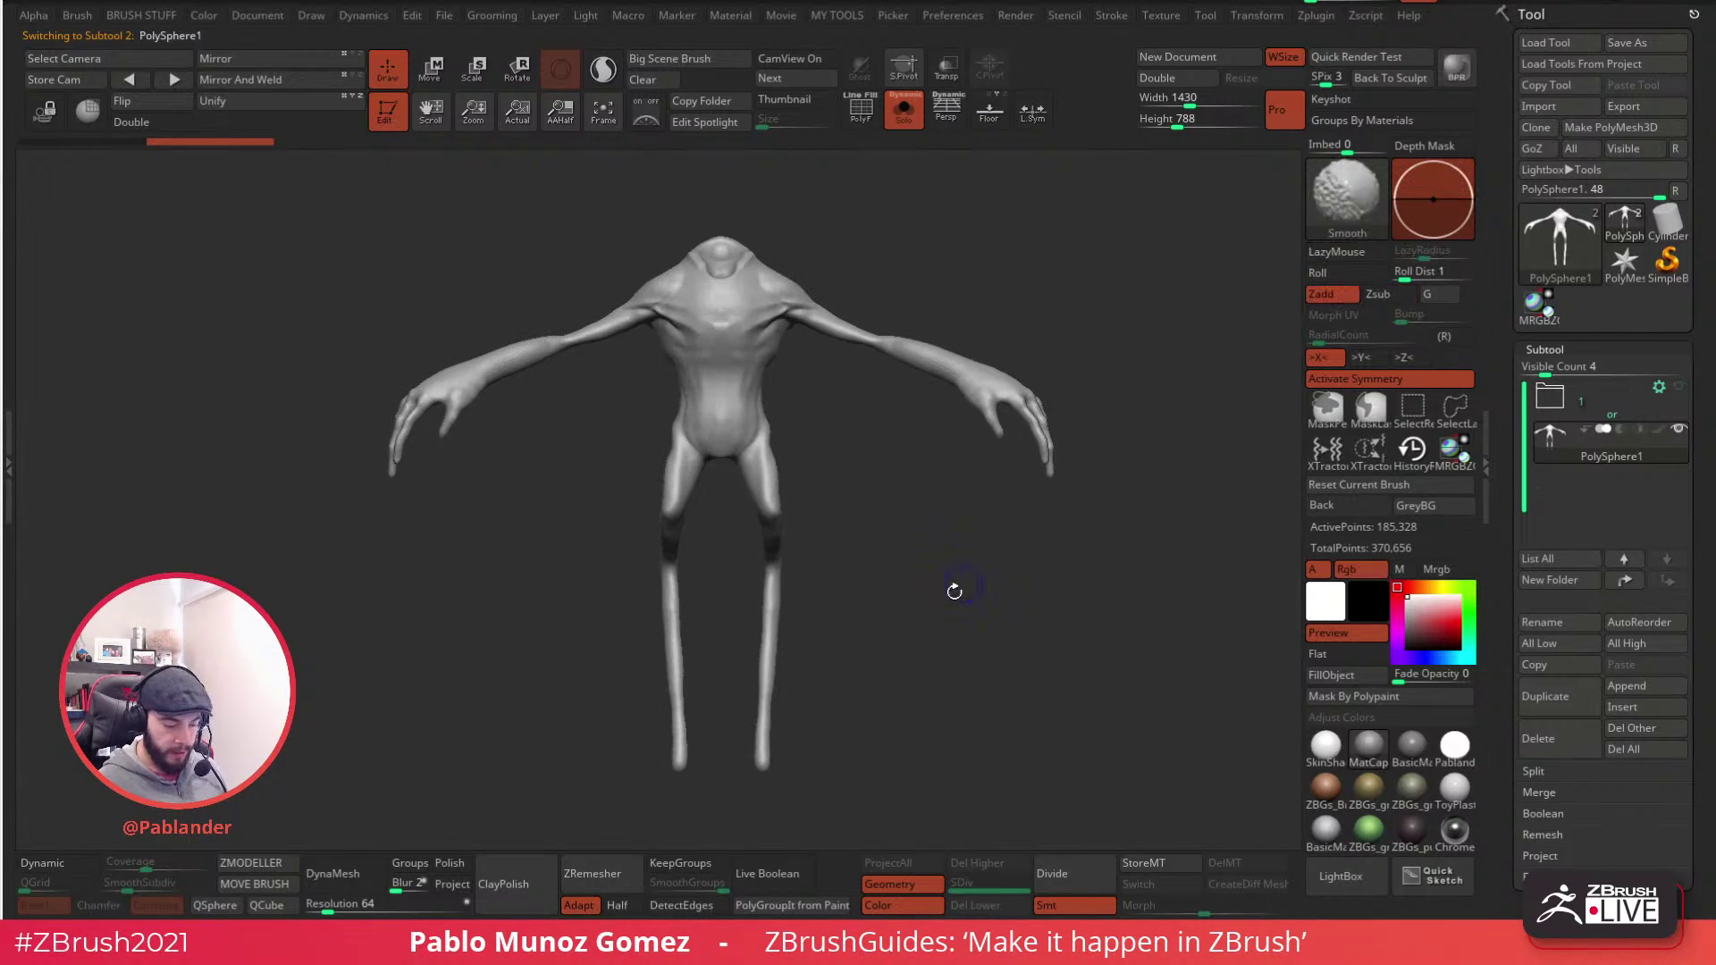
drag(1505, 497, 1597, 286)
click(1572, 269)
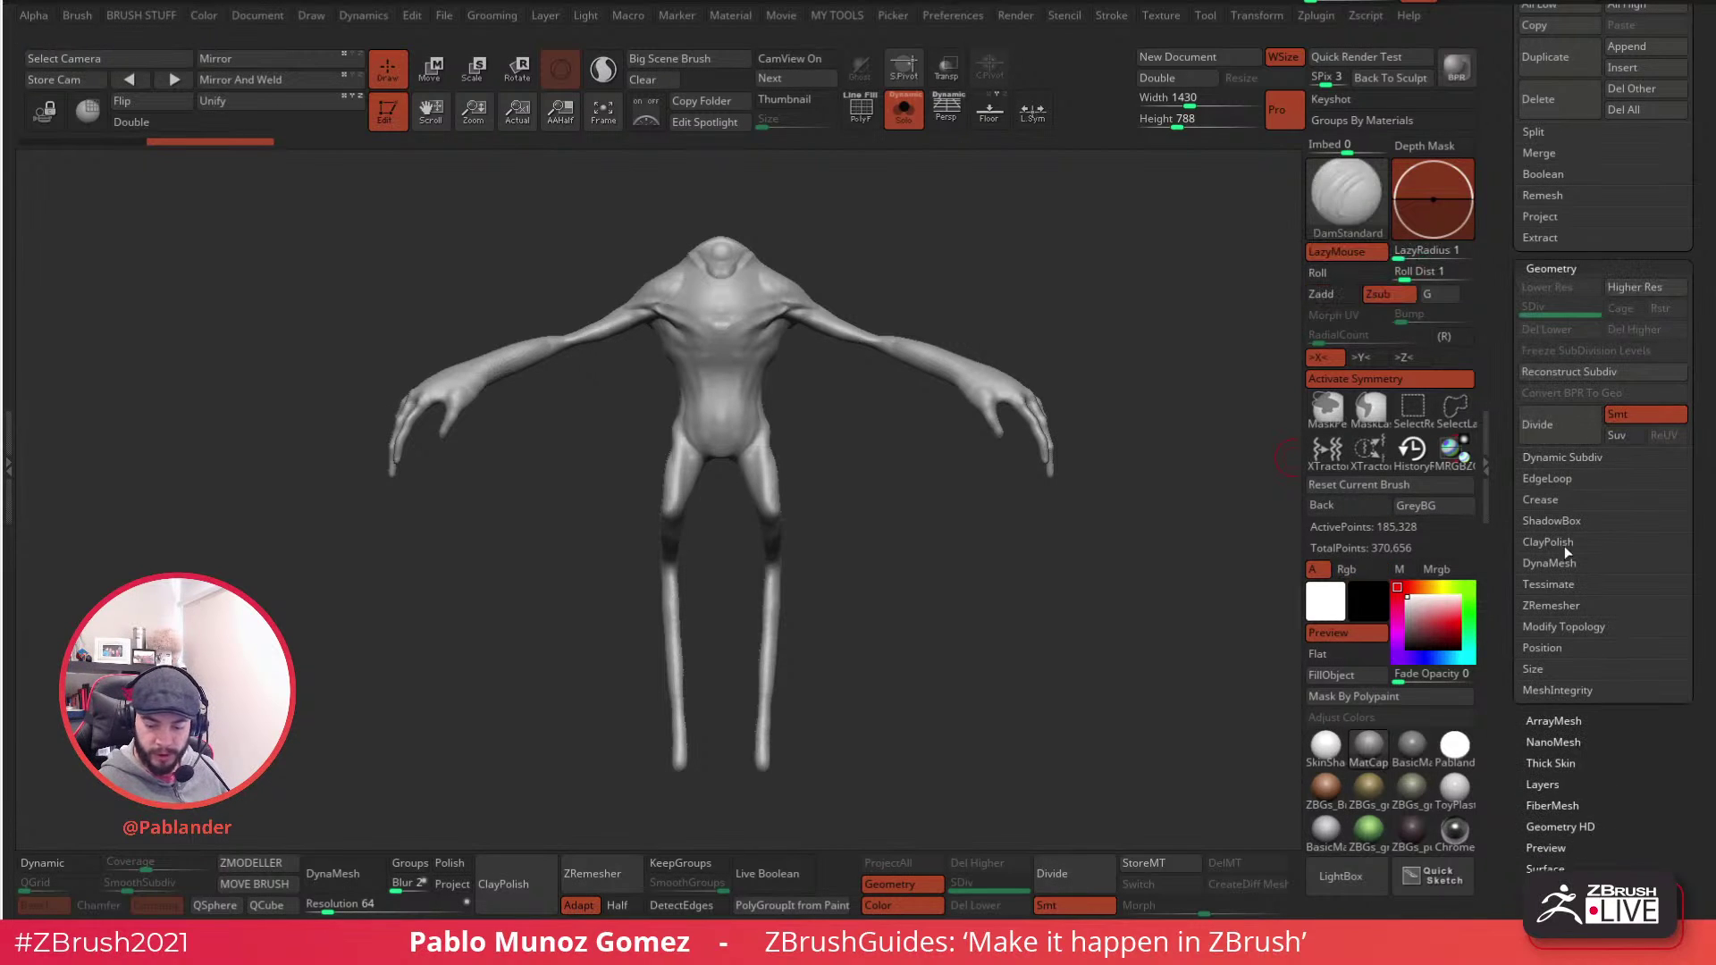
click(1551, 605)
drag(1609, 715, 1608, 335)
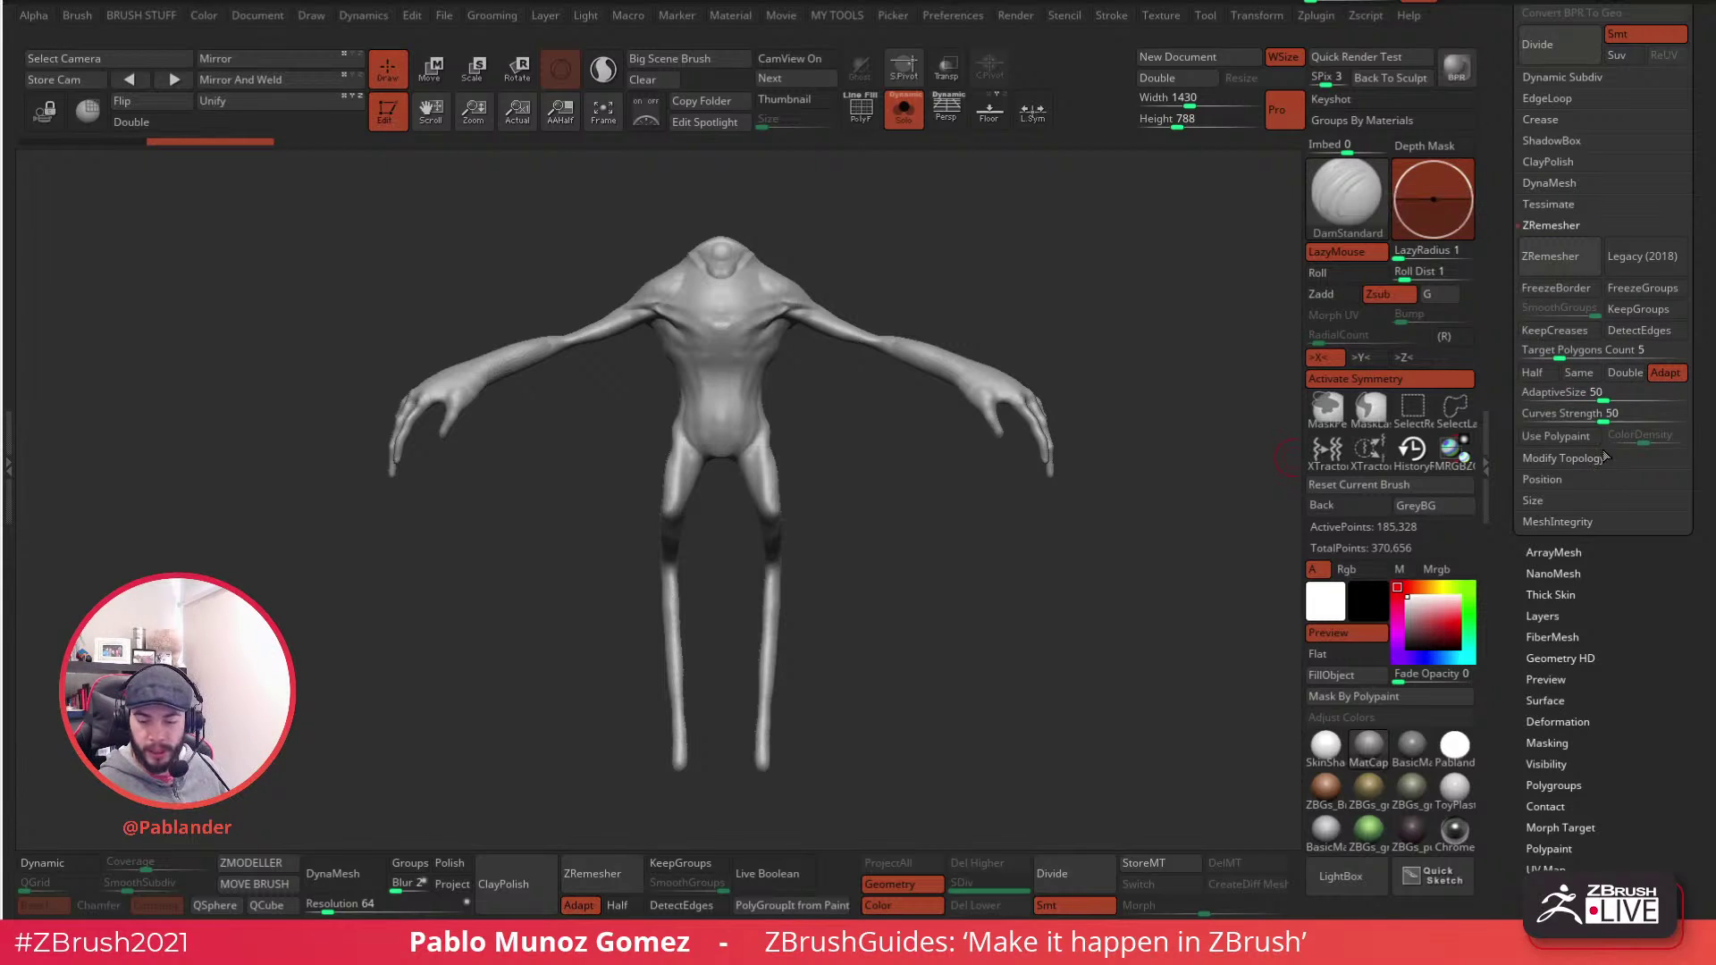
click(1568, 256)
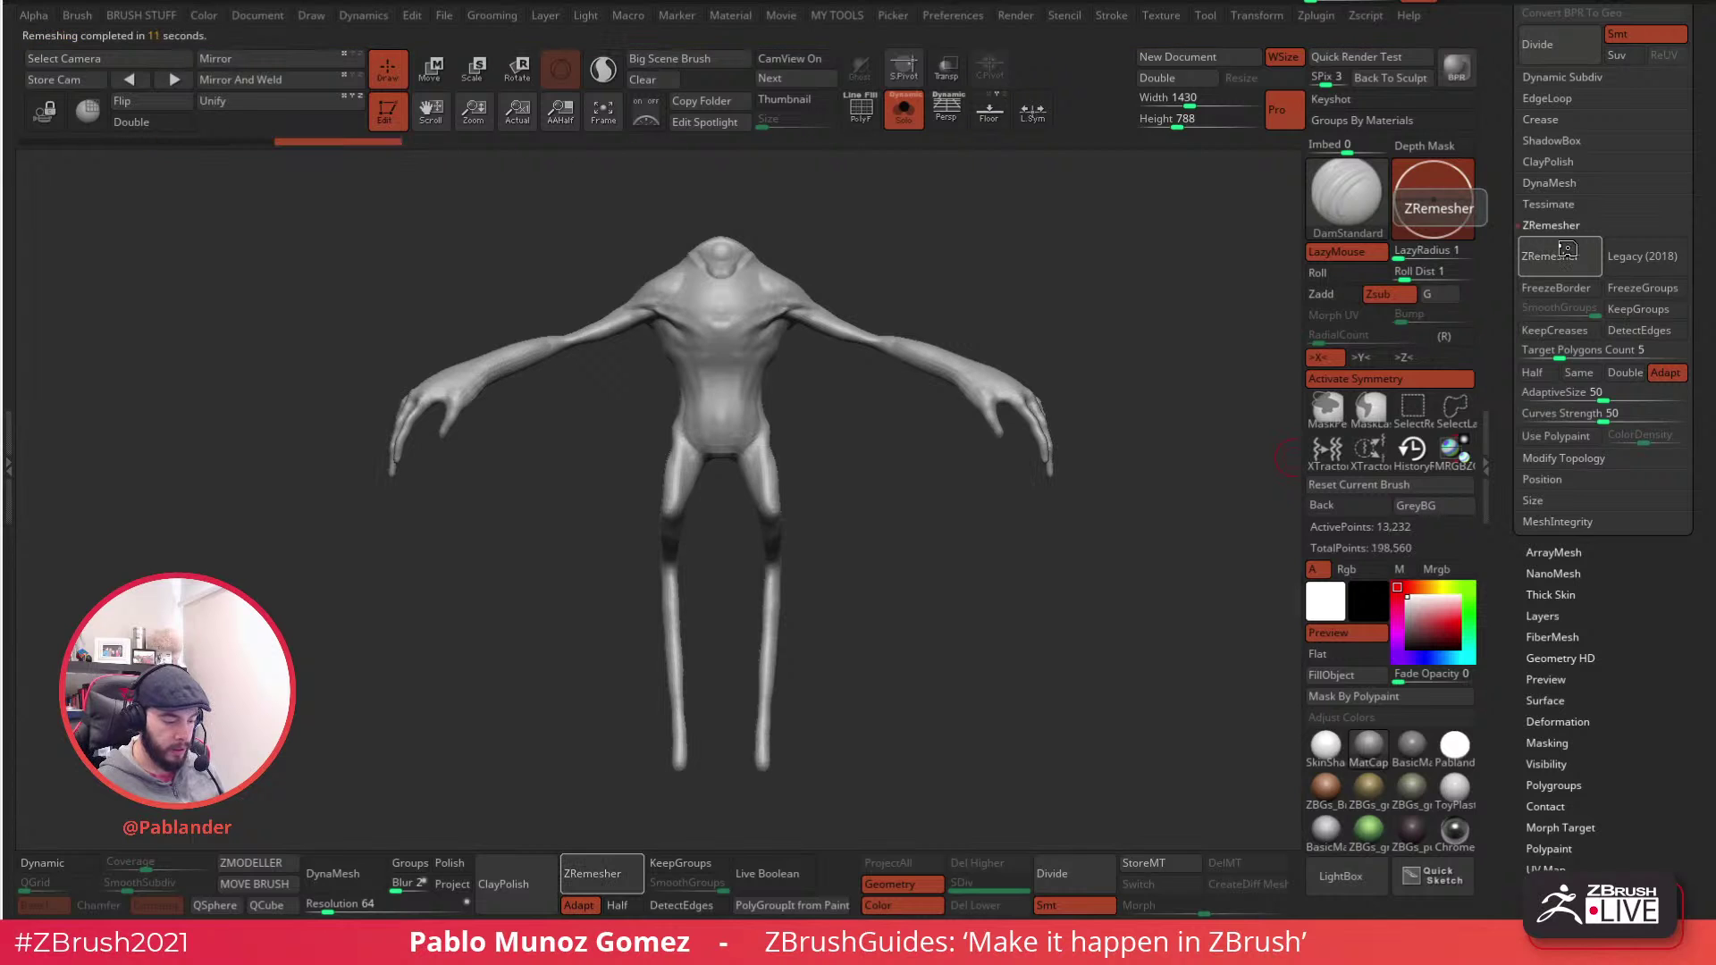
- Display the polyframe and examine the remeshed topology around the hands, legs and whole body
key(shift+f)
drag(894, 563, 956, 647)
right_drag(844, 351, 828, 345)
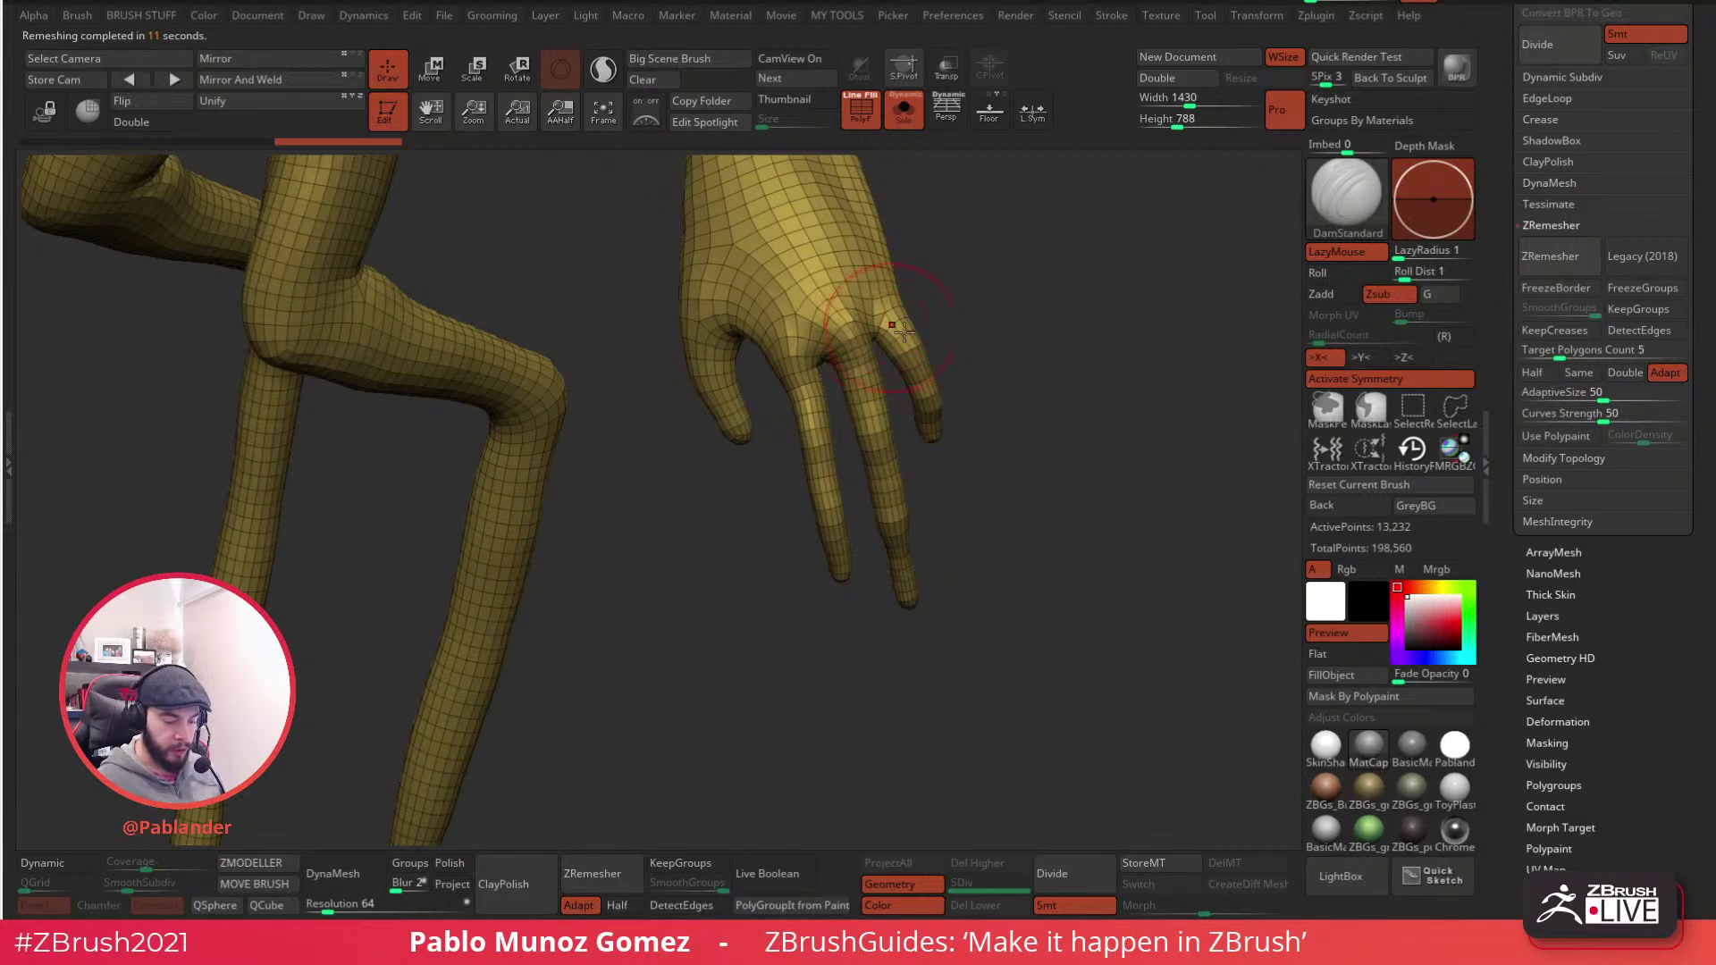
right_drag(547, 536, 950, 433)
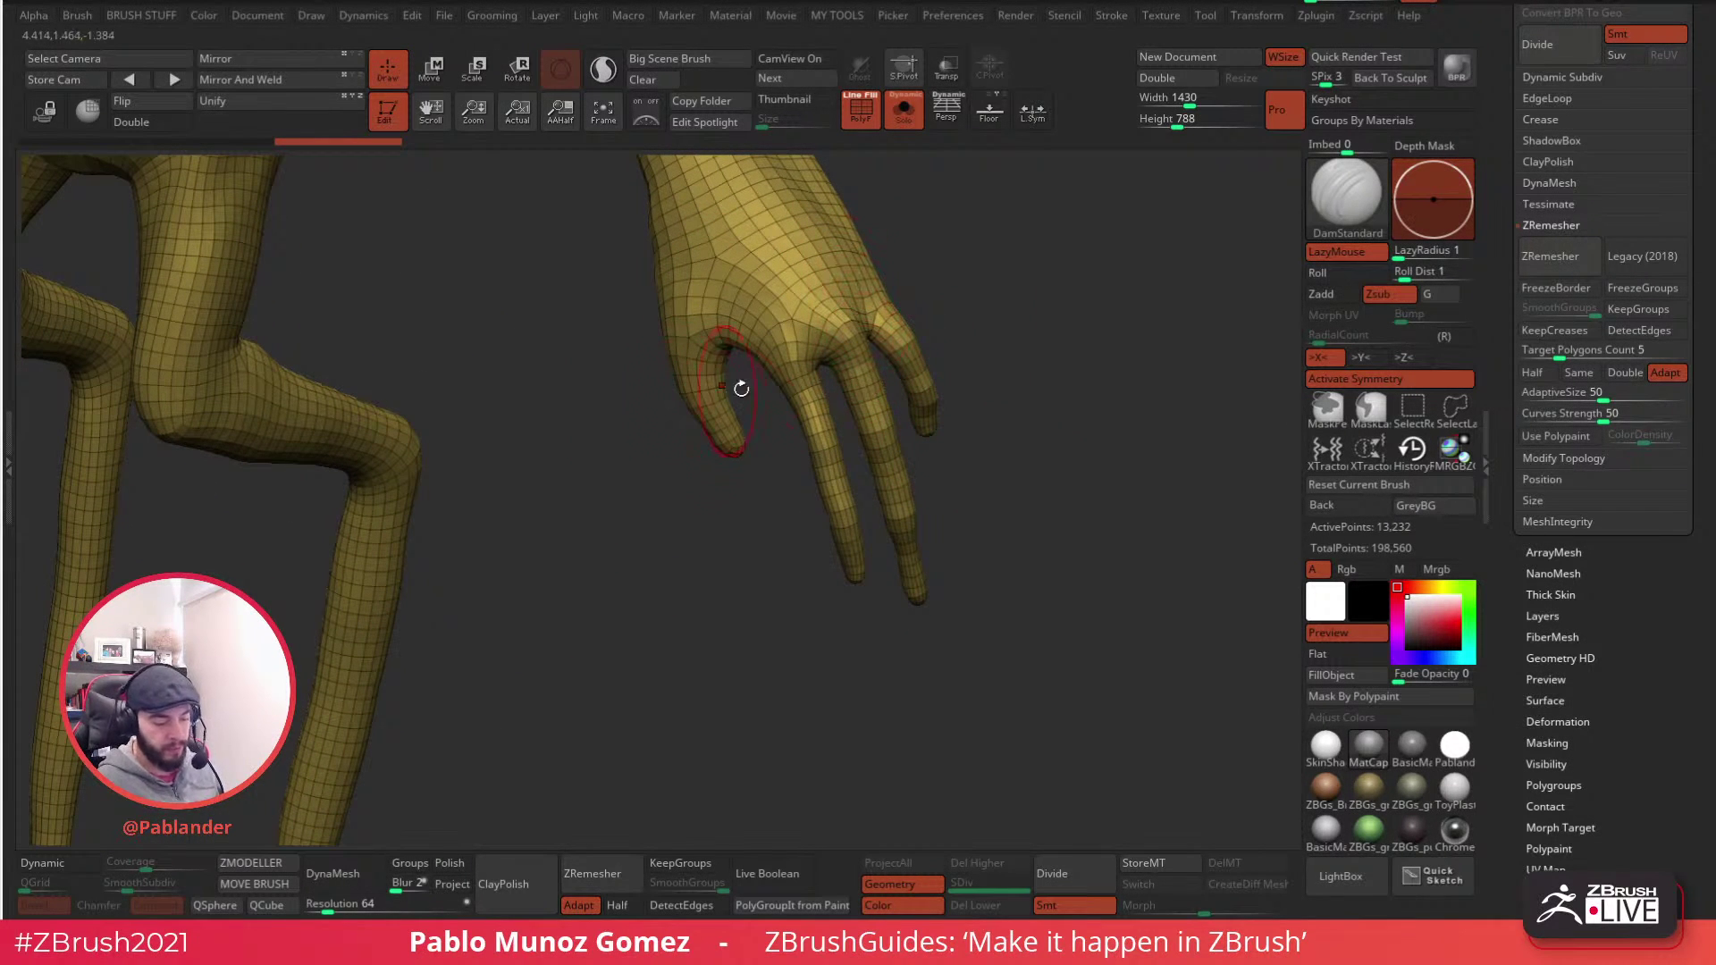
ctrl+right_drag(796, 610, 885, 451)
drag(1057, 441, 1045, 394)
drag(777, 585, 957, 574)
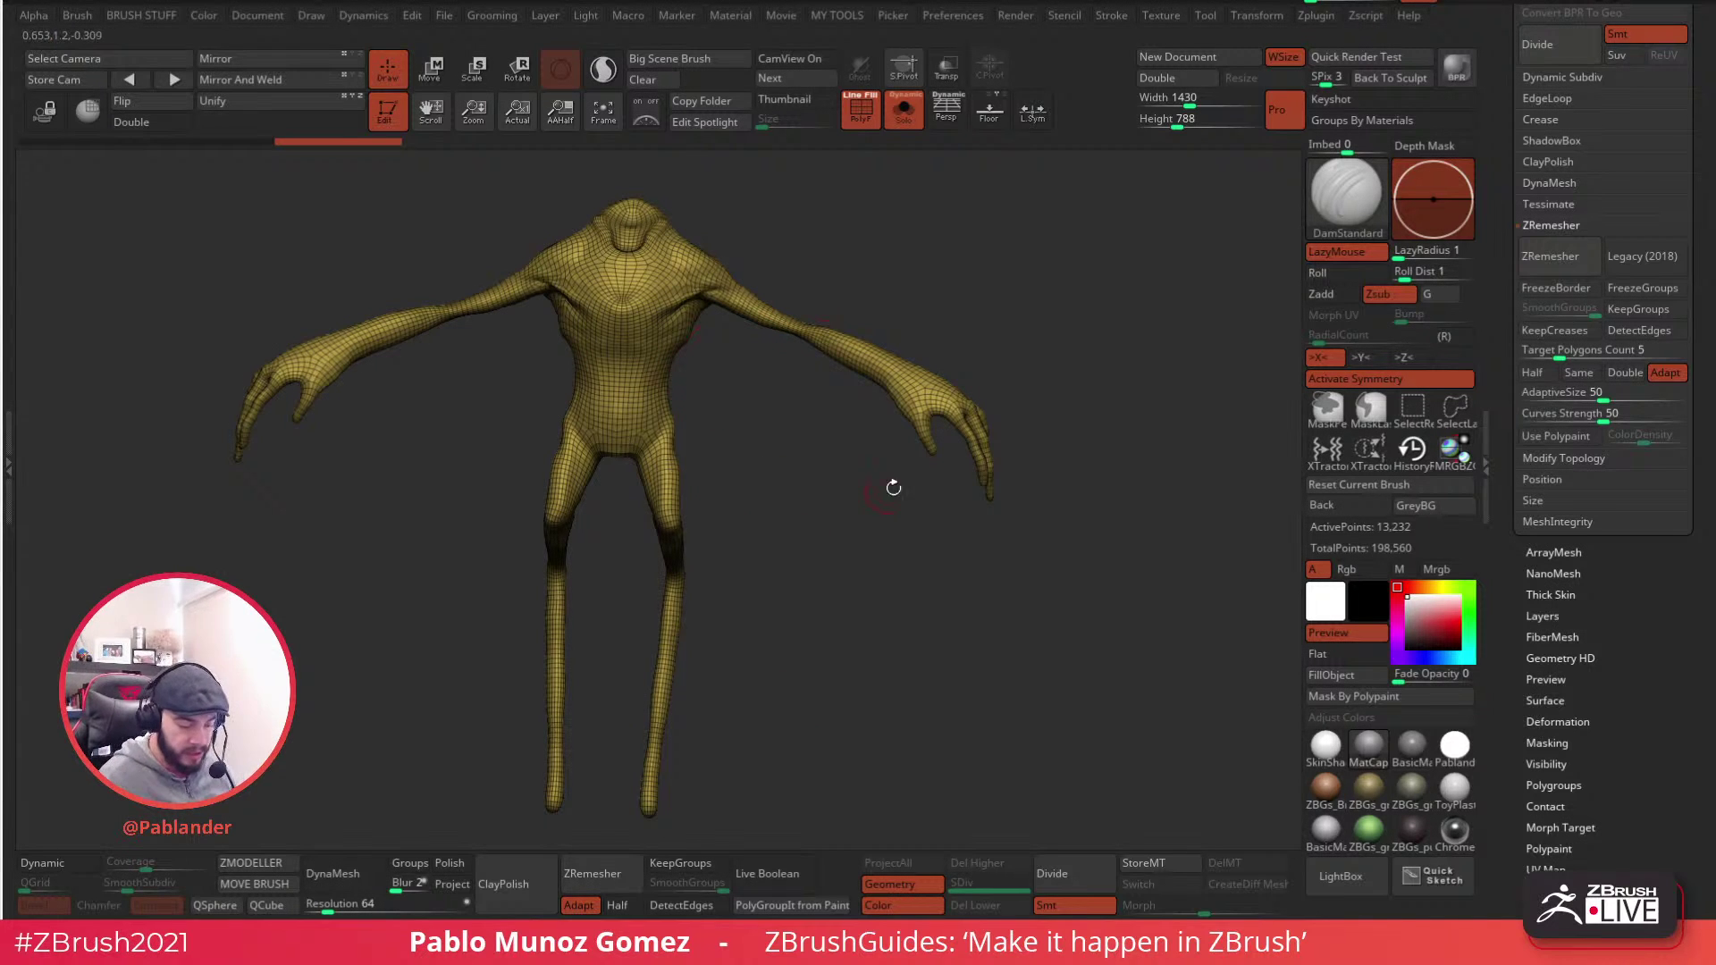
- Duplicate the high-resolution body stored in folder 1, move the copy below the remeshed subtool outside the folder, and collapse the folder
scroll(1508, 379, up, 10)
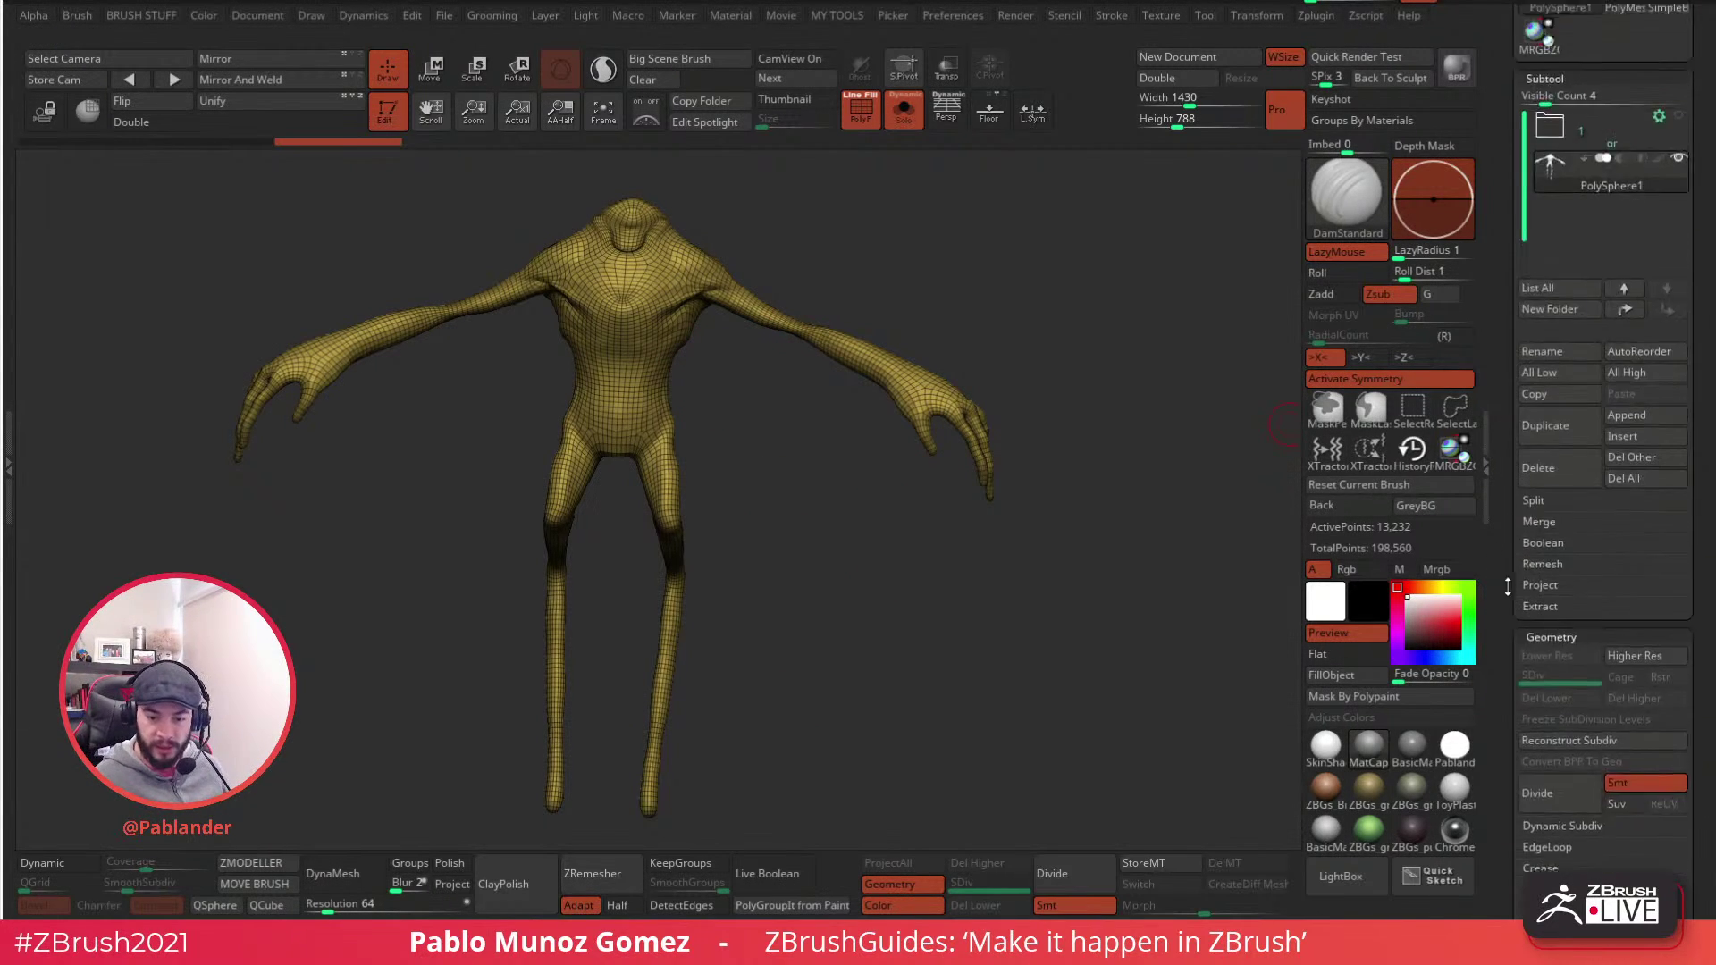
click(1555, 503)
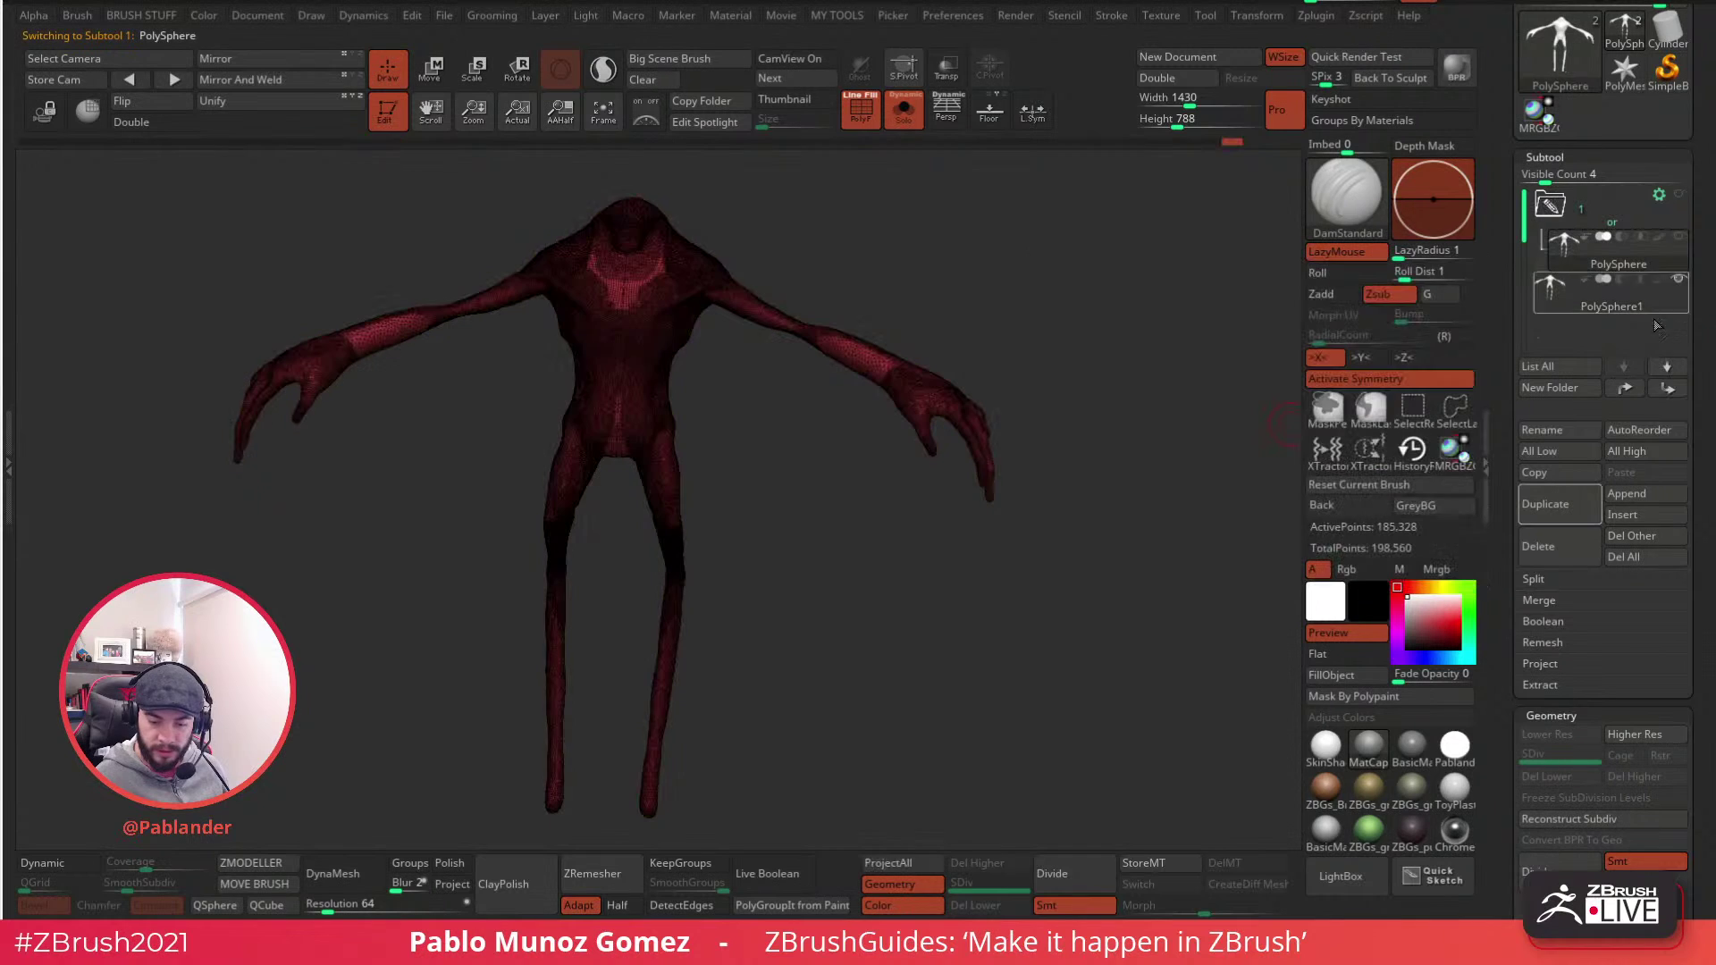
drag(1664, 286, 1609, 344)
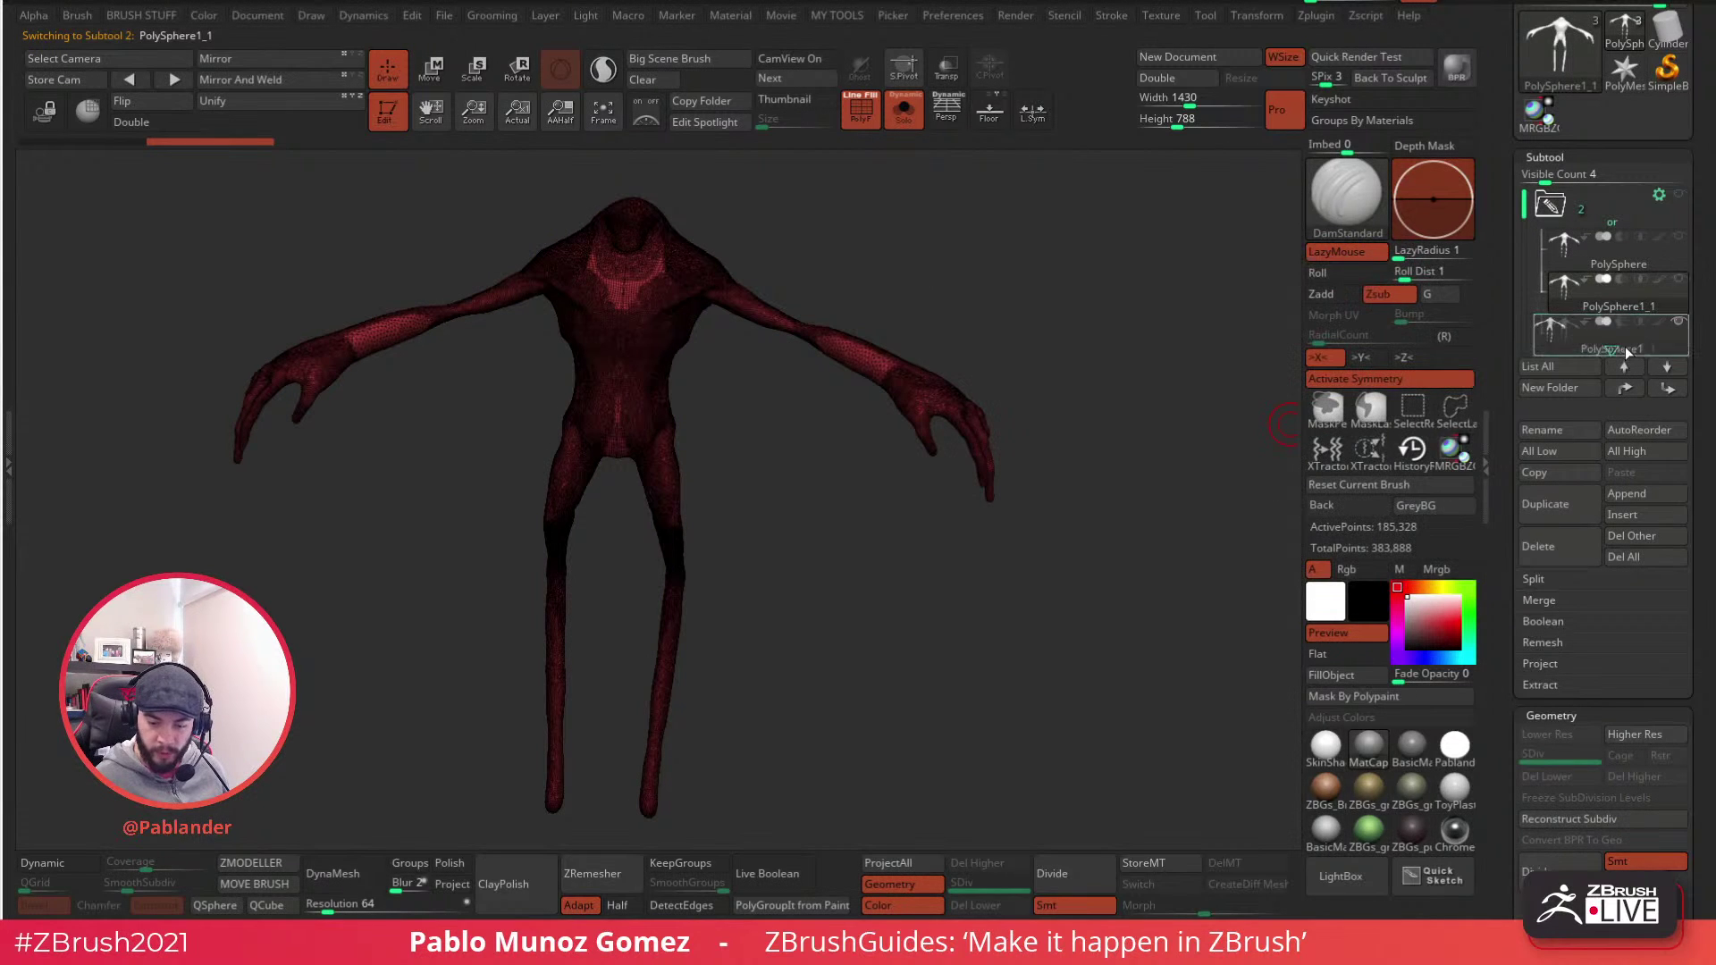
click(1556, 207)
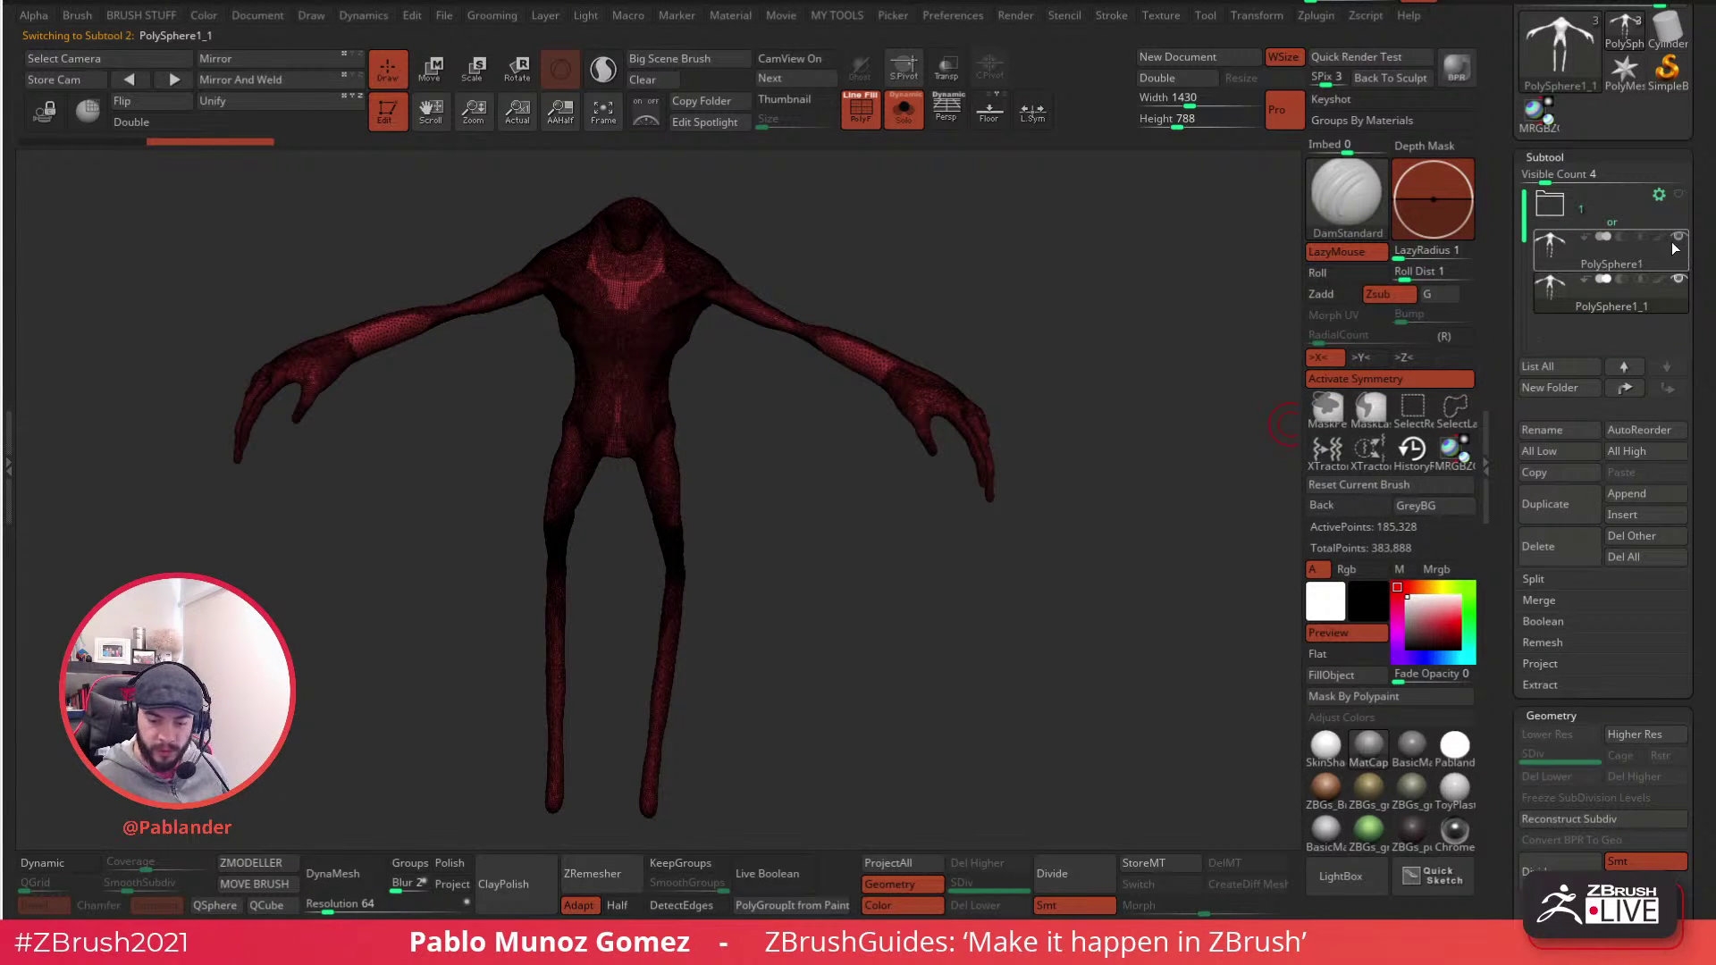
- Bring up the ZRemesher settings for the body copy and turn off the polyframe wireframe lines, keeping the polygroup colours displayed
mouse_move(1648, 263)
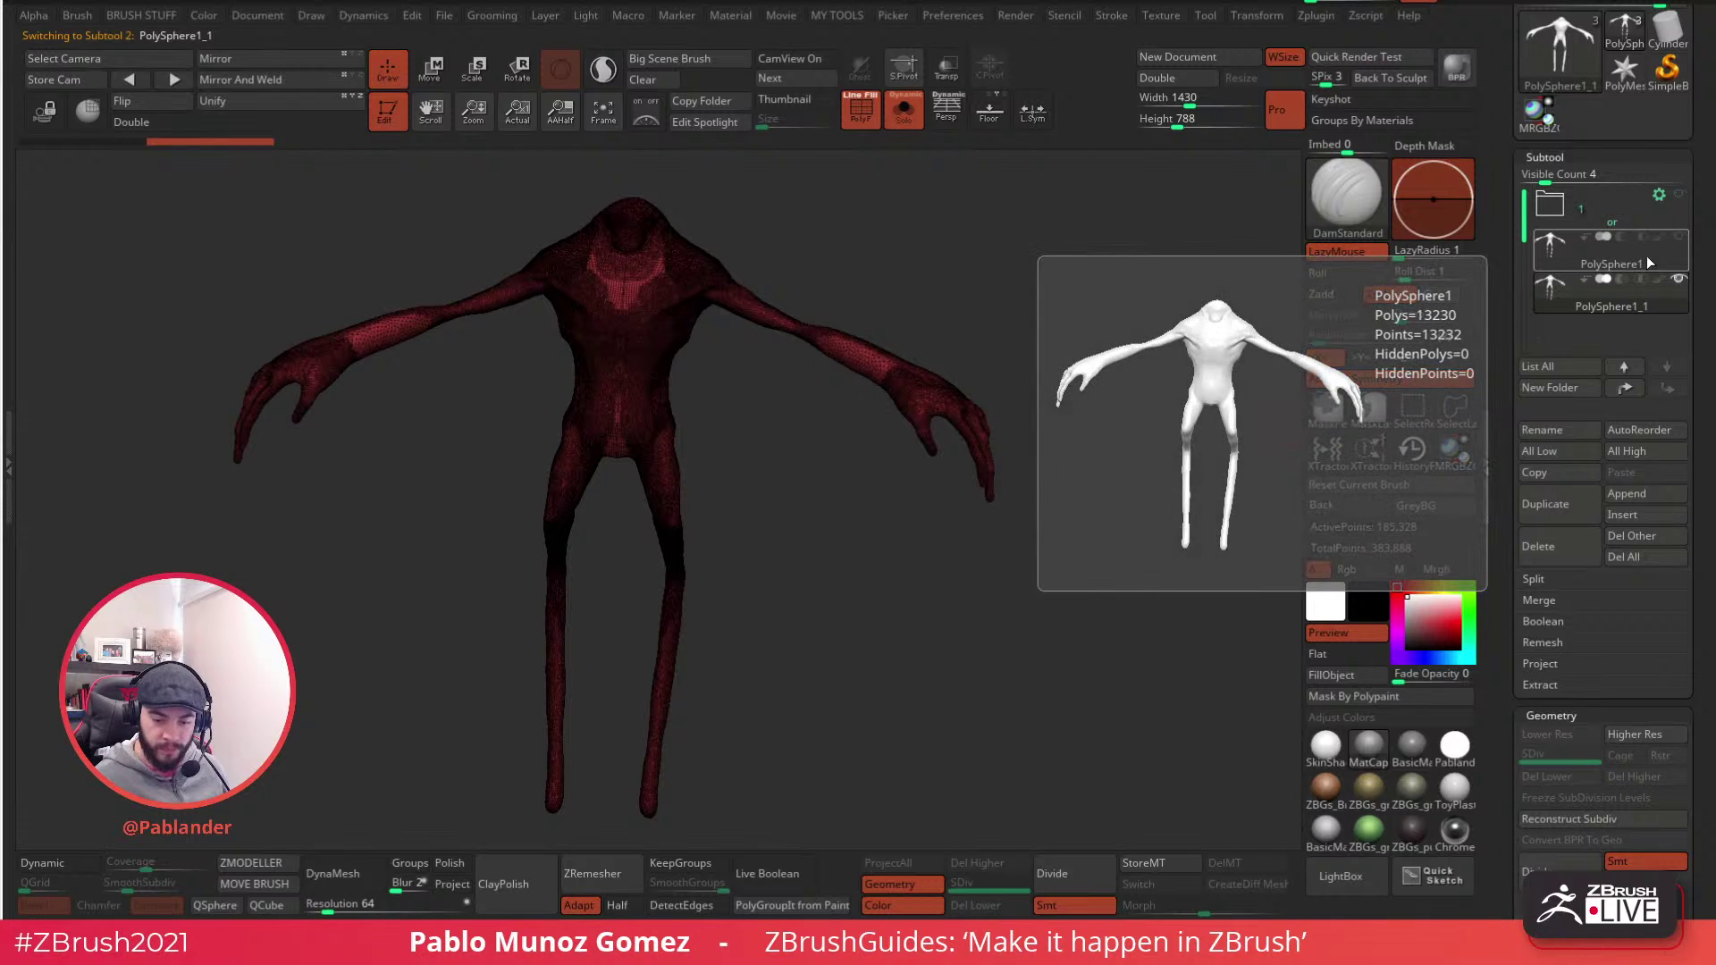
drag(1501, 405, 1505, 2)
drag(1512, 527, 1505, 208)
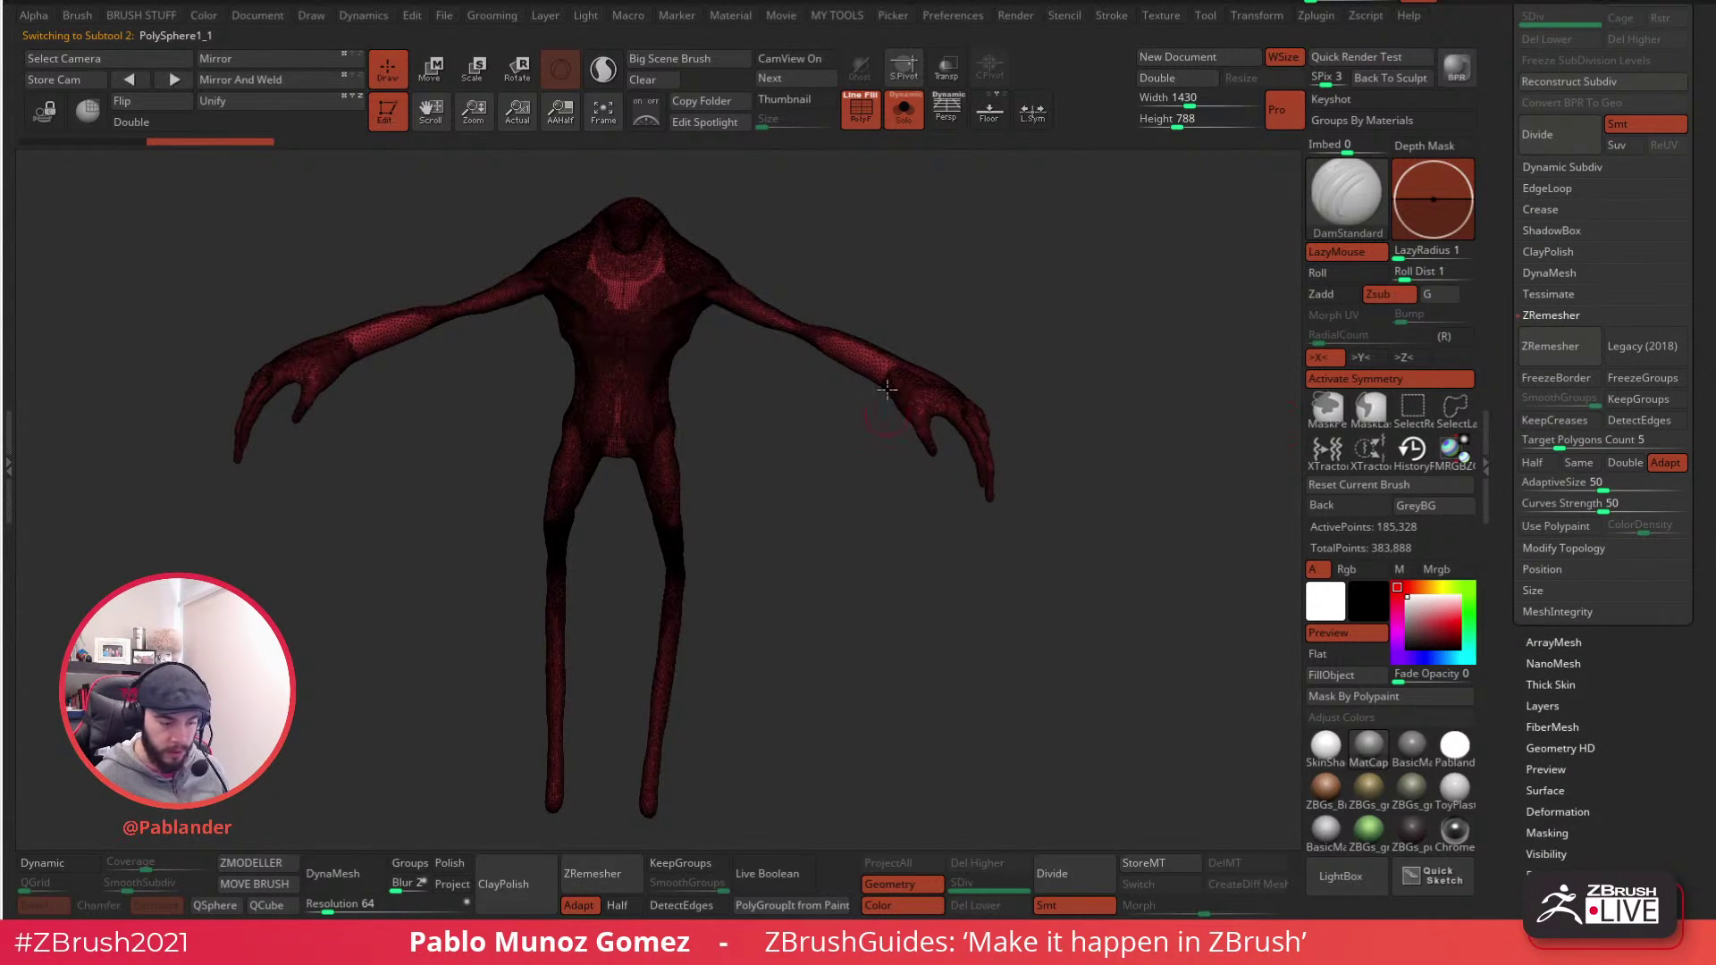
click(859, 107)
drag(835, 229, 885, 410)
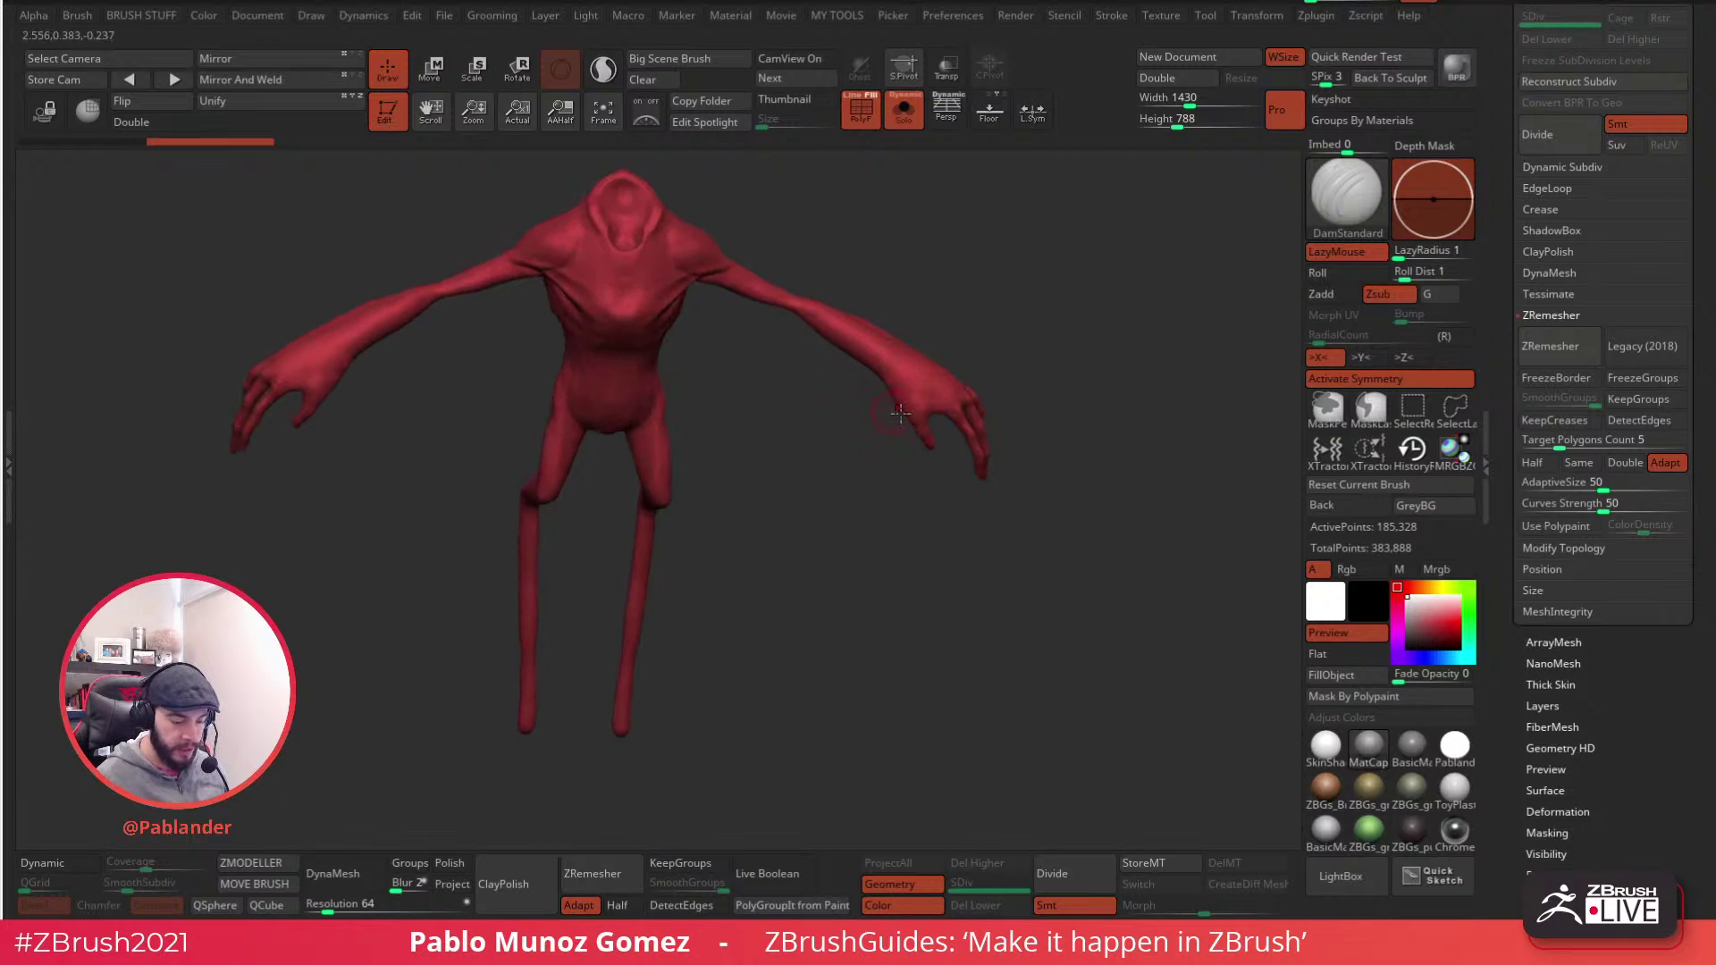
drag(962, 505, 1009, 540)
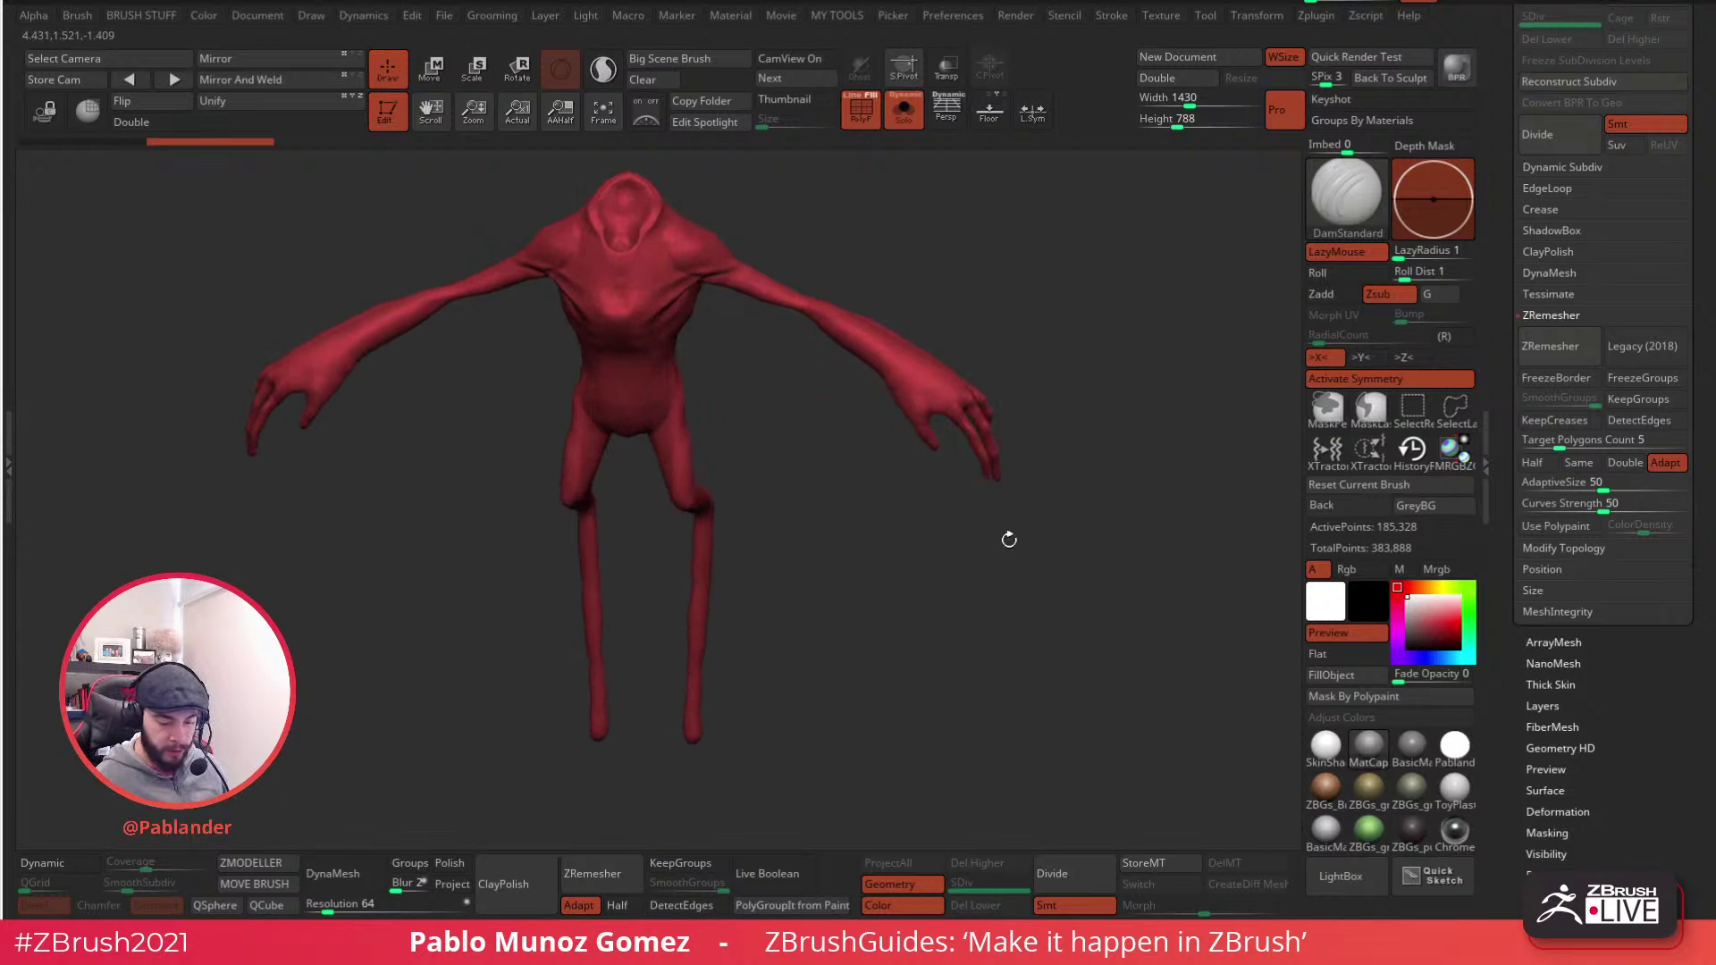
- Isolate the thumbs with SelectLasso, assign them their own polygroup, and show the whole body again
click(1461, 409)
key(ctrl)
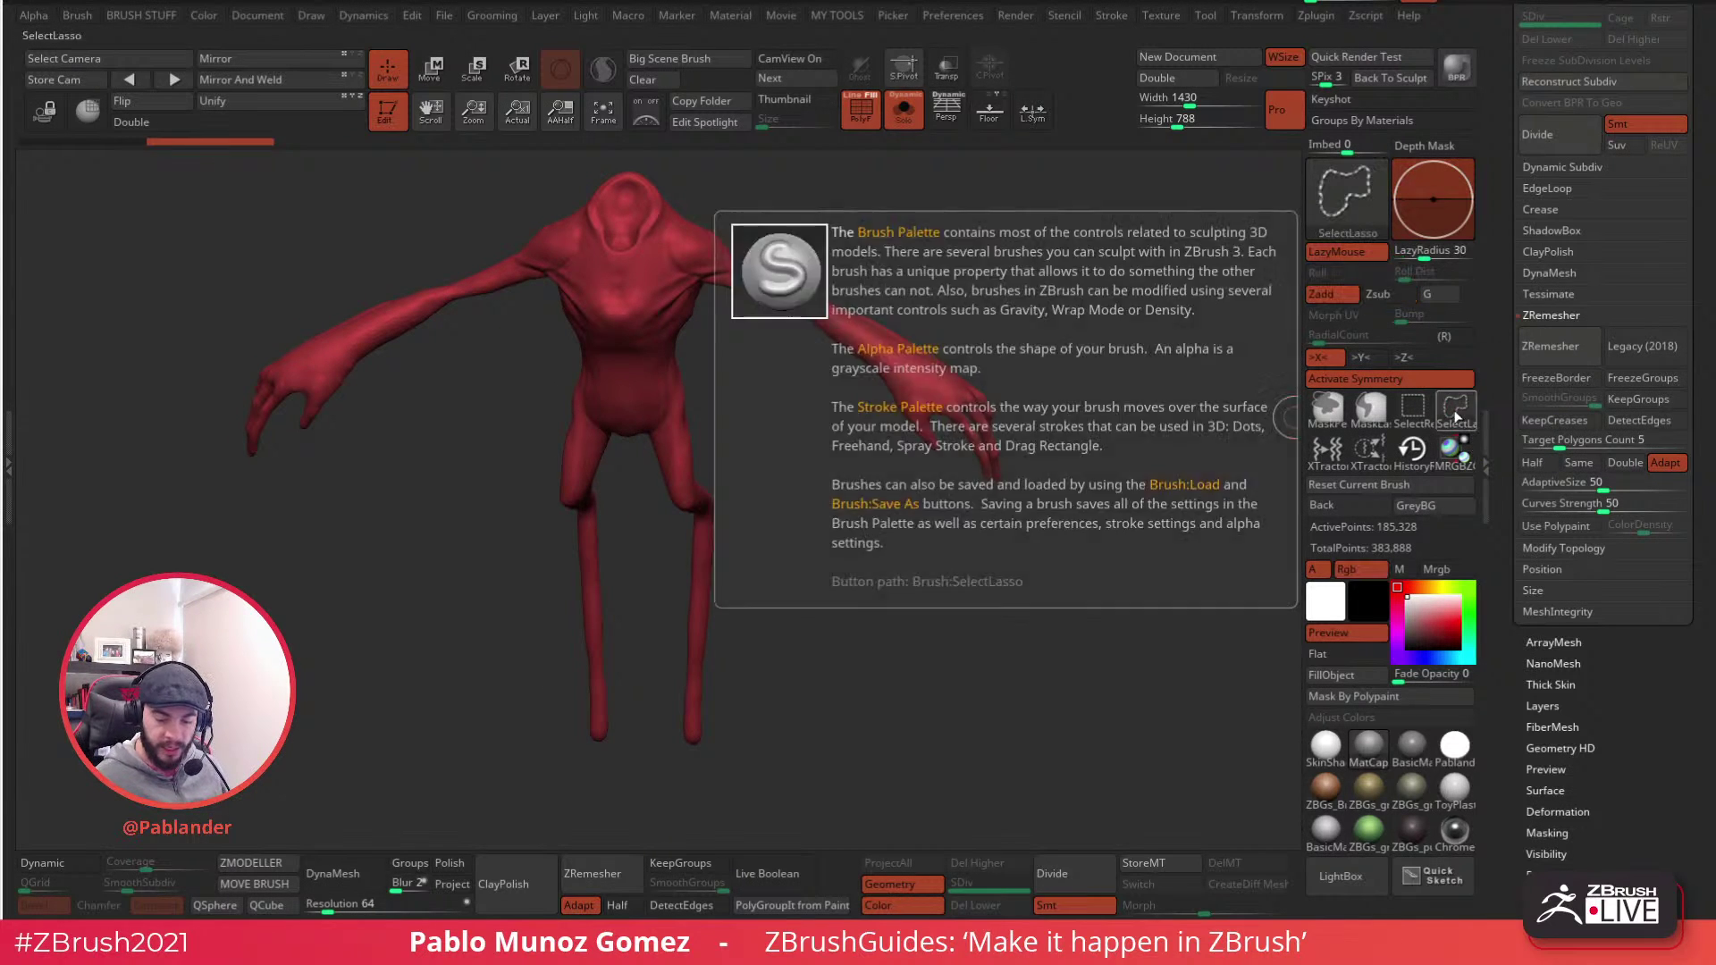
alt+drag(948, 487, 1021, 647)
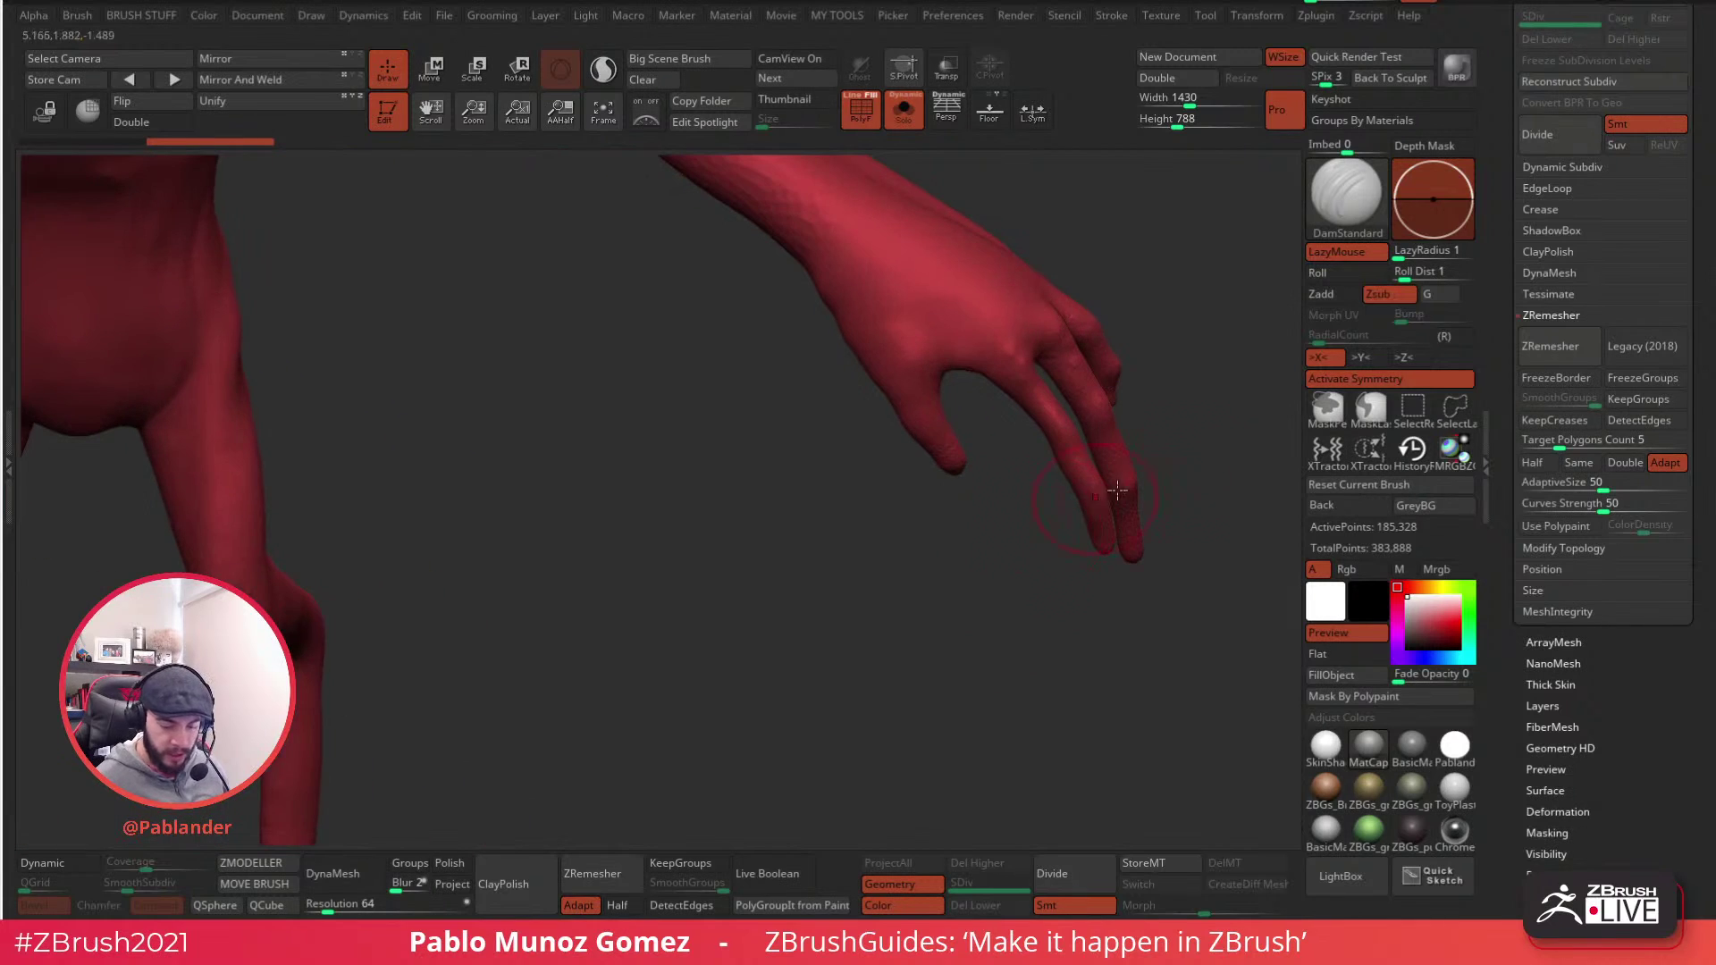
mouse_move(992, 436)
mouse_down()
mouse_move(967, 379)
mouse_move(834, 418)
mouse_move(912, 518)
mouse_move(983, 403)
mouse_up()
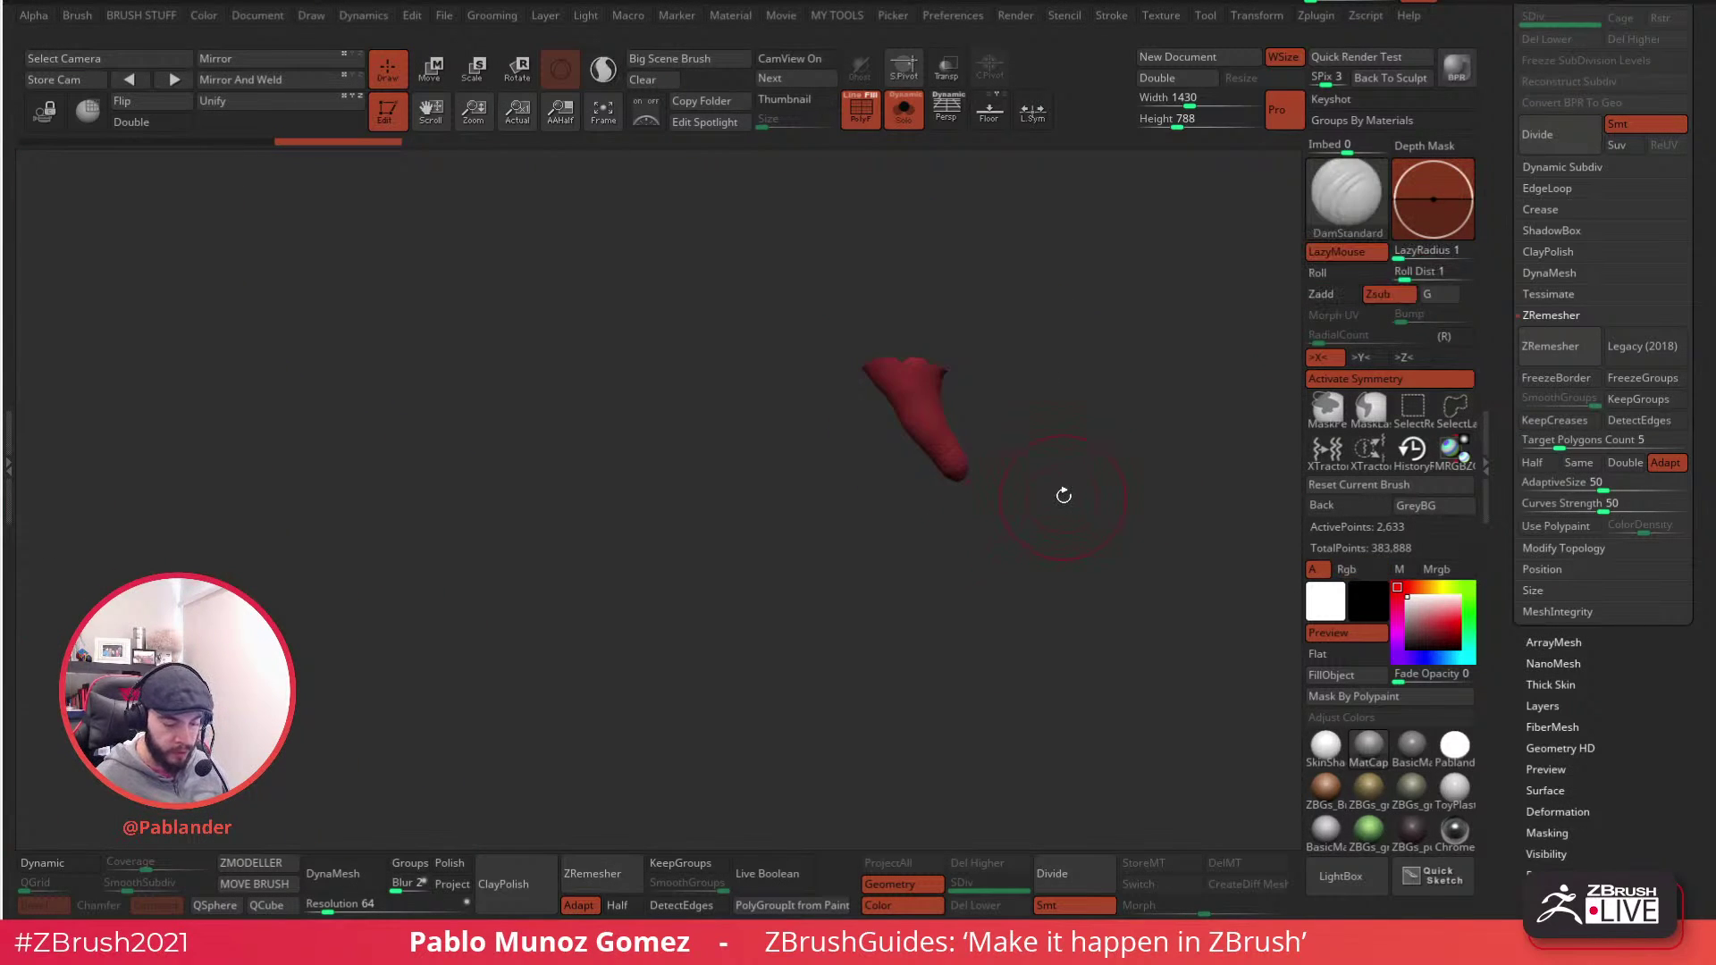
key(space)
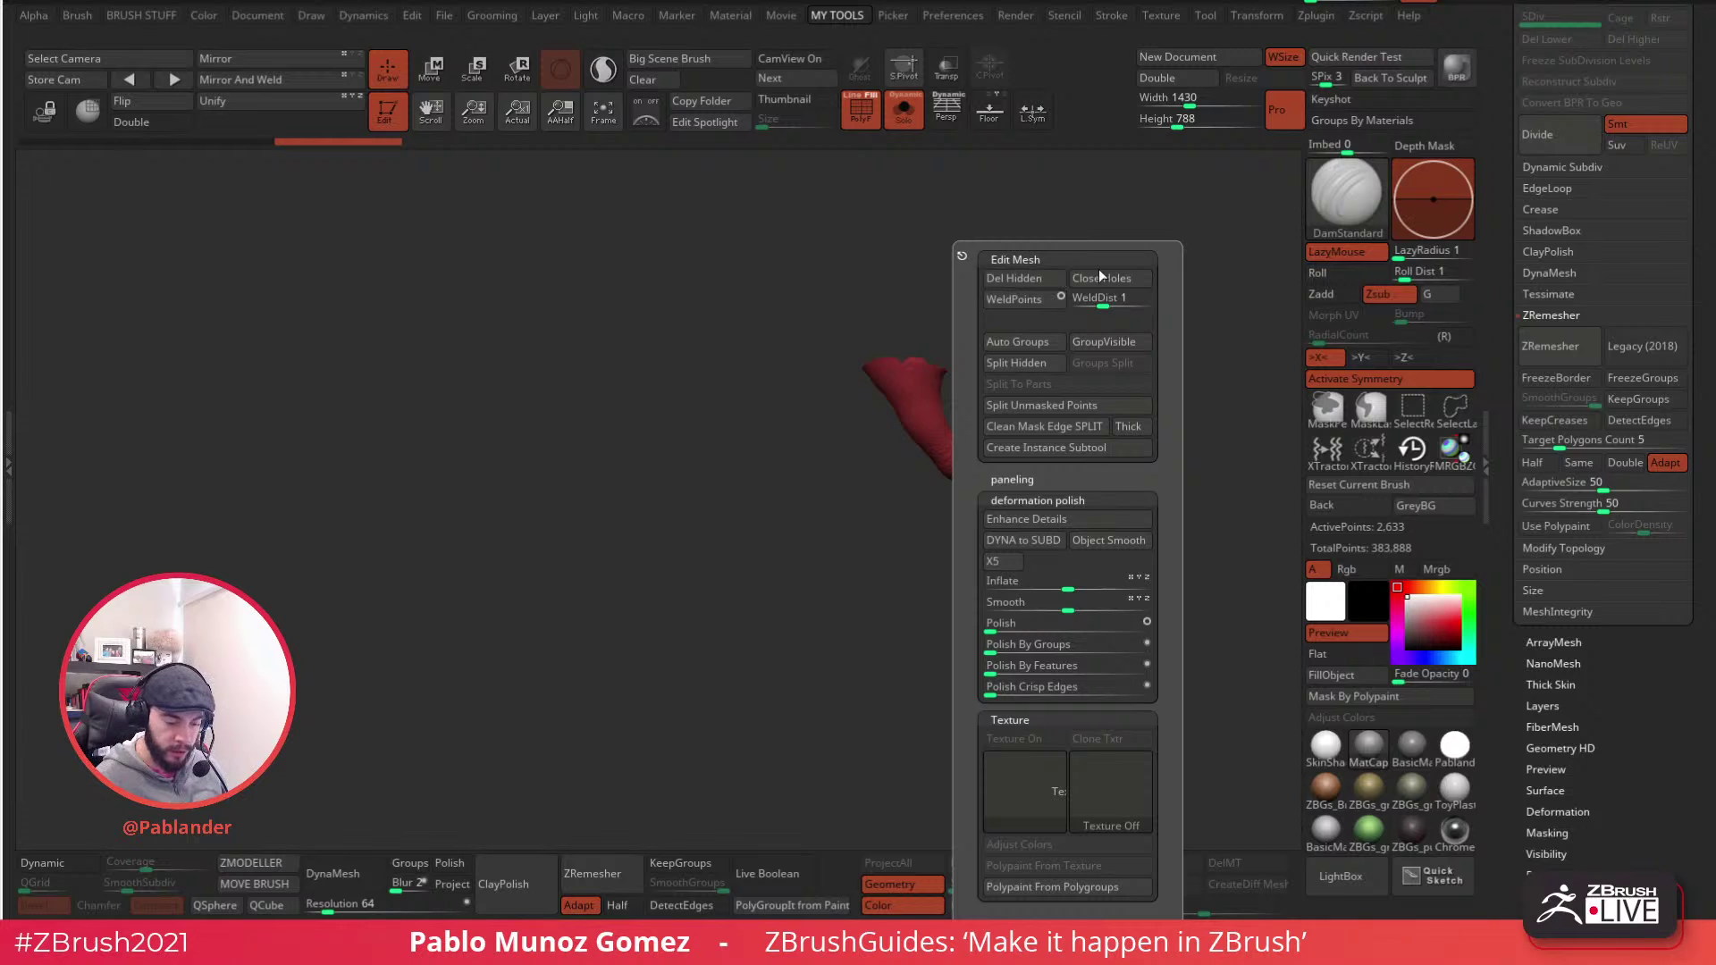
click(1104, 342)
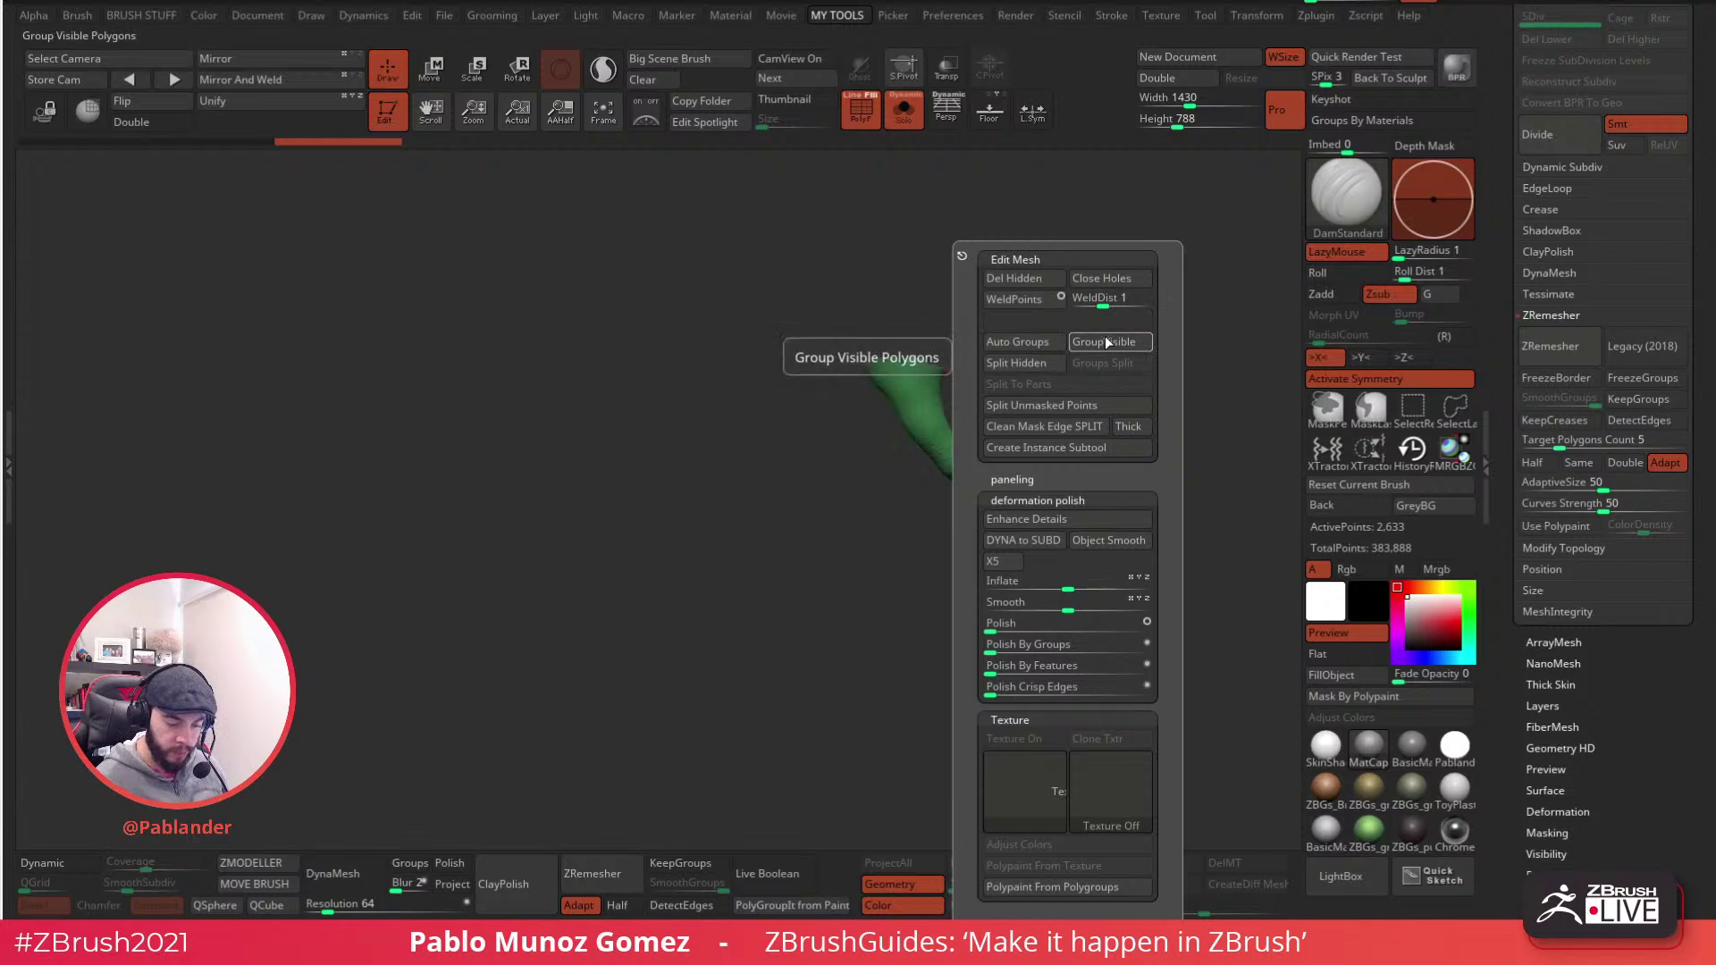
ctrl+shift+click(914, 584)
- Isolate the remaining fingers of the hands with lasso selections and enable Double so both polygon sides display
mouse_move(934, 555)
right_down()
mouse_move(920, 459)
mouse_move(1022, 404)
mouse_move(1017, 456)
mouse_move(981, 451)
mouse_move(1075, 351)
right_up()
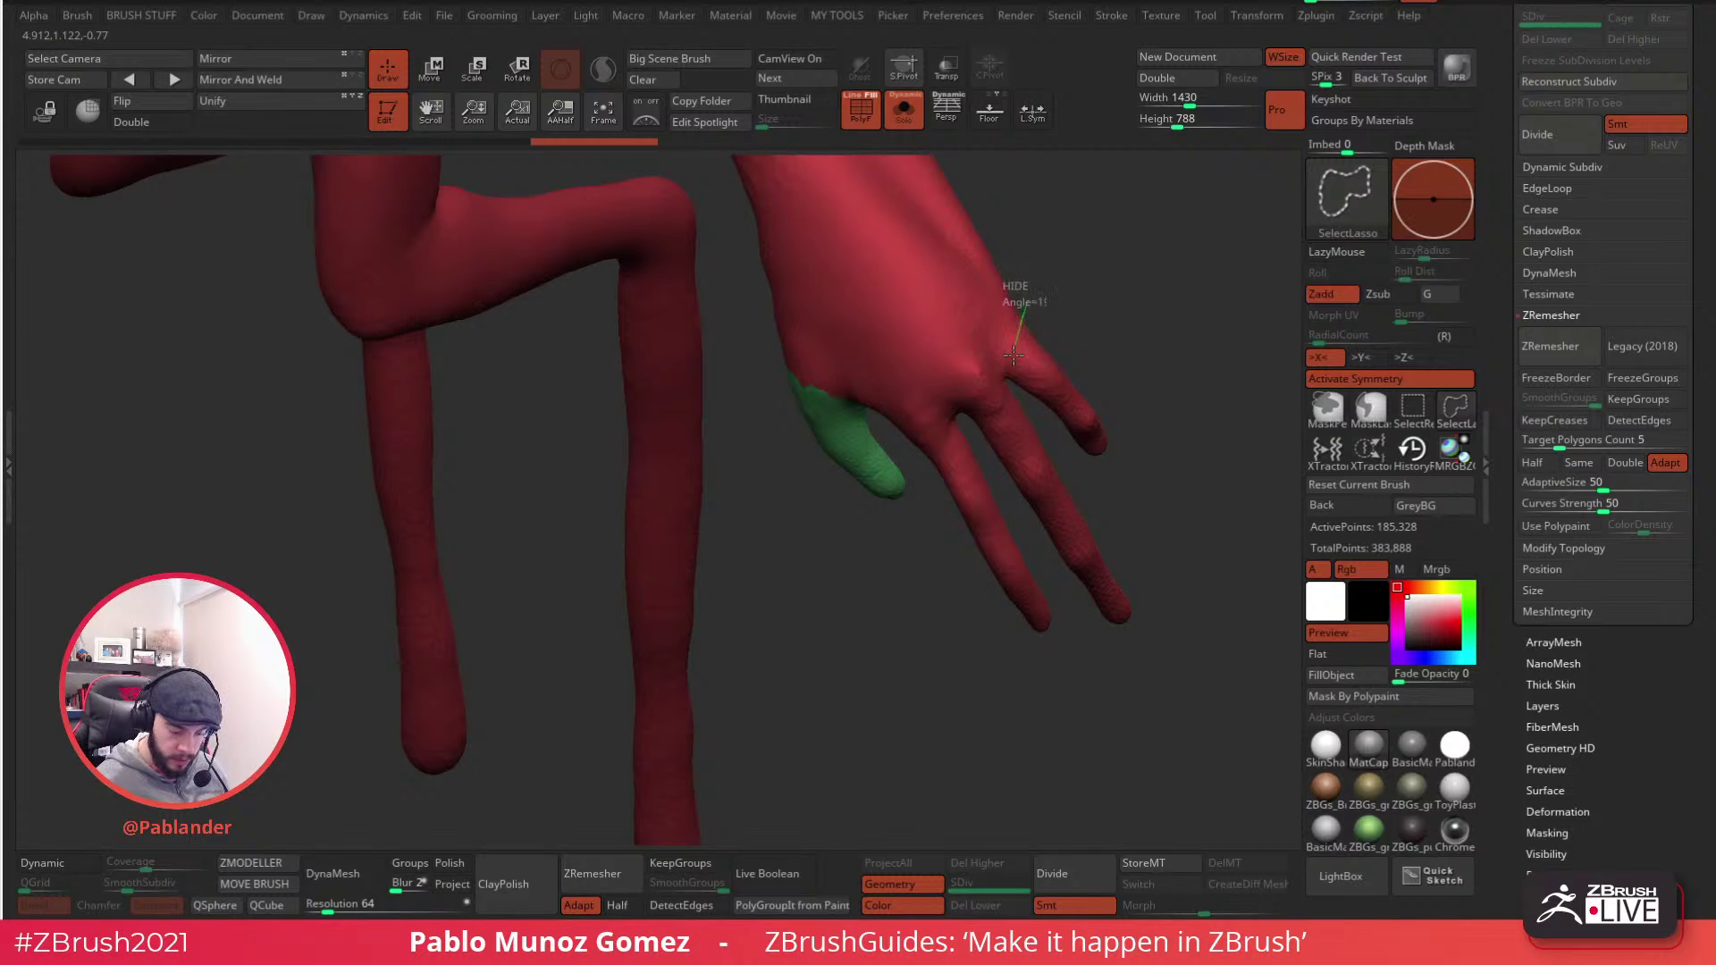
mouse_move(1010, 380)
ctrl+shift+mouse_down()
mouse_move(981, 414)
mouse_move(904, 413)
mouse_move(898, 479)
mouse_move(1019, 625)
mouse_move(1189, 543)
mouse_move(1130, 332)
ctrl+shift+mouse_up()
ctrl+shift+drag(1153, 397, 1180, 442)
mouse_move(1177, 441)
right_down()
mouse_move(1140, 411)
mouse_move(1138, 294)
mouse_move(1154, 344)
right_up()
ctrl+shift+drag(1157, 350, 1162, 403)
mouse_move(1137, 463)
right_down()
mouse_move(1197, 347)
mouse_move(1089, 375)
right_up()
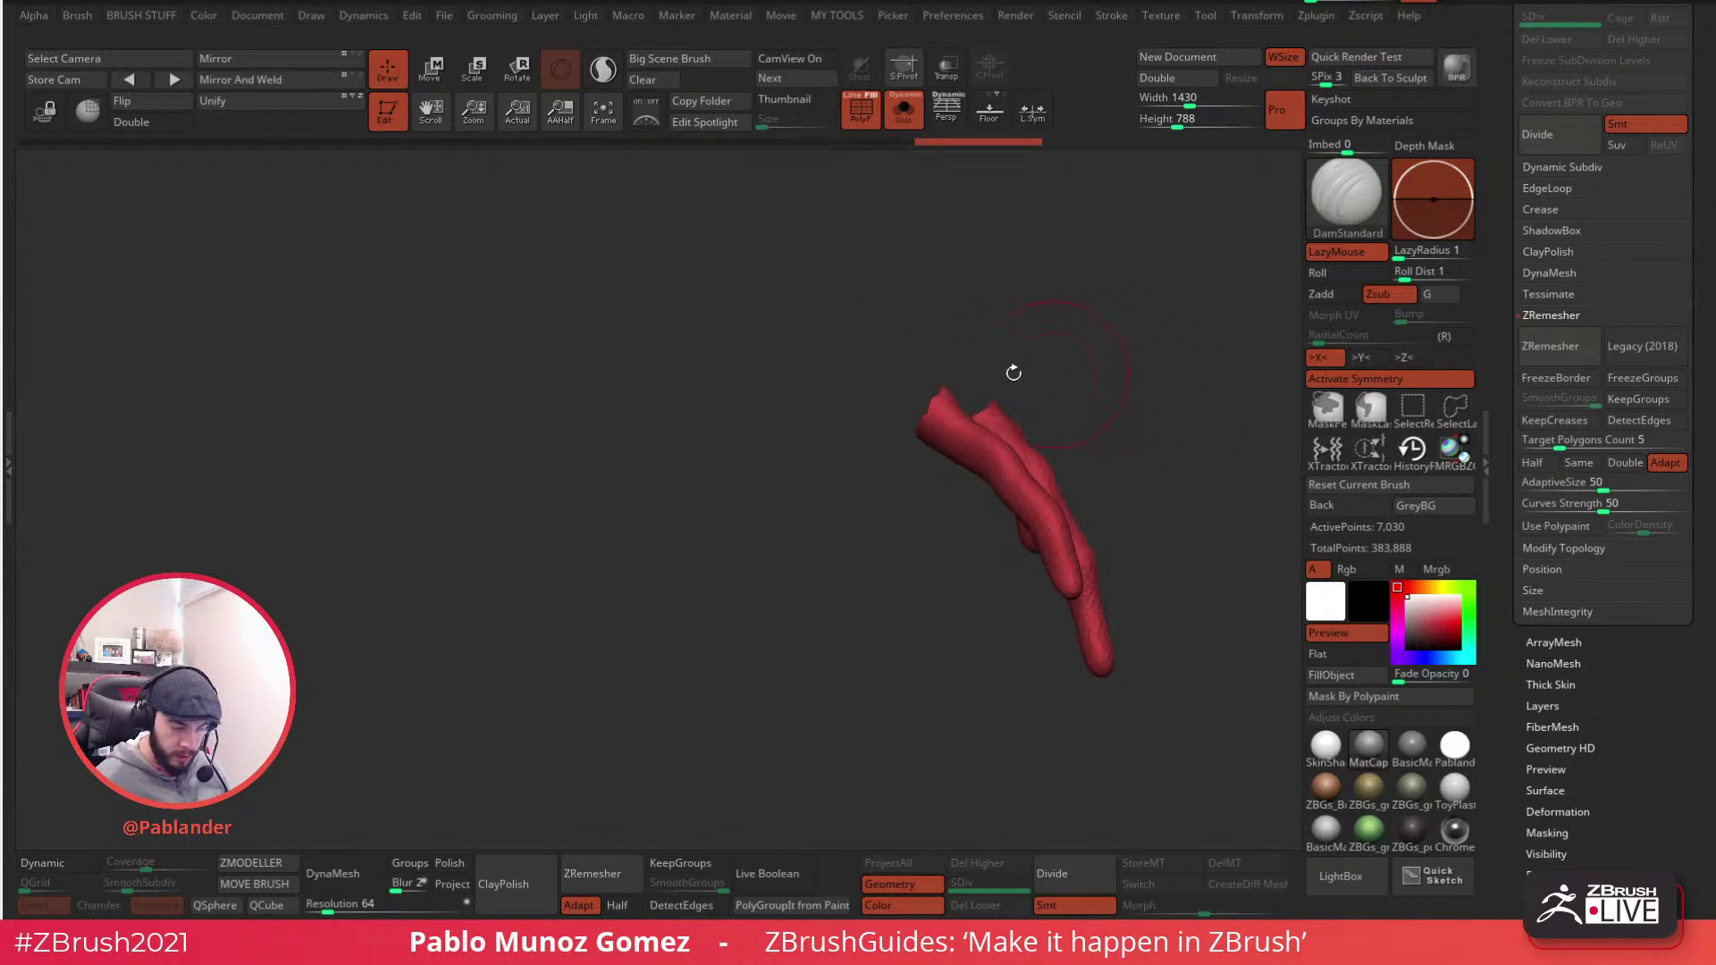
click(148, 120)
right_drag(516, 463, 919, 394)
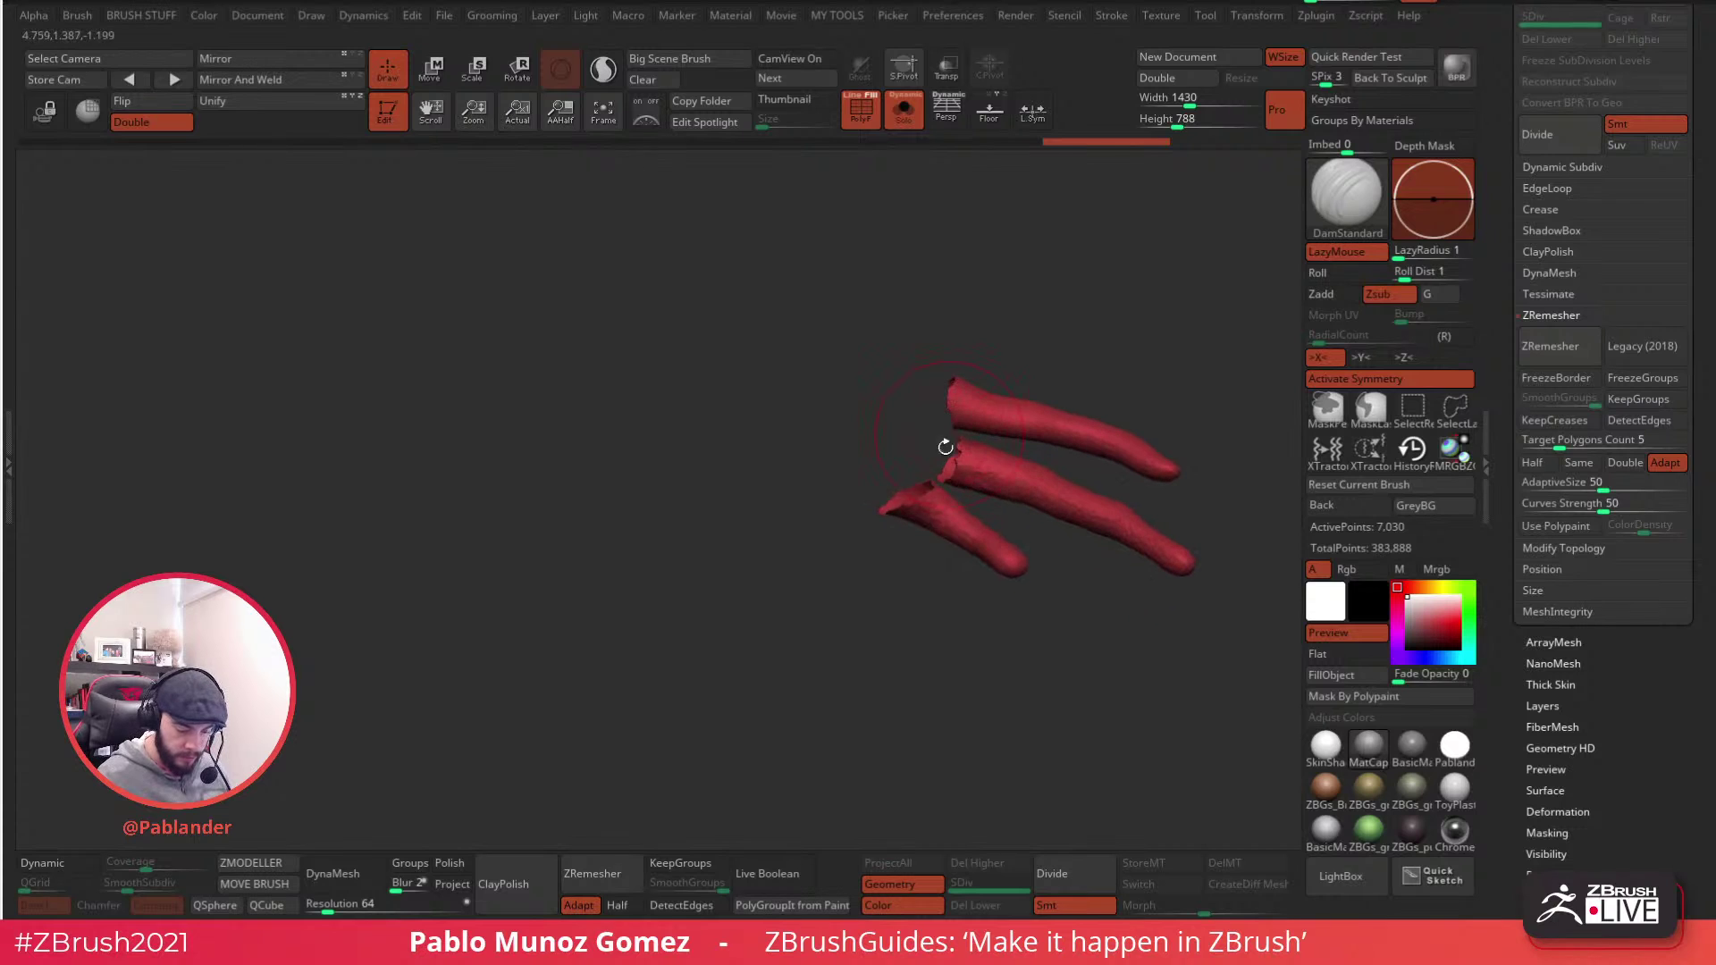
- Hide the stray polygons at the finger bases, split the fingers into separate polygroups with Auto Groups, and unhide the body
mouse_move(934, 467)
ctrl+shift+mouse_down()
mouse_move(872, 519)
mouse_move(849, 375)
ctrl+shift+mouse_up()
mouse_move(1004, 372)
right_down()
mouse_move(1006, 524)
mouse_move(1029, 499)
mouse_move(1015, 402)
mouse_move(942, 436)
right_up()
key(space)
click(1065, 339)
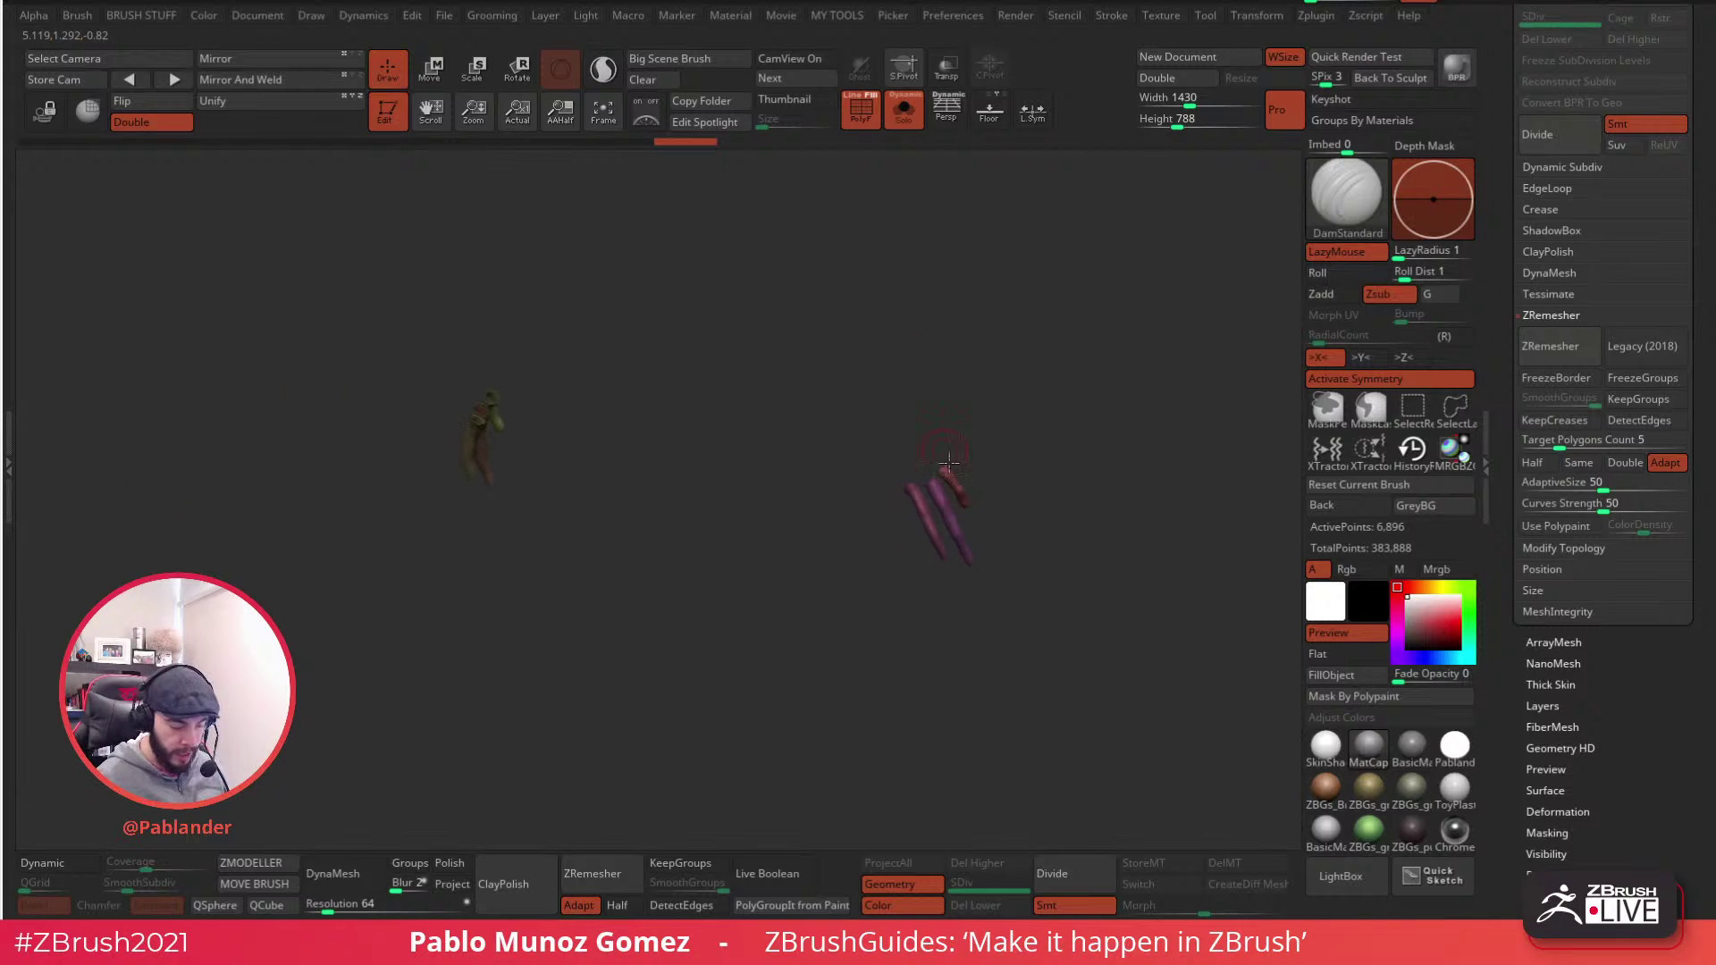
right_drag(488, 418, 878, 544)
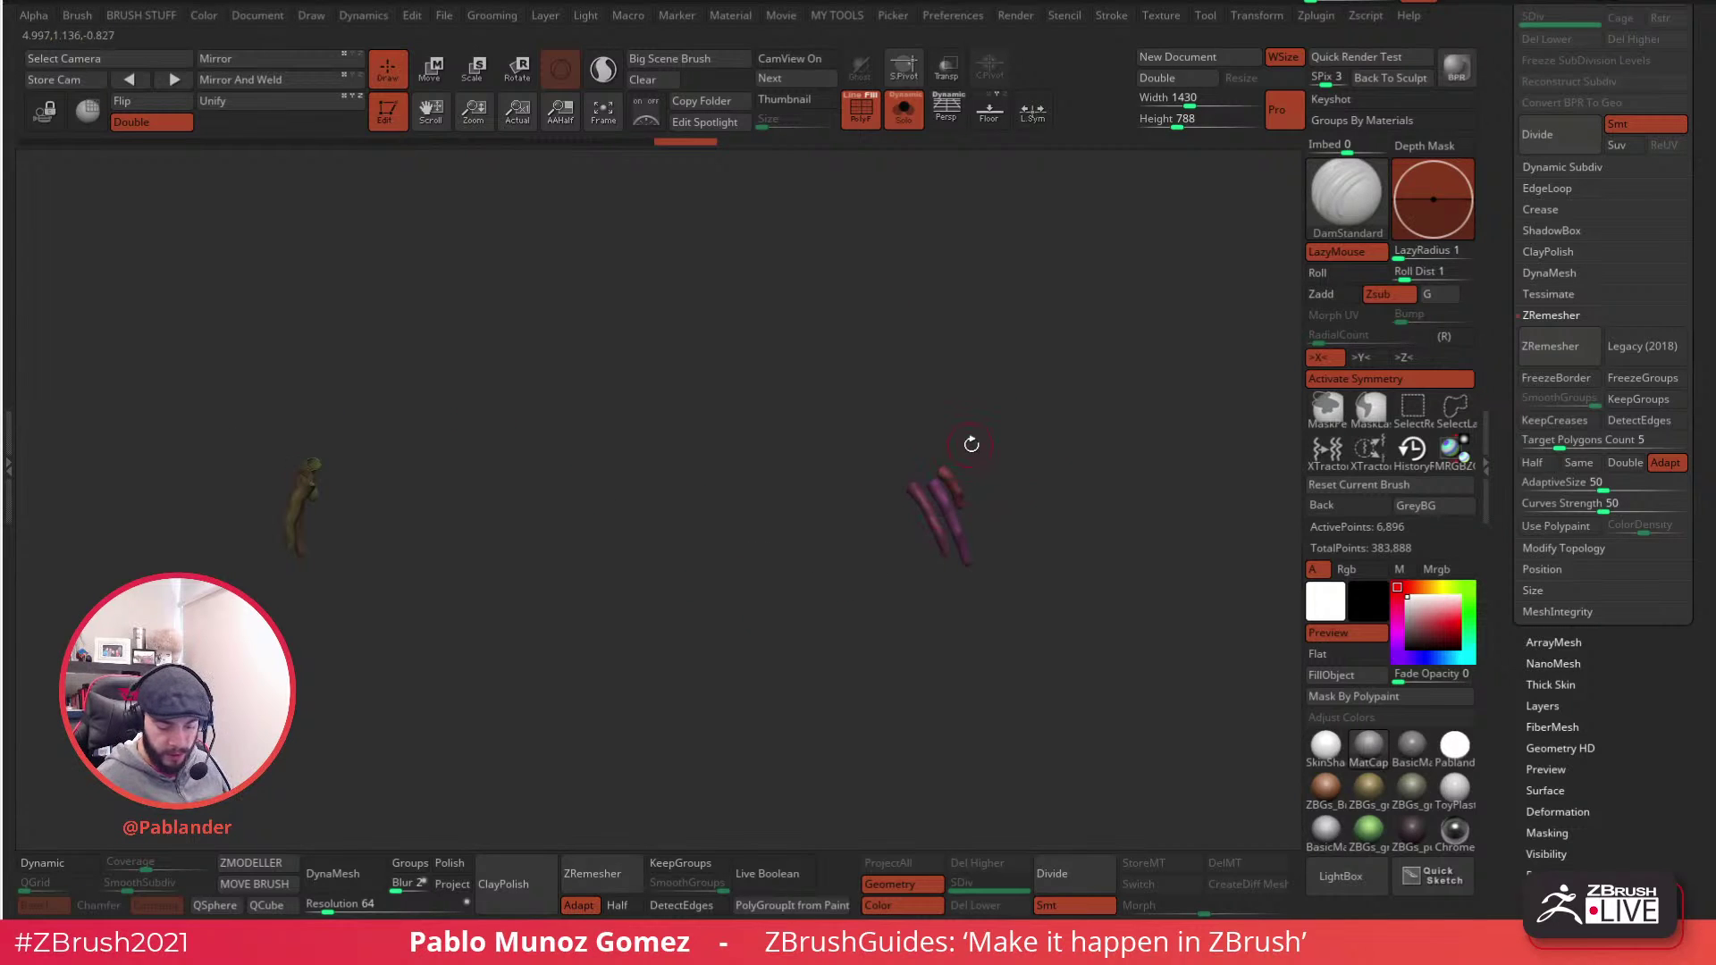
ctrl+shift+click(880, 527)
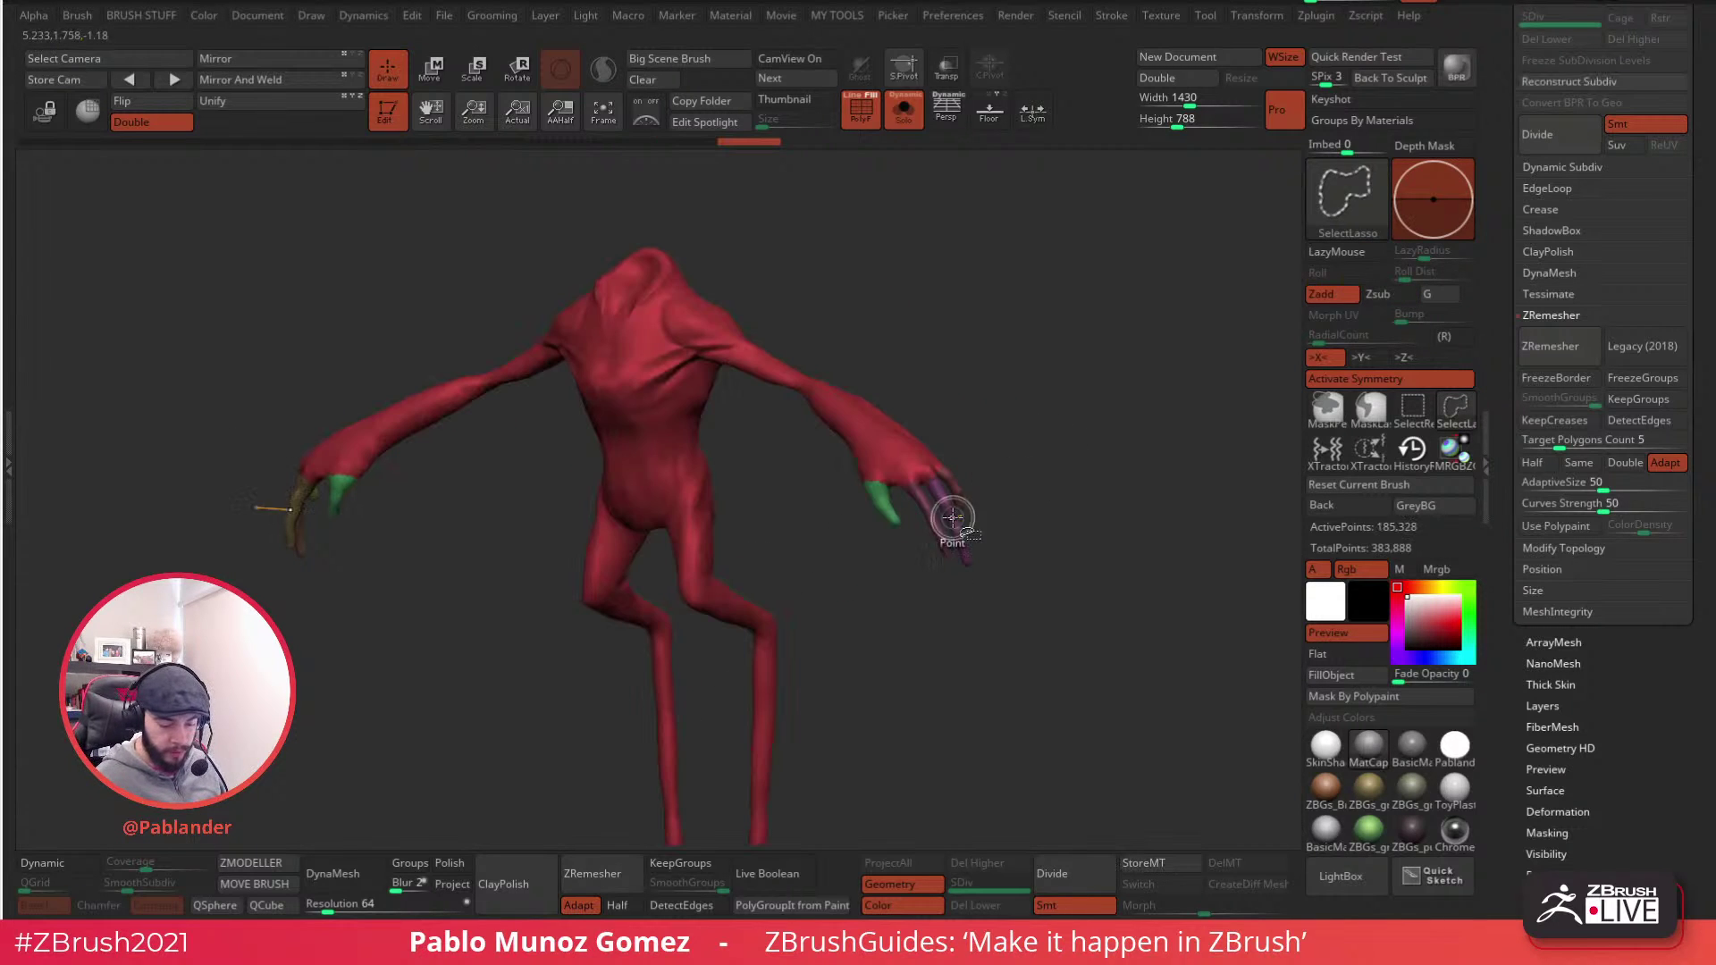
- Isolate the upper arms from the shoulders to the elbows with lasso selections, hiding the torso and forearms
right_drag(874, 515, 1024, 371)
ctrl+right_drag(896, 309, 975, 314)
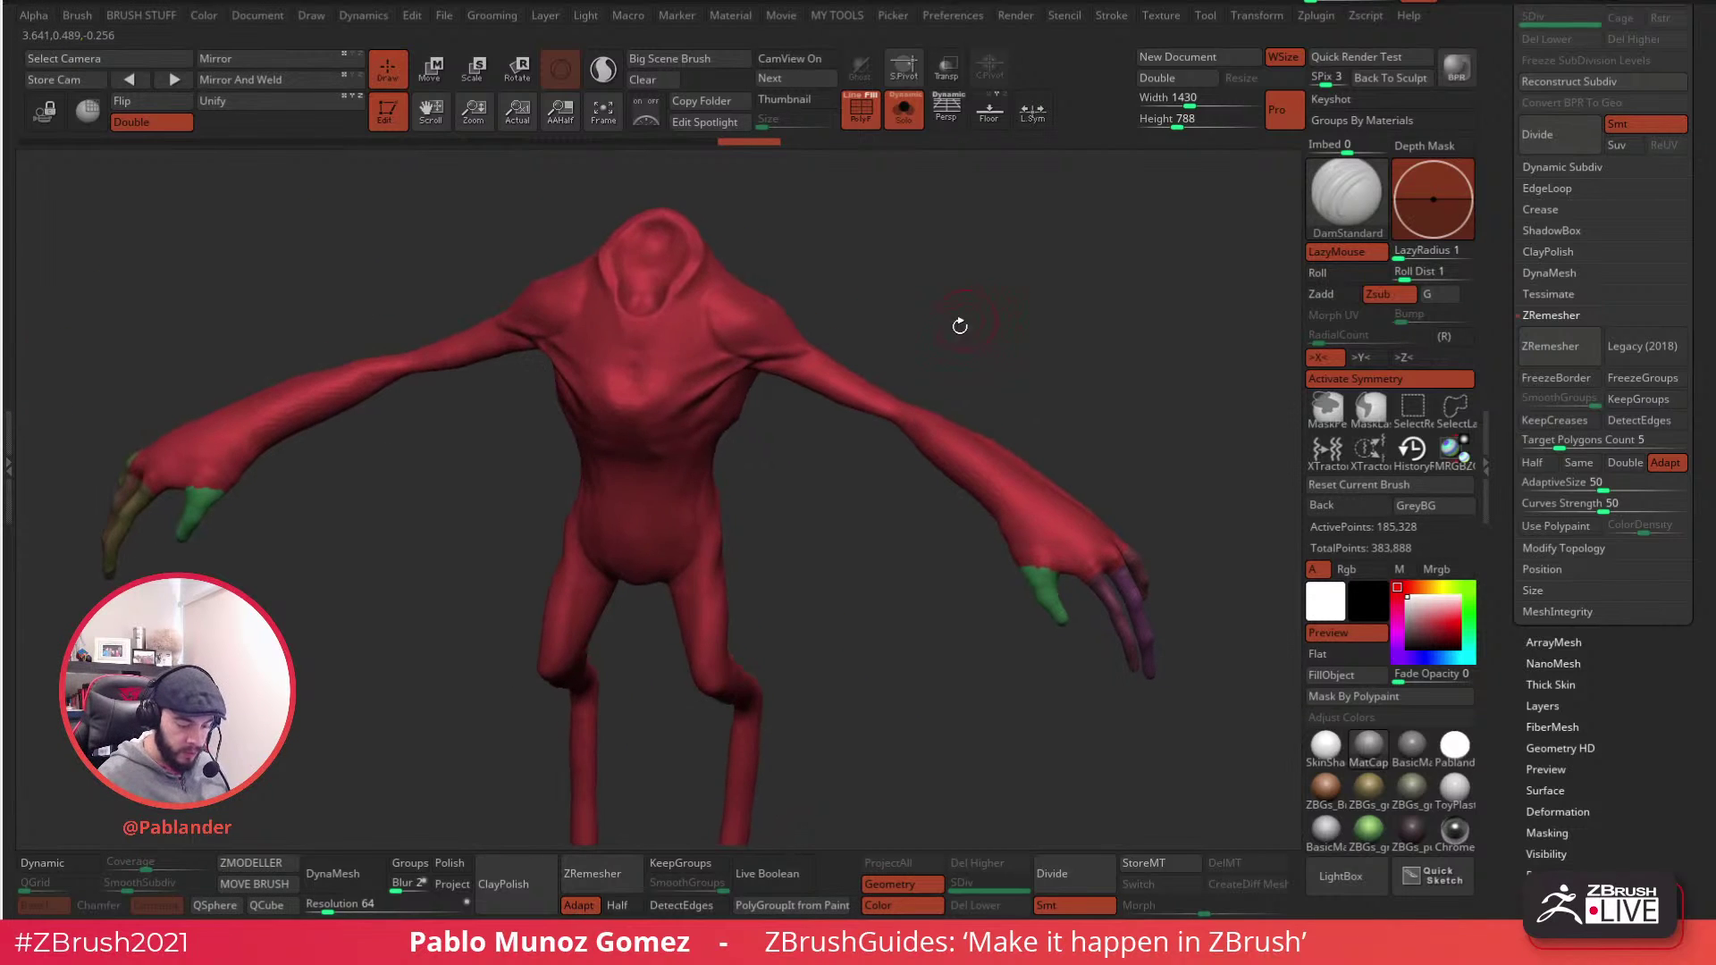
right_drag(909, 383, 872, 409)
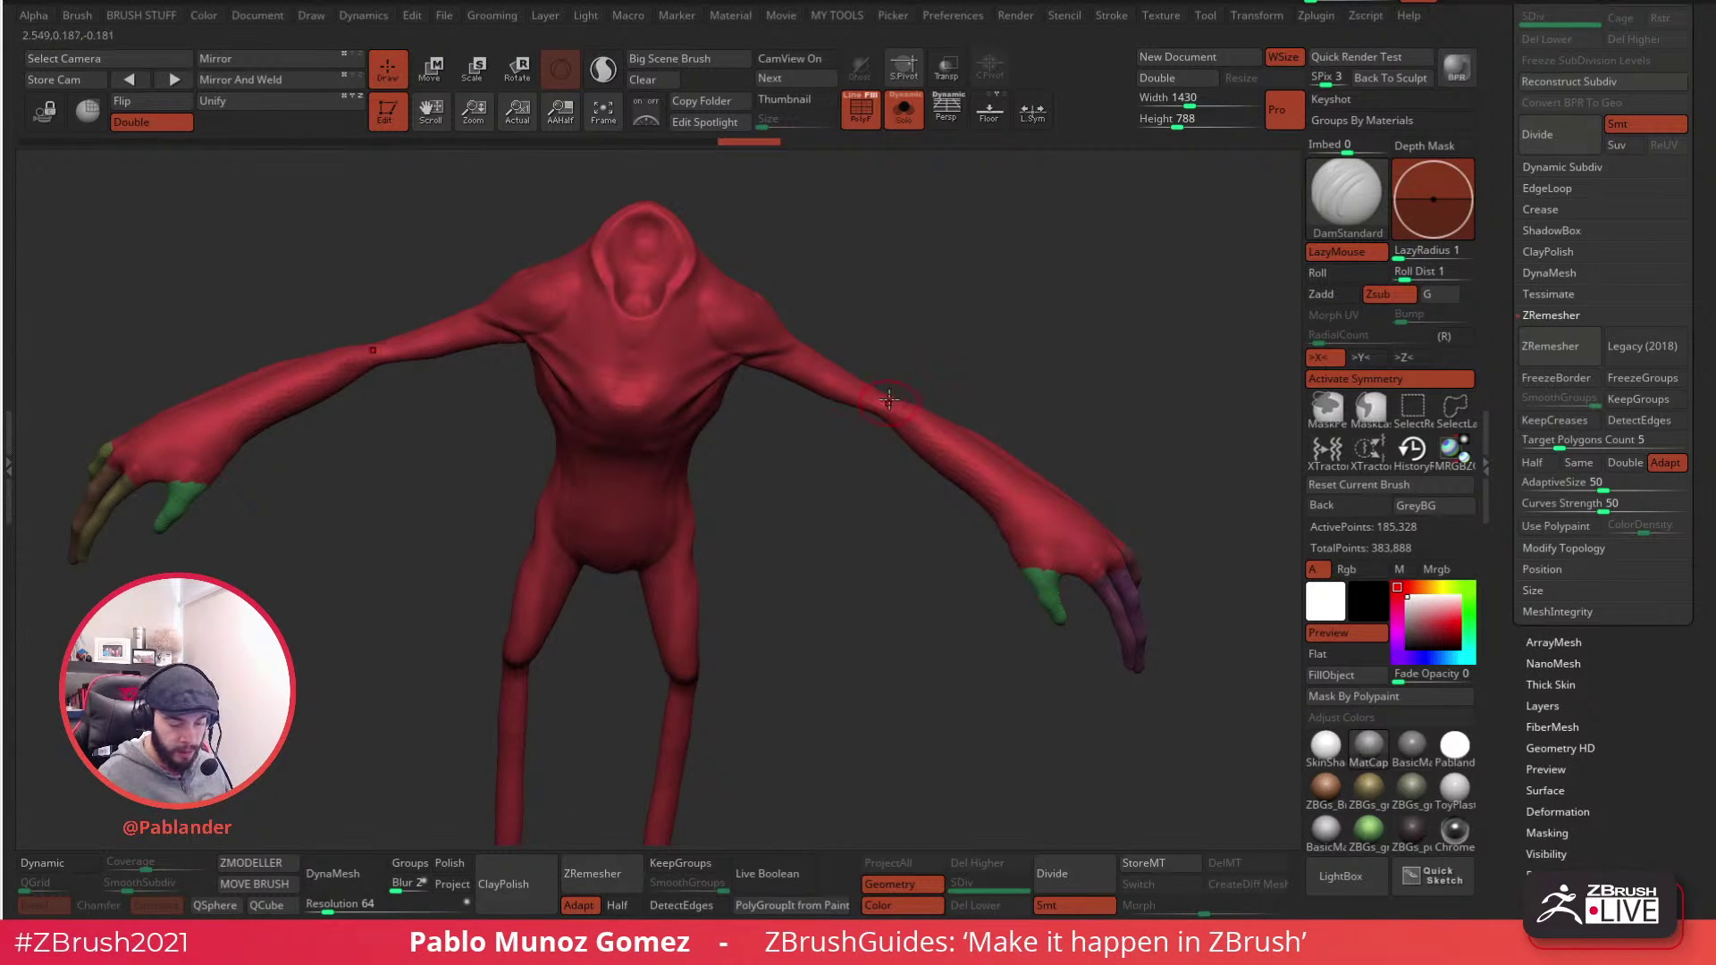
key(ctrl+shift)
mouse_move(855, 449)
ctrl+shift+mouse_down()
mouse_move(815, 463)
mouse_move(766, 429)
mouse_move(747, 364)
mouse_move(706, 328)
mouse_move(703, 212)
mouse_move(967, 280)
mouse_move(965, 307)
mouse_move(984, 260)
ctrl+shift+mouse_up()
ctrl+shift+click(967, 280)
key(ctrl+shift)
mouse_move(731, 404)
ctrl+shift+mouse_down()
mouse_move(777, 383)
mouse_move(795, 332)
ctrl+shift+mouse_up()
mouse_move(907, 302)
ctrl+shift+mouse_down()
mouse_move(953, 325)
mouse_move(953, 284)
mouse_move(999, 364)
mouse_move(947, 479)
mouse_move(1076, 613)
mouse_move(1059, 554)
mouse_move(1070, 453)
mouse_move(1024, 431)
mouse_move(1048, 385)
mouse_move(1002, 390)
ctrl+shift+mouse_up()
ctrl+shift+drag(1044, 444, 1001, 344)
- Trim the shoulder edges of the isolated upper arms, assign both arms one new polygroup, and unhide the body
drag(1076, 295, 1077, 345)
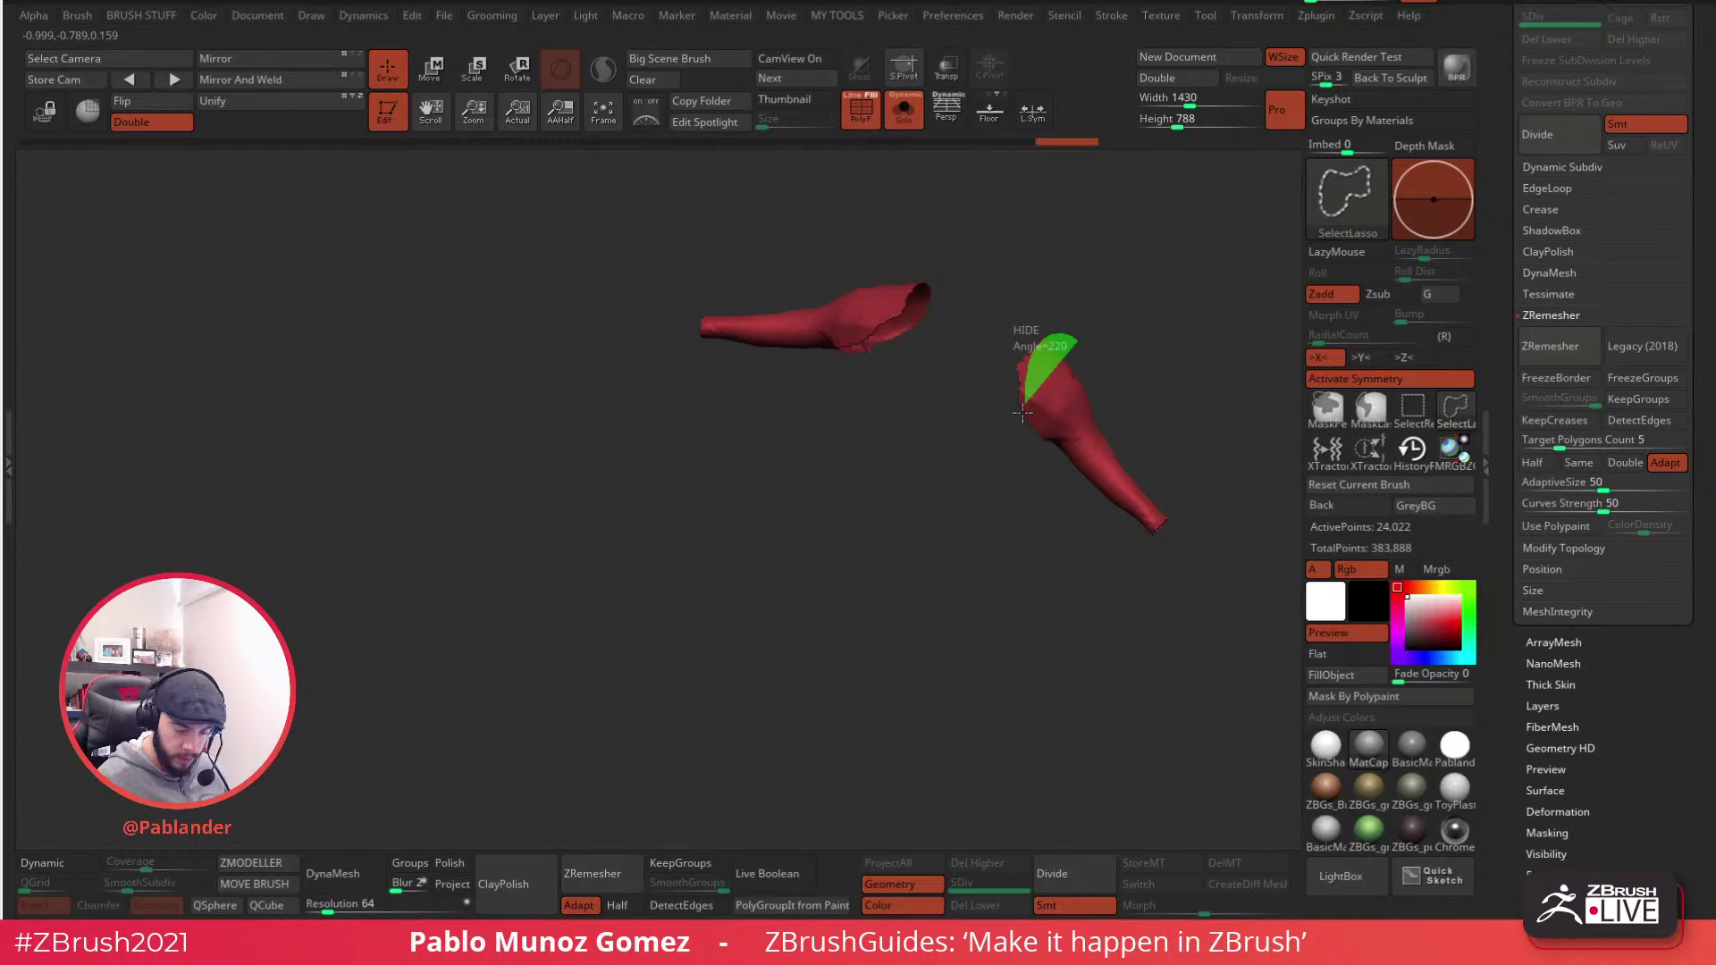
ctrl+shift+drag(1021, 413, 1028, 398)
mouse_move(1068, 313)
ctrl+shift+mouse_down()
mouse_move(1037, 353)
mouse_move(992, 340)
mouse_move(1037, 304)
ctrl+shift+mouse_up()
key(space)
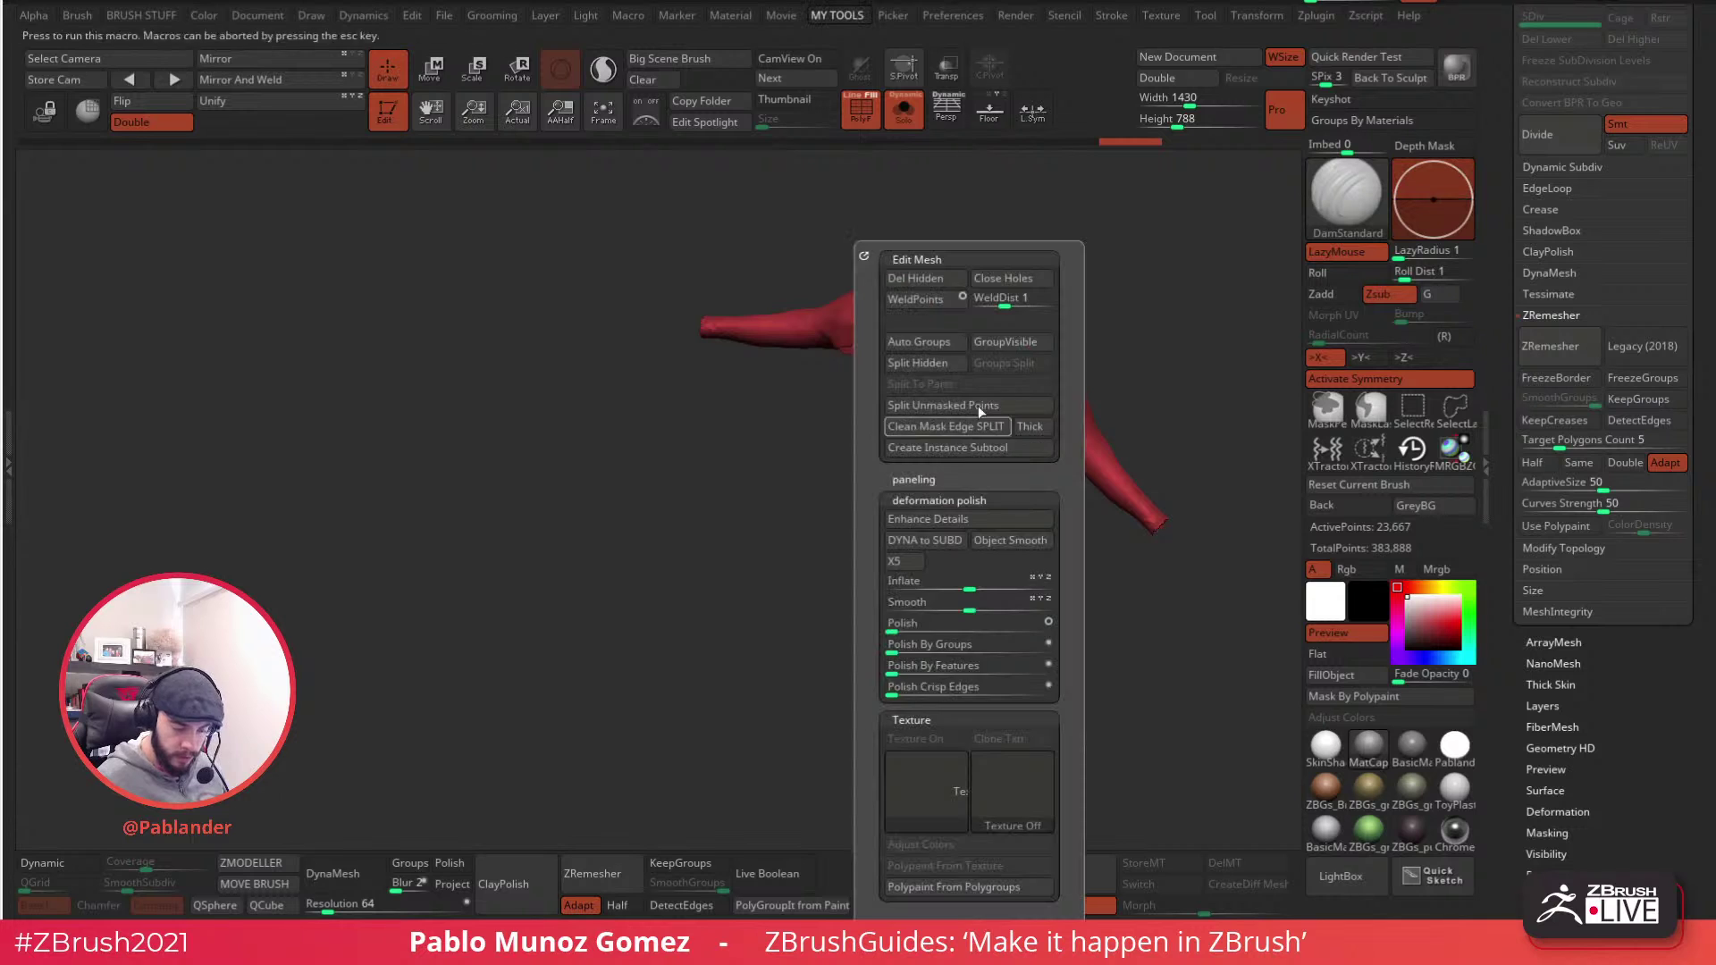
click(943, 341)
ctrl+shift+click(733, 577)
- Mask the recessed face area inside the hood-like rim and turn the masked area into its own polygroup
right_drag(1062, 458, 973, 488)
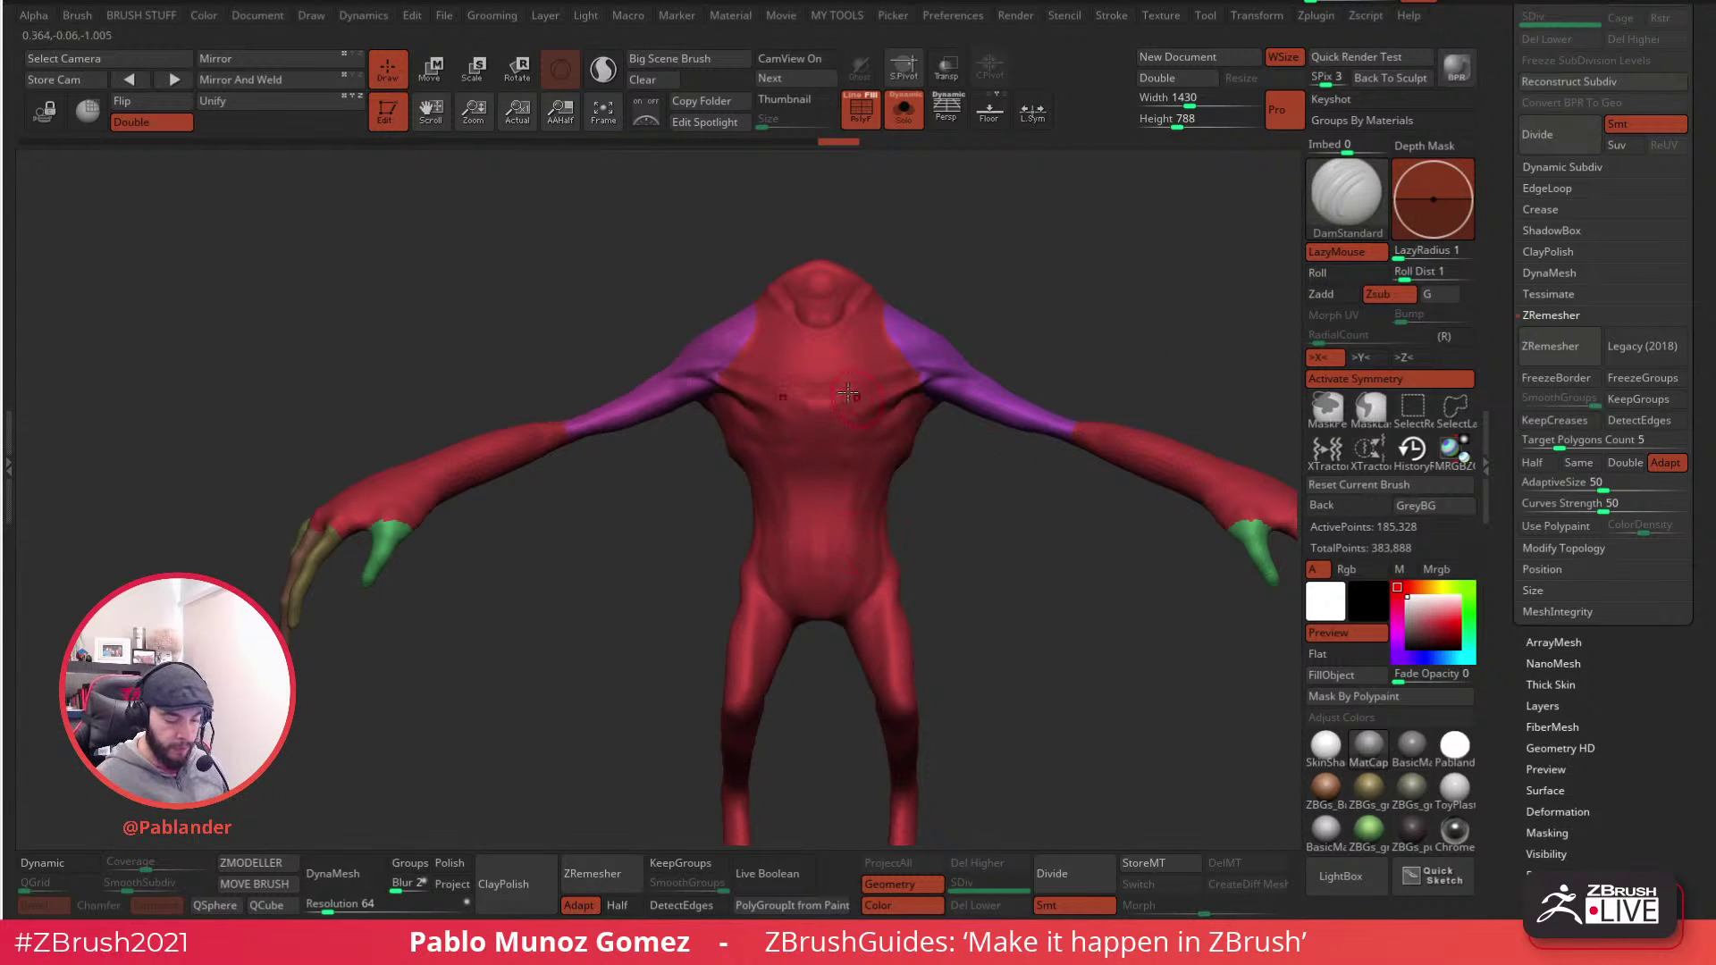
right_drag(869, 360, 889, 406)
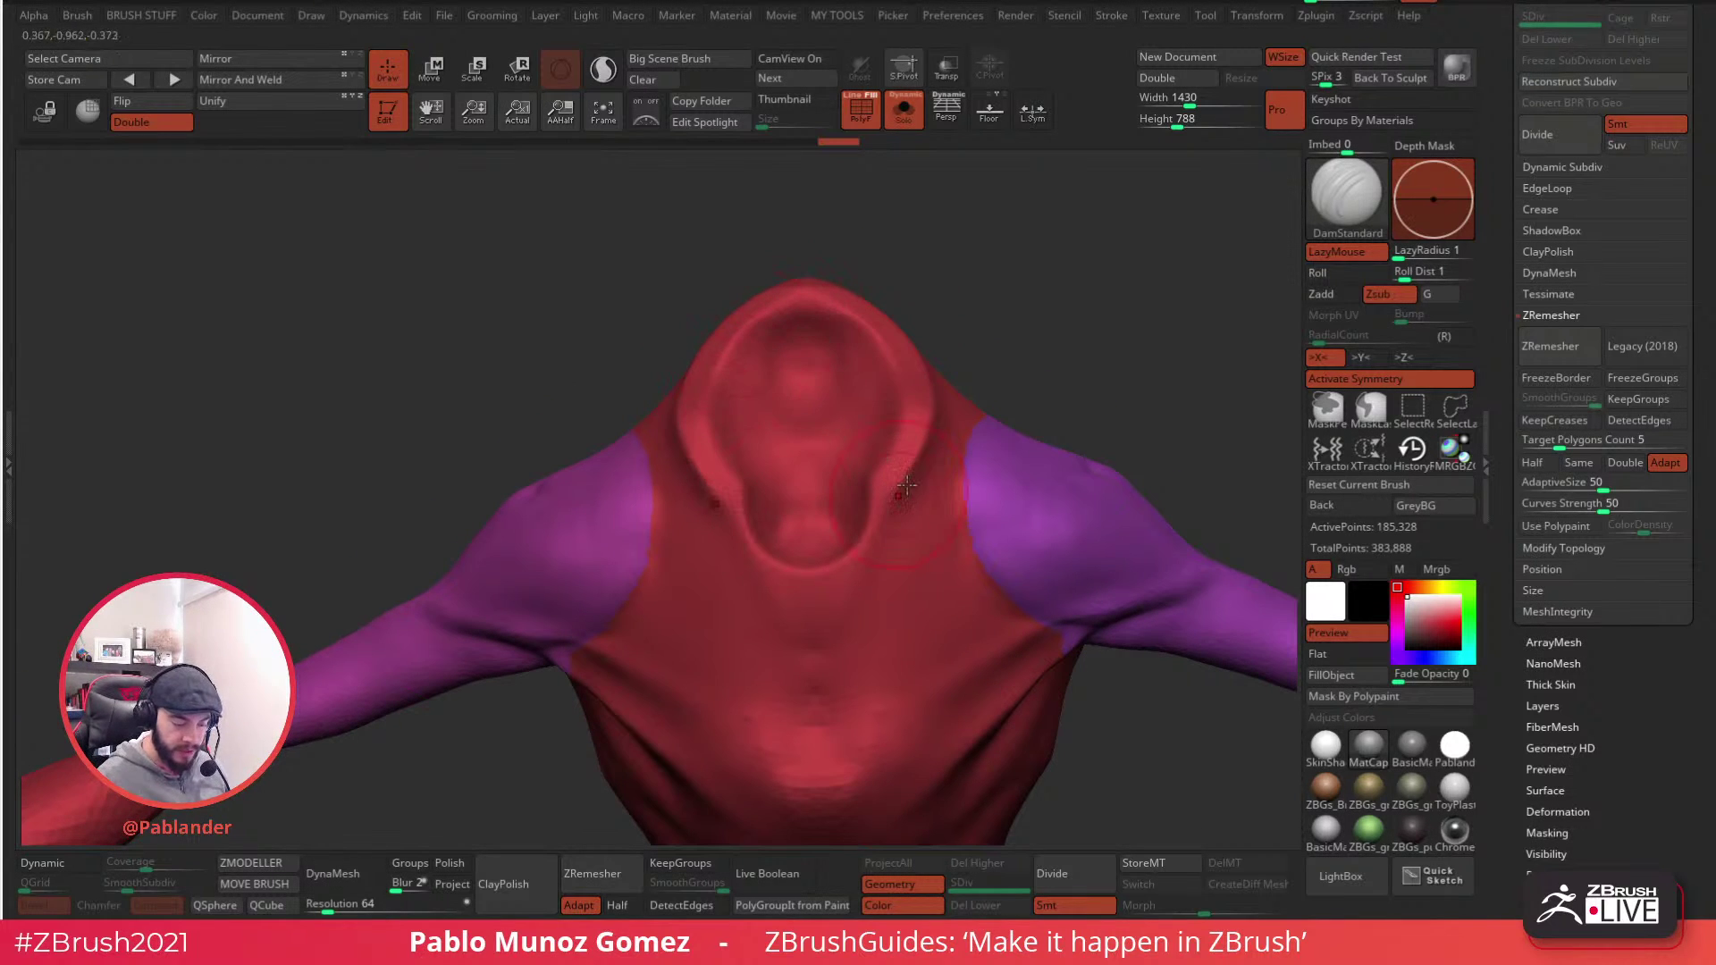
key(space)
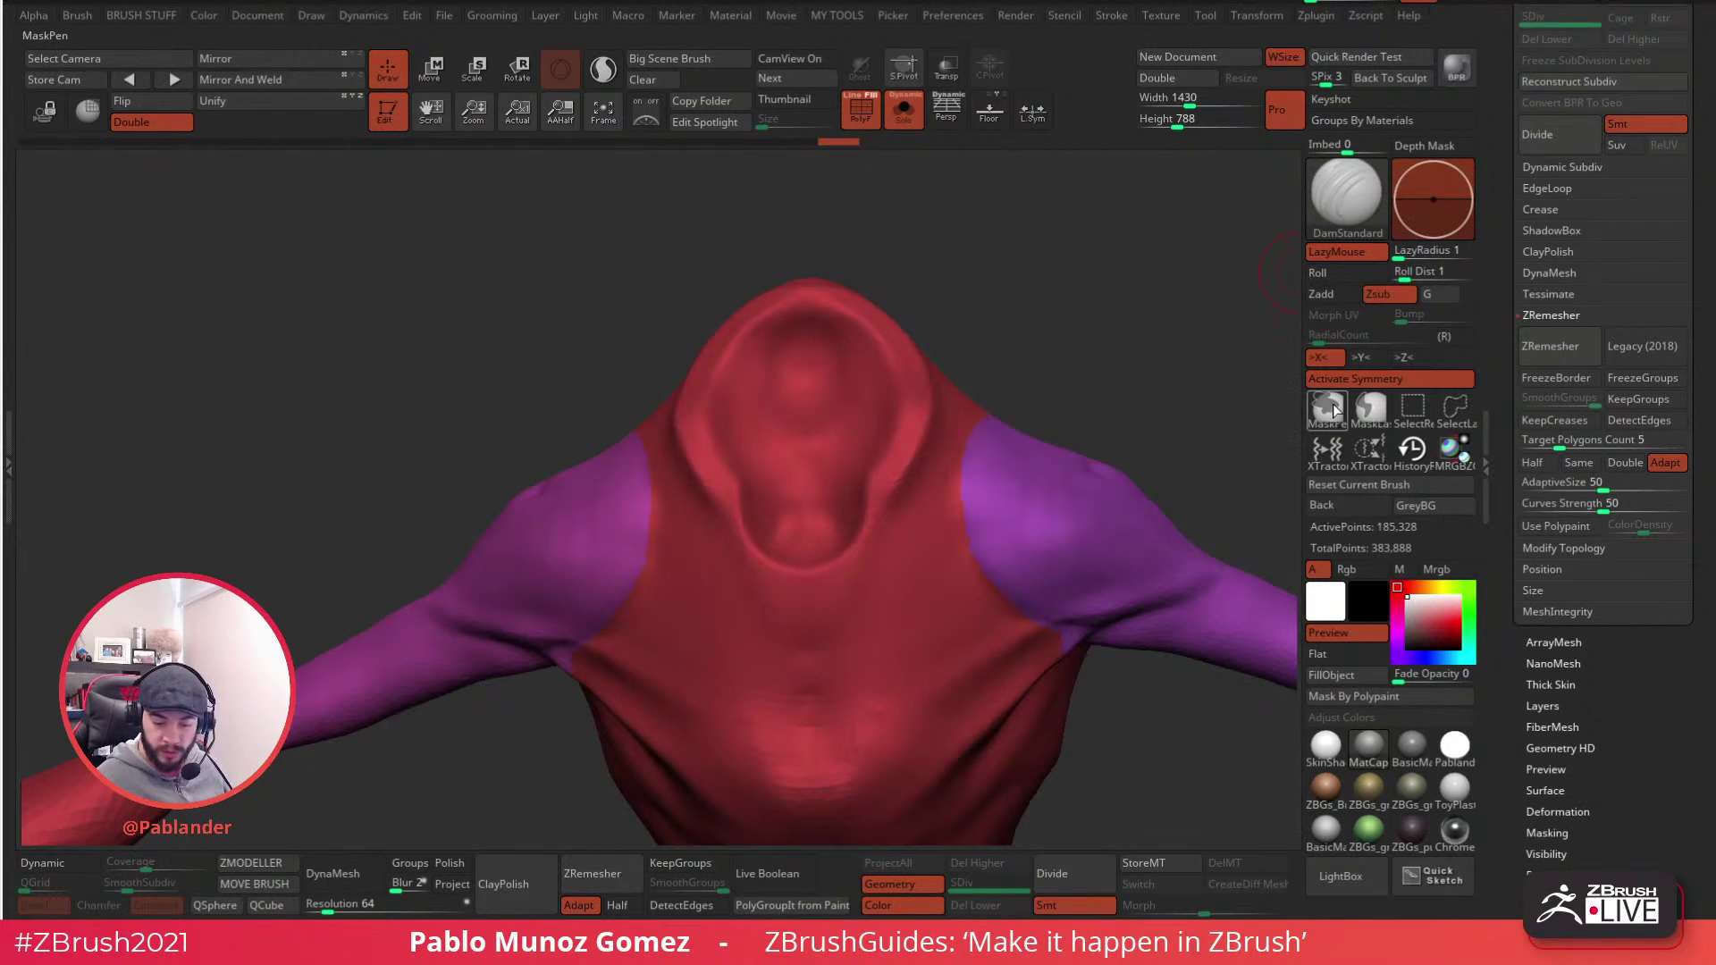
key(ctrl+shift)
mouse_move(792, 356)
ctrl+shift+mouse_down()
mouse_move(791, 322)
mouse_move(737, 391)
mouse_move(728, 441)
mouse_move(770, 533)
mouse_move(803, 548)
mouse_move(804, 403)
mouse_move(826, 463)
ctrl+shift+mouse_up()
ctrl+shift+click(943, 345)
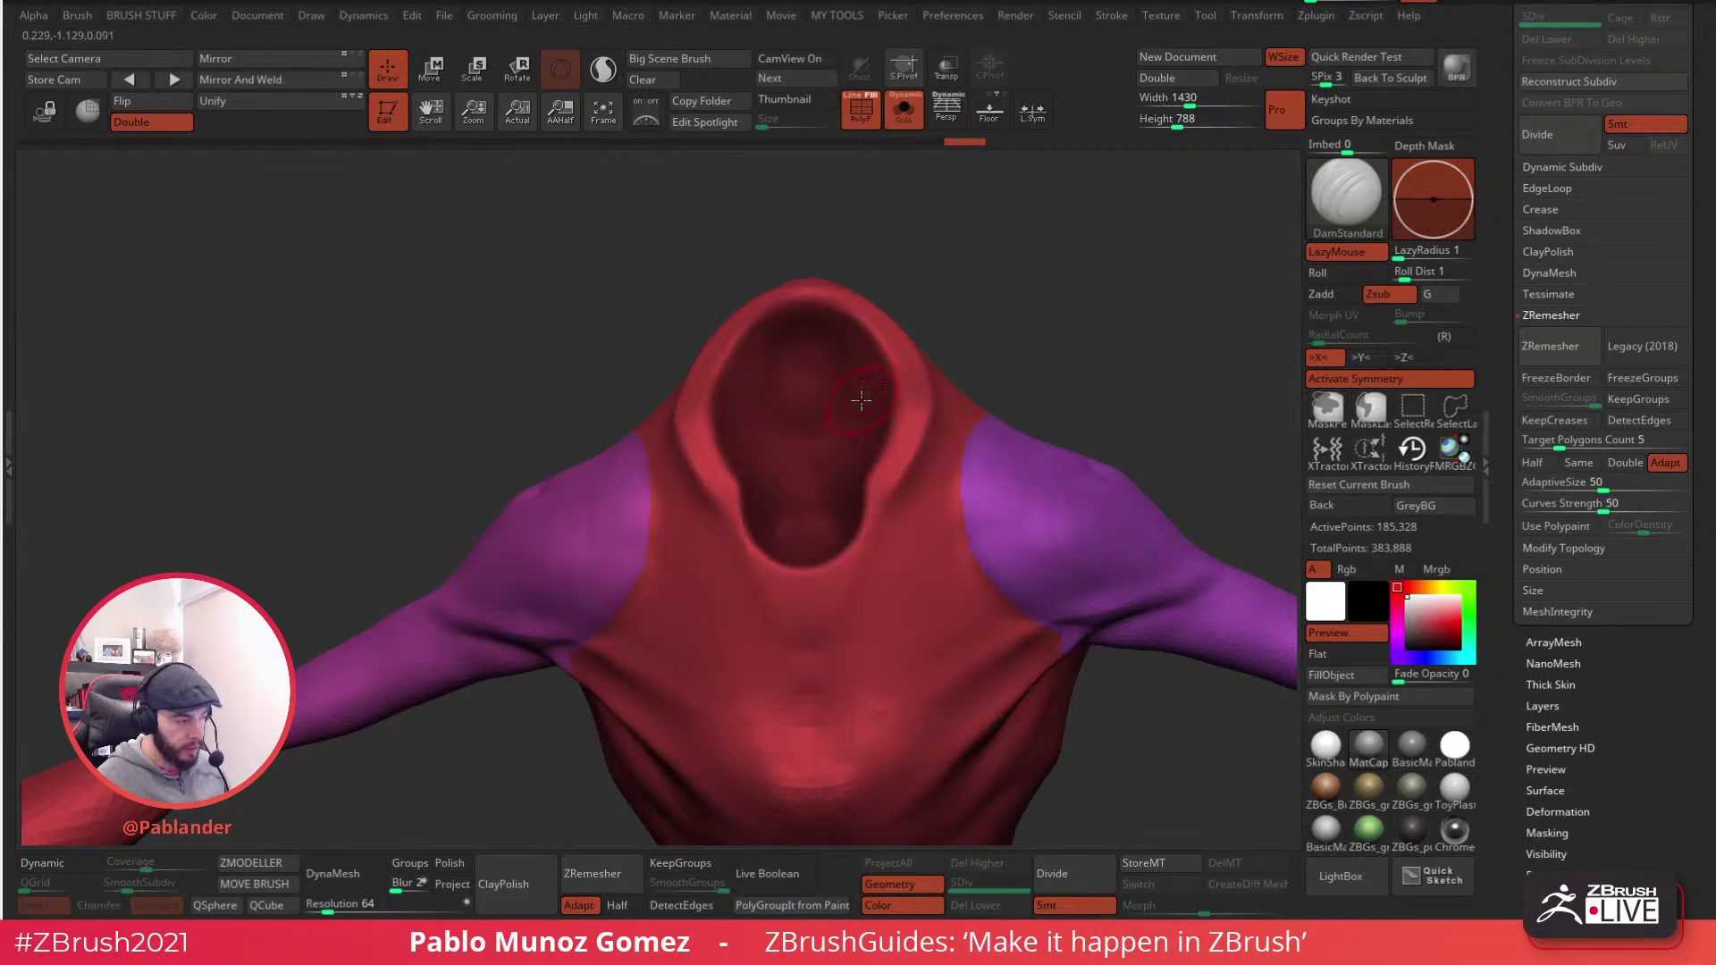
key(ctrl+w)
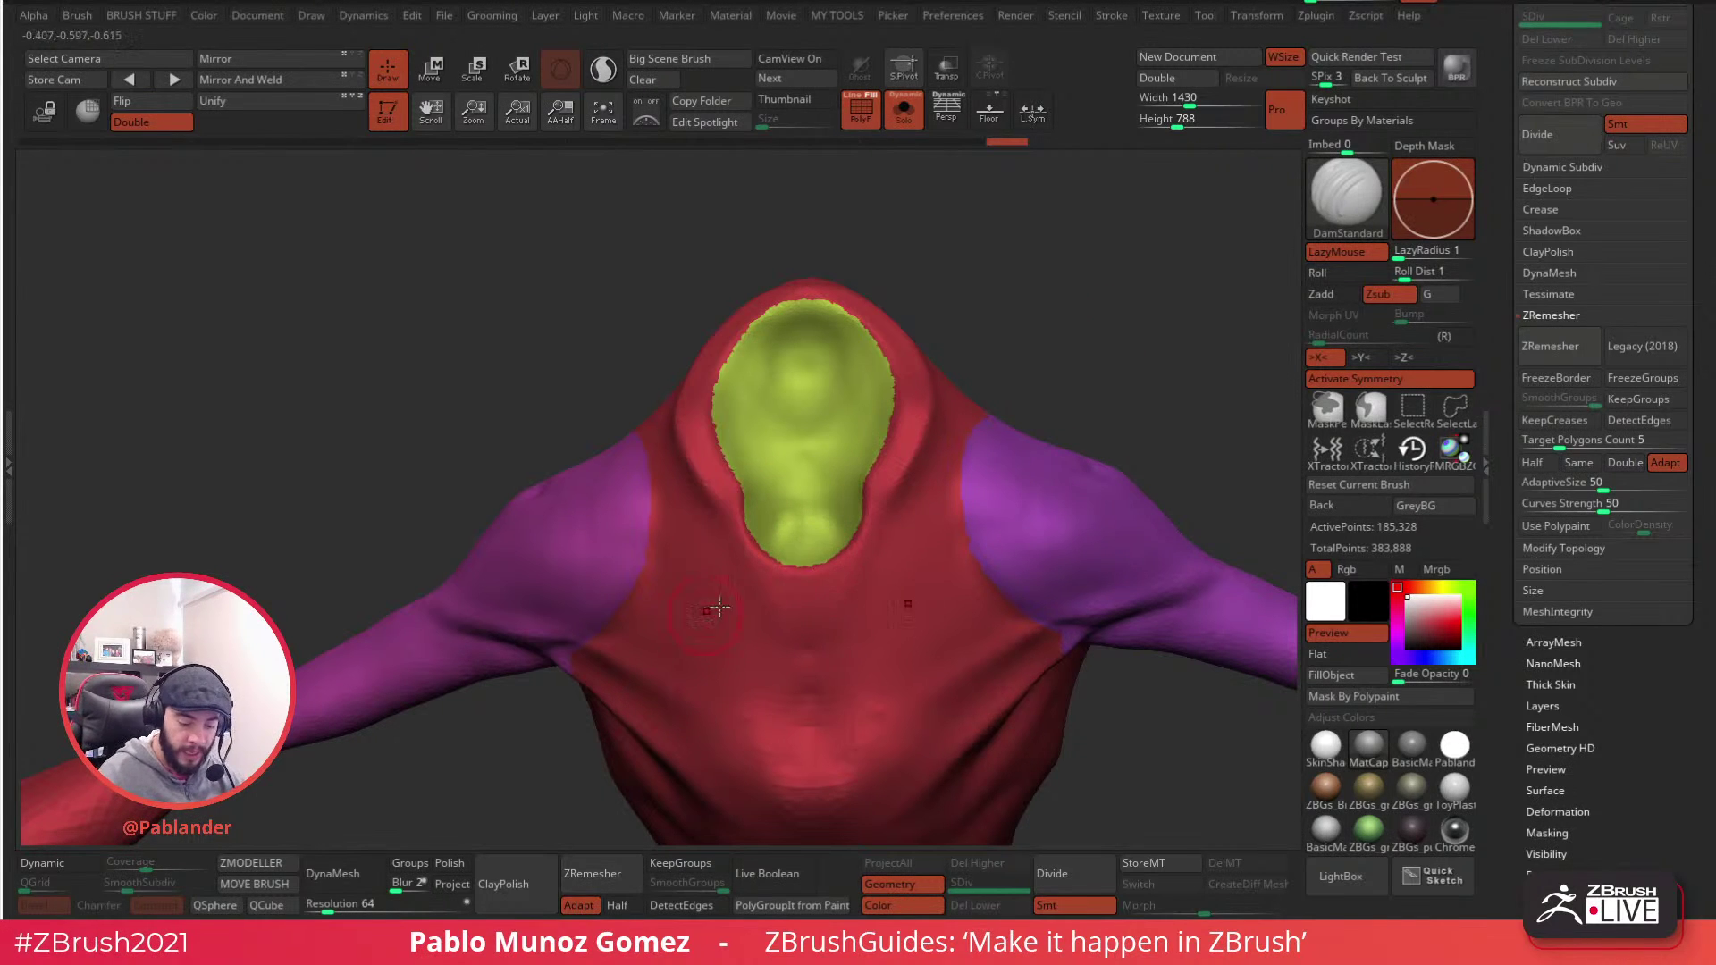
- Isolate the thighs from hips to knees, give each thigh its own polygroup, and show the whole body again
ctrl+right_drag(947, 613, 941, 428)
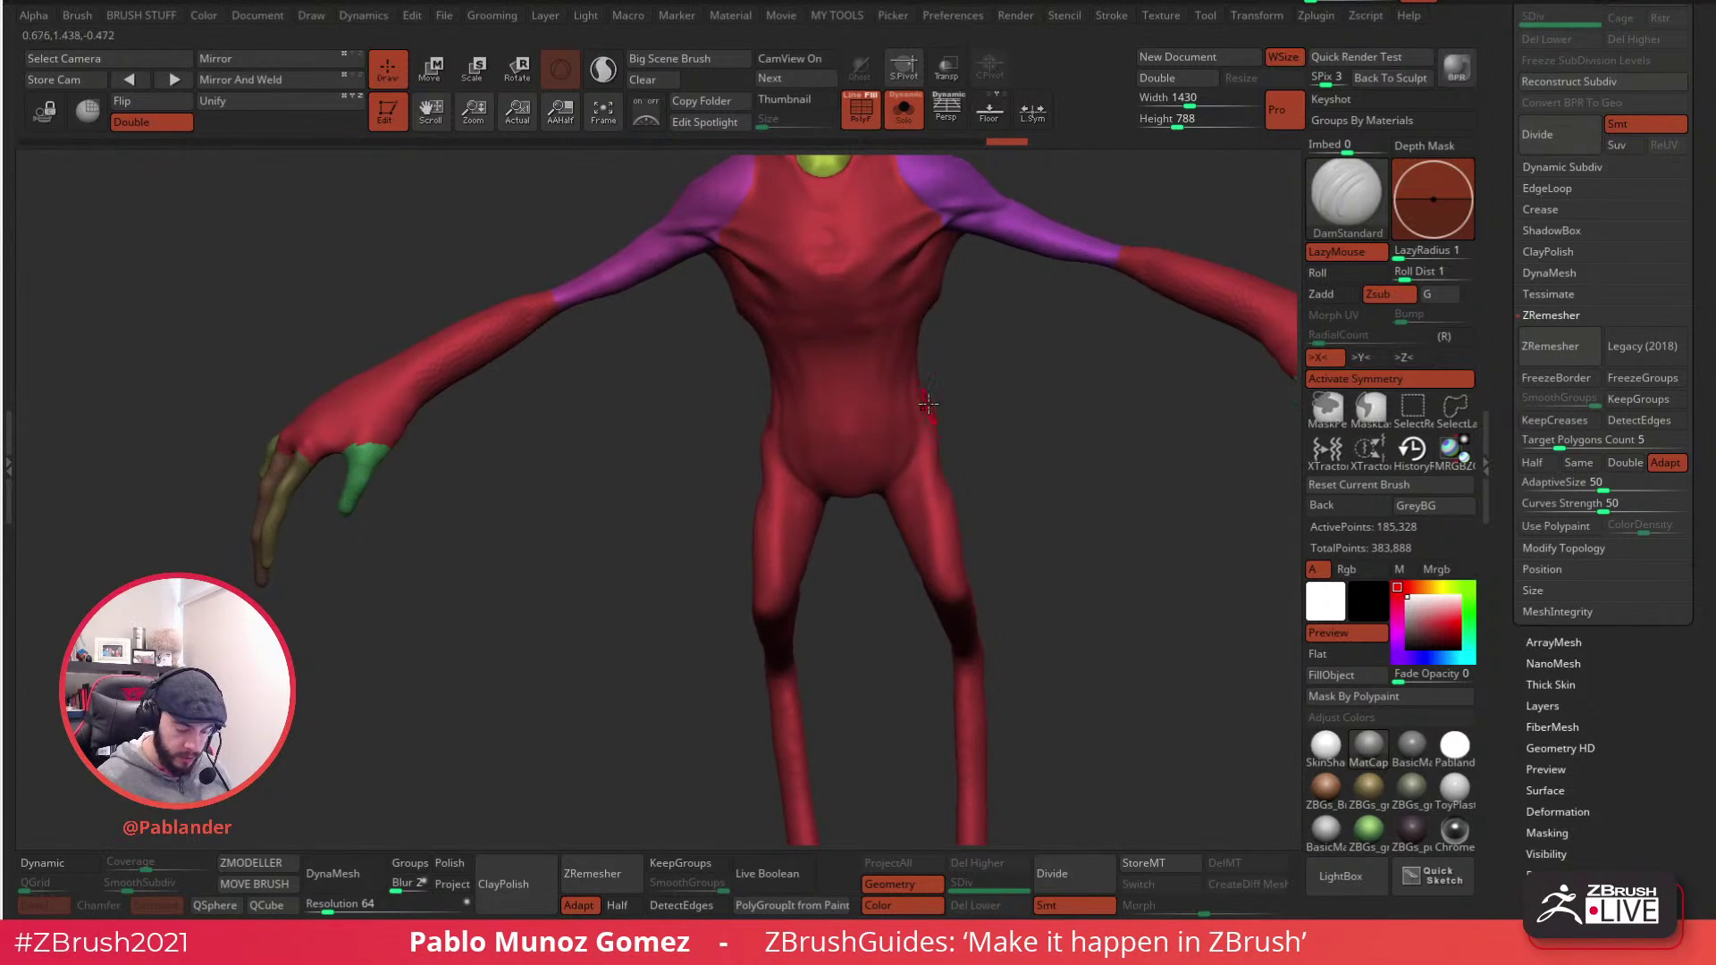
key(ctrl+shift)
mouse_move(887, 488)
ctrl+shift+mouse_down()
mouse_move(893, 638)
mouse_move(947, 659)
mouse_move(992, 626)
mouse_move(1028, 554)
mouse_move(1032, 483)
mouse_move(1036, 581)
mouse_move(997, 481)
mouse_move(983, 500)
mouse_move(1019, 436)
mouse_move(1087, 472)
mouse_move(1072, 571)
mouse_move(1049, 536)
ctrl+shift+mouse_up()
key(ctrl+shift)
key(ctrl+Tab)
click(1046, 341)
ctrl+shift+click(1037, 510)
drag(1091, 467, 945, 406)
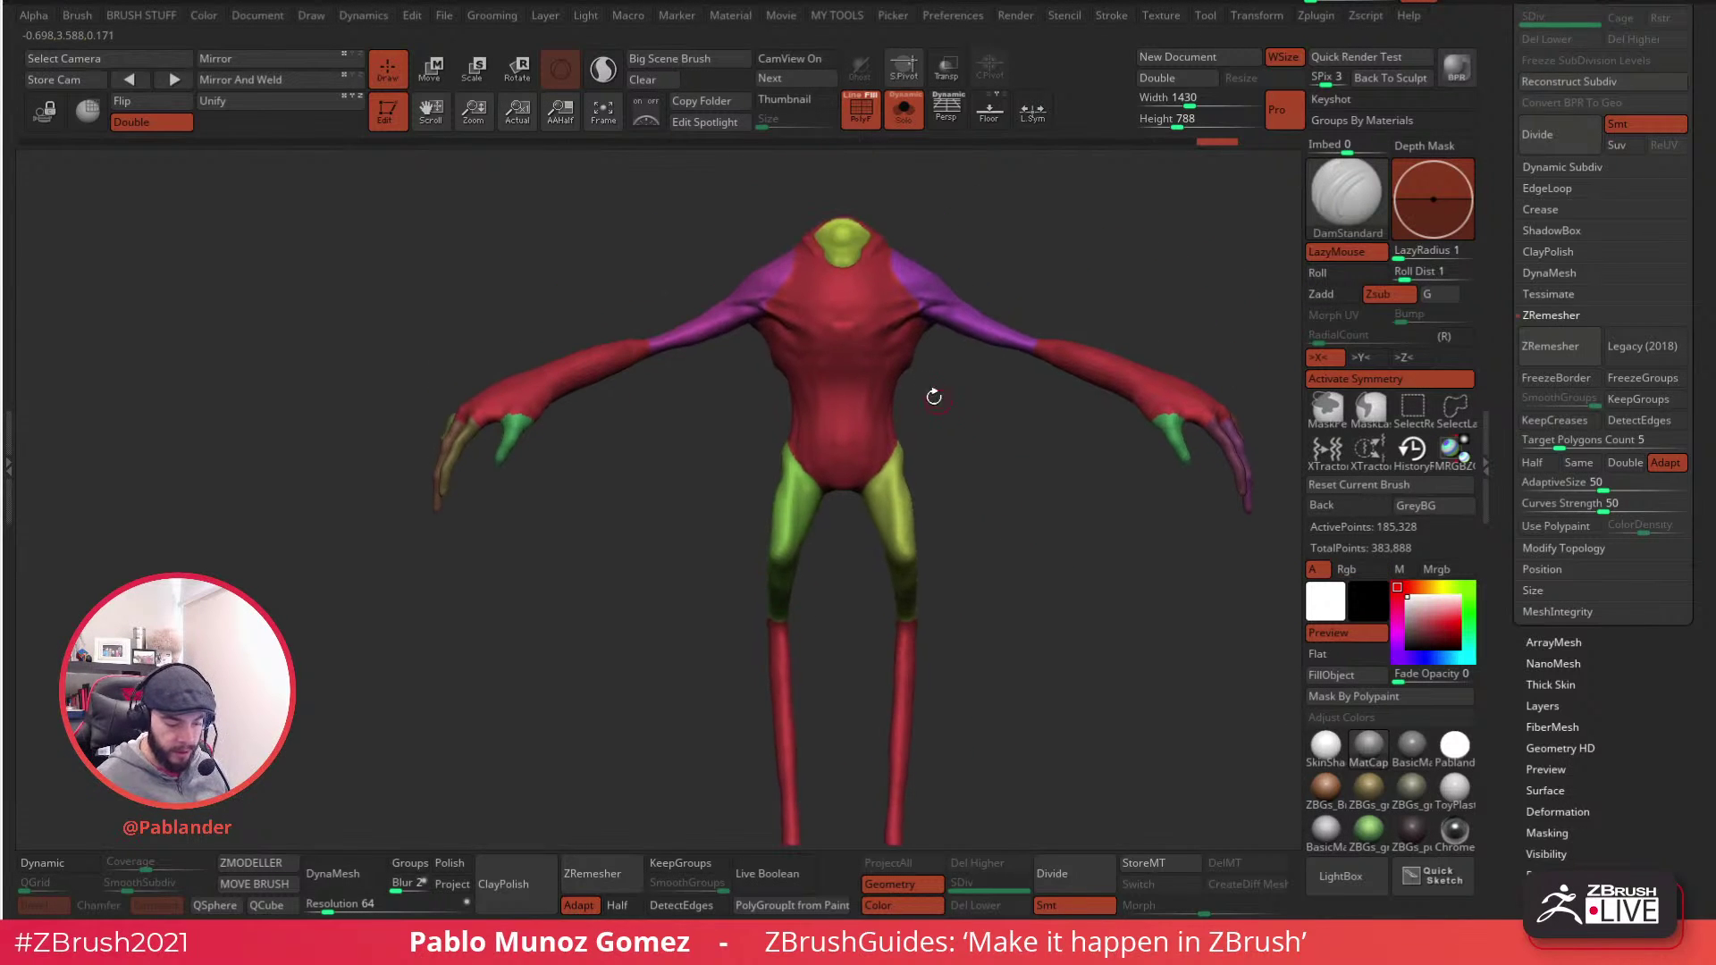
- Isolate the waist and pelvis with a lasso selection and hide the two thigh polygroups
key(ctrl+shift)
mouse_move(897, 352)
ctrl+shift+mouse_down()
mouse_move(762, 357)
mouse_move(724, 469)
mouse_move(858, 579)
mouse_move(951, 375)
ctrl+shift+mouse_up()
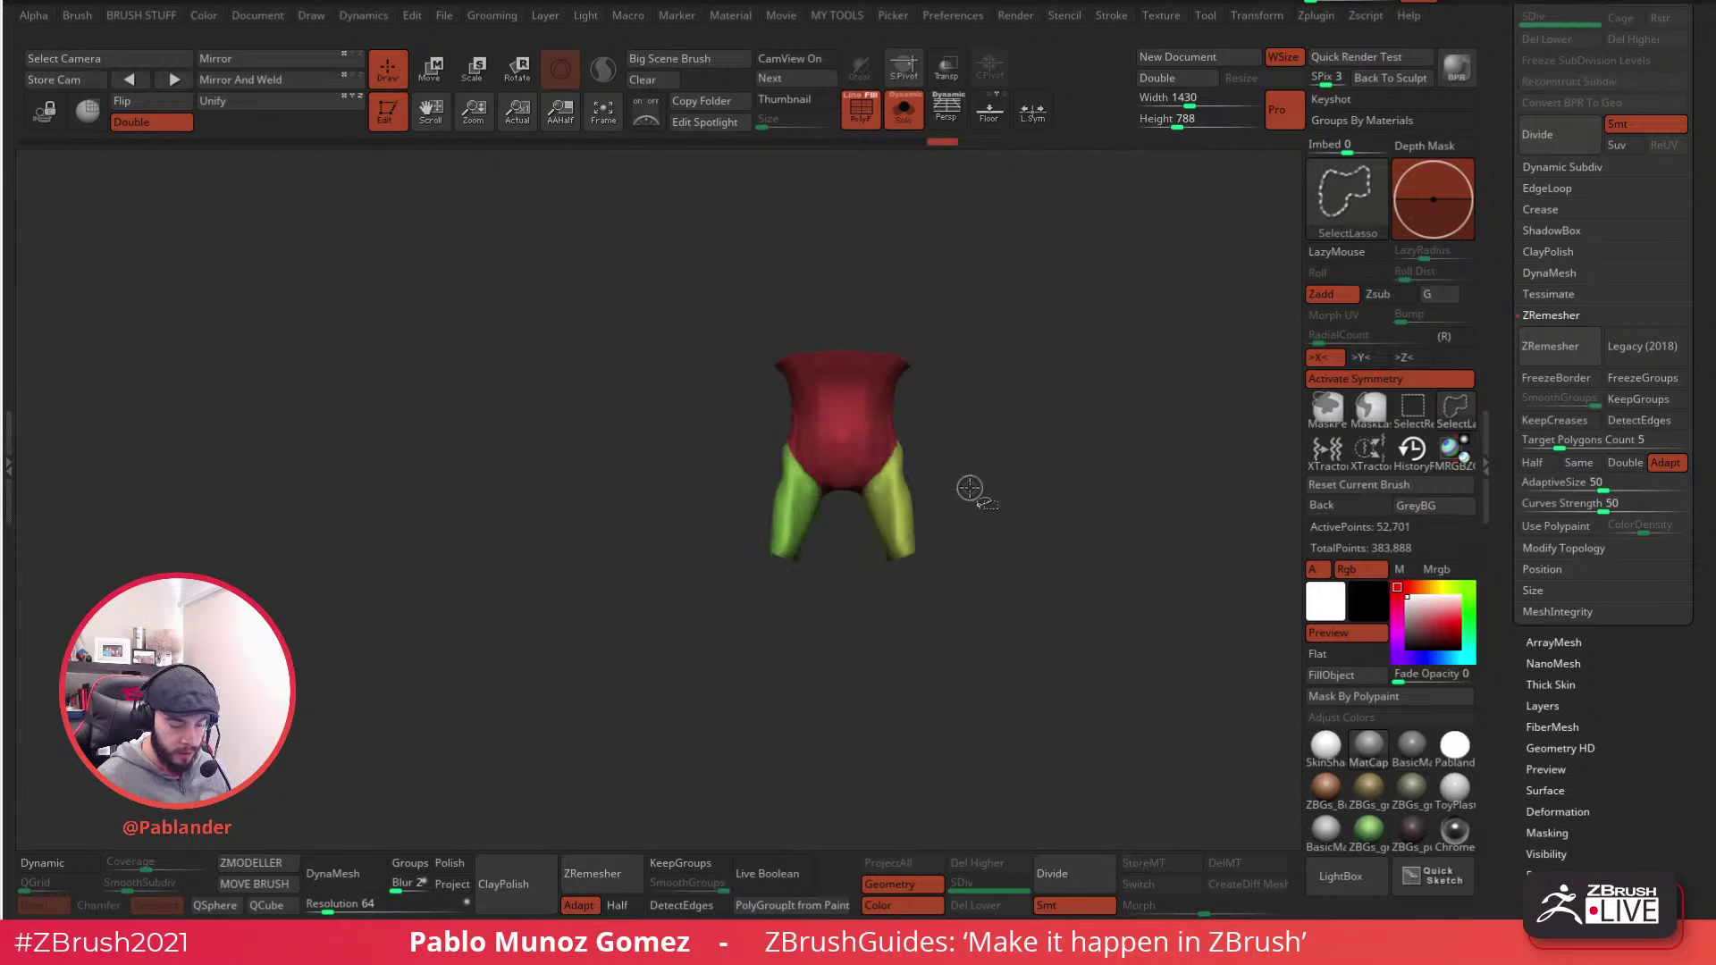
ctrl+shift+click(903, 533)
ctrl+shift+click(787, 533)
drag(857, 547, 993, 539)
ctrl+shift+click(956, 512)
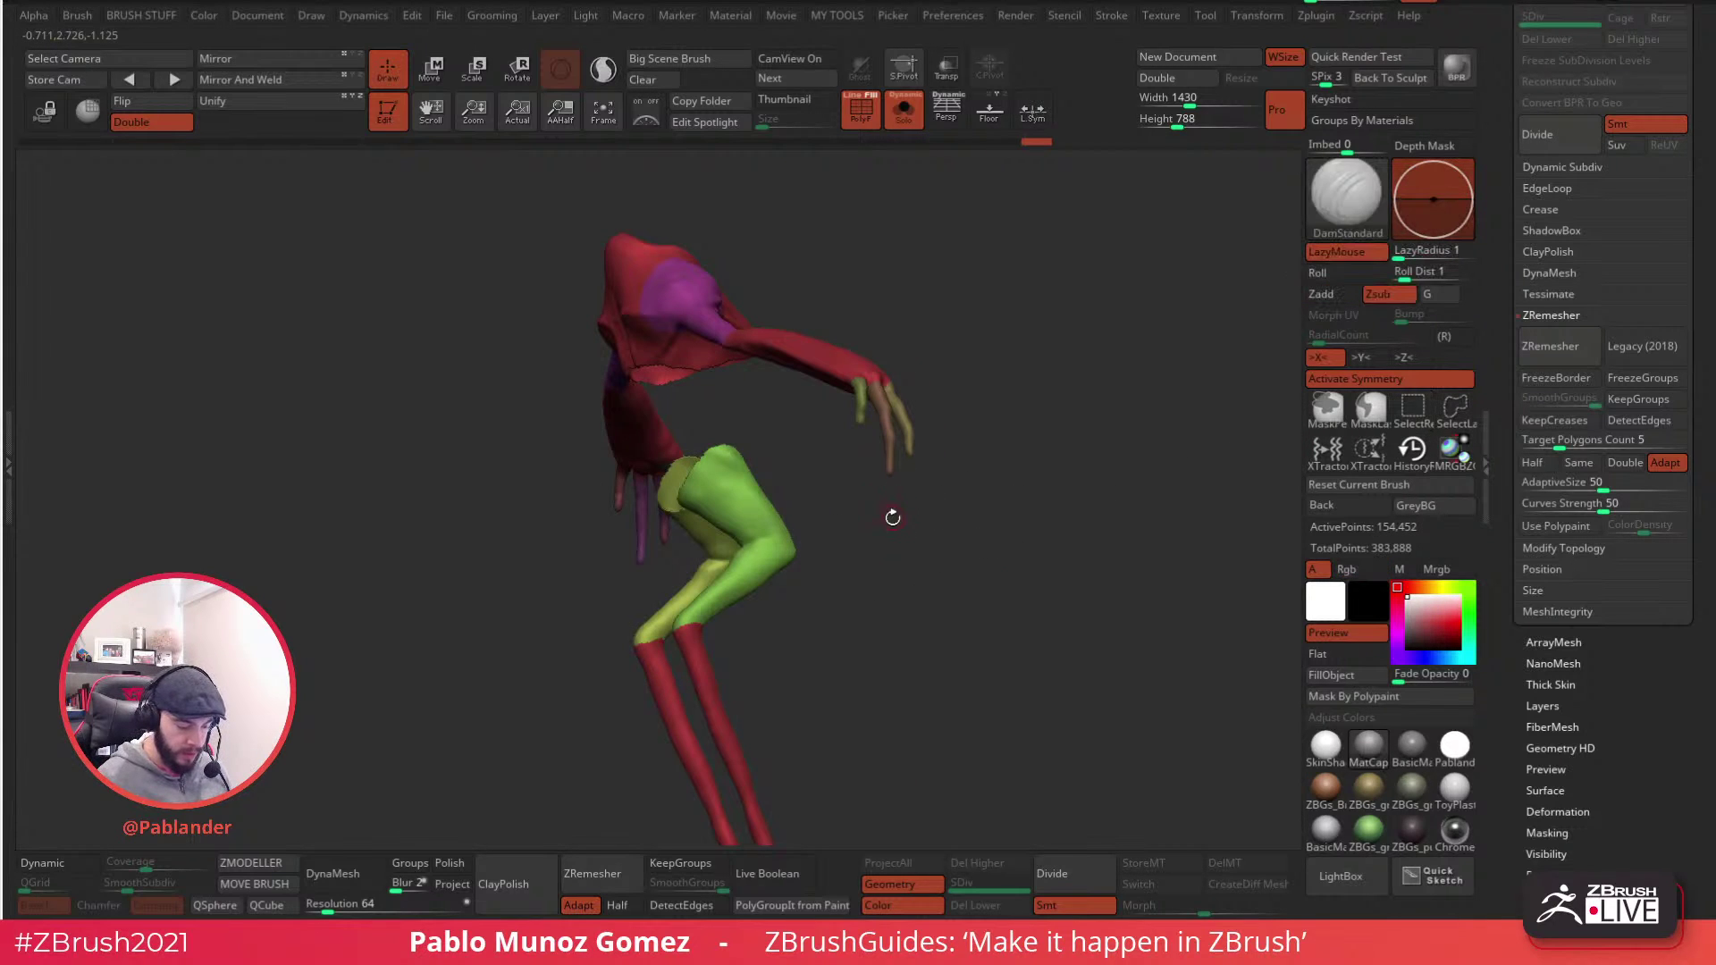
ctrl+shift+drag(1102, 481, 1027, 501)
mouse_move(770, 357)
mouse_down()
mouse_move(766, 315)
mouse_move(760, 341)
mouse_move(615, 343)
mouse_up()
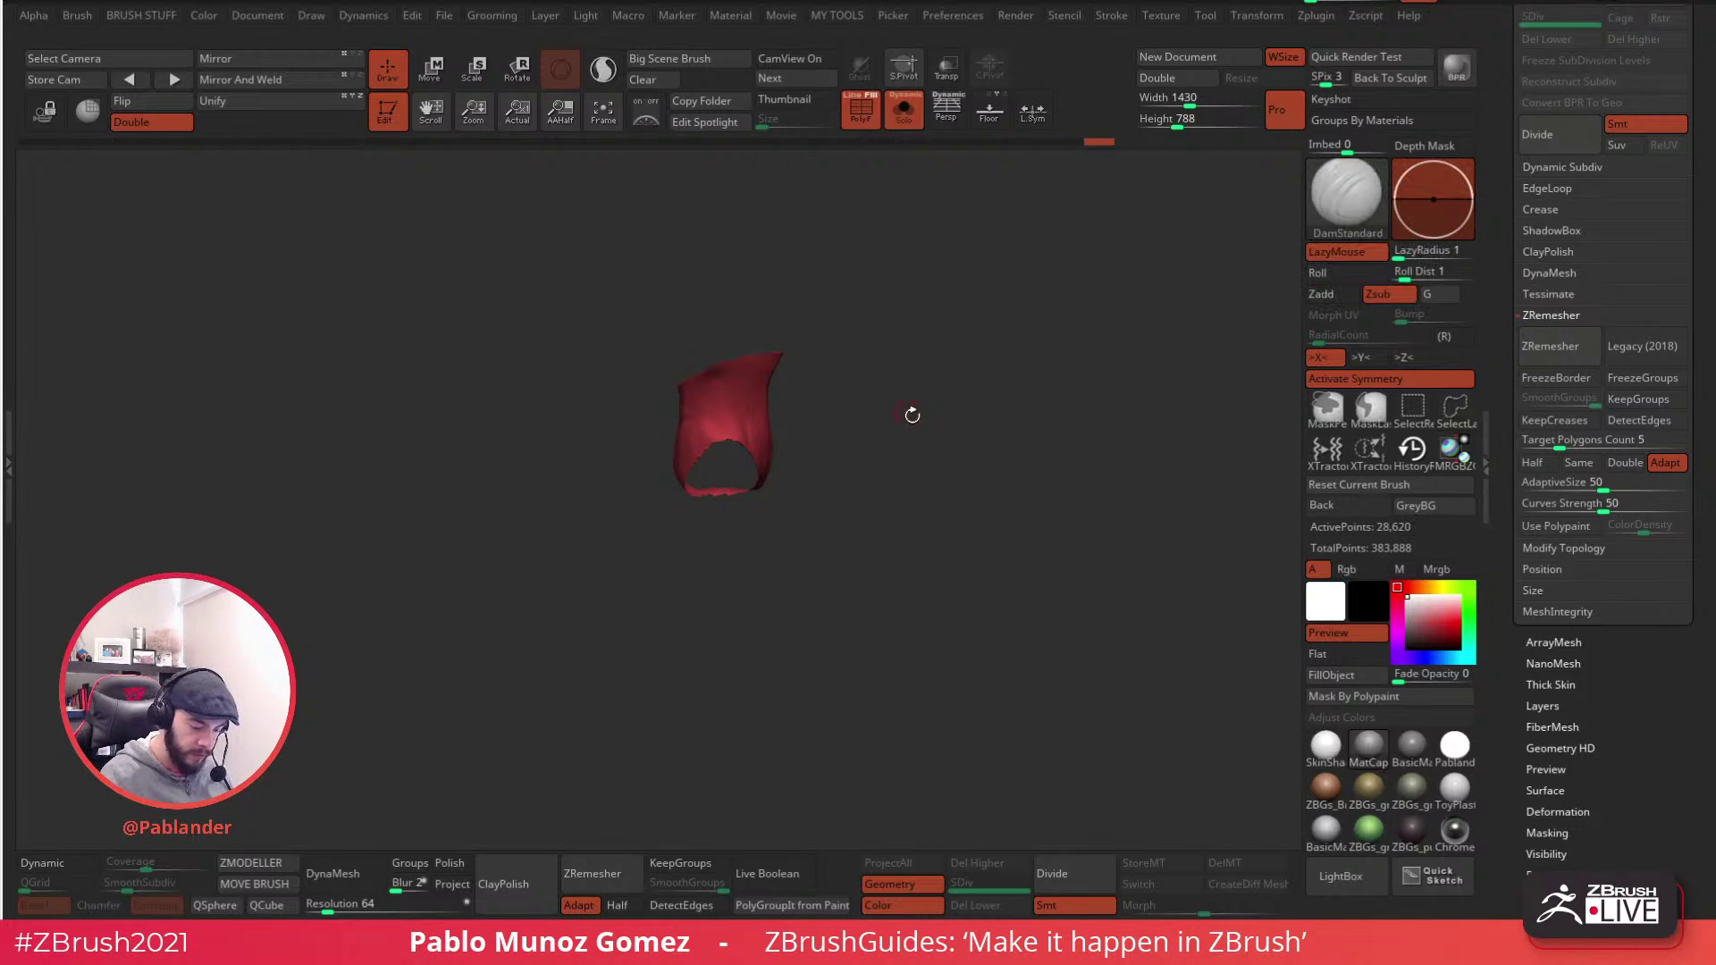
- Assign the isolated waist and pelvis a new polygroup and show the whole body again
key(q)
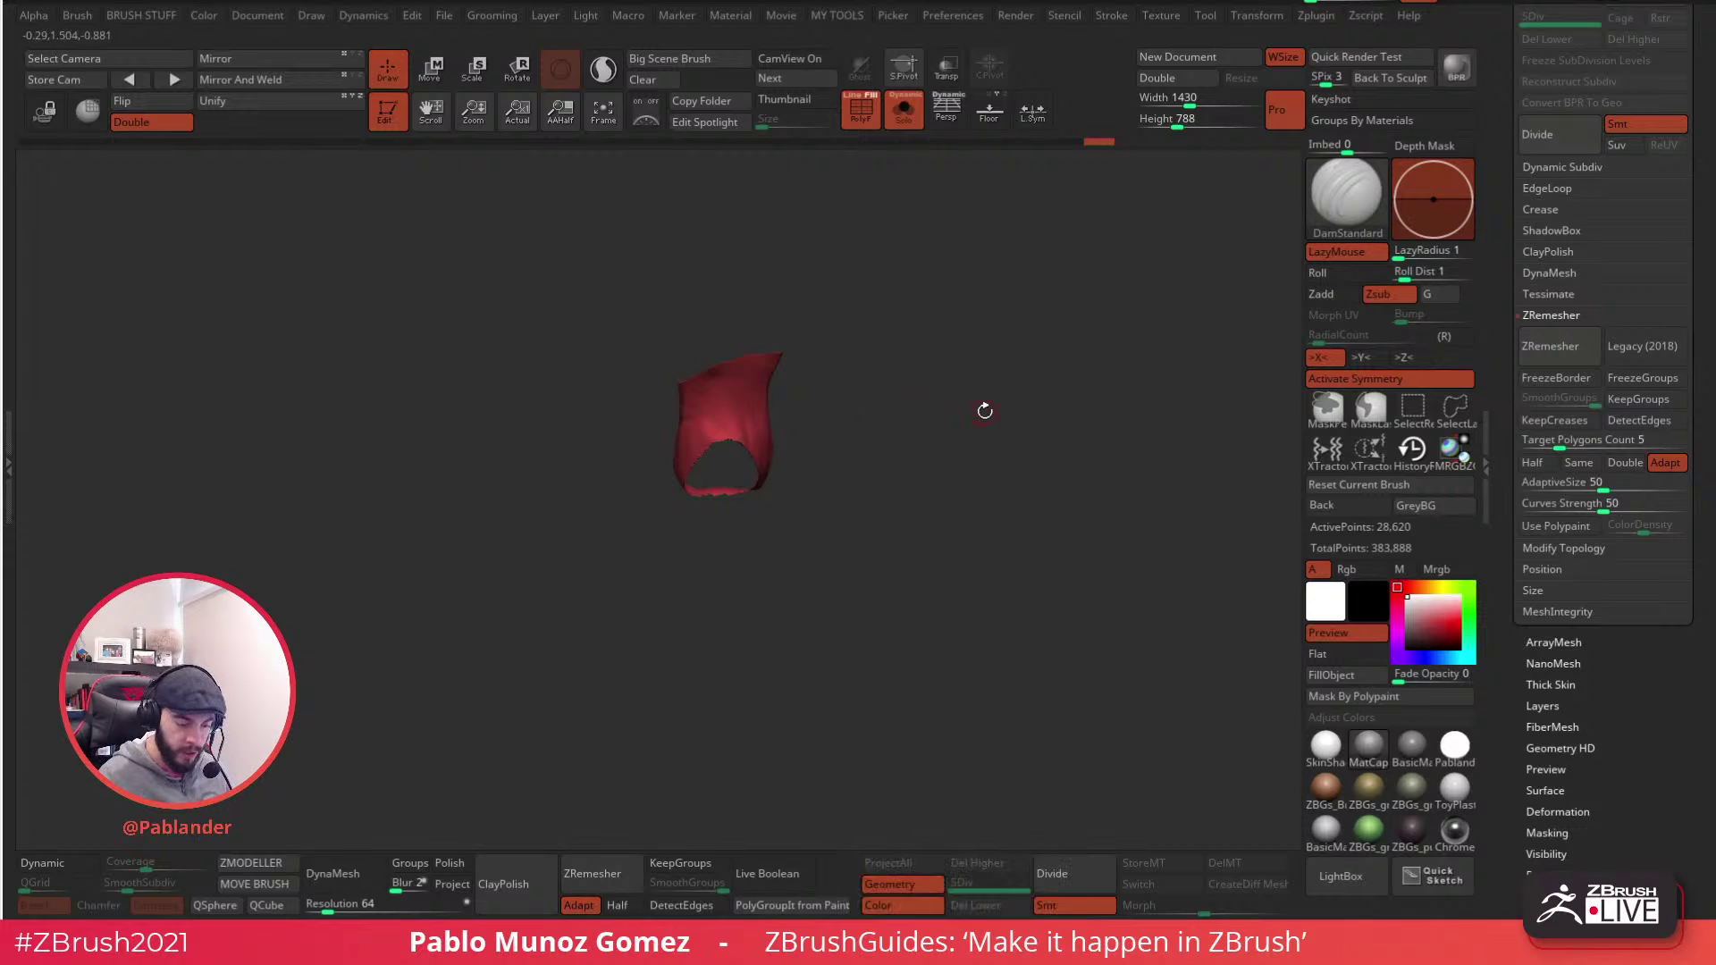
key(q)
click(1029, 342)
ctrl+shift+click(1113, 377)
drag(1111, 381, 749, 438)
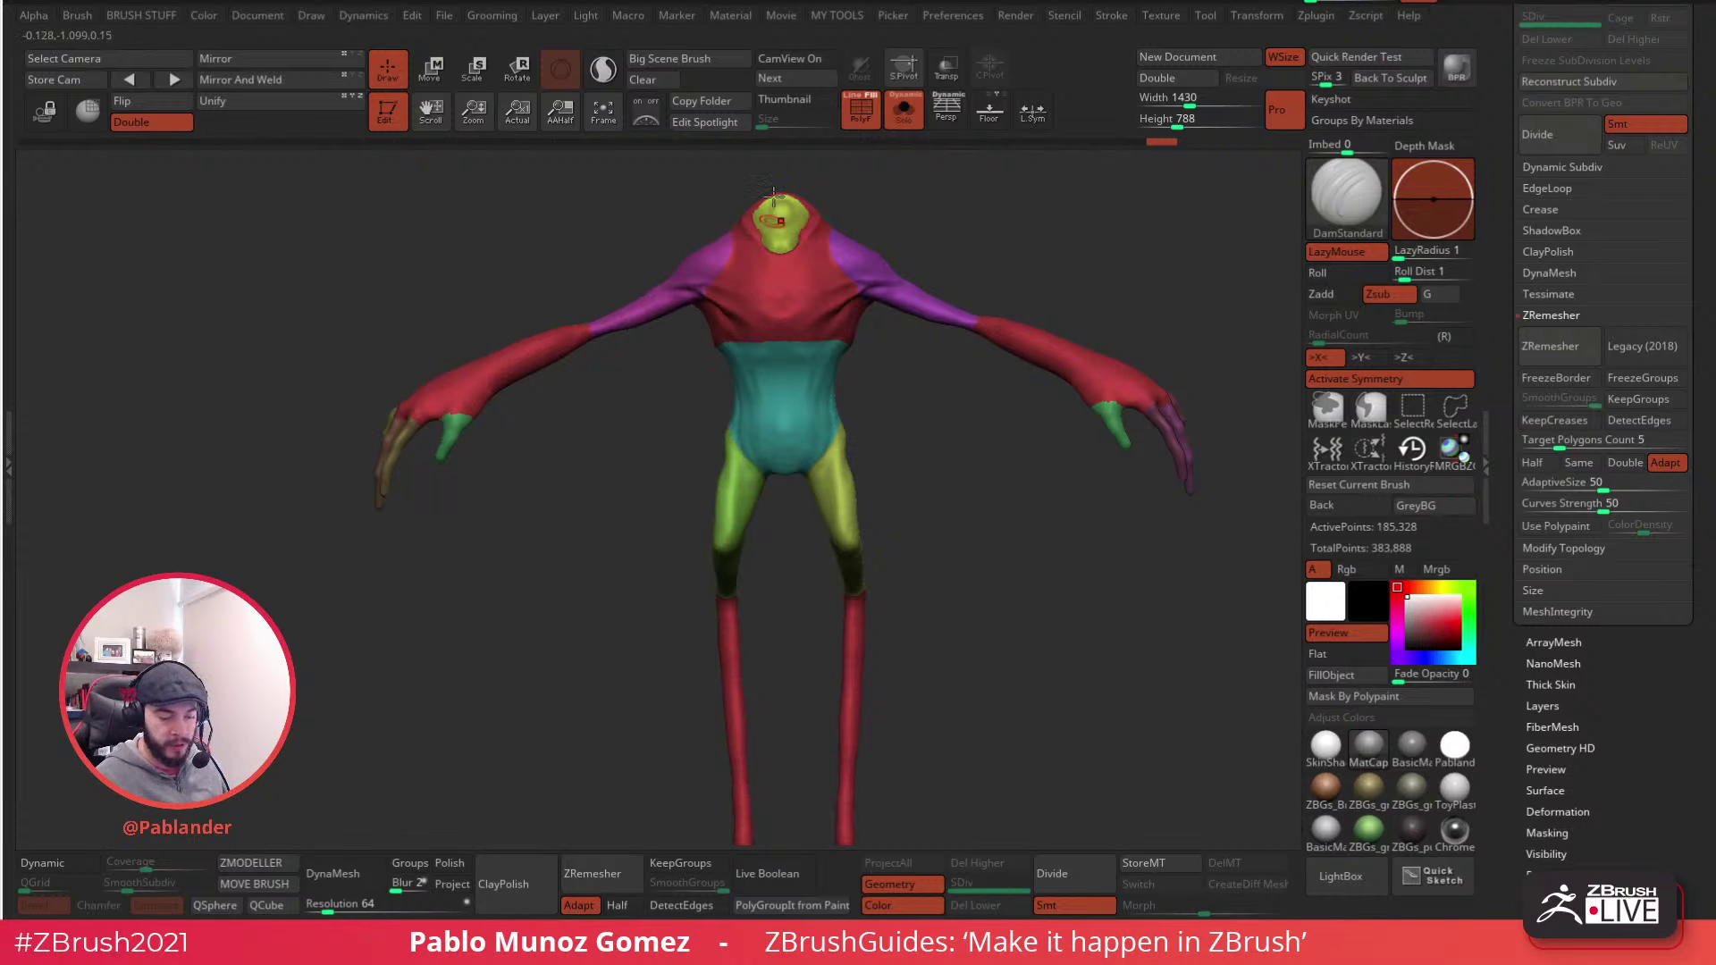
- Try smoothing the jagged polygroup borders on the body with the Polish By Groups deformation
scroll(825, 232, up, 5)
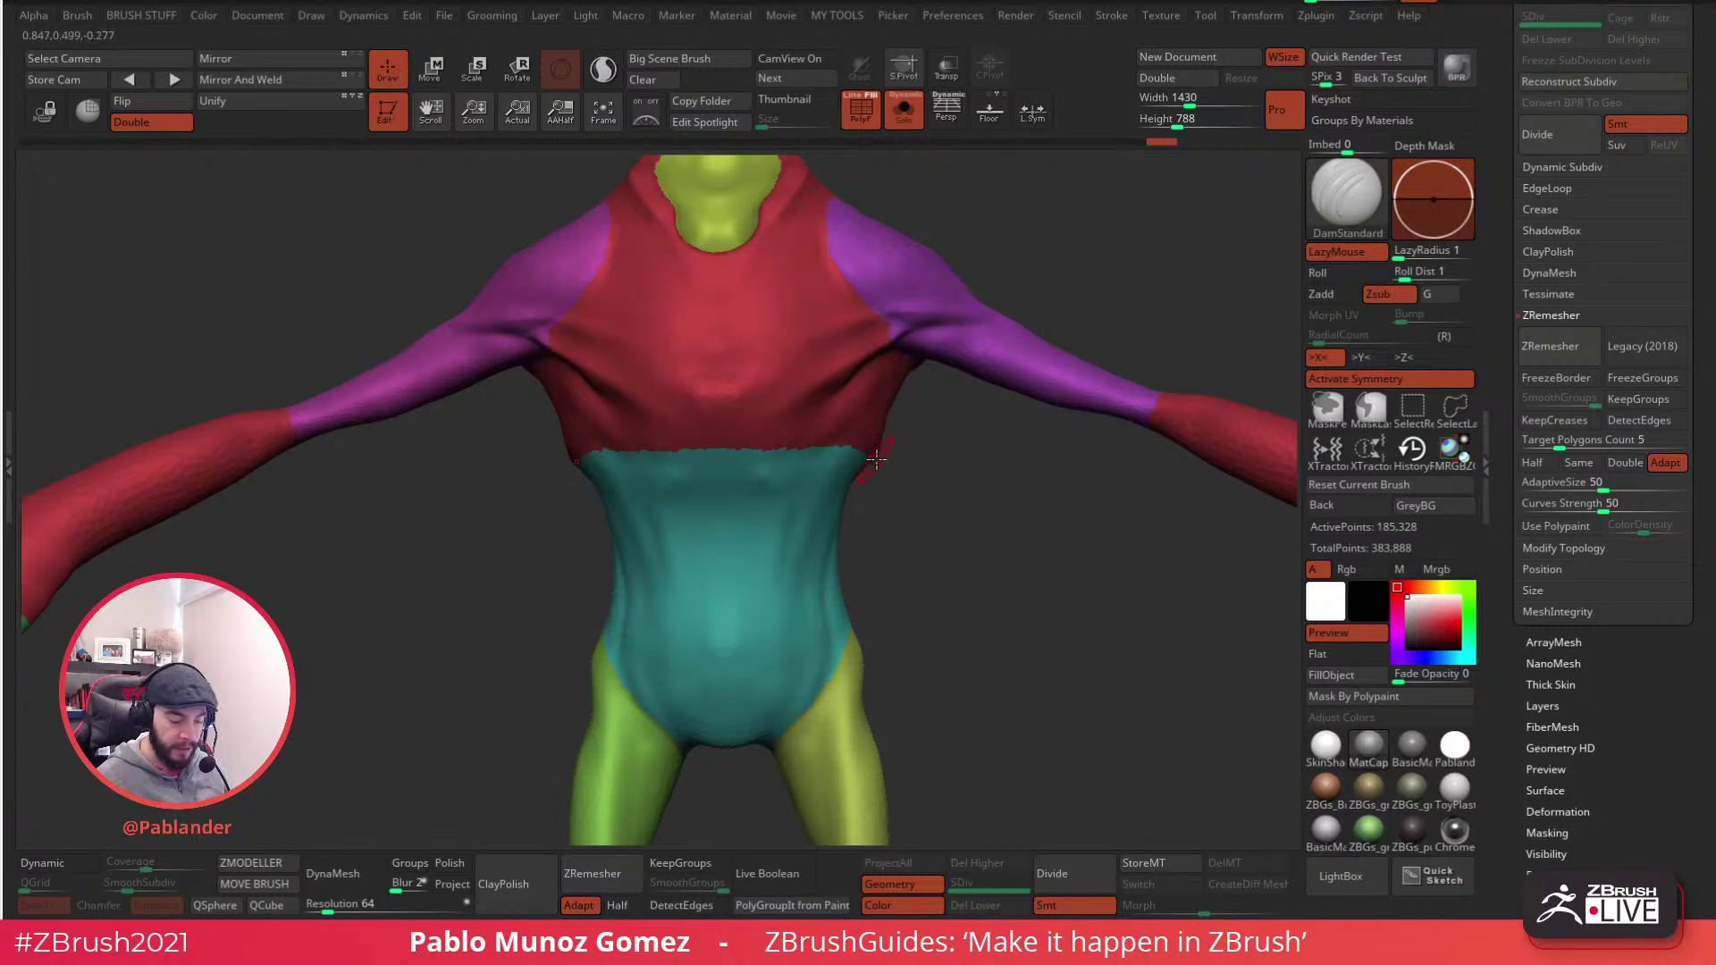
scroll(1028, 581, down, 4)
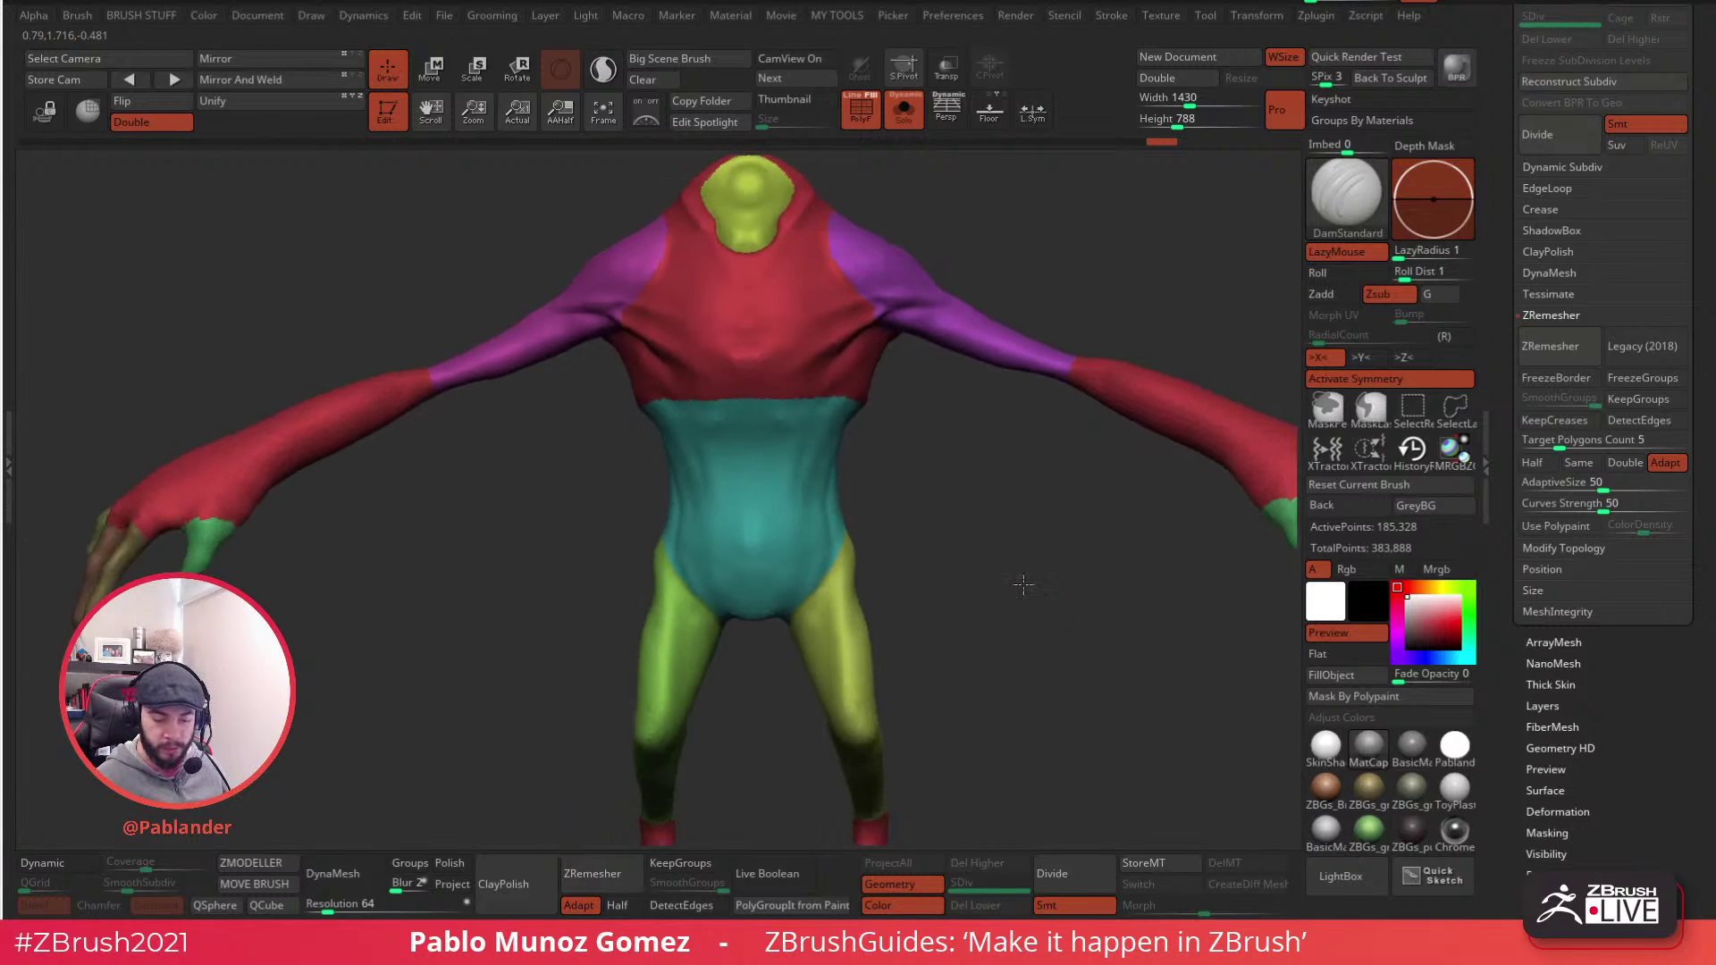
drag(1166, 531, 882, 606)
ctrl+right_drag(752, 413, 785, 505)
alt+right_drag(901, 515, 935, 447)
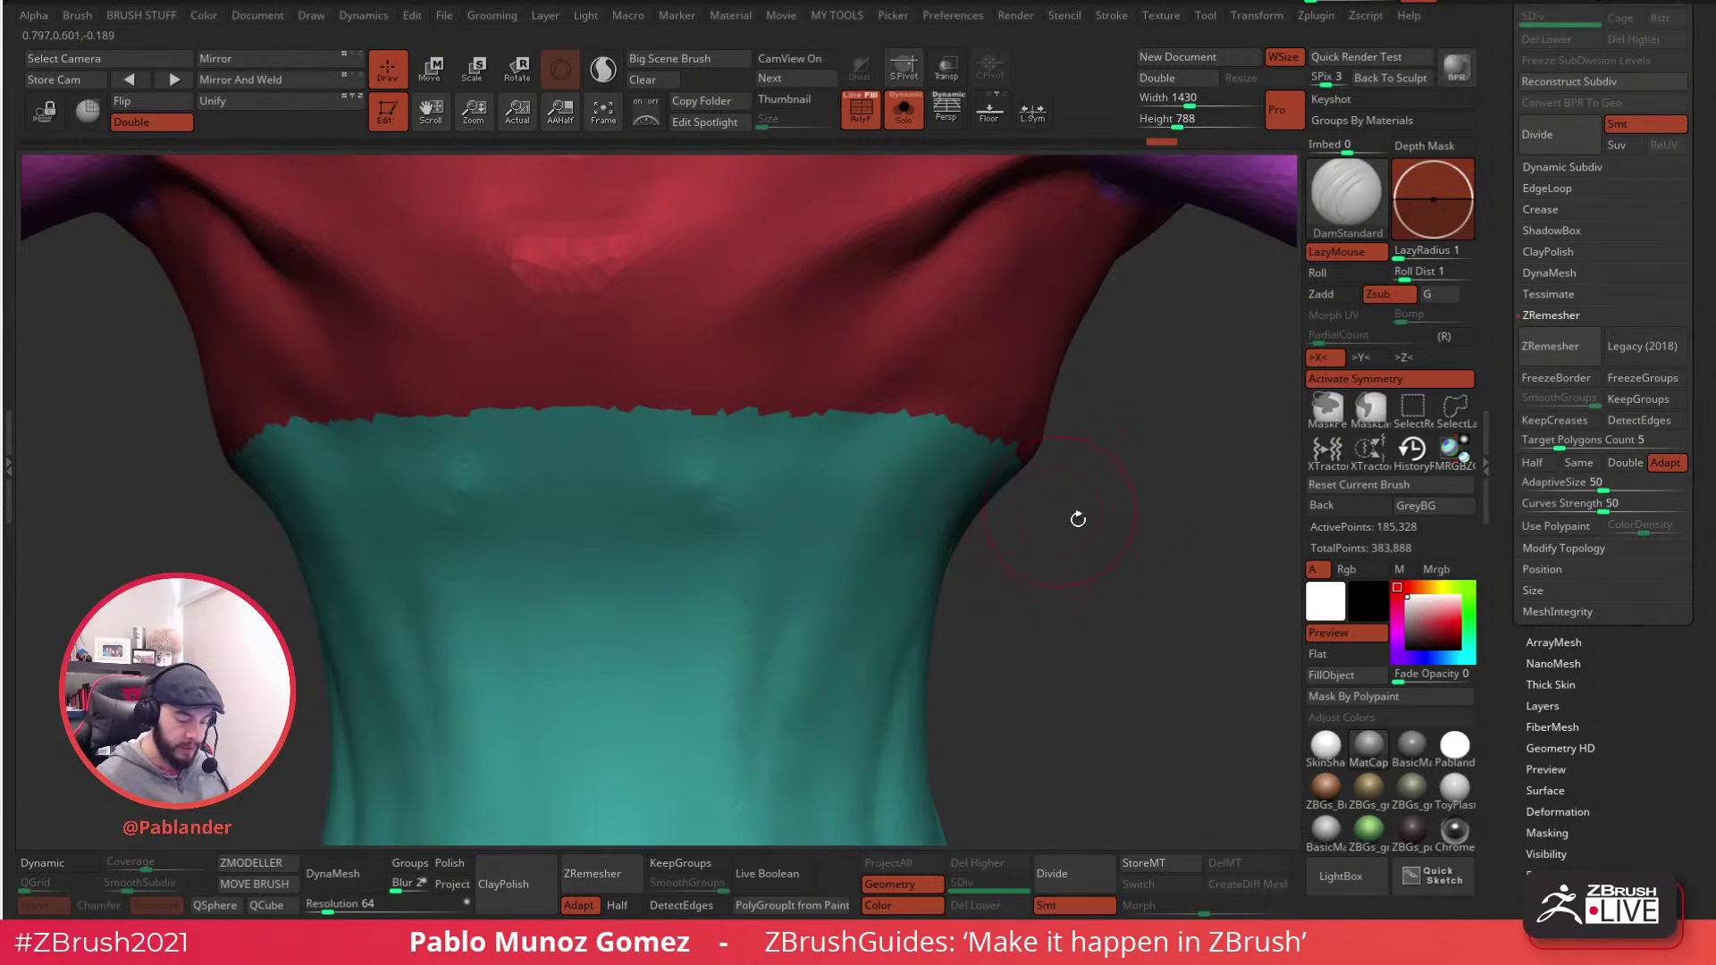
ctrl+right_drag(1056, 560, 1023, 406)
key(space)
drag(1608, 898, 1617, 304)
click(1573, 472)
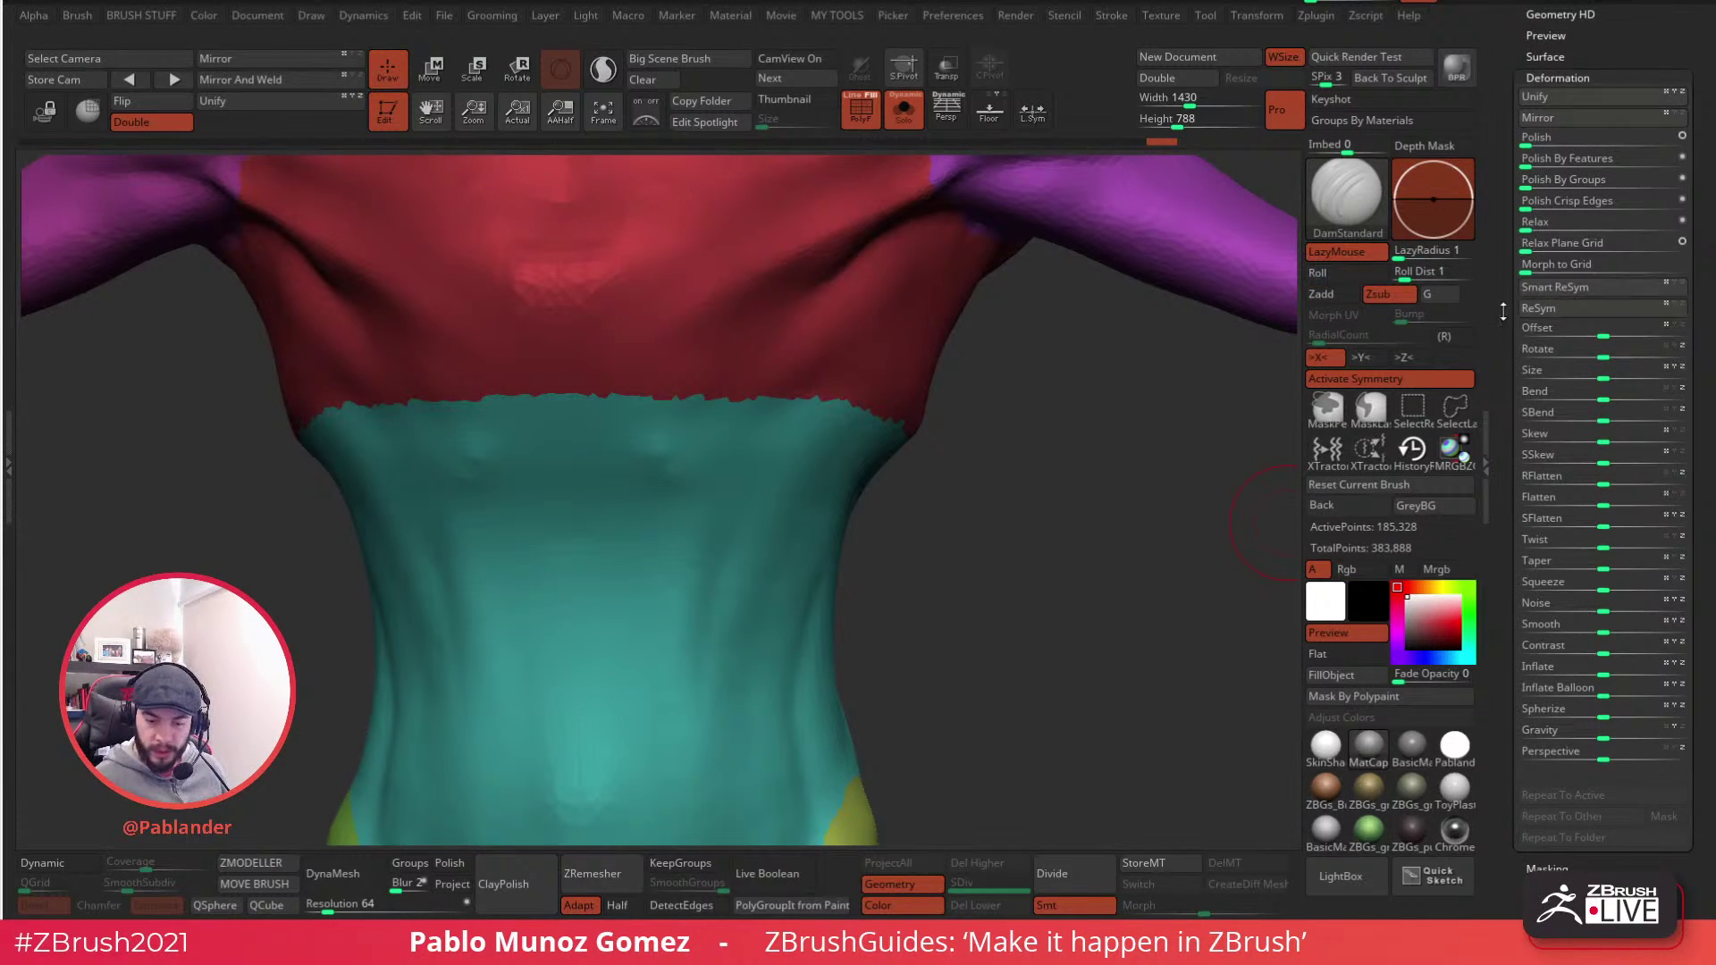
drag(1692, 192, 1691, 310)
drag(1534, 302, 1669, 297)
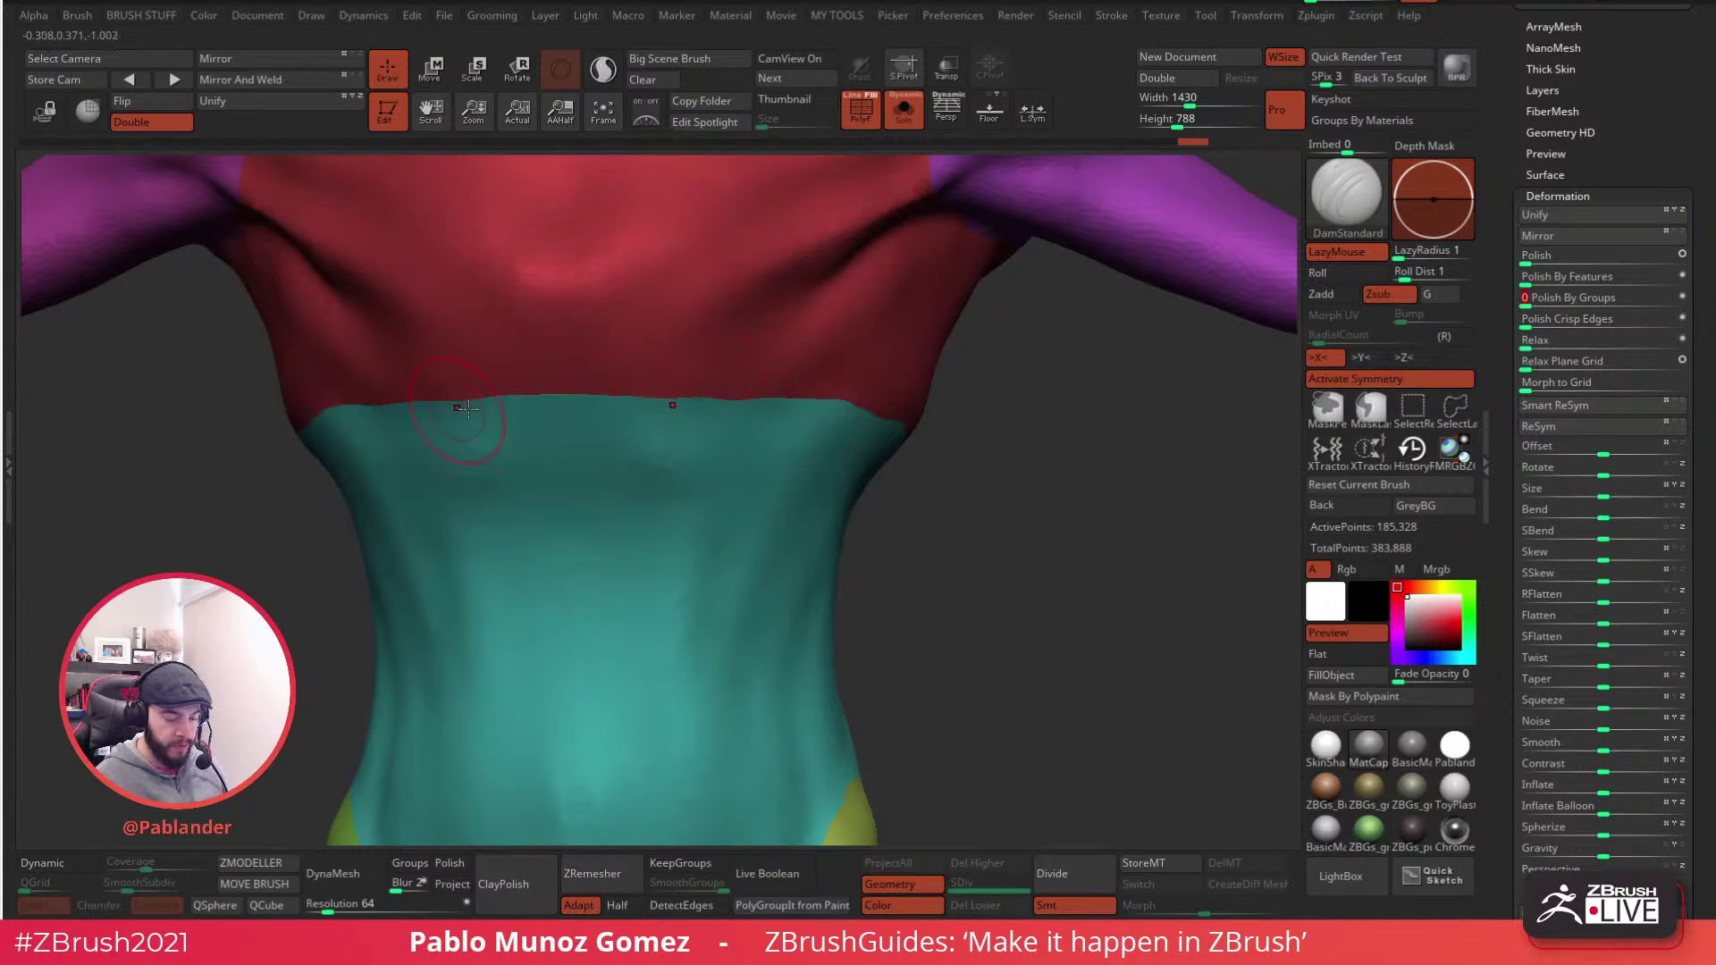
- Try Polish By Groups again on the chest and waist border, and undo the polish
alt+drag(990, 545, 808, 509)
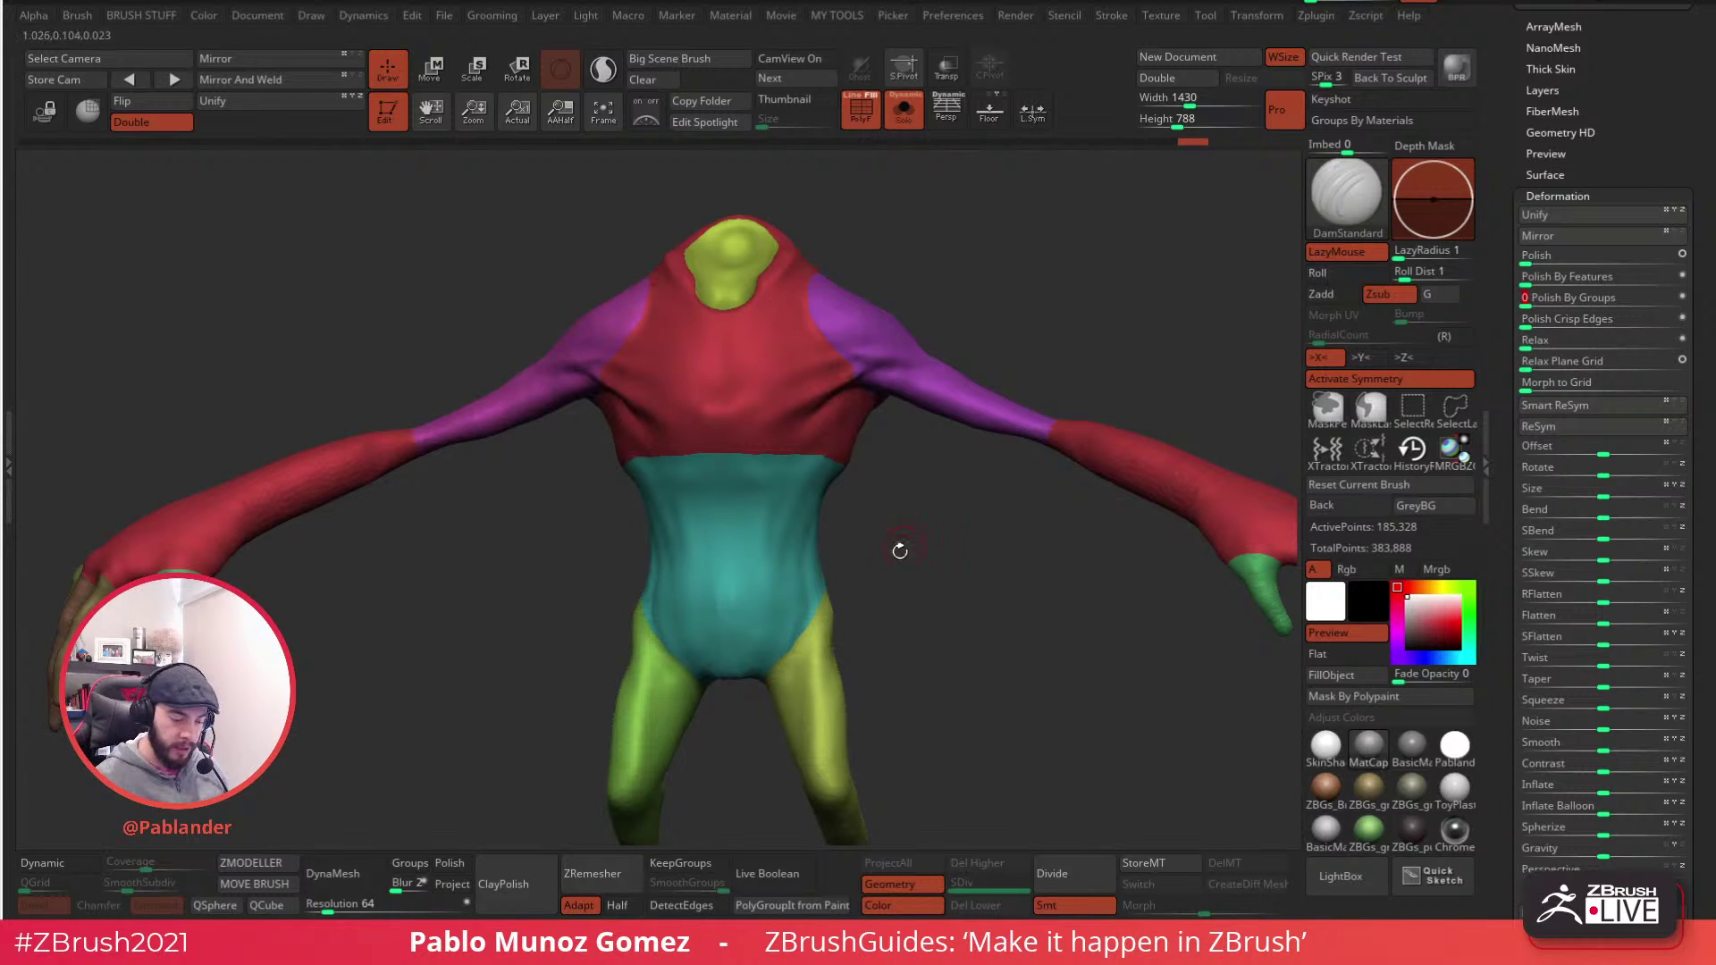
ctrl+right_drag(816, 502, 882, 503)
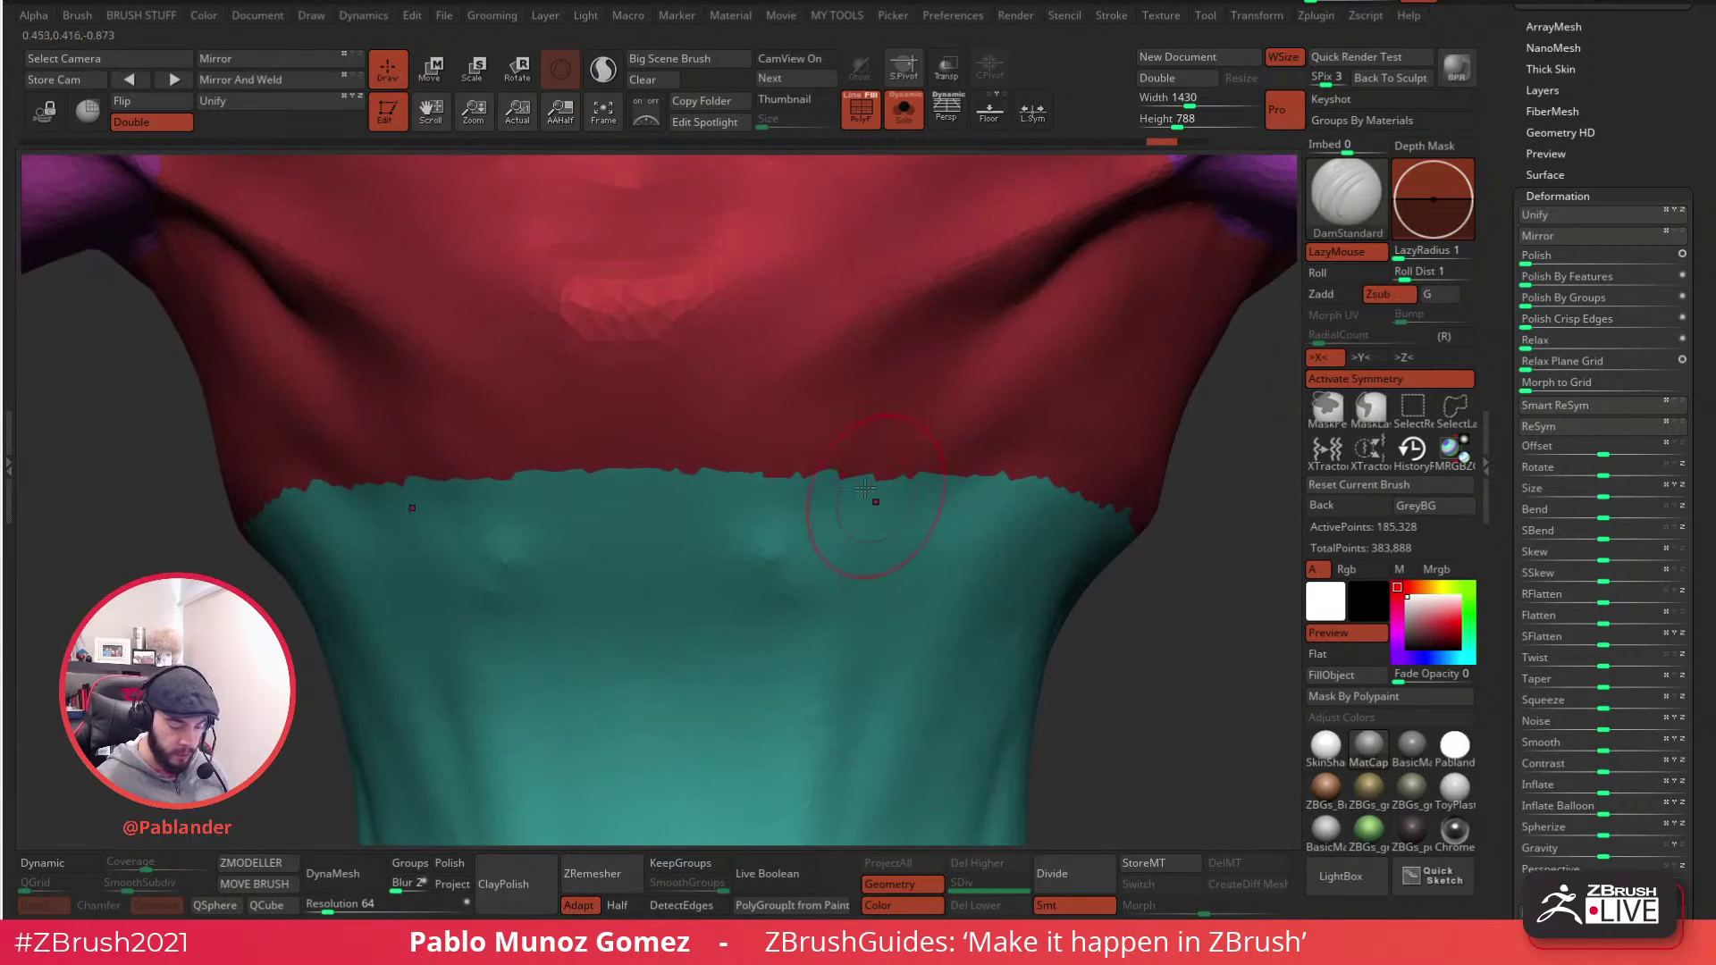
drag(1584, 302, 1667, 301)
key(ctrl+z)
key(ctrl+z)
click(1570, 192)
mouse_move(1575, 201)
mouse_down()
mouse_move(1589, 348)
mouse_move(1582, 294)
mouse_up()
drag(1509, 518, 1479, 480)
alt+drag(1091, 617, 916, 554)
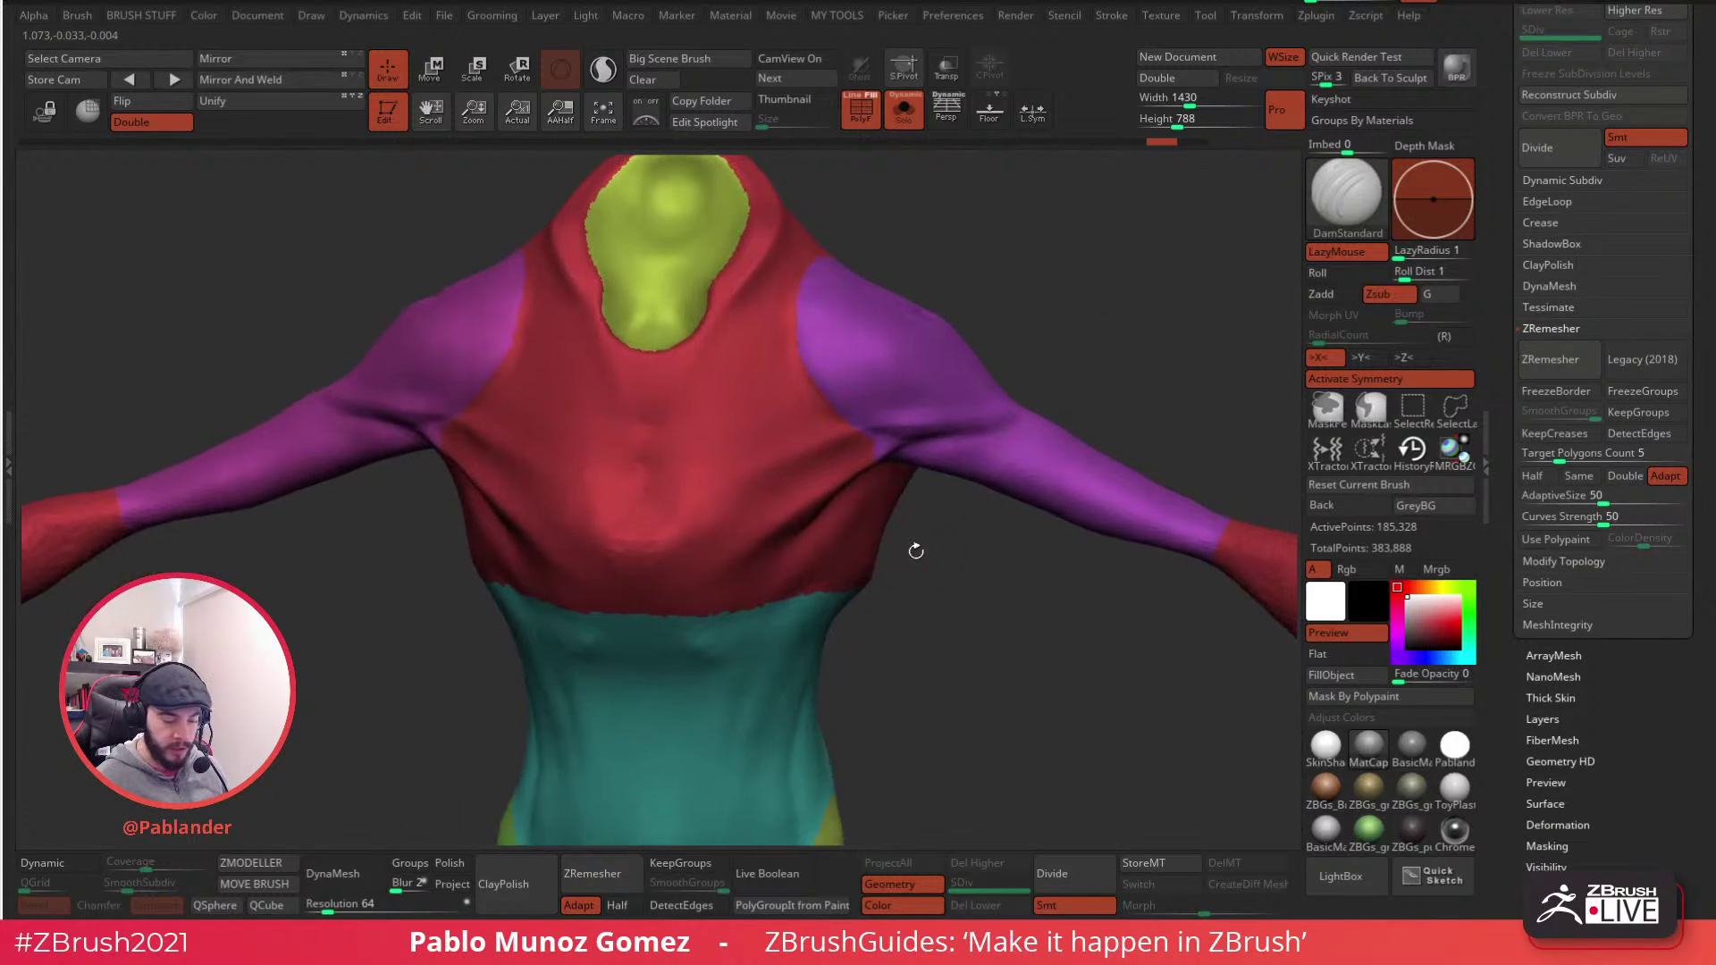
drag(1042, 620, 976, 561)
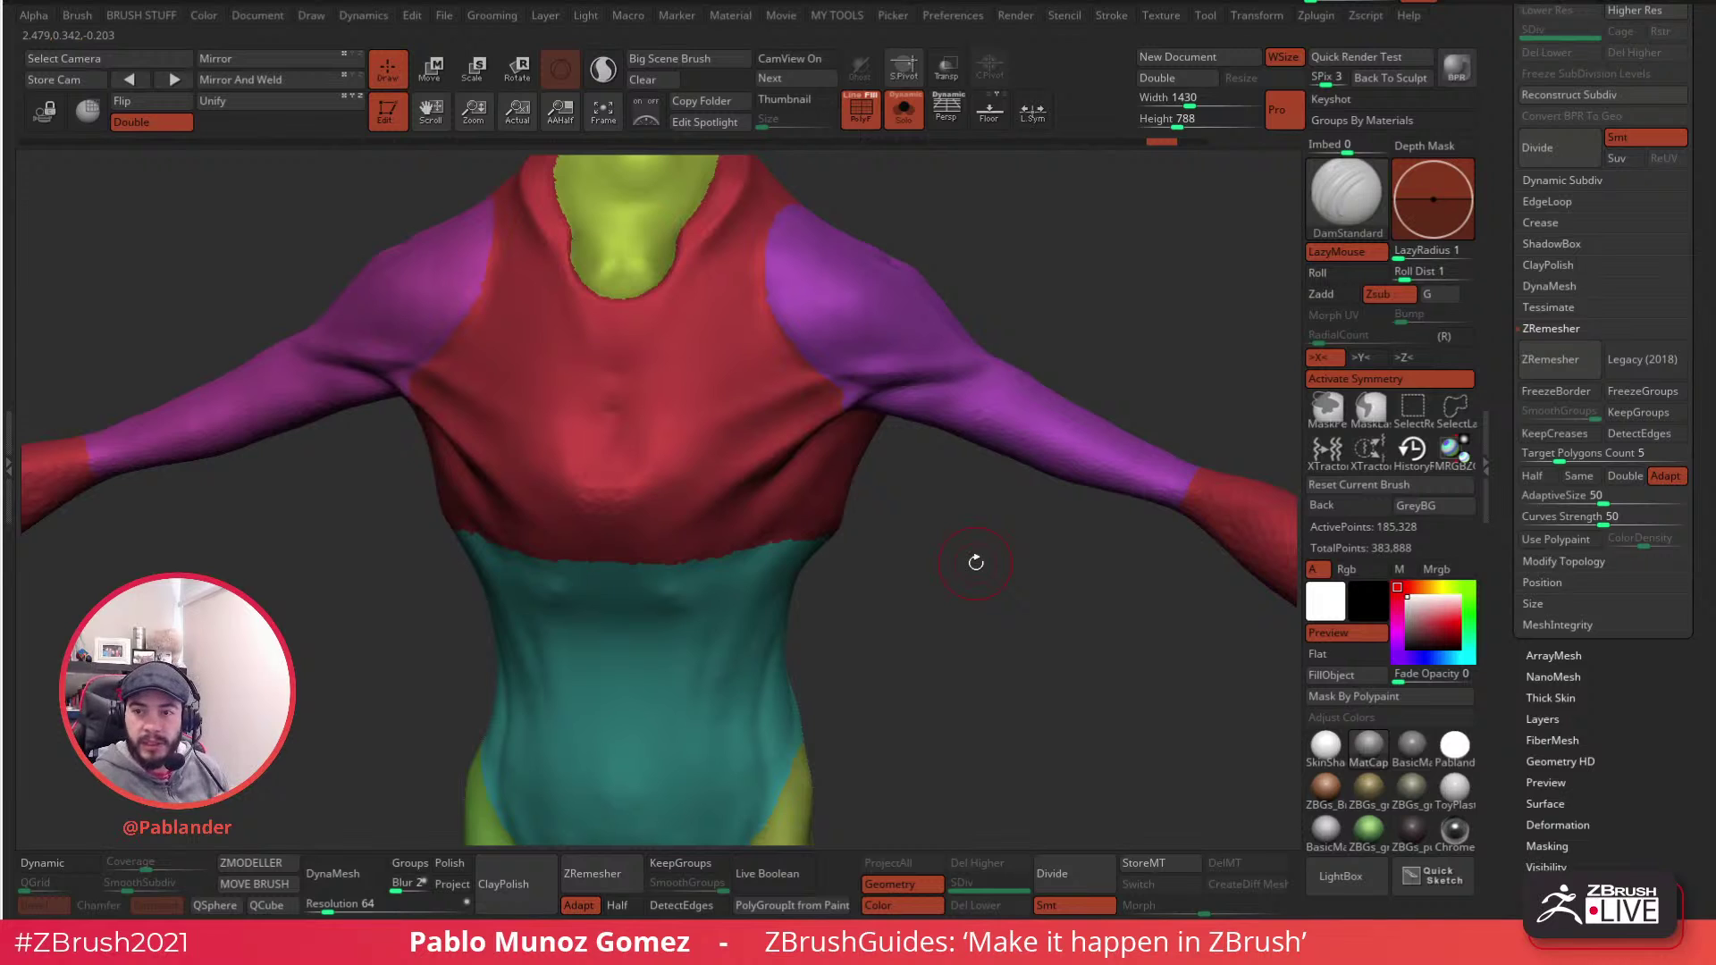
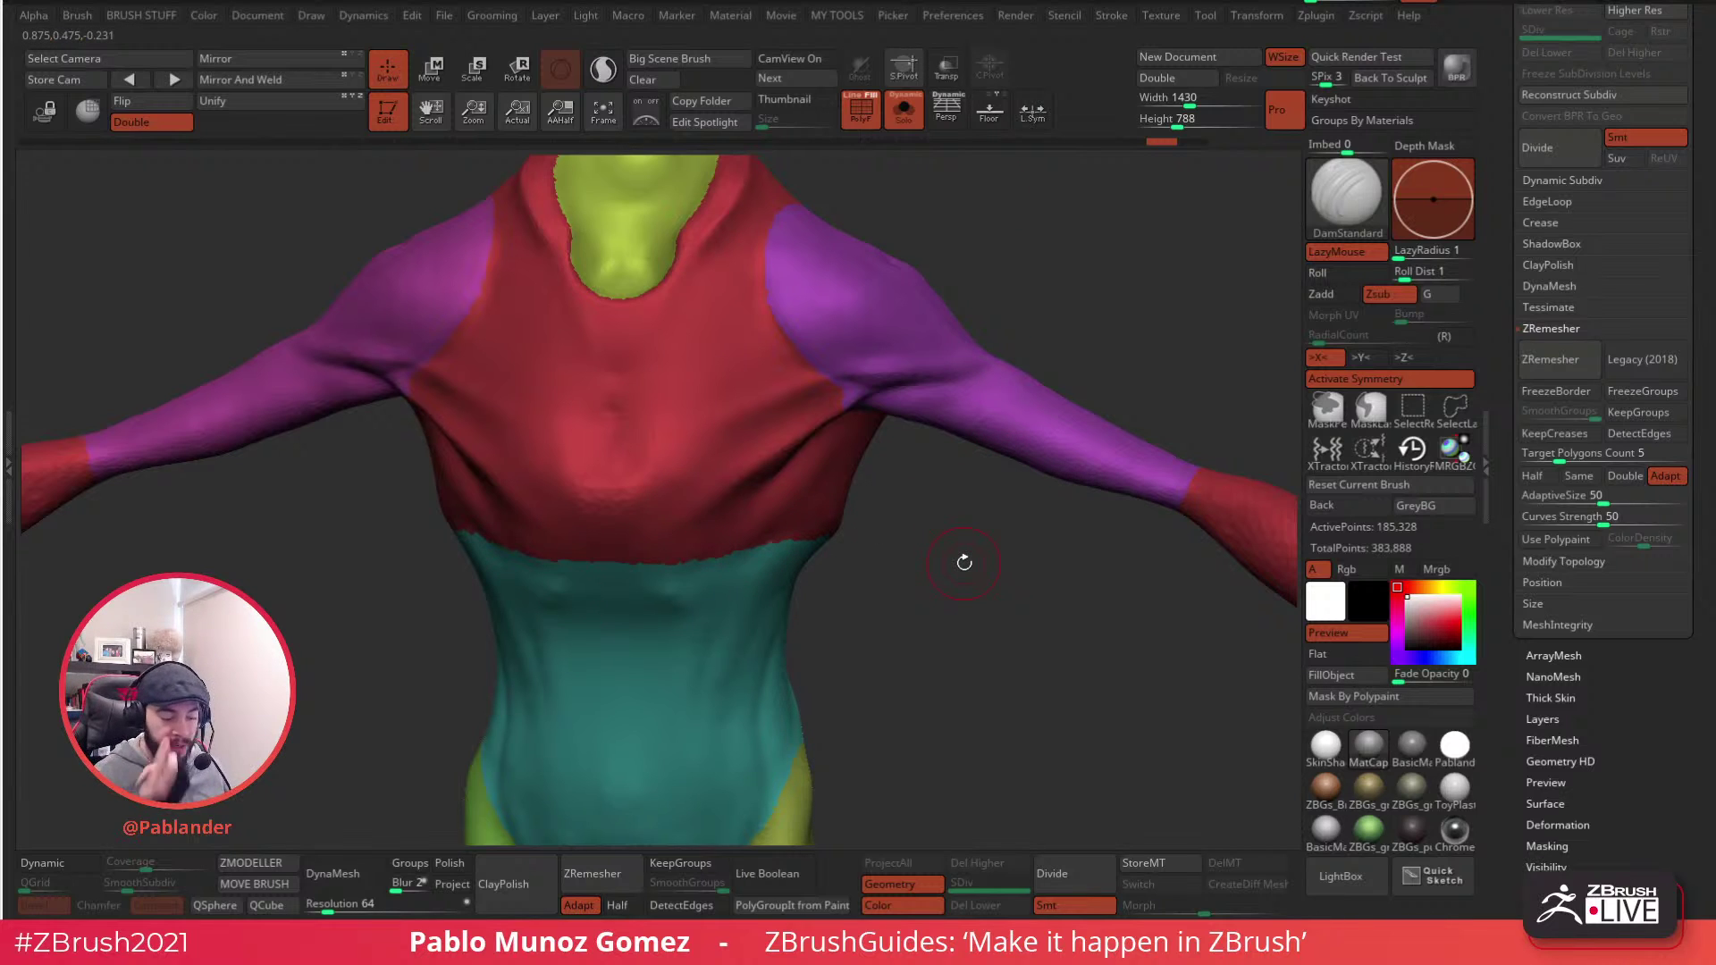
- Retopologize the body with ZRemesher, with Keep Groups enabled, Smooth Groups at 1 and a target polygon count of 5
drag(1027, 621, 954, 630)
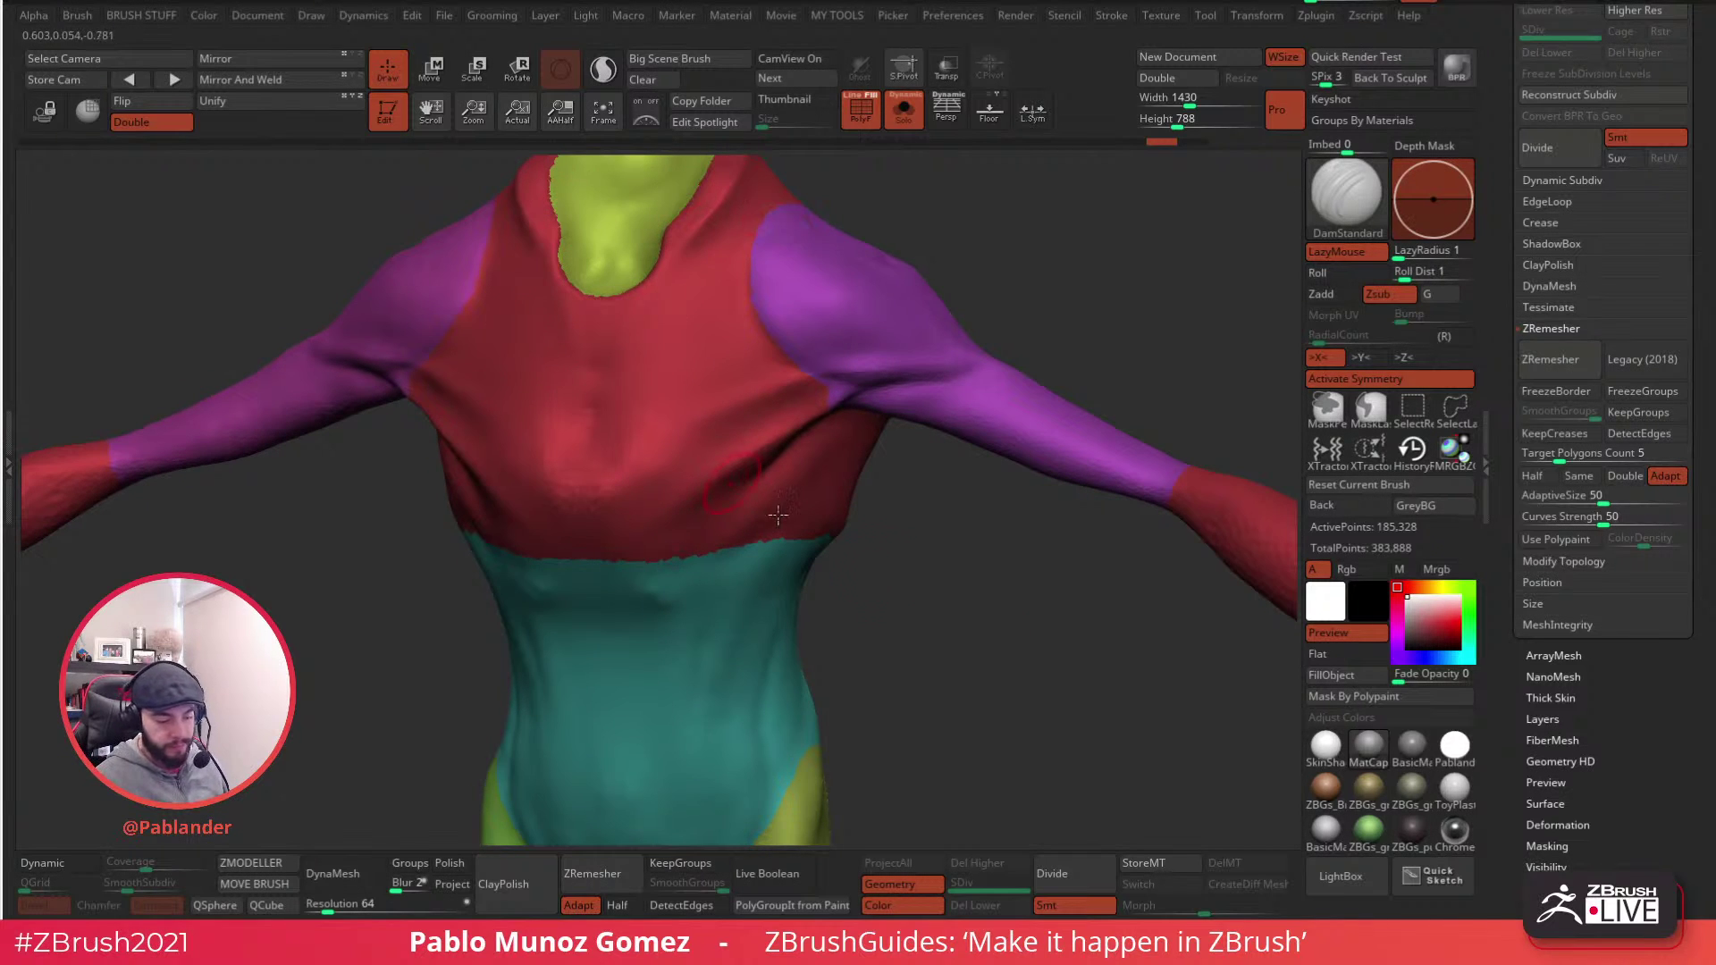
drag(984, 621, 938, 559)
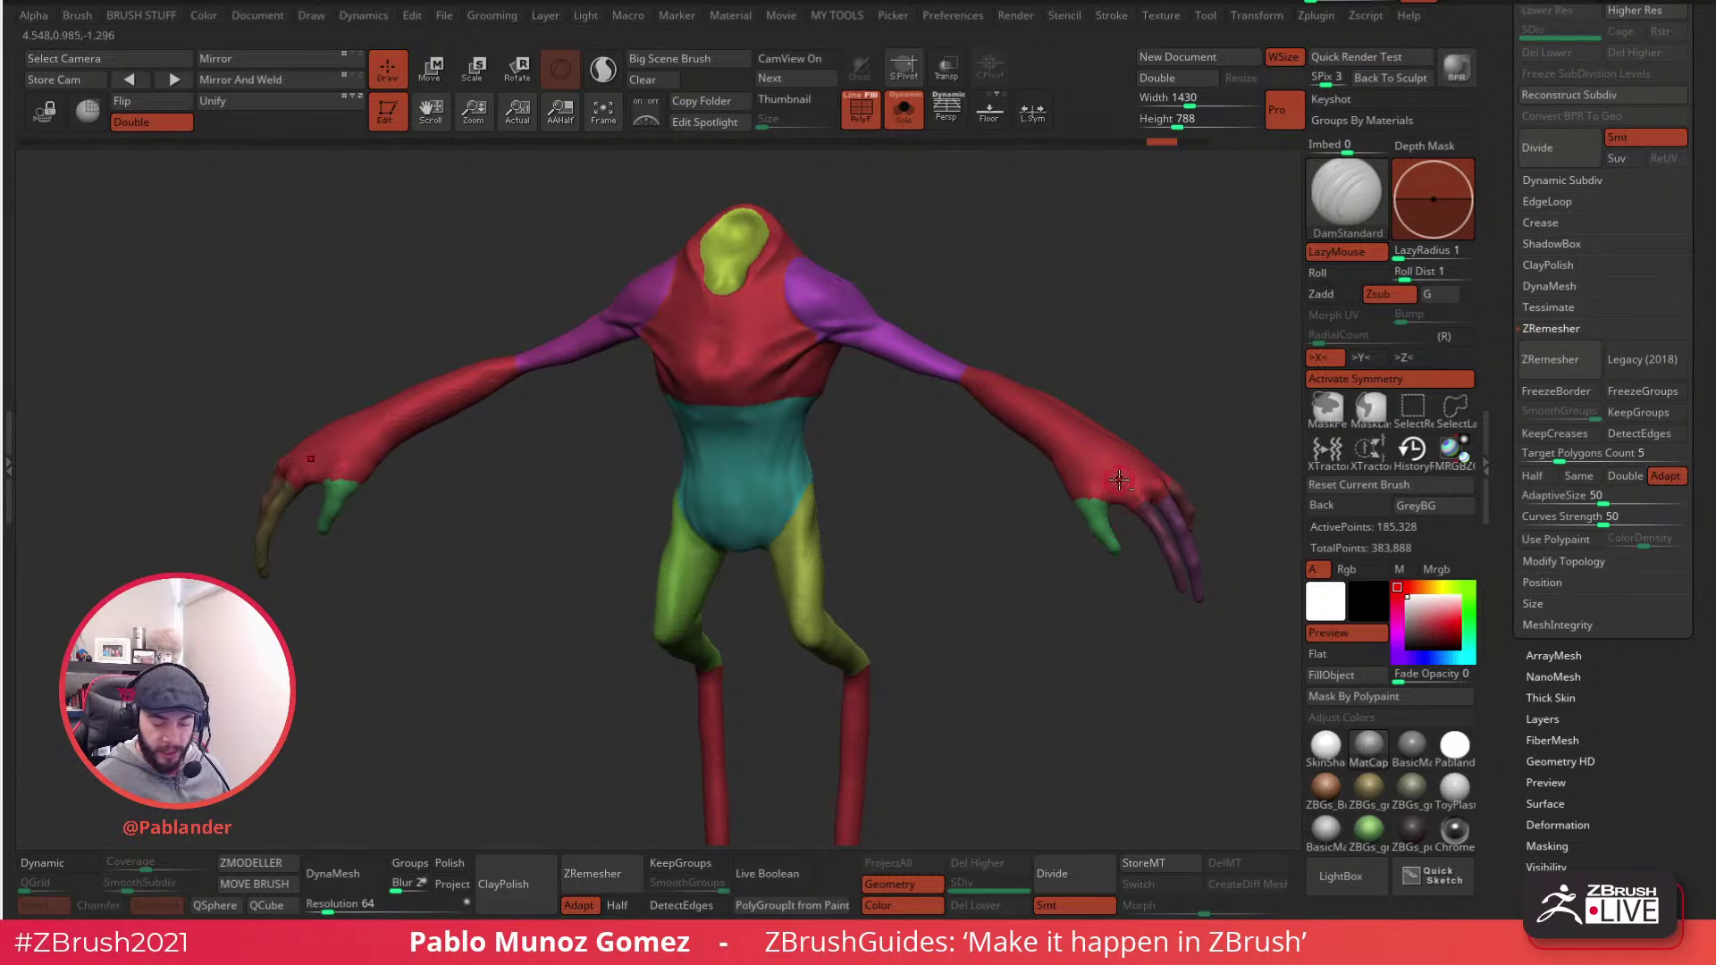
click(1650, 414)
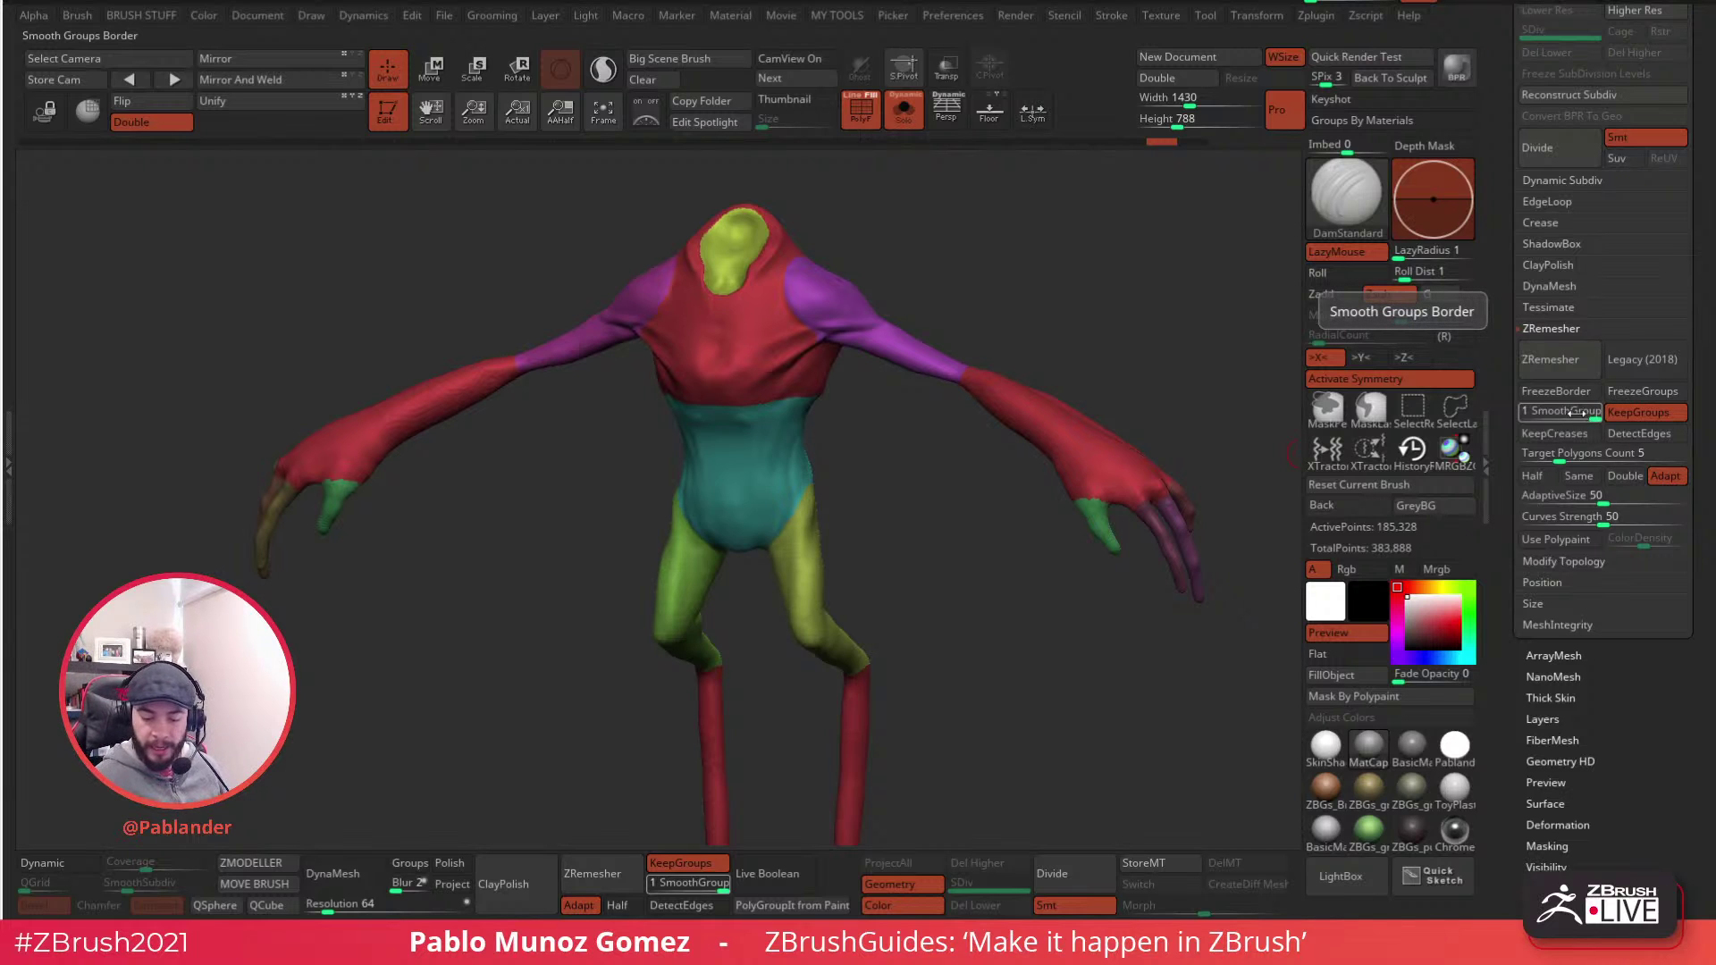
click(1557, 825)
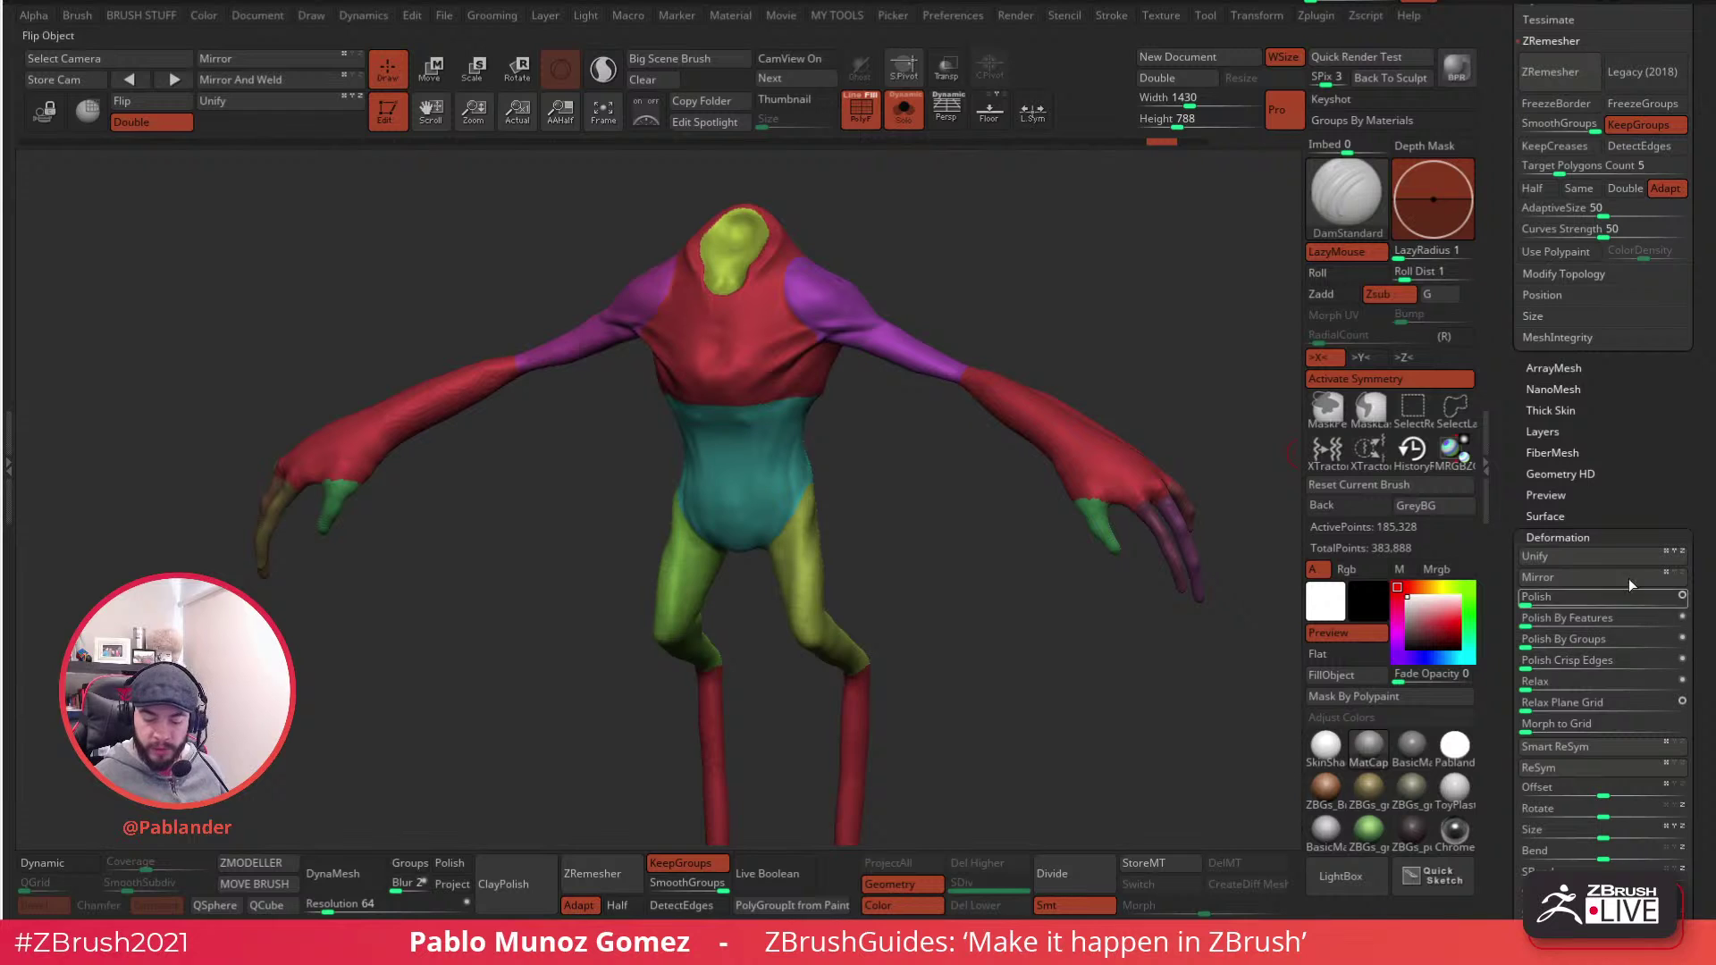
click(1591, 537)
scroll(1573, 179, up, 3)
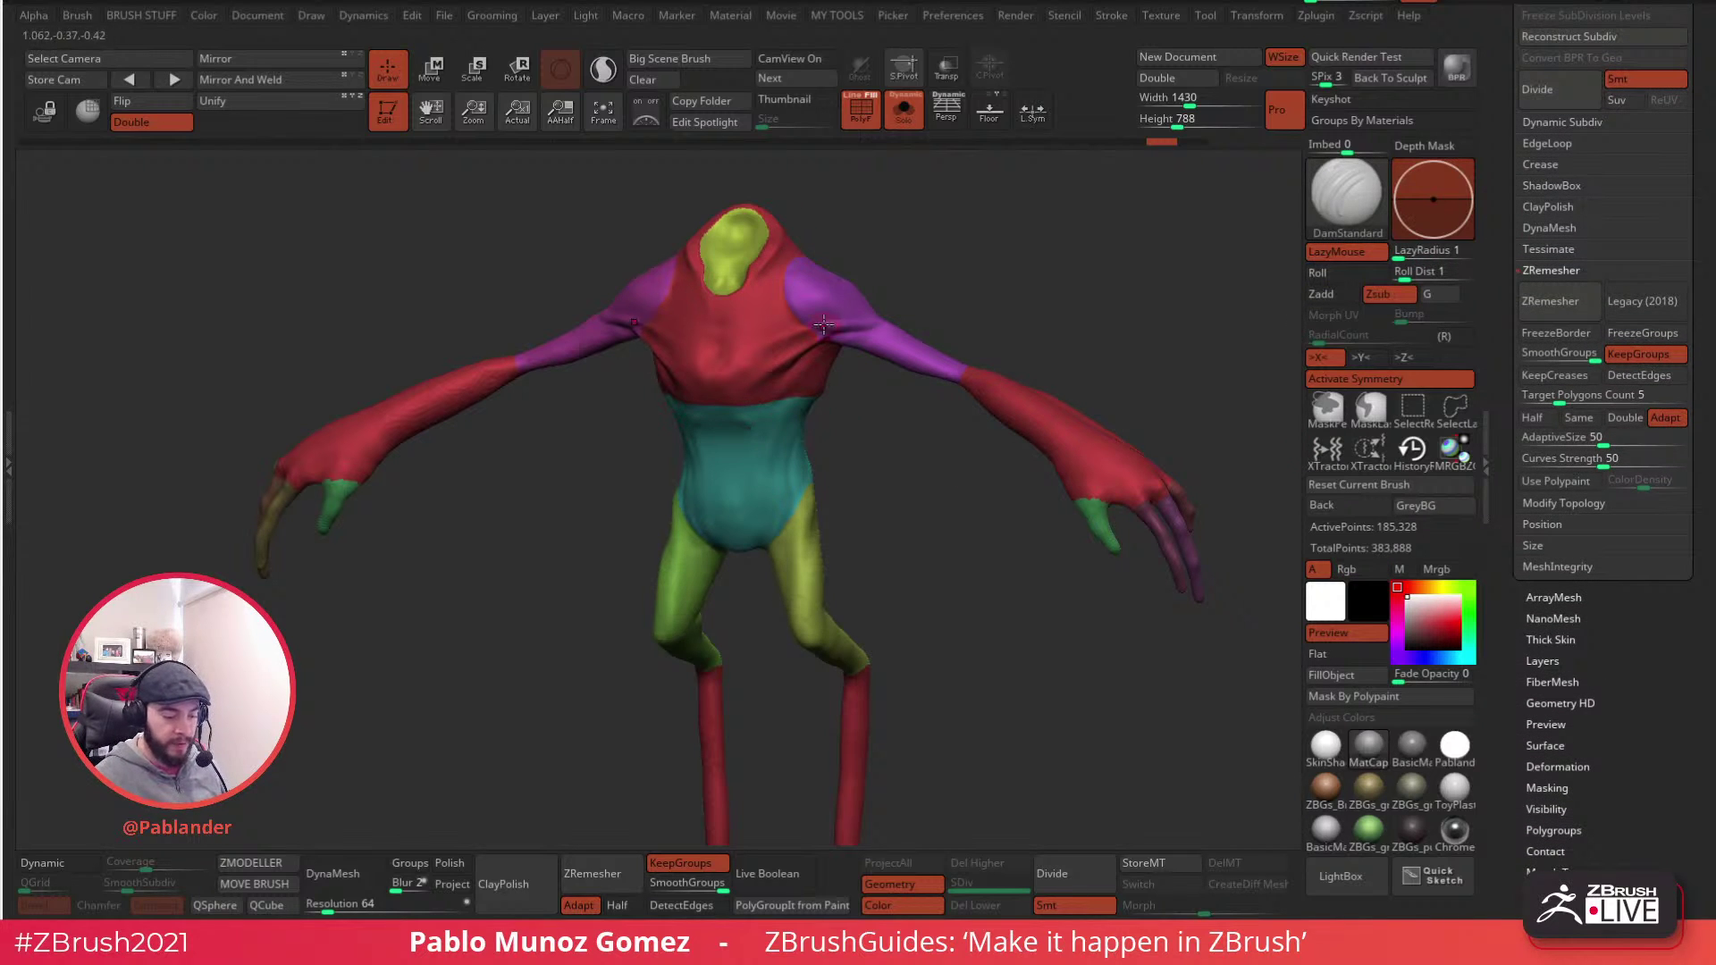
alt+drag(873, 375, 849, 406)
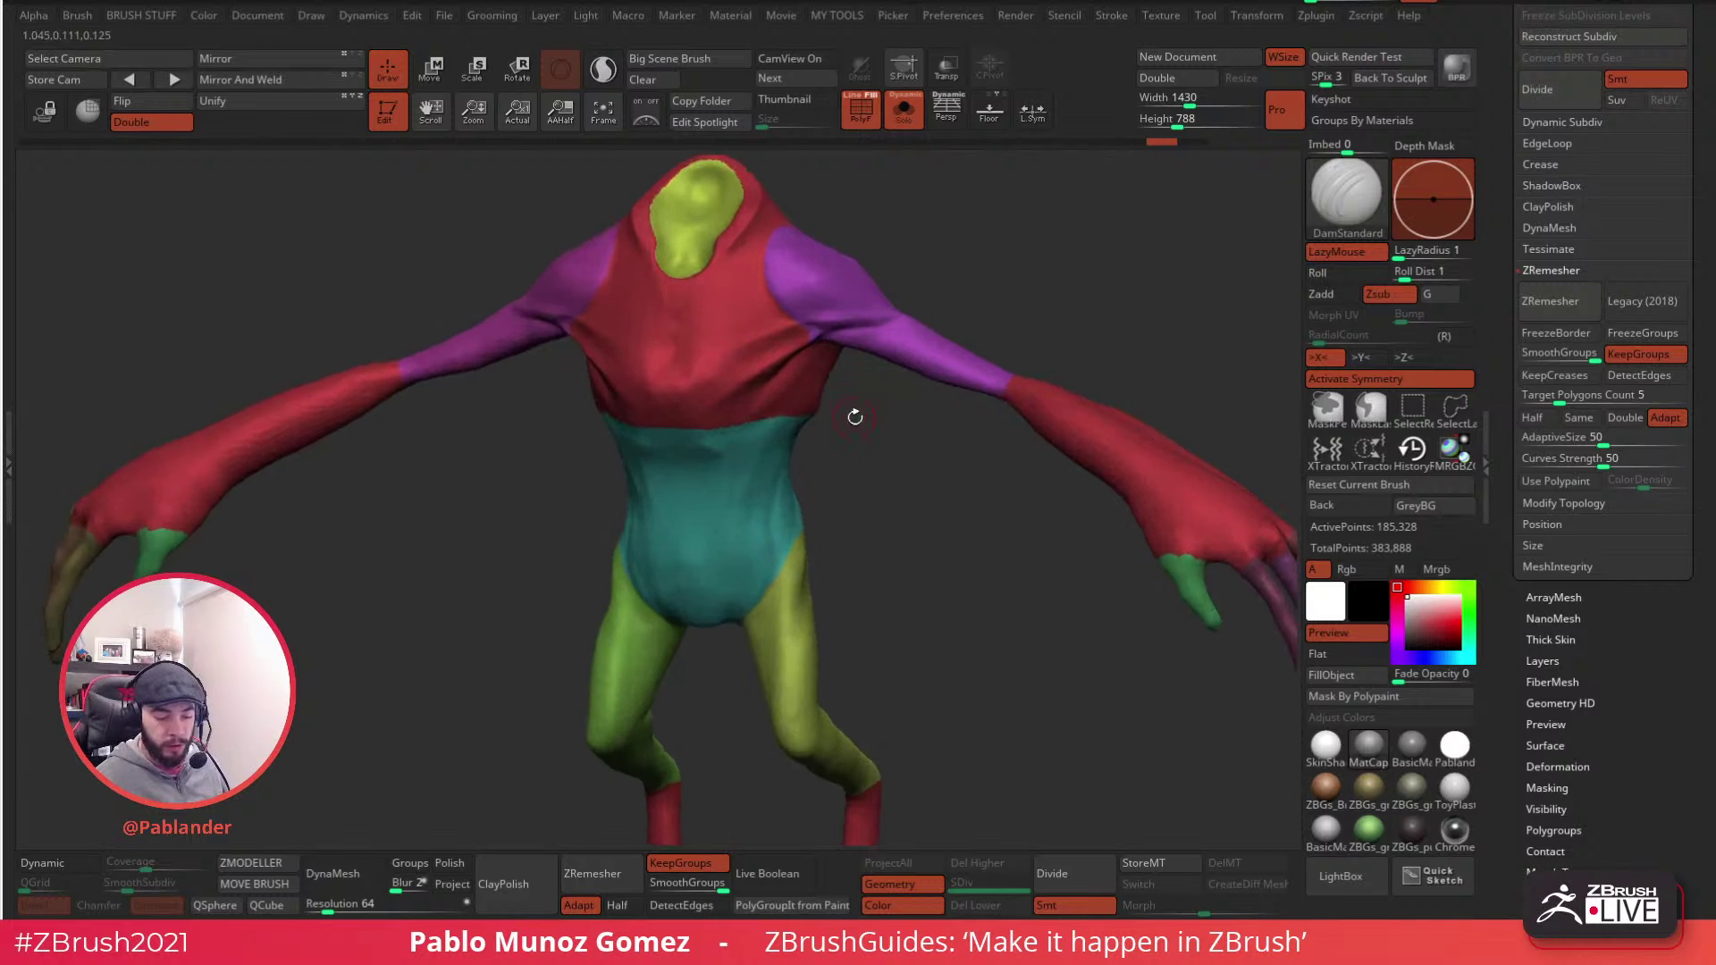
alt+drag(915, 463, 919, 489)
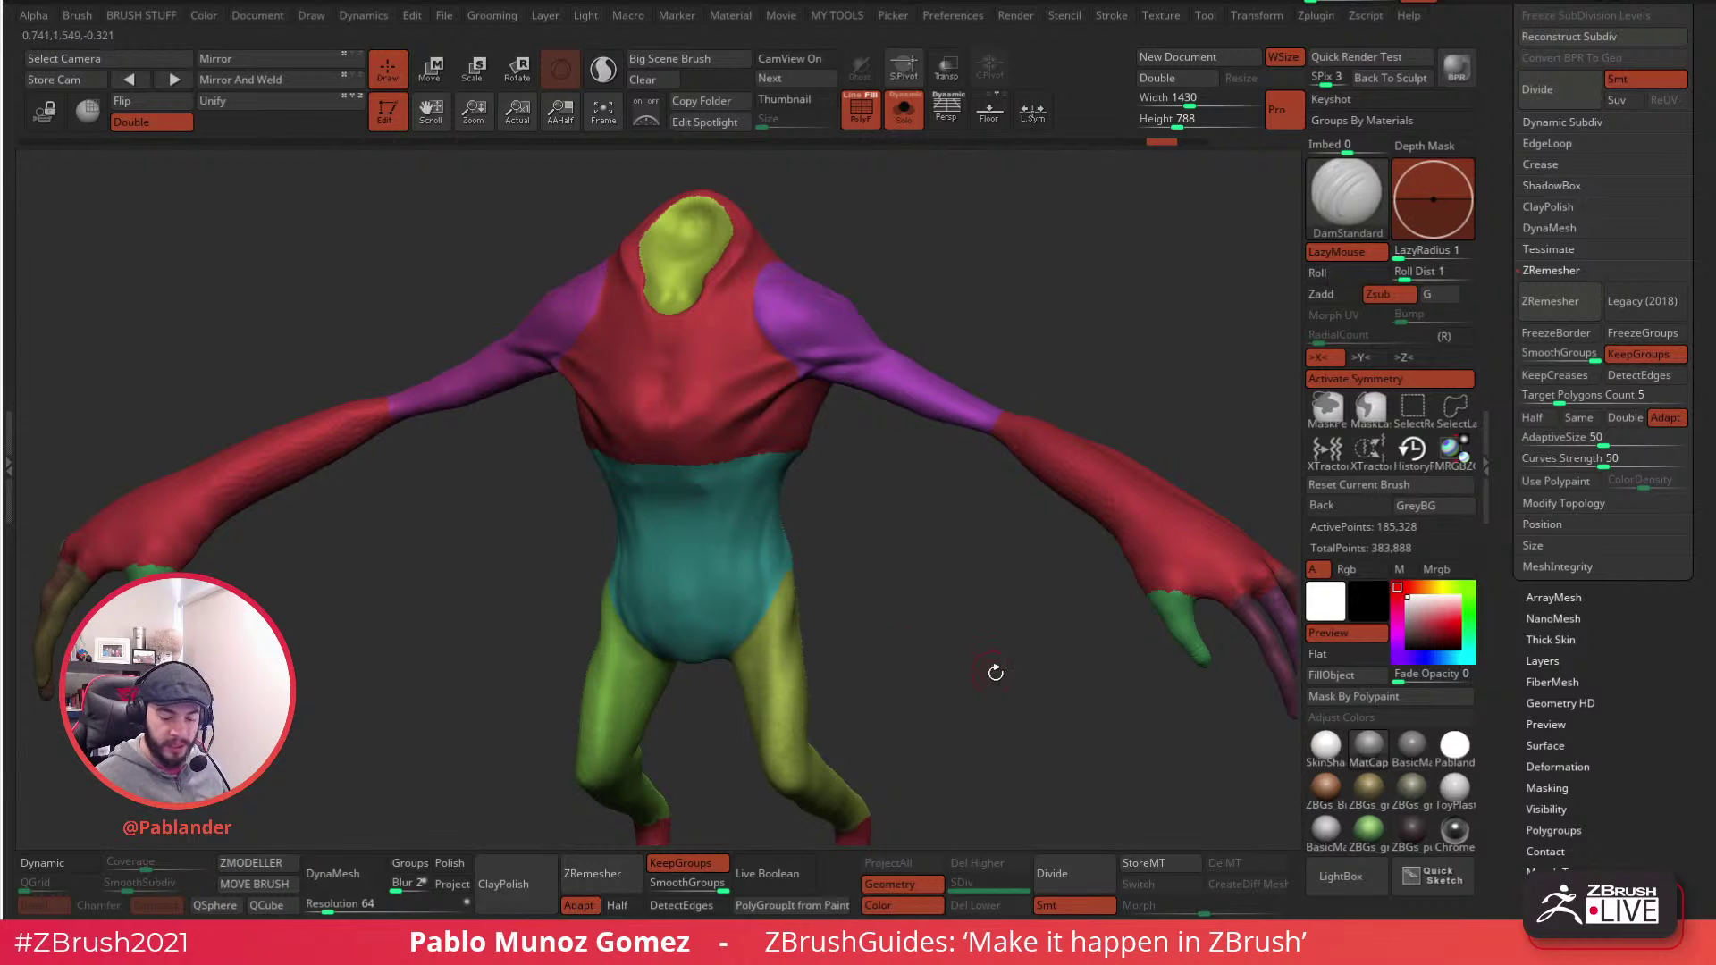
click(1572, 298)
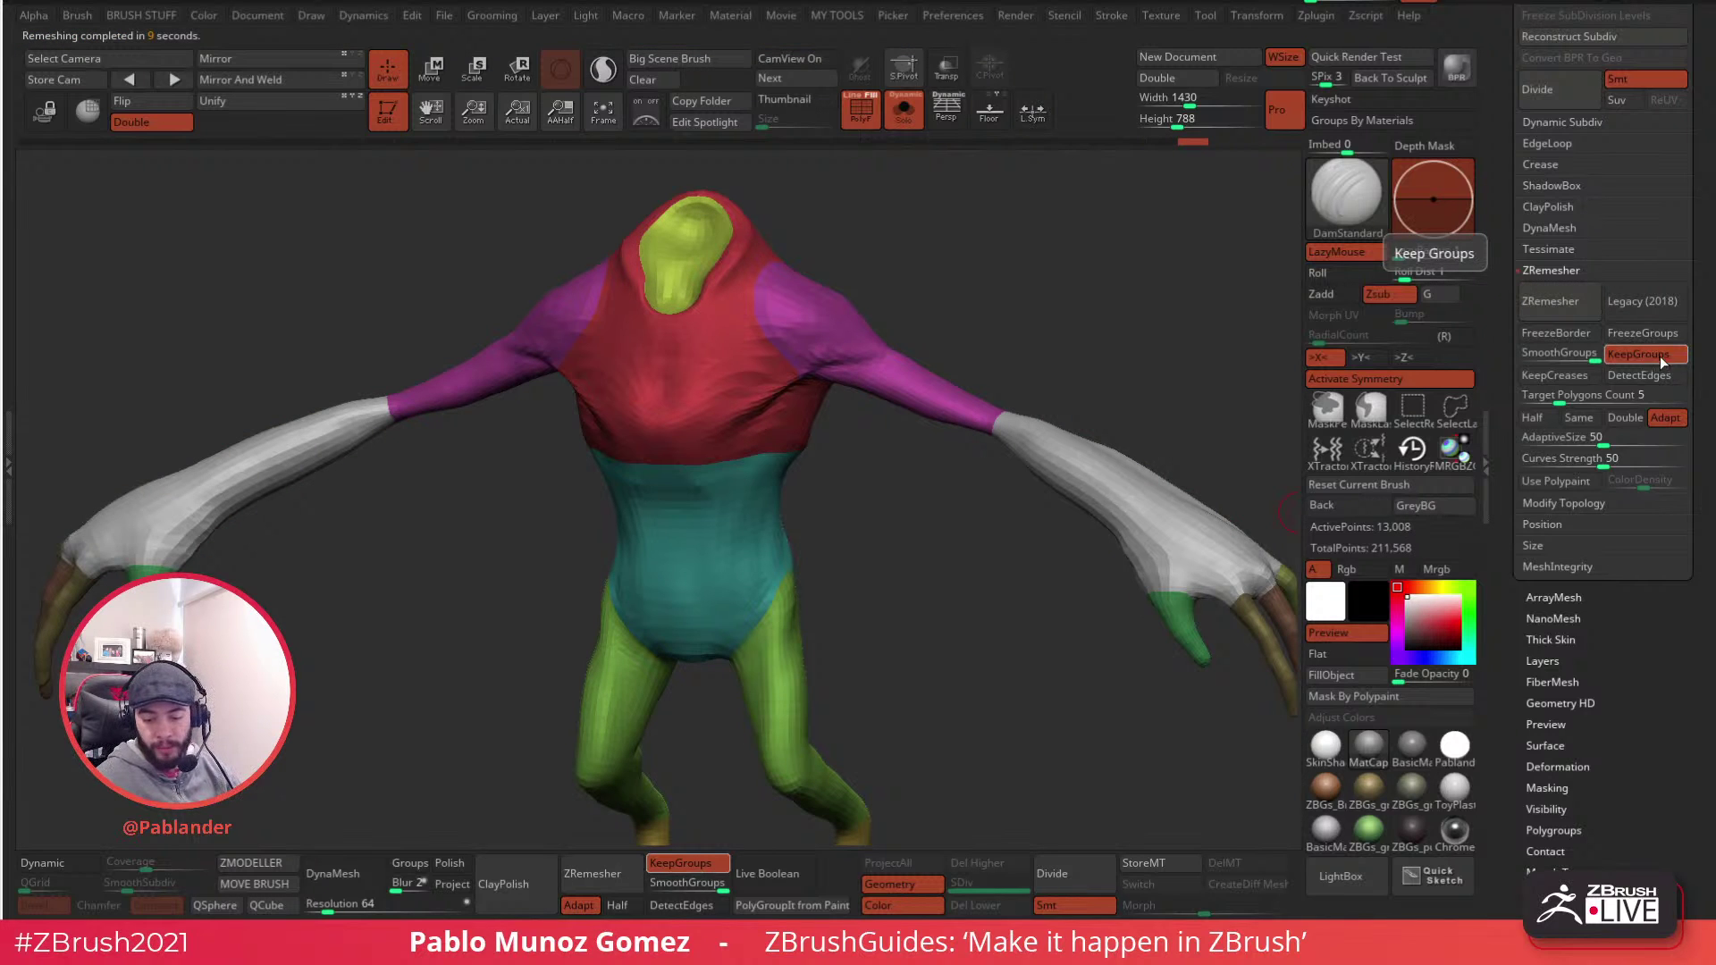
- Display the wireframe over the polygroups and examine the new topology on the hands, arms, torso and legs
shift+drag(948, 642, 941, 357)
key(shift+f)
drag(1075, 589, 912, 710)
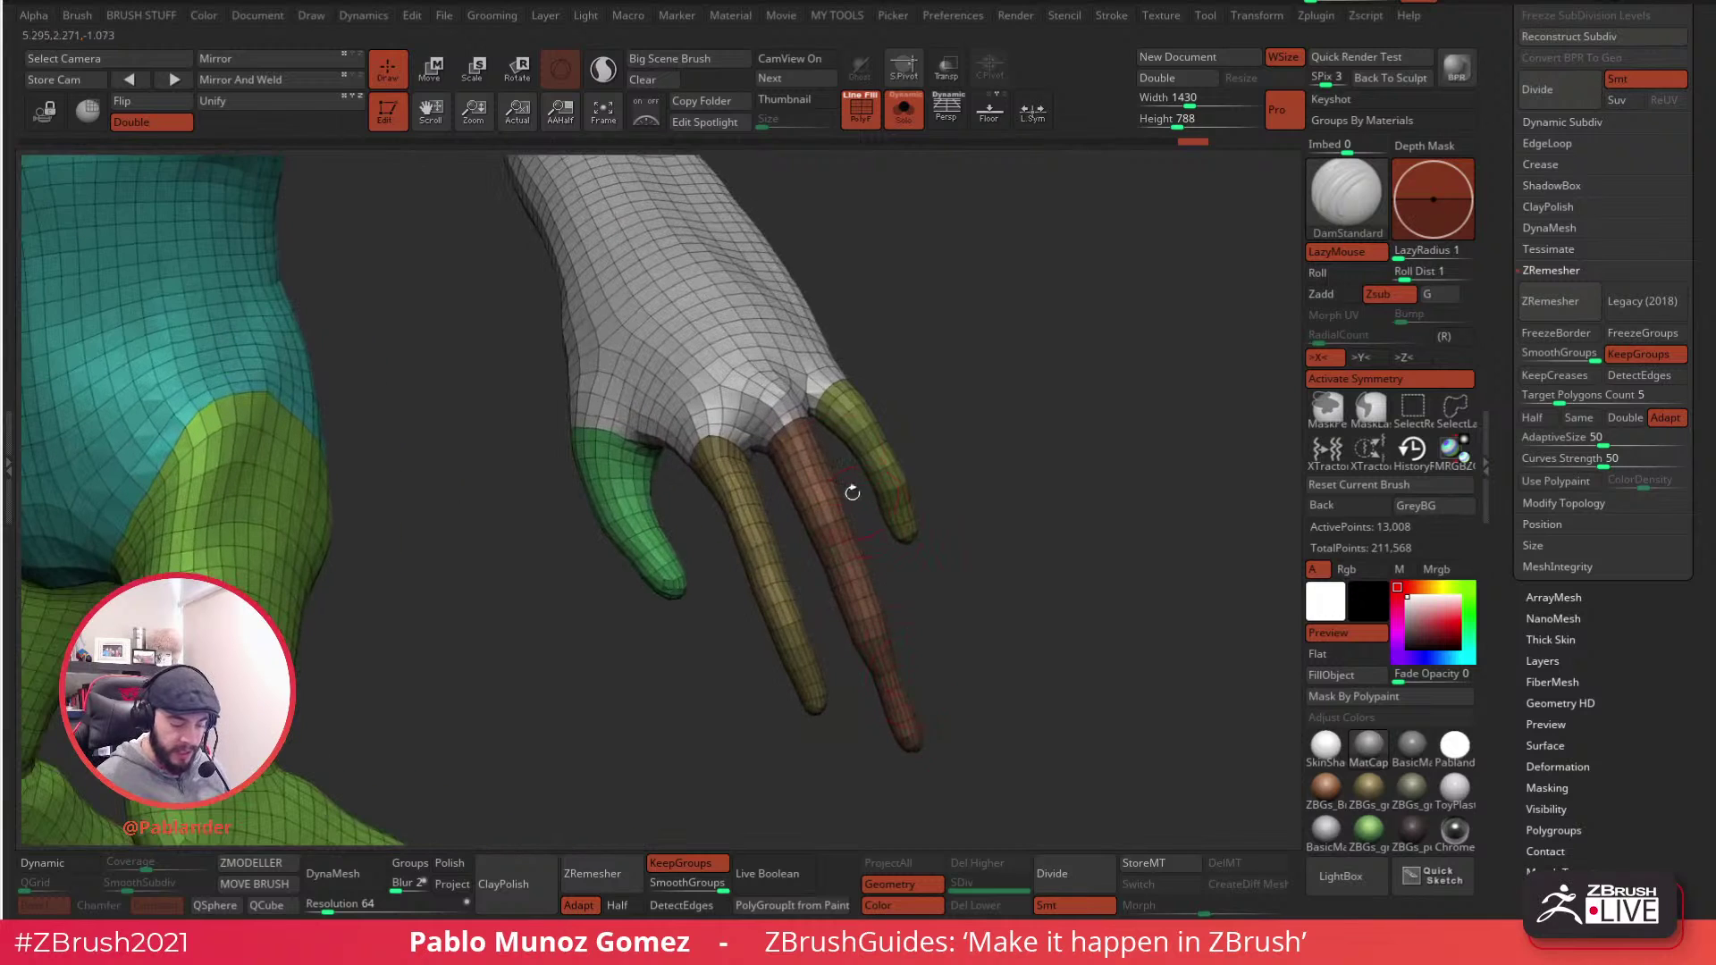
mouse_move(792, 398)
right_down()
mouse_move(844, 413)
mouse_move(708, 444)
mouse_move(528, 447)
right_up()
right_drag(840, 429, 1022, 525)
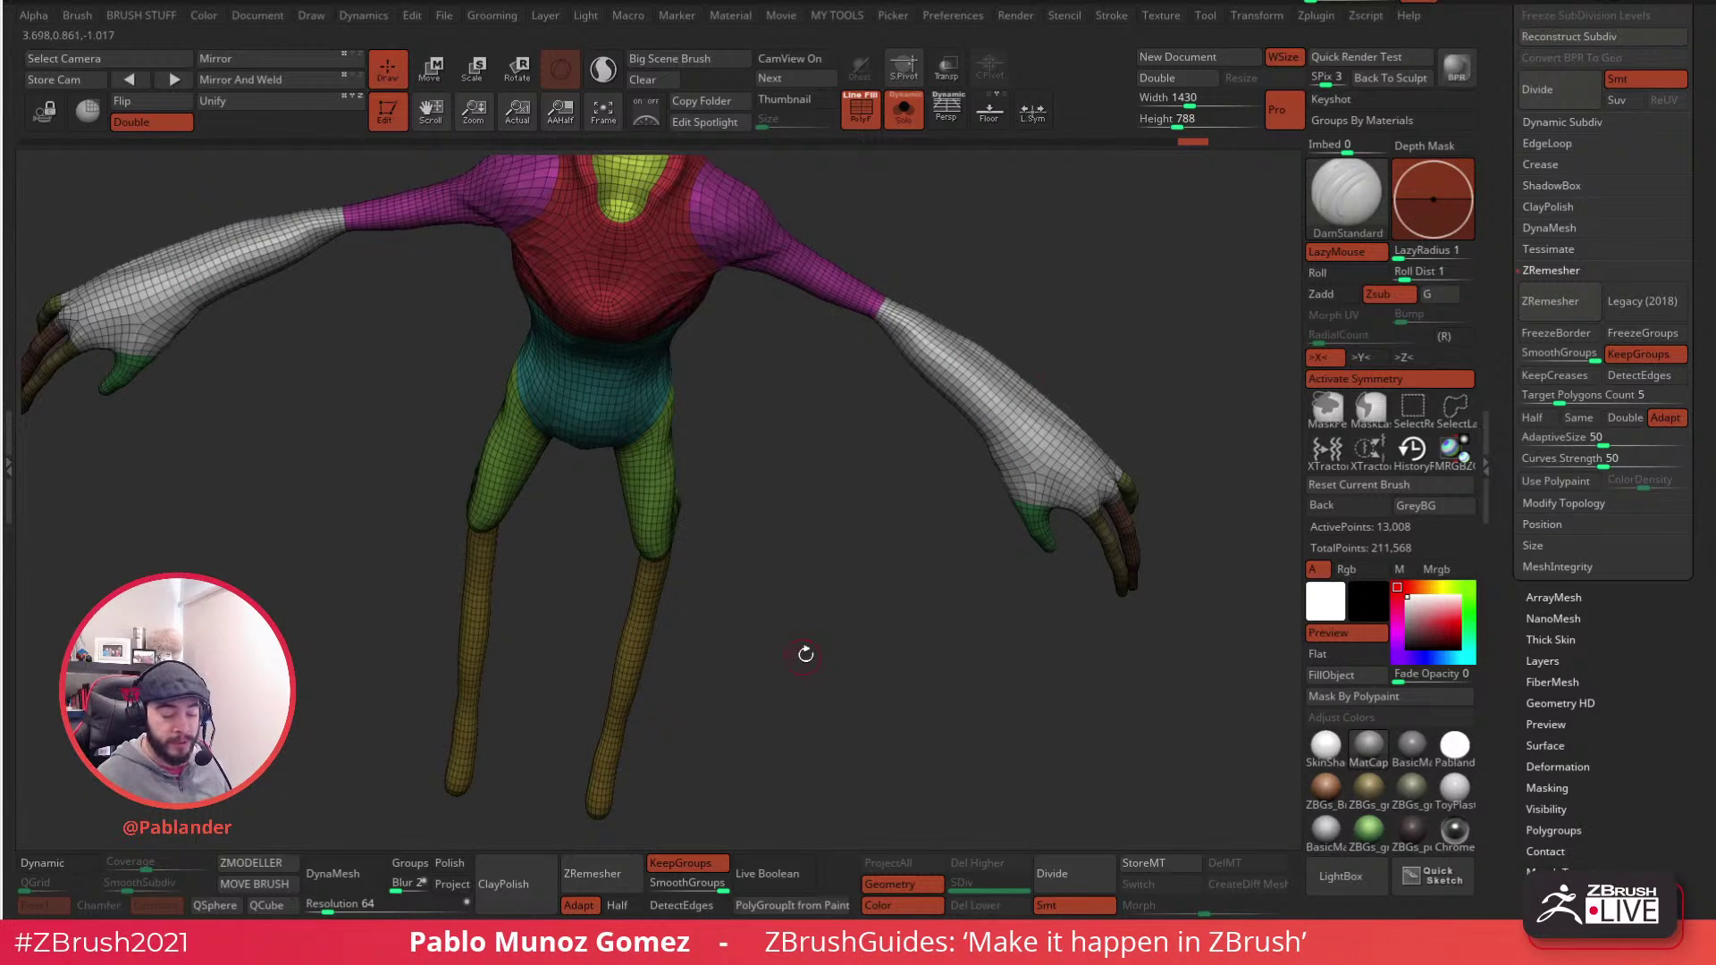
right_drag(735, 464, 929, 532)
alt+right_drag(938, 420, 930, 514)
right_drag(933, 375, 920, 376)
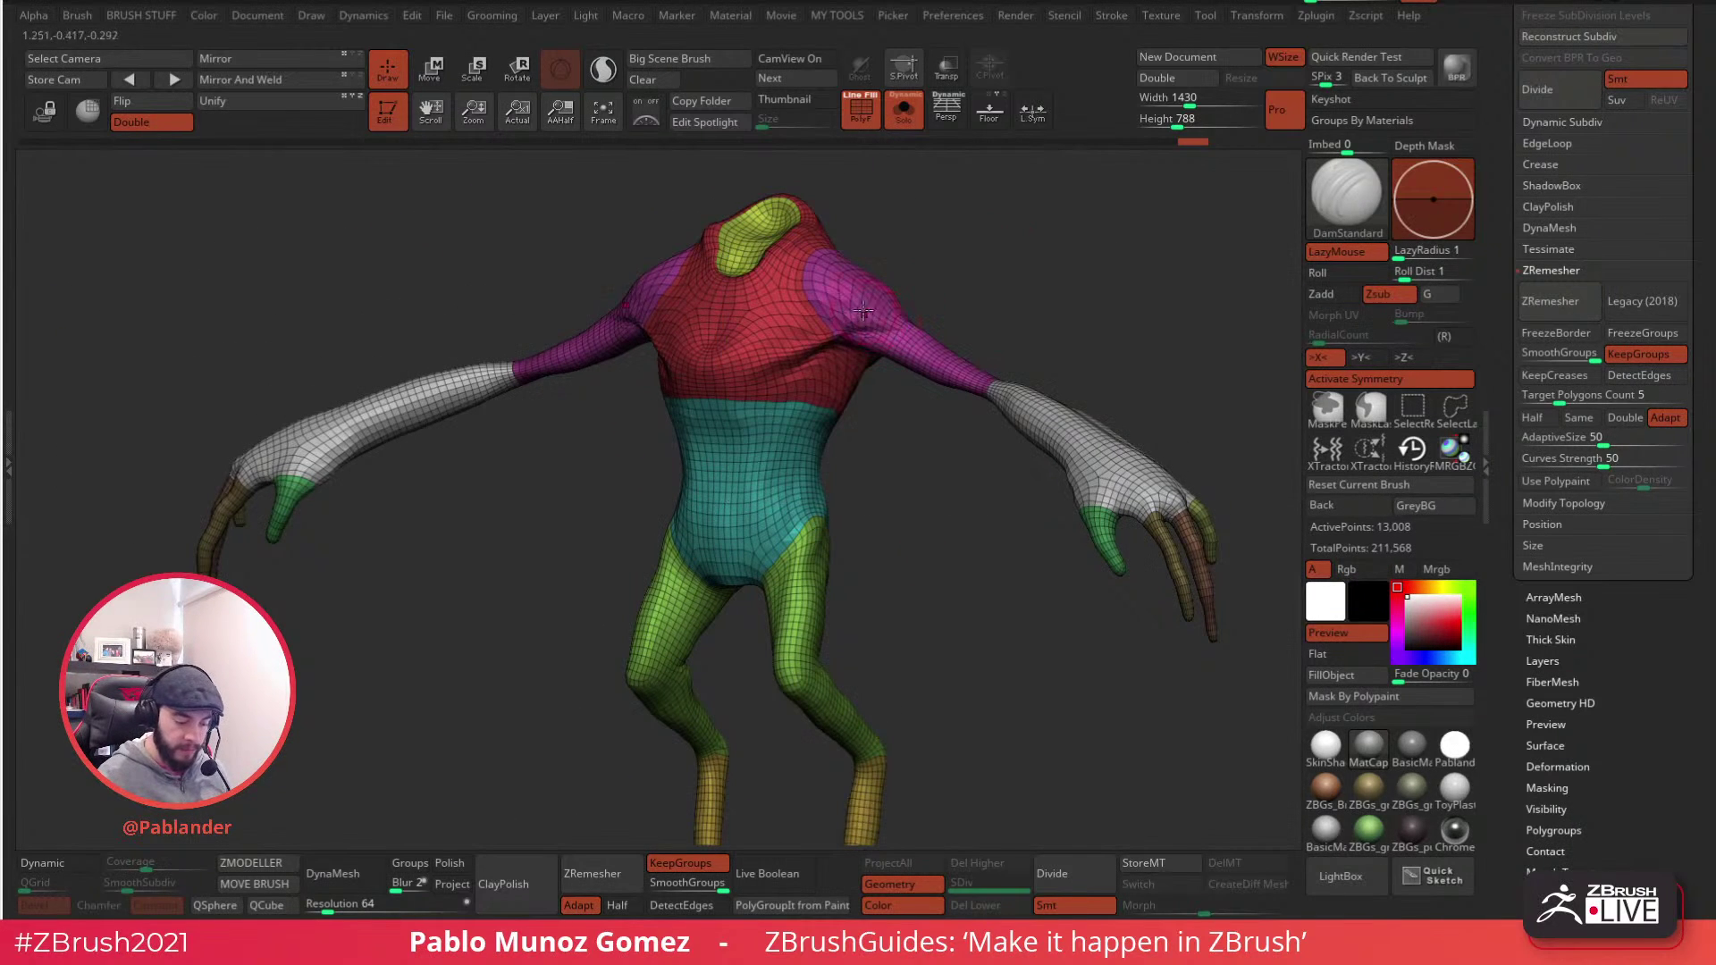
- Smooth the retopologized surface around the shoulders and chest, checking the body from front and back
key(shift)
mouse_move(832, 303)
shift+mouse_down()
mouse_move(840, 320)
mouse_move(820, 308)
mouse_move(820, 332)
shift+mouse_up()
shift+drag(897, 264, 804, 268)
key(space)
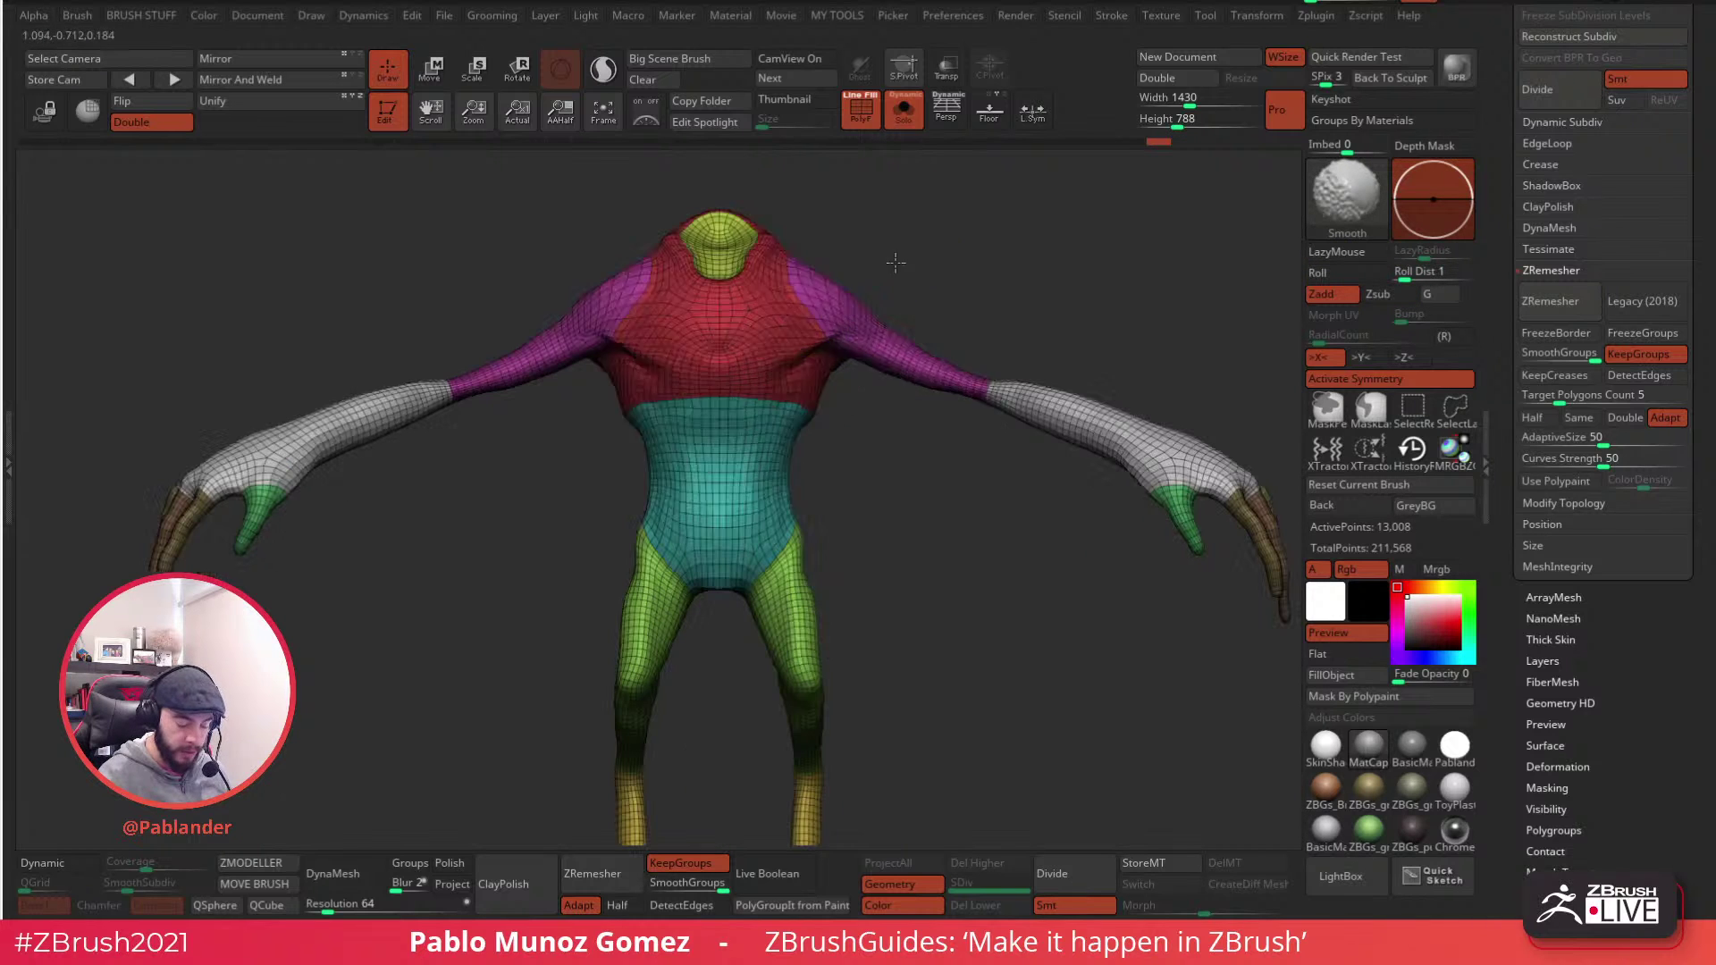
shift+drag(755, 340, 737, 321)
mouse_move(790, 453)
mouse_down()
mouse_move(874, 525)
mouse_move(873, 390)
mouse_move(818, 344)
mouse_move(858, 385)
mouse_move(818, 435)
mouse_up()
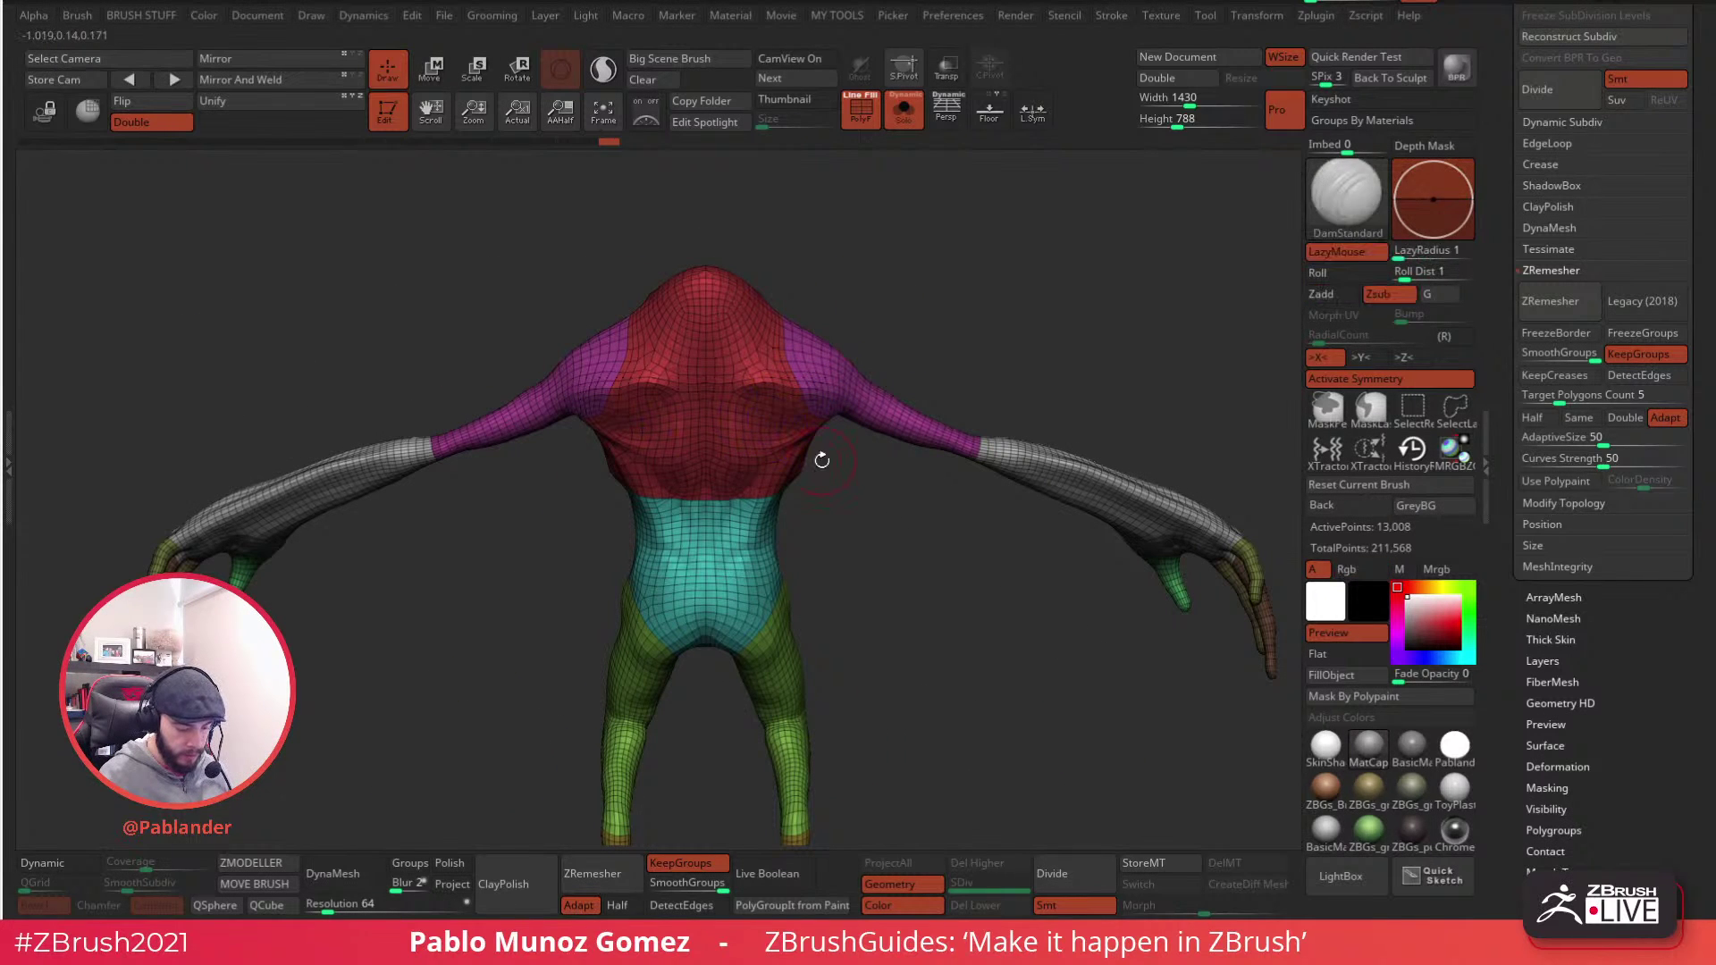
mouse_move(894, 295)
mouse_down()
mouse_move(1057, 388)
mouse_move(965, 386)
mouse_up()
shift+drag(1162, 500, 901, 399)
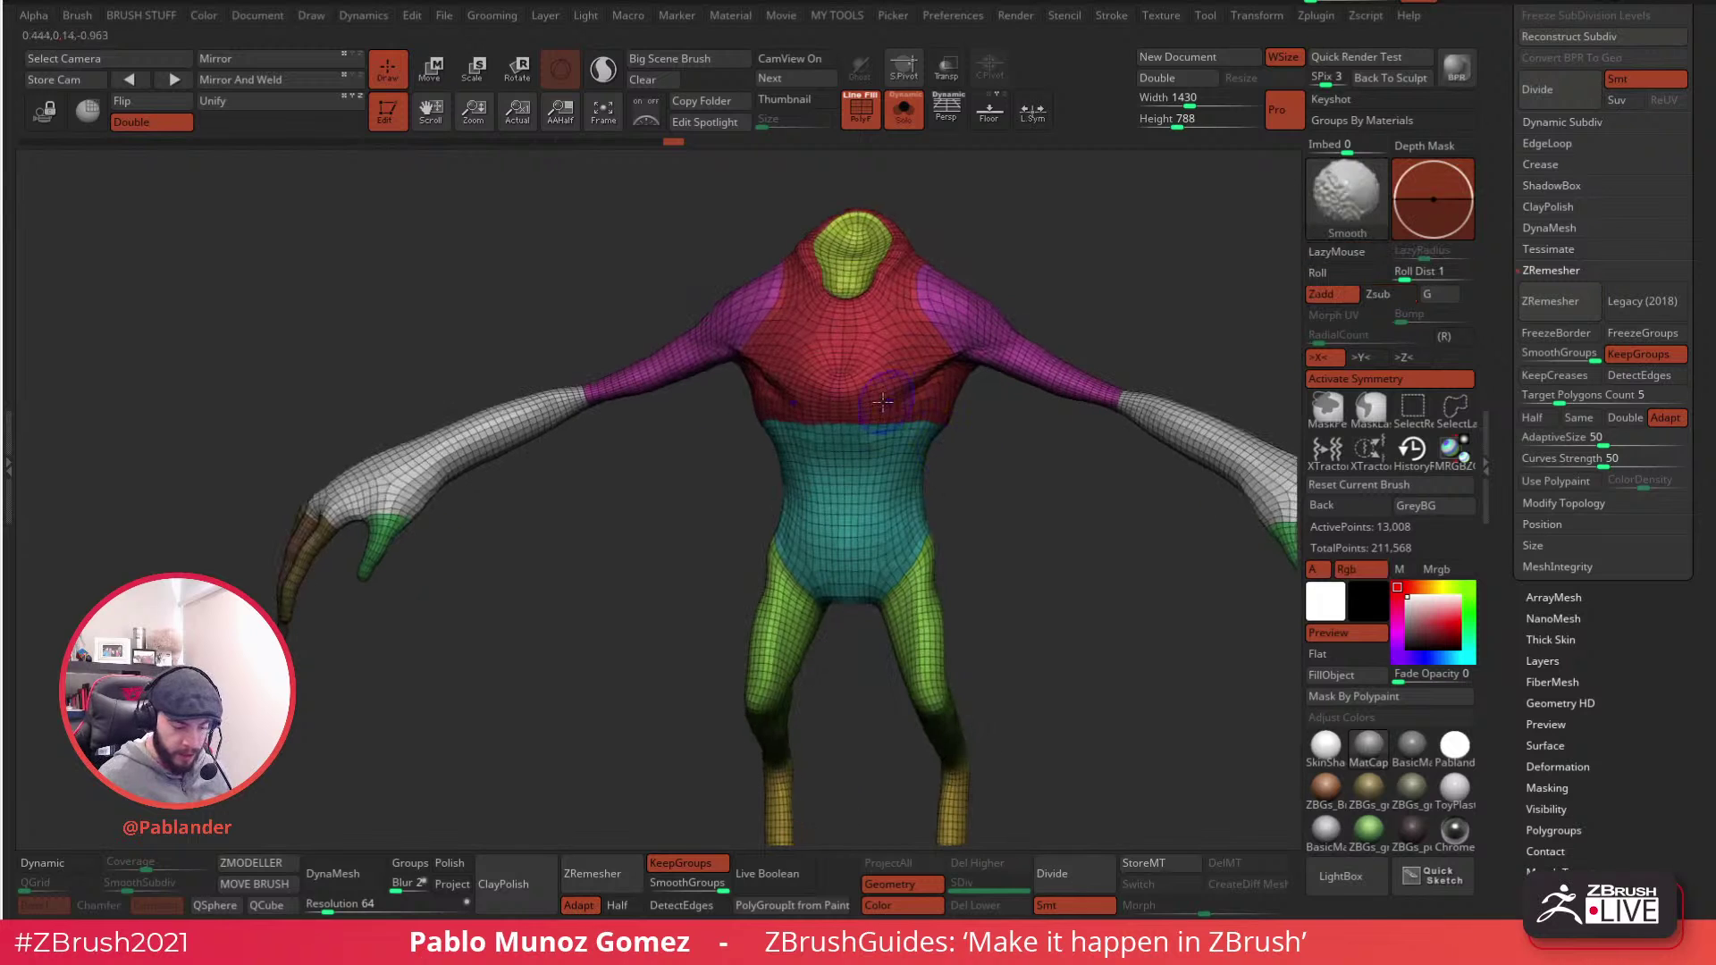
drag(1003, 529, 947, 481)
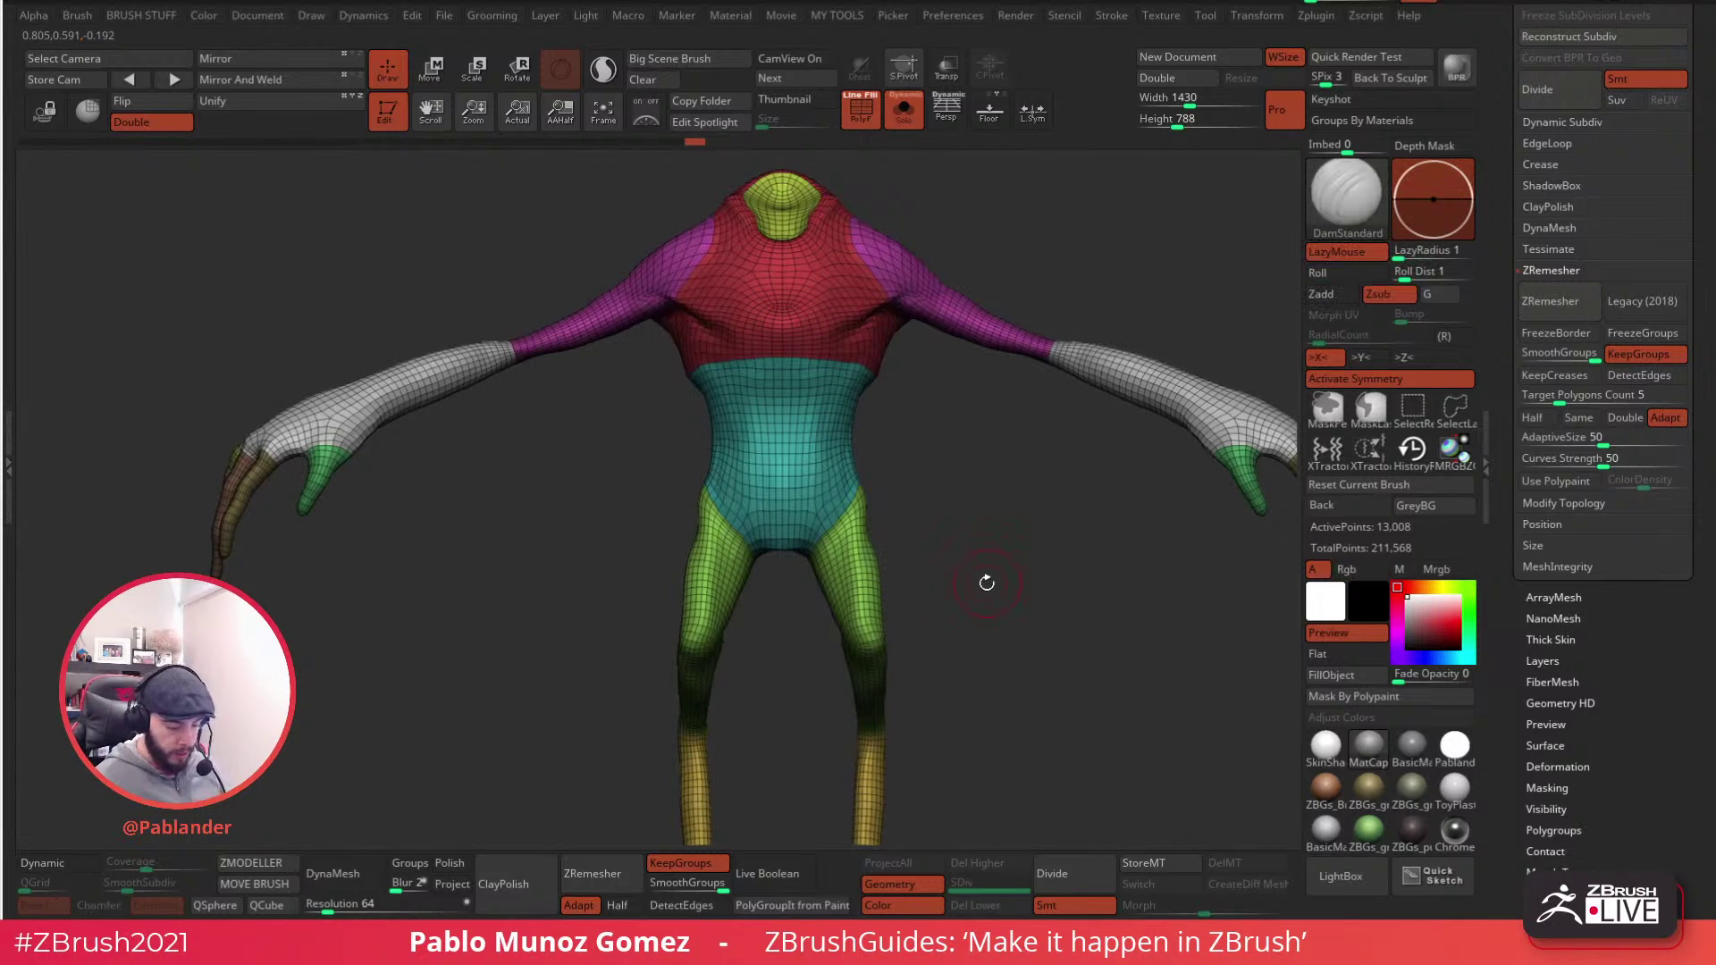
- Smooth the retopologized surface around the hips and down the legs
key(shift)
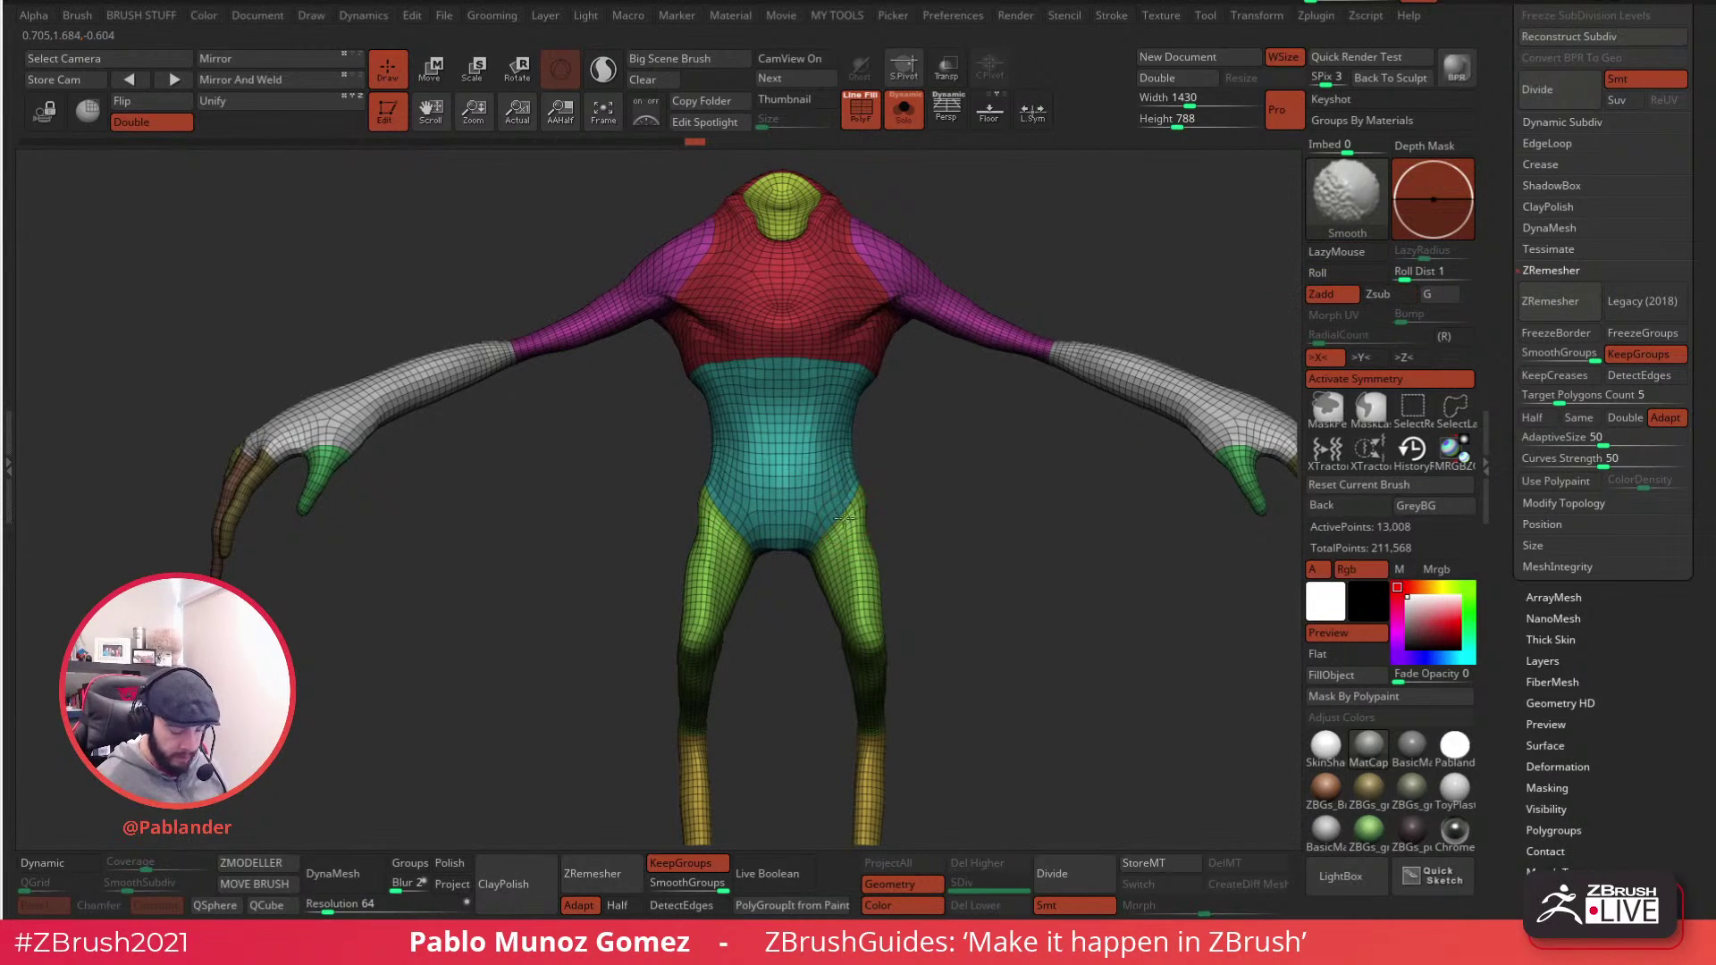
drag(889, 481, 795, 420)
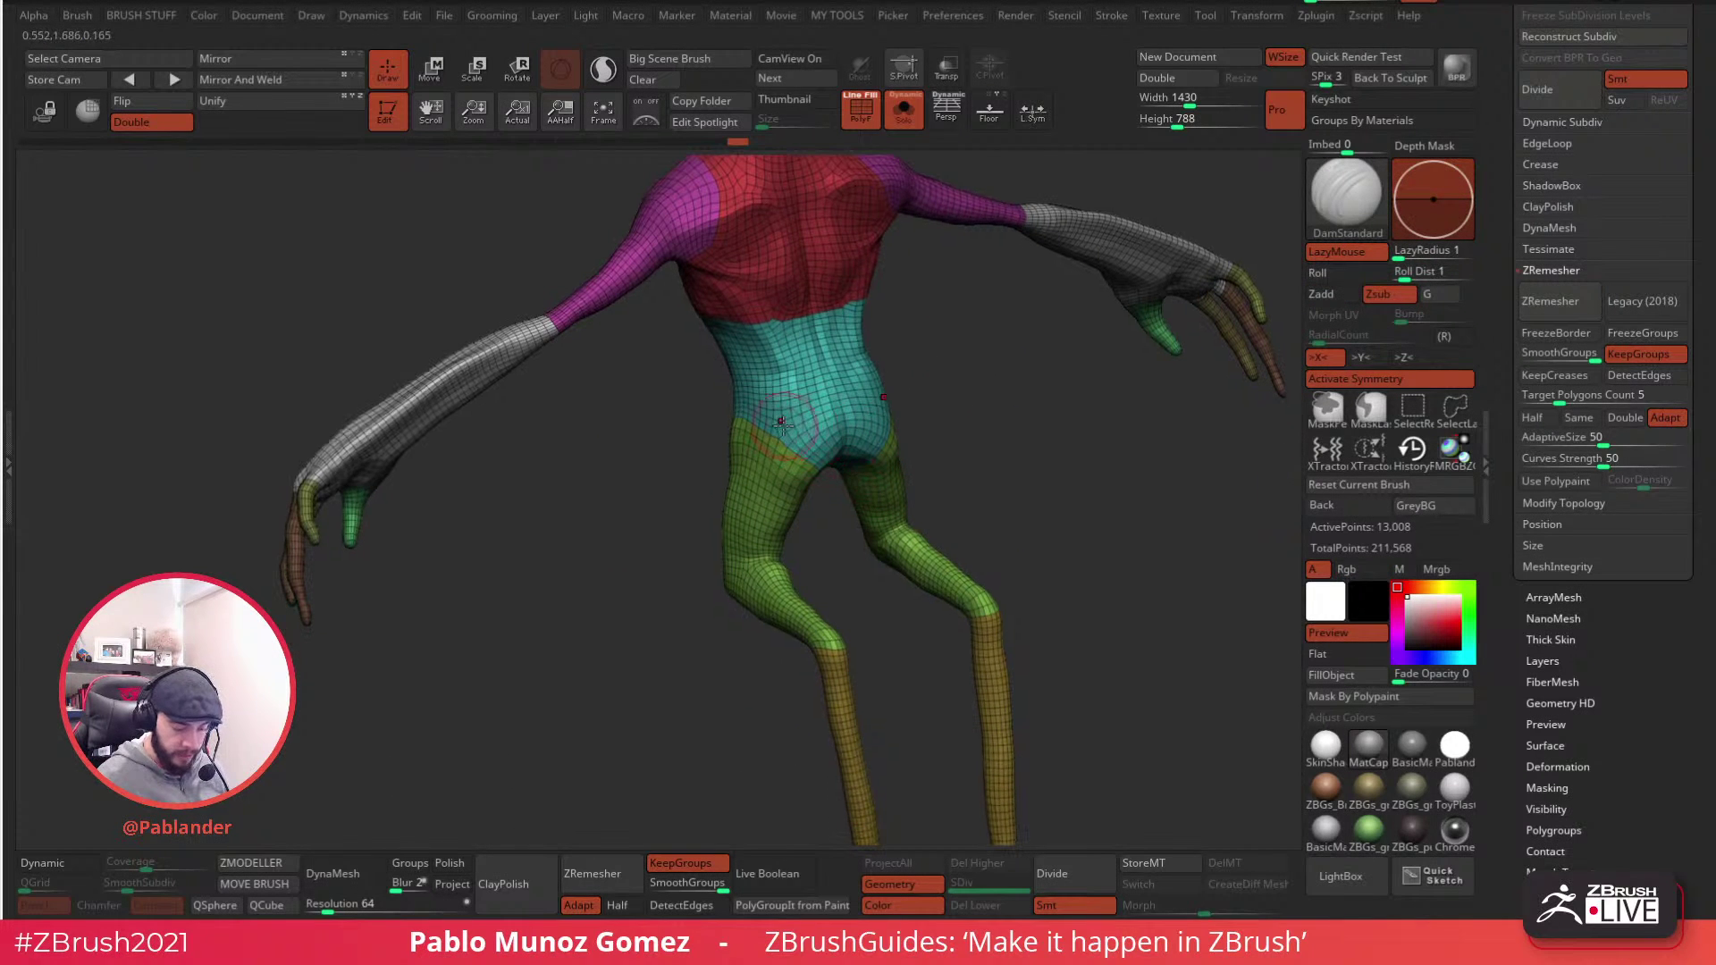
mouse_move(893, 446)
mouse_down()
mouse_move(957, 509)
mouse_move(851, 511)
mouse_up()
mouse_move(1038, 467)
mouse_down()
mouse_move(1015, 505)
mouse_move(1099, 486)
mouse_move(965, 540)
mouse_up()
key(shift)
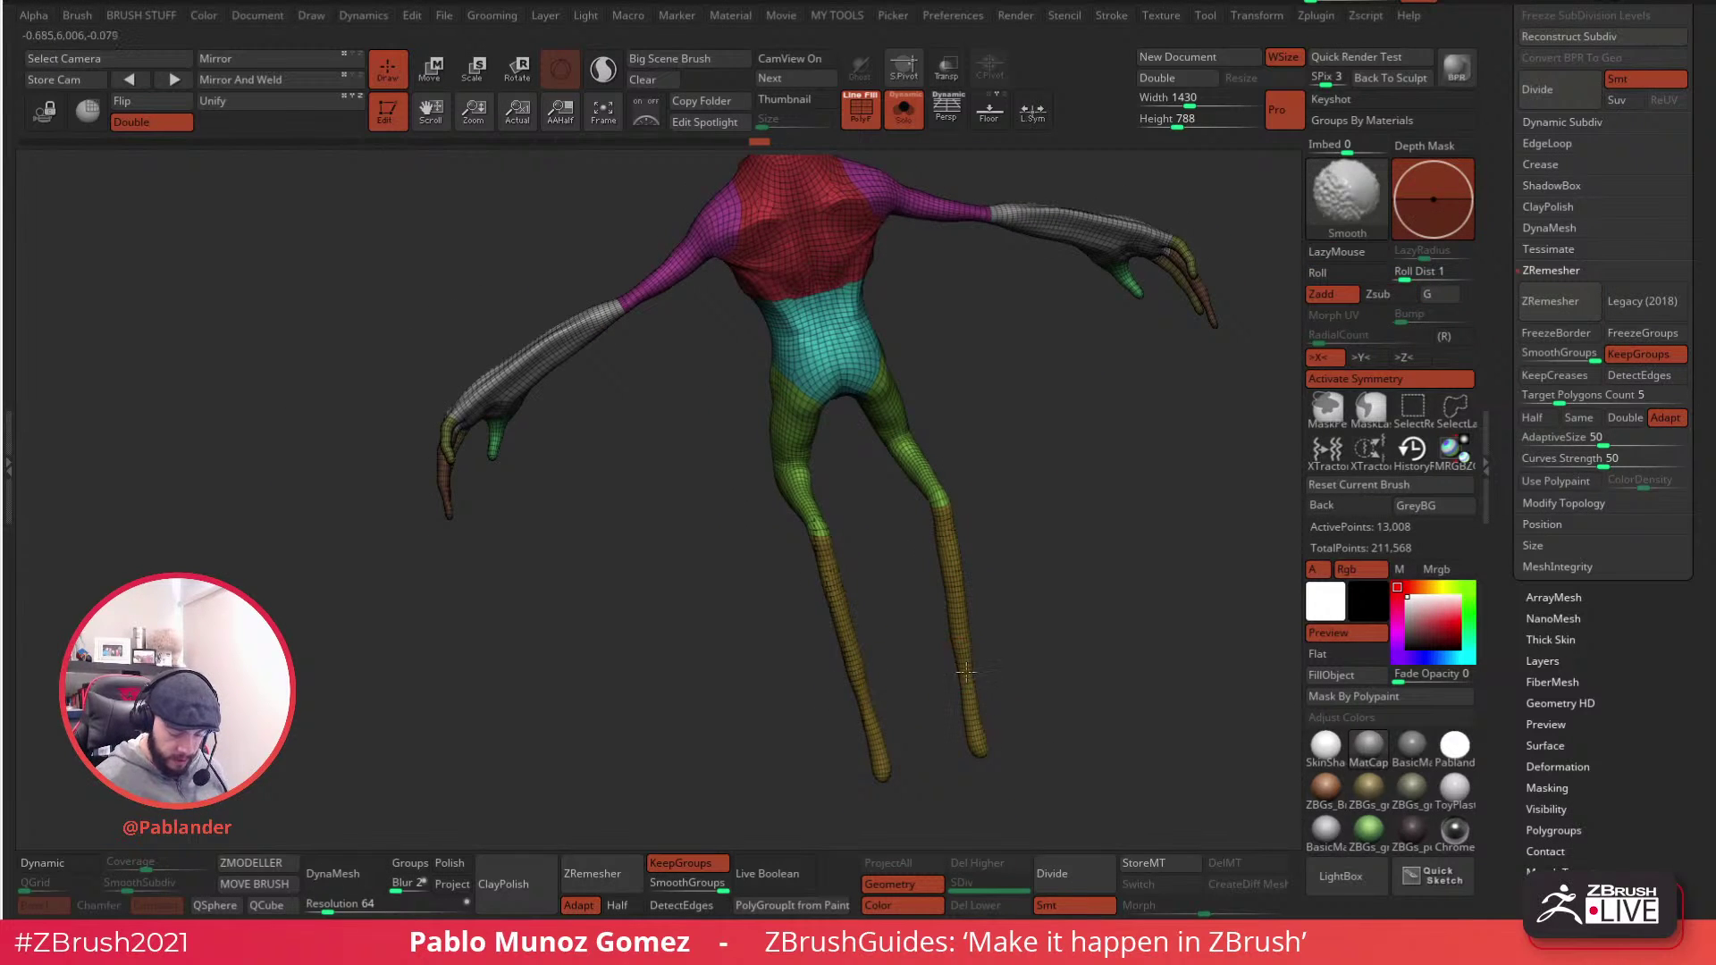
mouse_move(968, 691)
mouse_down()
mouse_move(1070, 603)
mouse_move(1035, 588)
mouse_move(1059, 537)
mouse_move(994, 566)
mouse_move(1027, 509)
mouse_move(946, 536)
mouse_up()
- Thicken the lower legs with the Inflat brush and smooth the joints where they meet the upper legs
key(b)
key(i)
key(n)
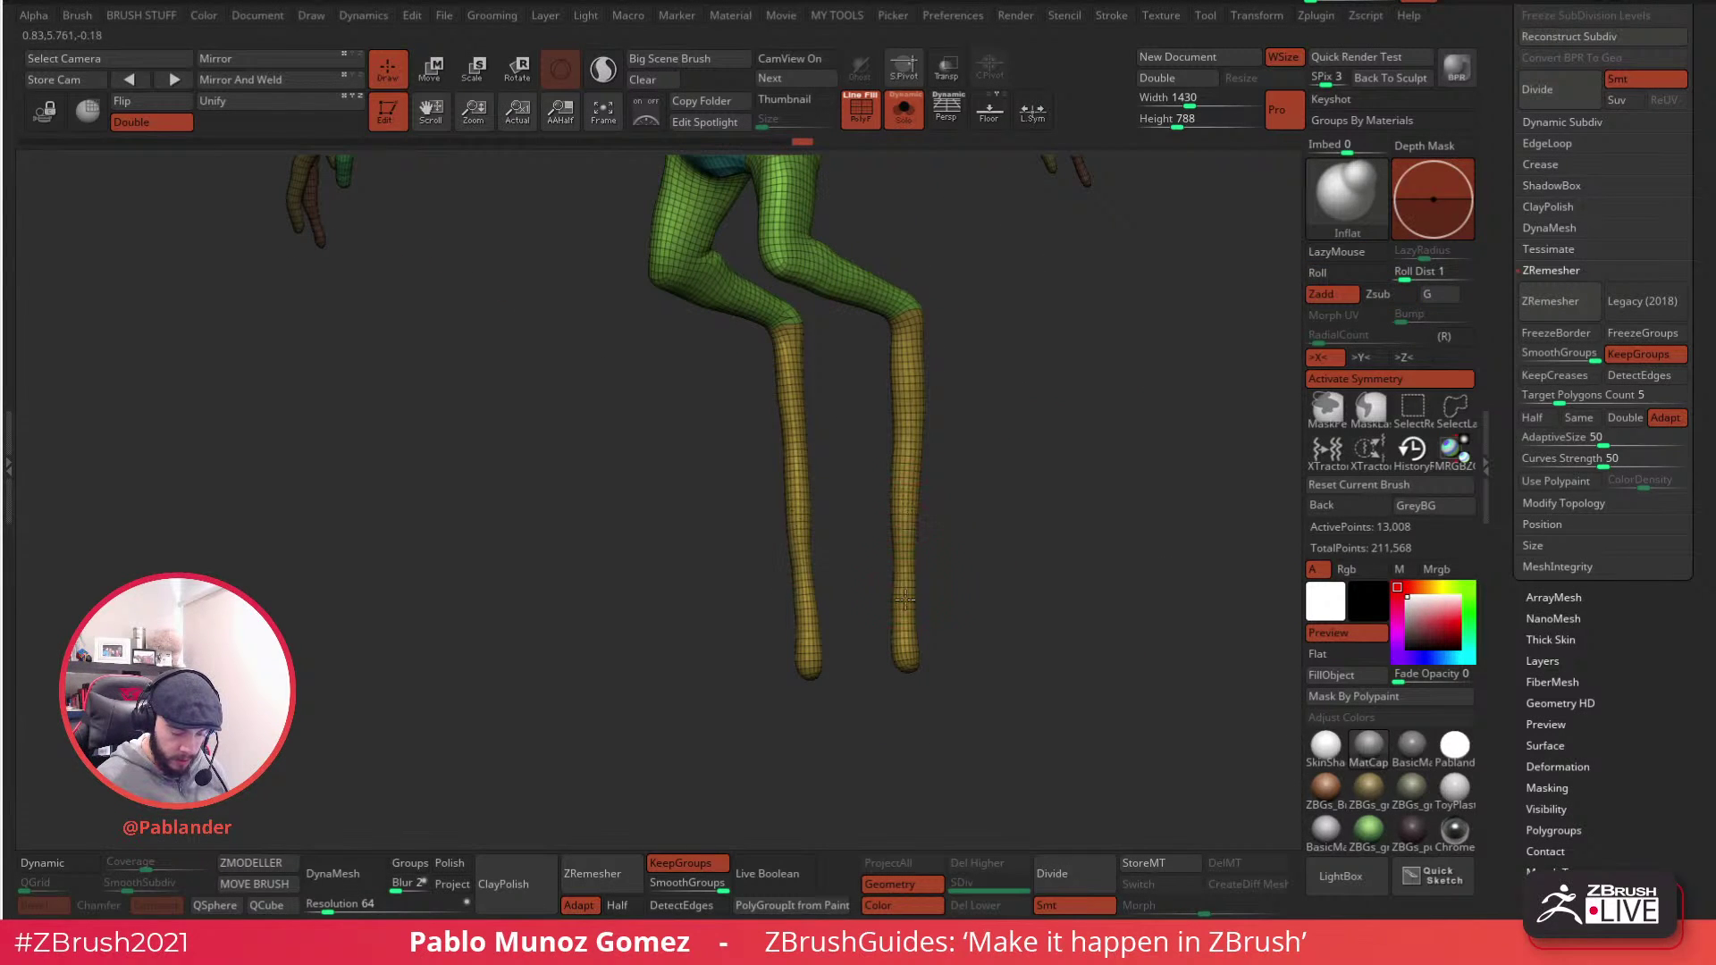
mouse_move(939, 384)
shift+mouse_down()
mouse_move(986, 396)
mouse_move(888, 510)
mouse_move(907, 444)
mouse_move(920, 449)
mouse_move(873, 490)
mouse_move(932, 469)
mouse_move(880, 474)
shift+mouse_up()
key(shift)
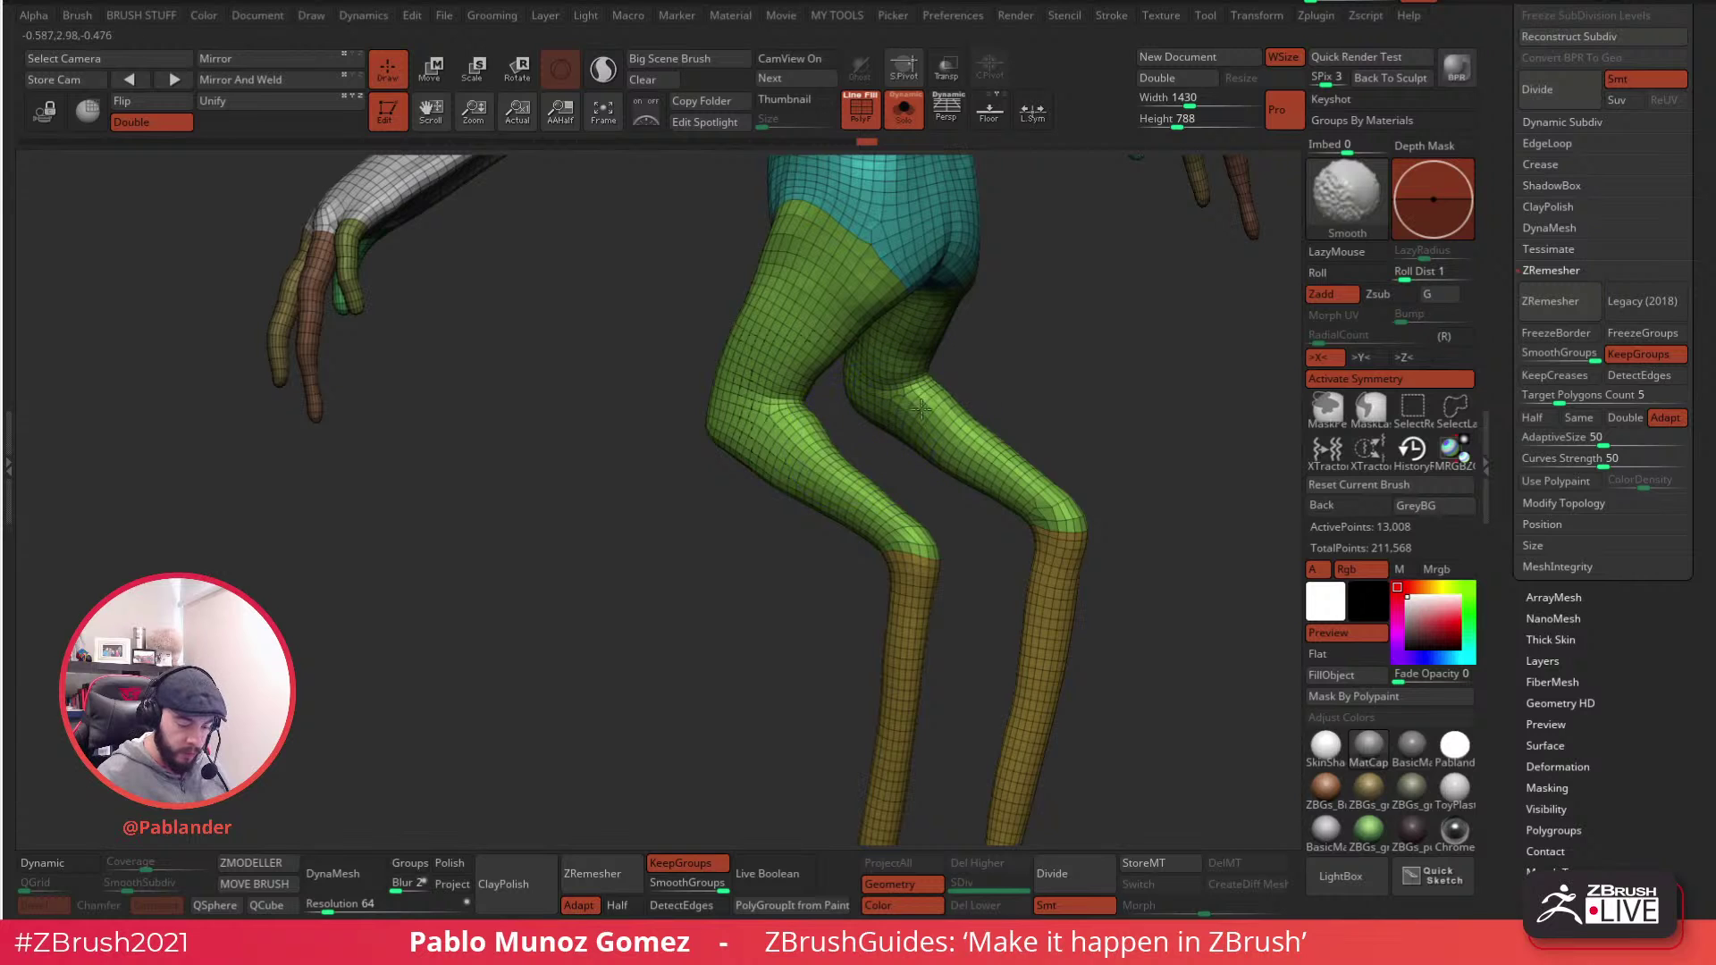
shift+drag(1060, 501, 1056, 509)
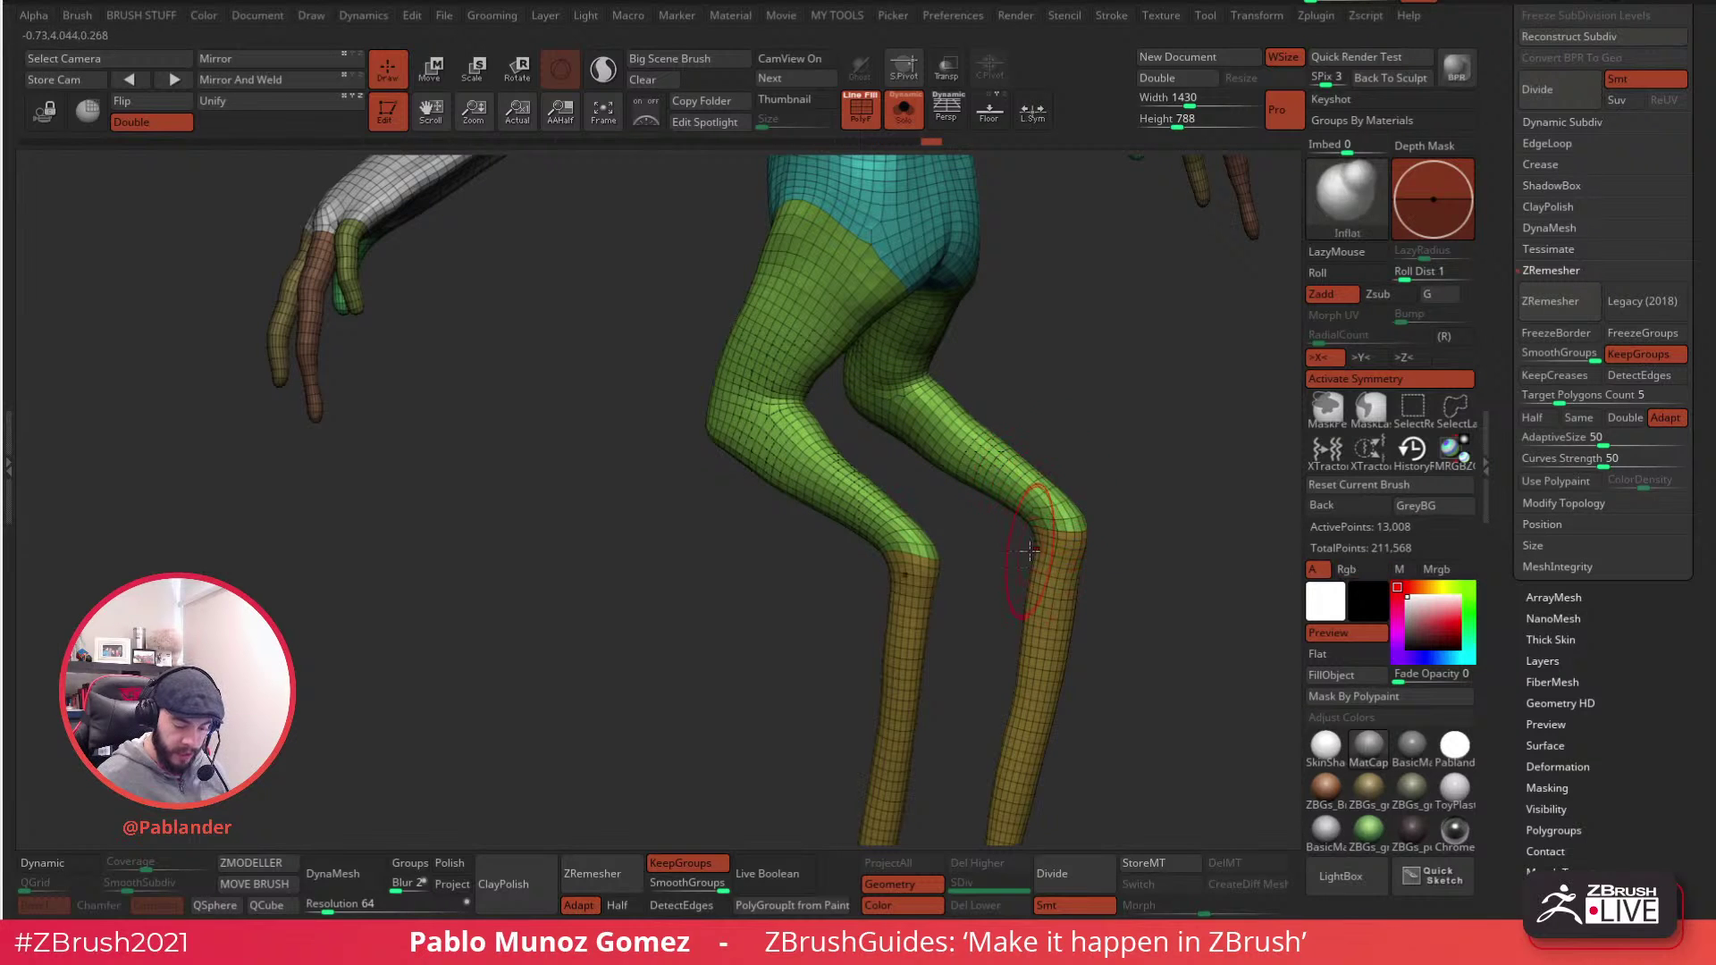
drag(913, 531, 996, 486)
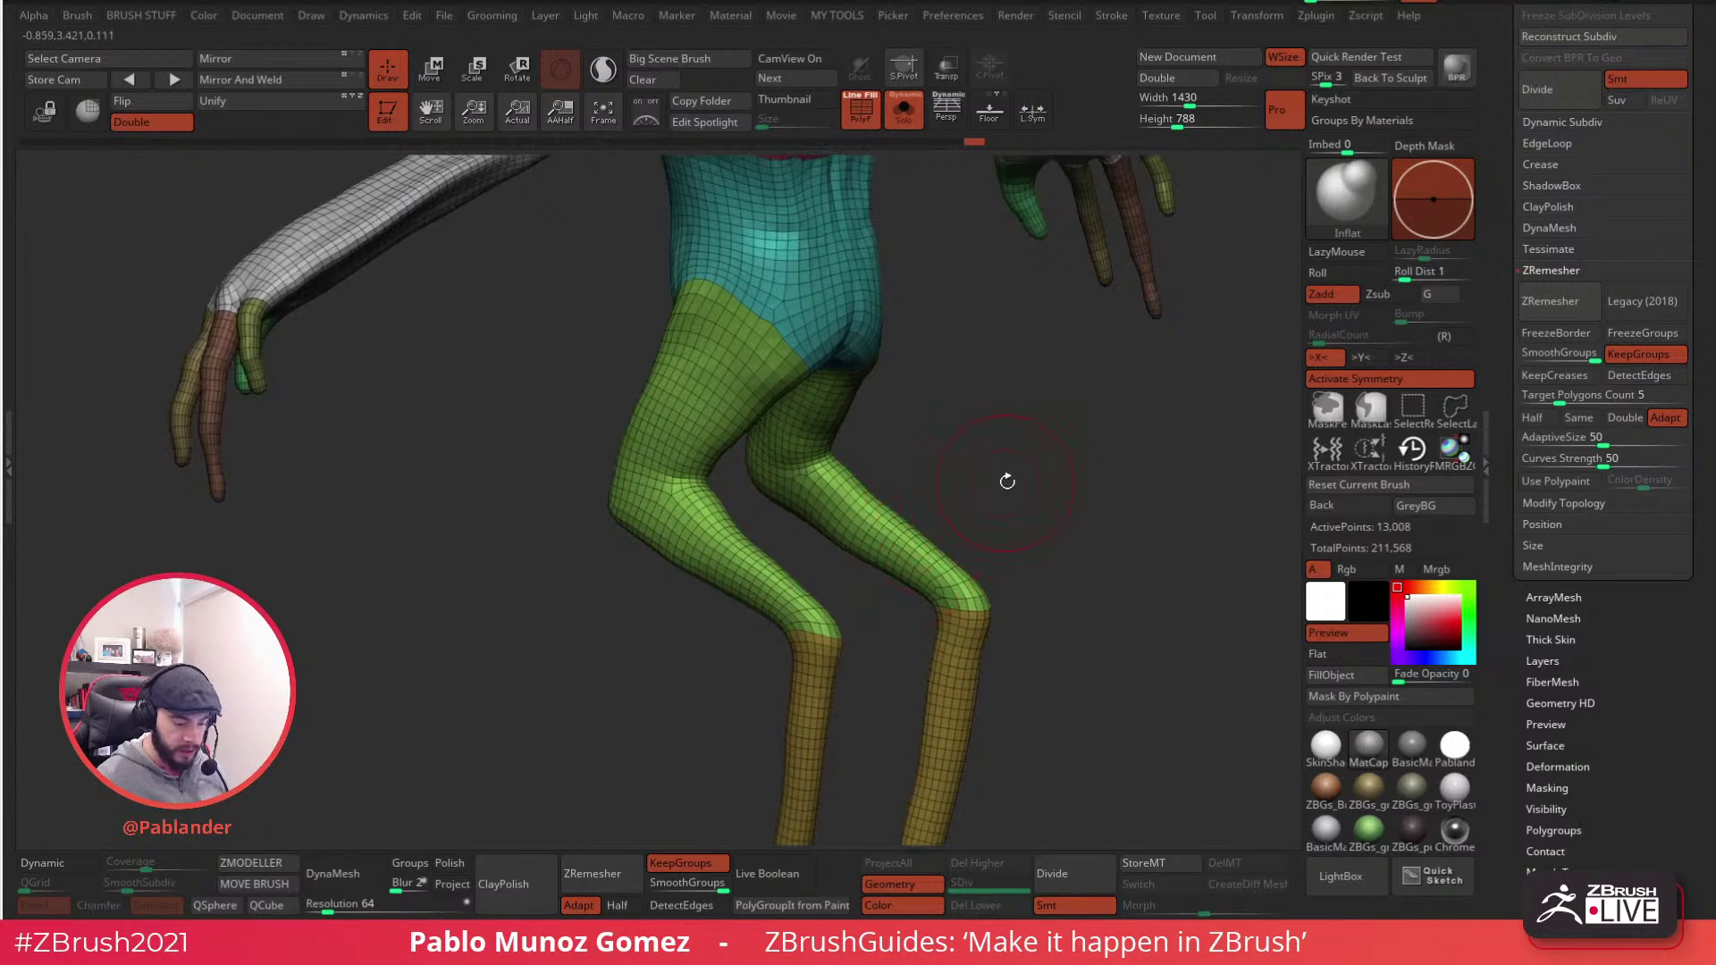
- Pull the backward-bending leg joints out into pointed, heel-like corners with the Move brush
key(b)
key(m)
key(v)
drag(1024, 597, 1030, 410)
key(space)
mouse_move(973, 488)
mouse_down()
mouse_move(1023, 465)
mouse_move(1001, 474)
mouse_up()
alt+right_drag(993, 471, 891, 457)
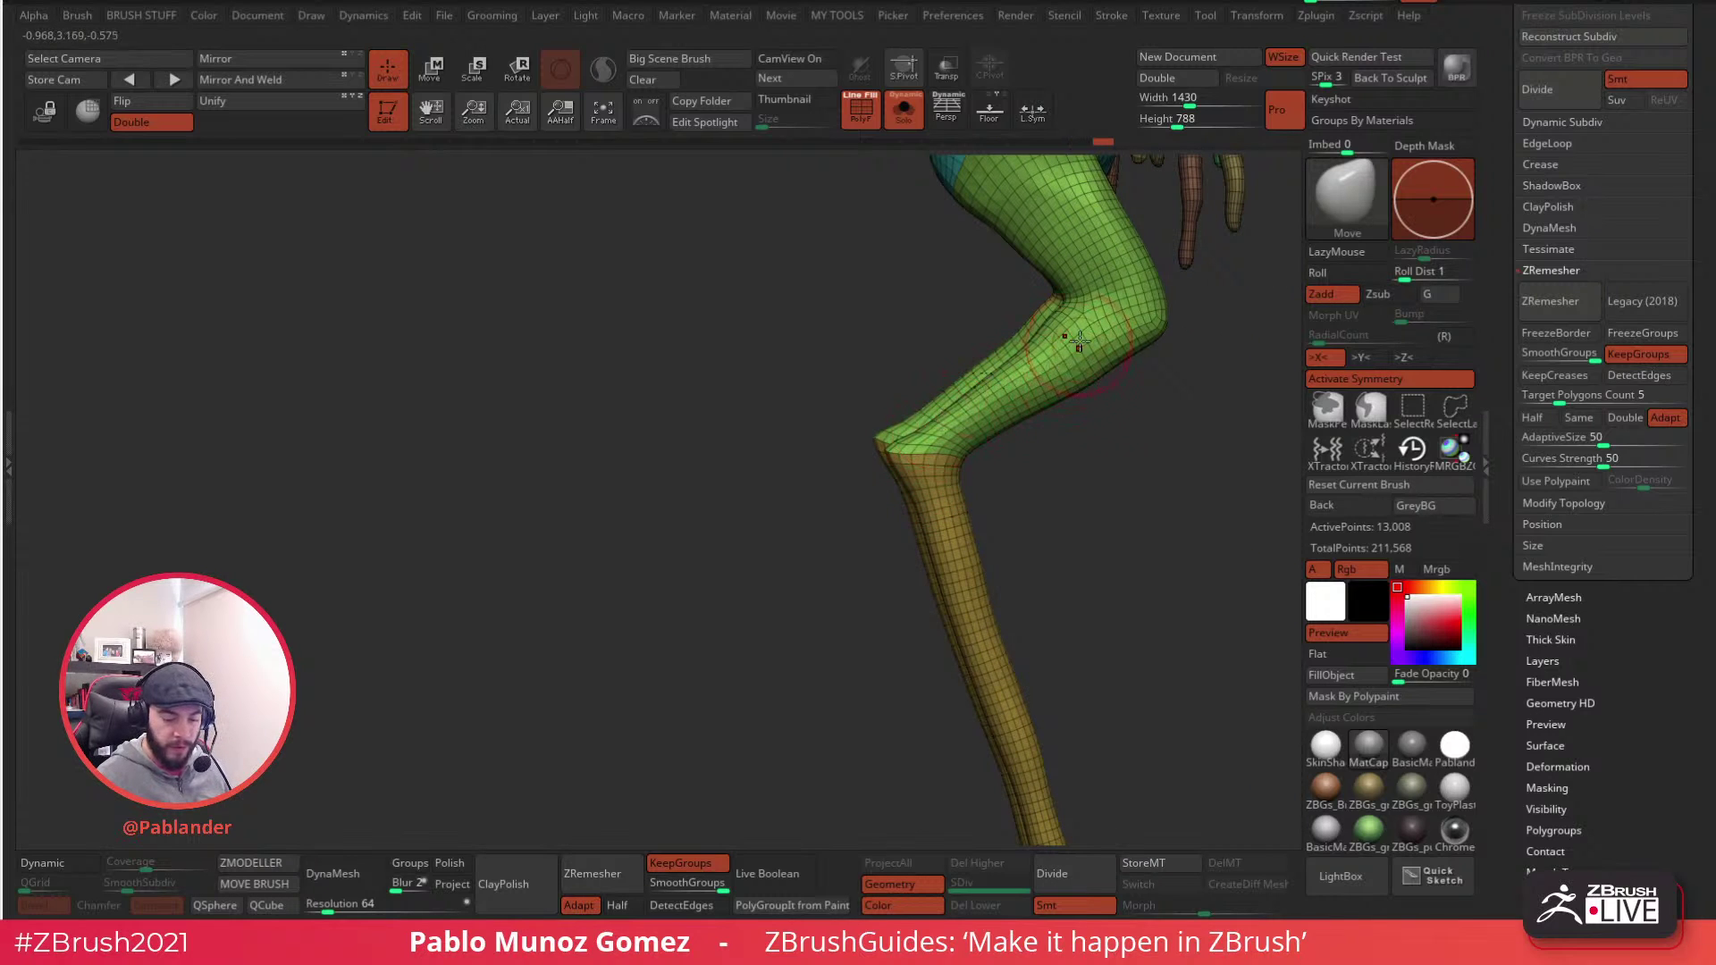
- Adjust the shape of the knees and thighs with the Move brush
alt+right_drag(1087, 303, 994, 367)
drag(978, 367, 1013, 366)
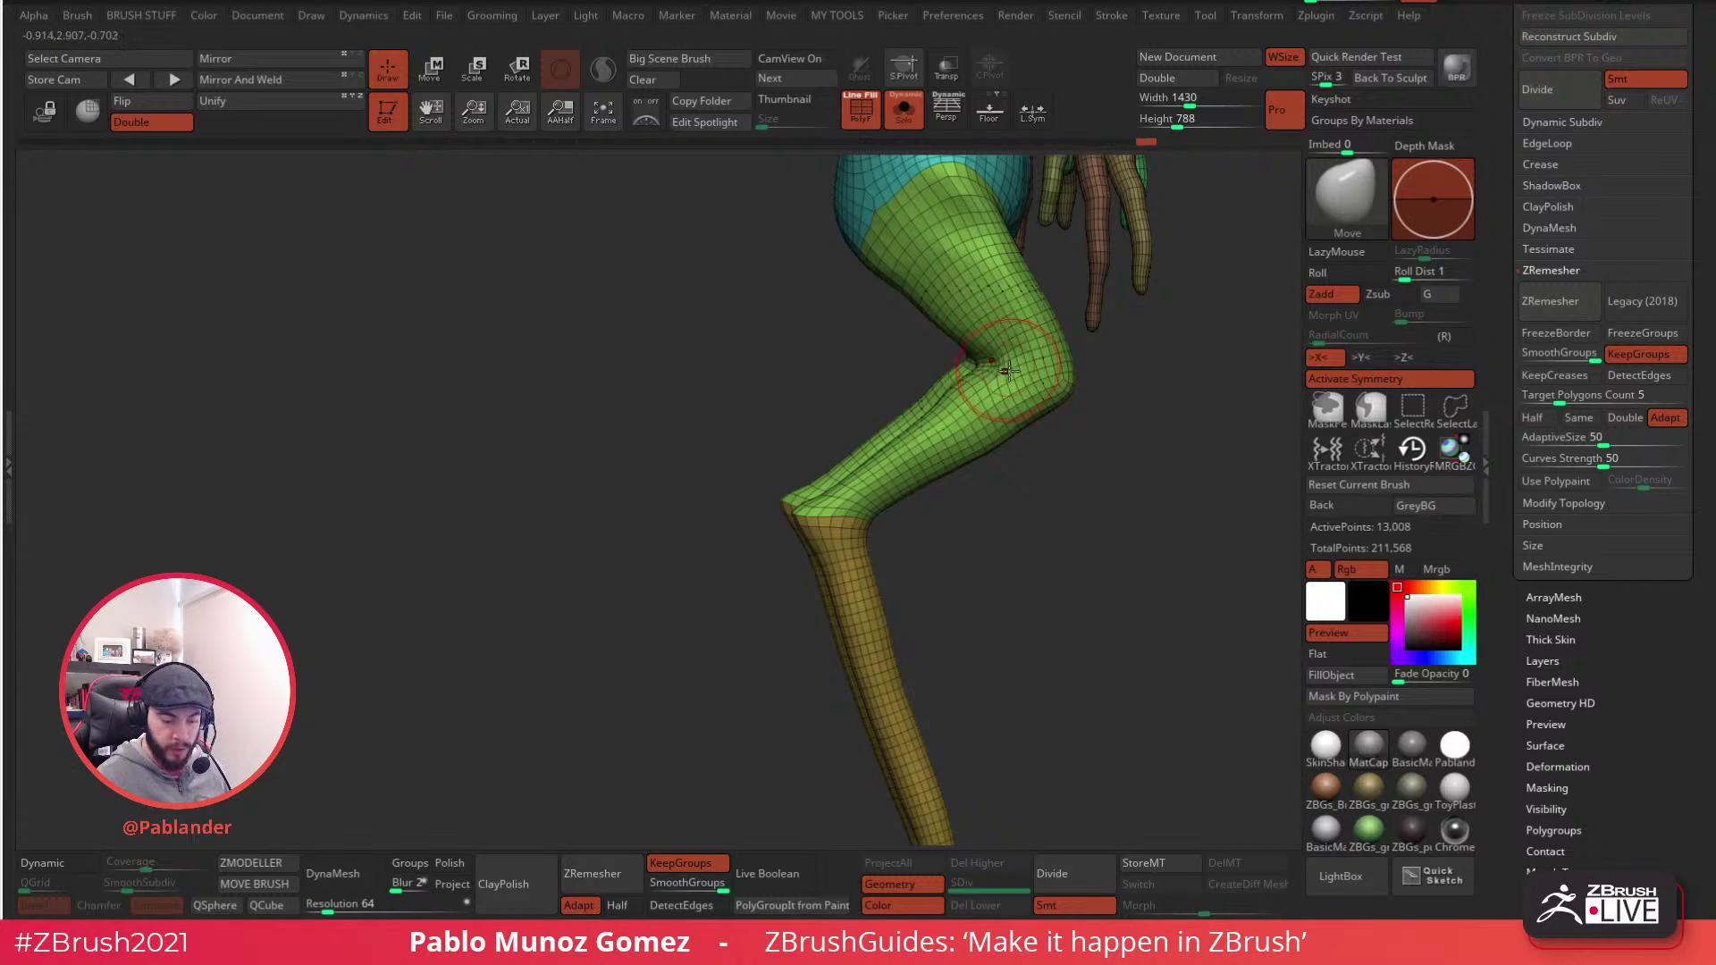
right_drag(1036, 367, 1074, 368)
mouse_move(958, 366)
right_down()
mouse_move(1007, 342)
mouse_move(864, 299)
right_up()
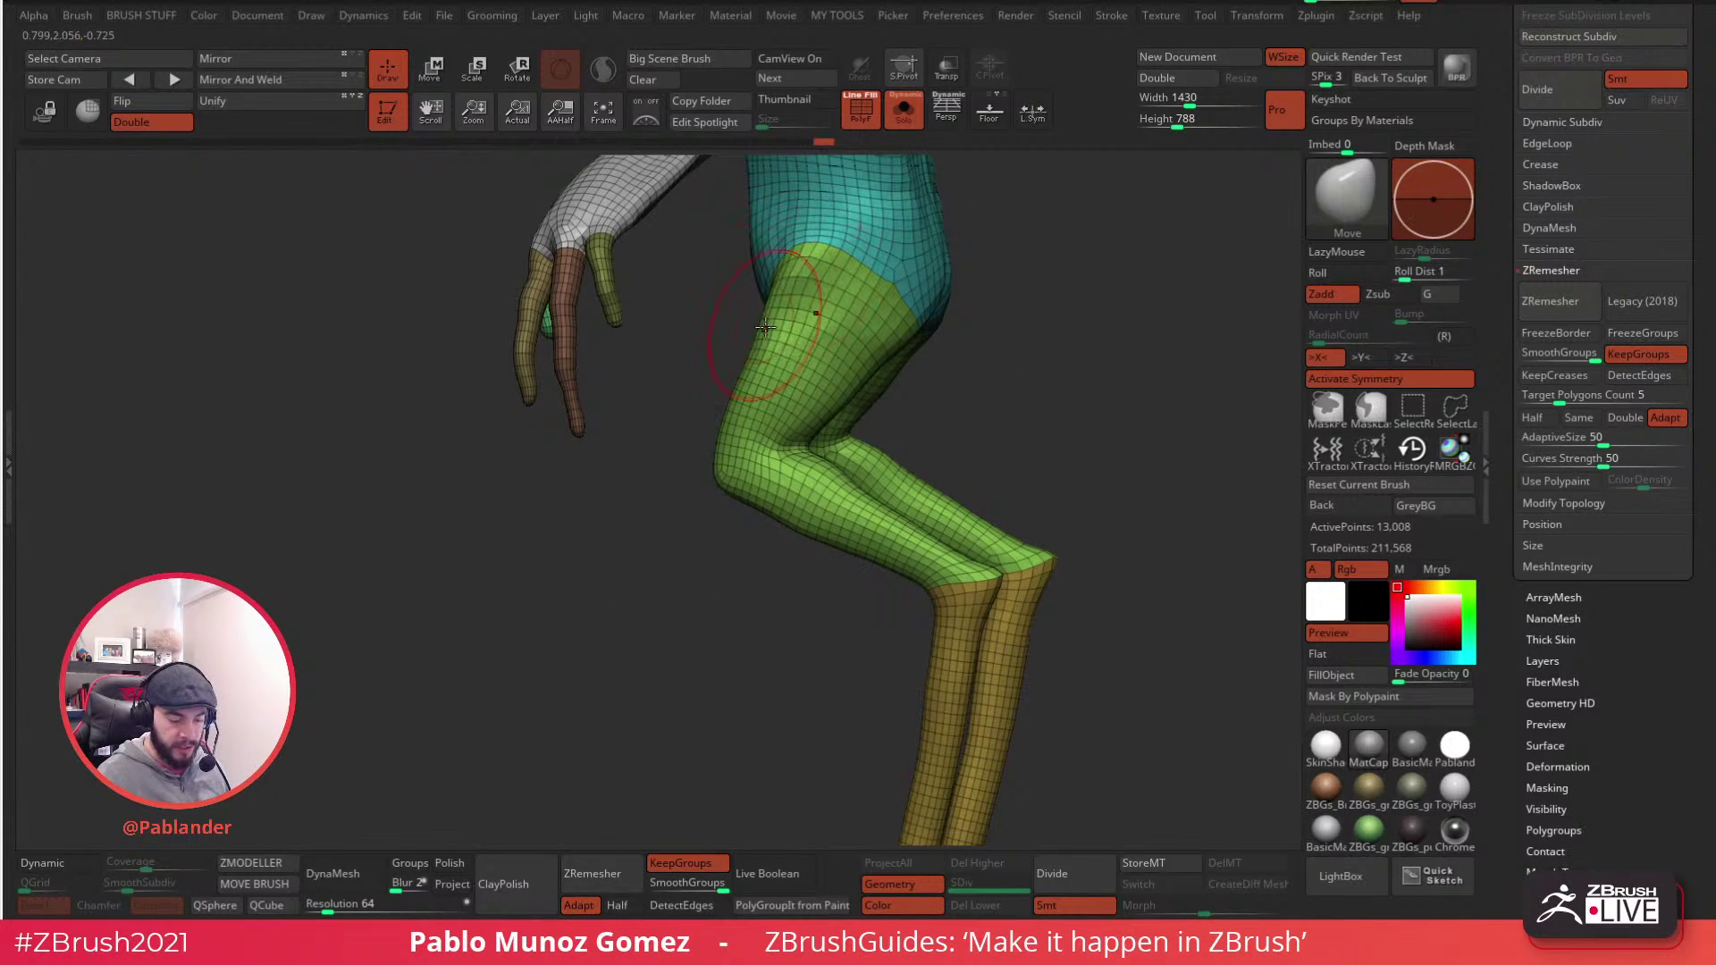
mouse_move(764, 357)
right_down()
mouse_move(1048, 394)
mouse_move(998, 325)
mouse_move(915, 287)
mouse_move(989, 506)
mouse_move(887, 438)
mouse_move(911, 418)
mouse_move(903, 438)
mouse_move(946, 475)
mouse_move(867, 458)
right_up()
- Hide the wireframe and polygroup colors and smooth the legs
key(shift+f)
key(space)
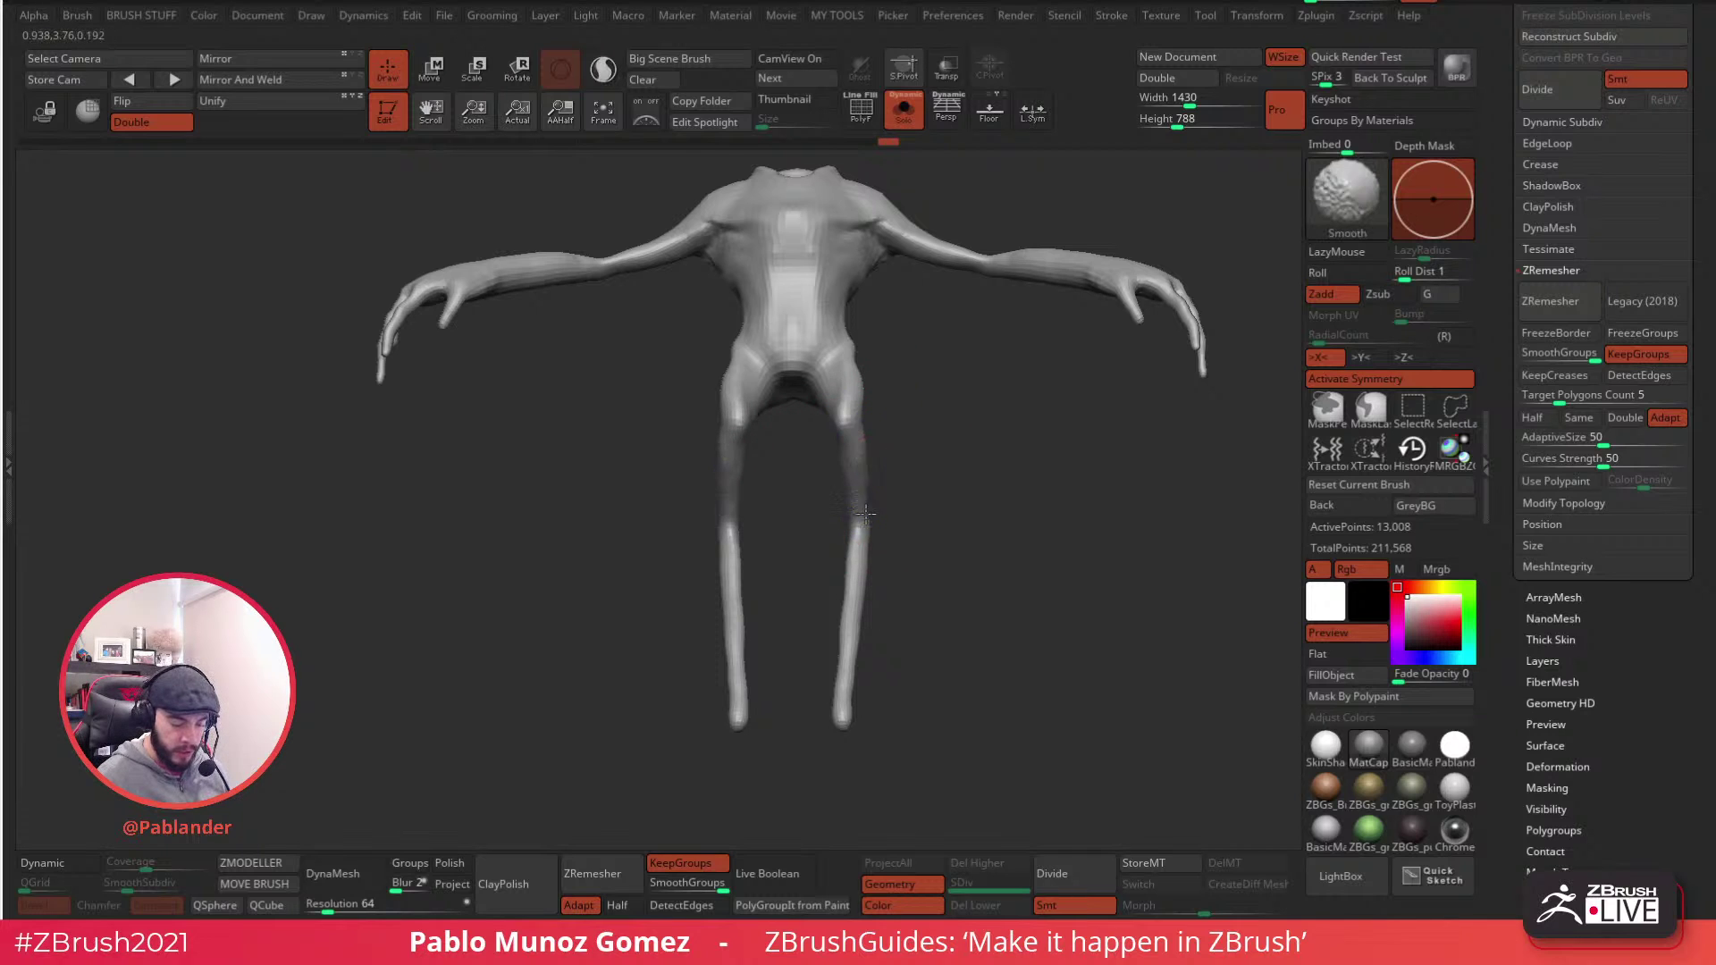
right_drag(834, 406, 857, 486)
key(shift)
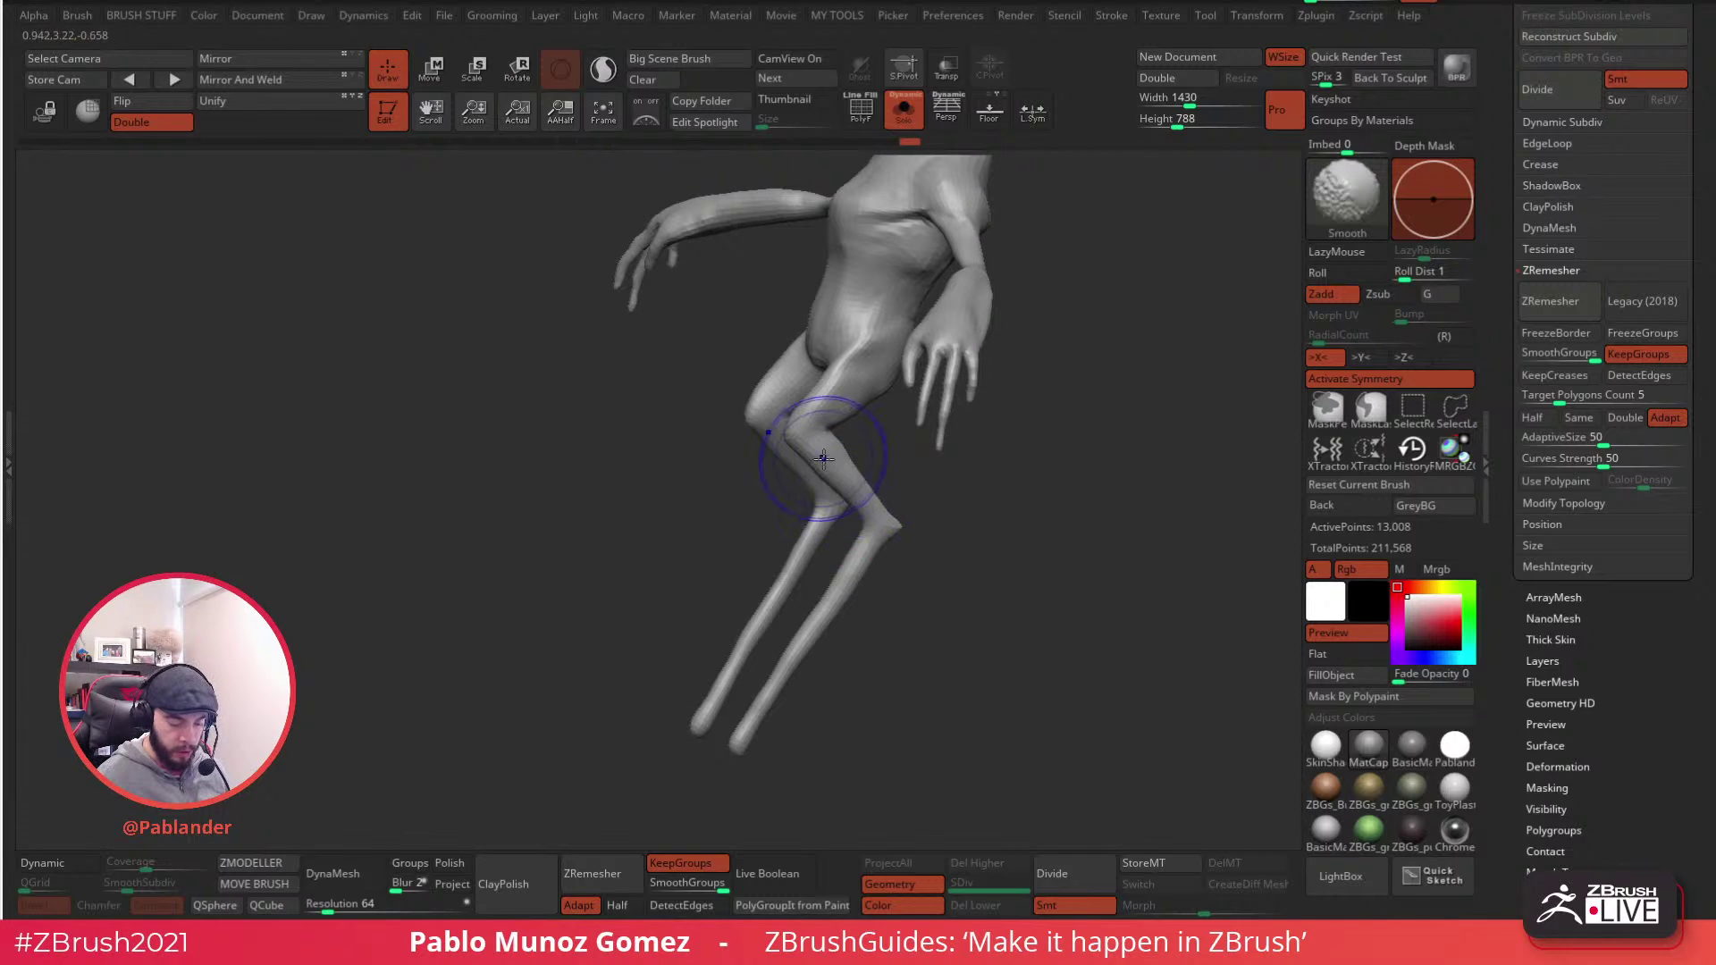
- Refine the shape of the creature's legs around the hocks with the Move brush and smooth the result
right_drag(934, 565, 902, 529)
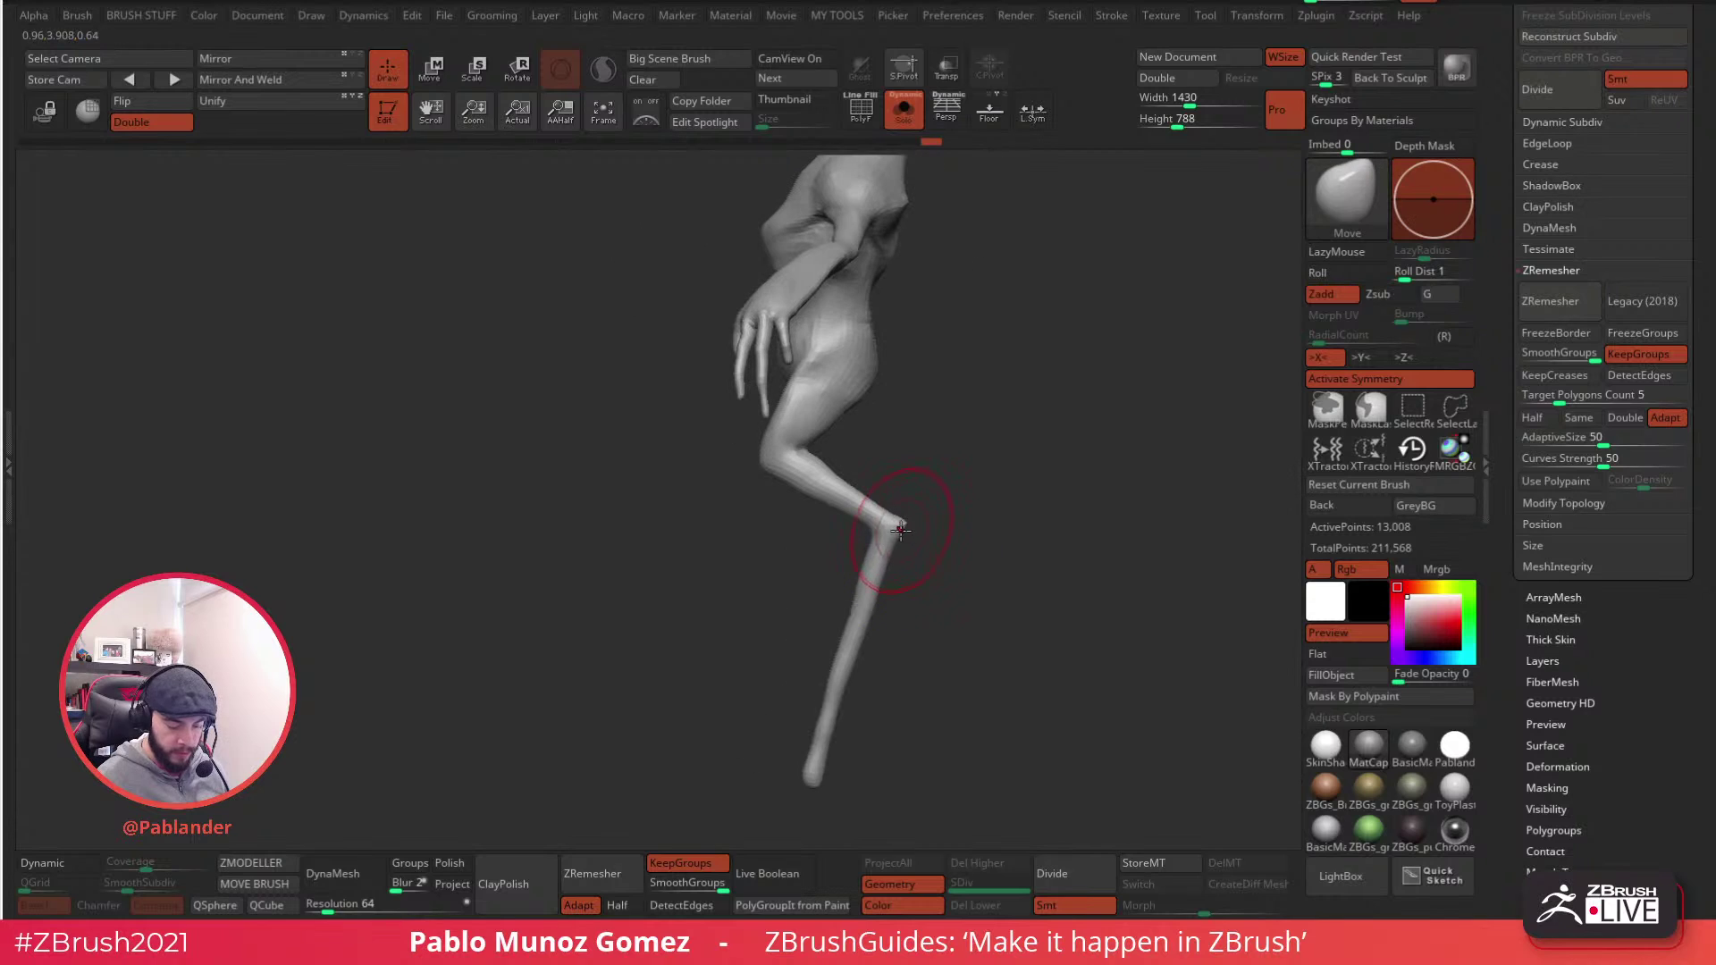
mouse_move(800, 783)
right_down()
mouse_move(840, 688)
mouse_move(934, 608)
right_up()
key(shift)
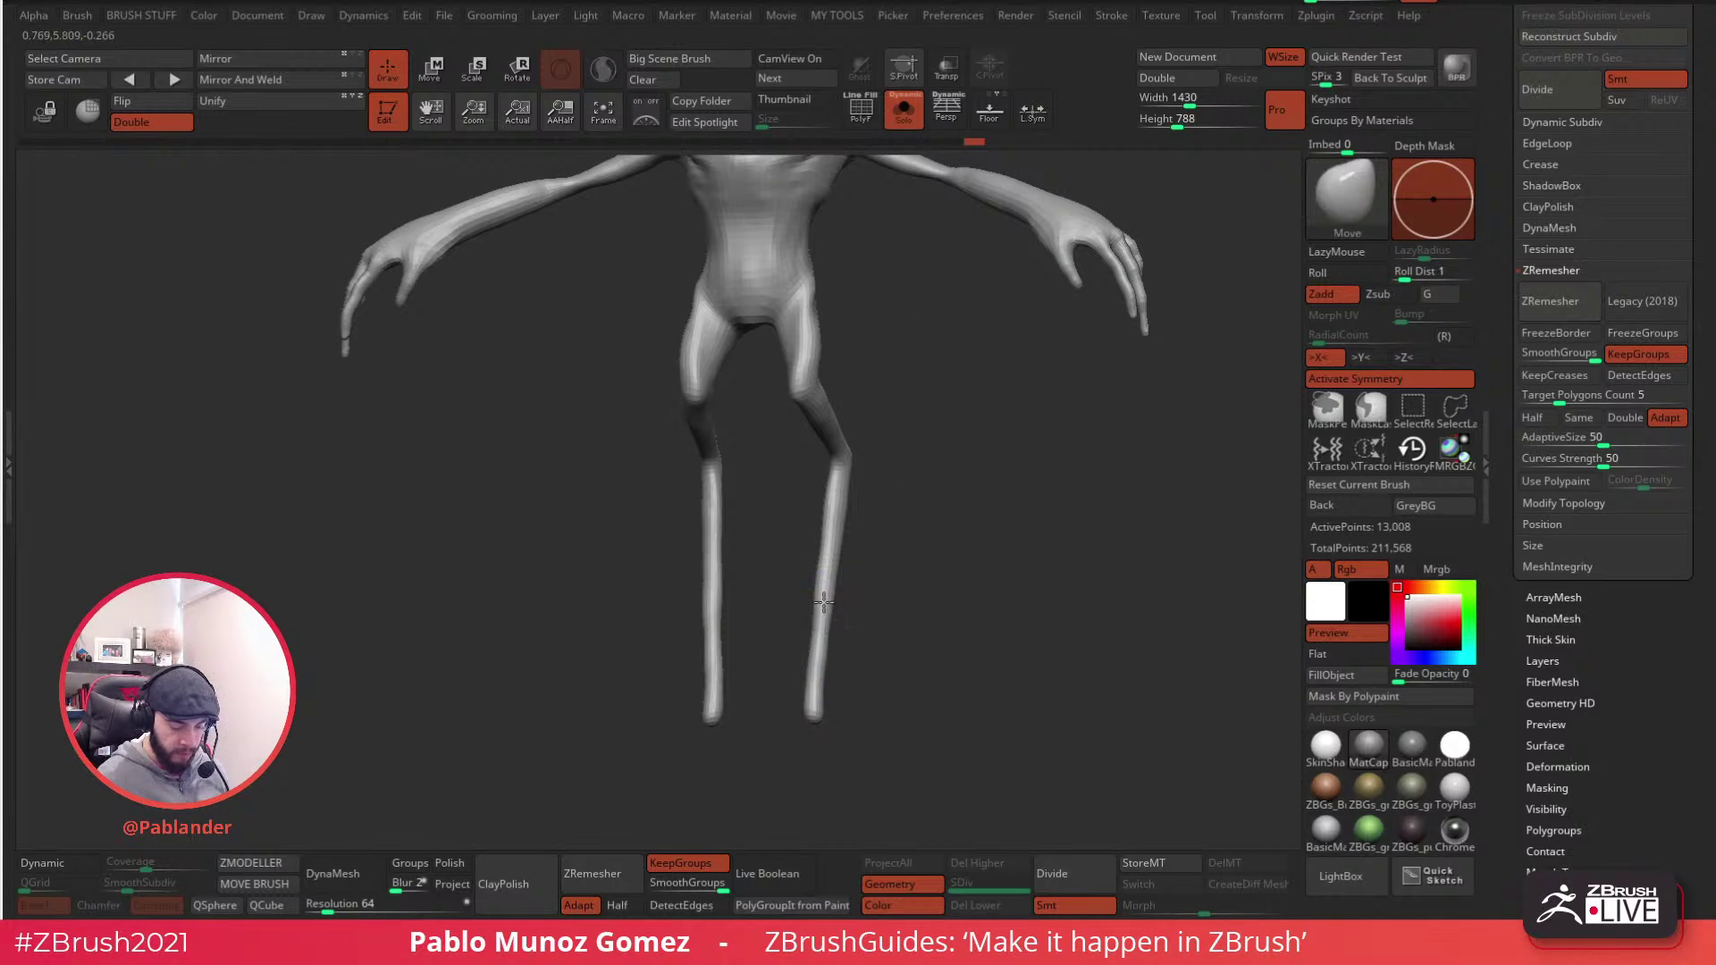
- Adjust the creature's torso silhouette symmetrically with a resized Move brush
mouse_move(920, 490)
right_down()
mouse_move(815, 384)
mouse_move(773, 295)
mouse_move(952, 255)
right_up()
right_drag(844, 279, 984, 260)
key(space)
drag(827, 280, 807, 283)
right_drag(807, 283, 907, 278)
shift+right_drag(779, 376, 851, 408)
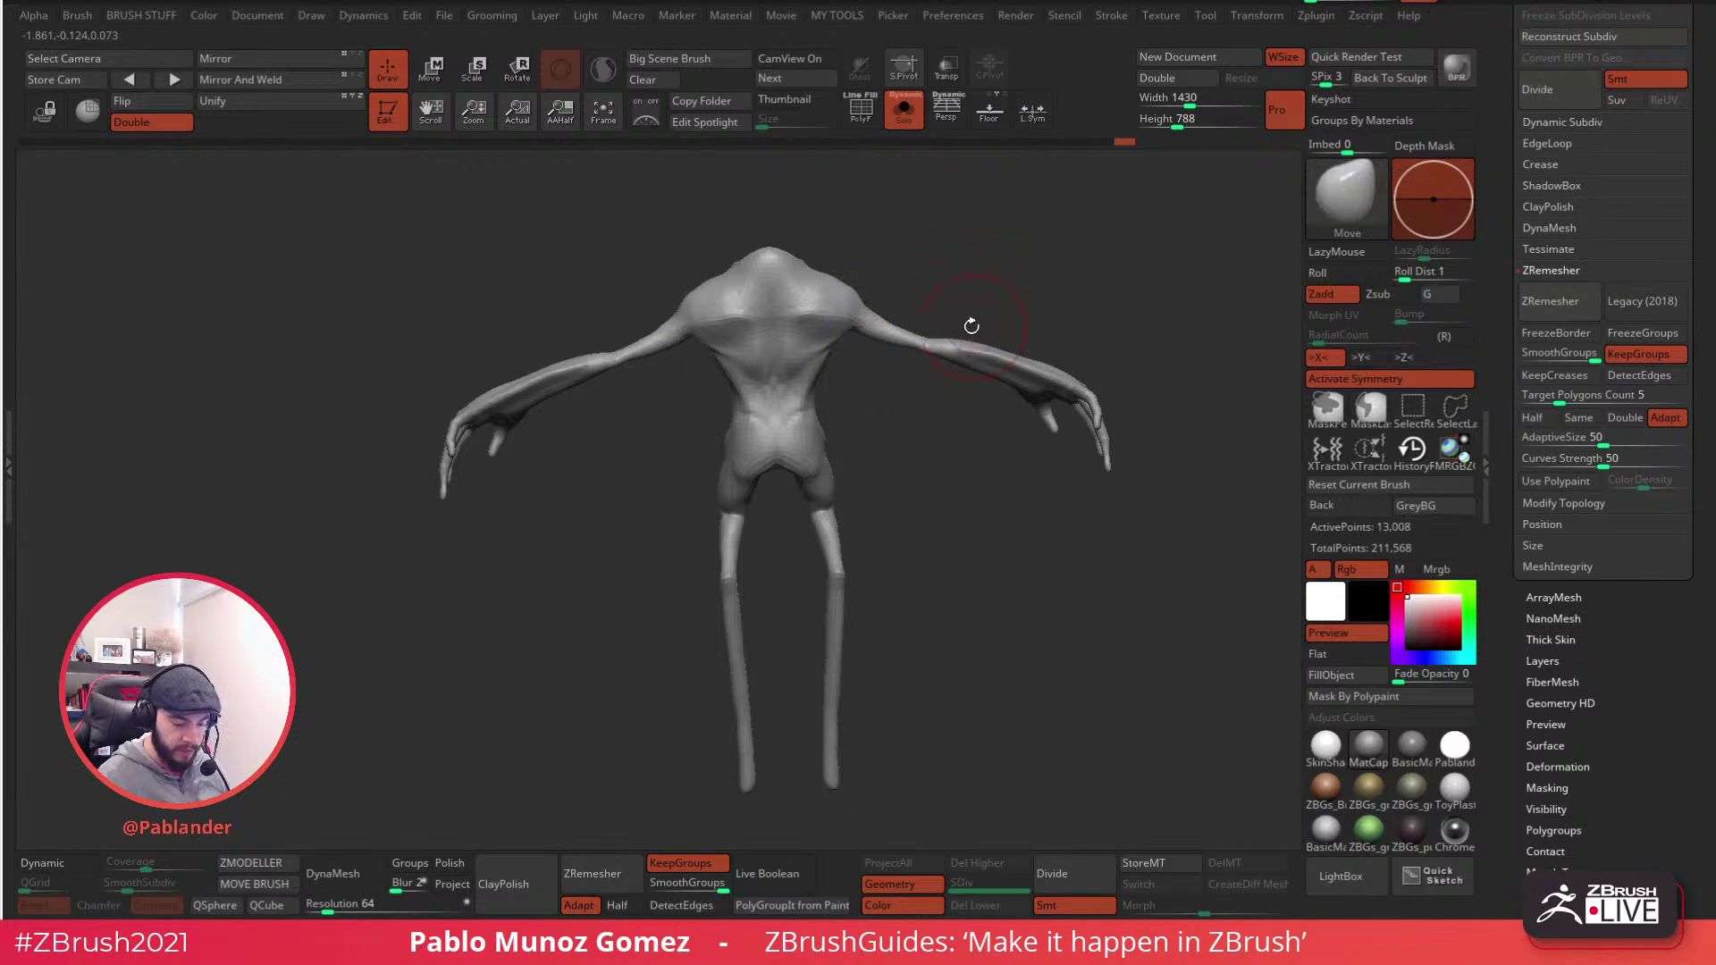
- Reshape the creature's forearm near the wrist with the Move brush
right_drag(892, 429, 1057, 486)
right_click(756, 445)
mouse_move(1072, 284)
right_down()
mouse_move(987, 277)
mouse_move(1084, 429)
mouse_move(1099, 348)
mouse_move(866, 447)
mouse_move(715, 537)
mouse_move(812, 456)
mouse_move(801, 524)
mouse_move(750, 474)
mouse_move(652, 440)
right_up()
right_click(672, 561)
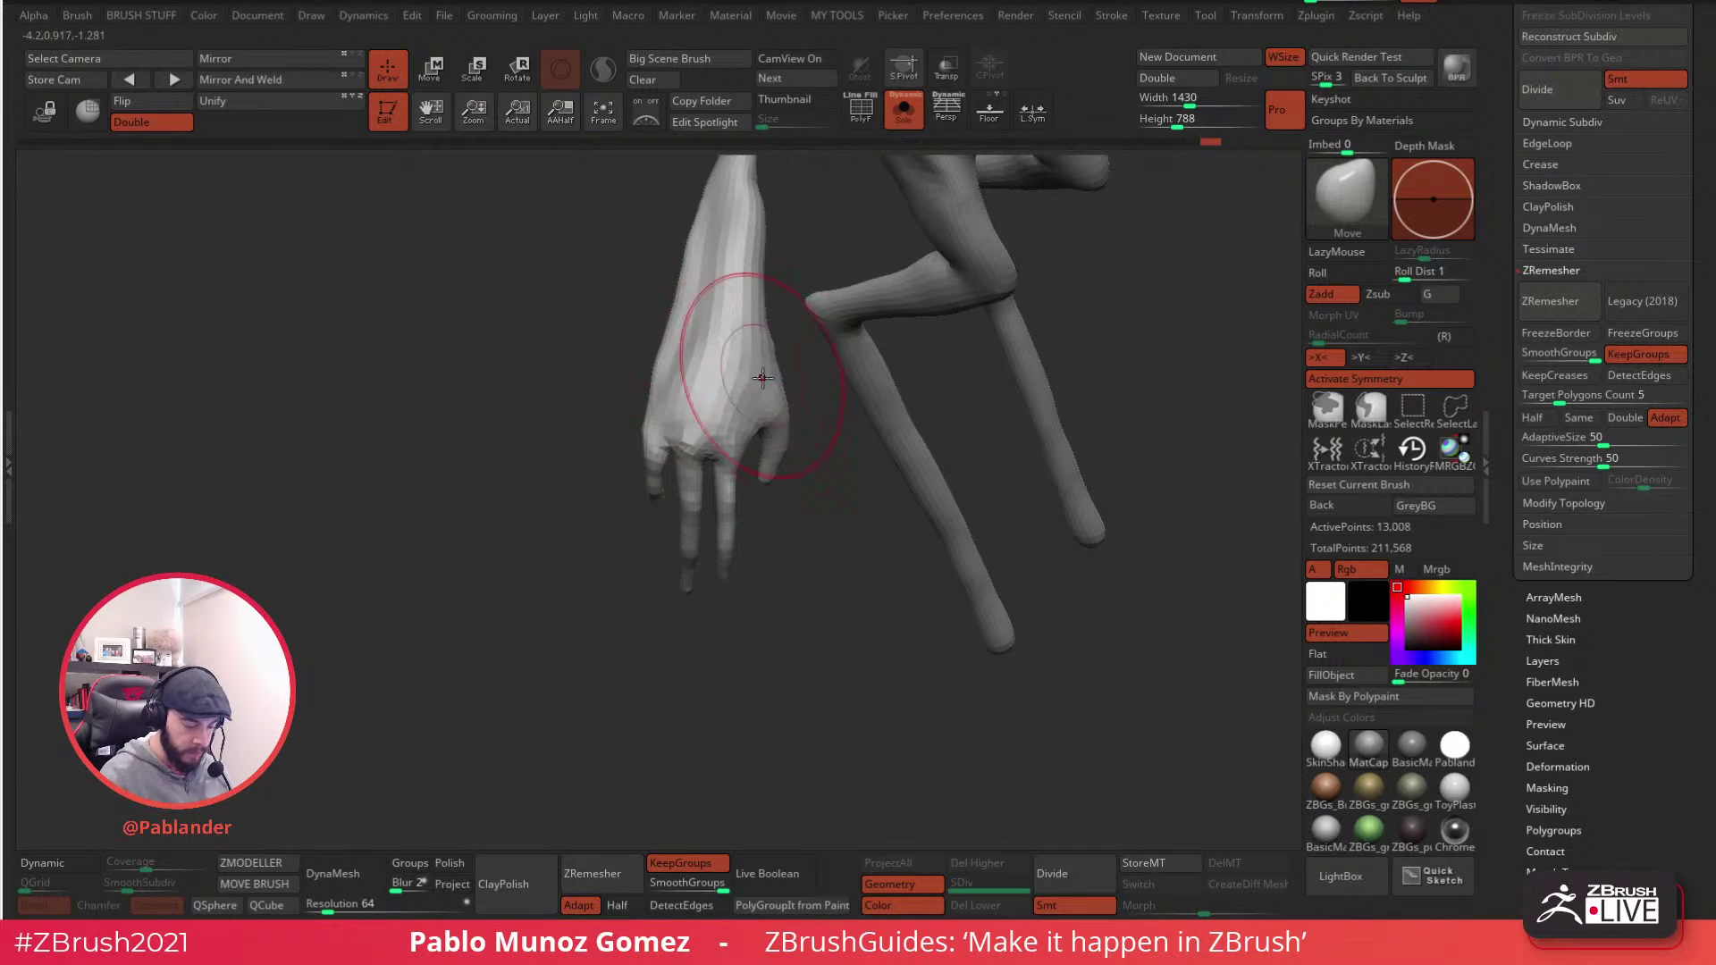
alt+right_drag(773, 305, 775, 390)
drag(768, 338, 776, 352)
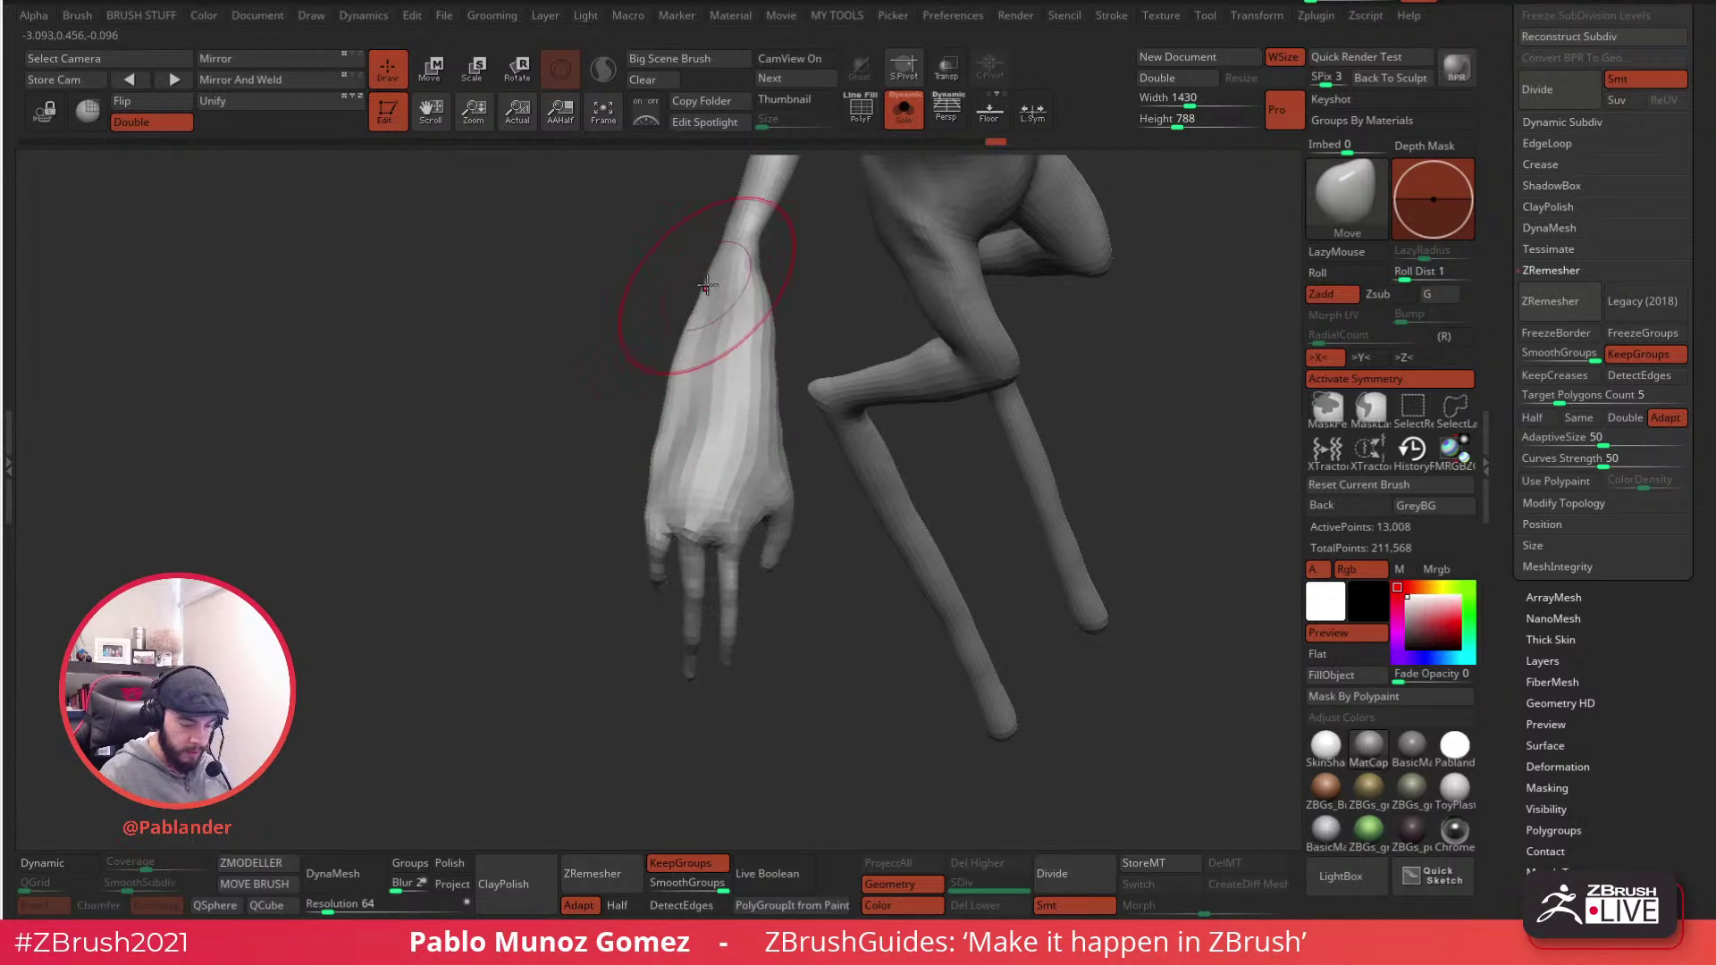
- Reposition and bend the long fingers of the hand with a resized Move brush
mouse_move(677, 410)
right_down()
mouse_move(720, 425)
mouse_move(666, 483)
mouse_move(728, 563)
mouse_move(613, 448)
mouse_move(765, 459)
mouse_move(883, 500)
mouse_move(927, 402)
mouse_move(958, 418)
right_up()
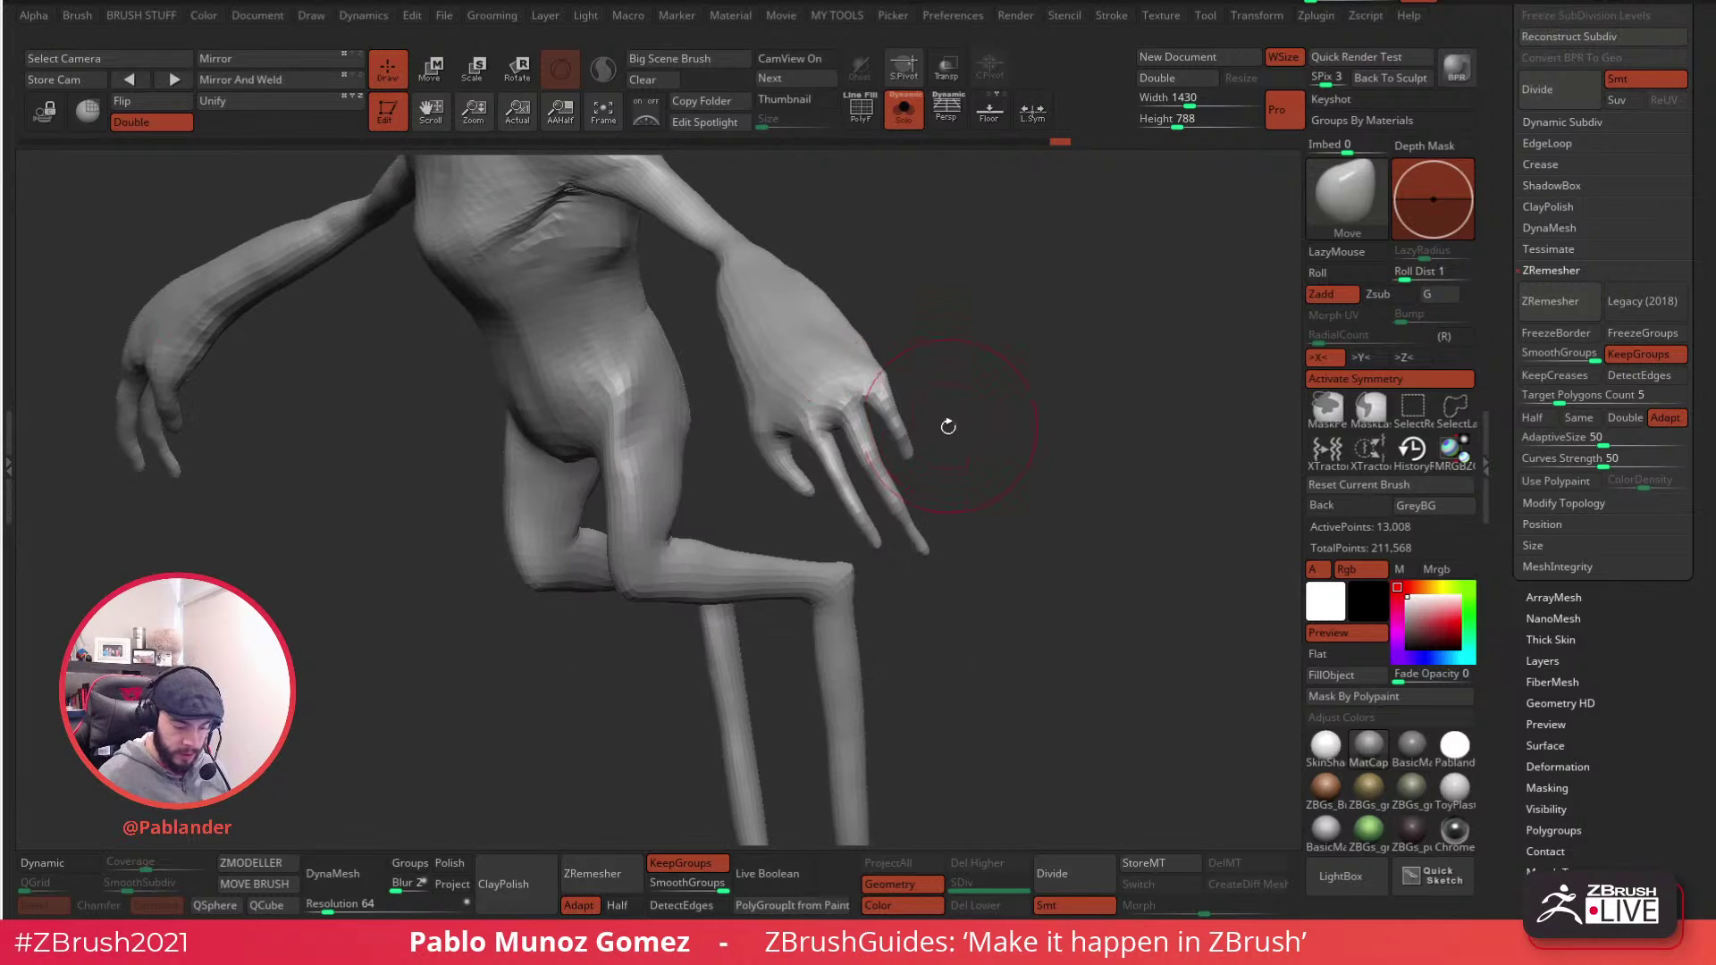
drag(873, 470, 885, 465)
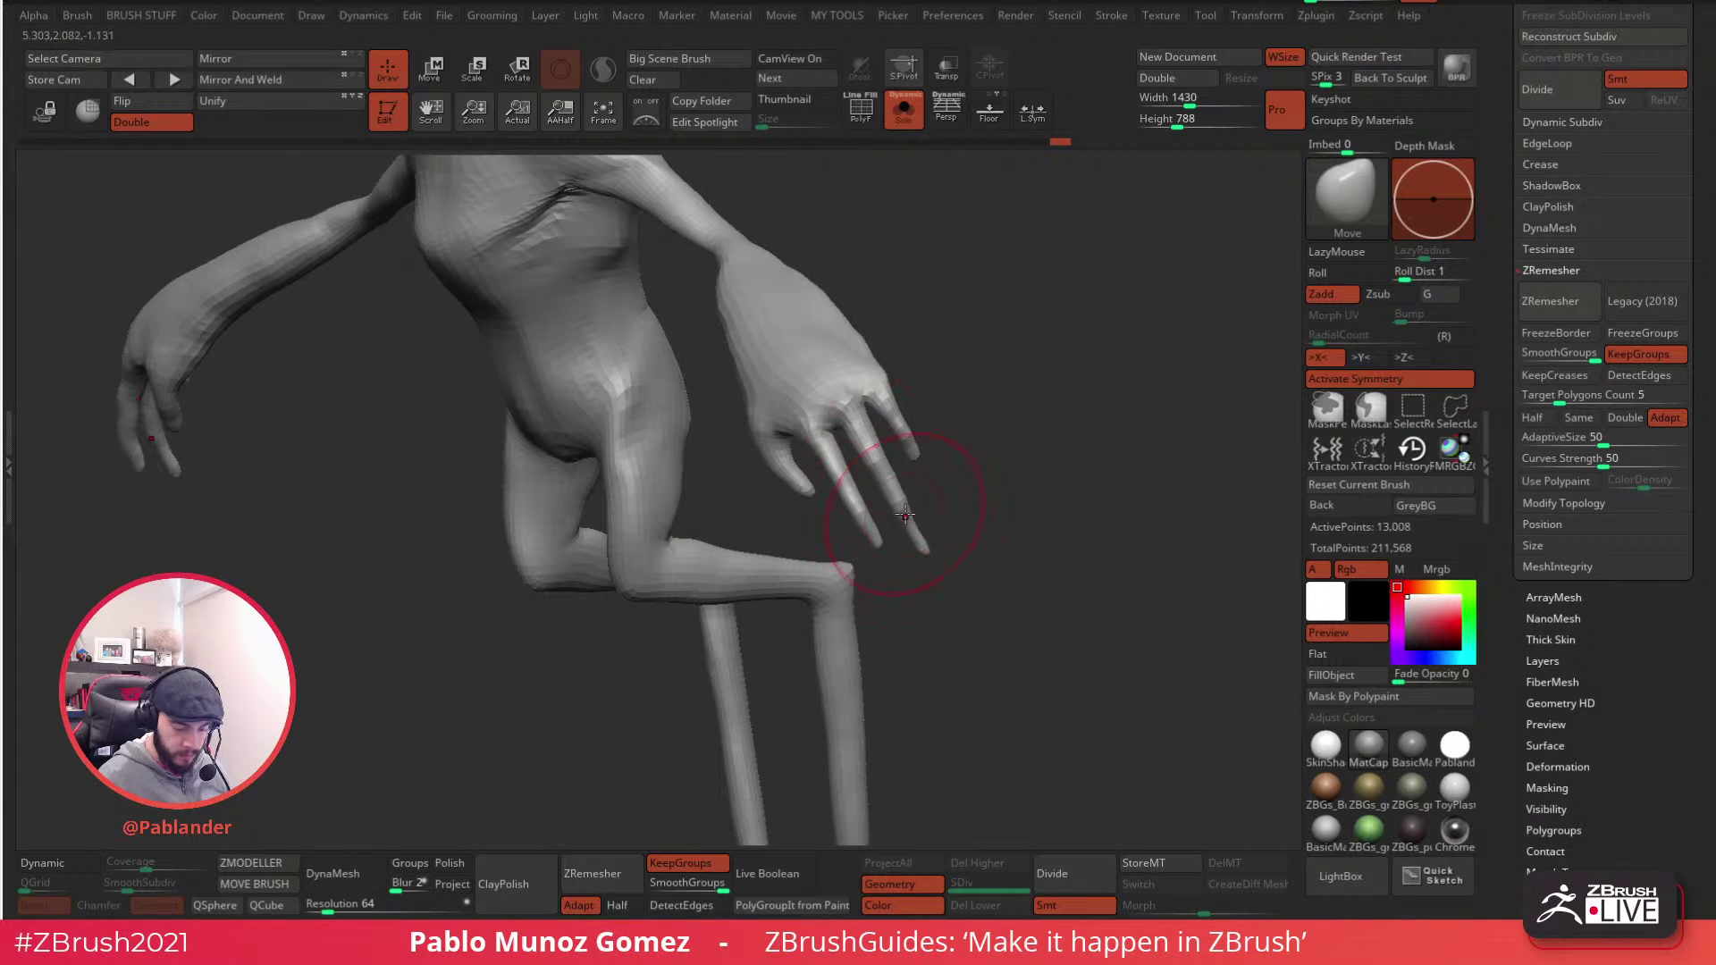
mouse_move(1009, 534)
right_down()
mouse_move(1008, 464)
mouse_move(995, 483)
right_up()
key(s)
mouse_move(858, 303)
right_down()
mouse_move(852, 357)
mouse_move(889, 380)
mouse_move(1006, 358)
mouse_move(884, 374)
mouse_move(864, 413)
mouse_move(929, 374)
mouse_move(929, 416)
right_up()
key(space)
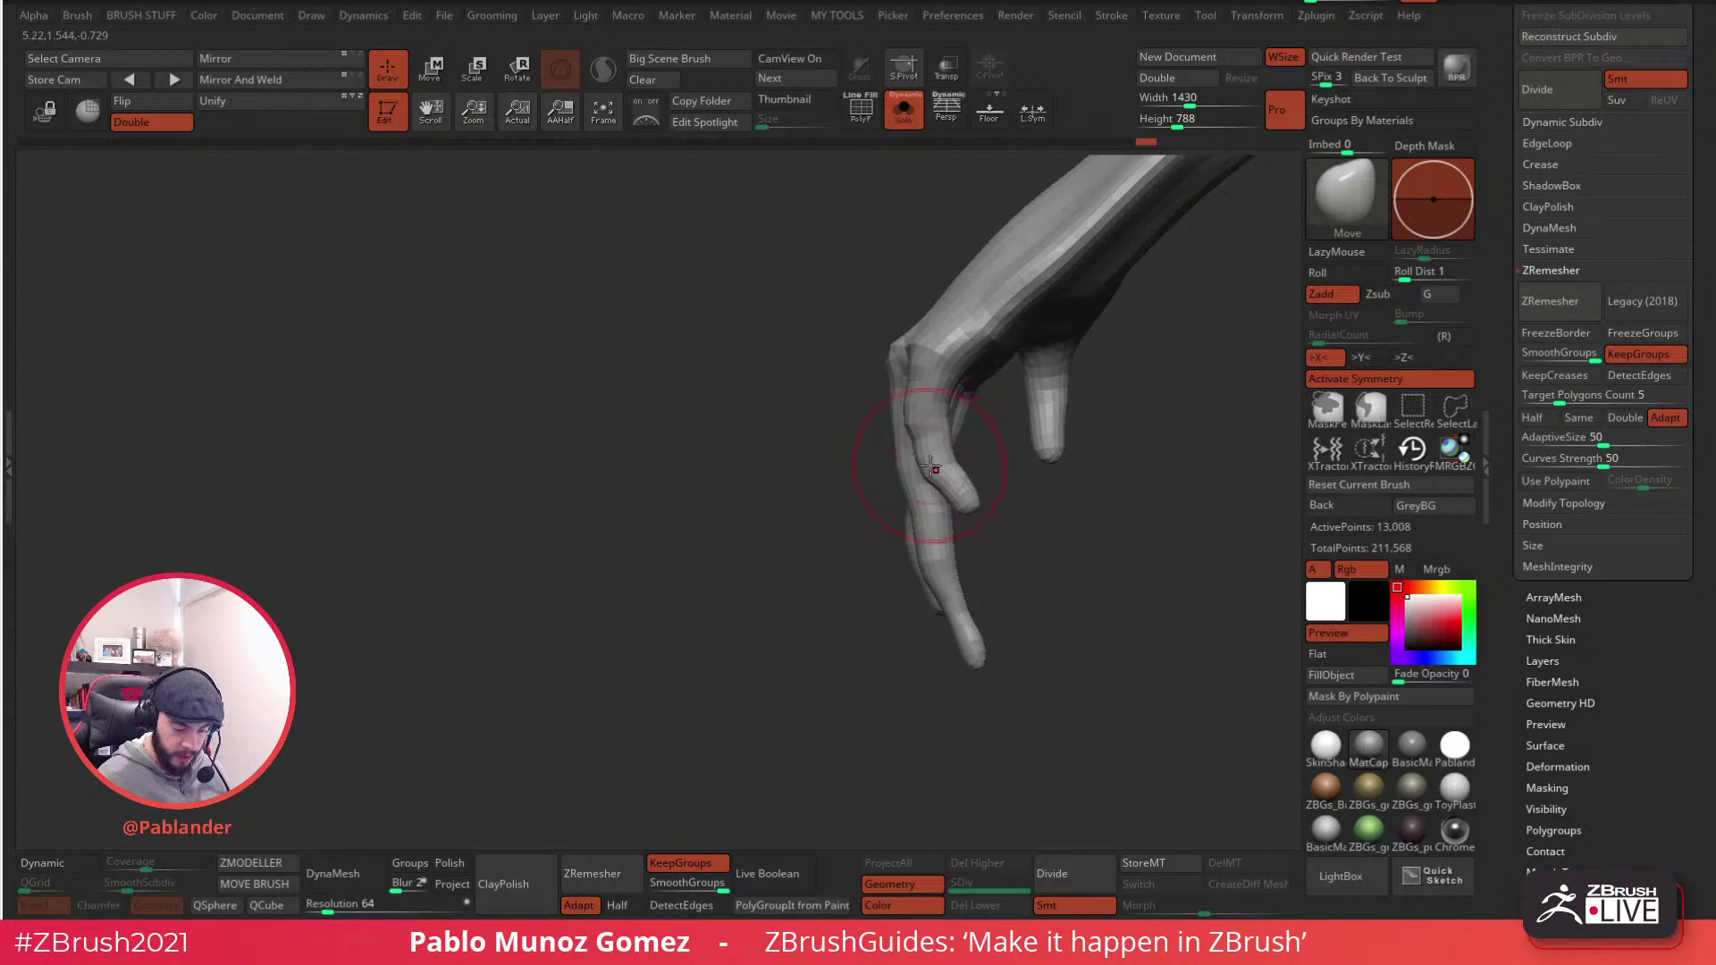
- Smooth the tips of the two longest fingers
right_drag(980, 515, 936, 620)
key(shift)
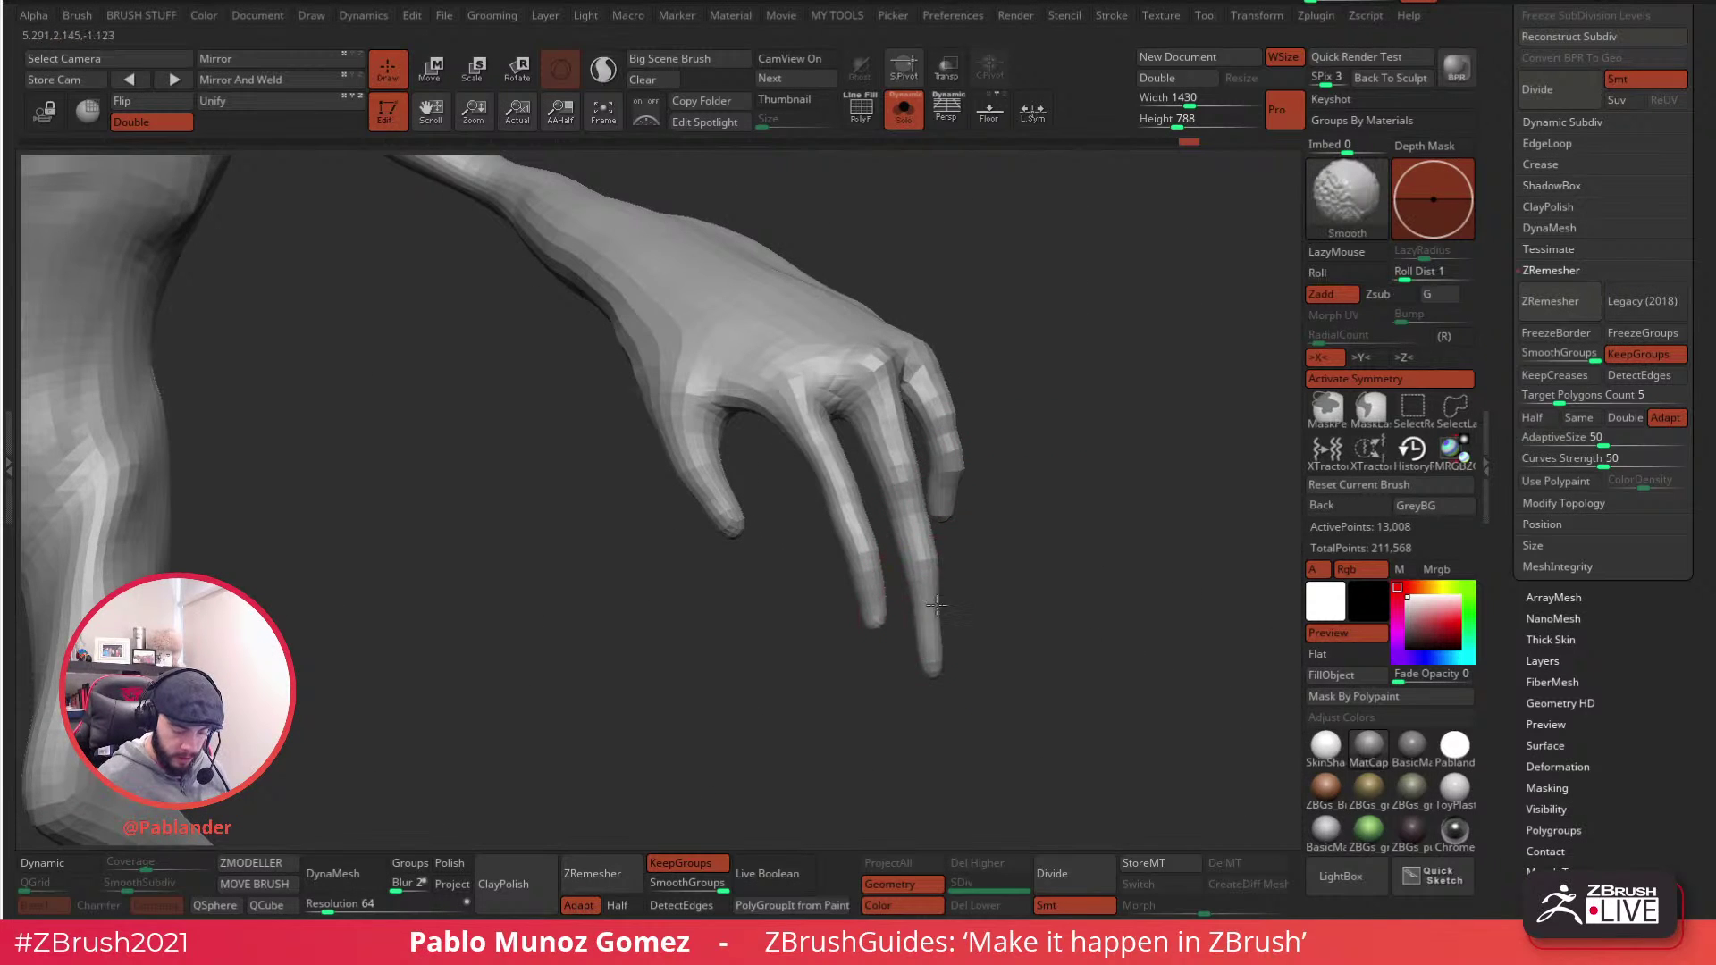
shift+drag(936, 667, 930, 663)
shift+drag(879, 610, 877, 621)
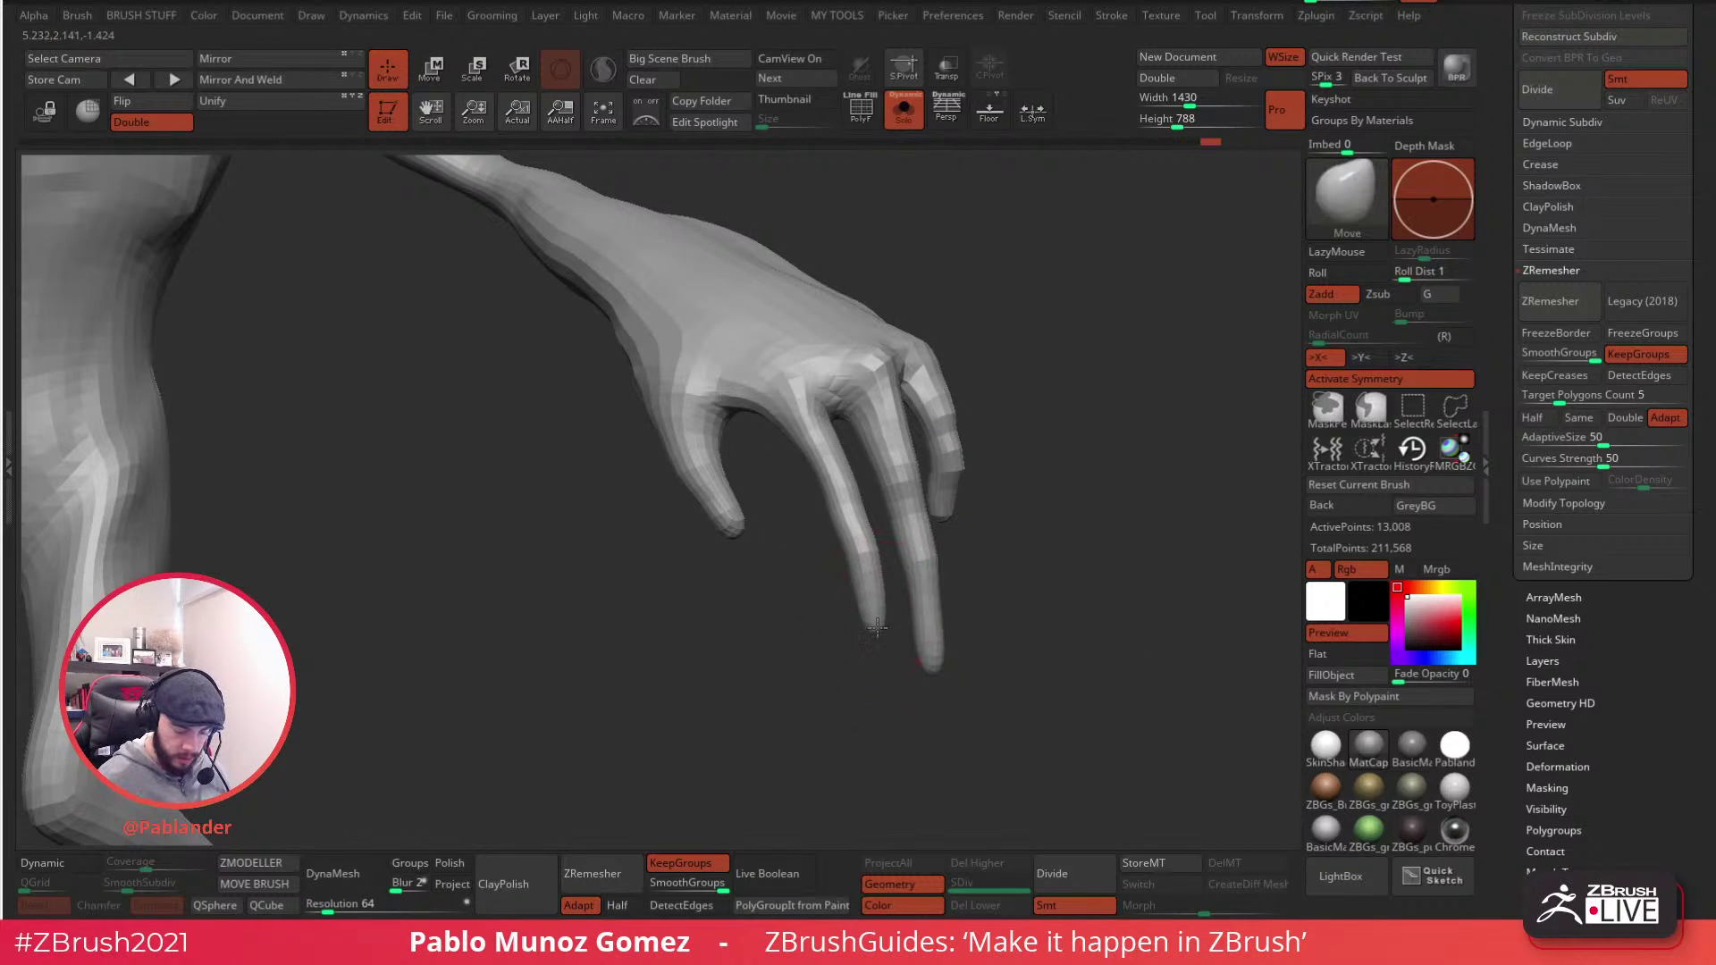
- Undo the last finger stroke and reshape the finger bases and the webbing between them with the Move brush
right_drag(970, 556, 898, 487)
right_drag(903, 554, 880, 511)
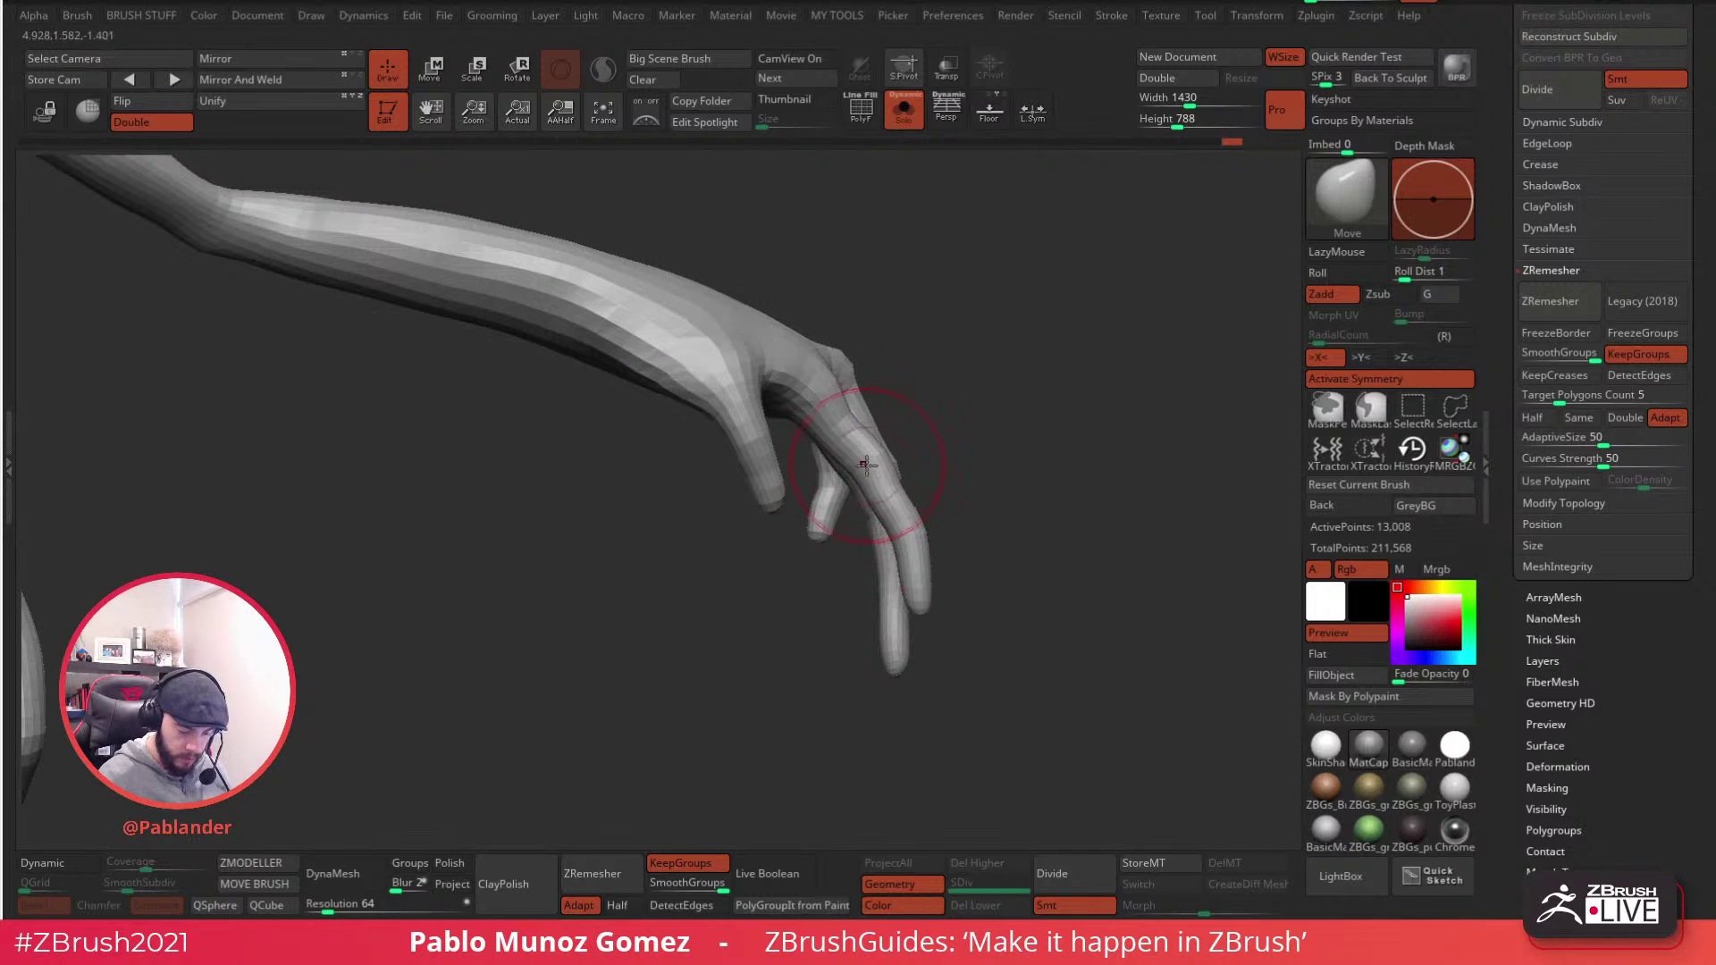
key(ctrl+z)
mouse_move(946, 429)
right_down()
mouse_move(896, 455)
mouse_move(881, 383)
right_up()
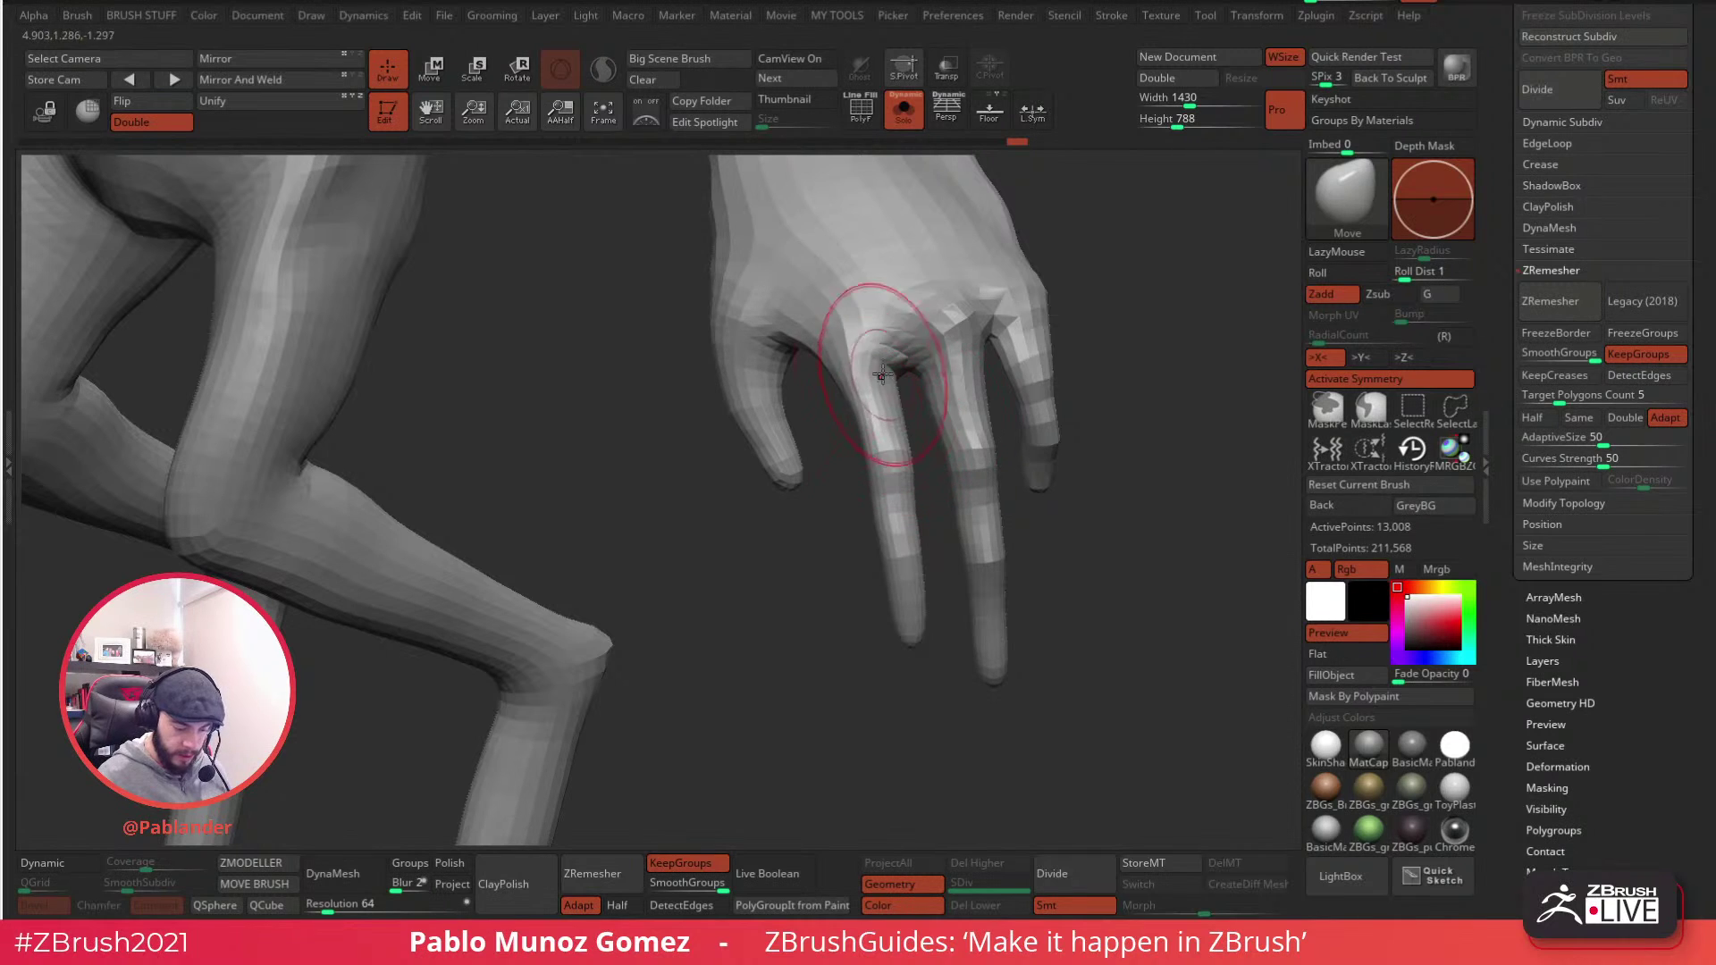
drag(874, 383, 901, 466)
right_drag(905, 544, 850, 498)
right_drag(826, 402, 1007, 459)
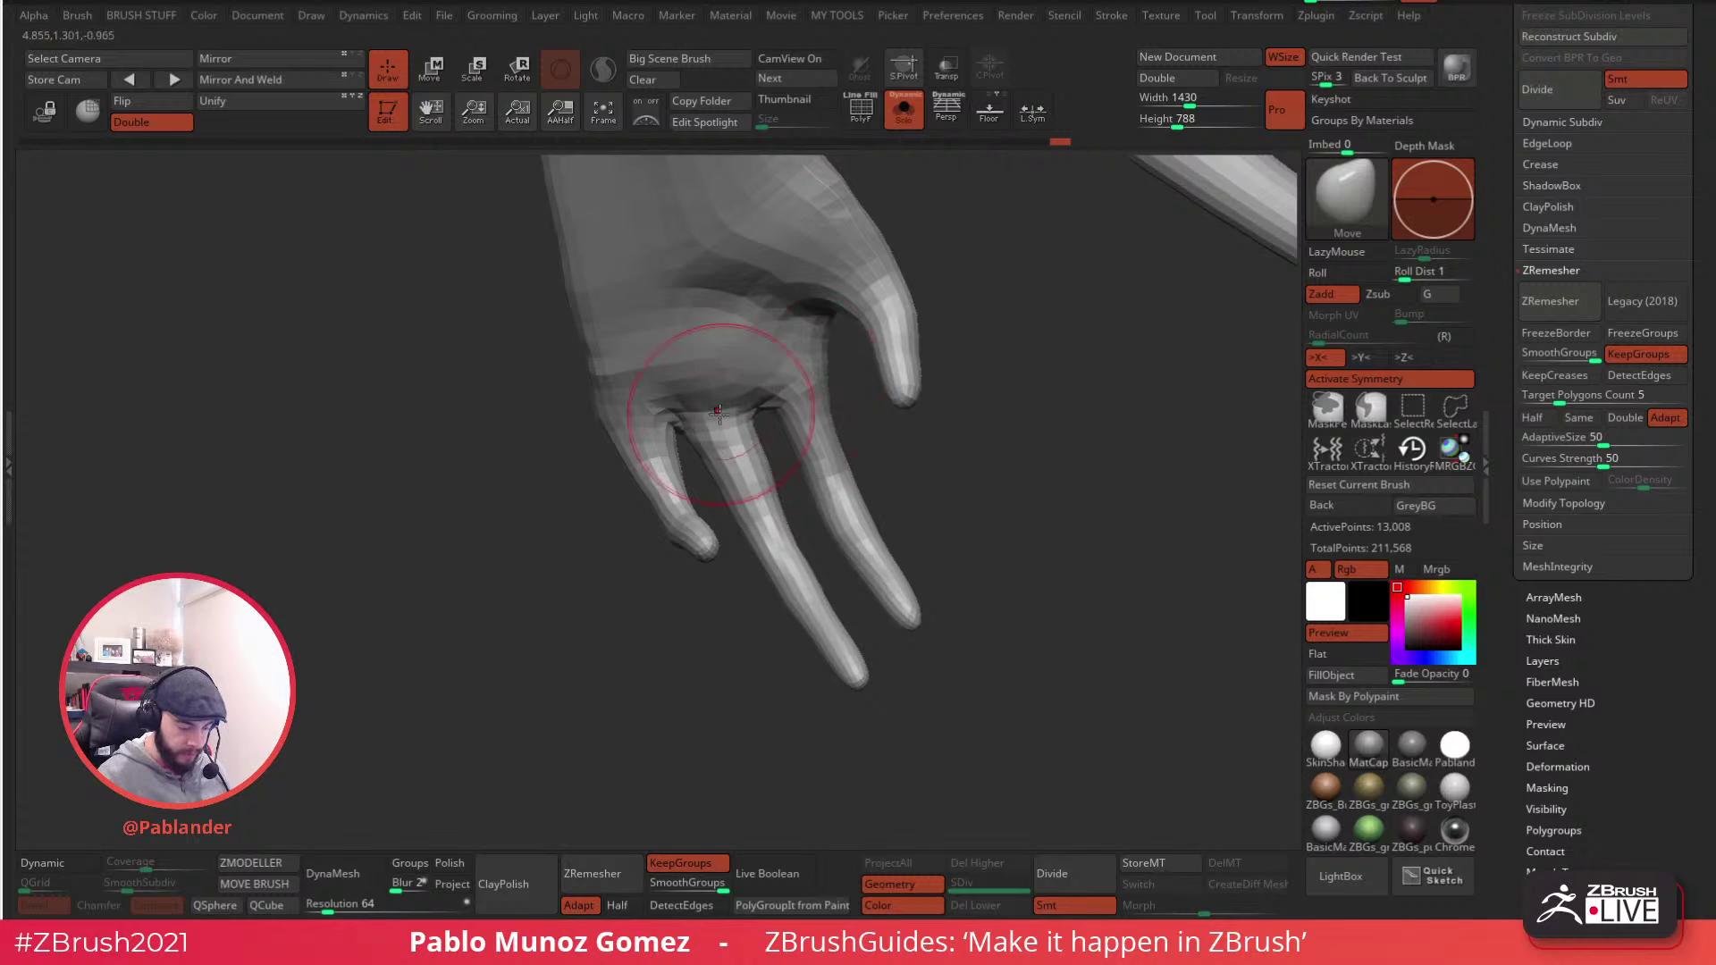
mouse_move(715, 406)
mouse_down()
mouse_move(706, 380)
mouse_move(679, 432)
mouse_up()
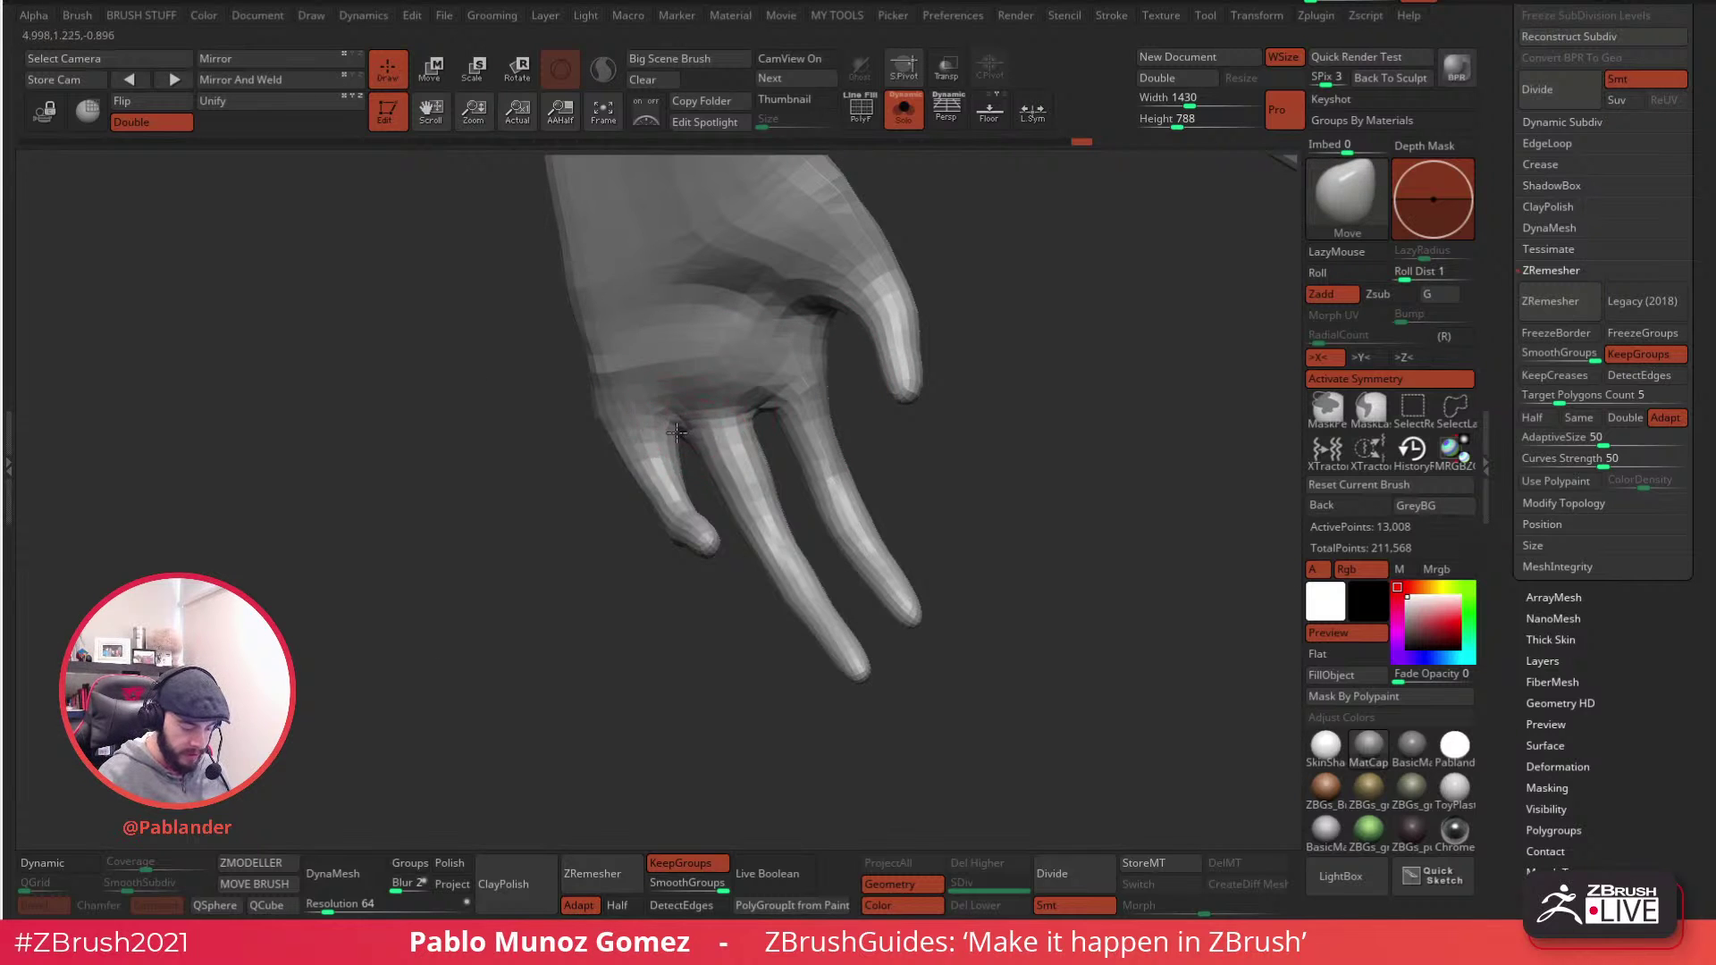
- Refine the finger shapes from several sides, resizing the Move brush as needed
mouse_move(710, 425)
right_down()
mouse_move(732, 436)
mouse_move(896, 358)
mouse_move(903, 394)
mouse_move(733, 435)
mouse_move(670, 388)
mouse_move(689, 375)
mouse_move(682, 306)
mouse_move(698, 331)
mouse_move(764, 295)
right_up()
mouse_move(873, 509)
right_down()
mouse_move(826, 420)
mouse_move(847, 487)
mouse_move(882, 476)
mouse_move(919, 574)
mouse_move(971, 471)
right_up()
key(space)
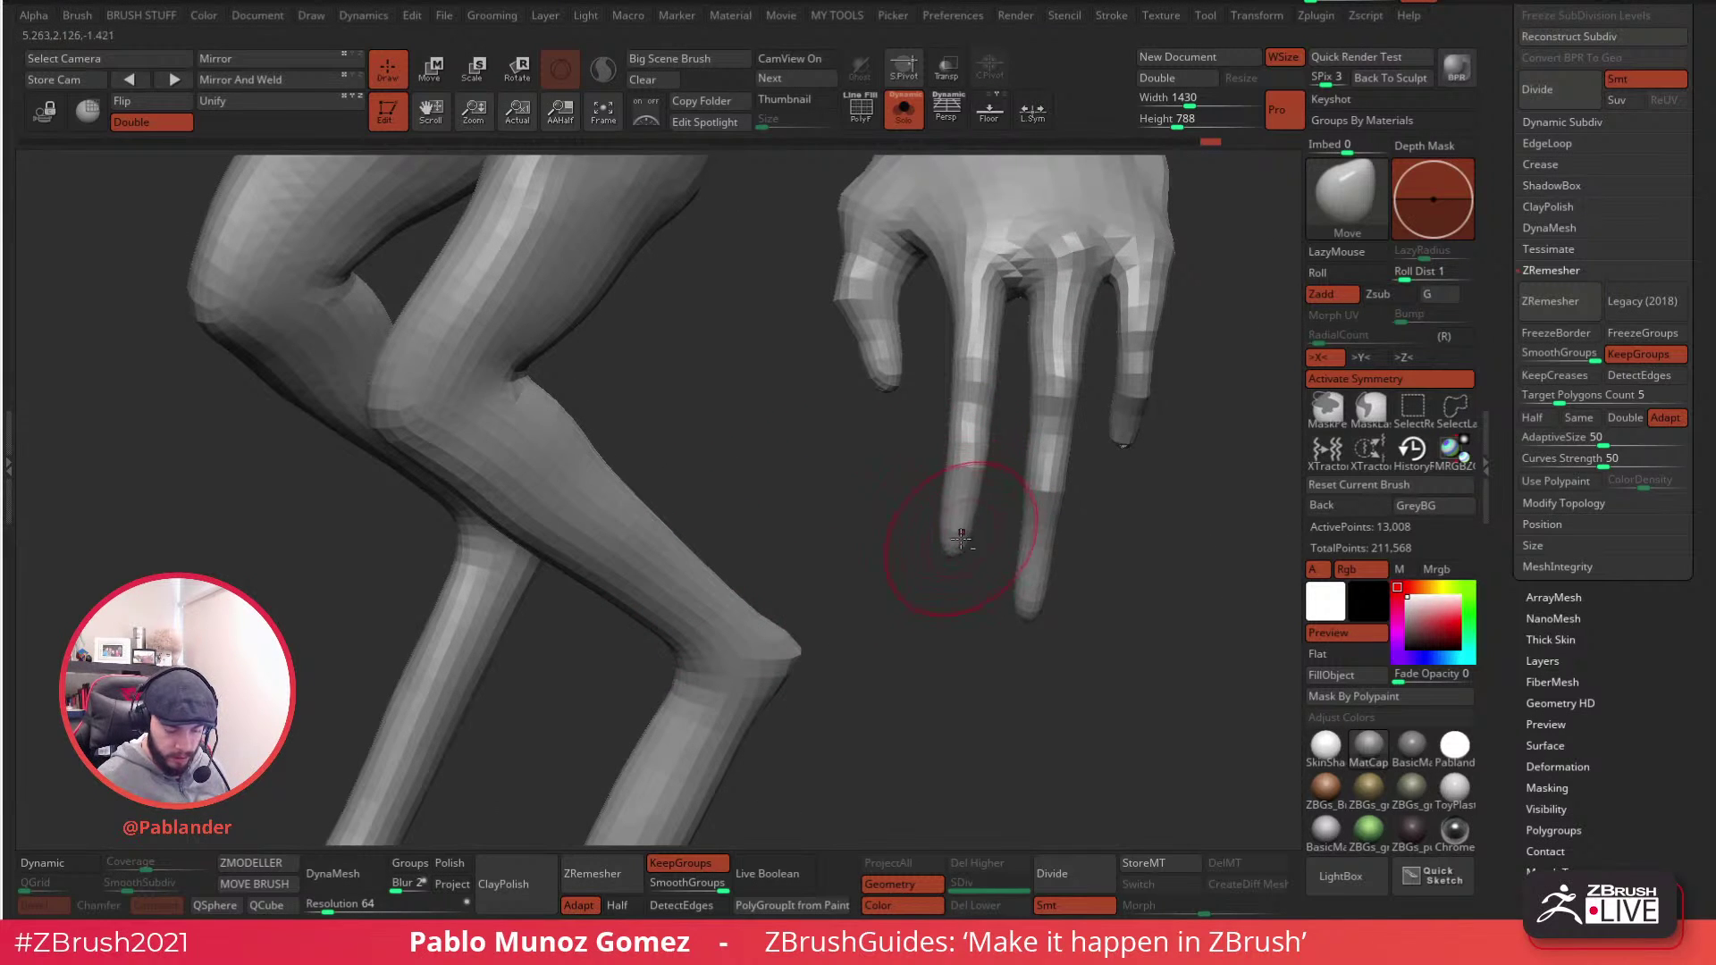
right_drag(1034, 287, 968, 365)
right_drag(904, 517, 1046, 520)
mouse_move(947, 576)
ctrl+right_down()
mouse_move(941, 597)
mouse_move(936, 529)
mouse_move(867, 523)
mouse_move(1034, 529)
mouse_move(902, 505)
mouse_move(1000, 521)
ctrl+right_up()
key(space)
drag(856, 451, 878, 449)
alt+right_drag(909, 460, 910, 485)
shift+right_drag(909, 485, 893, 478)
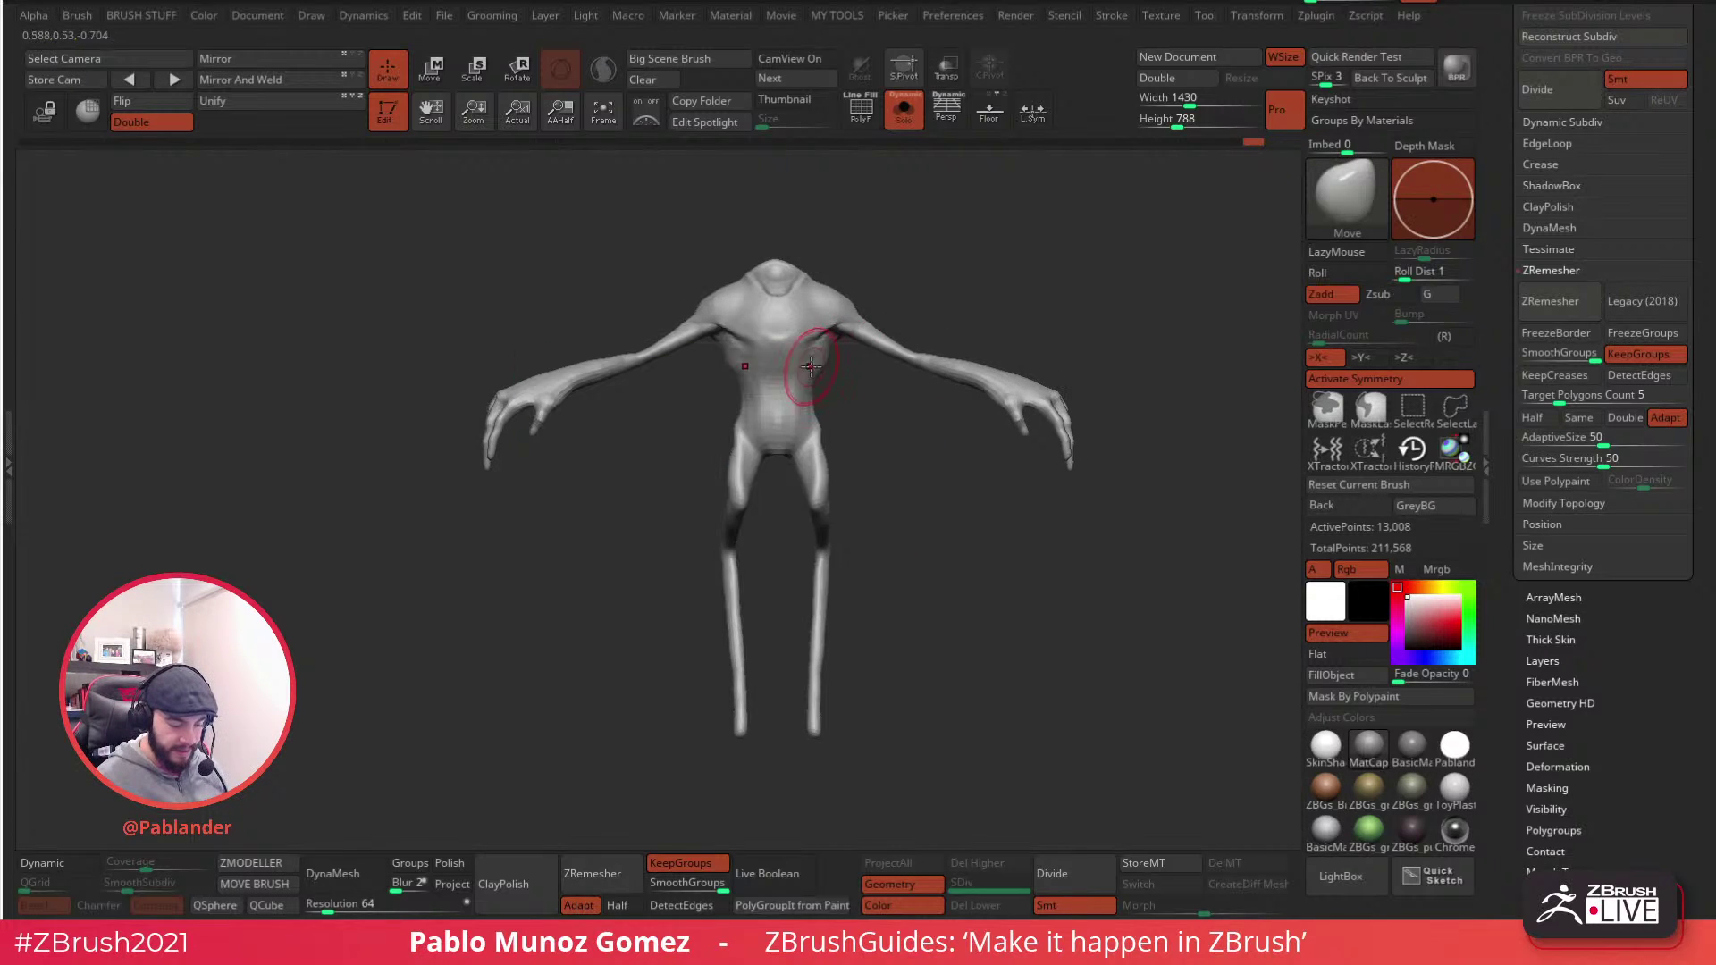
- Set the Move brush's Draw Size to about 666 for broad adjustments to the arms and hands
right_drag(799, 368, 751, 363)
right_click(776, 367)
right_drag(874, 327, 973, 578)
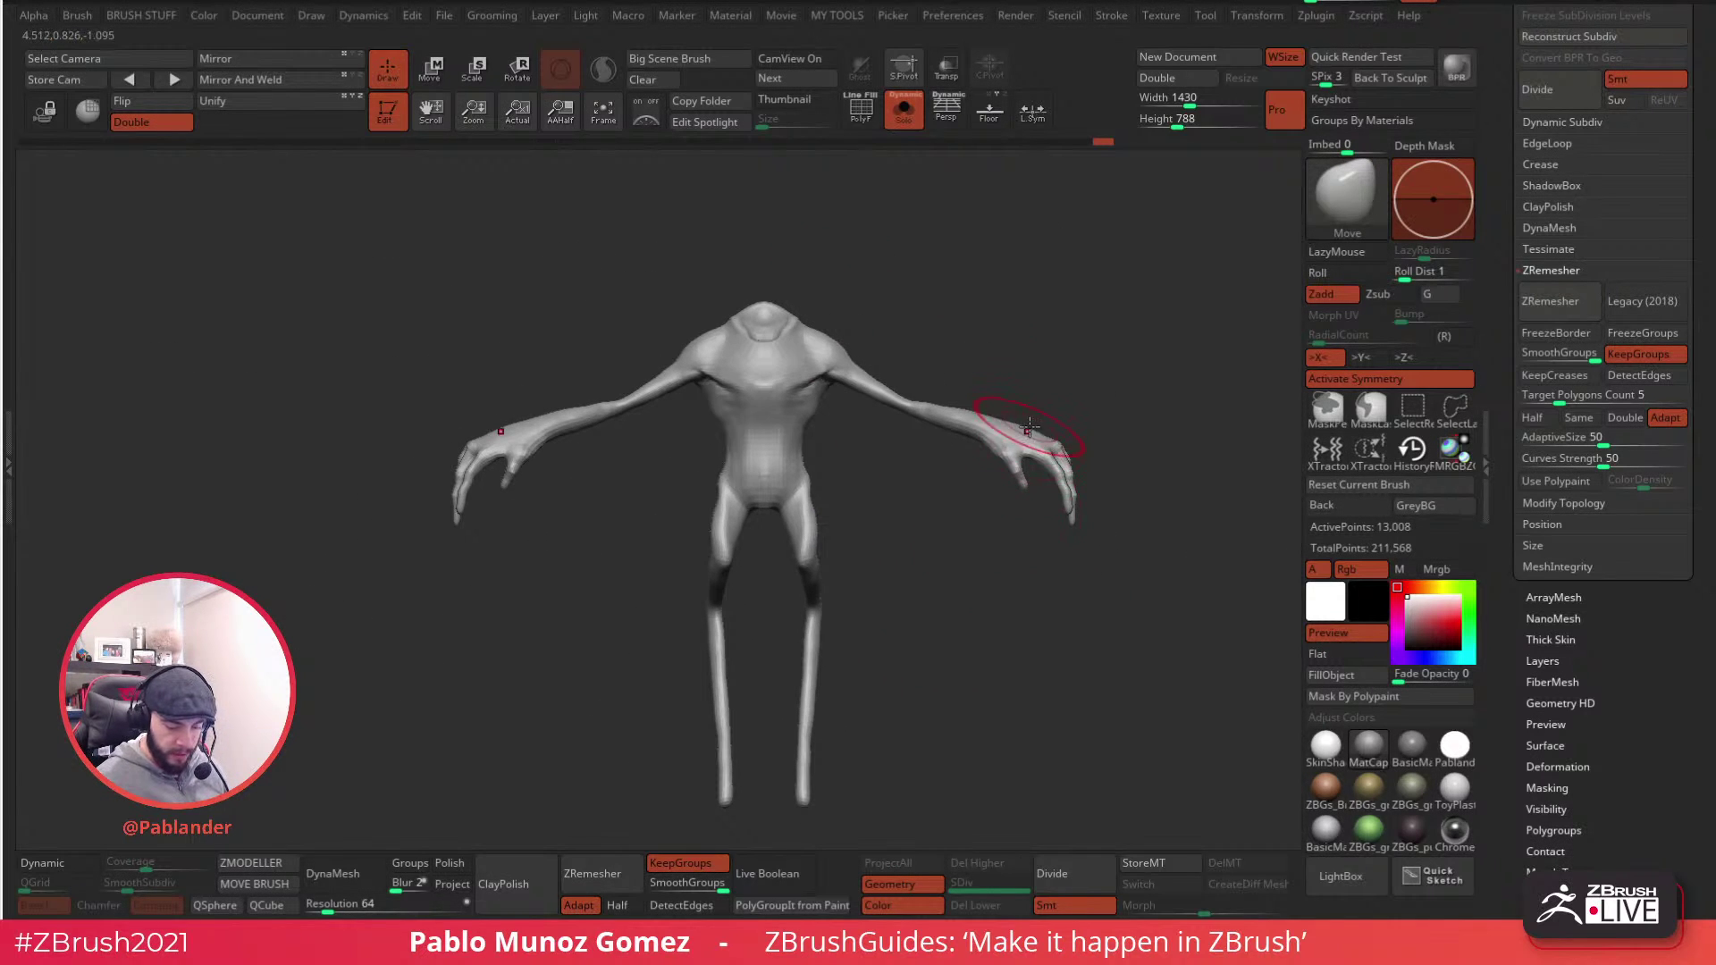
key(space)
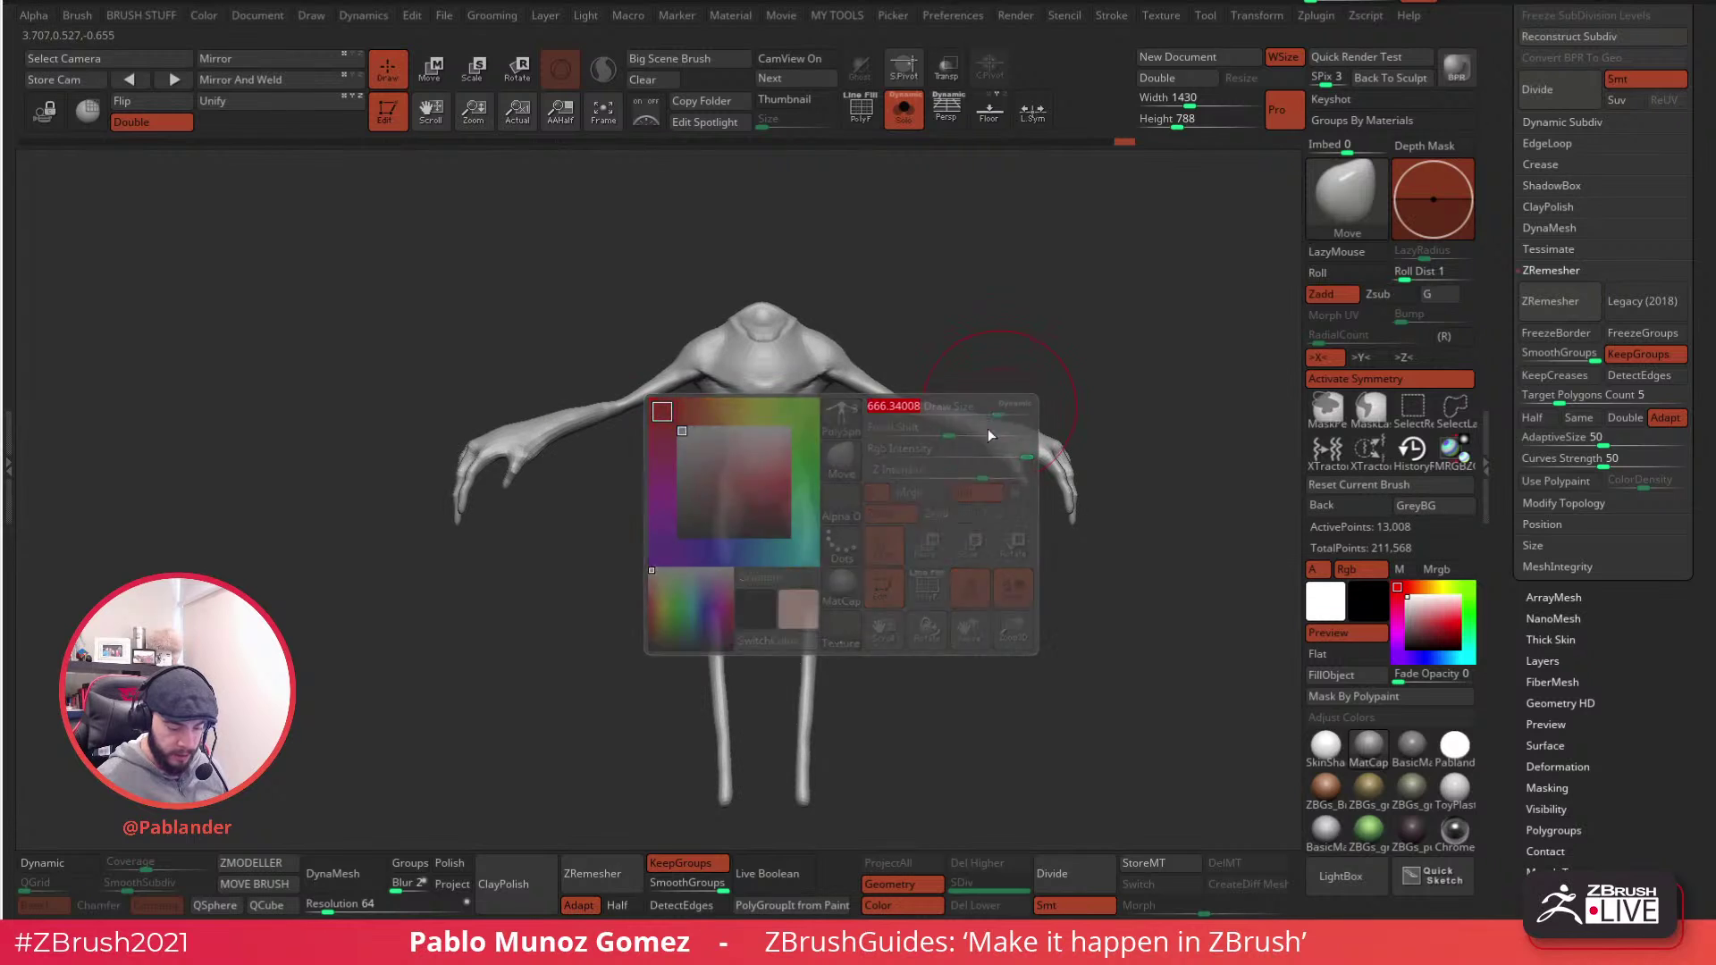
mouse_move(954, 427)
right_down()
mouse_move(1060, 379)
mouse_move(1080, 410)
right_up()
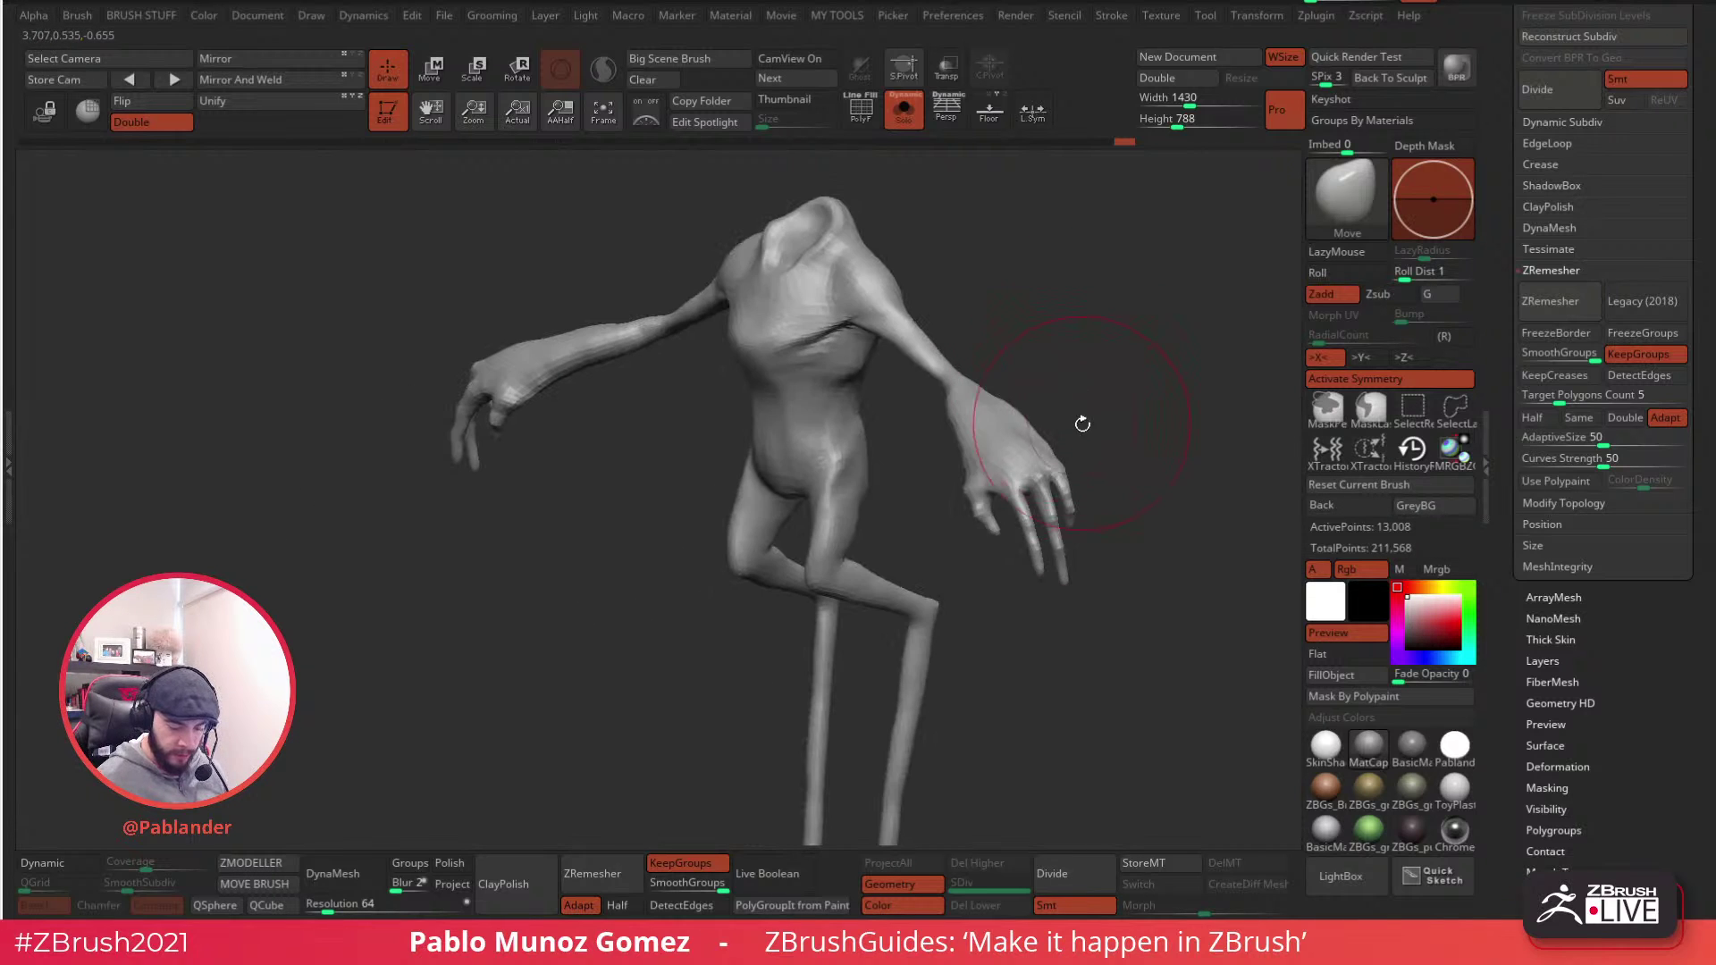
- Thicken the creature's lower legs toward the feet with the Inflat brush
key(b)
key(i)
key(n)
mouse_move(1233, 249)
right_down()
mouse_move(1099, 352)
mouse_move(1003, 477)
right_up()
mouse_move(880, 410)
right_down()
mouse_move(843, 337)
mouse_move(875, 343)
right_up()
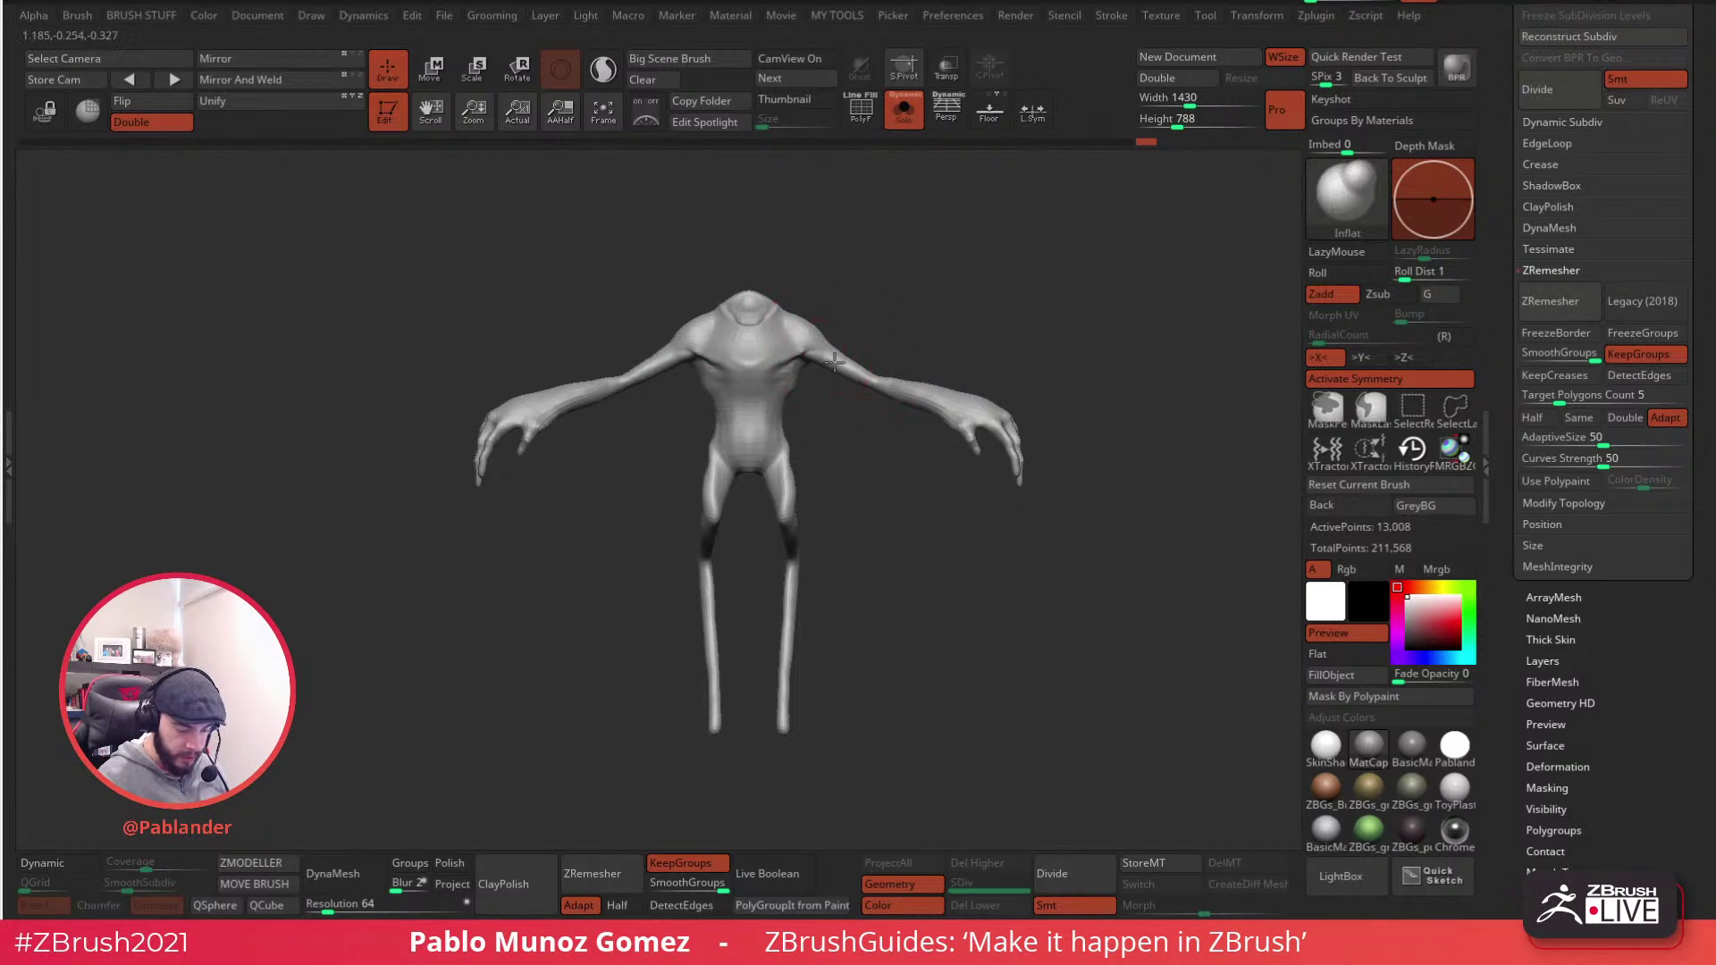
right_drag(829, 561, 937, 500)
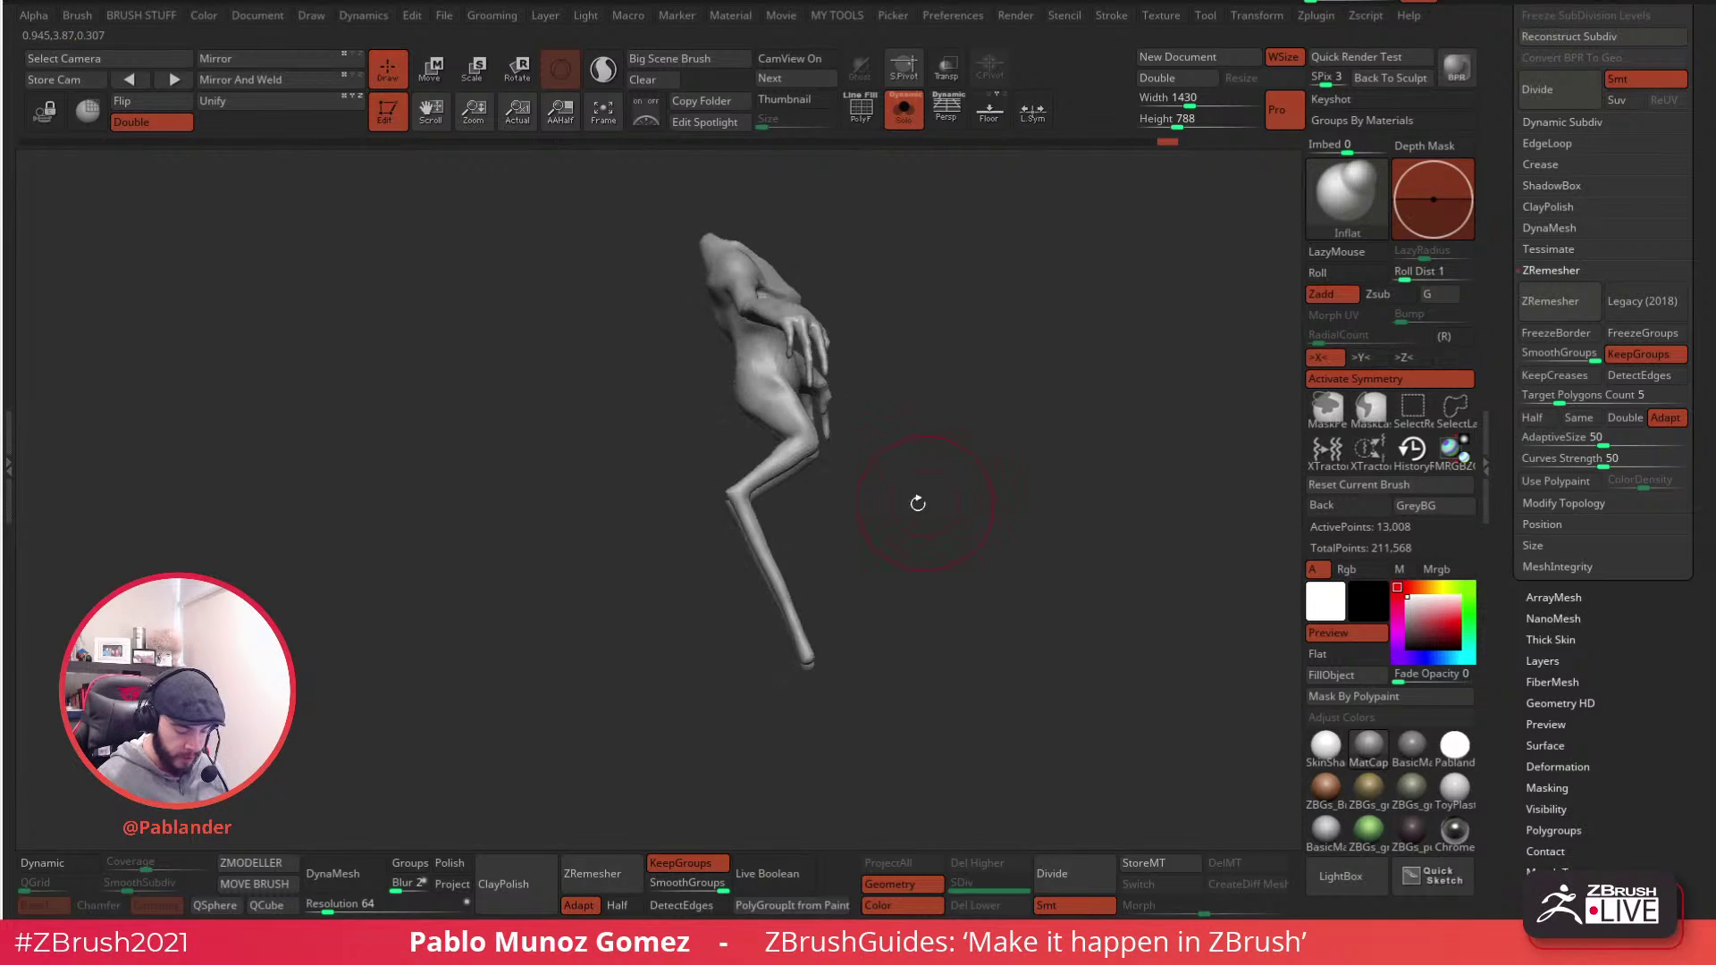
mouse_move(785, 450)
right_down()
mouse_move(858, 467)
mouse_move(861, 487)
right_up()
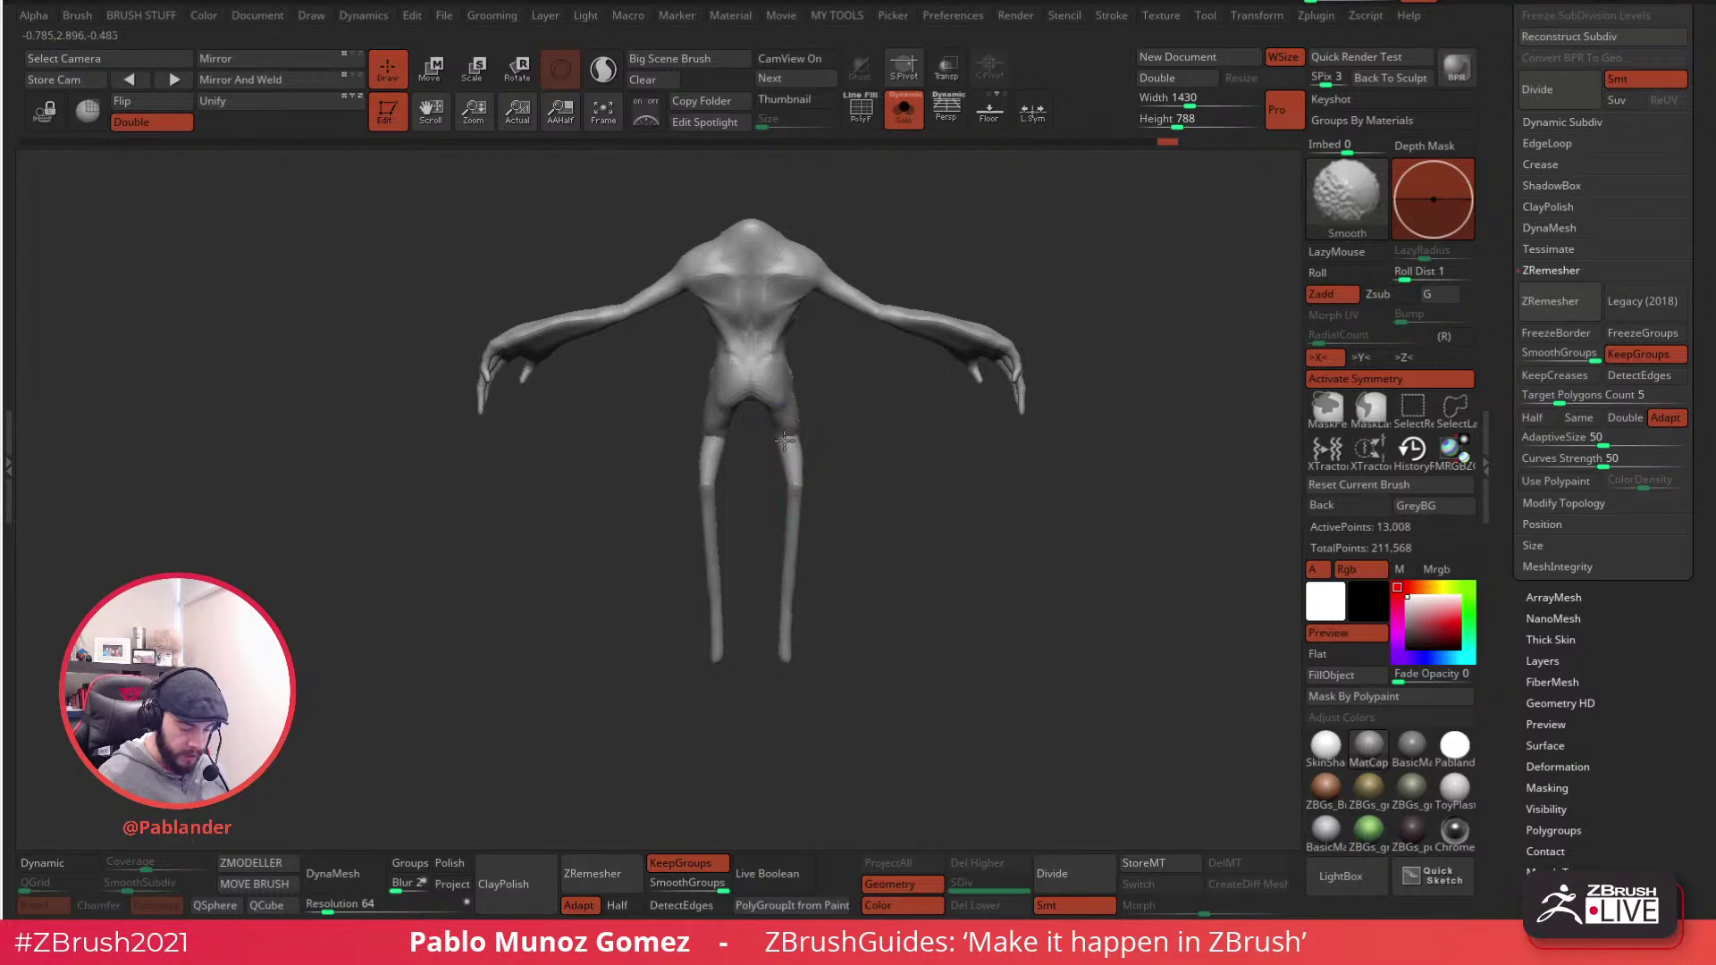
drag(789, 510, 785, 676)
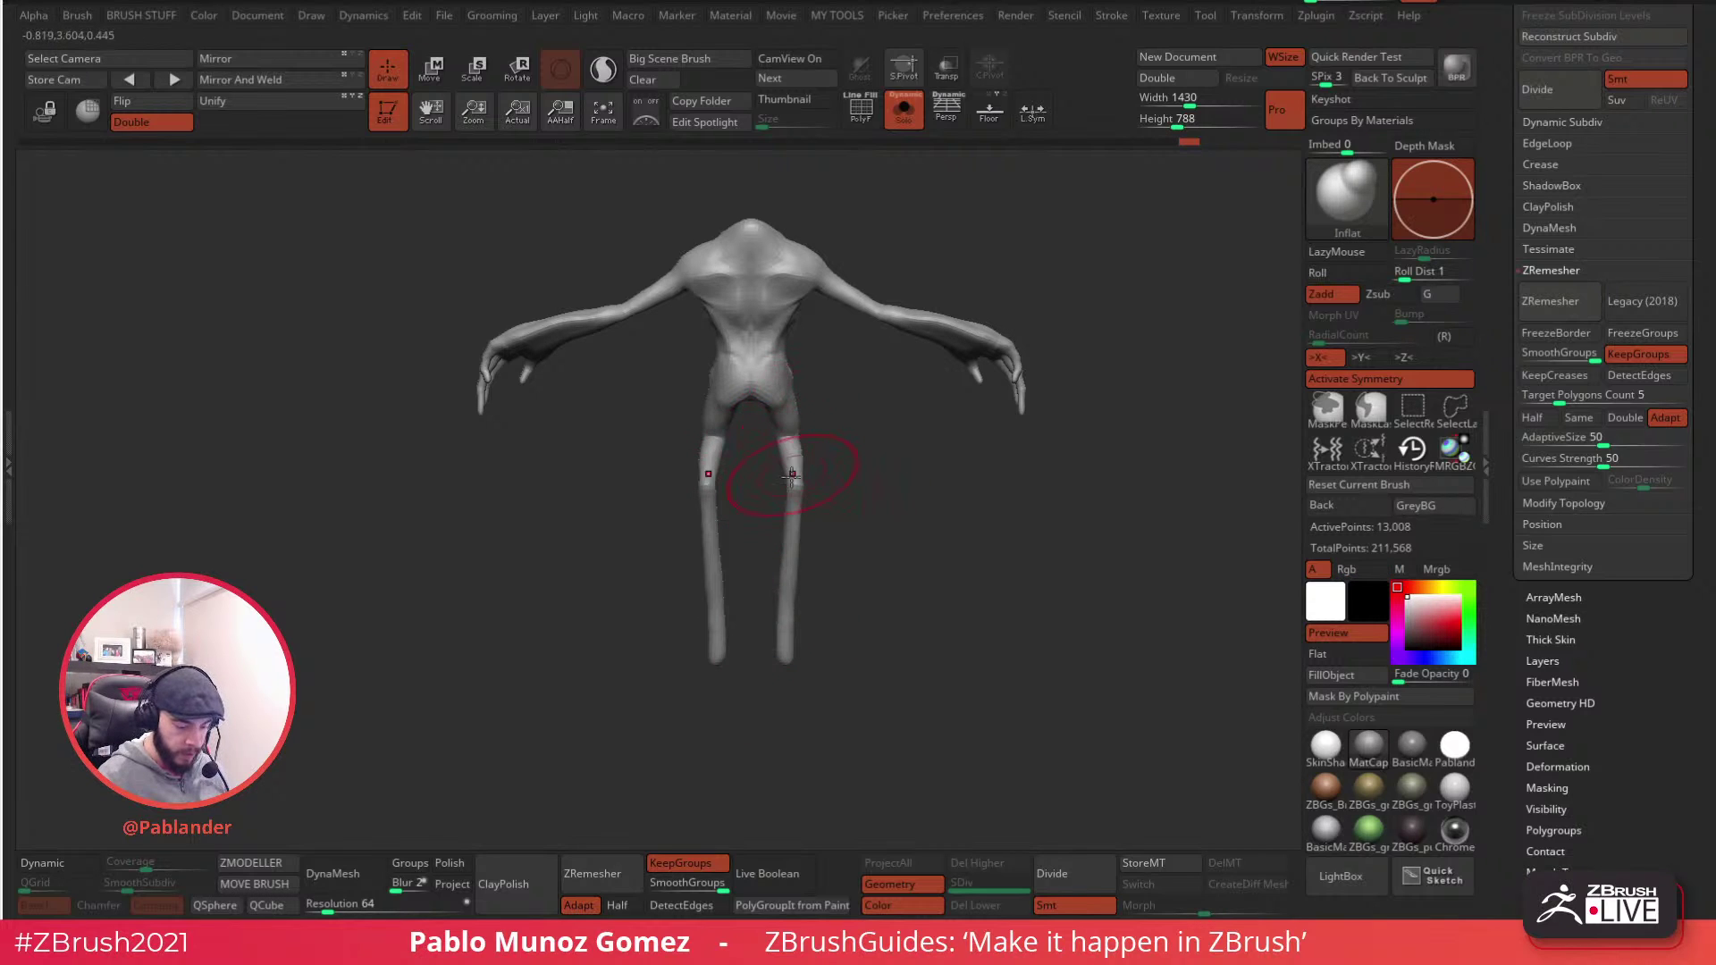
- Smooth the thickened lower legs to even out their contour
key(shift)
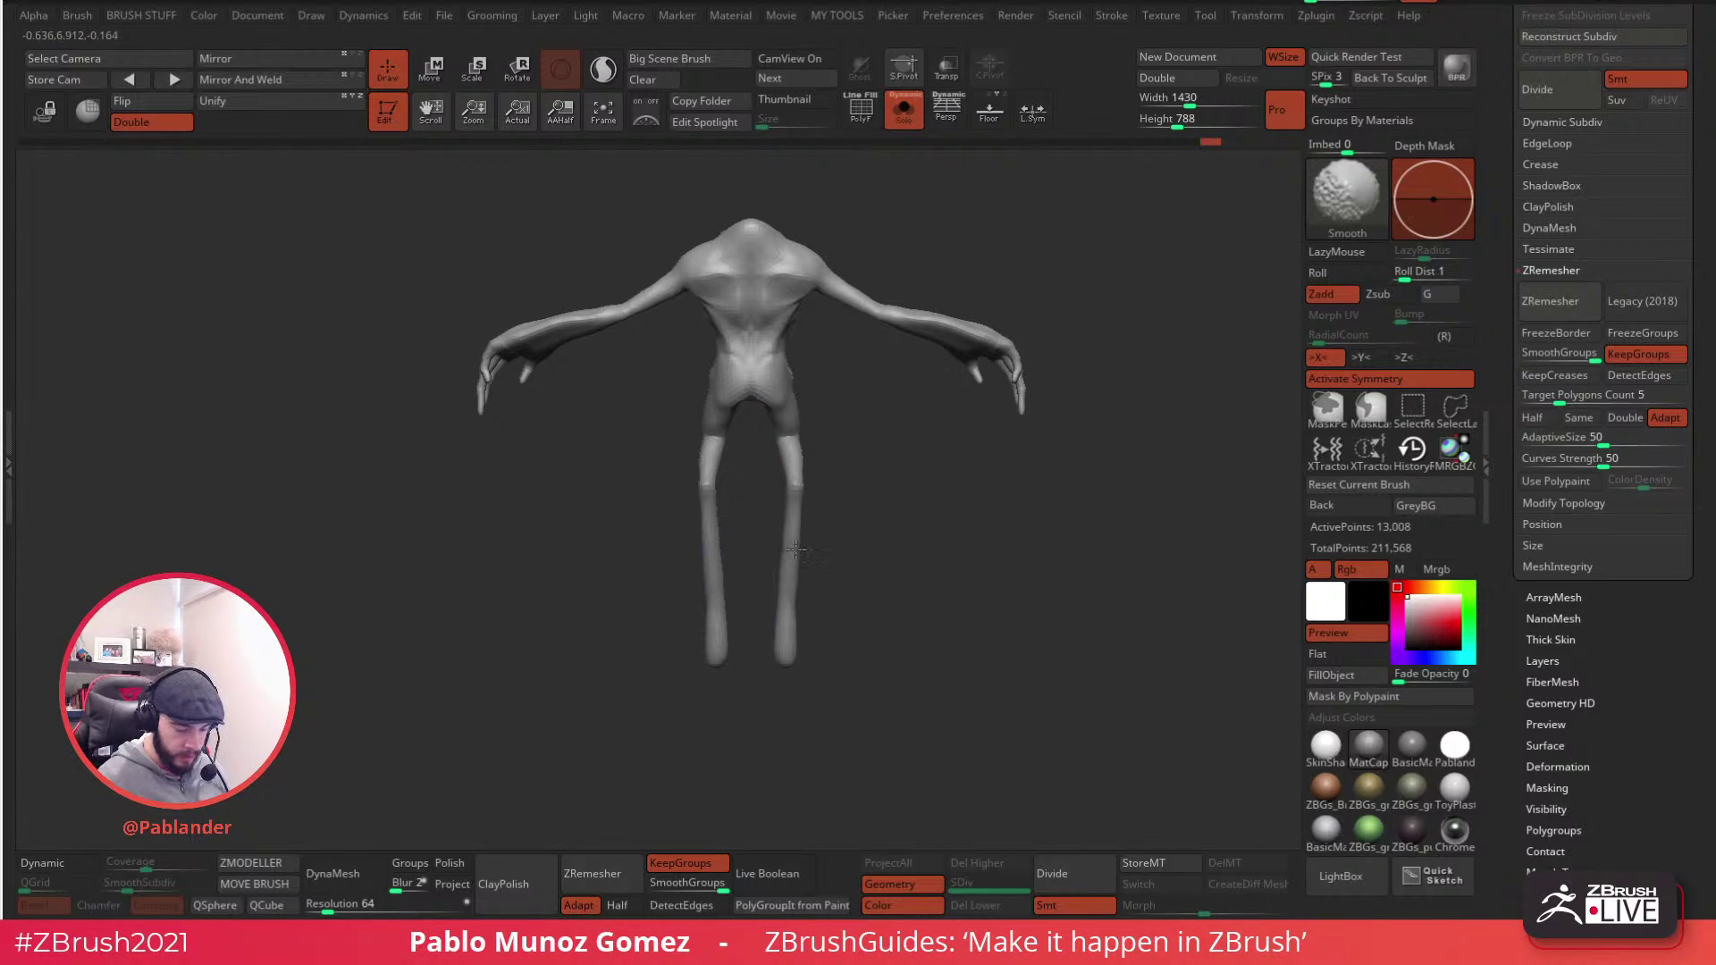
key(shift)
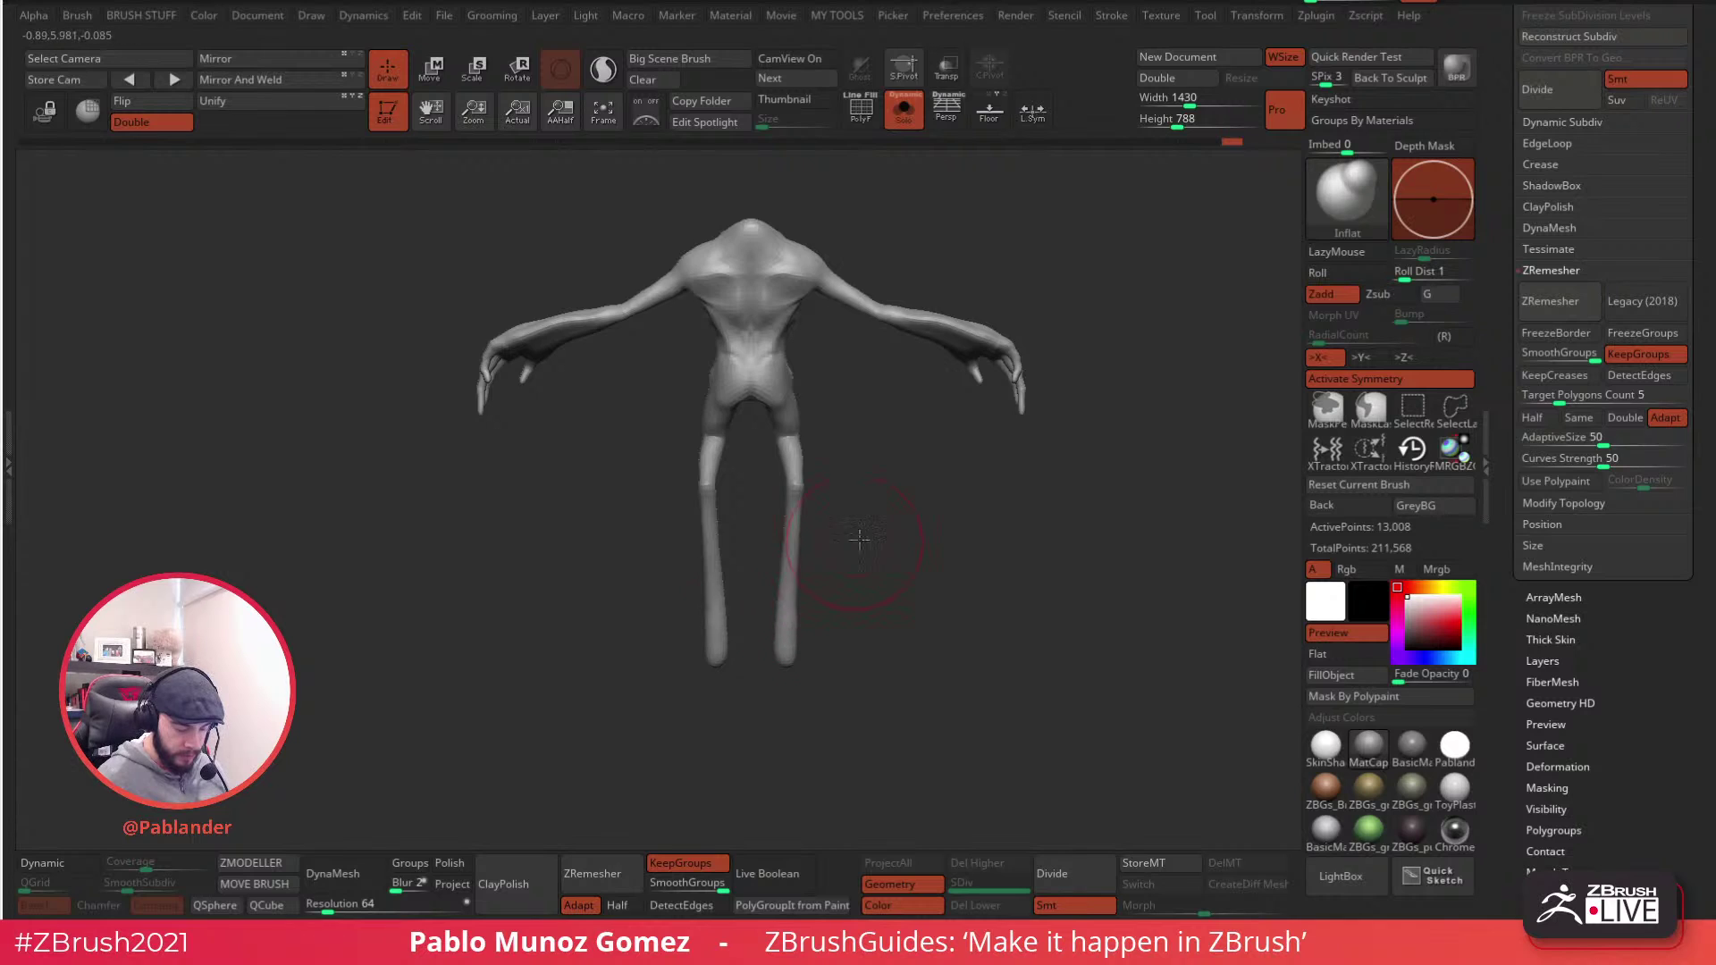
drag(840, 554, 942, 518)
shift+drag(925, 371, 902, 541)
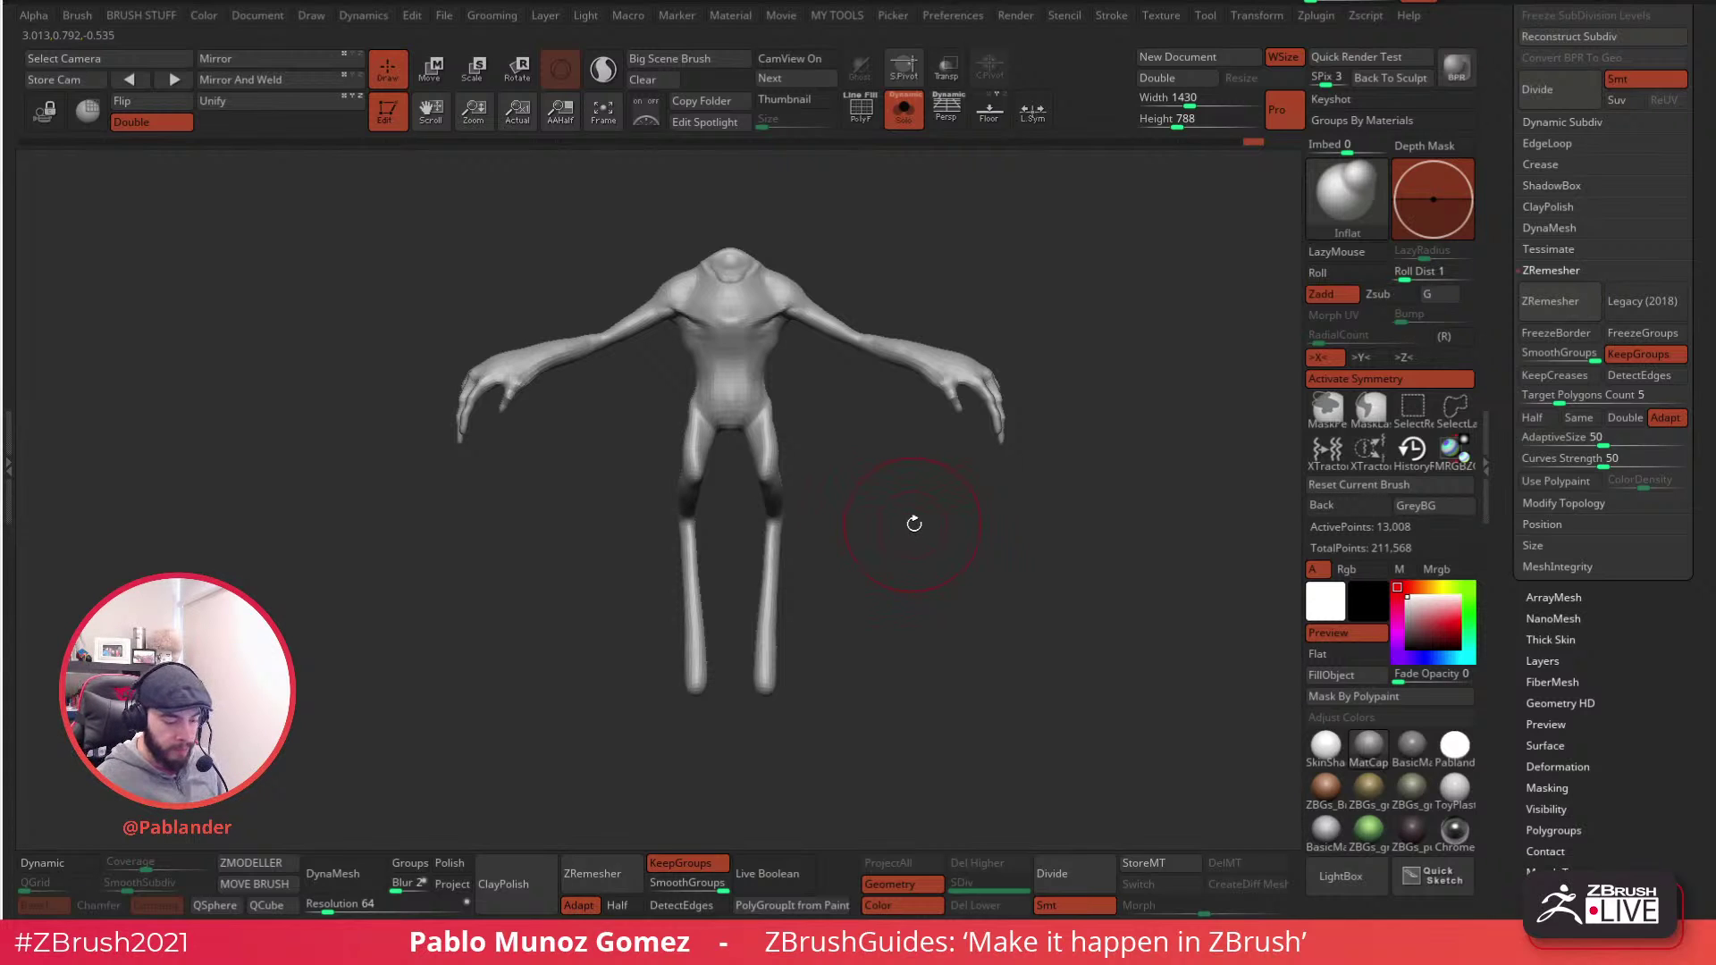
- Adjust the shape of the creature's forearms and hands with the Move brush
mouse_move(992, 415)
mouse_down()
mouse_move(959, 402)
mouse_move(1018, 442)
mouse_move(991, 511)
mouse_up()
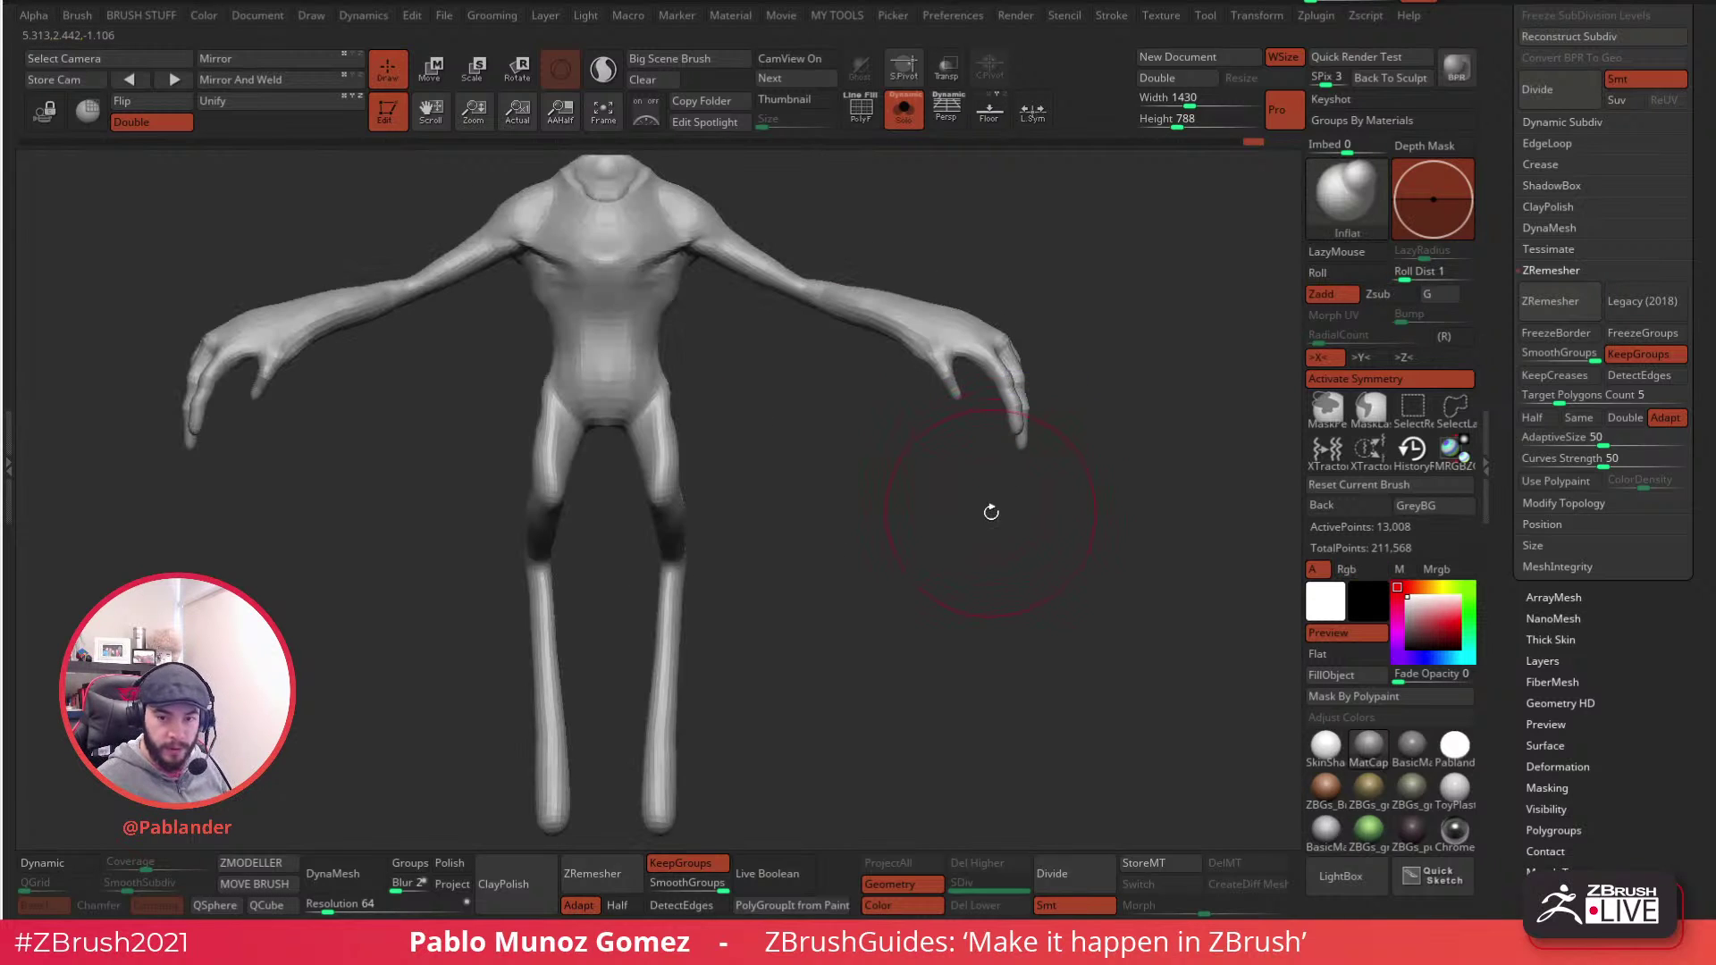
mouse_move(884, 545)
mouse_down()
mouse_move(885, 575)
mouse_move(1100, 406)
mouse_move(1054, 397)
mouse_move(1075, 407)
mouse_move(1042, 440)
mouse_up()
key(b)
key(m)
key(v)
mouse_move(1126, 424)
mouse_down()
mouse_move(970, 433)
mouse_move(1057, 443)
mouse_move(1035, 407)
mouse_move(1041, 355)
mouse_move(1153, 326)
mouse_up()
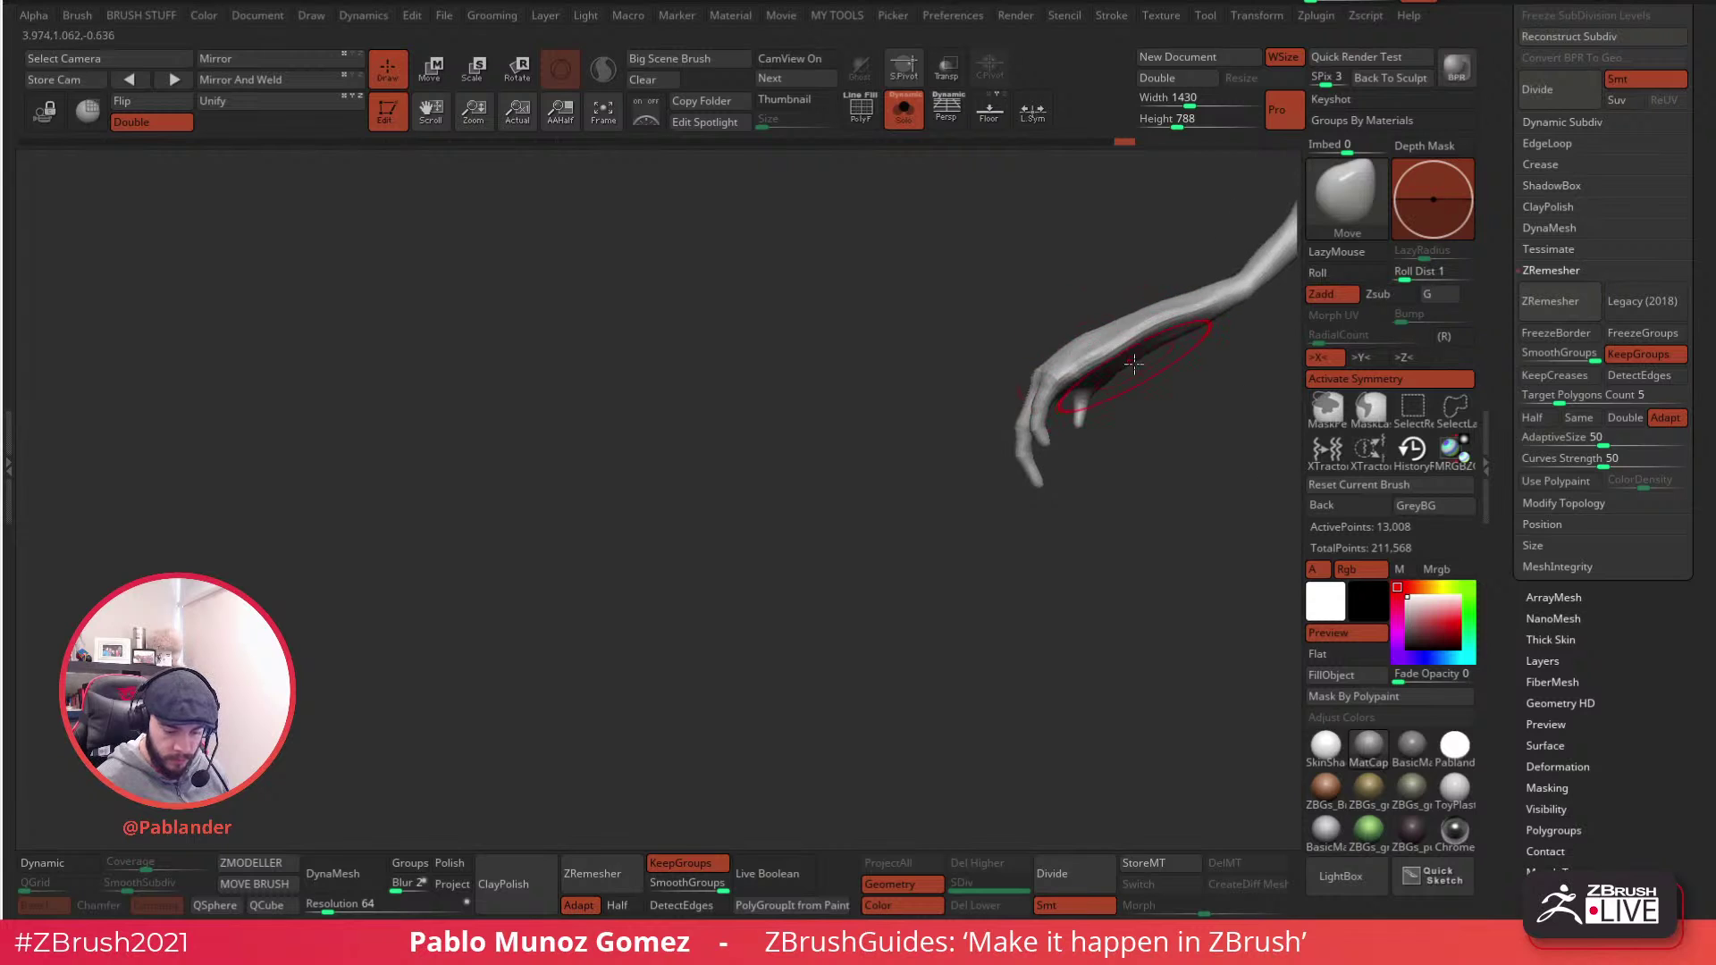
mouse_move(1016, 430)
right_down()
mouse_move(970, 429)
mouse_move(1074, 453)
mouse_move(1033, 433)
right_up()
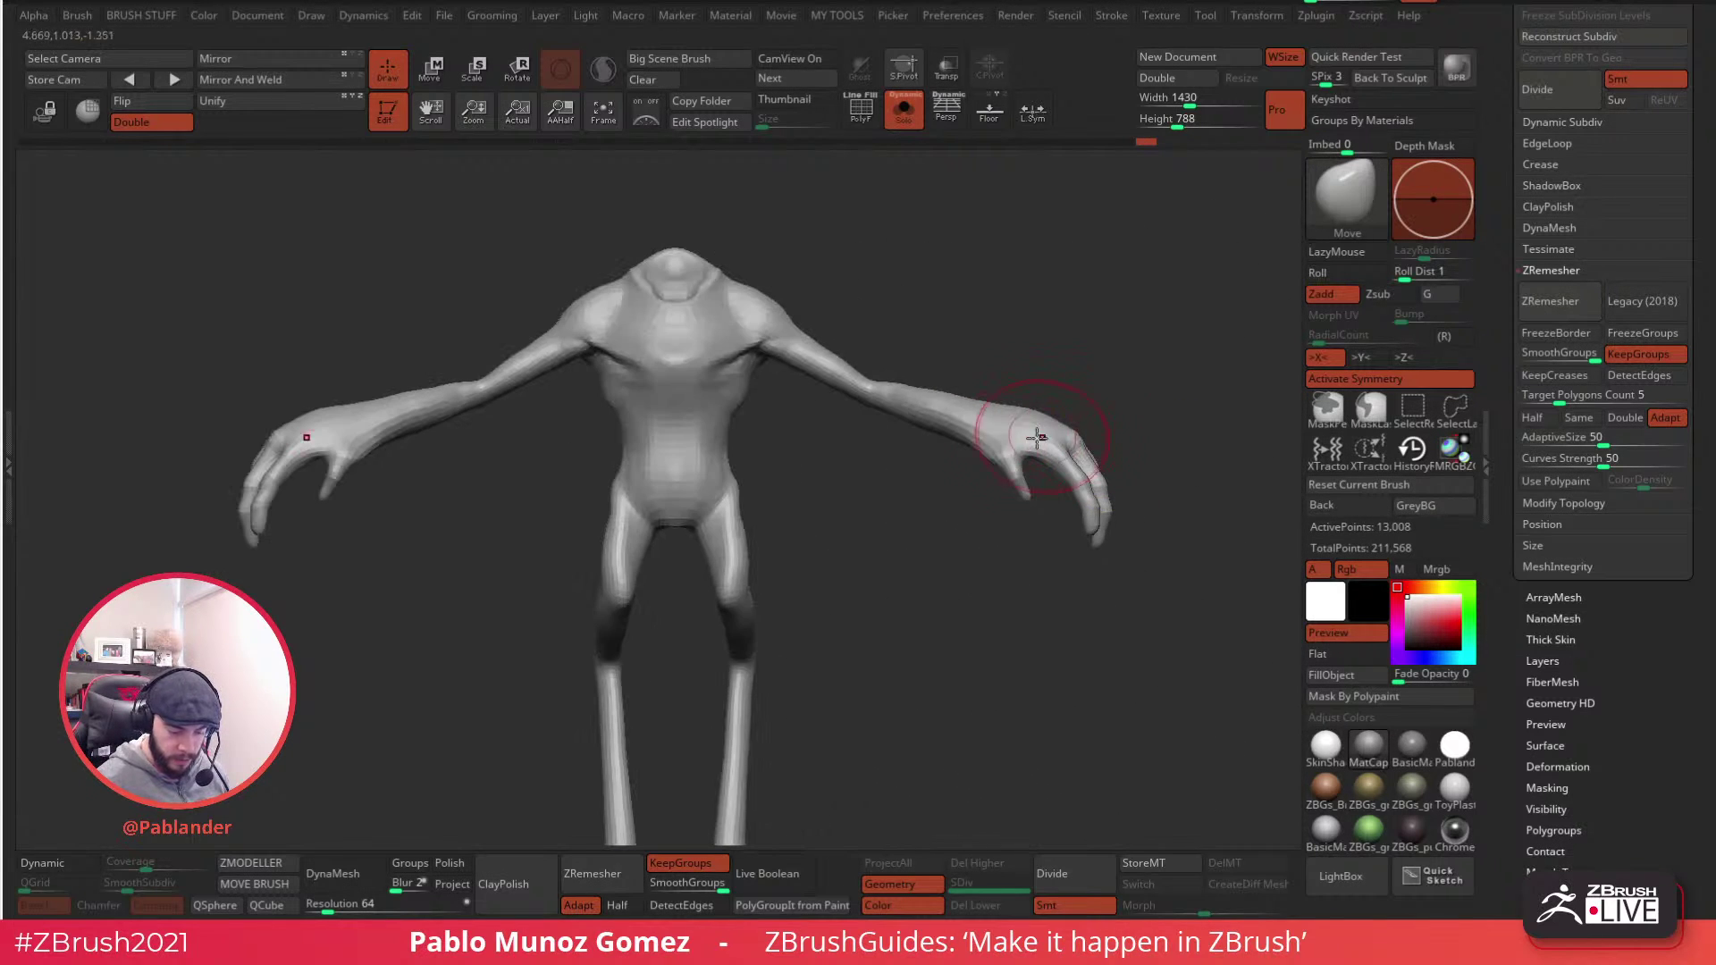
right_drag(900, 382, 923, 474)
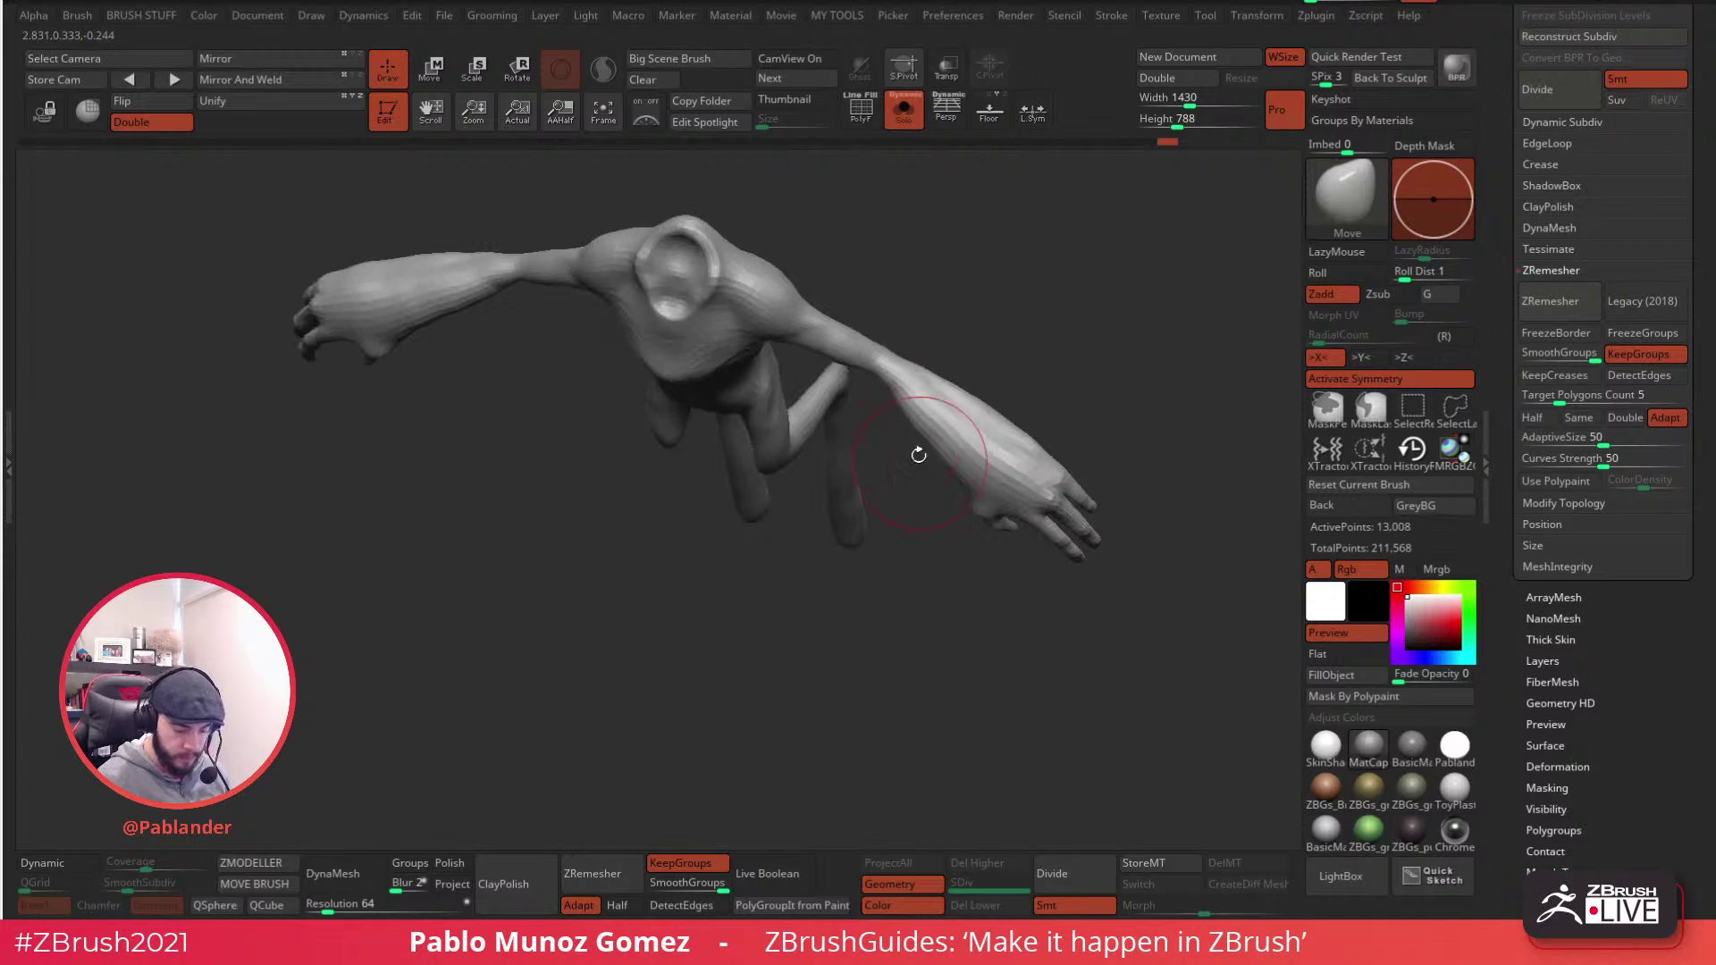
right_drag(960, 413, 881, 570)
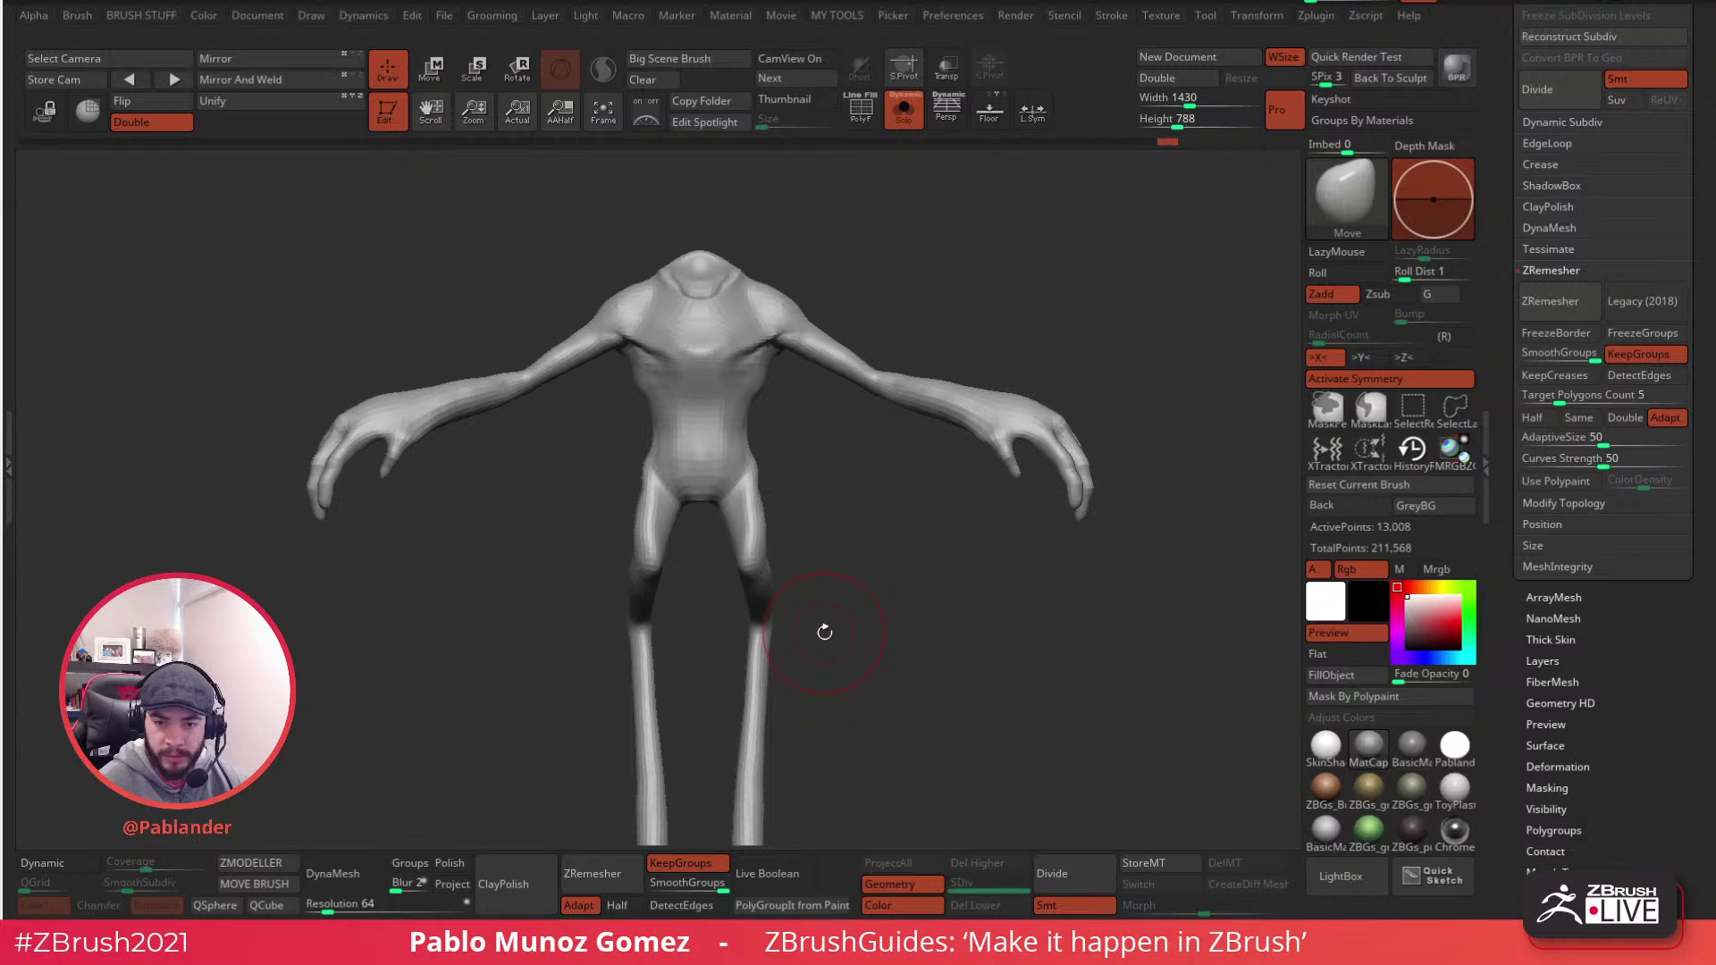
drag(1007, 545, 1004, 540)
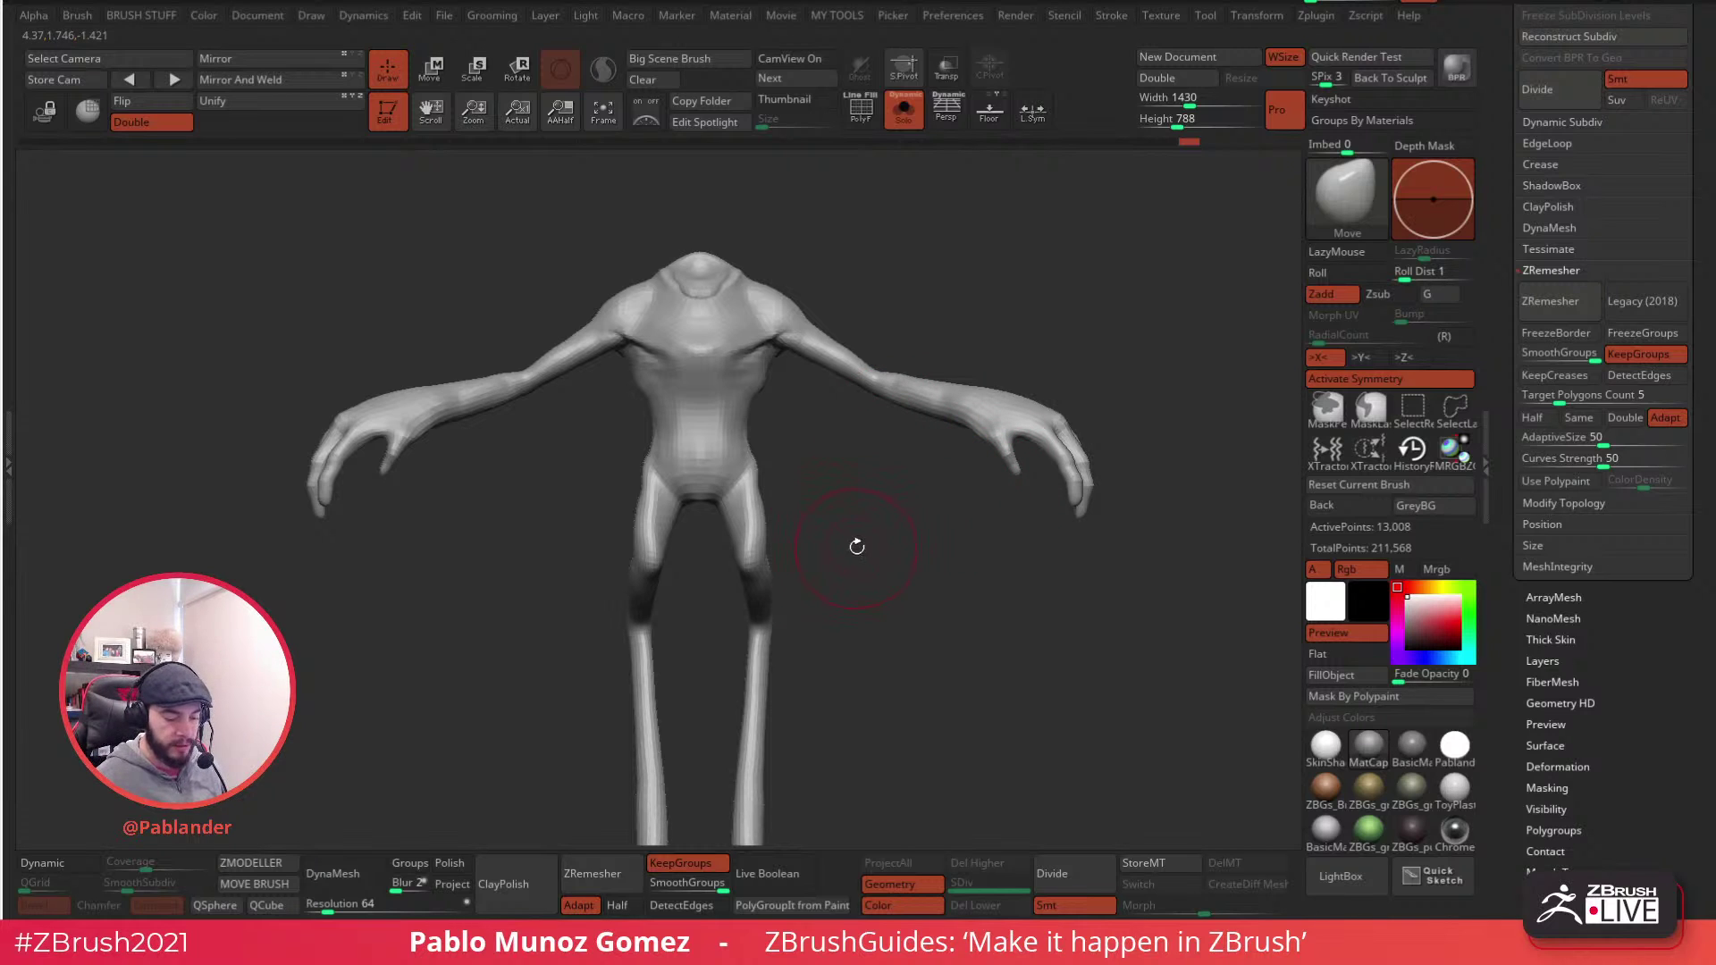
- Reshape the creature's shoulders and upper torso symmetrically with a resized Move brush
drag(858, 620, 866, 431)
shift+drag(912, 510, 924, 490)
alt+drag(913, 647, 781, 360)
alt+drag(1004, 501, 909, 516)
alt+drag(876, 413, 912, 403)
key(space)
mouse_move(927, 325)
mouse_down()
mouse_move(812, 387)
mouse_move(731, 356)
mouse_up()
drag(786, 344, 808, 370)
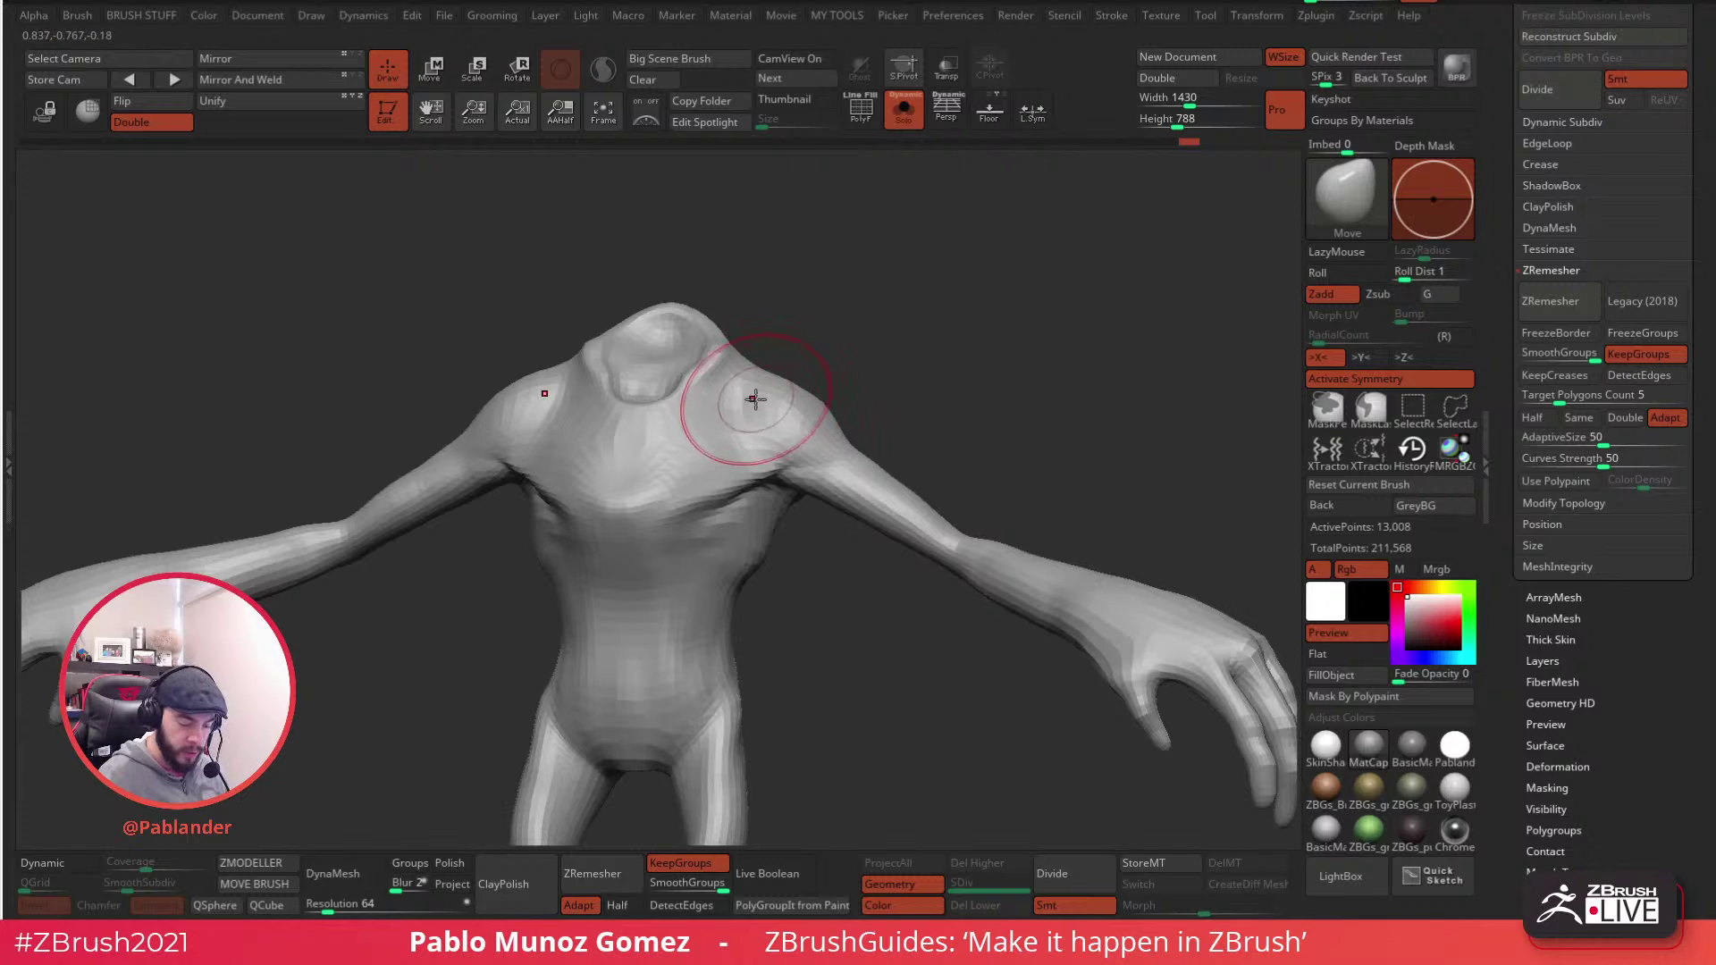
- Carve creases that define the shoulders, chest and upper arms with the DamStandard brush
key(b)
key(d)
key(s)
mouse_move(735, 391)
mouse_down()
mouse_move(767, 449)
mouse_move(868, 465)
mouse_up()
mouse_move(970, 447)
mouse_down()
mouse_move(776, 472)
mouse_move(809, 475)
mouse_move(831, 375)
mouse_up()
drag(831, 393, 979, 427)
right_drag(978, 427, 924, 419)
mouse_move(945, 392)
mouse_down()
mouse_move(770, 449)
mouse_move(1046, 436)
mouse_move(1099, 477)
mouse_up()
mouse_move(1099, 368)
mouse_down()
mouse_move(946, 509)
mouse_move(957, 448)
mouse_move(910, 457)
mouse_up()
mouse_move(1008, 296)
mouse_down()
mouse_move(949, 357)
mouse_move(885, 366)
mouse_move(770, 332)
mouse_up()
mouse_move(954, 566)
mouse_down()
mouse_move(1007, 582)
mouse_move(927, 628)
mouse_up()
mouse_move(900, 482)
shift+mouse_down()
mouse_move(919, 440)
mouse_move(804, 498)
mouse_move(950, 481)
mouse_move(984, 574)
mouse_move(946, 521)
shift+mouse_up()
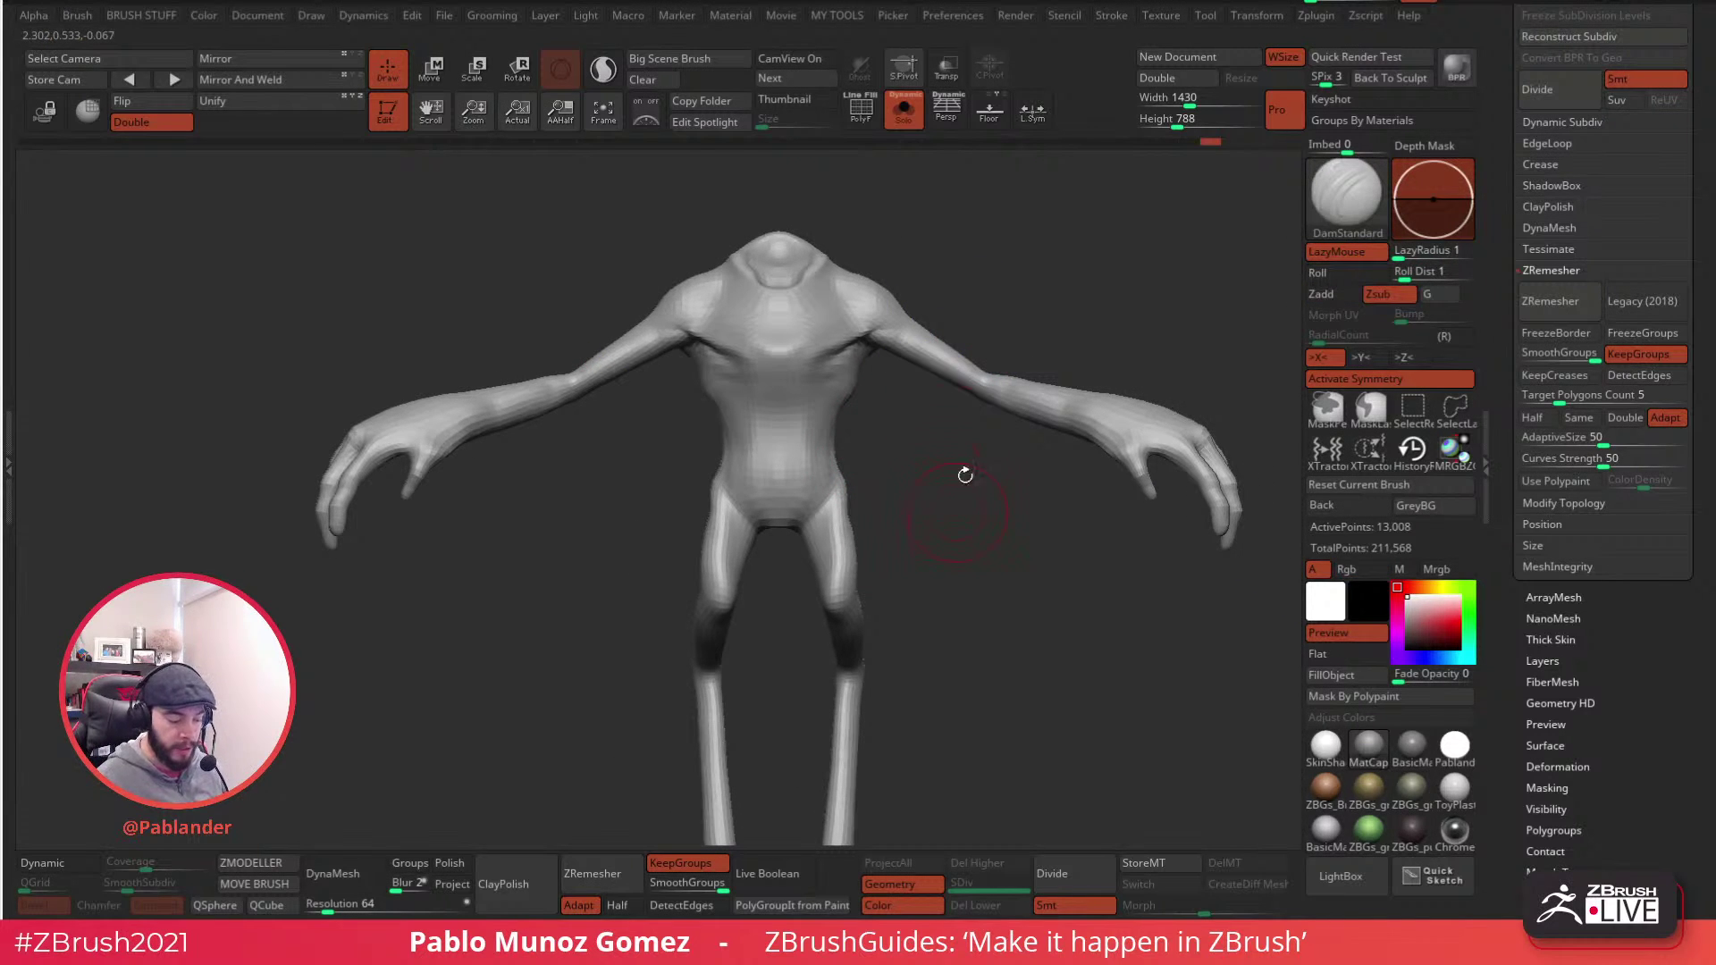
mouse_move(920, 590)
mouse_down()
mouse_move(850, 384)
mouse_move(919, 410)
mouse_move(884, 393)
mouse_move(836, 413)
mouse_up()
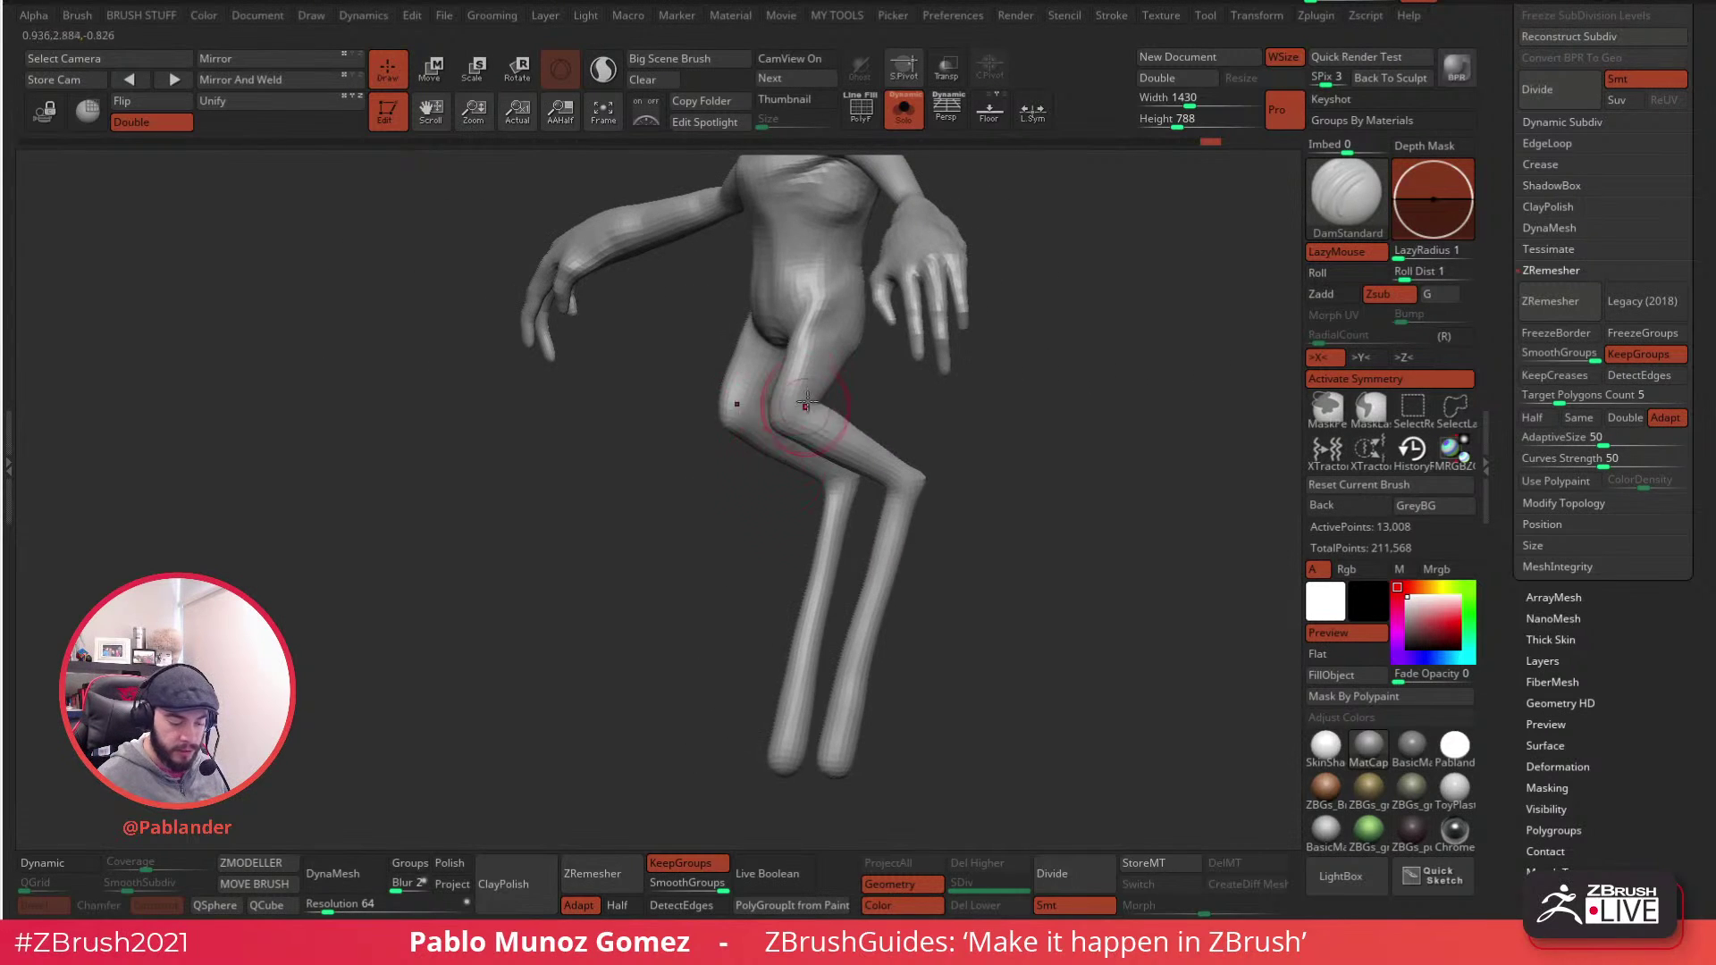
- Carve creases around the creature's hips, thighs and knees with the DamStandard brush
mouse_move(1037, 385)
mouse_down()
mouse_move(983, 398)
mouse_move(956, 380)
mouse_up()
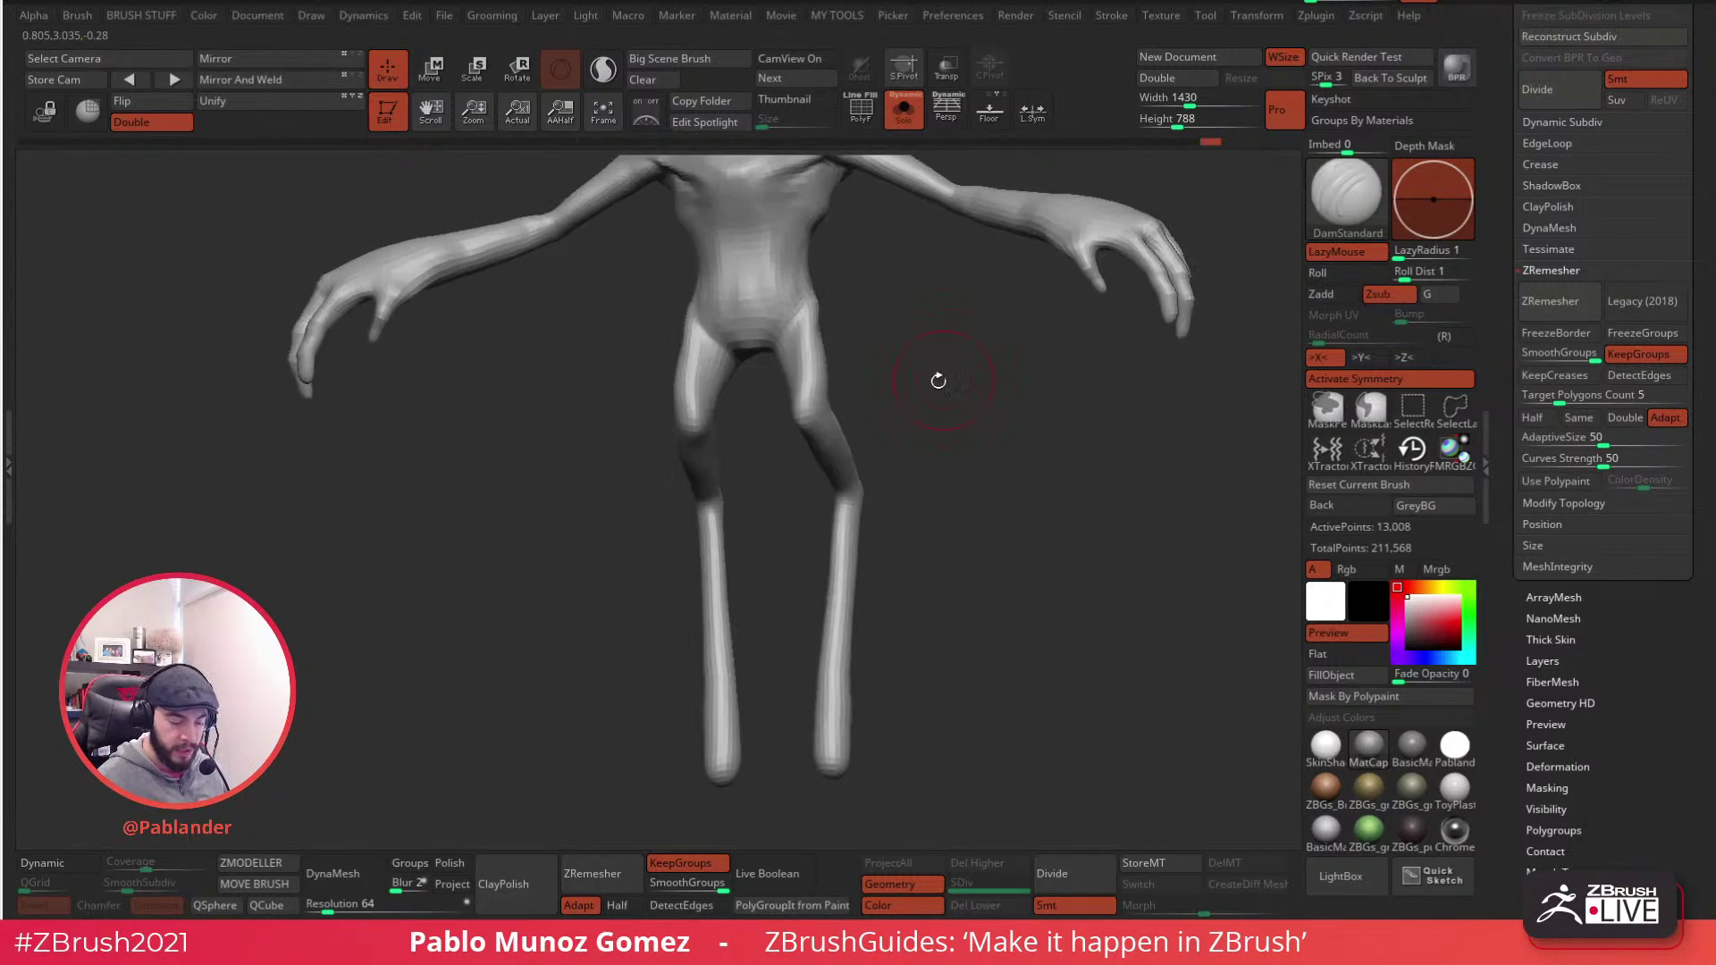
mouse_move(807, 414)
mouse_down()
mouse_move(895, 457)
mouse_move(912, 446)
mouse_move(857, 402)
mouse_move(884, 391)
mouse_up()
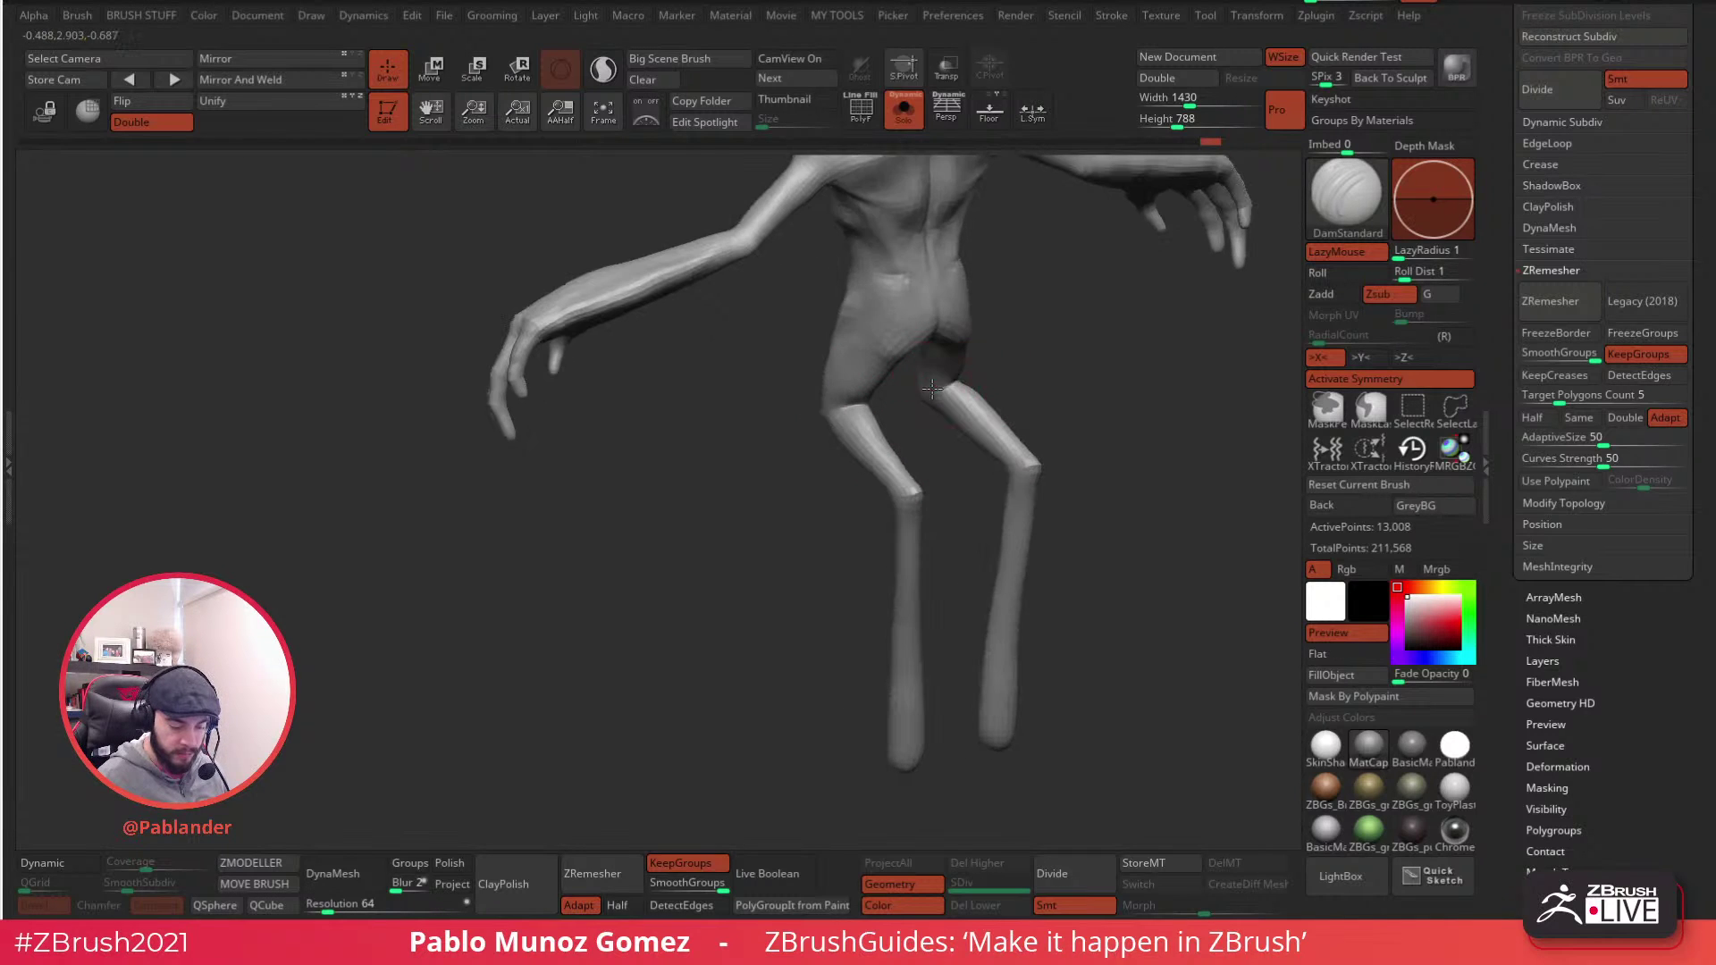
drag(989, 460, 934, 429)
drag(870, 363, 908, 469)
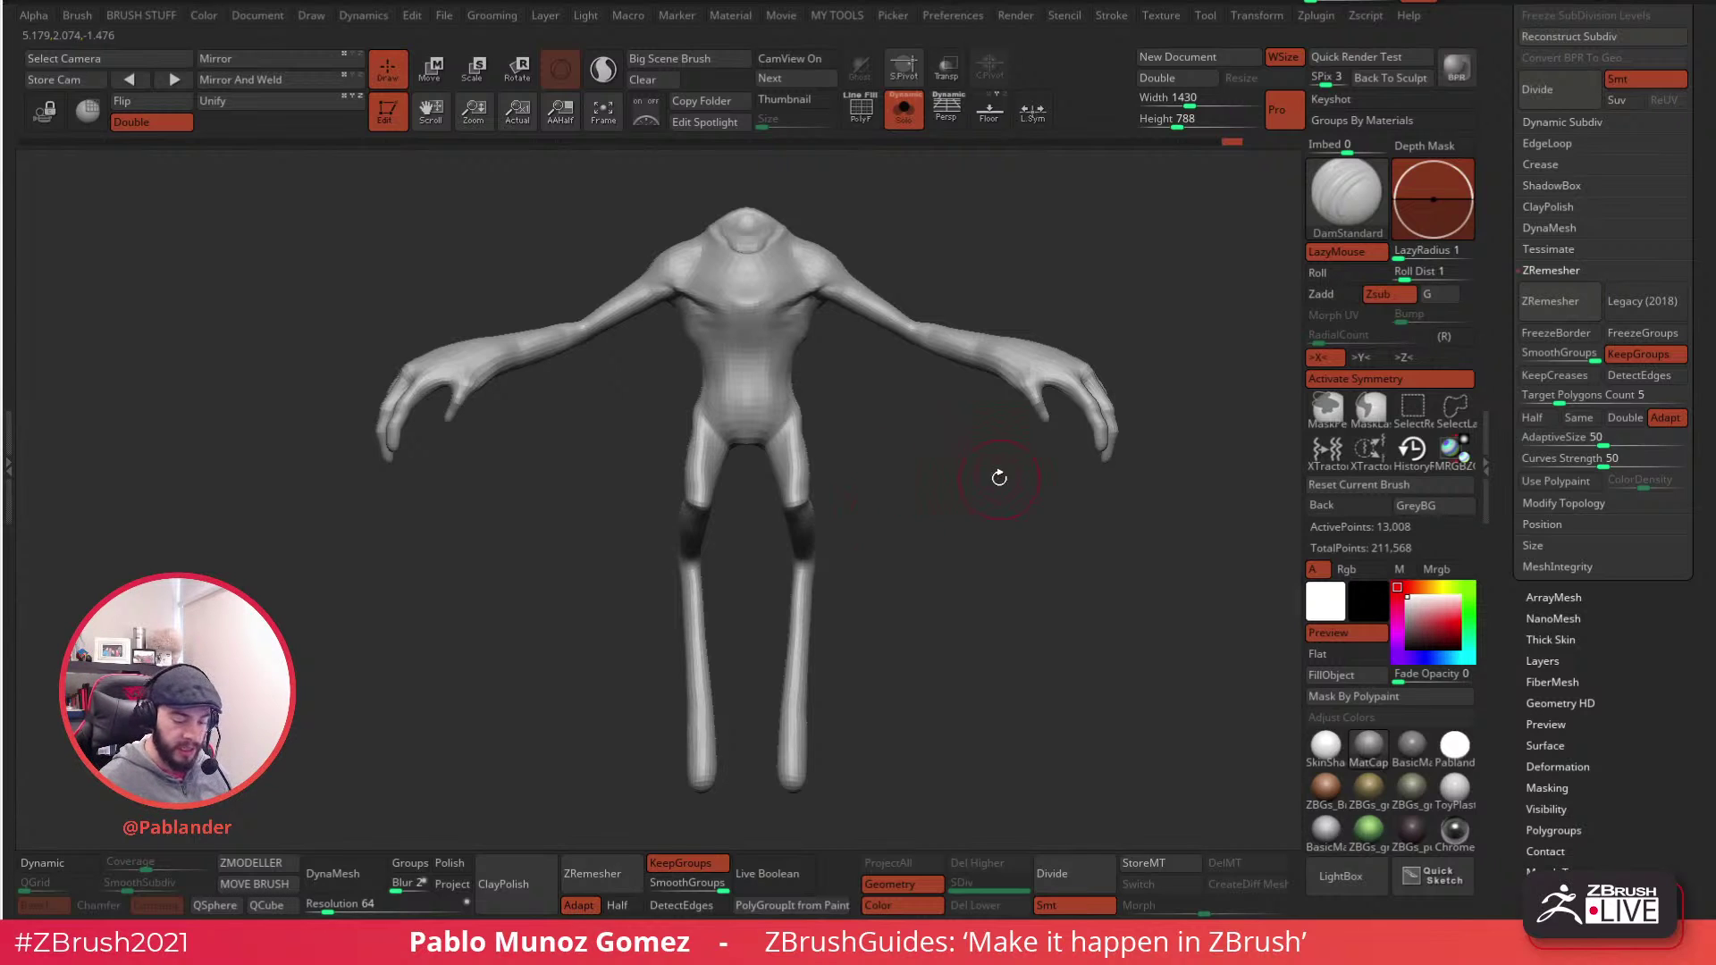
- Add volume to the creature's fingers and forearms with the Inflat brush and smooth the forearm surfaces
key(b)
key(i)
key(n)
alt+drag(1229, 349, 1047, 526)
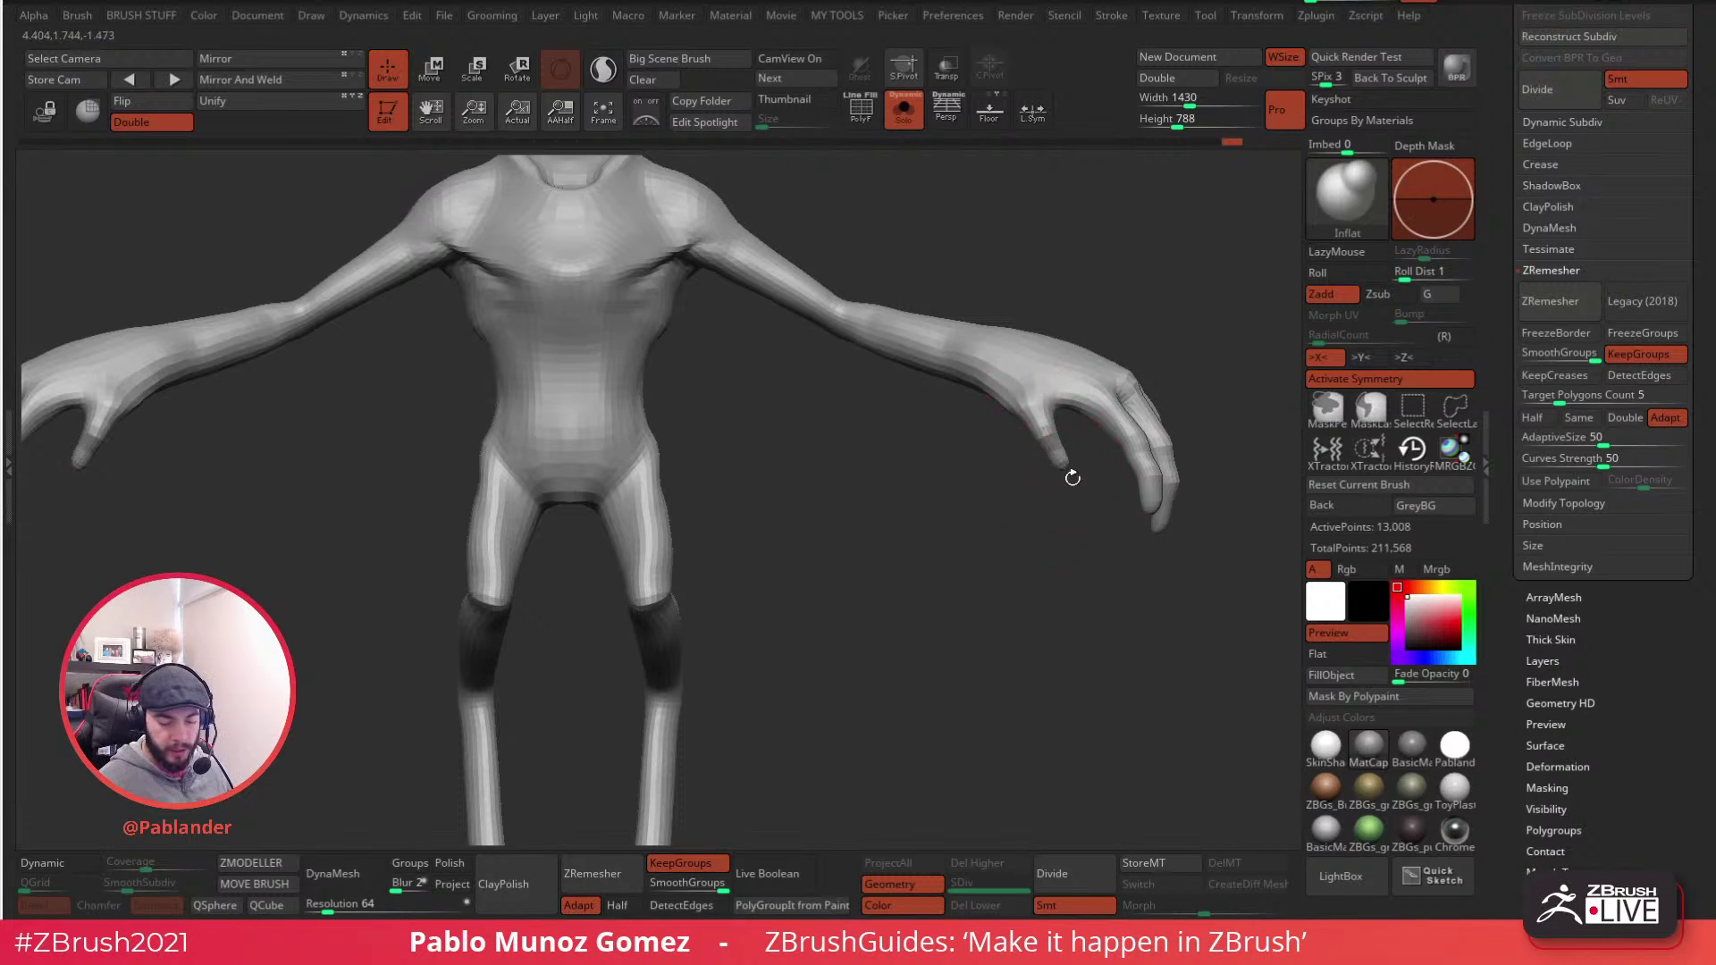
drag(1053, 371, 945, 443)
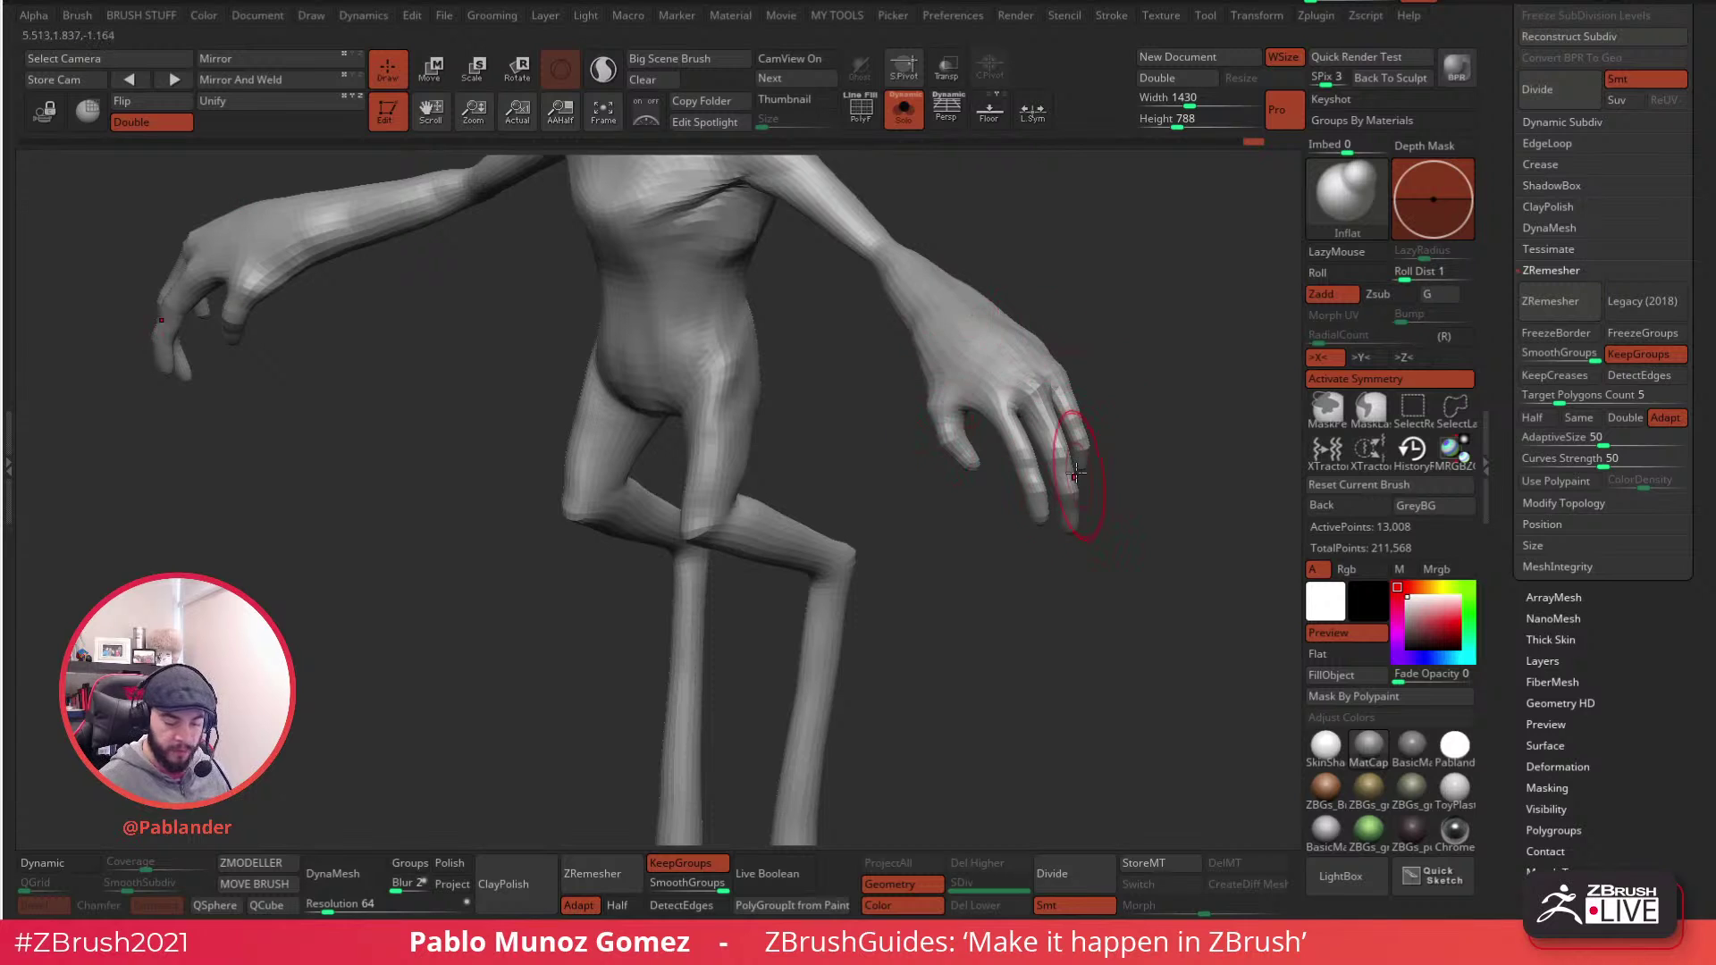
mouse_move(1037, 385)
mouse_down()
mouse_move(976, 545)
mouse_move(934, 519)
mouse_up()
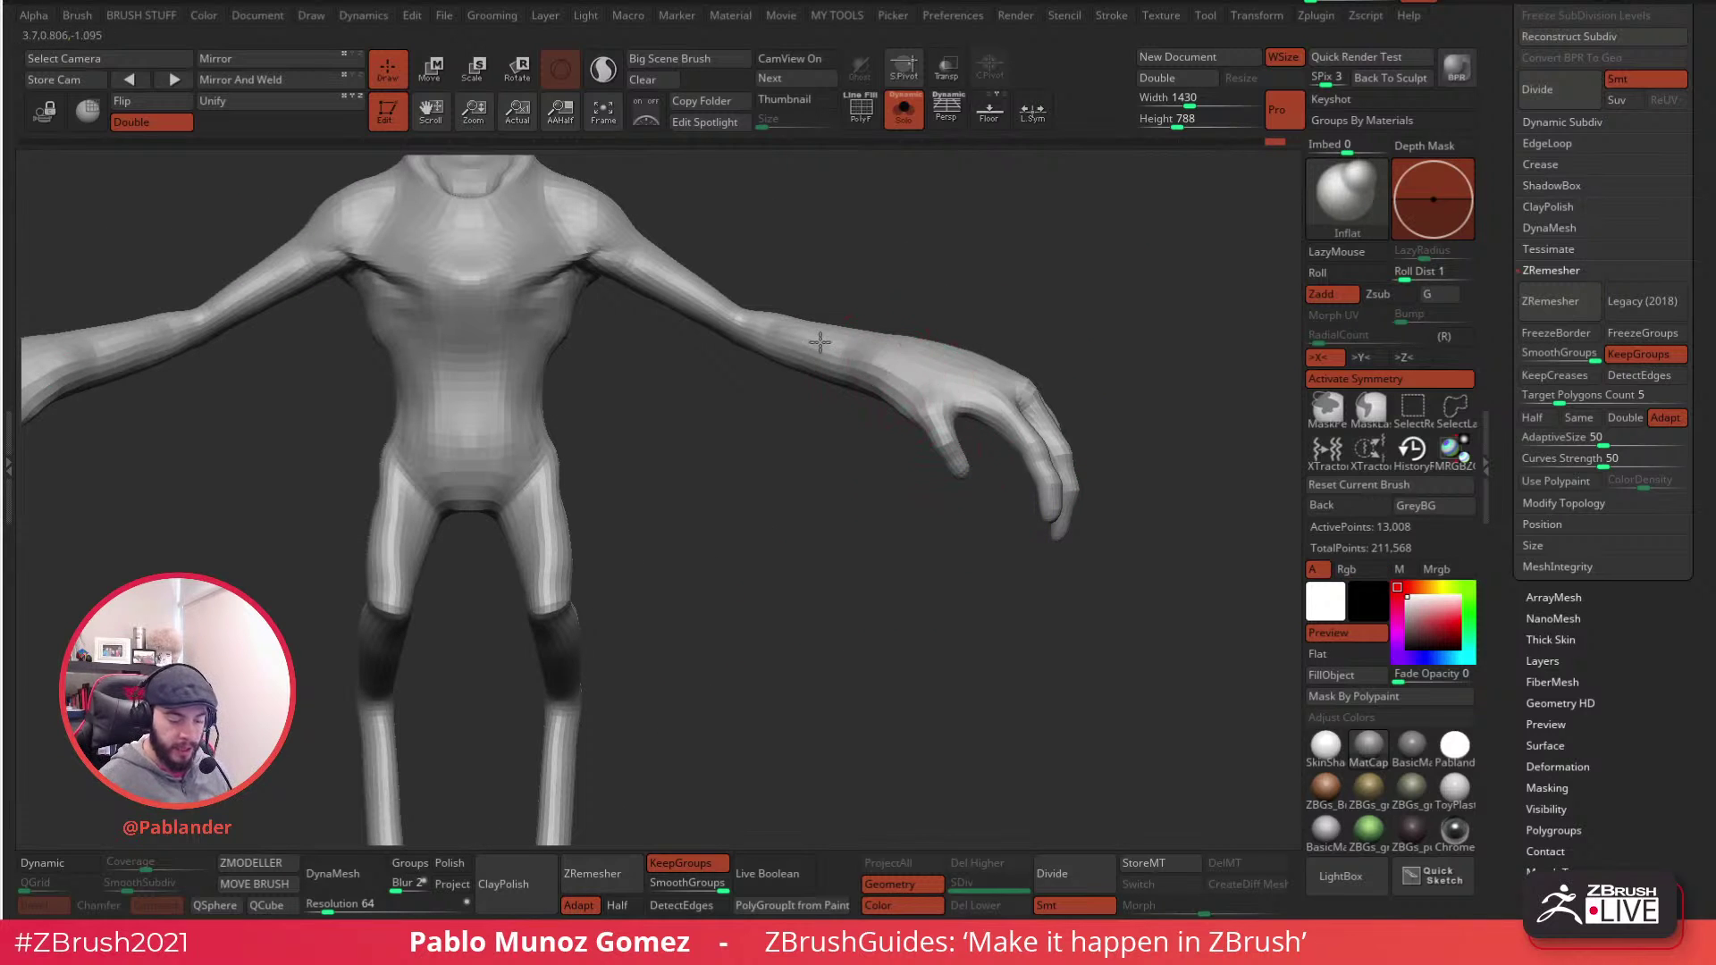
key(shift)
drag(876, 353, 1050, 433)
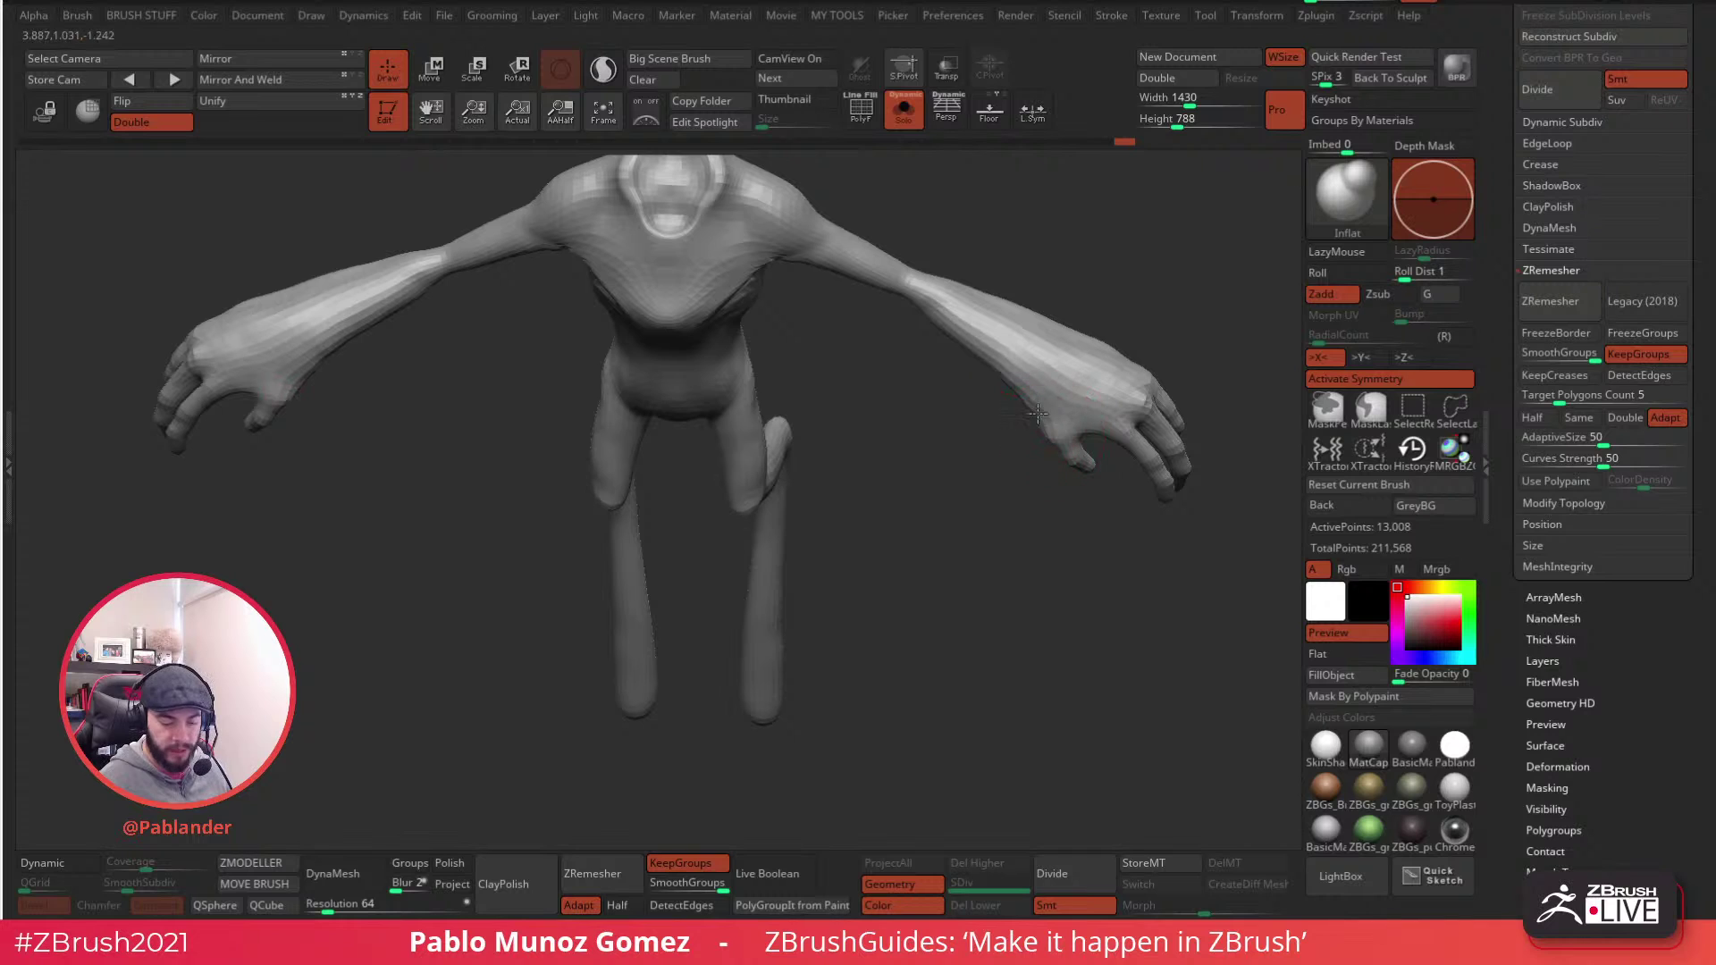
shift+drag(947, 402, 892, 436)
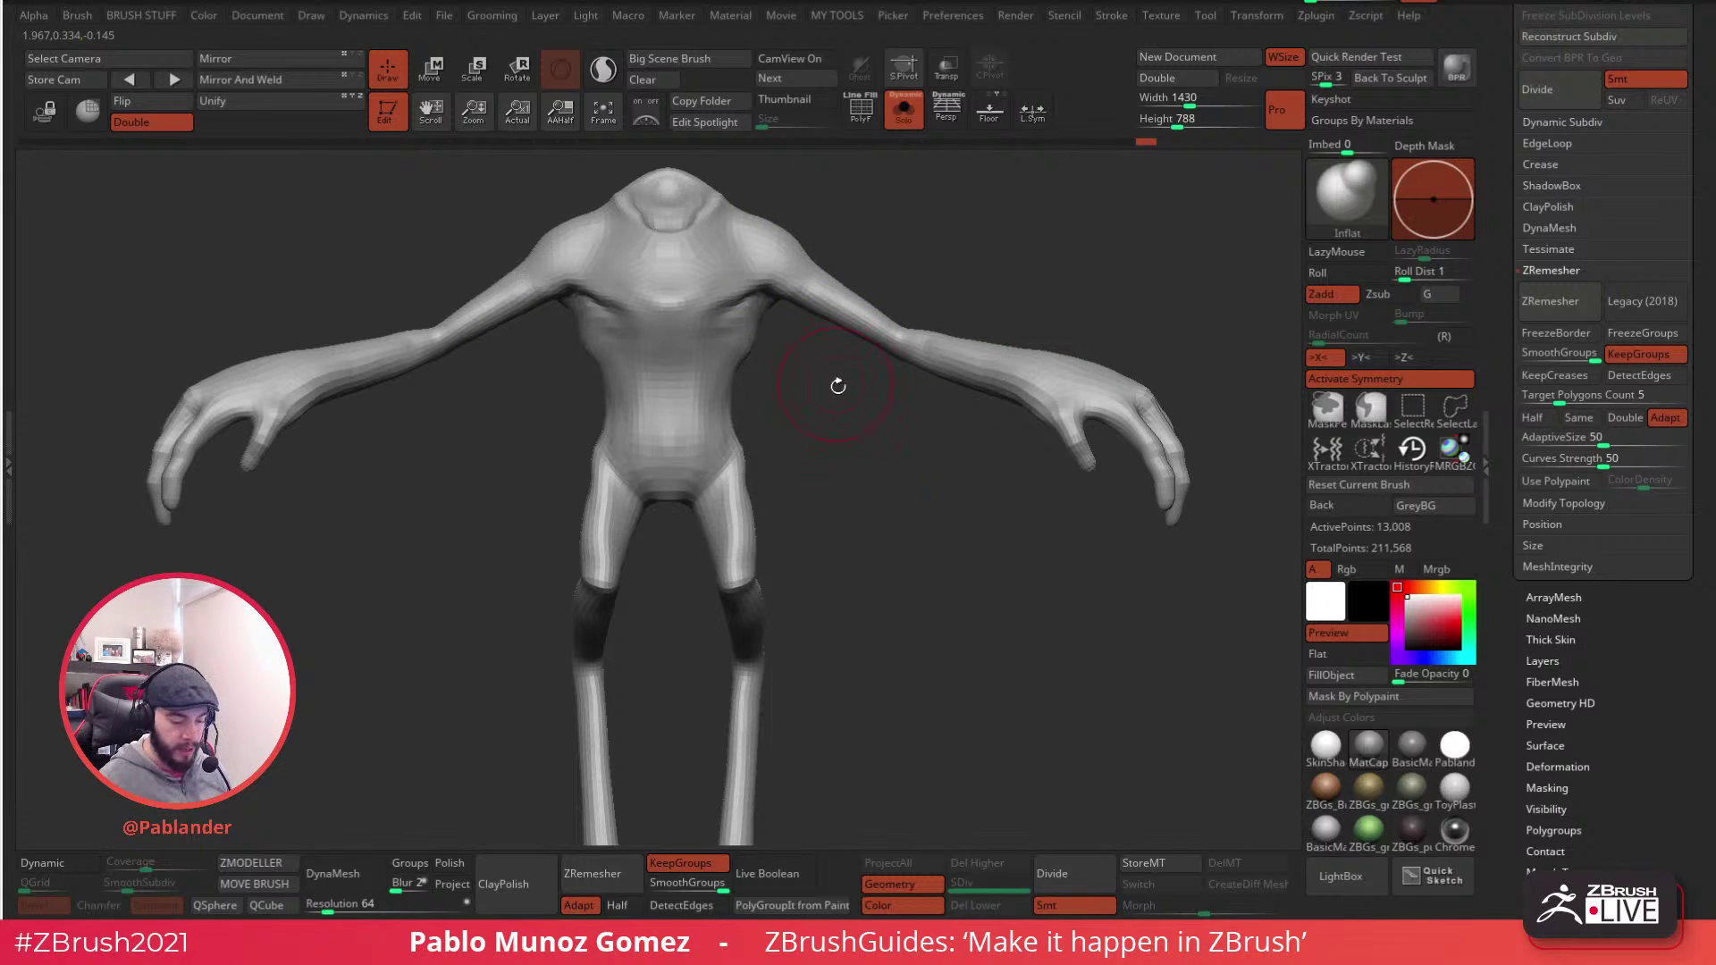
- Build up the creature's shoulders, upper back and legs symmetrically with the Inflat brush
drag(847, 404, 888, 405)
drag(906, 234, 816, 256)
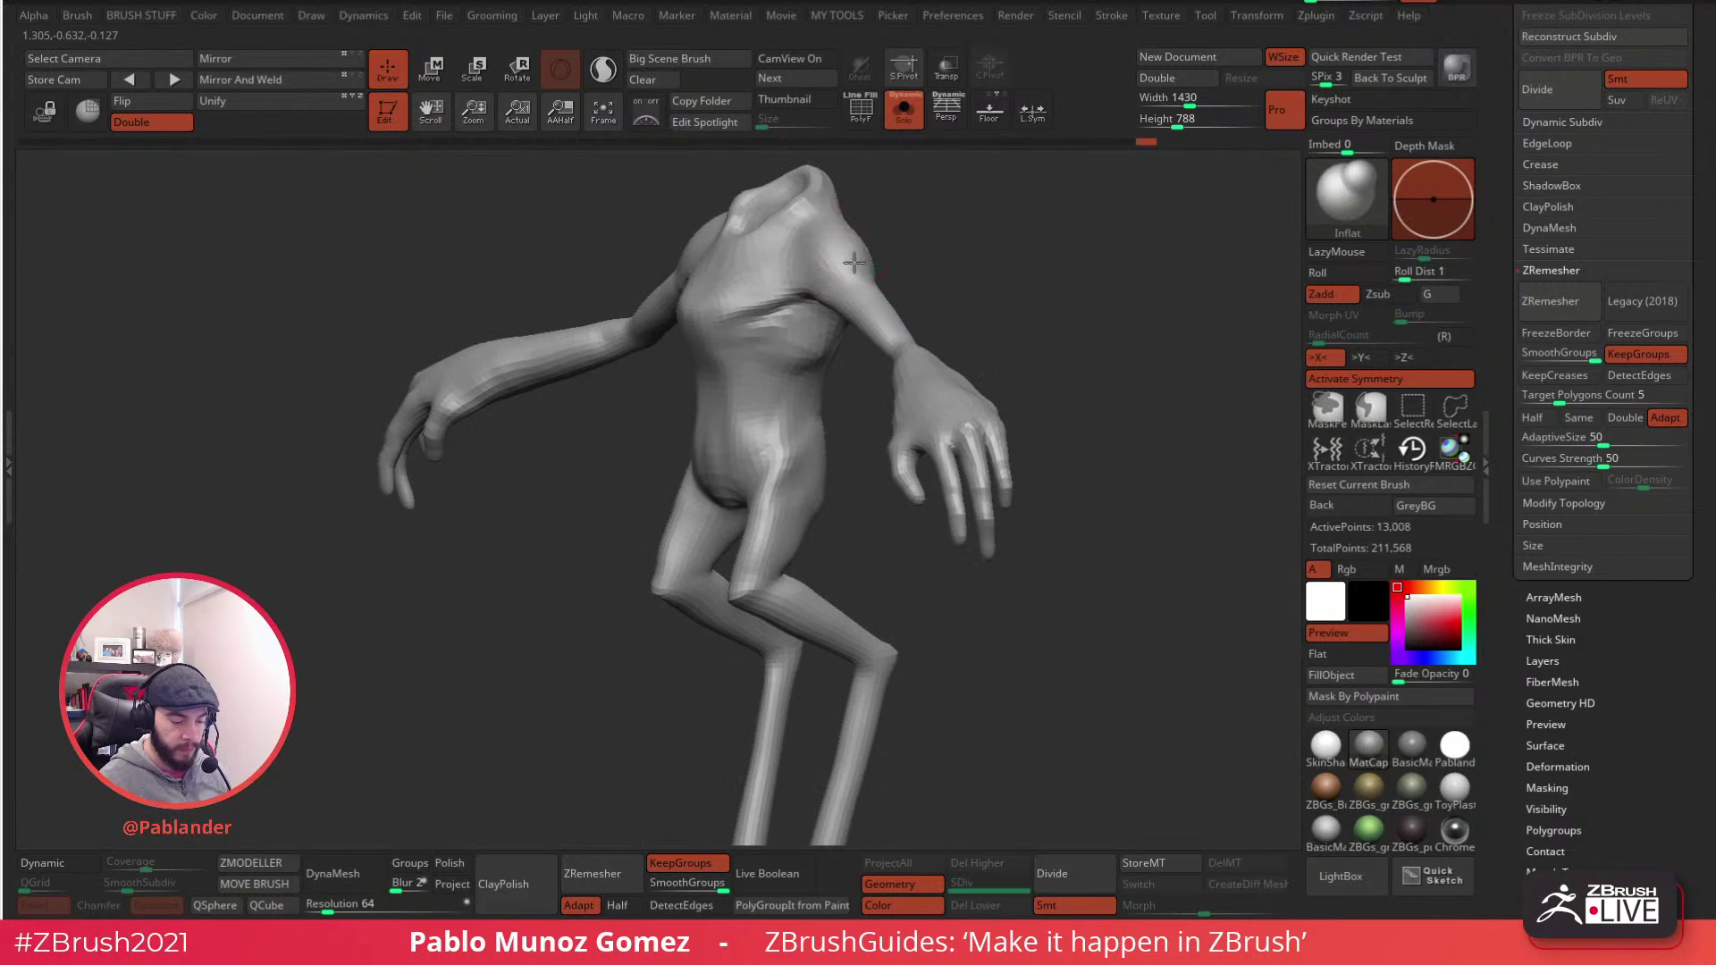
mouse_move(946, 238)
mouse_down()
mouse_move(804, 287)
mouse_move(901, 371)
mouse_move(839, 414)
mouse_up()
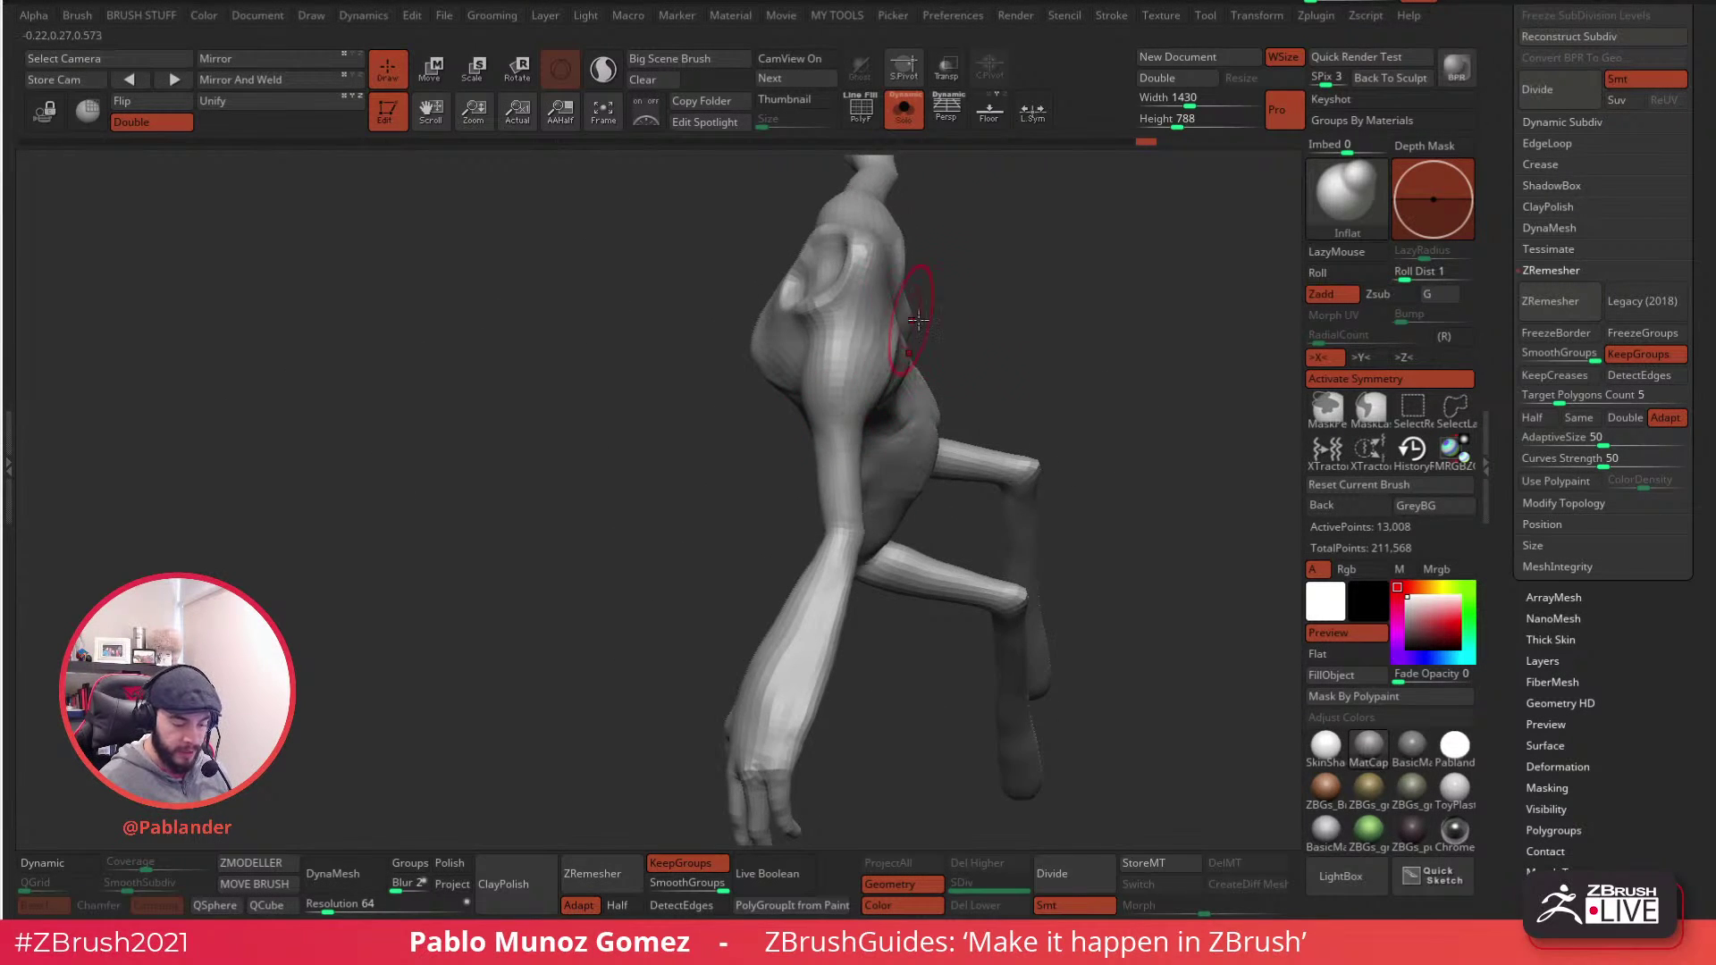
drag(899, 319, 938, 407)
drag(965, 654, 1057, 517)
drag(878, 644, 919, 513)
drag(853, 614, 935, 559)
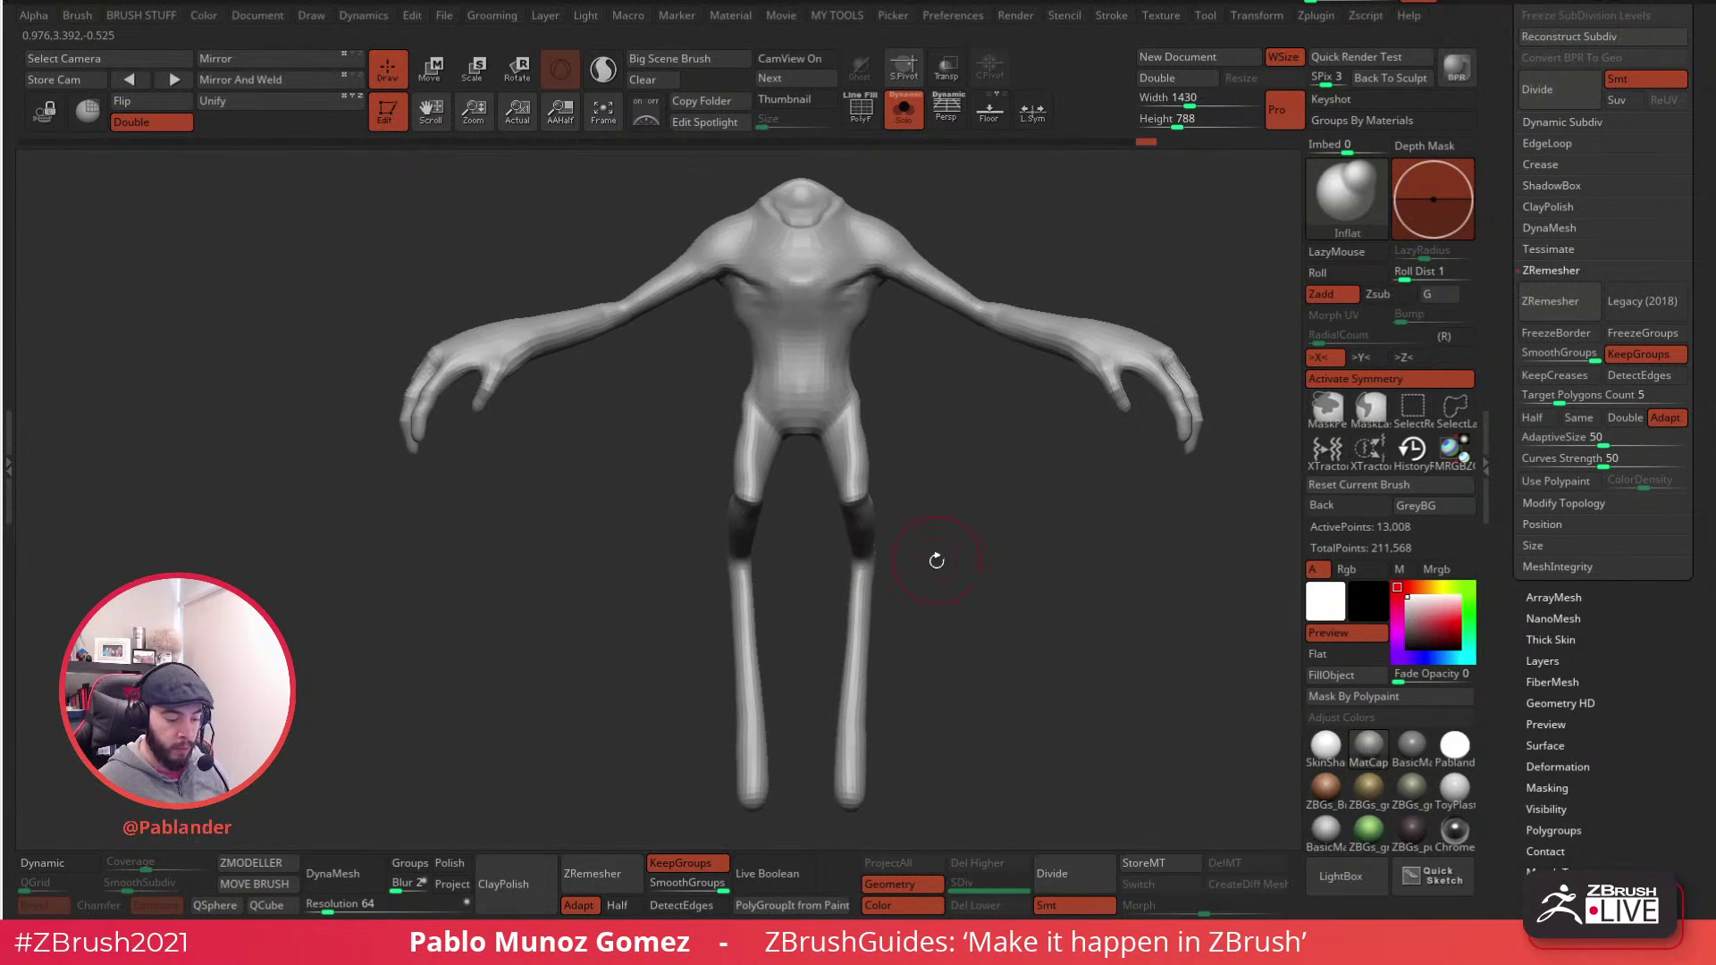
- Adjust the silhouette of the creature's forearms, thighs and knees with a resized Move brush
key(b)
key(m)
key(v)
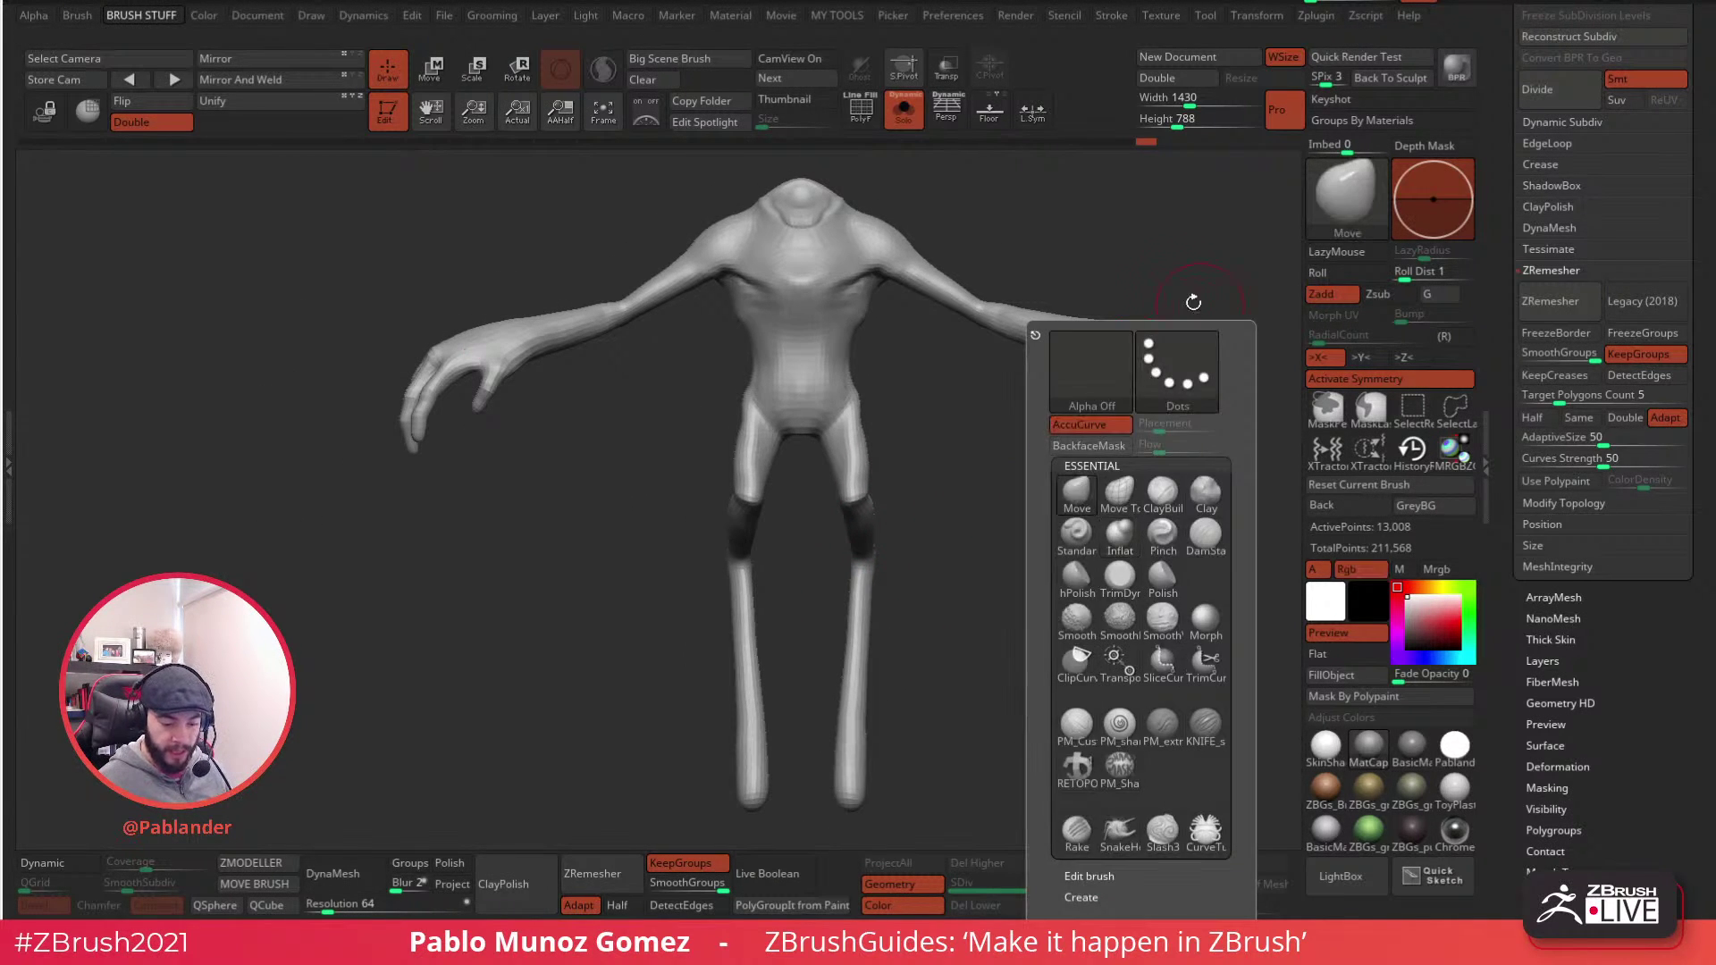
key(space)
mouse_move(1112, 326)
mouse_down()
mouse_move(1086, 367)
mouse_move(990, 350)
mouse_move(999, 336)
mouse_up()
shift+drag(1019, 418, 989, 469)
alt+drag(944, 538, 917, 551)
mouse_move(825, 507)
mouse_down()
mouse_move(808, 511)
mouse_move(829, 482)
mouse_move(874, 497)
mouse_up()
mouse_move(840, 513)
mouse_down()
mouse_move(838, 557)
mouse_move(921, 569)
mouse_move(919, 532)
mouse_up()
- Refine the proportions of the hips, lower legs and elbows from front and back with the Move brush
shift+drag(805, 465, 942, 505)
mouse_move(814, 460)
mouse_down()
mouse_move(809, 429)
mouse_move(831, 420)
mouse_move(859, 457)
mouse_up()
right_drag(826, 419, 823, 409)
right_drag(877, 563, 918, 555)
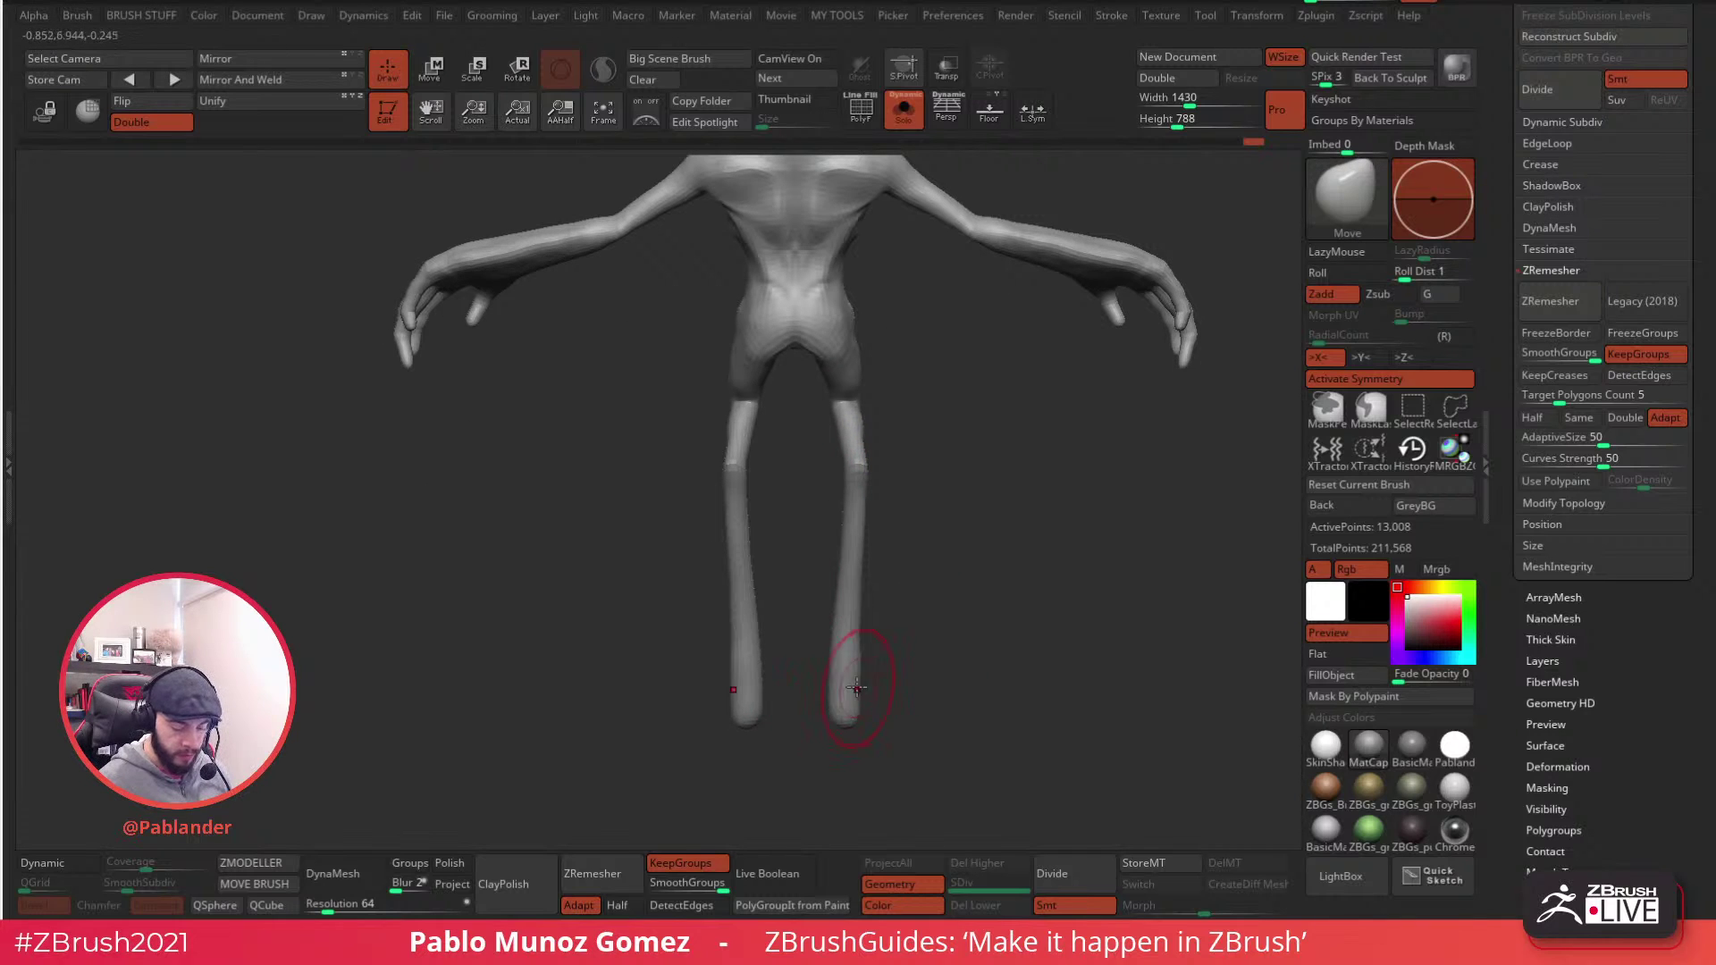
right_drag(949, 479, 935, 560)
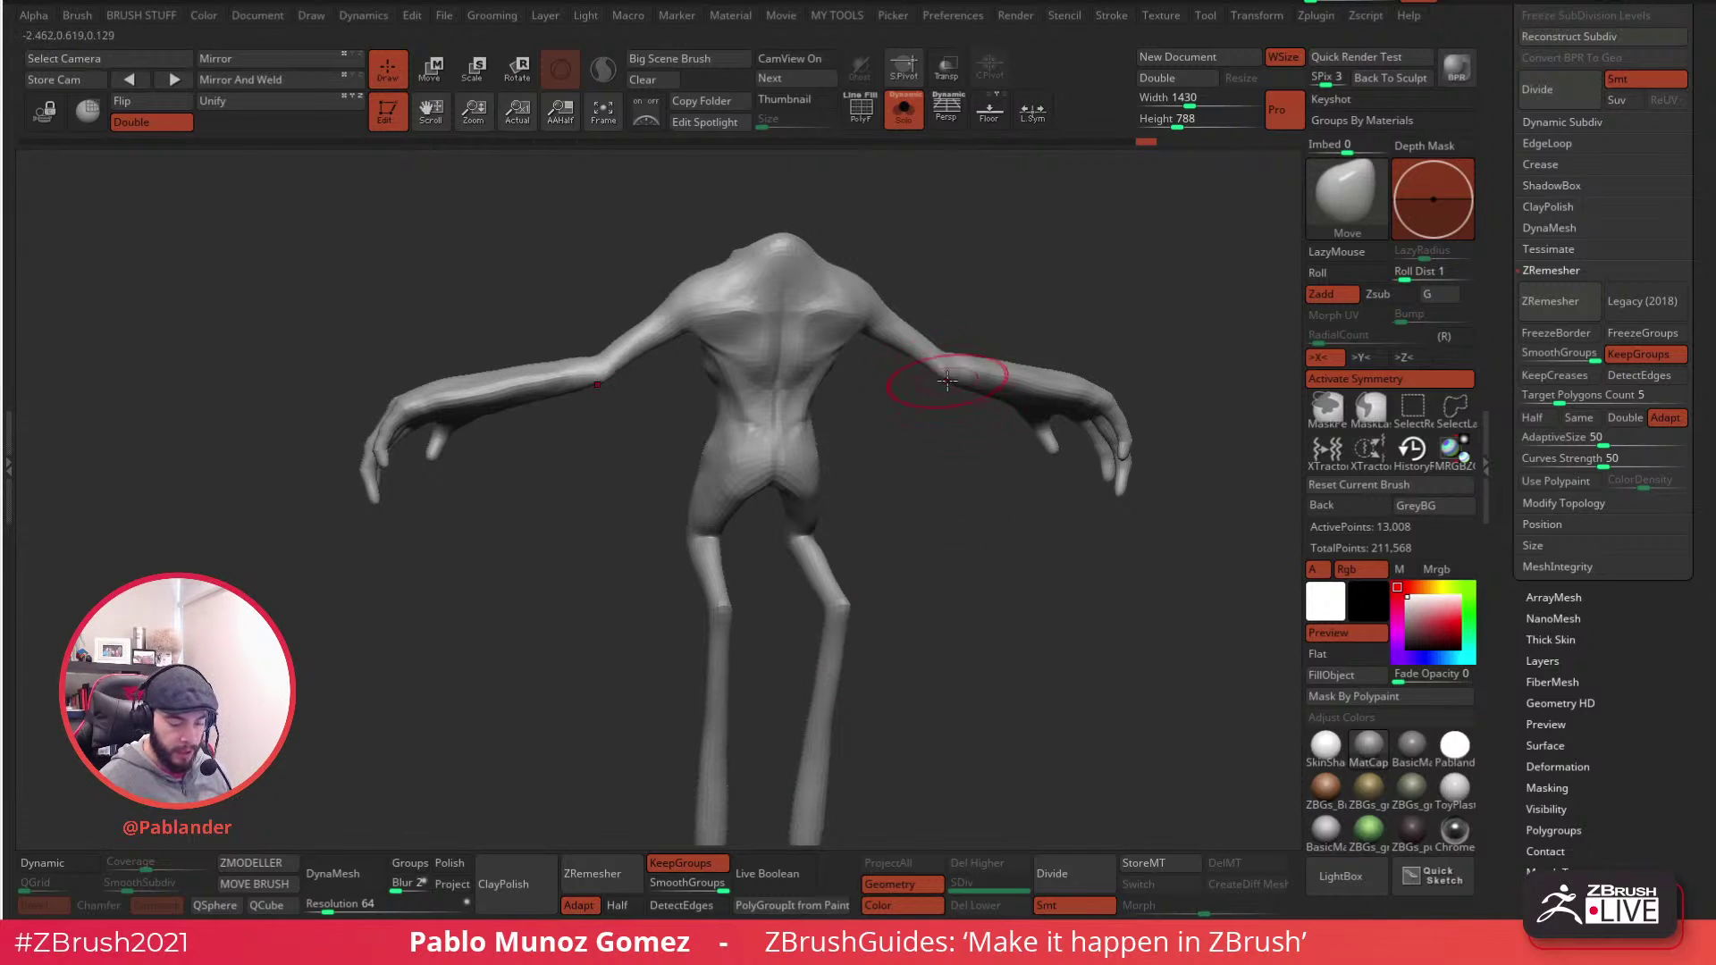
right_drag(868, 398, 926, 578)
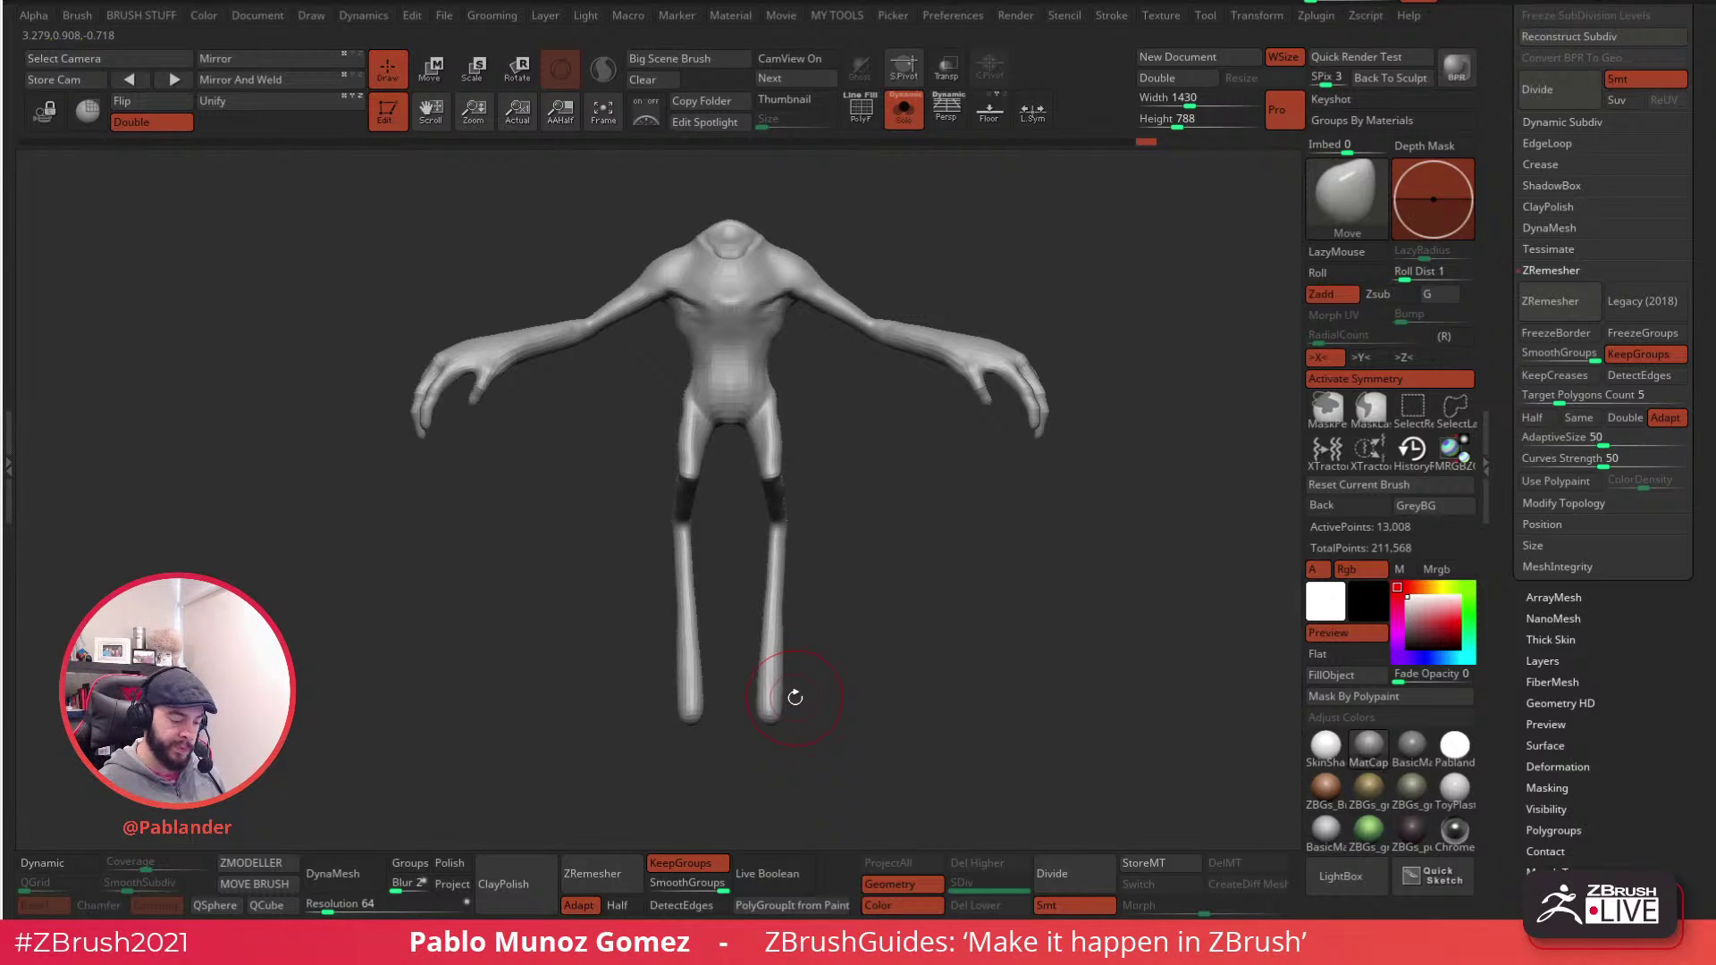
right_drag(795, 698, 899, 641)
- Append a sphere subtool for the creature's head, turn off Solo mode and make the sphere active
drag(1506, 279, 1506, 508)
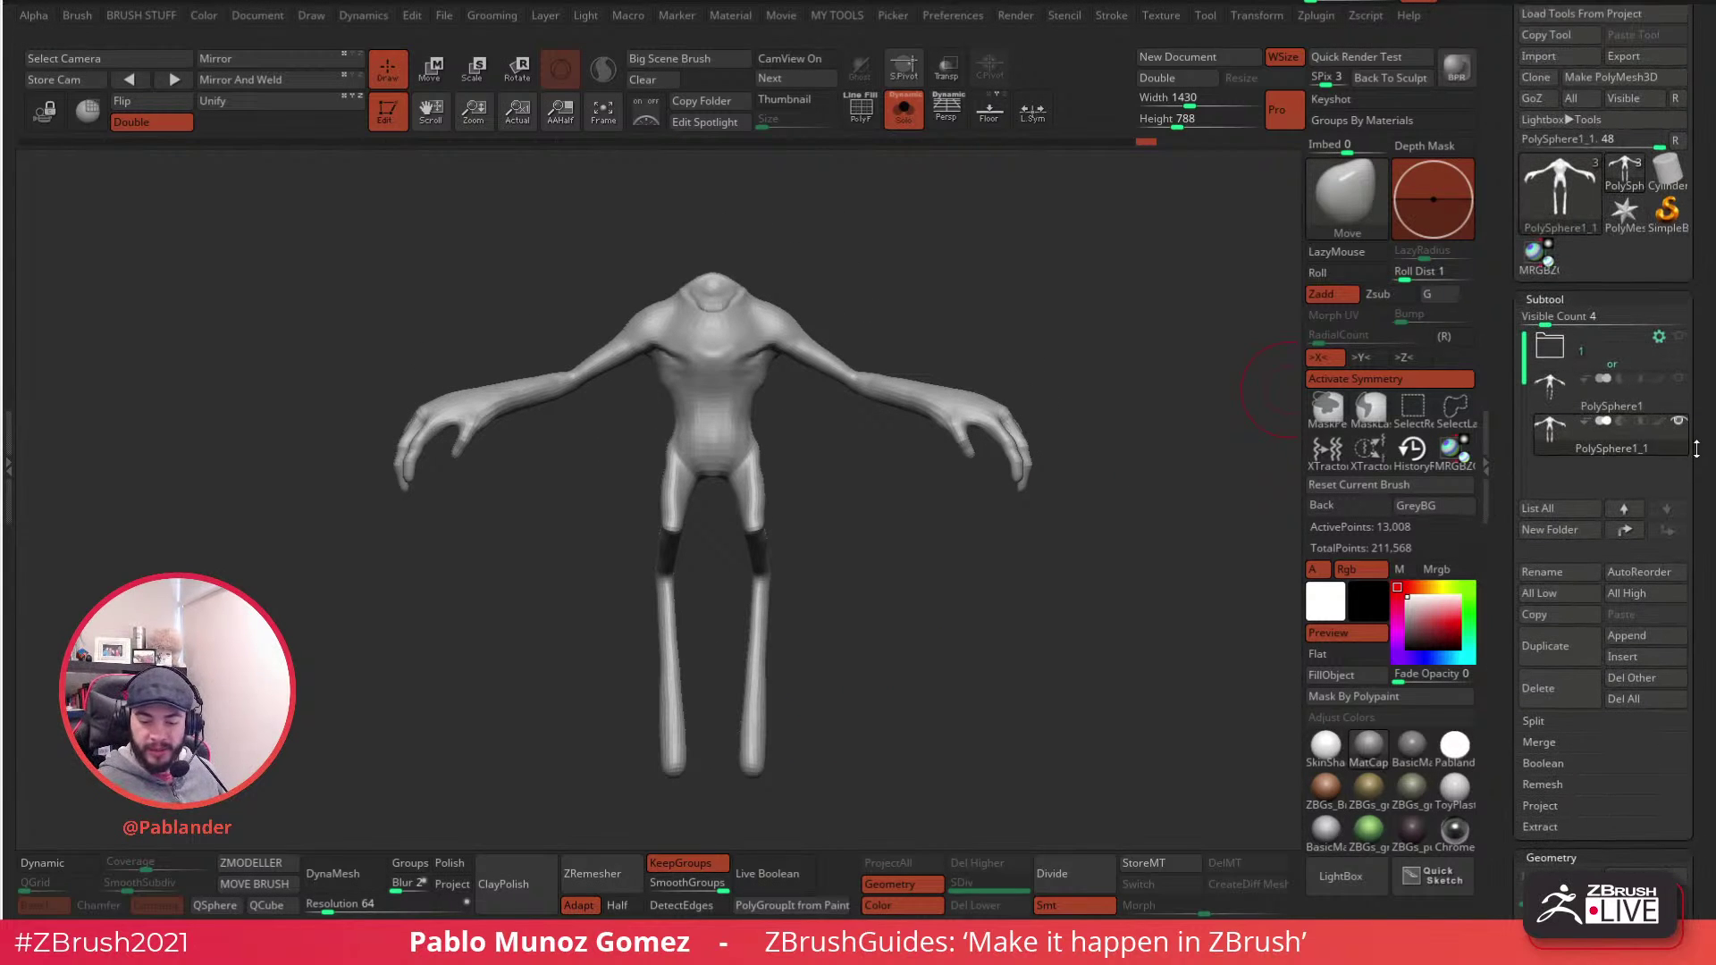
click(1646, 637)
click(1052, 556)
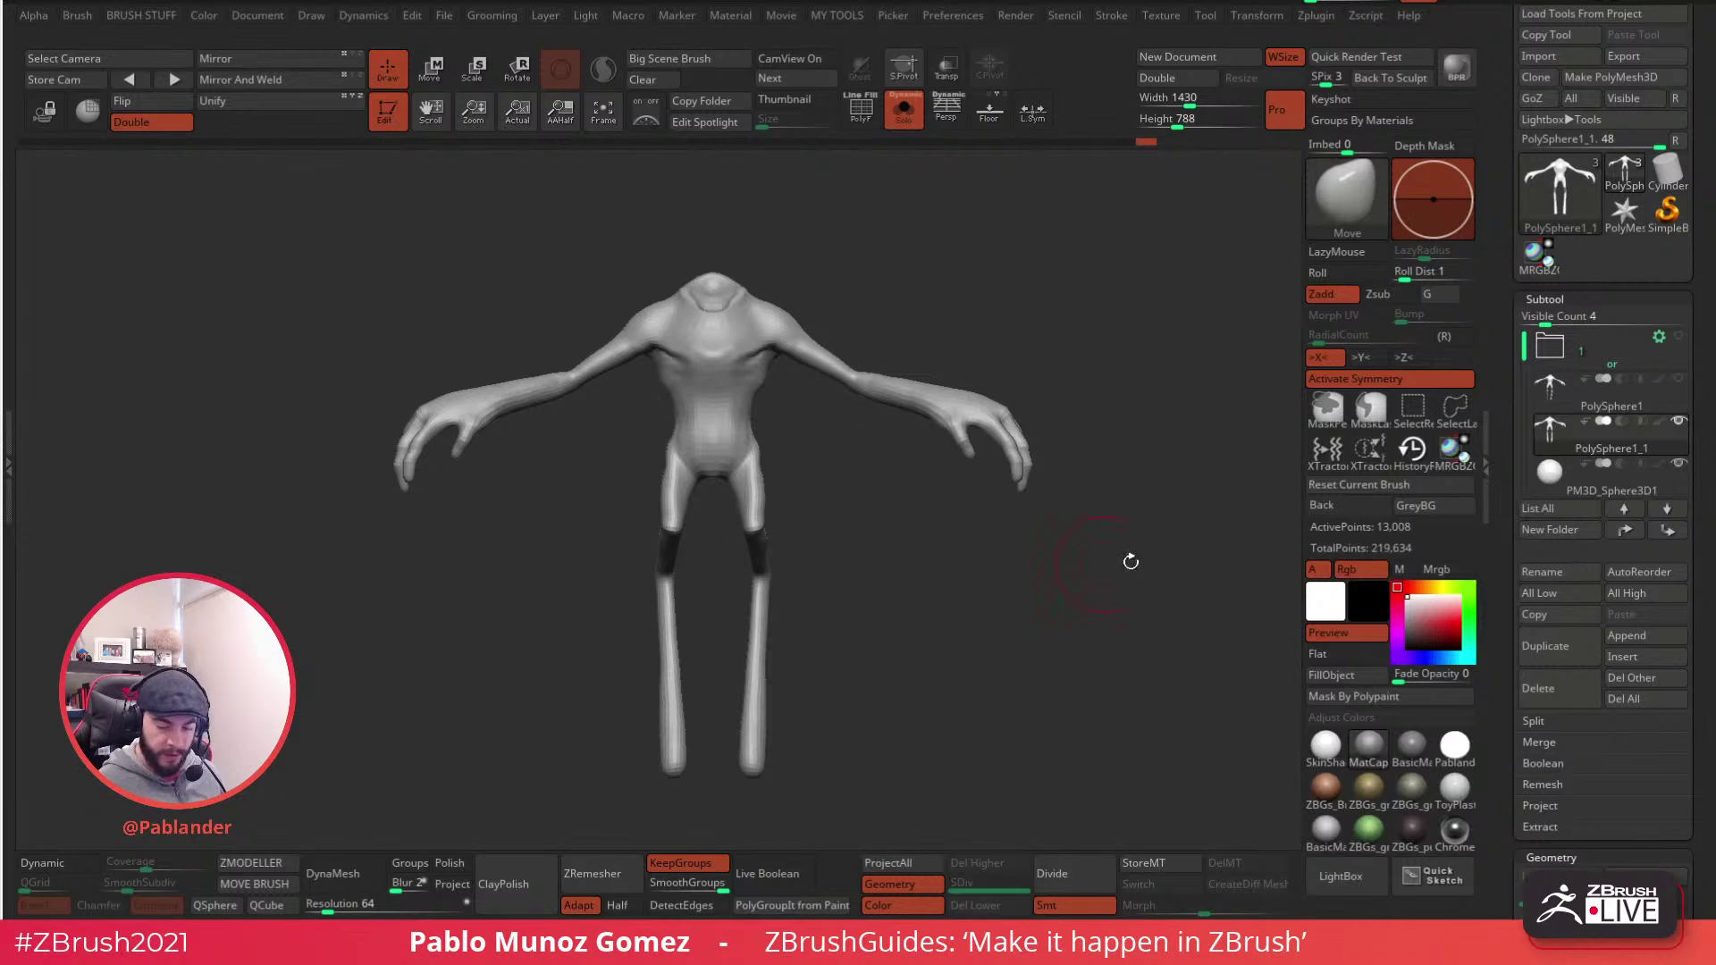
click(901, 121)
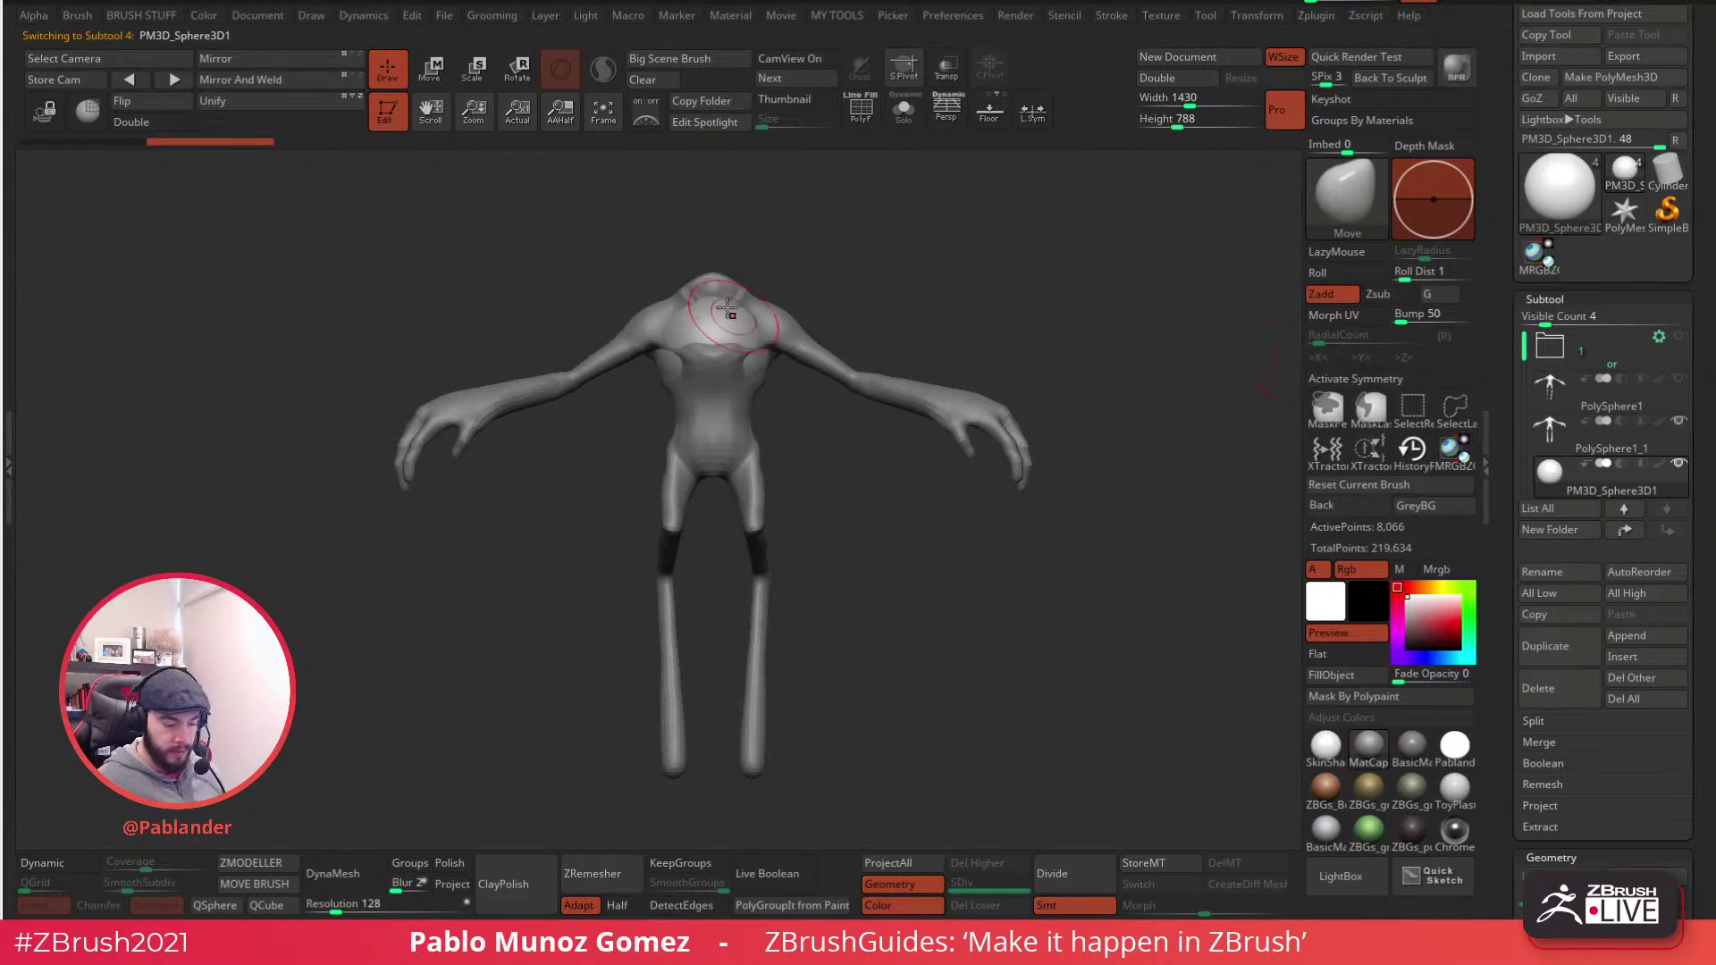
- Scale down the sphere, stretch it into an egg shape and place it on the creature's neck with the gizmo
click(431, 72)
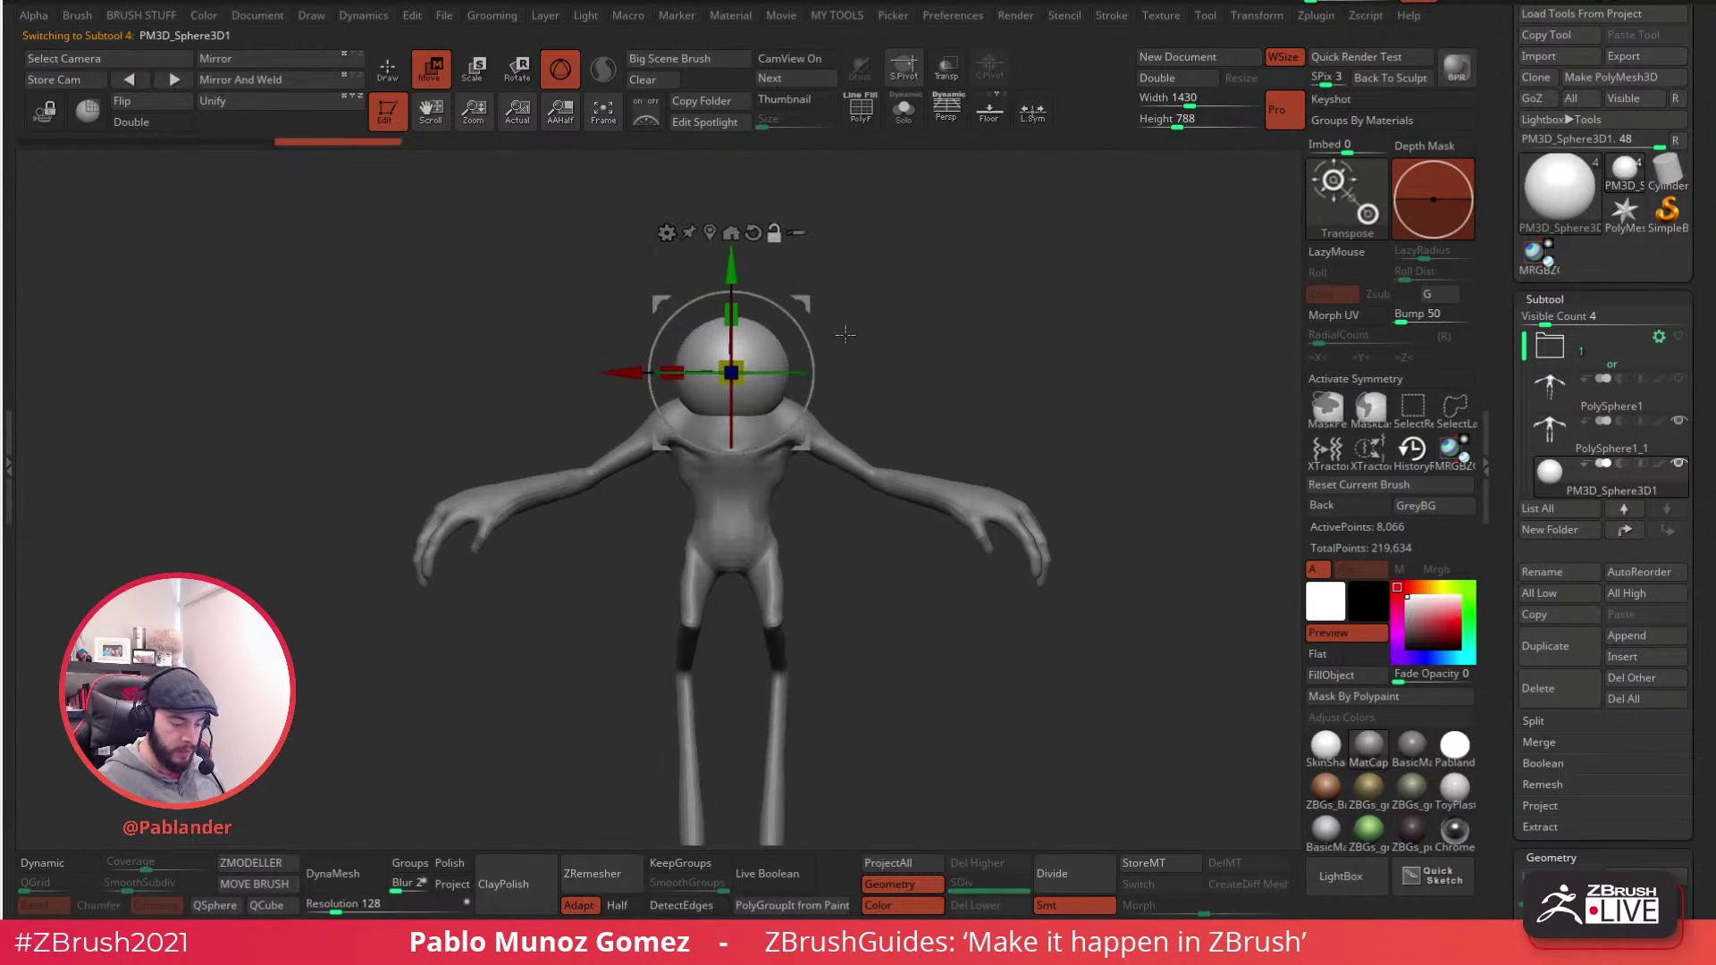
drag(831, 357, 911, 306)
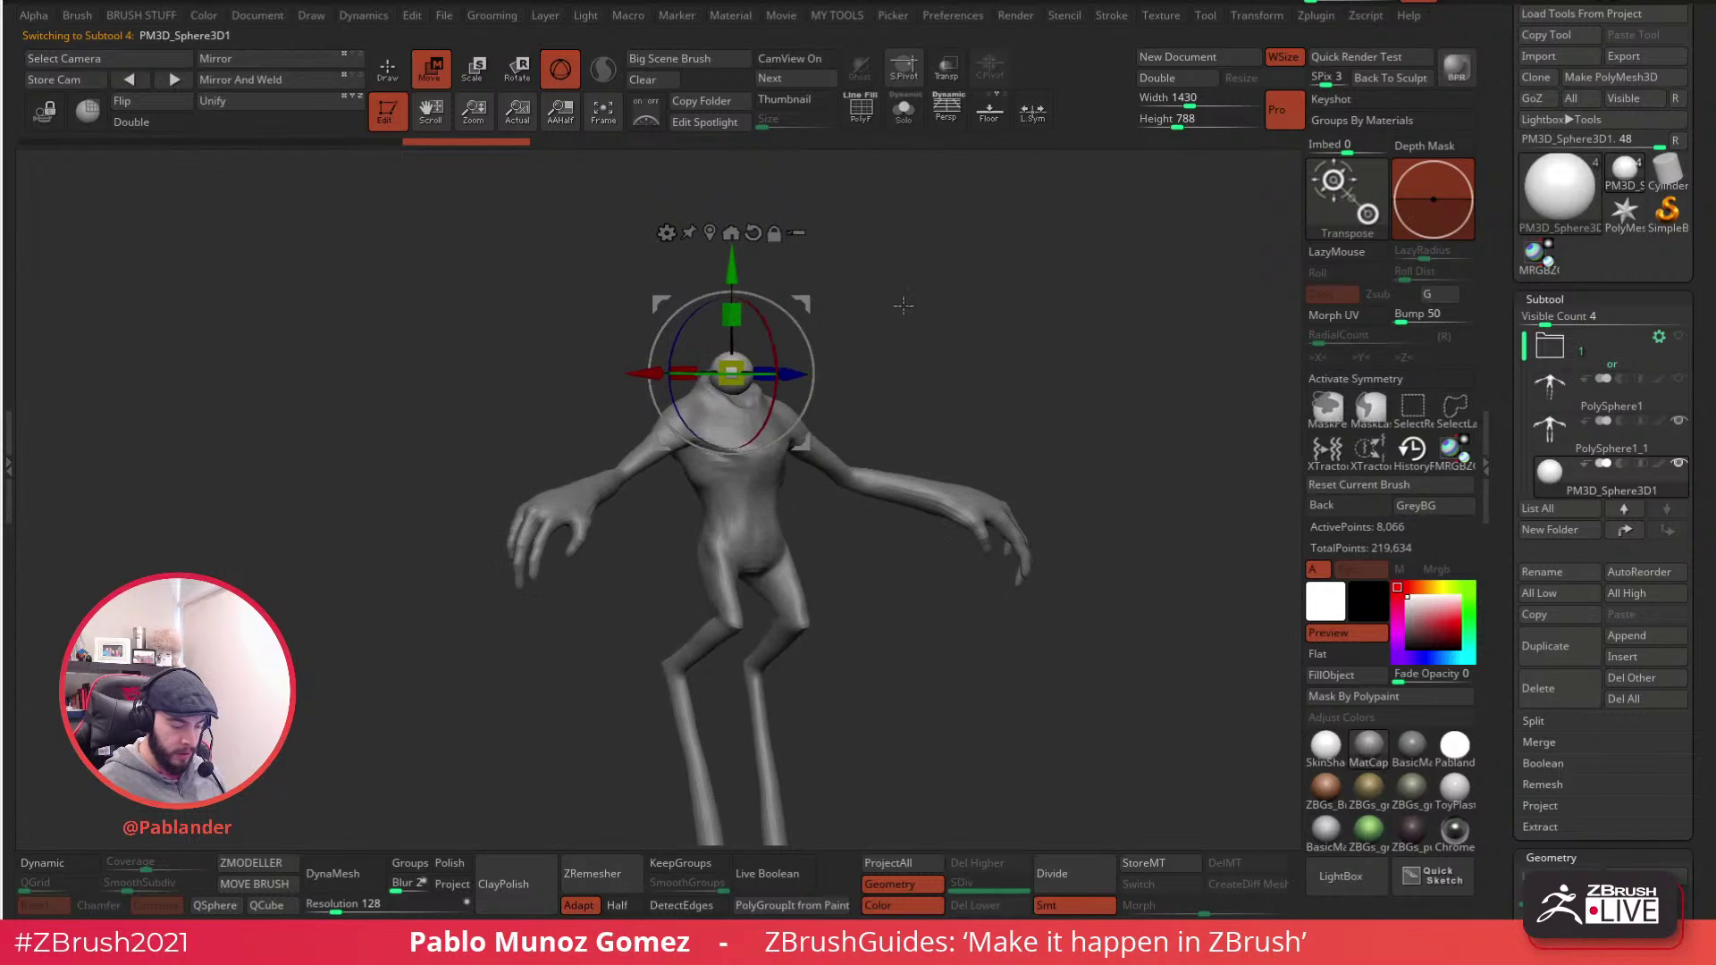
mouse_move(762, 320)
mouse_down()
mouse_move(753, 289)
mouse_move(791, 335)
mouse_up()
shift+right_drag(794, 323, 837, 300)
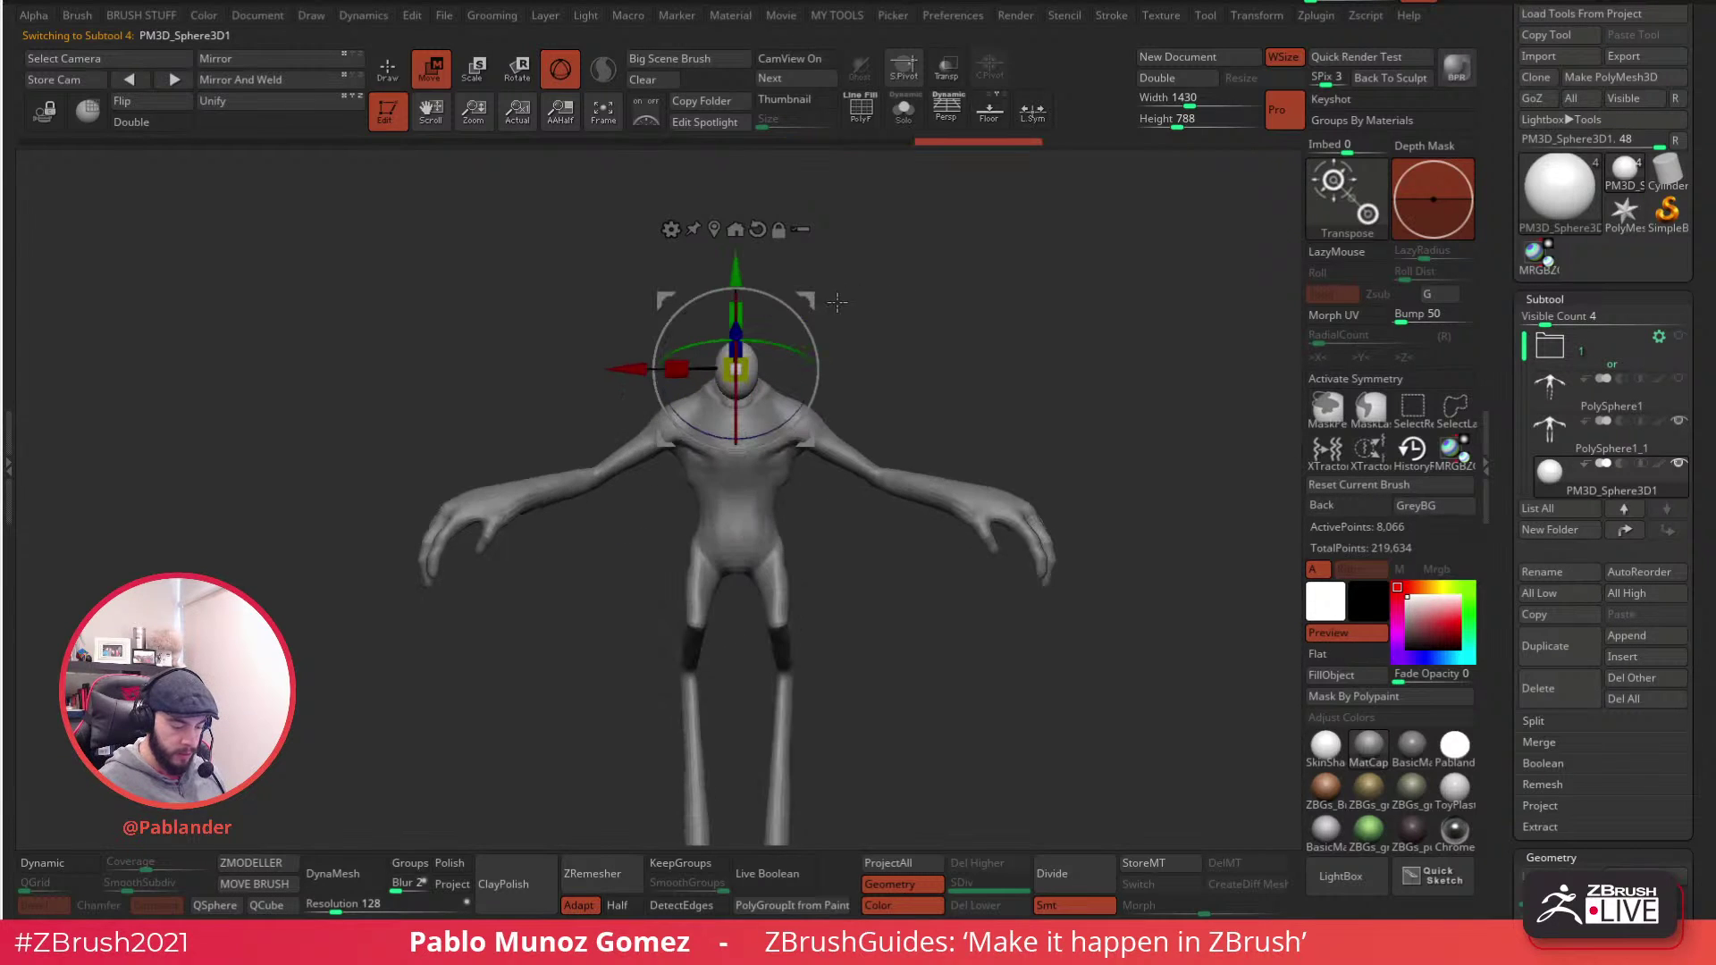
- Activate X symmetry and pull out the back of the head sphere with the Move brush to form the skull
key(q)
mouse_move(824, 372)
ctrl+right_down()
mouse_move(842, 310)
mouse_move(1064, 335)
mouse_move(737, 383)
mouse_move(800, 422)
mouse_move(887, 409)
mouse_move(570, 198)
ctrl+right_up()
mouse_move(763, 261)
right_down()
mouse_move(904, 333)
mouse_move(930, 372)
mouse_move(816, 387)
right_up()
click(1338, 381)
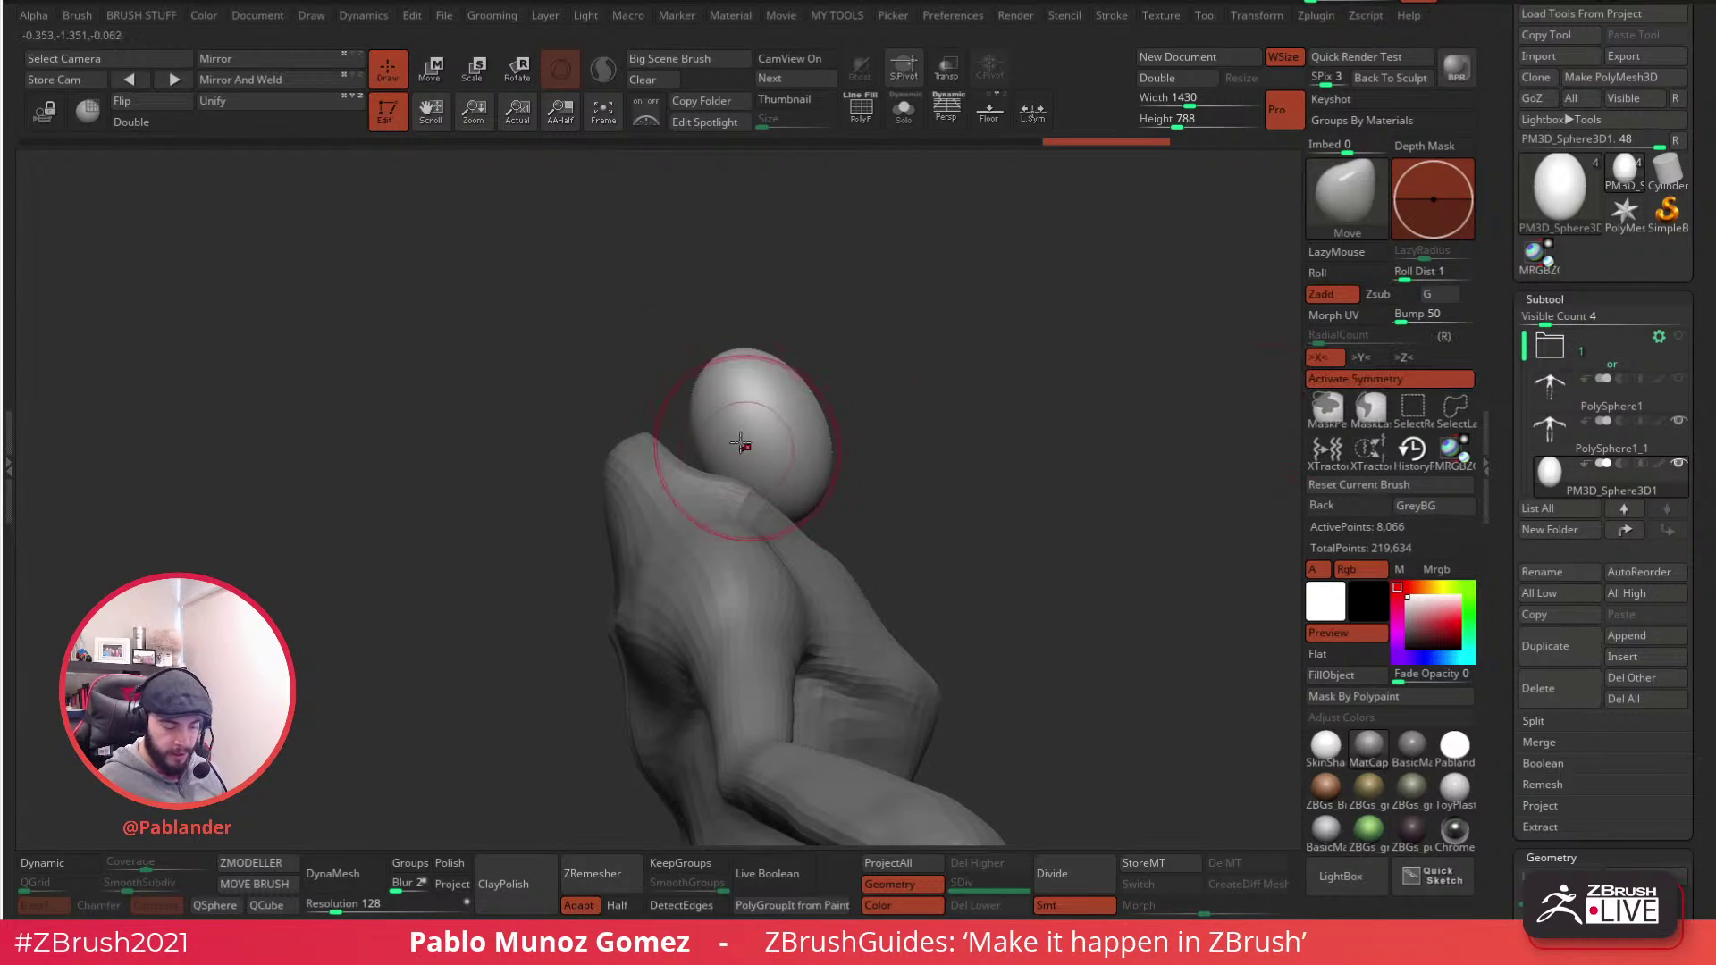
drag(701, 408, 692, 373)
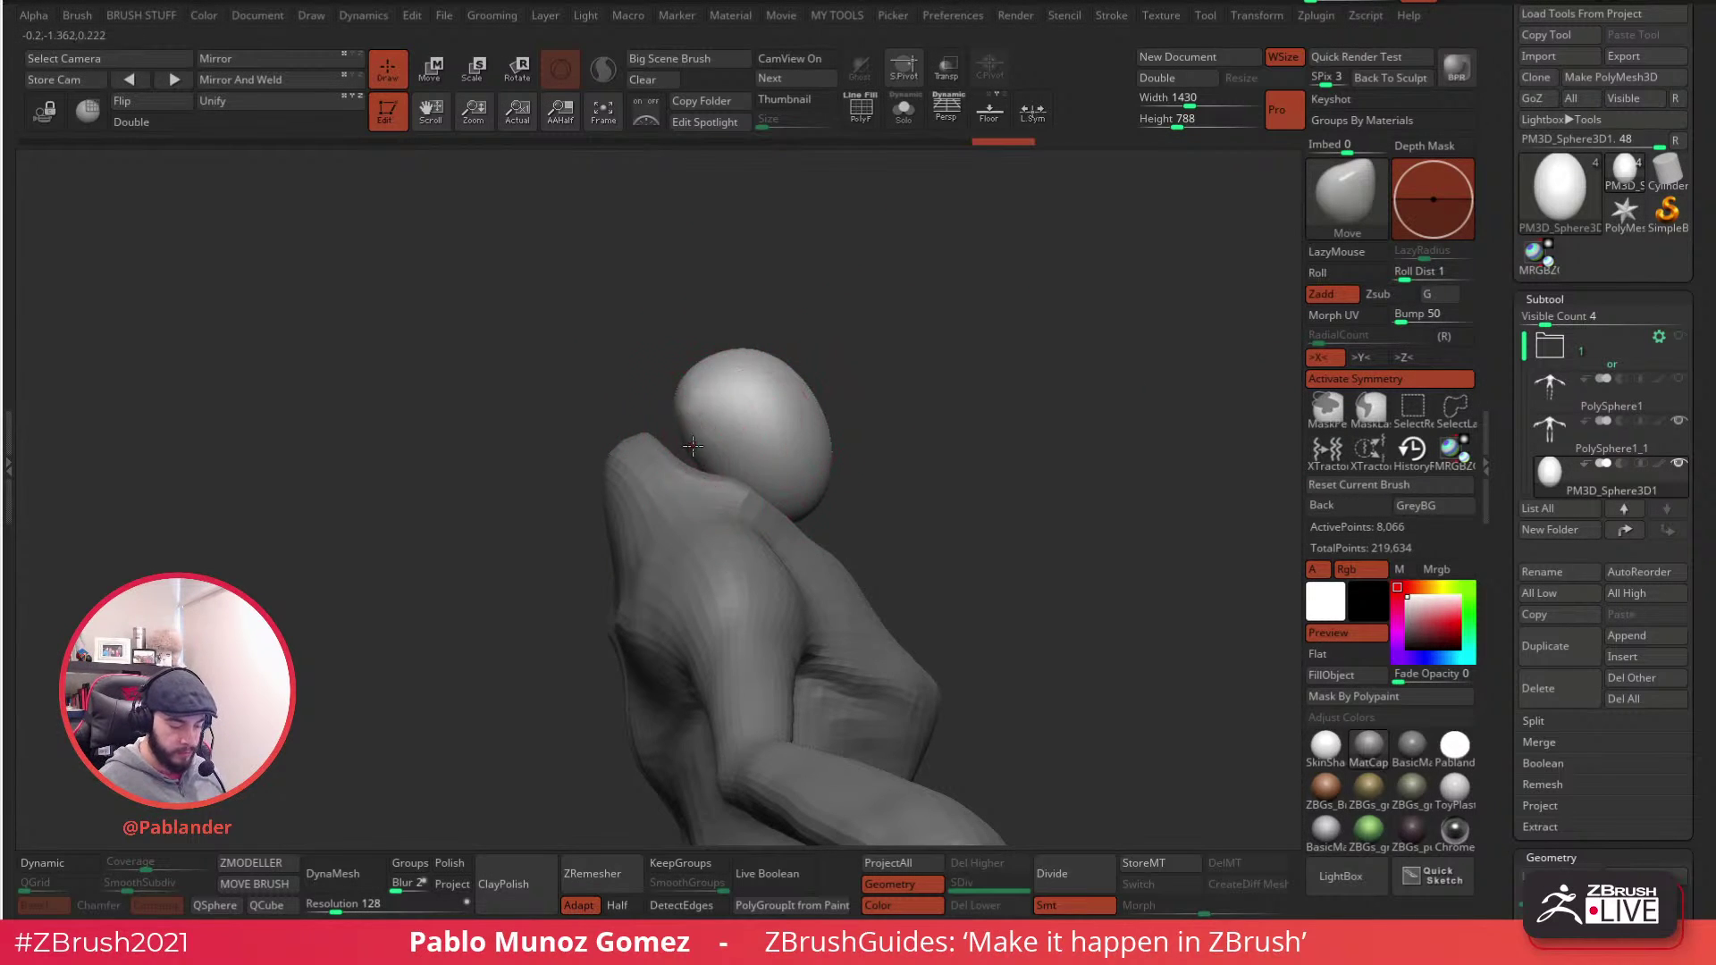
mouse_move(869, 382)
mouse_down()
mouse_move(857, 393)
mouse_move(893, 402)
mouse_move(862, 429)
mouse_up()
- Shape the head's face, jaw and pointed chin using a resized Move brush
key(space)
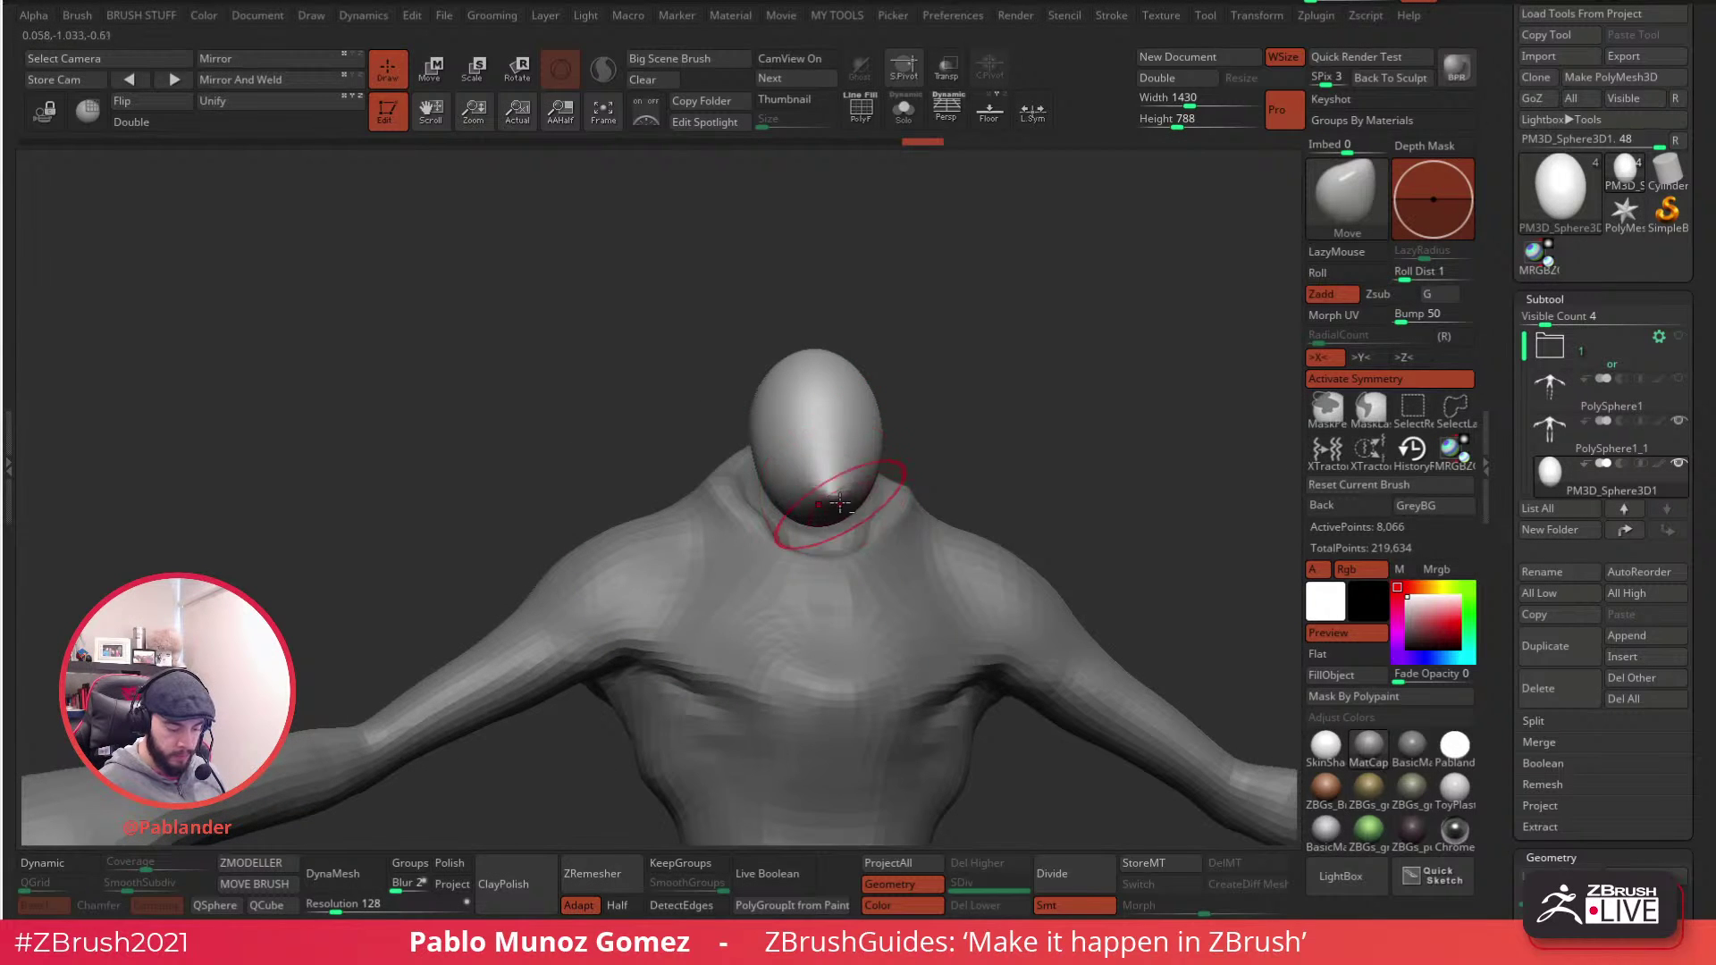
drag(862, 449, 824, 393)
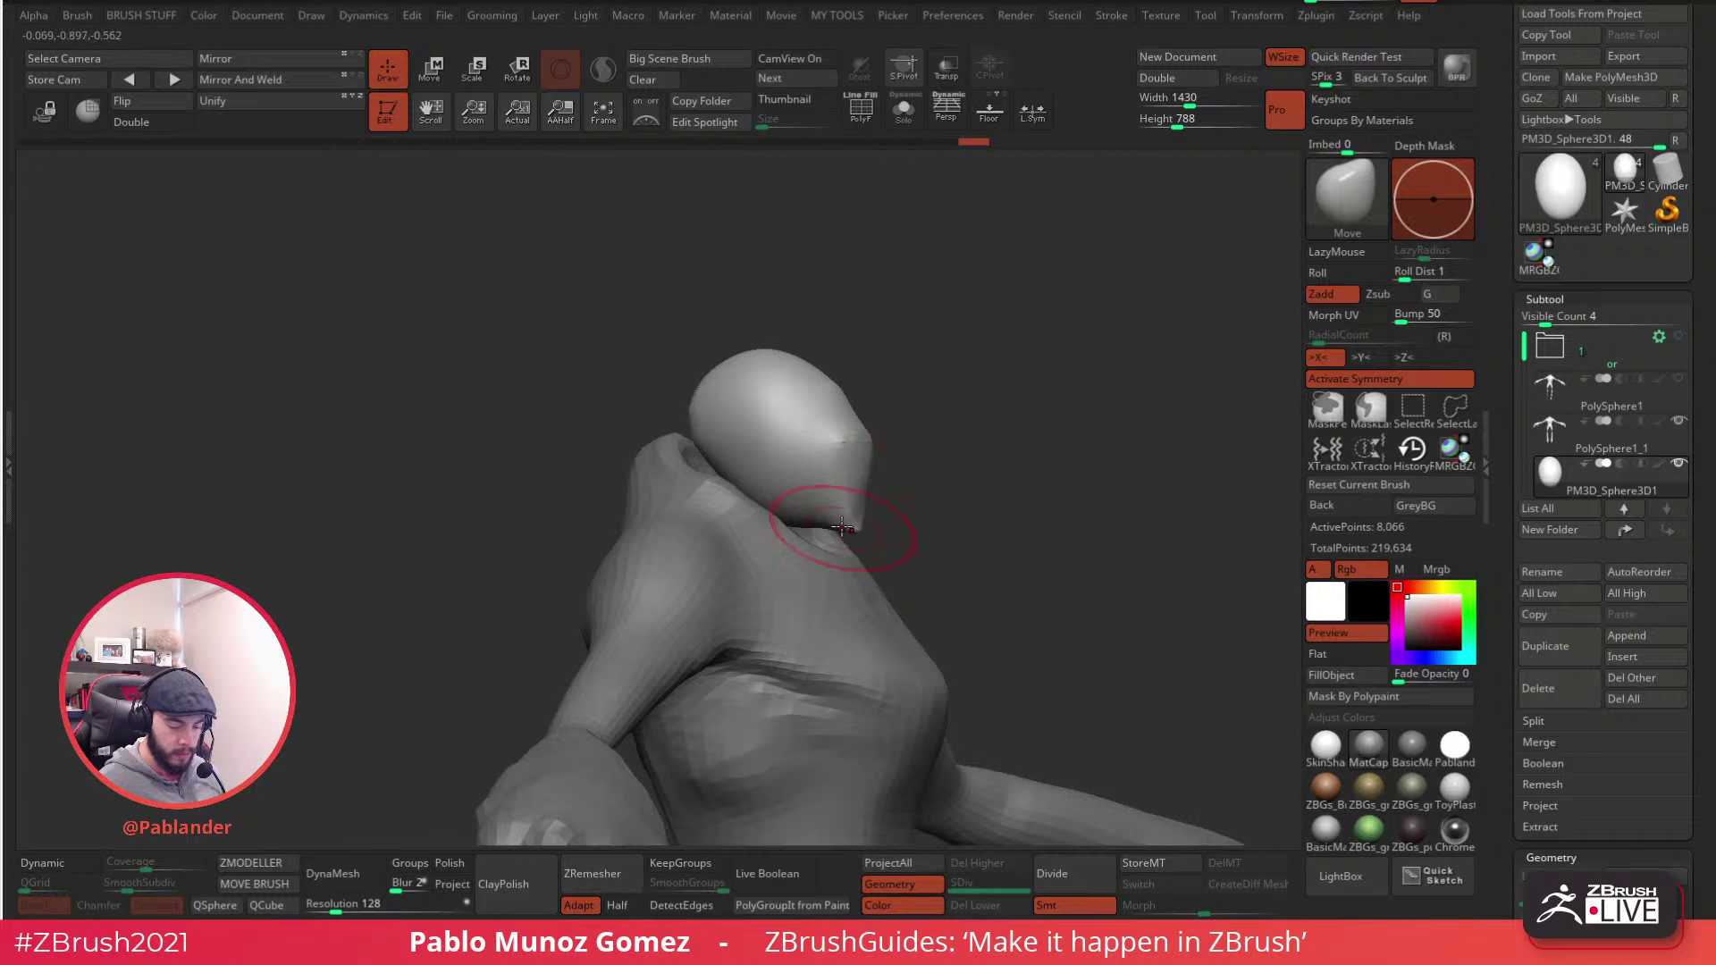
drag(854, 507, 788, 478)
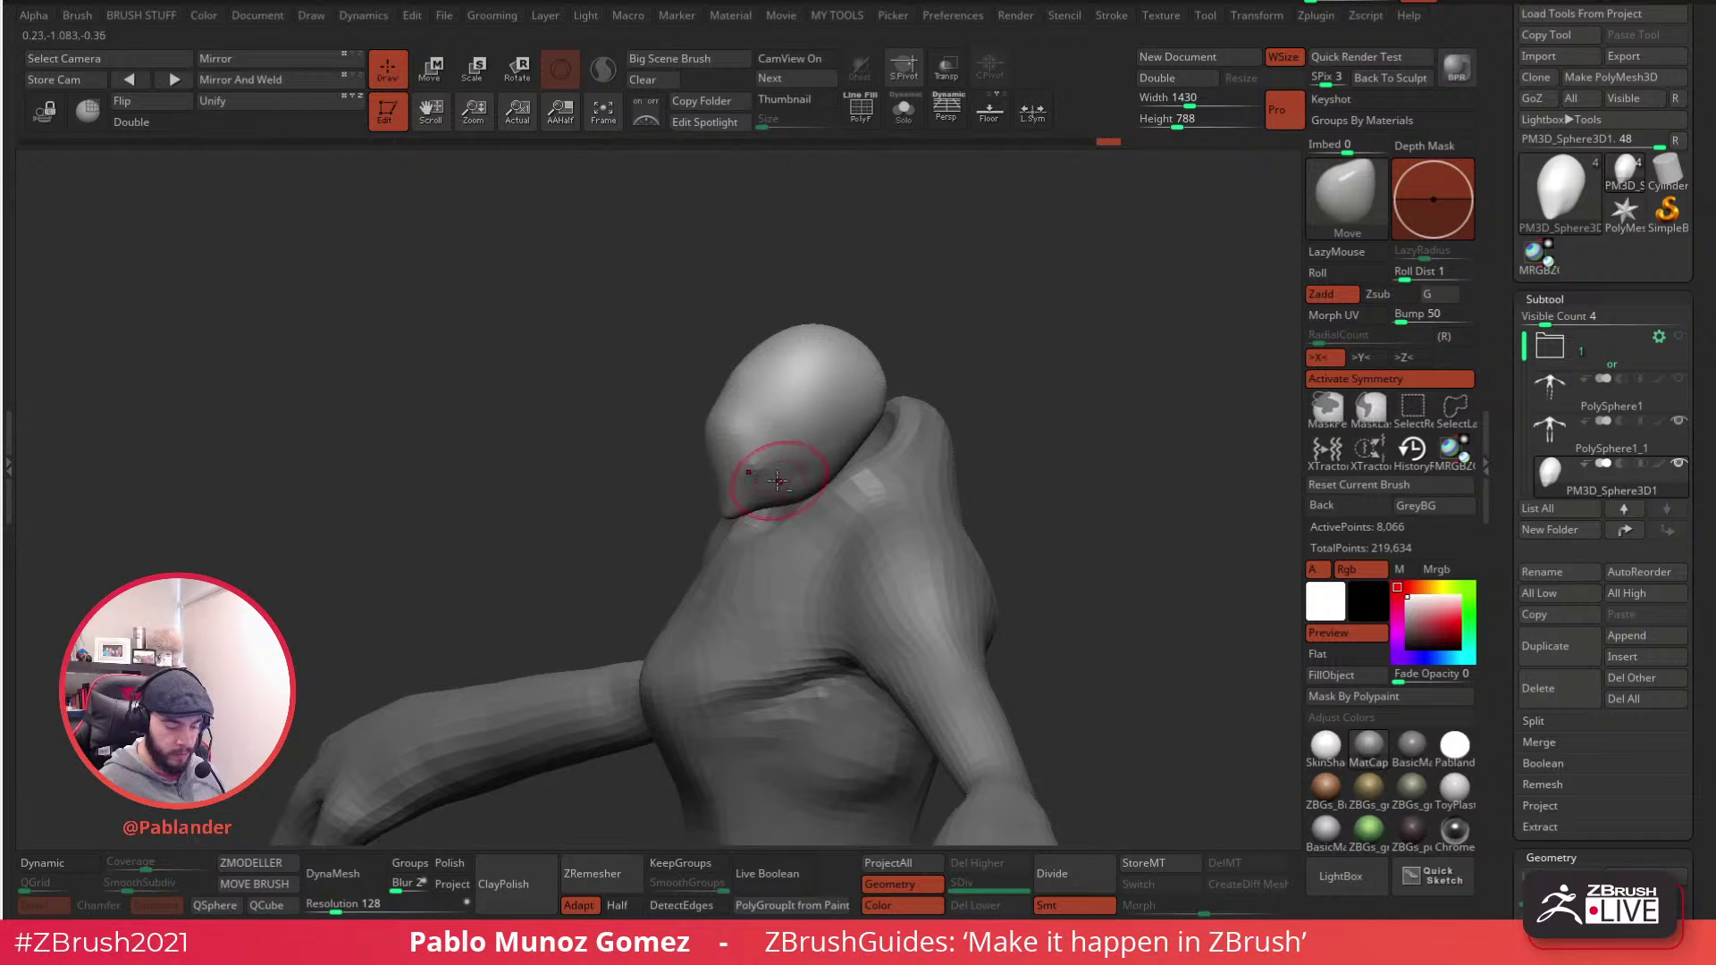
mouse_move(777, 435)
mouse_down()
mouse_move(765, 448)
mouse_move(874, 410)
mouse_move(849, 436)
mouse_up()
key(space)
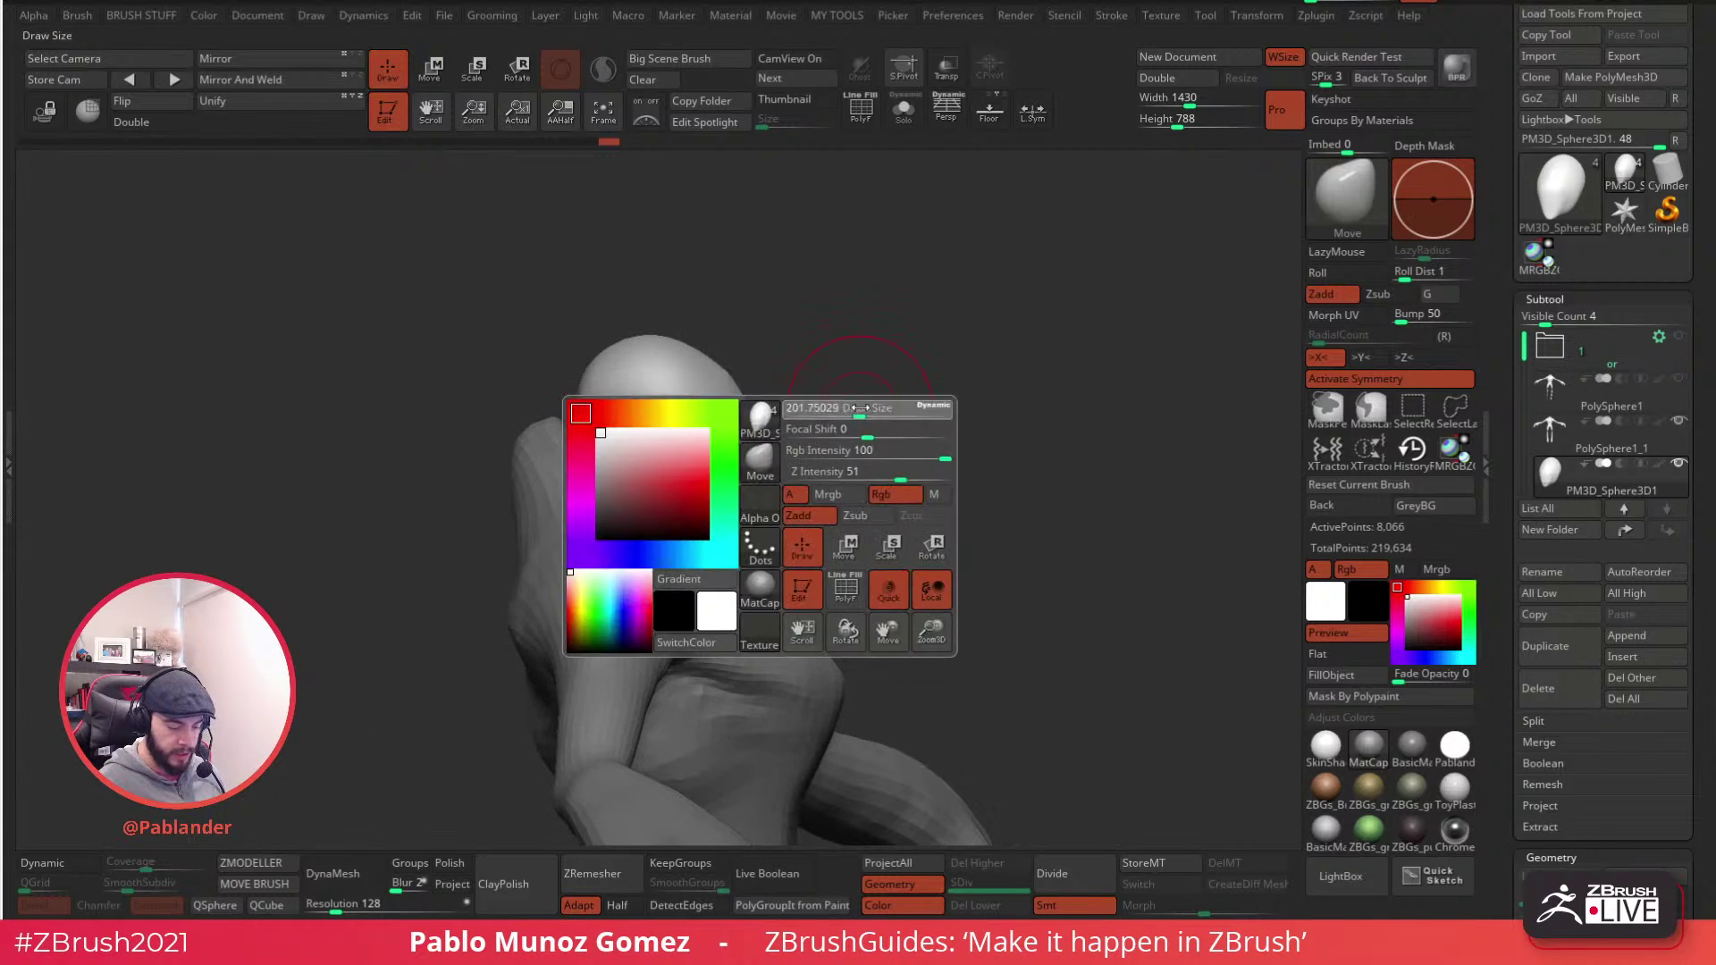
alt+drag(817, 367, 904, 382)
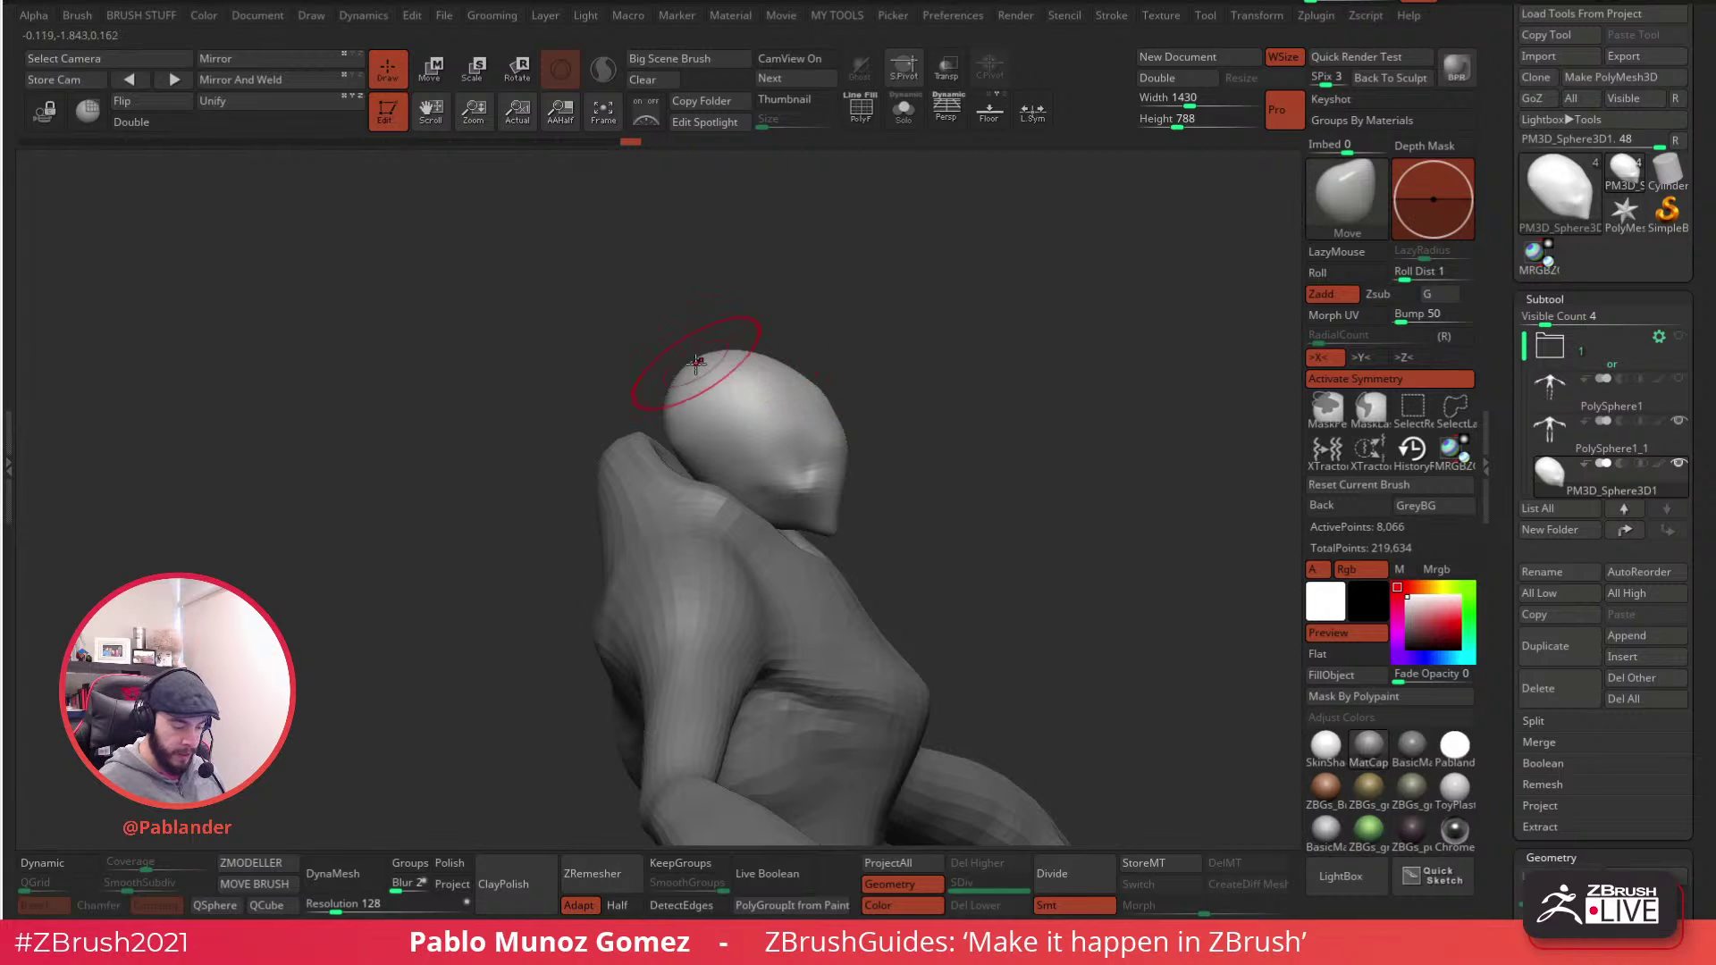
- Narrow the head's lower face and jawline symmetrically with the Move brush
mouse_move(880, 395)
mouse_down()
mouse_move(950, 410)
mouse_move(903, 481)
mouse_up()
key(space)
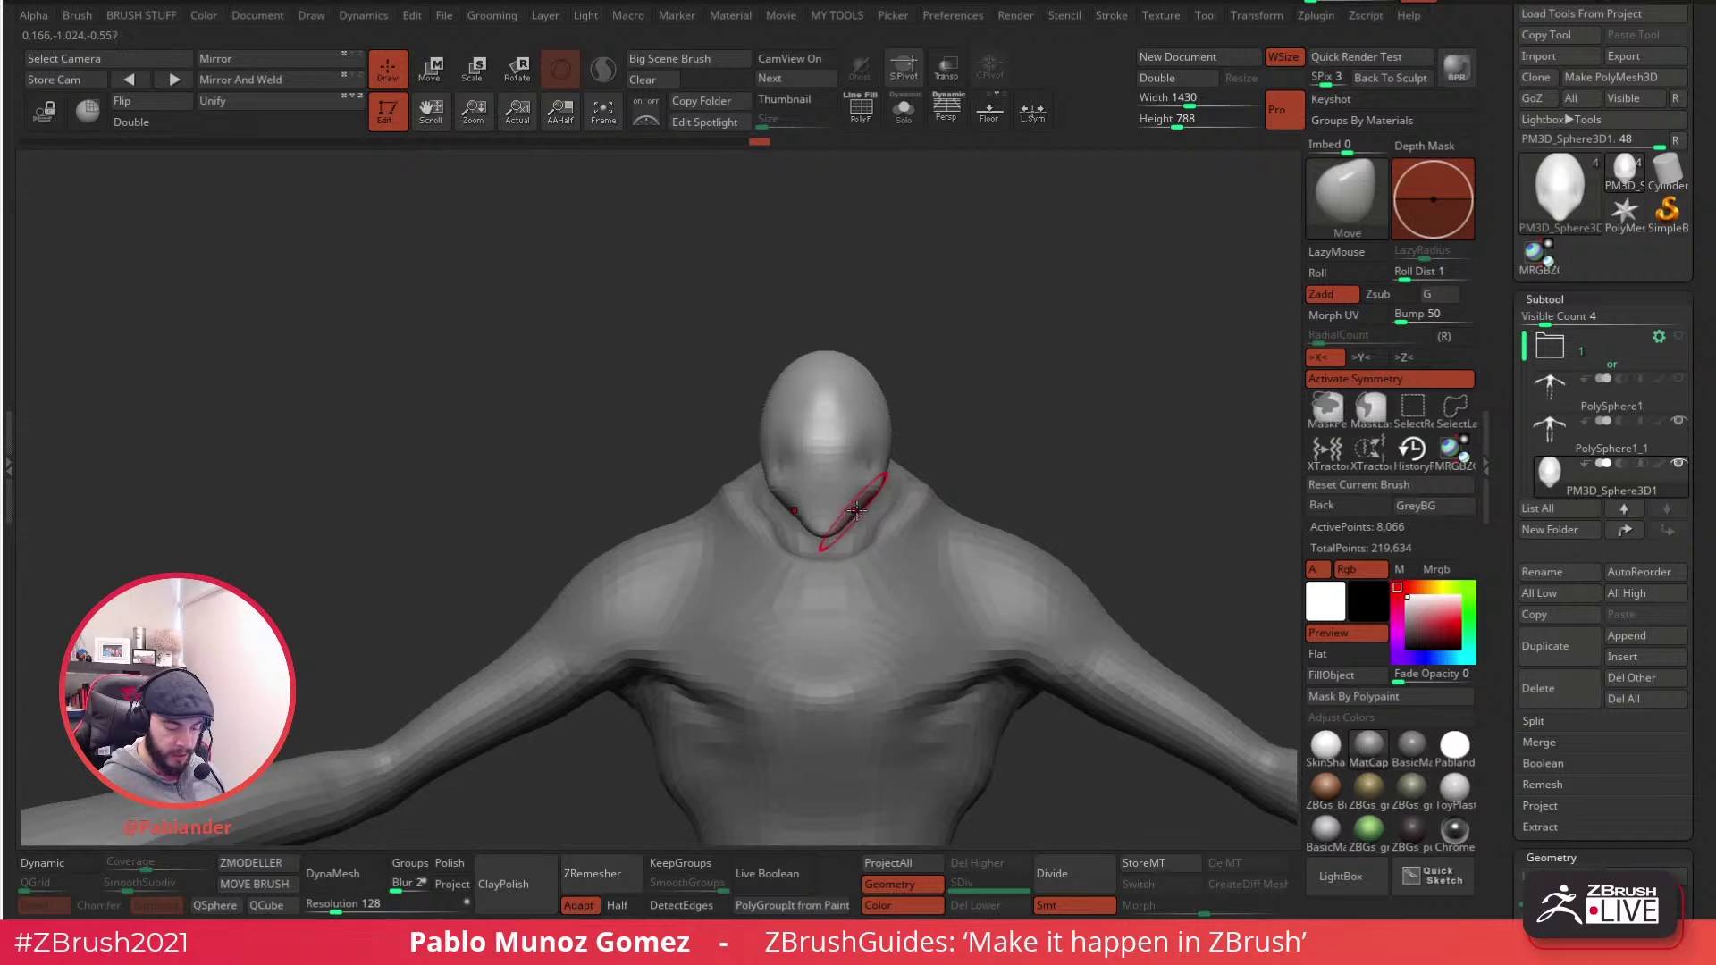
drag(841, 519, 840, 525)
mouse_move(842, 520)
right_down()
mouse_move(791, 528)
mouse_move(814, 466)
mouse_move(915, 437)
right_up()
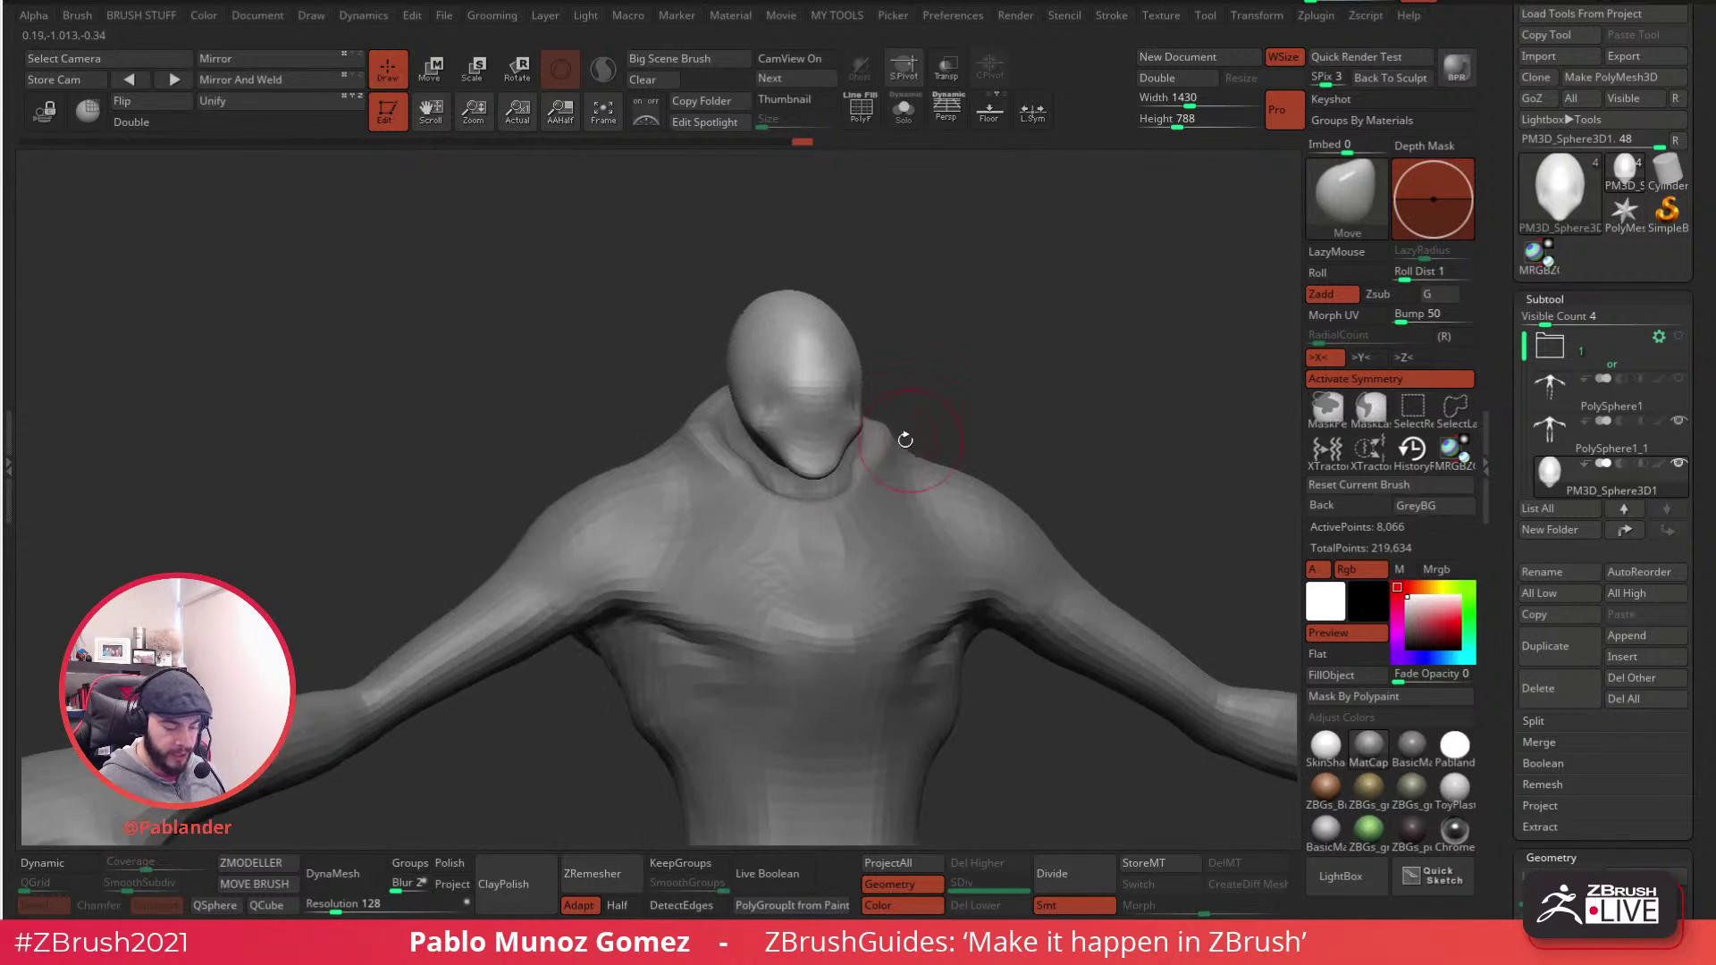
drag(847, 450, 836, 455)
ctrl+right_drag(837, 455, 847, 467)
drag(843, 464, 830, 466)
- Refine the profile of the head's chin, cheeks and brow with the Move brush
right_drag(871, 439, 847, 458)
drag(850, 458, 794, 440)
right_drag(793, 438, 766, 429)
drag(768, 422, 774, 418)
right_drag(797, 404, 753, 409)
drag(774, 416, 787, 411)
right_drag(905, 378, 888, 417)
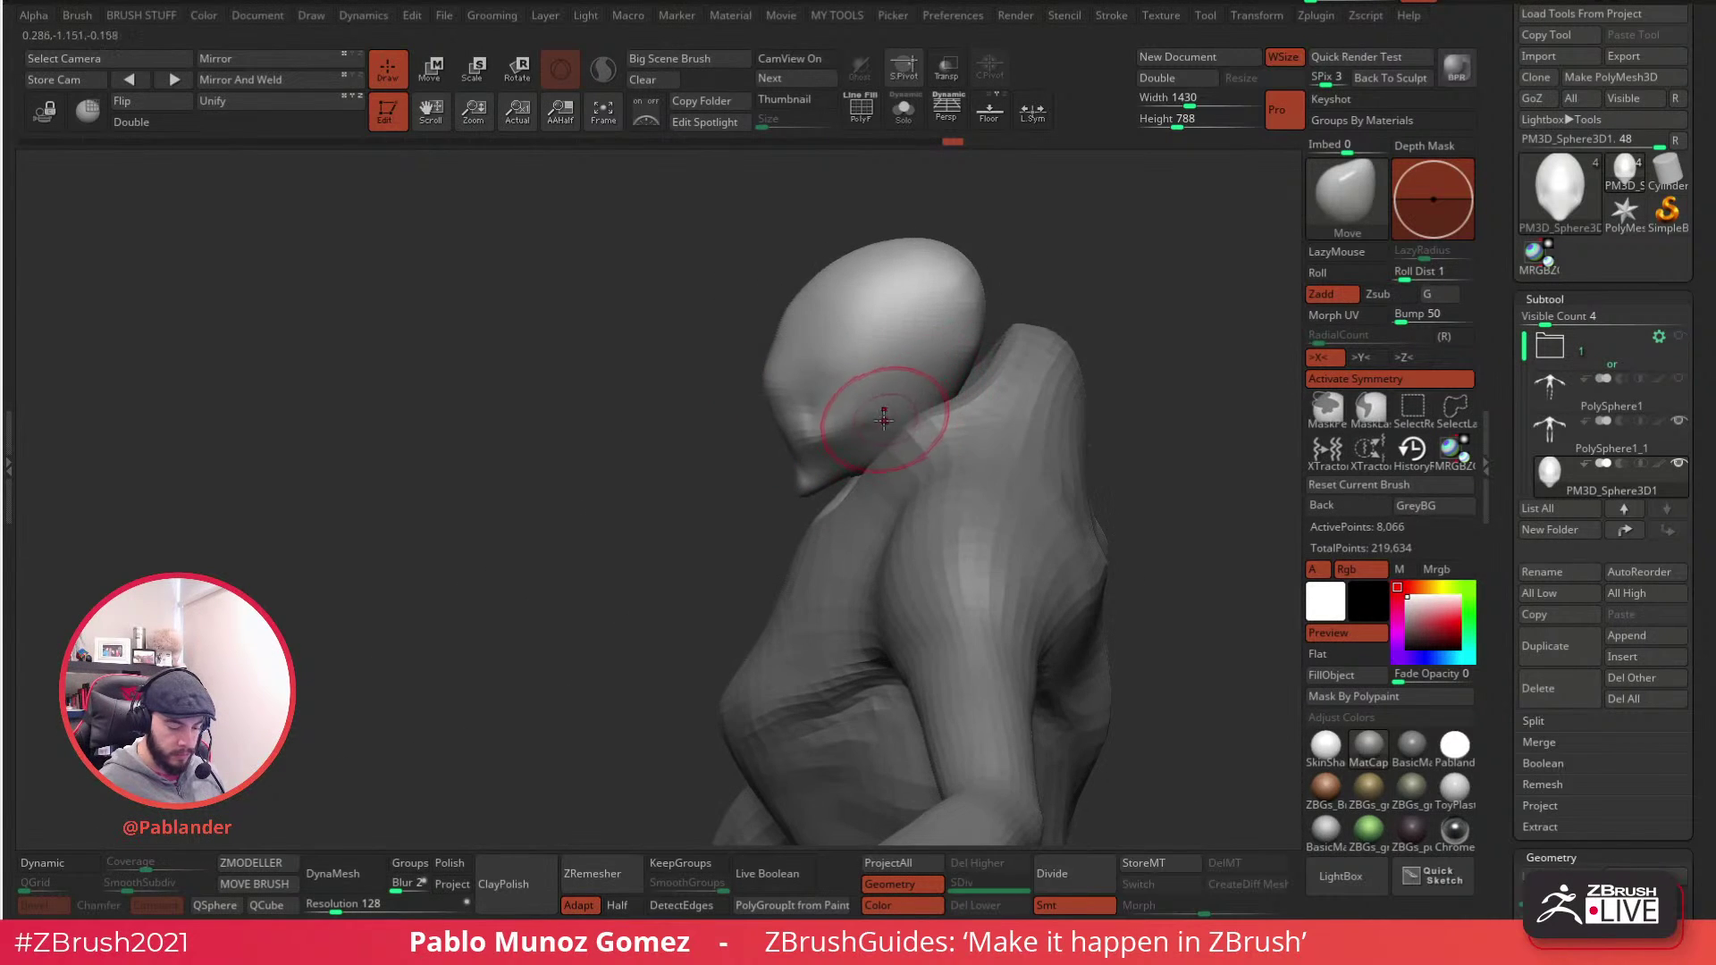
- Isolate the head in Solo mode and convert it to a DynaMesh at resolution 128
click(903, 109)
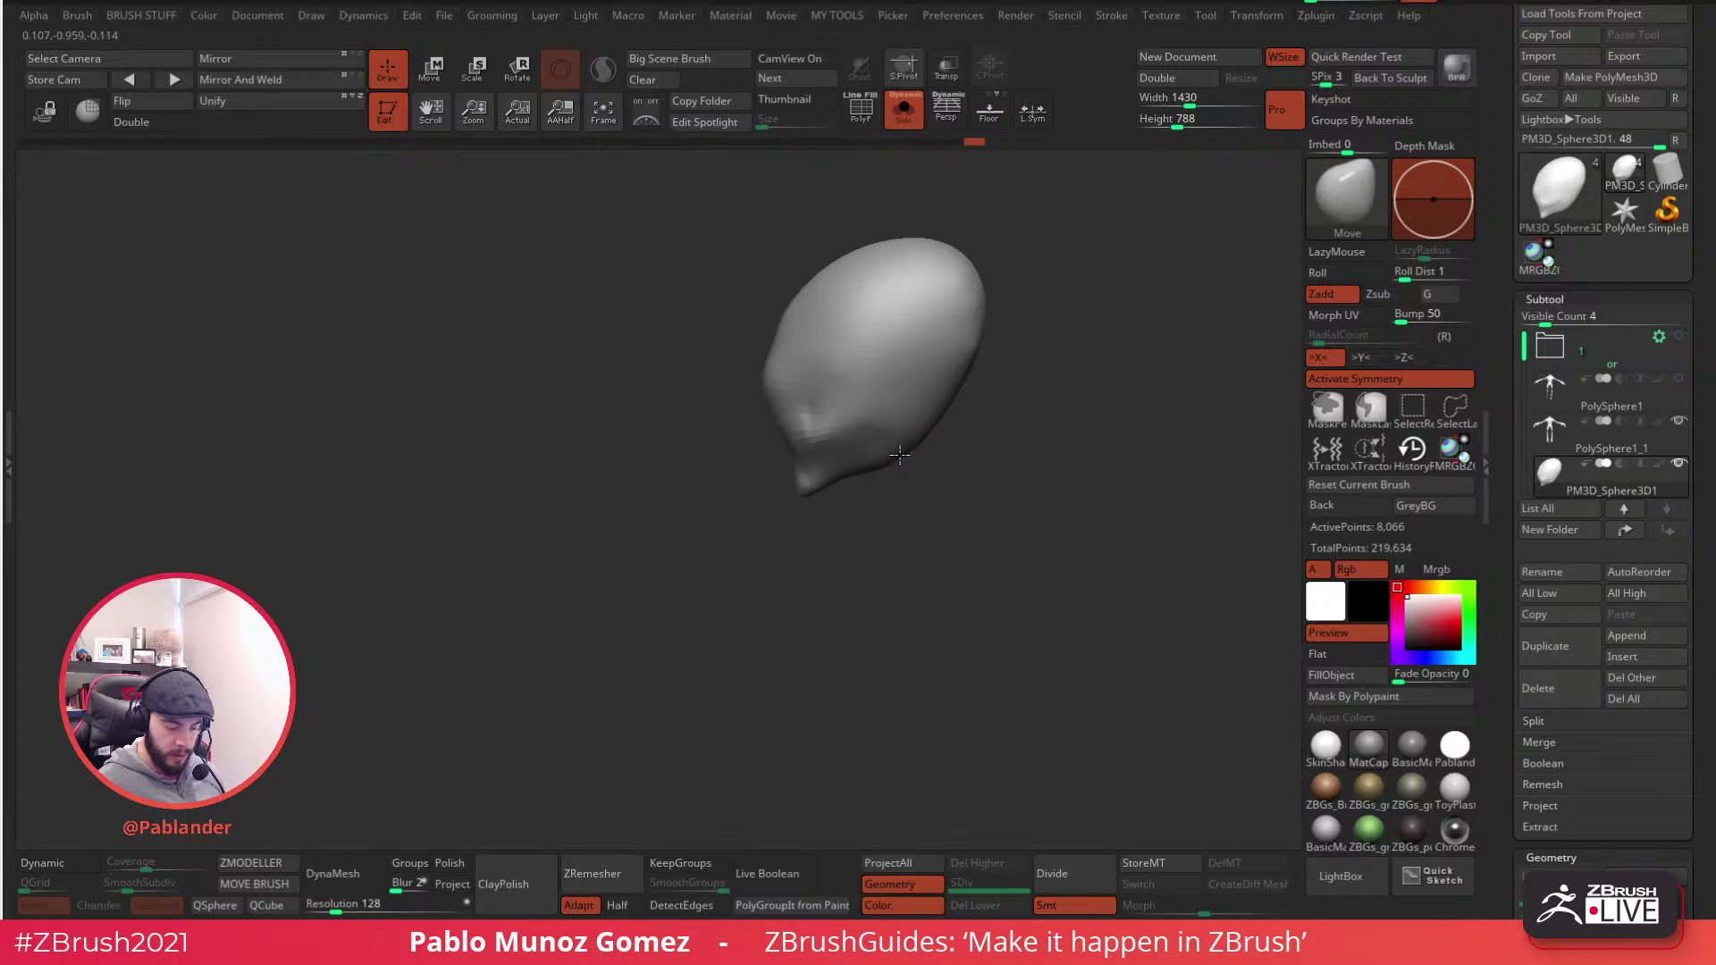
mouse_move(941, 424)
right_down()
mouse_move(935, 394)
mouse_move(980, 421)
mouse_move(973, 459)
mouse_move(832, 558)
right_up()
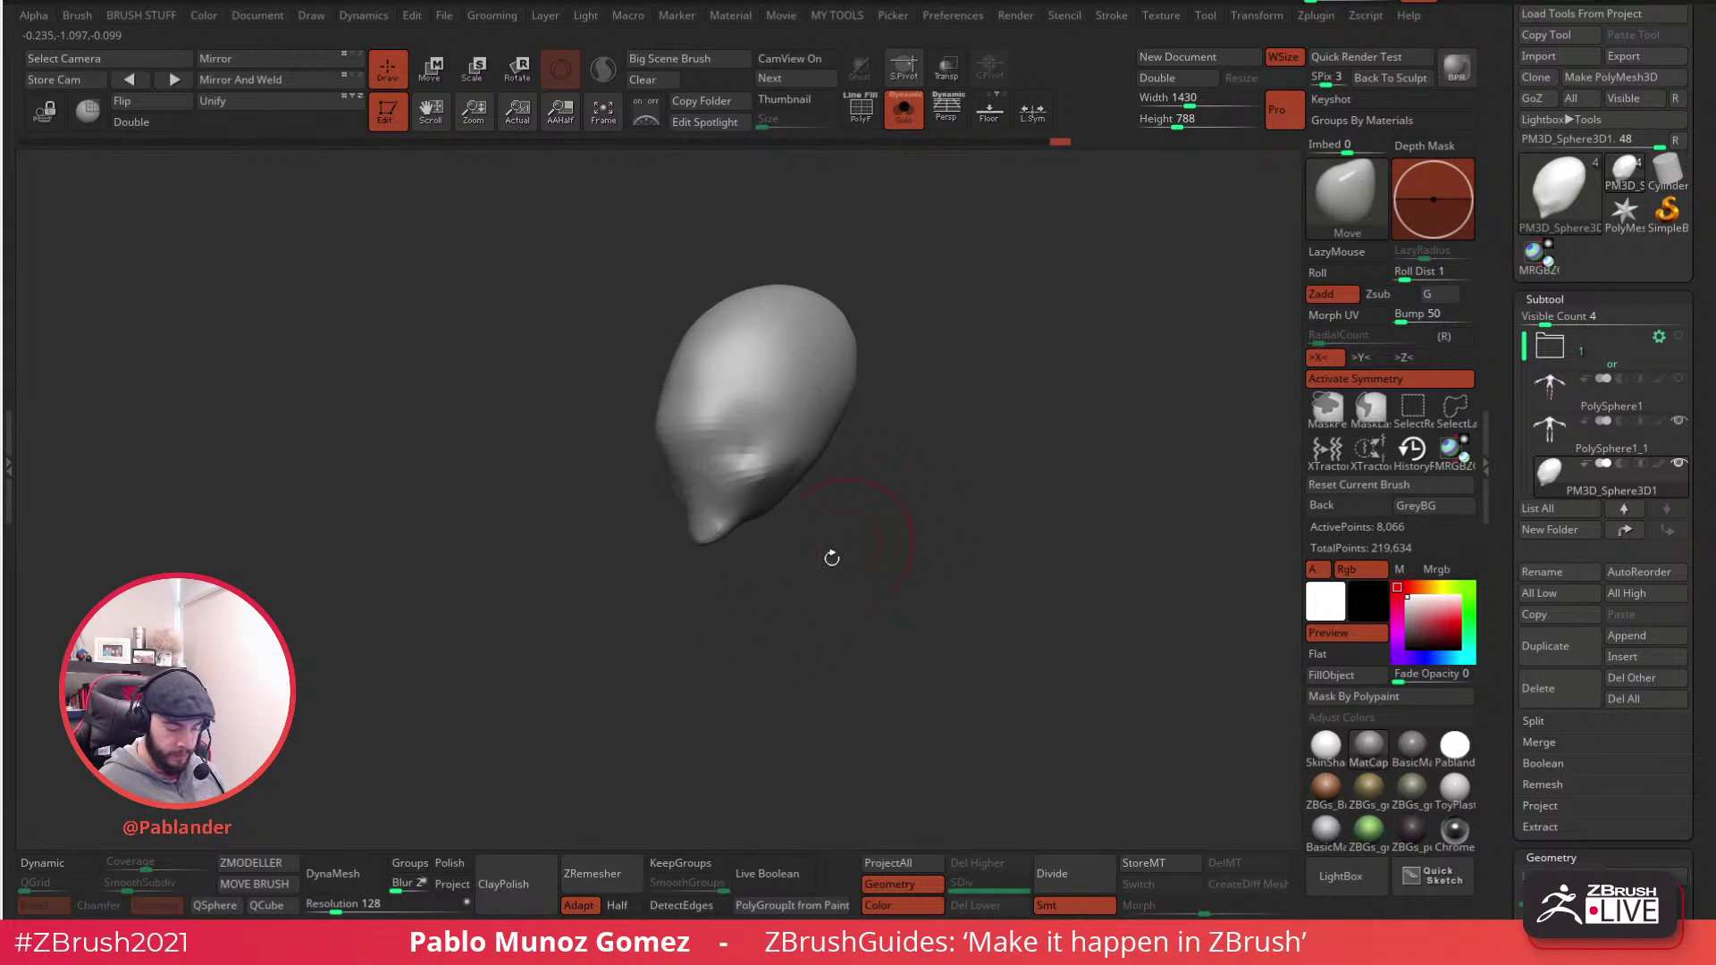
click(327, 873)
- Carve symmetrical eye sockets and brow creases into the front of the head with a resized DamStandard brush
key(b)
key(d)
key(s)
key(space)
right_drag(938, 420, 820, 395)
mouse_move(702, 391)
right_down()
mouse_move(747, 404)
mouse_move(765, 448)
right_up()
drag(753, 462, 802, 460)
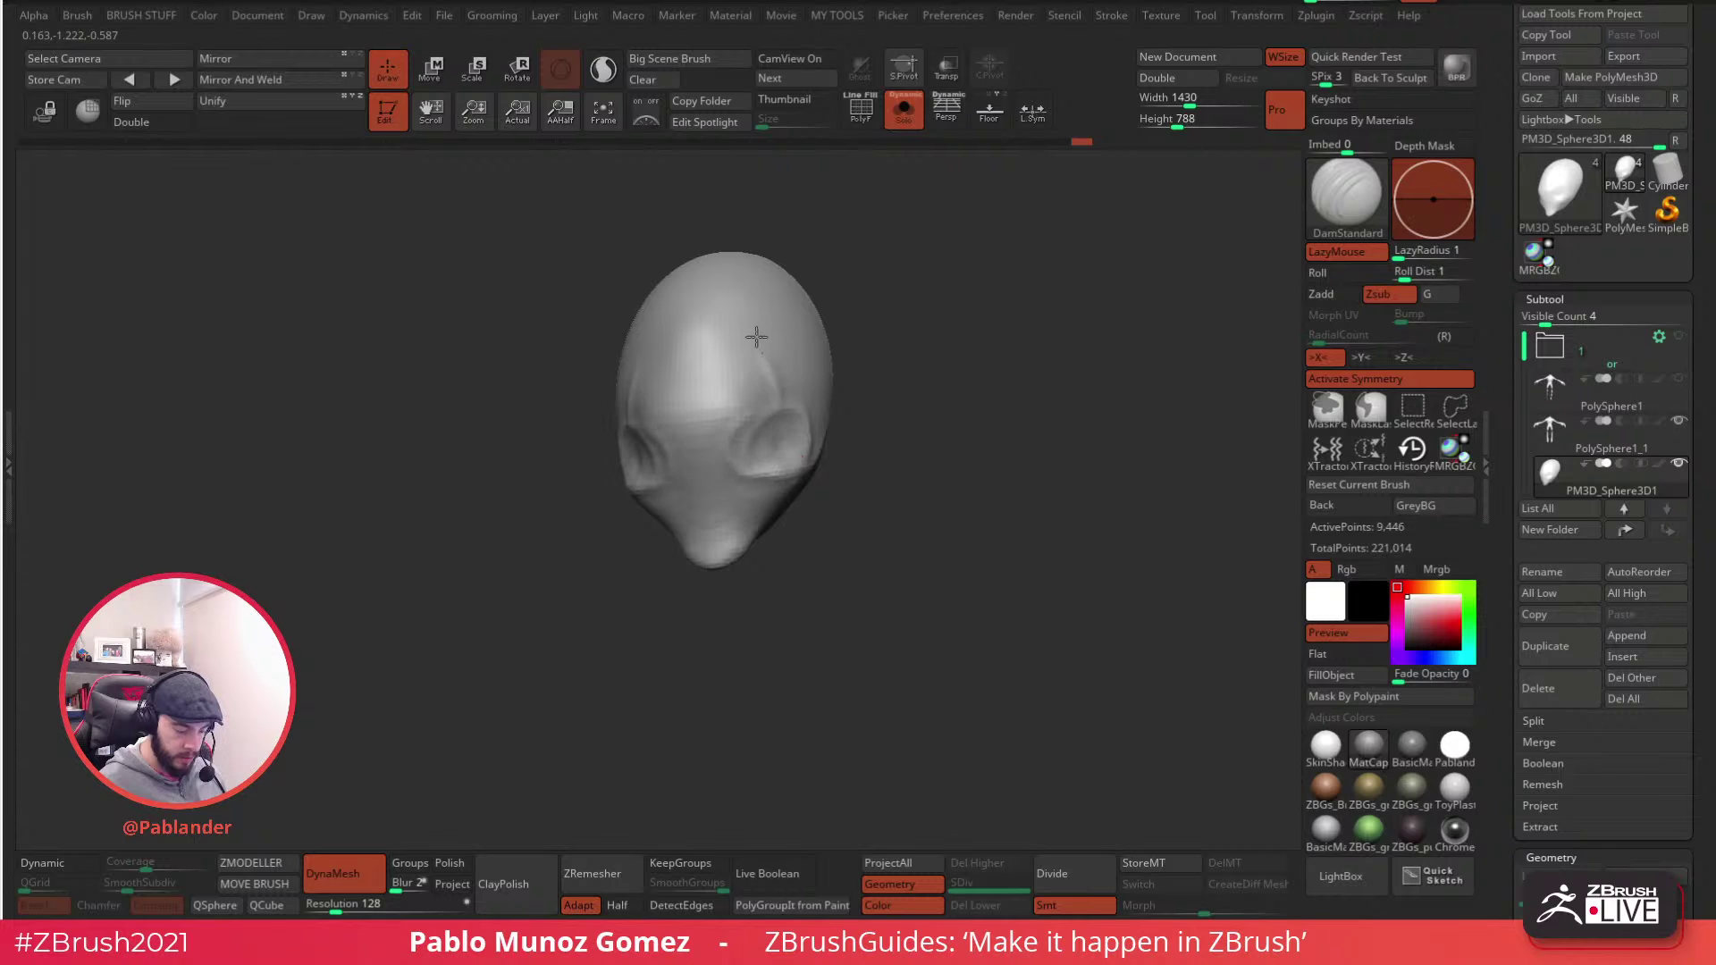
key(shift)
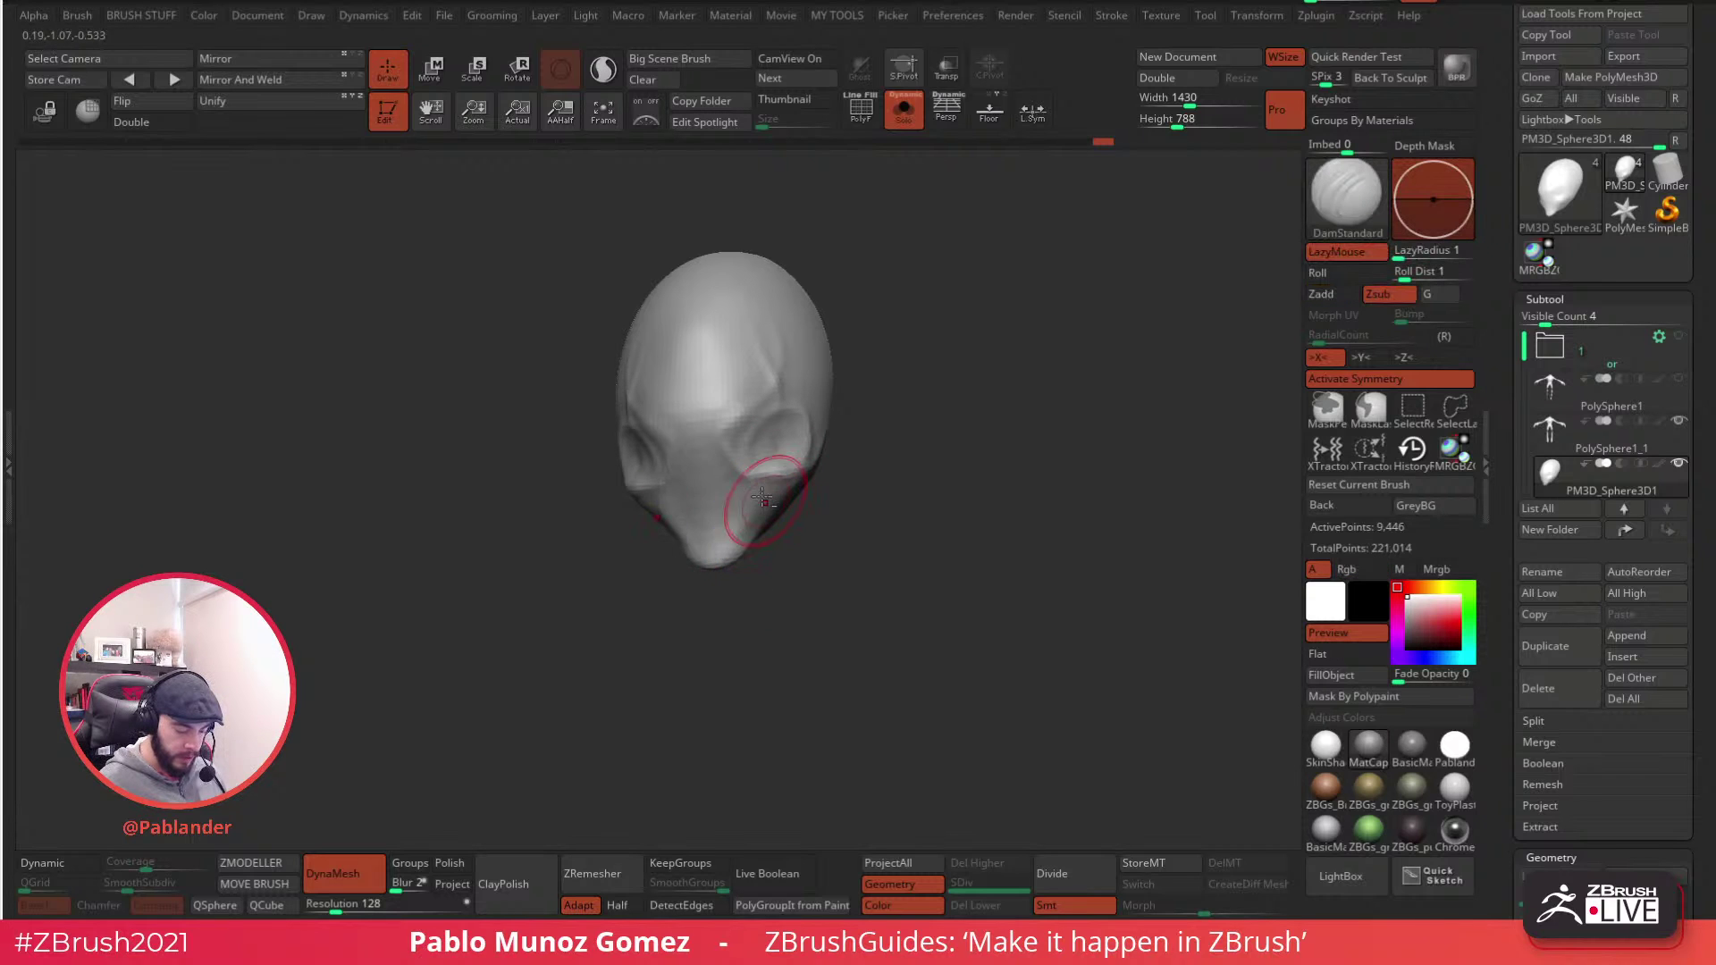
mouse_move(742, 462)
mouse_down()
mouse_move(781, 440)
mouse_move(753, 455)
mouse_up()
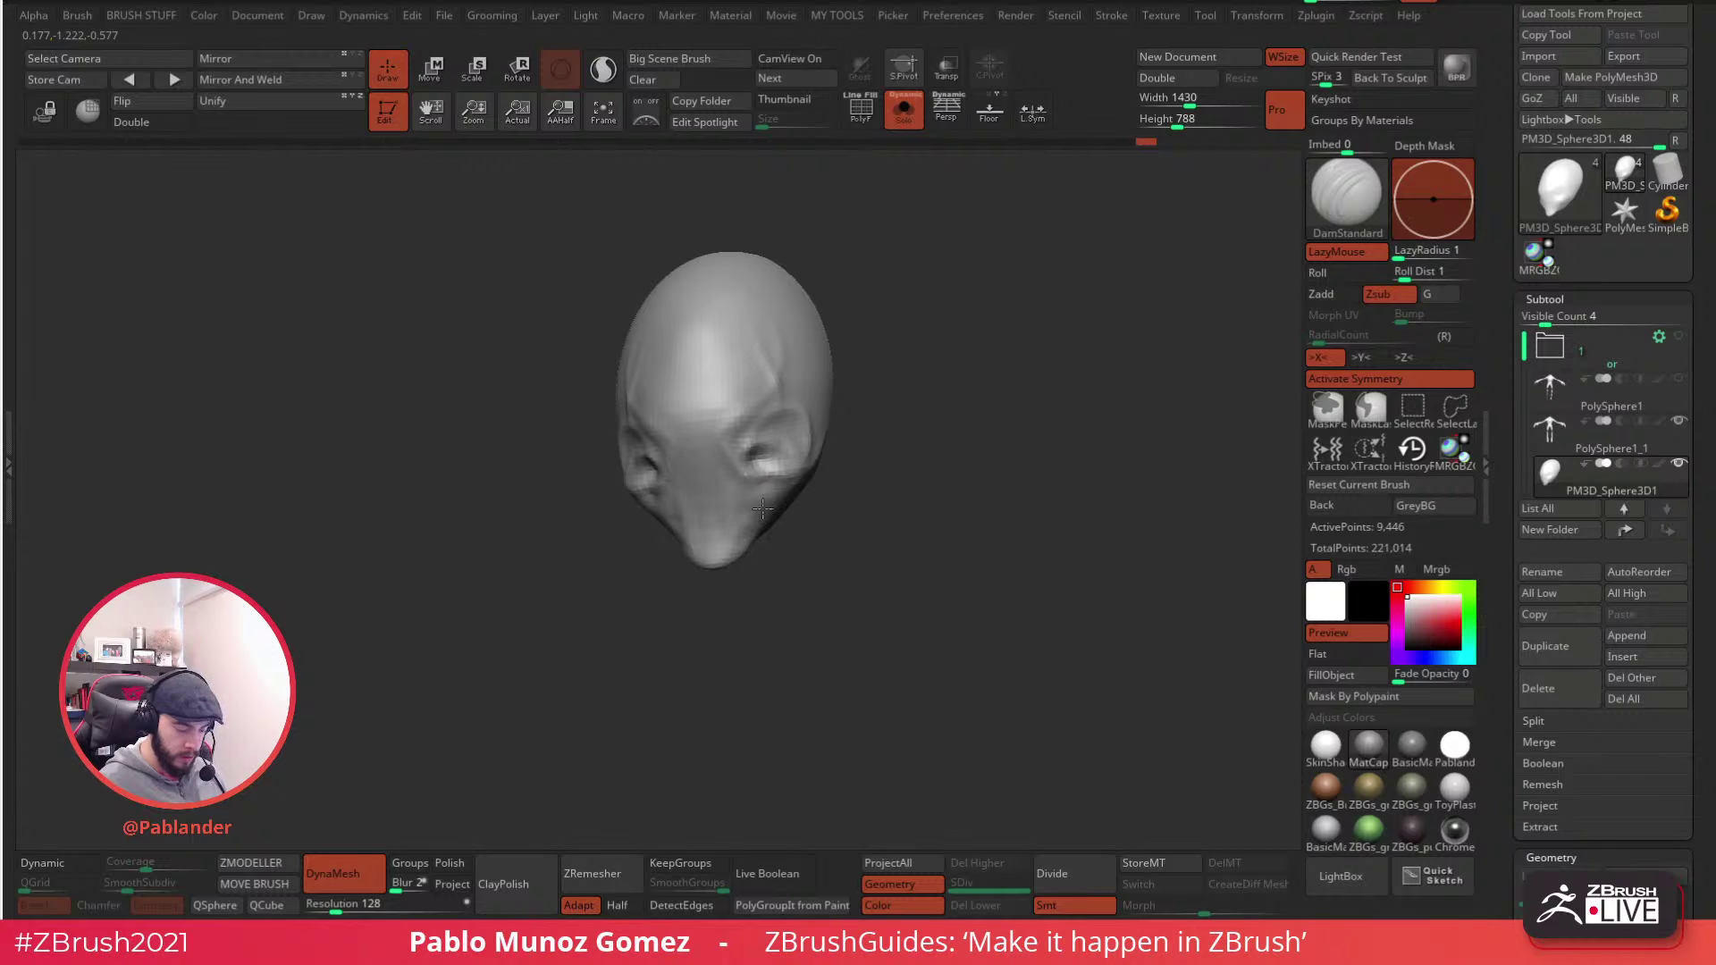
- Carve temple lines up the forehead and creases across the cheeks with the DamStandard brush
drag(774, 357, 774, 297)
right_drag(775, 298, 852, 309)
drag(854, 310, 782, 392)
right_drag(849, 404, 854, 461)
mouse_move(894, 471)
mouse_down()
mouse_move(800, 497)
mouse_move(893, 478)
mouse_up()
right_drag(947, 389, 908, 386)
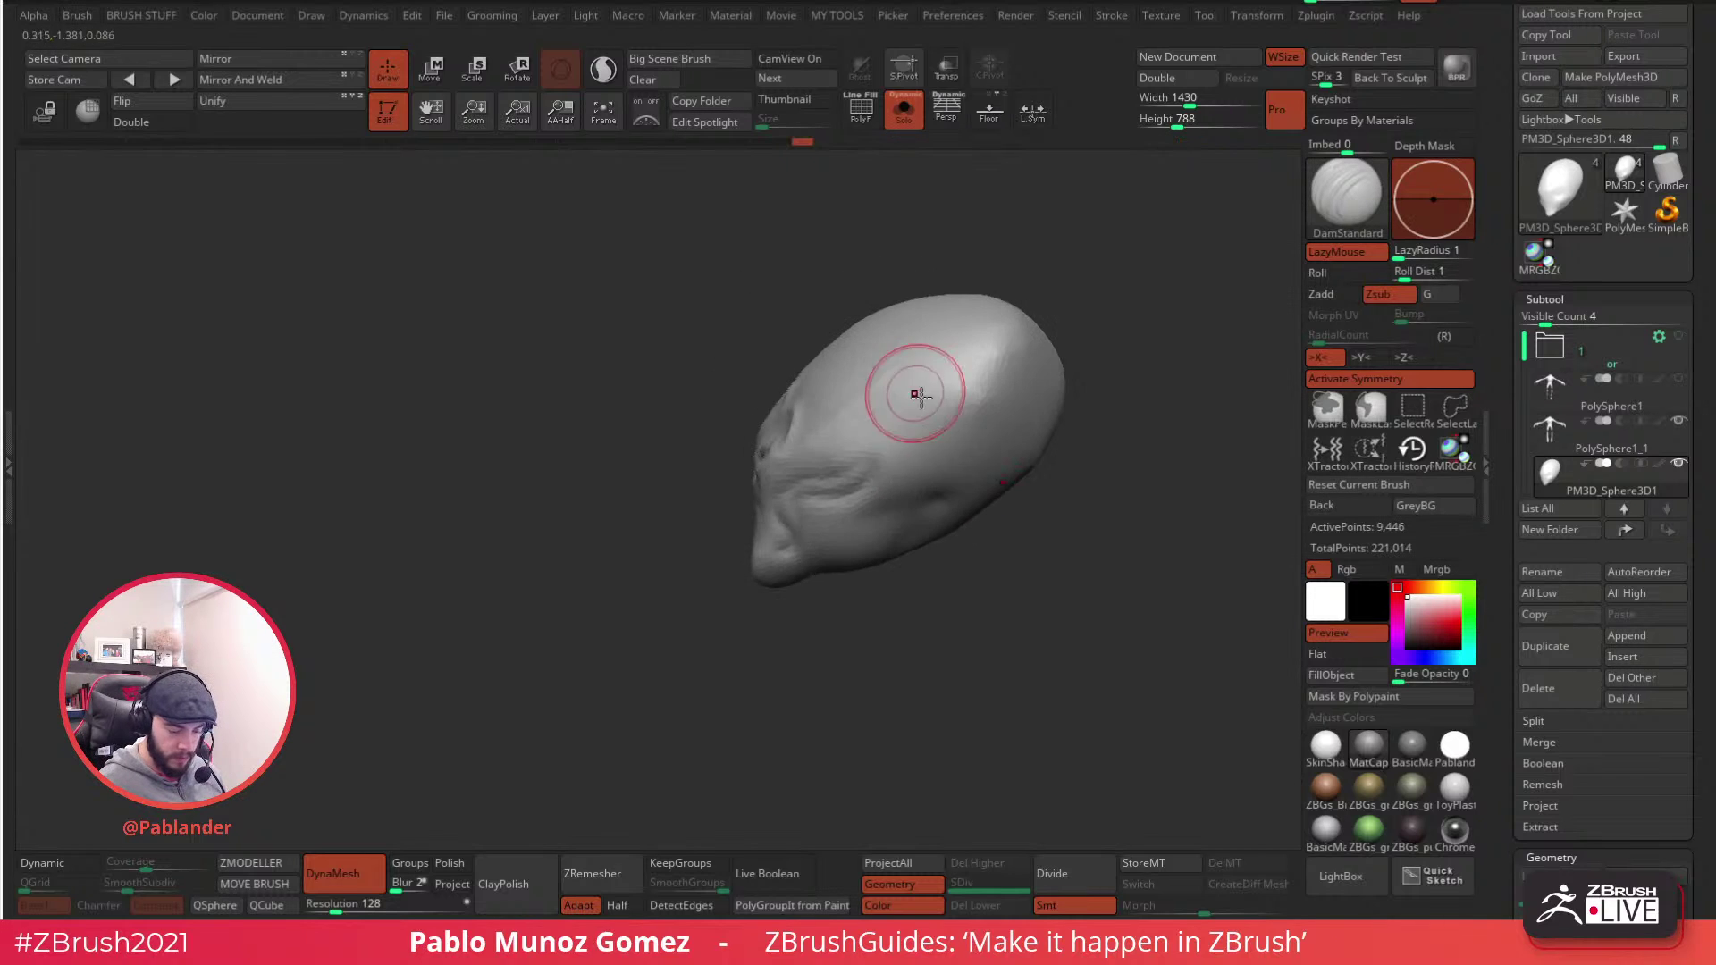
- Carve the jaw and temple lines along the sides of the skull and smooth the strokes
mouse_move(970, 437)
mouse_down()
mouse_move(865, 541)
mouse_move(969, 422)
mouse_move(964, 478)
mouse_move(904, 514)
mouse_up()
mouse_move(929, 500)
shift+mouse_down()
mouse_move(946, 483)
mouse_move(927, 449)
shift+mouse_up()
right_drag(981, 449, 1018, 447)
mouse_move(983, 284)
mouse_down()
mouse_move(1005, 386)
mouse_move(845, 425)
mouse_move(797, 461)
mouse_up()
mouse_move(978, 366)
shift+mouse_down()
mouse_move(988, 319)
mouse_move(993, 354)
shift+mouse_up()
mouse_move(856, 423)
right_down()
mouse_move(854, 486)
mouse_move(934, 448)
mouse_move(891, 189)
right_up()
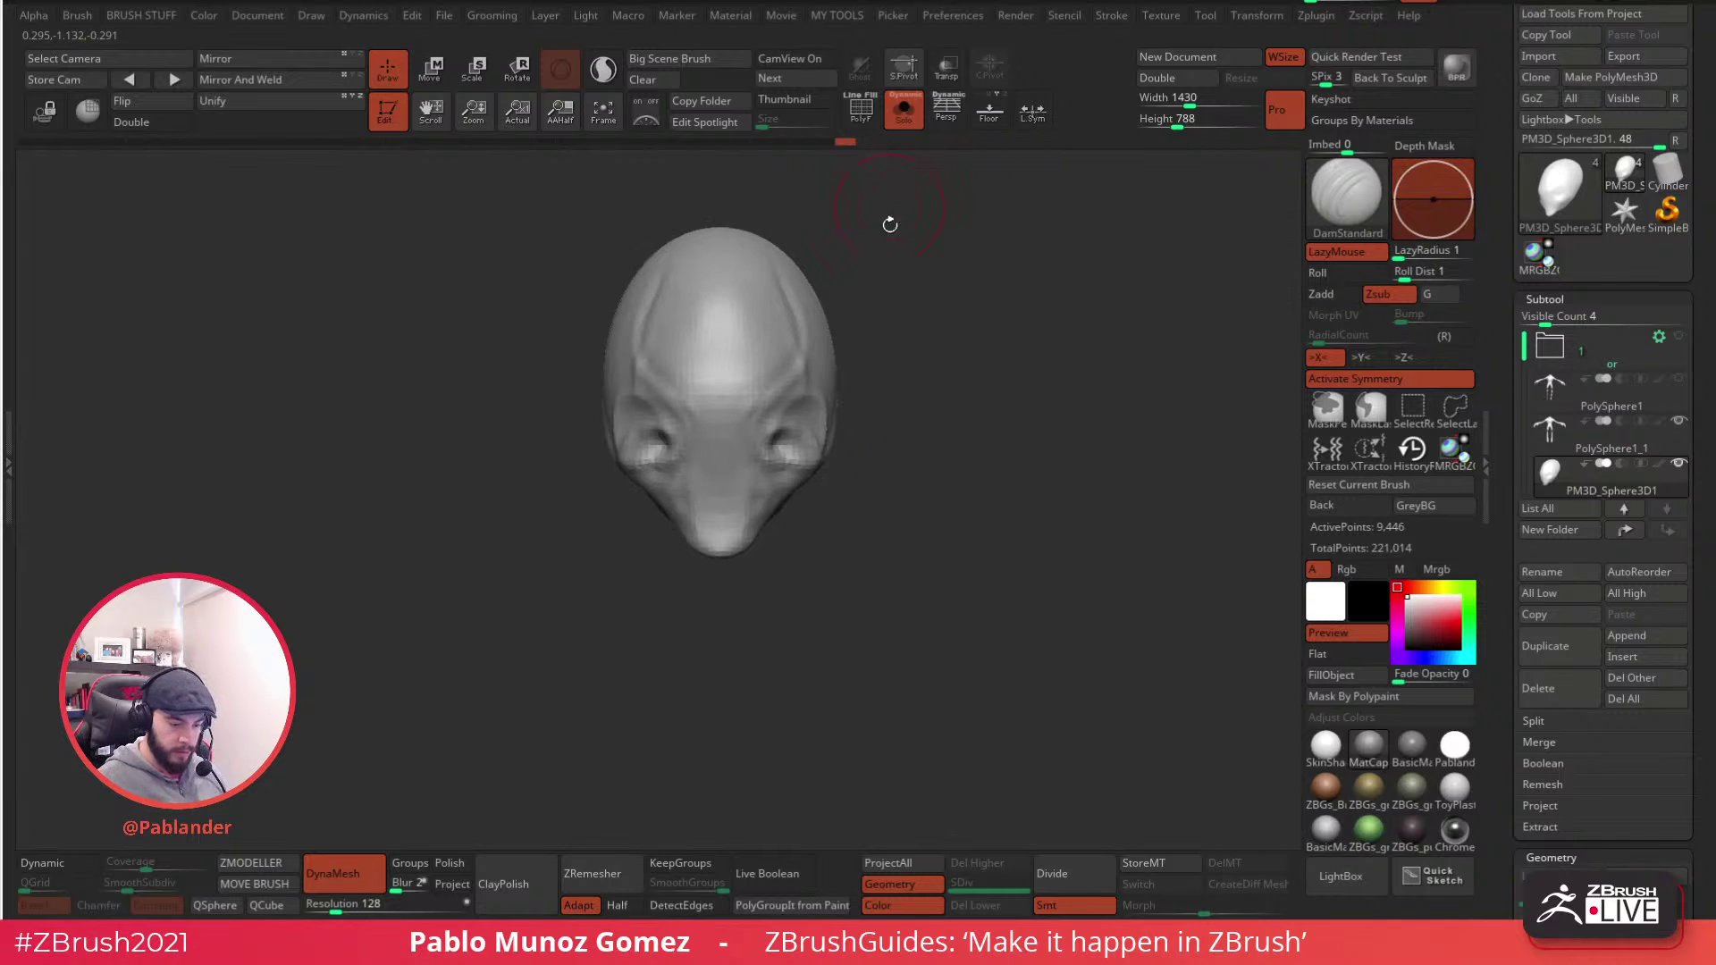
- Show the body again and refine the eye, brow and cheek creases on the head with DamStandard
click(903, 111)
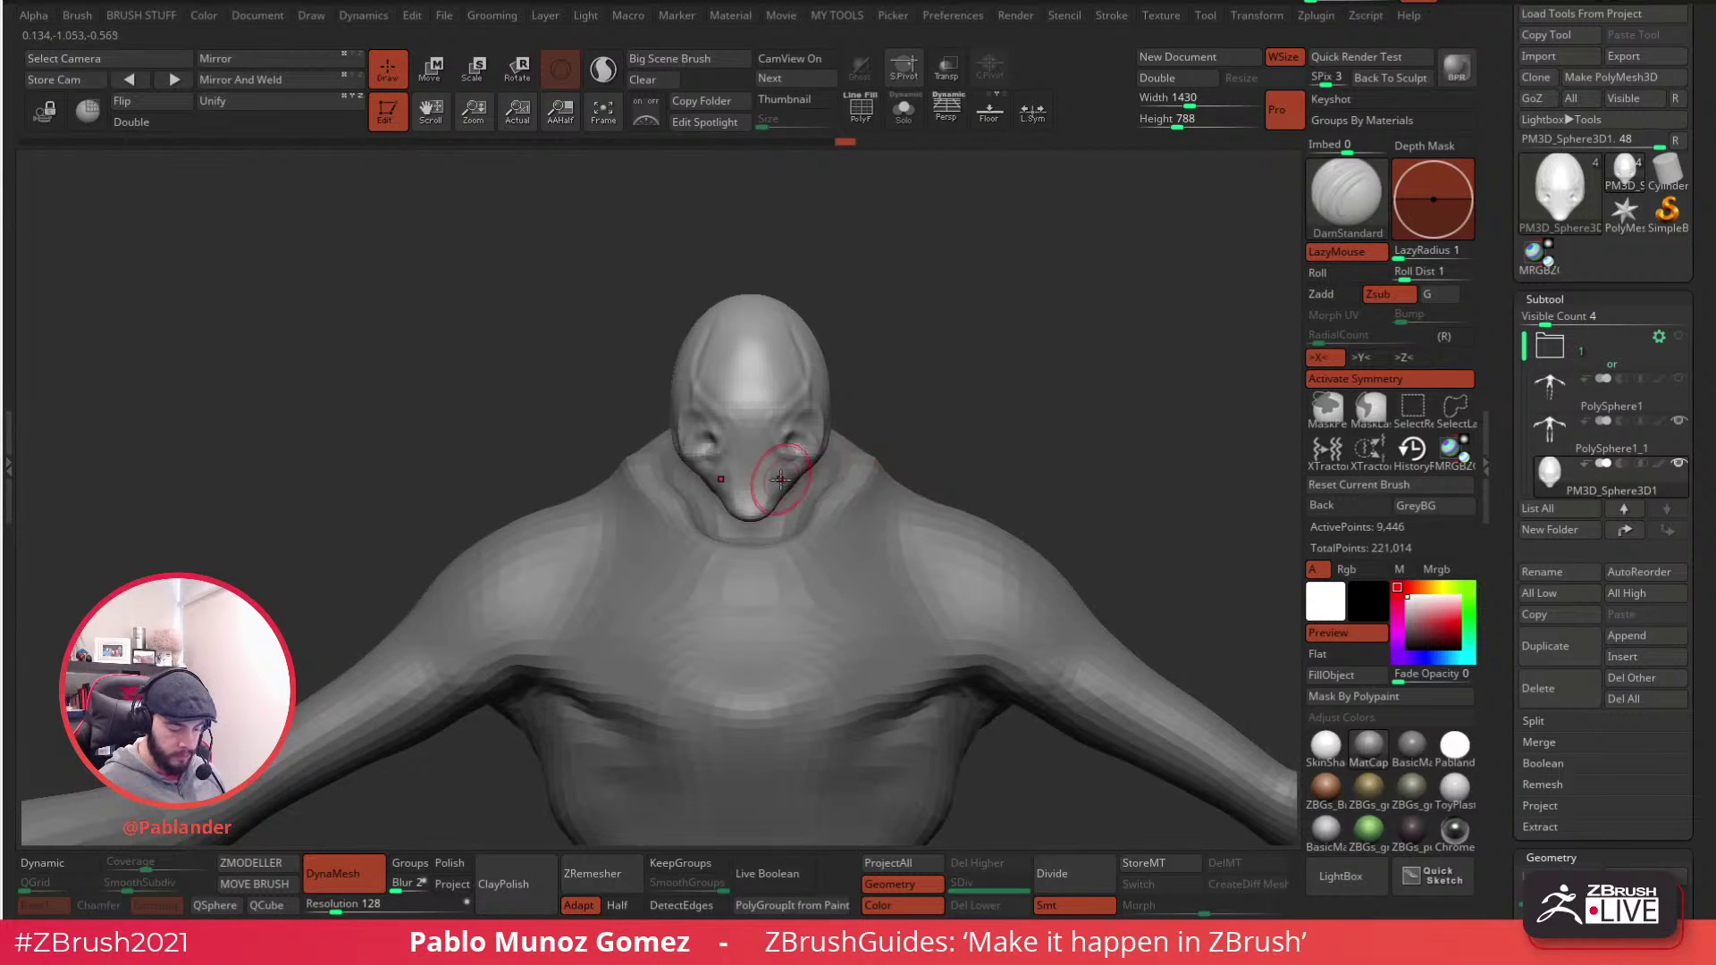
scroll(781, 480, up, 2)
drag(772, 398, 792, 354)
mouse_move(825, 216)
mouse_down()
mouse_move(796, 236)
mouse_move(789, 336)
mouse_move(743, 384)
mouse_up()
shift+drag(775, 295, 767, 232)
drag(949, 343, 839, 300)
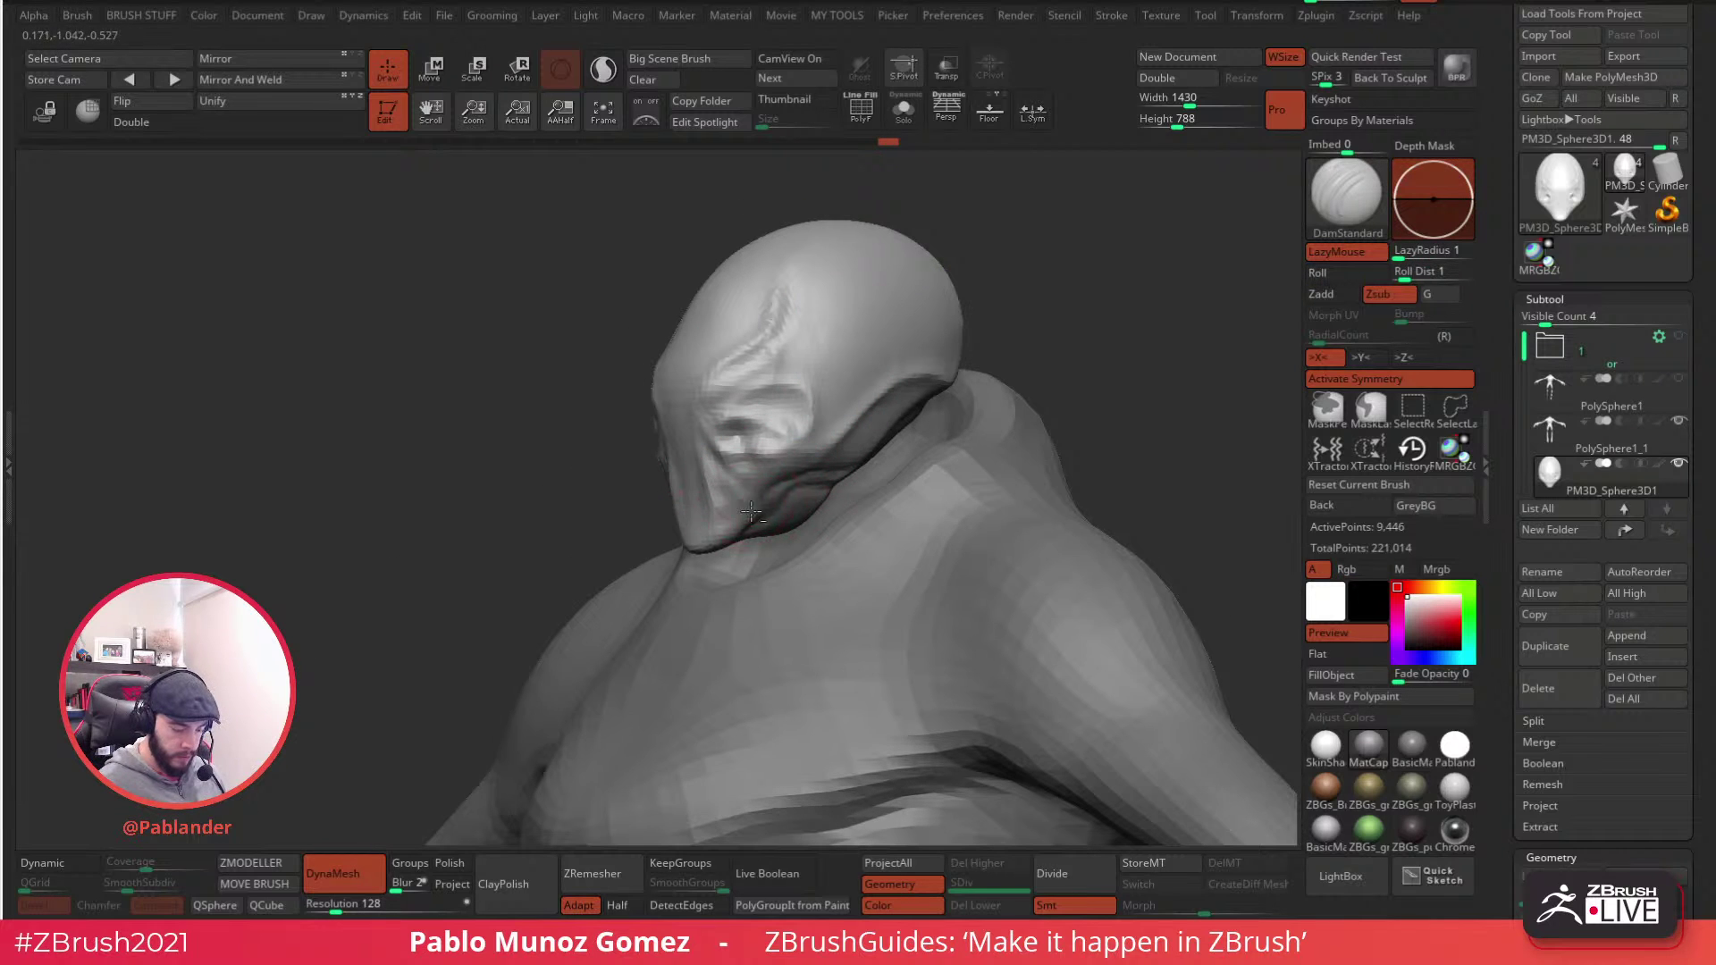
- Build up the brows and eye surrounds with a resized Clay brush and smooth the transitions
mouse_move(1010, 465)
right_down()
mouse_move(948, 503)
mouse_move(1018, 468)
right_up()
key(b)
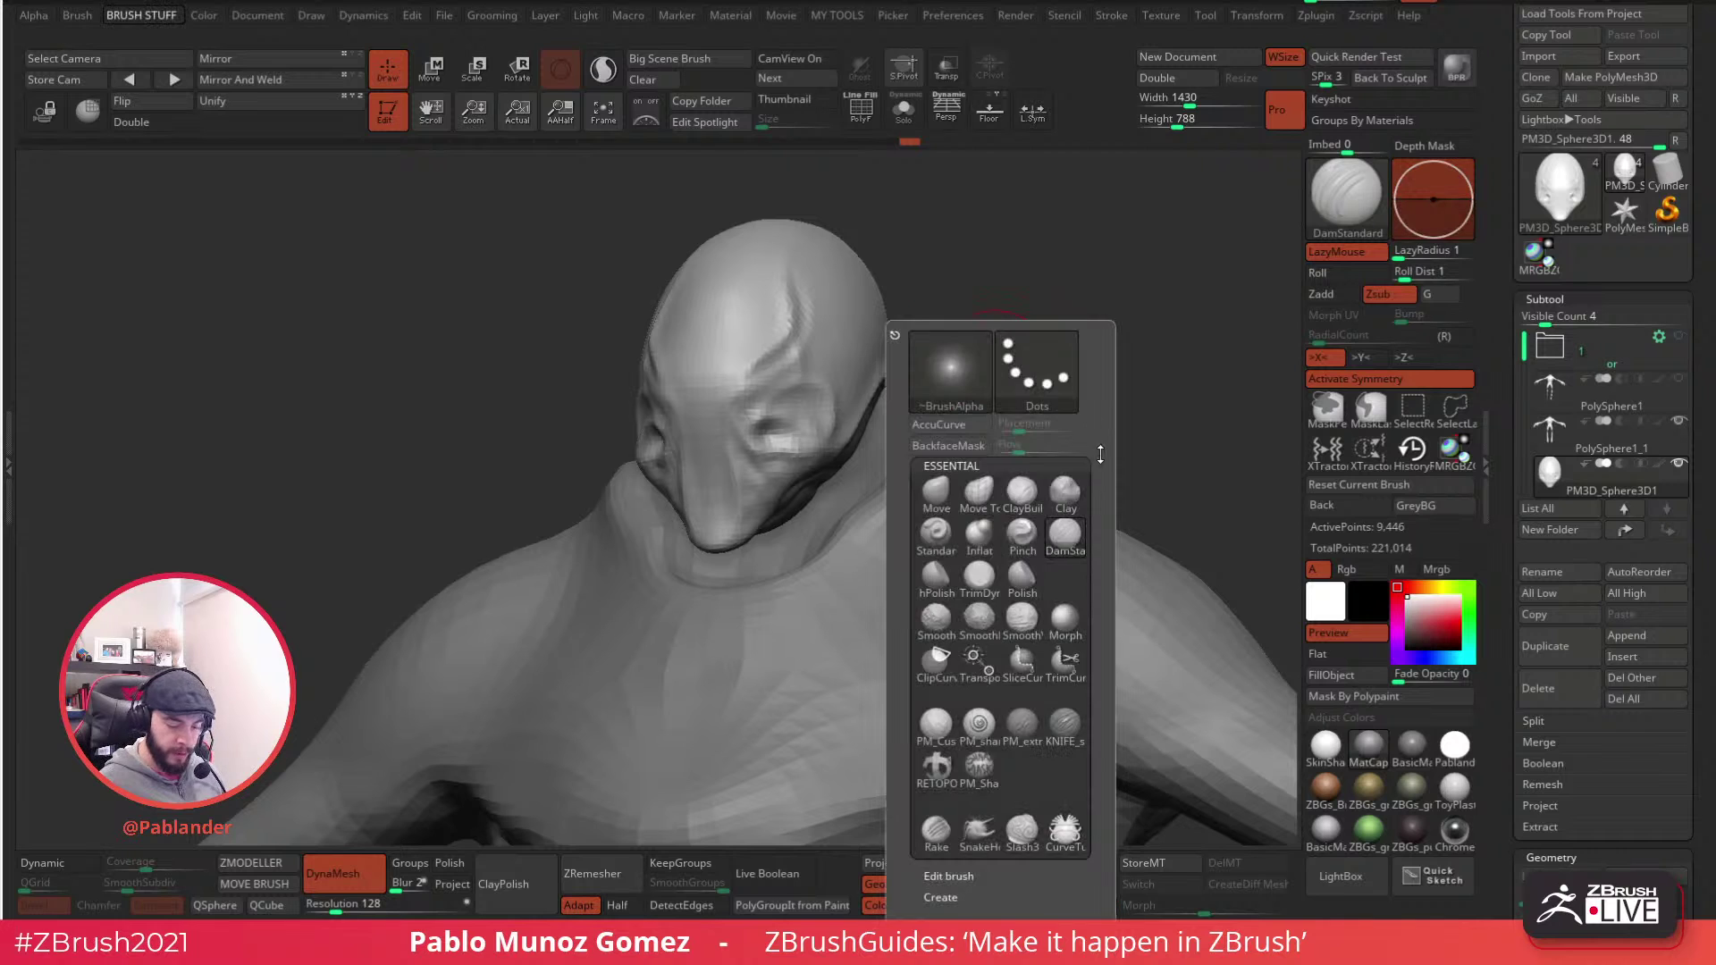
key(c)
key(l)
key(space)
drag(810, 393, 780, 395)
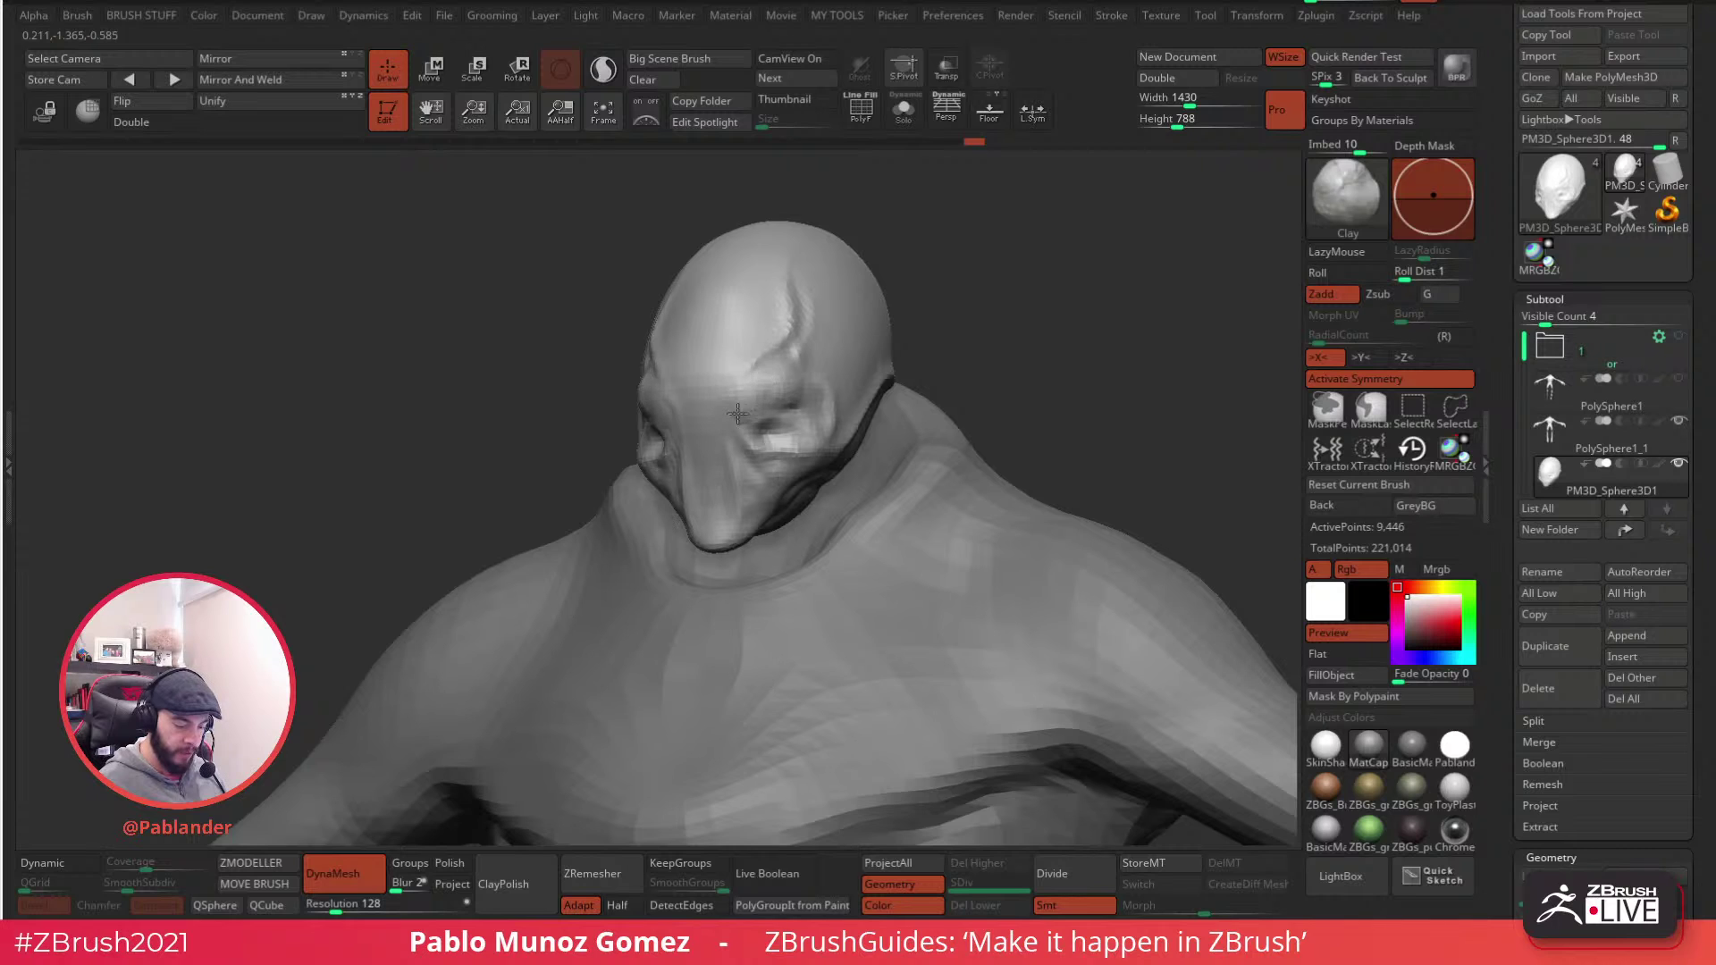
drag(737, 458, 793, 393)
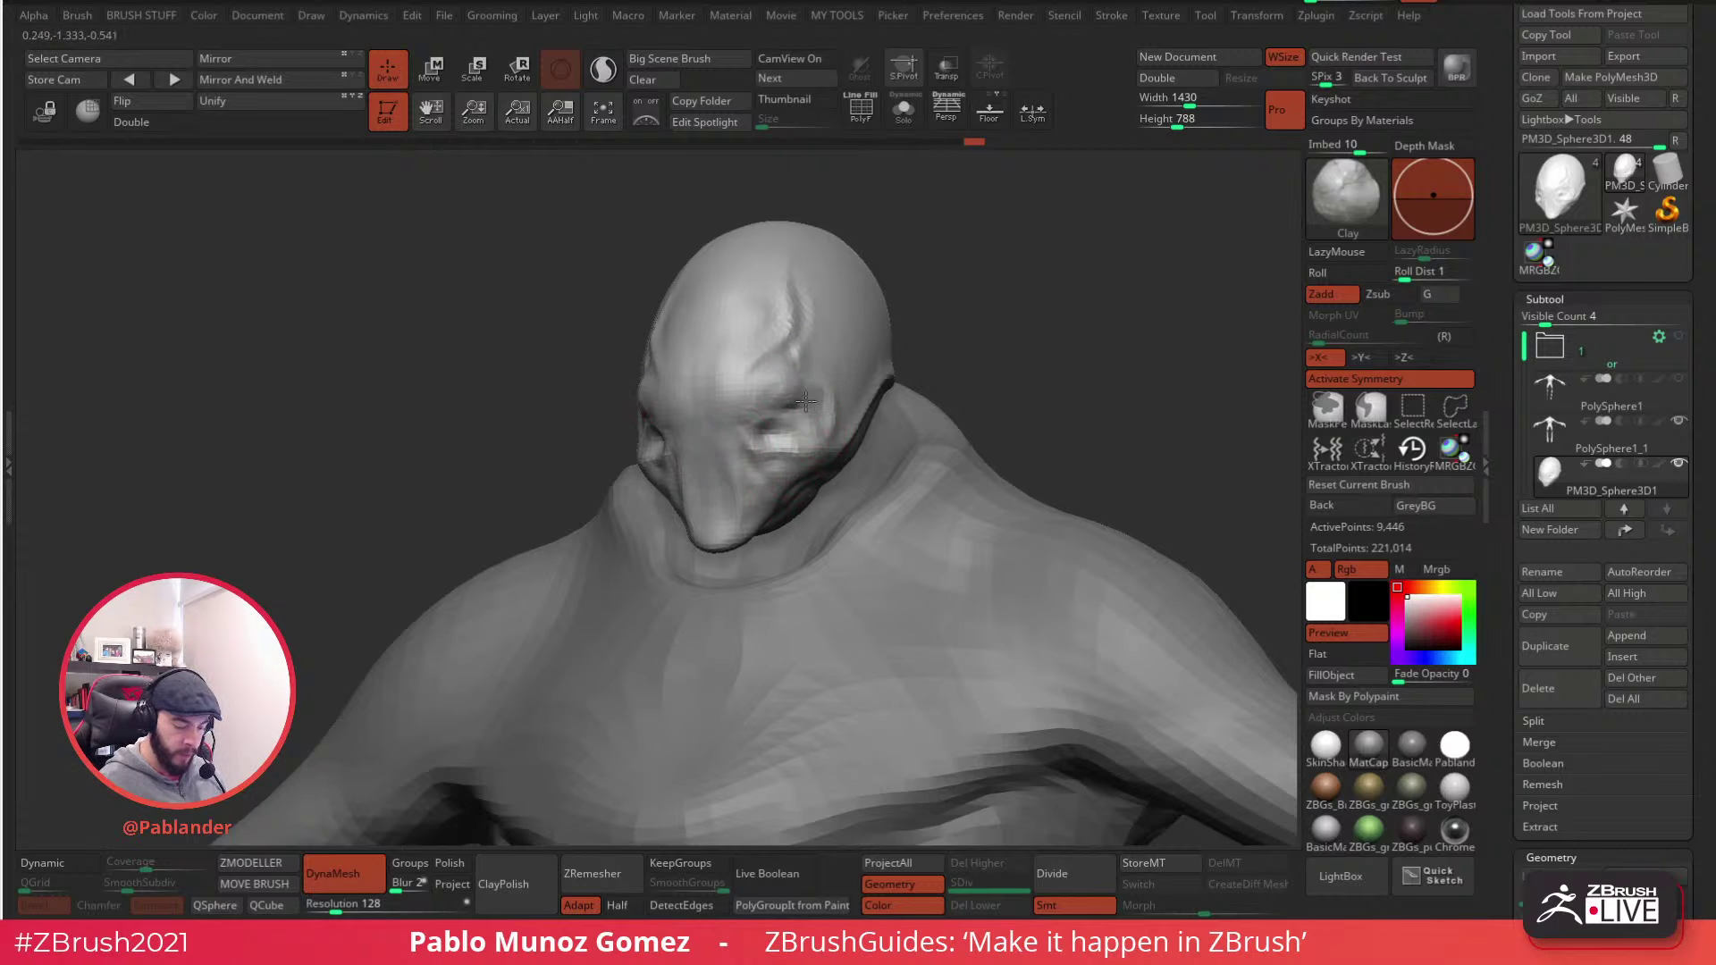
shift+right_drag(798, 404, 794, 449)
mouse_move(790, 476)
shift+mouse_down()
mouse_move(741, 505)
mouse_move(727, 379)
shift+mouse_up()
- Add volume to the upper sides of the cranium with the Clay brush and smooth it
mouse_move(772, 310)
right_down()
mouse_move(816, 318)
mouse_move(807, 378)
mouse_move(810, 338)
mouse_move(831, 334)
right_up()
key(space)
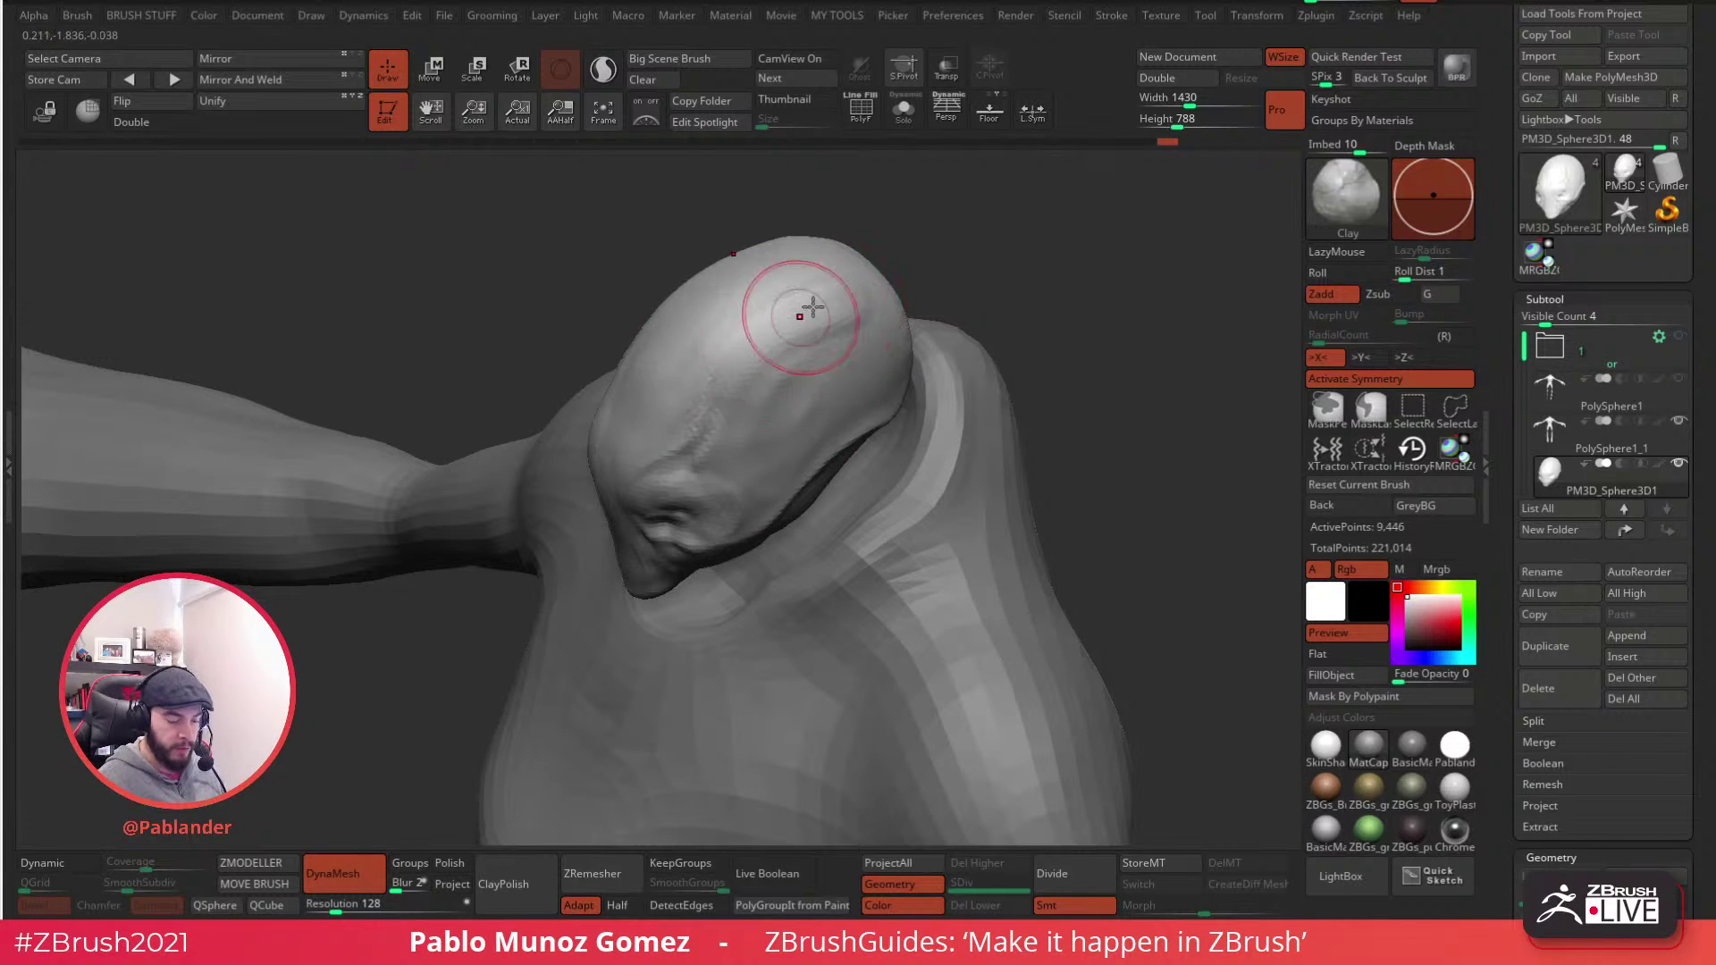
key(shift)
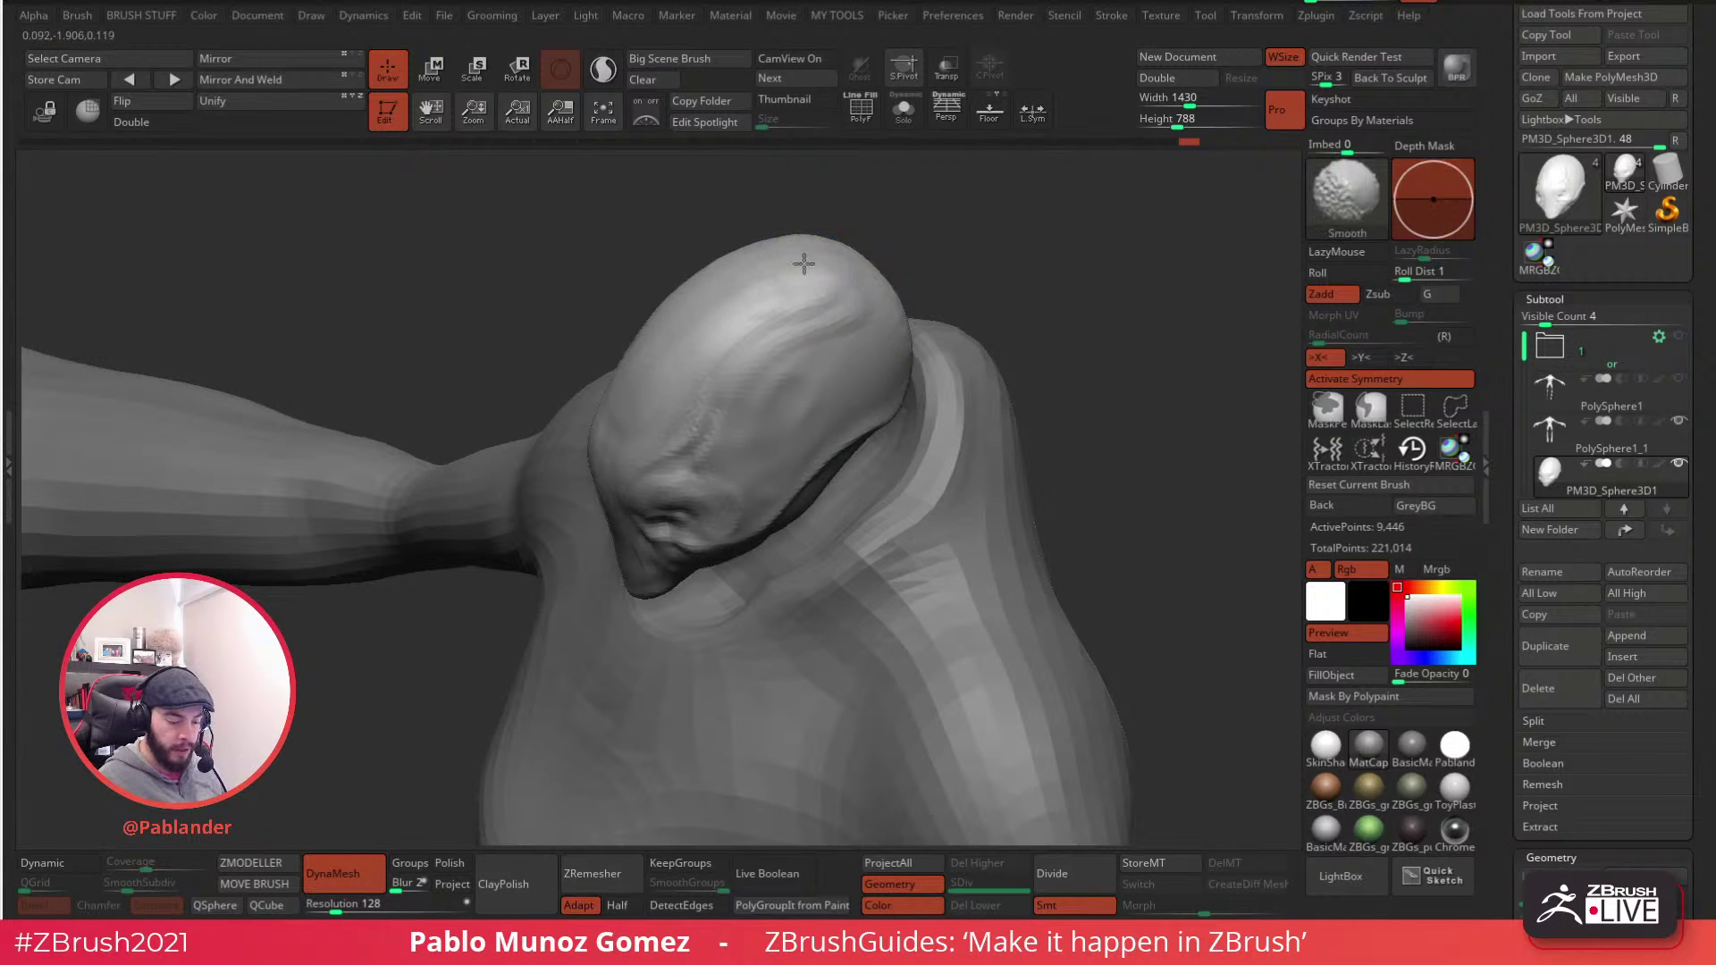
right_drag(709, 345, 873, 287)
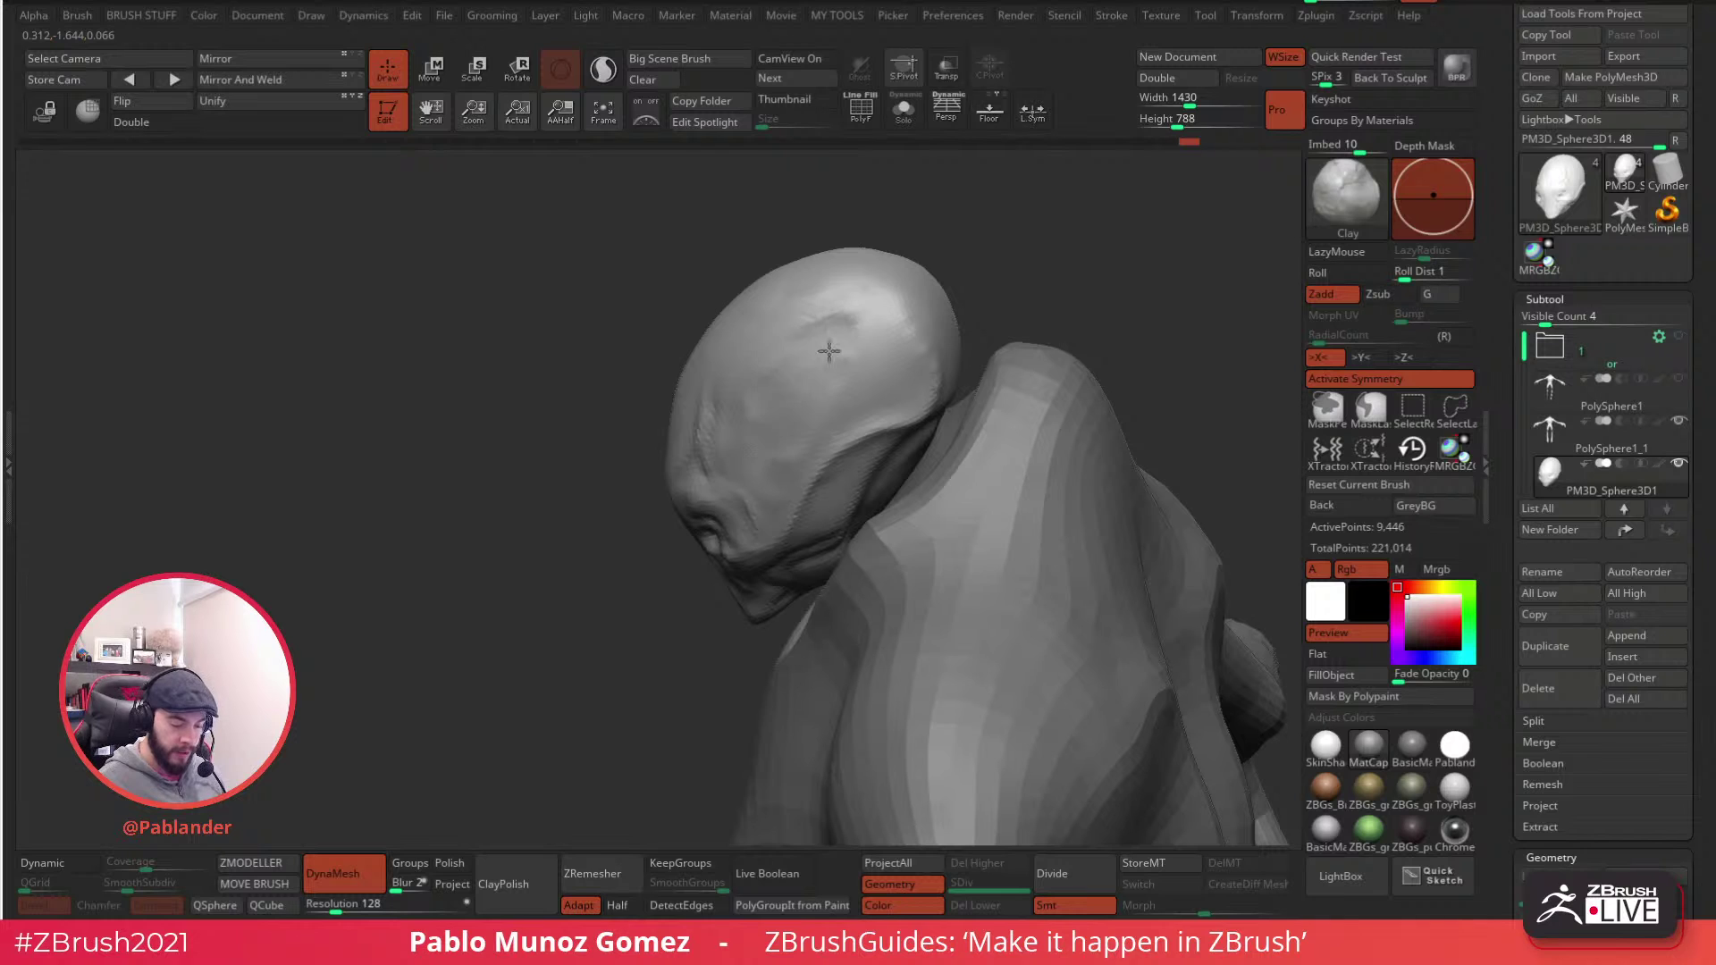
right_drag(849, 346, 984, 337)
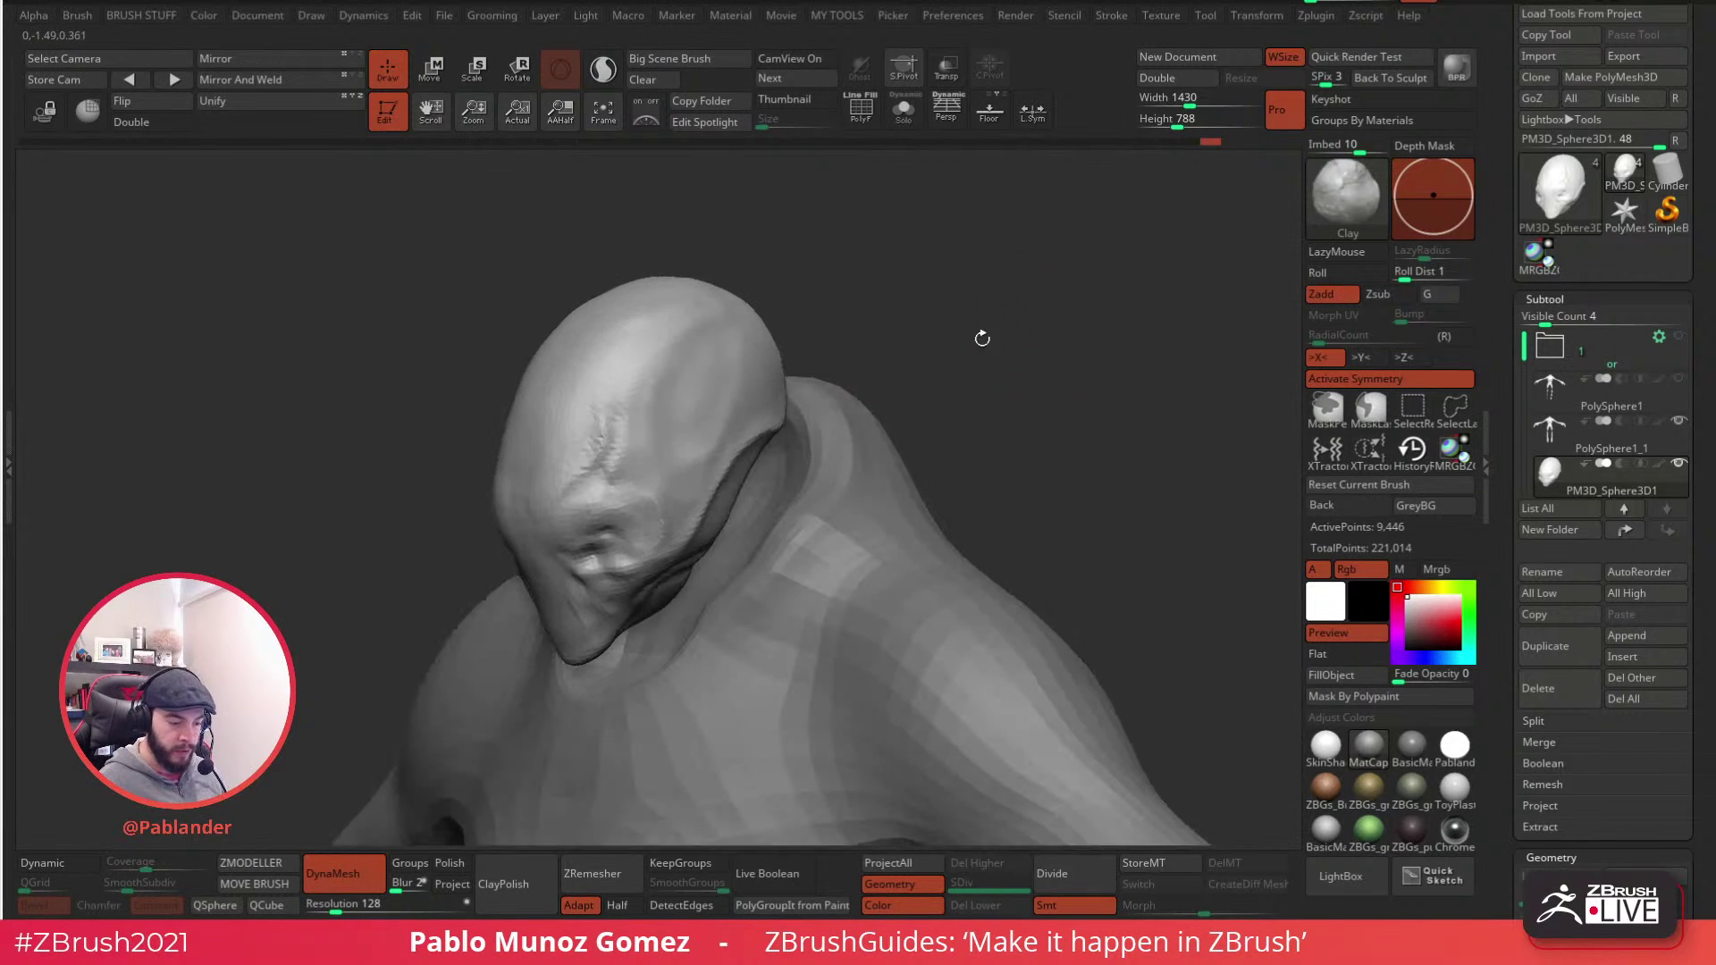
- Turn on the CamView skull and compare its eye socket, temple and cheekbone structure with the creature's head
click(798, 58)
right_drag(1153, 387, 1213, 327)
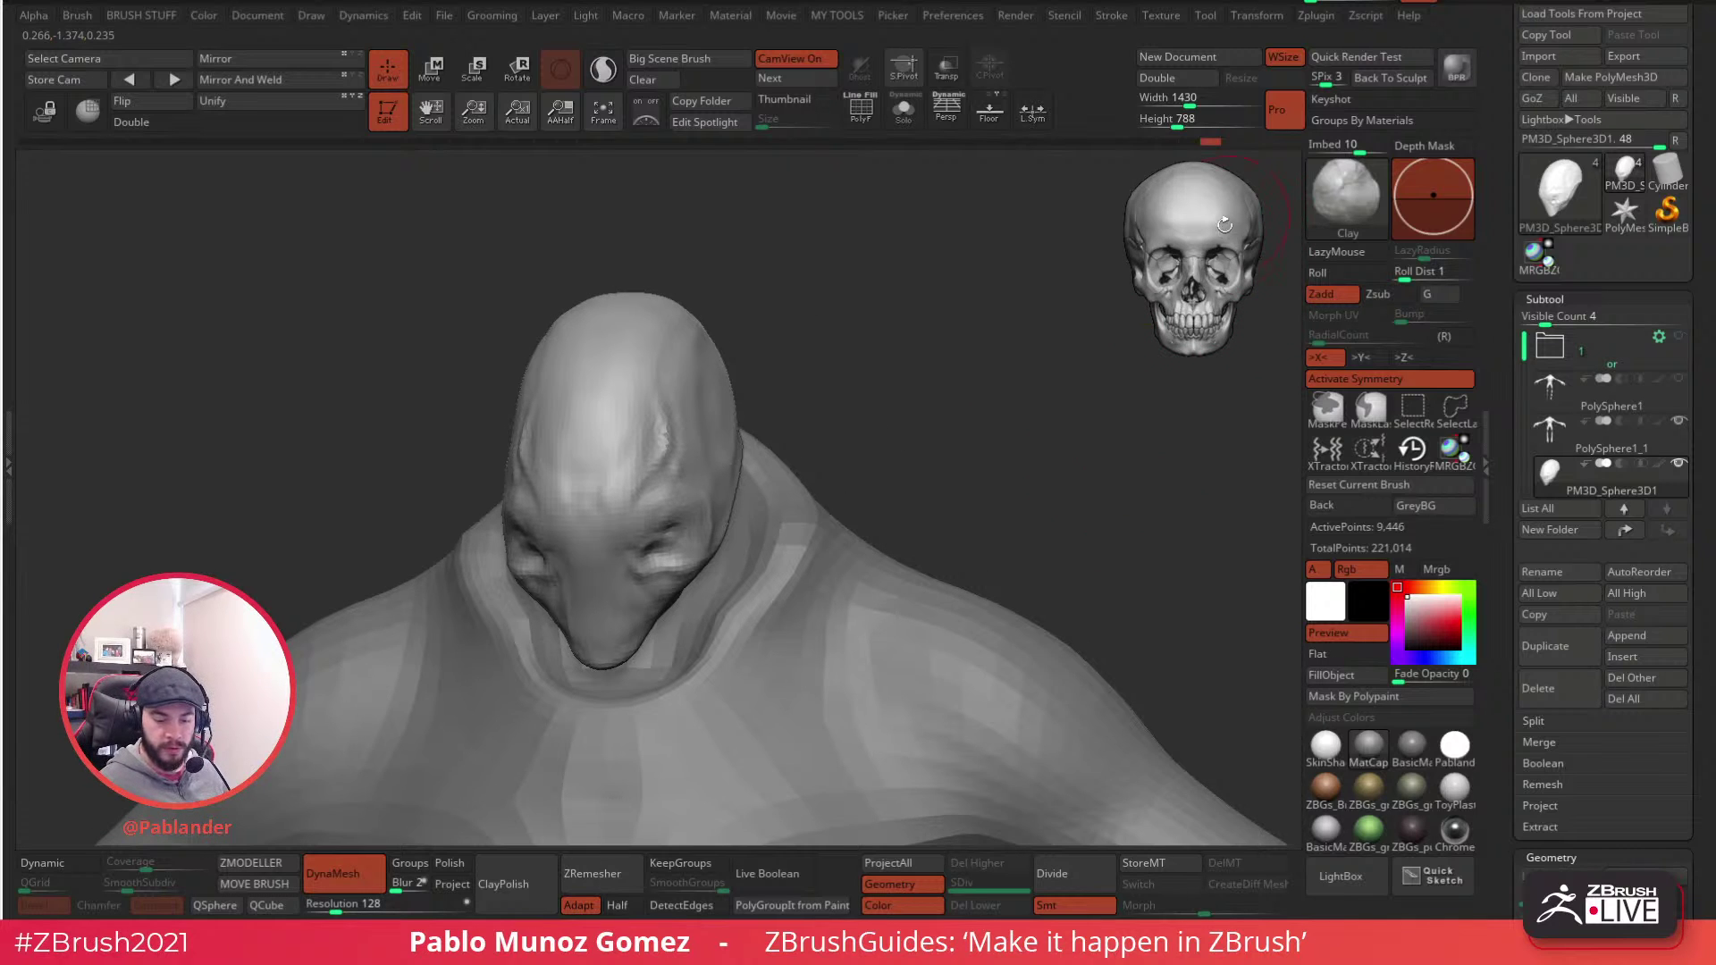
right_drag(939, 593, 1072, 436)
mouse_move(1210, 284)
right_down()
mouse_move(1031, 513)
mouse_move(1003, 475)
mouse_move(1018, 405)
mouse_move(1102, 316)
mouse_move(1049, 421)
mouse_move(1103, 410)
mouse_move(1049, 460)
mouse_move(818, 447)
right_up()
key(s)
mouse_move(885, 368)
right_down()
mouse_move(908, 399)
mouse_move(1151, 285)
mouse_move(1059, 389)
right_up()
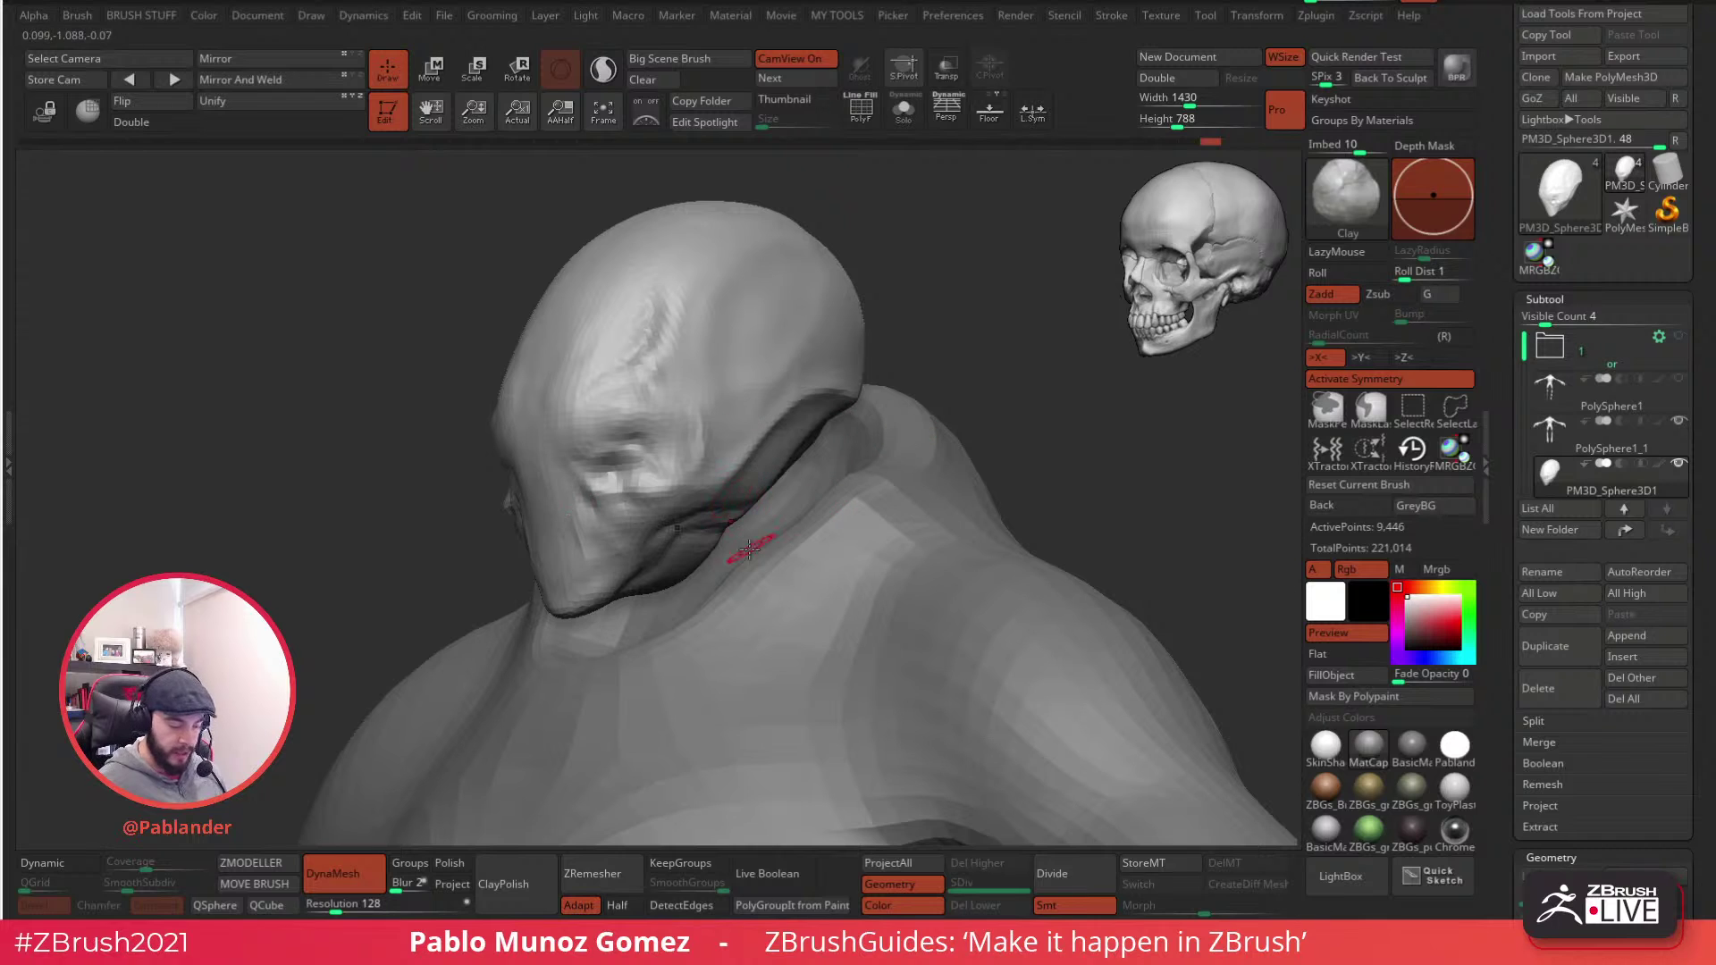
- Try to carve a rounded eye-socket outline and a long temple ridge with the DamStandard brush
key(b)
key(d)
key(s)
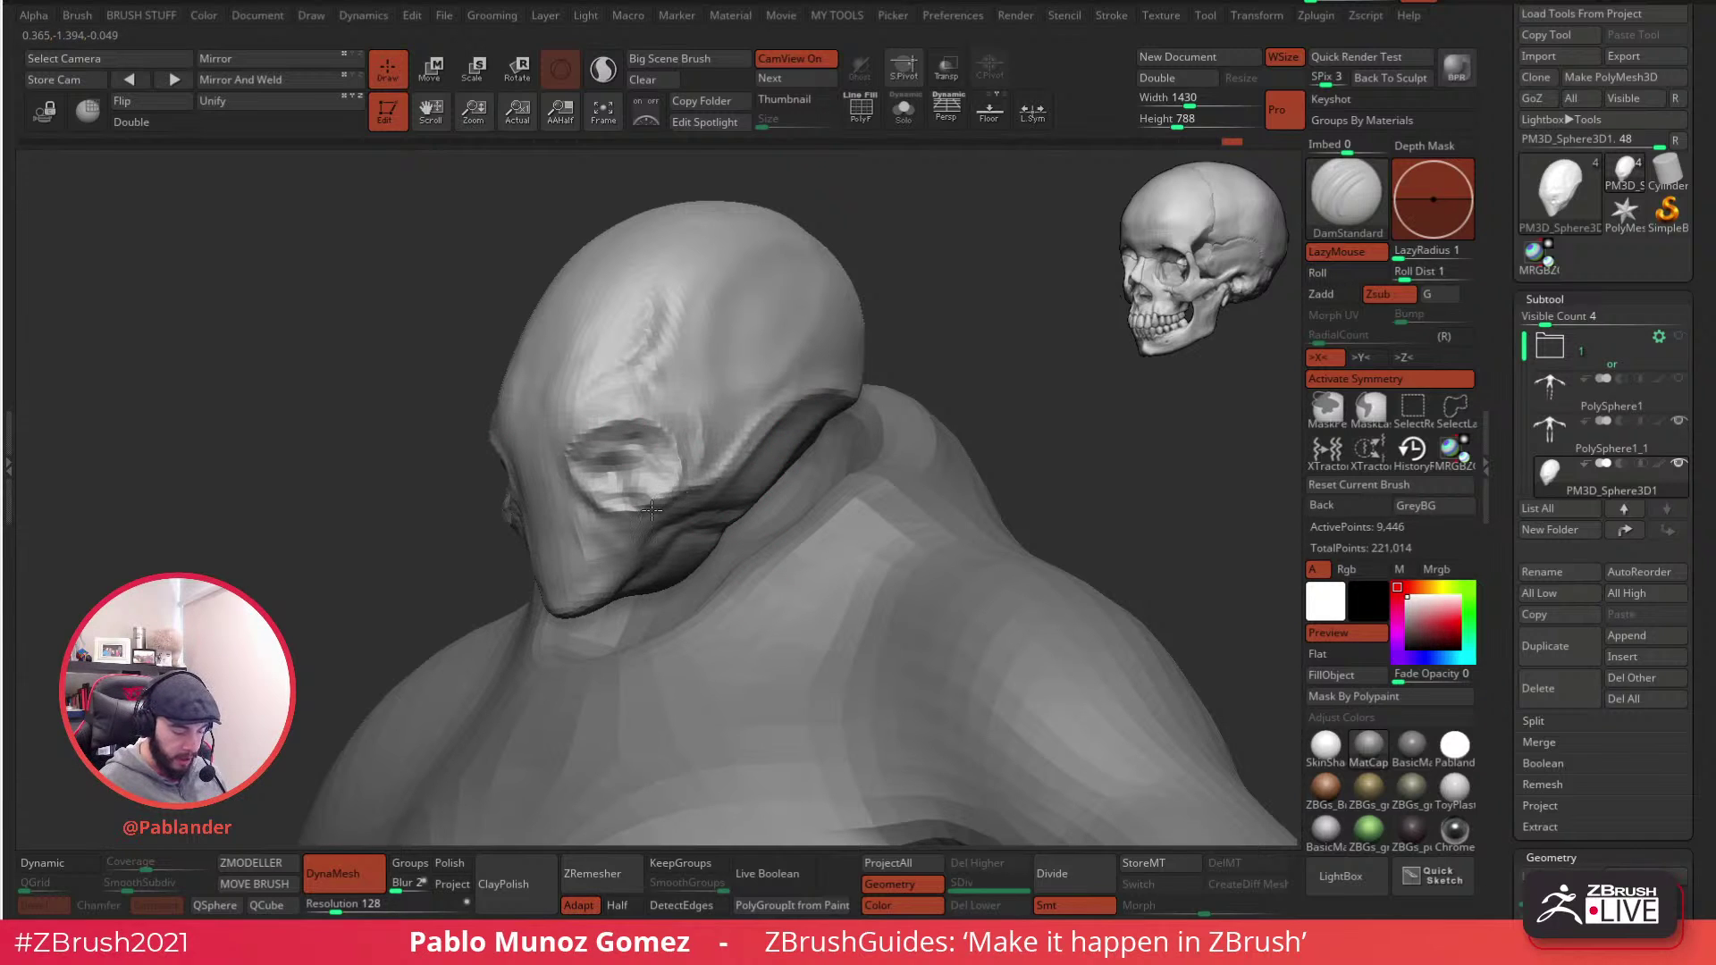
mouse_move(698, 496)
mouse_down()
mouse_move(798, 398)
mouse_move(650, 500)
mouse_up()
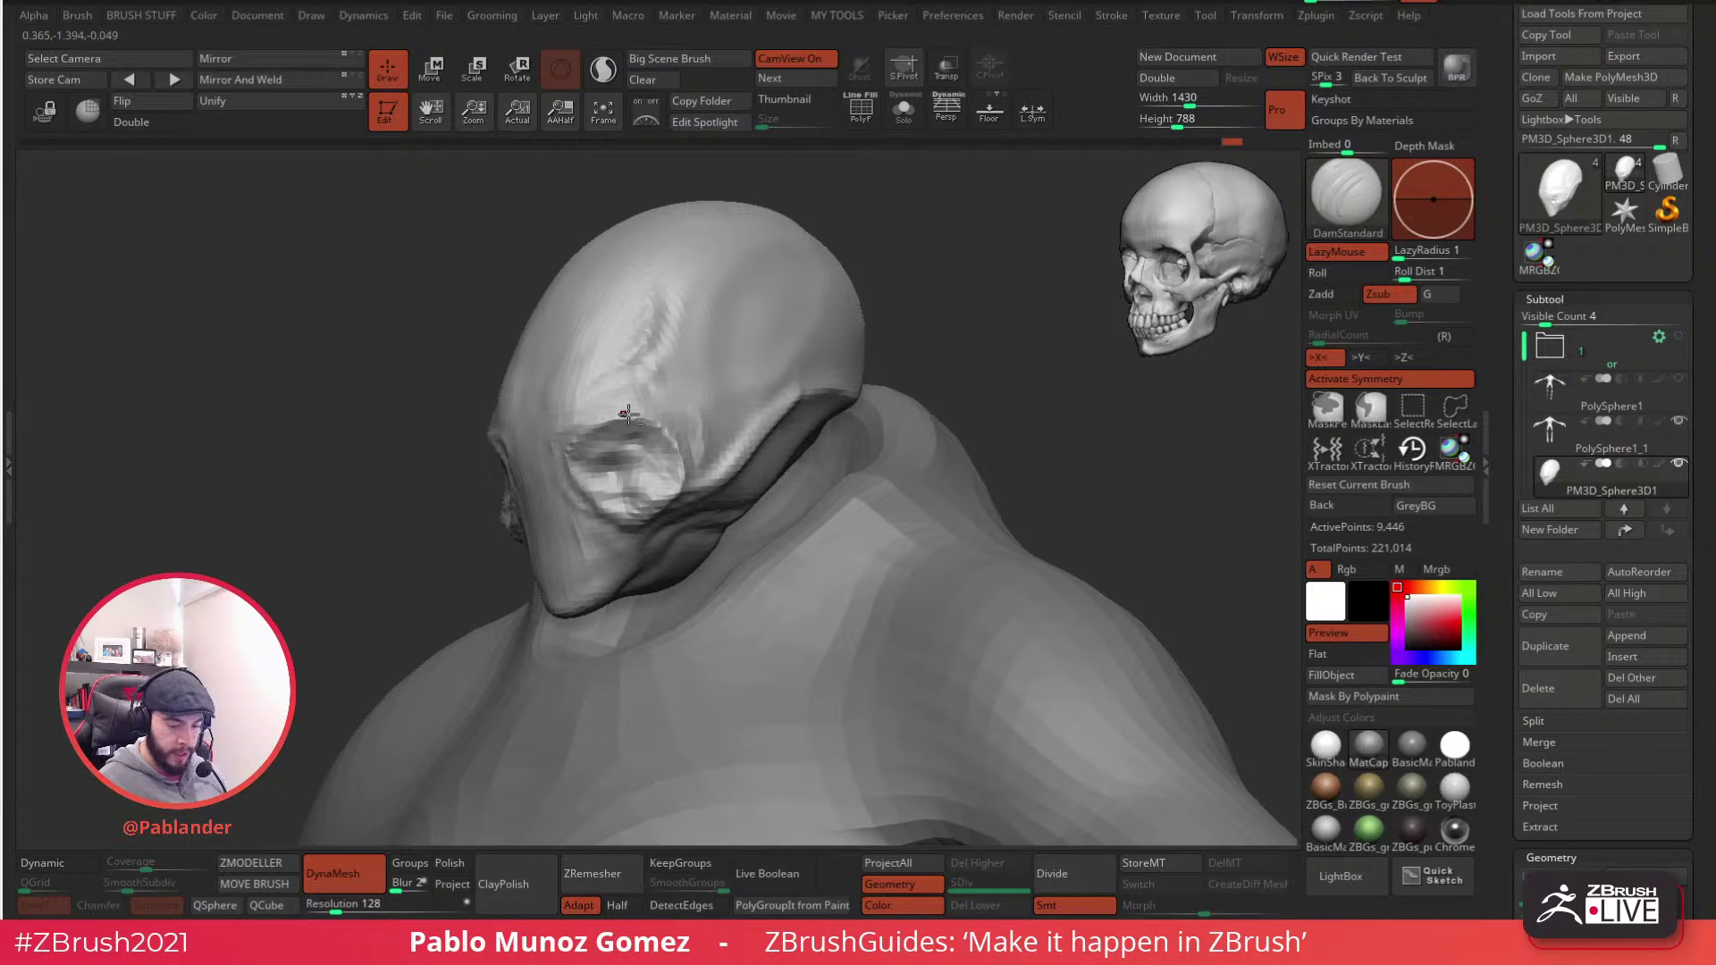
mouse_move(701, 322)
mouse_down()
mouse_move(648, 371)
mouse_move(705, 258)
mouse_move(663, 436)
mouse_move(688, 278)
mouse_up()
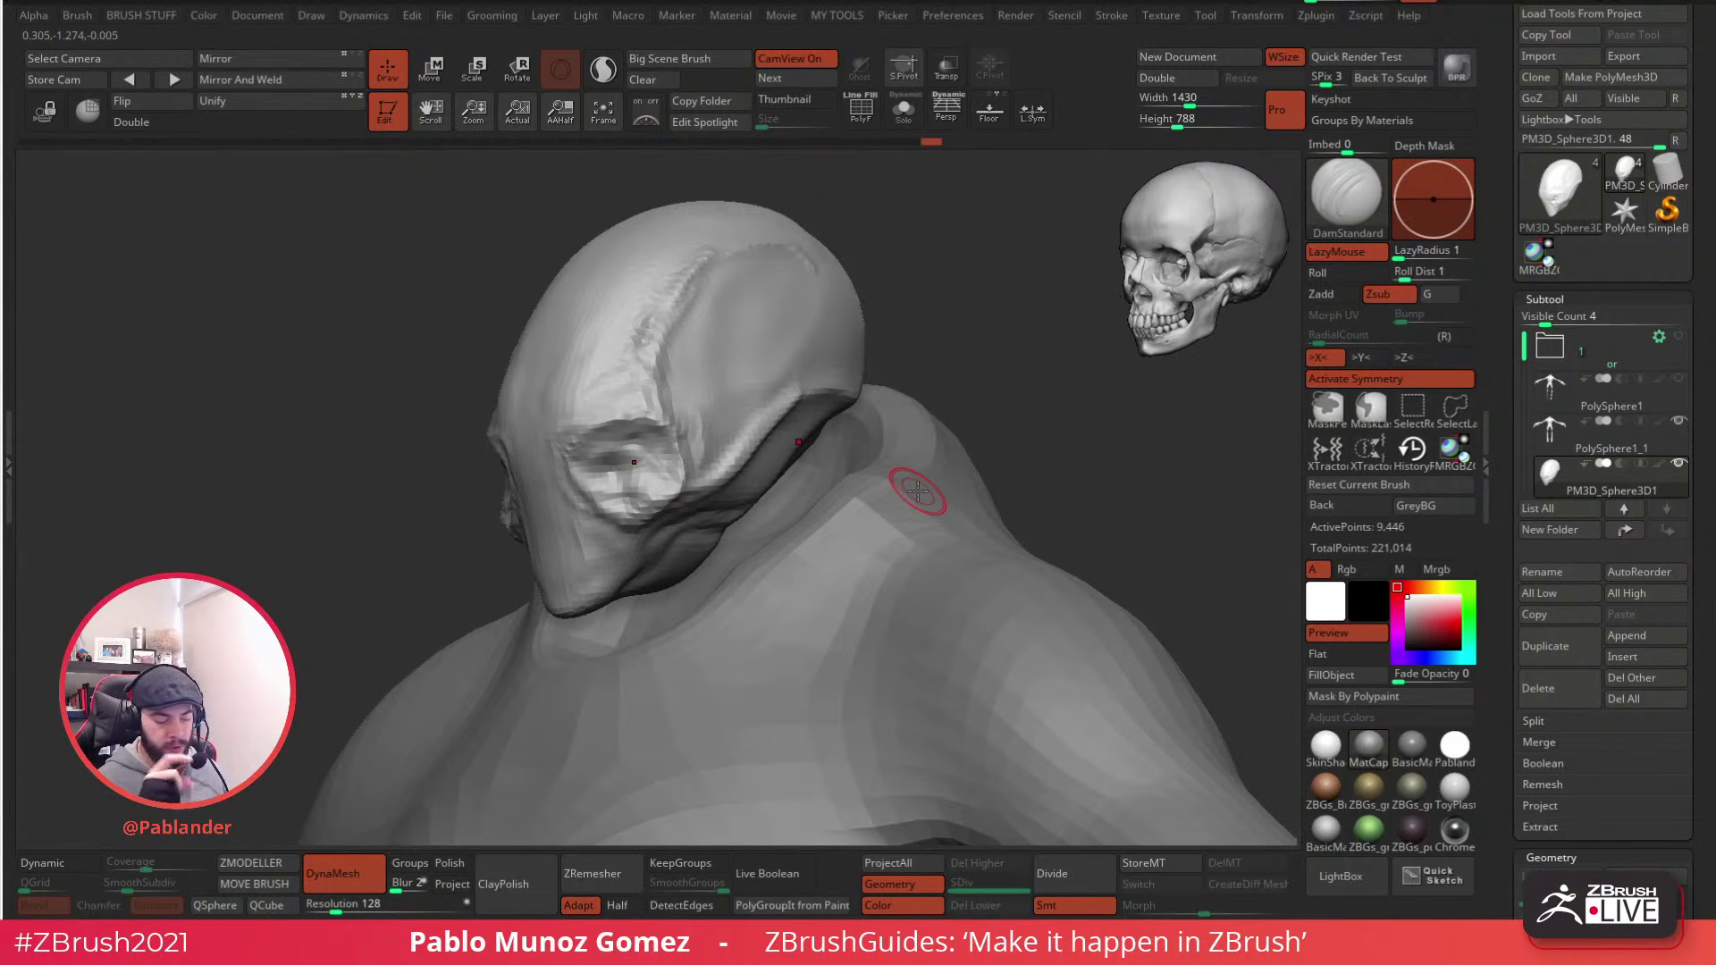
- Undo the latest eye-socket and temple carving strokes
key(ctrl+z)
key(ctrl+z)
key(ctrl+z)
key(ctrl+z)
key(ctrl+z)
key(ctrl+z)
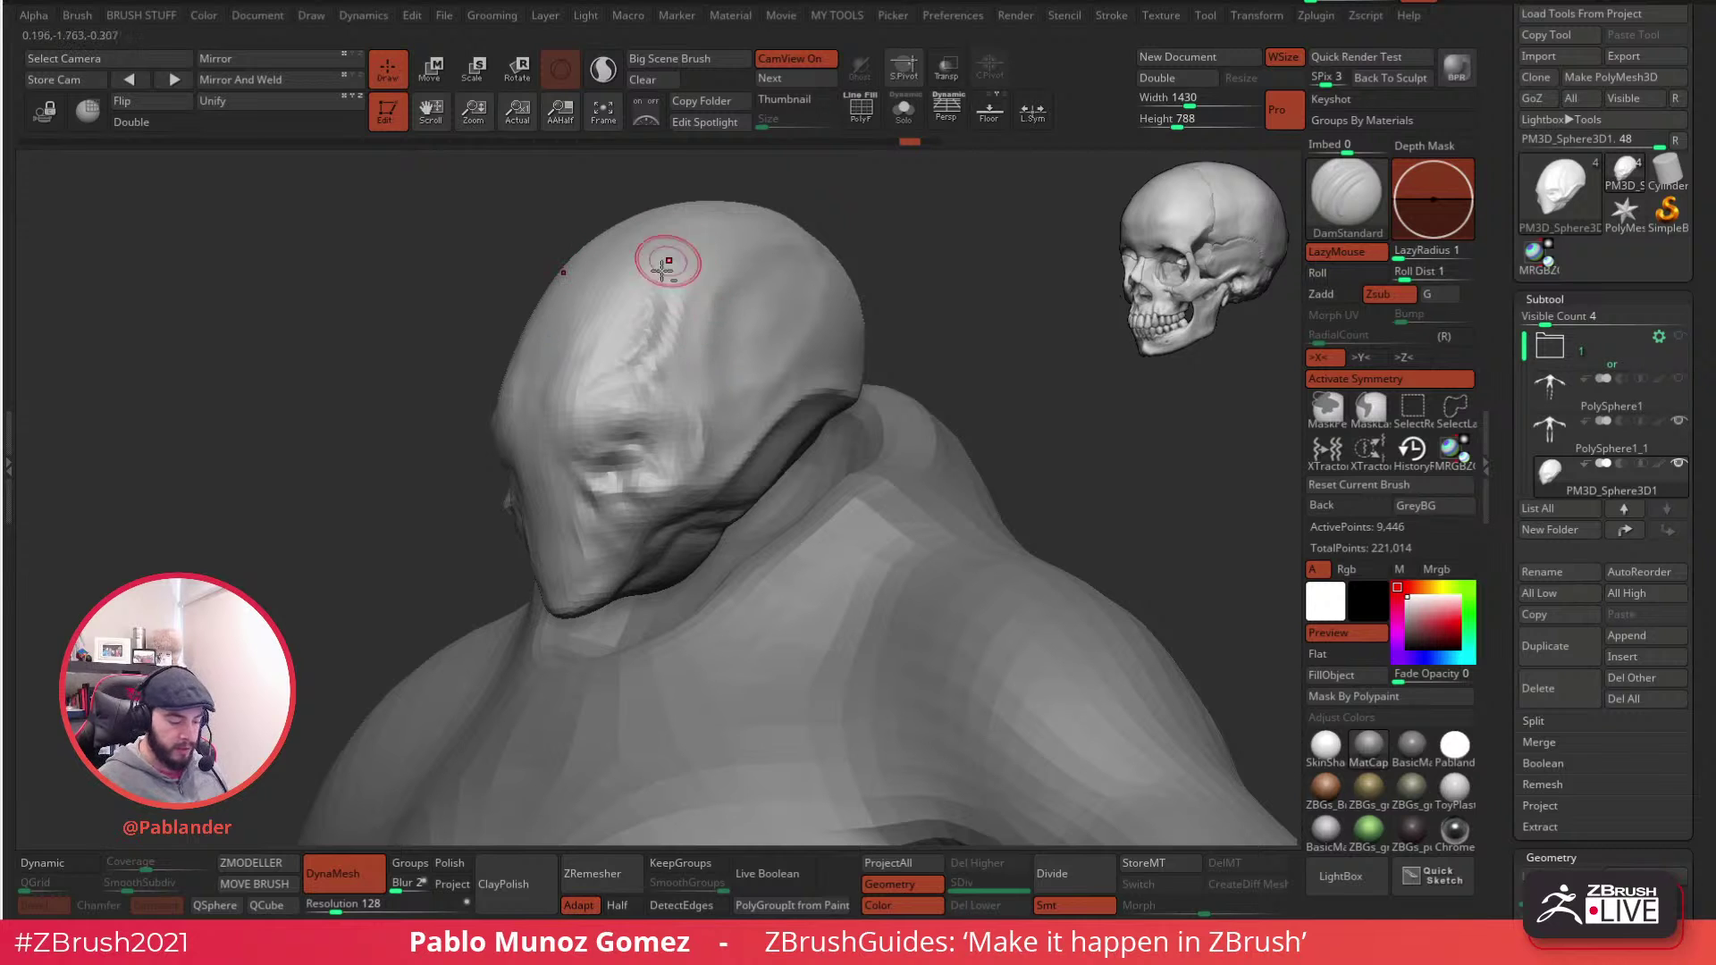
- Deepen the eye sockets and carve creases from the inner eyes down the cheeks with DamStandard
drag(628, 384, 665, 425)
alt+right_drag(665, 425, 726, 399)
drag(646, 435, 681, 445)
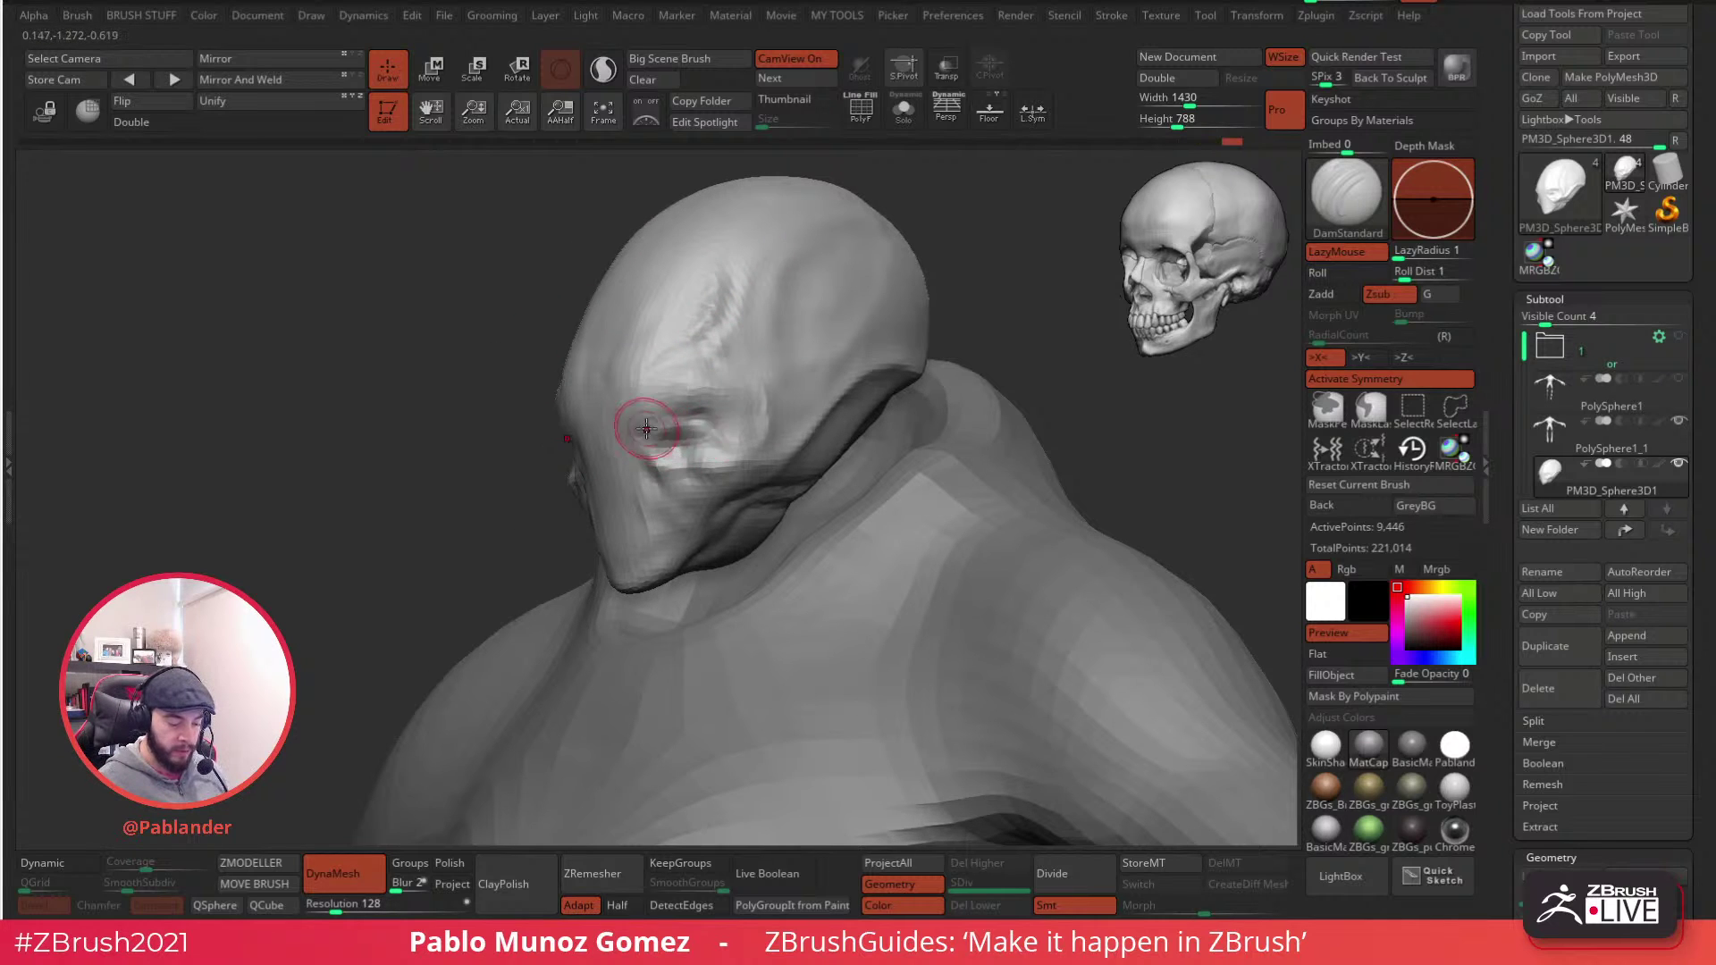
right_drag(716, 453, 747, 421)
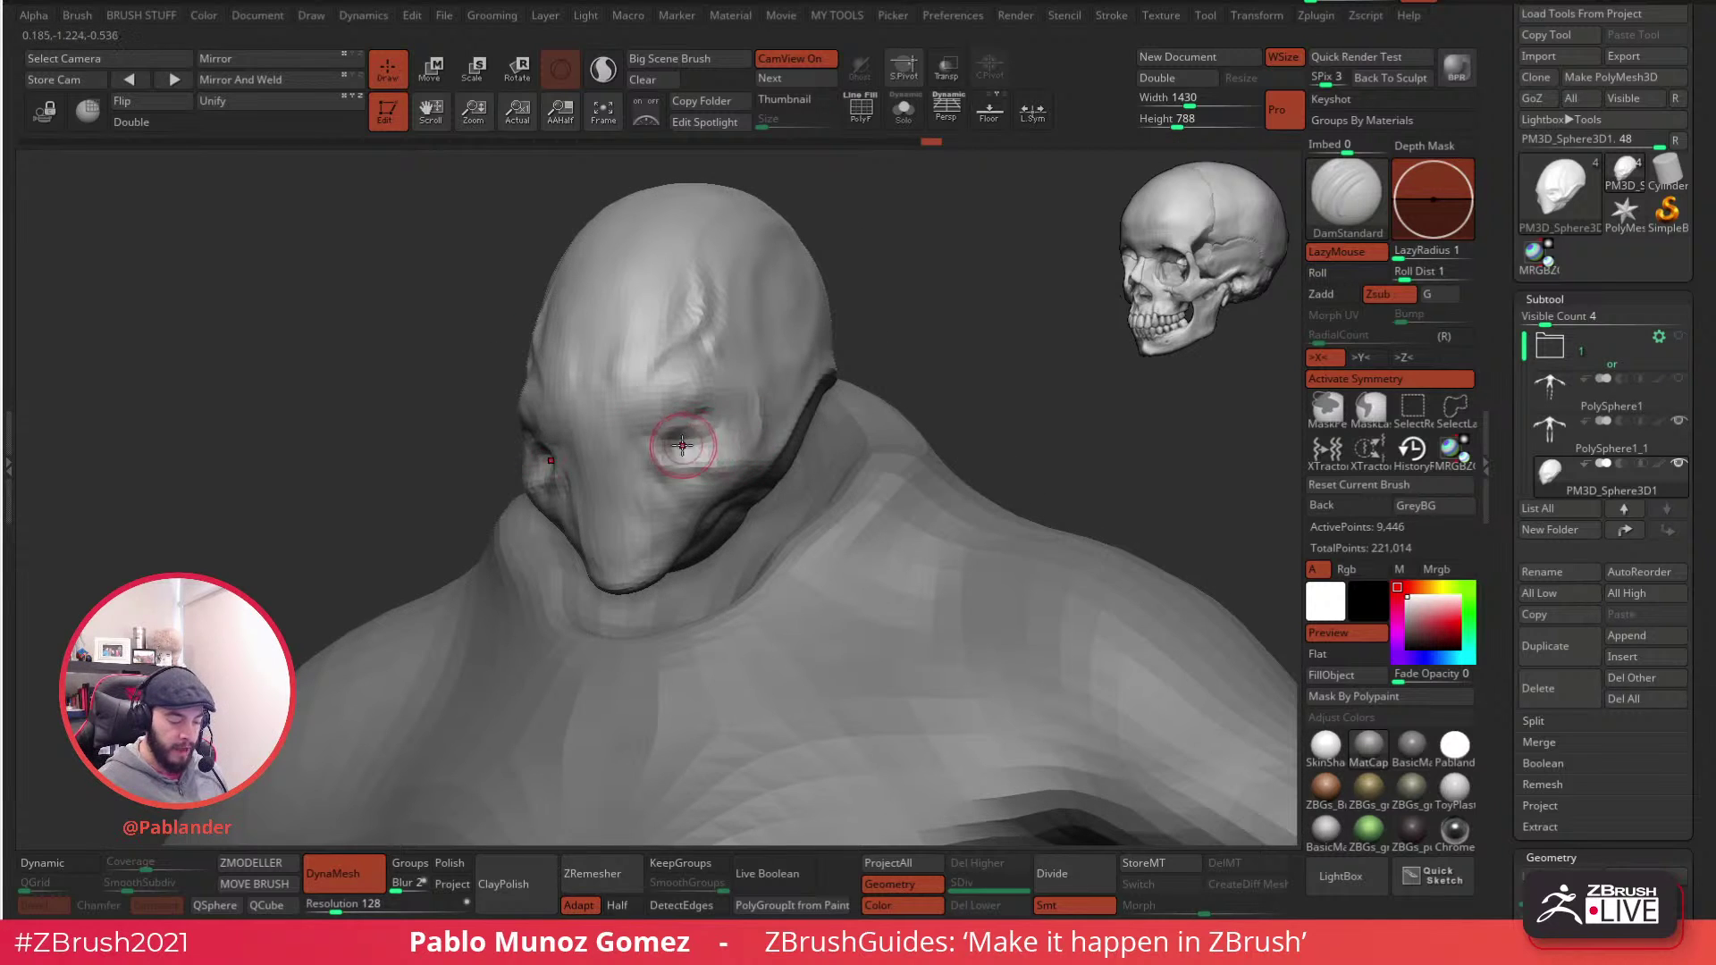
mouse_move(684, 437)
mouse_down()
mouse_move(693, 453)
mouse_move(632, 421)
mouse_move(679, 500)
mouse_up()
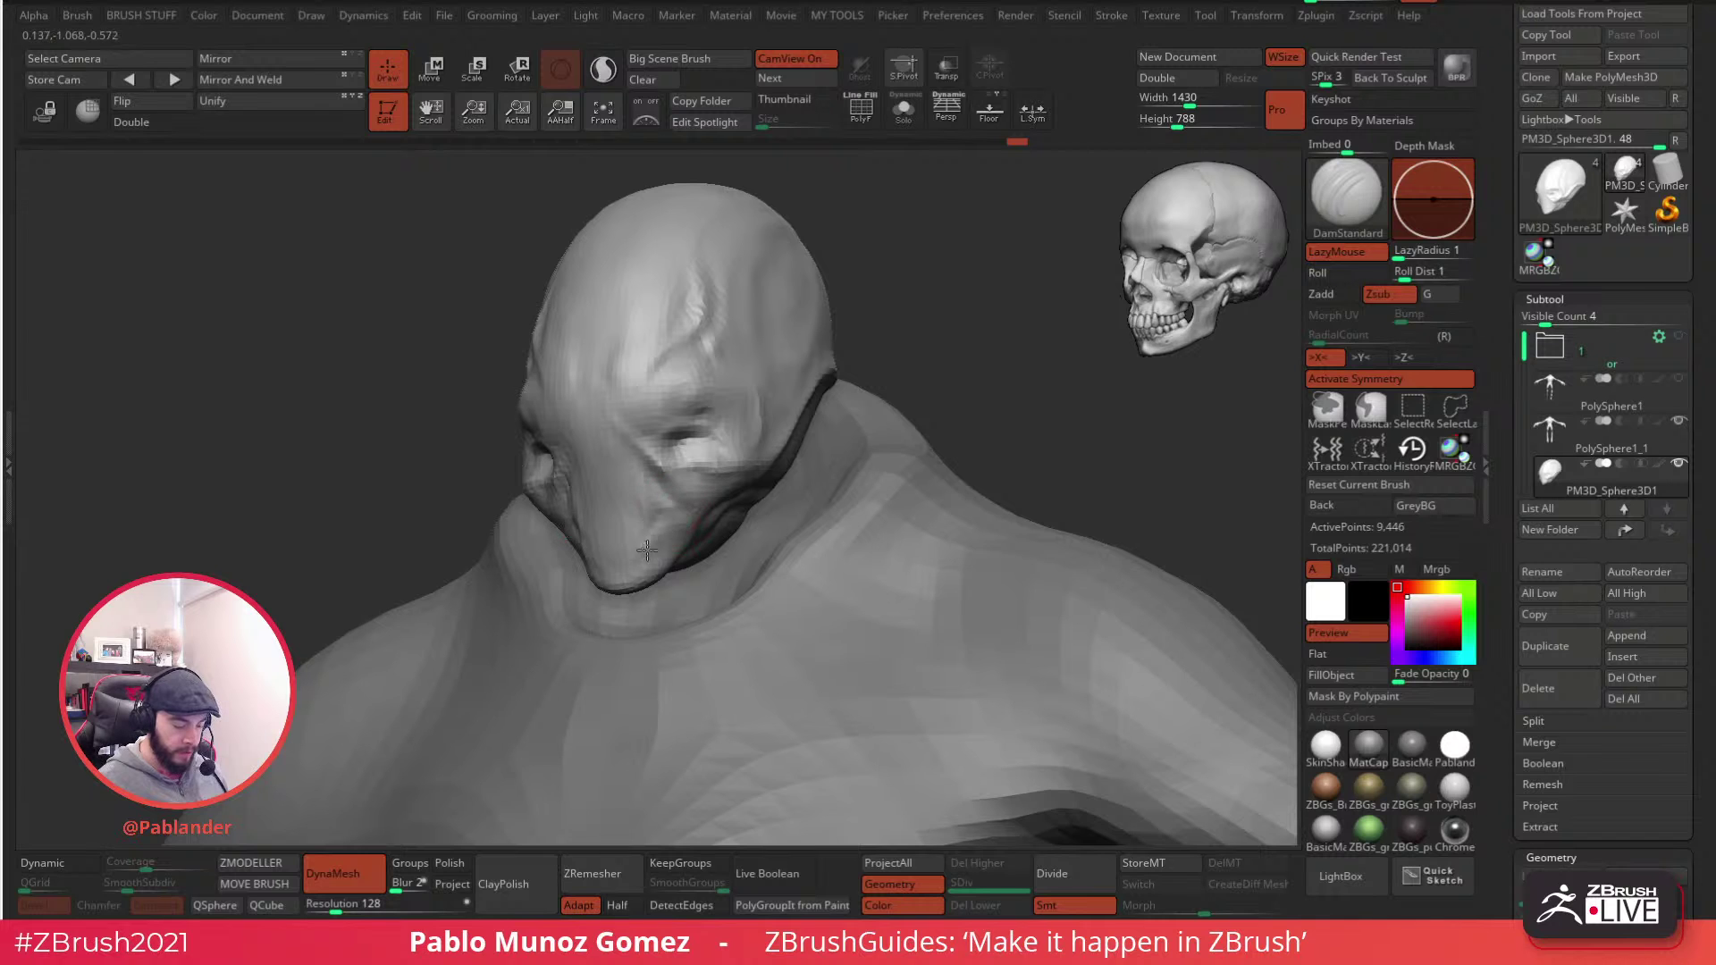
- Carve the side of the snout and jaw, and define the temple groove above the eye
right_drag(616, 510, 724, 498)
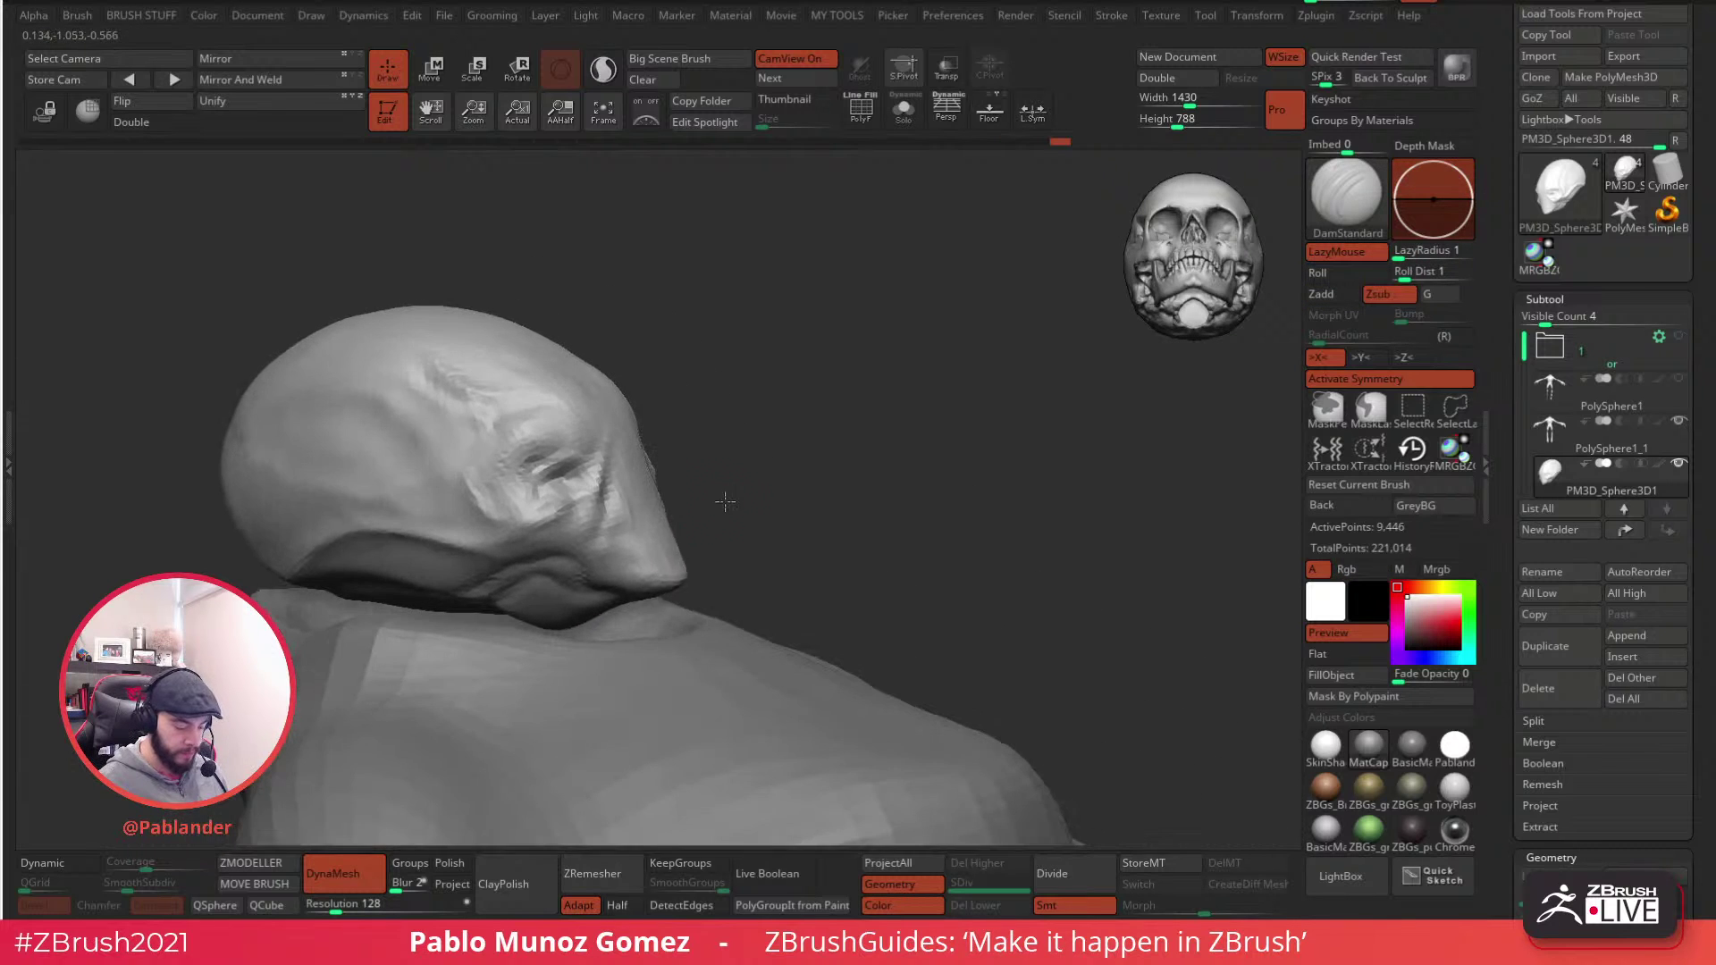
mouse_move(674, 570)
right_down()
mouse_move(850, 382)
mouse_move(895, 435)
mouse_move(882, 427)
right_up()
drag(860, 427, 676, 554)
mouse_move(769, 429)
right_down()
mouse_move(709, 399)
mouse_move(721, 389)
right_up()
right_click(720, 389)
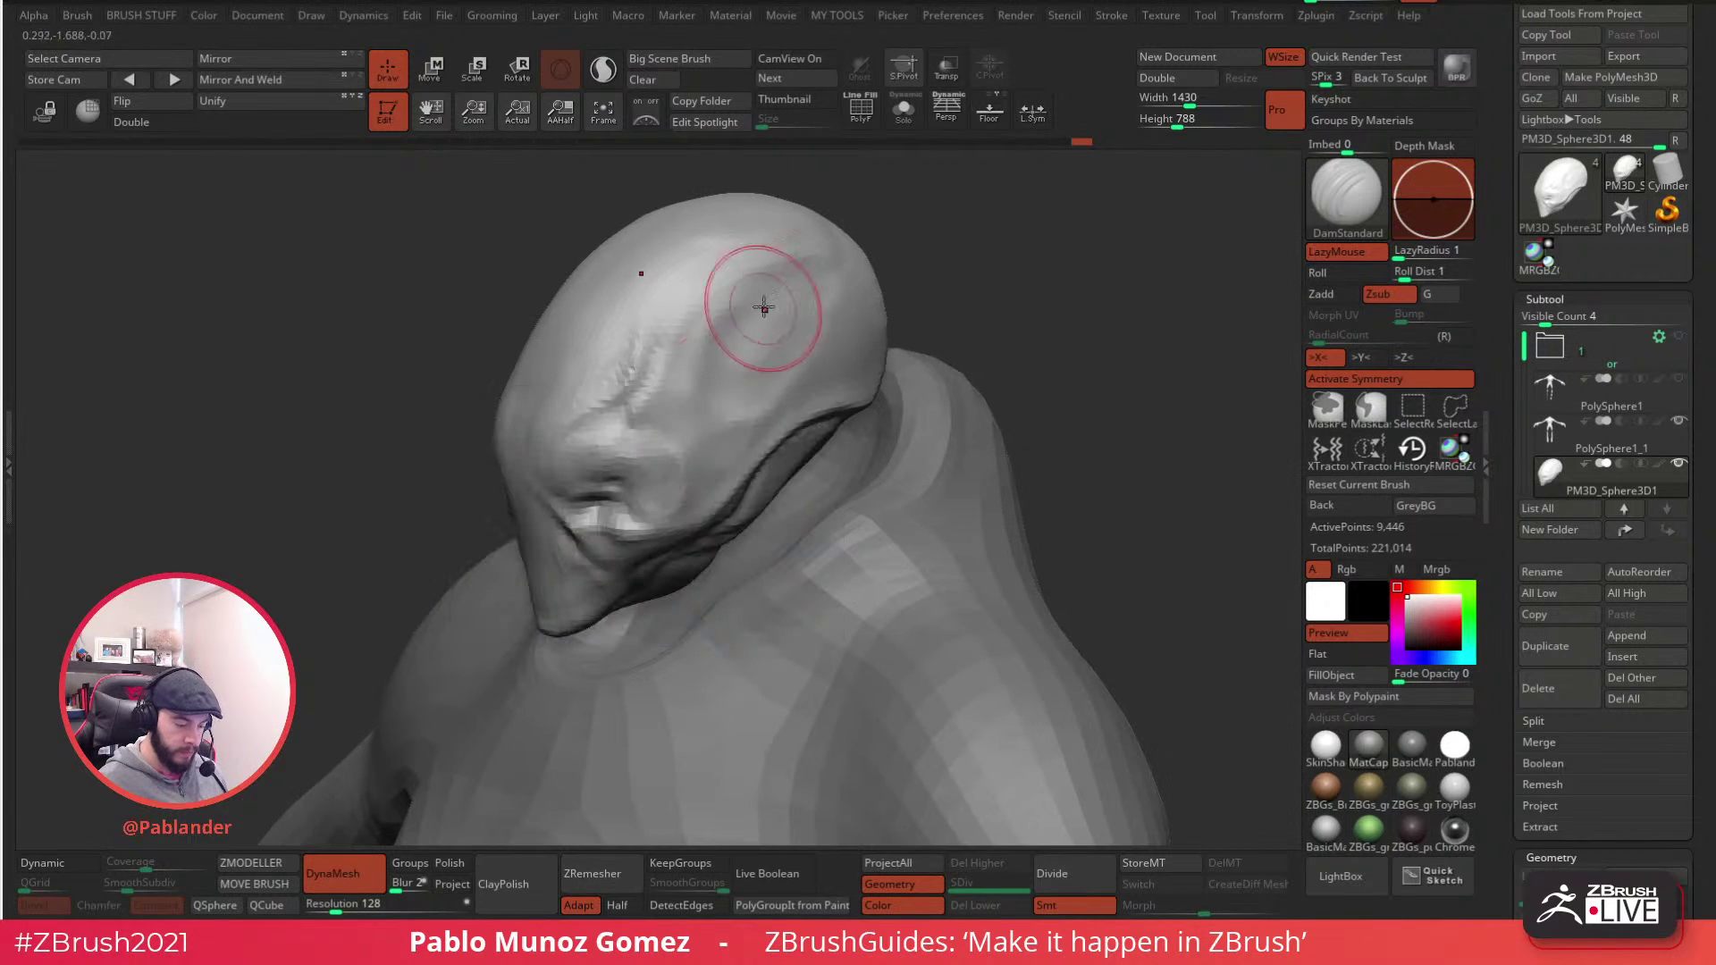
drag(659, 314, 661, 439)
- Remesh the head with DynaMesh at resolution 384 and smooth its surface
right_drag(729, 459, 796, 399)
mouse_move(738, 292)
right_down()
mouse_move(715, 299)
mouse_move(881, 372)
mouse_move(953, 379)
right_up()
key(shift)
drag(336, 905, 357, 904)
key(ctrl)
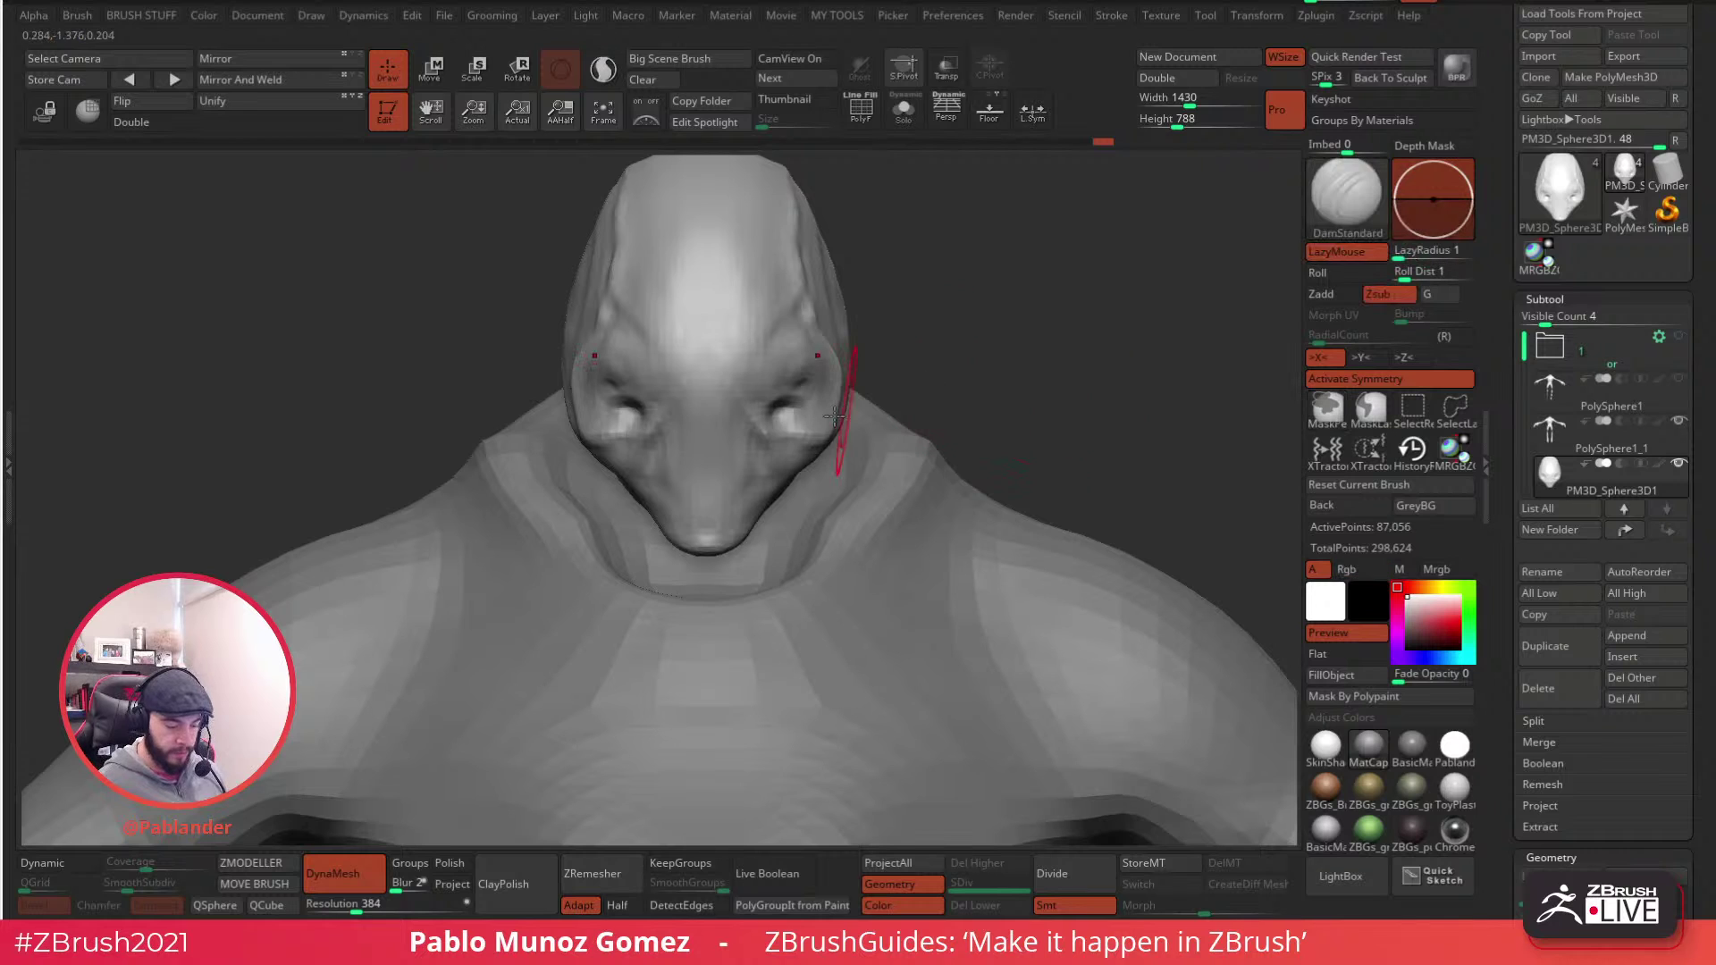
key(shift)
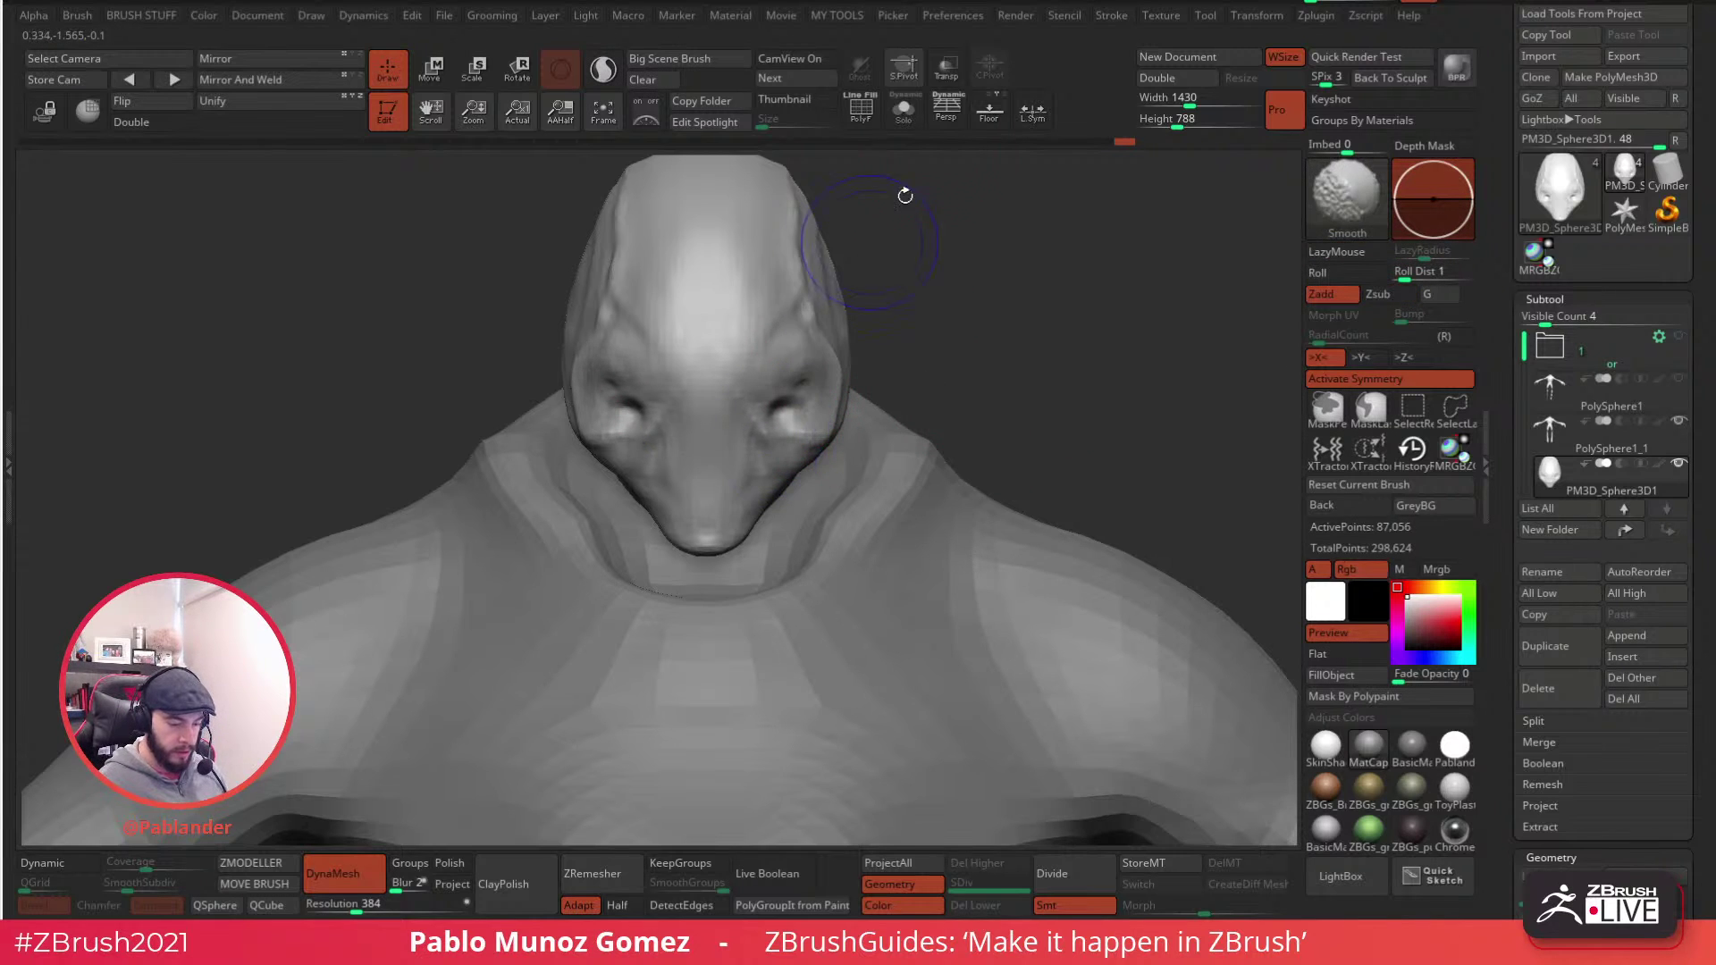
- Isolate the head in Solo mode and carve sharp creases from the inner eyes down to the cheeks and snout
click(904, 111)
right_drag(775, 277, 739, 441)
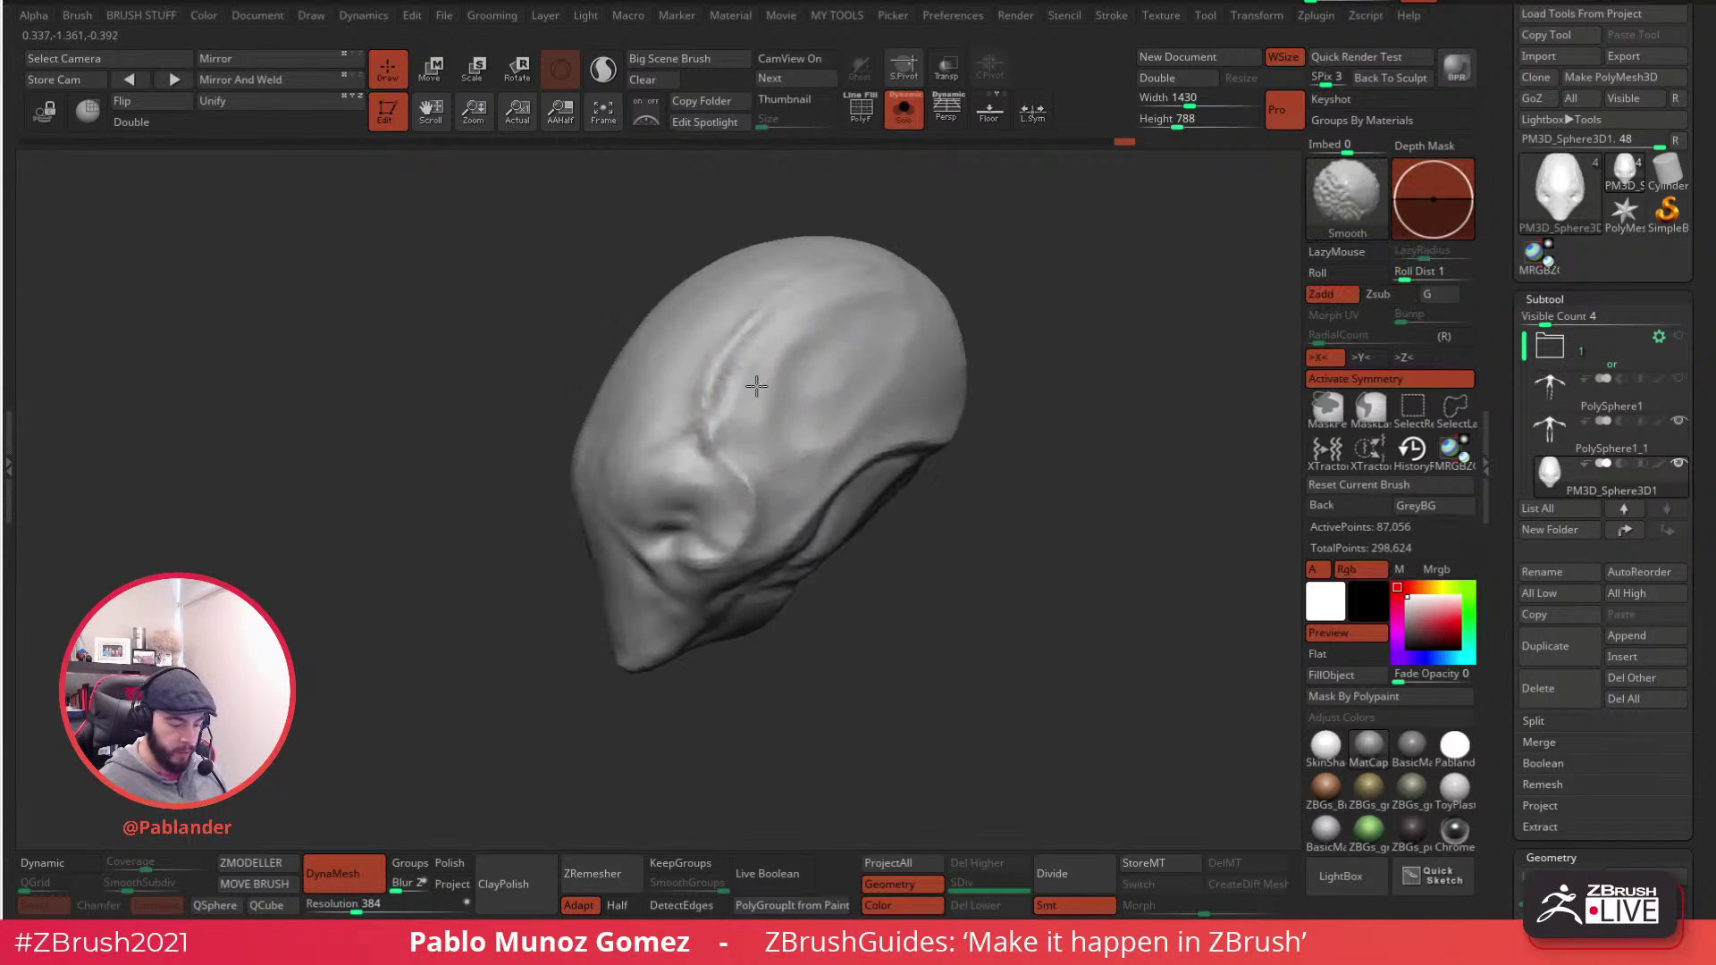
mouse_move(809, 514)
right_down()
mouse_move(919, 556)
mouse_move(847, 636)
mouse_move(865, 498)
mouse_move(811, 514)
mouse_move(672, 426)
mouse_move(832, 402)
mouse_move(780, 430)
right_up()
right_click(847, 636)
right_click(786, 420)
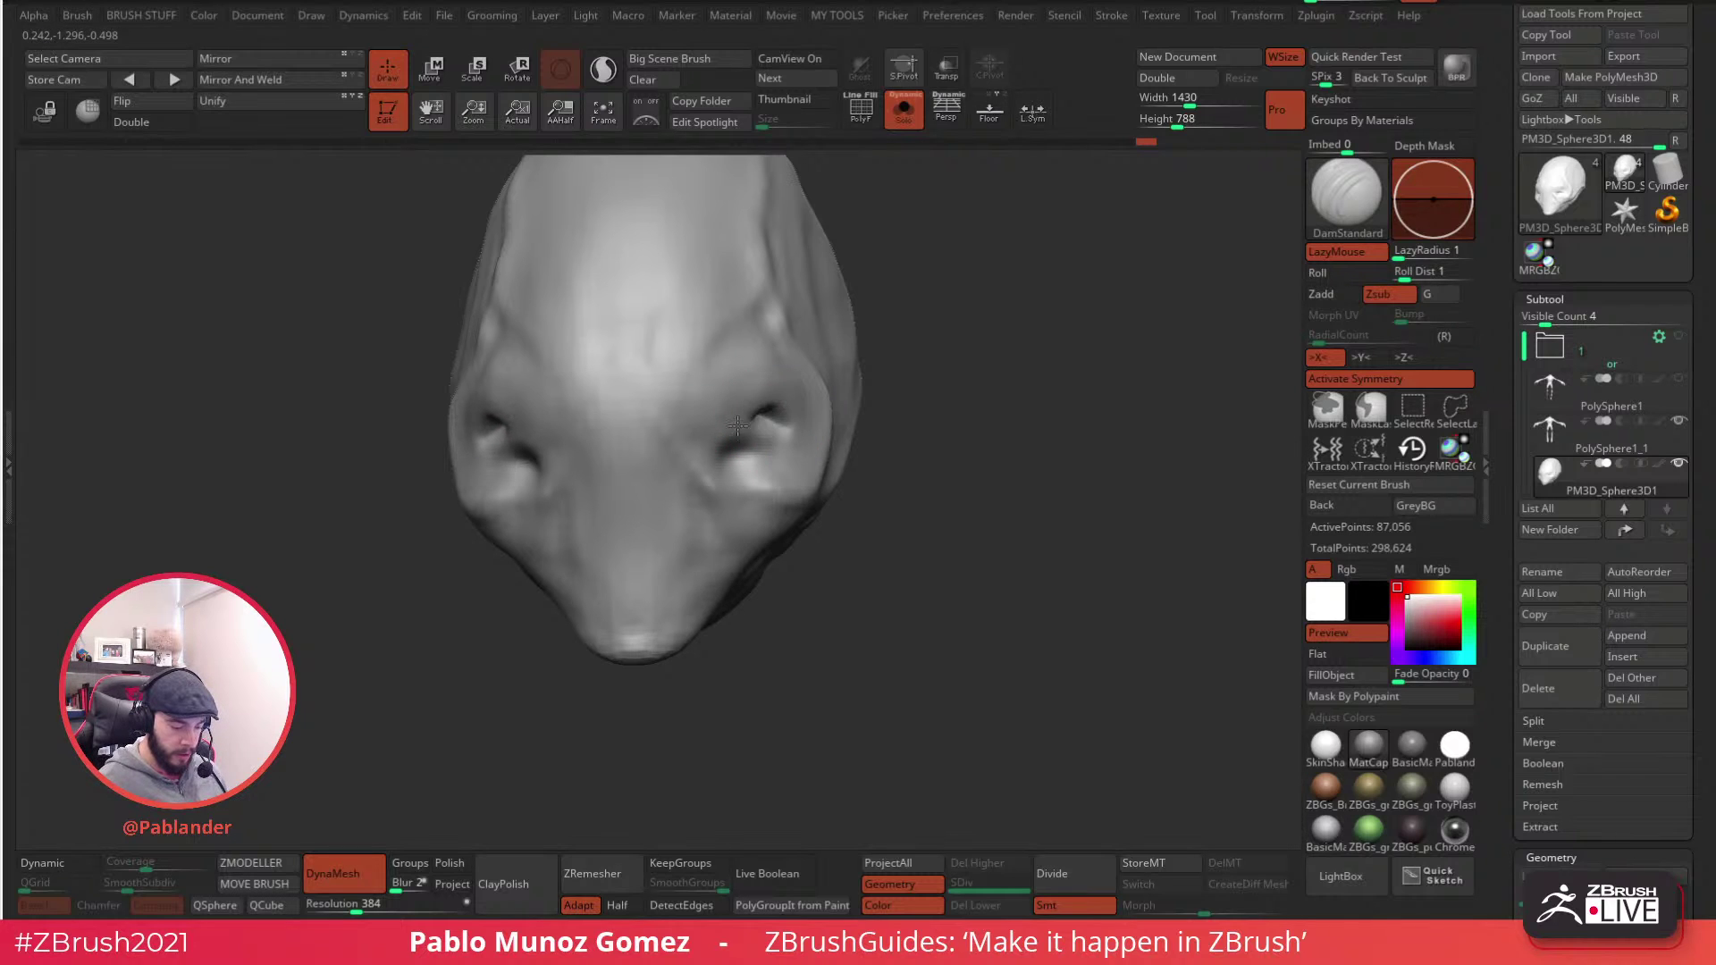
right_drag(738, 466, 749, 454)
drag(736, 463, 661, 468)
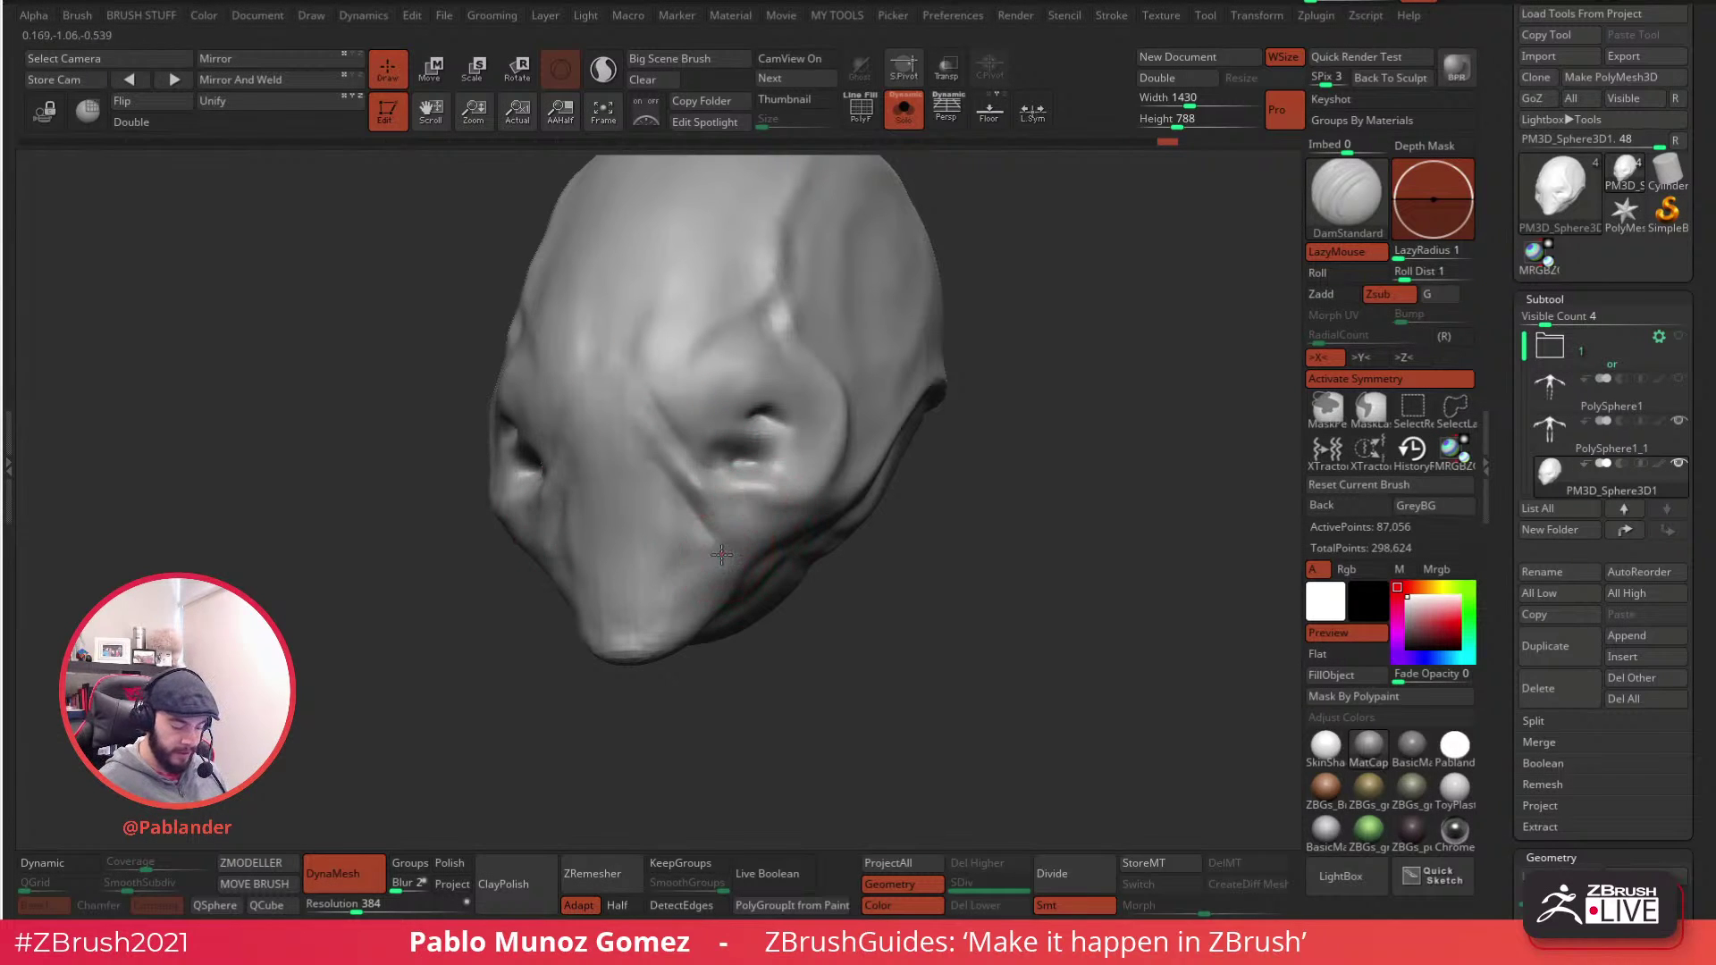
drag(728, 560, 724, 570)
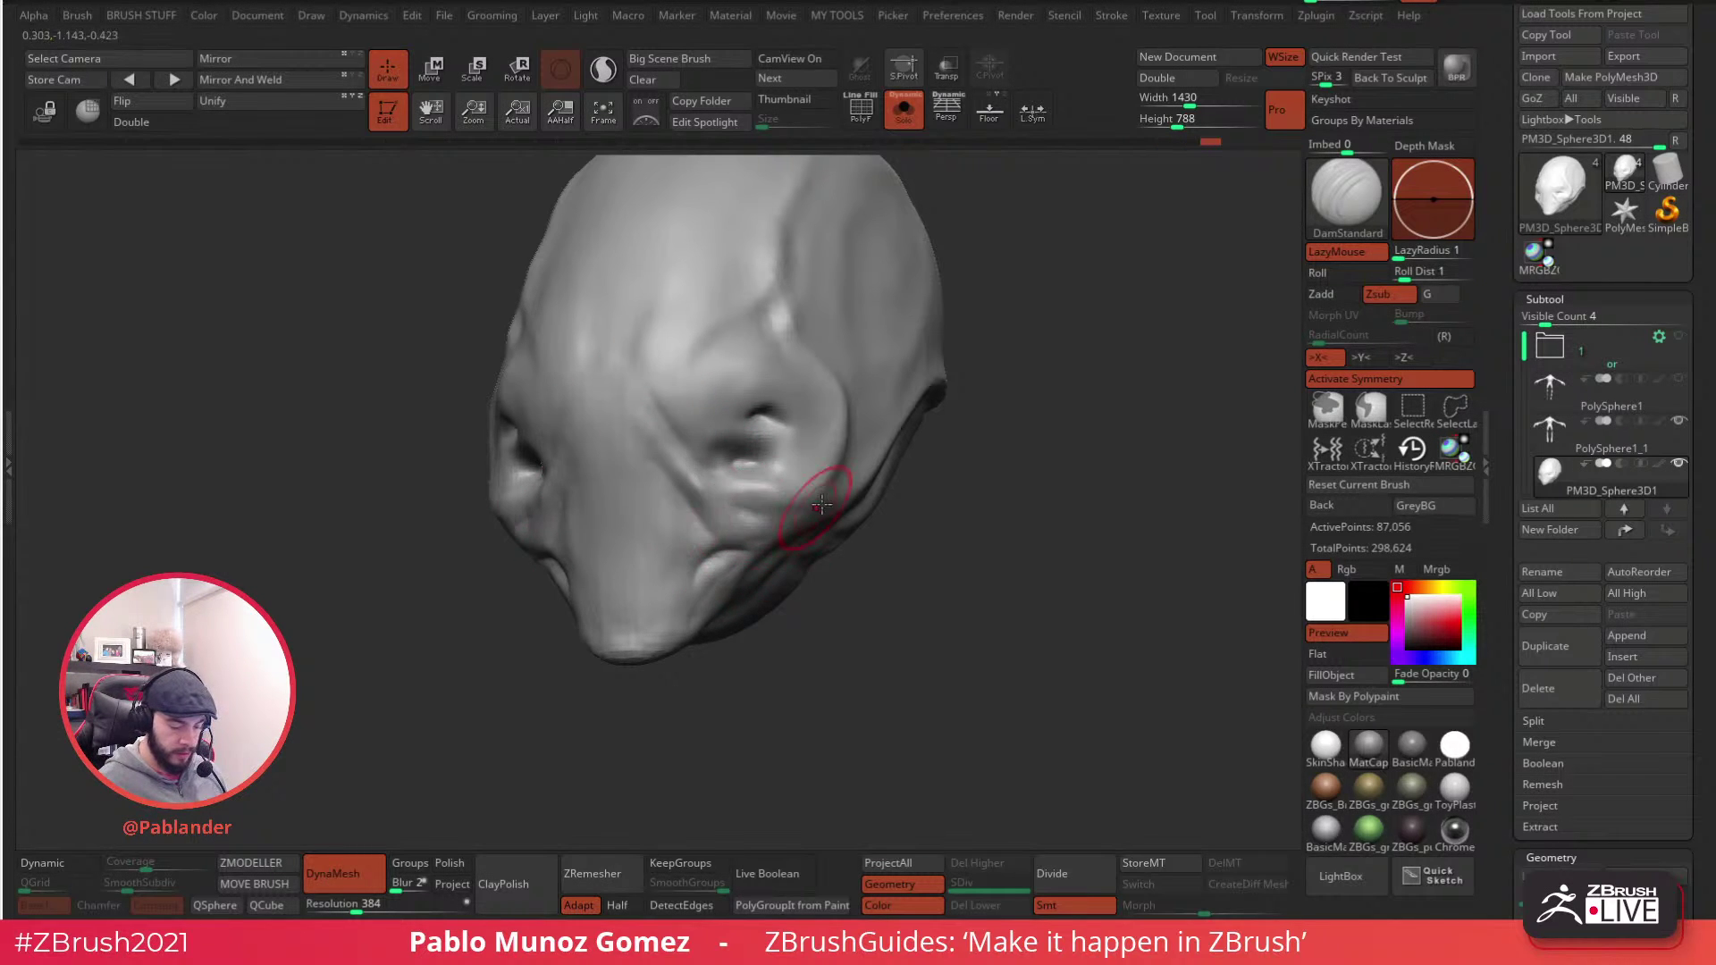
- Refine the eye openings and carve a curved temple ridge from the brow over the skull
right_drag(803, 511, 848, 431)
drag(747, 429, 763, 418)
drag(788, 338, 779, 315)
mouse_move(804, 337)
right_down()
mouse_move(807, 444)
mouse_move(774, 404)
right_up()
mouse_move(752, 344)
mouse_down()
mouse_move(933, 225)
mouse_move(849, 241)
mouse_up()
- Enlarge the DamStandard brush to a draw size of about 80 and carve the cheekbone and jaw creases
right_drag(872, 322, 832, 420)
key(space)
drag(872, 427, 883, 427)
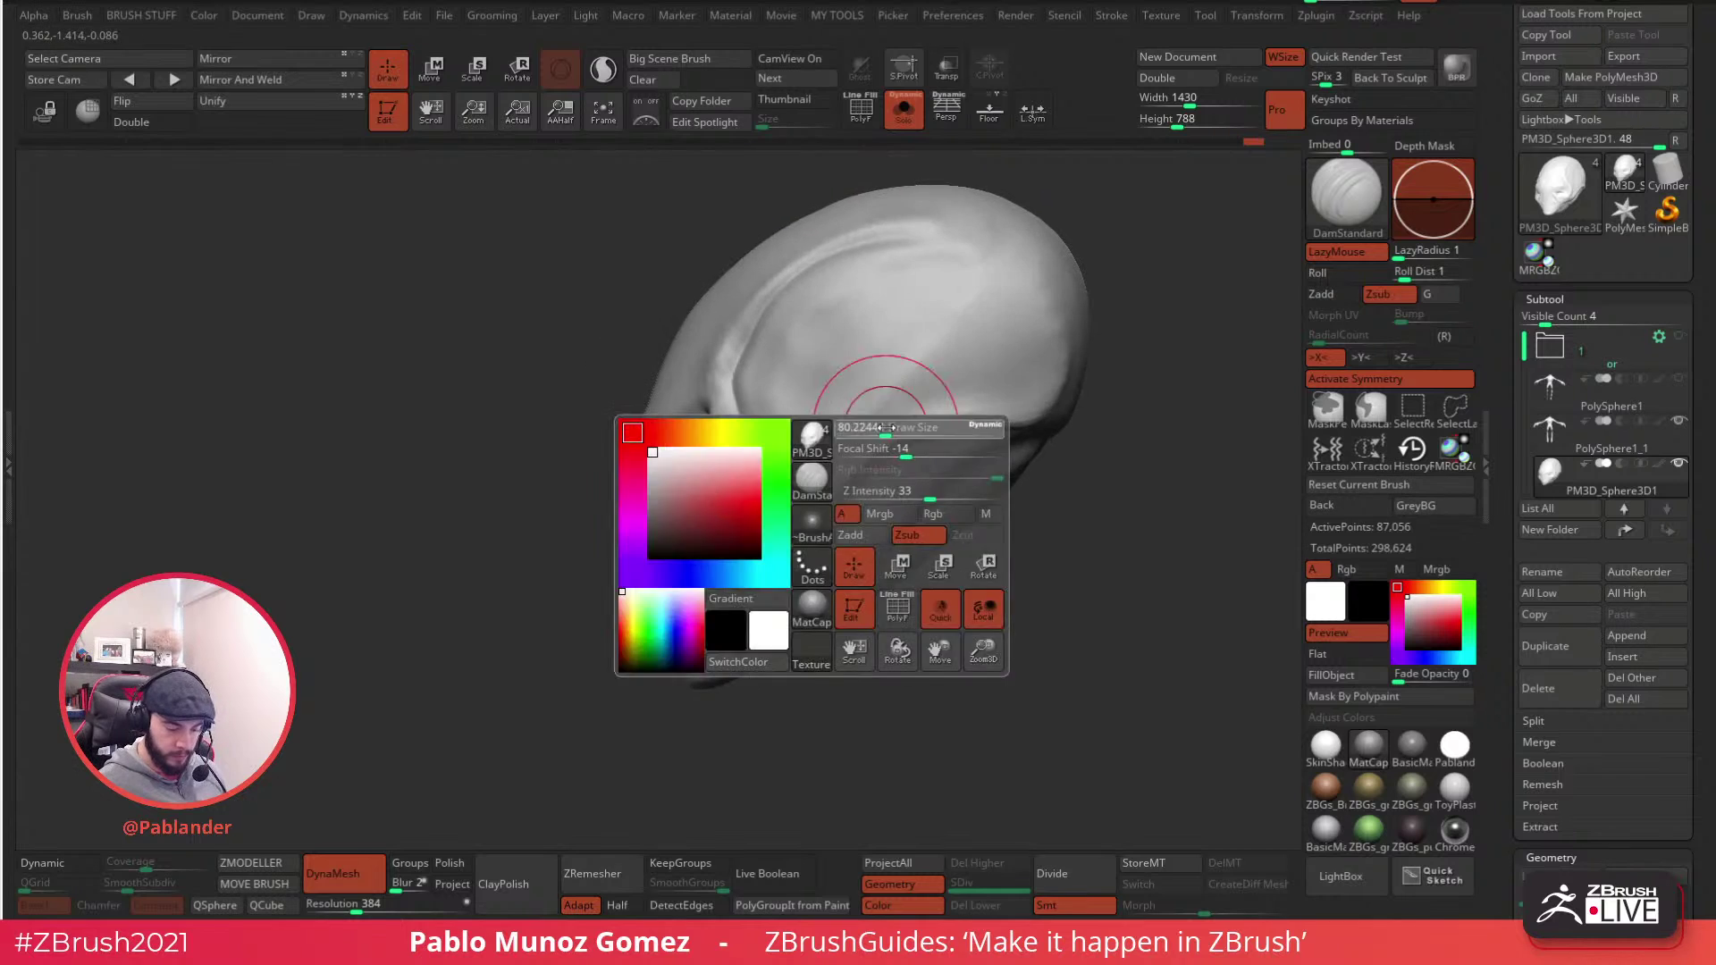
right_drag(883, 427, 950, 402)
mouse_move(870, 460)
mouse_down()
mouse_move(841, 537)
mouse_move(778, 581)
mouse_move(757, 653)
mouse_up()
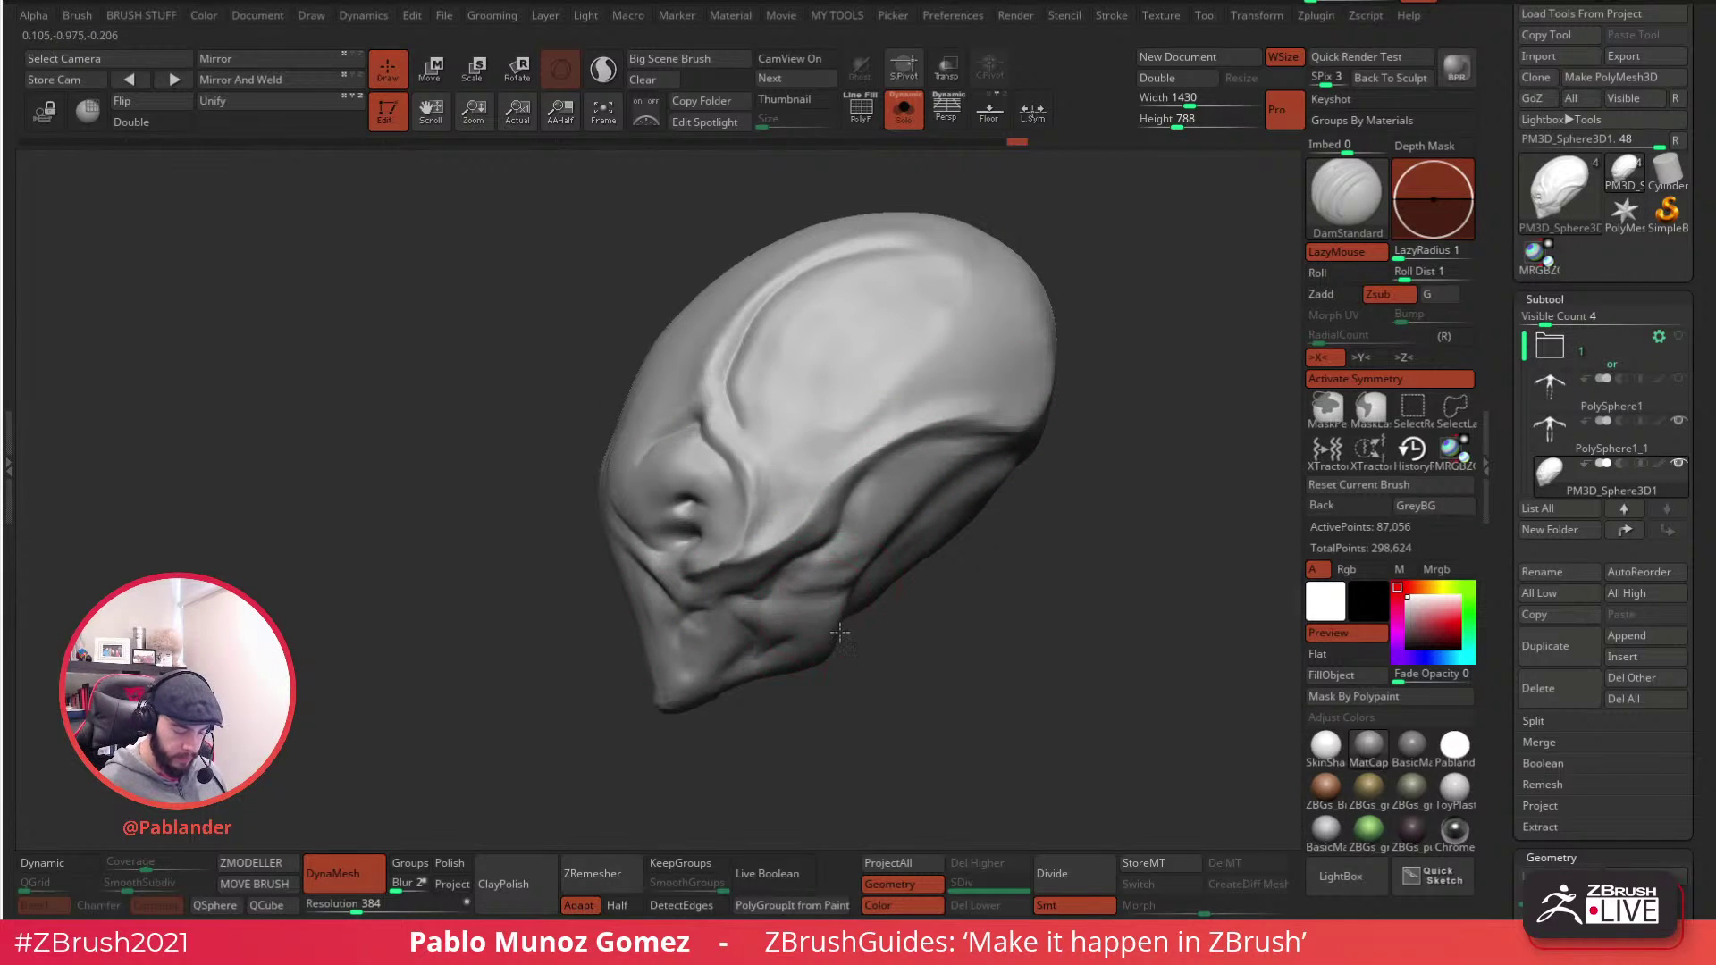
- Carve deep grooves behind the jaw and across the underside of the head
right_drag(839, 639, 786, 430)
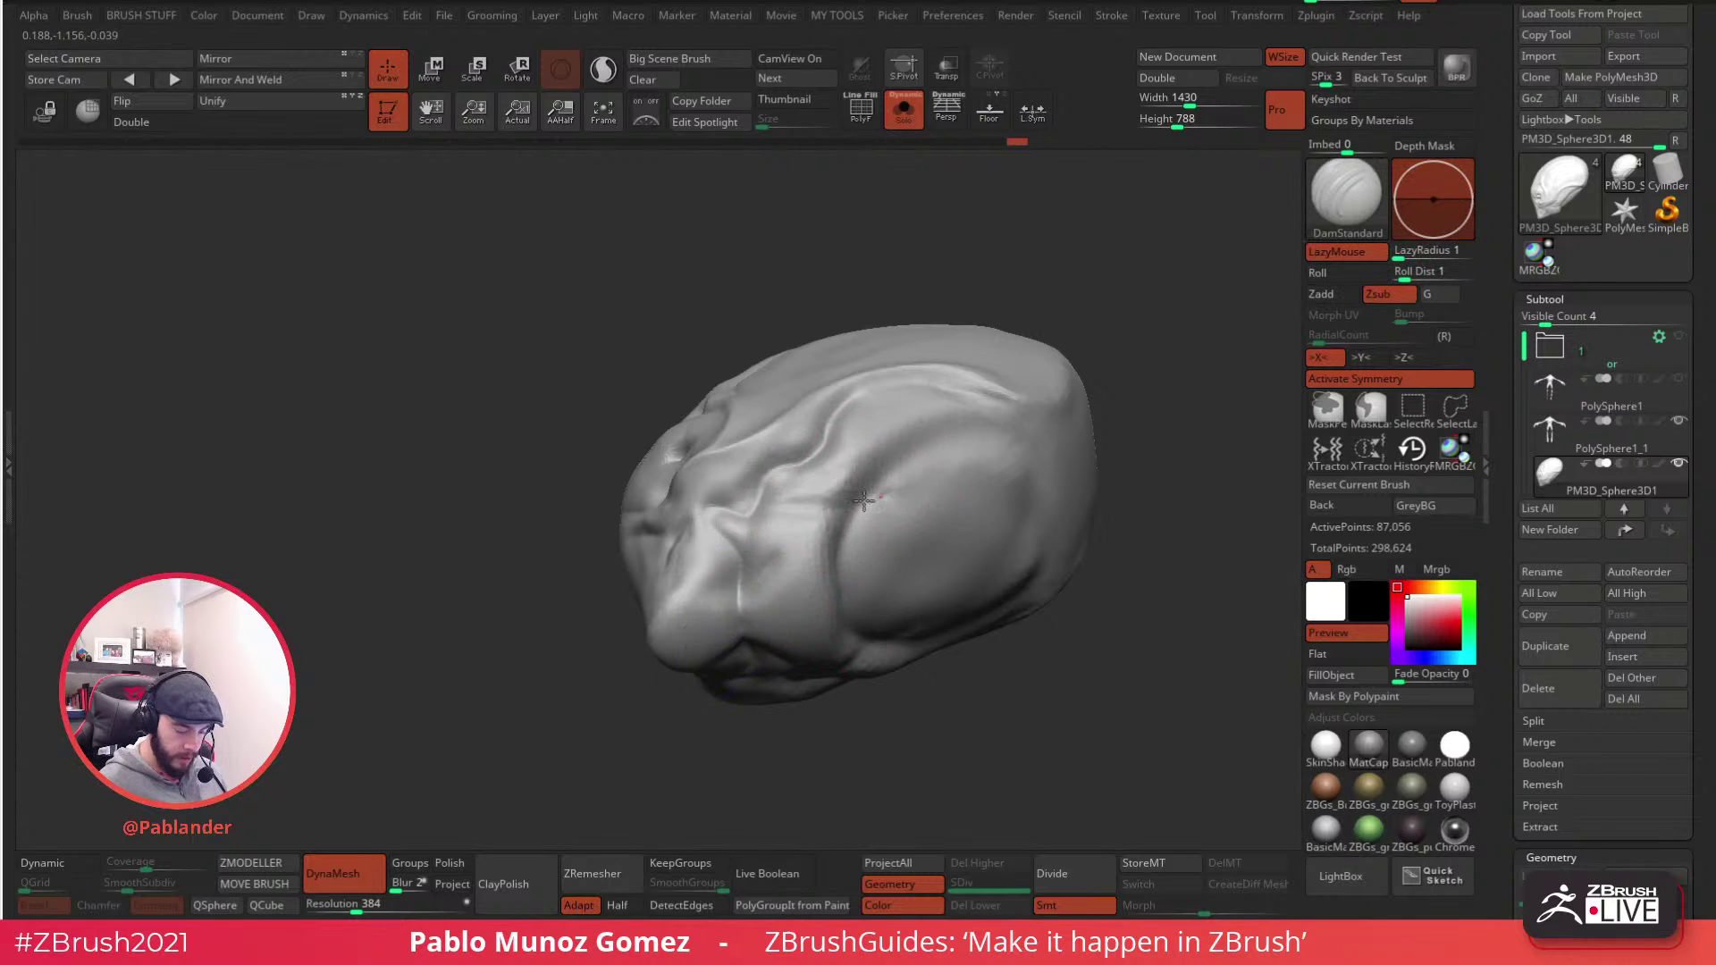
drag(880, 499, 810, 665)
right_drag(864, 573, 989, 460)
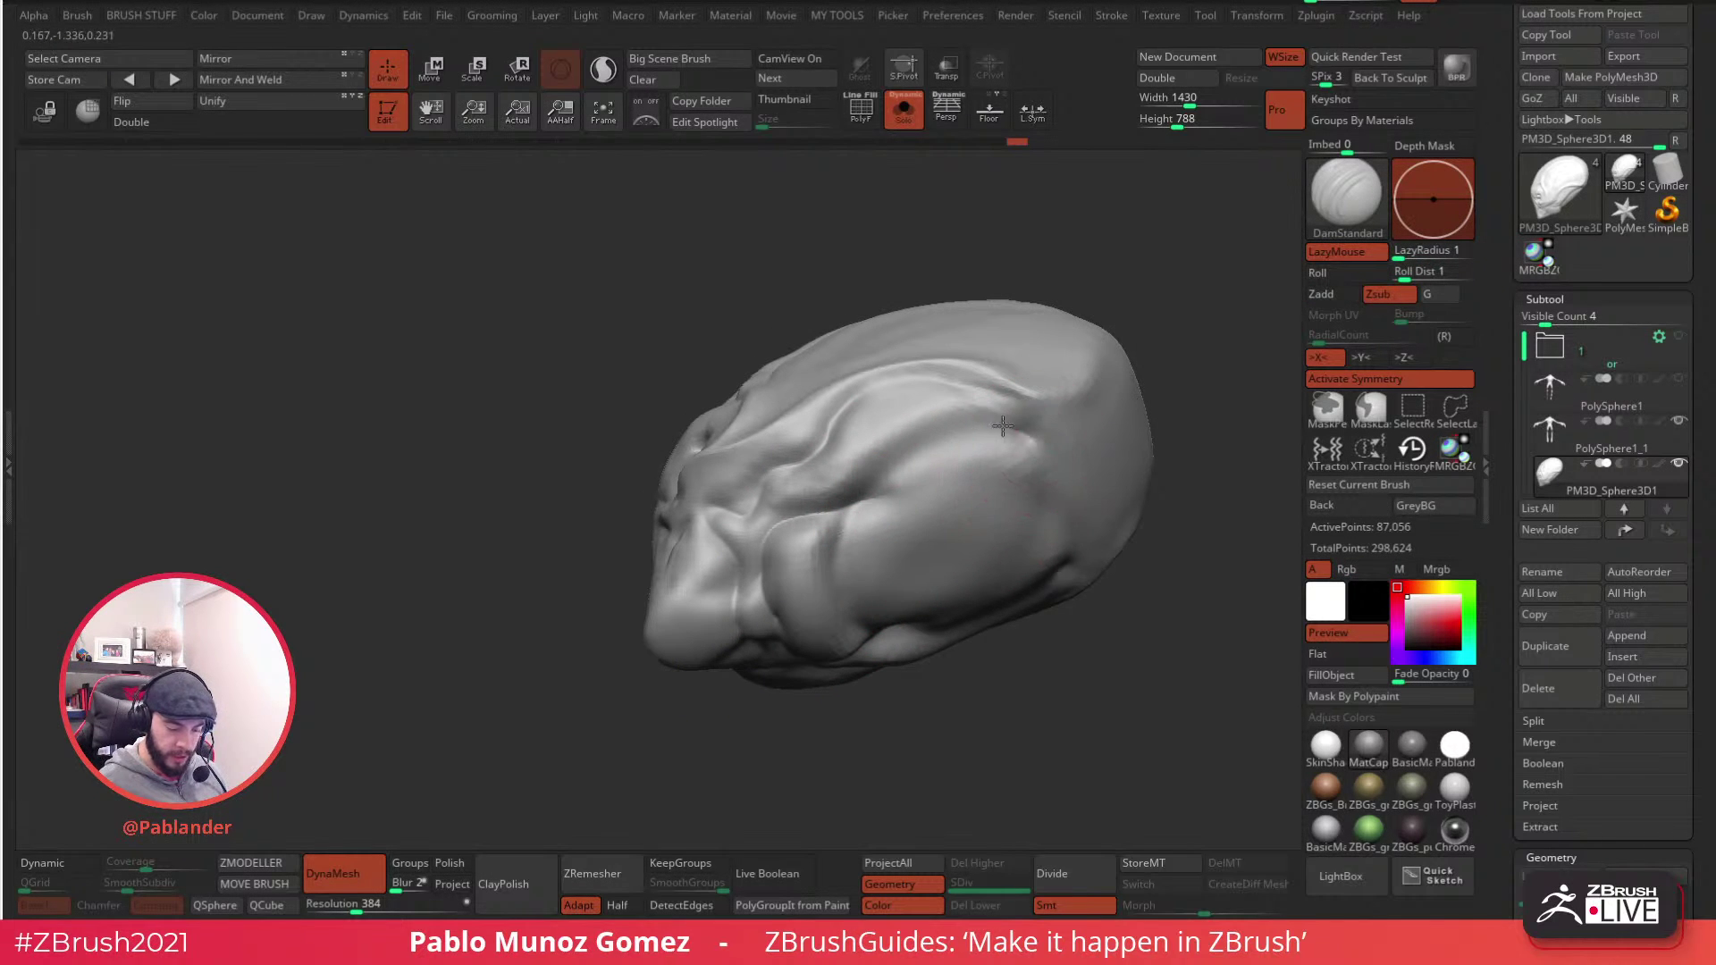
- Smooth the groove on the side of the skull and pull the outer brow outward with the Move brush
key(shift)
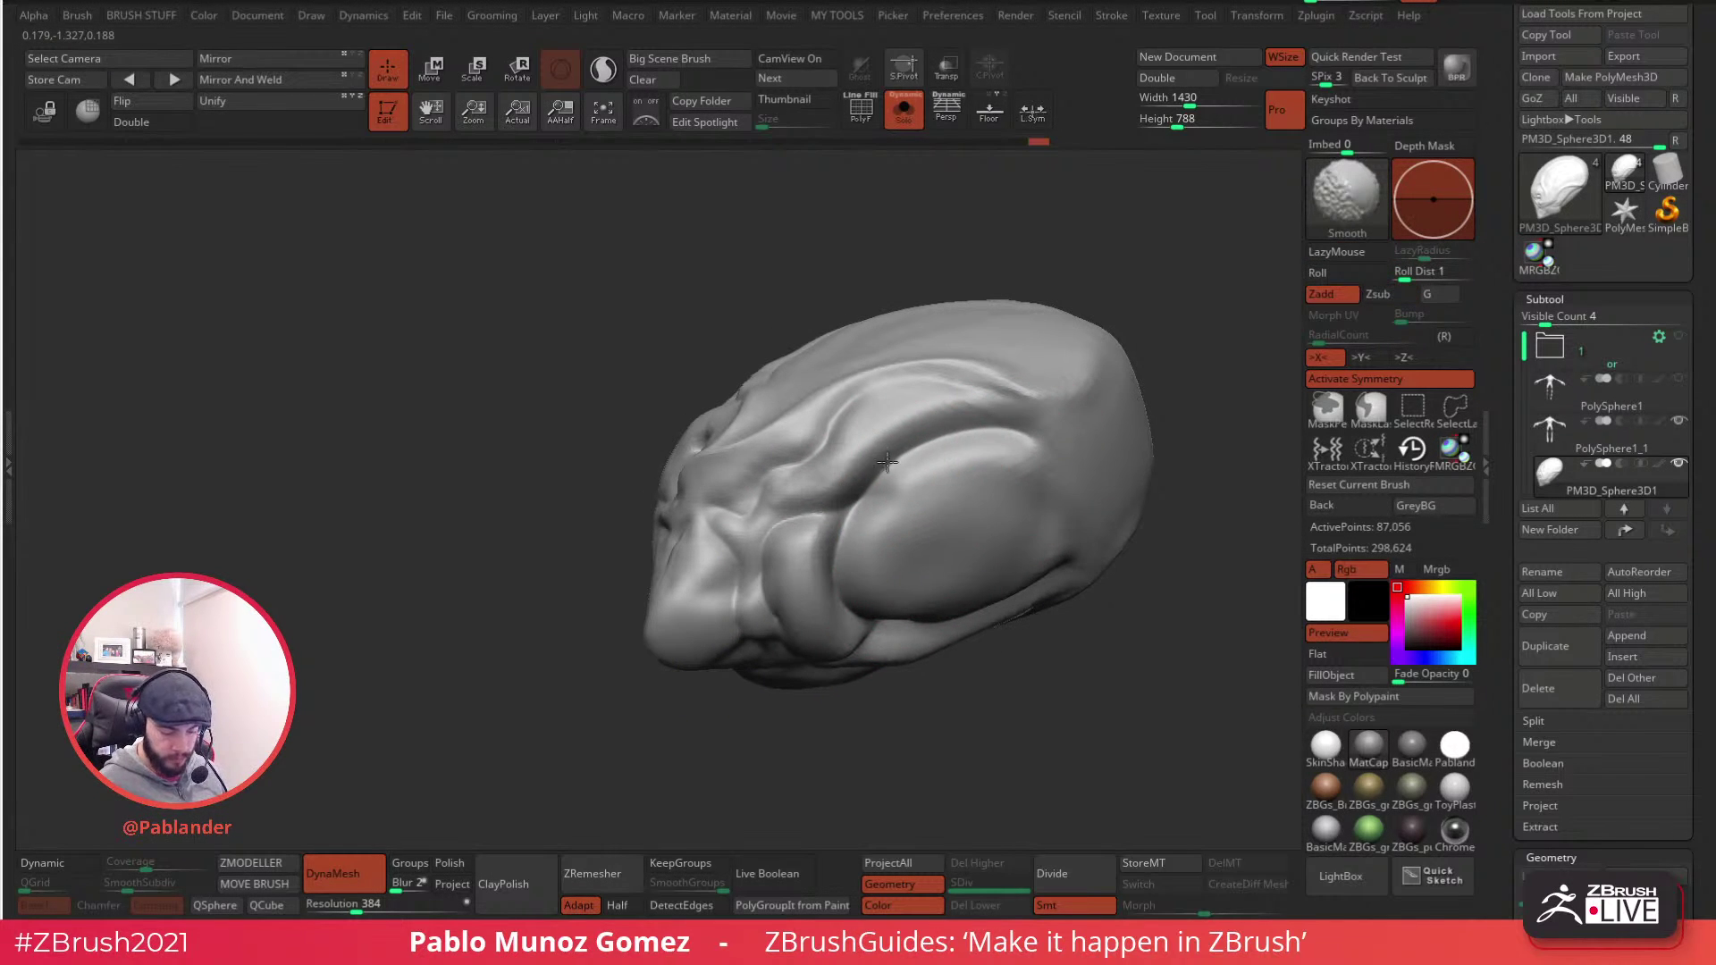
mouse_move(1032, 436)
right_down()
mouse_move(1045, 590)
mouse_move(984, 498)
mouse_move(1001, 491)
mouse_move(921, 525)
mouse_move(1034, 441)
mouse_move(969, 511)
right_up()
key(b)
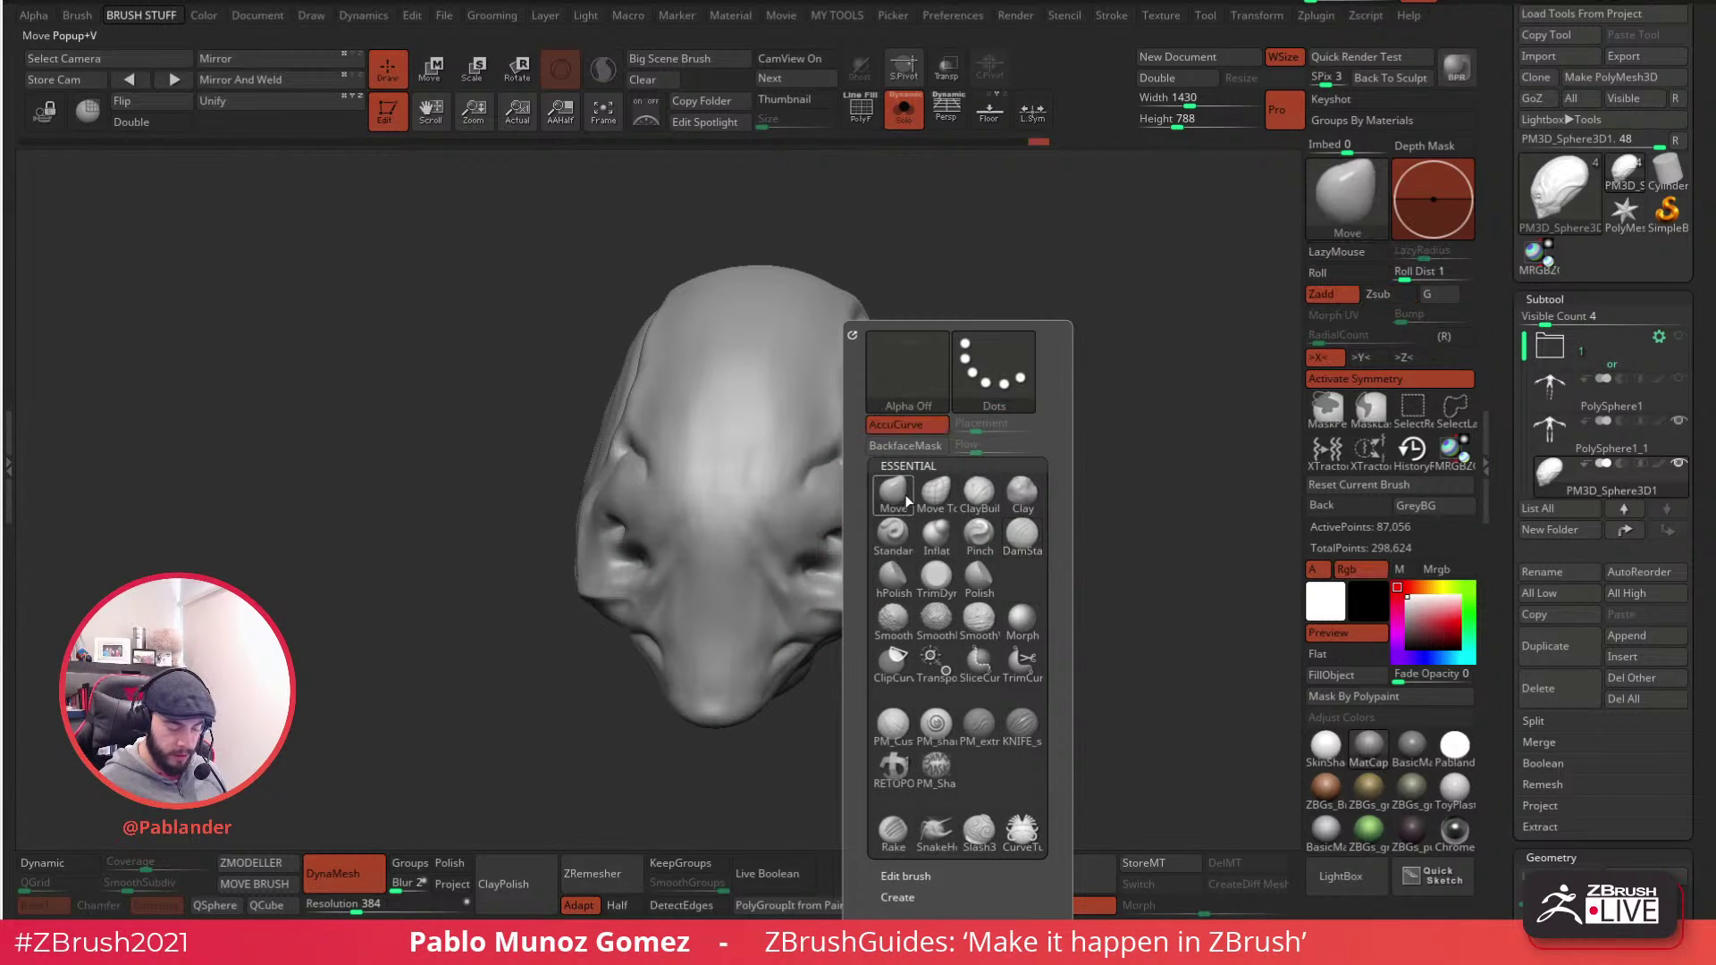
click(905, 504)
drag(849, 447, 871, 466)
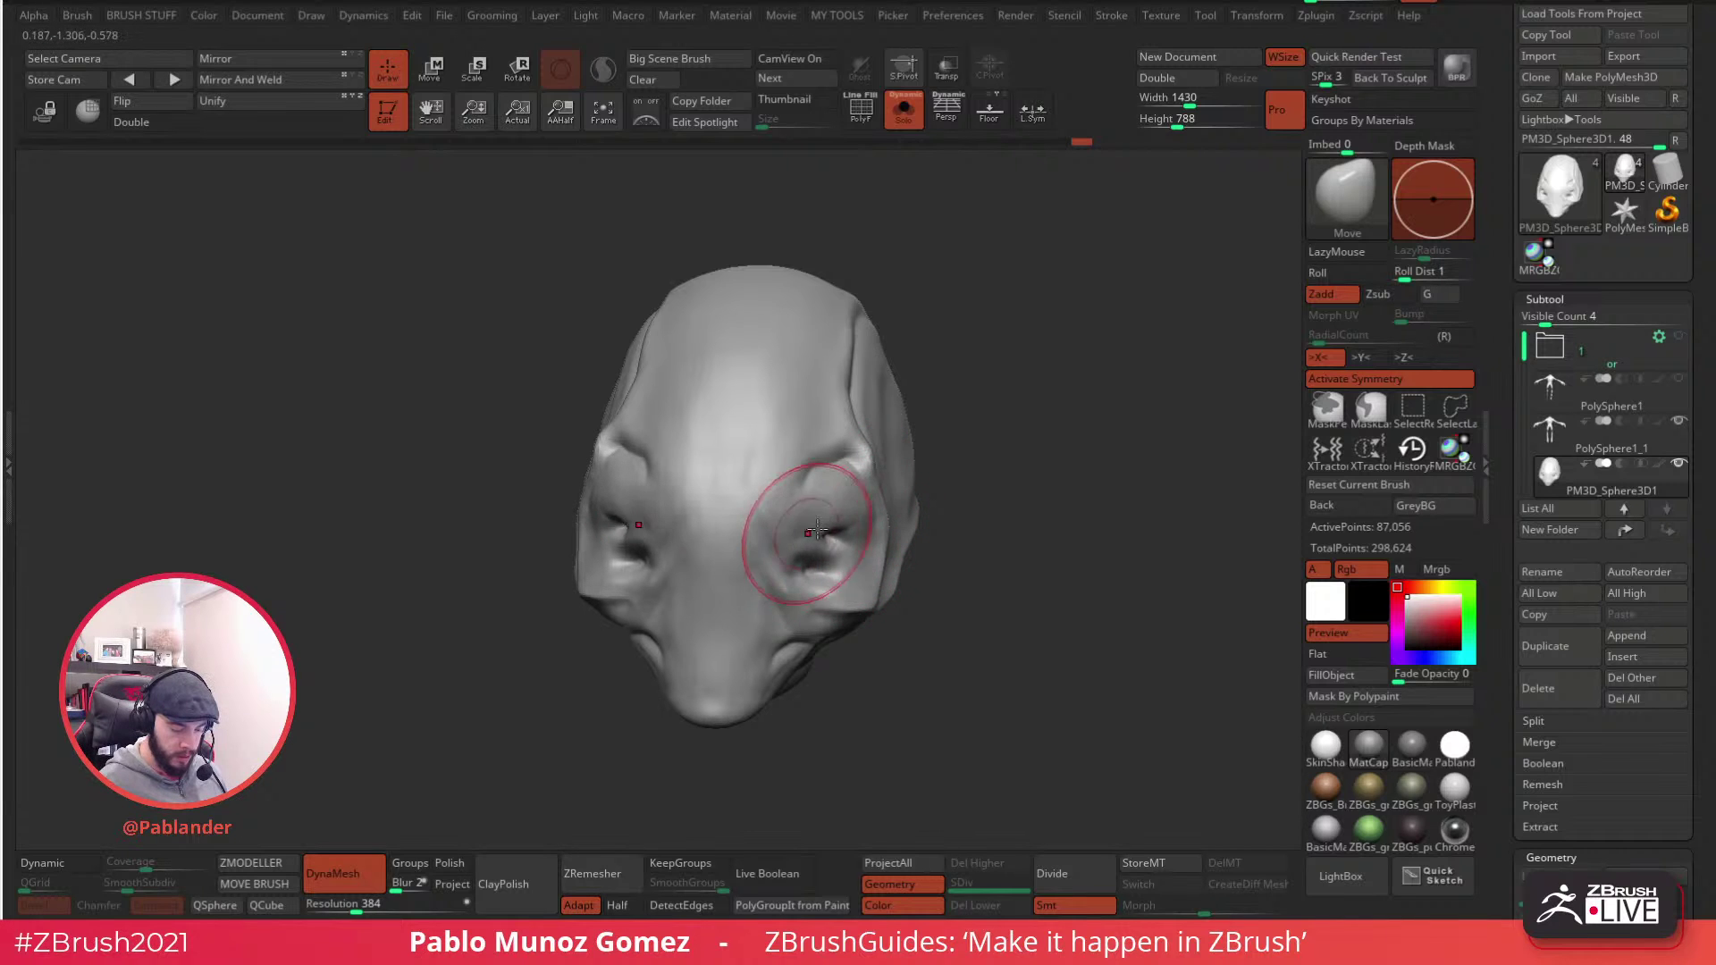
- Carve creases beside the snout and between the eye sockets with the DamStandard brush
key(b)
click(988, 544)
right_drag(976, 556, 986, 561)
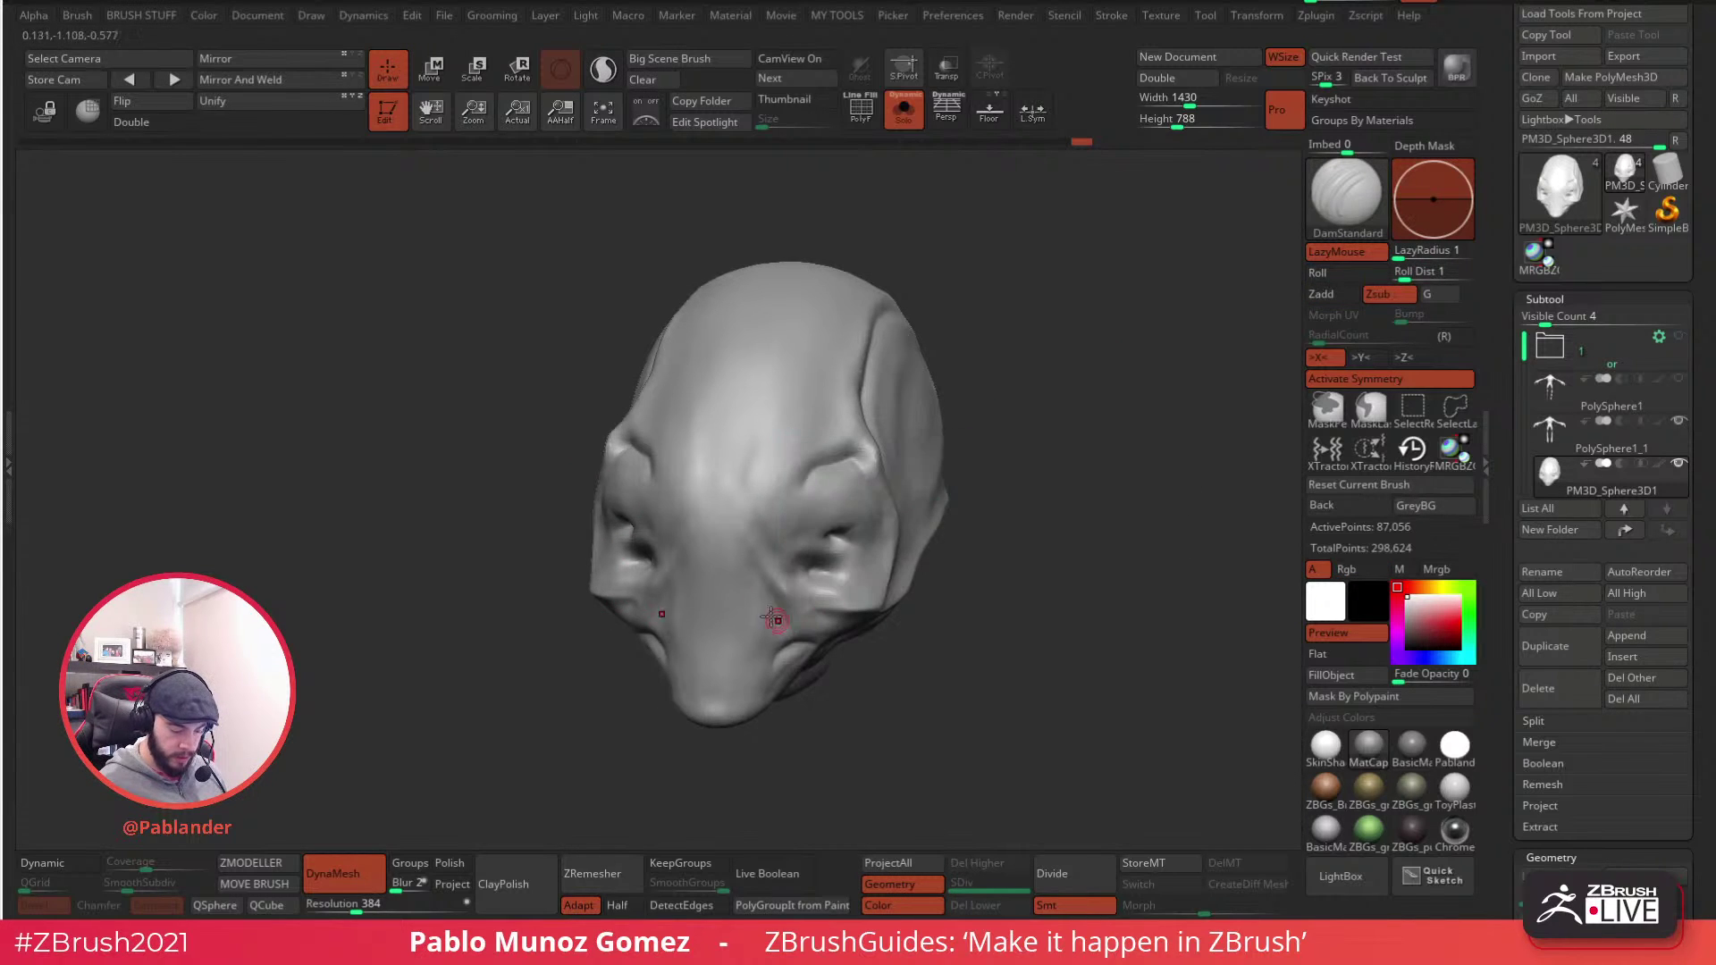
drag(764, 617, 787, 625)
right_drag(793, 529, 805, 509)
drag(773, 500, 773, 540)
right_drag(765, 486, 952, 518)
- Build up the forehead and snout forms with the Clay brush and smooth the area above the brow
key(b)
click(1046, 498)
mouse_move(786, 529)
right_down()
mouse_move(764, 550)
mouse_move(724, 537)
mouse_move(701, 491)
mouse_move(900, 364)
right_up()
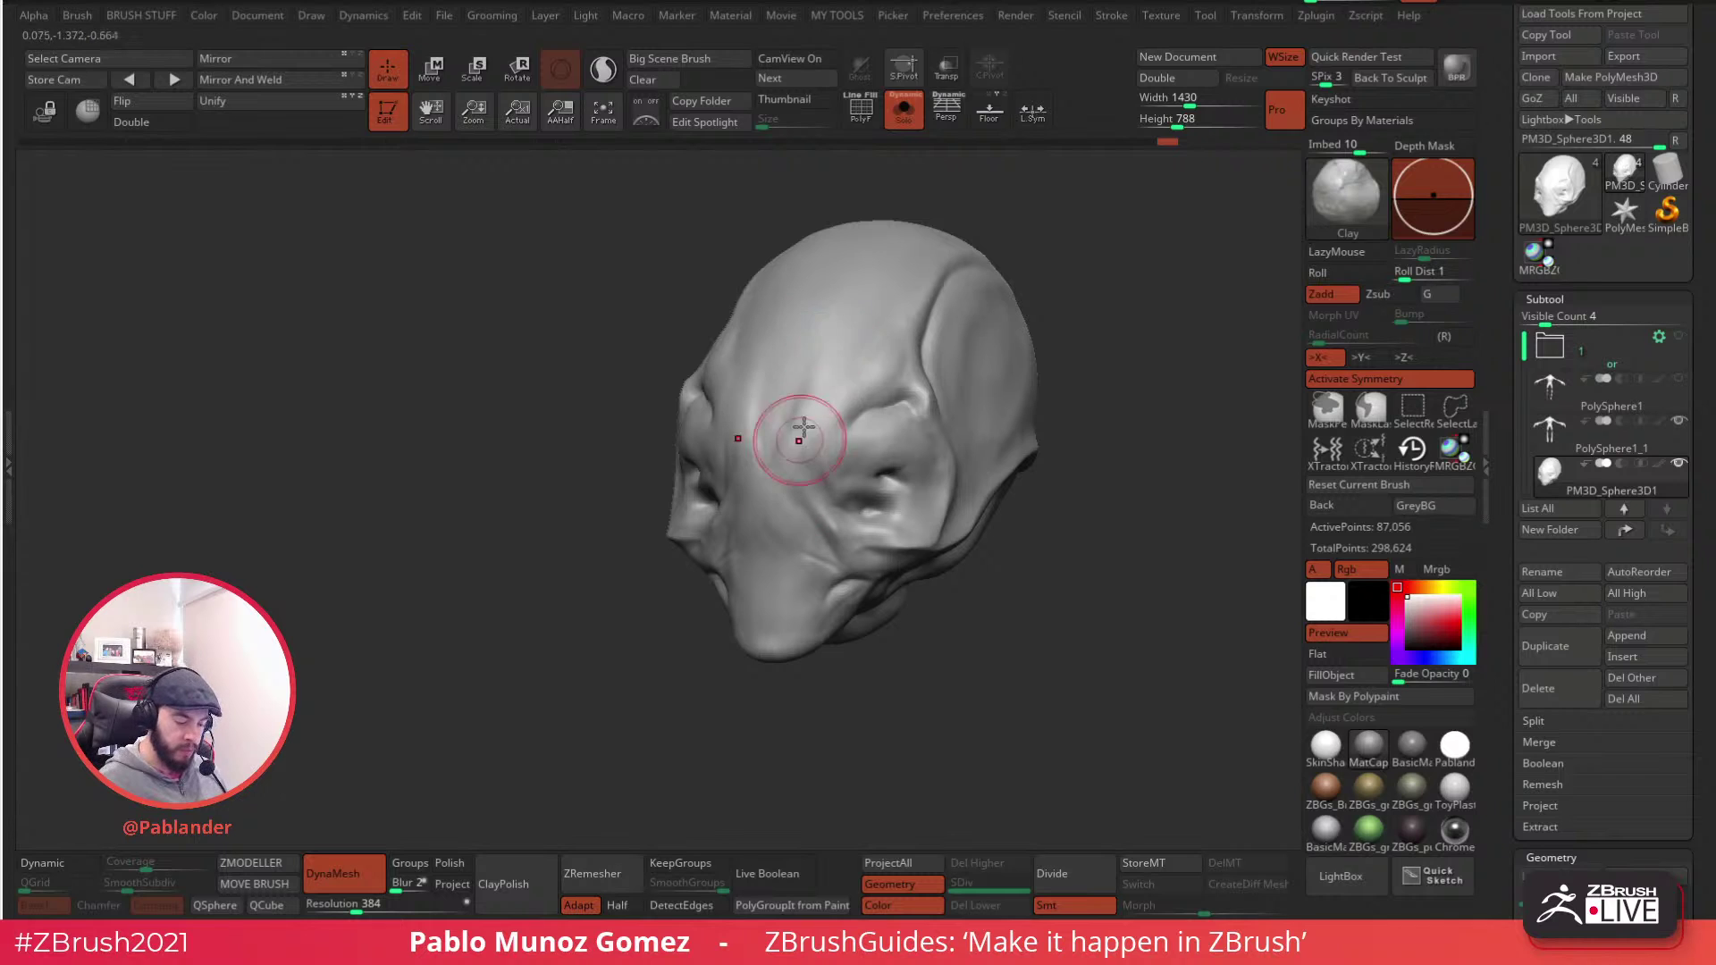
key(shift)
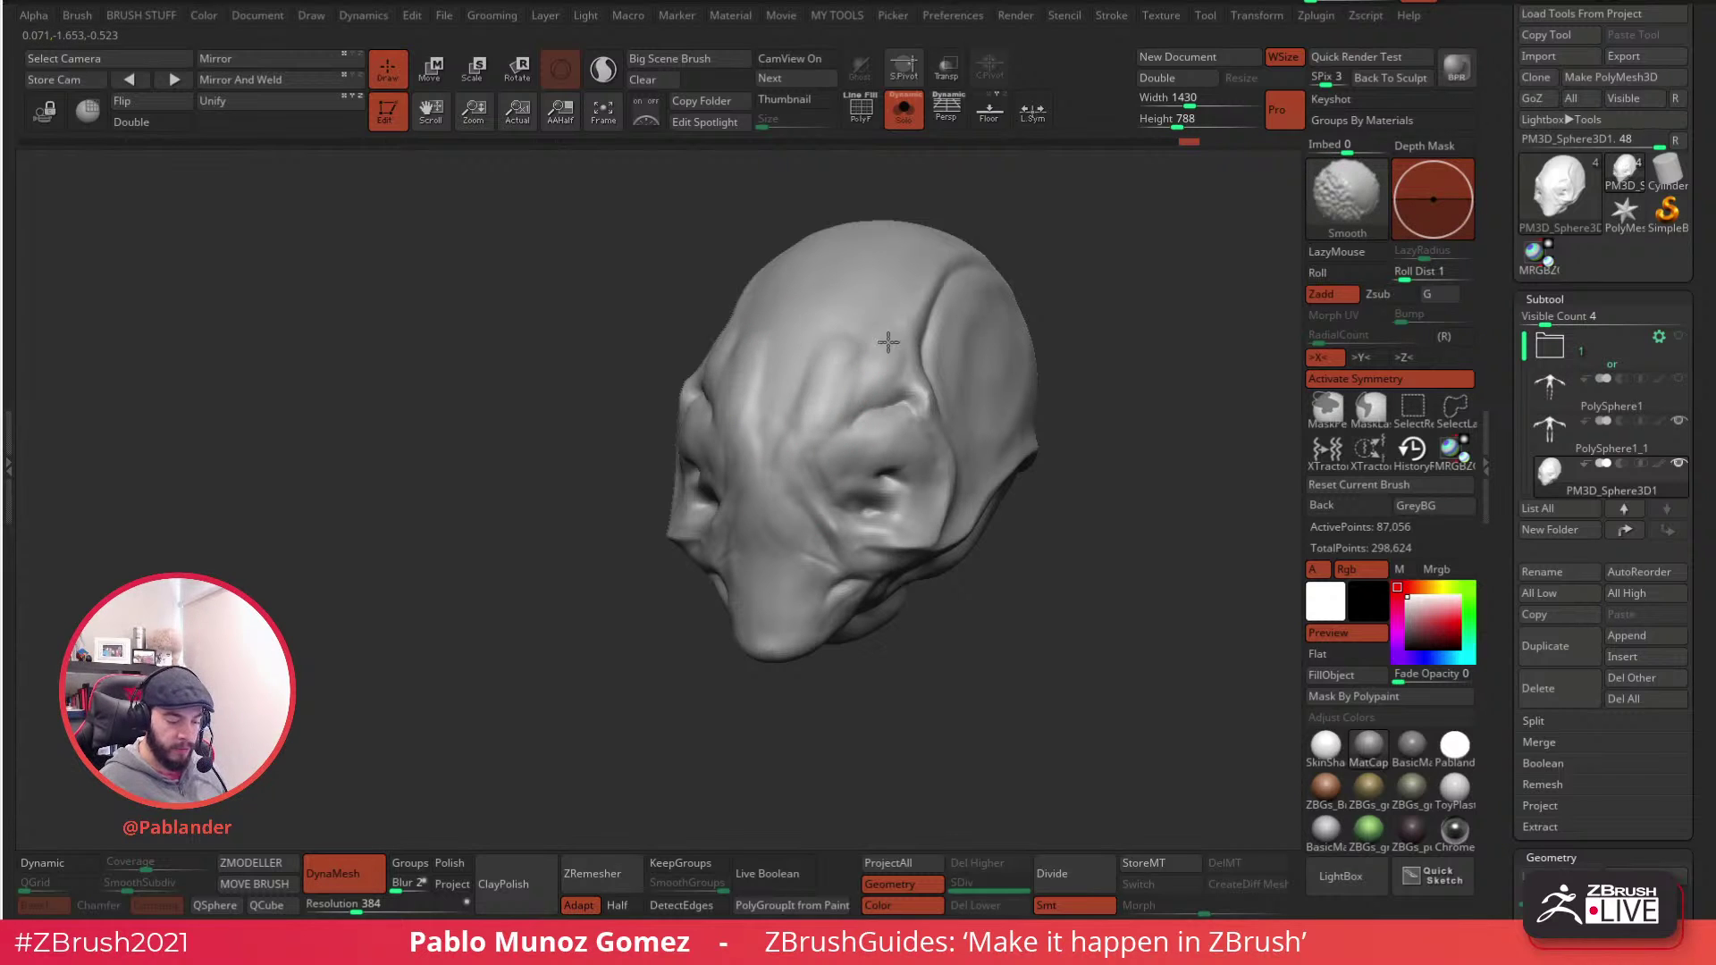
shift+drag(860, 353, 858, 368)
mouse_move(780, 506)
mouse_down()
mouse_move(785, 566)
mouse_move(768, 554)
mouse_up()
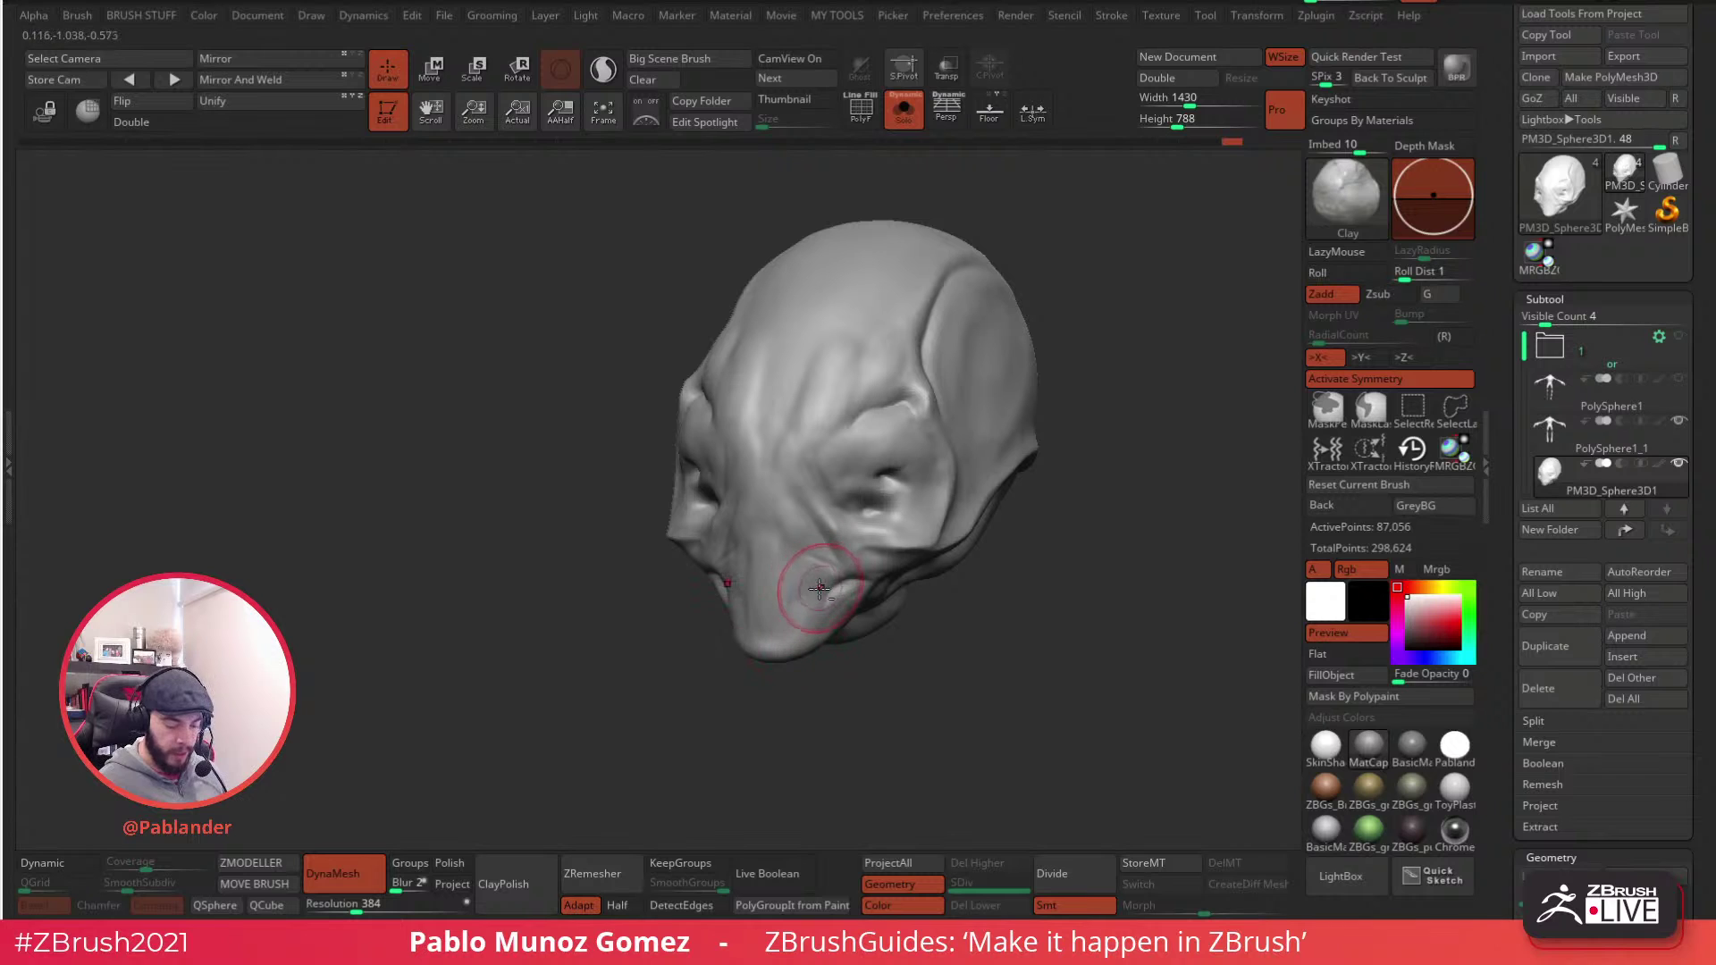
- Add clay along the temple, outer eye socket and cheekbone, and smooth the skull above the temple ridge
right_drag(931, 504, 829, 464)
mouse_move(972, 433)
alt+right_down()
mouse_move(884, 477)
mouse_move(894, 432)
alt+right_up()
mouse_move(796, 398)
mouse_down()
mouse_move(846, 337)
mouse_move(1024, 281)
mouse_move(748, 420)
mouse_up()
key(shift)
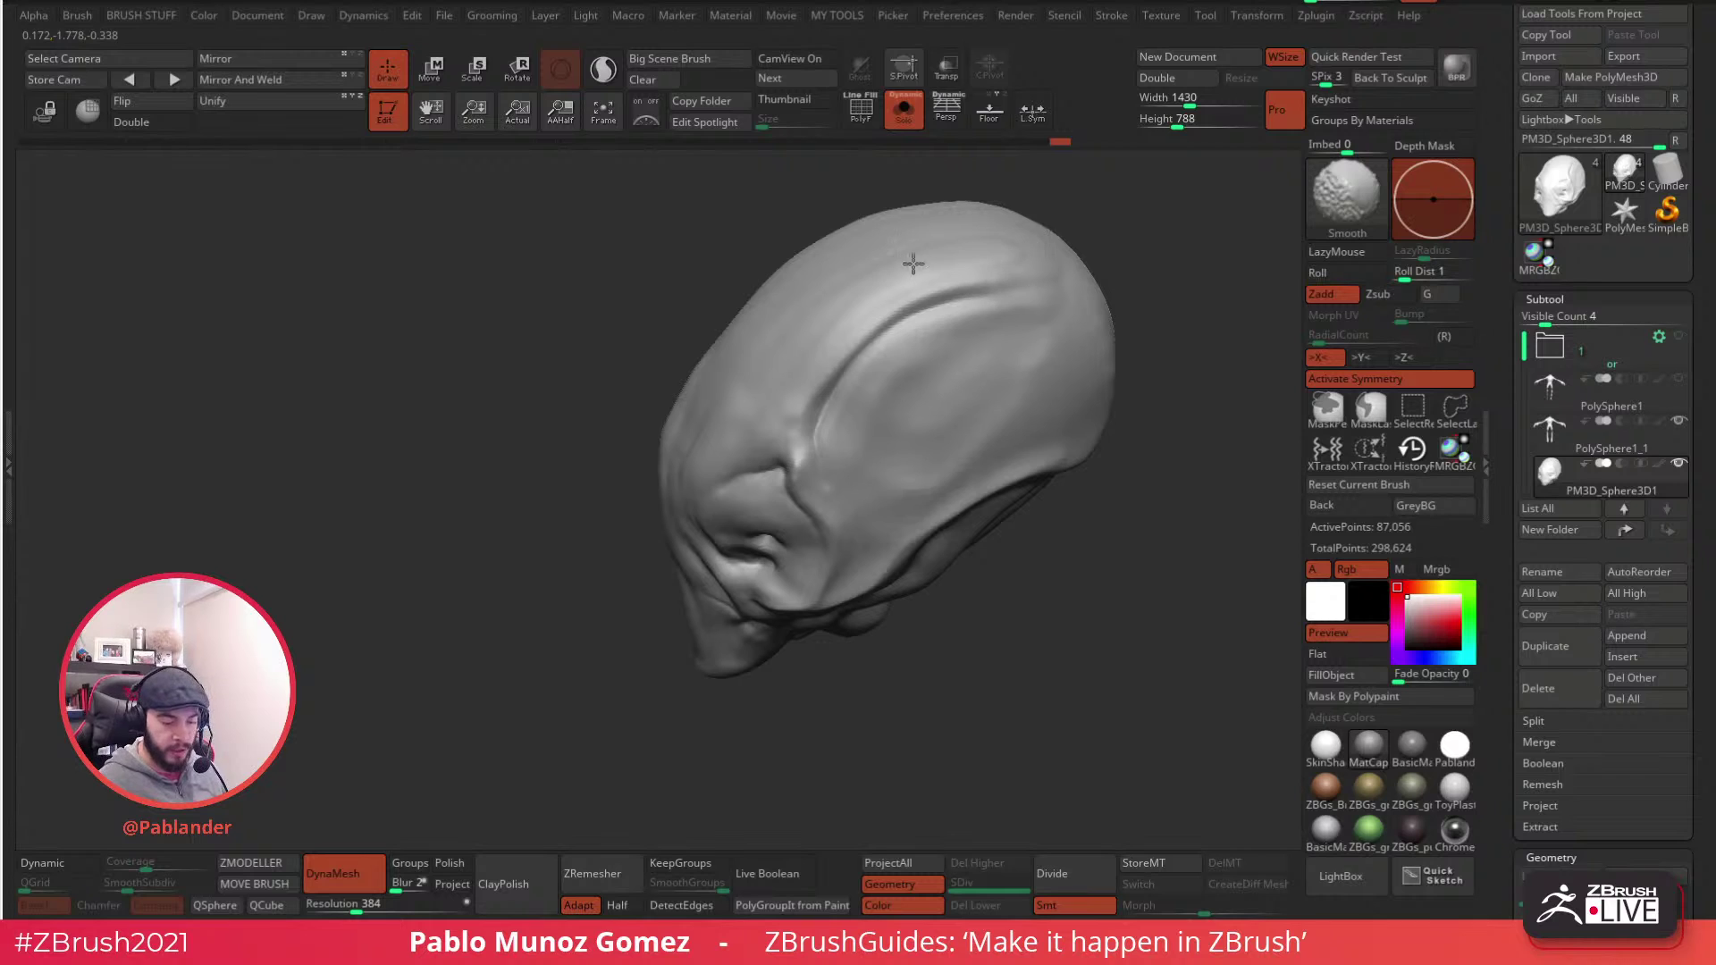
right_drag(977, 299, 908, 384)
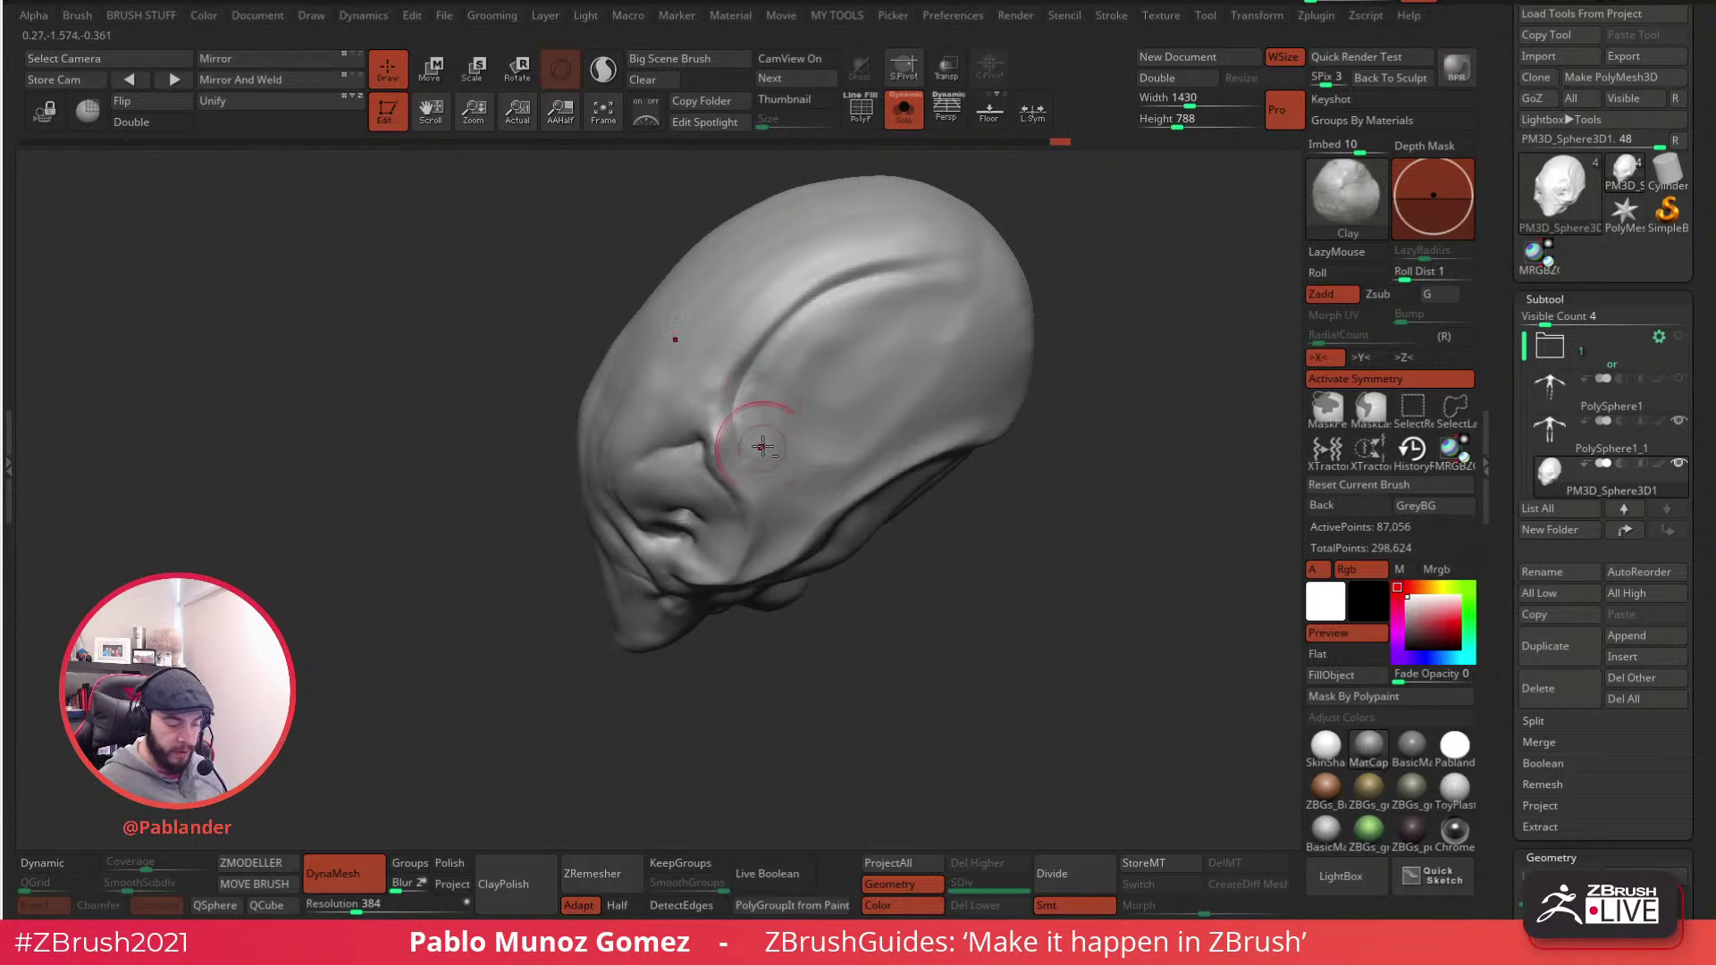
key(shift)
right_drag(764, 376, 788, 503)
drag(753, 566, 826, 501)
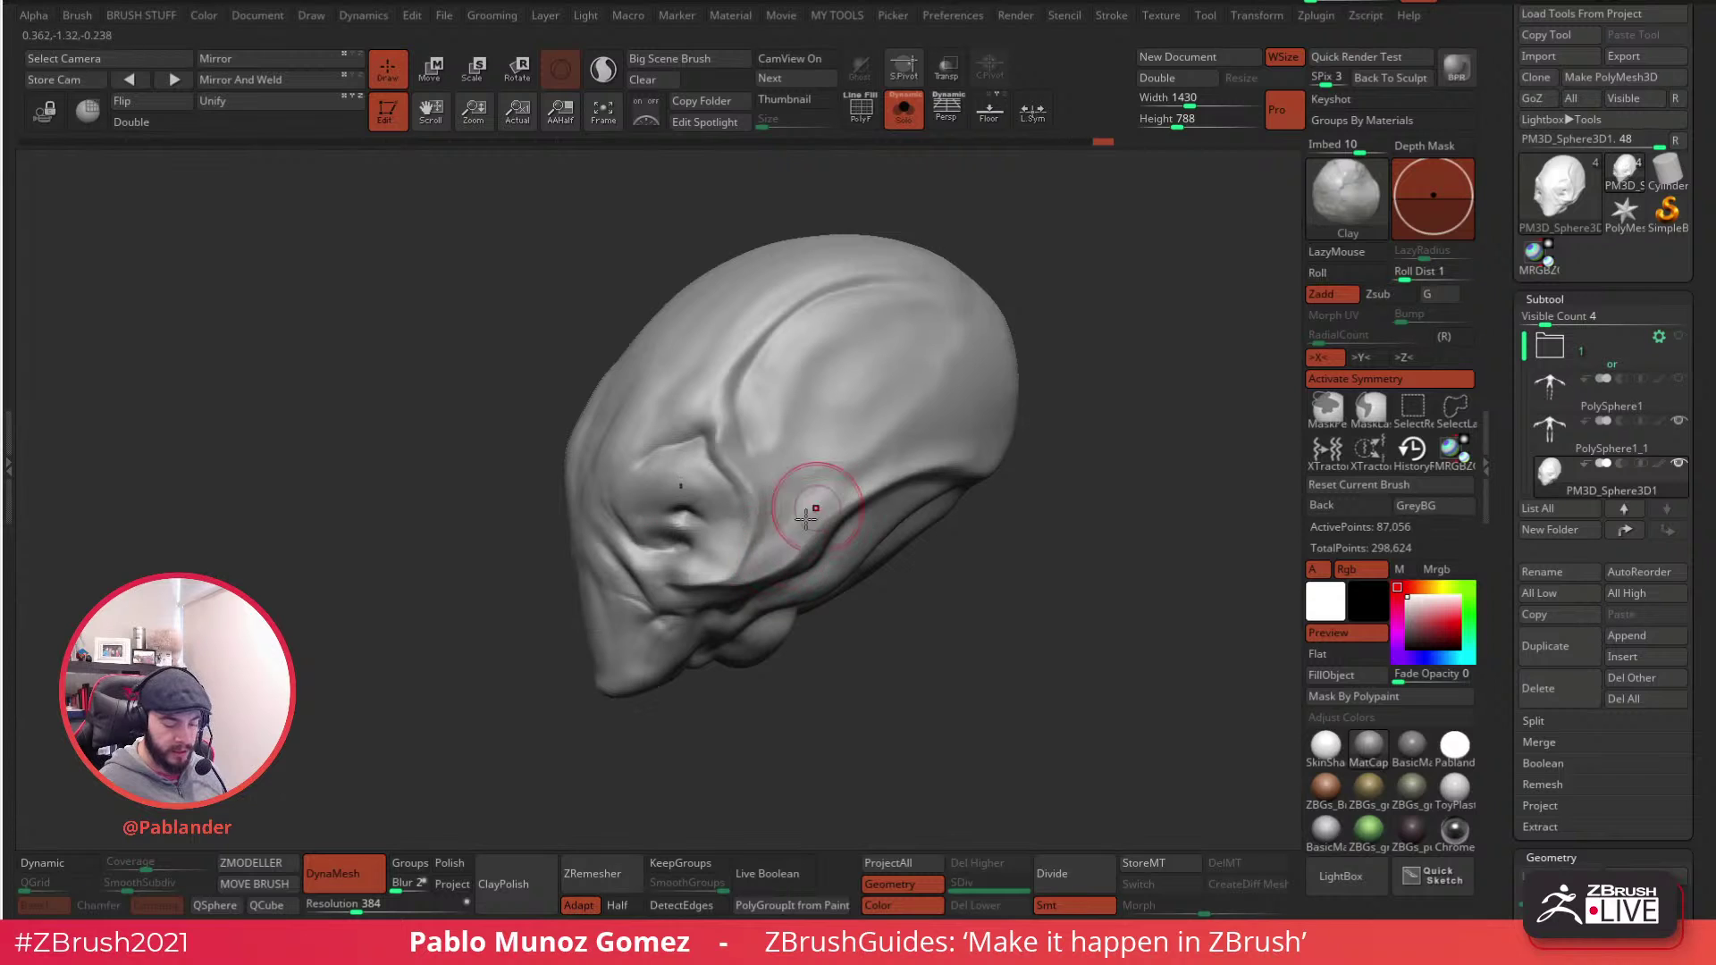
- Refine the cheek, snout and brow volumes with the Clay brush from below, front and side
mouse_move(889, 449)
right_down()
mouse_move(811, 512)
mouse_move(894, 447)
mouse_move(820, 379)
mouse_move(682, 509)
mouse_move(811, 488)
mouse_move(809, 417)
right_up()
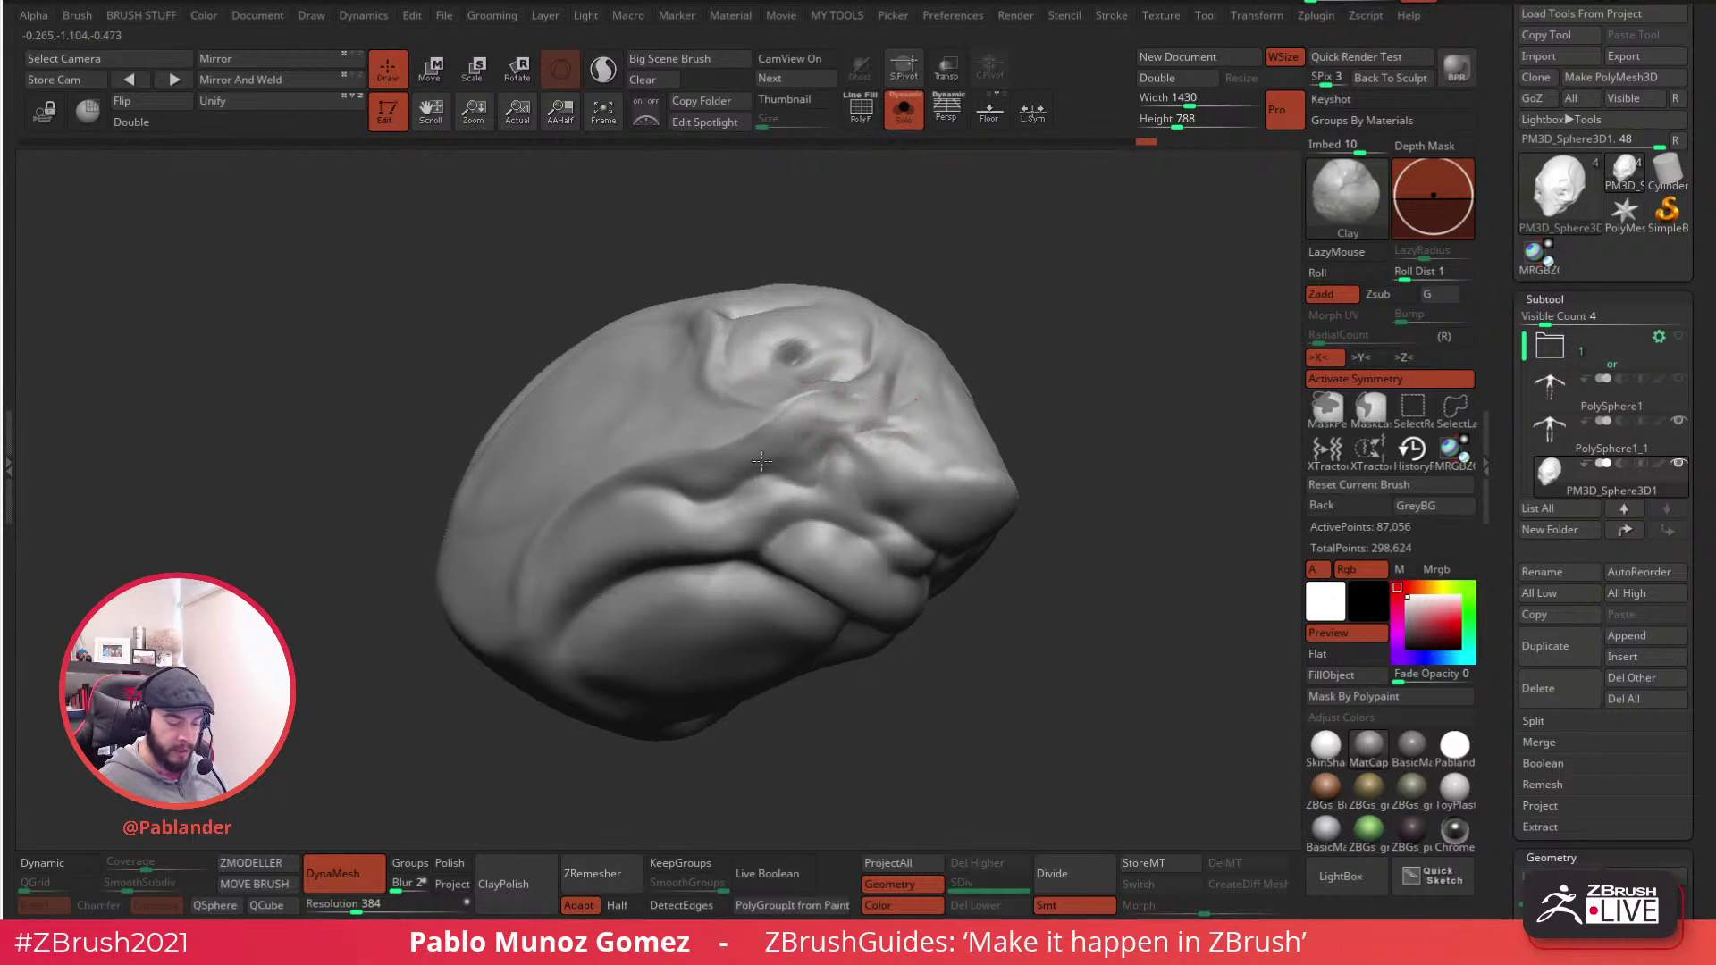
right_drag(885, 396, 879, 515)
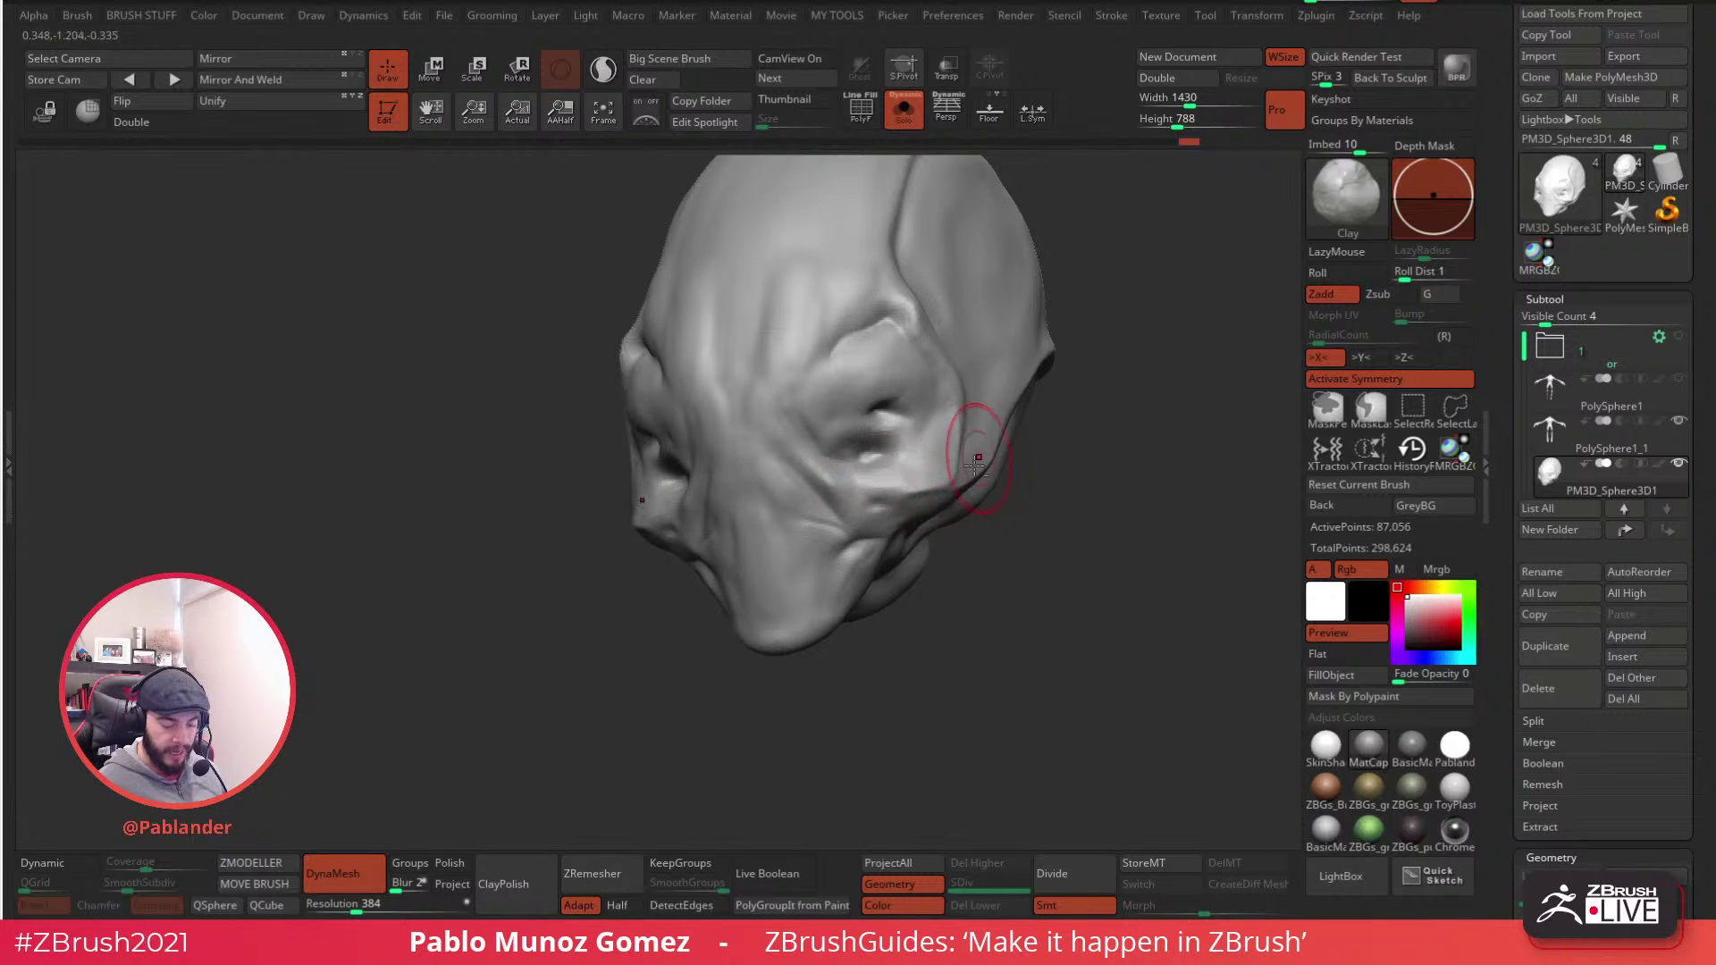
mouse_move(923, 516)
right_down()
mouse_move(947, 482)
mouse_move(804, 487)
mouse_move(712, 417)
right_up()
right_drag(889, 345, 766, 421)
mouse_move(786, 350)
right_down()
mouse_move(831, 440)
mouse_move(823, 394)
right_up()
mouse_move(798, 480)
right_down()
mouse_move(812, 414)
mouse_move(719, 425)
mouse_move(727, 440)
right_up()
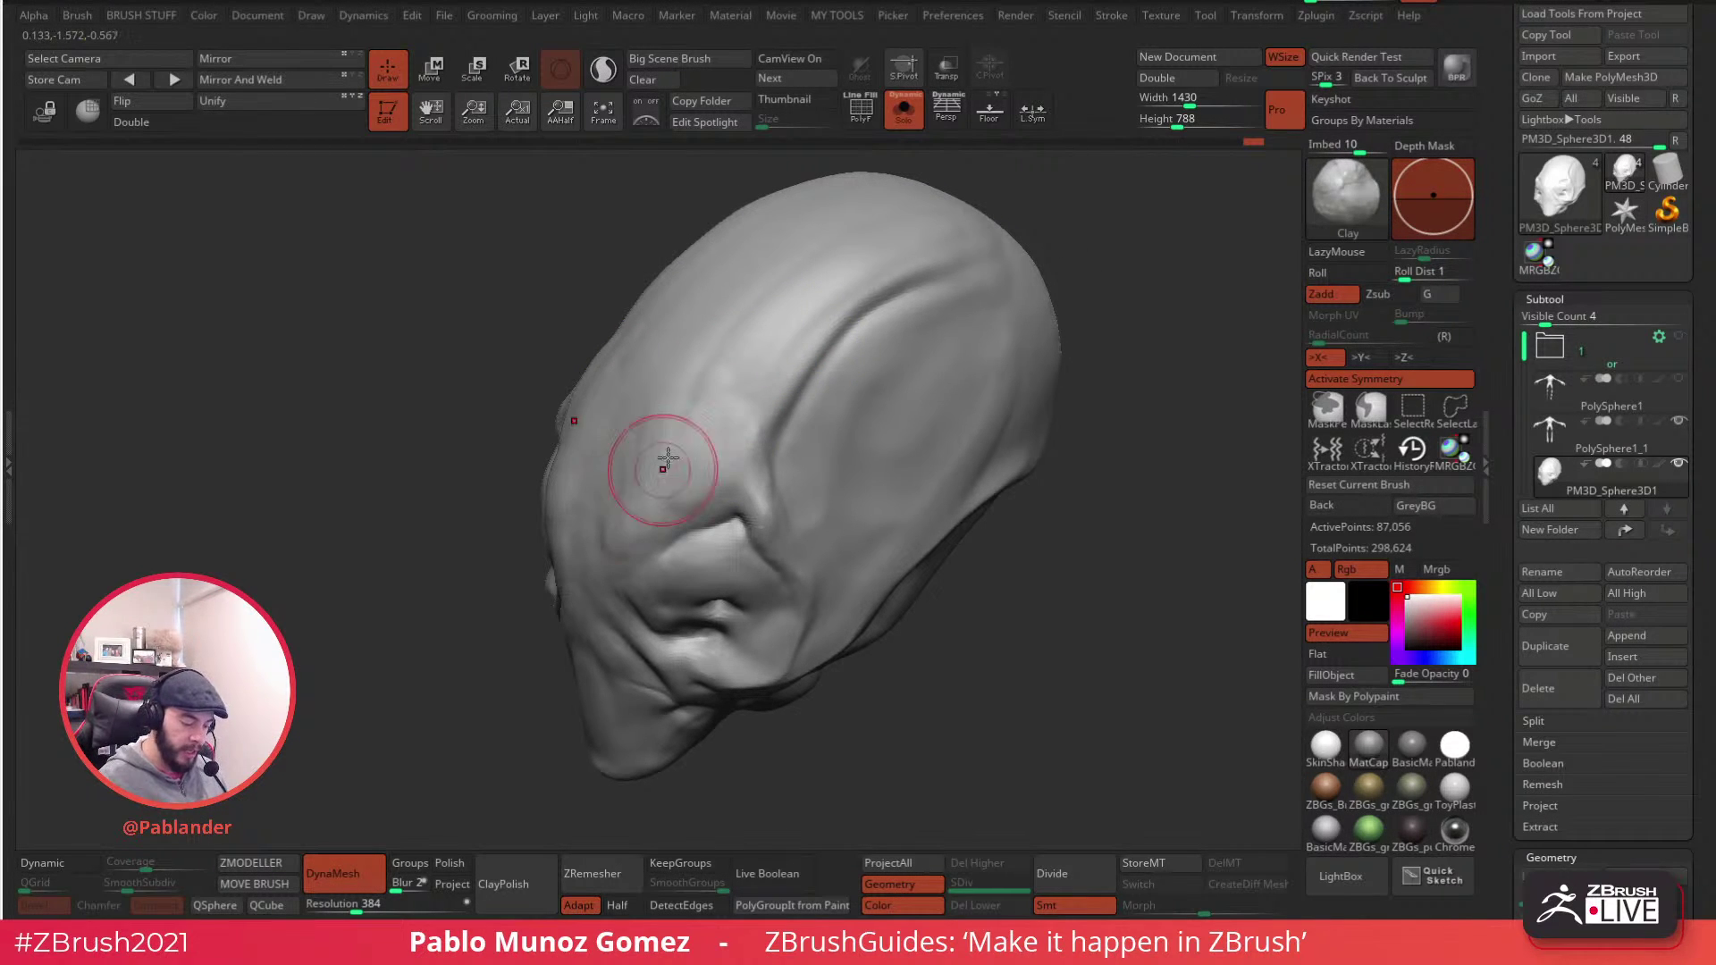
- Soften the rear end of the temple ridge and fill the side of the skull with a larger Clay brush
key(shift)
right_drag(701, 459, 885, 487)
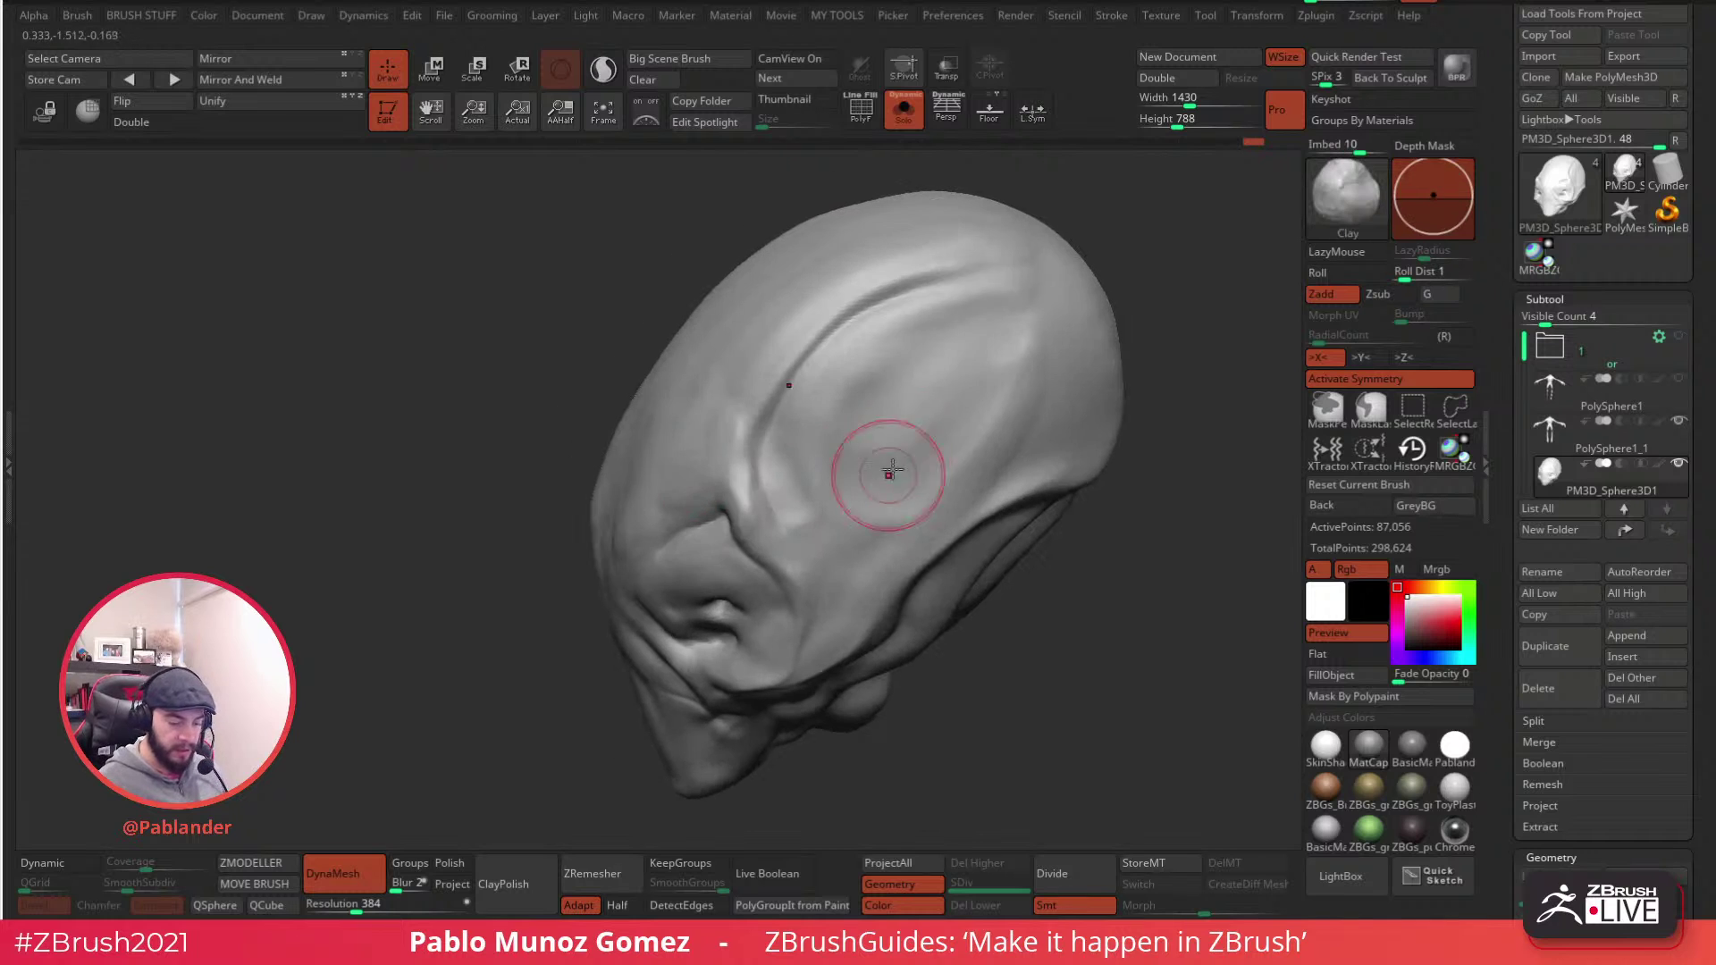
shift+drag(942, 212, 1041, 272)
mouse_move(1063, 483)
ctrl+right_down()
mouse_move(1058, 433)
mouse_move(949, 420)
mouse_move(938, 352)
mouse_move(961, 356)
ctrl+right_up()
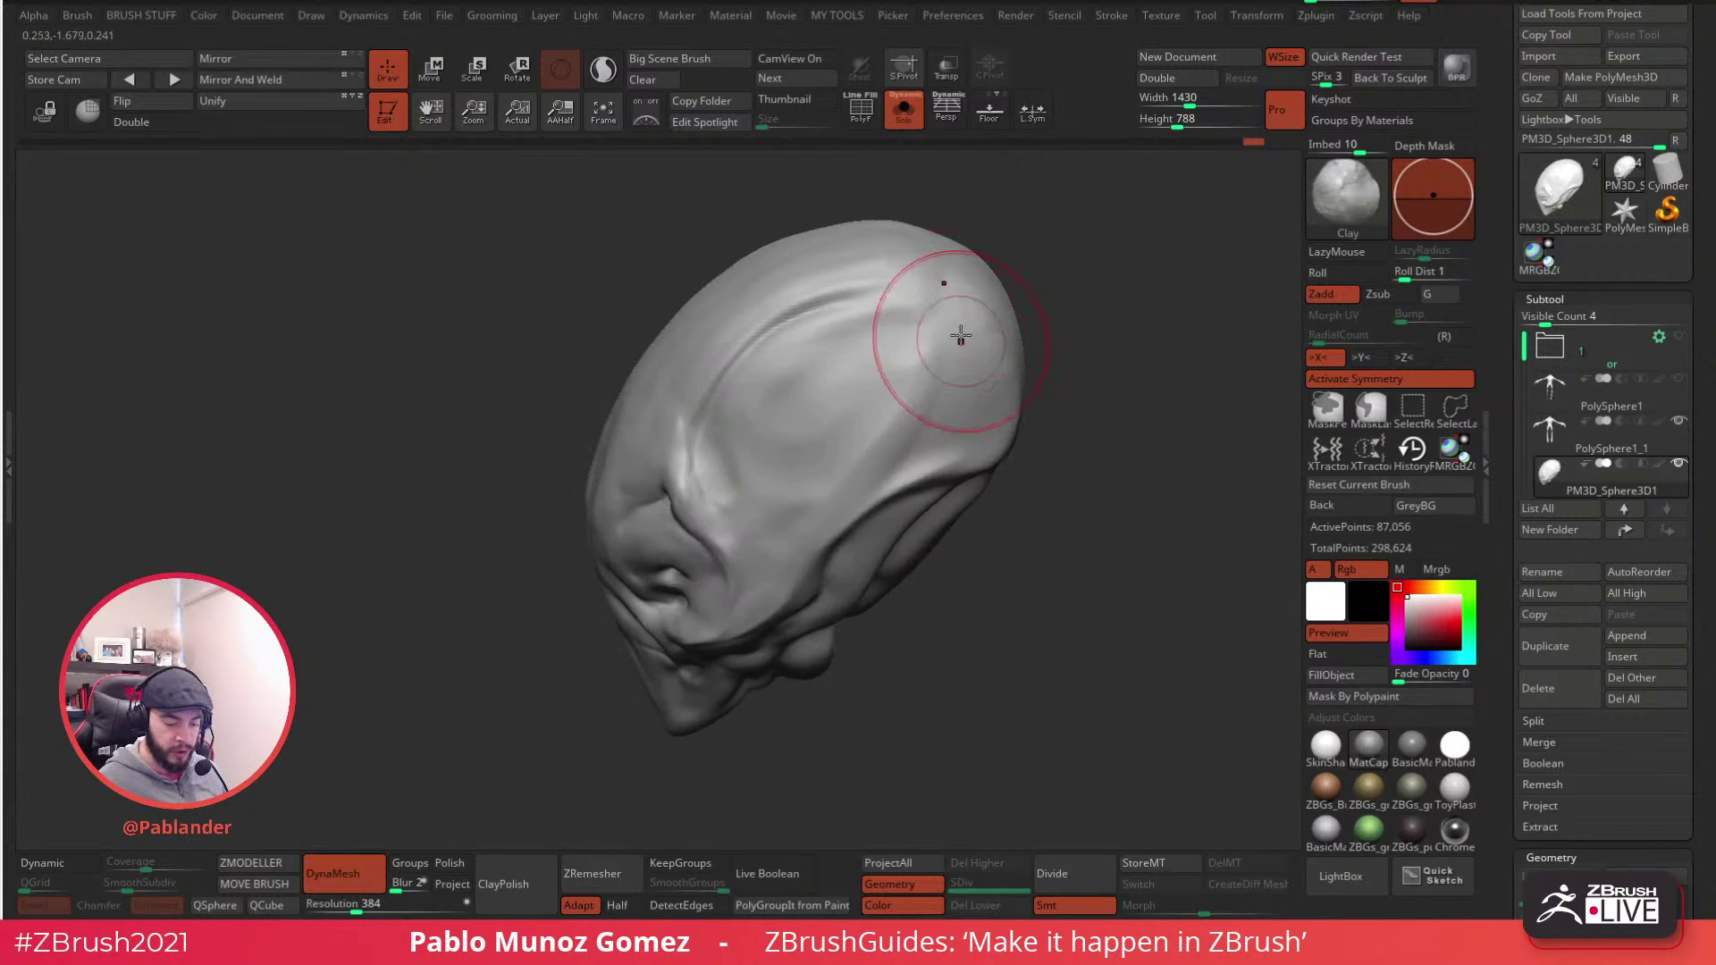
mouse_move(896, 465)
mouse_down()
mouse_move(969, 413)
mouse_move(938, 438)
mouse_move(947, 375)
mouse_move(960, 398)
mouse_up()
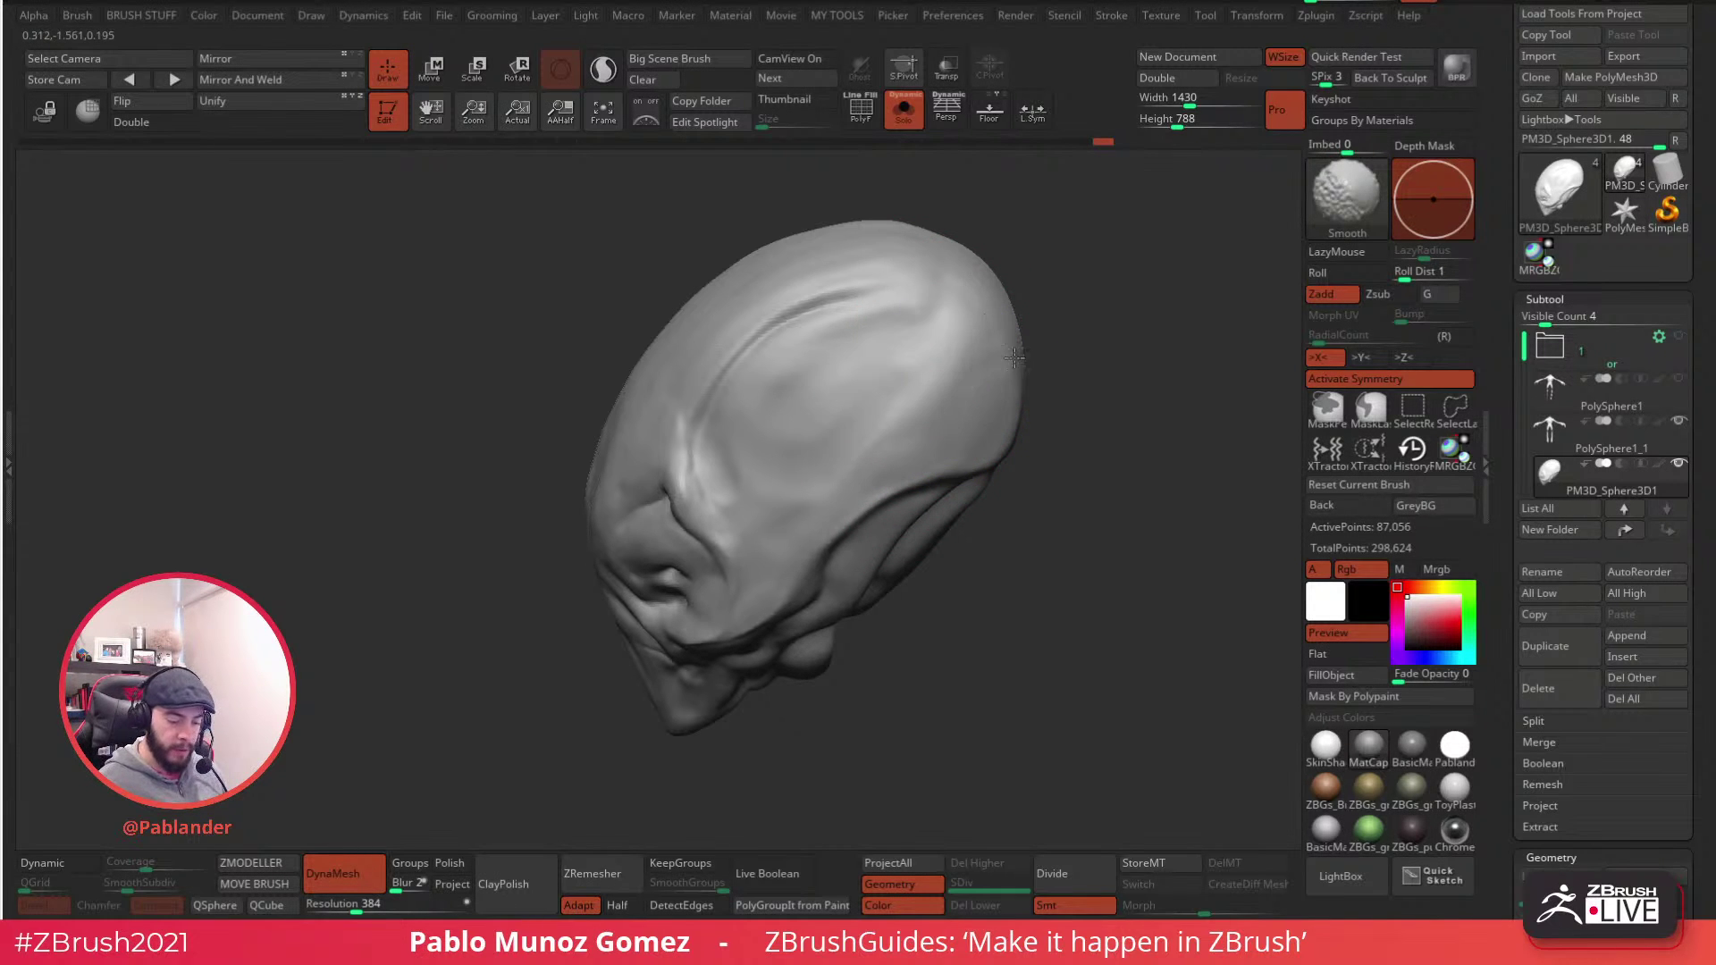
right_drag(1011, 327, 1034, 307)
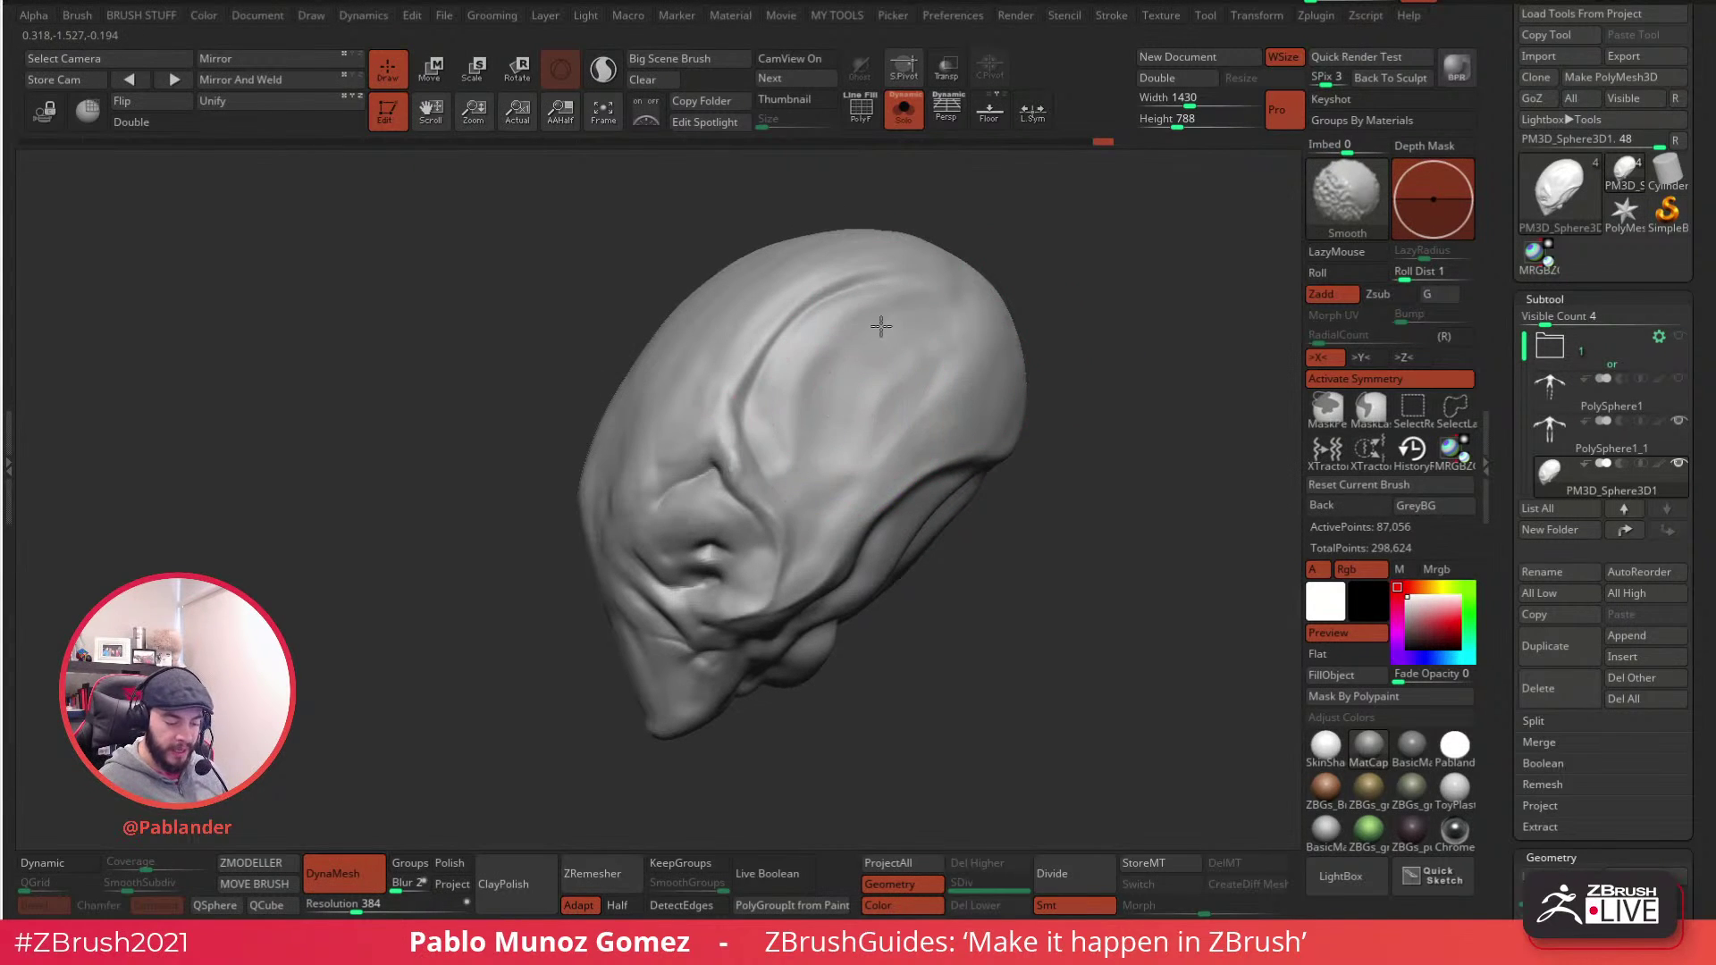
drag(969, 368, 887, 407)
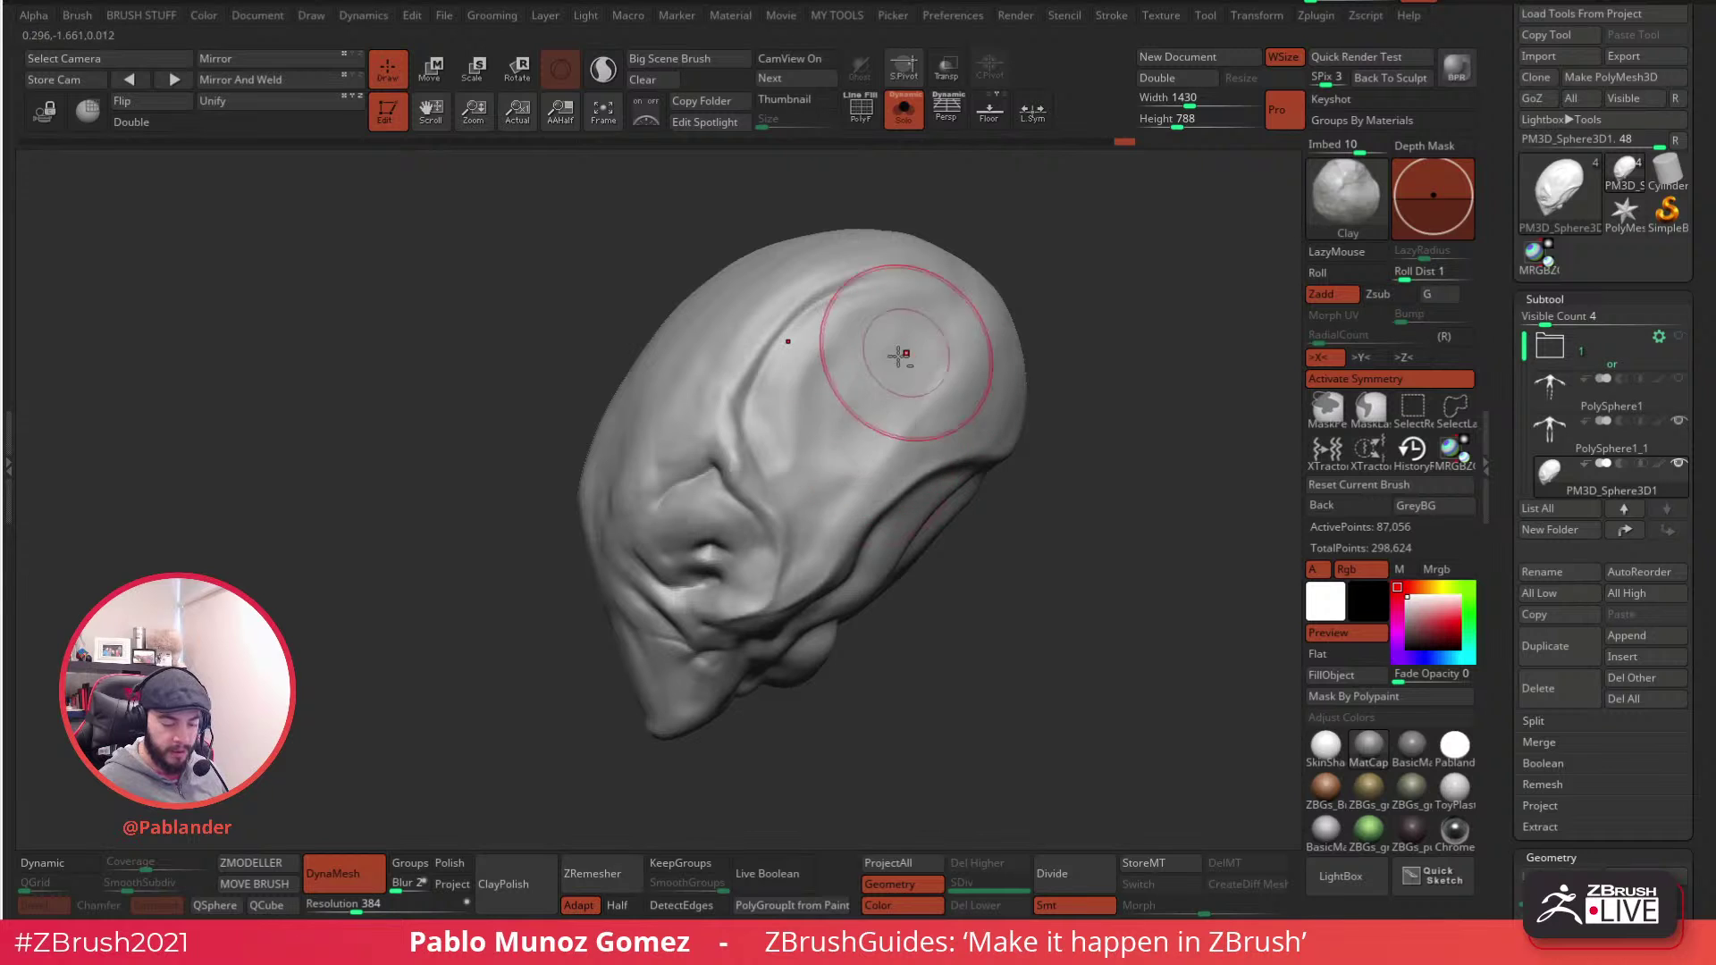
- Round out the back of the skull behind the temple with broad Clay strokes
key(space)
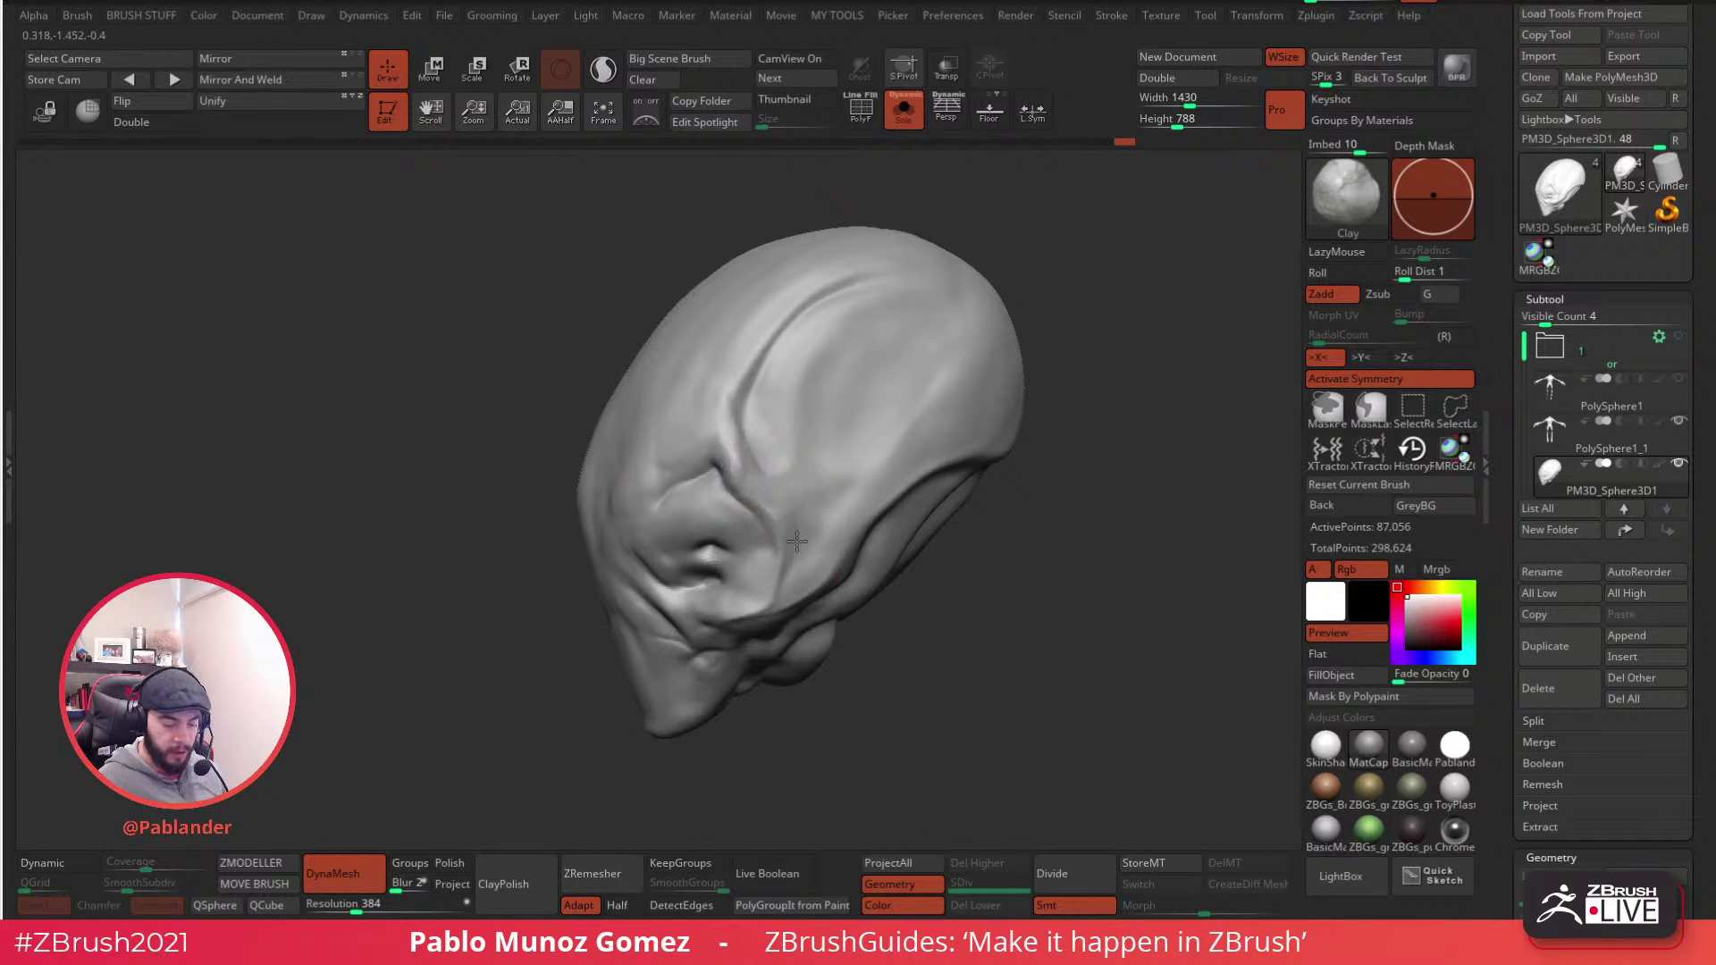
mouse_move(803, 554)
right_down()
mouse_move(823, 560)
mouse_move(885, 492)
mouse_move(983, 535)
right_up()
mouse_move(865, 499)
right_down()
mouse_move(919, 479)
mouse_move(893, 479)
mouse_move(877, 581)
mouse_move(993, 464)
mouse_move(930, 402)
mouse_move(885, 304)
right_up()
mouse_move(919, 334)
mouse_down()
mouse_move(868, 416)
mouse_move(940, 389)
mouse_up()
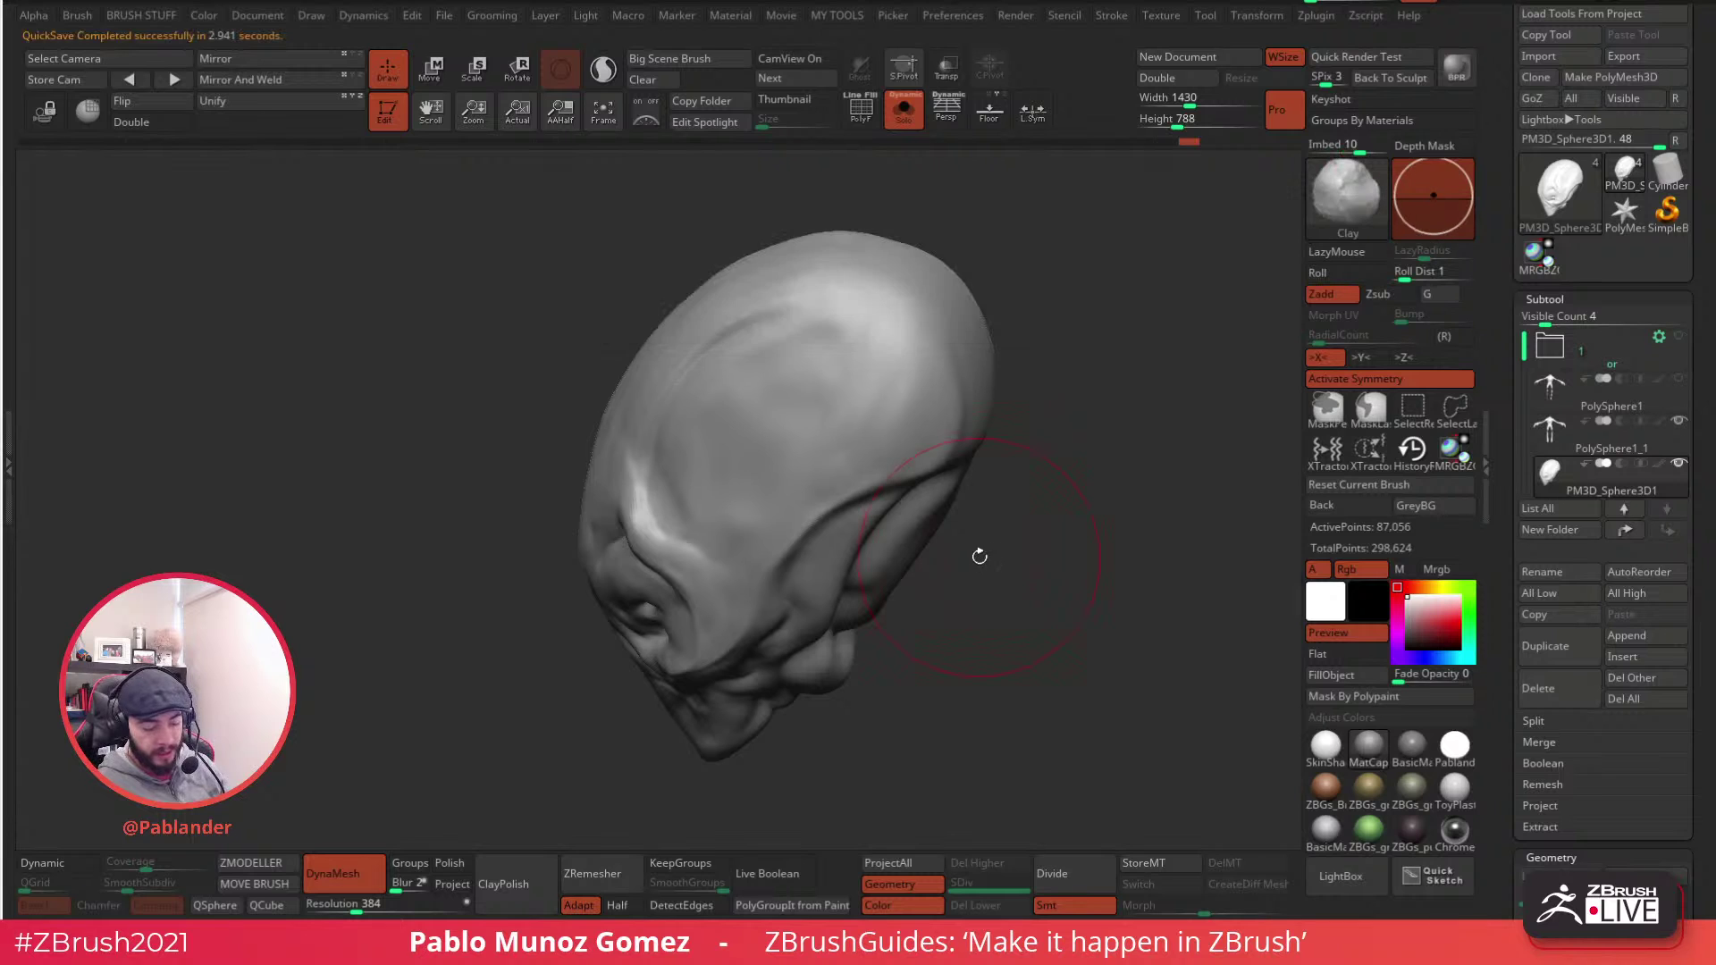
drag(999, 544, 1046, 501)
- Reshape the skull, face profile and snout tip with the Move brush
key(b)
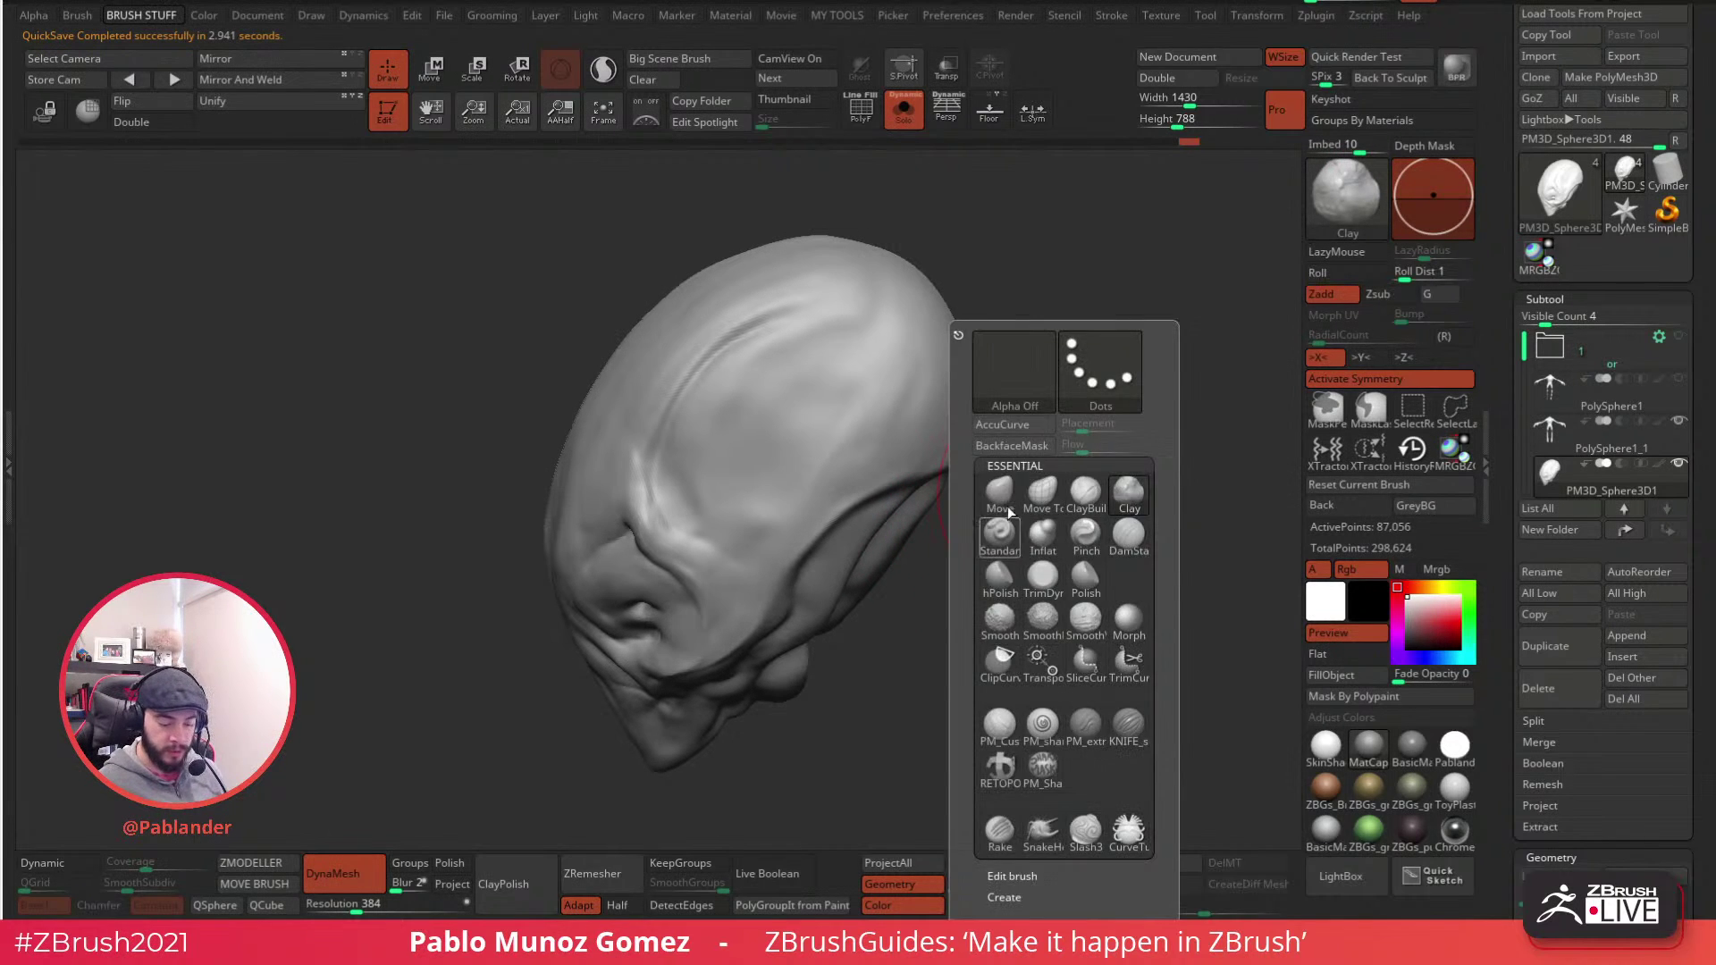
key(m)
key(v)
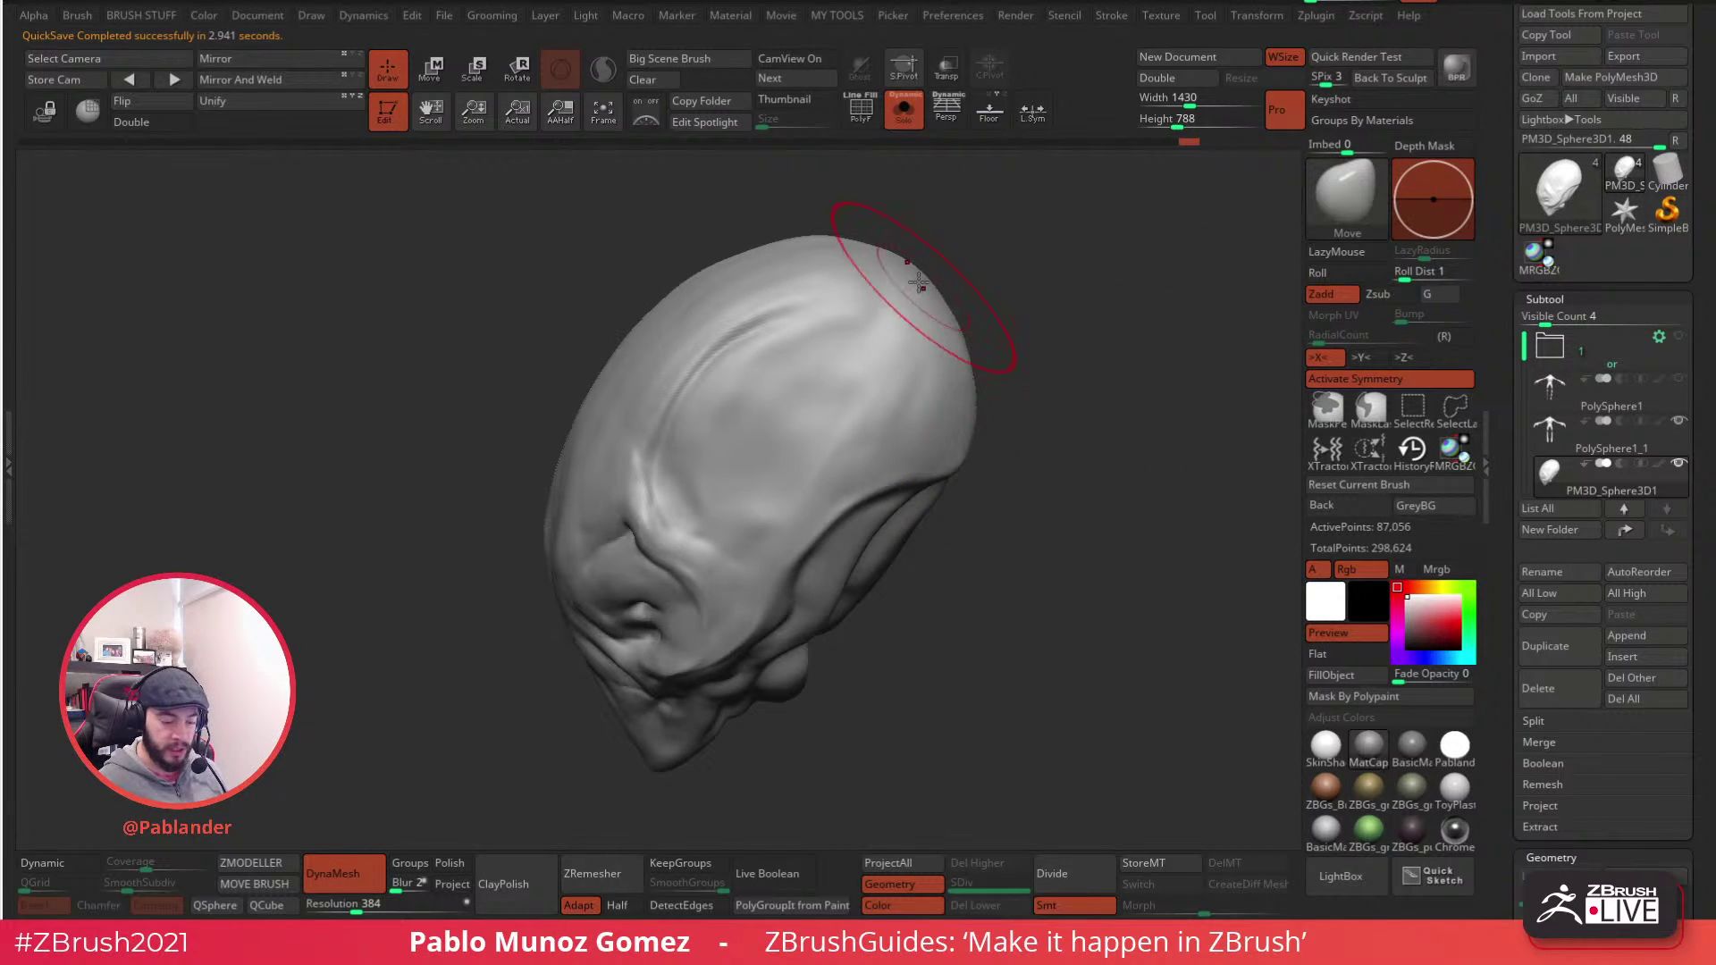
mouse_move(987, 420)
mouse_down()
mouse_move(1007, 383)
mouse_move(983, 375)
mouse_up()
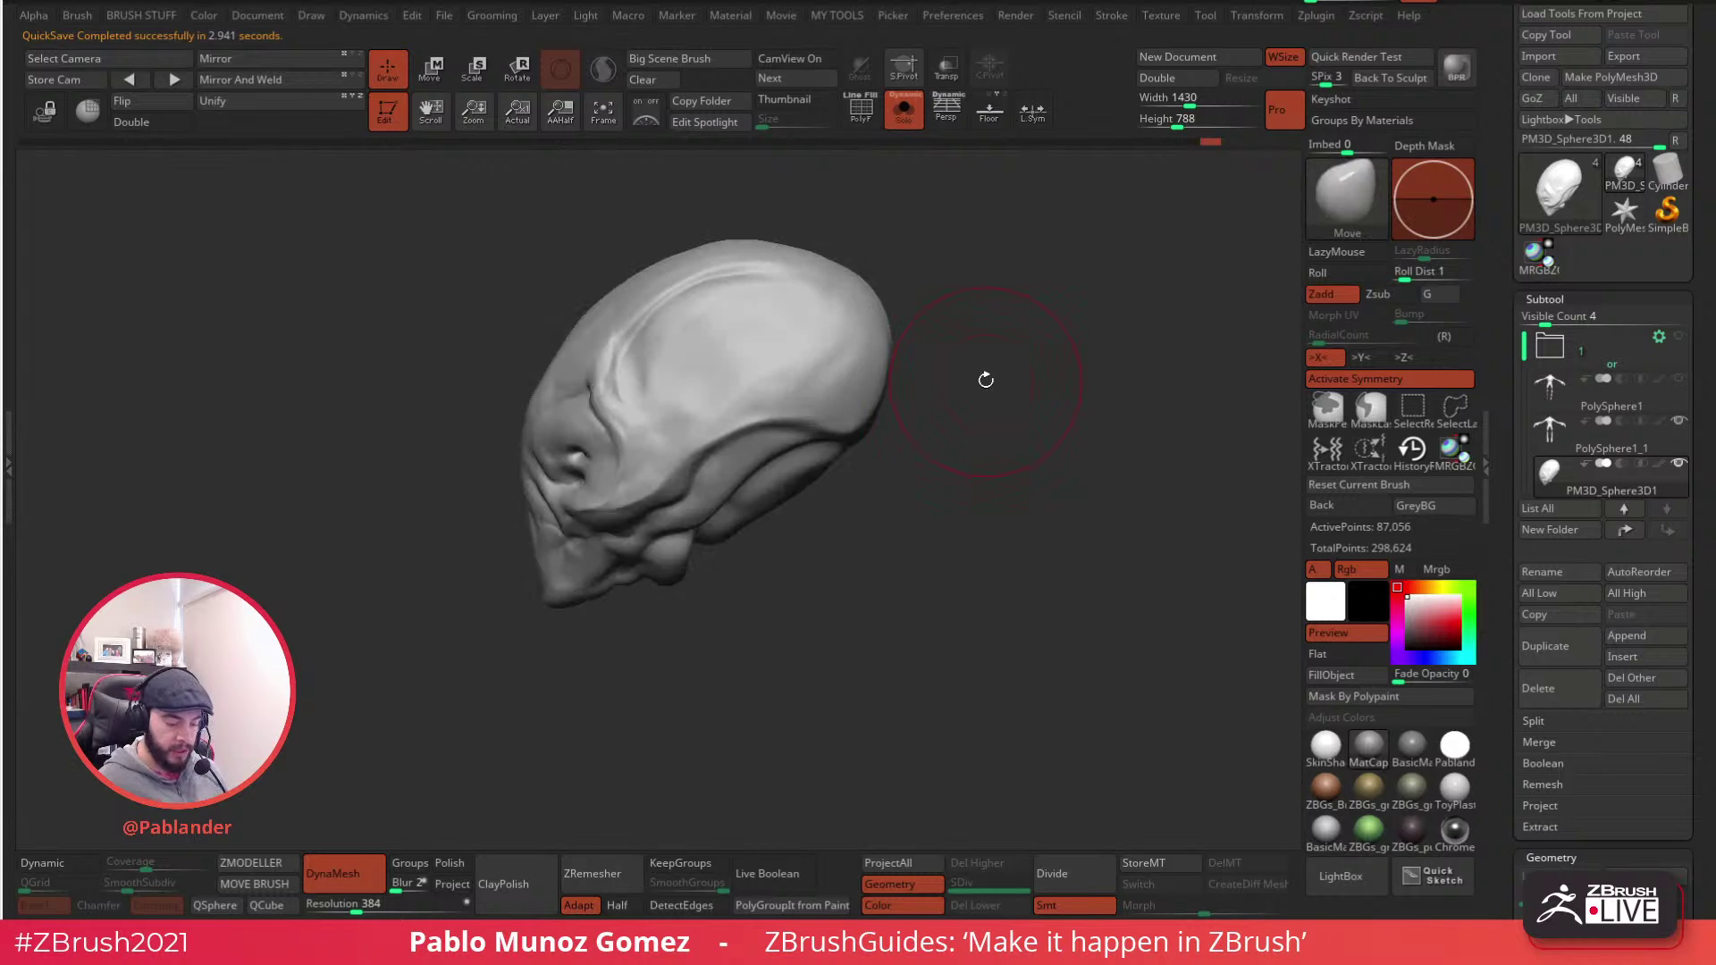
key(space)
alt+drag(513, 380, 572, 364)
key(space)
drag(750, 466, 739, 456)
drag(500, 429, 525, 429)
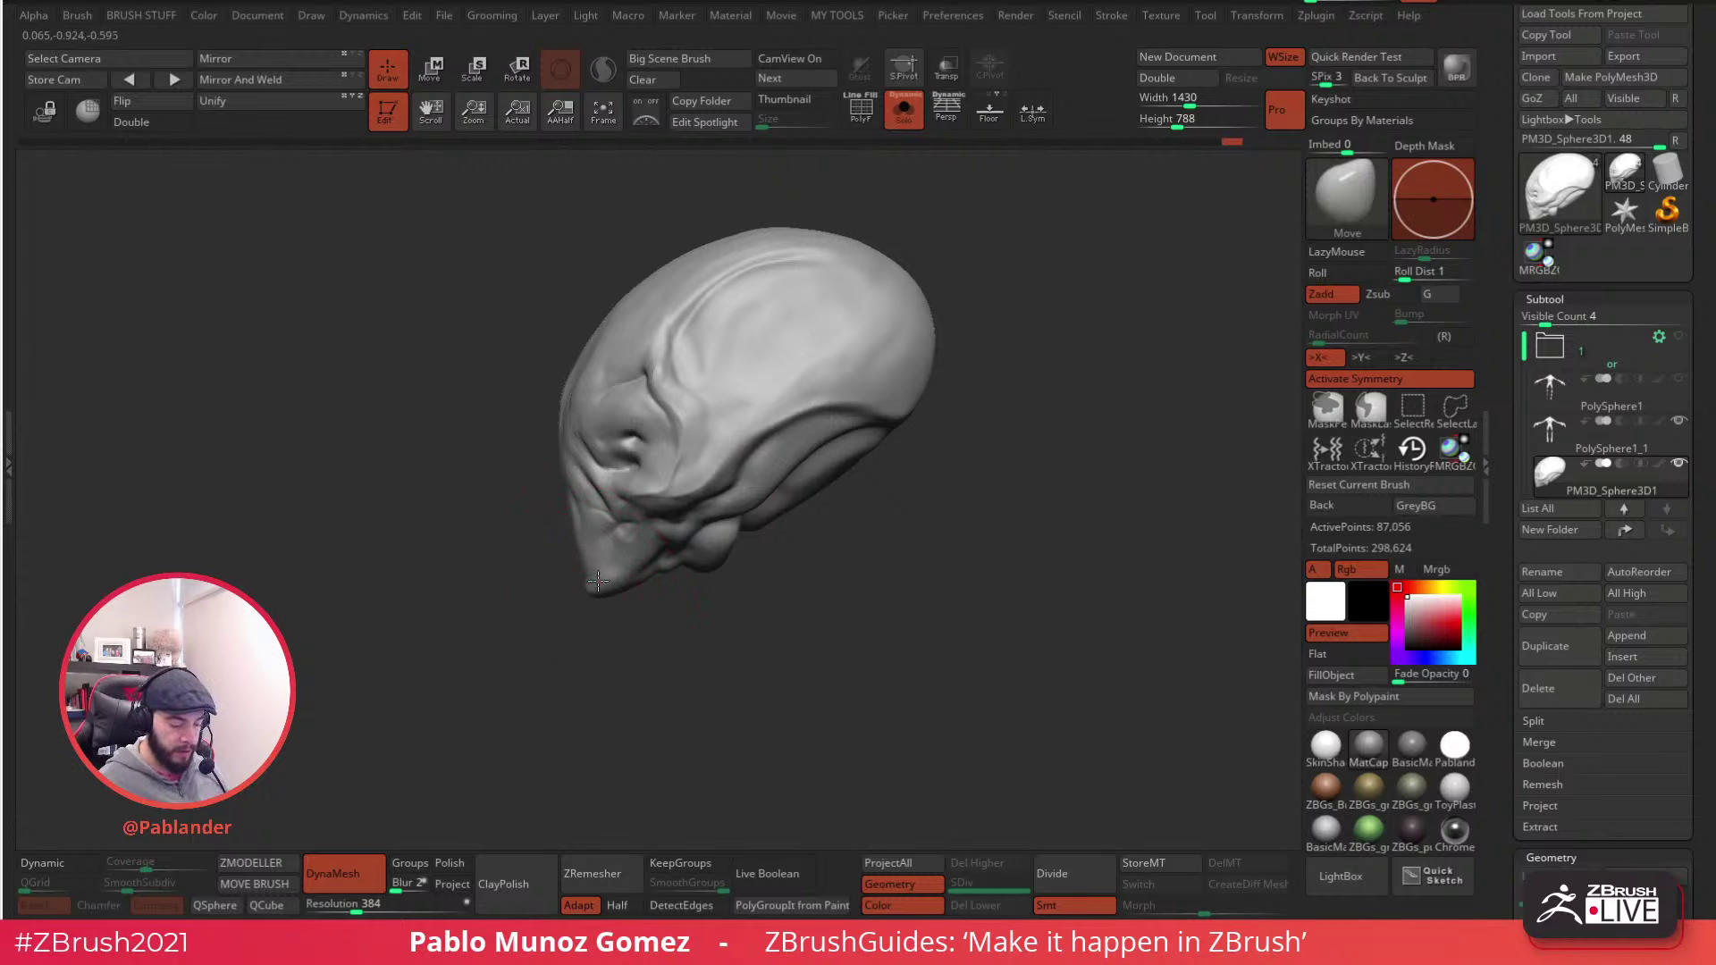
drag(592, 560, 930, 225)
- Enable perspective and adjust the width of the cranium and the side profile of the head with the Move brush
key(p)
key(space)
mouse_move(876, 344)
mouse_down()
mouse_move(919, 417)
mouse_move(889, 375)
mouse_up()
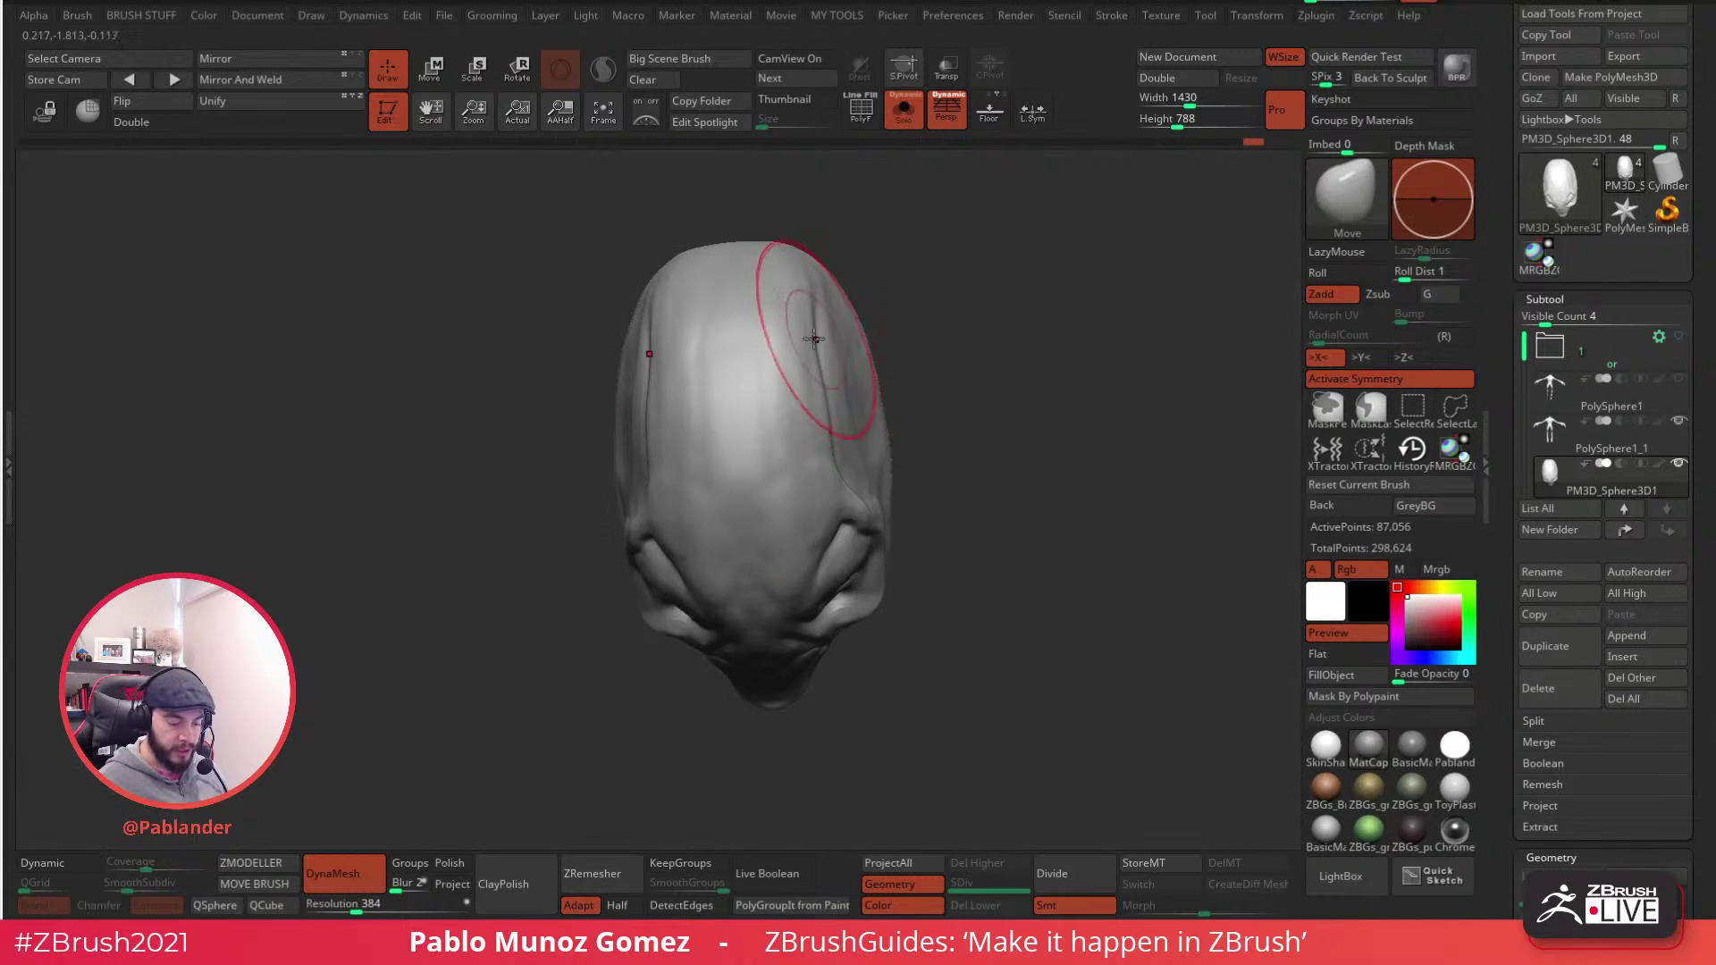
drag(842, 465, 865, 287)
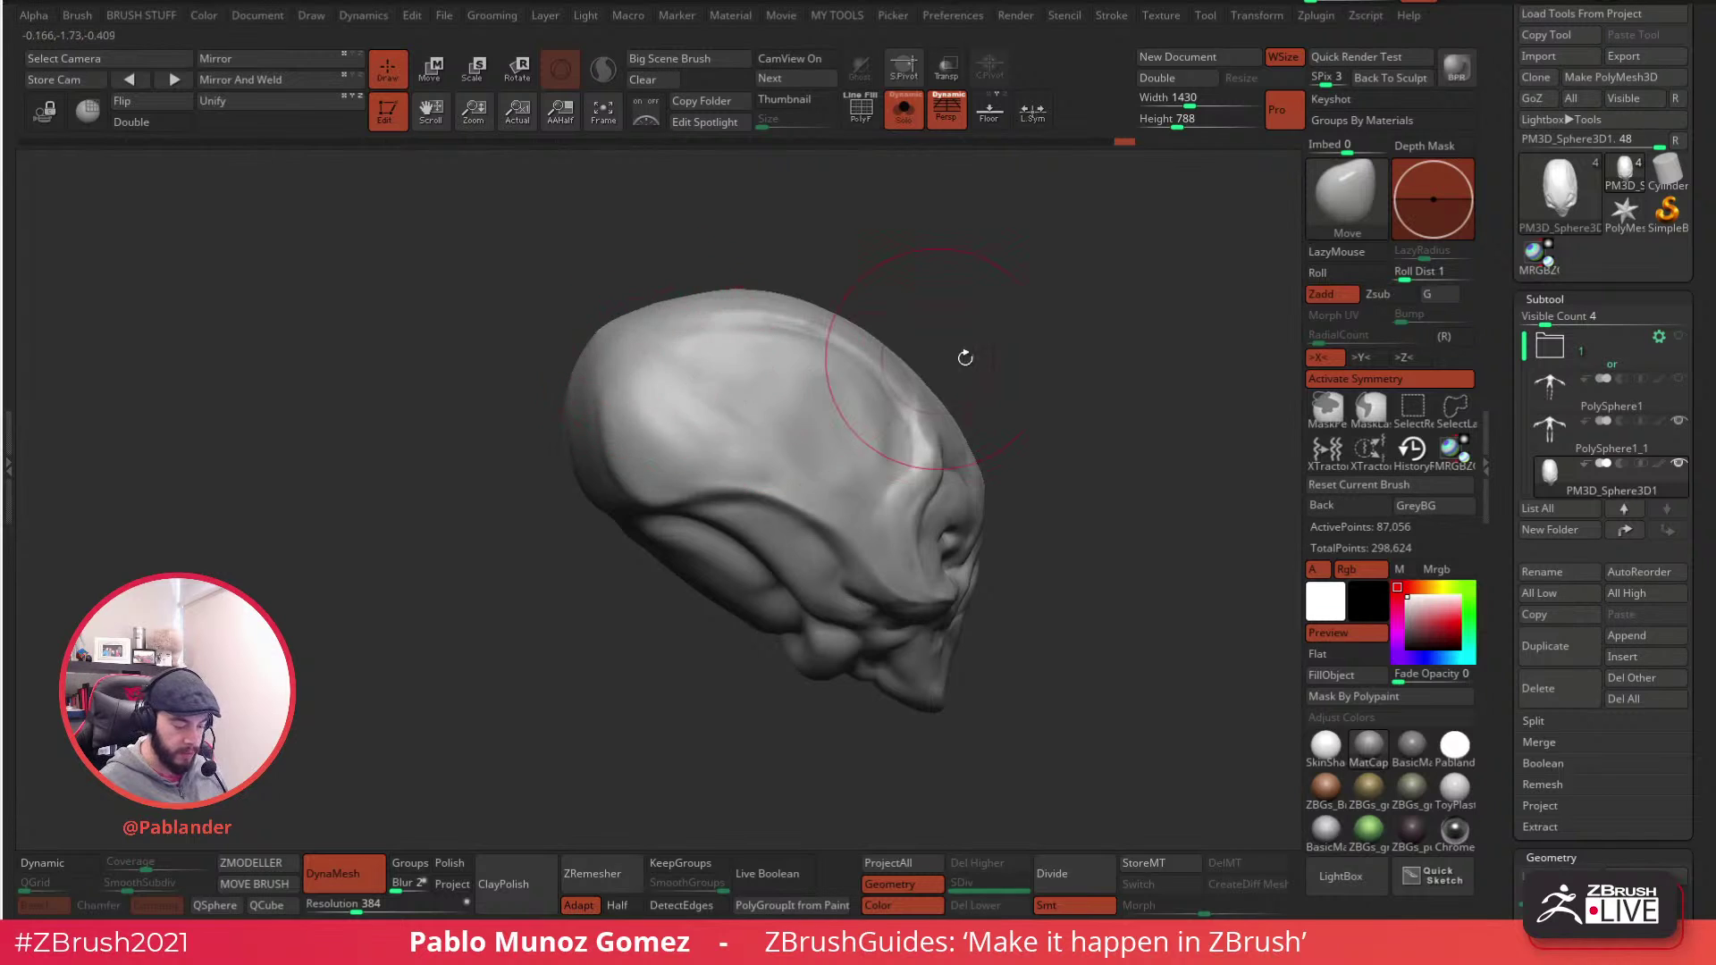
drag(1042, 394, 925, 448)
drag(589, 345, 709, 371)
shift+drag(833, 404, 834, 438)
drag(871, 626, 953, 491)
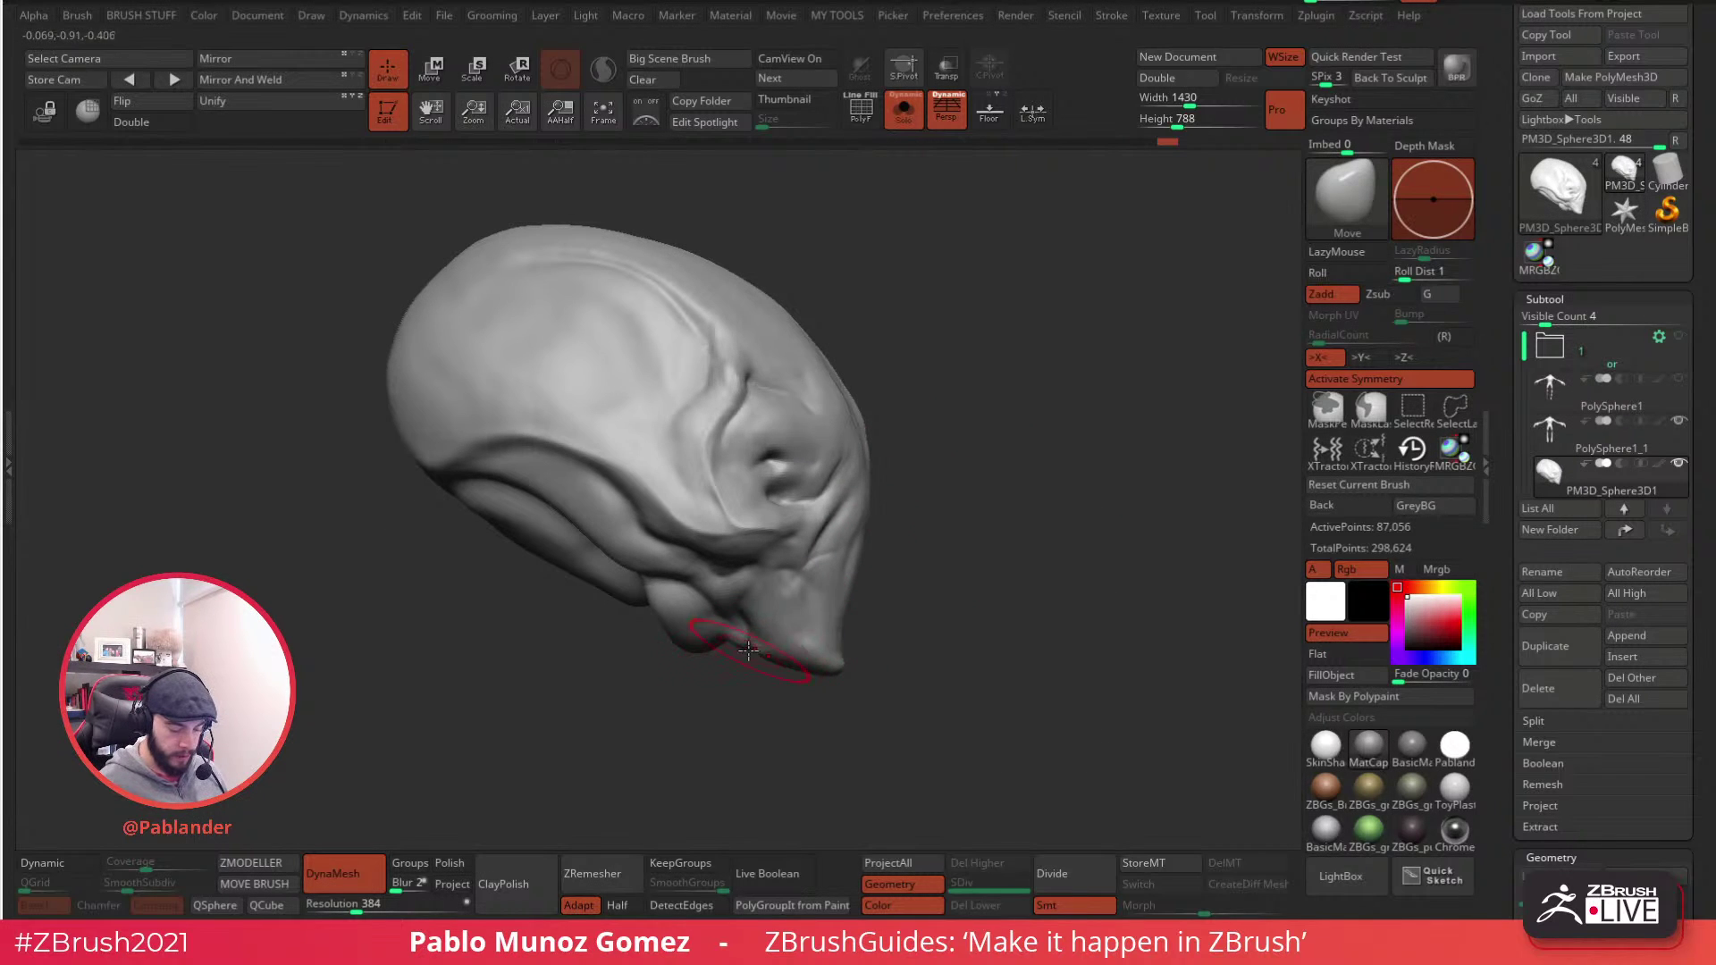
- Carve the mouth corner and snout side creases with a smaller DamStandard brush, smoothing the strokes
key(b)
click(1028, 547)
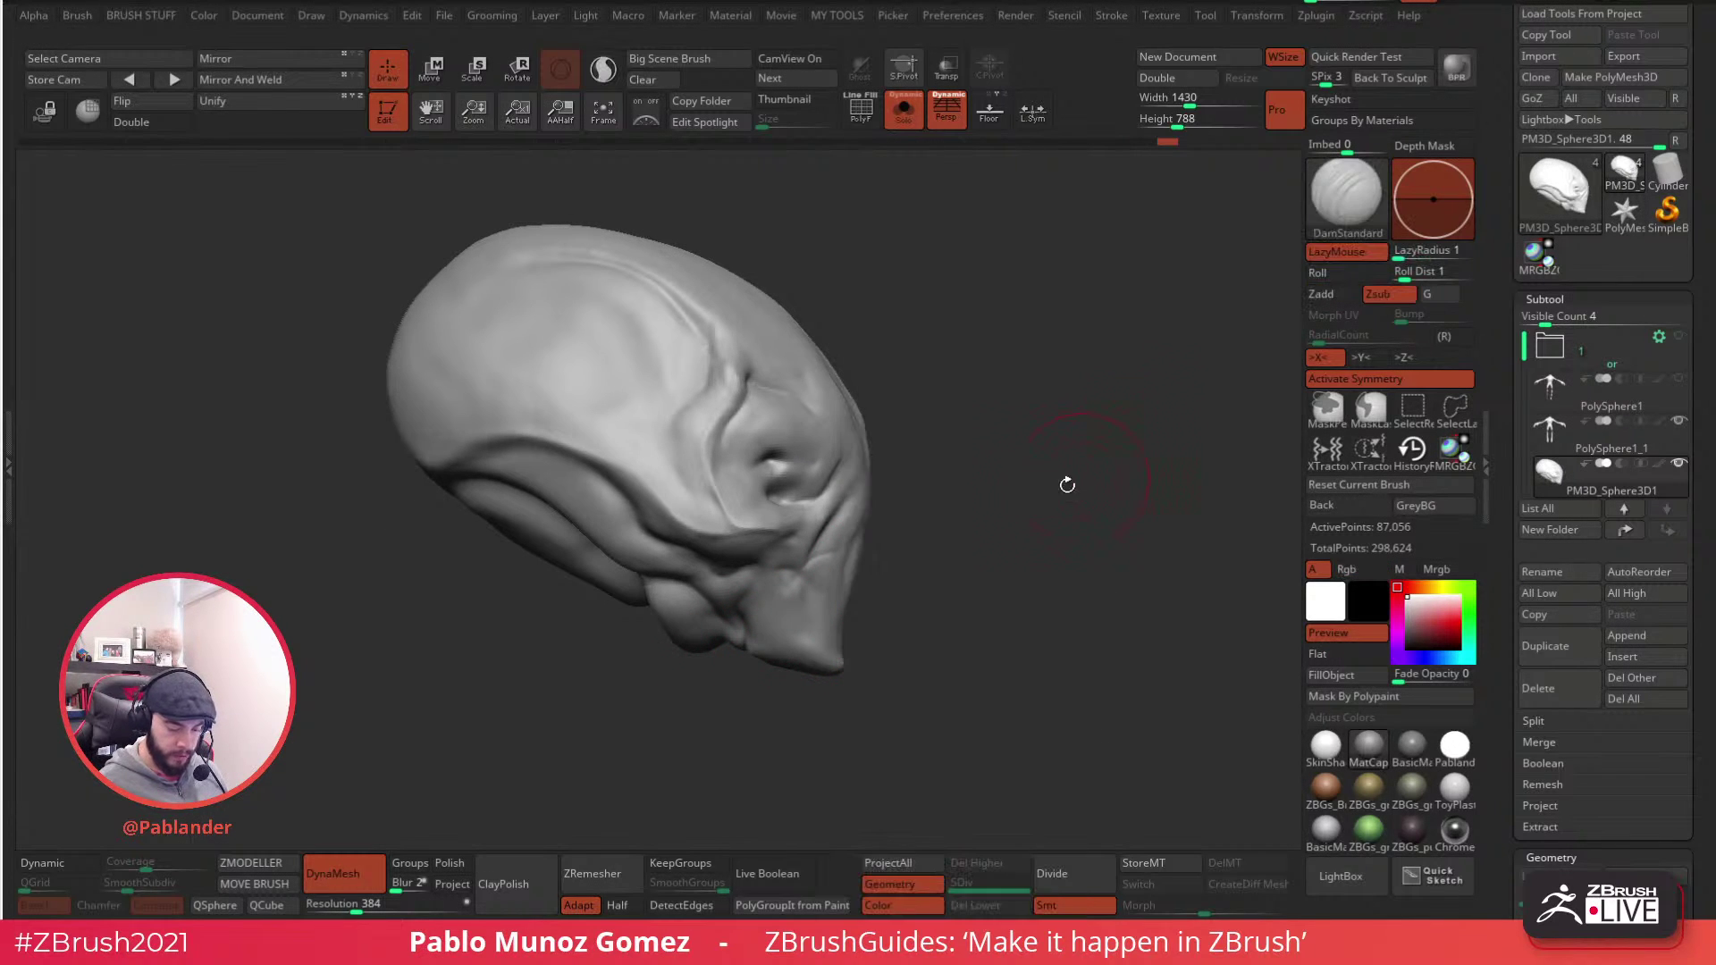
drag(1103, 464, 1063, 500)
key(space)
drag(1055, 490, 1023, 491)
alt+drag(912, 616, 926, 507)
drag(827, 547, 840, 527)
drag(983, 572, 768, 572)
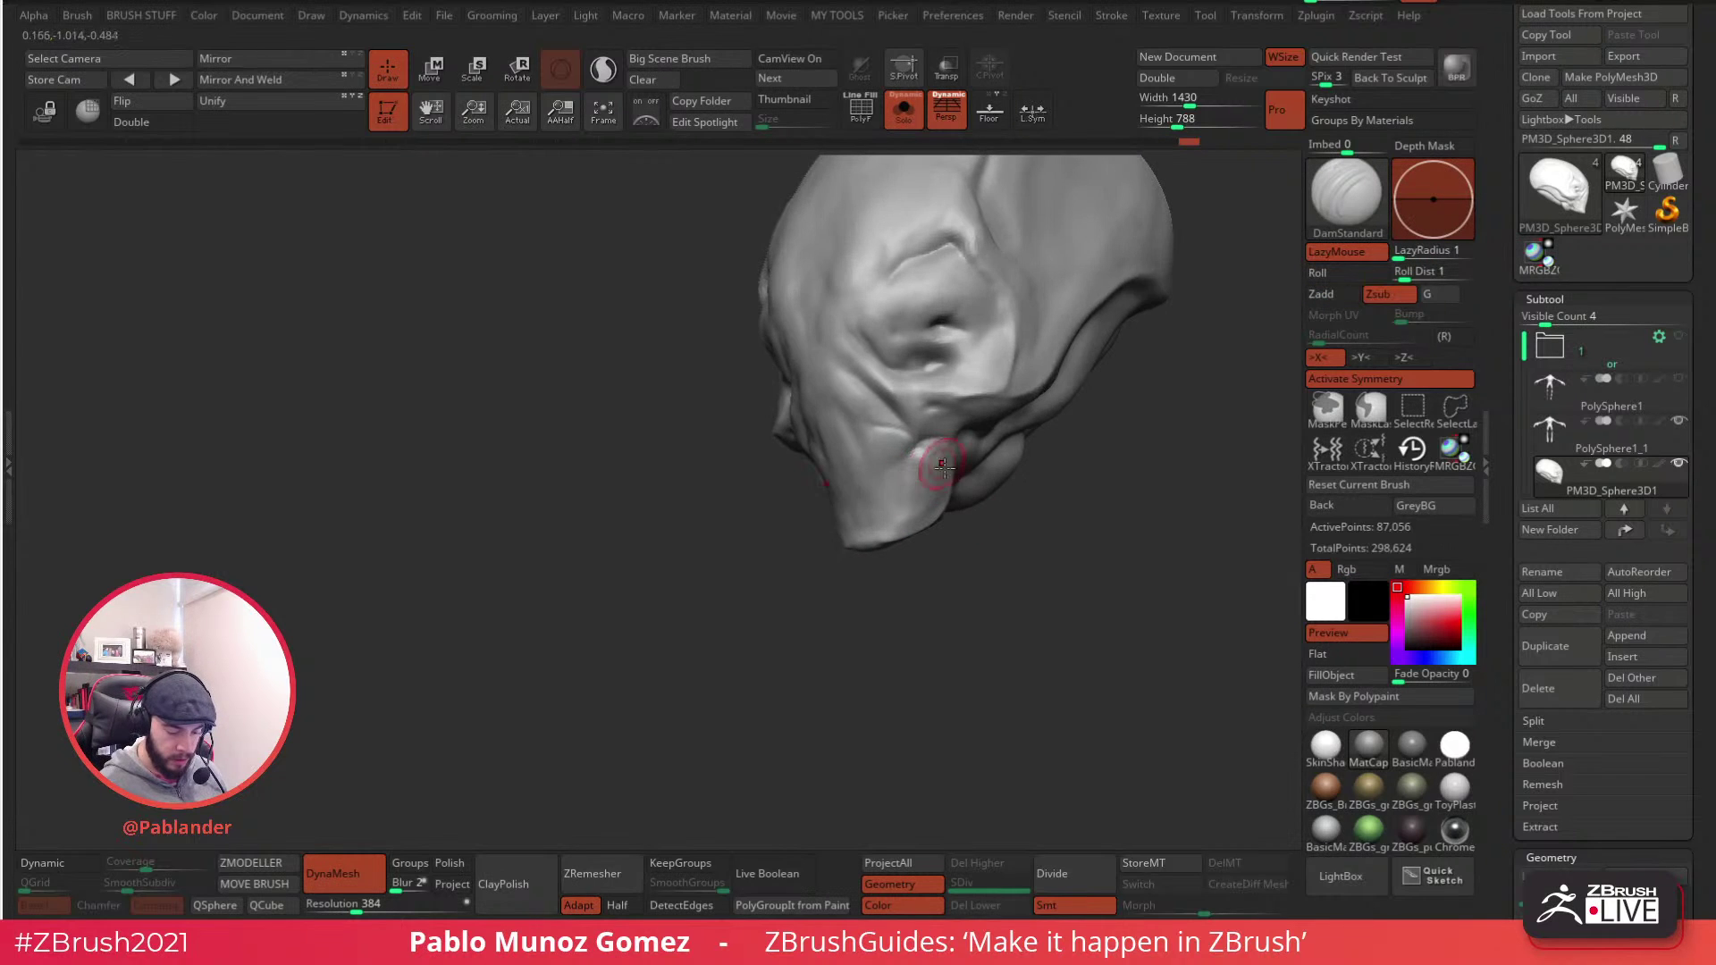
shift+drag(926, 493, 912, 510)
drag(1028, 545, 961, 541)
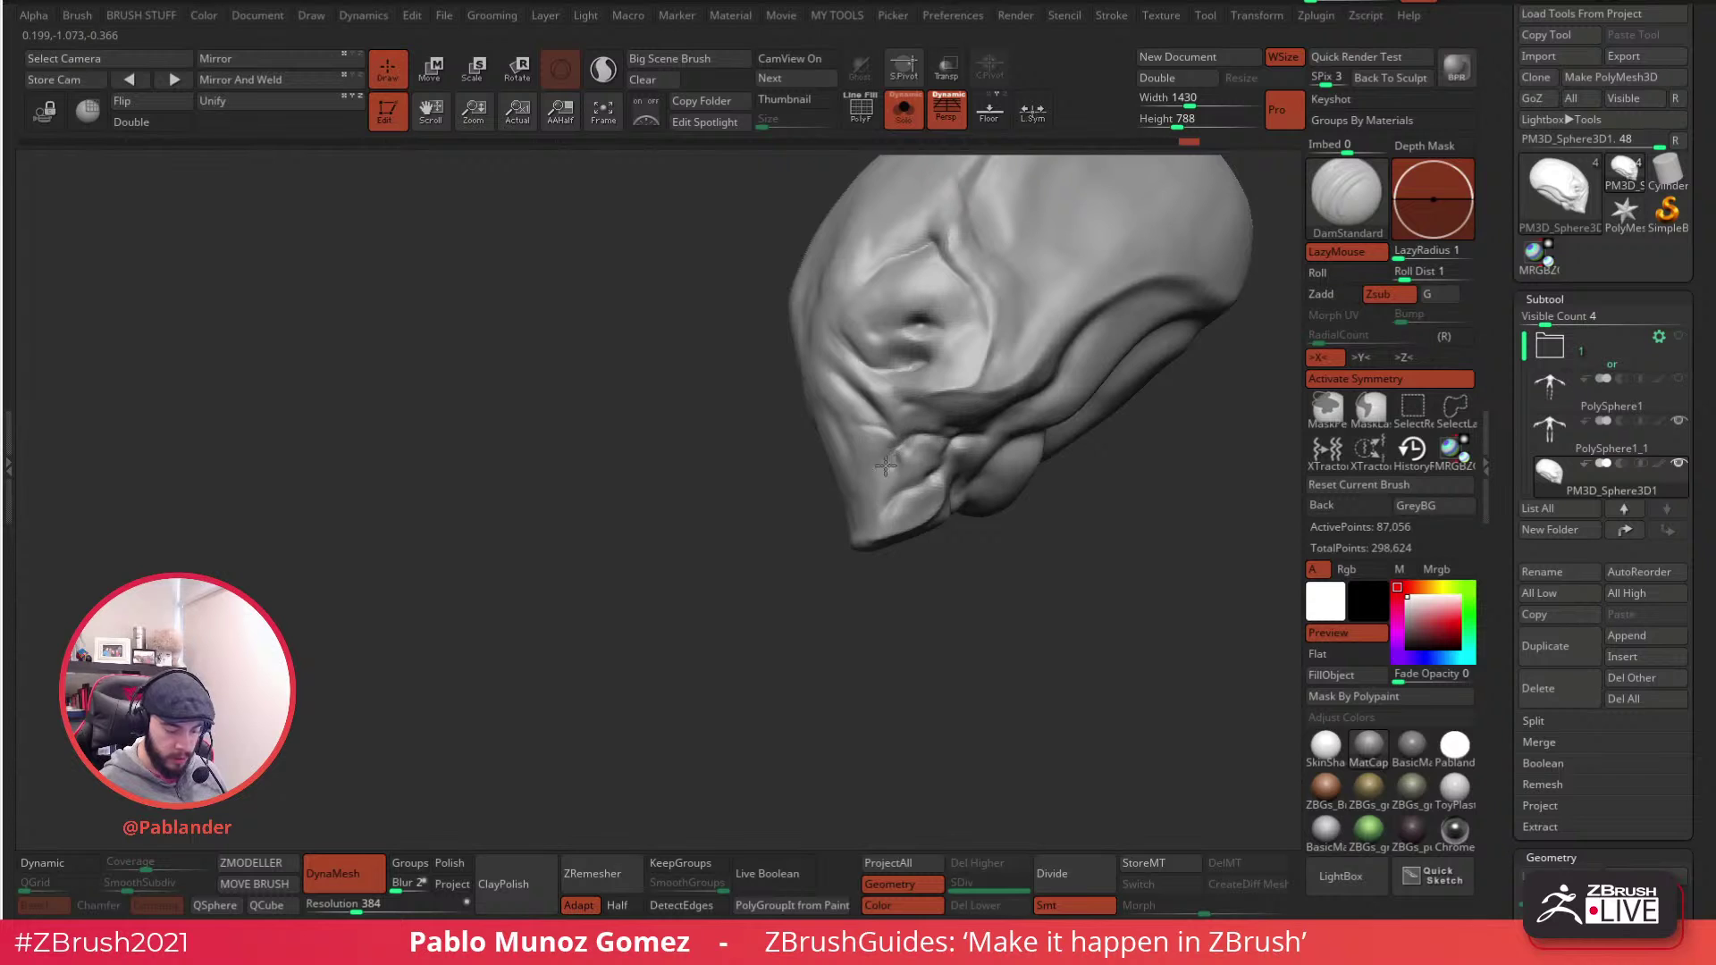
right_drag(890, 468, 923, 465)
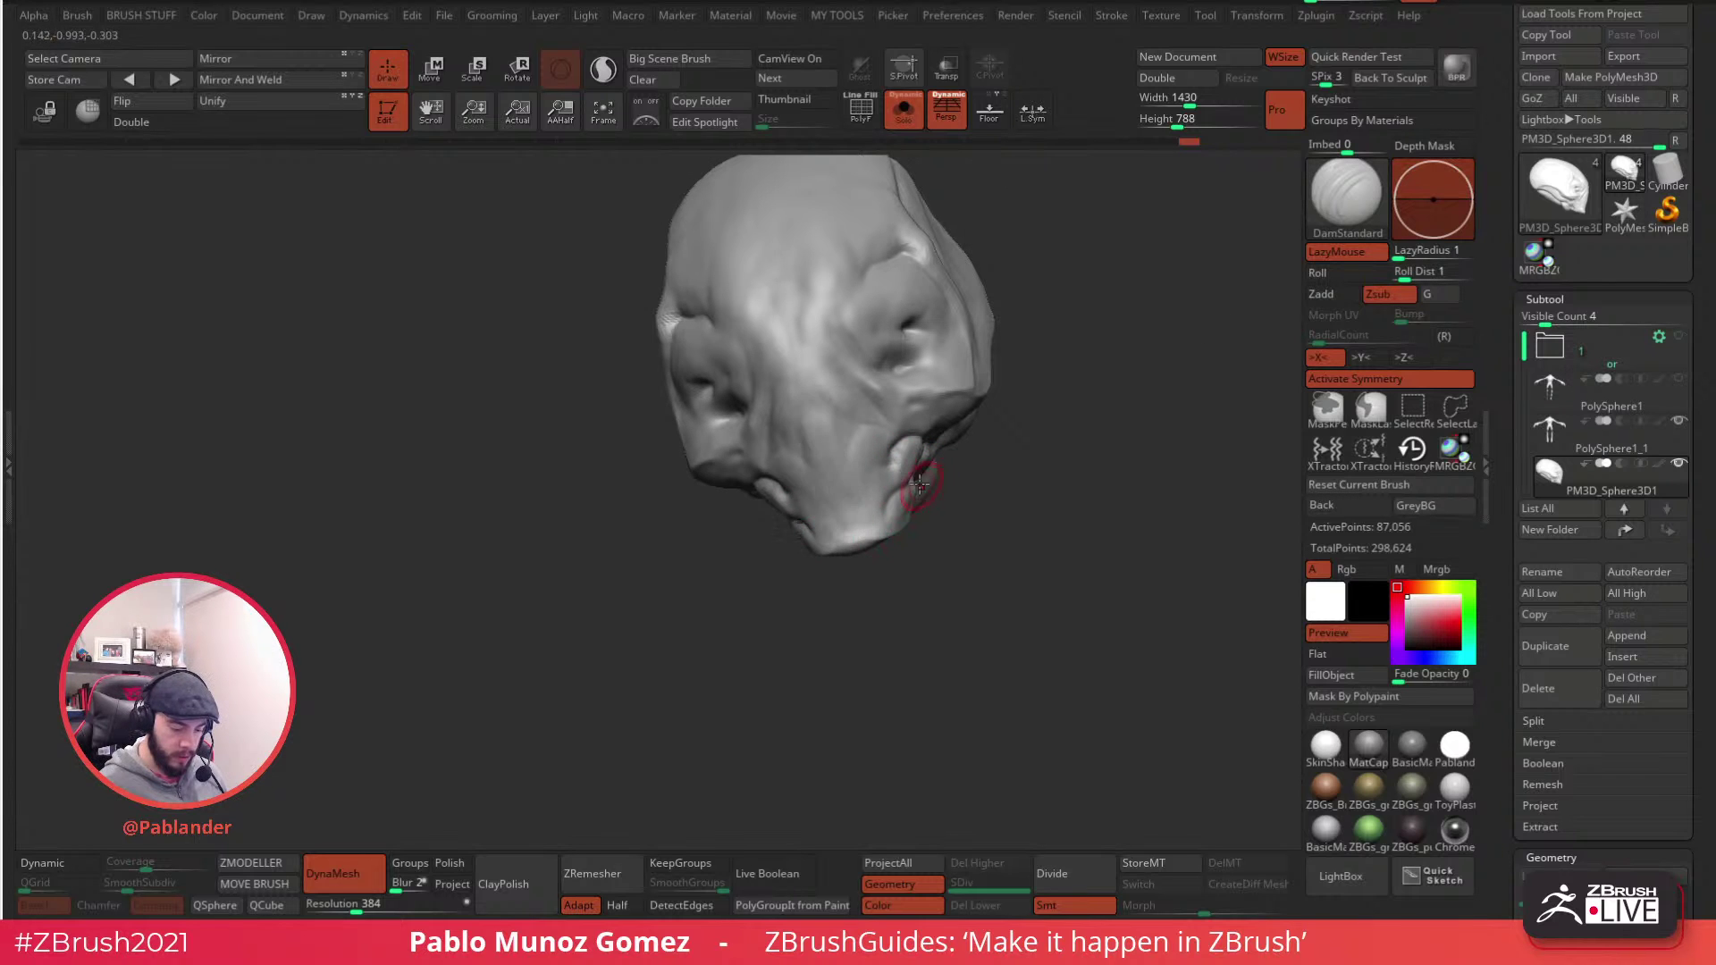
mouse_move(885, 538)
right_down()
mouse_move(912, 532)
mouse_move(893, 609)
mouse_move(940, 564)
mouse_move(1047, 547)
mouse_move(973, 586)
mouse_move(948, 572)
mouse_move(957, 621)
mouse_move(927, 605)
mouse_move(920, 146)
right_up()
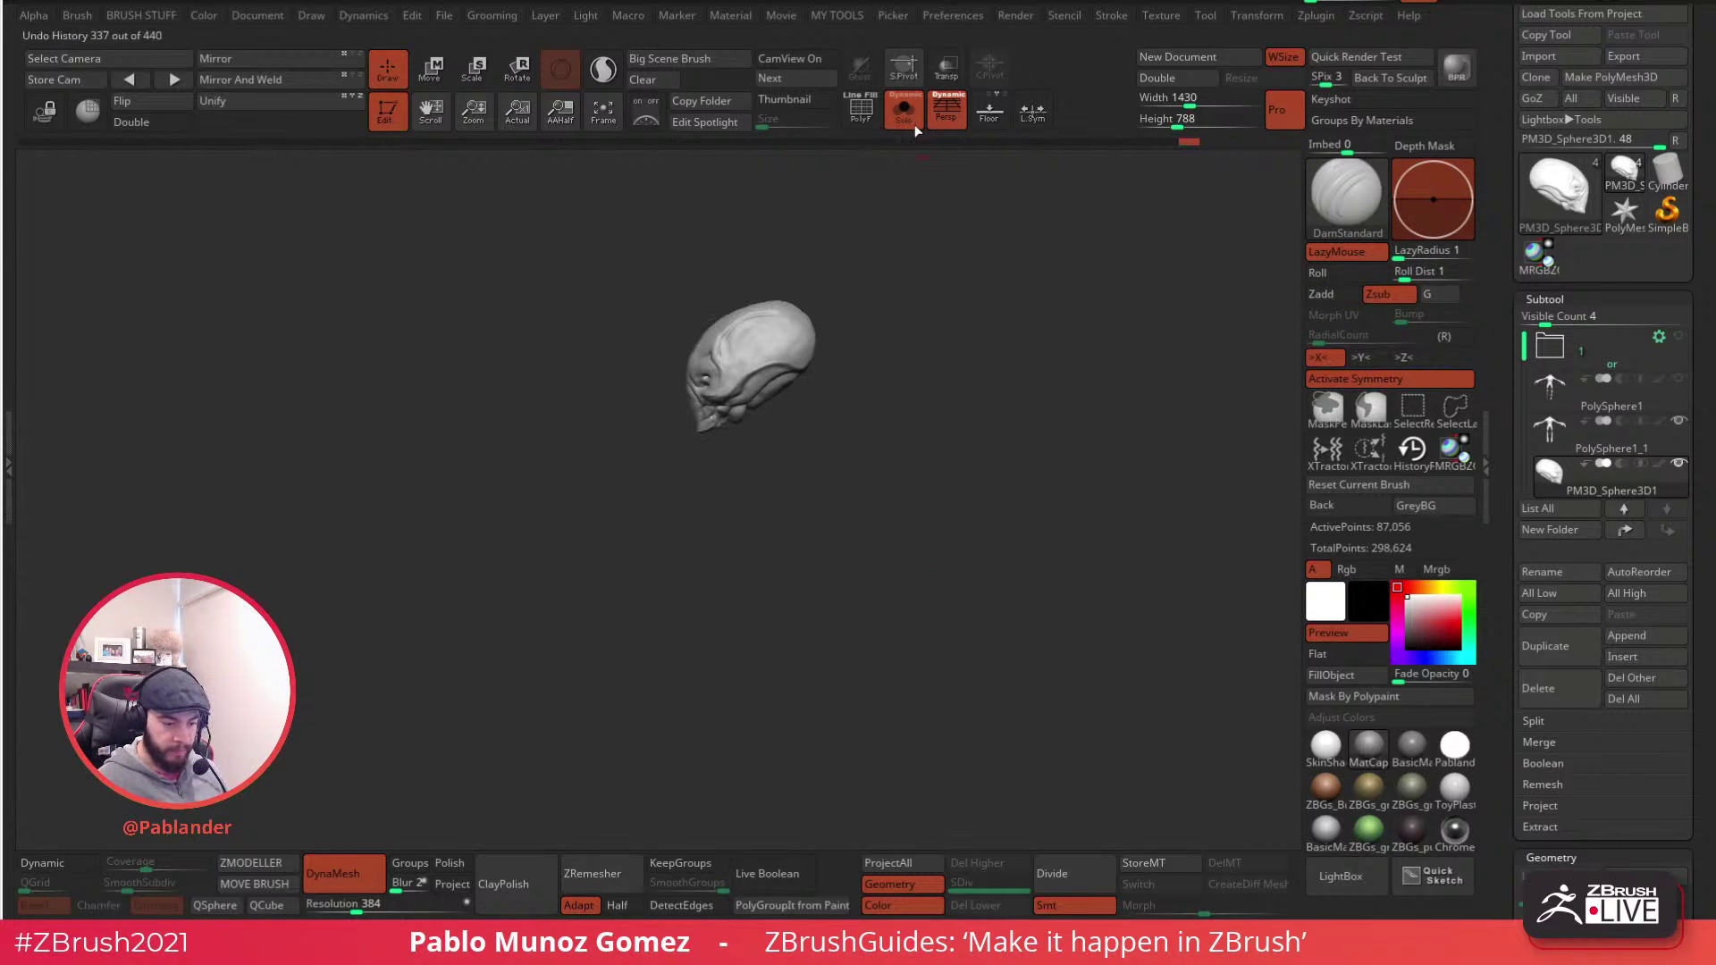
- Turn off Solo mode to show the whole creature and make the PolySphere1_1 body the active subtool
click(904, 108)
right_drag(912, 423, 972, 621)
drag(901, 631, 903, 627)
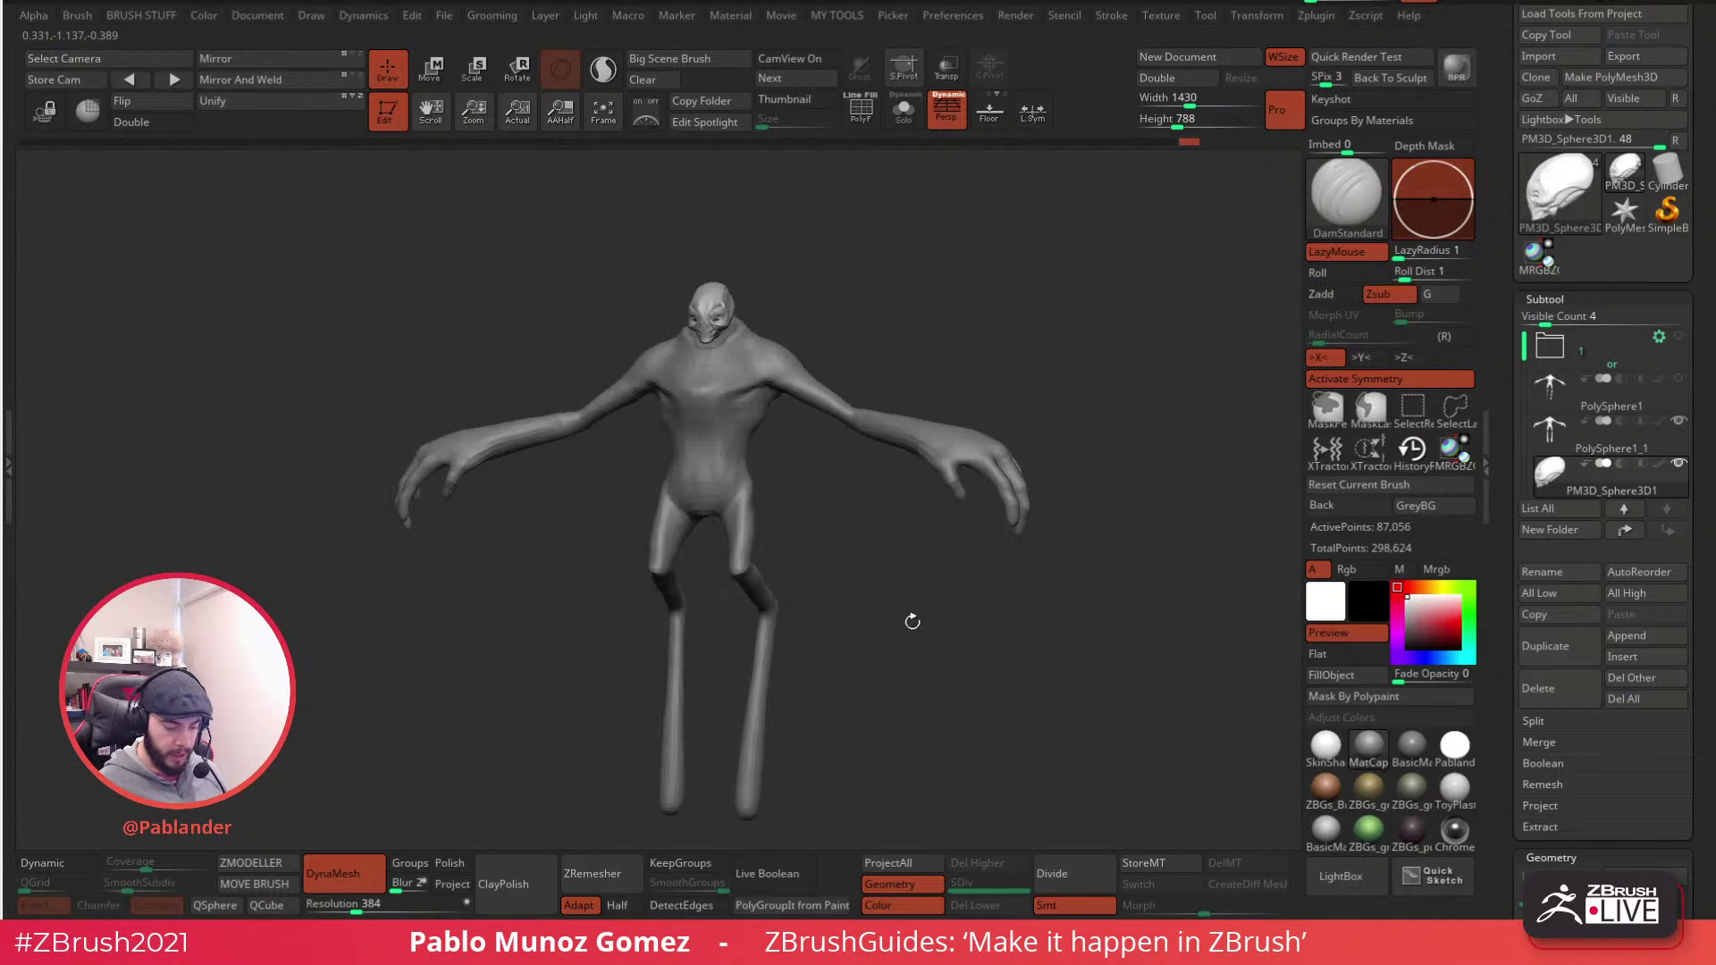
click(1617, 465)
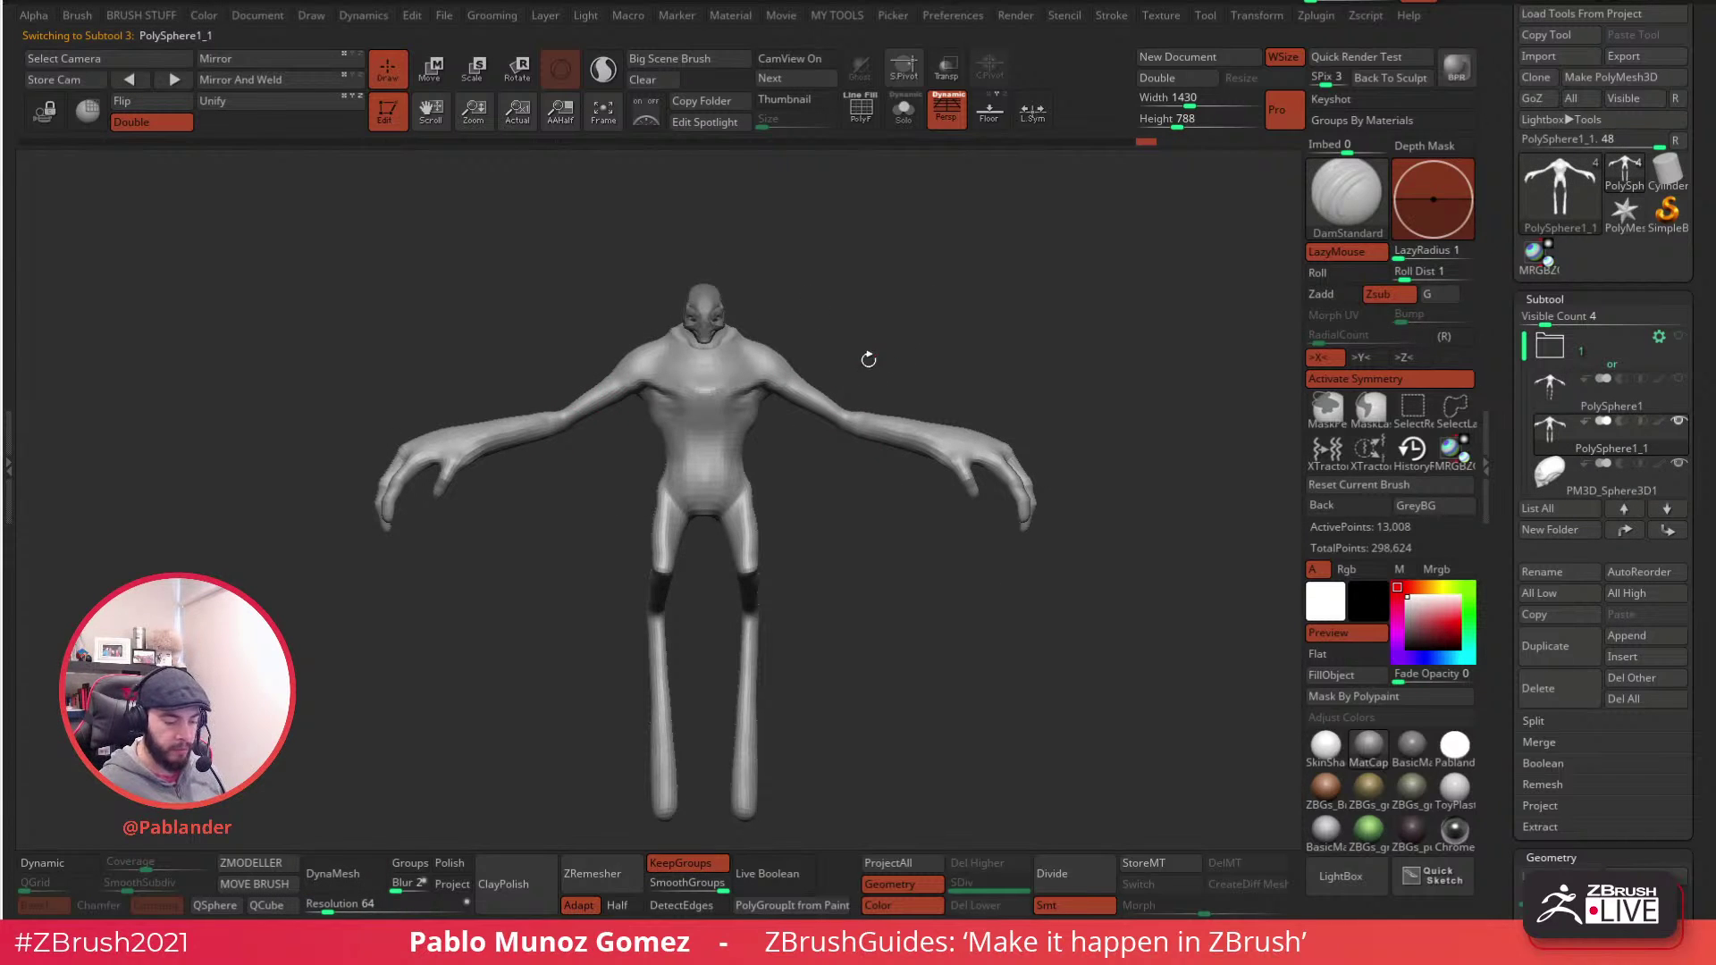
drag(856, 383, 904, 370)
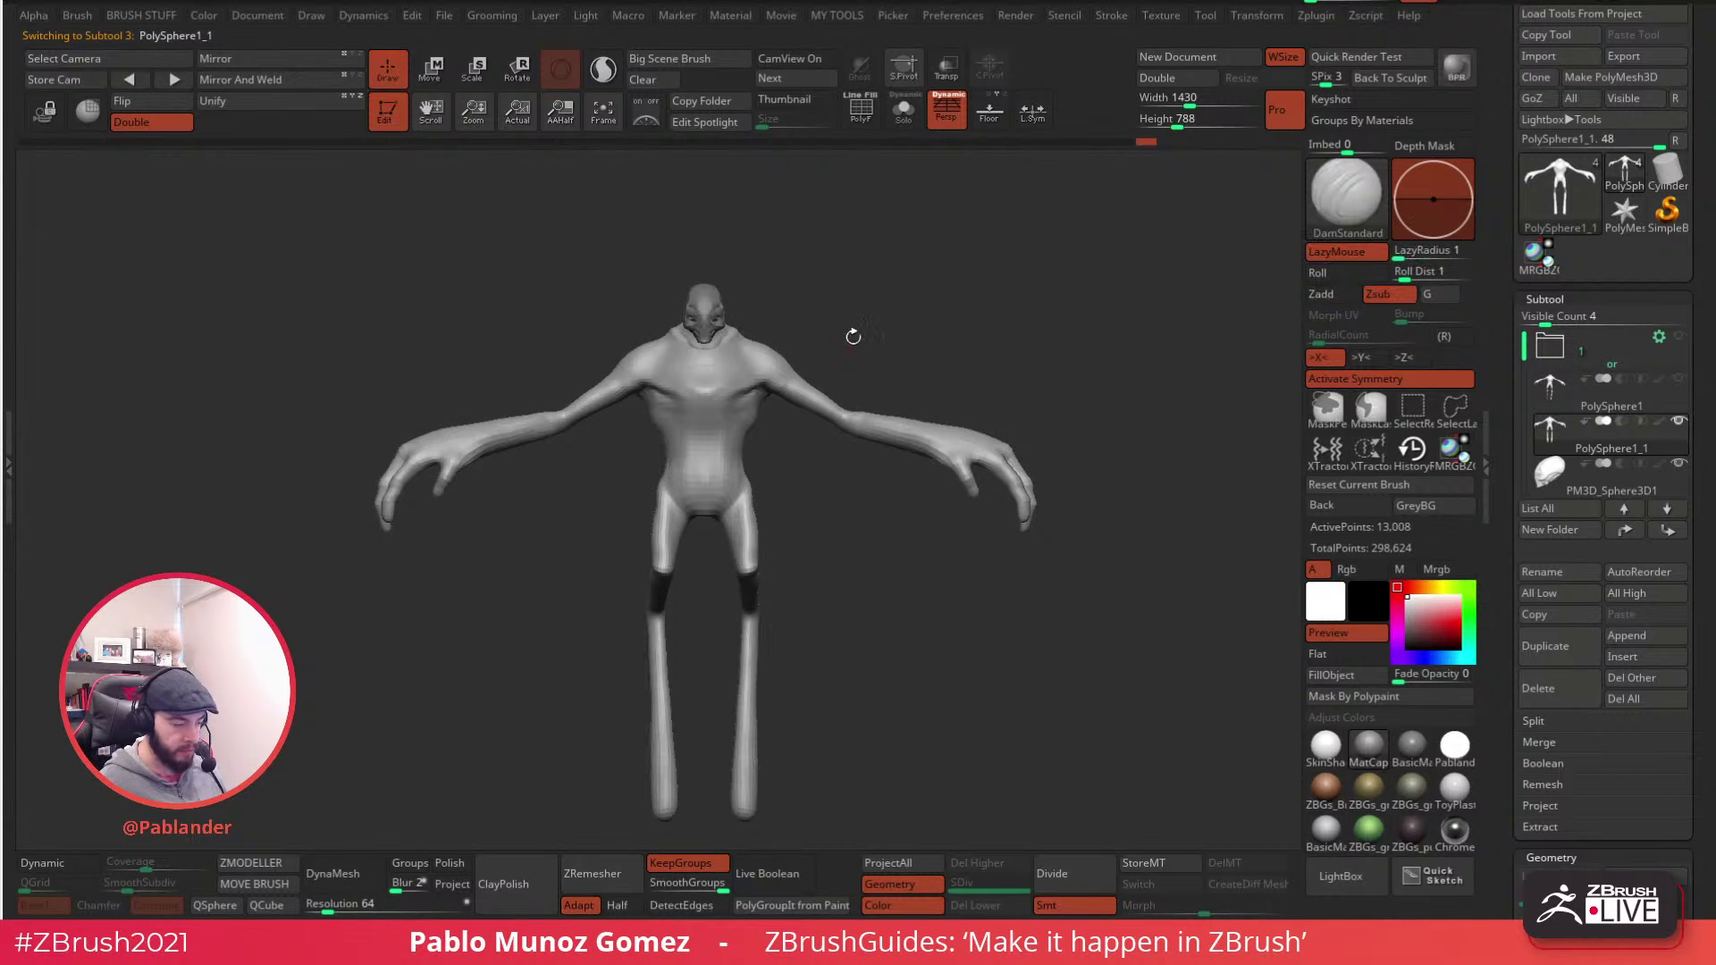
- Isolate the arm and hand polygroups, mask them, restore the full body and invert the mask so only the arms stay editable
key(shift+f)
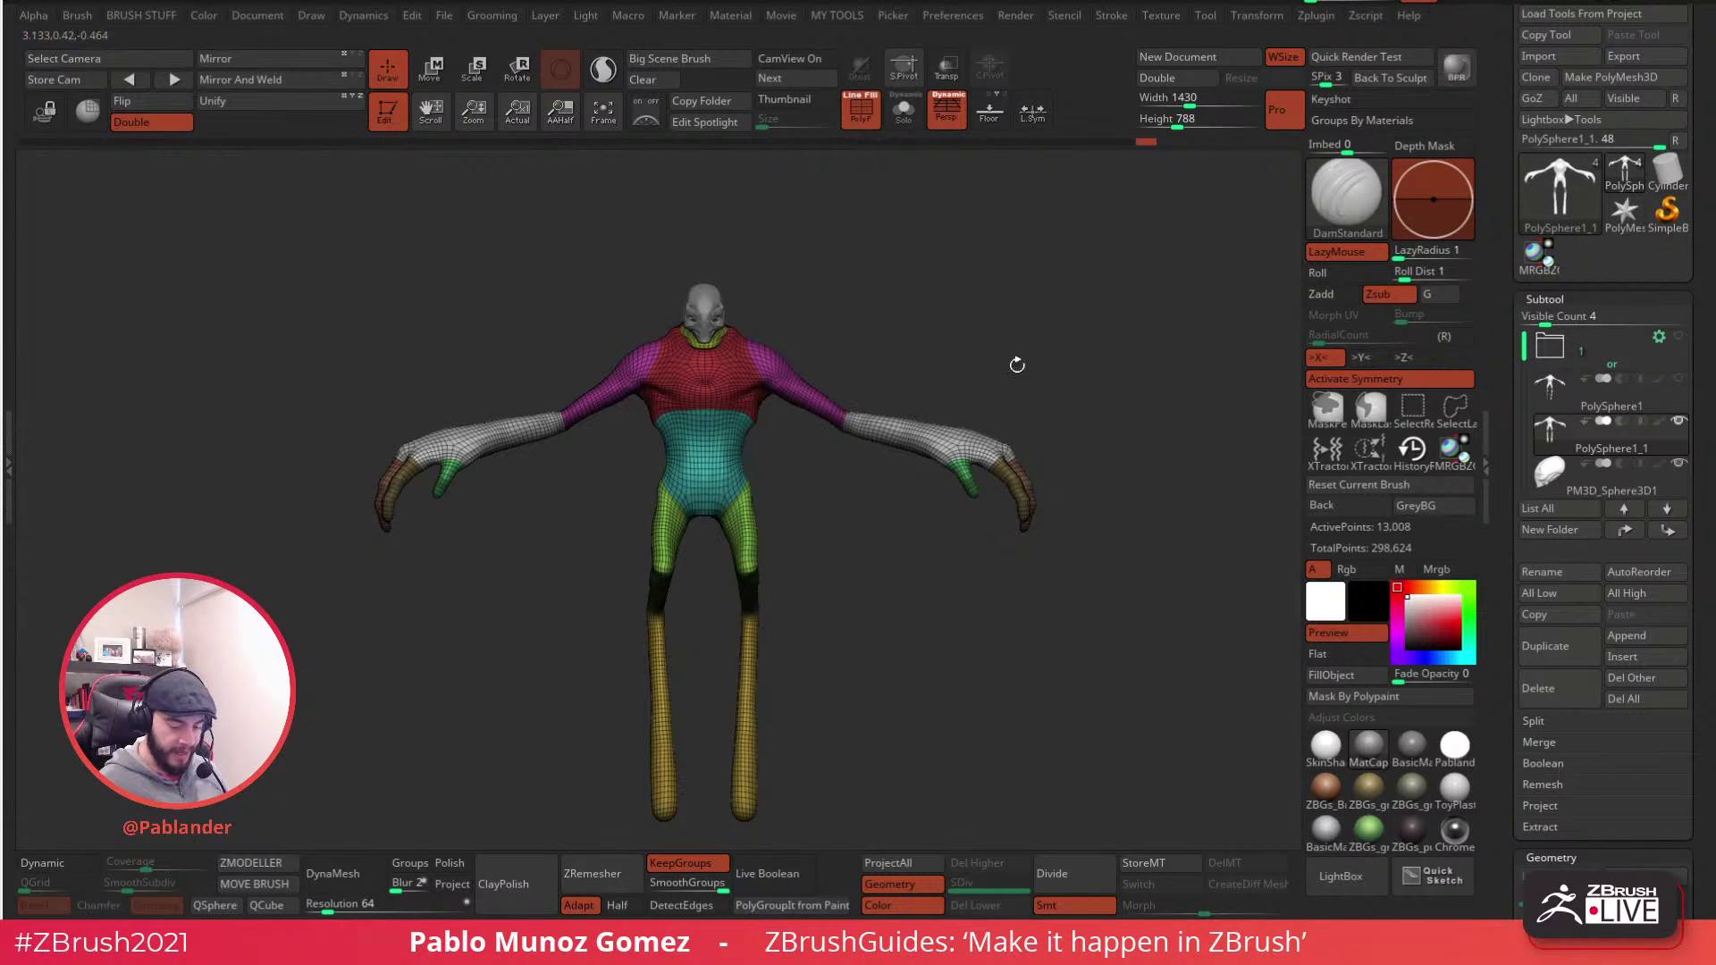
click(1402, 407)
ctrl+shift+click(909, 430)
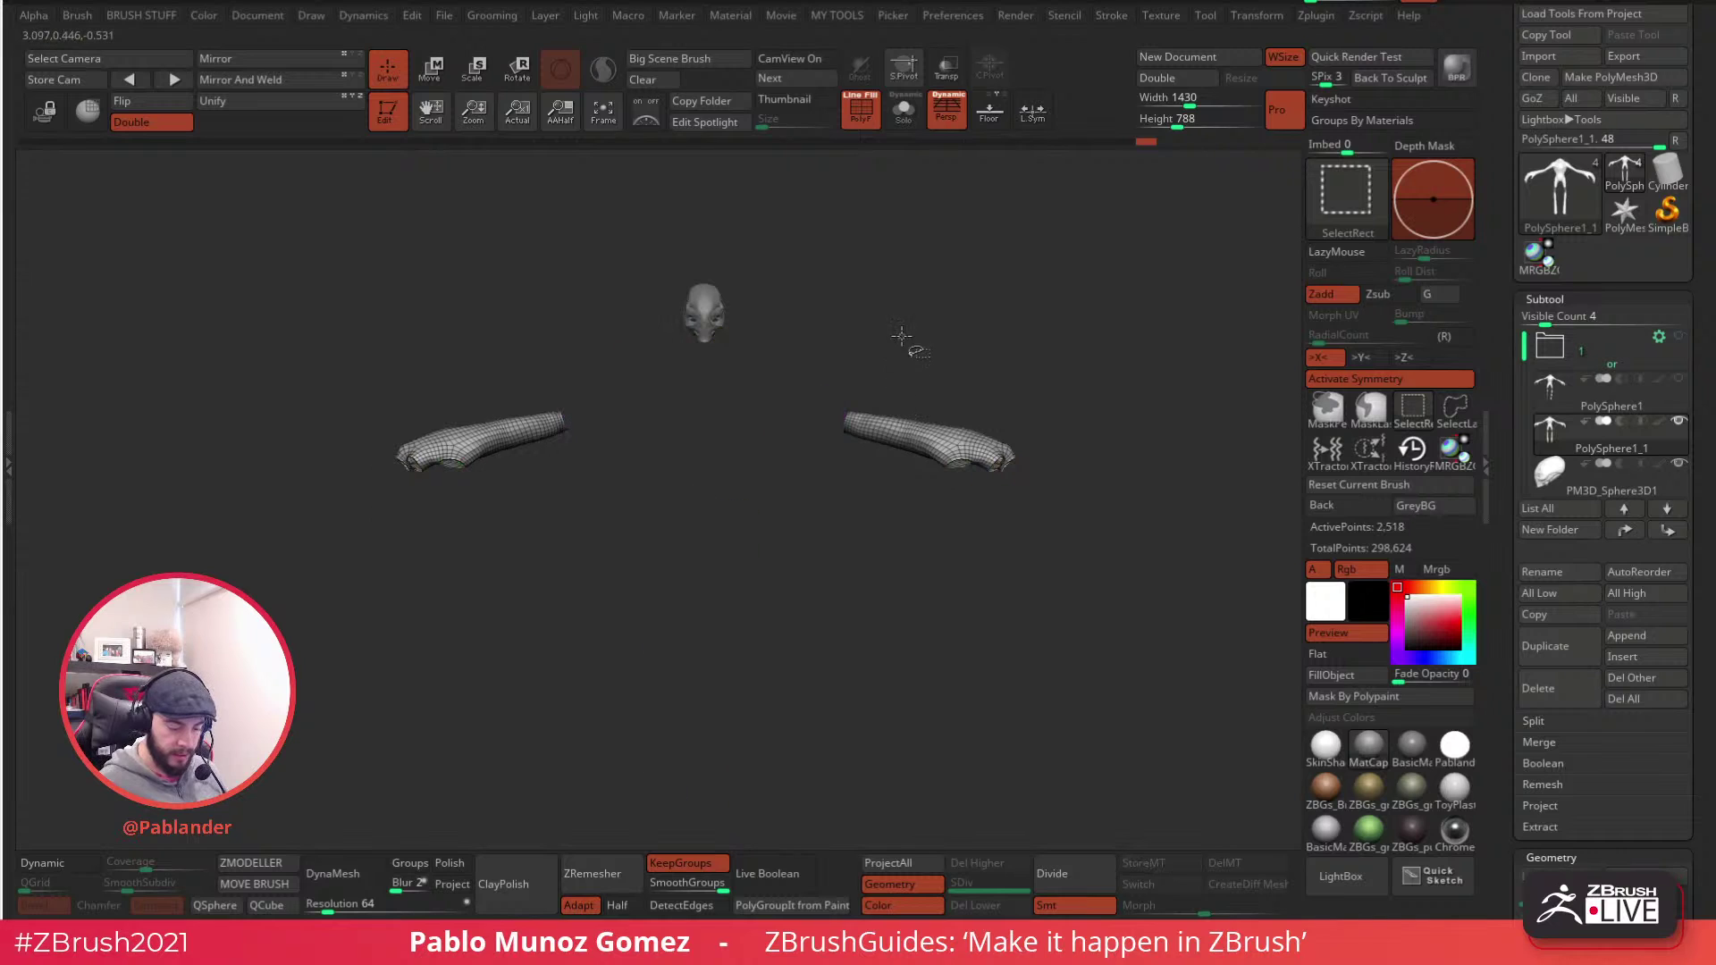
ctrl+shift+click(926, 362)
ctrl+shift+click(845, 377)
ctrl+shift+drag(882, 394, 1085, 613)
ctrl+shift+click(1063, 500)
ctrl+shift+click(930, 636)
click(861, 112)
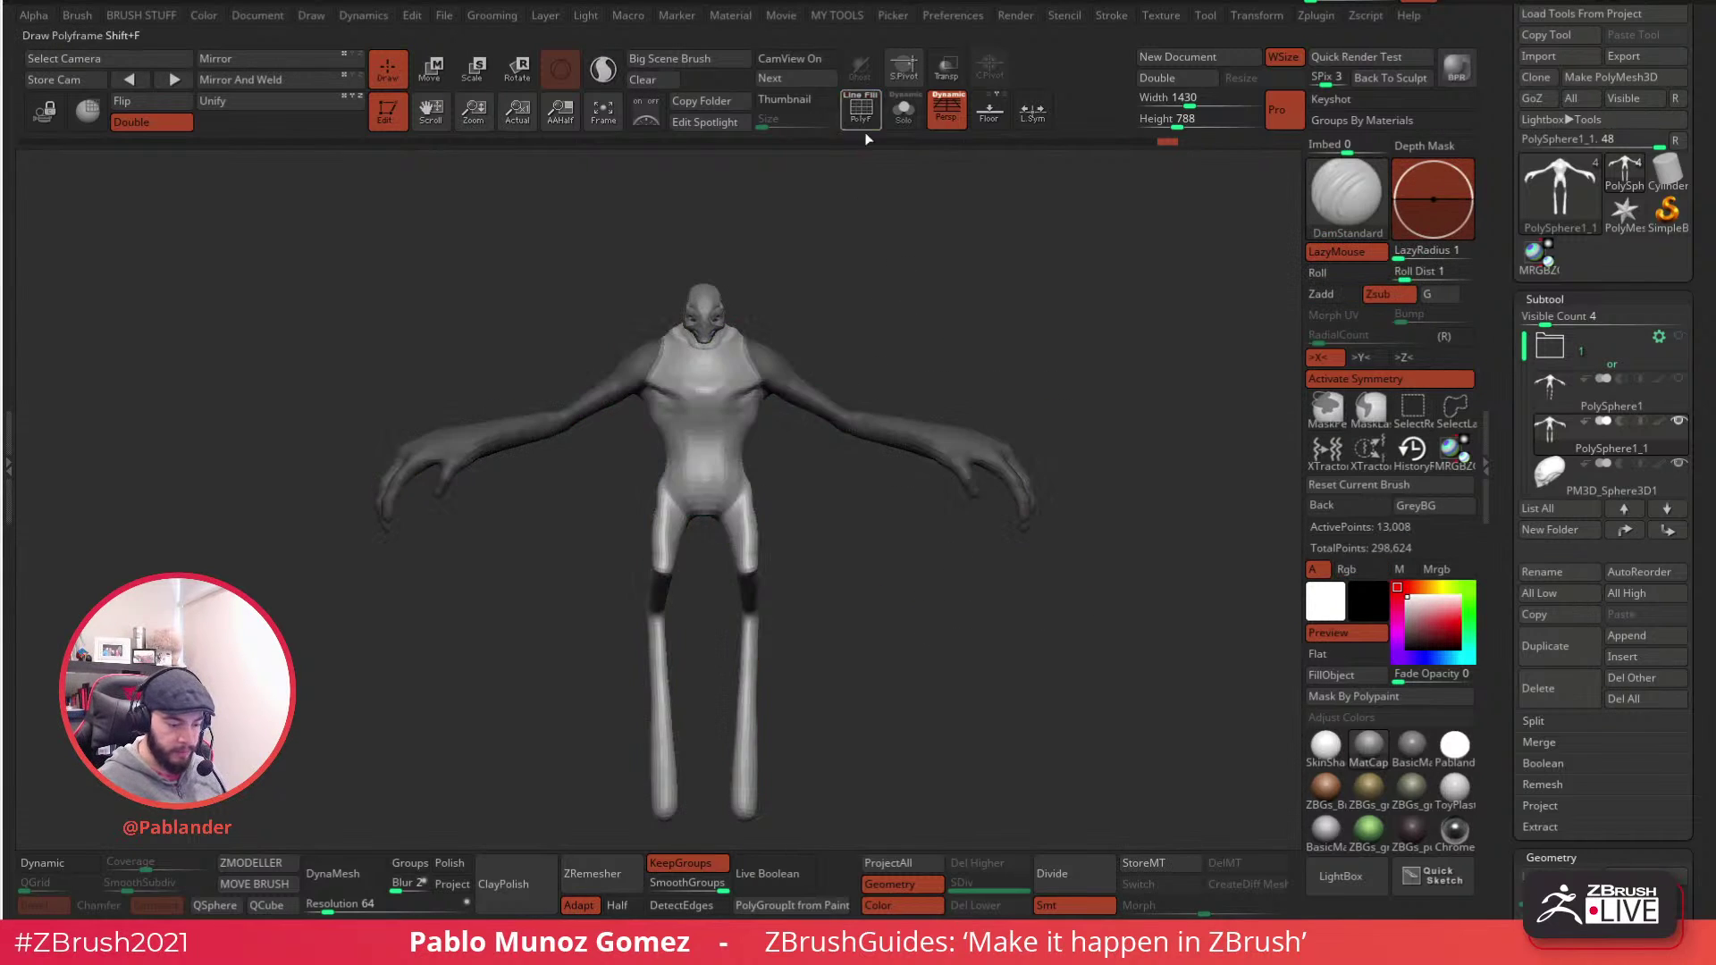
ctrl+click(795, 386)
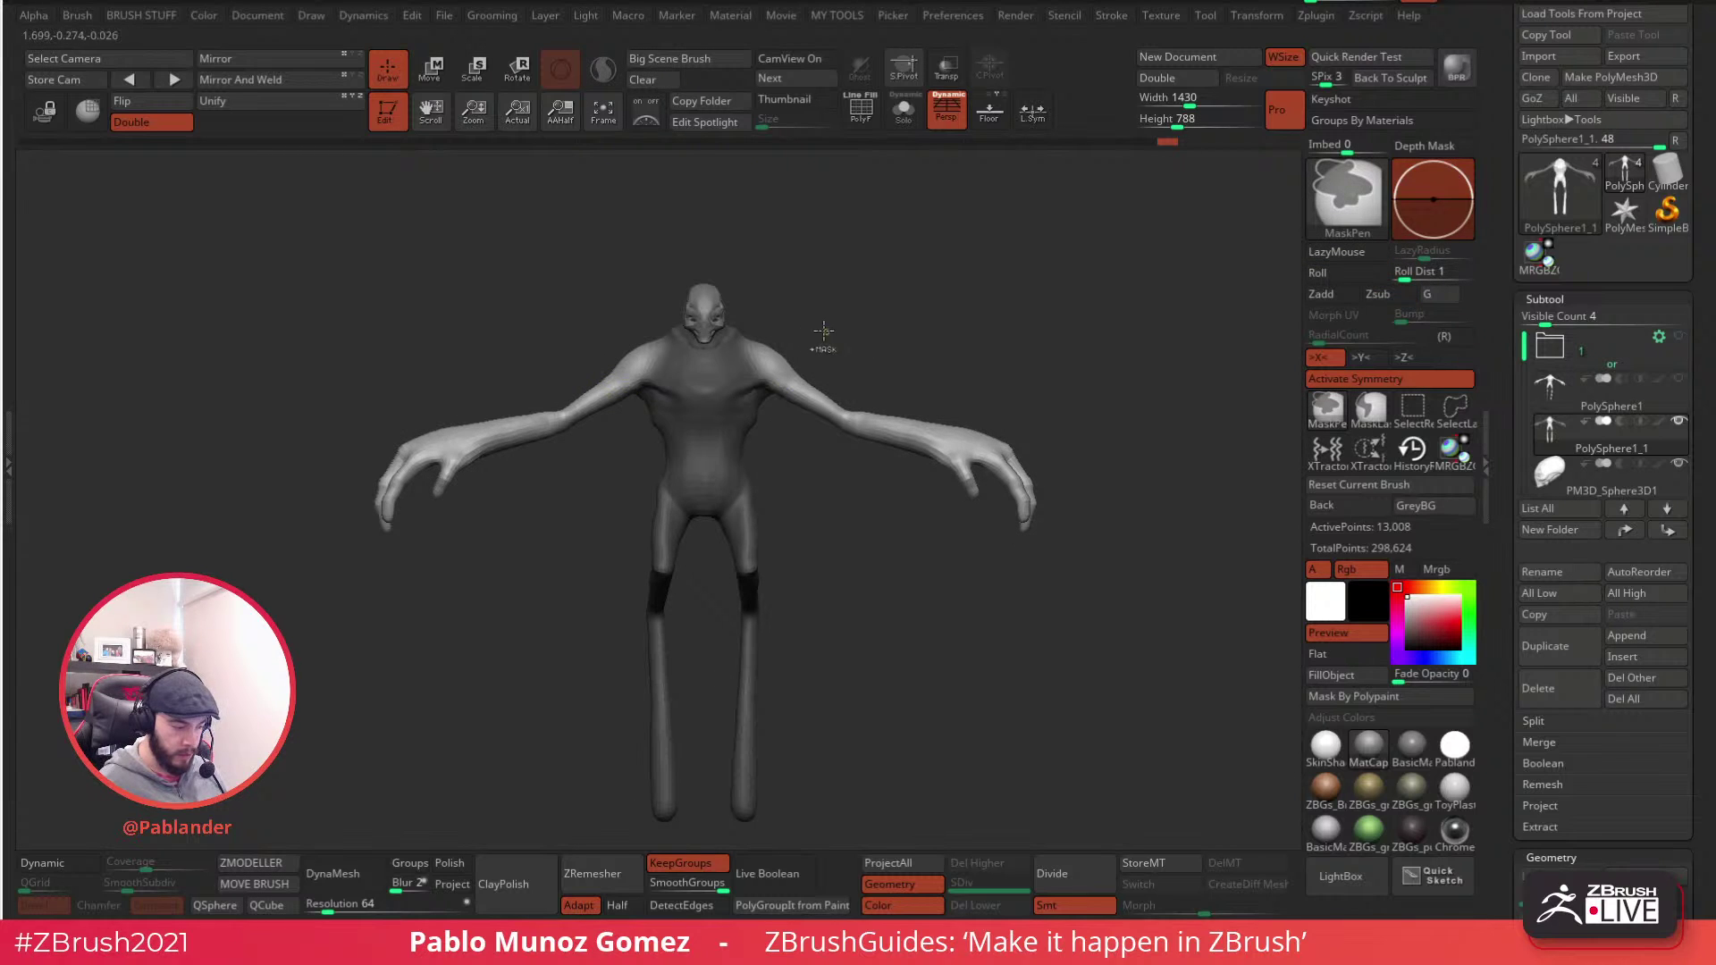
- Rotate the unmasked arms down alongside the body from the shoulders with the gizmo and adjust their placement
key(w)
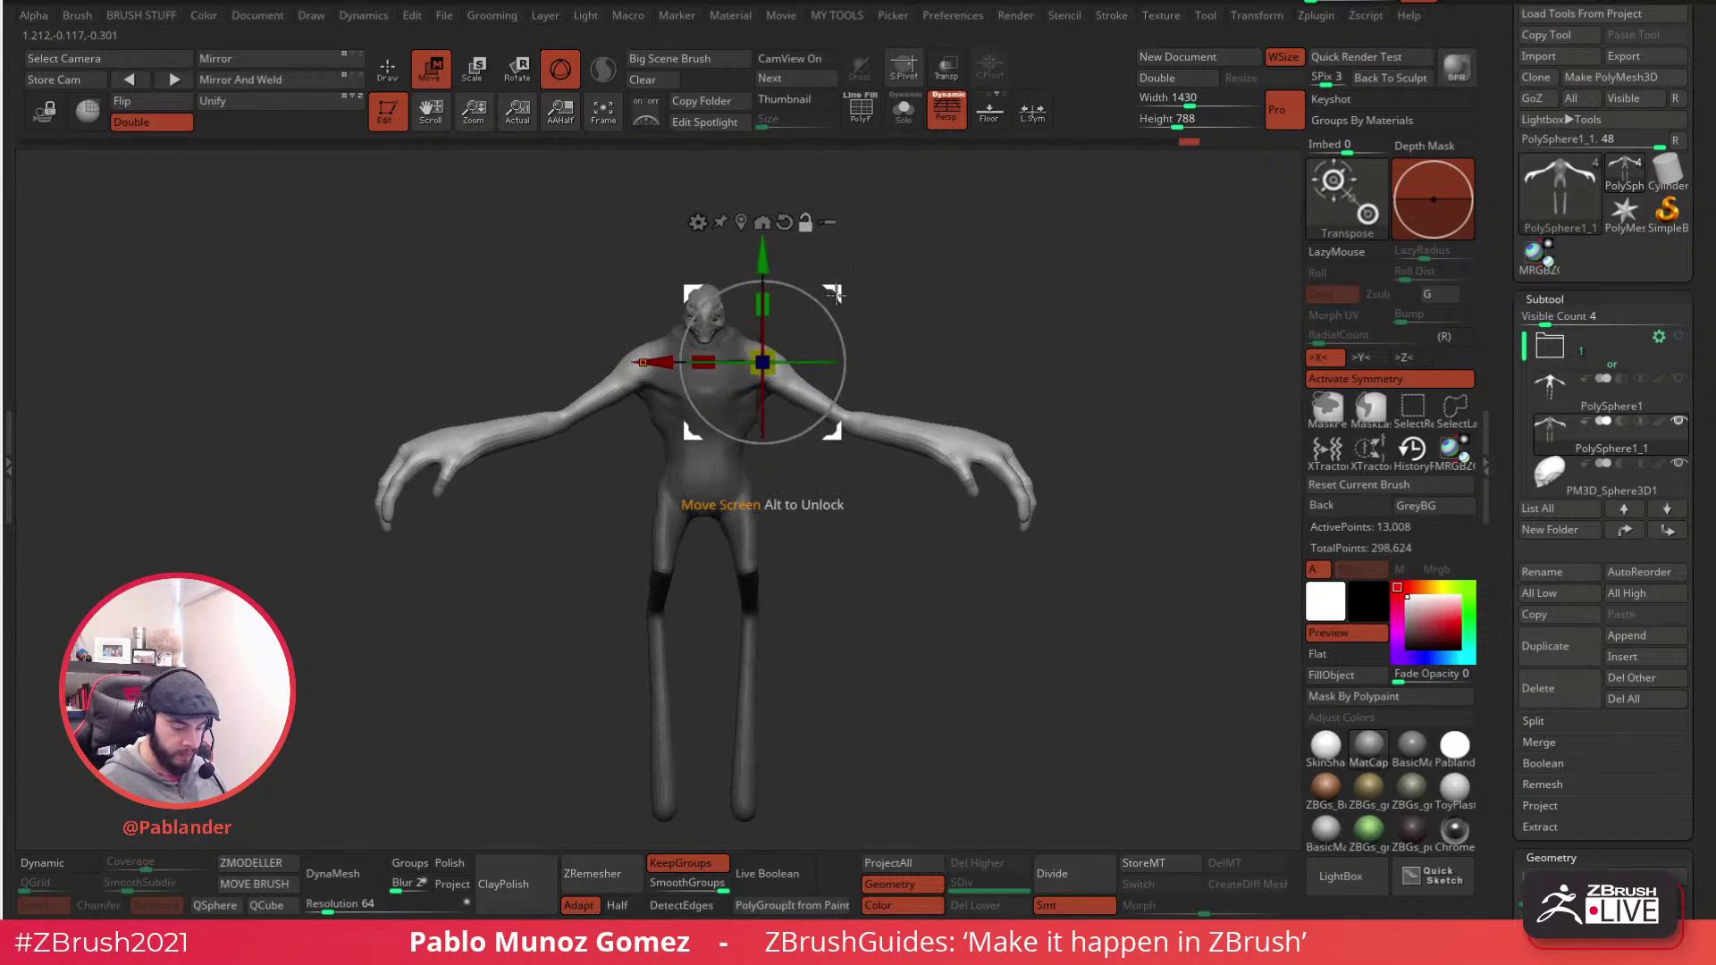
drag(826, 361, 930, 447)
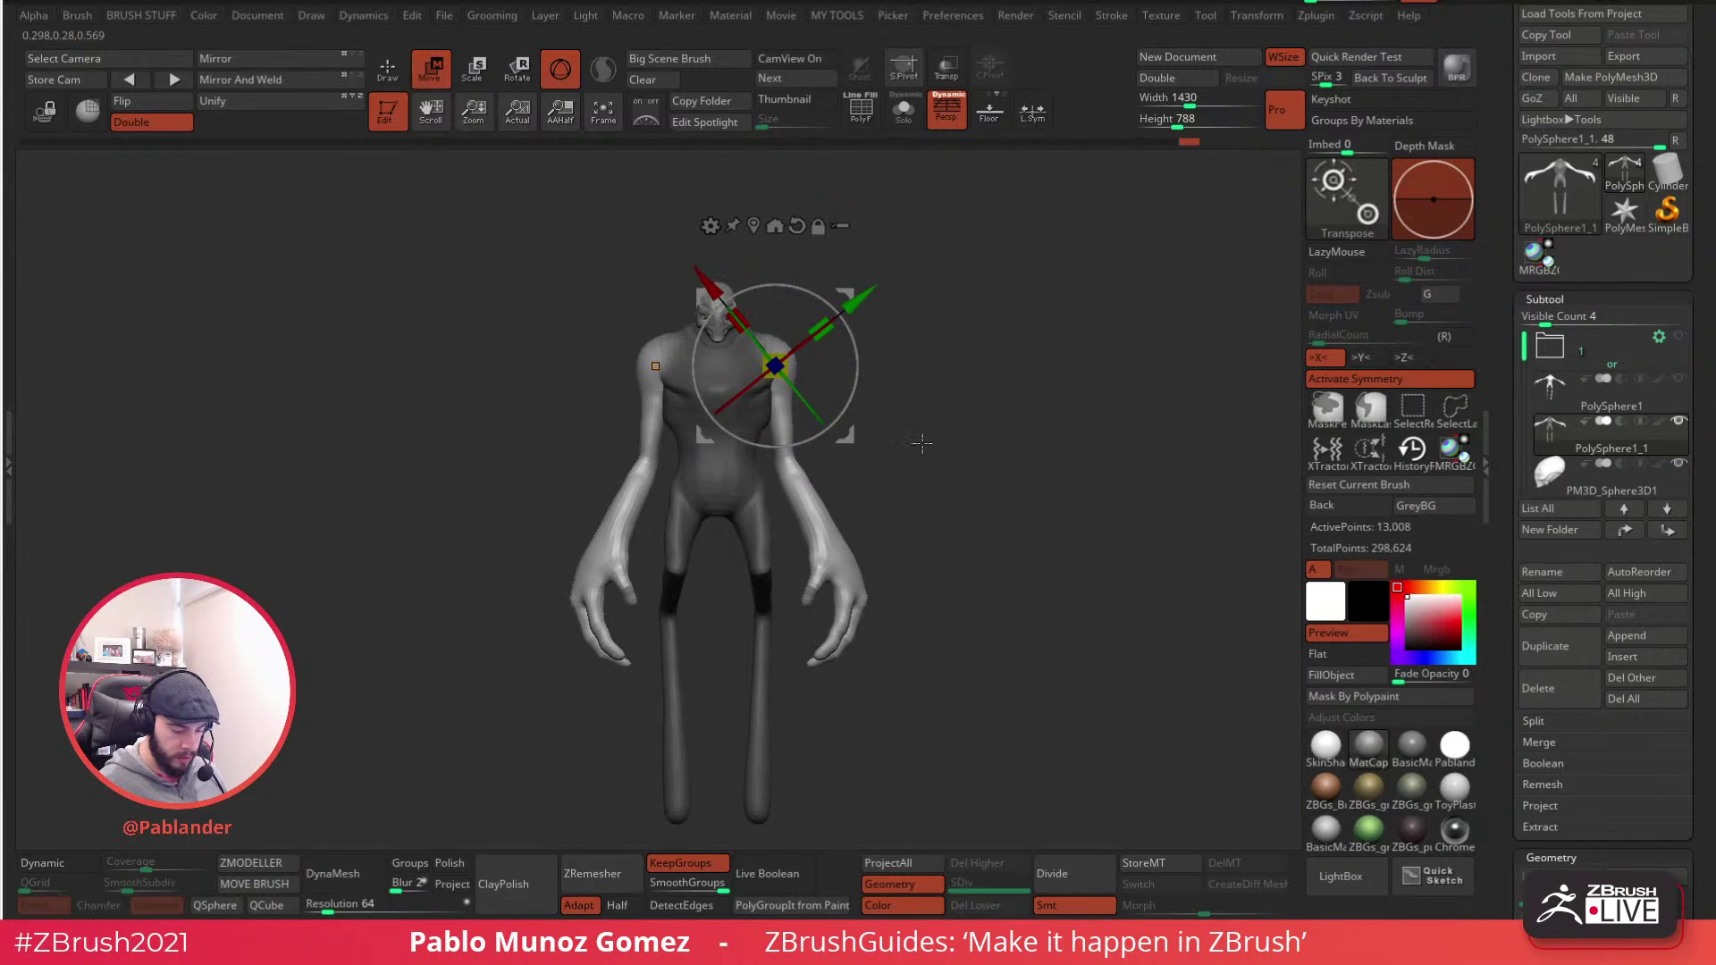
drag(856, 365, 857, 380)
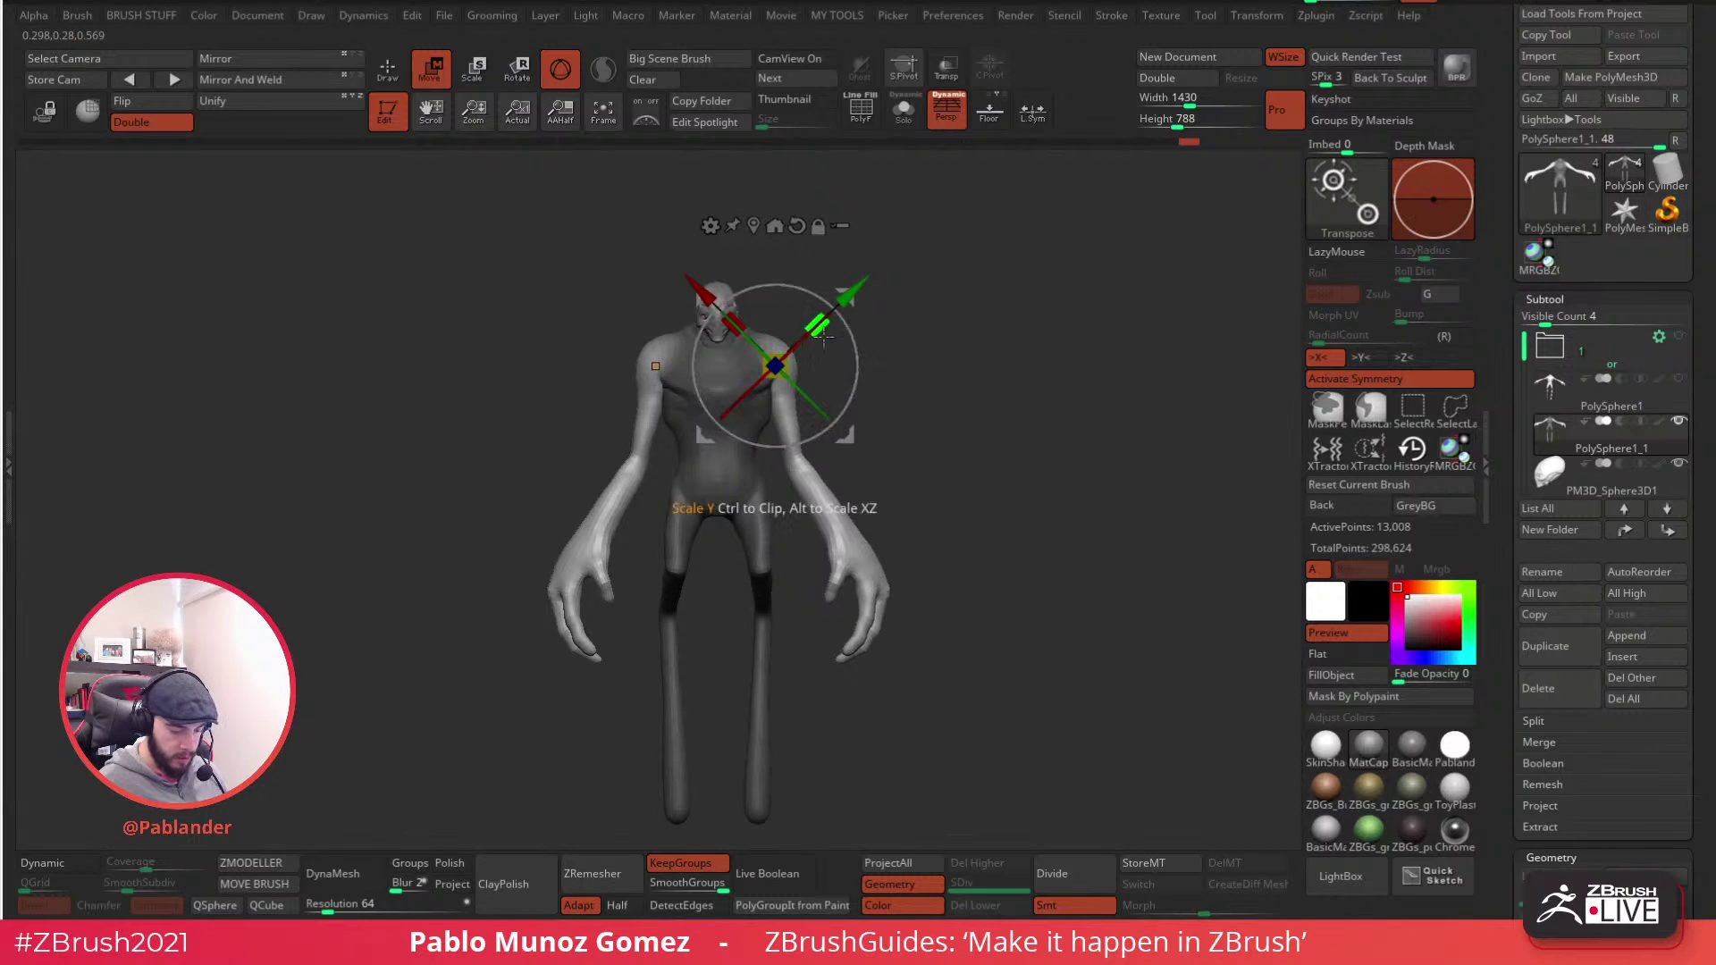
drag(847, 438, 856, 373)
drag(832, 435, 953, 371)
drag(825, 399, 804, 389)
drag(1006, 361, 892, 320)
drag(949, 373, 899, 486)
drag(746, 432, 730, 454)
- Return to sculpting and invert the mask so the arms are protected and the torso is free
click(388, 69)
mouse_move(978, 393)
mouse_down()
mouse_move(867, 437)
mouse_move(898, 421)
mouse_move(827, 346)
mouse_move(885, 410)
mouse_up()
ctrl+click(884, 398)
key(space)
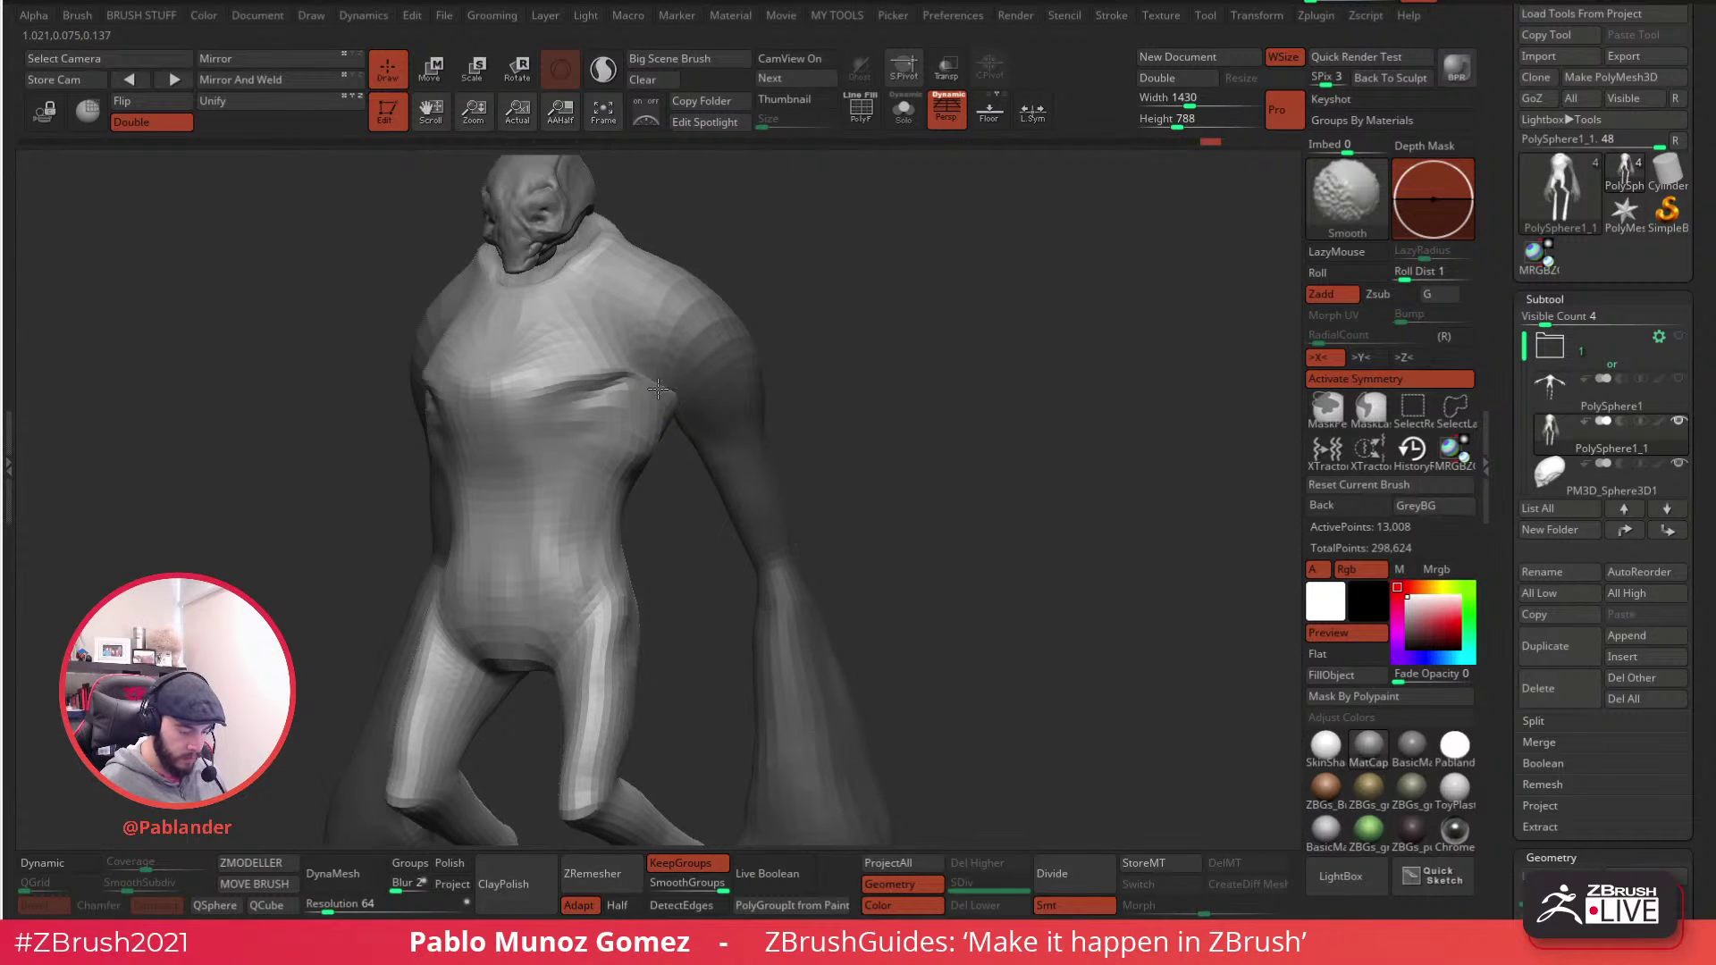
ctrl+click(777, 357)
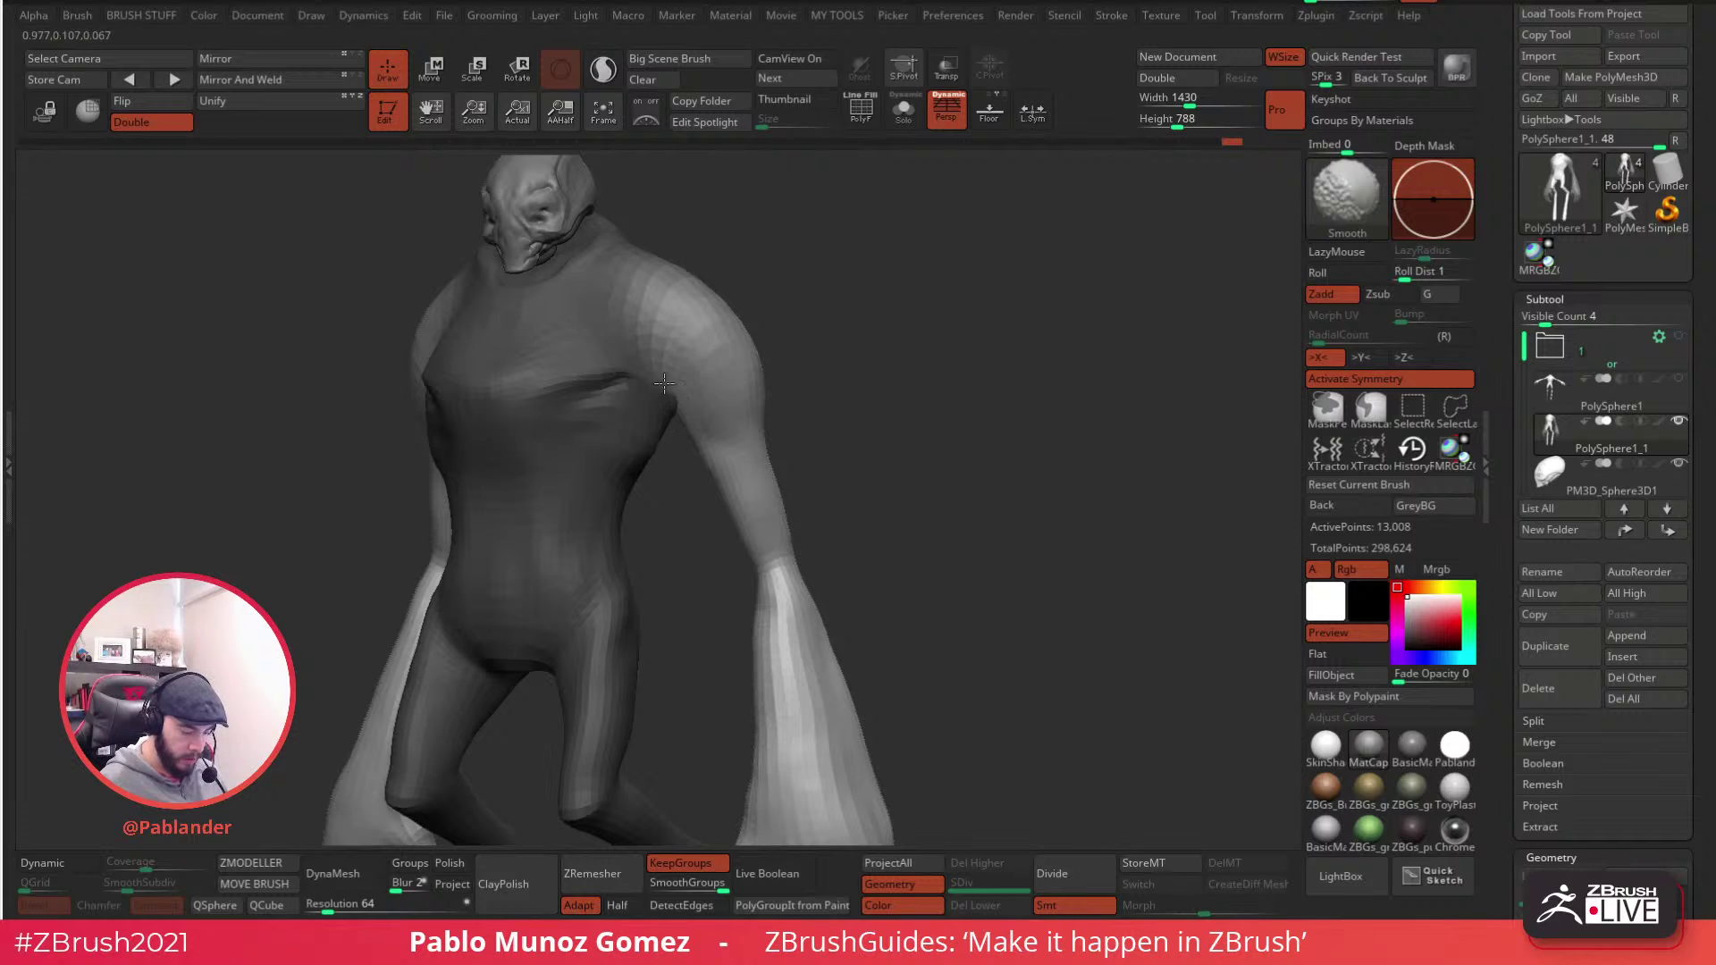
ctrl+click(804, 335)
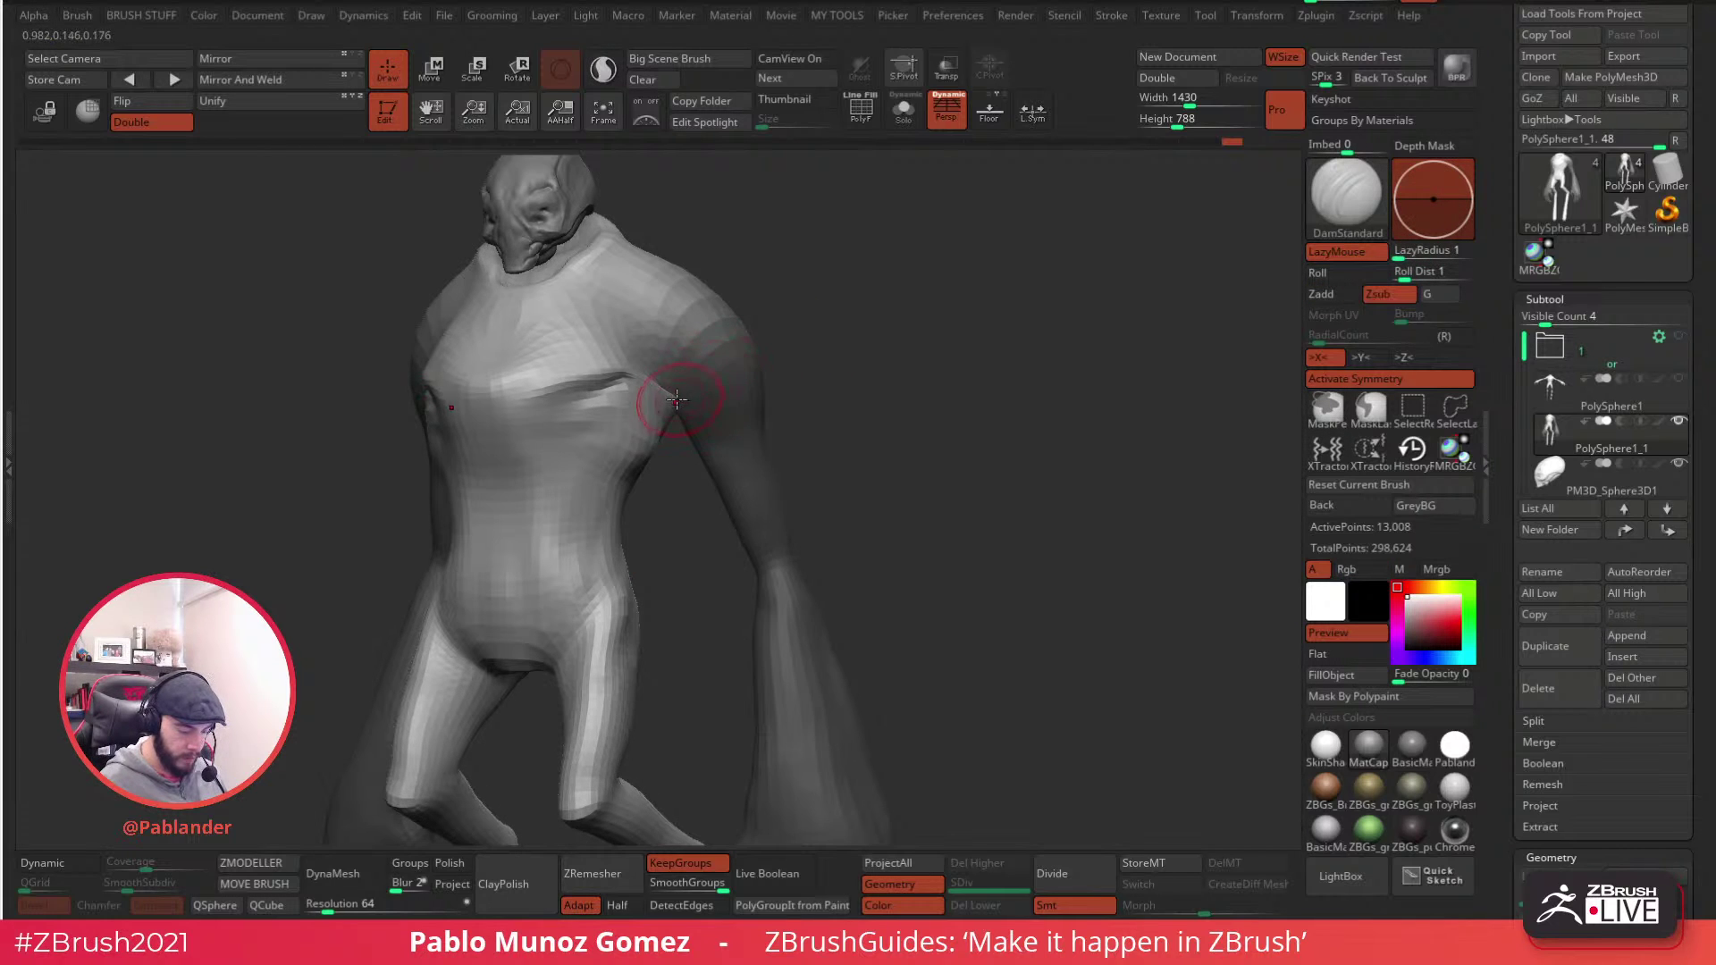
- Reshape the chest and front armpit transition with the Move brush and smooth the creases
key(b)
key(m)
key(v)
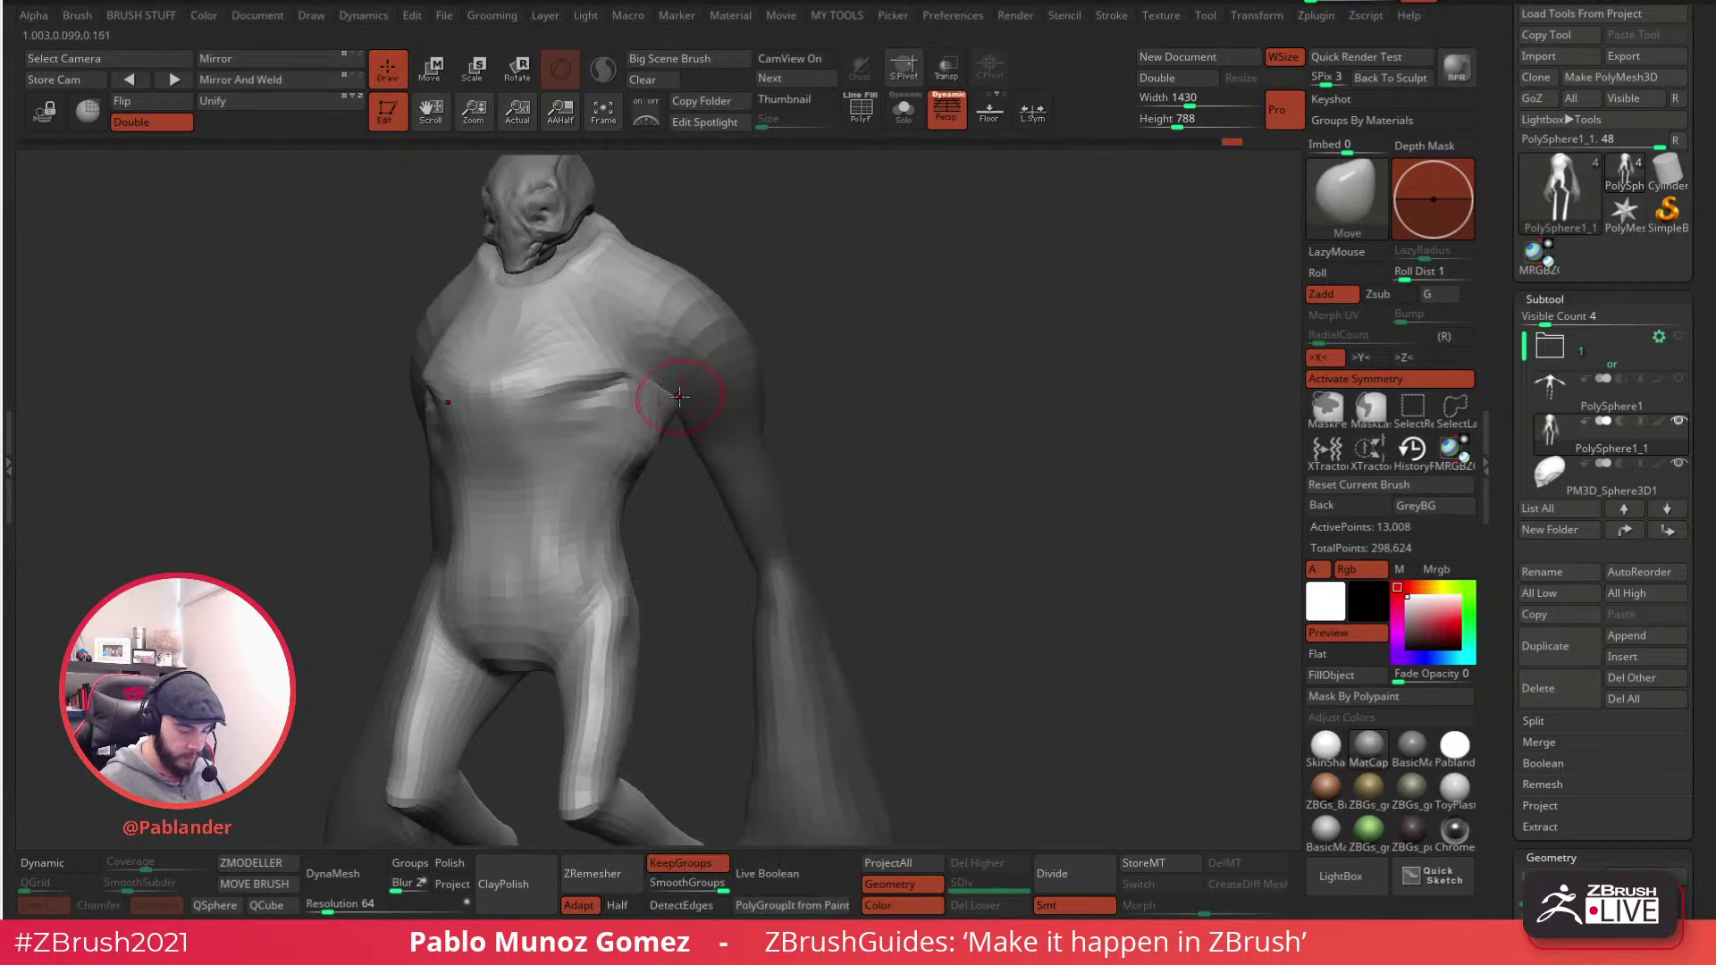
shift+drag(678, 407, 681, 403)
drag(792, 349, 501, 358)
mouse_move(688, 399)
shift+mouse_down()
mouse_move(711, 413)
mouse_move(693, 401)
shift+mouse_up()
right_drag(706, 398, 719, 309)
mouse_move(701, 407)
right_down()
mouse_move(689, 363)
mouse_move(761, 369)
right_up()
shift+drag(761, 369, 777, 390)
alt+right_drag(778, 390, 798, 349)
mouse_move(790, 380)
shift+mouse_down()
mouse_move(778, 396)
mouse_move(753, 366)
mouse_move(774, 393)
shift+mouse_up()
mouse_move(775, 393)
right_down()
mouse_move(920, 429)
mouse_move(1016, 323)
mouse_move(957, 411)
right_up()
shift+drag(843, 410, 876, 438)
- Rework the rear armpit and shoulder blade area by moving and smoothing the surface, and clear the mask
mouse_move(929, 402)
right_down()
mouse_move(989, 329)
mouse_move(969, 448)
right_up()
right_drag(709, 498, 863, 380)
right_drag(650, 516, 608, 501)
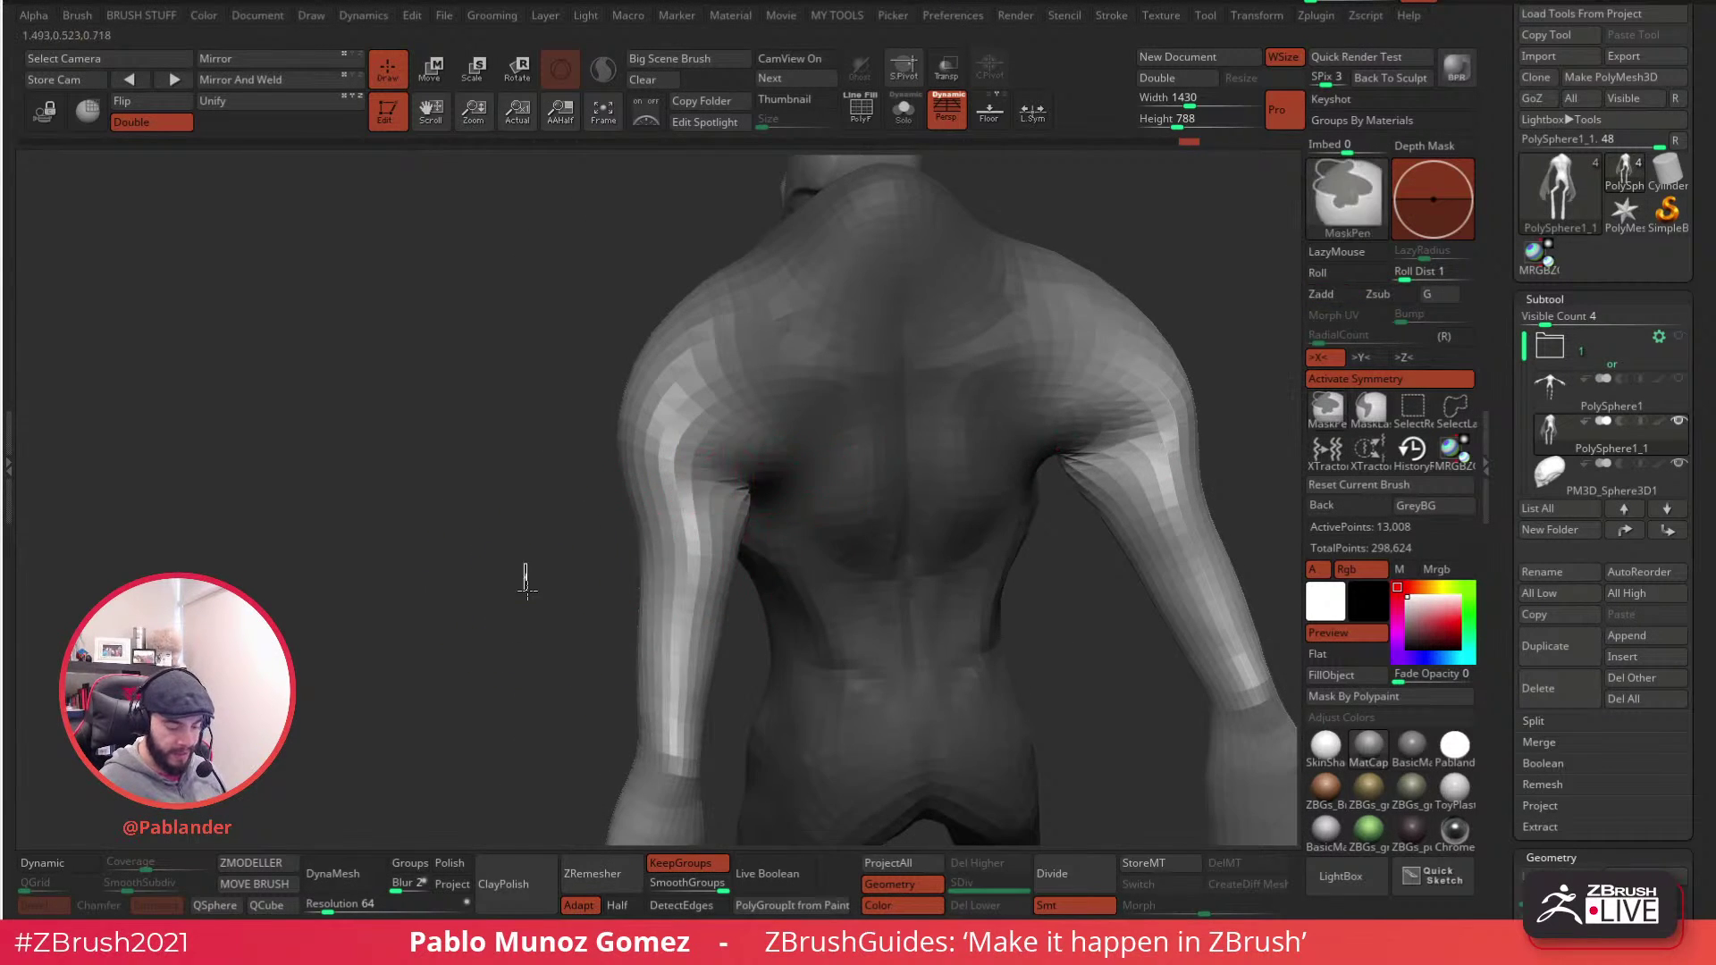
right_drag(517, 567, 763, 473)
drag(763, 474, 726, 505)
right_drag(769, 474, 800, 359)
right_drag(785, 273, 769, 423)
mouse_move(777, 431)
shift+mouse_down()
mouse_move(804, 376)
mouse_move(740, 443)
shift+mouse_up()
mouse_move(881, 391)
right_down()
mouse_move(838, 469)
mouse_move(823, 445)
right_up()
key(space)
key(space)
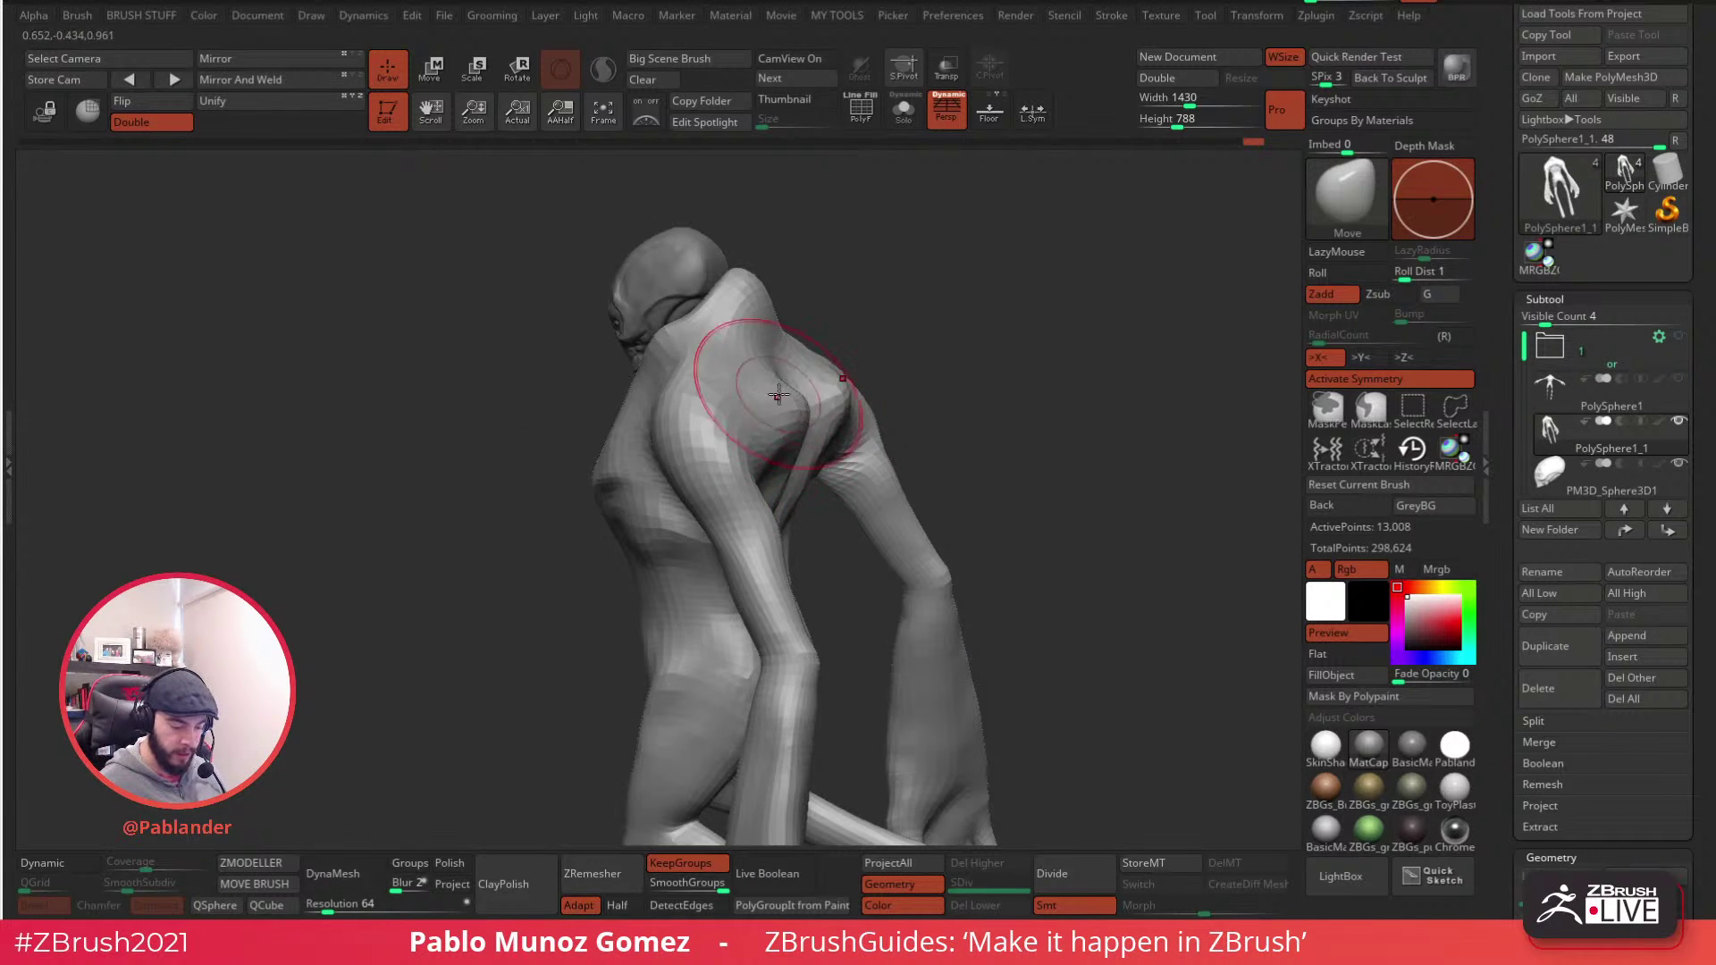
- Refine the upper back, shoulder outline and side profile of the torso with the Move brush
right_drag(837, 355, 872, 415)
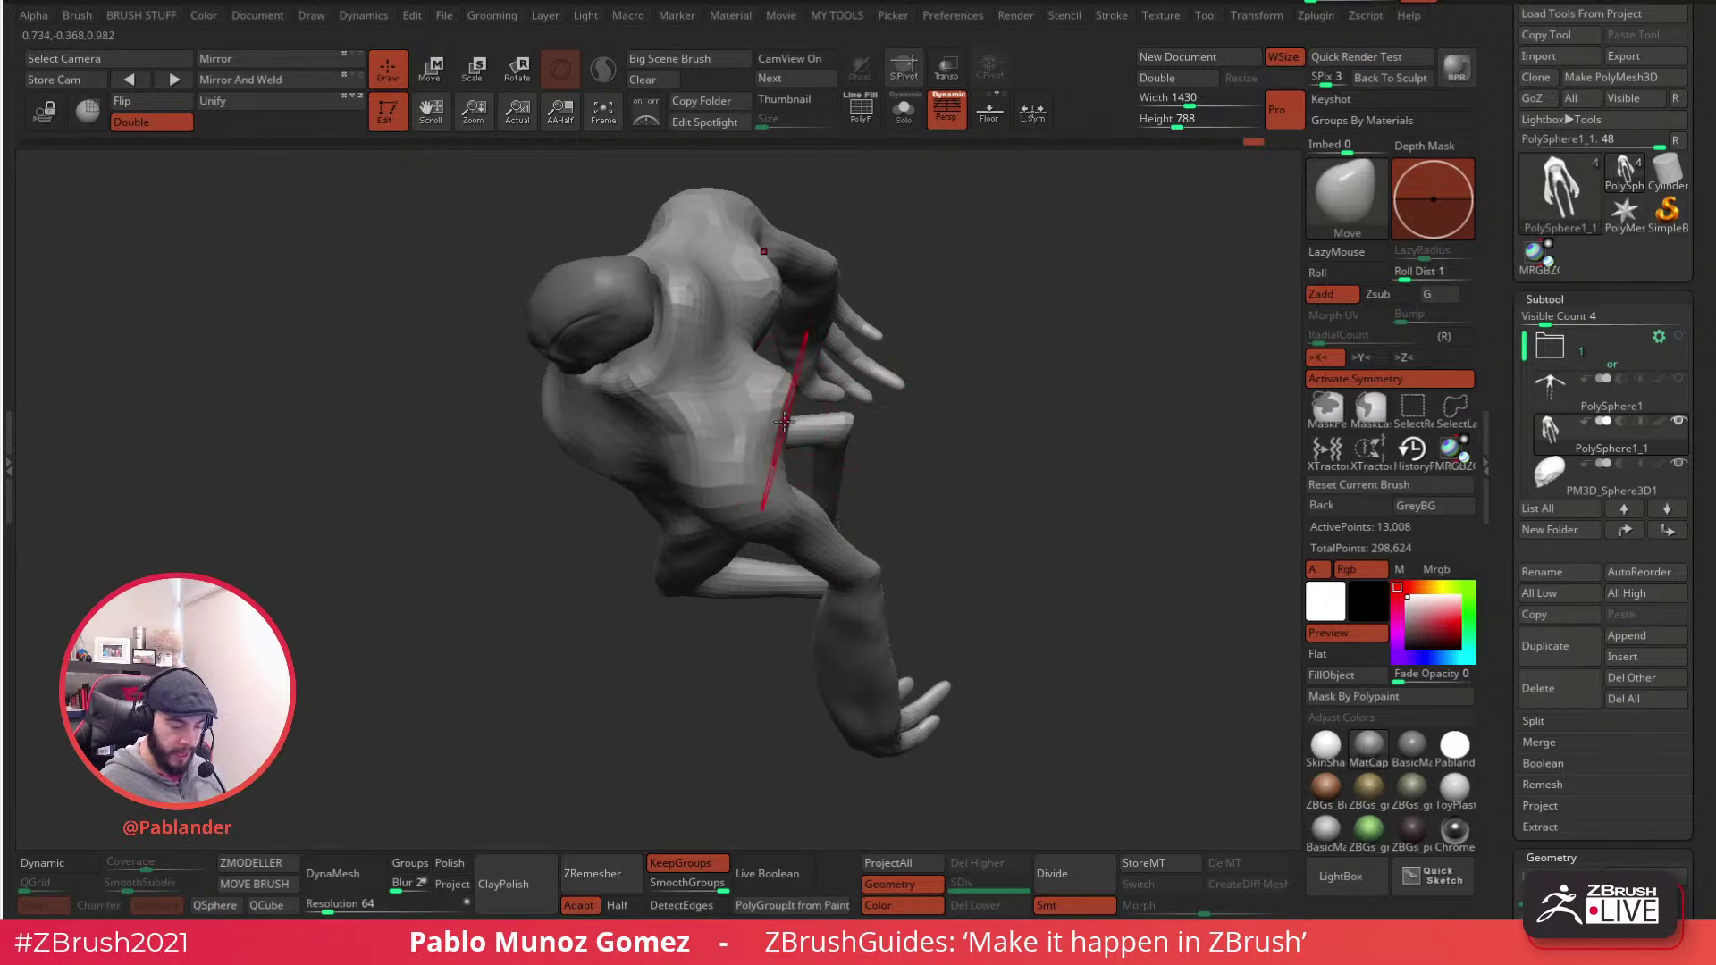
right_drag(759, 447, 823, 382)
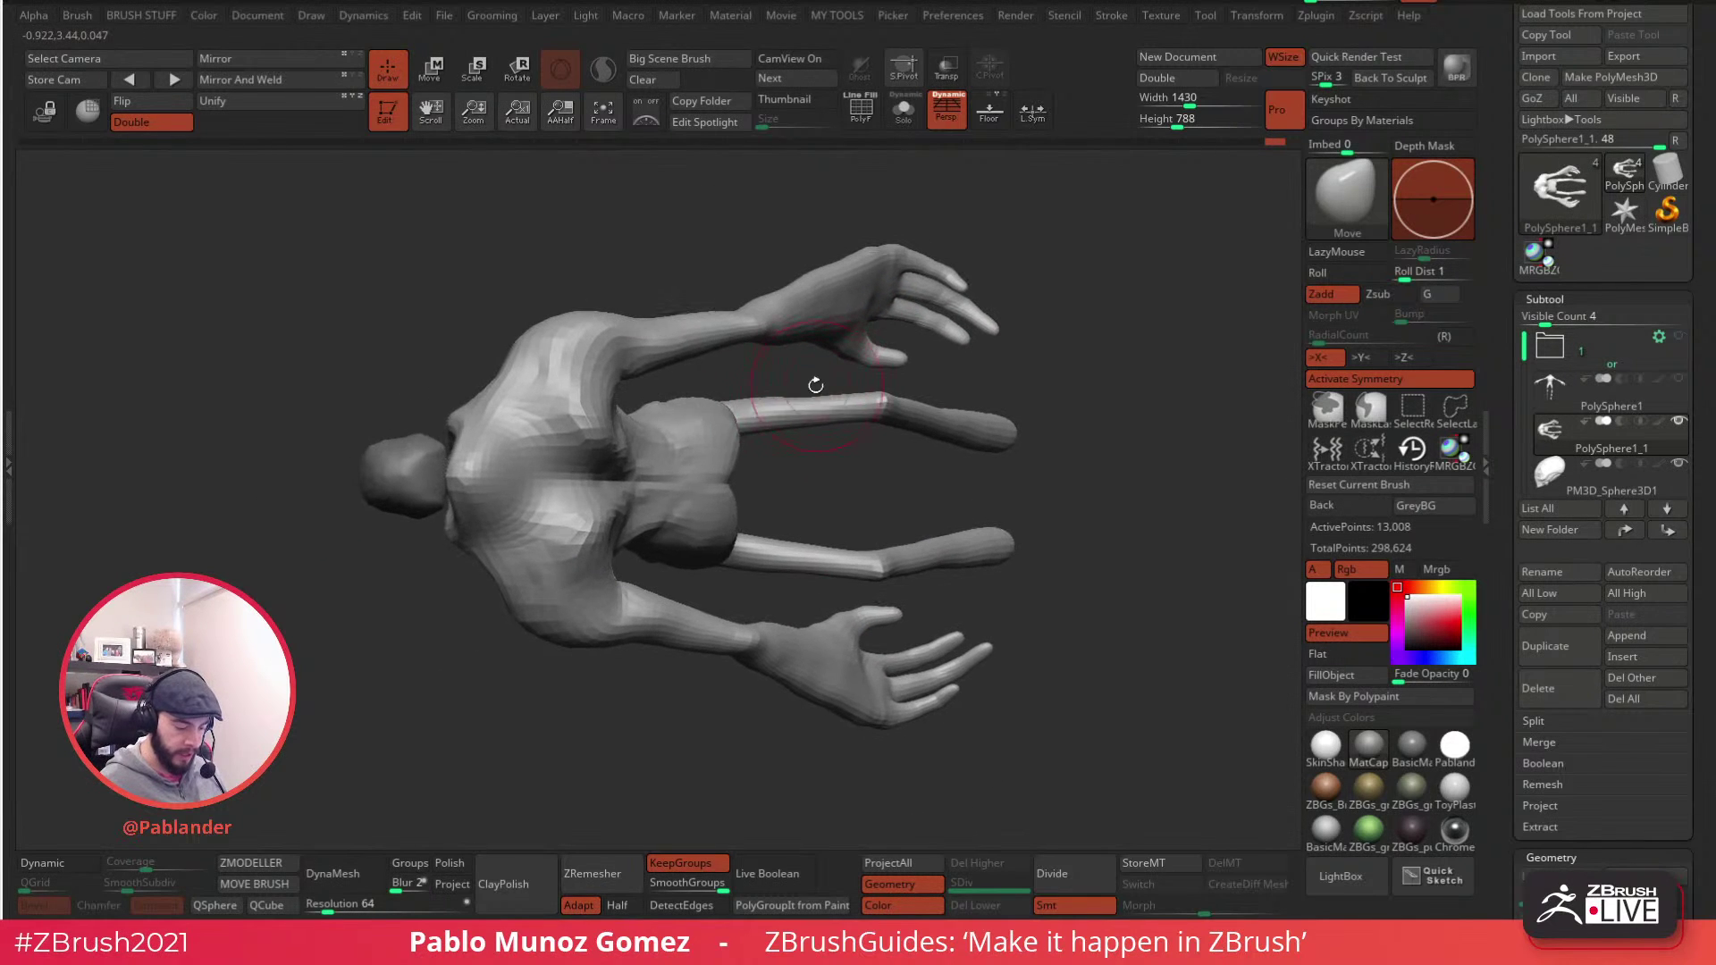
right_drag(603, 453, 886, 597)
right_drag(726, 434, 795, 455)
drag(590, 487, 577, 486)
mouse_move(576, 485)
right_down()
mouse_move(771, 440)
mouse_move(786, 420)
mouse_move(766, 470)
right_up()
key(space)
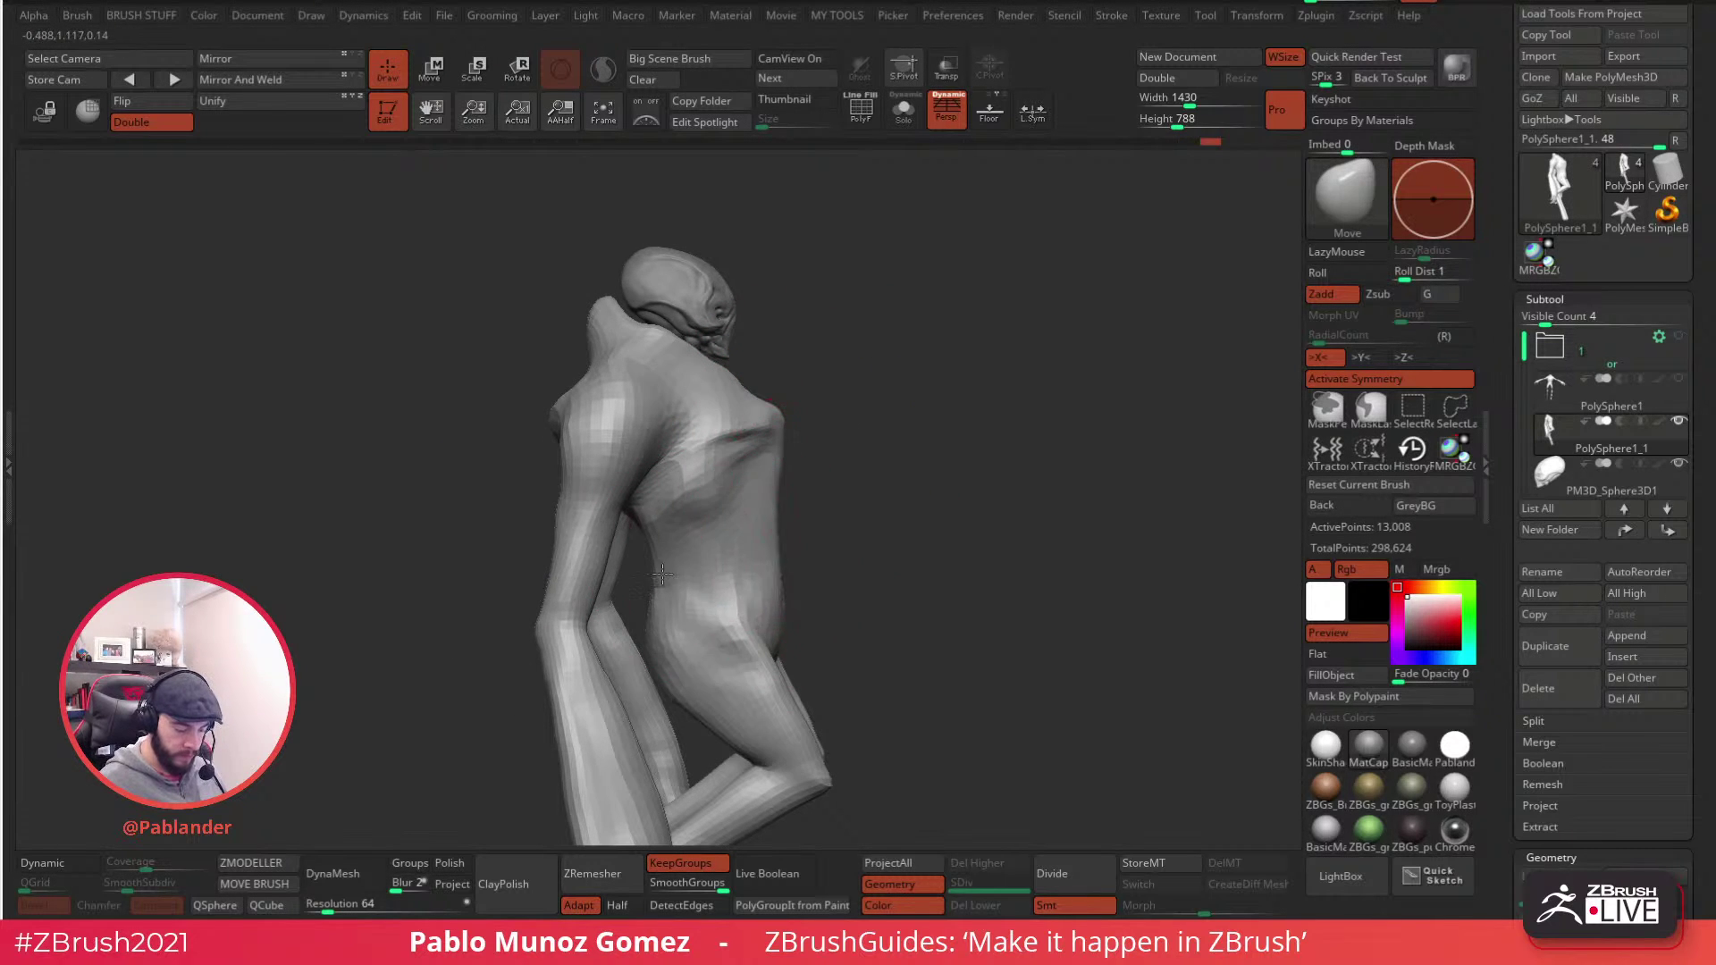
right_drag(701, 538, 689, 572)
right_drag(823, 535, 847, 421)
right_click(759, 512)
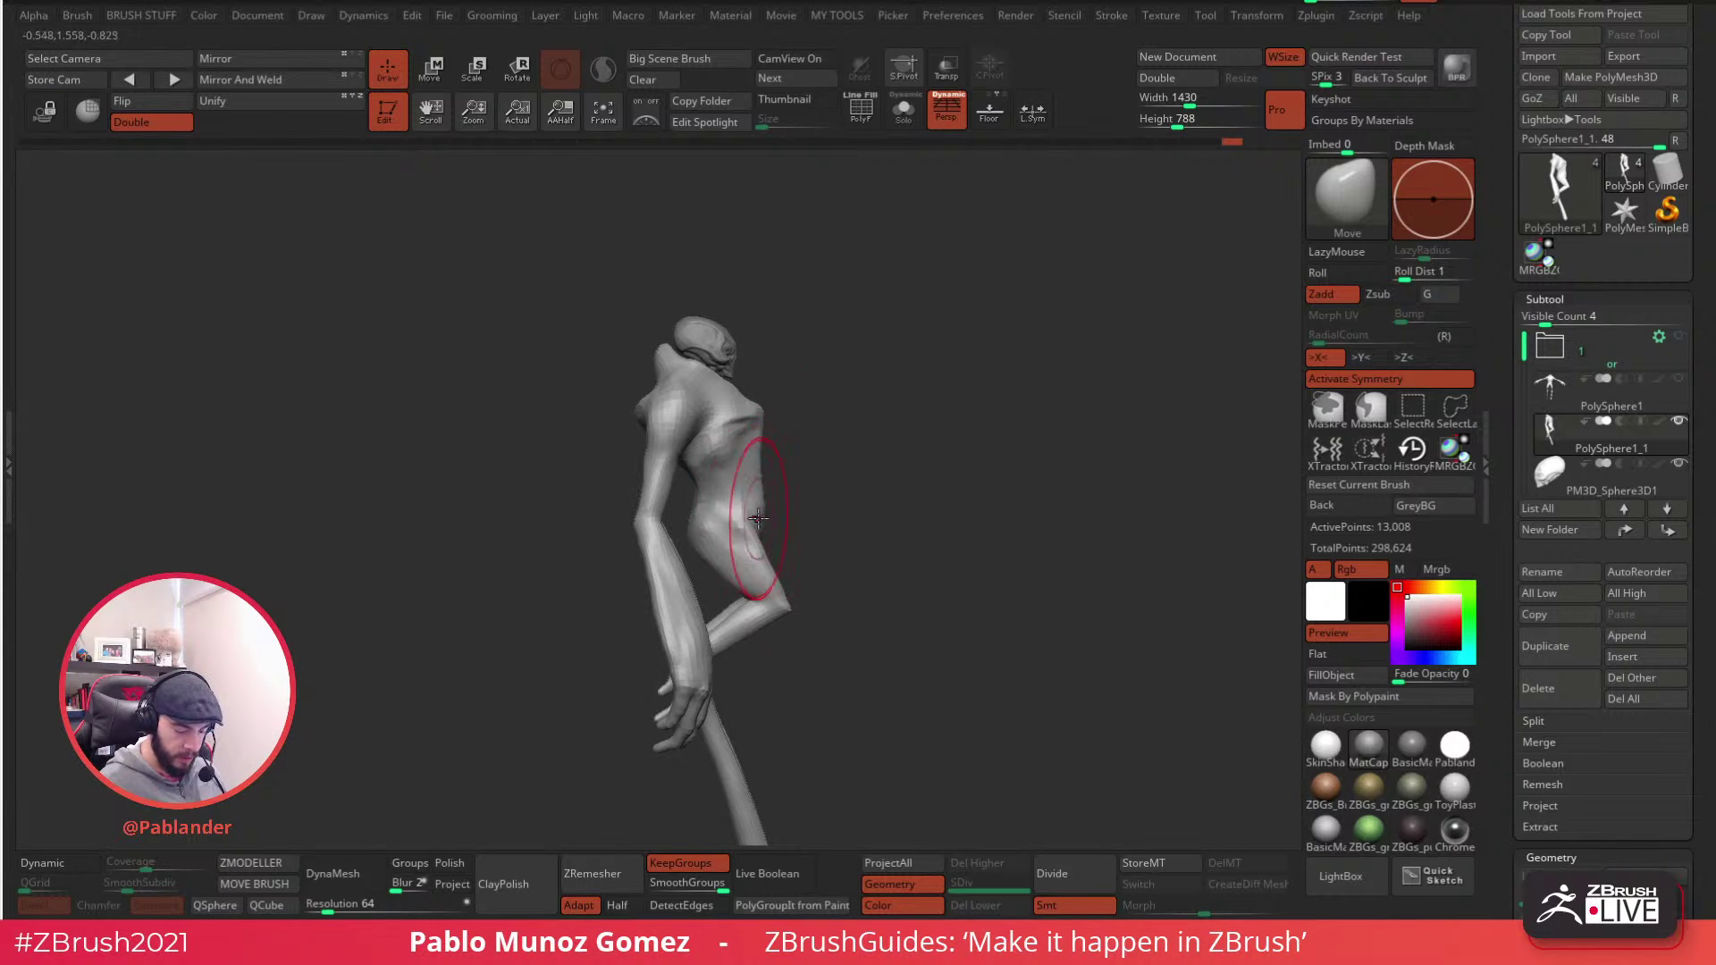
- Hide the leg polygroups of the body and delete the hidden geometry
right_drag(698, 642, 811, 582)
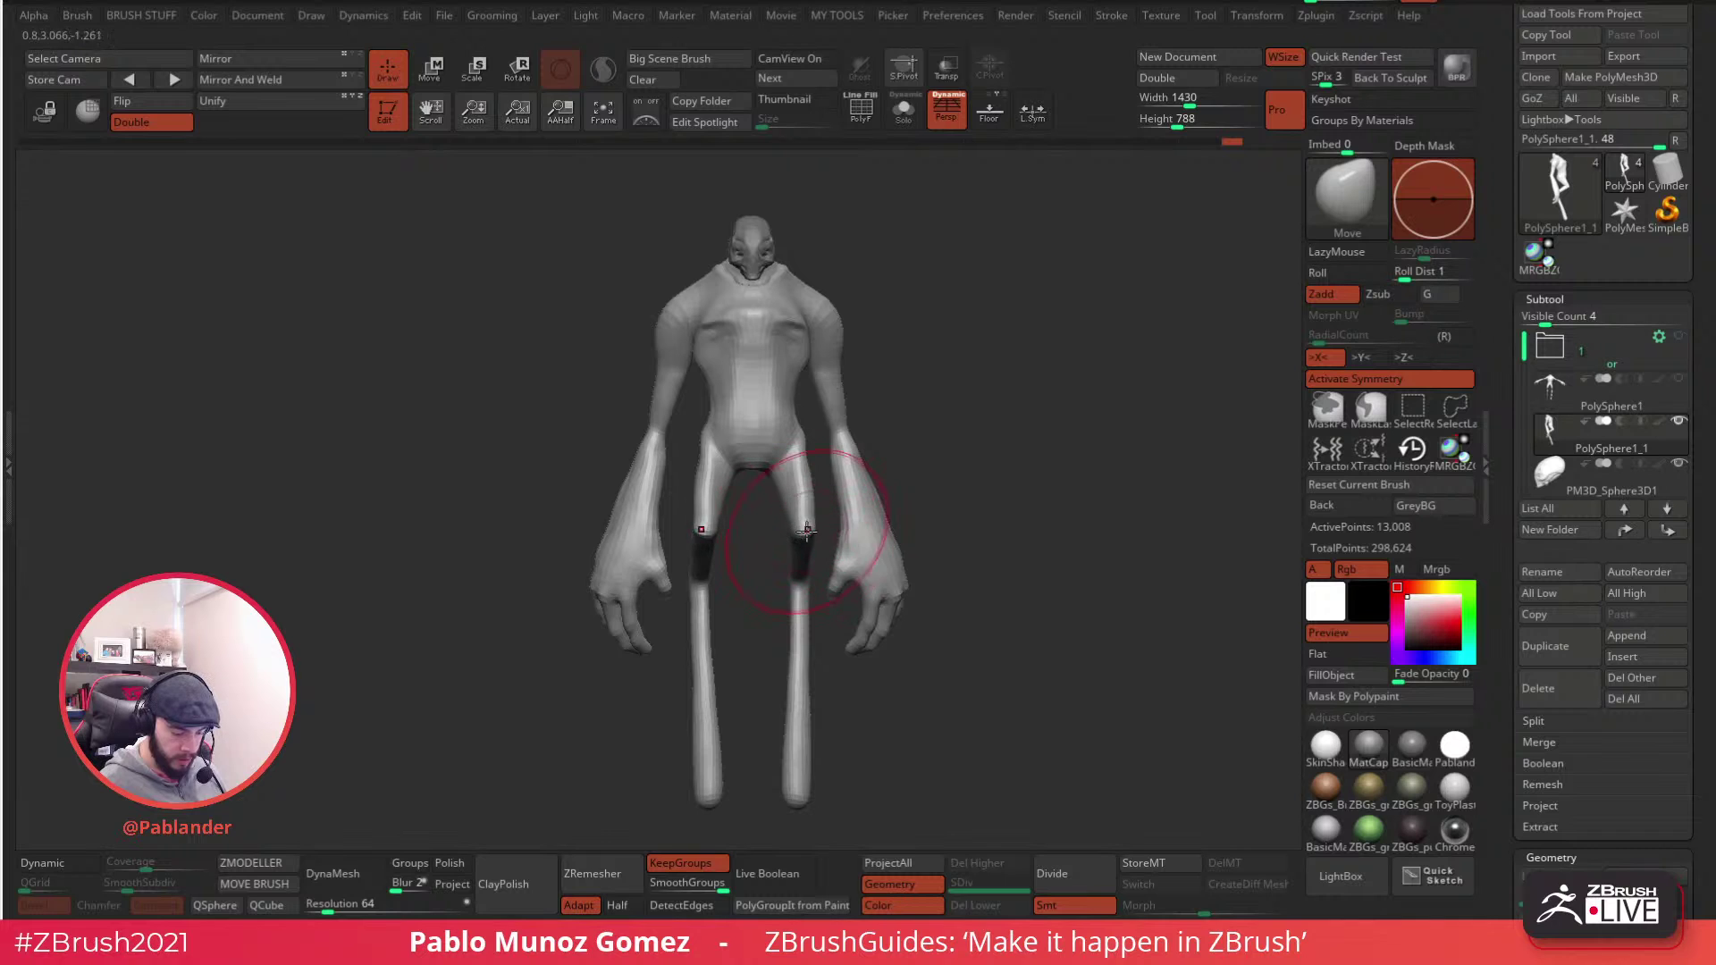
right_drag(801, 765, 811, 628)
mouse_move(941, 514)
right_down()
mouse_move(995, 502)
mouse_move(958, 516)
right_up()
ctrl+shift+click(765, 551)
ctrl+shift+drag(844, 574, 862, 561)
ctrl+shift+click(766, 638)
right_drag(946, 524, 956, 493)
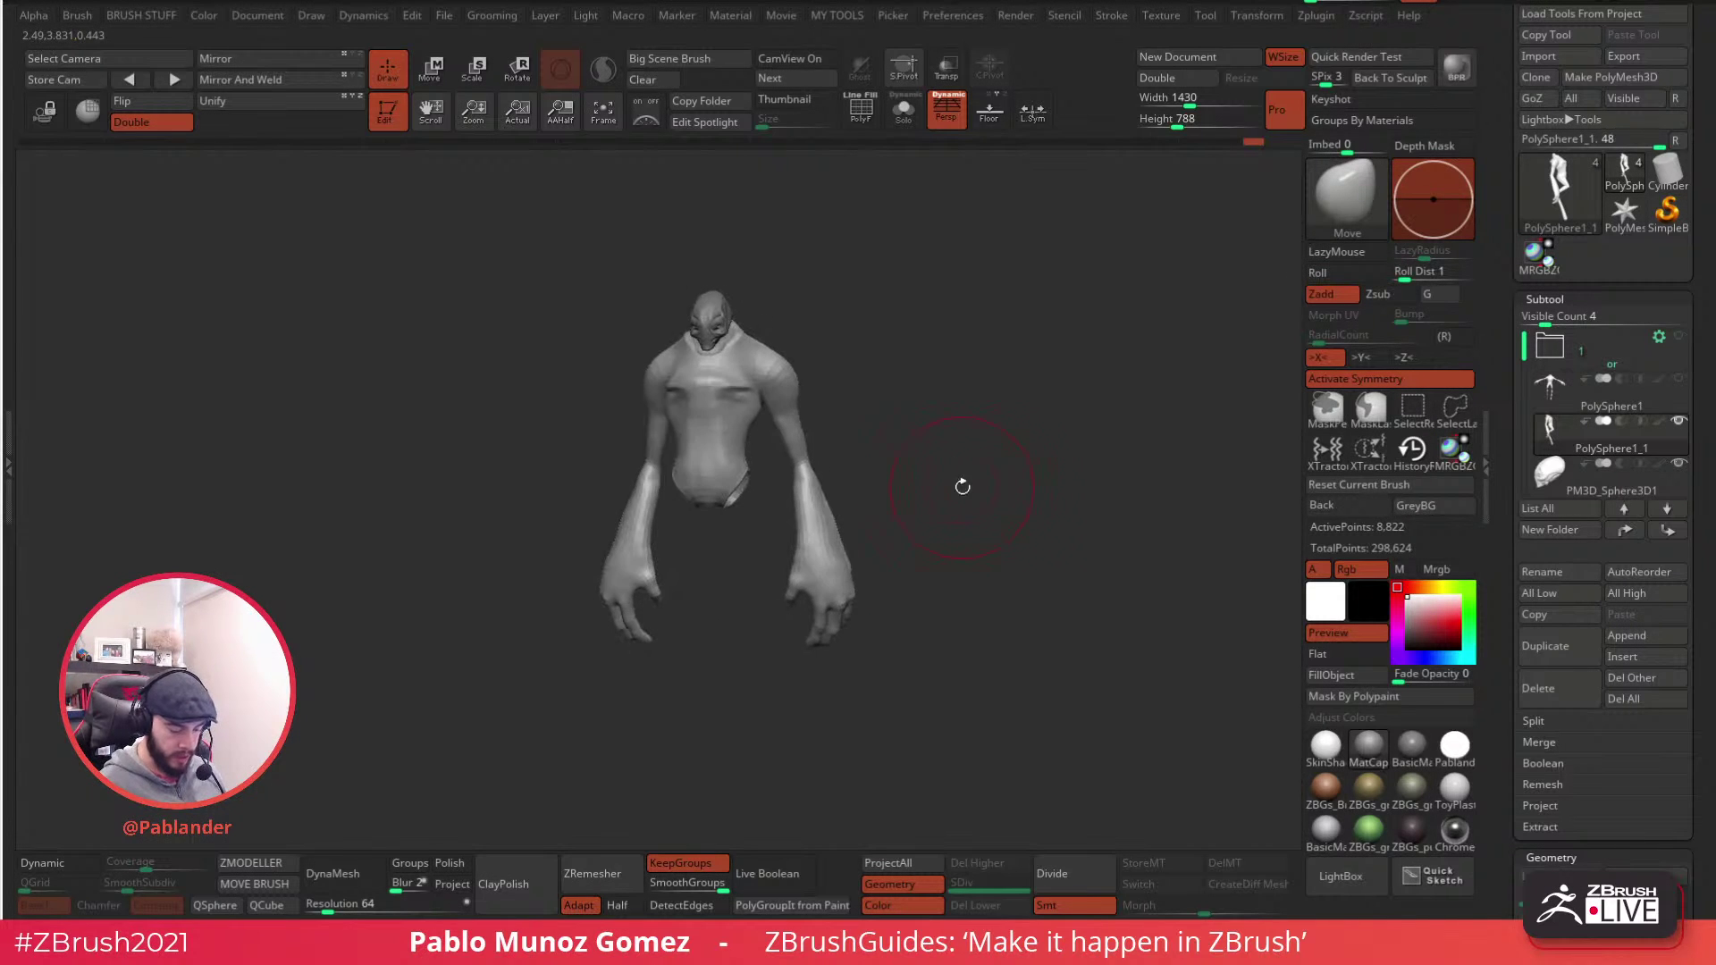
key(1)
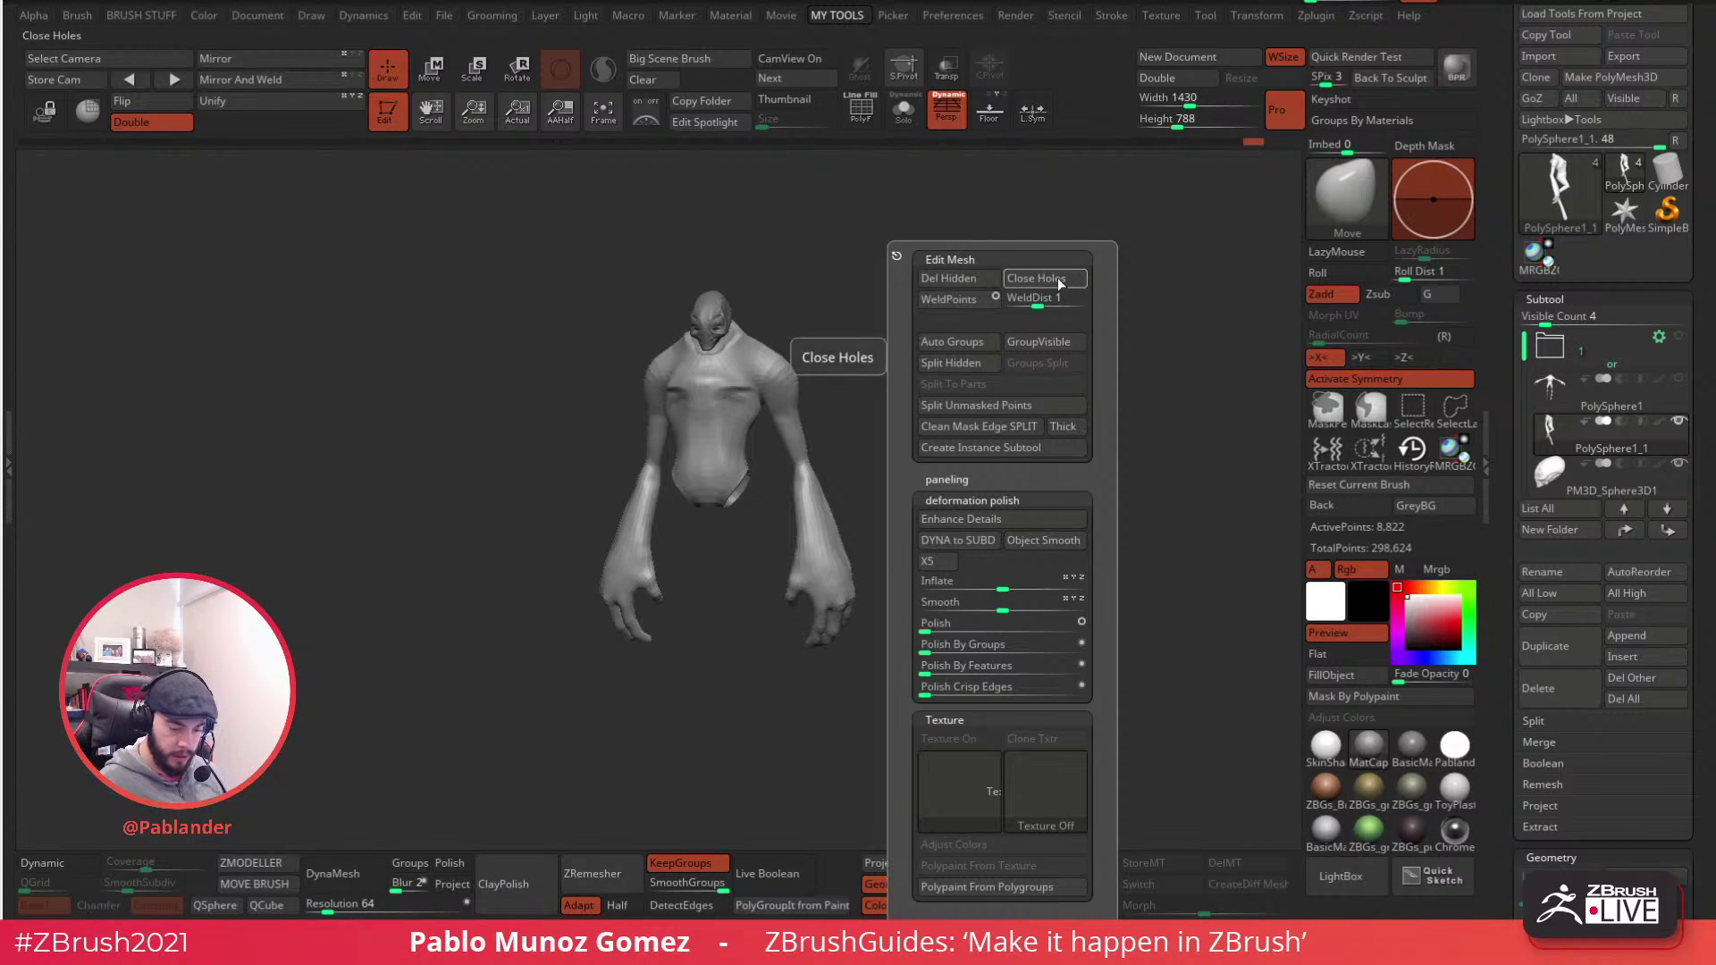
click(950, 279)
- Append a Cylinder3D as a new subtool
mouse_move(996, 597)
right_down()
mouse_move(1027, 583)
mouse_move(957, 547)
right_up()
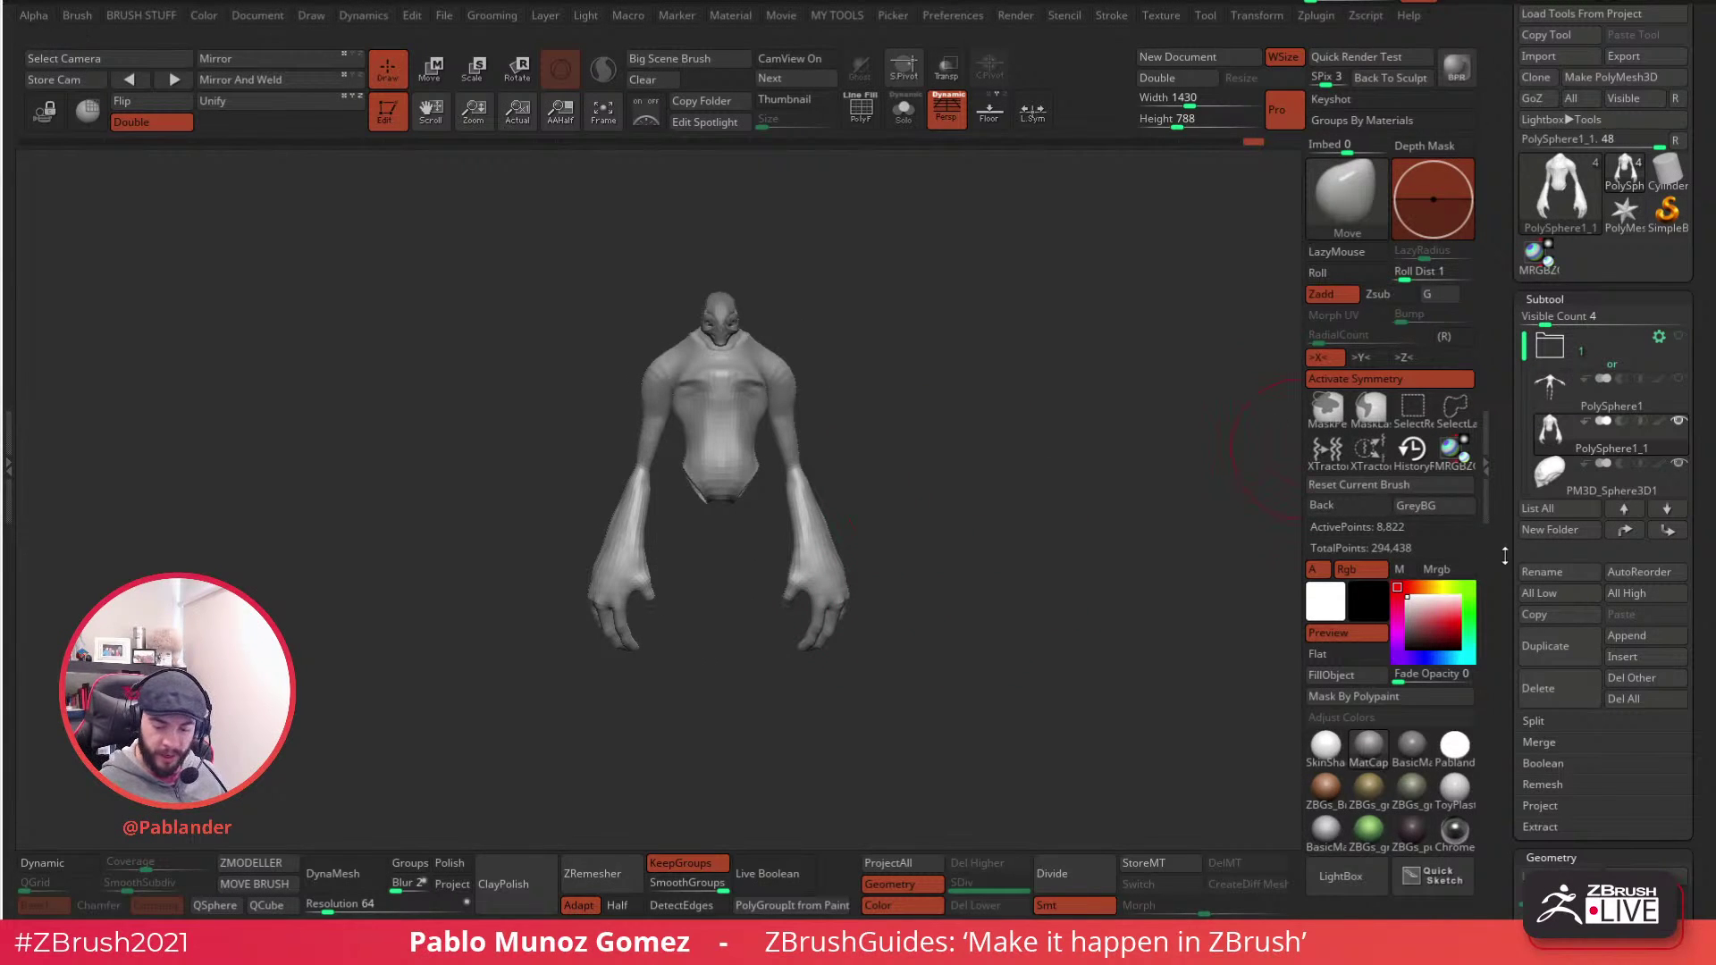
scroll(1609, 625, down, 2)
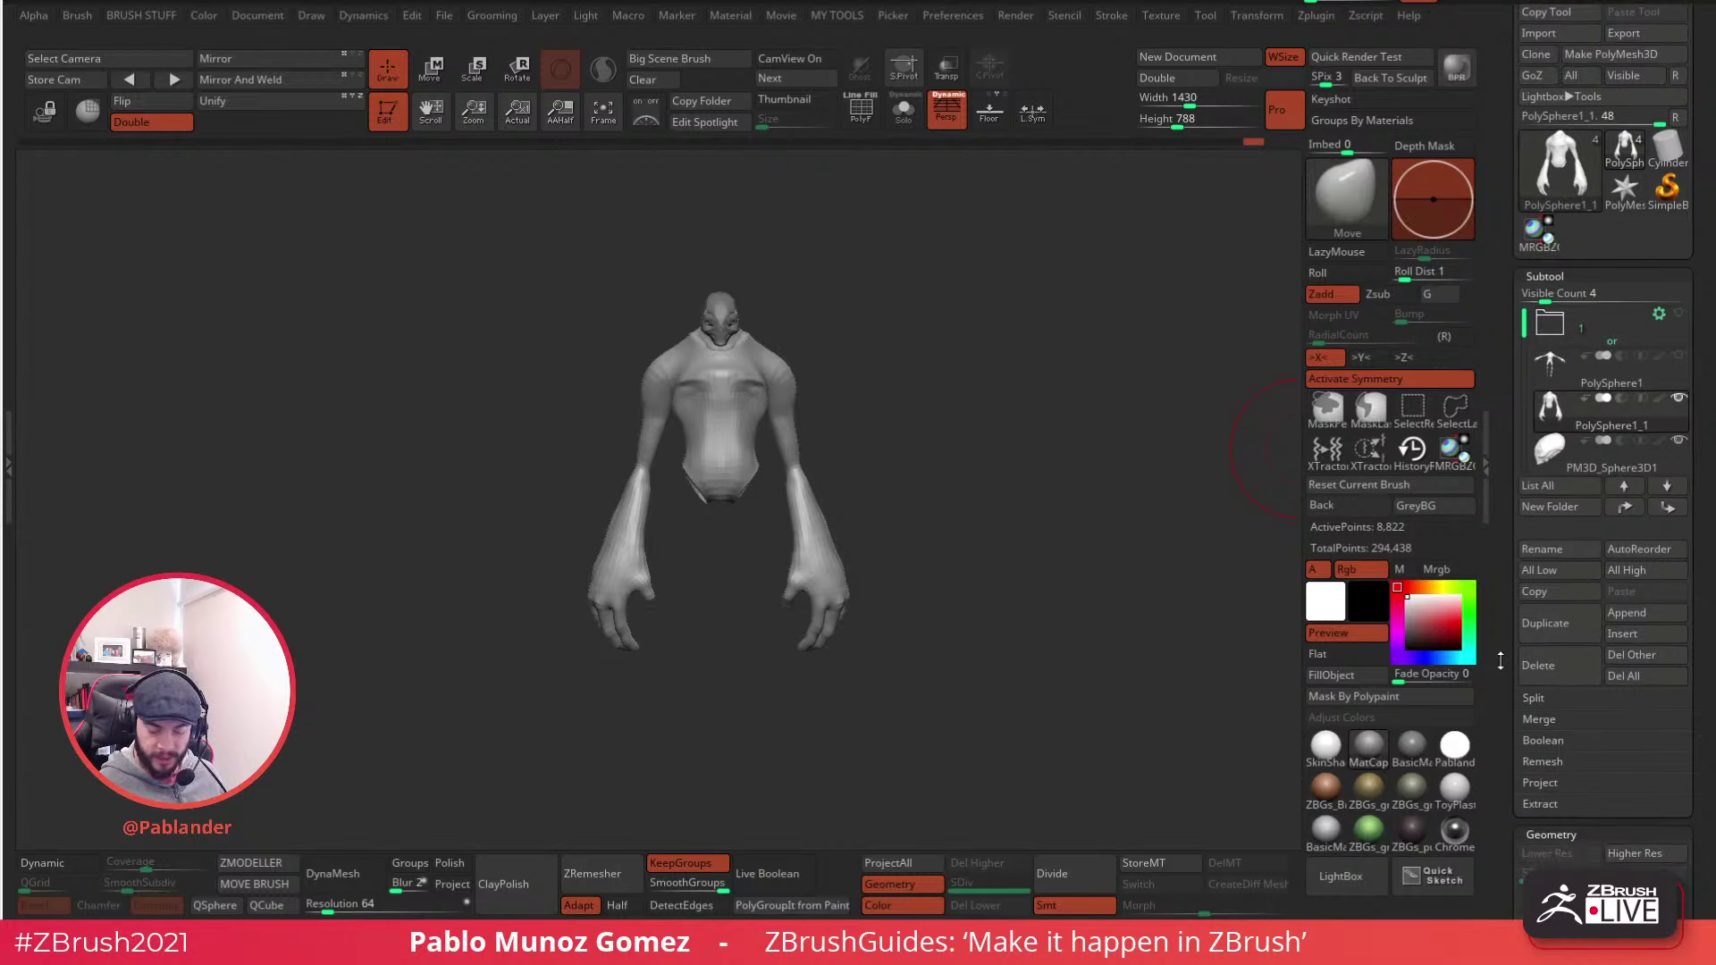
click(1626, 607)
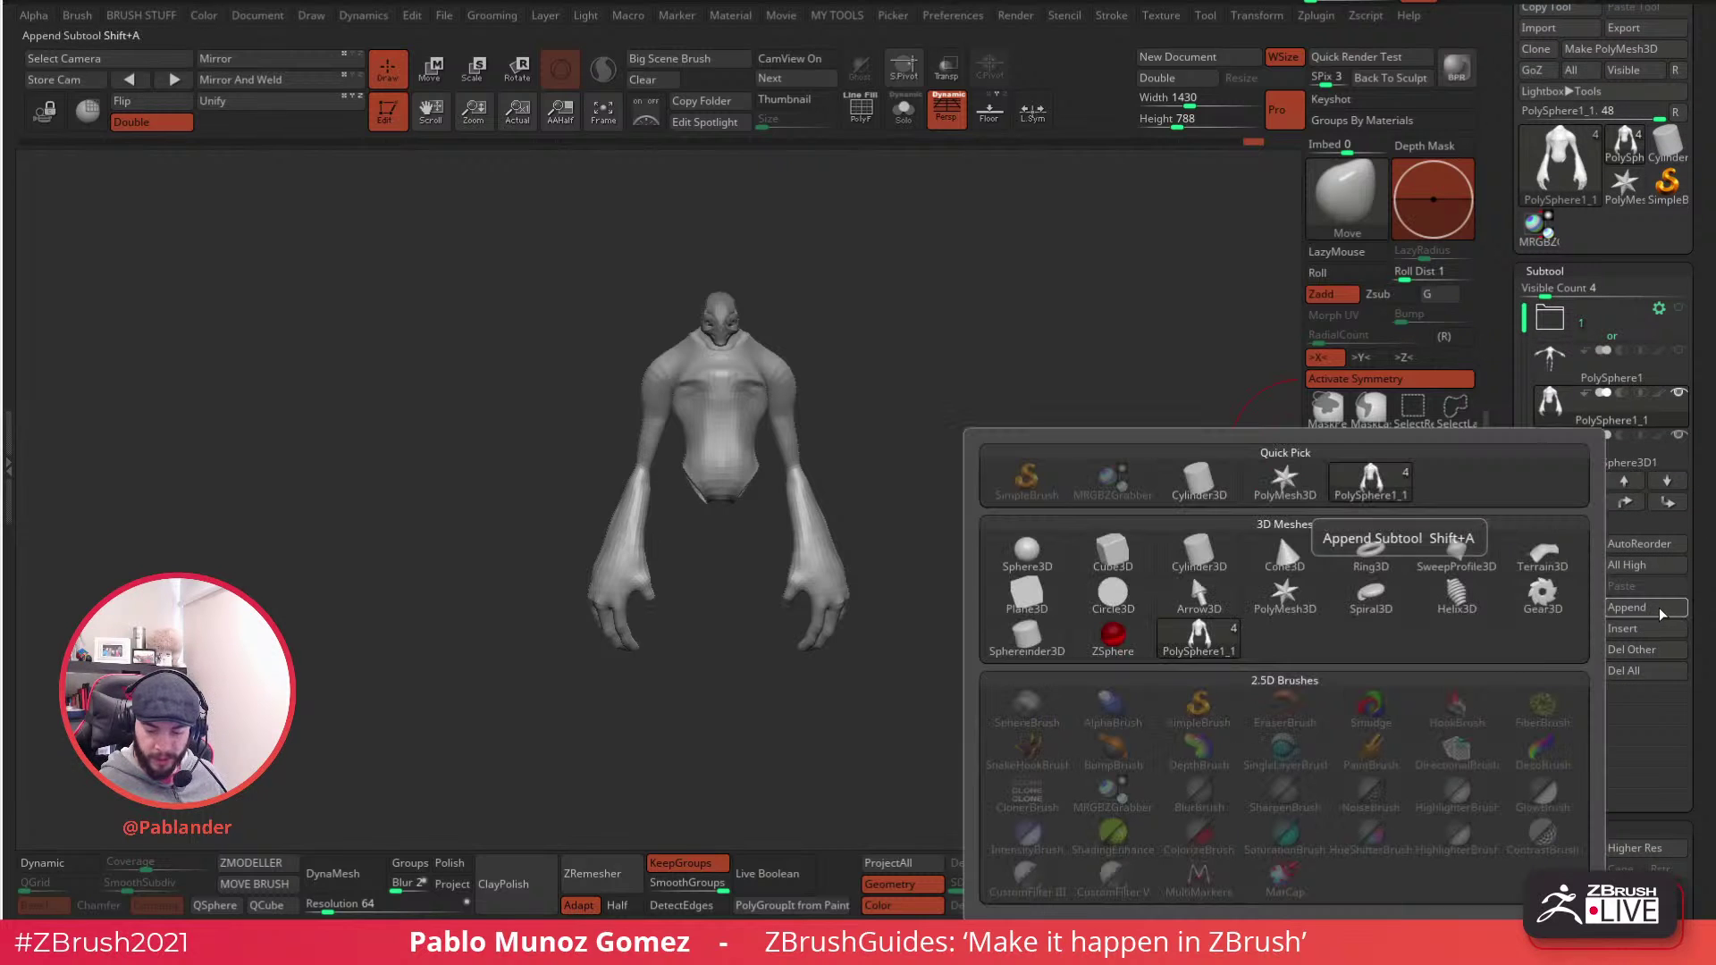
click(1180, 576)
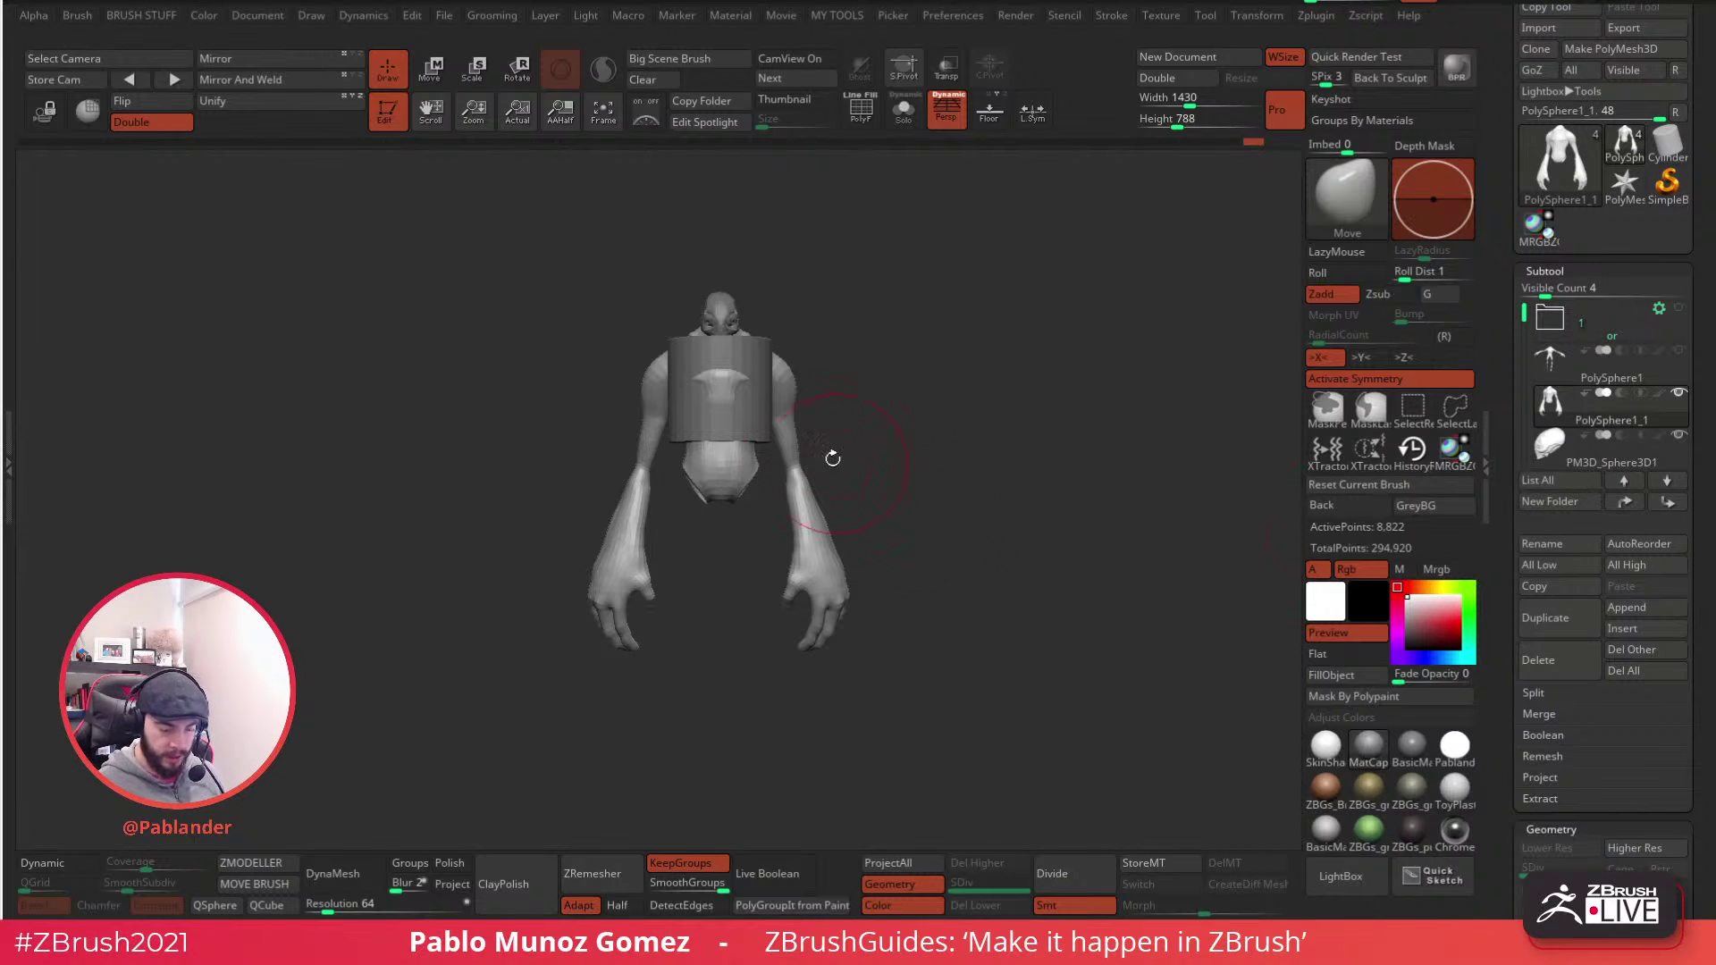
- Make the cylinder the active subtool, scale it down to a narrow column and move it below one side of the pelvis
click(431, 69)
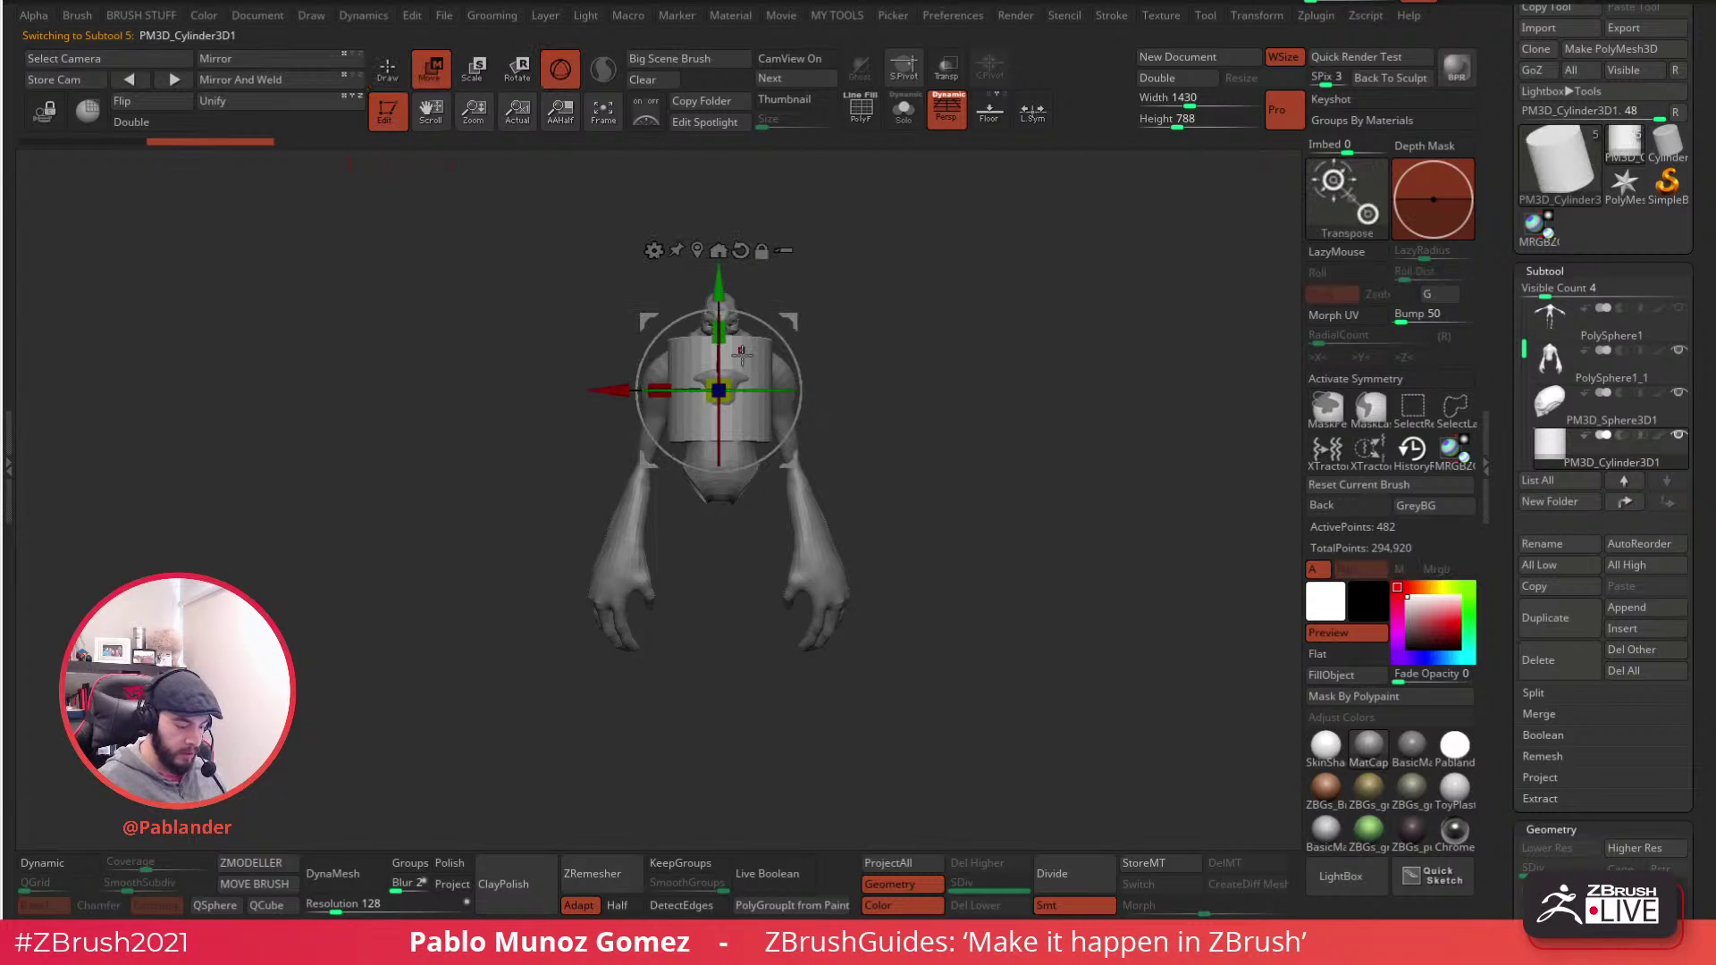
drag(719, 337, 718, 224)
right_drag(776, 300, 720, 393)
drag(719, 393, 679, 580)
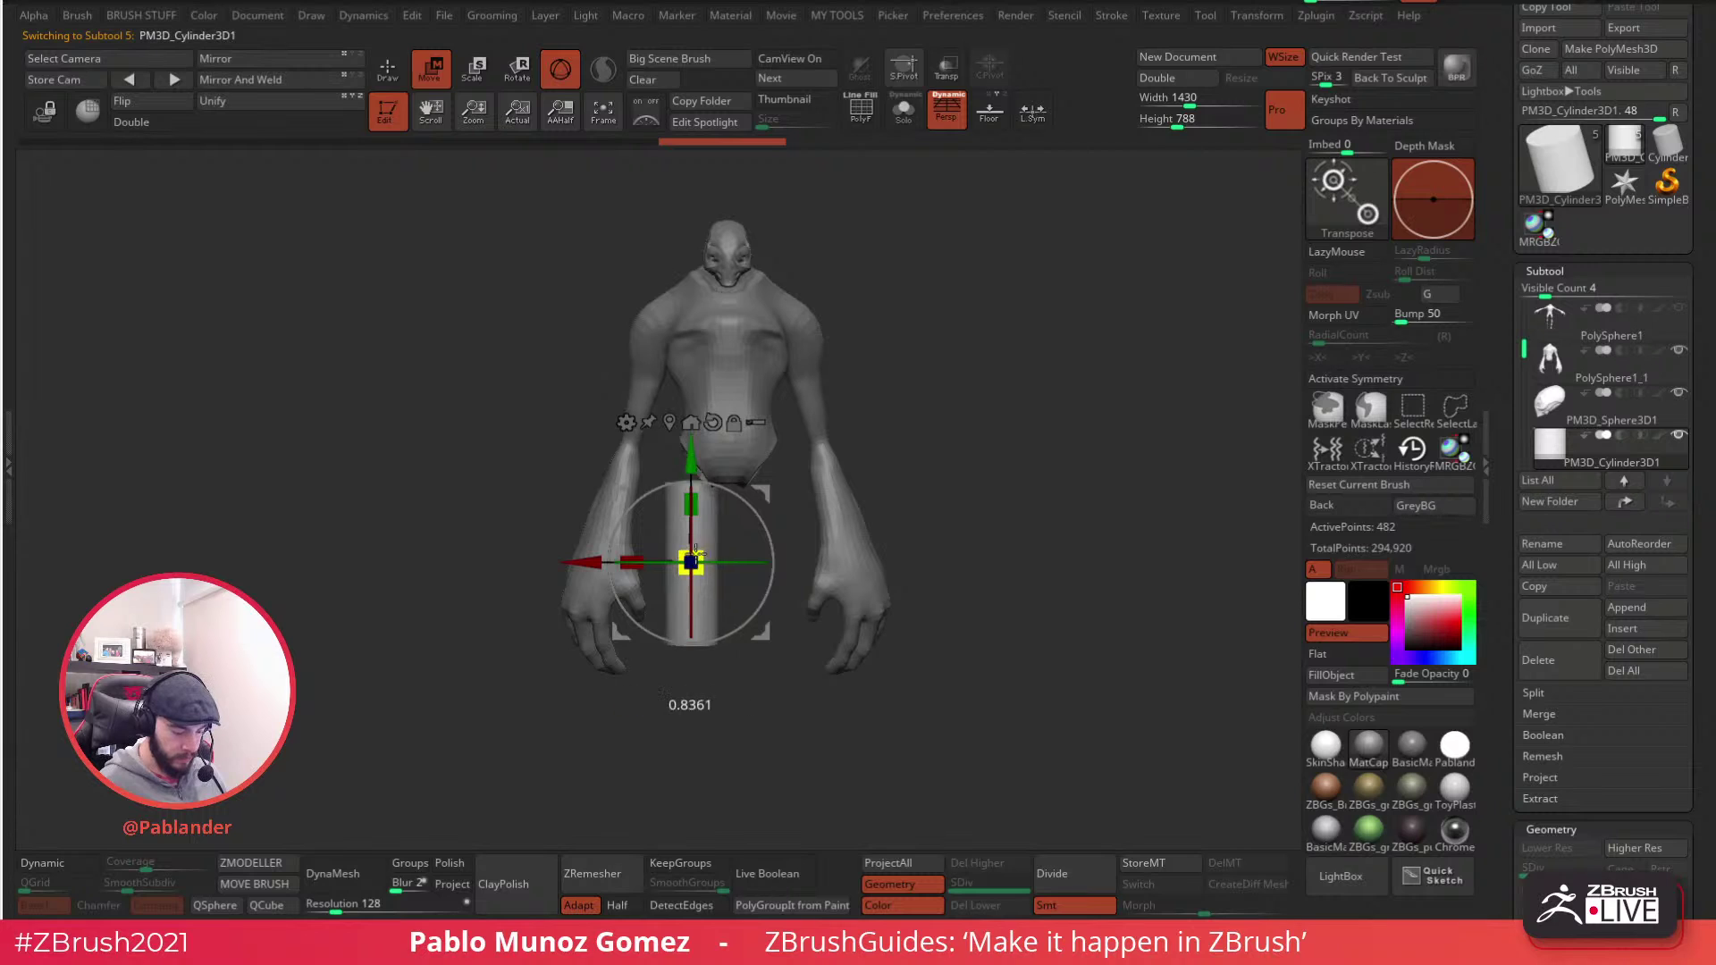
drag(735, 524, 776, 397)
- Scale, move and rotate the cylinder with the gizmo to place it as a thigh in front and side views
right_drag(777, 397, 935, 386)
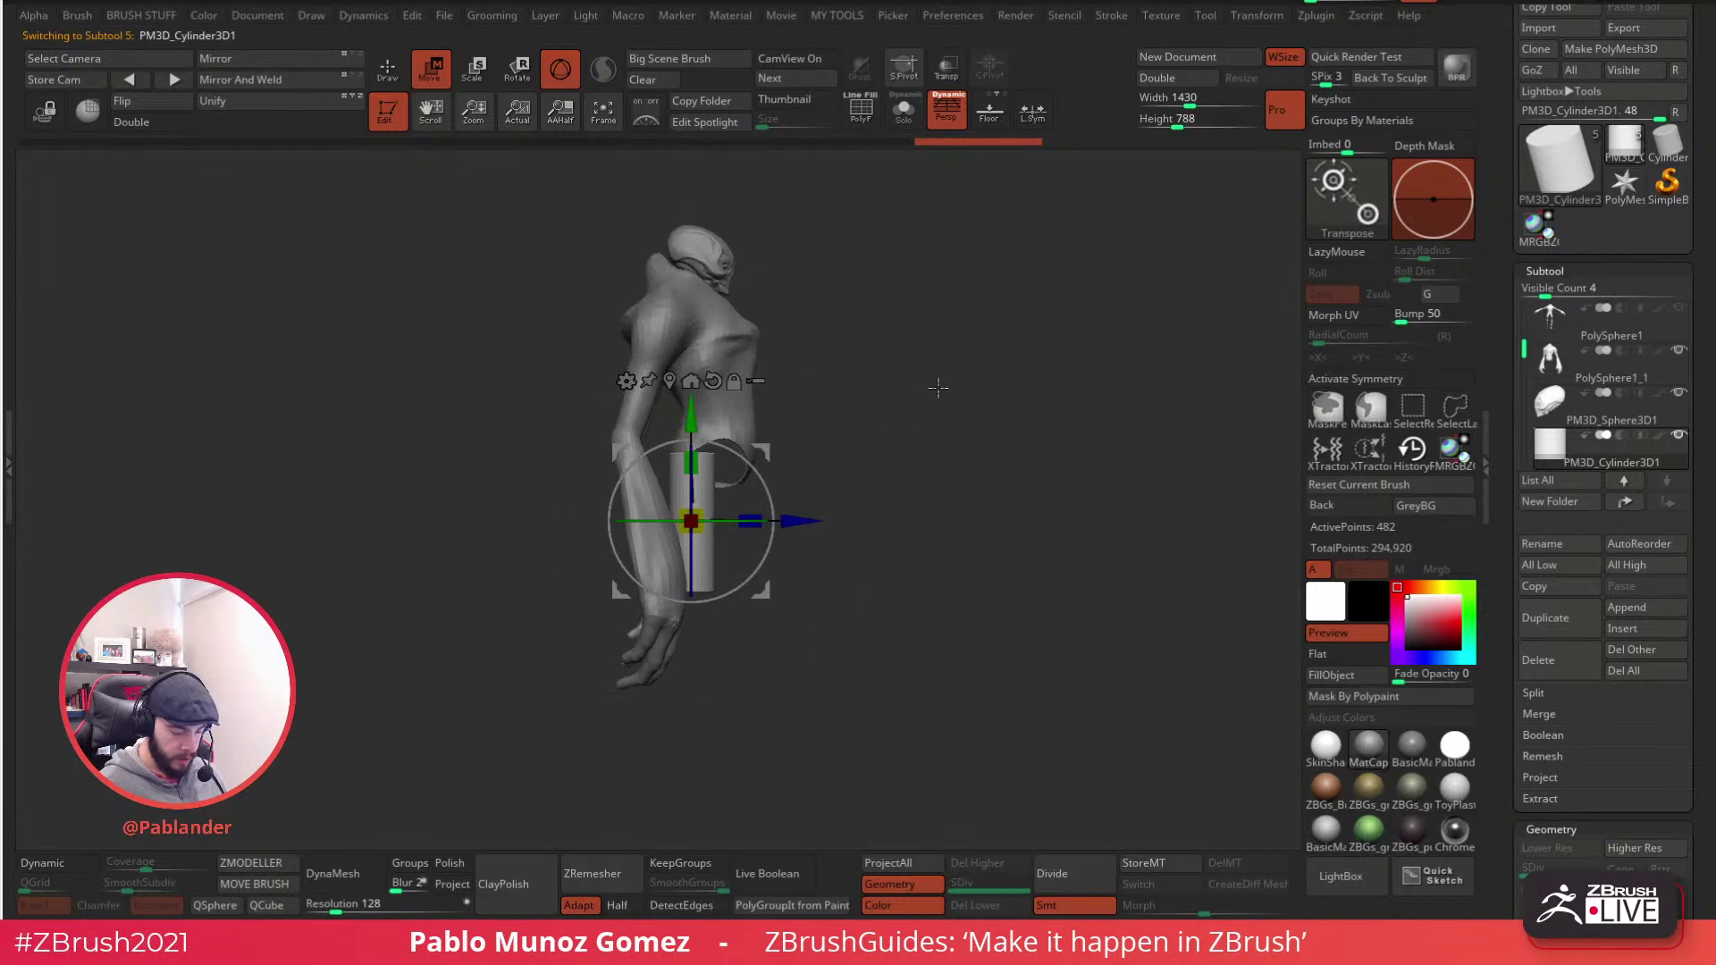
drag(769, 453, 793, 454)
drag(720, 521, 736, 505)
right_drag(868, 468, 816, 460)
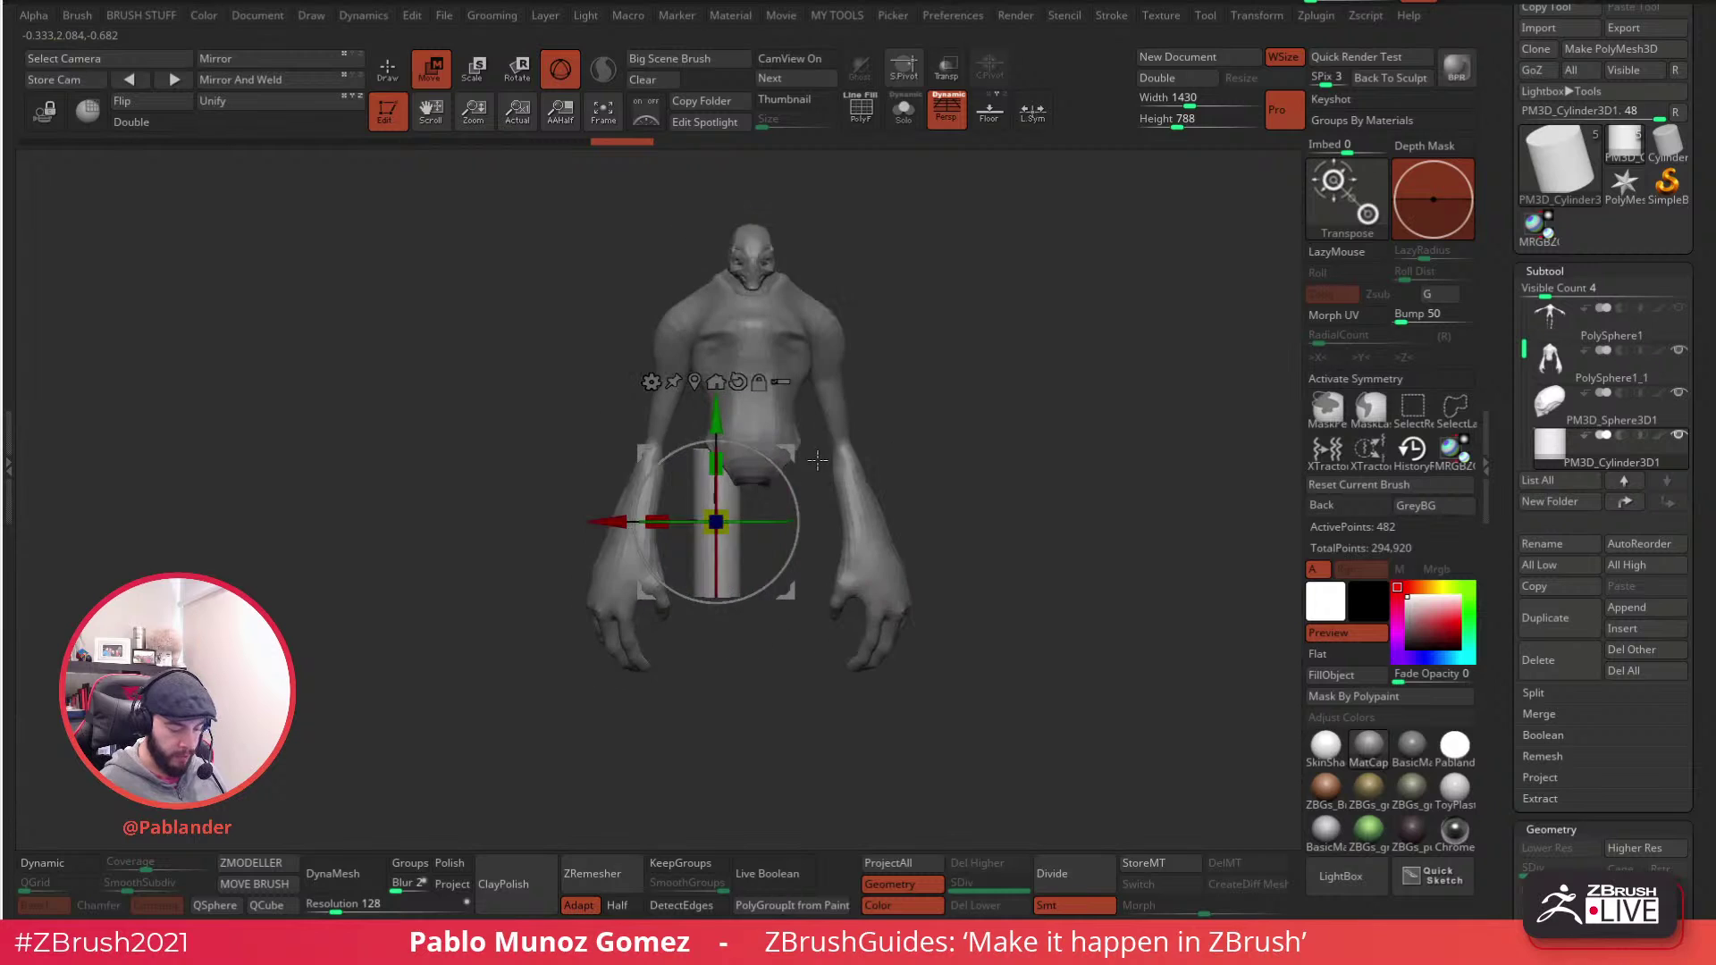
drag(718, 425, 720, 417)
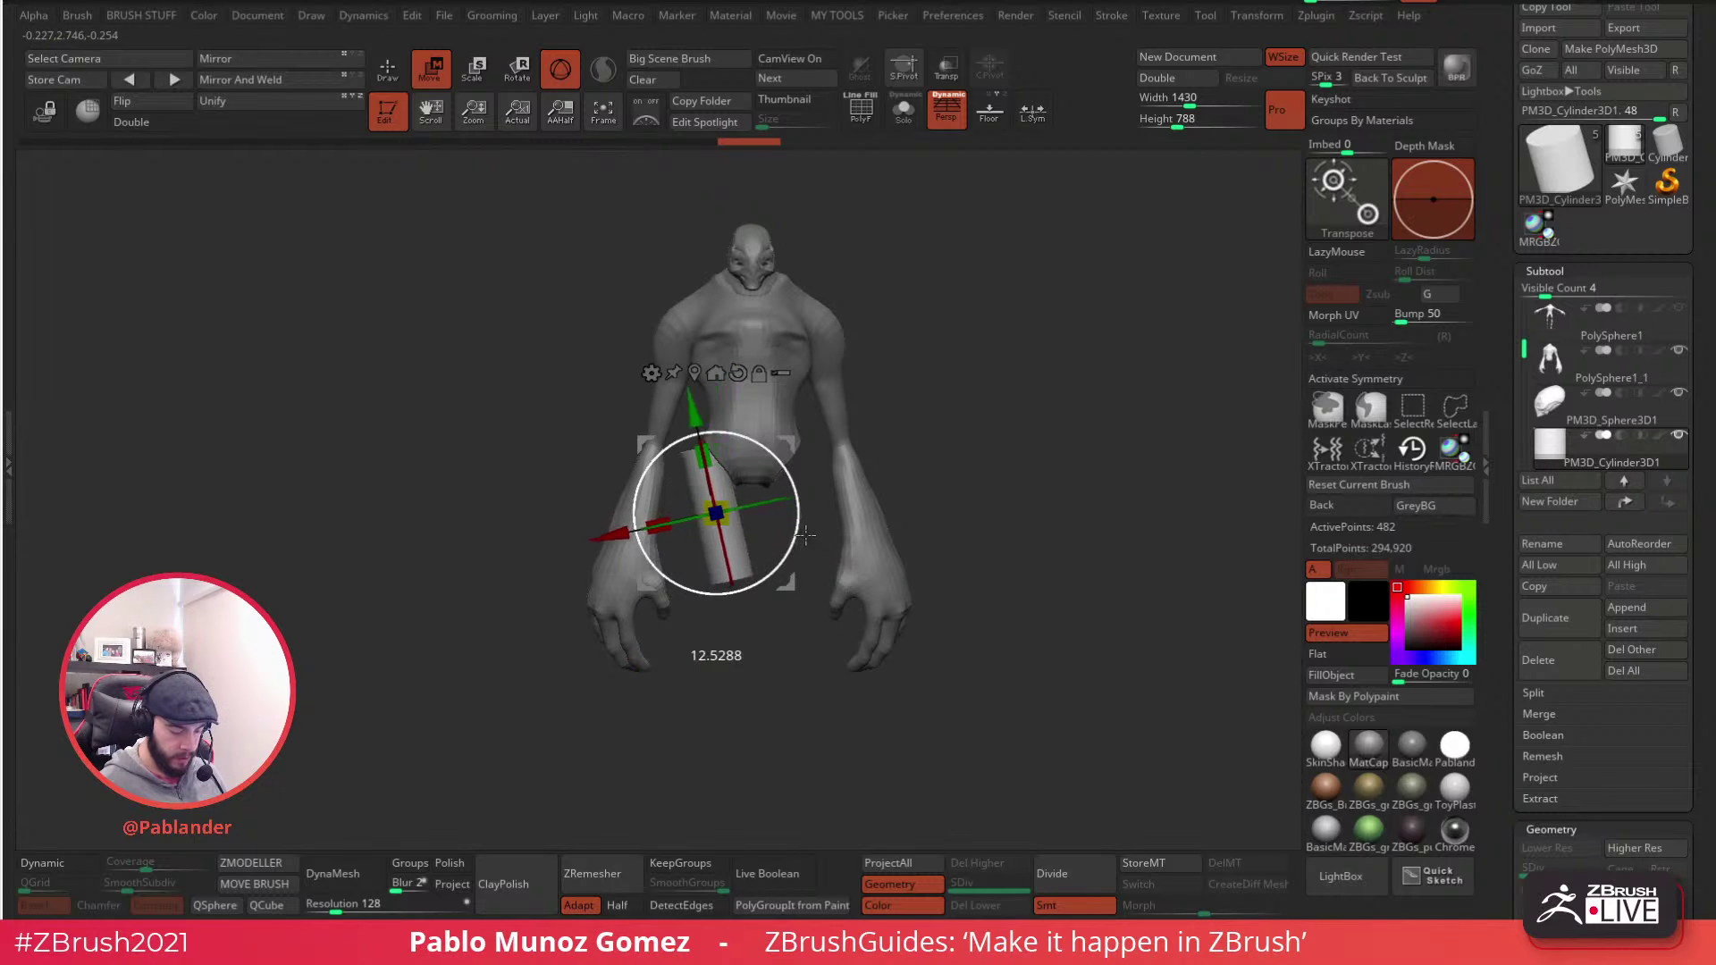
mouse_move(794, 447)
mouse_down()
mouse_move(715, 456)
mouse_move(720, 487)
mouse_move(705, 431)
mouse_move(791, 452)
mouse_up()
shift+drag(910, 403, 992, 409)
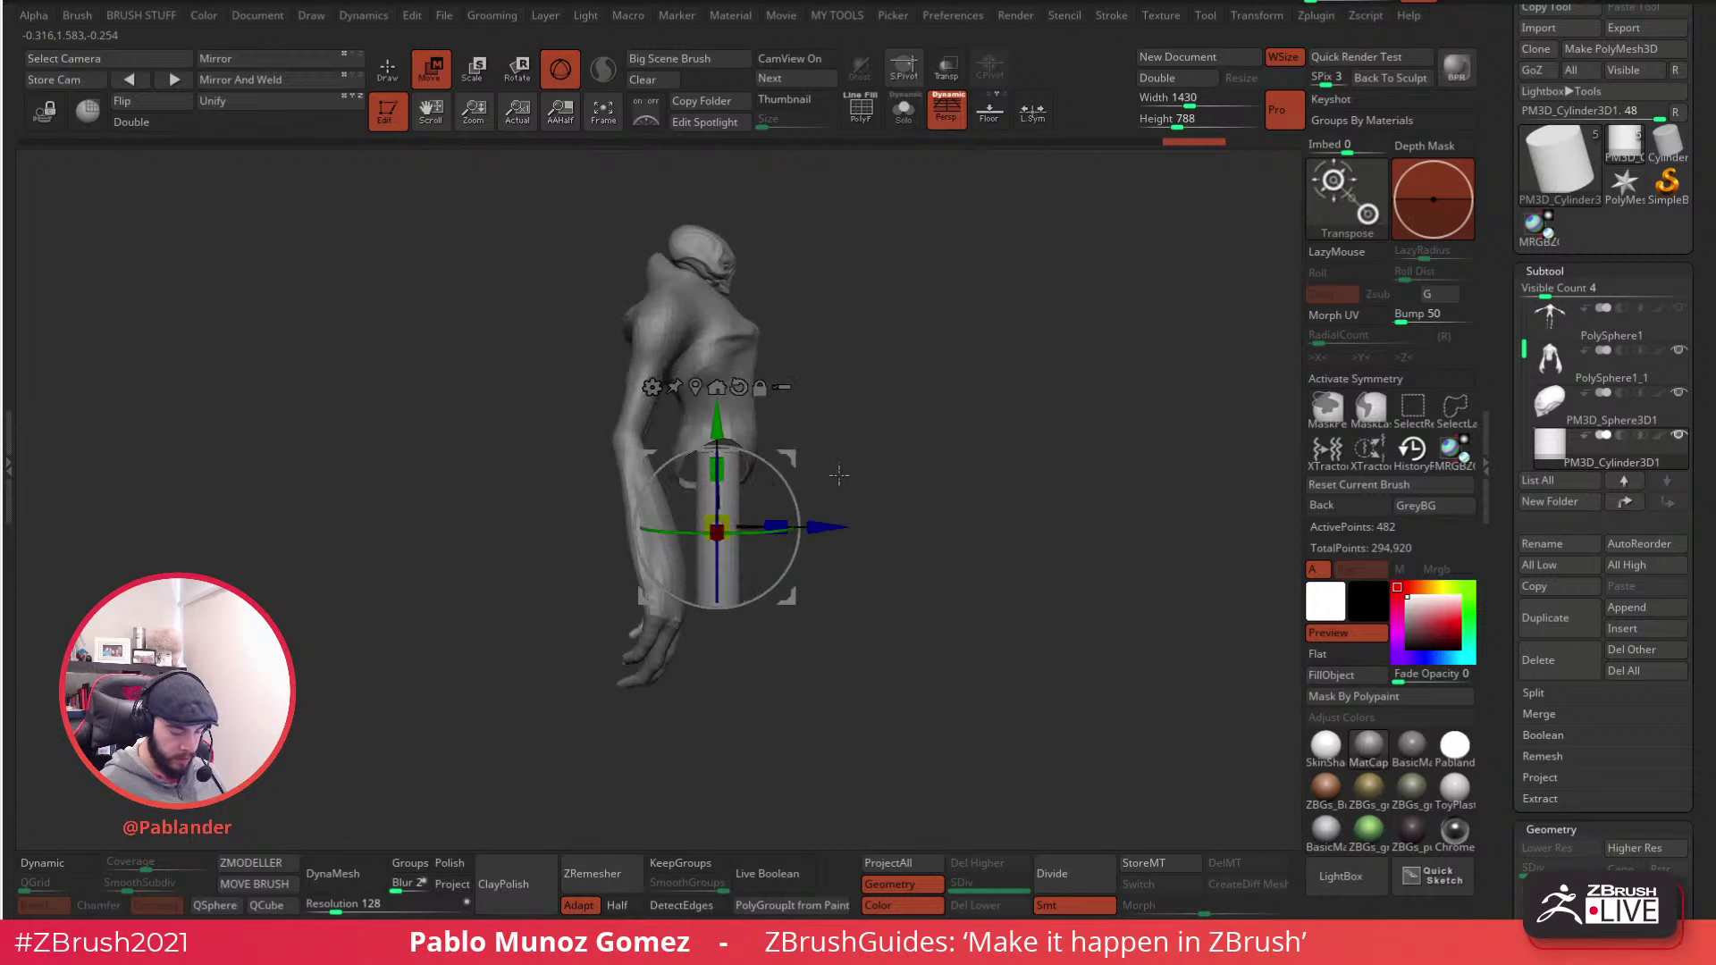
drag(790, 483, 864, 464)
- Duplicate the thigh cylinder with the gizmo, position the thinner copy below it as the lower leg and clear the mask
ctrl+drag(704, 417, 840, 522)
drag(771, 528, 890, 449)
drag(843, 537, 833, 524)
key(q)
mouse_move(1008, 500)
mouse_down()
mouse_move(1085, 508)
mouse_move(973, 509)
mouse_move(869, 583)
mouse_up()
mouse_move(970, 571)
ctrl+mouse_down()
mouse_move(1003, 560)
mouse_move(984, 528)
mouse_move(1007, 536)
mouse_move(951, 562)
ctrl+mouse_up()
drag(769, 680, 803, 655)
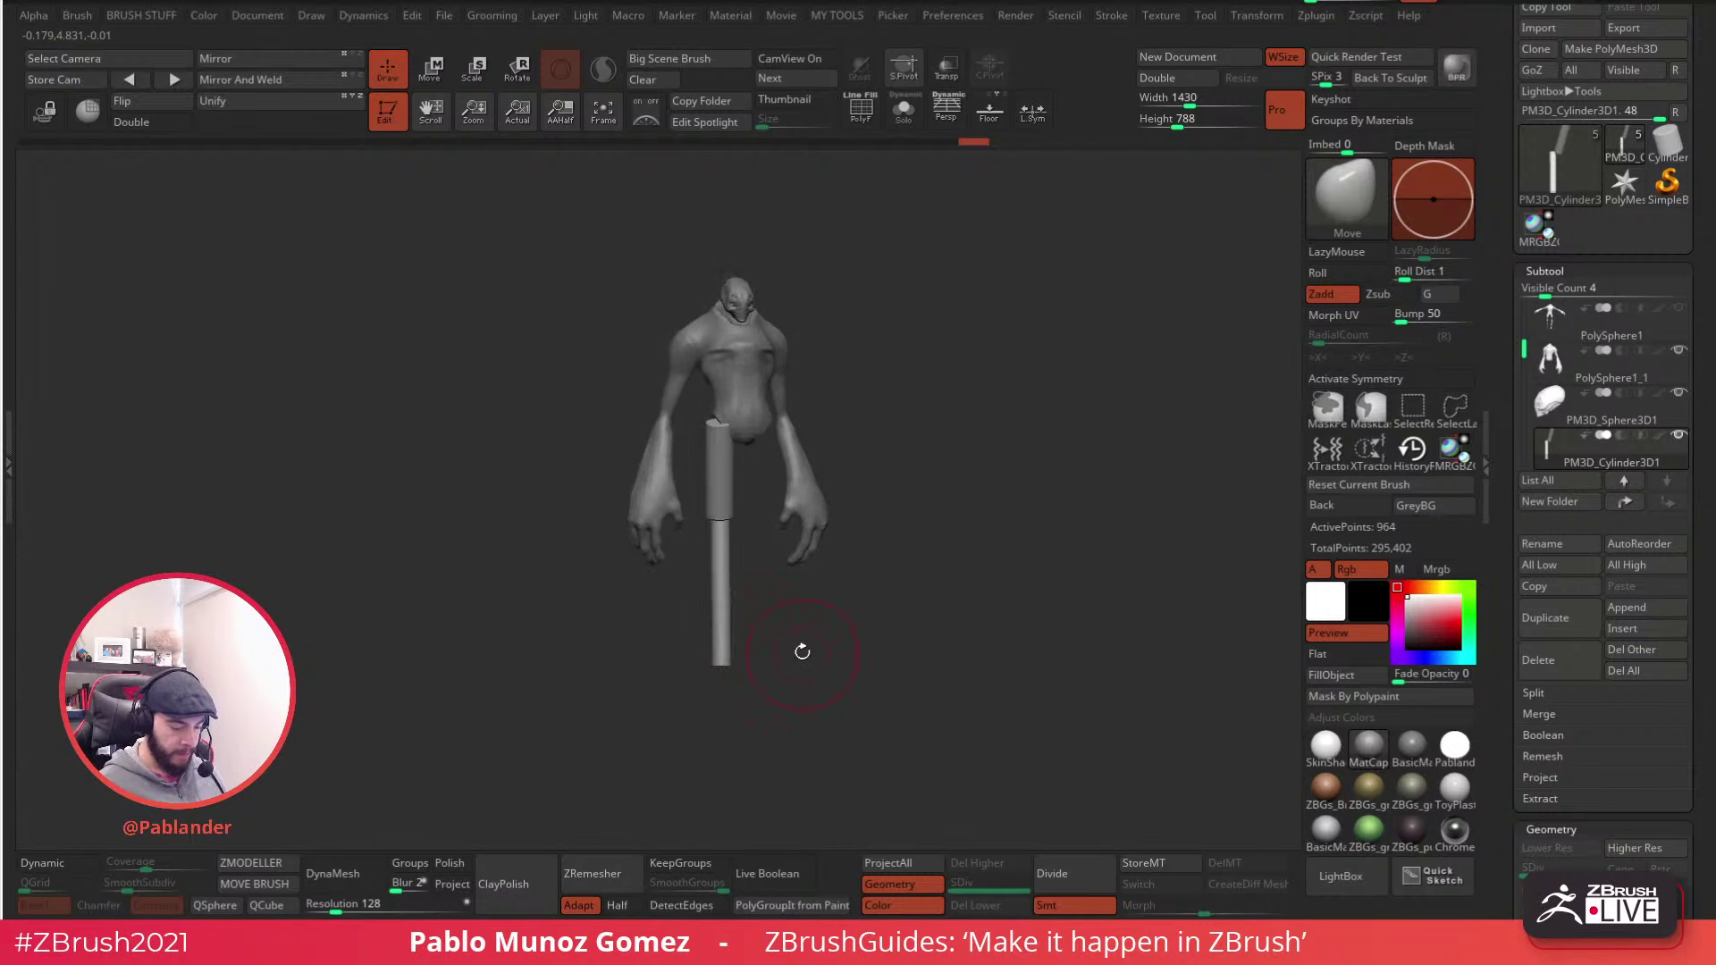
- Undo the last leg change and pull the top of the thigh cylinder into the hip with the Move brush
mouse_move(1021, 581)
mouse_down()
mouse_move(873, 601)
mouse_move(894, 501)
mouse_move(835, 524)
mouse_move(977, 509)
mouse_move(788, 442)
mouse_up()
key(ctrl+z)
key(space)
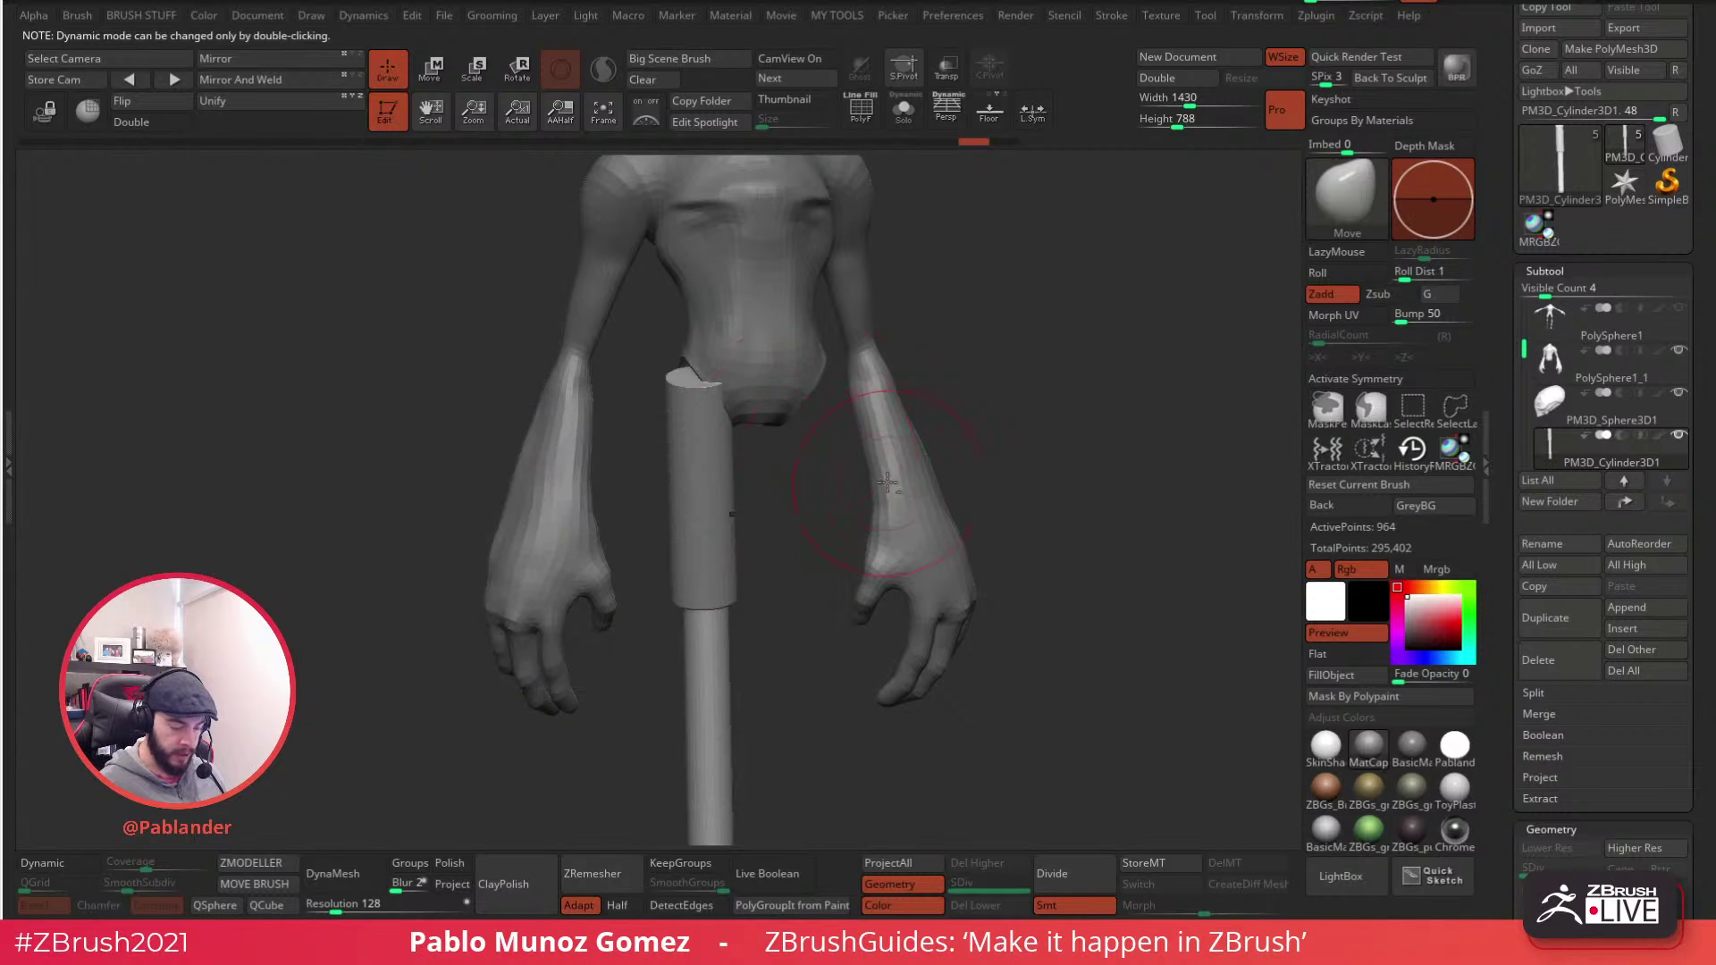
alt+drag(953, 418, 967, 374)
drag(709, 326, 705, 322)
mouse_move(740, 322)
right_down()
mouse_move(801, 303)
mouse_move(720, 323)
mouse_move(673, 381)
mouse_move(668, 334)
mouse_move(672, 351)
mouse_move(702, 330)
right_up()
key(space)
drag(702, 330, 679, 330)
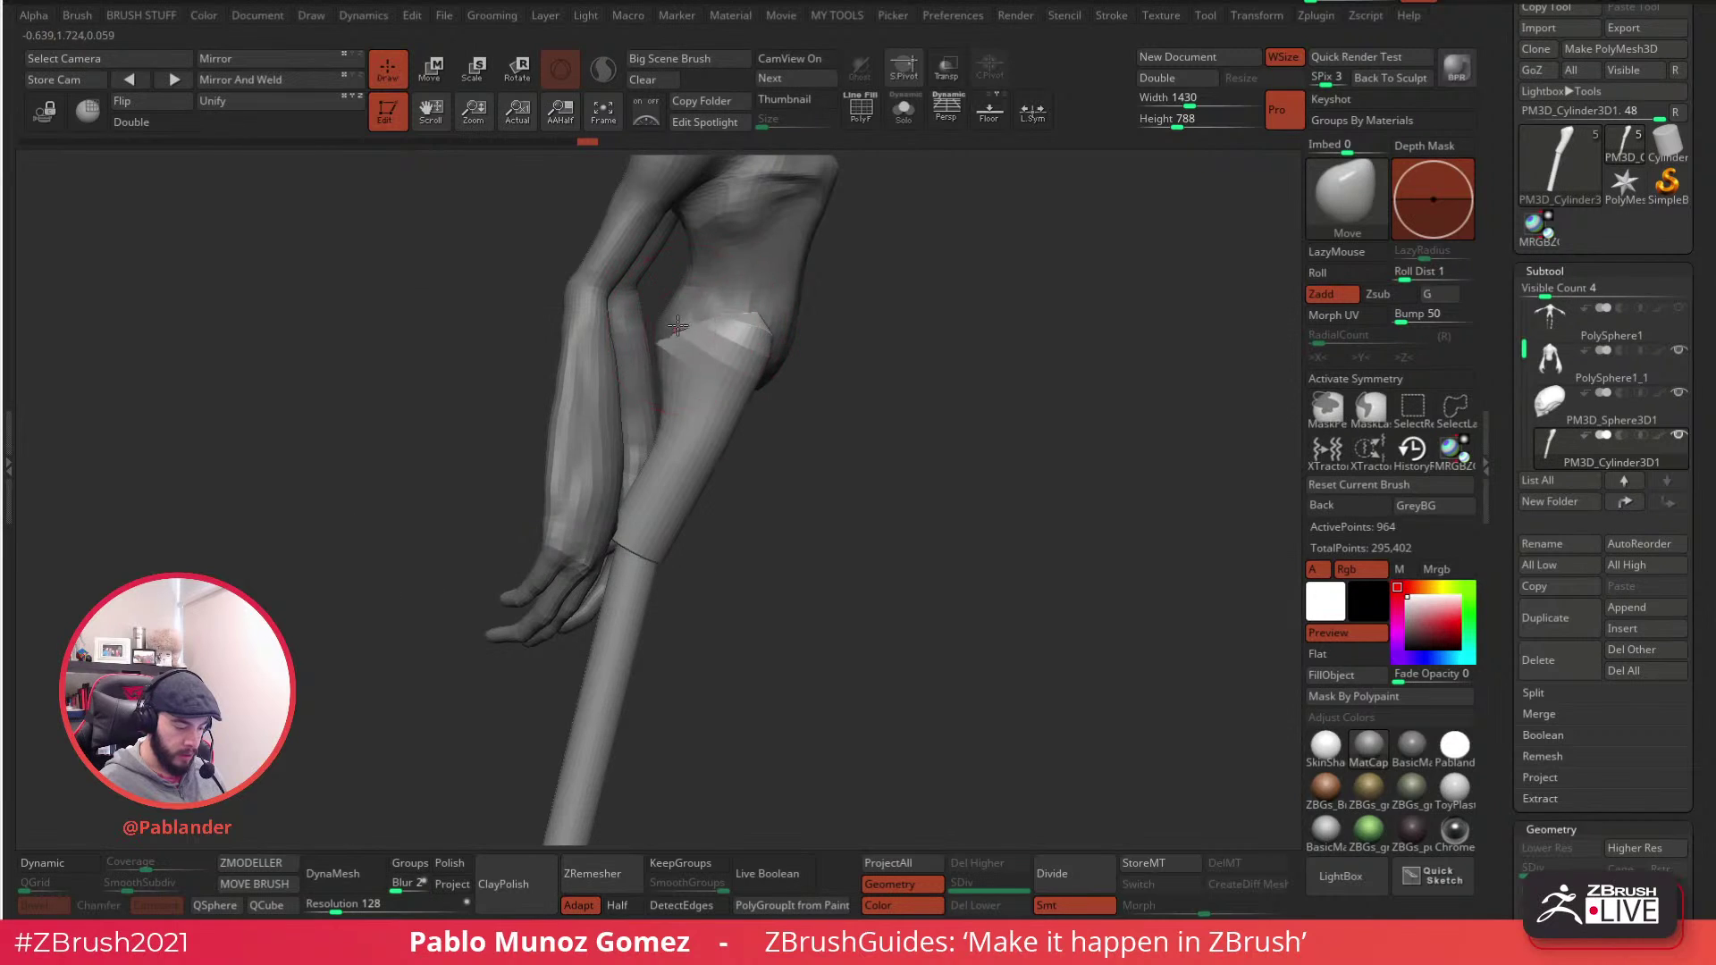
- Smooth the thigh's lower end and the lower leg around the knee joint
mouse_move(687, 312)
right_down()
mouse_move(780, 336)
mouse_move(784, 482)
right_up()
key(shift)
mouse_move(760, 526)
right_down()
mouse_move(883, 445)
mouse_move(800, 512)
mouse_move(809, 469)
right_up()
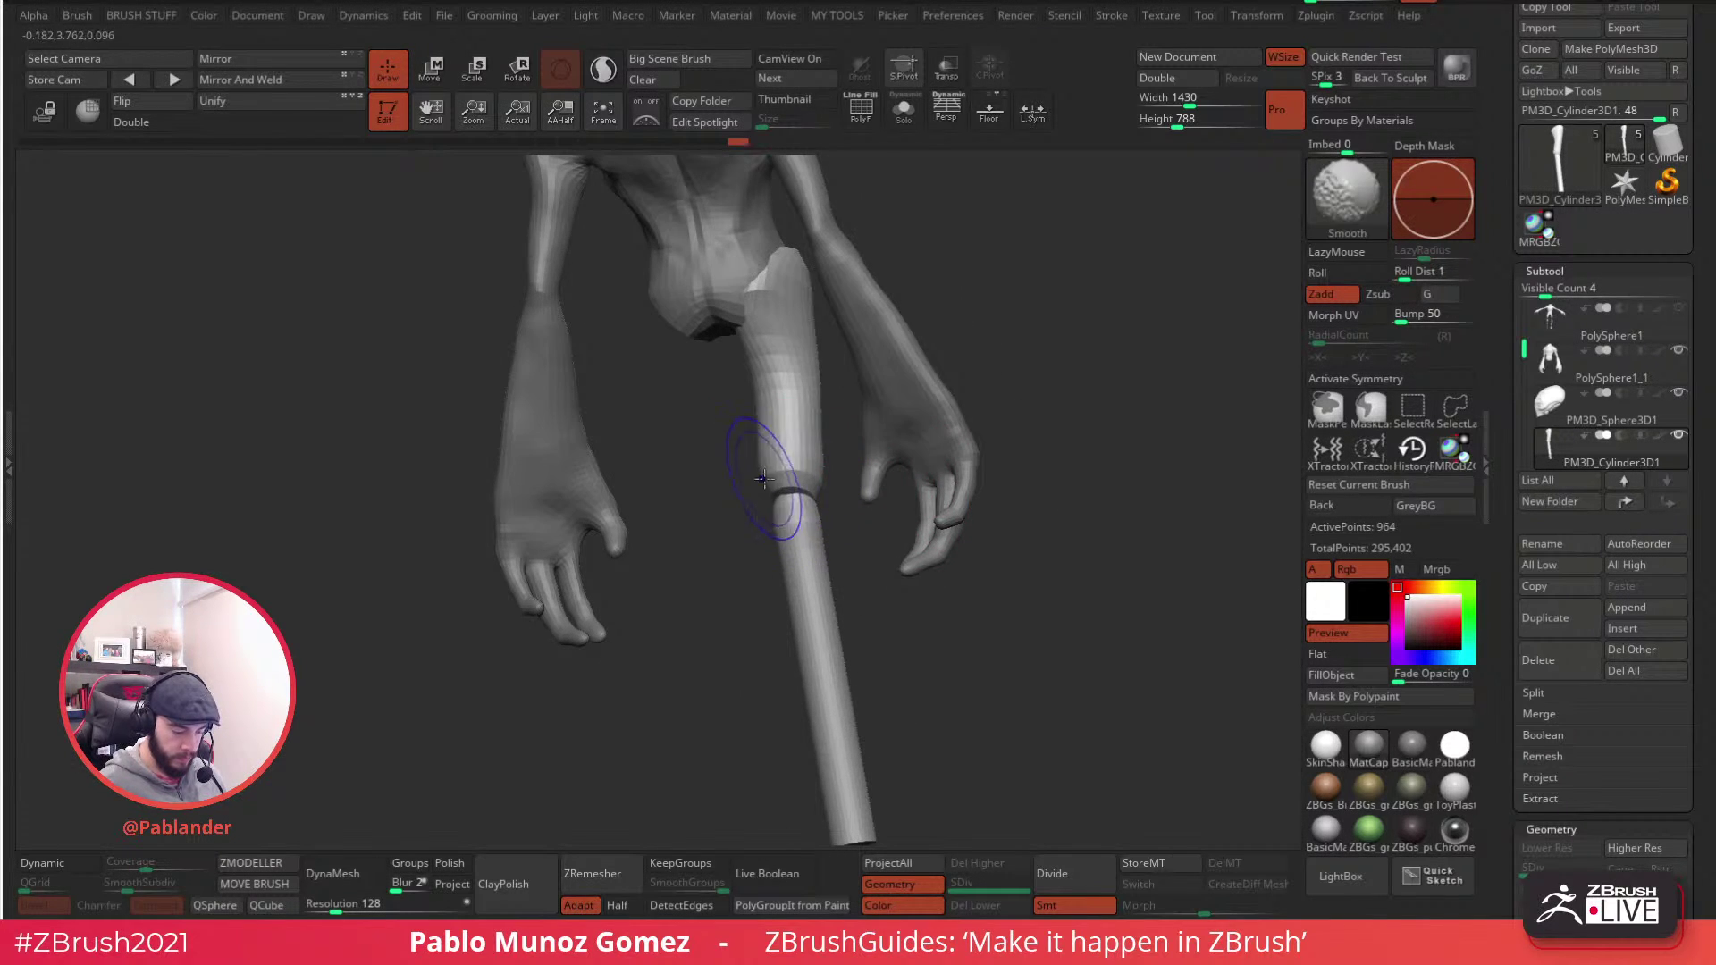
right_drag(791, 542, 848, 745)
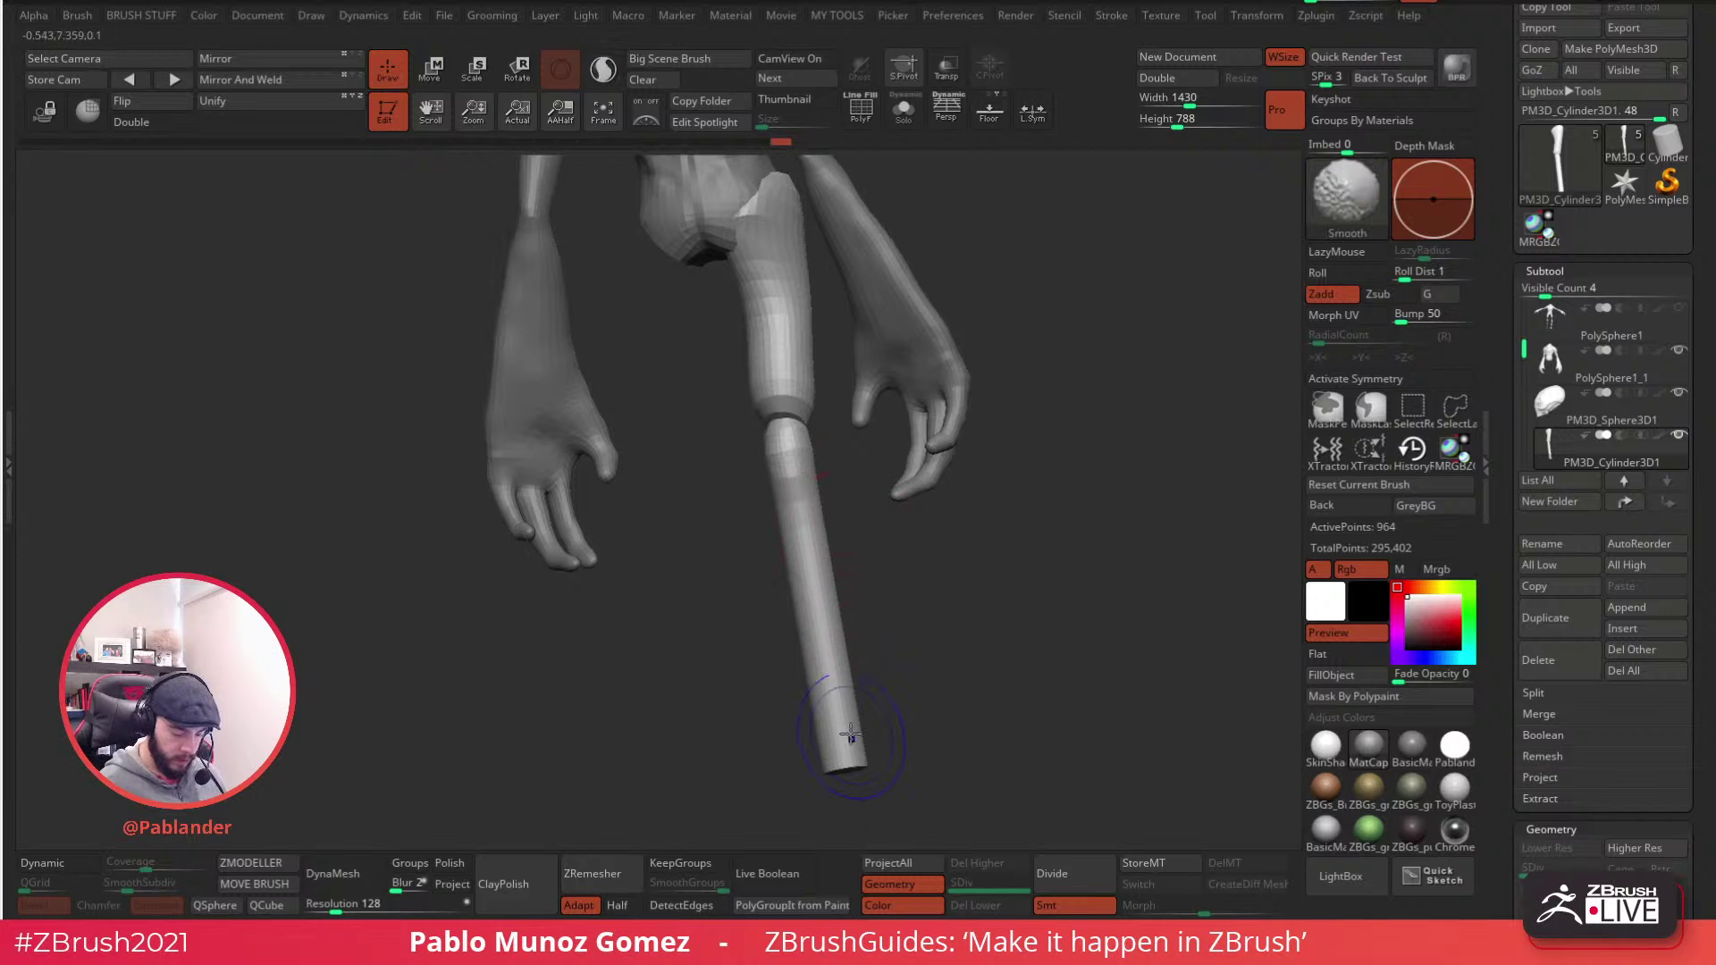
- Smooth the lower end of the lower-leg cylinder so it tapers toward the ankle
right_drag(925, 688, 885, 601)
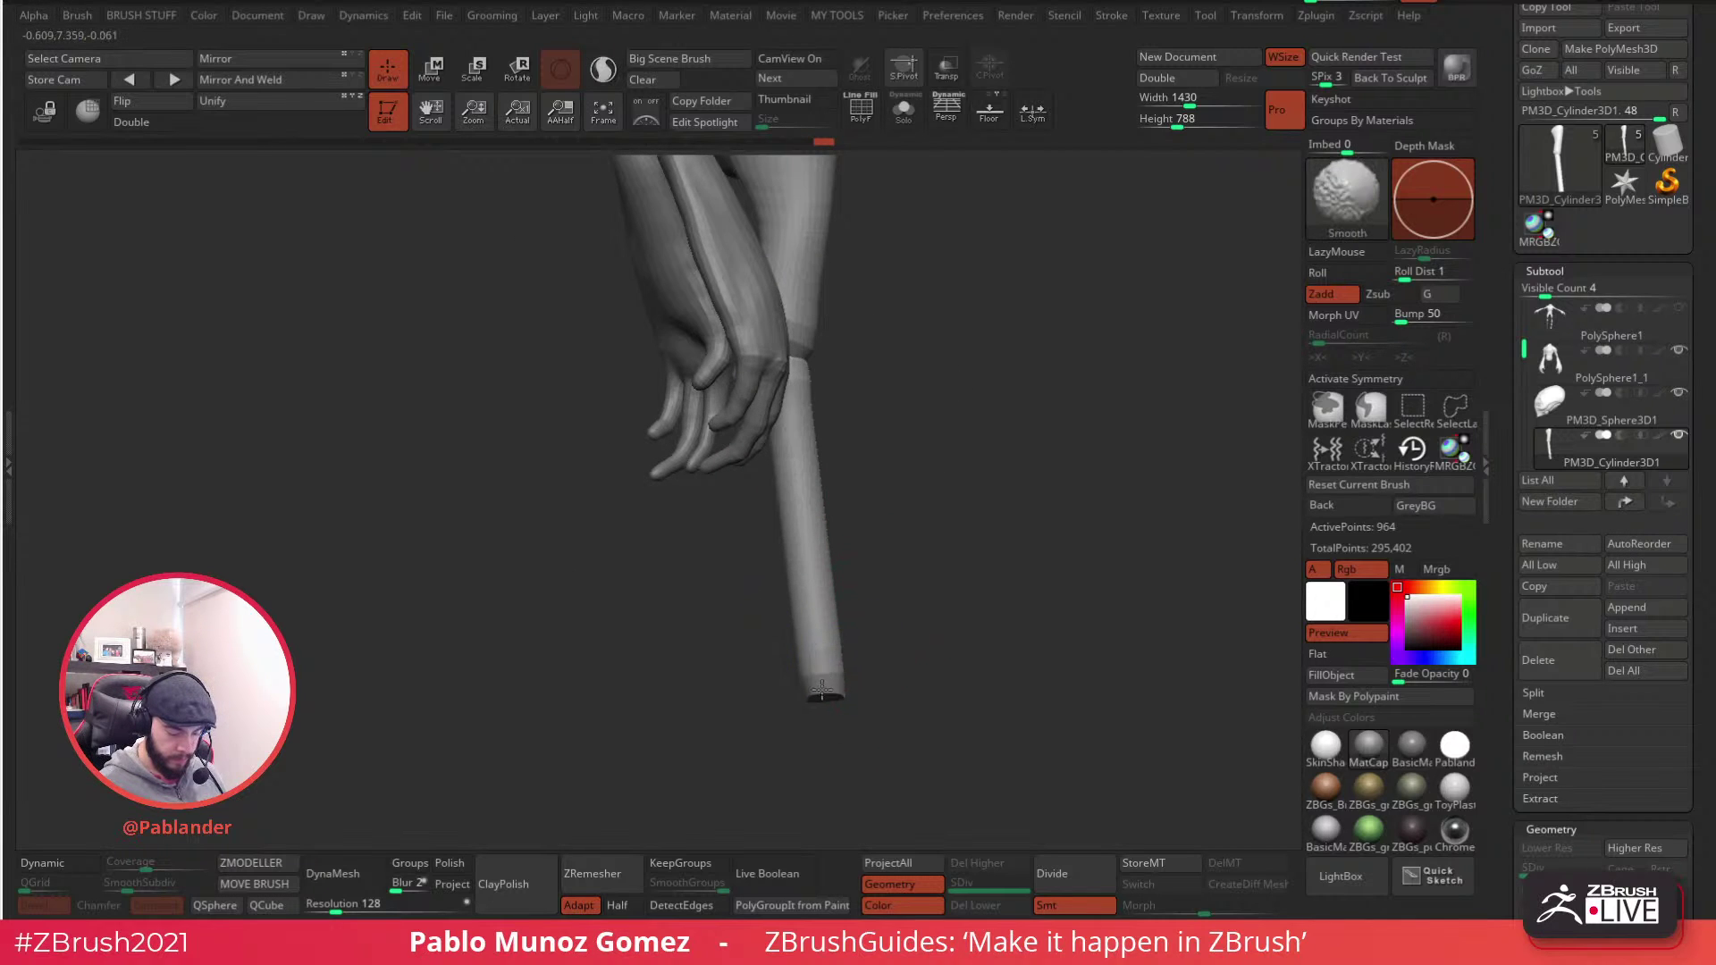
right_drag(858, 679, 851, 659)
mouse_move(794, 711)
right_down()
mouse_move(908, 647)
mouse_move(893, 620)
mouse_move(817, 692)
right_up()
key(shift)
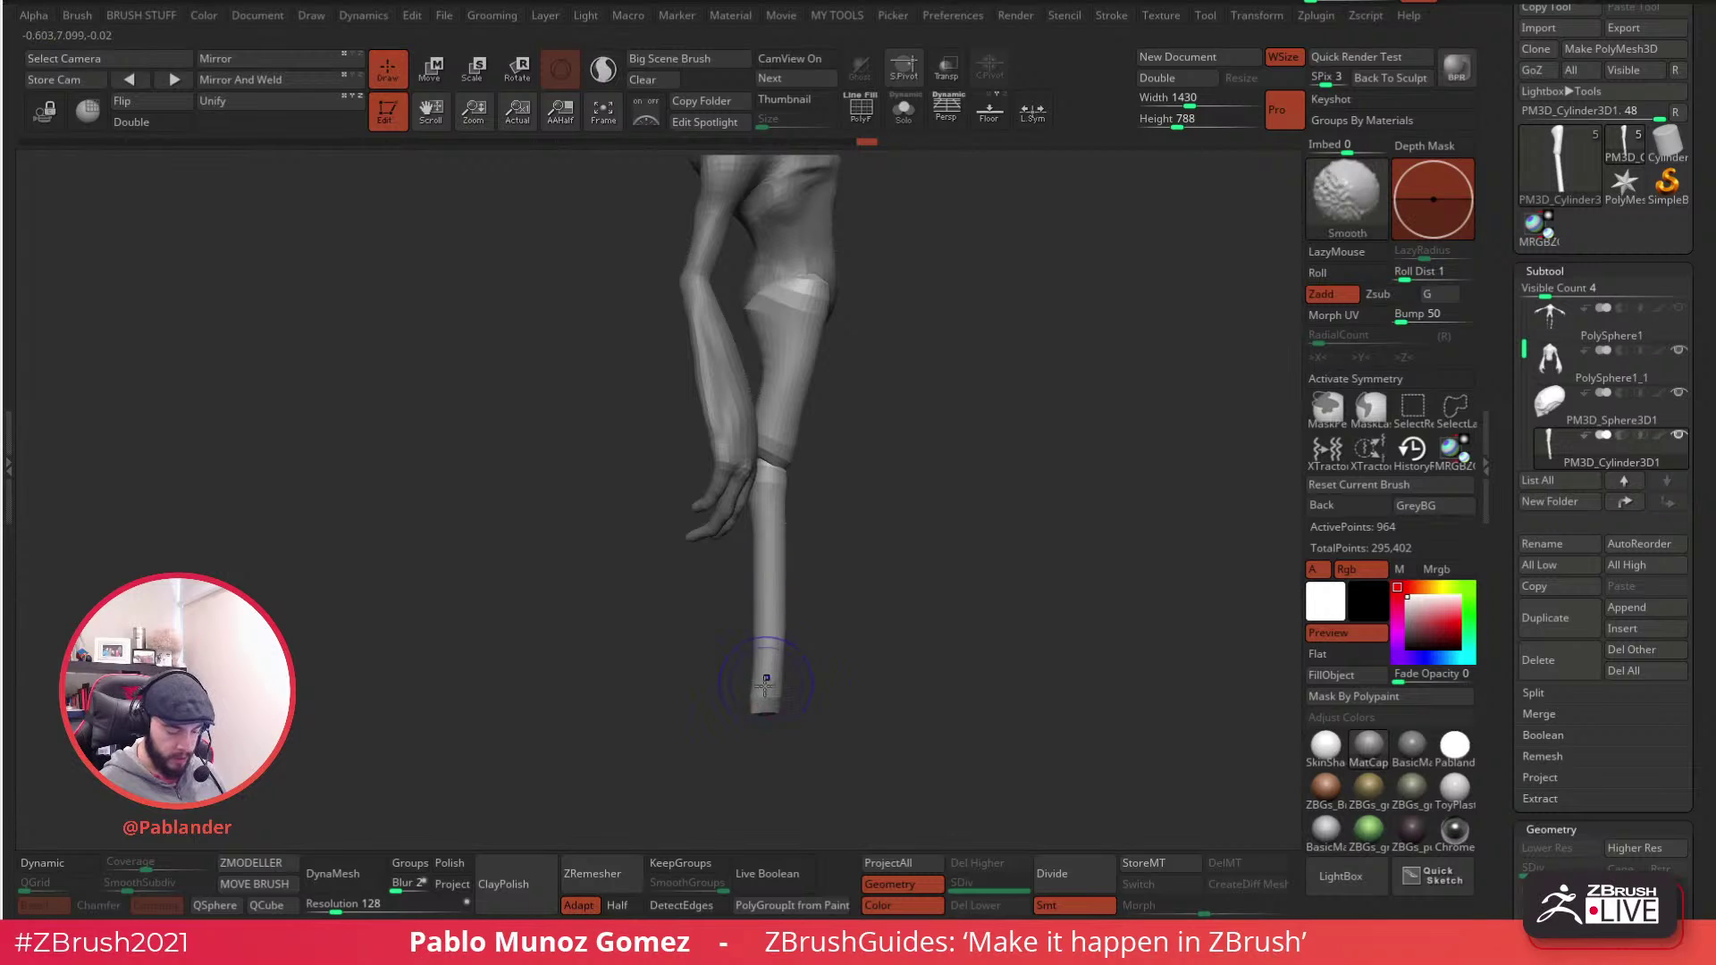
mouse_move(787, 576)
right_down()
mouse_move(788, 672)
mouse_move(850, 594)
mouse_move(839, 631)
mouse_move(895, 665)
mouse_move(992, 658)
mouse_move(899, 660)
mouse_move(885, 644)
mouse_move(942, 656)
mouse_move(891, 691)
right_up()
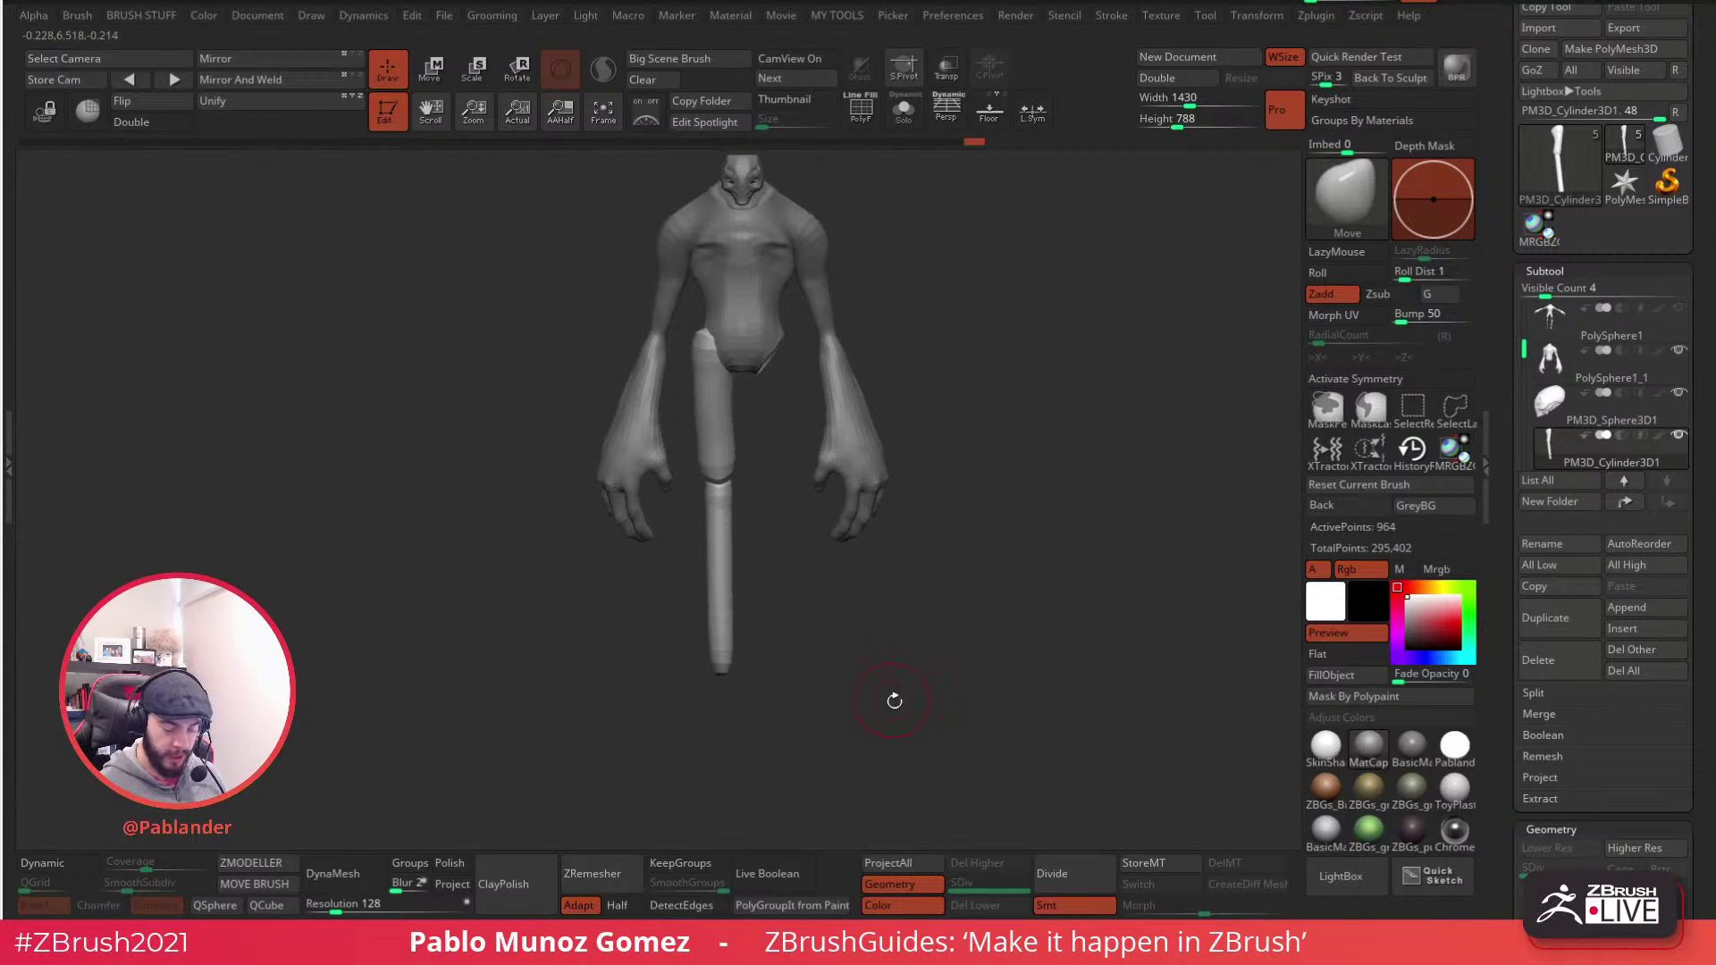
- Append a sphere subtool and place it under the lower leg as a flattened ellipsoid for the foot
click(1653, 608)
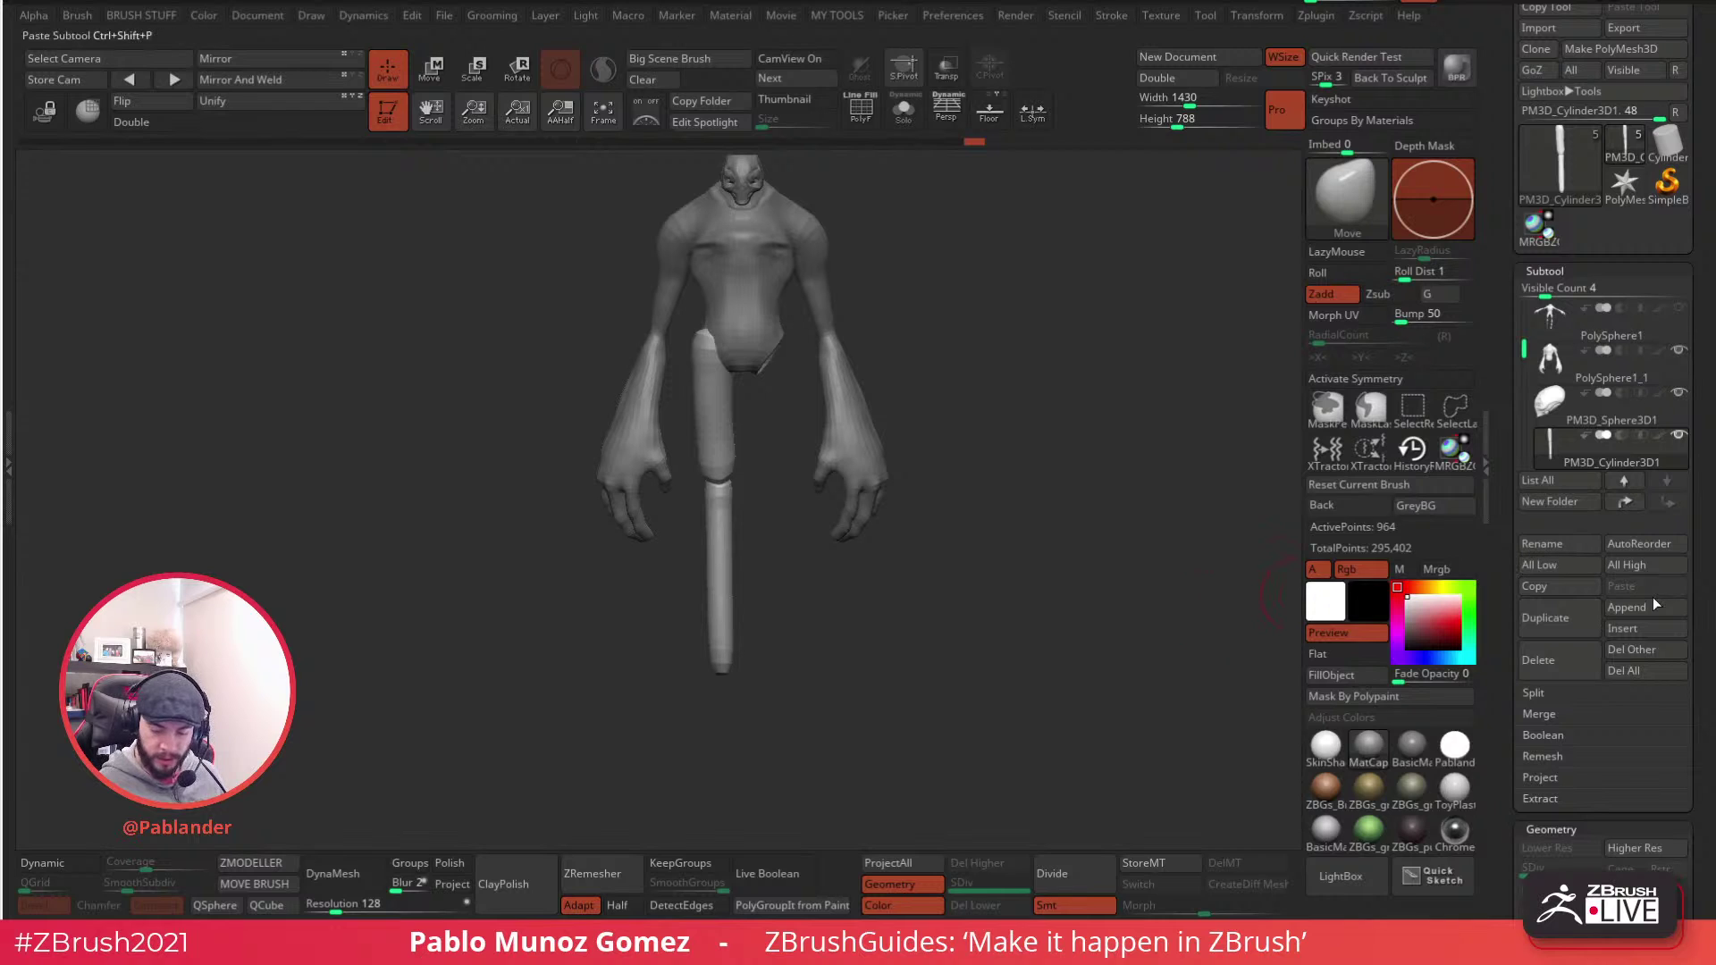
click(1655, 606)
click(1028, 555)
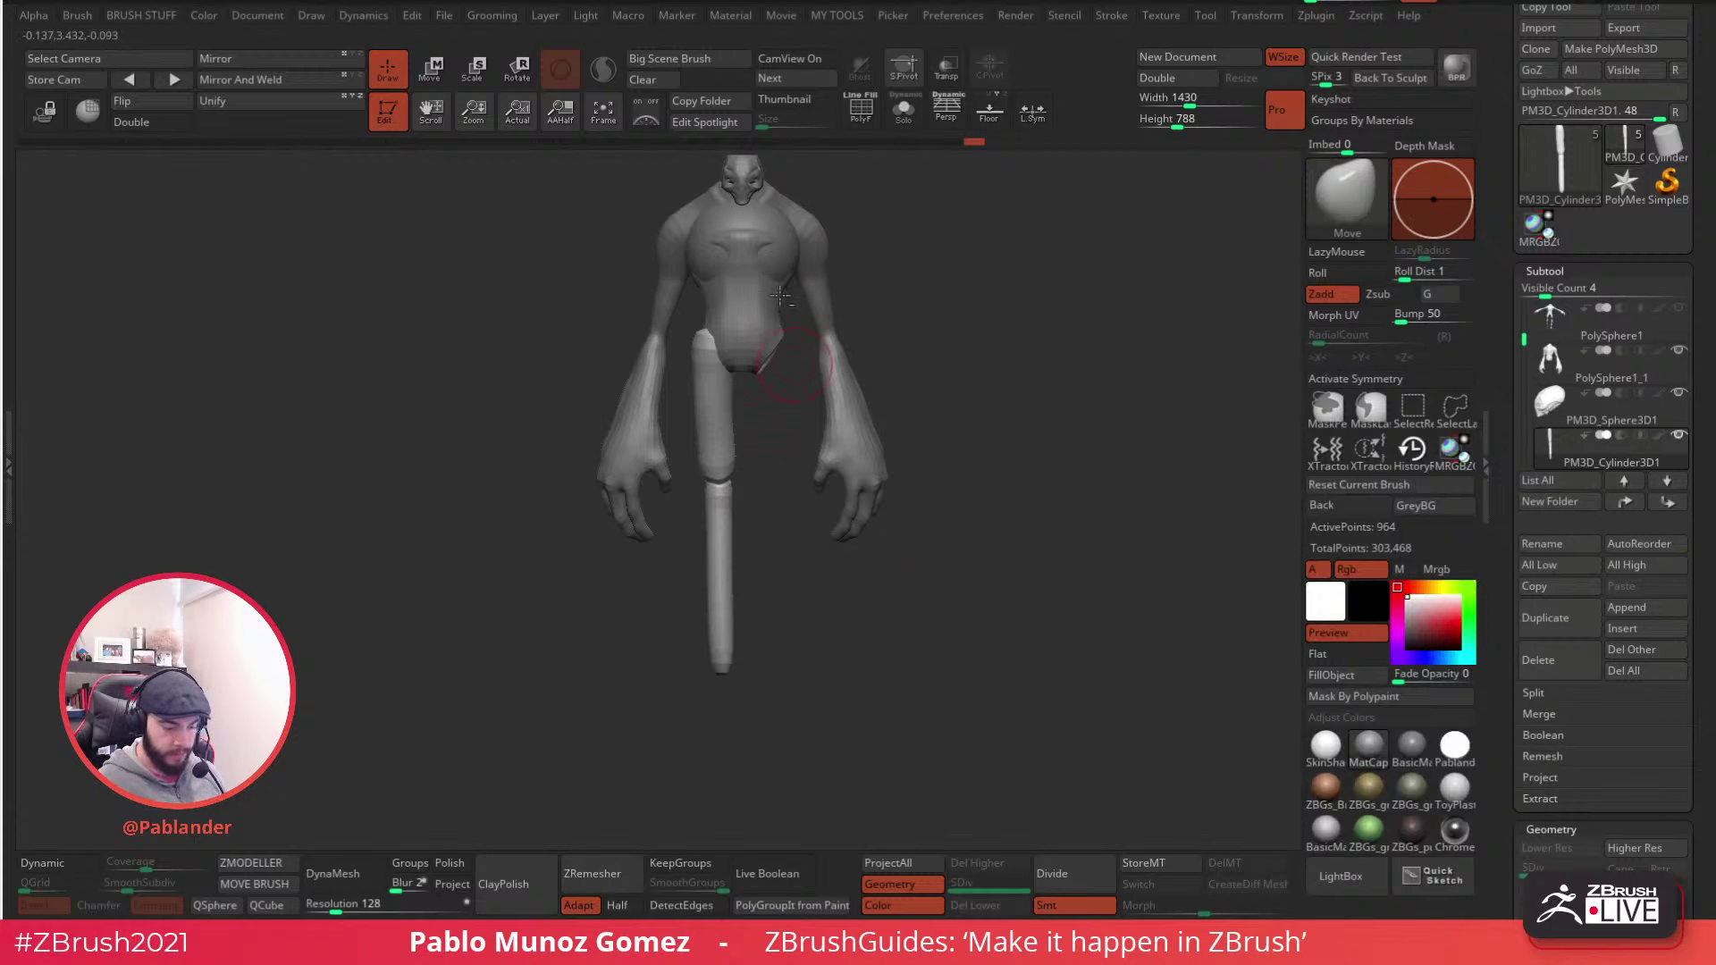
key(w)
drag(812, 194, 922, 591)
drag(779, 655, 856, 655)
drag(826, 588, 822, 609)
mouse_move(867, 474)
ctrl+right_down()
mouse_move(910, 617)
mouse_move(974, 496)
ctrl+right_up()
key(q)
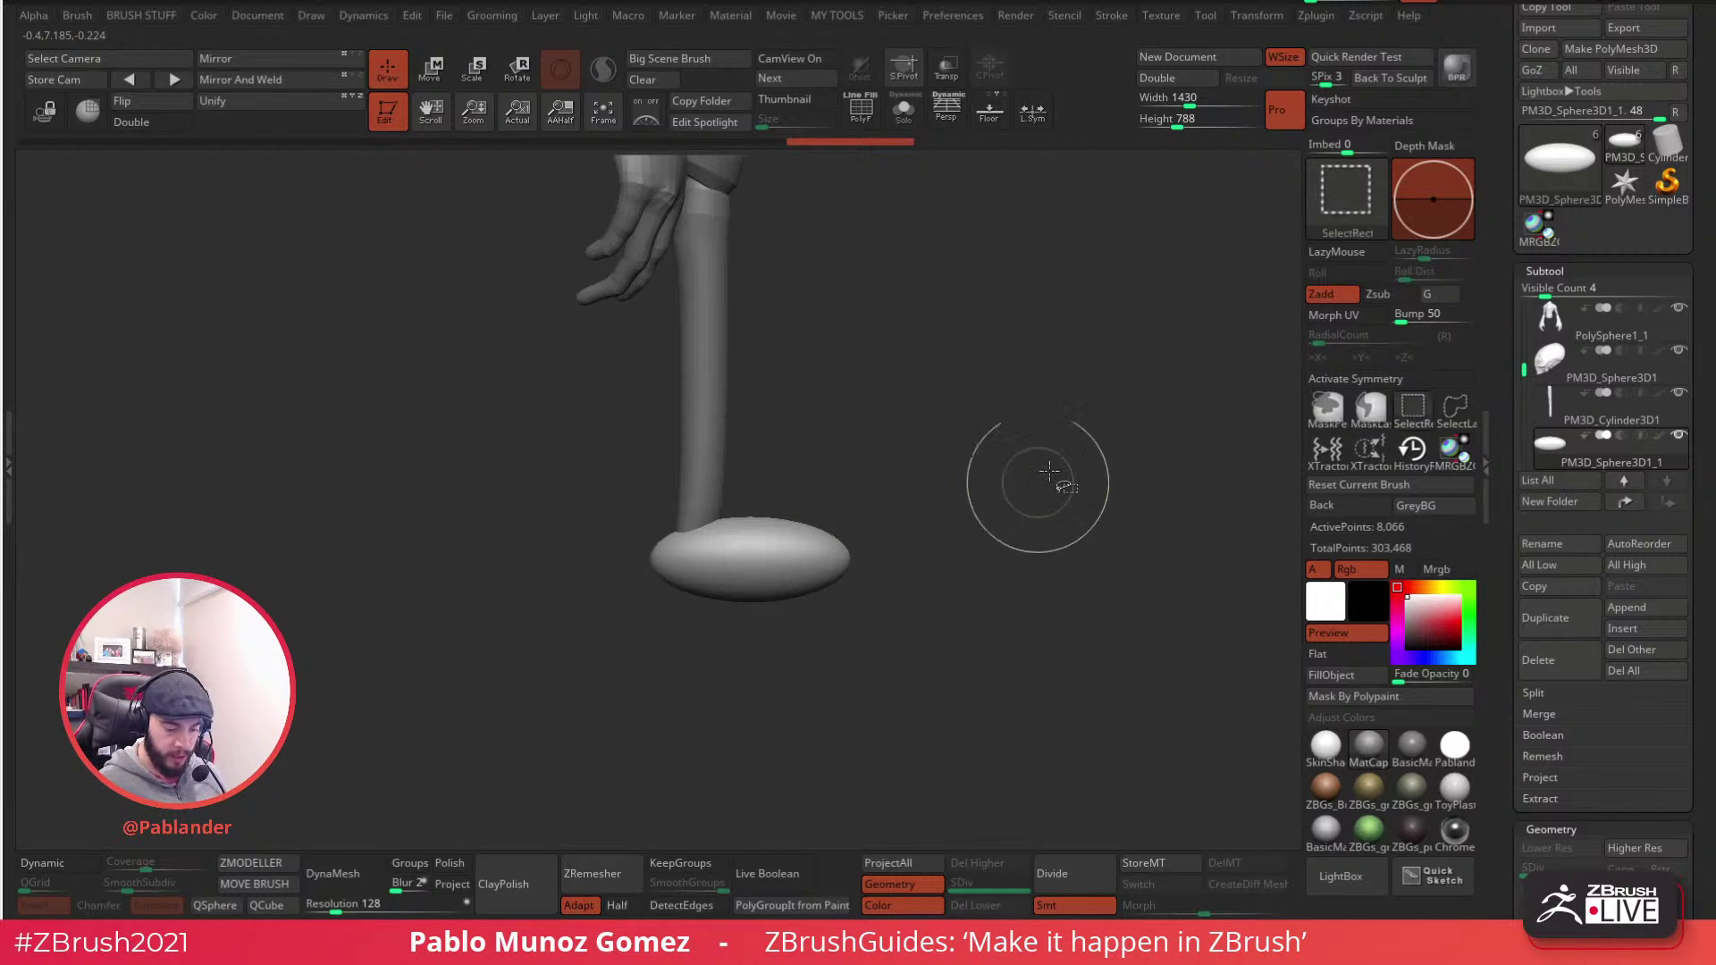
- Flatten the underside of the foot with a horizontal ClipCurve cut through the ellipsoid
click(1351, 200)
ctrl+shift+click(1357, 204)
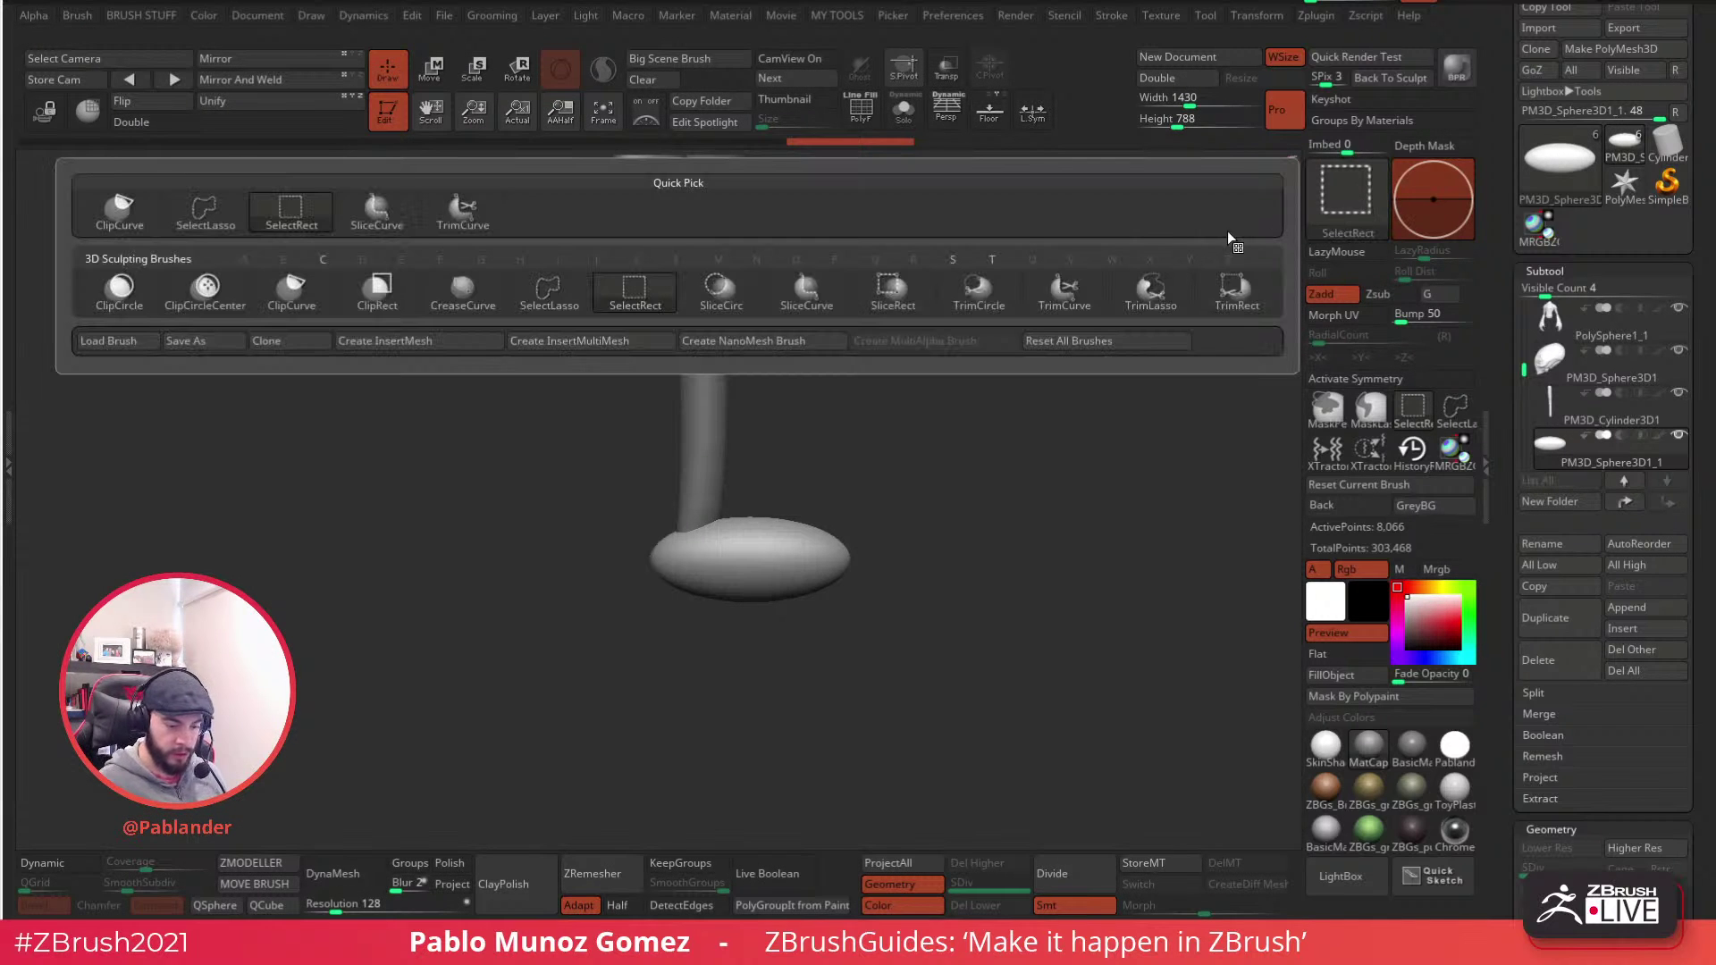
click(282, 287)
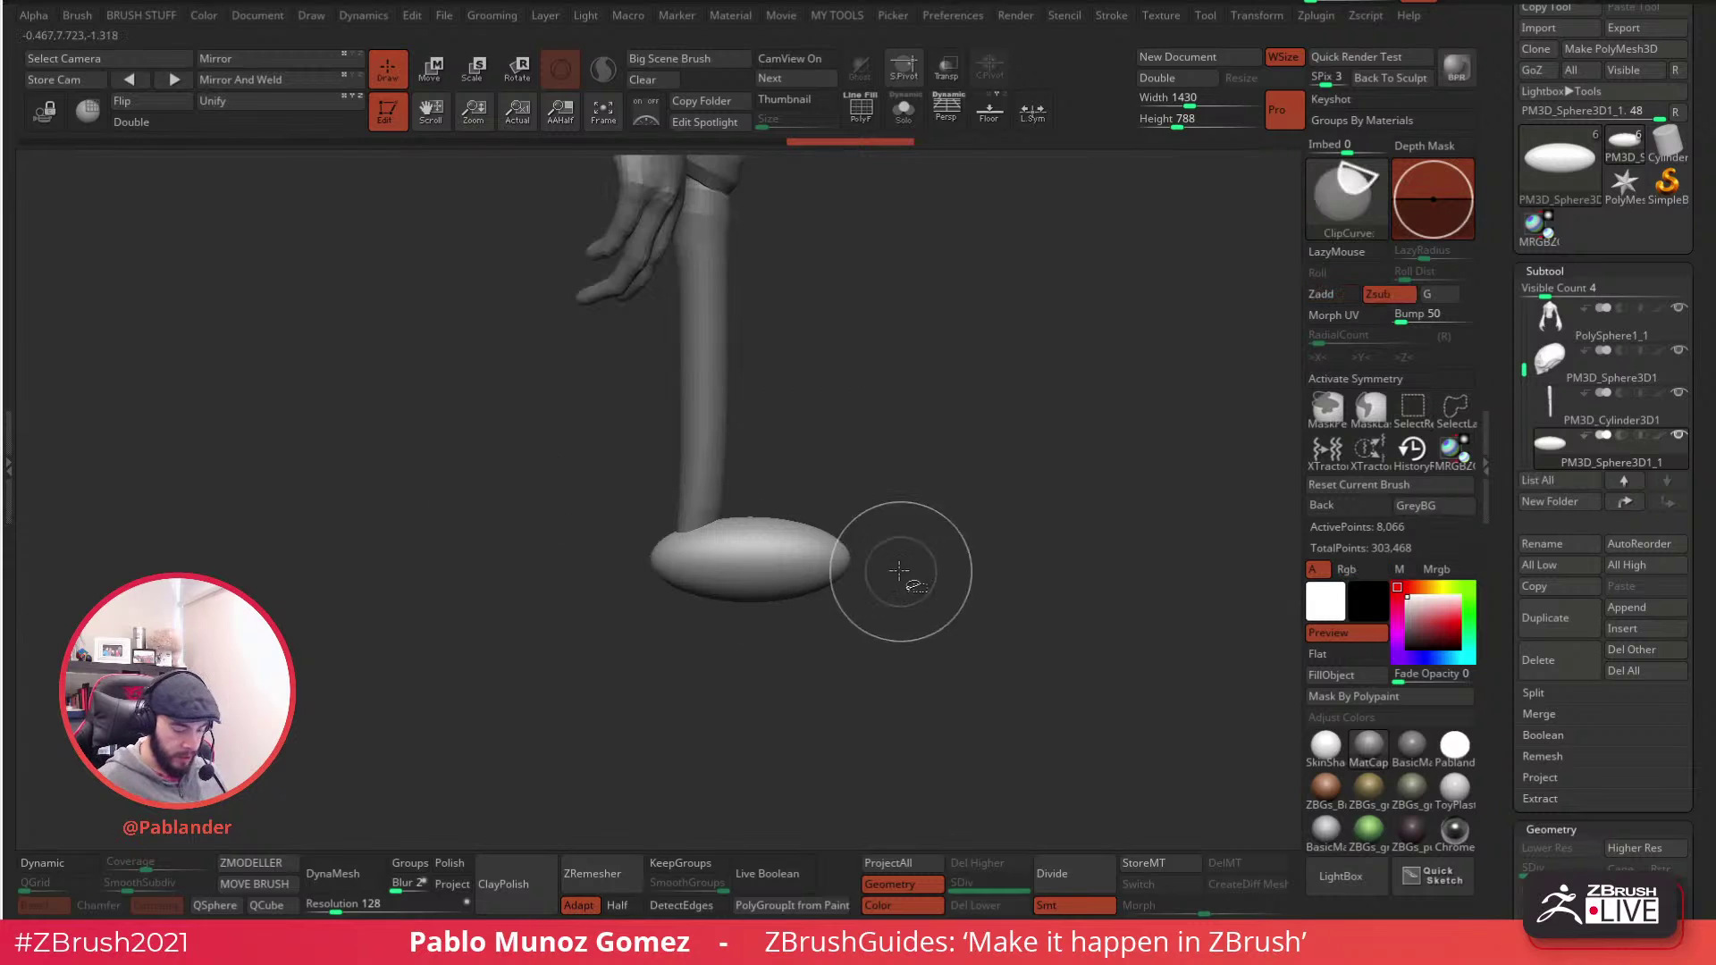
ctrl+shift+drag(881, 568, 393, 567)
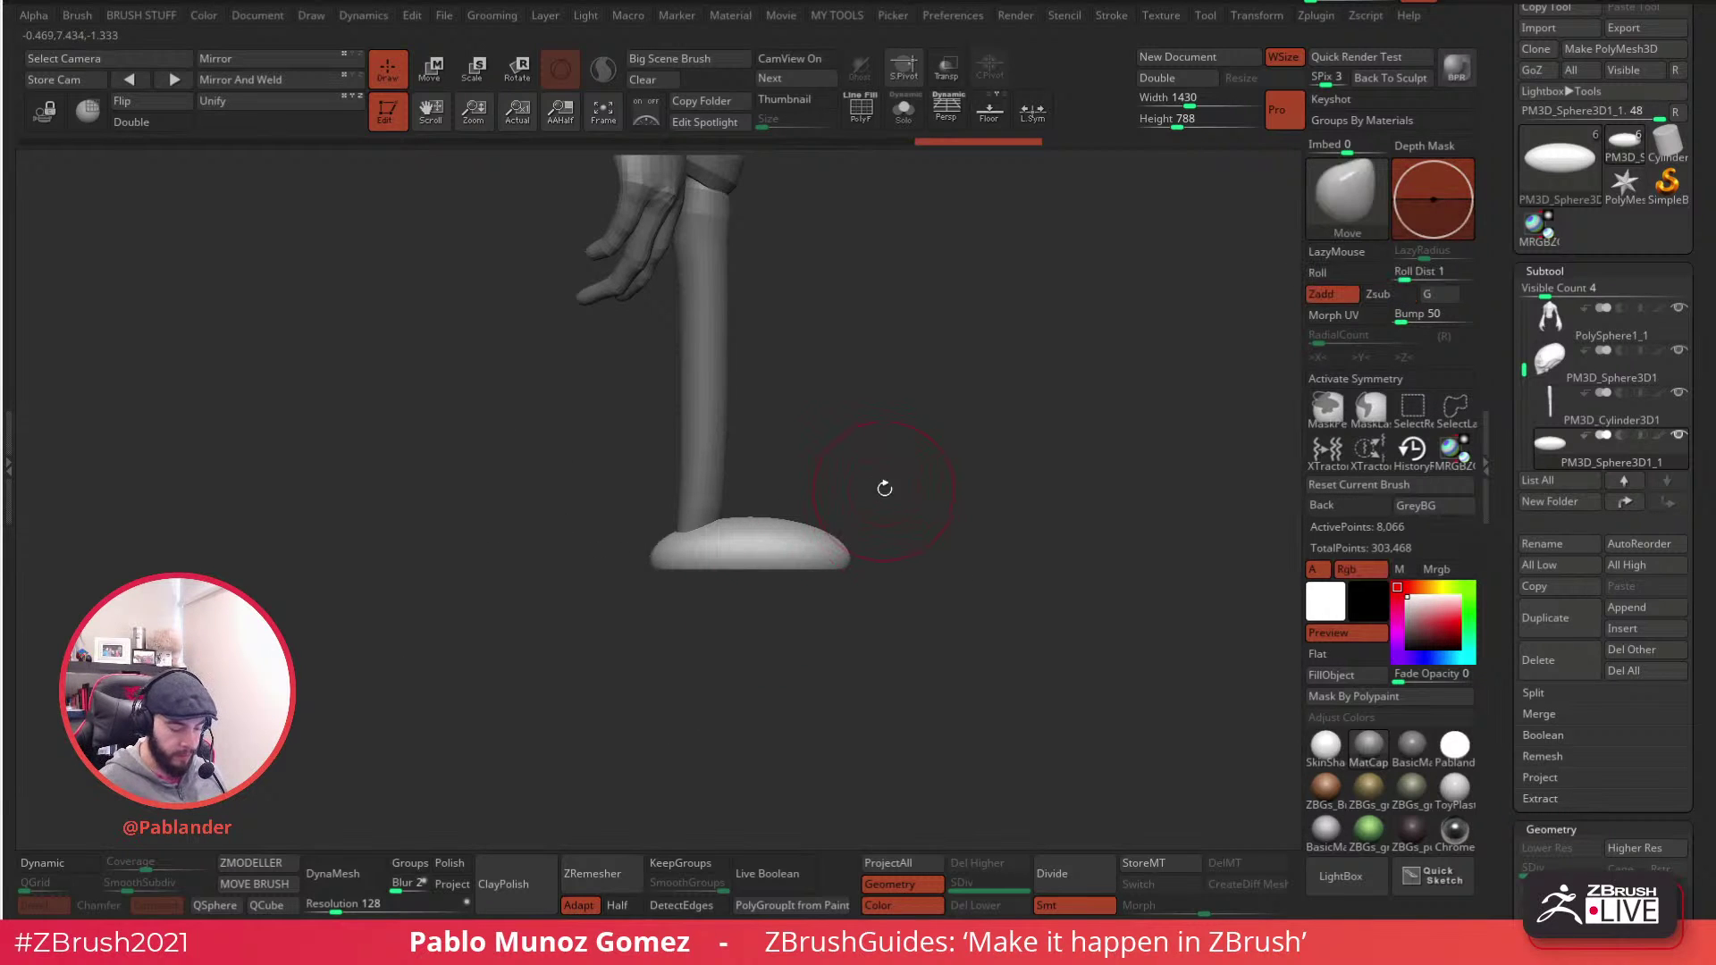
key(shift)
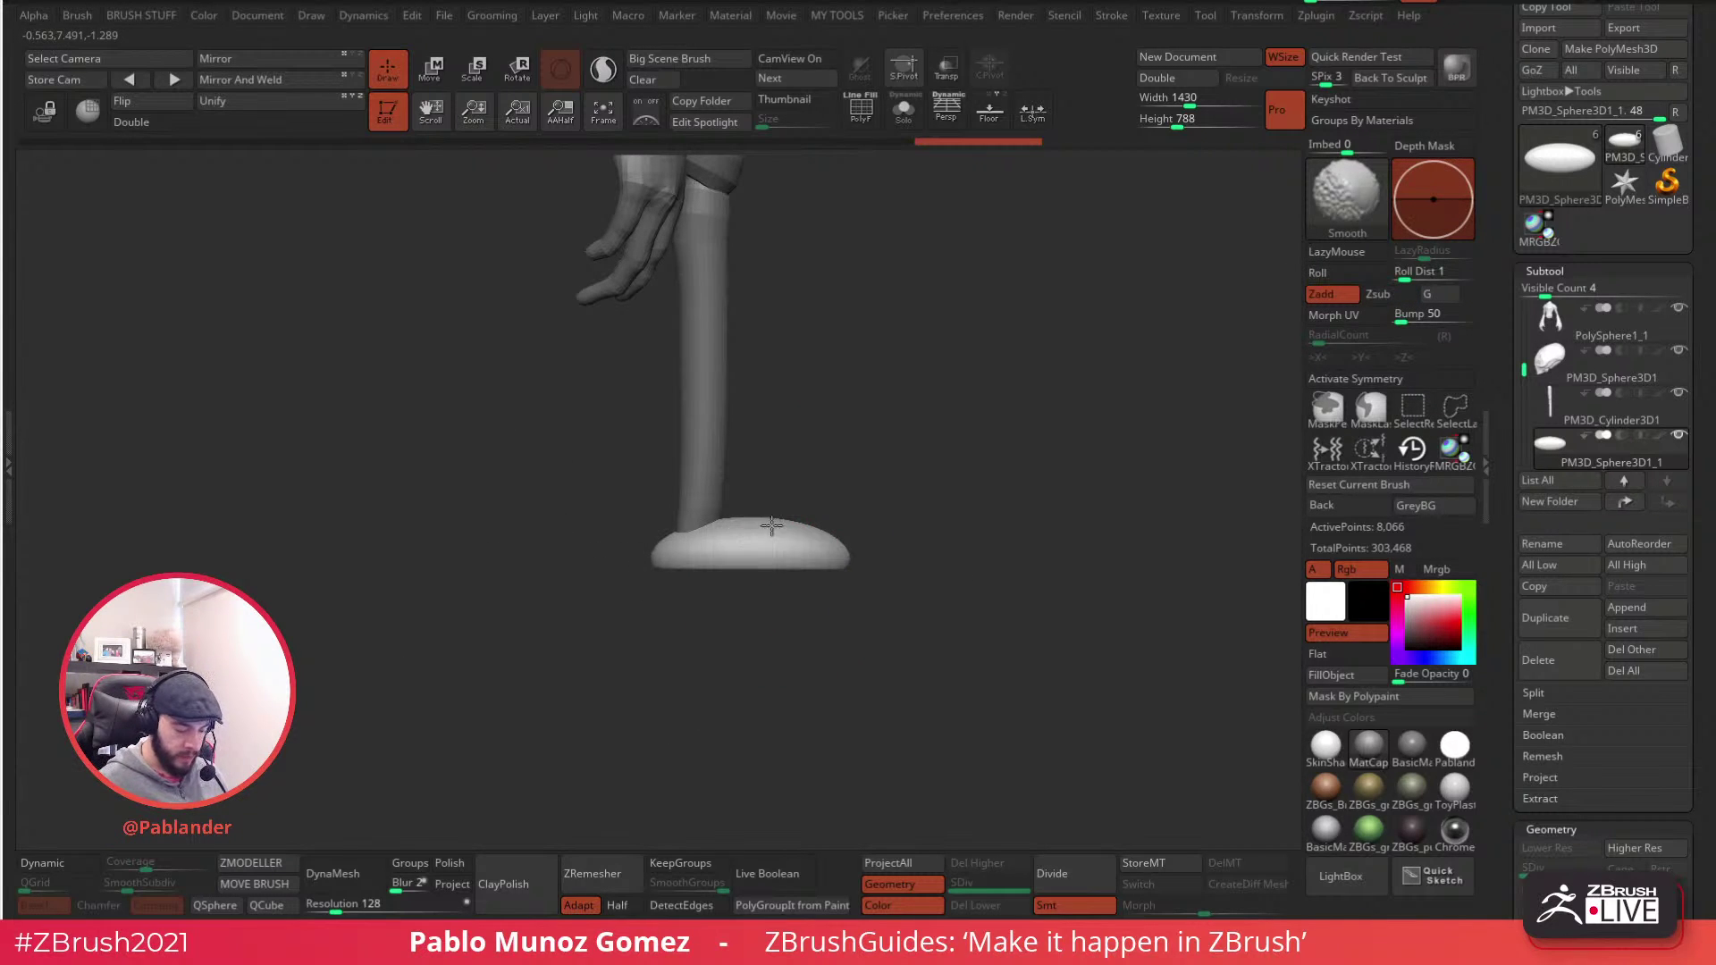
- Shape the foot's sole outline from below with the Move brush, widening the forefoot and narrowing the arch and heel
key(w)
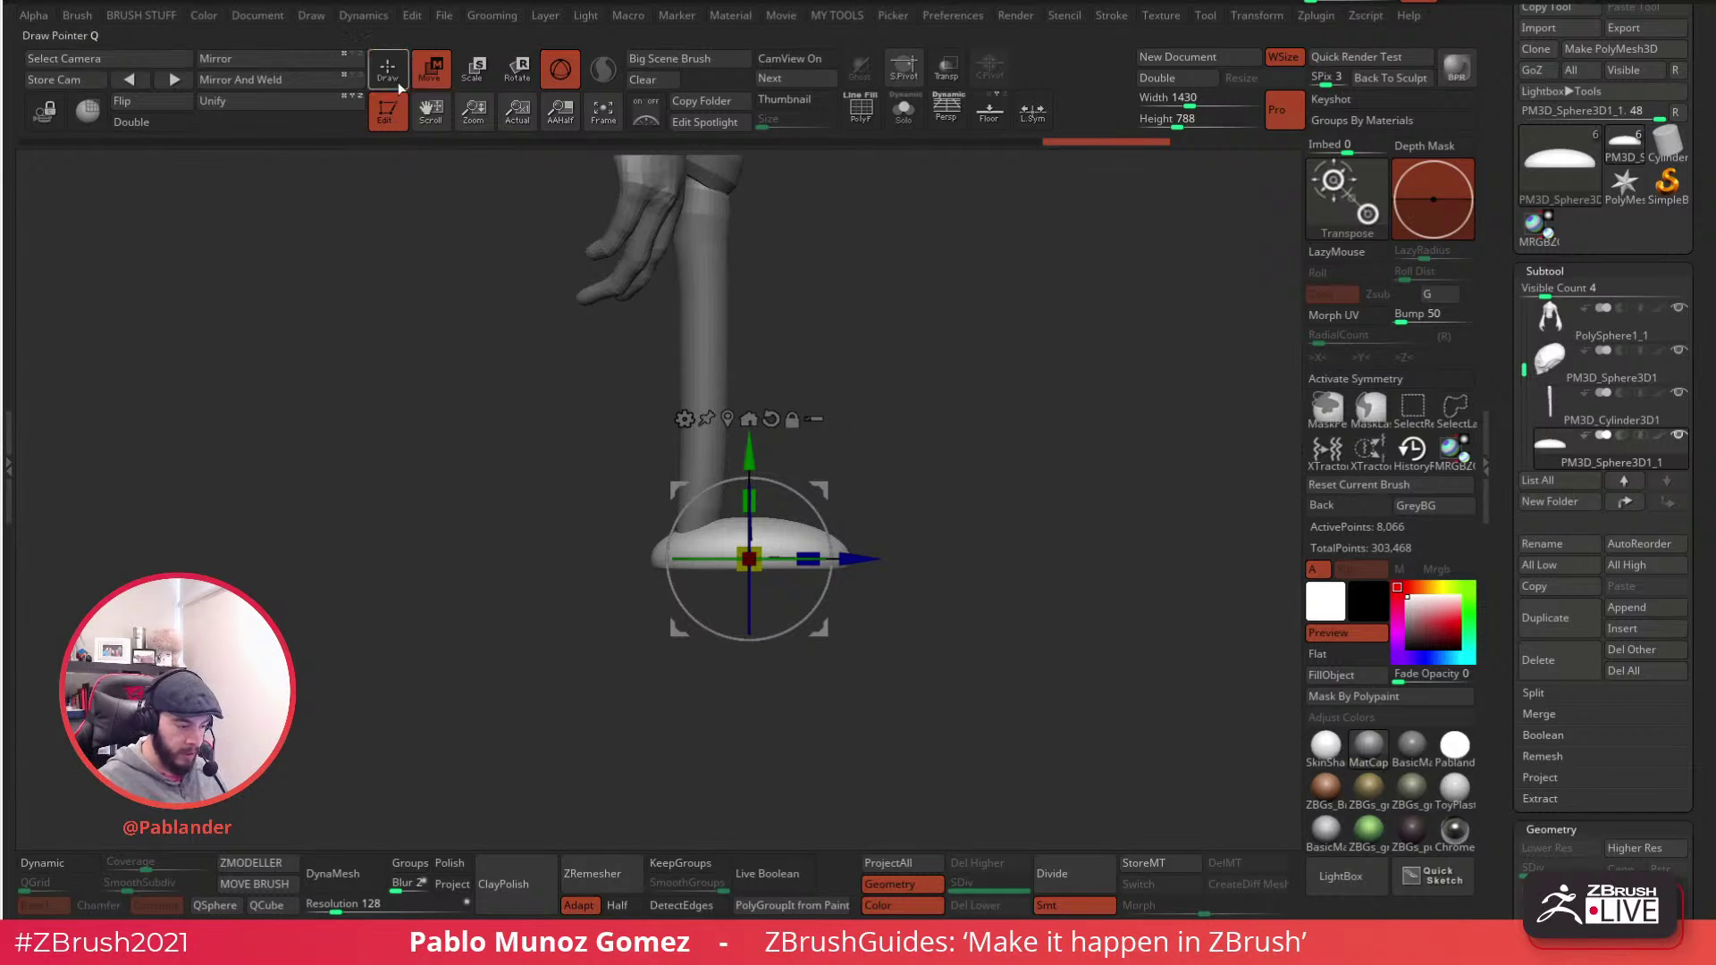
click(390, 73)
key(space)
key(b)
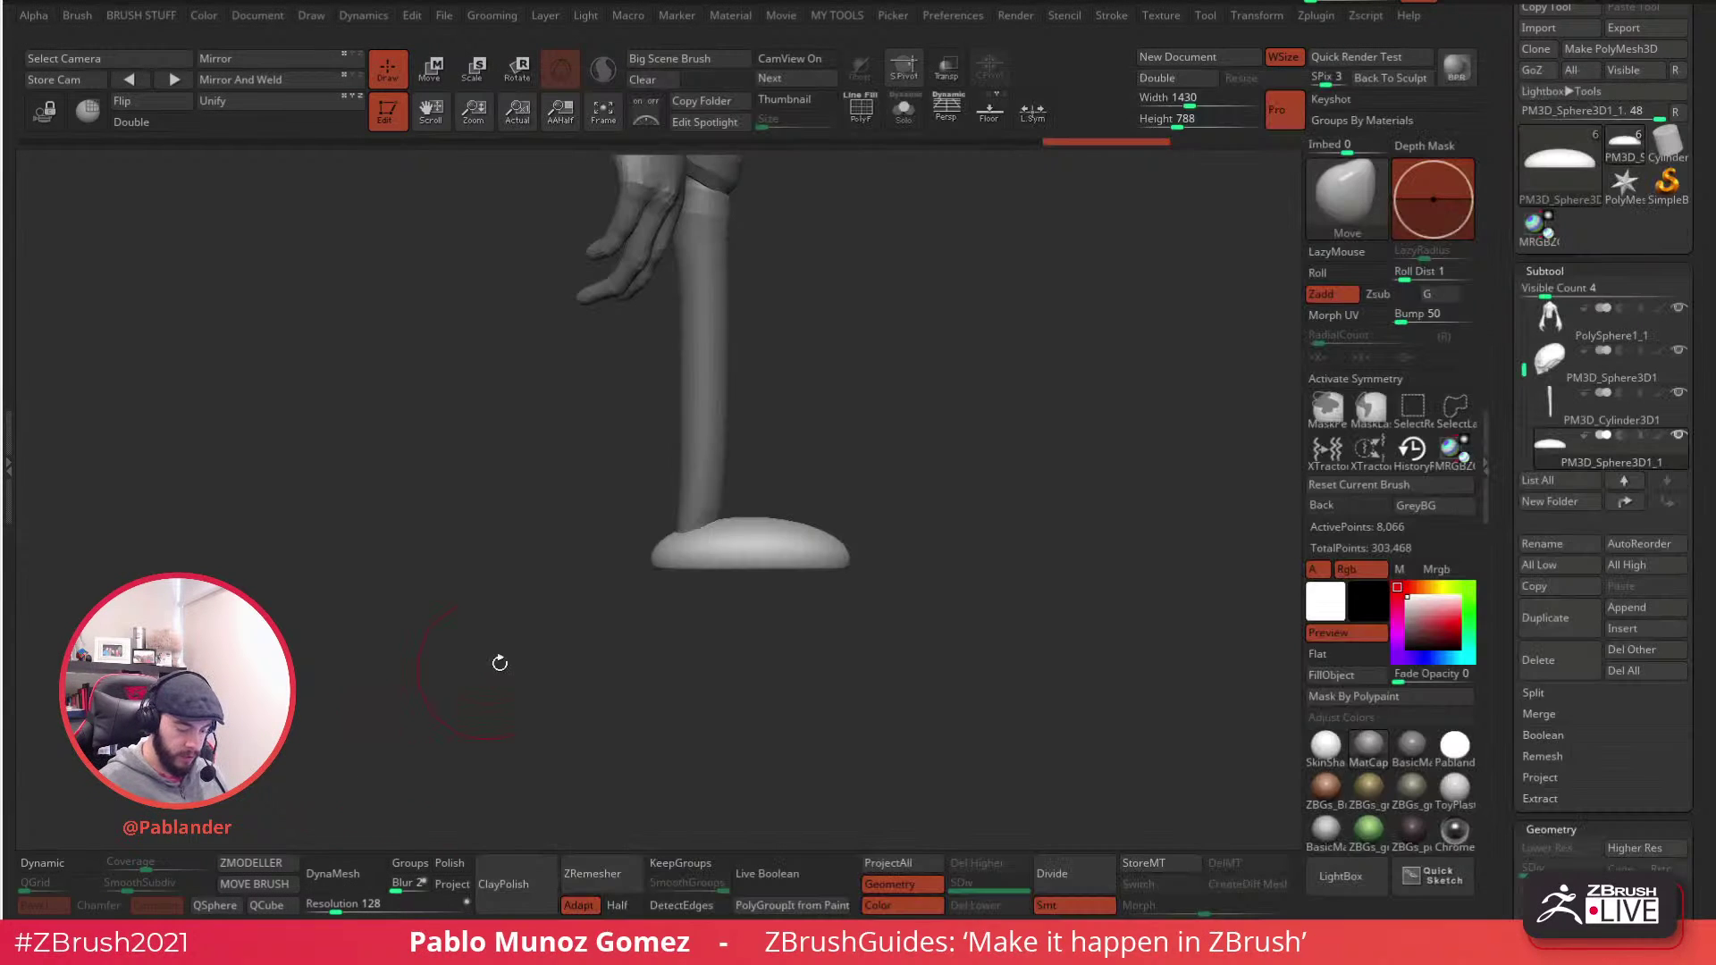
drag(805, 498, 838, 375)
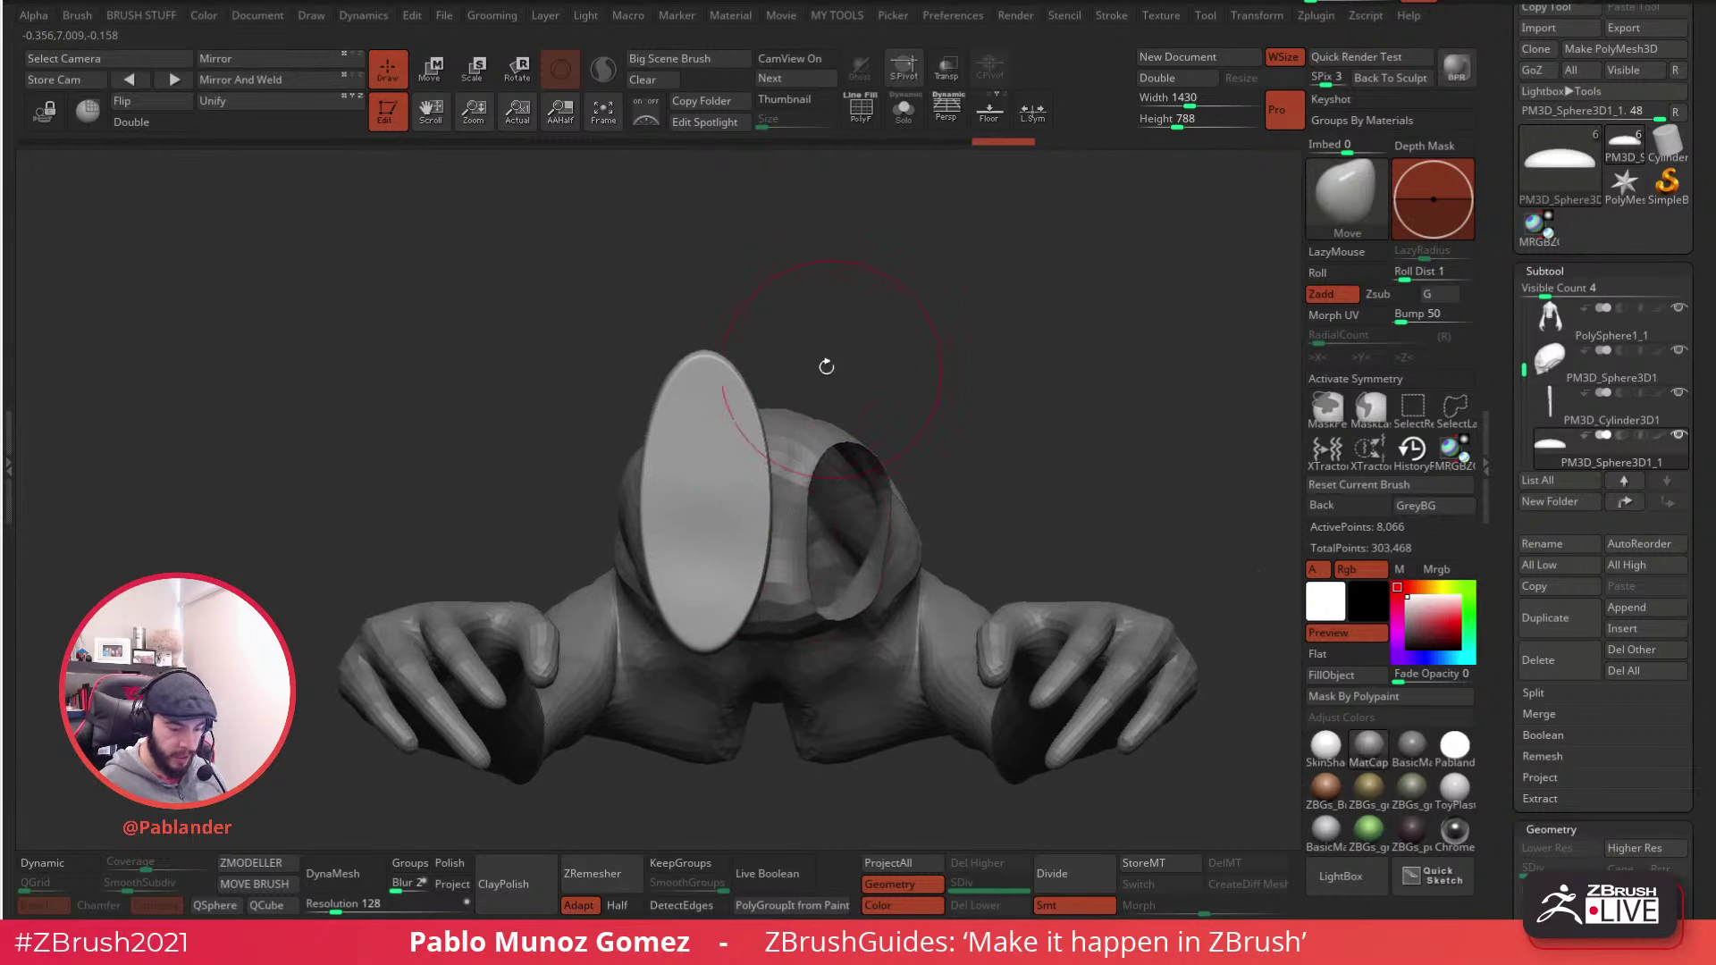
drag(730, 323, 768, 409)
drag(691, 370, 676, 354)
drag(760, 479, 725, 502)
drag(766, 572, 720, 576)
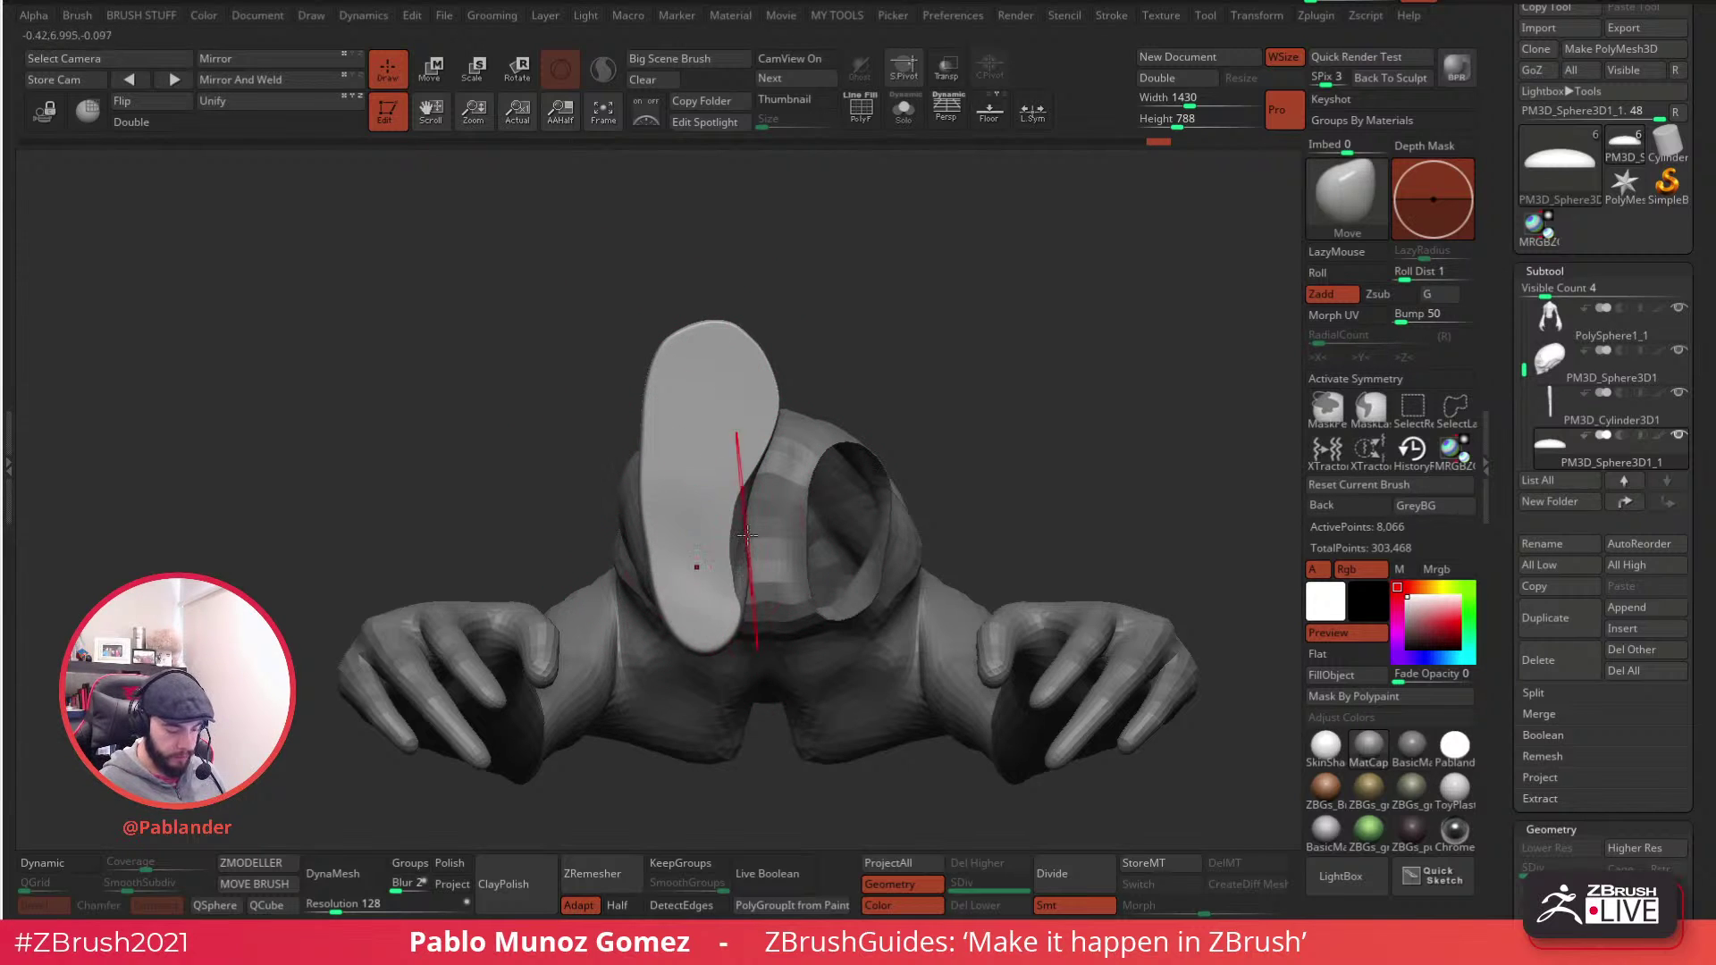
drag(768, 386, 722, 313)
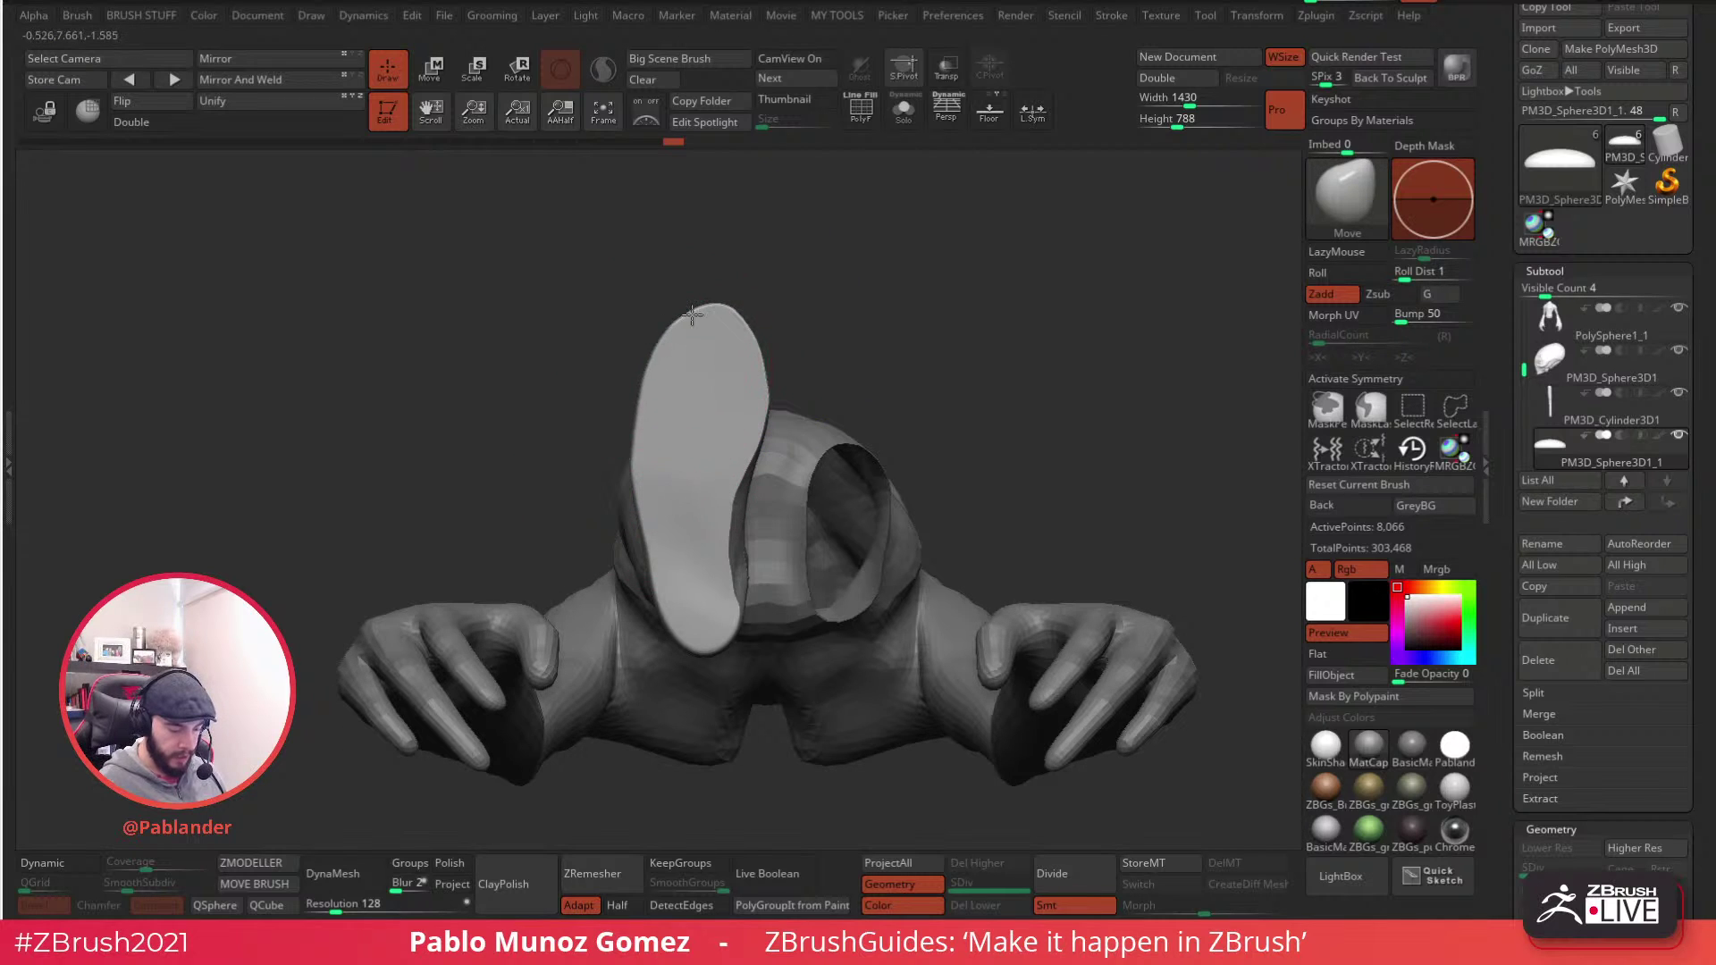
drag(711, 496, 720, 474)
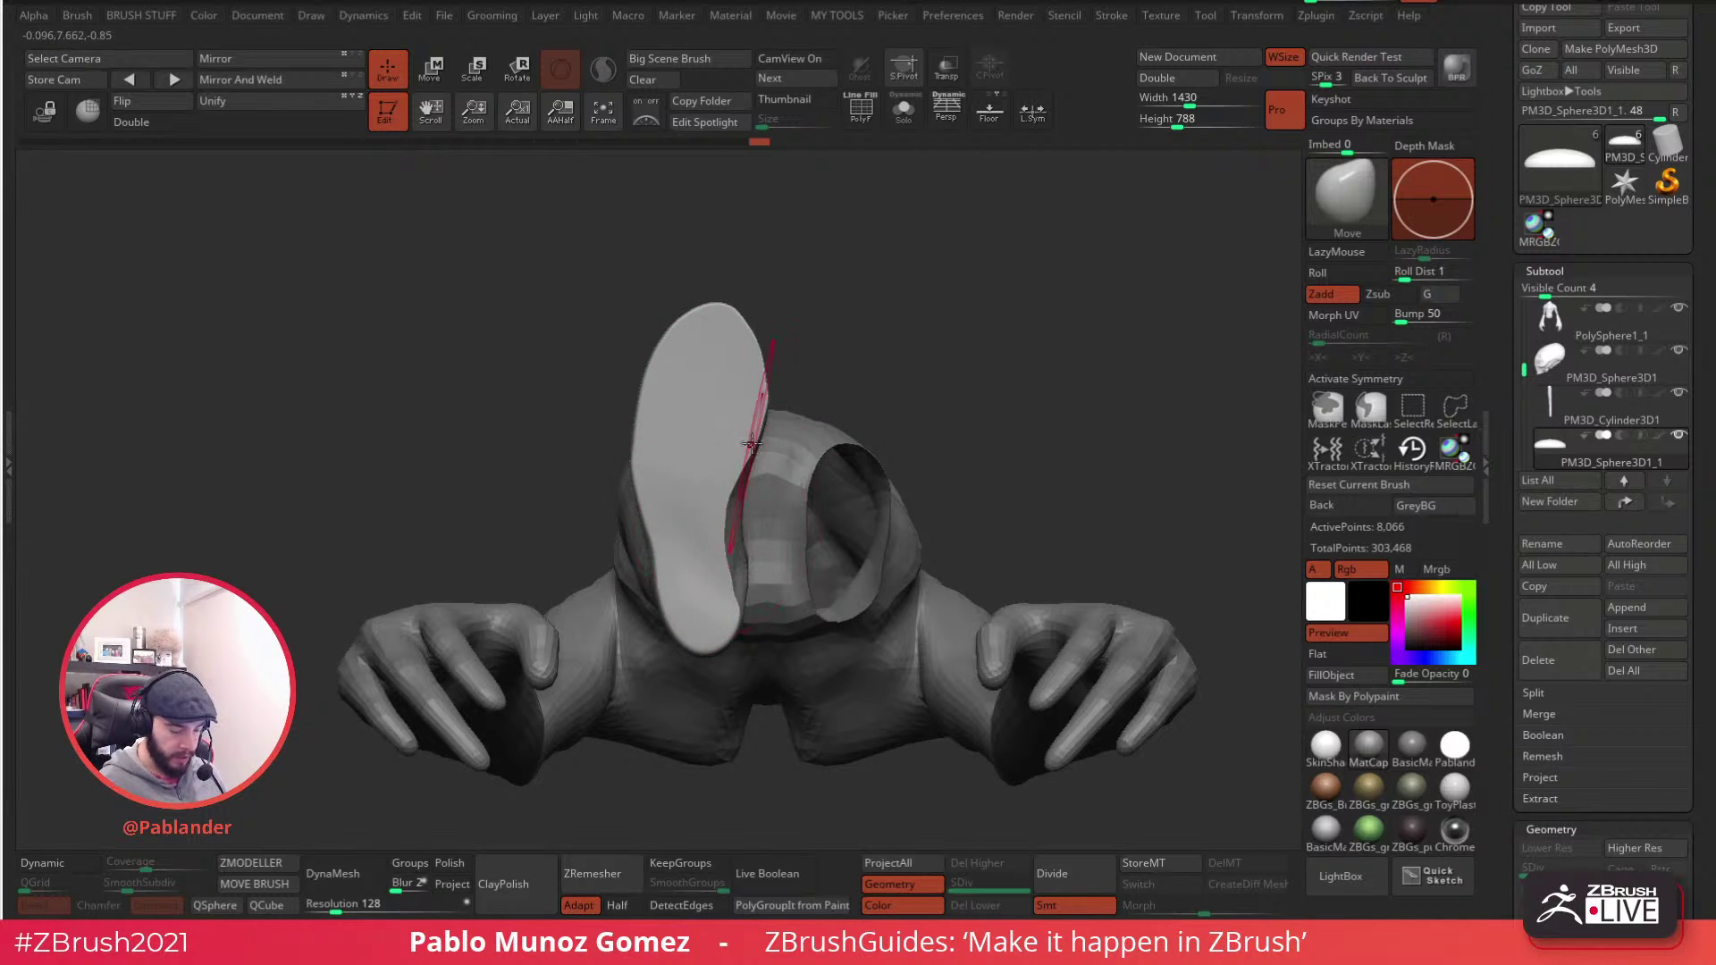
drag(727, 591, 663, 536)
- Shape the foot's side profile with the Move brush, lowering the toes and pulling up the instep, heel and ankle
mouse_move(853, 331)
mouse_down()
mouse_move(888, 536)
mouse_move(867, 488)
mouse_move(766, 421)
mouse_up()
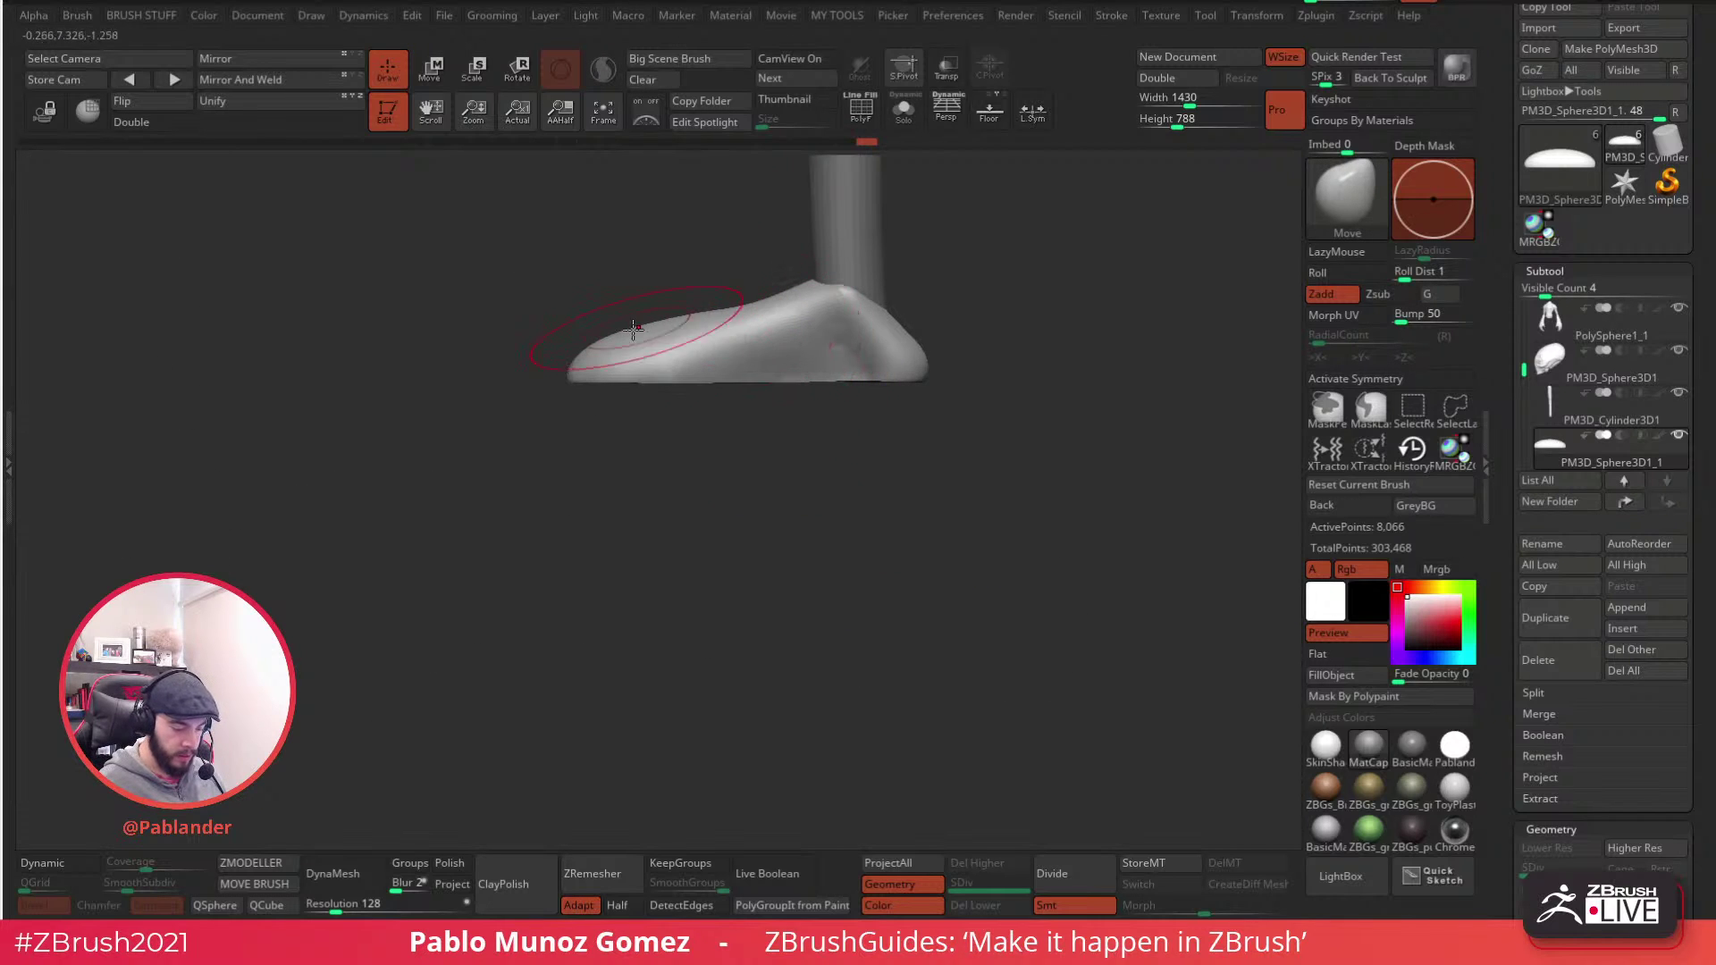
drag(664, 331, 735, 327)
mouse_move(931, 293)
mouse_down()
mouse_move(844, 308)
mouse_move(860, 261)
mouse_move(965, 271)
mouse_up()
drag(869, 247, 847, 241)
drag(900, 362, 969, 374)
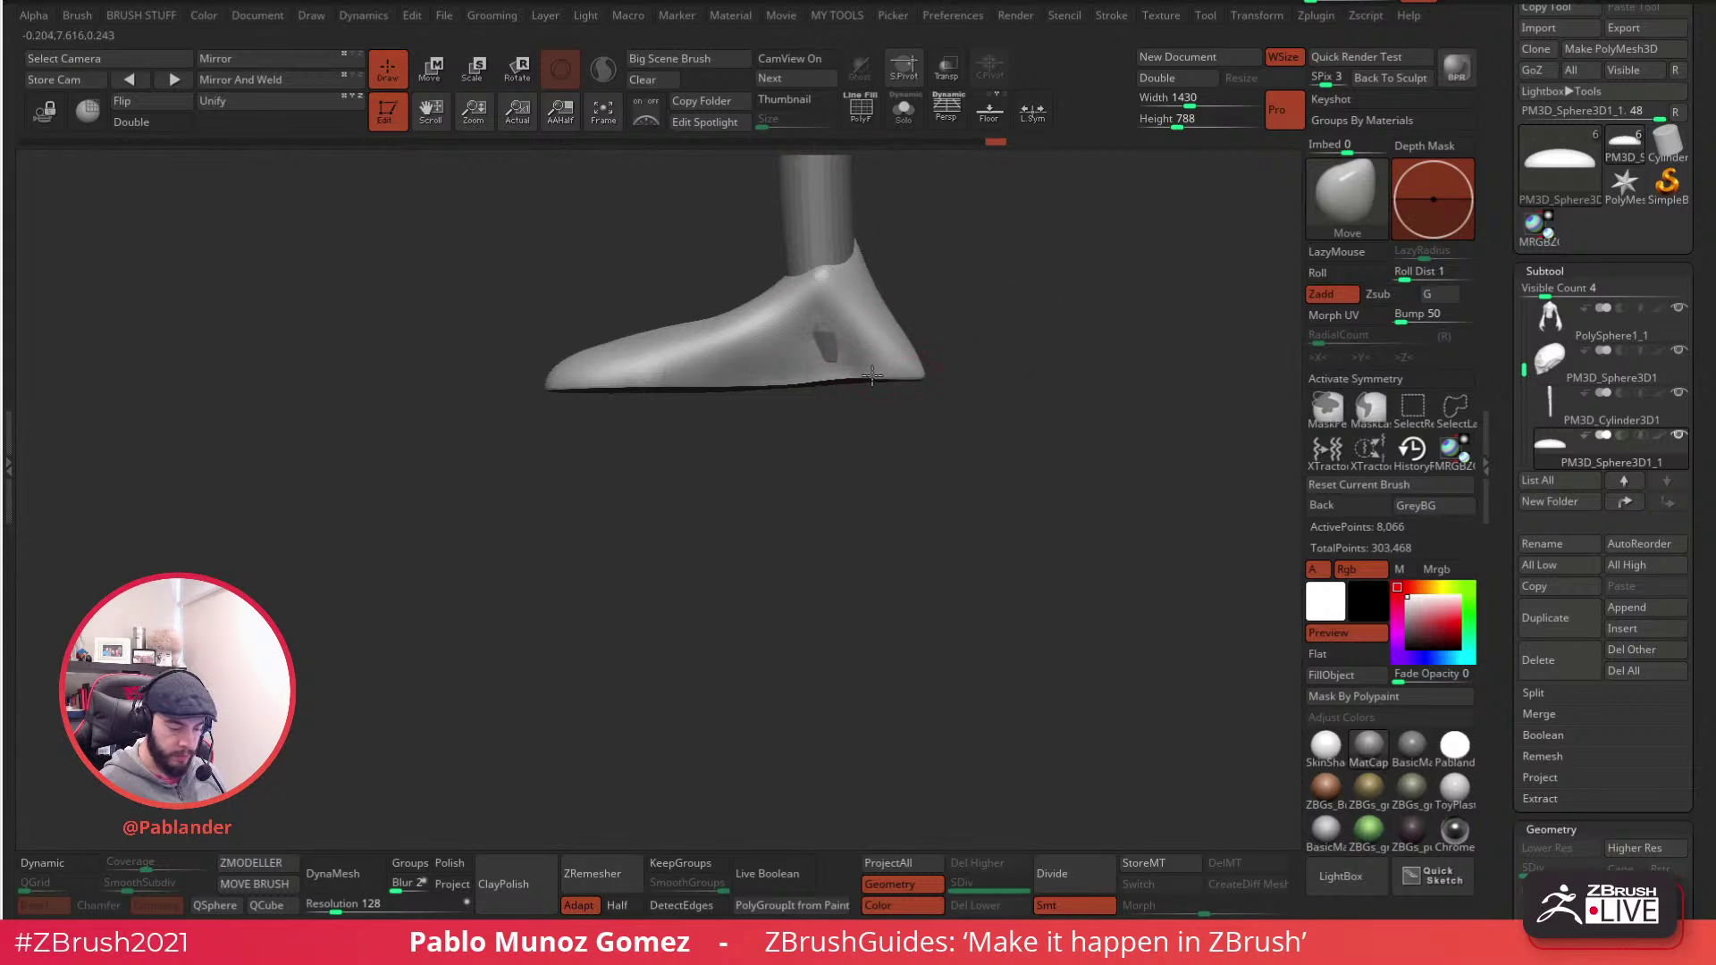
drag(924, 309, 981, 310)
drag(776, 331, 794, 308)
drag(878, 265, 1012, 281)
mouse_move(899, 336)
mouse_down()
mouse_move(887, 356)
mouse_move(808, 372)
mouse_up()
mouse_move(811, 497)
shift+mouse_down()
mouse_move(831, 506)
mouse_move(893, 403)
mouse_move(854, 493)
shift+mouse_up()
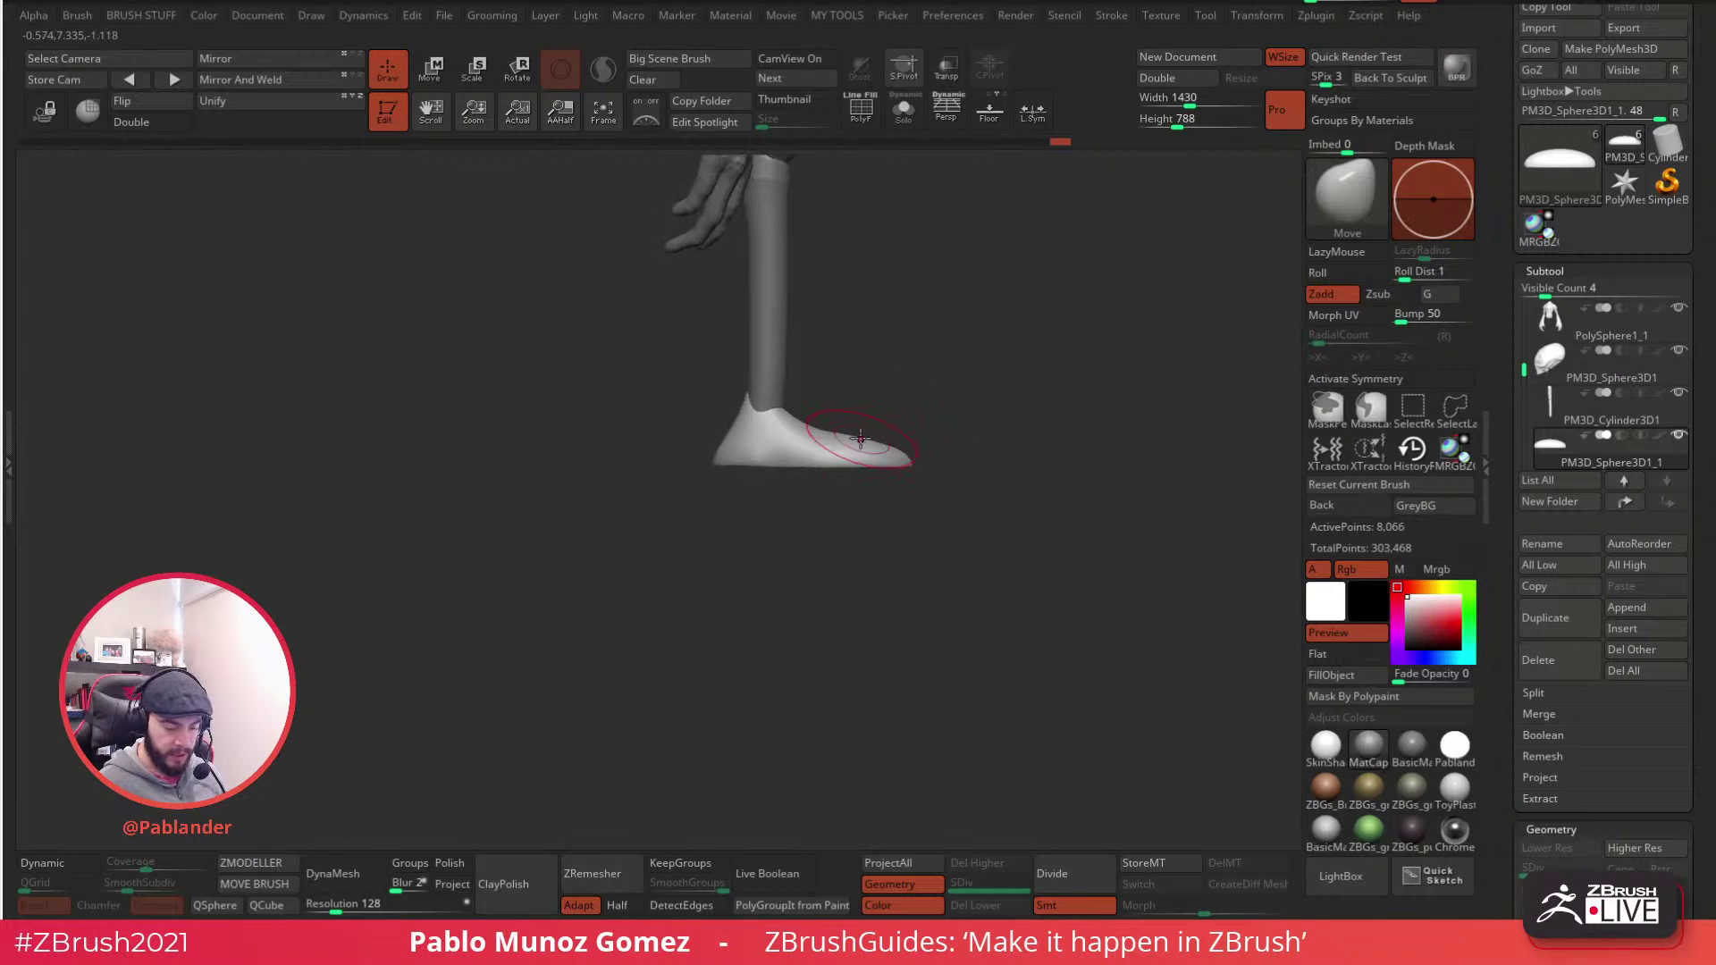
alt+drag(961, 446, 836, 540)
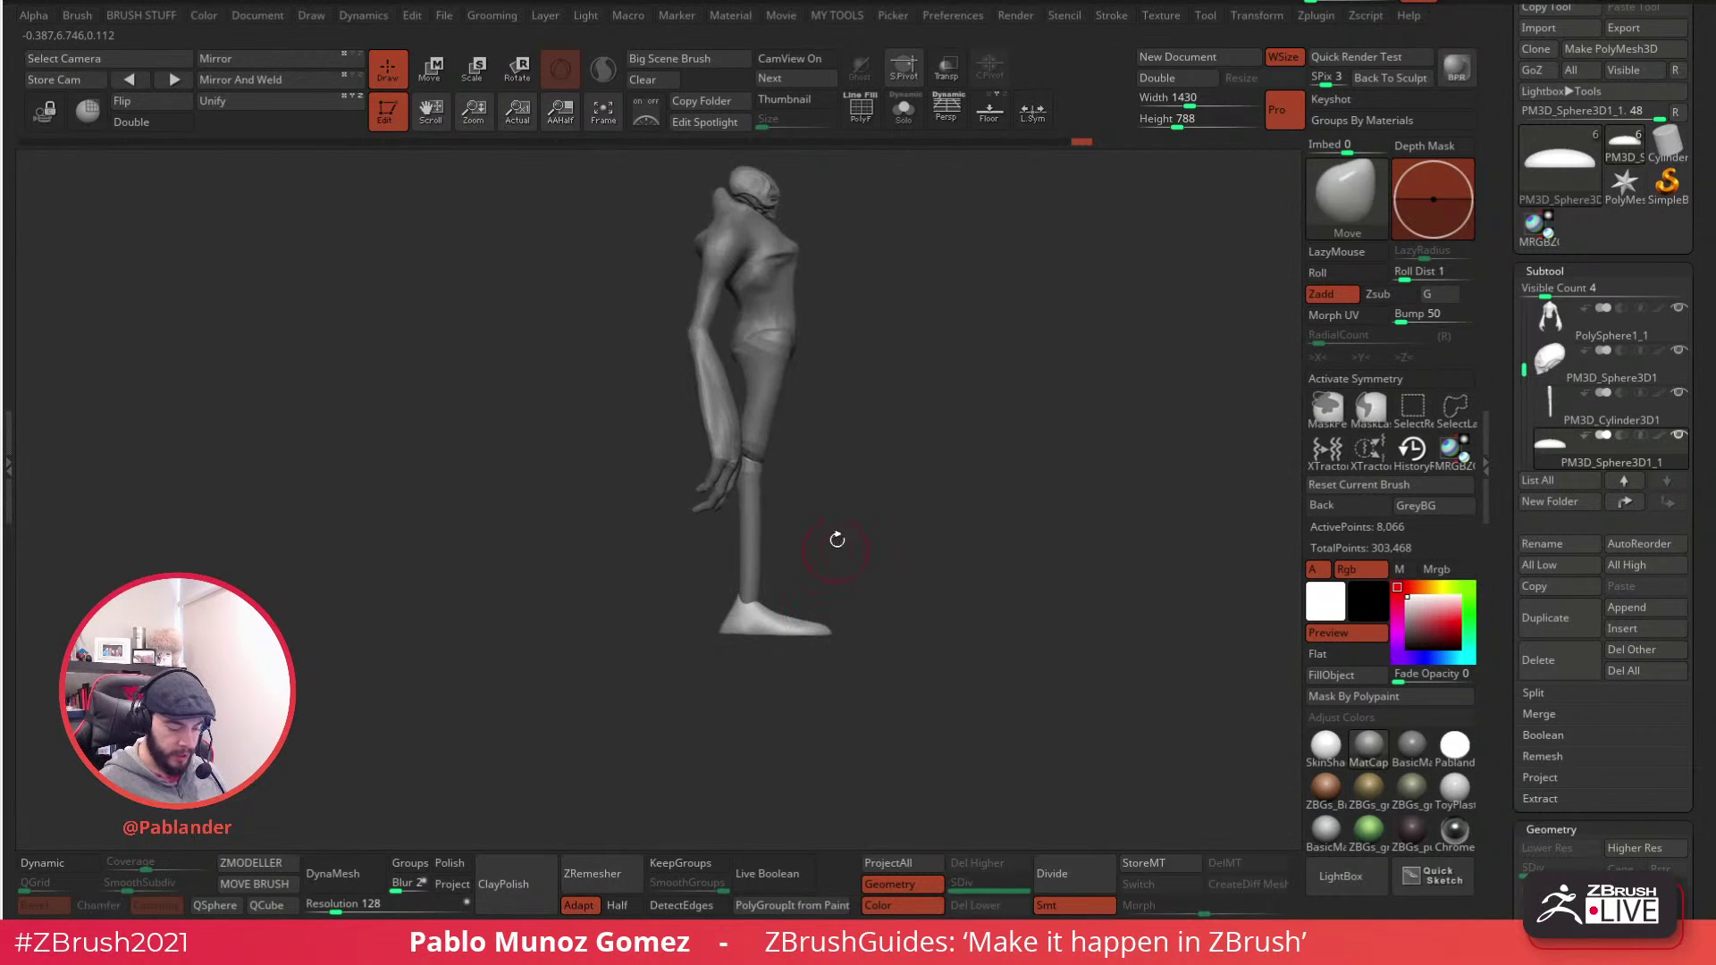
- Scale the foot down to about 0.709 with the gizmo and adjust its placement under the leg
click(429, 71)
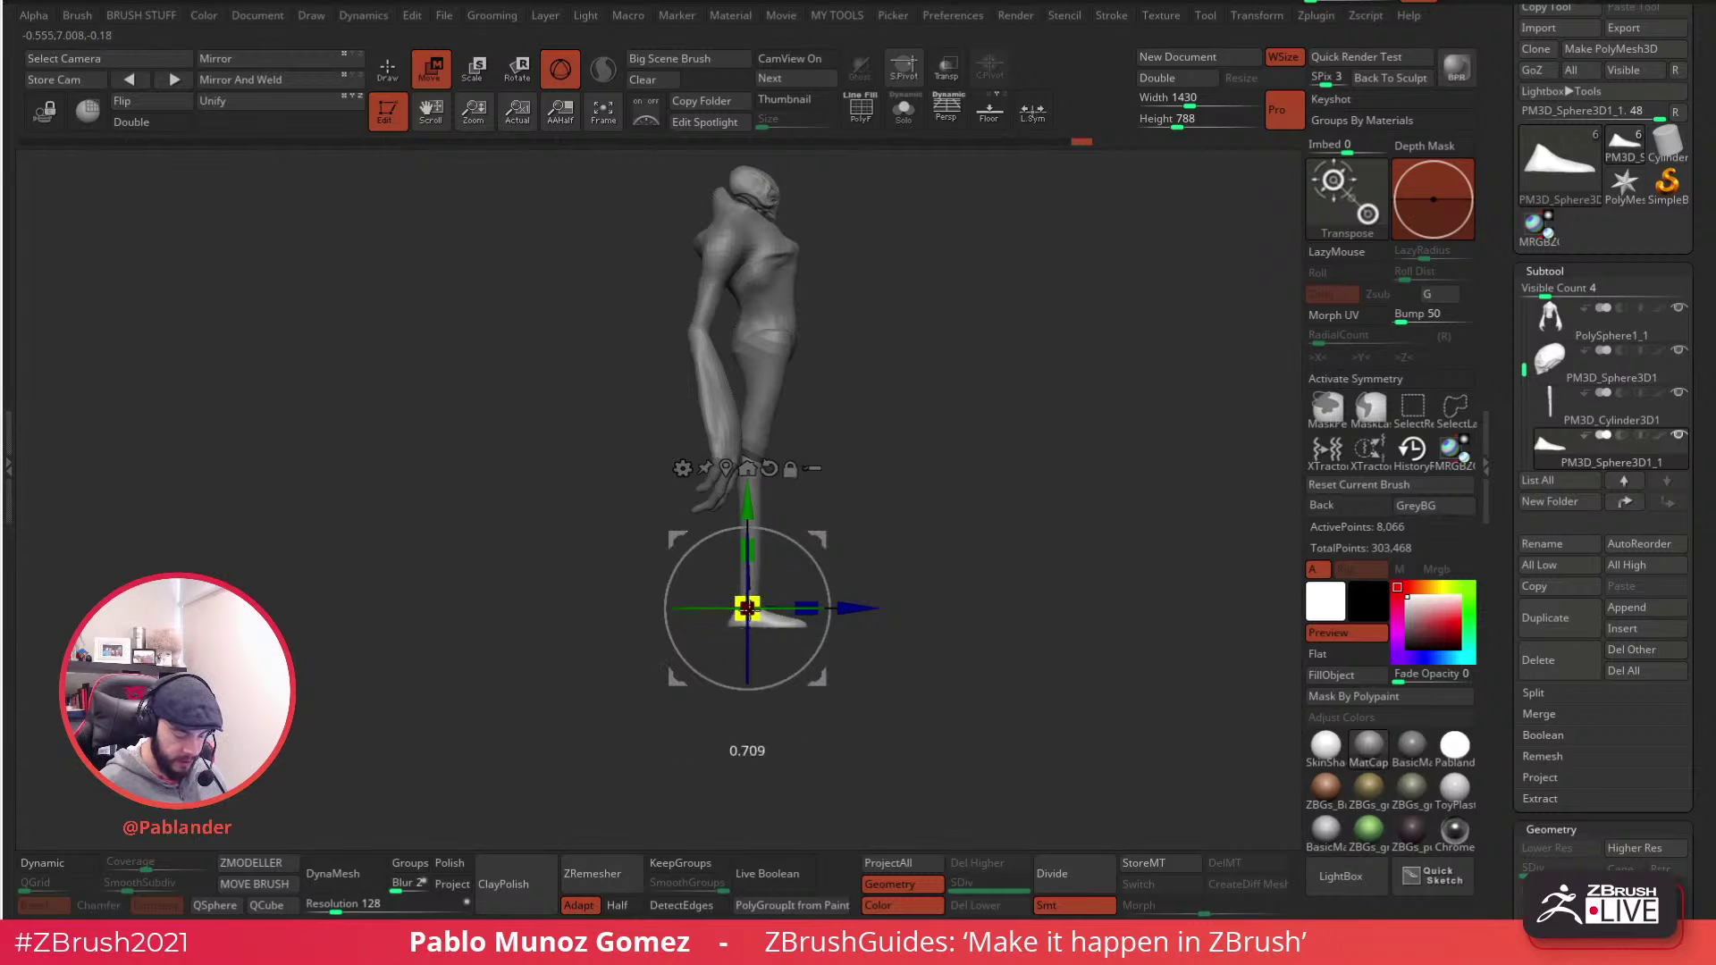
drag(746, 623, 749, 615)
alt+drag(880, 539, 823, 549)
key(q)
mouse_move(861, 394)
alt+mouse_down()
mouse_move(885, 448)
mouse_move(839, 566)
mouse_move(854, 660)
alt+mouse_up()
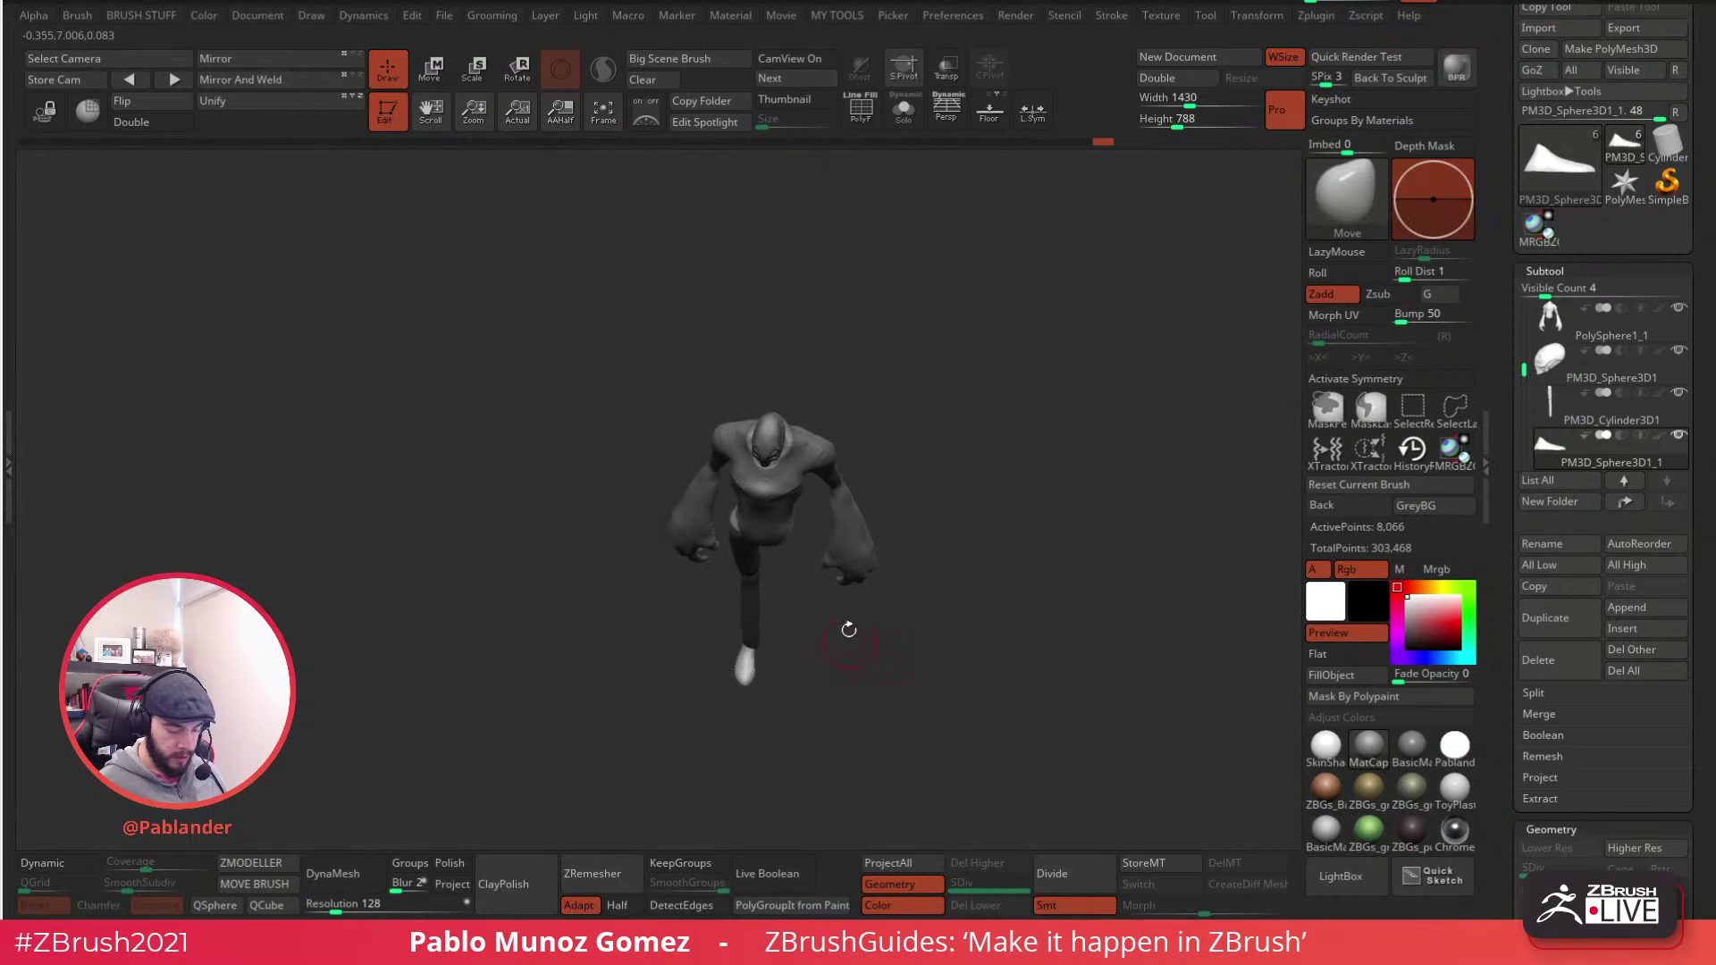
key(w)
mouse_move(952, 581)
mouse_down()
mouse_move(963, 625)
mouse_move(840, 545)
mouse_move(755, 526)
mouse_move(689, 536)
mouse_move(957, 521)
mouse_move(696, 582)
mouse_move(773, 569)
mouse_move(718, 555)
mouse_up()
- Select the leg cylinder and pull its lower end with the Move brush to meet the foot at the ankle
key(q)
alt+click(689, 536)
alt+drag(747, 474, 874, 619)
drag(756, 604, 813, 574)
alt+drag(874, 507, 813, 519)
alt+drag(913, 479, 814, 779)
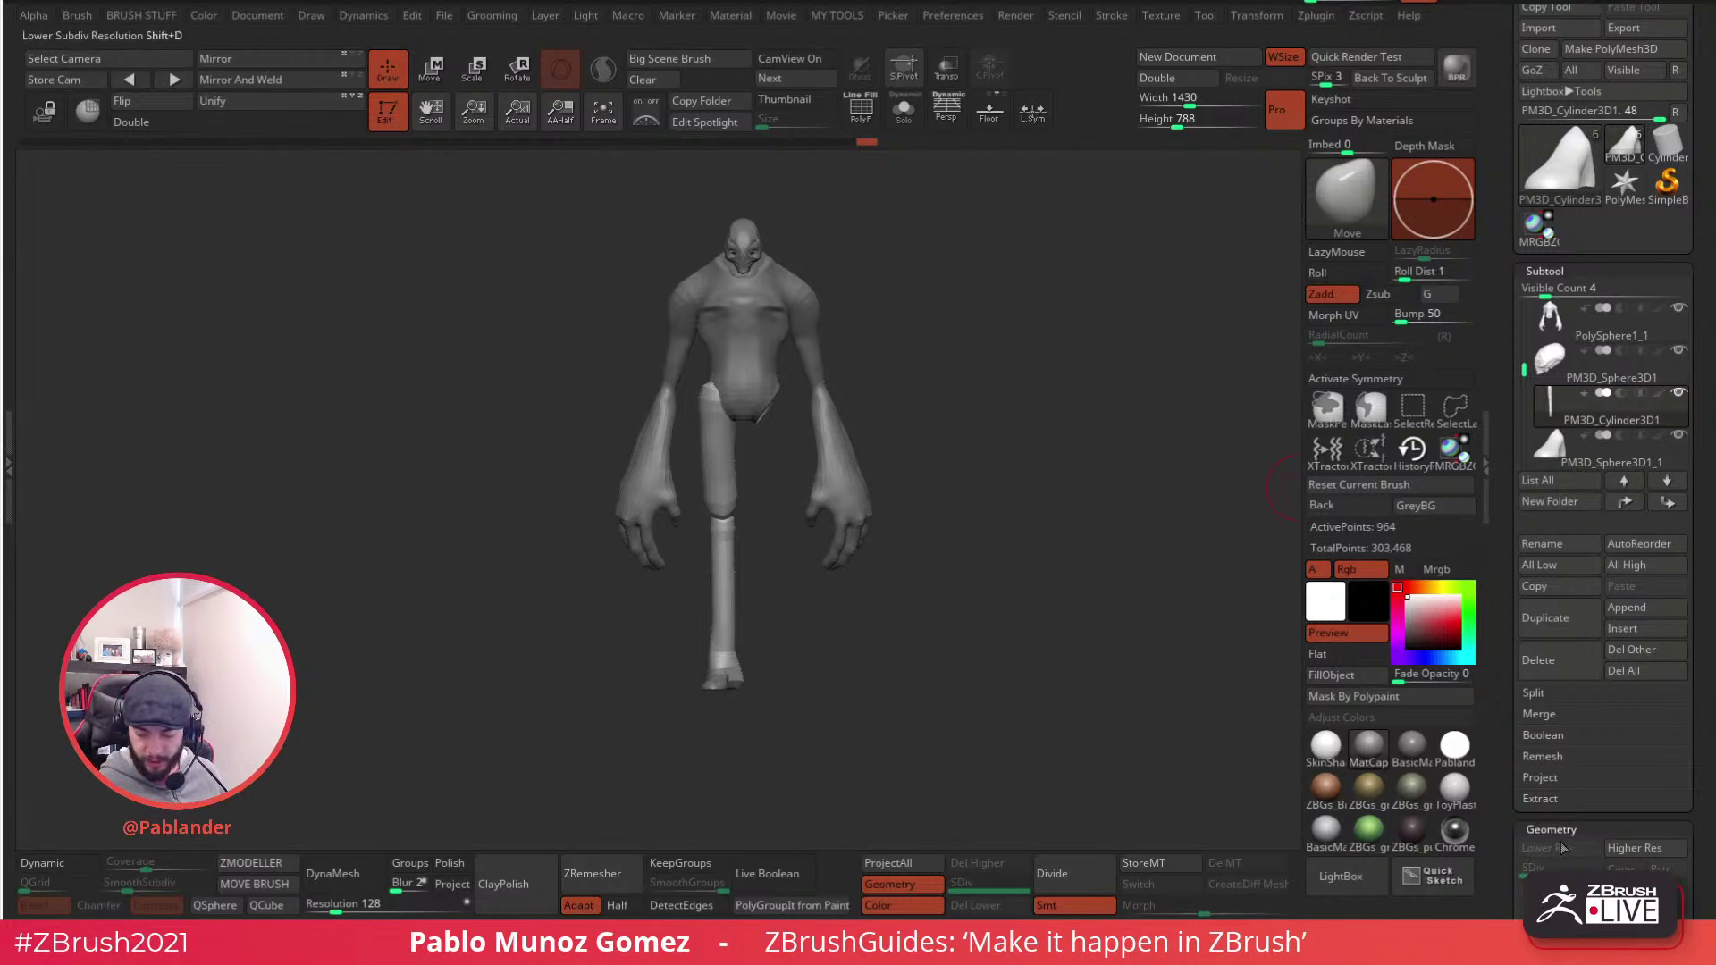
- Merge the foot subtool into the leg and use Mirror And Weld to create the opposite leg
scroll(1564, 805, down, 5)
click(1539, 450)
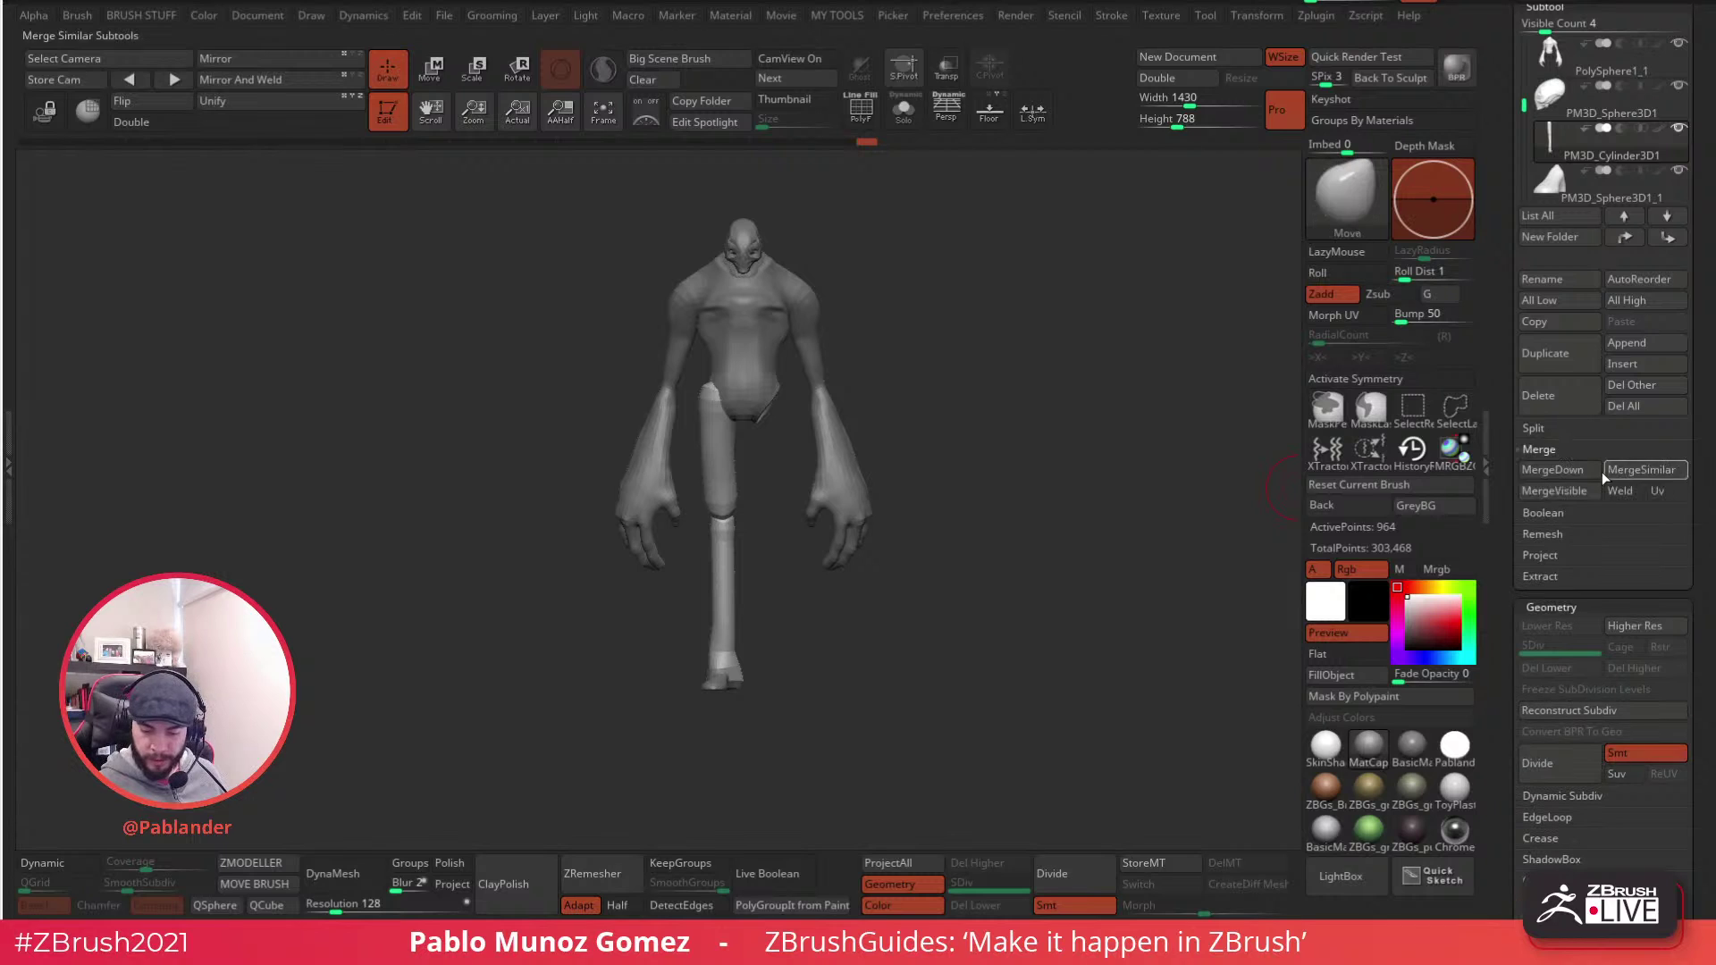
click(1552, 470)
click(1395, 504)
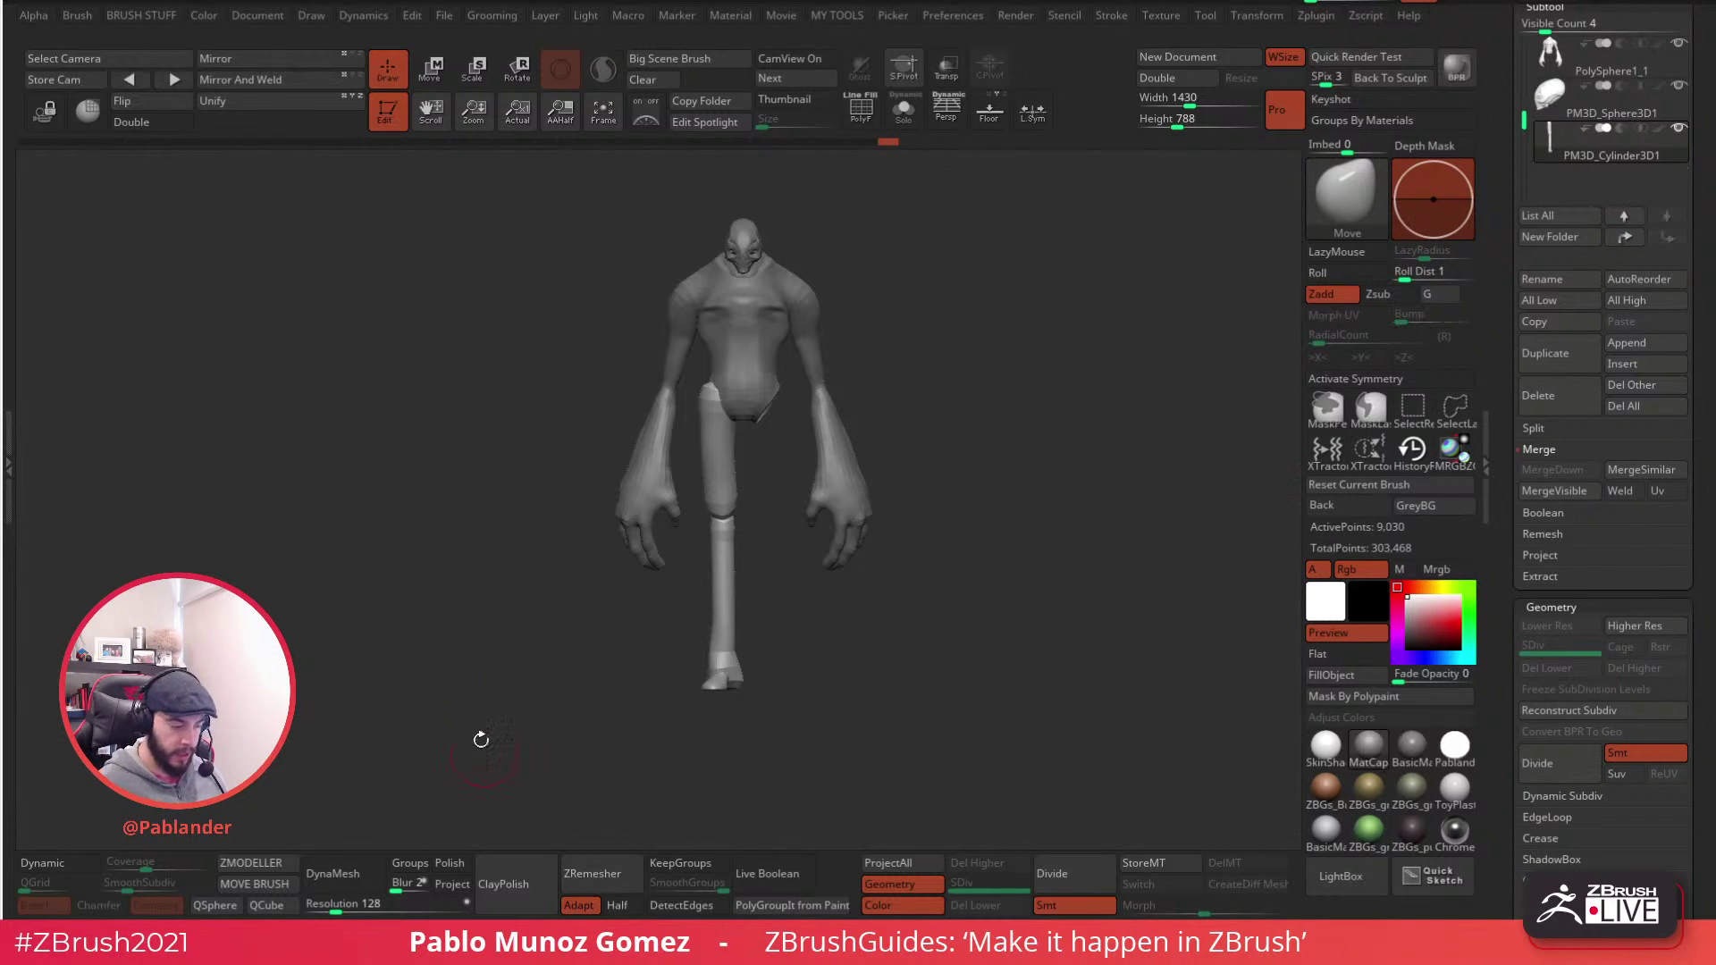
click(295, 88)
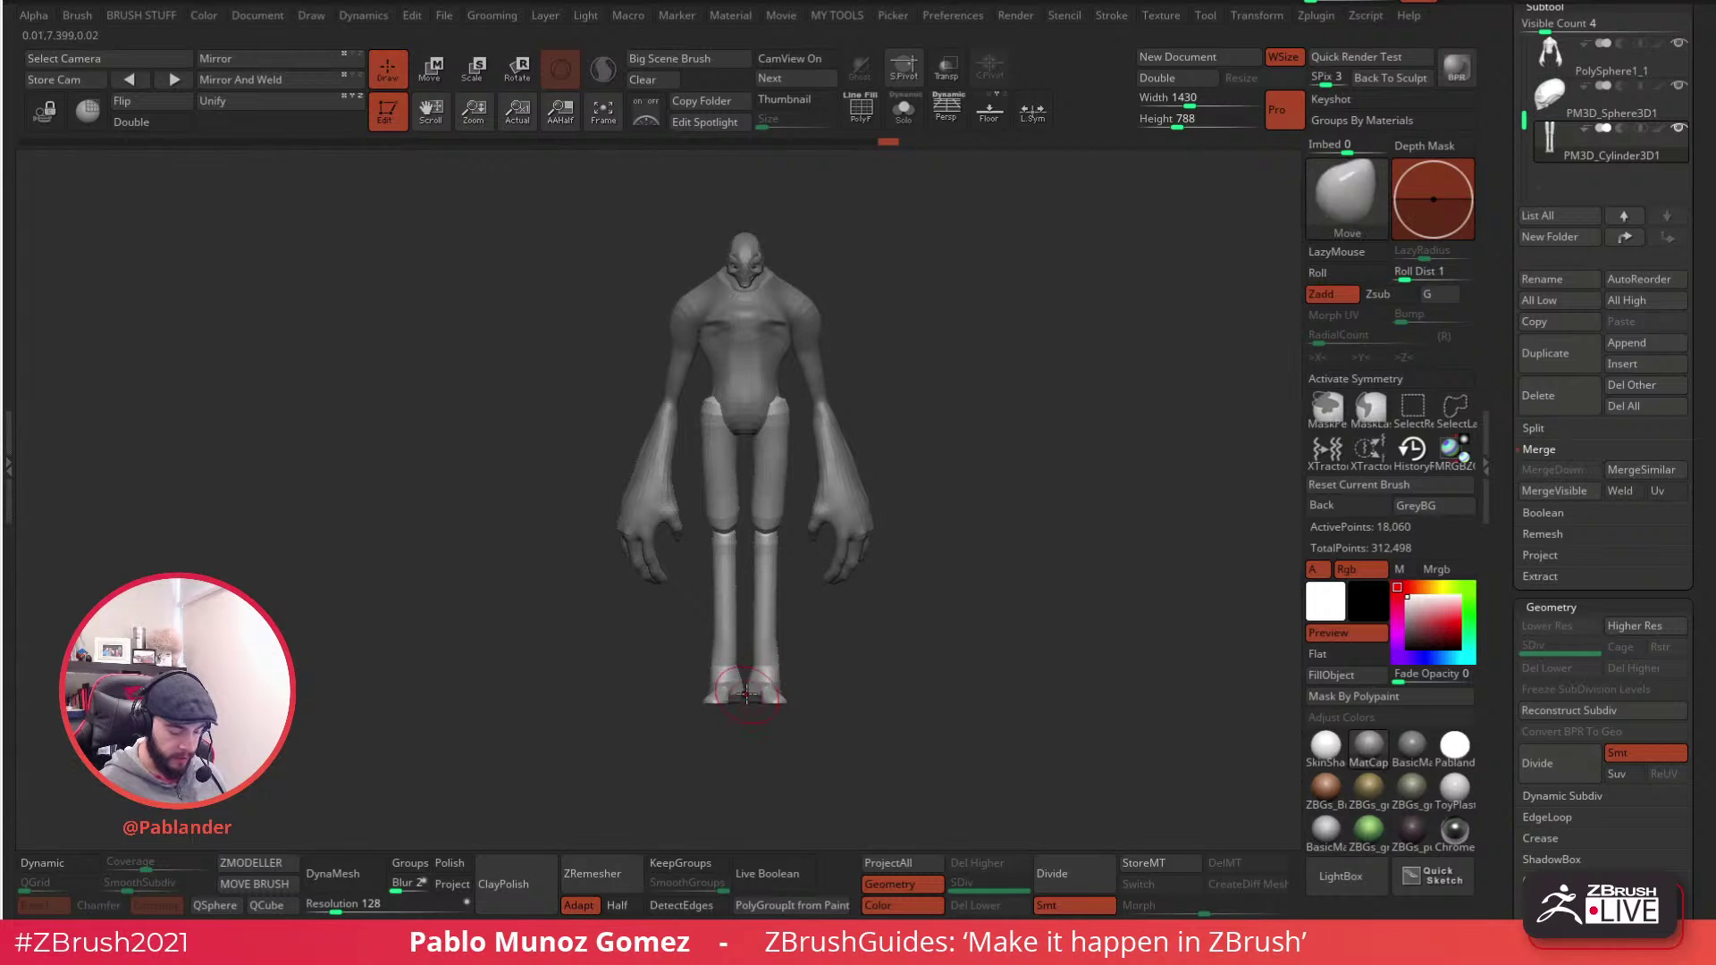
drag(839, 616, 936, 528)
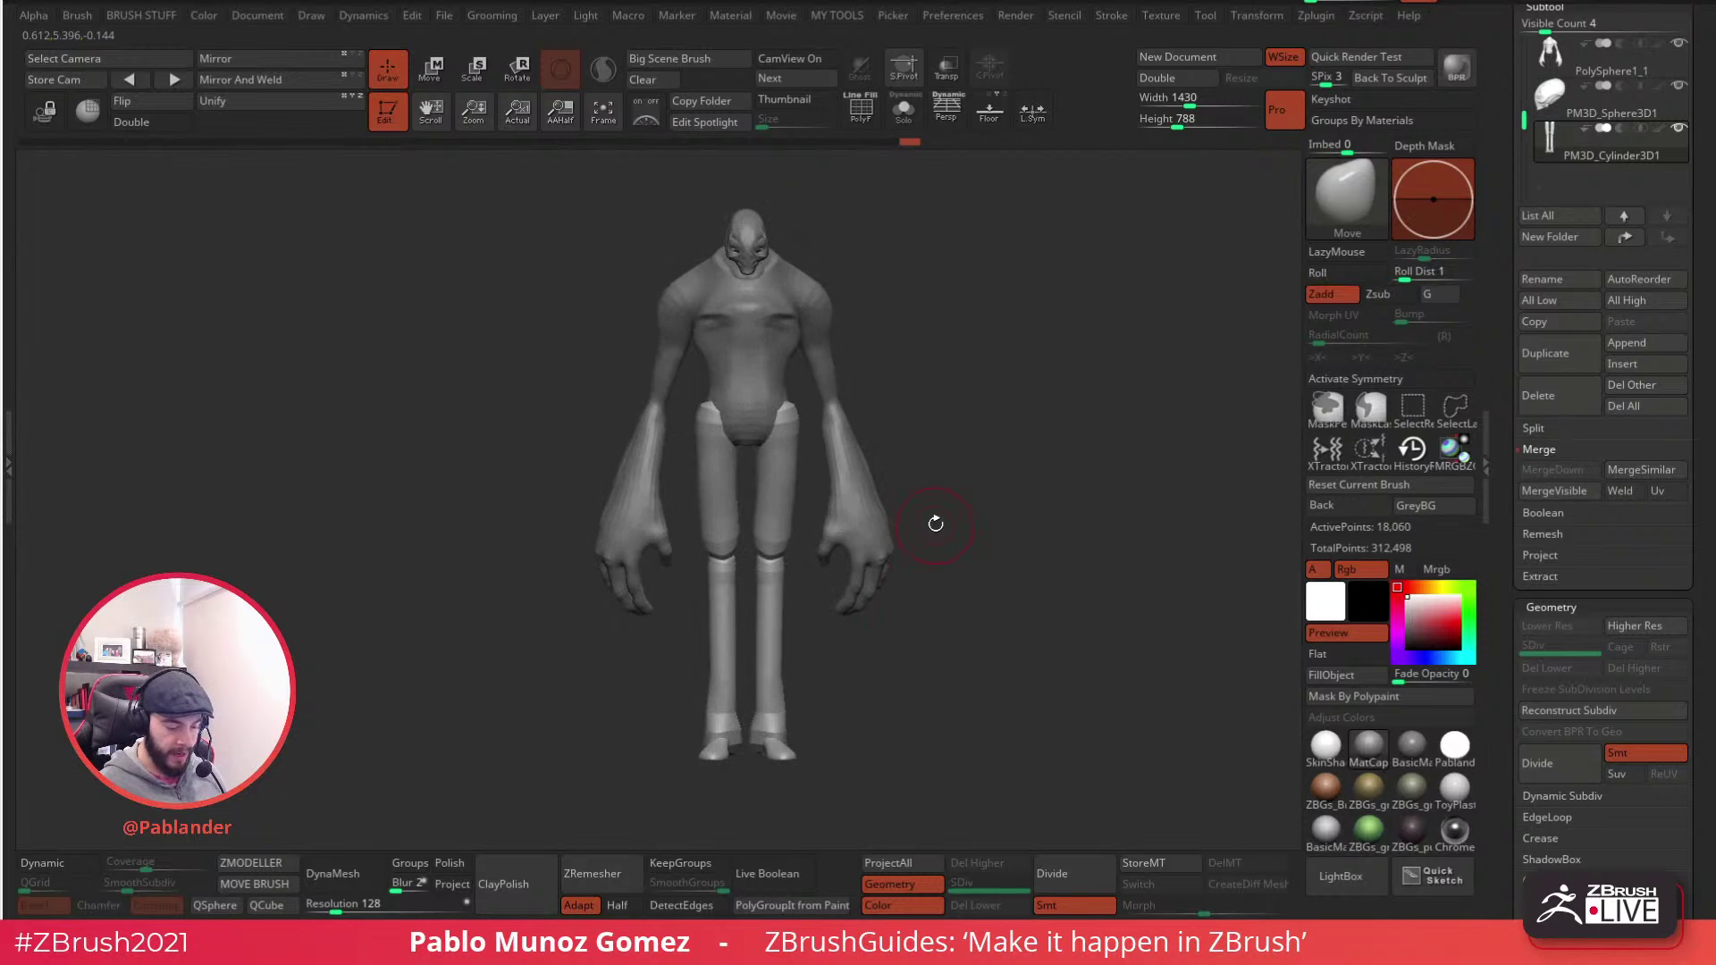
mouse_move(918, 596)
mouse_down()
mouse_move(1027, 595)
mouse_move(946, 594)
mouse_move(950, 607)
mouse_up()
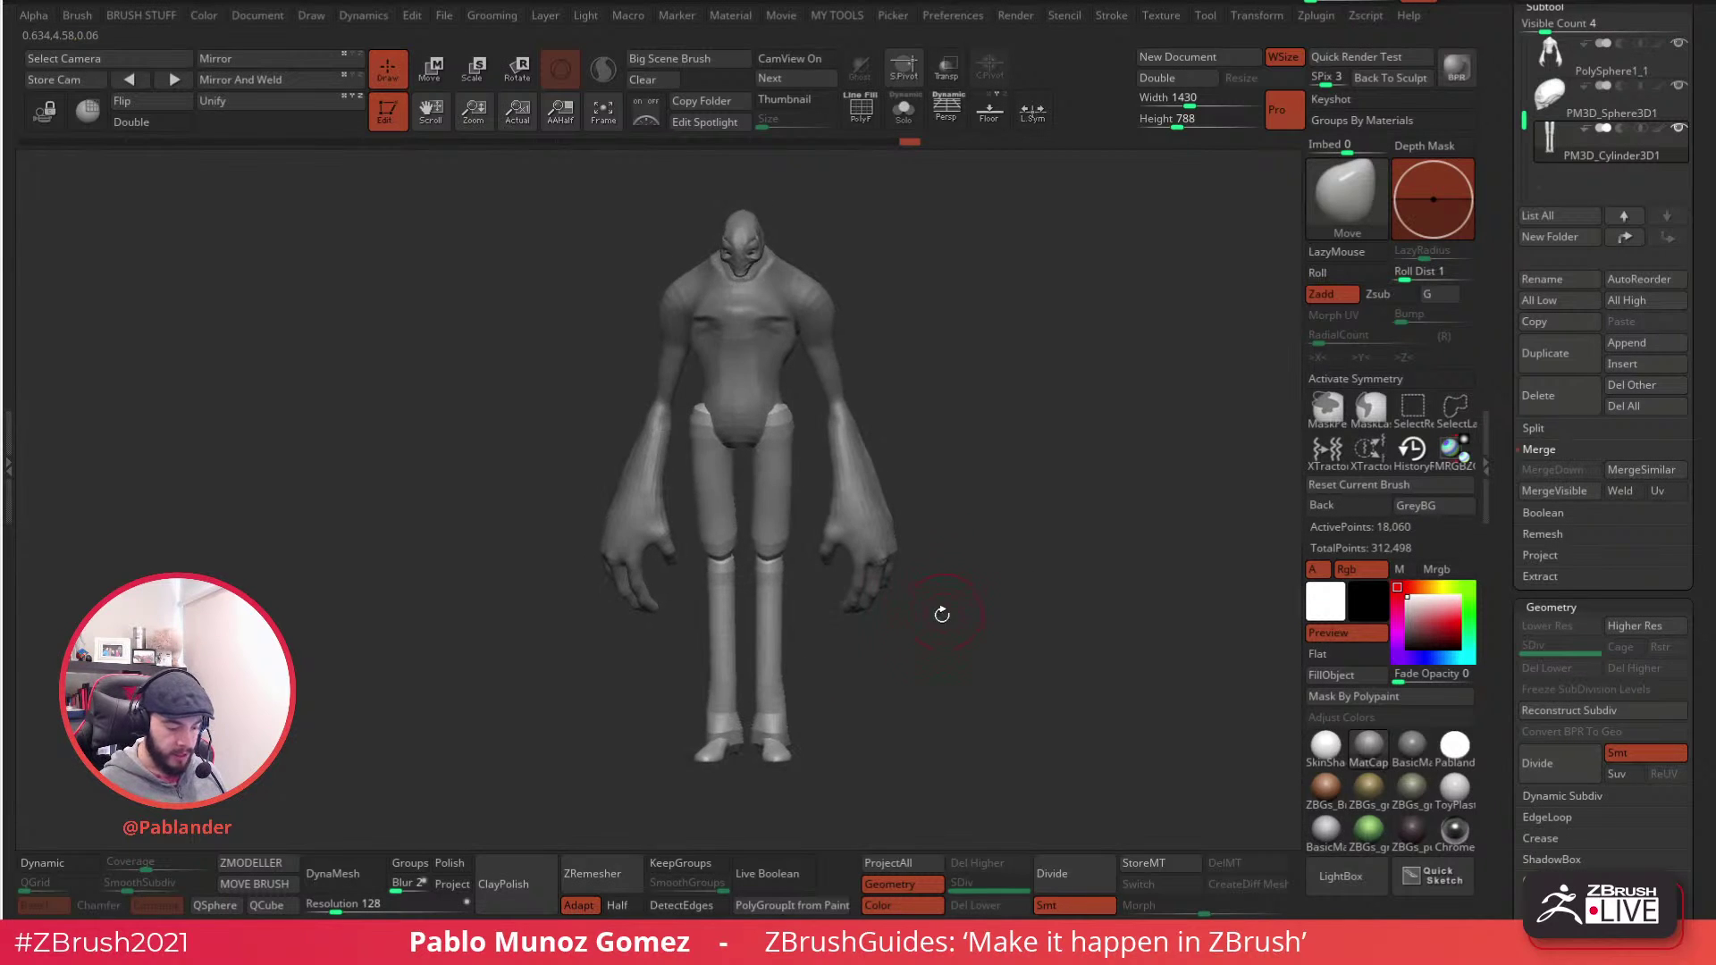
- Try DynaMesh on the merged legs at resolution 128, inspect the mesh density and undo it
key(shift+f)
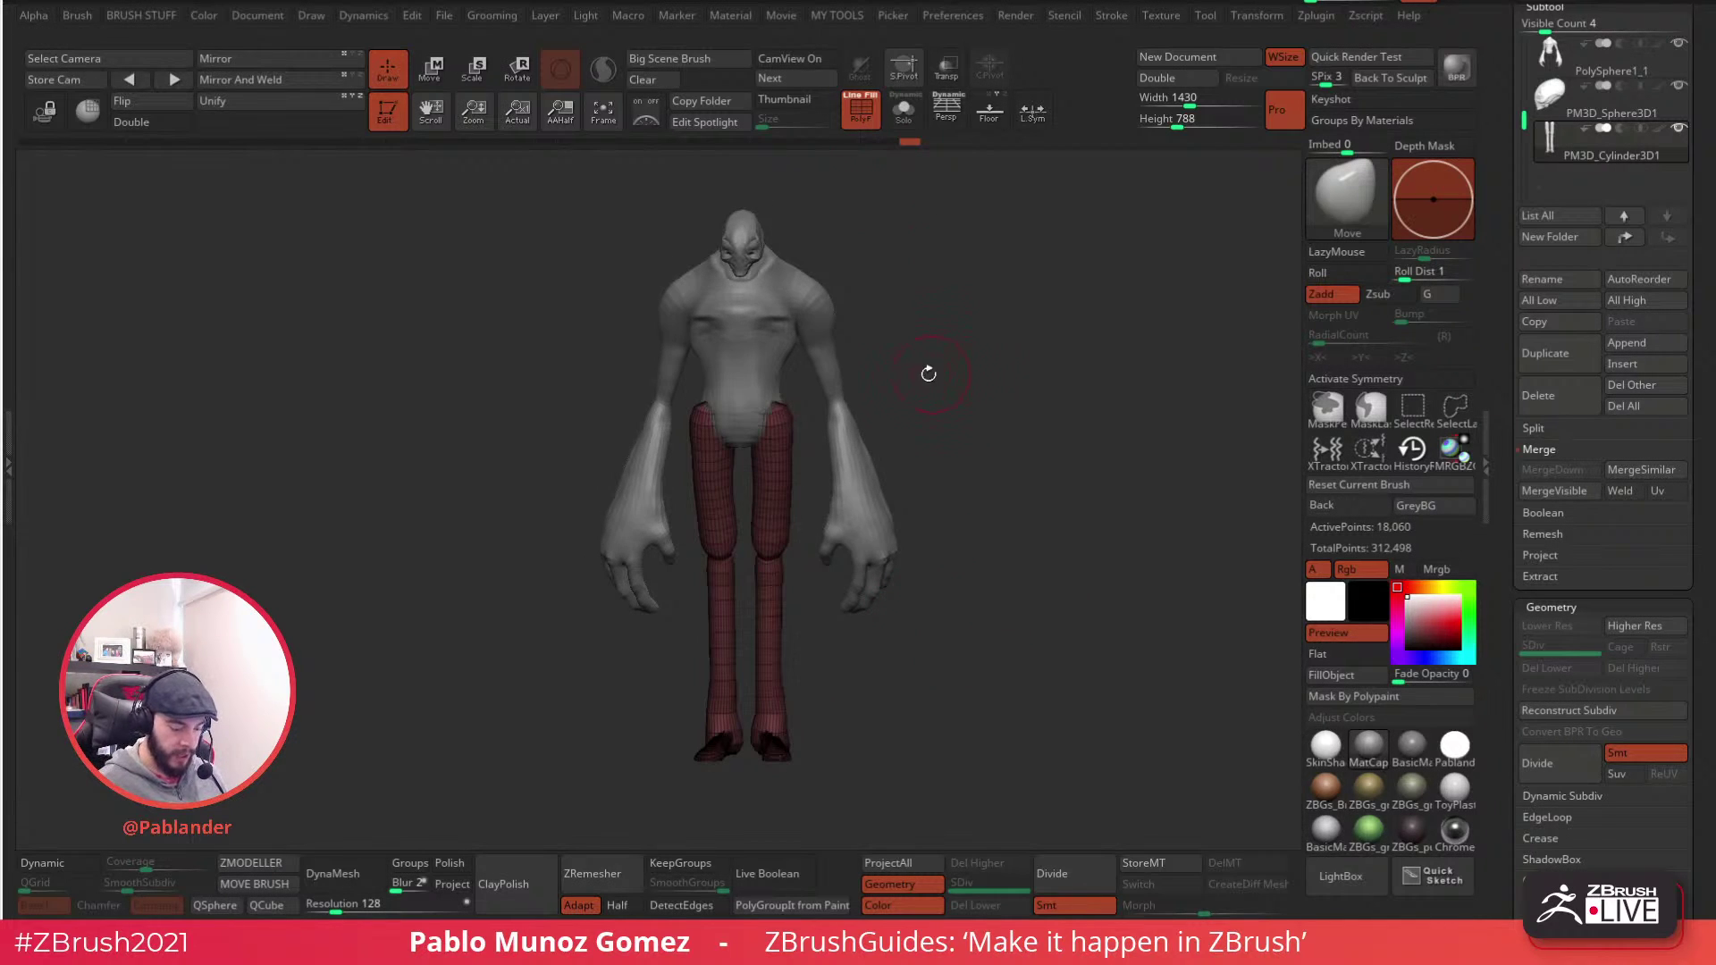
click(332, 876)
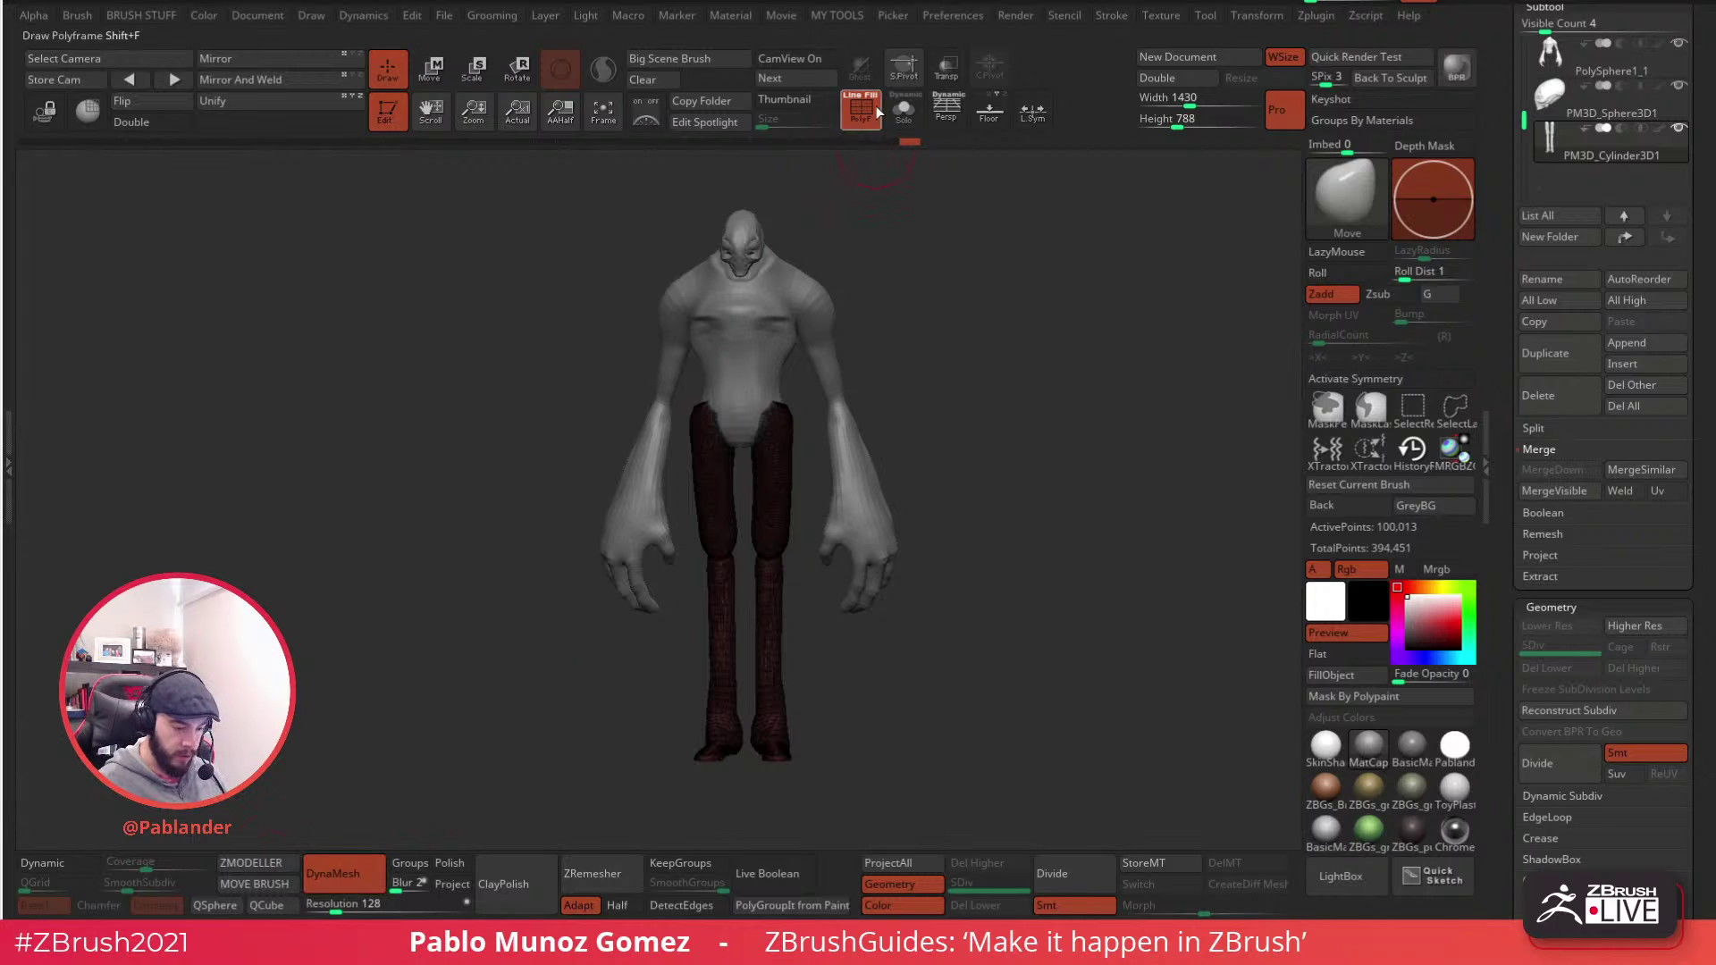
key(shift+f)
alt+drag(795, 554, 847, 465)
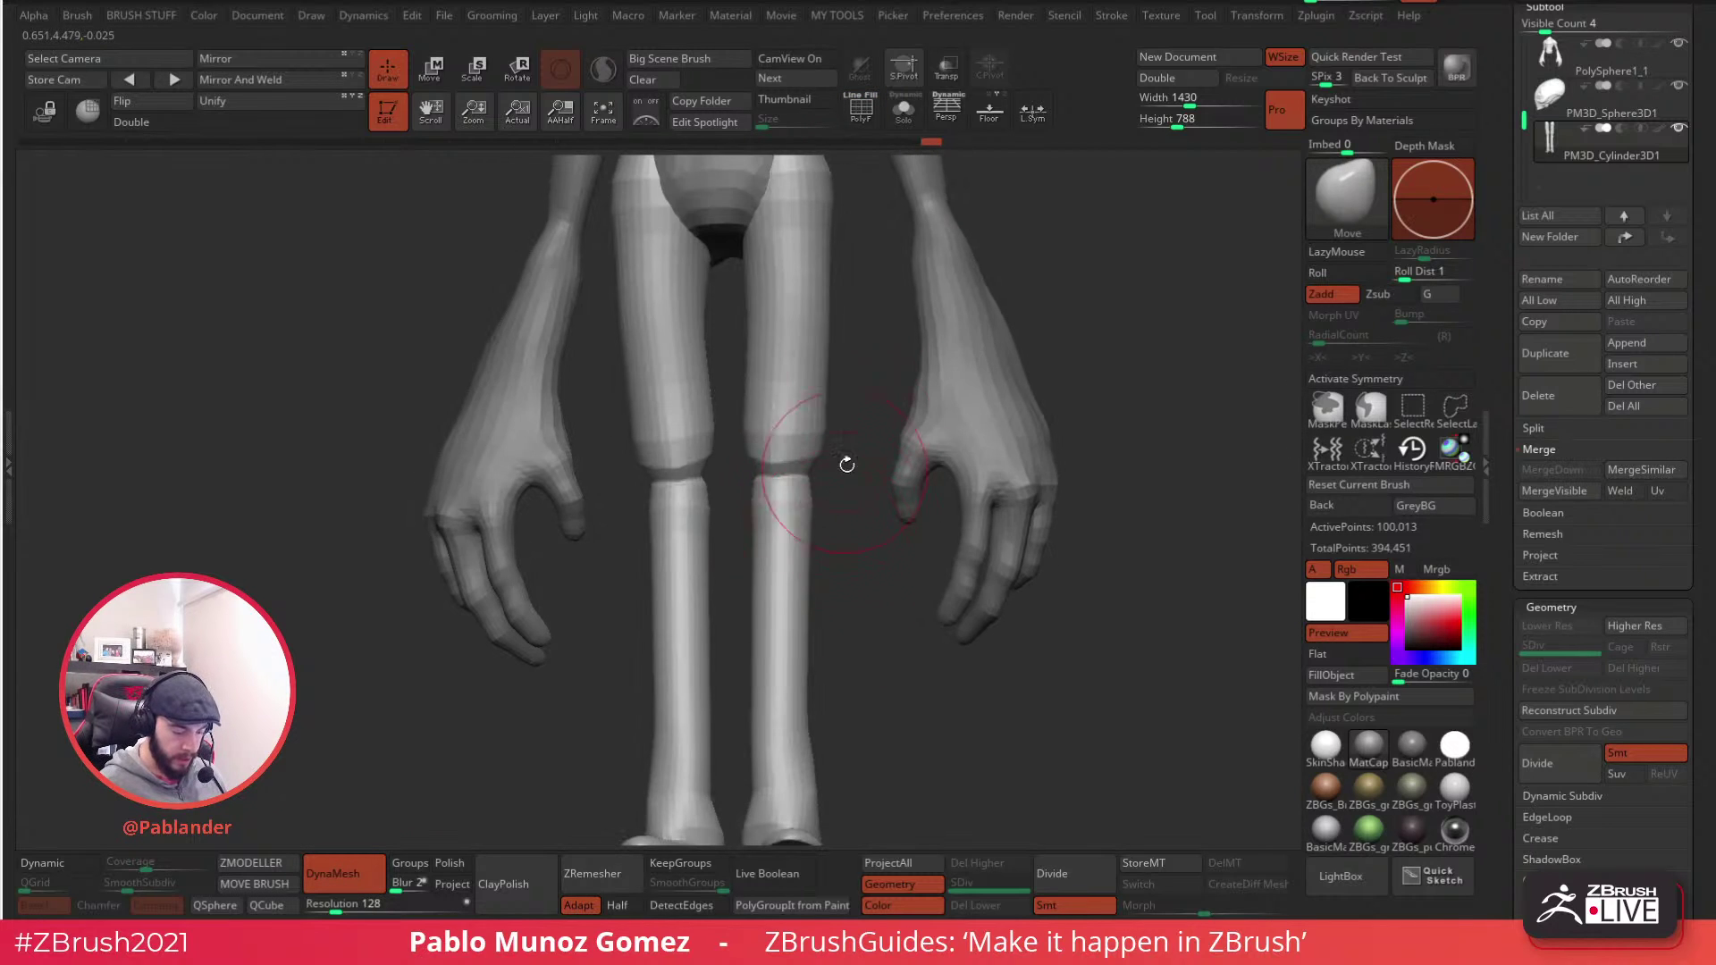
click(873, 126)
key(ctrl+z)
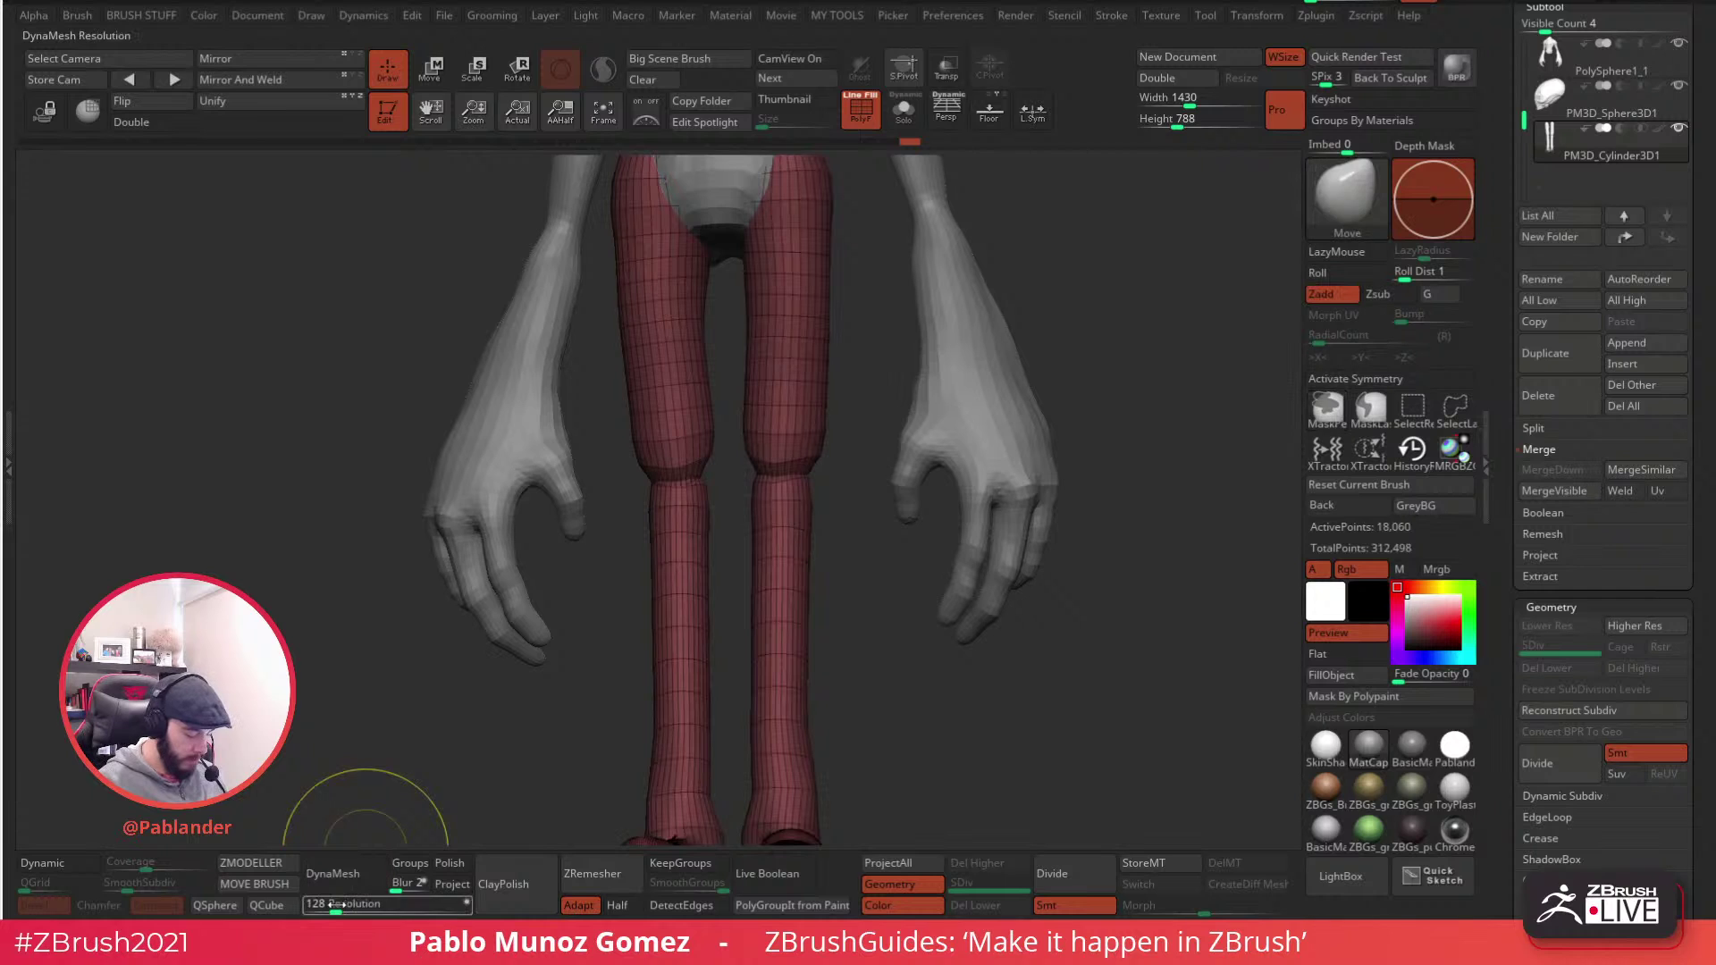
- DynaMesh the legs at resolution 80 and activate X symmetry for sculpting them
click(338, 875)
key(ctrl)
click(347, 903)
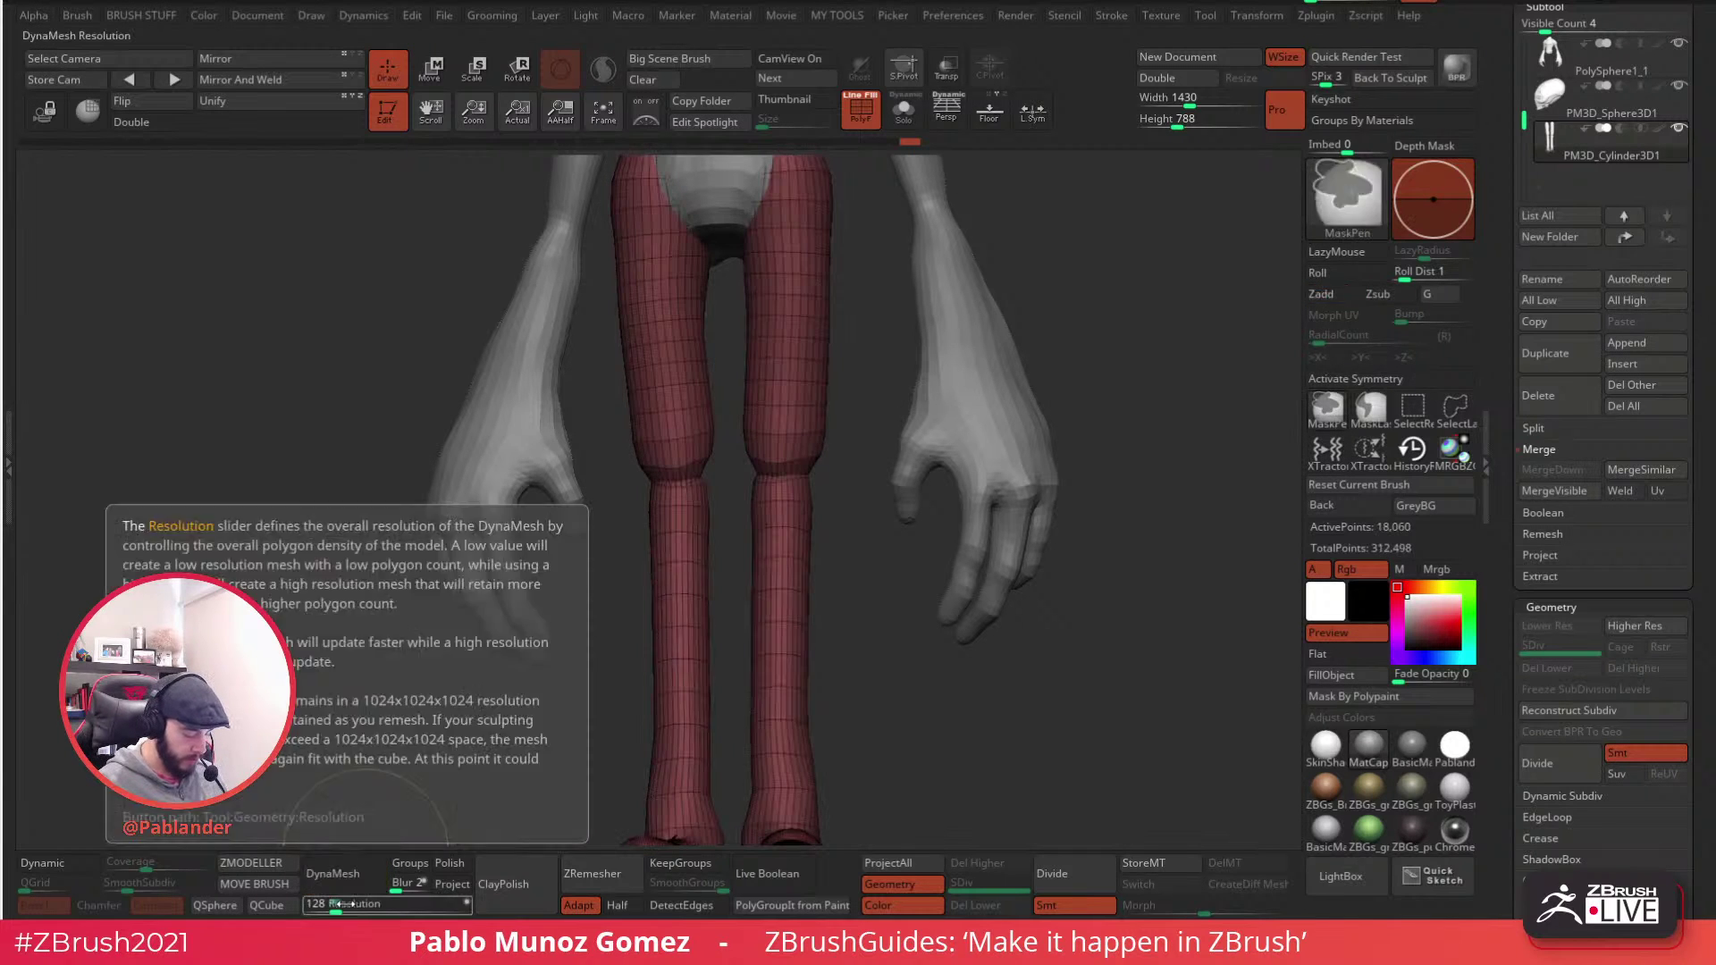
text(80)
key(Return)
click(348, 879)
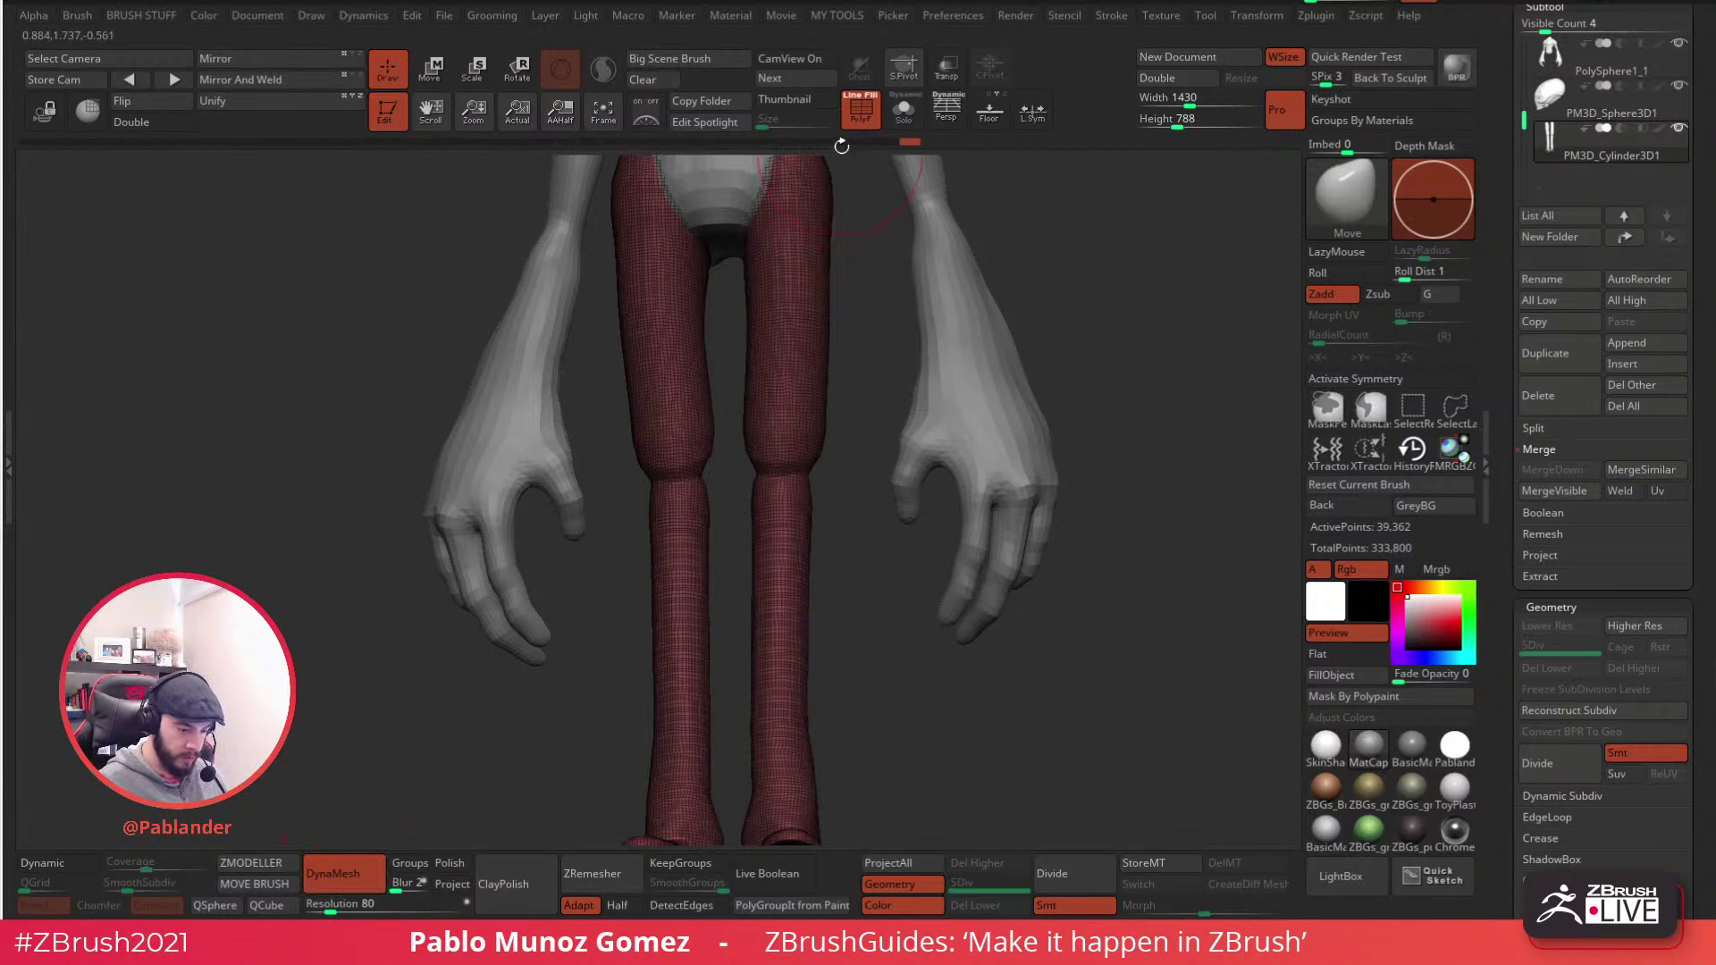
click(860, 107)
click(1394, 378)
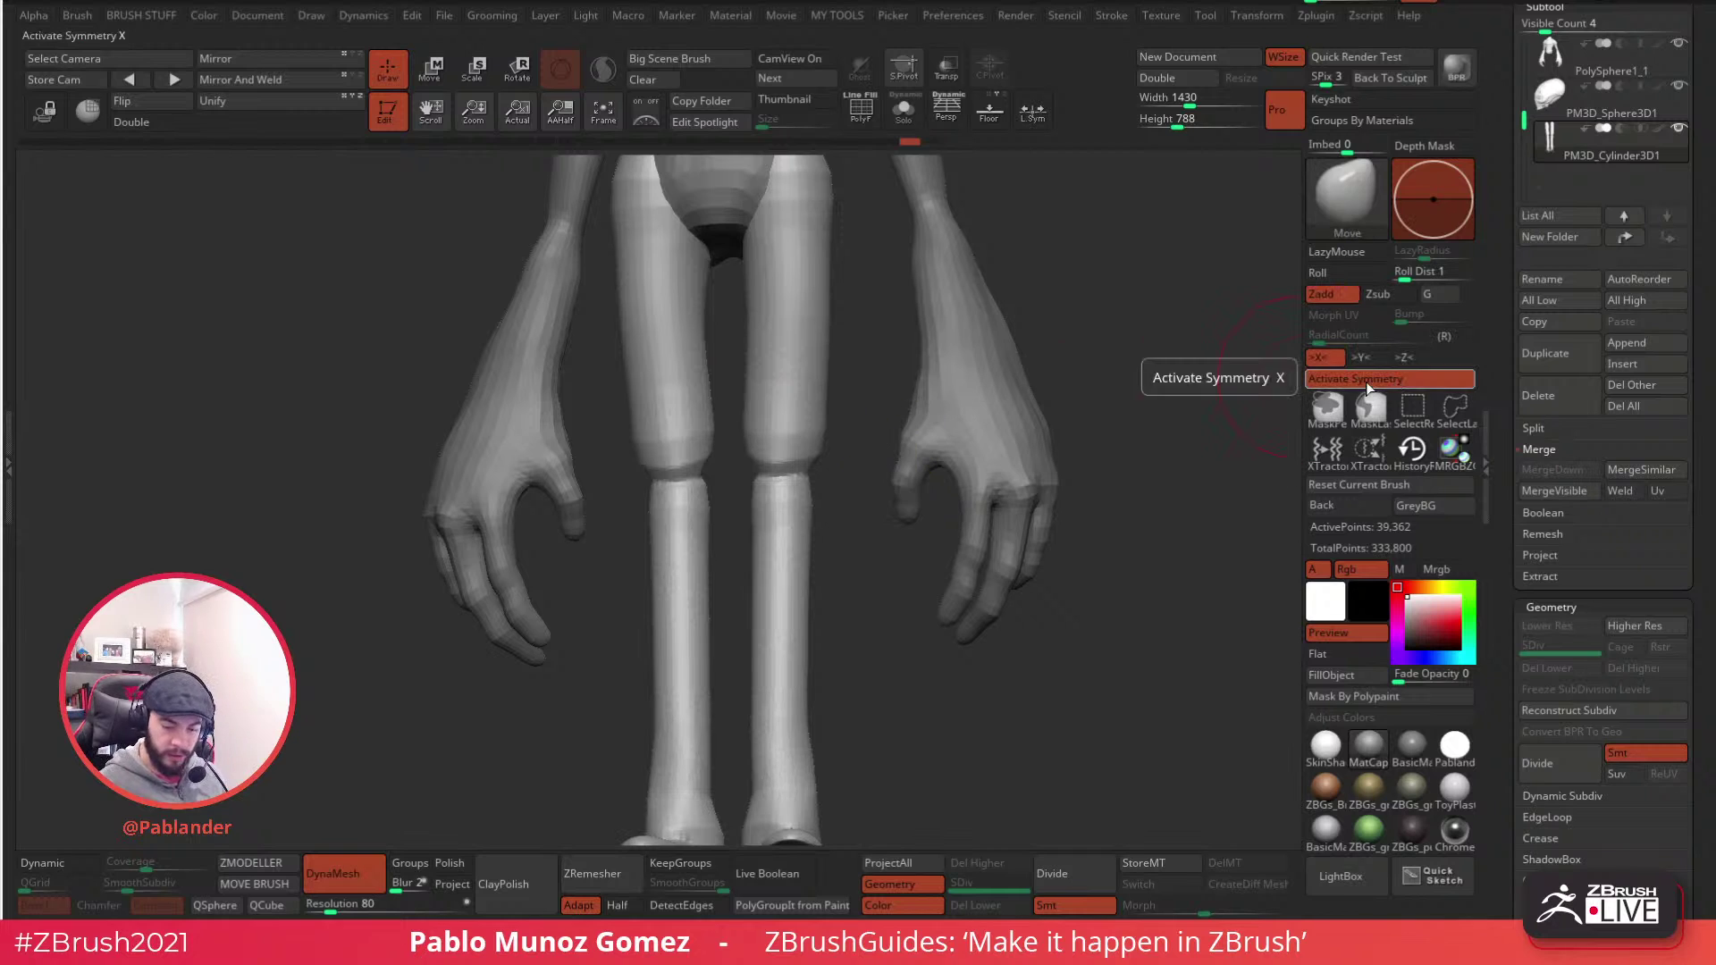
- Smooth the ankle seams where the lower legs meet the feet
key(shift)
ctrl+right_drag(823, 433, 801, 270)
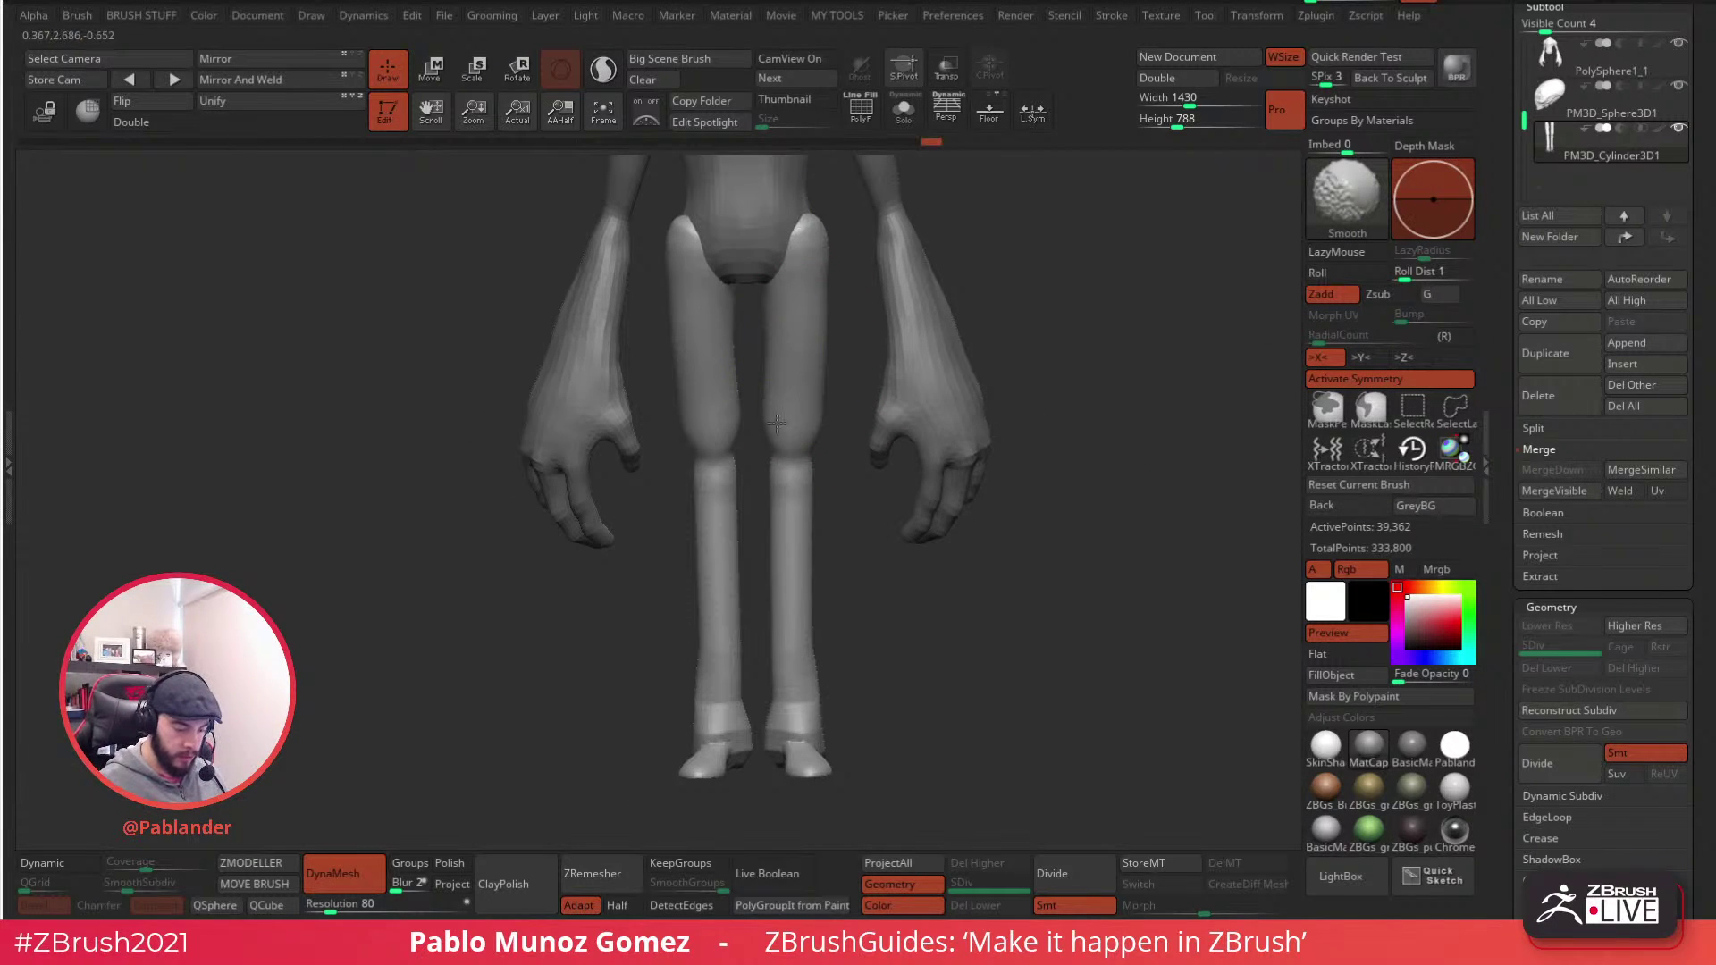
shift+drag(787, 679, 793, 743)
mouse_move(929, 653)
right_down()
mouse_move(807, 630)
mouse_move(926, 697)
mouse_move(892, 651)
mouse_move(973, 578)
mouse_move(831, 619)
mouse_move(849, 468)
mouse_move(900, 543)
right_up()
- Build up the ankles and the adjoining foot surfaces with the Clay brush
key(b)
click(1036, 505)
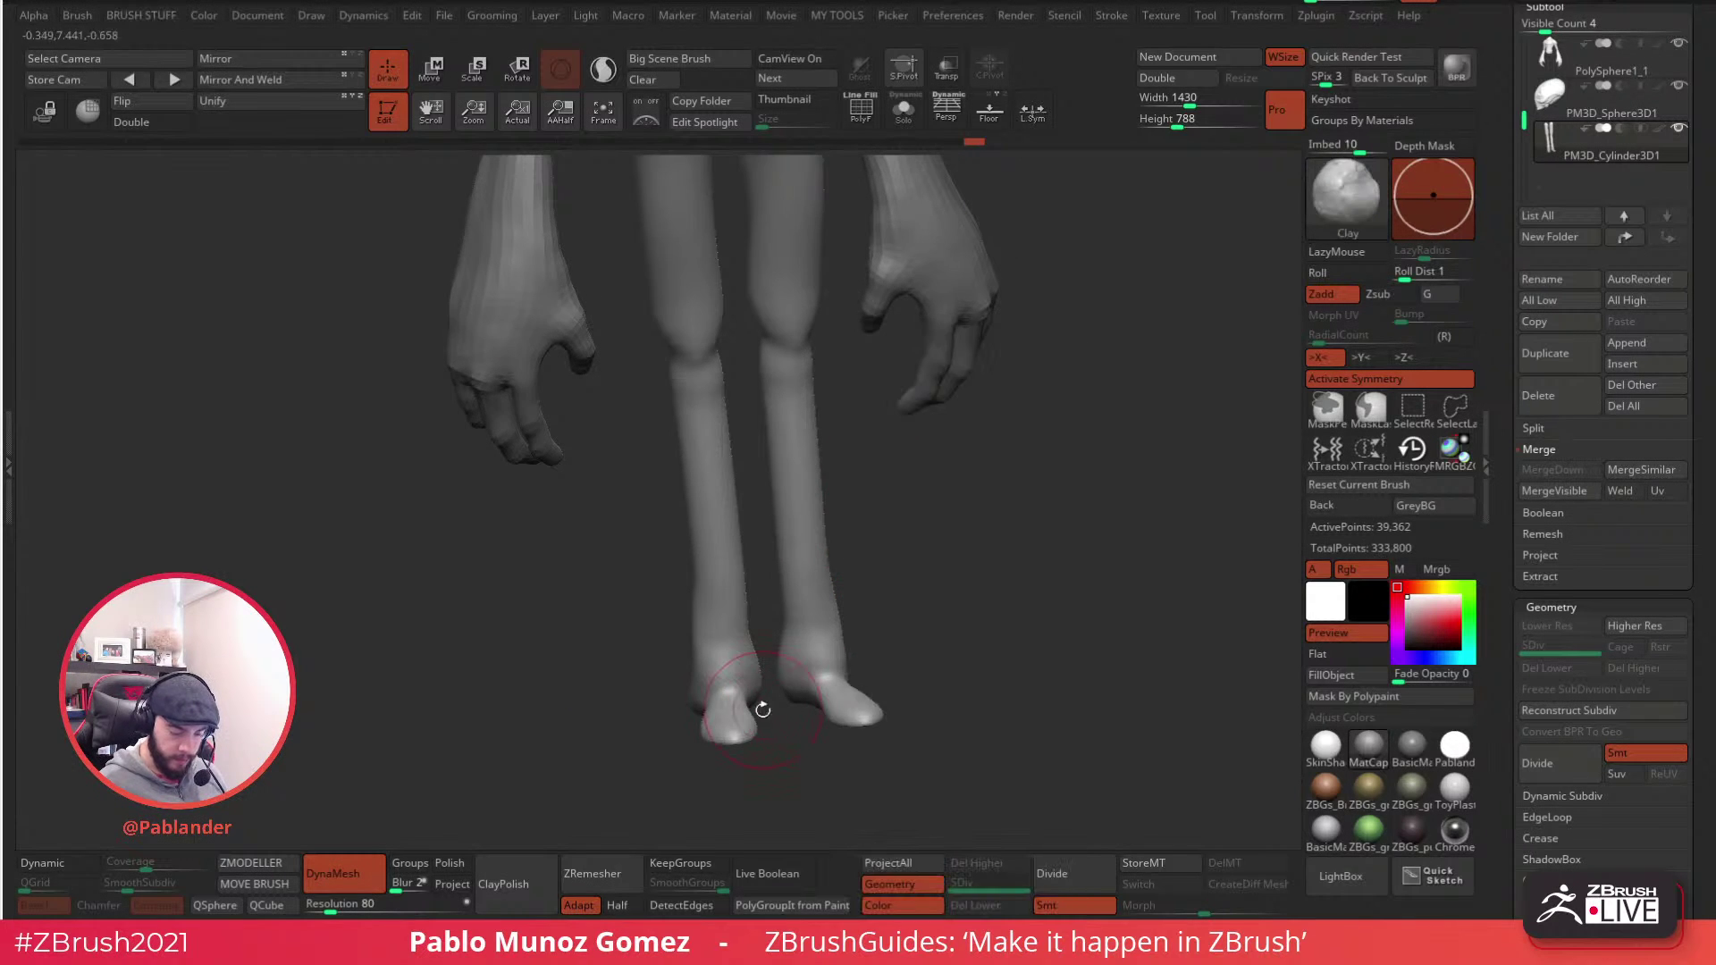
alt+right_drag(816, 668, 872, 585)
drag(867, 595, 840, 595)
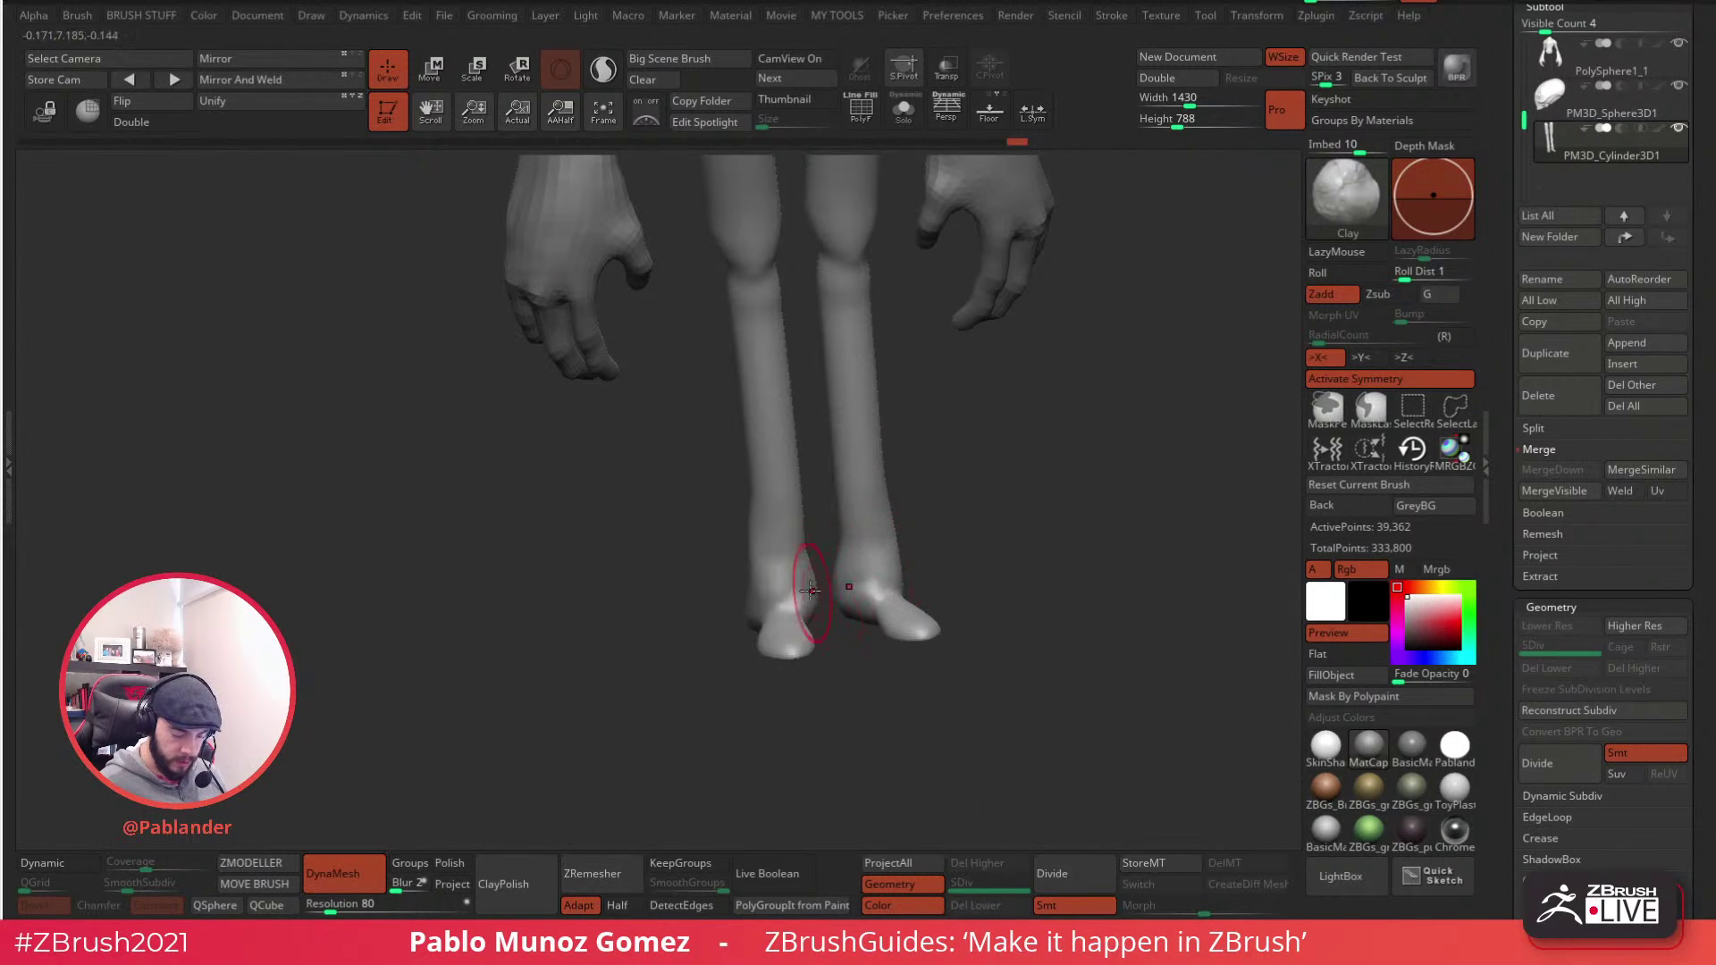
right_drag(832, 611, 805, 593)
mouse_move(804, 594)
mouse_down()
mouse_move(786, 613)
mouse_move(836, 625)
mouse_up()
key(shift)
mouse_move(795, 623)
right_down()
mouse_move(946, 601)
mouse_move(867, 570)
right_up()
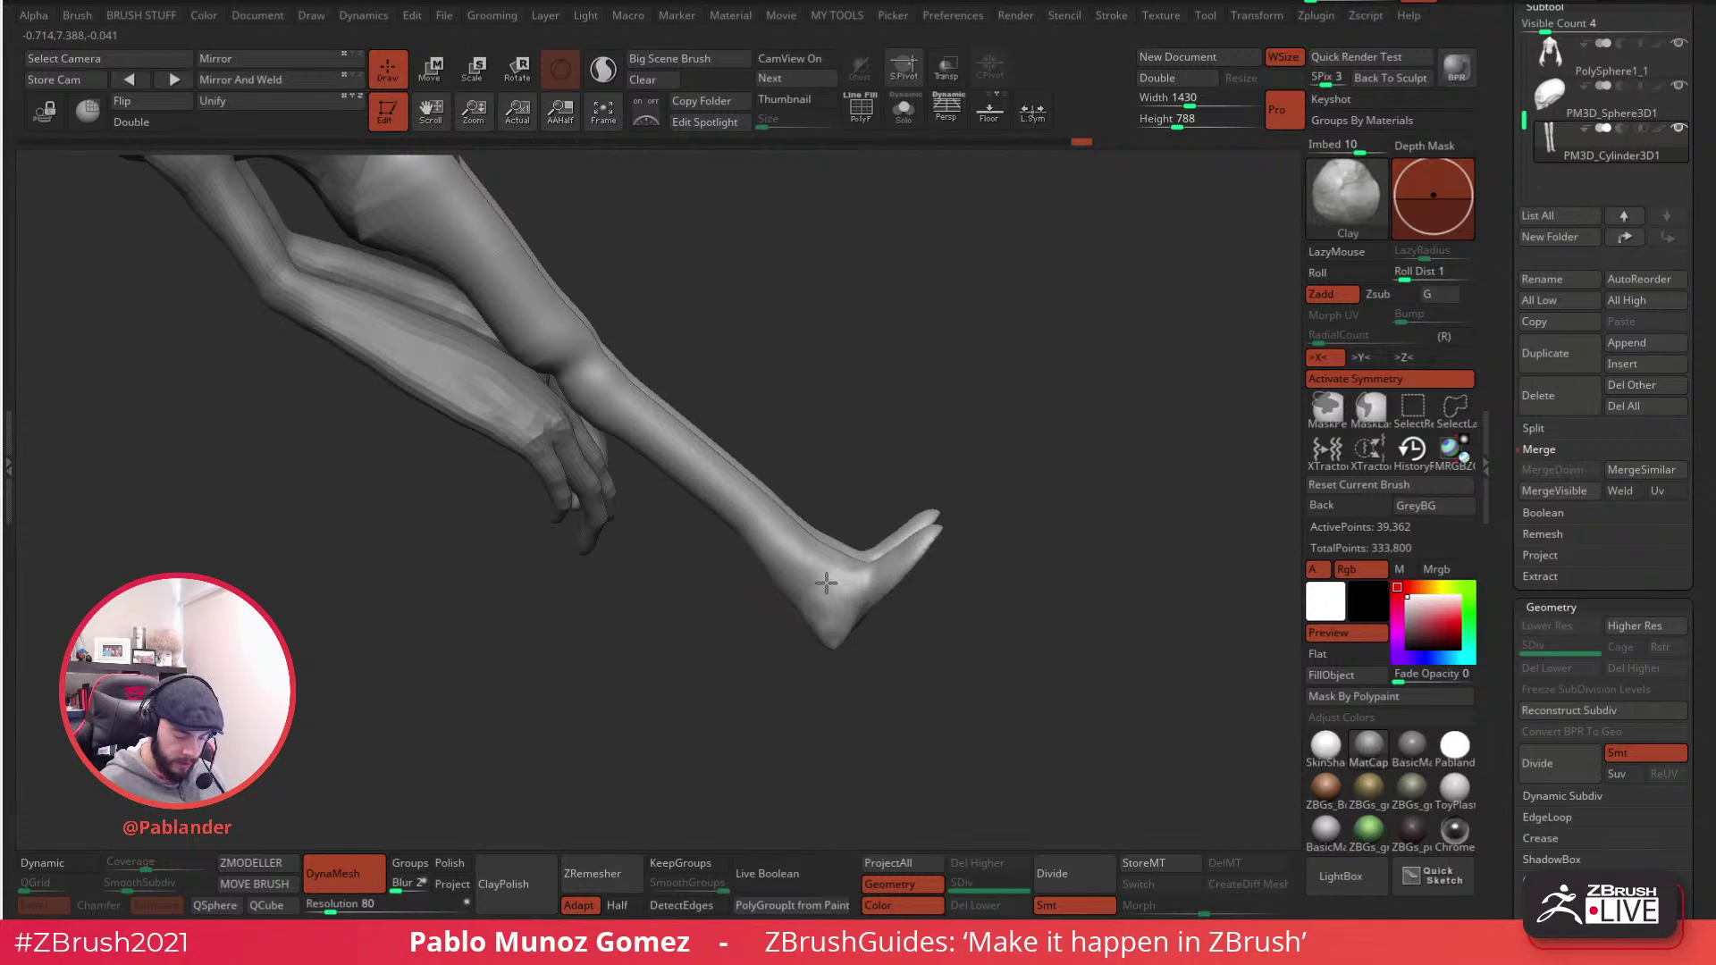
drag(811, 608, 849, 572)
- Smooth the backs of the lower legs above the heels to blend them into the feet
right_drag(849, 572, 904, 490)
drag(774, 577, 747, 556)
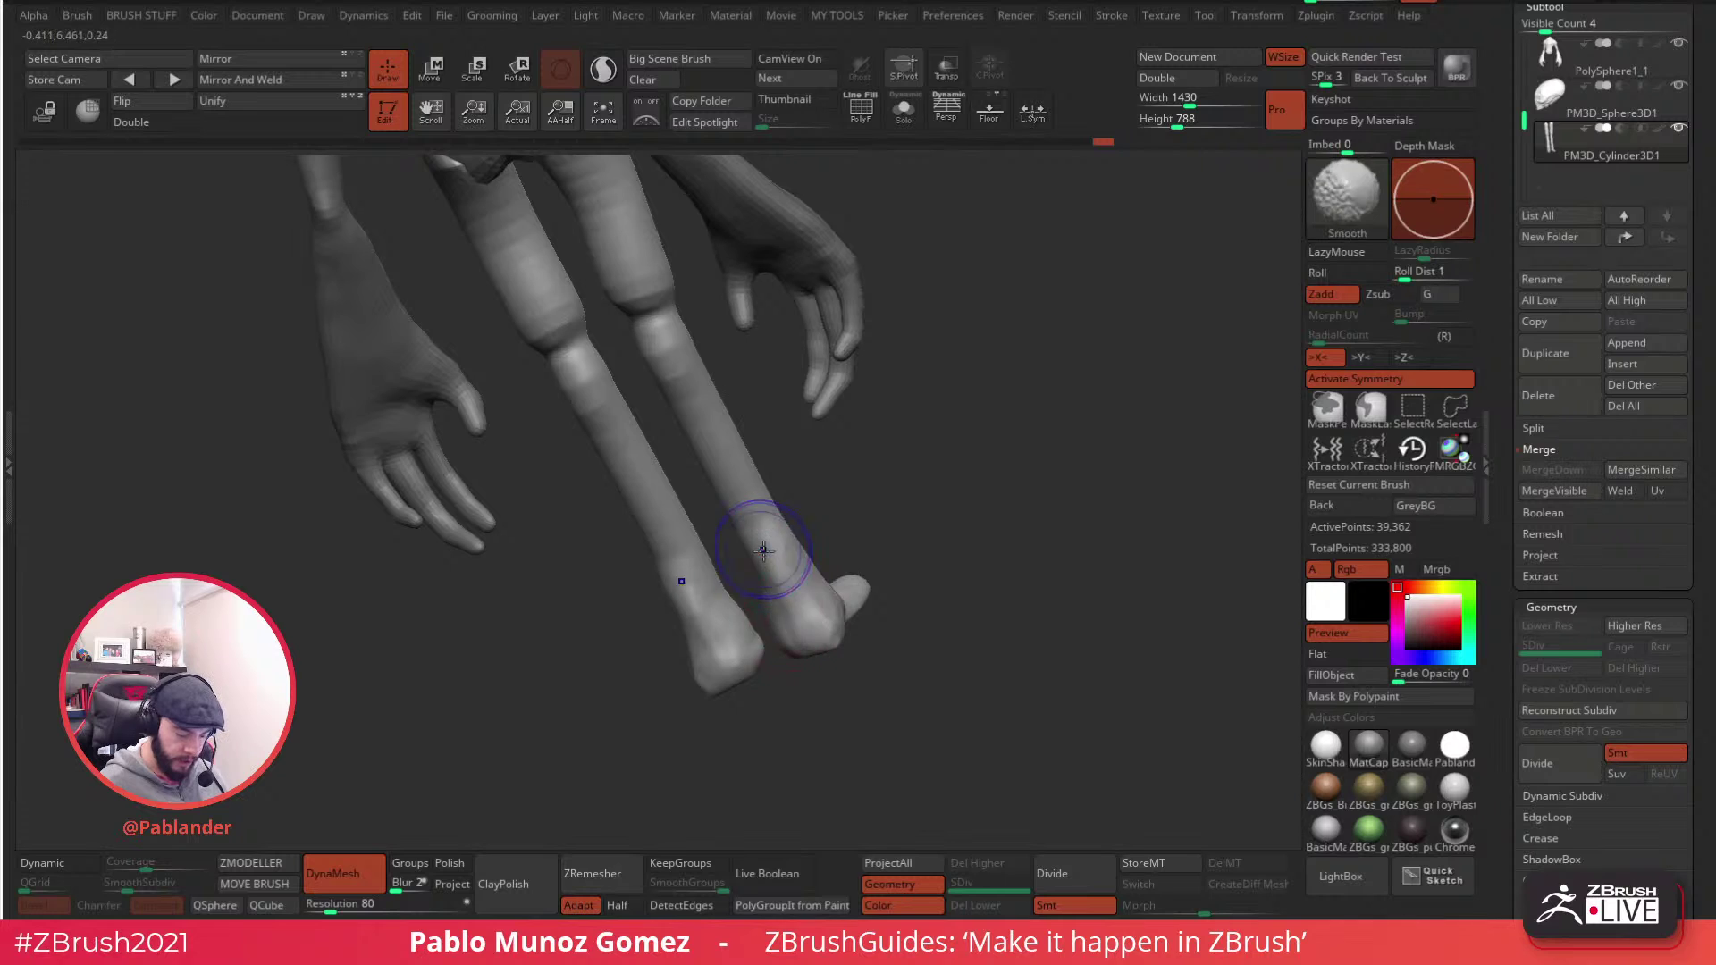
shift+right_drag(747, 555, 750, 606)
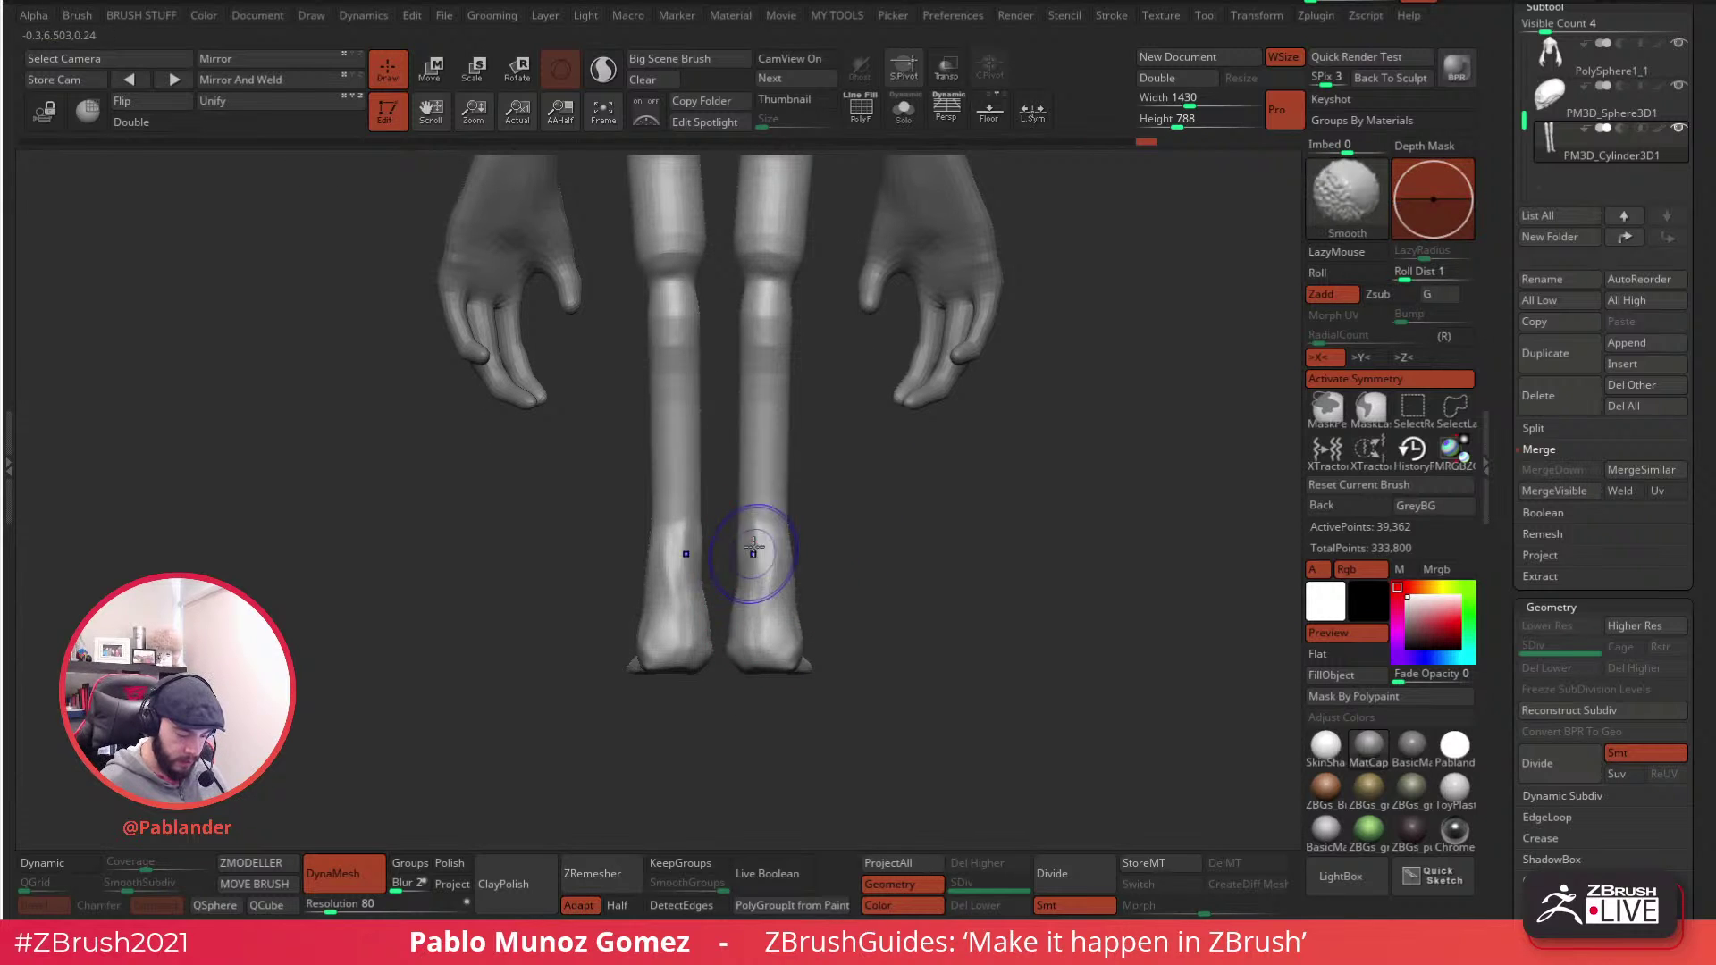
right_drag(766, 548, 757, 563)
shift+drag(757, 562, 770, 579)
right_drag(843, 586, 907, 566)
mouse_move(858, 509)
shift+right_down()
mouse_move(802, 574)
mouse_move(889, 601)
shift+right_up()
- Refine the feet and heels with the Clay brush, and re-DynaMesh the legs at resolution 80
key(space)
drag(826, 687, 817, 657)
mouse_move(816, 657)
ctrl+right_down()
mouse_move(893, 584)
mouse_move(910, 625)
mouse_move(856, 556)
mouse_move(935, 644)
mouse_move(938, 582)
mouse_move(903, 636)
ctrl+right_up()
mouse_move(843, 575)
mouse_down()
mouse_move(858, 555)
mouse_move(850, 575)
mouse_move(881, 582)
mouse_move(1007, 461)
mouse_move(1002, 500)
mouse_move(996, 469)
mouse_move(1080, 467)
mouse_move(992, 511)
mouse_move(1034, 383)
mouse_move(1003, 383)
mouse_move(956, 487)
mouse_move(911, 459)
mouse_move(946, 498)
mouse_move(929, 461)
mouse_up()
ctrl+click(1059, 430)
mouse_move(1063, 536)
mouse_down()
mouse_move(903, 632)
mouse_move(817, 747)
mouse_up()
mouse_move(934, 546)
shift+mouse_down()
mouse_move(988, 493)
mouse_move(991, 566)
shift+mouse_up()
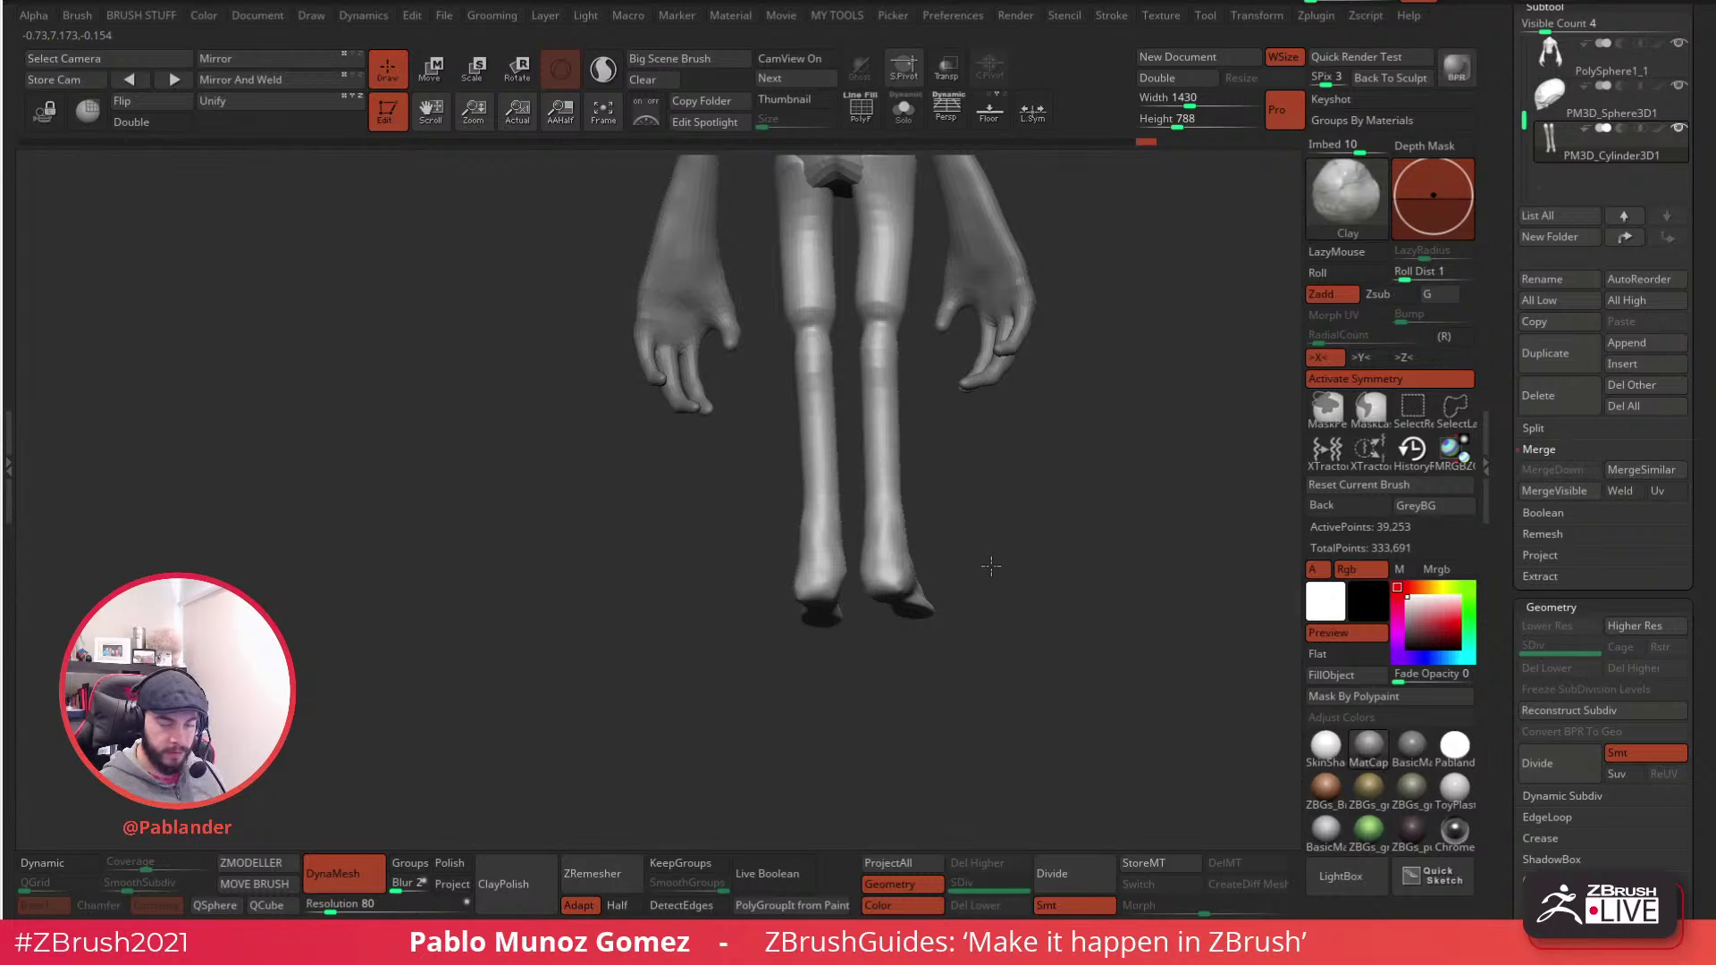
- Examine the whole creature's proportions from behind, the side and the front
alt+drag(991, 566, 965, 603)
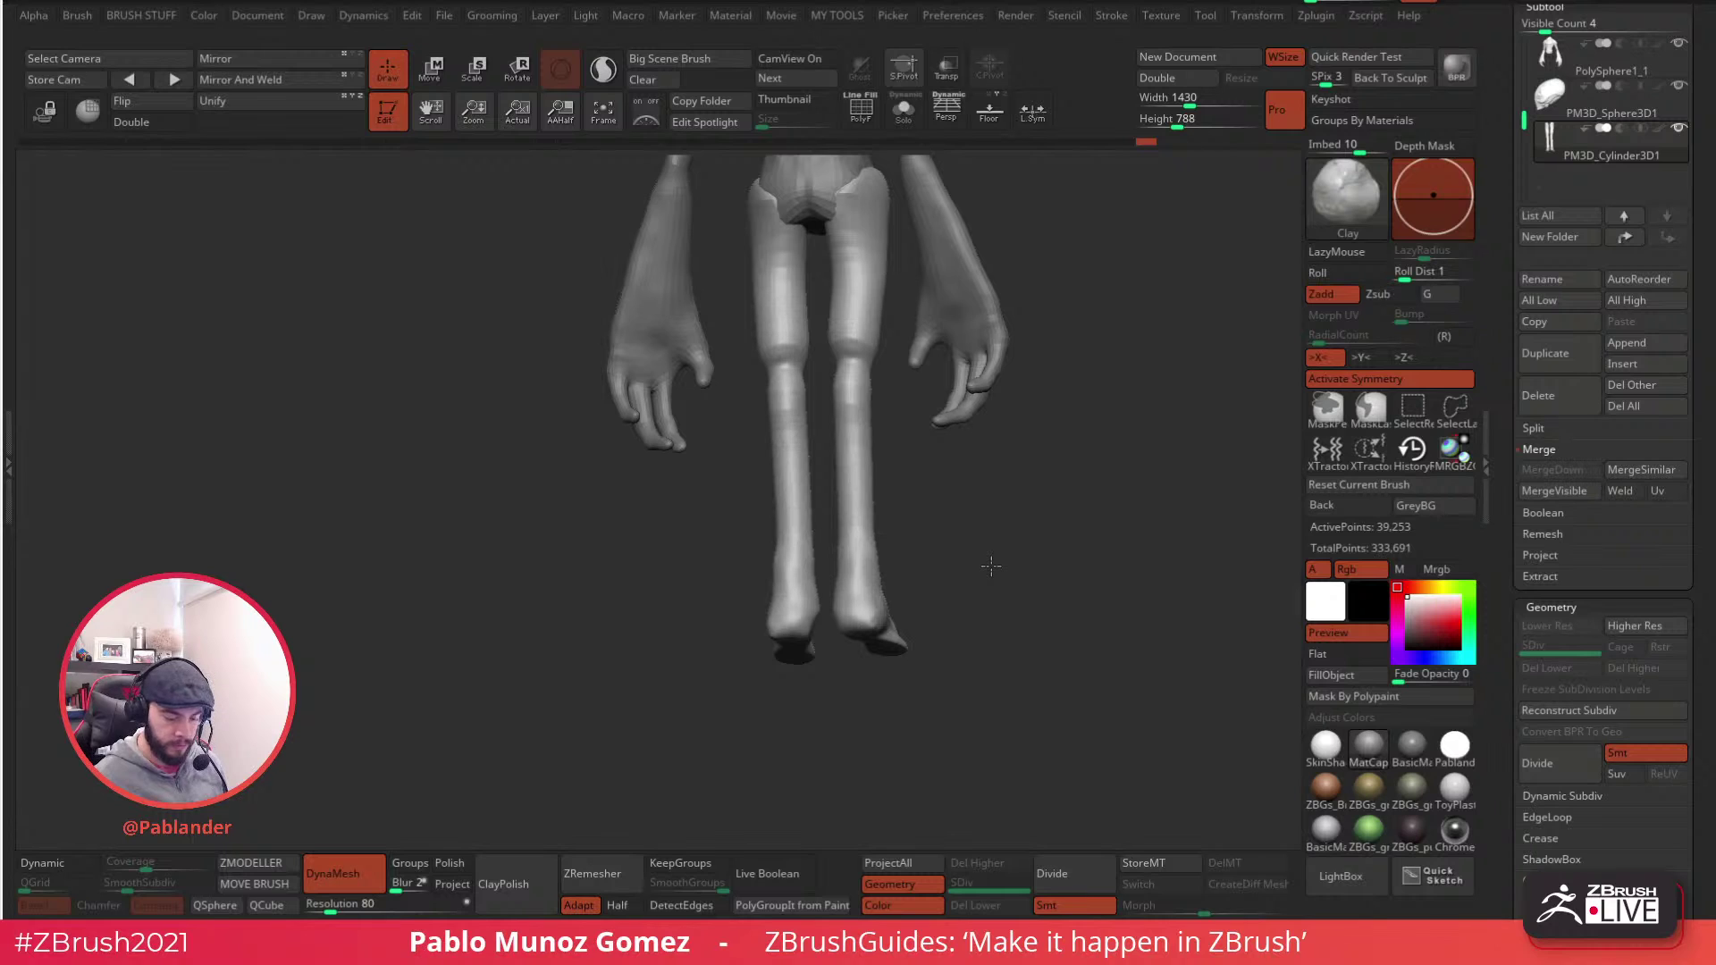
alt+drag(991, 566, 921, 539)
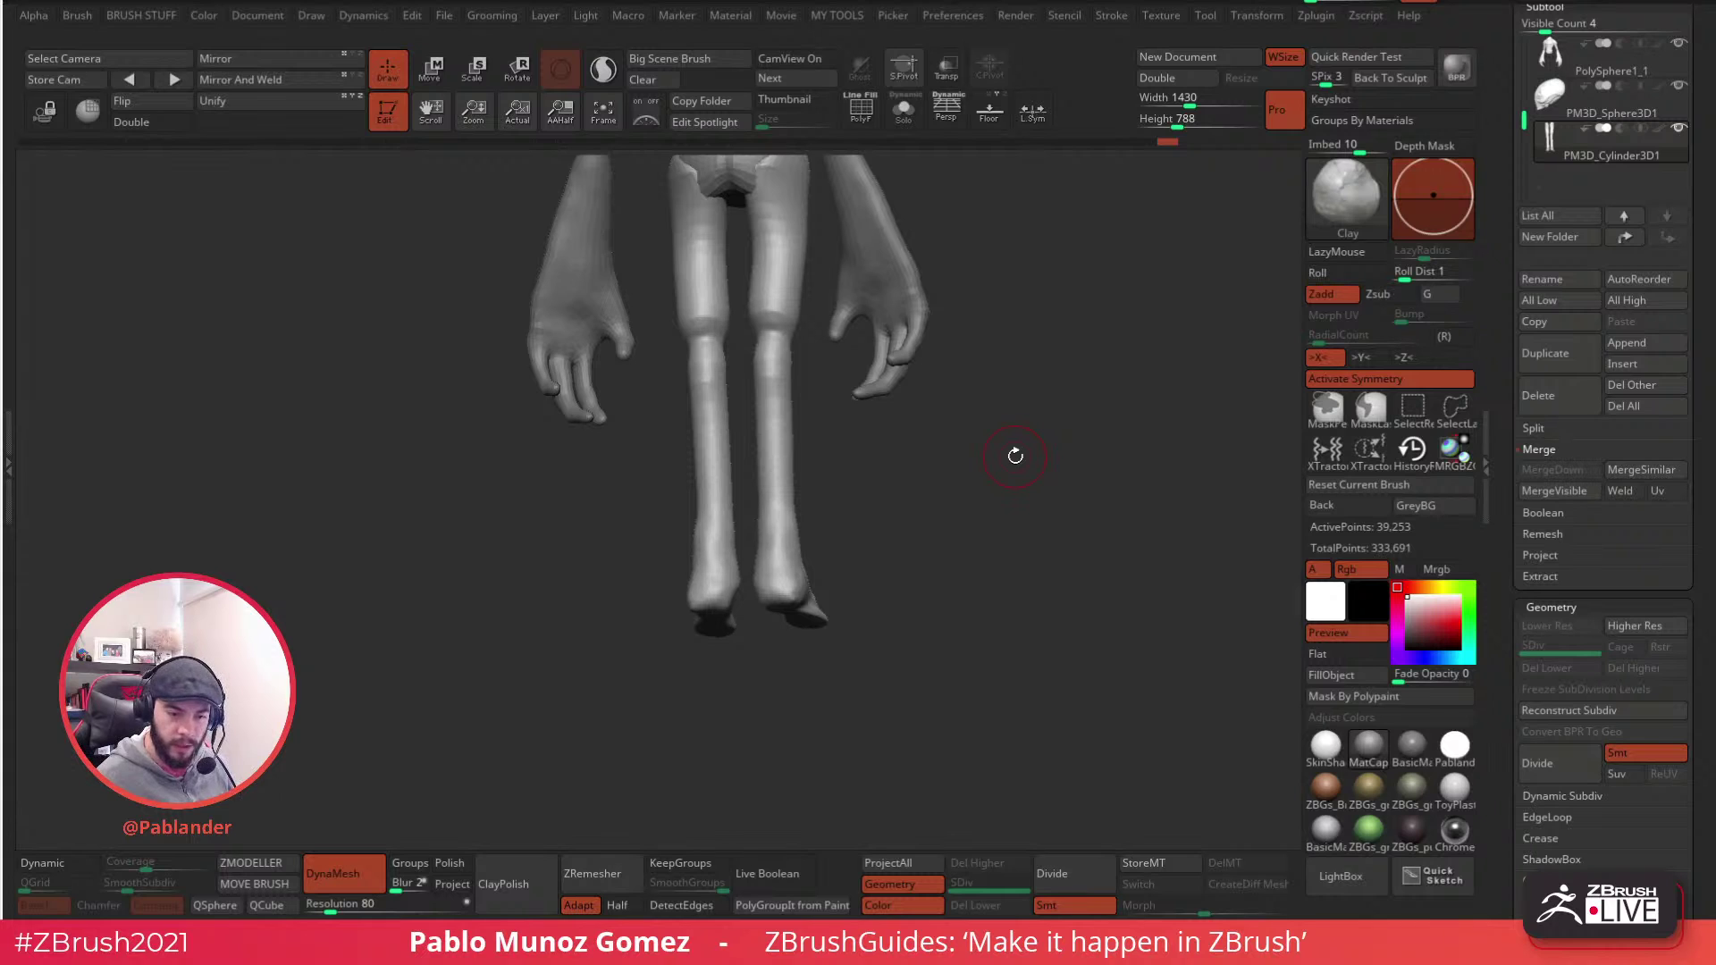
alt+drag(1174, 393, 1144, 461)
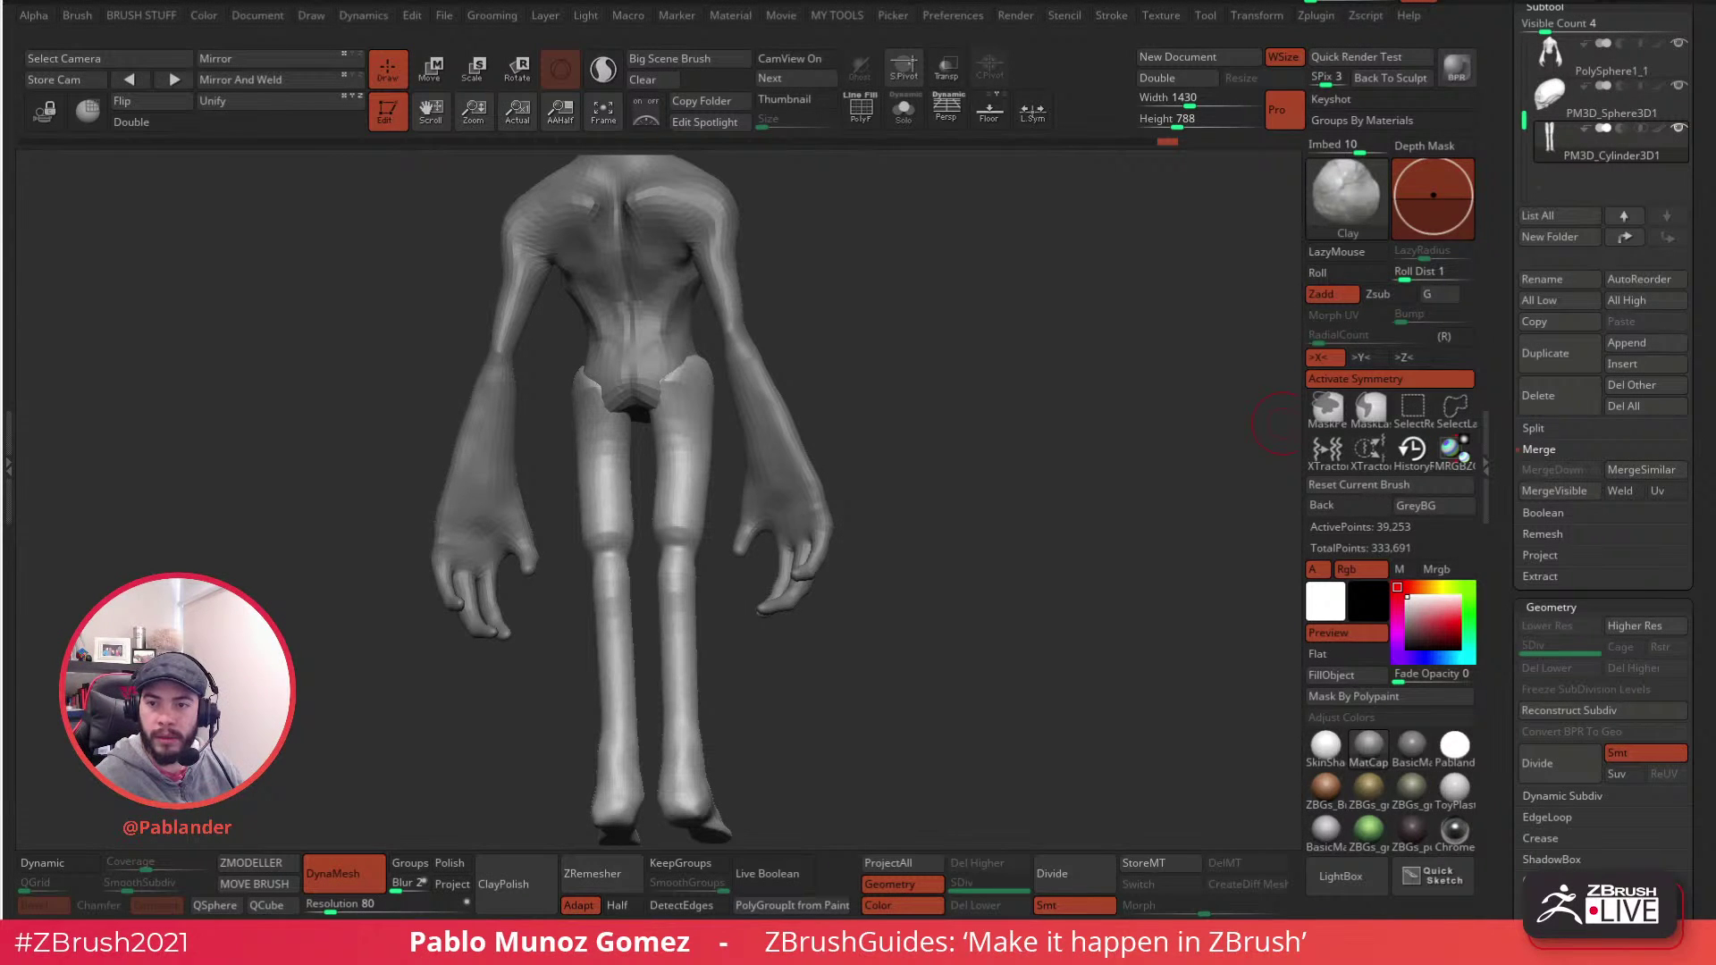
drag(1015, 379, 1000, 387)
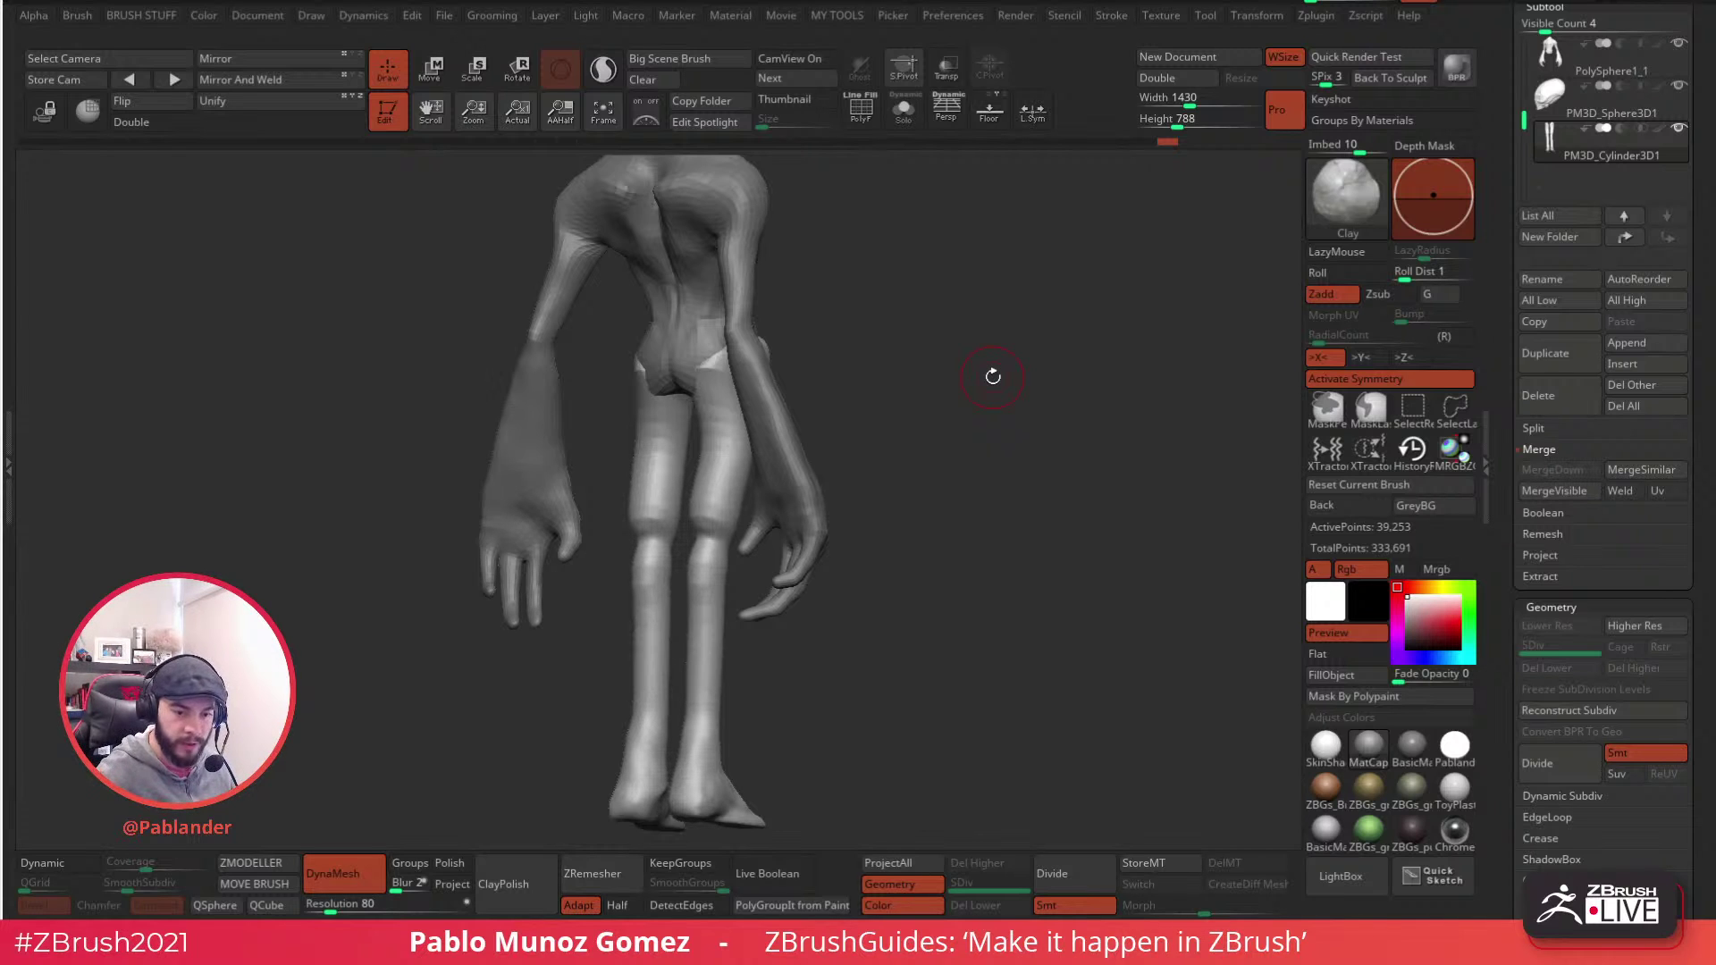
drag(1041, 341, 928, 364)
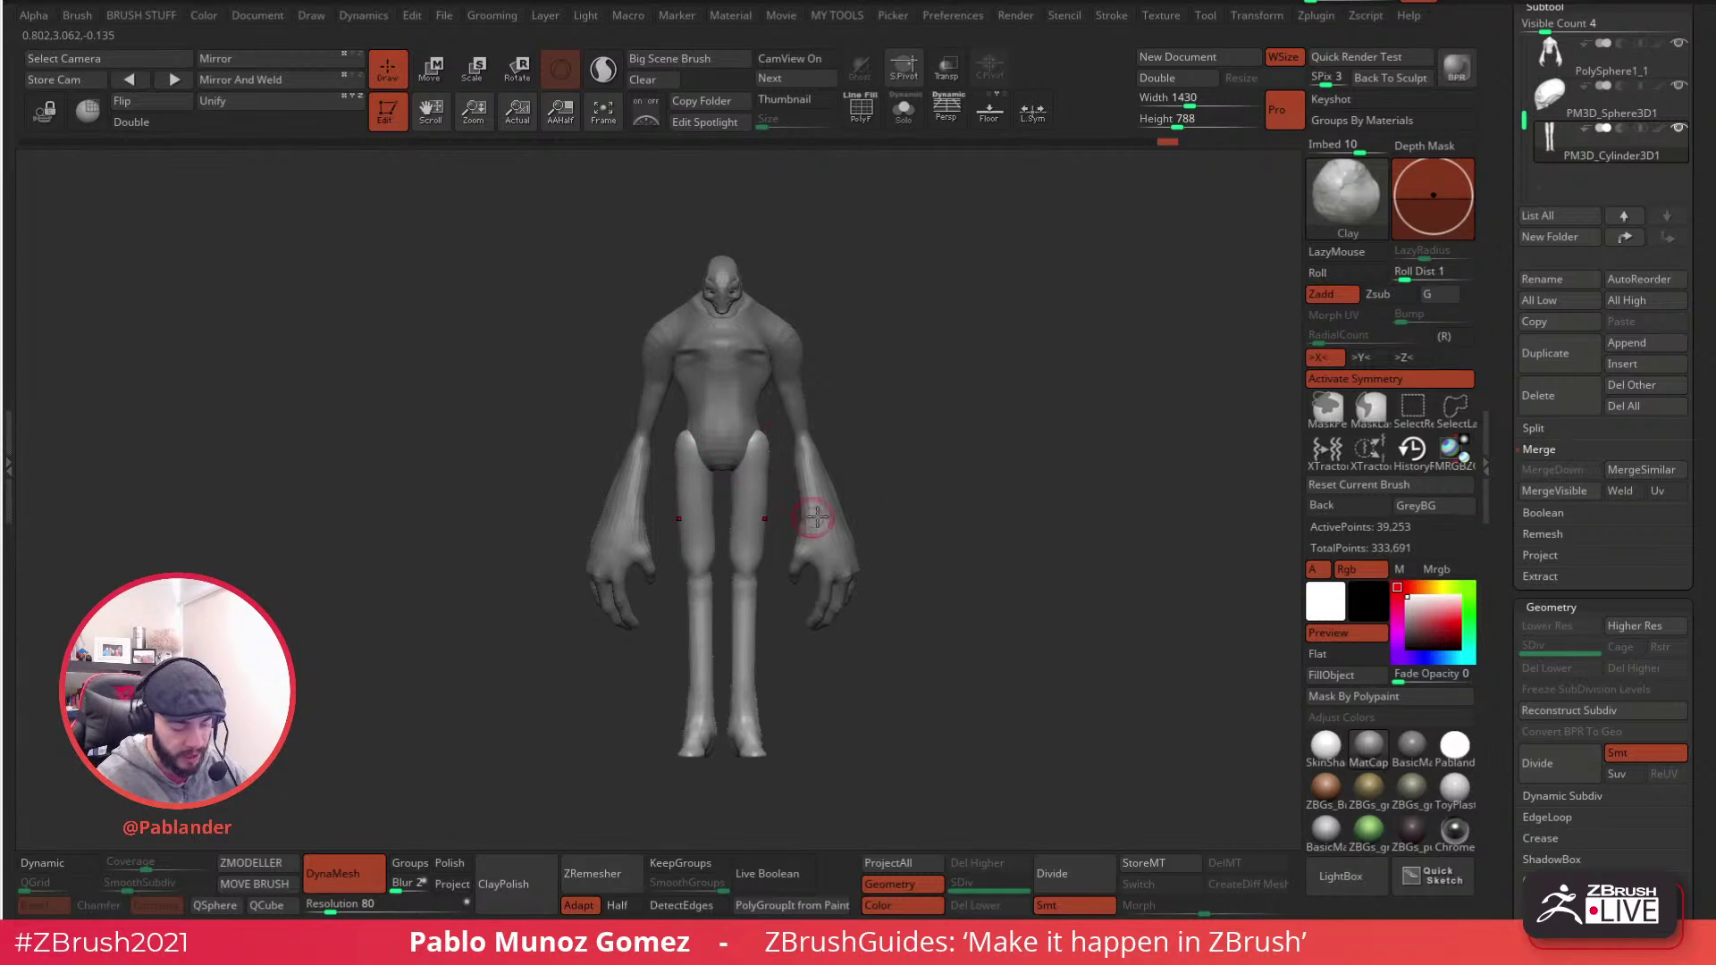
drag(1012, 373, 974, 361)
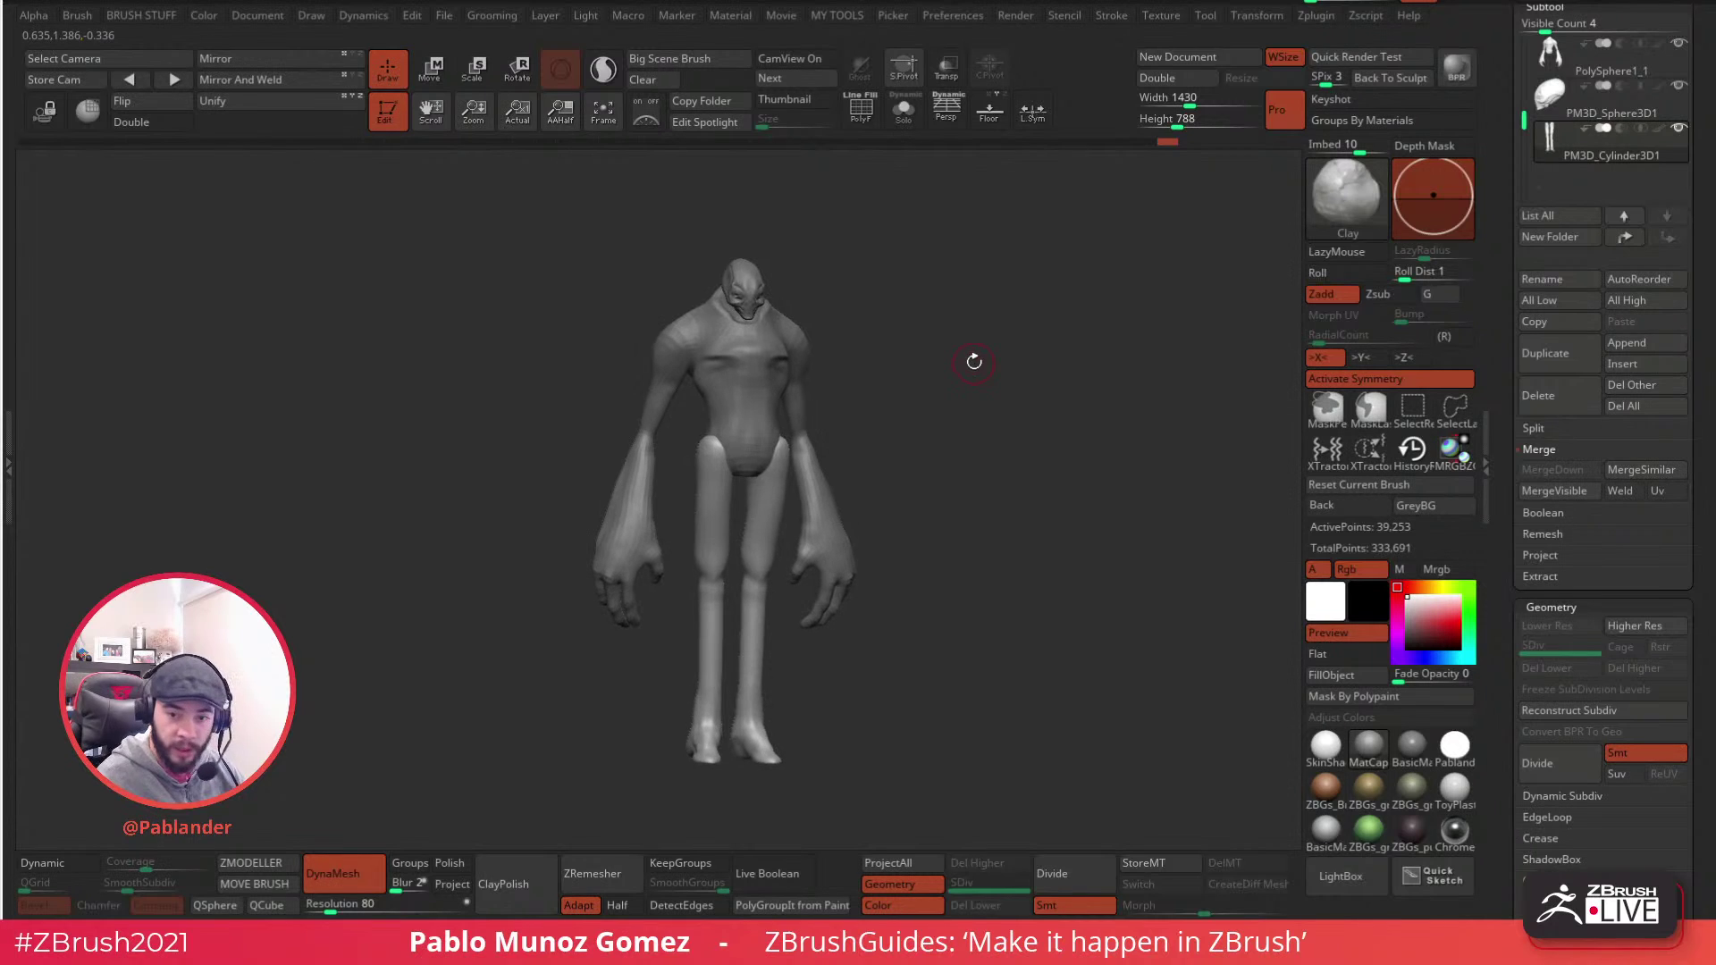
drag(991, 439, 950, 462)
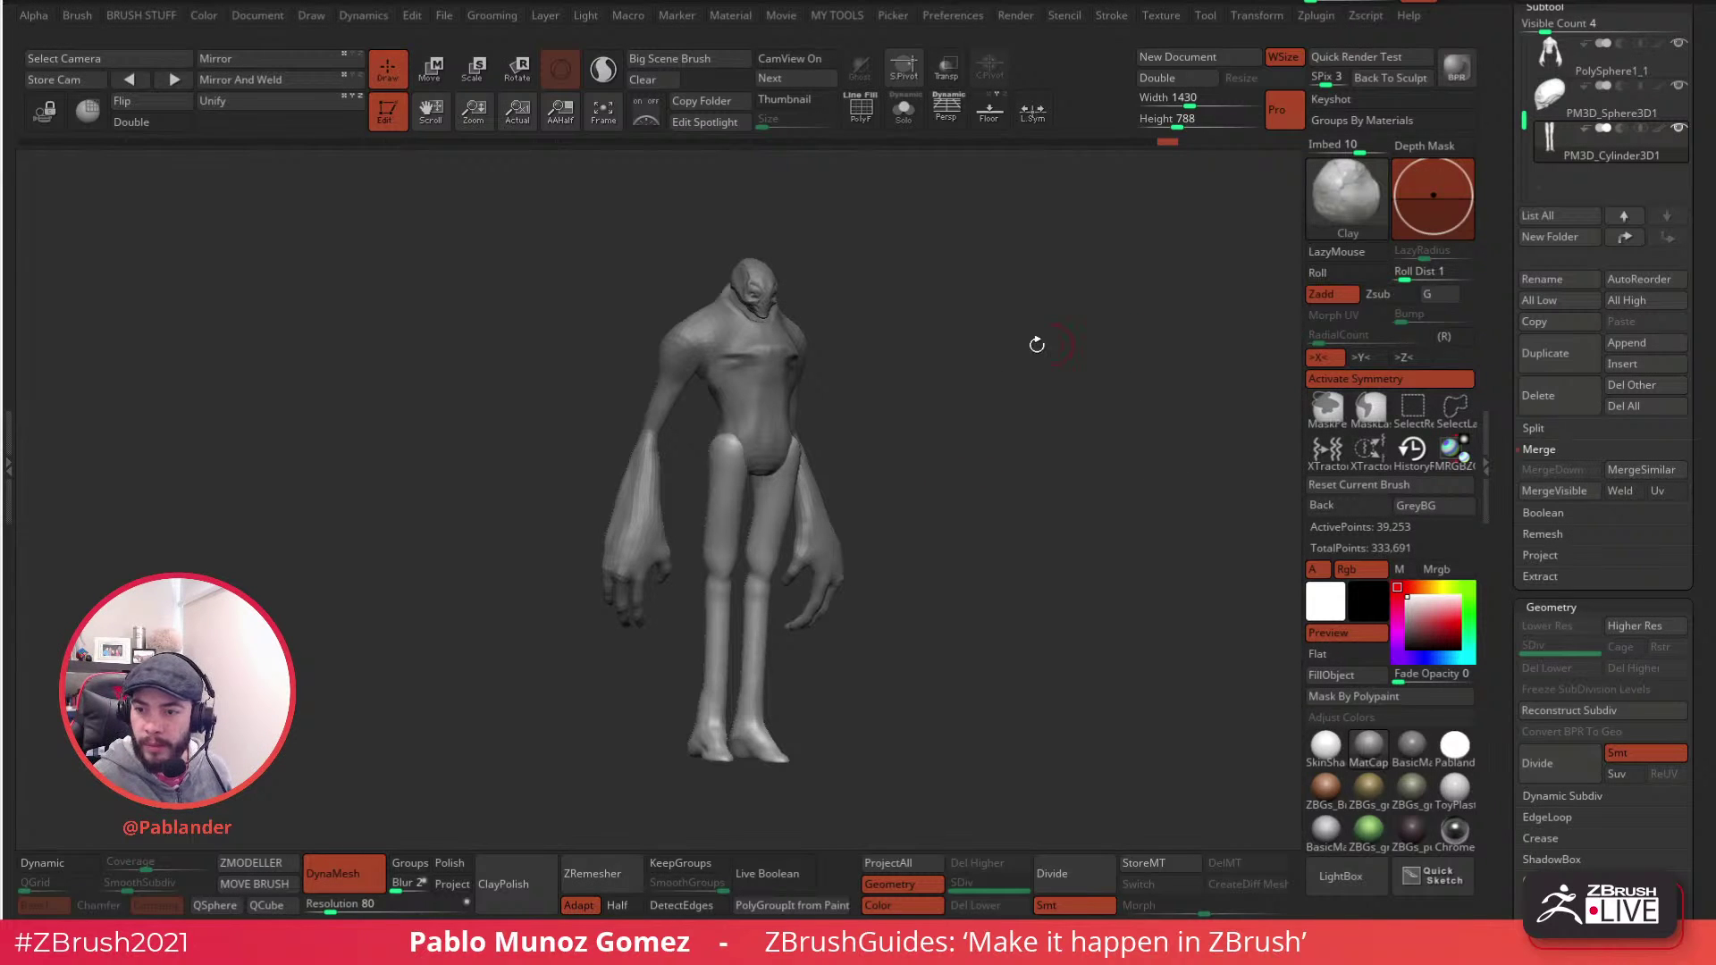
drag(957, 297, 977, 184)
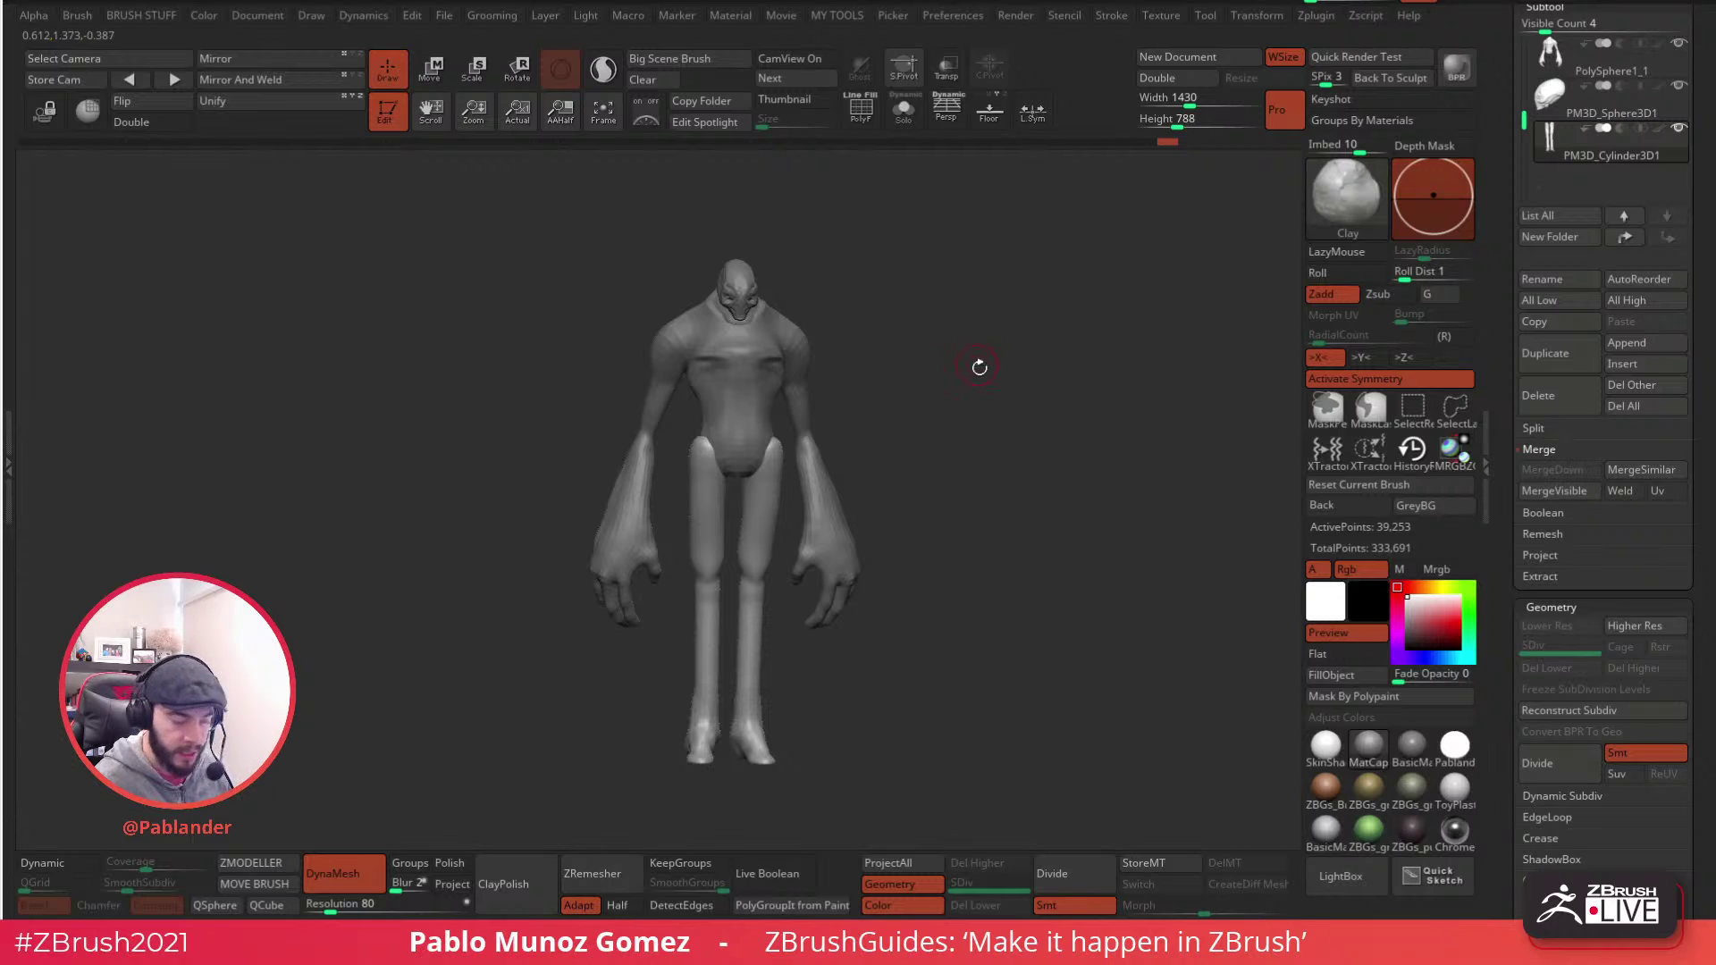
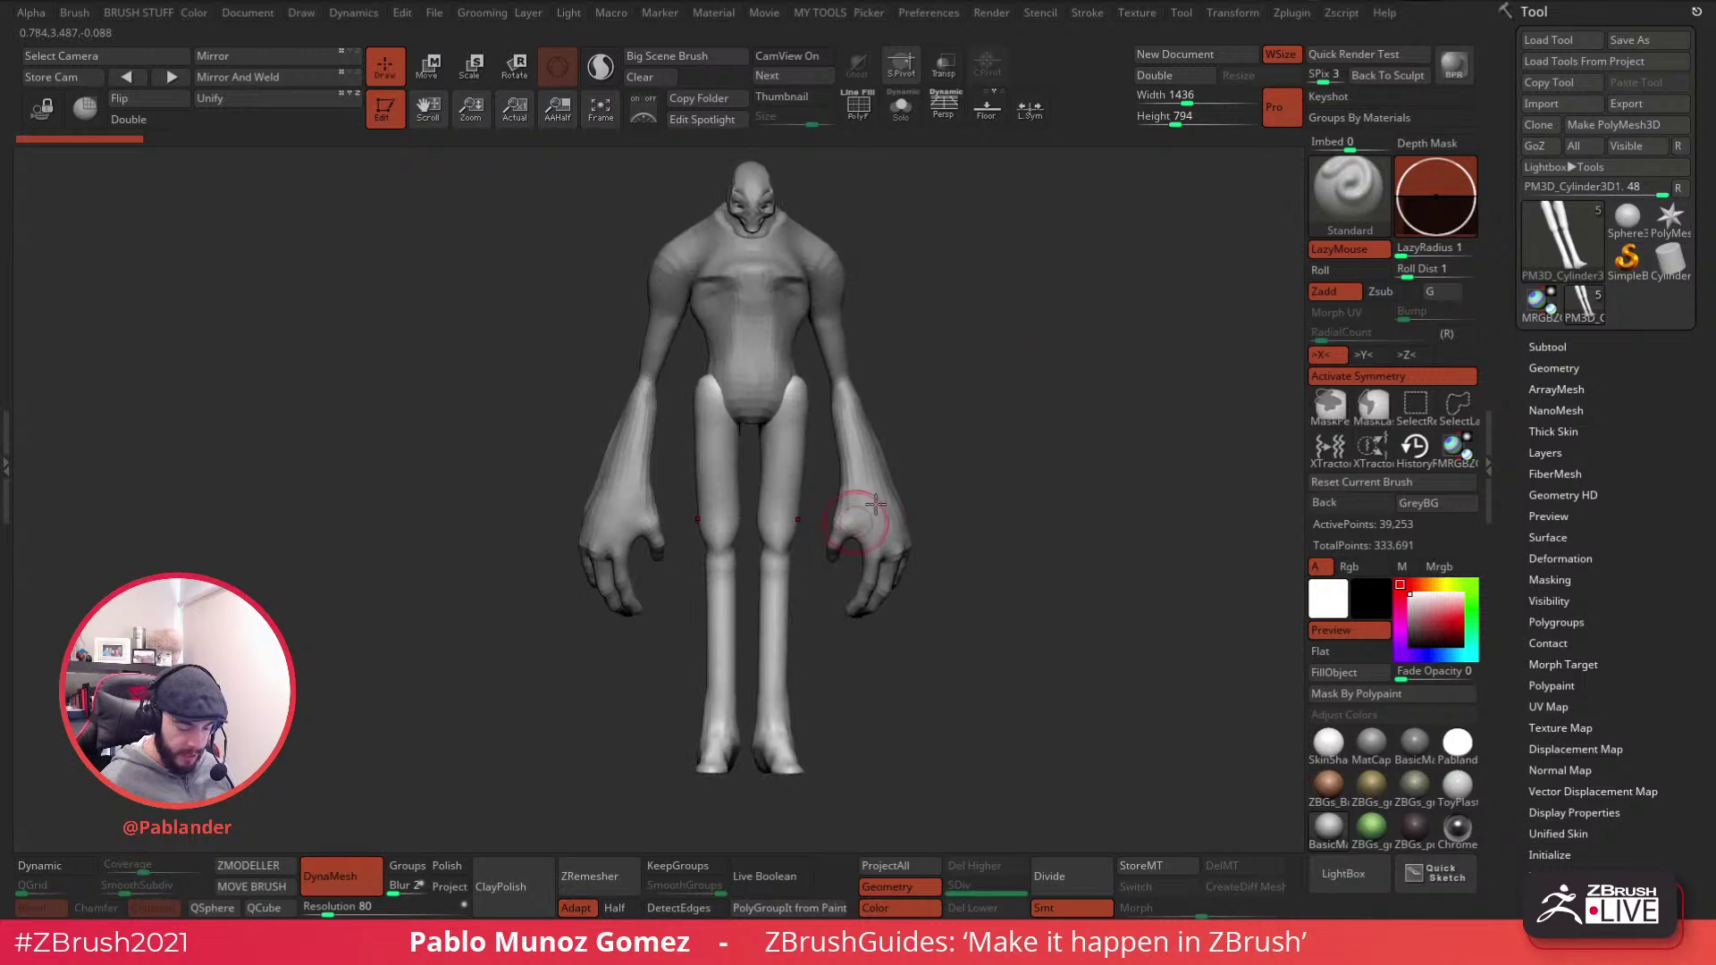
- Smooth the leg surfaces along the shins and around the upper thighs
key(shift)
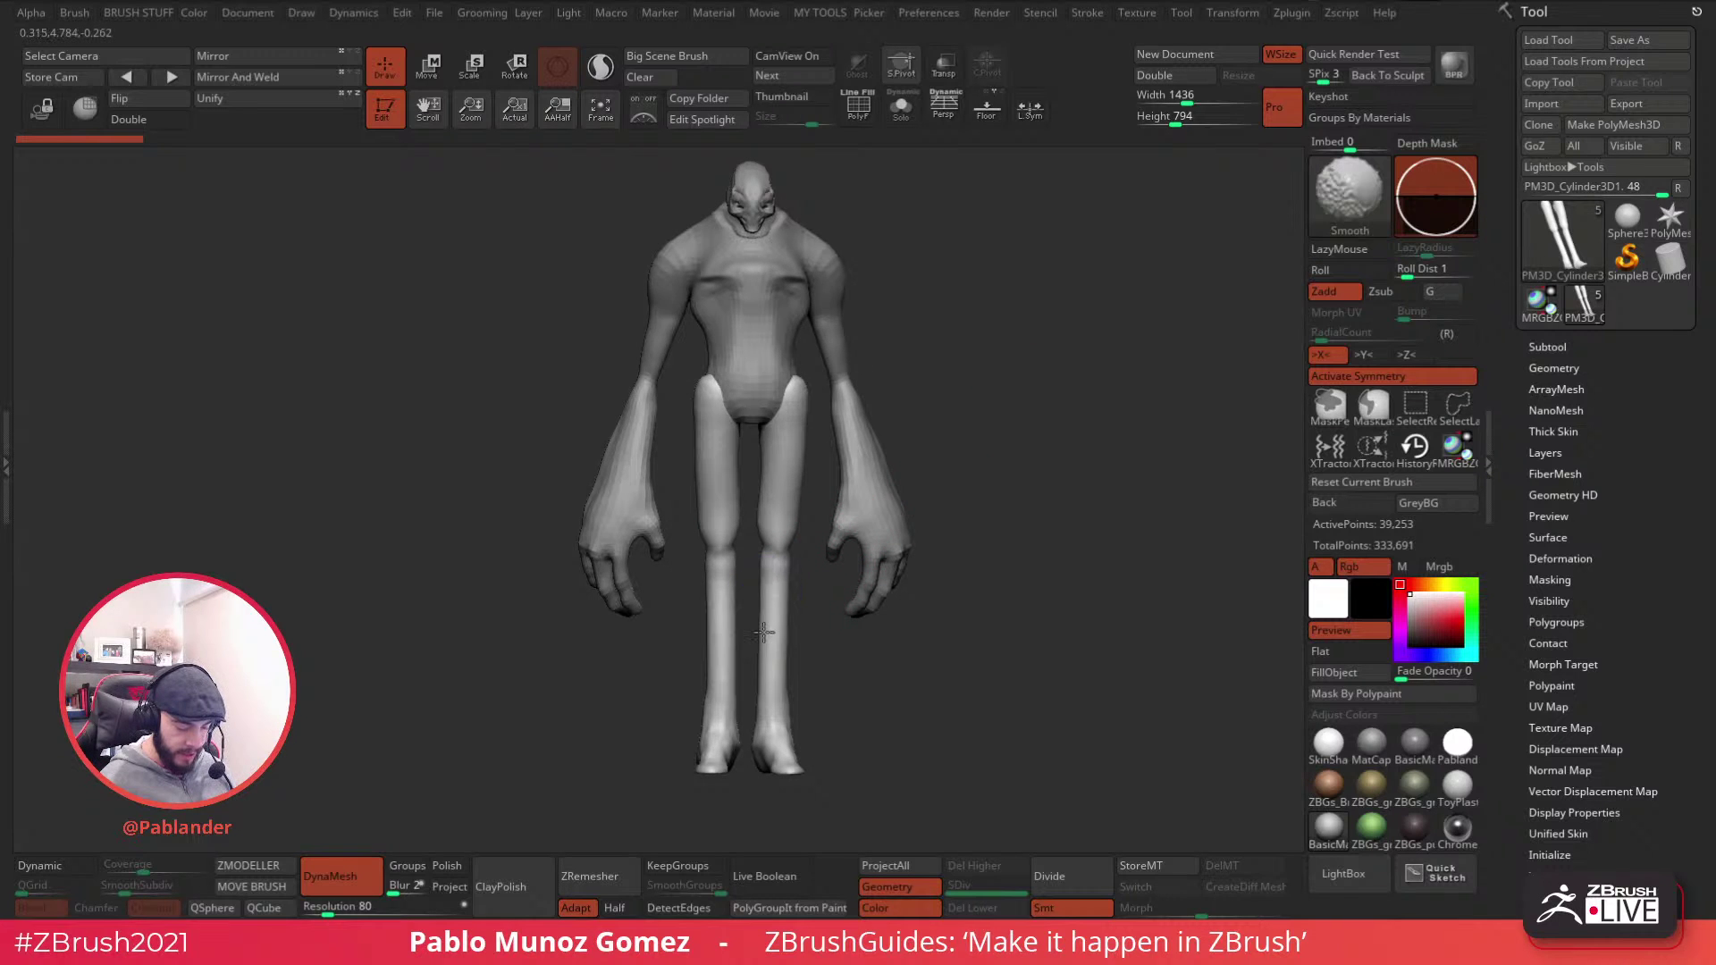
shift+drag(795, 406, 812, 416)
mouse_move(947, 406)
mouse_down()
mouse_move(818, 386)
mouse_move(988, 364)
mouse_move(918, 401)
mouse_up()
- Select the torso and arms subtool and add volume to the ribcage below the armpits with the Clay brush
alt+click(848, 531)
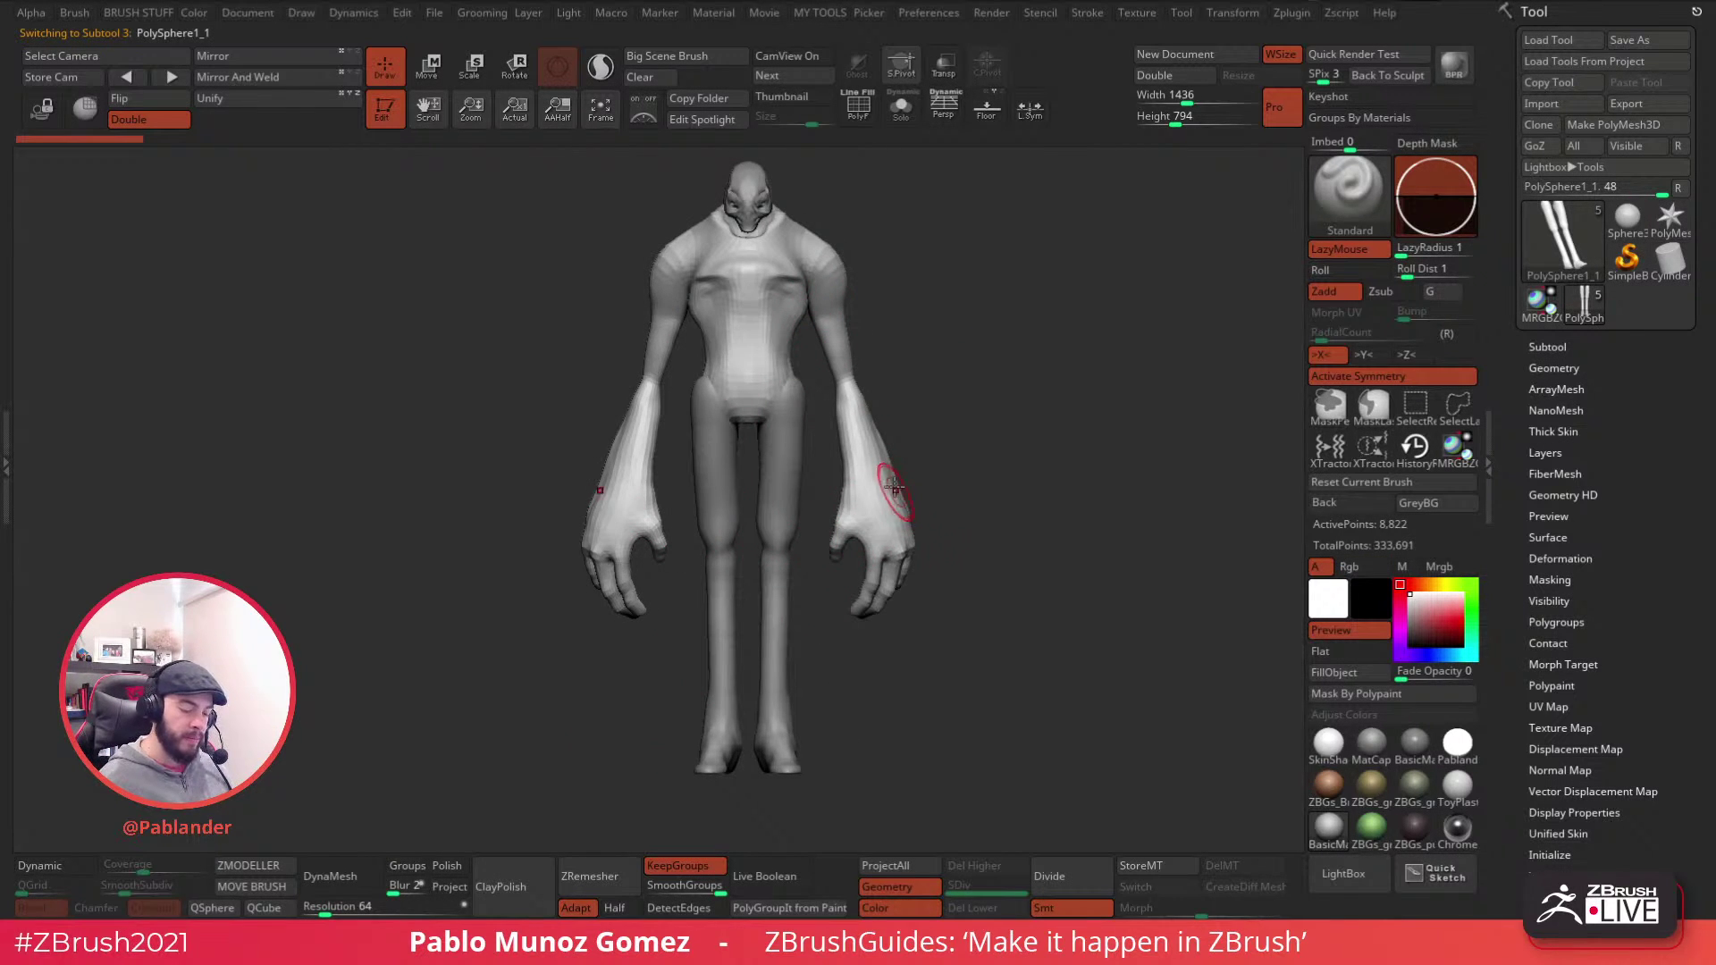
drag(844, 319, 812, 344)
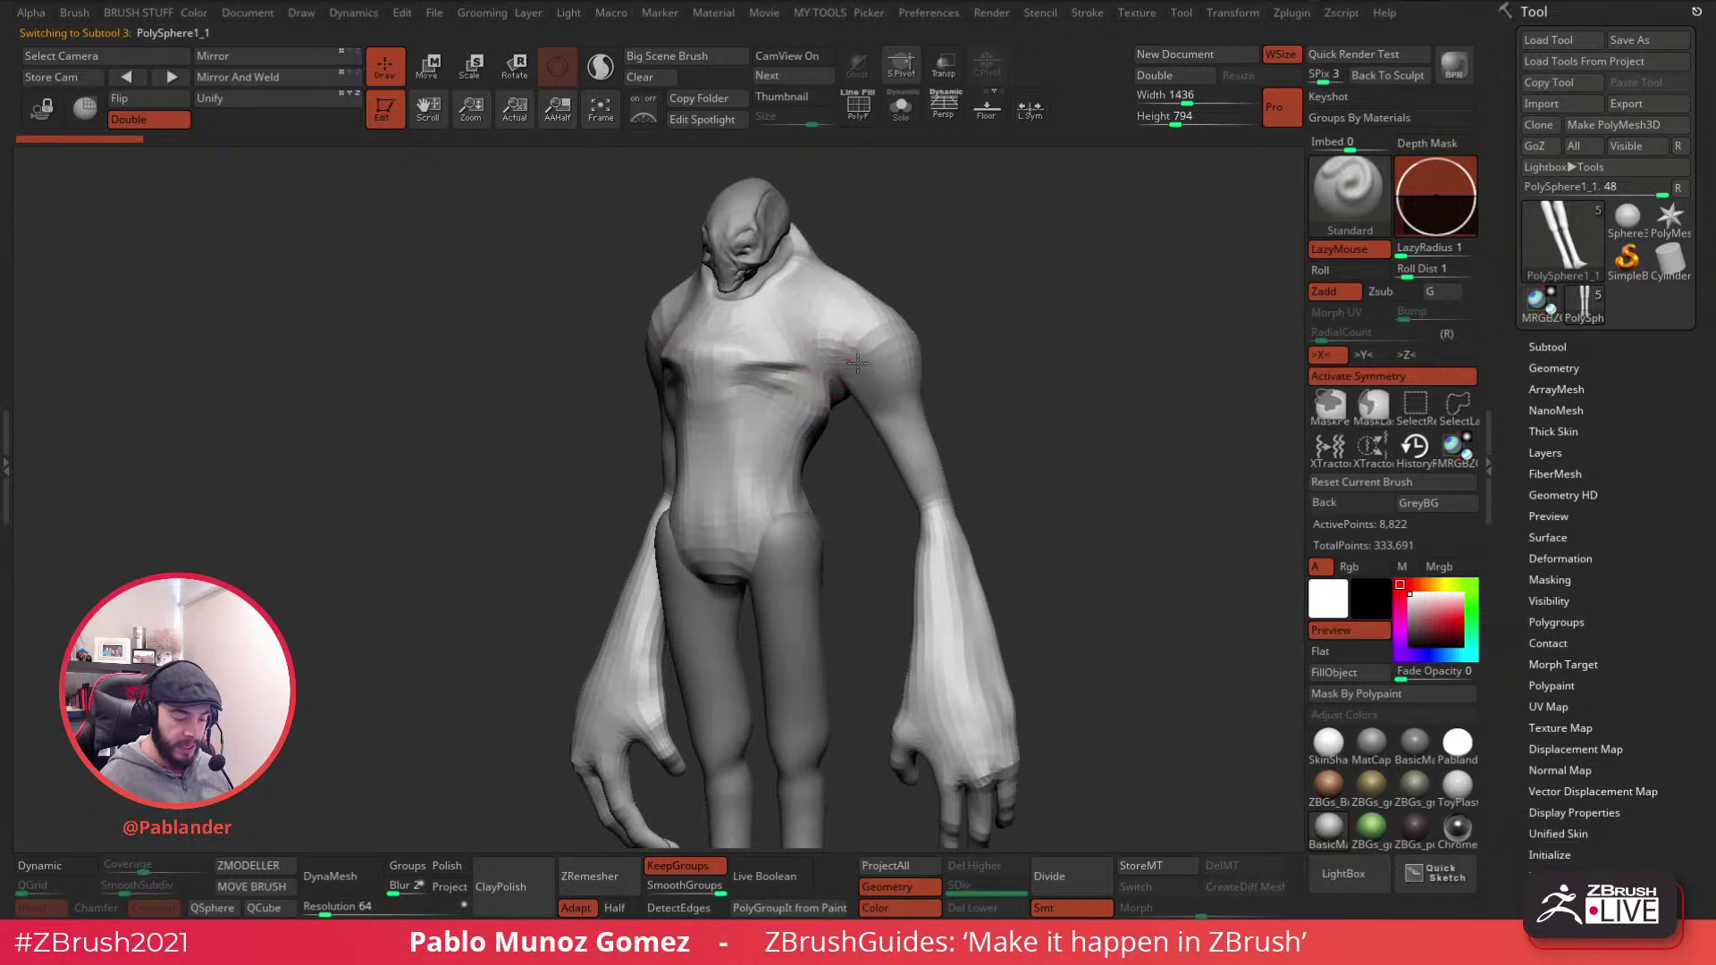
mouse_move(969, 351)
mouse_down()
mouse_move(889, 384)
mouse_move(965, 346)
mouse_move(886, 354)
mouse_move(868, 327)
mouse_move(820, 333)
mouse_up()
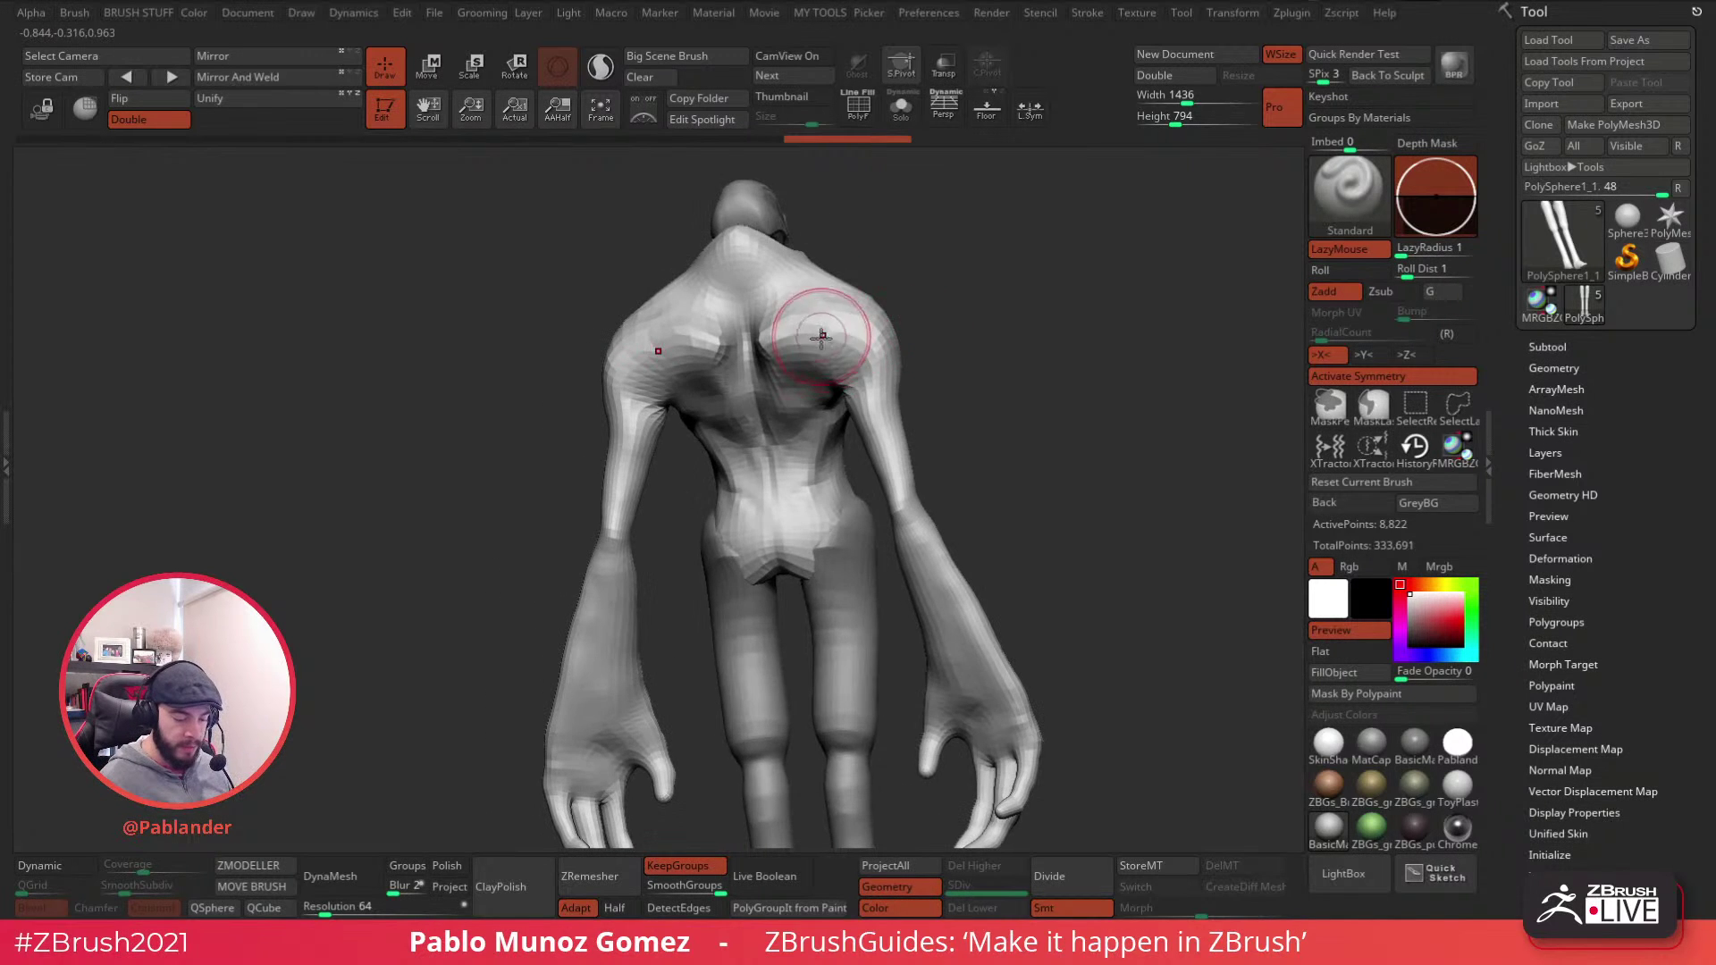
mouse_move(834, 479)
mouse_down()
mouse_move(992, 295)
mouse_move(961, 292)
mouse_move(968, 413)
mouse_move(1024, 366)
mouse_move(997, 374)
mouse_move(1060, 375)
mouse_move(1031, 357)
mouse_move(1027, 394)
mouse_up()
key(b)
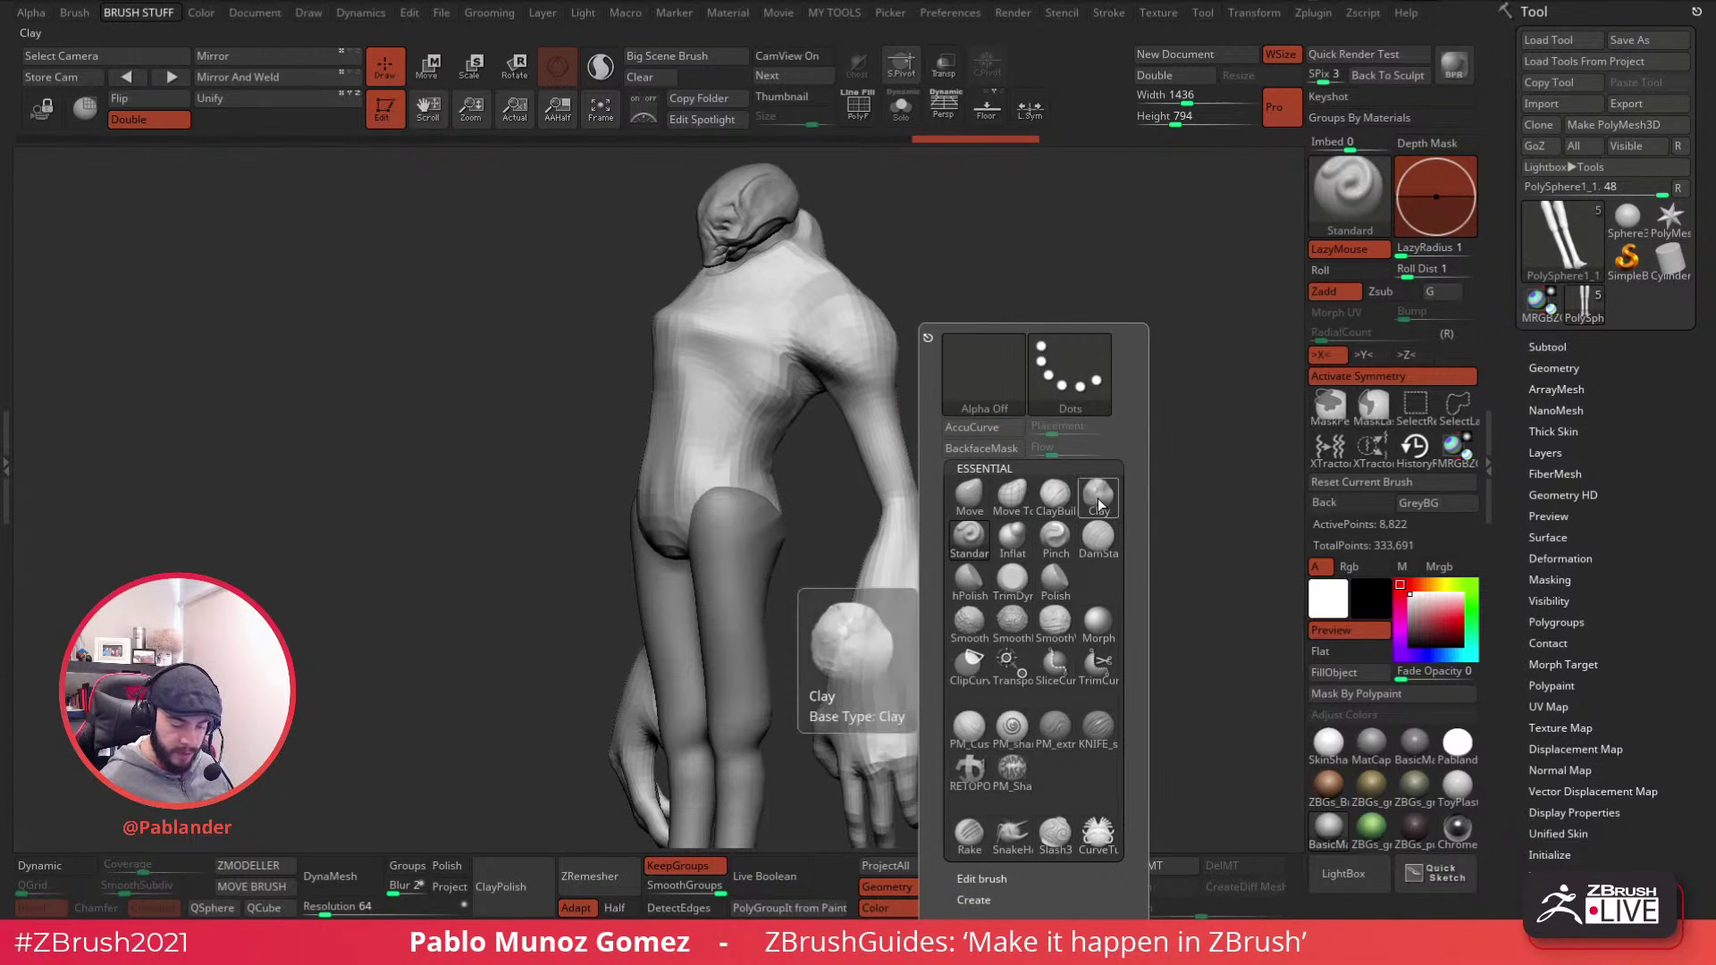
click(1102, 507)
drag(804, 403, 772, 394)
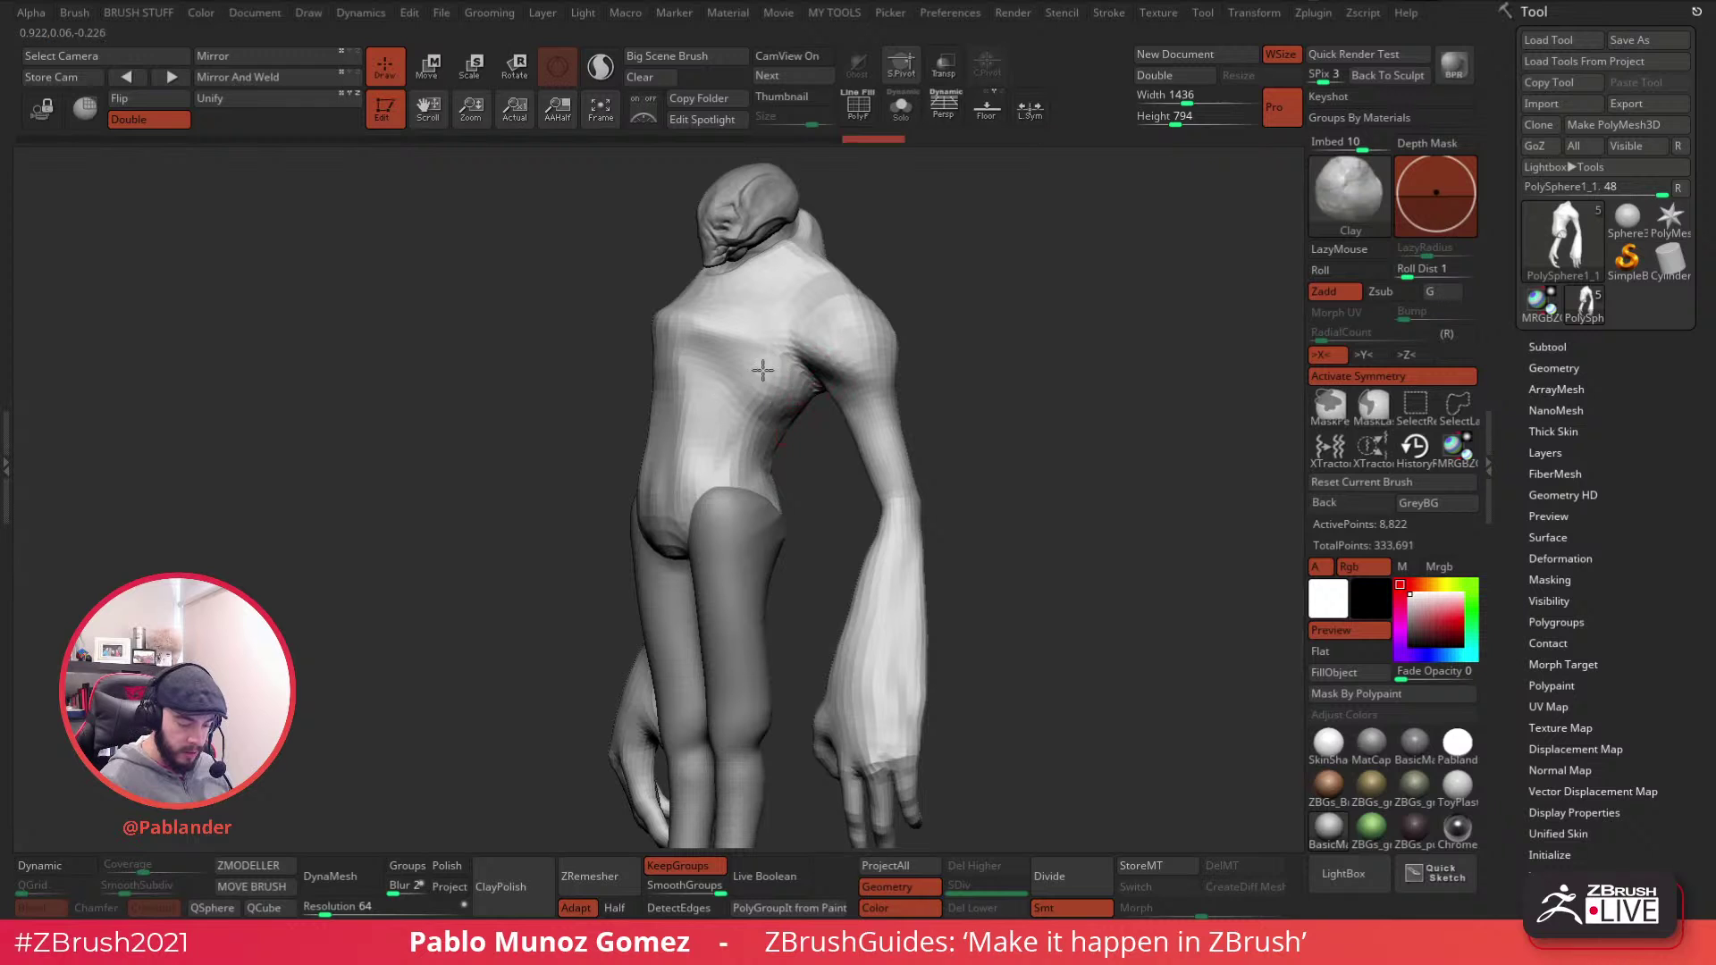
- Sculpt the chest, shoulders, waist and pelvis with the Clay brush to soften the hard chest ledge
drag(714, 335, 731, 308)
drag(860, 255, 915, 312)
drag(812, 297, 836, 339)
mouse_move(892, 399)
mouse_down()
mouse_move(911, 371)
mouse_move(890, 317)
mouse_move(921, 358)
mouse_move(947, 339)
mouse_up()
right_drag(911, 335, 934, 323)
mouse_move(935, 323)
mouse_down()
mouse_move(880, 351)
mouse_move(870, 429)
mouse_move(953, 349)
mouse_move(849, 329)
mouse_move(849, 405)
mouse_move(911, 334)
mouse_move(971, 326)
mouse_move(954, 343)
mouse_up()
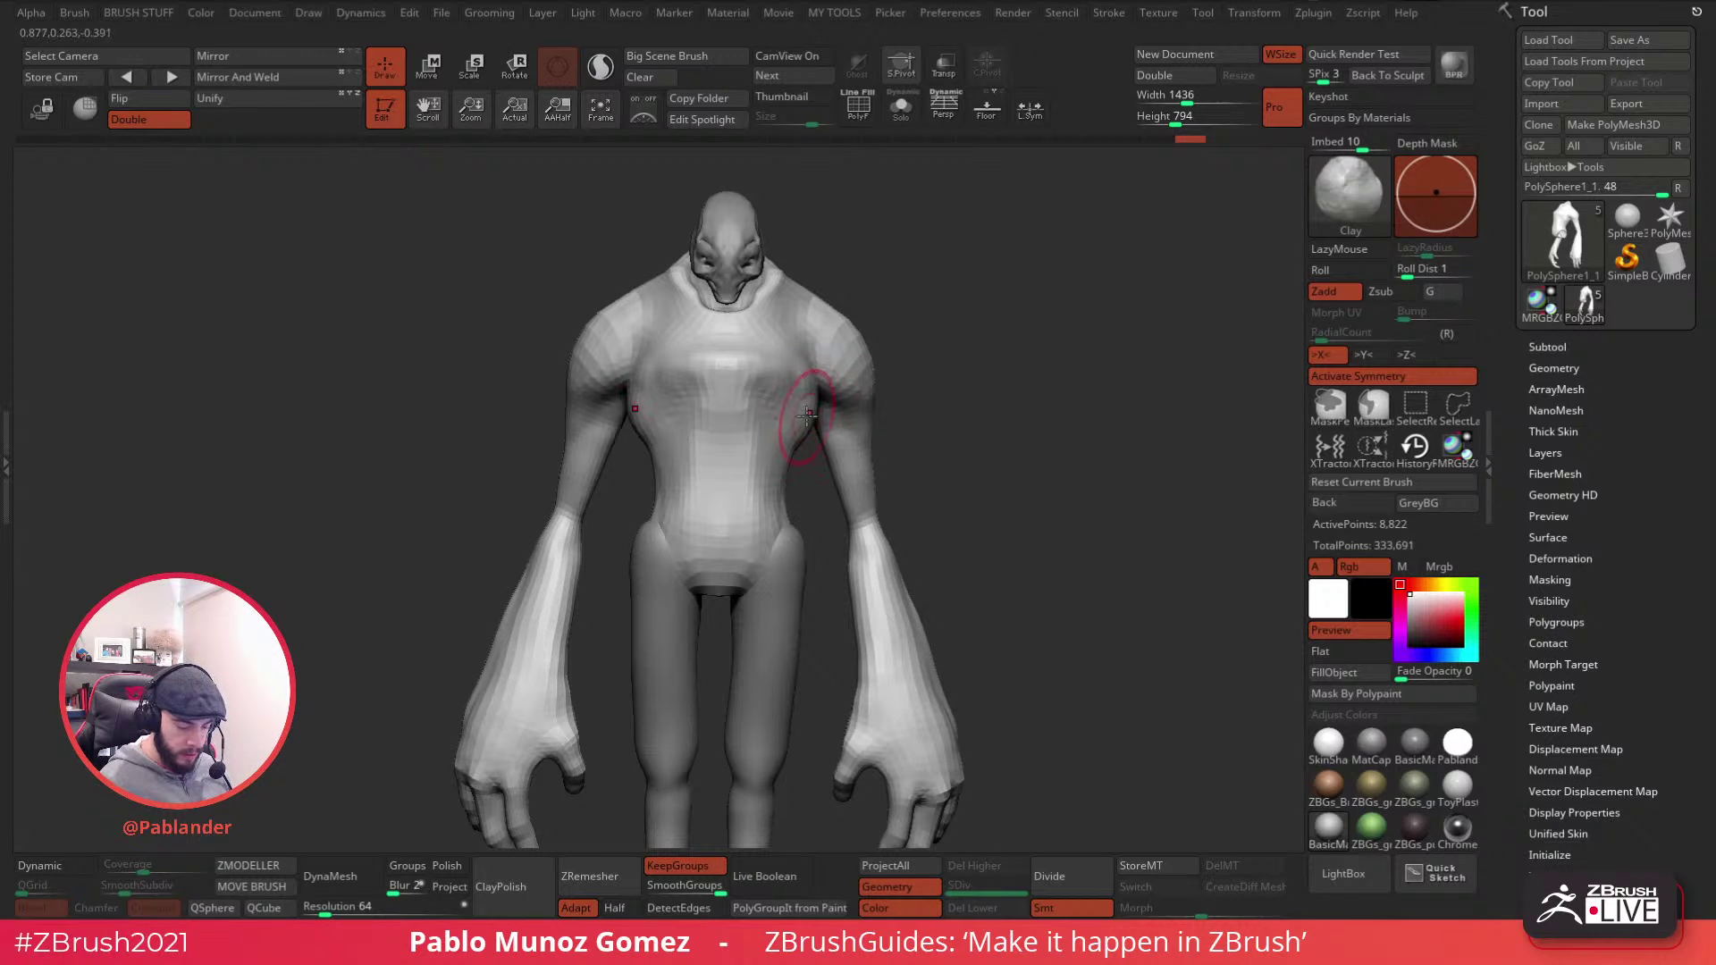
mouse_move(811, 414)
mouse_down()
mouse_move(720, 410)
mouse_move(704, 434)
mouse_move(776, 518)
mouse_up()
mouse_move(925, 447)
mouse_down()
mouse_move(834, 444)
mouse_move(842, 430)
mouse_up()
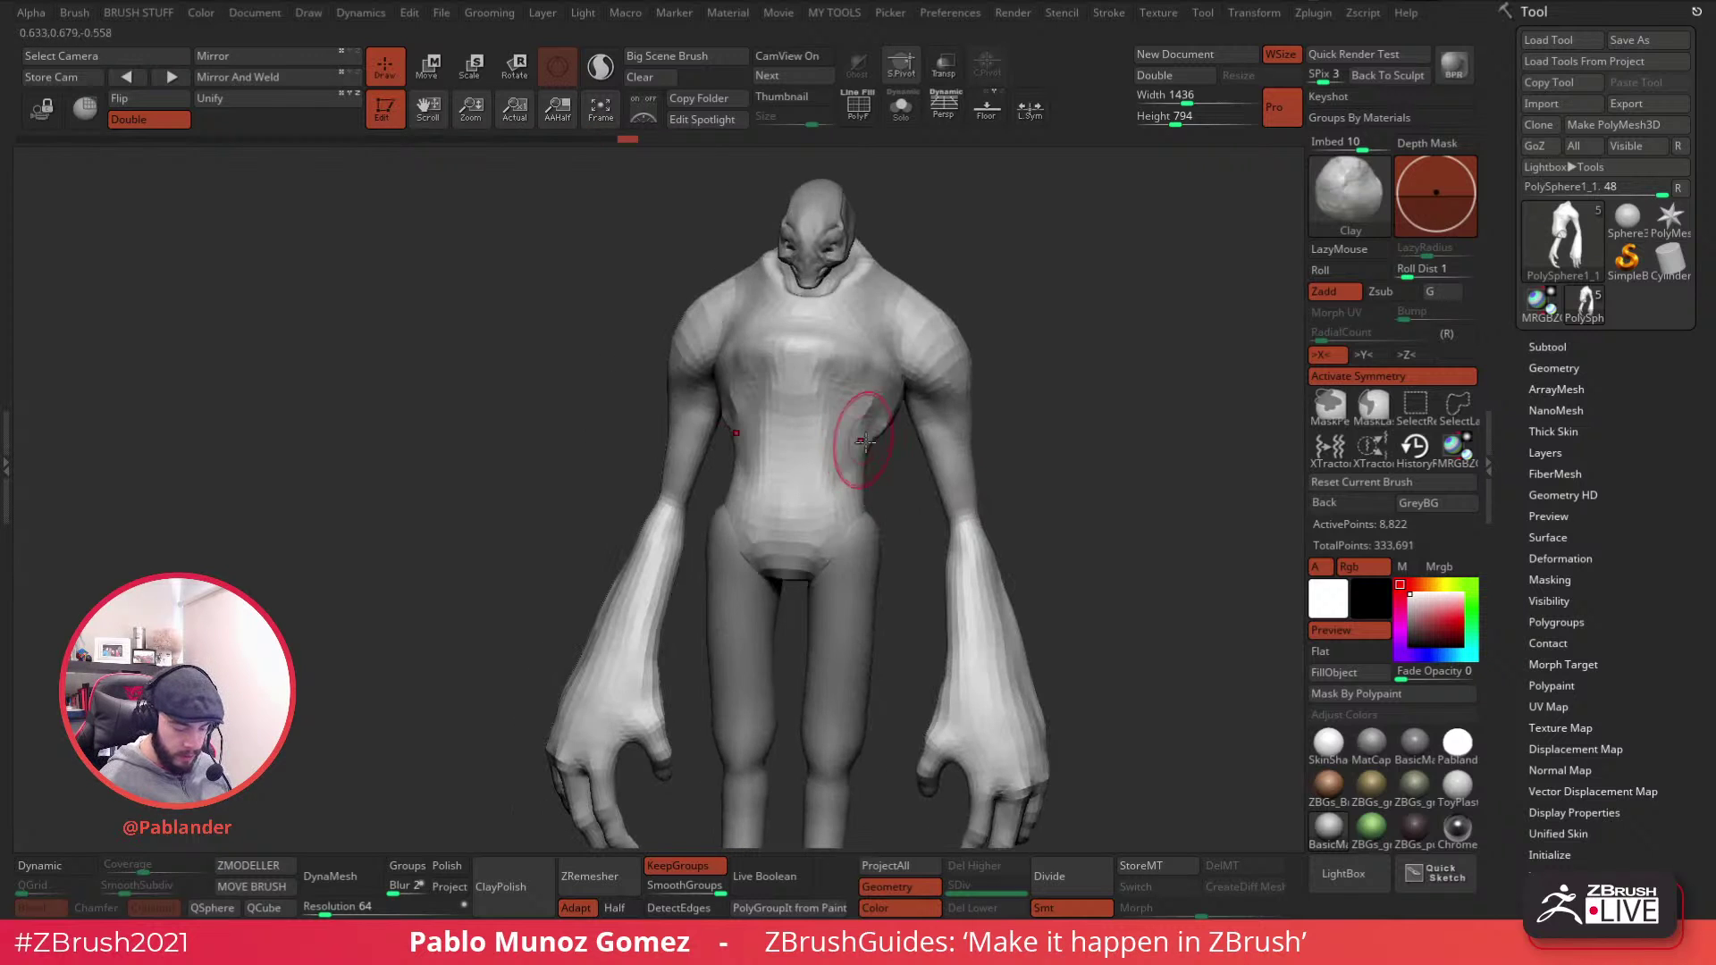
mouse_move(786, 572)
alt+mouse_down()
mouse_move(815, 439)
mouse_move(800, 459)
alt+mouse_up()
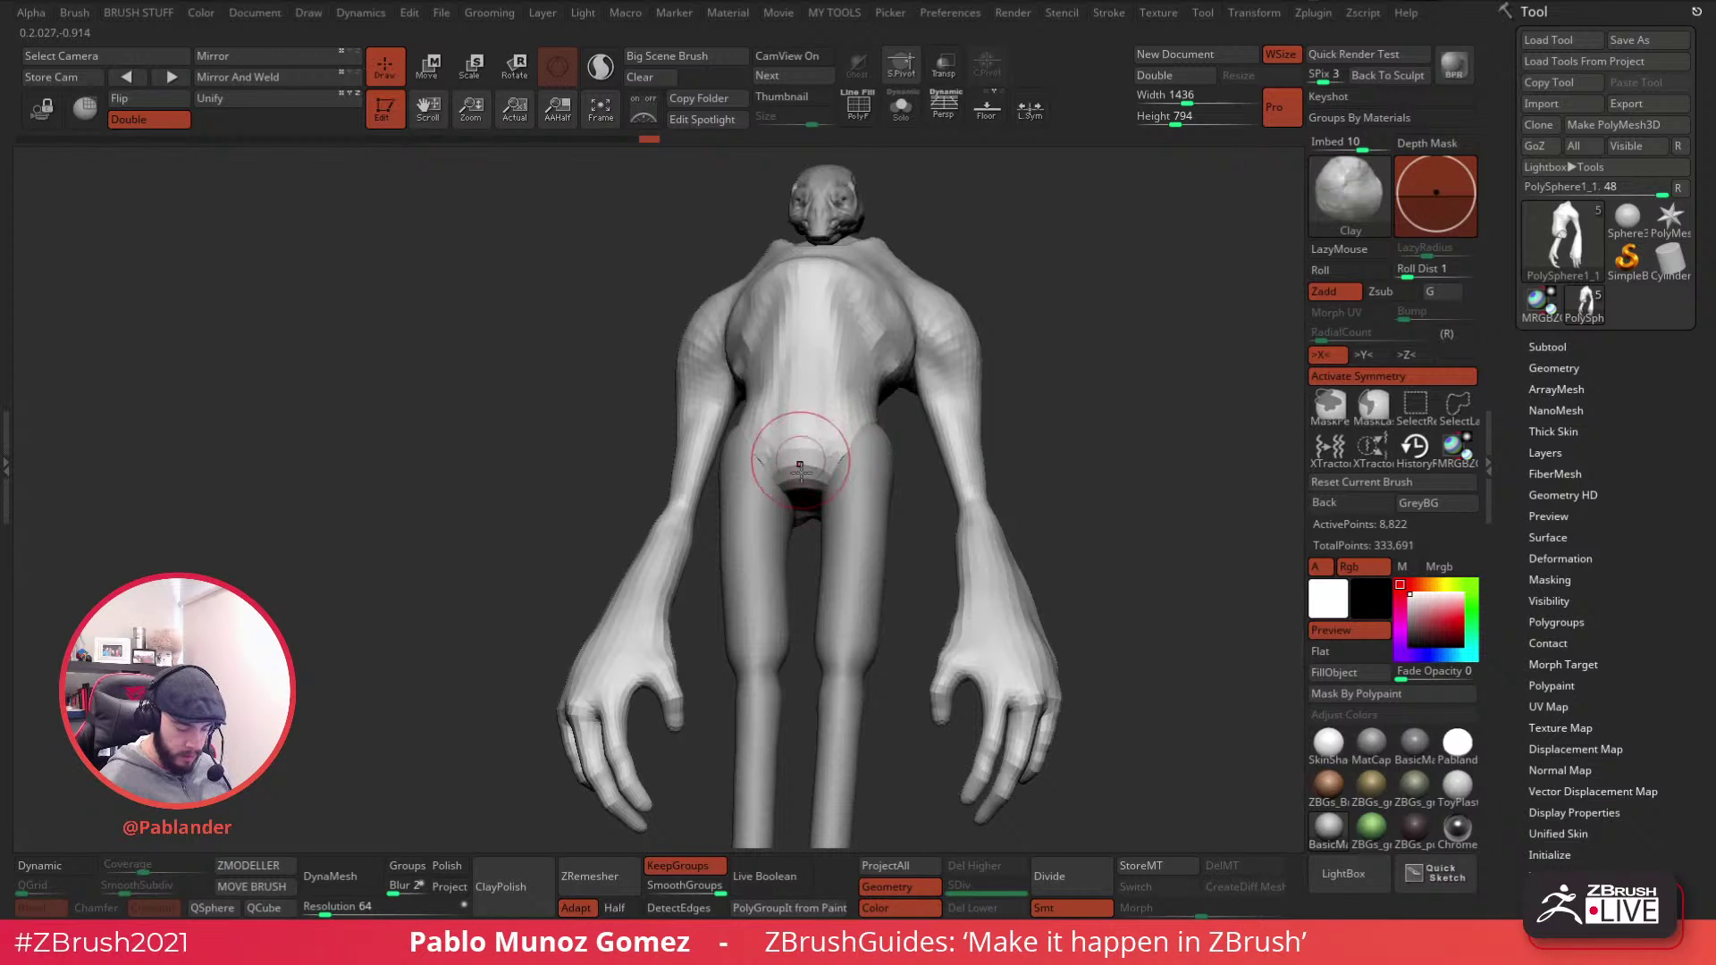
- Select the legs subtool and smooth the upper thighs and knee joints
alt+click(860, 447)
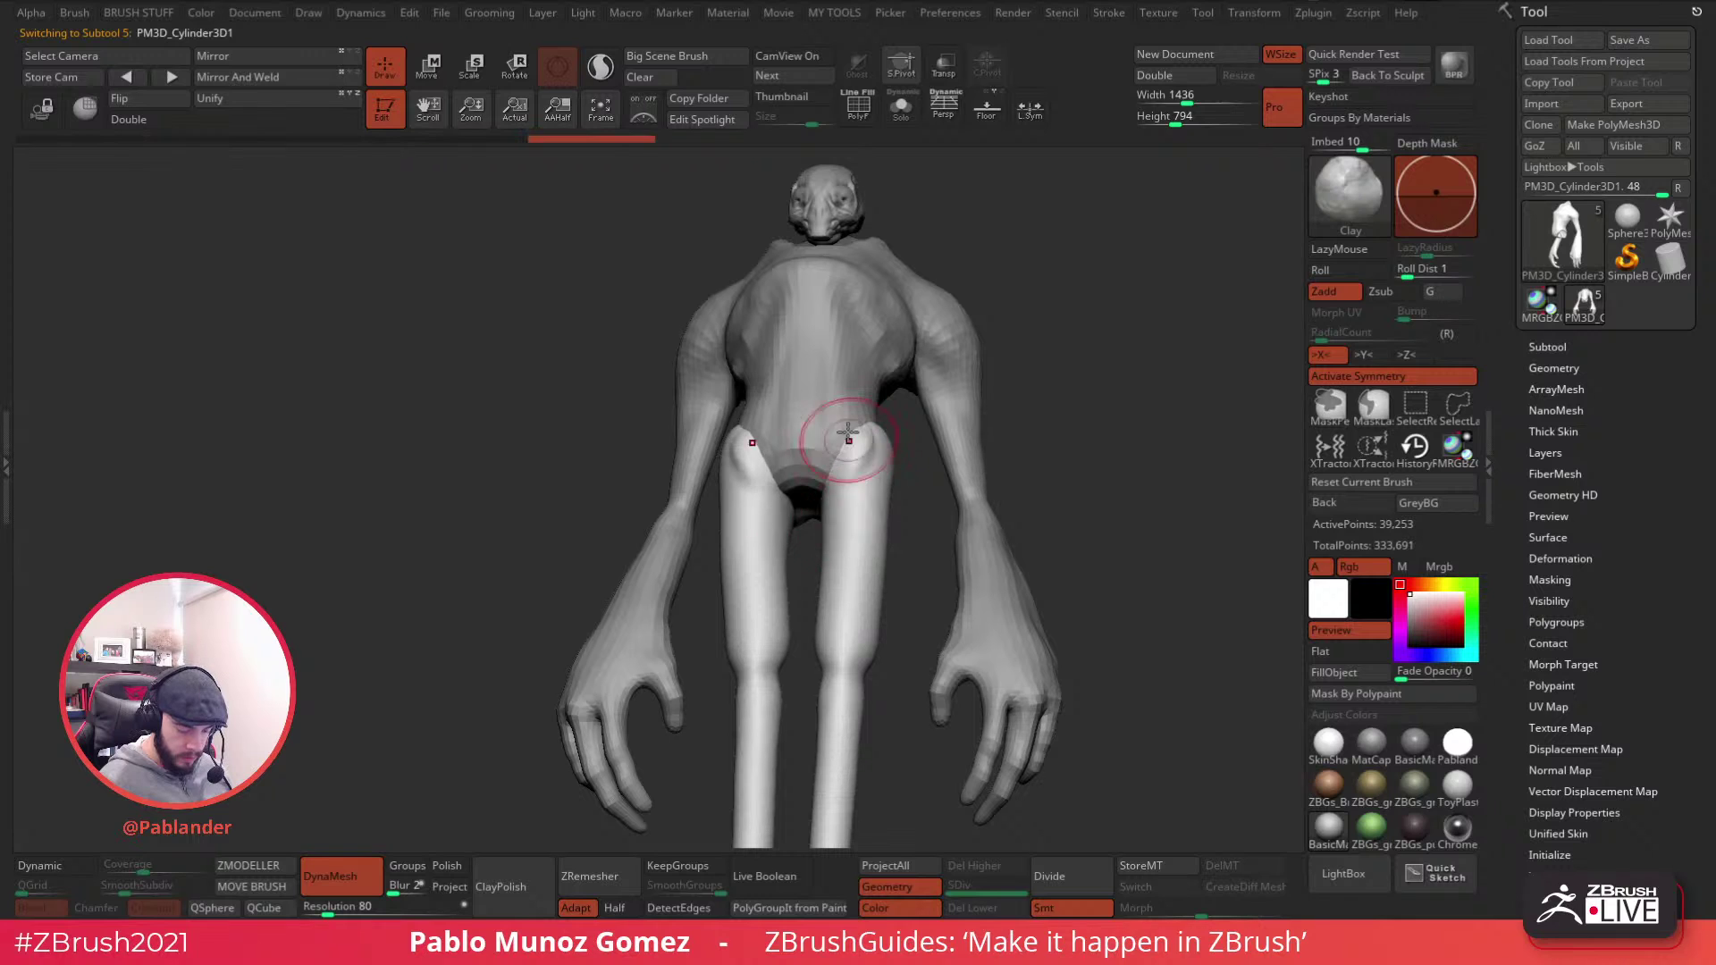
shift+drag(863, 449, 866, 492)
alt+right_drag(849, 577, 839, 441)
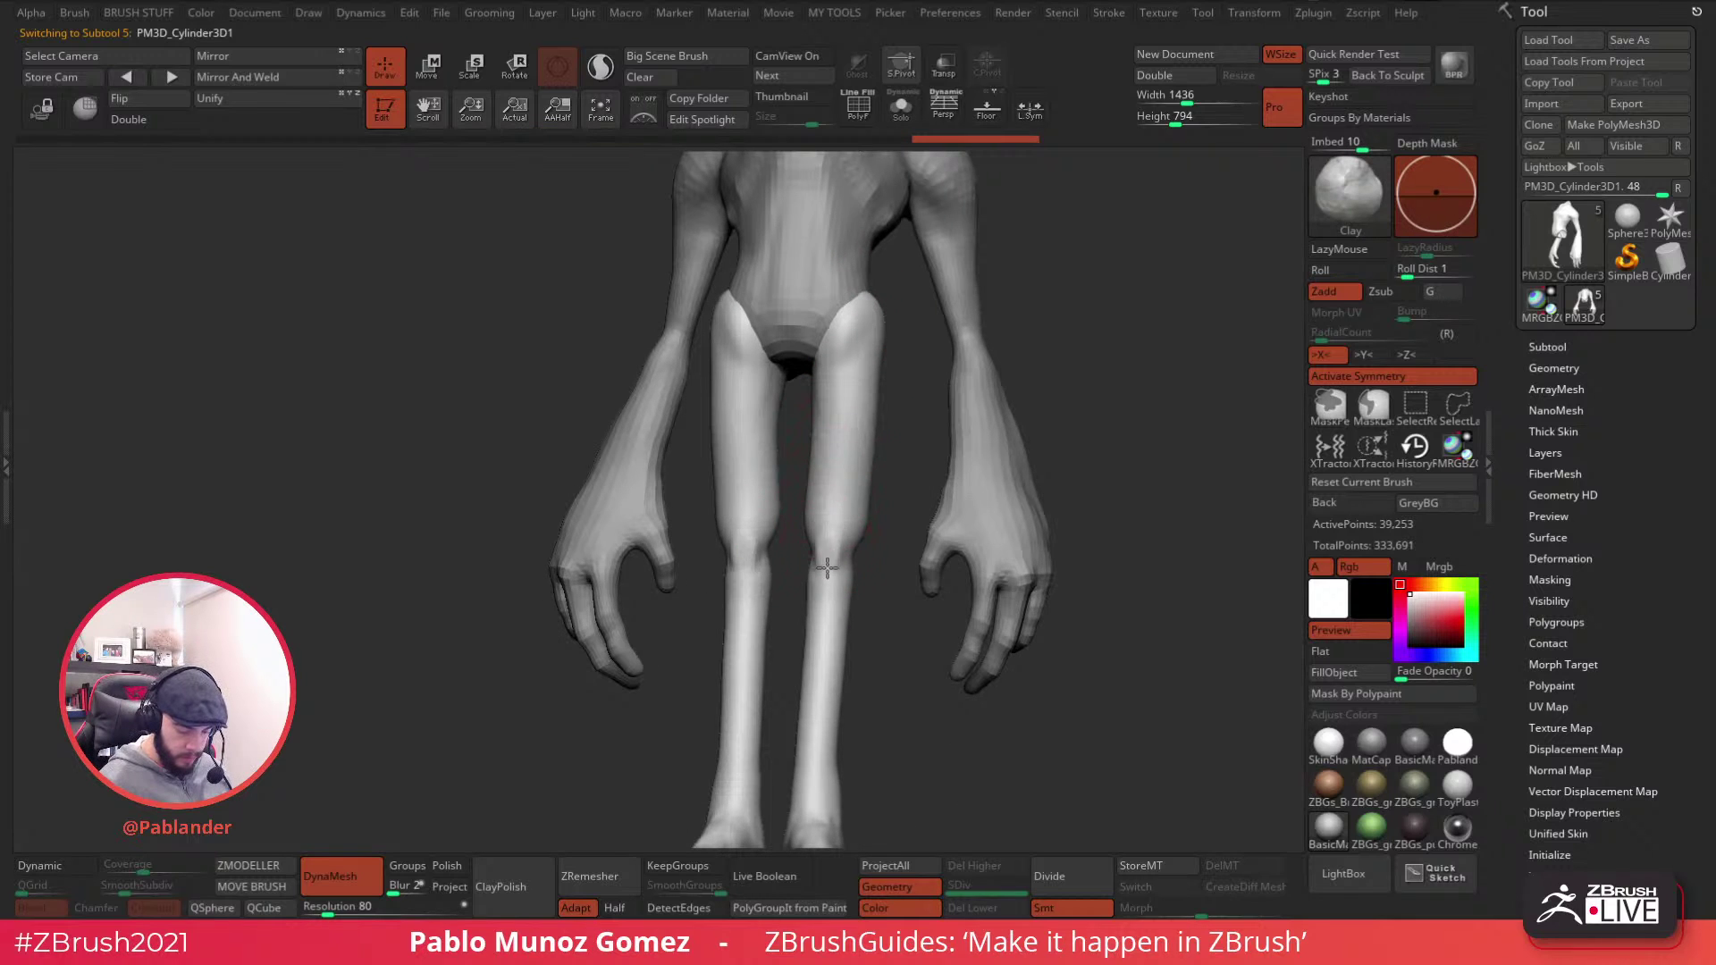
key(shift)
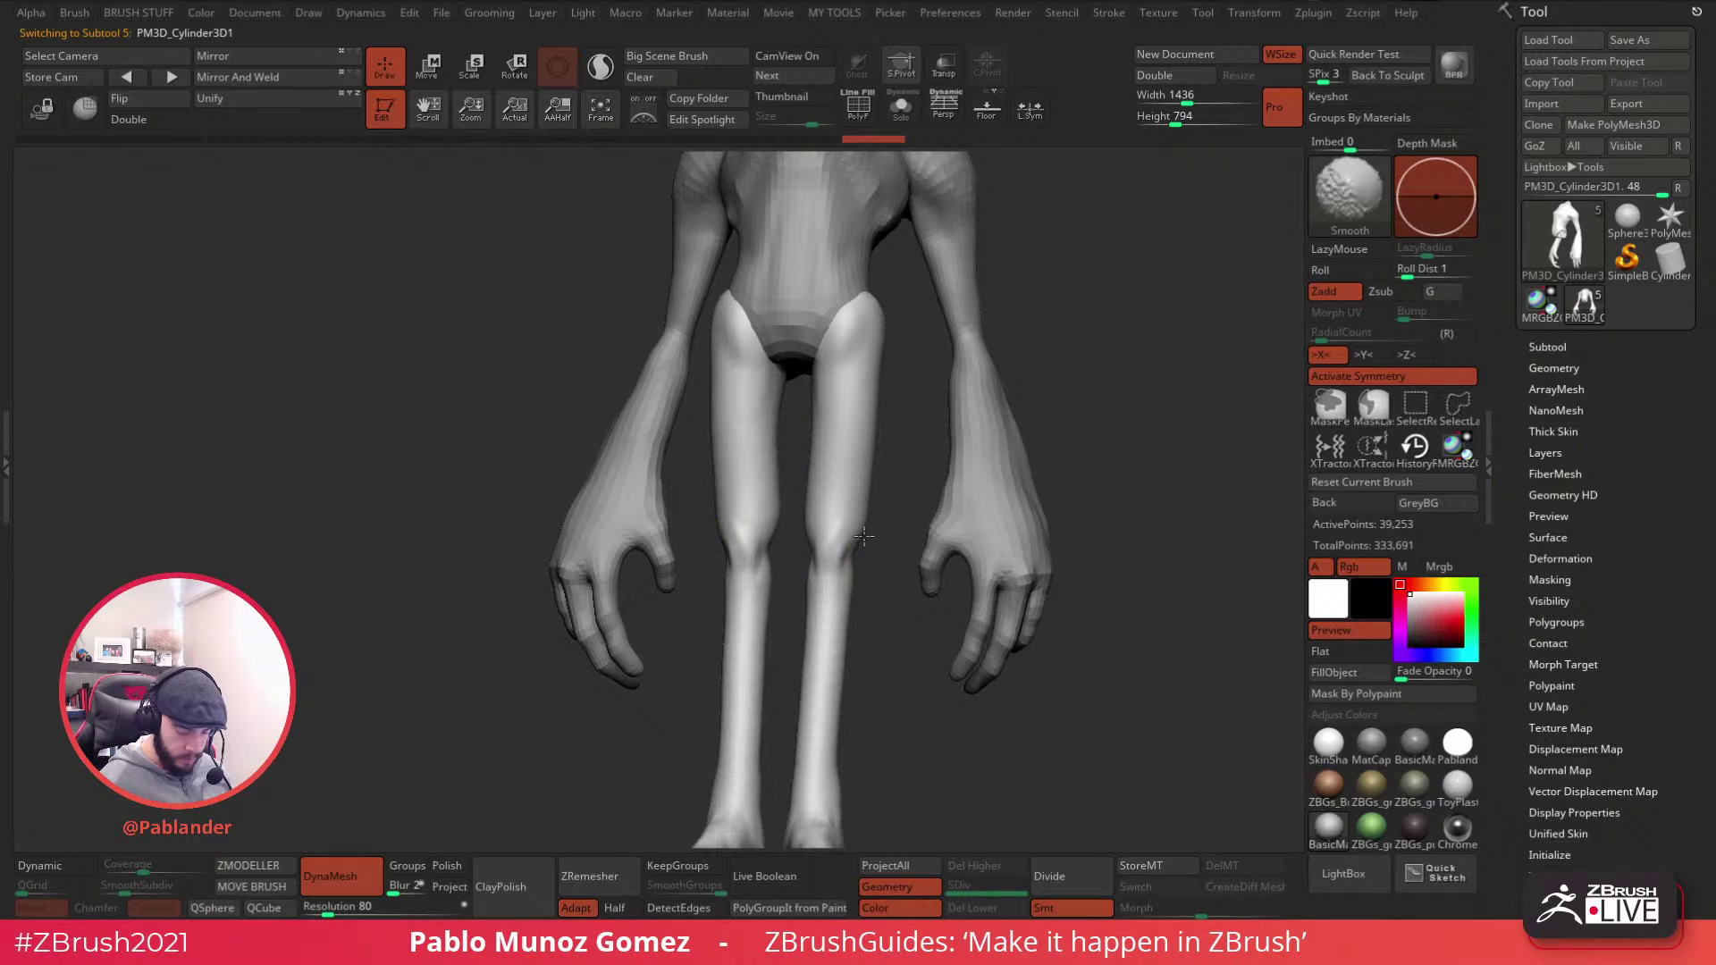
mouse_move(862, 505)
right_down()
mouse_move(850, 498)
mouse_move(865, 511)
right_up()
- Shape the backs and sides of the knees with the Clay brush
right_drag(823, 421, 910, 604)
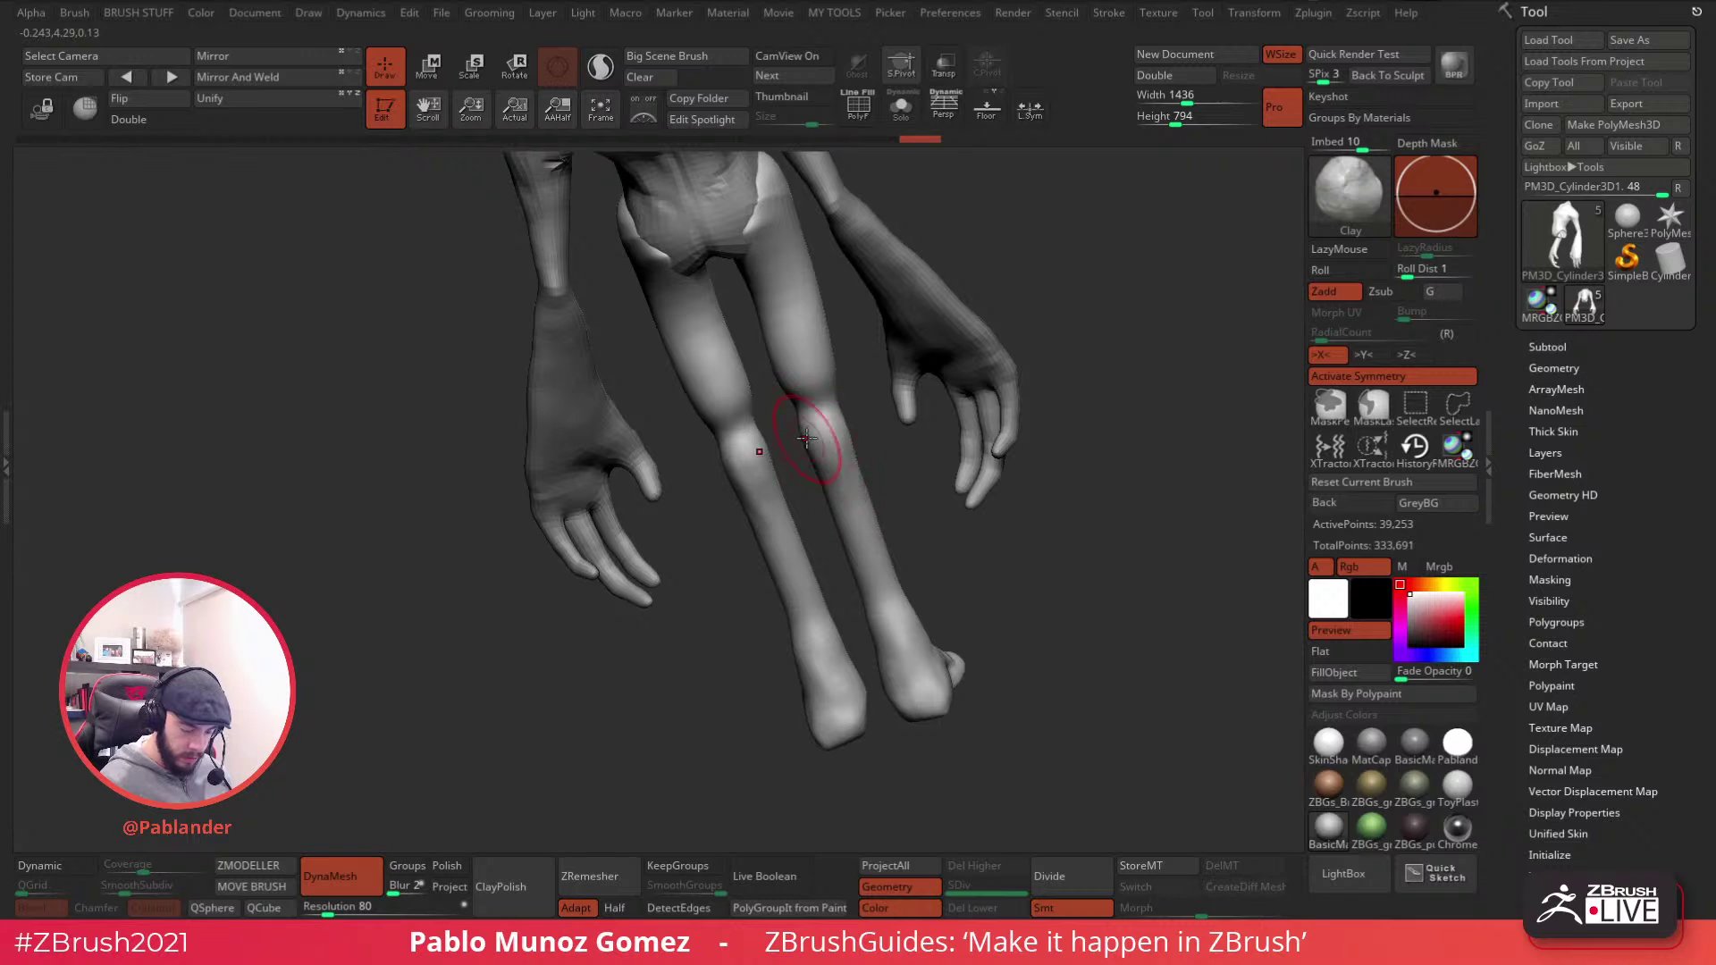
right_drag(837, 428, 797, 382)
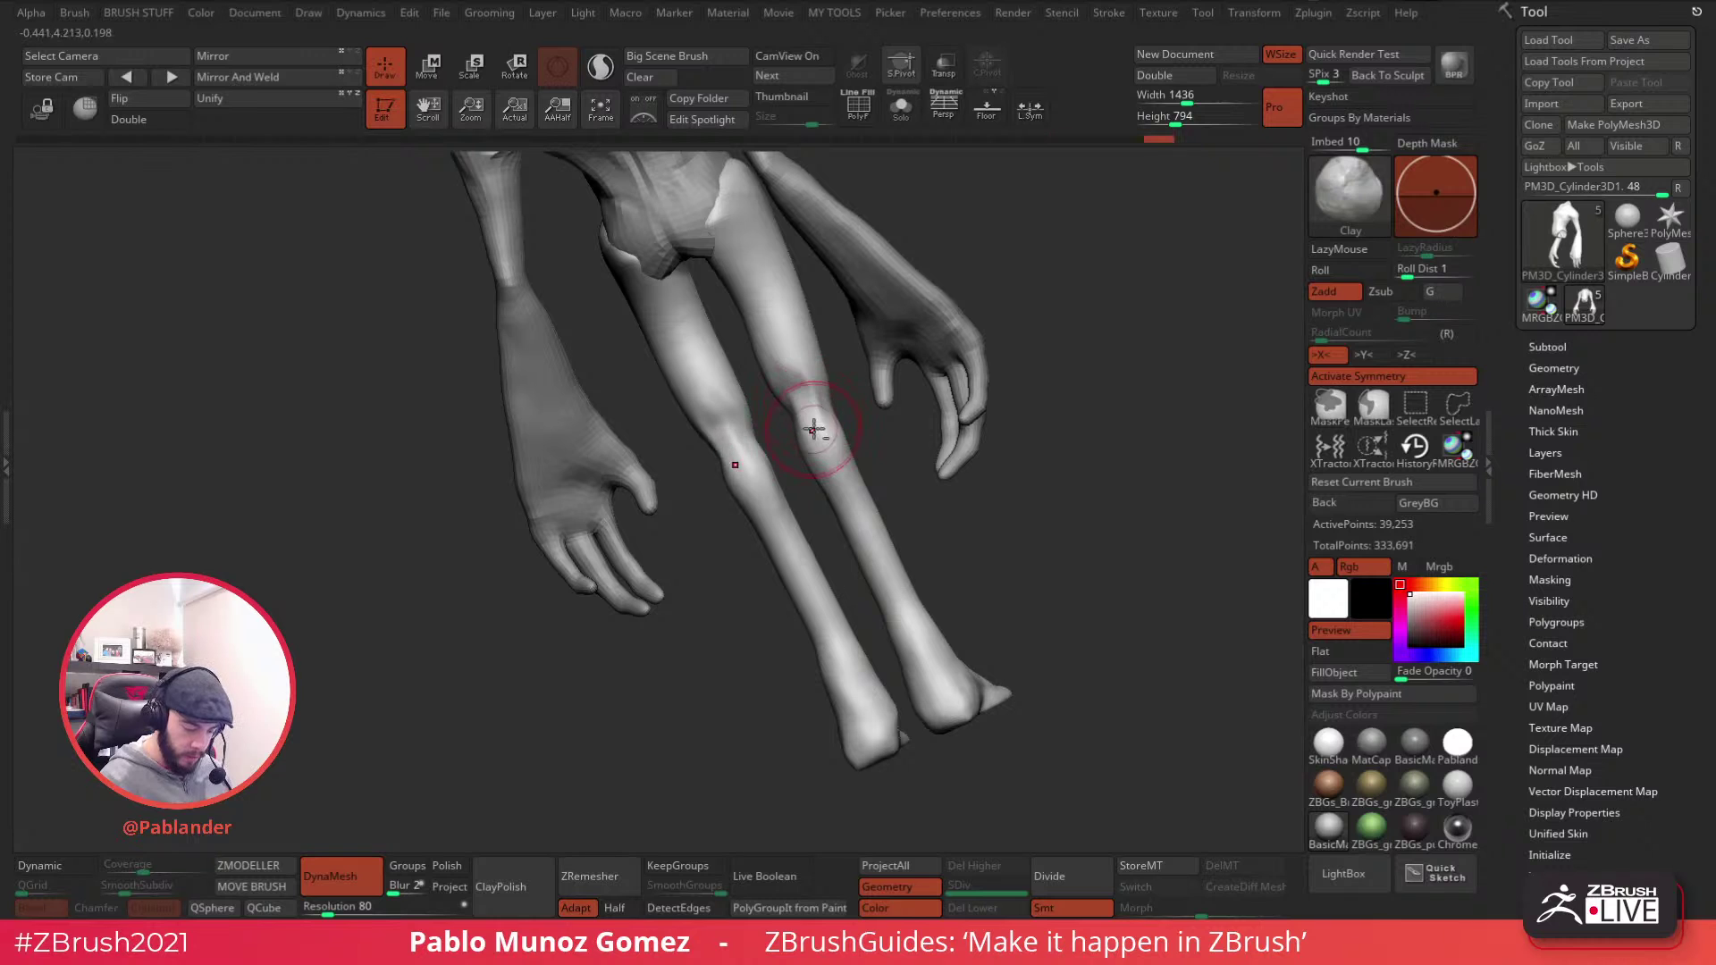
mouse_move(800, 394)
right_down()
mouse_move(856, 414)
mouse_move(720, 387)
mouse_move(706, 268)
mouse_move(683, 403)
right_up()
mouse_move(683, 404)
mouse_down()
mouse_move(682, 379)
mouse_move(690, 393)
mouse_up()
right_drag(697, 345, 660, 338)
- Shape and smooth the outer hips and upper thighs where the legs meet the pelvis
mouse_move(708, 277)
shift+mouse_down()
mouse_move(712, 214)
mouse_move(721, 402)
mouse_move(706, 348)
shift+mouse_up()
mouse_move(710, 353)
right_down()
mouse_move(778, 391)
mouse_move(757, 362)
right_up()
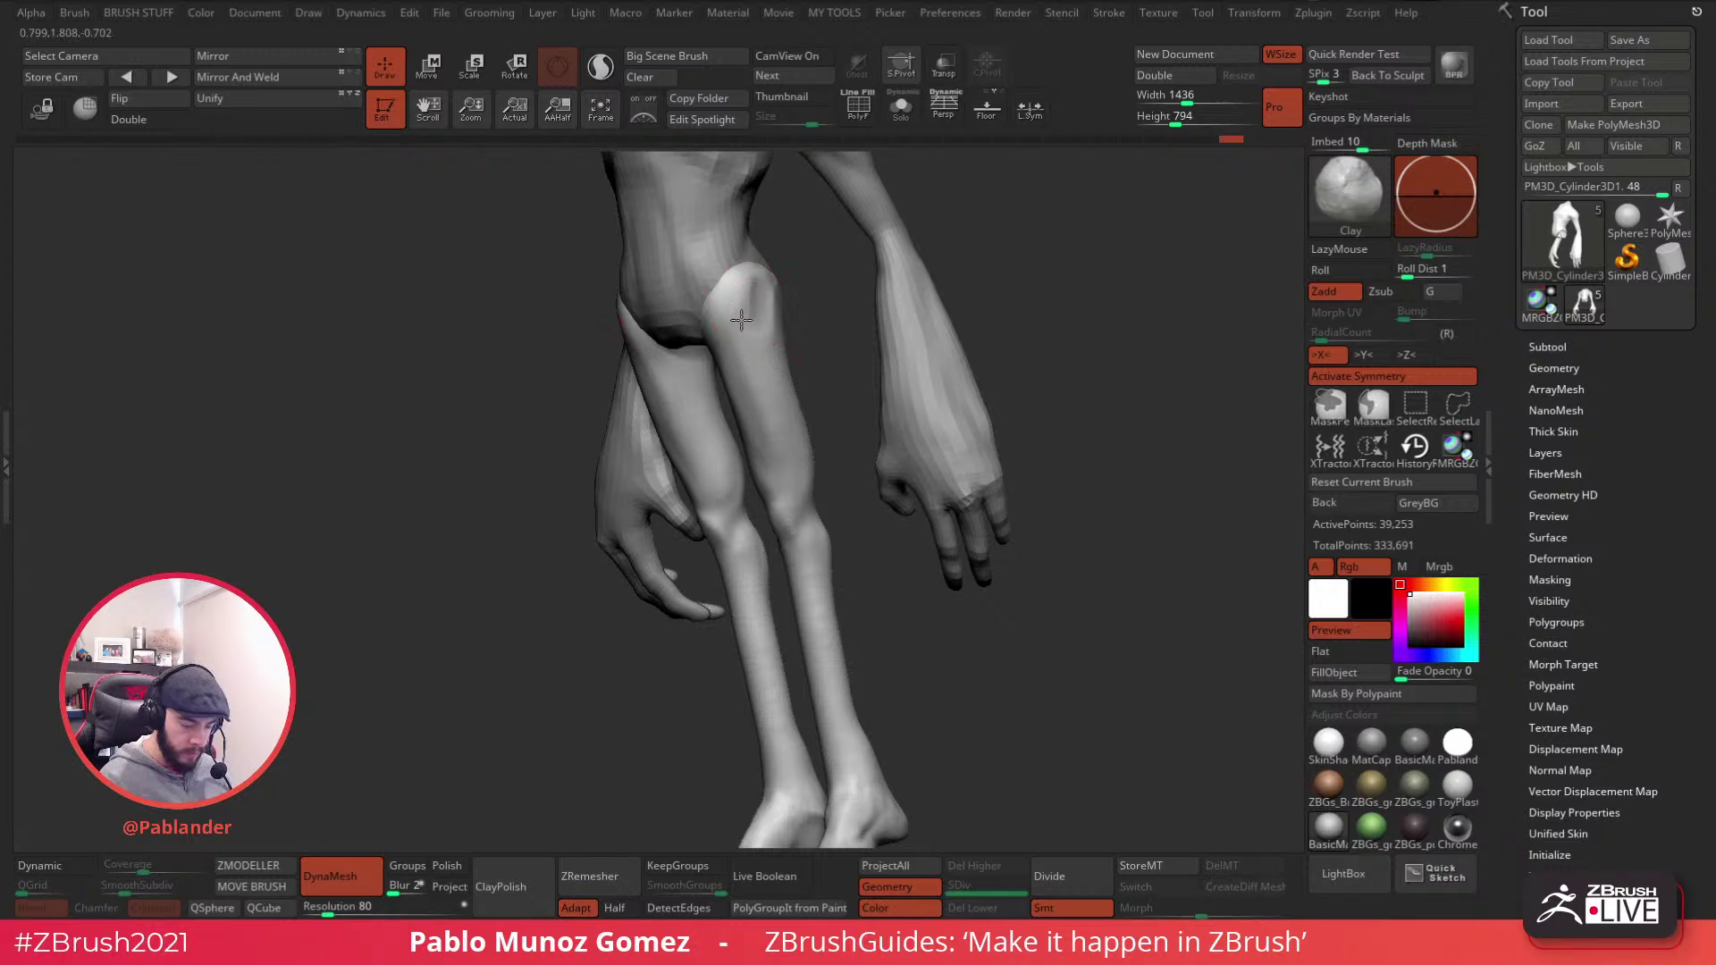
key(shift)
right_drag(765, 312, 770, 323)
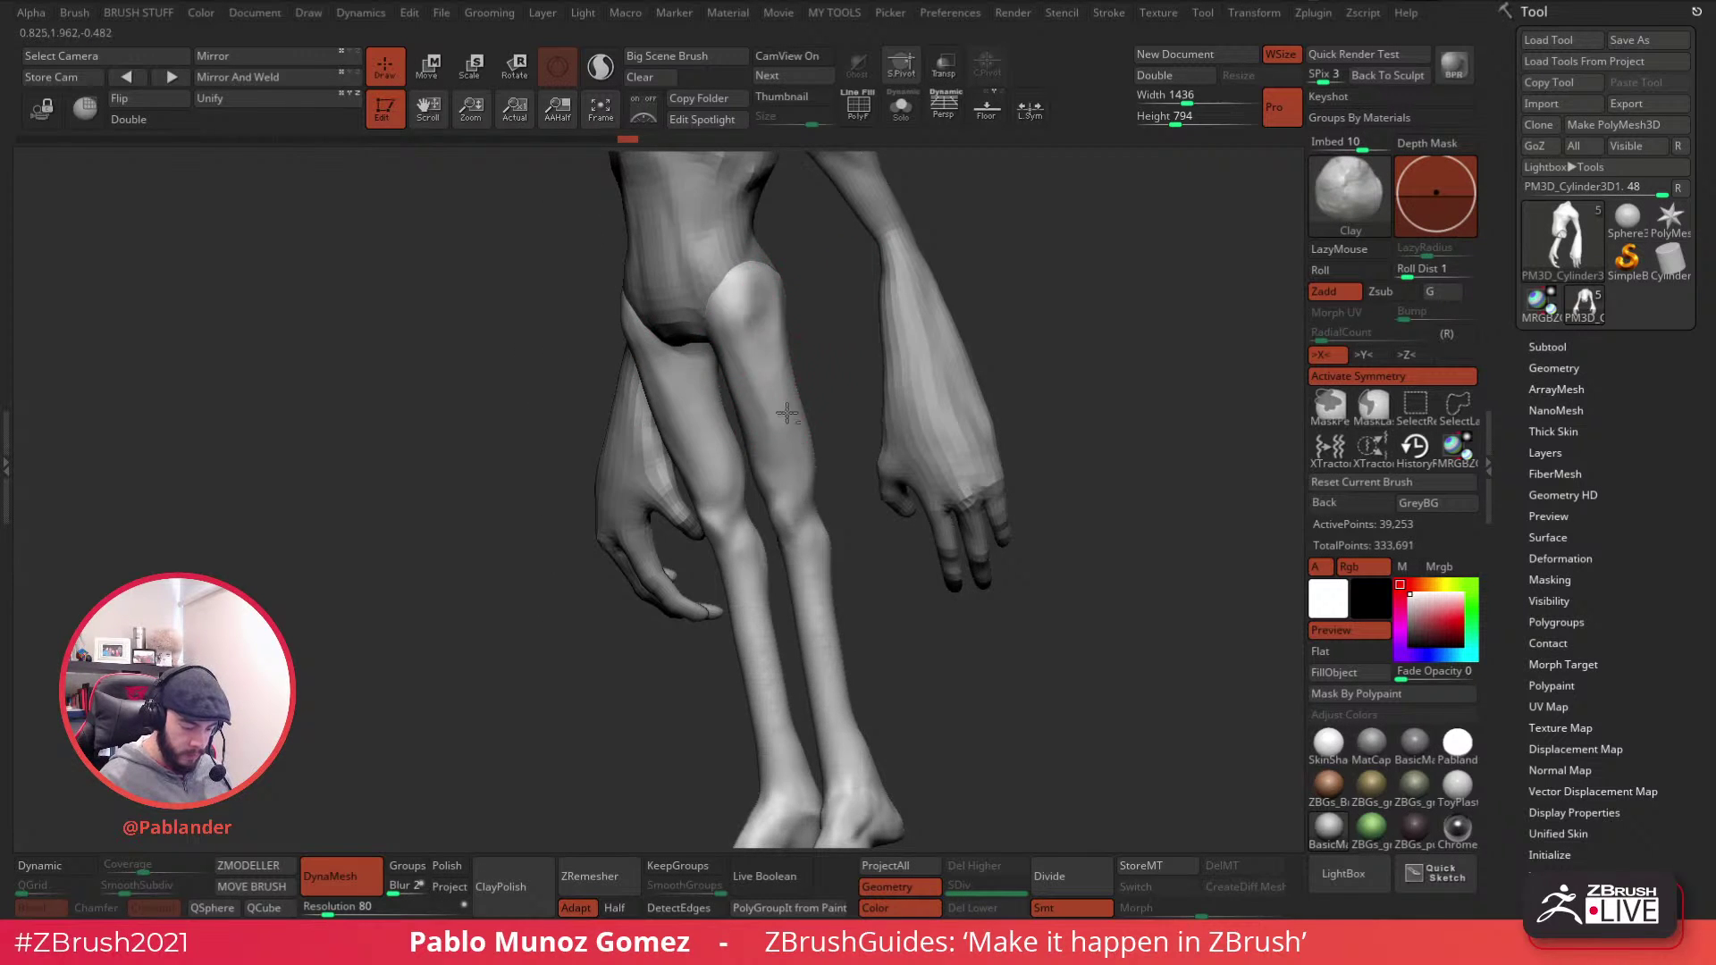
right_drag(781, 400, 804, 357)
- Carve the thigh contours and the creases around the knees with the DamStandard brush
key(b)
key(d)
key(s)
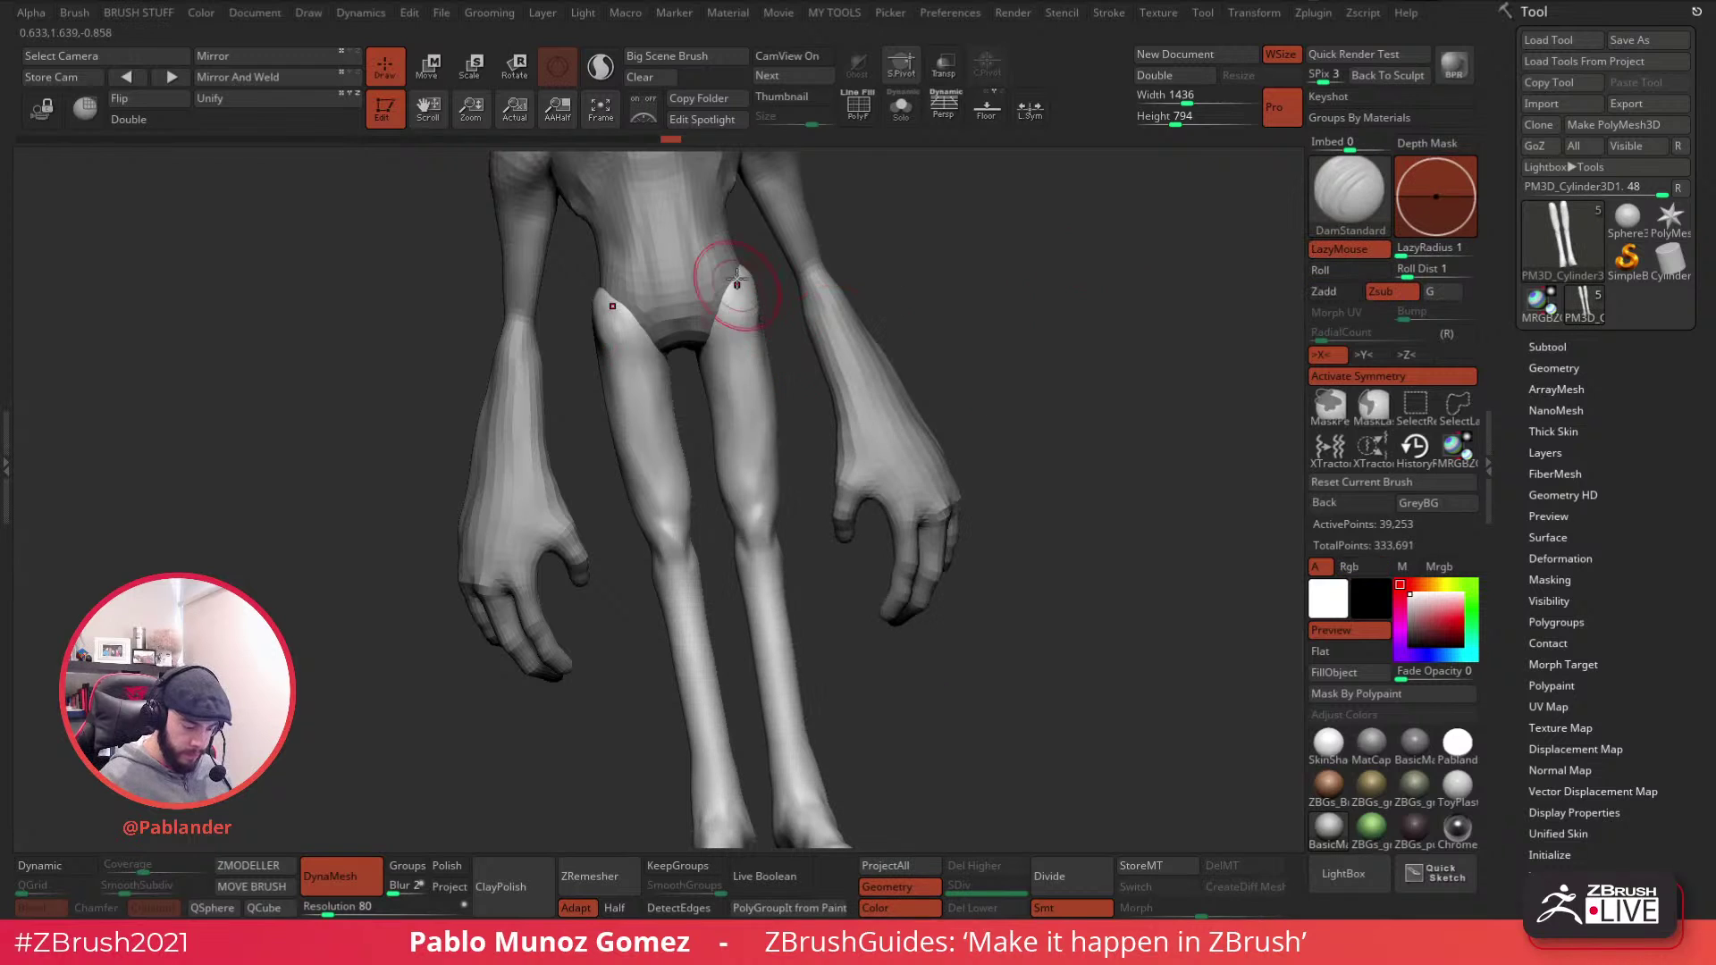
mouse_move(733, 440)
right_down()
mouse_move(754, 448)
mouse_move(742, 350)
mouse_move(706, 391)
mouse_move(716, 292)
right_up()
right_drag(751, 448, 731, 326)
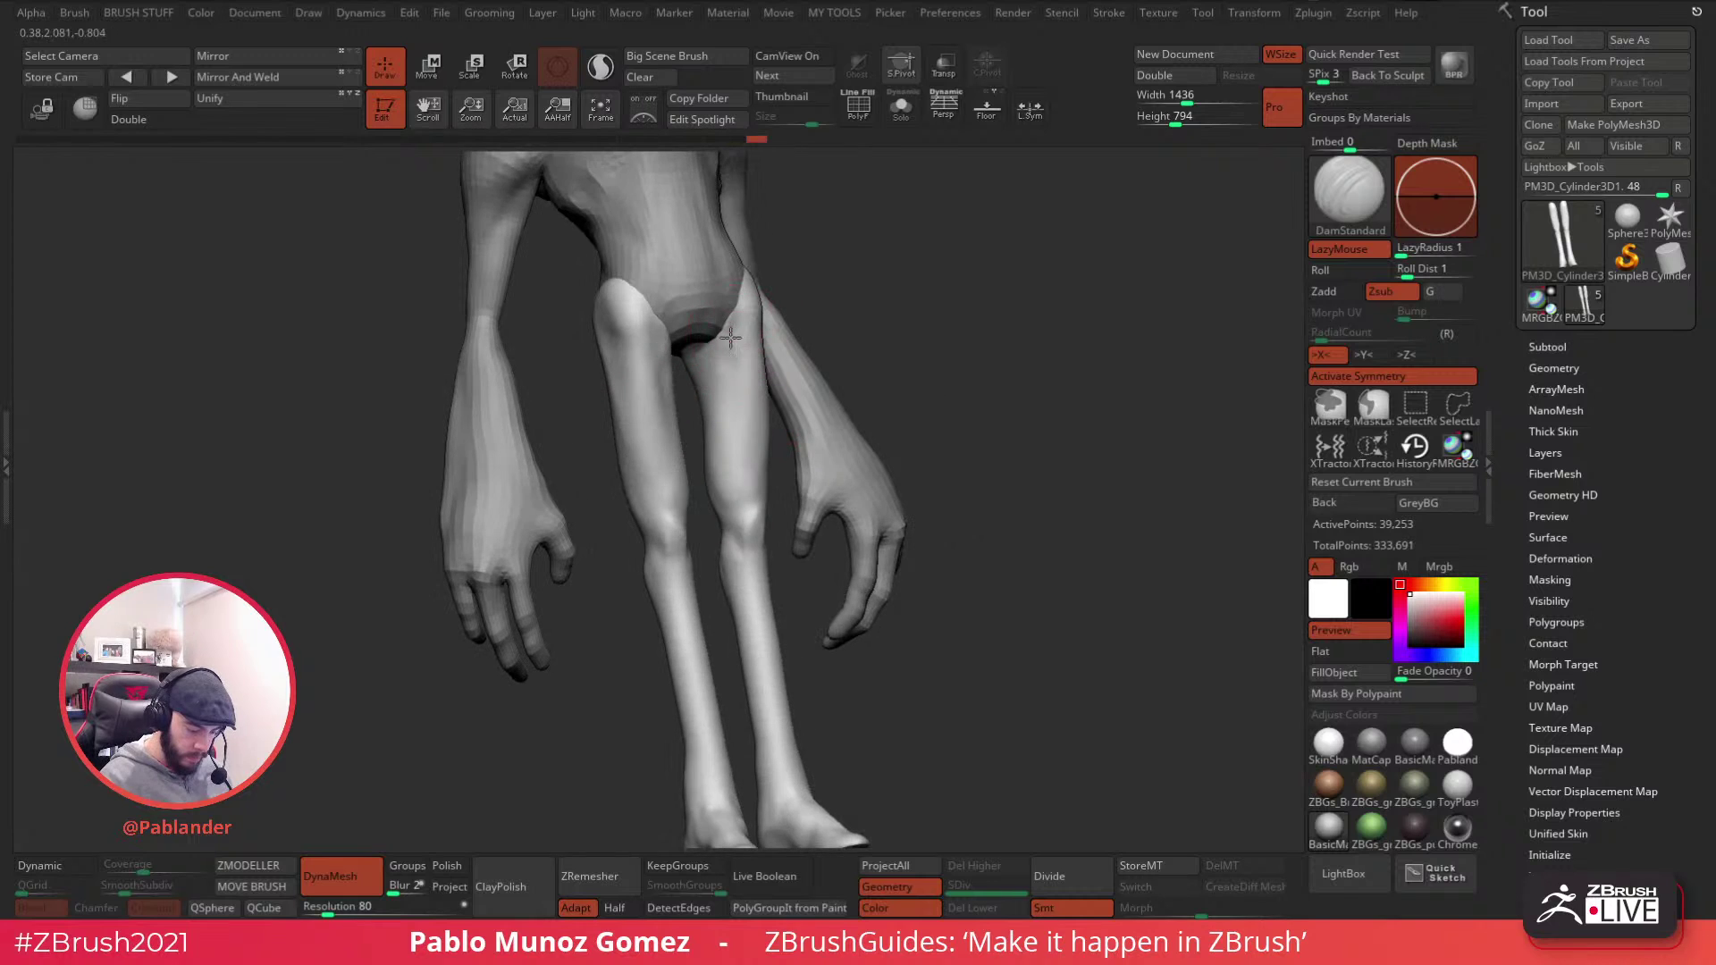
mouse_move(731, 506)
right_down()
mouse_move(754, 402)
mouse_move(770, 451)
mouse_move(740, 484)
right_up()
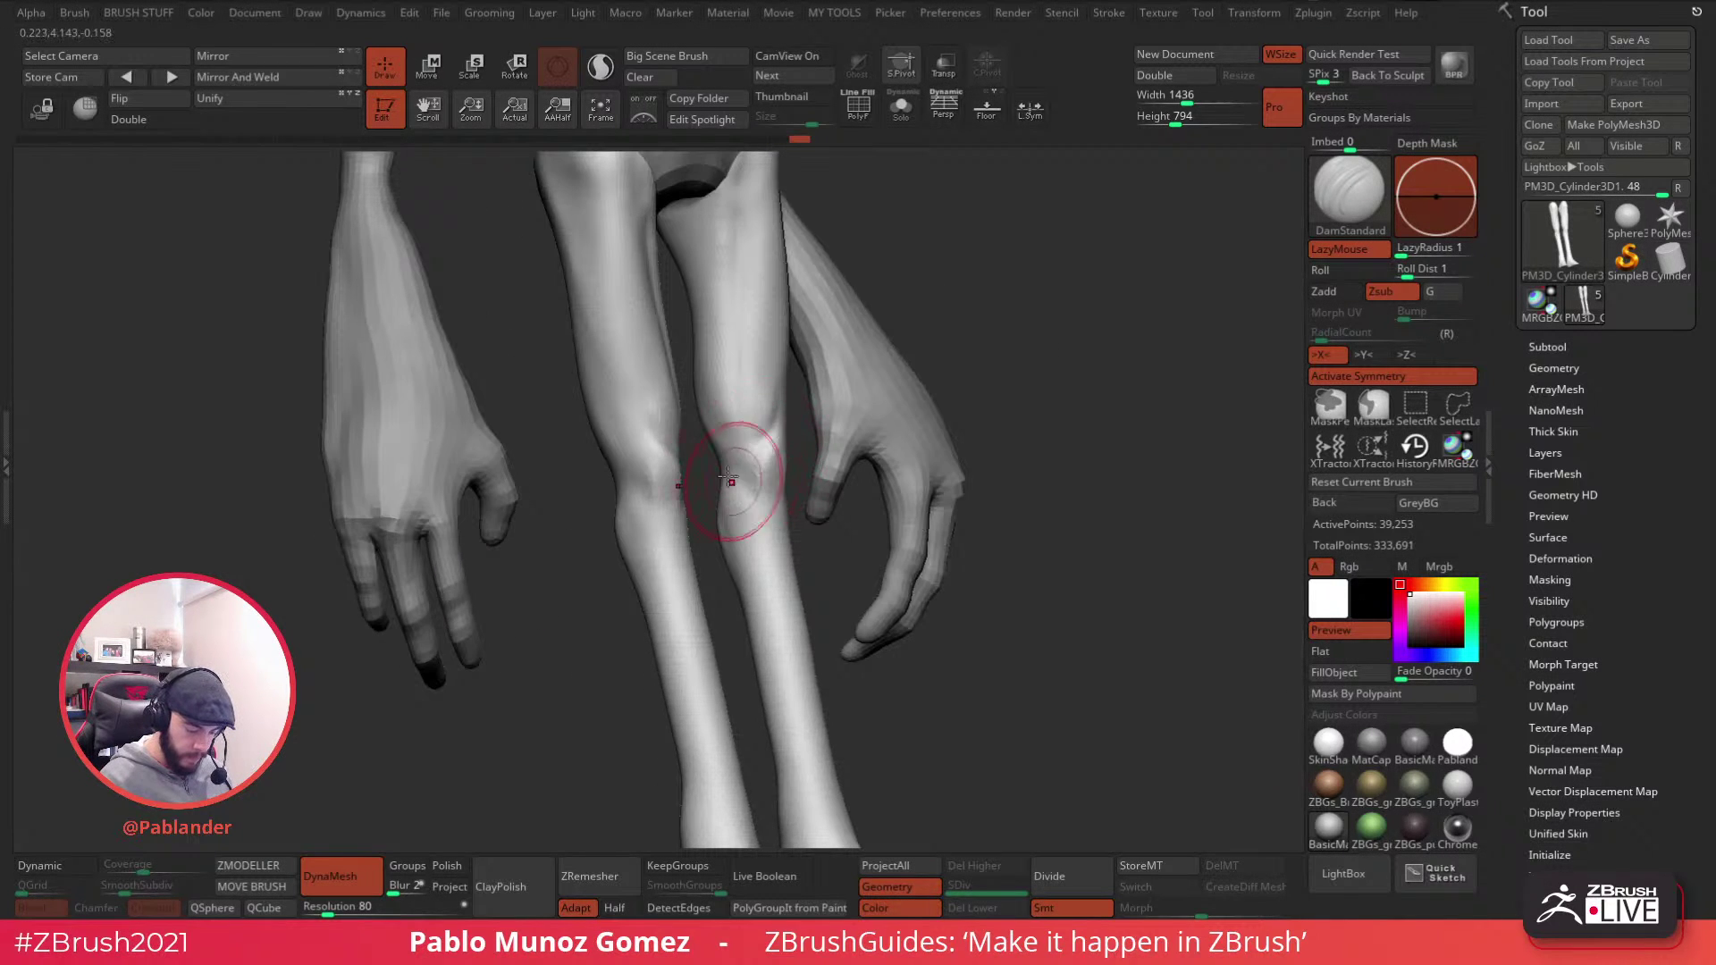
right_drag(774, 563, 799, 430)
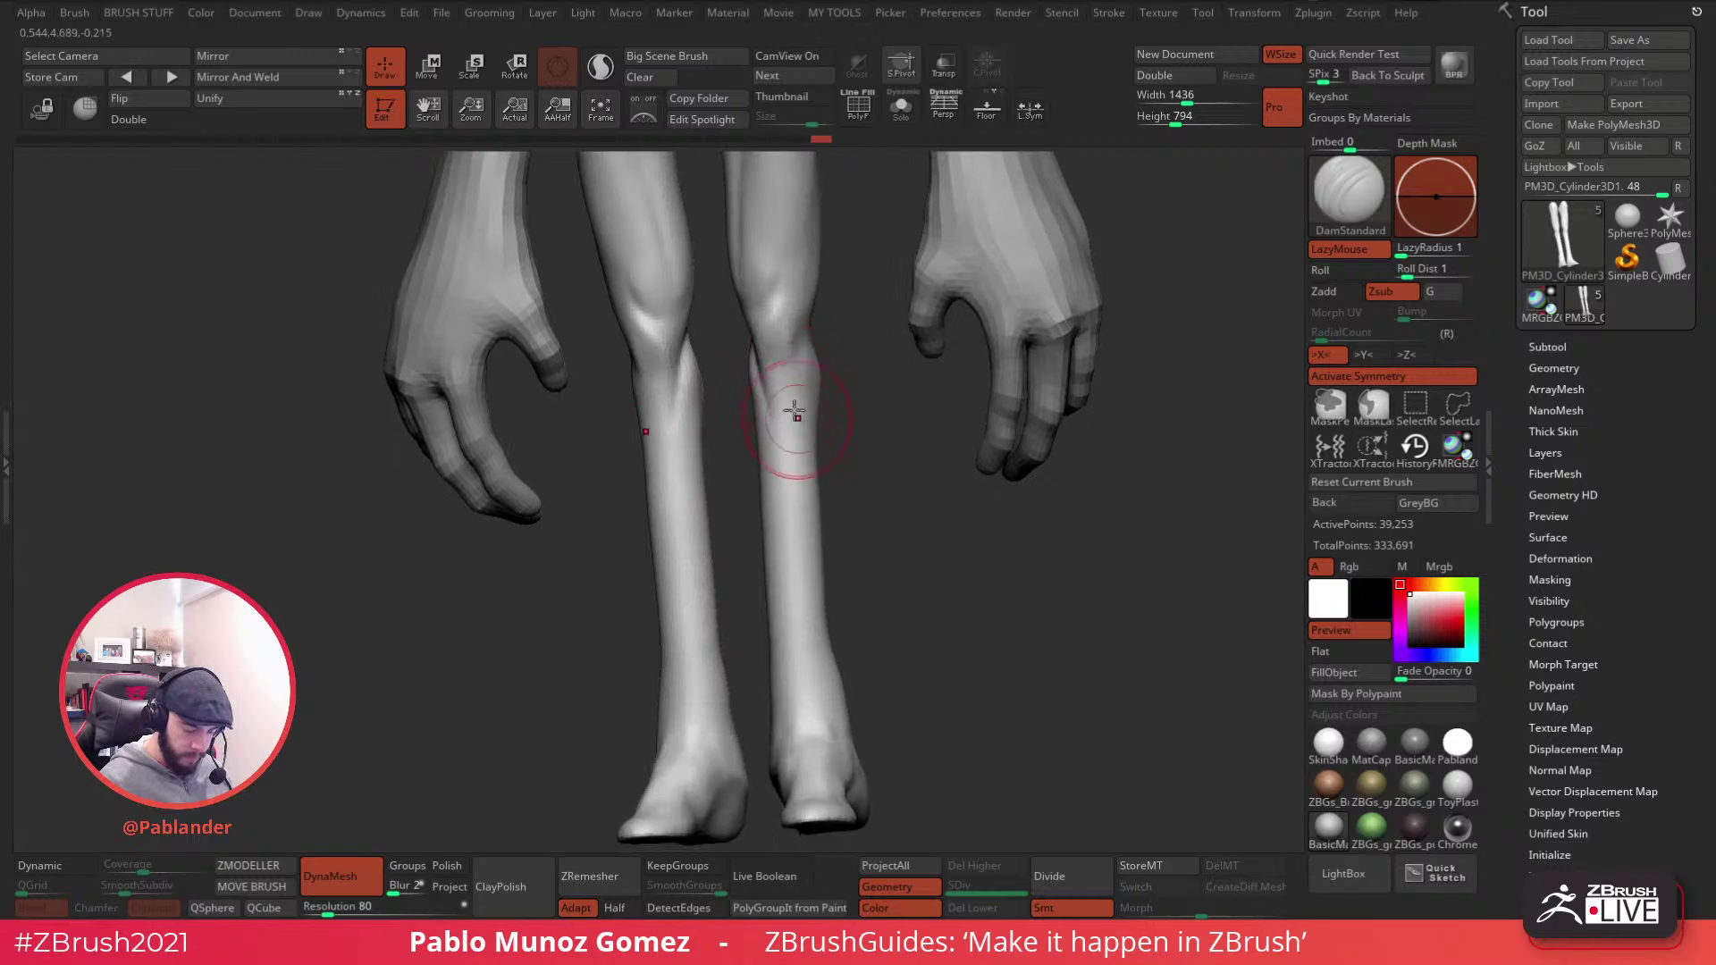
- Define the shins, ankles and lower knees with DamStandard strokes, undoing the unwanted ones
mouse_move(783, 357)
right_down()
mouse_move(785, 679)
mouse_move(793, 421)
mouse_move(811, 394)
right_up()
key(ctrl+z)
drag(820, 264, 775, 617)
key(ctrl+z)
right_drag(810, 339, 837, 679)
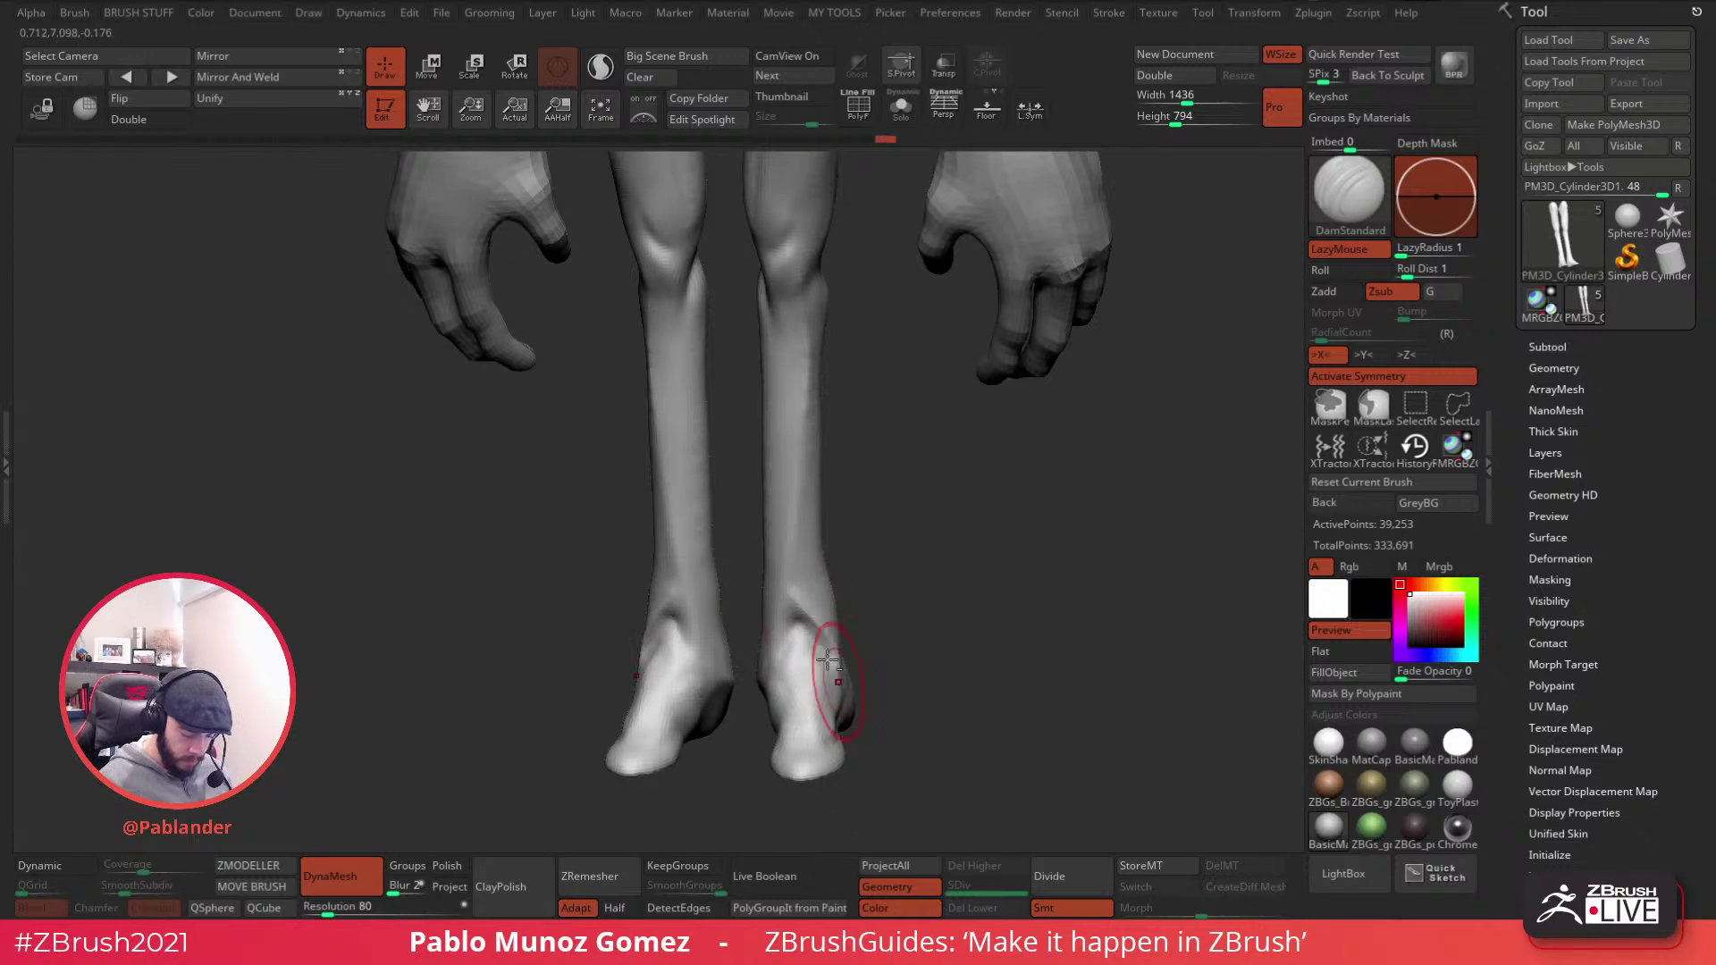
right_drag(805, 402, 815, 320)
mouse_move(798, 215)
right_down()
mouse_move(794, 295)
mouse_move(797, 281)
right_up()
right_drag(814, 373, 759, 378)
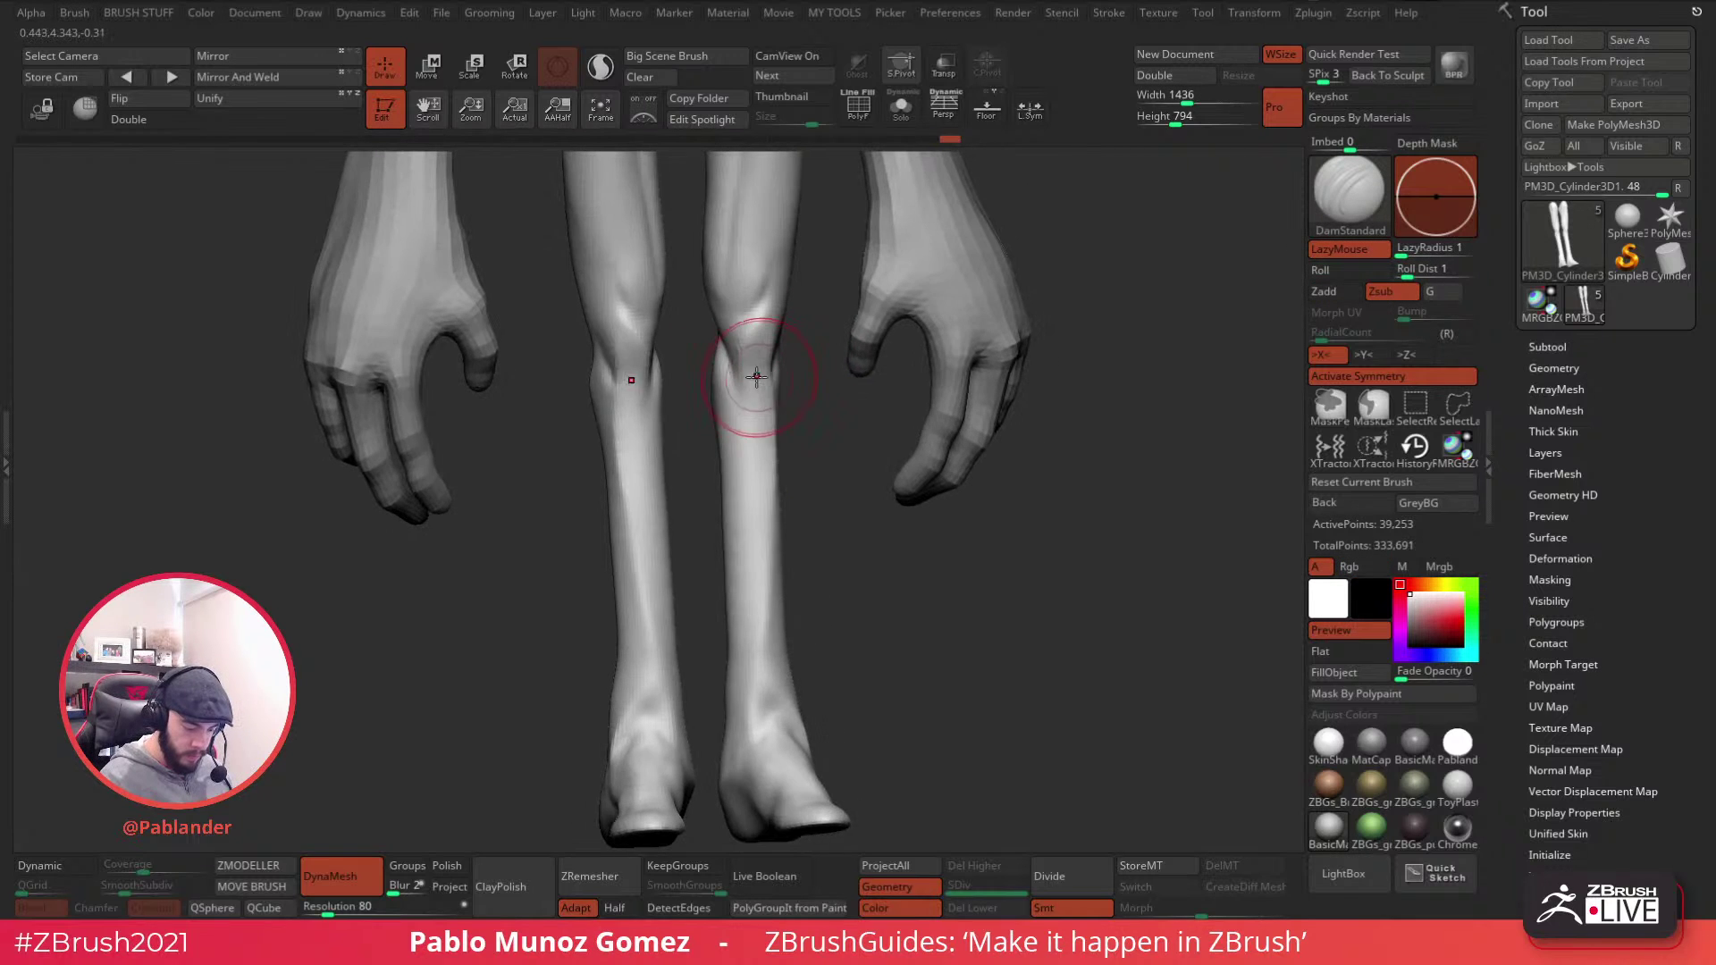
- Build up the kneecaps with the Clay brush and smooth the backs of the knees and calves
key(b)
key(c)
key(l)
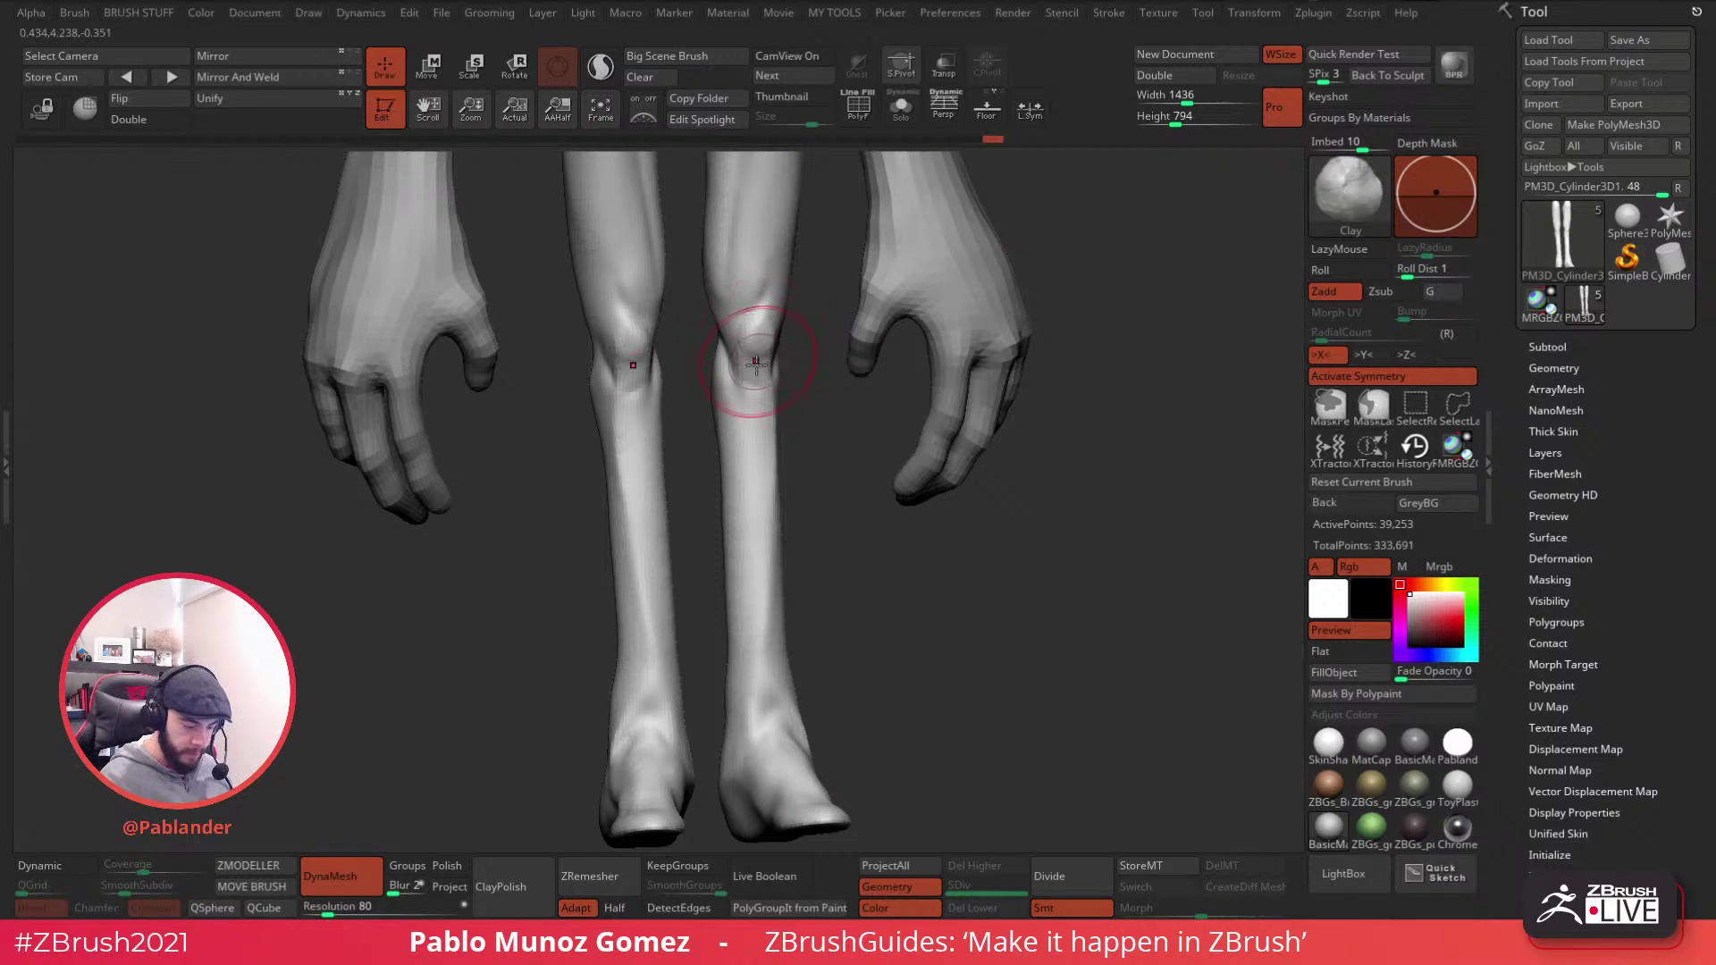
mouse_move(766, 506)
right_down()
mouse_move(751, 379)
mouse_move(747, 427)
right_up()
mouse_move(756, 593)
shift+right_down()
mouse_move(754, 544)
mouse_move(816, 402)
mouse_move(785, 402)
mouse_move(787, 380)
mouse_move(712, 452)
mouse_move(819, 407)
shift+right_up()
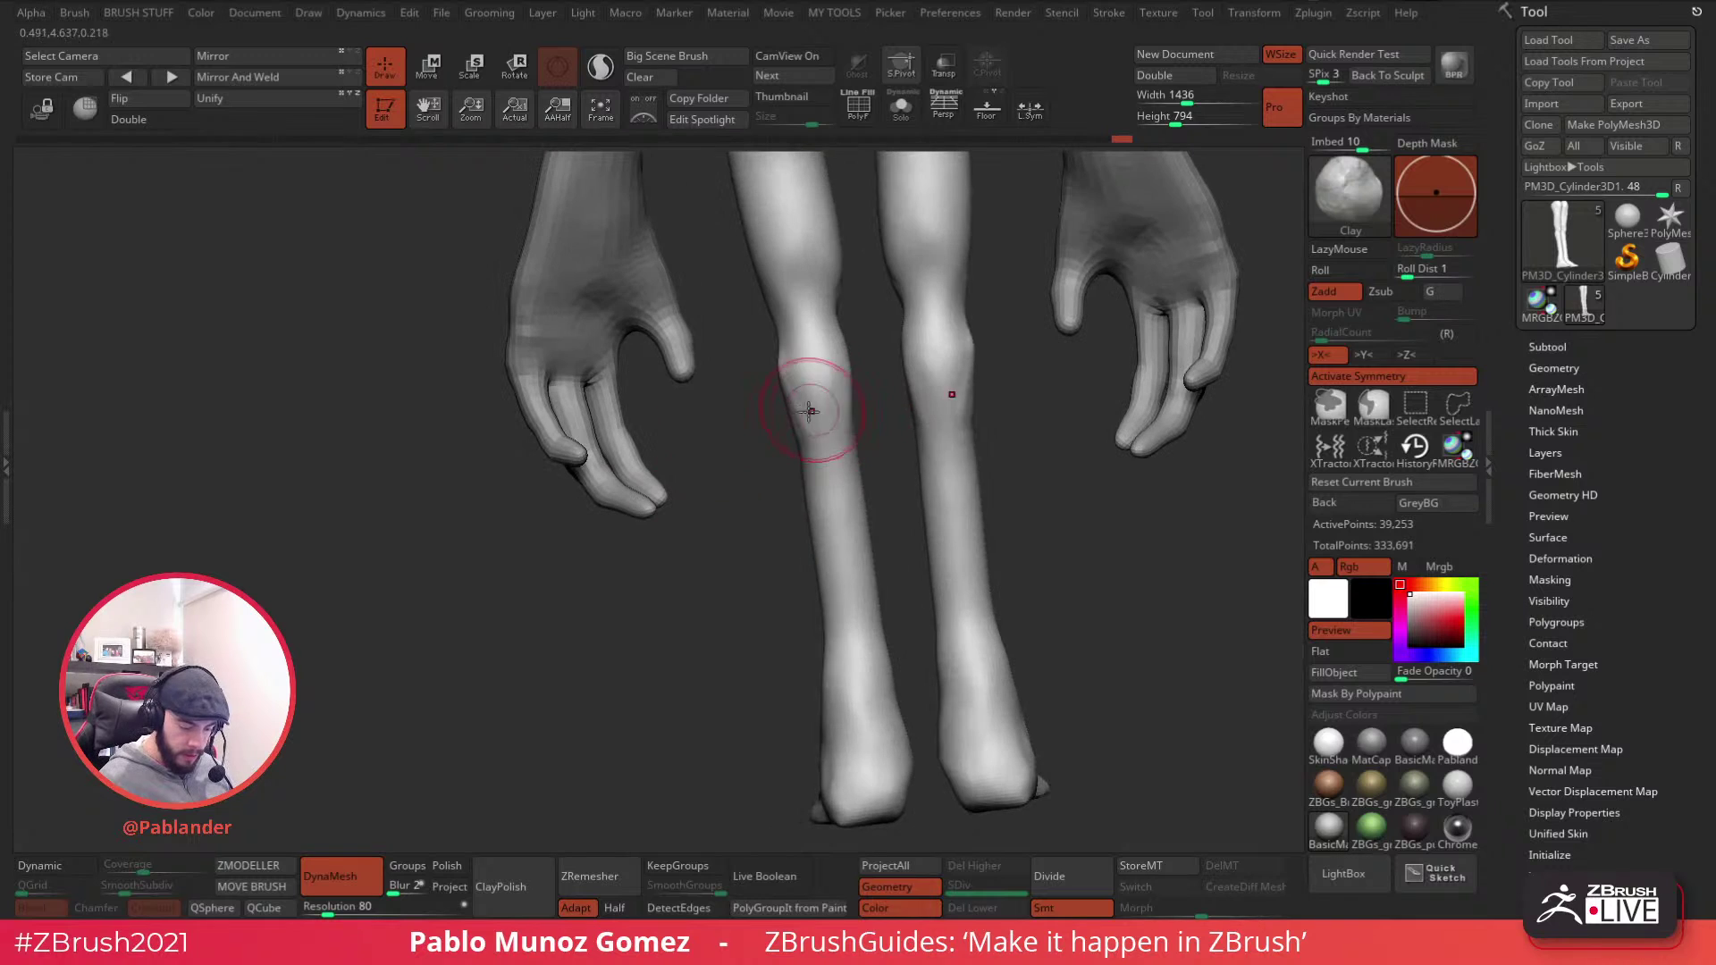
key(shift)
mouse_move(782, 375)
shift+mouse_down()
mouse_move(911, 492)
mouse_move(938, 420)
mouse_move(939, 462)
shift+mouse_up()
- Add Clay volume to the thighs and the backs of the knees, and expand the subtool list
mouse_move(941, 411)
alt+right_down()
mouse_move(938, 396)
mouse_move(915, 441)
alt+right_up()
mouse_move(880, 293)
mouse_down()
mouse_move(866, 258)
mouse_move(891, 217)
mouse_move(881, 281)
mouse_up()
alt+right_drag(884, 400, 880, 308)
right_drag(880, 308, 957, 411)
click(1558, 346)
alt+right_drag(1000, 647, 880, 645)
mouse_move(745, 544)
right_down()
mouse_move(757, 468)
mouse_move(742, 516)
mouse_move(728, 487)
right_up()
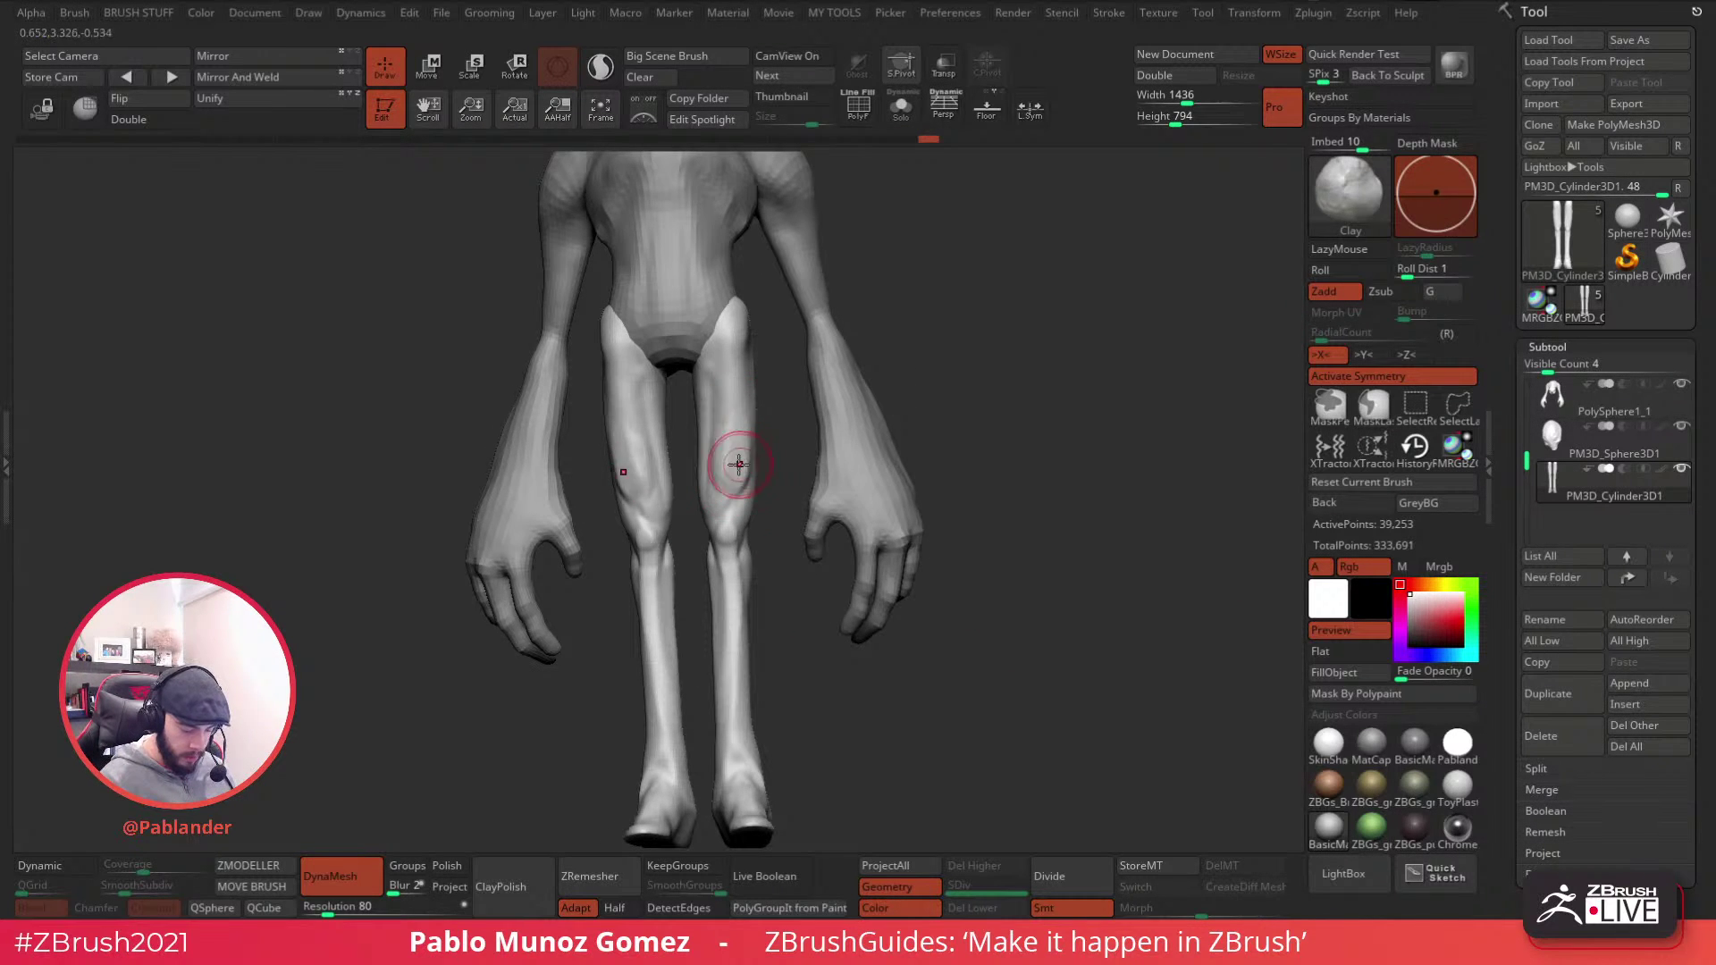
drag(732, 465, 735, 384)
shift+right_drag(942, 491, 902, 484)
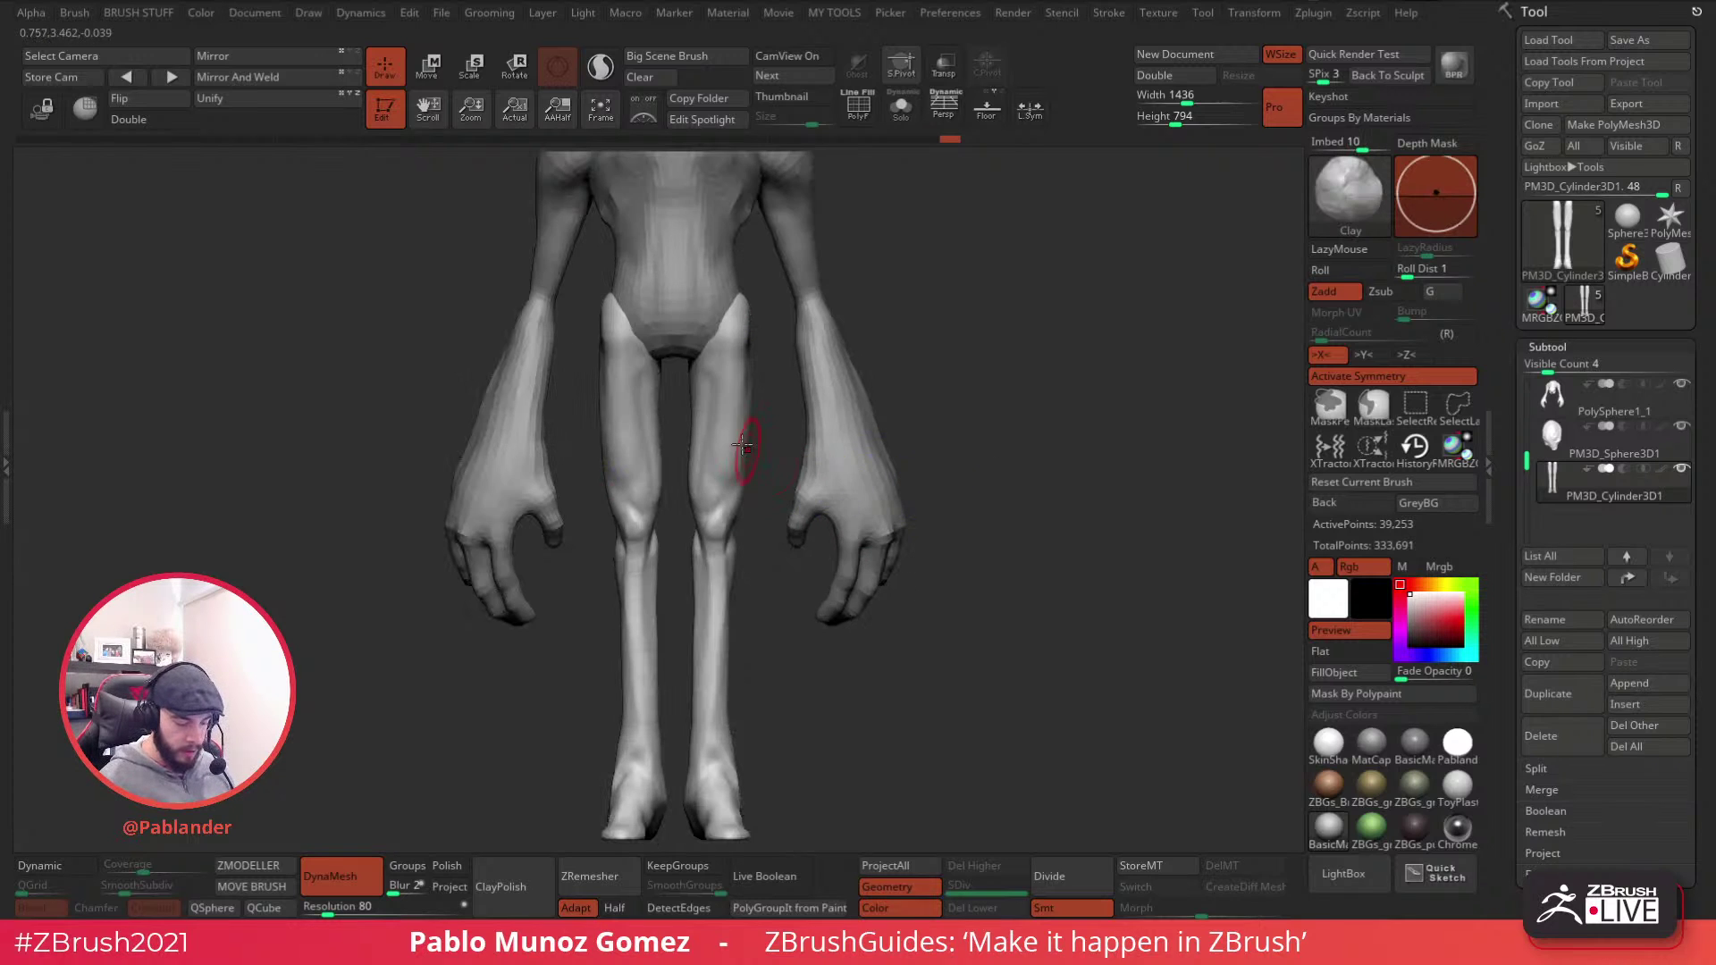
- Adjust the silhouette of the thighs and knees with the Move brush
key(b)
click(727, 501)
right_click(818, 444)
click(929, 331)
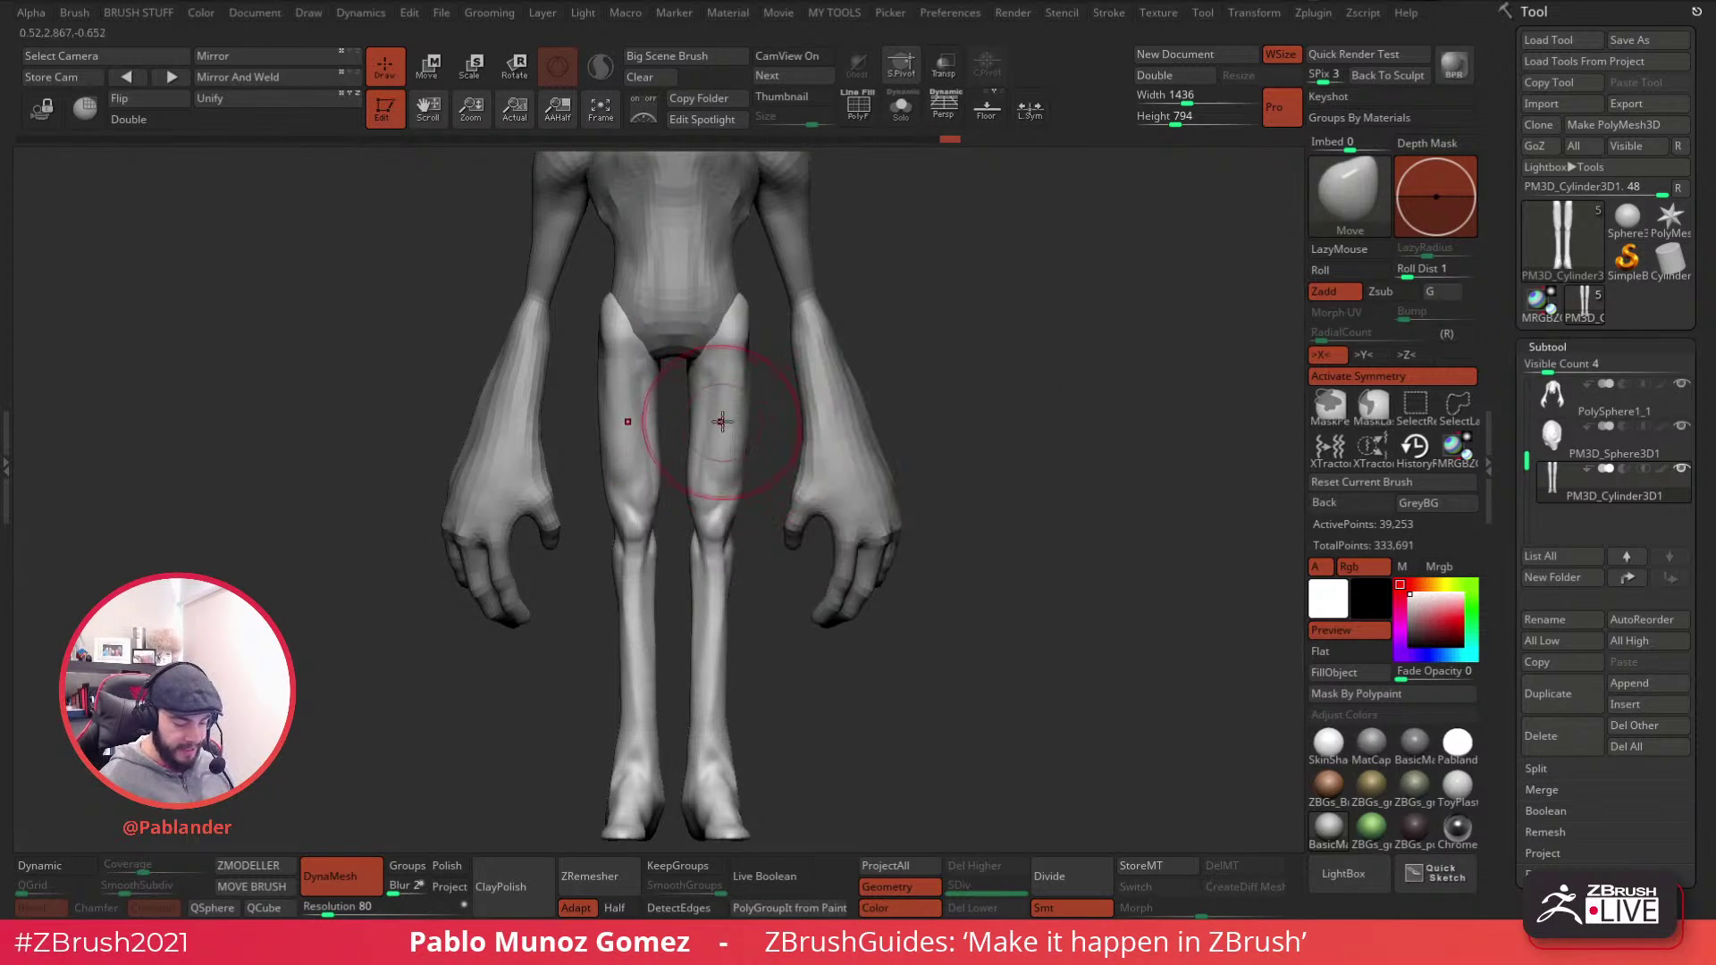
alt+right_drag(740, 438, 845, 410)
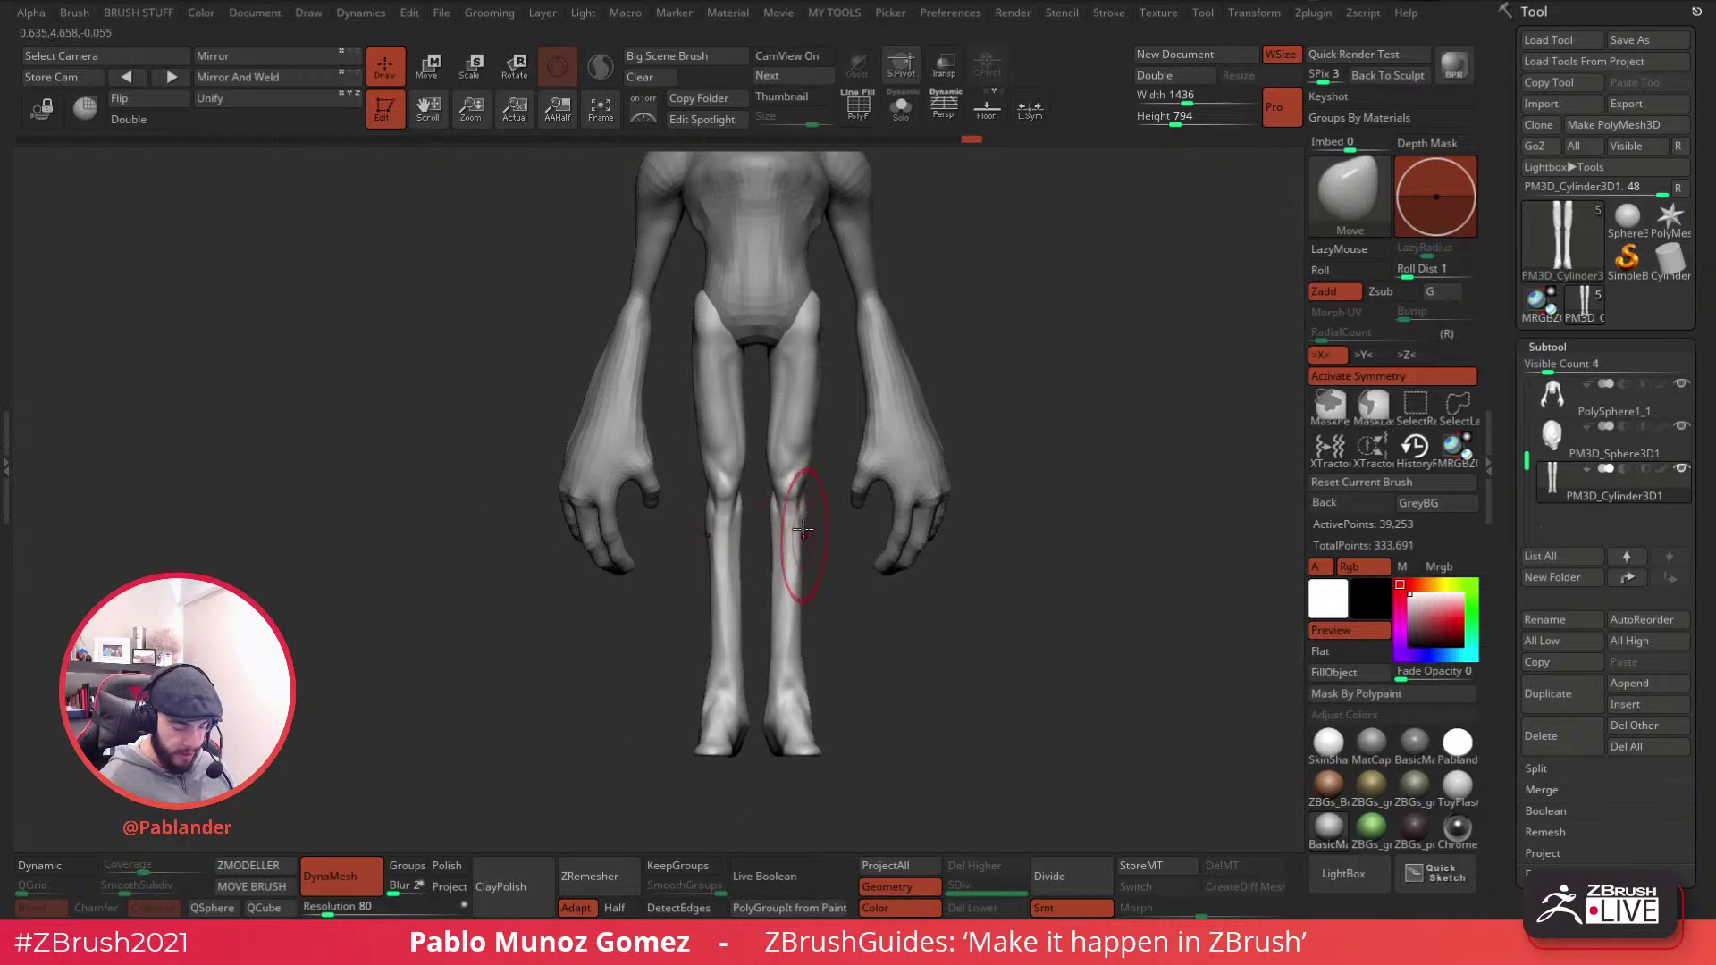
right_drag(804, 351, 861, 416)
- Carve the folds beneath the buttocks at the backs of the thighs with DamStandard, undoing and redoing strokes to compare
key(b)
click(980, 540)
right_click(959, 426)
click(1054, 320)
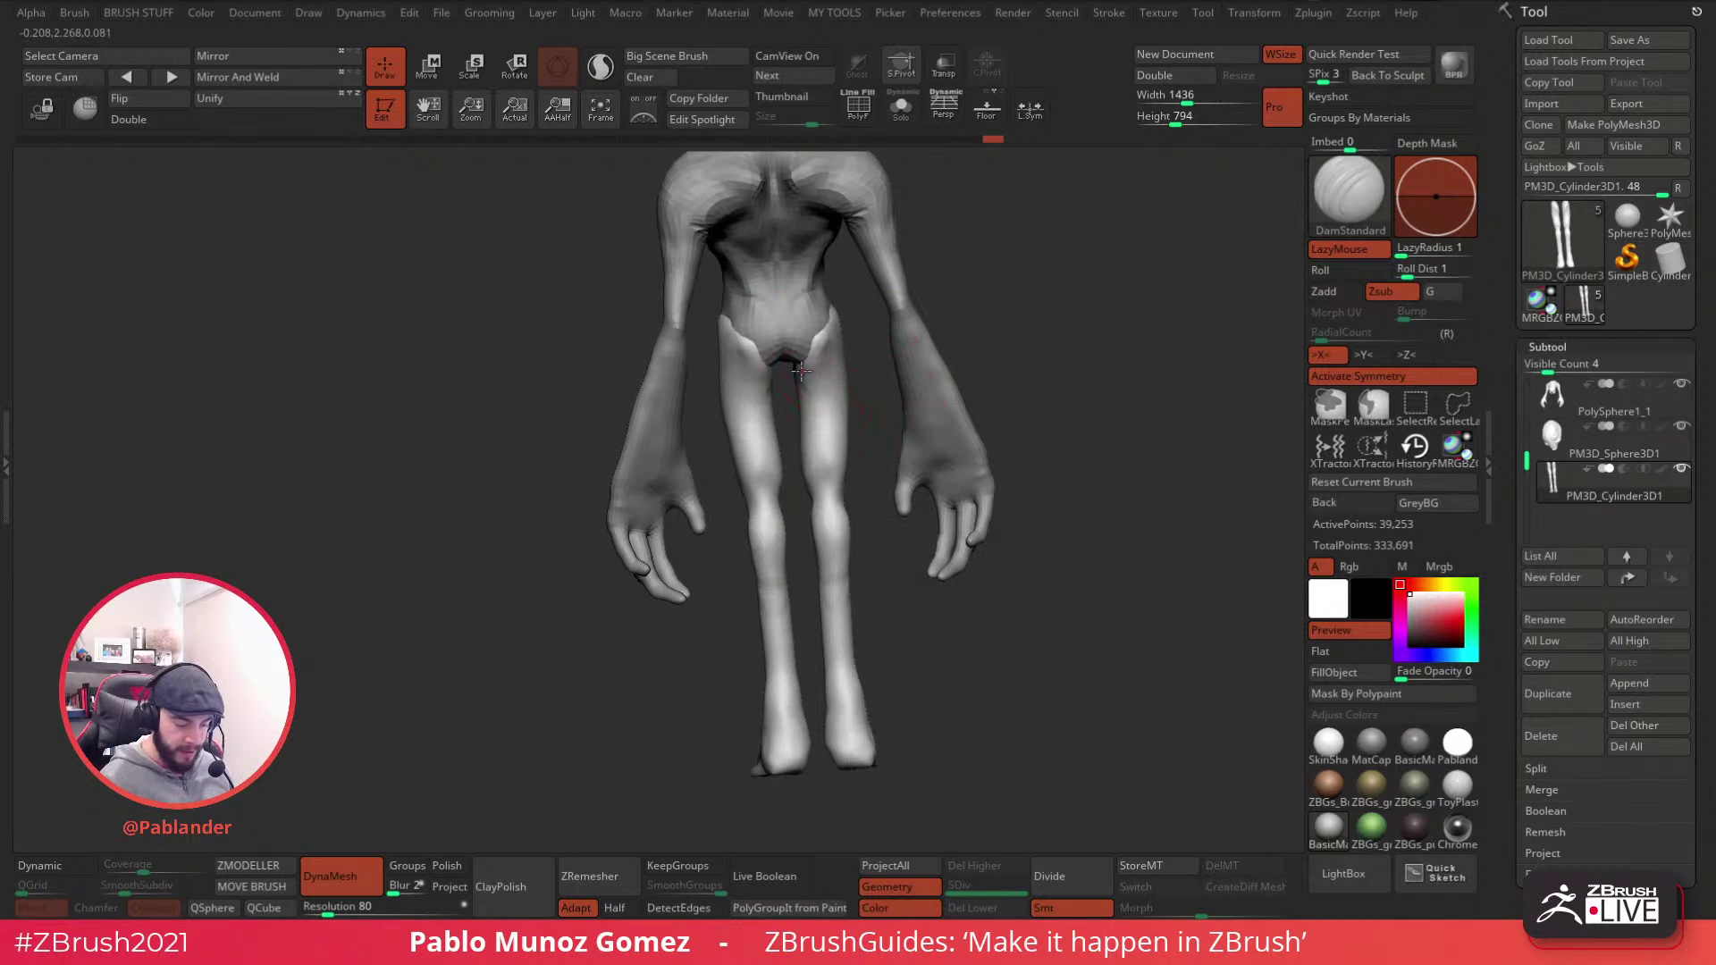
key(ctrl+z)
right_click(835, 368)
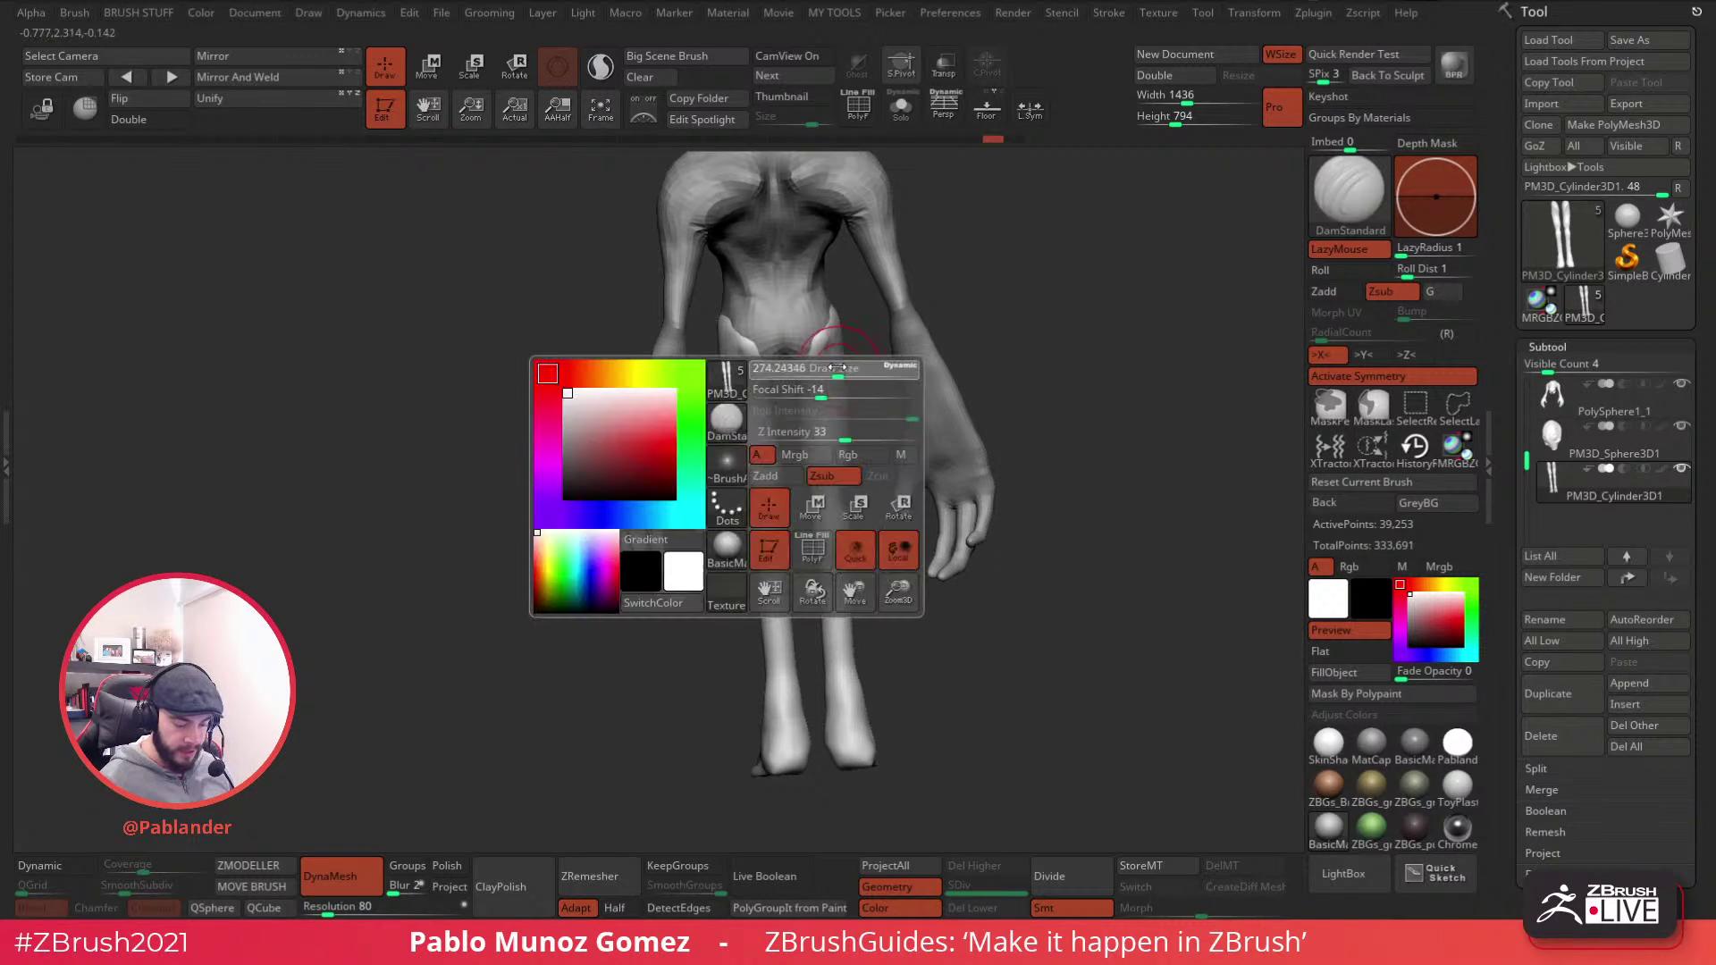
right_drag(845, 375, 852, 319)
key(ctrl+shift+z)
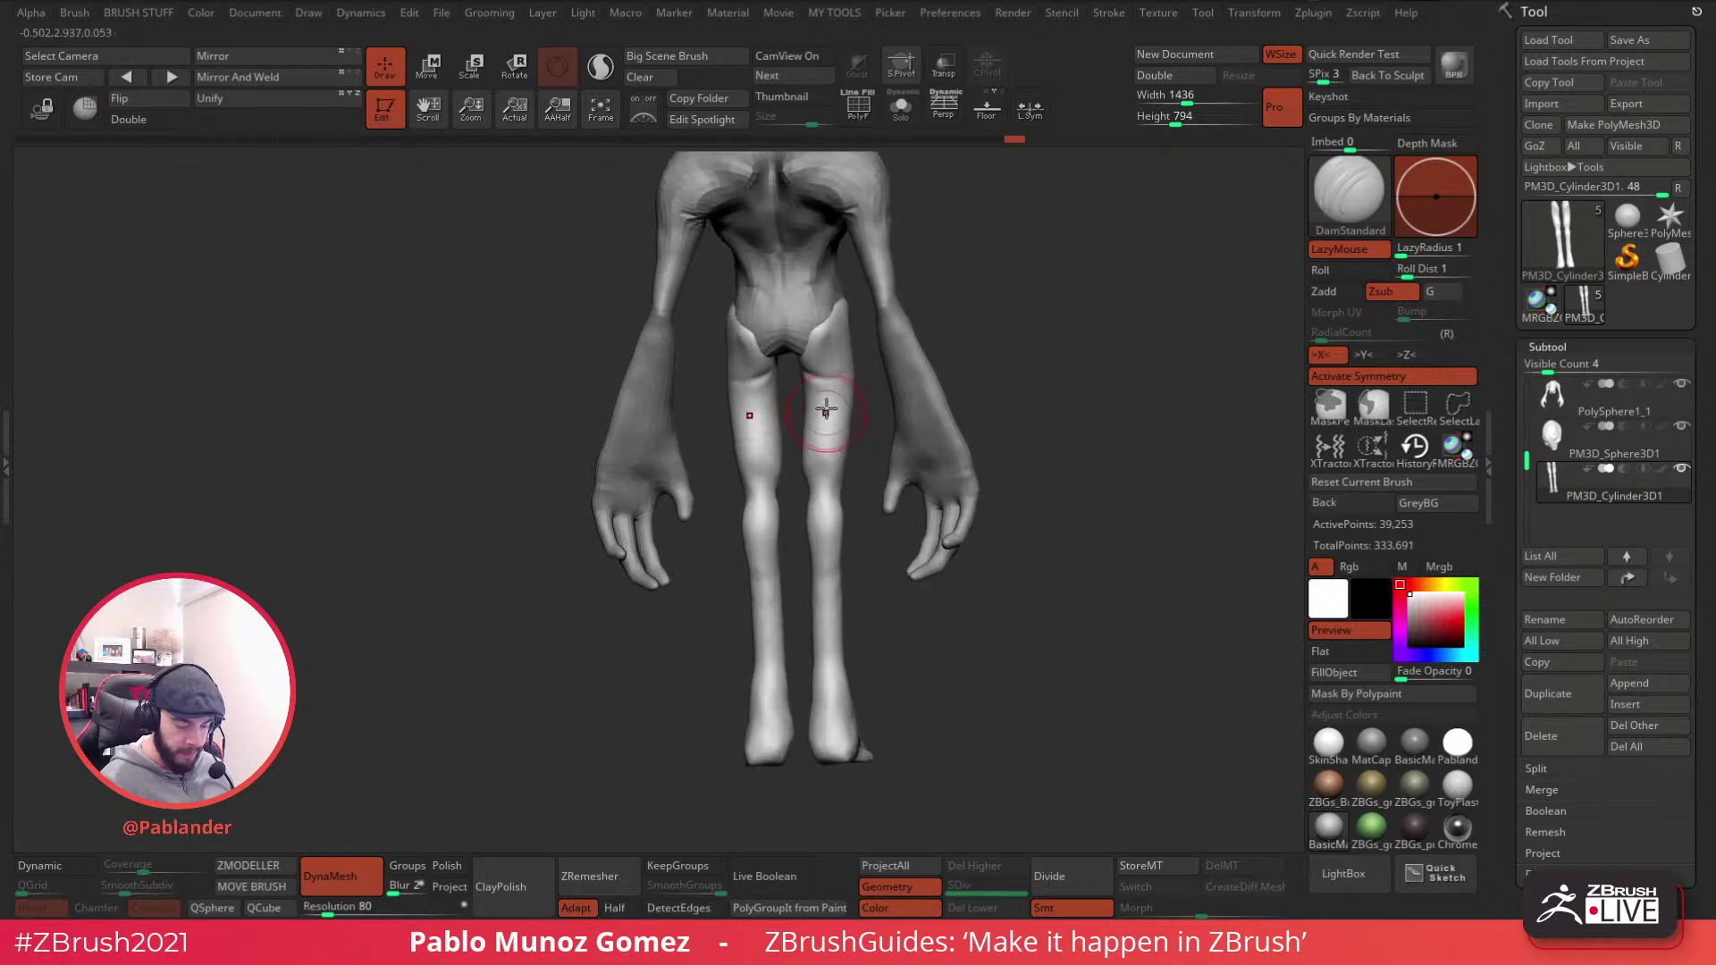
key(ctrl+shift+z)
mouse_move(827, 417)
right_down()
mouse_move(792, 366)
mouse_move(824, 508)
mouse_move(725, 527)
mouse_move(708, 554)
mouse_move(784, 539)
mouse_move(720, 491)
mouse_move(721, 520)
mouse_move(769, 559)
mouse_move(744, 574)
right_up()
key(ctrl+shift+z)
- Refine the knees, shins and thighs with the Smooth and Clay brushes, checking the legs from front and back
key(f)
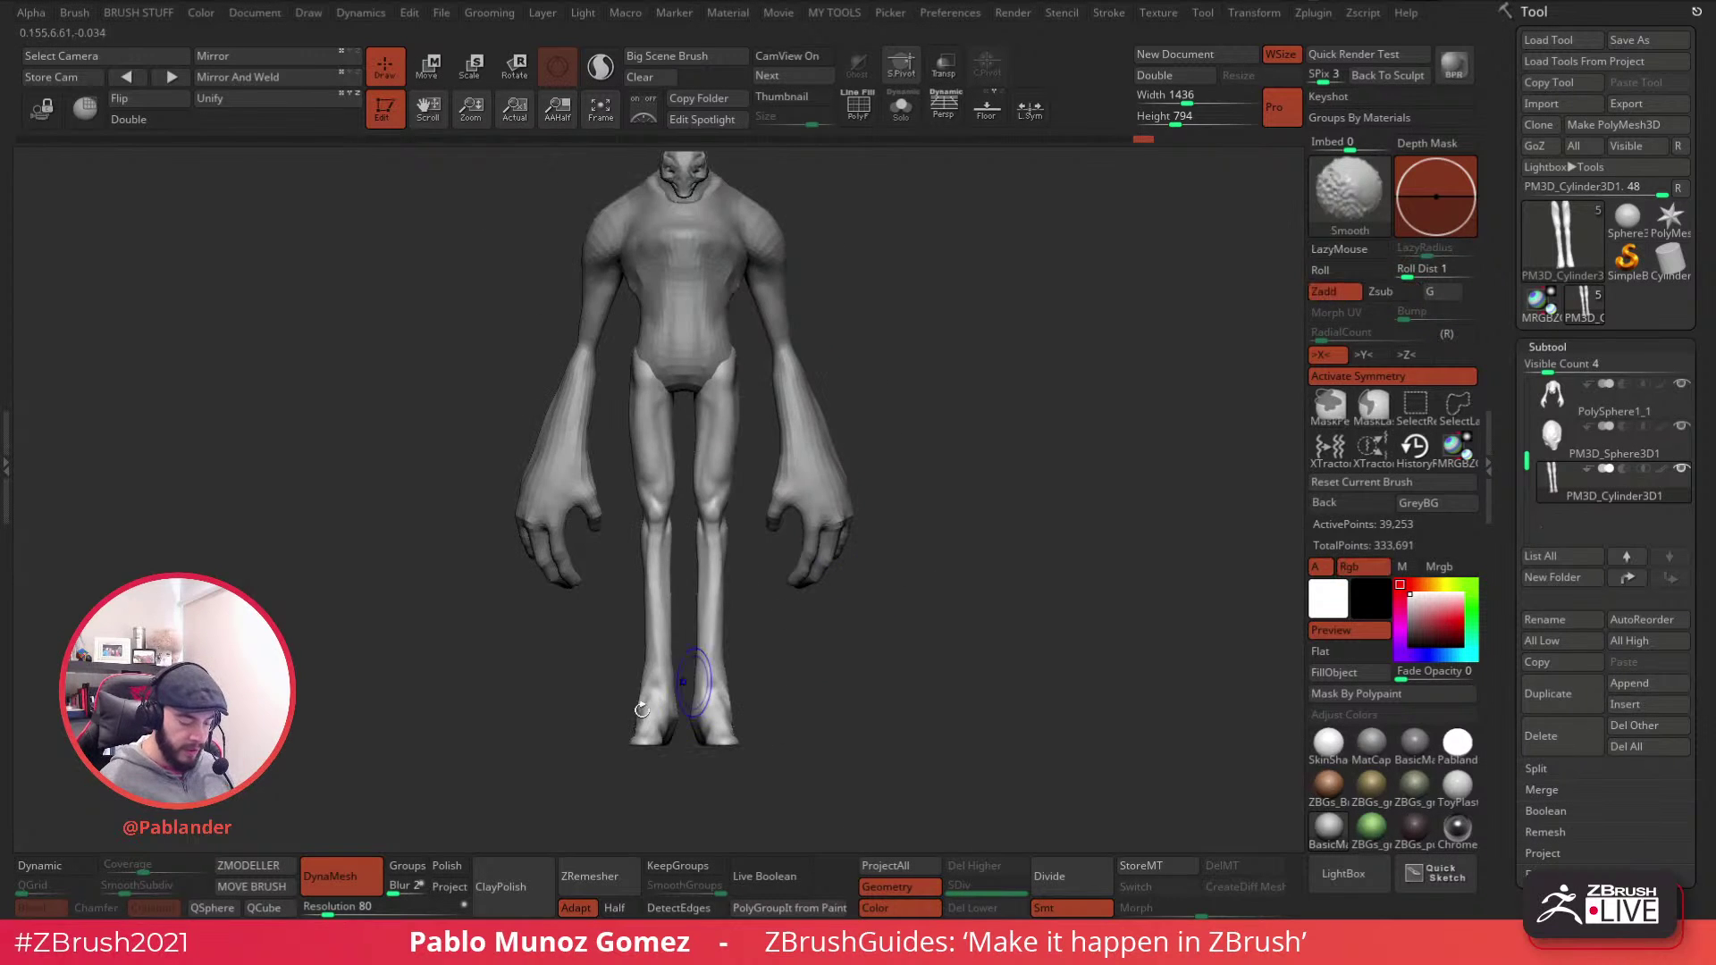
key(shift)
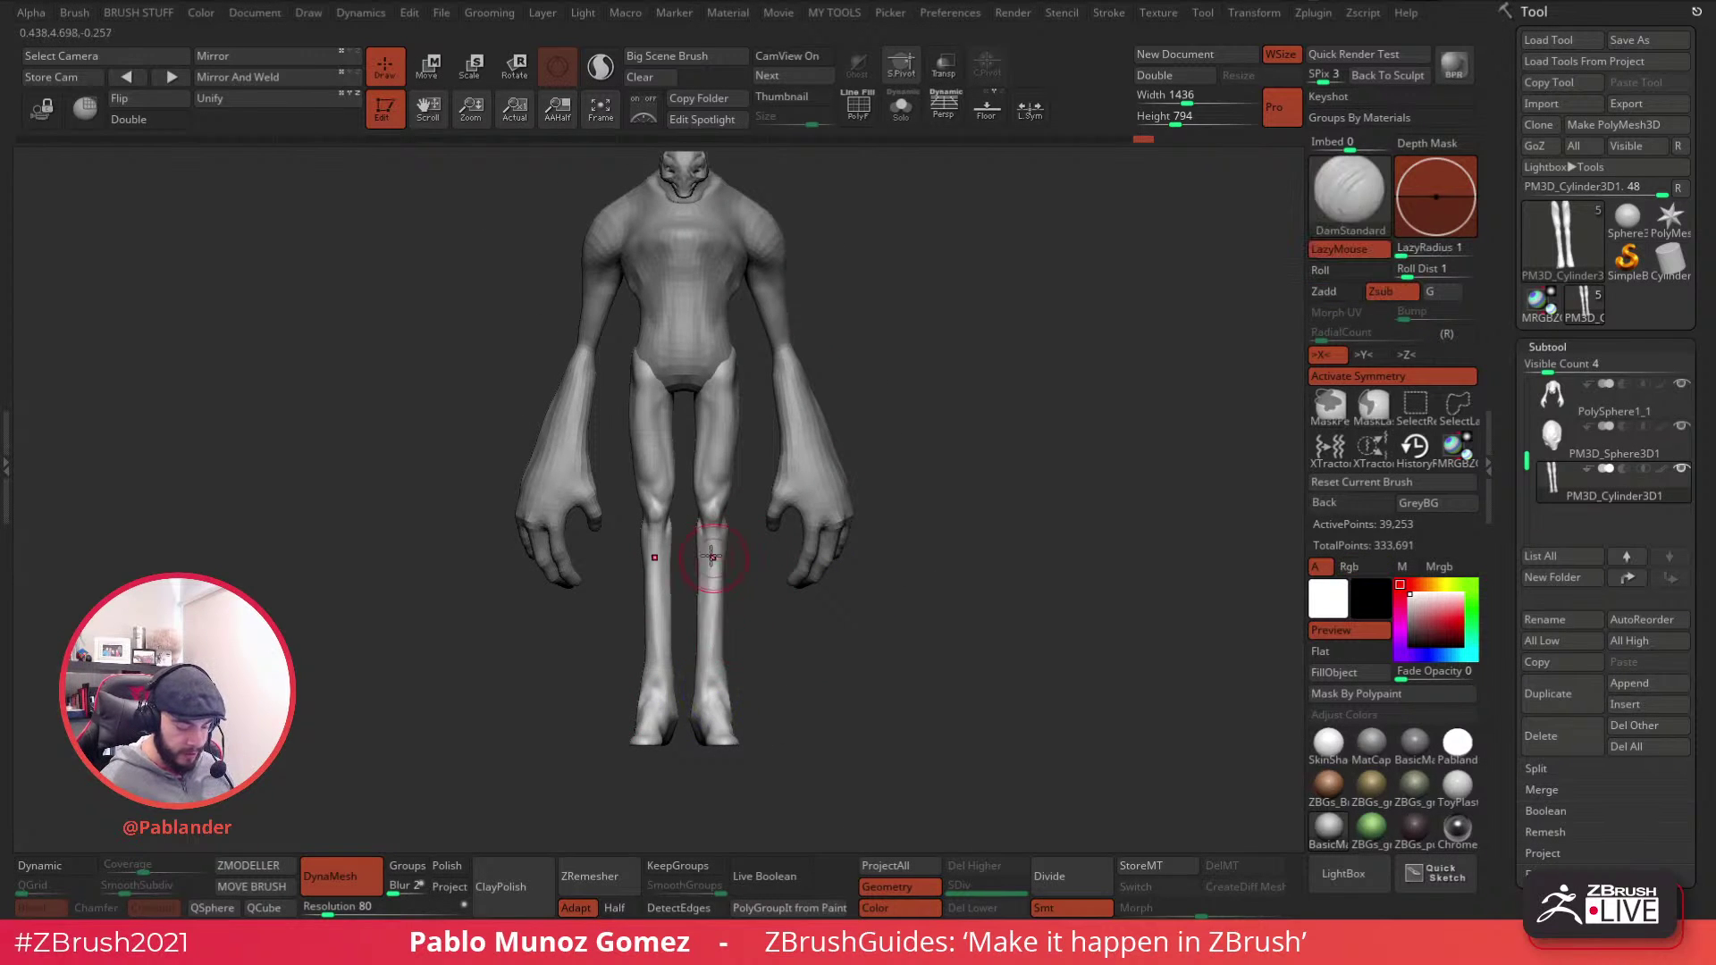
mouse_move(716, 590)
alt+right_down()
mouse_move(787, 505)
mouse_move(783, 481)
alt+right_up()
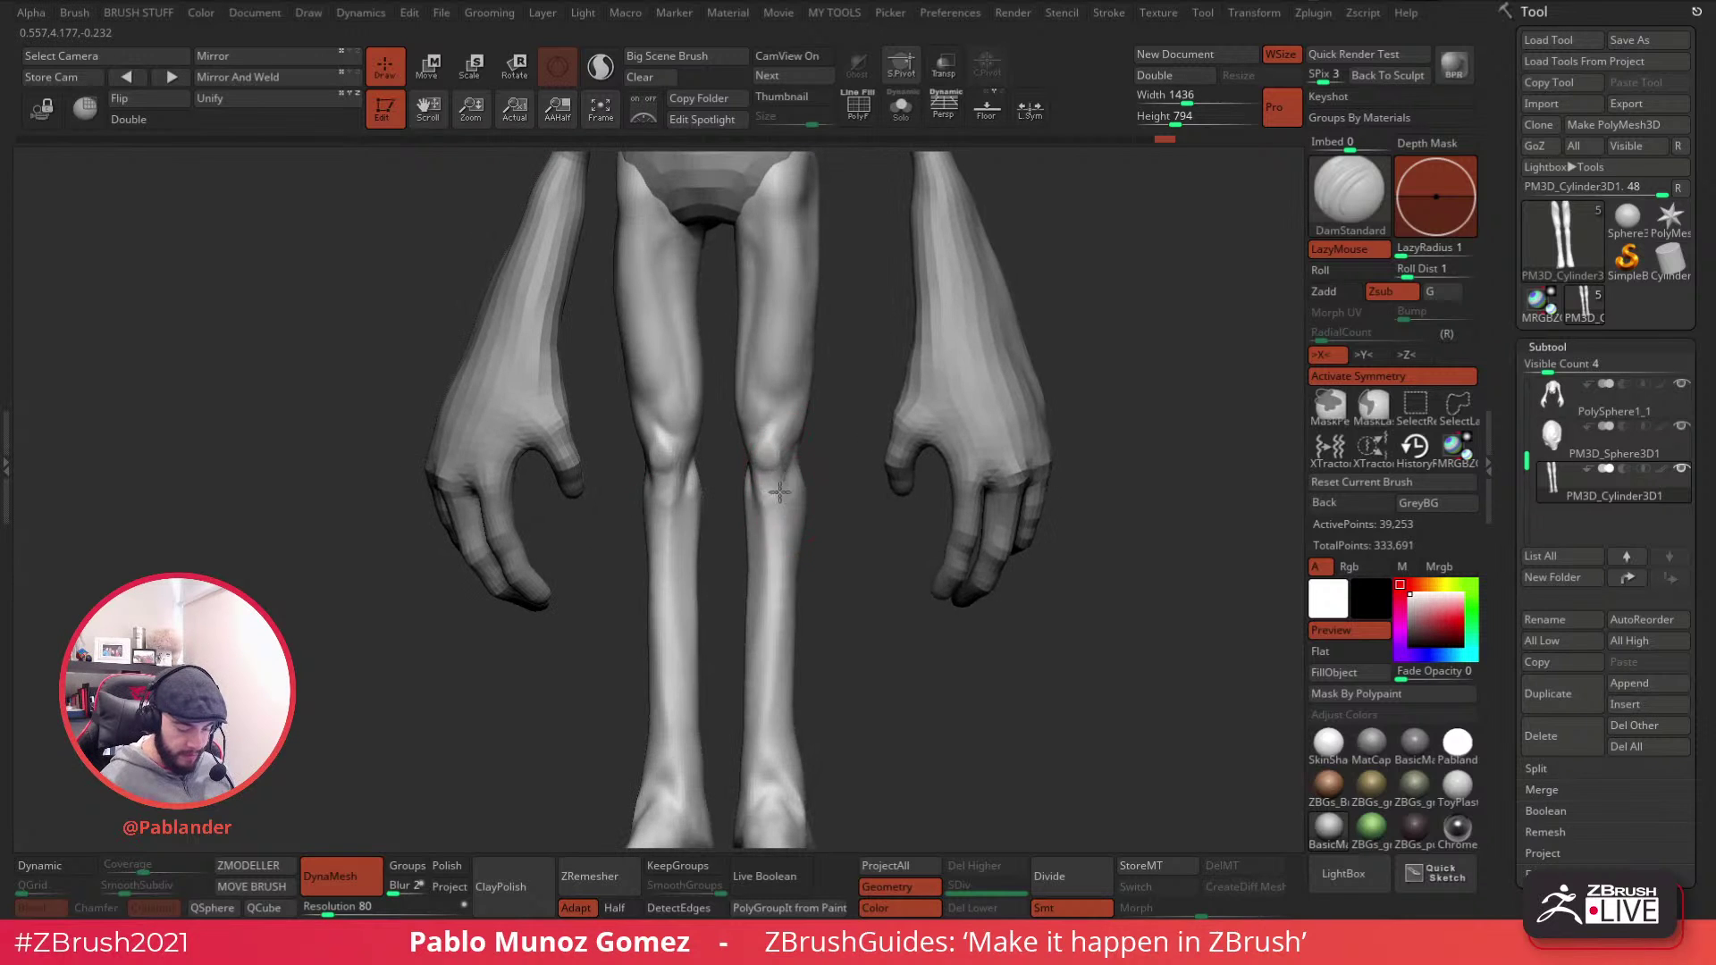
key(b)
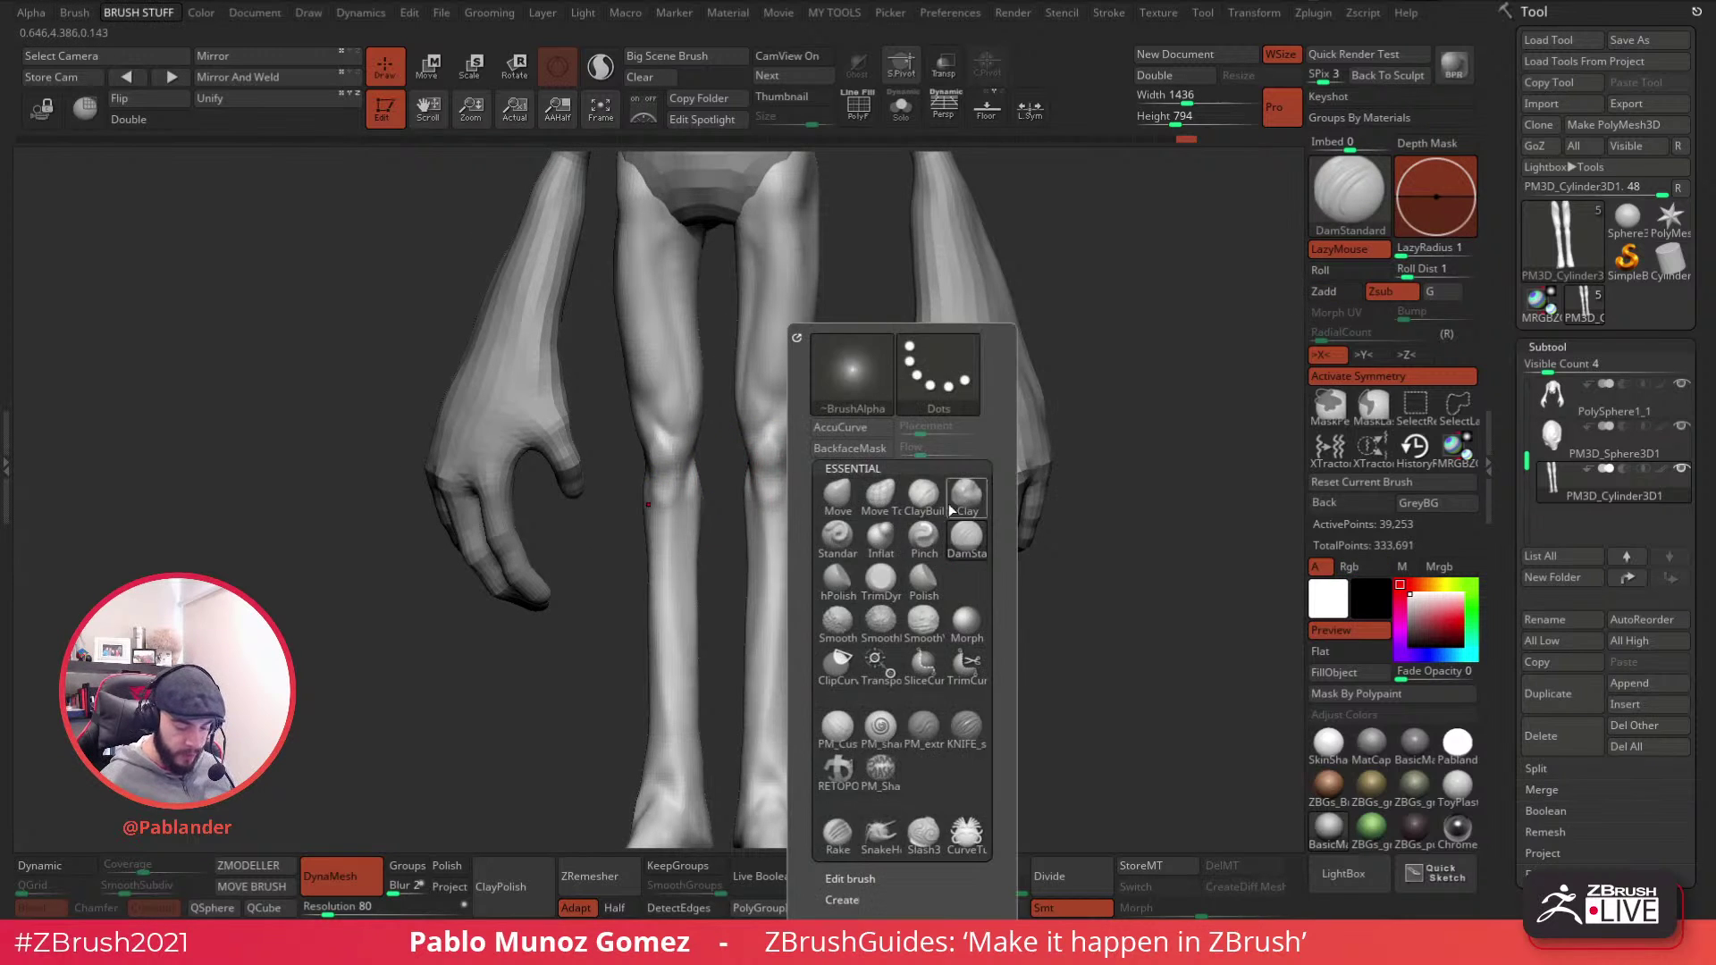
key(c)
key(l)
key(space)
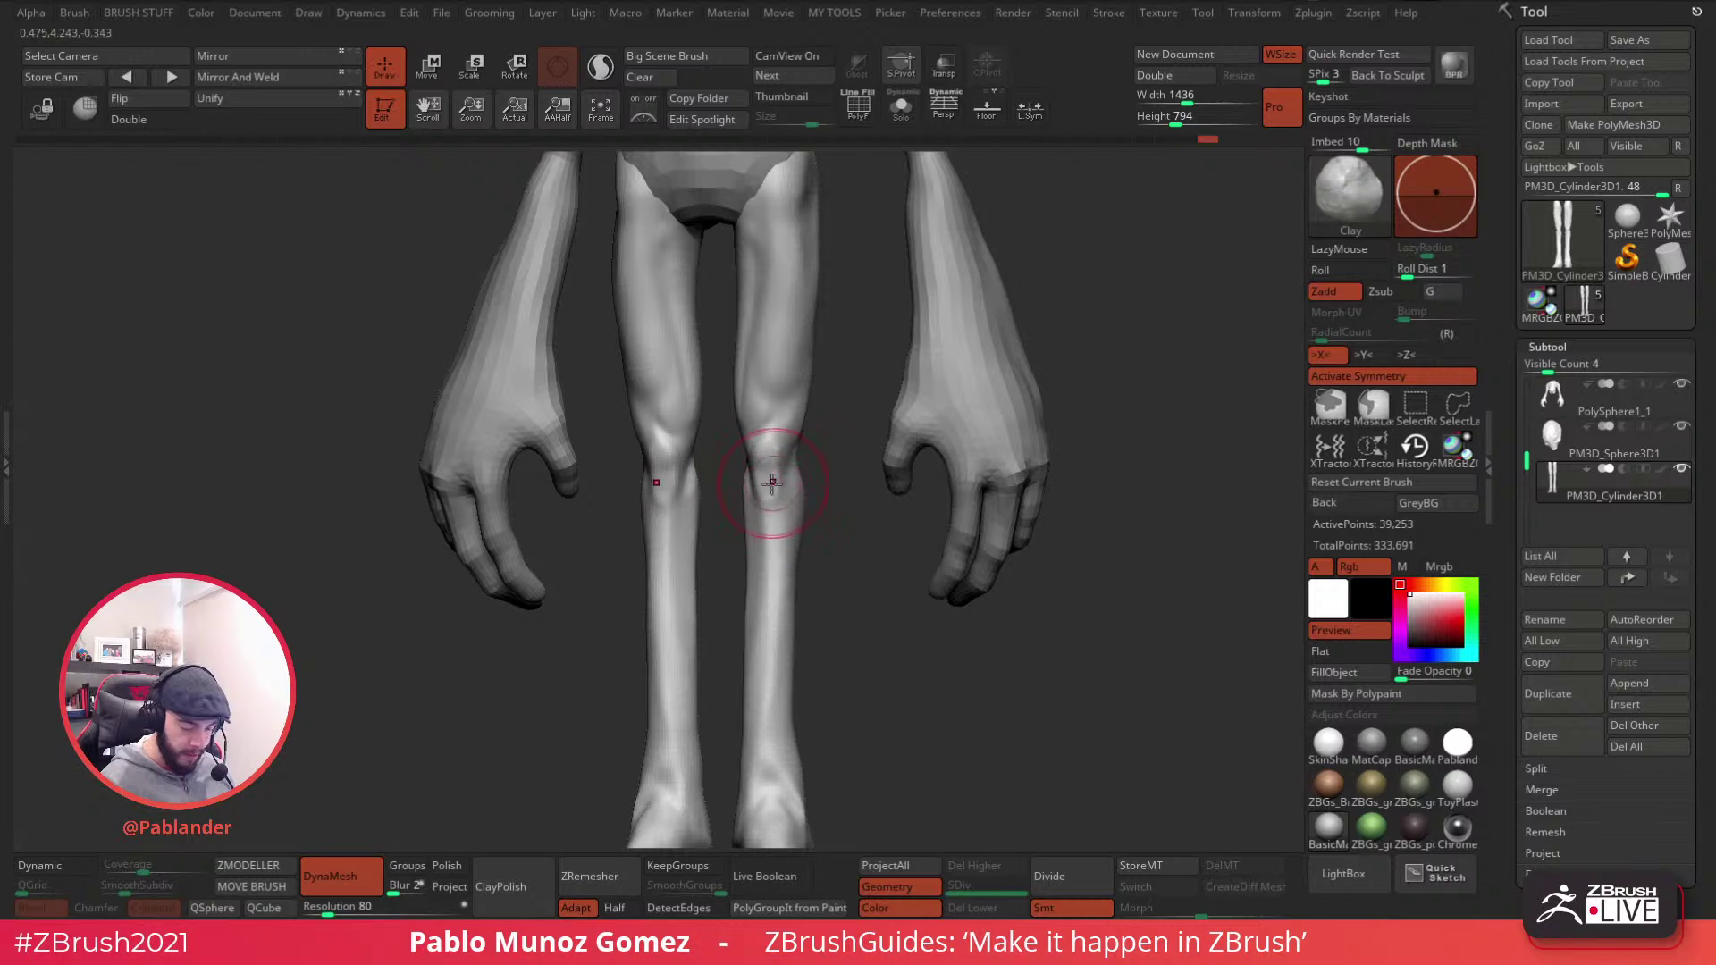
right_drag(769, 679, 805, 706)
mouse_move(804, 448)
right_down()
mouse_move(858, 536)
mouse_move(790, 503)
mouse_move(896, 612)
mouse_move(846, 581)
right_up()
mouse_move(808, 502)
right_down()
mouse_move(792, 625)
mouse_move(790, 400)
right_up()
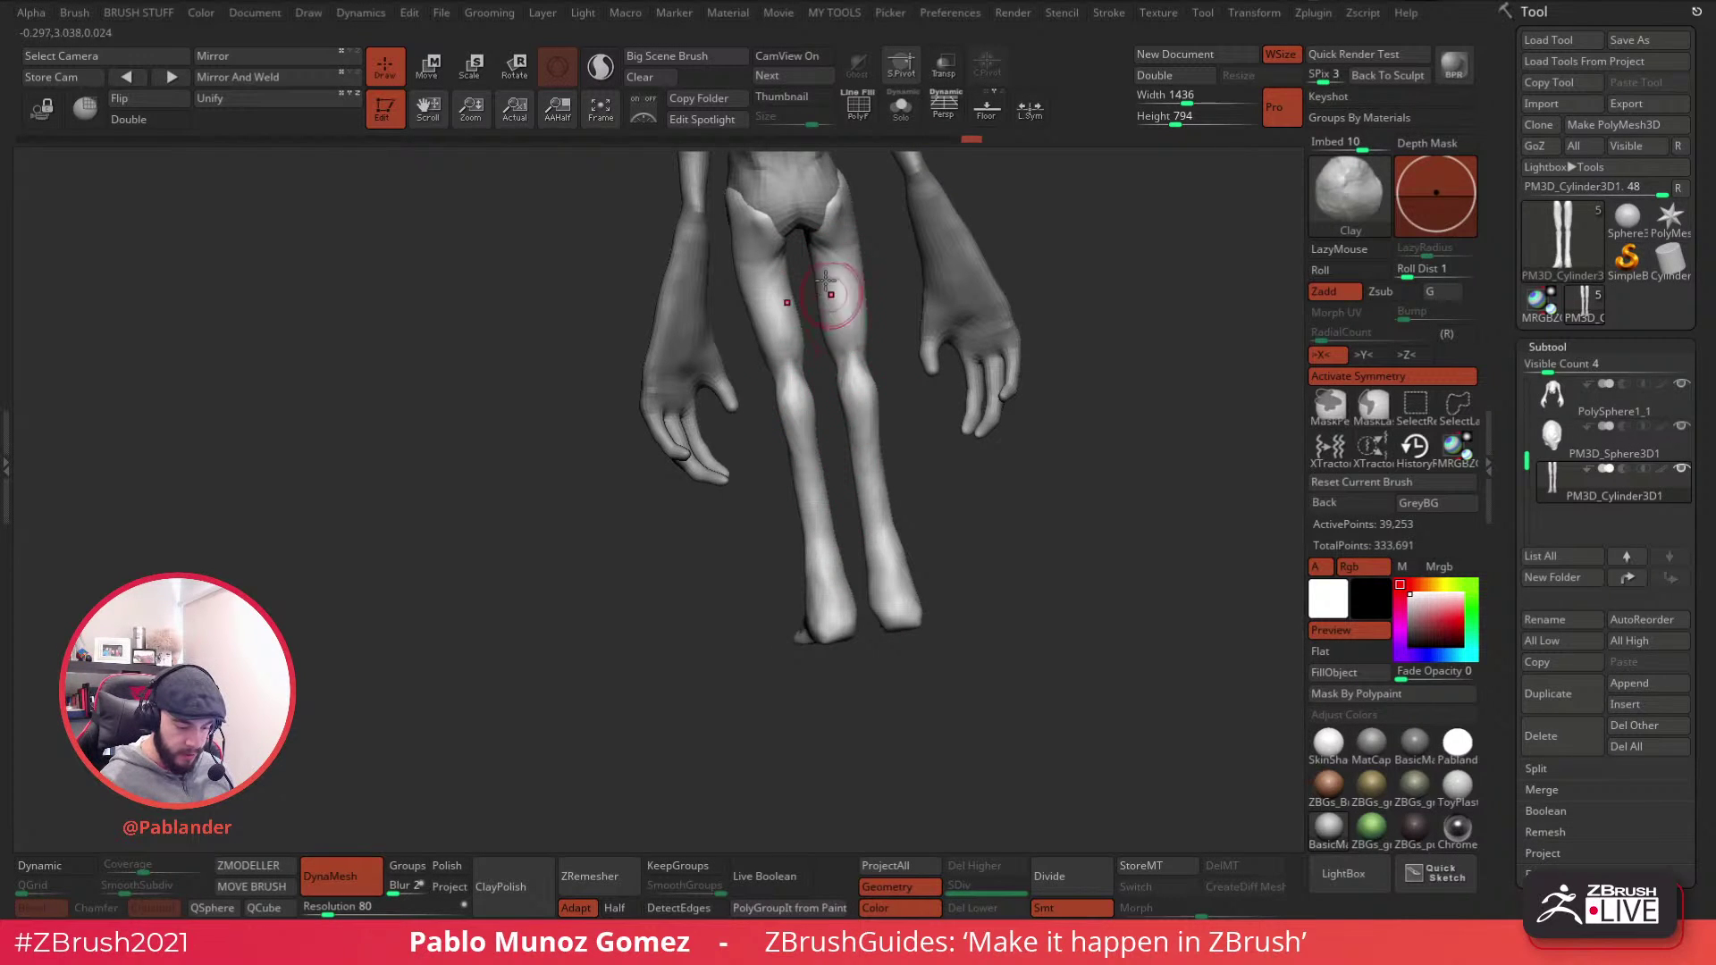
mouse_move(819, 325)
right_down()
mouse_move(939, 309)
mouse_move(907, 327)
right_up()
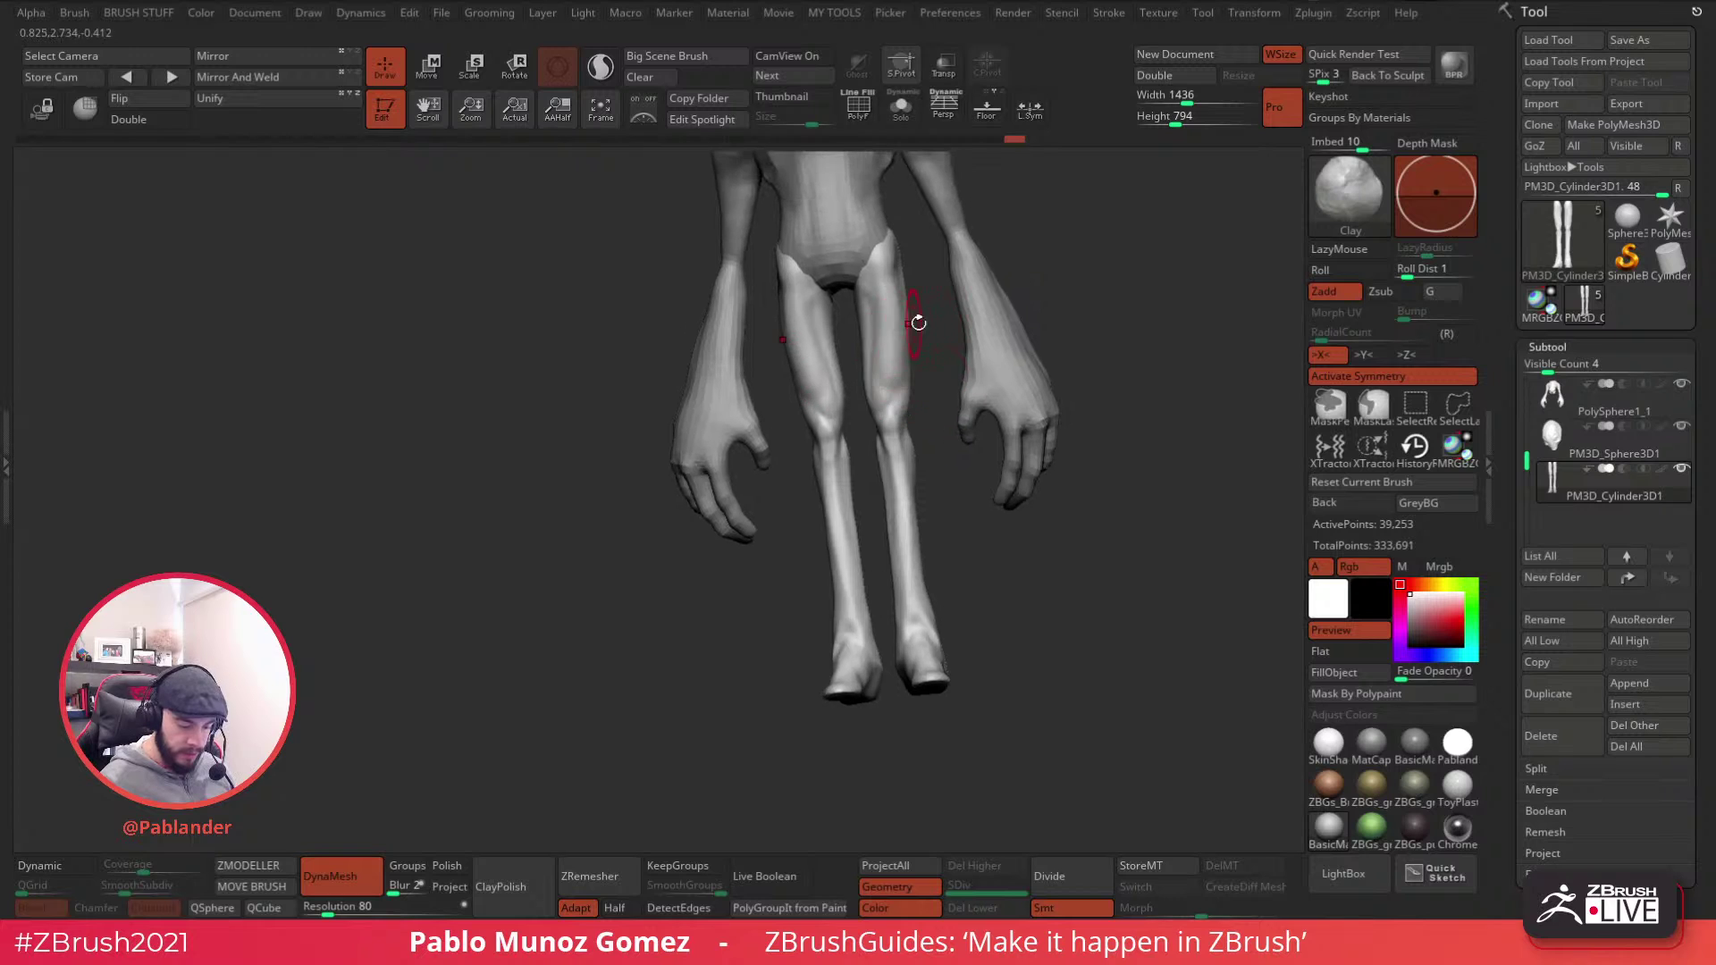
shift+drag(1043, 259, 914, 445)
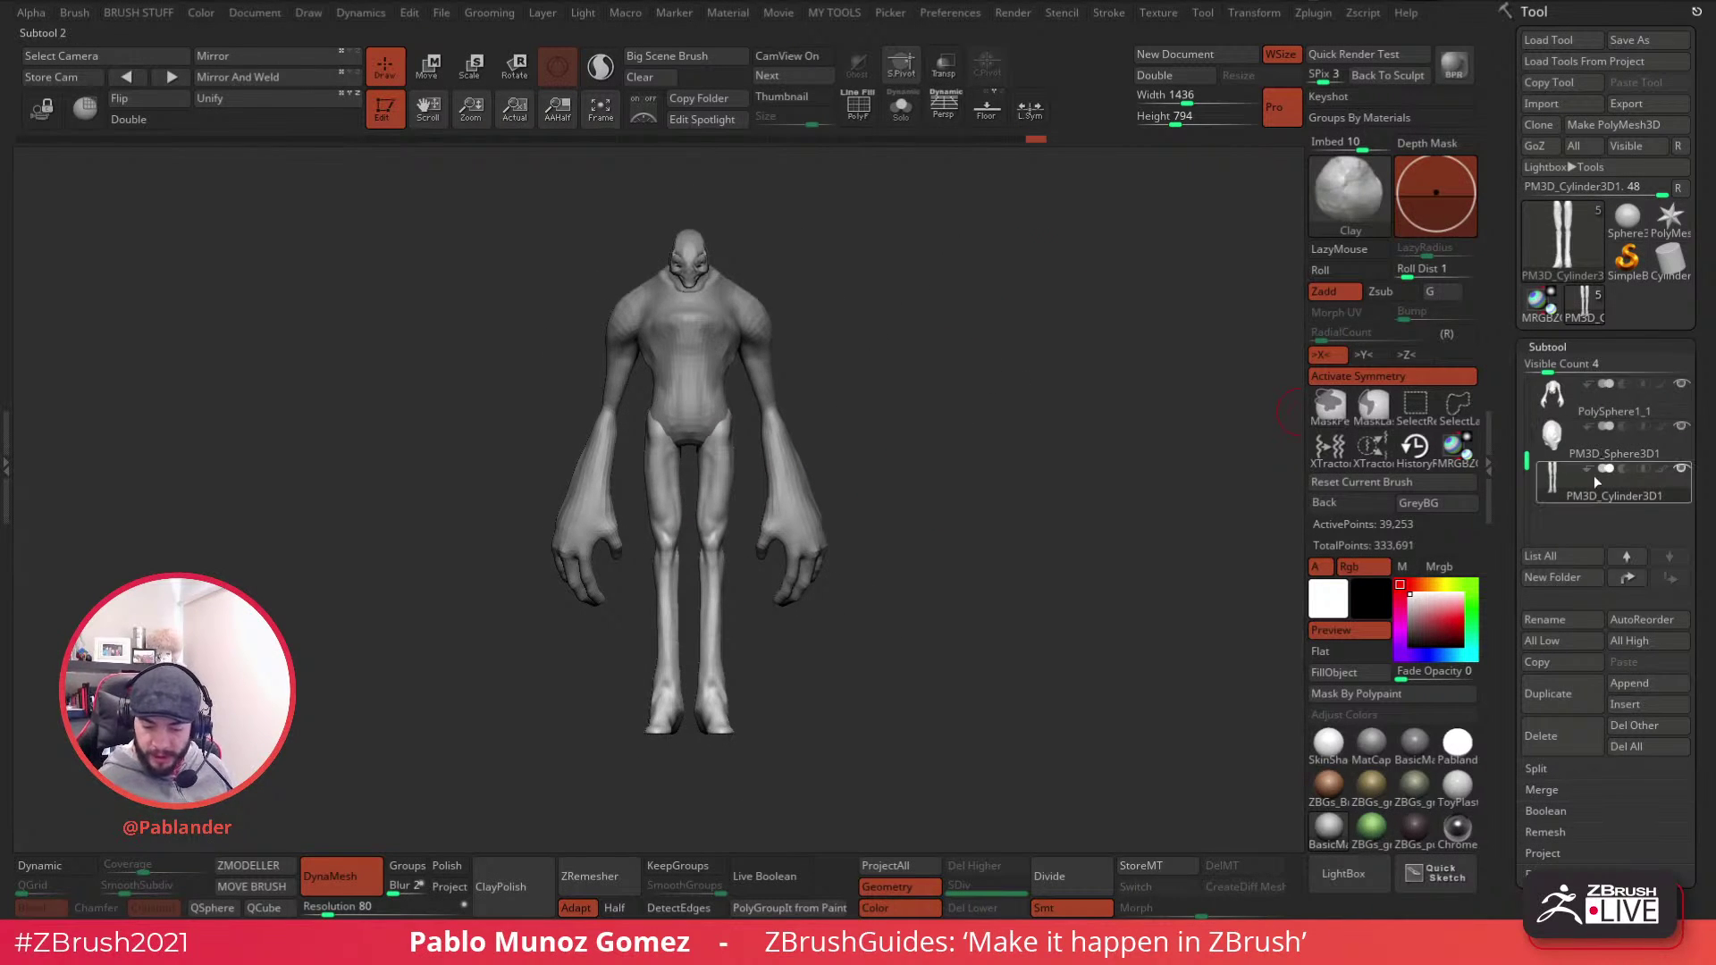
- Move the torso subtool directly above the legs and merge the legs down into it
drag(1606, 411, 1617, 460)
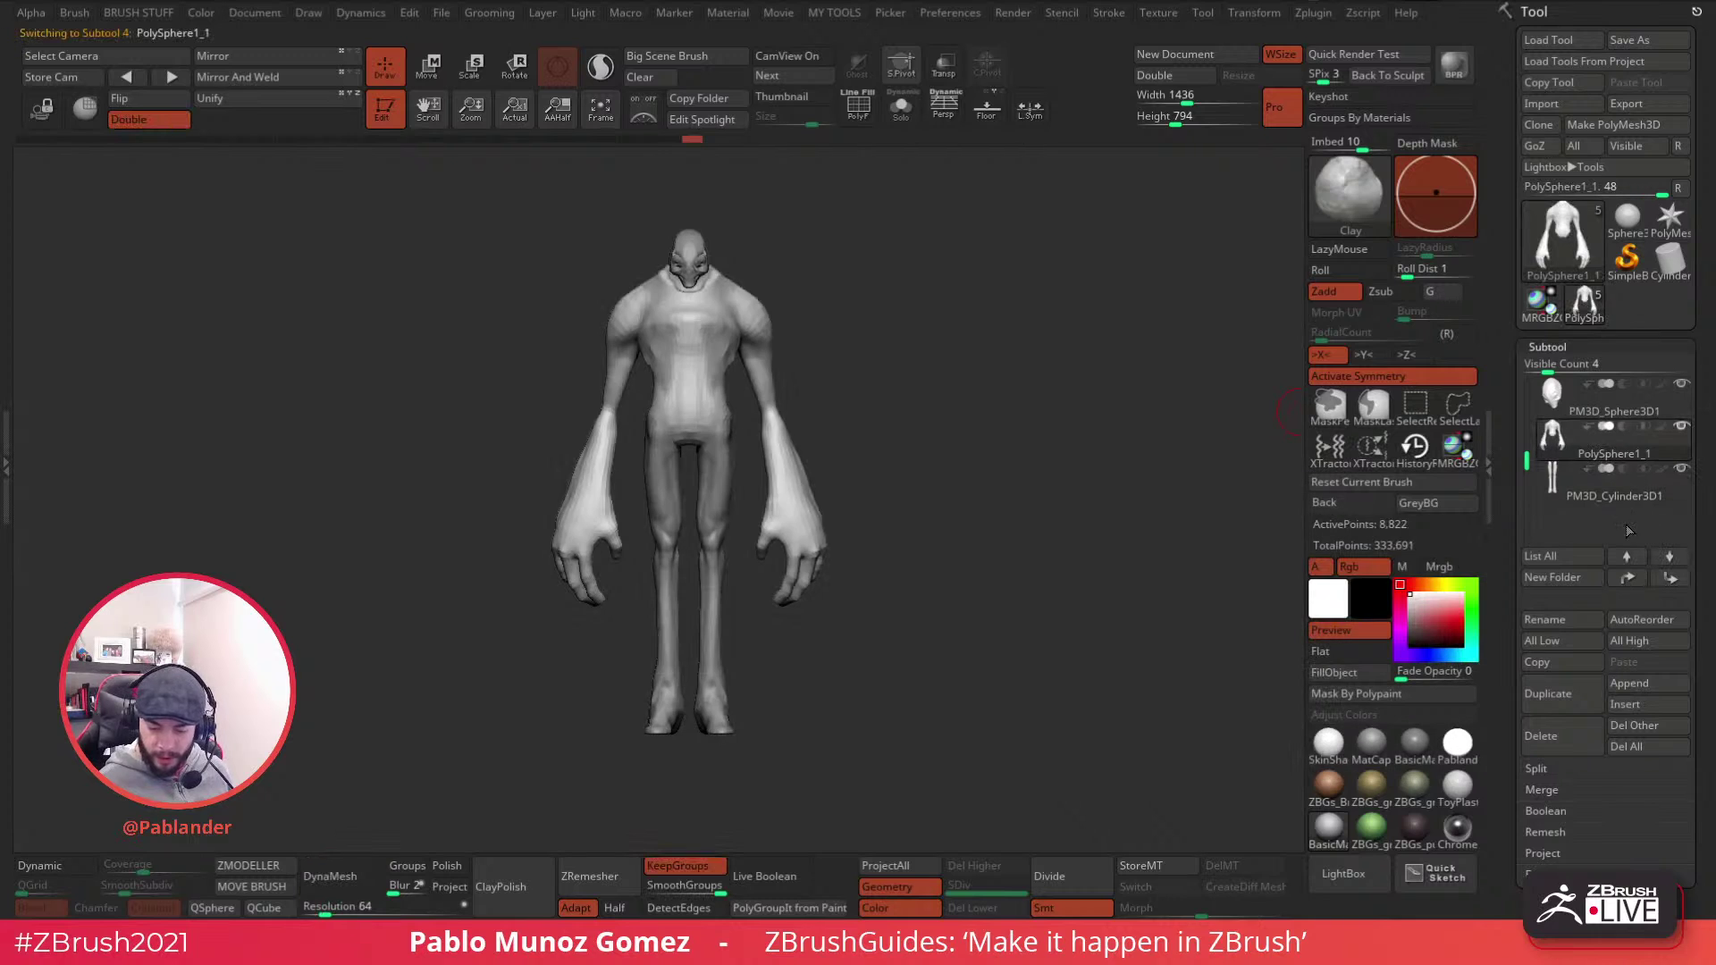
click(1559, 789)
click(1554, 809)
click(1438, 850)
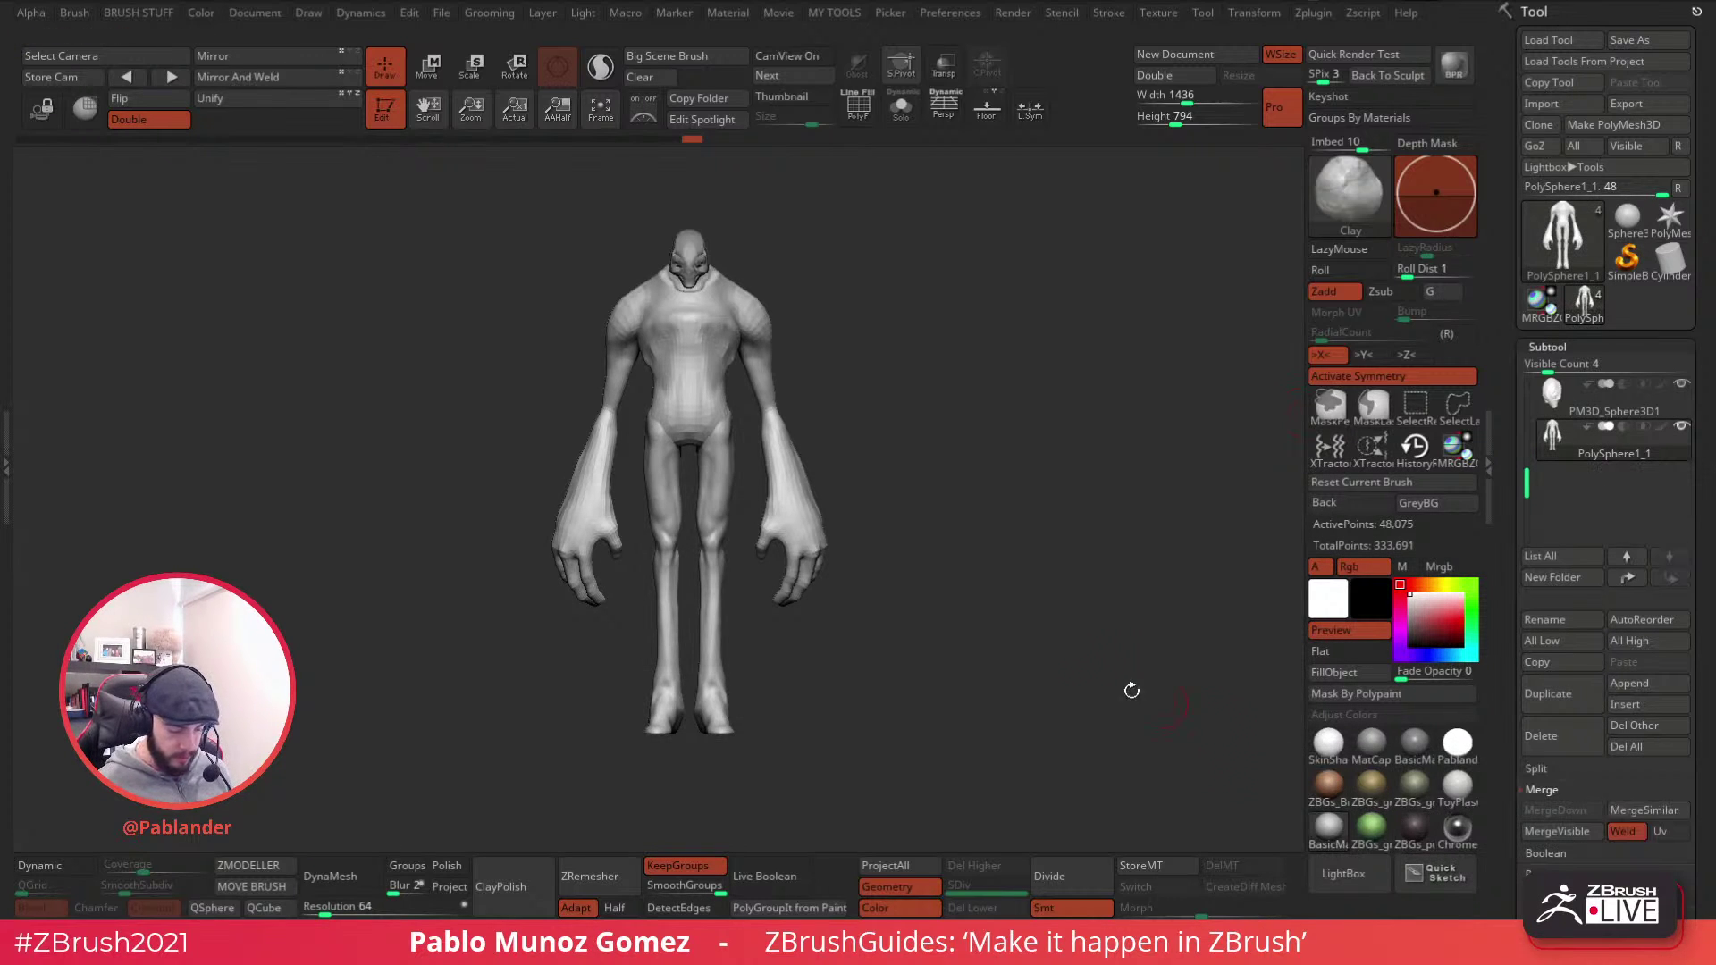
- Isolate the torso and arms in the merged mesh and split the hidden legs into their own subtool
drag(832, 555, 770, 543)
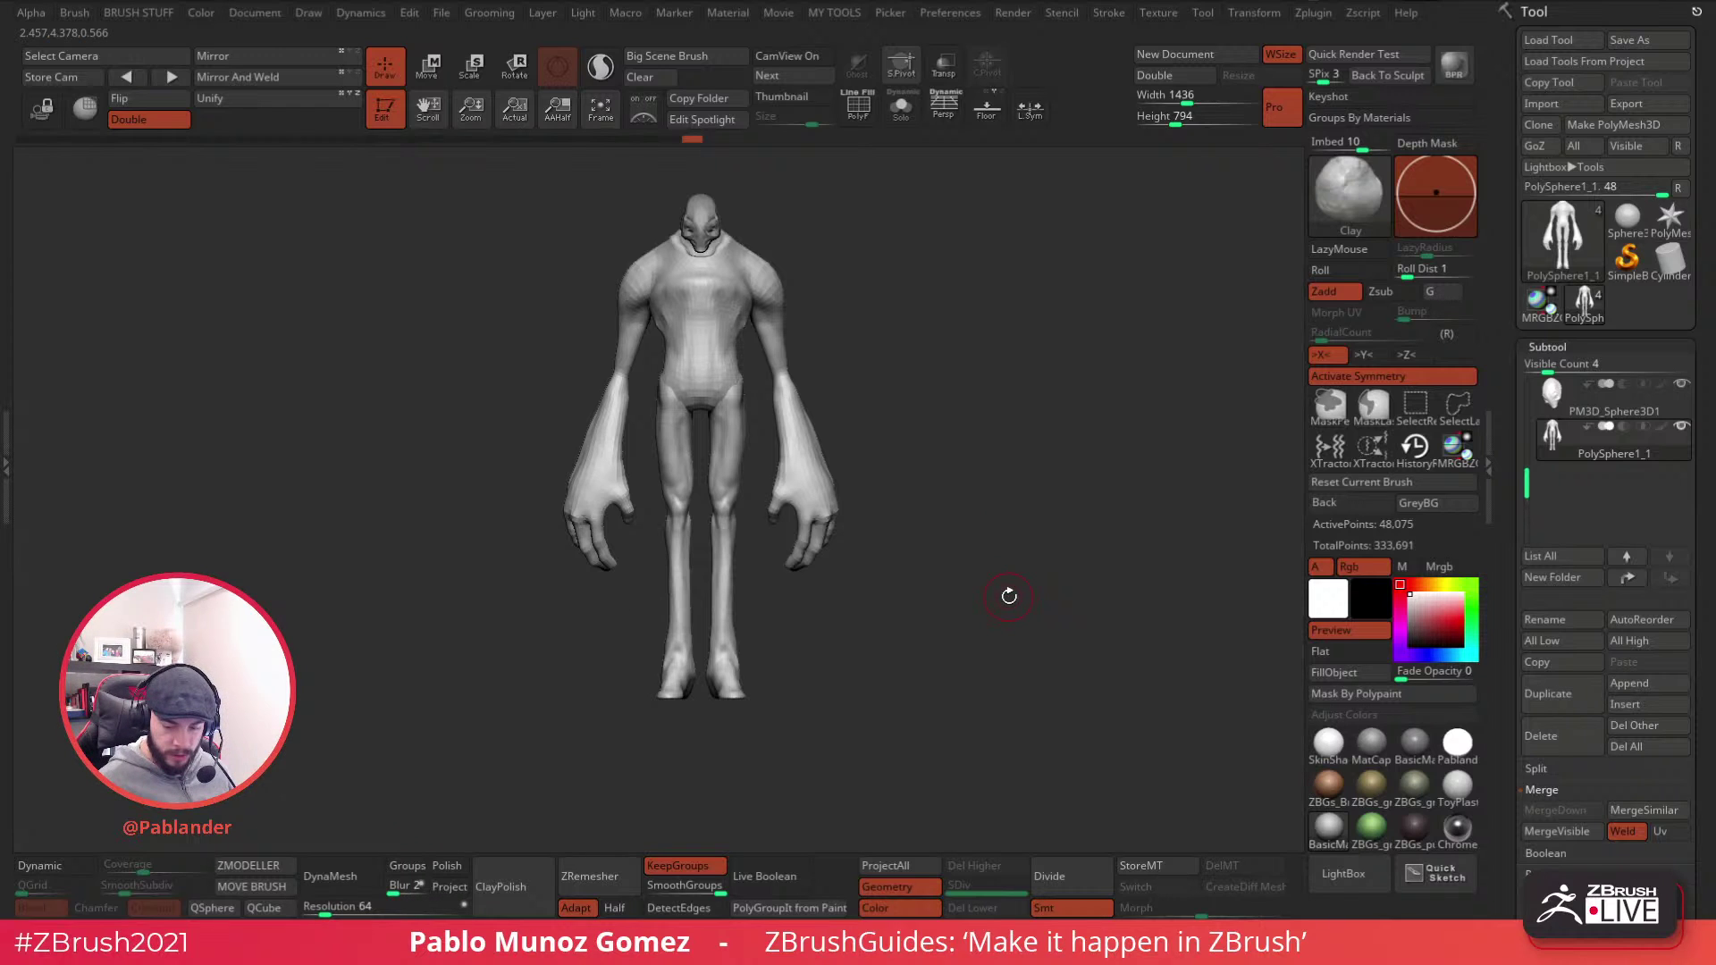
ctrl+shift+click(732, 460)
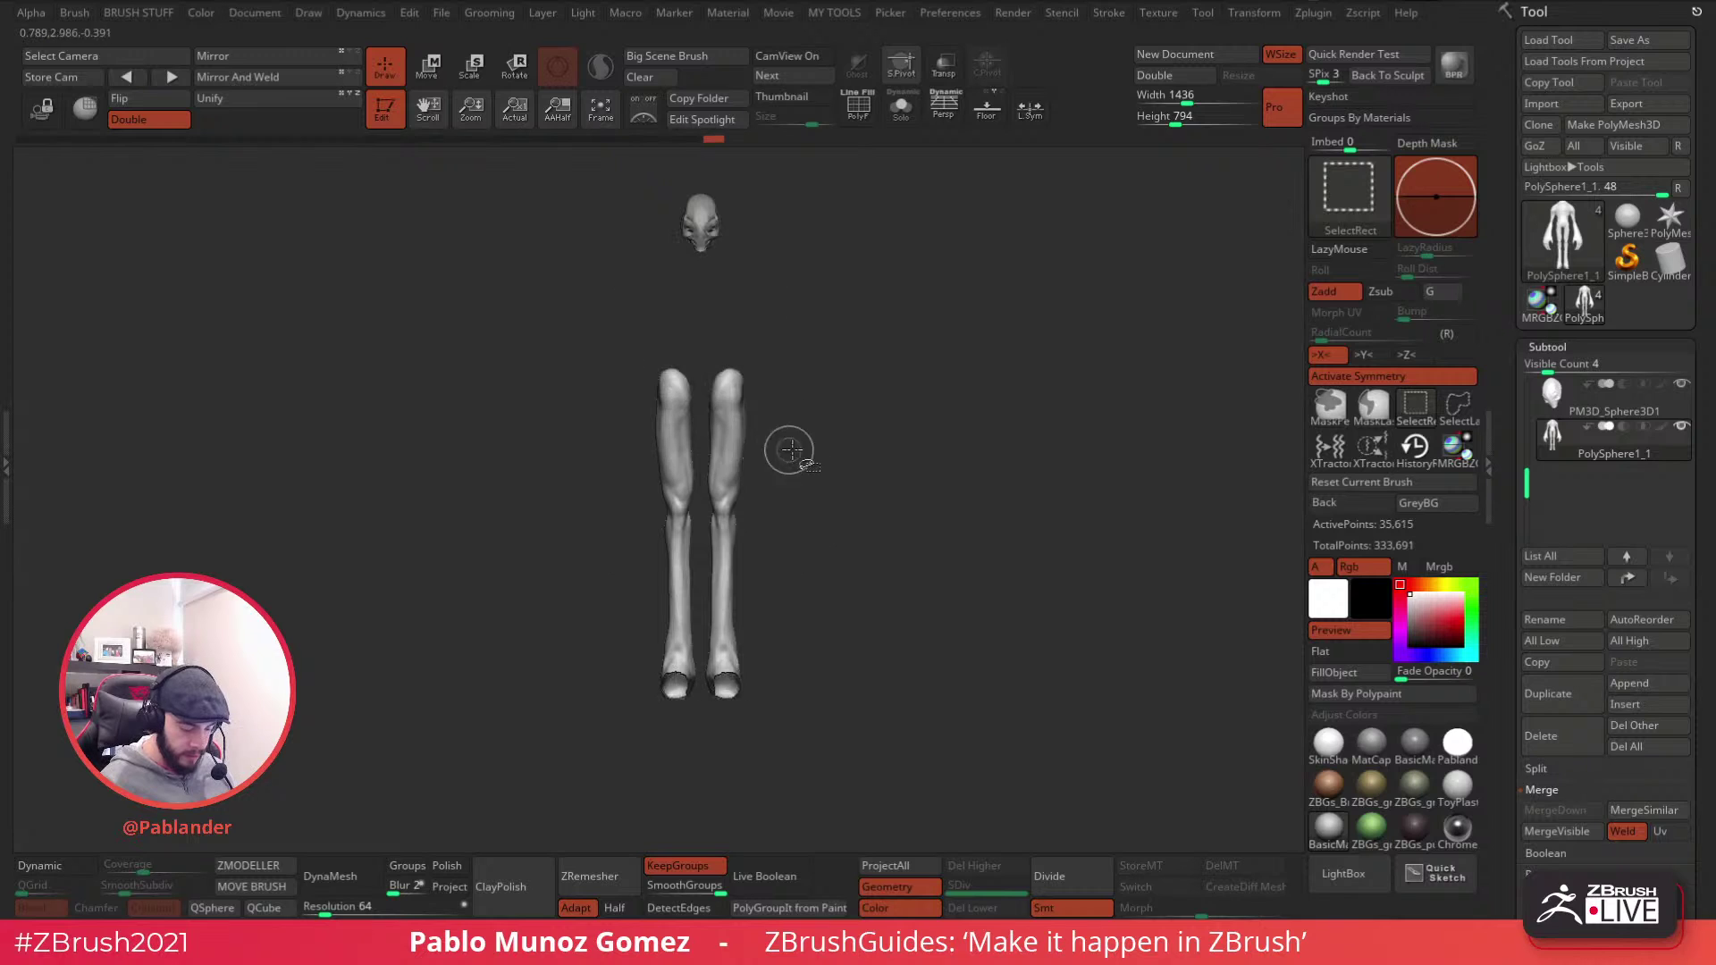
ctrl+shift+drag(871, 428, 873, 491)
ctrl+shift+click(736, 688)
mouse_move(904, 574)
mouse_down()
mouse_move(1048, 404)
mouse_move(929, 581)
mouse_up()
key(space)
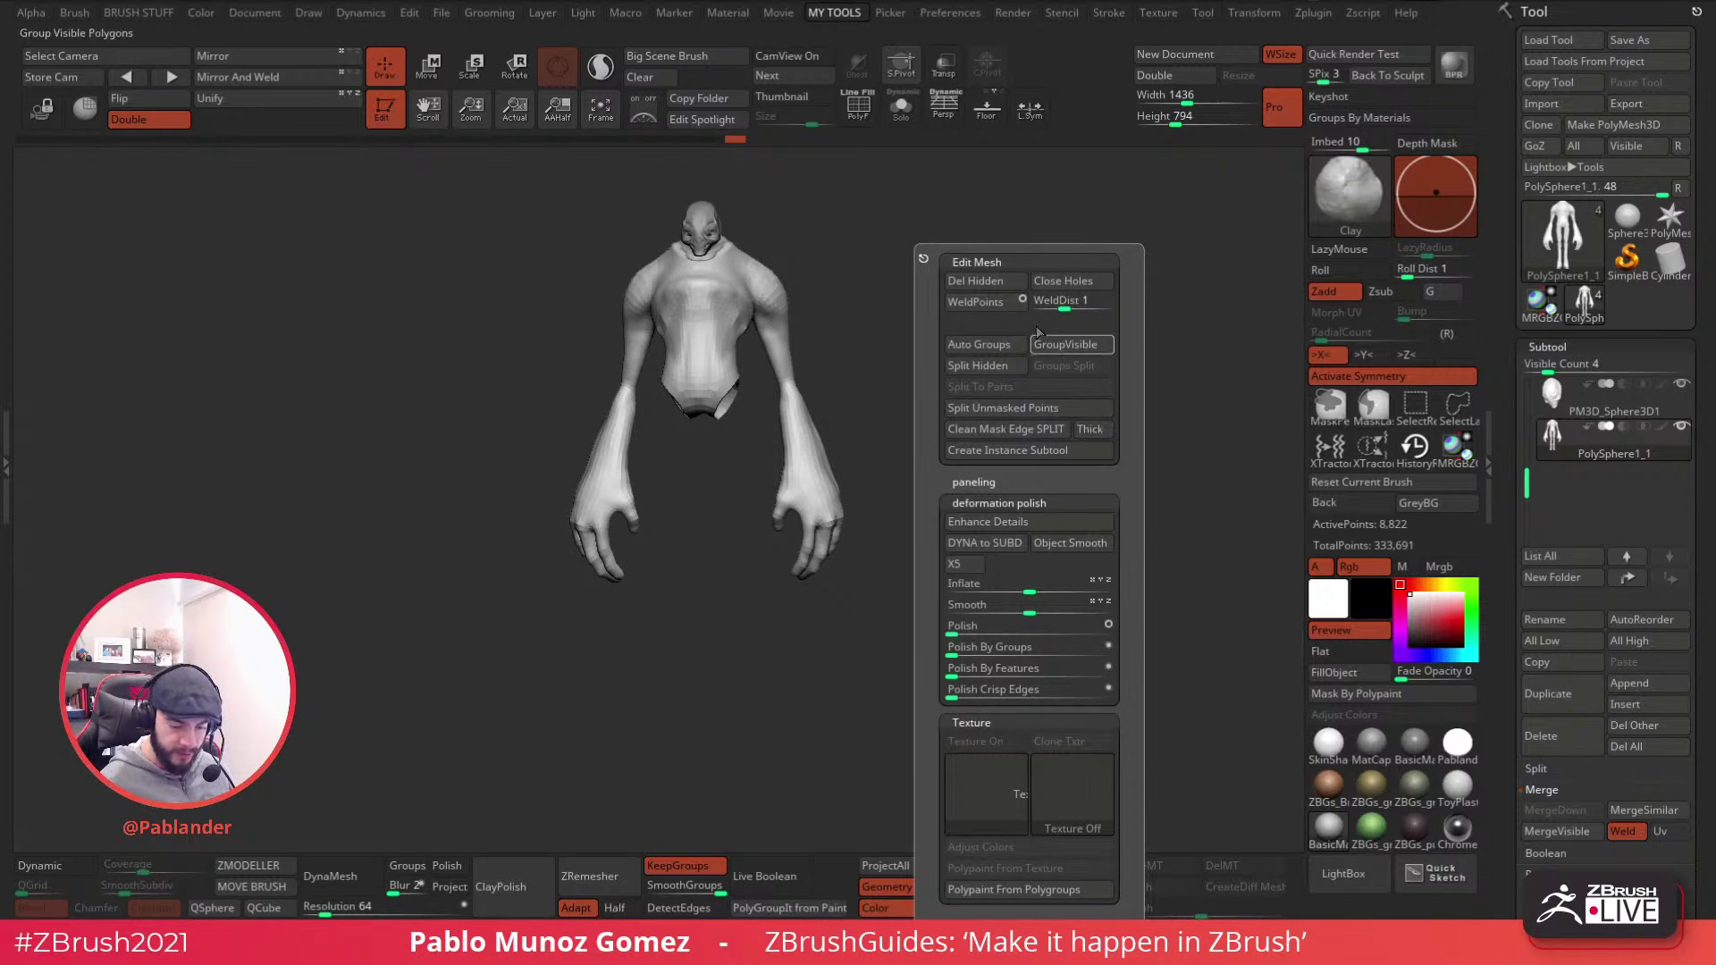
click(992, 366)
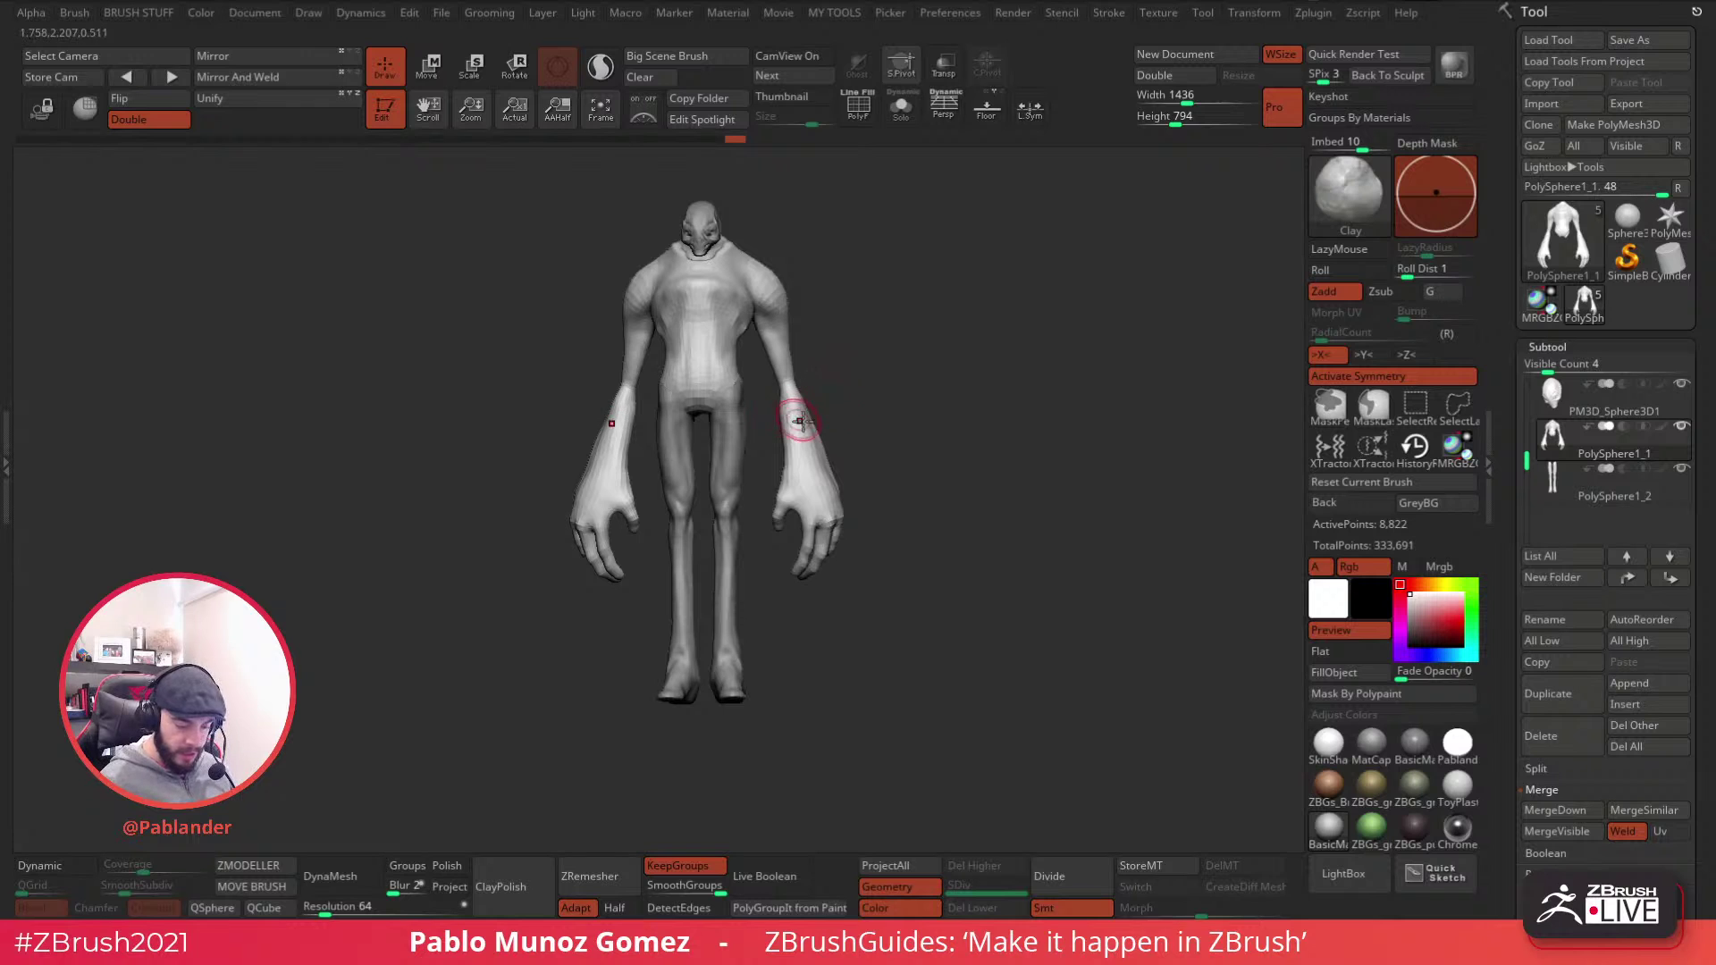
- Subdivide the torso and arms mesh twice to reach subdivision level 3
ctrl+right_drag(727, 317, 754, 408)
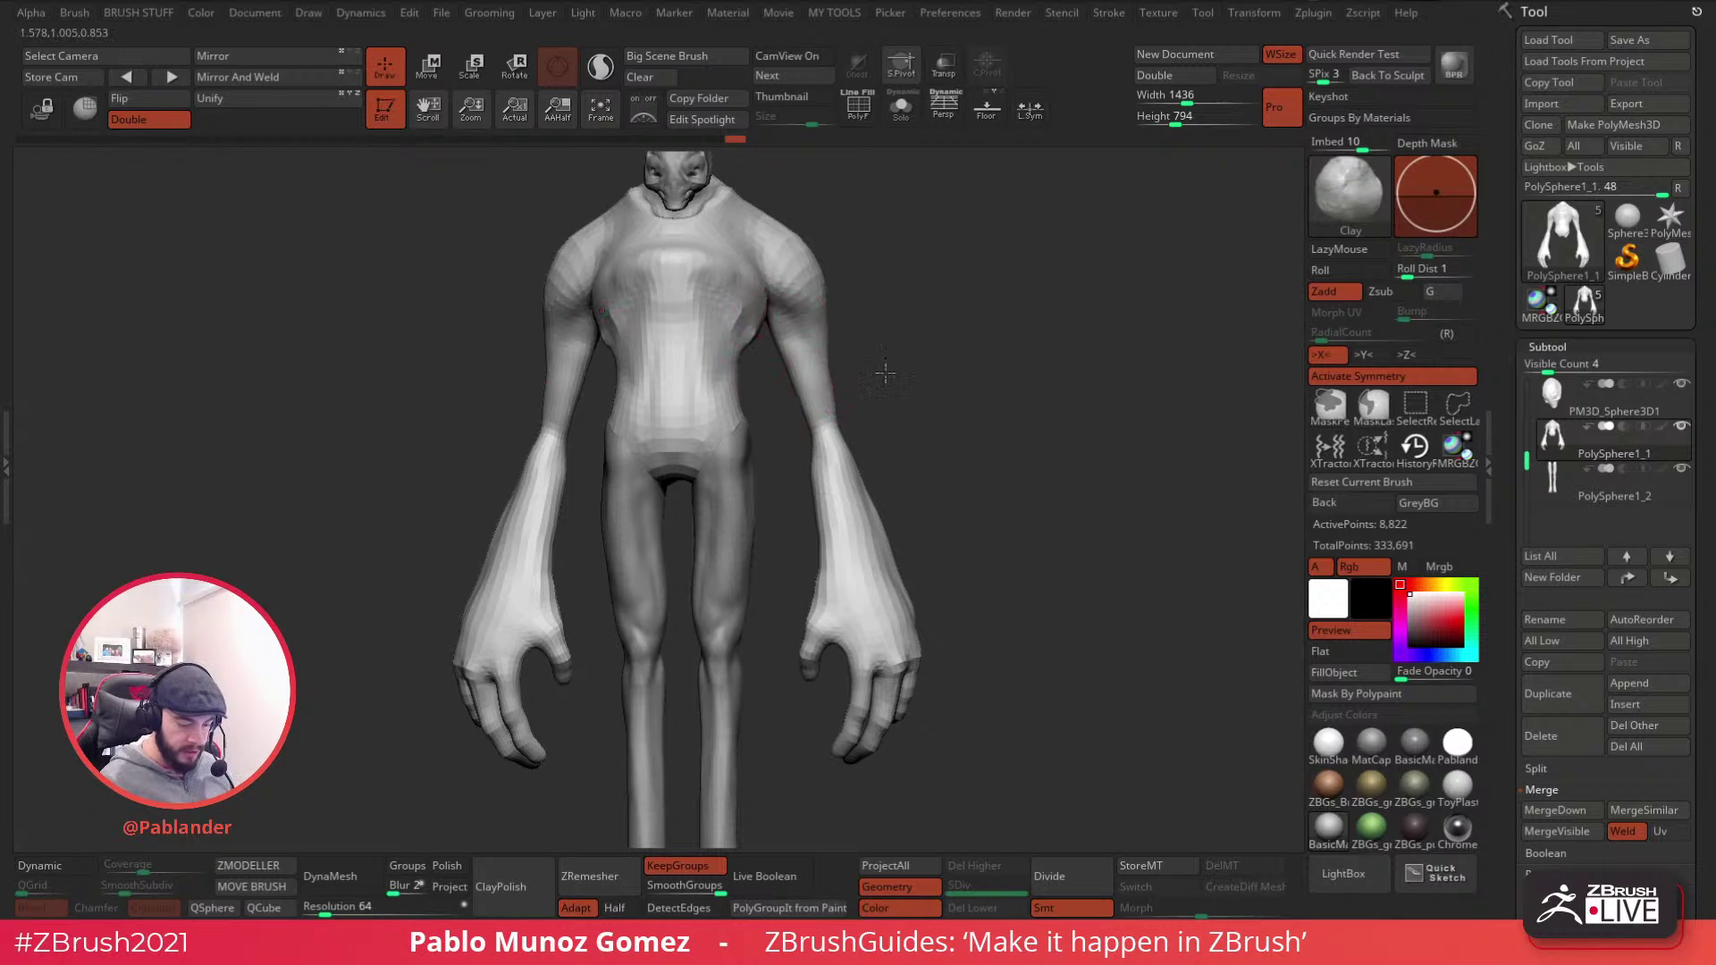
alt+right_drag(888, 382, 901, 376)
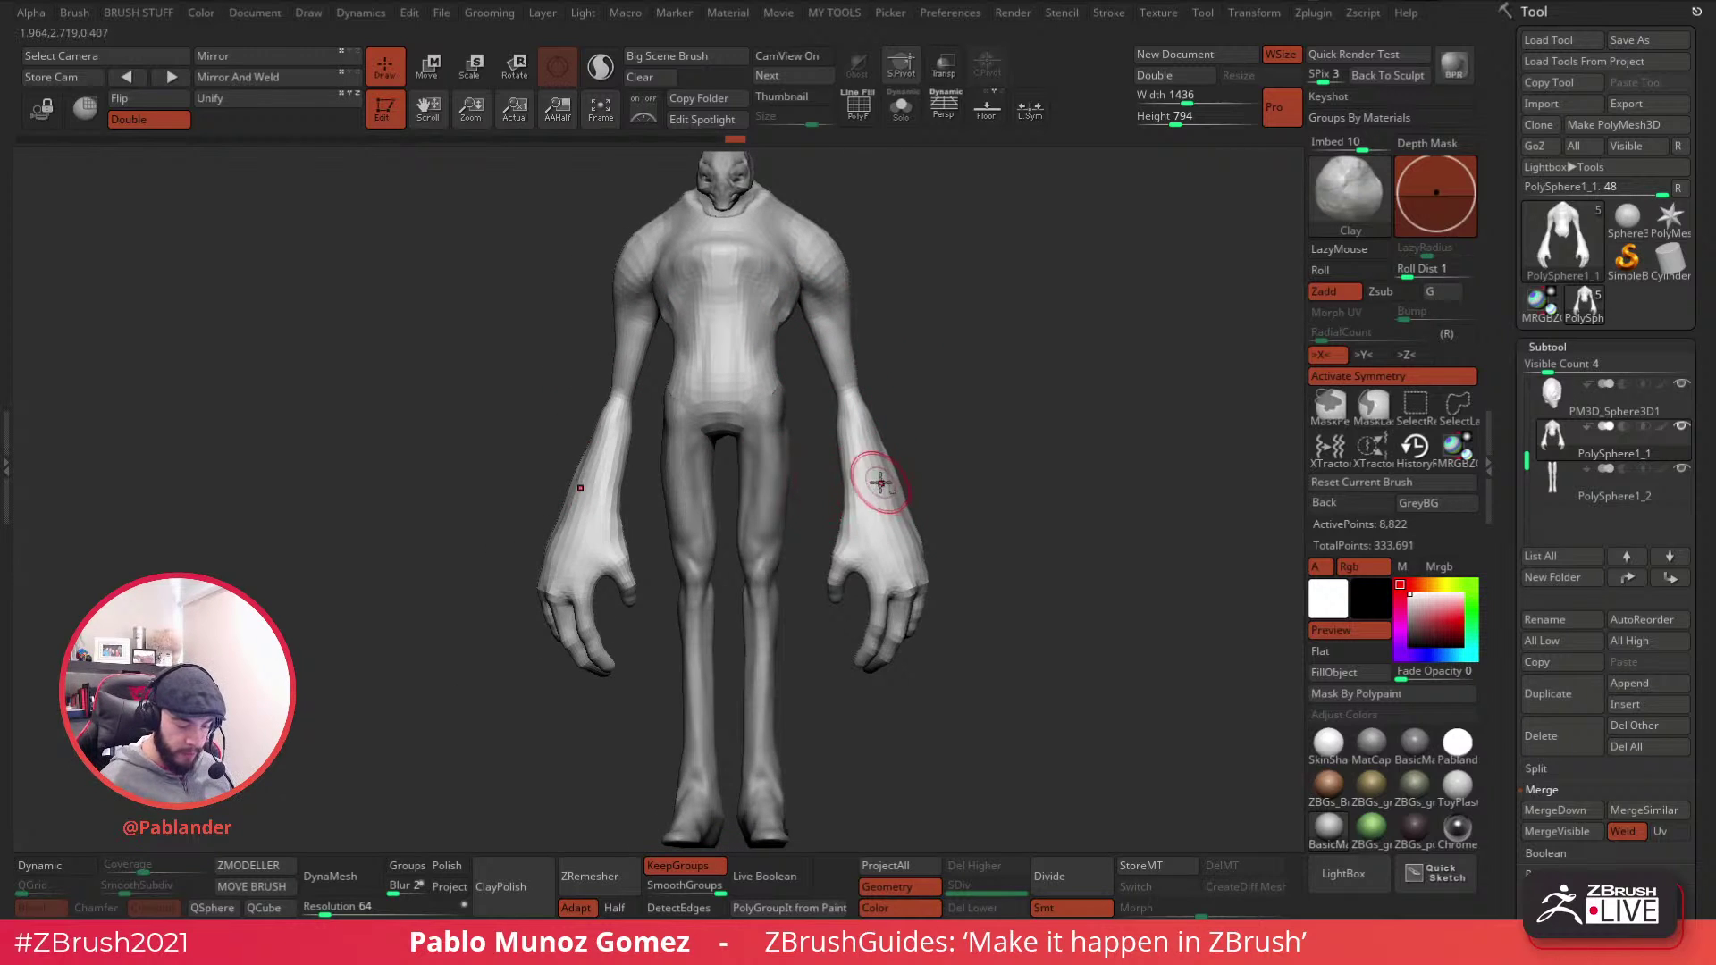
double_click(1068, 875)
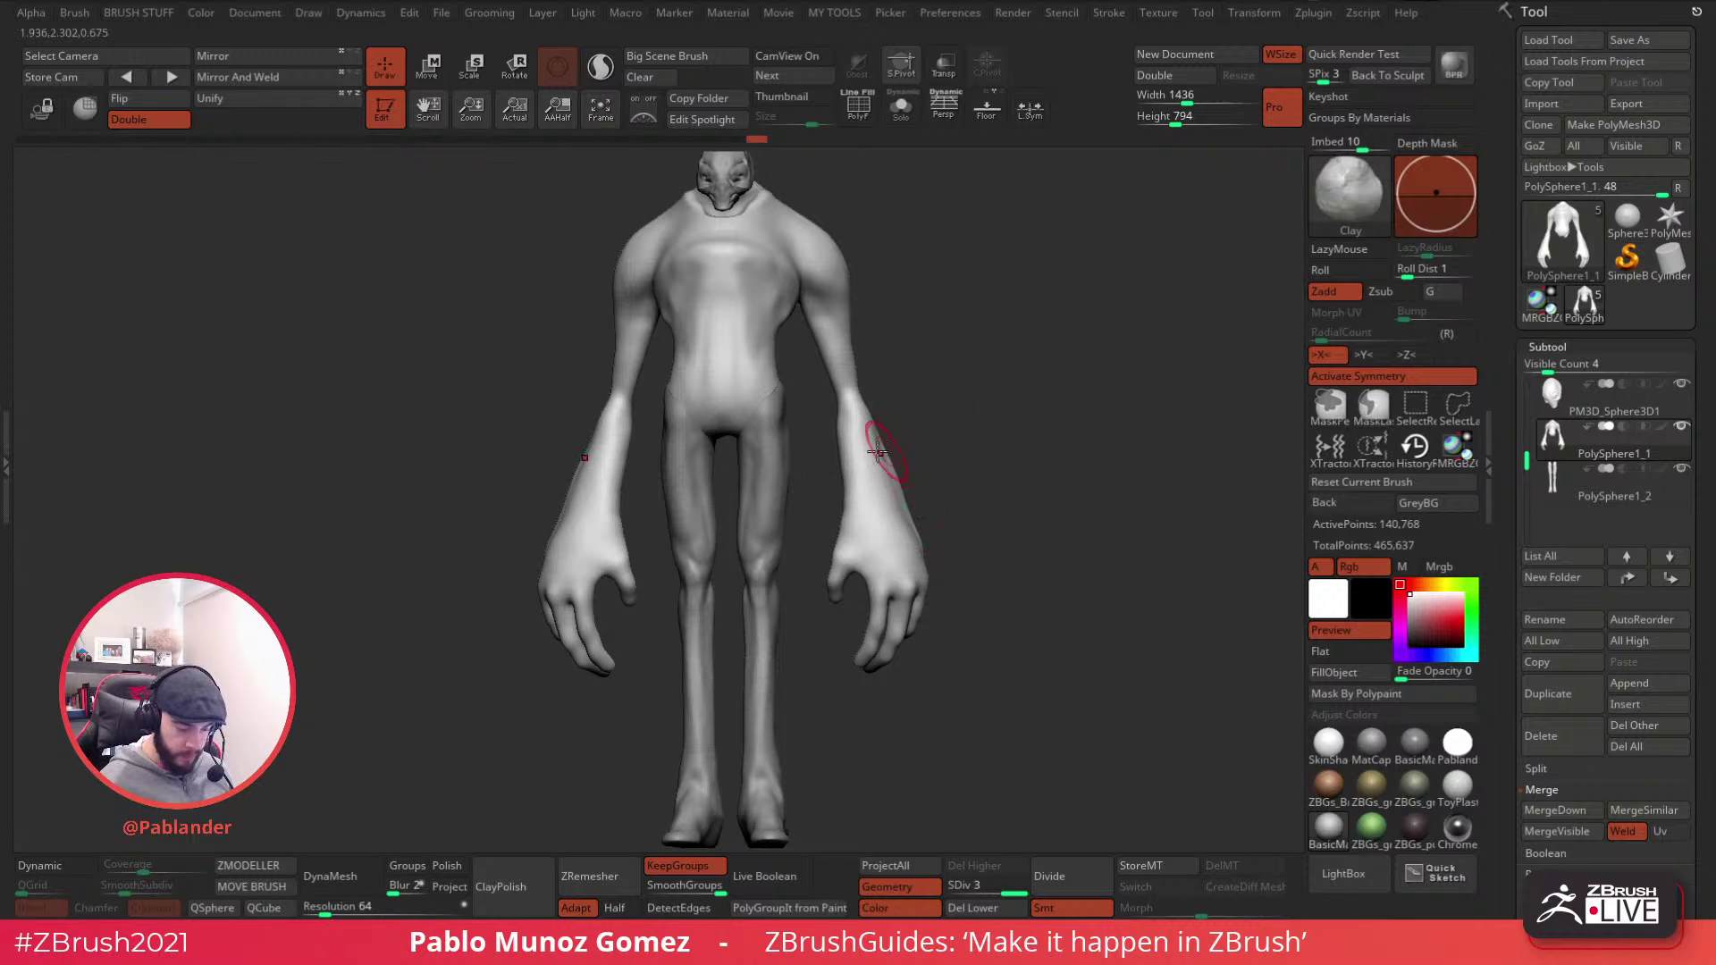
- Sculpt the shoulders, neck base and upper chest of the subdivided torso with the Clay brush
drag(926, 355, 774, 361)
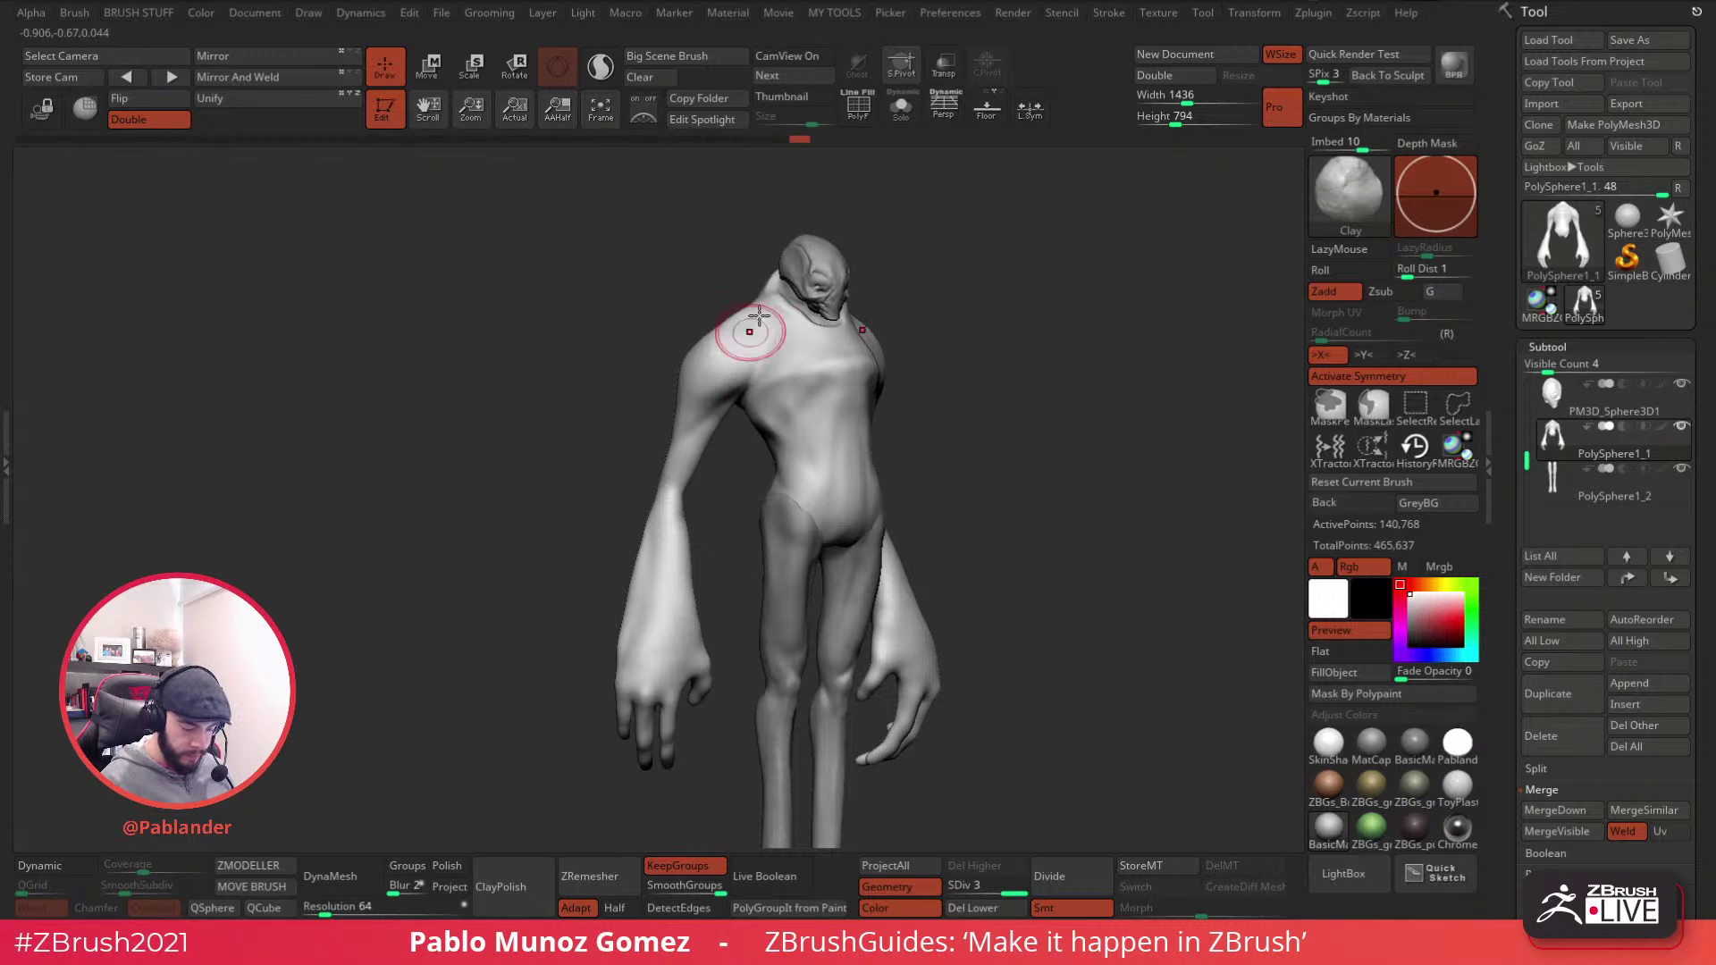
mouse_move(885, 330)
mouse_down()
mouse_move(934, 310)
mouse_move(873, 384)
mouse_up()
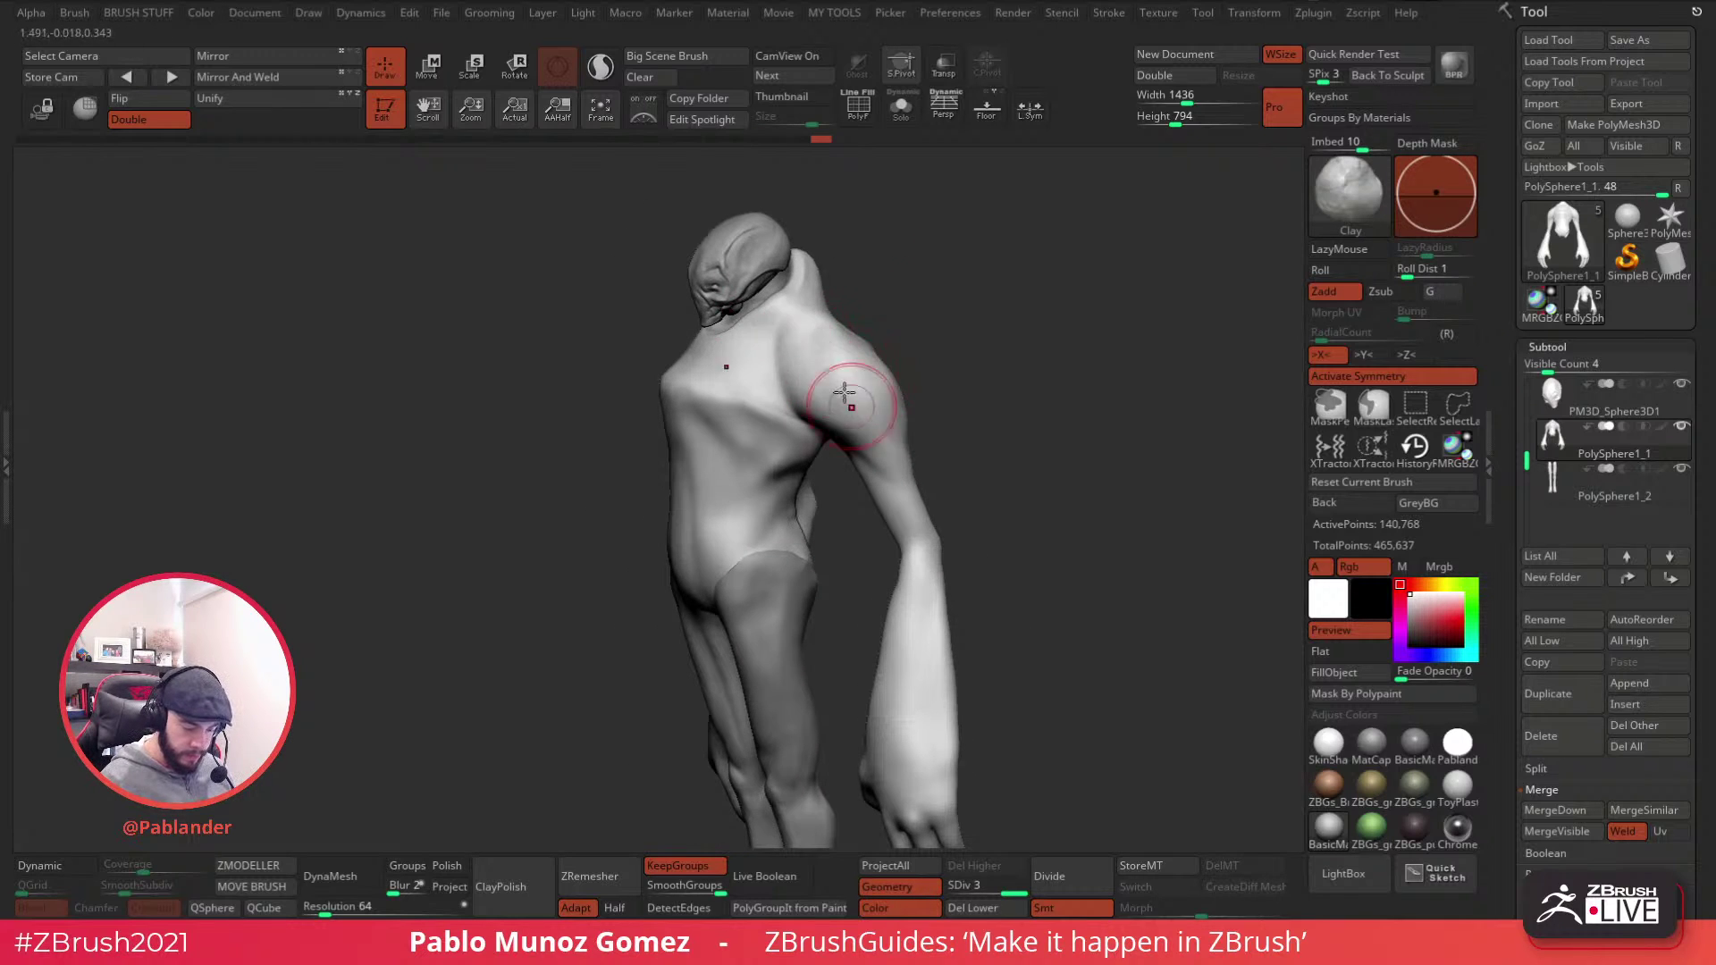
drag(793, 315, 880, 378)
drag(854, 314, 910, 331)
key(space)
drag(795, 350, 863, 416)
- Shape the elbows and upper forearms with the Clay brush
alt+drag(969, 532, 970, 441)
drag(934, 497, 849, 491)
drag(945, 460, 1029, 422)
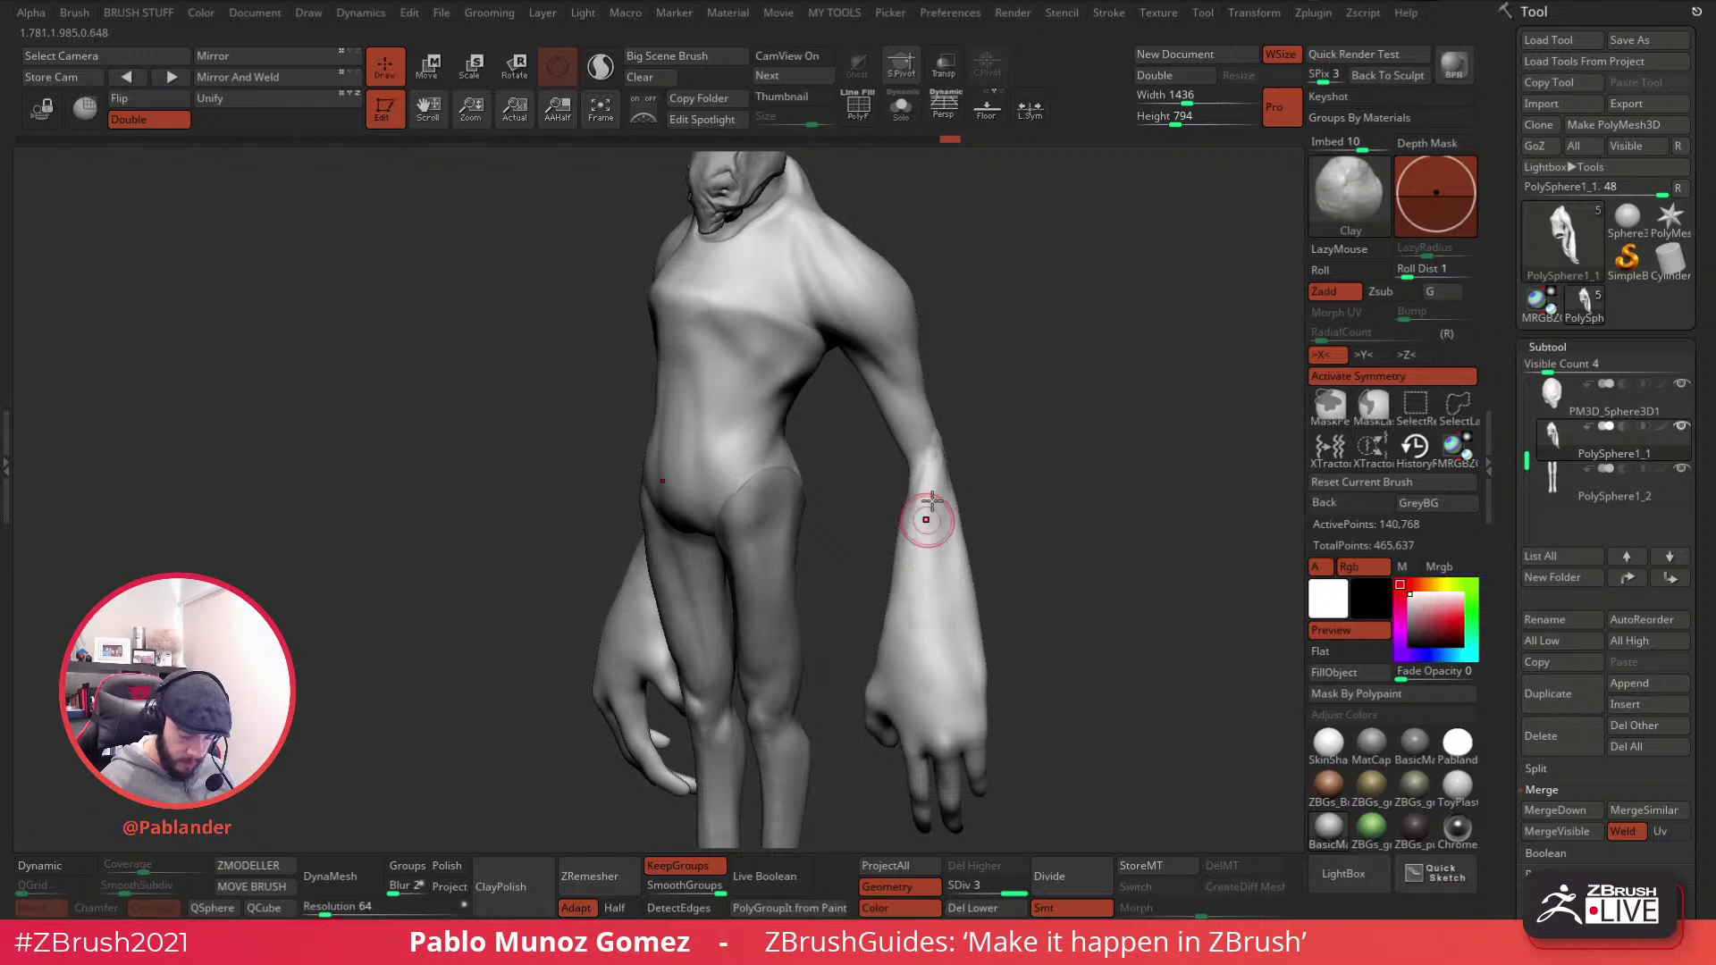
- Build up the forearms below the elbows with the Clay brush and smooth the strokes
drag(993, 528, 1019, 487)
drag(931, 457, 917, 604)
shift+drag(933, 529, 941, 590)
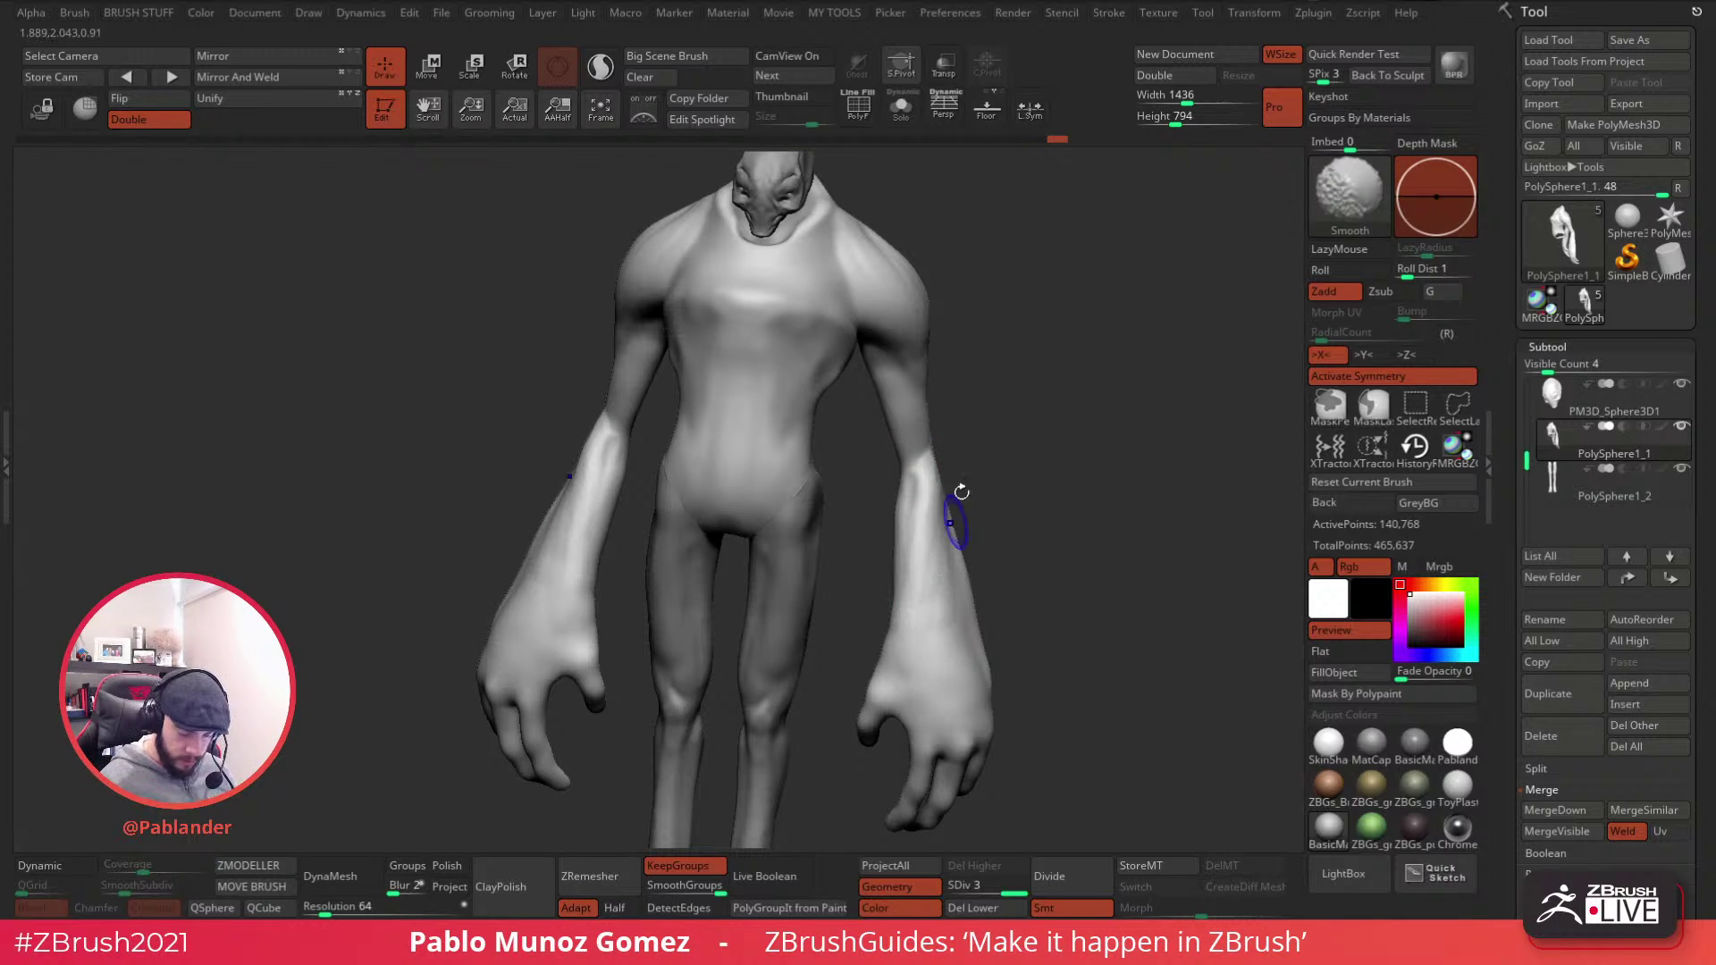
drag(992, 518, 1111, 447)
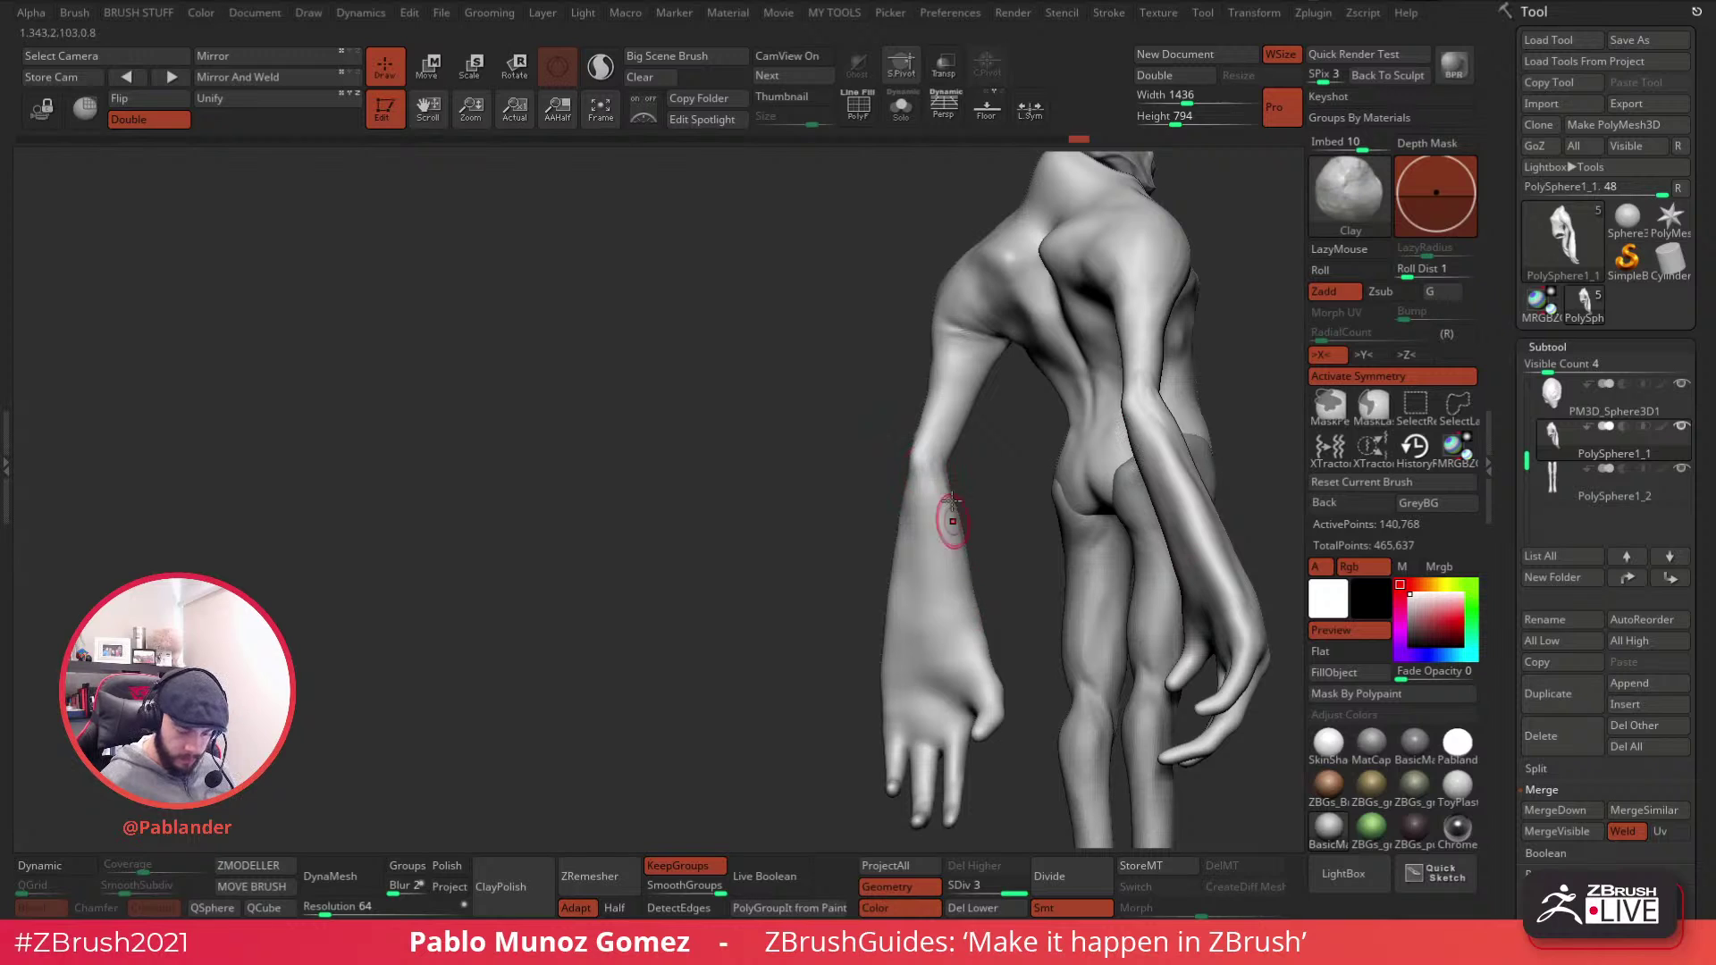
- Sculpt the shoulder blades and the muscles along the spine with the Clay brush, smoothing the transitions
mouse_move(925, 377)
mouse_down()
mouse_move(975, 357)
mouse_move(936, 344)
mouse_move(959, 370)
mouse_up()
right_drag(976, 376, 1027, 358)
shift+drag(924, 337, 925, 340)
right_drag(981, 287, 1021, 317)
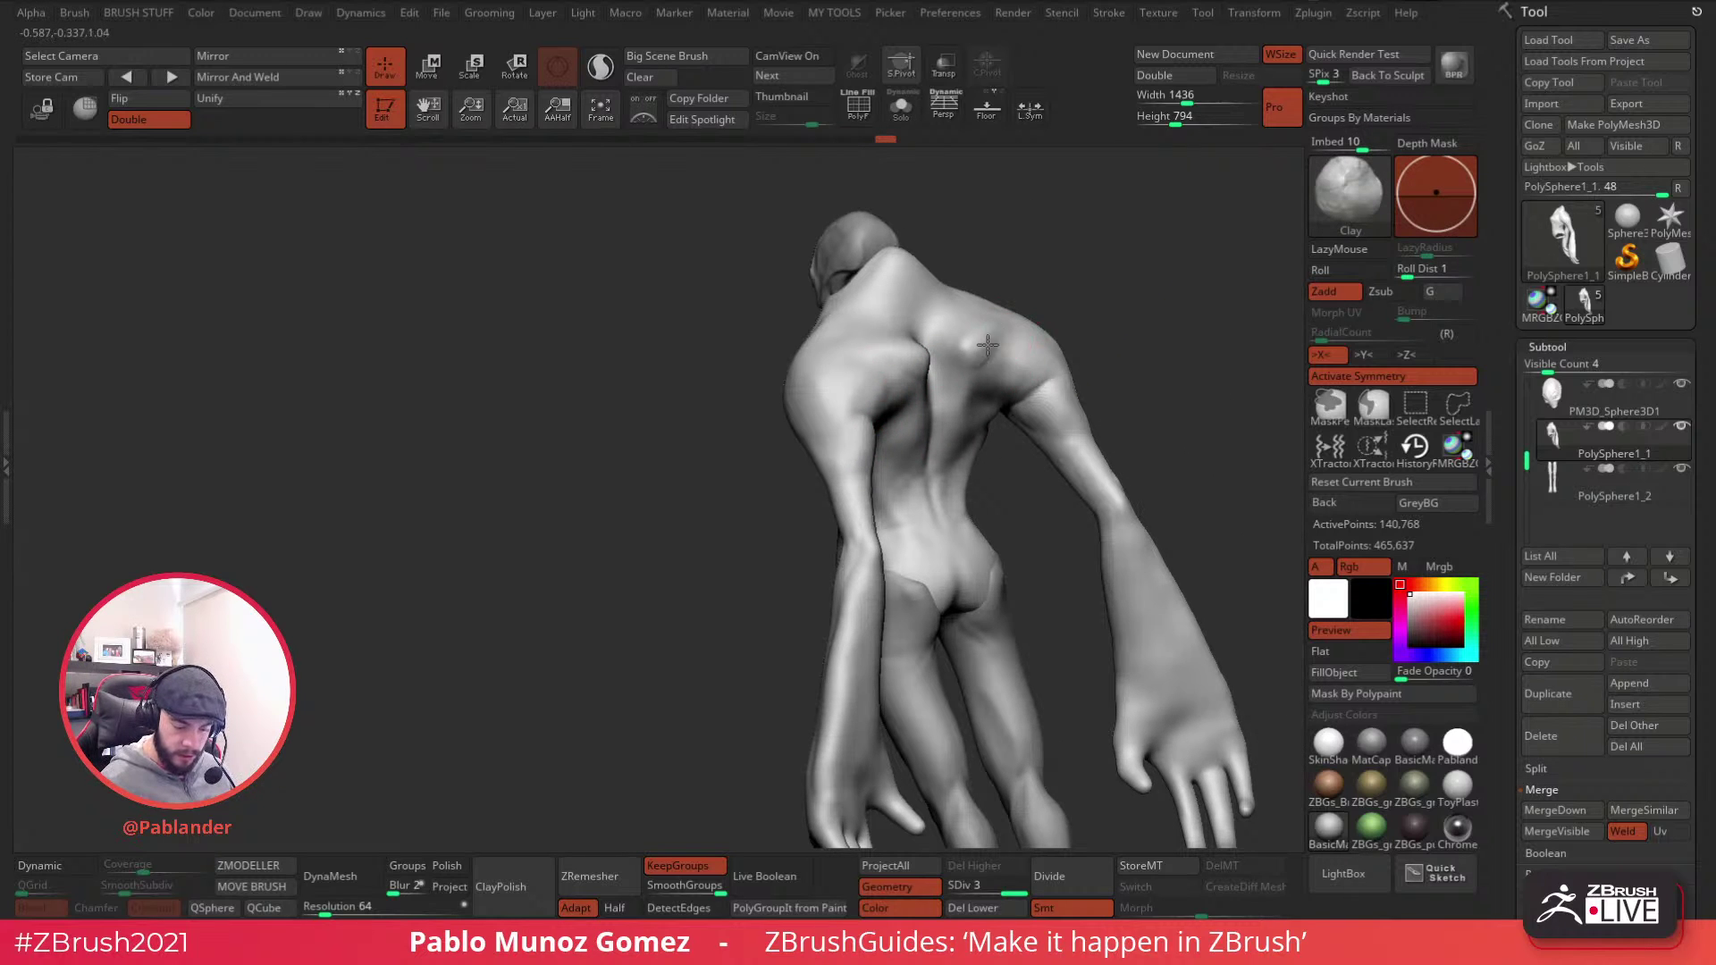
shift+right_drag(1018, 381, 960, 413)
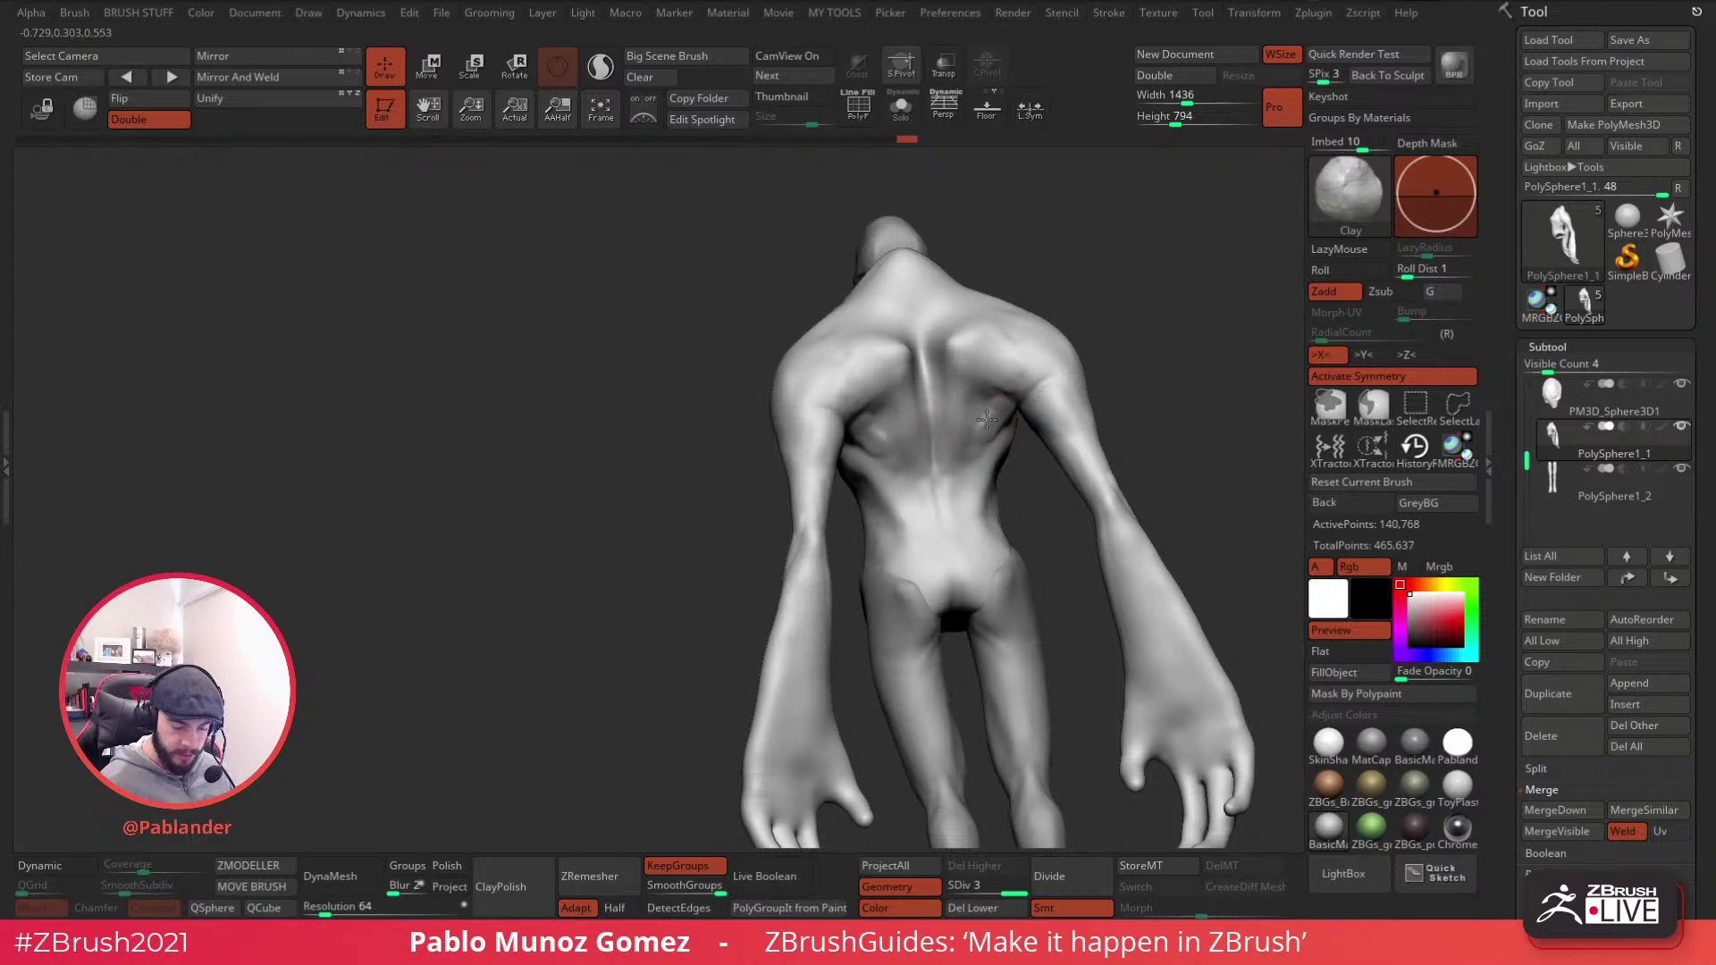
key(shift)
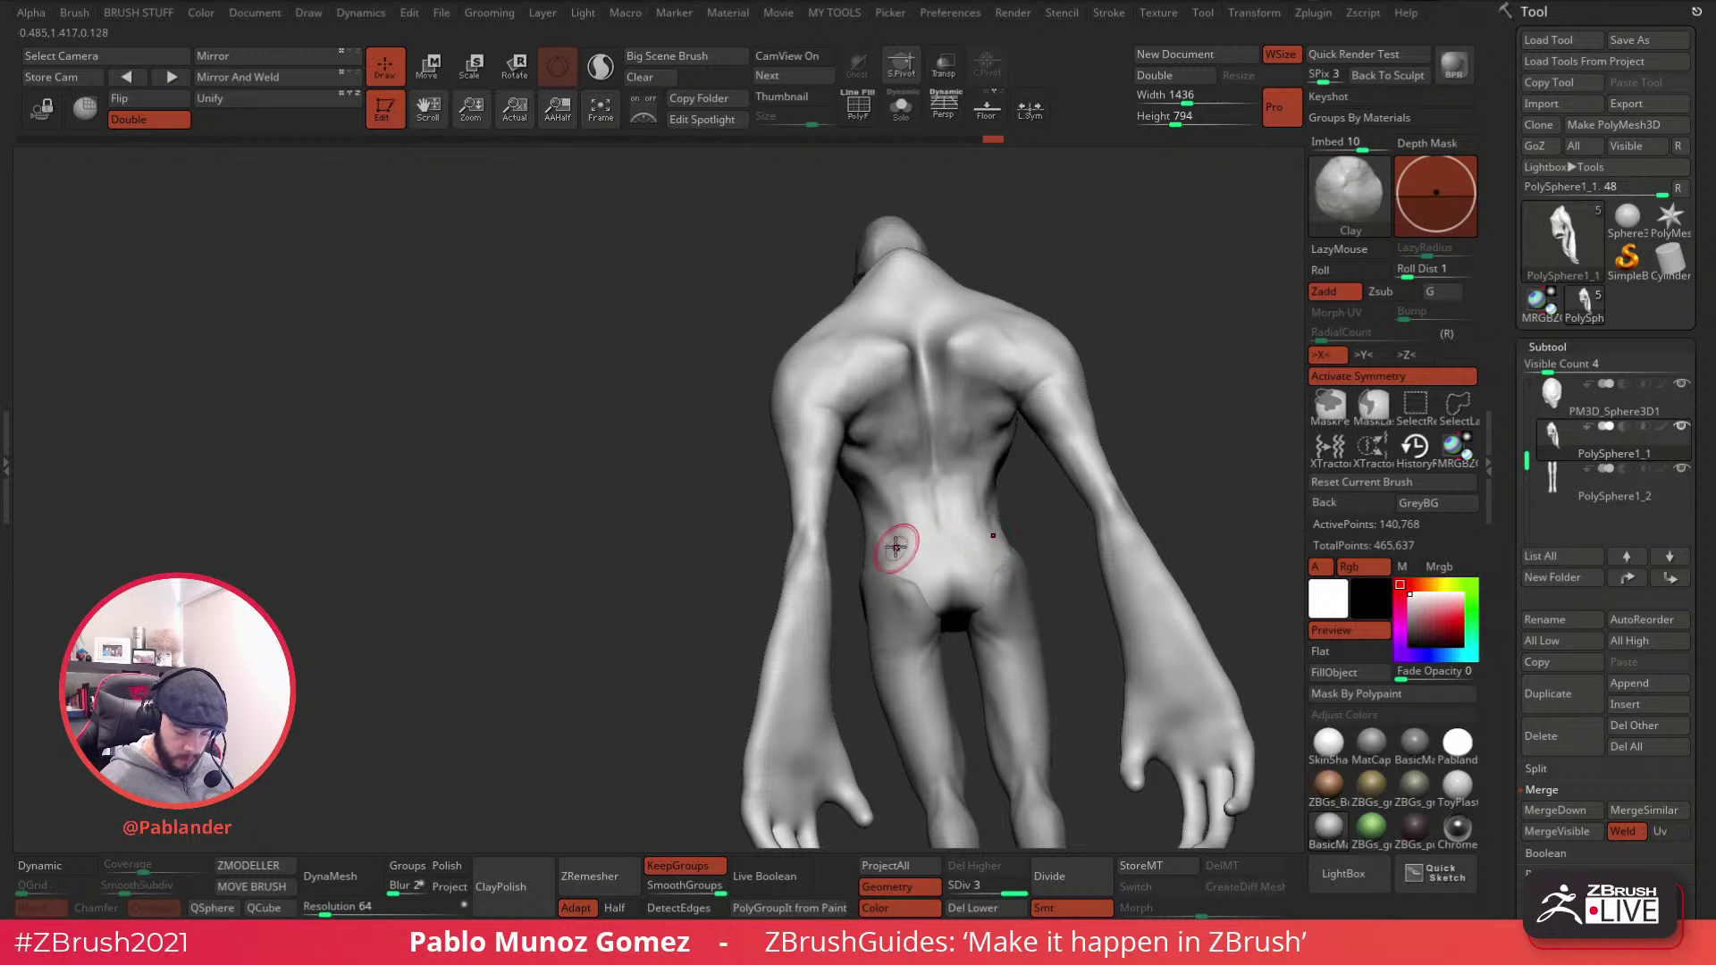
mouse_move(903, 546)
right_down()
mouse_move(935, 362)
mouse_move(974, 304)
mouse_move(927, 337)
right_up()
mouse_move(927, 337)
mouse_down()
mouse_move(933, 400)
mouse_move(930, 372)
mouse_up()
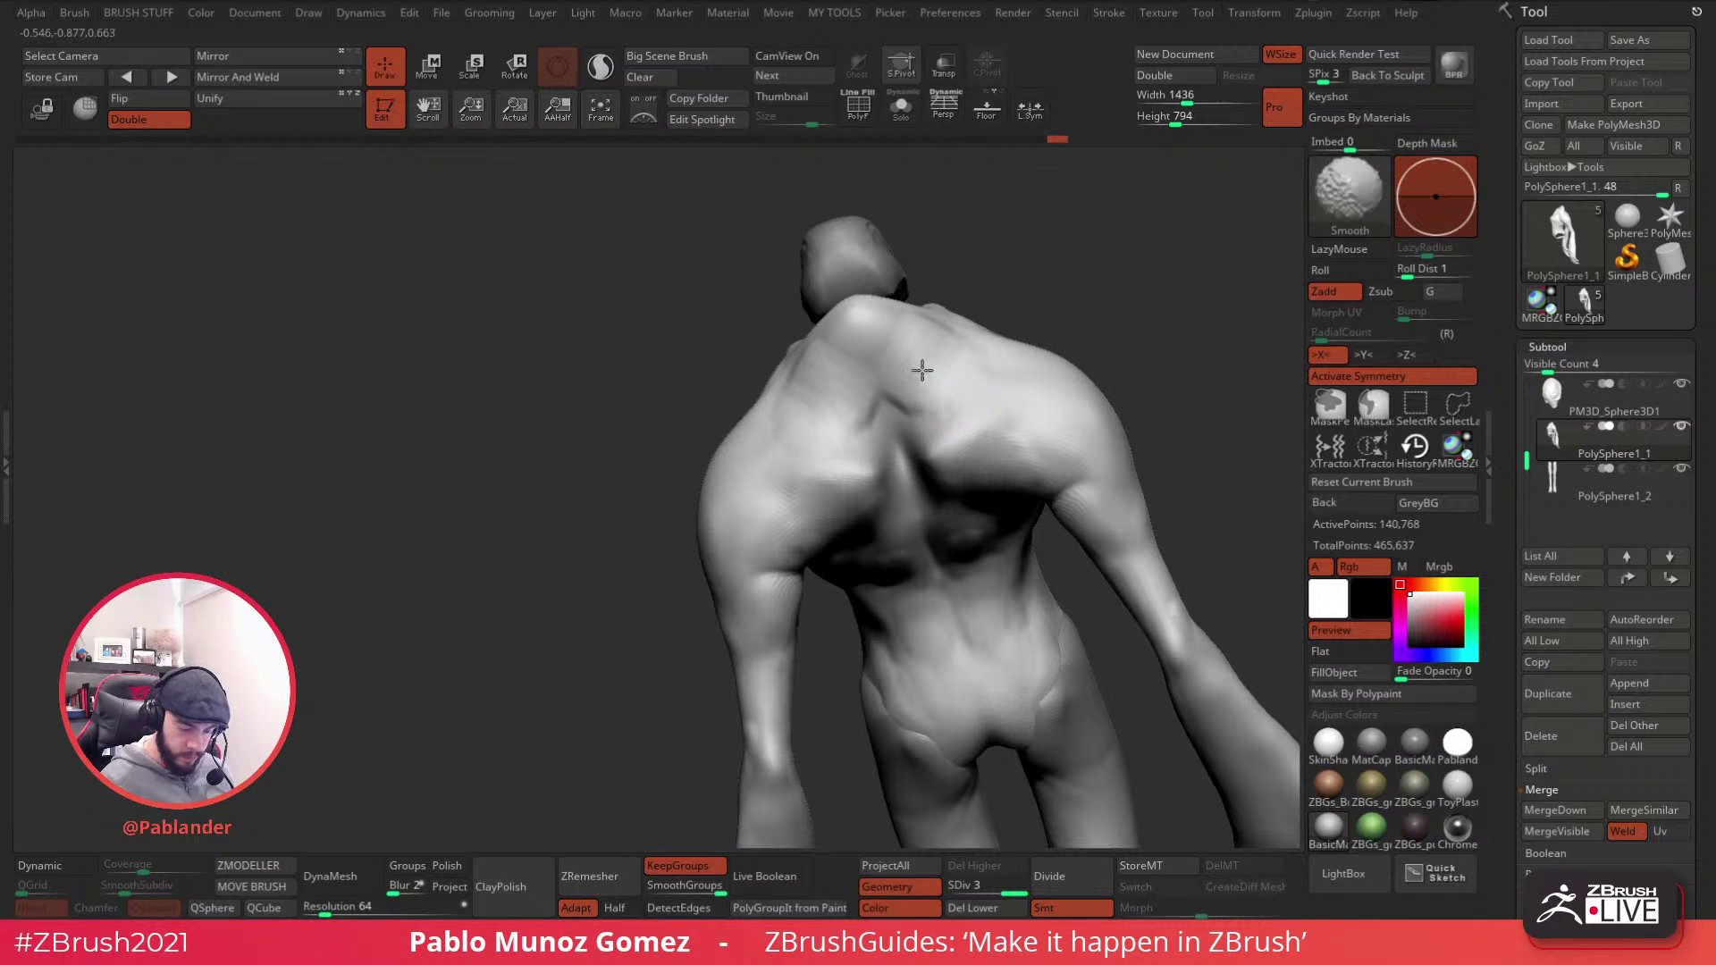
- Refine the sides of the neck and the tops of the shoulders with Clay and Smooth strokes
right_drag(911, 400, 950, 364)
mouse_move(823, 352)
right_down()
mouse_move(922, 316)
mouse_move(784, 344)
right_up()
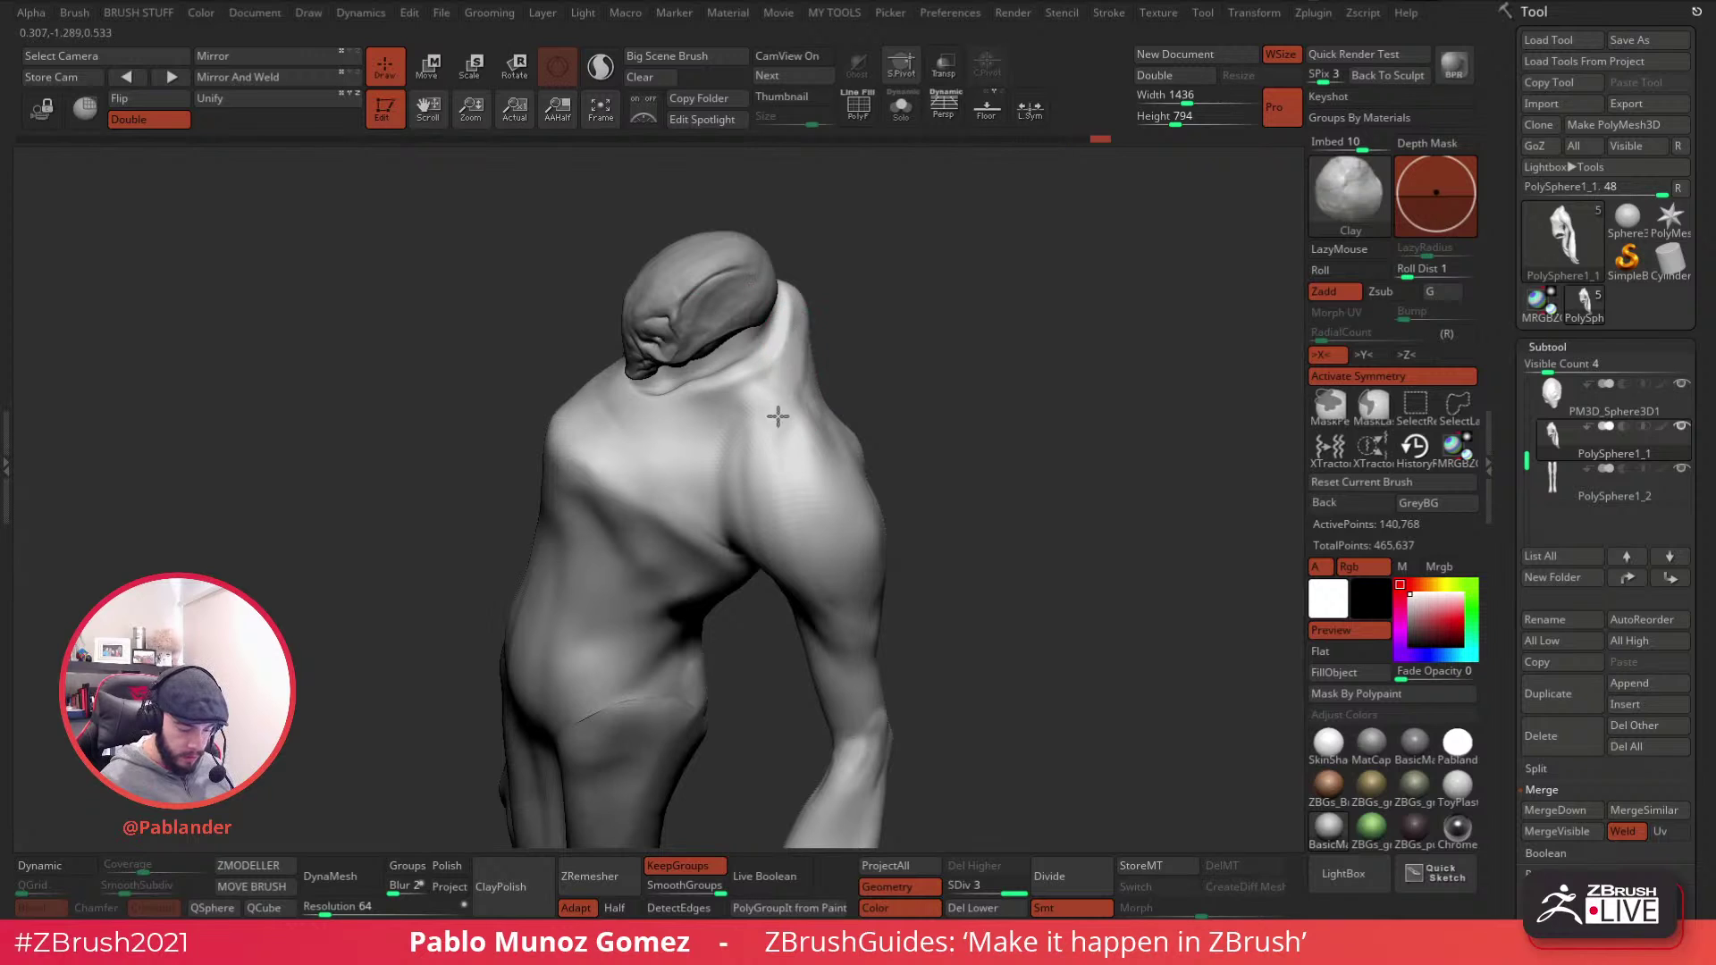
right_drag(819, 456, 876, 387)
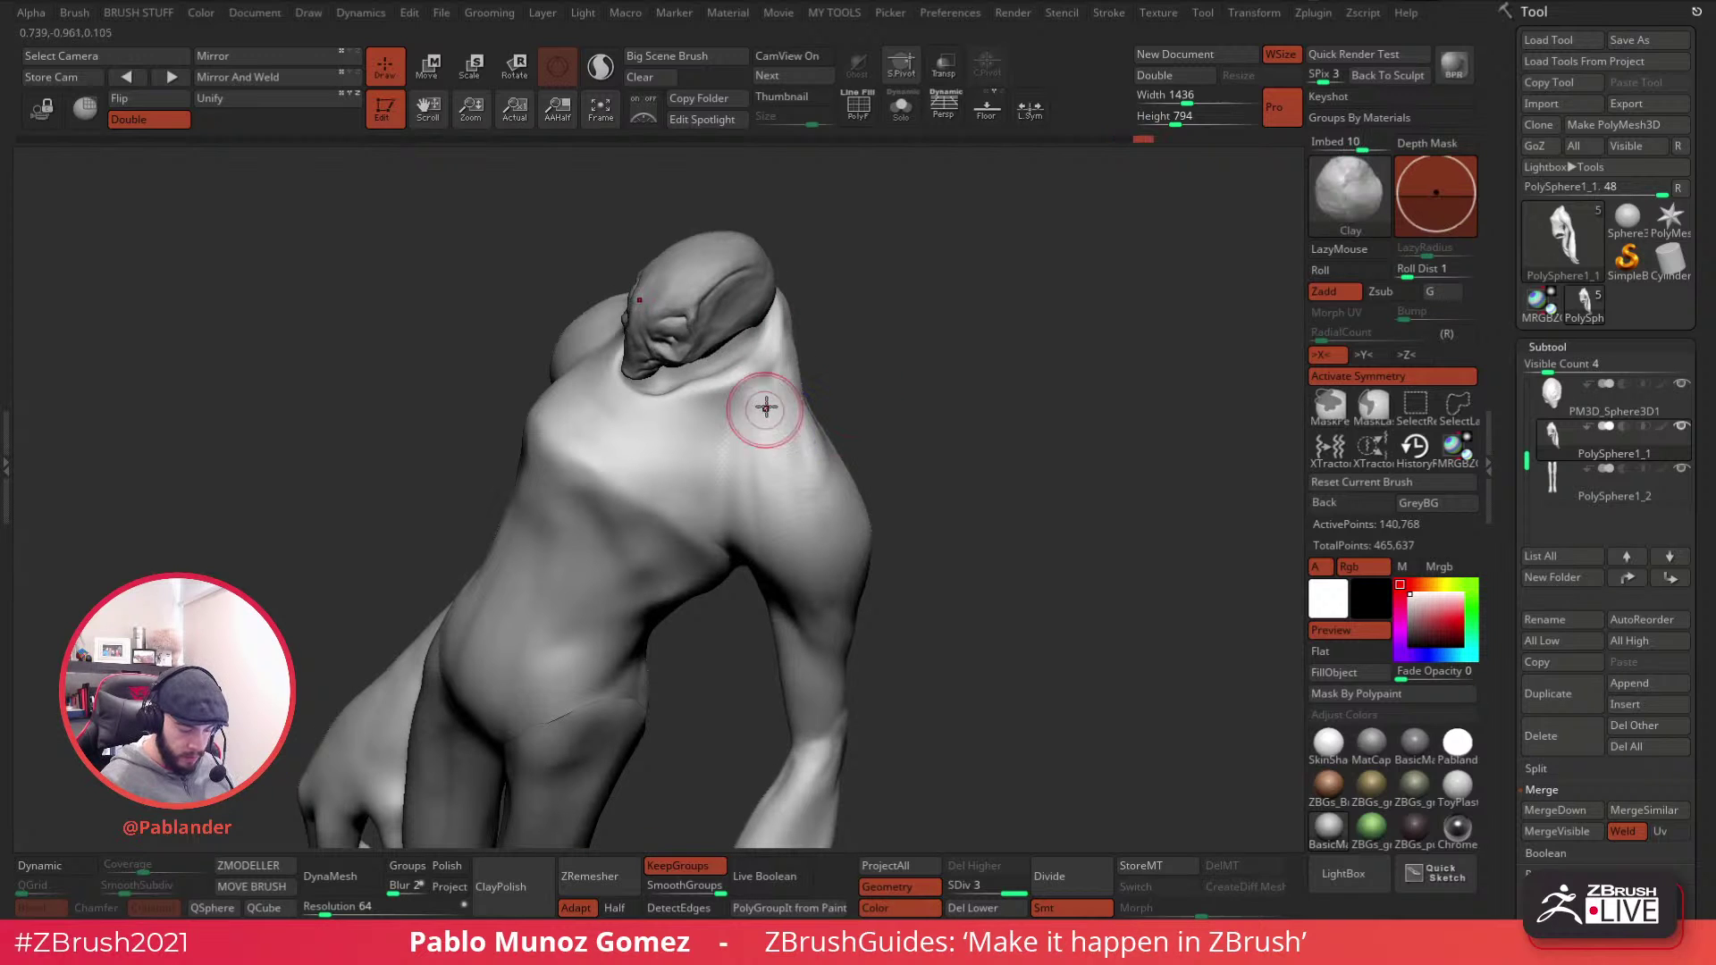
mouse_move(652, 459)
right_down()
mouse_move(873, 363)
mouse_move(877, 405)
mouse_move(800, 417)
mouse_move(747, 345)
mouse_move(955, 487)
mouse_move(1011, 465)
mouse_move(965, 456)
right_up()
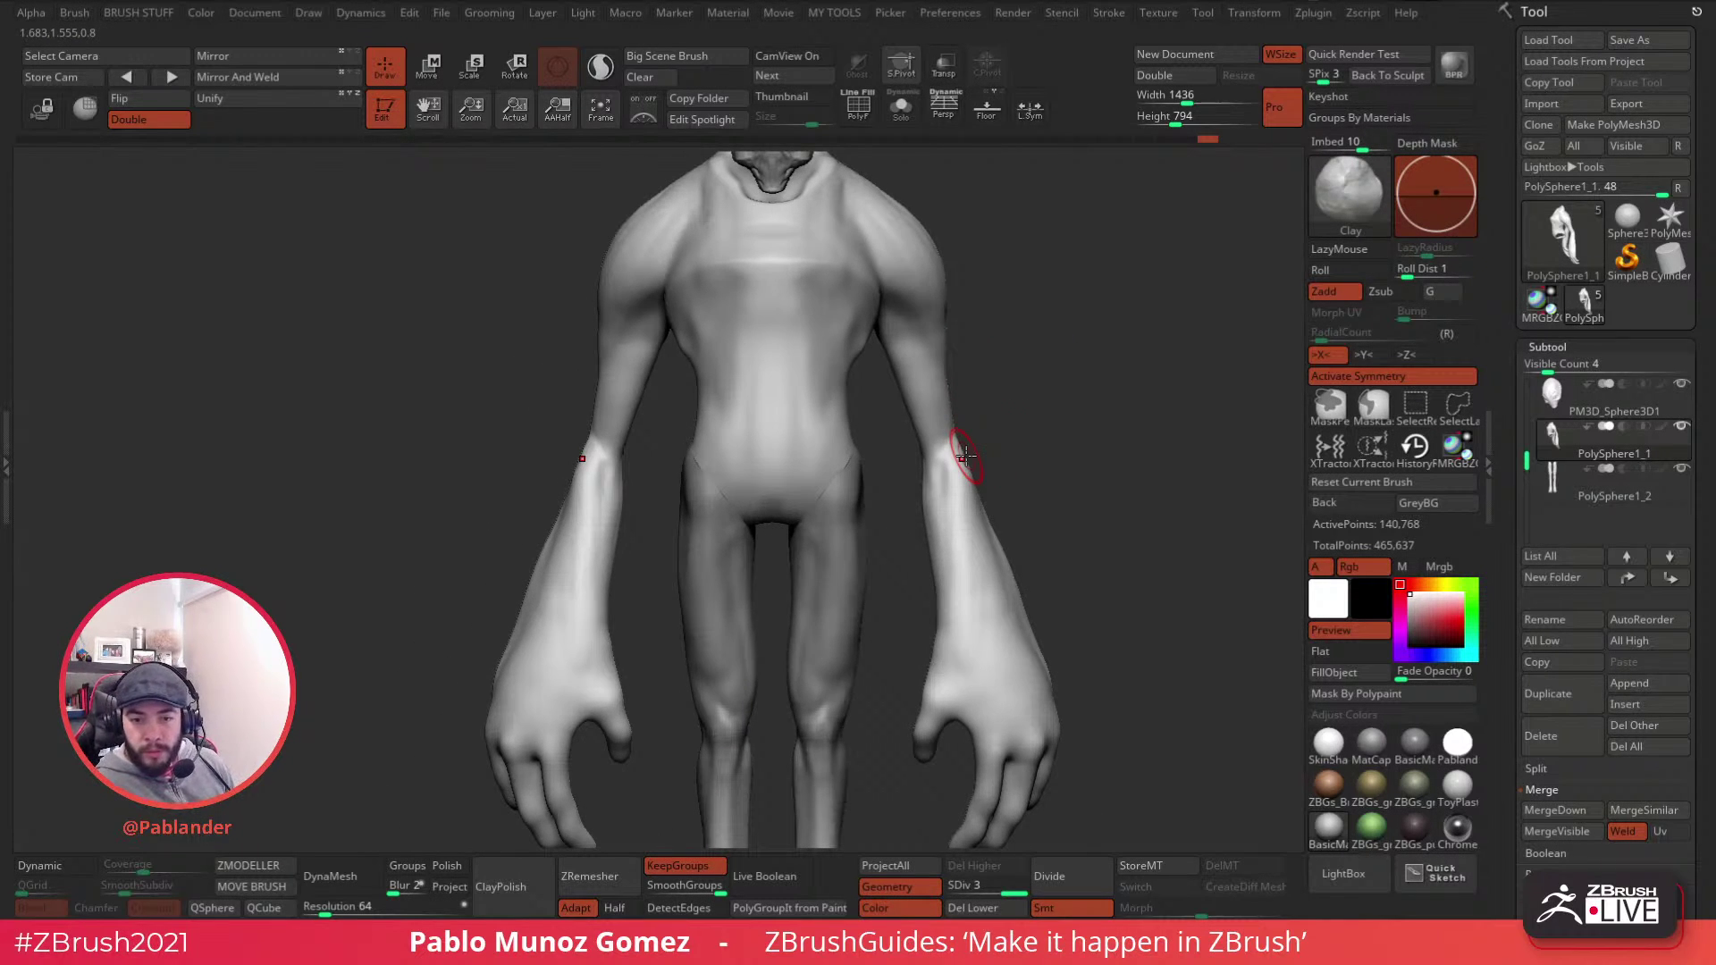
mouse_move(1016, 403)
right_down()
mouse_move(1034, 410)
mouse_move(1006, 347)
mouse_move(1042, 322)
mouse_move(1007, 319)
mouse_move(1037, 348)
mouse_move(996, 353)
mouse_move(976, 393)
mouse_move(931, 260)
mouse_move(916, 300)
right_up()
key(shift)
- Adjust the side profile of the chest and torso with the Move brush
key(b)
key(m)
key(v)
drag(852, 281, 898, 243)
drag(809, 333, 786, 363)
drag(759, 432, 753, 415)
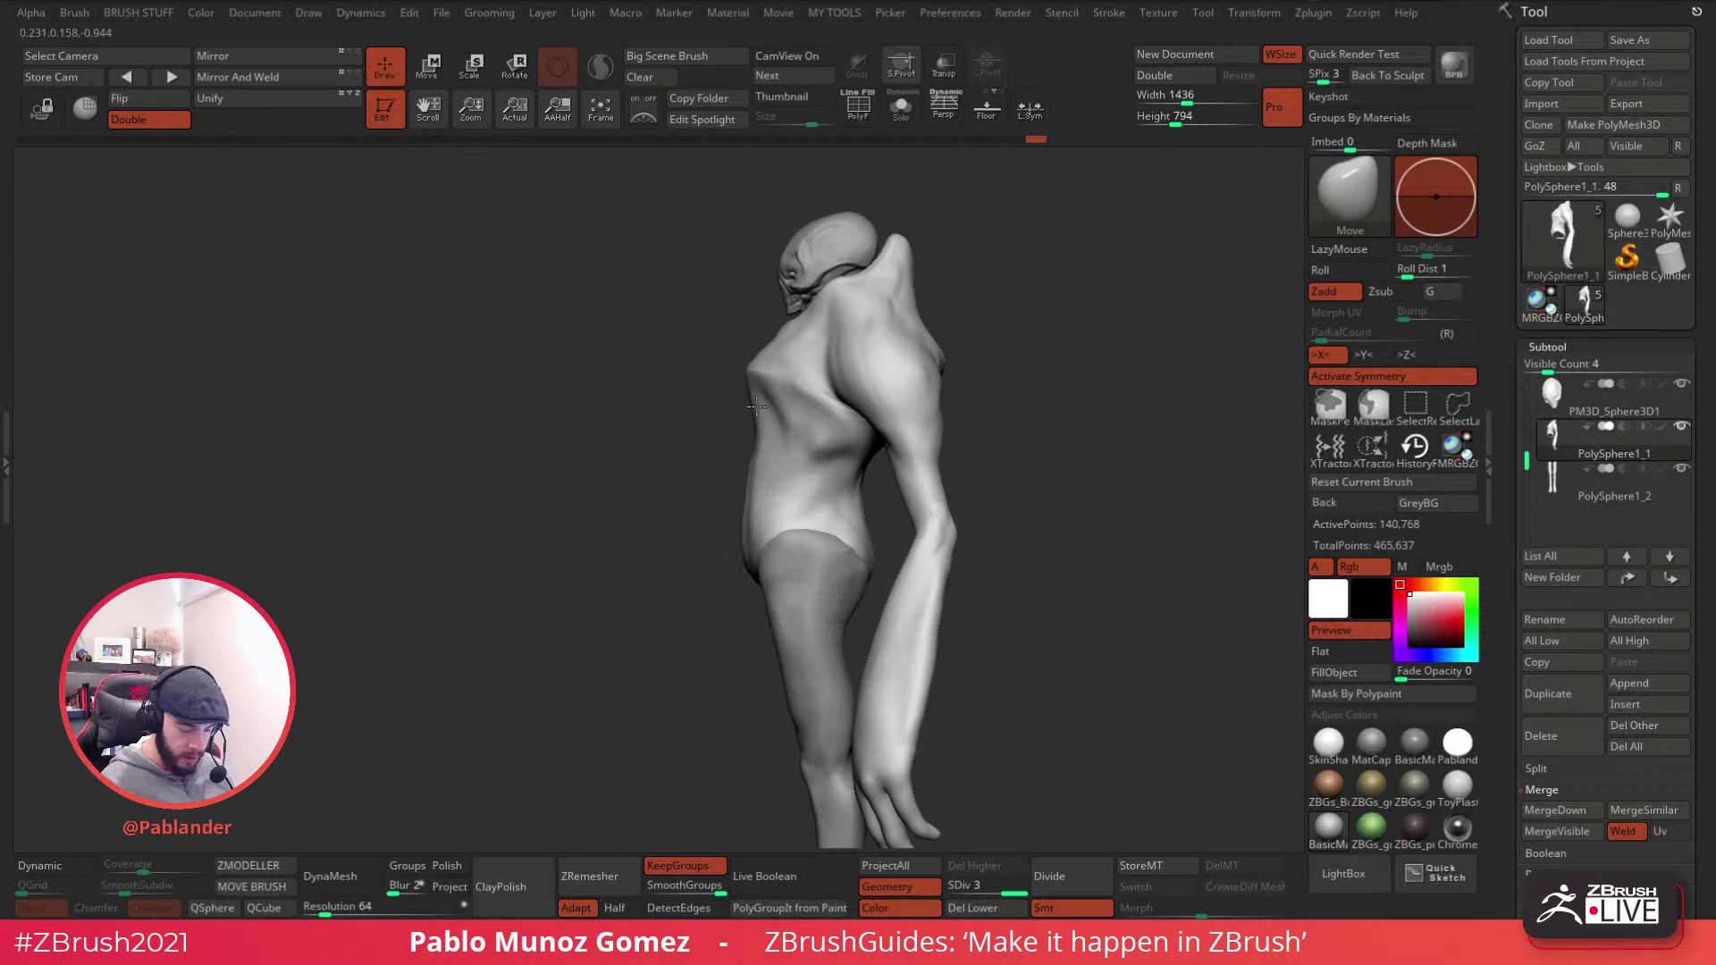
mouse_move(744, 556)
mouse_down()
mouse_move(1024, 483)
mouse_move(1030, 458)
mouse_move(1176, 525)
mouse_up()
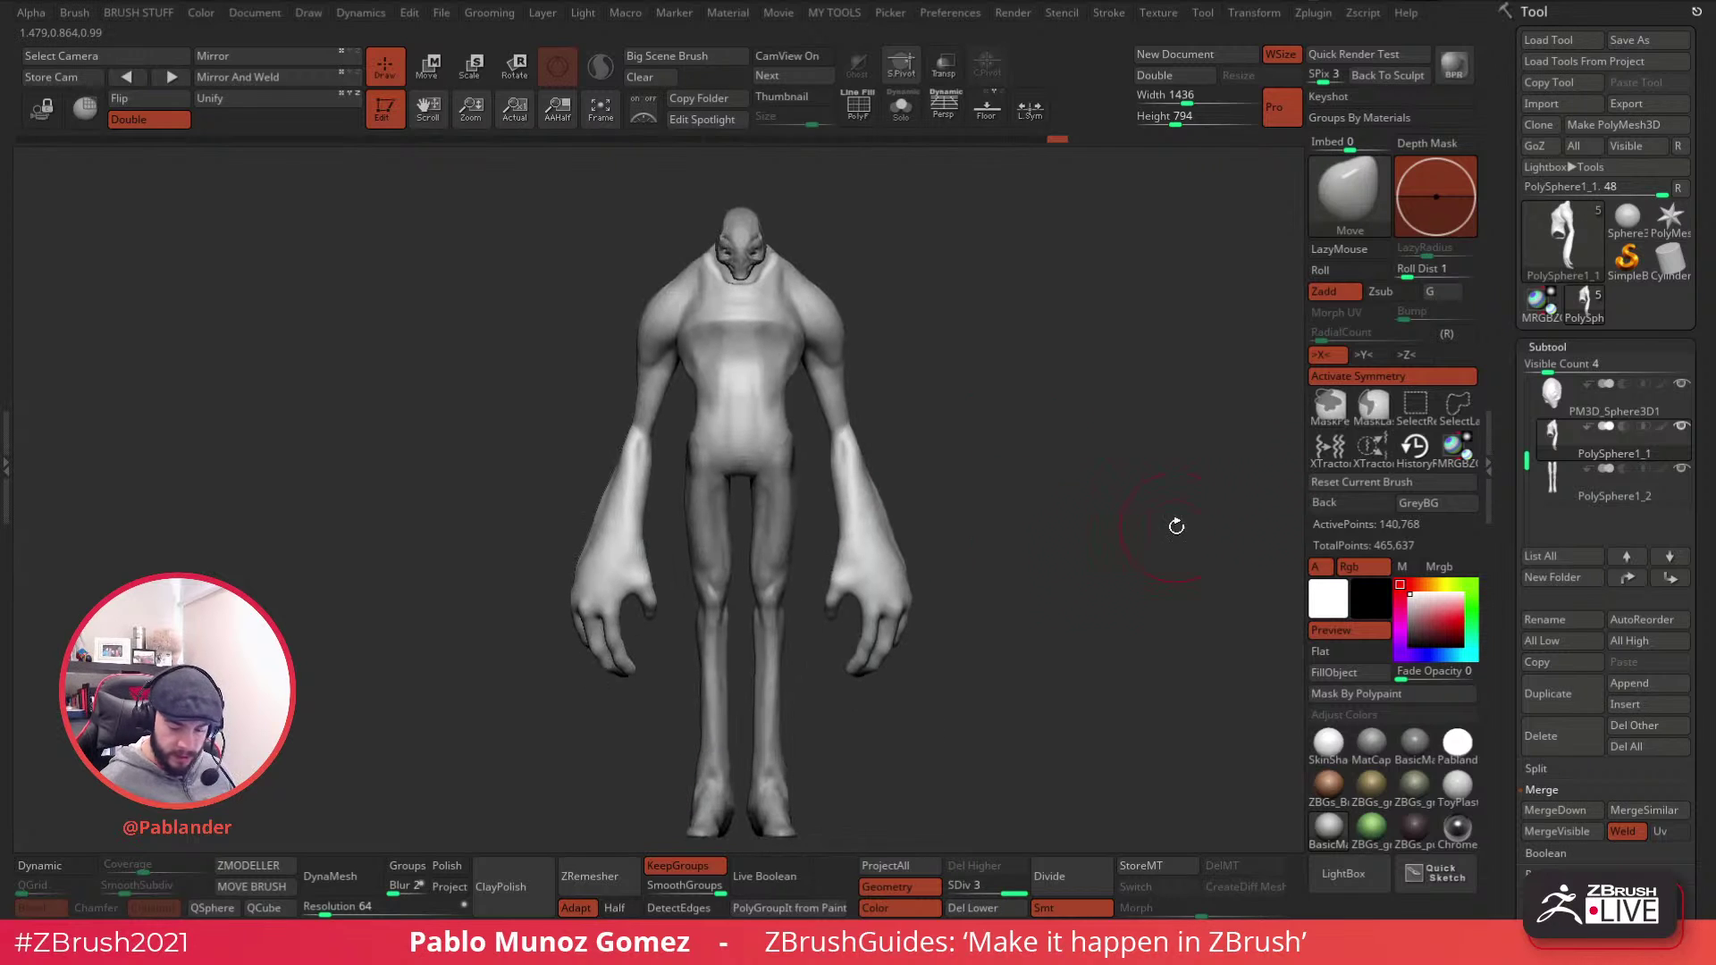
- Merge the legs subtool into the torso and arms subtool and check the combined mesh's polygroups
click(1559, 812)
click(1397, 851)
drag(1087, 652, 977, 431)
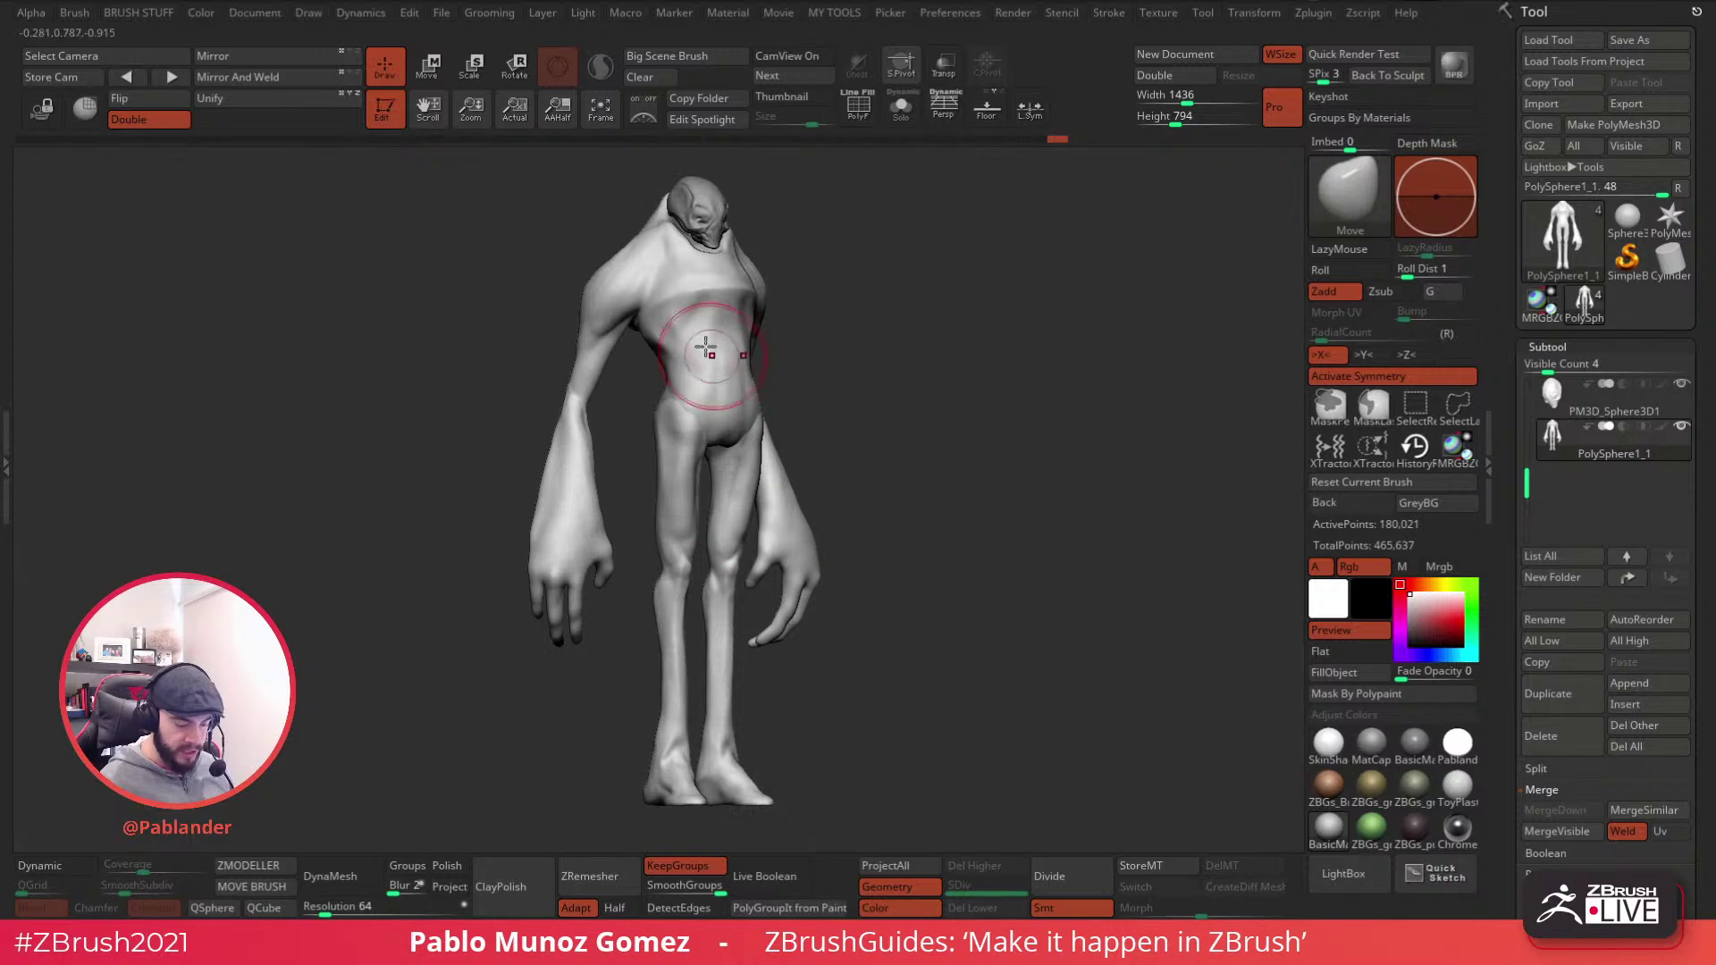
shift+drag(866, 362, 761, 386)
key(shift+f)
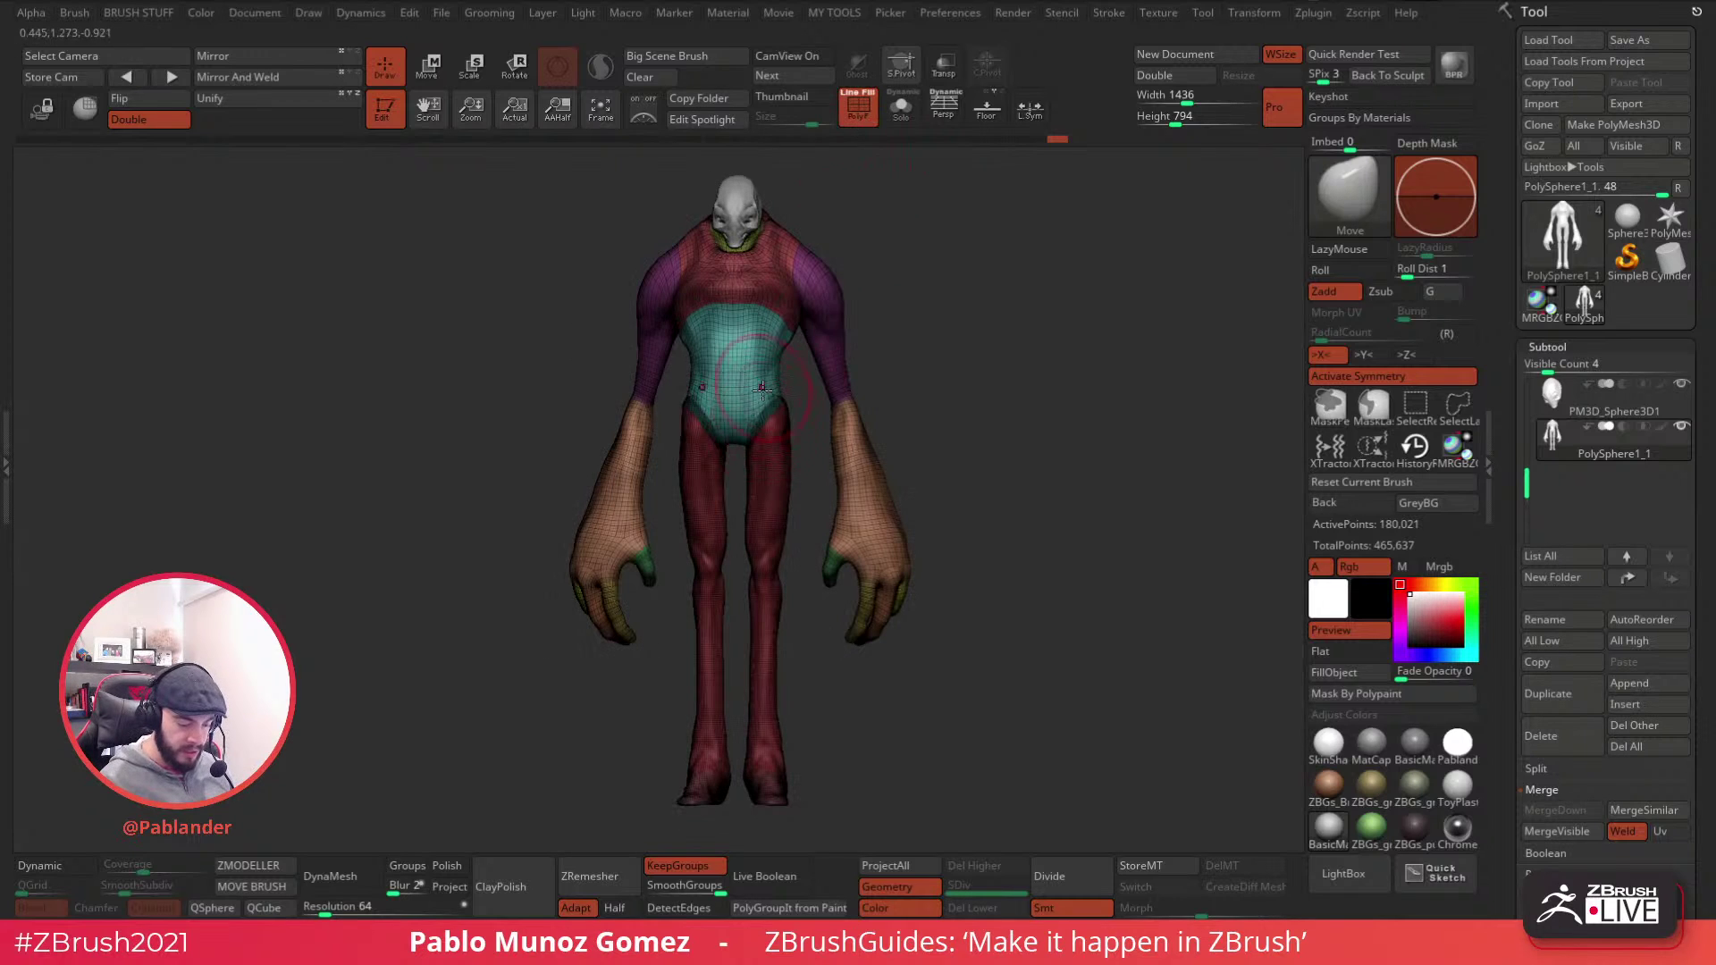
key(shift+f)
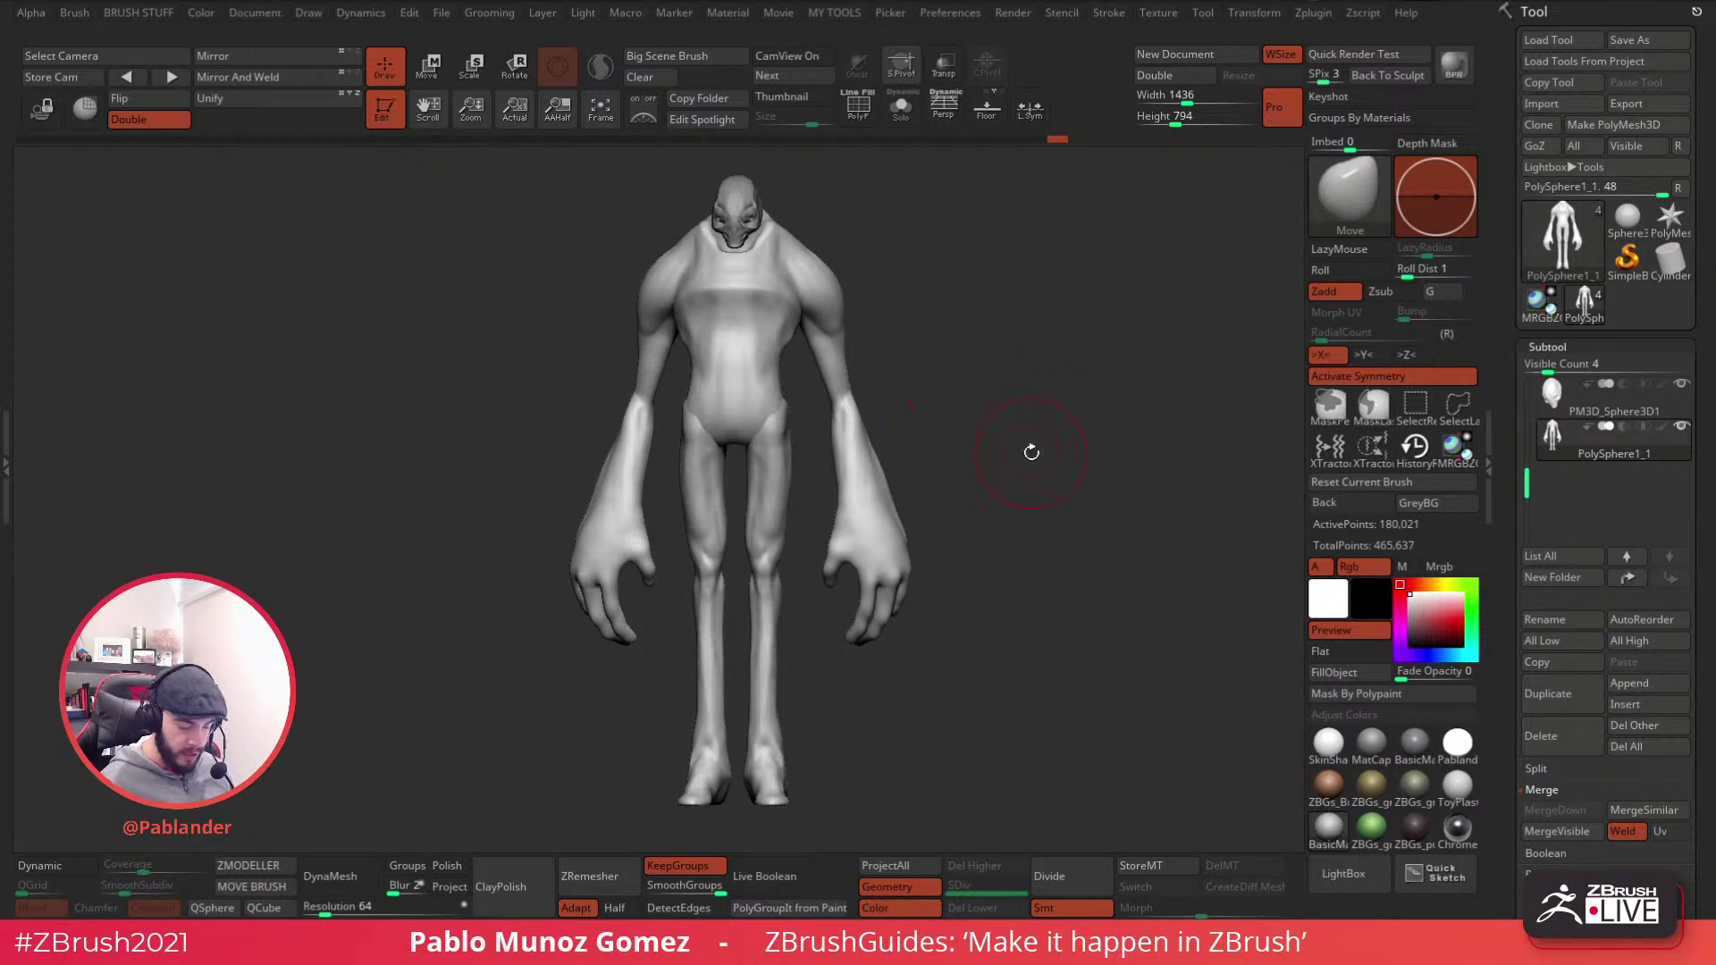
click(348, 883)
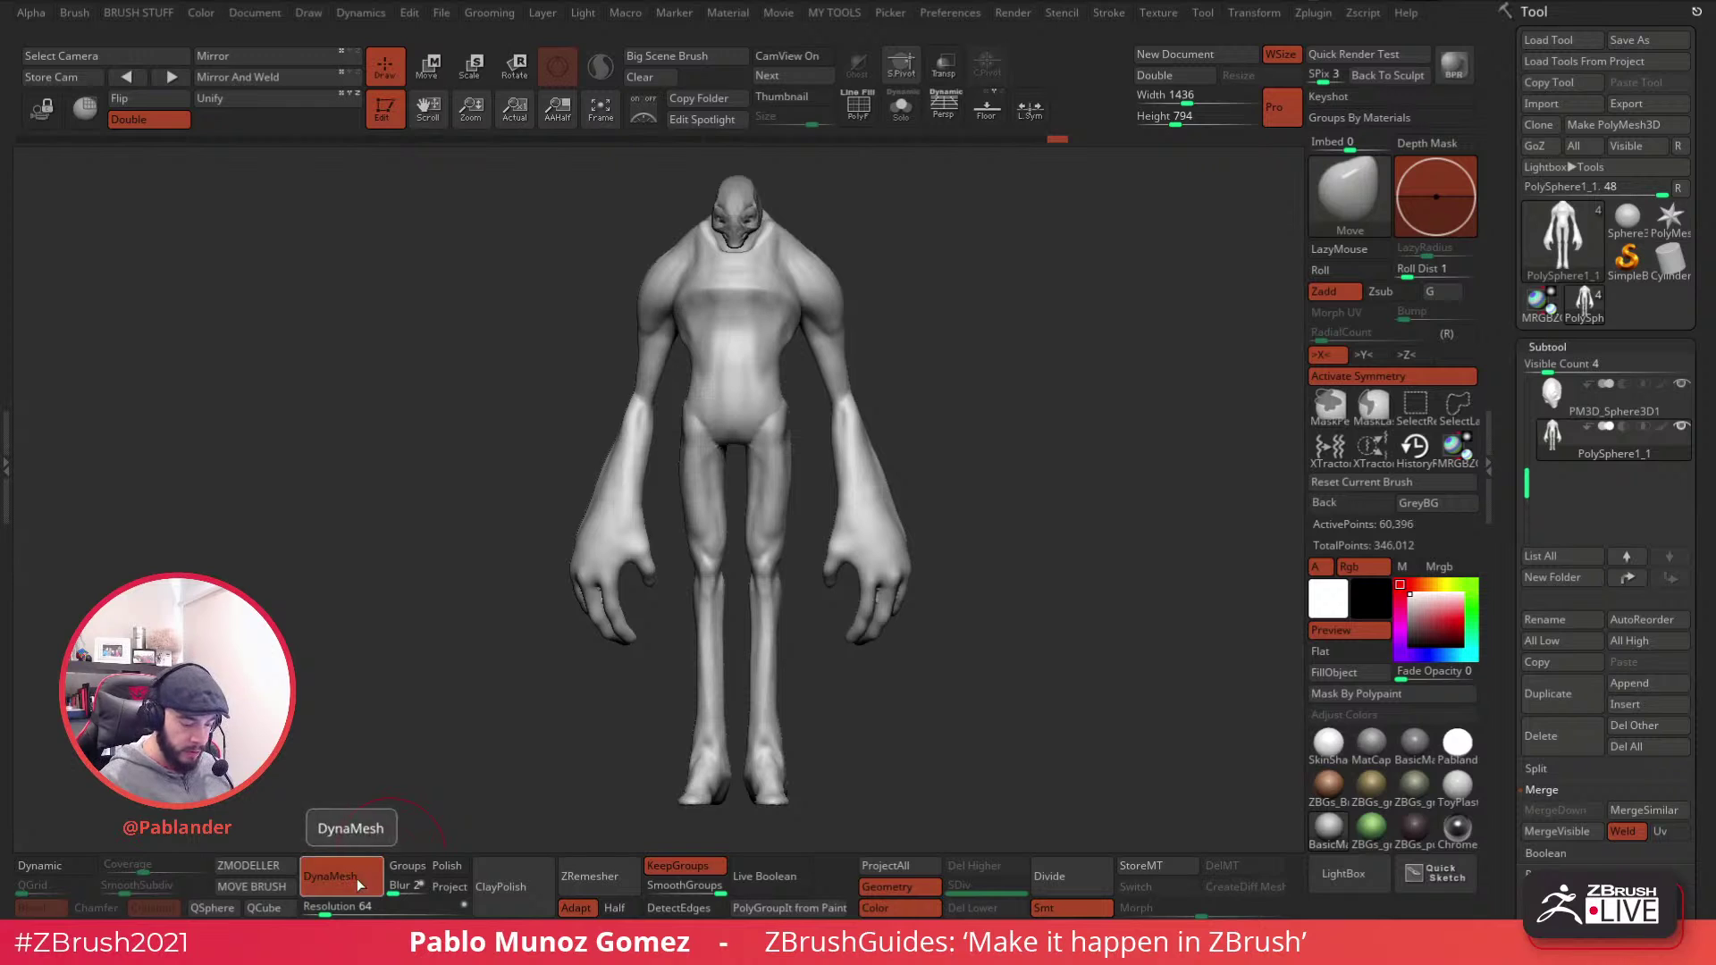
alt+drag(985, 391, 962, 412)
key(ctrl+z)
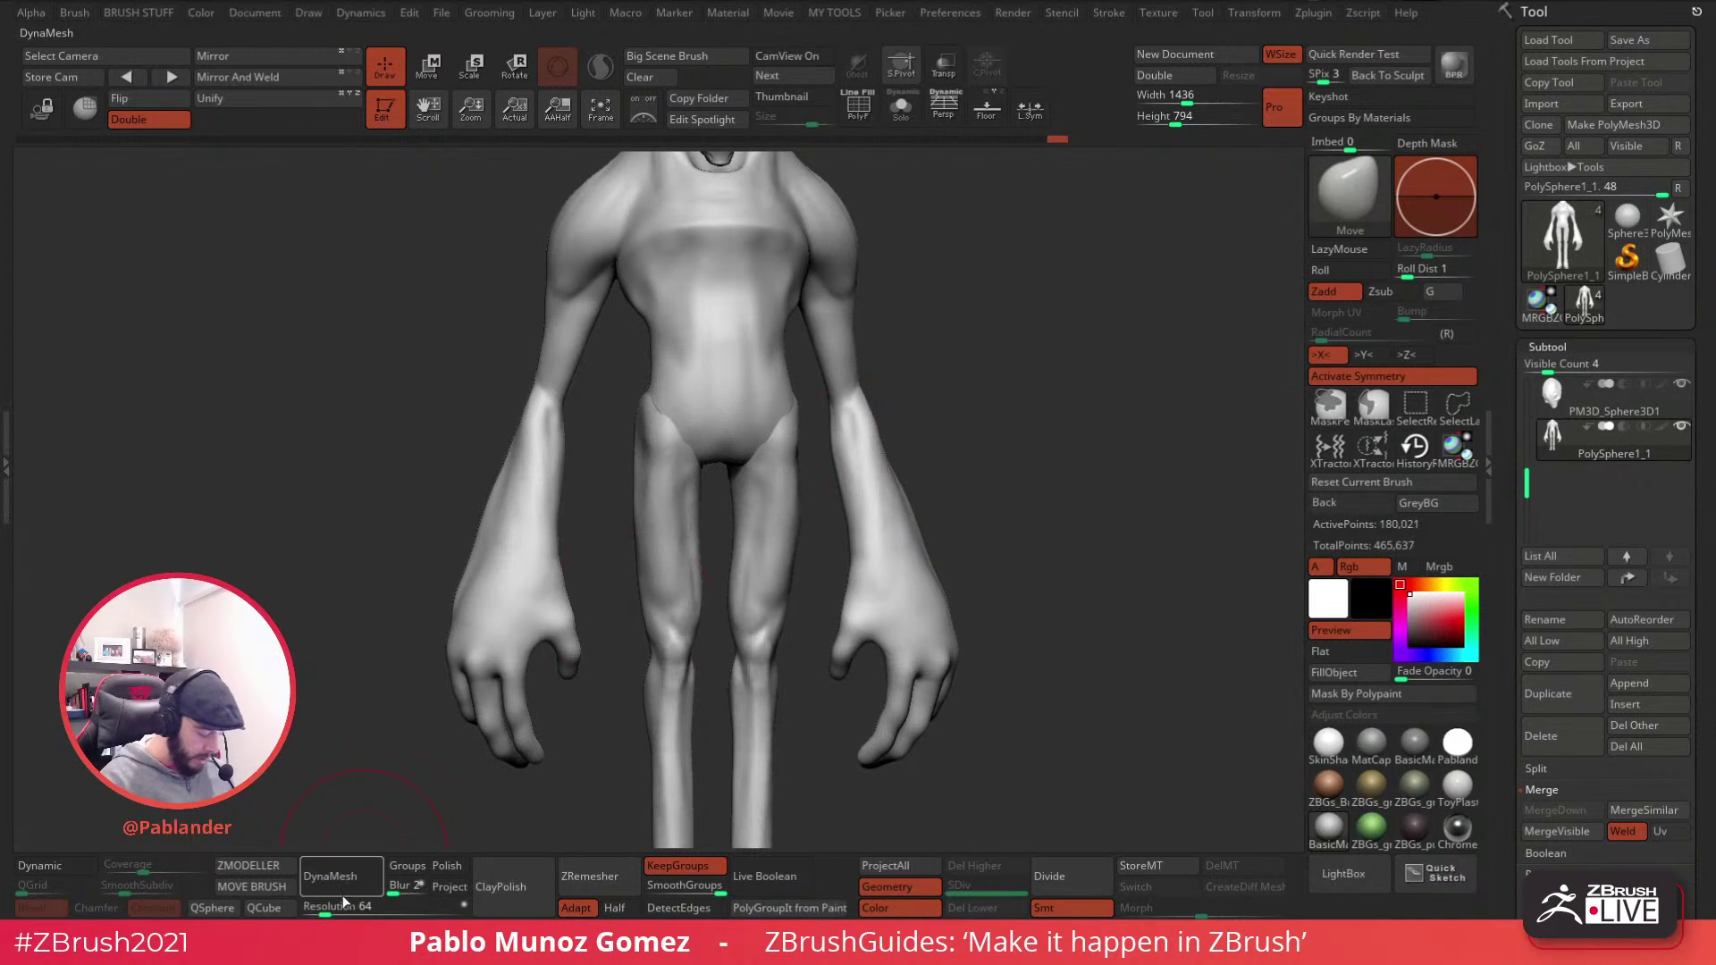
- DynaMesh the merged body at resolution 304
click(345, 914)
text(200)
drag(339, 914, 348, 914)
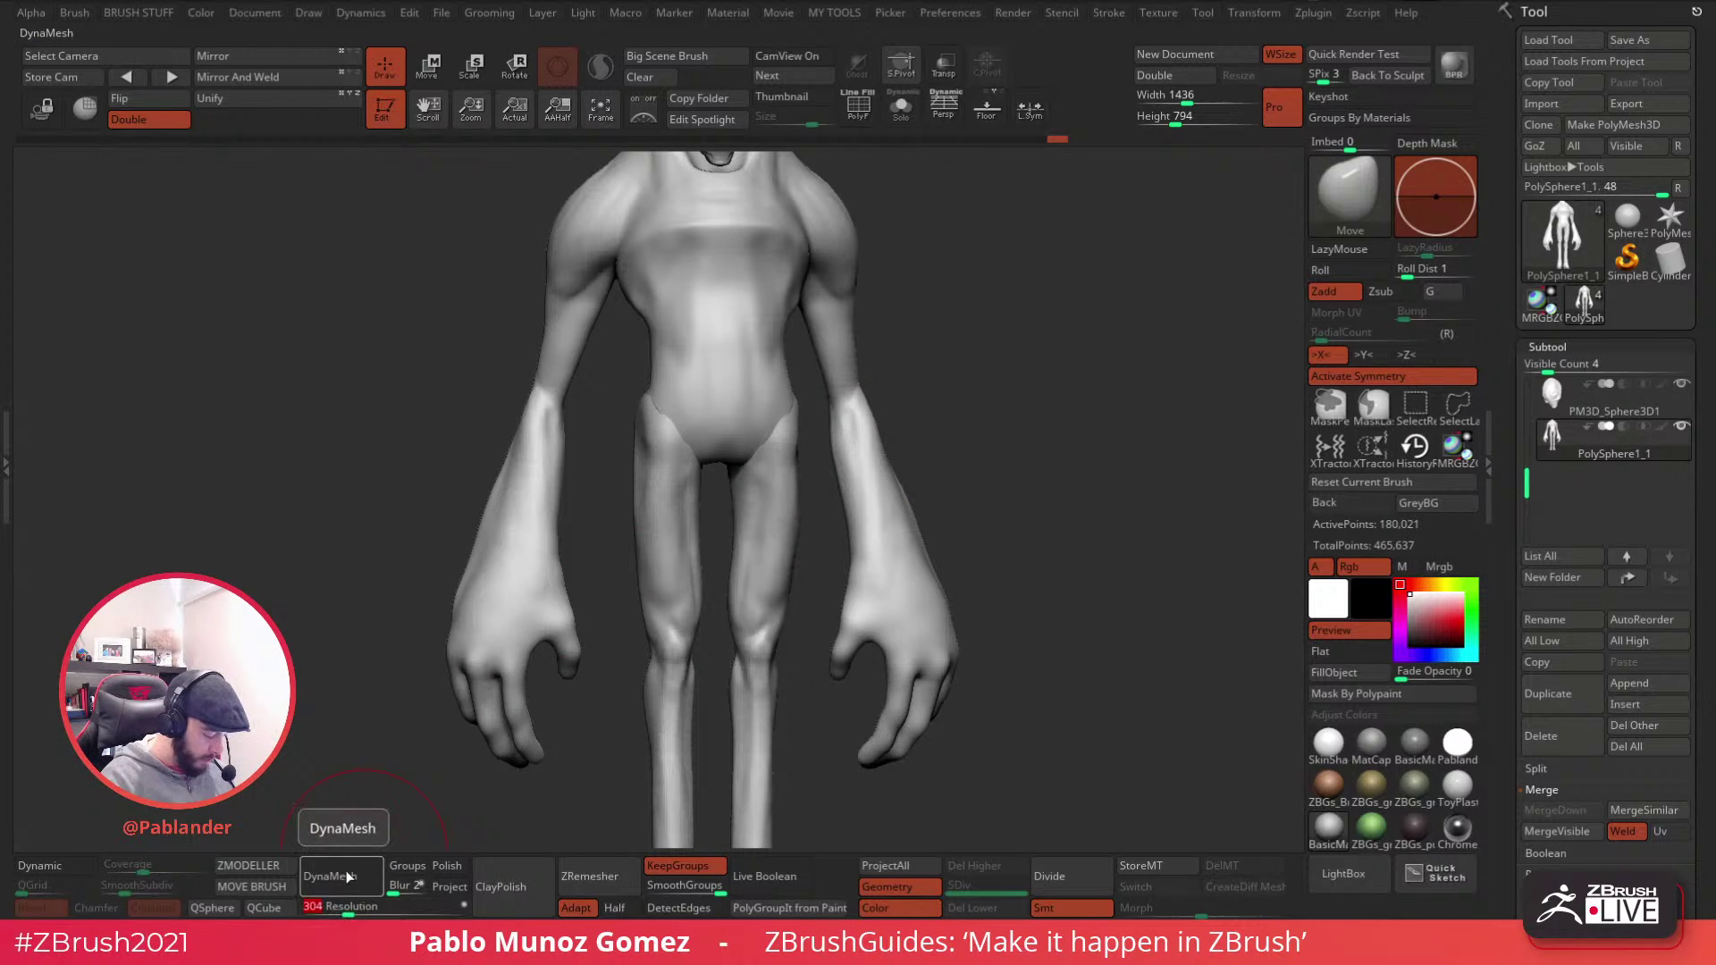
click(349, 884)
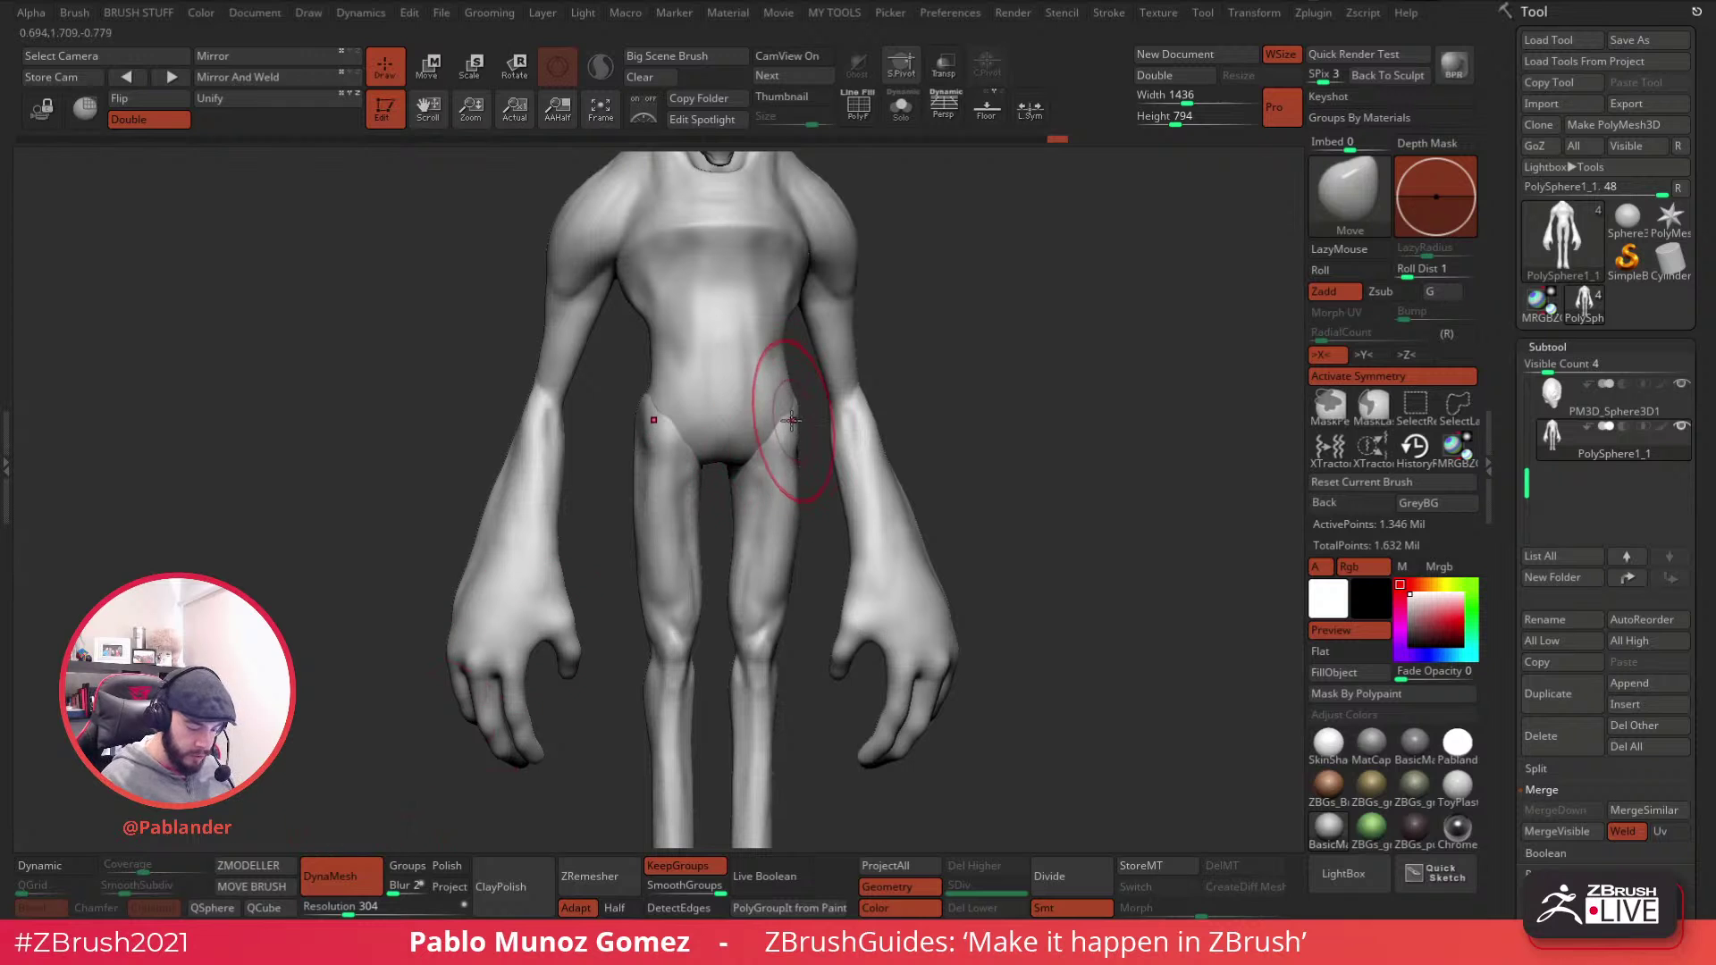
- Blend the seam between the thighs, hips and groin on the front of the body with the Clay brush
mouse_move(755, 443)
right_down()
mouse_move(737, 472)
mouse_move(834, 430)
mouse_move(792, 468)
right_up()
mouse_move(862, 421)
right_down()
mouse_move(933, 380)
mouse_move(873, 399)
mouse_move(965, 410)
mouse_move(1015, 441)
mouse_move(912, 421)
right_up()
key(space)
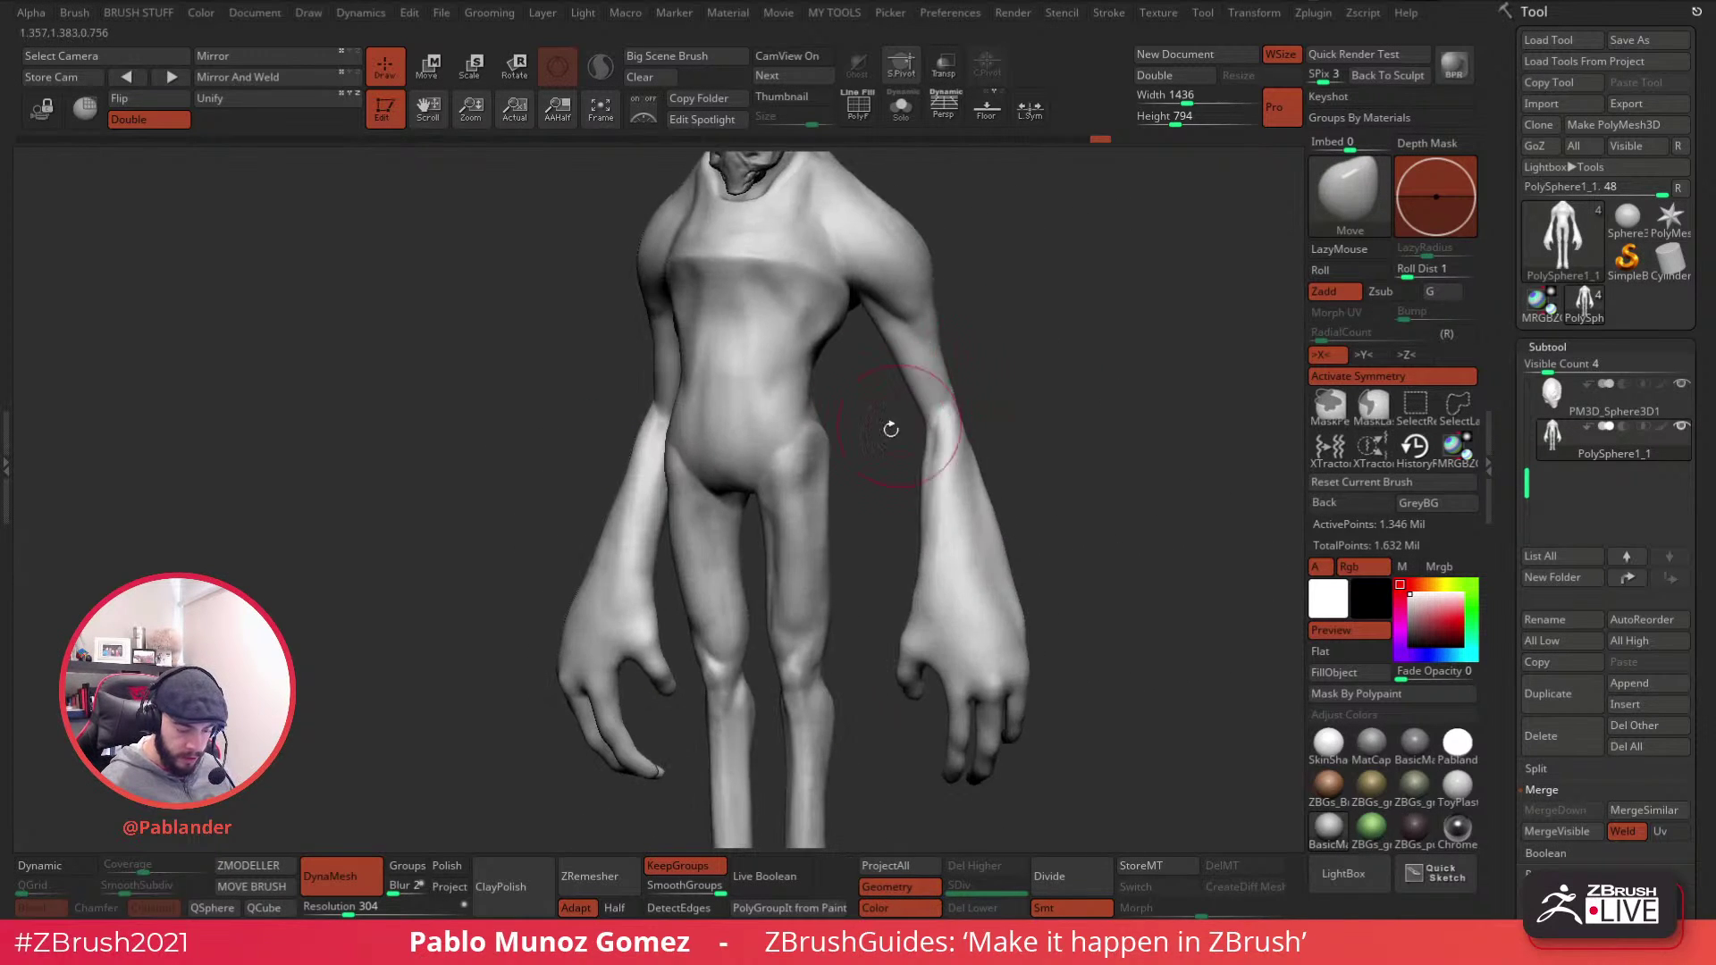
key(b)
key(c)
key(l)
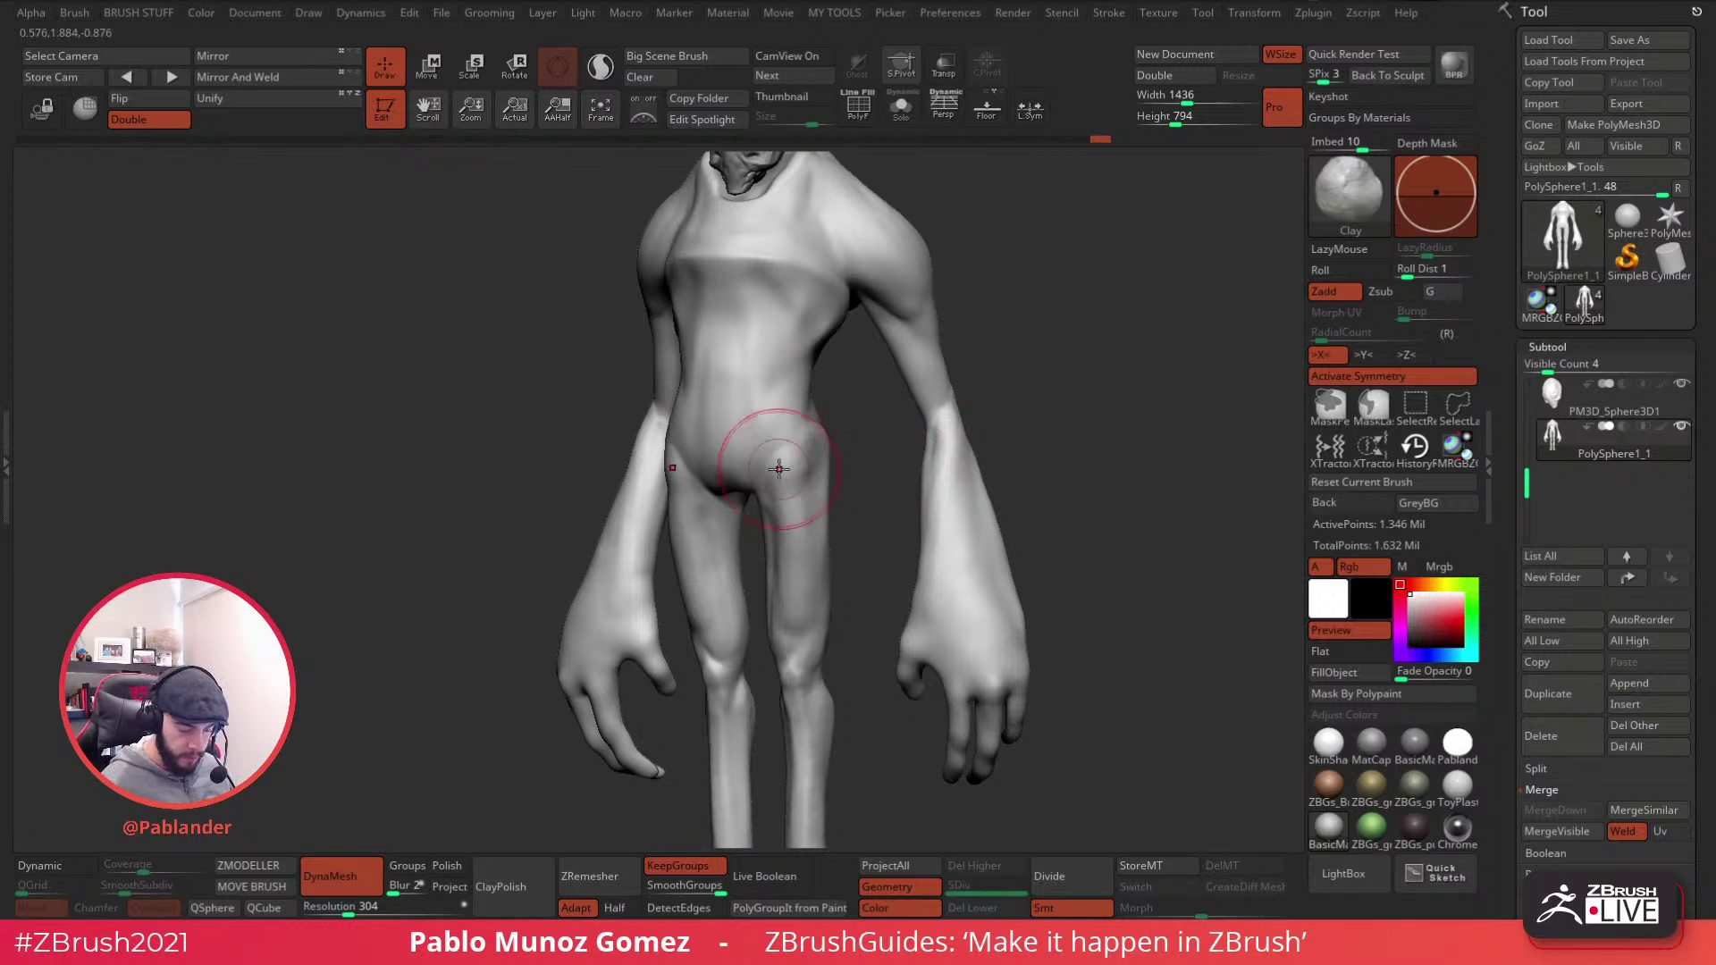
key(space)
right_drag(767, 480, 813, 466)
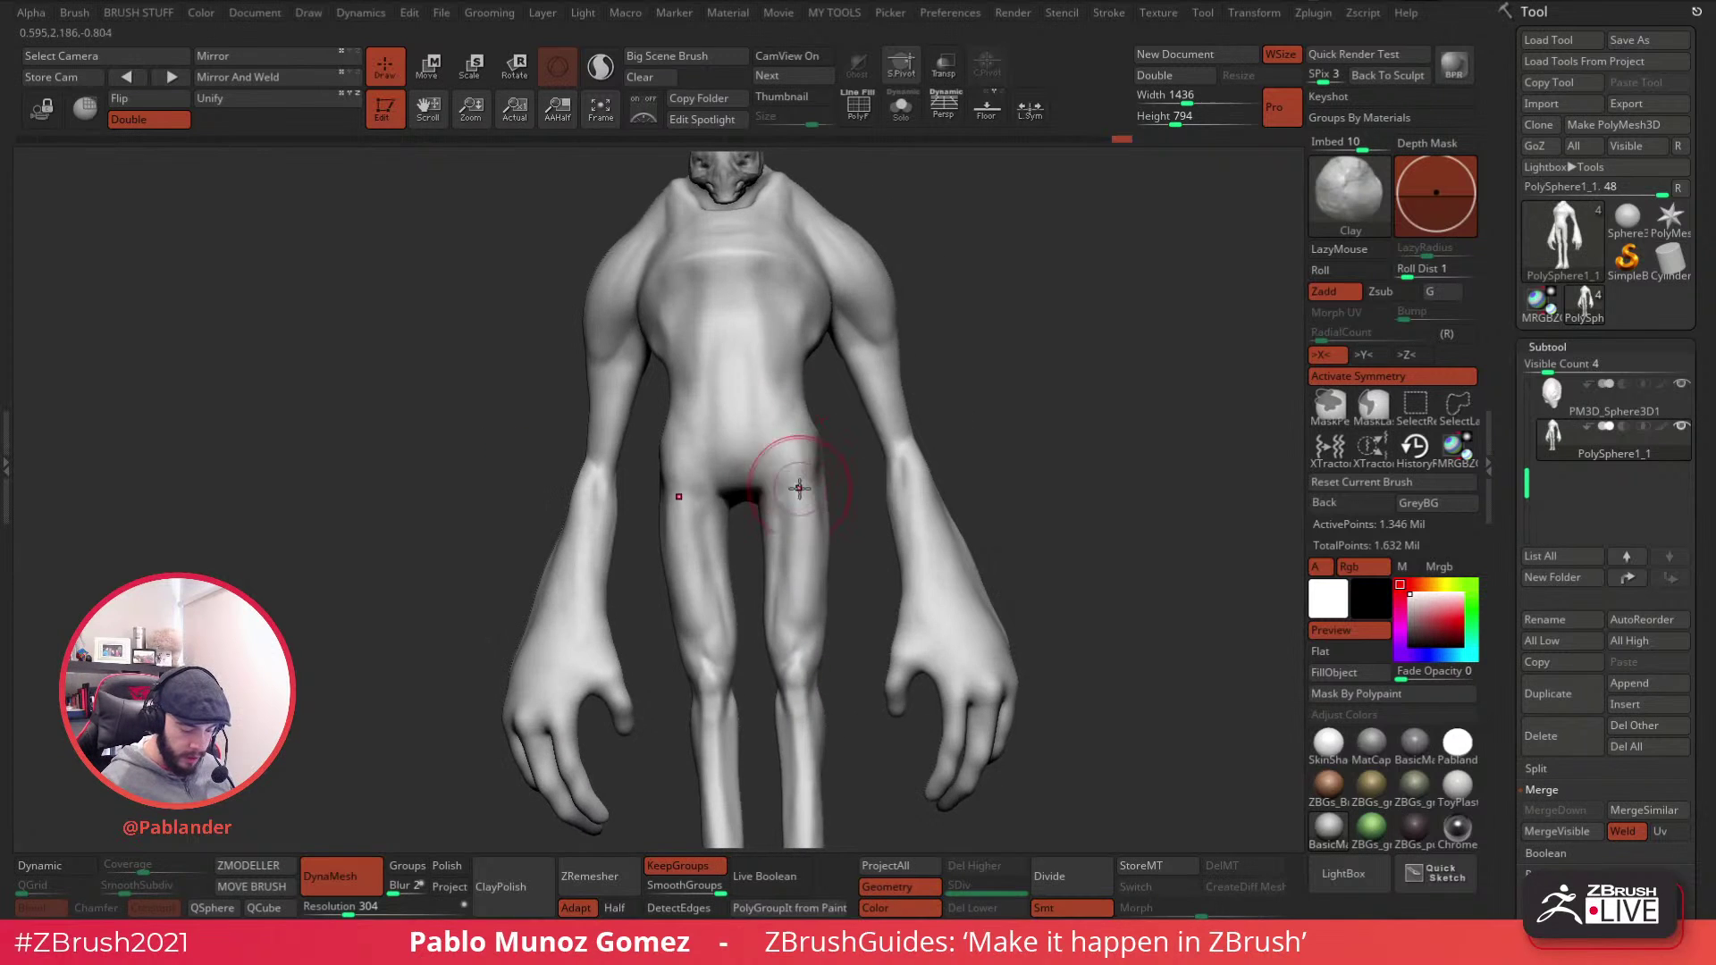
key(space)
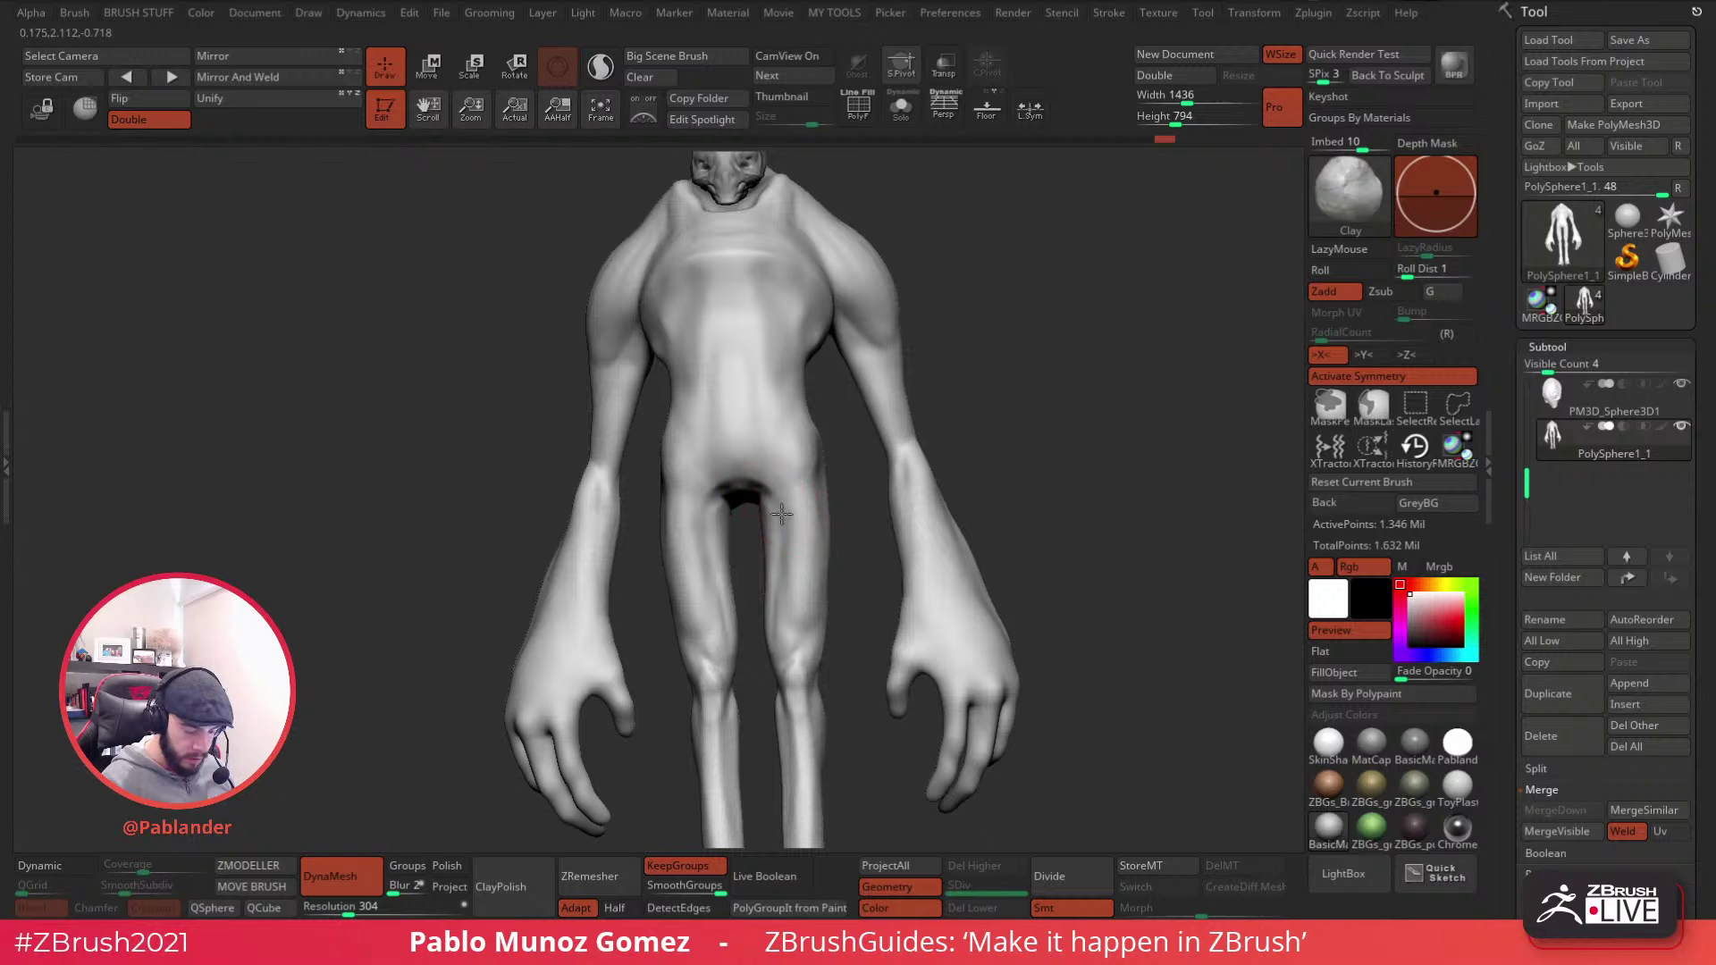
key(shift)
right_drag(824, 434, 816, 480)
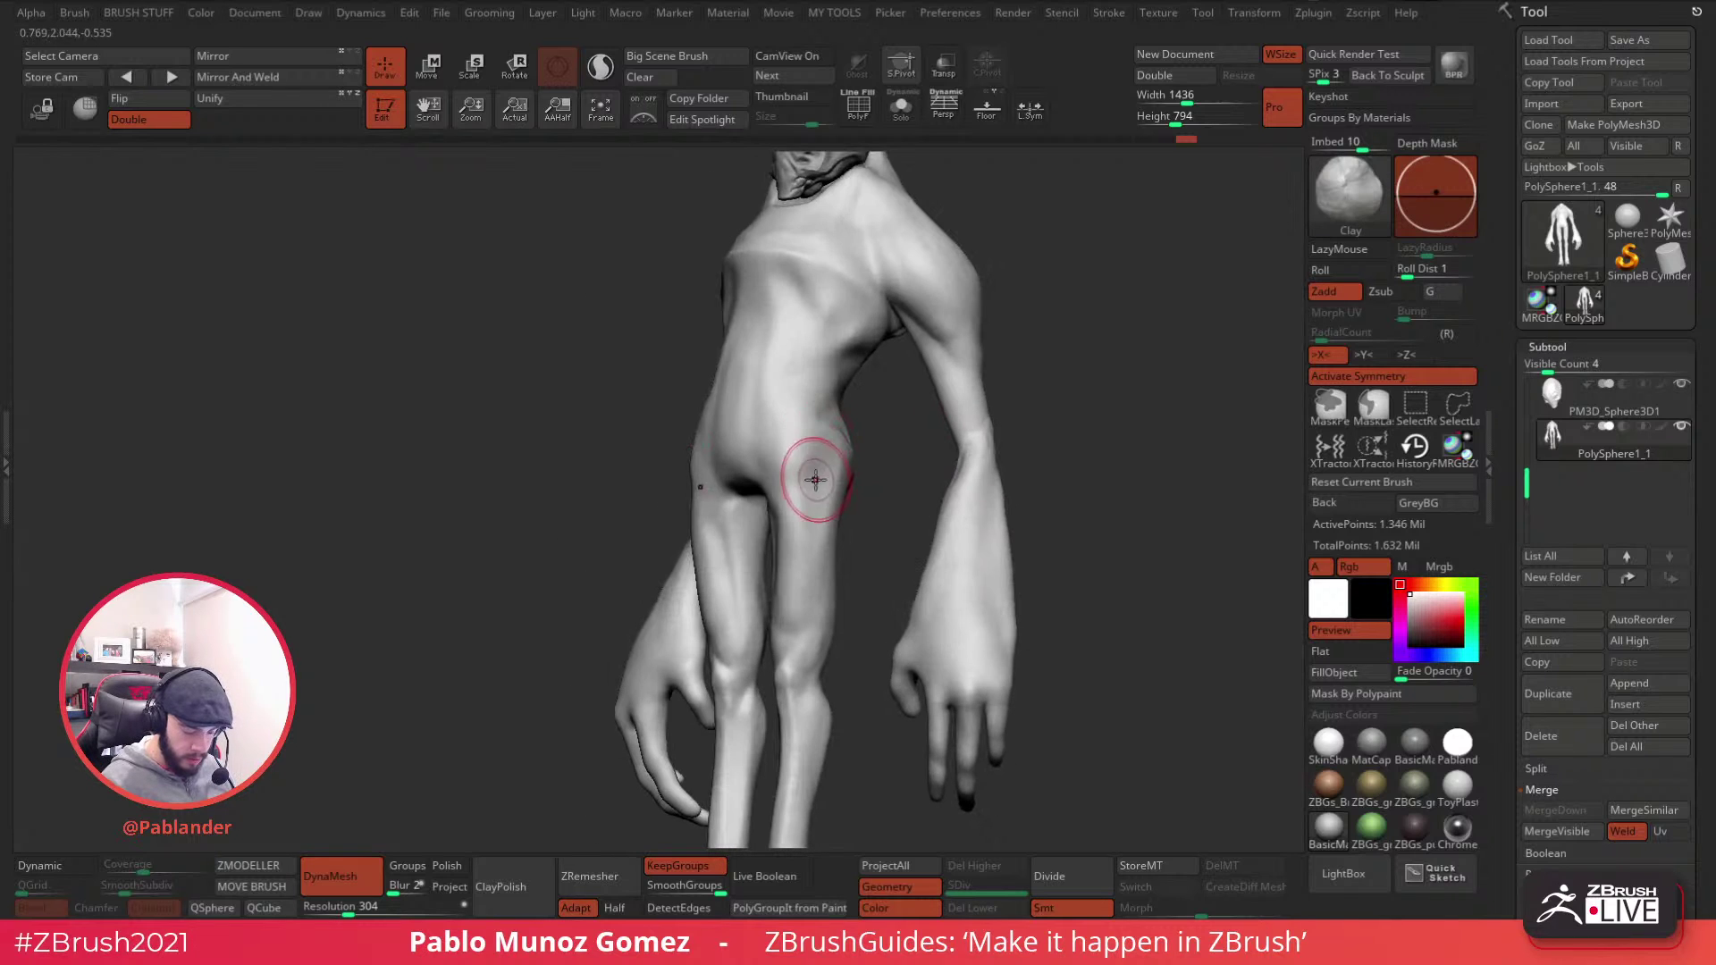
- Sculpt and smooth the sides of the hips where the waist meets the upper legs
drag(728, 463, 738, 465)
right_drag(871, 425, 812, 418)
shift+drag(811, 417, 779, 430)
right_drag(715, 434, 786, 436)
shift+drag(764, 434, 725, 446)
mouse_move(725, 446)
right_down()
mouse_move(850, 452)
mouse_move(857, 431)
right_up()
drag(709, 480, 745, 472)
- Shape the buttocks and lower back with the Clay brush and smooth their transition into the thighs
mouse_move(747, 465)
right_down()
mouse_move(701, 524)
mouse_move(733, 495)
right_up()
mouse_move(719, 480)
mouse_down()
mouse_move(688, 506)
mouse_move(693, 492)
mouse_move(663, 490)
mouse_up()
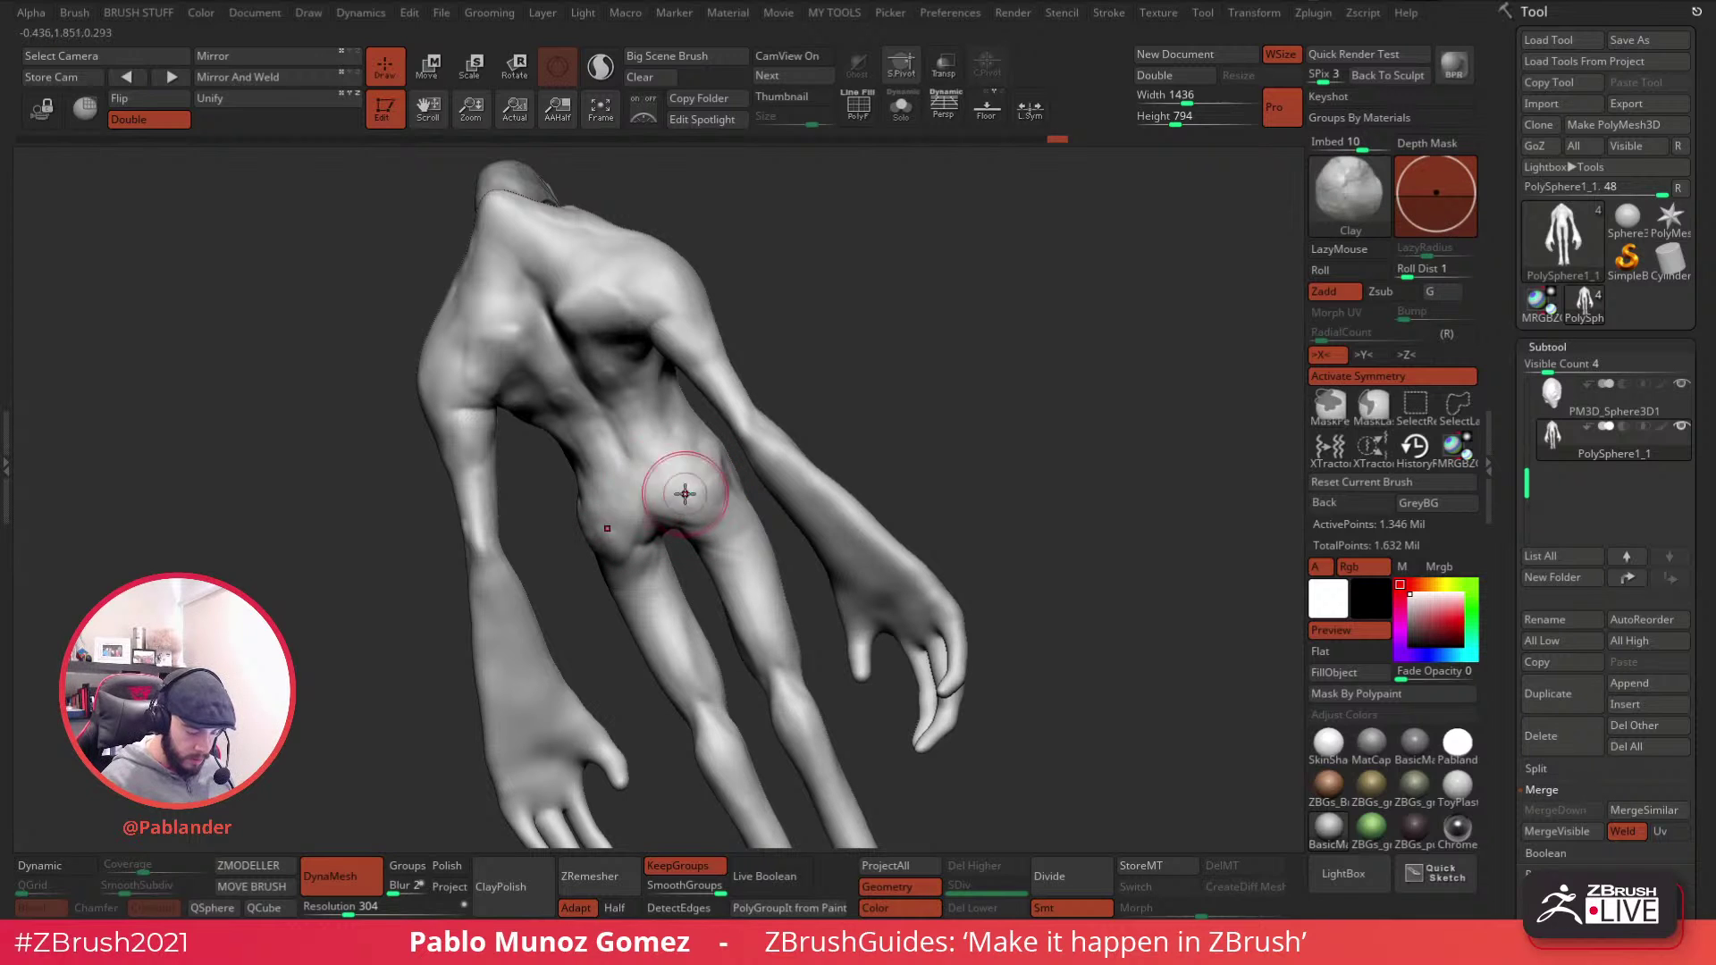
right_drag(678, 472, 724, 449)
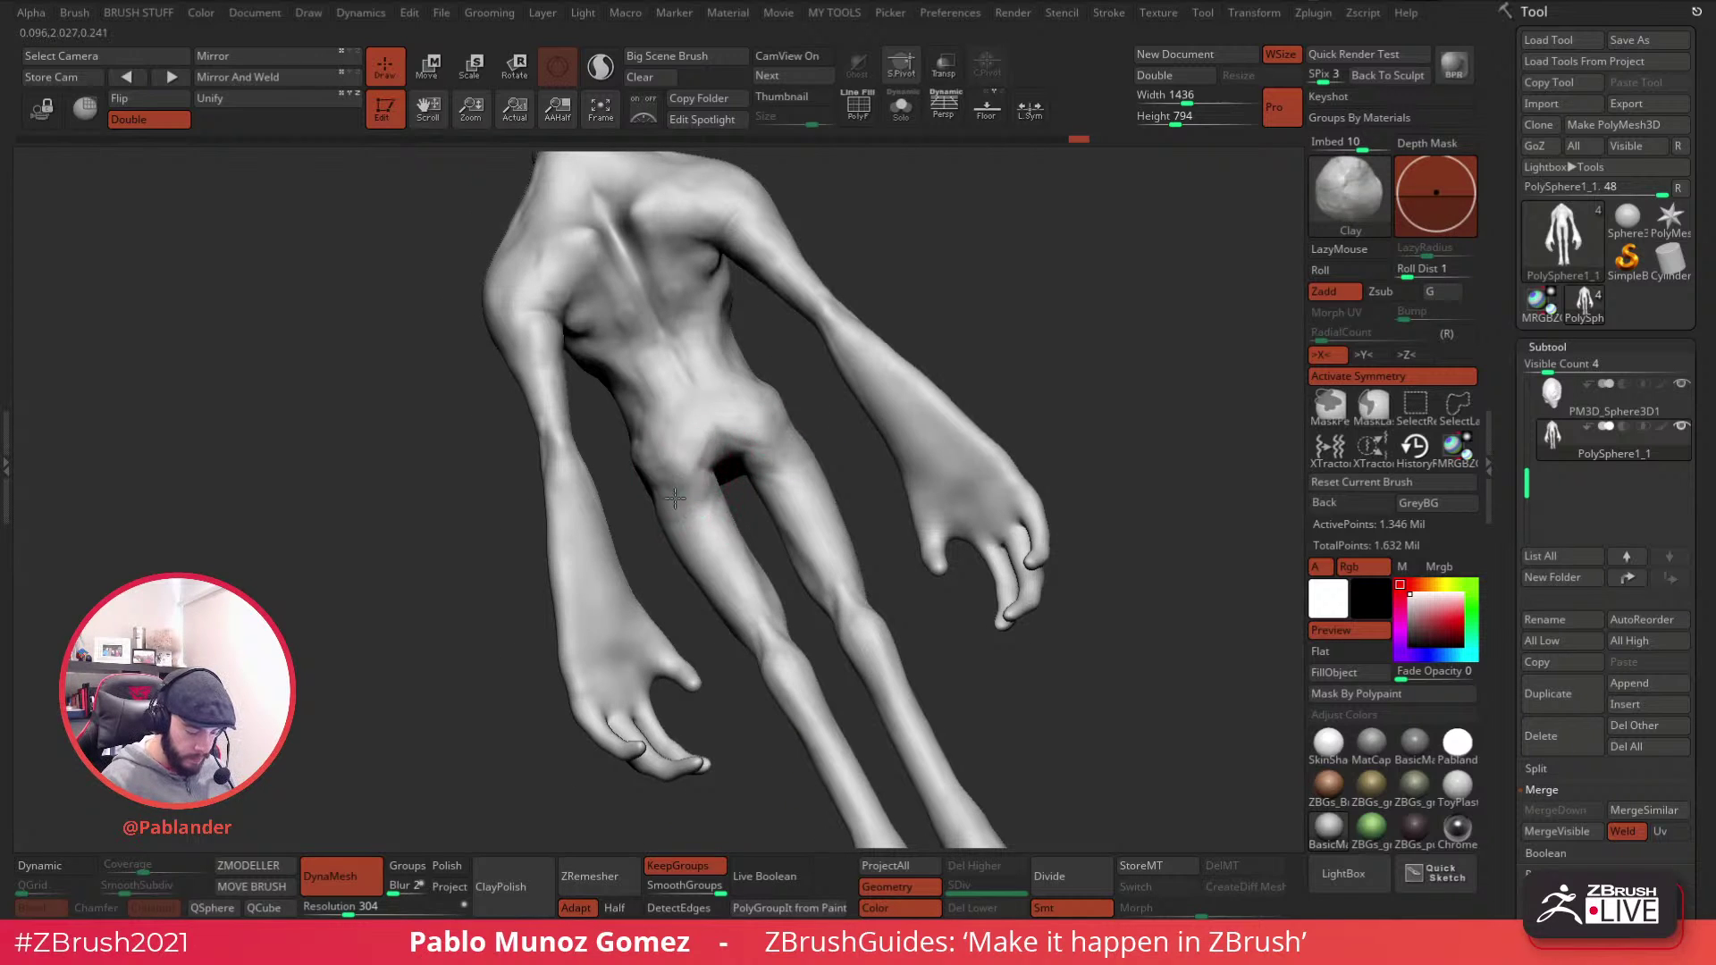
key(shift)
shift+drag(697, 434, 680, 419)
- Adjust the proportions of the hands in the full-body front view with the Move brush
mouse_move(877, 245)
right_down()
mouse_move(701, 350)
mouse_move(620, 363)
right_up()
mouse_move(755, 338)
shift+right_down()
mouse_move(793, 371)
mouse_move(999, 372)
mouse_move(980, 445)
mouse_move(961, 429)
mouse_move(995, 432)
mouse_move(948, 543)
mouse_move(933, 503)
shift+right_up()
right_click(938, 498)
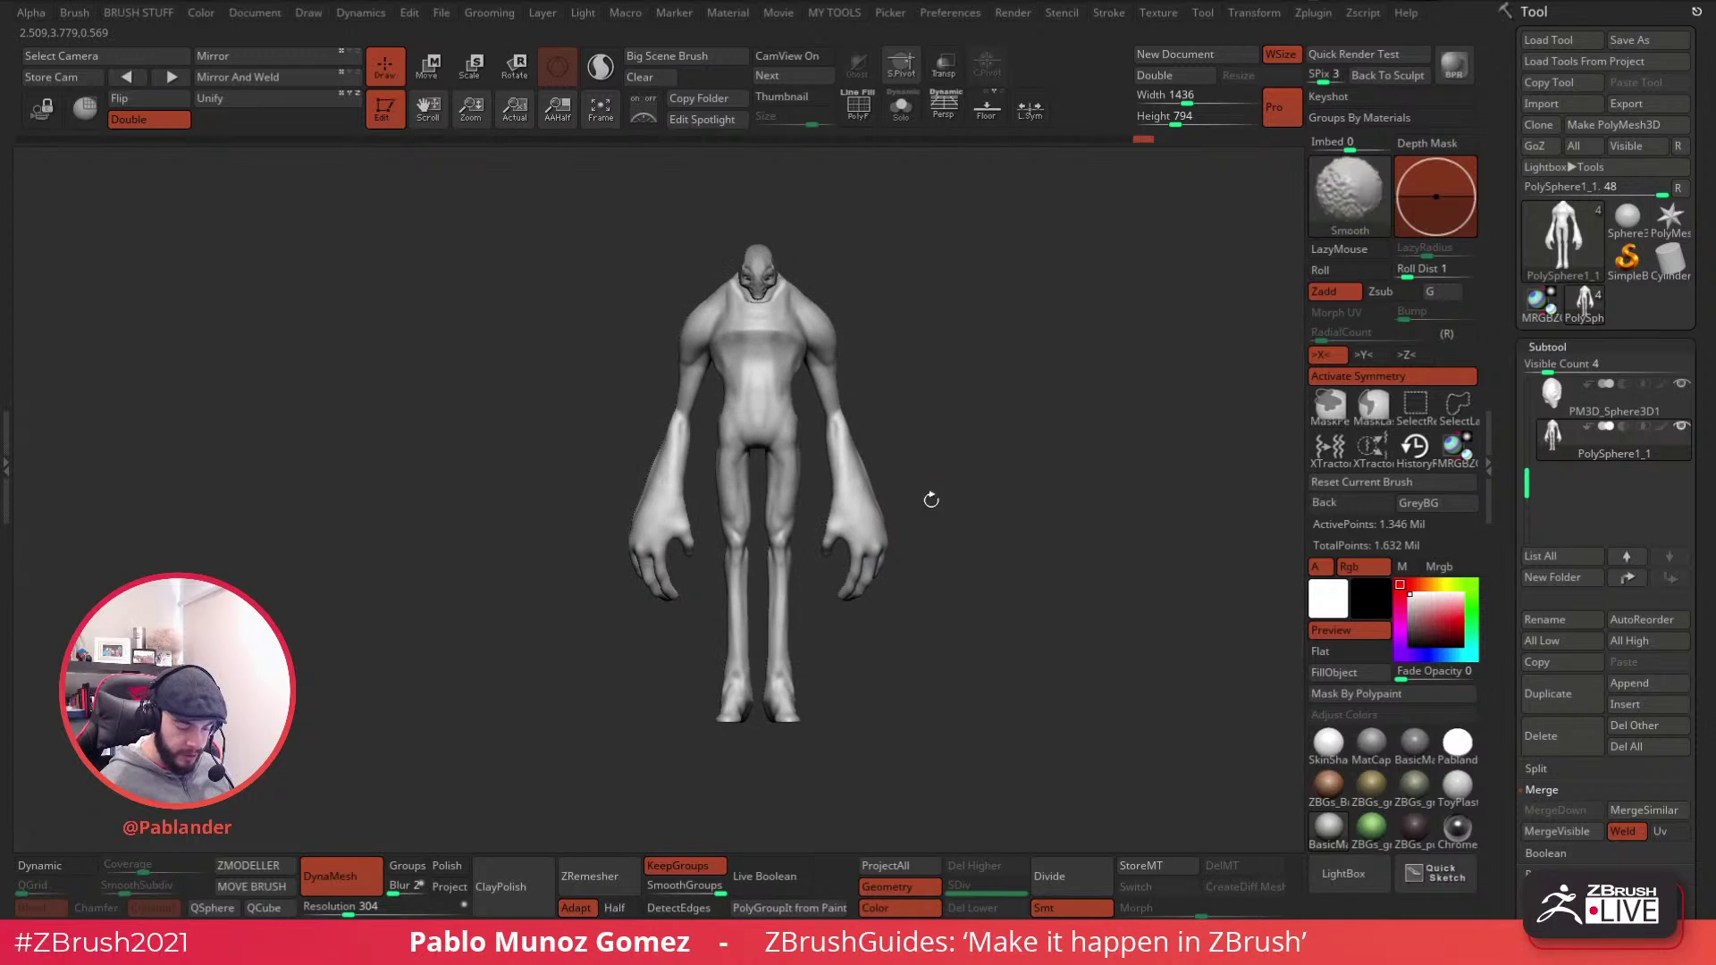
key(b)
key(m)
key(v)
right_click(1037, 426)
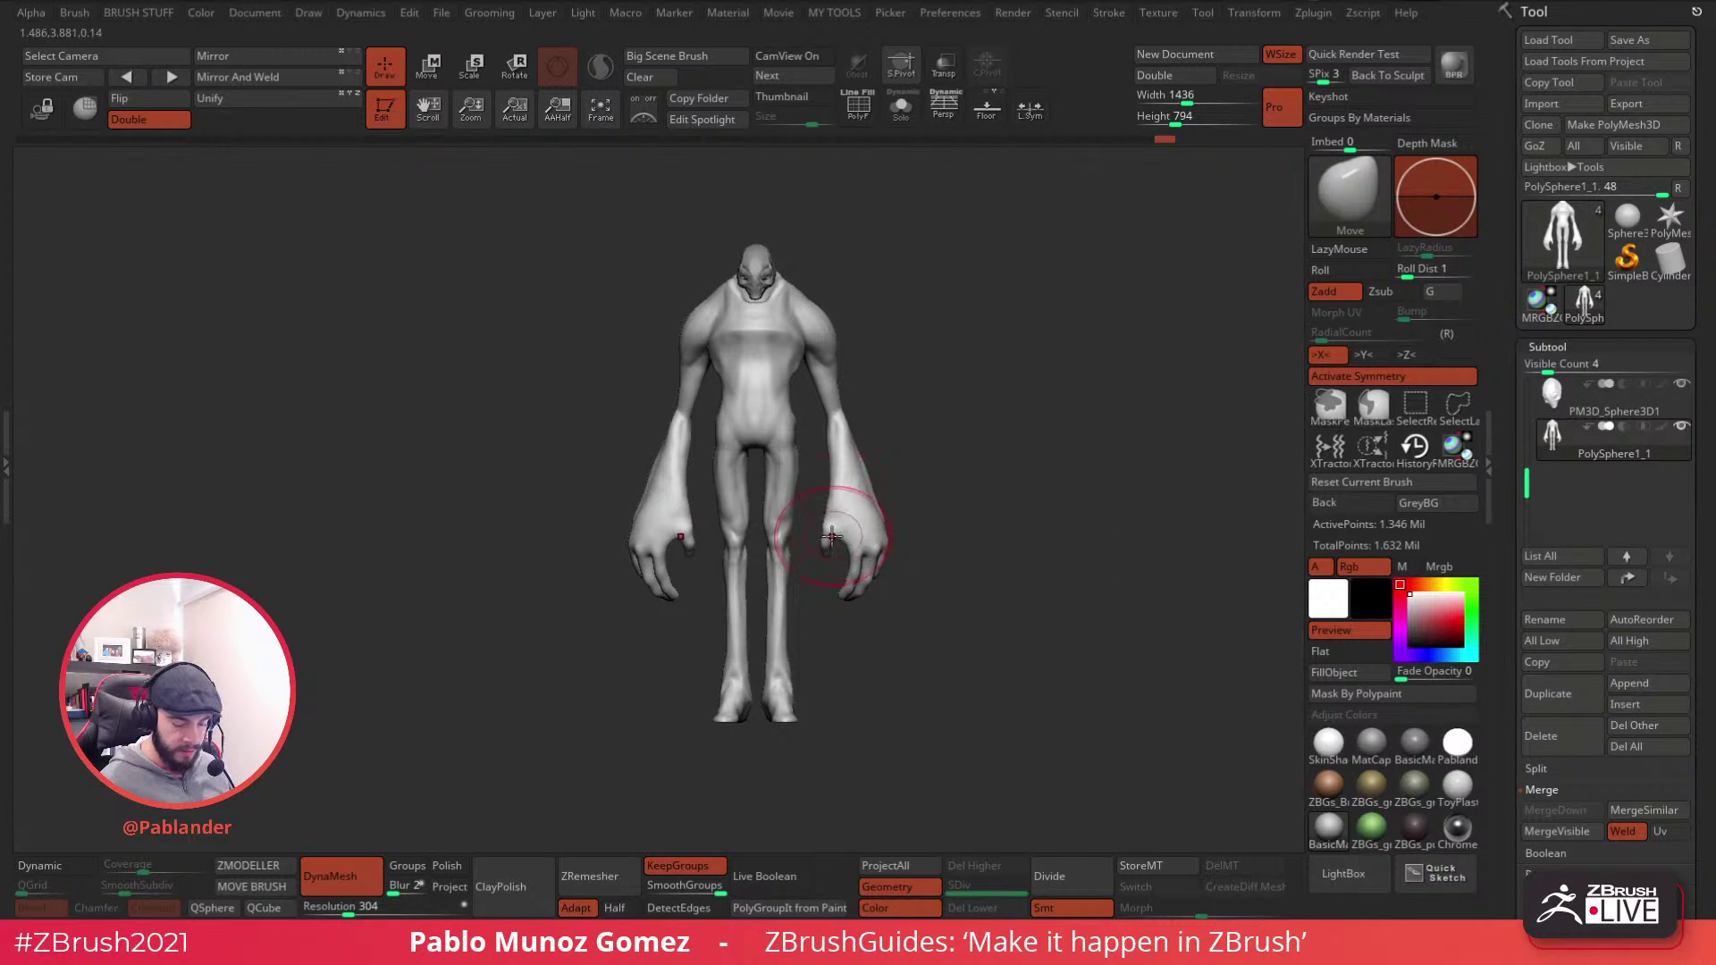
mouse_move(849, 526)
right_down()
mouse_move(931, 517)
mouse_move(852, 547)
right_up()
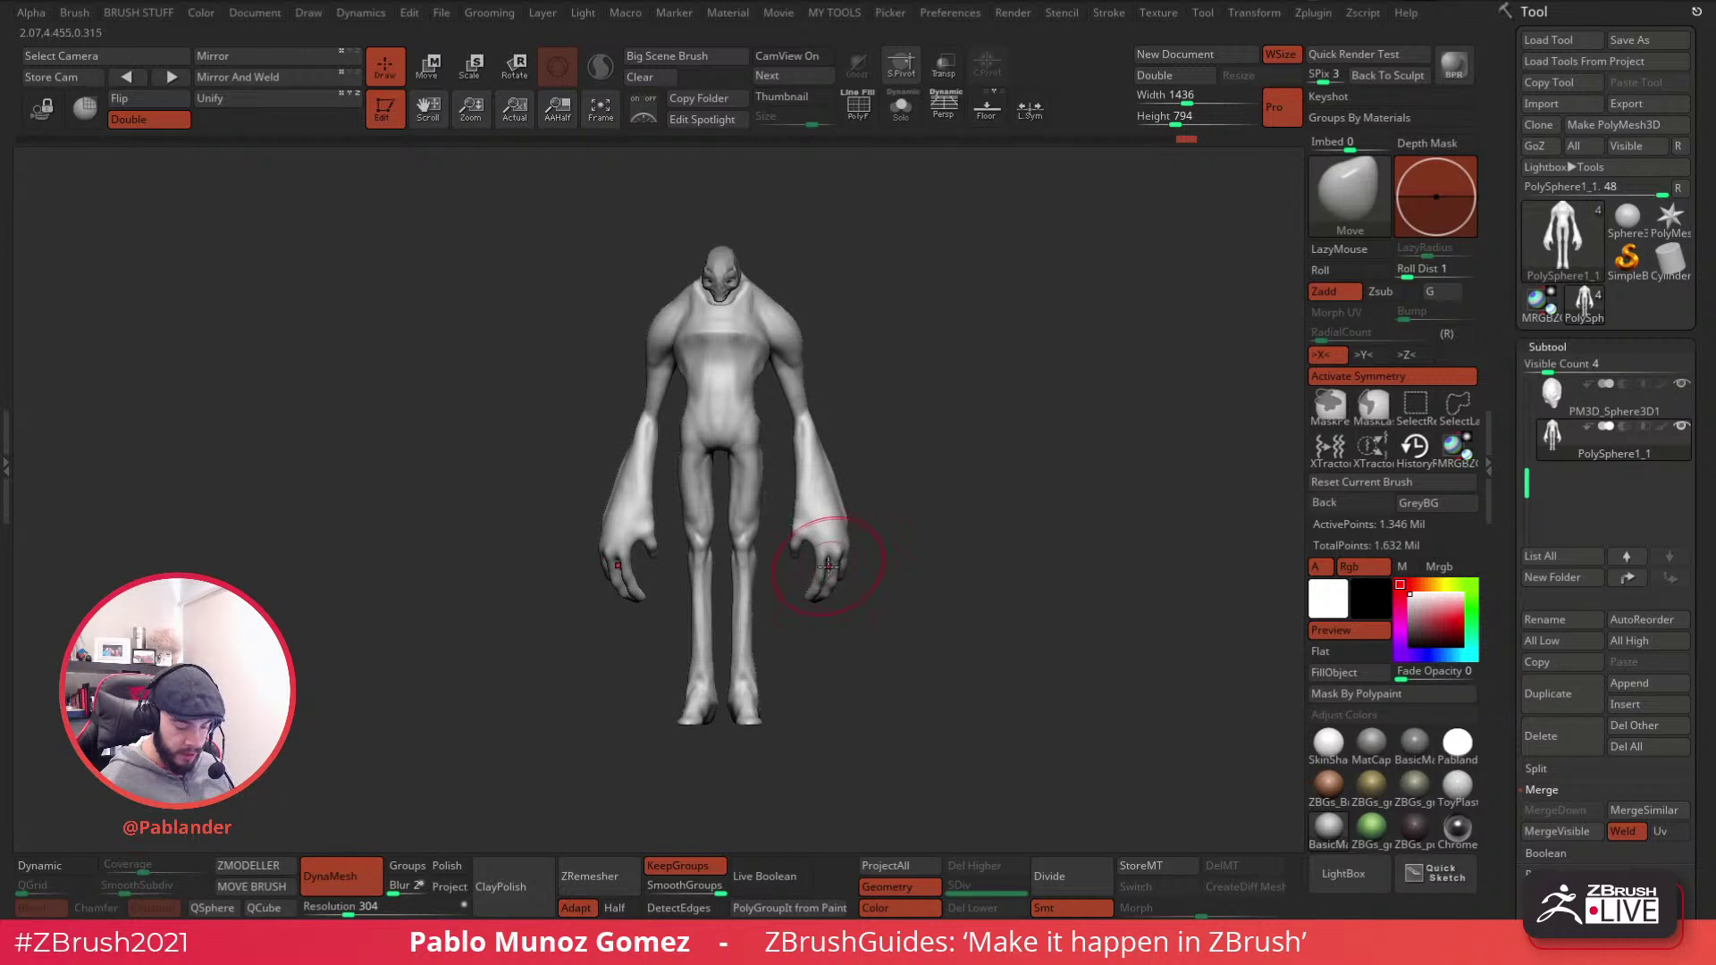
- Reshape the silhouette of the forearms, wrists and thumbs with the Move brush
mouse_move(794, 471)
right_down()
mouse_move(888, 410)
mouse_move(857, 451)
mouse_move(894, 483)
mouse_move(844, 536)
mouse_move(894, 527)
mouse_move(877, 547)
mouse_move(873, 498)
mouse_move(911, 566)
mouse_move(873, 490)
mouse_move(925, 577)
mouse_move(881, 555)
mouse_move(908, 536)
mouse_move(883, 626)
mouse_move(876, 586)
mouse_move(823, 602)
mouse_move(798, 573)
right_up()
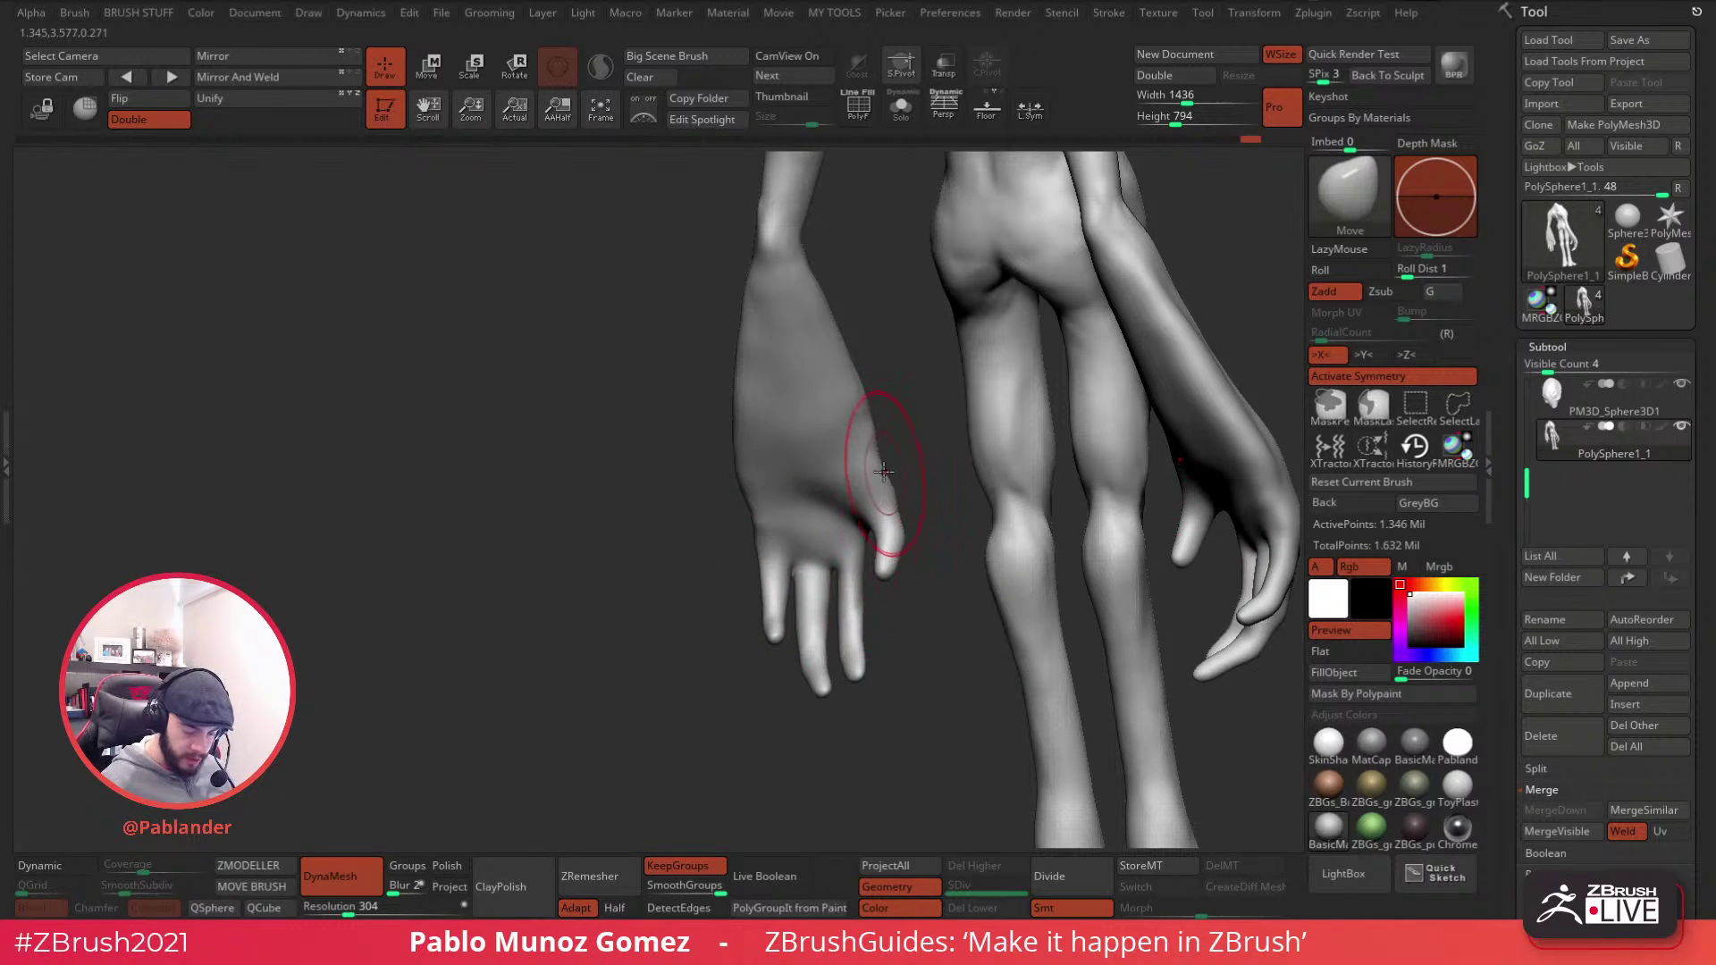
mouse_move(893, 452)
right_down()
mouse_move(907, 398)
mouse_move(786, 447)
right_up()
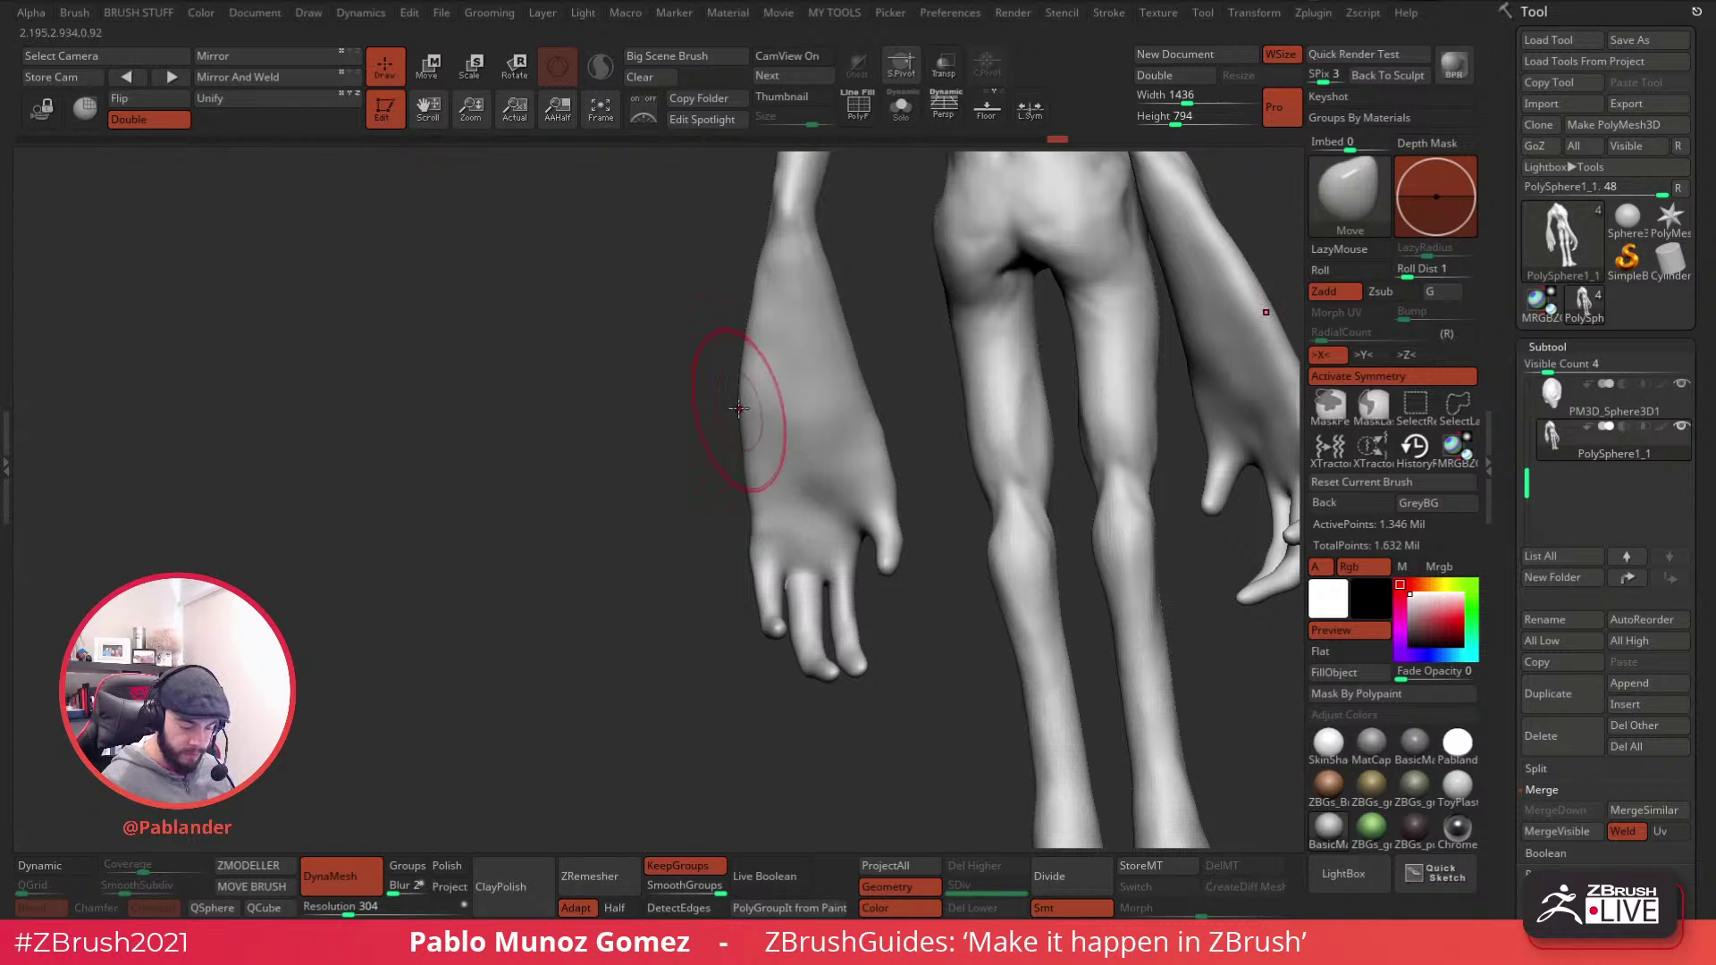
mouse_move(753, 381)
right_down()
mouse_move(919, 375)
mouse_move(881, 468)
right_up()
mouse_move(800, 484)
ctrl+right_down()
mouse_move(885, 387)
mouse_move(922, 442)
ctrl+right_up()
key(space)
drag(793, 478, 773, 467)
drag(820, 409, 851, 497)
mouse_move(883, 492)
ctrl+right_down()
mouse_move(882, 426)
mouse_move(986, 442)
mouse_move(957, 452)
mouse_move(1015, 498)
ctrl+right_up()
- Duplicate the body and head subtools and store the original versions in the subtool folder
scroll(1591, 536, down, 1)
click(1577, 643)
click(1586, 640)
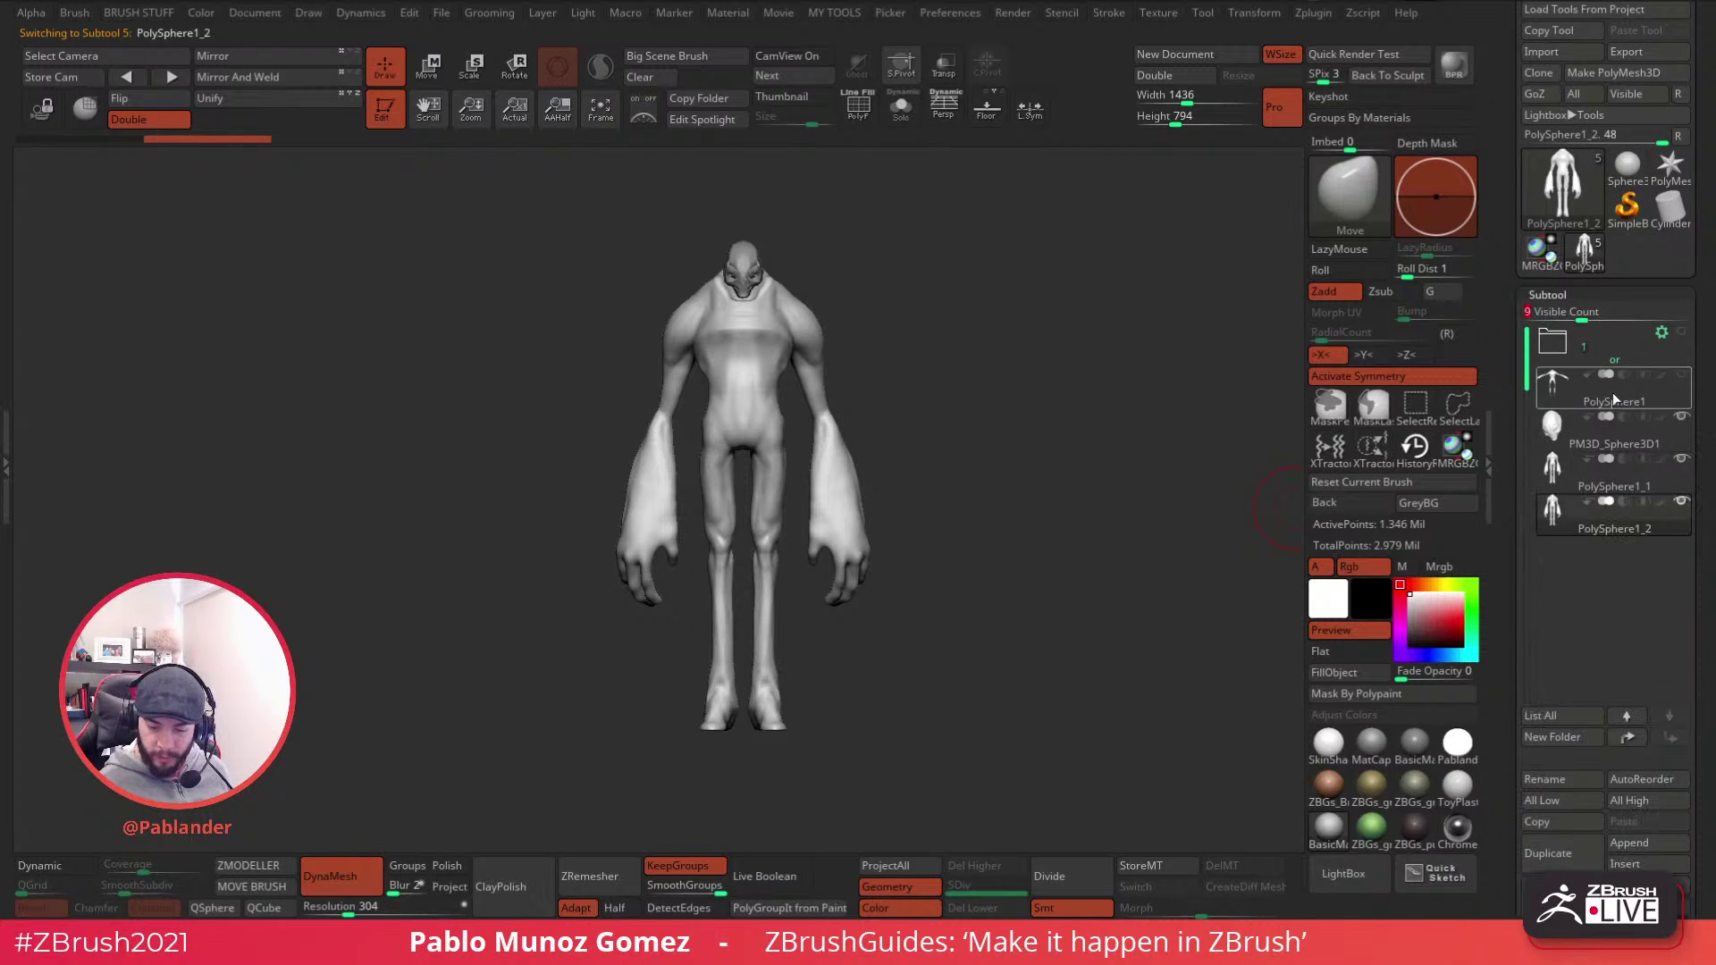
click(1647, 444)
click(1562, 856)
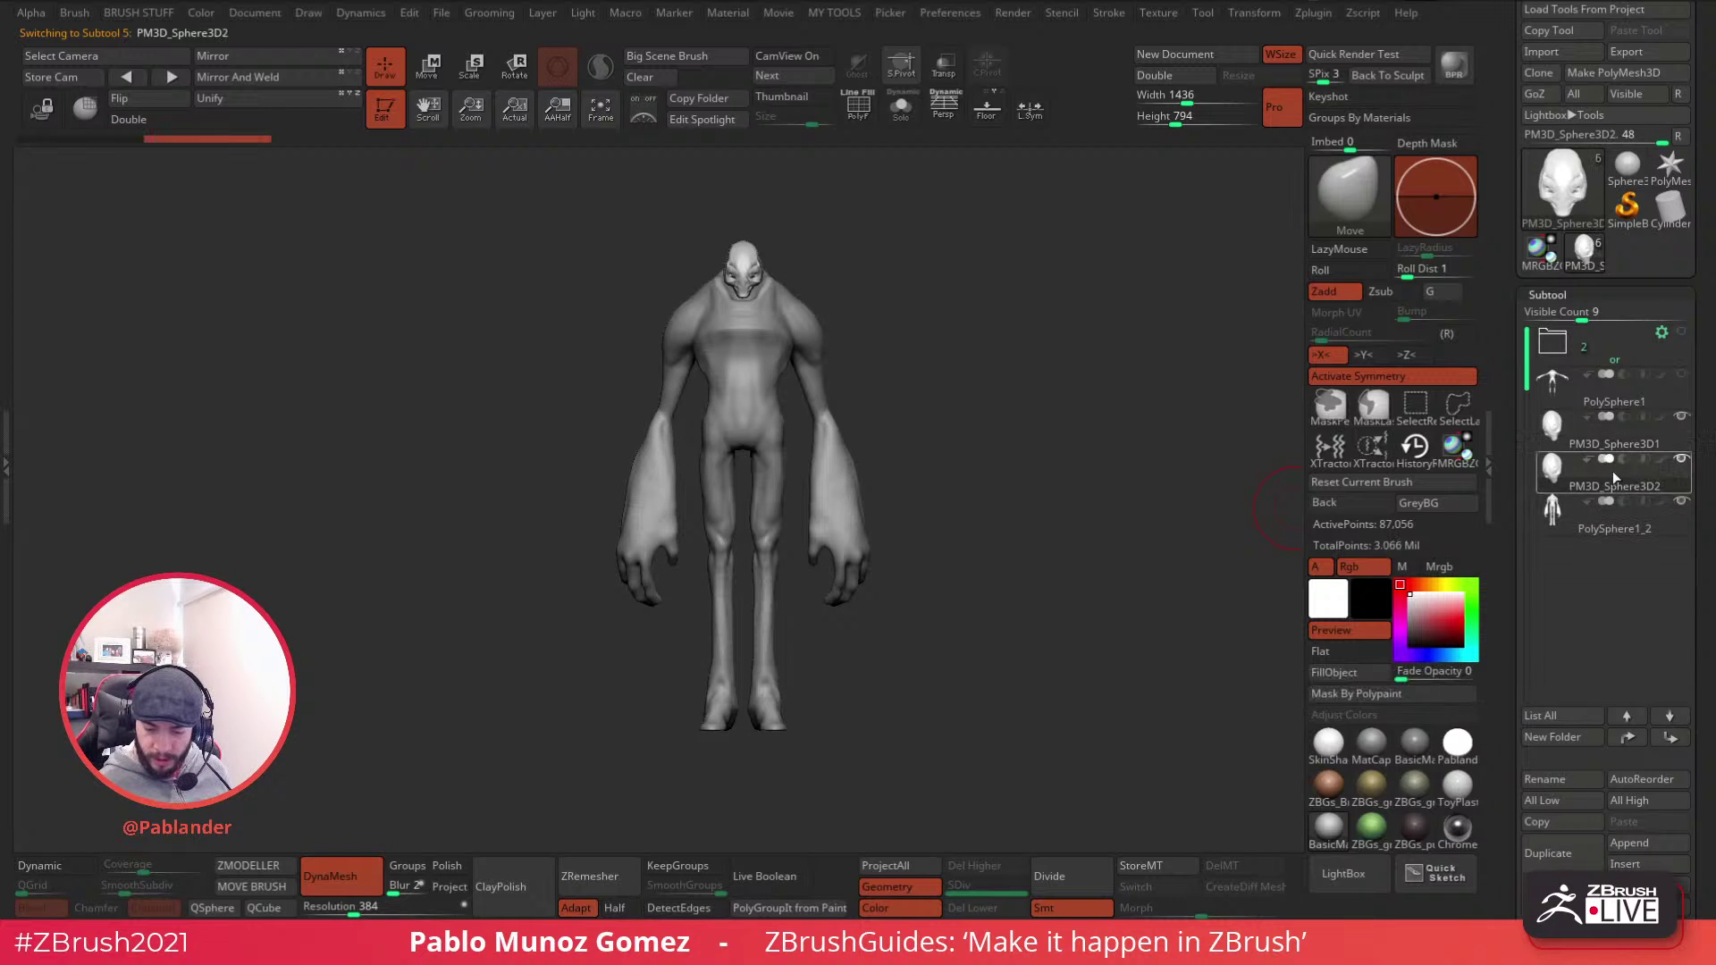
mouse_move(1634, 352)
mouse_down()
mouse_move(1614, 406)
mouse_move(1628, 352)
mouse_up()
click(1646, 388)
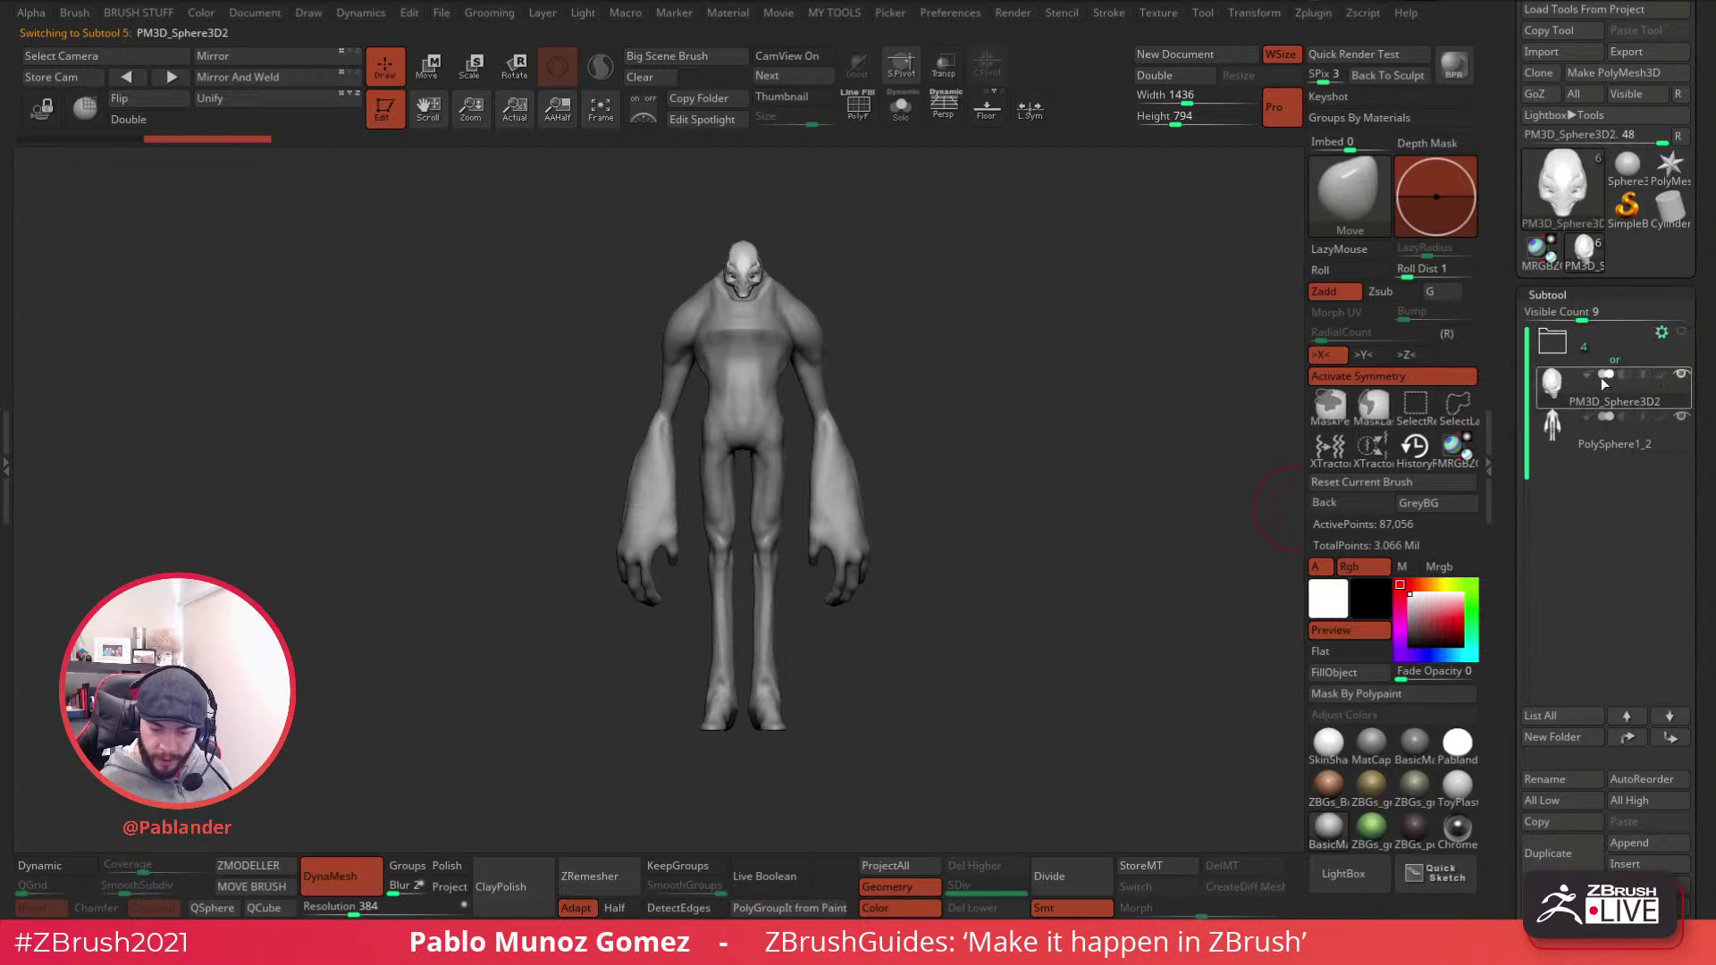
- Re-DynaMesh the duplicated head at a higher resolution after inspecting its wireframe
ctrl+right_drag(754, 267, 755, 447)
click(860, 120)
click(859, 116)
drag(358, 905, 375, 906)
drag(1042, 293, 1080, 362)
- Inspect the duplicated body's wireframe and re-DynaMesh it at resolution 560
ctrl+right_drag(1015, 572, 949, 438)
alt+right_drag(949, 527, 851, 357)
alt+click(915, 496)
click(865, 115)
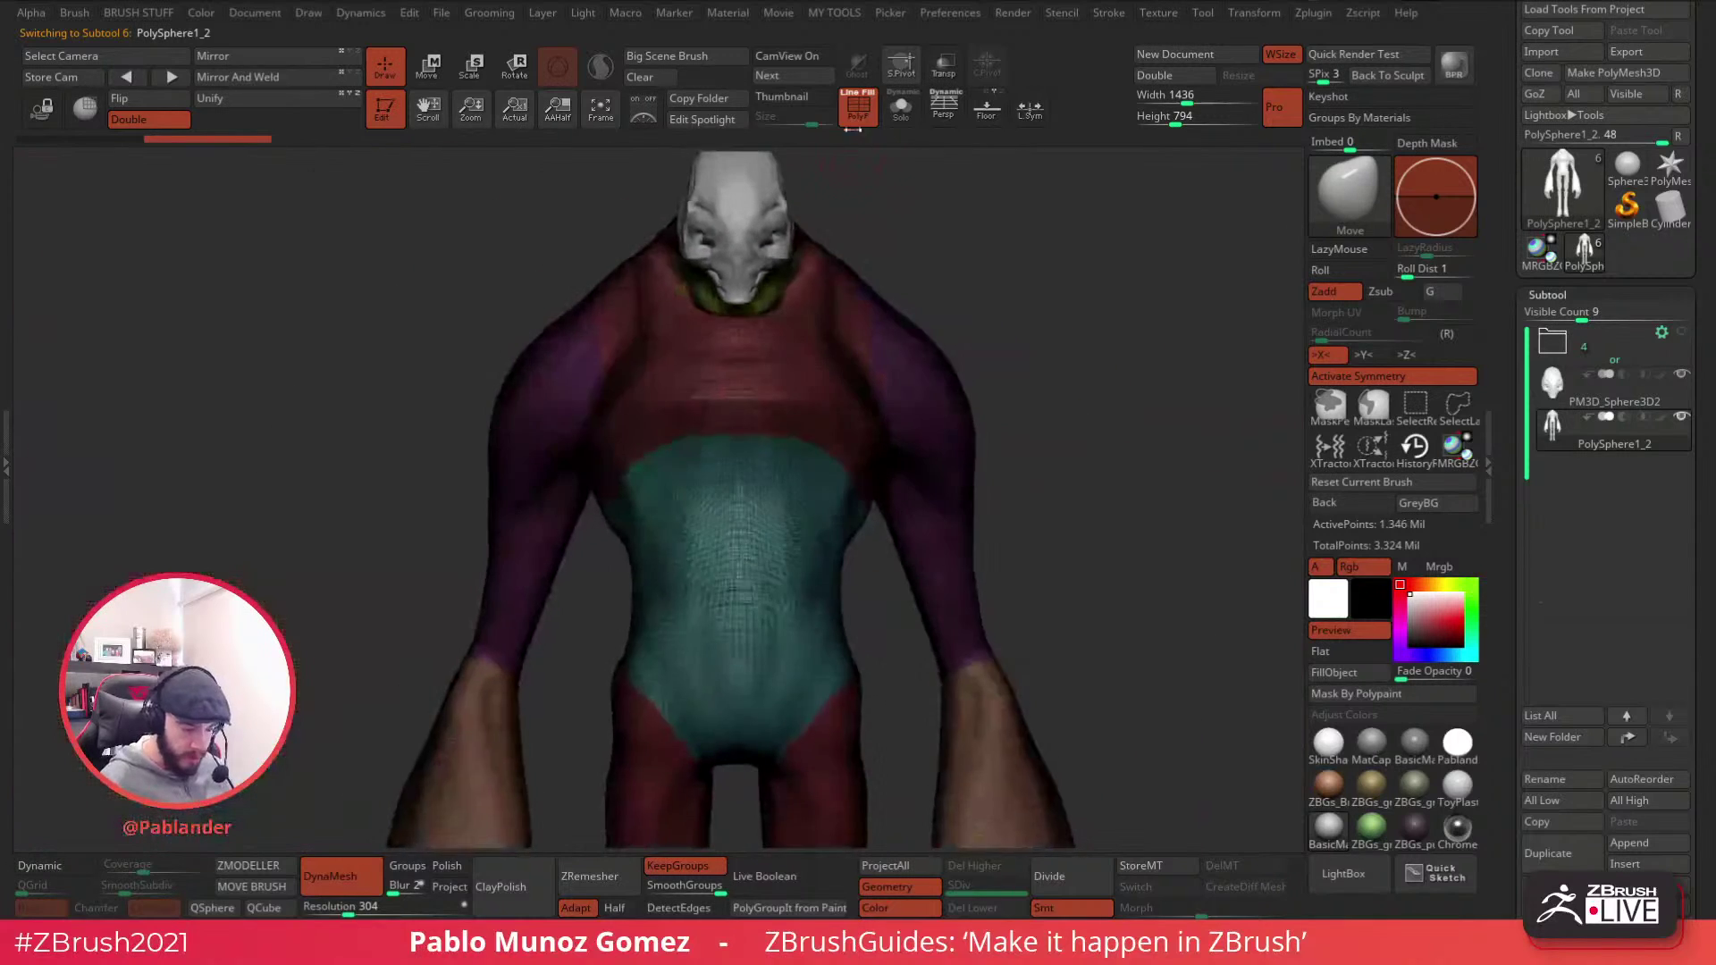
click(858, 113)
alt+right_drag(1041, 384, 985, 345)
click(358, 906)
text(560)
key(Return)
ctrl+drag(983, 318, 1018, 416)
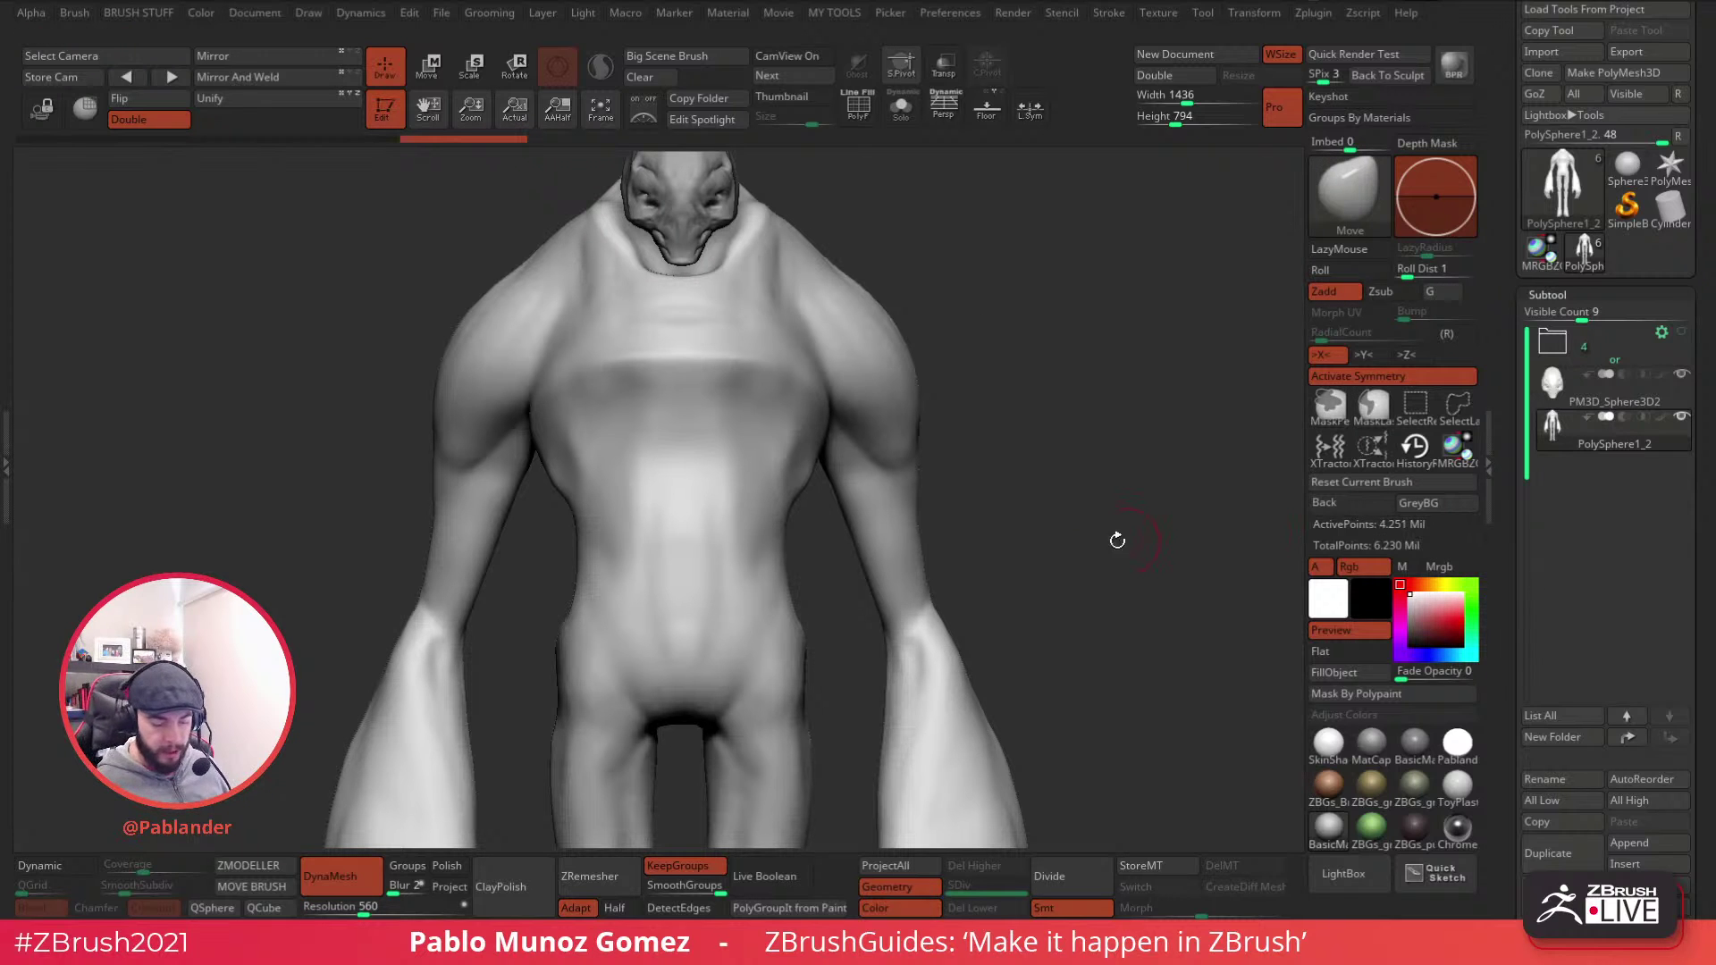
drag(919, 420, 1122, 402)
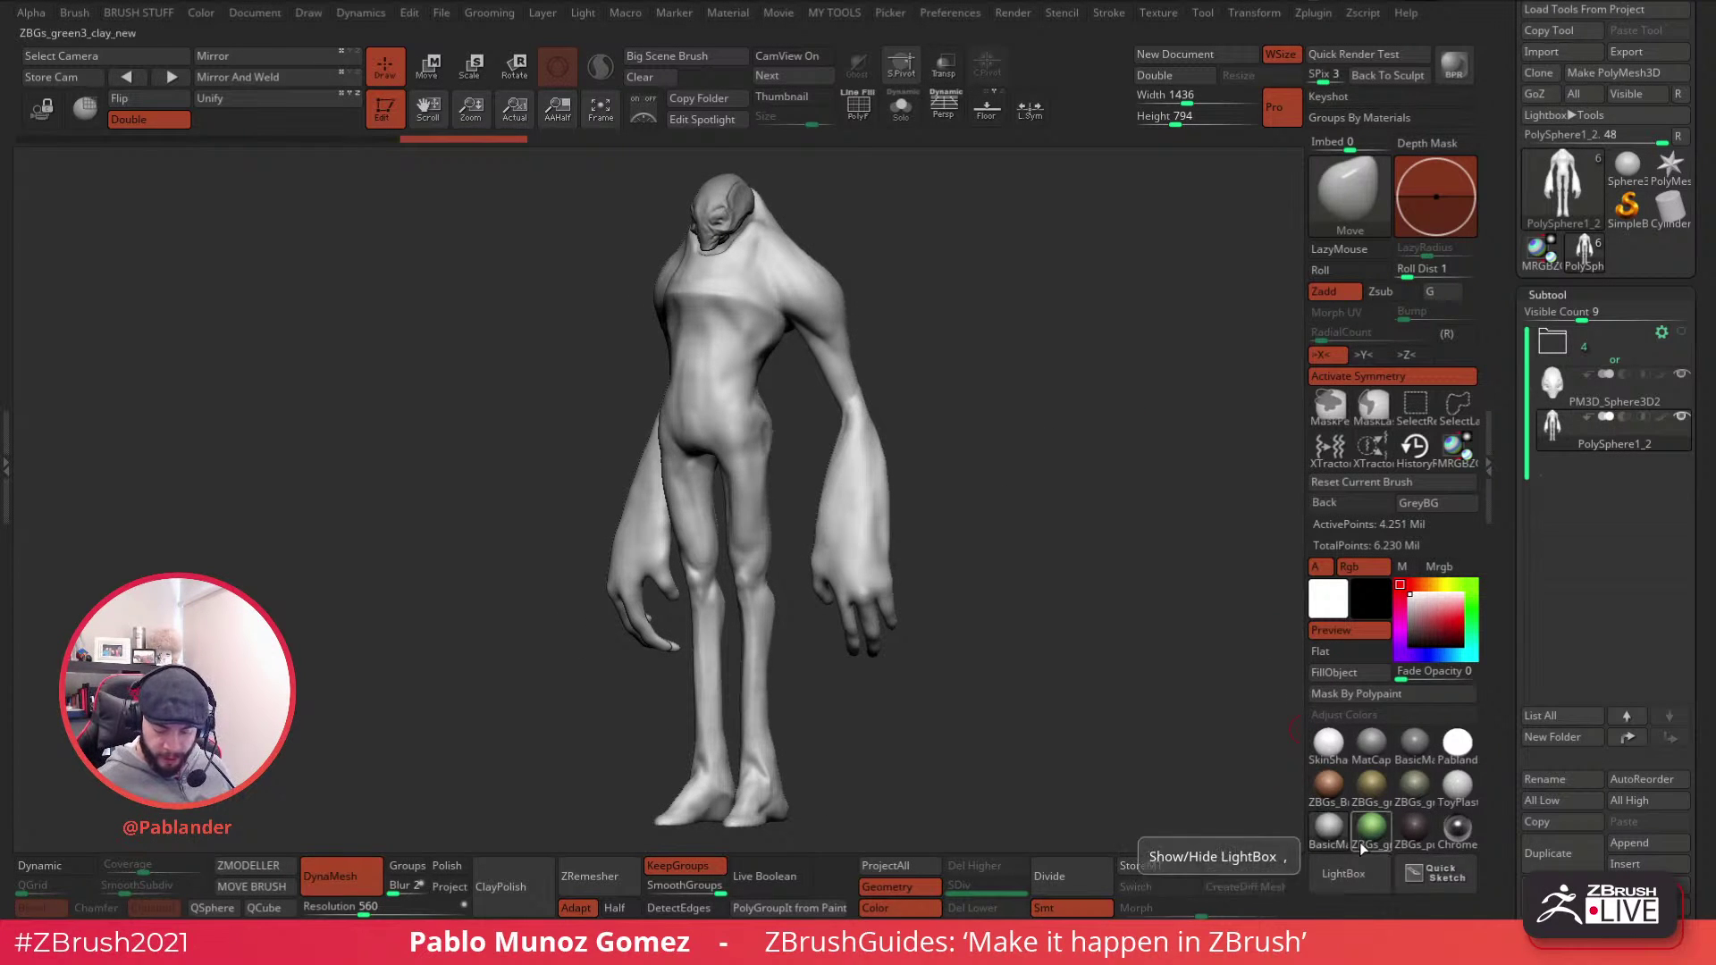
- Show the LightBox brush library and expand it to display the whole HRG_ZB brush set
click(1343, 876)
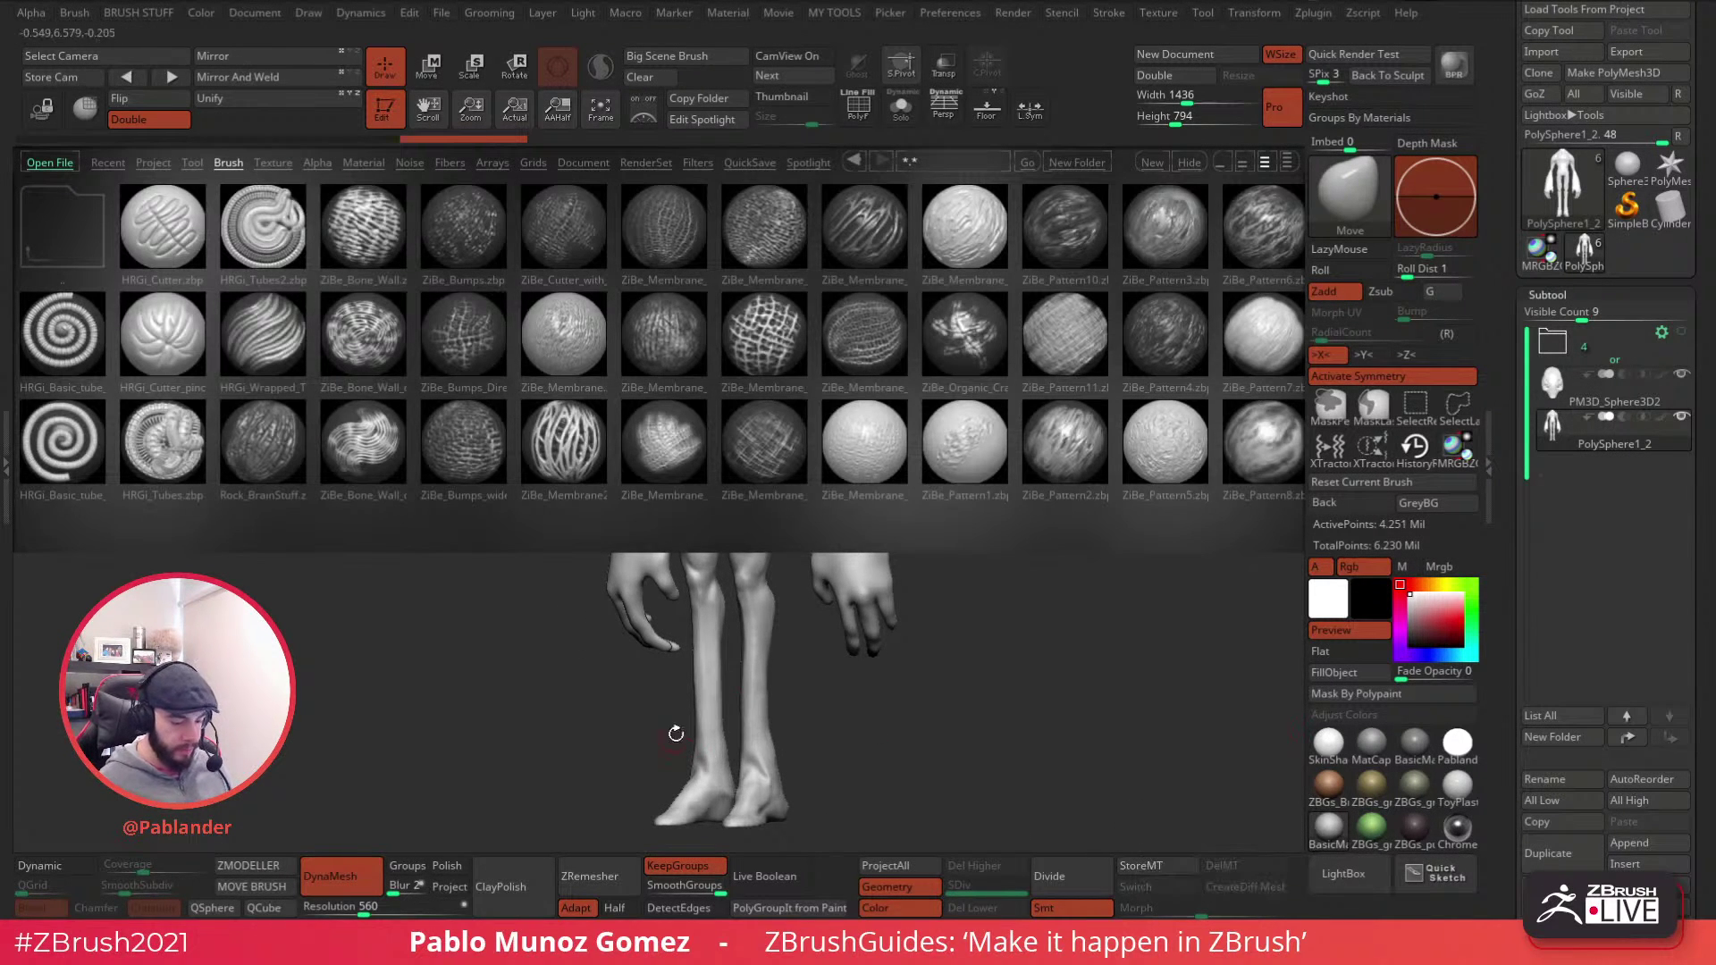
click(1285, 160)
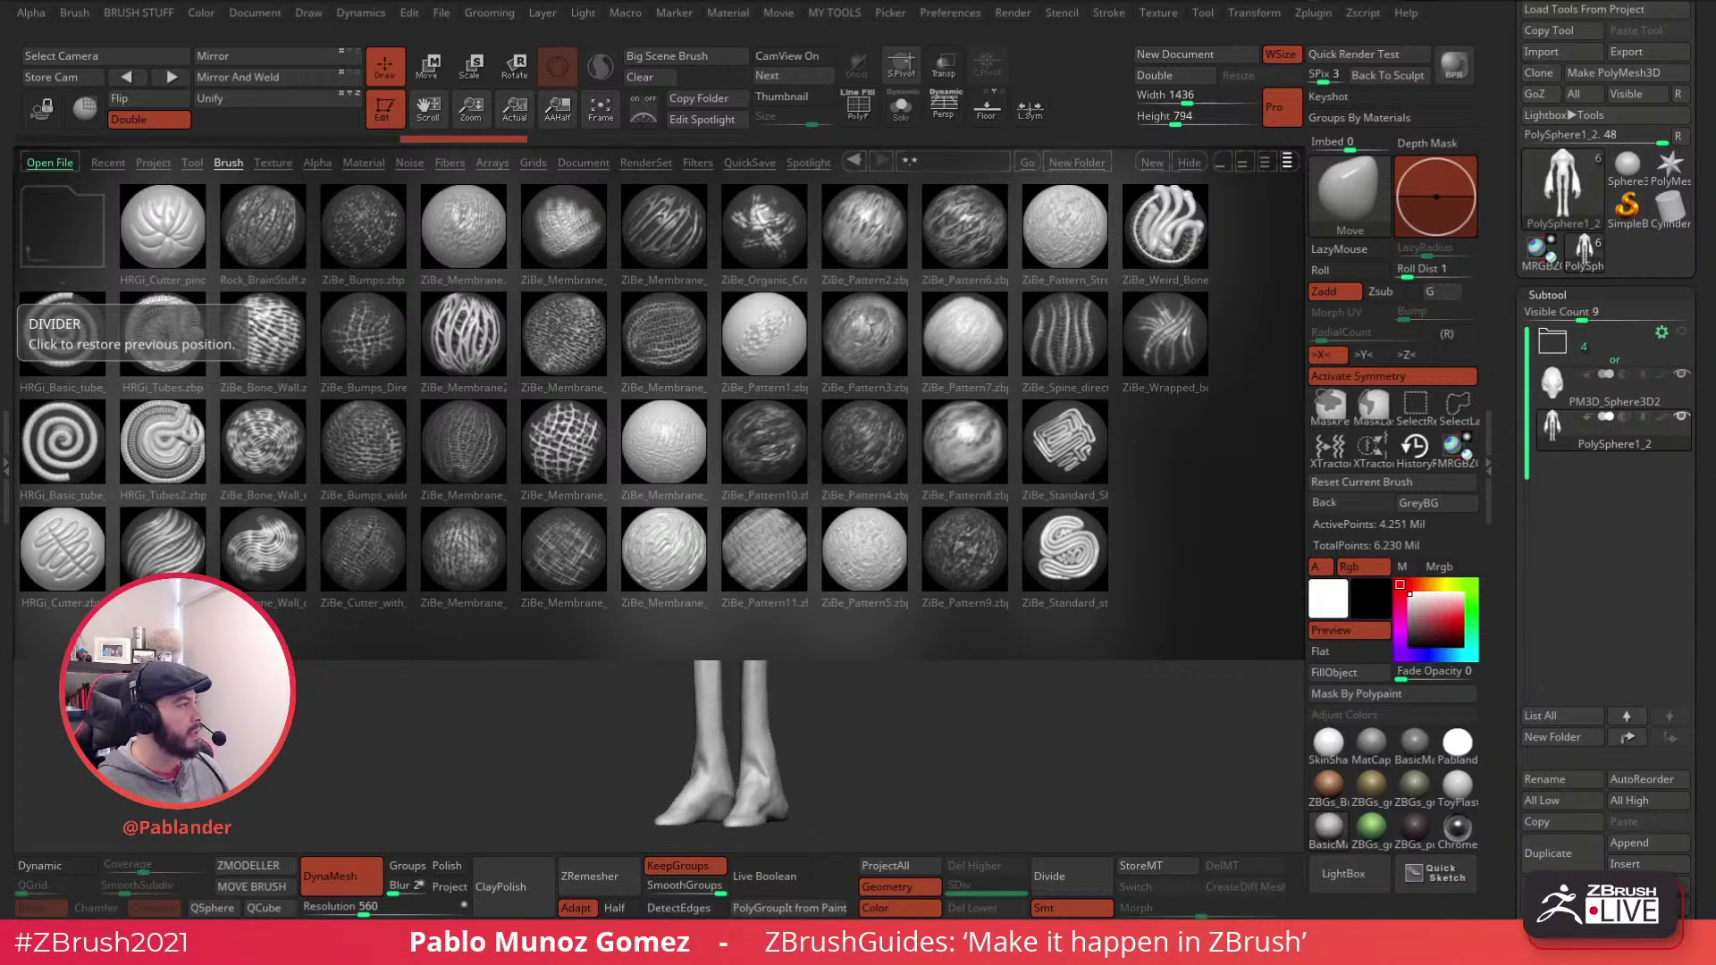
- Switch to the browser and review the Giger & Beksinski tribute brushes pack for ZBrush product page
key(alt+Tab)
click(1223, 299)
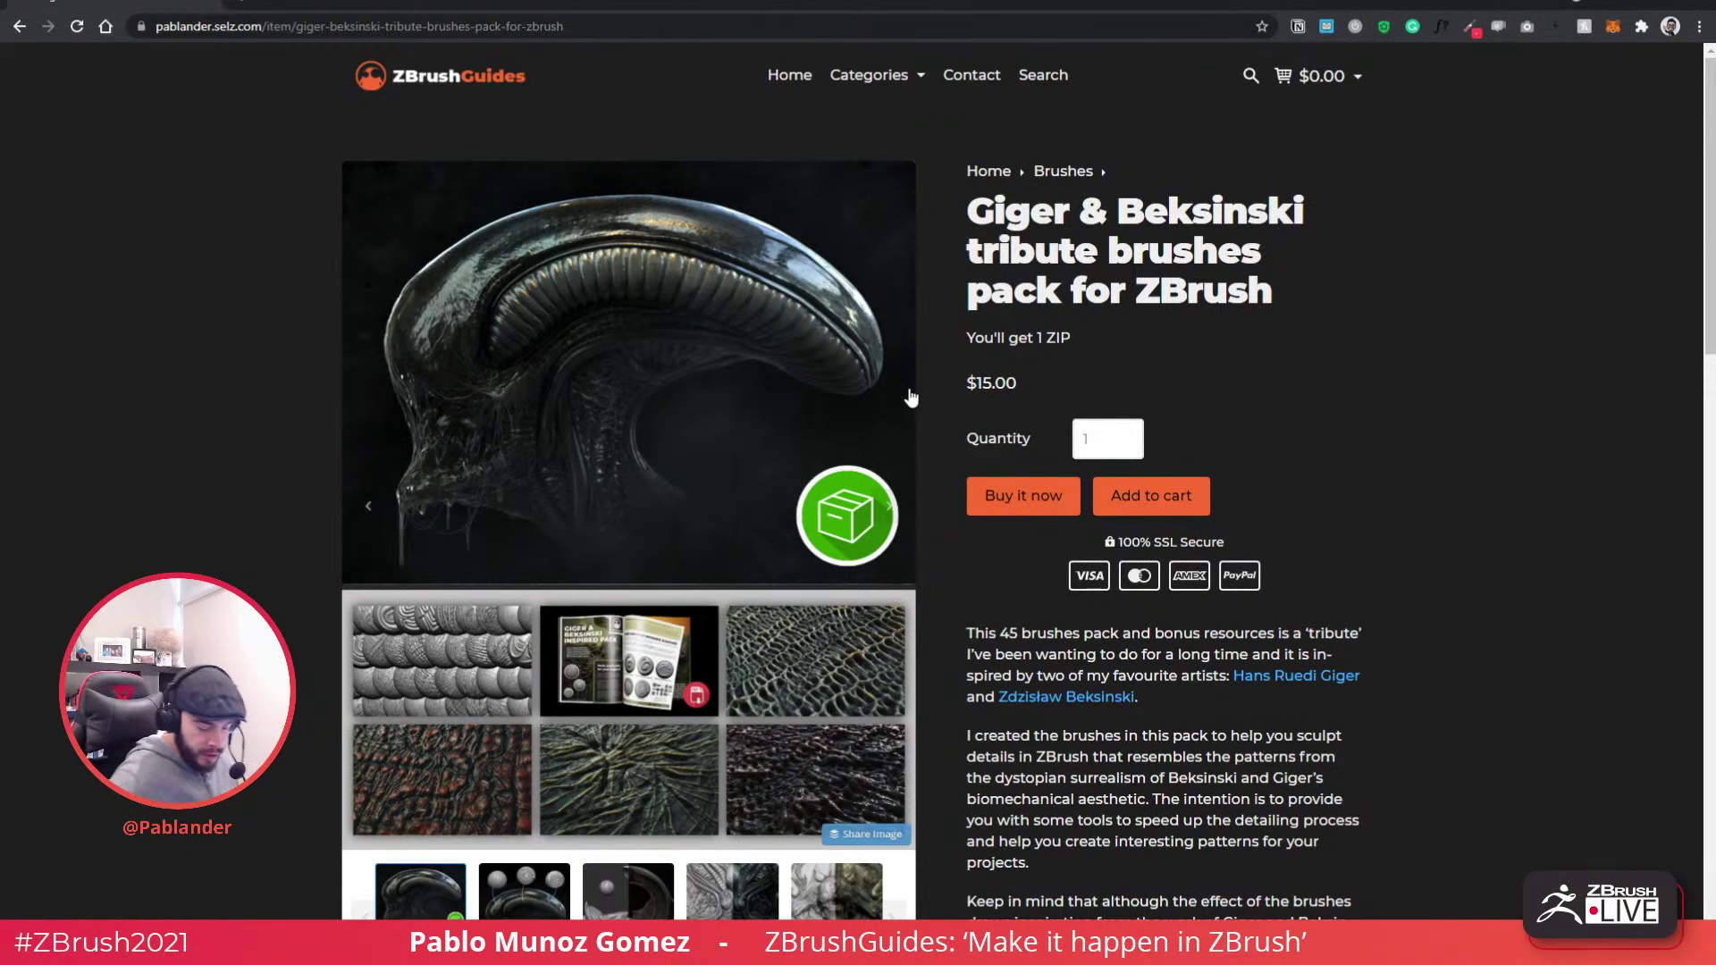
scroll(793, 496, down, 1)
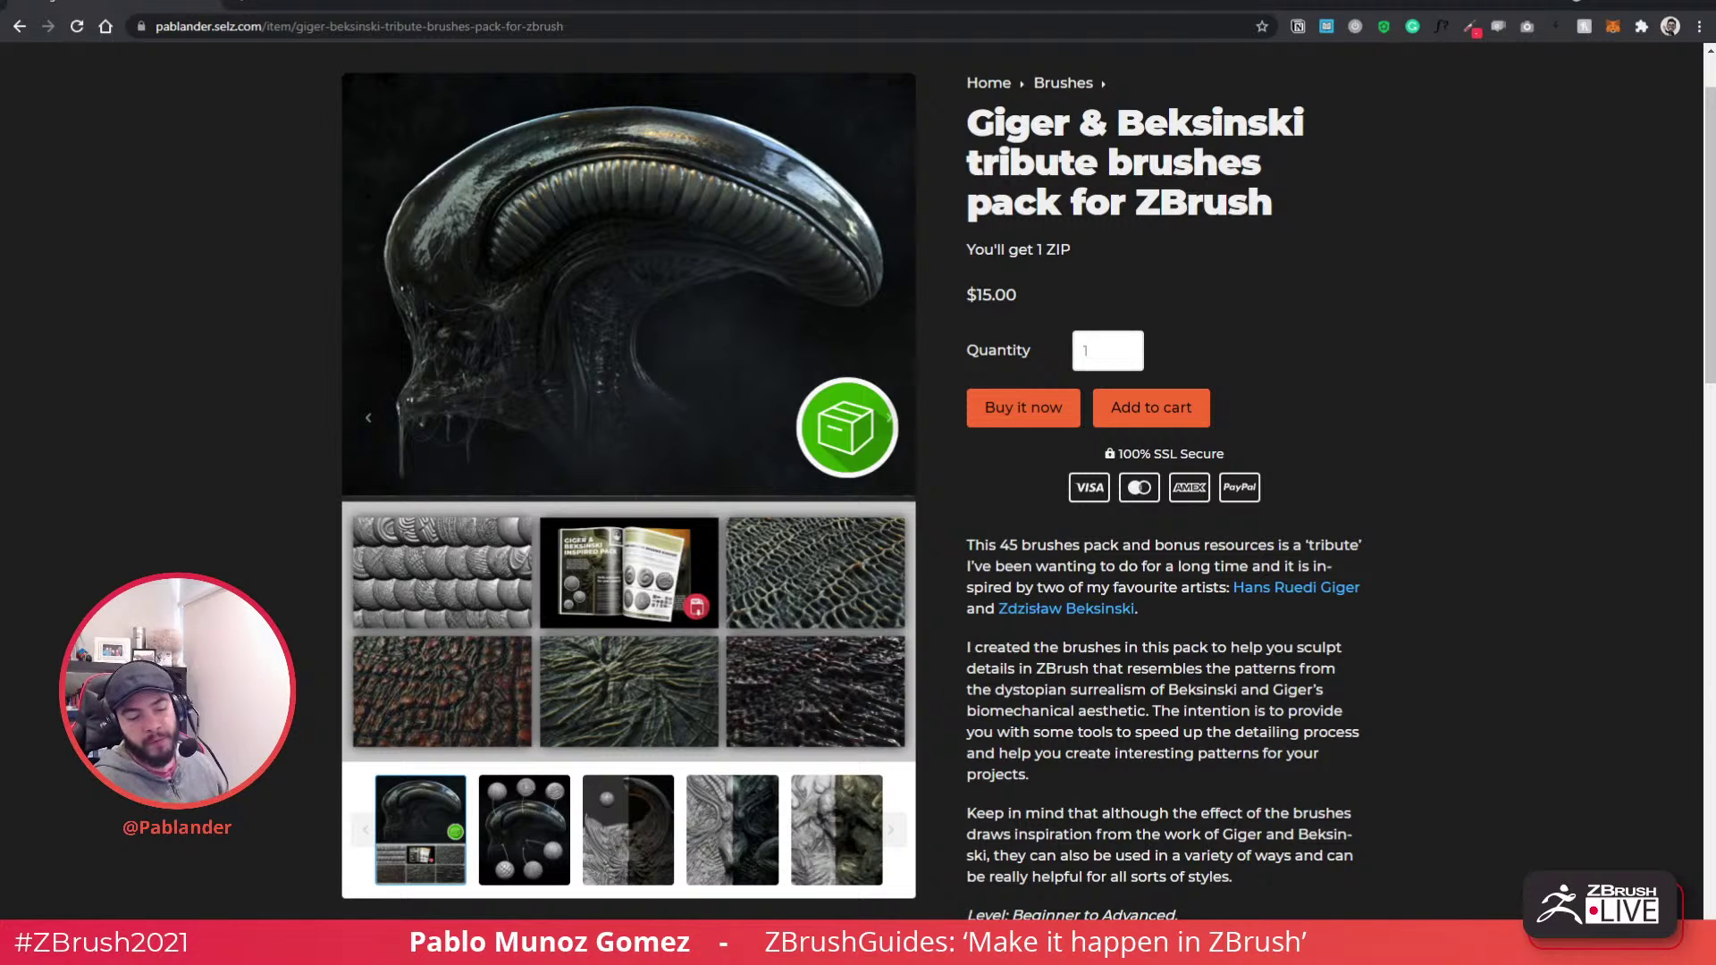
scroll(1031, 201, up, 1)
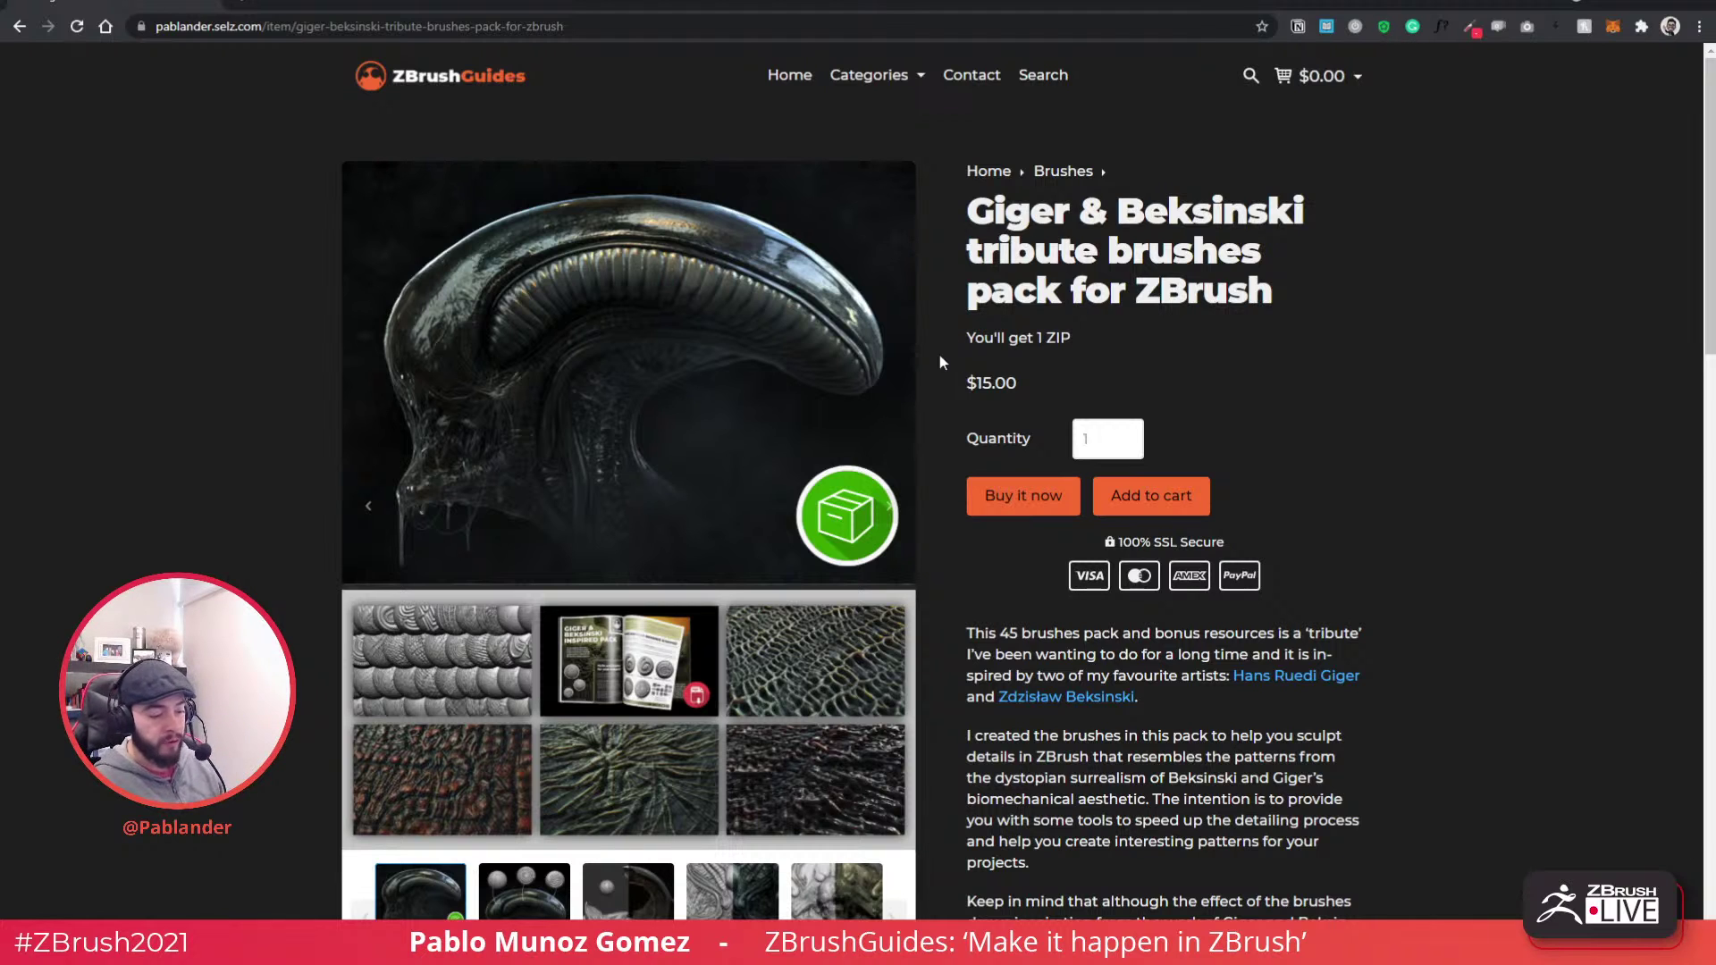
scroll(919, 356, down, 2)
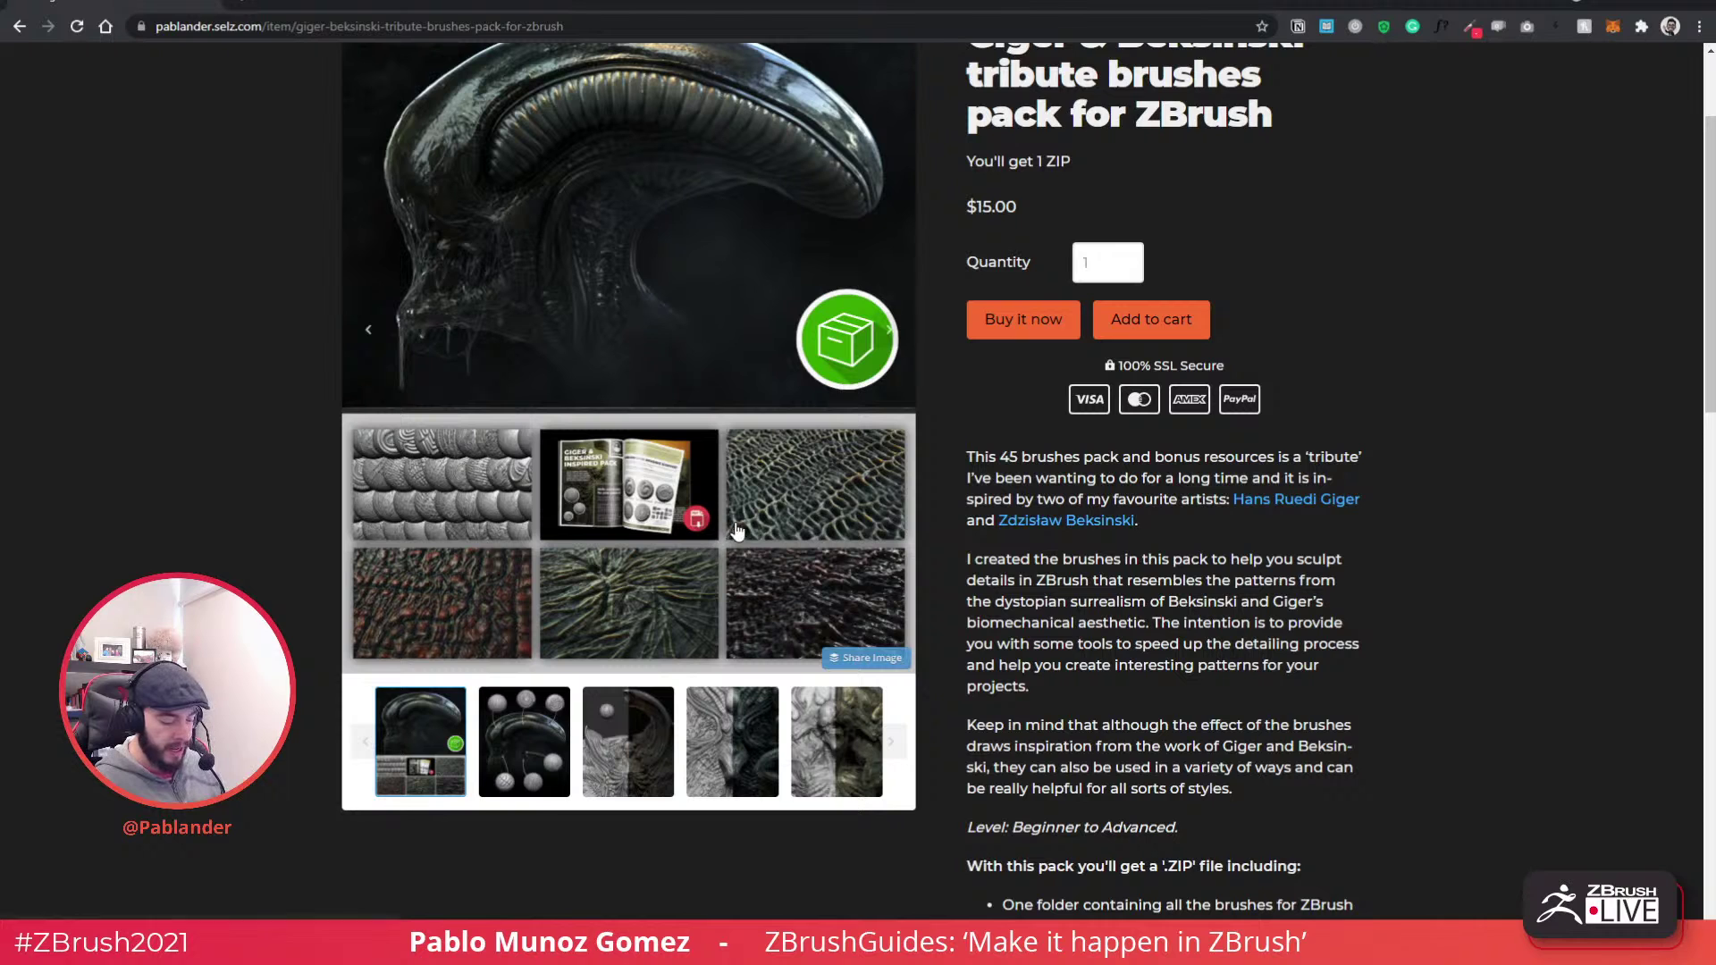
scroll(782, 527, up, 1)
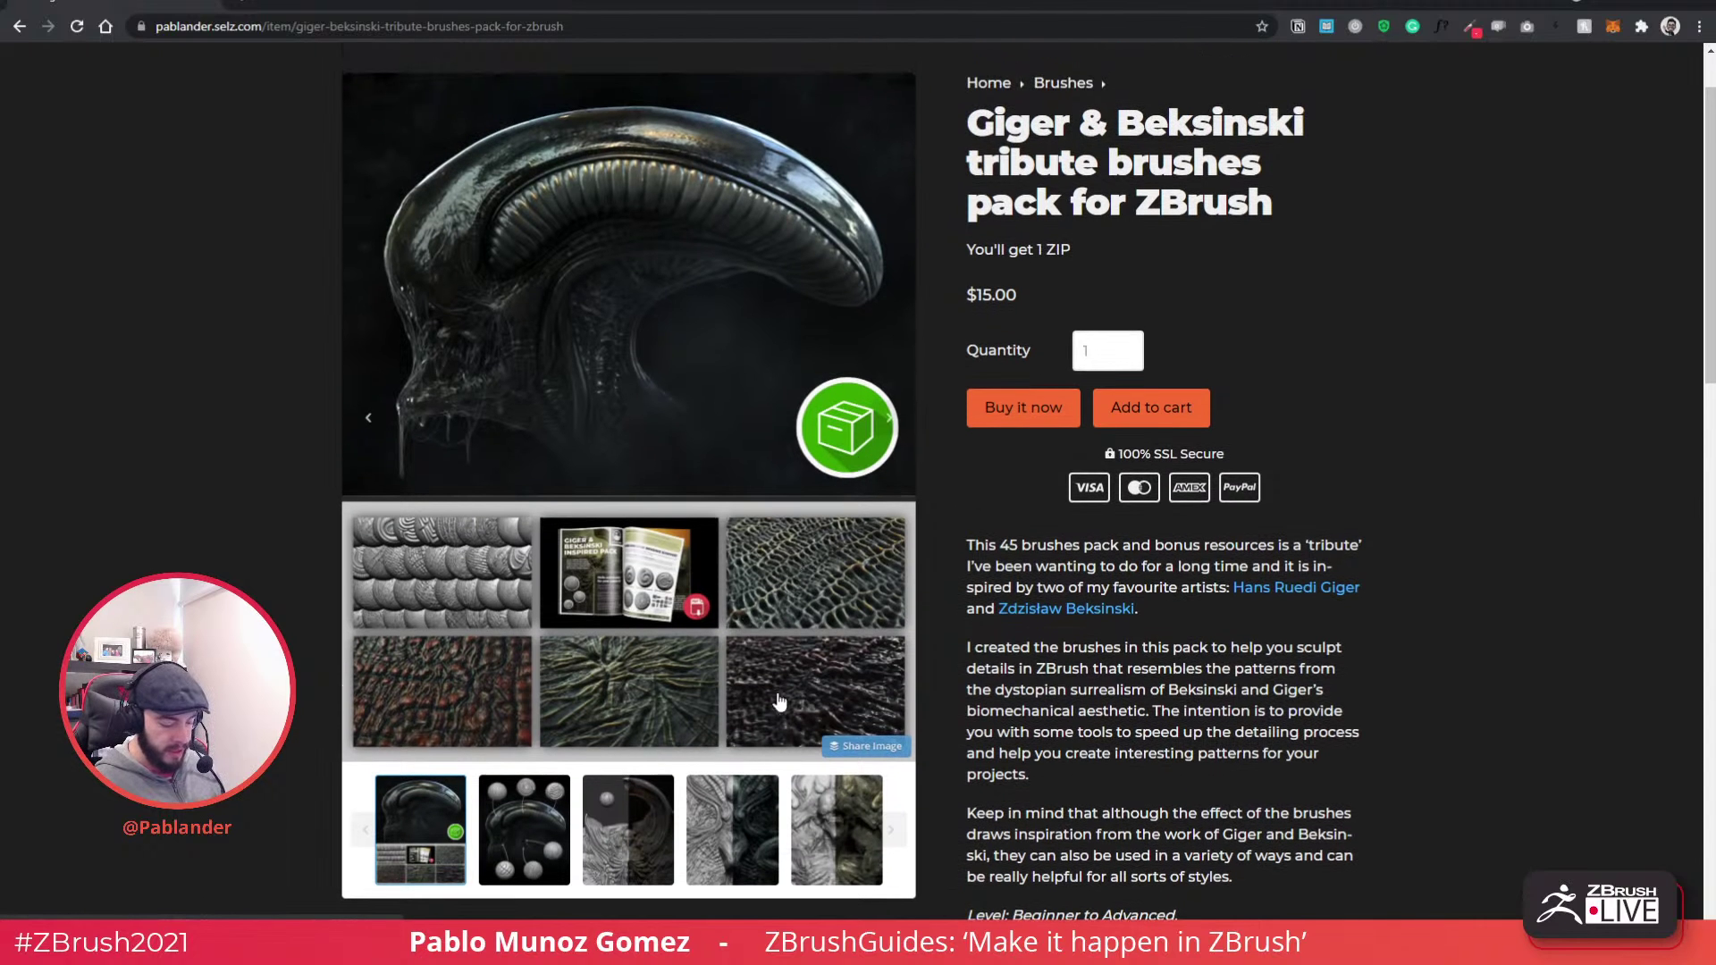
- Browse the preview images in the brush pack's product gallery
click(889, 420)
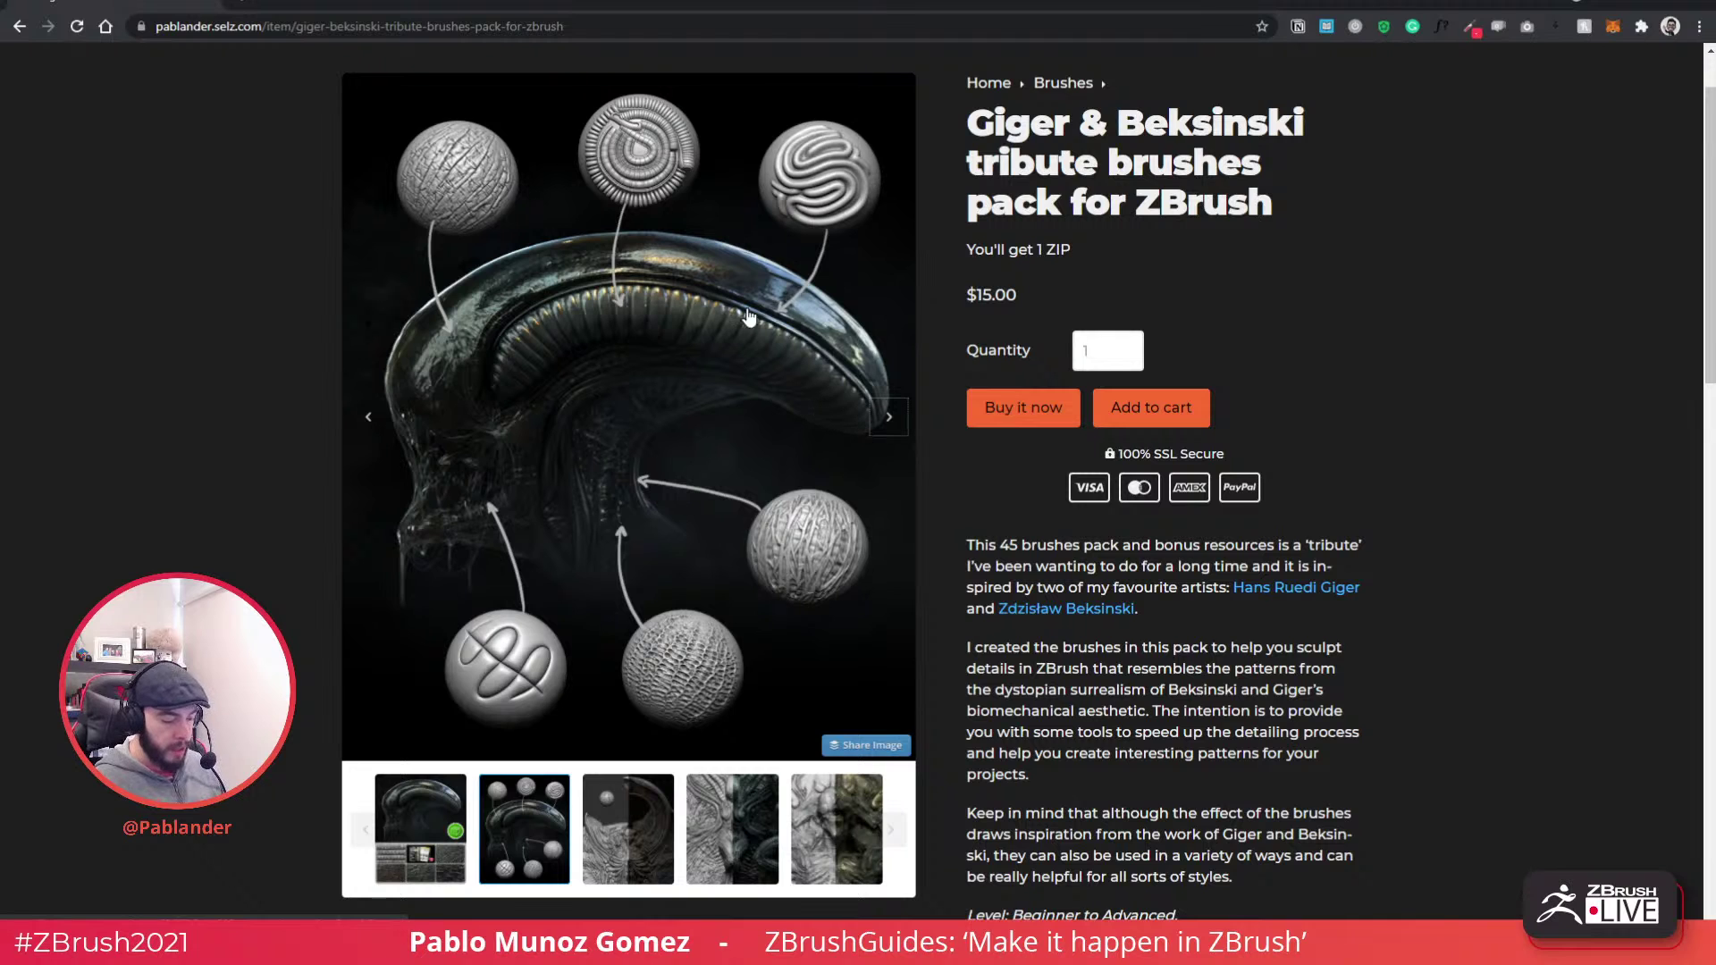
click(895, 422)
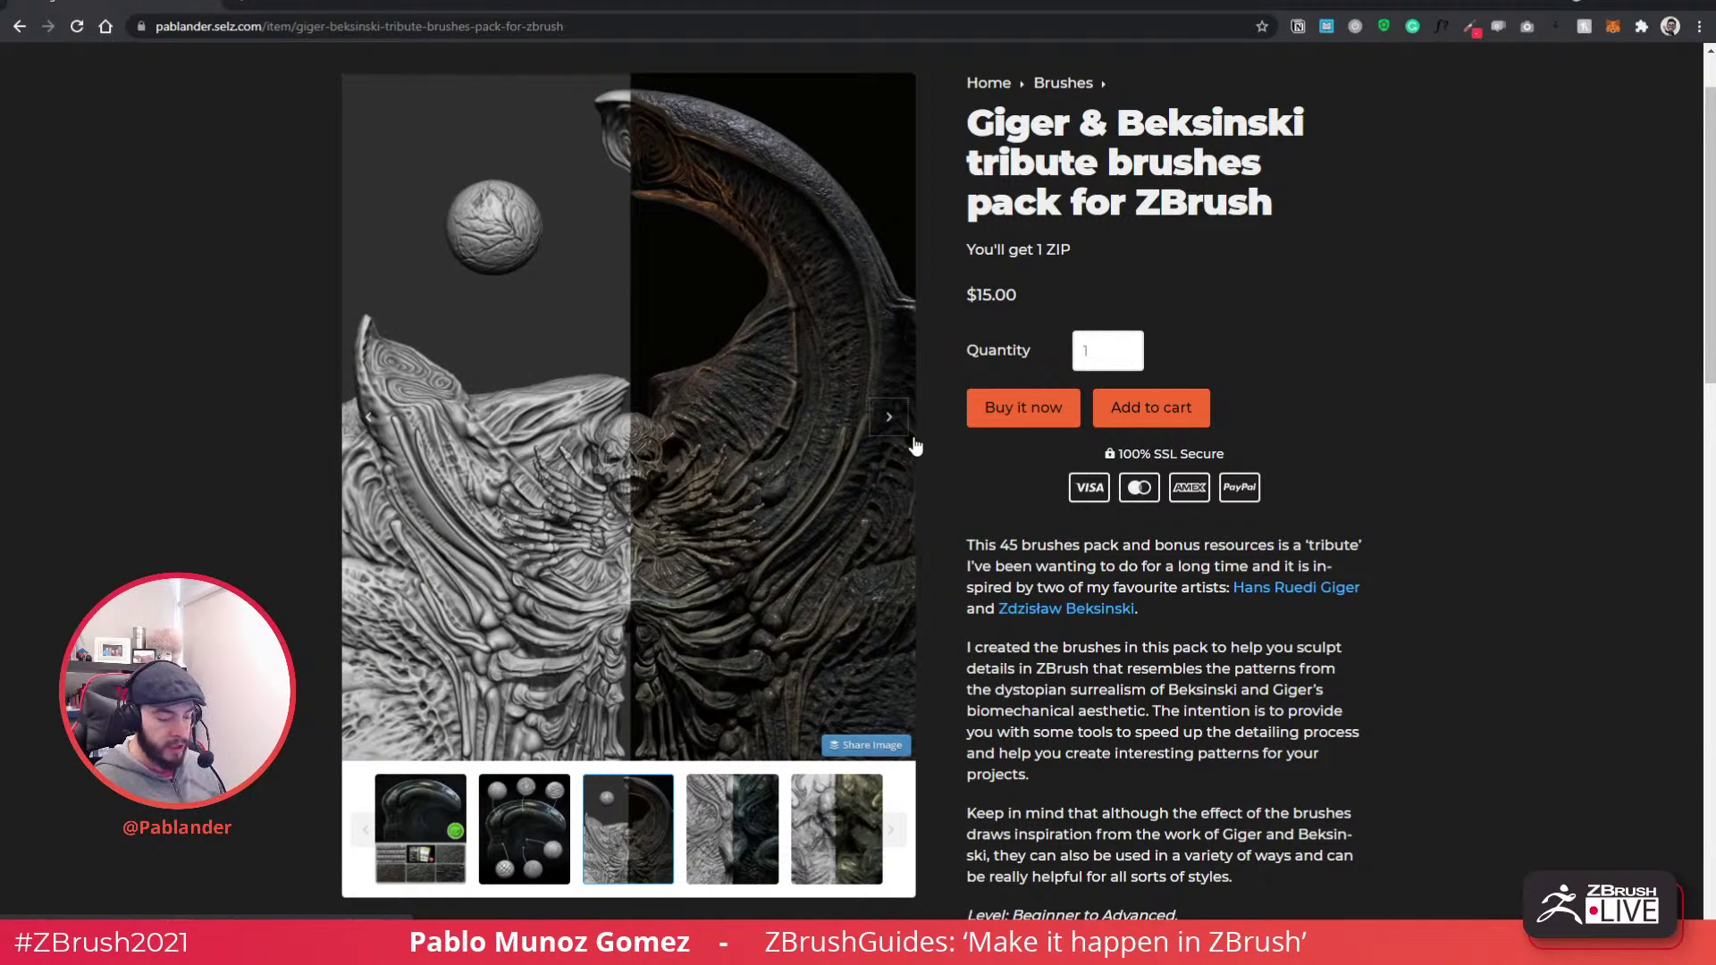
click(891, 418)
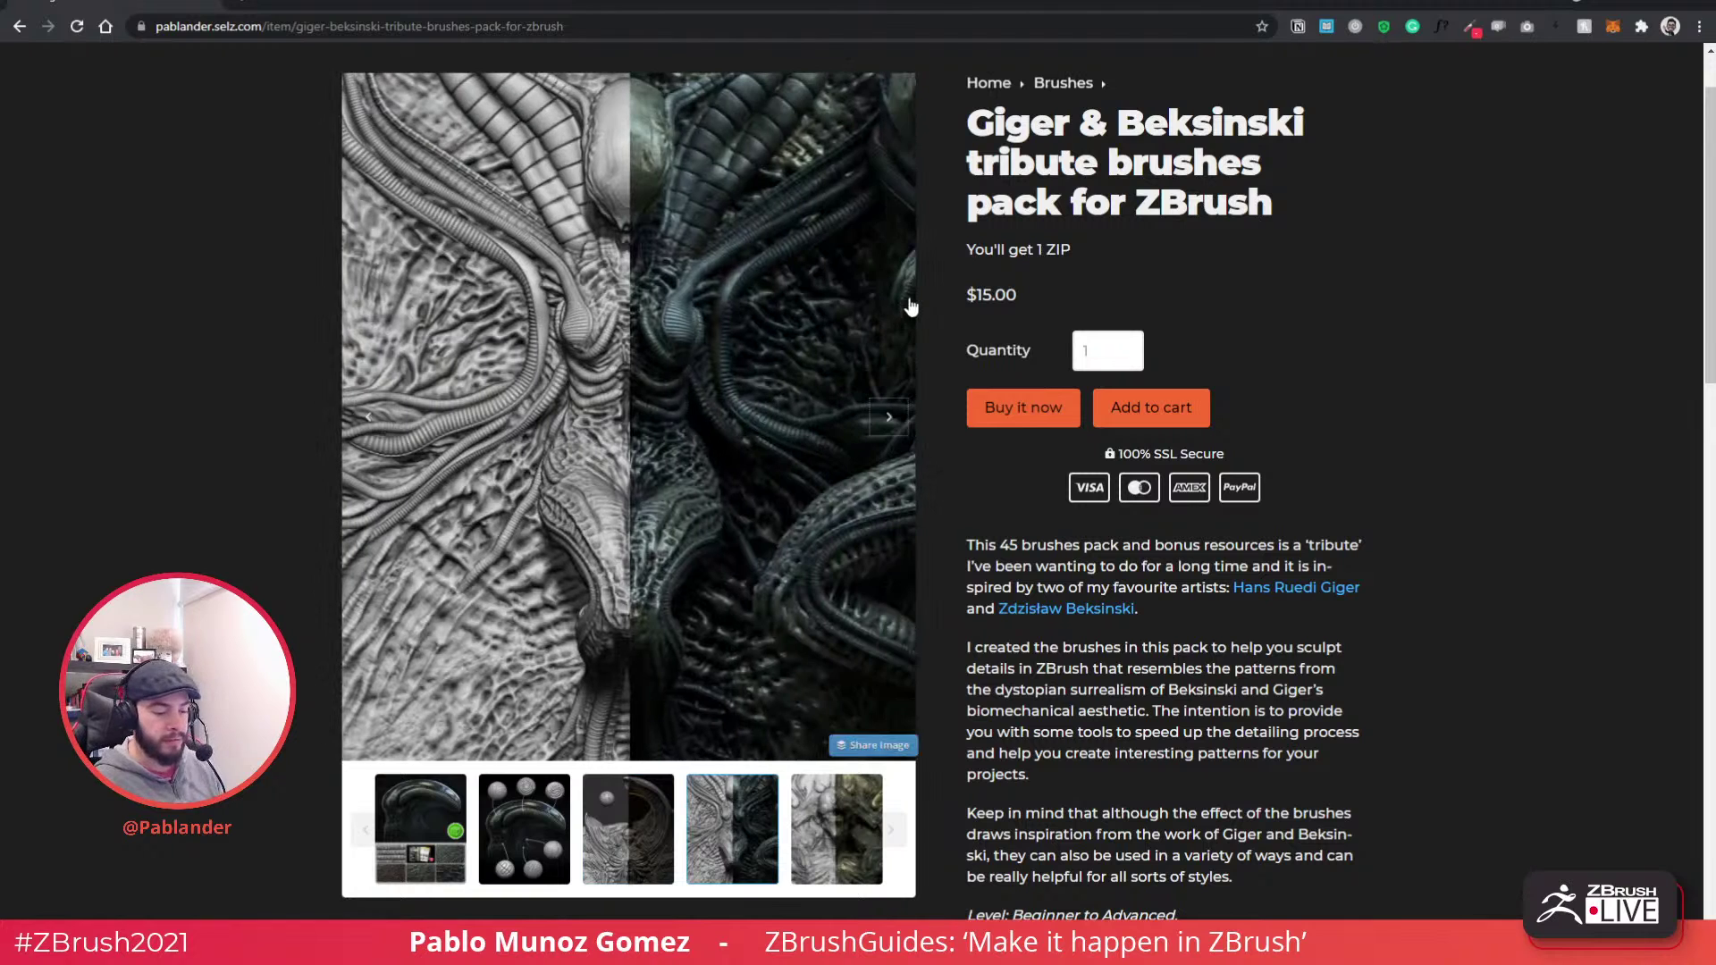
click(890, 418)
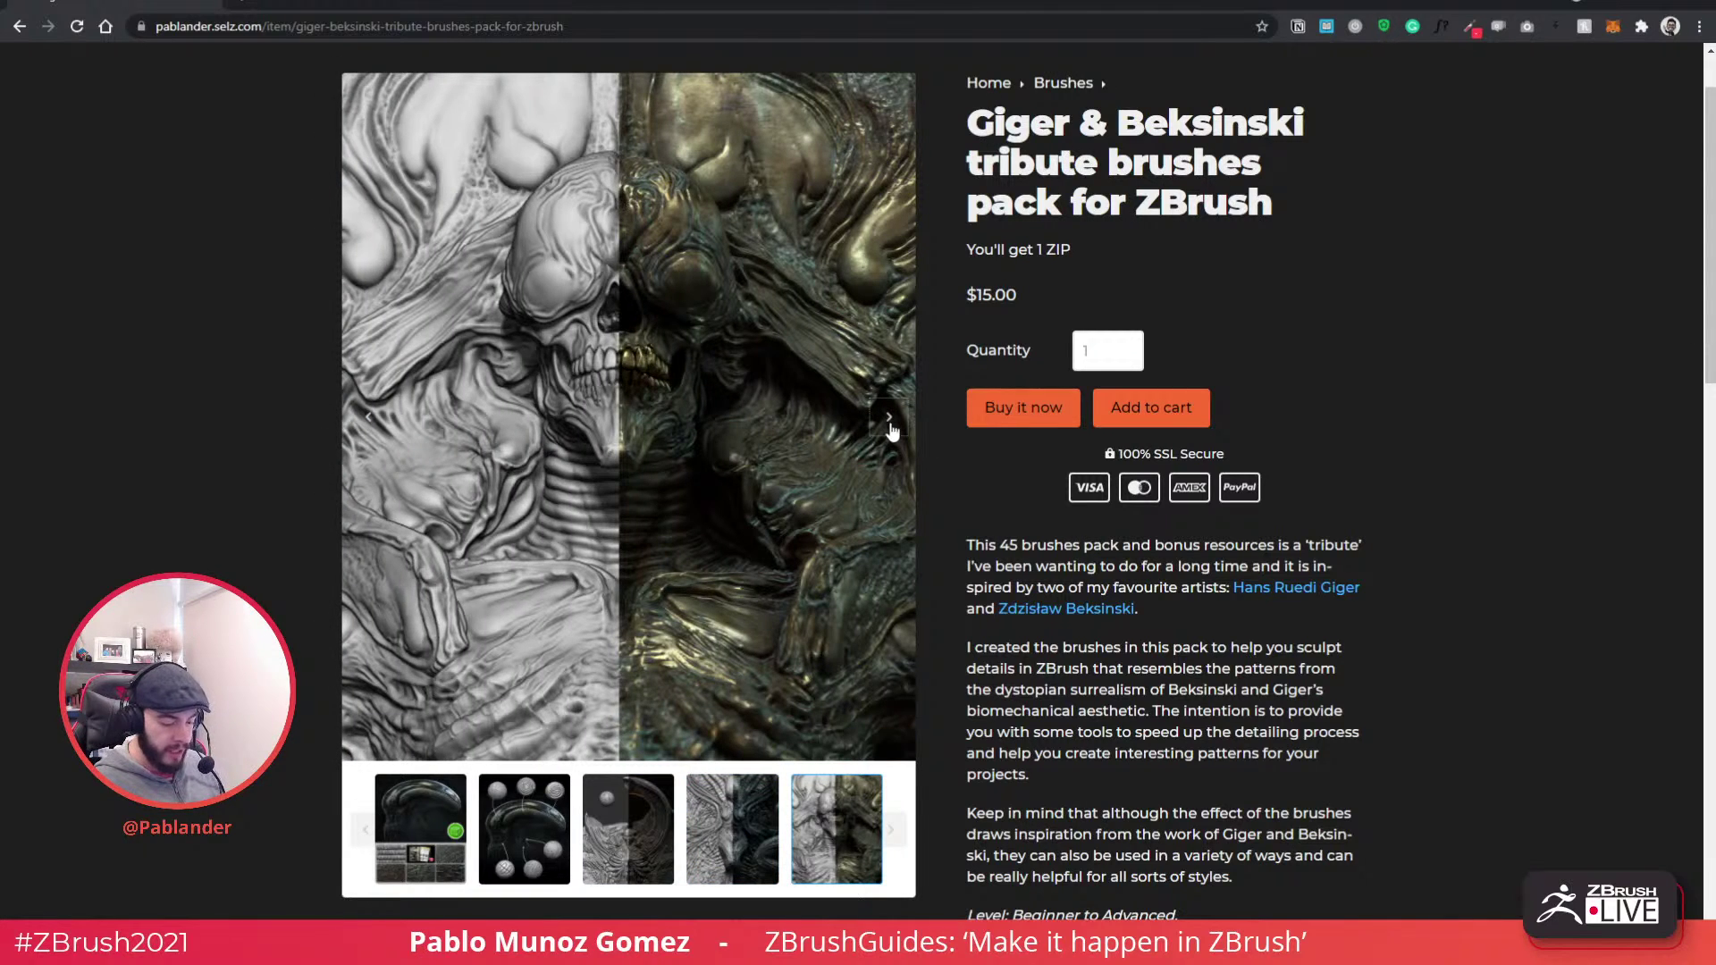
click(889, 420)
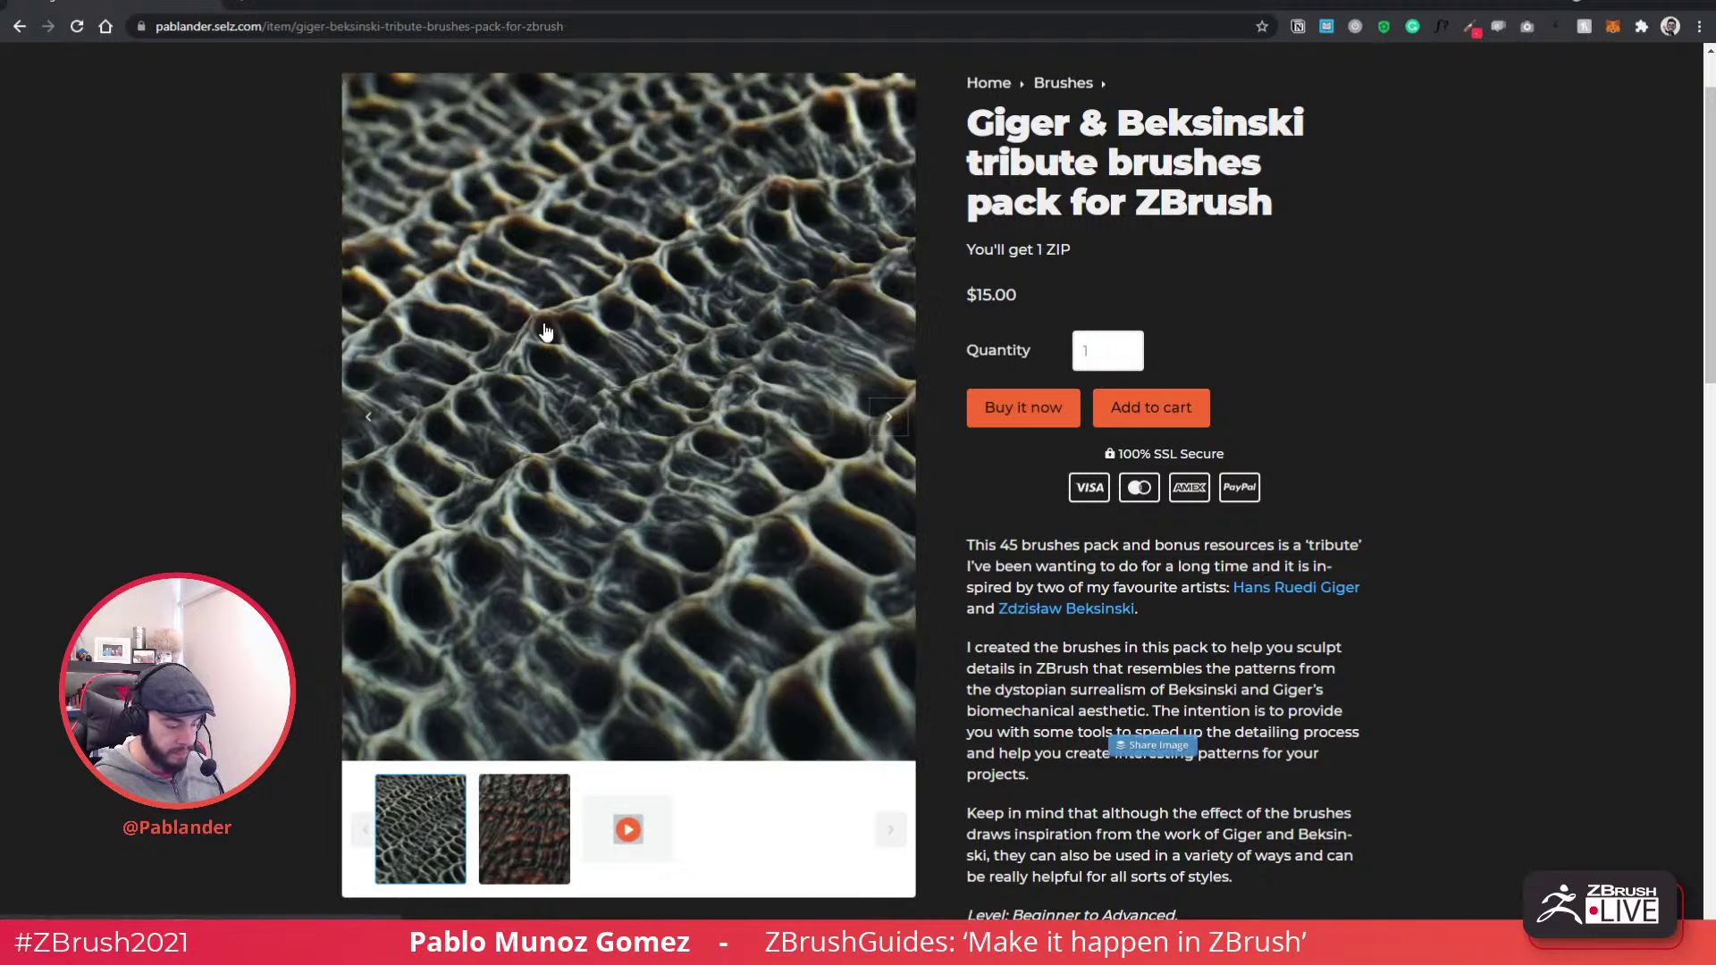
click(889, 418)
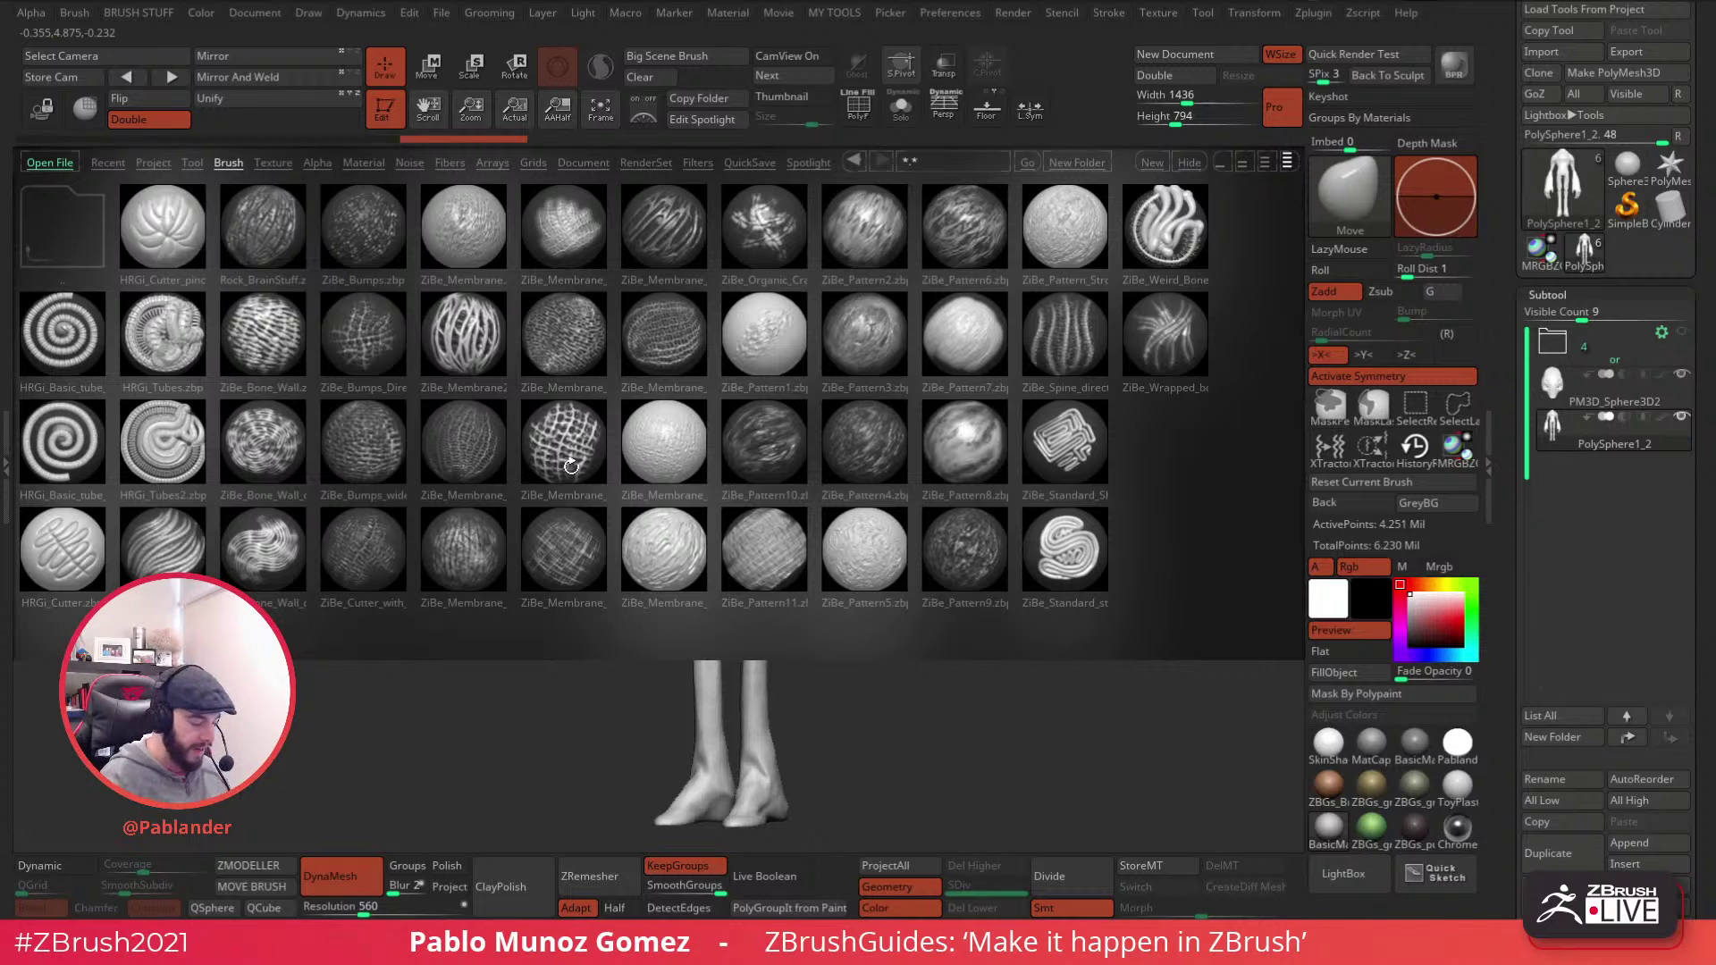
- Load the ZiBe_Membrane2 brush from the LightBox library
click(488, 320)
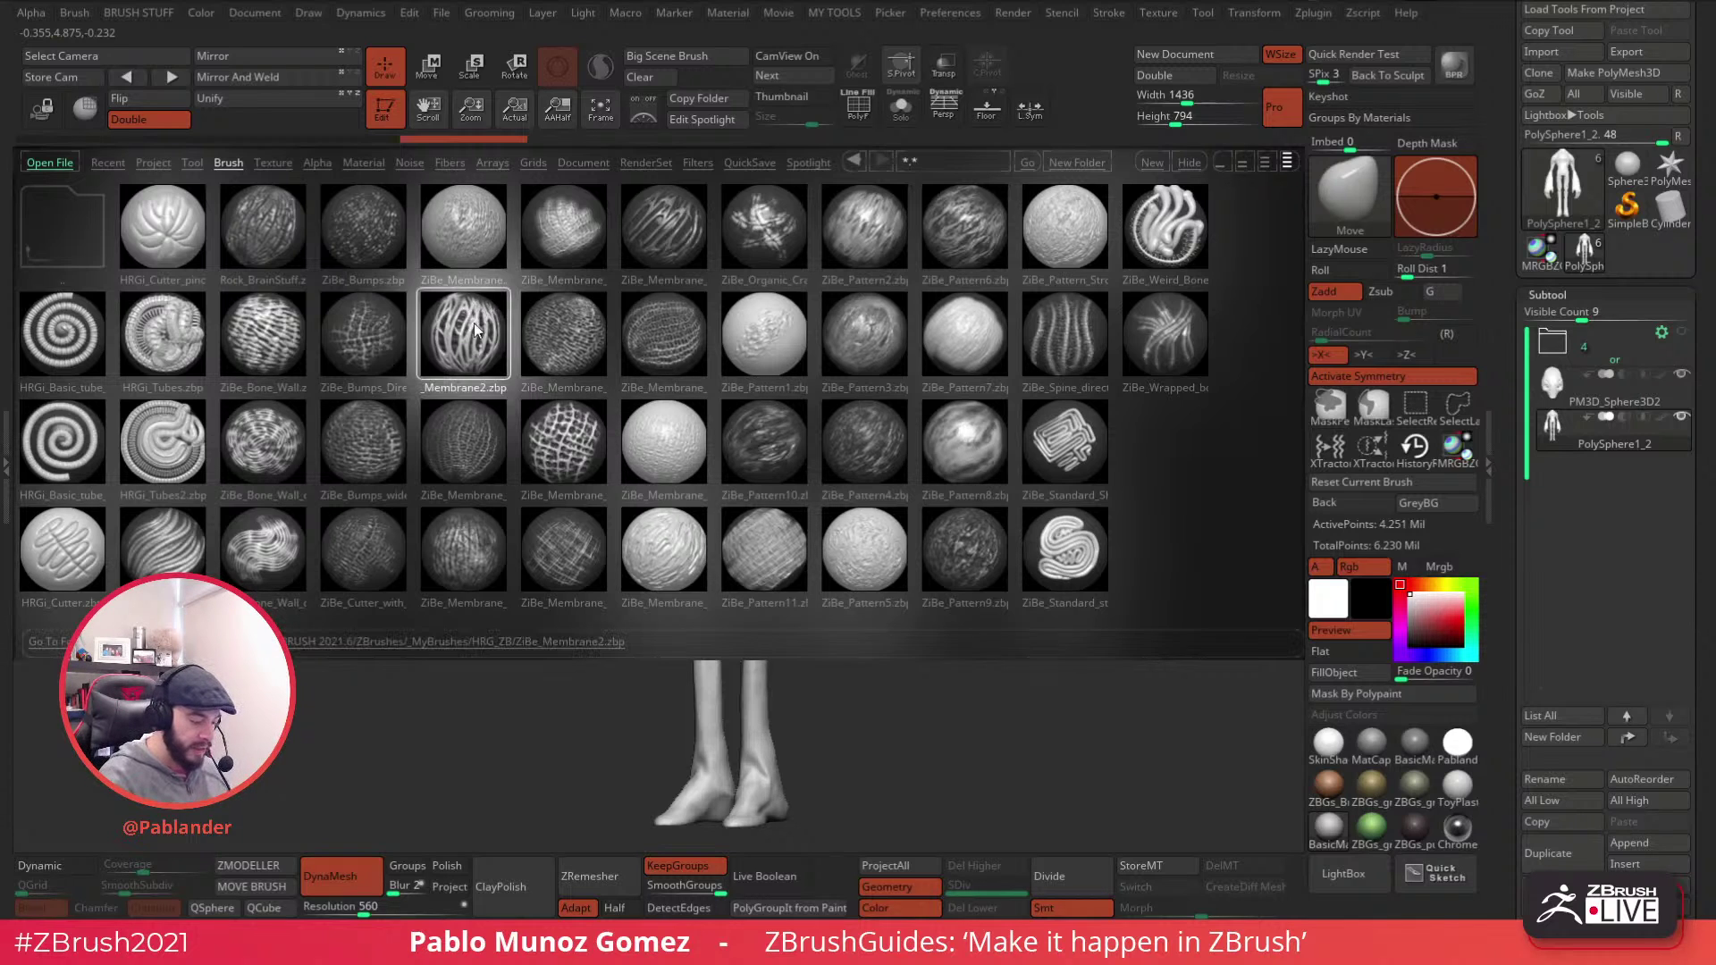
click(675, 249)
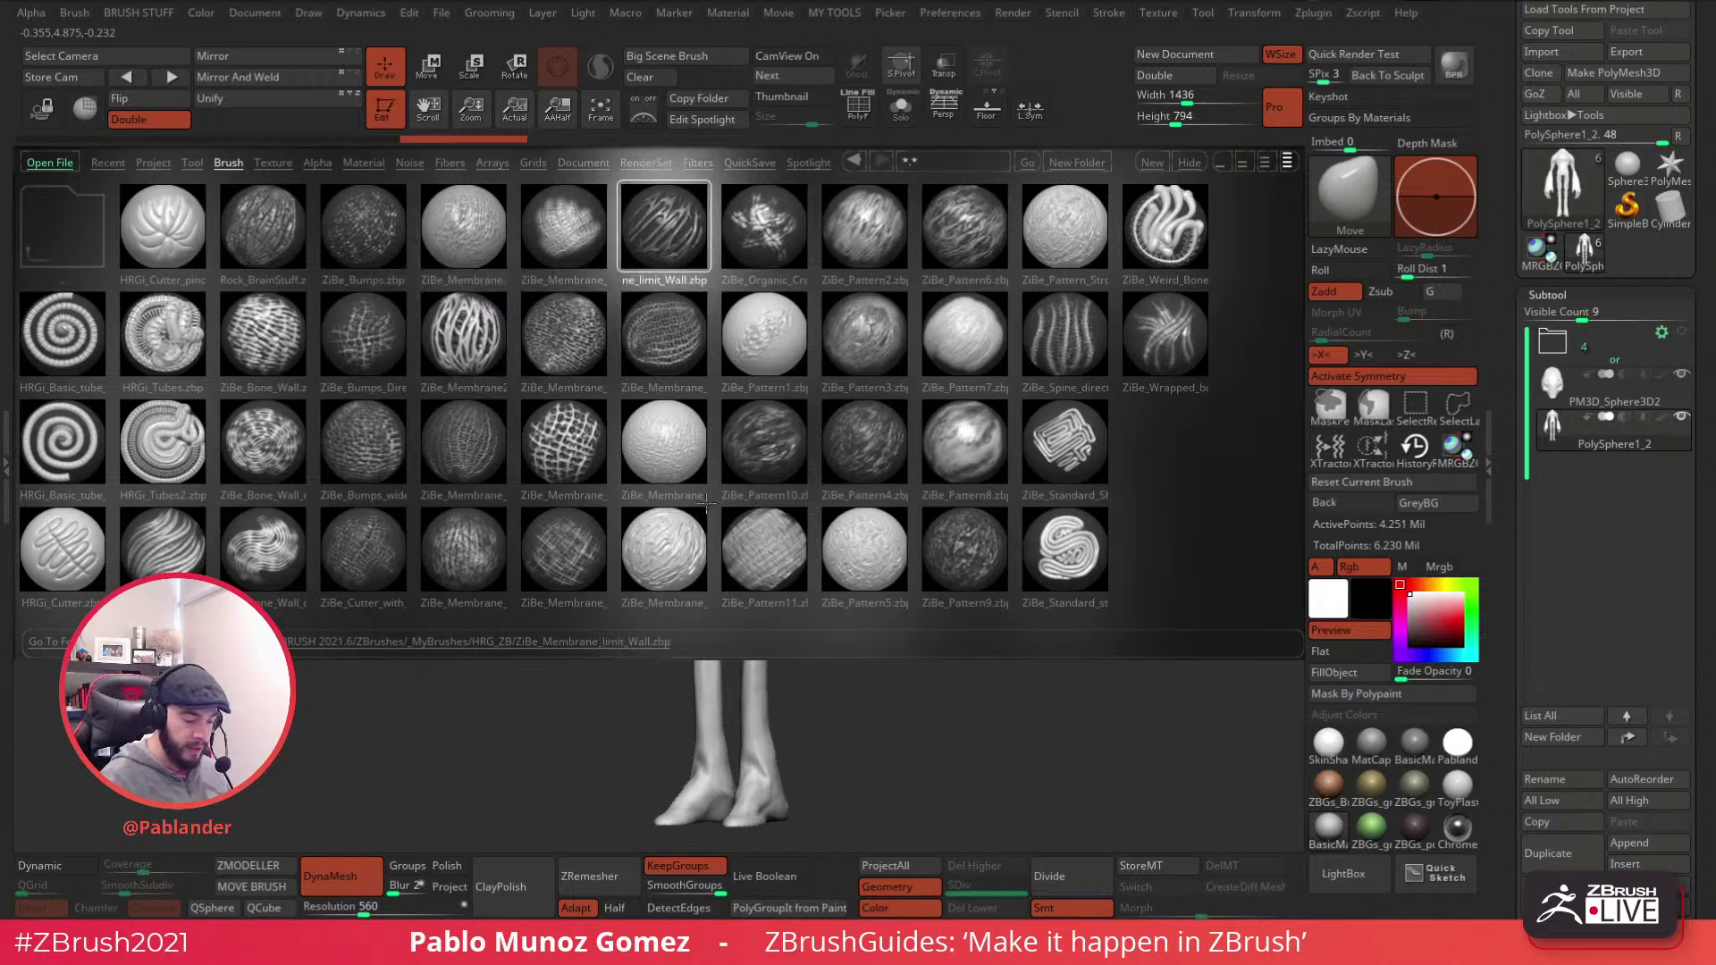
double_click(484, 337)
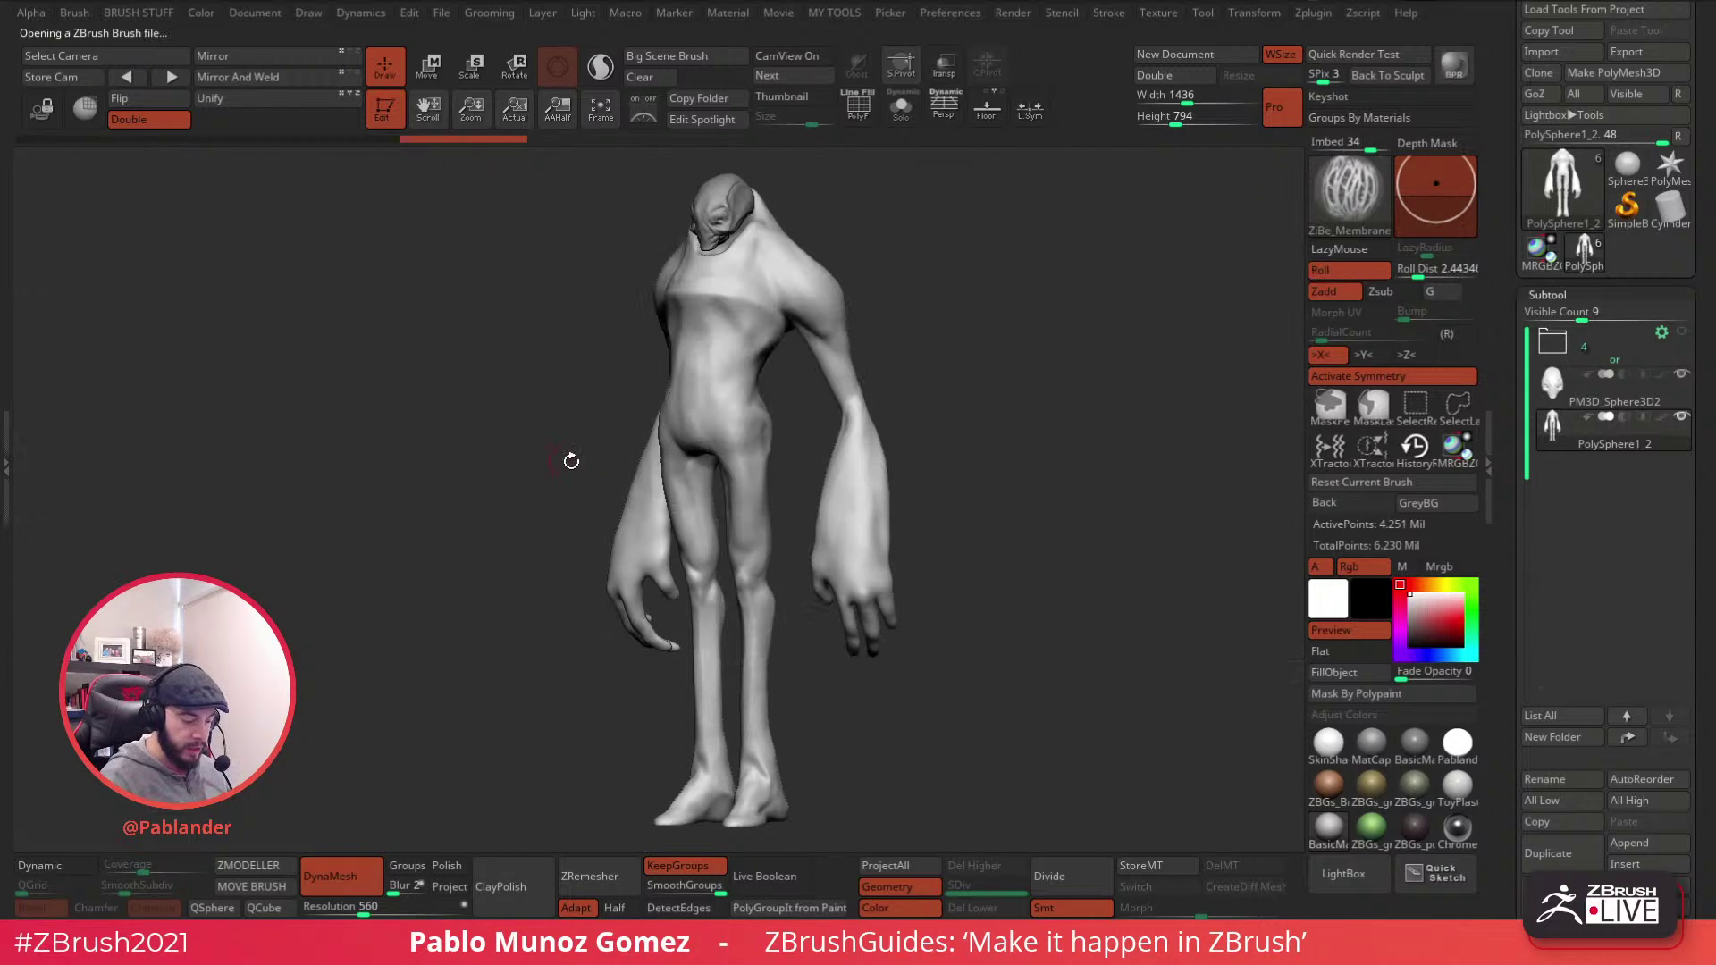
- Try membrane brush strokes across the creature's shoulder, chest and torso, and undo them
ctrl+right_drag(832, 292, 858, 401)
key(space)
drag(999, 301, 1028, 302)
mouse_move(783, 350)
mouse_down()
mouse_move(729, 420)
mouse_move(699, 510)
mouse_move(702, 581)
mouse_up()
mouse_move(687, 473)
mouse_down()
mouse_move(751, 268)
mouse_move(835, 398)
mouse_up()
drag(769, 263, 705, 353)
key(ctrl+z)
key(ctrl+z)
key(ctrl+z)
key(ctrl+z)
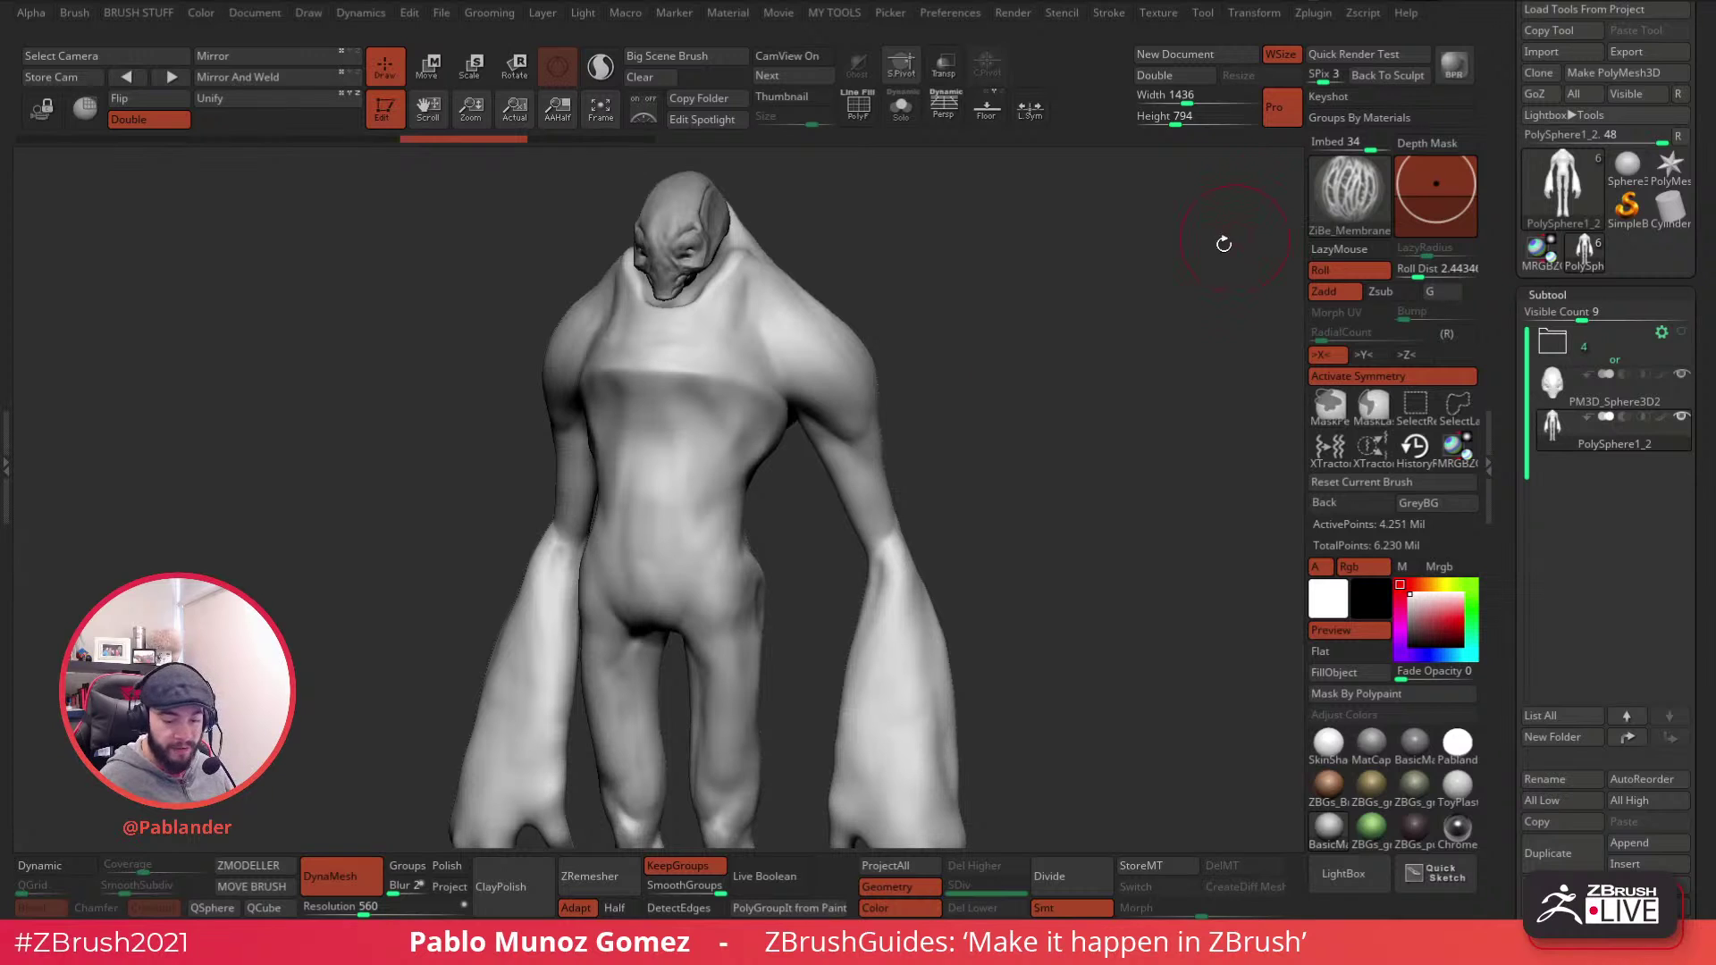
- Try further membrane strokes around the creature's neck, upper chest and armpit, and undo them
mouse_move(1081, 364)
mouse_down()
mouse_move(1068, 358)
mouse_move(1106, 352)
mouse_up()
mouse_move(1003, 382)
mouse_down()
mouse_move(1034, 372)
mouse_move(956, 398)
mouse_up()
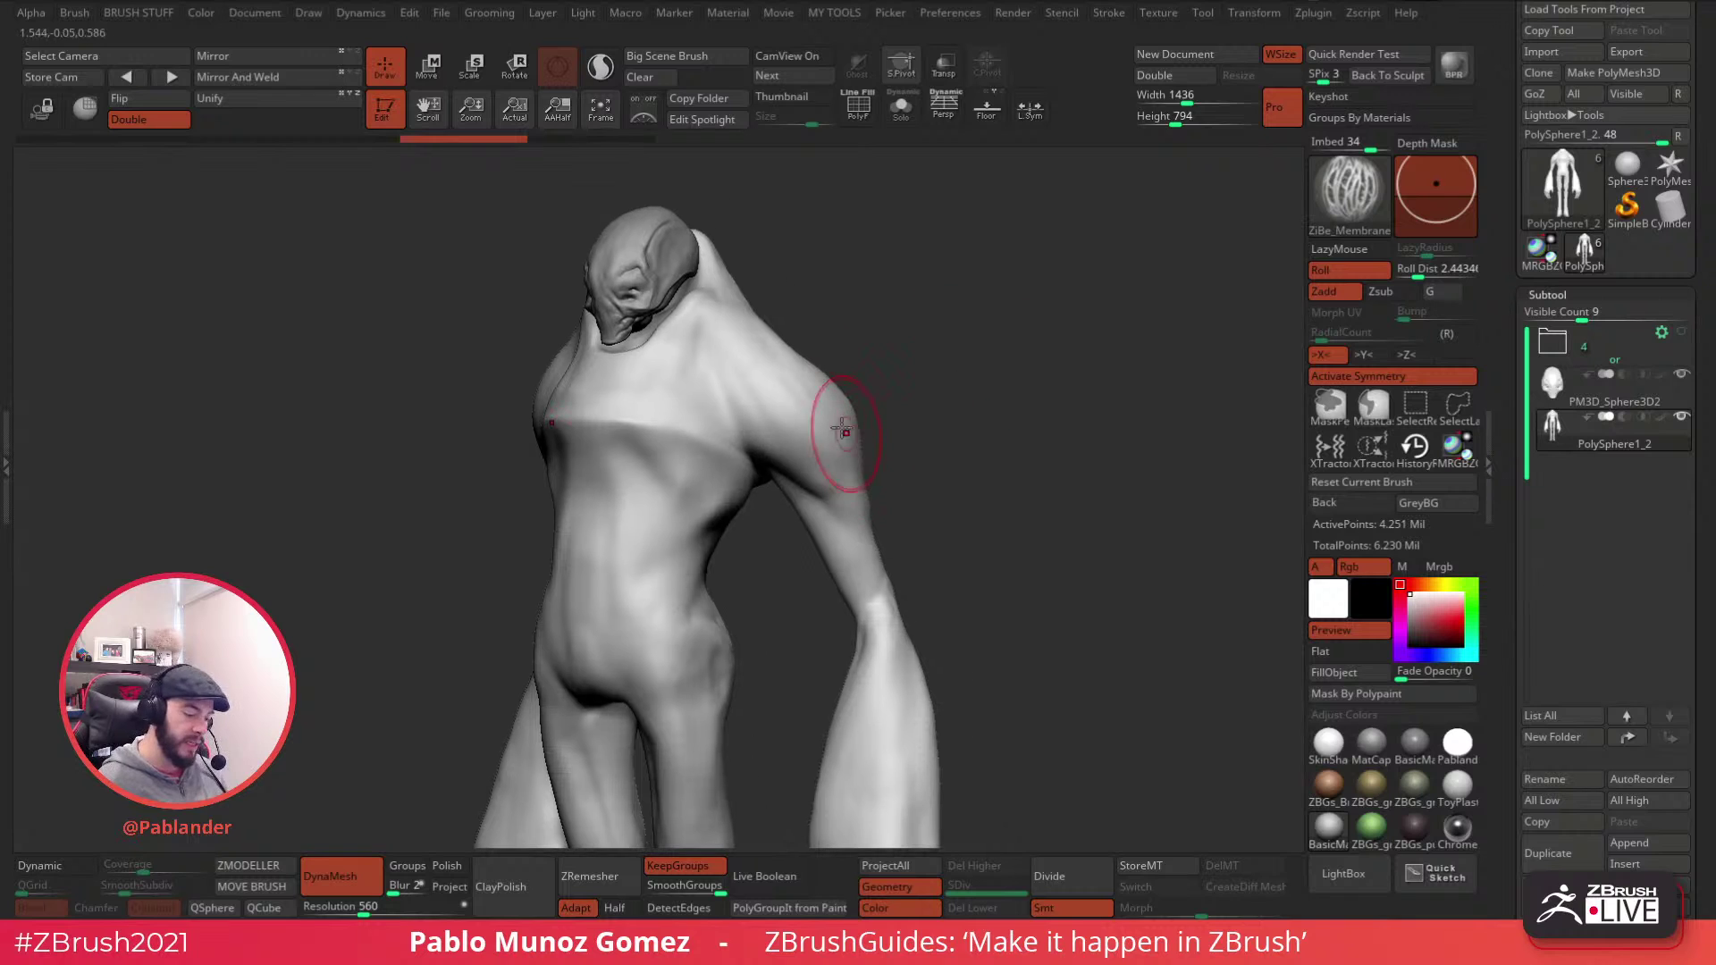
mouse_move(720, 305)
mouse_down()
mouse_move(764, 438)
mouse_move(849, 523)
mouse_move(728, 305)
mouse_up()
mouse_move(712, 410)
mouse_down()
mouse_move(648, 594)
mouse_move(711, 375)
mouse_move(666, 418)
mouse_up()
drag(960, 406, 1017, 426)
key(ctrl+z)
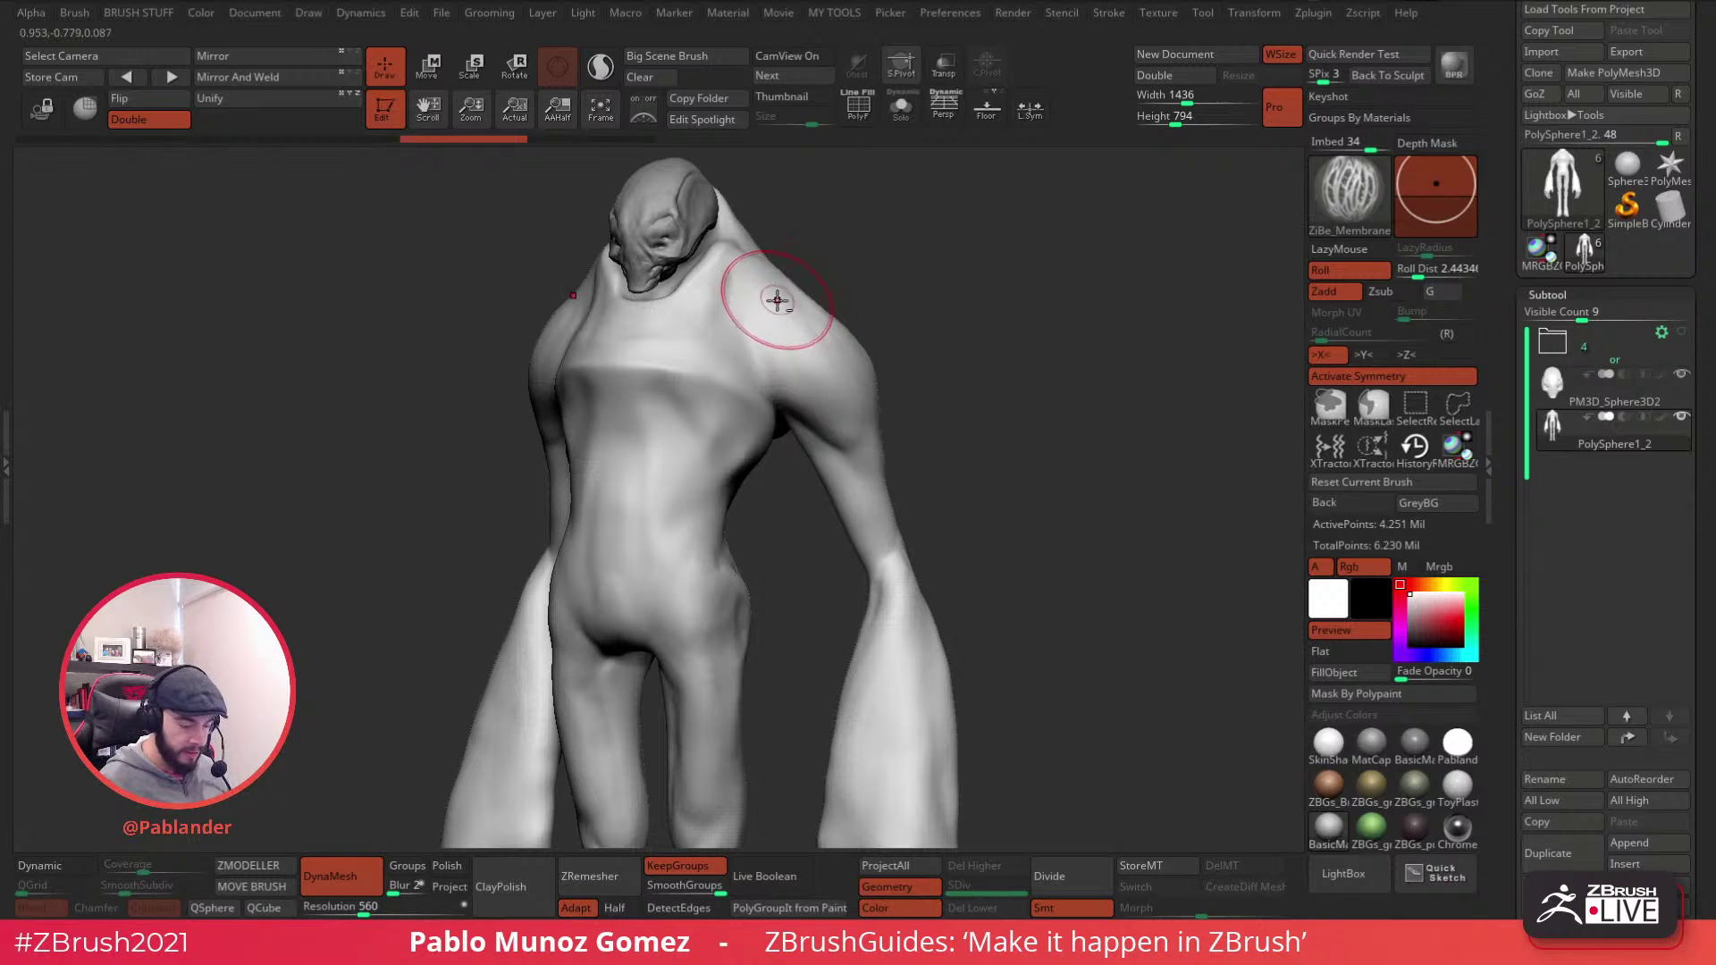
drag(777, 295, 824, 290)
drag(747, 345, 760, 379)
mouse_move(823, 379)
alt+right_down()
mouse_move(858, 341)
mouse_move(943, 342)
alt+right_up()
key(ctrl+z)
key(ctrl+z)
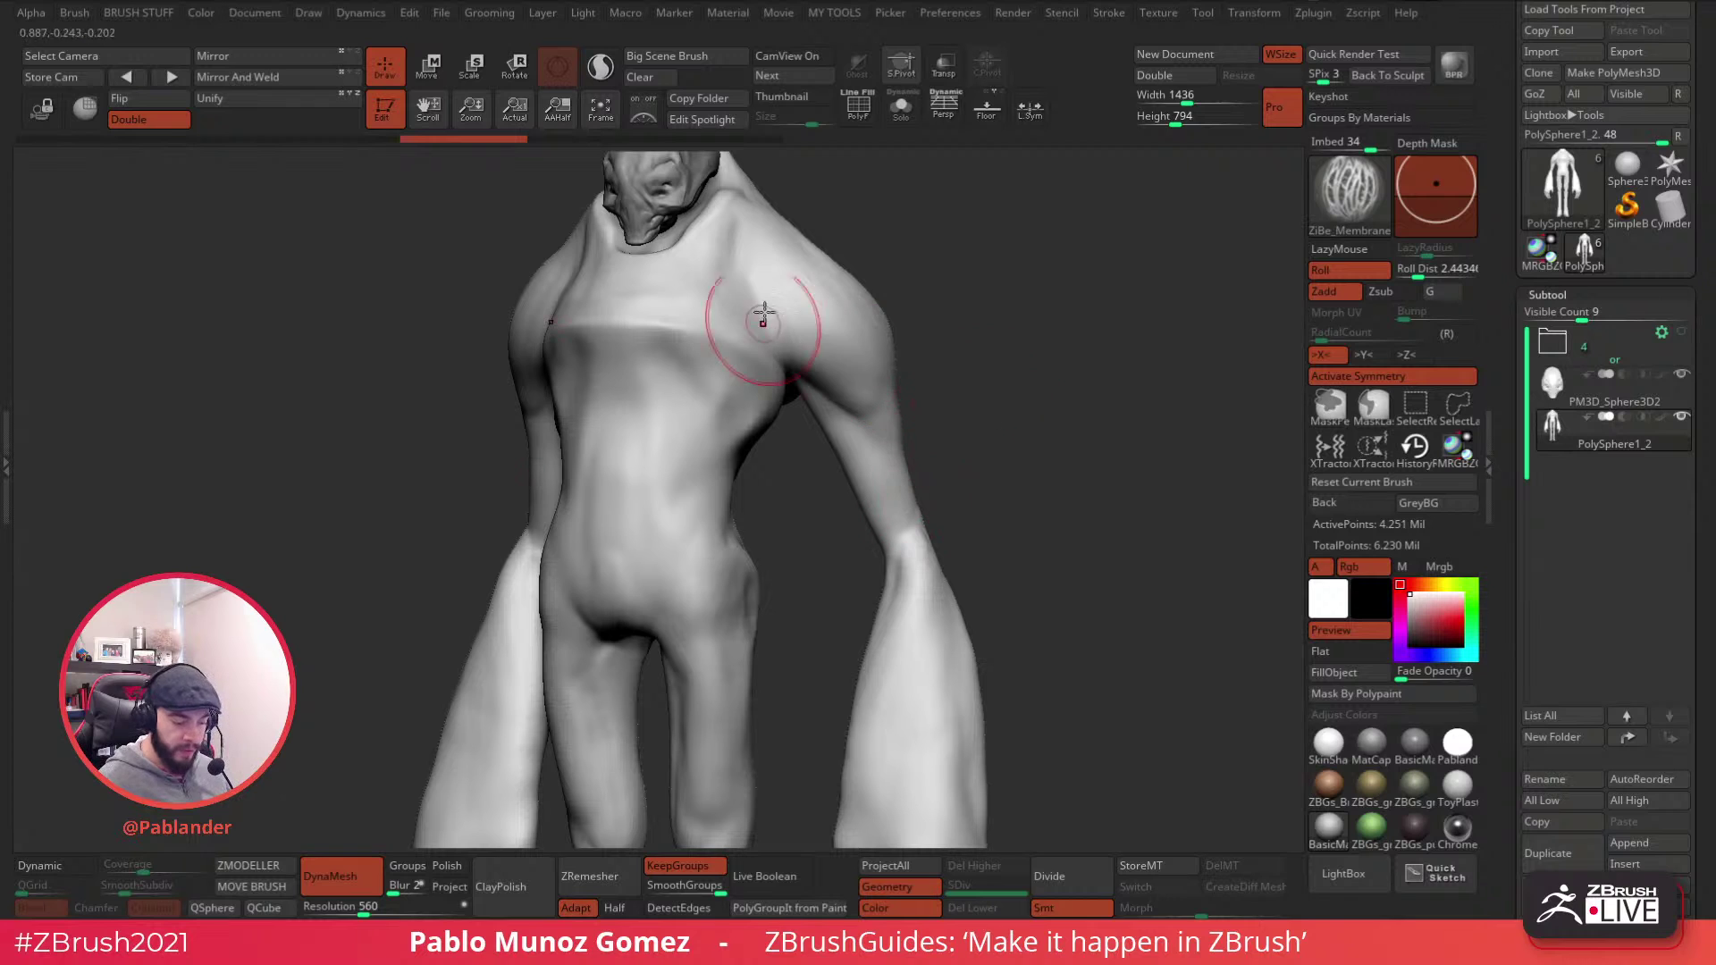
- Assign SmoothPeaks as the smoothing brush
click(1349, 202)
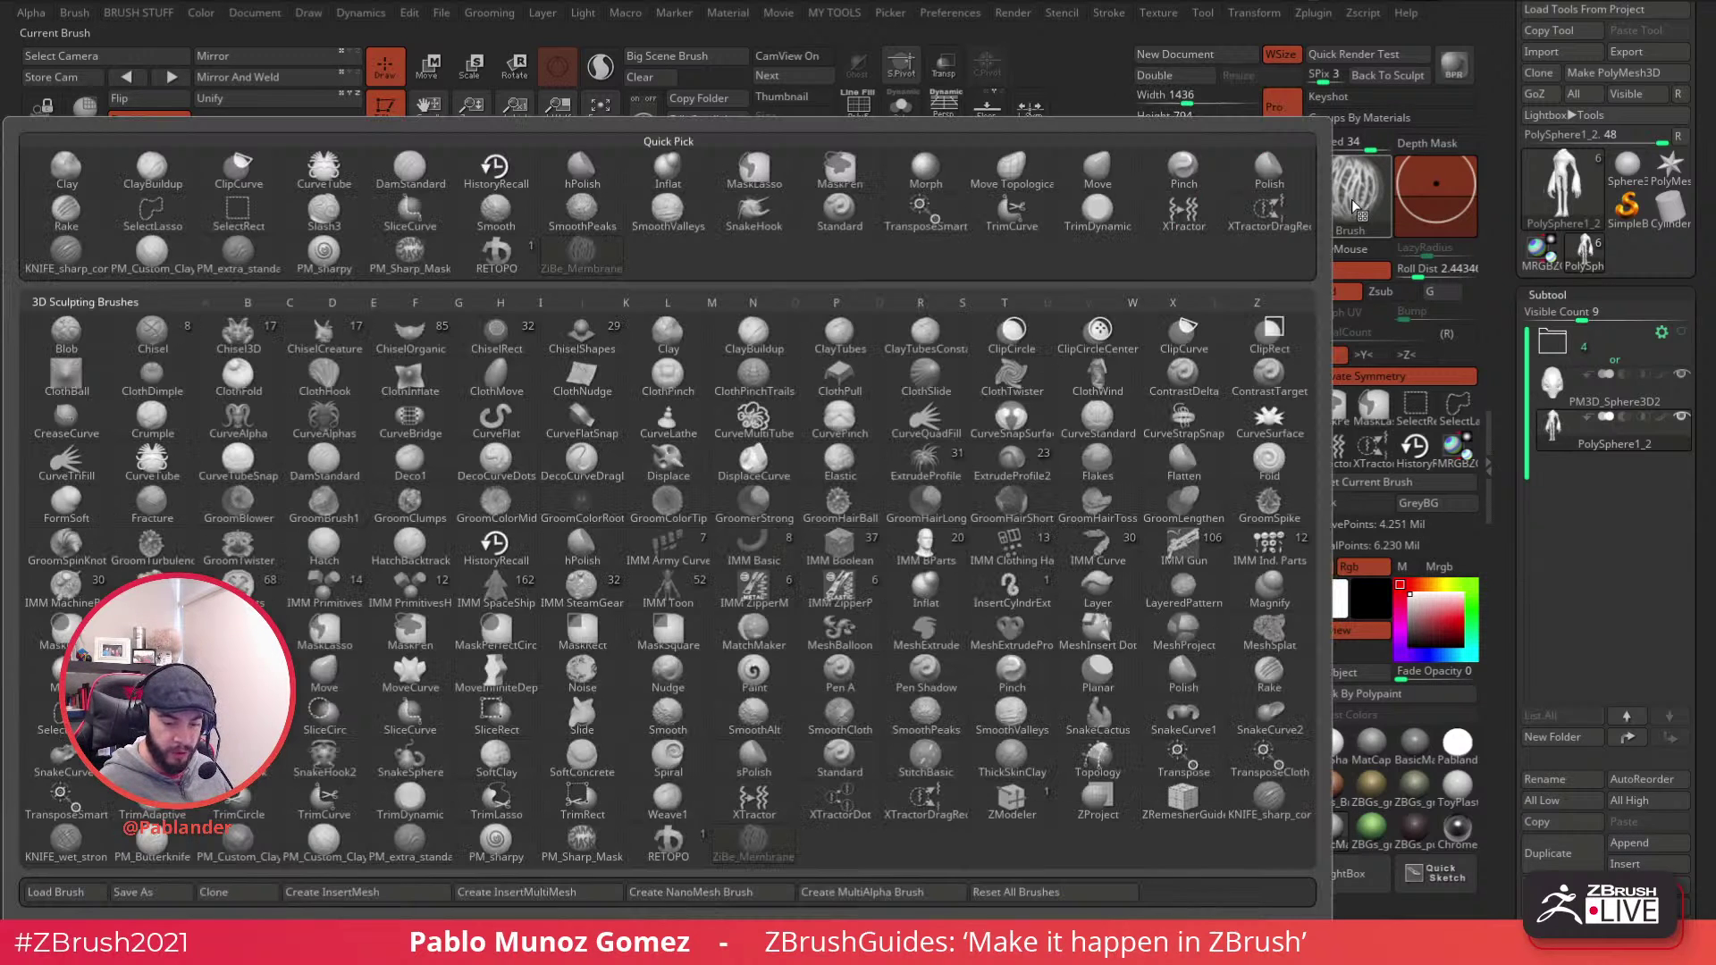
click(927, 718)
click(997, 759)
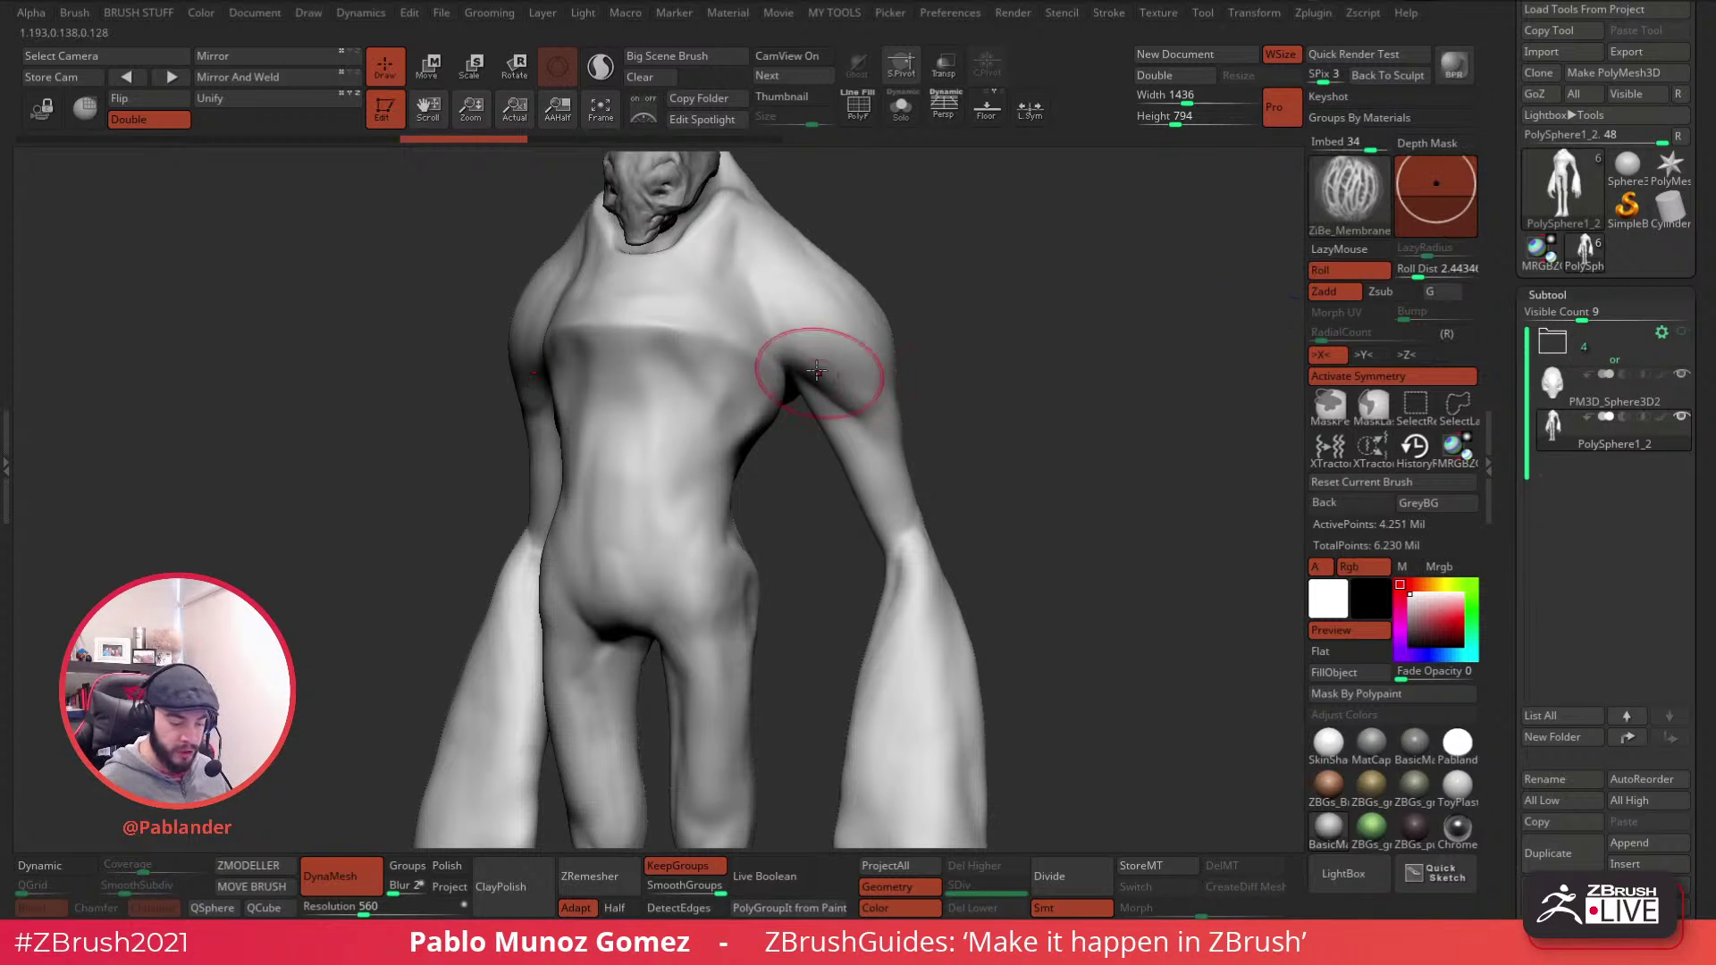
- Try a membrane stroke between chest and shoulder, soften it with SmoothPeaks, and undo both
drag(745, 280, 806, 371)
drag(929, 335, 817, 368)
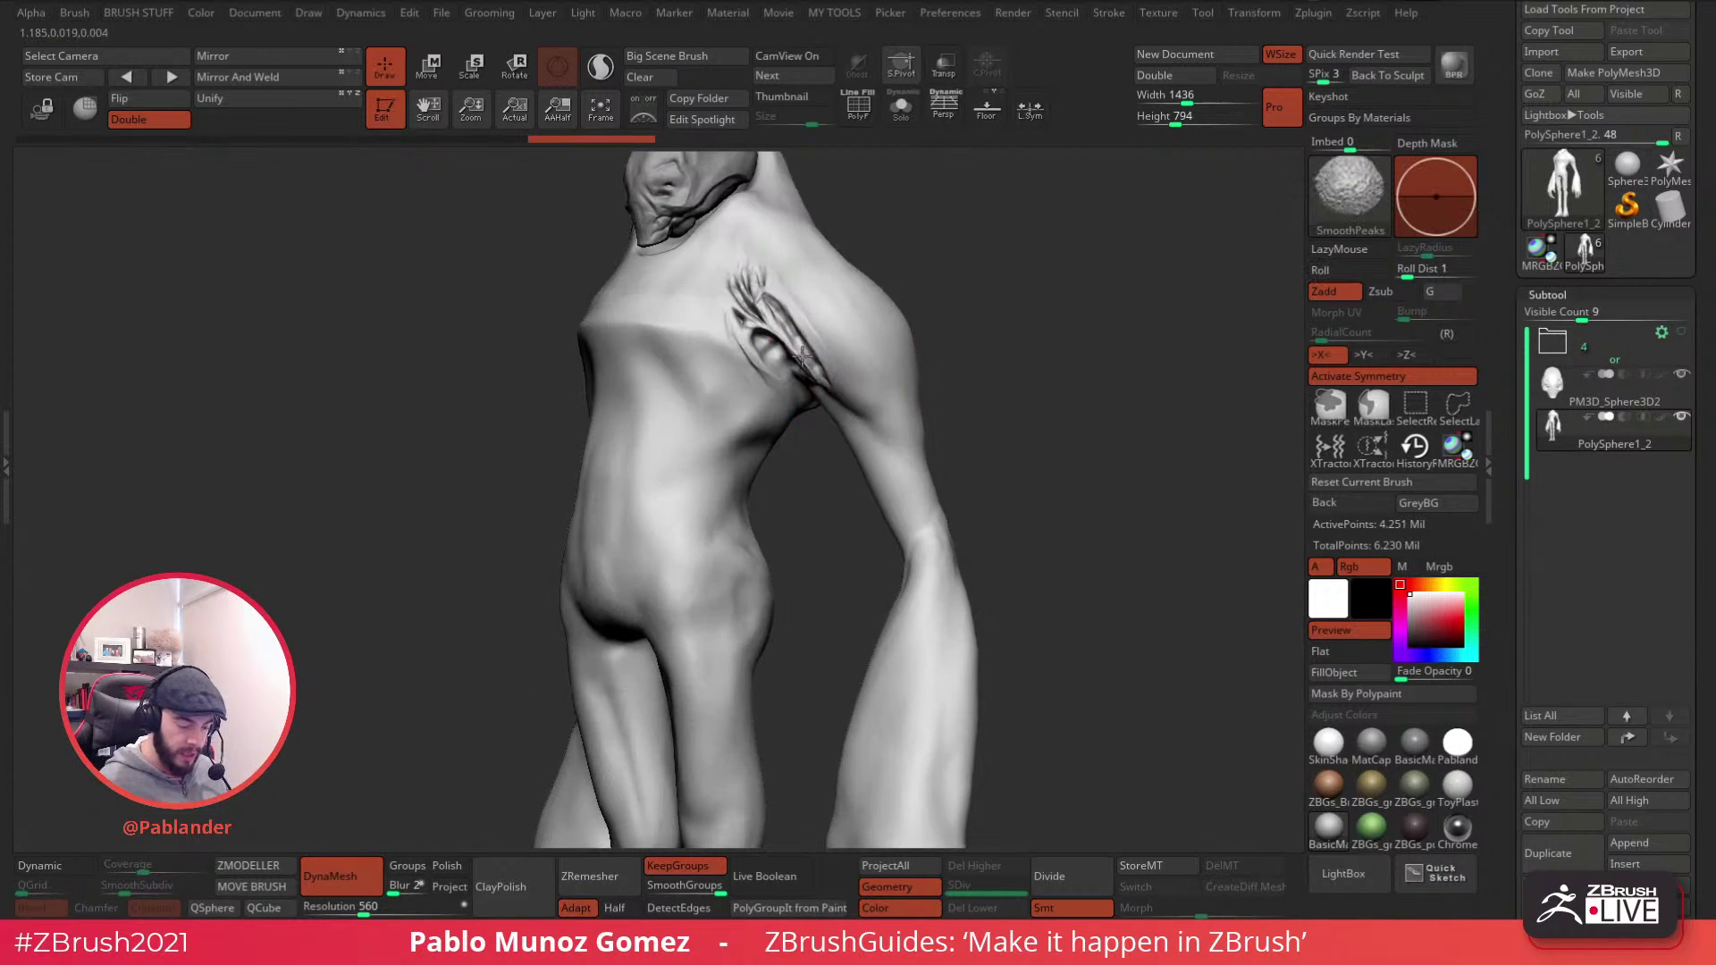
shift+drag(745, 306, 823, 325)
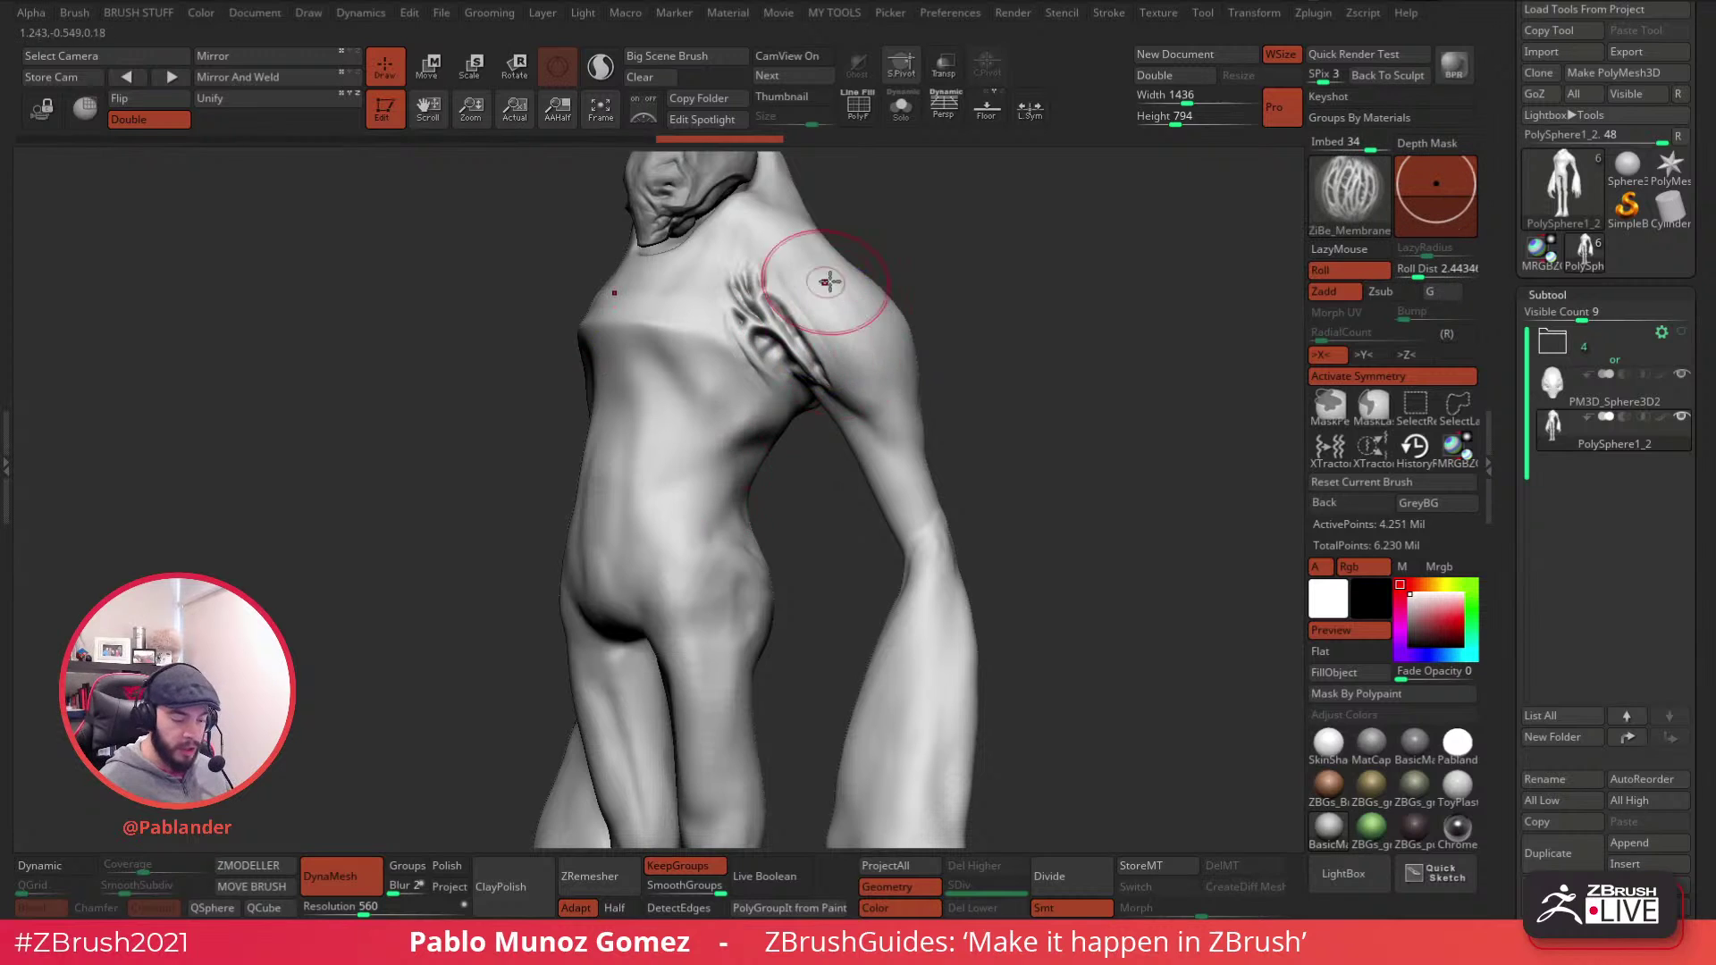
drag(930, 318, 981, 315)
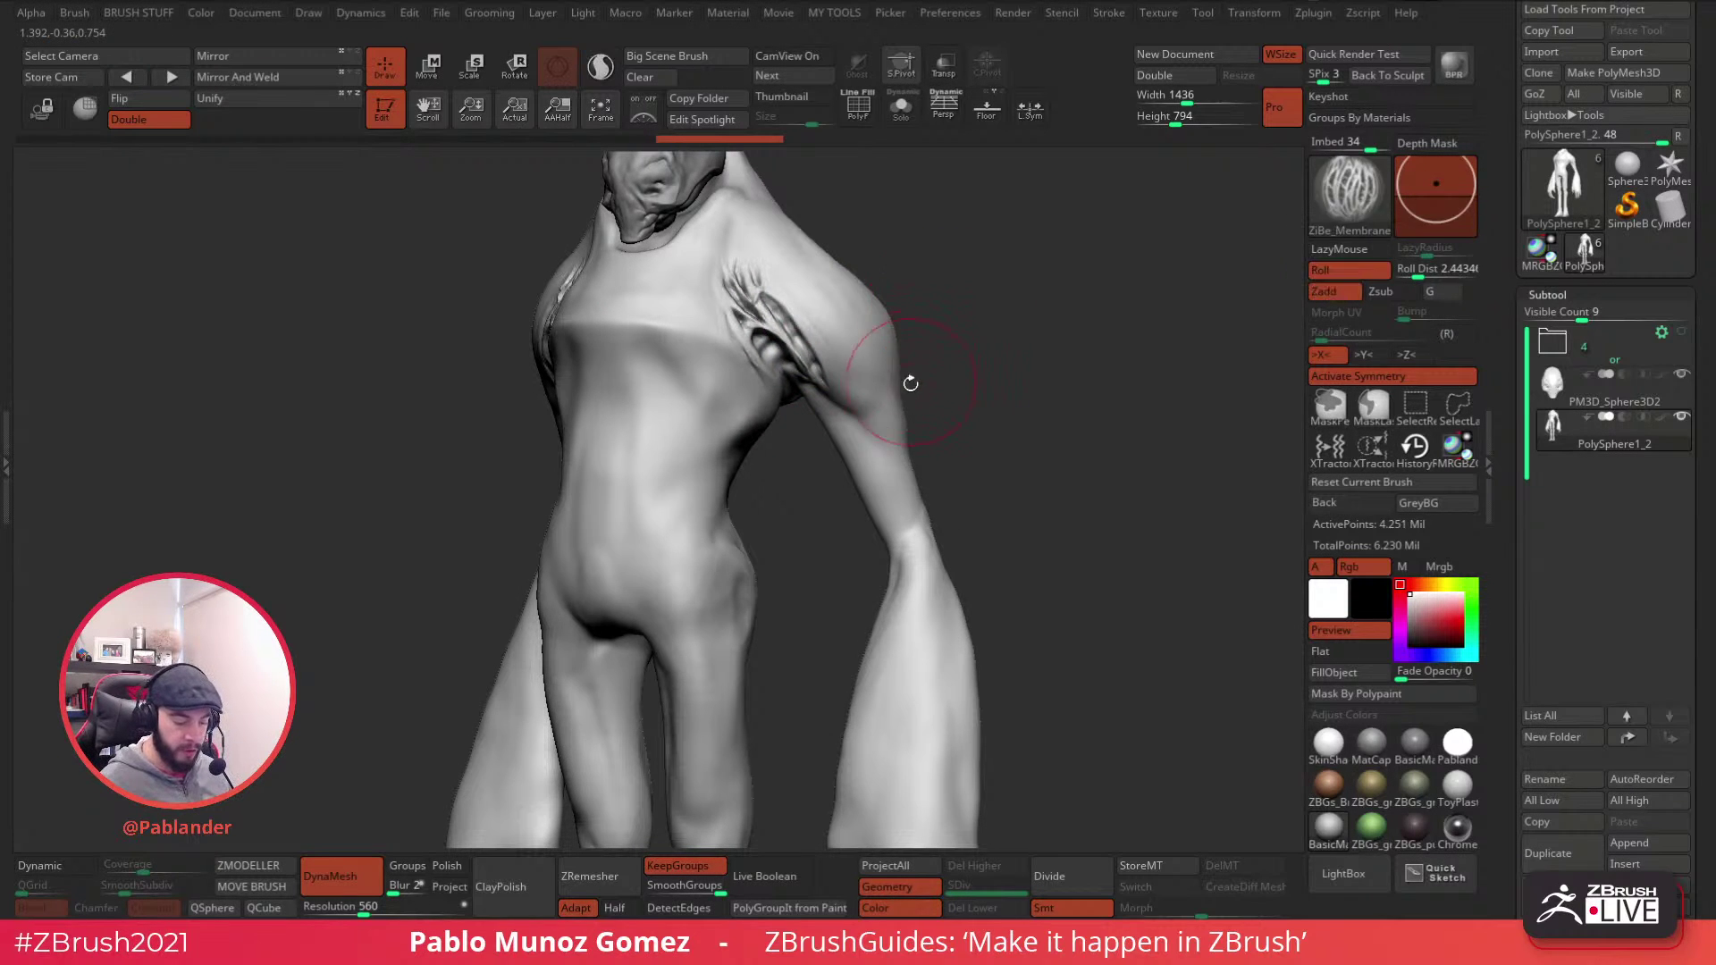
key(ctrl+z)
key(ctrl+z)
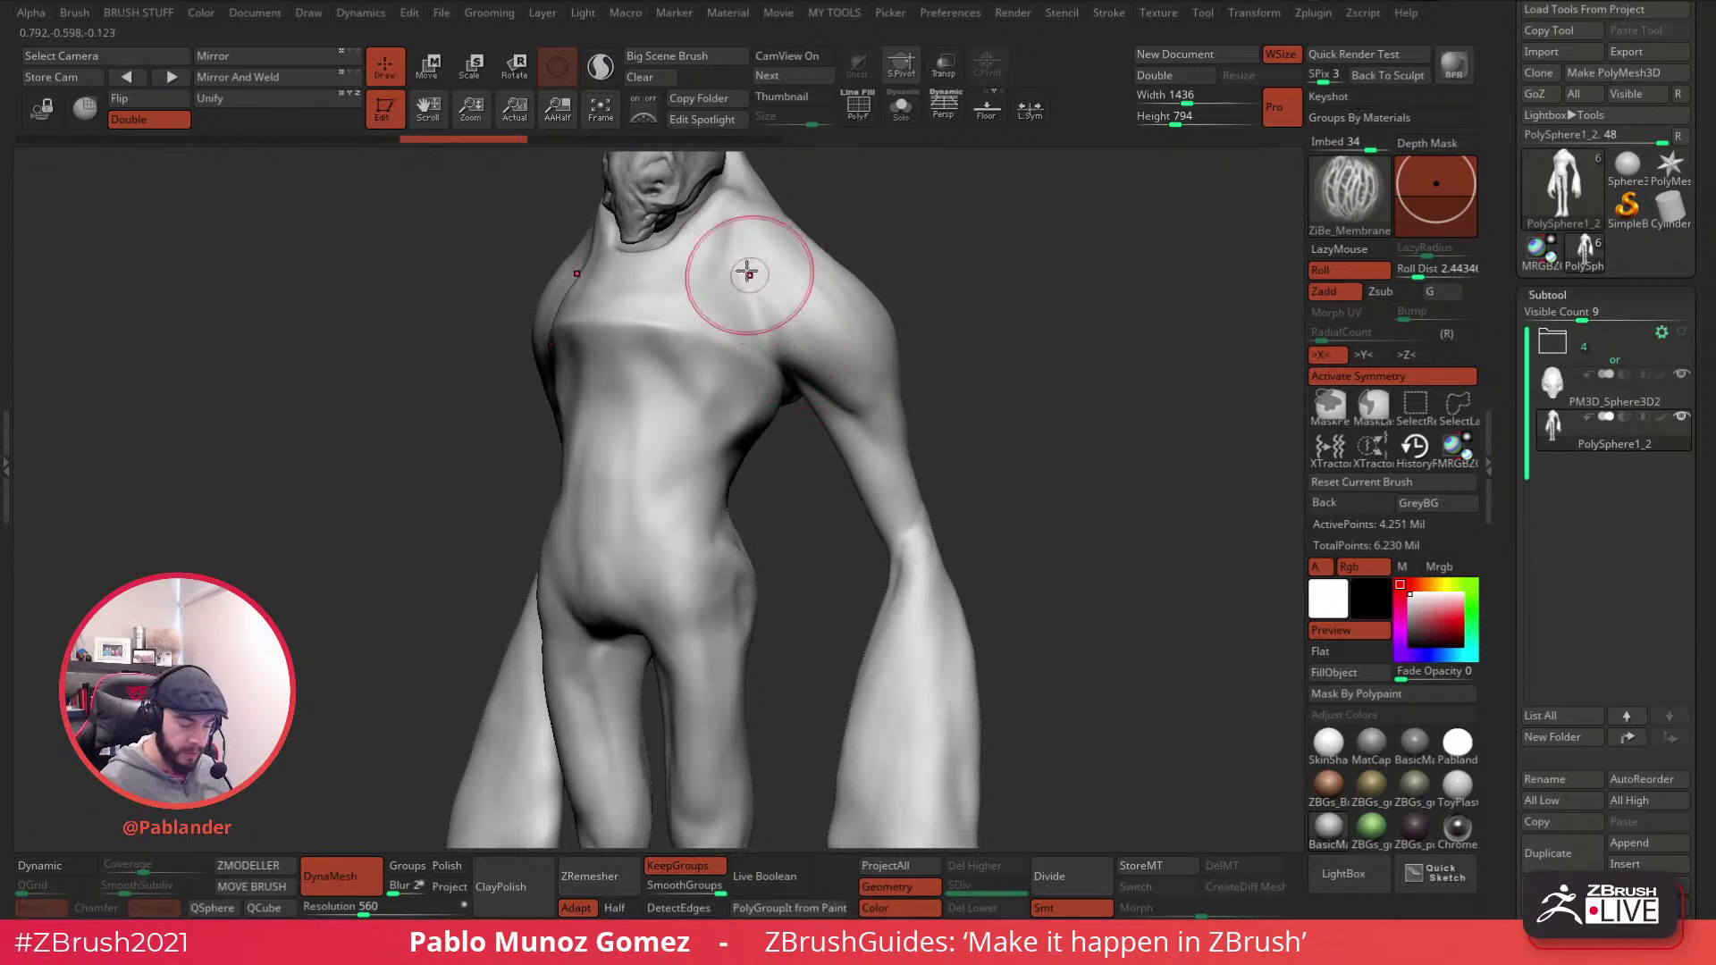
- Sculpt membrane detail beside the neck, over the side of the ribs and along the waist to the groin with symmetry on
mouse_move(766, 326)
mouse_down()
mouse_move(682, 237)
mouse_move(747, 287)
mouse_up()
mouse_move(912, 309)
mouse_down()
mouse_move(950, 307)
mouse_move(791, 463)
mouse_up()
drag(792, 340, 780, 430)
right_drag(823, 389, 770, 393)
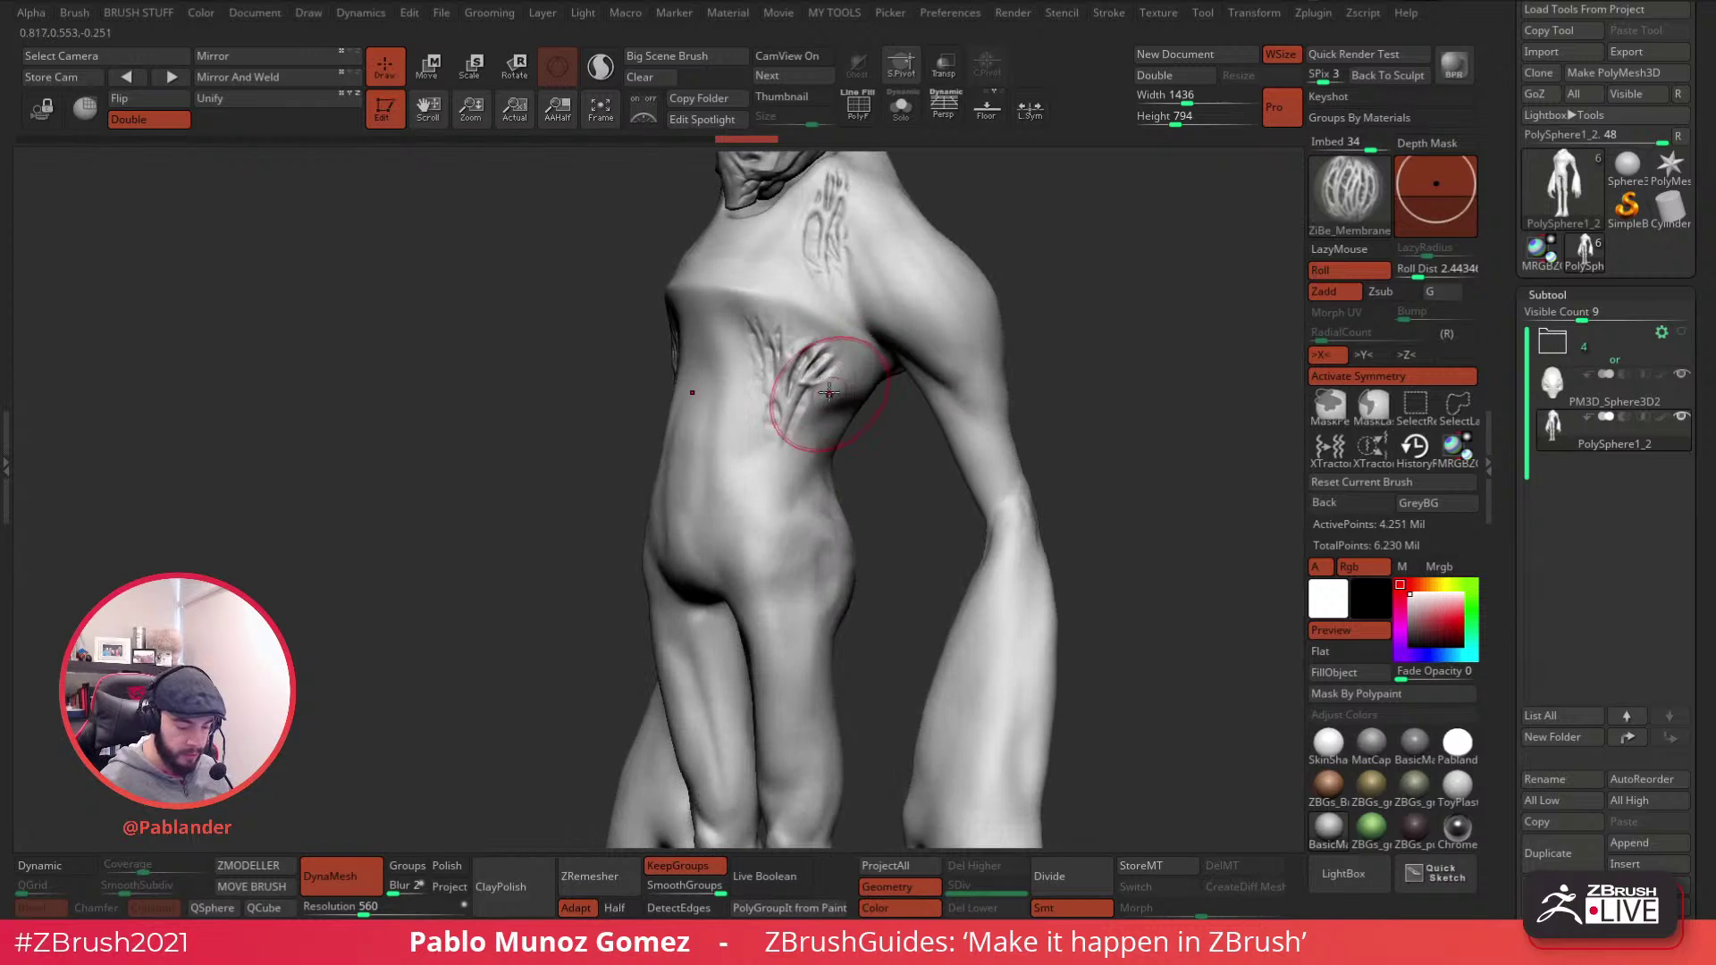
mouse_move(856, 402)
mouse_down()
mouse_move(786, 473)
mouse_move(733, 572)
mouse_up()
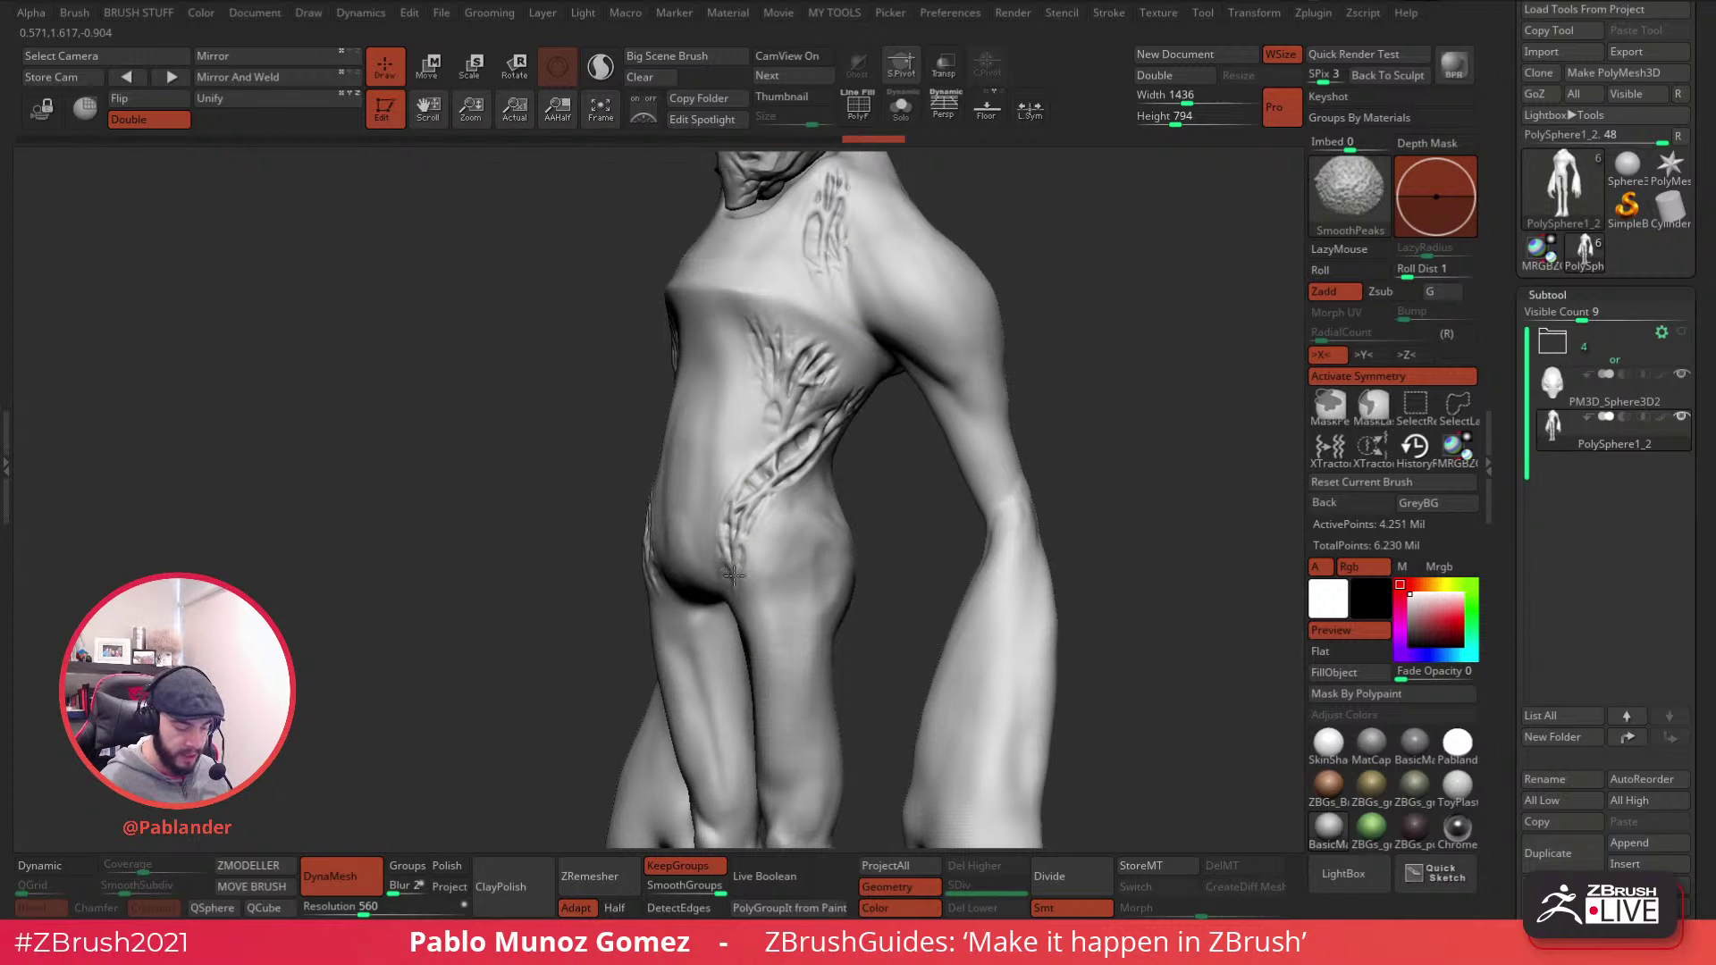
- Sculpt membrane strands down the inner thighs and soften their peaks with SmoothPeaks
right_drag(733, 575, 856, 410)
mouse_move(764, 465)
right_down()
mouse_move(807, 358)
mouse_move(840, 444)
mouse_move(850, 335)
right_up()
right_drag(819, 411, 773, 389)
drag(754, 376, 802, 559)
shift+drag(786, 398, 764, 375)
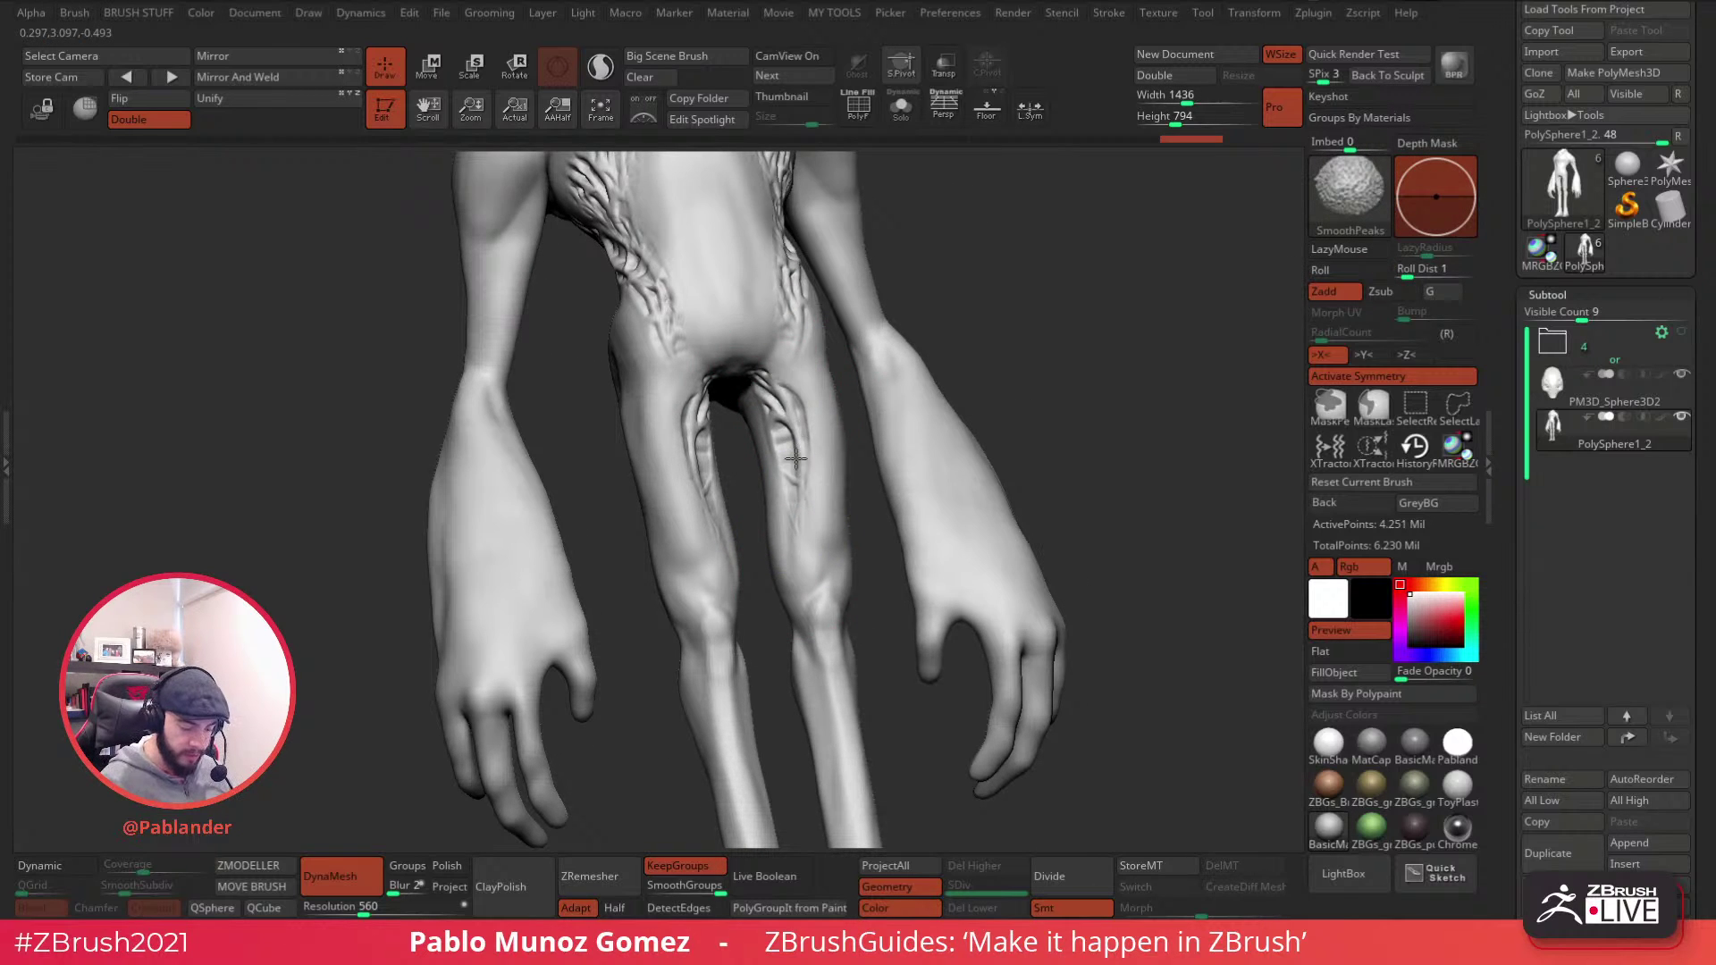
shift+drag(797, 486, 801, 527)
- Add membrane detail to the inner upper arms and forearms, softening the upper-arm strands with SmoothPeaks
mouse_move(843, 458)
alt+right_down()
mouse_move(823, 411)
mouse_move(859, 411)
alt+right_up()
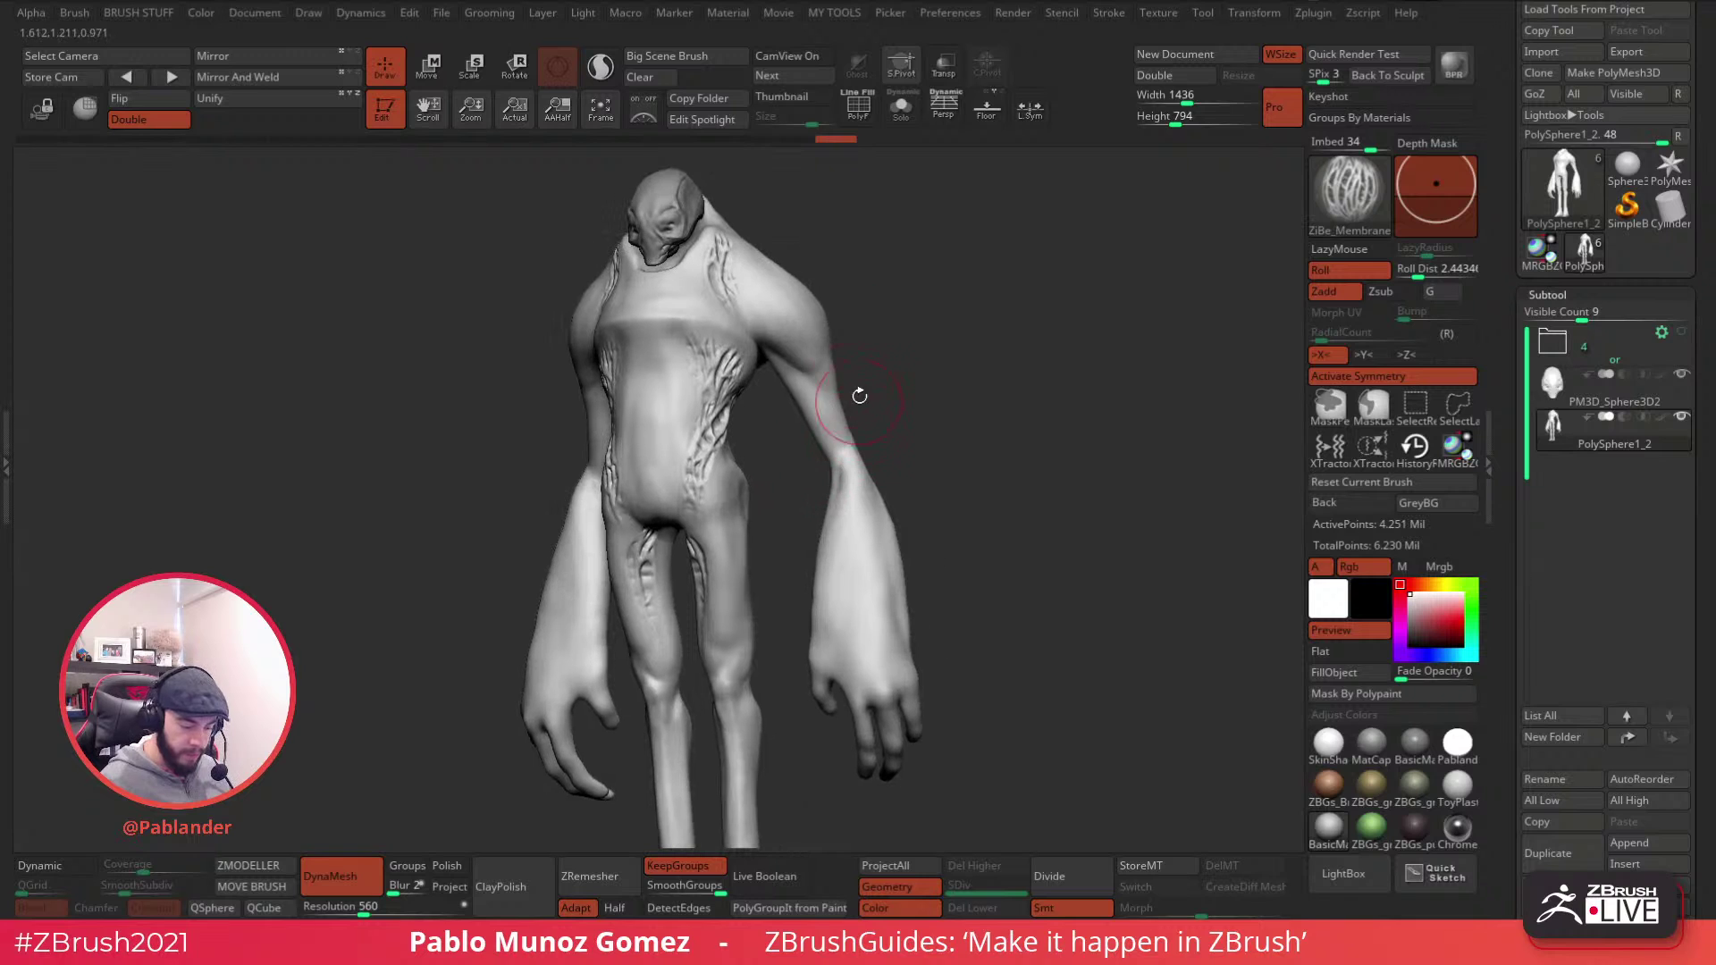
drag(827, 412, 831, 421)
shift+drag(815, 393, 800, 370)
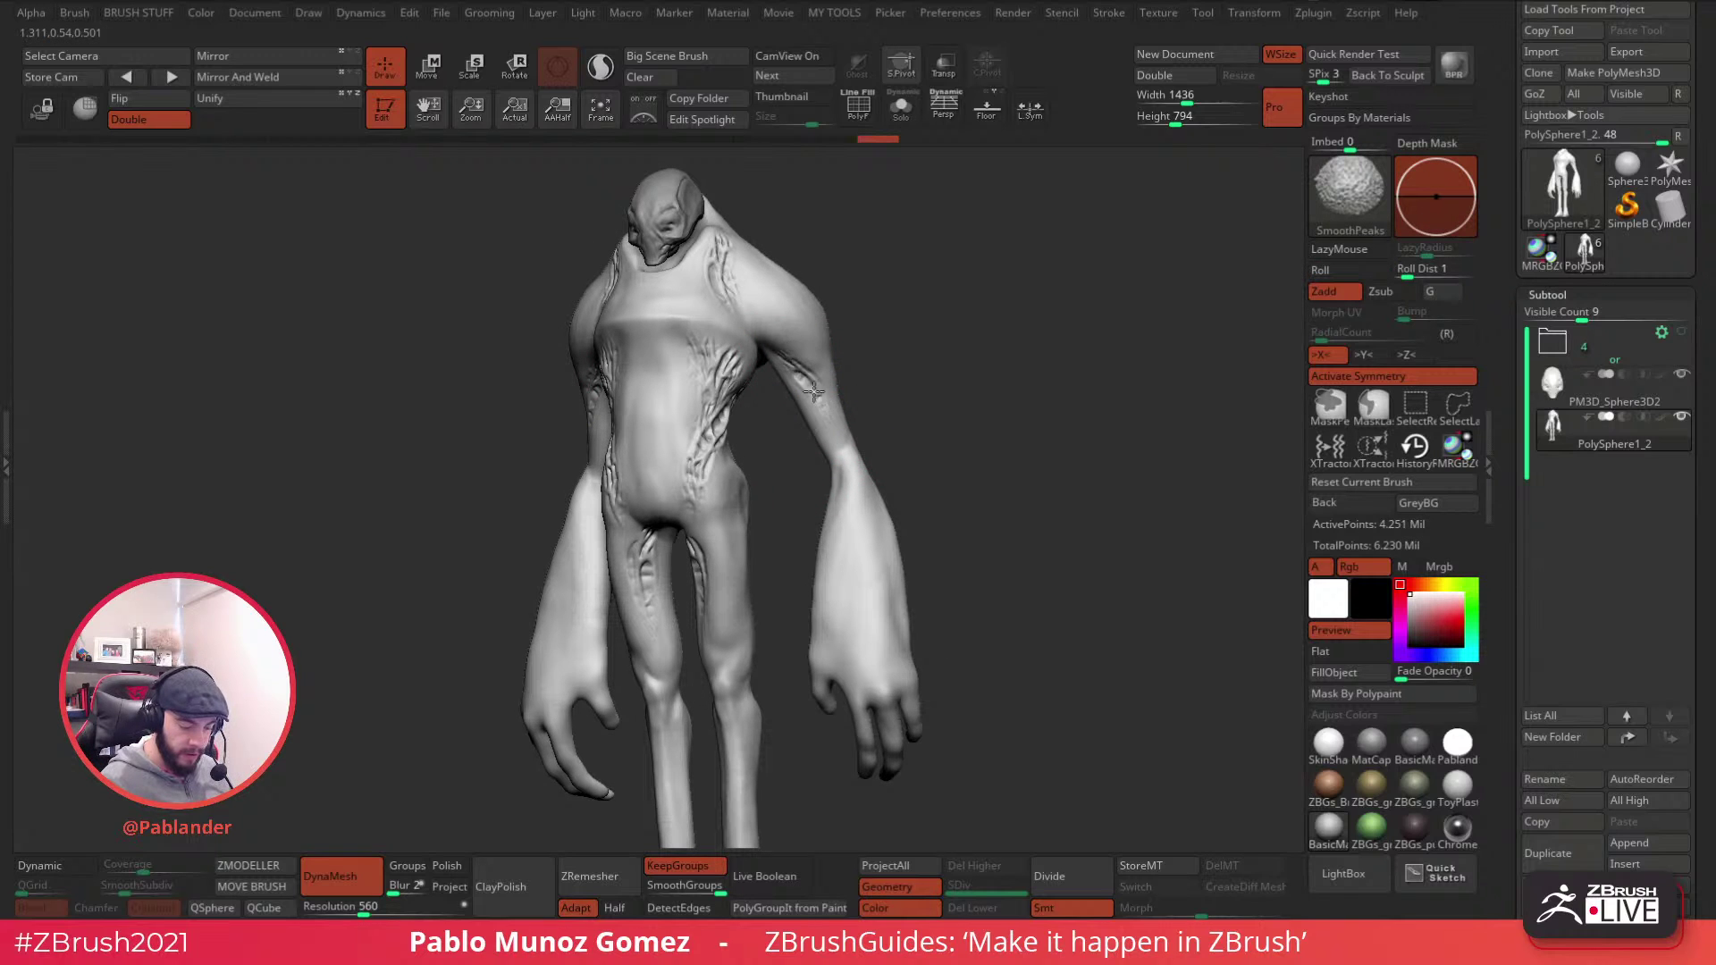
mouse_move(872, 432)
right_down()
mouse_move(901, 447)
mouse_move(871, 424)
right_up()
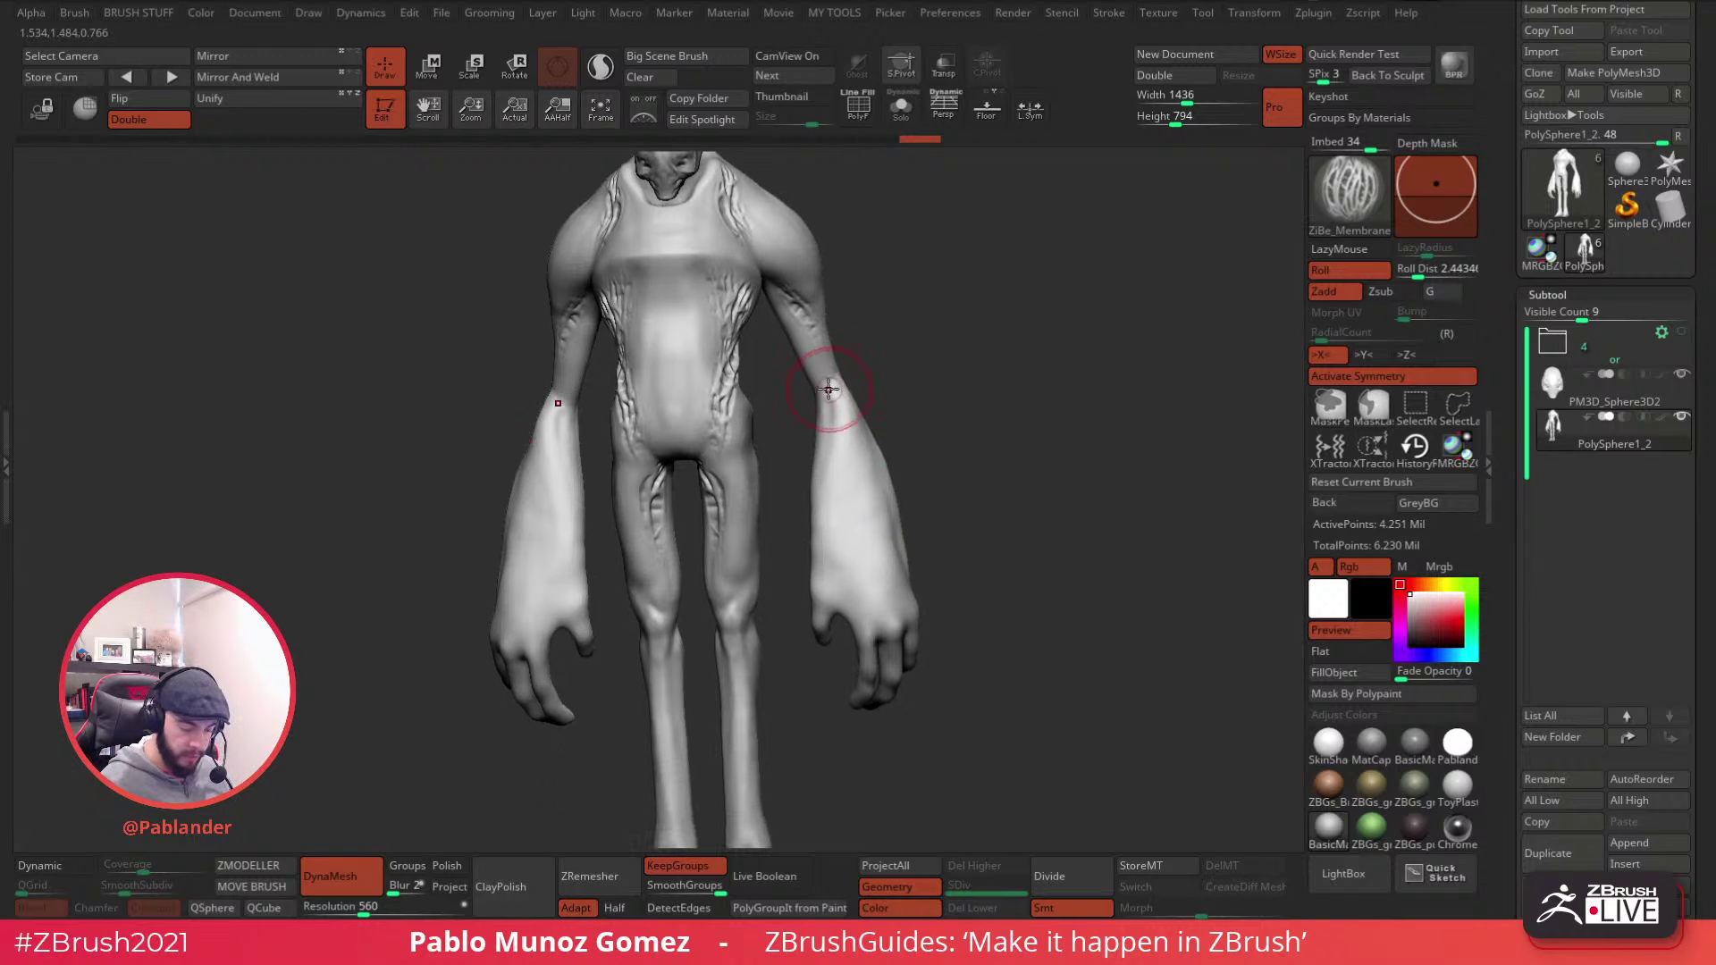
drag(825, 451, 818, 478)
- Extend the membrane detail over the ribs below the chest and armpit, and soften it with SmoothPeaks
alt+right_drag(784, 384, 827, 547)
right_drag(848, 433, 806, 484)
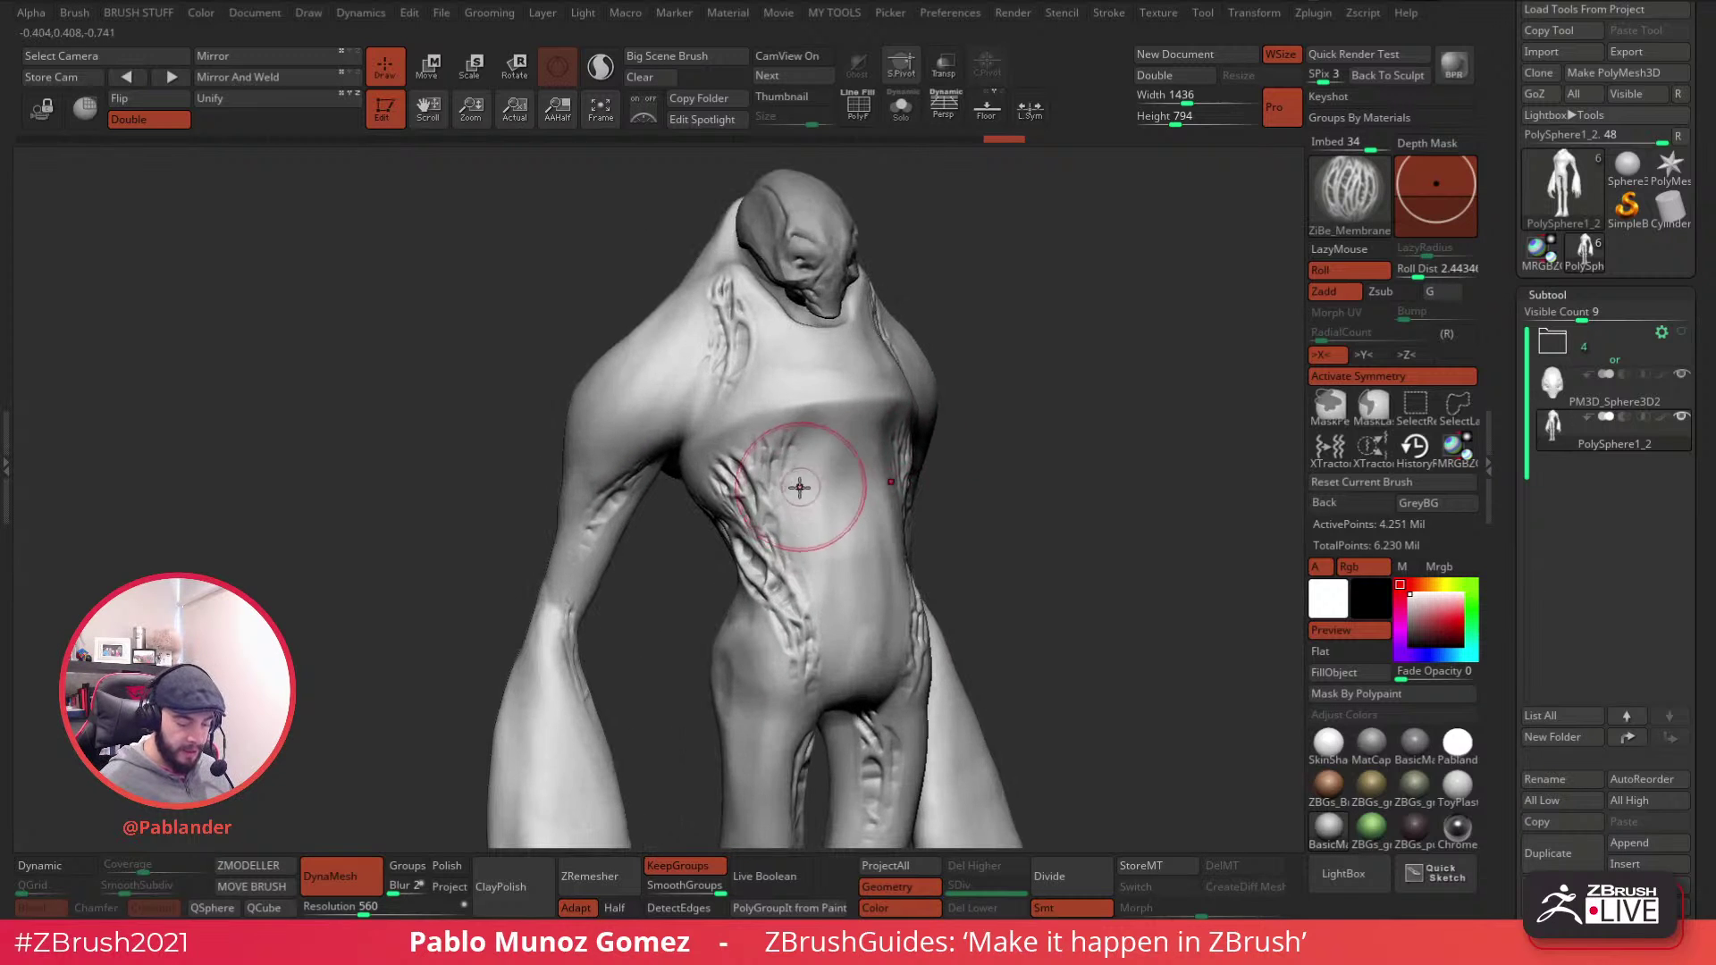
drag(760, 475, 753, 507)
mouse_move(755, 445)
shift+mouse_down()
mouse_move(776, 431)
mouse_move(791, 490)
shift+mouse_up()
mouse_move(801, 425)
shift+mouse_down()
mouse_move(807, 459)
mouse_move(799, 446)
shift+mouse_up()
right_drag(760, 447, 812, 440)
drag(719, 440, 719, 496)
shift+drag(712, 473, 716, 452)
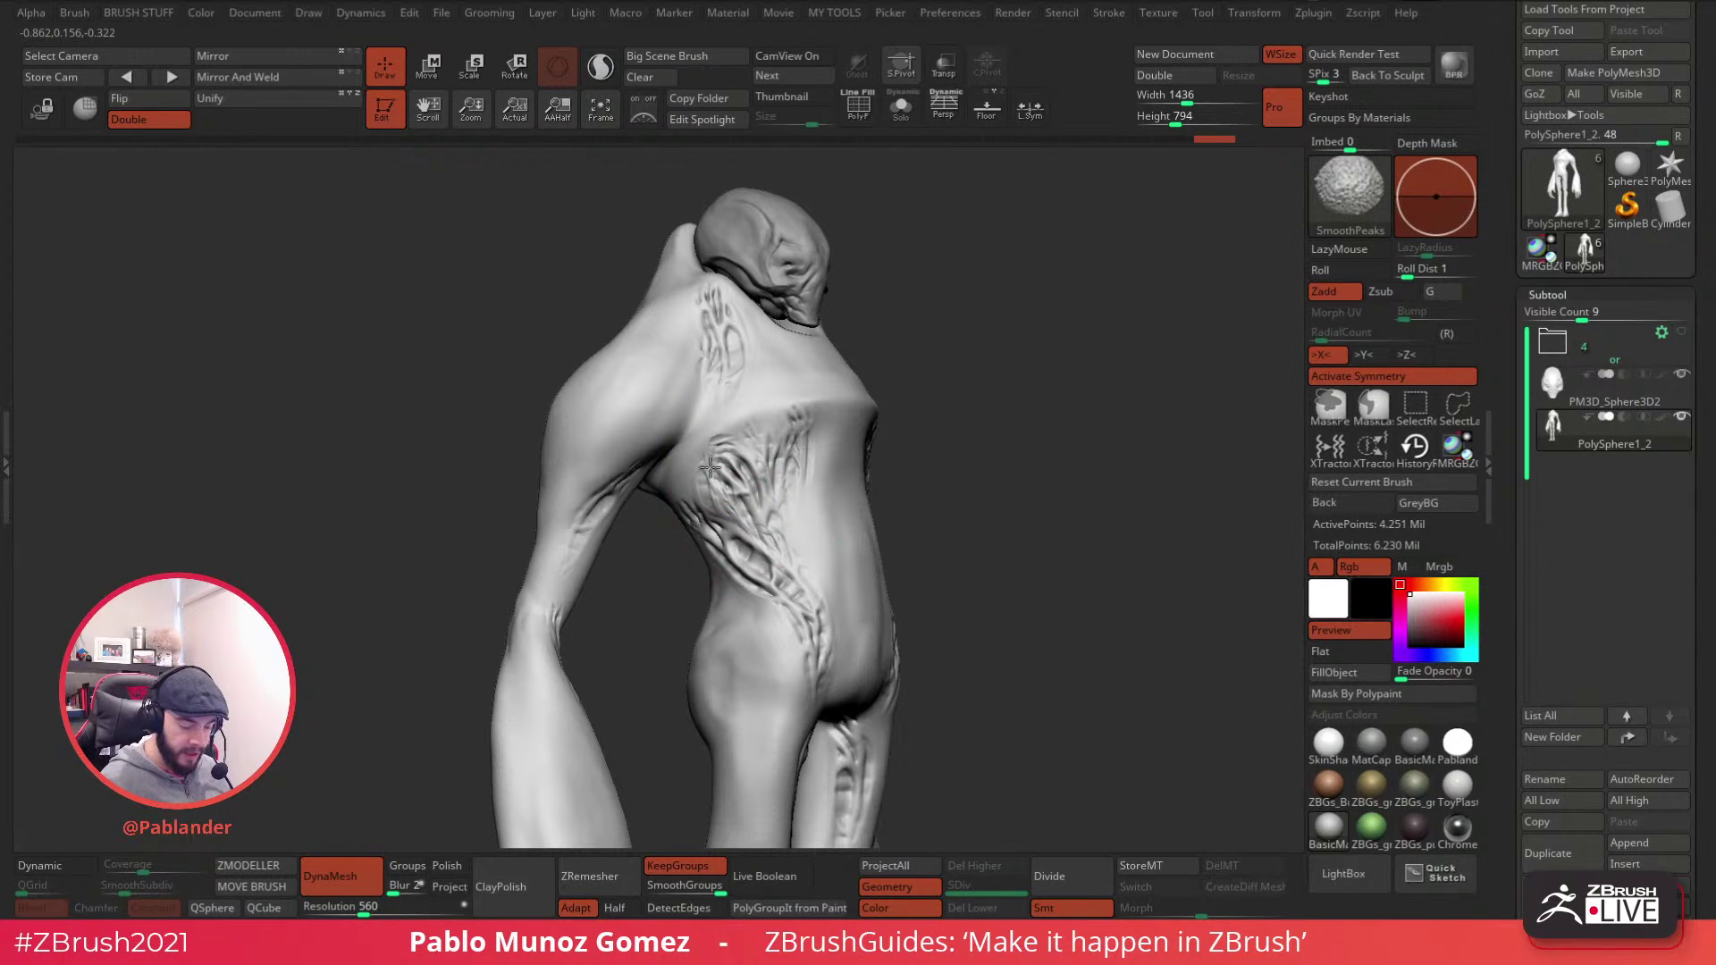
- Sculpt membrane strands around the back of the armpits and below the shoulder blades, softening them with SmoothPeaks
mouse_move(805, 435)
right_down()
mouse_move(754, 567)
mouse_move(821, 357)
right_up()
drag(804, 387, 776, 448)
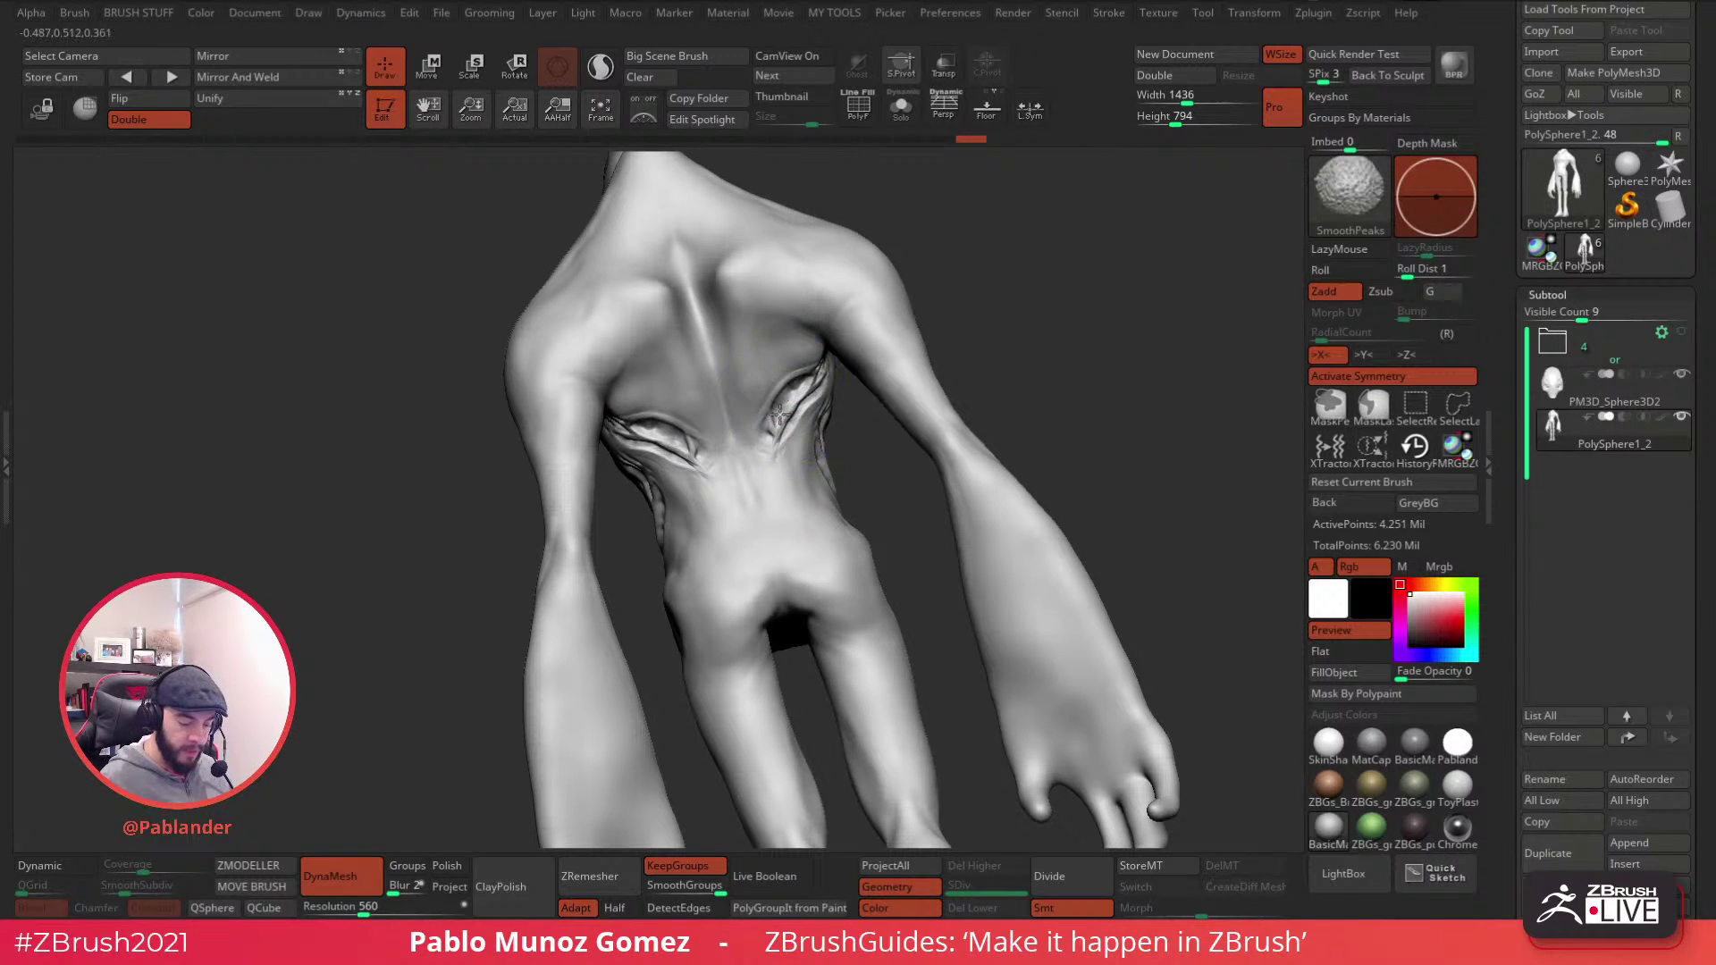
drag(815, 345, 774, 398)
drag(811, 340, 755, 327)
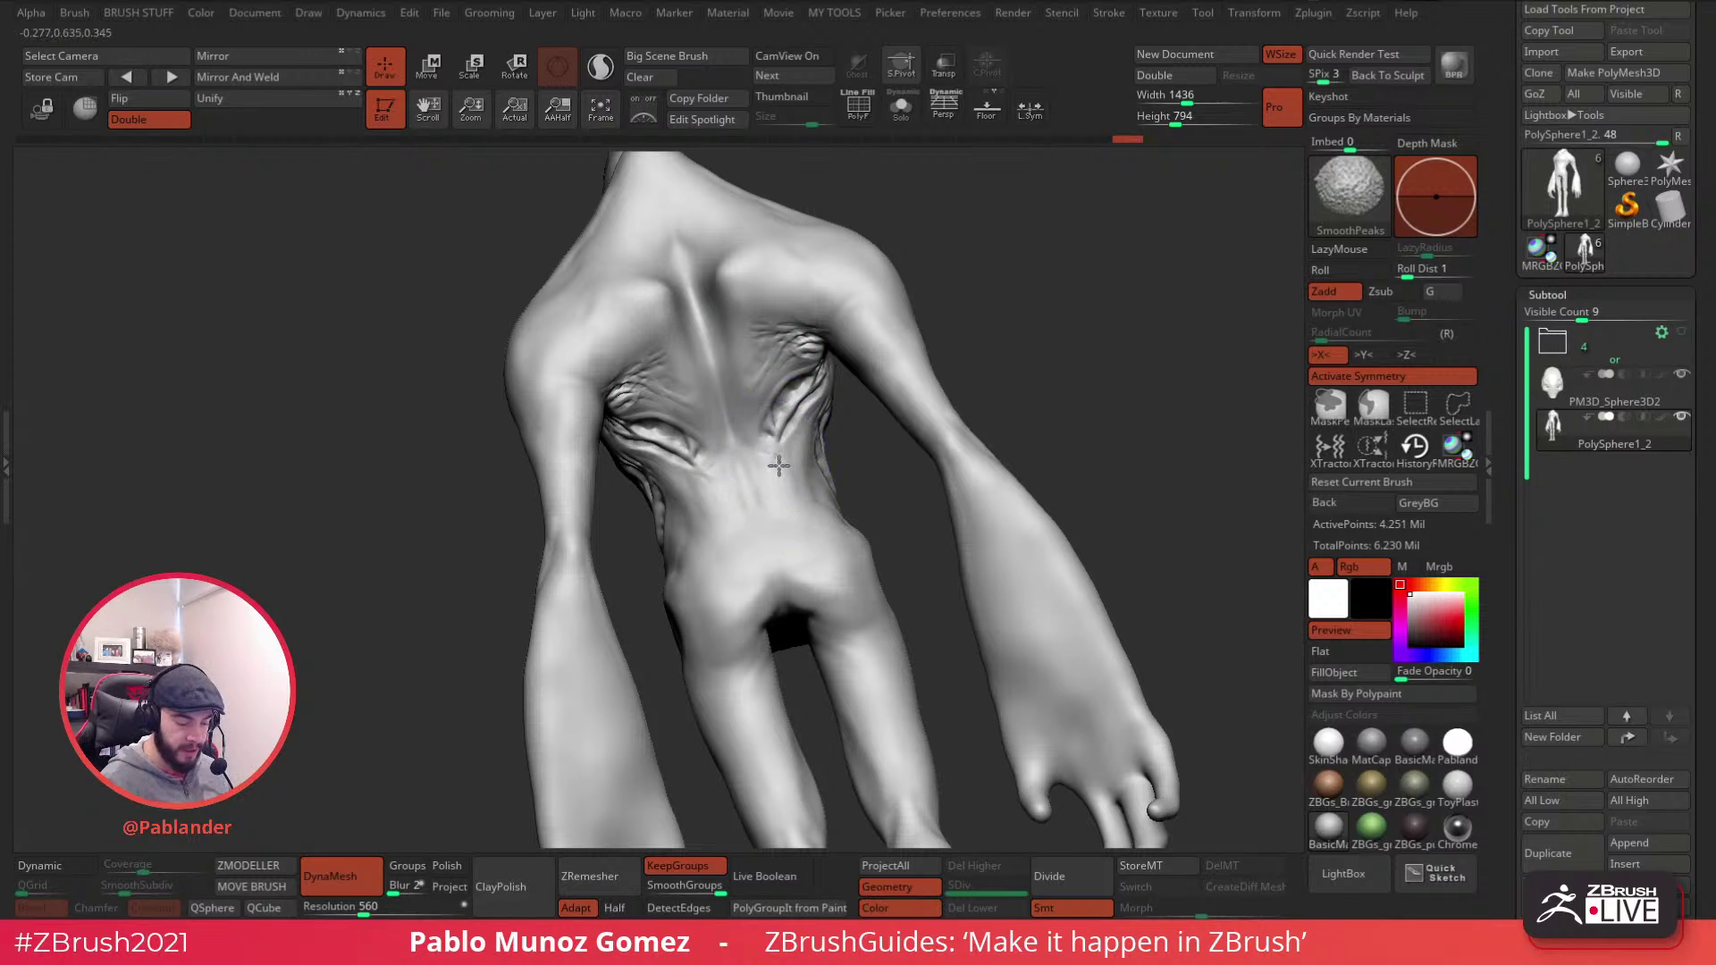
drag(859, 272, 822, 298)
shift+drag(745, 355, 737, 358)
mouse_move(592, 393)
shift+mouse_down()
mouse_move(693, 308)
mouse_move(699, 411)
shift+mouse_up()
- Sculpt membrane strands from the buttocks down the backs of the thighs and soften them with SmoothPeaks
mouse_move(728, 567)
alt+right_down()
mouse_move(778, 452)
mouse_move(730, 438)
alt+right_up()
shift+drag(717, 469, 709, 524)
drag(734, 440, 734, 585)
shift+drag(733, 568, 733, 449)
- Load the ZiBe_Membrane_builder_connected brush, try it across the neck and shoulder, and undo the strokes
mouse_move(735, 563)
right_down()
mouse_move(836, 478)
mouse_move(1111, 356)
right_up()
mouse_move(1092, 460)
right_down()
mouse_move(1053, 486)
mouse_move(919, 413)
mouse_move(942, 455)
mouse_move(1050, 410)
mouse_move(892, 477)
right_up()
right_drag(966, 353, 862, 295)
click(1343, 874)
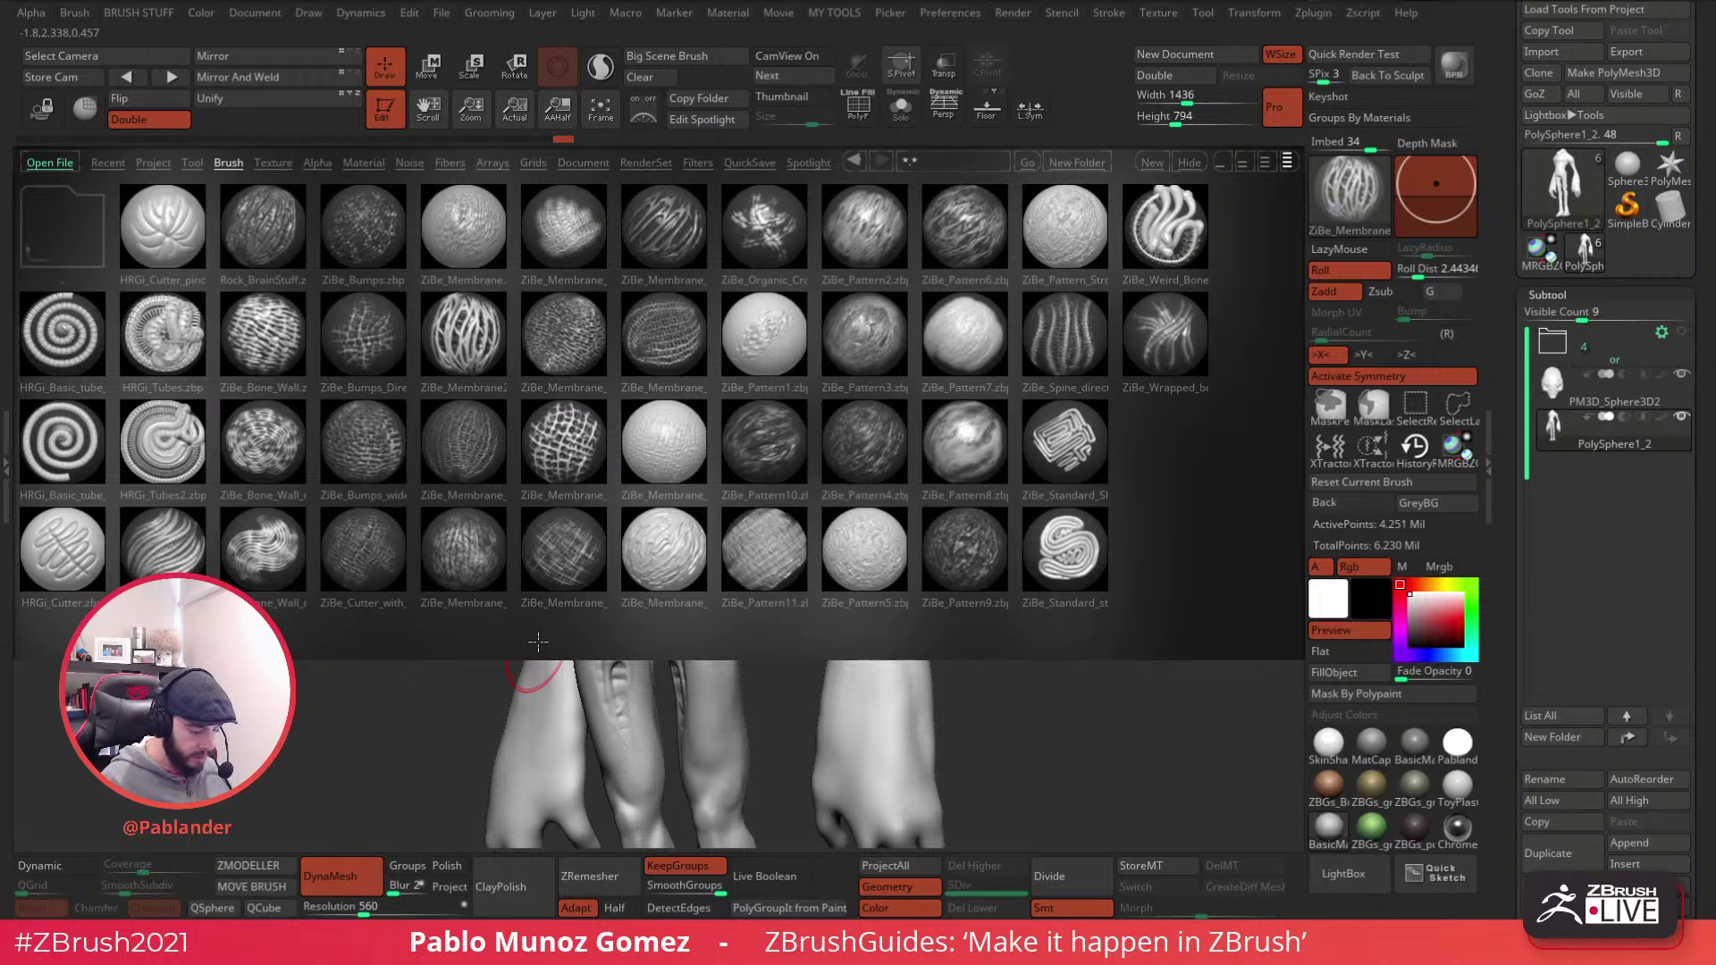
double_click(482, 437)
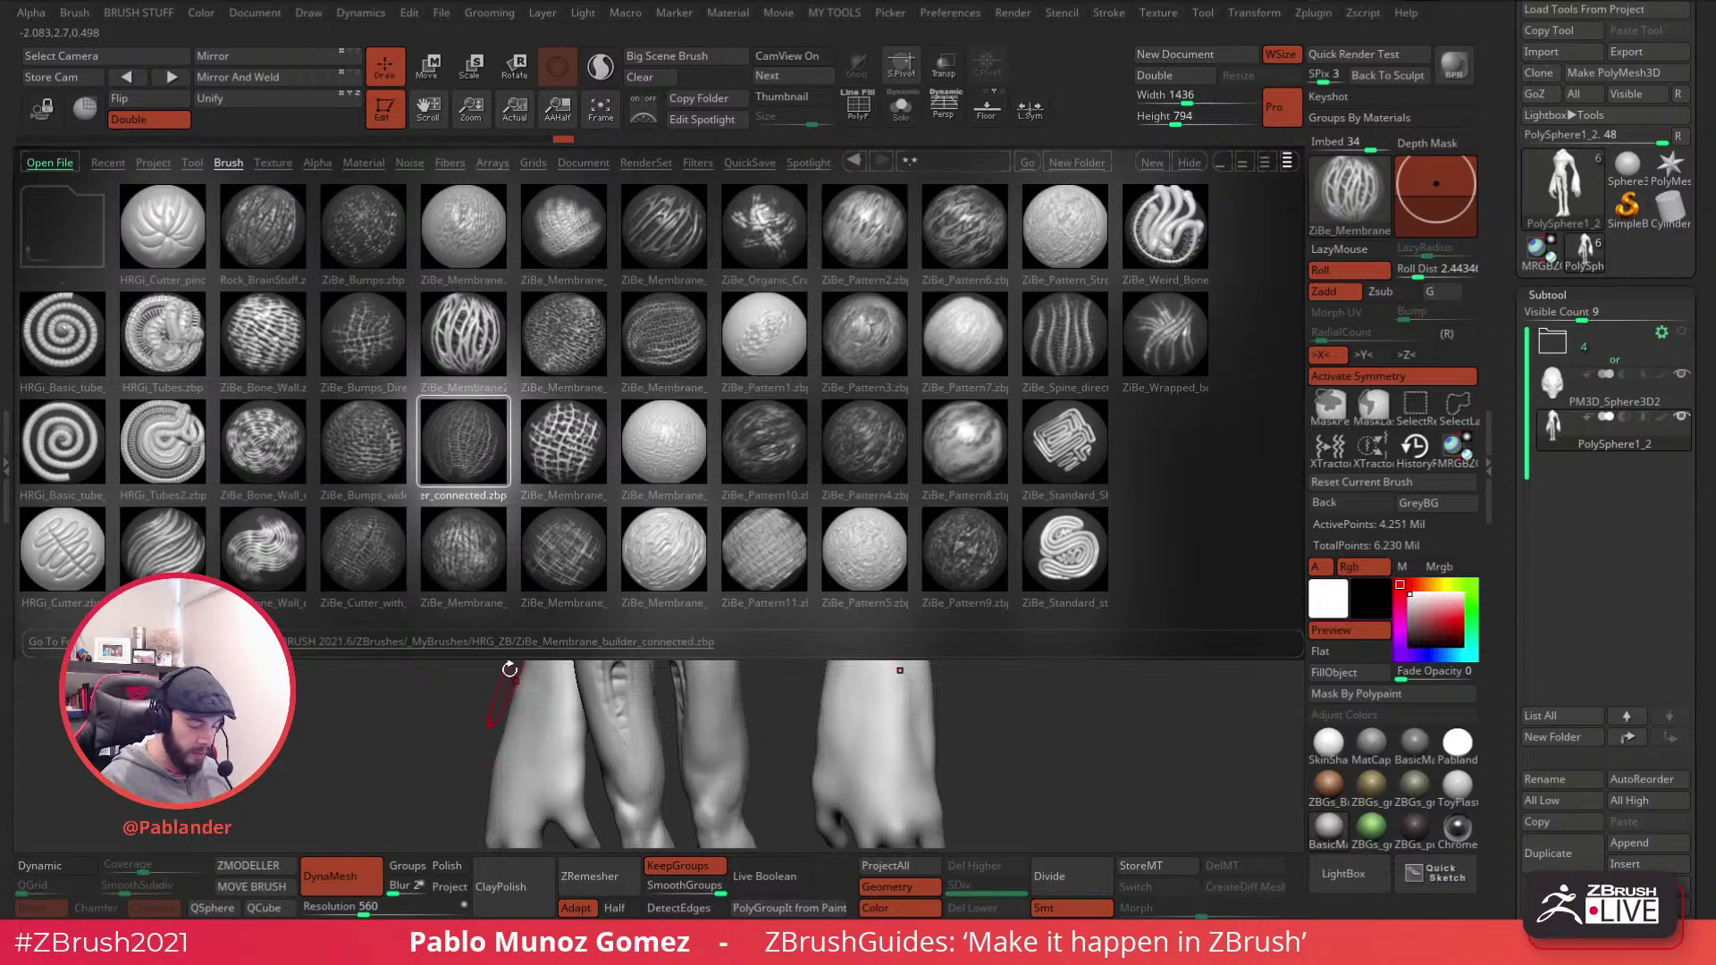
double_click(470, 463)
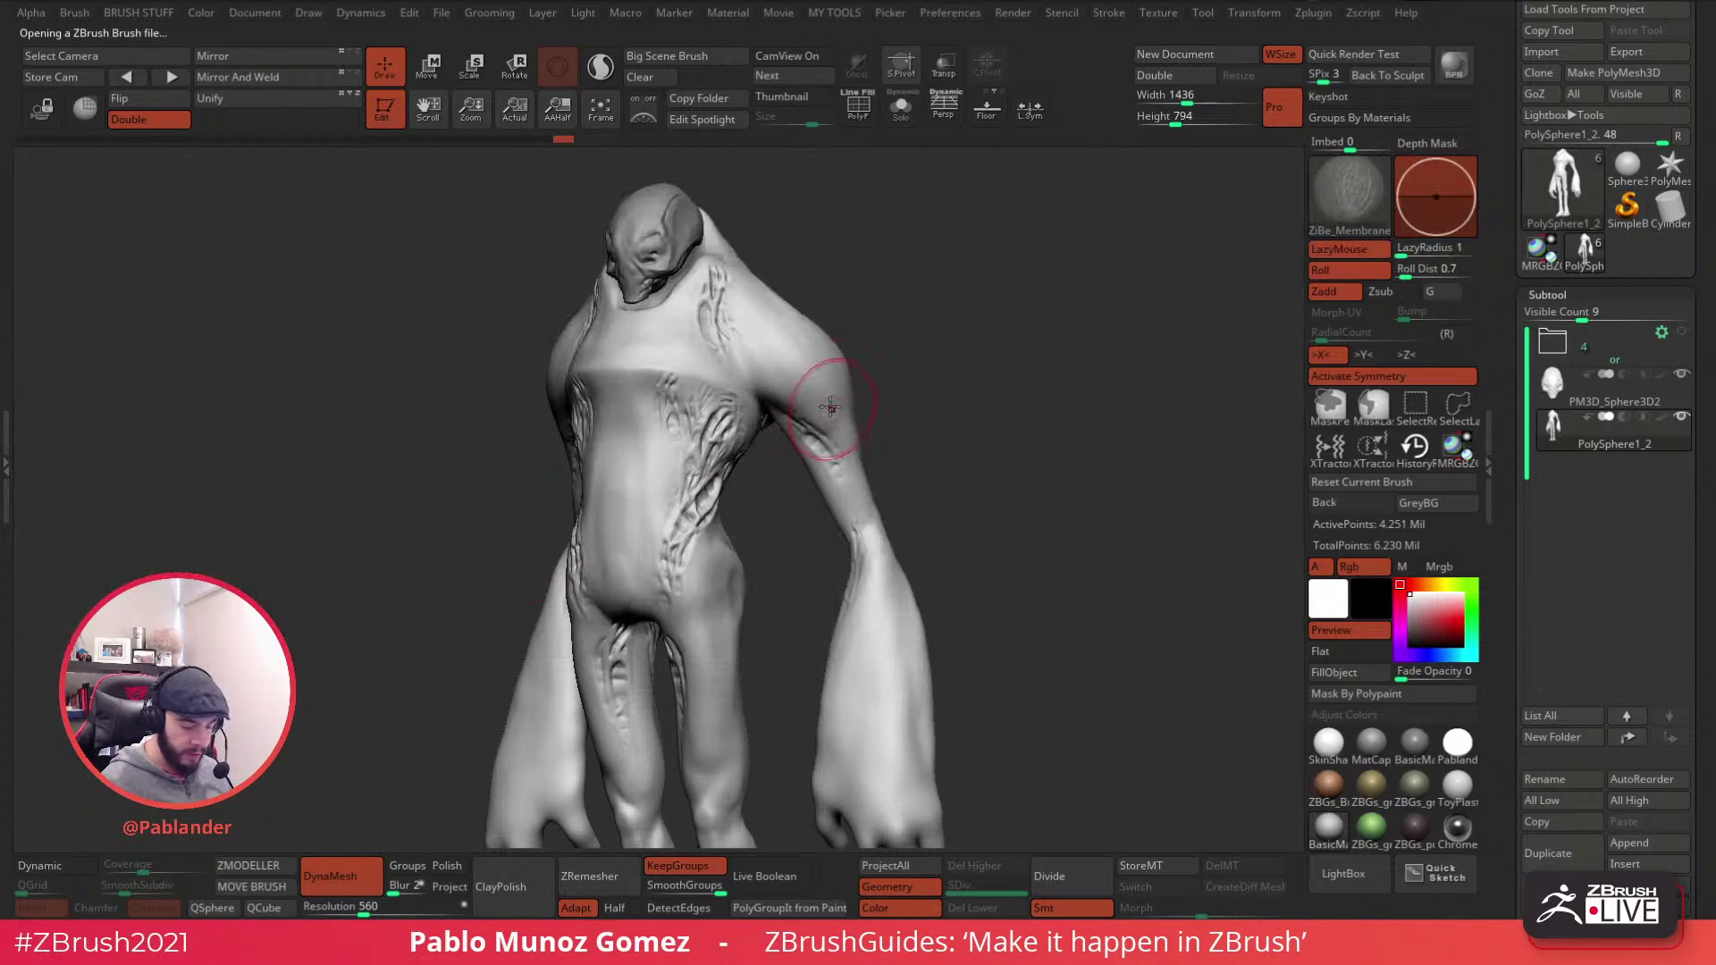
ctrl+right_drag(831, 410, 814, 422)
mouse_move(706, 287)
mouse_down()
mouse_move(858, 473)
mouse_move(931, 453)
mouse_move(861, 382)
mouse_move(867, 478)
mouse_move(925, 540)
mouse_up()
mouse_move(1028, 440)
mouse_down()
mouse_move(1061, 426)
mouse_move(1042, 450)
mouse_move(1016, 387)
mouse_move(1077, 397)
mouse_move(1010, 375)
mouse_up()
key(ctrl+z)
key(ctrl+z)
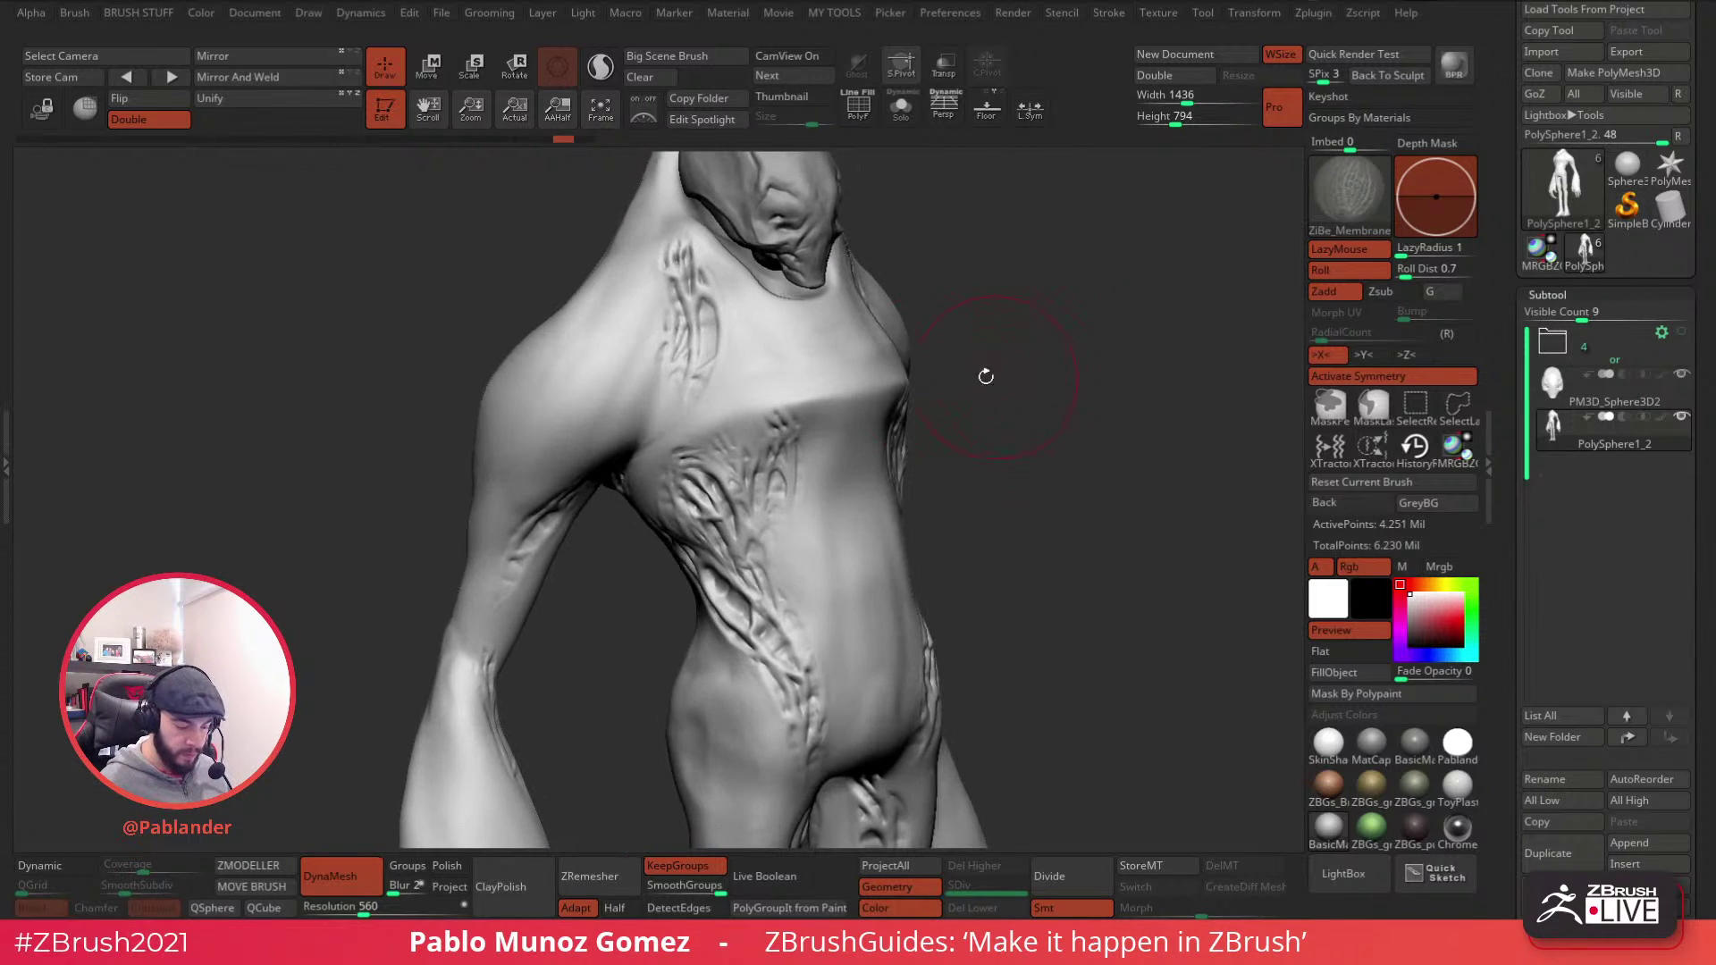
- Load another ZiBe_Membrane brush and, with the body isolated, sculpt beaded detail along the neck rim and down the chest, smoothing it with SmoothPeaks
drag(983, 313, 836, 386)
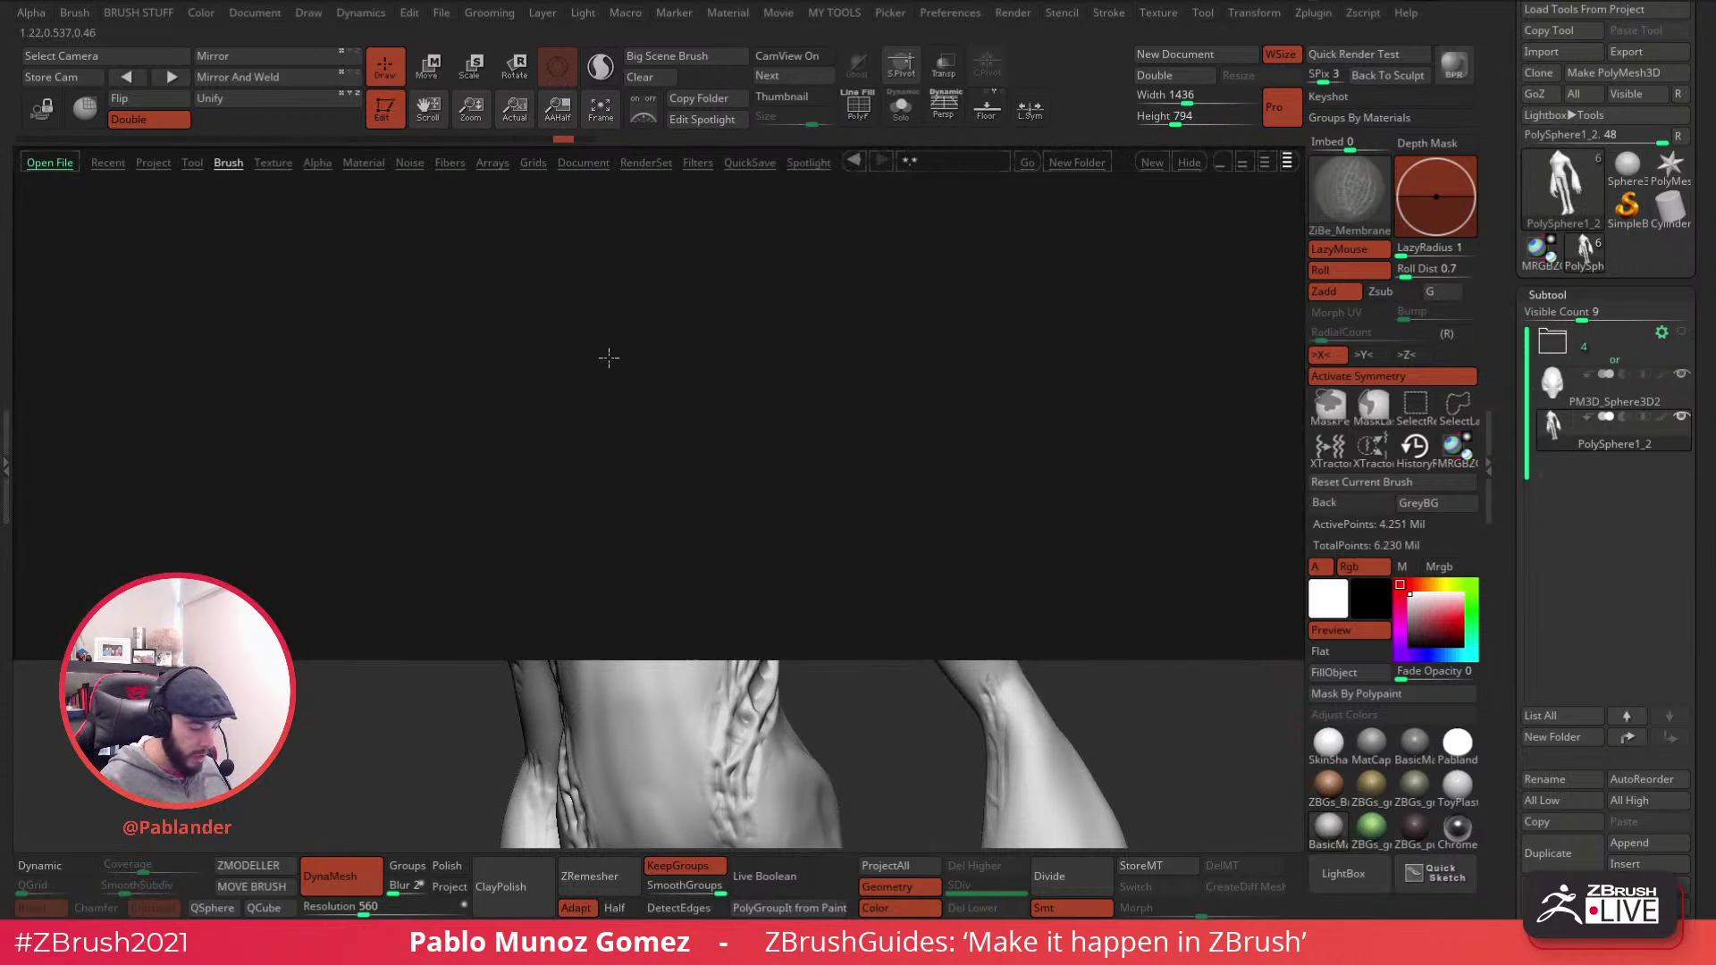
double_click(662, 317)
mouse_move(684, 217)
mouse_down()
mouse_move(715, 288)
mouse_move(649, 497)
mouse_up()
drag(1072, 402, 687, 314)
right_click(686, 314)
mouse_move(692, 286)
right_down()
mouse_move(735, 330)
mouse_move(773, 327)
right_up()
mouse_move(669, 232)
mouse_down()
mouse_move(633, 338)
mouse_move(716, 556)
mouse_move(652, 682)
mouse_move(623, 312)
mouse_up()
right_drag(682, 429, 864, 370)
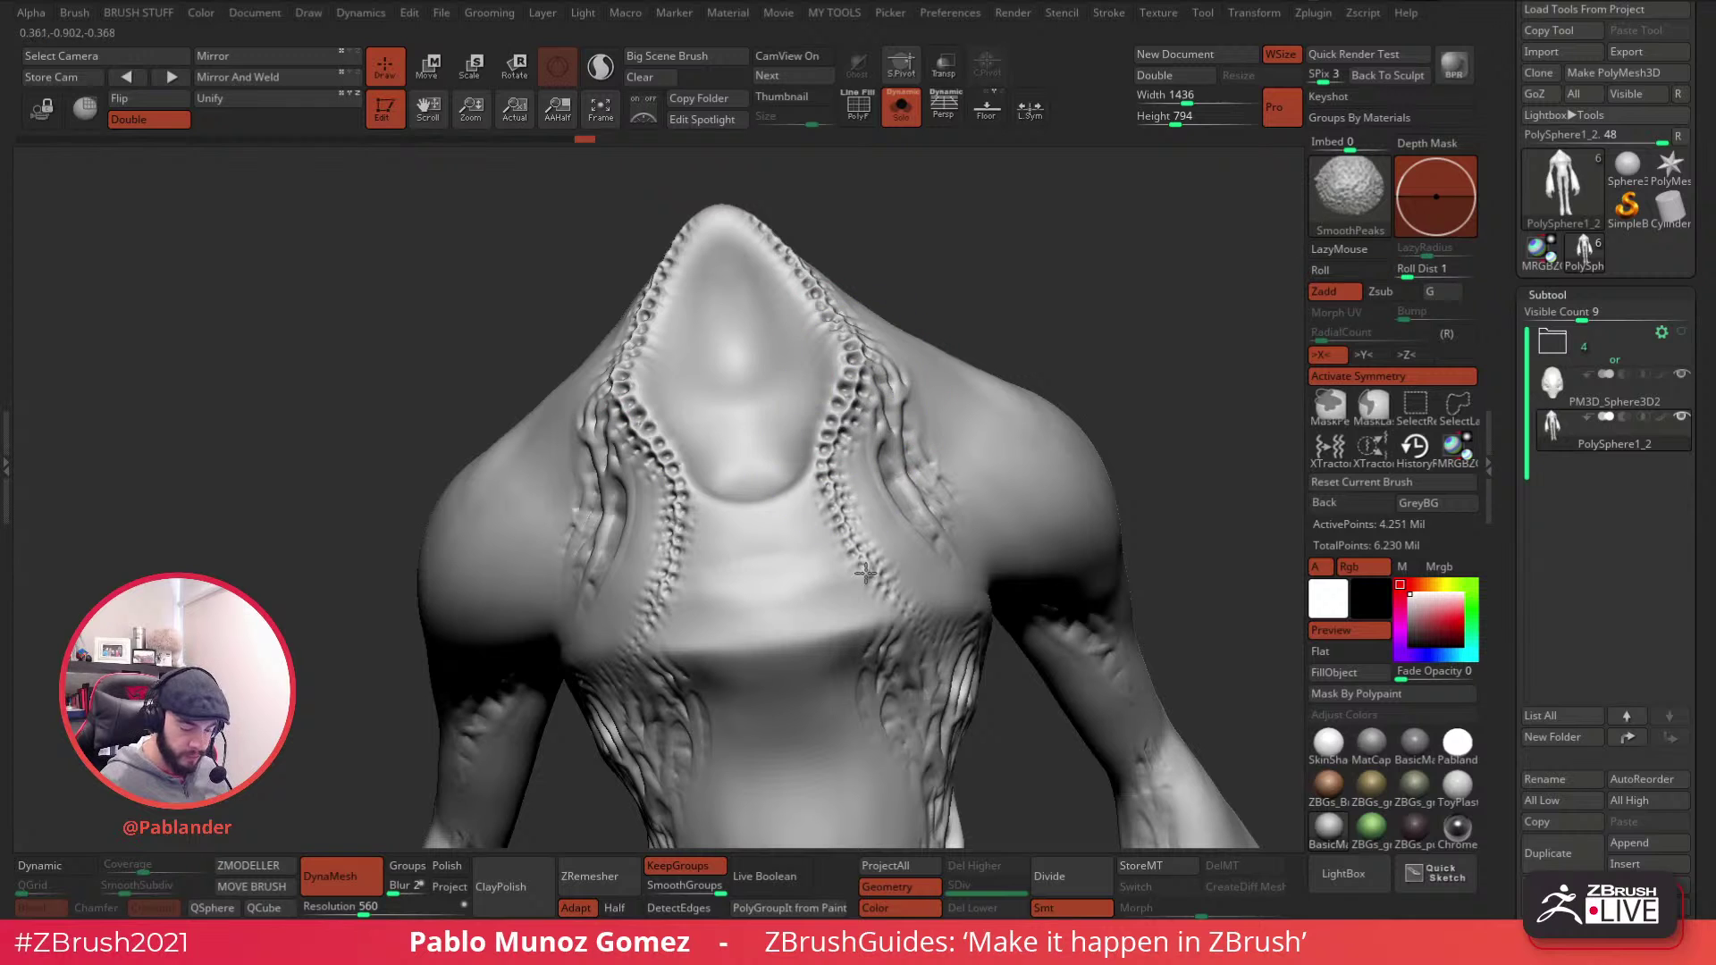
shift+drag(801, 274, 756, 222)
- Extend the beaded membrane detail from the side of the chest toward the armpit and smooth its end
mouse_move(883, 411)
ctrl+right_down()
mouse_move(891, 460)
mouse_move(889, 329)
mouse_move(872, 398)
mouse_move(844, 320)
ctrl+right_up()
key(space)
mouse_move(872, 413)
mouse_down()
mouse_move(945, 442)
mouse_move(856, 384)
mouse_up()
shift+drag(901, 445, 938, 440)
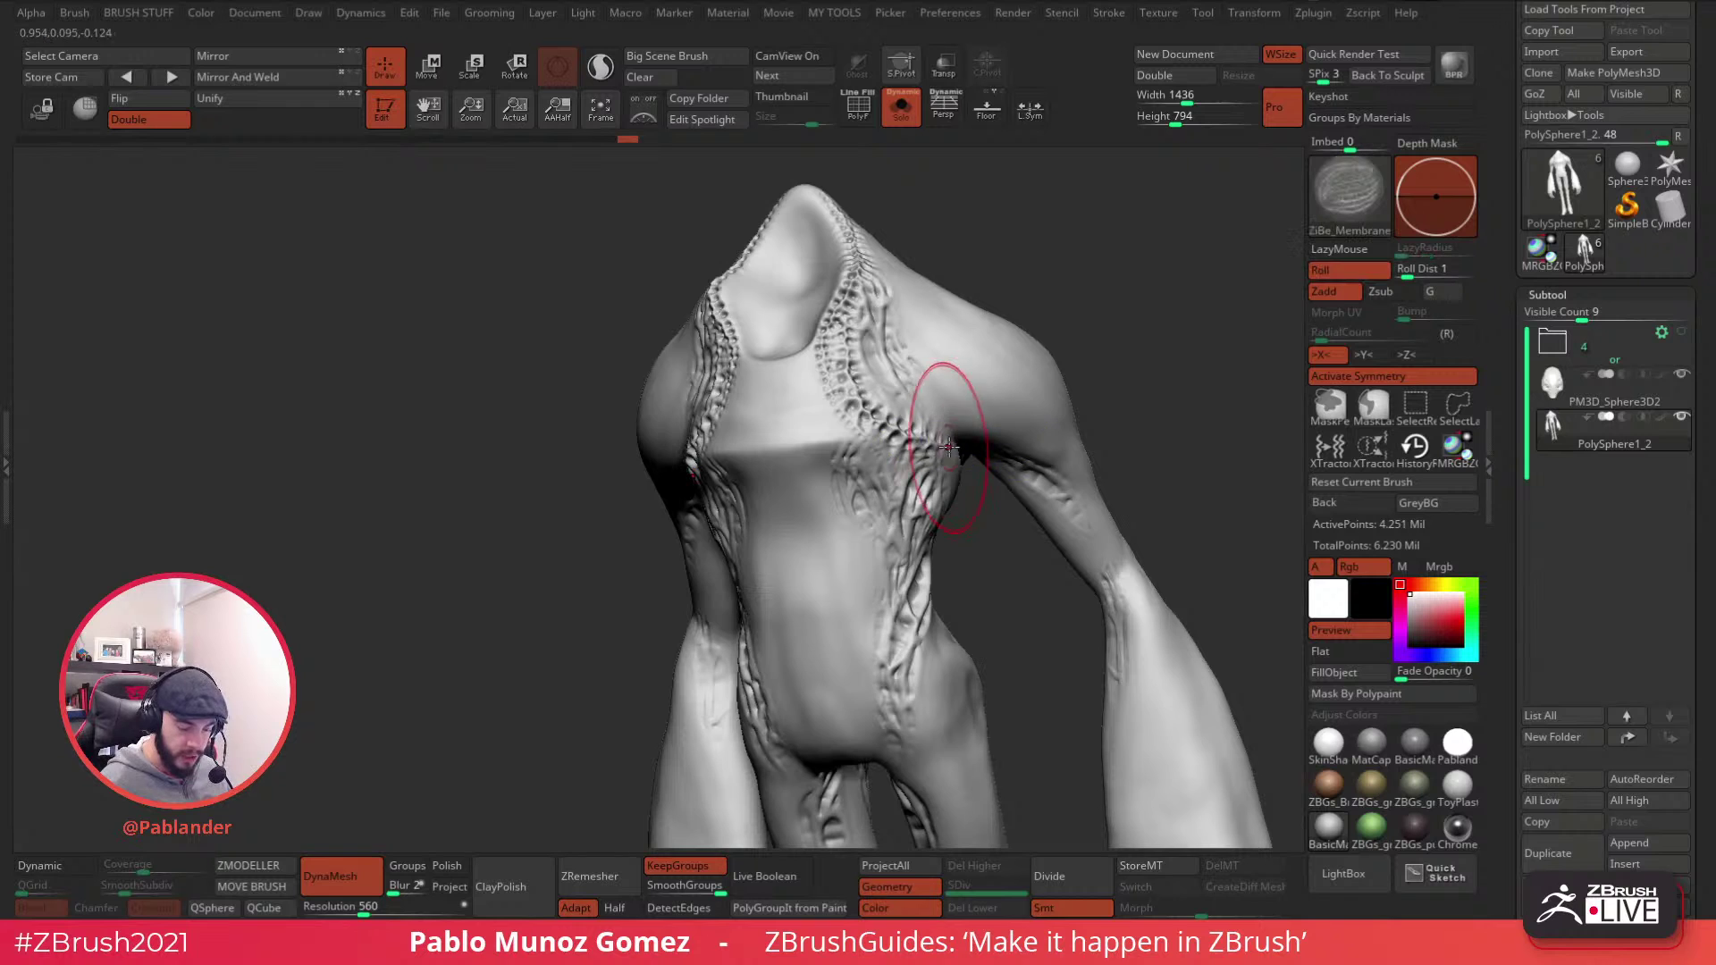
- Try running the beaded membrane pattern over the front of the shoulder and down the upper arm, undoing the strokes
right_drag(944, 436, 1010, 447)
mouse_move(806, 497)
alt+right_down()
mouse_move(808, 424)
mouse_move(715, 394)
mouse_move(724, 409)
alt+right_up()
drag(744, 176, 744, 249)
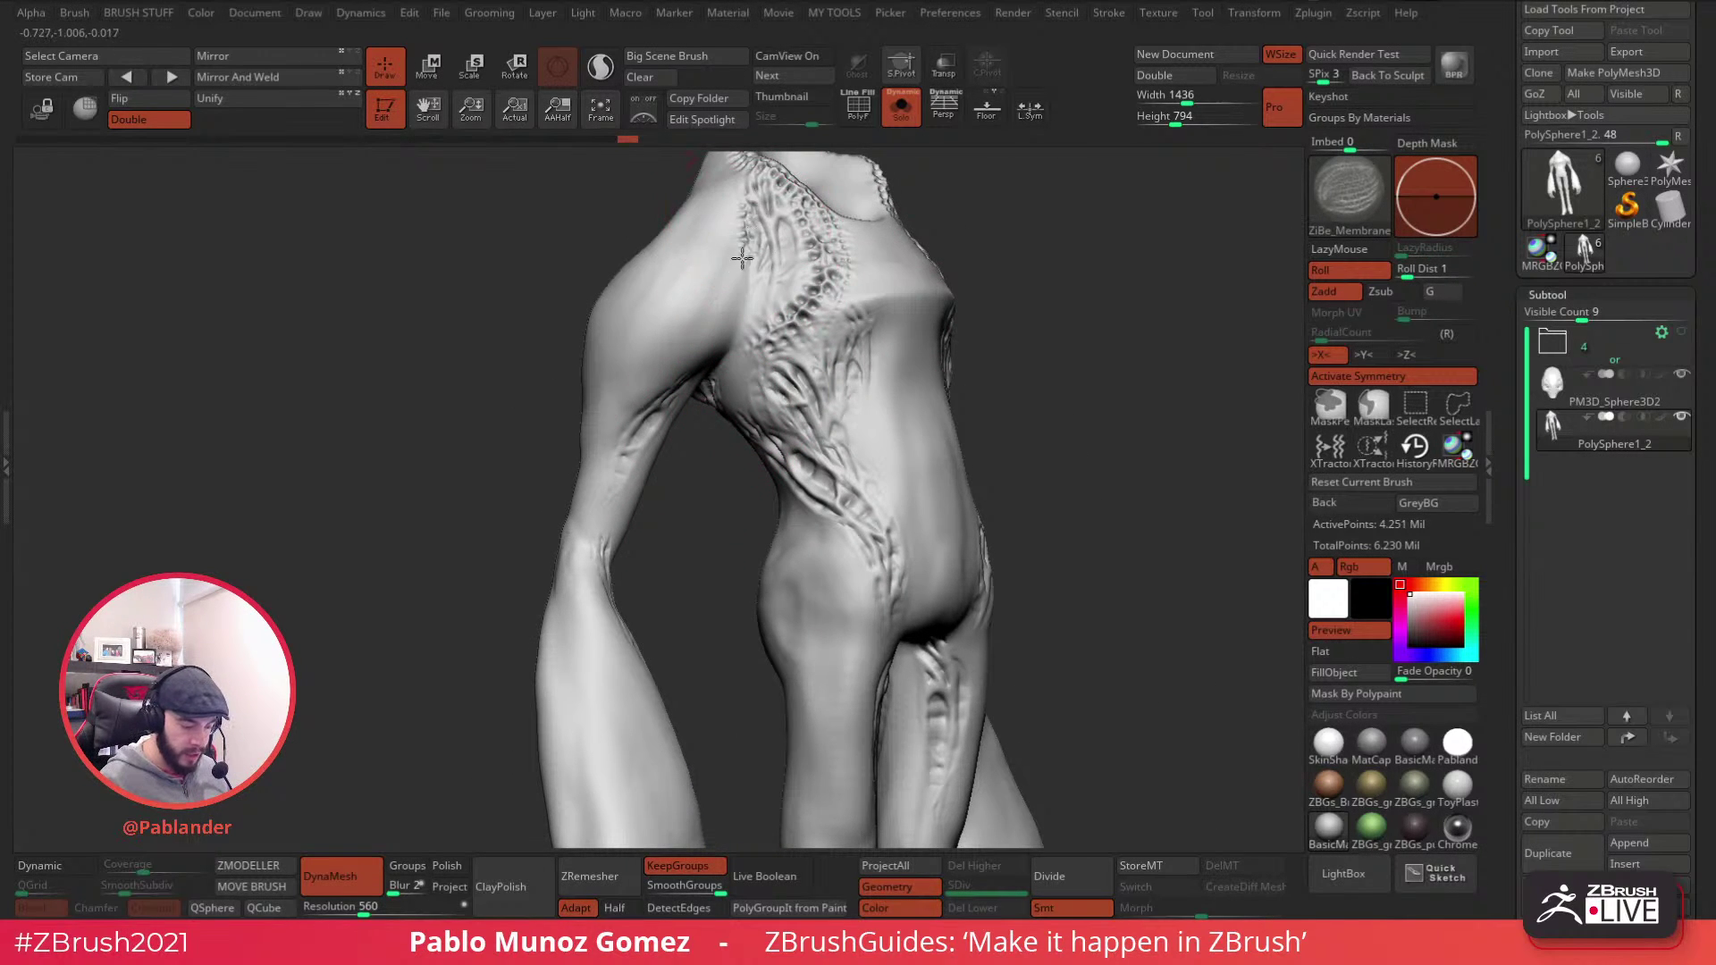
right_drag(764, 338, 739, 431)
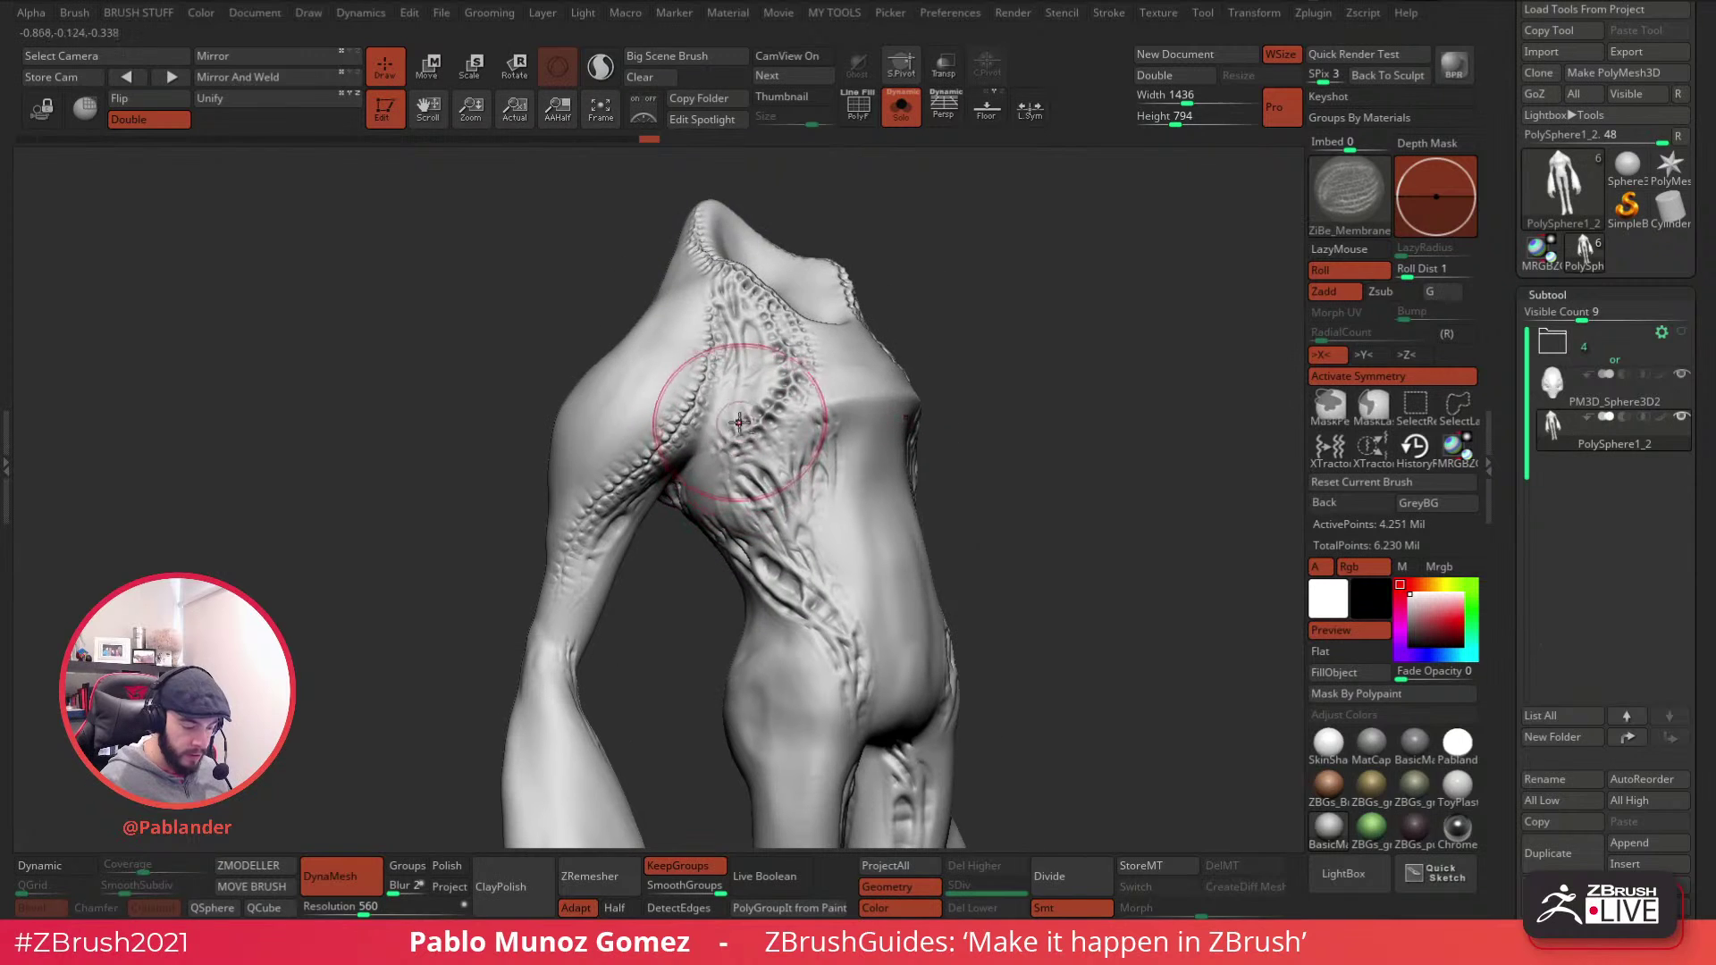
key(ctrl+z)
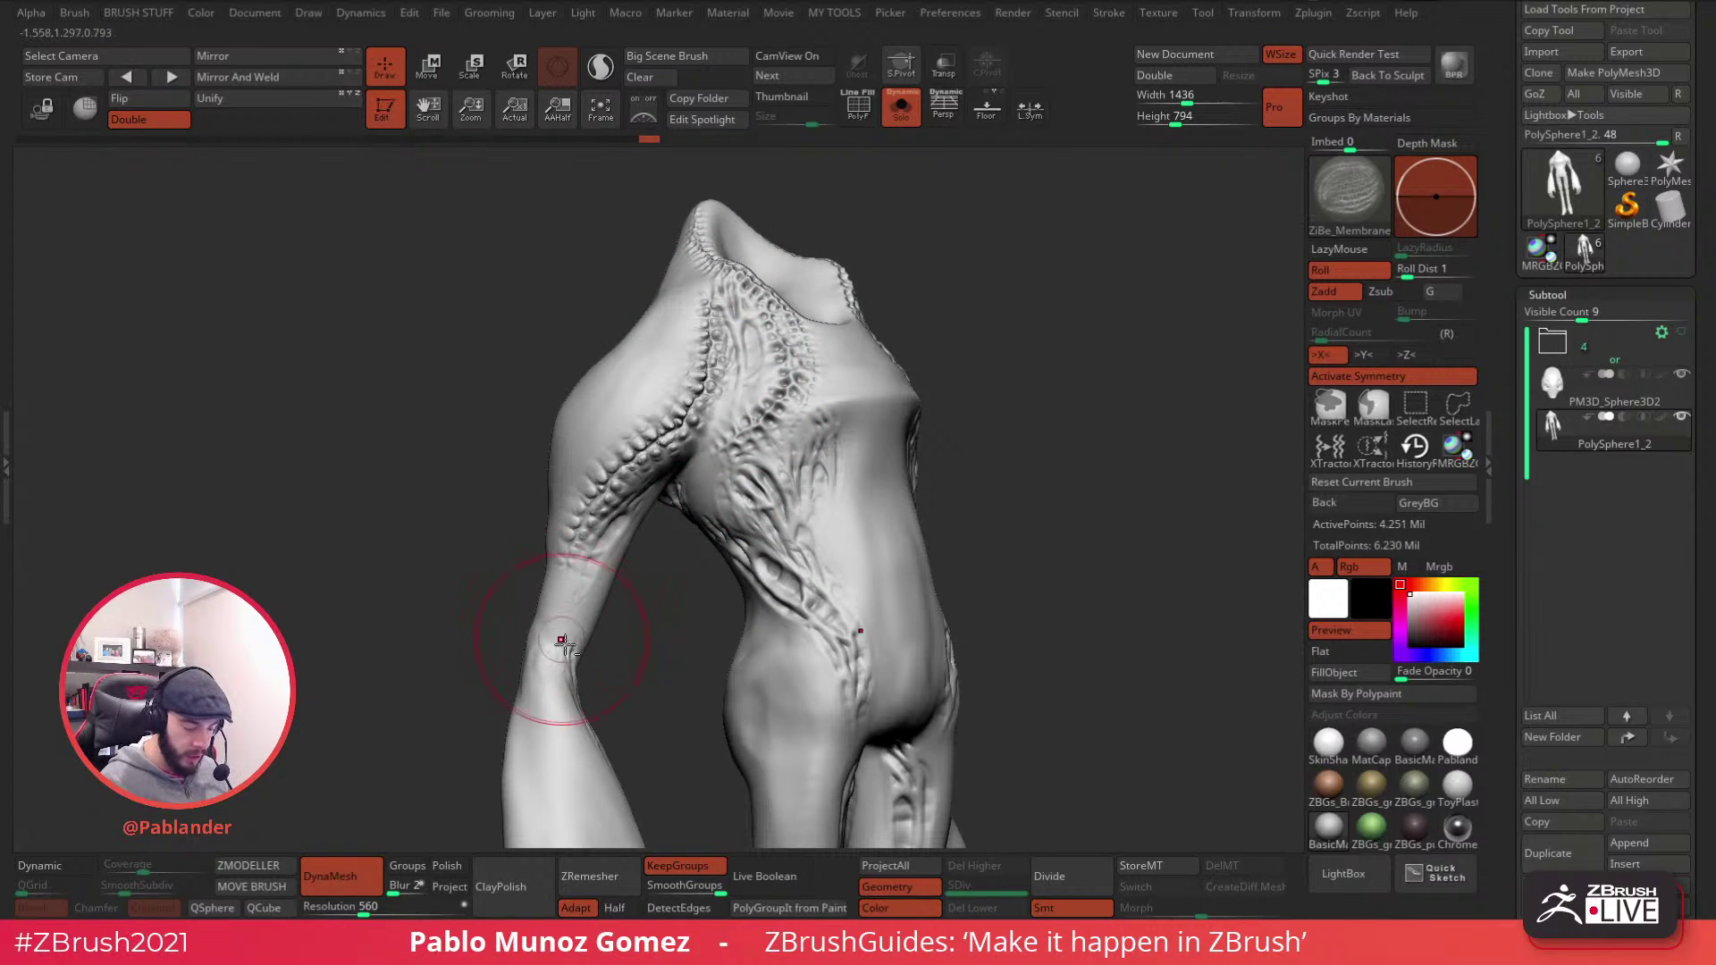
mouse_move(983, 384)
right_down()
mouse_move(1041, 391)
mouse_move(891, 379)
right_up()
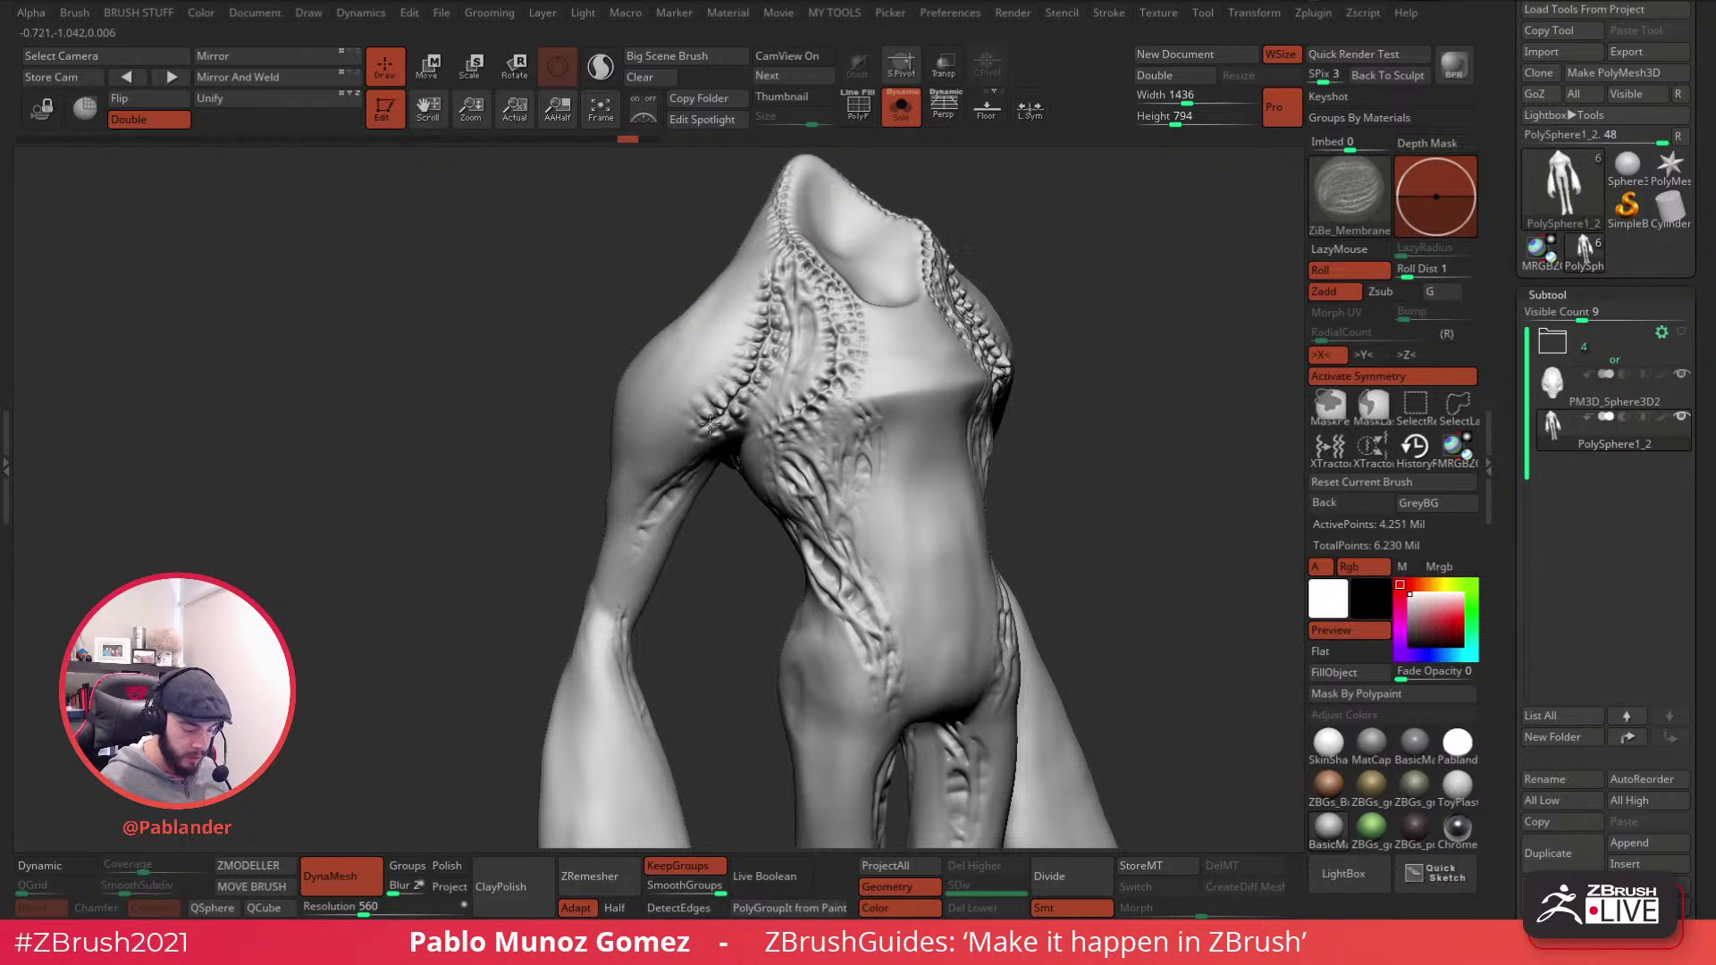
right_drag(723, 444, 777, 429)
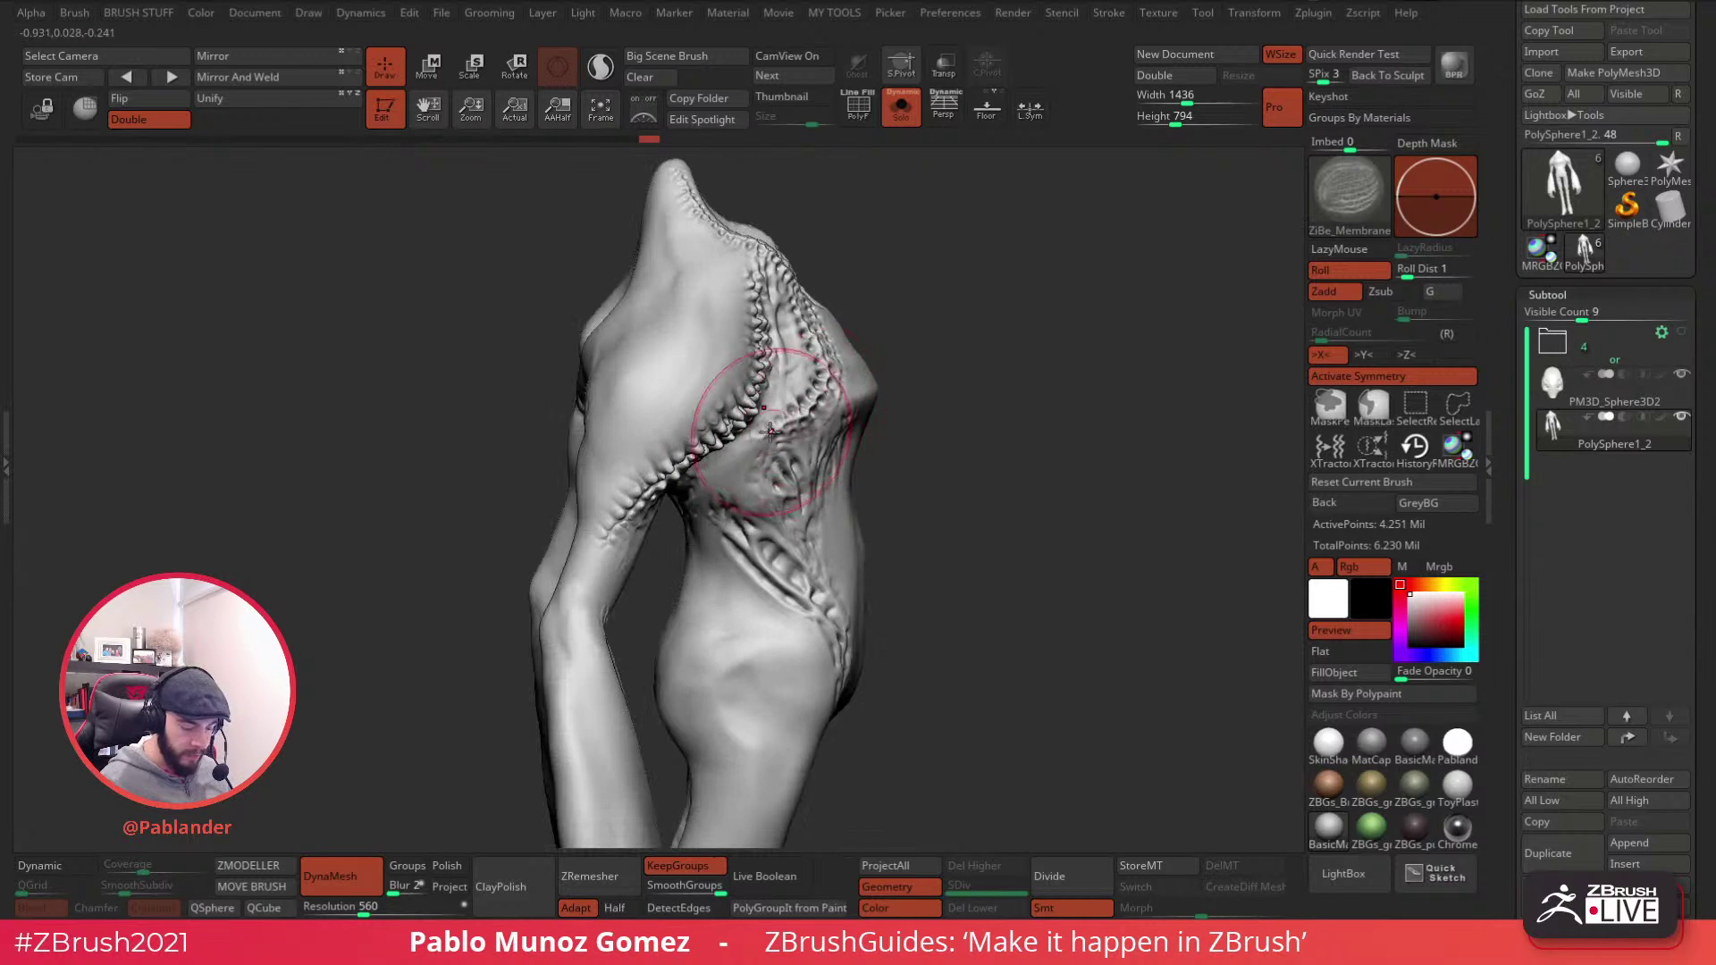
right_drag(805, 342, 786, 299)
right_drag(898, 321, 1265, 536)
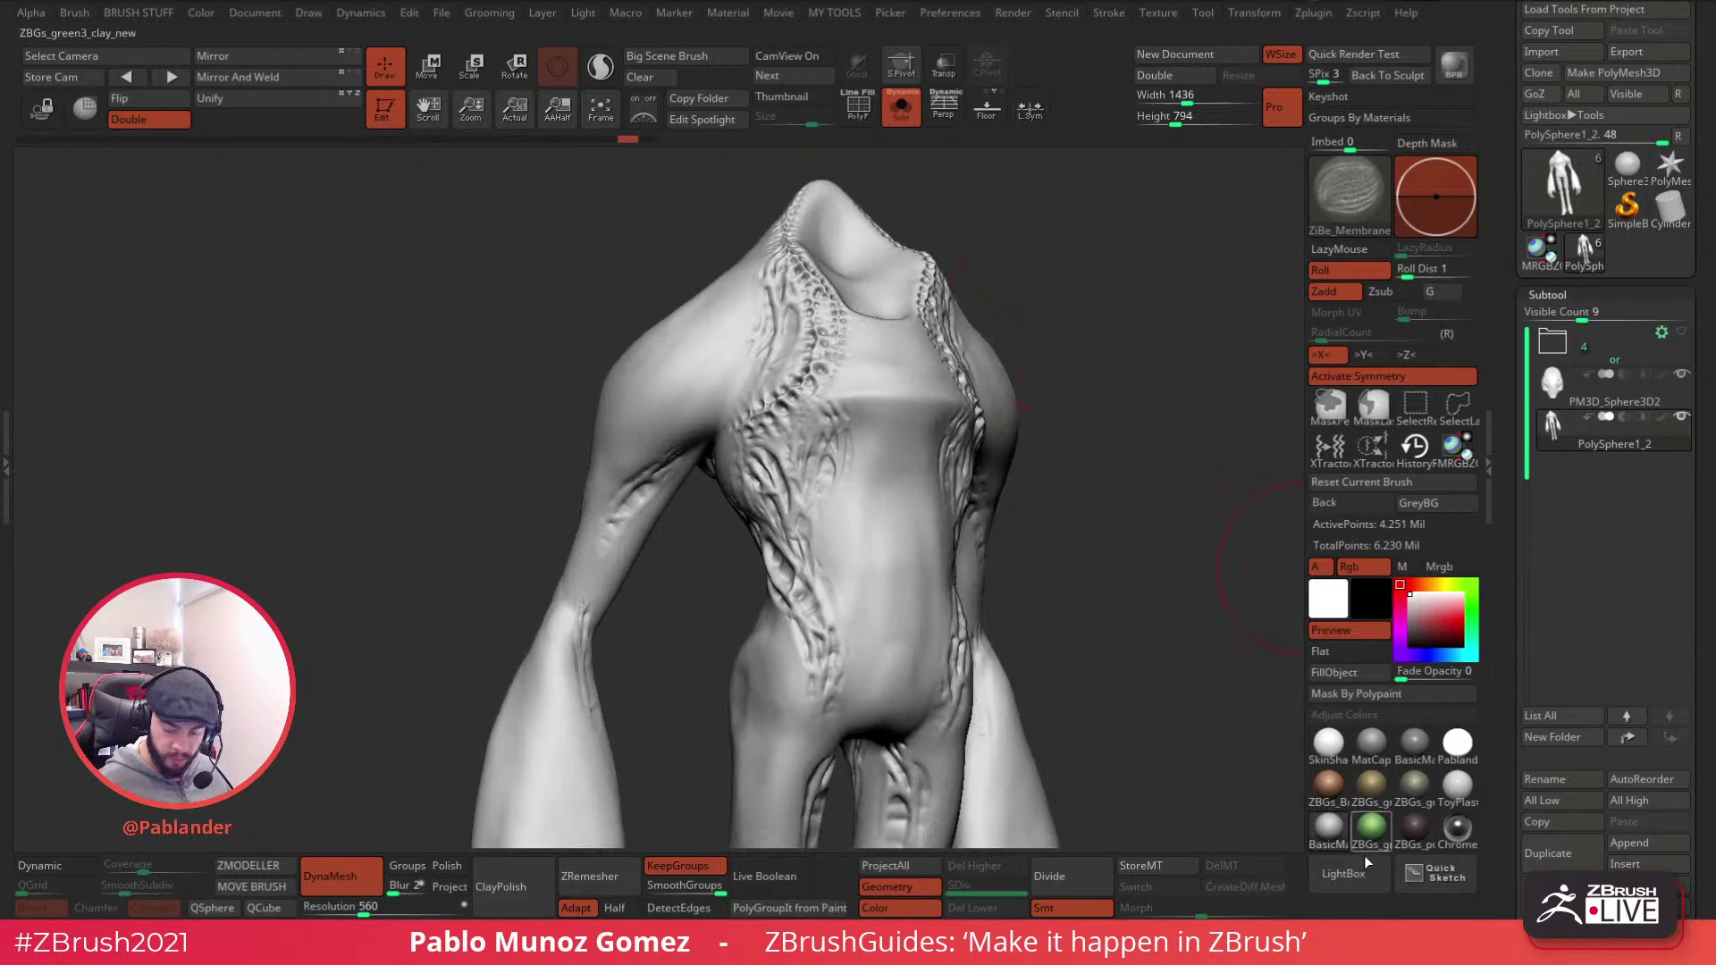
- Load the ZiBe_Cutter brush and carve its scaly pattern from the shoulders down the upper arms and along the inner forearms
click(1343, 873)
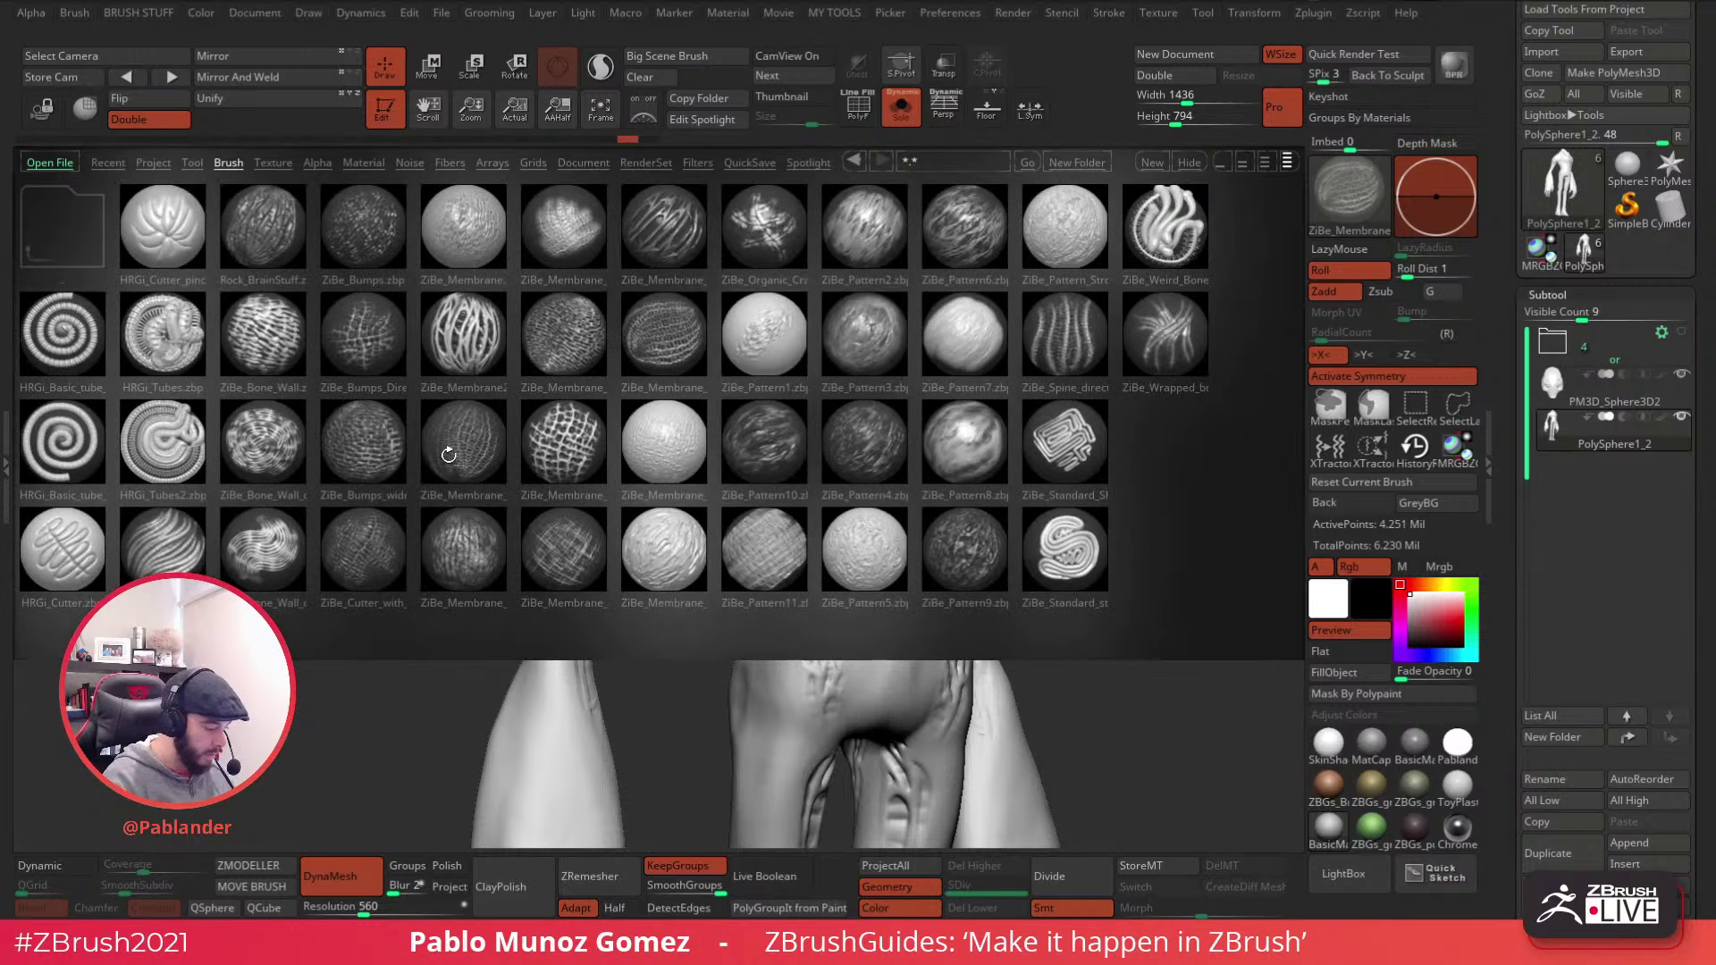
double_click(365, 549)
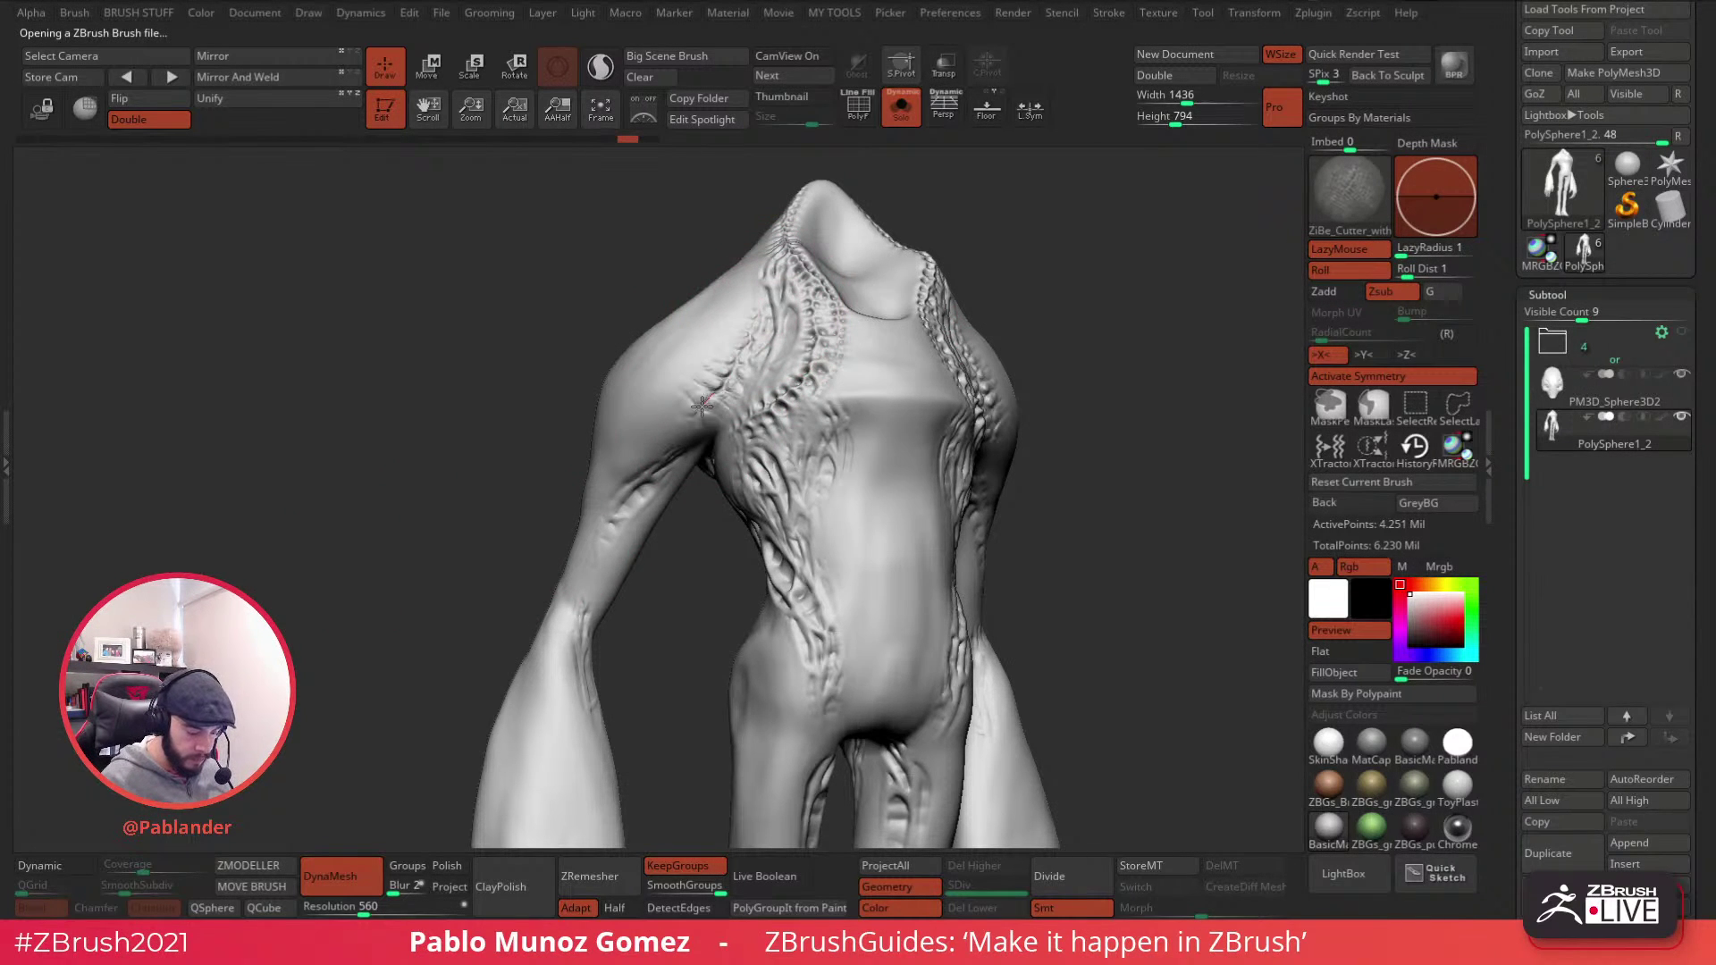
key(space)
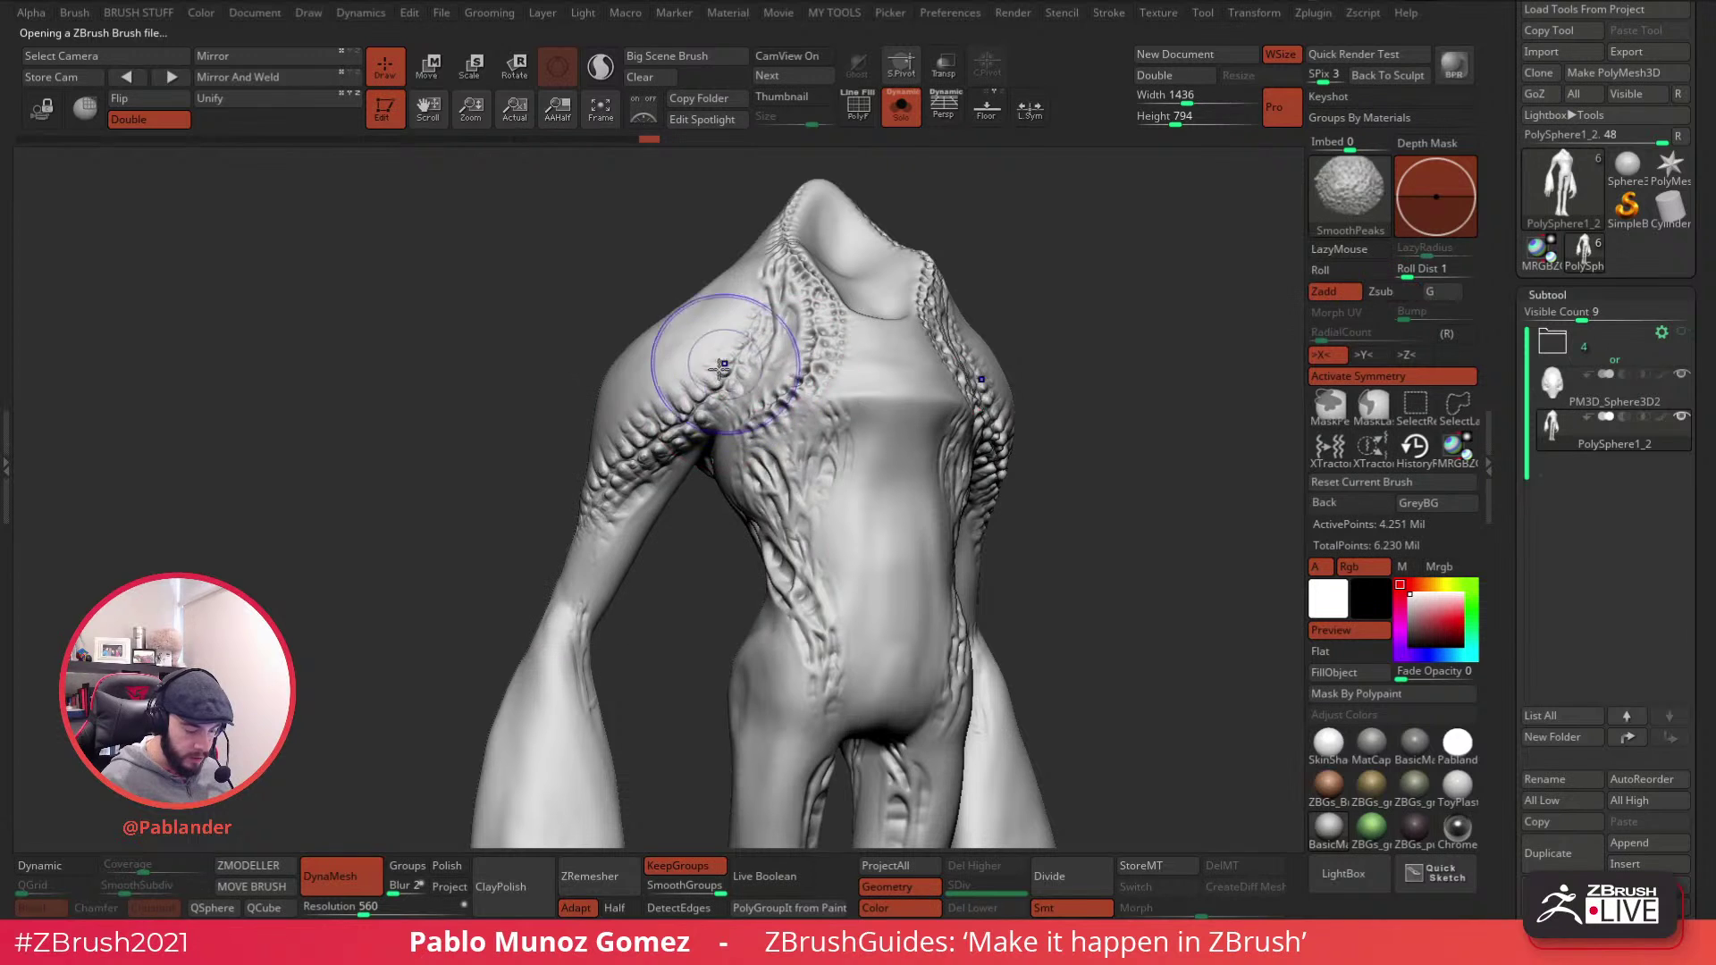
mouse_move(1148, 465)
mouse_down()
mouse_move(1059, 467)
mouse_move(924, 417)
mouse_move(1001, 531)
mouse_up()
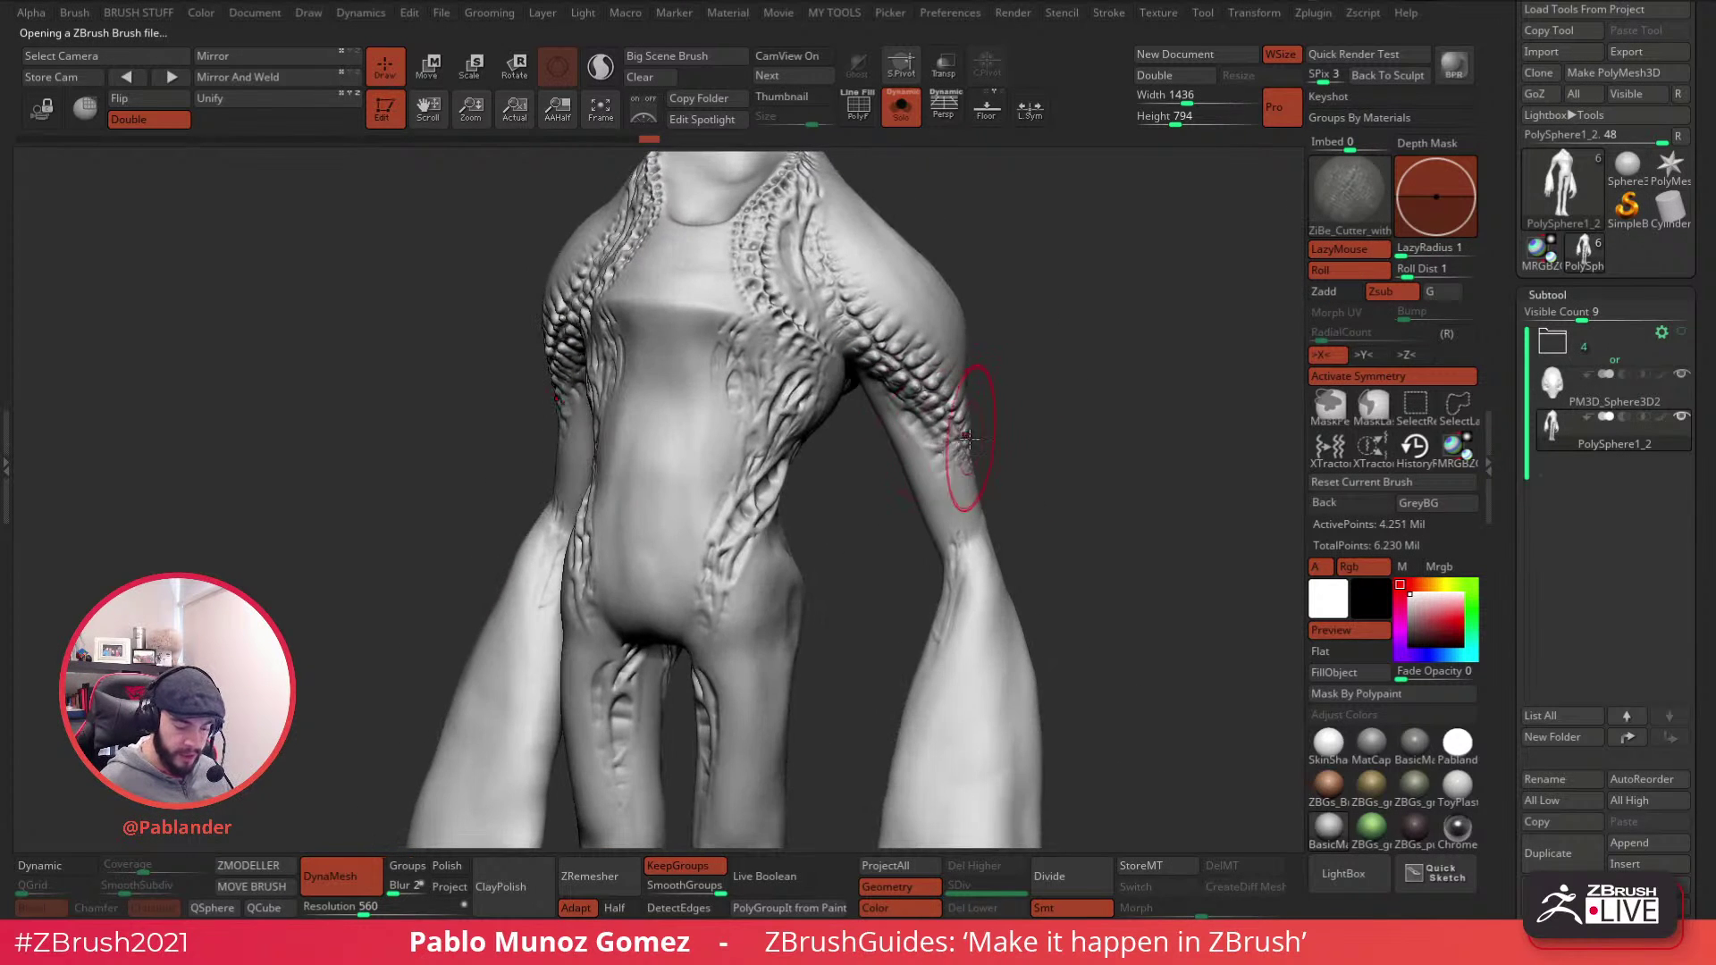
mouse_move(988, 336)
mouse_down()
mouse_move(1056, 430)
mouse_move(984, 363)
mouse_move(996, 337)
mouse_move(866, 345)
mouse_move(817, 469)
mouse_move(785, 689)
mouse_move(773, 629)
mouse_up()
drag(925, 430, 957, 411)
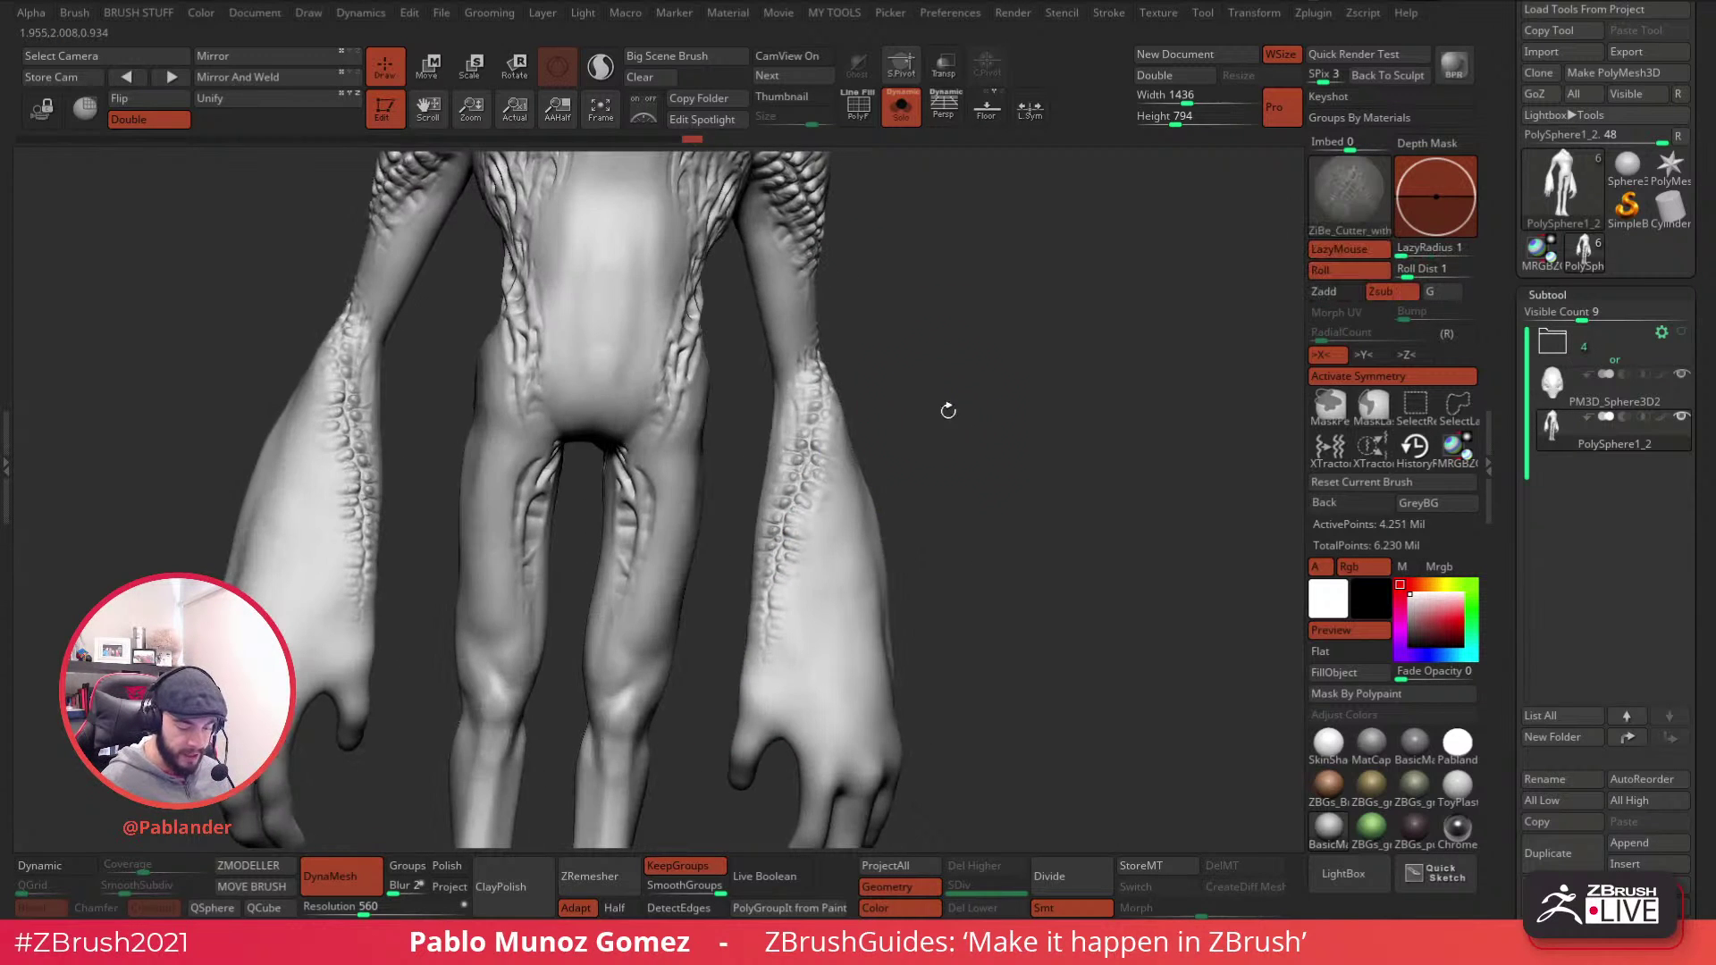
- Carve the cutter pattern around the backs of the armpits and upper arms, and along the hip creases
mouse_move(798, 435)
mouse_down()
mouse_move(793, 383)
mouse_move(768, 436)
mouse_up()
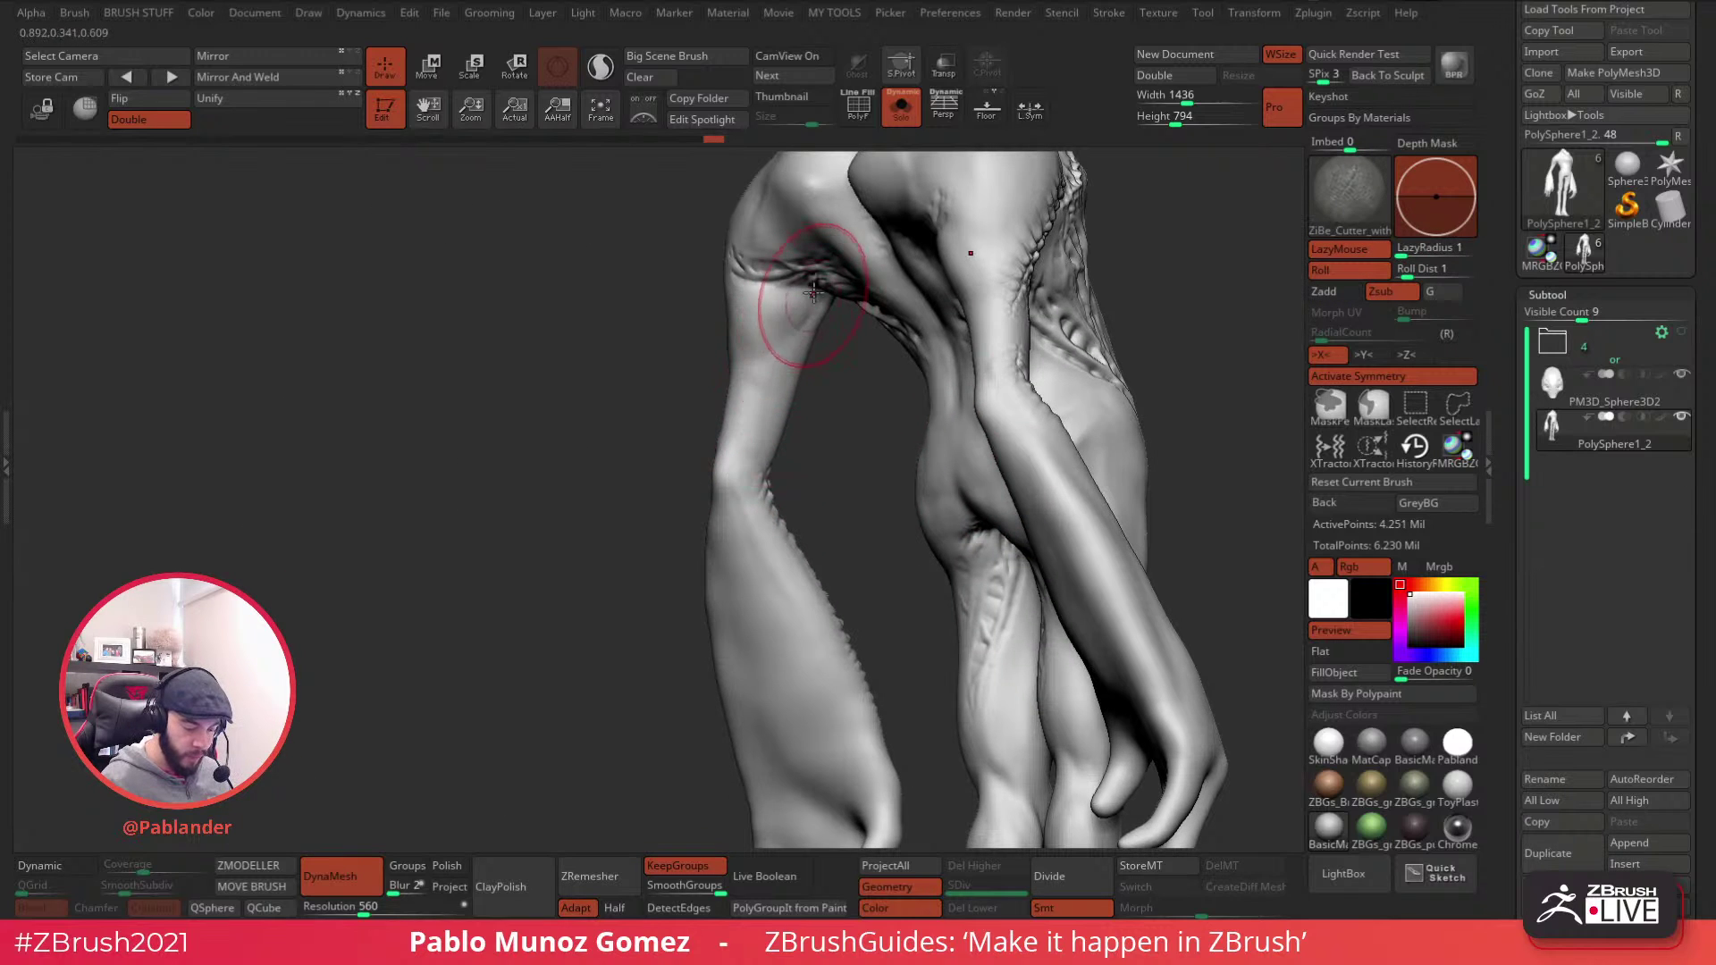
mouse_move(767, 361)
mouse_down()
mouse_move(748, 498)
mouse_move(974, 386)
mouse_move(818, 493)
mouse_move(690, 442)
mouse_up()
right_drag(720, 394, 783, 354)
mouse_move(781, 258)
mouse_down()
mouse_move(822, 398)
mouse_move(798, 317)
mouse_move(813, 371)
mouse_up()
mouse_move(907, 271)
mouse_down()
mouse_move(814, 350)
mouse_move(851, 322)
mouse_up()
mouse_move(927, 565)
right_down()
mouse_move(867, 518)
mouse_move(932, 409)
mouse_move(904, 411)
right_up()
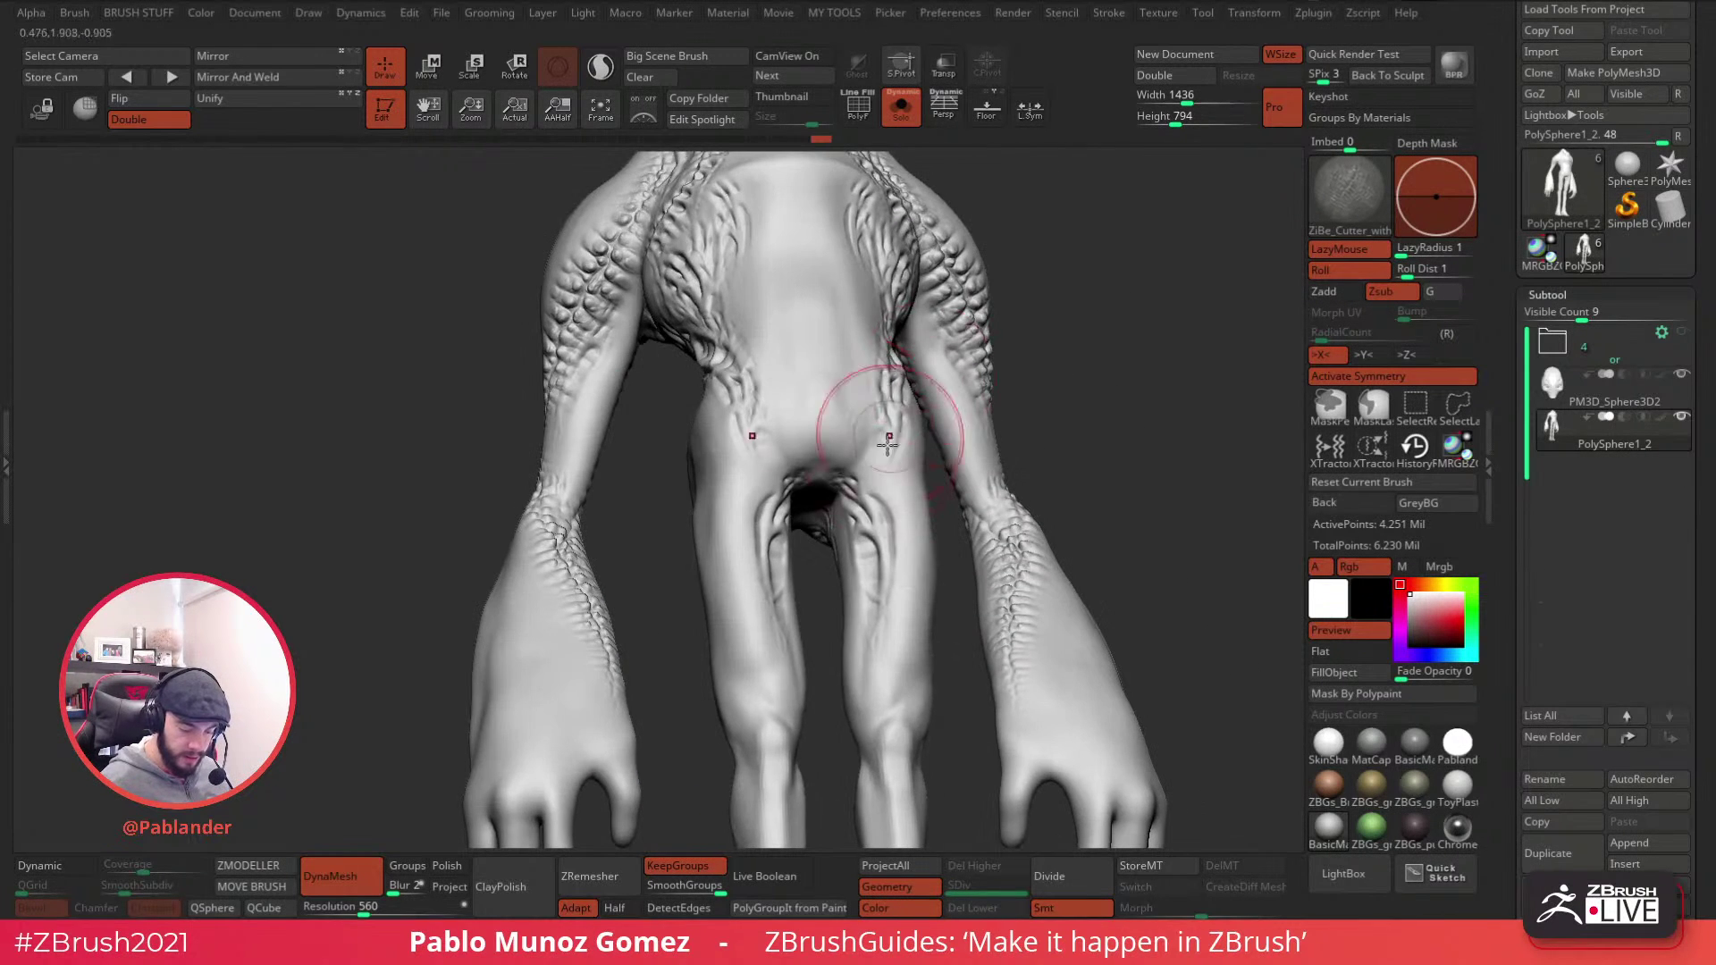
mouse_move(838, 508)
right_down()
mouse_move(938, 345)
mouse_move(988, 395)
mouse_move(953, 323)
mouse_move(926, 404)
right_up()
mouse_move(992, 577)
alt+right_down()
mouse_move(988, 563)
mouse_move(988, 581)
alt+right_up()
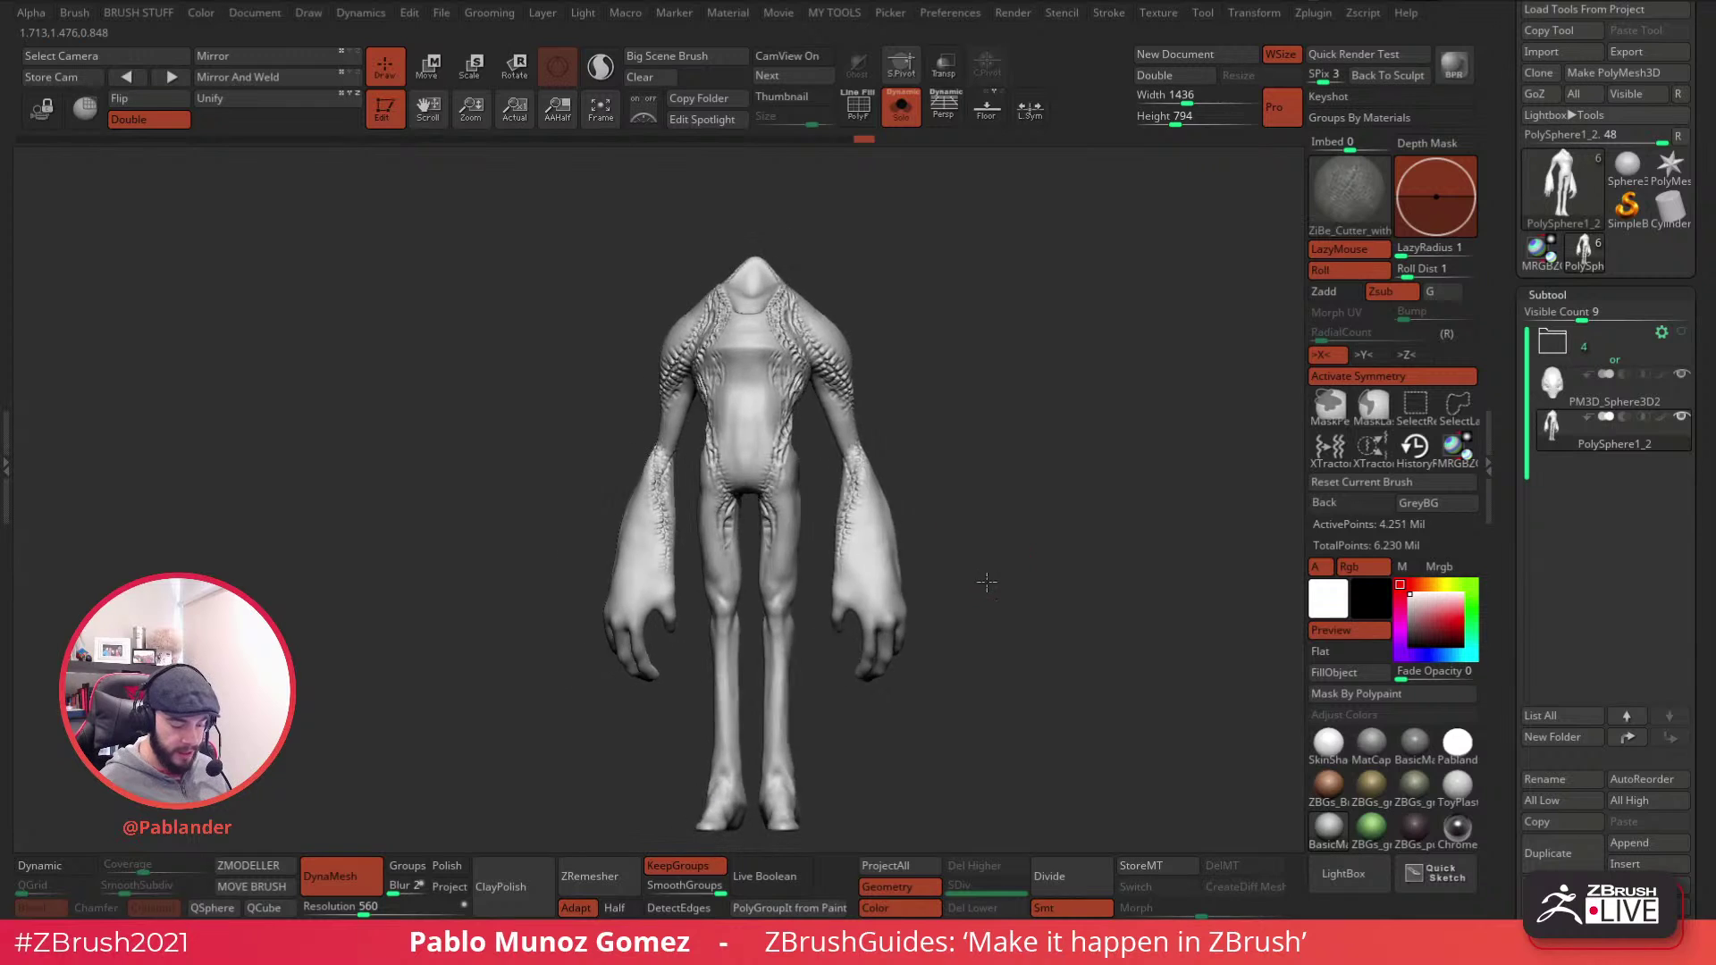
- Carve the cutter pattern down the shins from the knees and soften it with SmoothPeaks
mouse_move(766, 689)
alt+right_down()
mouse_move(782, 619)
mouse_move(715, 632)
mouse_move(820, 461)
alt+right_up()
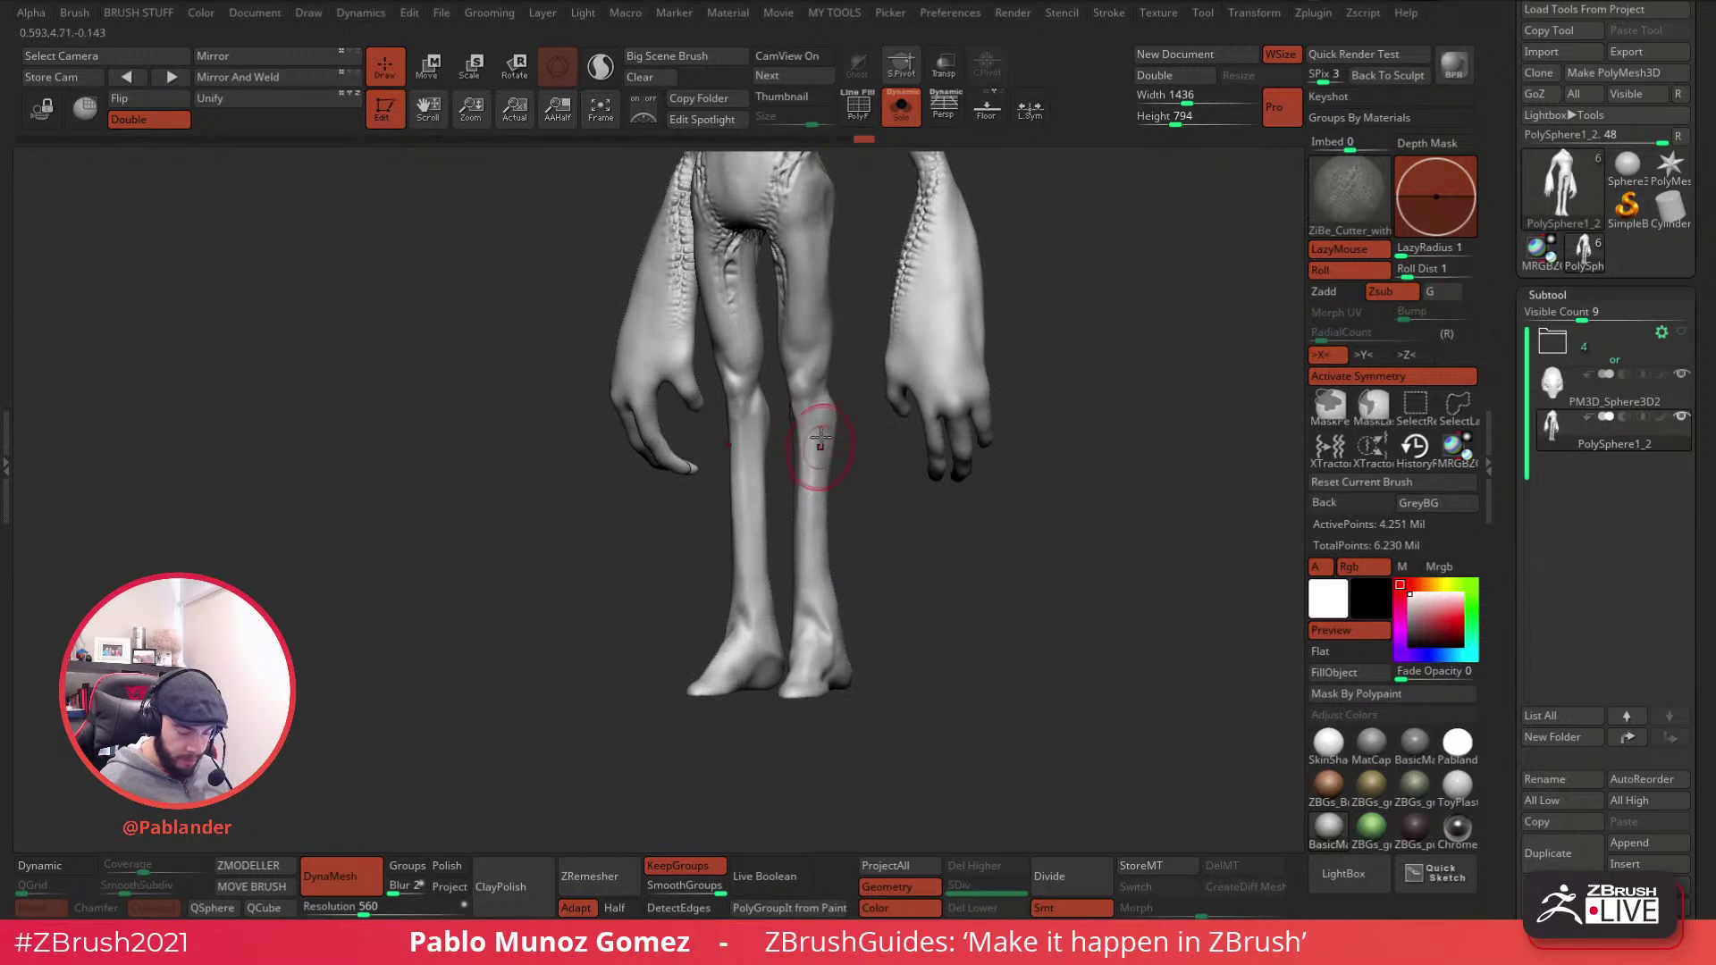
key(shift)
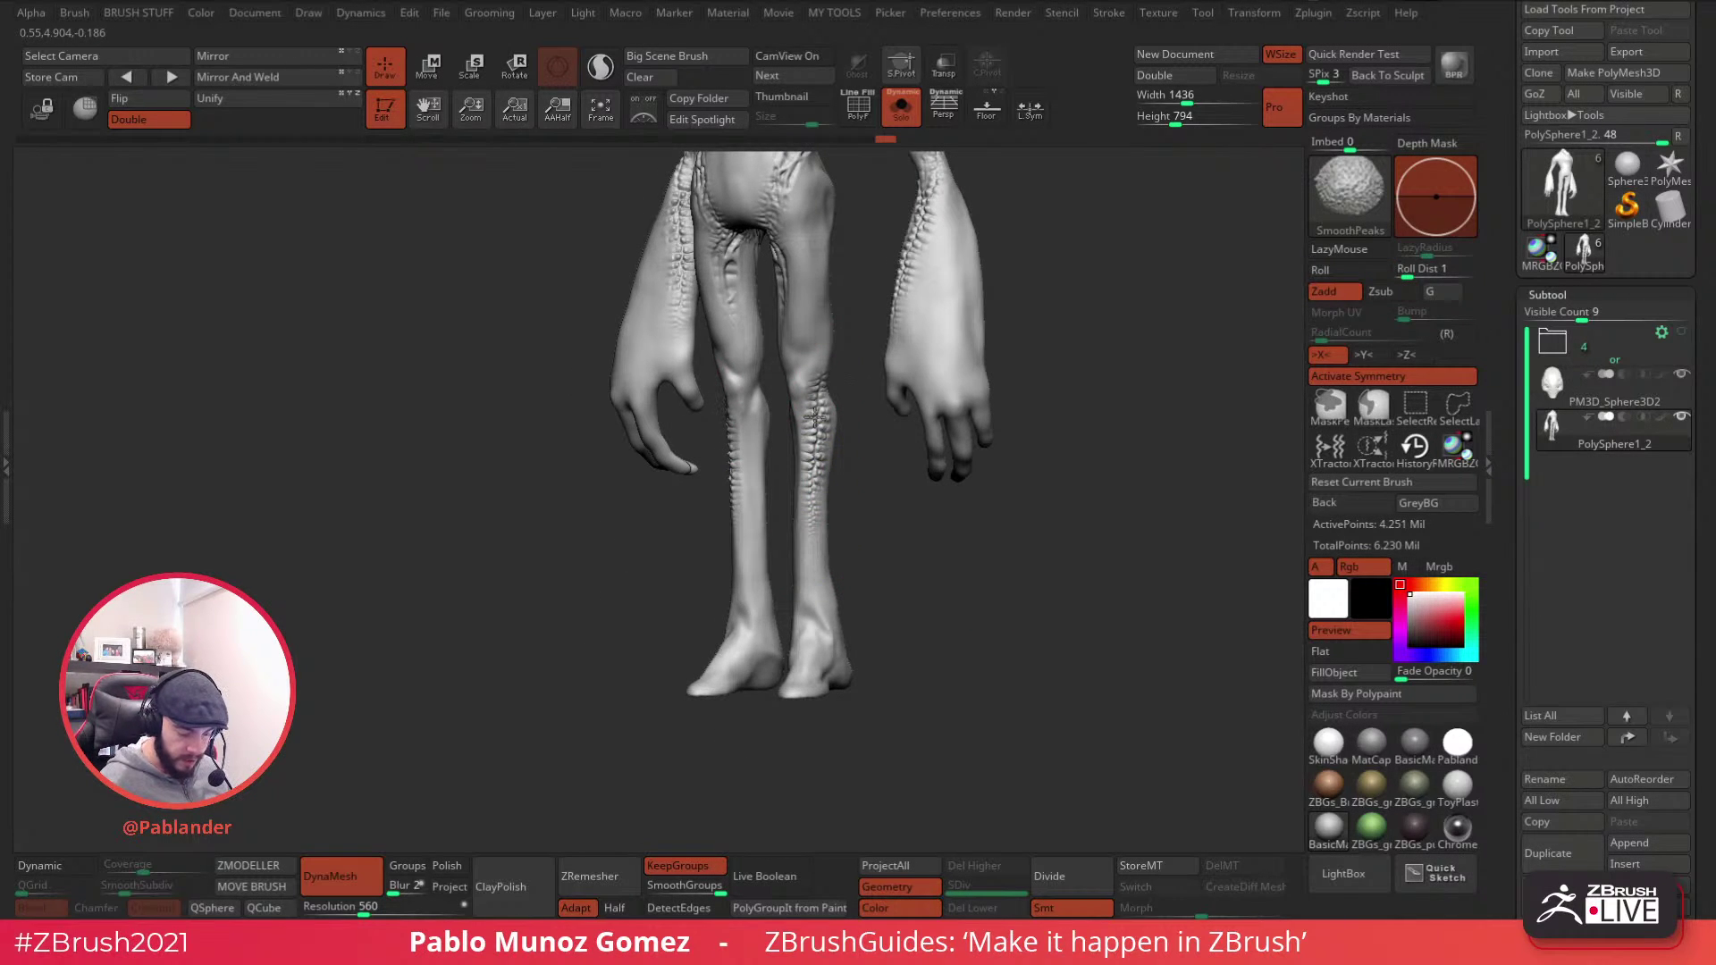
shift+drag(850, 497, 784, 381)
key(shift)
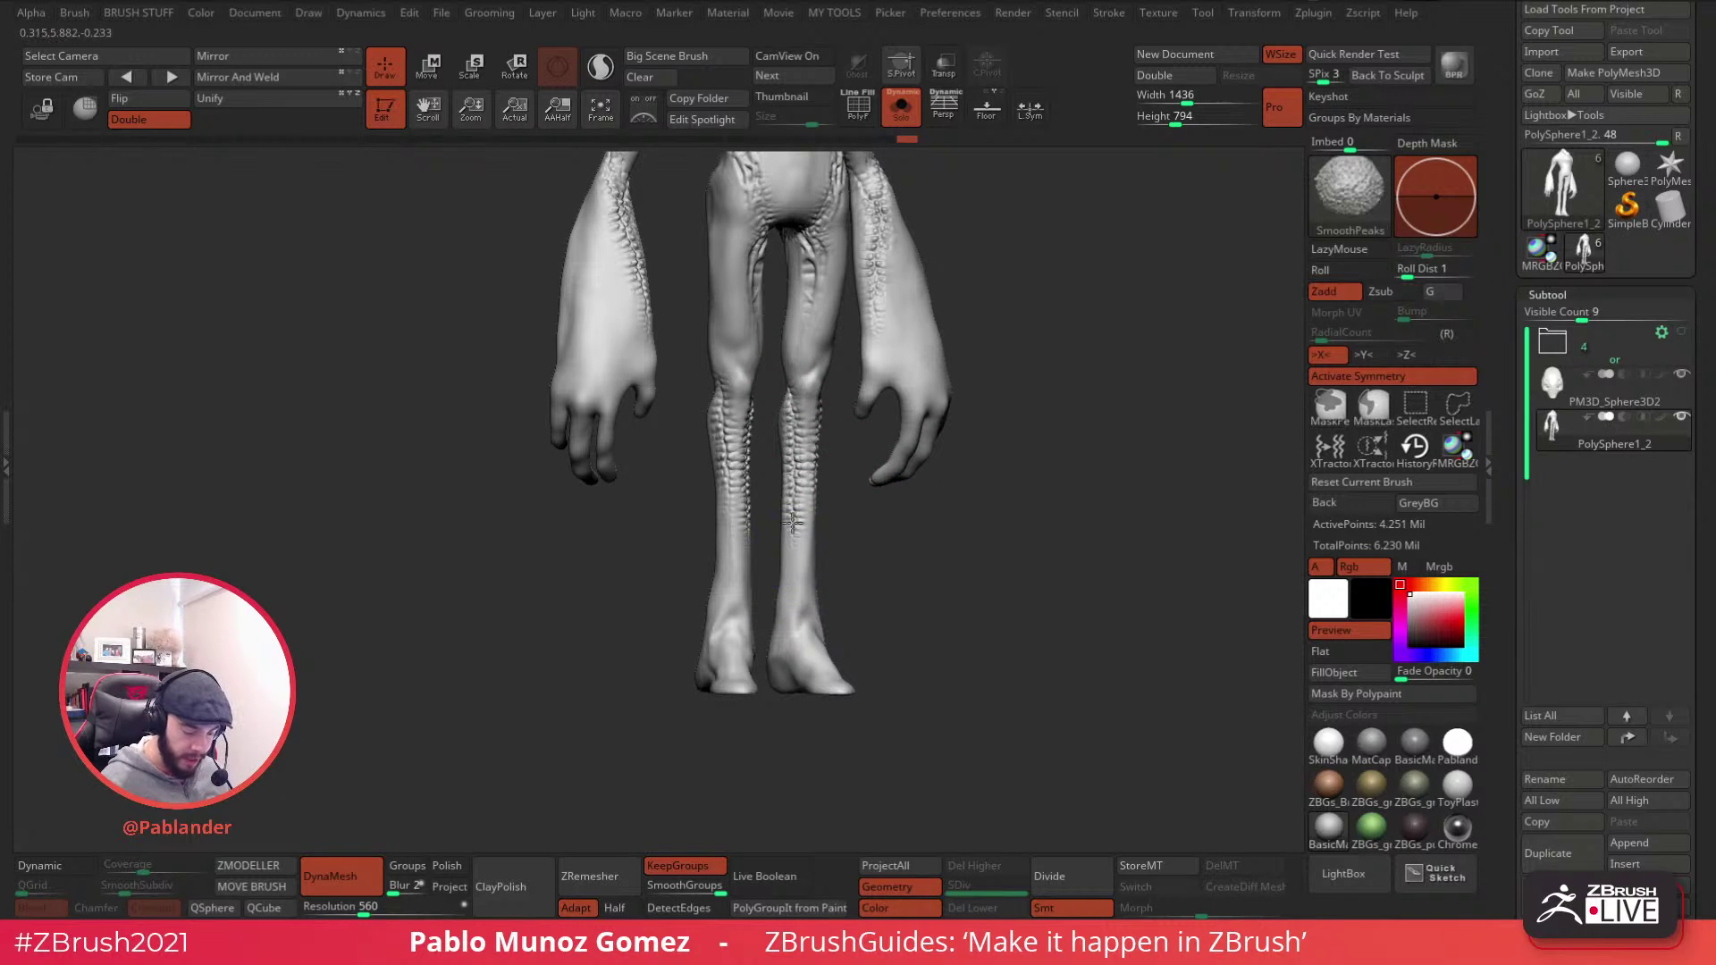
mouse_move(858, 502)
shift+mouse_down()
mouse_move(867, 542)
mouse_move(885, 519)
mouse_move(894, 536)
mouse_move(862, 536)
shift+mouse_up()
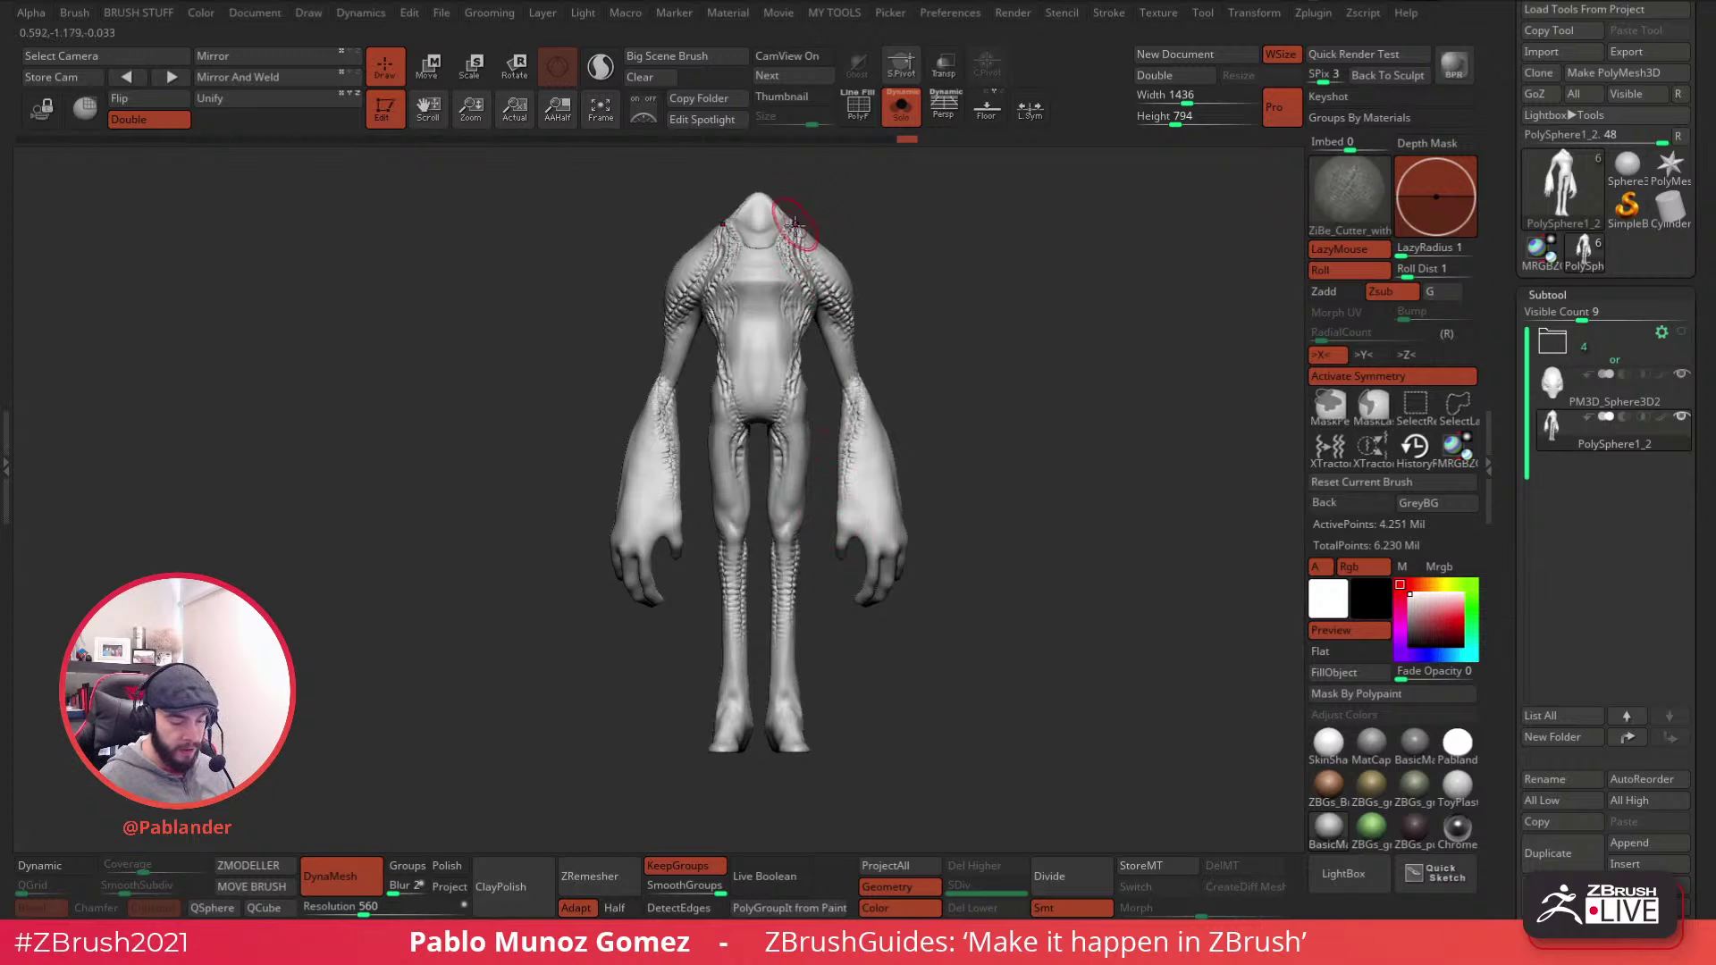
- Carve the cutter pattern across the lower edge of the chest, from the armpits inward on both sides
drag(915, 354, 767, 340)
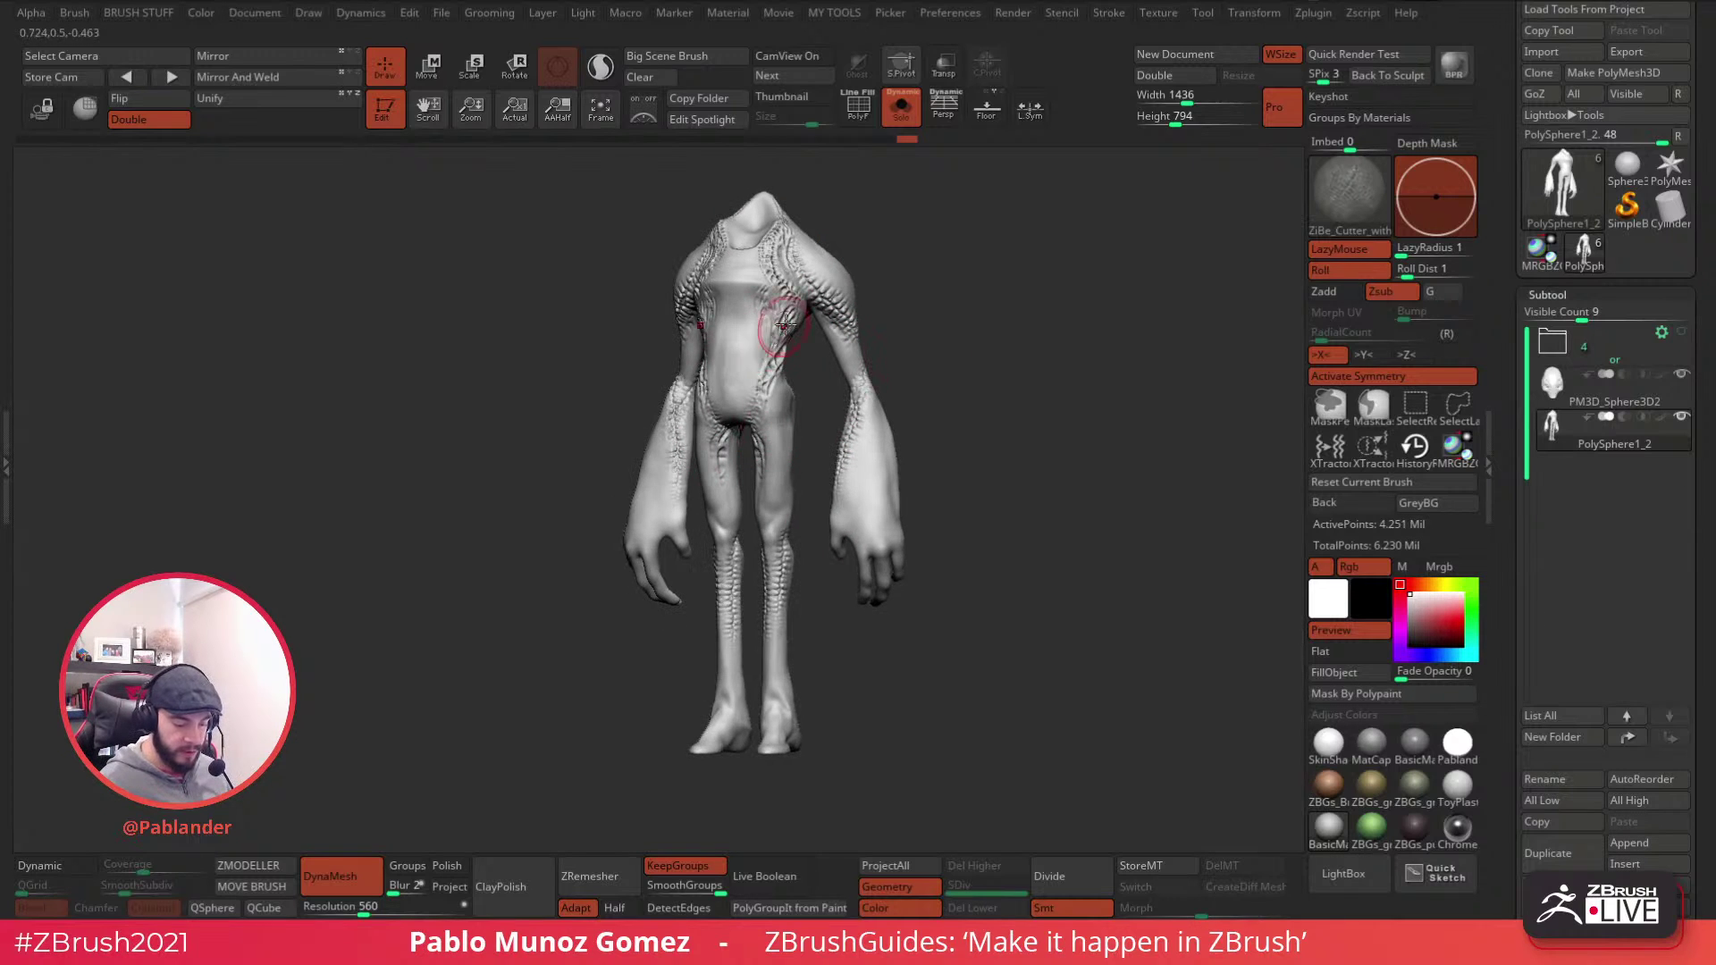
drag(867, 298, 869, 451)
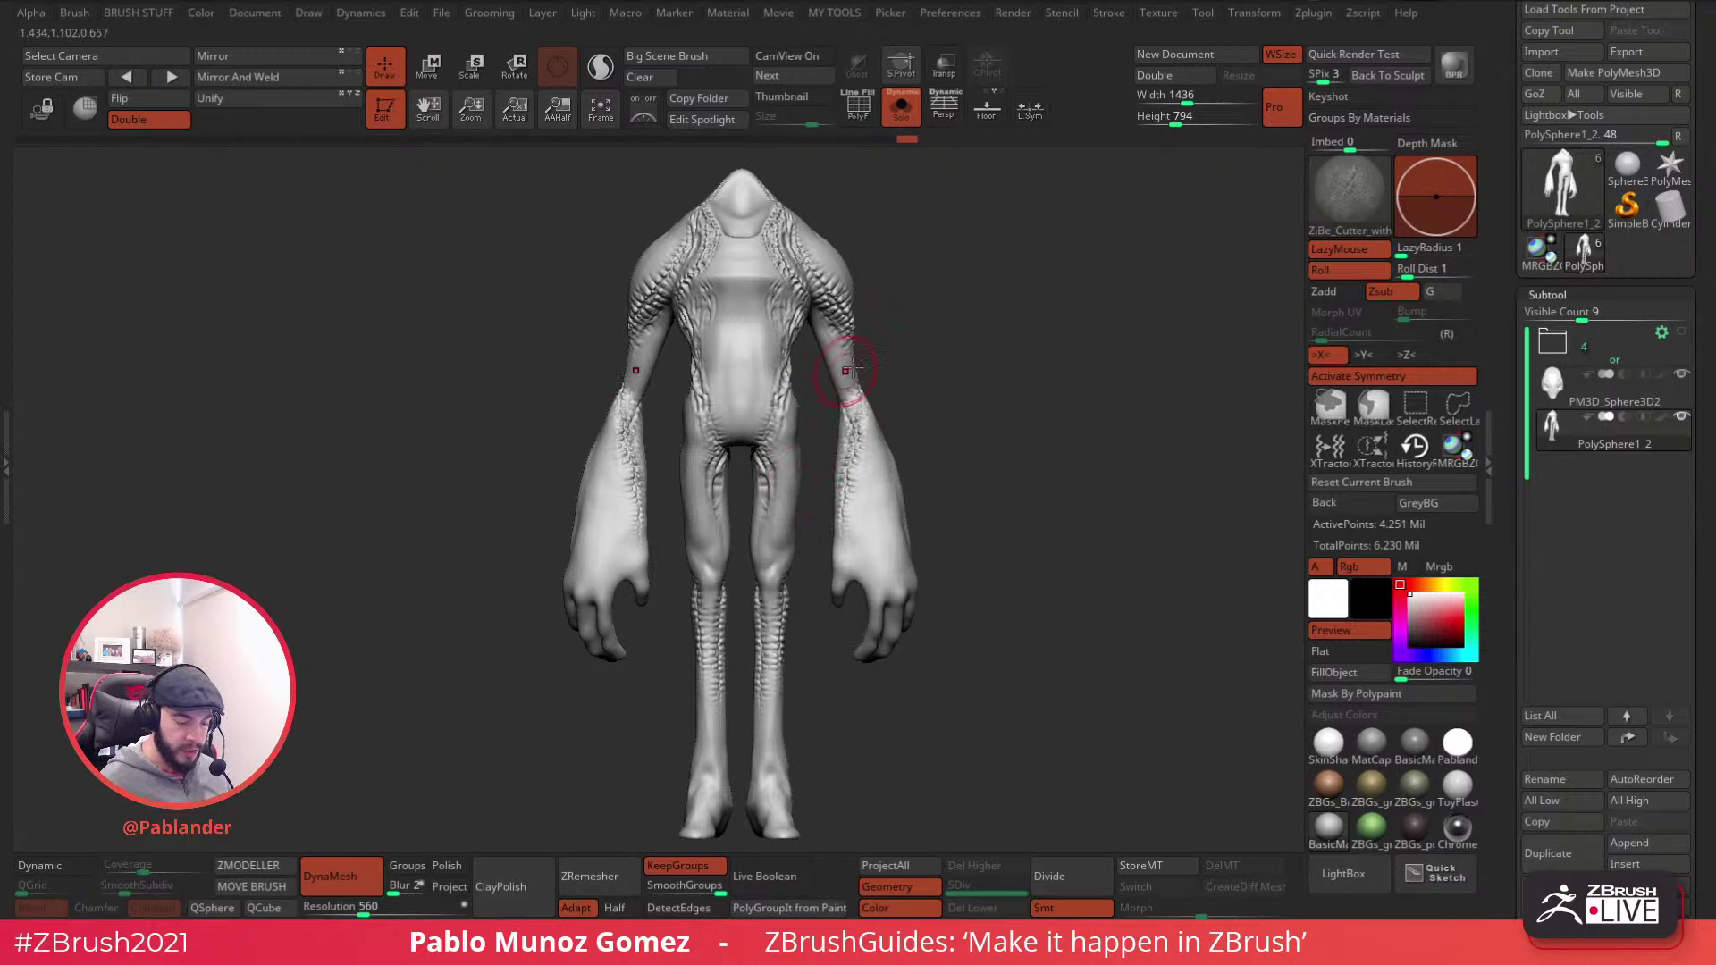
scroll(789, 288, up, 3)
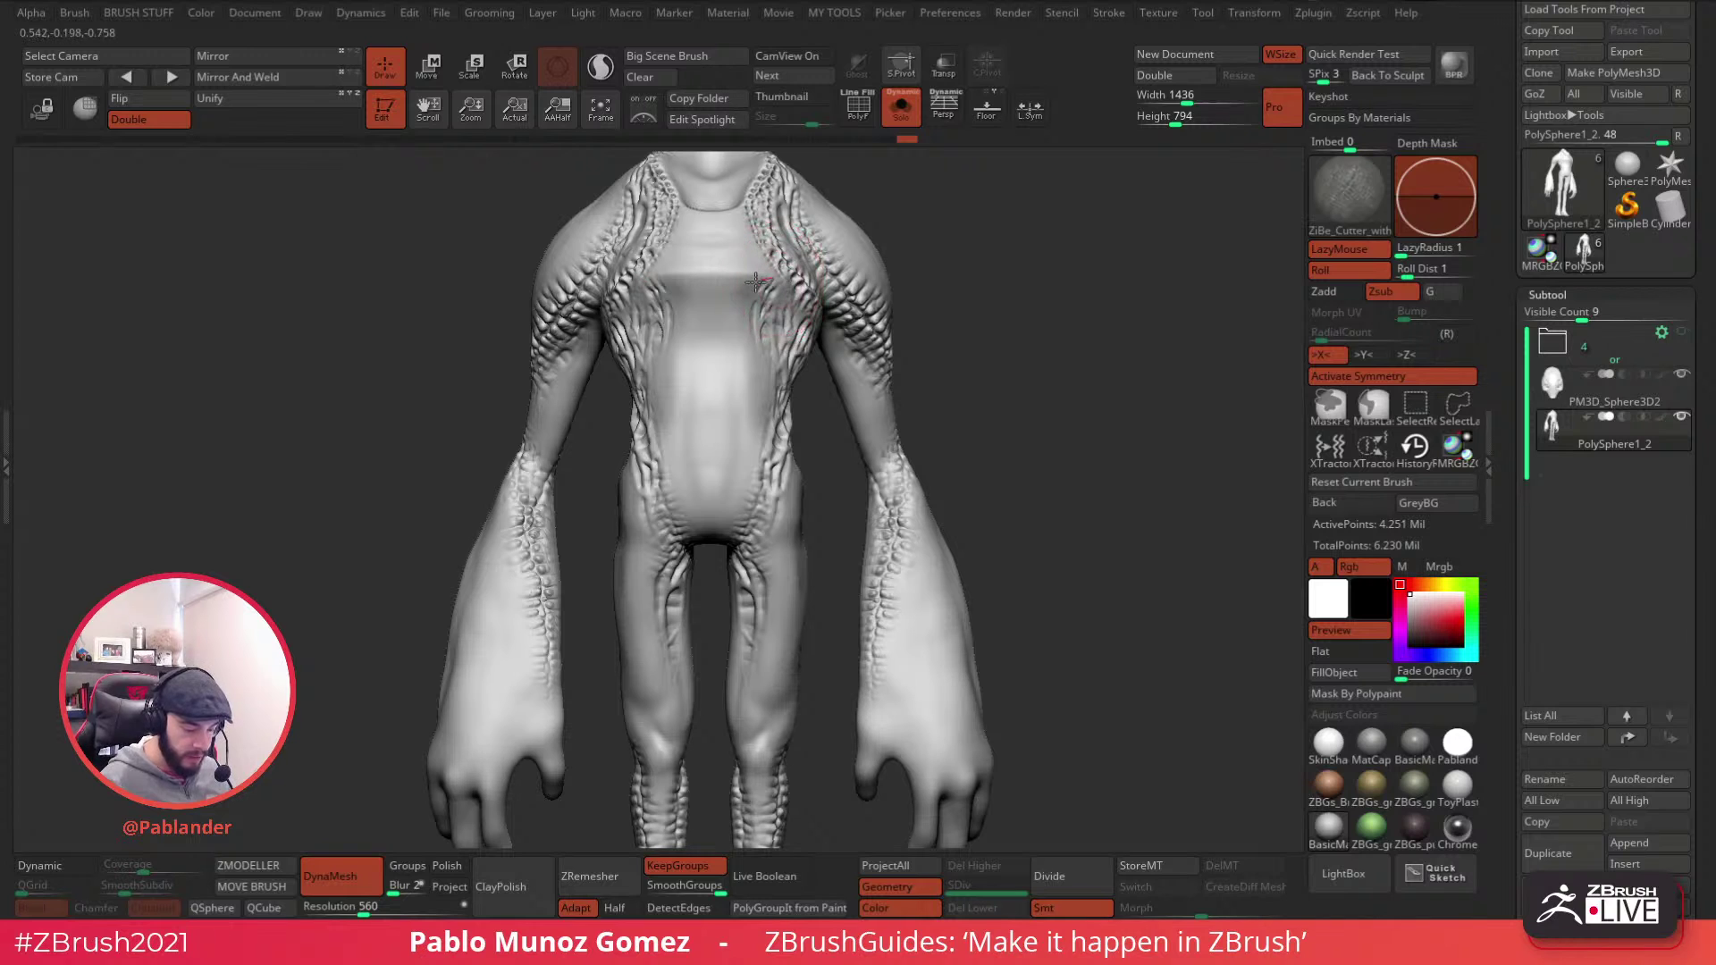
key(shift)
right_drag(826, 284, 778, 273)
mouse_move(774, 275)
mouse_down()
mouse_move(749, 277)
mouse_move(765, 283)
mouse_up()
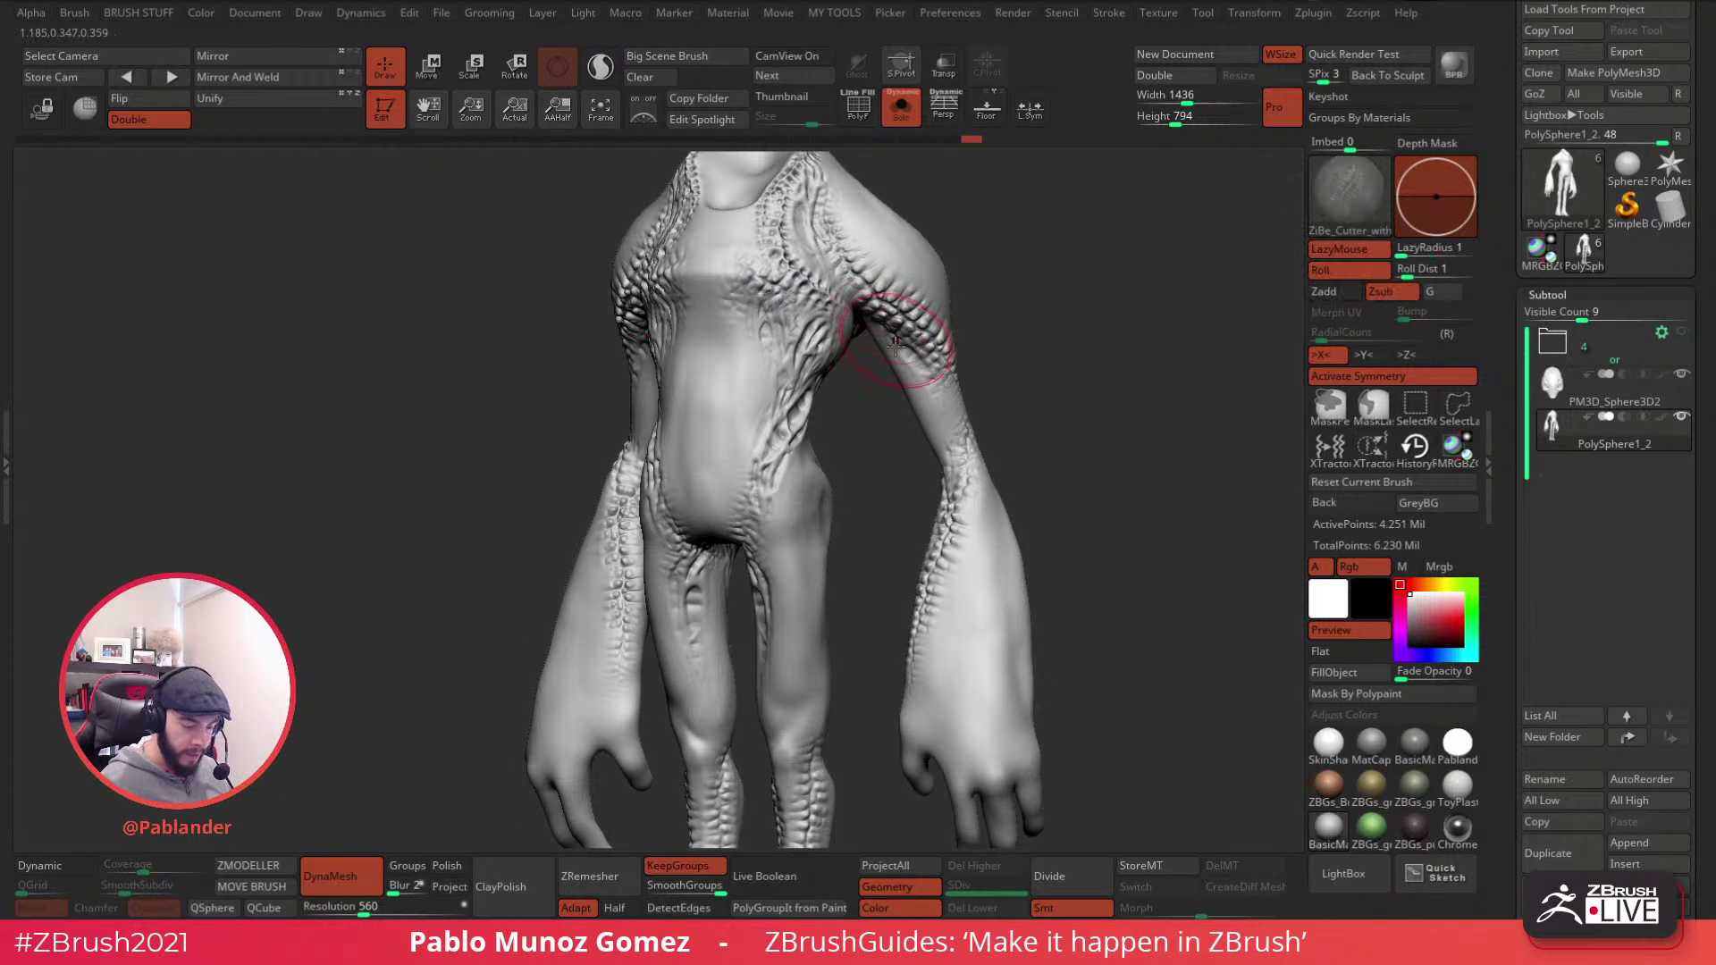
alt+right_drag(891, 295, 888, 373)
mouse_move(994, 313)
right_down()
mouse_move(896, 344)
mouse_move(1024, 334)
right_up()
alt+right_drag(812, 298, 809, 375)
right_drag(929, 344, 831, 326)
mouse_move(766, 325)
mouse_down()
mouse_move(838, 374)
mouse_move(815, 348)
mouse_up()
right_drag(920, 339, 992, 344)
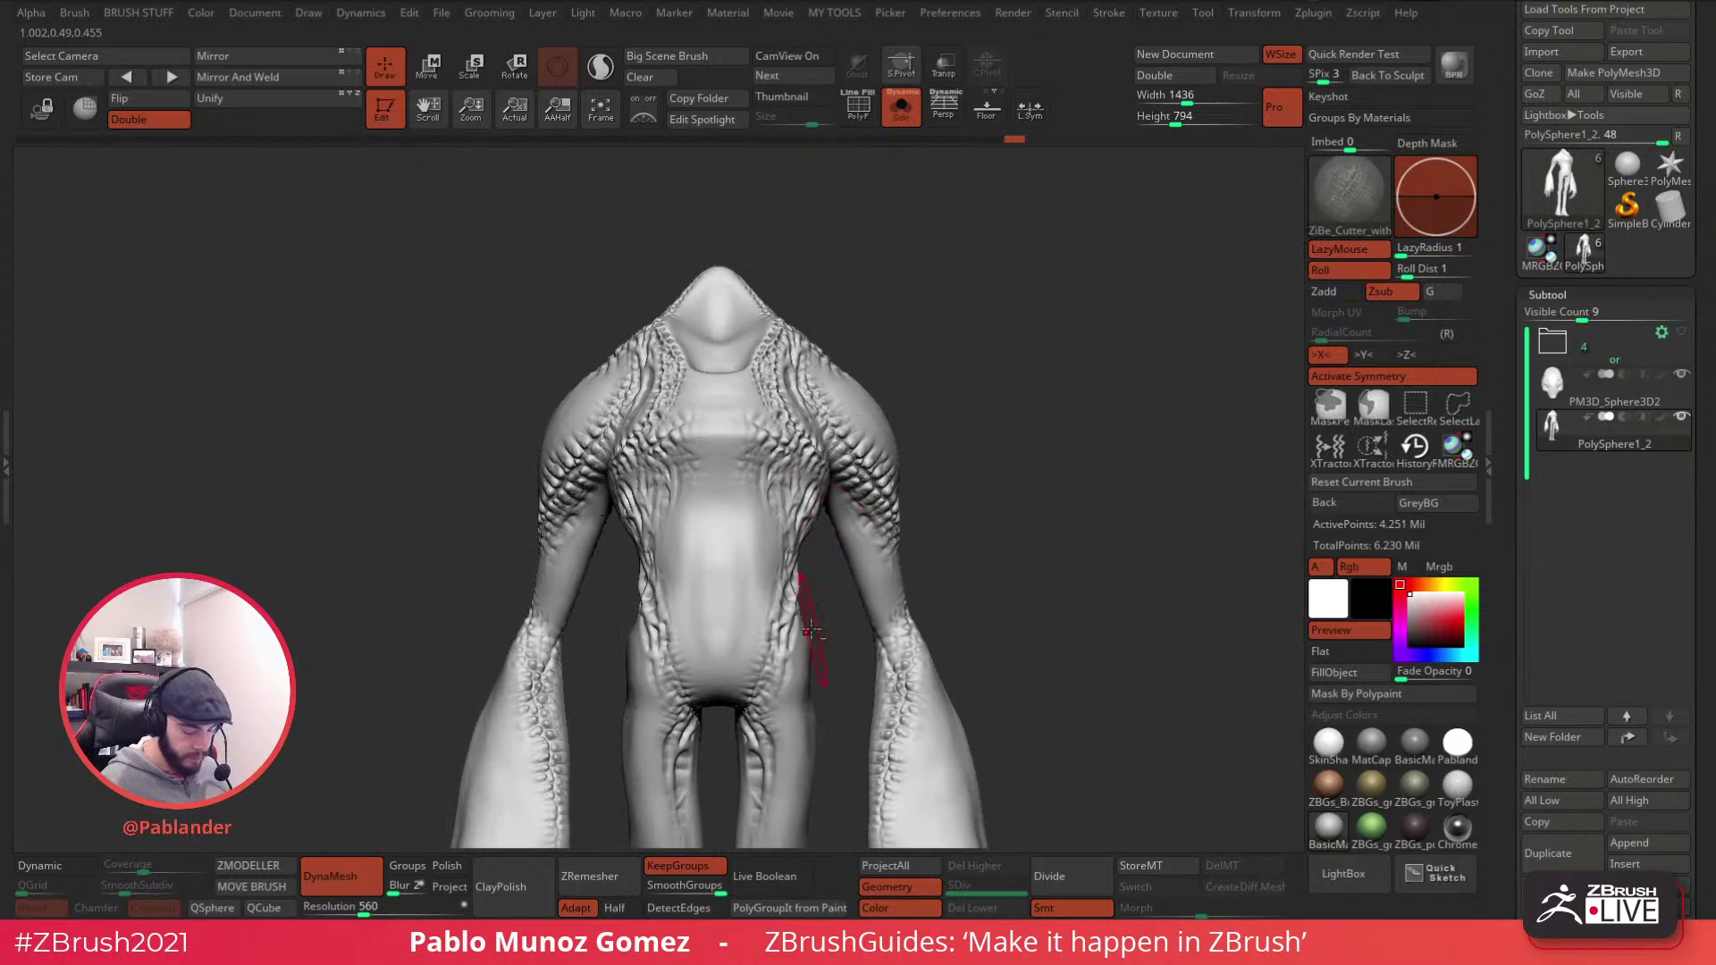
- Carve the cutter pattern down the front of the thighs from hips to knees and soften it with SmoothPeaks
alt+right_drag(812, 621, 842, 437)
mouse_move(836, 407)
mouse_down()
mouse_move(826, 532)
mouse_move(793, 633)
mouse_up()
alt+right_drag(822, 577, 808, 485)
mouse_move(821, 466)
shift+mouse_down()
mouse_move(822, 336)
mouse_move(770, 535)
shift+mouse_up()
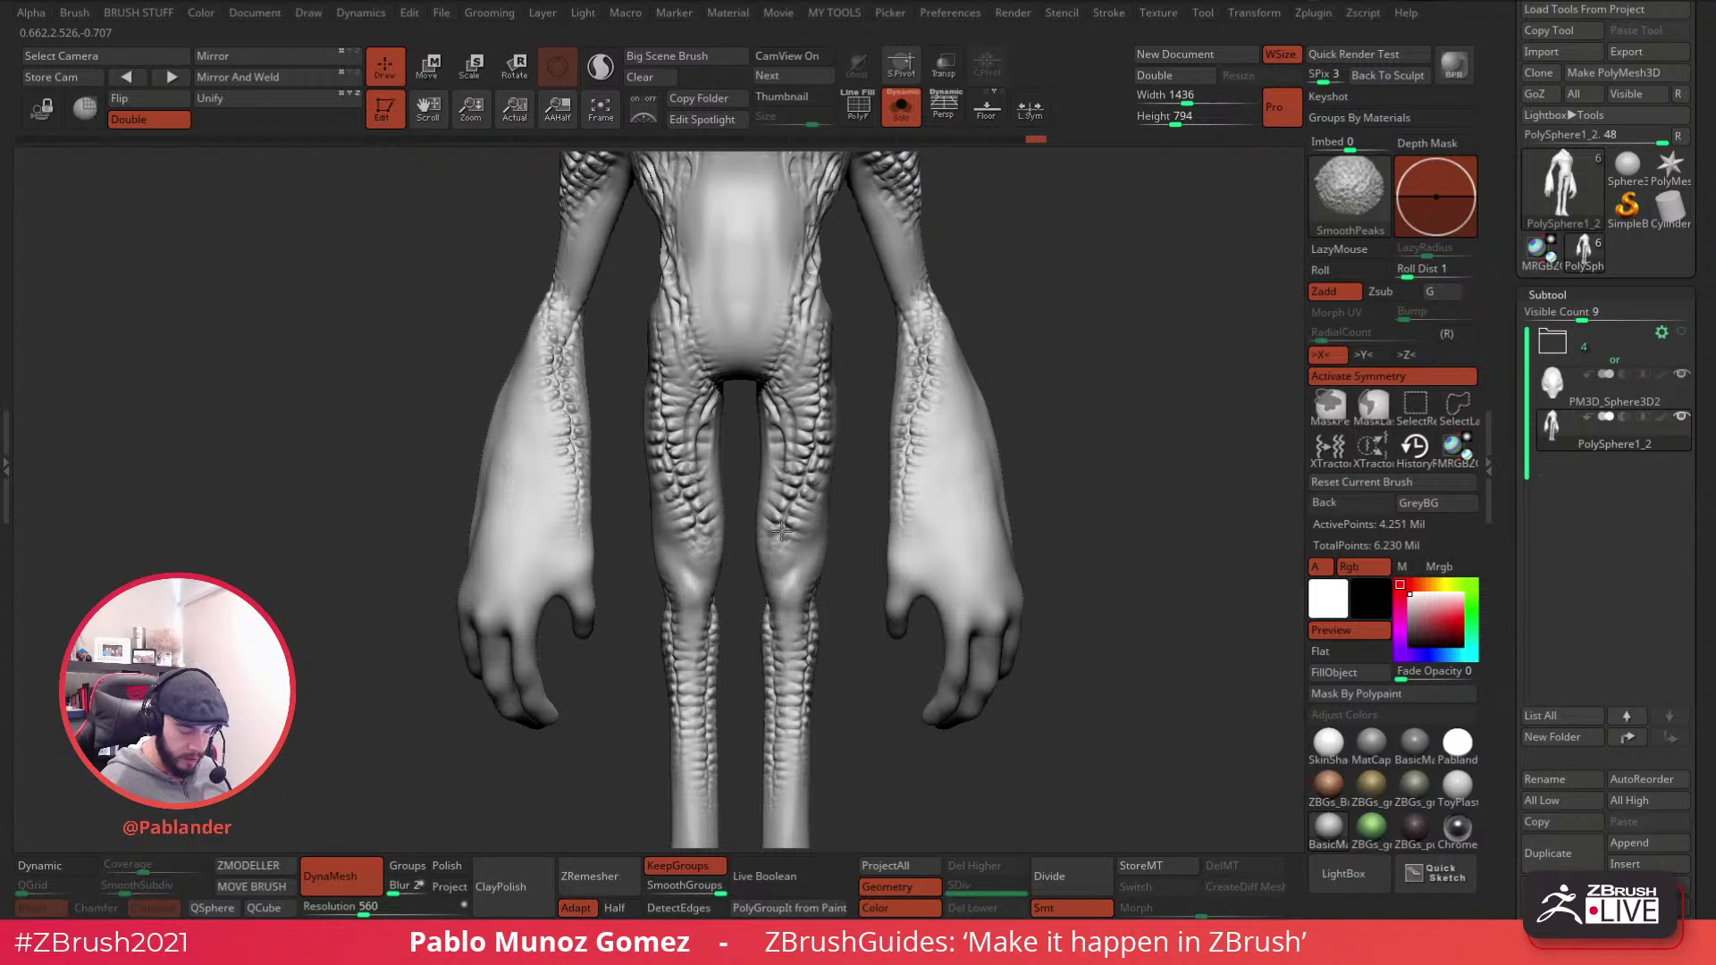
mouse_move(1050, 452)
ctrl+right_down()
mouse_move(1033, 395)
mouse_move(912, 432)
ctrl+right_up()
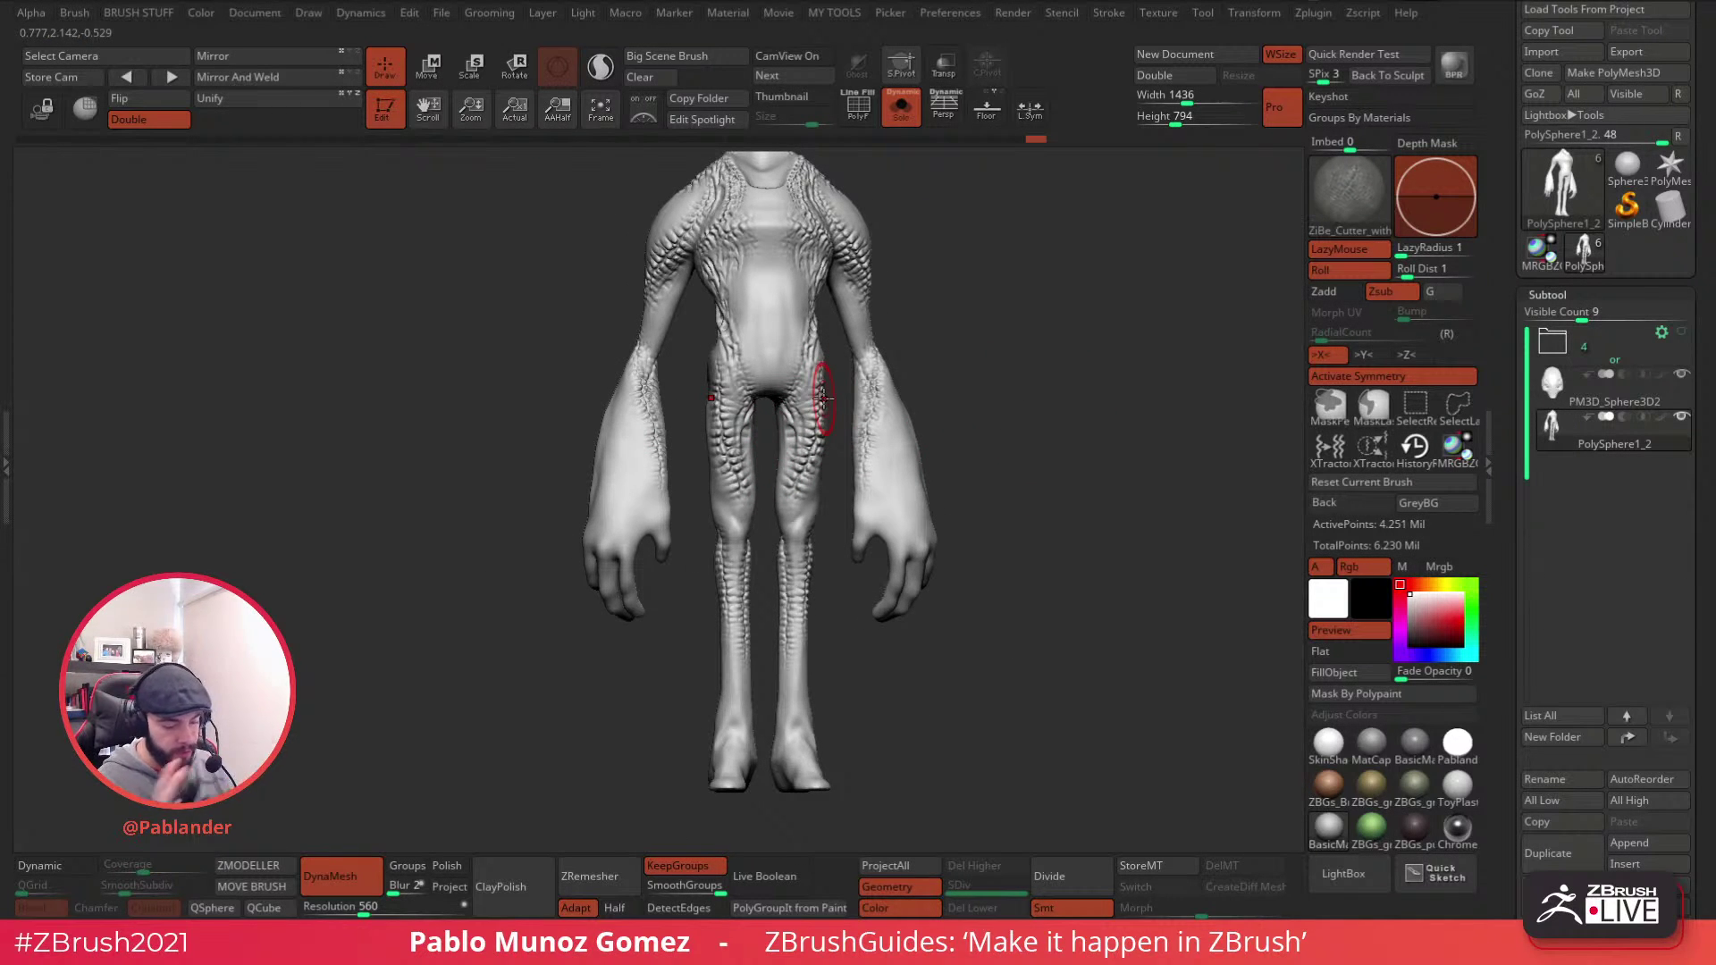
mouse_move(822, 398)
right_down()
mouse_move(1008, 381)
mouse_move(1019, 365)
mouse_move(990, 454)
mouse_move(1045, 469)
mouse_move(1015, 474)
mouse_move(1042, 533)
mouse_move(1002, 568)
right_up()
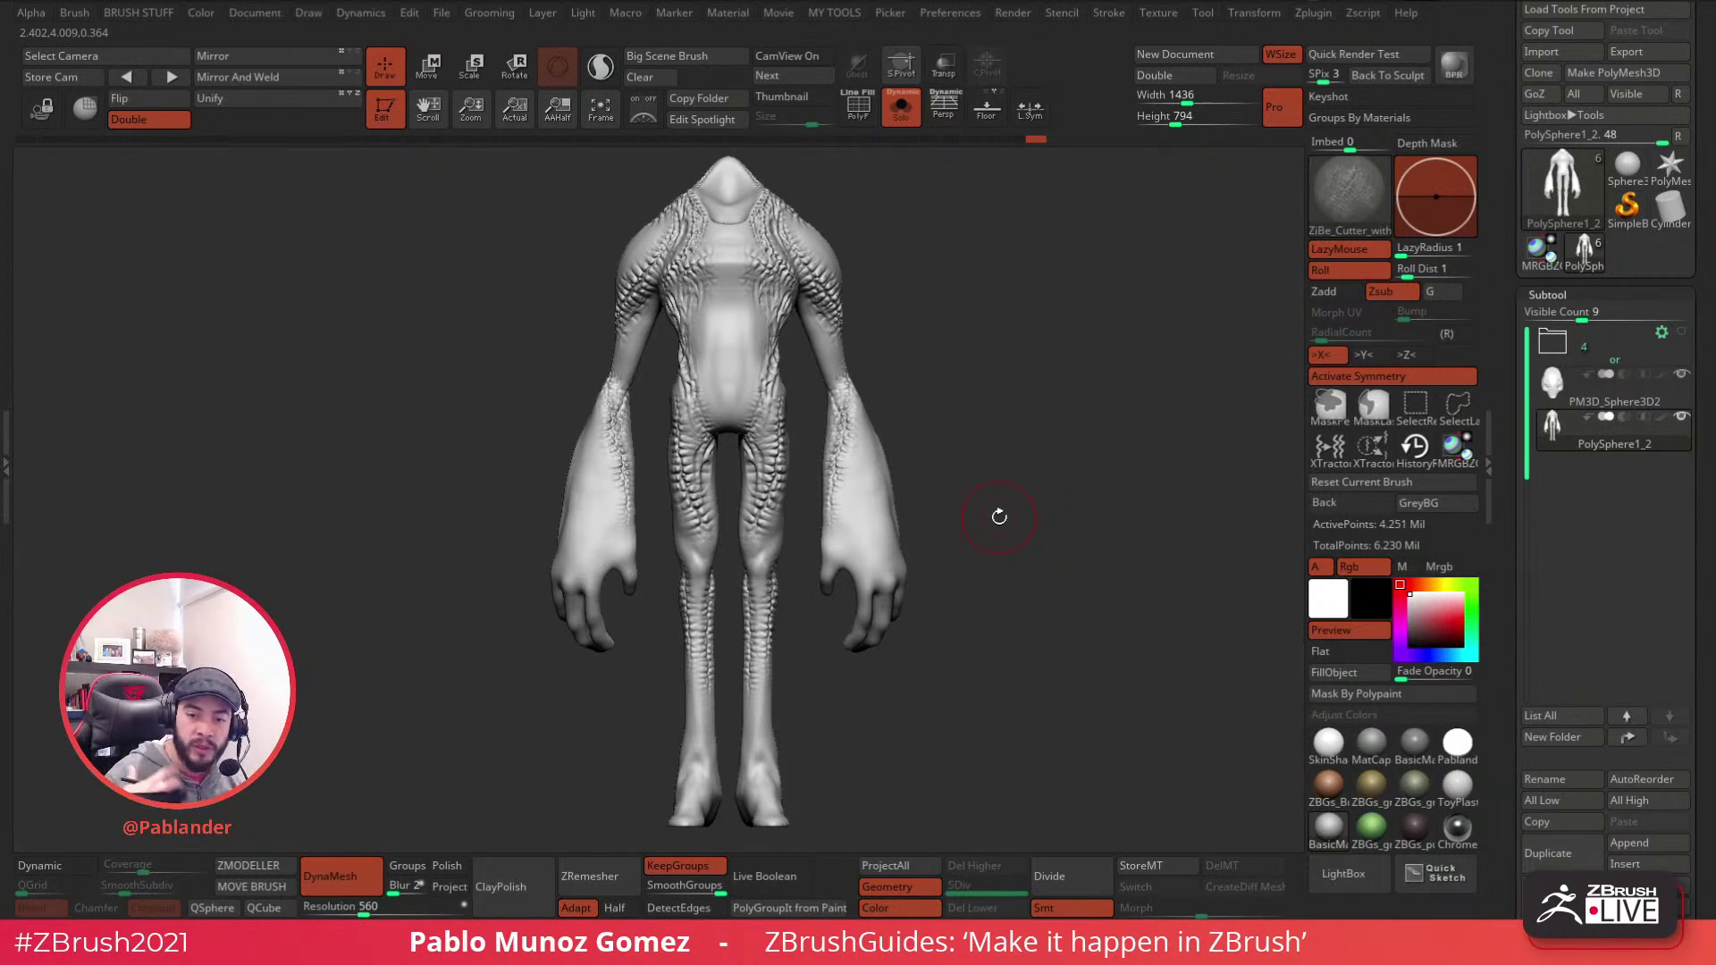
- Load the ZiBe_Organic_Cr brush and sculpt organic creases down the buttocks, backs of the thighs and calves
mouse_move(1038, 529)
right_down()
mouse_move(1003, 582)
mouse_move(1035, 551)
right_up()
alt+right_drag(807, 232, 775, 283)
click(1333, 874)
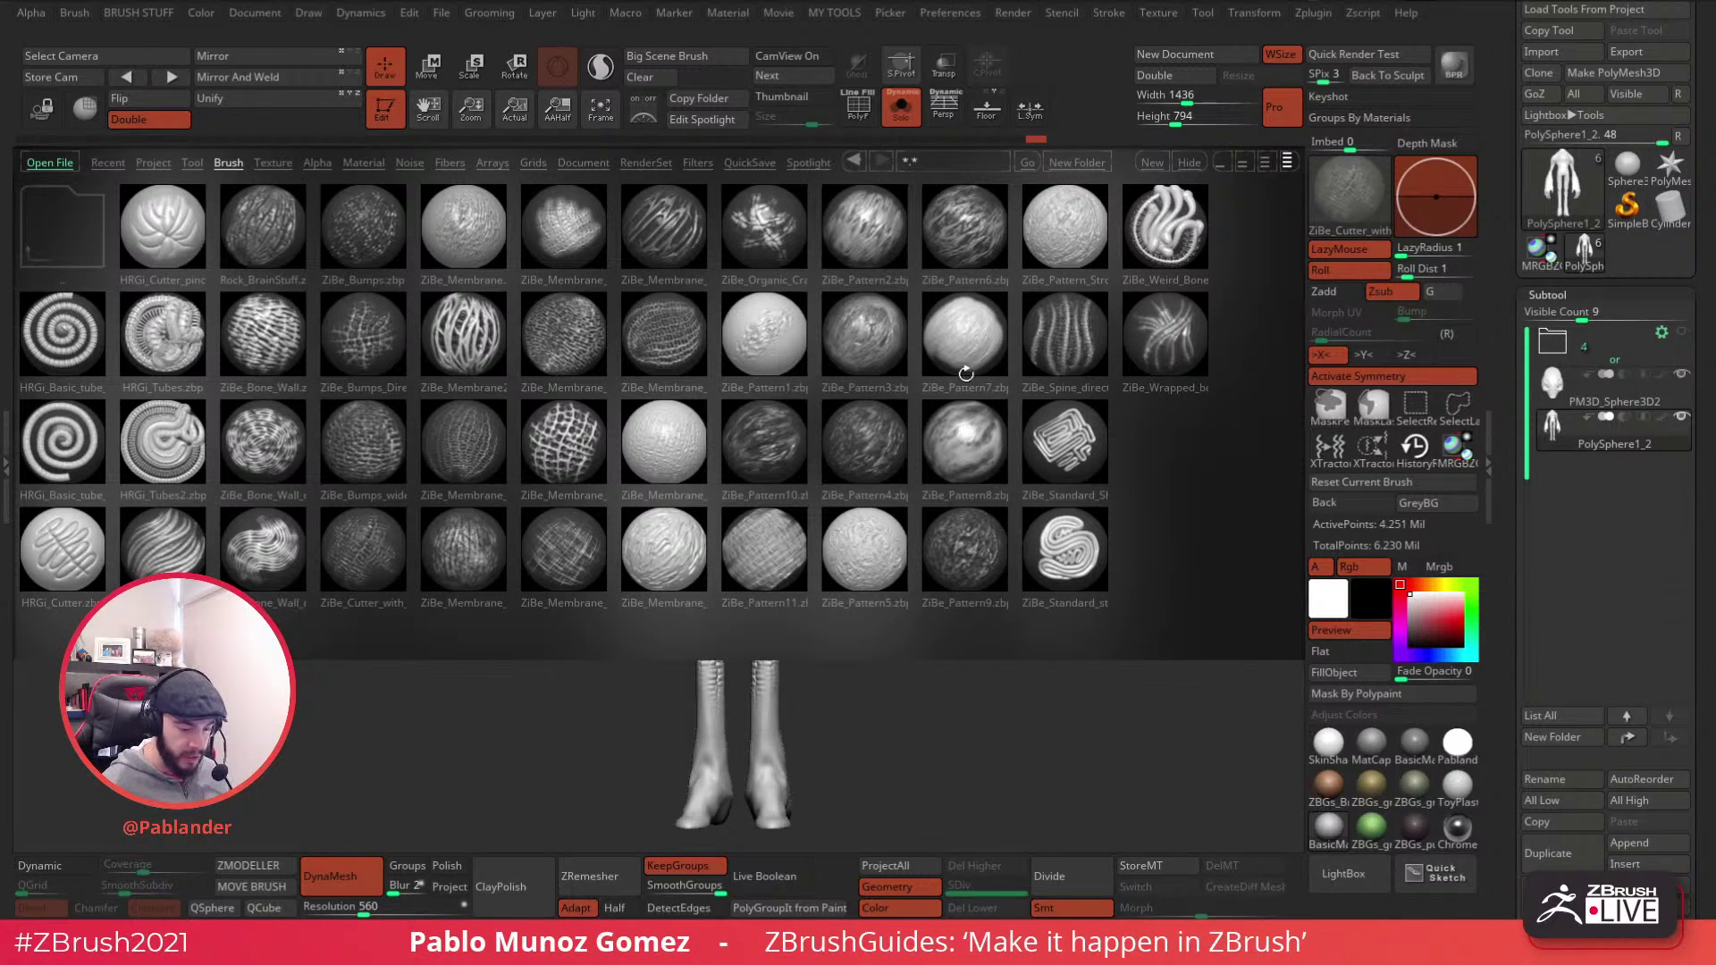
double_click(778, 239)
mouse_move(789, 498)
ctrl+right_down()
mouse_move(812, 459)
mouse_move(862, 608)
ctrl+right_up()
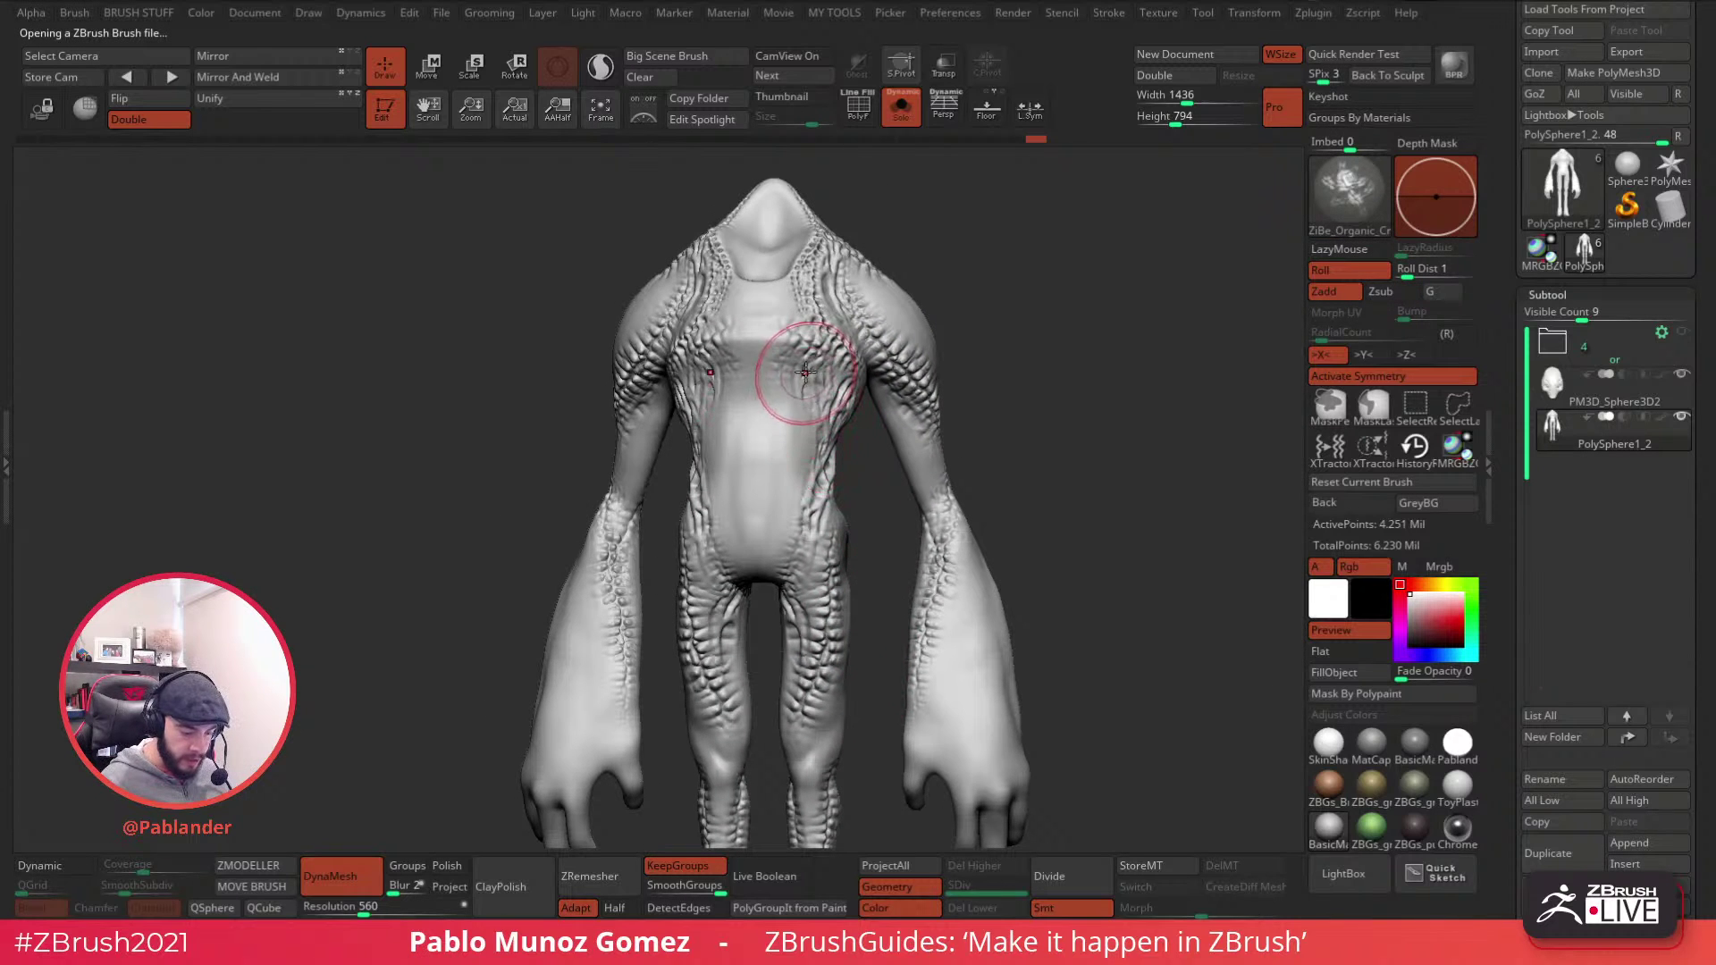
mouse_move(837, 433)
right_down()
mouse_move(831, 416)
mouse_move(835, 452)
mouse_move(804, 444)
mouse_move(956, 442)
mouse_move(847, 347)
right_up()
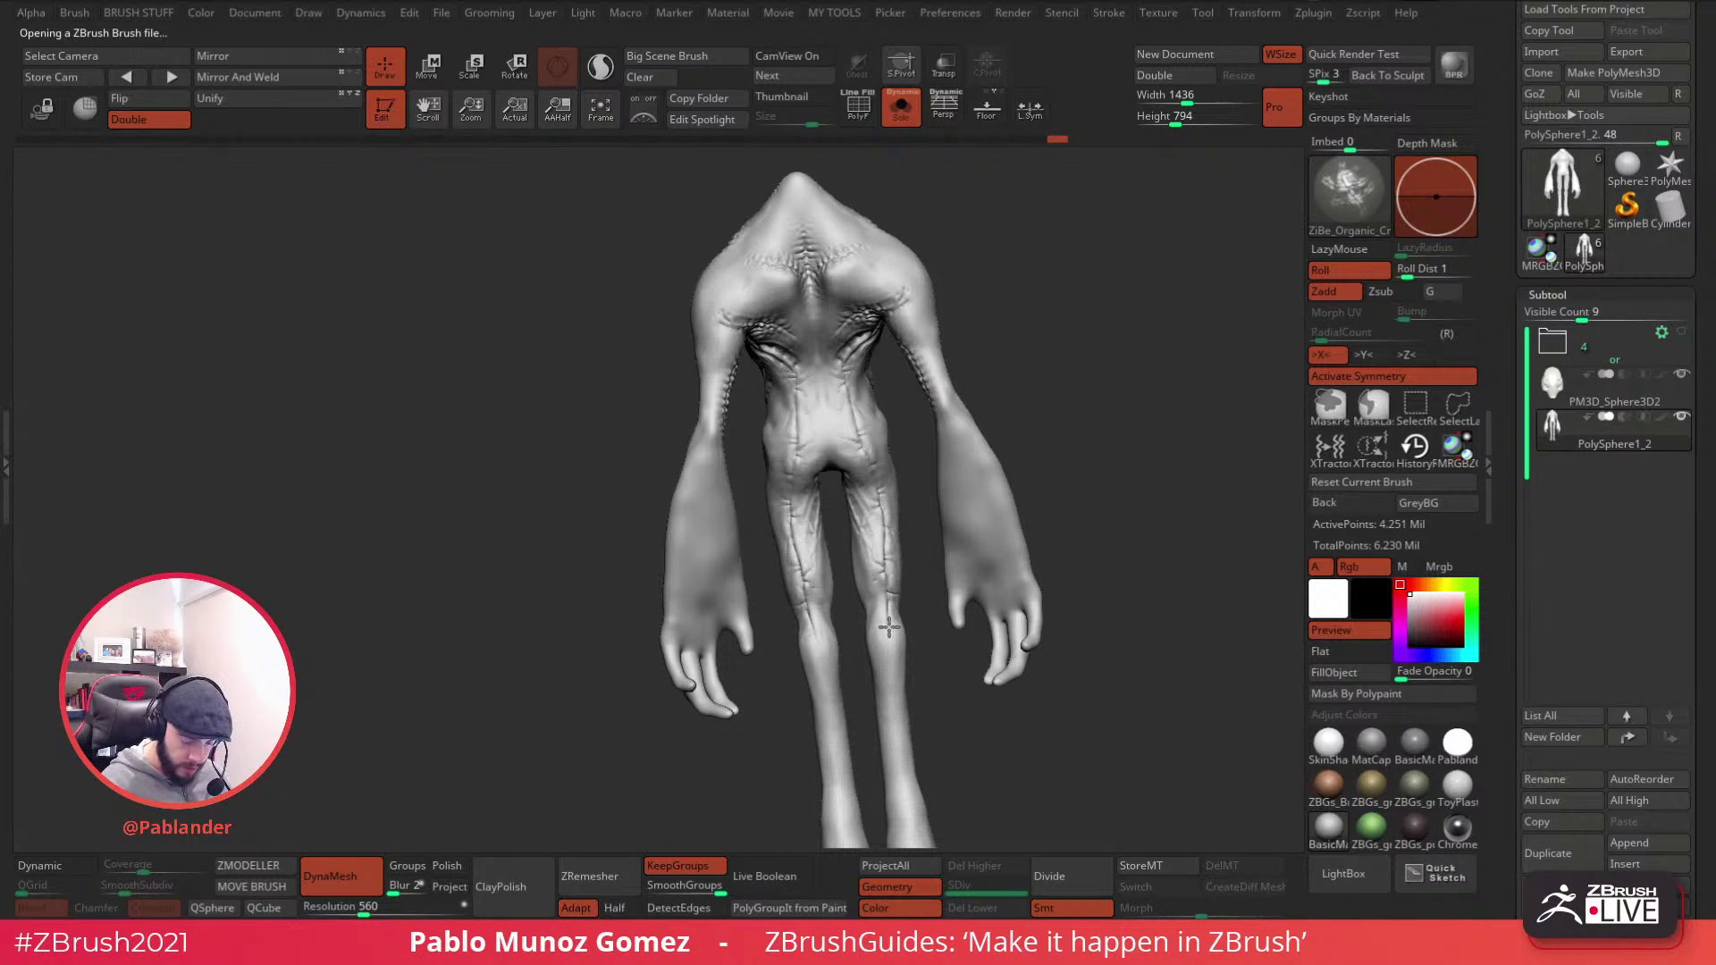
alt+right_drag(911, 720, 760, 394)
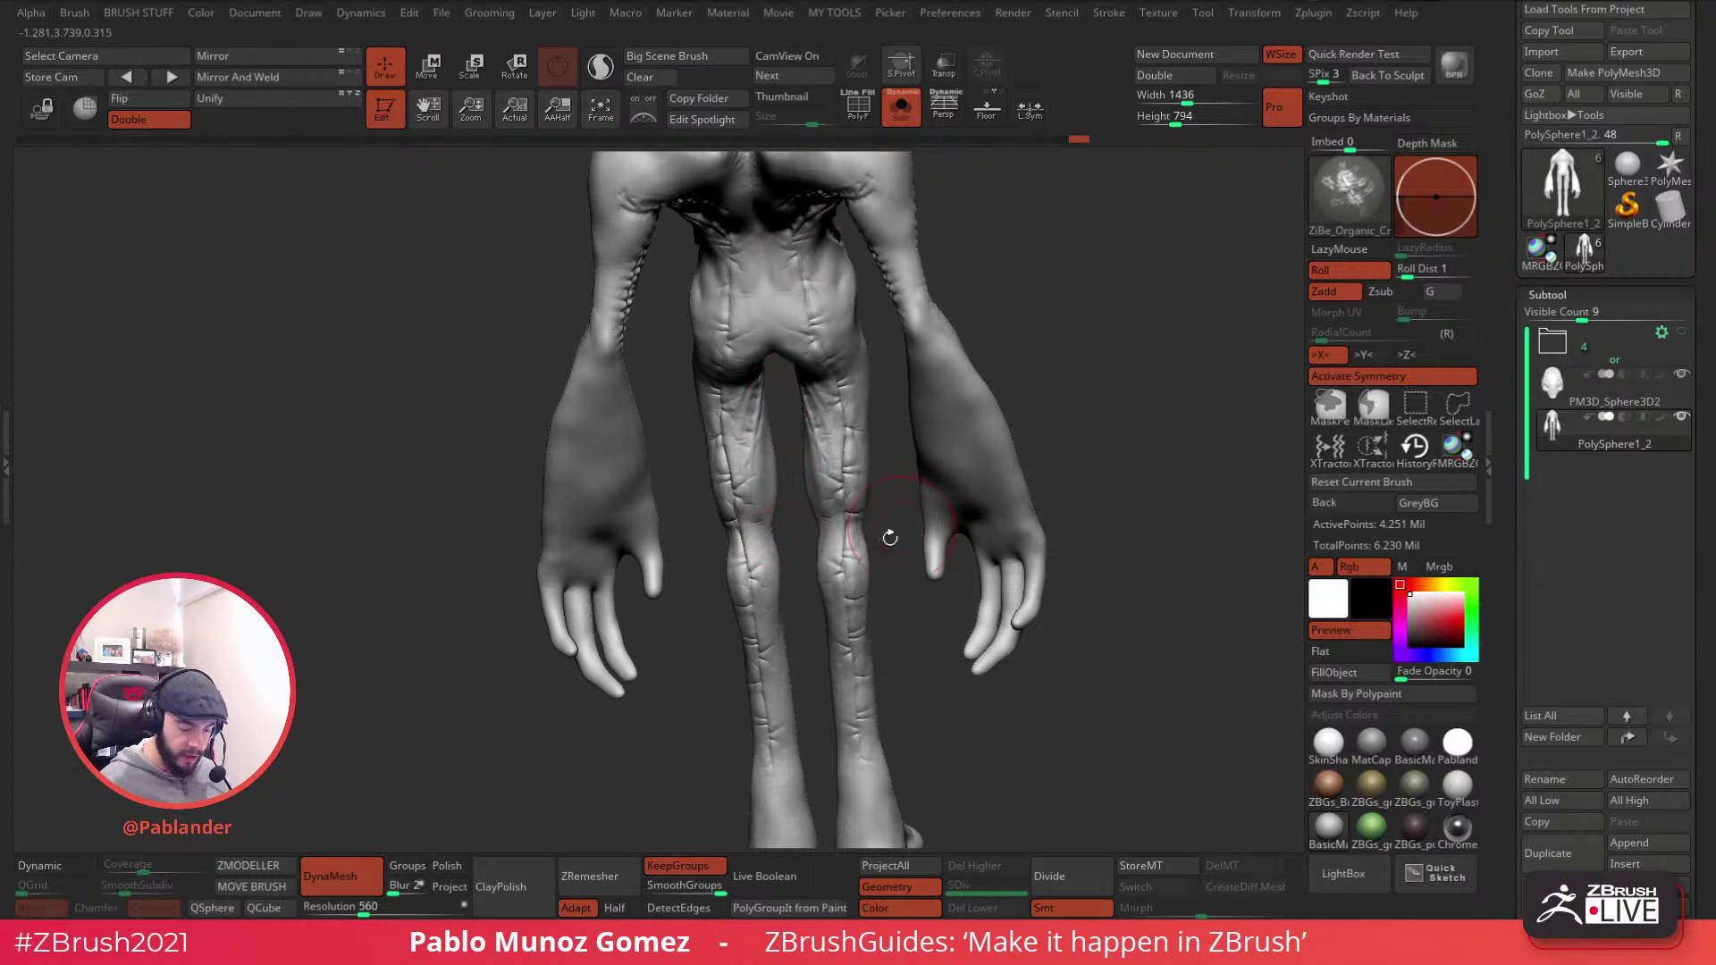
right_drag(991, 327, 918, 365)
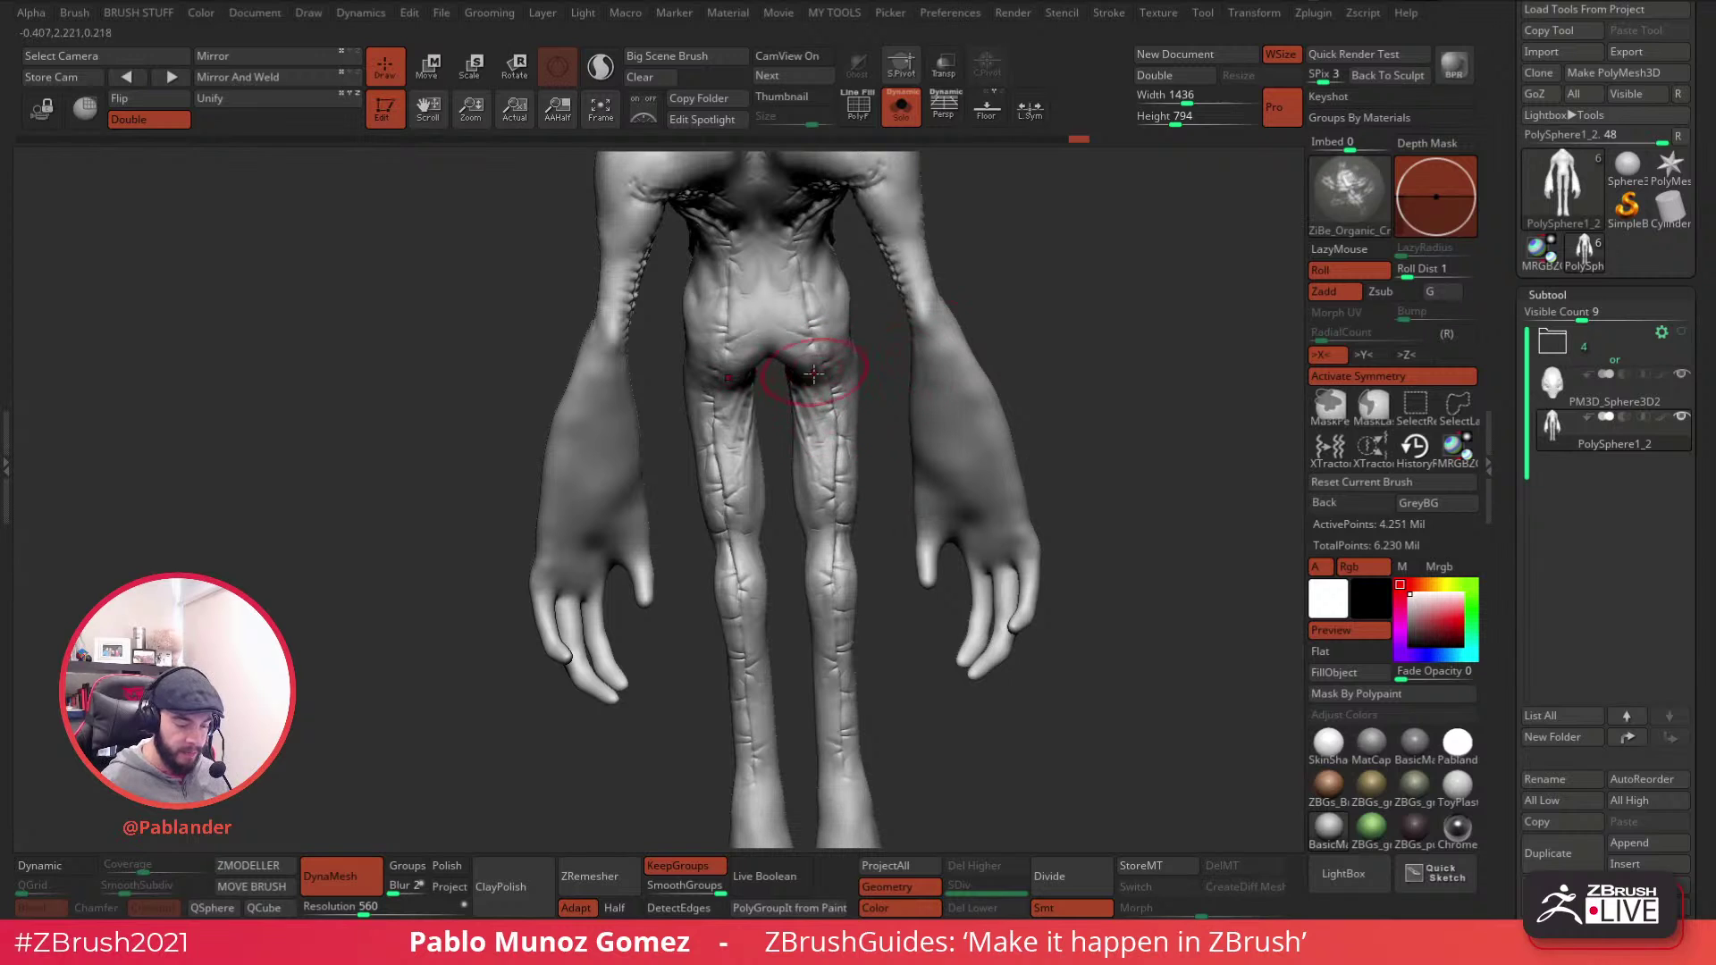
right_drag(973, 272, 939, 432)
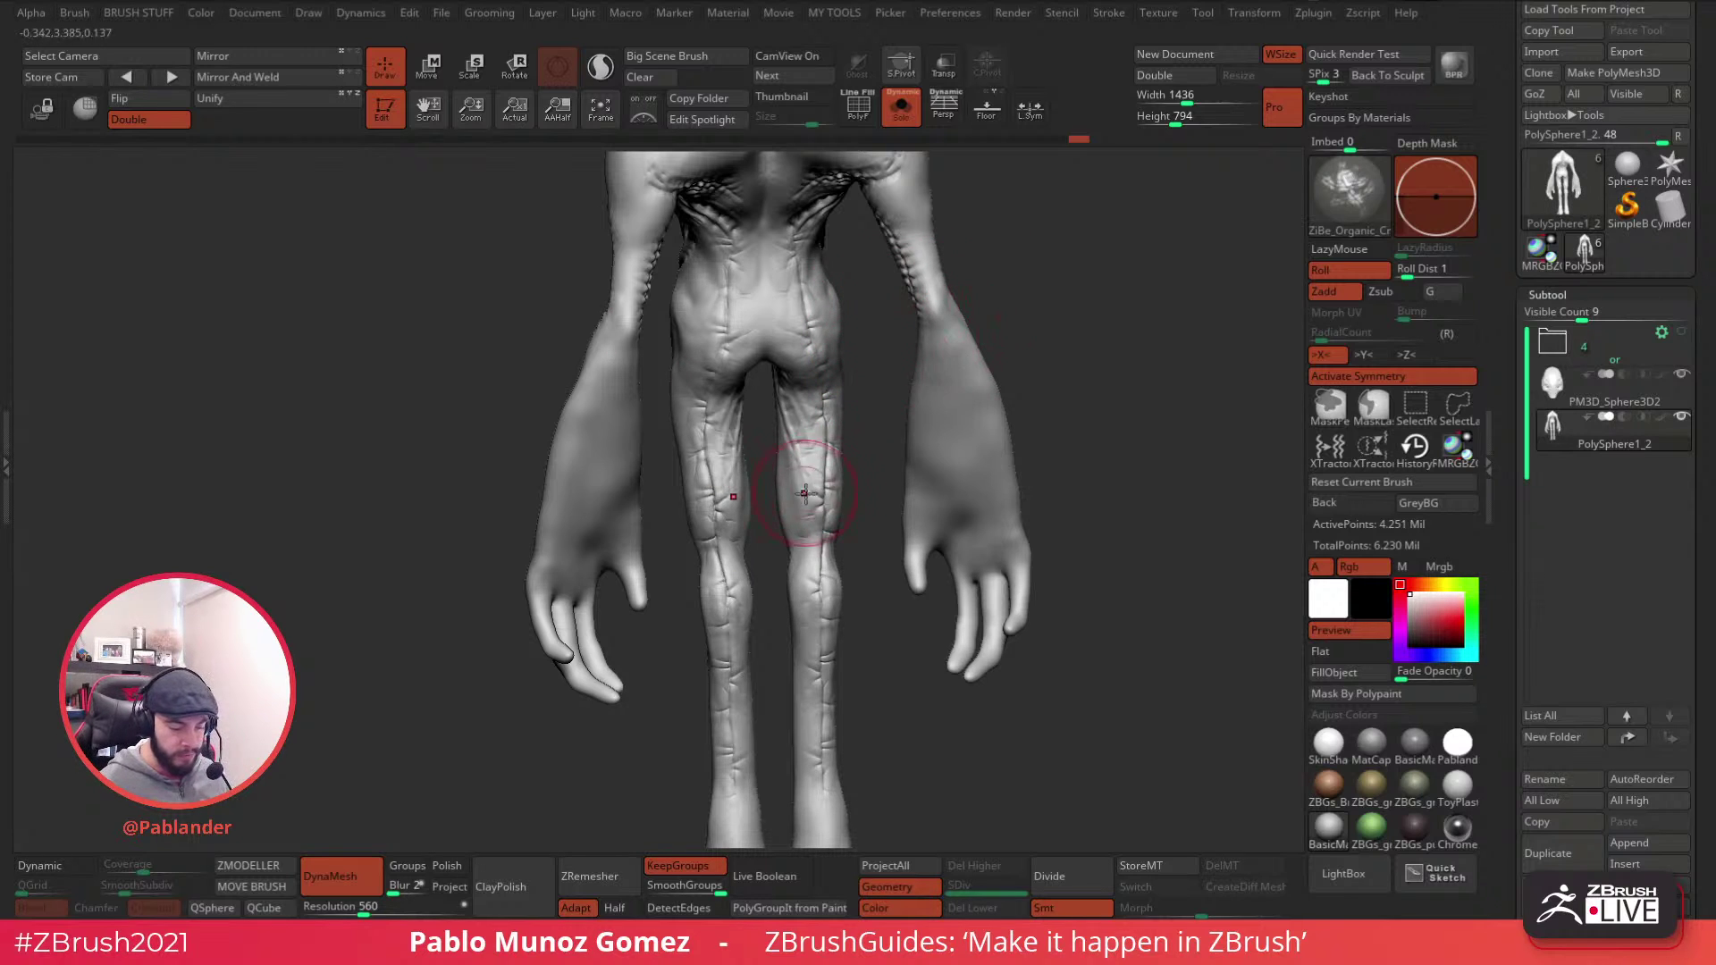
- Add organic creases around the back of the hips and lower back, and soften them with SmoothPeaks
right_drag(889, 384, 805, 383)
drag(817, 353, 786, 404)
drag(794, 359, 789, 372)
right_drag(823, 364, 834, 372)
drag(852, 317, 827, 340)
key(shift)
mouse_move(710, 332)
mouse_down()
mouse_move(737, 332)
mouse_move(720, 334)
mouse_up()
mouse_move(708, 436)
shift+mouse_down()
mouse_move(707, 377)
mouse_move(726, 422)
shift+mouse_up()
mouse_move(831, 345)
right_down()
mouse_move(876, 395)
mouse_move(784, 361)
right_up()
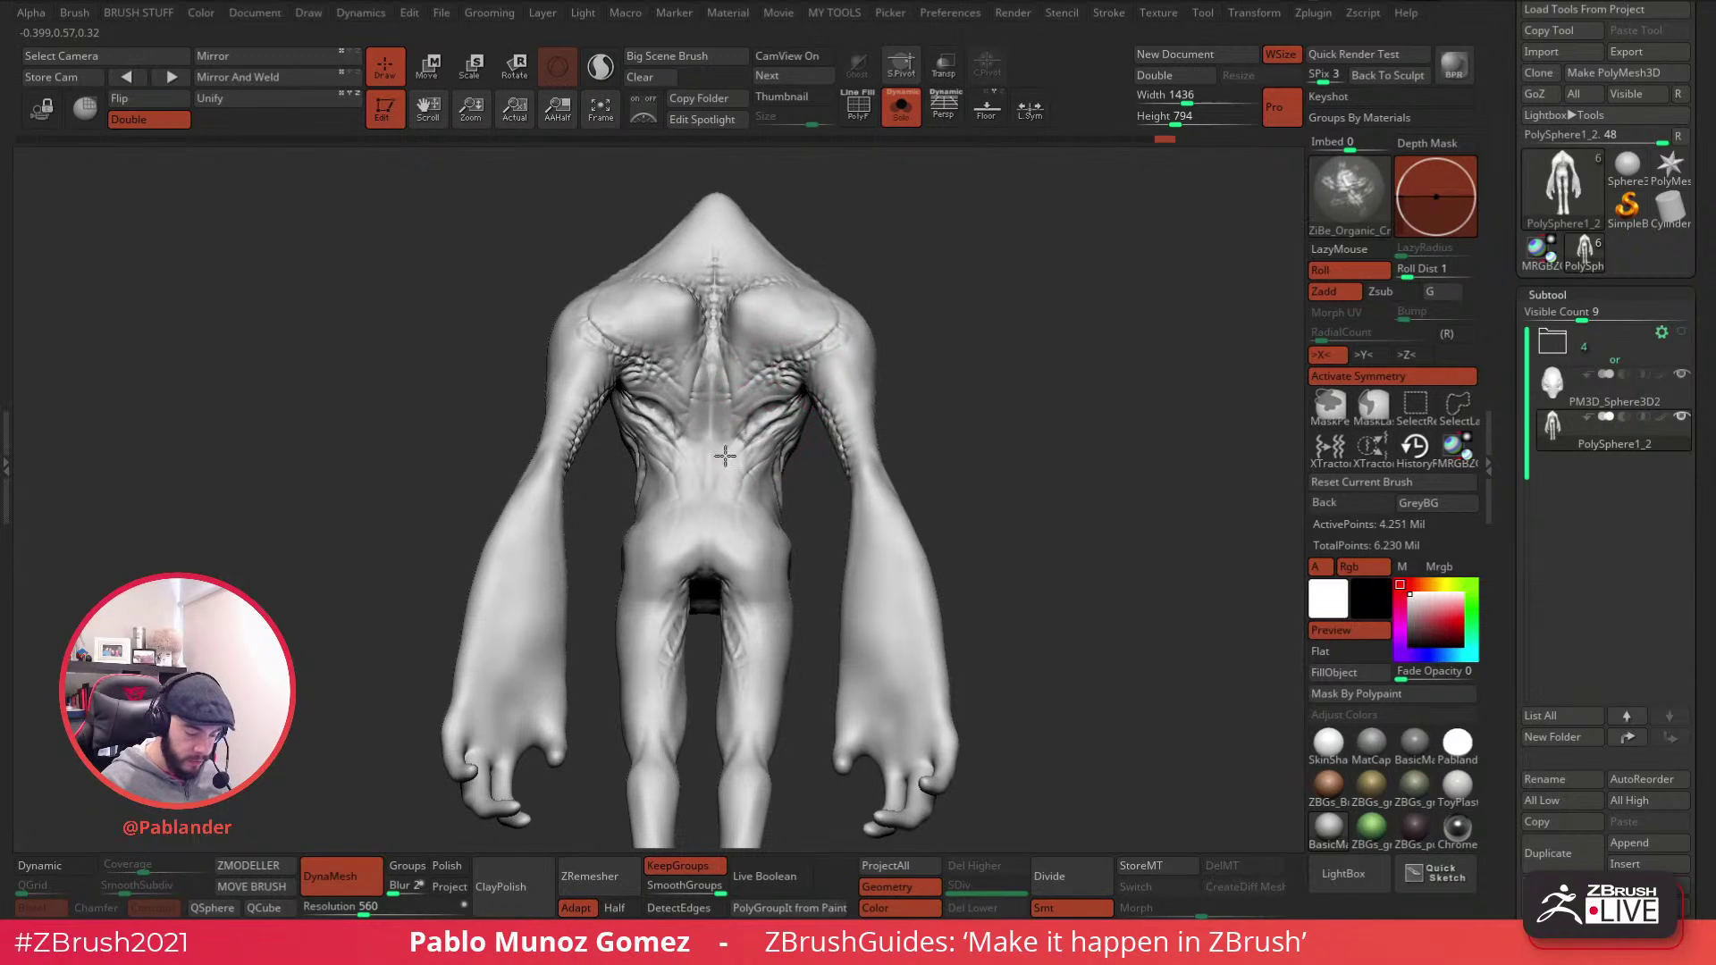
- Run organic creases from the elbows down the inner forearms and over the ribs and armpits, softening them with SmoothPeaks
mouse_move(738, 438)
right_down()
mouse_move(687, 432)
mouse_move(678, 366)
right_up()
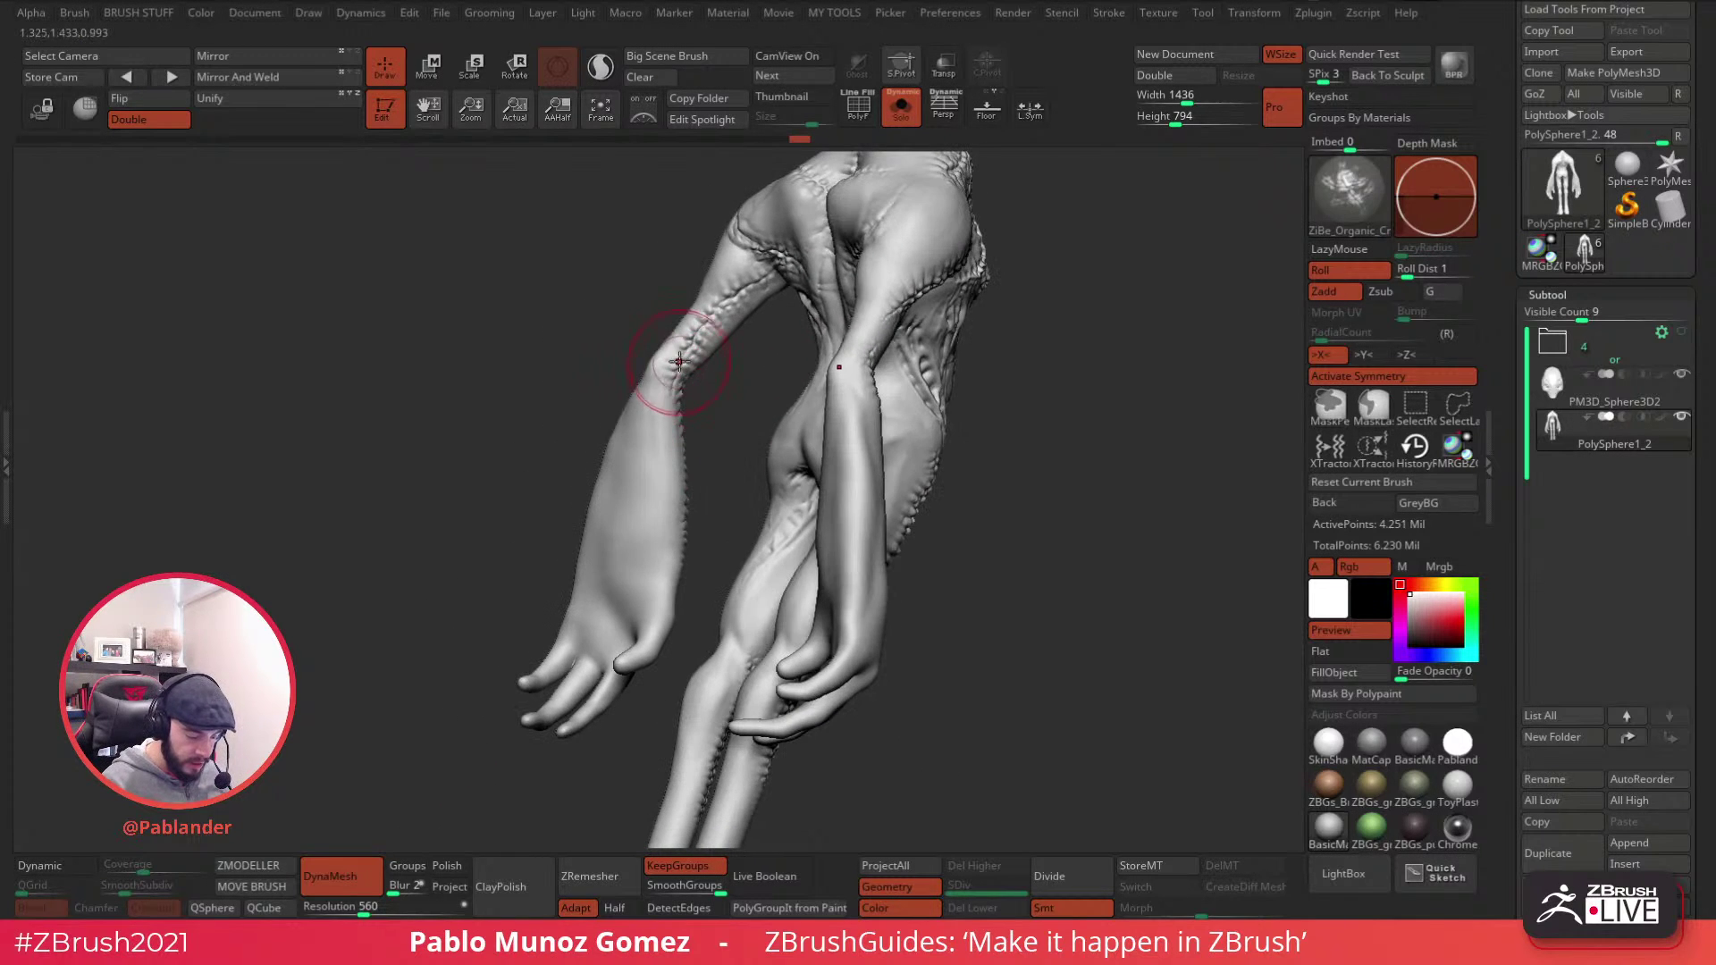
shift+drag(647, 539, 656, 418)
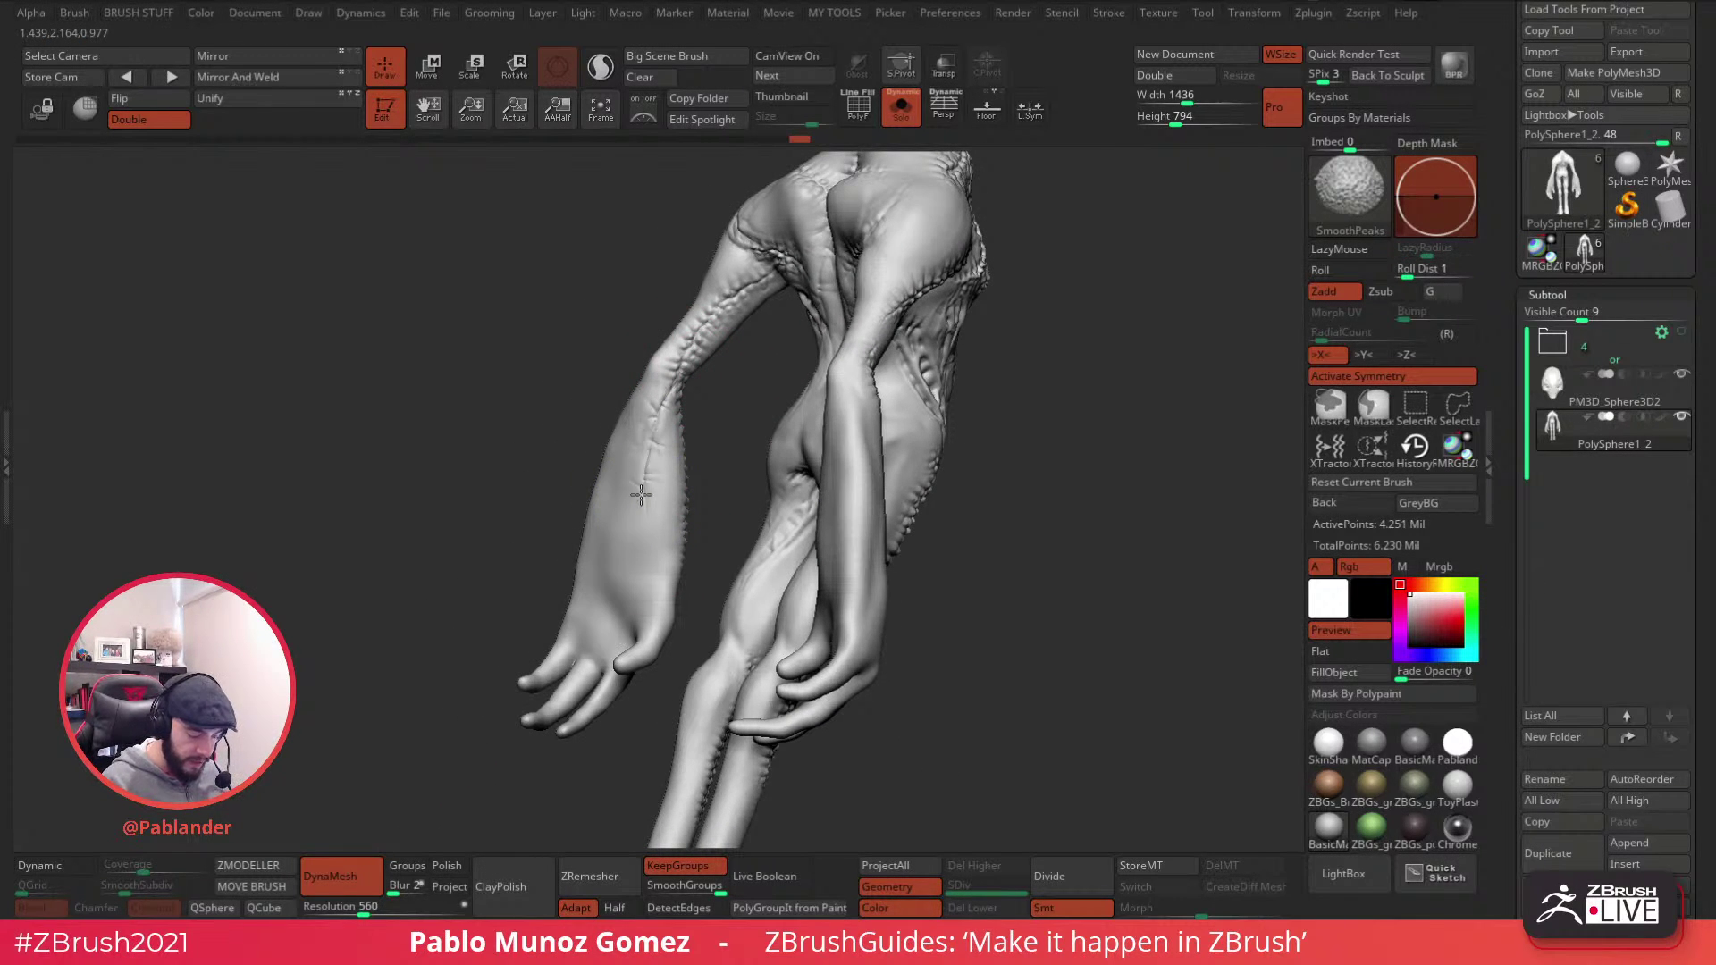
mouse_move(645, 428)
right_down()
mouse_move(759, 375)
mouse_move(960, 338)
mouse_move(903, 401)
right_up()
mouse_move(926, 279)
right_down()
mouse_move(931, 260)
mouse_move(930, 287)
right_up()
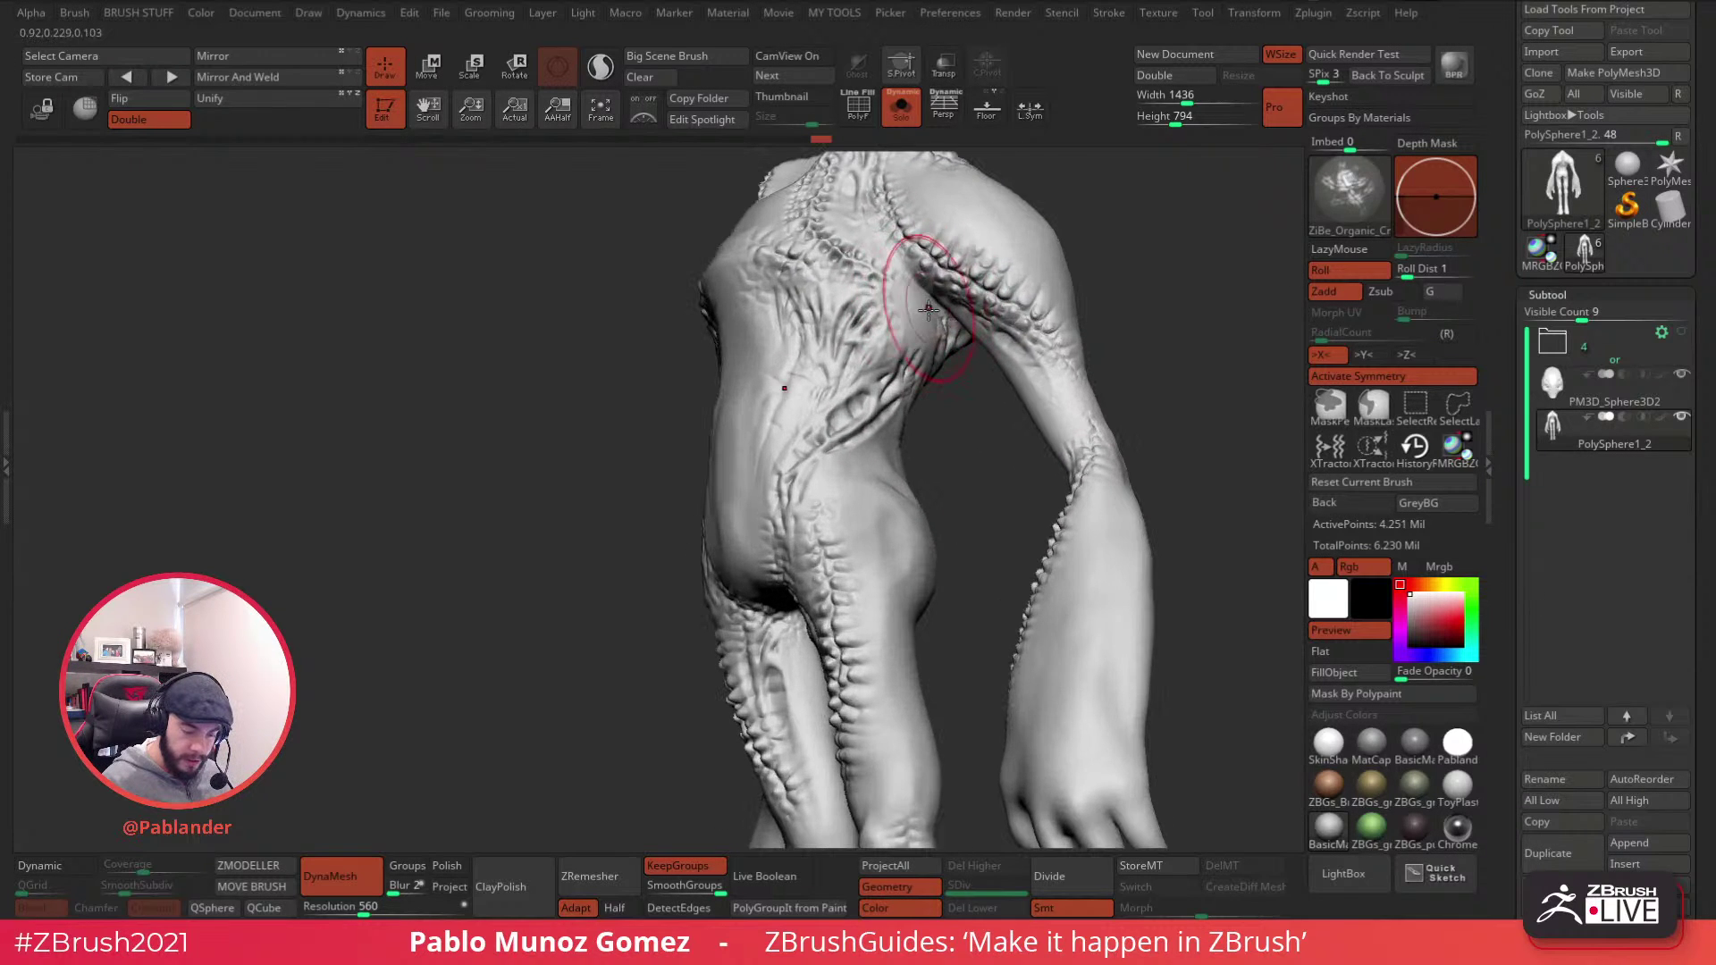
alt+right_drag(863, 172, 793, 331)
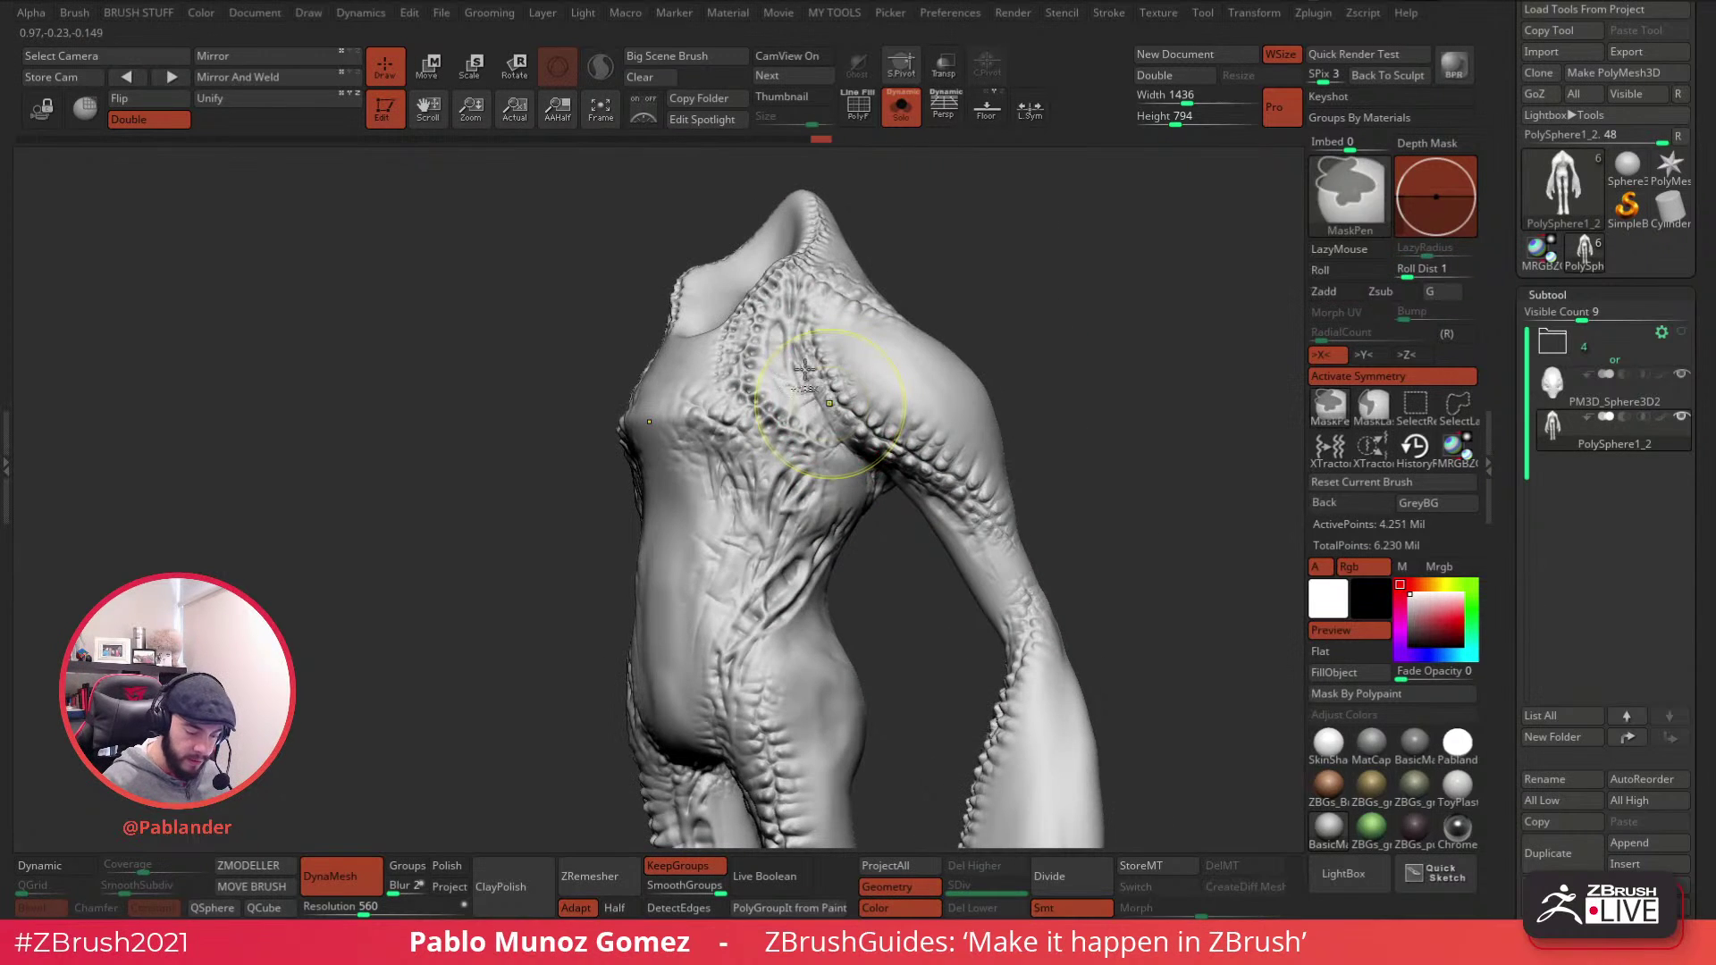
shift+drag(825, 431, 872, 461)
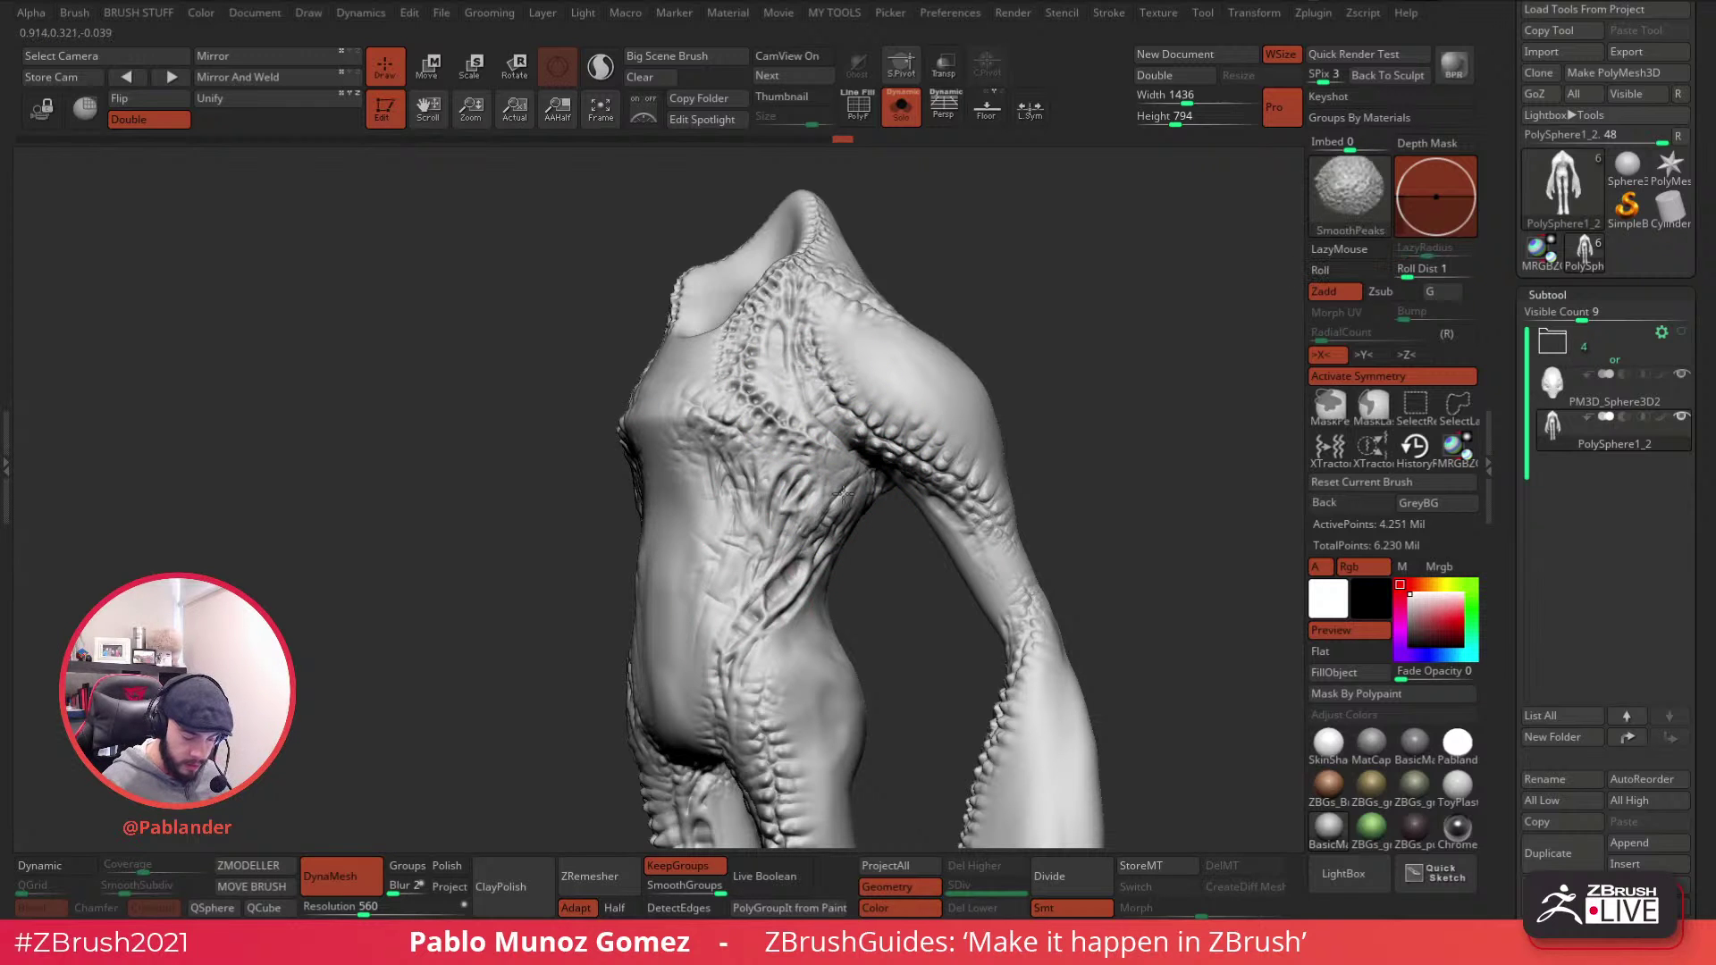
- Extend the organic creases along the sides of the belly and the forearms, and smooth the forearm strokes
mouse_move(806, 580)
alt+right_down()
mouse_move(846, 456)
mouse_move(745, 528)
mouse_move(740, 349)
alt+right_up()
mouse_move(918, 301)
mouse_down()
mouse_move(930, 357)
mouse_move(914, 331)
mouse_up()
right_drag(958, 348, 1047, 386)
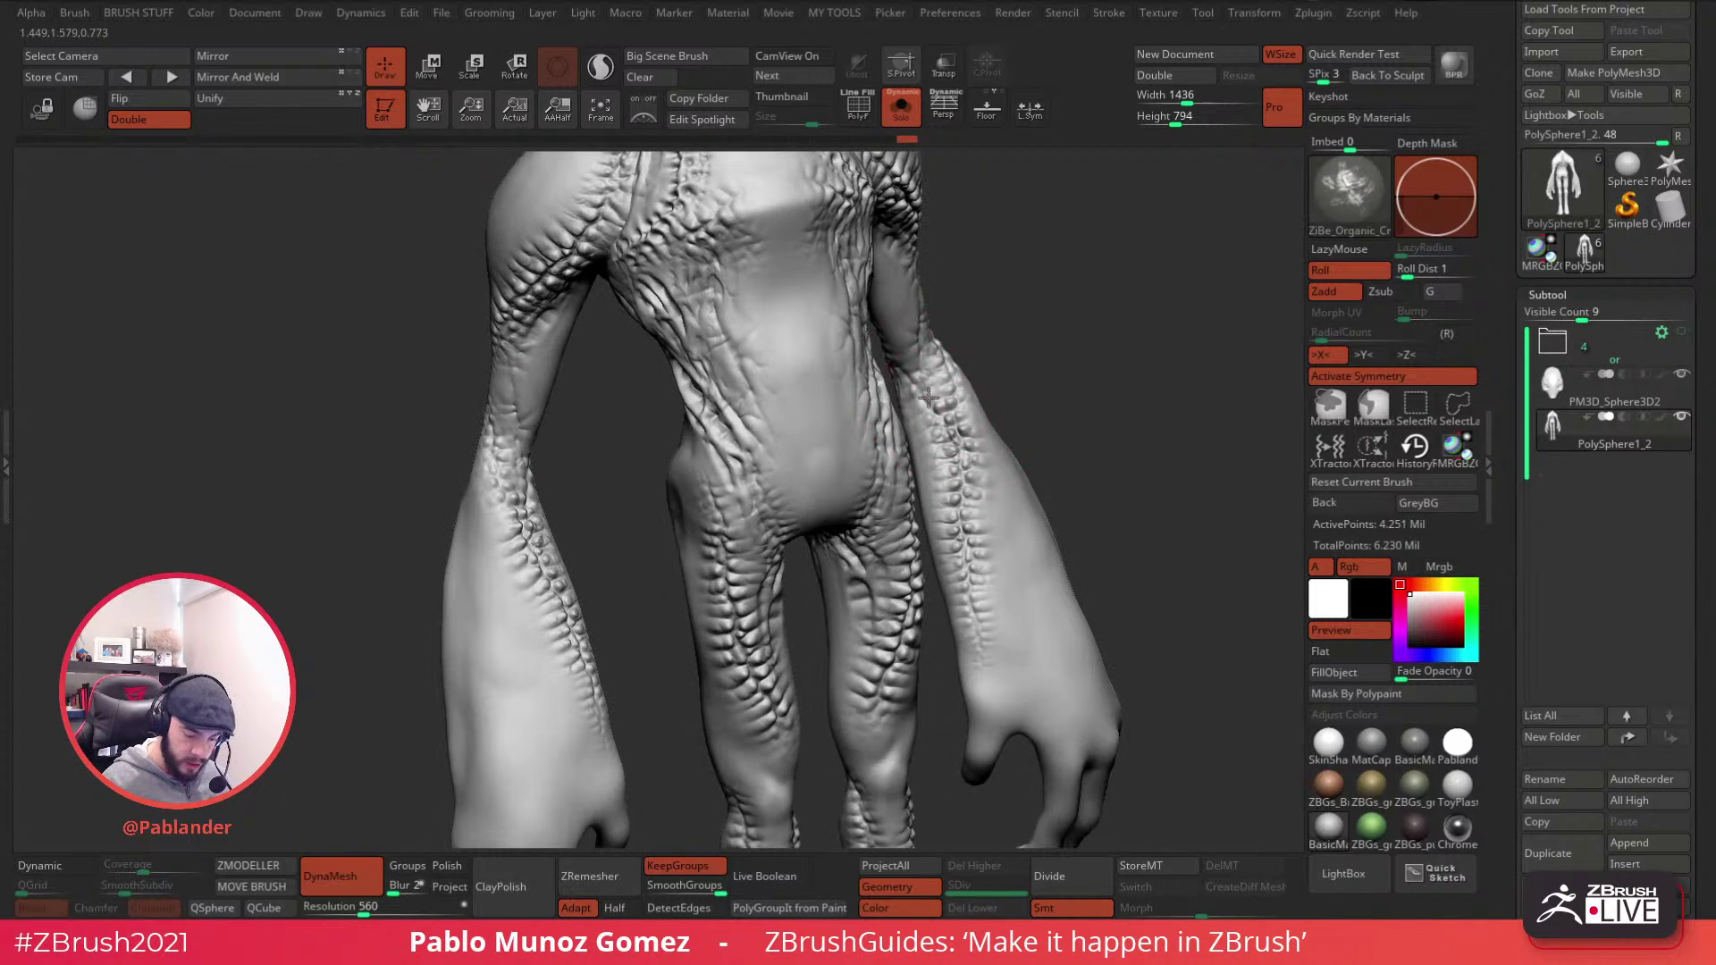
alt+right_drag(984, 539, 930, 377)
drag(931, 470, 945, 524)
right_drag(949, 487, 970, 385)
drag(915, 433, 940, 541)
right_drag(1083, 382, 1017, 376)
shift+drag(956, 485, 951, 393)
- Sculpt organic creases down the front of the torso below the chest and blend them with SmoothPeaks
mouse_move(832, 295)
right_down()
mouse_move(728, 440)
mouse_move(799, 553)
right_up()
drag(718, 356, 729, 474)
shift+drag(726, 438, 722, 412)
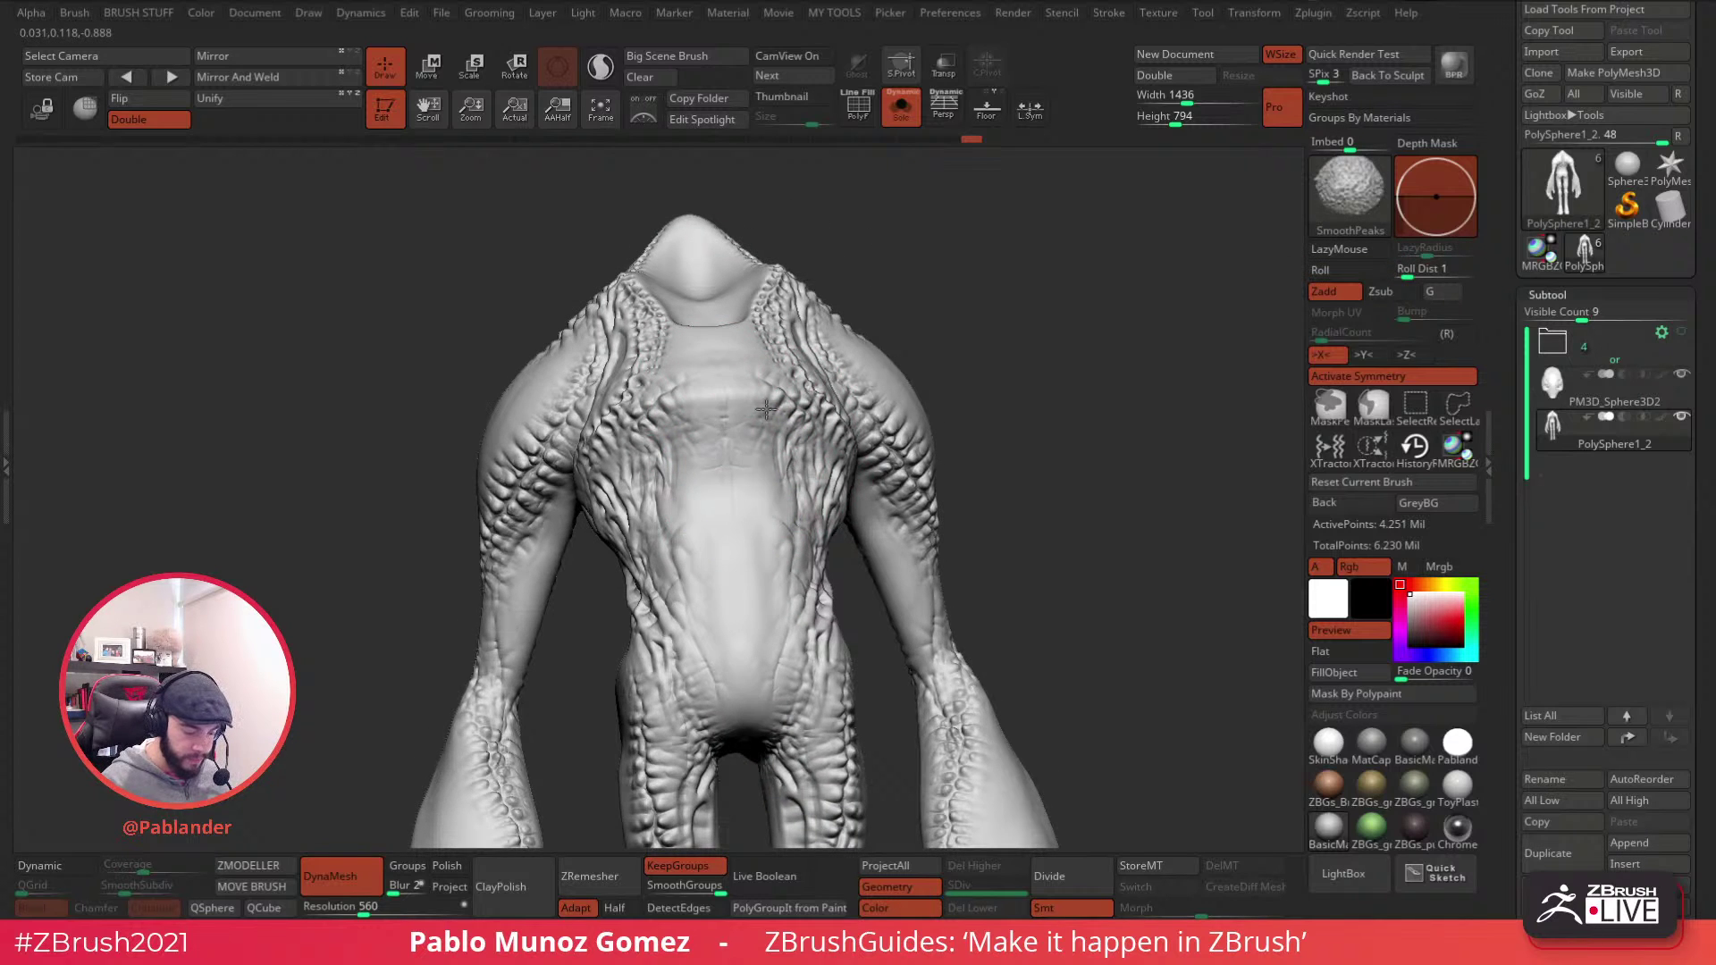
ctrl+right_drag(762, 412, 848, 290)
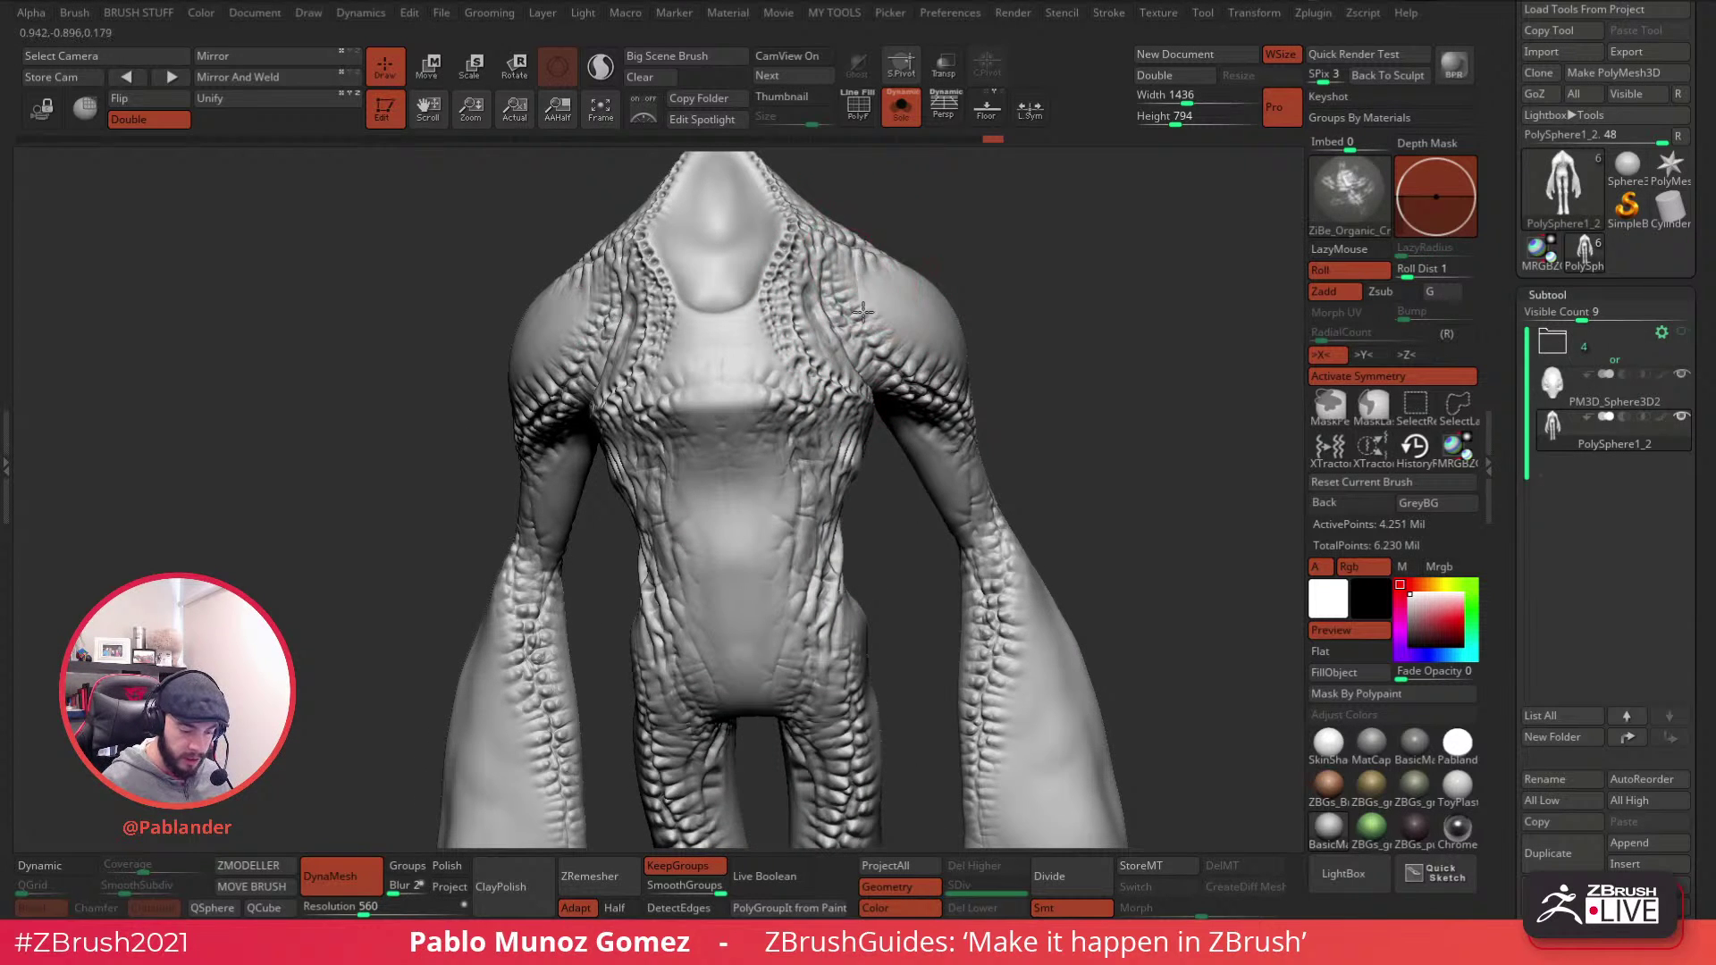
ctrl+right_drag(890, 325, 1007, 314)
key(f)
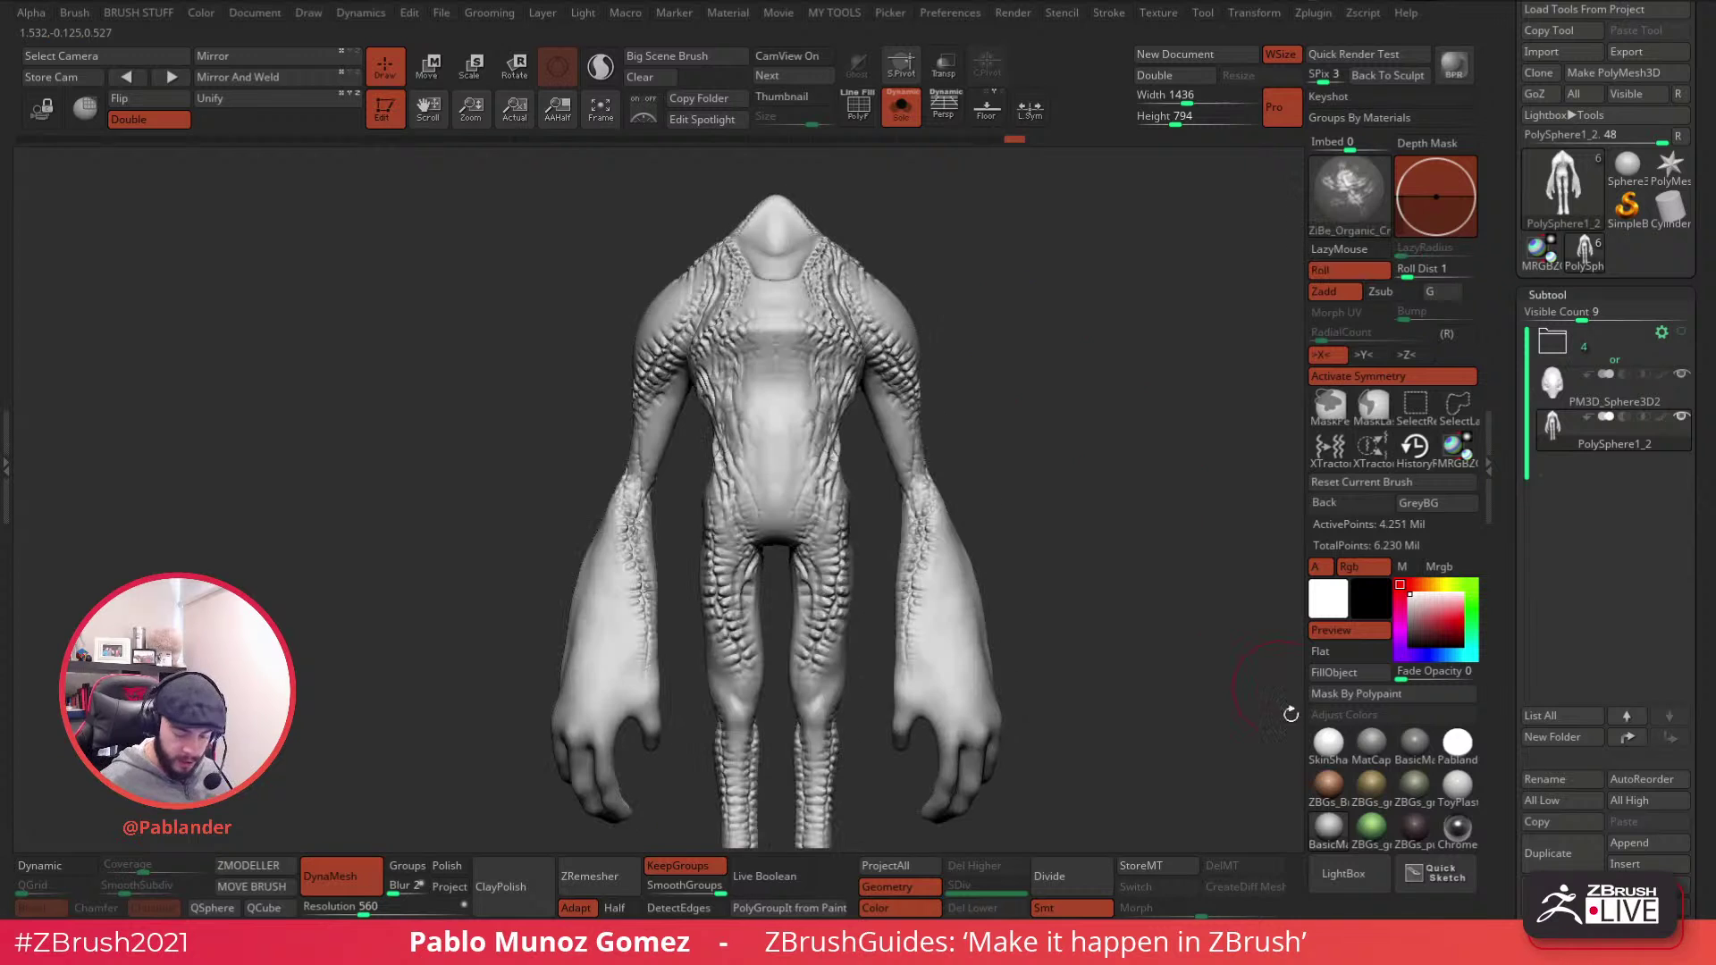
- Load a ZiBe_Membrane subtractive brush, carve thin crossing membrane lines over the forearms, and soften them with SmoothPeaks
click(1328, 867)
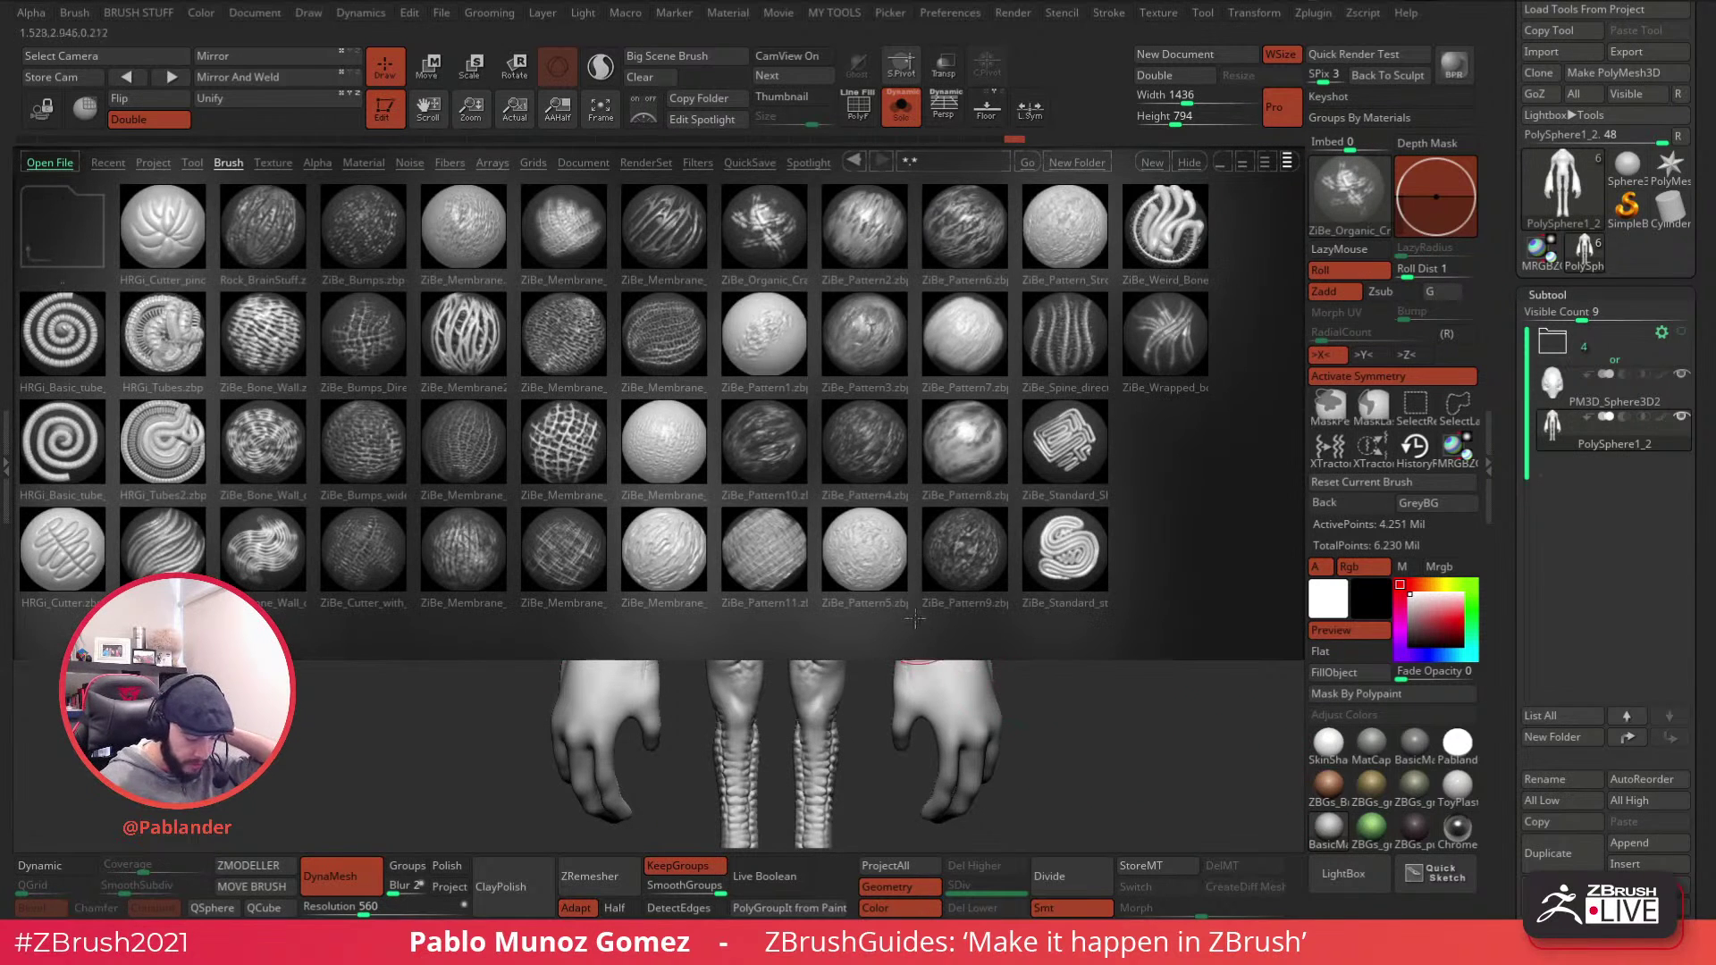
double_click(529, 541)
mouse_move(938, 498)
ctrl+right_down()
mouse_move(913, 435)
mouse_move(881, 510)
ctrl+right_up()
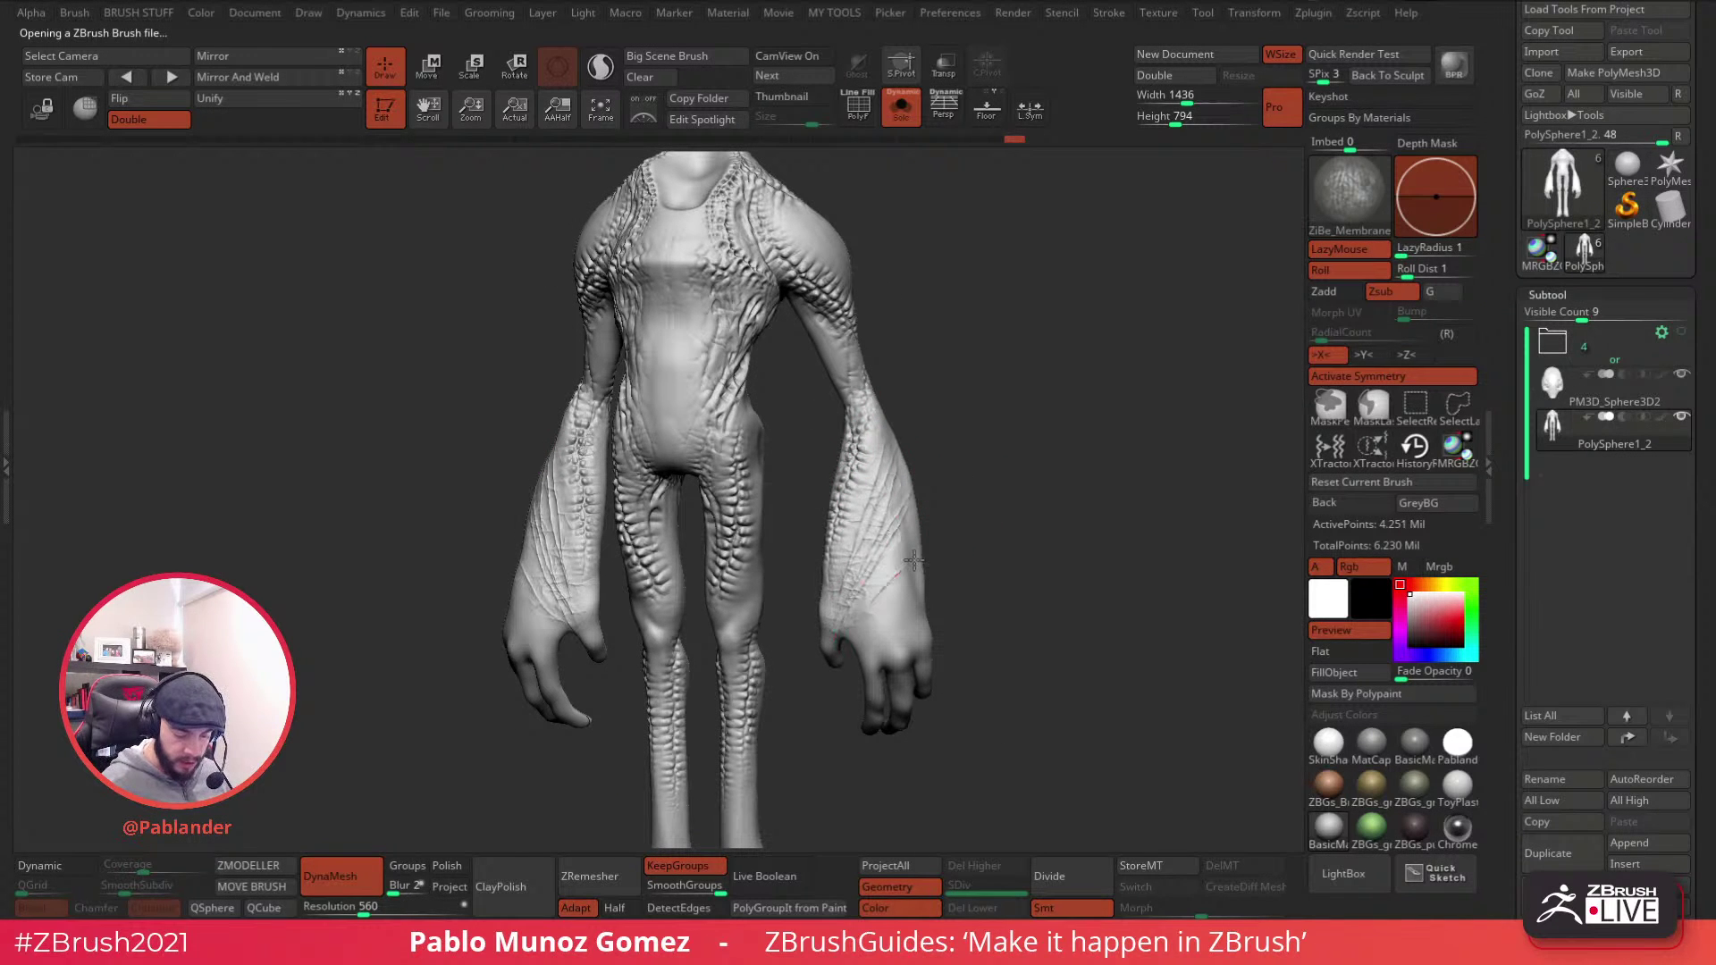
ctrl+right_drag(913, 657, 898, 500)
mouse_move(898, 500)
mouse_down()
mouse_move(873, 452)
mouse_move(826, 554)
mouse_move(867, 631)
mouse_up()
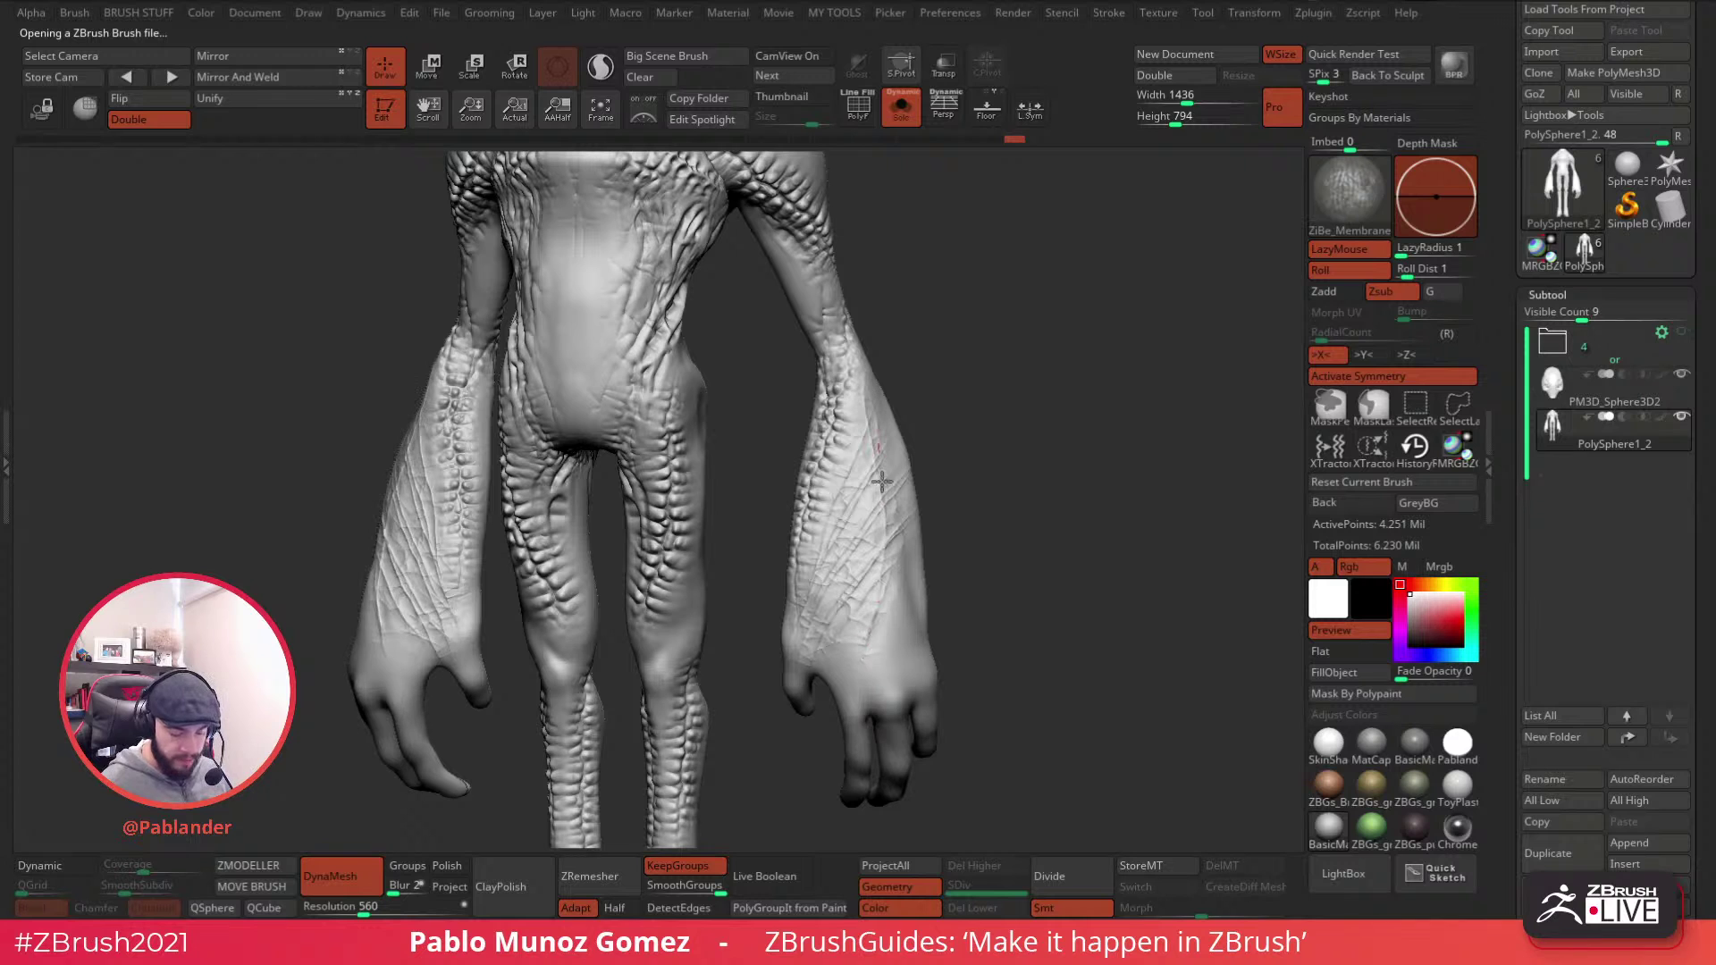
key(ctrl+z)
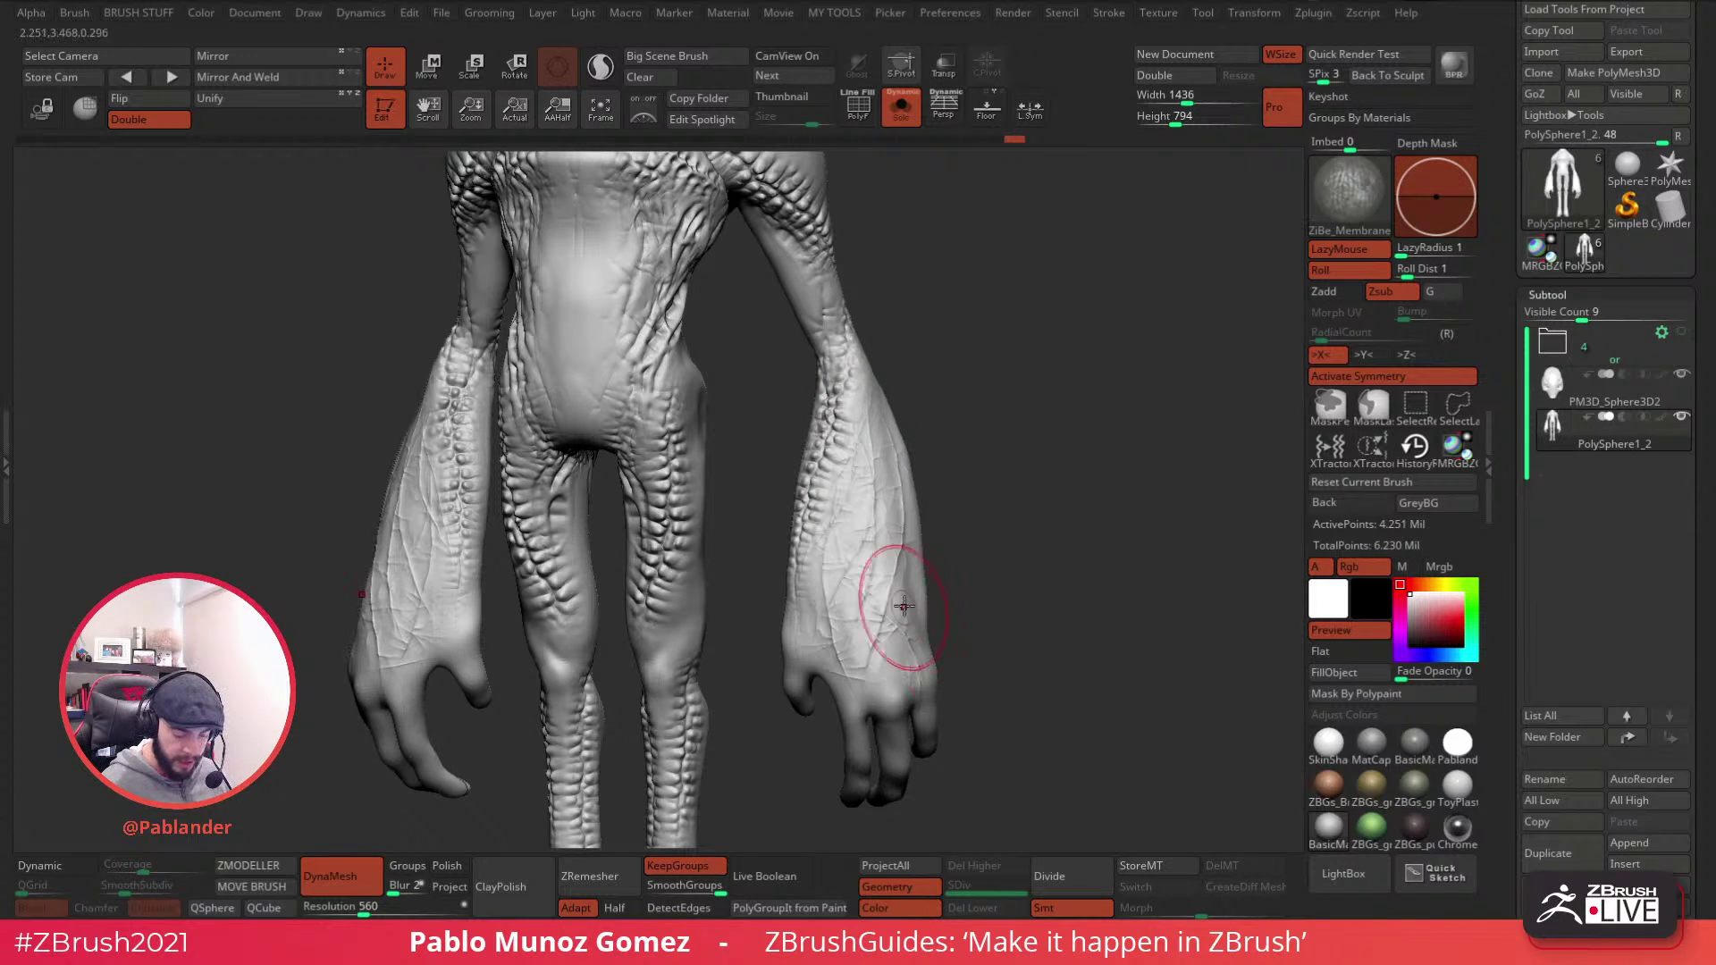
shift+right_drag(881, 613, 876, 661)
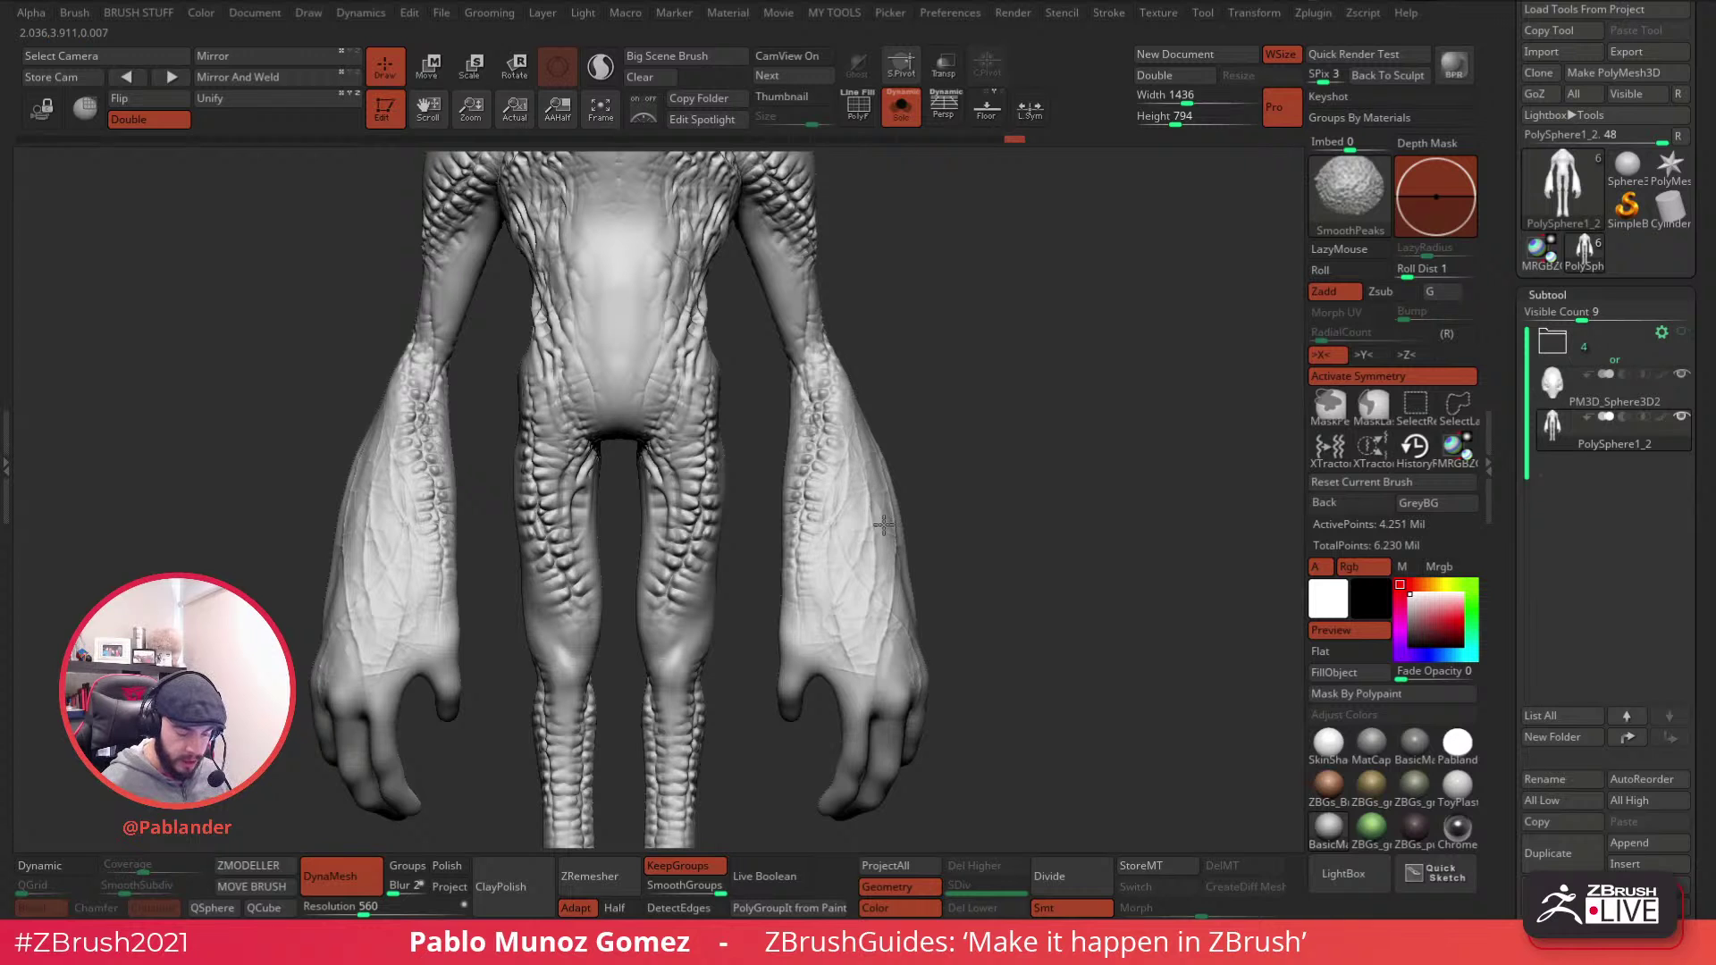
mouse_move(900, 631)
right_down()
mouse_move(839, 622)
mouse_move(1019, 556)
mouse_move(942, 593)
mouse_move(873, 503)
mouse_move(836, 517)
mouse_move(827, 490)
right_up()
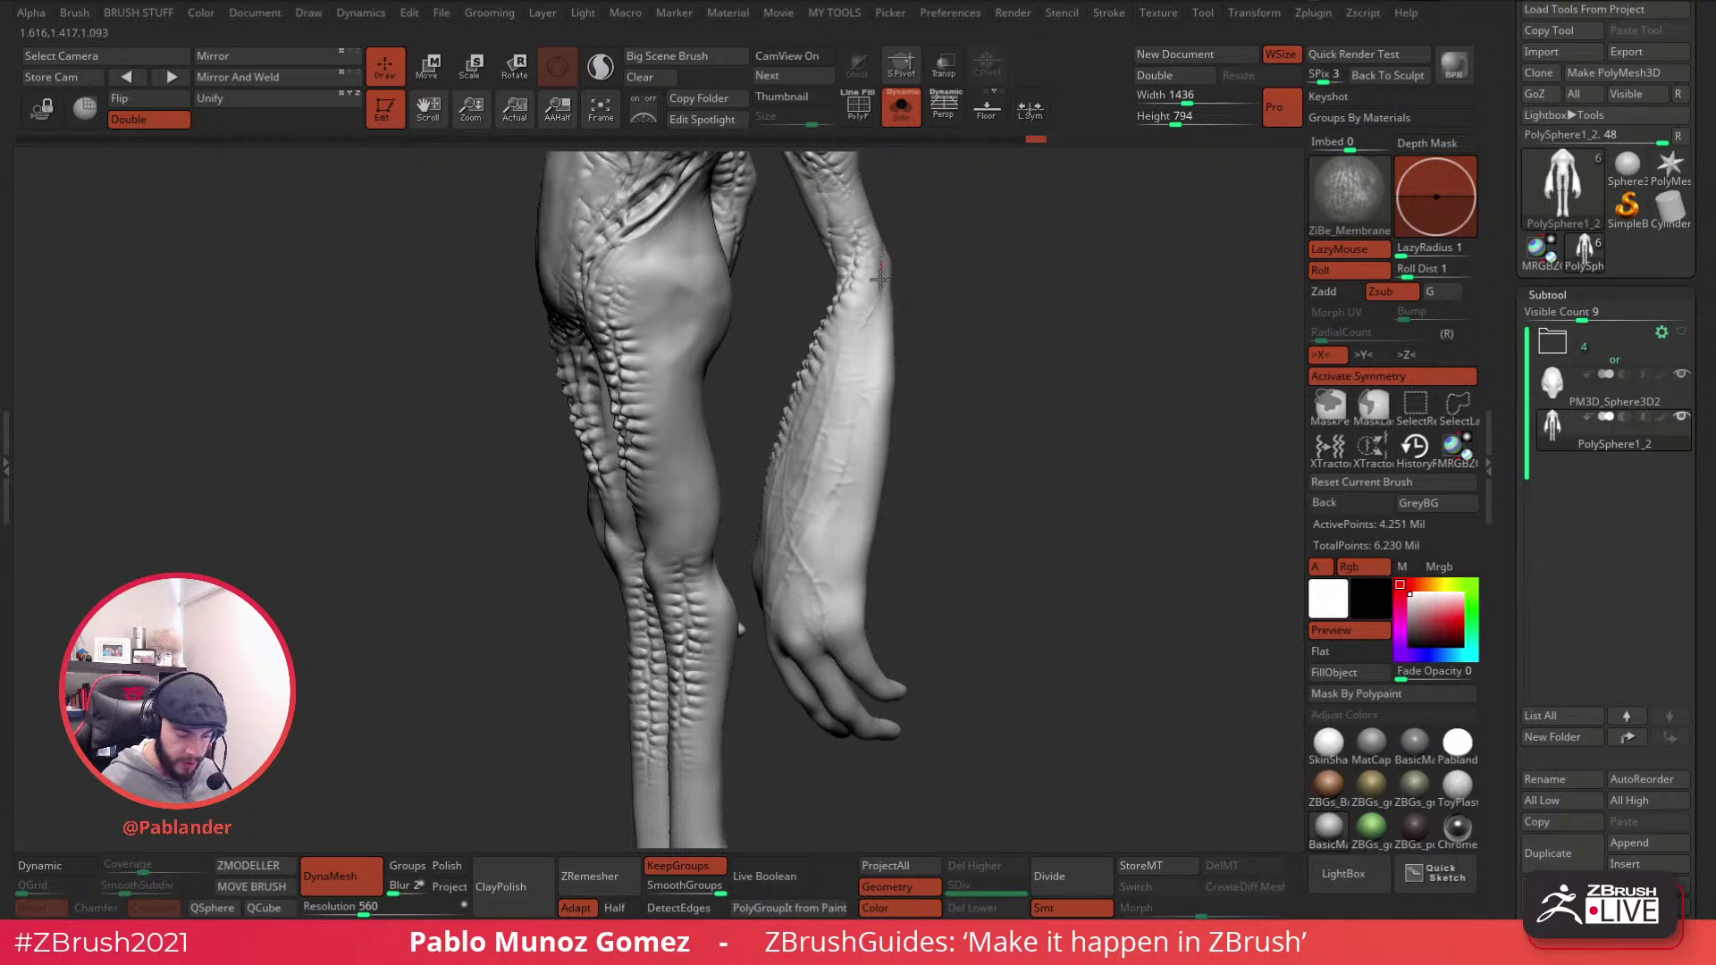
key(shift)
- Soften the pattern across the front of the hips, thighs and knees with SmoothPeaks
mouse_move(862, 337)
right_down()
mouse_move(764, 332)
mouse_move(739, 352)
right_up()
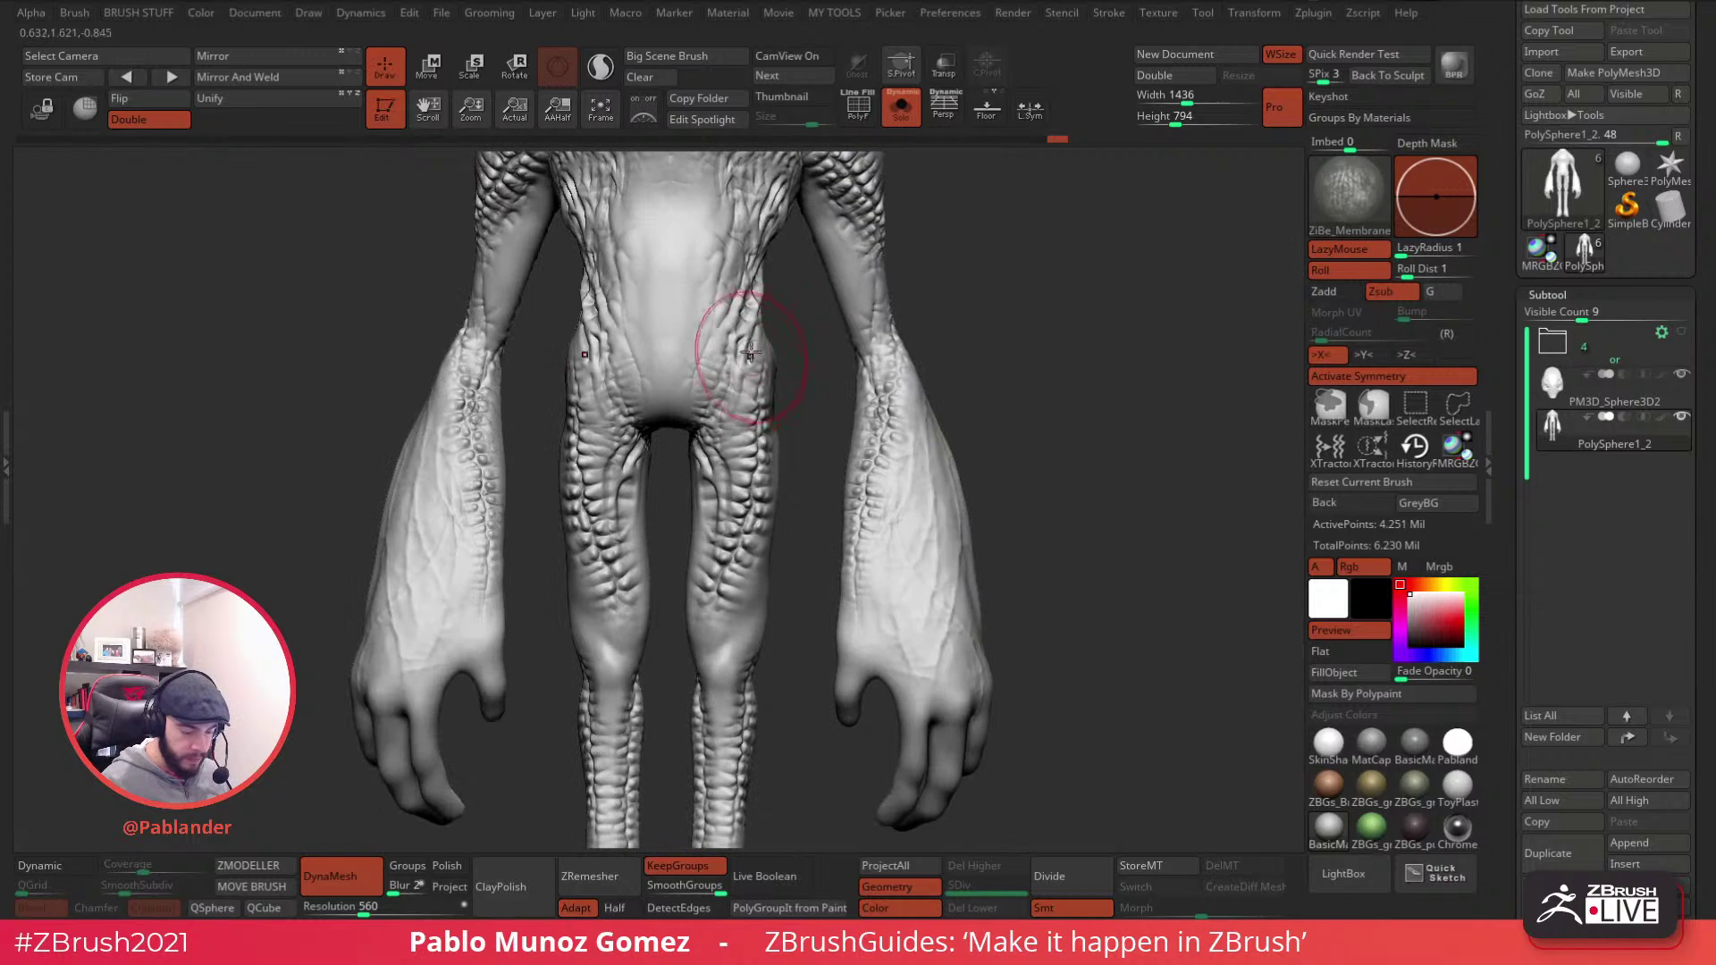
shift+drag(716, 409, 712, 351)
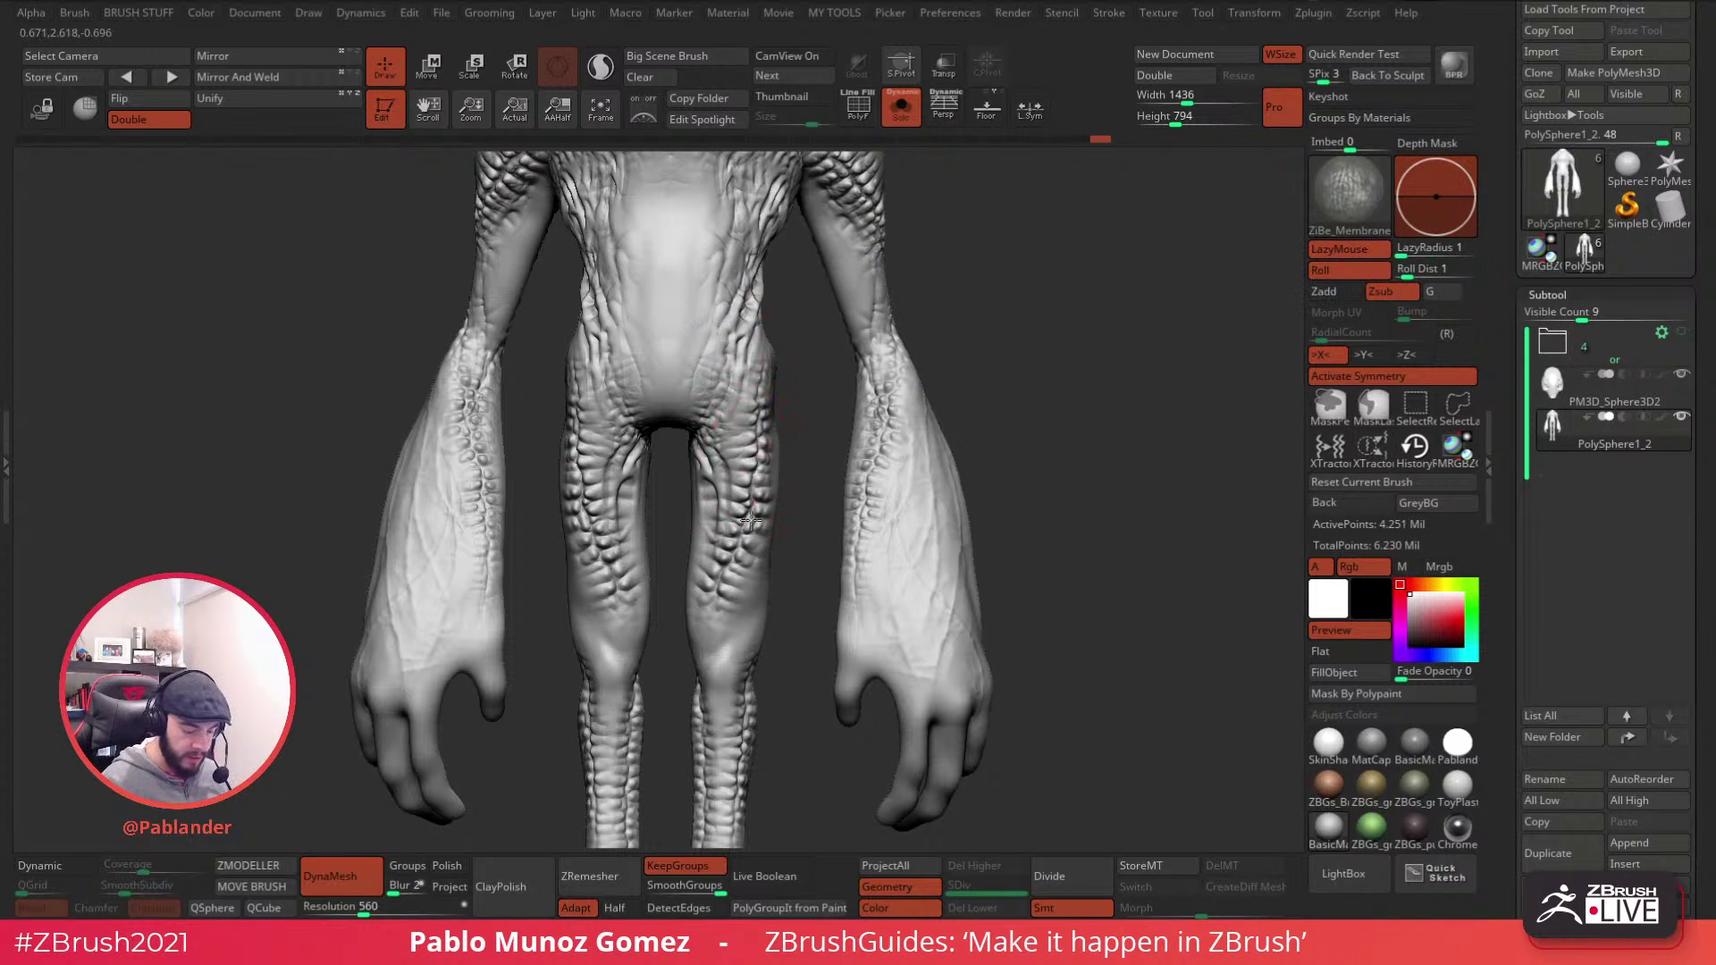
shift+drag(726, 616, 725, 633)
alt+right_drag(733, 666, 751, 589)
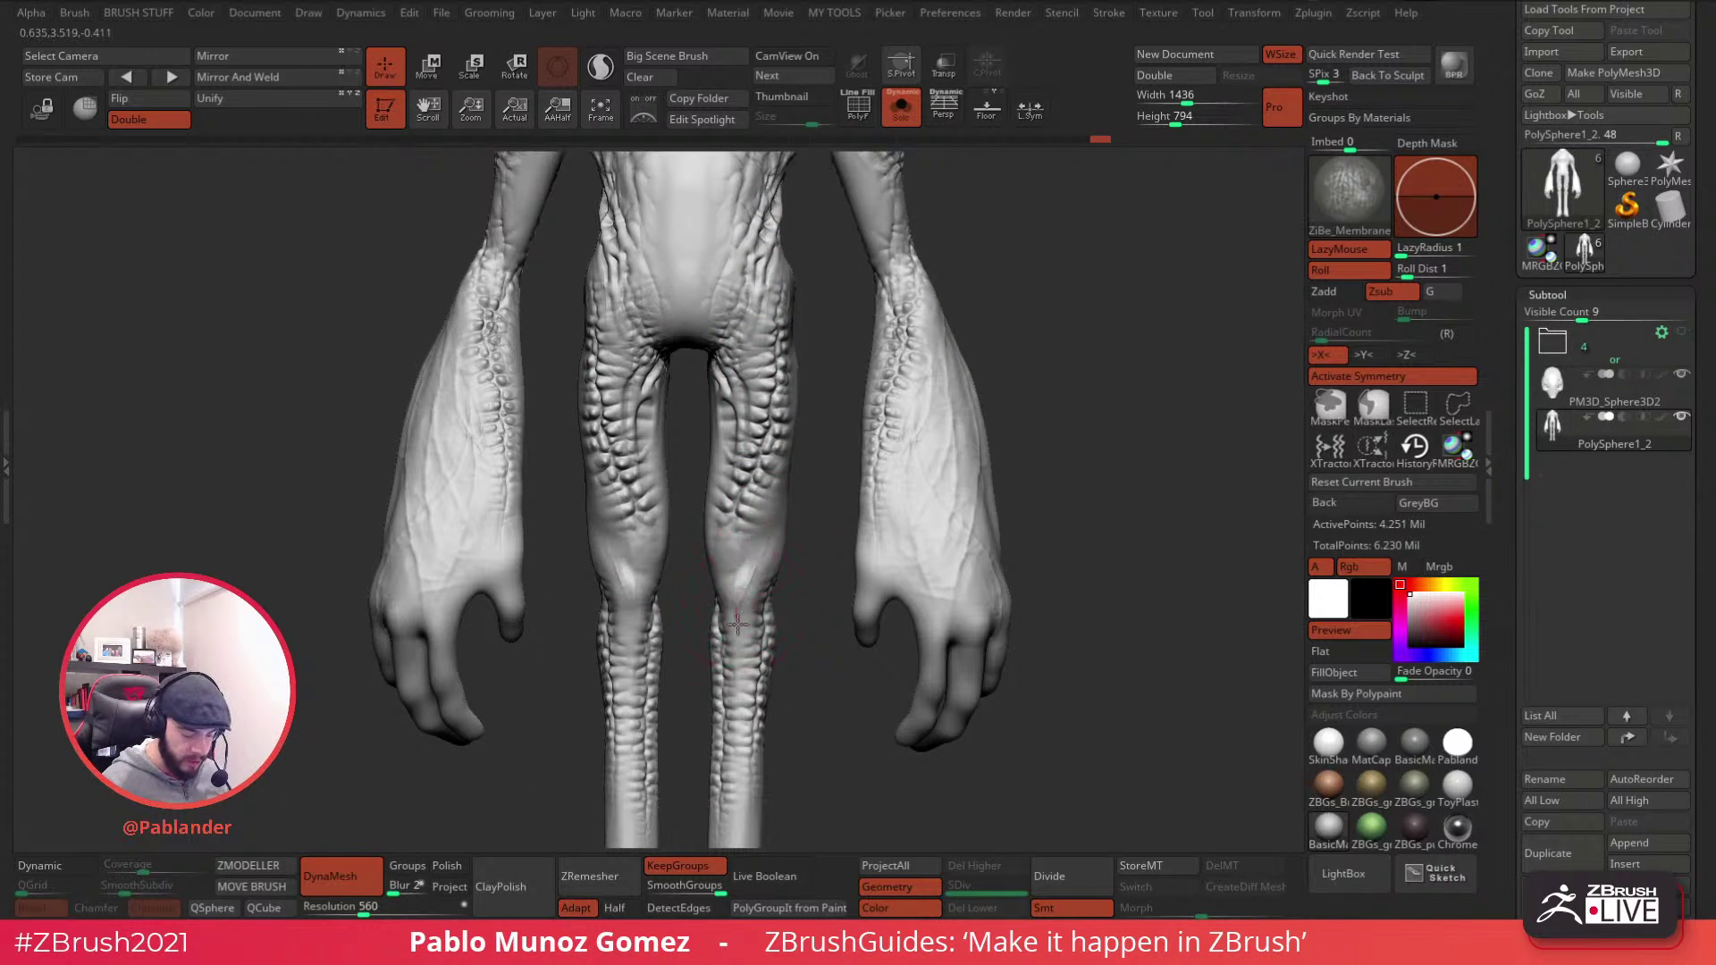
- Try the ZiBe_Membrane brushes from the library and settle on the one with Imbed 34 and Roll Dist 2.5
click(1343, 873)
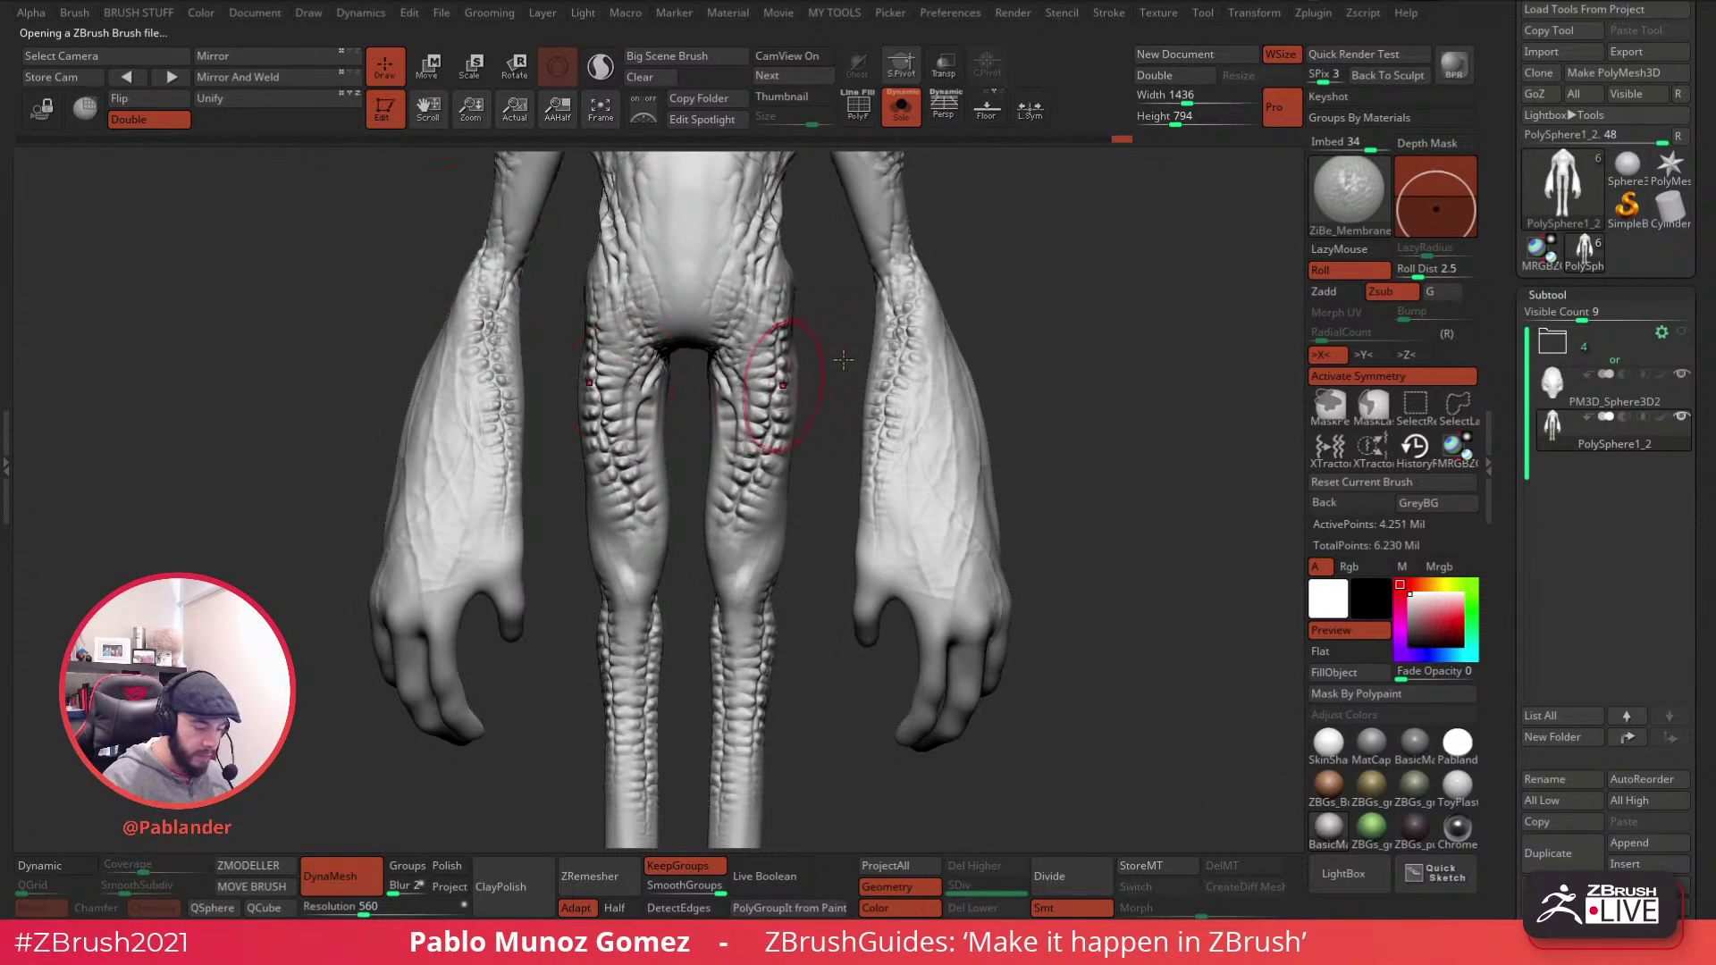
alt+right_drag(844, 360, 831, 552)
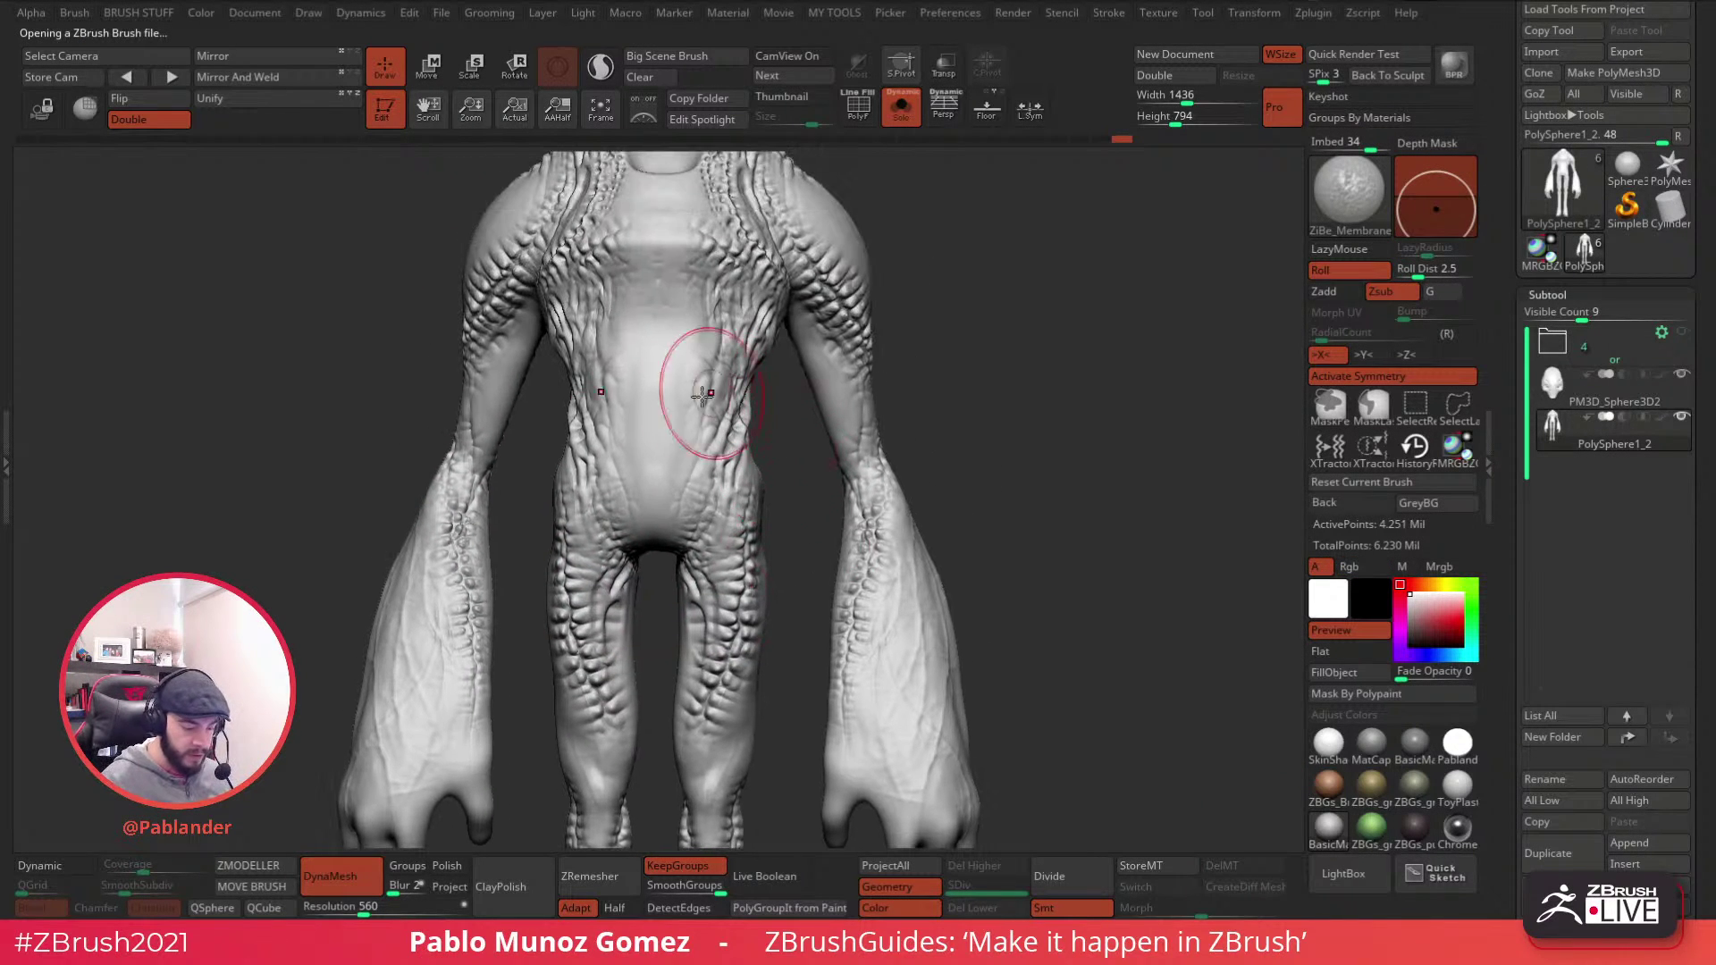
click(1343, 873)
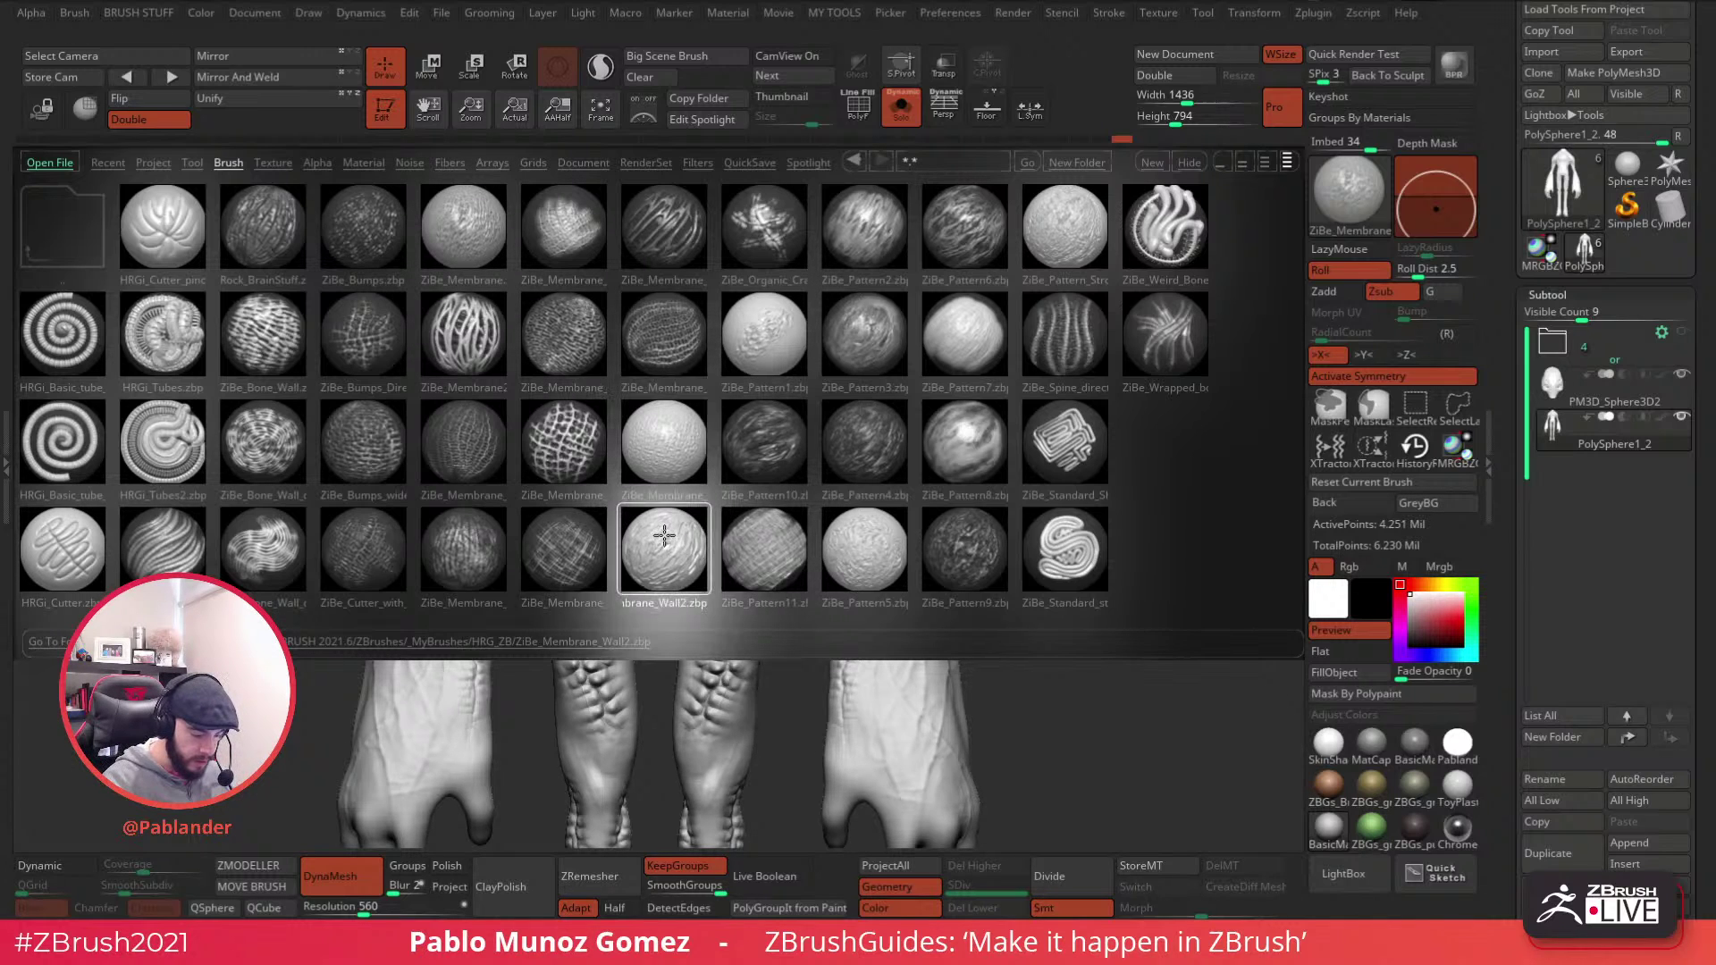
double_click(678, 464)
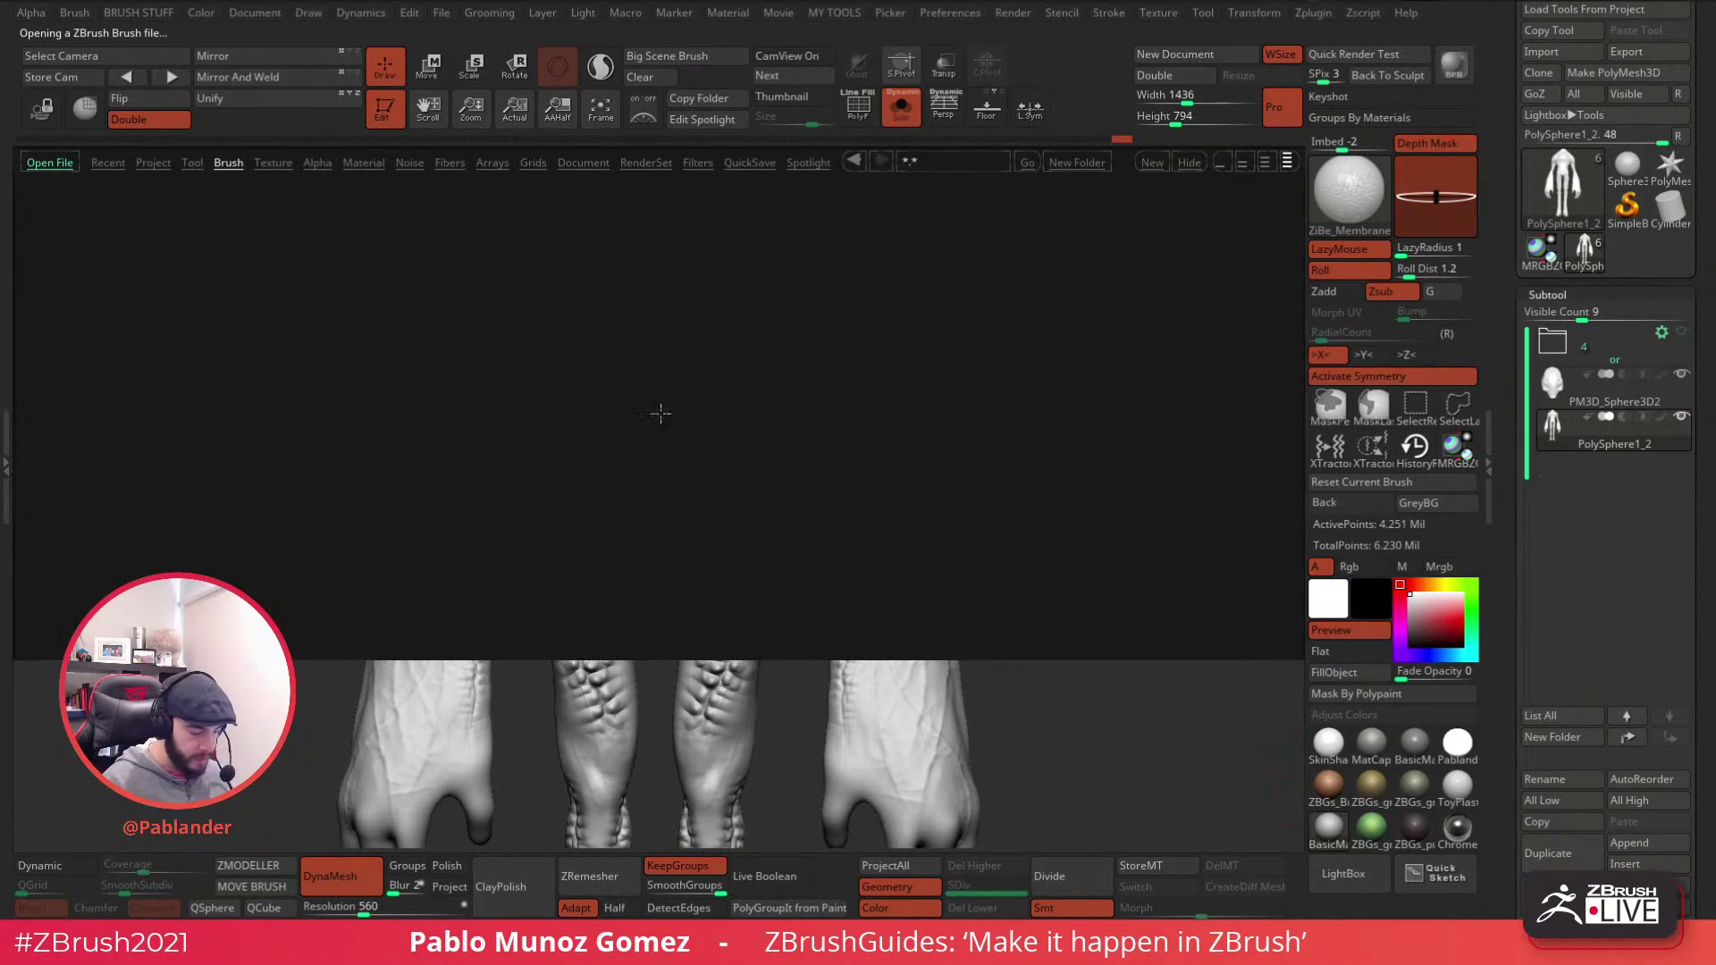
double_click(461, 238)
- Carve the membrane pattern over the shoulders behind the chest seam and soften it with SmoothPeaks
mouse_move(827, 370)
right_down()
mouse_move(881, 364)
mouse_move(763, 357)
right_up()
mouse_move(868, 501)
right_down()
mouse_move(873, 383)
mouse_move(853, 451)
mouse_move(831, 429)
right_up()
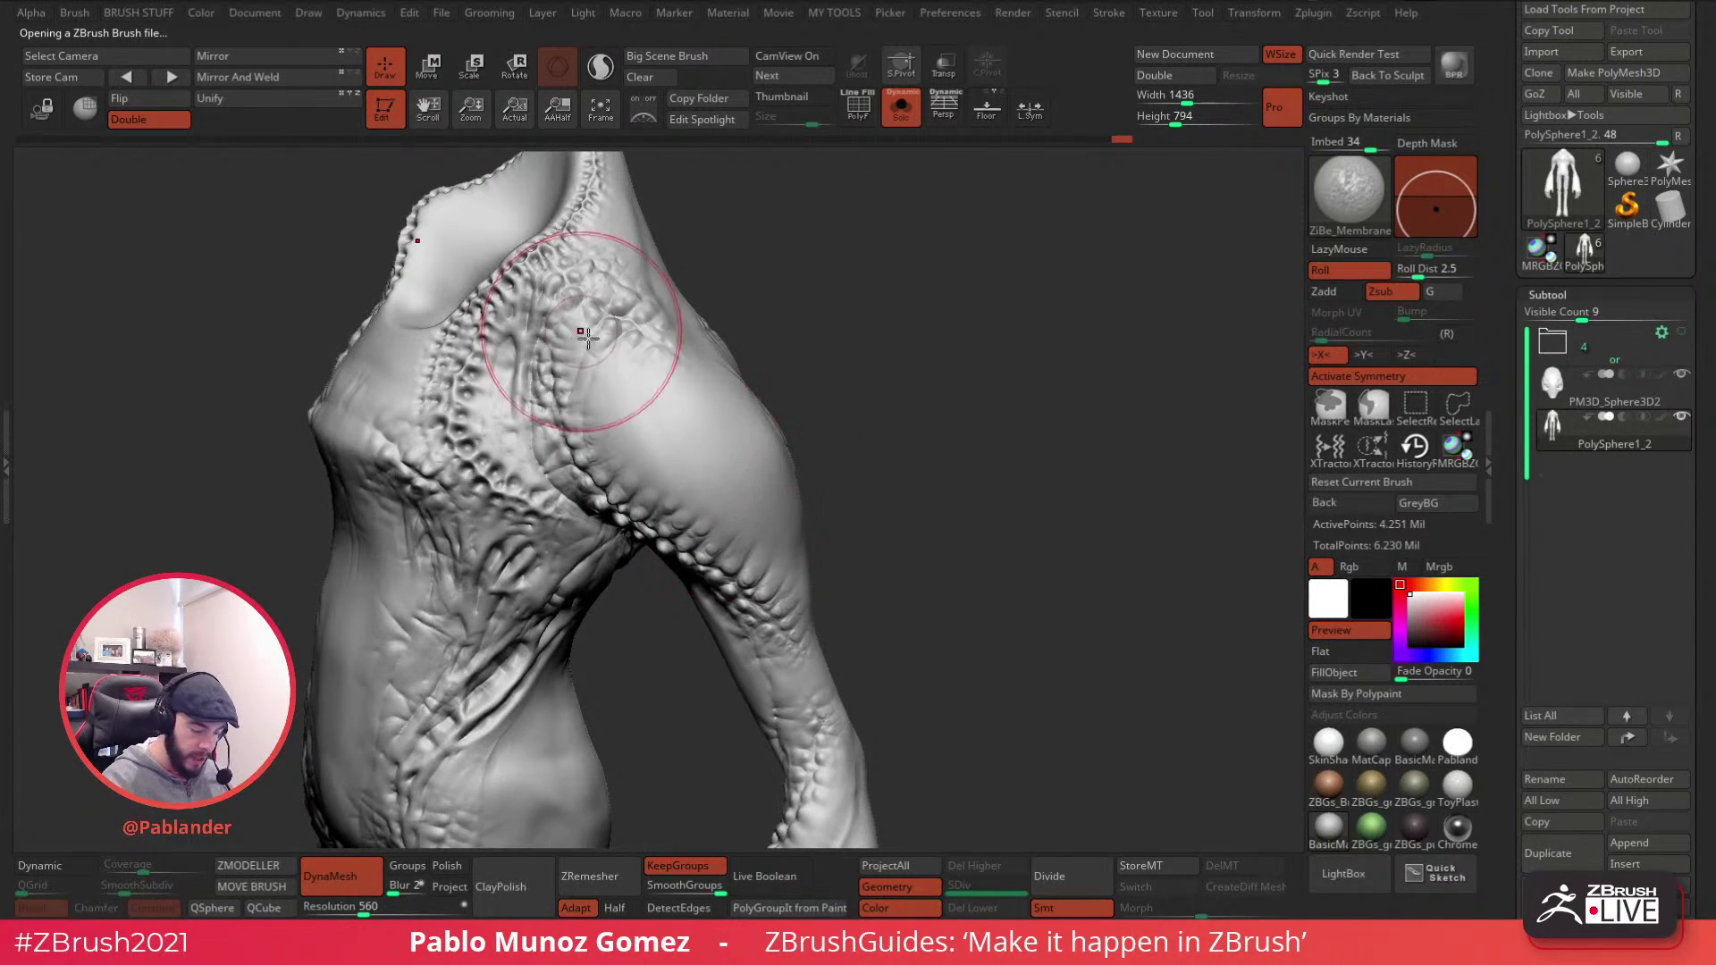
mouse_move(769, 447)
mouse_down()
mouse_move(597, 347)
mouse_move(632, 375)
mouse_move(648, 443)
mouse_up()
shift+drag(804, 460, 591, 347)
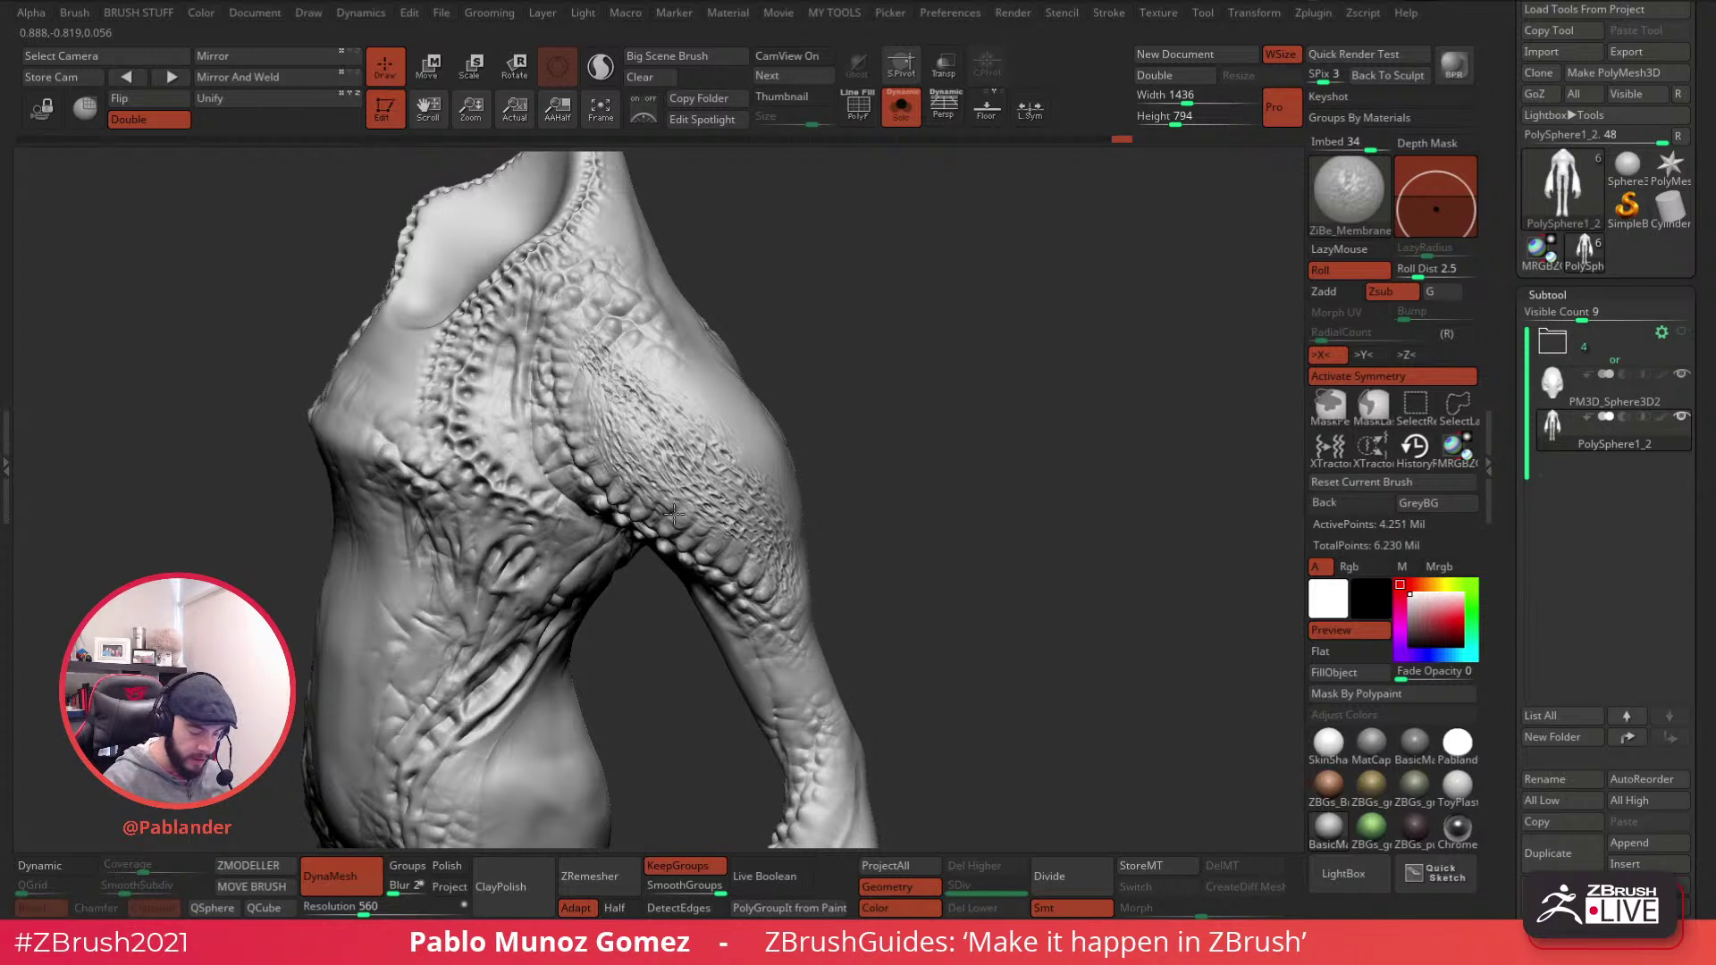
shift+drag(881, 555, 574, 345)
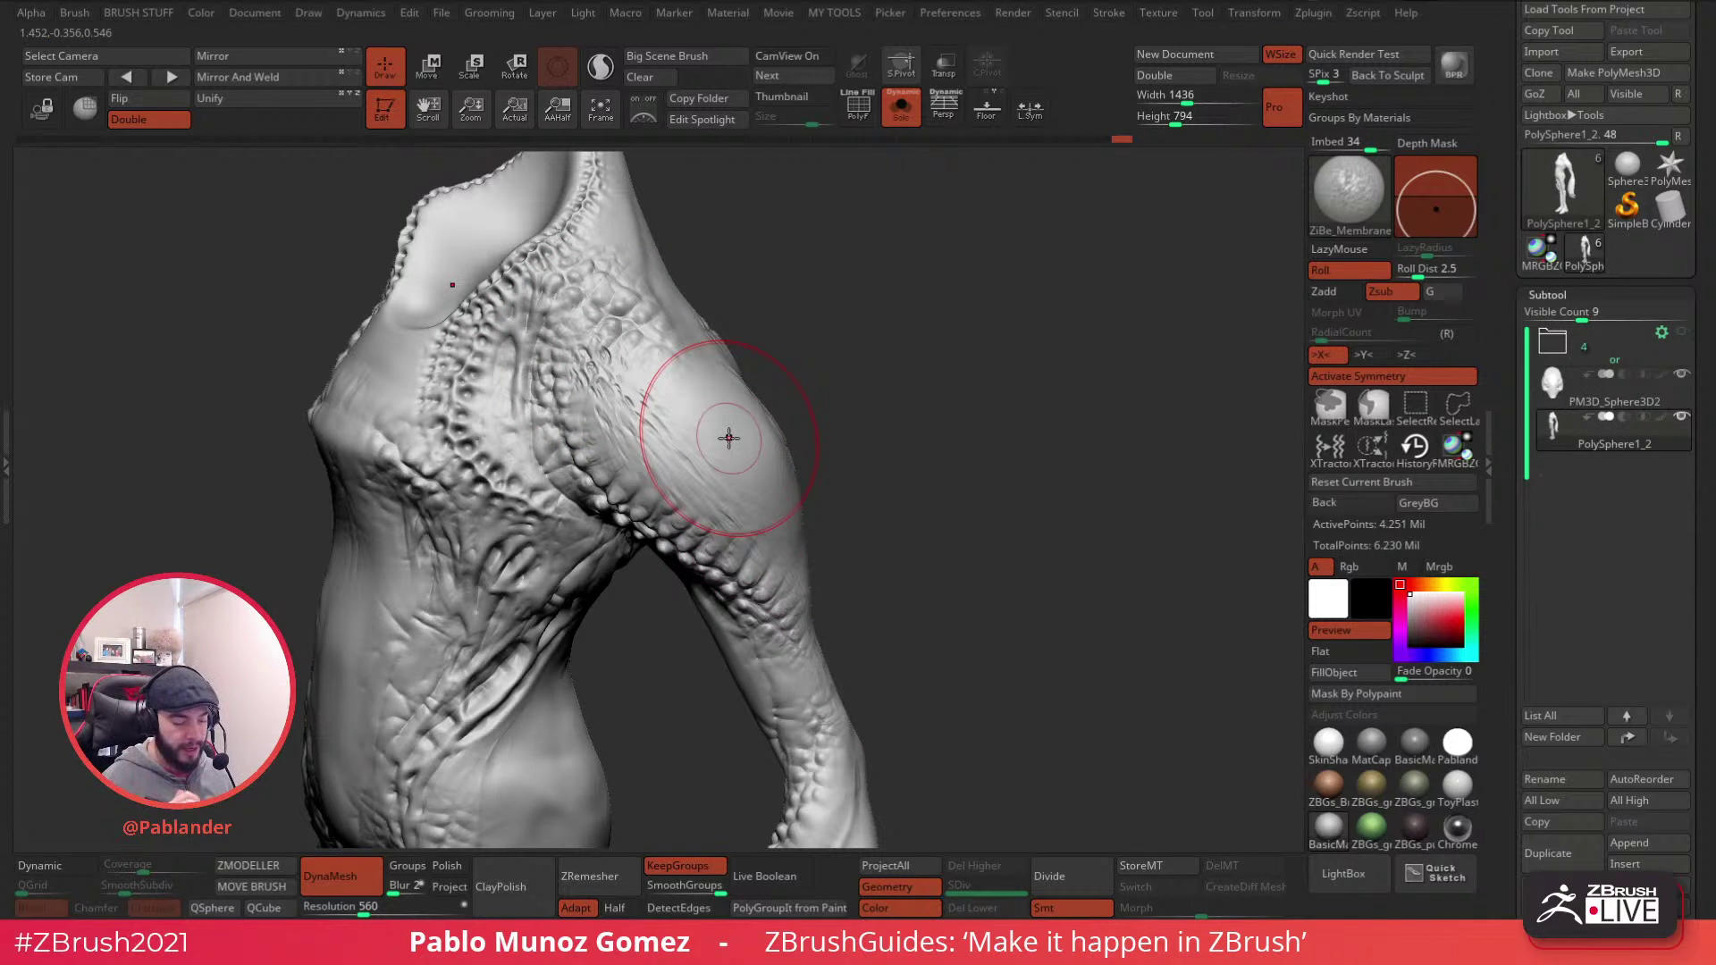
mouse_move(729, 437)
shift+mouse_down()
mouse_move(593, 424)
mouse_move(781, 509)
shift+mouse_up()
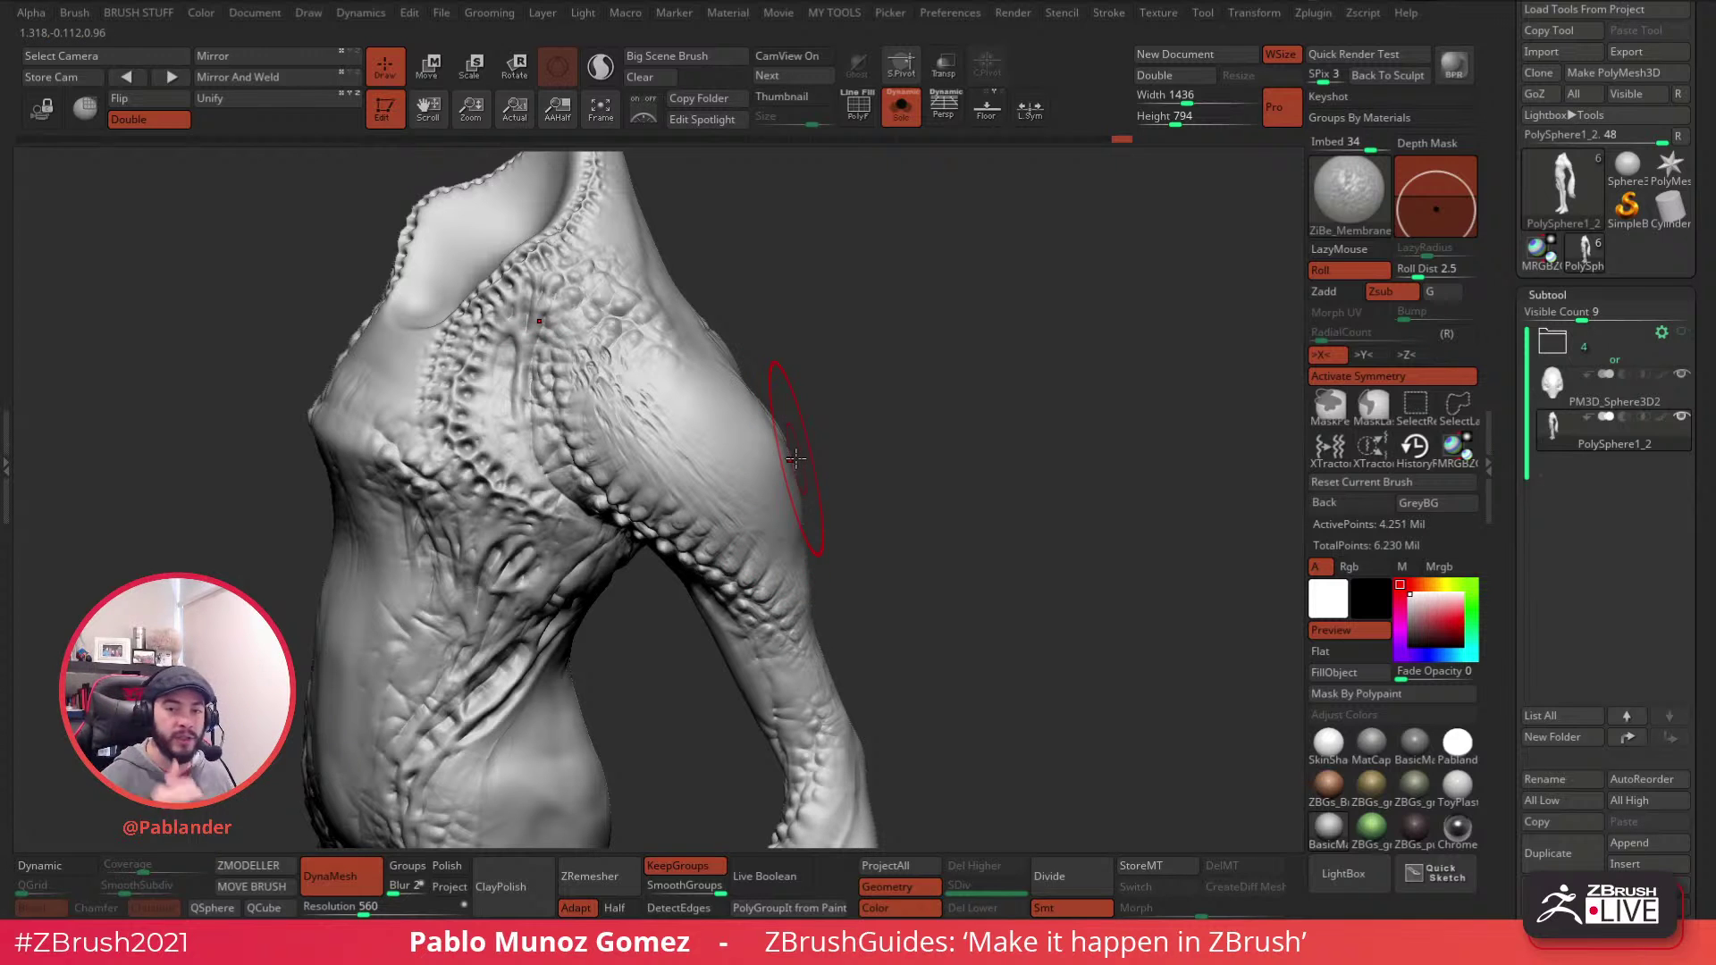
mouse_move(795, 459)
shift+mouse_down()
mouse_move(643, 366)
mouse_move(617, 379)
mouse_move(684, 458)
shift+mouse_up()
- Blend the membrane pattern on the outer shoulders and upper arms with SmoothPeaks
mouse_move(790, 571)
right_down()
mouse_move(861, 448)
mouse_move(792, 539)
right_up()
mouse_move(776, 393)
shift+mouse_down()
mouse_move(793, 450)
mouse_move(754, 430)
shift+mouse_up()
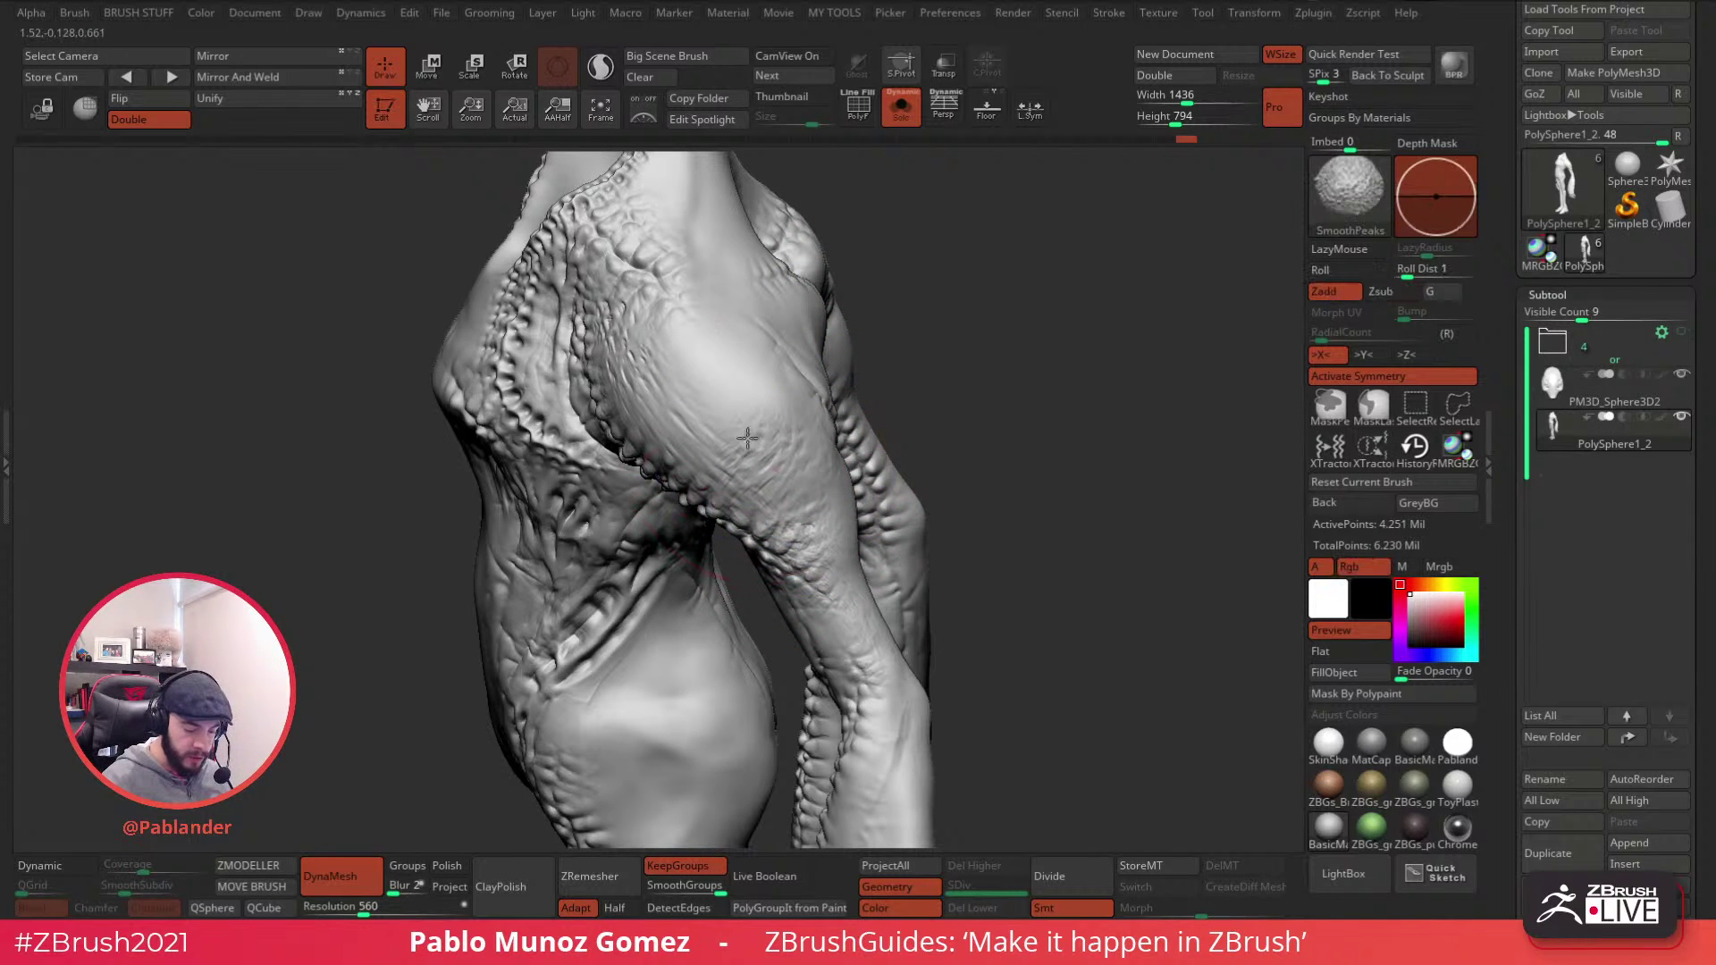
shift+drag(738, 495, 778, 536)
- Undo the last stroke, carve the membrane pattern across the waist above the hips, and soften it with SmoothPeaks
right_drag(856, 528, 858, 438)
mouse_move(694, 559)
alt+right_down()
mouse_move(808, 415)
mouse_move(813, 357)
alt+right_up()
key(ctrl+z)
drag(796, 372, 718, 512)
shift+drag(765, 447, 794, 412)
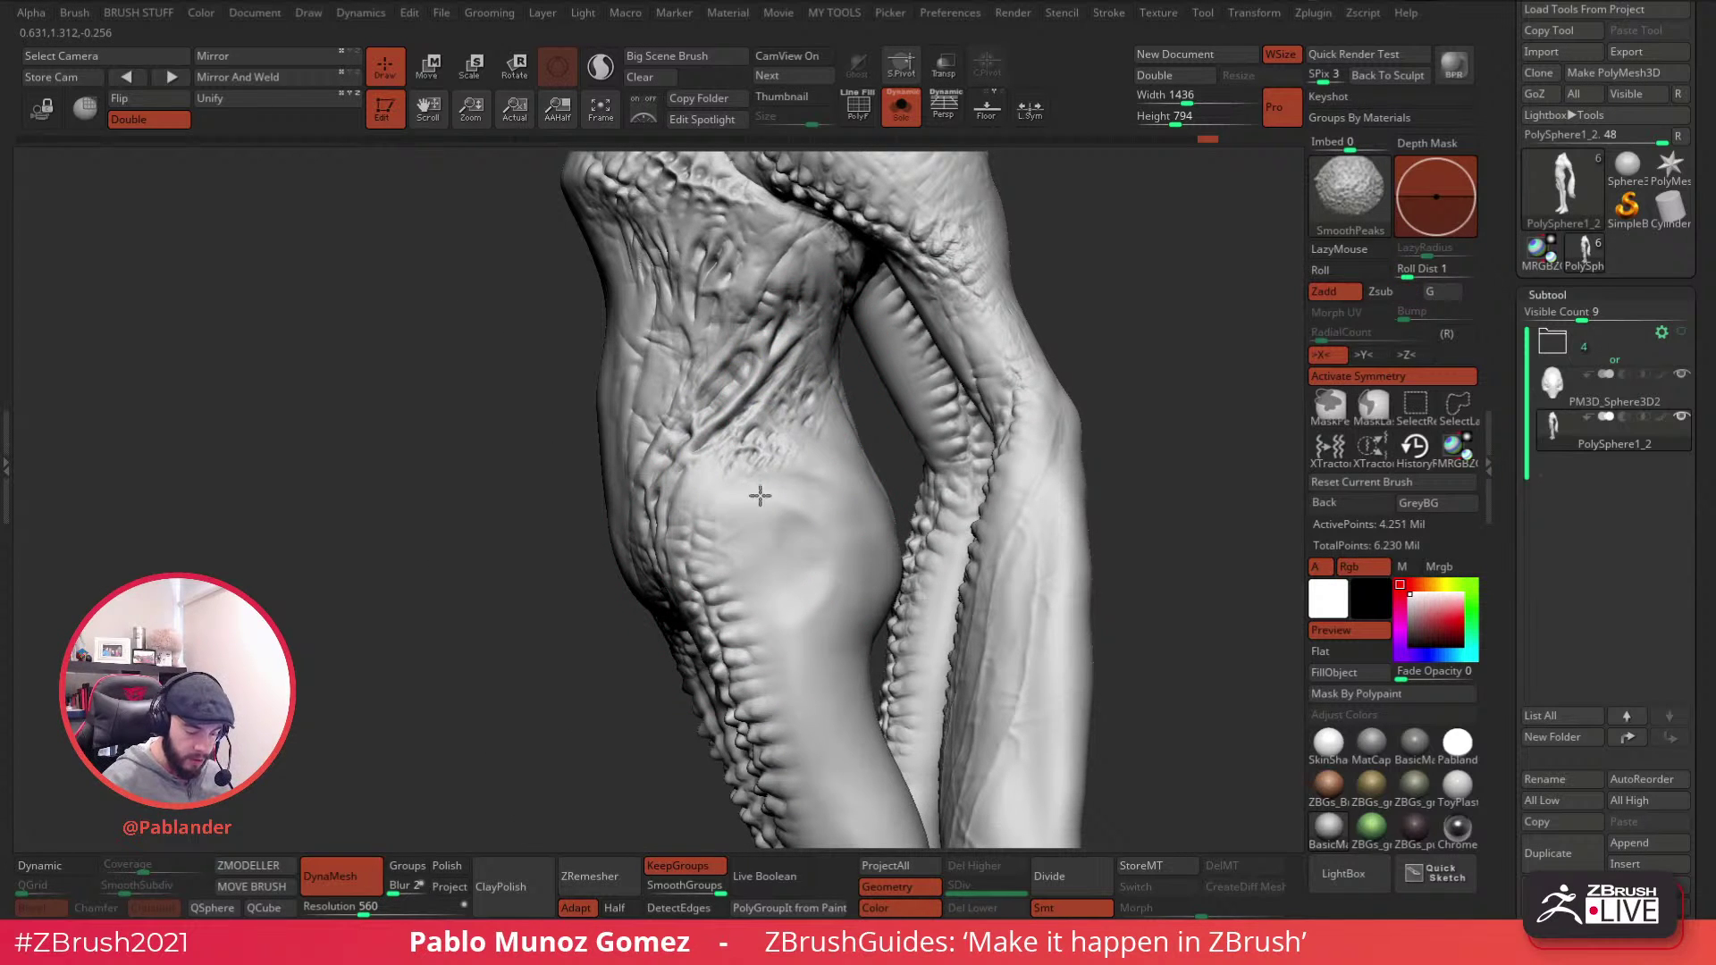
- Soften the carved membrane pattern on the outer hips with SmoothPeaks so it fades into the thighs
shift+drag(749, 499, 765, 481)
right_drag(802, 497, 755, 474)
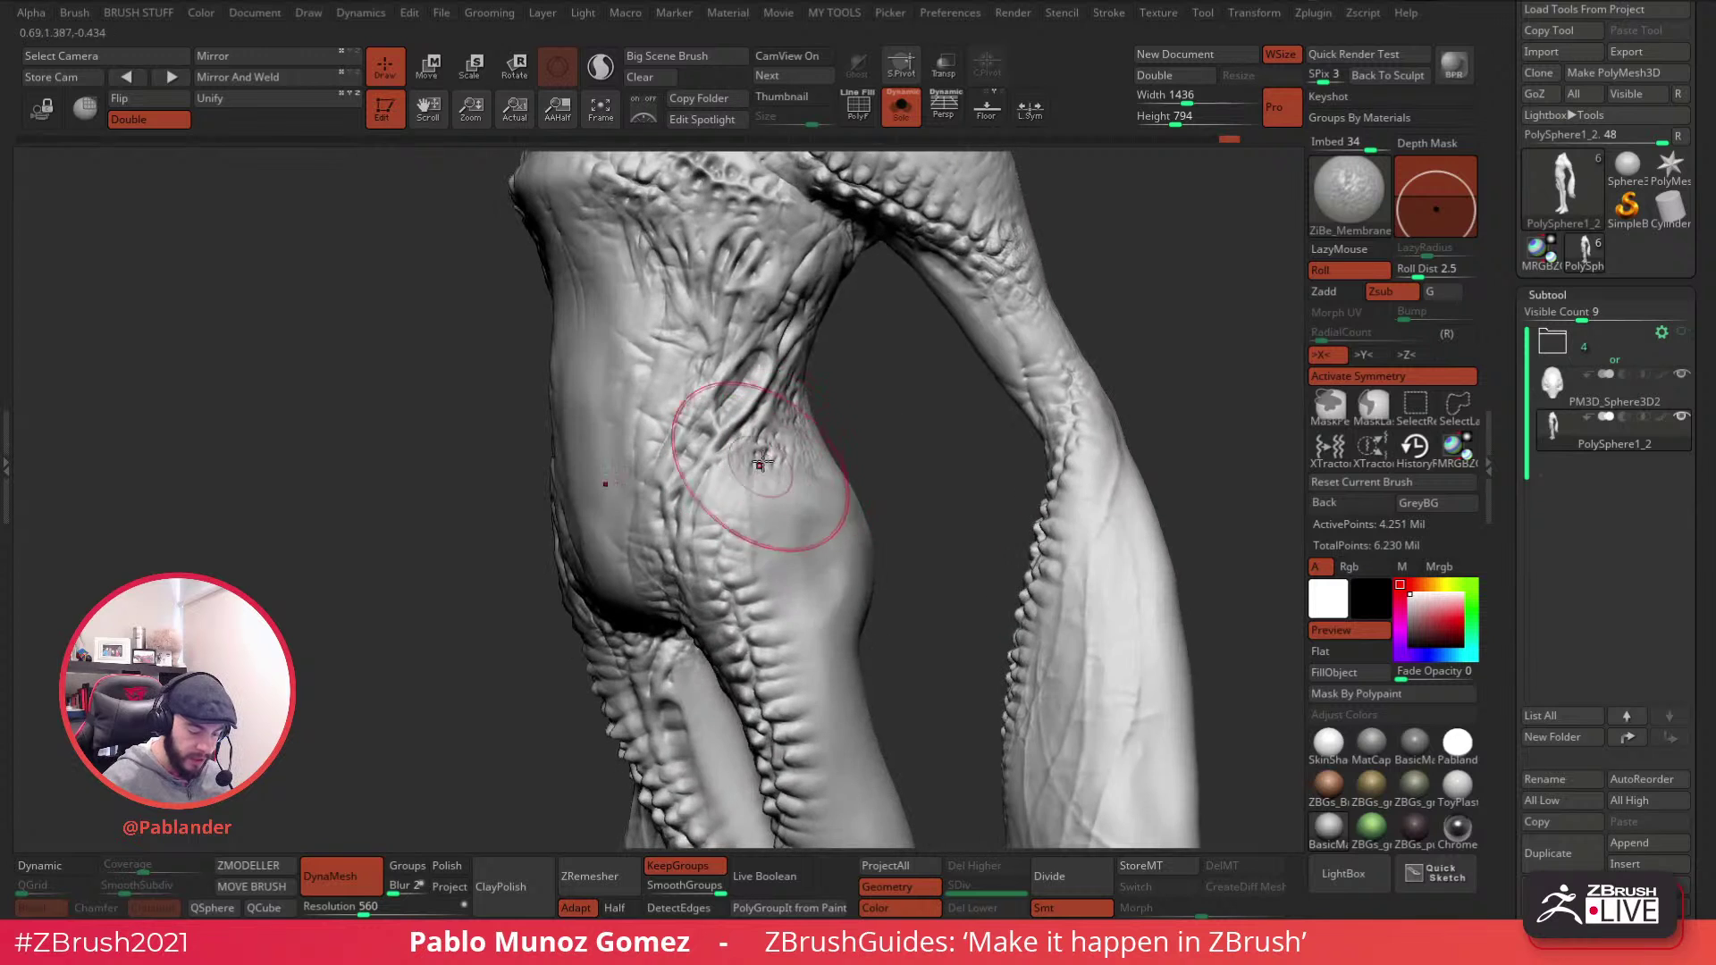
shift+drag(754, 528, 805, 517)
mouse_move(804, 516)
alt+right_down()
mouse_move(722, 416)
mouse_move(1001, 387)
alt+right_up()
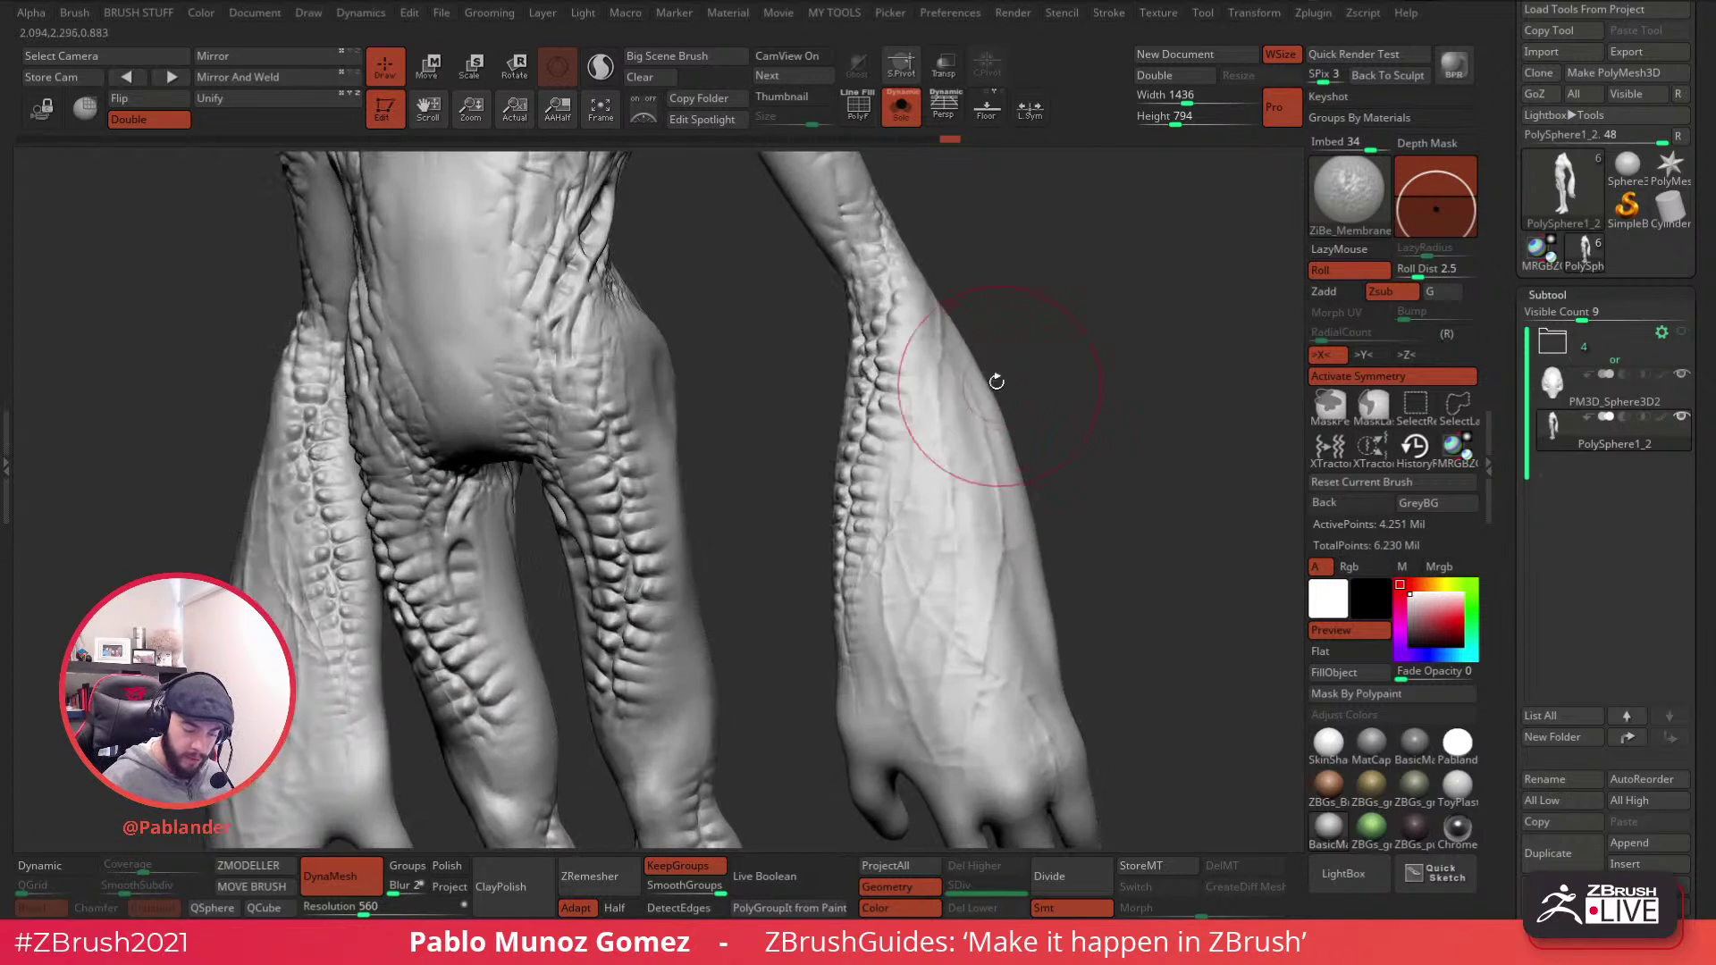
- Carve the membrane pattern along the forearms towards the hands and soften it with SmoothPeaks
mouse_move(907, 379)
mouse_down()
mouse_move(994, 436)
mouse_move(920, 437)
mouse_move(977, 518)
mouse_up()
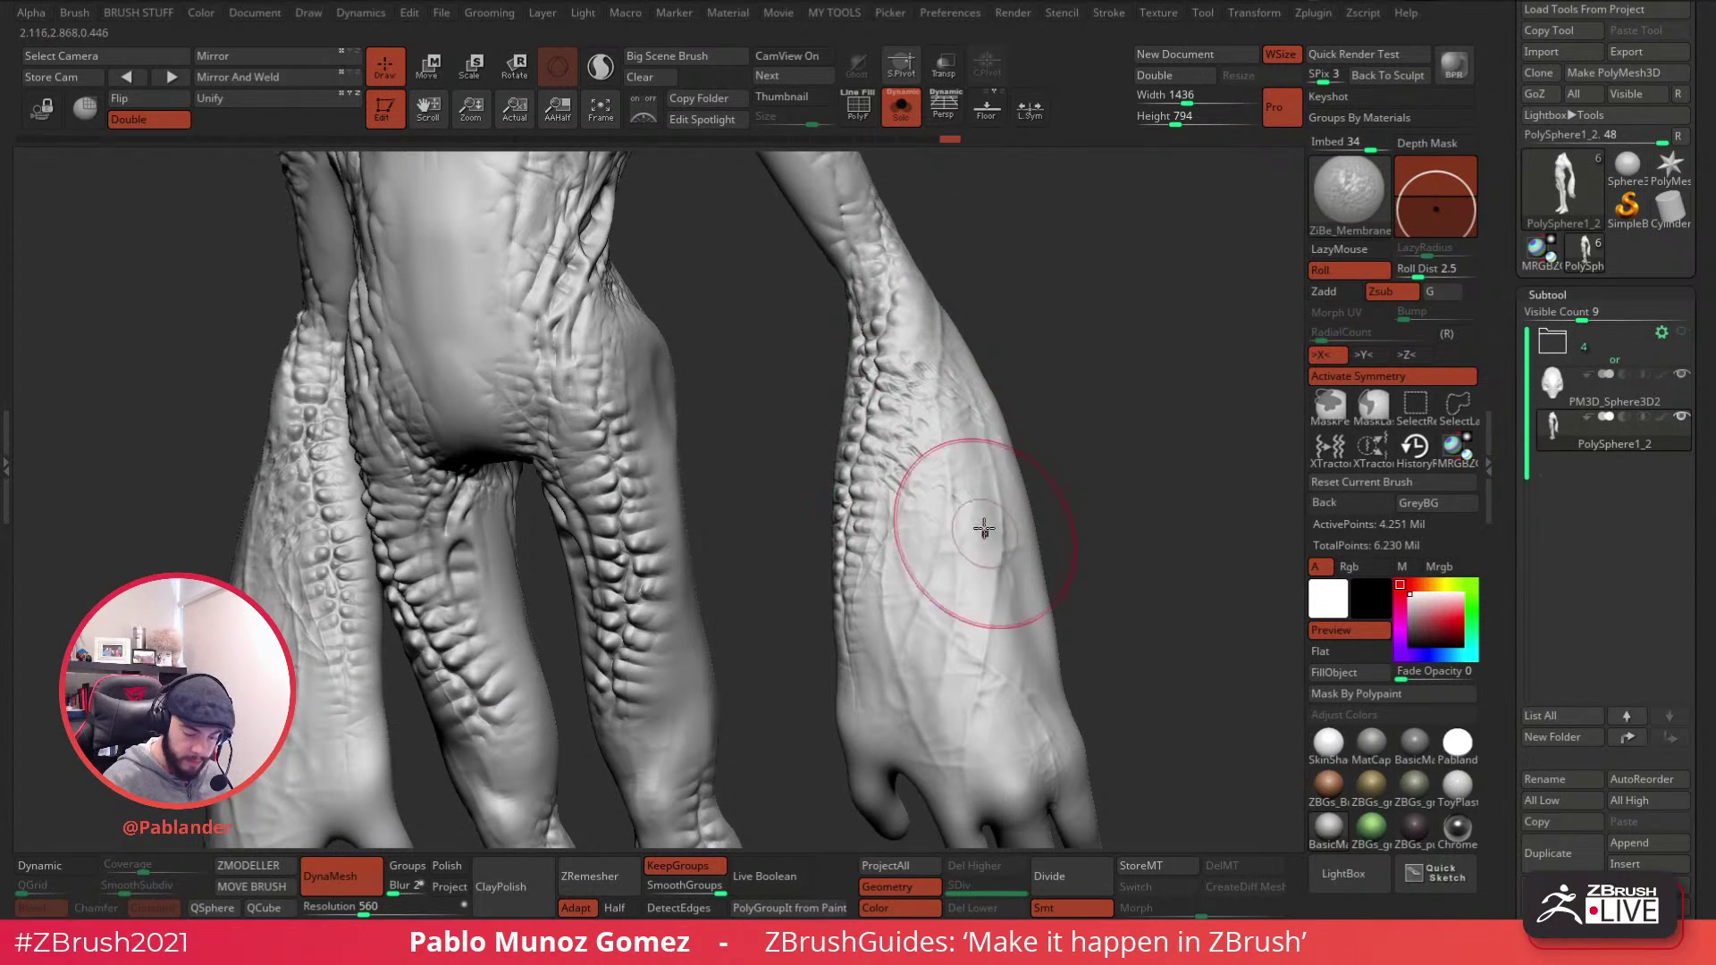
shift+drag(929, 443, 922, 435)
mouse_move(981, 491)
right_down()
mouse_move(823, 441)
mouse_move(864, 520)
right_up()
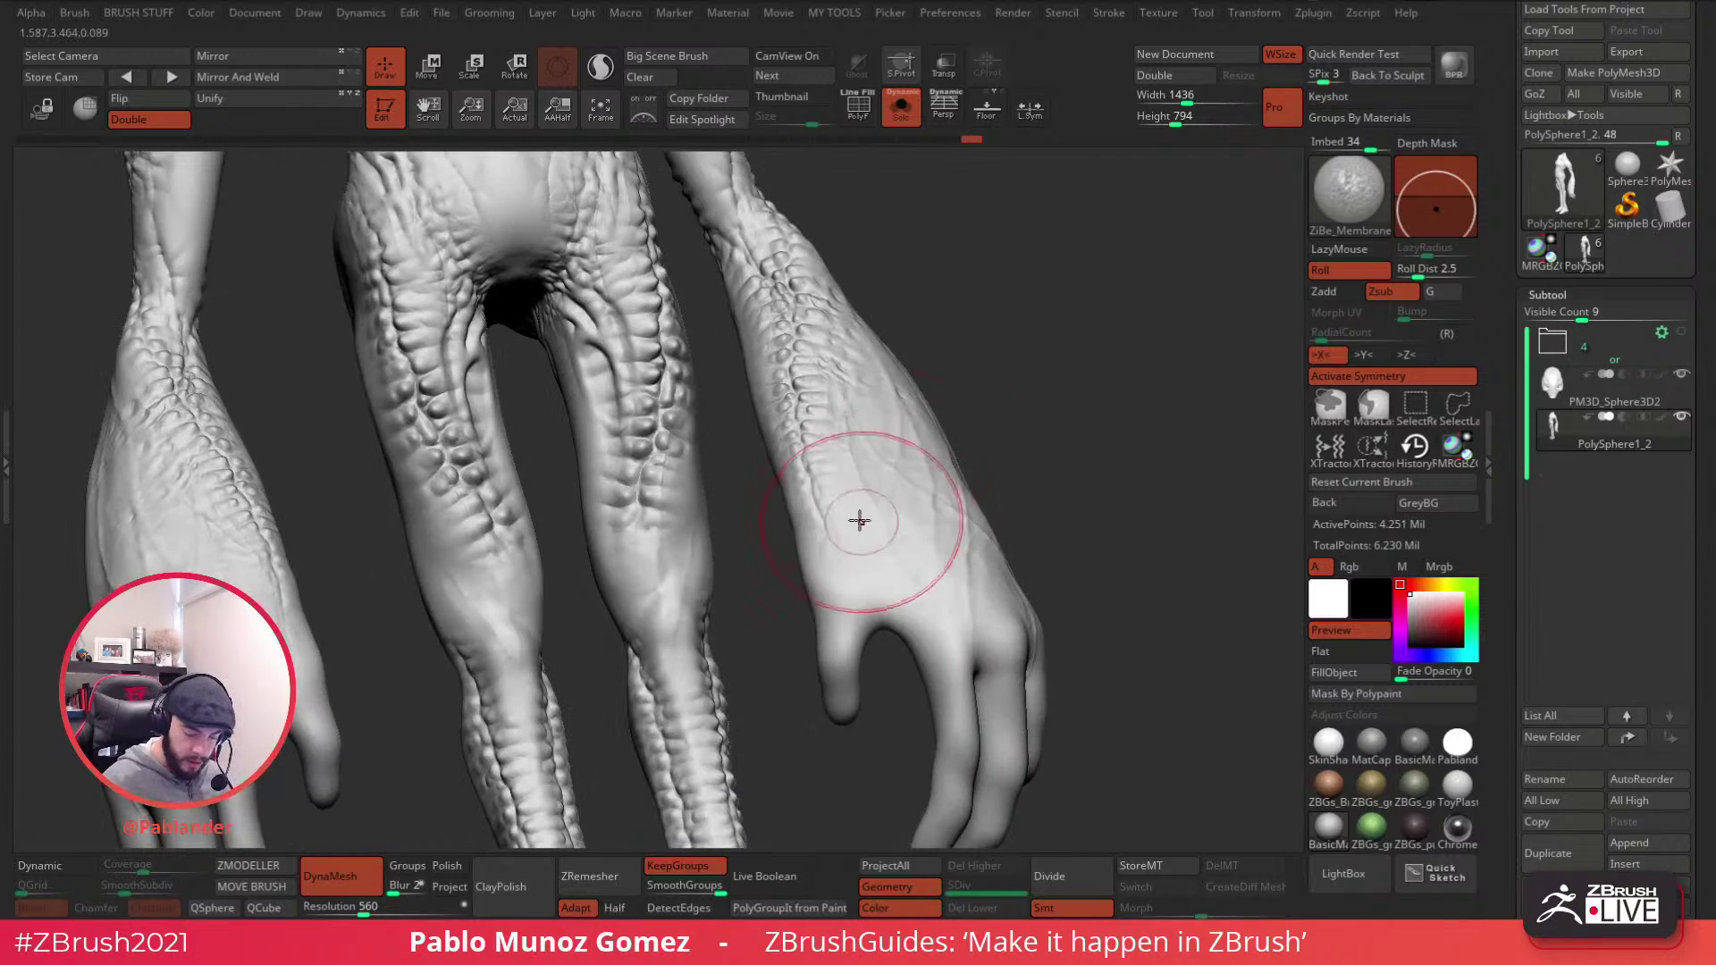
drag(926, 586, 961, 609)
right_drag(960, 609, 960, 670)
mouse_move(880, 501)
shift+mouse_down()
mouse_move(871, 527)
mouse_move(858, 483)
mouse_move(871, 505)
shift+mouse_up()
mouse_move(871, 496)
shift+mouse_down()
mouse_move(861, 476)
mouse_move(850, 580)
mouse_move(920, 538)
mouse_move(932, 599)
mouse_move(921, 622)
mouse_move(907, 608)
shift+mouse_up()
- Blend the lower abdomen with SmoothPeaks and a few light membrane strokes
alt+right_drag(667, 533, 744, 449)
shift+drag(720, 474, 734, 438)
mouse_move(731, 464)
mouse_down()
mouse_move(716, 509)
mouse_move(728, 482)
mouse_up()
mouse_move(735, 460)
alt+right_down()
mouse_move(697, 379)
mouse_move(748, 465)
alt+right_up()
mouse_move(737, 441)
mouse_down()
mouse_move(756, 540)
mouse_move(728, 437)
mouse_up()
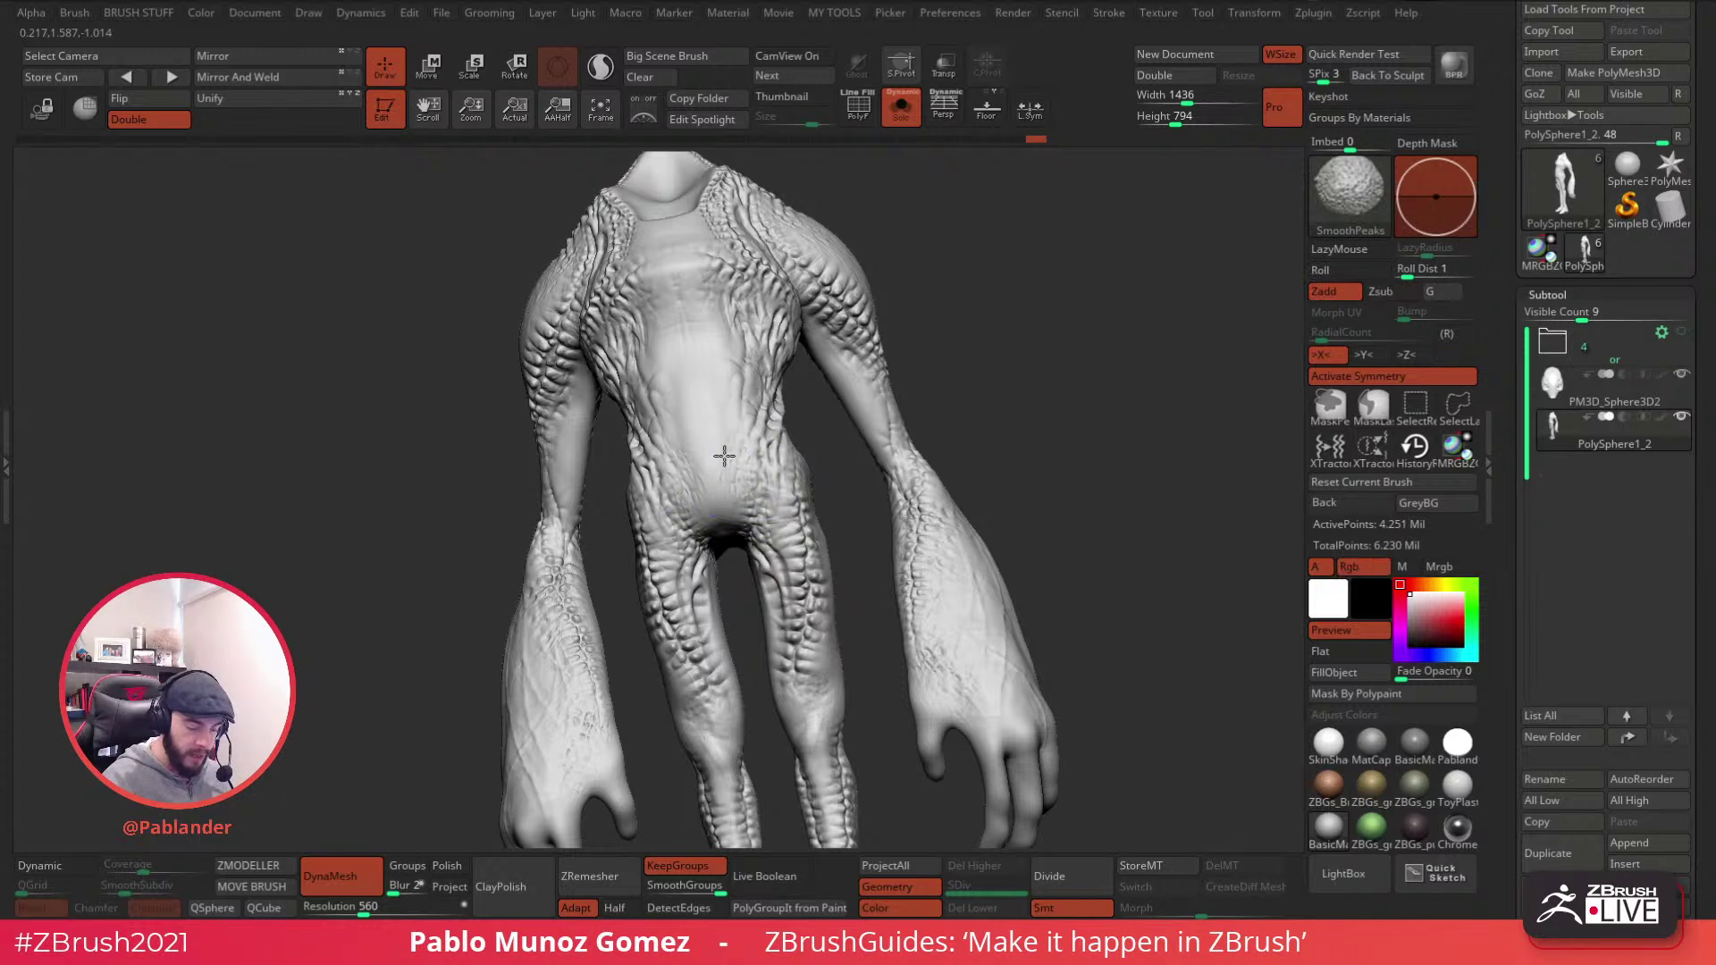
- Carve the membrane pattern down the front of the torso and soften it into the abdomen with SmoothPeaks
mouse_move(692, 316)
alt+right_down()
mouse_move(700, 351)
mouse_move(737, 344)
mouse_move(683, 402)
alt+right_up()
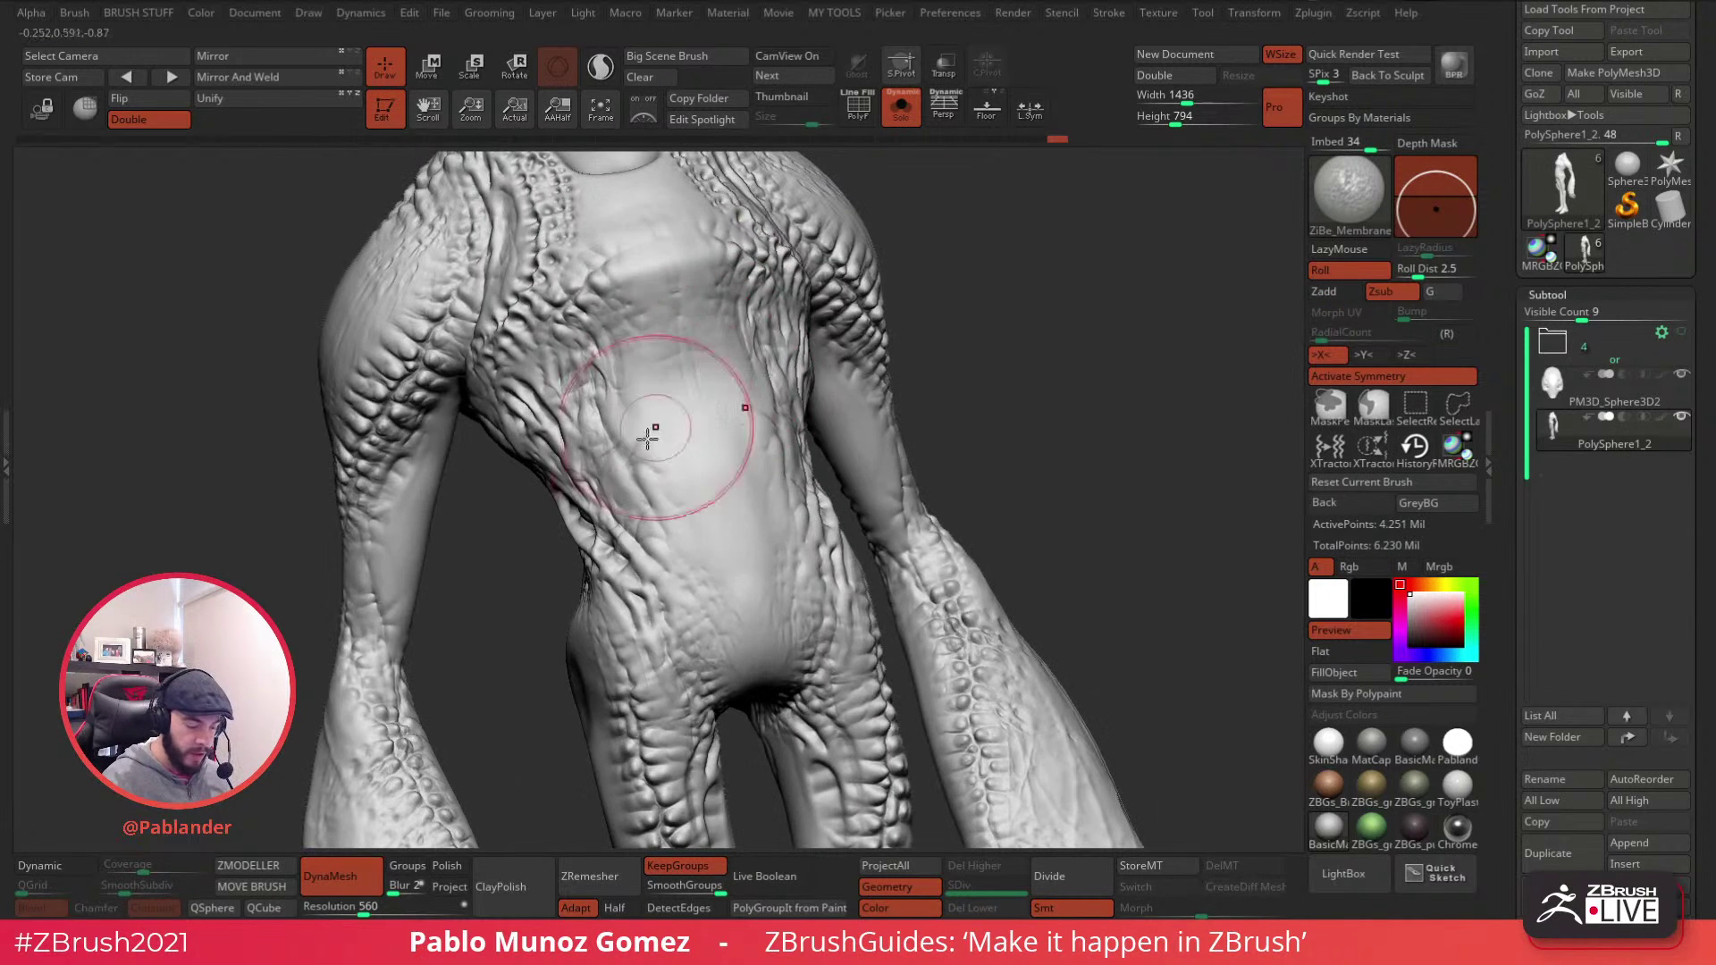
drag(693, 376, 742, 546)
right_drag(742, 547, 714, 366)
mouse_move(706, 376)
shift+mouse_down()
mouse_move(747, 384)
mouse_move(741, 420)
shift+mouse_up()
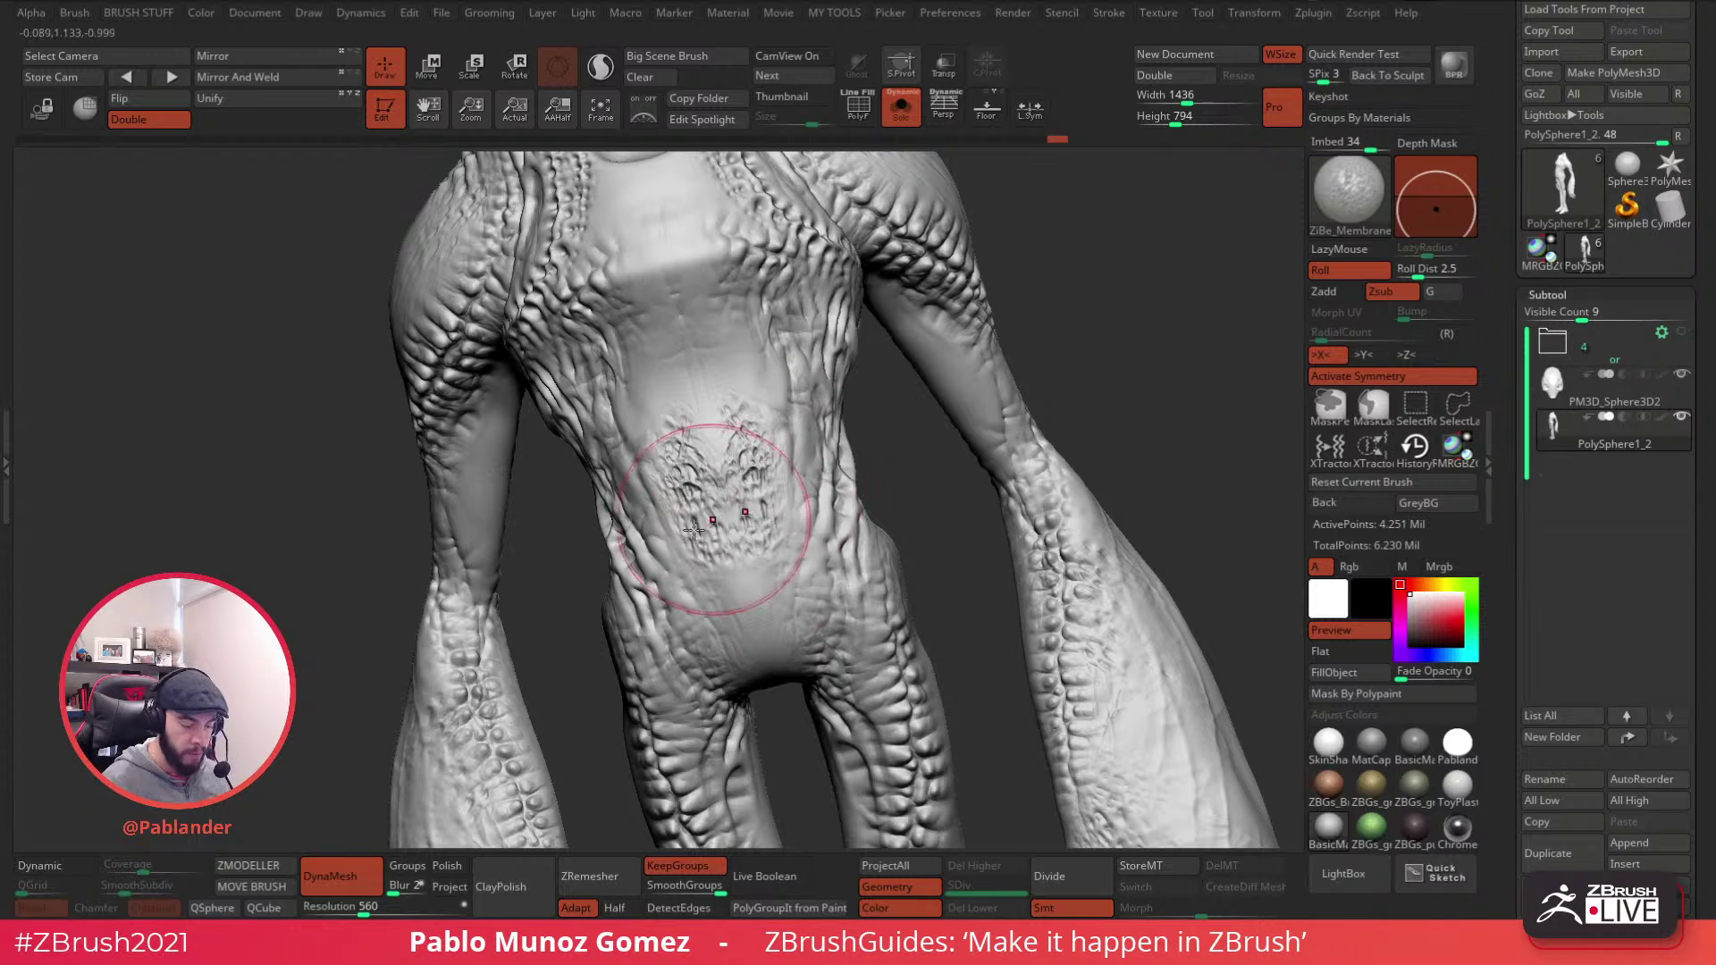
mouse_move(760, 500)
shift+mouse_down()
mouse_move(740, 447)
mouse_move(760, 490)
shift+mouse_up()
mouse_move(867, 558)
shift+mouse_down()
mouse_move(829, 454)
mouse_move(787, 427)
shift+mouse_up()
shift+drag(754, 363, 783, 435)
drag(736, 306, 774, 379)
- Soften the membrane pattern on the inner upper arms just below the armpits with SmoothPeaks
mouse_move(473, 462)
alt+right_down()
mouse_move(559, 422)
mouse_move(572, 309)
alt+right_up()
shift+drag(572, 348, 588, 304)
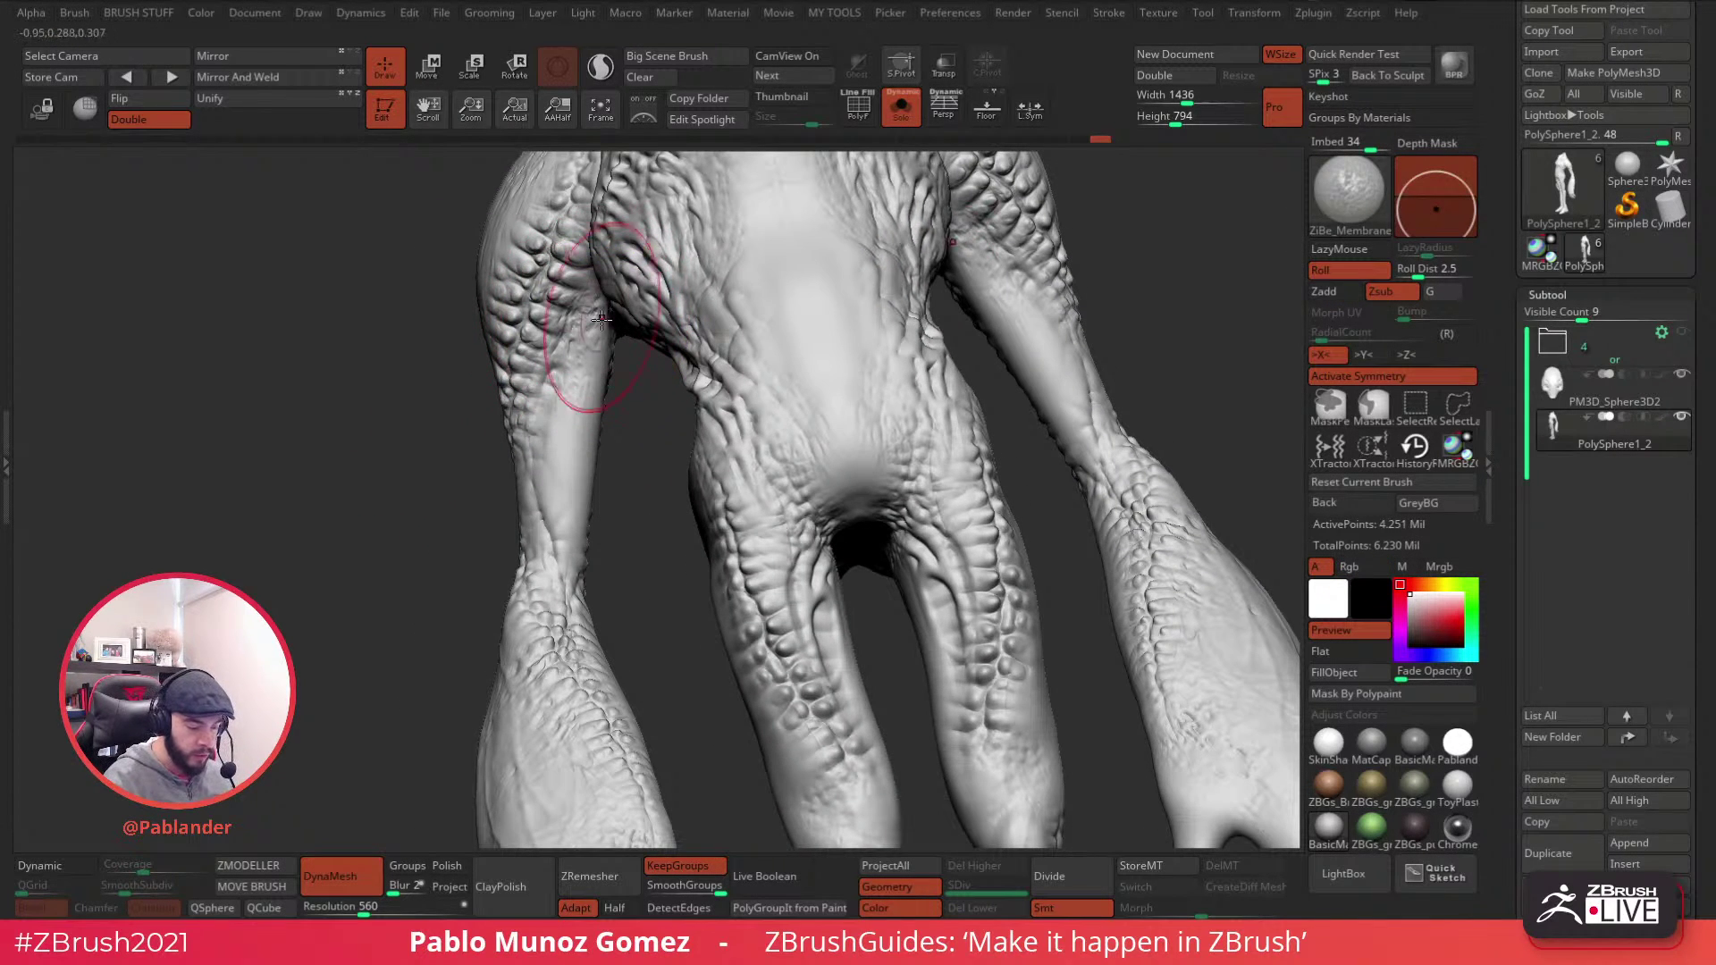
mouse_move(568, 483)
right_down()
mouse_move(727, 509)
mouse_move(823, 382)
mouse_move(912, 460)
right_up()
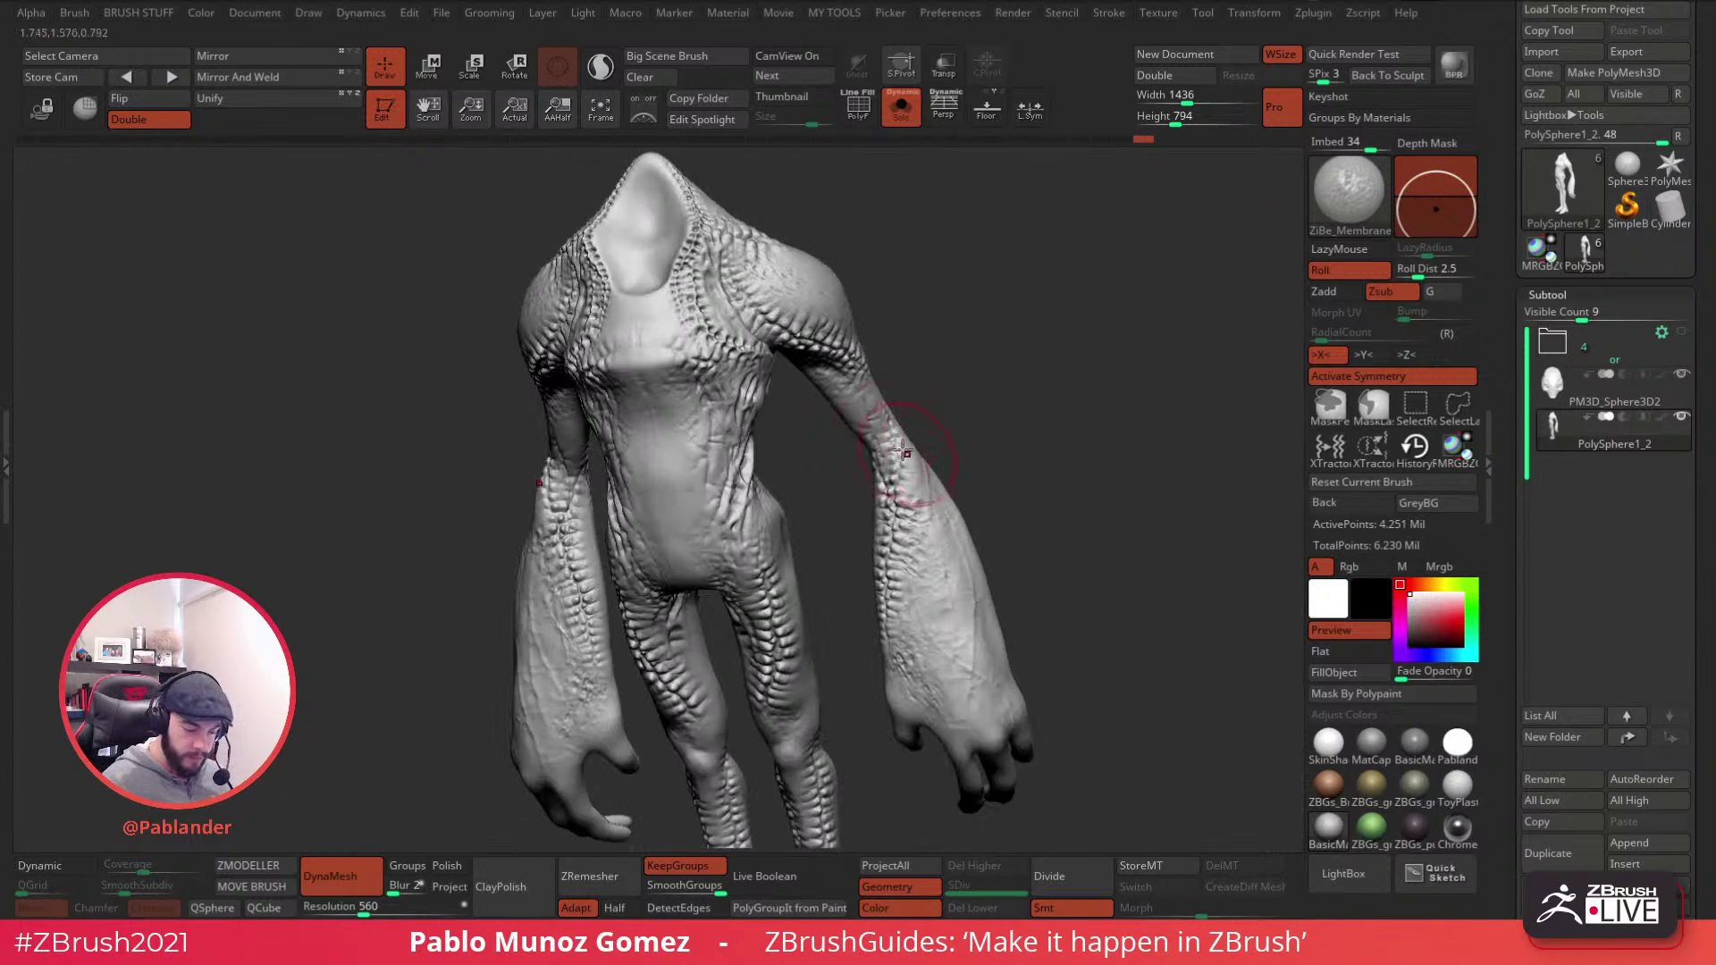
shift+right_drag(822, 295, 679, 272)
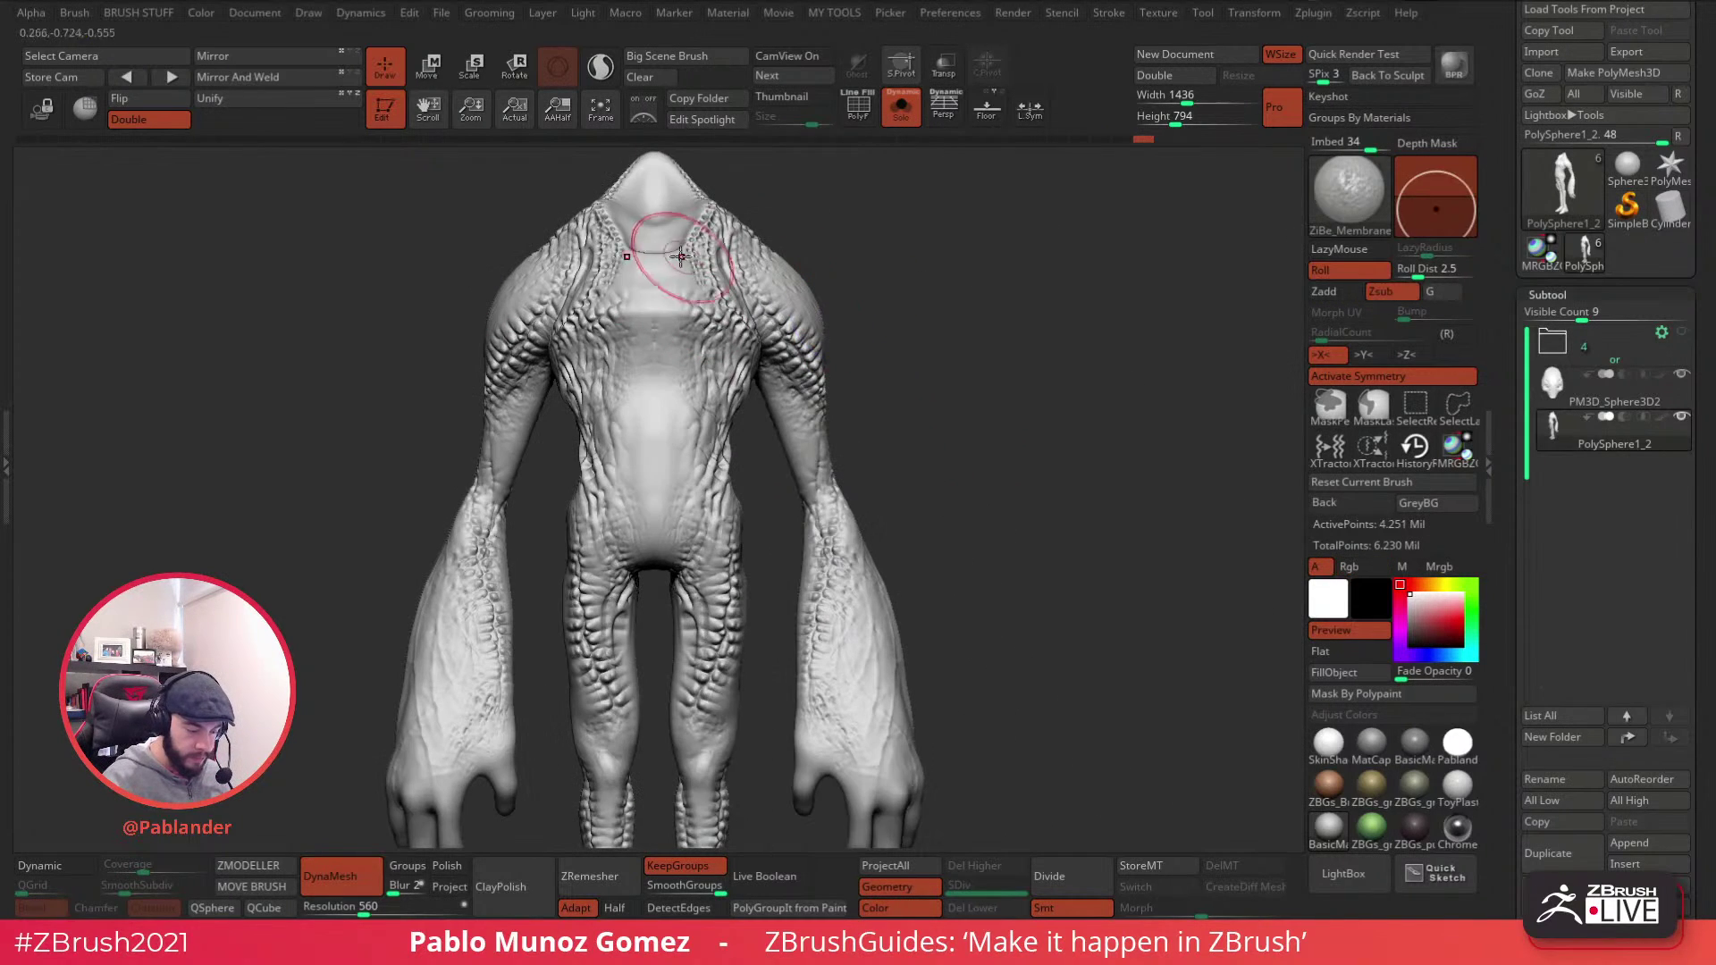
- Load the ZiBe_Pattern6 brush from the library, texture the lower shins and ankles, and soften the strokes with SmoothPeaks
key(comma)
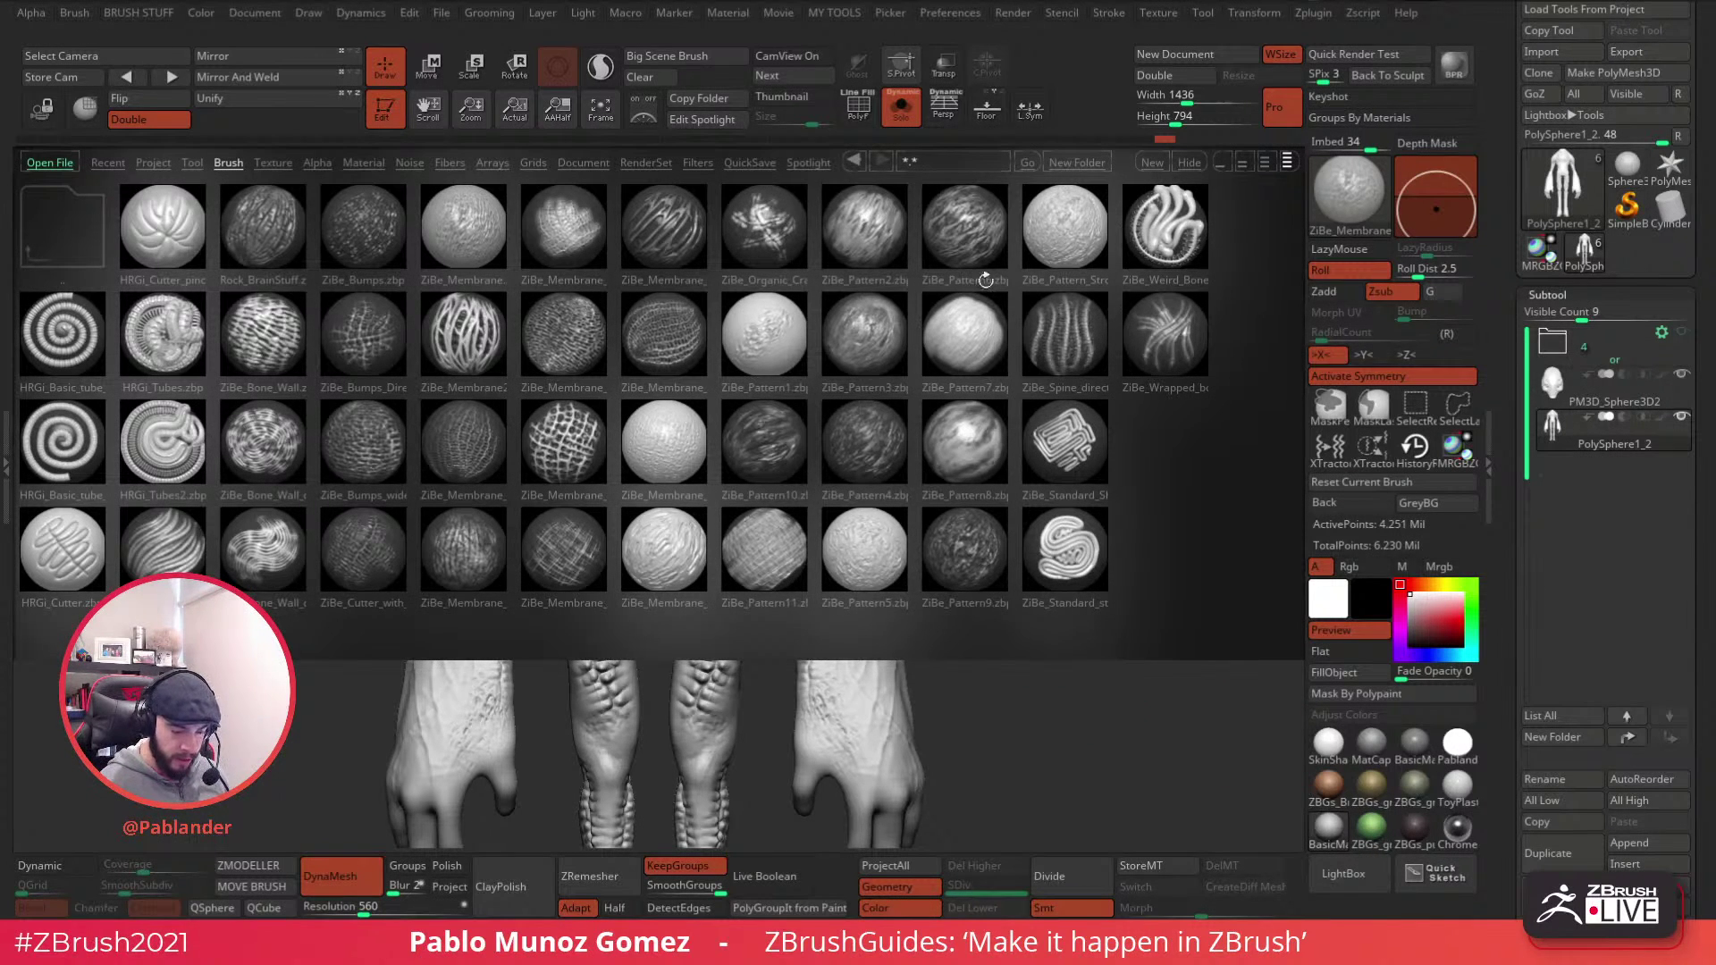
double_click(970, 231)
alt+right_drag(945, 298, 894, 484)
alt+right_drag(901, 617, 918, 450)
alt+right_drag(732, 574, 787, 473)
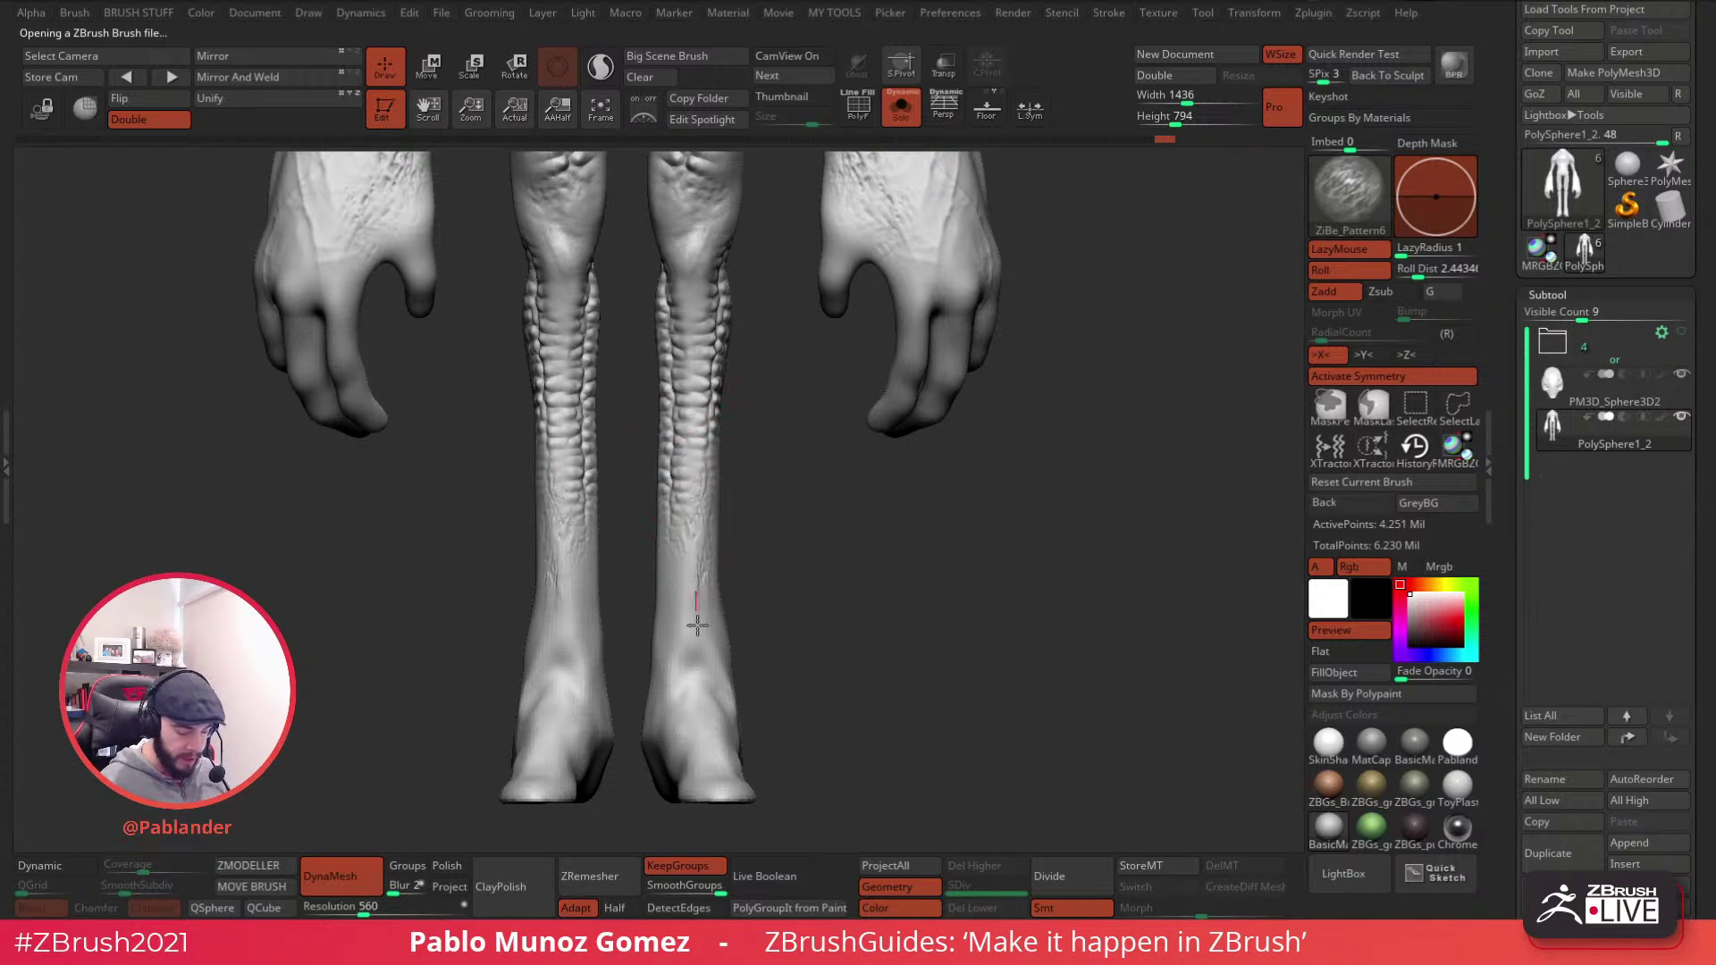
key(shift)
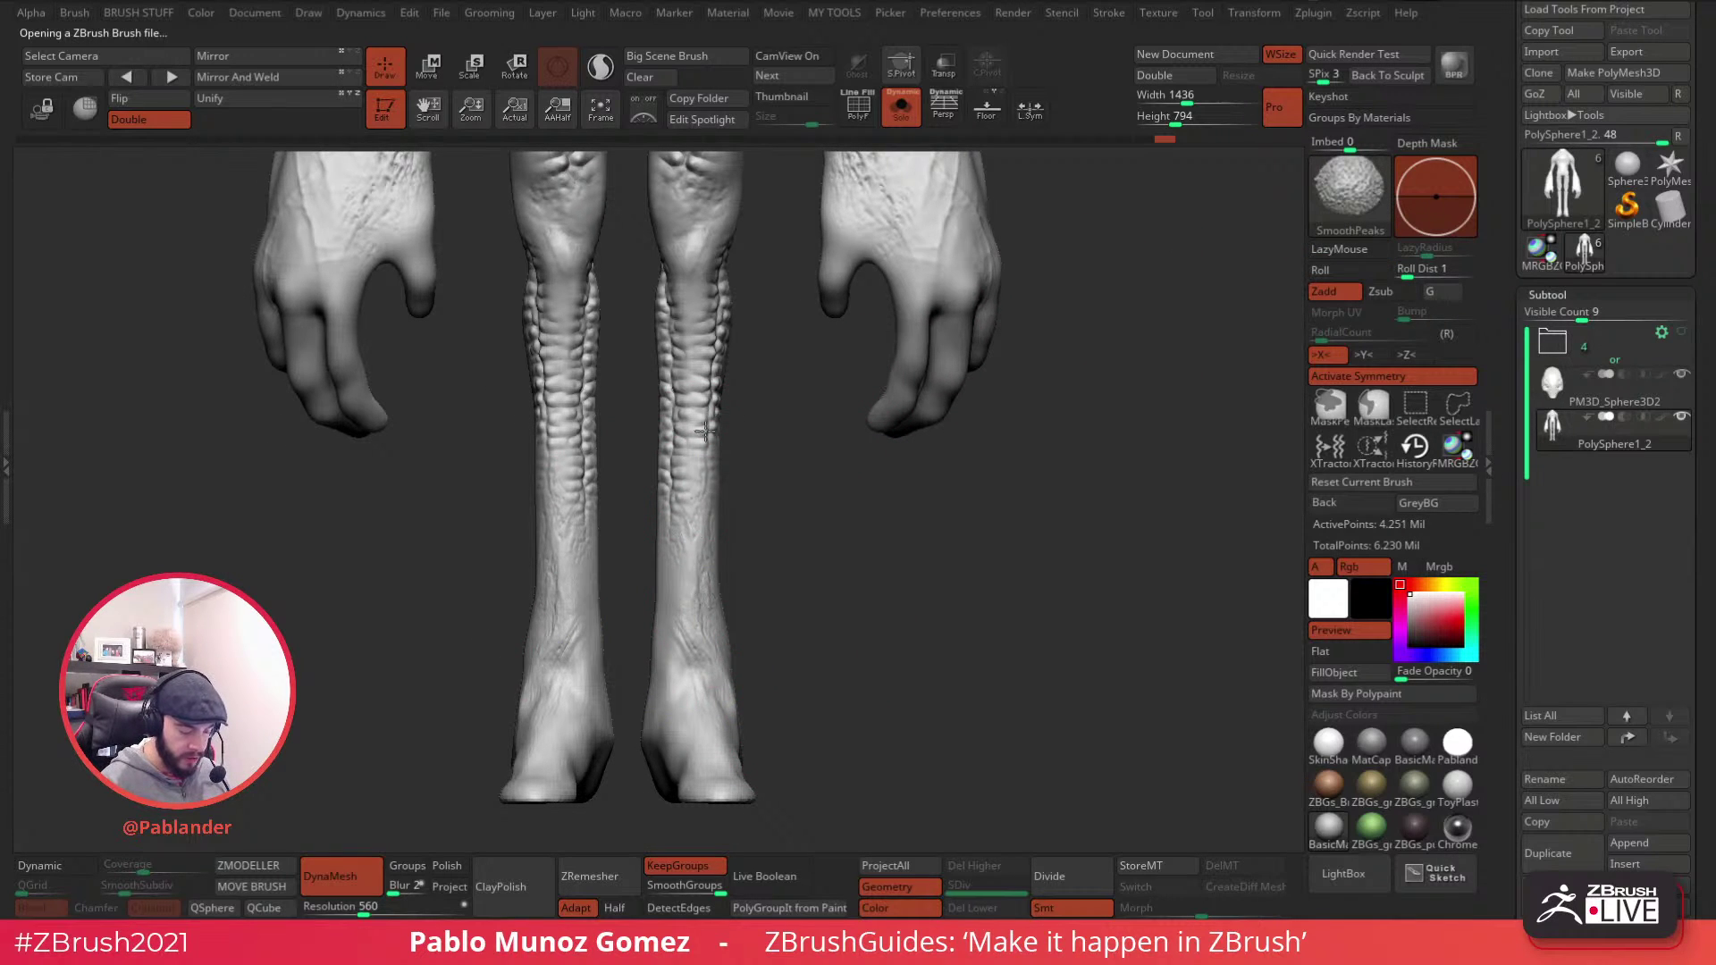
- Extend the ZiBe_Pattern6 texture around the ankles onto the tops of the feet and blend it with SmoothPeaks
right_drag(720, 636, 706, 512)
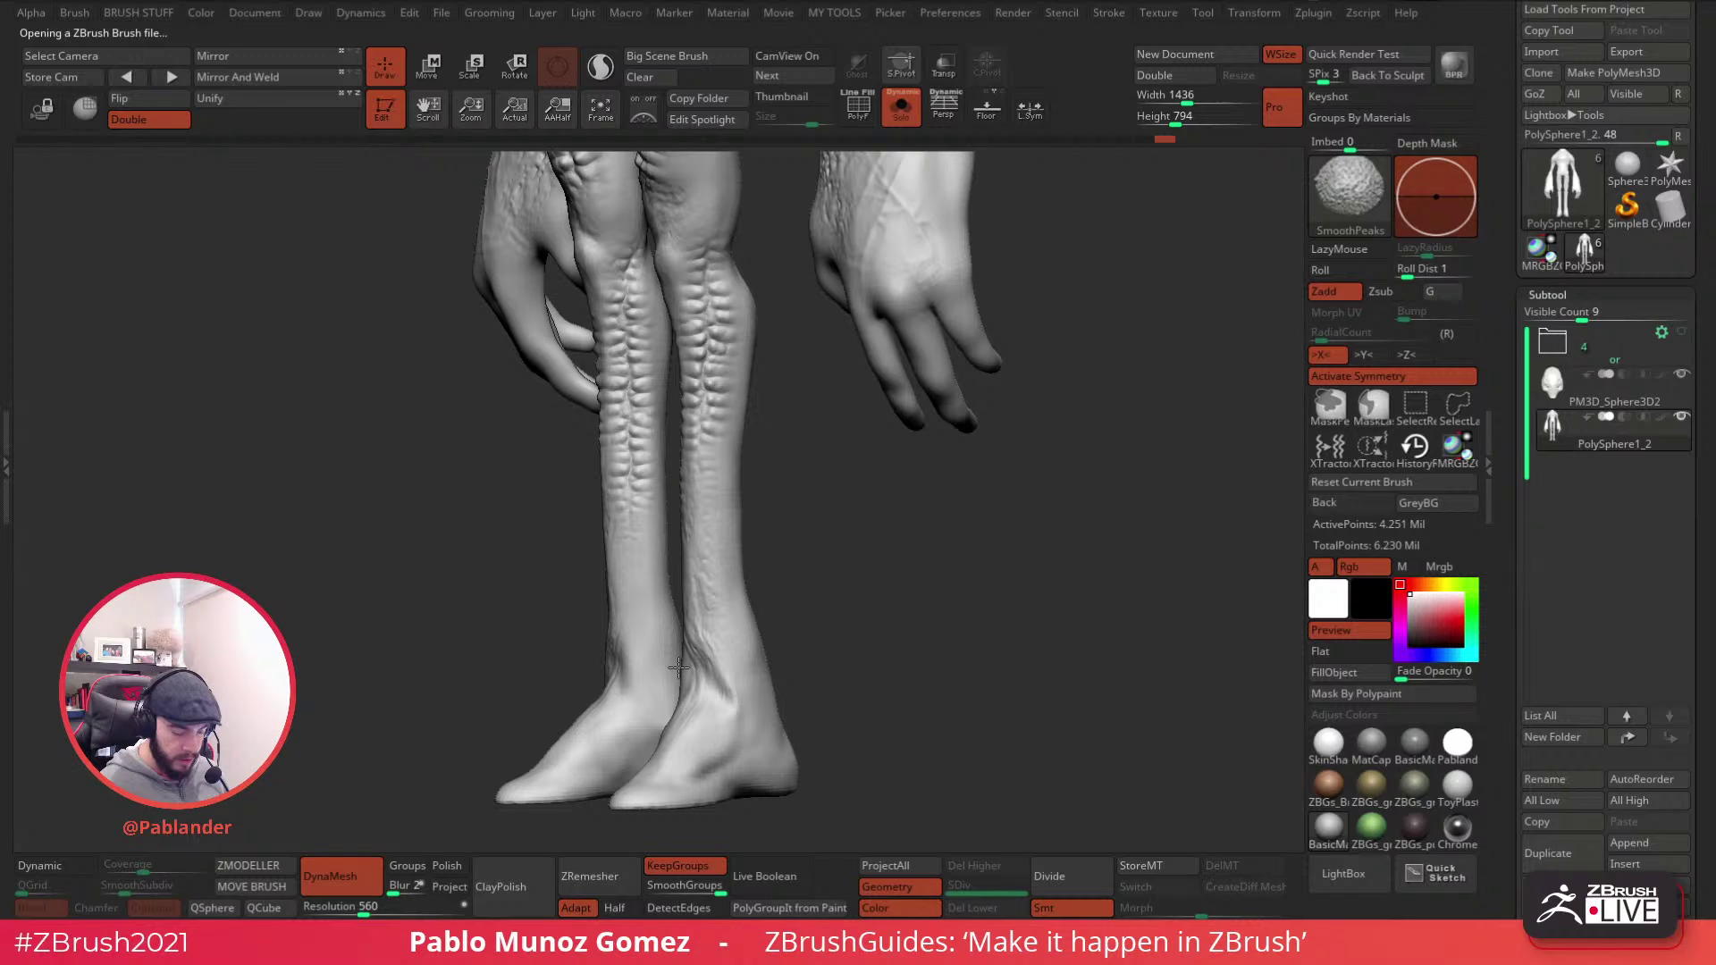
right_drag(728, 655, 828, 651)
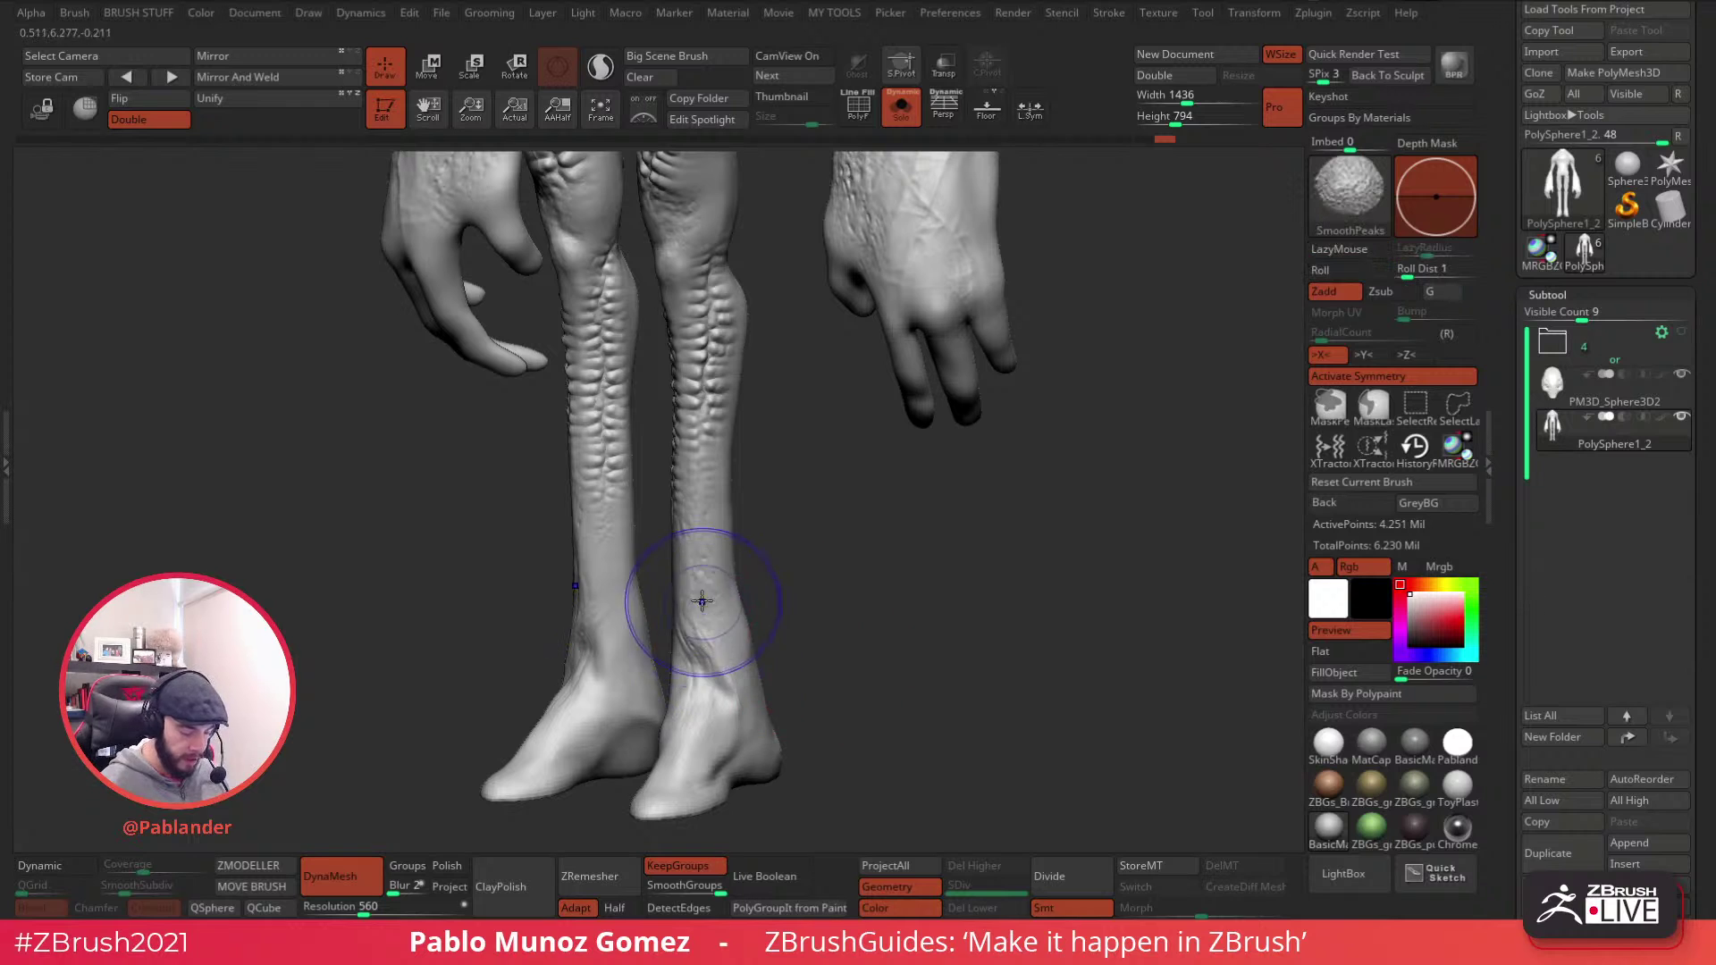
right_drag(747, 574, 735, 588)
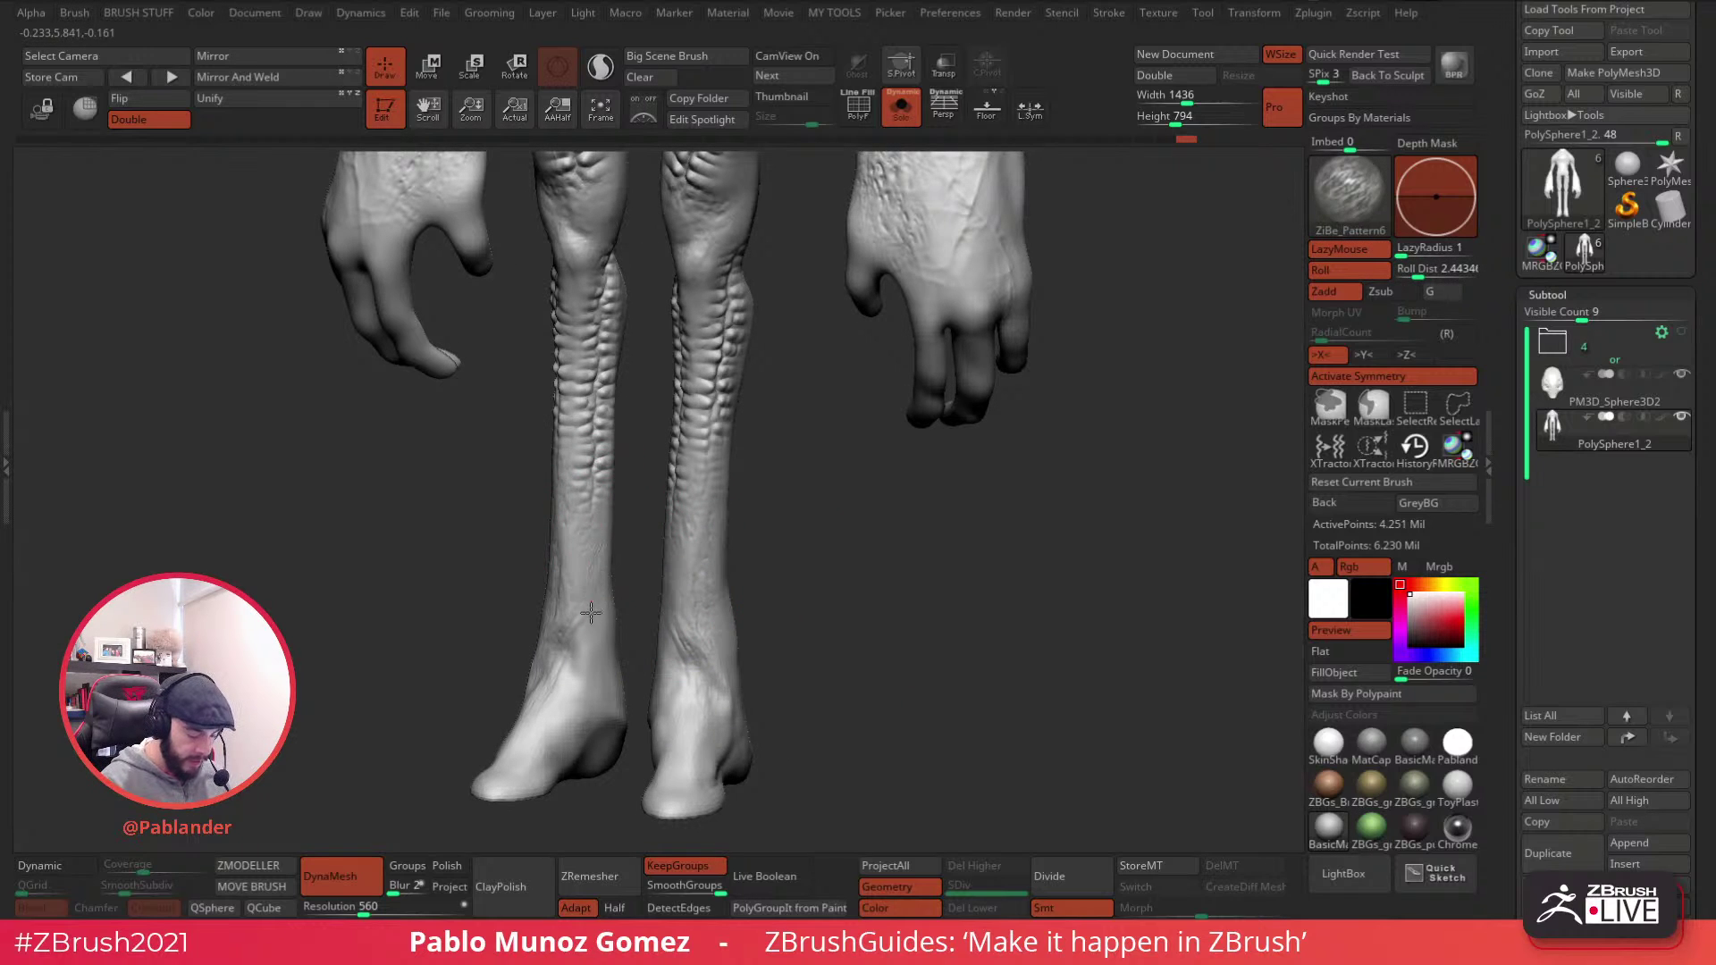
key(shift)
drag(587, 690, 585, 722)
- Texture the backs of the hands, thumb bases and fingers with ZiBe_Pattern6 and soften the strokes with SmoothPeaks
alt+right_drag(821, 447, 784, 627)
right_drag(910, 488, 939, 459)
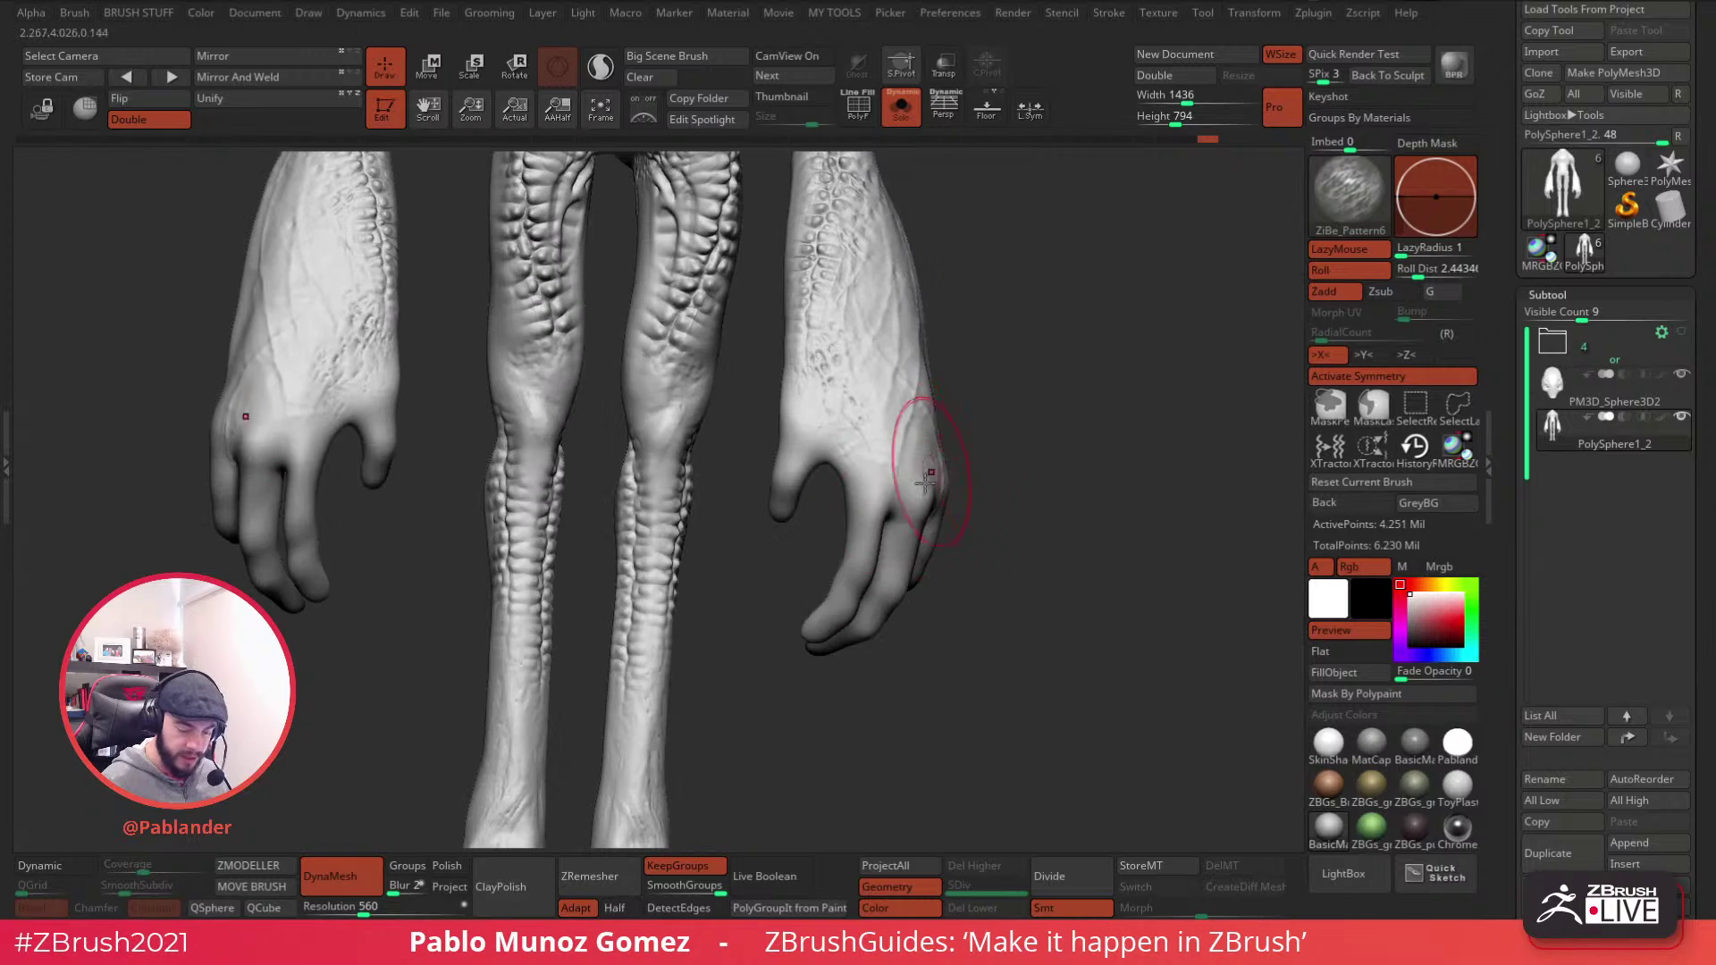
drag(857, 420, 878, 486)
key(shift)
drag(796, 404, 799, 370)
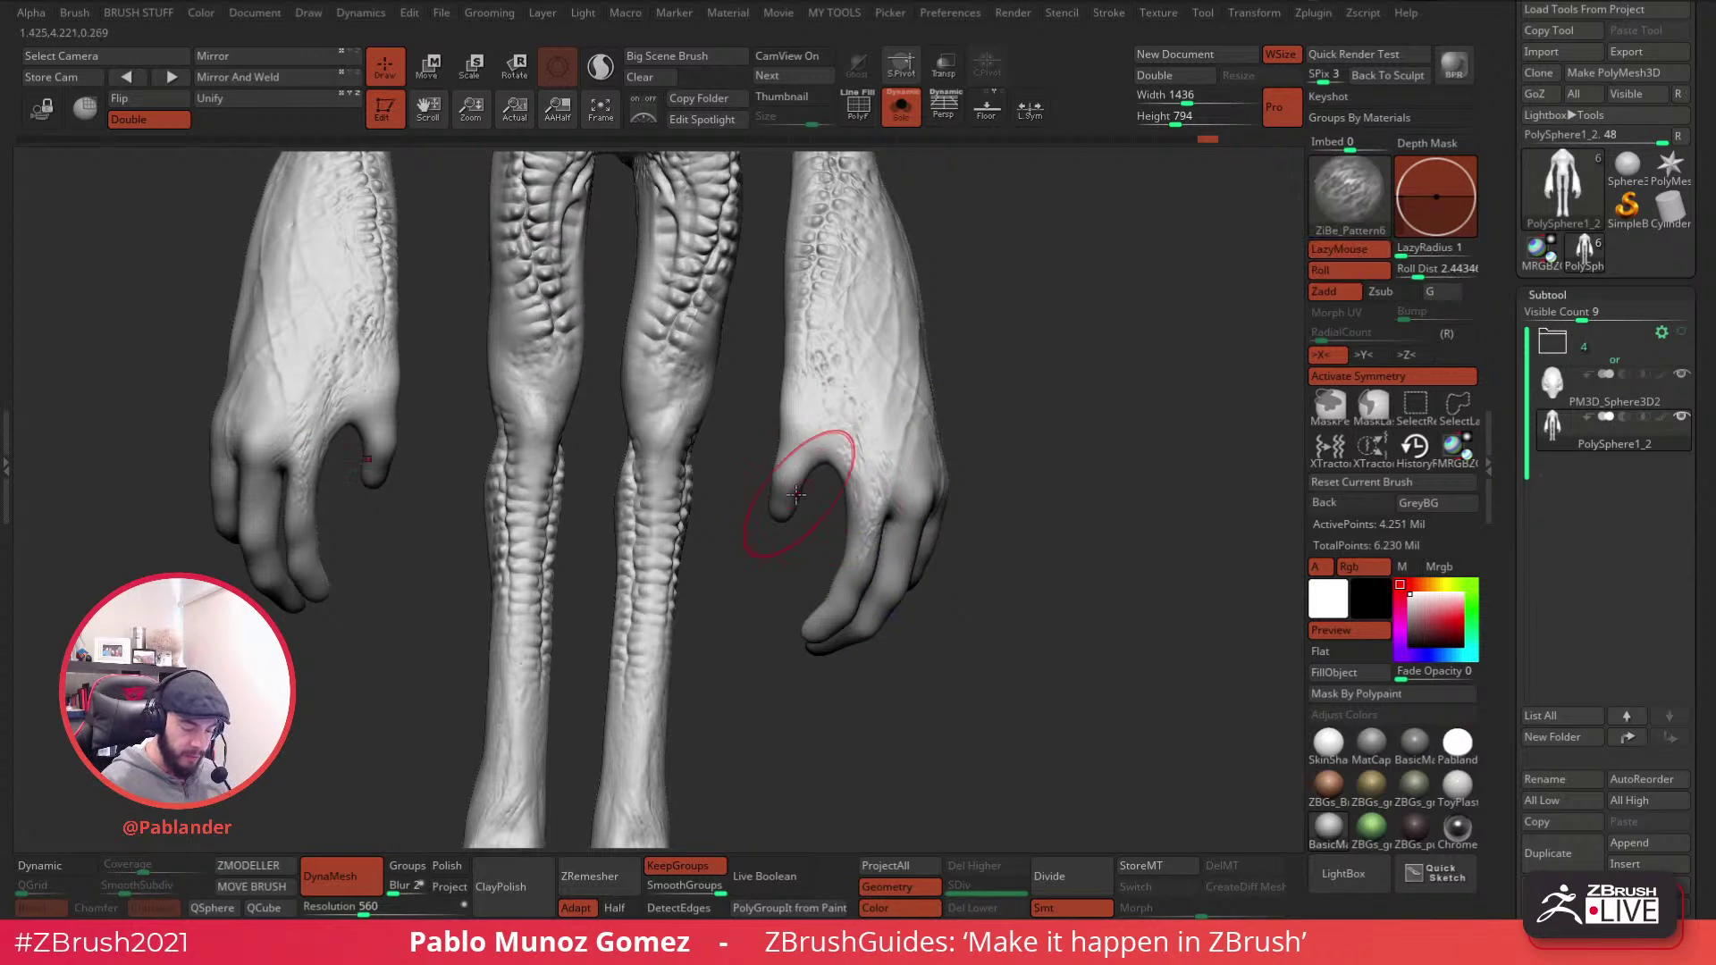
key(shift)
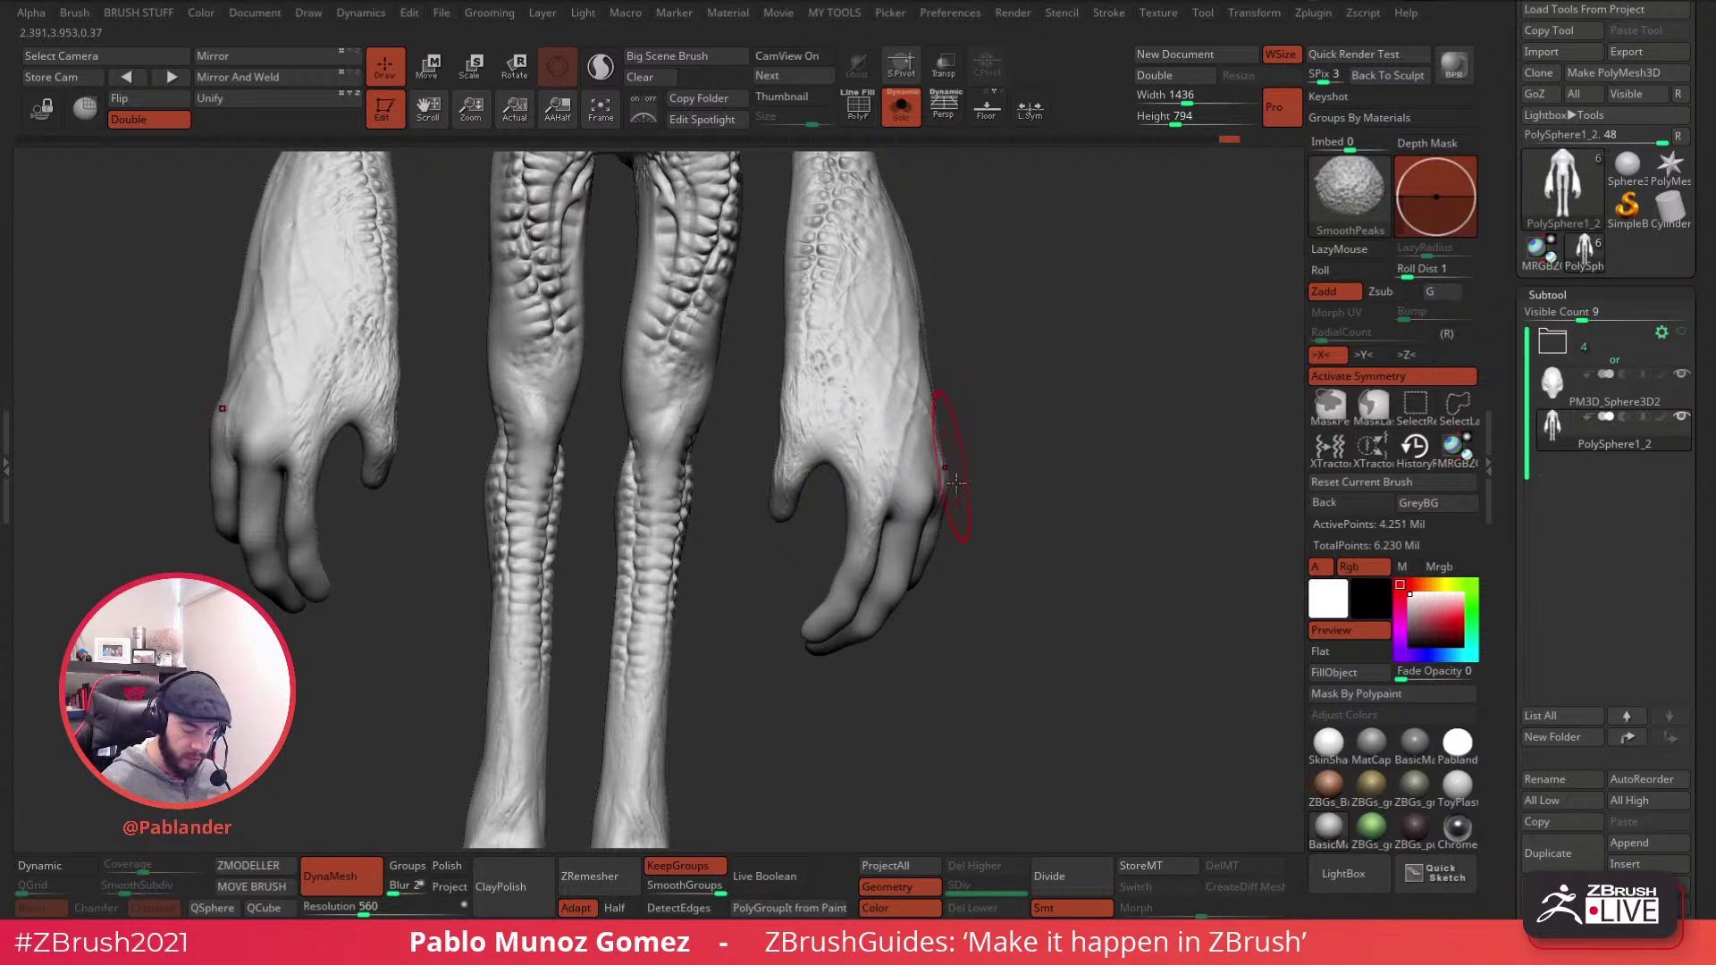
drag(952, 467, 897, 602)
drag(1018, 501, 1022, 471)
- Switch to the Move brush and adjust the length and shape of the fingers
key(b)
key(m)
key(v)
drag(1076, 410, 1048, 477)
key(space)
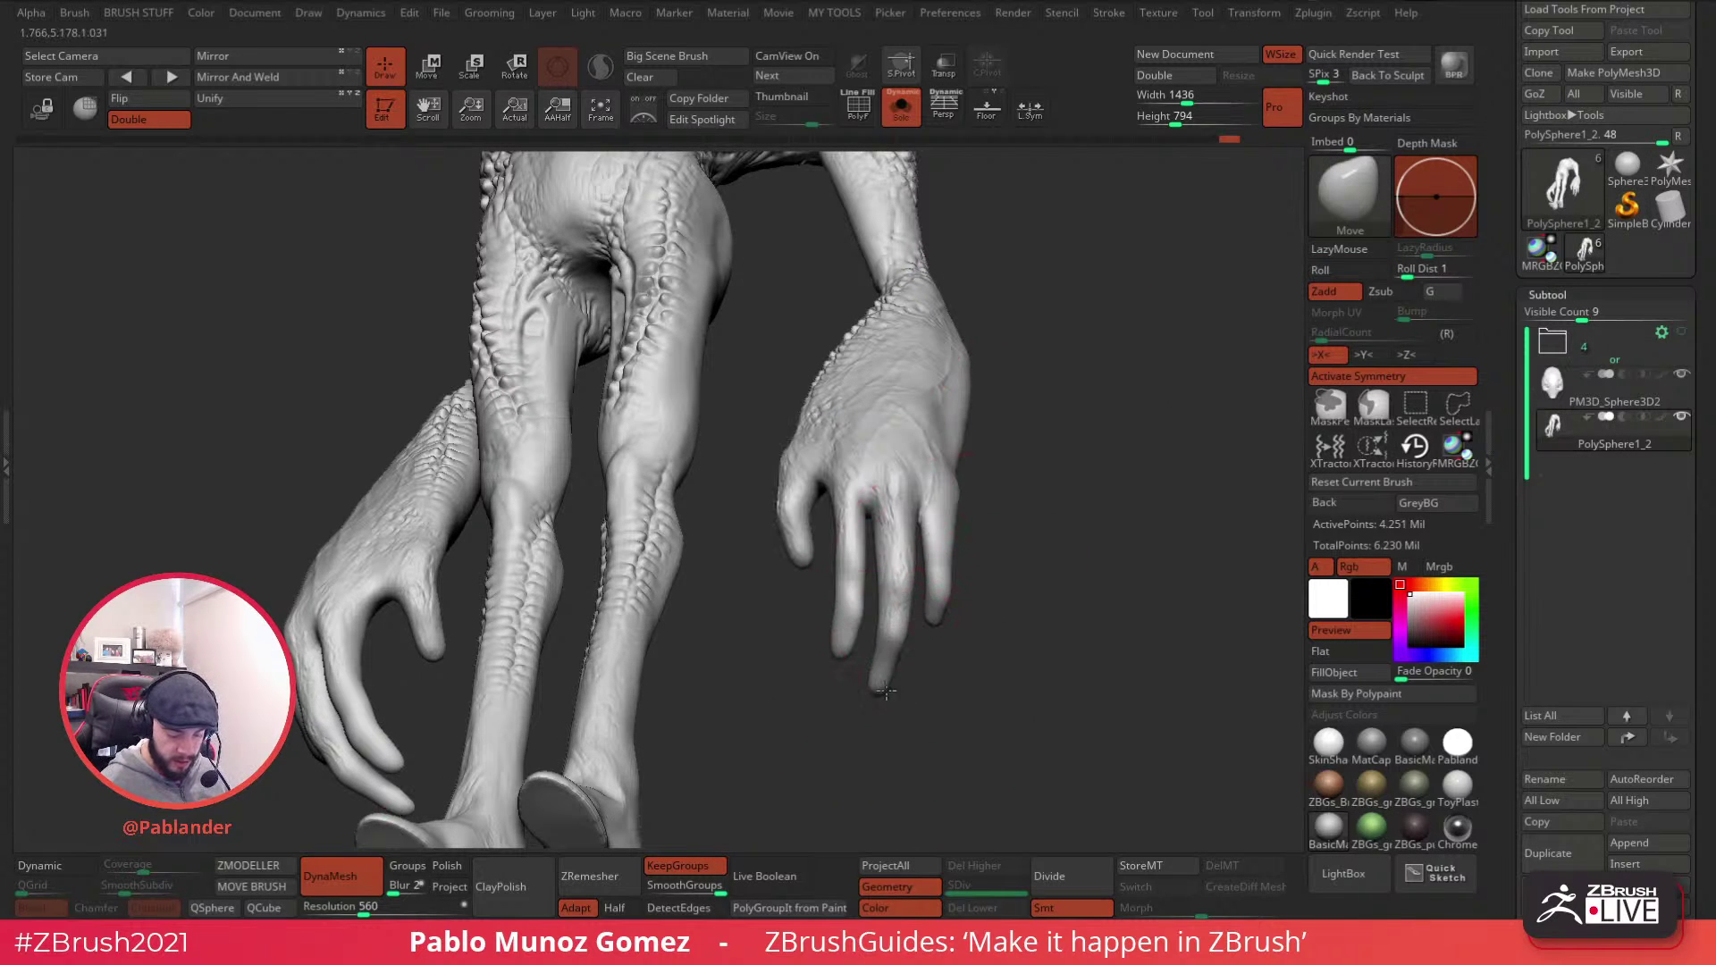
drag(892, 646, 882, 645)
mouse_move(1003, 567)
mouse_down()
mouse_move(1042, 506)
mouse_move(1037, 446)
mouse_up()
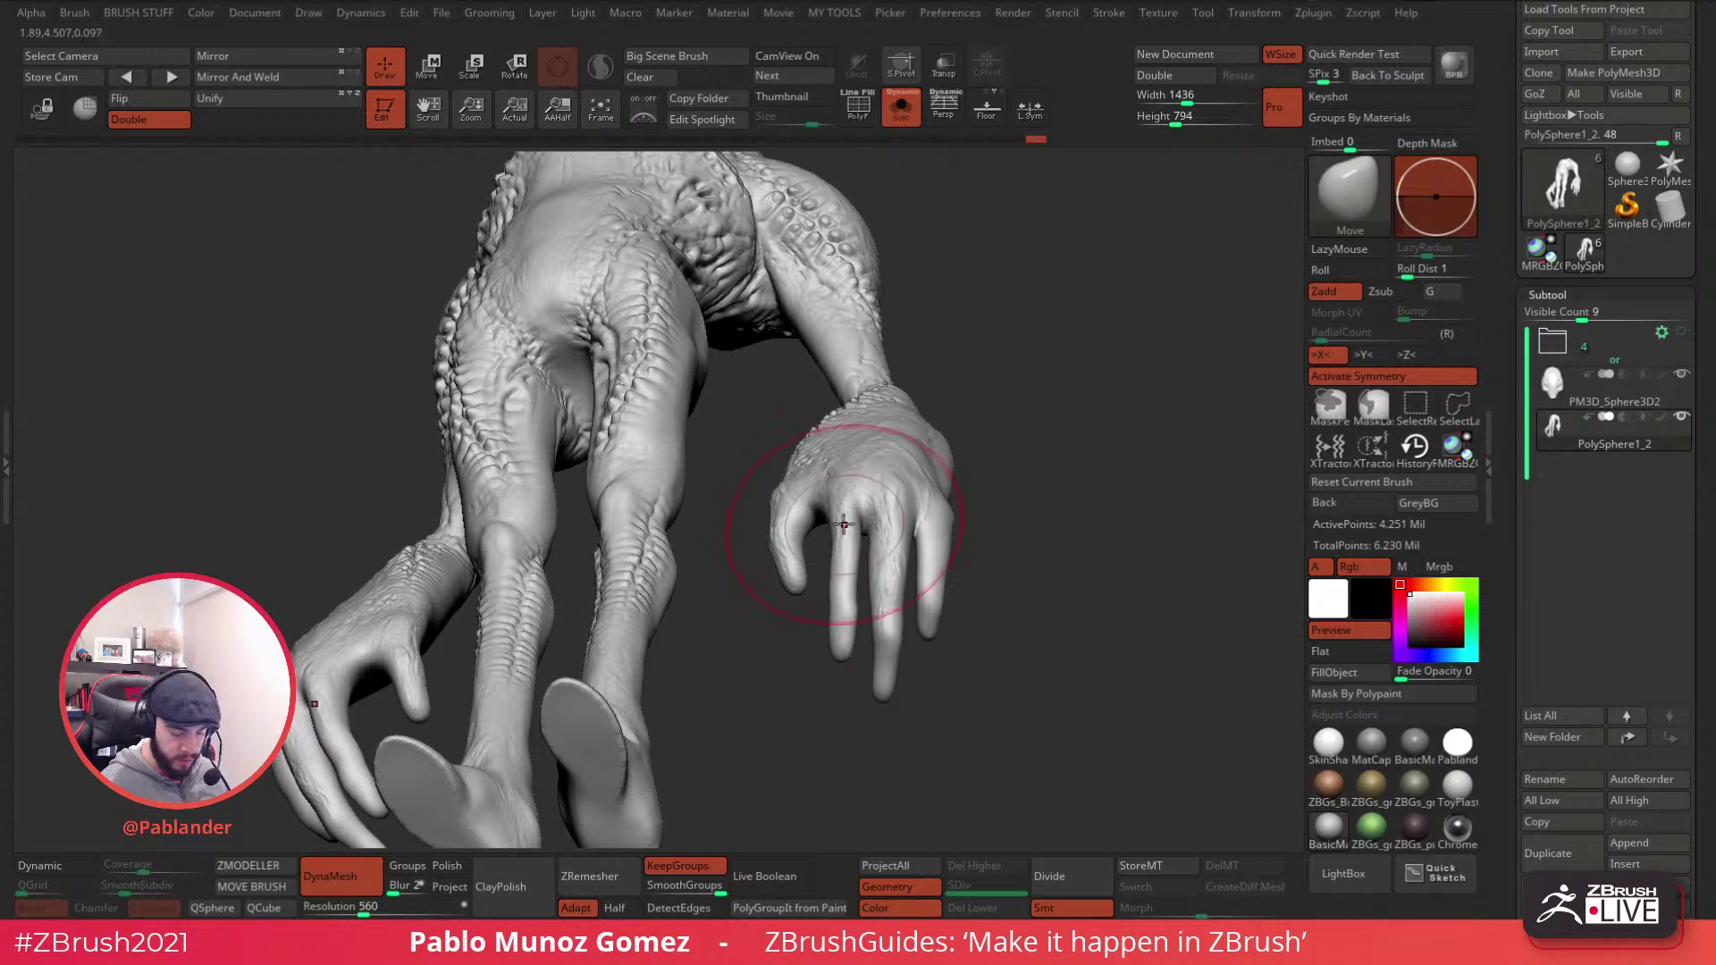
- Refine the knuckles, thumbs and finger positions on the hands with the Move brush
mouse_move(984, 563)
mouse_down()
mouse_move(1012, 591)
mouse_move(1018, 572)
mouse_up()
drag(943, 491, 955, 488)
drag(1019, 510, 992, 496)
drag(795, 447, 783, 454)
mouse_move(969, 465)
alt+mouse_down()
mouse_move(965, 379)
mouse_move(876, 406)
mouse_move(989, 460)
mouse_move(950, 487)
mouse_move(1053, 479)
mouse_move(938, 491)
mouse_move(914, 677)
mouse_move(866, 536)
mouse_move(873, 605)
mouse_move(980, 471)
mouse_move(961, 451)
alt+mouse_up()
key(space)
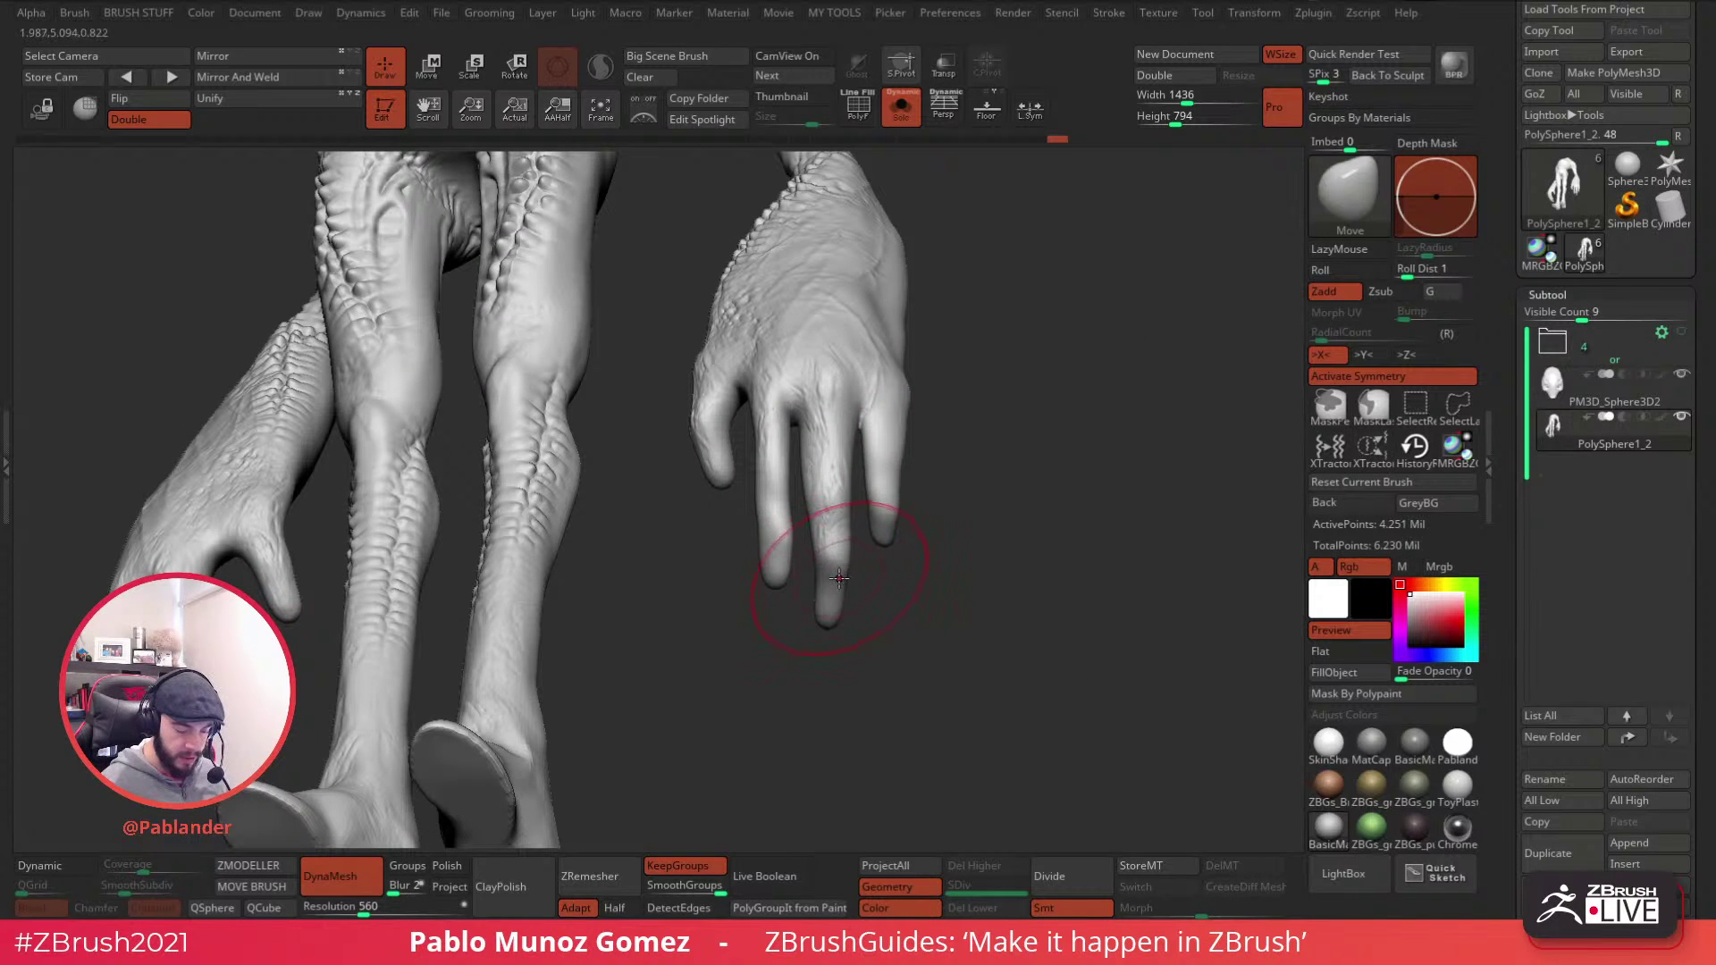
drag(953, 450, 926, 478)
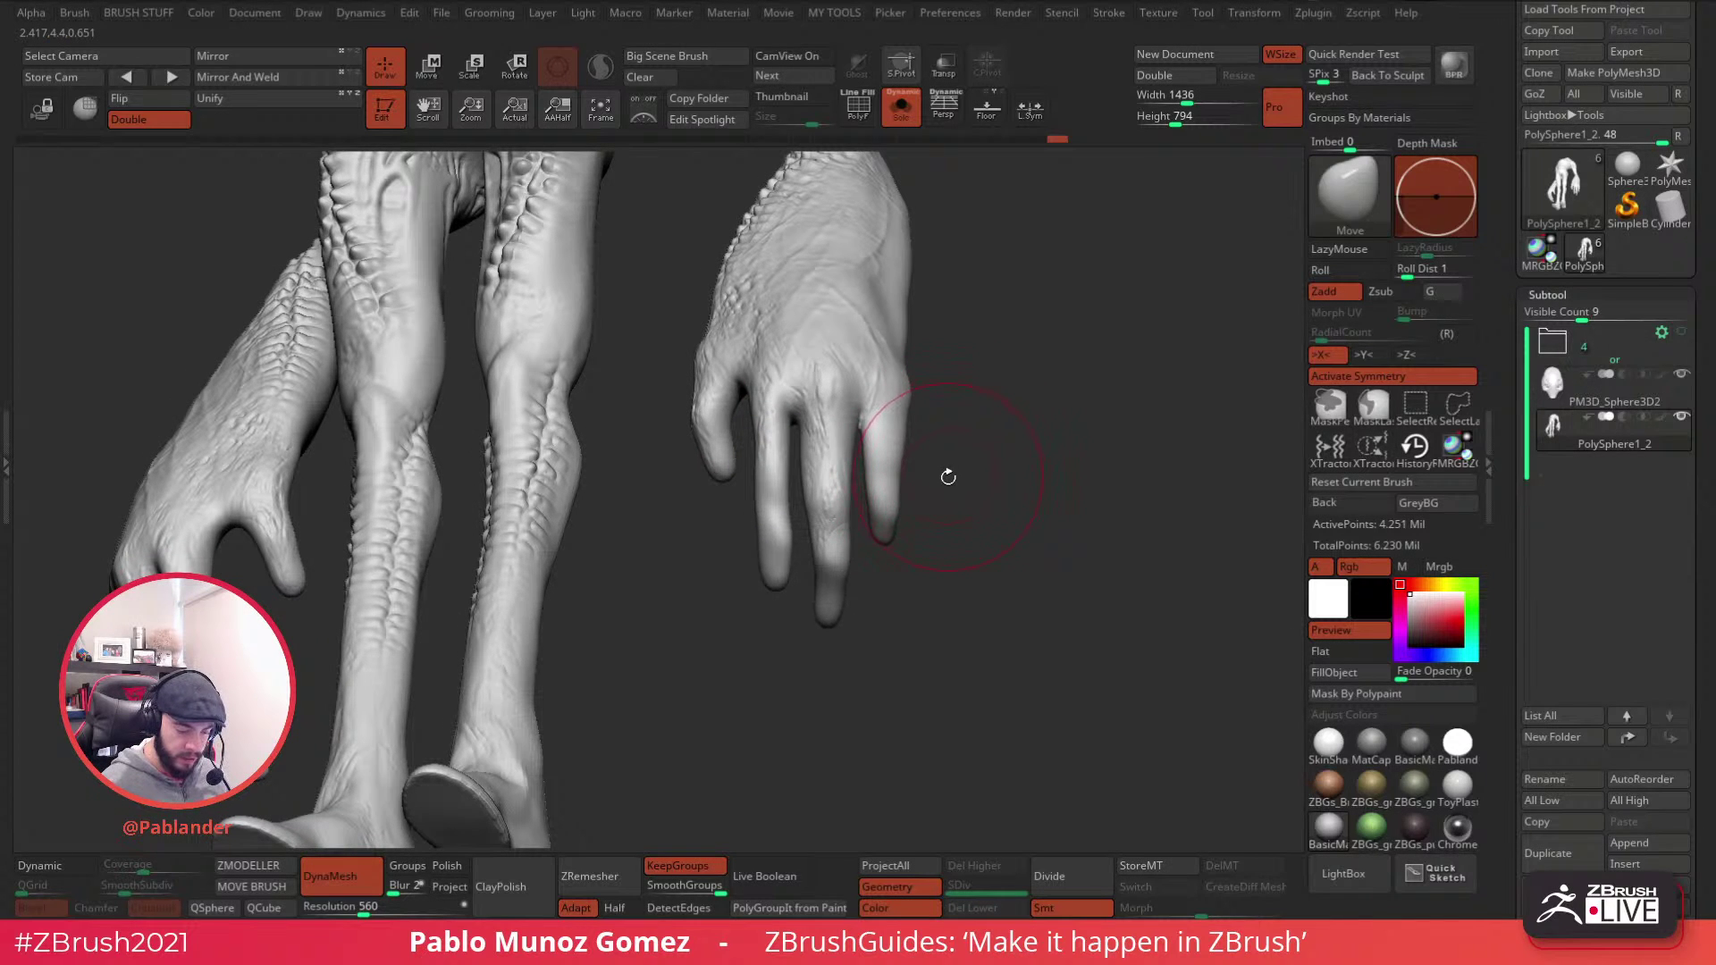
drag(1072, 467, 1016, 491)
- Mask the outermost finger with MaskLasso, LazyMouse turned off, and invert the mask to isolate it
ctrl+drag(926, 368, 863, 417)
ctrl+drag(1005, 436, 1094, 465)
ctrl+click(1373, 406)
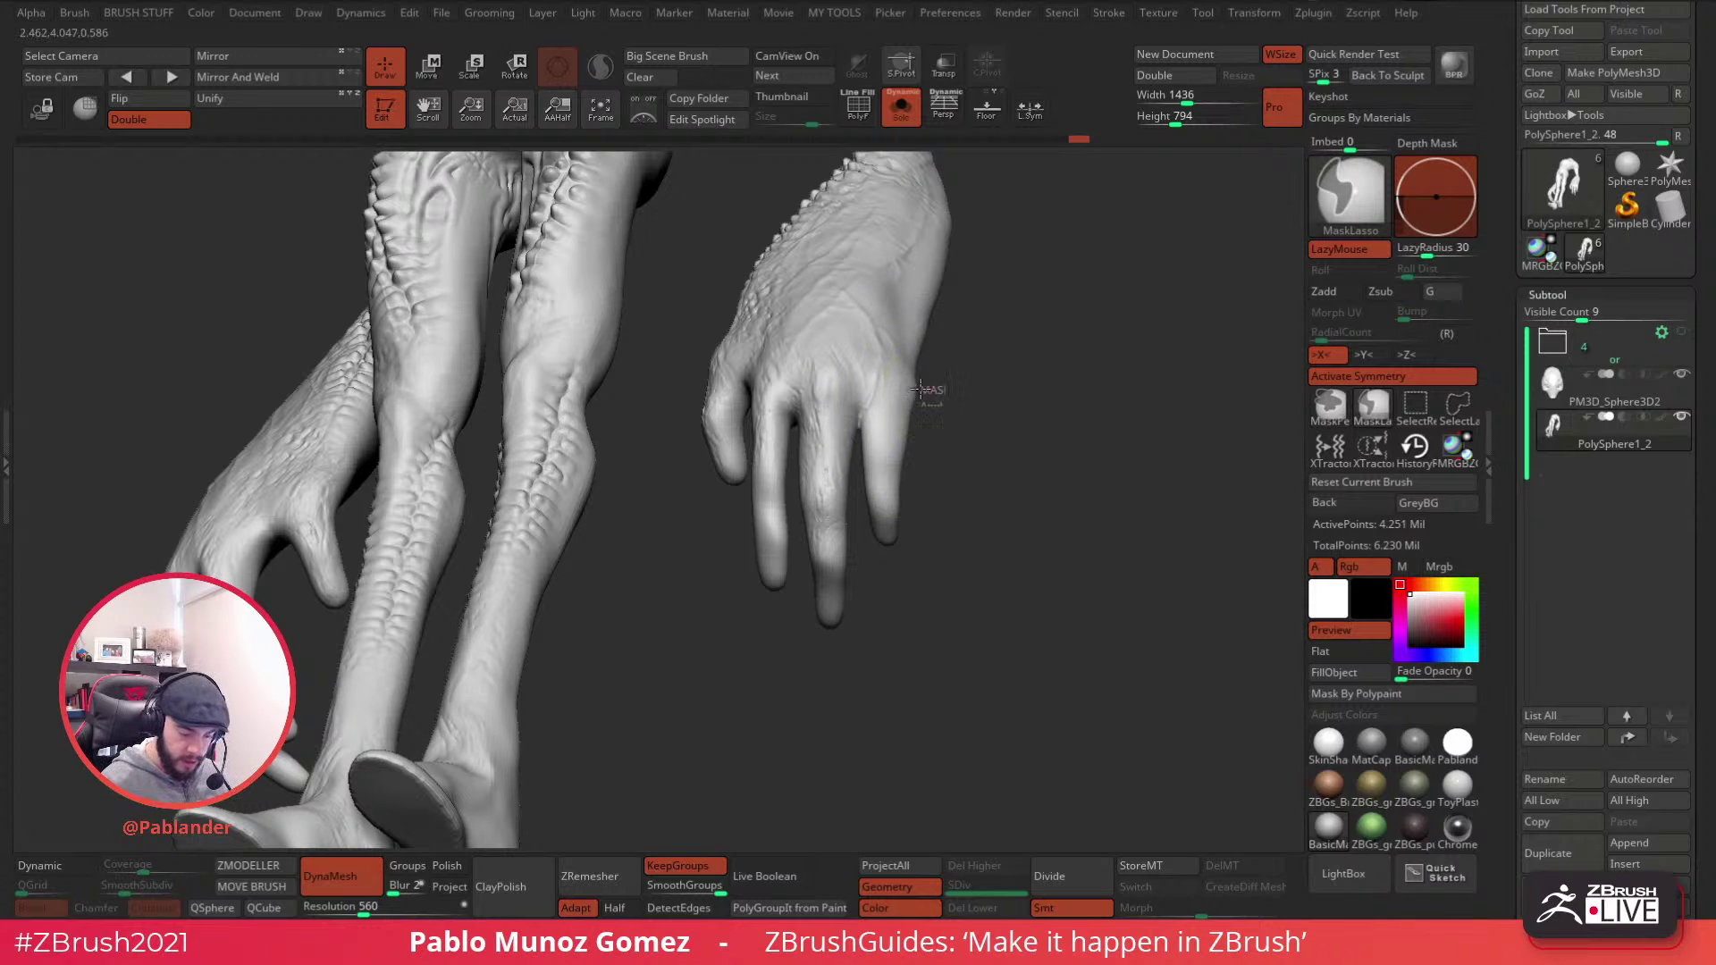
click(1347, 248)
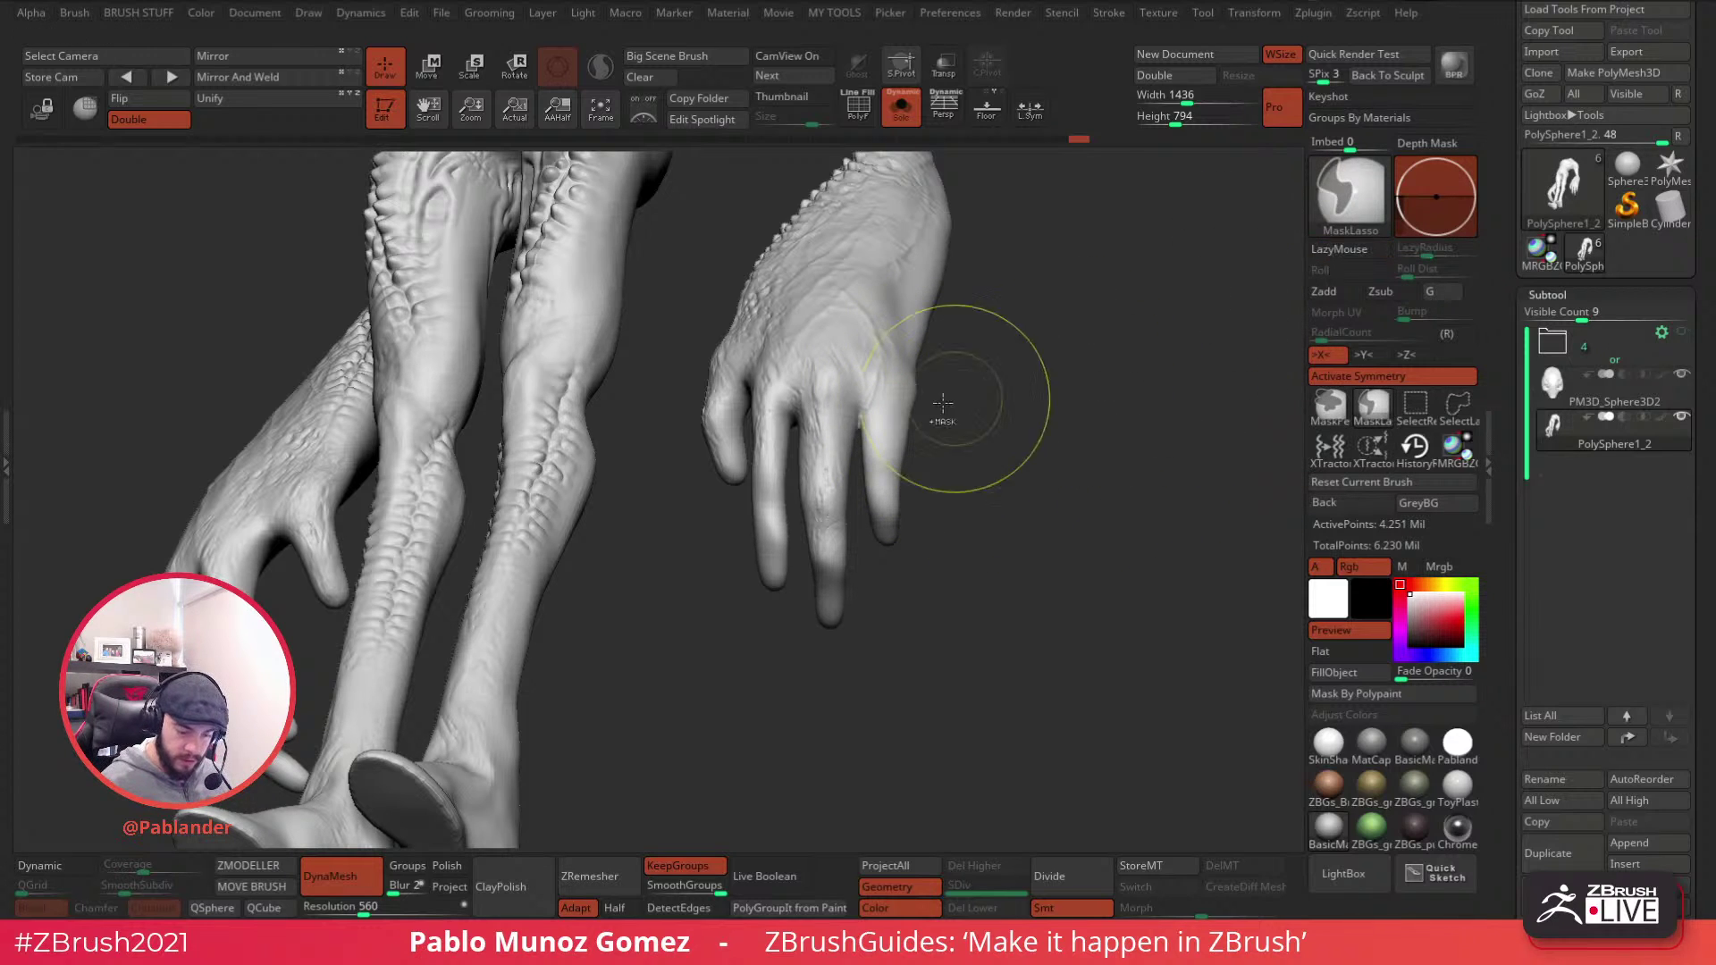
mouse_move(856, 447)
ctrl+mouse_down()
mouse_move(902, 545)
mouse_move(969, 497)
ctrl+mouse_up()
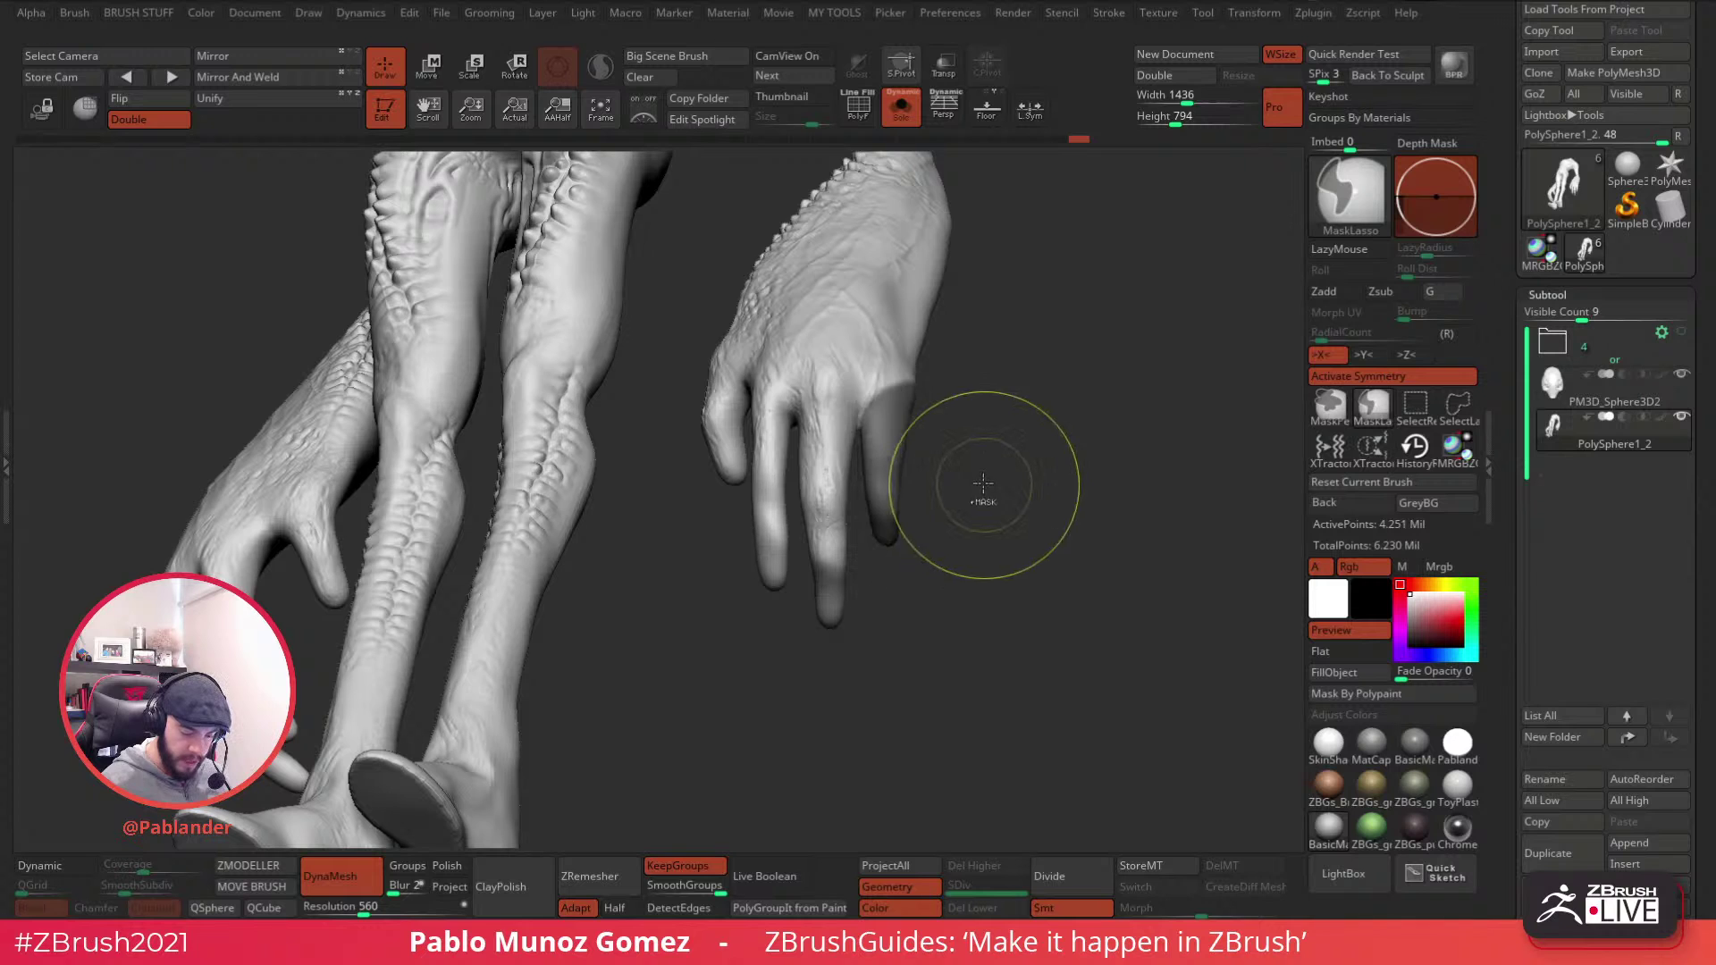
ctrl+click(957, 413)
- Centre the transform gizmo on the isolated outermost finger and rotate the finger inward
click(440, 71)
key(f)
alt+drag(850, 107, 823, 238)
click(824, 238)
alt+drag(859, 713, 883, 670)
drag(946, 512, 915, 502)
mouse_move(844, 586)
mouse_down()
mouse_move(930, 490)
mouse_move(961, 500)
mouse_up()
- Return to sculpting and adjust the repositioned outermost finger with the Move brush
key(q)
drag(827, 513, 808, 523)
drag(903, 571, 698, 543)
mouse_move(335, 365)
mouse_down()
mouse_move(459, 458)
mouse_move(806, 414)
mouse_move(778, 474)
mouse_move(805, 480)
mouse_move(835, 447)
mouse_move(823, 402)
mouse_up()
- Isolate the finger nearest the thumb with an inverted lasso mask, centre the gizmo on it, and rotate it
key(ctrl)
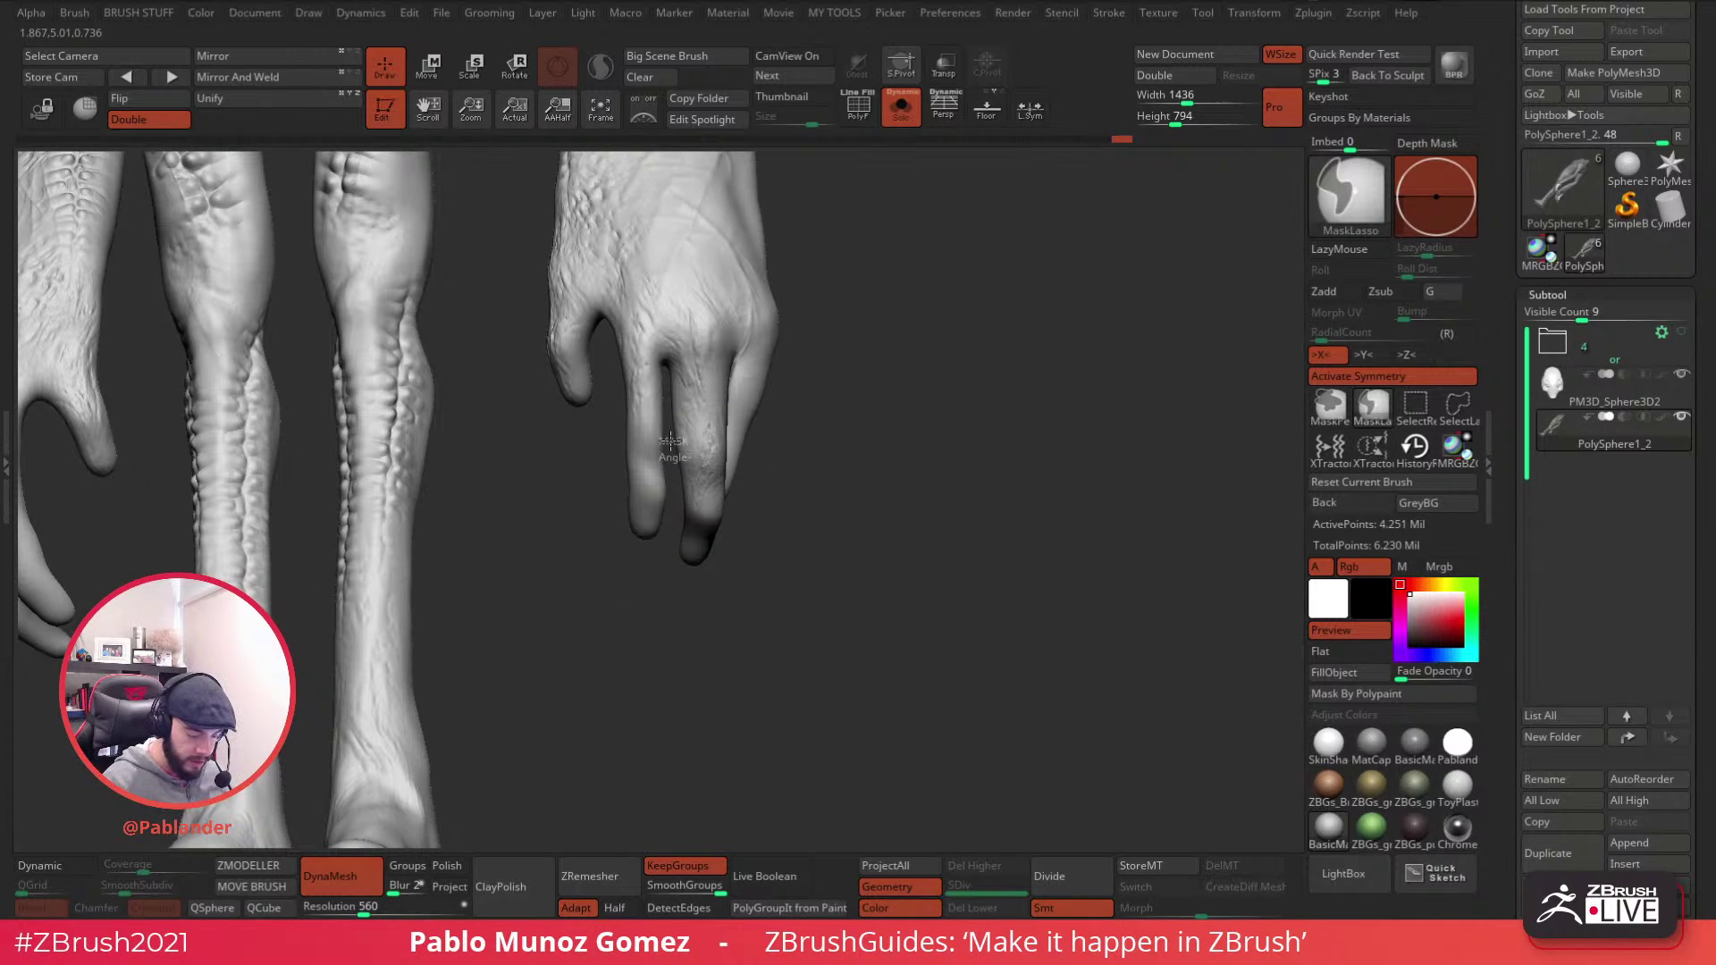
mouse_move(668, 370)
ctrl+mouse_down()
mouse_move(607, 402)
mouse_move(625, 545)
mouse_move(675, 536)
ctrl+mouse_up()
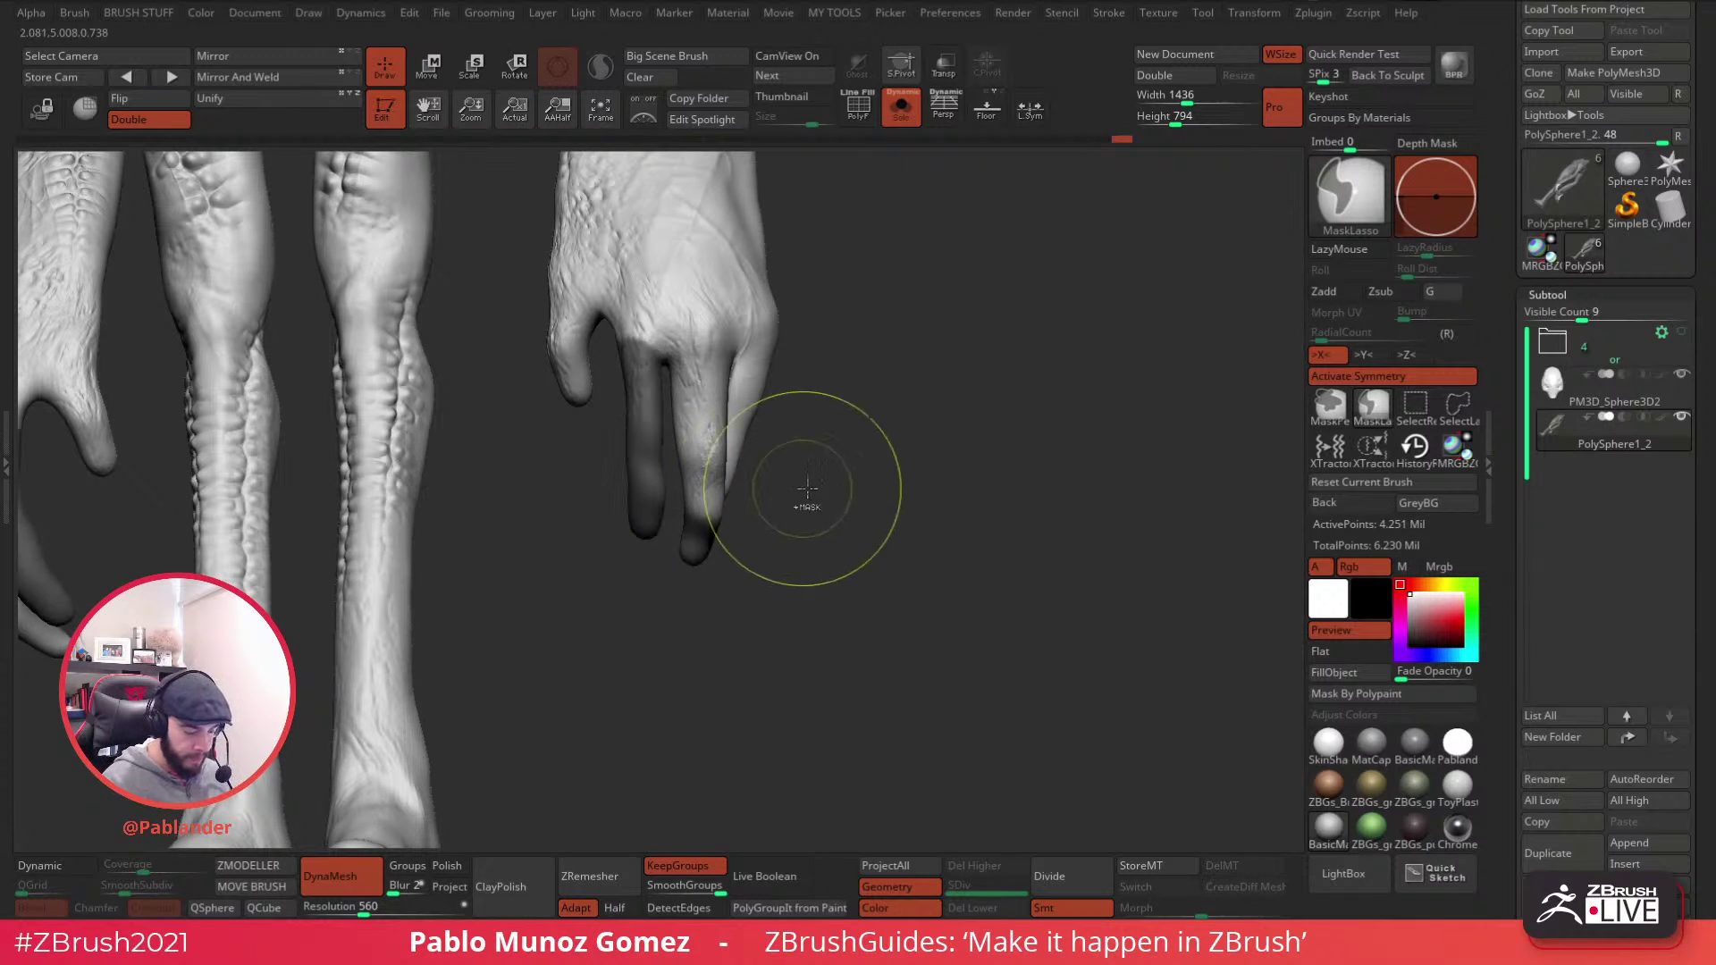
ctrl+click(773, 426)
key(w)
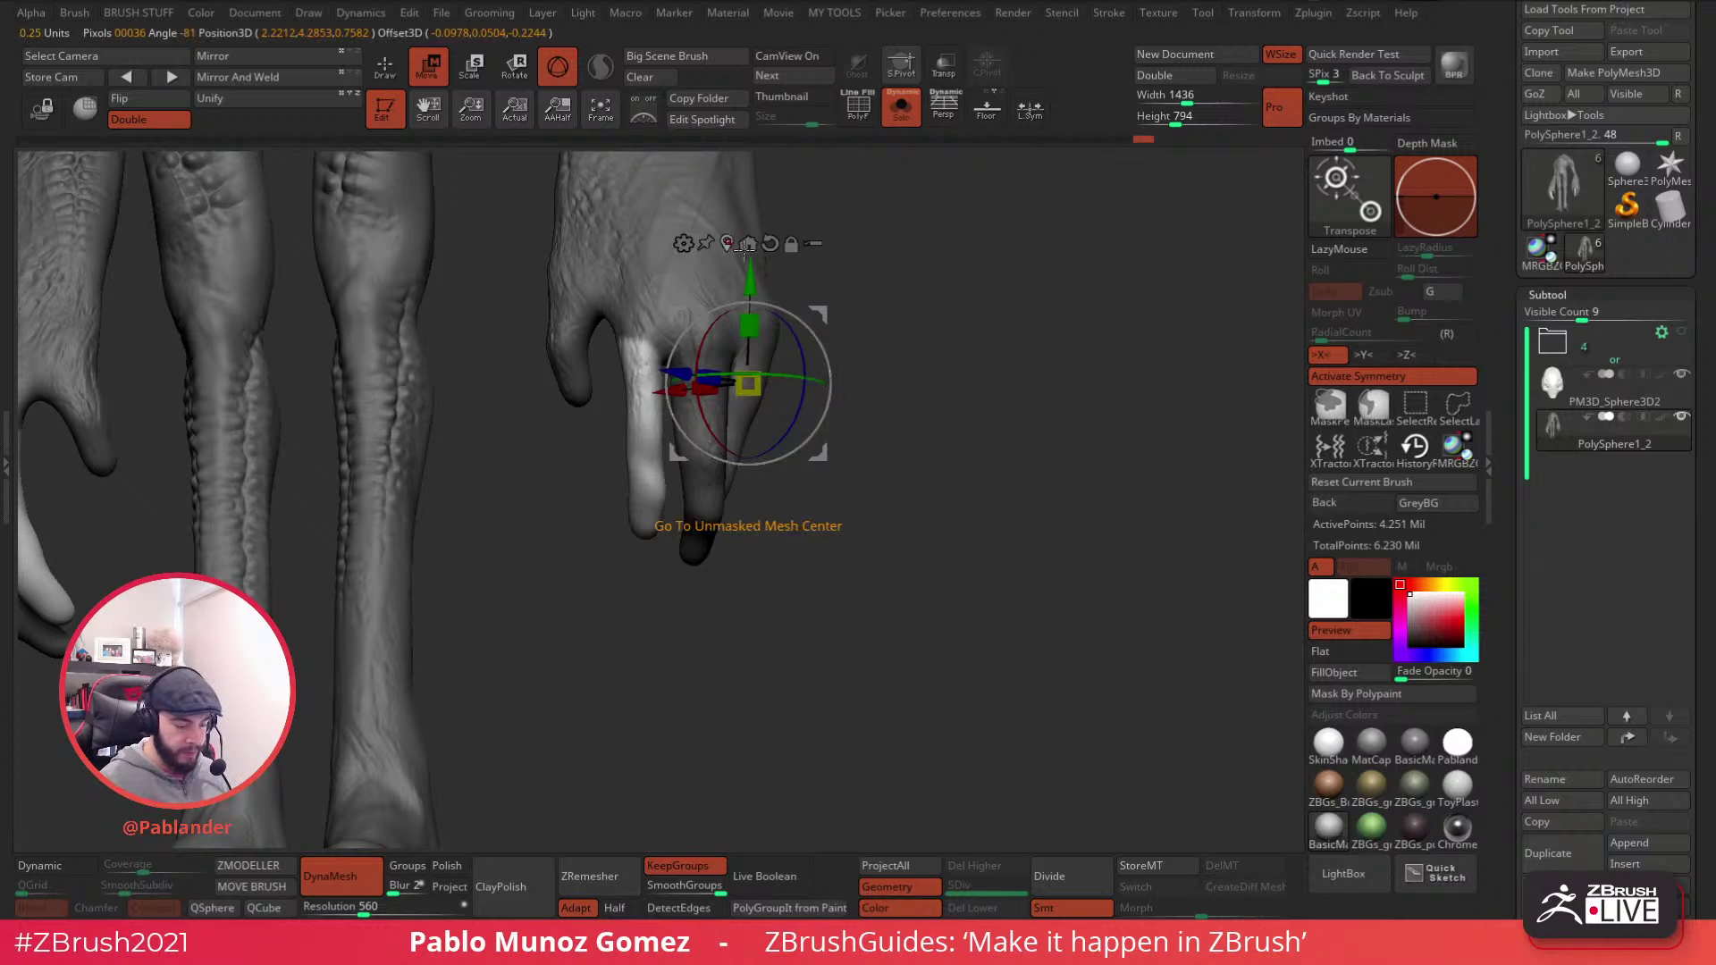
drag(722, 385, 726, 392)
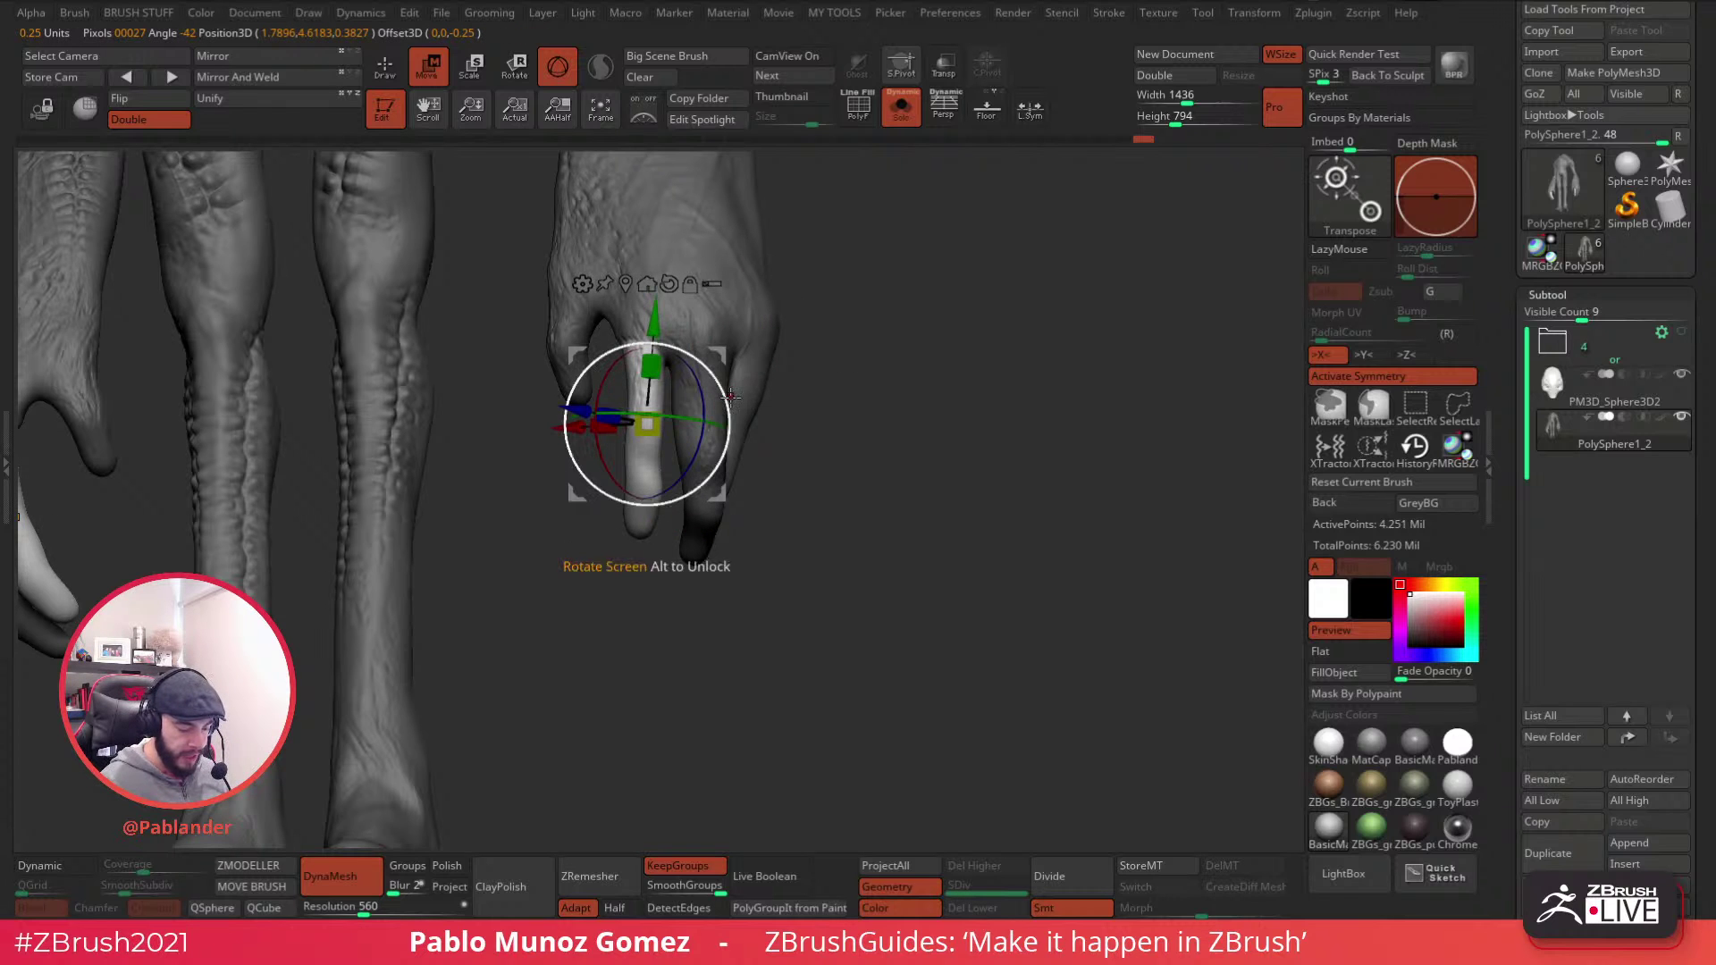
mouse_move(731, 389)
right_down()
mouse_move(735, 369)
mouse_move(831, 389)
mouse_move(692, 418)
right_up()
drag(587, 508, 579, 516)
- Bend and shape the isolated finger next to the thumb with the Move brush
click(384, 68)
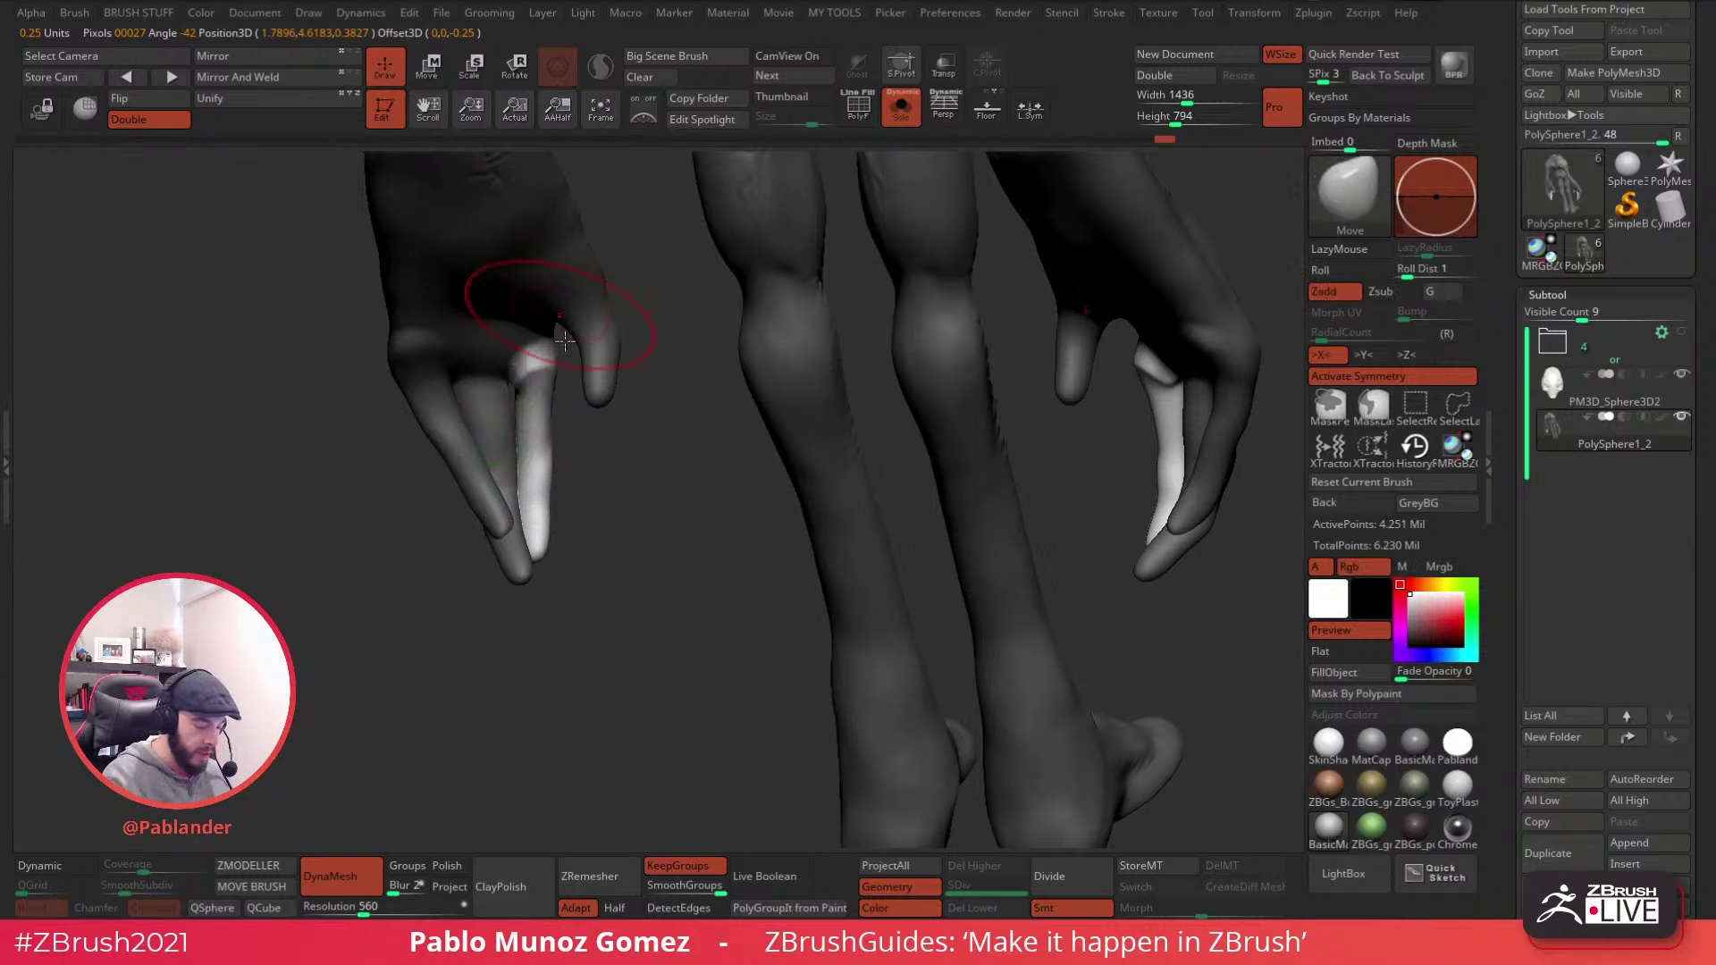
mouse_move(507, 408)
mouse_down()
mouse_move(525, 393)
mouse_move(497, 393)
mouse_up()
mouse_move(606, 512)
mouse_down()
mouse_move(727, 474)
mouse_move(639, 474)
mouse_move(743, 513)
mouse_up()
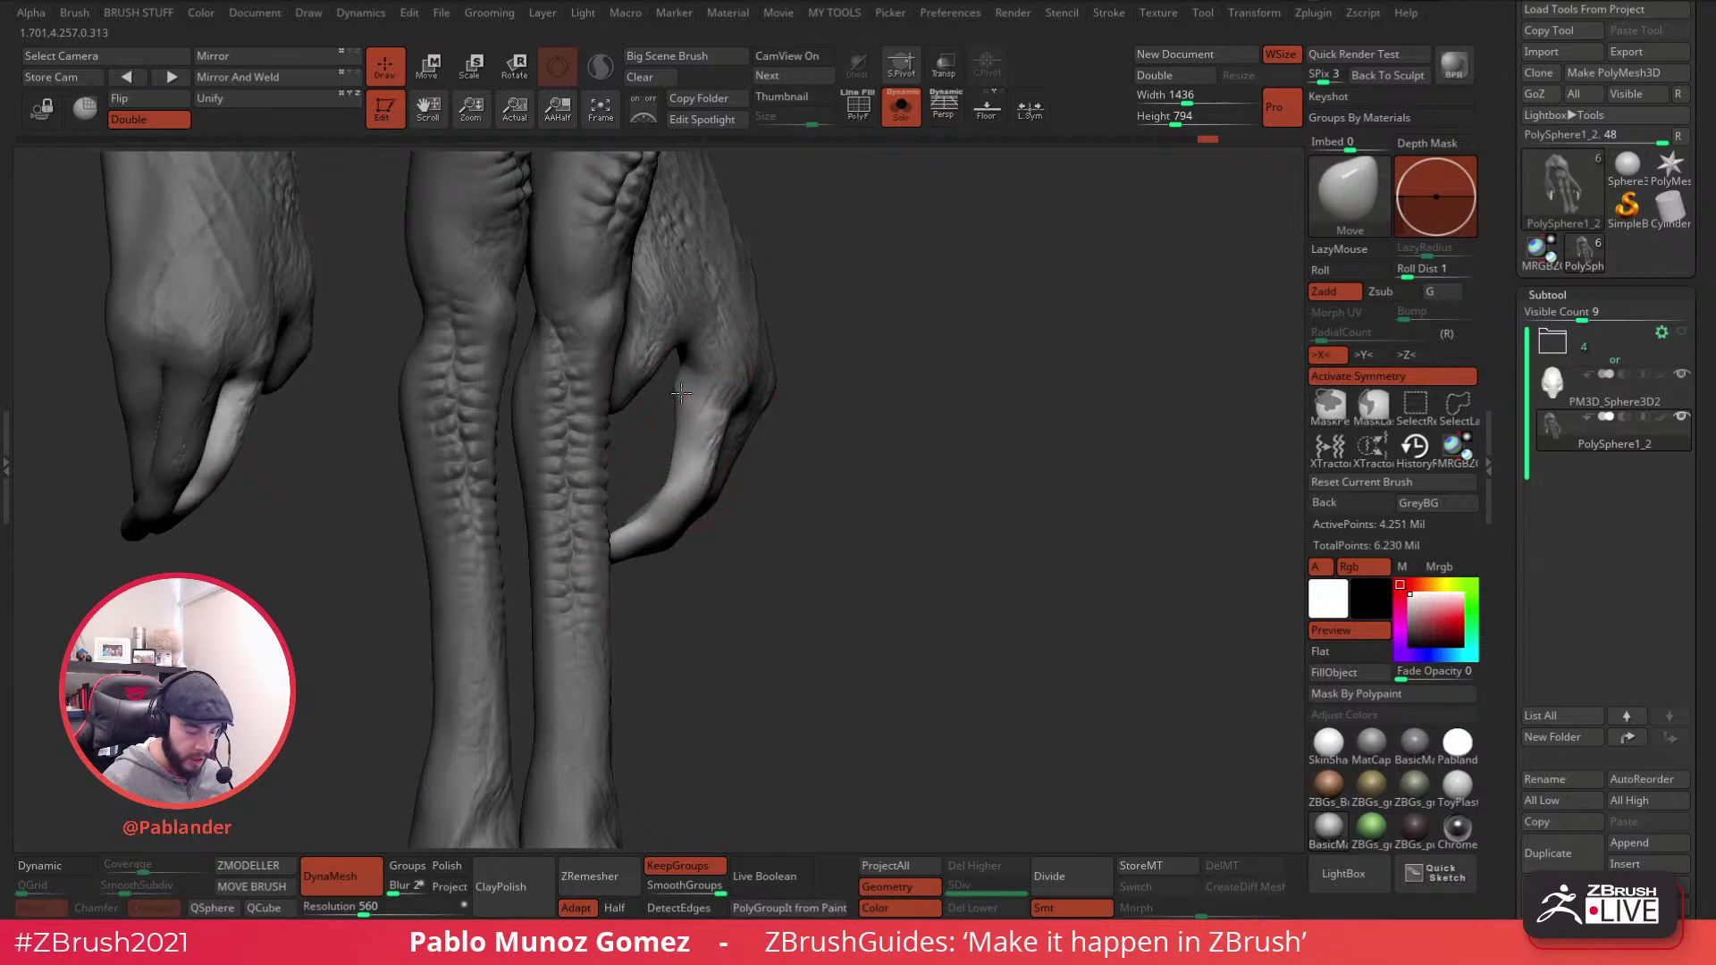
mouse_move(870, 343)
mouse_down()
mouse_move(747, 460)
mouse_move(836, 376)
mouse_up()
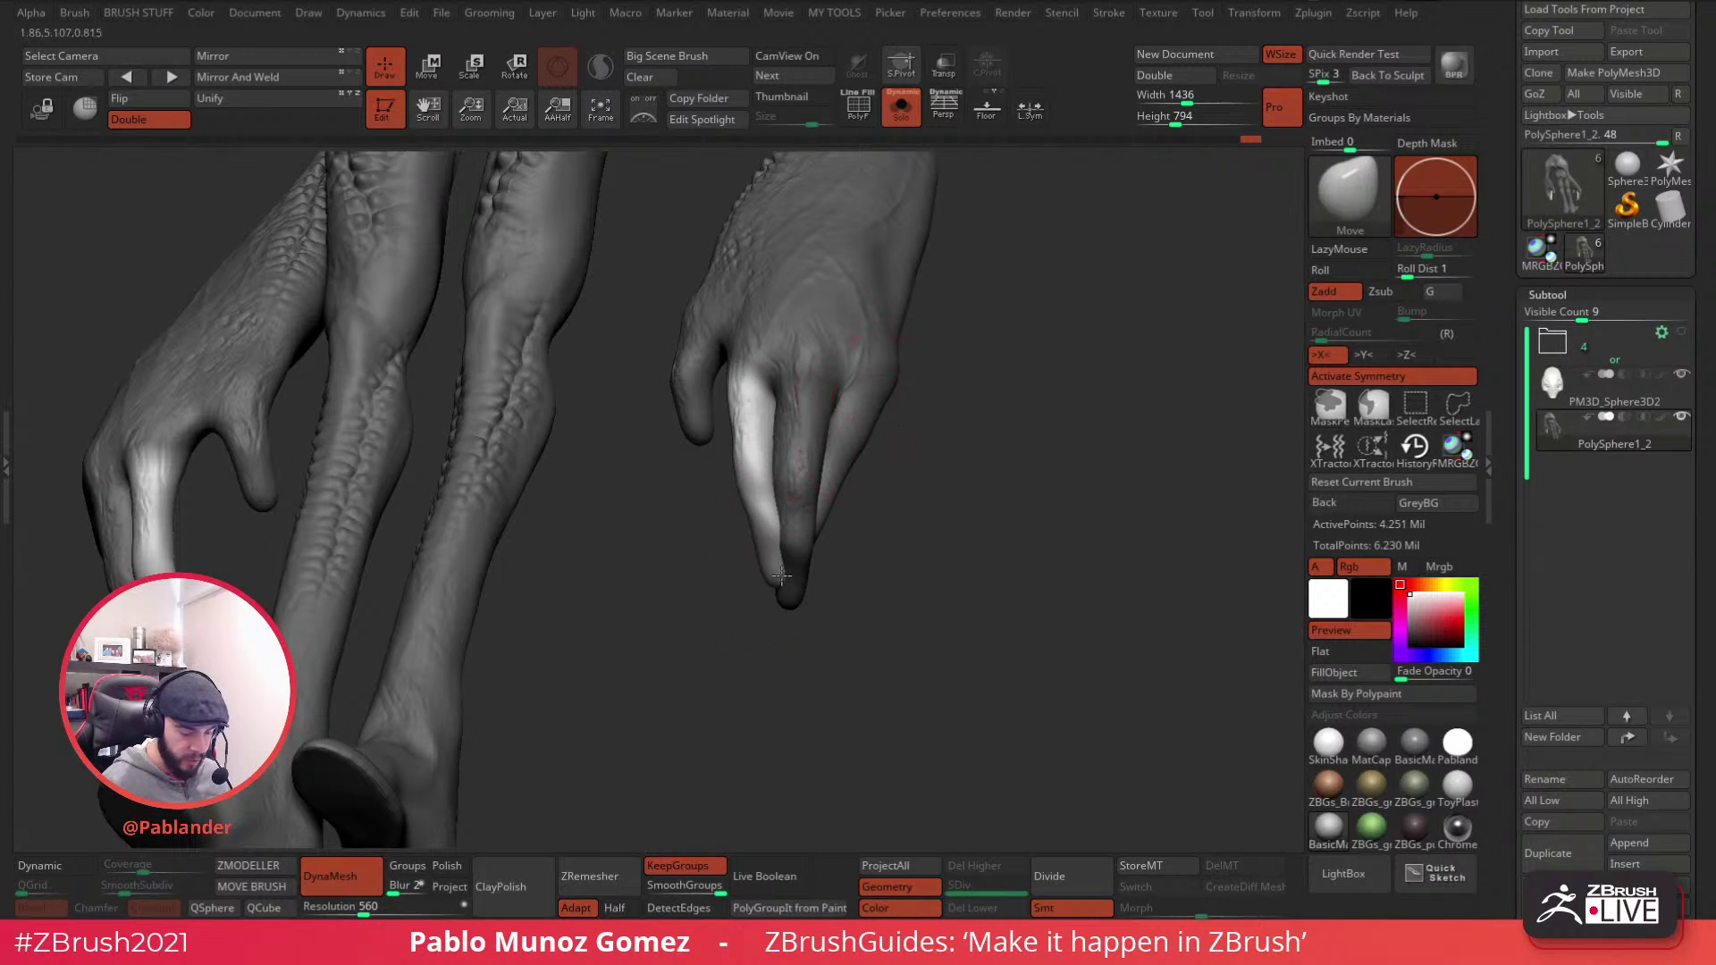
mouse_move(783, 593)
mouse_down()
mouse_move(827, 483)
mouse_move(953, 459)
mouse_up()
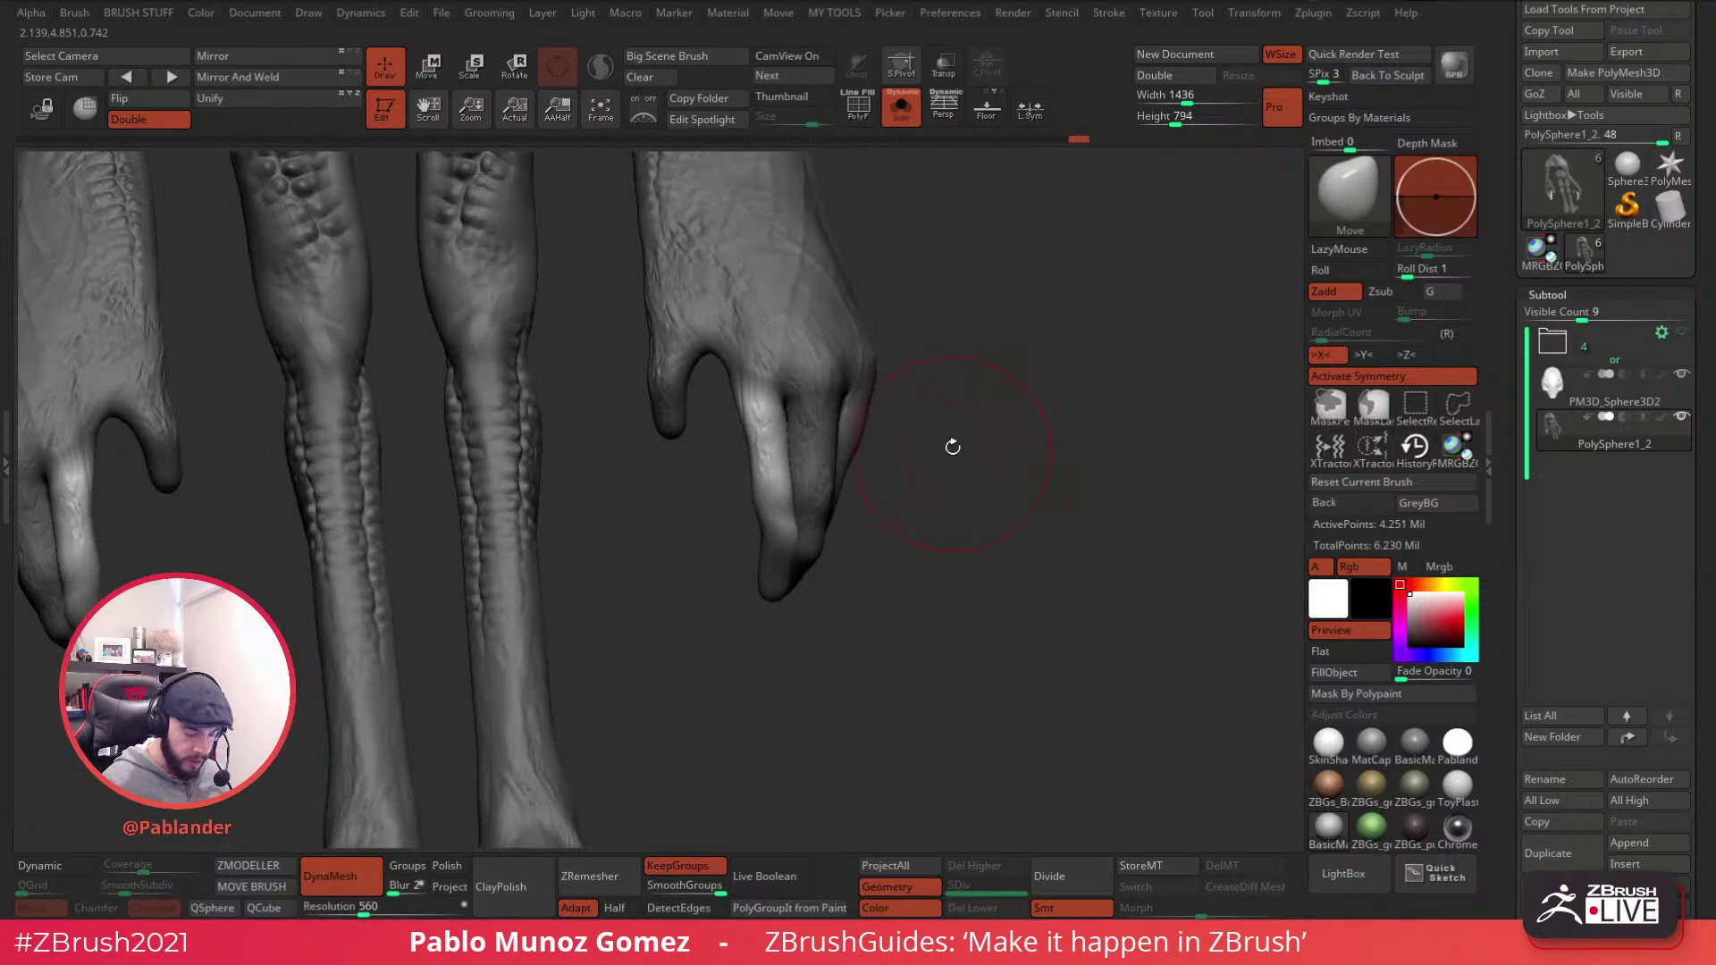
- Clear the mask on the finger next to the thumb and adjust the thumb and palm side with the Move brush
ctrl+drag(651, 496, 653, 494)
ctrl+click(689, 460)
mouse_move(668, 428)
mouse_down()
mouse_move(632, 364)
mouse_move(681, 421)
mouse_move(694, 408)
mouse_up()
key(space)
mouse_move(694, 408)
mouse_down()
mouse_move(794, 430)
mouse_move(705, 360)
mouse_up()
mouse_move(636, 386)
mouse_down()
mouse_move(806, 366)
mouse_move(753, 404)
mouse_move(749, 441)
mouse_up()
key(space)
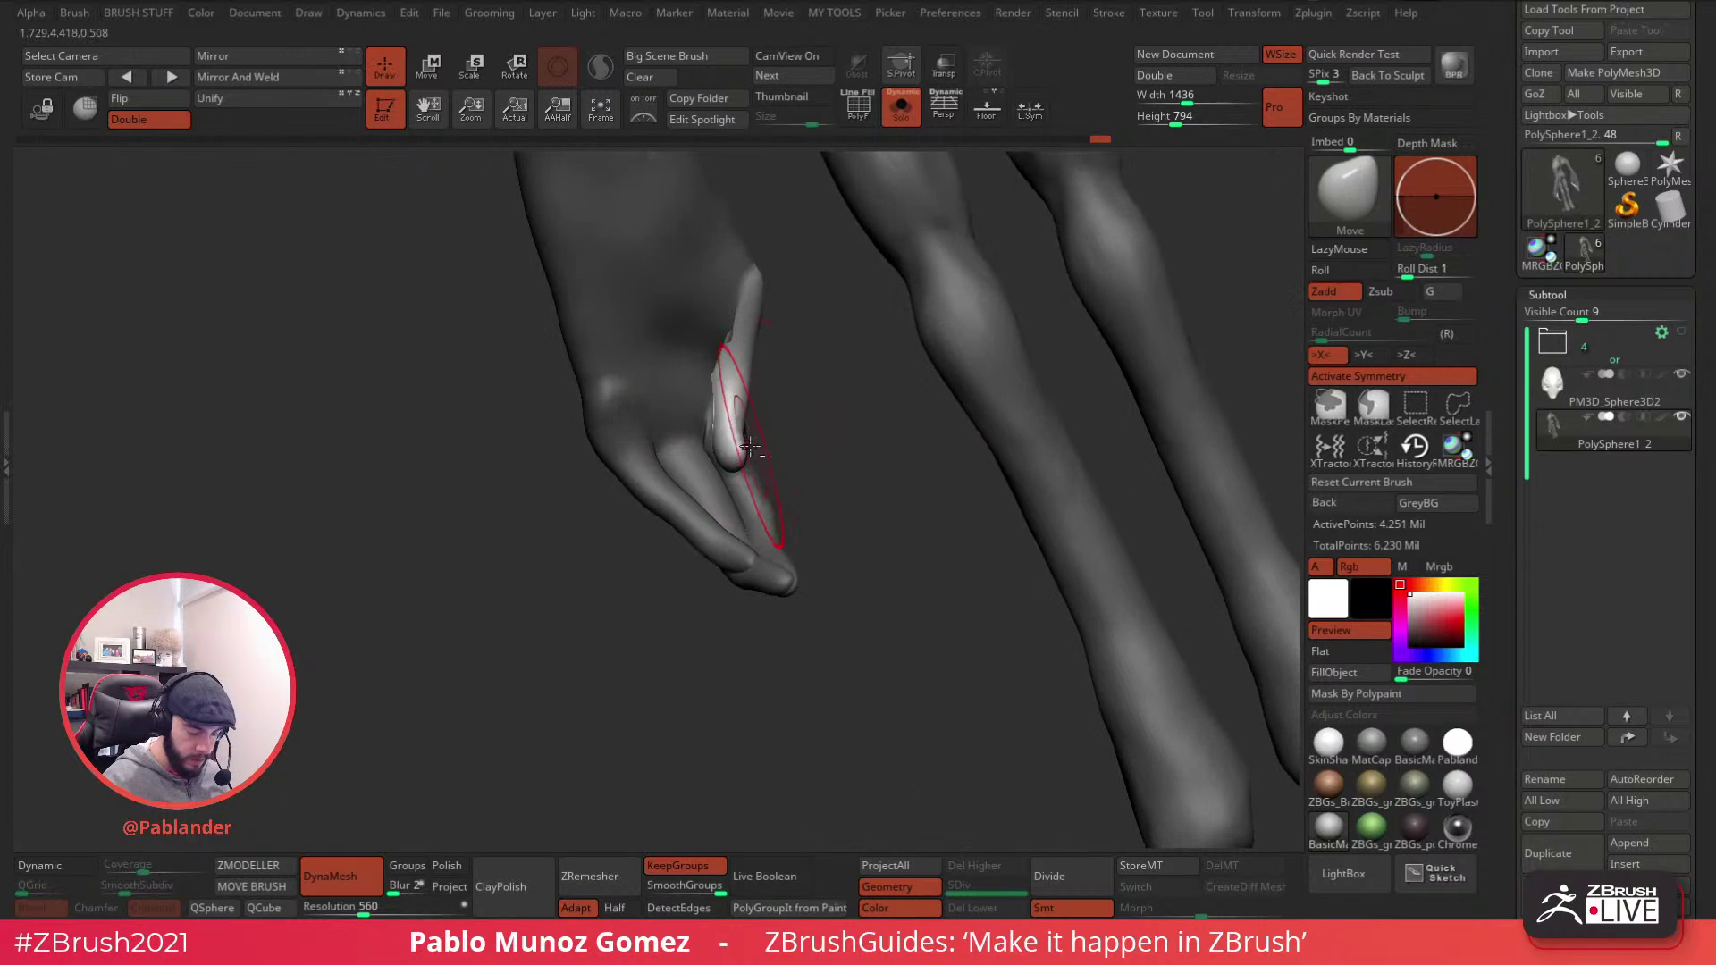
- Smooth the hand surface and refine the outer contour around the knuckles with a resized Move brush
mouse_move(549, 546)
mouse_down()
mouse_move(760, 291)
mouse_move(984, 433)
mouse_move(1009, 351)
mouse_up()
drag(747, 234, 939, 372)
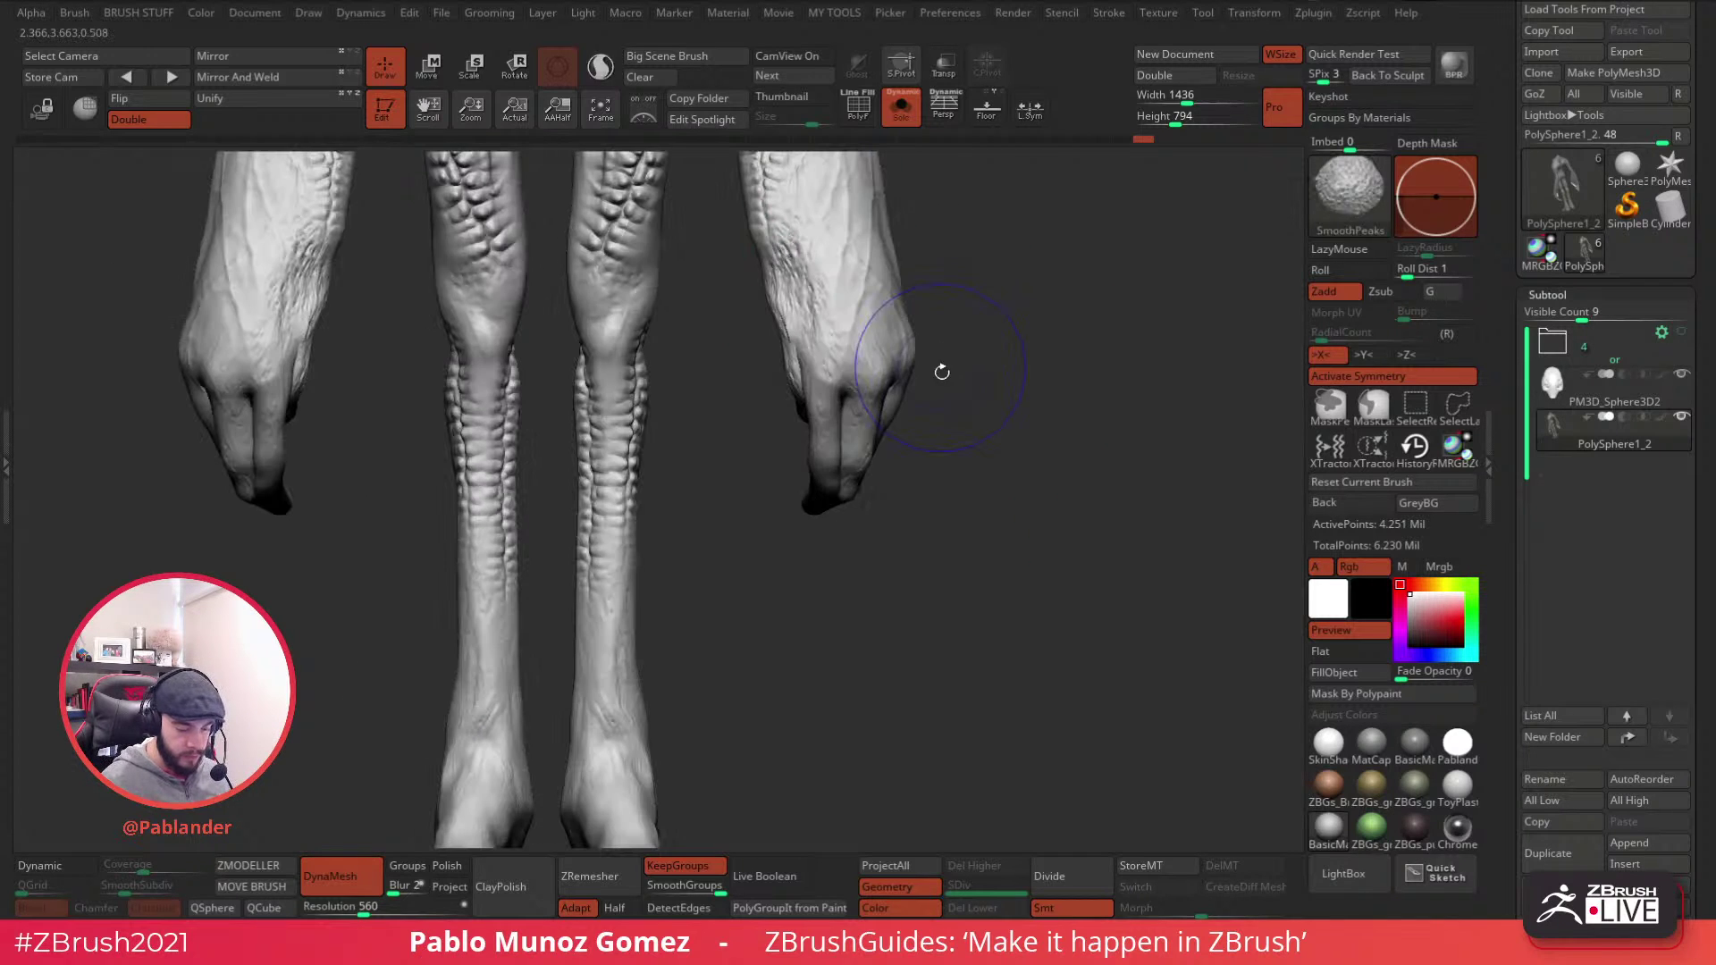
mouse_move(880, 383)
alt+right_down()
mouse_move(873, 498)
mouse_move(888, 413)
alt+right_up()
key(space)
mouse_move(965, 396)
mouse_down()
mouse_move(862, 412)
mouse_move(934, 402)
mouse_up()
right_drag(844, 409, 911, 429)
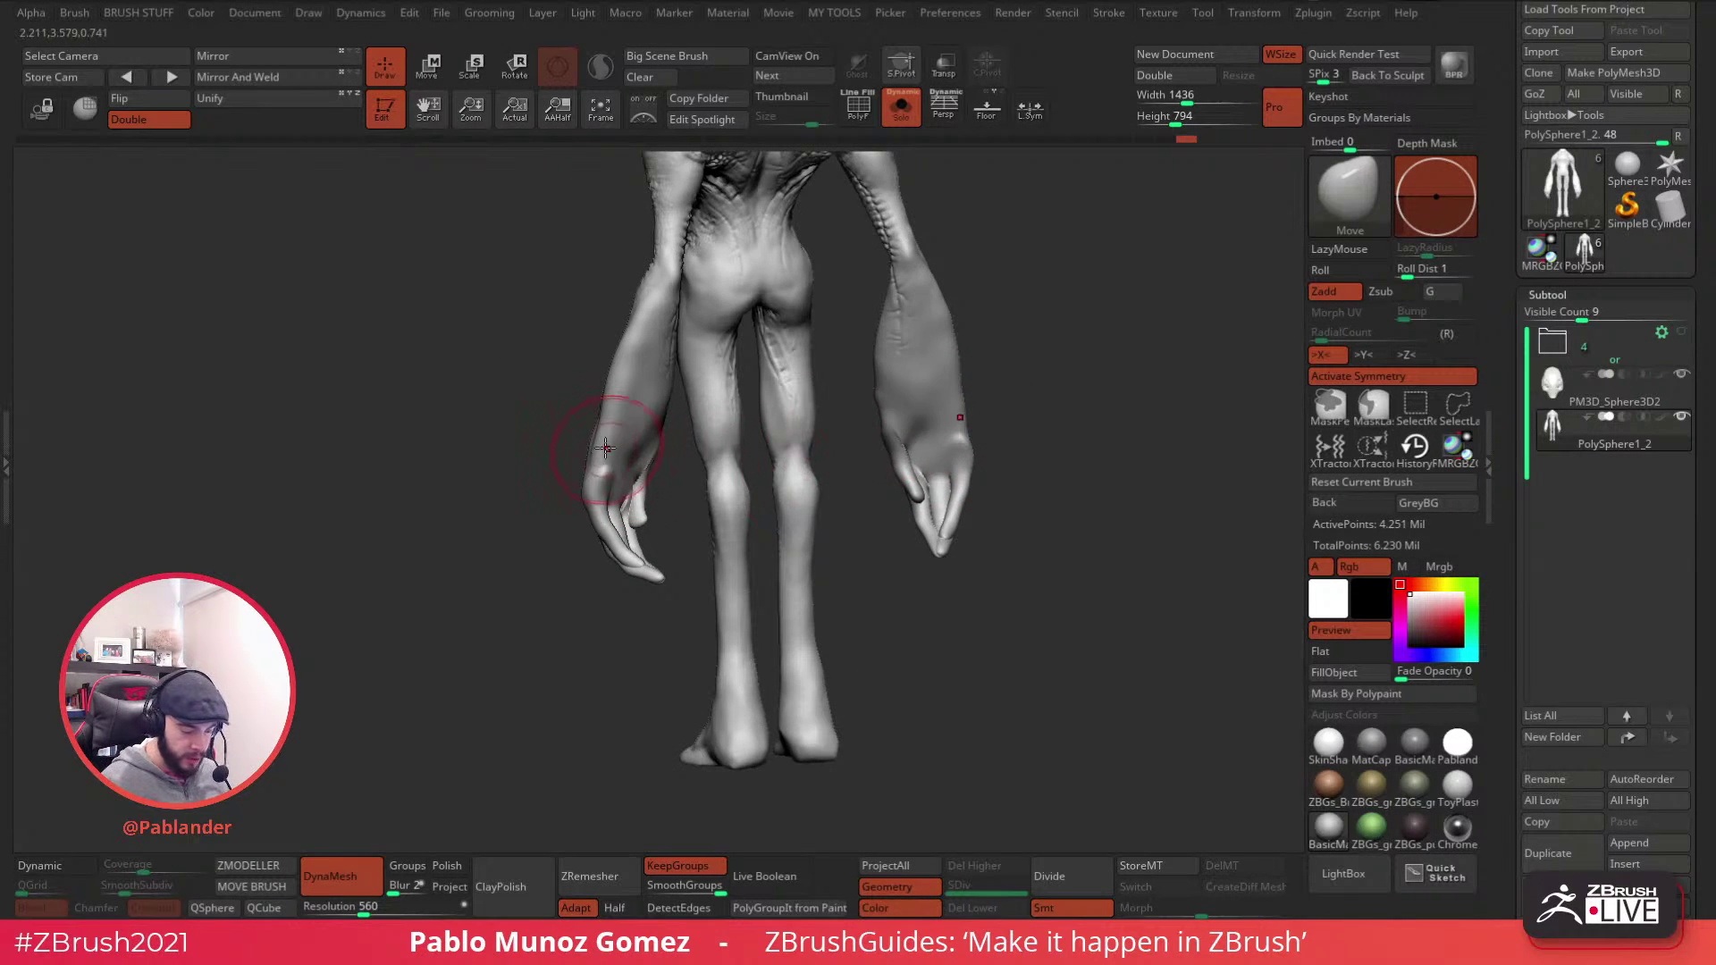
- Reshape the forearm and wrist from the side with small Move brush adjustments
right_drag(608, 452, 663, 438)
key(space)
drag(607, 420, 625, 420)
right_drag(605, 429, 627, 419)
key(space)
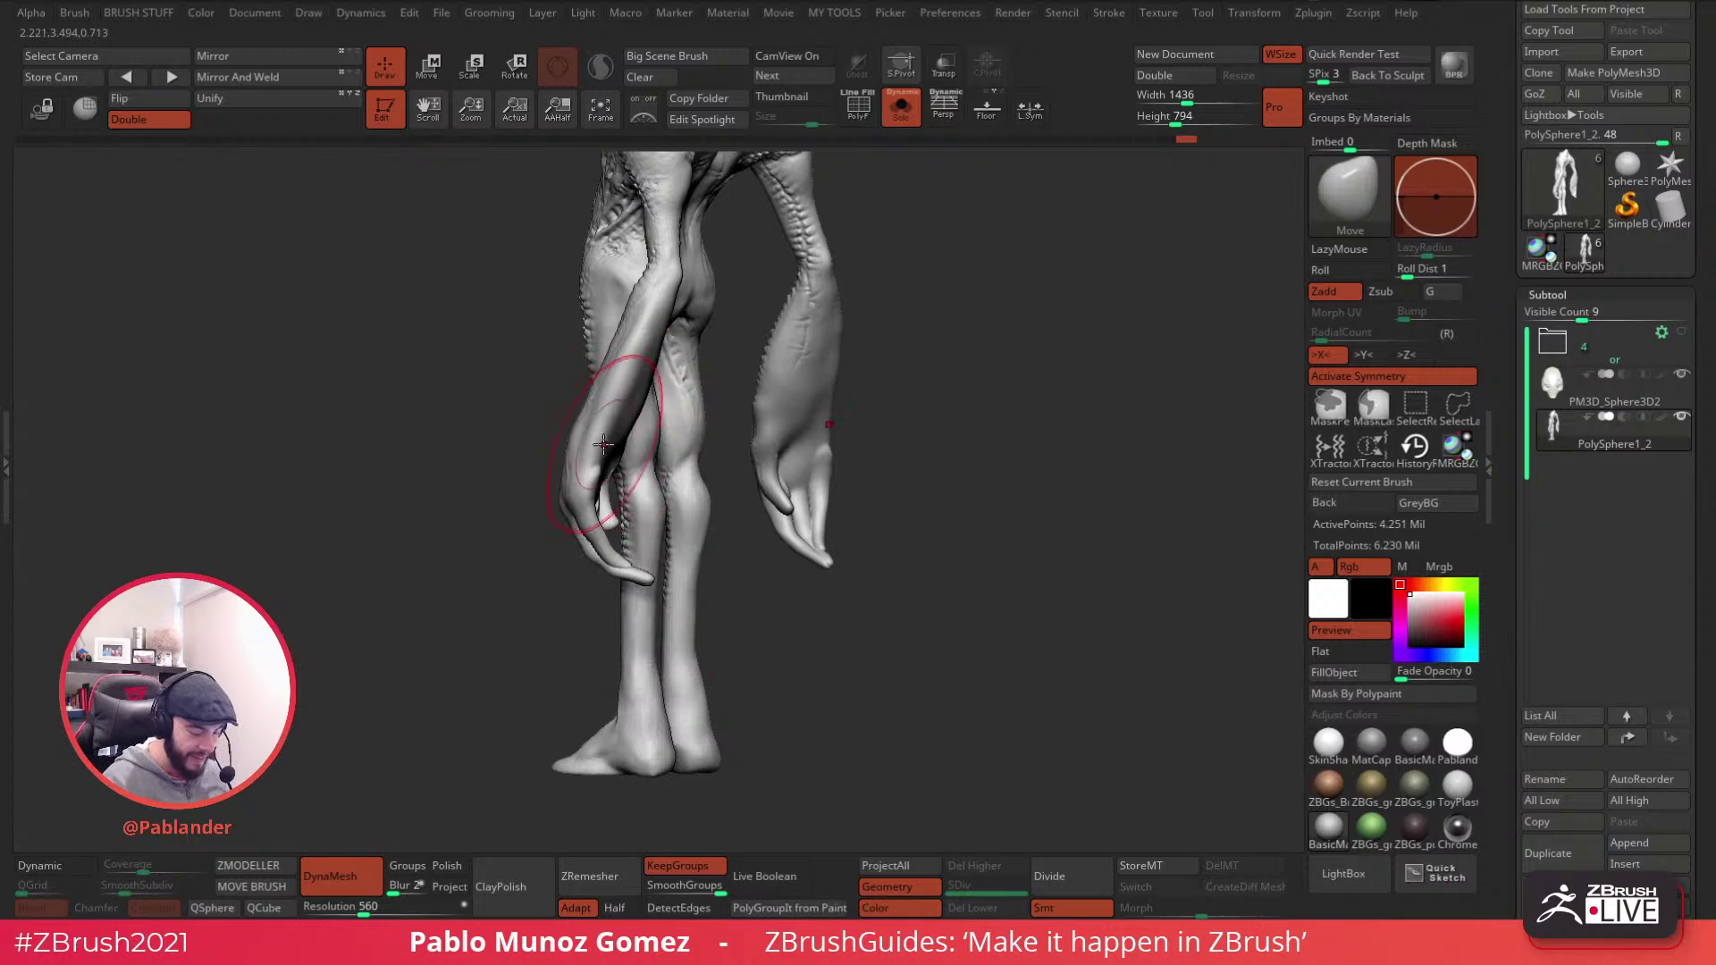
right_click(595, 432)
drag(611, 430, 625, 427)
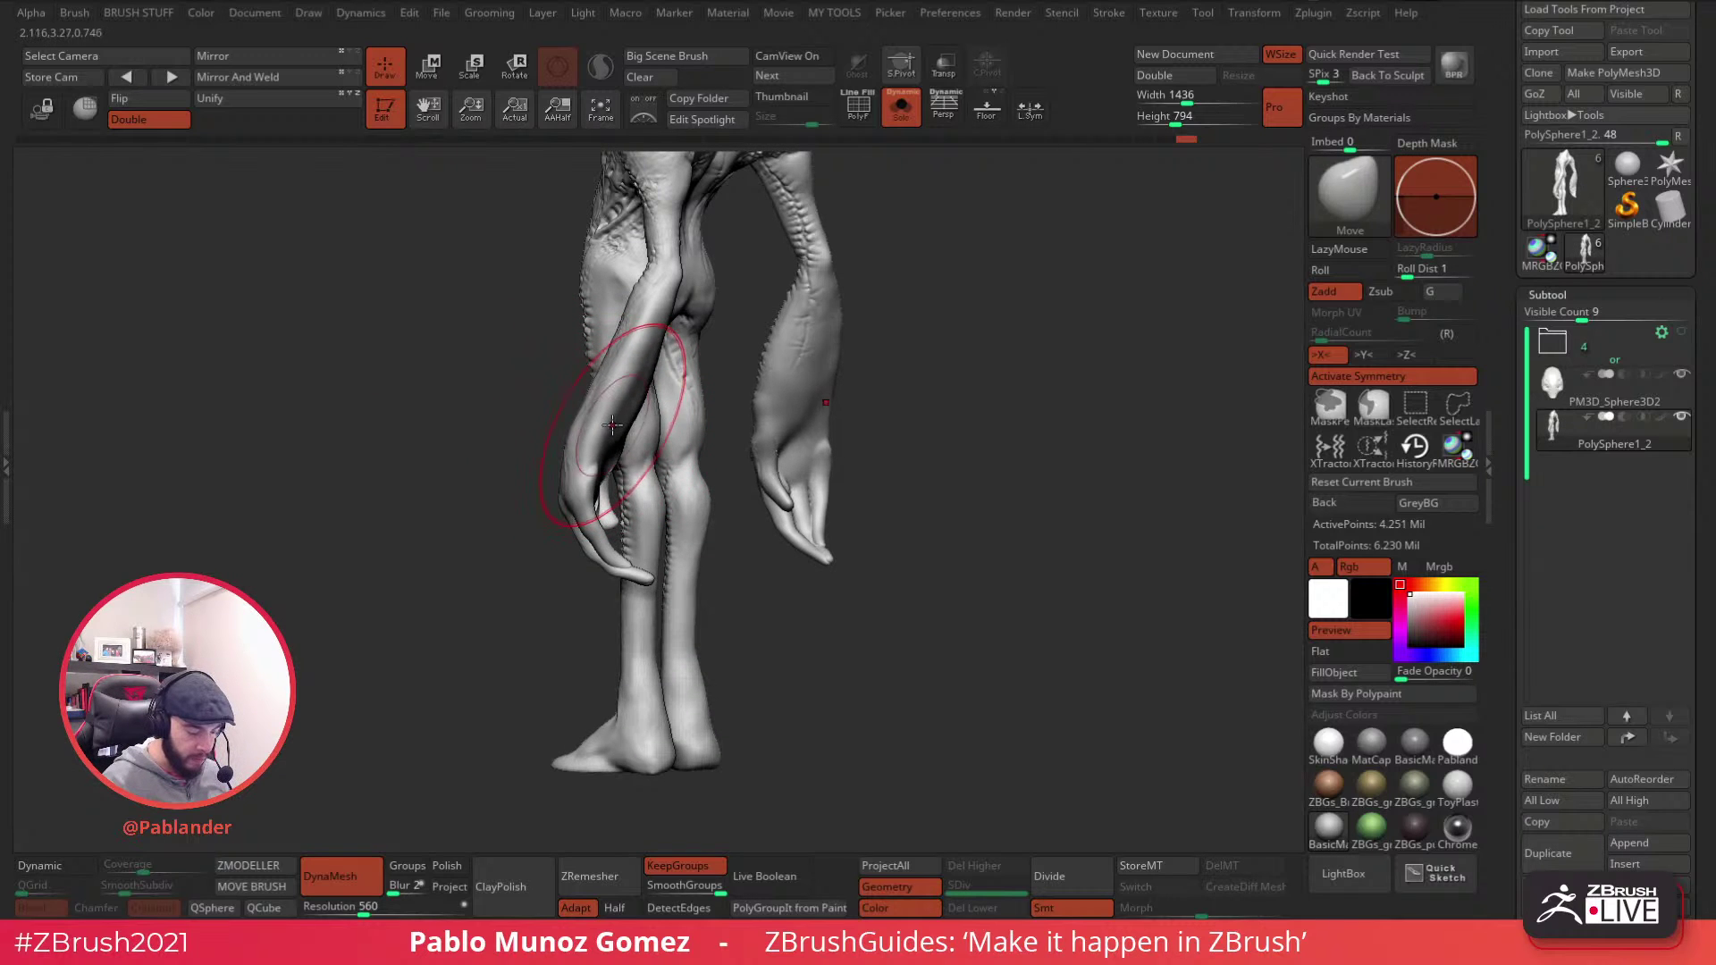
- Refine the forearm curve and the flow into the hand from several angles with the Move brush
right_drag(610, 426, 670, 411)
mouse_move(877, 361)
right_down()
mouse_move(796, 375)
mouse_move(890, 429)
mouse_move(859, 428)
right_up()
mouse_move(718, 415)
mouse_down()
mouse_move(697, 409)
mouse_move(761, 371)
mouse_up()
drag(675, 497, 663, 501)
mouse_move(790, 459)
right_down()
mouse_move(831, 491)
mouse_move(906, 479)
right_up()
drag(690, 359, 699, 357)
shift+right_drag(747, 364, 805, 375)
drag(715, 369, 721, 367)
- Change the draw size and reshape the shoulders and upper back with the Move brush
alt+right_drag(836, 359, 929, 423)
drag(789, 304, 793, 277)
key(s)
key(s)
click(821, 247)
right_drag(903, 268, 831, 250)
drag(826, 249, 819, 246)
right_drag(866, 238, 820, 245)
key(b)
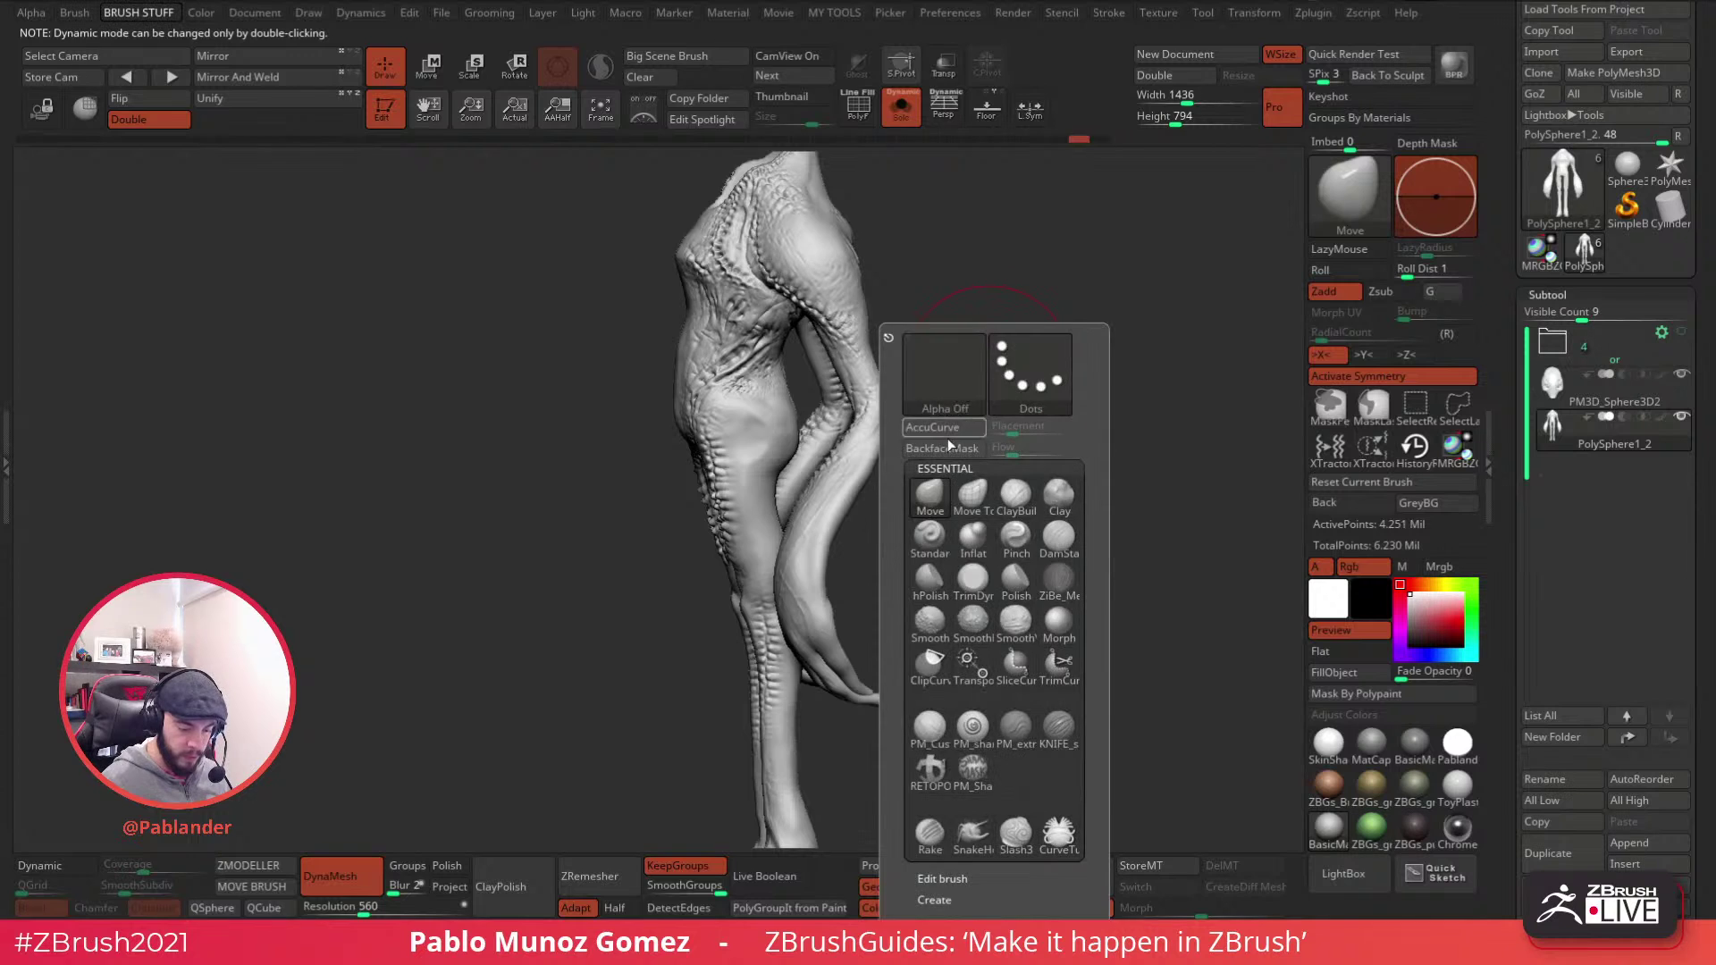
key(b)
key(b)
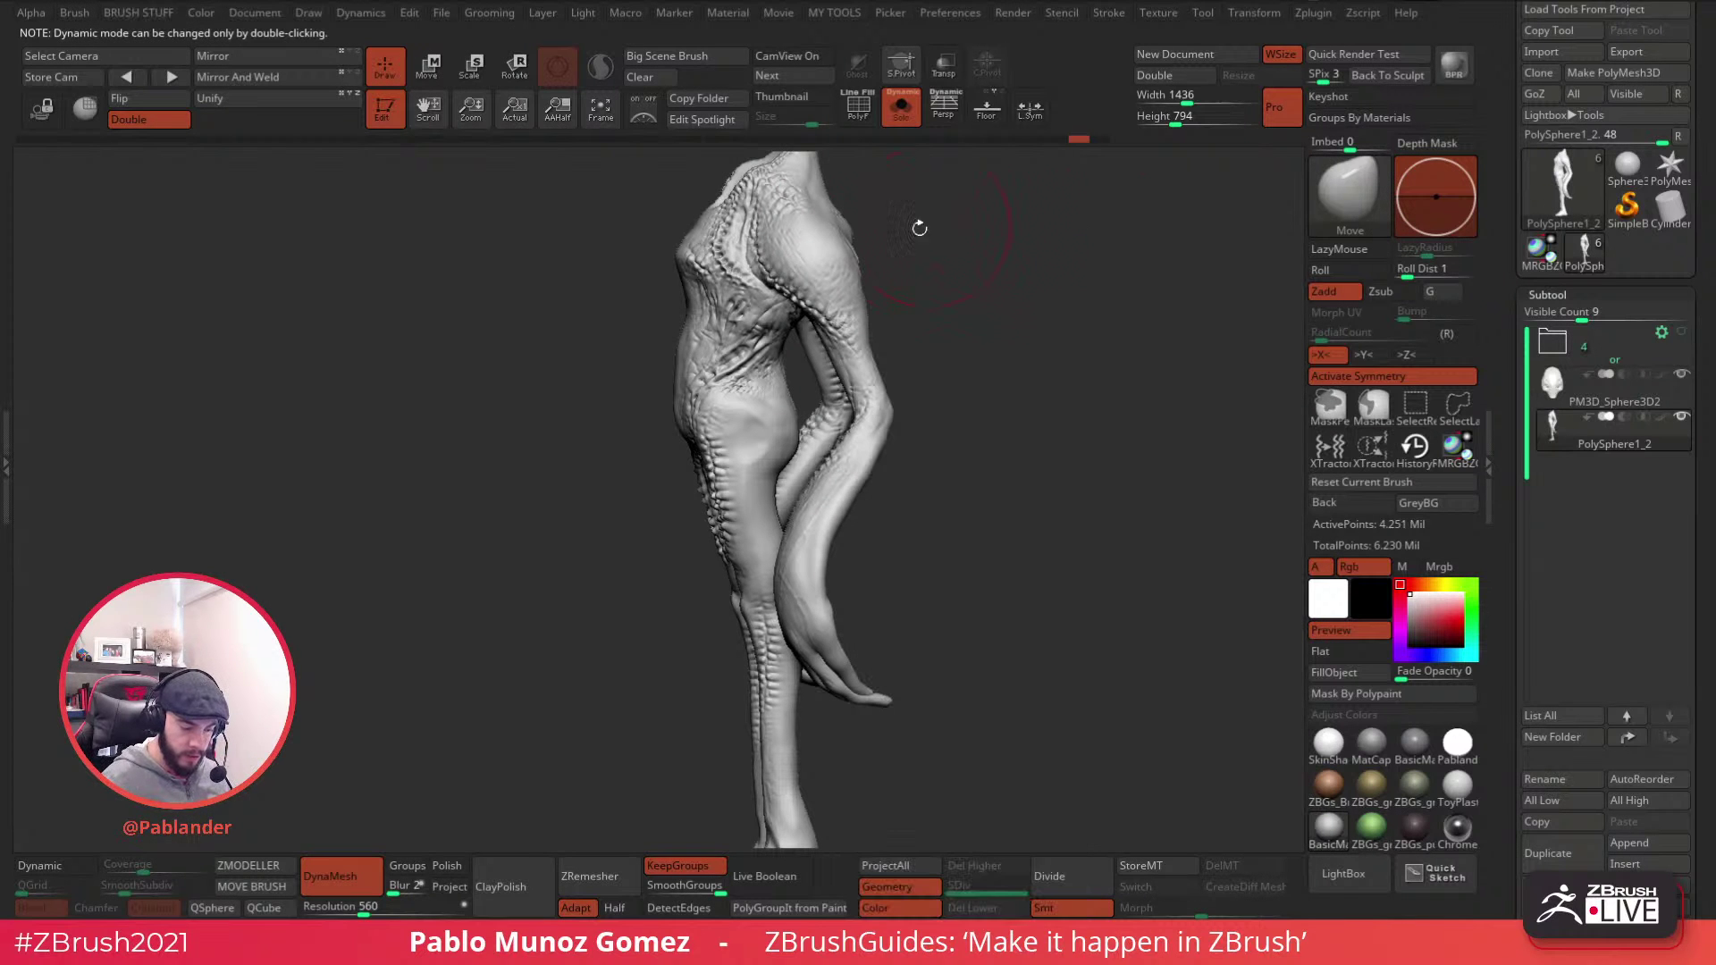
mouse_move(816, 245)
right_down()
mouse_move(908, 280)
mouse_move(946, 320)
mouse_move(854, 361)
mouse_move(889, 353)
mouse_move(880, 332)
right_up()
key(space)
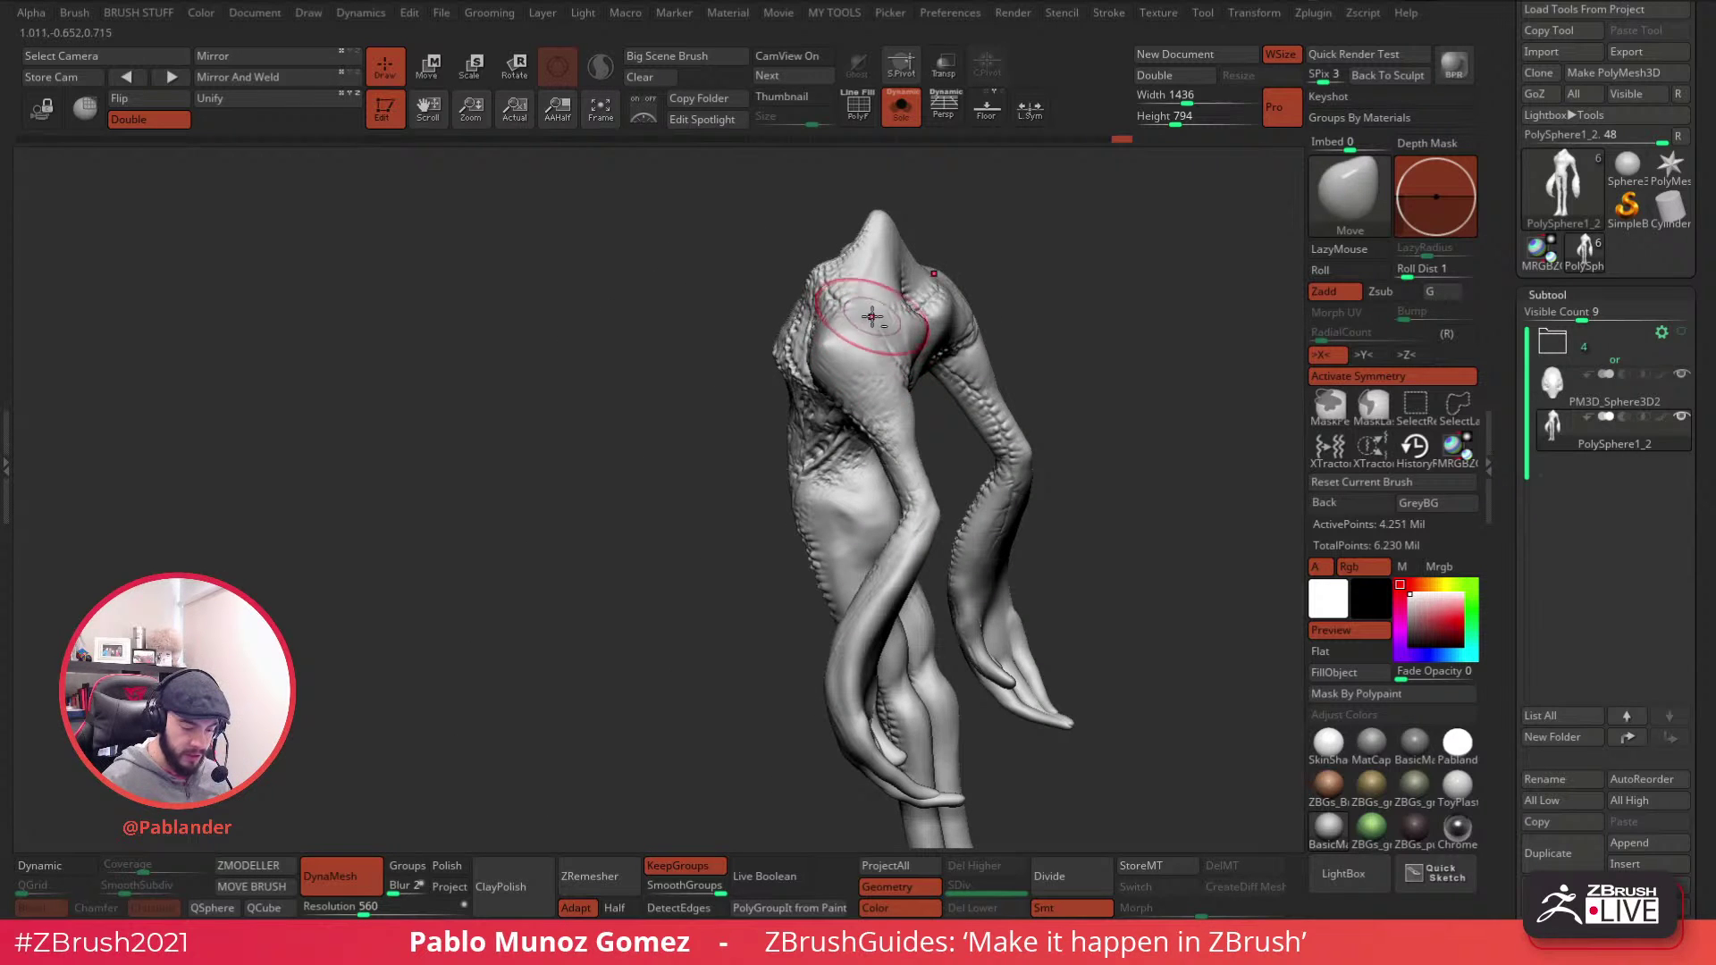
- Adjust the silhouette of the knees and outer thighs with the Move brush
mouse_move(889, 563)
alt+right_down()
mouse_move(877, 406)
mouse_move(855, 377)
alt+right_up()
drag(768, 552, 778, 567)
right_drag(809, 594, 849, 597)
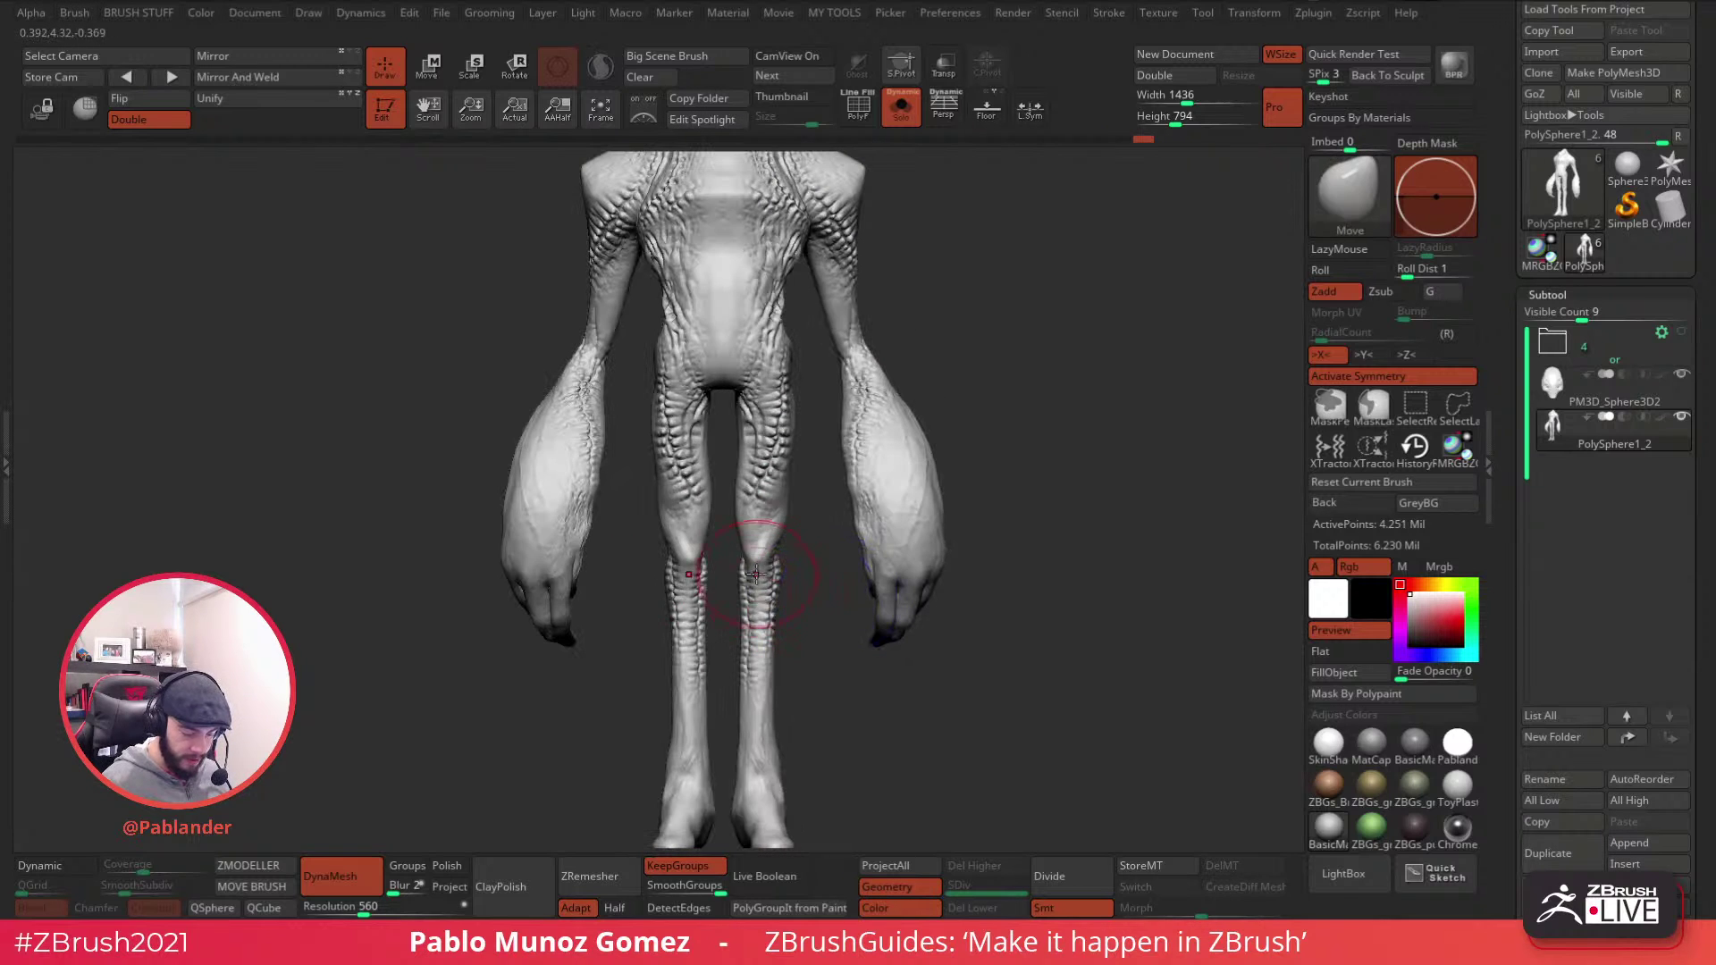
drag(787, 529, 722, 498)
key(space)
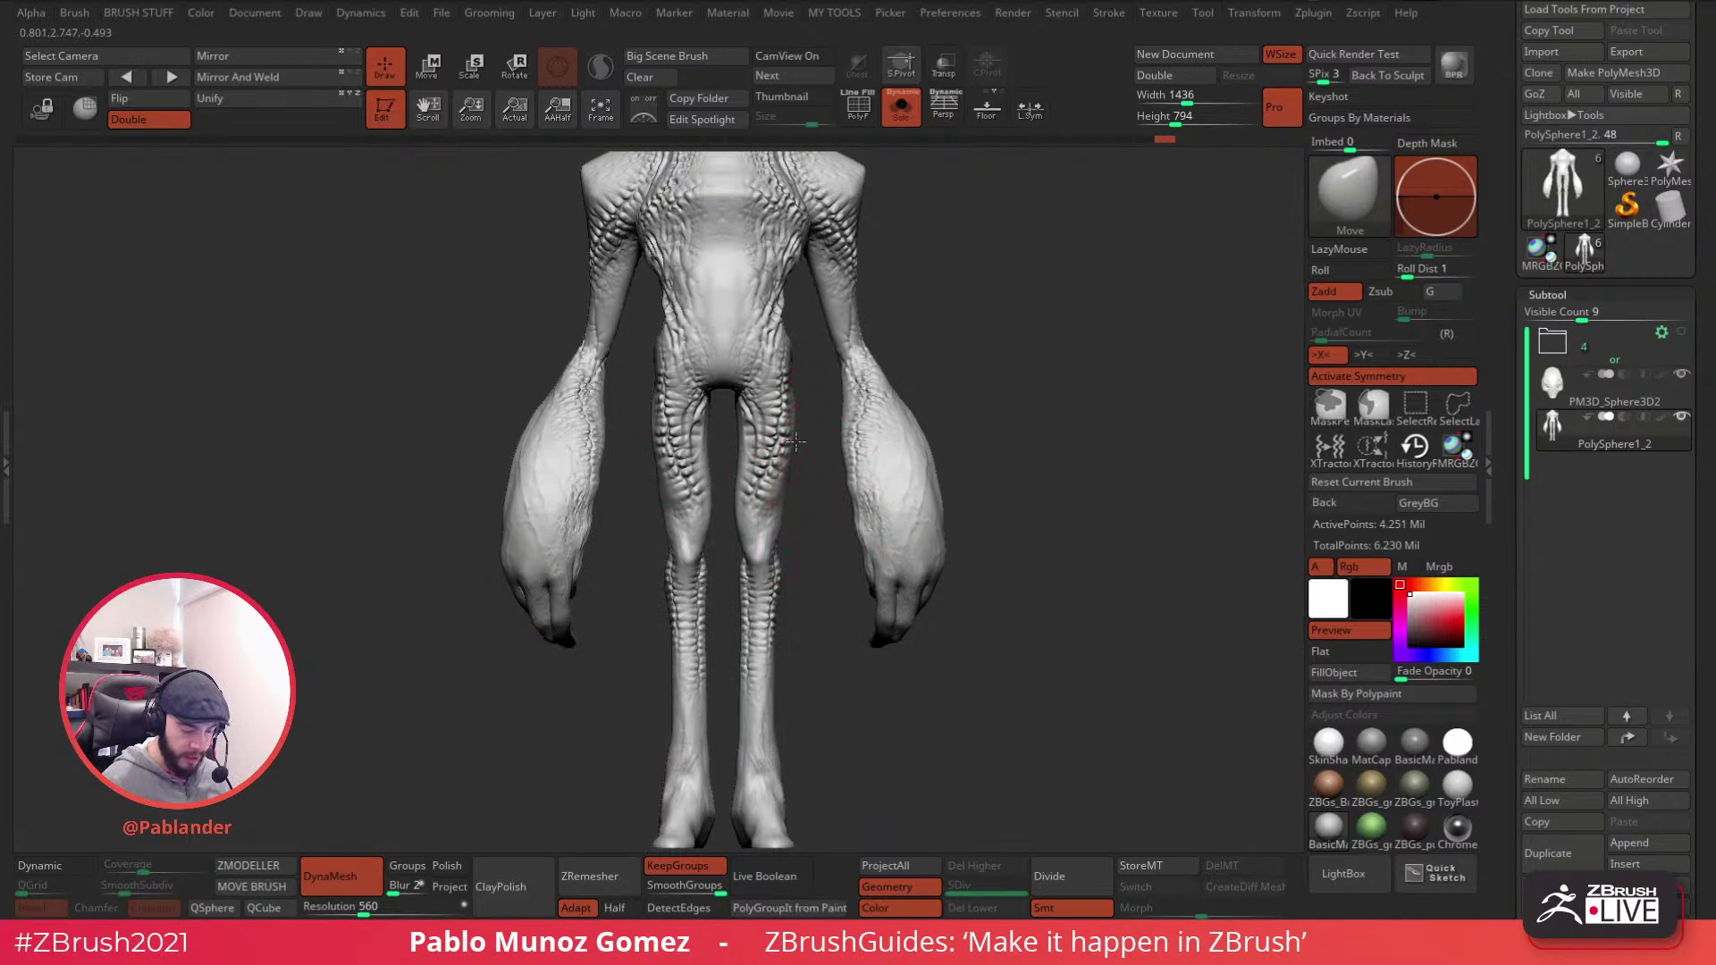
mouse_move(795, 403)
mouse_down()
mouse_move(792, 353)
mouse_move(792, 482)
mouse_up()
- Shape the lower legs, ankles and feet with the Move brush
mouse_move(804, 574)
right_down()
mouse_move(775, 596)
mouse_move(782, 663)
mouse_move(748, 671)
right_up()
drag(755, 679, 764, 691)
right_drag(810, 740, 814, 779)
drag(773, 720, 783, 717)
key(space)
mouse_move(820, 624)
right_down()
mouse_move(786, 593)
mouse_move(830, 622)
mouse_move(827, 578)
mouse_move(773, 609)
right_up()
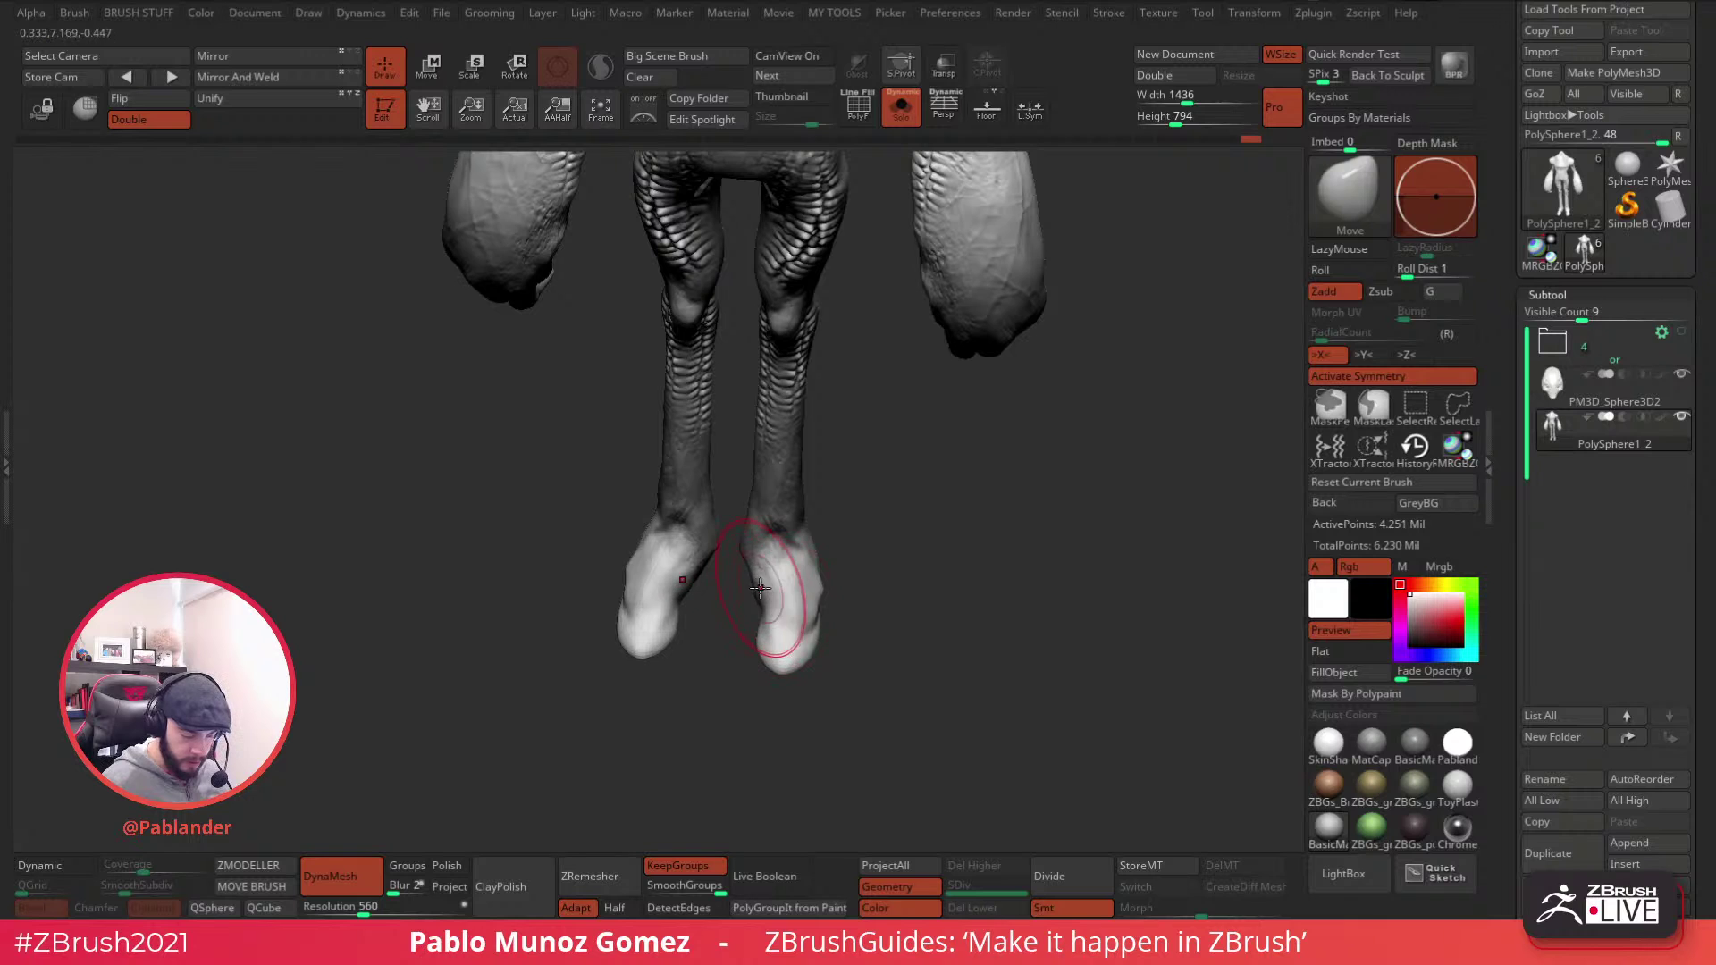
drag(759, 589, 786, 646)
- Switch to the Inflat brush and add volume to the fingers and back of the hand
mouse_move(853, 600)
right_down()
mouse_move(836, 590)
mouse_move(843, 566)
mouse_move(903, 554)
right_up()
mouse_move(851, 504)
right_down()
mouse_move(905, 439)
mouse_move(889, 456)
mouse_move(889, 586)
mouse_move(1017, 519)
mouse_move(945, 534)
mouse_move(954, 512)
mouse_move(1073, 516)
mouse_move(994, 525)
mouse_move(893, 574)
mouse_move(904, 538)
mouse_move(950, 540)
mouse_move(958, 609)
mouse_move(973, 479)
mouse_move(894, 519)
mouse_move(925, 446)
mouse_move(880, 536)
right_up()
key(space)
click(983, 537)
mouse_move(880, 536)
mouse_down()
mouse_move(898, 464)
mouse_move(921, 558)
mouse_up()
right_drag(920, 559, 929, 375)
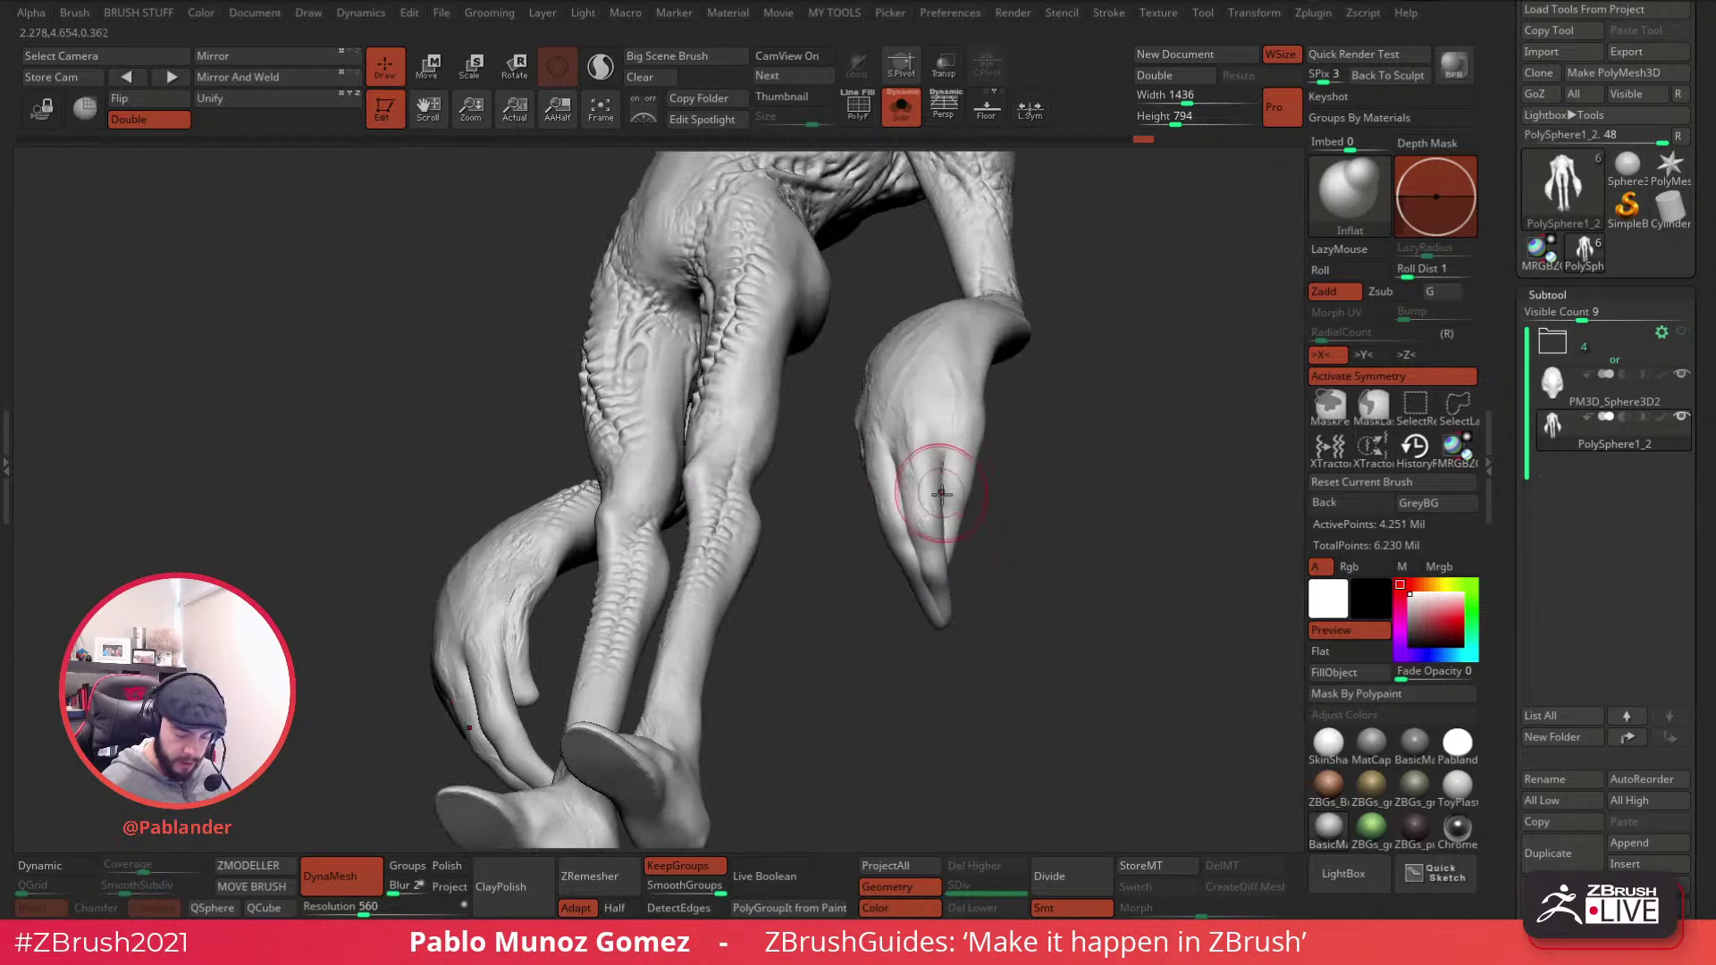
mouse_move(930, 447)
right_down()
mouse_move(961, 492)
mouse_move(796, 496)
right_up()
mouse_move(795, 497)
mouse_down()
mouse_move(809, 473)
mouse_move(794, 497)
mouse_move(756, 460)
mouse_up()
mouse_move(785, 497)
right_down()
mouse_move(800, 487)
mouse_move(786, 479)
mouse_move(920, 550)
mouse_move(948, 536)
mouse_move(946, 431)
mouse_move(946, 613)
mouse_move(858, 606)
right_up()
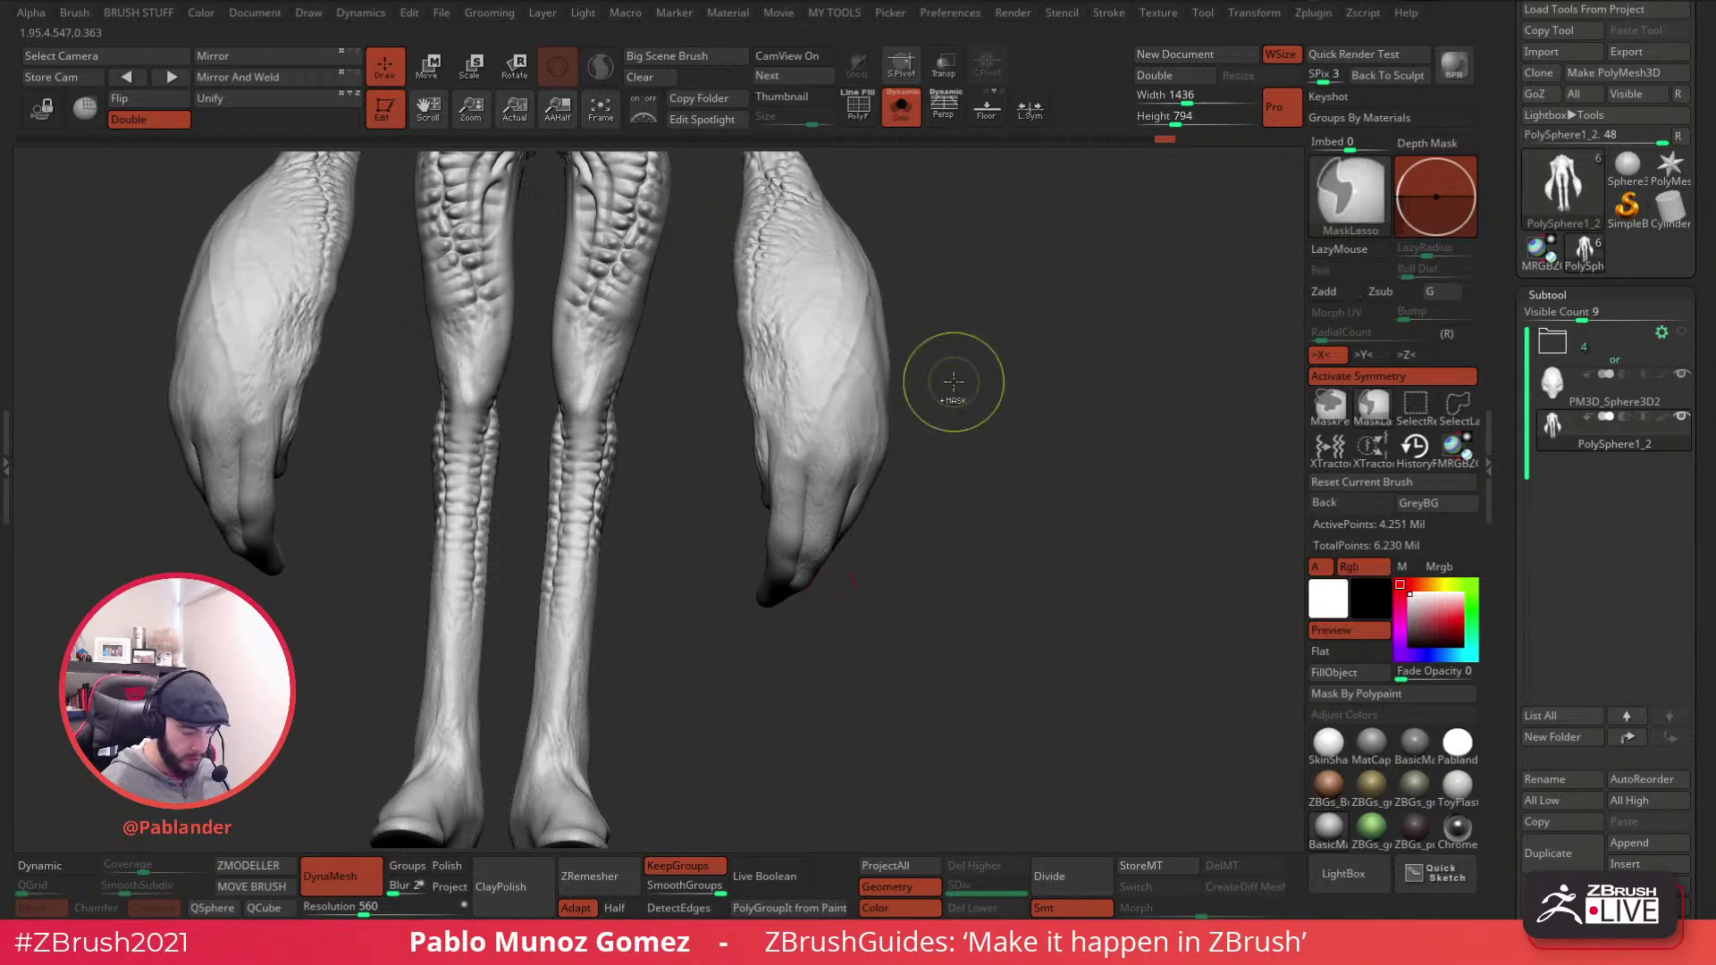
- Remesh the body with DynaMesh at resolution 560
ctrl+drag(965, 422, 1062, 552)
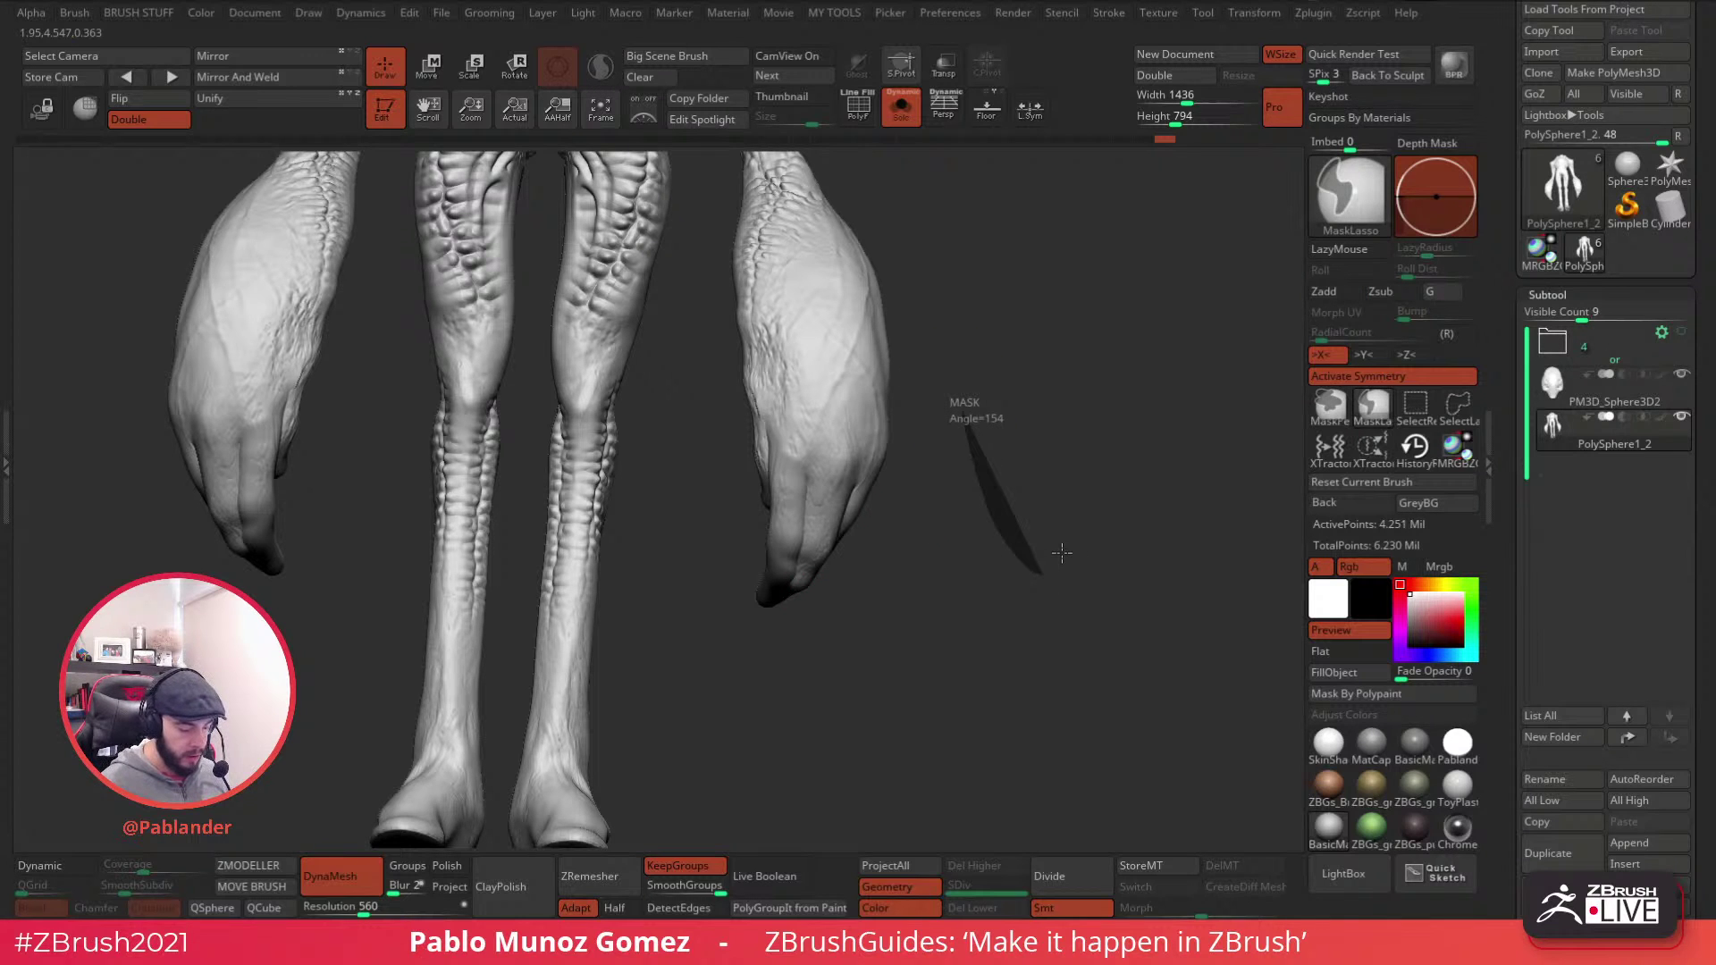
ctrl+drag(1061, 552, 1062, 552)
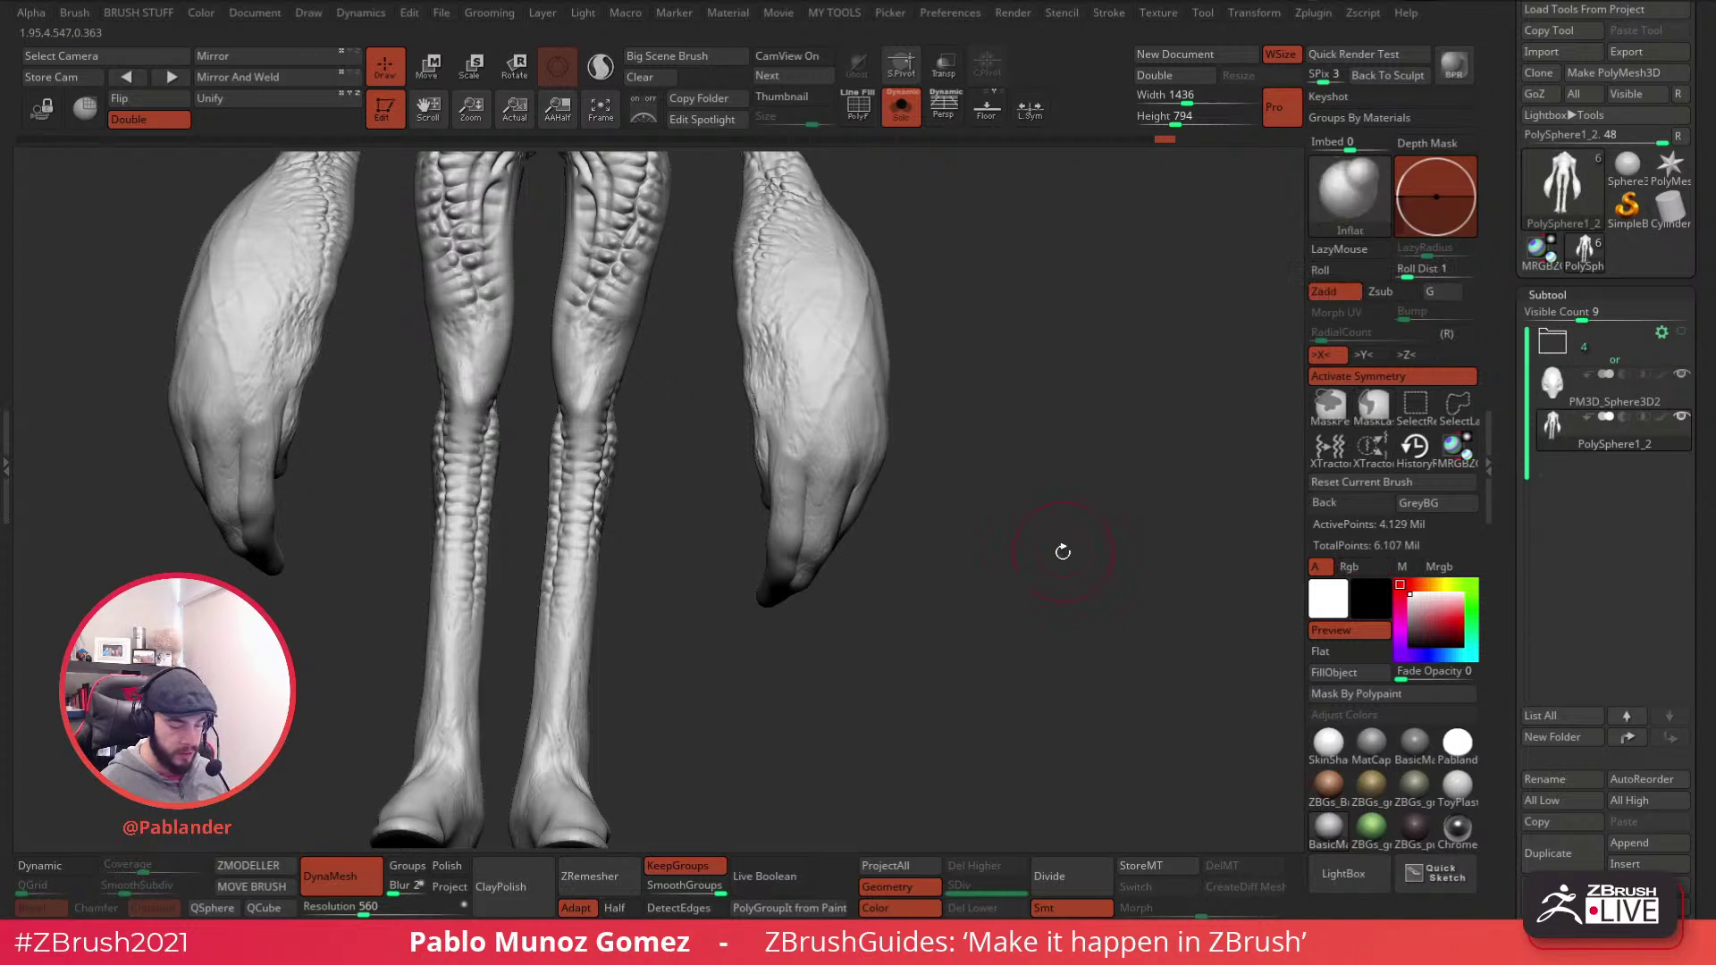
right_drag(905, 544, 905, 517)
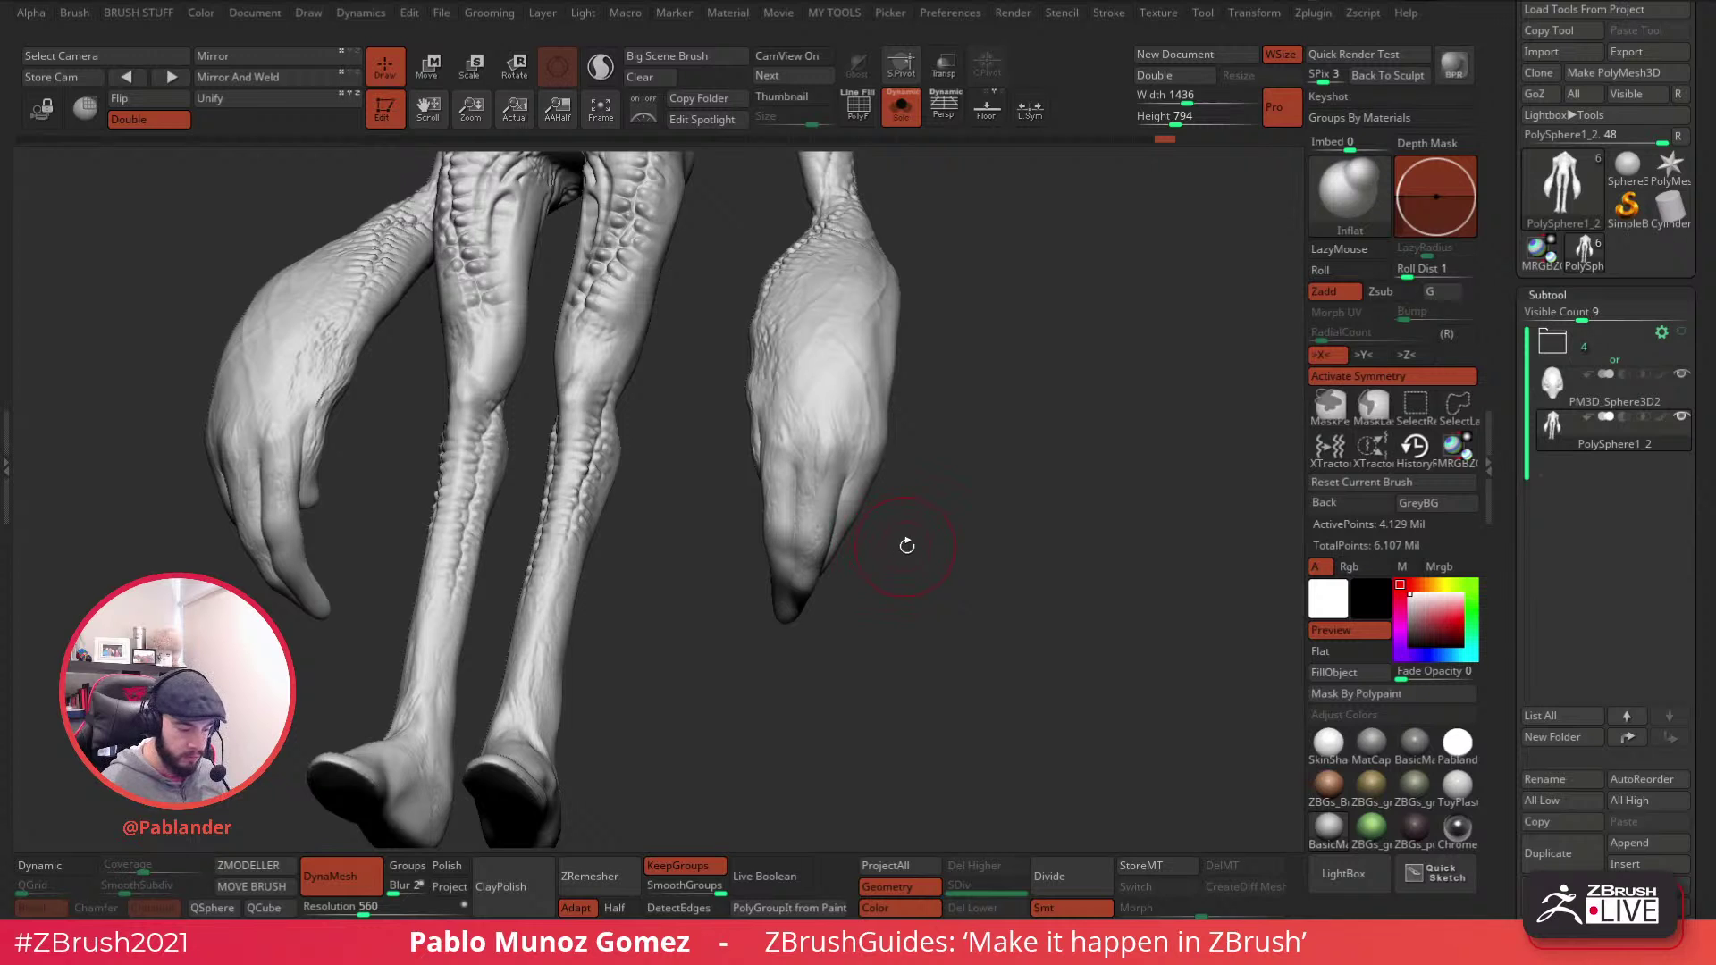
- Switch to the Clay brush, resize it, and build up the knuckles and fingers on the back of the hand
key(b)
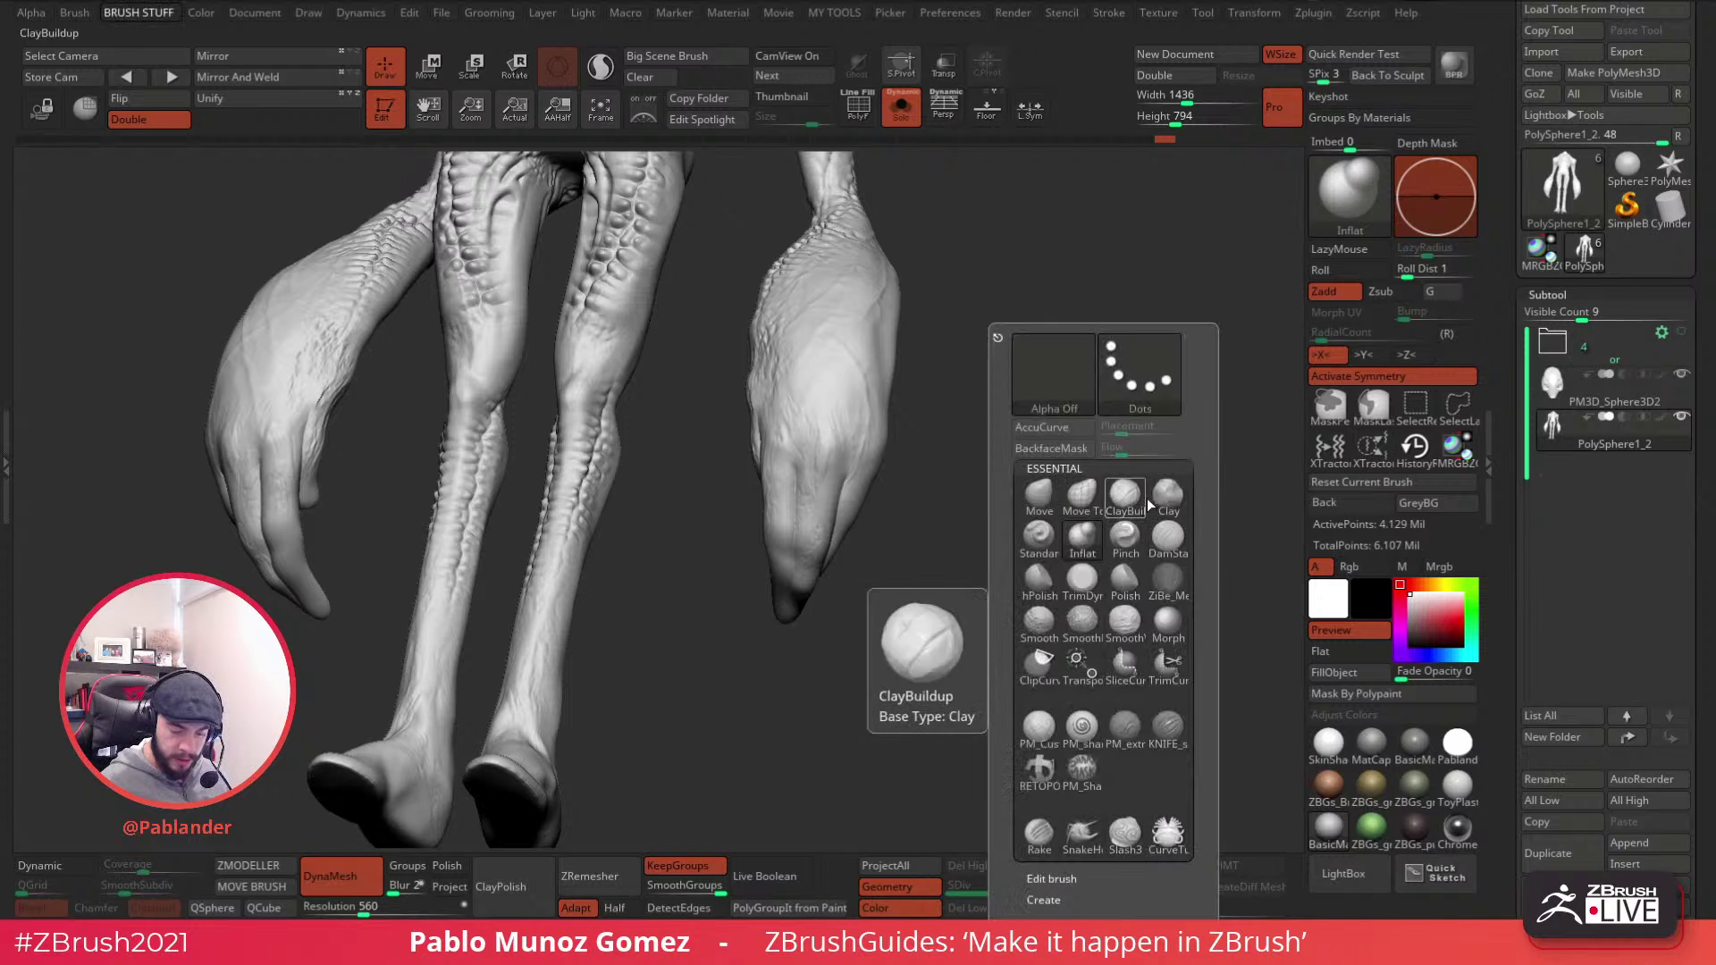
click(1042, 492)
key(space)
drag(967, 490, 951, 490)
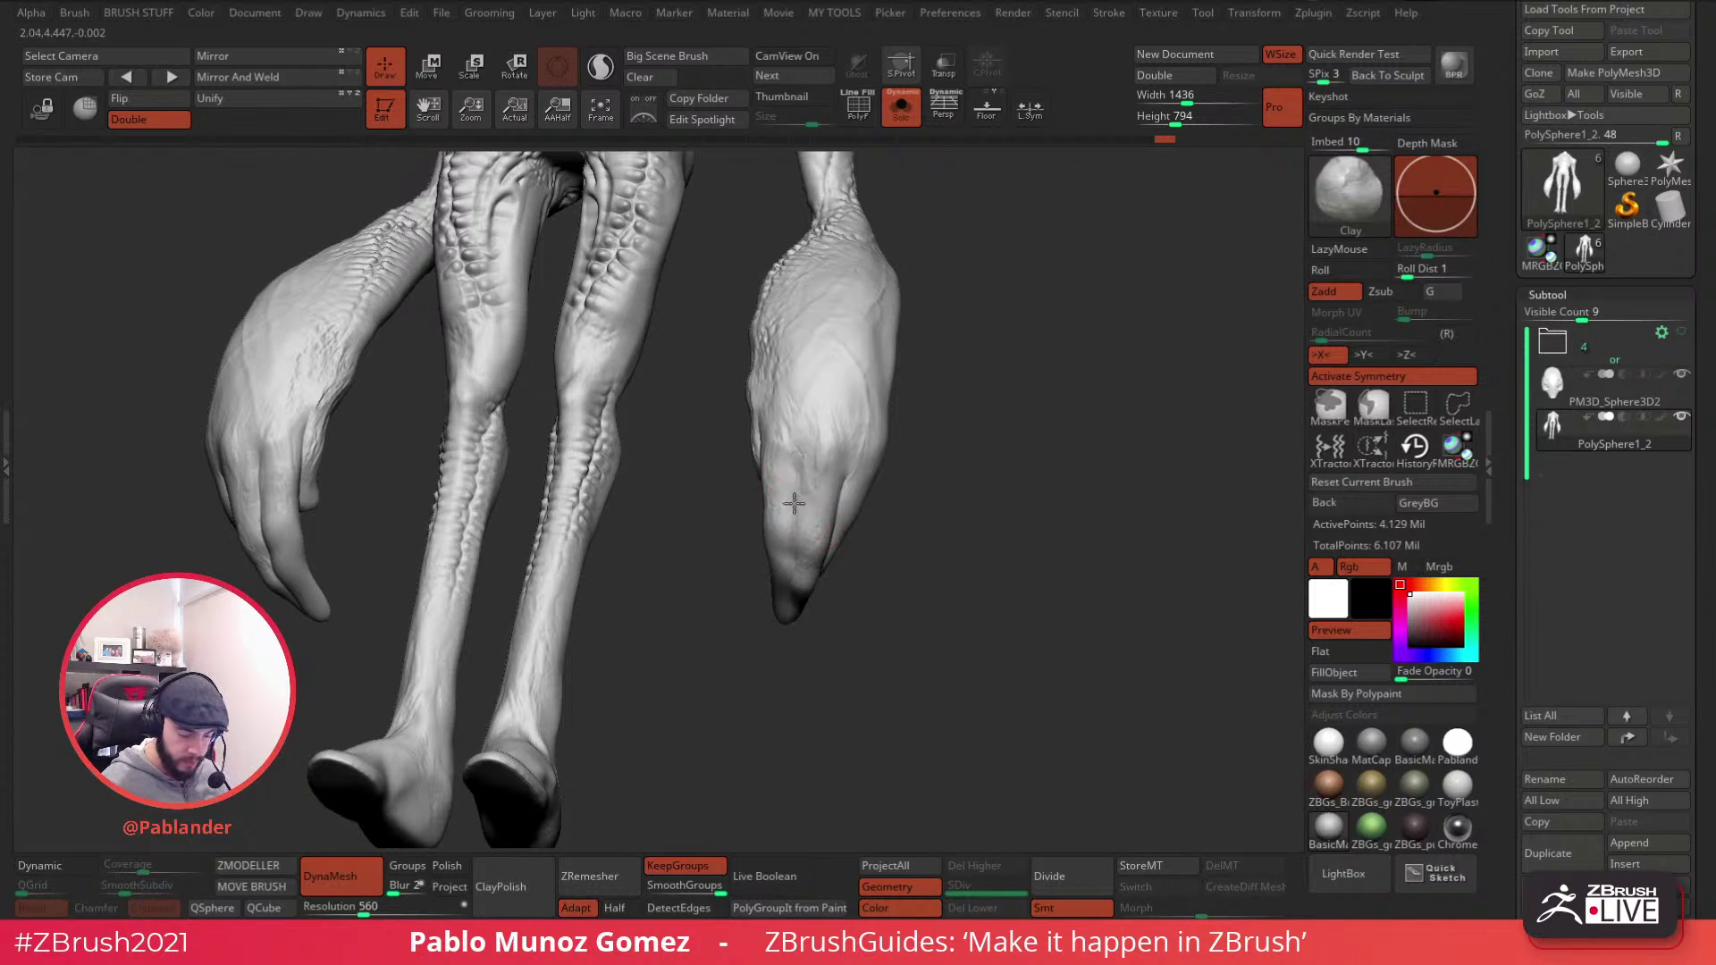
right_drag(796, 502, 843, 487)
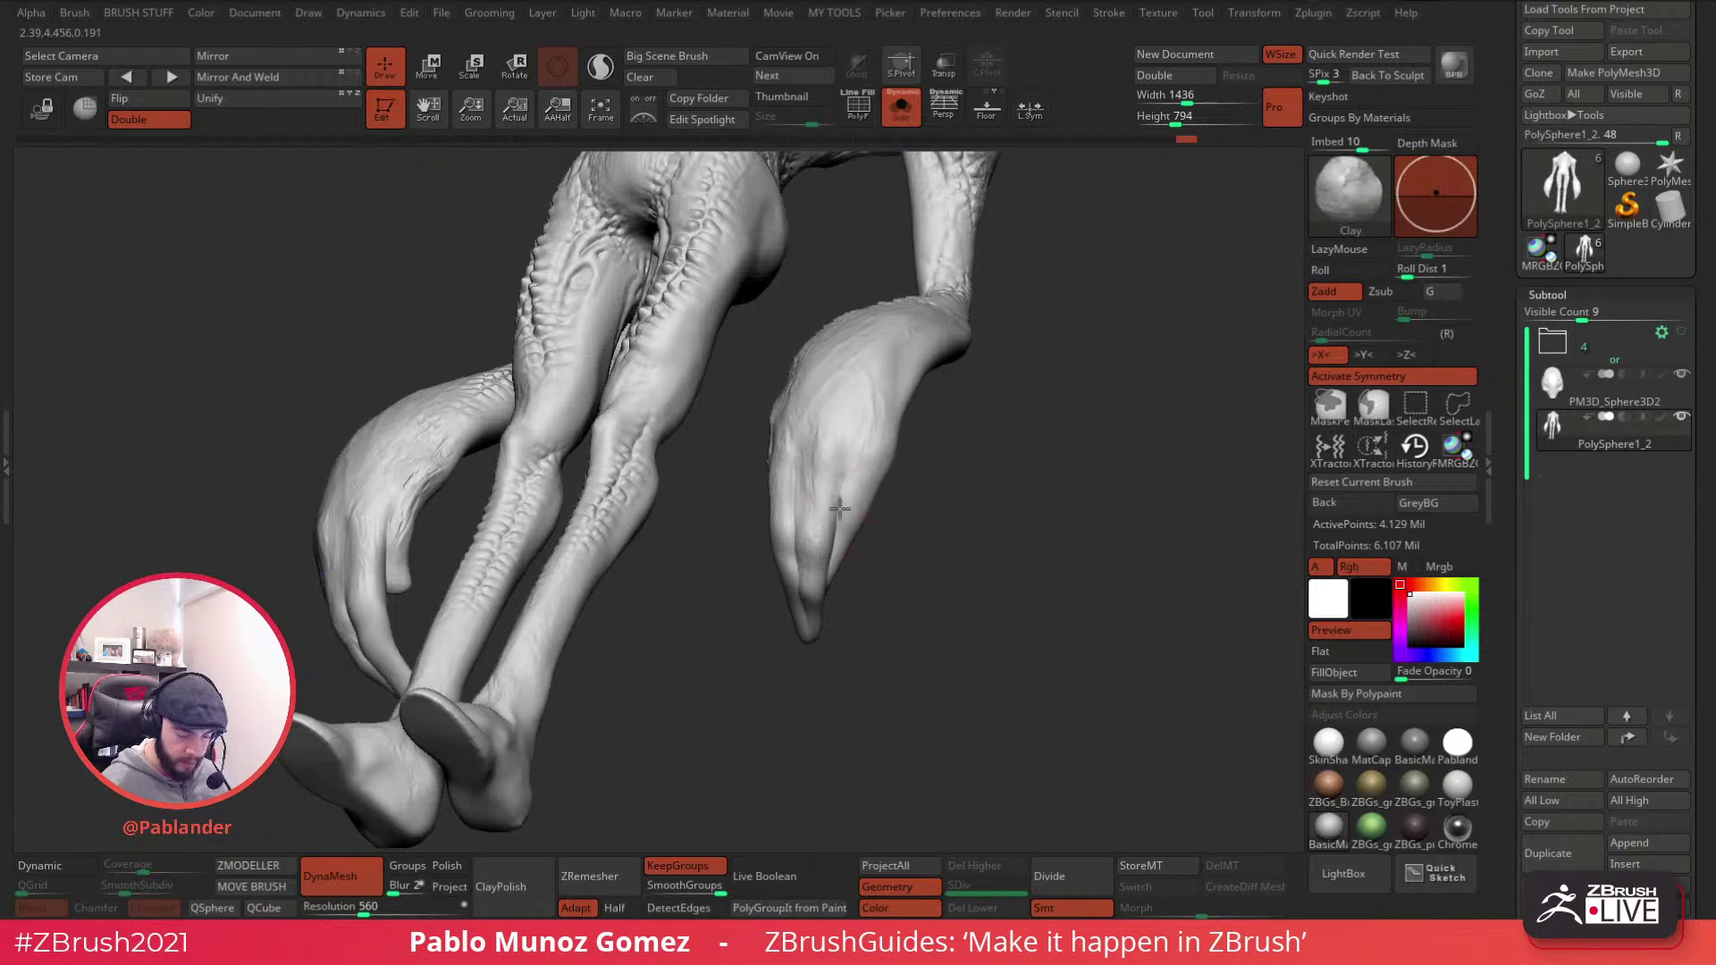
right_drag(829, 563, 786, 566)
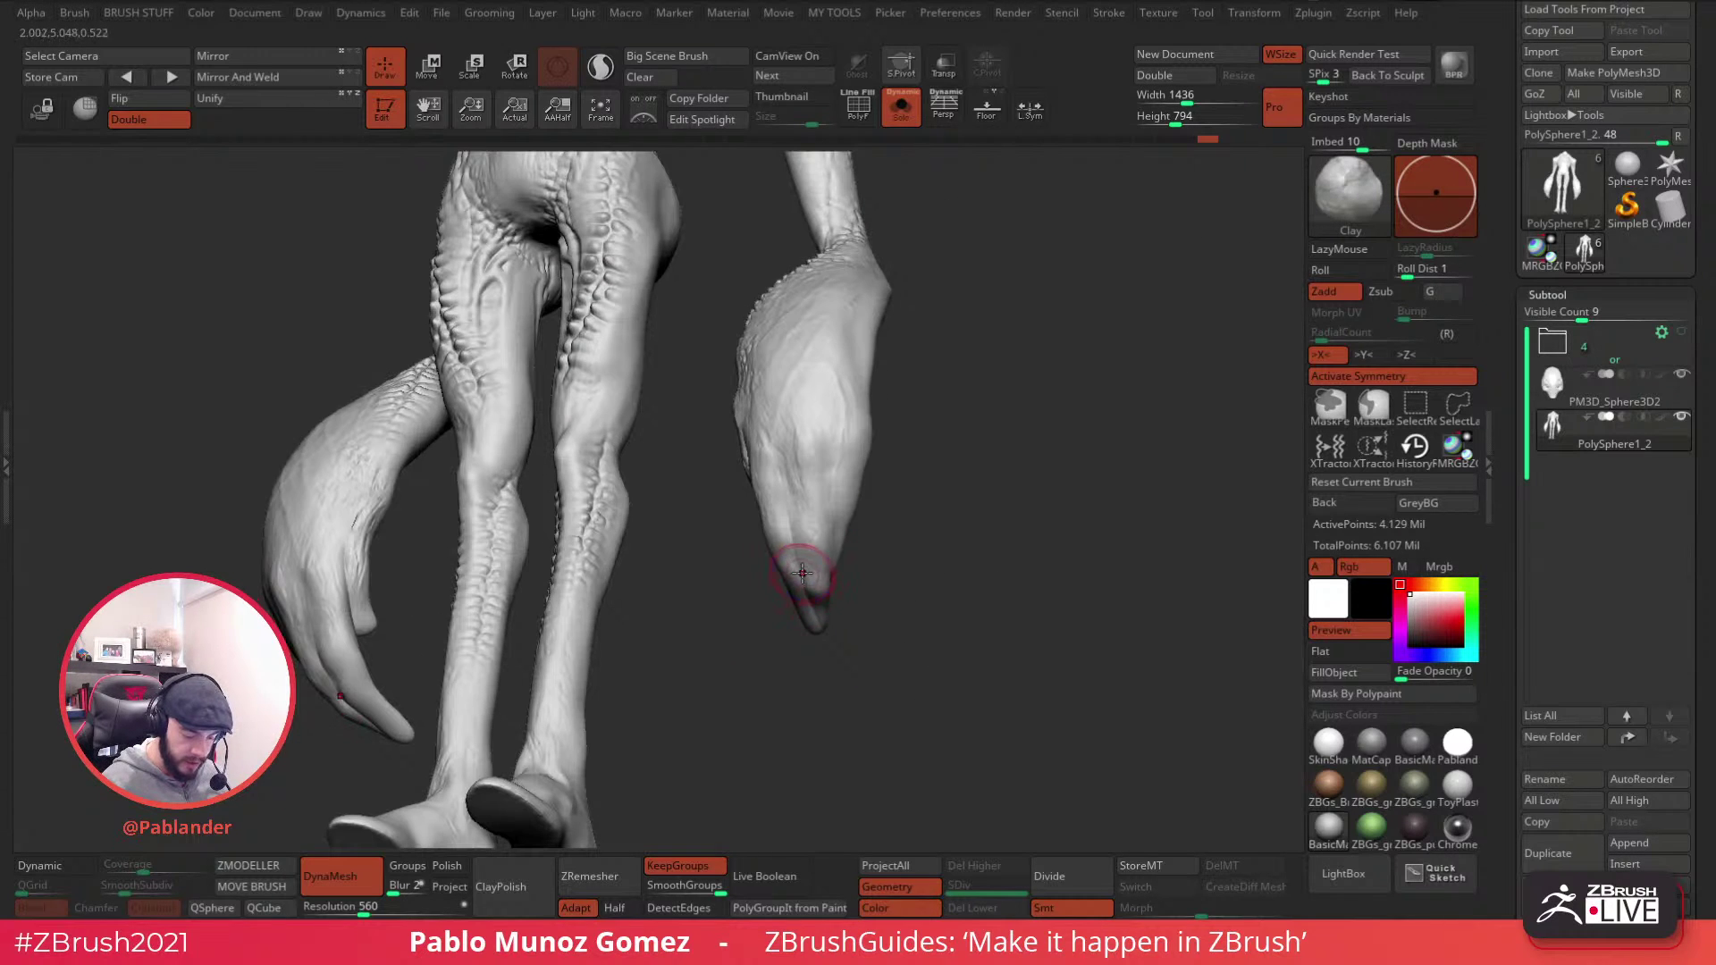
- Build up the thumb base on the palm side with the Clay brush and smooth the palm
mouse_move(835, 508)
right_down()
mouse_move(727, 491)
mouse_move(772, 492)
mouse_move(790, 411)
right_up()
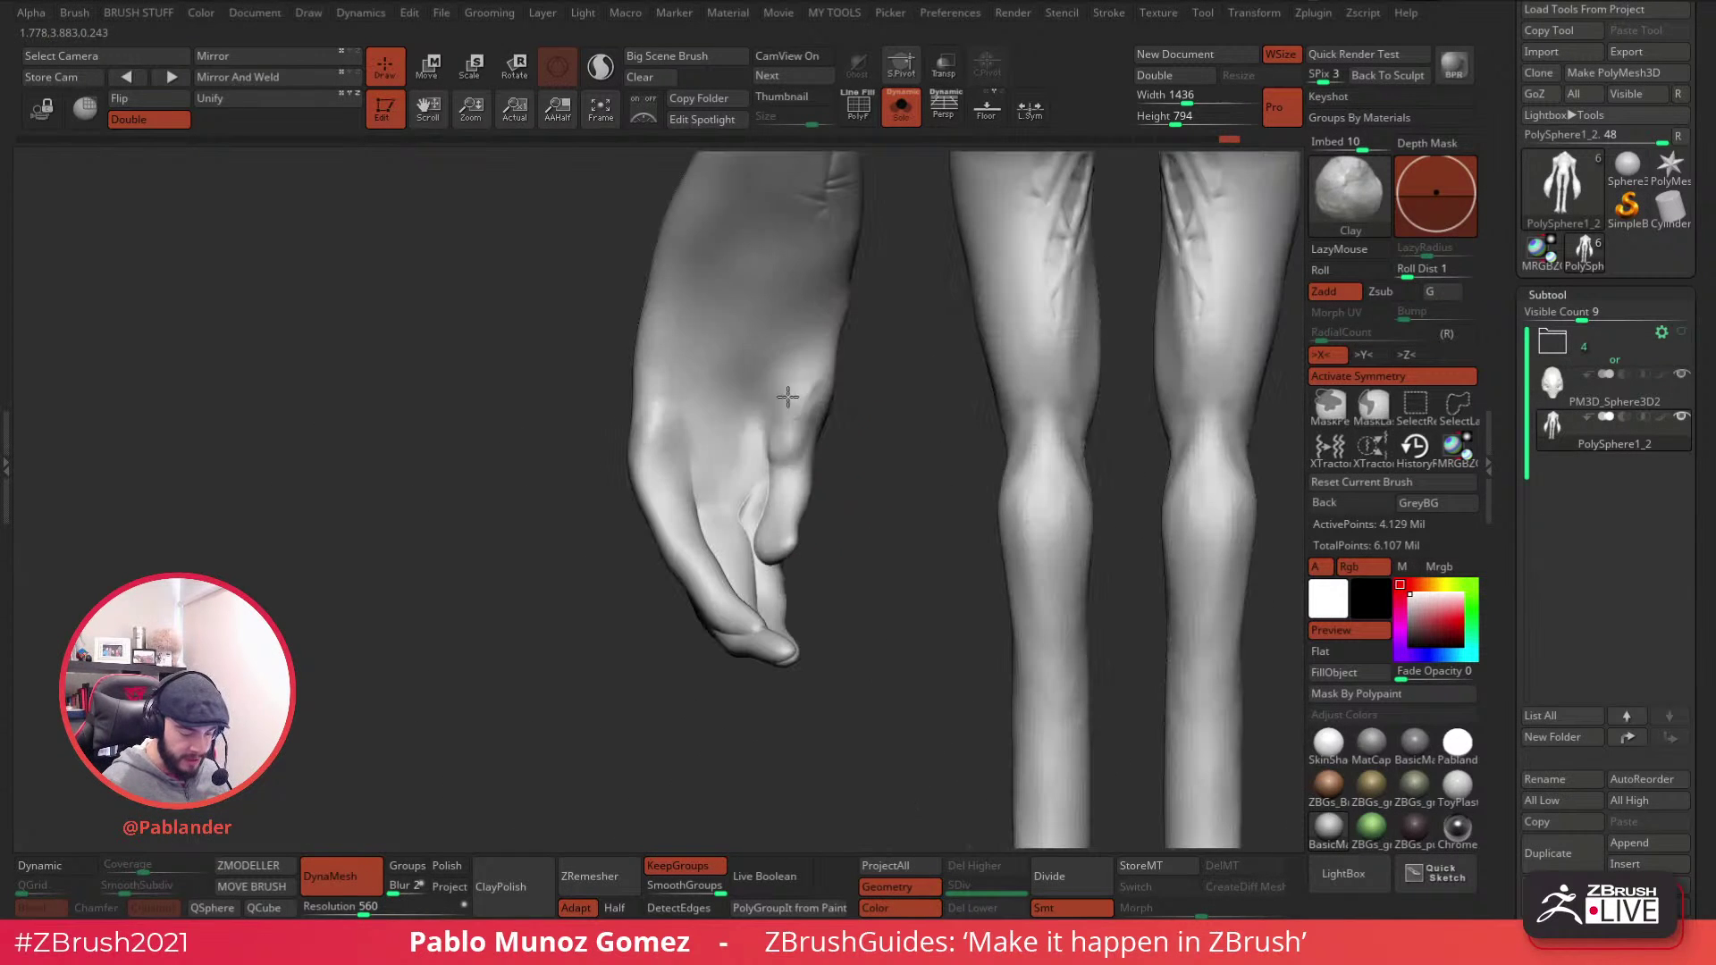
mouse_move(769, 420)
mouse_down()
mouse_move(762, 398)
mouse_move(766, 431)
mouse_up()
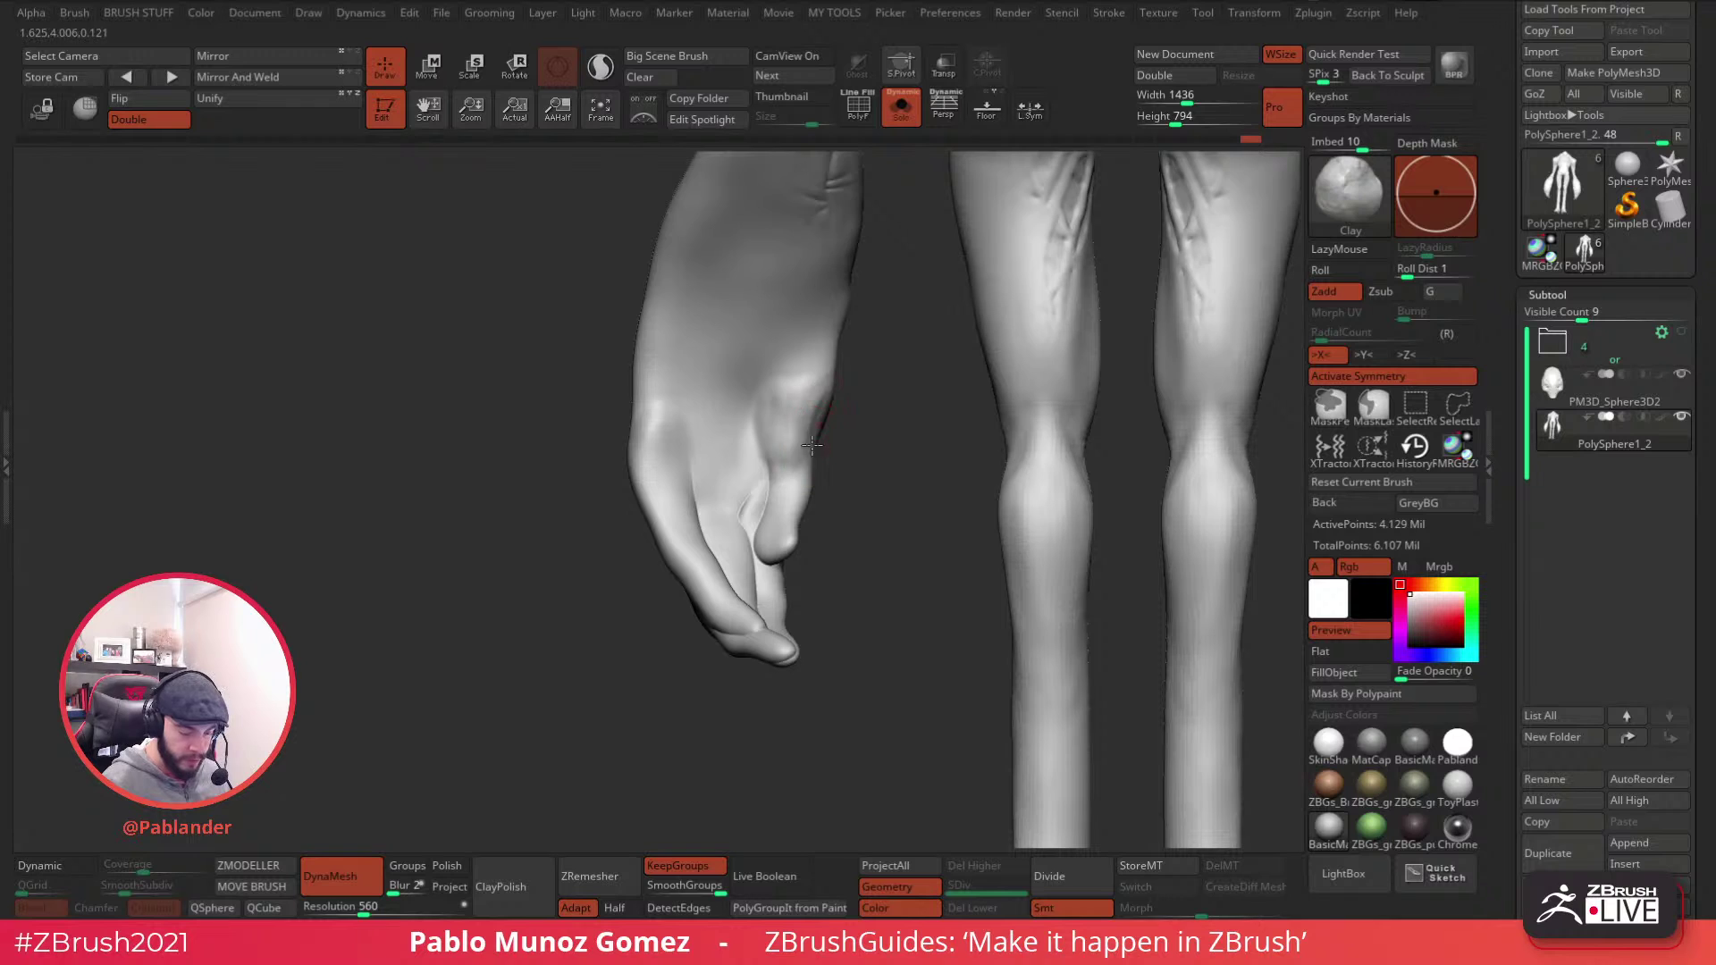
right_drag(815, 444, 809, 424)
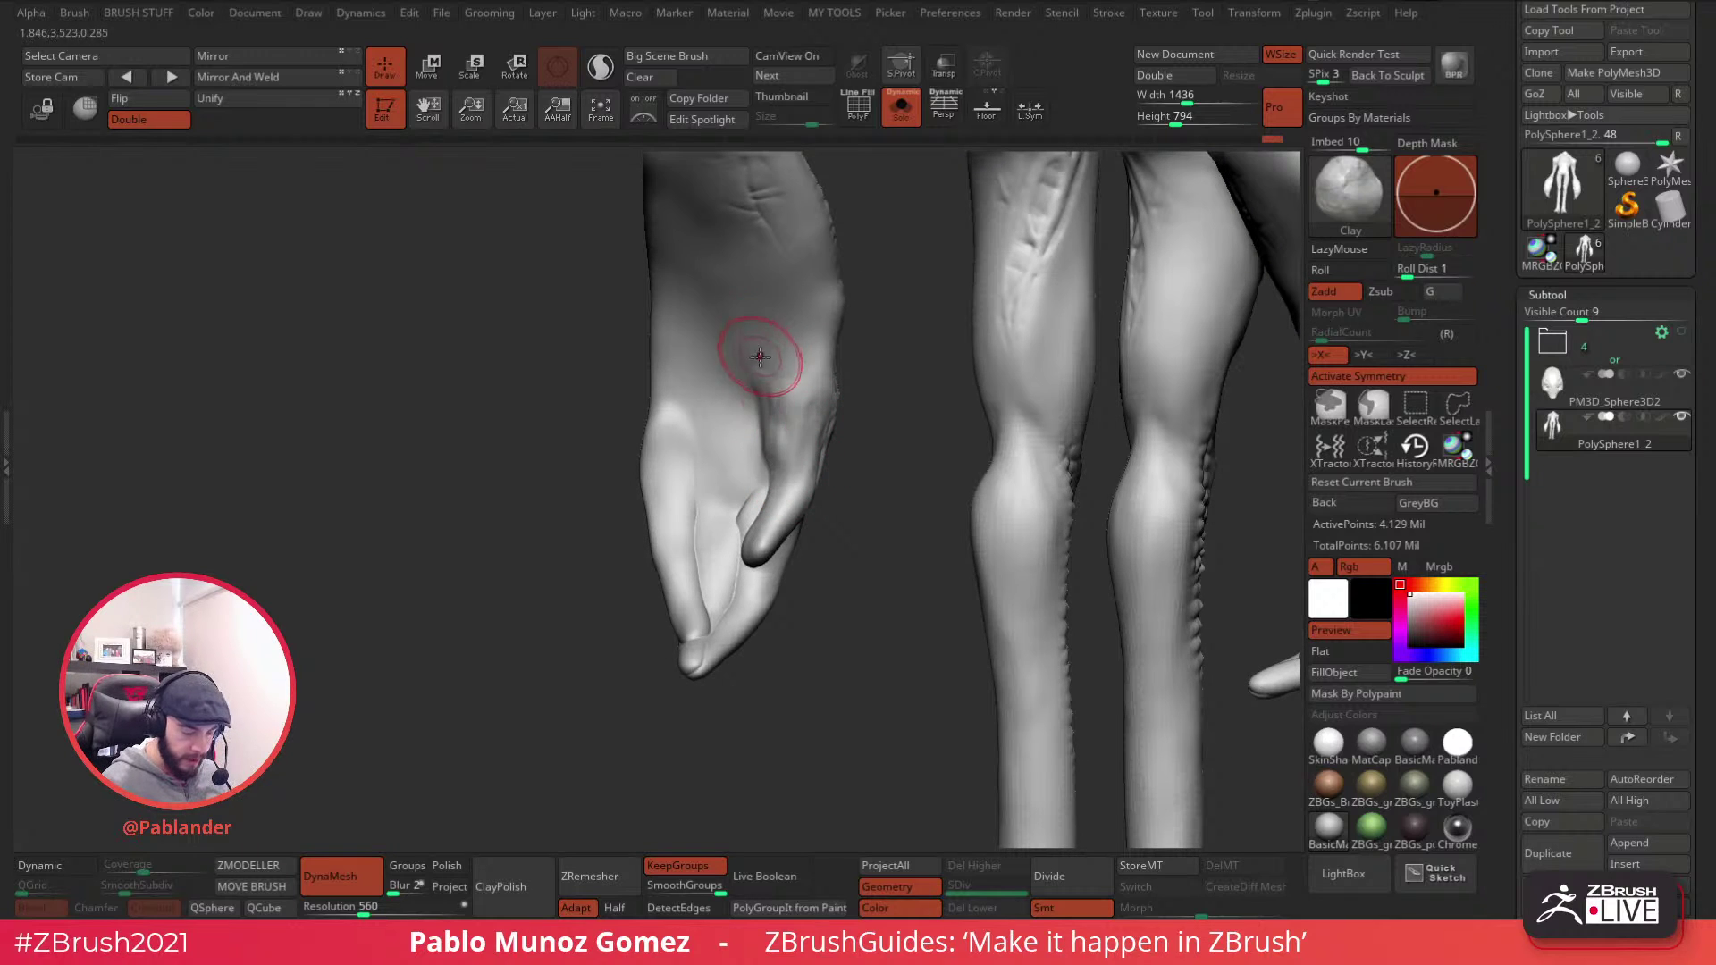
key(shift)
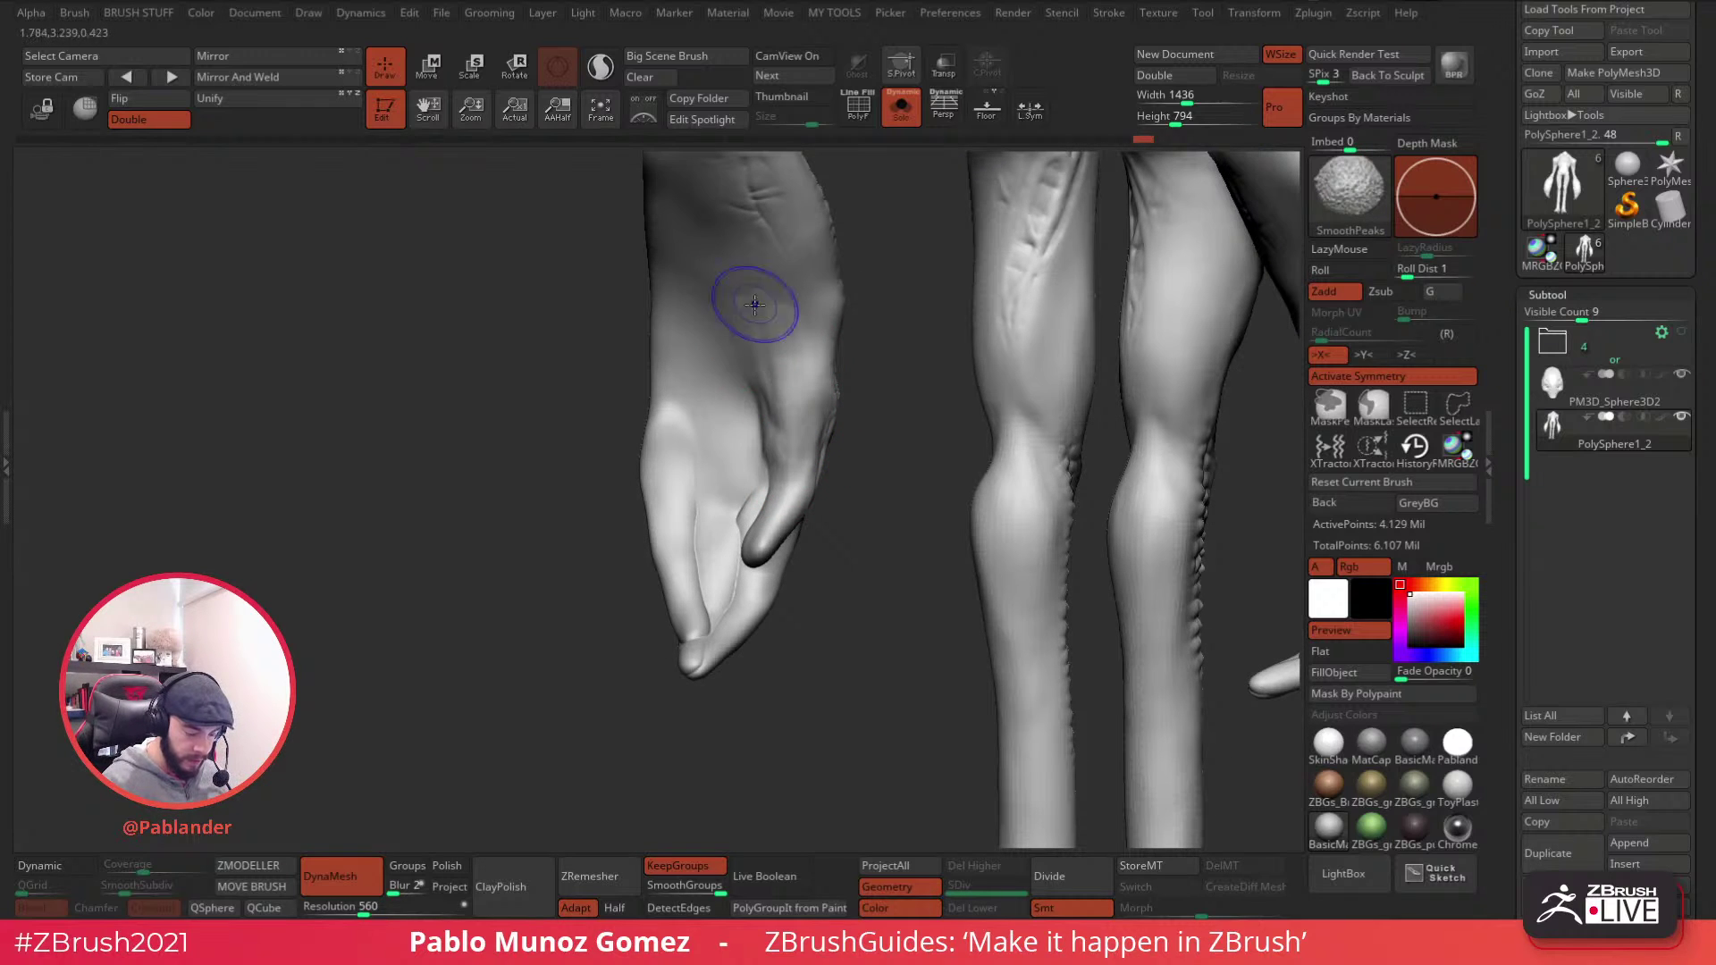
drag(718, 452, 706, 541)
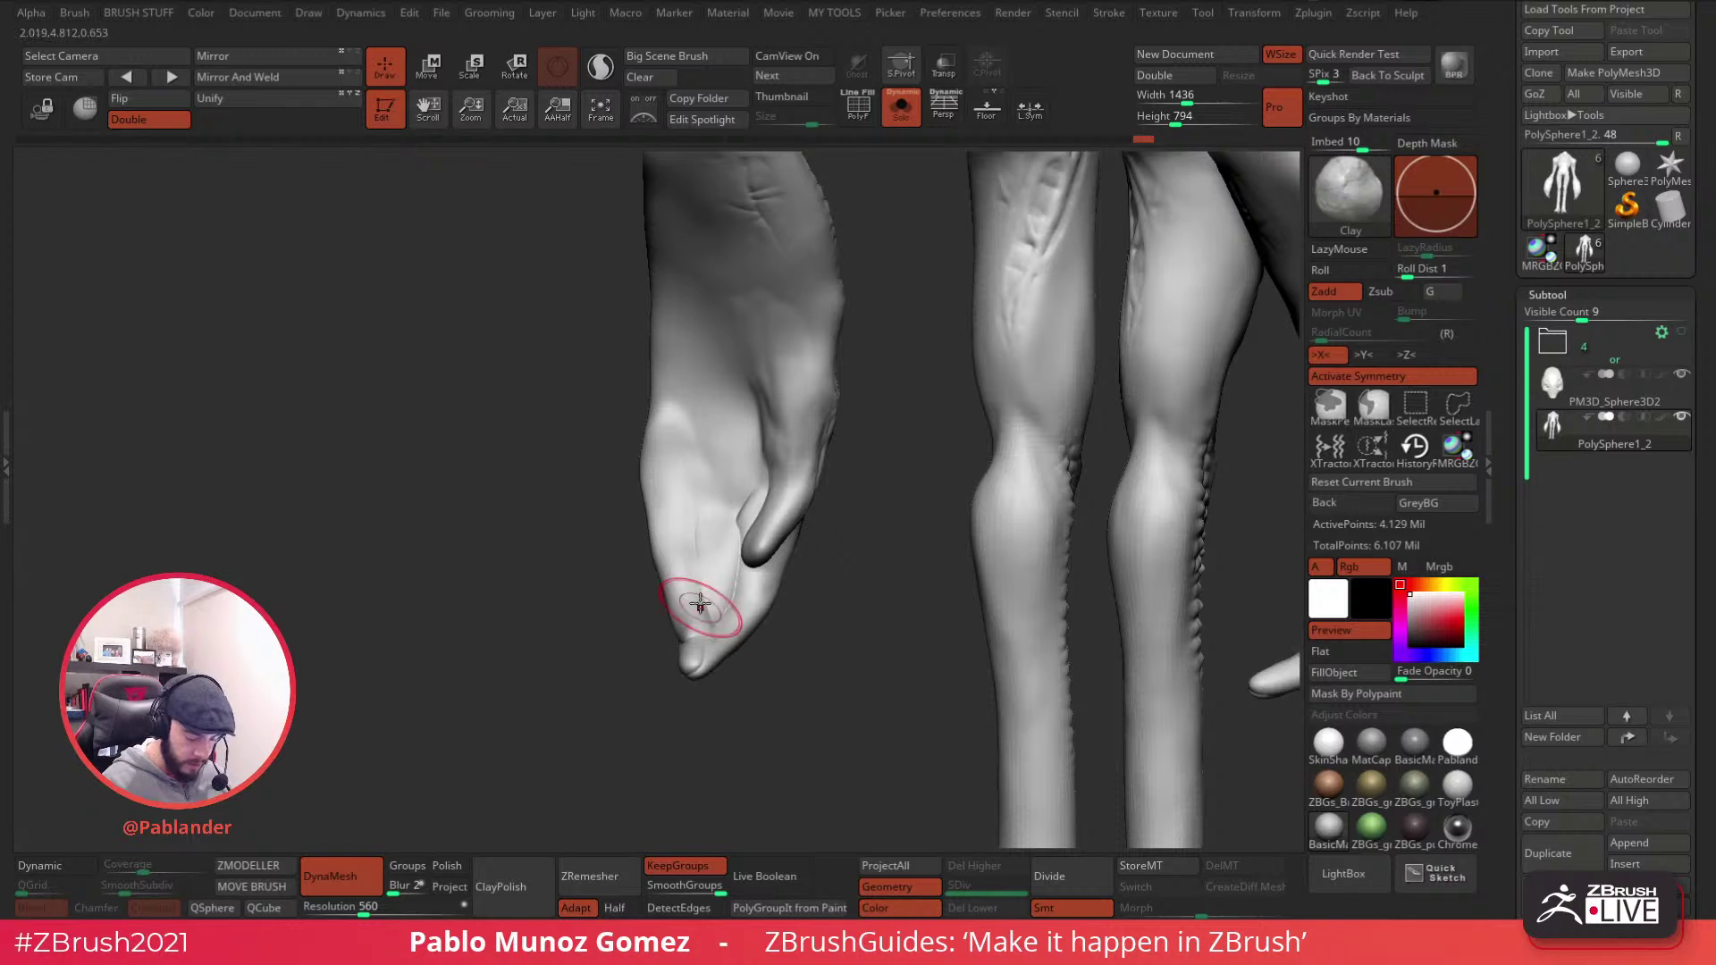
- Add clay volume along the undersides of the fingers and smooth the strokes
right_drag(699, 631, 701, 651)
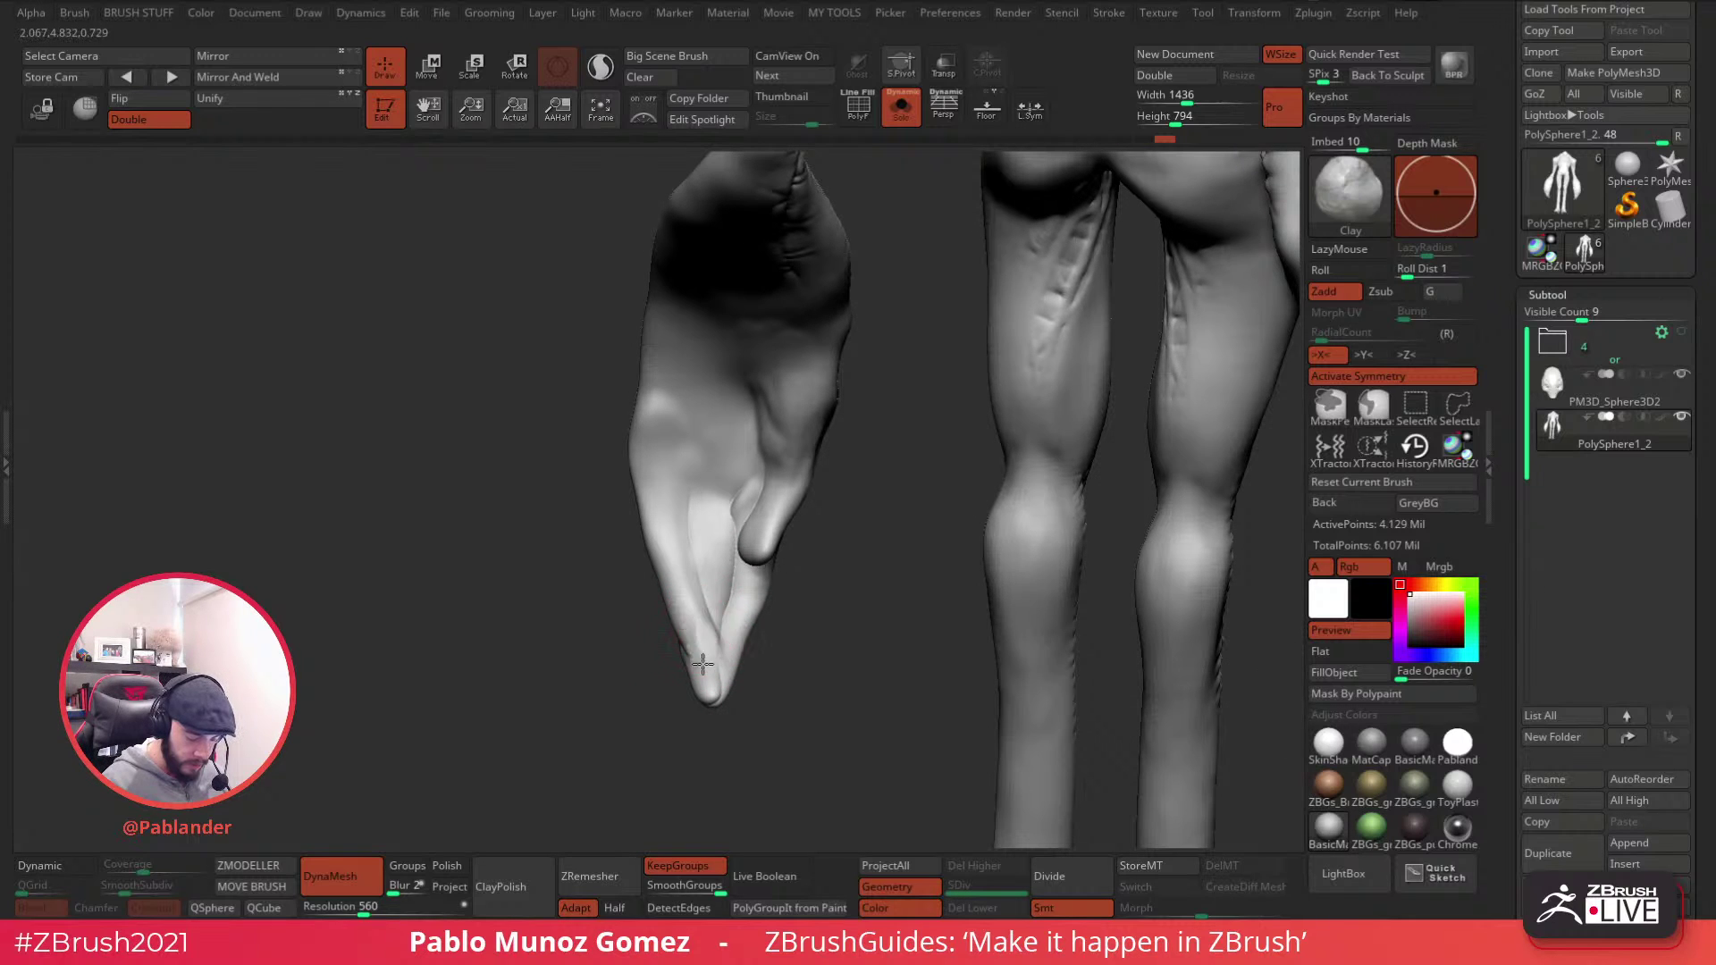
right_drag(727, 575, 764, 511)
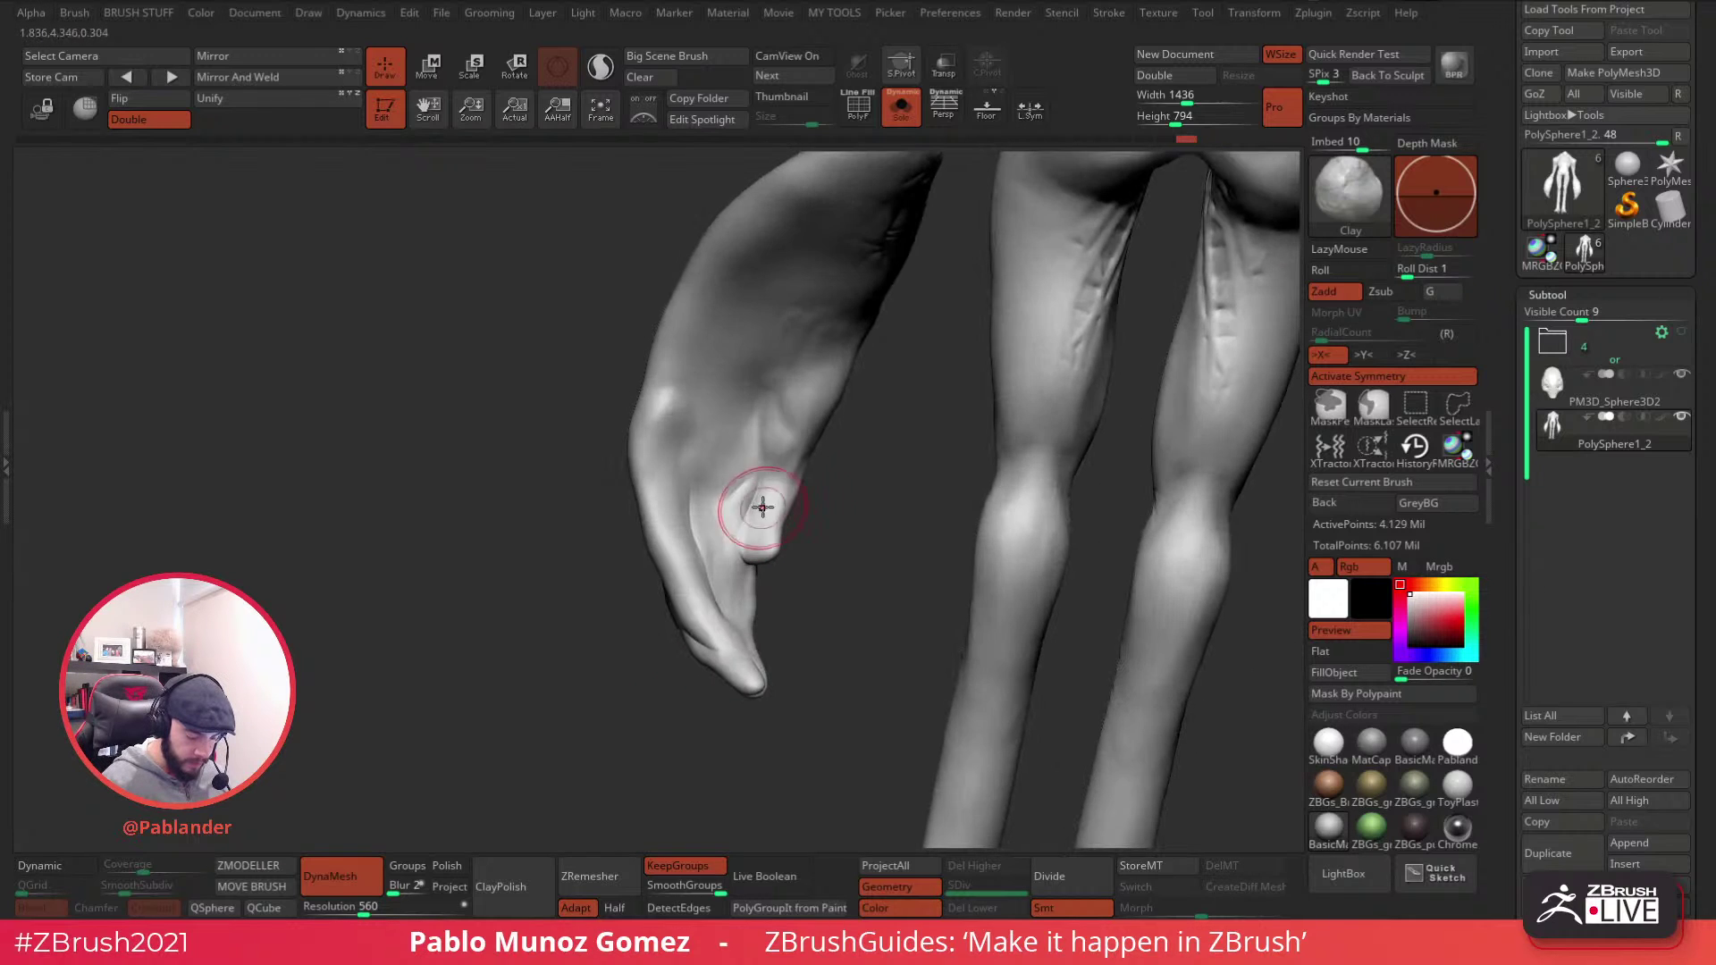
right_drag(749, 448, 755, 456)
drag(685, 471, 712, 620)
mouse_move(736, 645)
right_down()
mouse_move(727, 606)
mouse_move(687, 645)
mouse_move(726, 665)
right_up()
mouse_move(728, 582)
right_down()
mouse_move(802, 596)
mouse_move(776, 594)
mouse_move(750, 640)
mouse_move(821, 655)
mouse_move(920, 527)
mouse_move(872, 407)
right_up()
key(shift)
- Switch back to the Move brush, resize it, and adjust the inner contours of the forearms from the front
mouse_move(716, 345)
right_down()
mouse_move(935, 433)
mouse_move(908, 513)
mouse_move(873, 532)
mouse_move(1016, 507)
right_up()
key(b)
key(m)
key(v)
key(space)
shift+right_drag(1041, 430, 1103, 410)
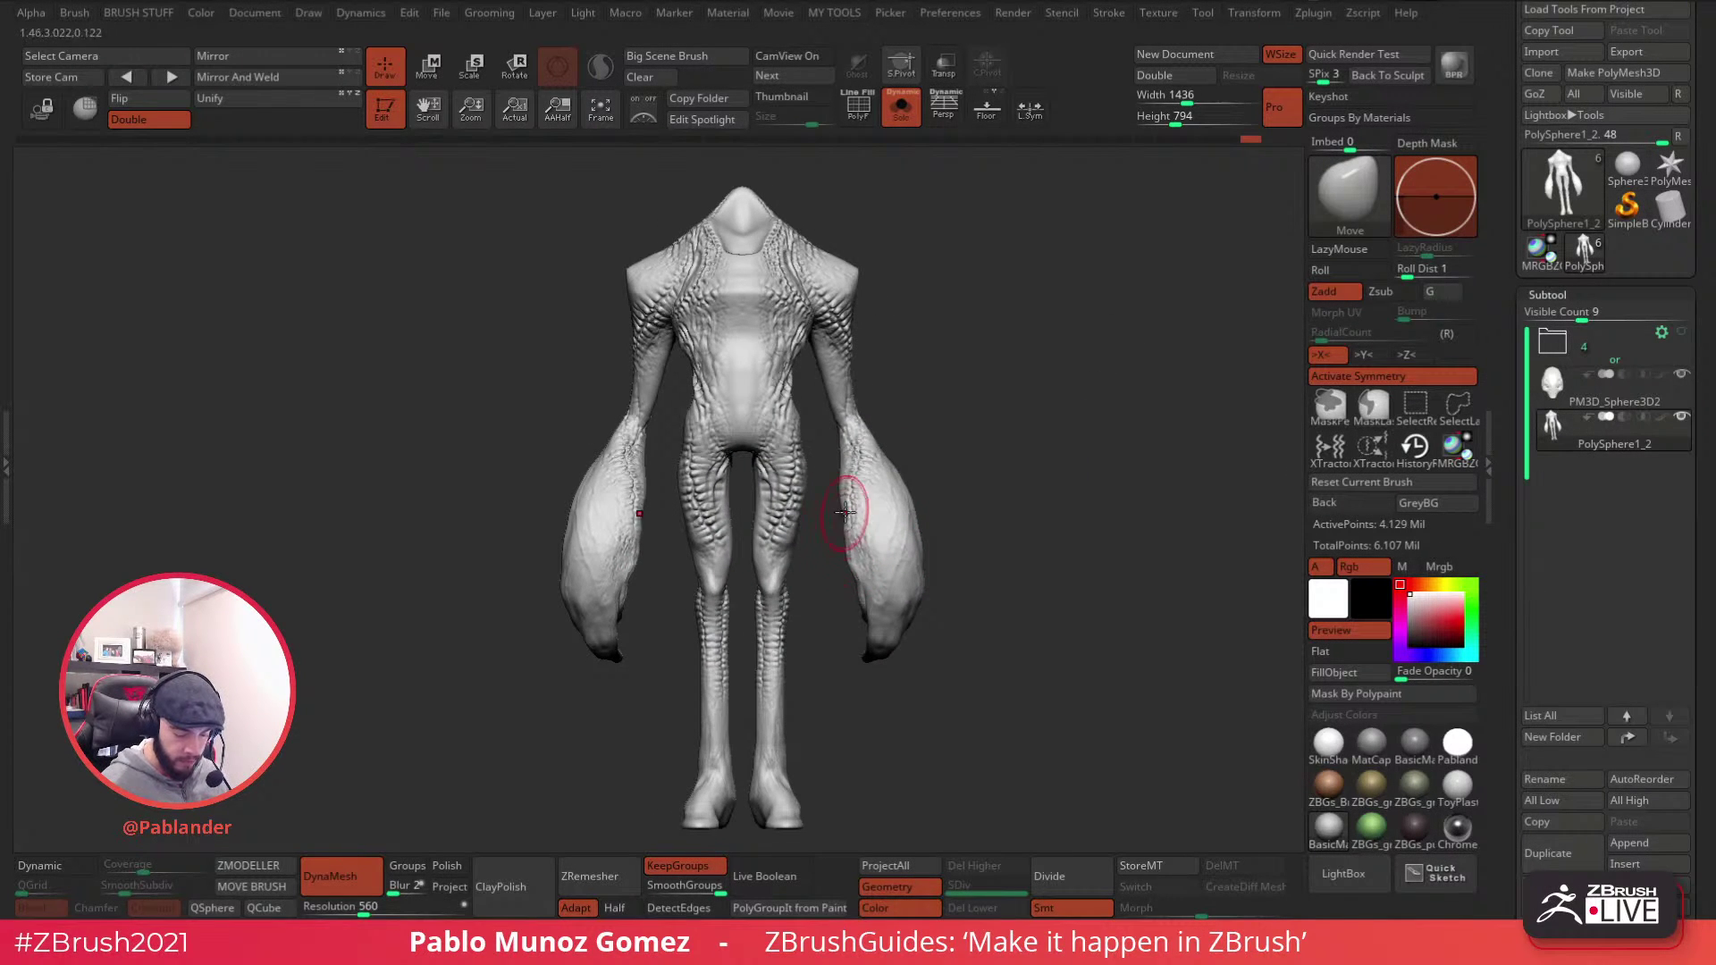
key(space)
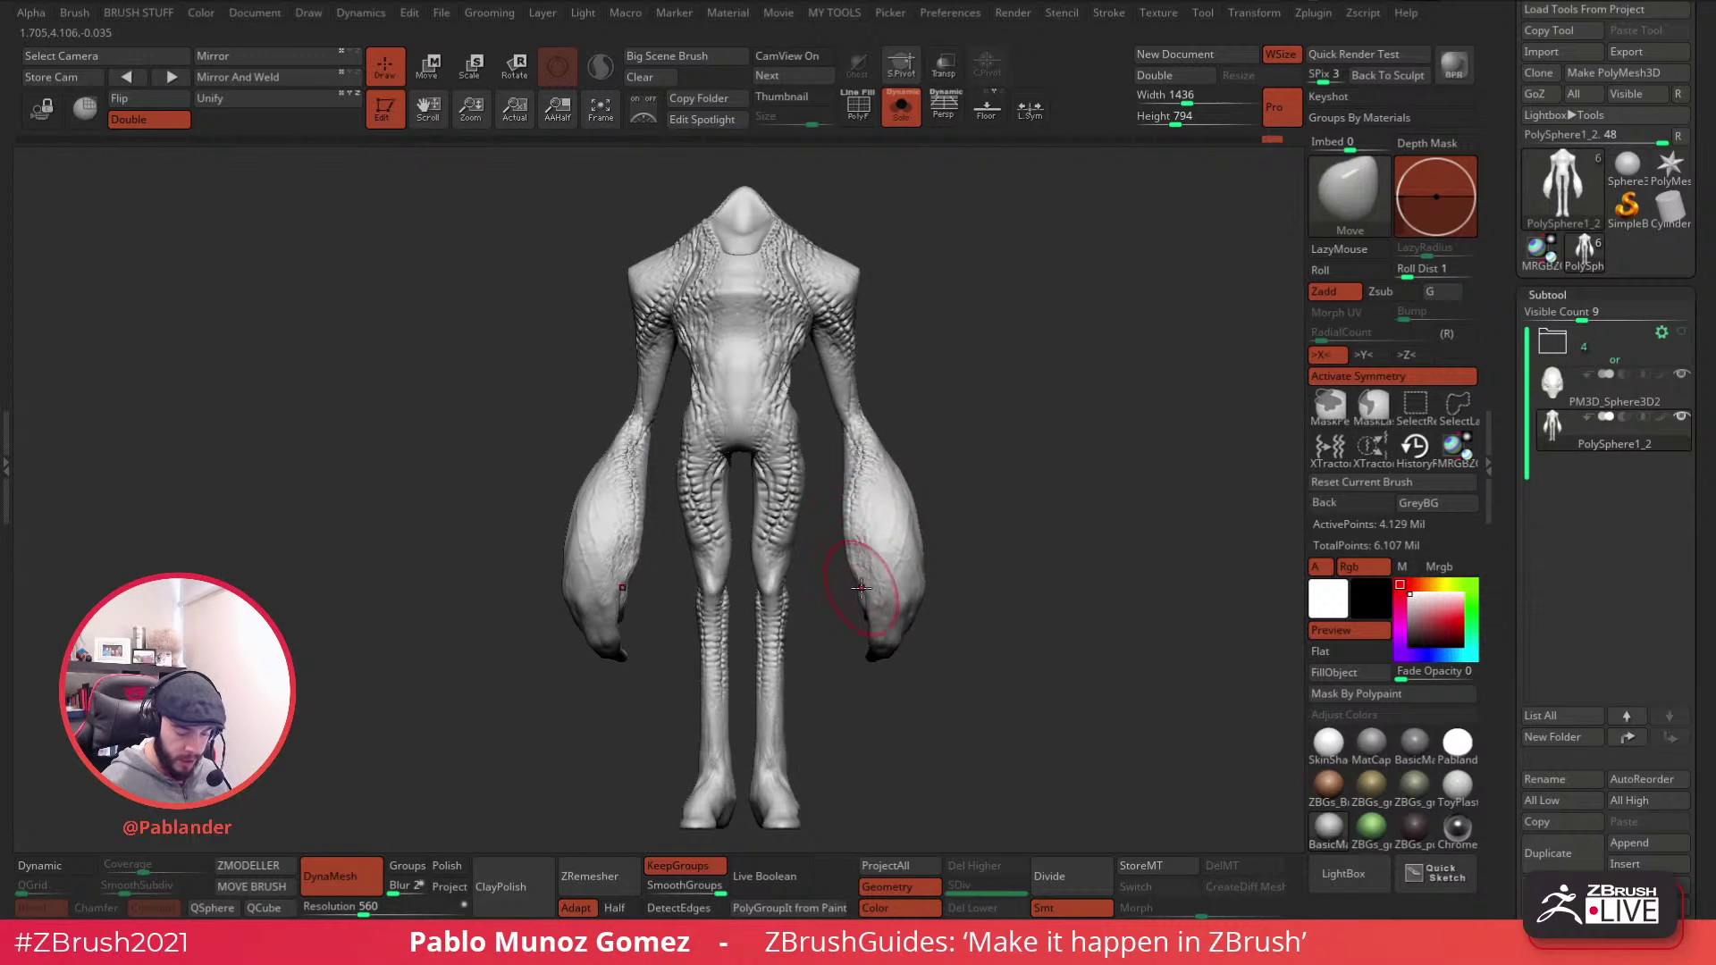
- Bend and refine the fingertips and thumb from several angles with the Move brush
mouse_move(887, 645)
right_down()
mouse_move(983, 670)
mouse_move(876, 688)
mouse_move(835, 564)
right_up()
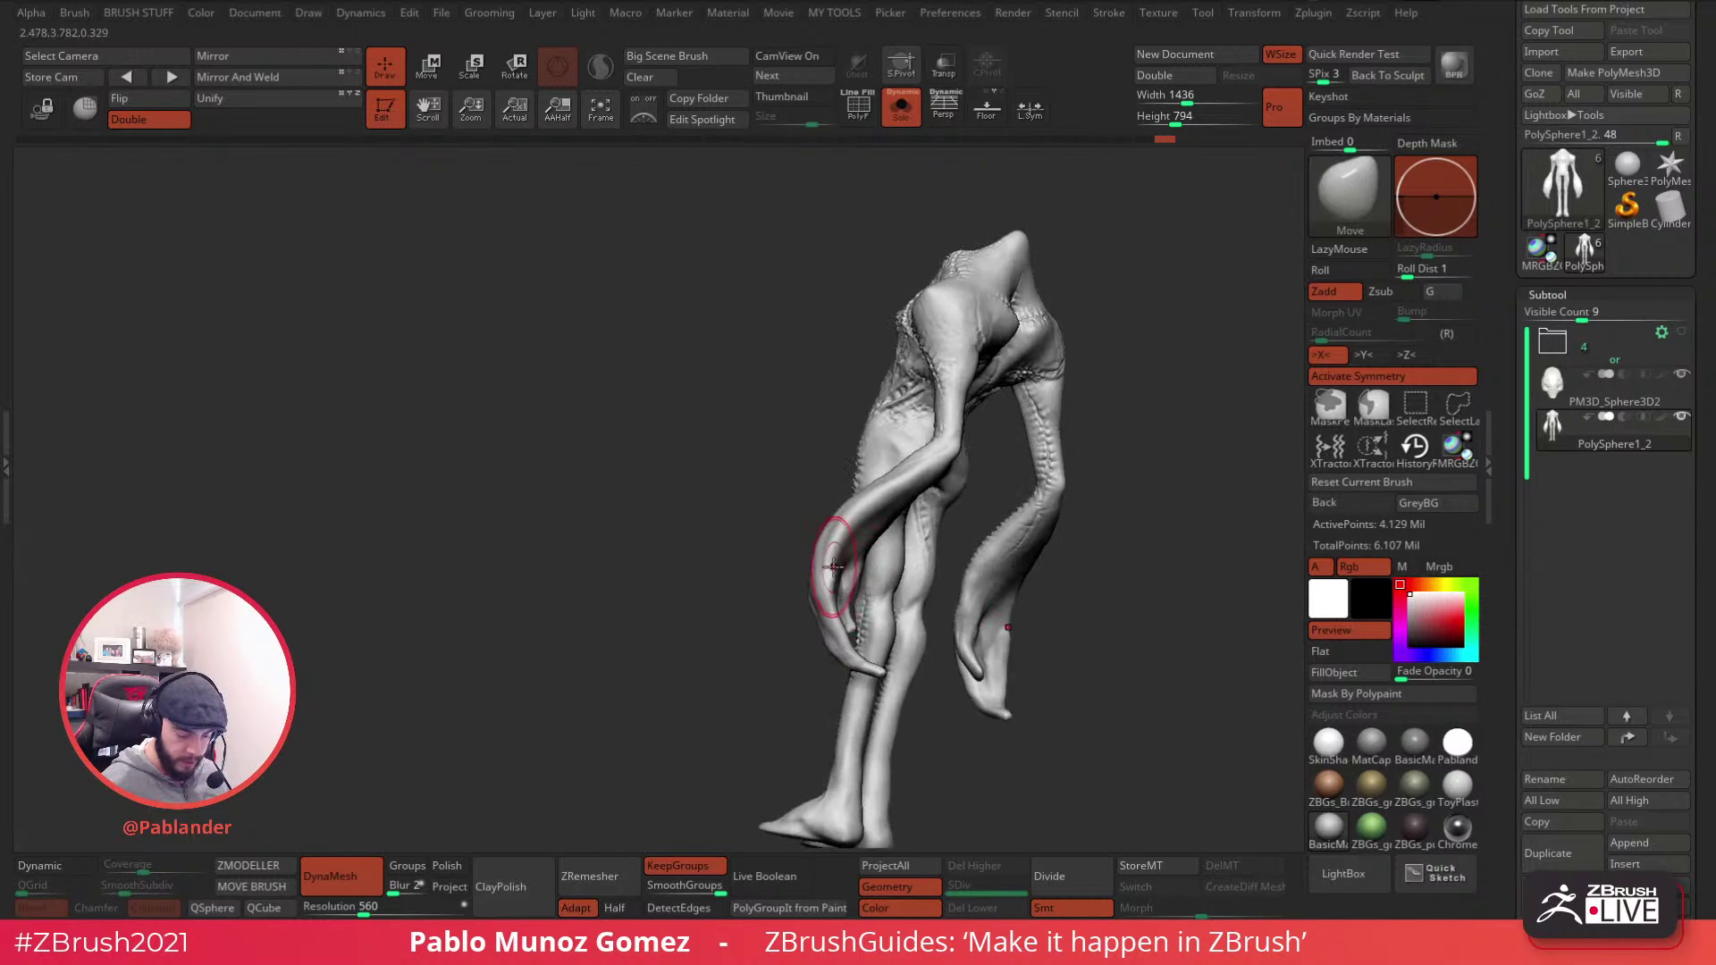
drag(870, 672, 863, 666)
alt+right_drag(863, 666, 703, 646)
right_click(796, 581)
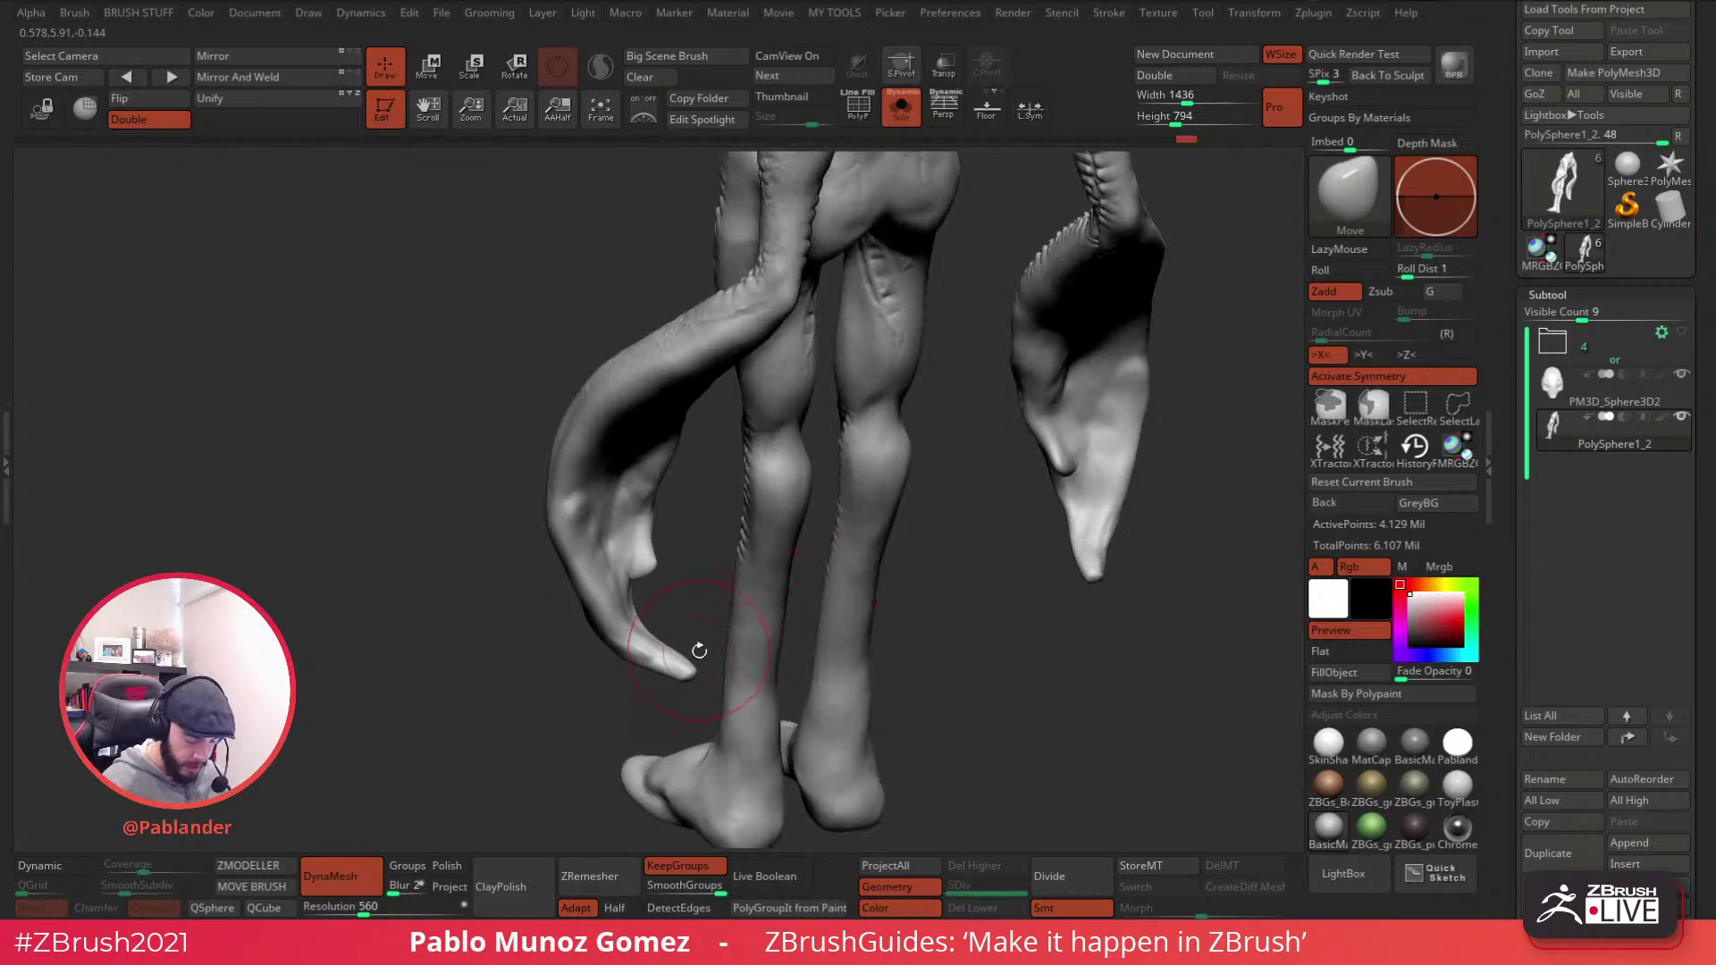
mouse_move(699, 672)
mouse_down()
mouse_move(657, 639)
mouse_move(689, 635)
mouse_up()
right_drag(684, 592, 740, 556)
drag(672, 650, 673, 667)
right_drag(669, 580, 682, 600)
drag(681, 551, 690, 552)
mouse_move(760, 549)
ctrl+right_down()
mouse_move(766, 521)
mouse_move(950, 506)
mouse_move(918, 432)
mouse_move(982, 502)
mouse_move(956, 487)
ctrl+right_up()
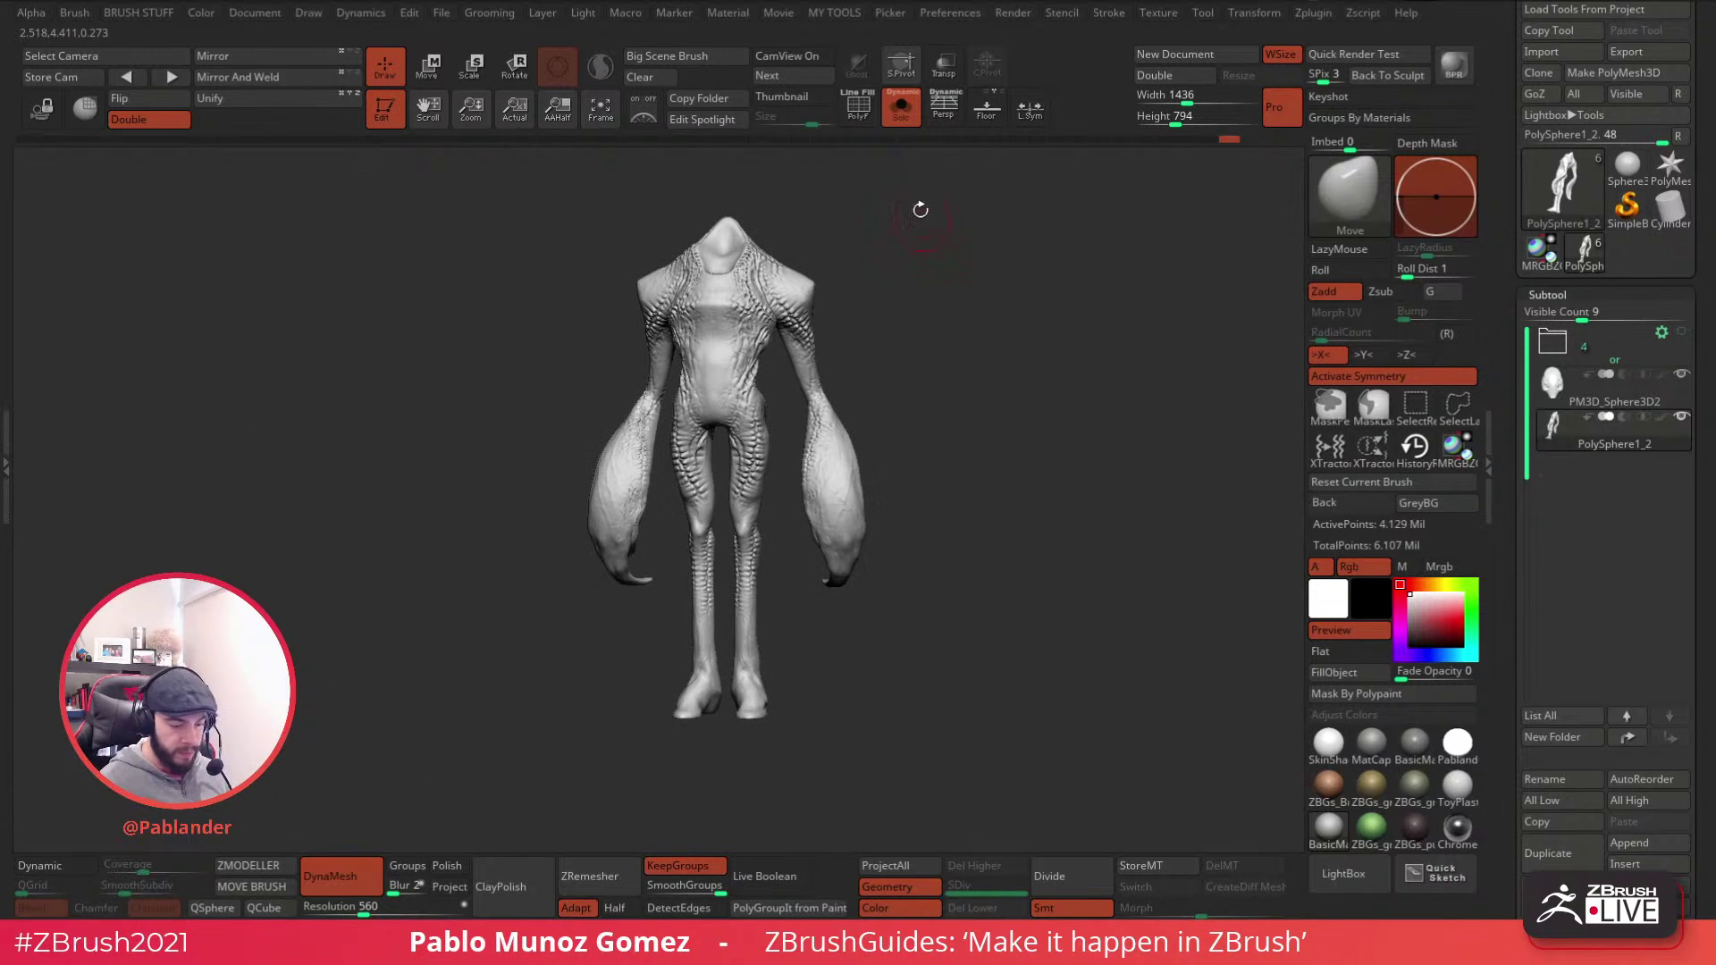
- Turn off Solo, select the head subtool, and pull the back of the skull into a pointed crest with the Move brush
click(901, 107)
shift+right_drag(920, 371, 922, 447)
alt+click(740, 328)
drag(965, 411, 893, 536)
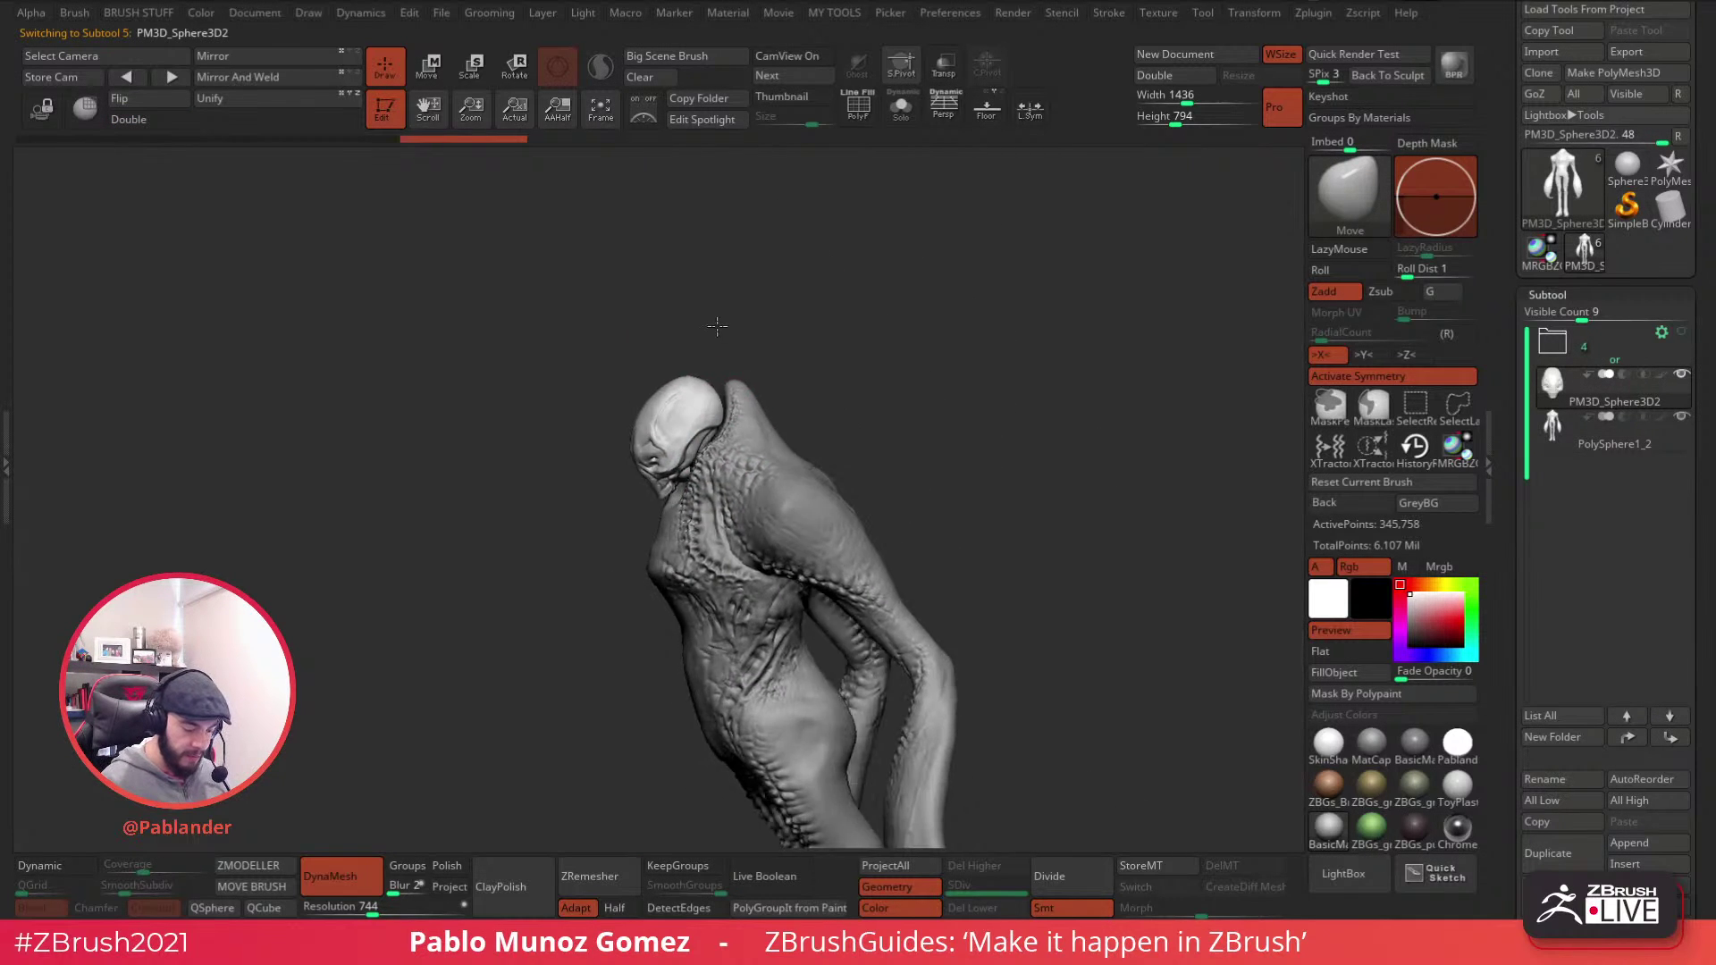
mouse_move(702, 383)
mouse_down()
mouse_move(746, 309)
mouse_move(826, 357)
mouse_move(792, 357)
mouse_move(834, 348)
mouse_move(668, 385)
mouse_move(738, 362)
mouse_move(697, 402)
mouse_move(793, 357)
mouse_move(791, 335)
mouse_up()
drag(715, 439, 711, 438)
drag(697, 497, 713, 468)
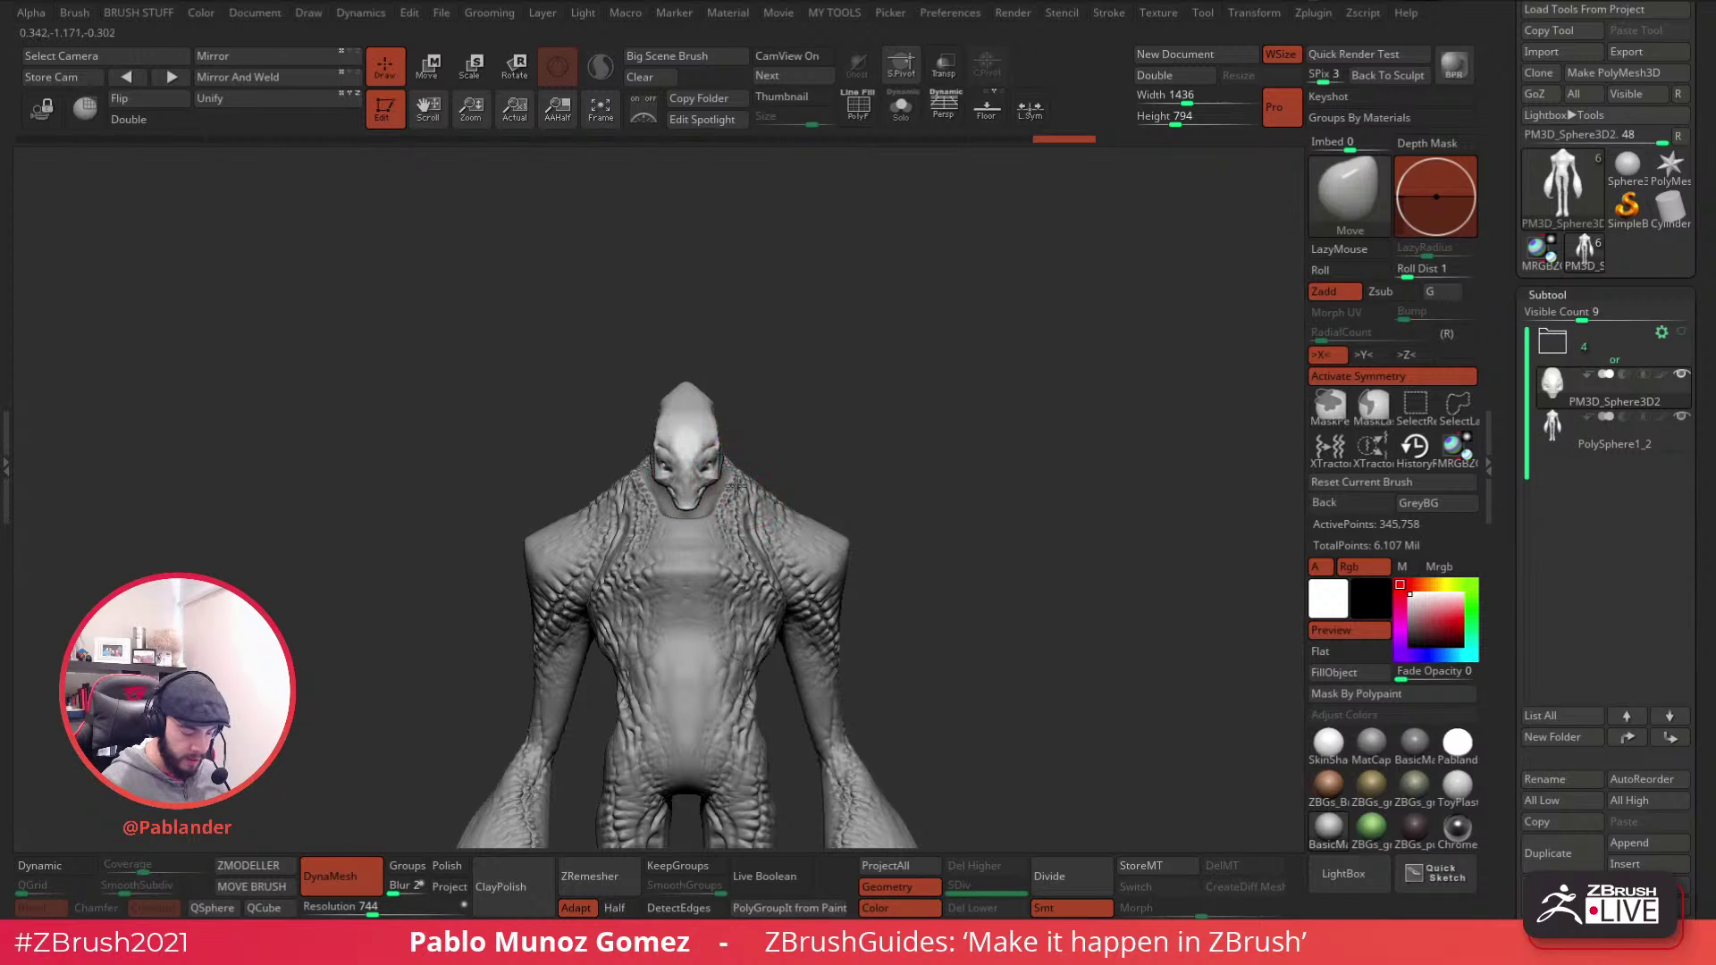
- Select the body subtool and adjust the hump behind the neck with the Move brush, checking the silhouette from several angles
alt+click(715, 498)
drag(787, 444, 796, 429)
drag(641, 465, 597, 409)
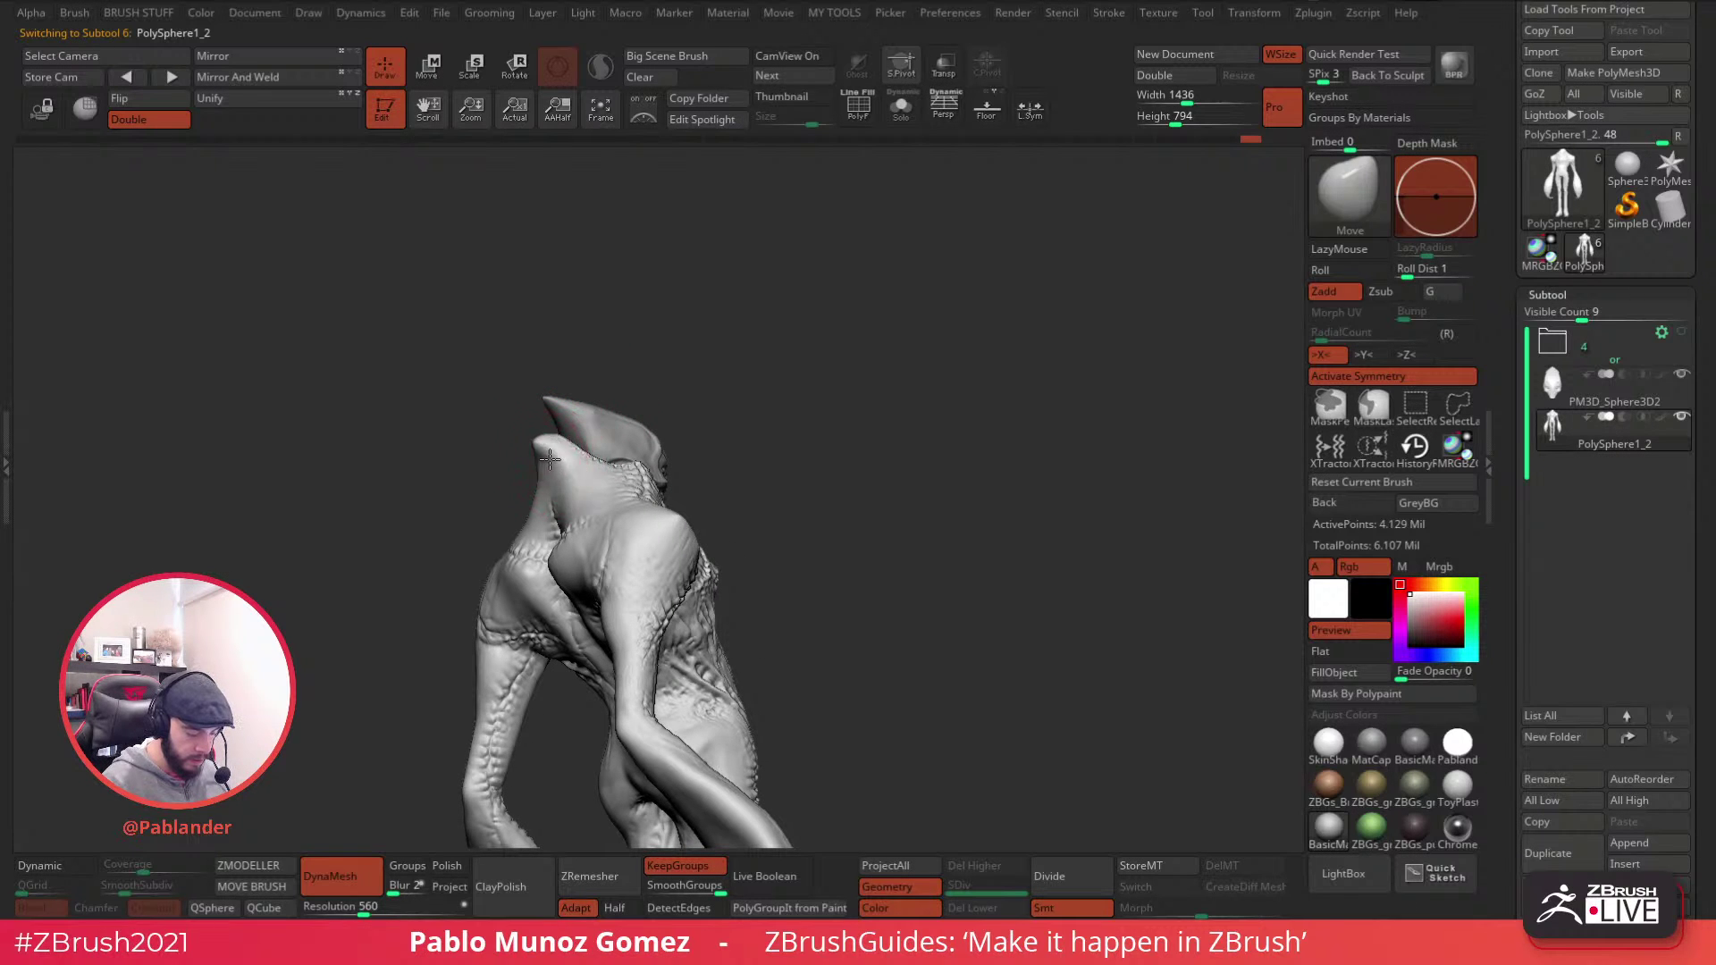
mouse_move(694, 387)
mouse_down()
mouse_move(784, 395)
mouse_move(716, 372)
mouse_move(861, 429)
mouse_move(861, 534)
mouse_move(988, 452)
mouse_up()
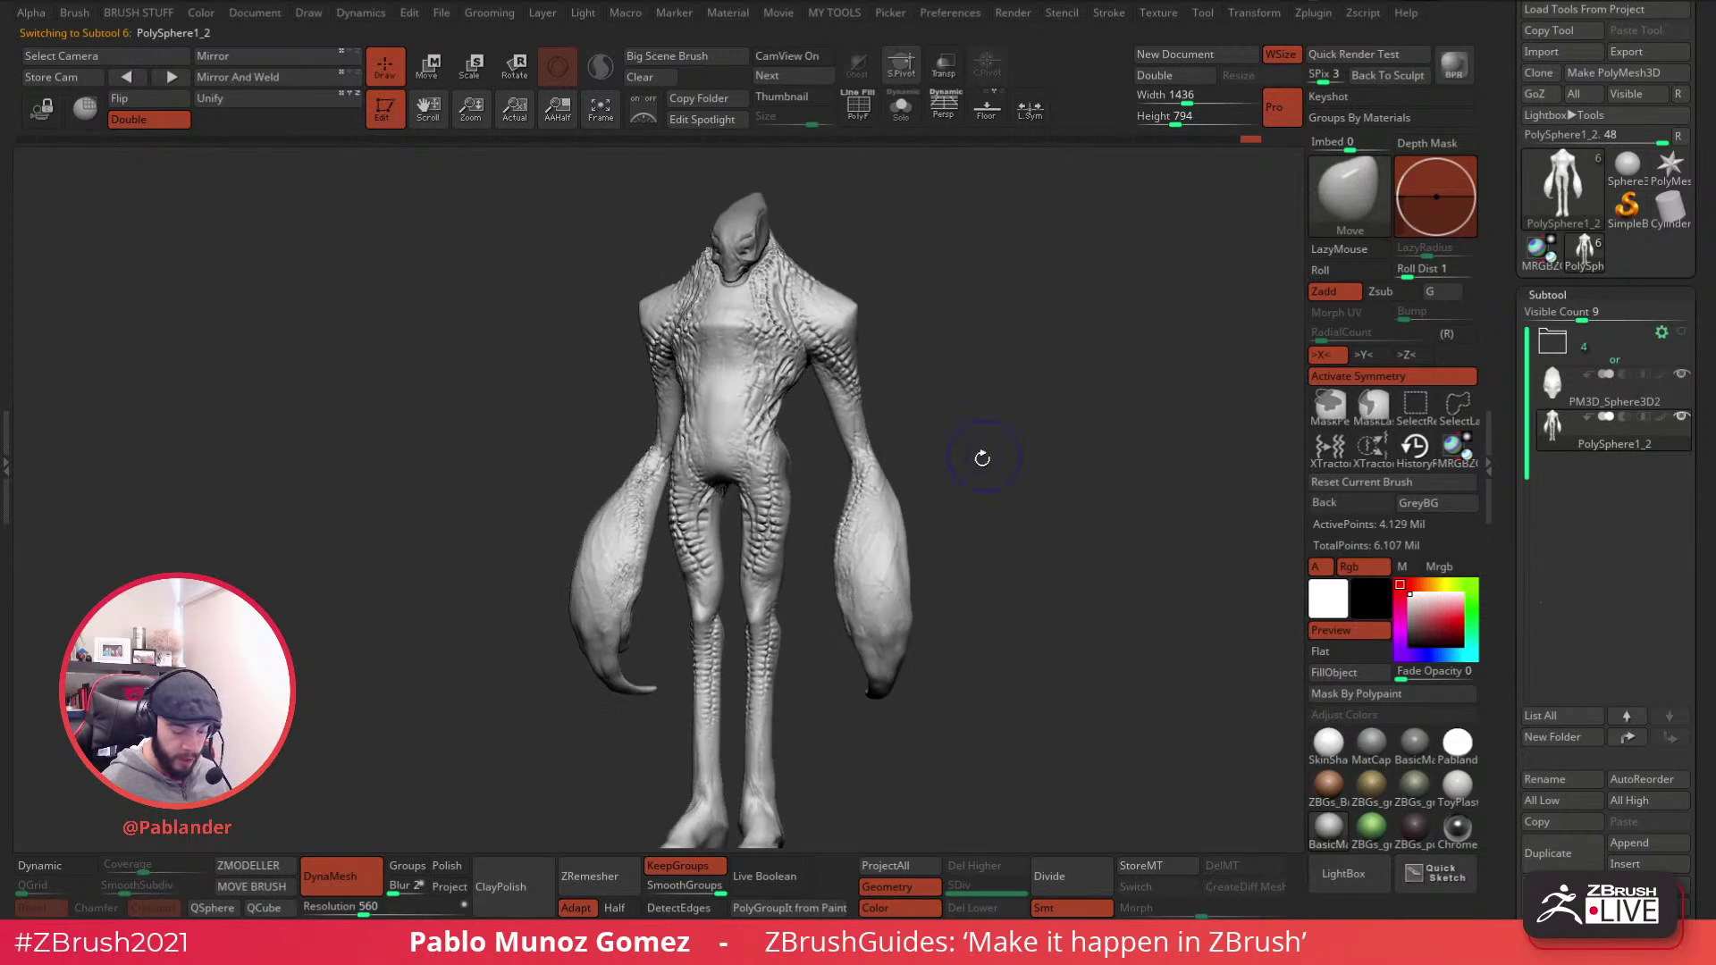
drag(988, 563, 946, 582)
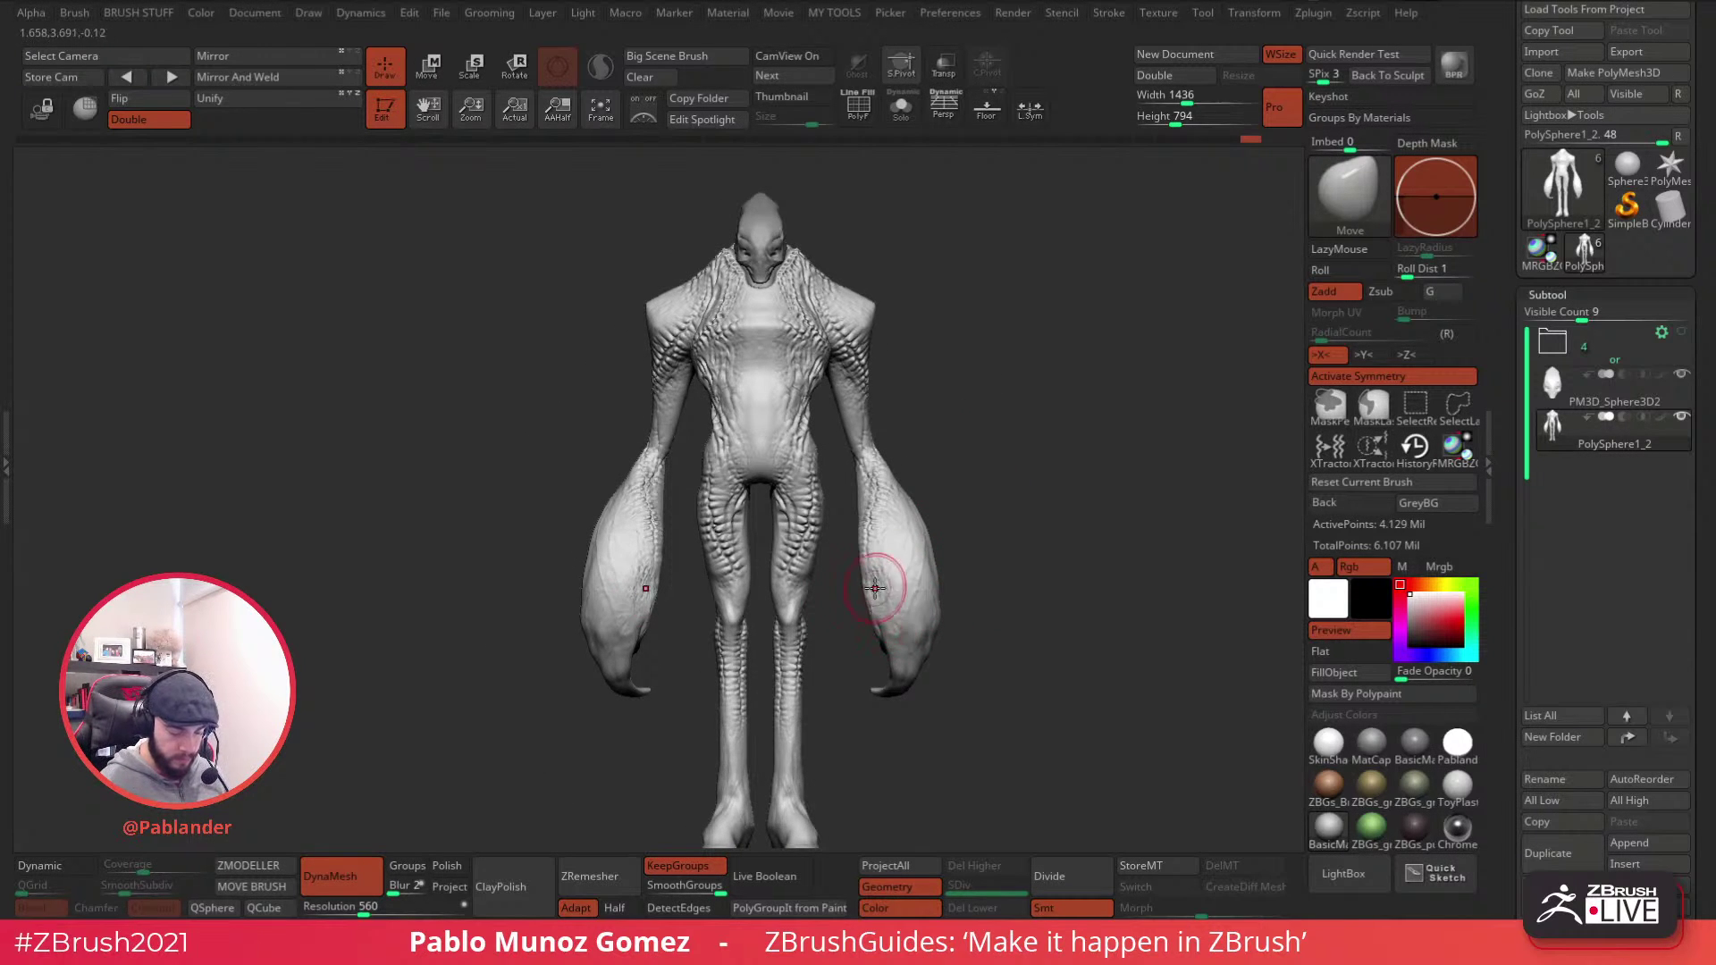
mouse_move(951, 566)
mouse_down()
mouse_move(1072, 513)
mouse_move(994, 536)
mouse_move(981, 563)
mouse_move(1021, 560)
mouse_move(965, 536)
mouse_move(1145, 467)
mouse_up()
- Load the ZiBe_Wrapped brush and sculpt stretched, sinewy strands over the hands and fingers from several angles
key(comma)
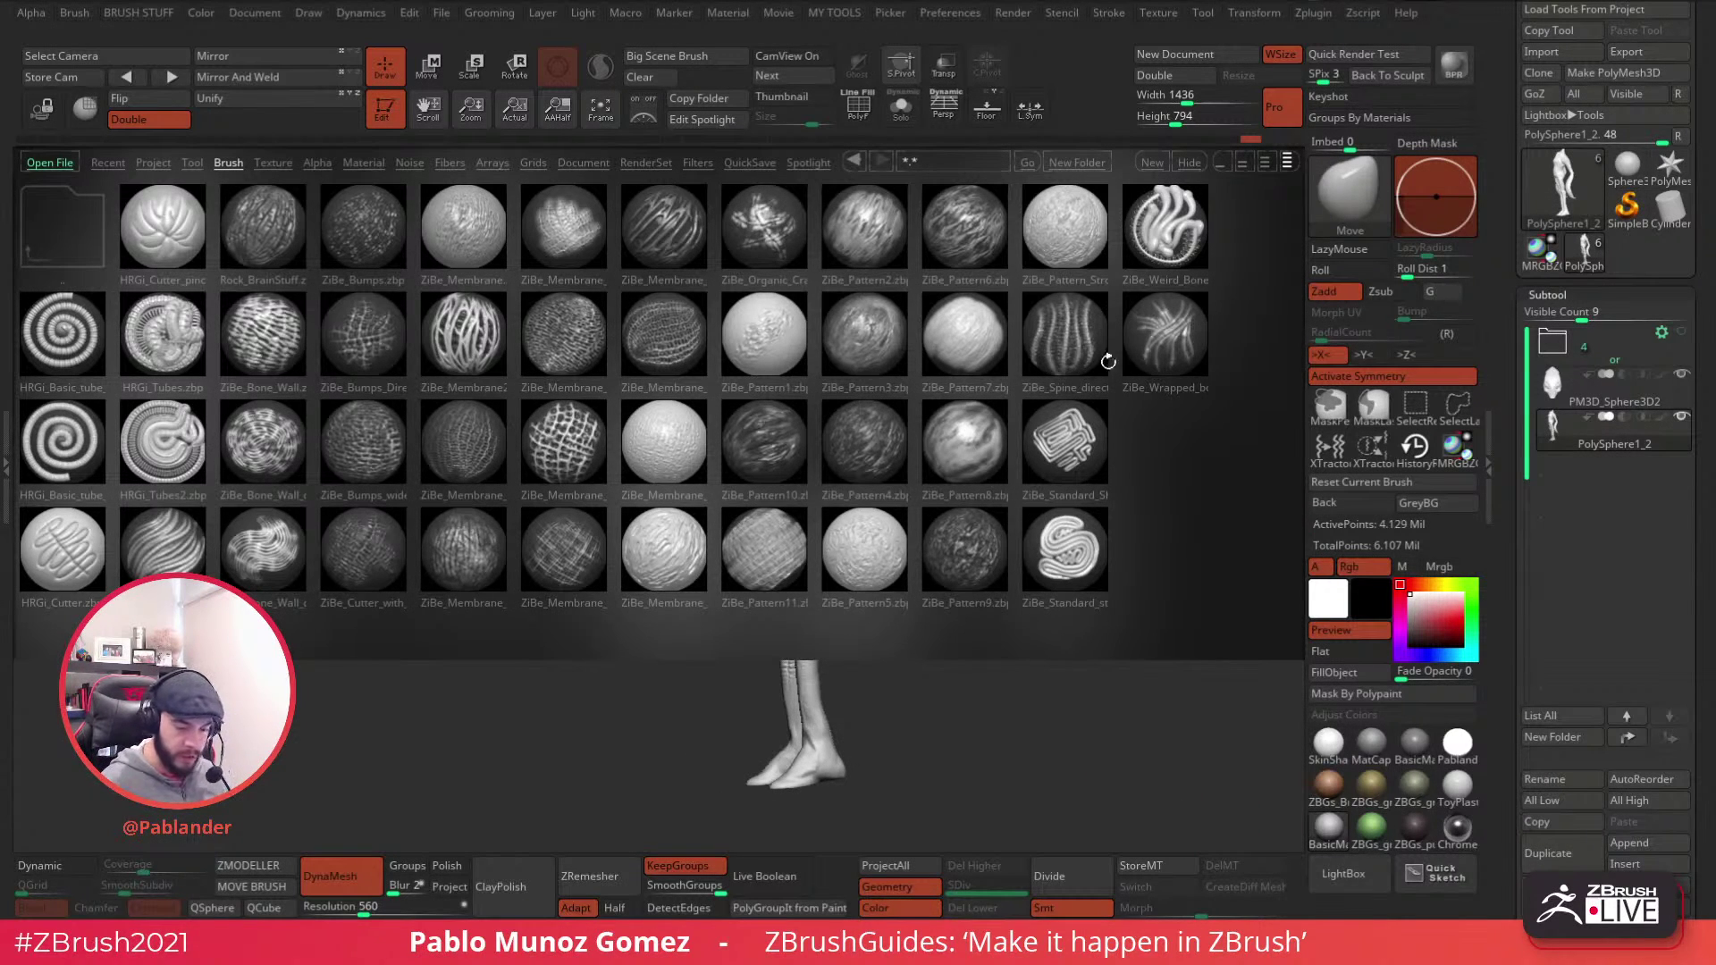
double_click(1175, 334)
mouse_move(1034, 428)
mouse_down()
mouse_move(1000, 479)
mouse_move(1022, 544)
mouse_move(1037, 440)
mouse_move(1027, 469)
mouse_move(823, 382)
mouse_up()
drag(962, 596, 957, 561)
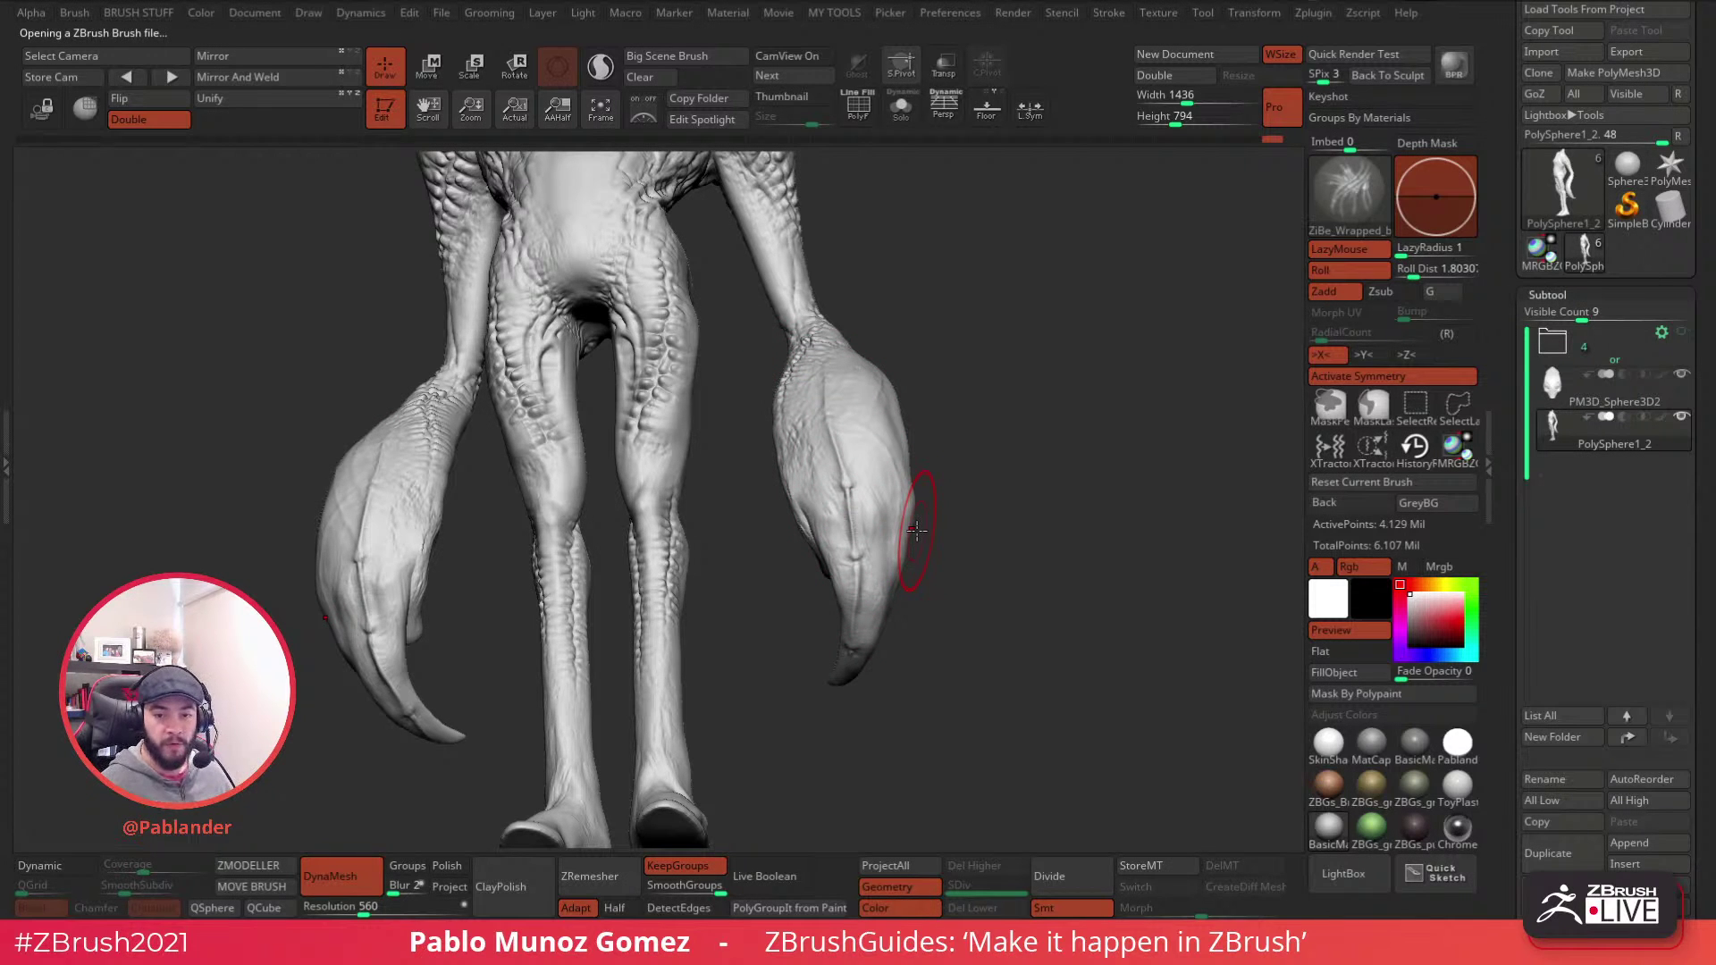
mouse_move(918, 575)
mouse_down()
mouse_move(949, 570)
mouse_move(858, 612)
mouse_up()
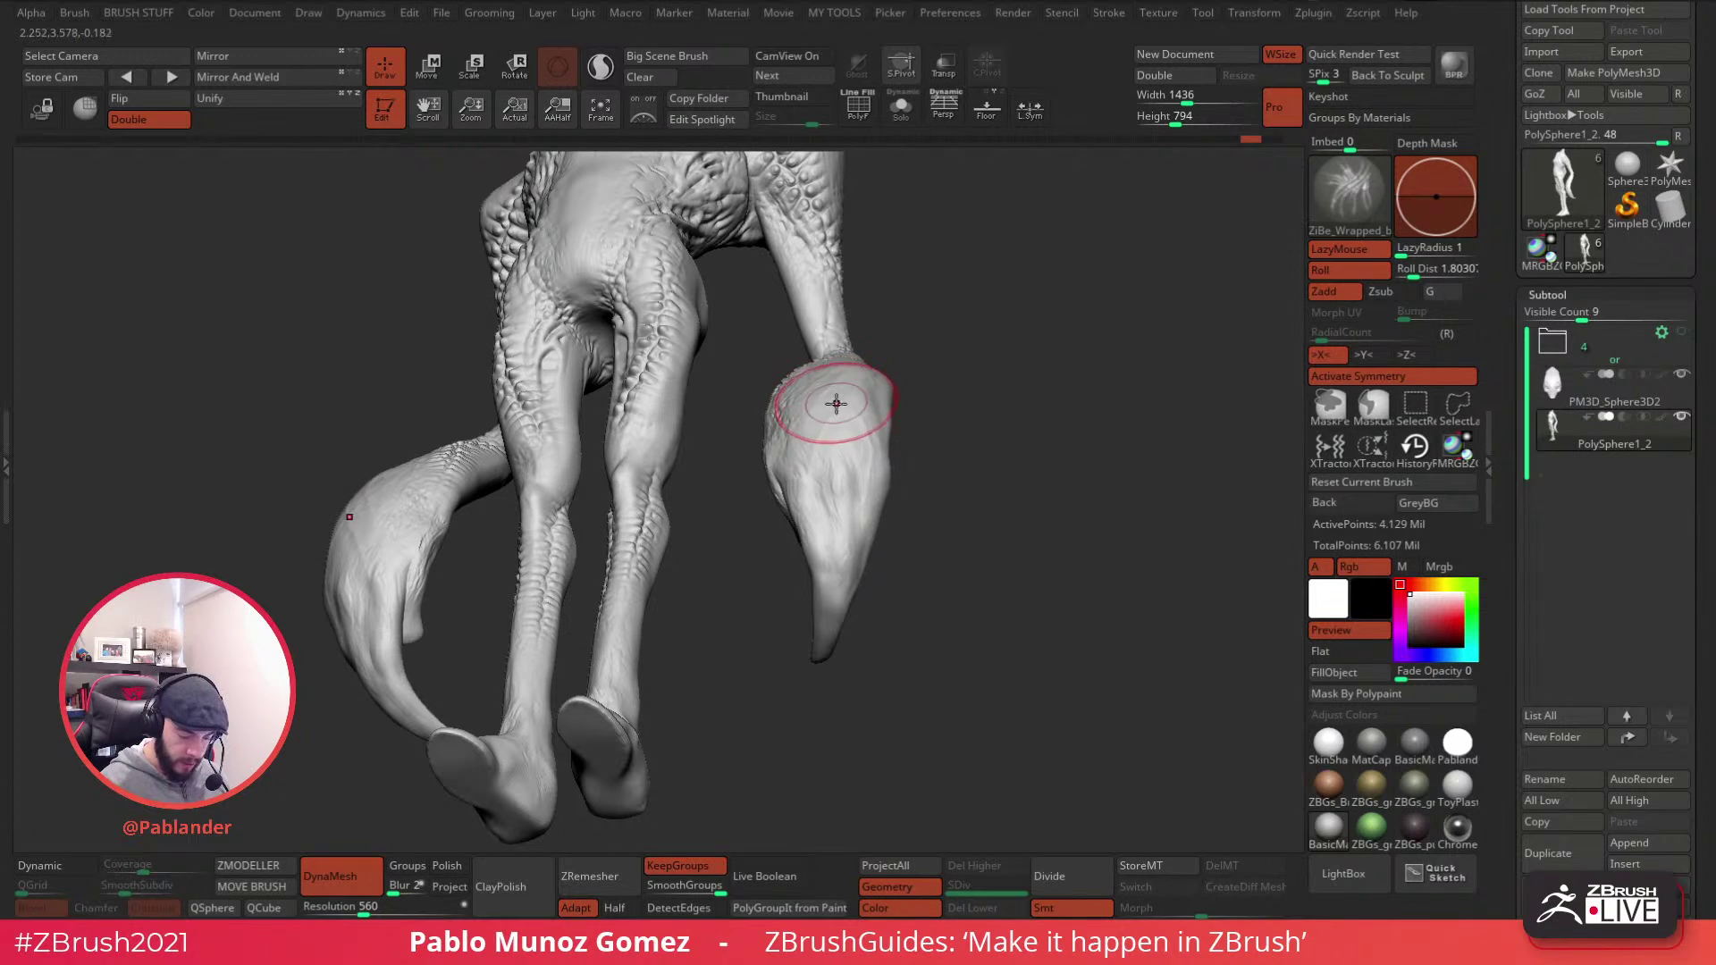
drag(887, 582, 824, 430)
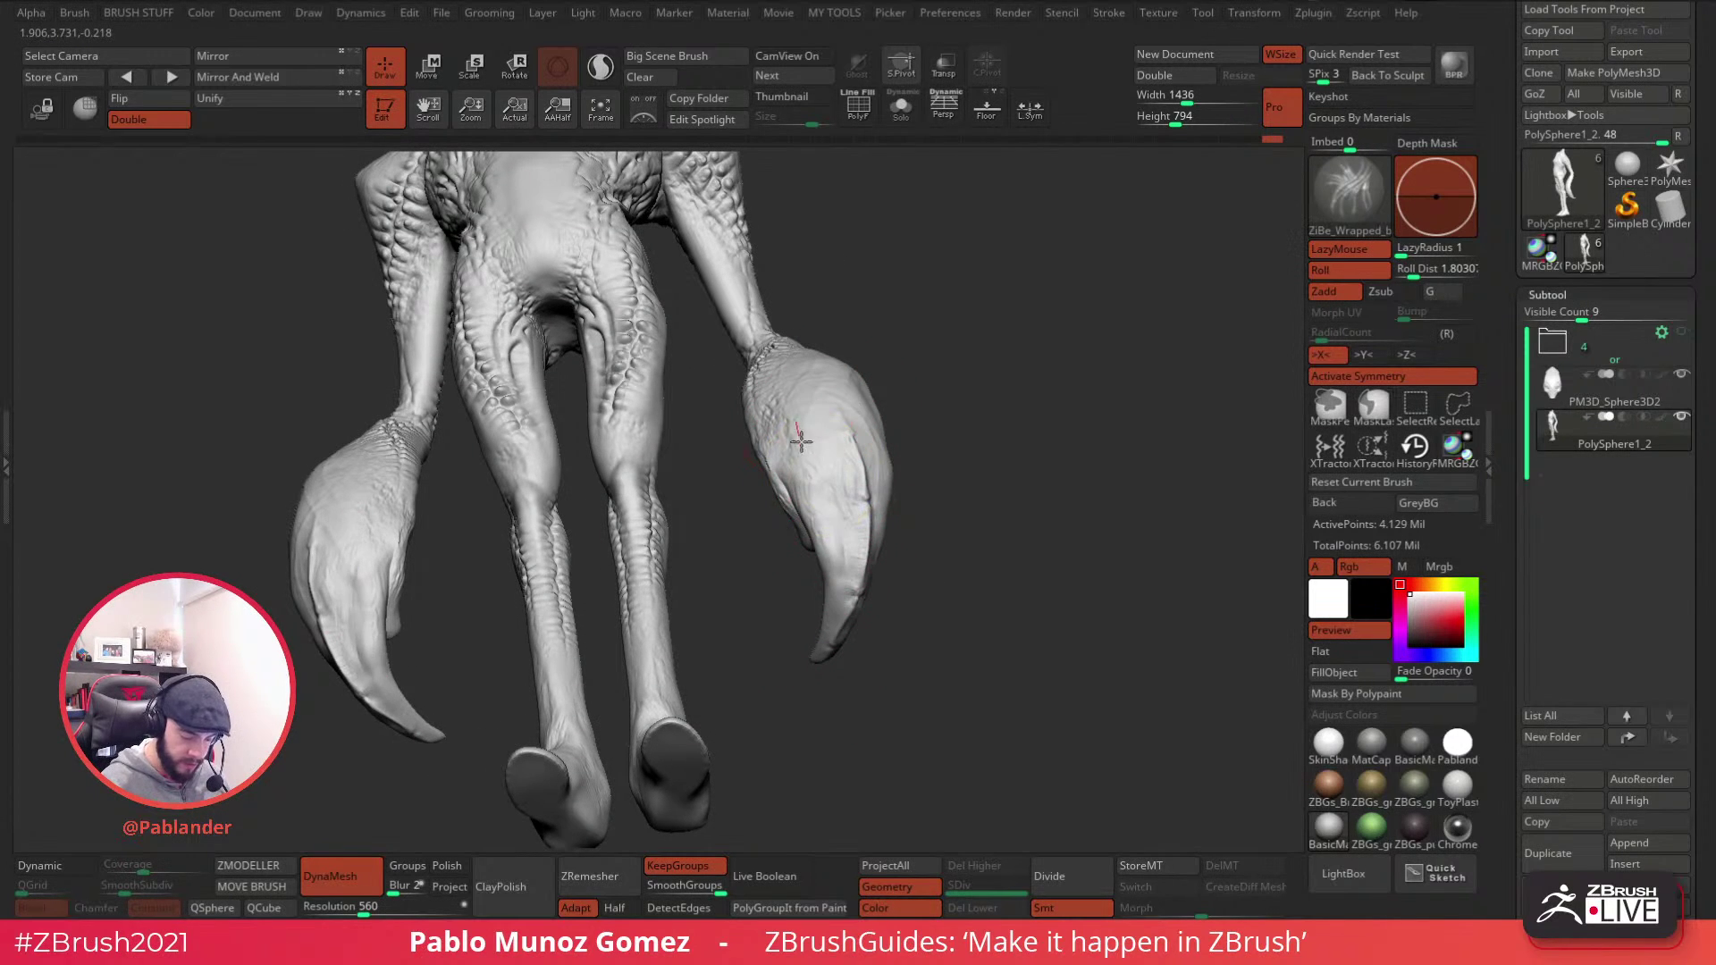
drag(816, 613, 884, 536)
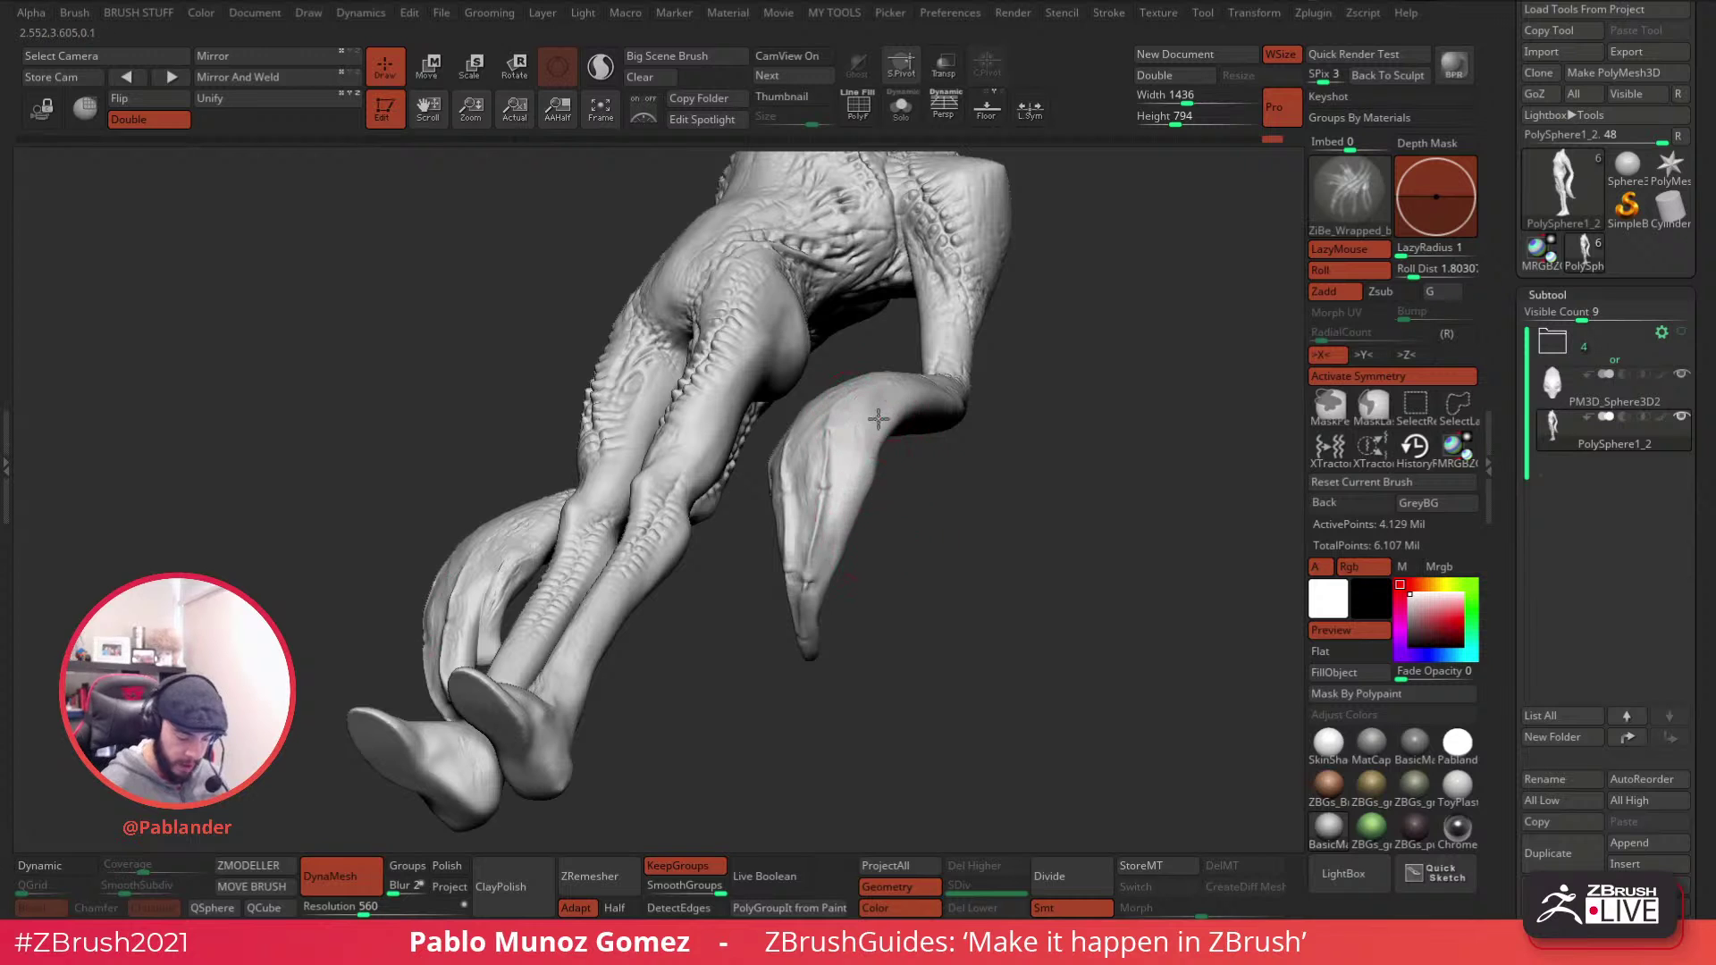
drag(831, 590, 780, 492)
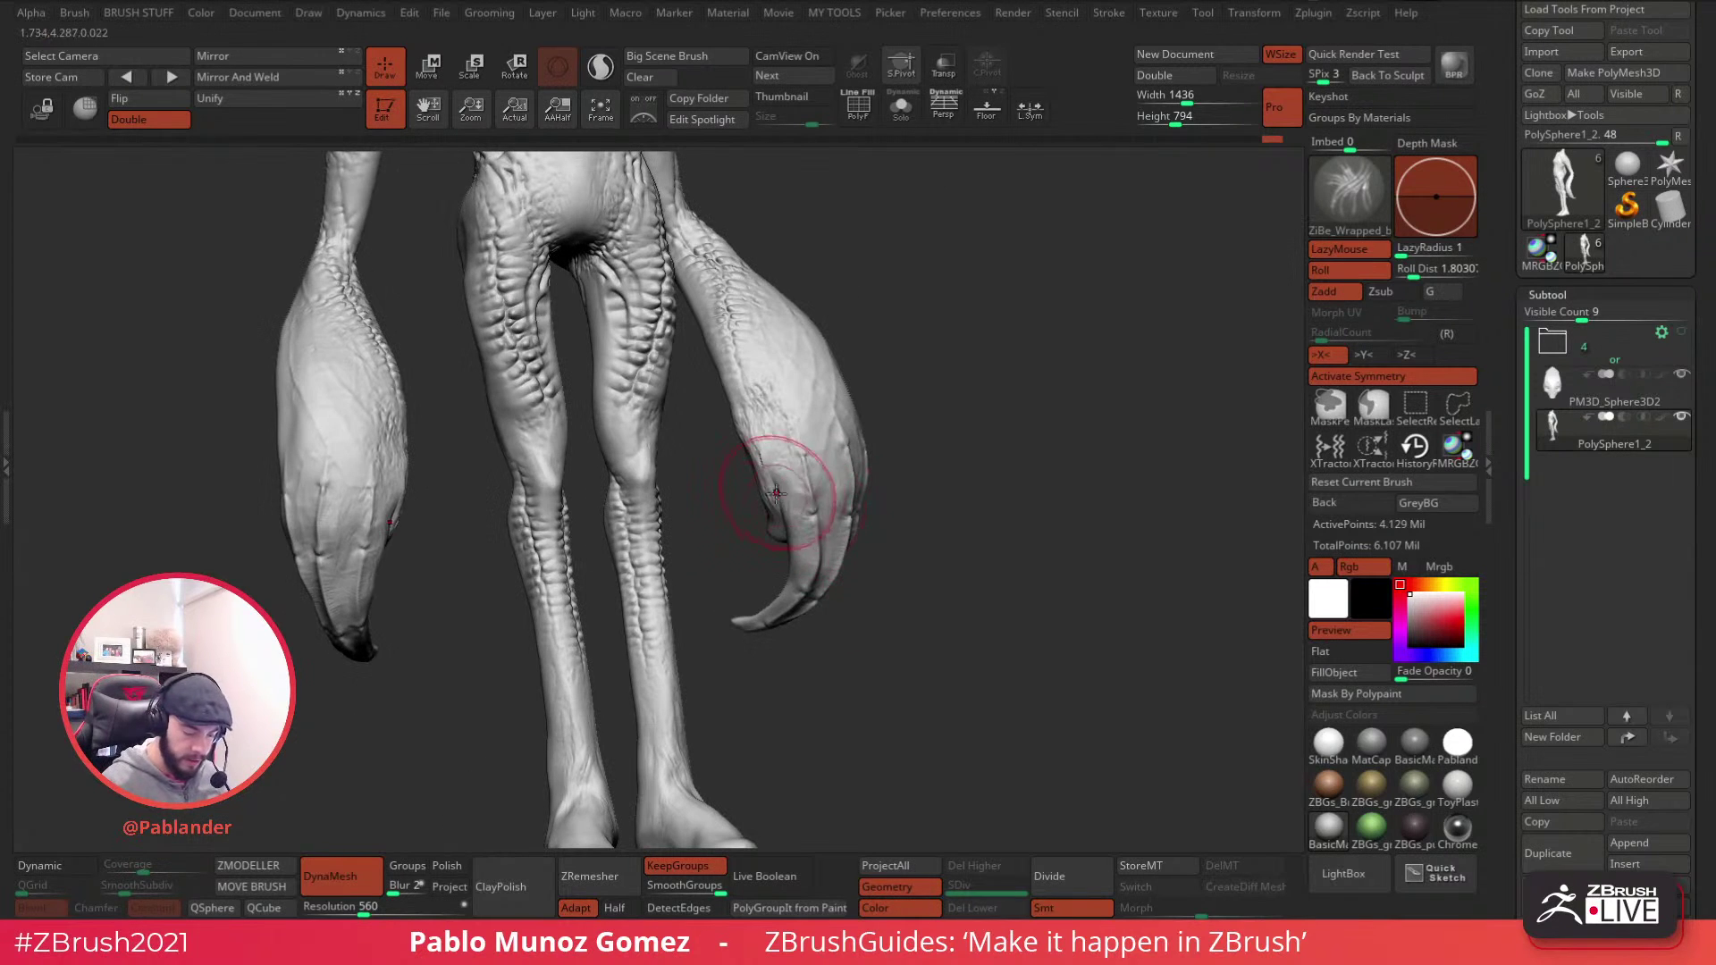
- Extend the wrapped strands along the enlarged forearms and soften them with SmoothPeaks
right_drag(732, 292, 761, 321)
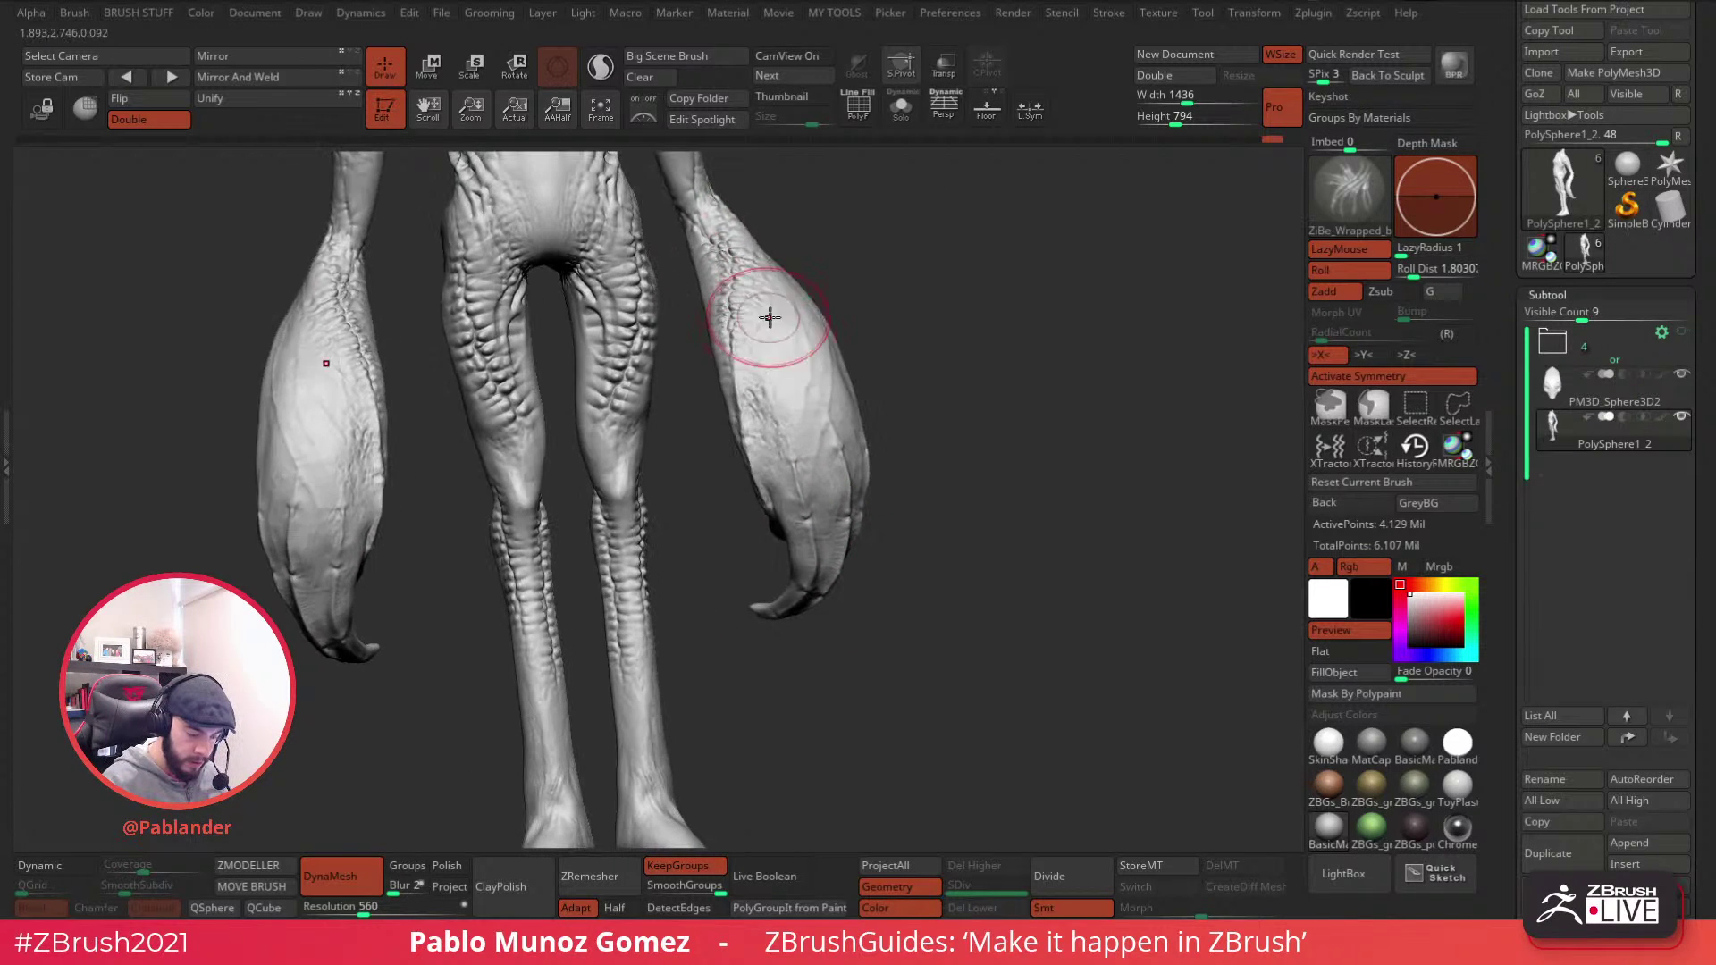
key(shift)
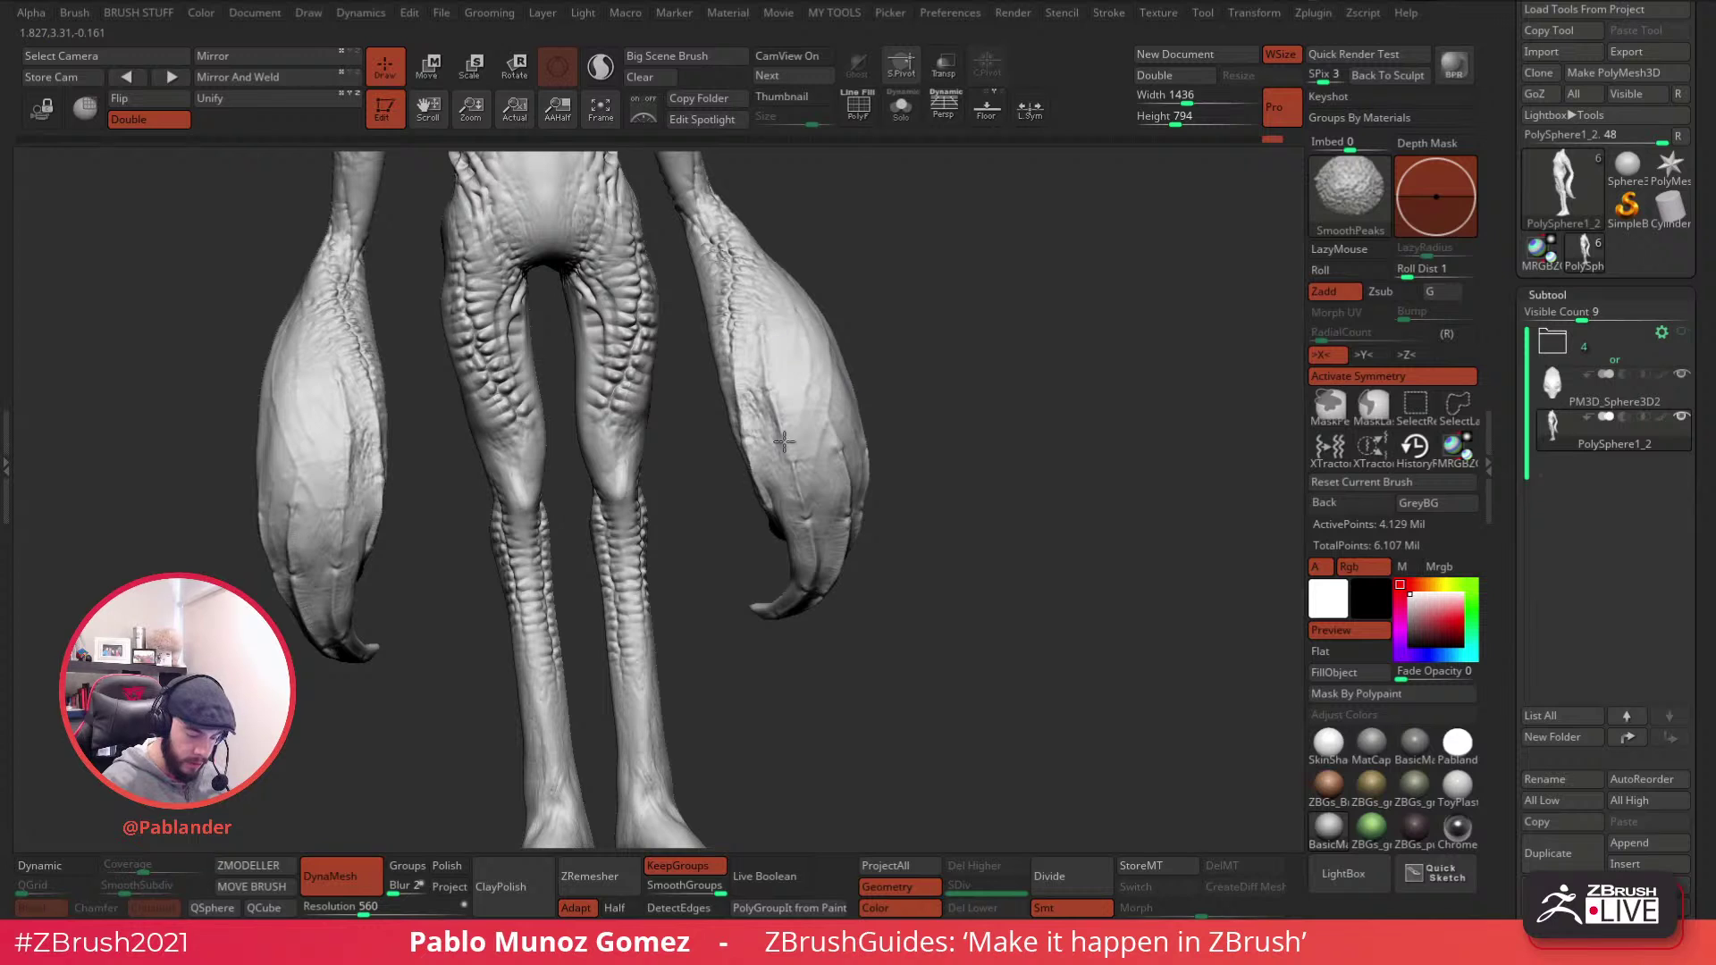
right_drag(774, 417, 811, 352)
mouse_move(854, 525)
shift+mouse_down()
mouse_move(846, 602)
mouse_move(837, 500)
shift+mouse_up()
drag(826, 422, 854, 518)
mouse_move(848, 508)
shift+mouse_down()
mouse_move(828, 438)
mouse_move(812, 525)
mouse_move(811, 447)
mouse_move(846, 637)
mouse_move(831, 425)
shift+mouse_up()
mouse_move(958, 491)
mouse_down()
mouse_move(874, 505)
mouse_move(871, 523)
mouse_move(893, 295)
mouse_up()
shift+drag(893, 295, 862, 500)
mouse_move(1026, 498)
mouse_down()
mouse_move(977, 516)
mouse_move(995, 483)
mouse_move(929, 473)
mouse_move(851, 572)
mouse_up()
drag(956, 456, 1019, 414)
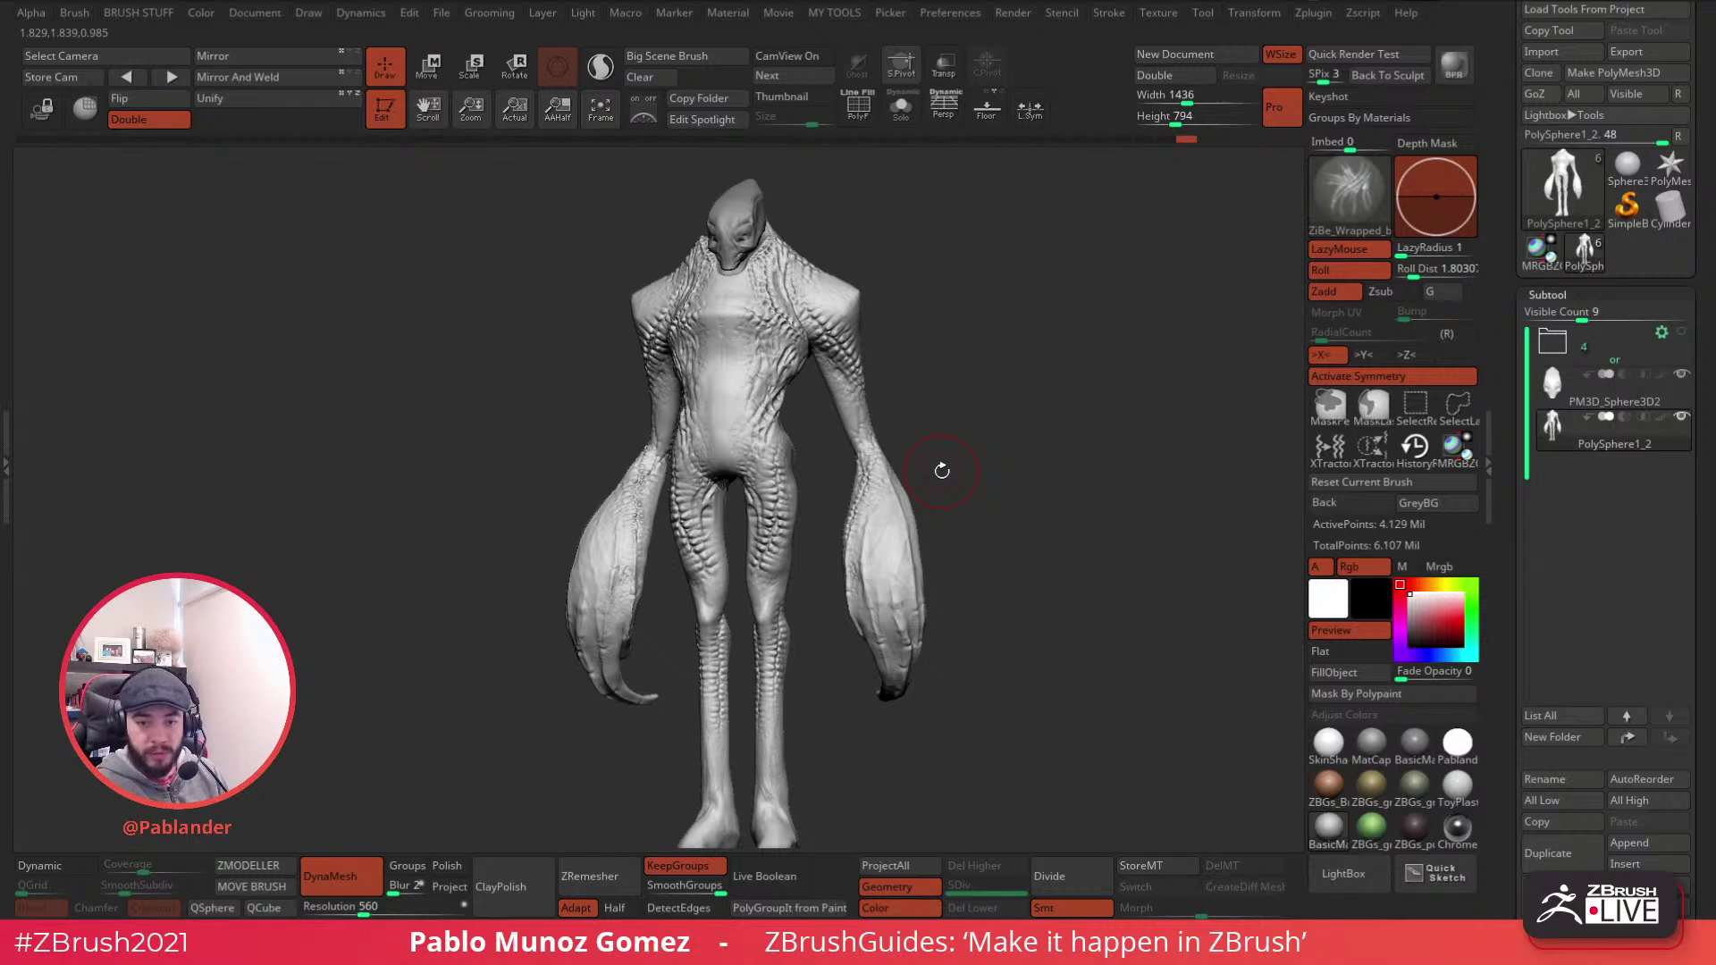
drag(1061, 533, 1072, 548)
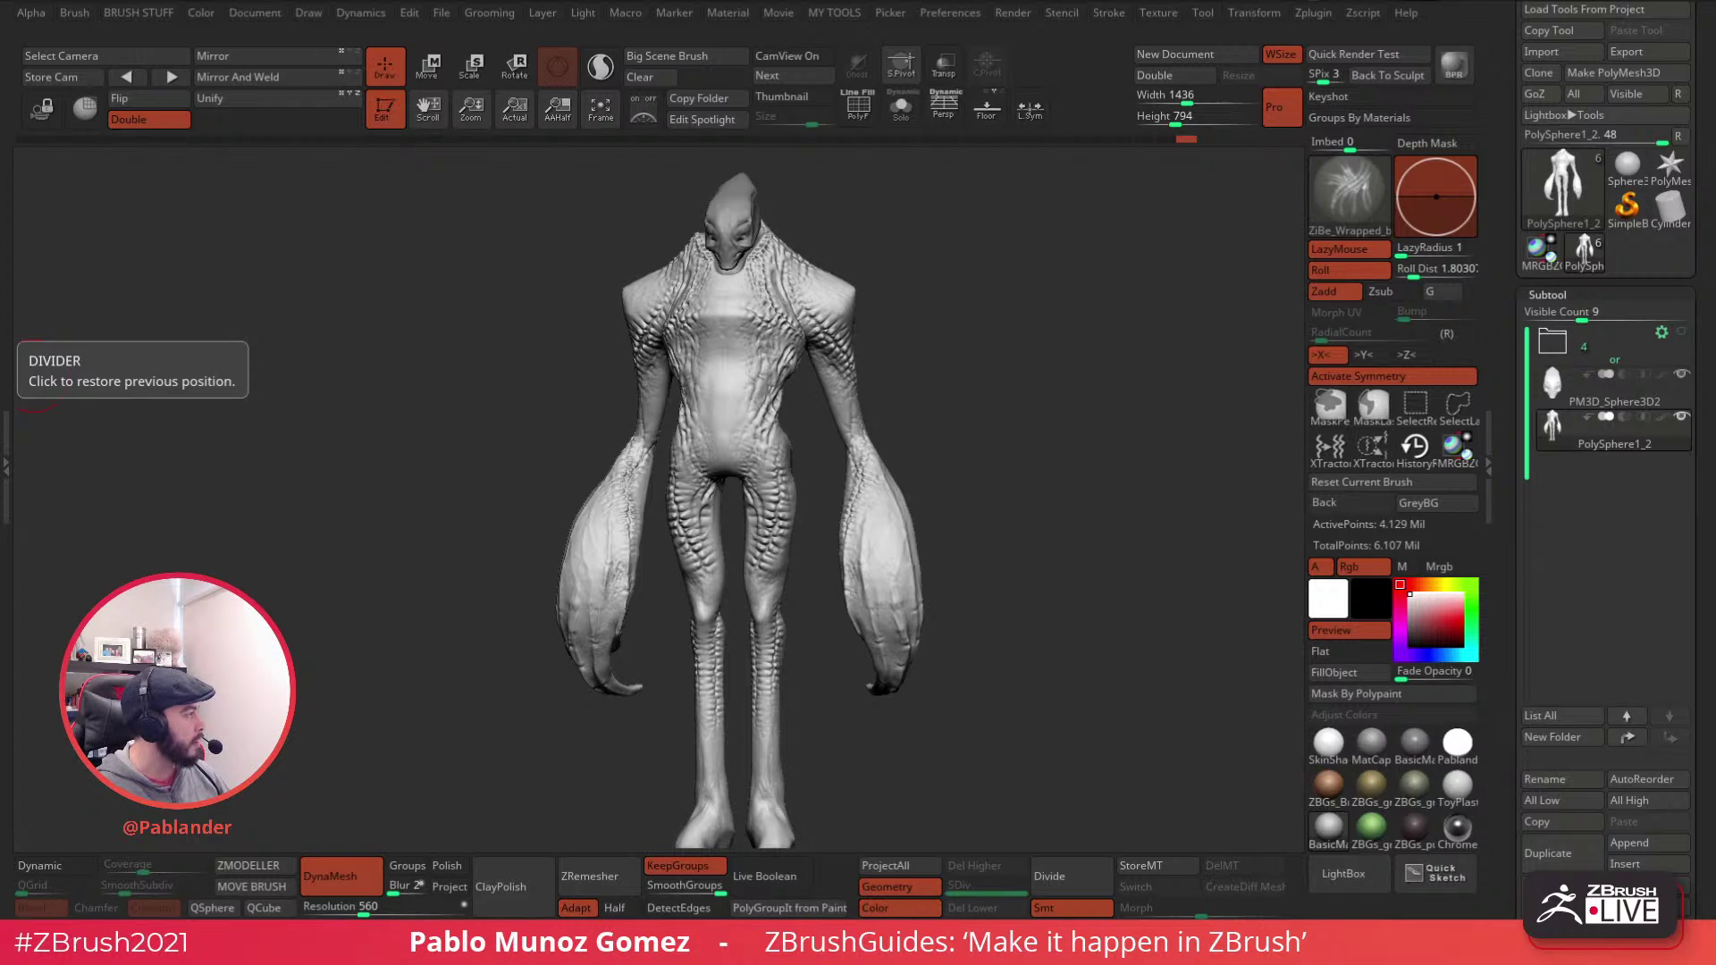
- Switch to the ArtStation page in the browser and review the Comfortably Numb final comp and its ZBrush sculpt images
drag(0, 483, 411, 144)
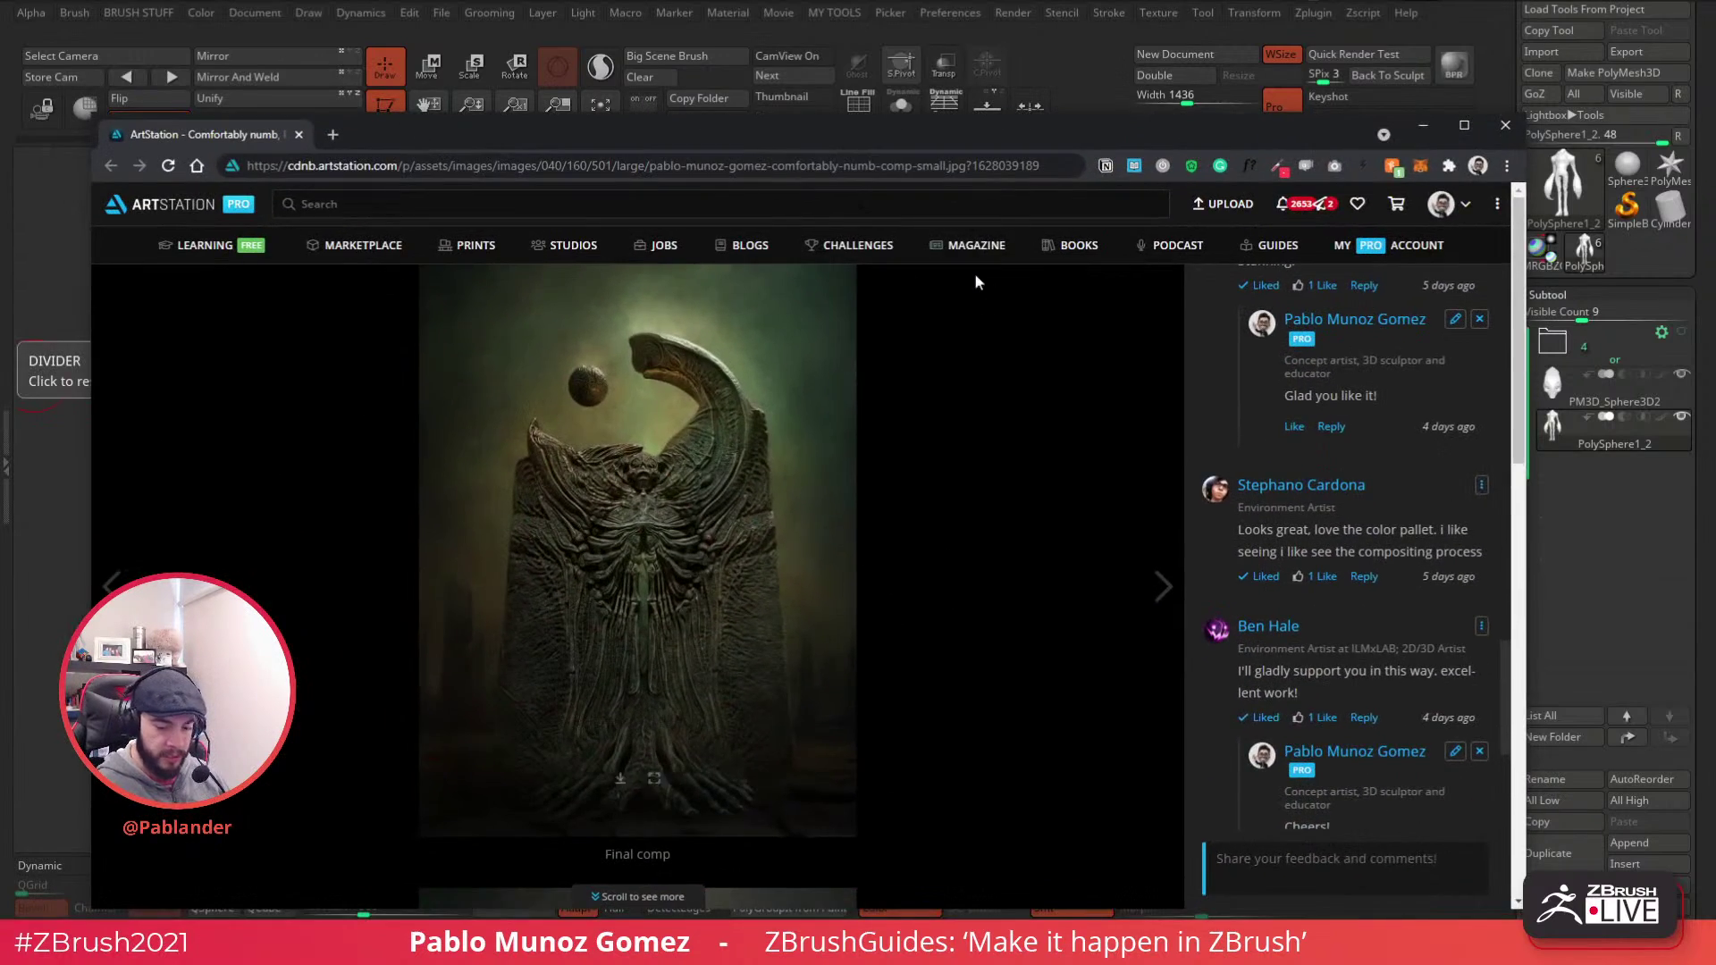
click(1464, 125)
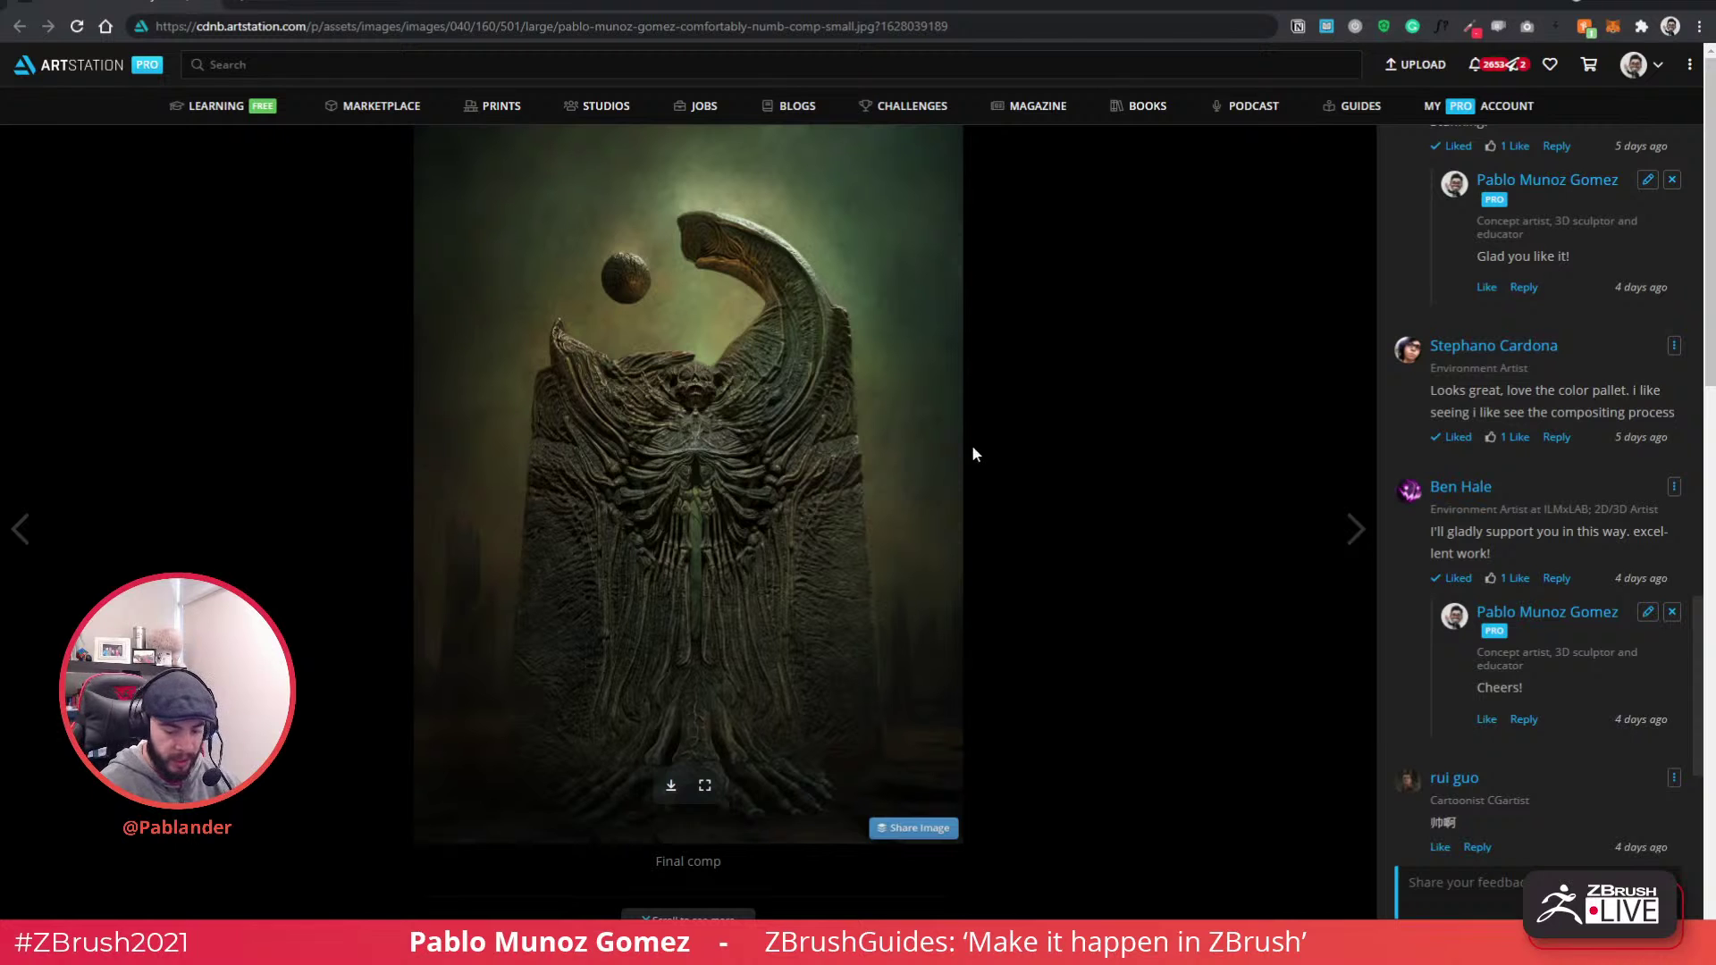
scroll(1429, 411, up, 5)
scroll(1449, 386, up, 5)
scroll(849, 393, down, 15)
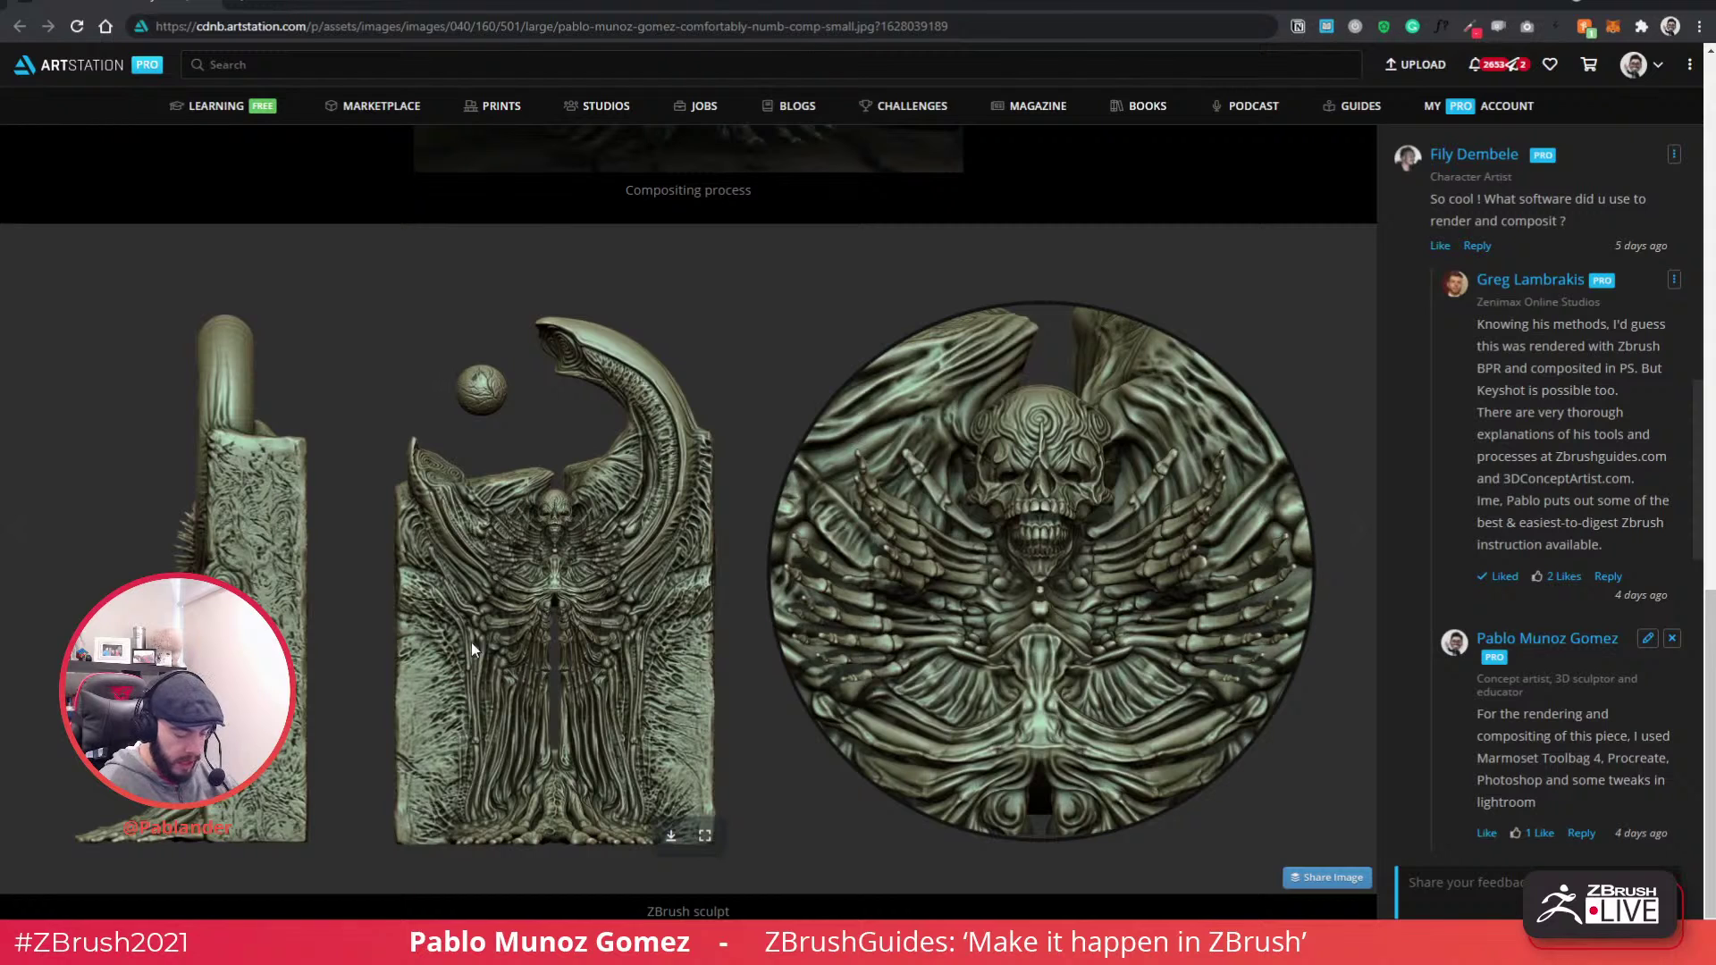
scroll(646, 529, up, 15)
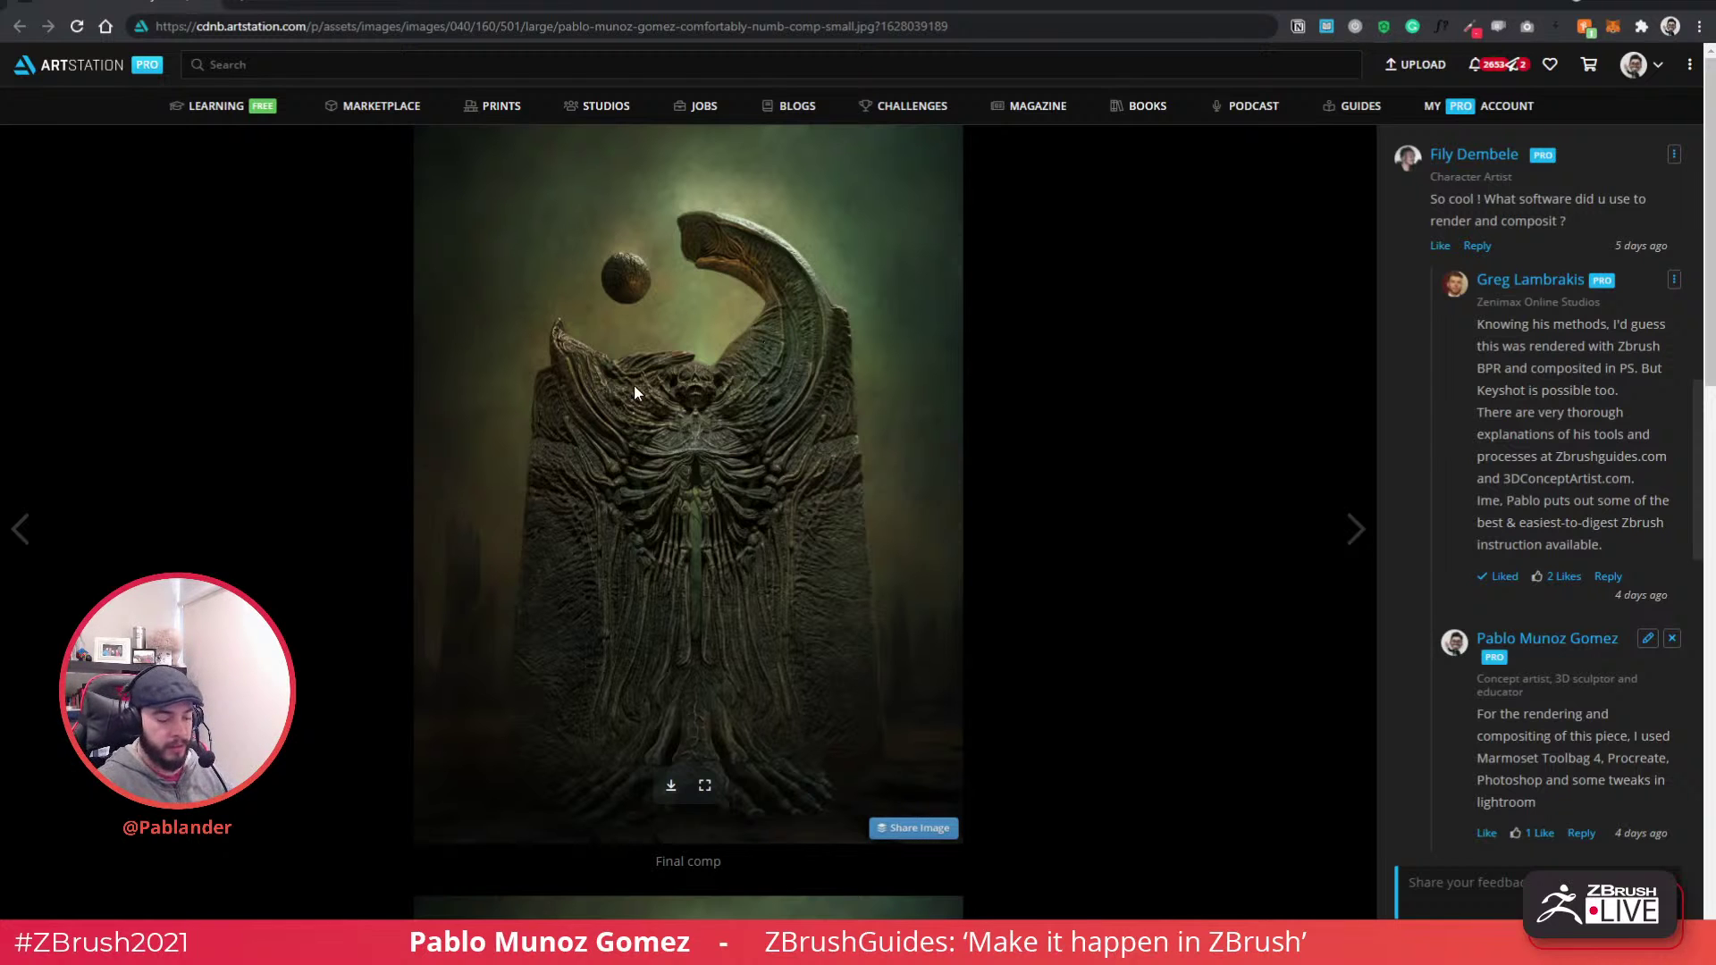
mouse_move(1095, 4)
mouse_down()
mouse_move(125, 250)
mouse_move(0, 210)
mouse_up()
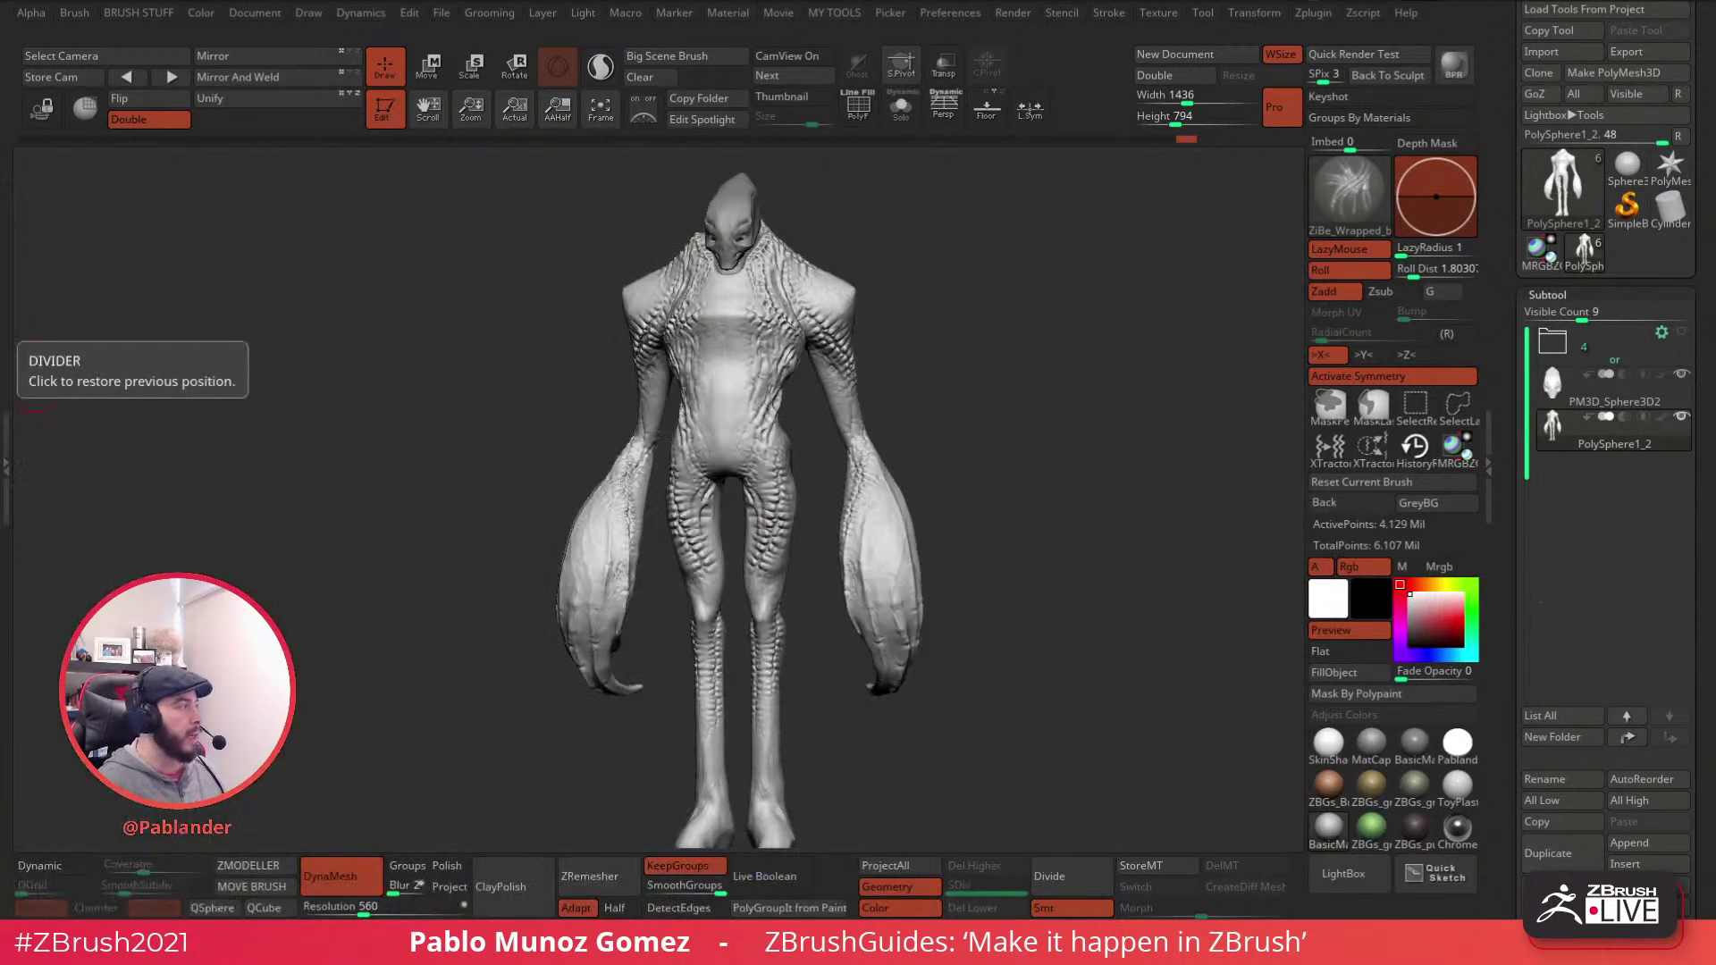
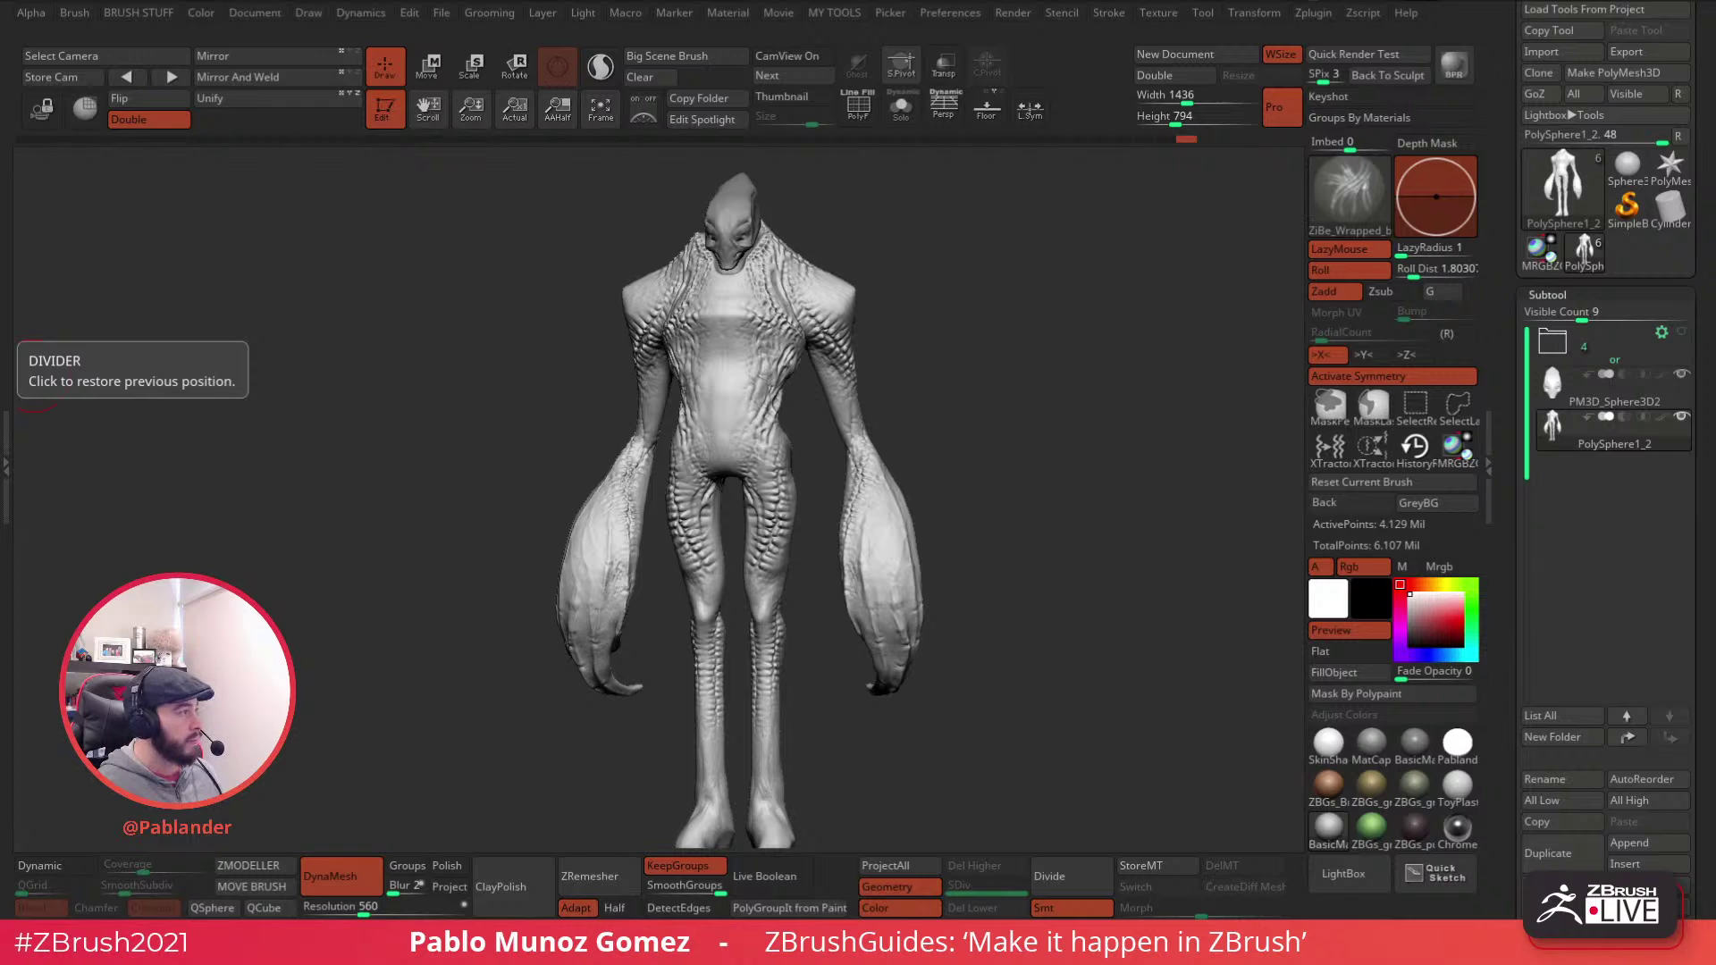
- Bring up the YouTube video on making a custom scar brush, skip to its painted scar section, and close it
drag(0, 321, 612, 154)
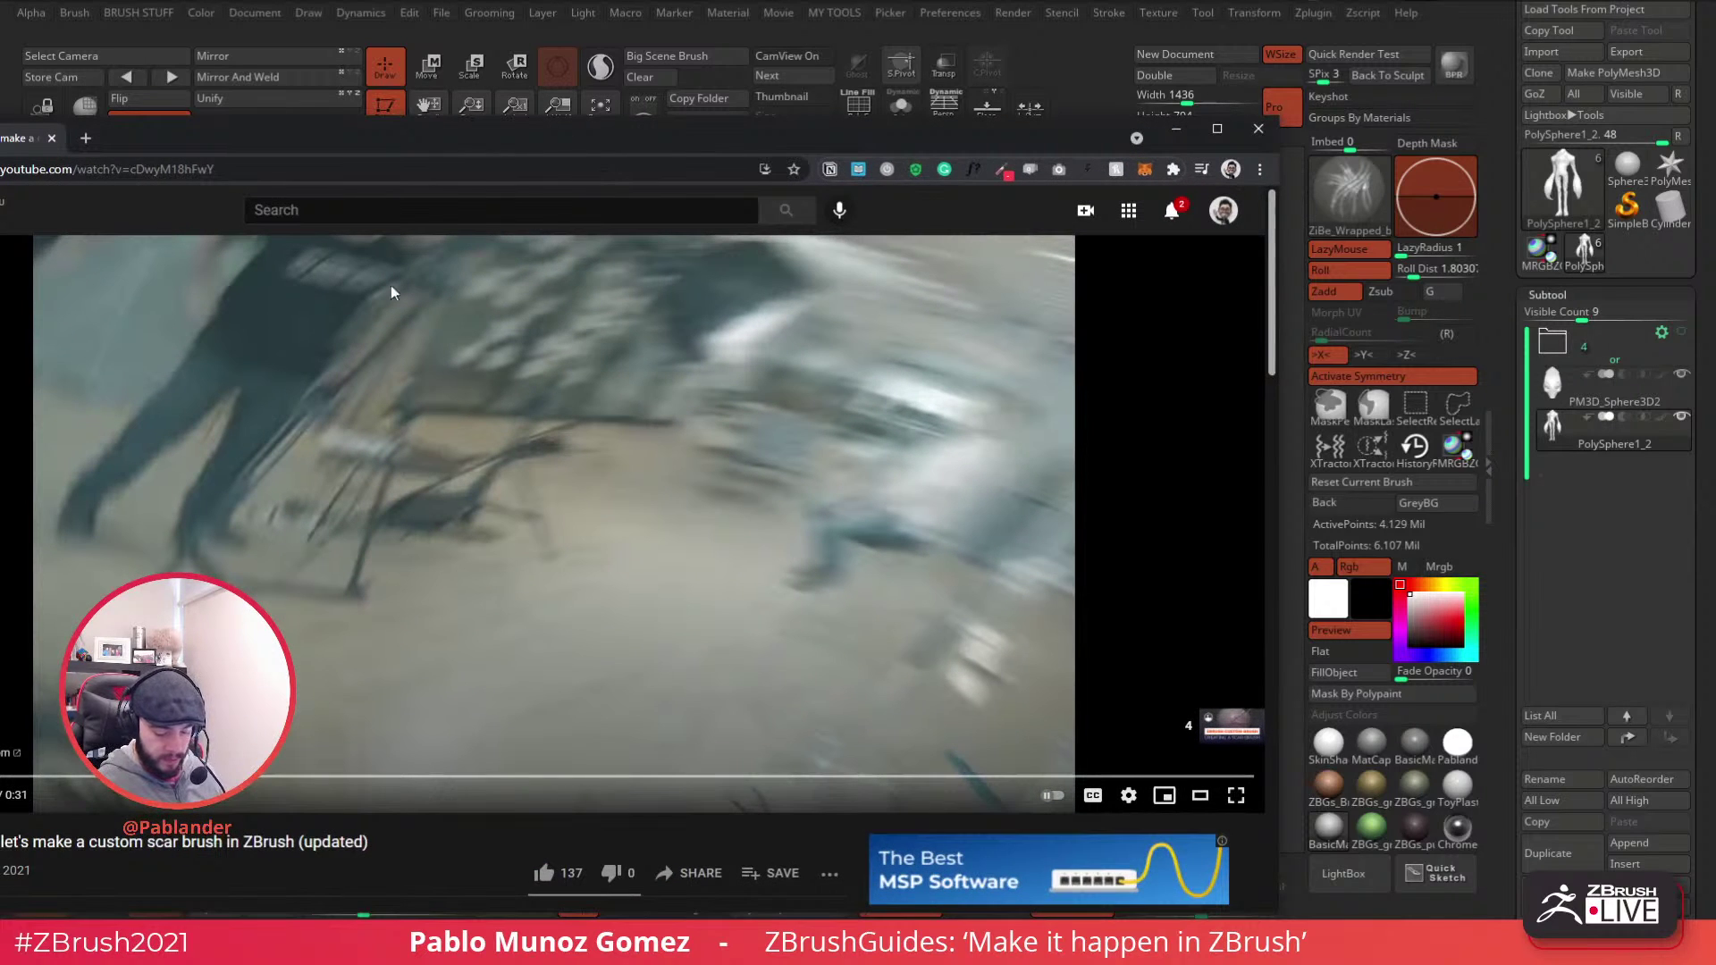
drag(469, 143, 717, 88)
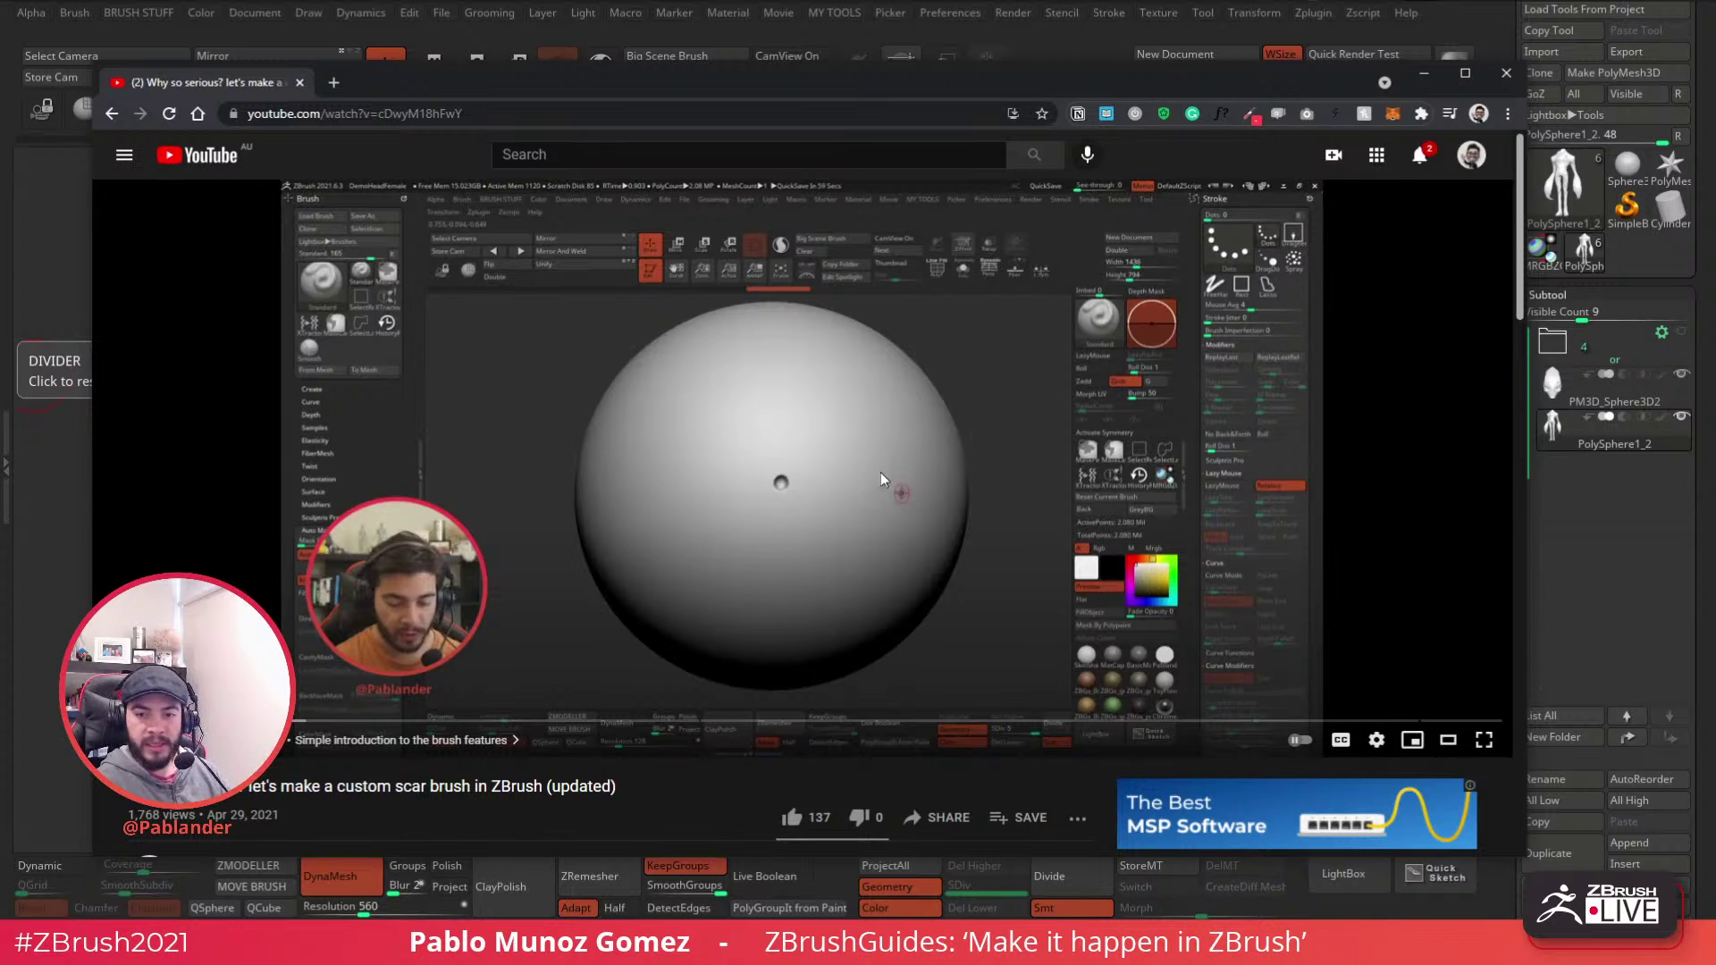
drag(893, 720, 1467, 715)
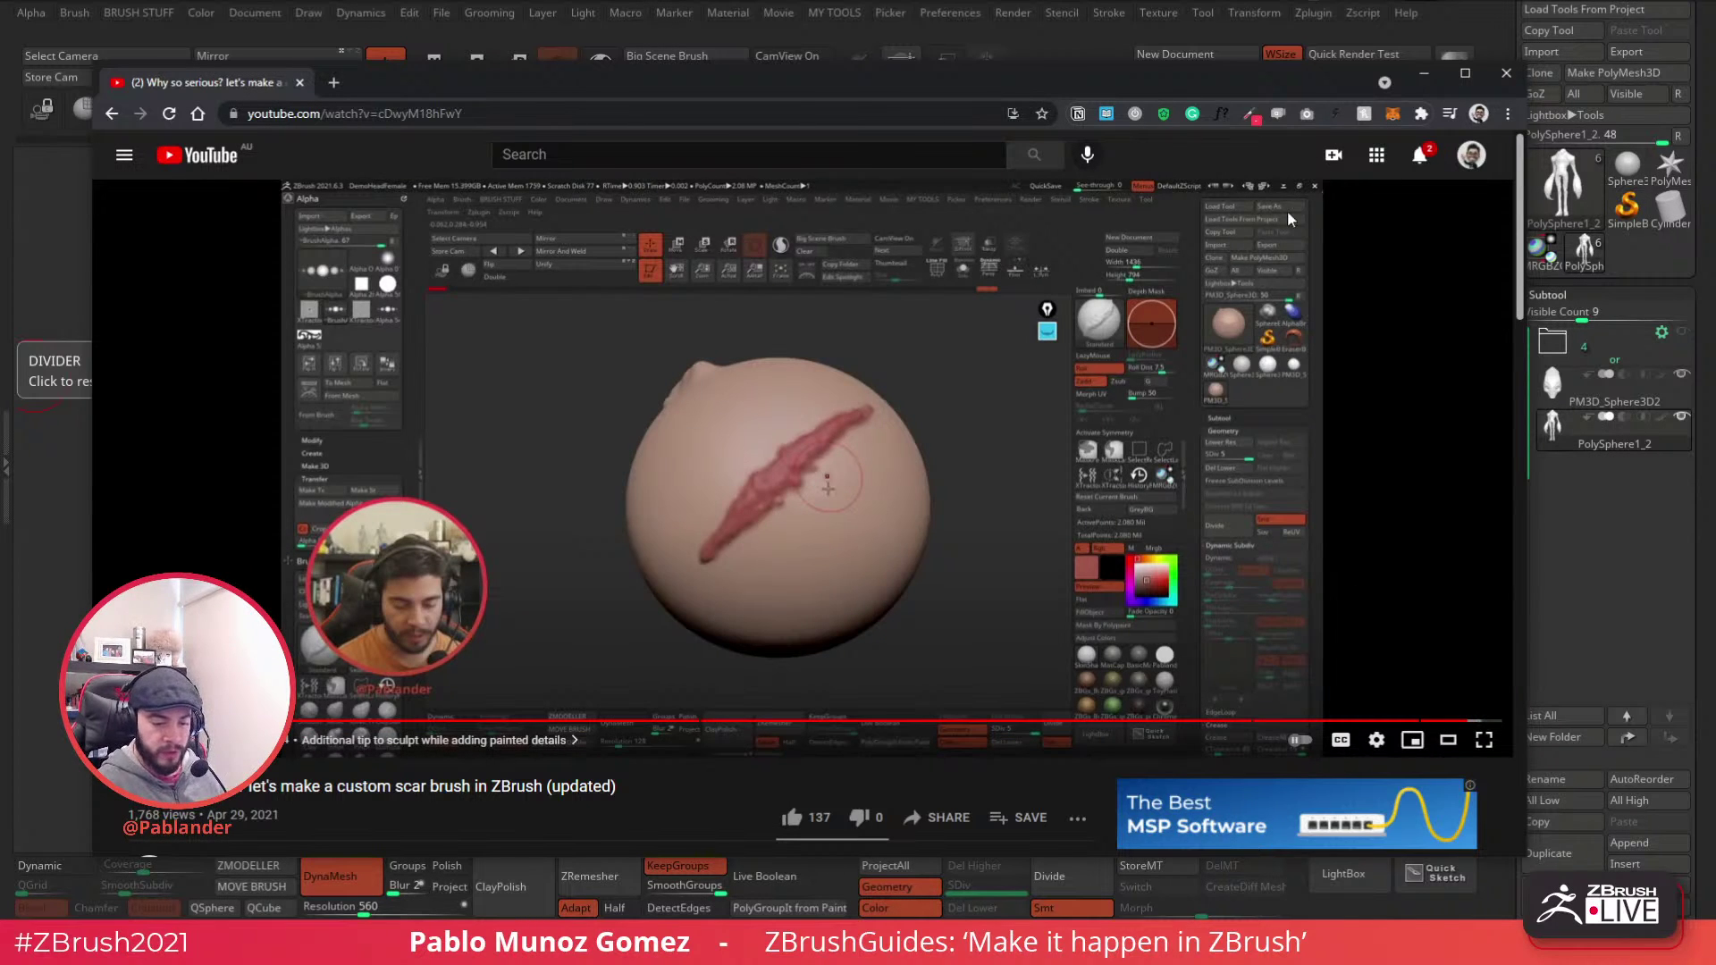
click(1505, 73)
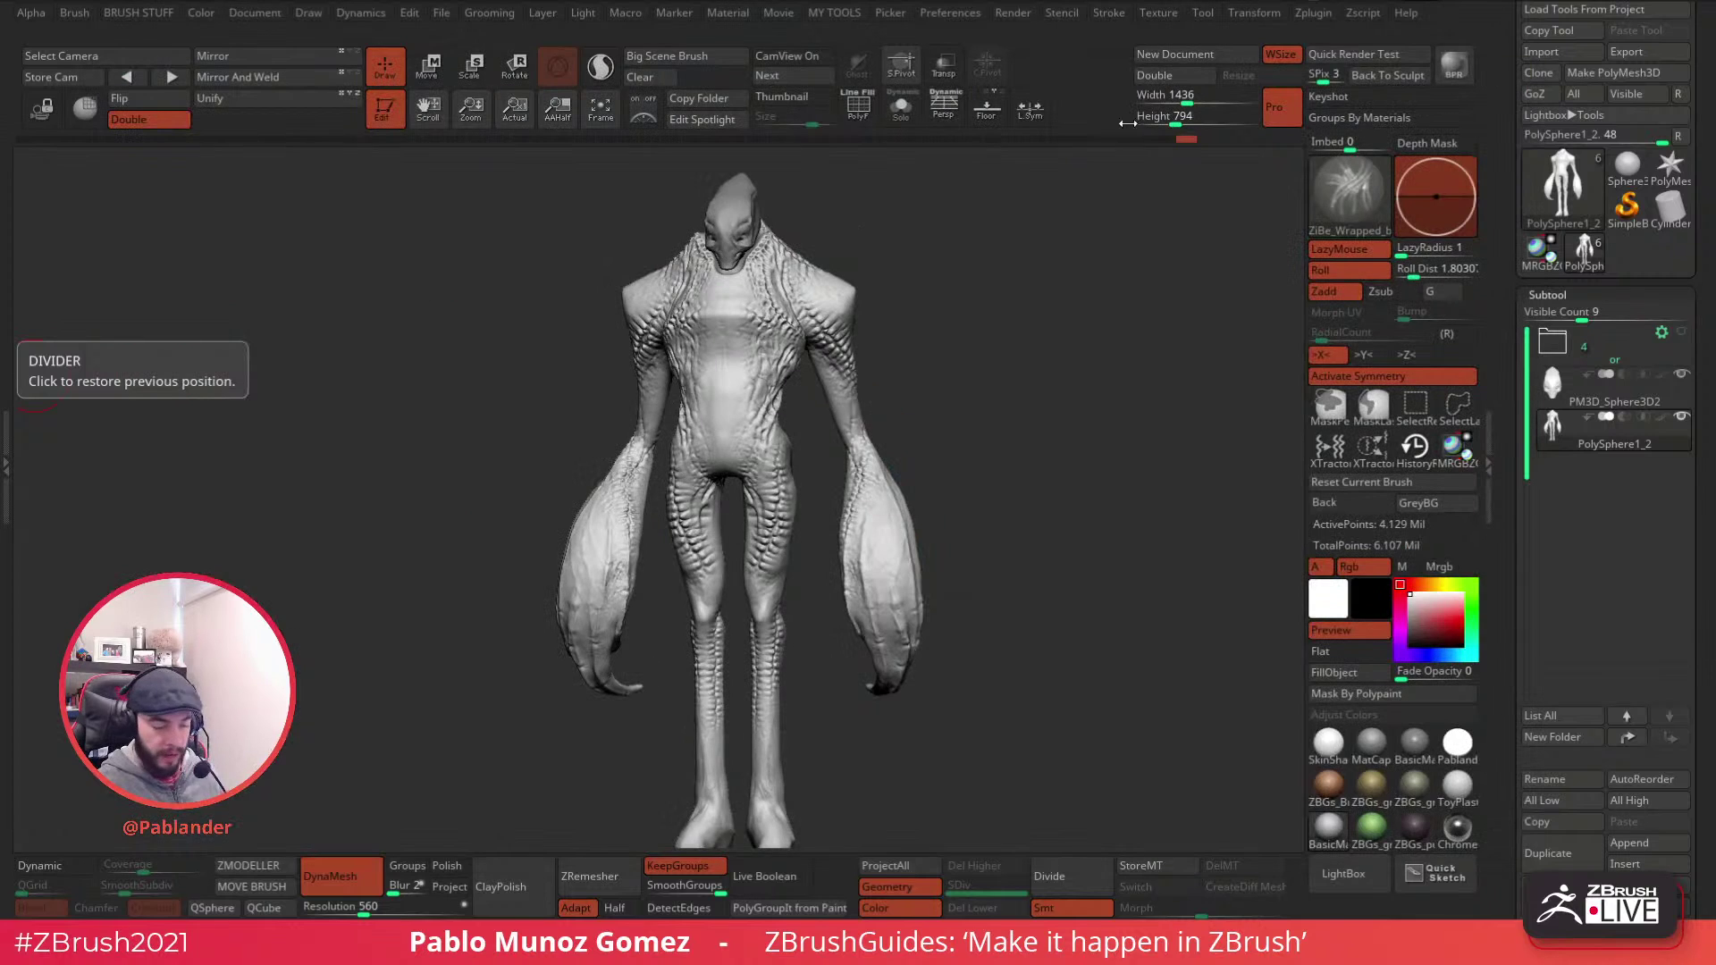
- Load the ZiBe_Pattern8 brush and texture the front of the torso and hips
click(1056, 347)
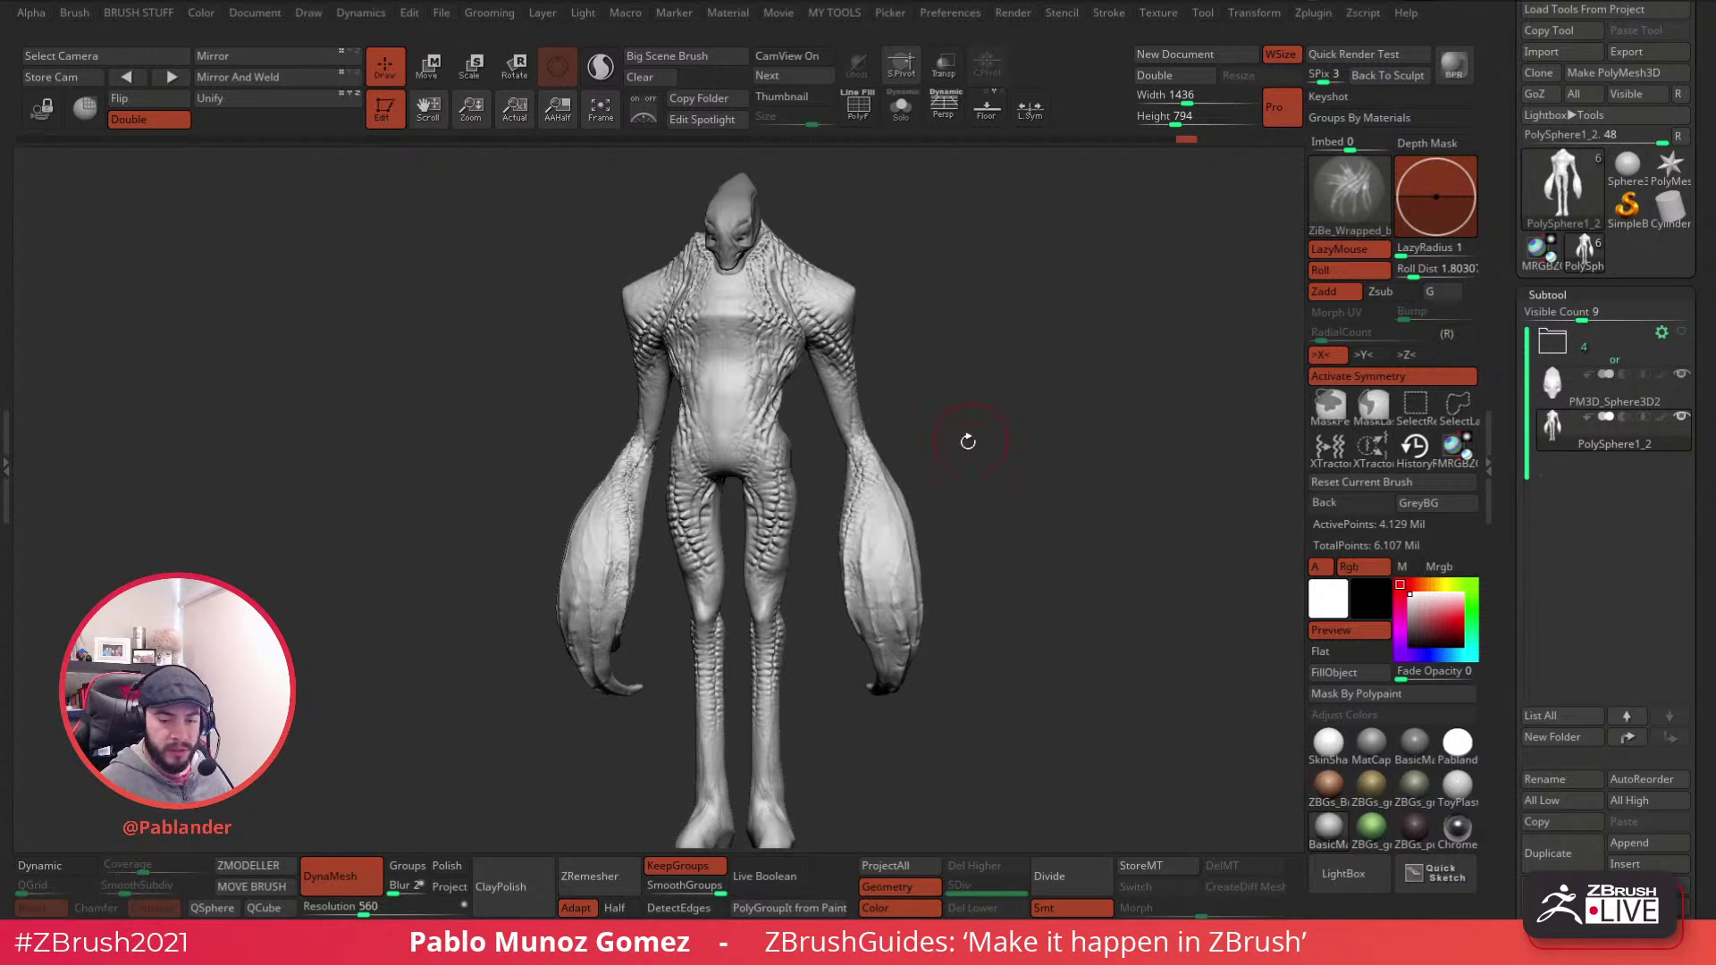
drag(929, 438, 1216, 599)
key(comma)
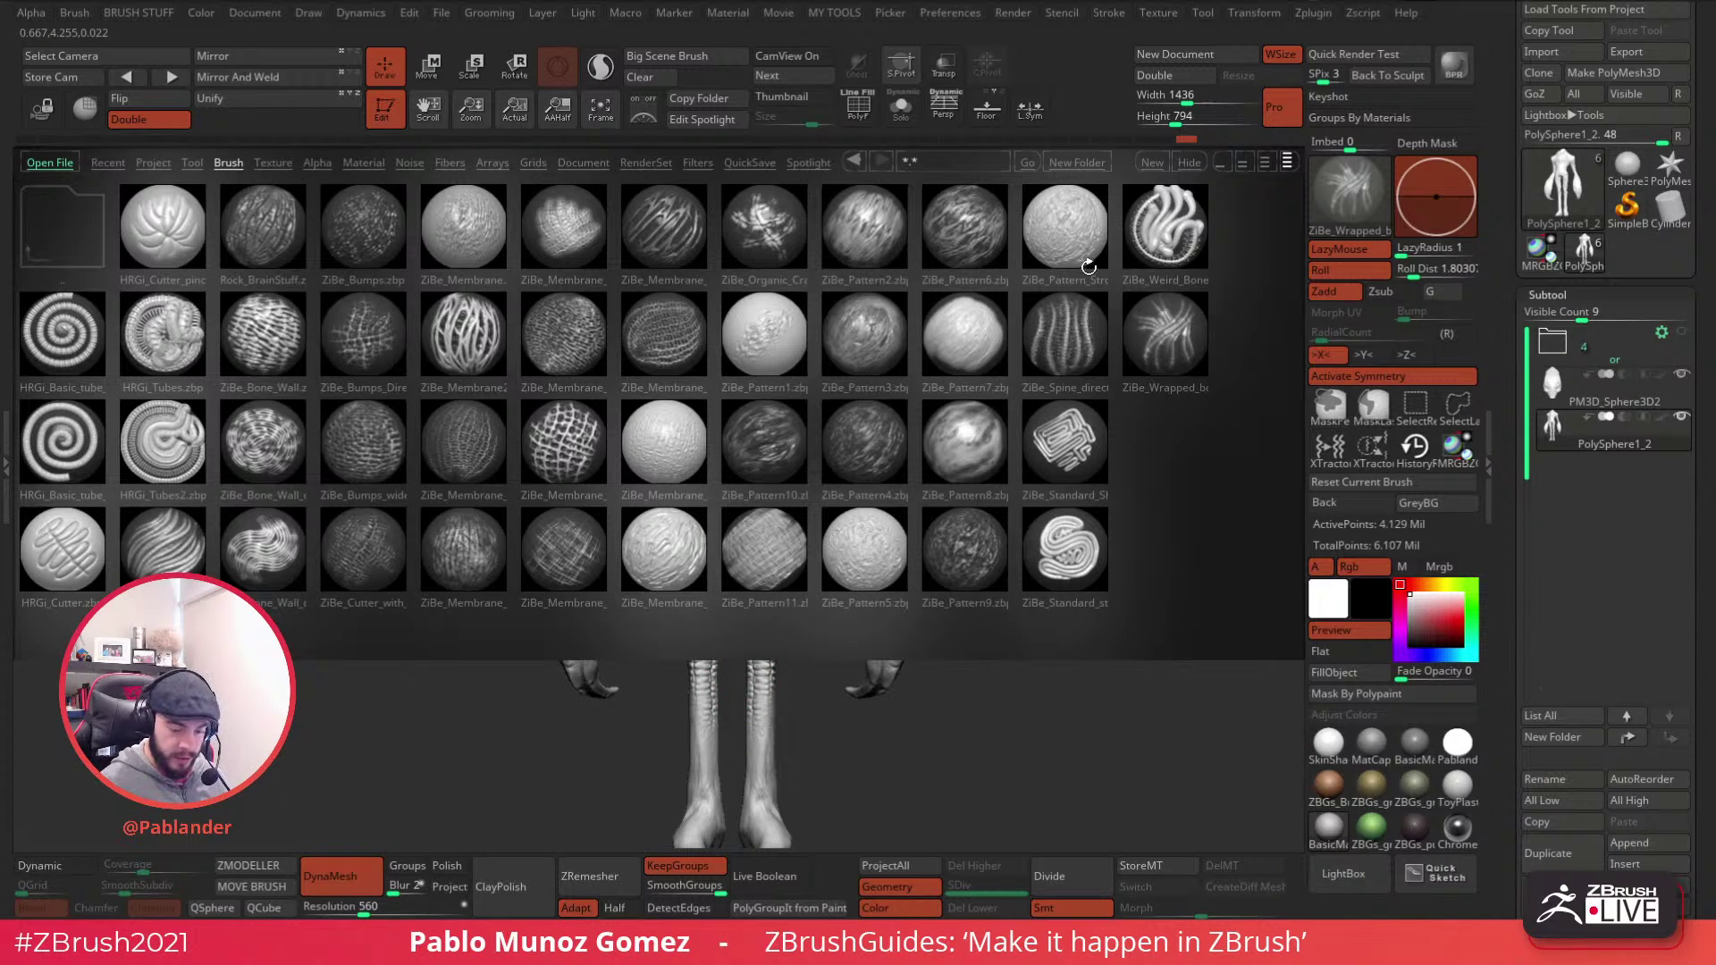
double_click(972, 440)
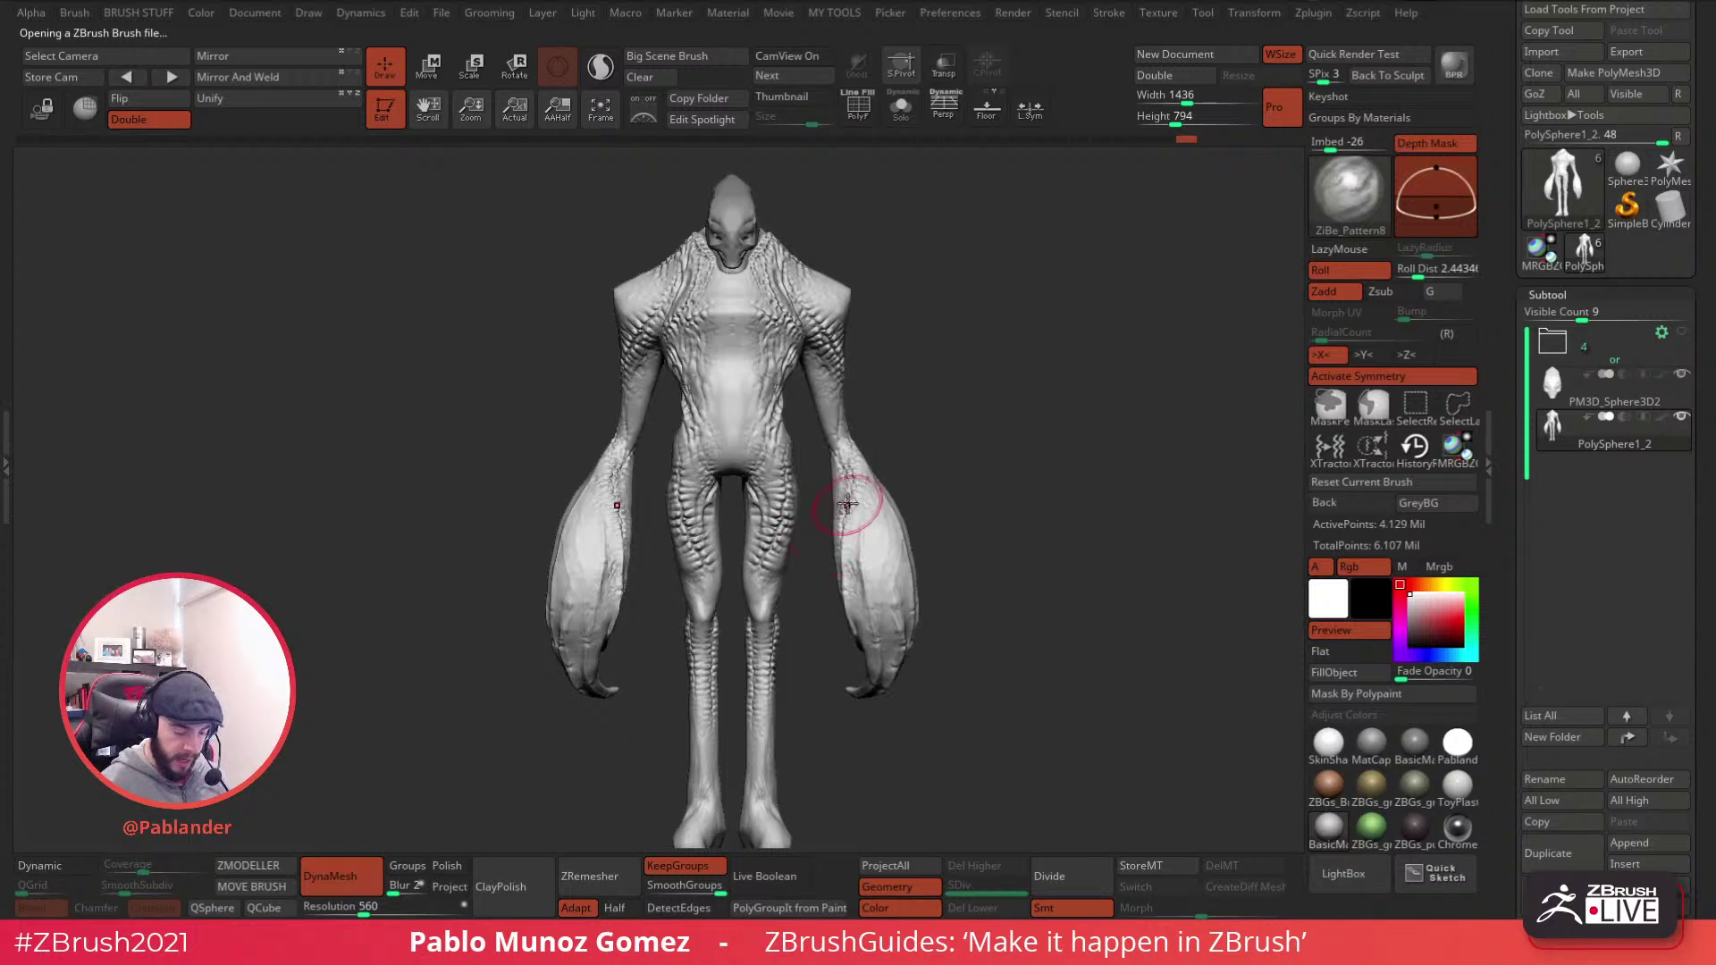
scroll(830, 444, up, 3)
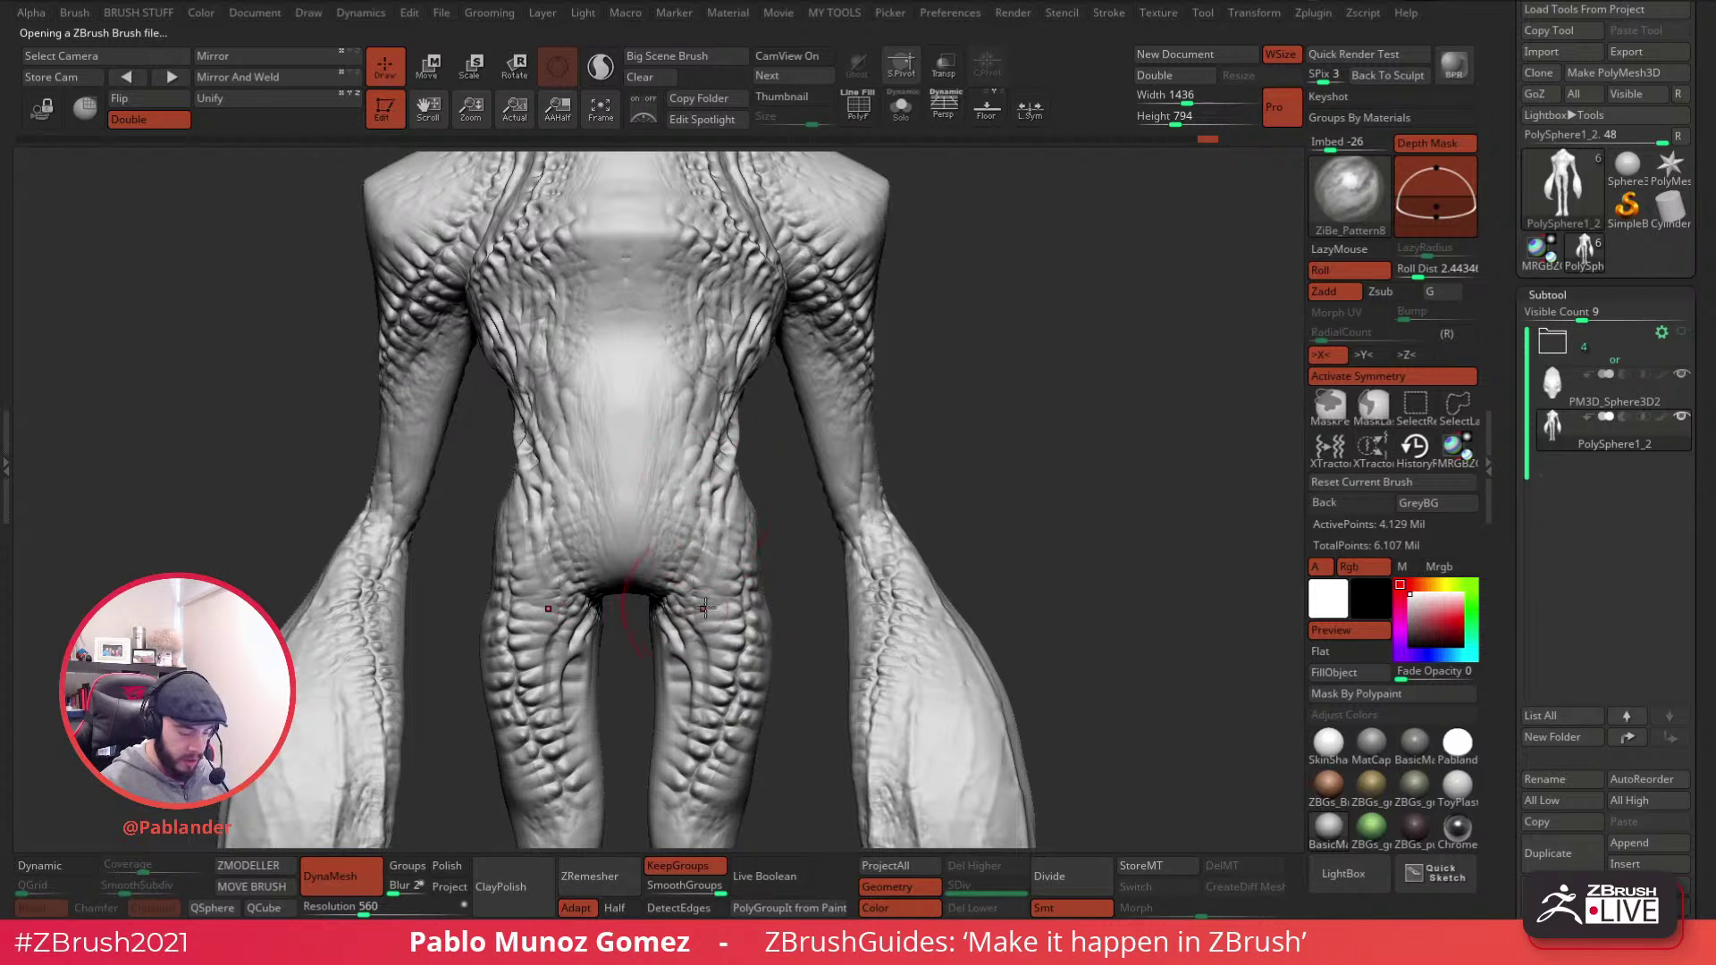
key(shift)
- Apply the pattern brush around the shoulder blades and spine, smoothing the strokes along the middle of the back
mouse_move(663, 470)
ctrl+right_down()
mouse_move(655, 402)
mouse_move(747, 362)
mouse_move(920, 410)
mouse_move(997, 380)
mouse_move(912, 357)
mouse_move(885, 375)
mouse_move(884, 350)
ctrl+right_up()
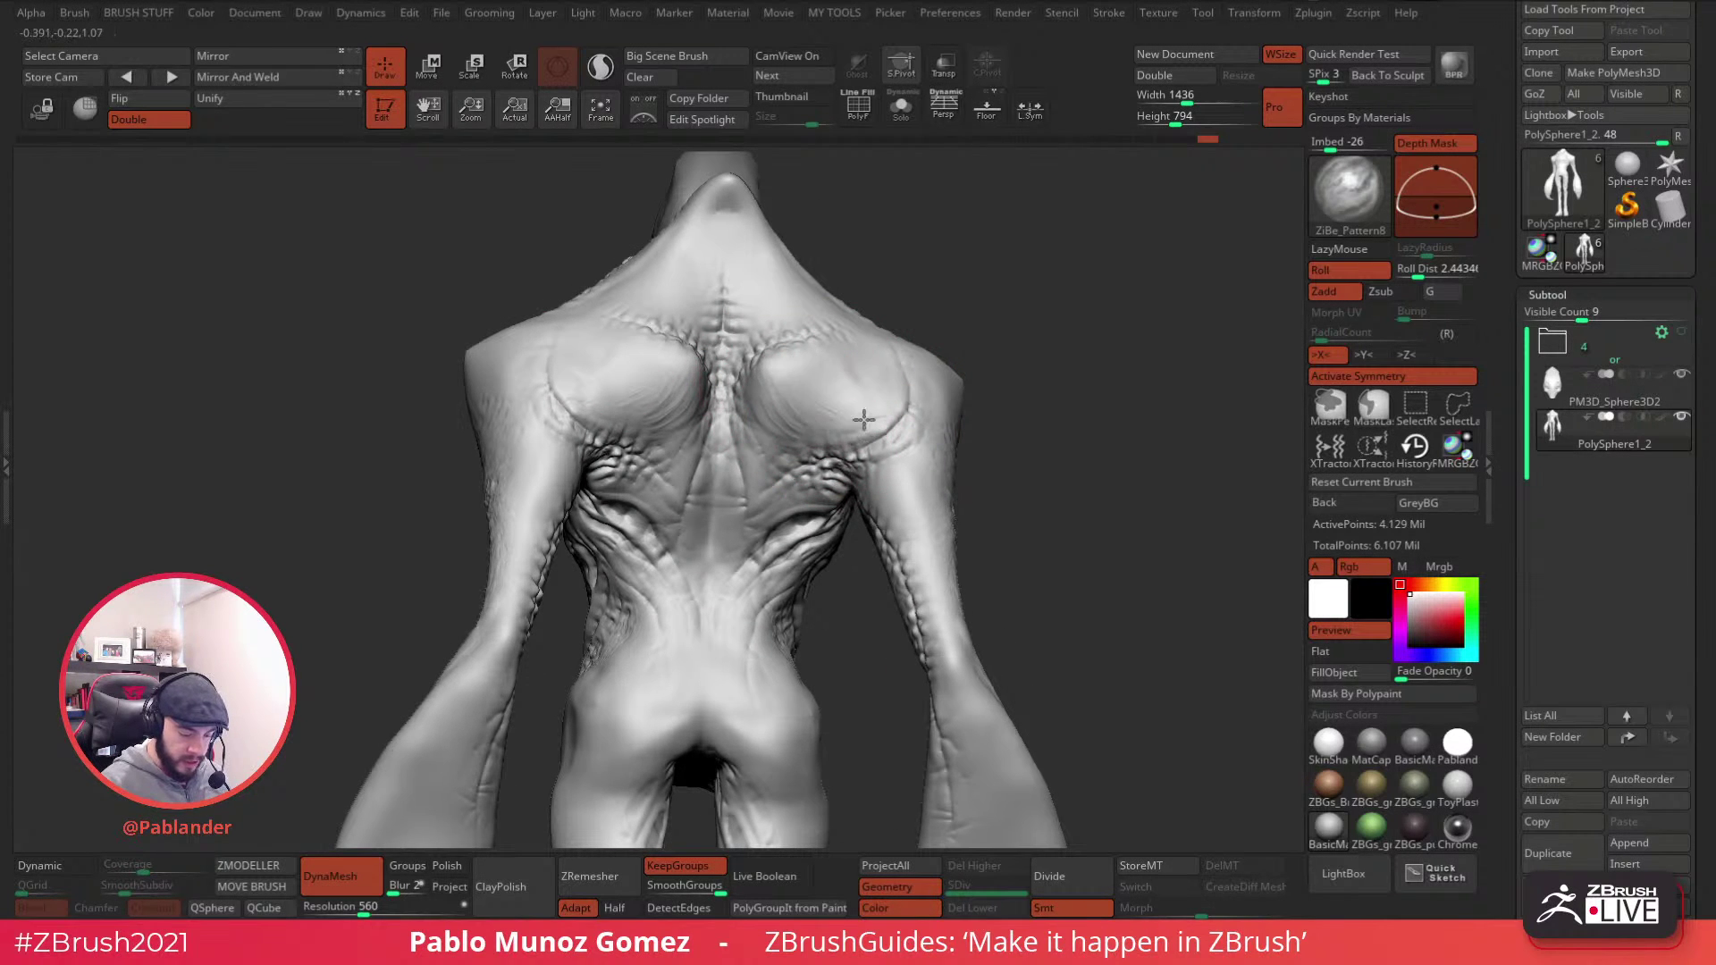
key(shift)
mouse_move(787, 418)
shift+mouse_down()
mouse_move(788, 472)
mouse_move(758, 477)
shift+mouse_up()
shift+drag(755, 477, 764, 521)
right_drag(854, 366, 858, 356)
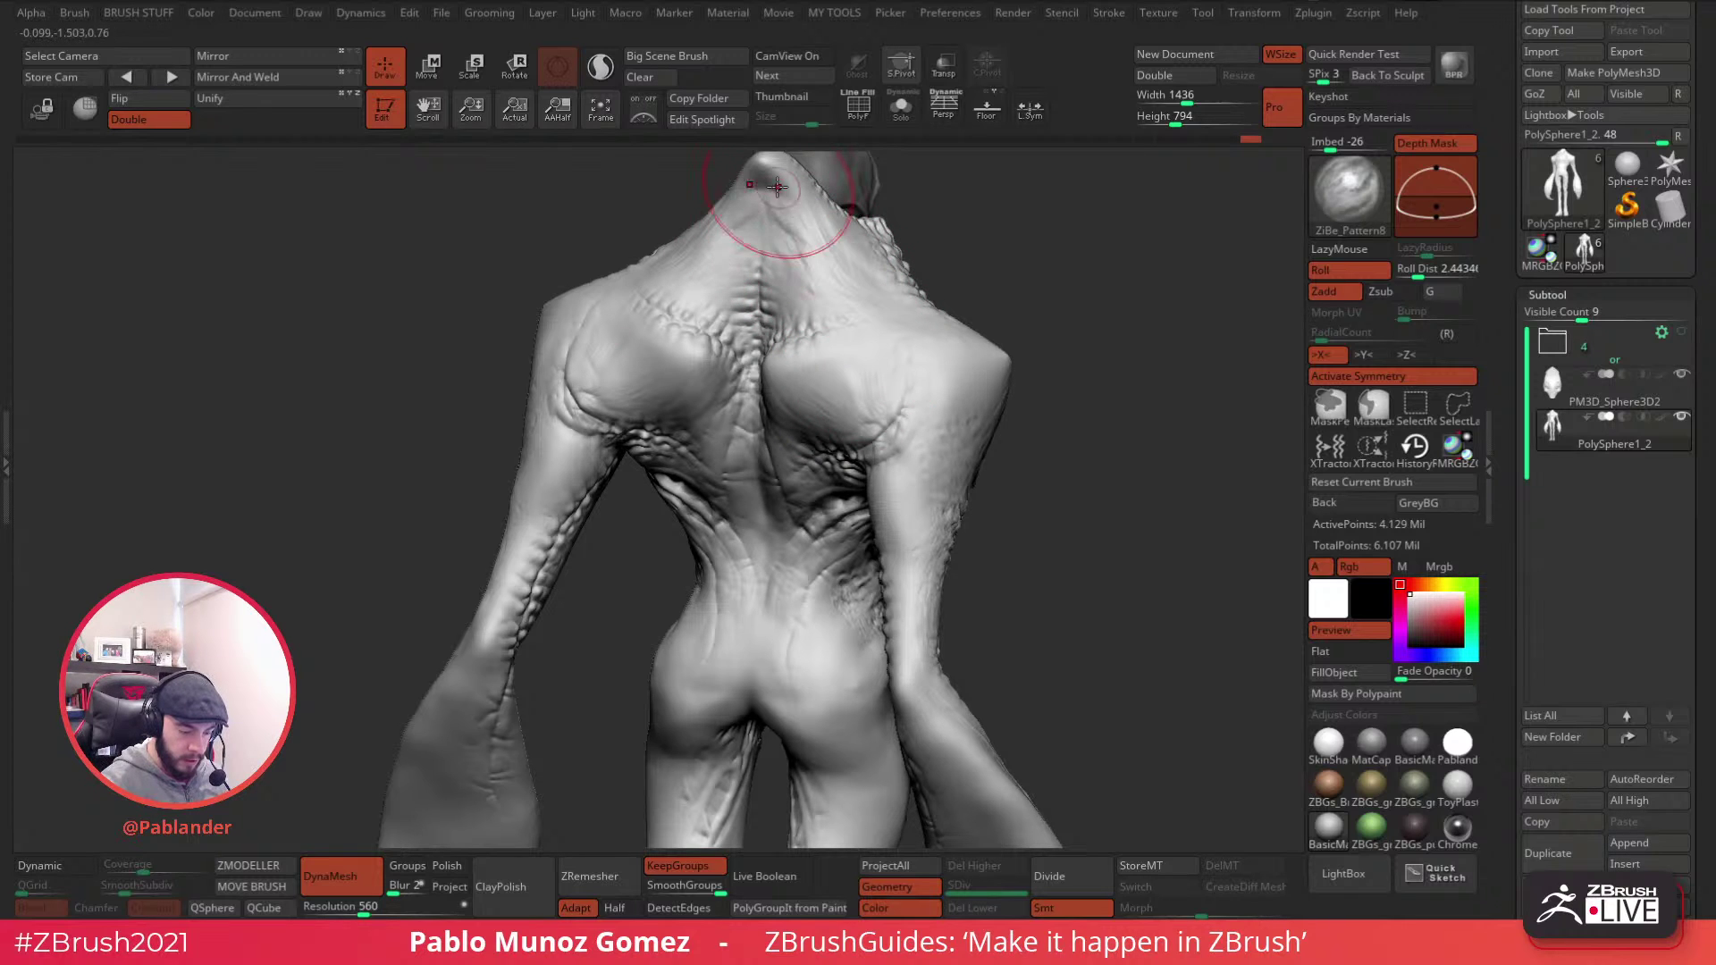
- Add pattern texture to the side of the neck, the outer shoulder and the upper arm
right_drag(858, 215, 773, 333)
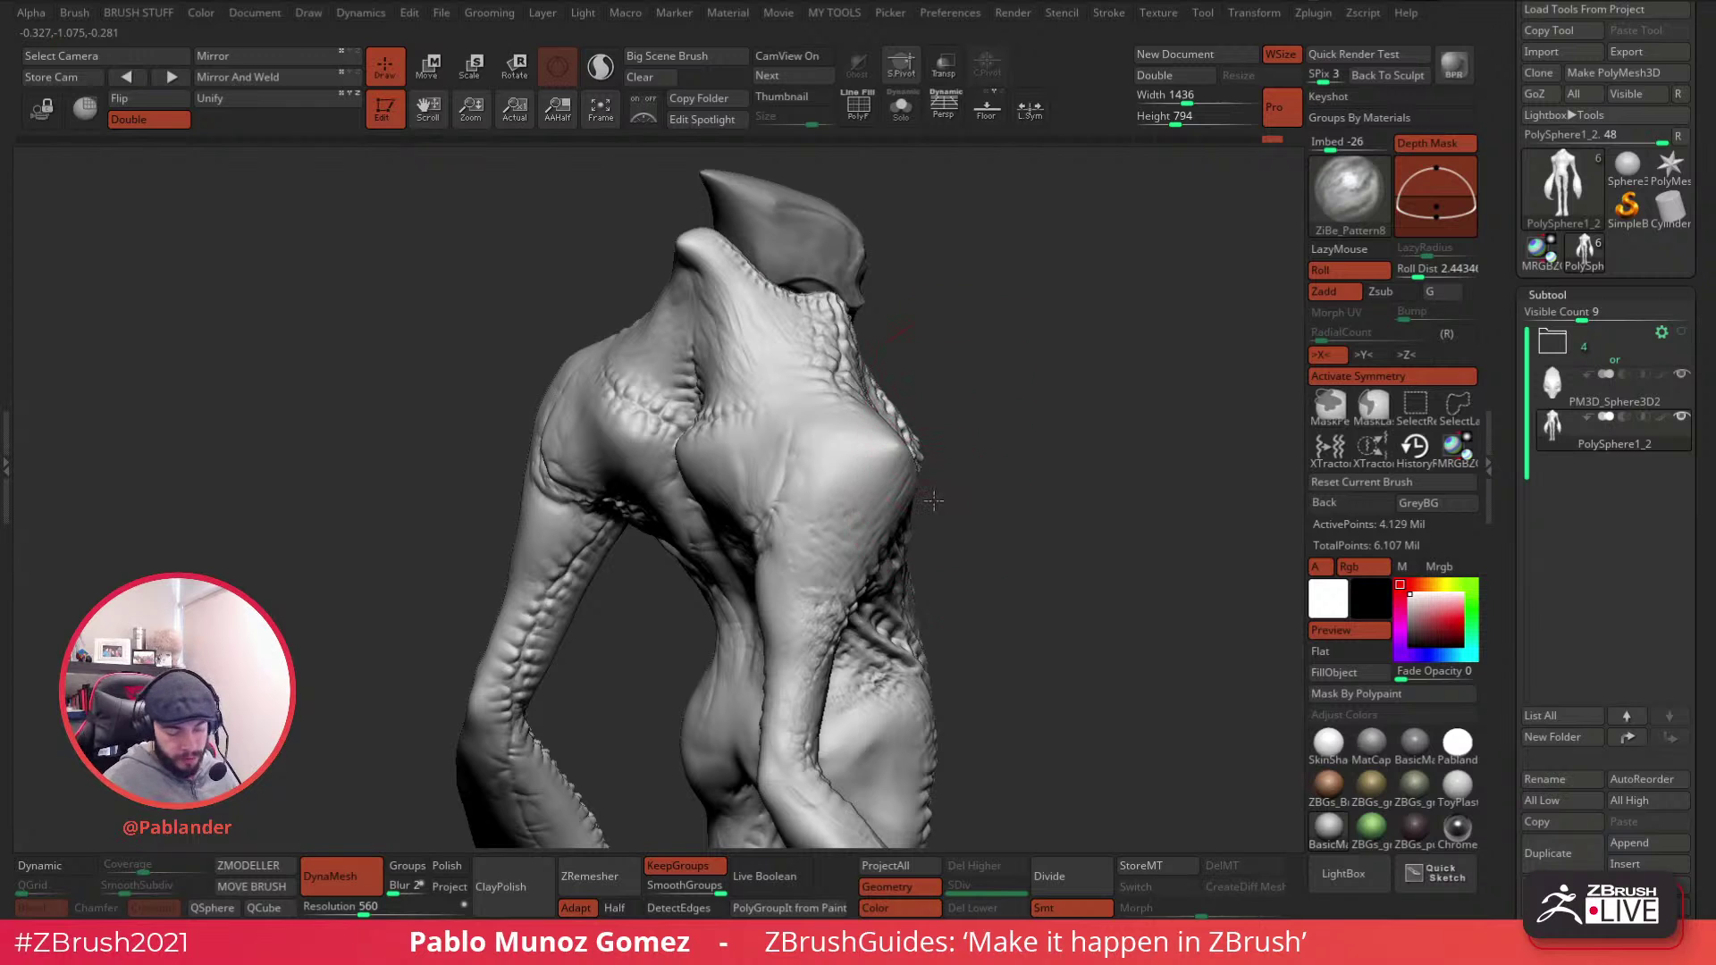
alt+right_drag(930, 510, 940, 429)
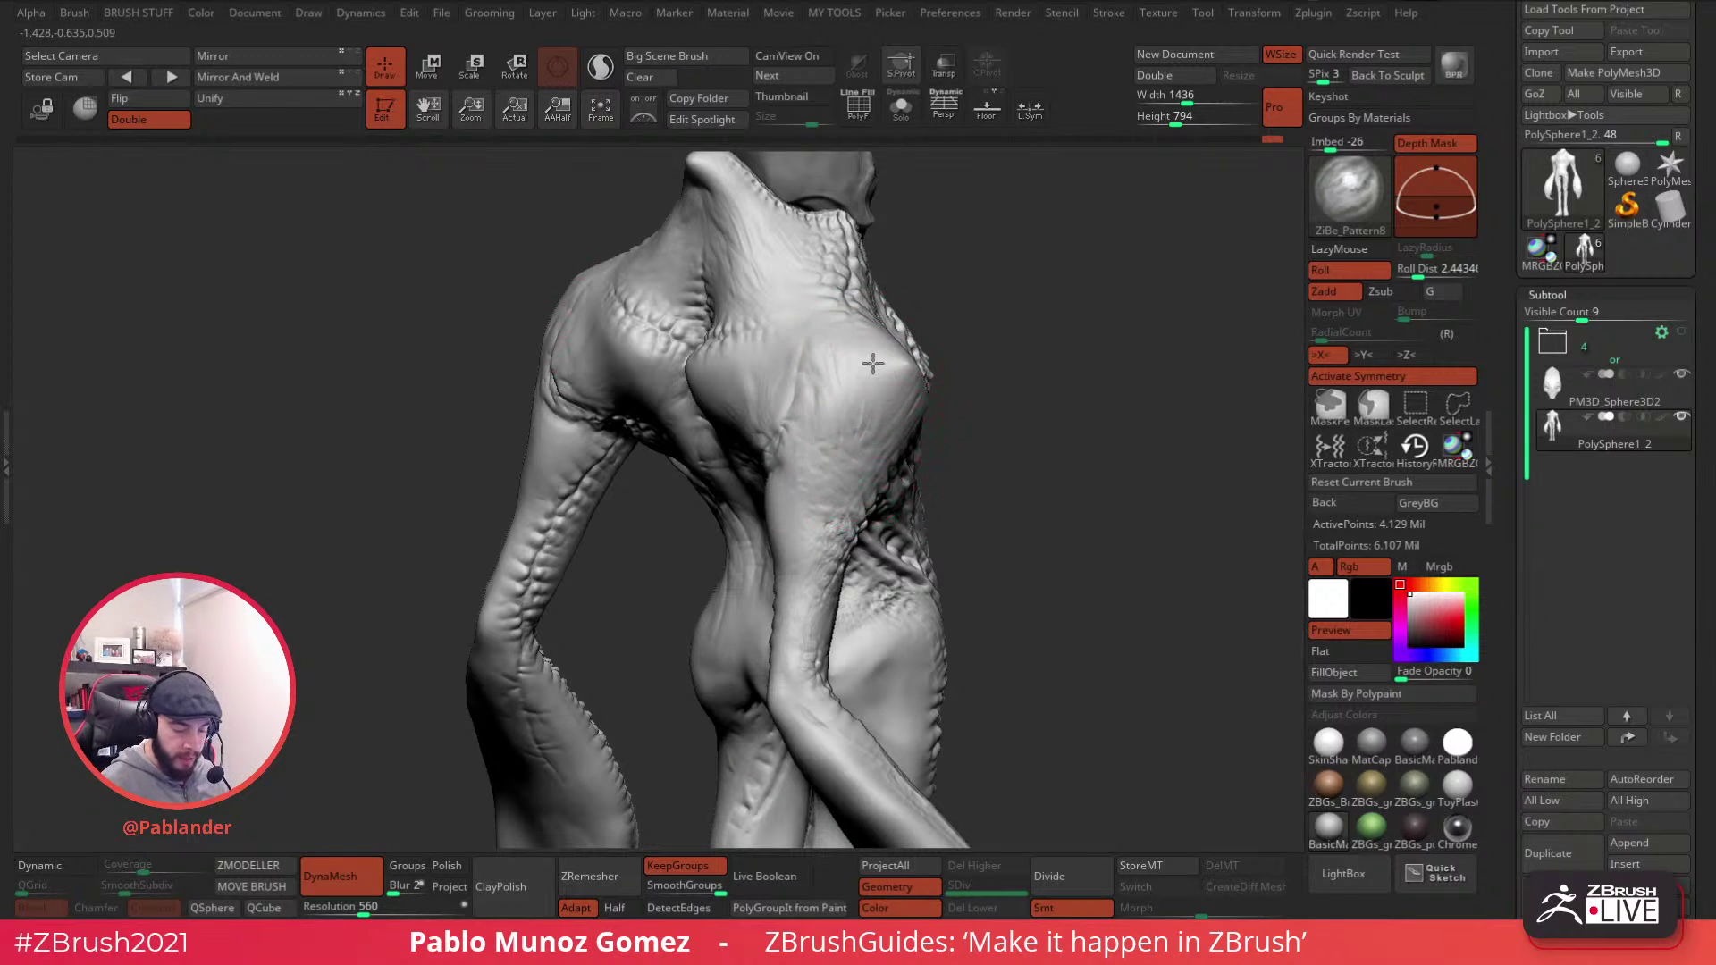
key(shift)
right_drag(844, 380, 728, 366)
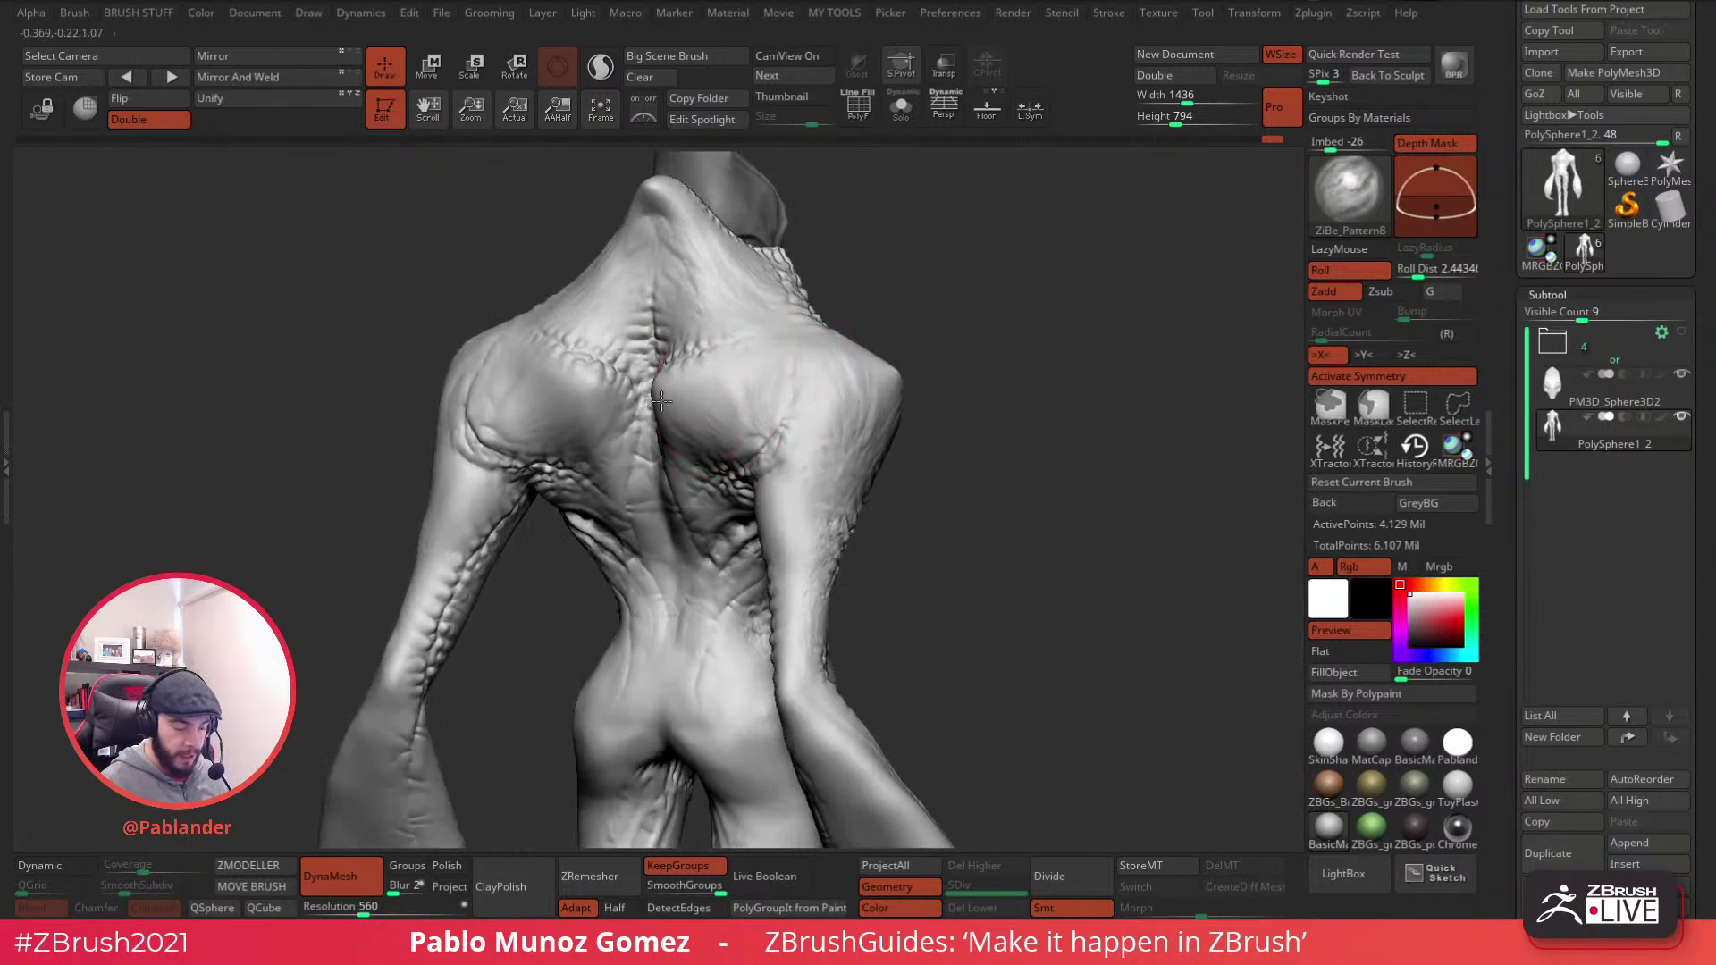
- Texture the shoulder blades and mid back with the pattern brush and soften the strokes
alt+right_drag(676, 436, 795, 277)
right_drag(804, 376, 862, 393)
right_drag(850, 490, 857, 397)
mouse_move(913, 311)
mouse_down()
mouse_move(890, 419)
mouse_move(927, 313)
mouse_up()
shift+drag(865, 442, 854, 368)
right_drag(854, 364, 823, 440)
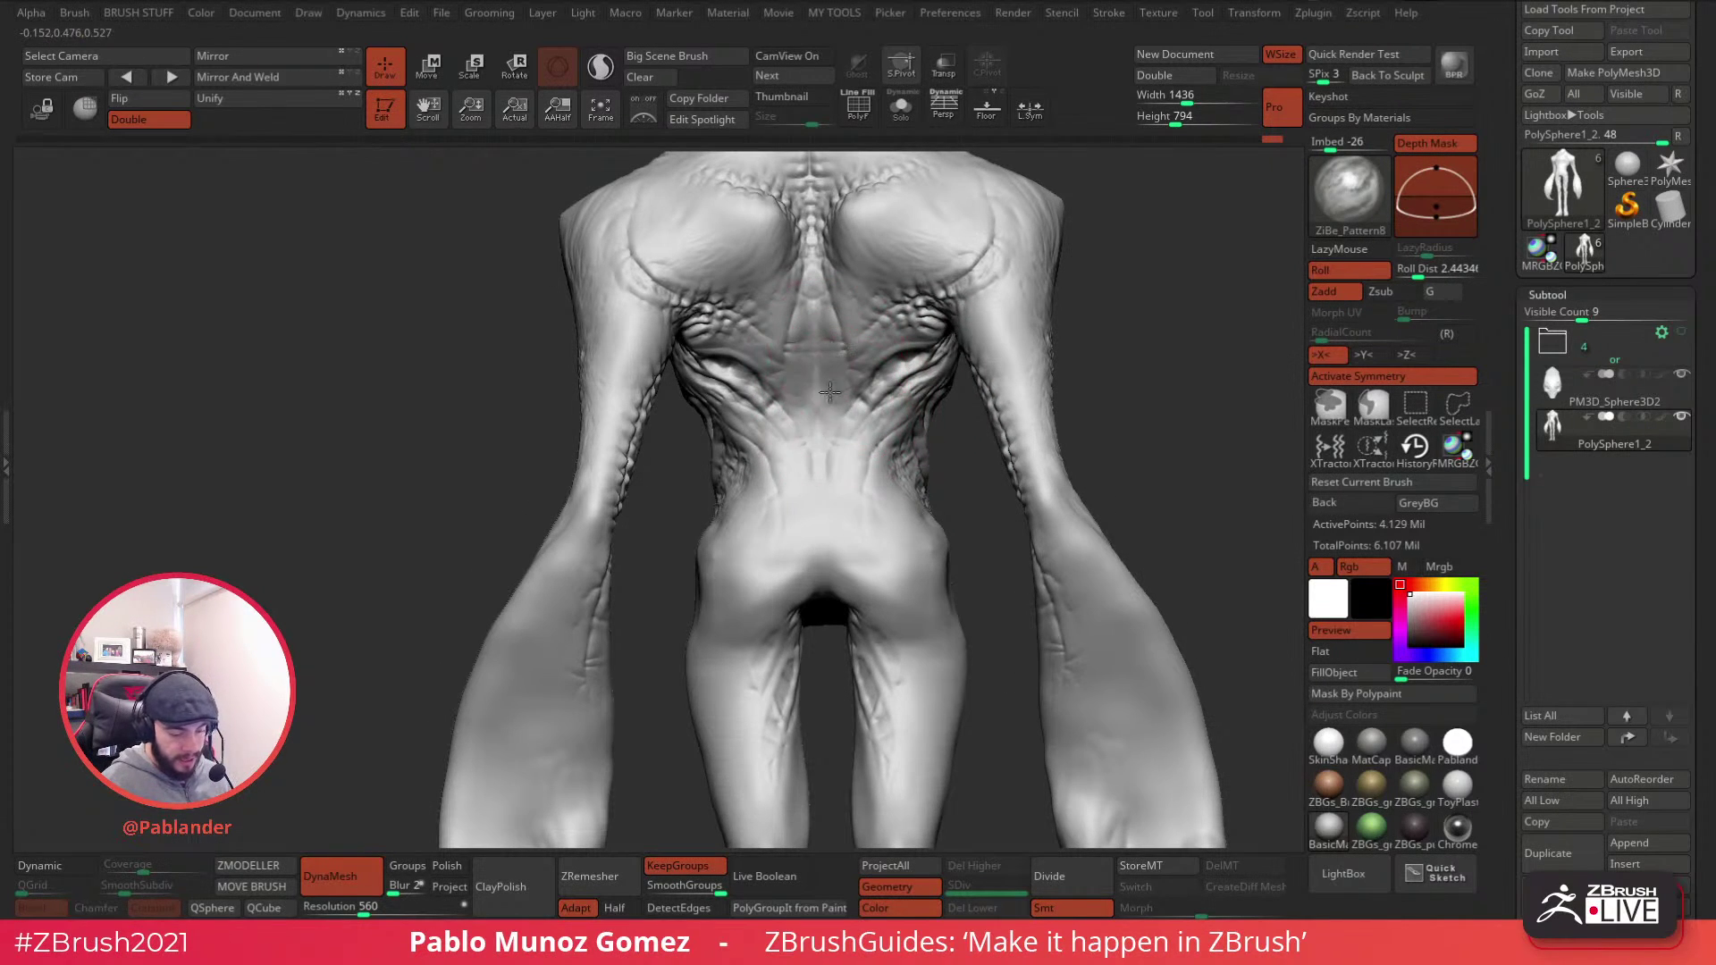
- Texture the lower back, buttocks and backs of the upper thighs with the ZiBe_Pattern8 brush
right_drag(851, 517, 854, 545)
mouse_move(897, 442)
mouse_down()
mouse_move(867, 562)
mouse_move(899, 559)
mouse_up()
key(1)
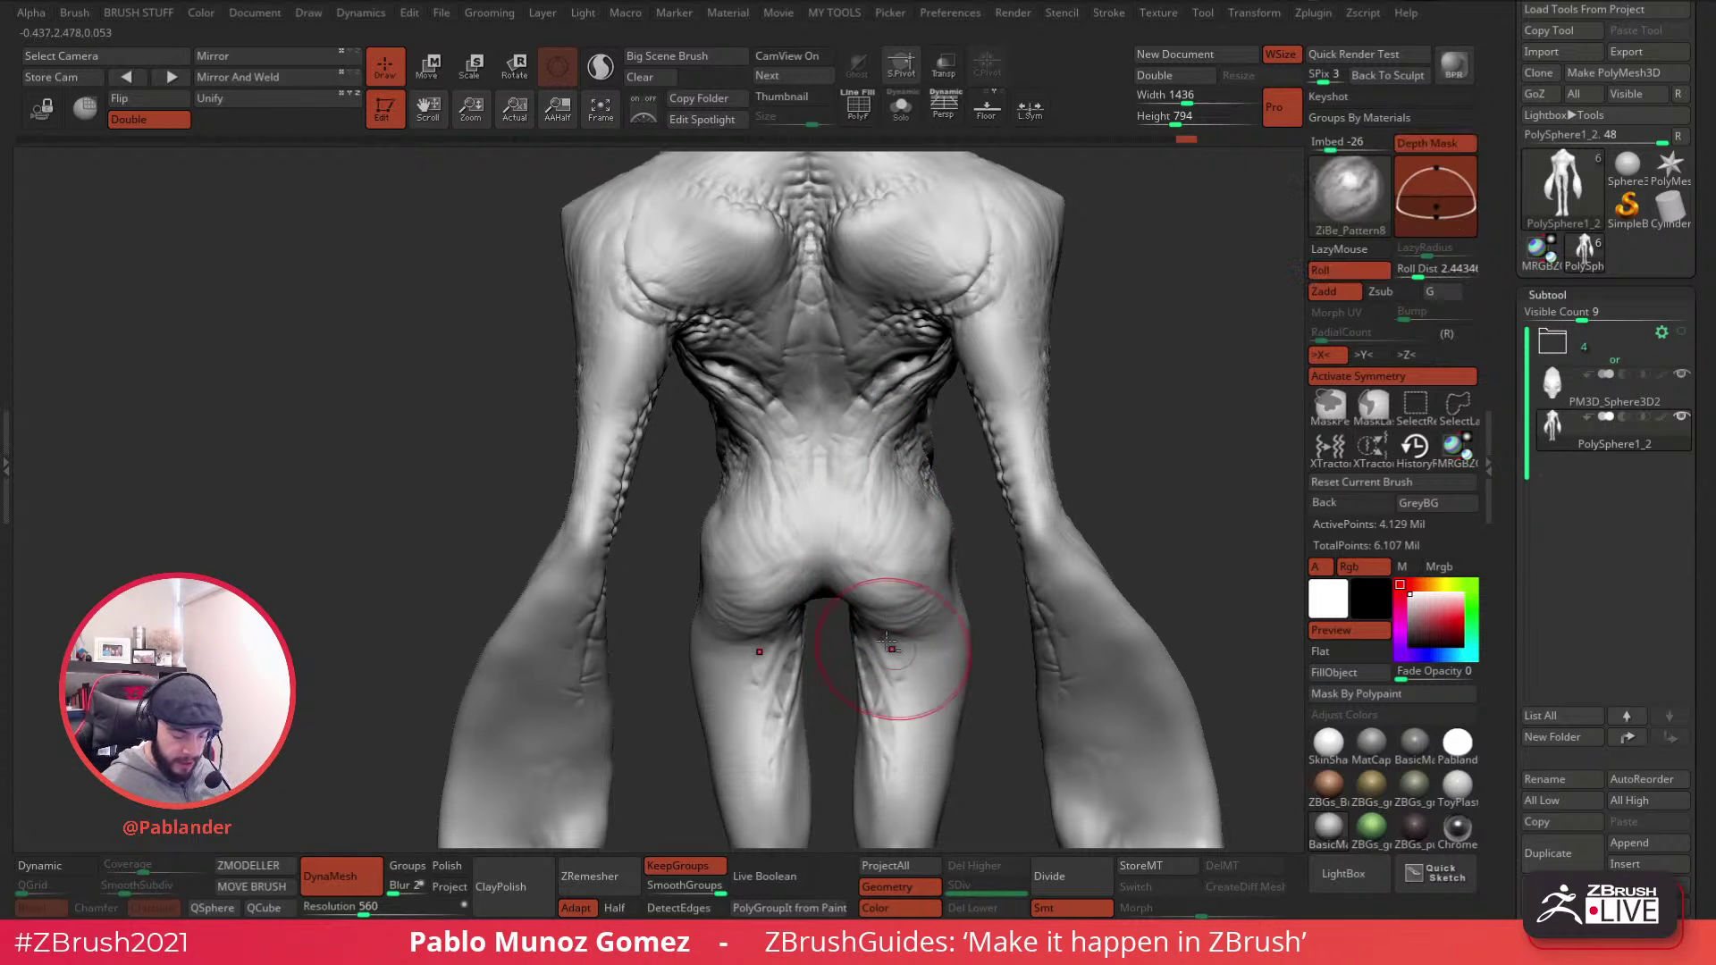
alt+right_drag(881, 644, 889, 438)
drag(893, 566, 905, 585)
- Add pattern texture along the back and outer surfaces of the enlarged forearms, repeating the last strokes to build them up
alt+right_drag(464, 588, 689, 345)
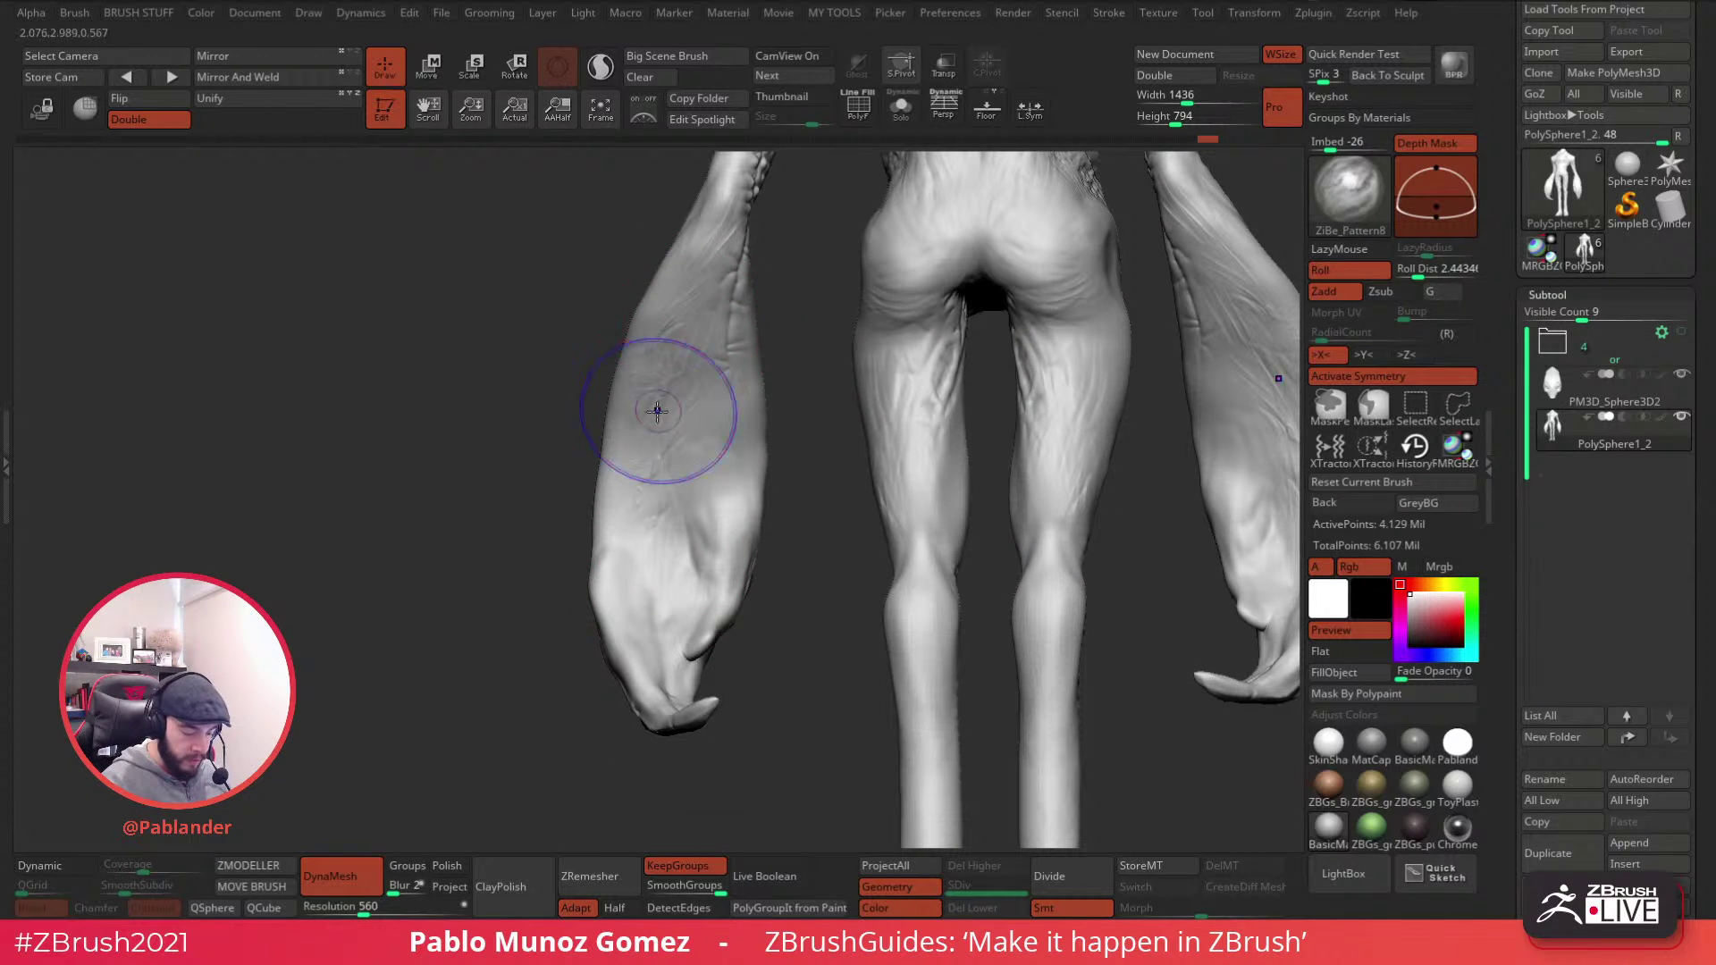
key(1)
key(1)
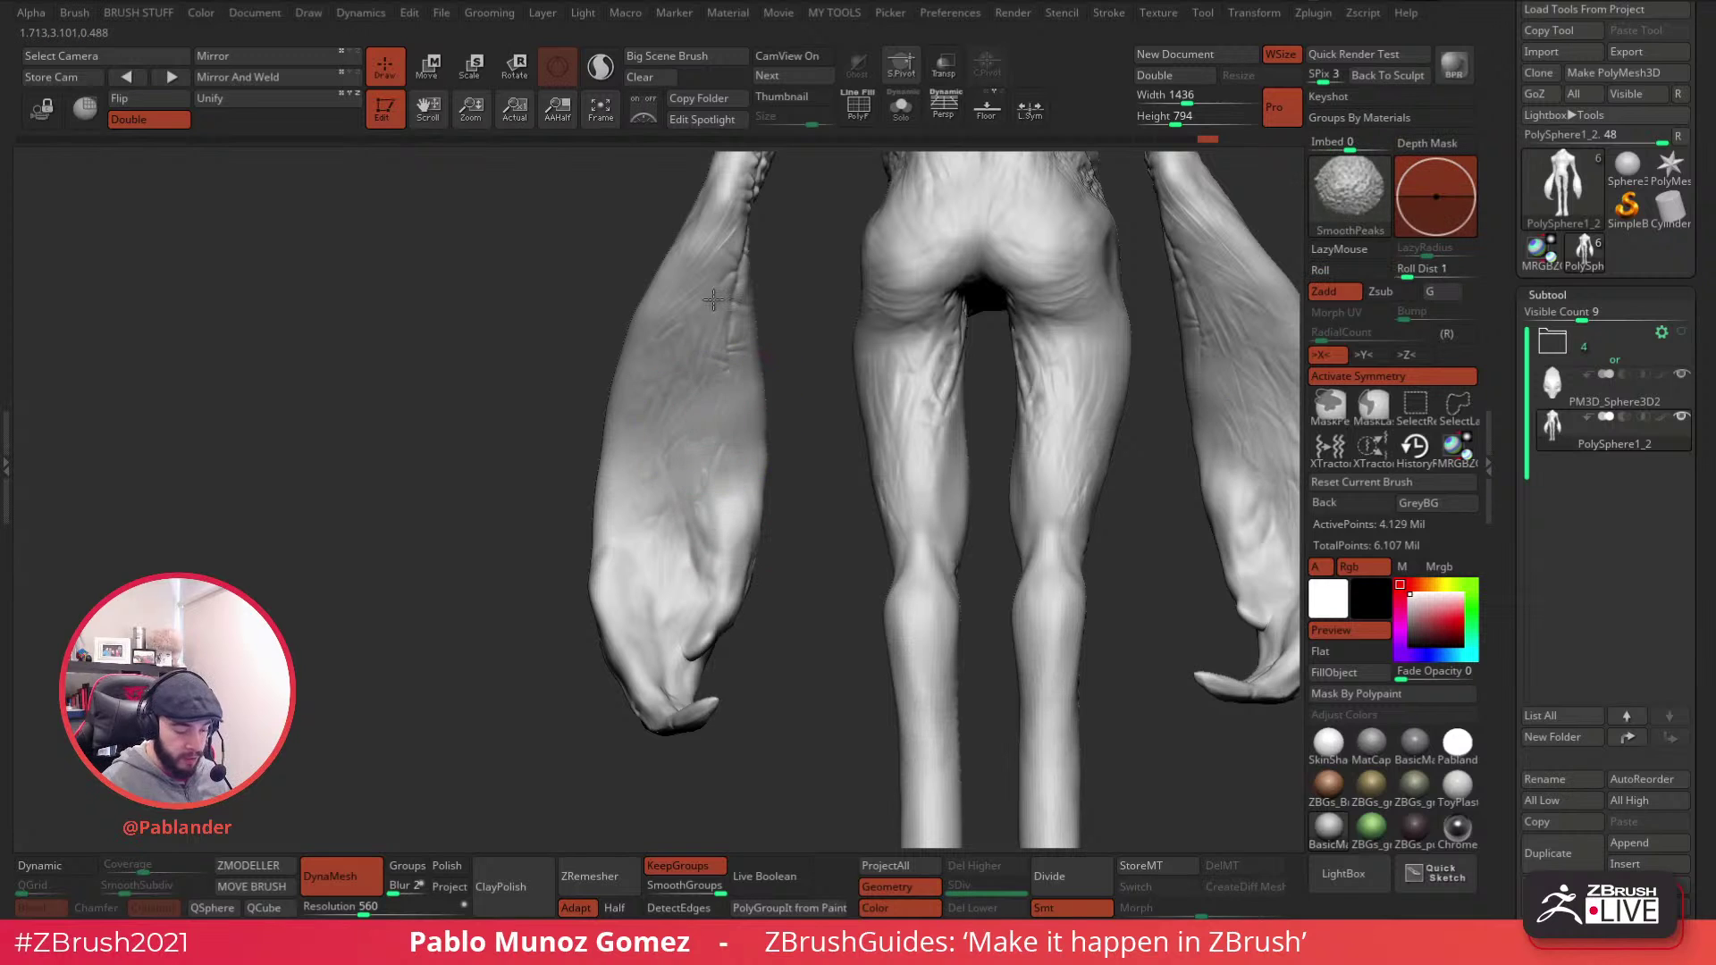
right_drag(731, 395, 700, 473)
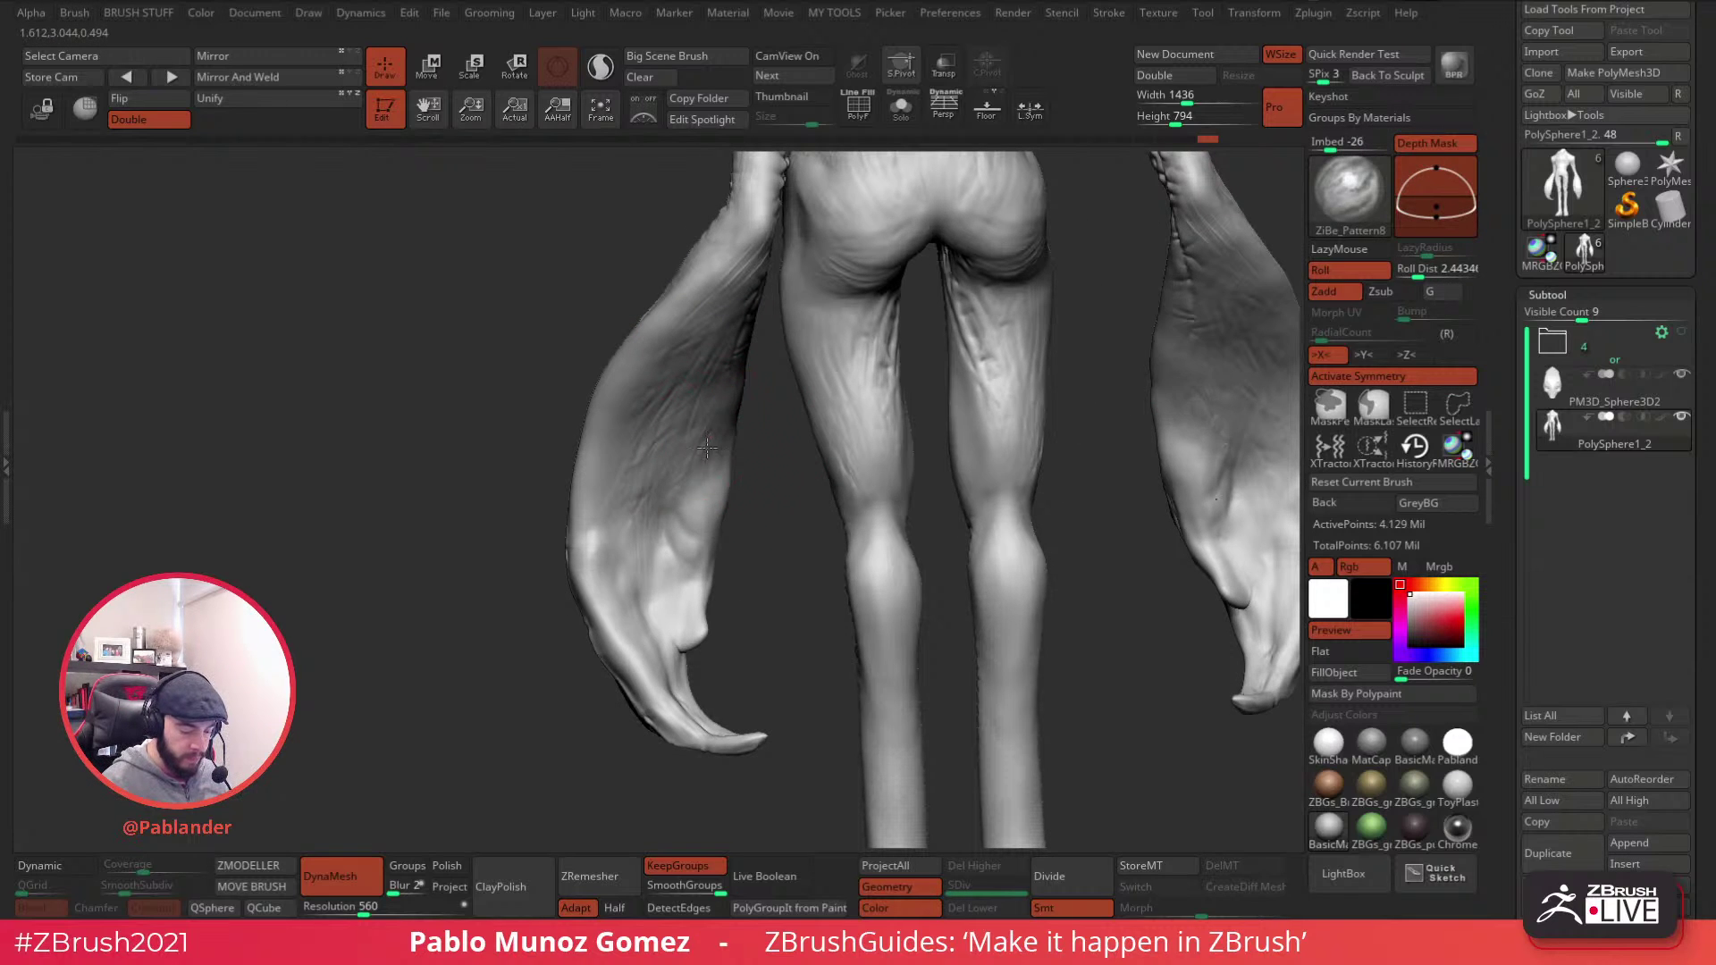
key(1)
right_drag(655, 376, 727, 268)
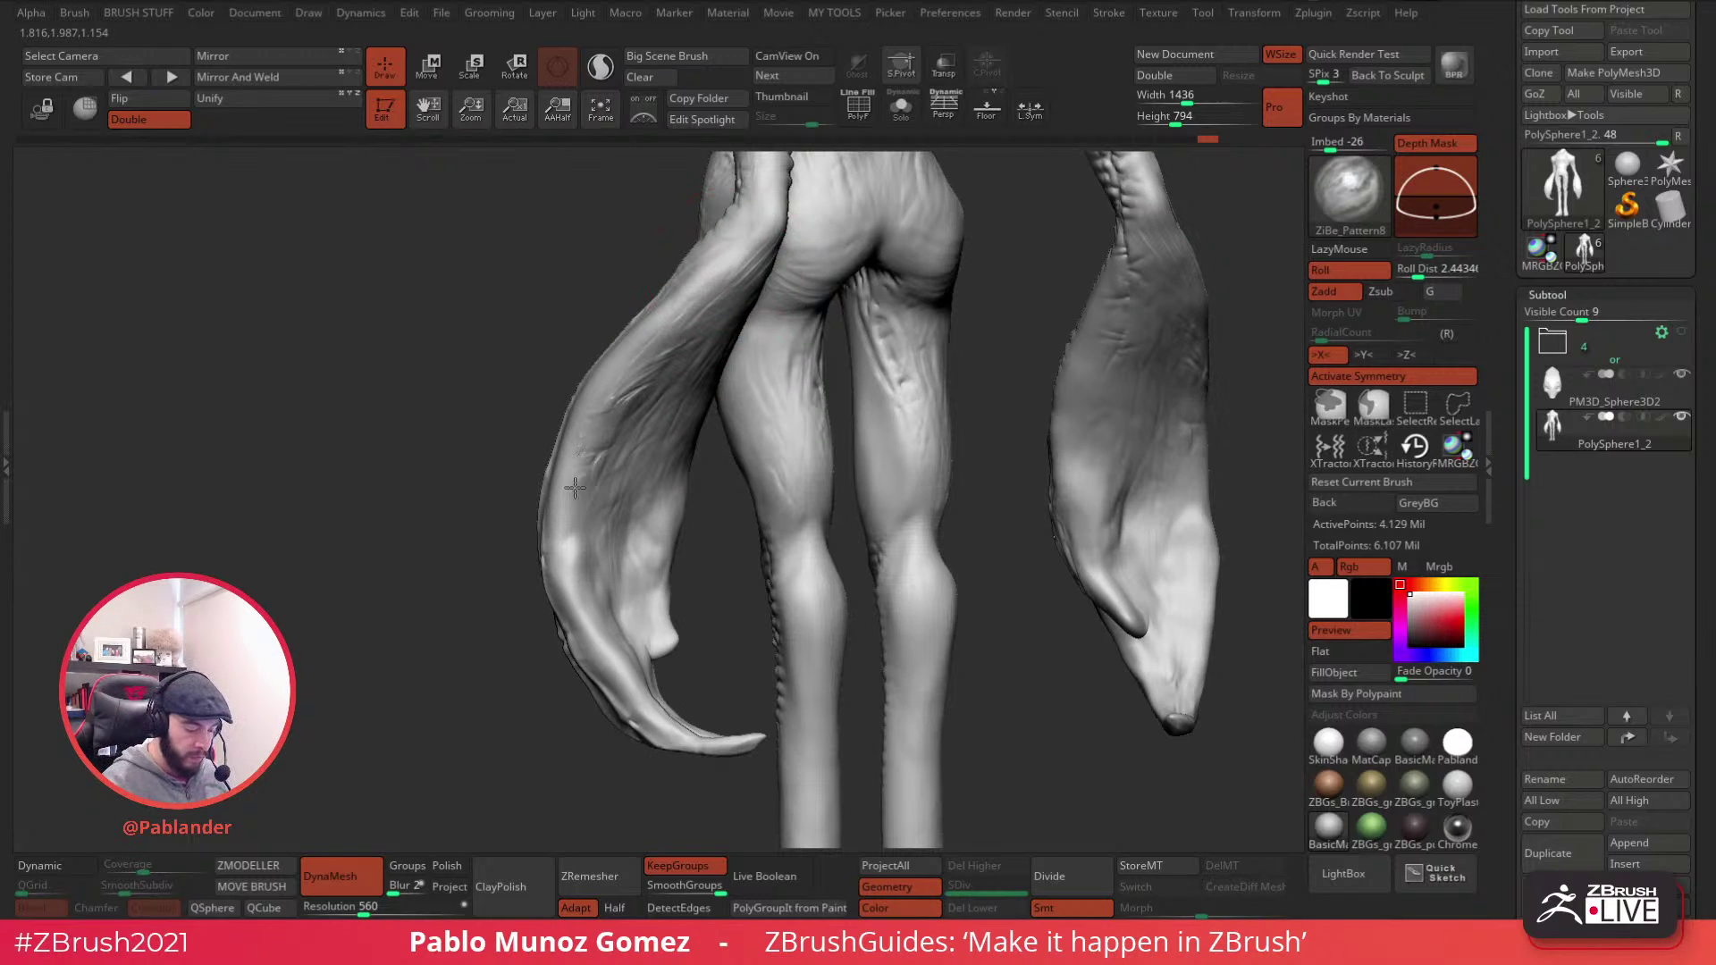
key(2)
mouse_move(616, 375)
right_down()
mouse_move(652, 322)
mouse_move(620, 350)
right_up()
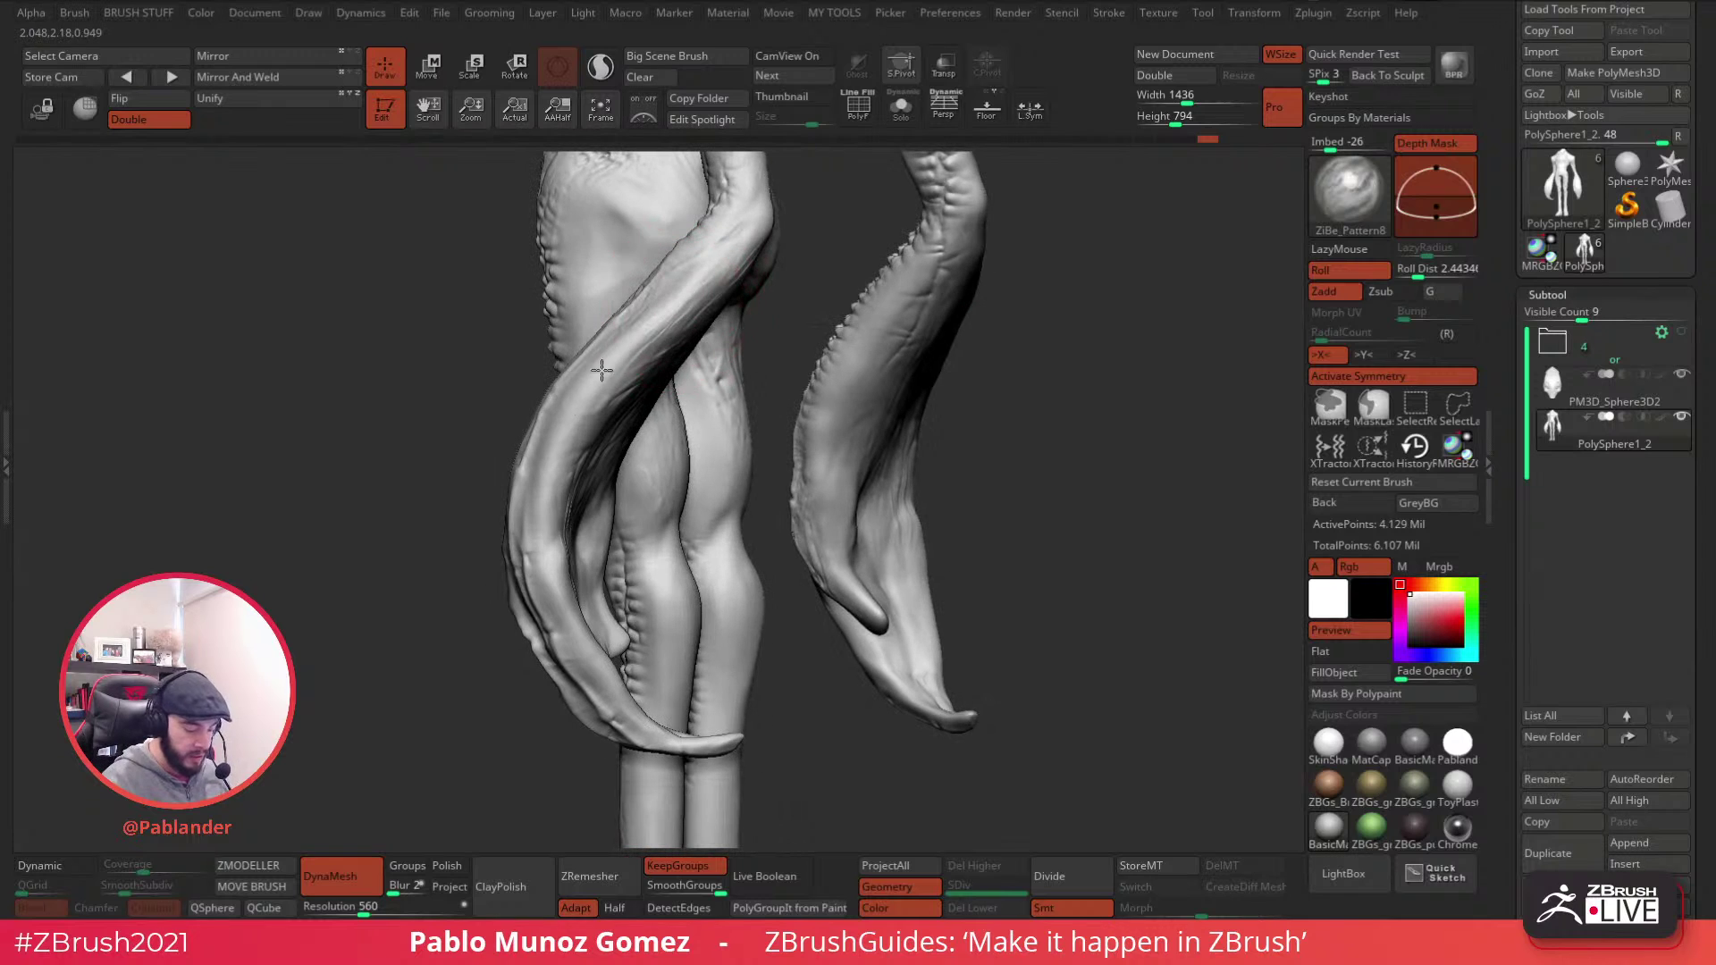
- Texture the sides of the hips, thighs and calves with the pattern brush and smooth the strokes toward the ankles
mouse_move(545, 547)
right_down()
mouse_move(682, 295)
mouse_move(670, 363)
right_up()
mouse_move(708, 452)
right_down()
mouse_move(574, 279)
mouse_move(663, 361)
right_up()
mouse_move(663, 361)
shift+mouse_down()
mouse_move(655, 337)
mouse_move(673, 337)
mouse_move(732, 387)
shift+mouse_up()
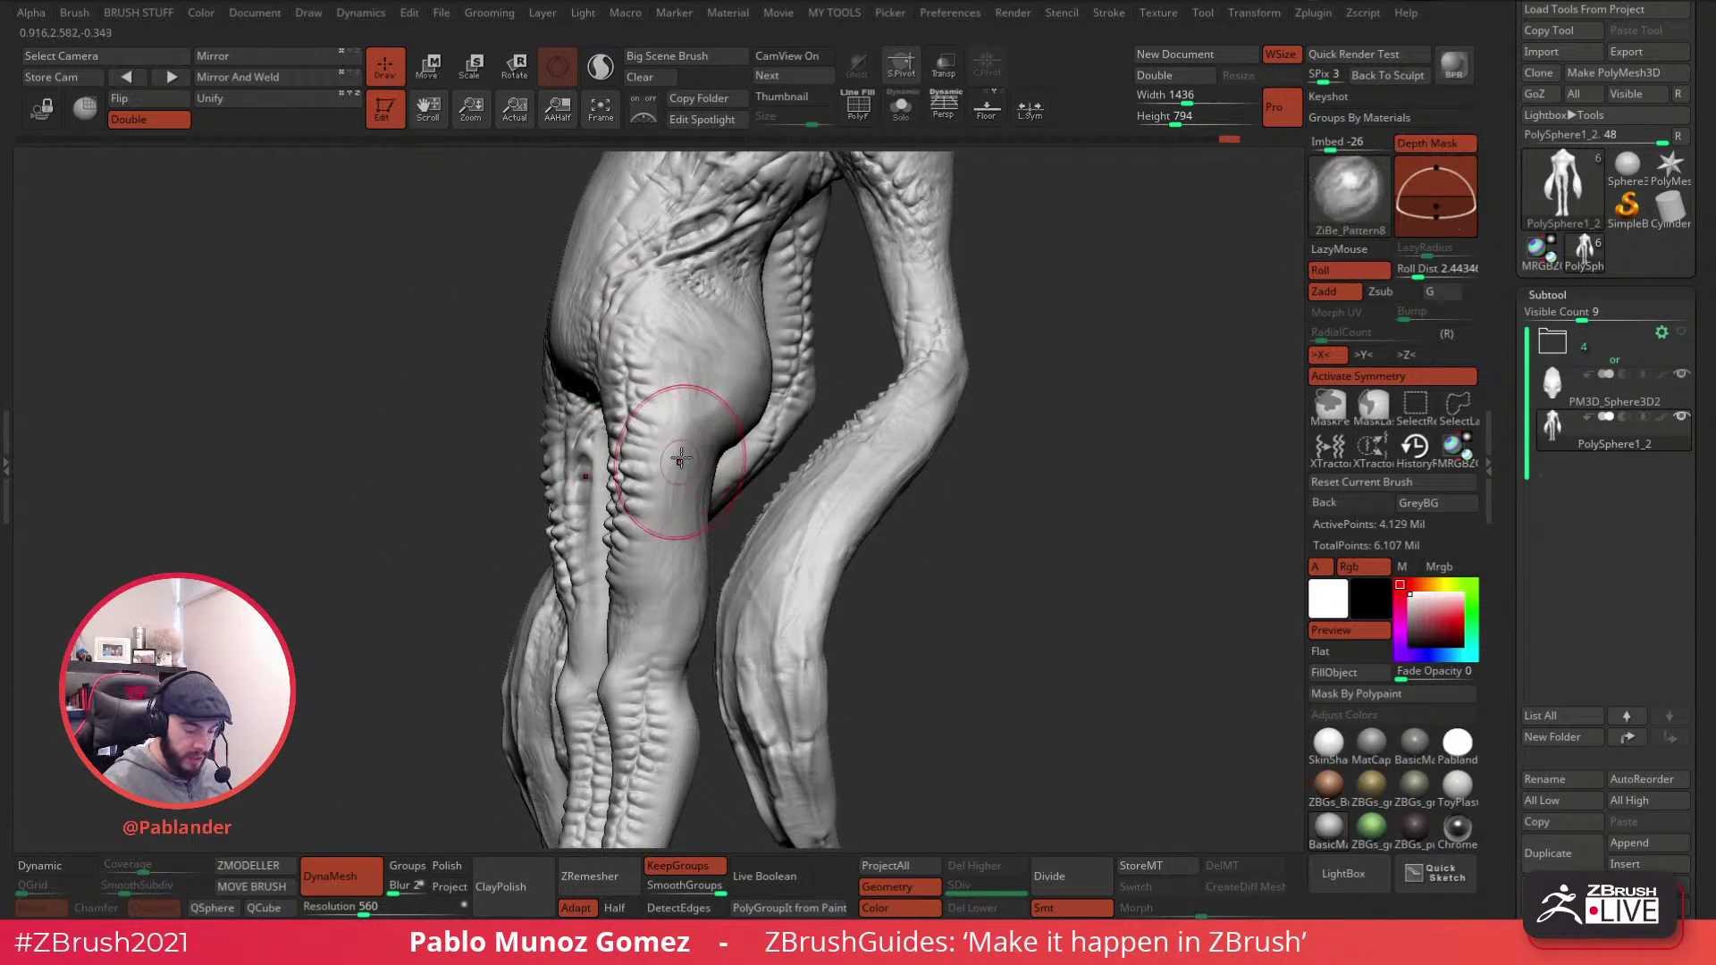
right_drag(642, 667, 699, 719)
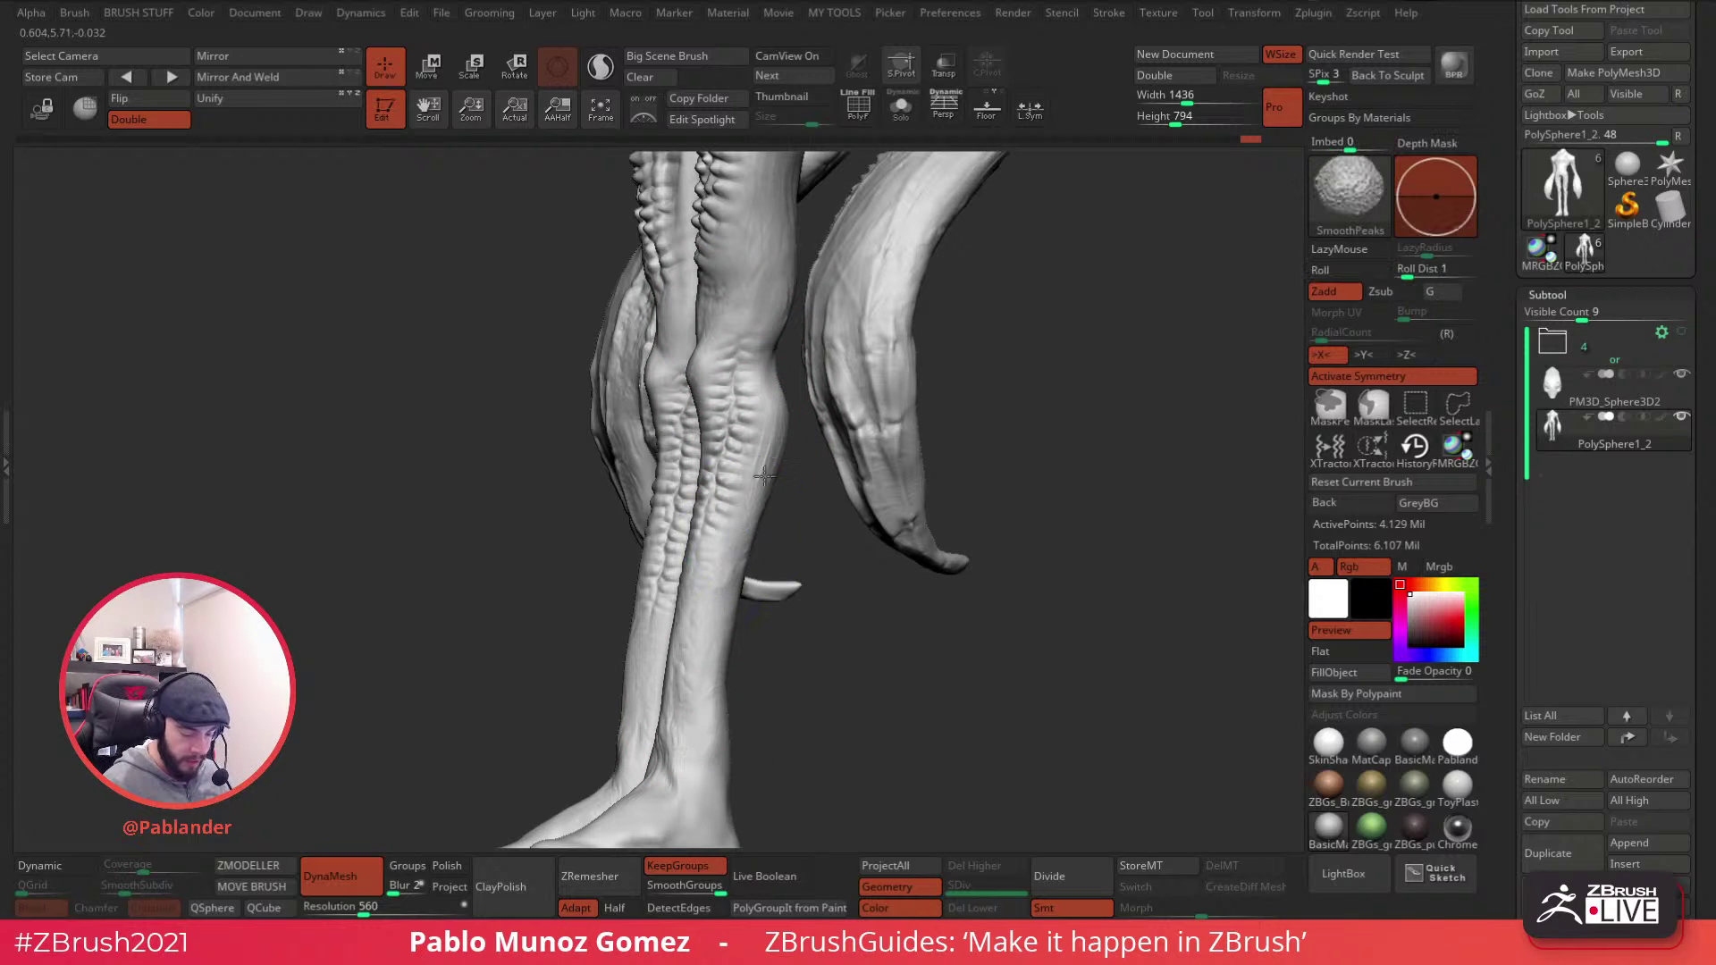
alt+right_drag(739, 620, 740, 494)
key(shift)
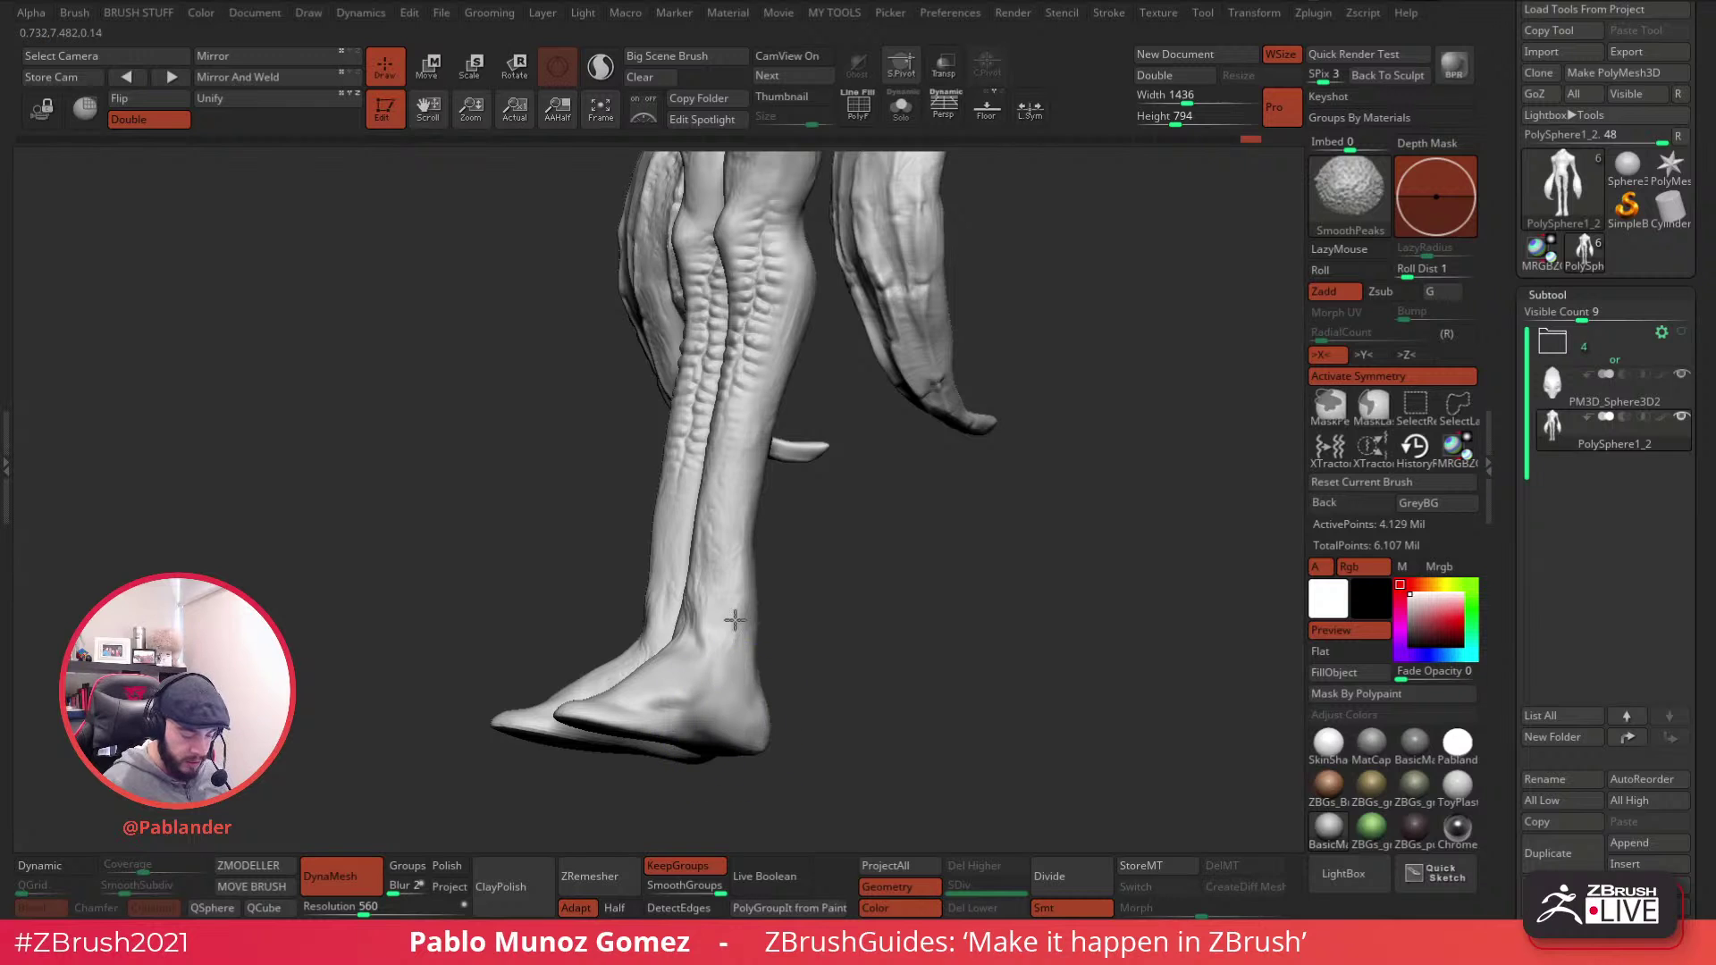
right_drag(728, 642, 760, 584)
key(shift)
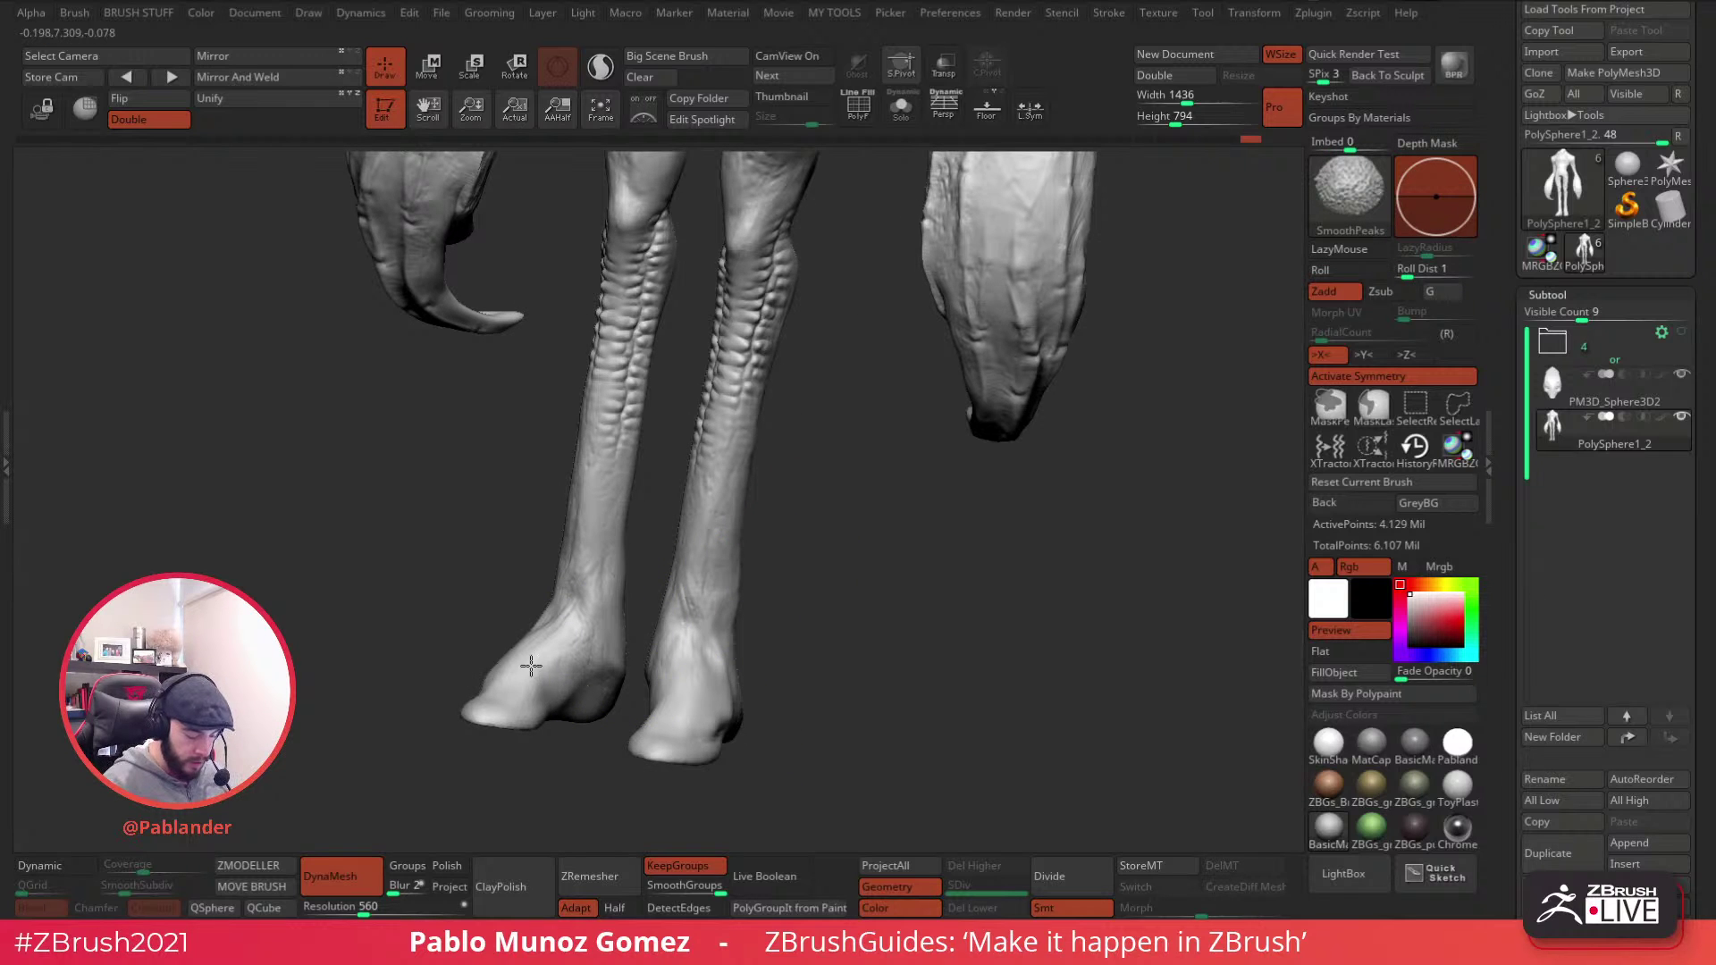
- Extend the pattern texture over the front of the shoulders and upper arms
mouse_move(670, 548)
shift+right_down()
mouse_move(794, 512)
mouse_move(754, 372)
mouse_move(917, 507)
mouse_move(910, 492)
shift+right_up()
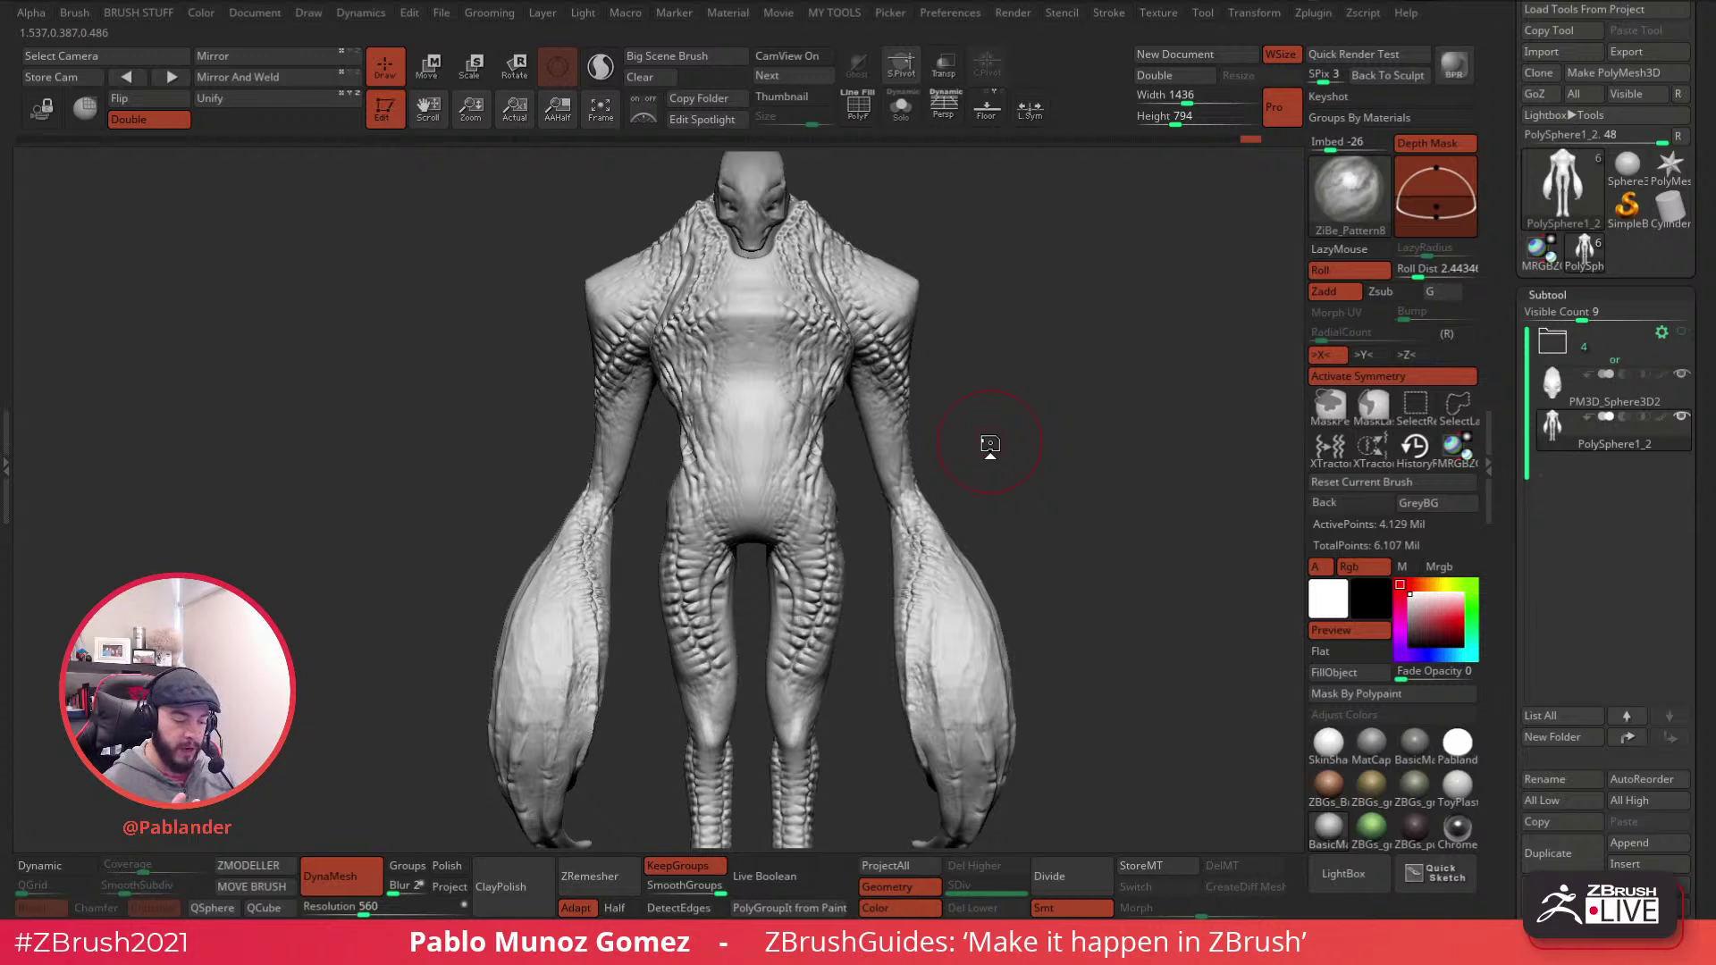
alt+right_drag(884, 339, 1026, 403)
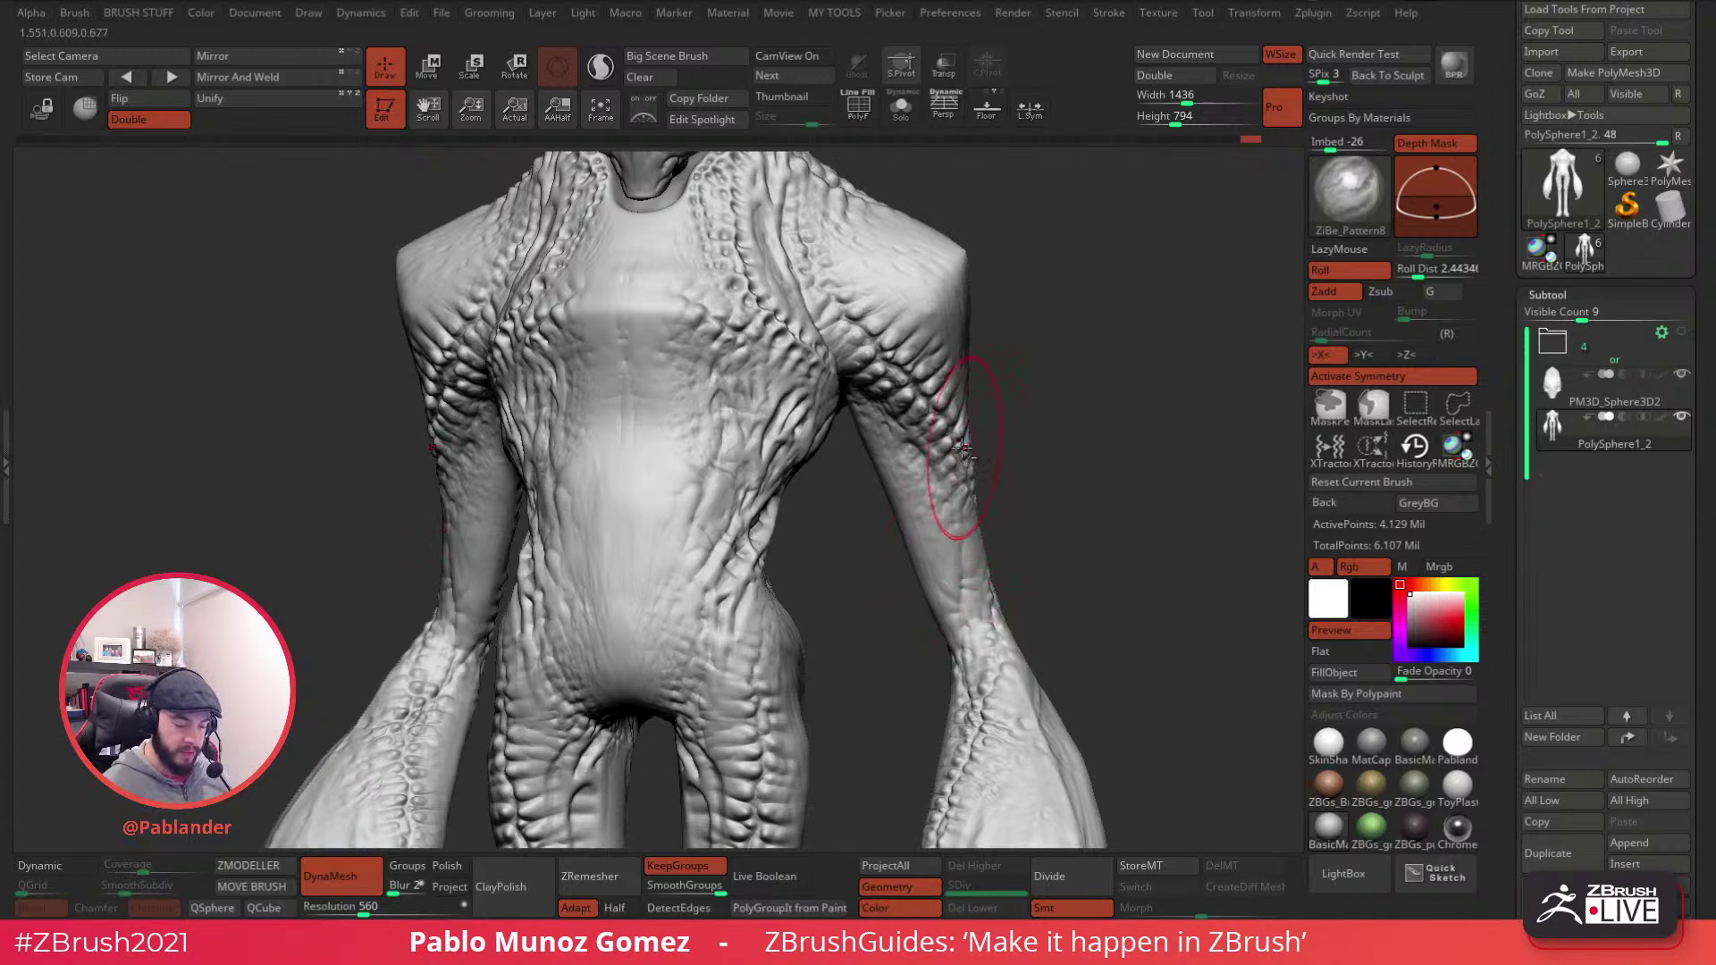
right_drag(964, 547, 980, 475)
- Switch to the Clay brush, adjust its draw size and sculpt raised ridges across the middle of the chest
key(b)
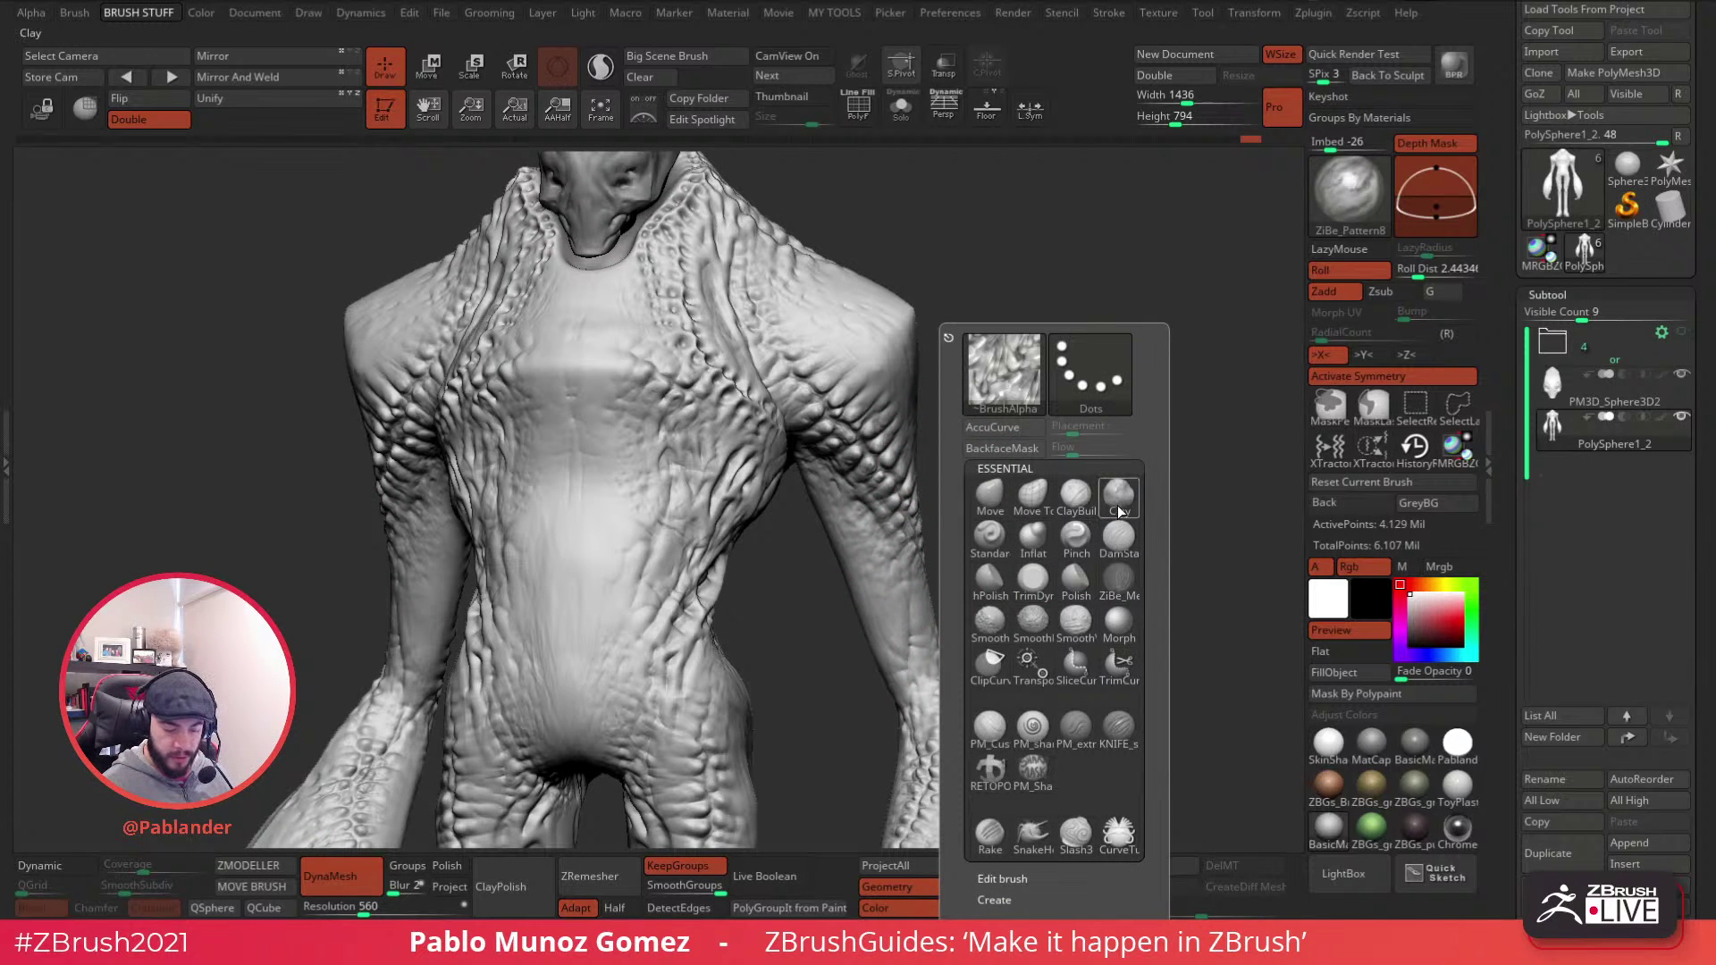
click(1124, 509)
key(space)
right_drag(909, 511, 843, 432)
mouse_move(715, 416)
right_down()
mouse_move(754, 471)
mouse_move(782, 443)
mouse_move(755, 506)
mouse_move(709, 498)
right_up()
key(space)
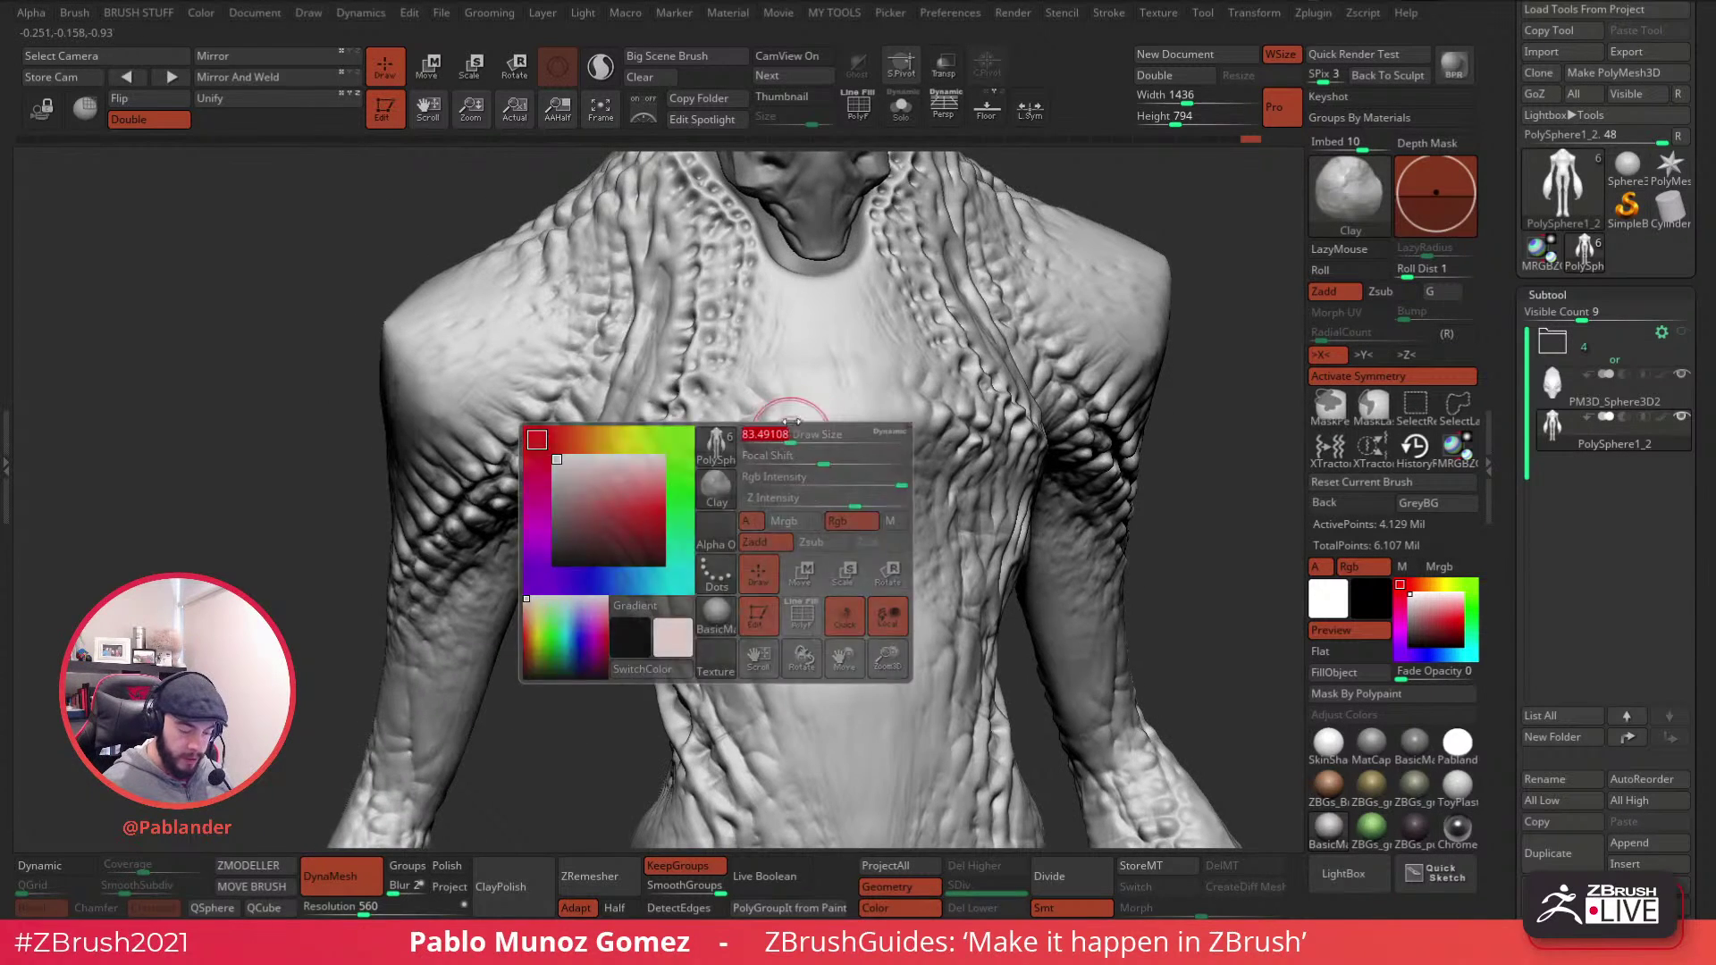
right_drag(776, 436, 784, 421)
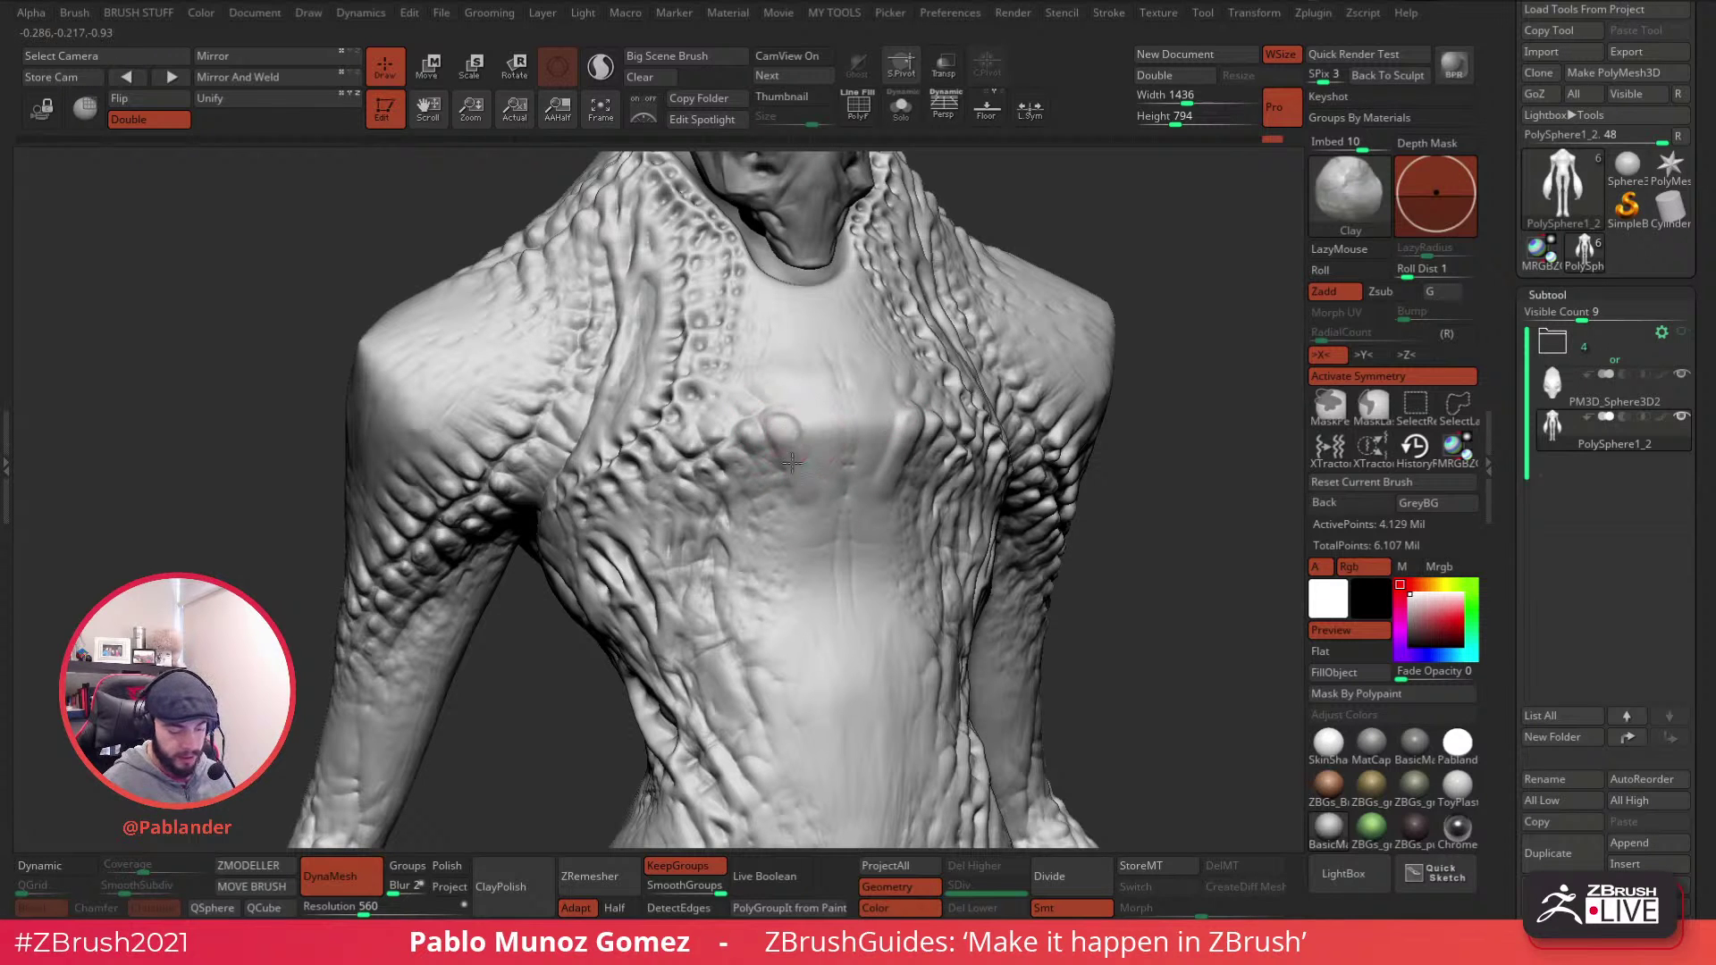
mouse_move(812, 484)
mouse_down()
mouse_move(831, 493)
mouse_move(809, 440)
mouse_move(777, 515)
mouse_move(792, 536)
mouse_move(740, 532)
mouse_move(750, 570)
mouse_move(758, 511)
mouse_up()
shift+right_drag(818, 562, 796, 553)
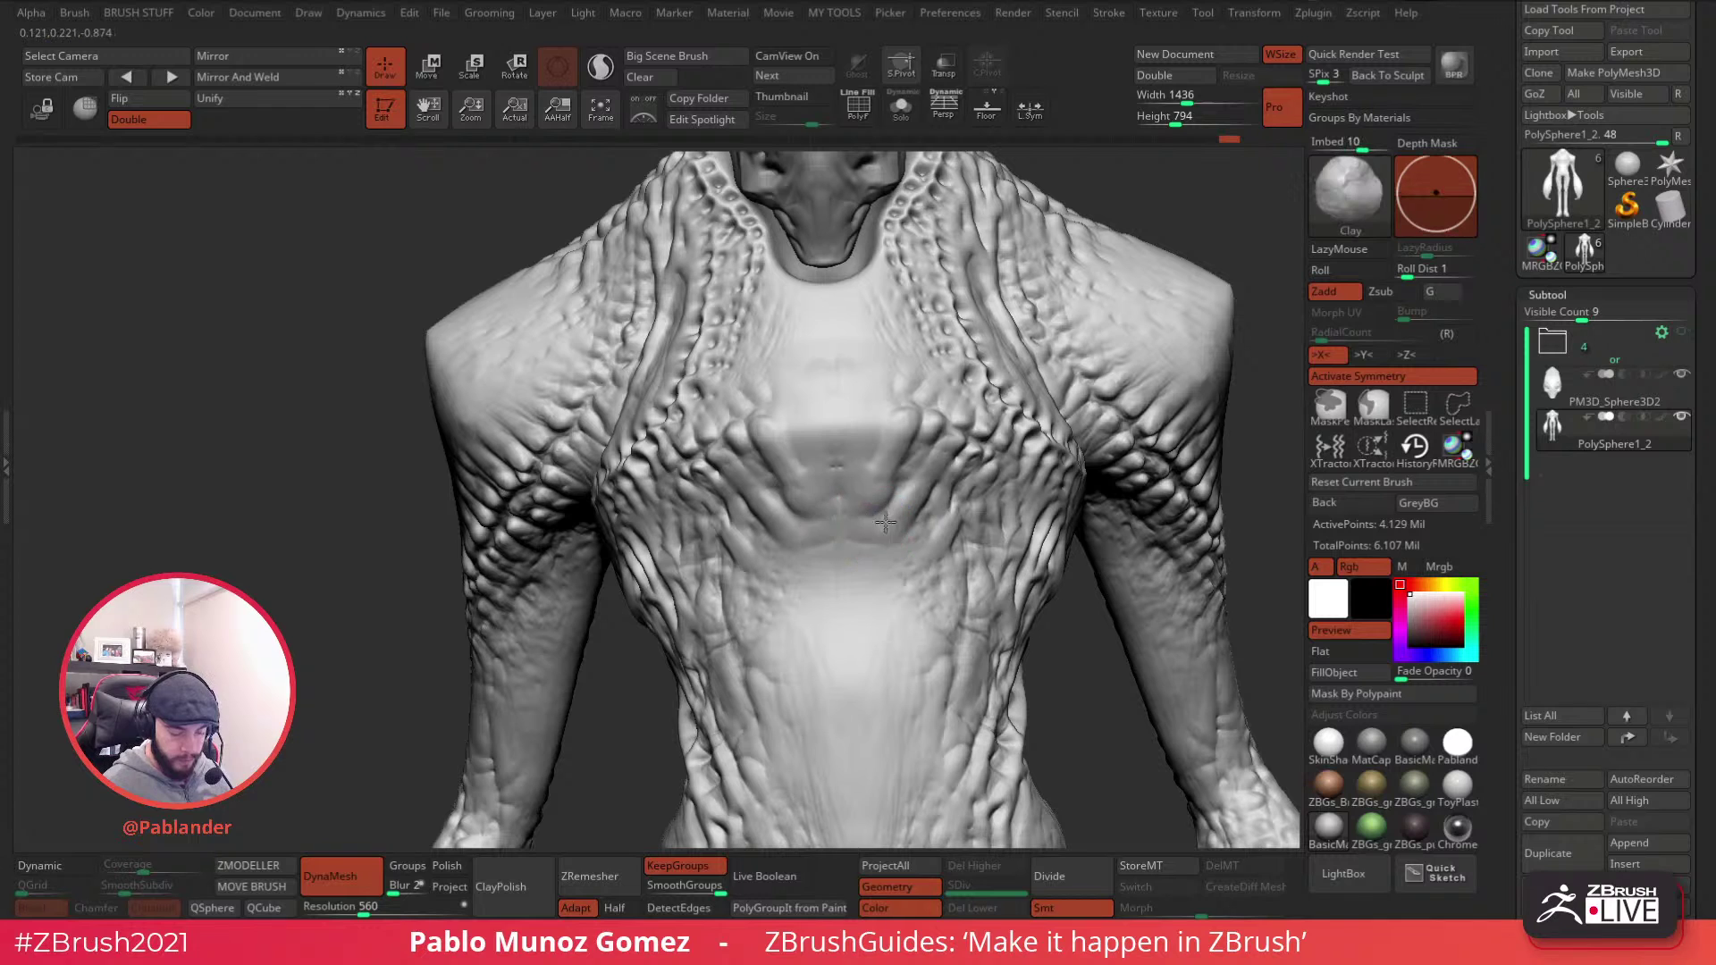
- Sculpt angled clay ridges below the chest toward the ribs and smooth their transitions
alt+right_drag(921, 536, 855, 476)
right_click(855, 477)
drag(896, 469, 843, 540)
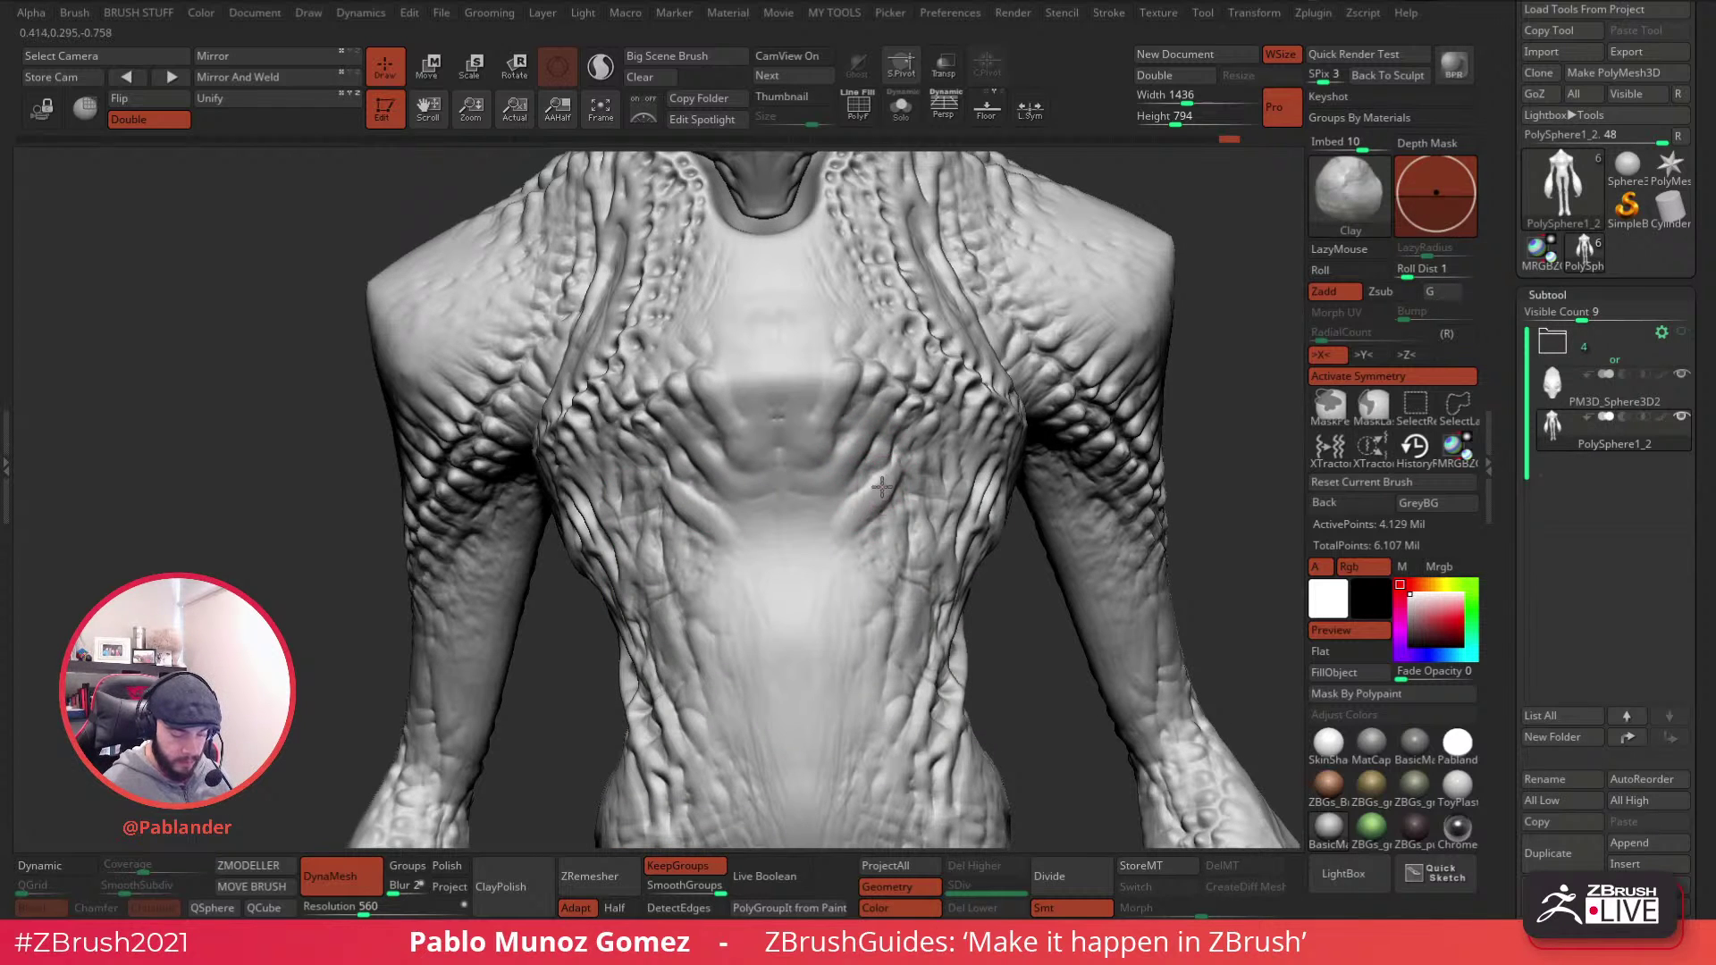
key(shift)
mouse_move(934, 525)
right_down()
mouse_move(904, 549)
mouse_move(890, 464)
right_up()
mouse_move(871, 551)
mouse_down()
mouse_move(863, 573)
mouse_move(878, 546)
mouse_up()
- Undo the last clay stroke and rebuild the folds where the side of the chest meets the armpit, smoothing them
mouse_move(986, 391)
alt+right_down()
mouse_move(915, 486)
mouse_move(836, 485)
alt+right_up()
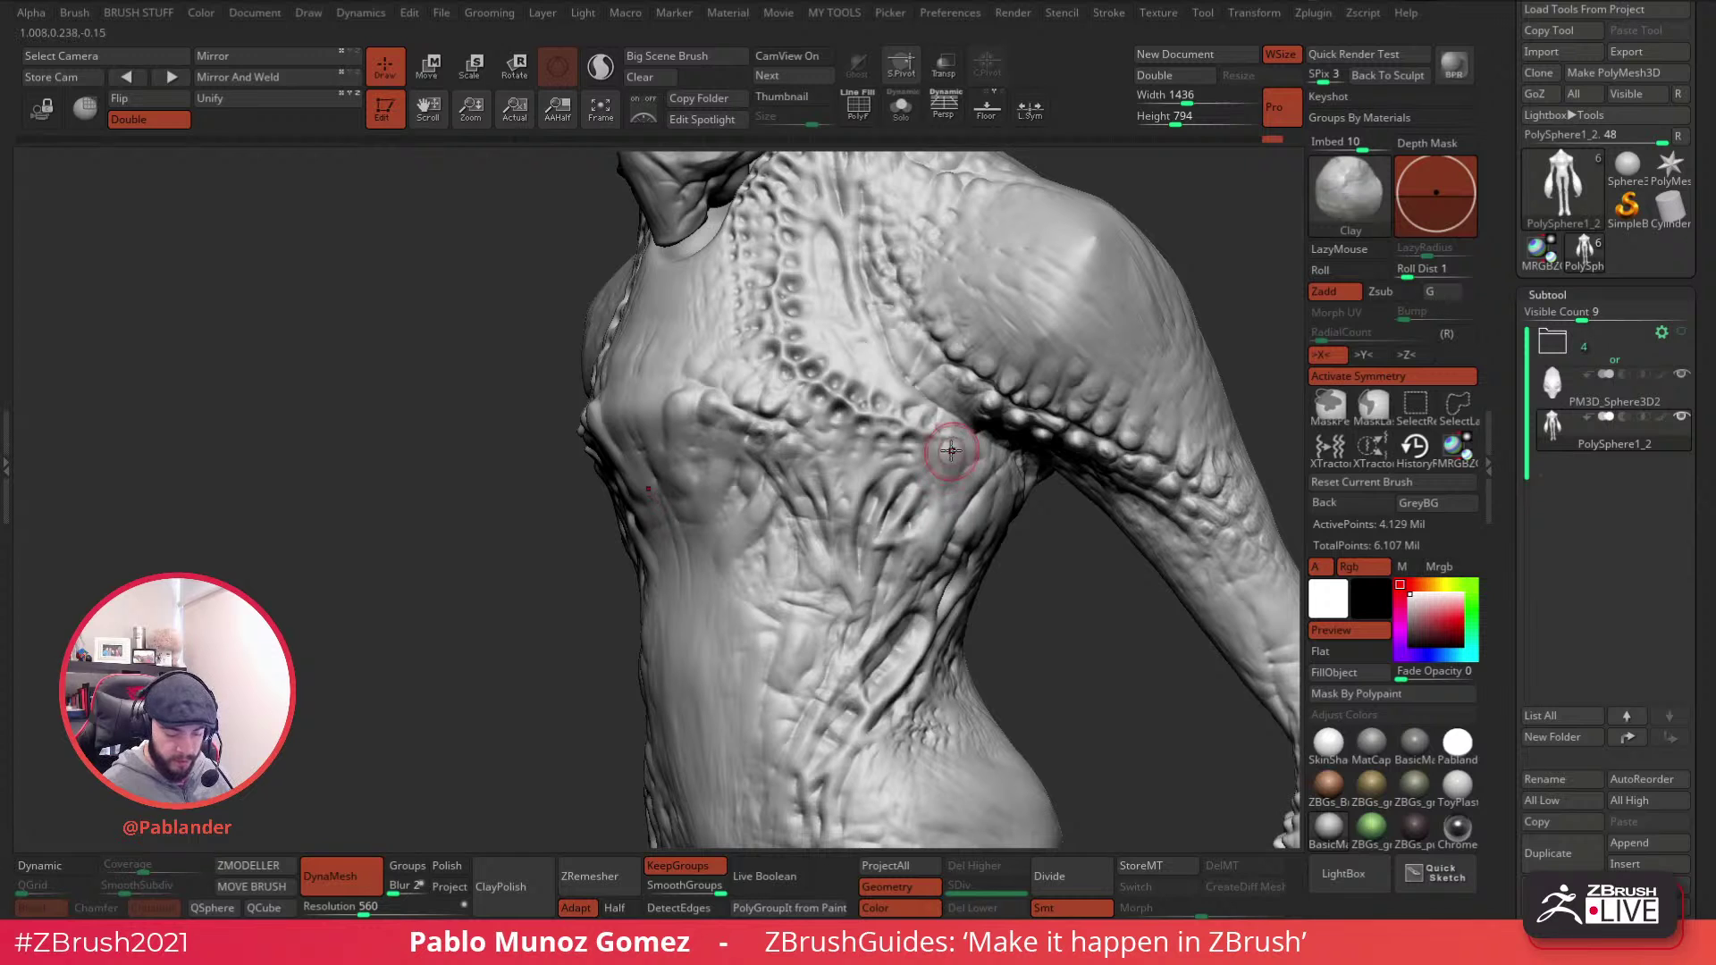
key(ctrl+z)
mouse_move(927, 485)
mouse_down()
mouse_move(983, 460)
mouse_move(968, 481)
mouse_up()
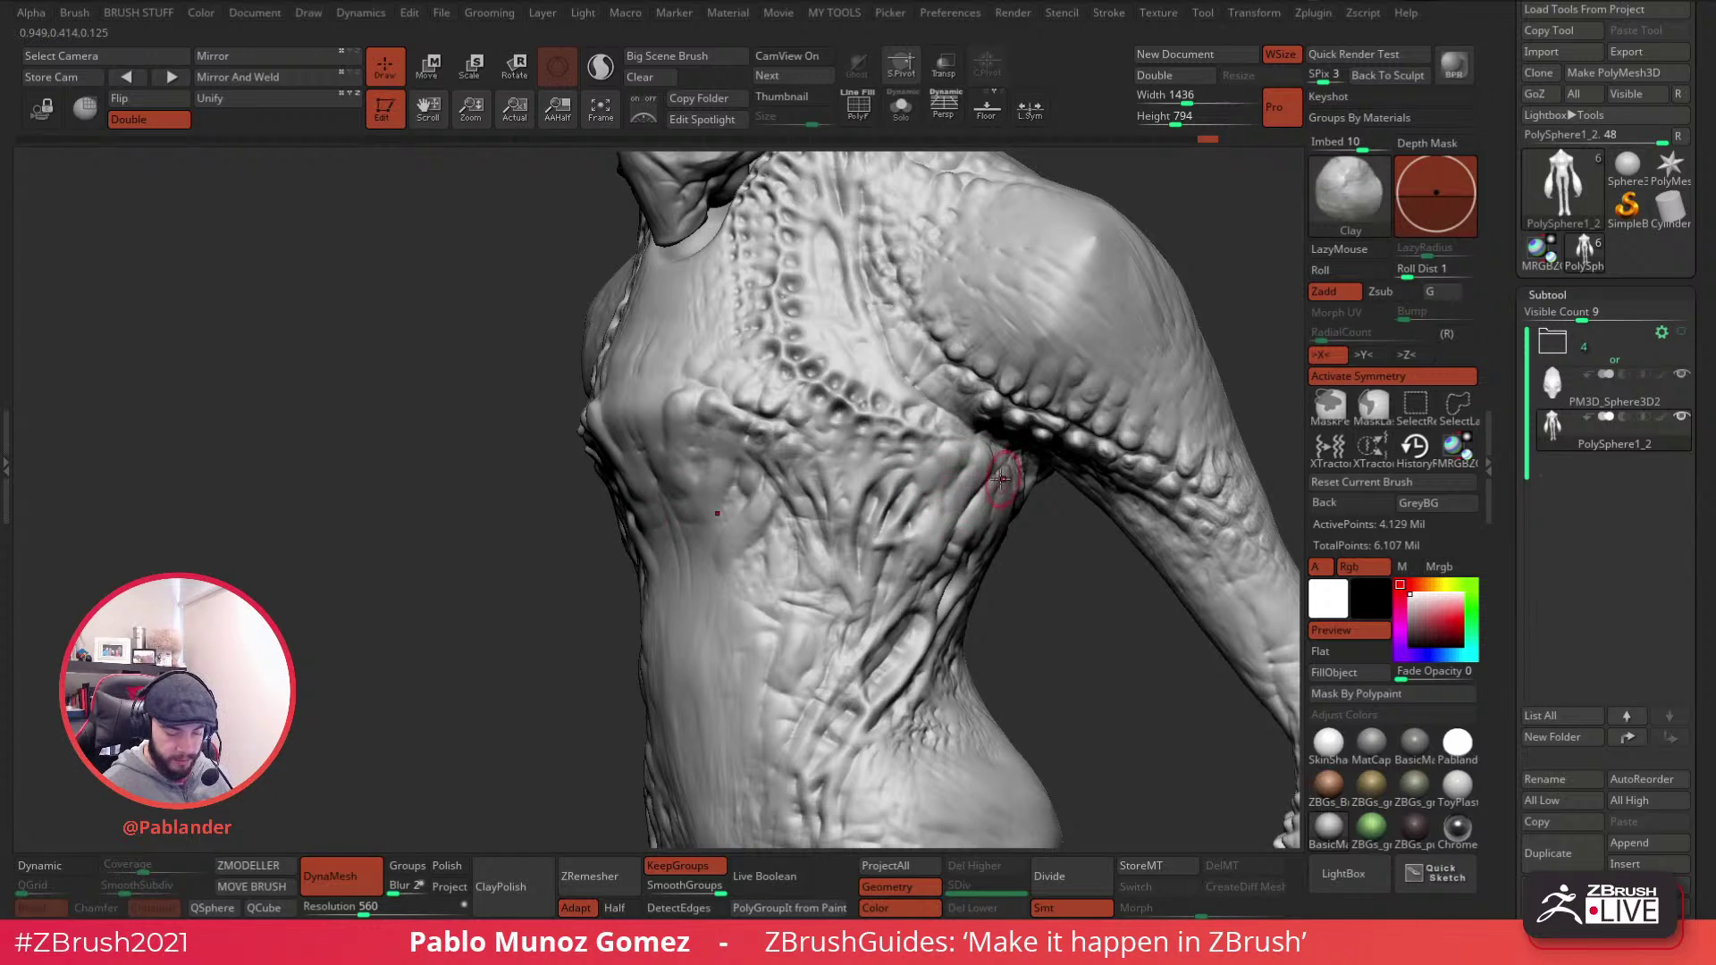
right_drag(1003, 479, 972, 472)
drag(997, 476, 1008, 459)
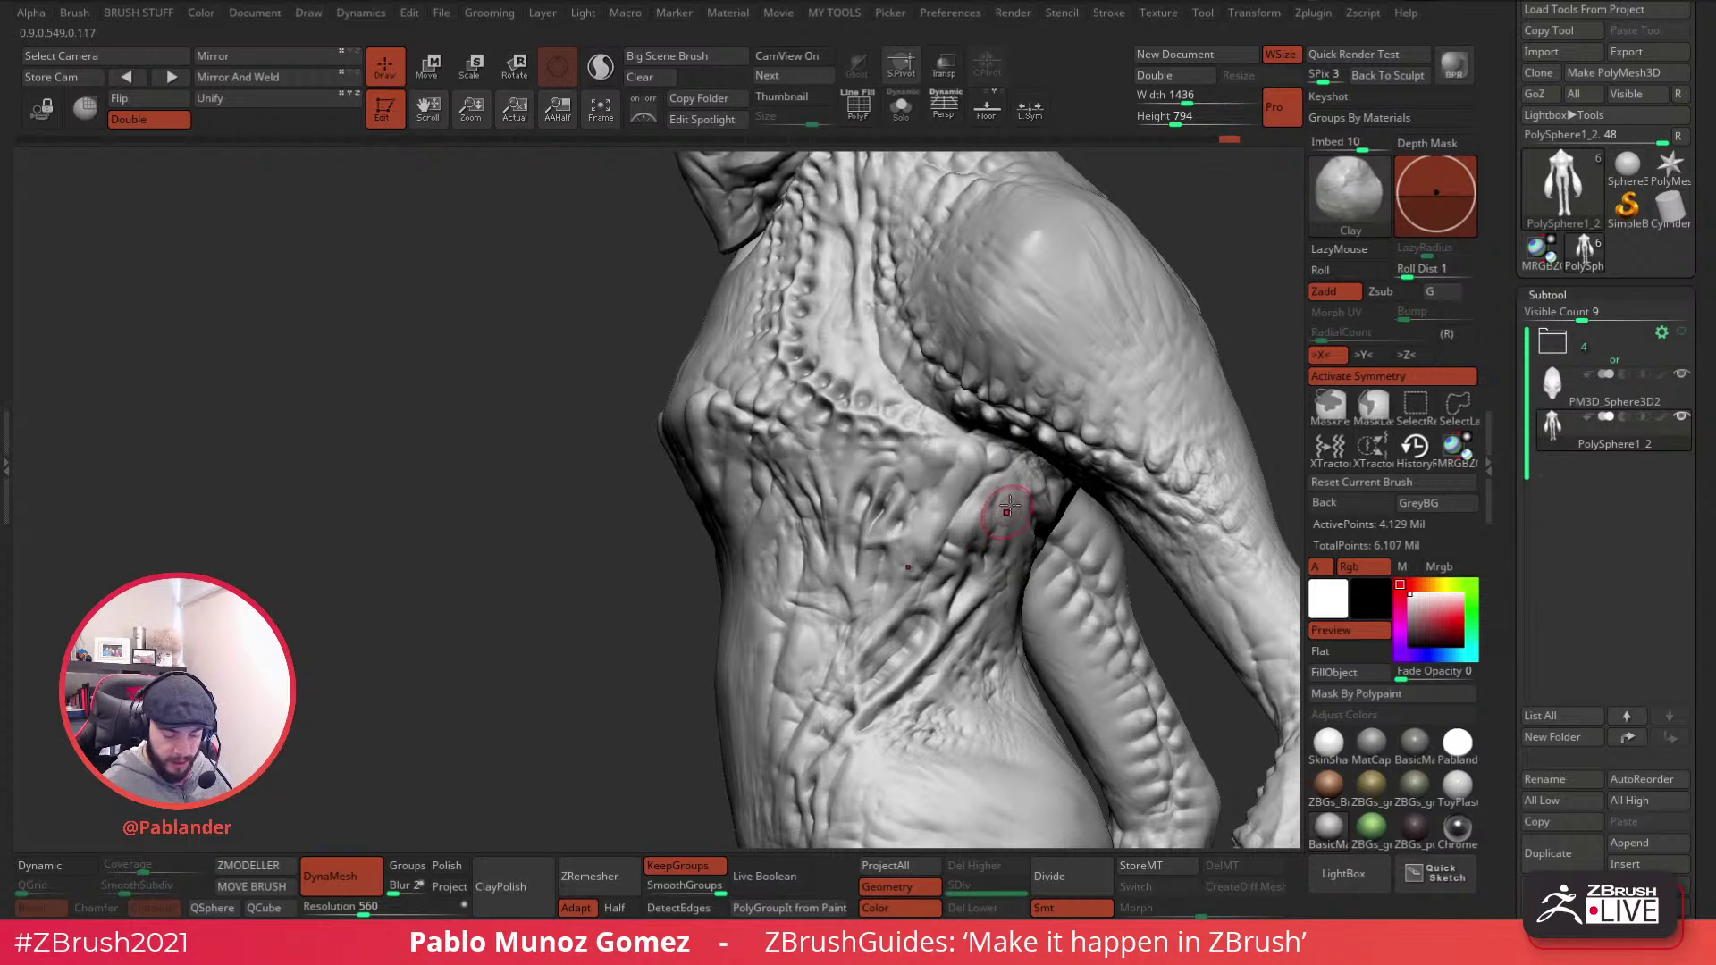
drag(1007, 501, 1024, 527)
key(shift)
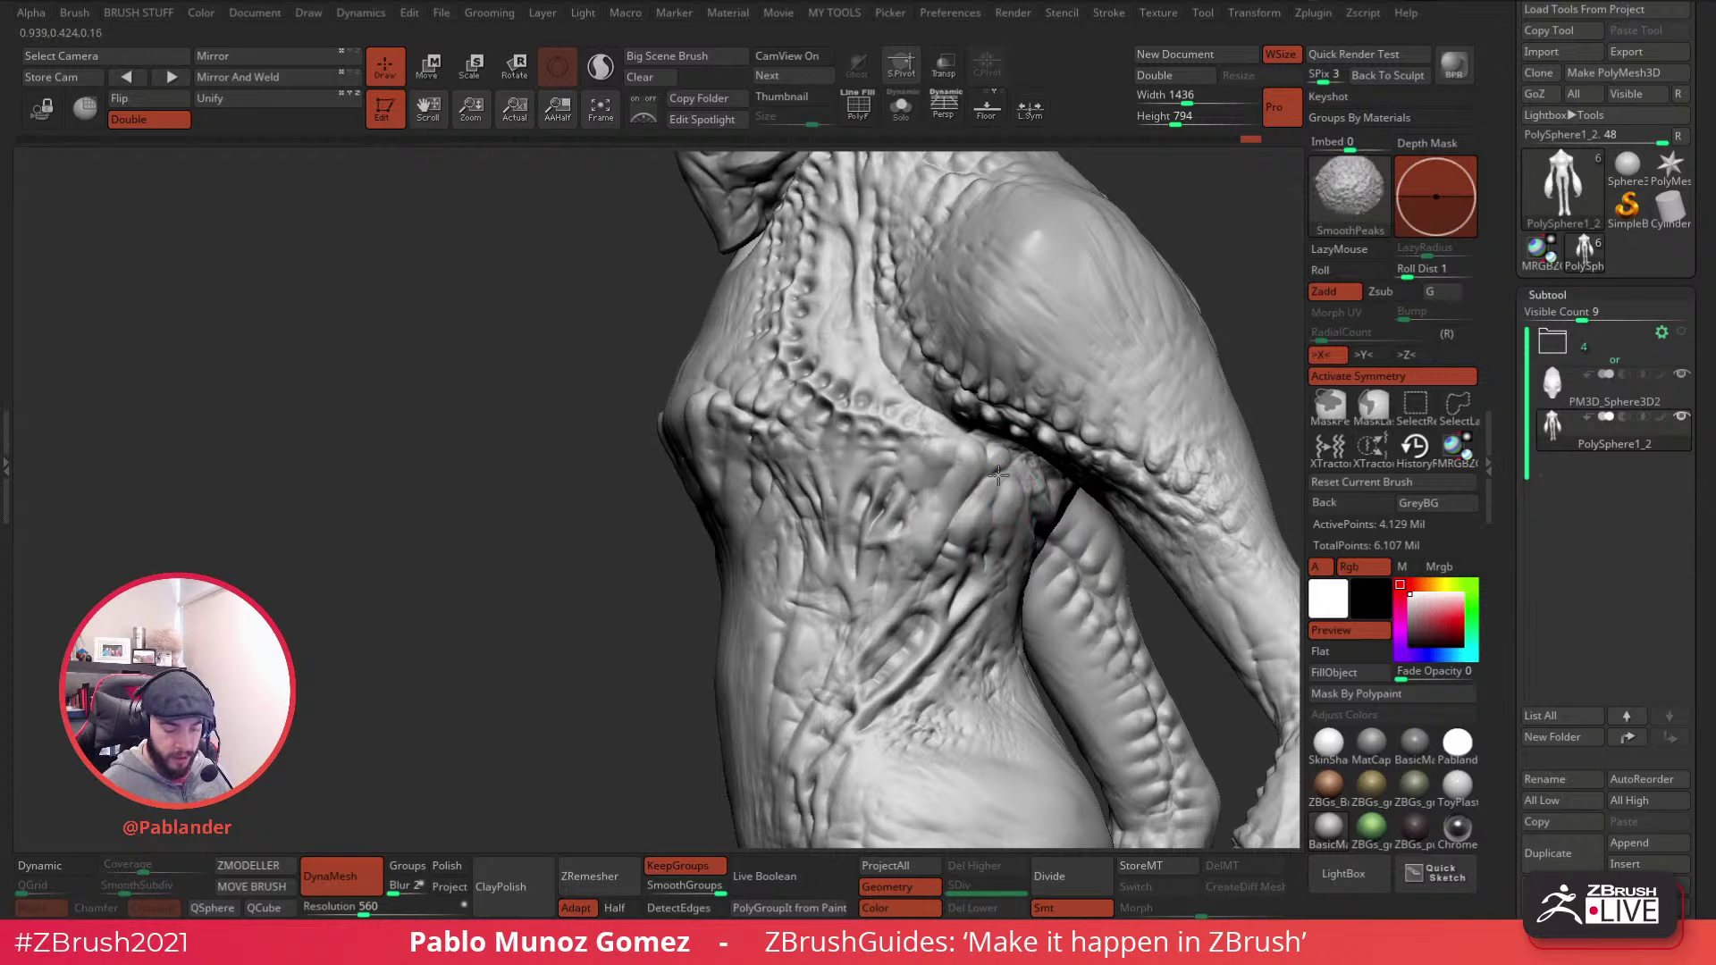
mouse_move(834, 433)
right_down()
mouse_move(793, 490)
mouse_move(746, 424)
right_up()
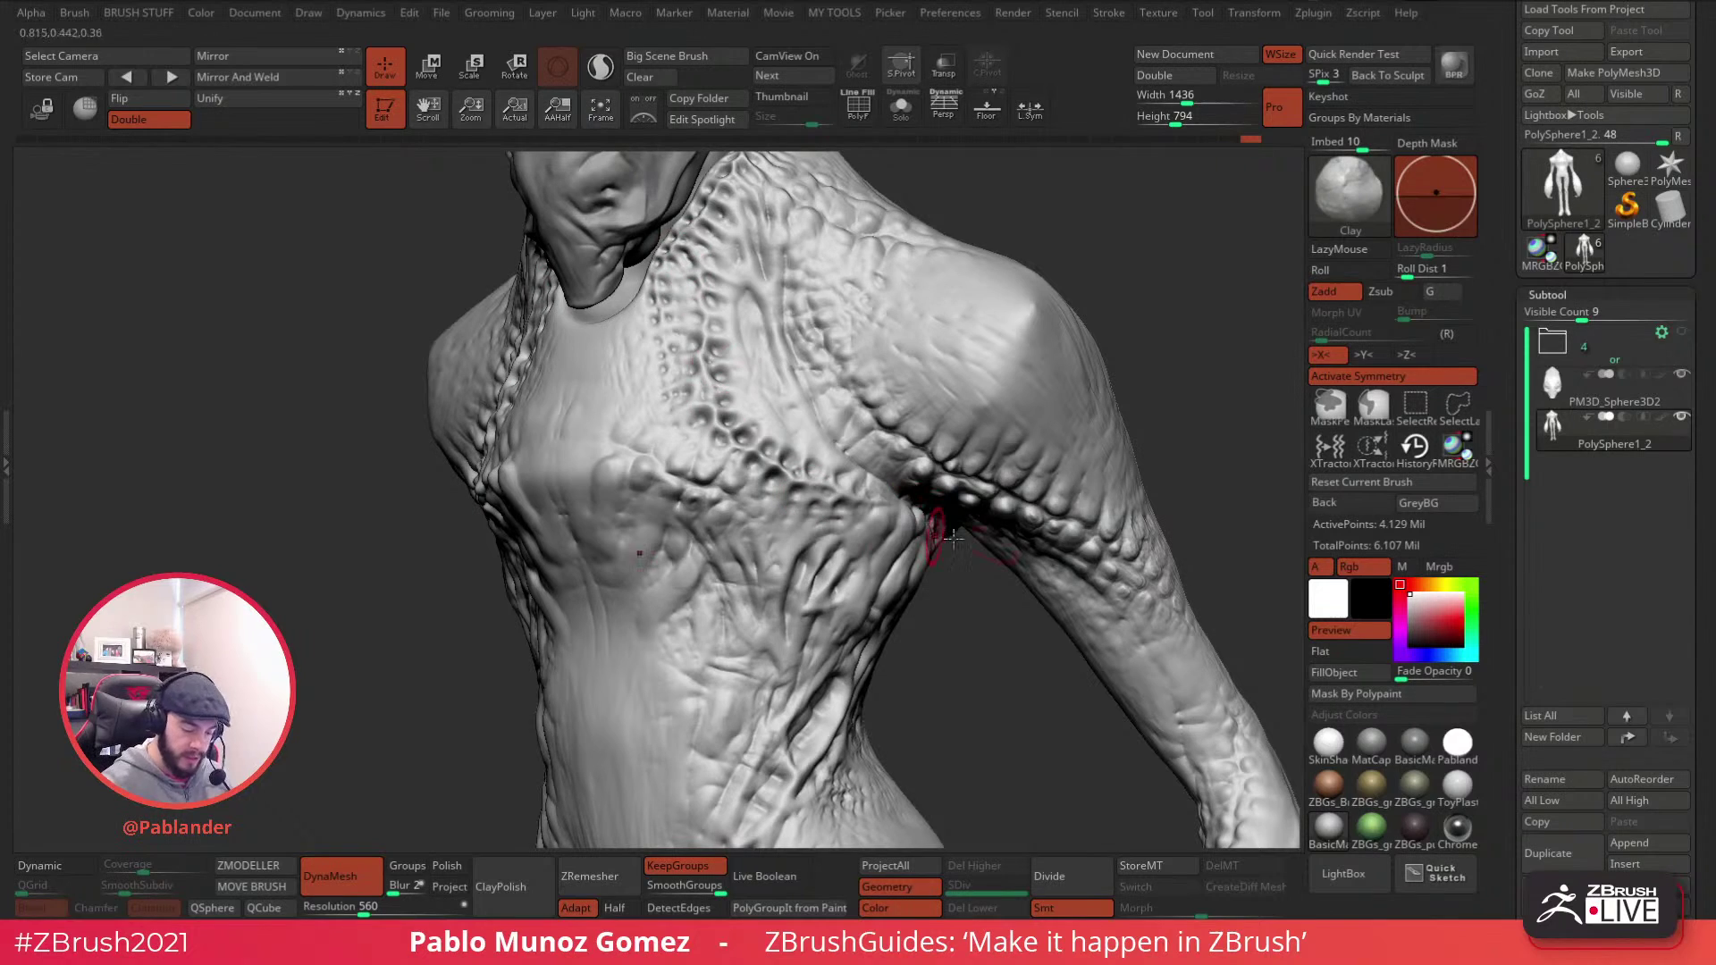
mouse_move(1053, 528)
right_down()
mouse_move(1022, 402)
mouse_move(1027, 468)
mouse_move(925, 456)
mouse_move(1004, 349)
right_up()
mouse_move(1023, 420)
right_down()
mouse_move(1026, 455)
mouse_move(1051, 471)
mouse_move(1032, 454)
right_up()
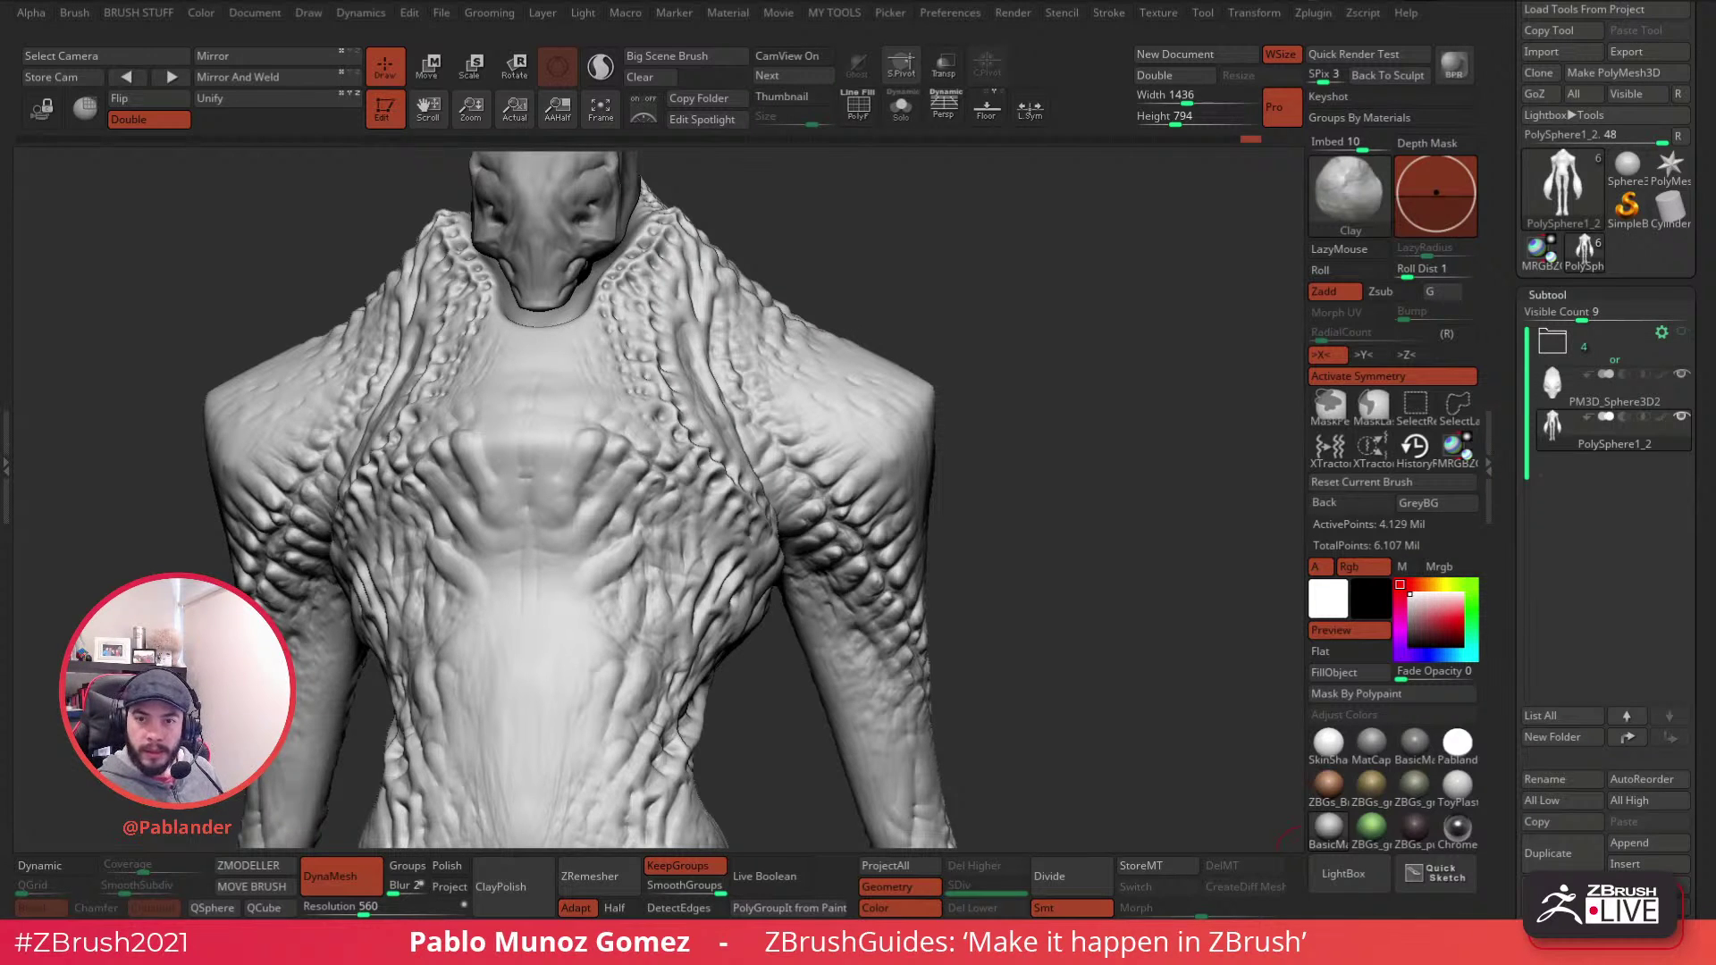
- Annotate the torso with magenta pen lines following the main flow from the neck across the chest and down the upper arm
click(1252, 178)
mouse_move(1249, 322)
click(1252, 267)
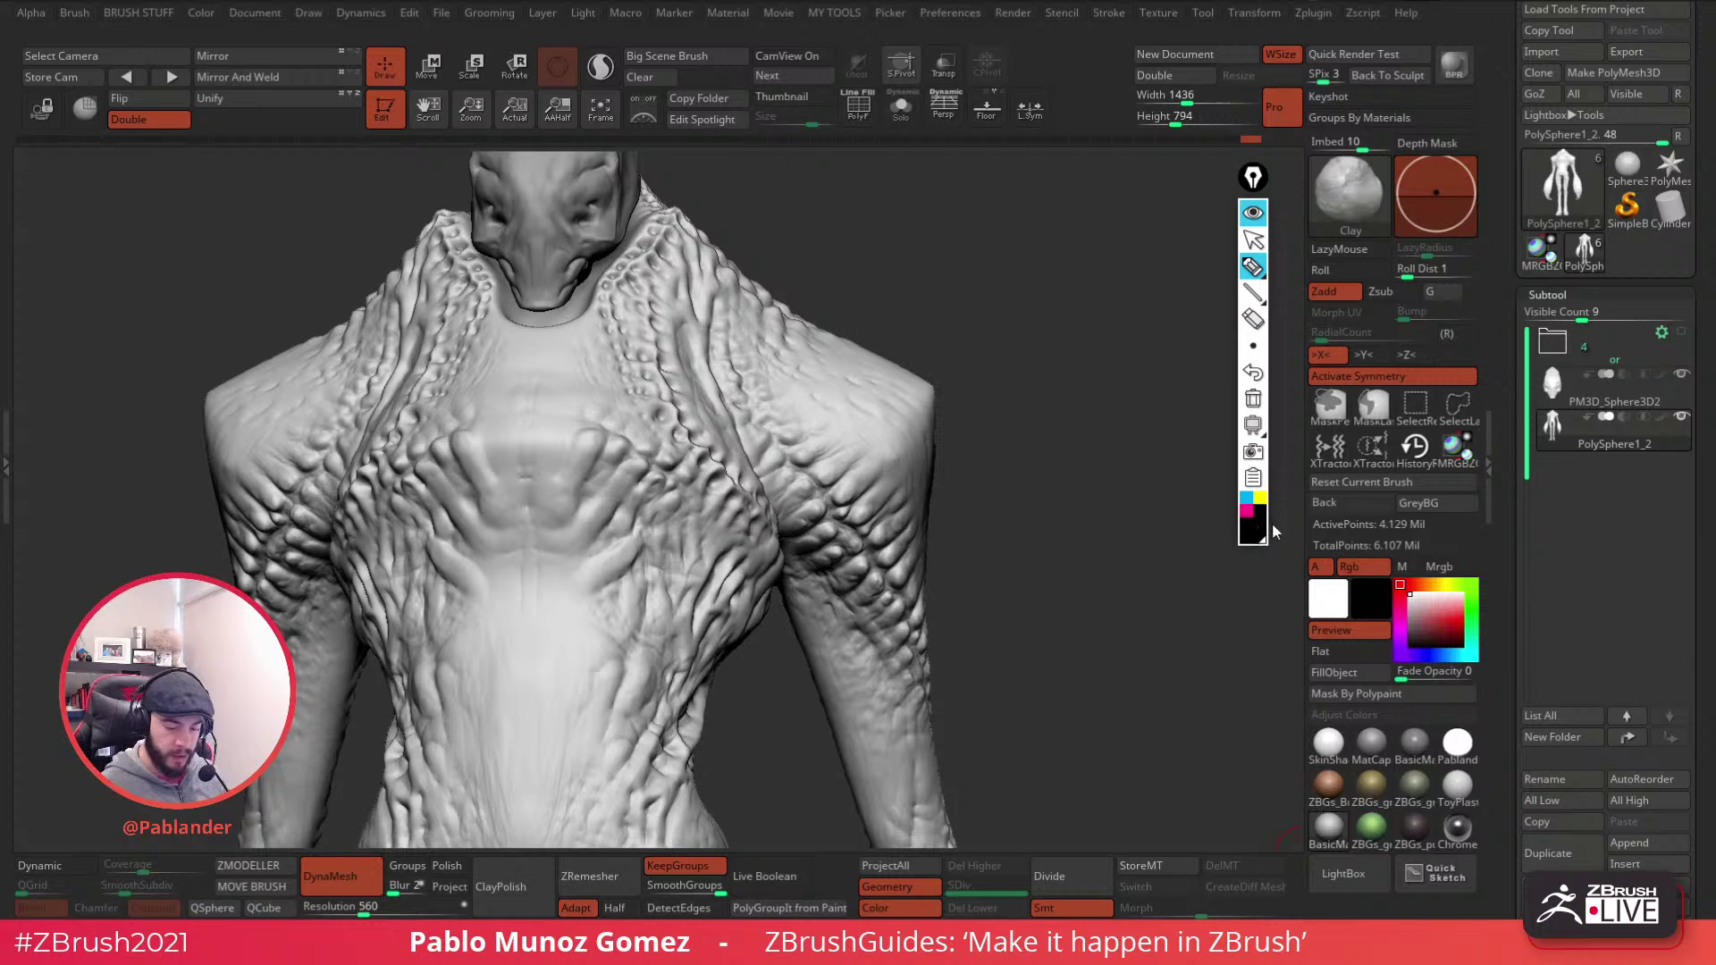
click(1246, 513)
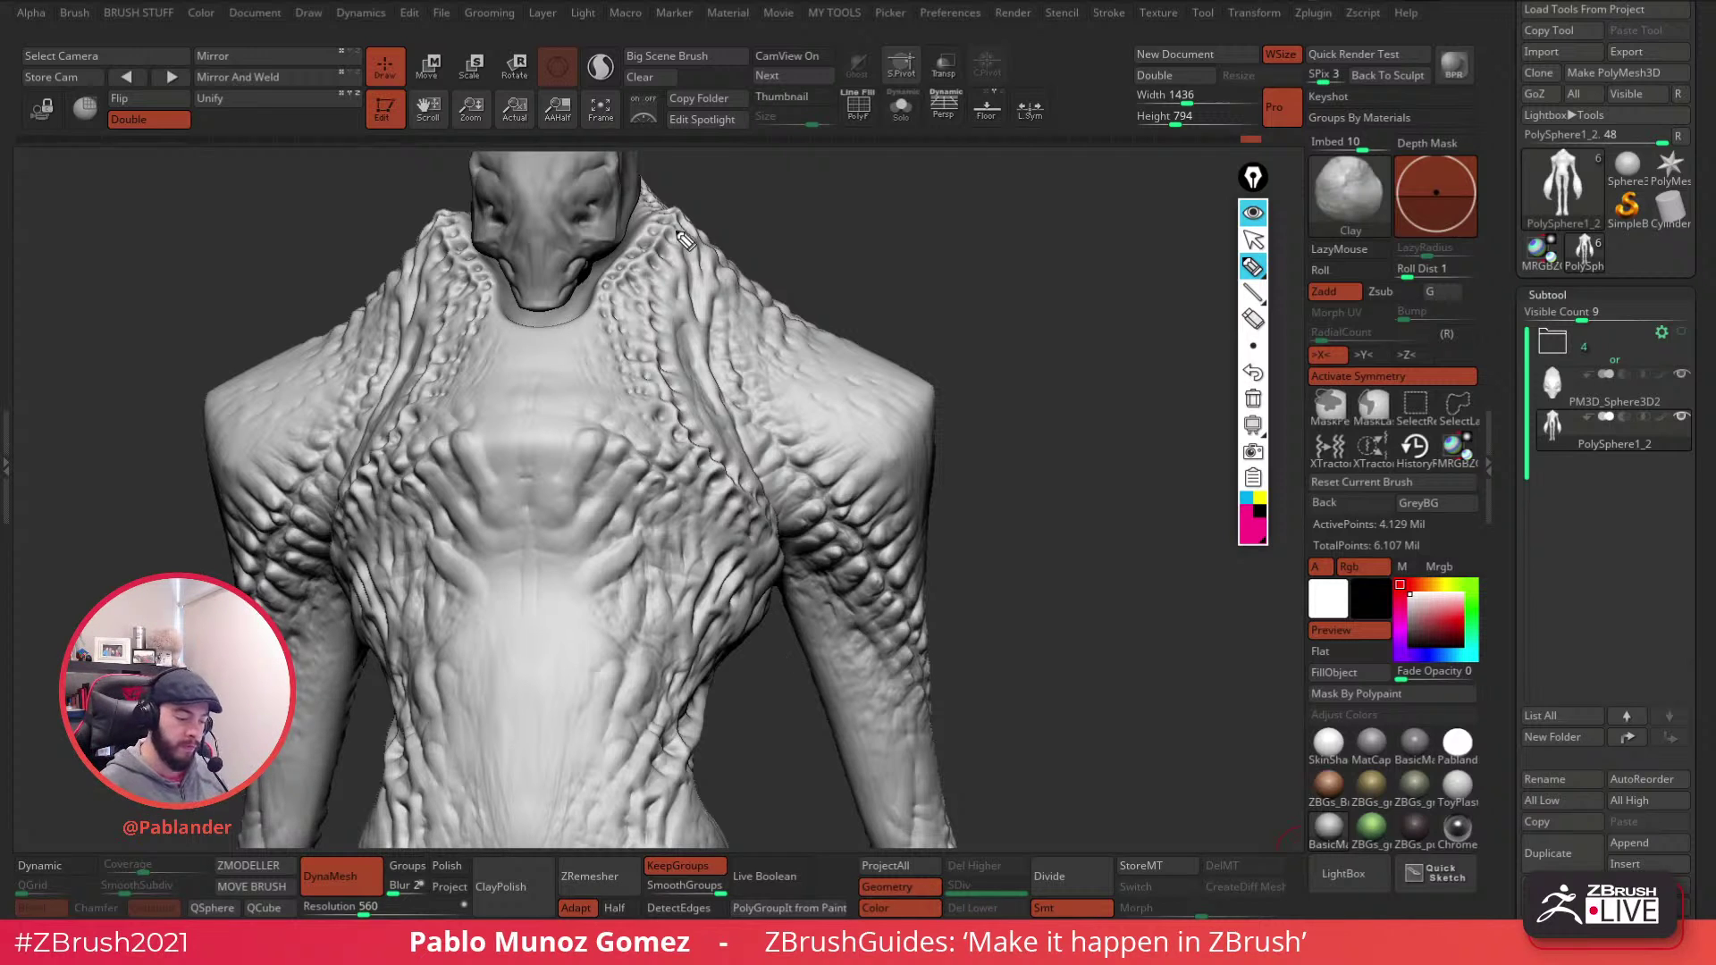
mouse_move(679, 217)
mouse_down()
mouse_move(625, 286)
mouse_move(623, 380)
mouse_move(659, 437)
mouse_up()
mouse_move(668, 247)
mouse_down()
mouse_move(655, 375)
mouse_move(790, 554)
mouse_up()
mouse_move(611, 433)
mouse_down()
mouse_move(726, 529)
mouse_move(749, 579)
mouse_up()
drag(676, 215, 677, 282)
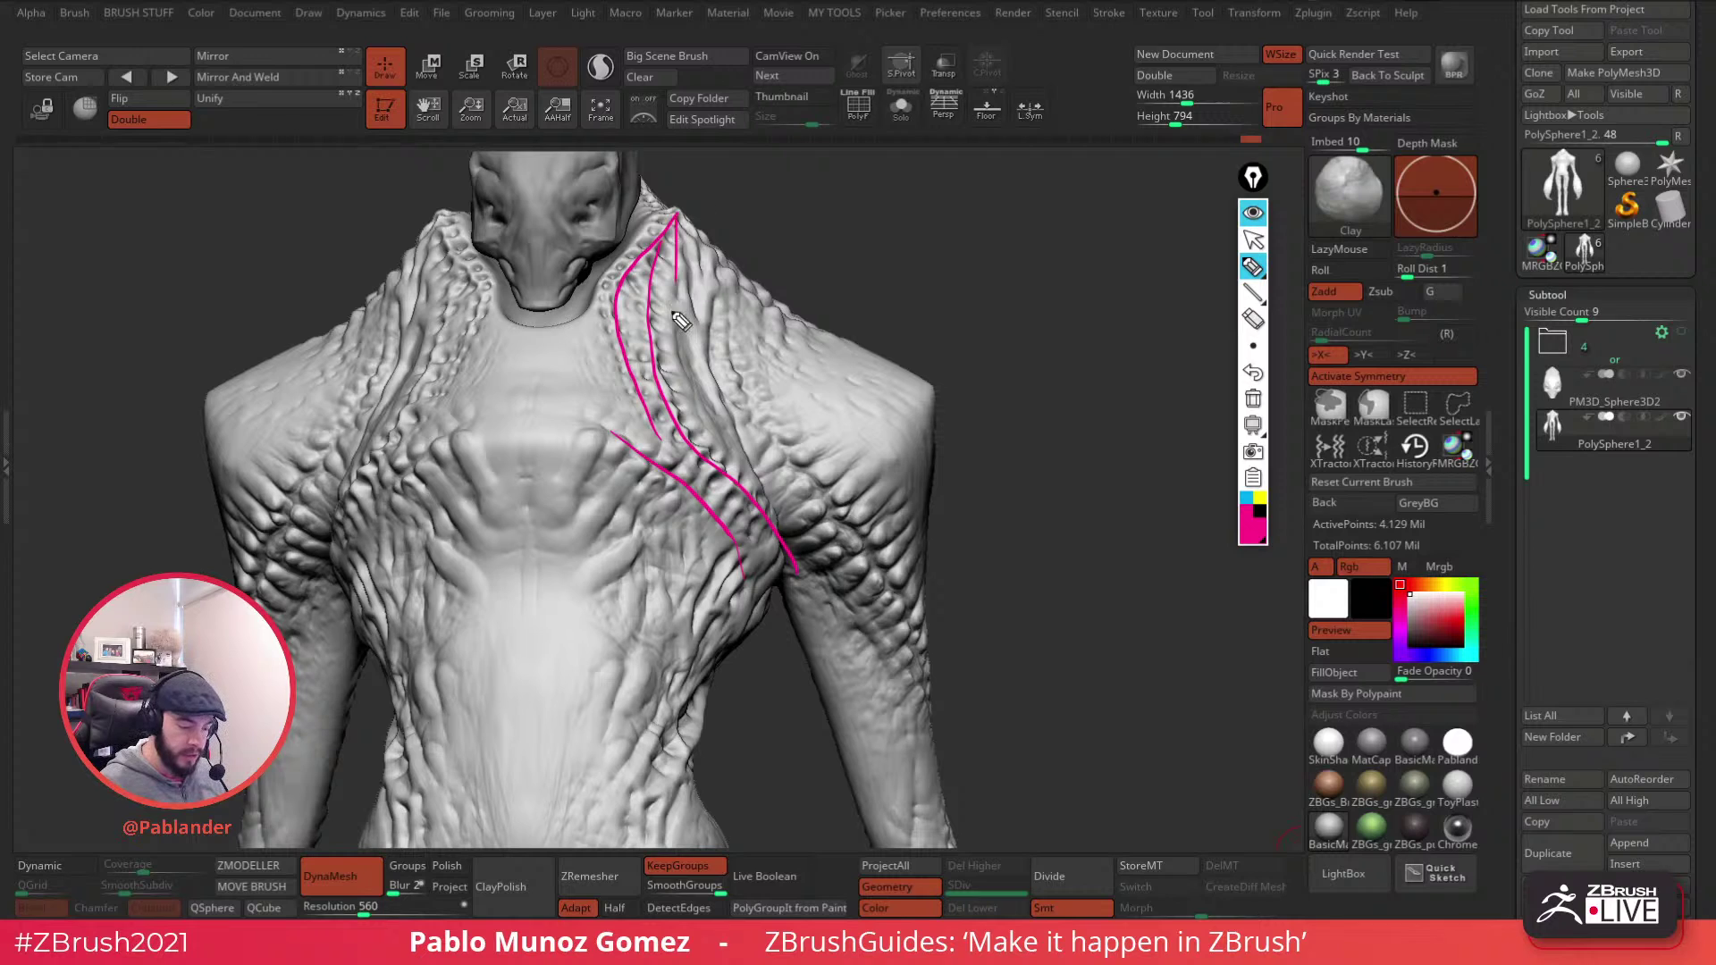
mouse_move(738, 338)
mouse_down()
mouse_move(880, 594)
mouse_move(949, 770)
mouse_up()
drag(751, 410, 770, 462)
- Draw magenta directional arrows in the empty space beside the shoulder to illustrate the main flow
click(1245, 498)
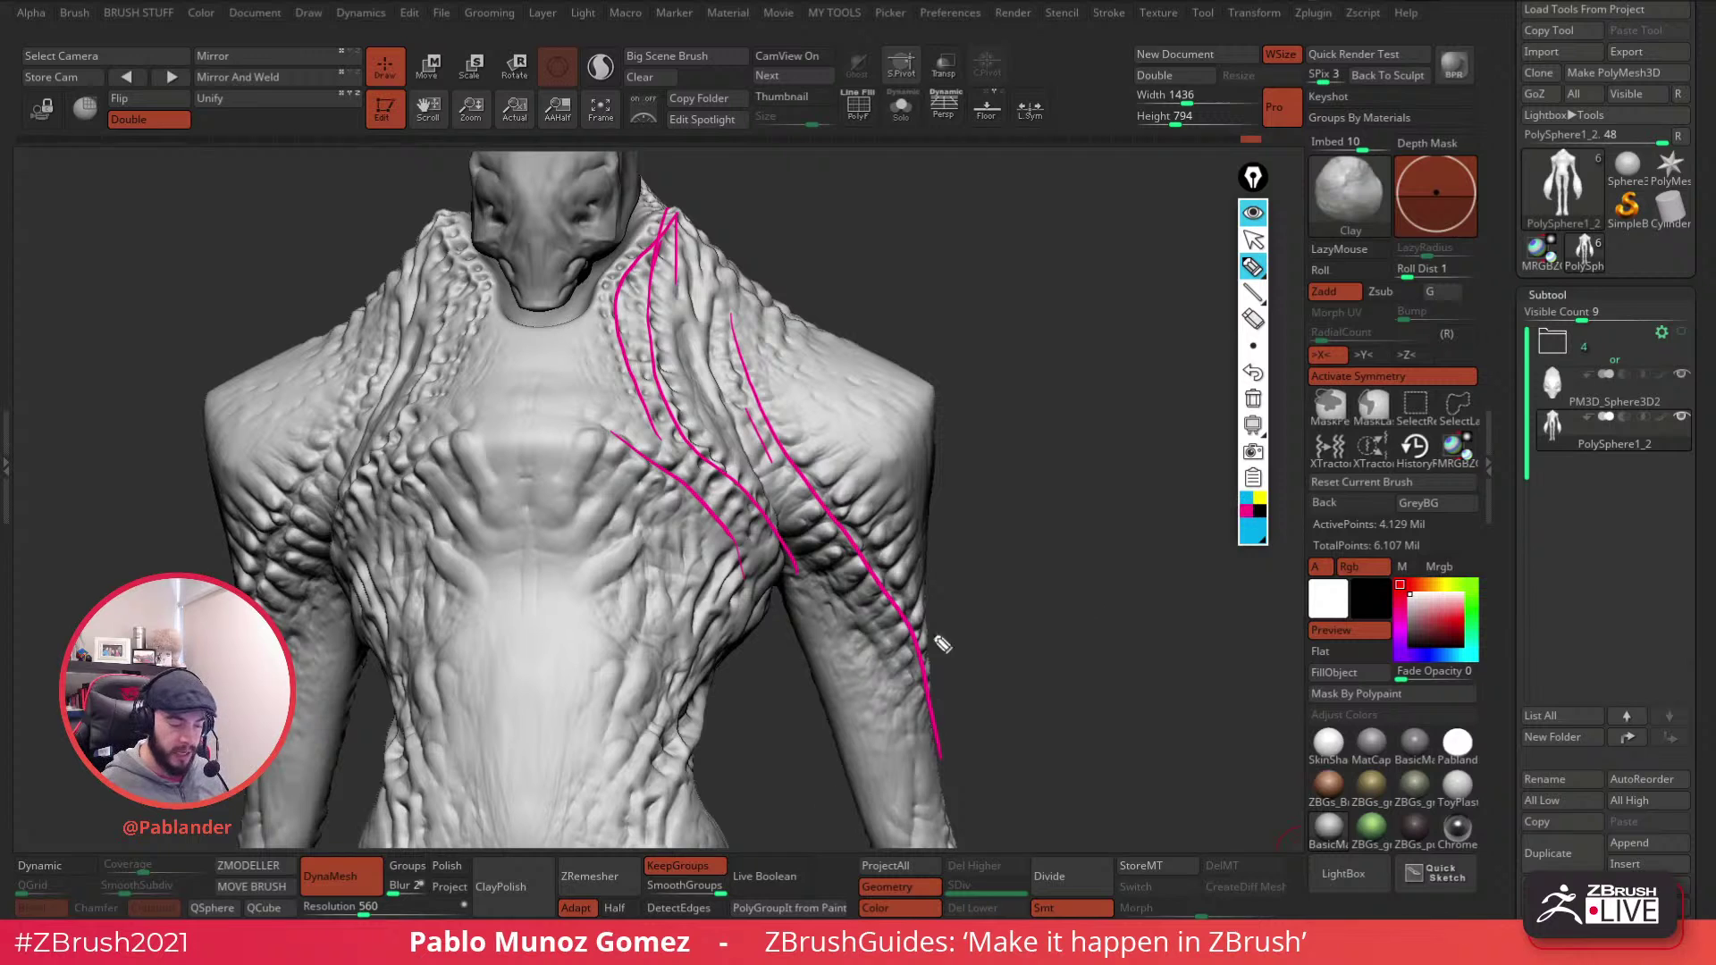
click(1240, 513)
drag(931, 213, 1096, 437)
drag(982, 257, 1019, 307)
mouse_move(906, 240)
mouse_down()
mouse_move(962, 333)
mouse_move(949, 299)
mouse_up()
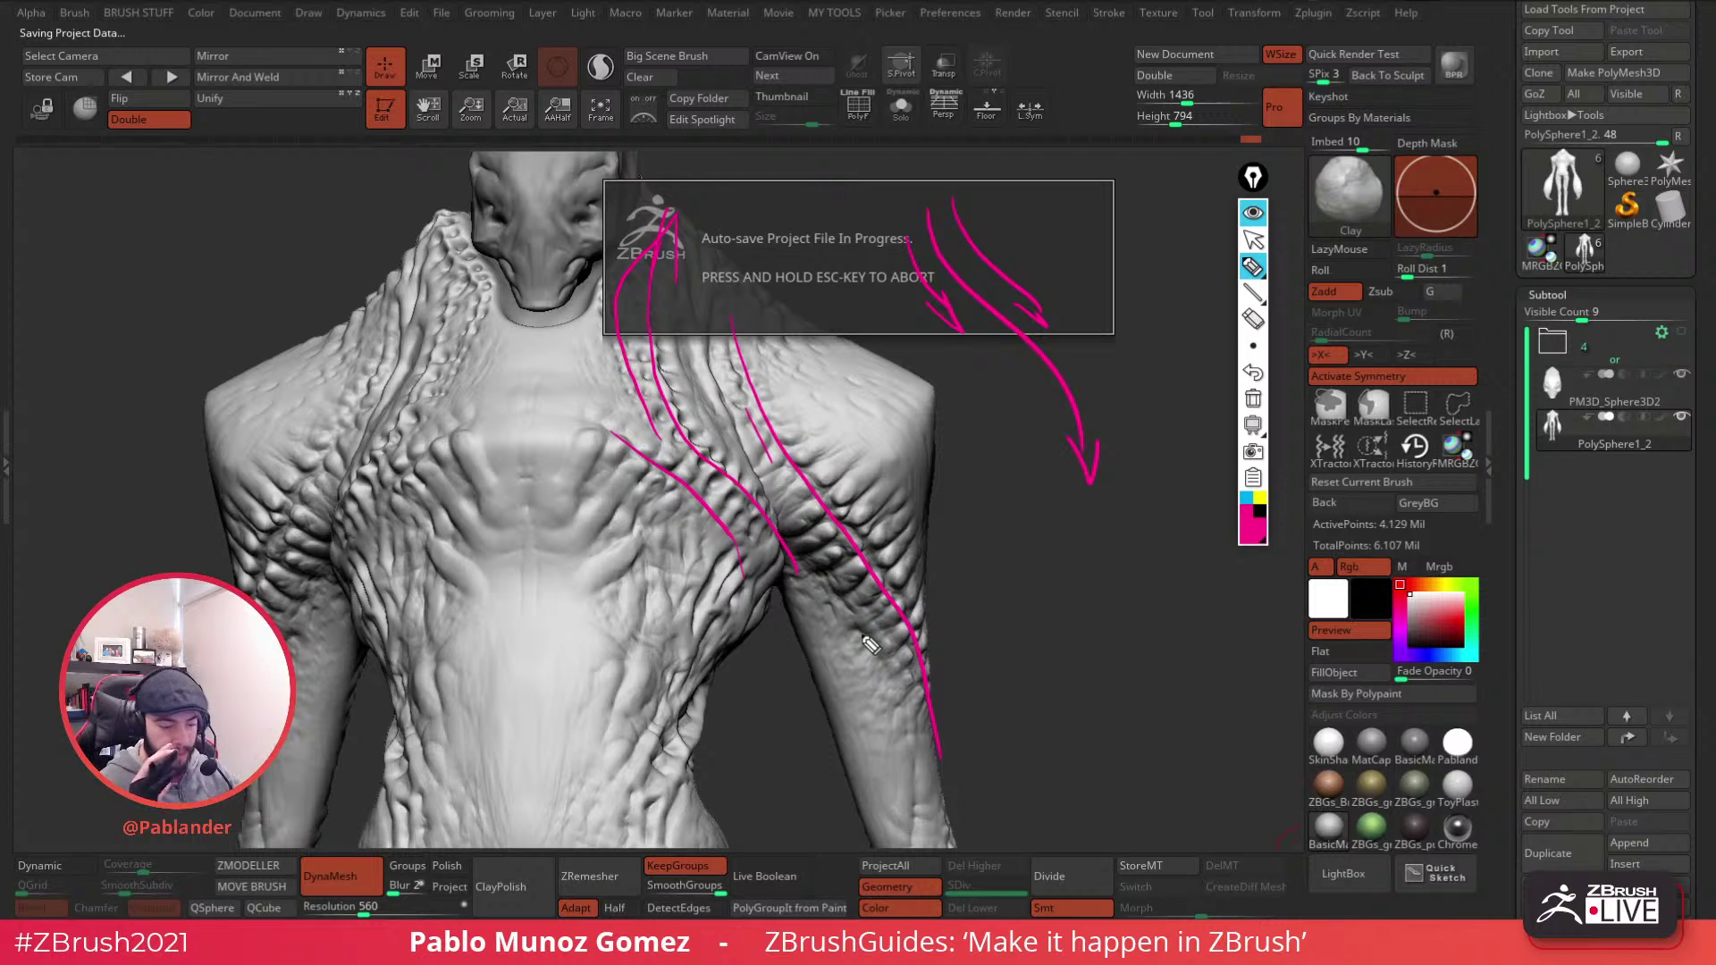
- Mark the secondary pattern direction with short cyan strokes crossing the magenta line on the shoulder and upper arm
click(1252, 504)
mouse_move(871, 471)
mouse_down()
mouse_move(784, 539)
mouse_move(800, 549)
mouse_up()
mouse_move(898, 512)
mouse_down()
mouse_move(817, 561)
mouse_move(841, 609)
mouse_up()
mouse_move(917, 587)
mouse_down()
mouse_move(859, 623)
mouse_move(868, 636)
mouse_up()
mouse_move(924, 622)
mouse_down()
mouse_move(876, 650)
mouse_move(886, 667)
mouse_up()
drag(930, 663, 898, 681)
- Draw diagonal cyan strokes over the chest and ribs to show the secondary folds running across the main flow
mouse_move(726, 471)
mouse_down()
mouse_move(679, 516)
mouse_move(565, 567)
mouse_up()
drag(611, 444, 529, 545)
mouse_move(650, 528)
mouse_down()
mouse_move(565, 583)
mouse_move(622, 614)
mouse_move(582, 643)
mouse_up()
drag(662, 613, 596, 688)
drag(729, 559, 664, 637)
drag(719, 599, 636, 738)
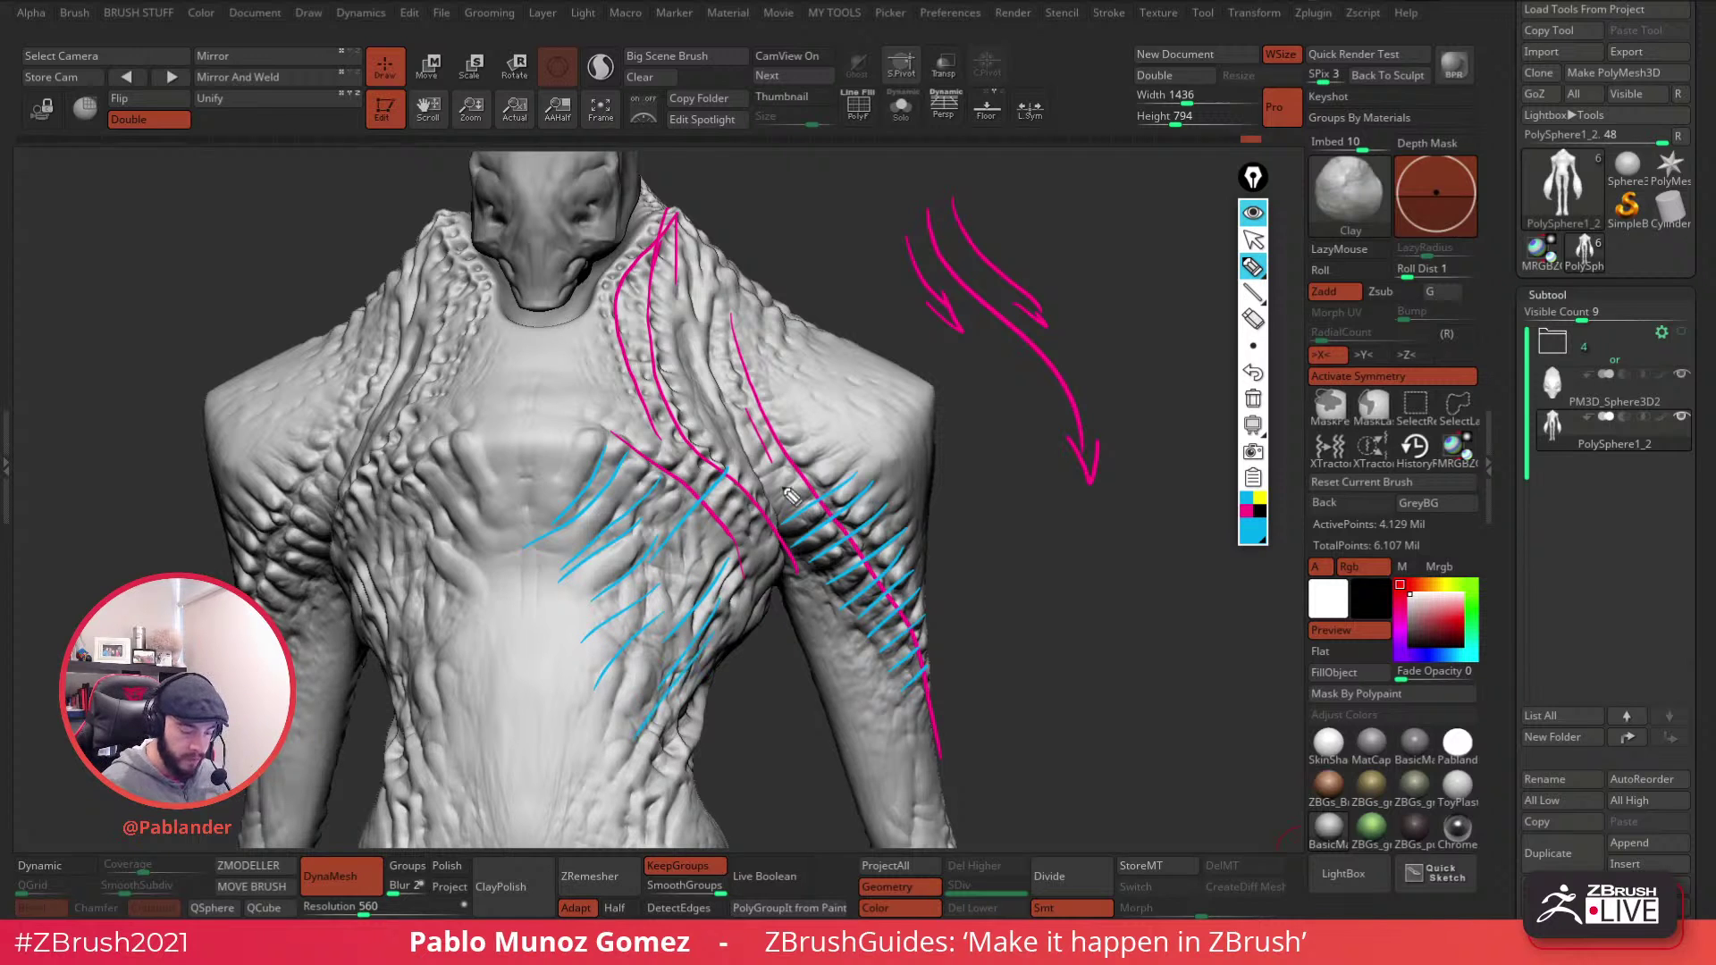
- Add cyan cross marks along the collar band and outline the raised chest forms with cyan loops
drag(738, 490, 655, 385)
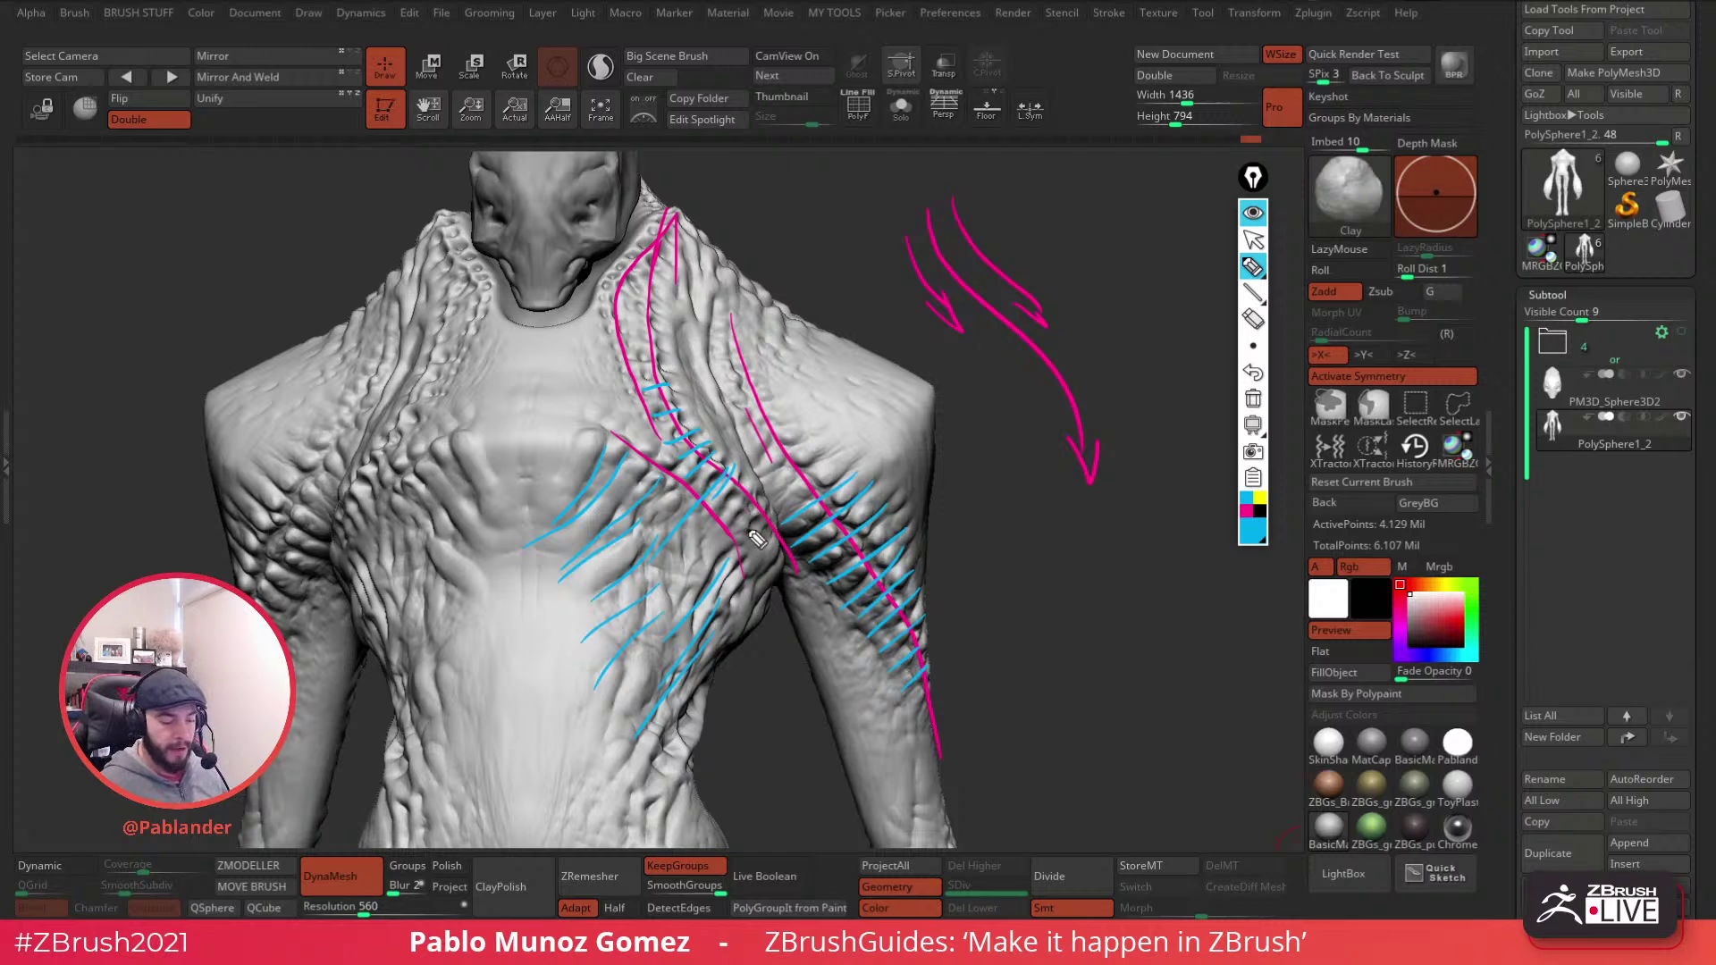
mouse_move(597, 465)
mouse_down()
mouse_move(568, 482)
mouse_move(604, 435)
mouse_up()
mouse_move(478, 456)
mouse_down()
mouse_move(487, 536)
mouse_move(456, 554)
mouse_up()
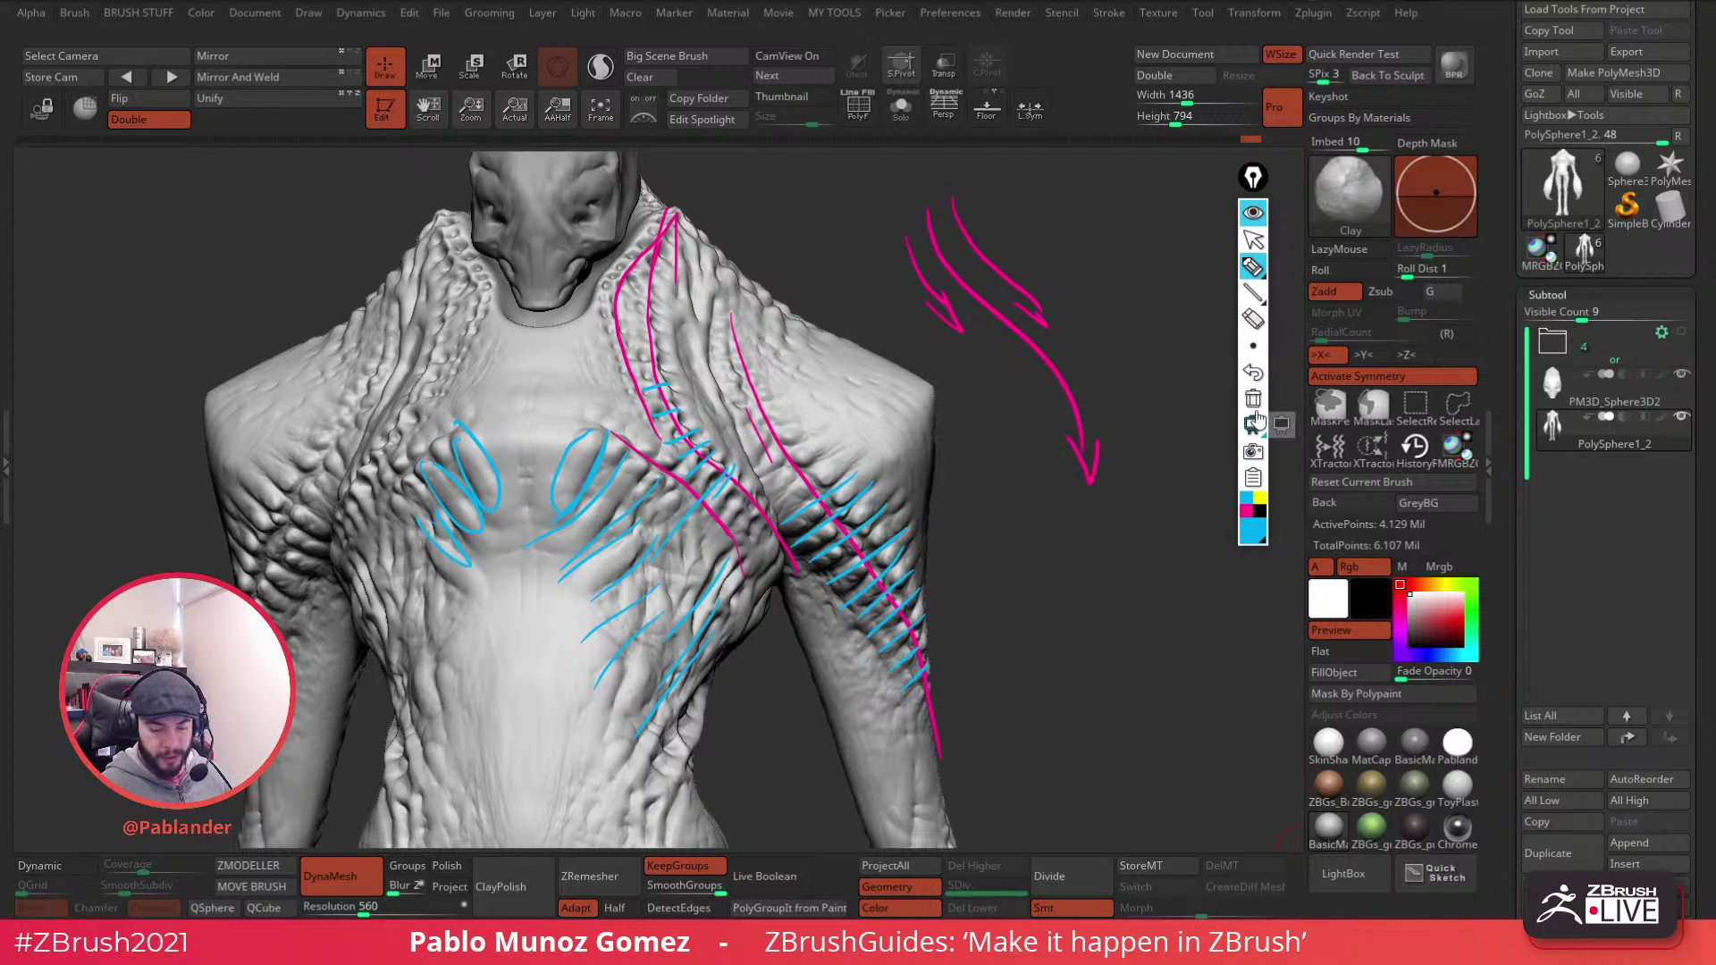
- Hide the annotations to view the torso from another angle, then restore and clear all pen marks
click(1252, 215)
mouse_move(1035, 492)
mouse_down()
mouse_move(996, 498)
mouse_move(1006, 516)
mouse_up()
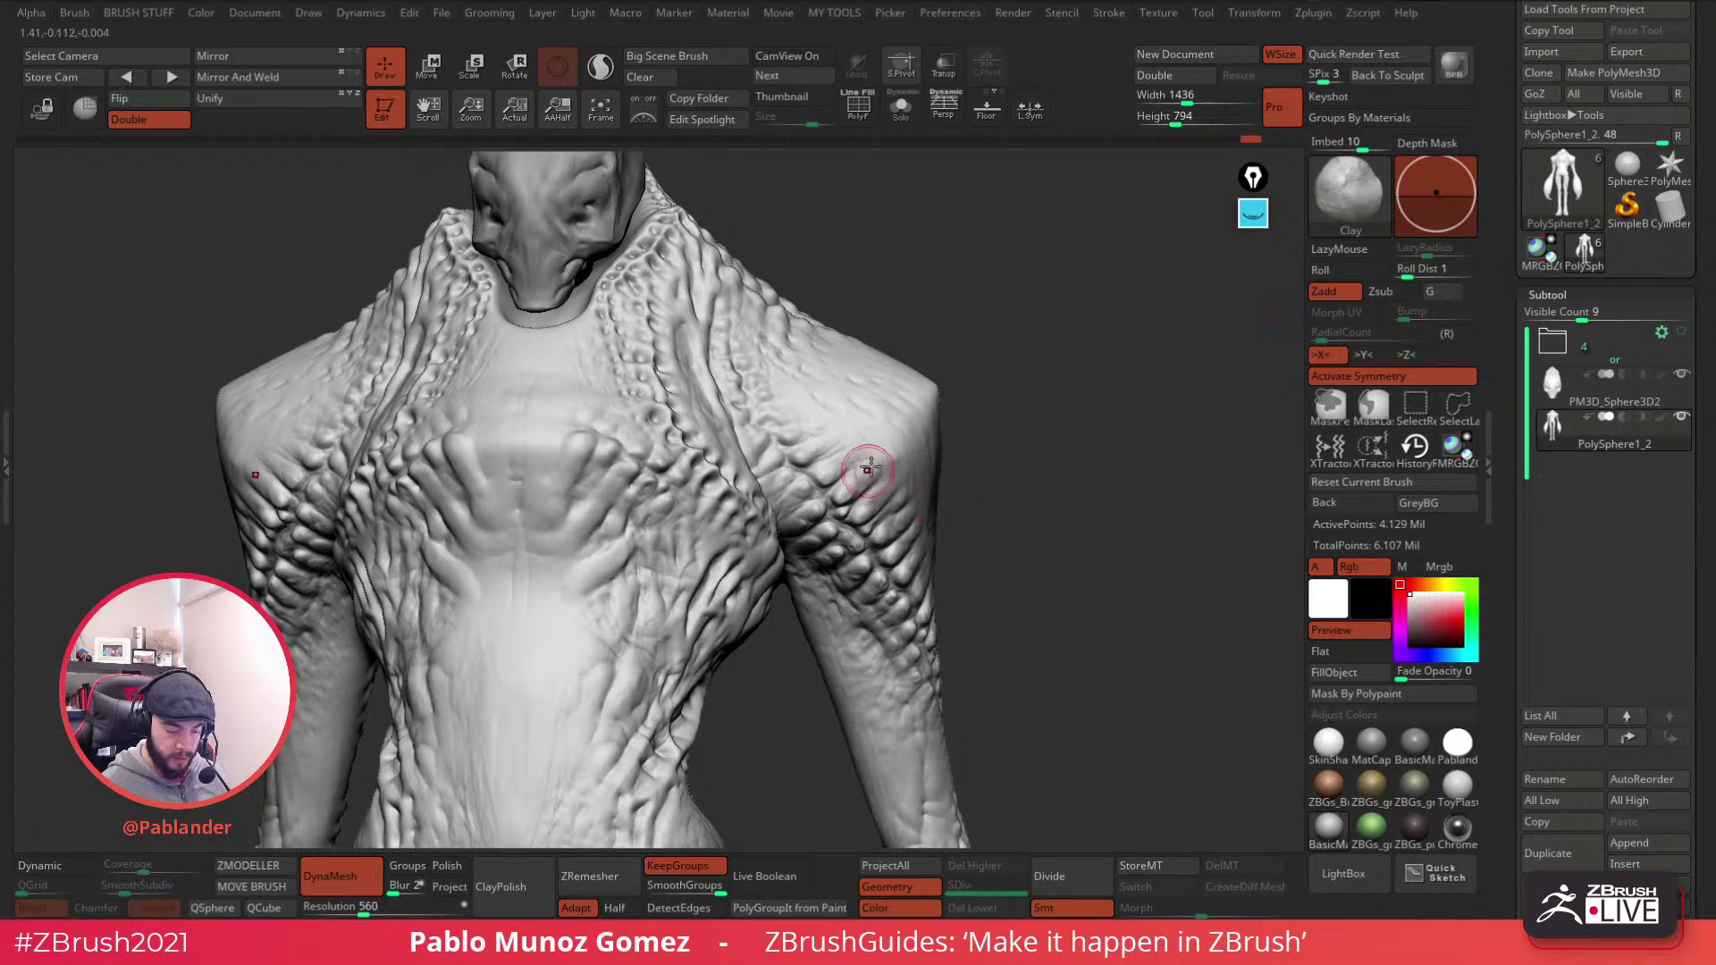
mouse_move(873, 471)
mouse_down()
mouse_move(935, 384)
mouse_move(1064, 363)
mouse_up()
click(1252, 213)
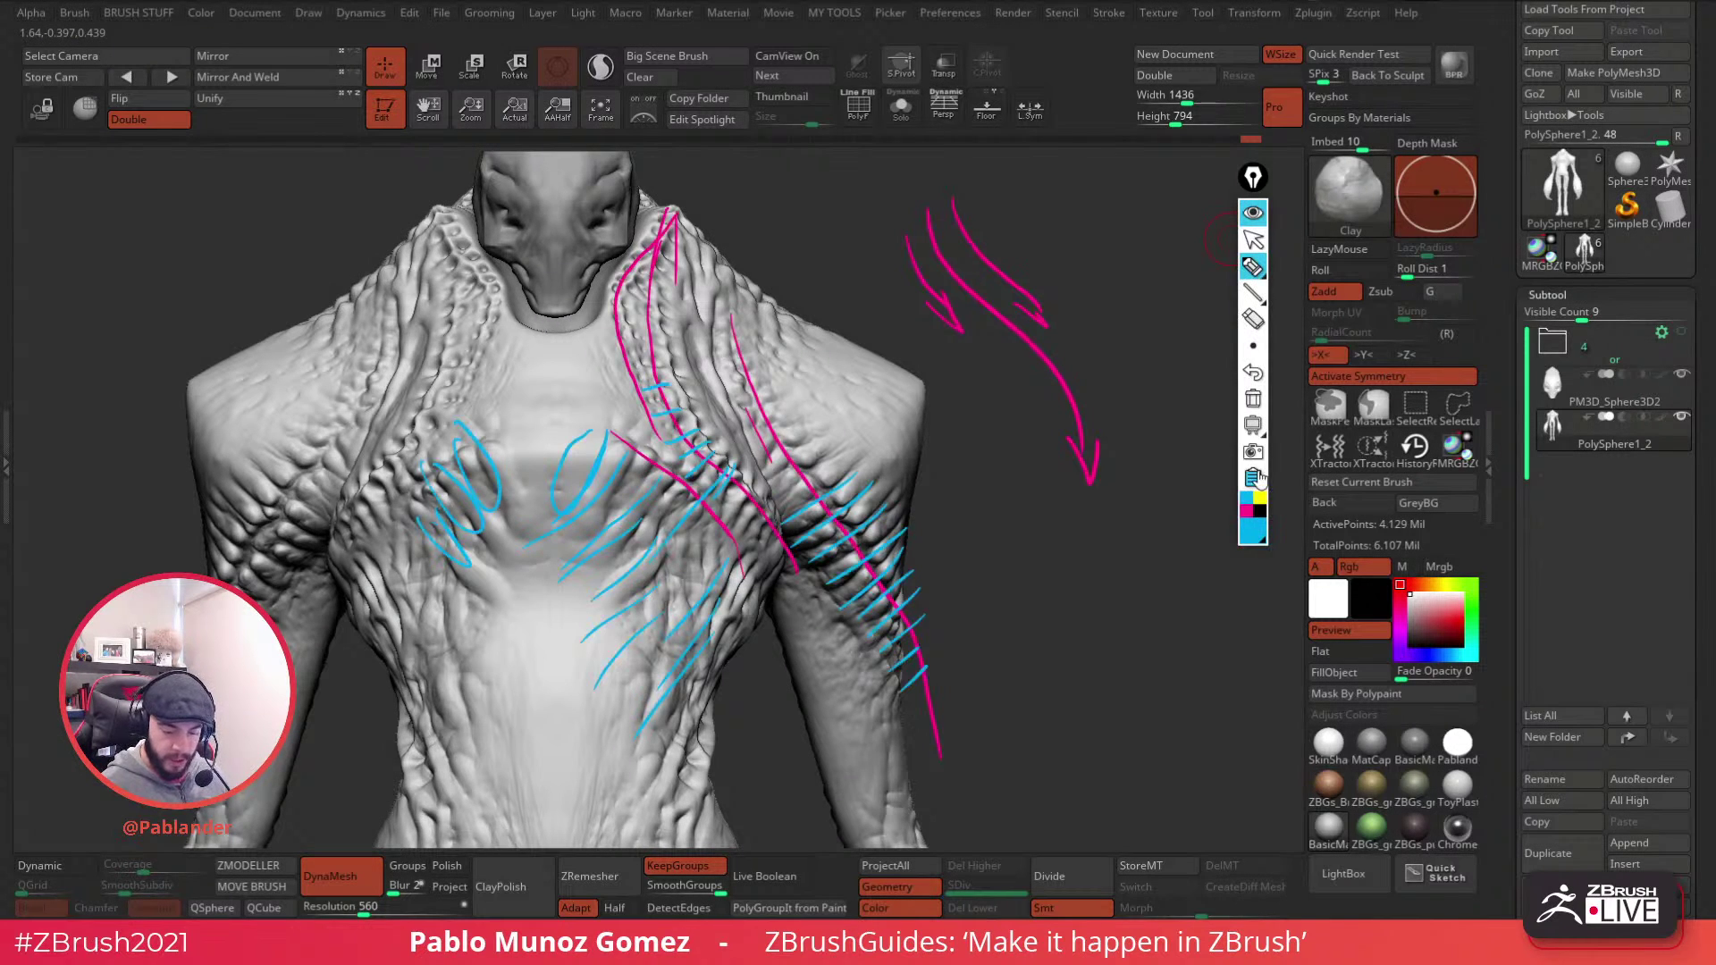
click(1253, 403)
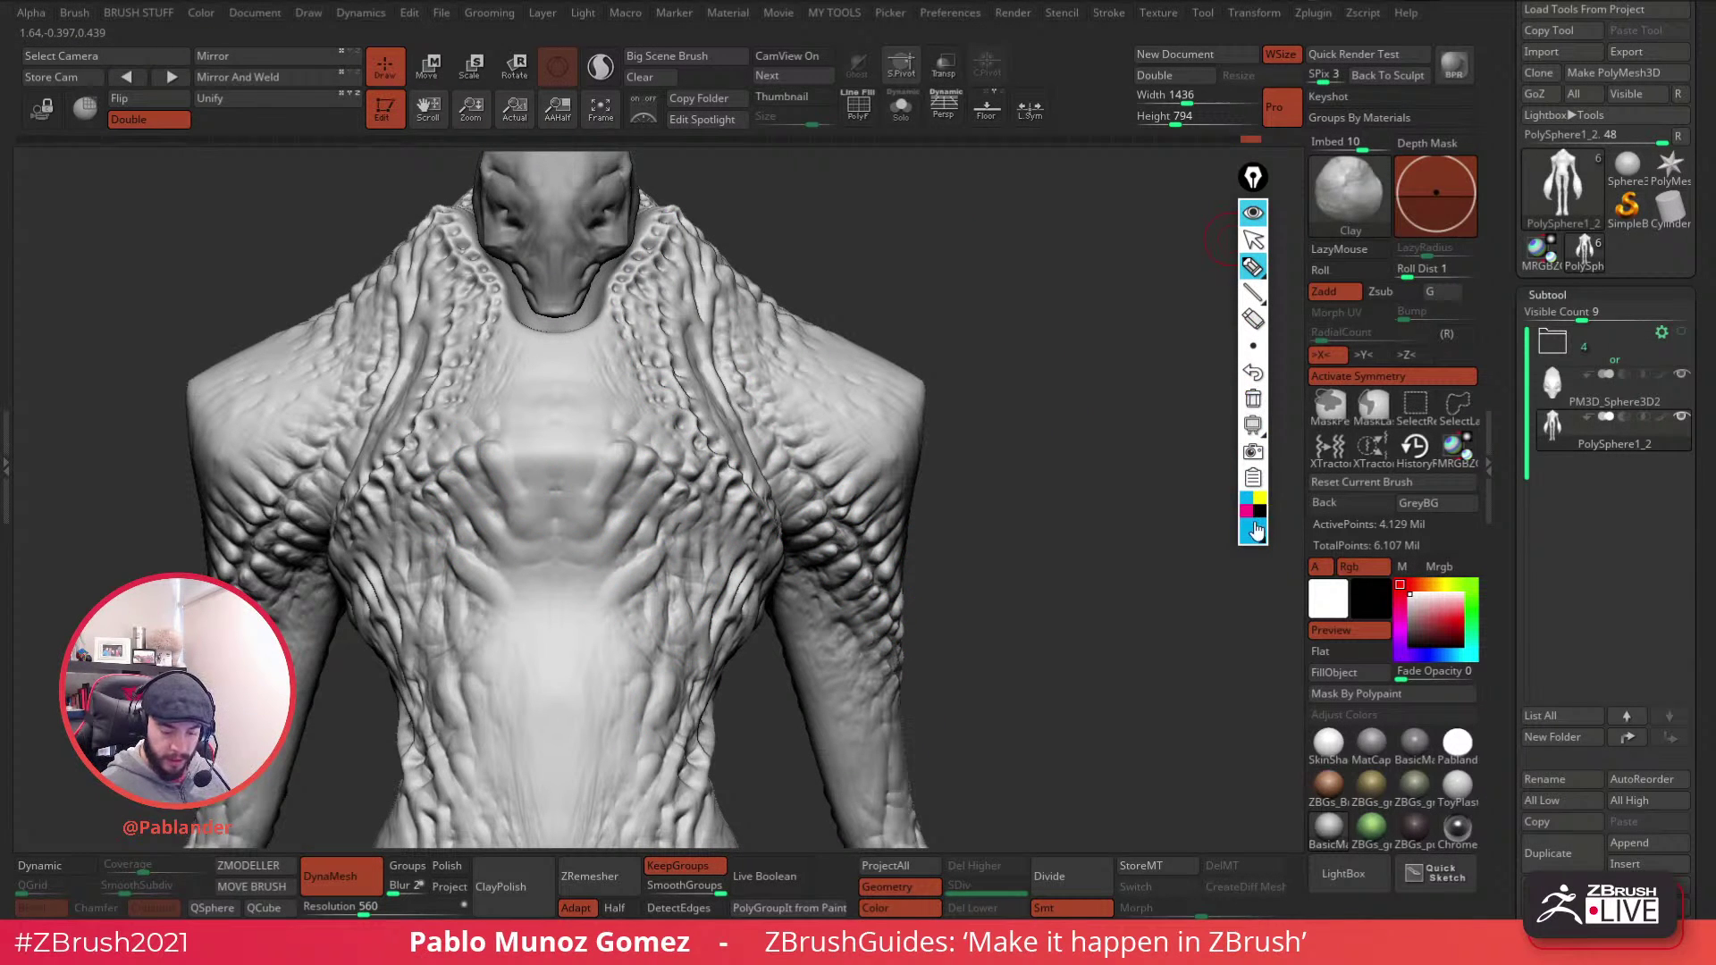
- Outline the shoulder and upper arm in green, and sketch the same simplified angular shape with a small arrow beside the figure
click(1262, 527)
click(1327, 350)
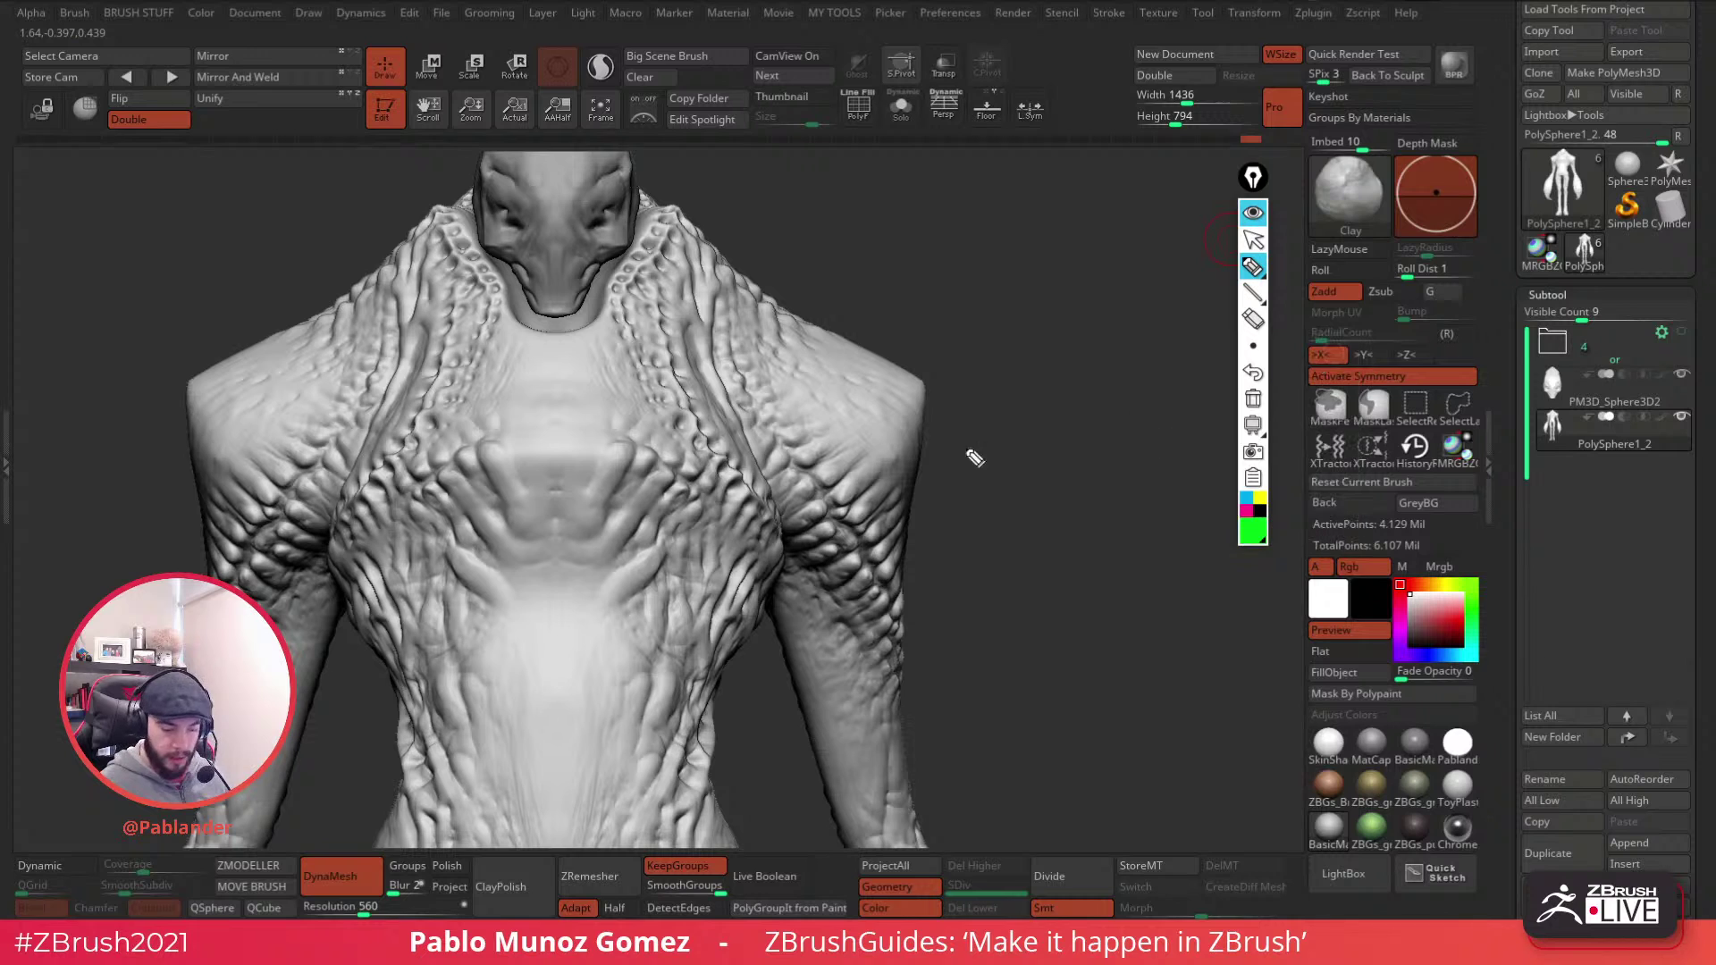
mouse_move(712, 241)
mouse_down()
mouse_move(773, 304)
mouse_move(925, 382)
mouse_move(902, 686)
mouse_up()
mouse_move(708, 238)
mouse_down()
mouse_move(773, 506)
mouse_move(907, 715)
mouse_up()
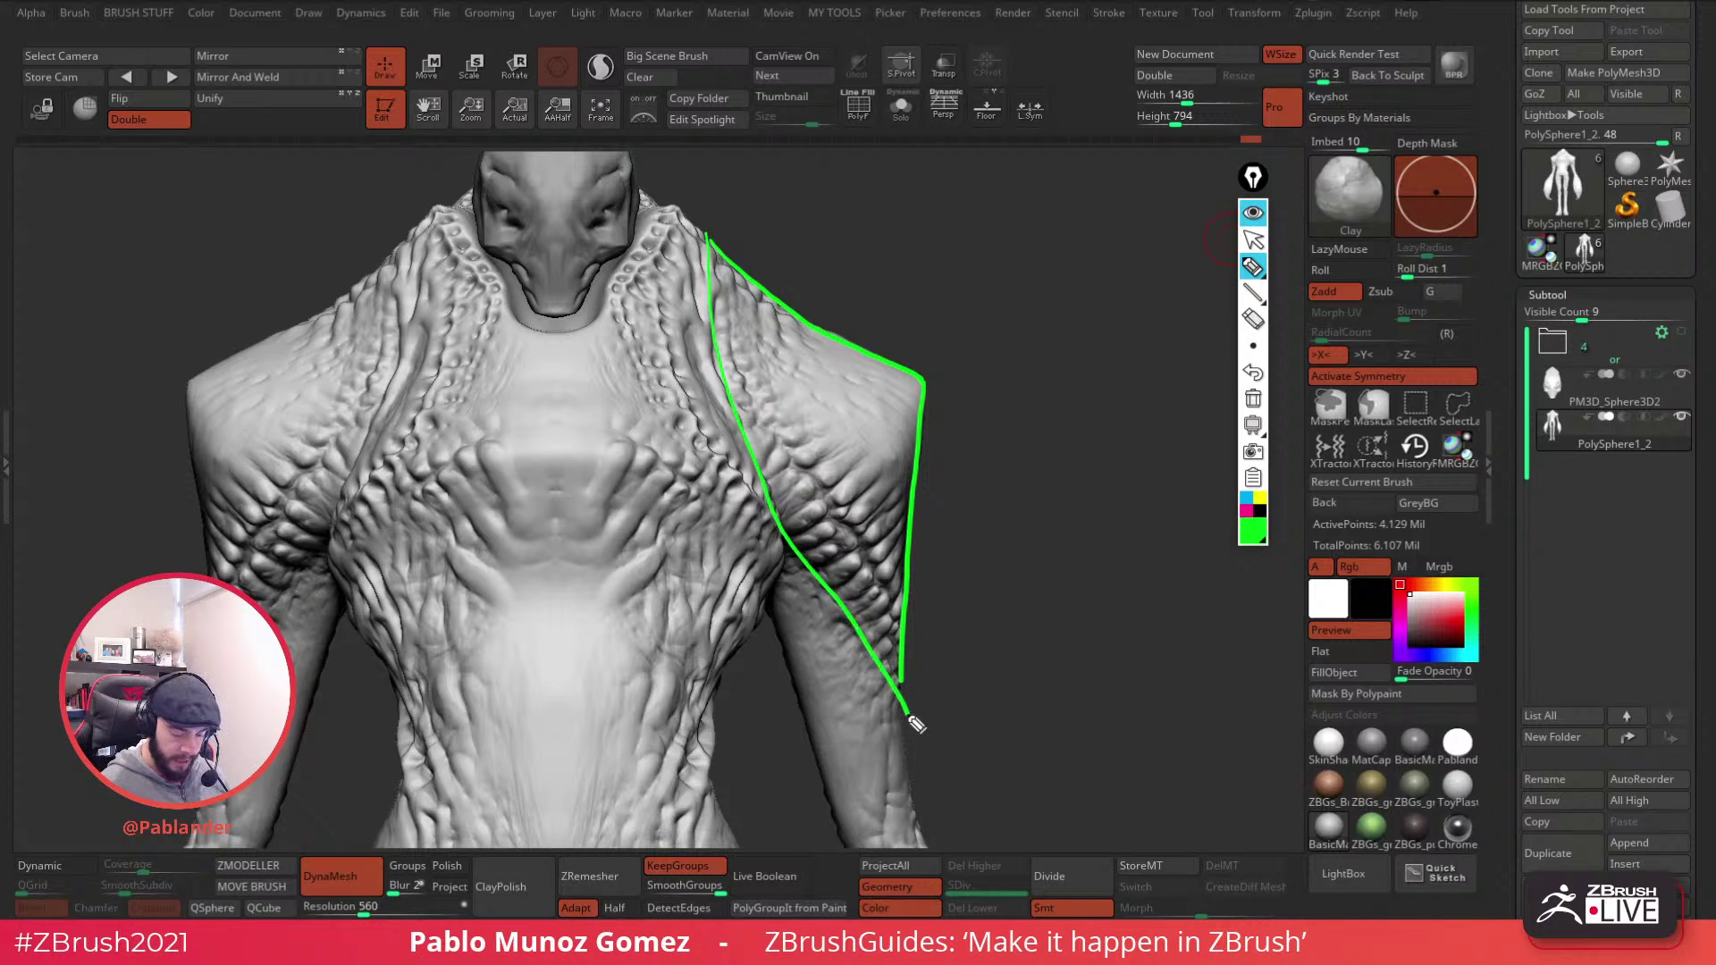
mouse_move(952, 284)
mouse_down()
mouse_move(1057, 460)
mouse_move(1084, 356)
mouse_move(1057, 464)
mouse_up()
mouse_move(998, 394)
mouse_down()
mouse_move(955, 418)
mouse_move(987, 416)
mouse_up()
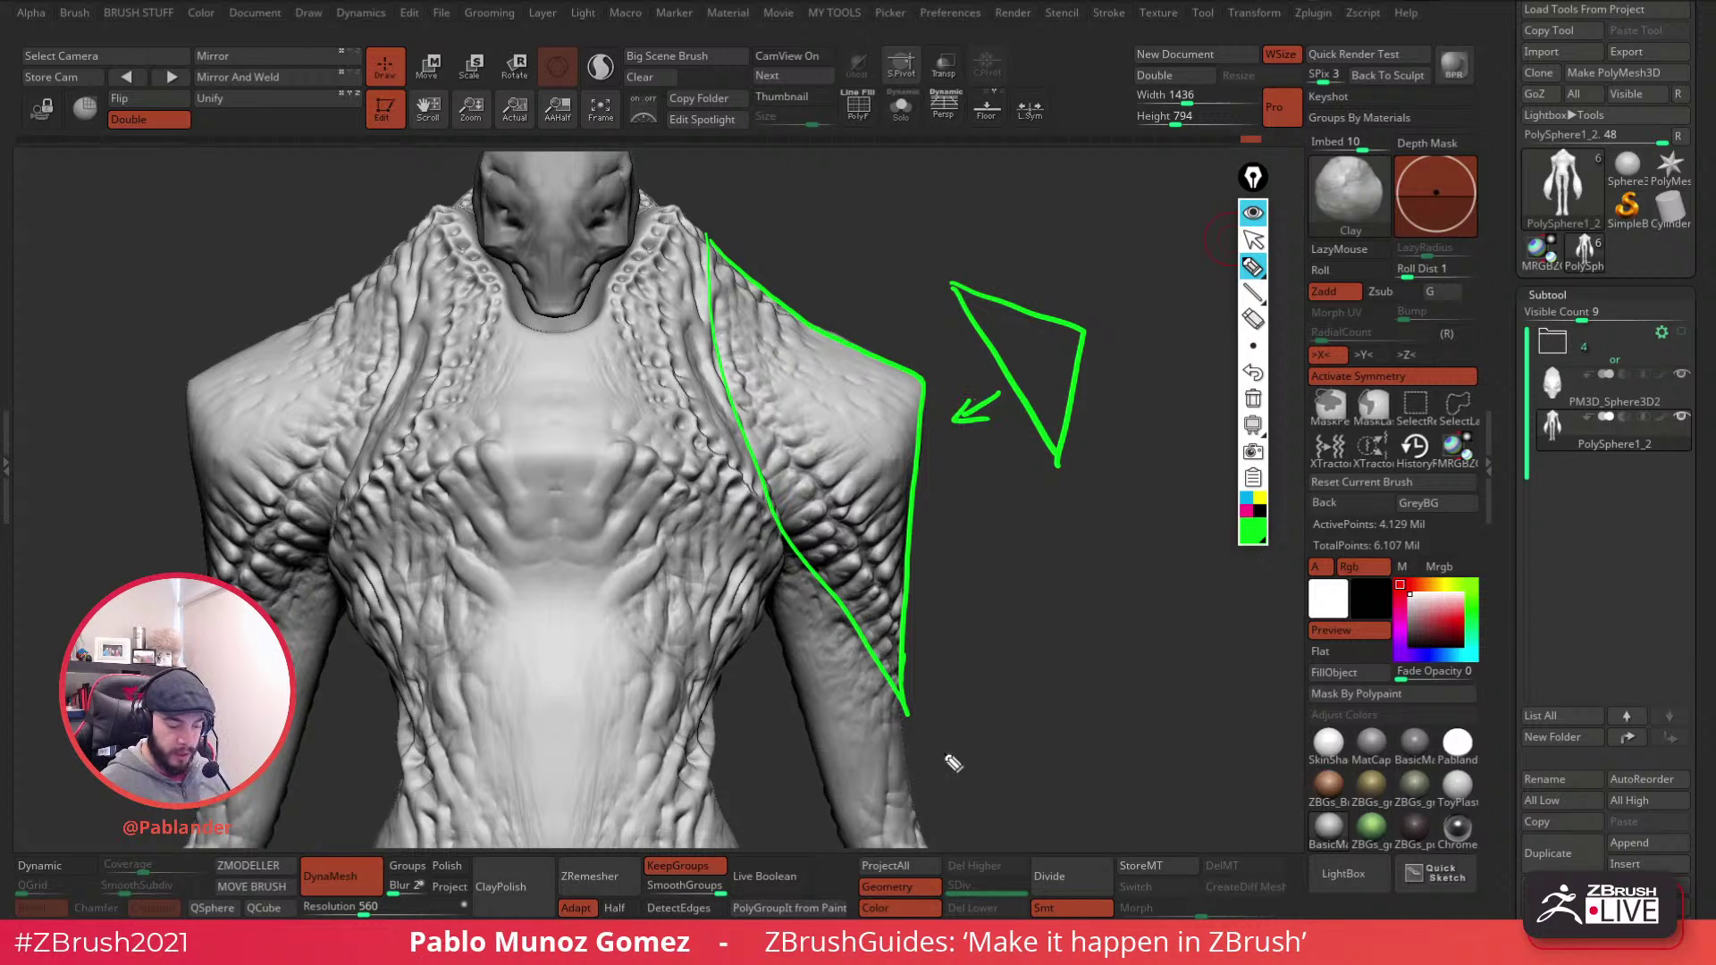
- Trace the main pattern flow with magenta lines down the shoulder, upper arm and collar band
click(1244, 514)
drag(716, 287, 892, 617)
drag(683, 259, 731, 415)
drag(645, 231, 749, 501)
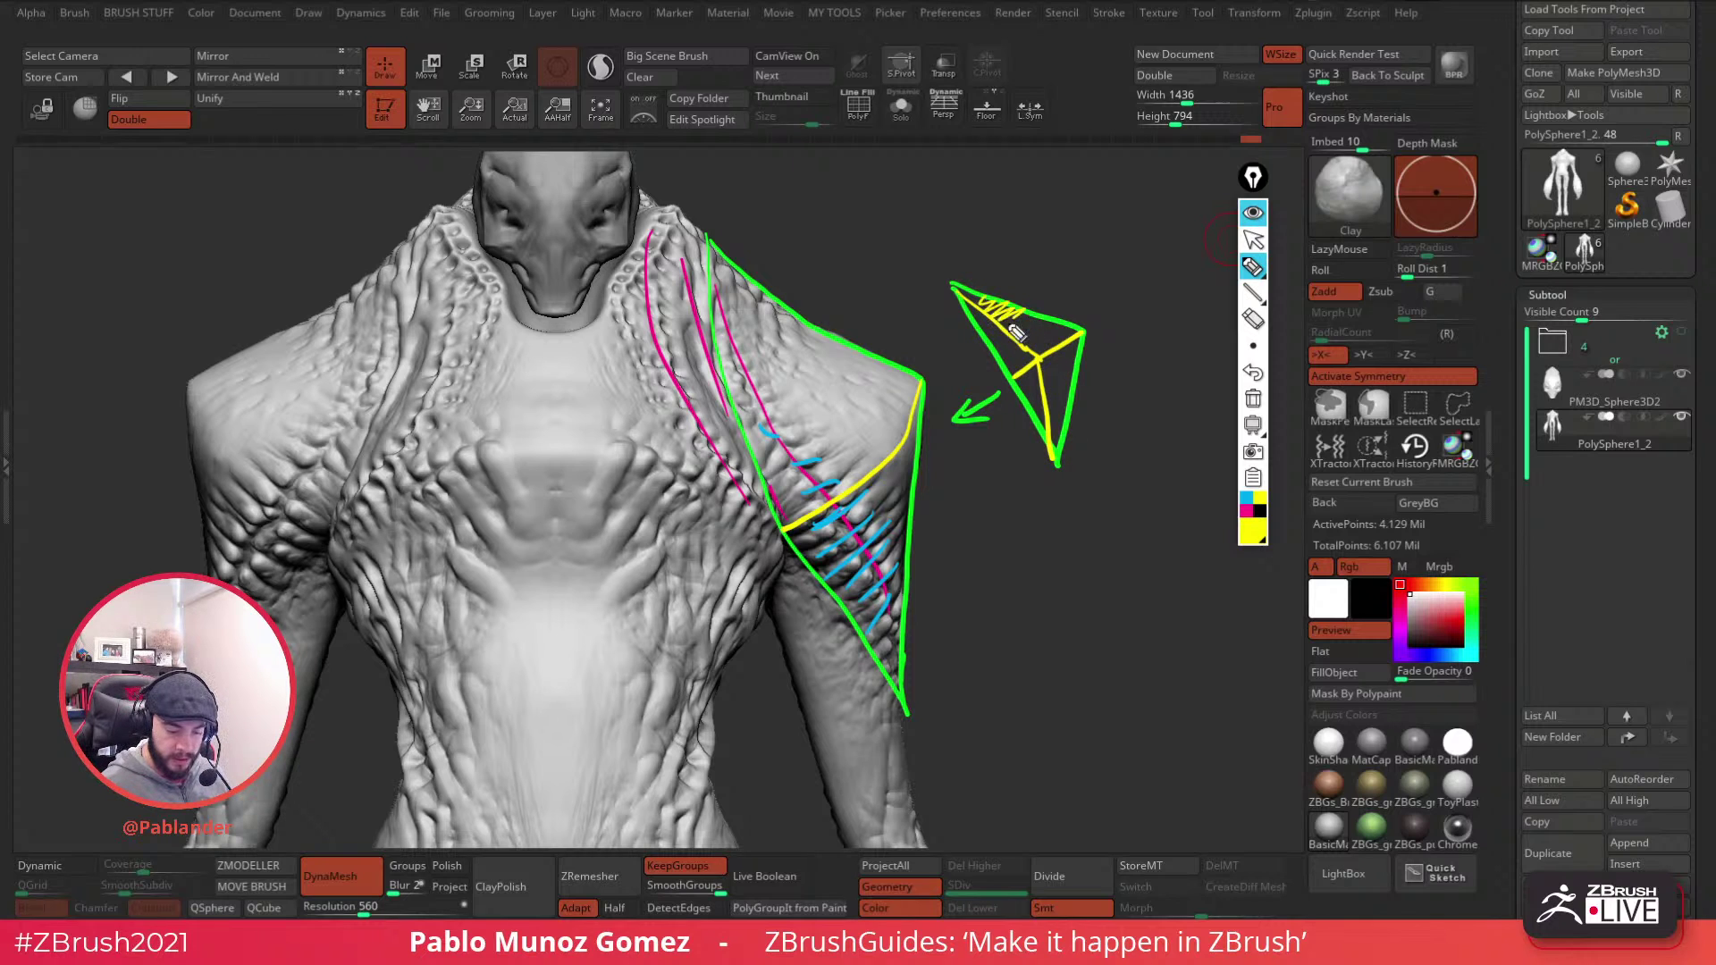
- Hatch the upper plane of the shoulder in yellow and the lower plane on the upper arm in white to show the form change
mouse_move(755, 302)
mouse_down()
mouse_move(822, 351)
mouse_move(901, 452)
mouse_up()
click(1258, 515)
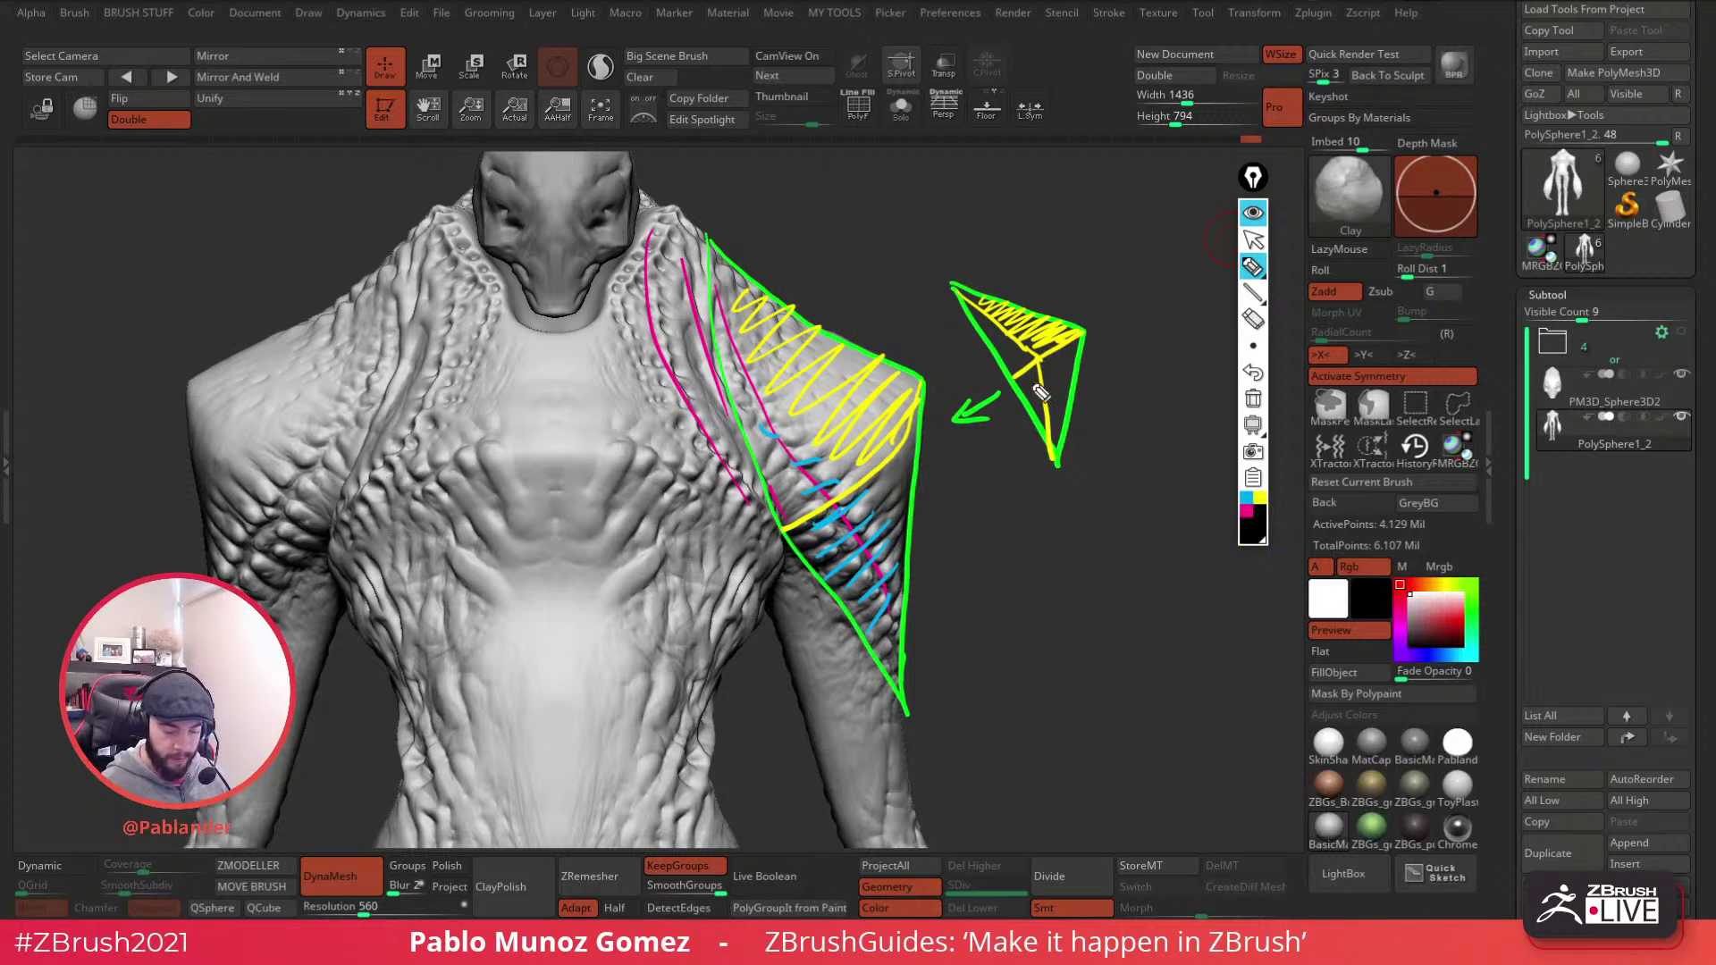
click(1253, 533)
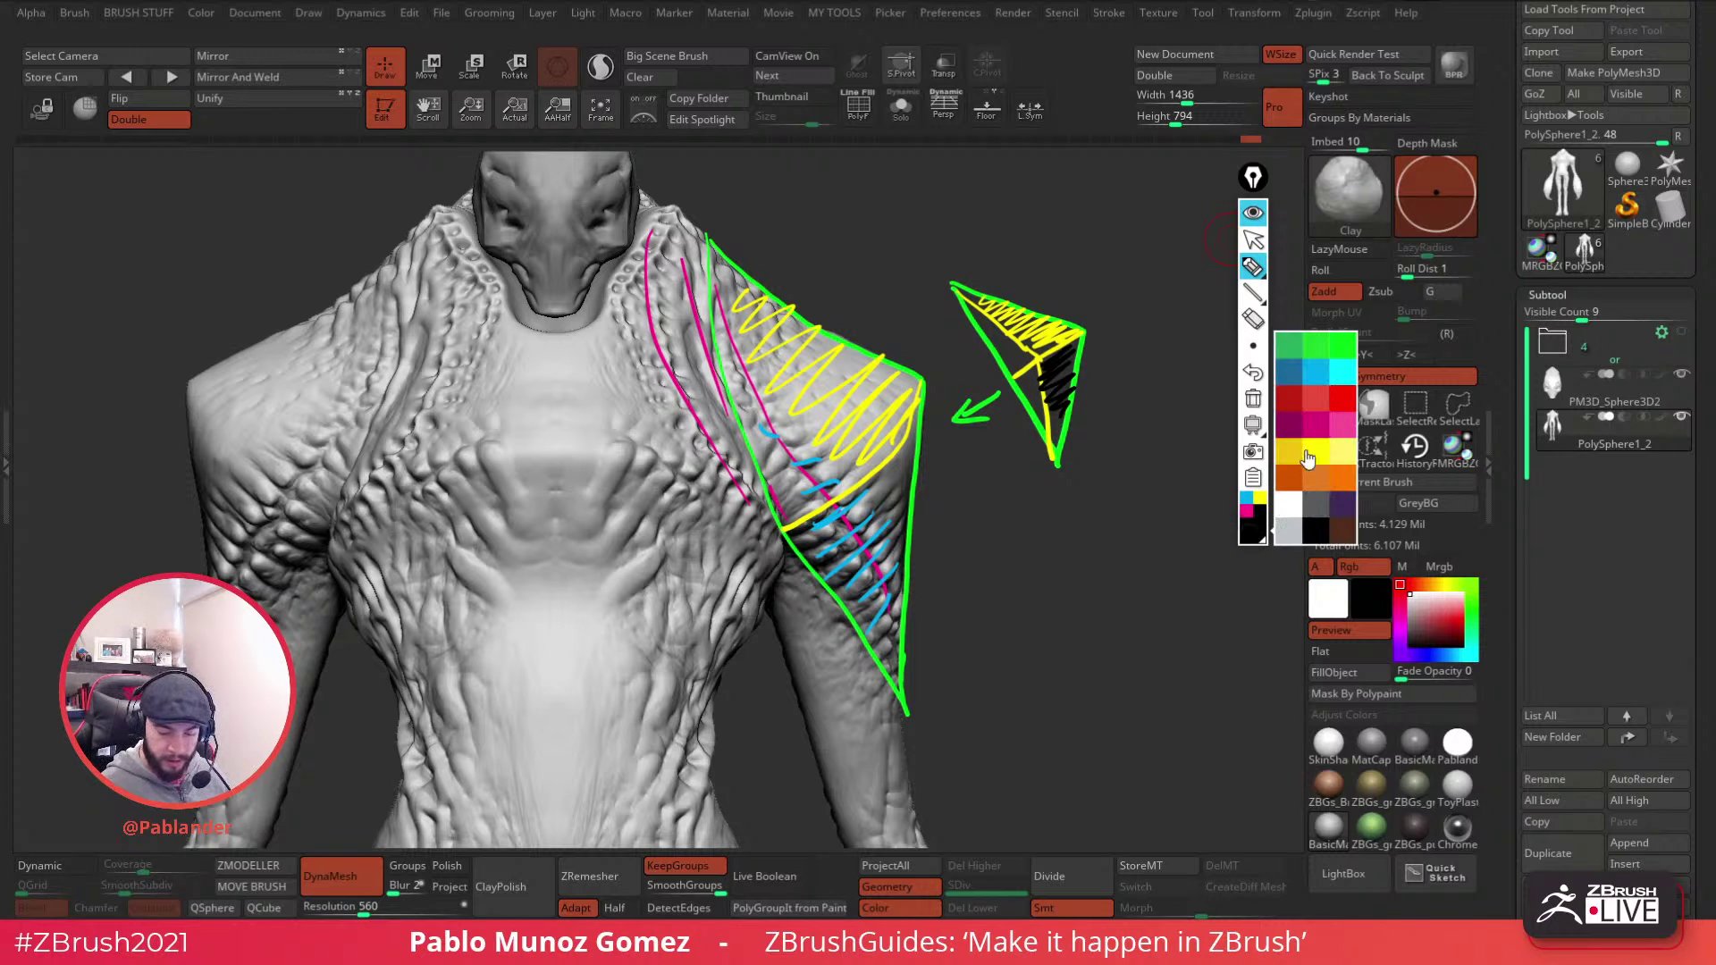
click(1292, 510)
mouse_move(920, 438)
mouse_down()
mouse_move(867, 501)
mouse_move(884, 628)
mouse_up()
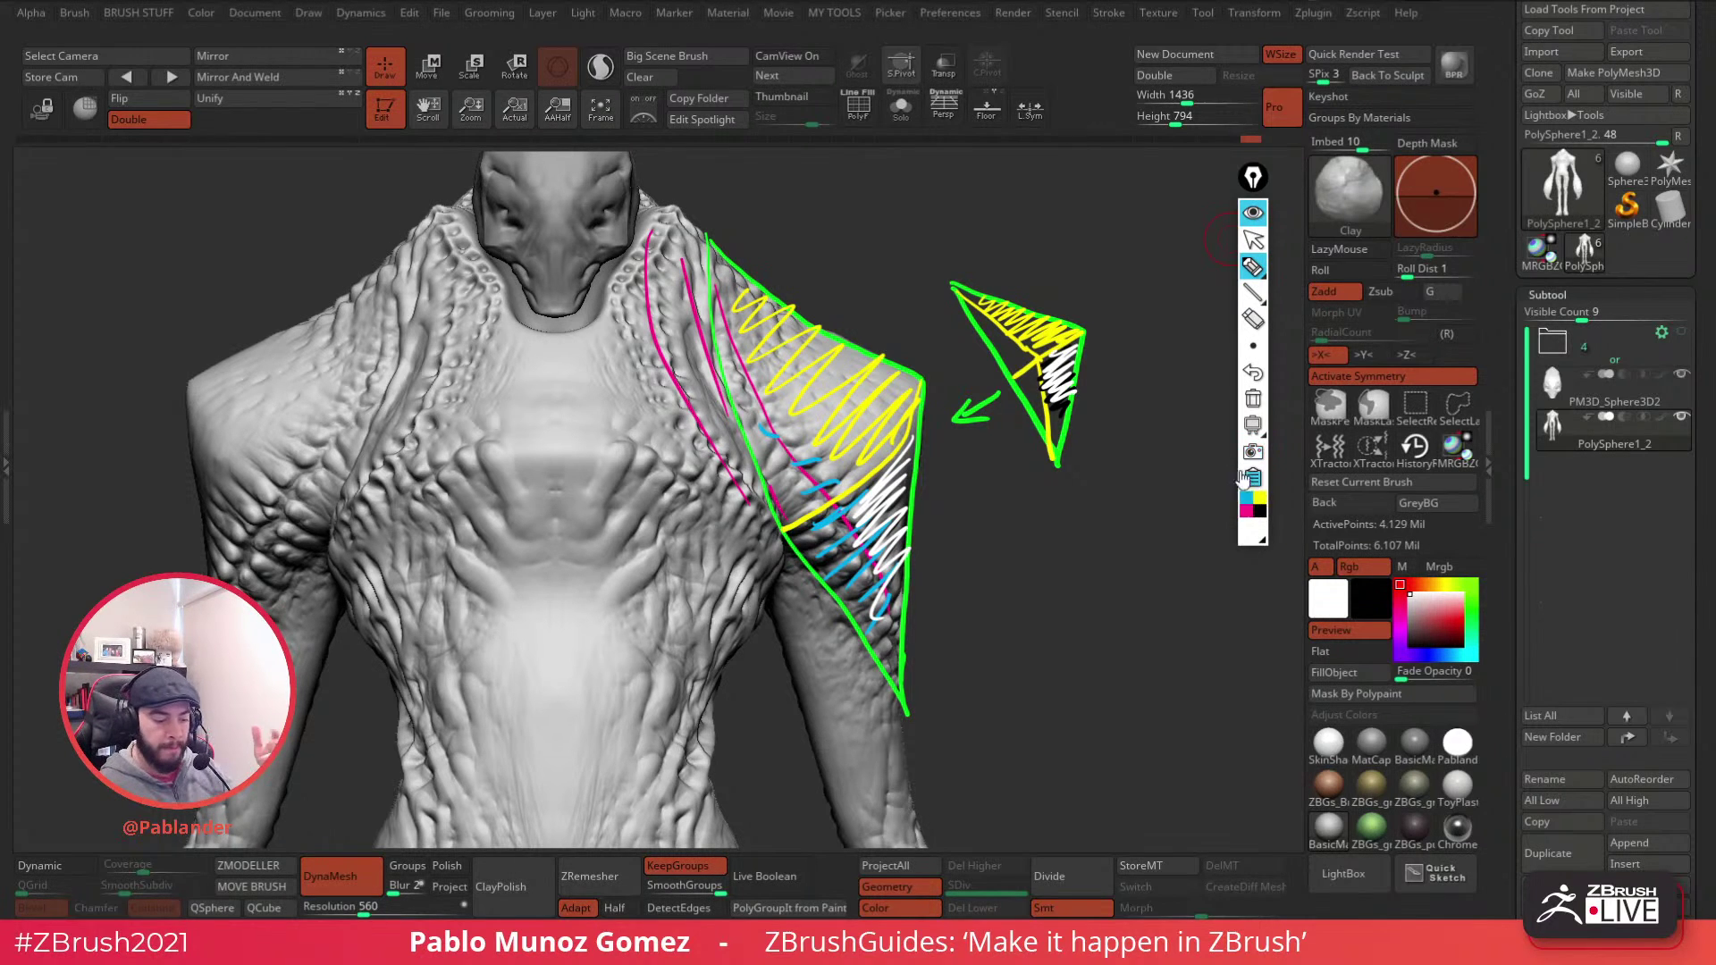
- Mark the plane break on the opposite shoulder with pink curves, and clear all pen marks
click(1252, 519)
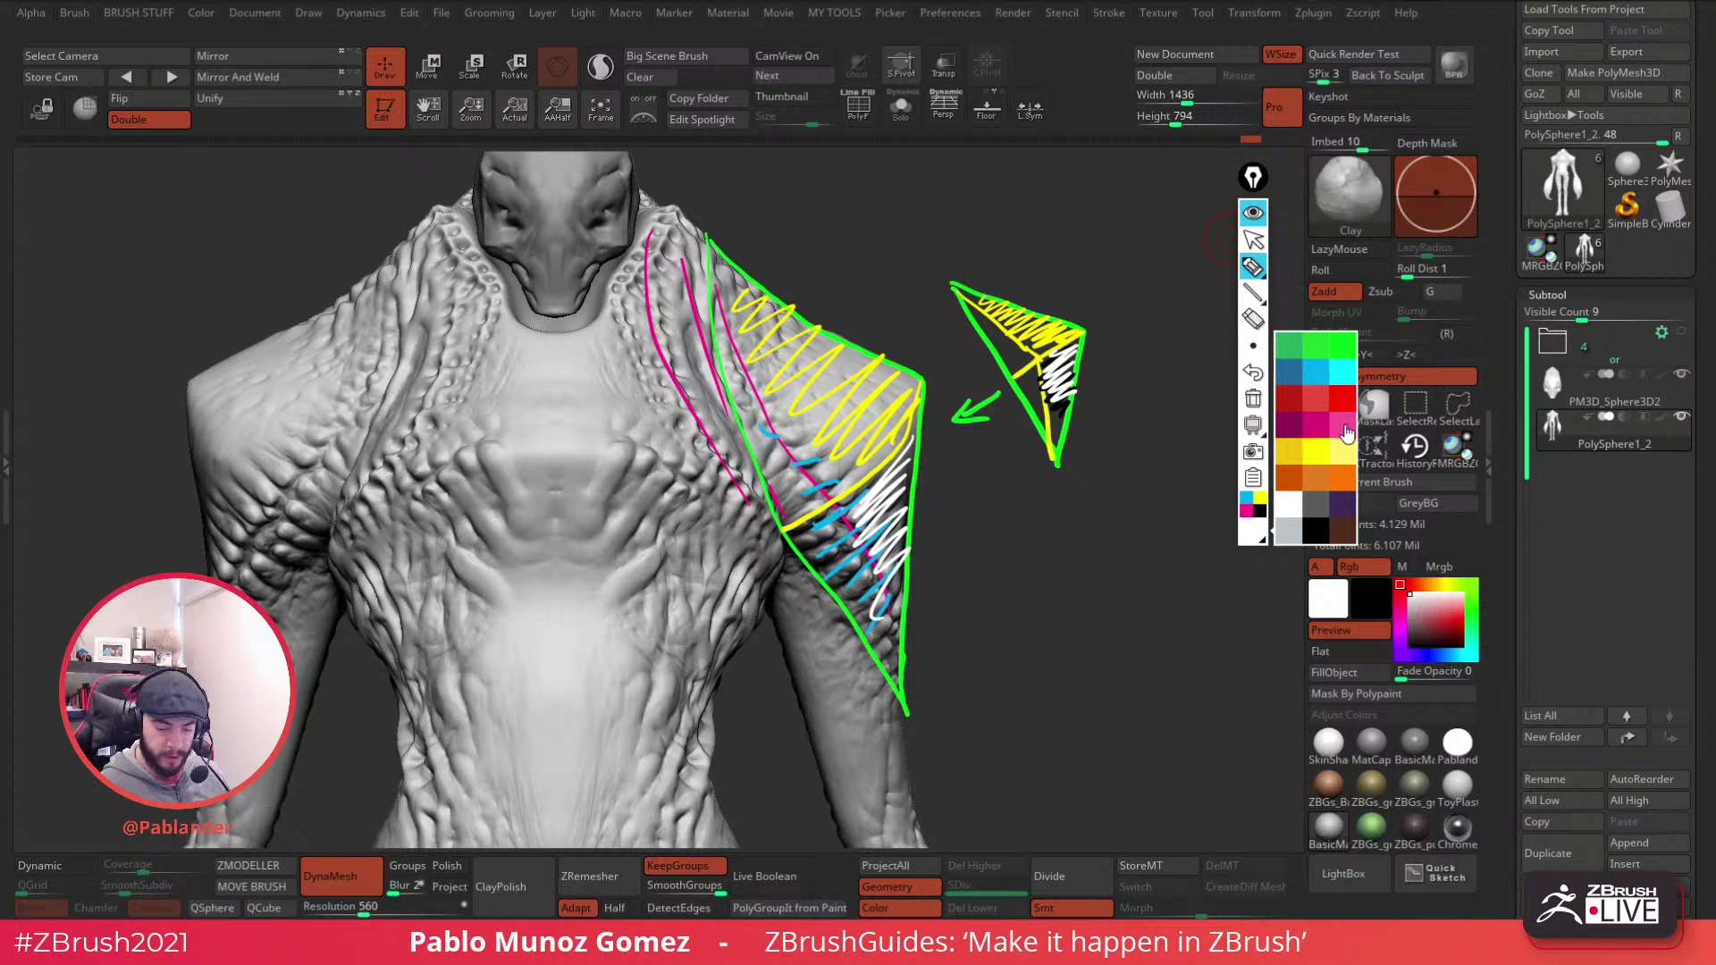
click(1341, 427)
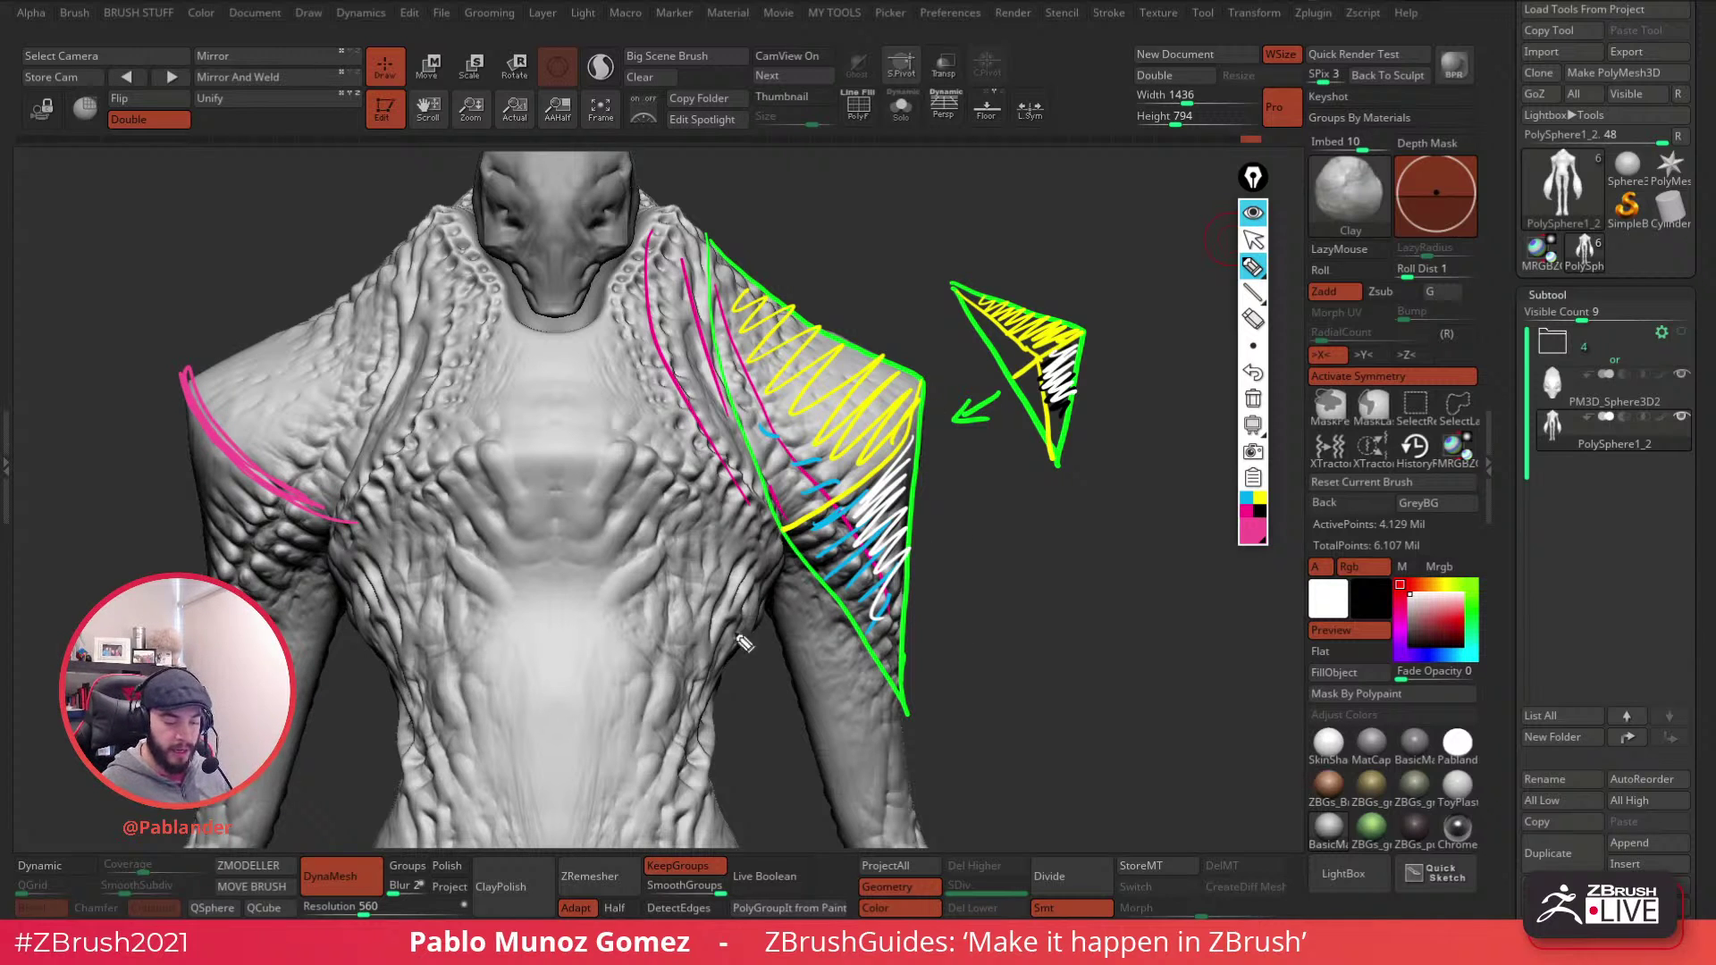
click(1252, 398)
- Build up a Clay ridge from the shoulder tip toward the armpit to separate the upper and lower planes, undoing the surplus strokes
mouse_move(1044, 411)
mouse_down()
mouse_move(956, 427)
mouse_move(925, 478)
mouse_move(929, 397)
mouse_up()
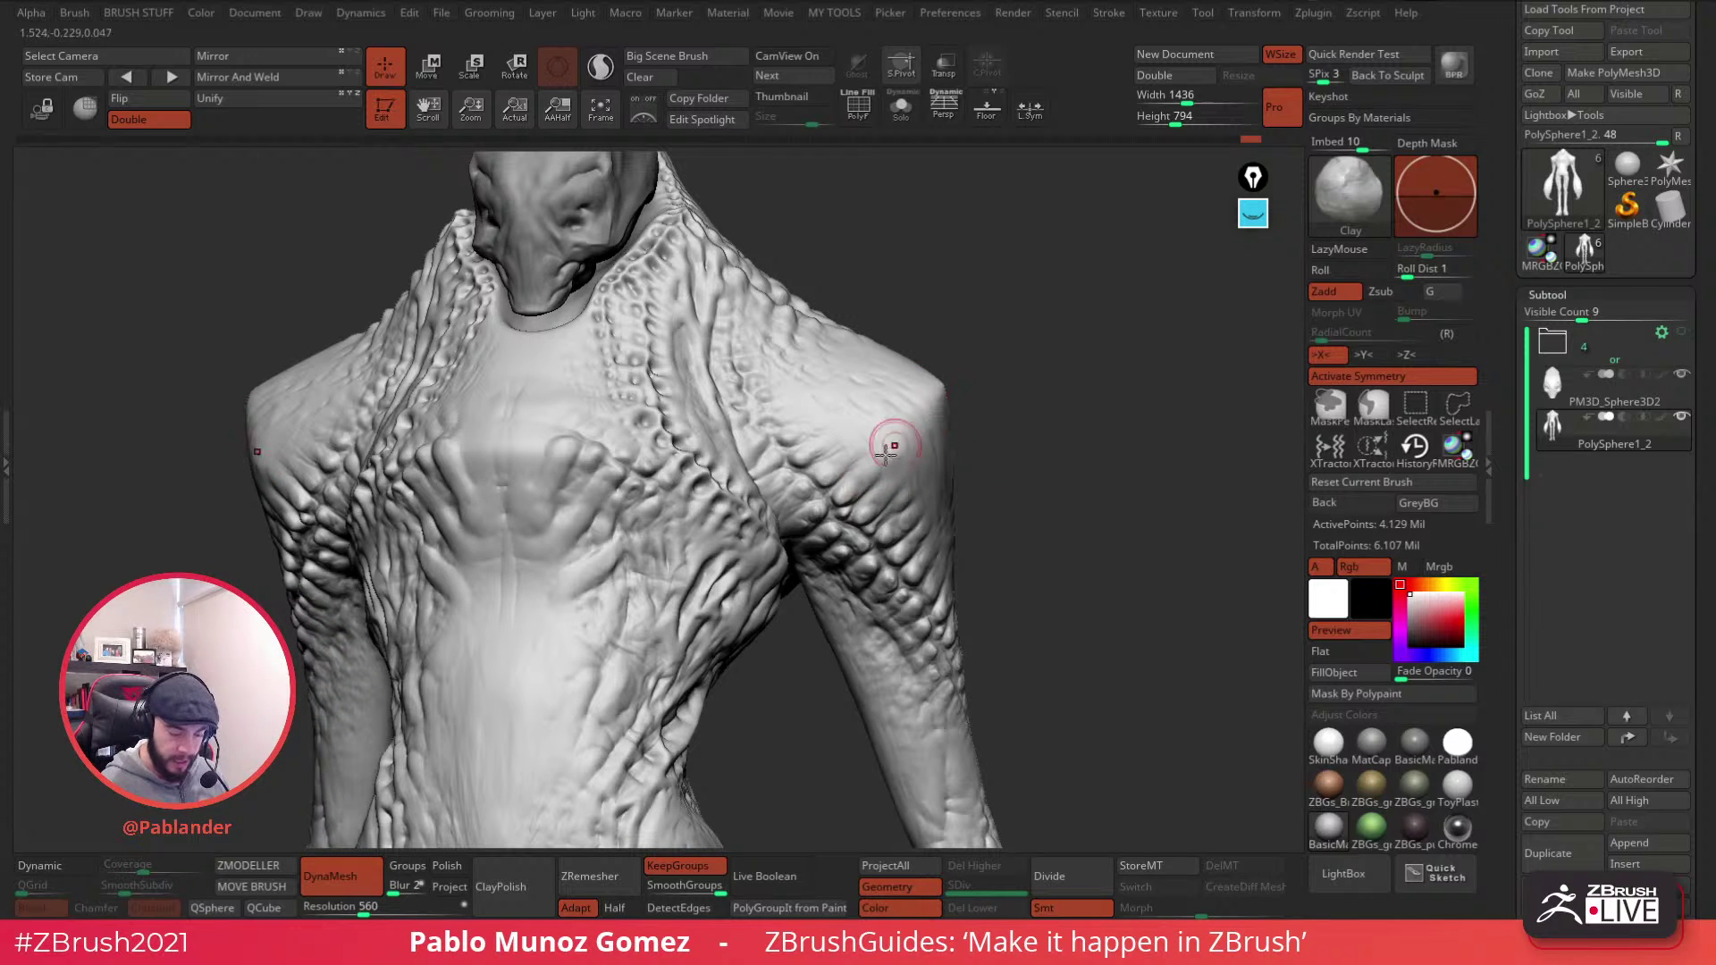
mouse_move(897, 445)
ctrl+right_down()
mouse_move(856, 498)
mouse_move(831, 490)
mouse_move(919, 452)
ctrl+right_up()
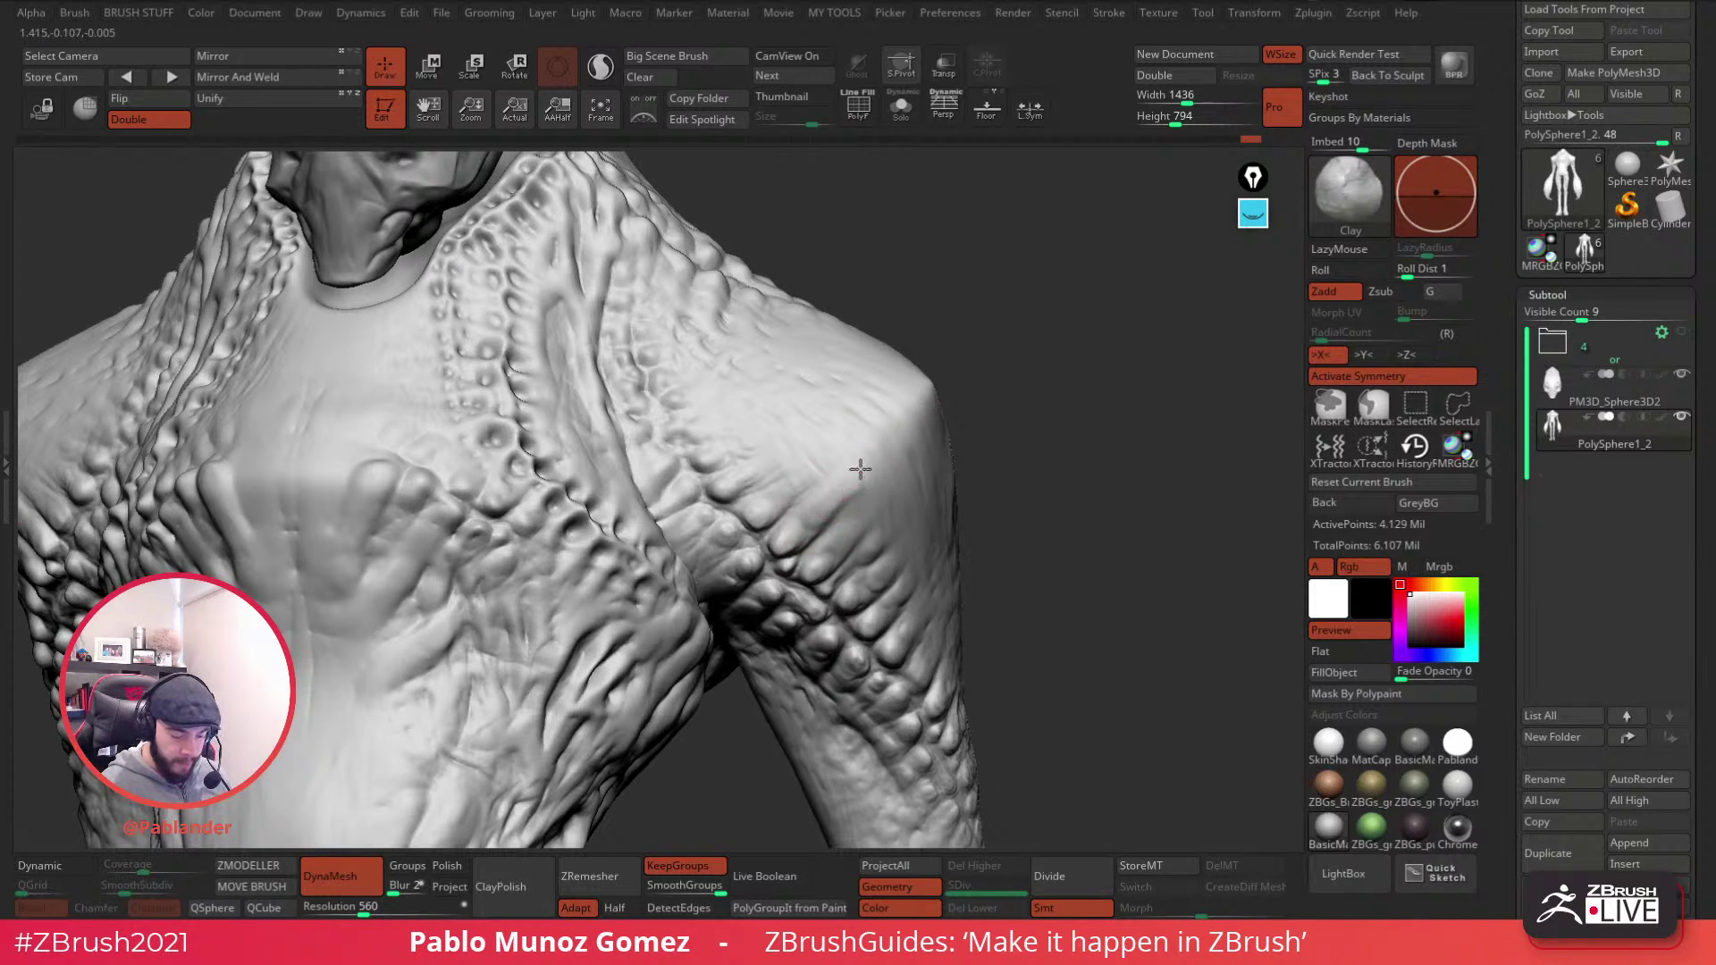
mouse_move(849, 472)
mouse_down()
mouse_move(932, 388)
mouse_move(788, 539)
mouse_up()
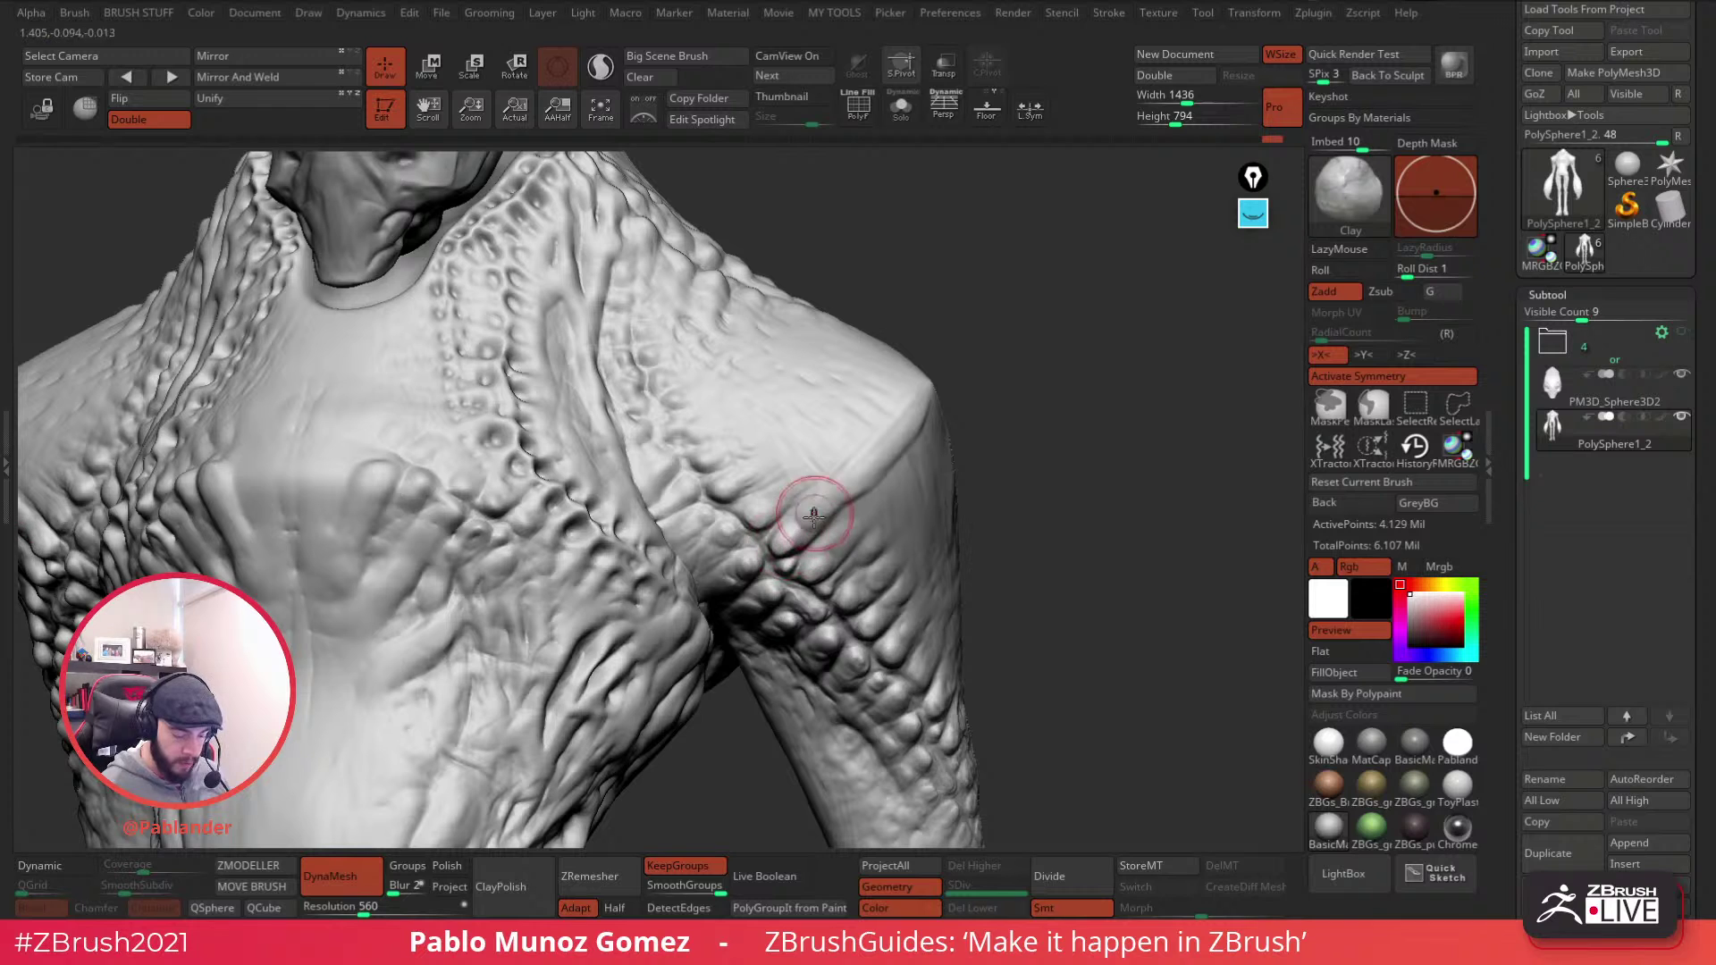
key(ctrl+z)
key(ctrl+z)
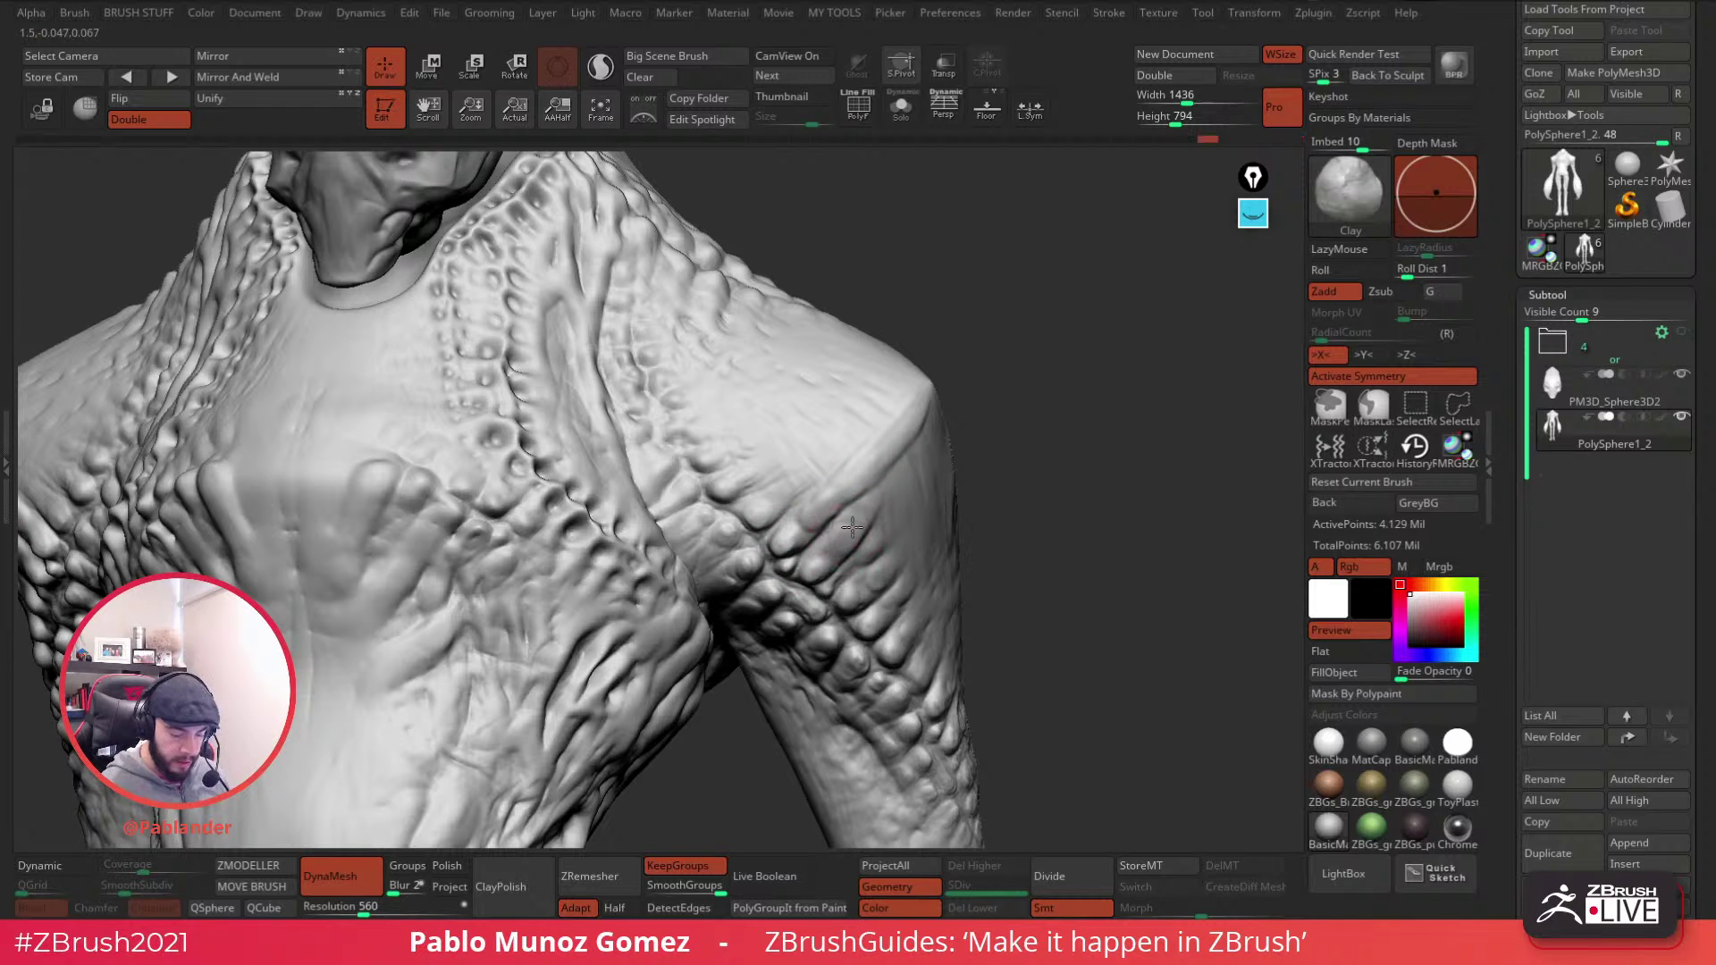
mouse_move(1005, 412)
mouse_down()
mouse_move(917, 414)
mouse_move(966, 318)
mouse_move(918, 448)
mouse_up()
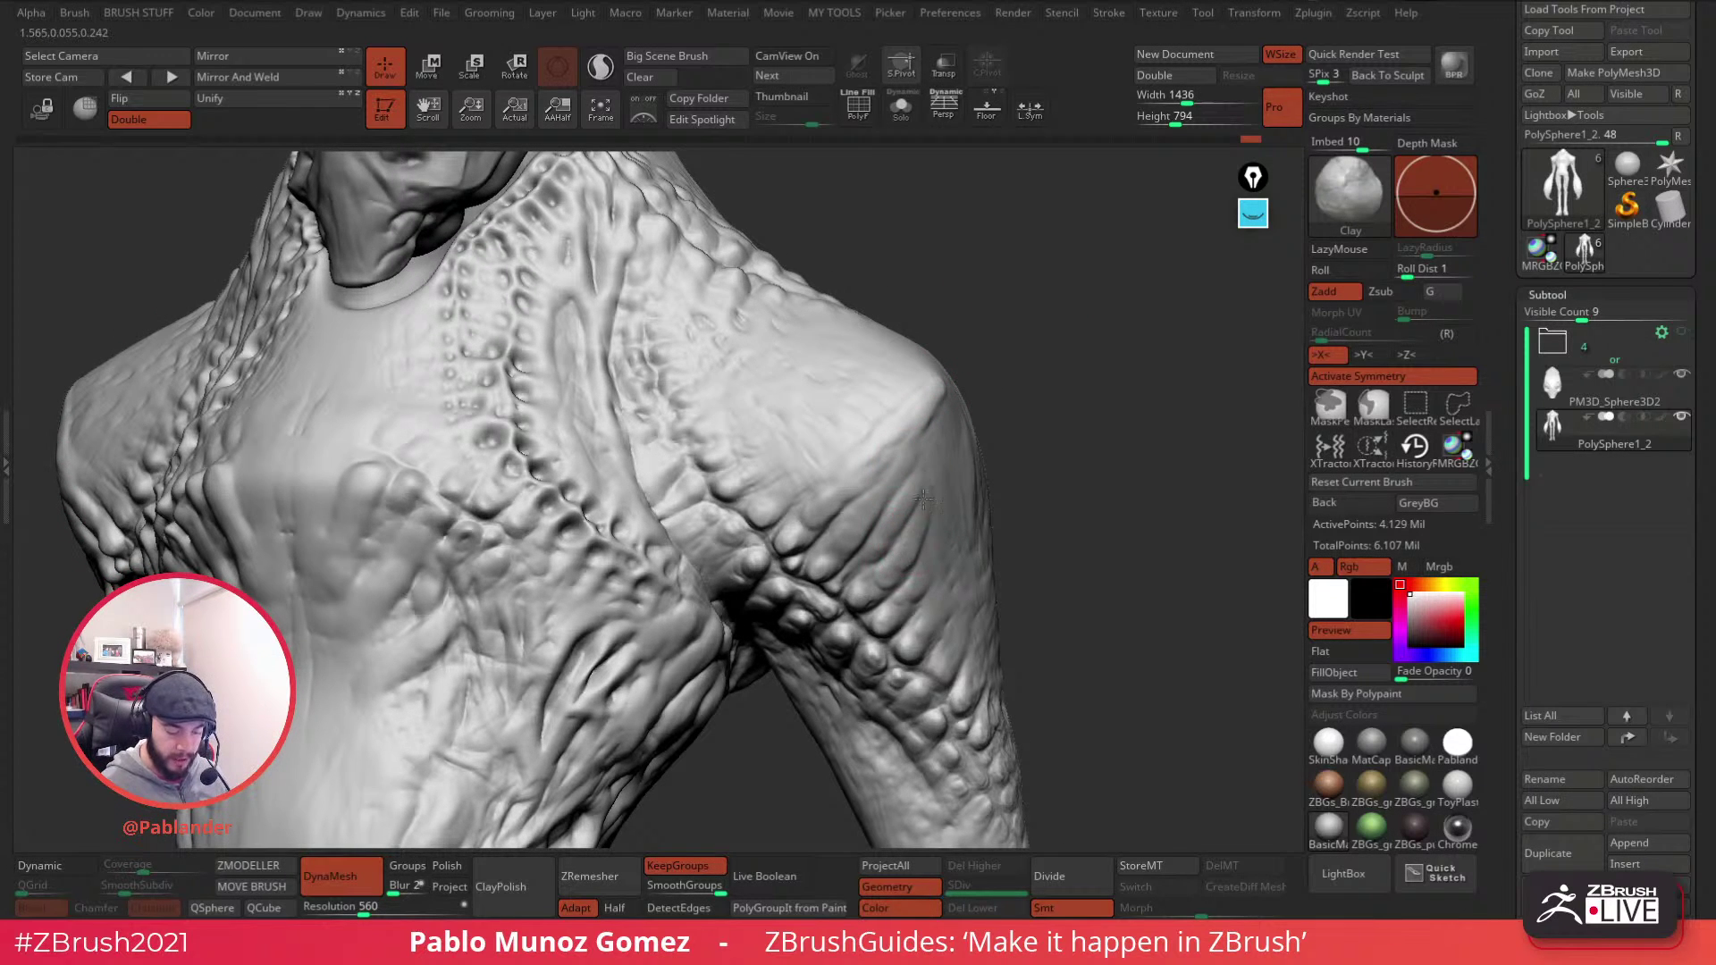
mouse_move(992, 373)
mouse_down()
mouse_move(1037, 379)
mouse_move(981, 435)
mouse_move(880, 469)
mouse_up()
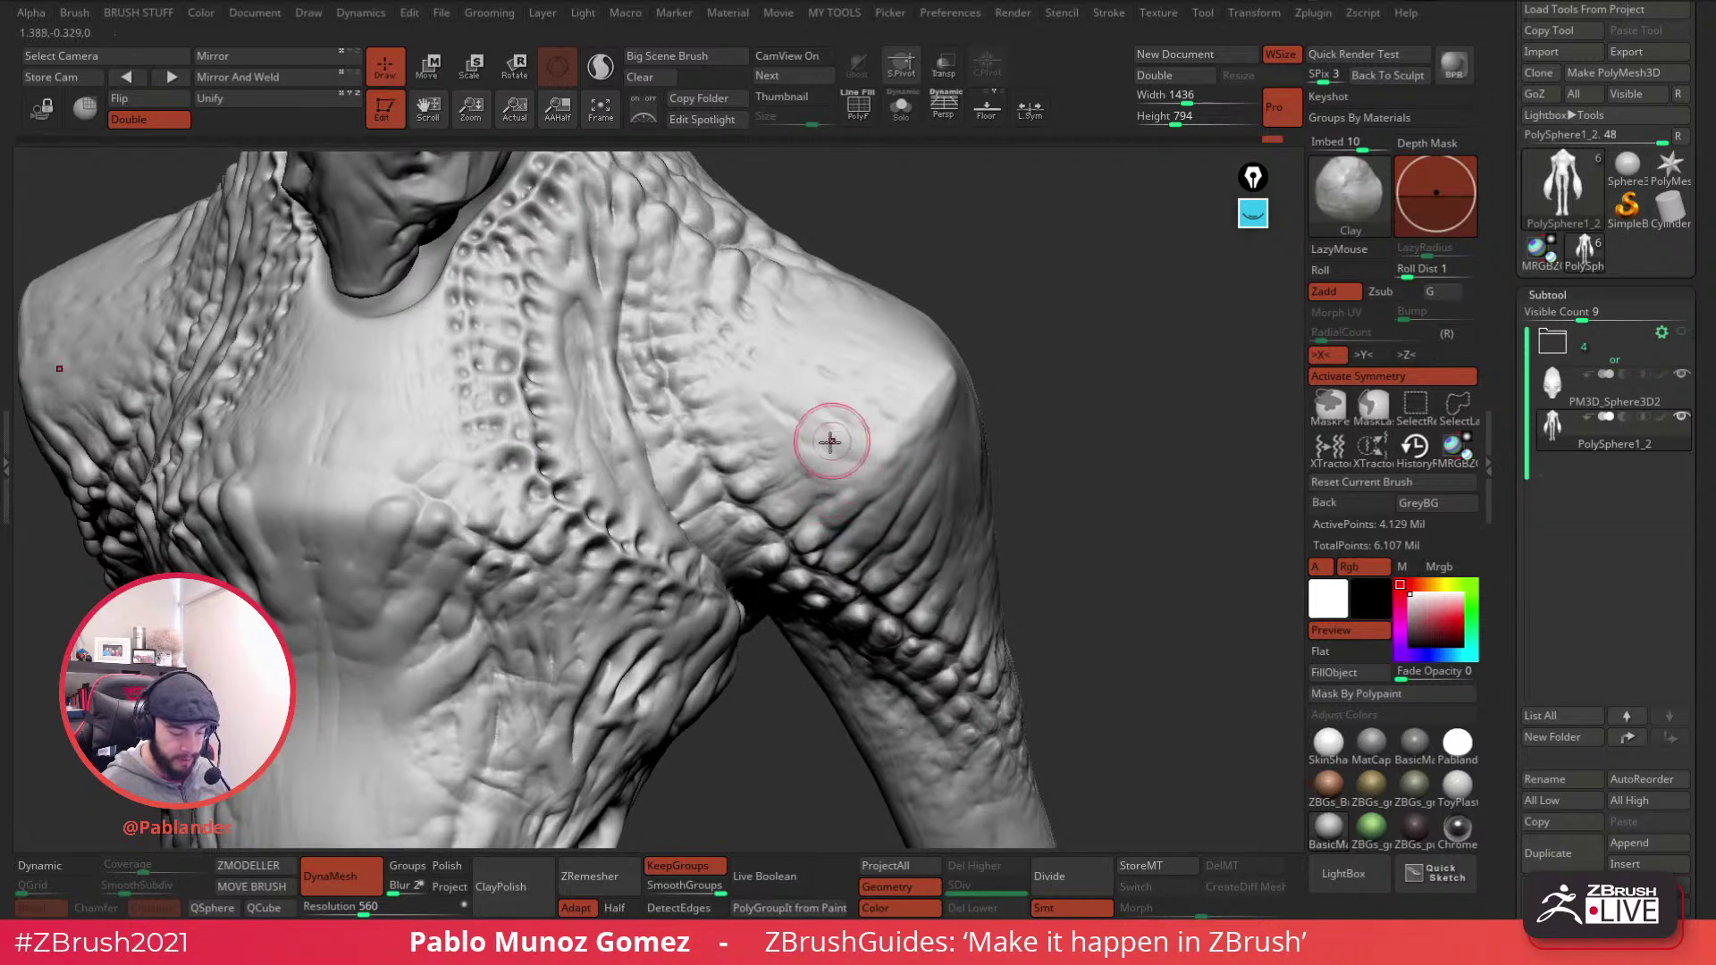
- Refine the pointed shoulder tip and the edge below it with short Clay strokes, undoing the unwanted one
right_drag(901, 410, 869, 455)
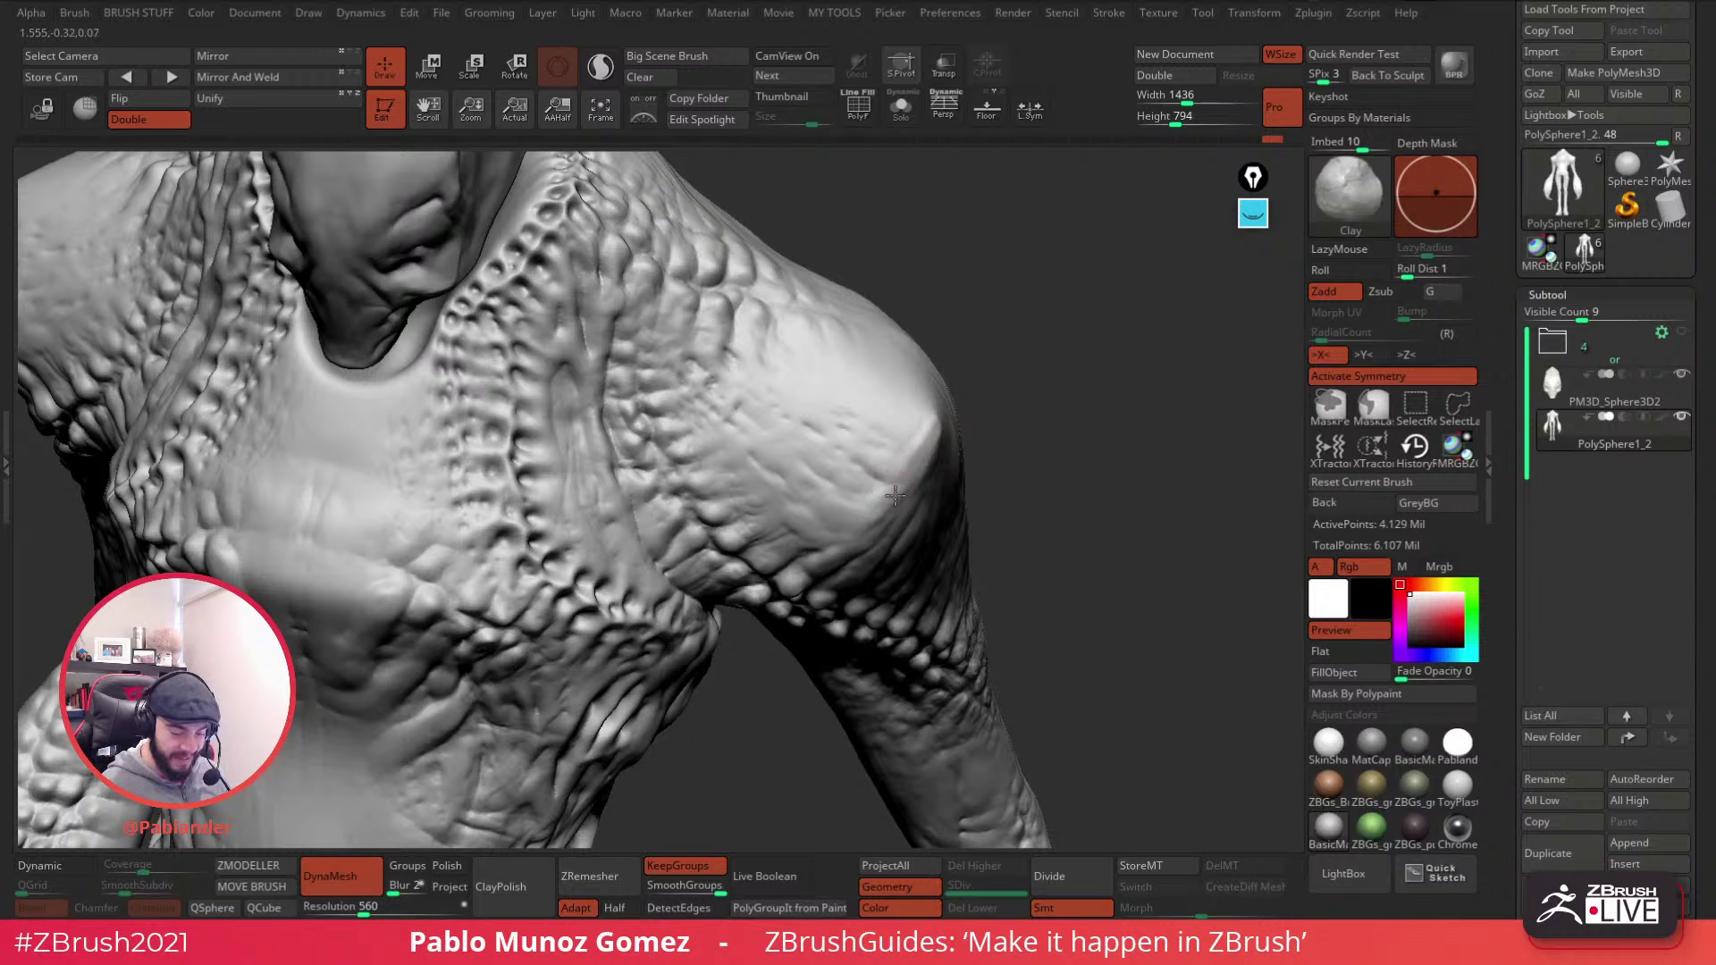
drag(920, 441, 906, 420)
drag(990, 355, 938, 386)
key(ctrl+z)
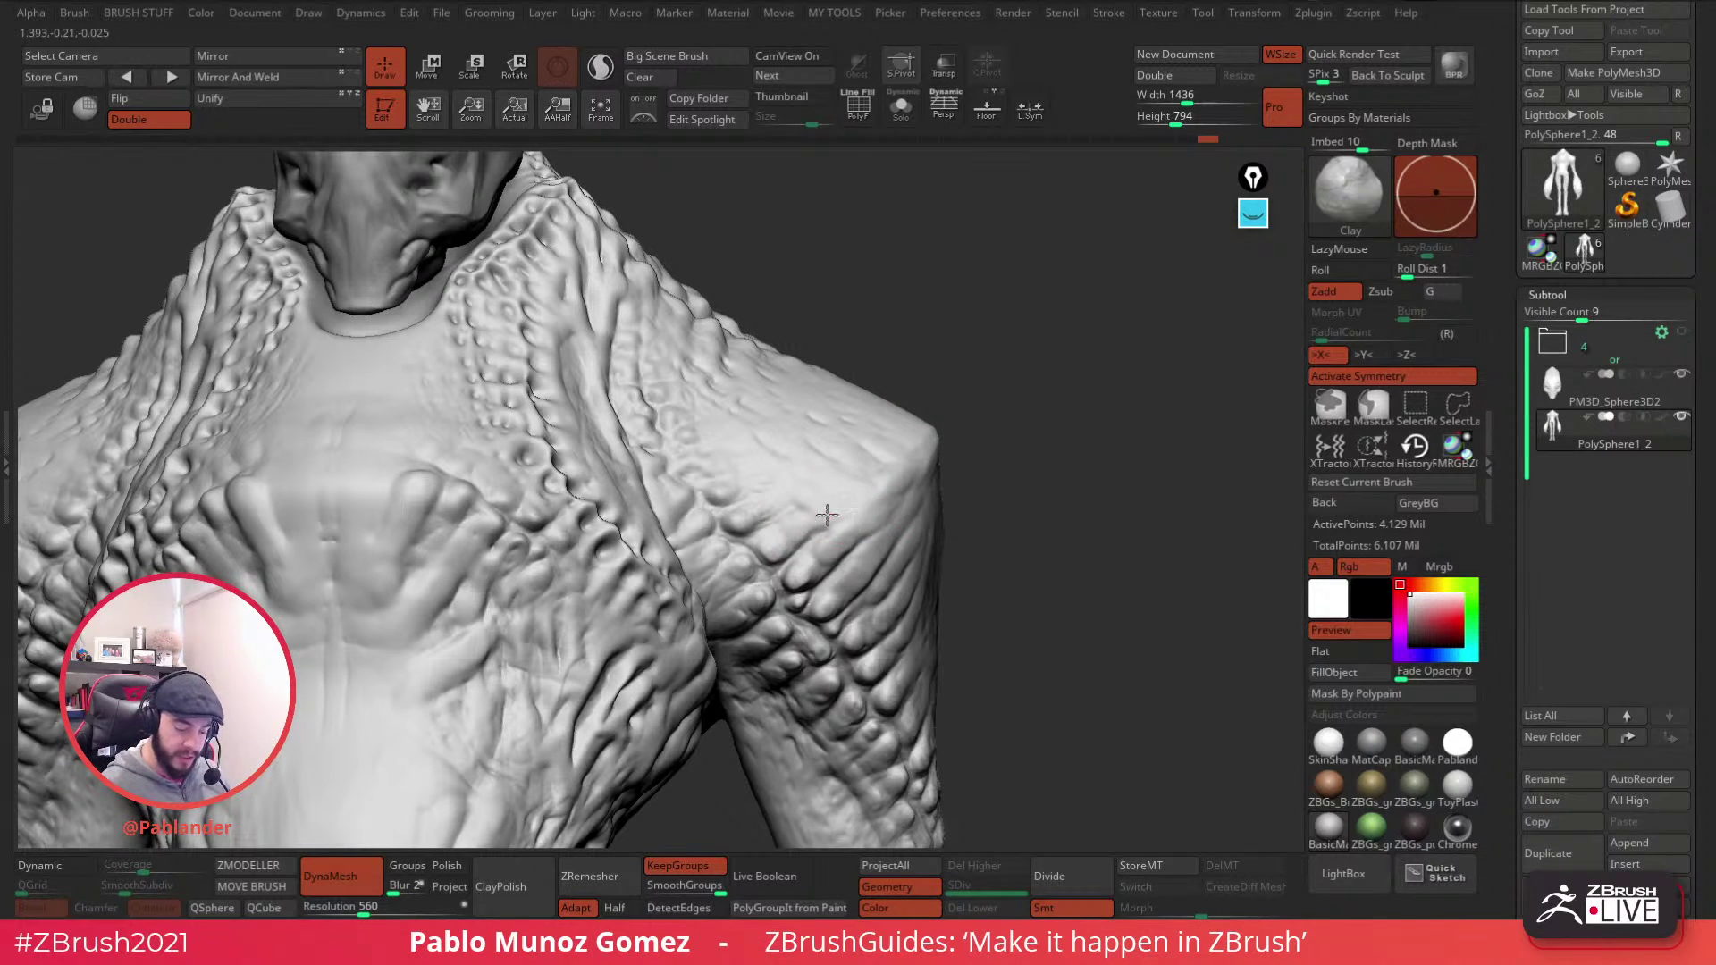
drag(886, 503, 907, 473)
mouse_move(880, 523)
right_down()
mouse_move(930, 500)
mouse_move(873, 498)
right_up()
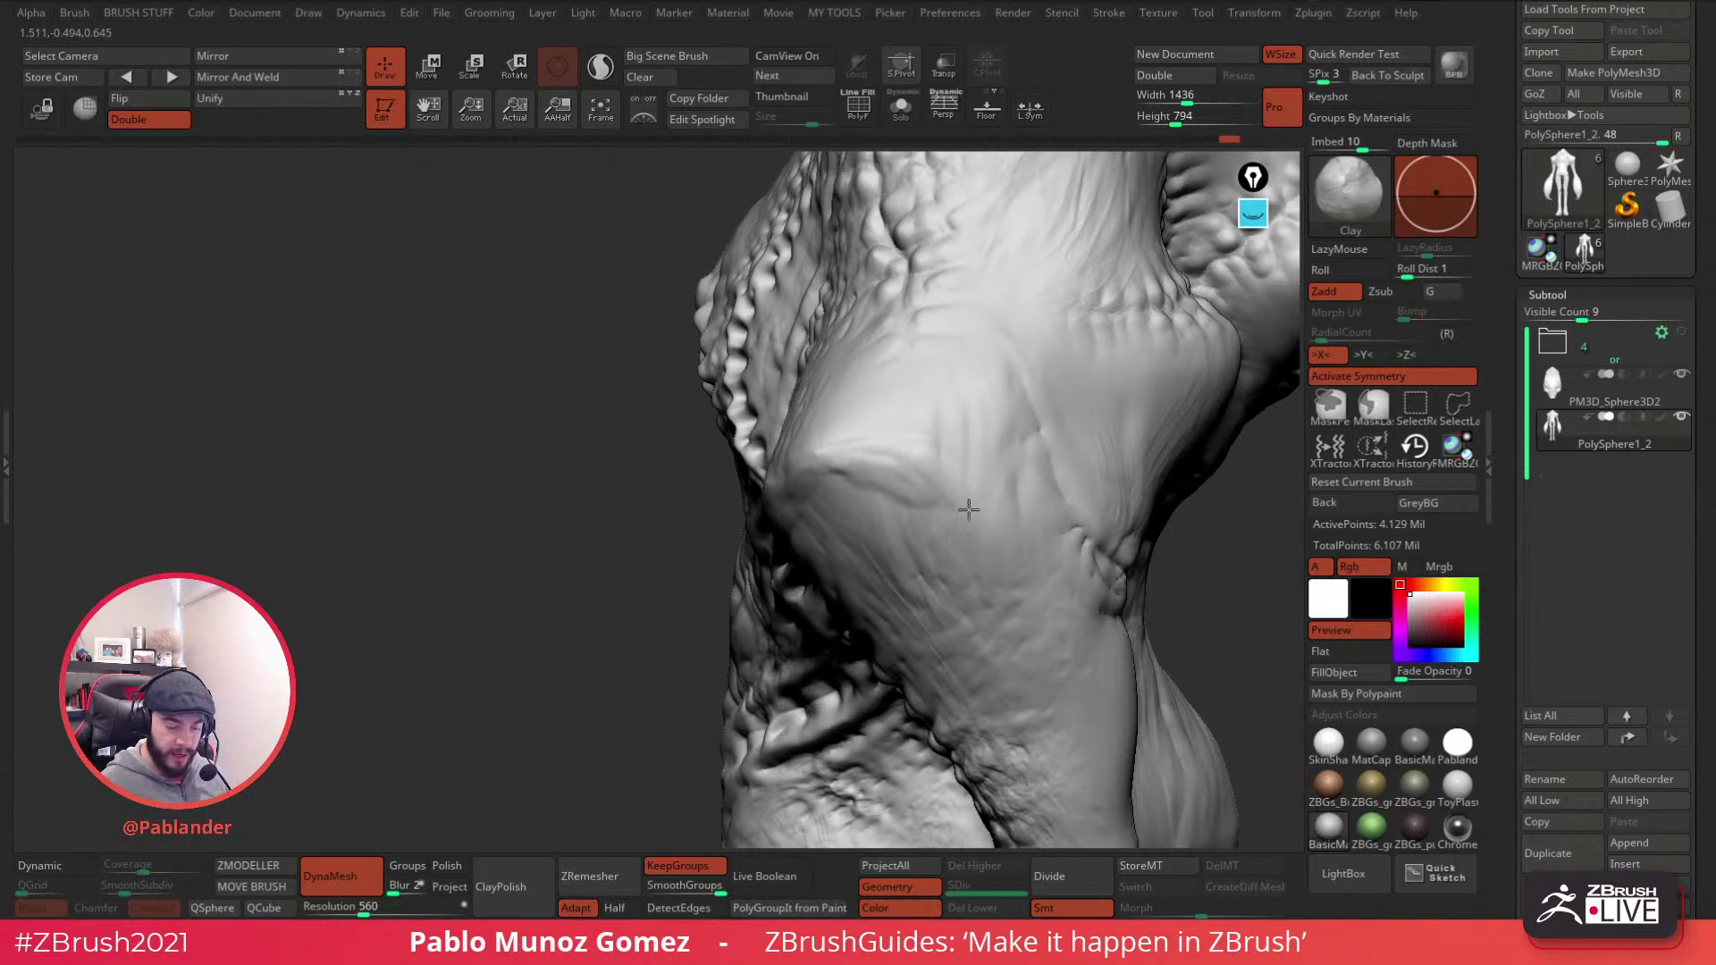
- Continue the plane edge from the shoulder tip around the outer and back side of the shoulder with Clay strokes
mouse_move(941, 457)
mouse_down()
mouse_move(992, 555)
mouse_move(1042, 498)
mouse_move(1004, 474)
mouse_move(1025, 459)
mouse_move(1041, 501)
mouse_move(1077, 510)
mouse_move(1083, 449)
mouse_up()
right_drag(1113, 435, 1062, 430)
drag(1034, 440, 1019, 474)
right_drag(1019, 474, 969, 471)
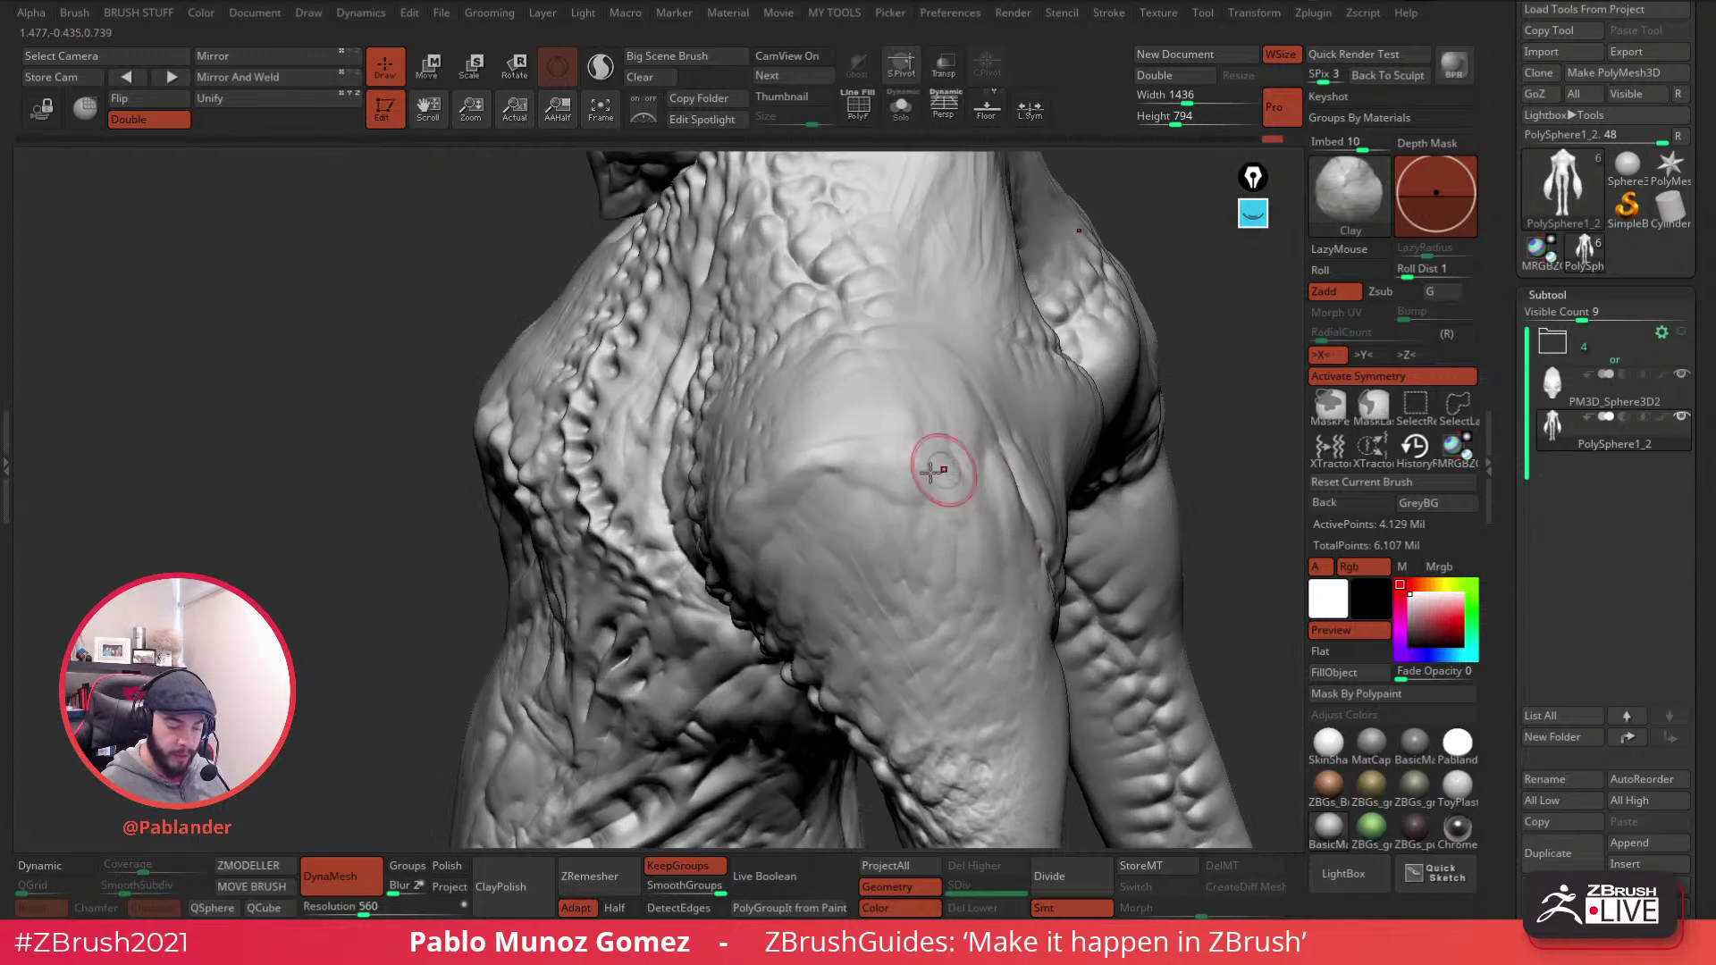
mouse_move(820, 456)
right_down()
mouse_move(888, 455)
mouse_move(875, 490)
mouse_move(988, 448)
mouse_move(920, 459)
right_up()
key(shift)
right_drag(924, 386, 1049, 417)
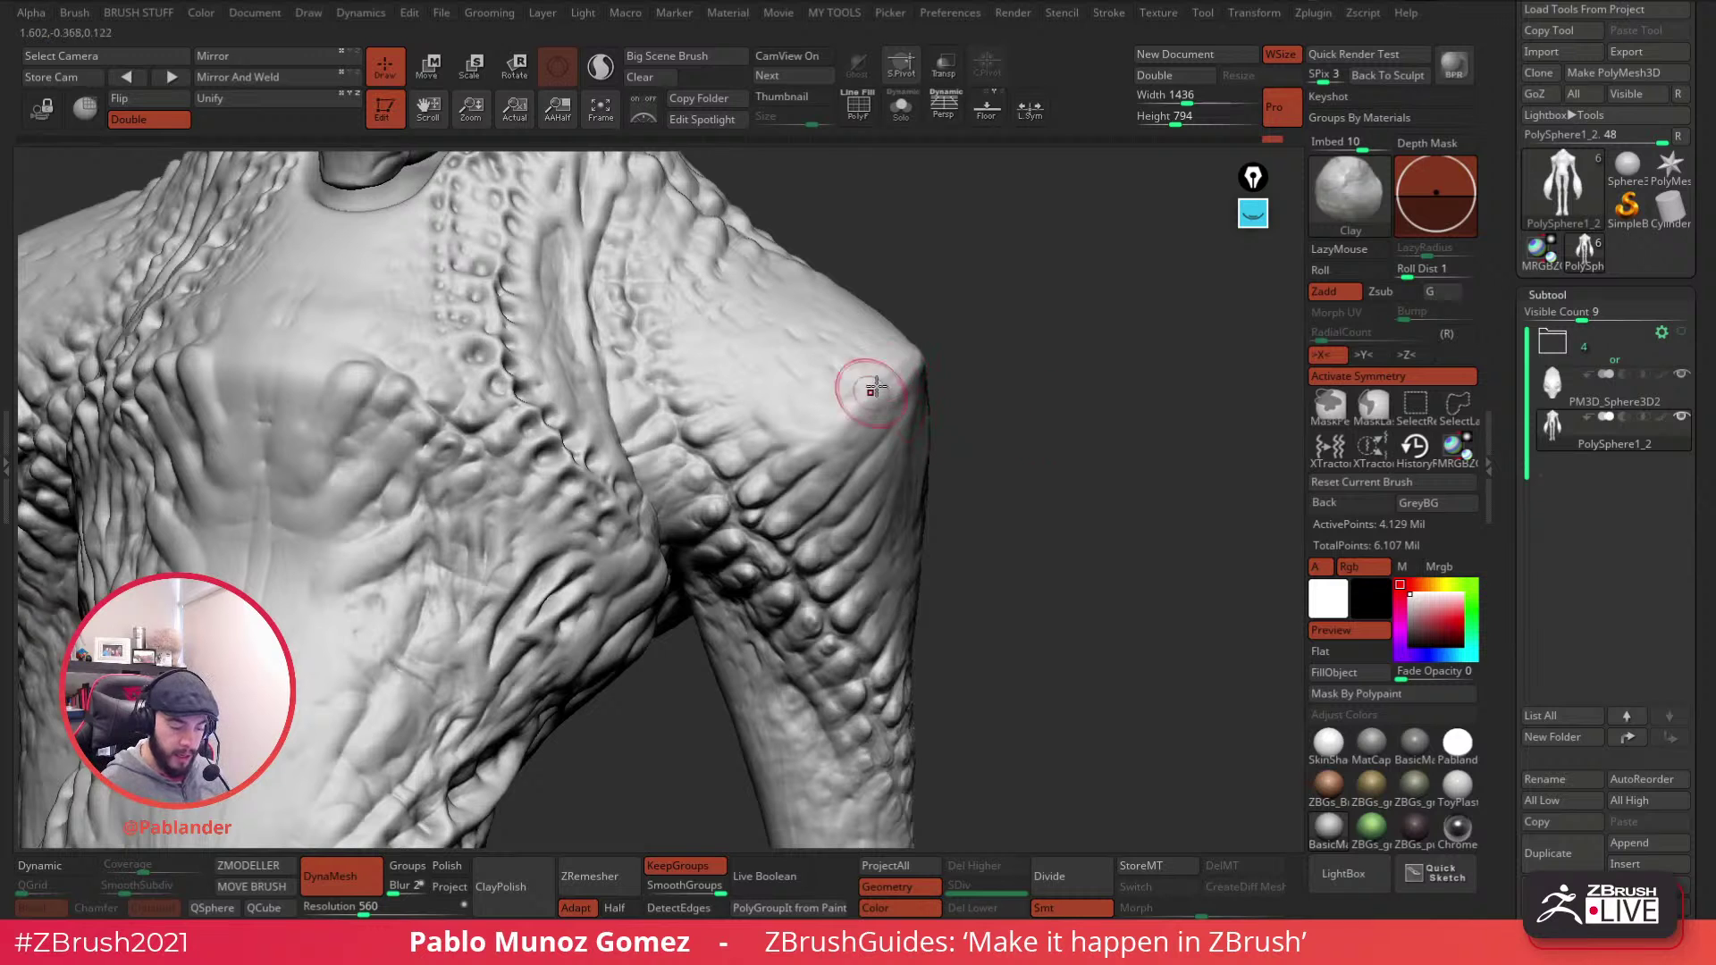
- Sculpt raised Clay detail along the smooth band running from the collar down the chest
right_drag(835, 493, 899, 503)
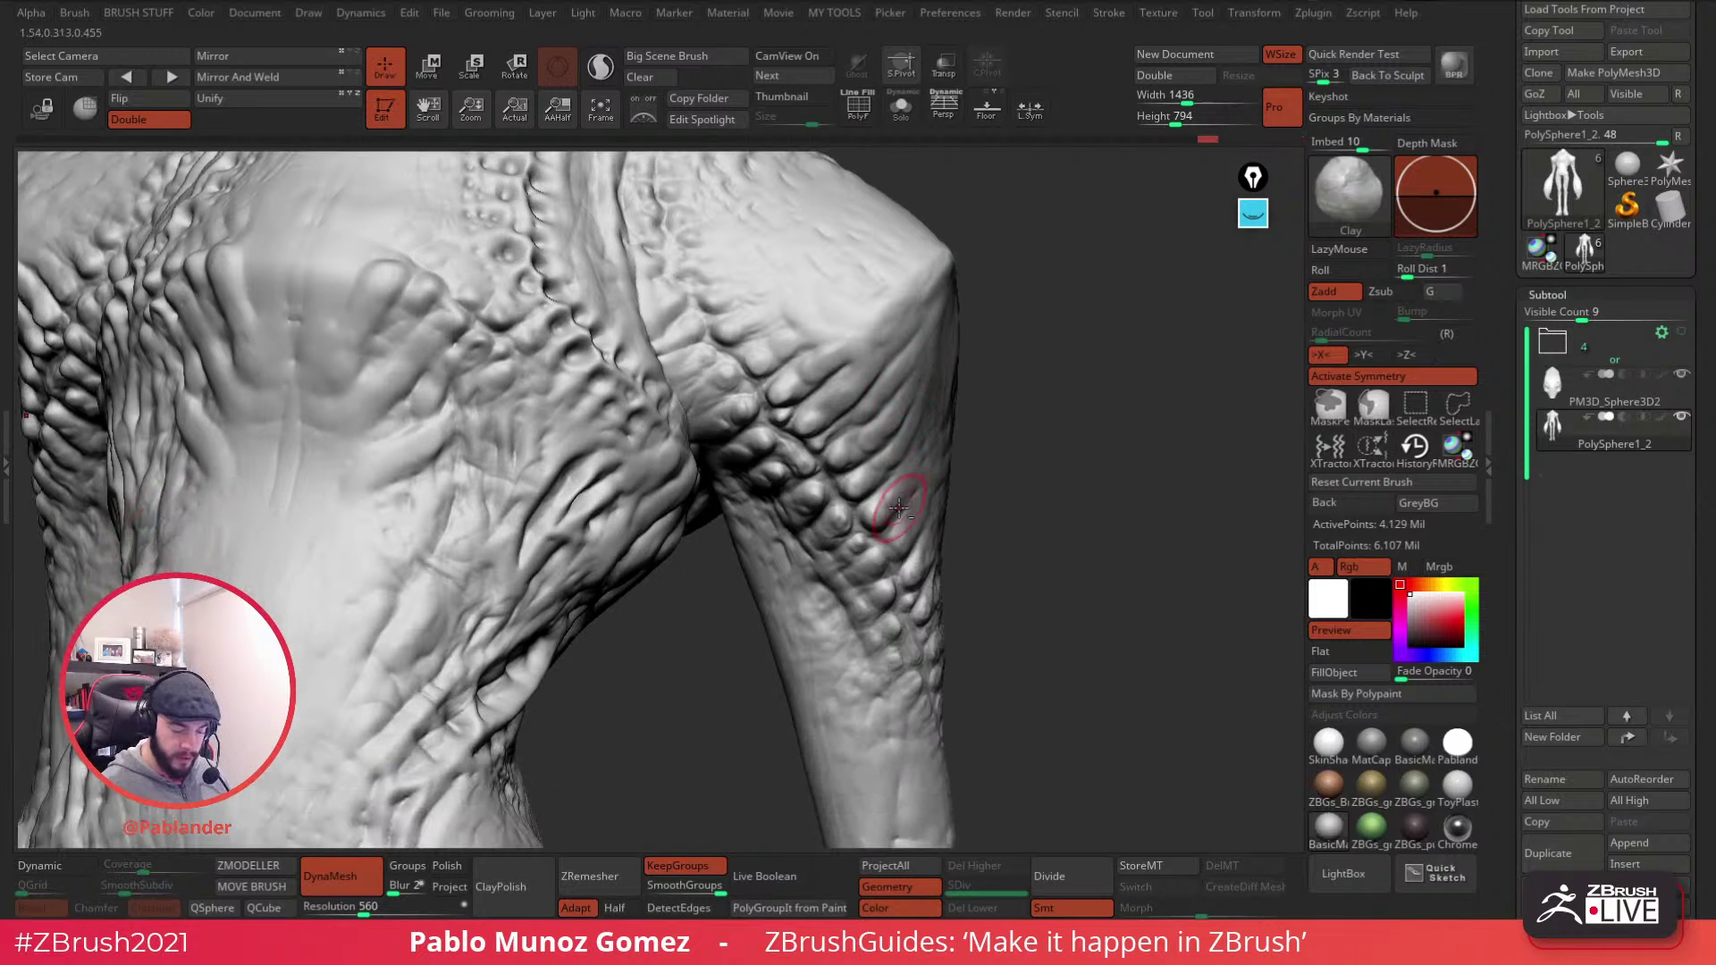
mouse_move(865, 598)
right_down()
mouse_move(889, 486)
mouse_move(809, 487)
mouse_move(839, 402)
mouse_move(797, 400)
mouse_move(773, 444)
mouse_move(689, 402)
right_up()
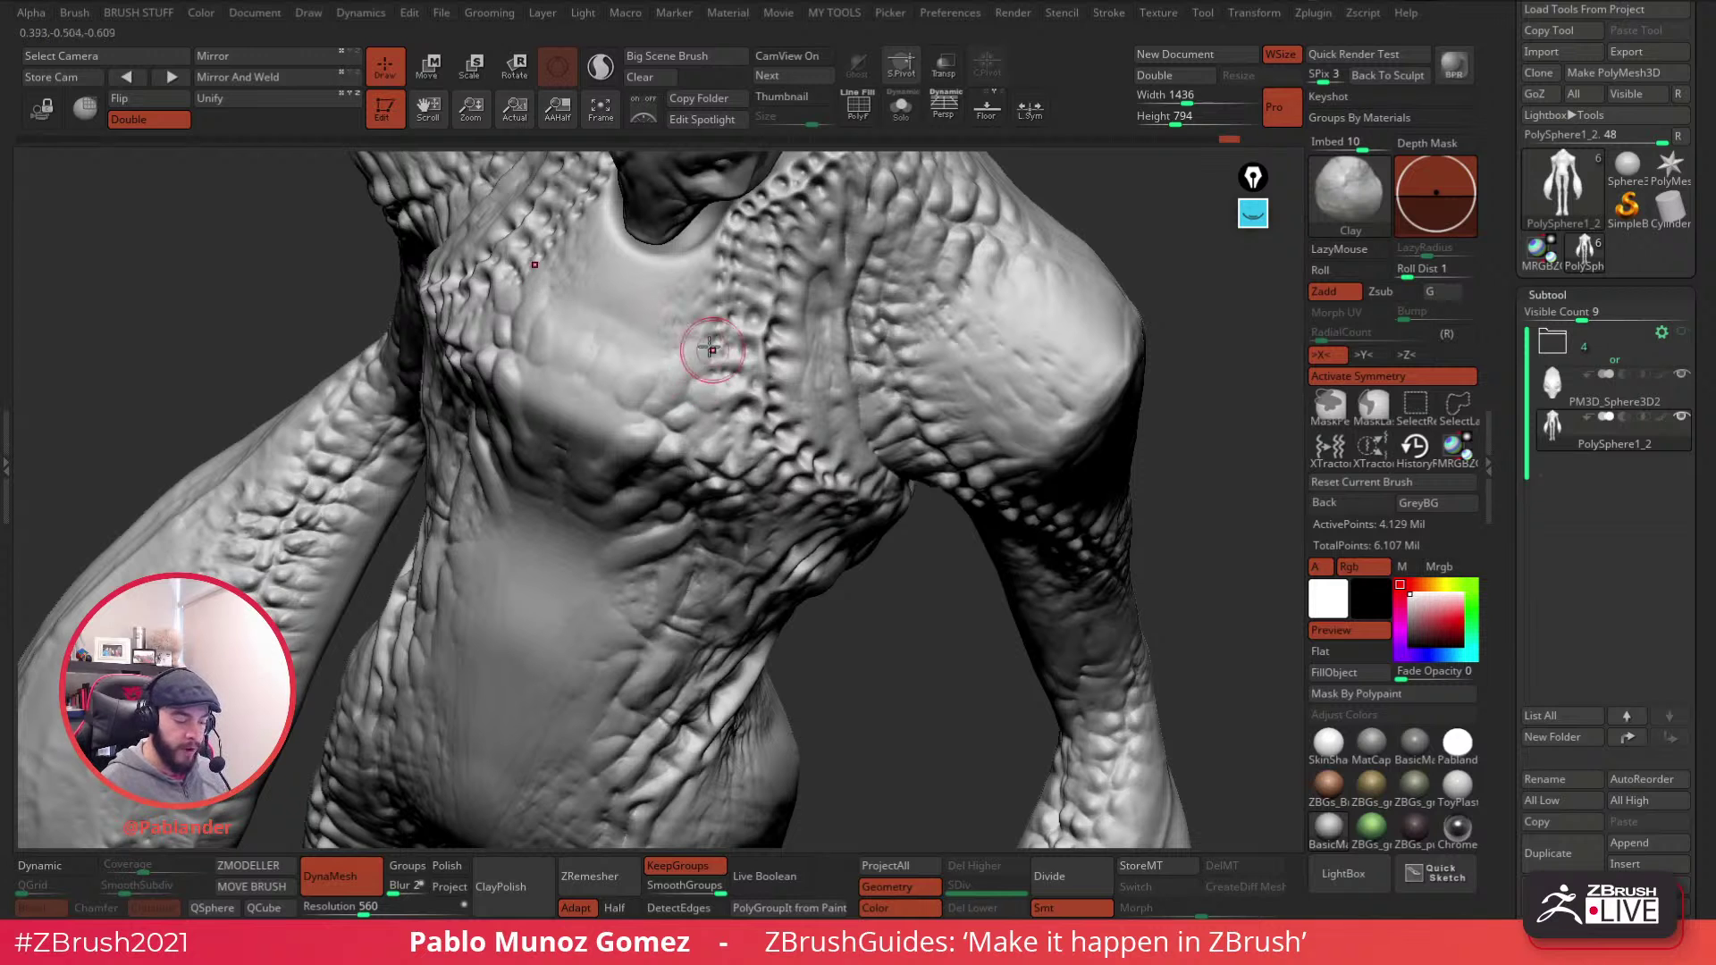
right_drag(677, 353, 760, 447)
right_click(787, 510)
right_drag(786, 509, 799, 481)
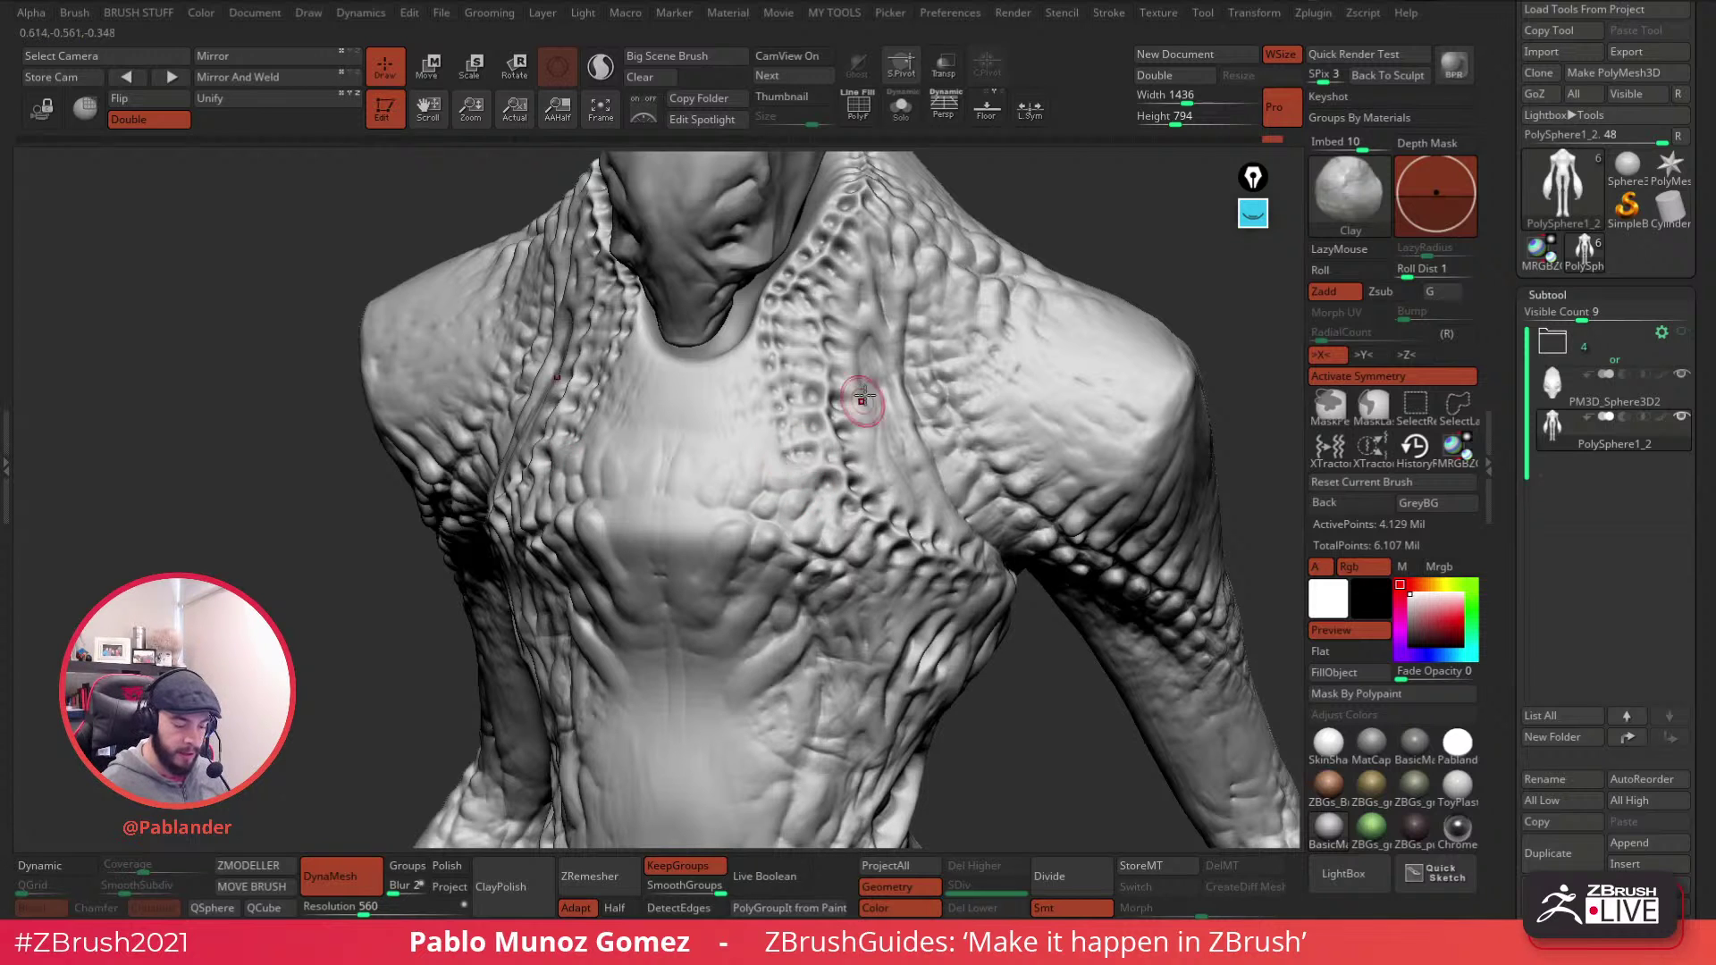
drag(747, 339, 689, 363)
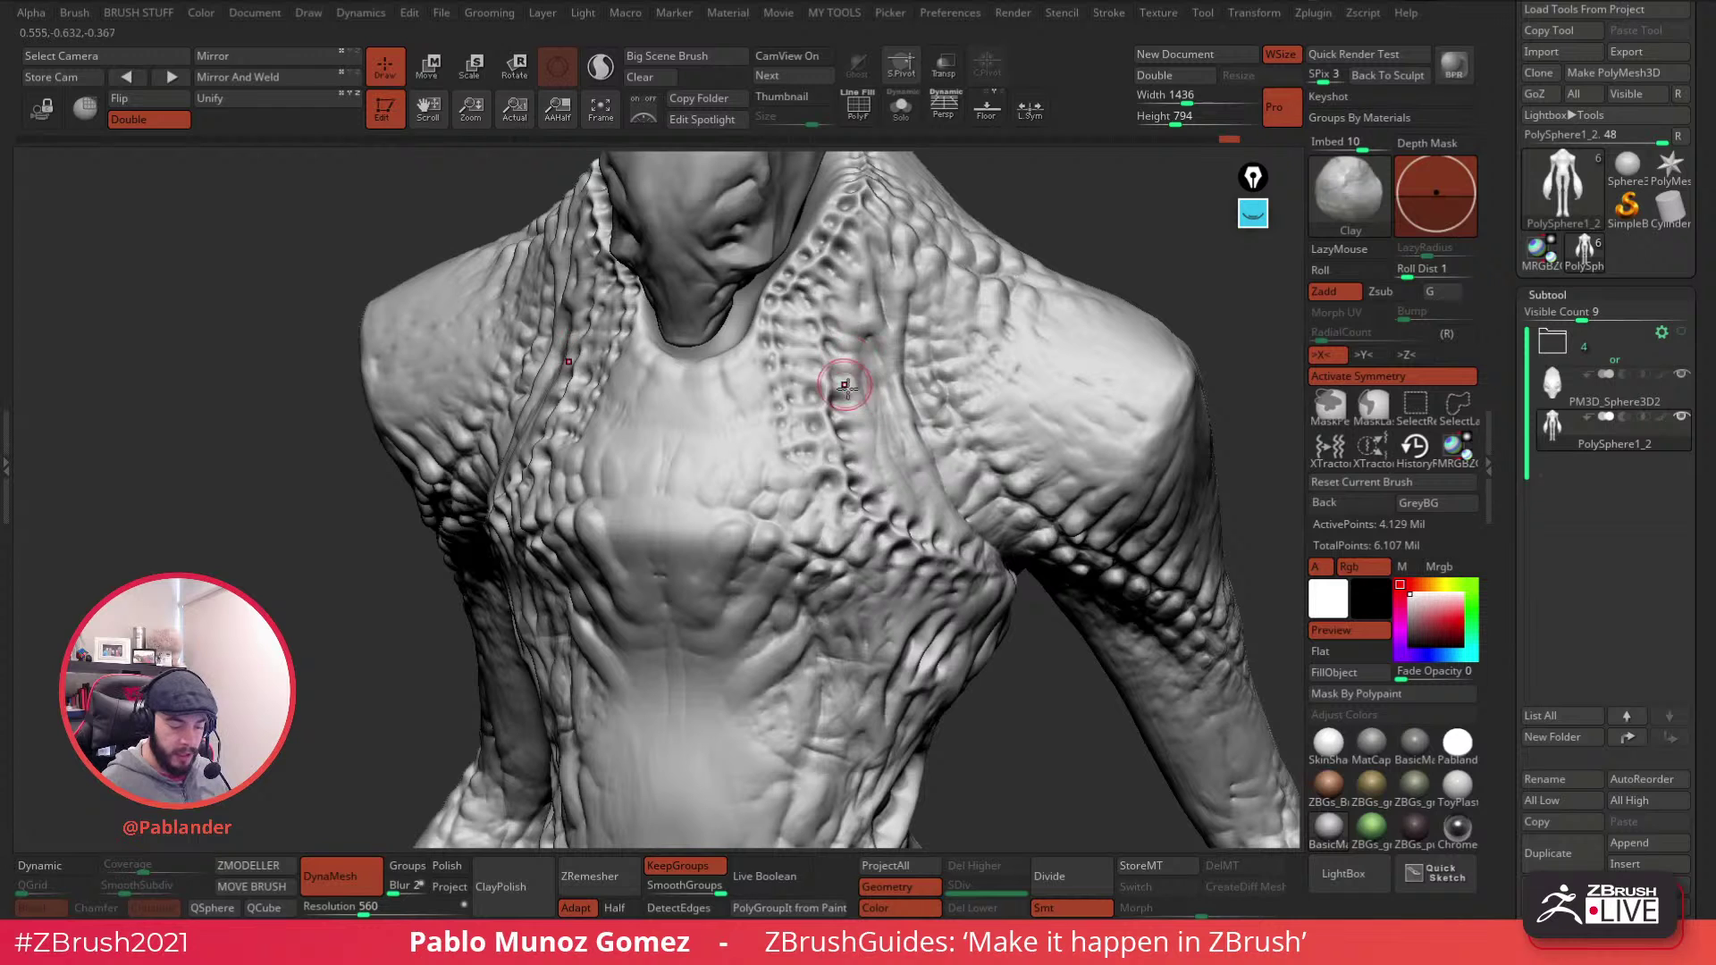
alt+right_drag(966, 319, 879, 398)
mouse_move(829, 345)
right_down()
mouse_move(809, 351)
mouse_move(777, 308)
right_up()
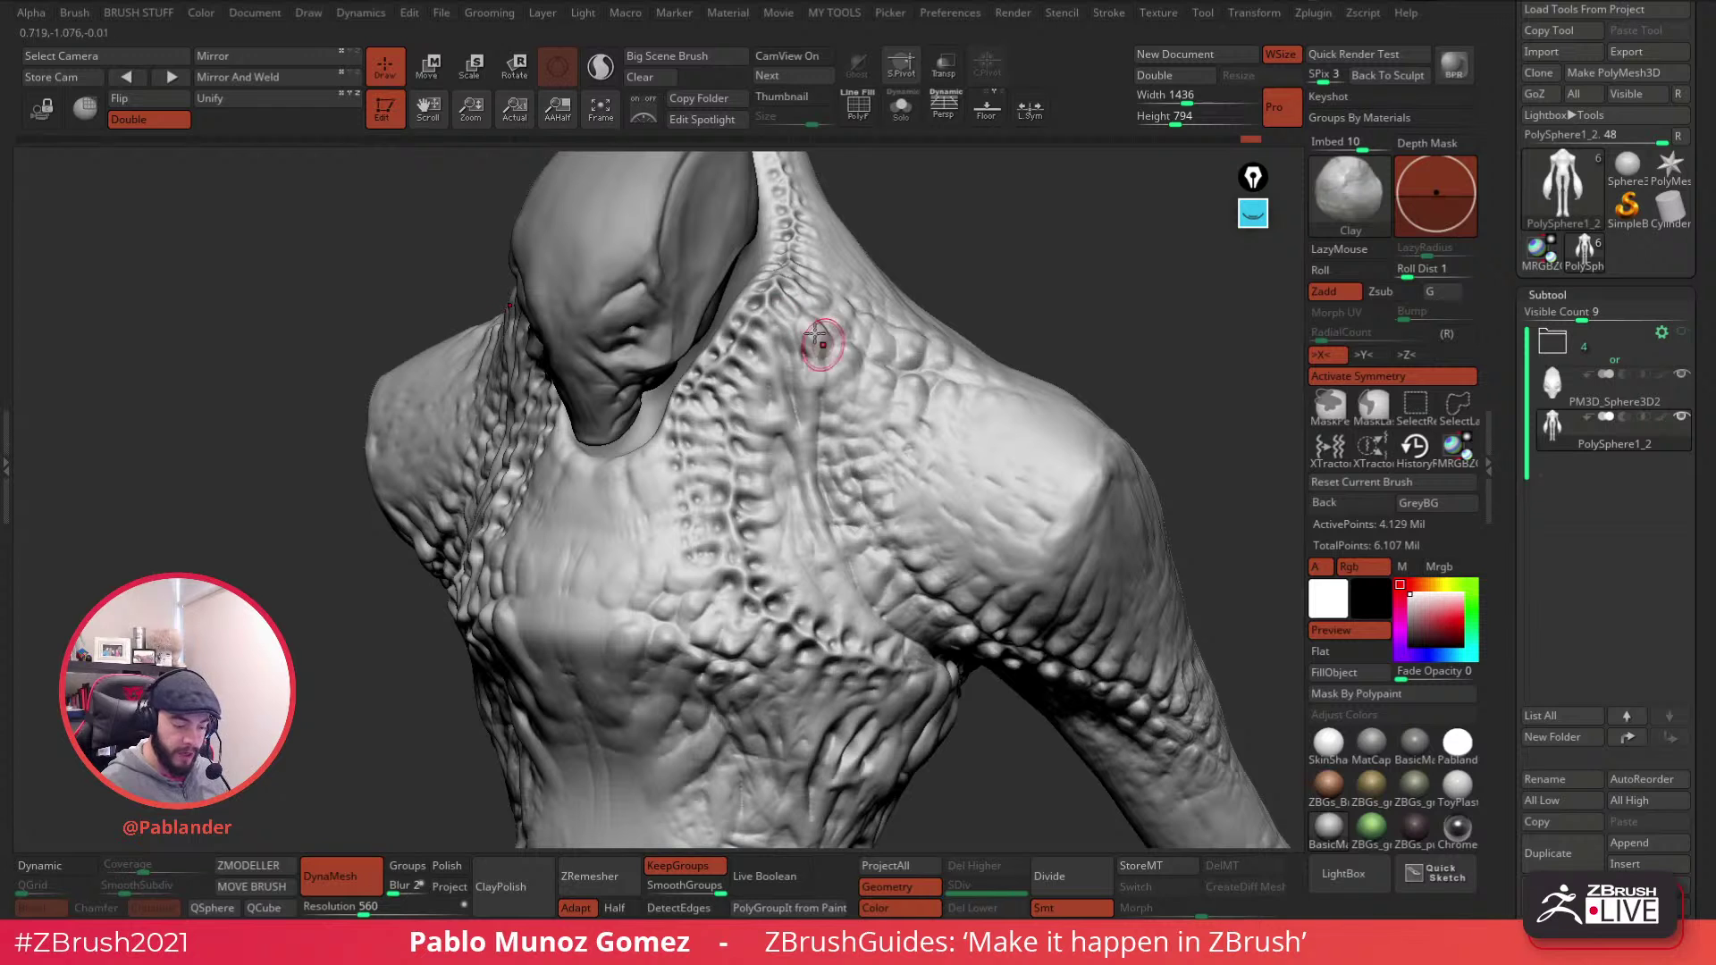
mouse_move(808, 346)
mouse_down()
mouse_move(815, 394)
mouse_move(790, 445)
mouse_up()
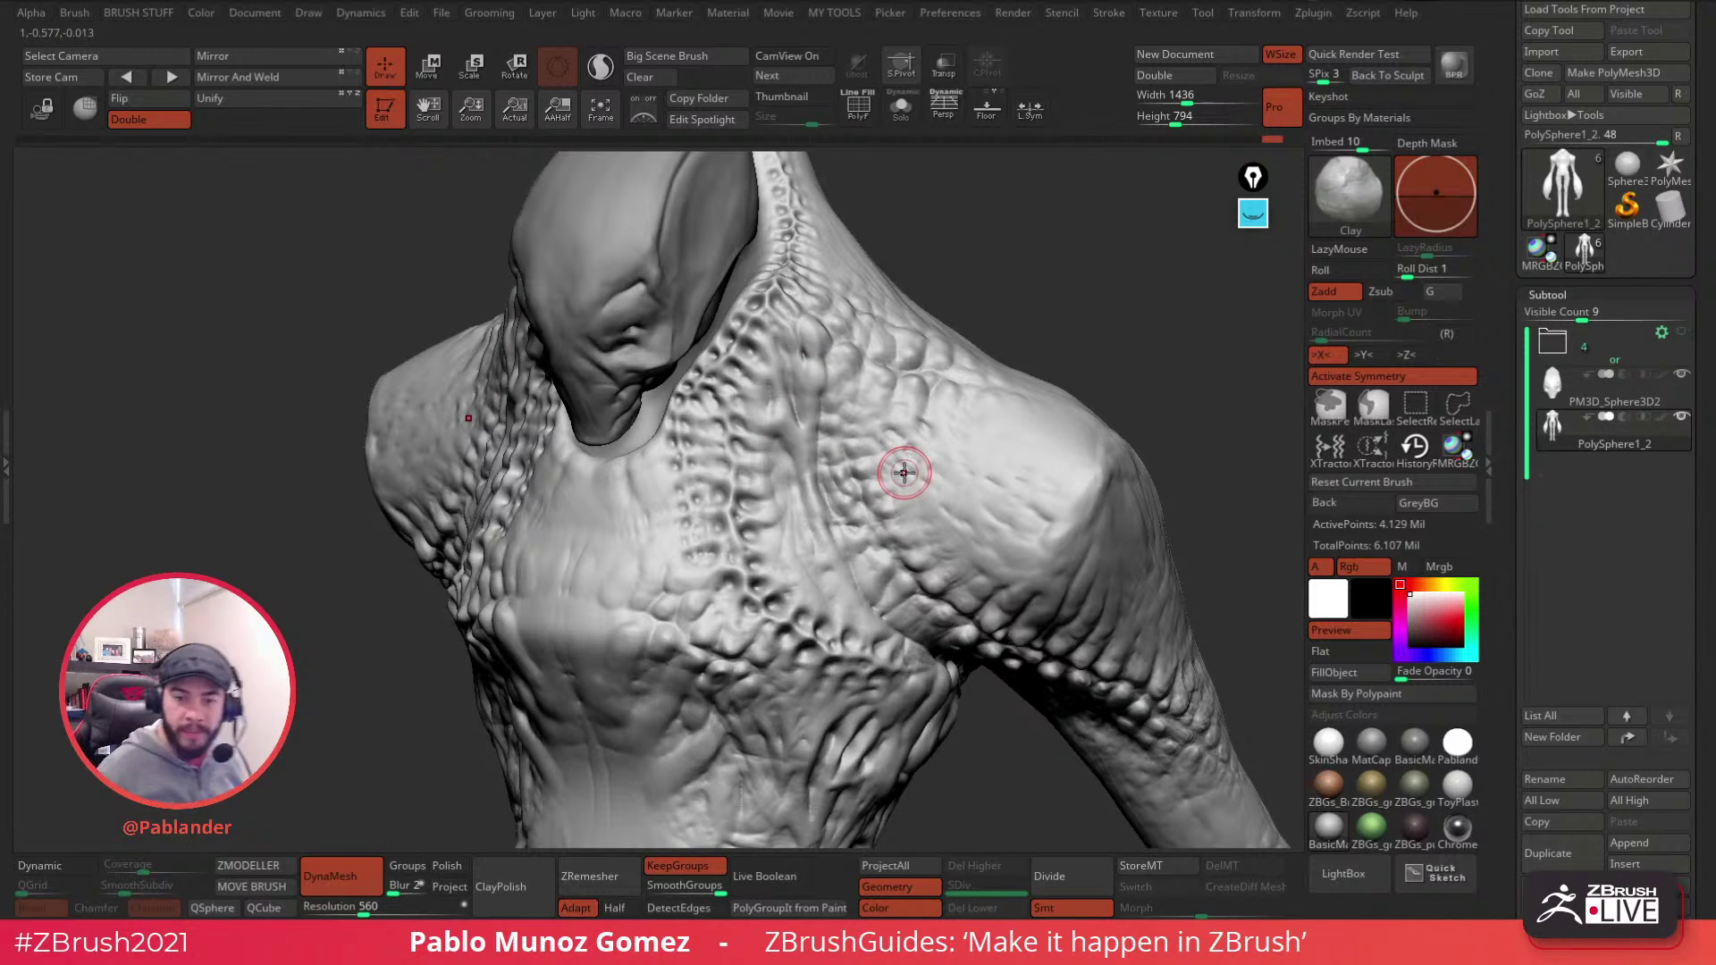
- Add a row of oval Clay bumps across the top of the shoulder to continue the pattern outward
right_drag(889, 448, 907, 406)
drag(916, 400, 970, 399)
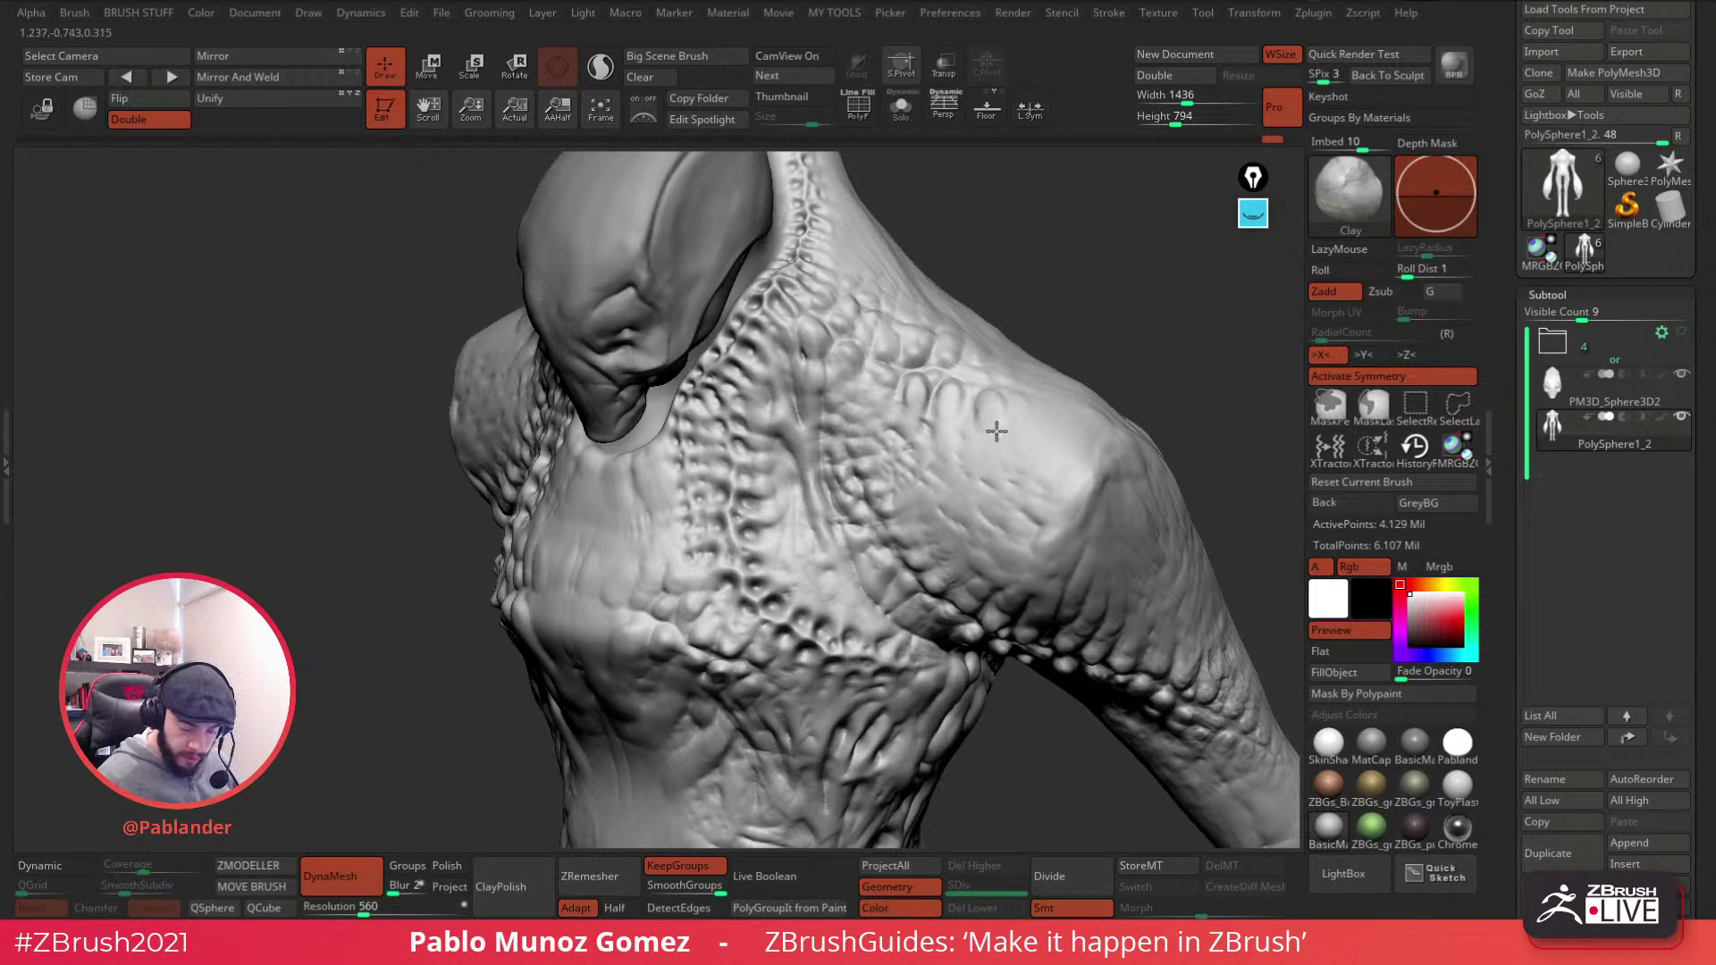
right_drag(1124, 351, 984, 424)
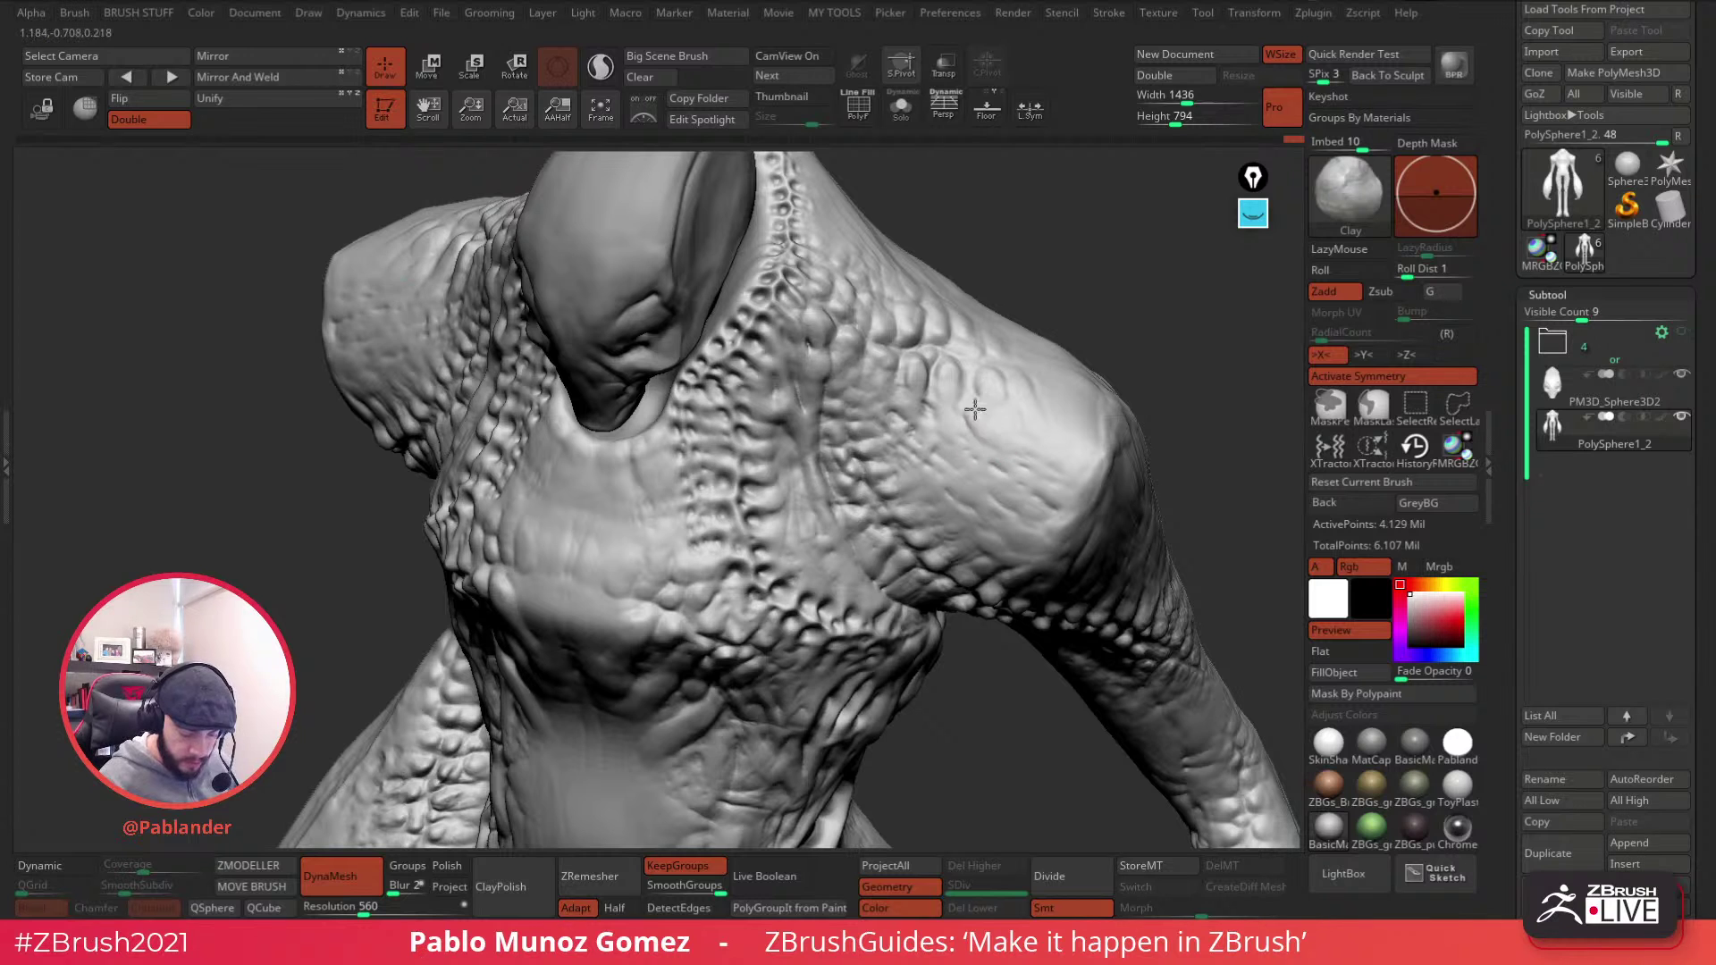
- Examine the pattern flow on the thighs, lower legs and swollen forearms from several angles
mouse_move(988, 383)
right_down()
mouse_move(925, 447)
mouse_move(934, 411)
mouse_move(931, 458)
right_up()
key(space)
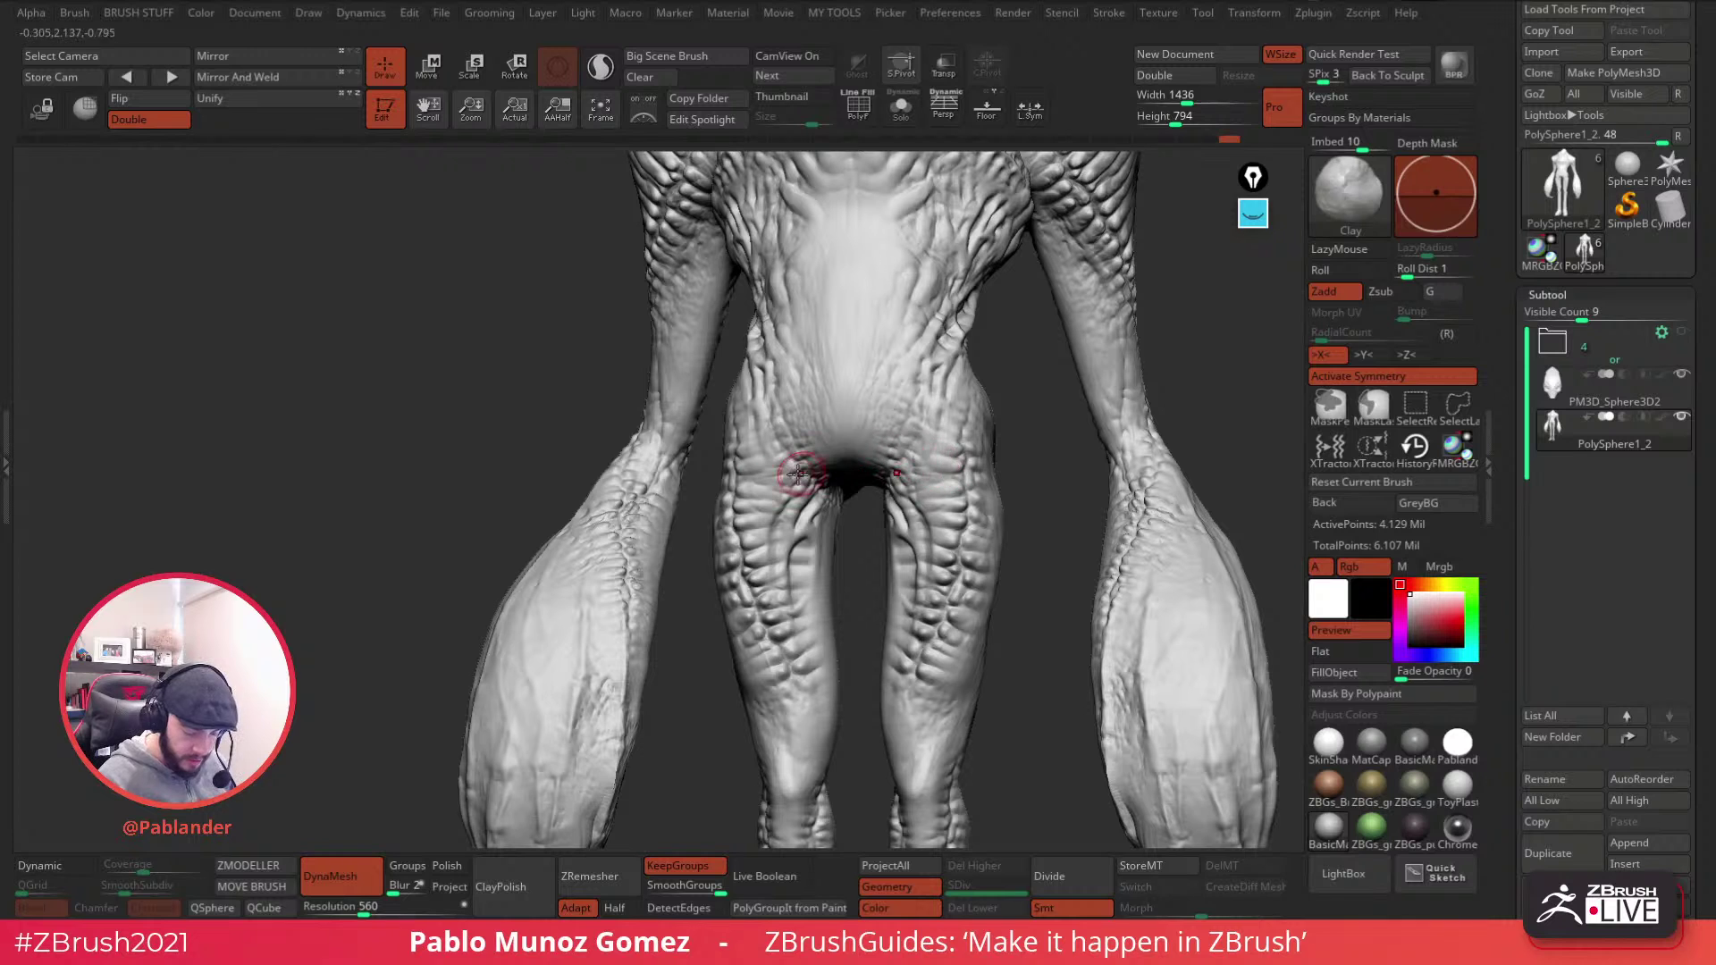
right_drag(816, 463, 846, 420)
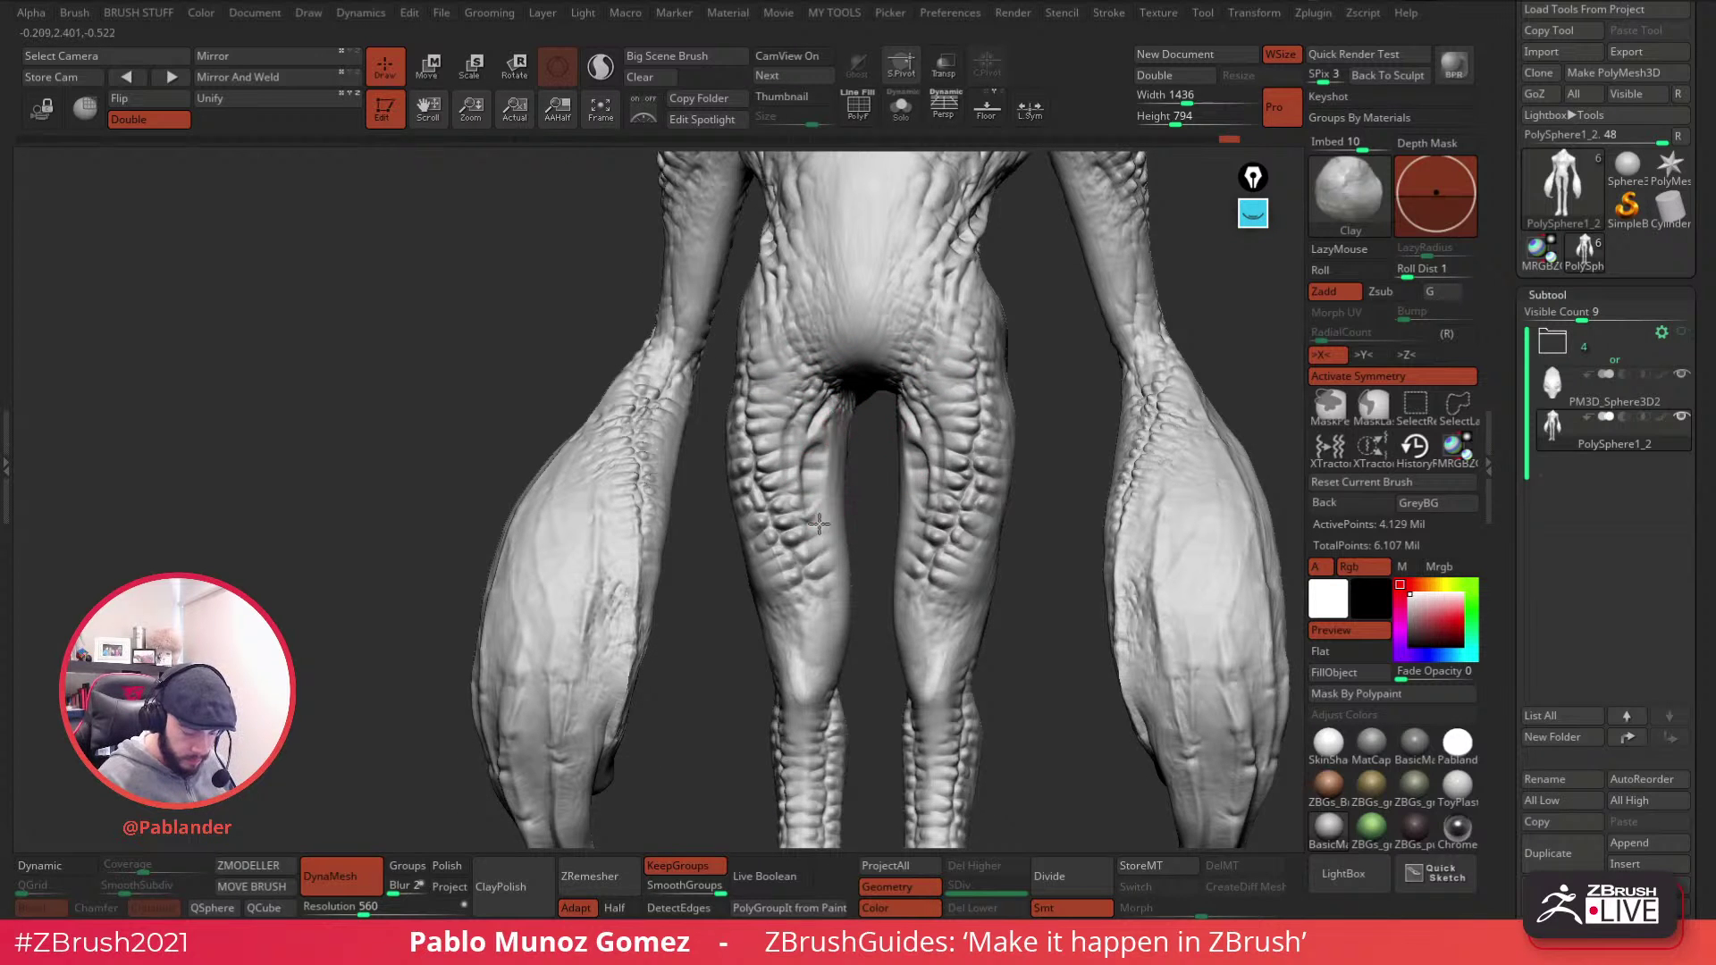
right_drag(952, 531, 935, 413)
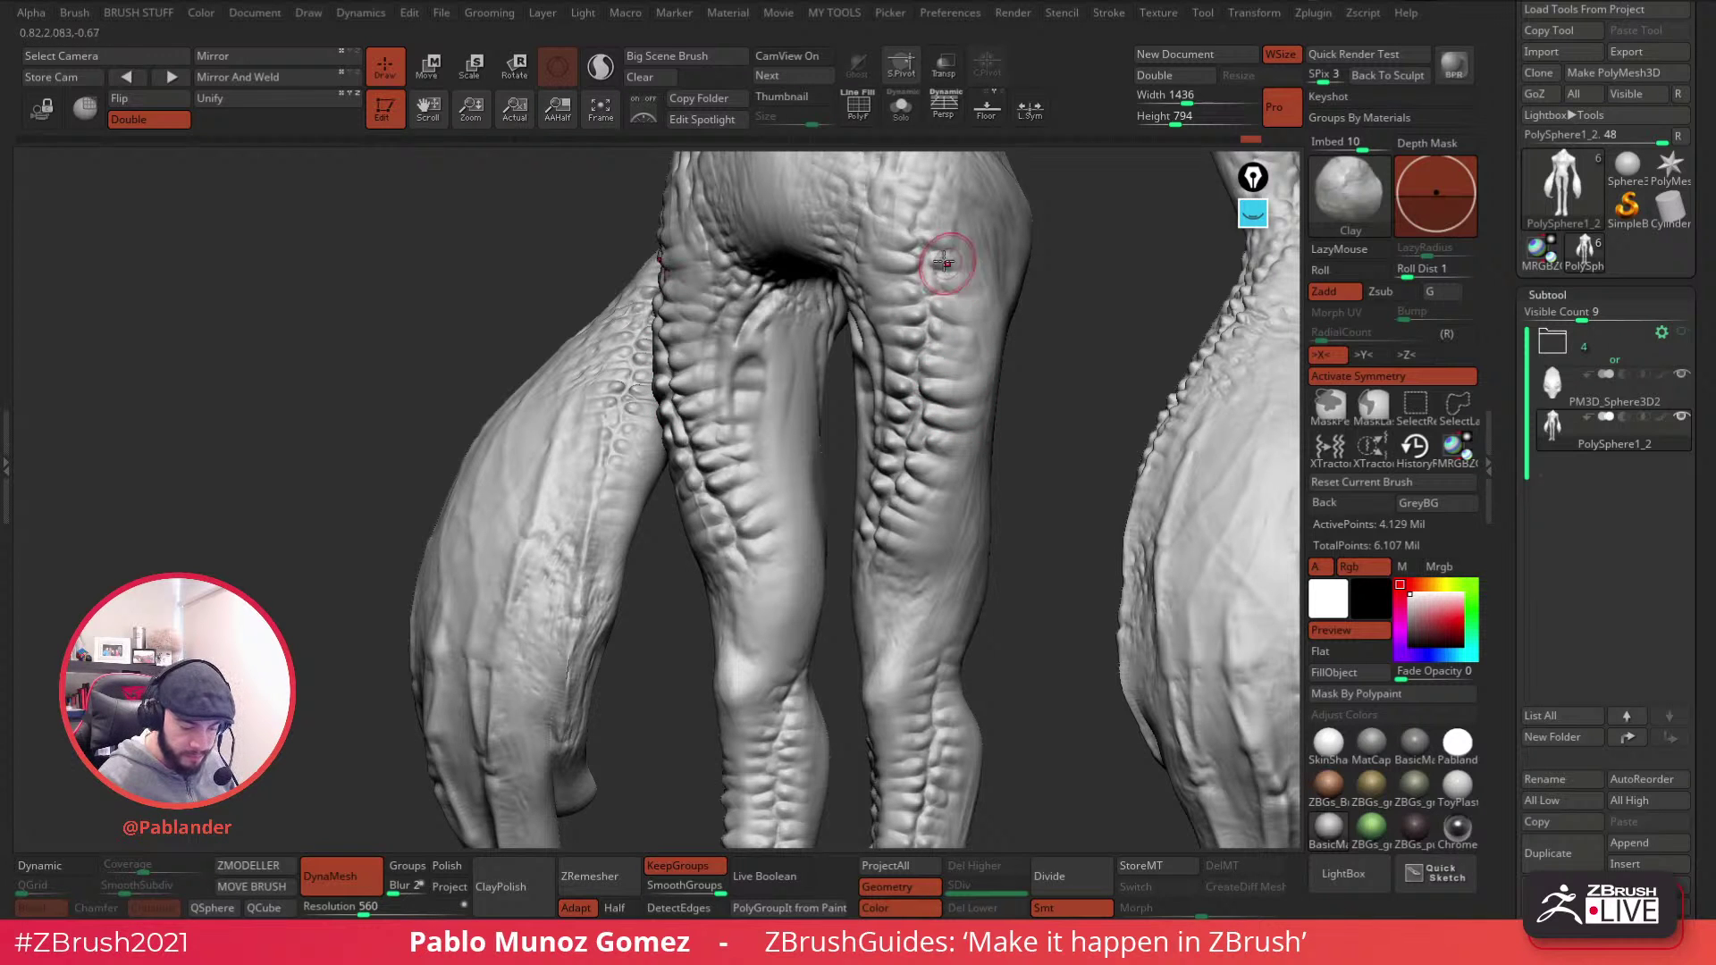
mouse_move(950, 260)
alt+right_down()
mouse_move(929, 311)
mouse_move(893, 326)
alt+right_up()
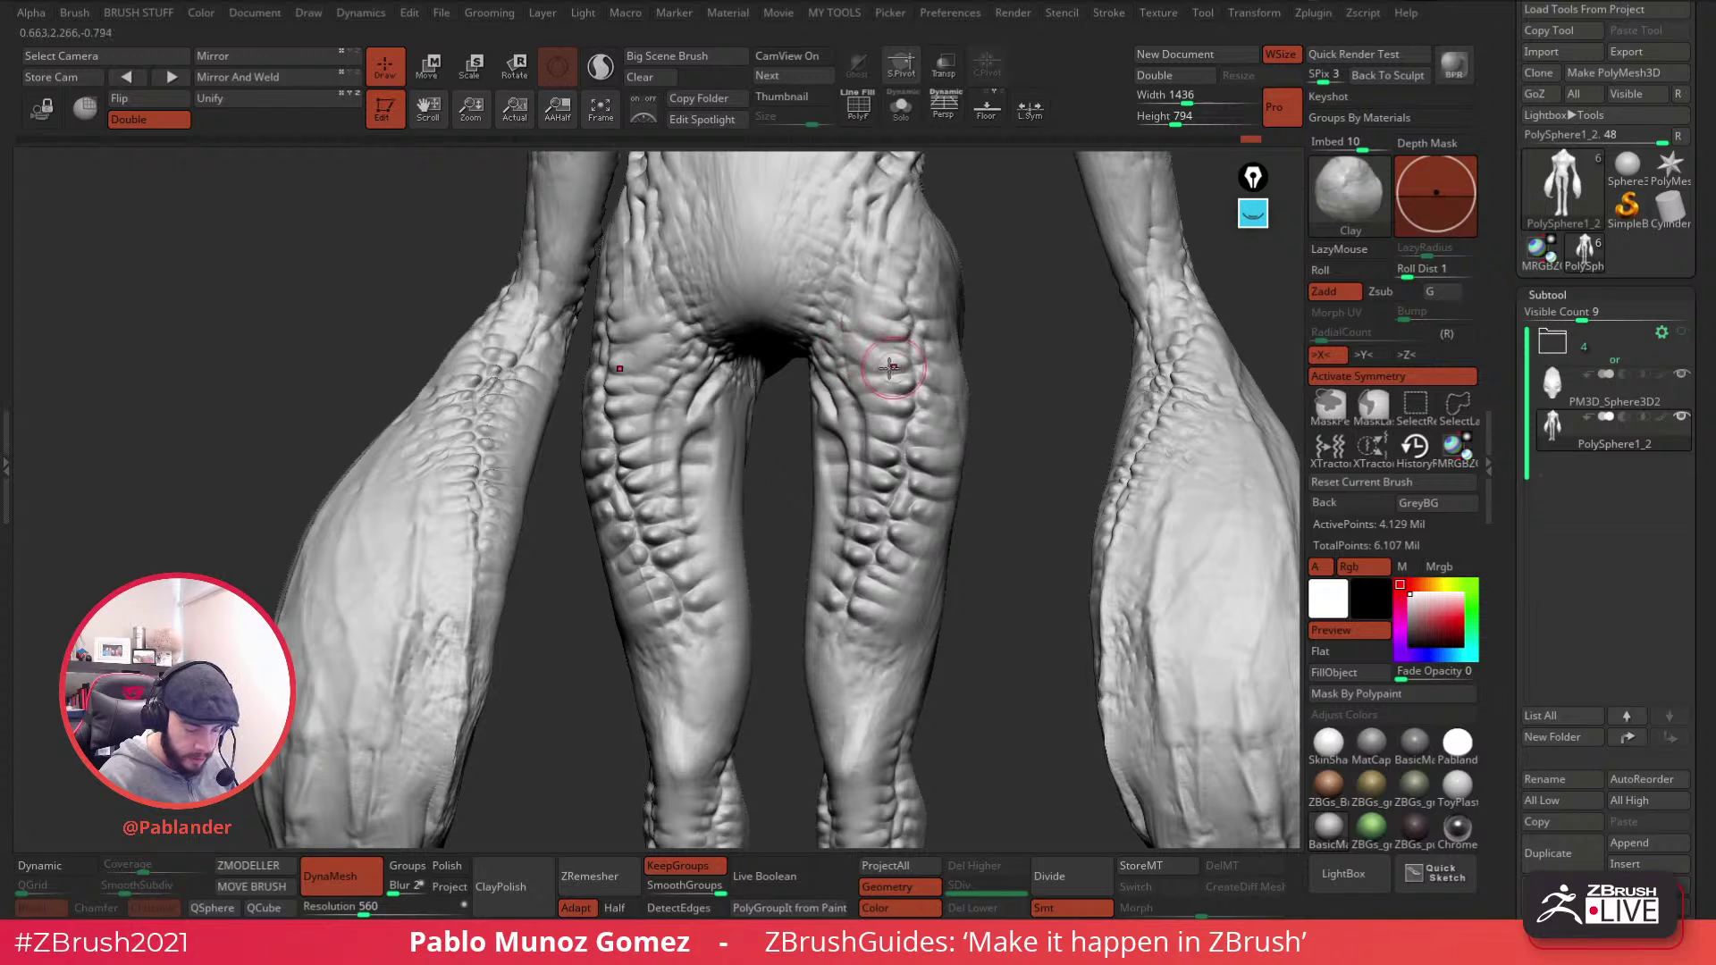
mouse_move(865, 402)
right_down()
mouse_move(875, 426)
mouse_move(880, 305)
right_up()
right_drag(822, 253, 780, 240)
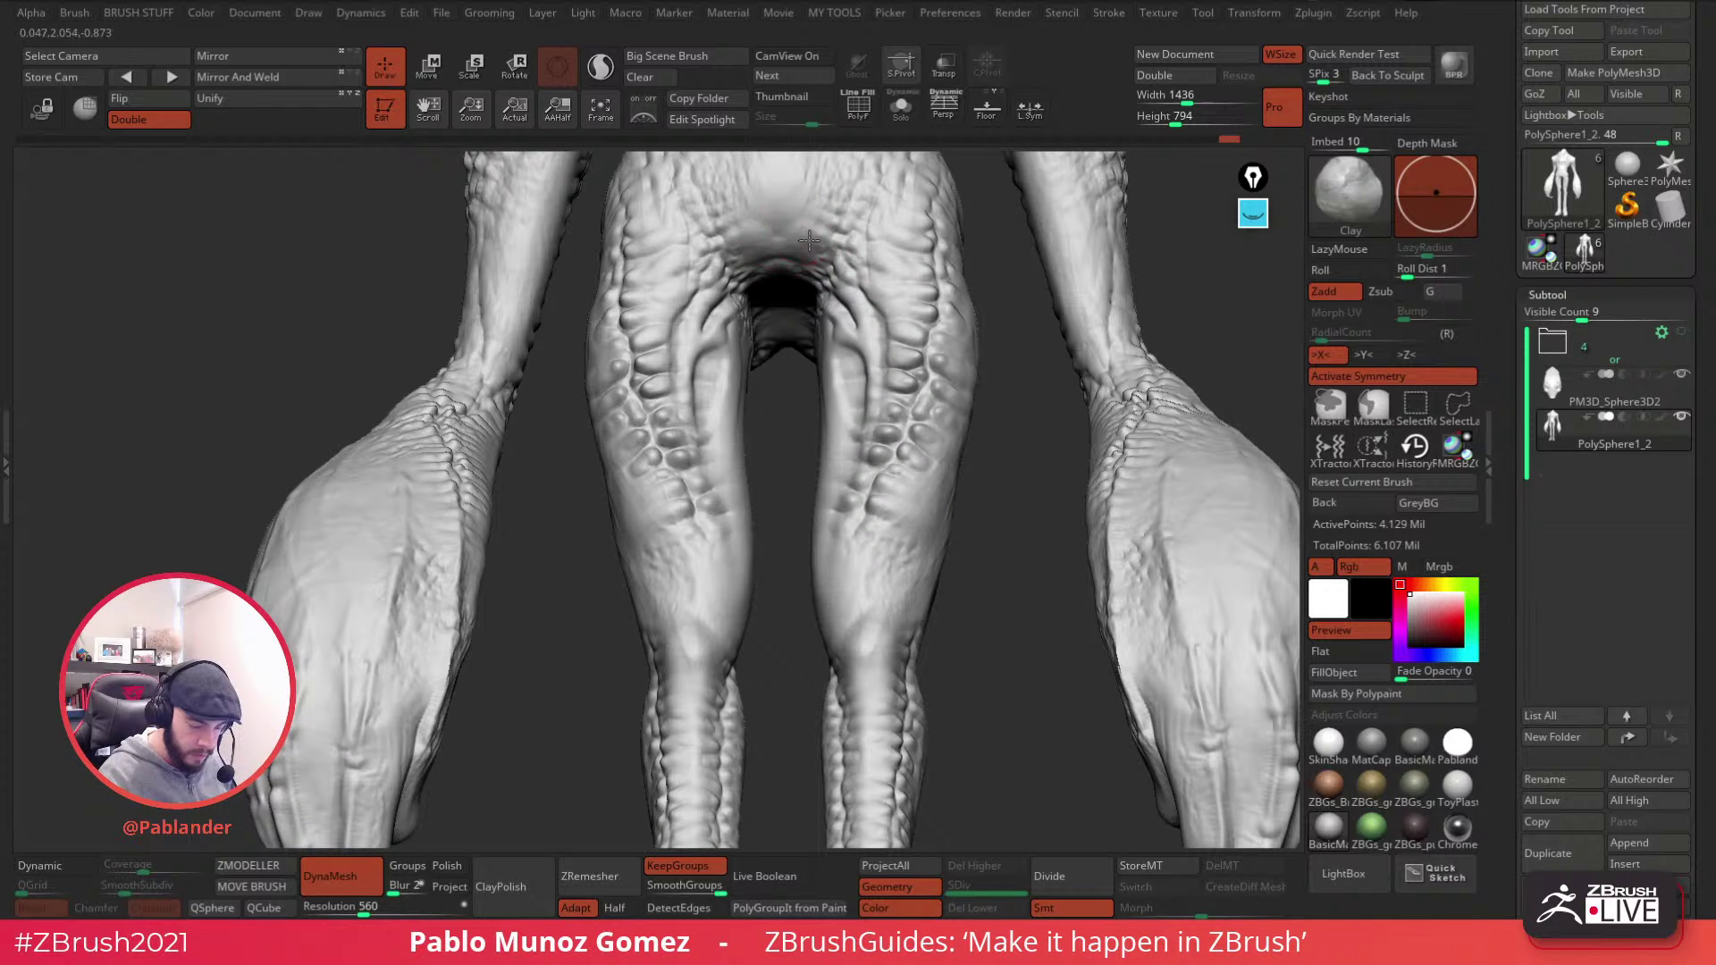
right_drag(903, 375, 950, 522)
key(f)
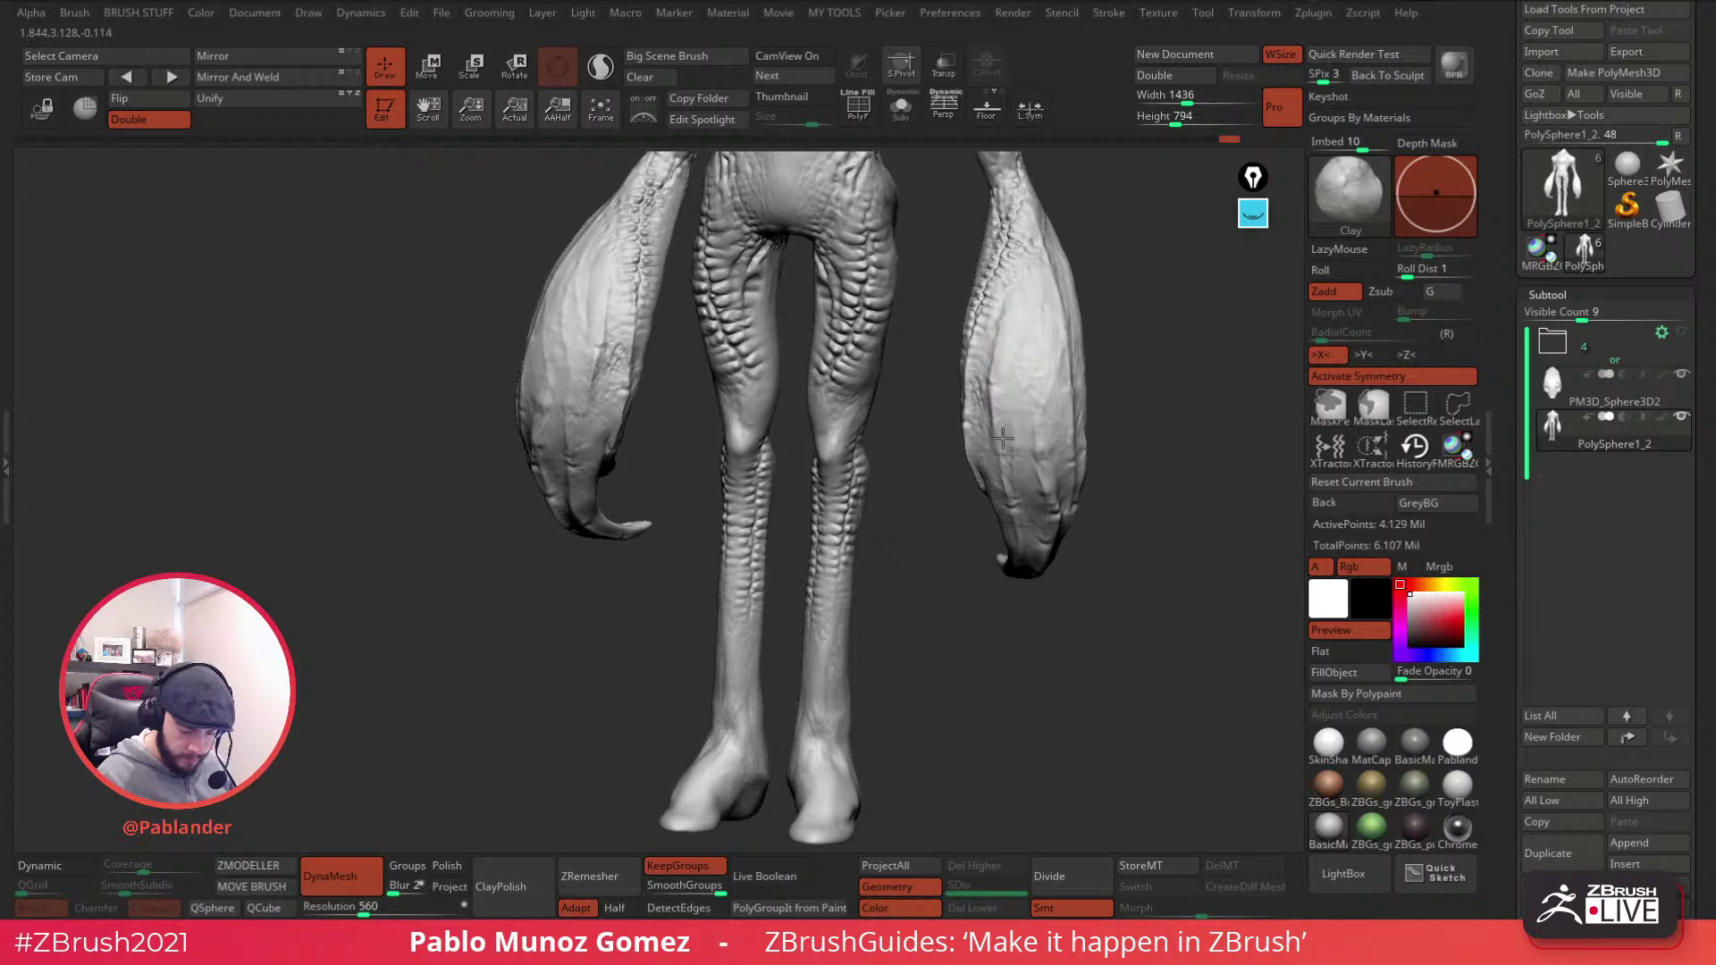
mouse_move(1049, 388)
alt+right_down()
mouse_move(1025, 503)
mouse_move(1102, 387)
mouse_move(1035, 305)
mouse_move(1028, 399)
alt+right_up()
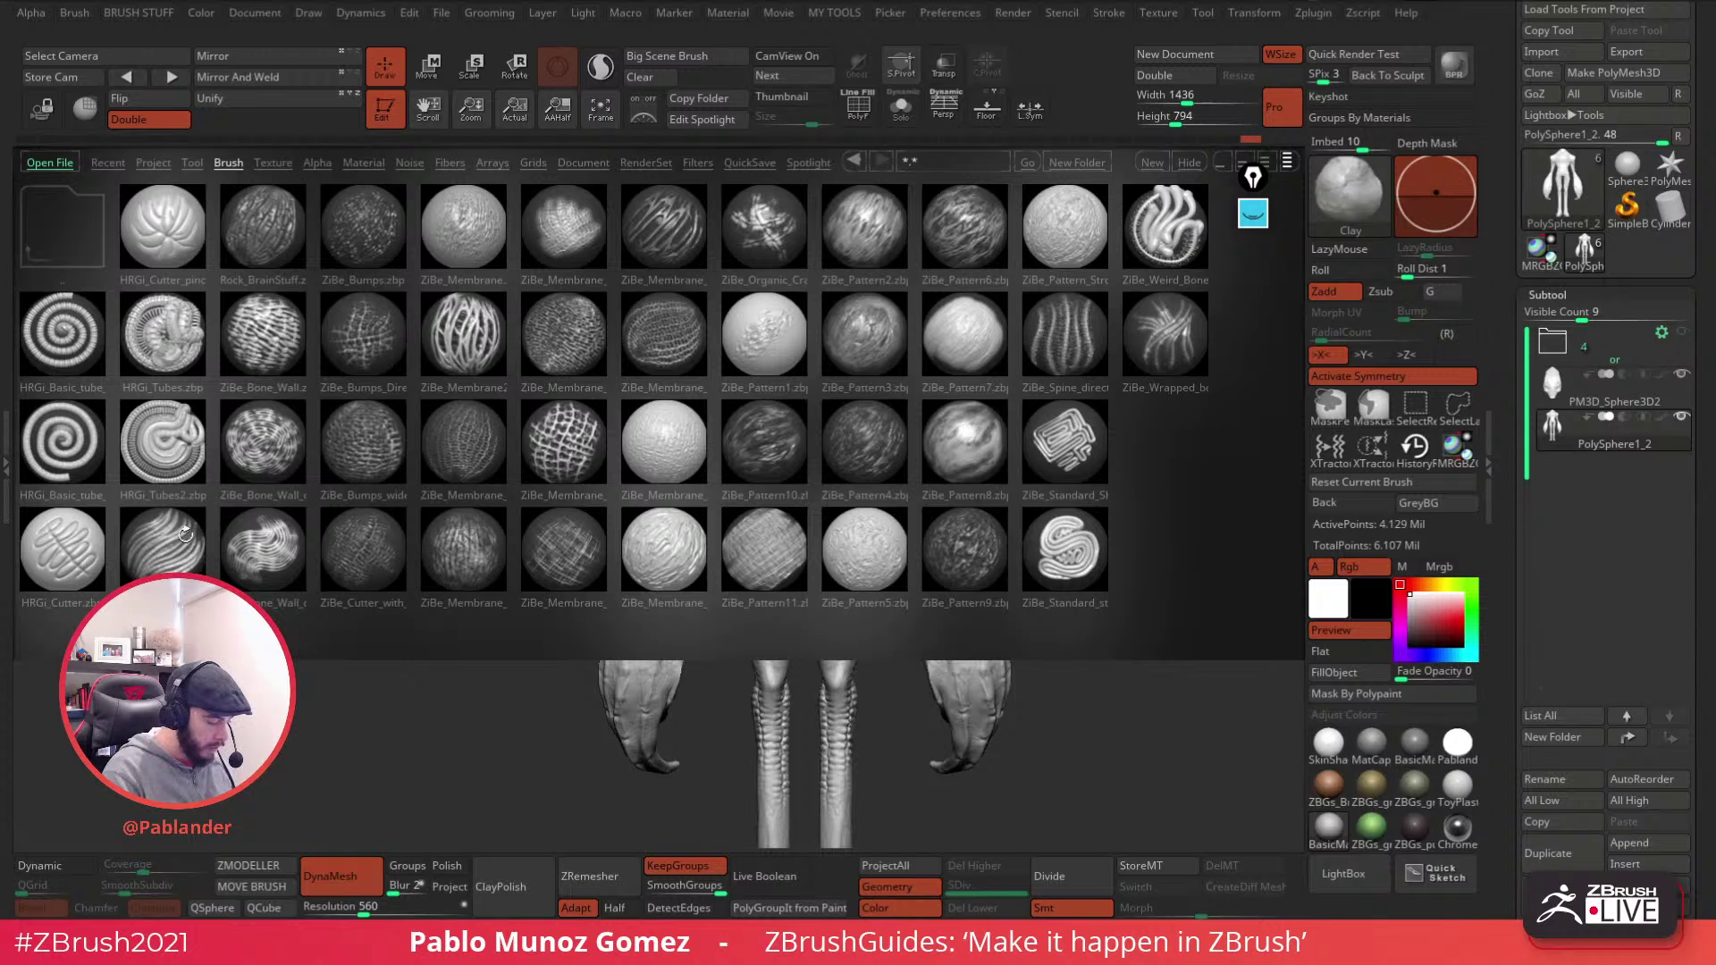
- Load the HRGi_Wrapped brush and try vertical strokes down both sides of the smooth abdomen
double_click(186, 556)
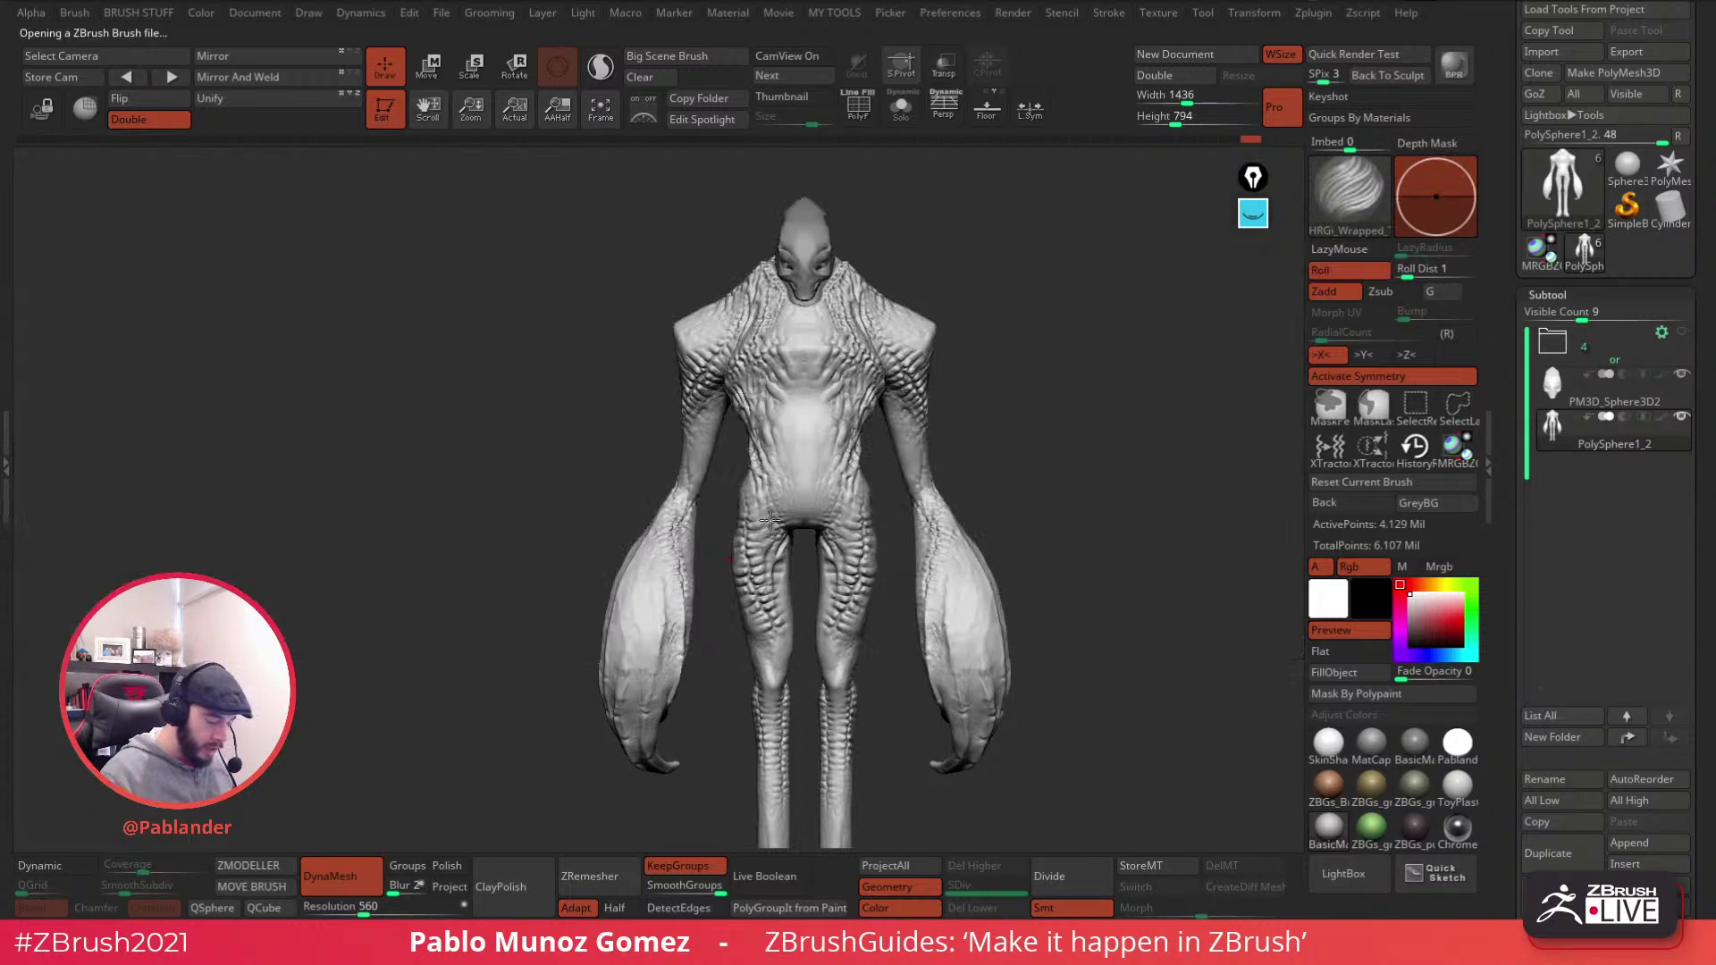
mouse_move(883, 372)
mouse_down()
mouse_move(834, 384)
mouse_move(814, 659)
mouse_up()
drag(950, 532, 861, 524)
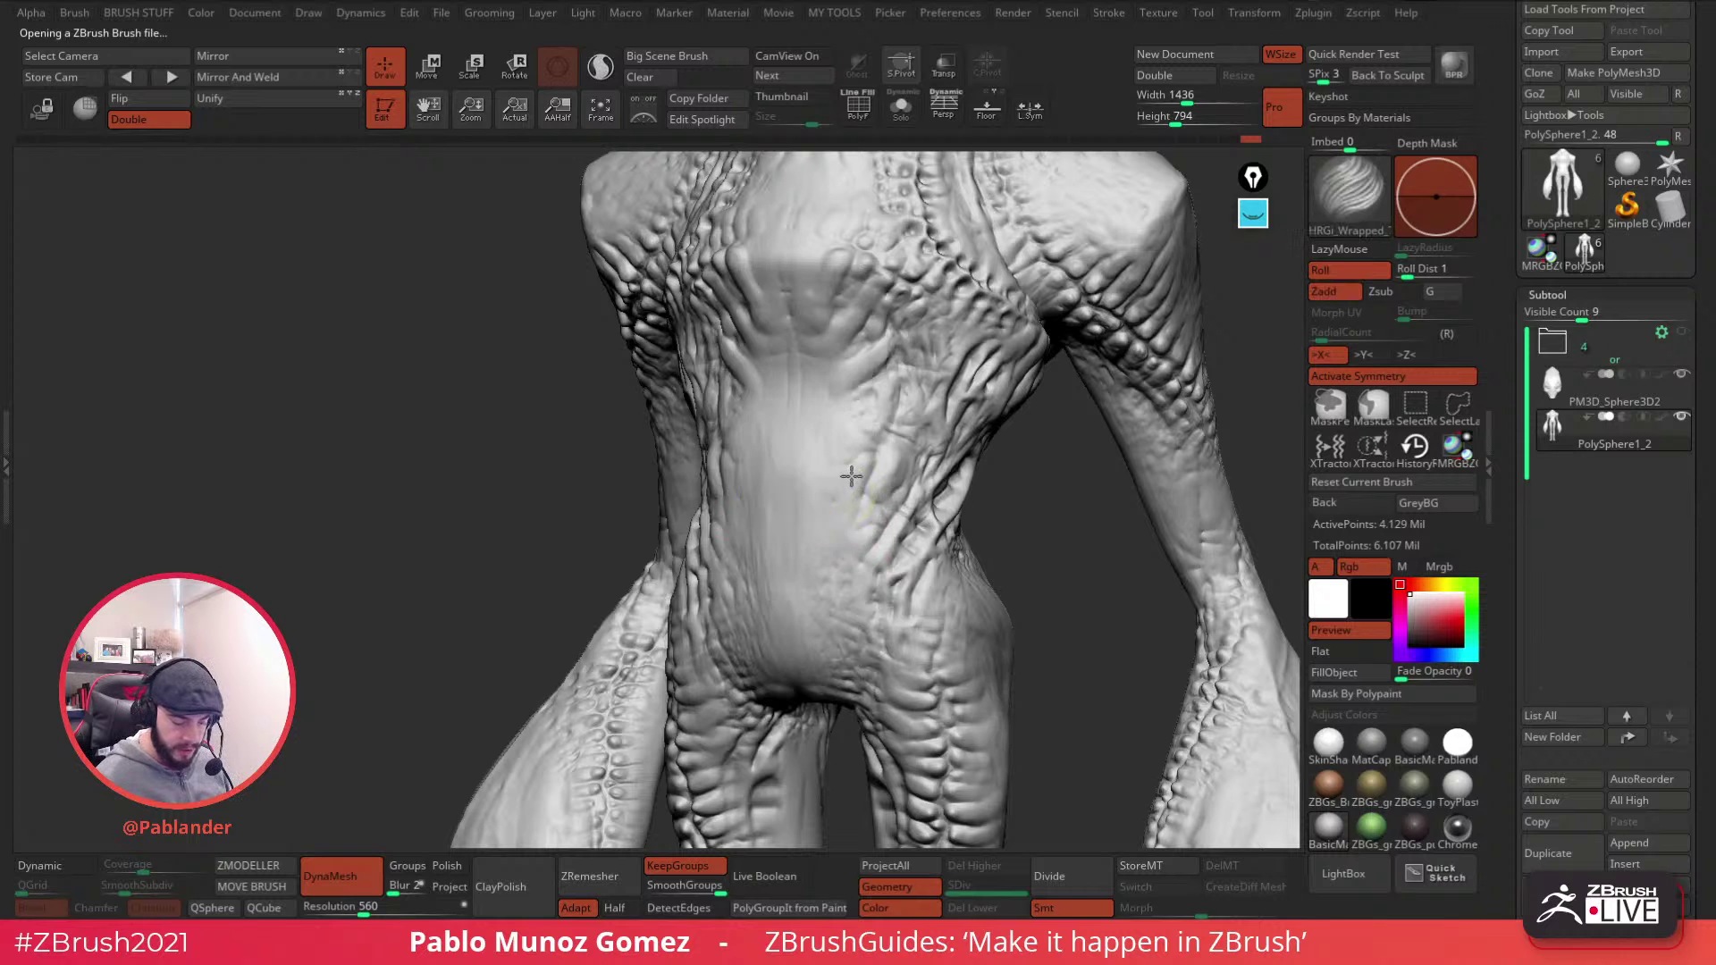
key(space)
drag(839, 392, 830, 650)
right_drag(892, 541, 997, 534)
mouse_move(996, 534)
ctrl+right_down()
mouse_move(1002, 507)
mouse_move(1032, 507)
ctrl+right_up()
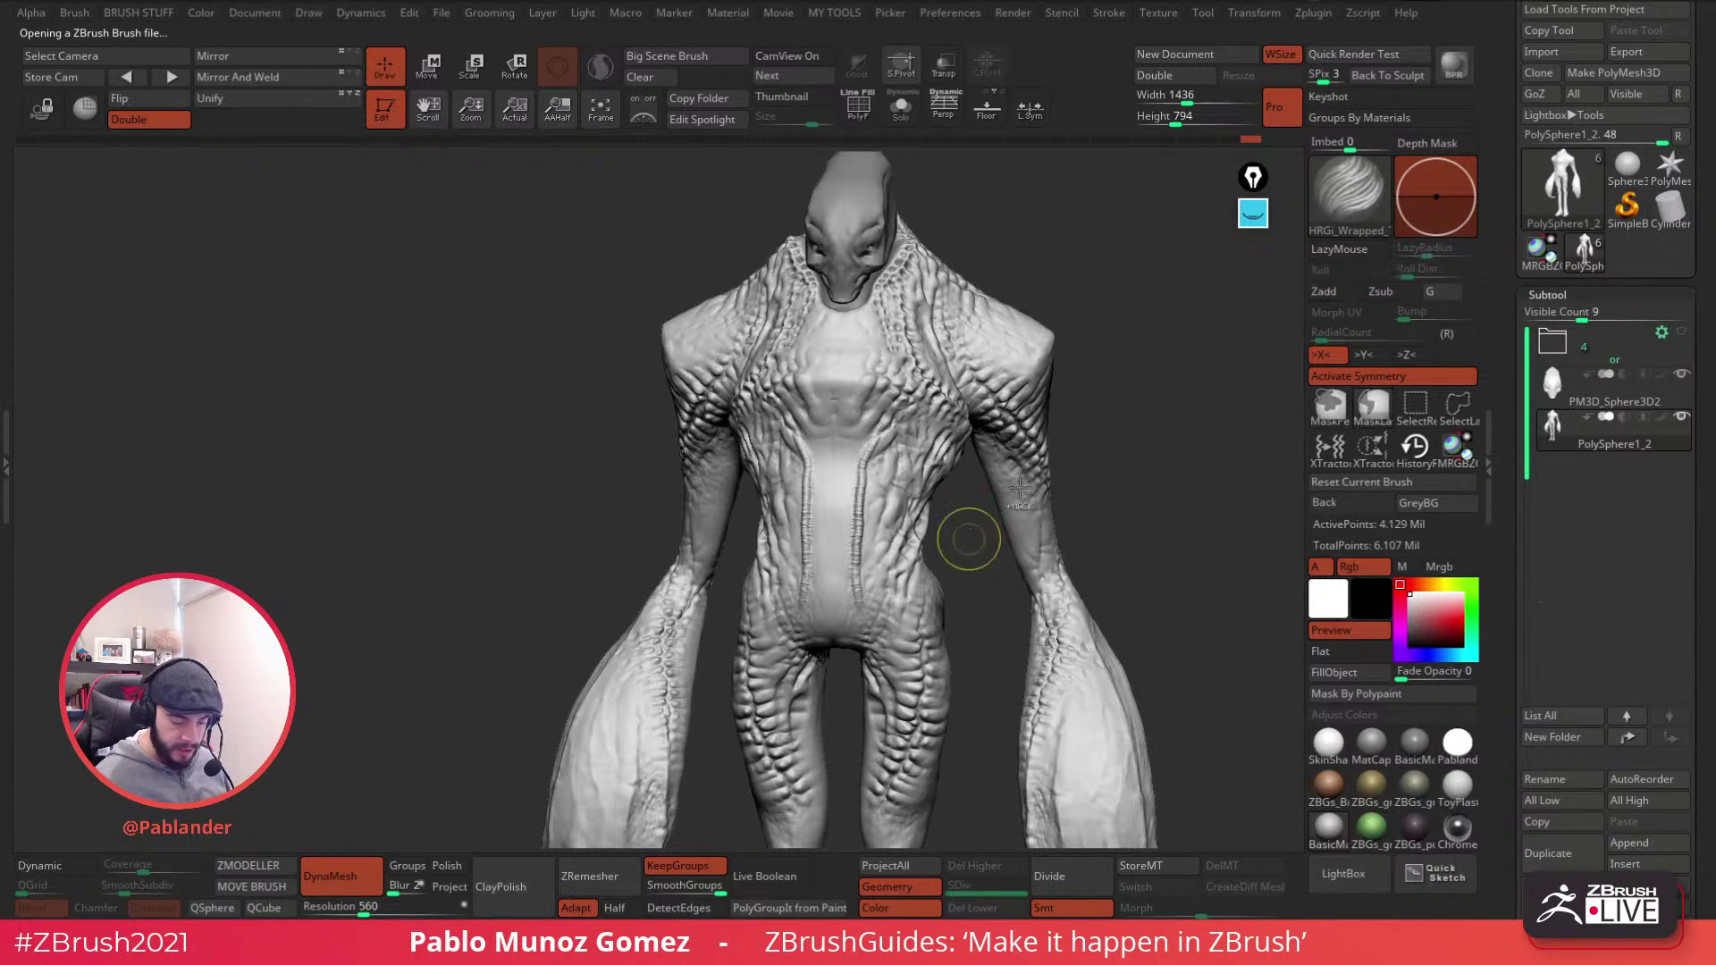
- Try more HRGi_Wrapped strokes over the chest and abdomen and undo them
alt+right_drag(1130, 459, 1064, 375)
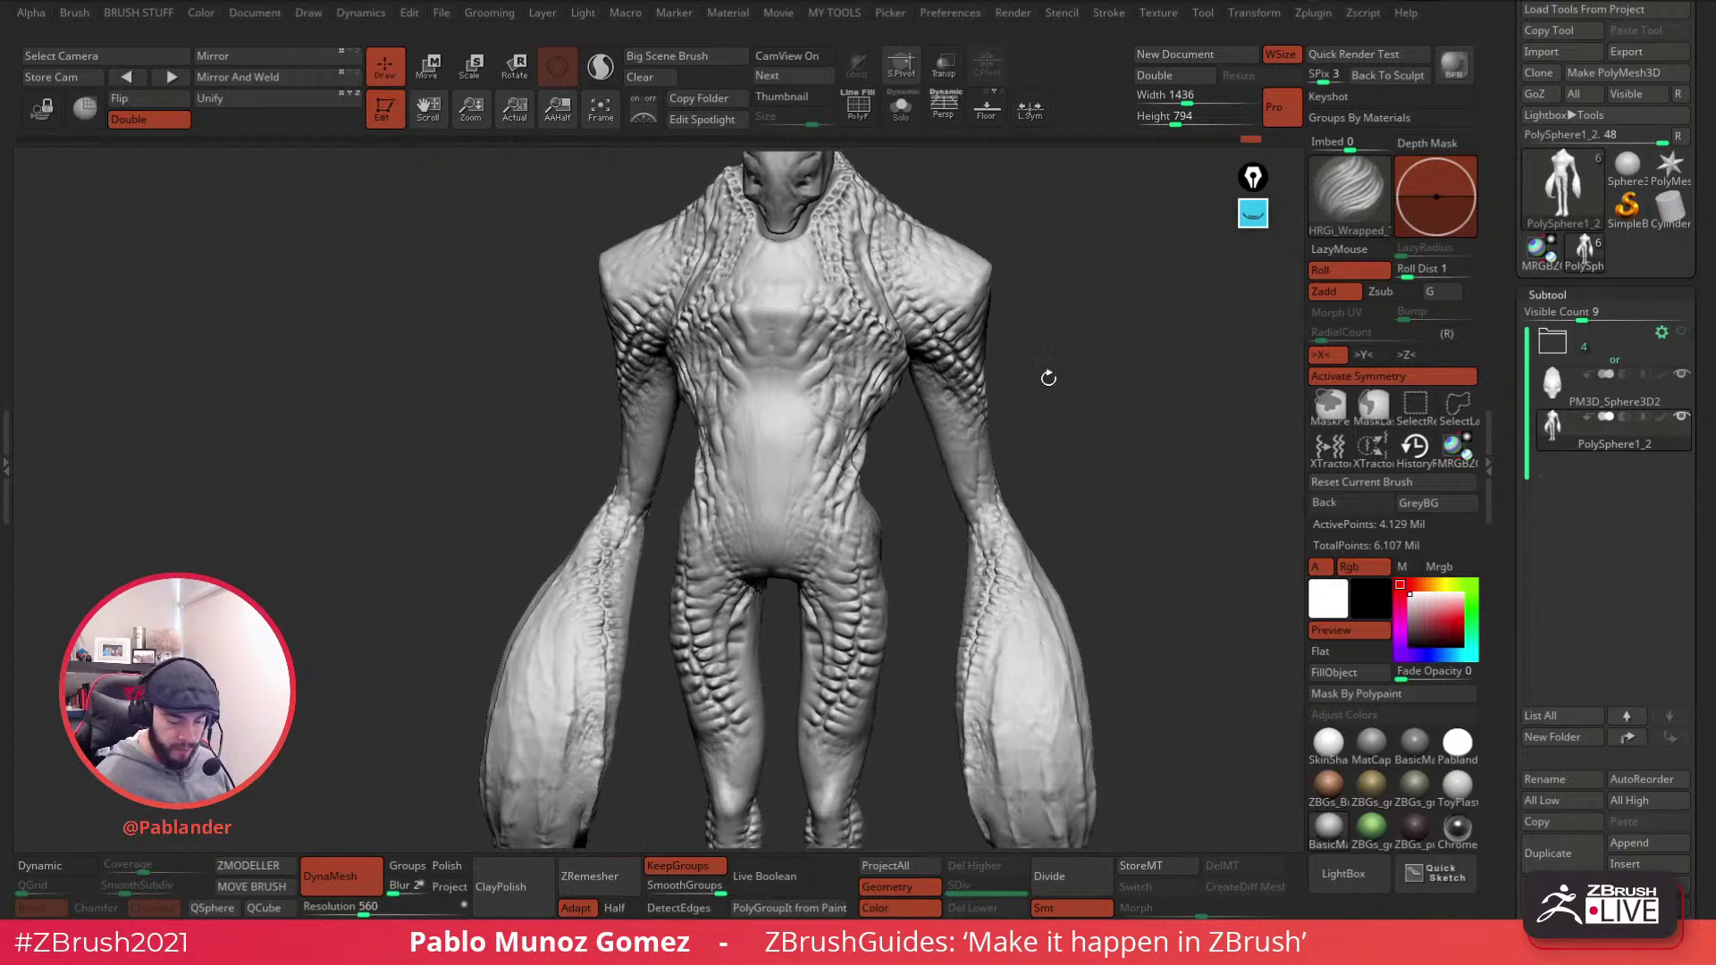
drag(974, 455, 994, 617)
mouse_move(906, 419)
mouse_down()
mouse_move(805, 553)
mouse_move(790, 638)
mouse_up()
key(ctrl+z)
mouse_move(841, 553)
mouse_down()
mouse_move(815, 666)
mouse_move(780, 590)
mouse_move(818, 389)
mouse_move(894, 423)
mouse_up()
key(ctrl+z)
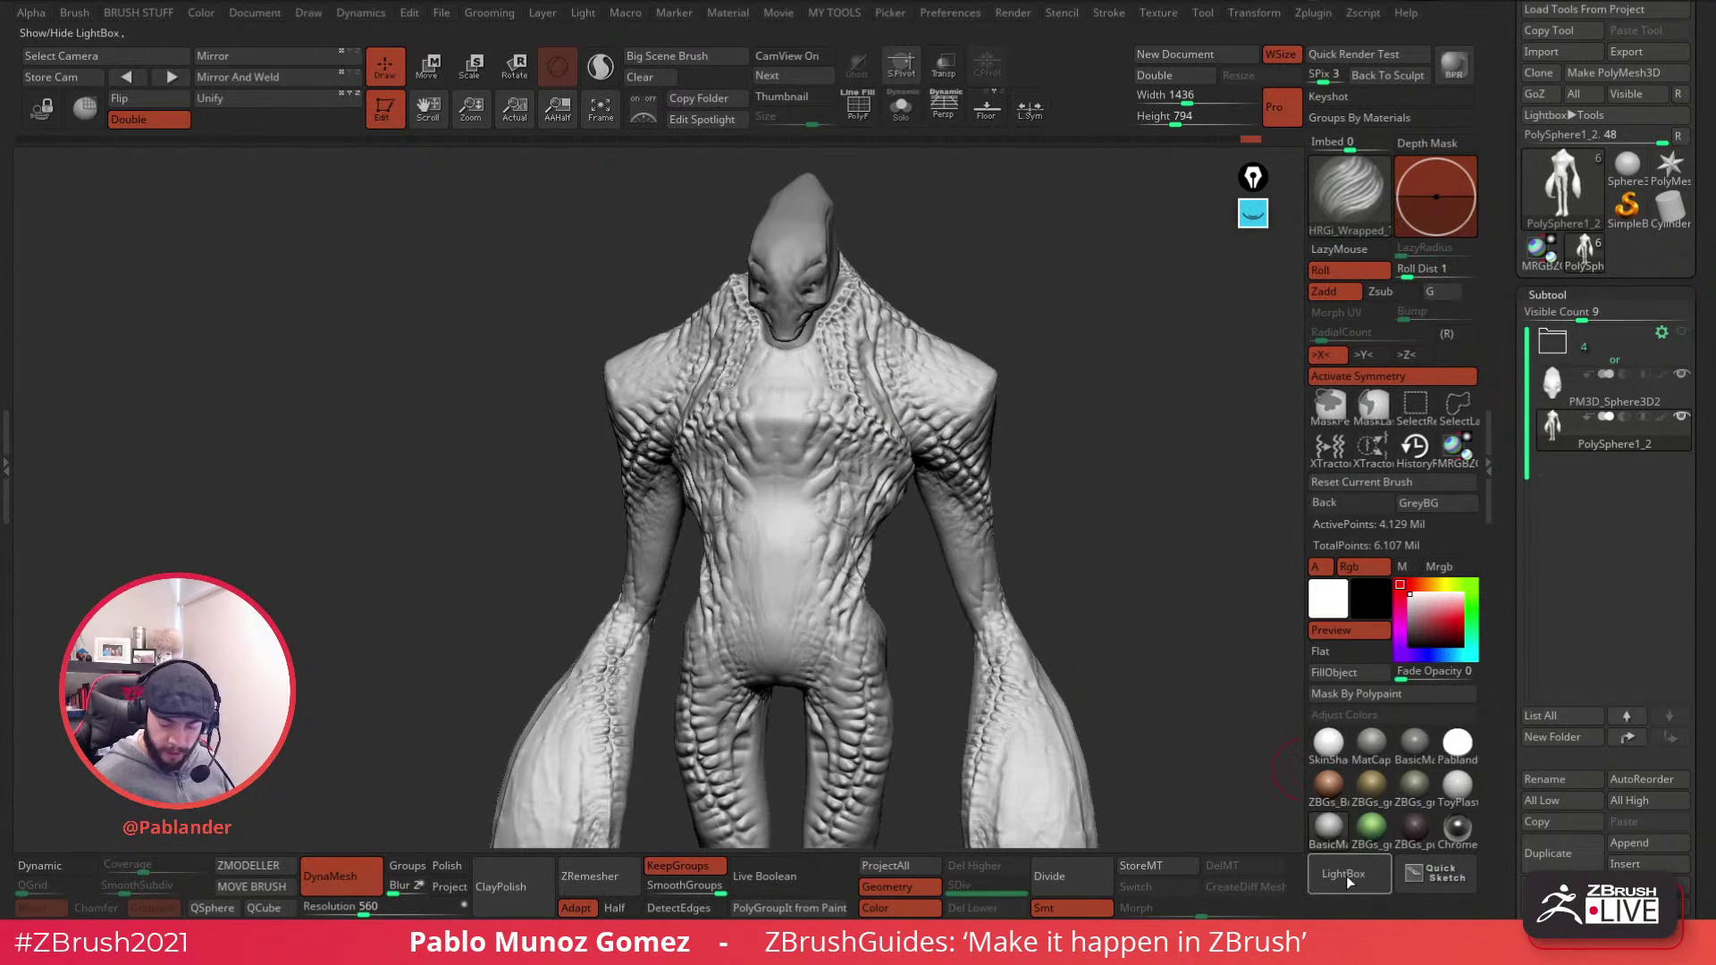
- Browse the tribute brushes and load HRGi_Cutter for carving into the creature's torso and shoulders
key(comma)
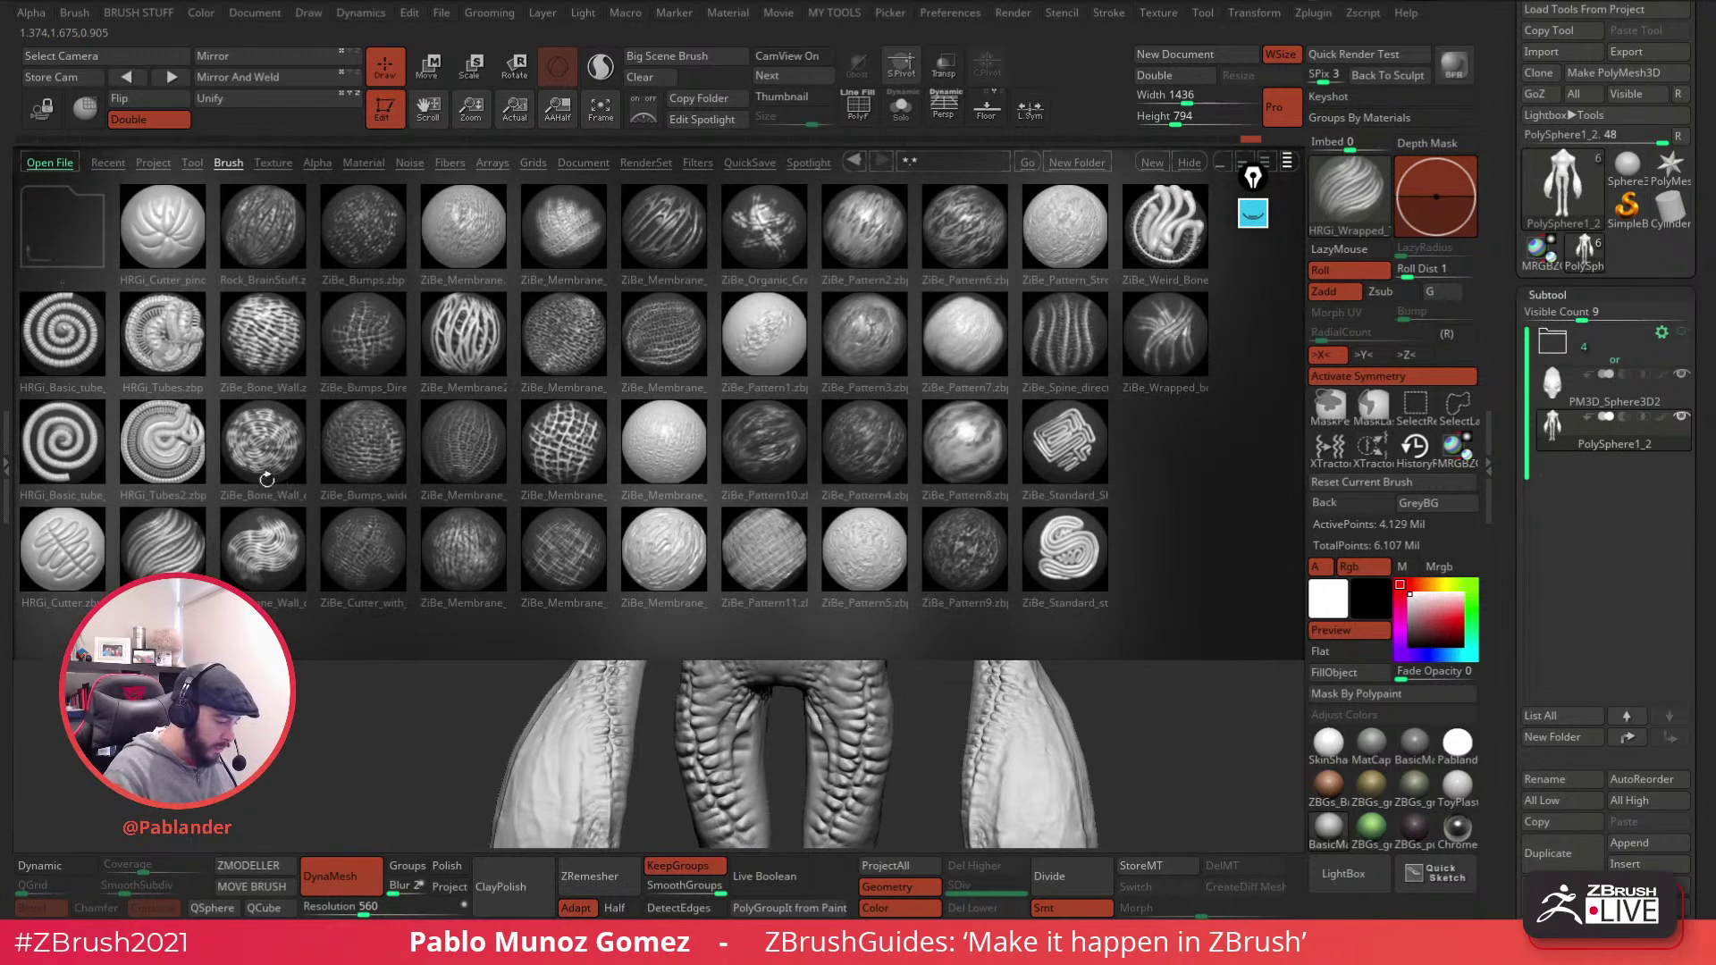
click(72, 551)
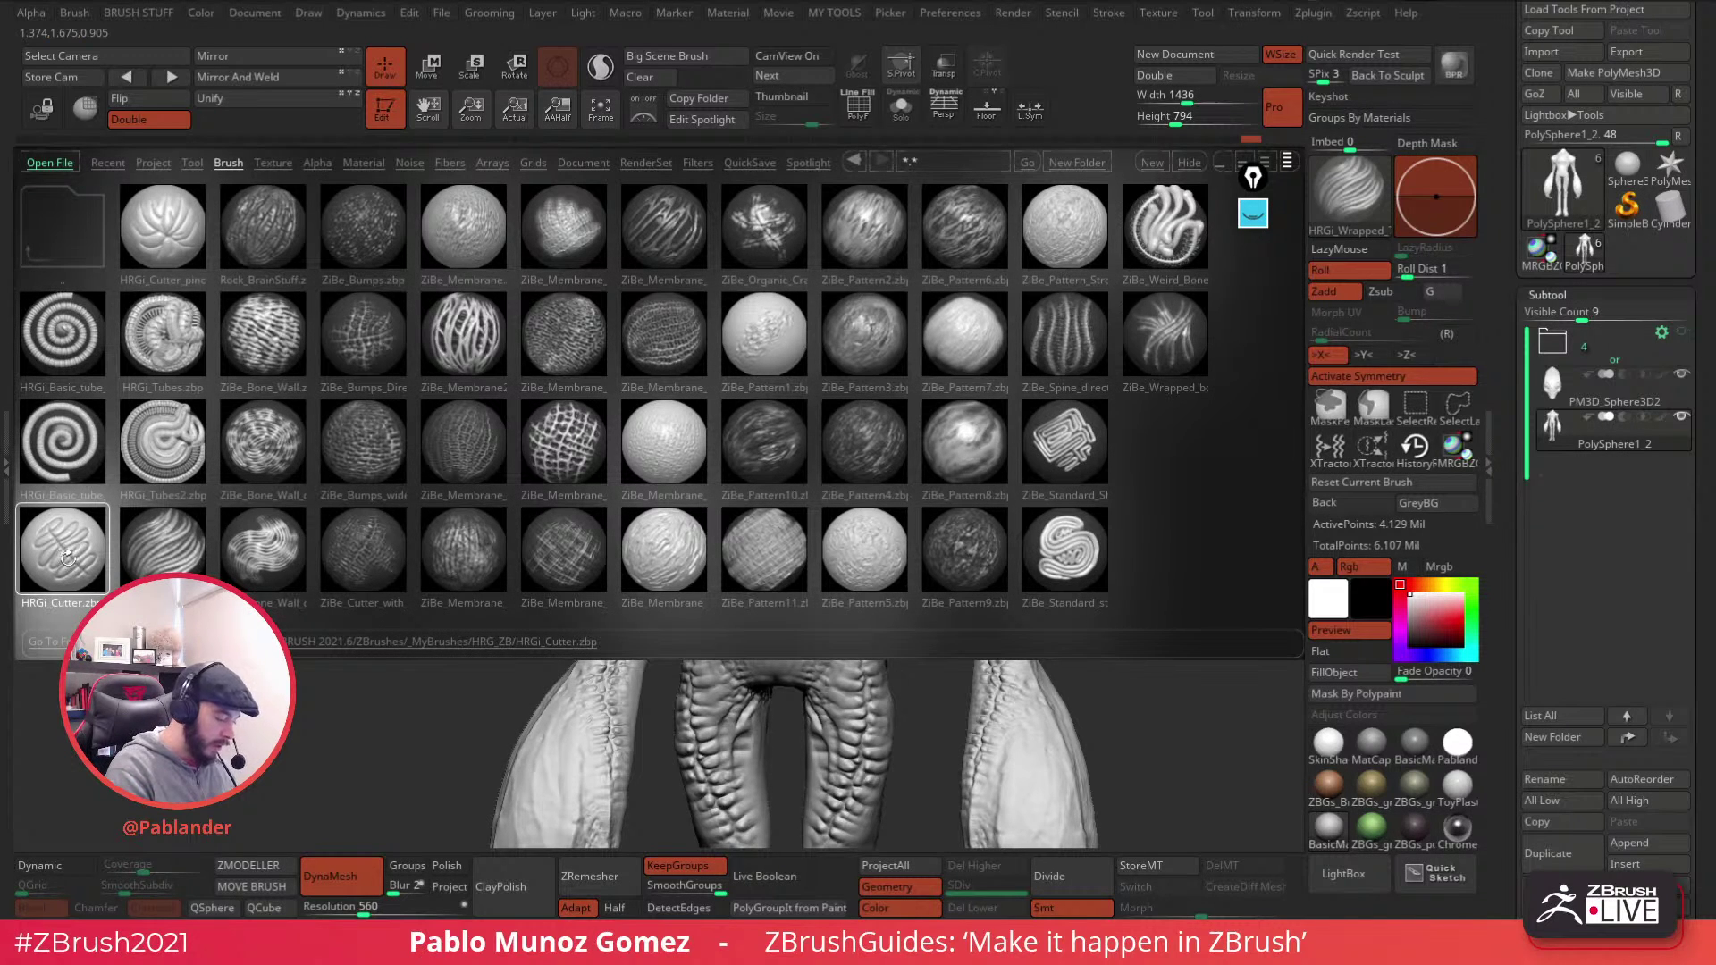
click(166, 213)
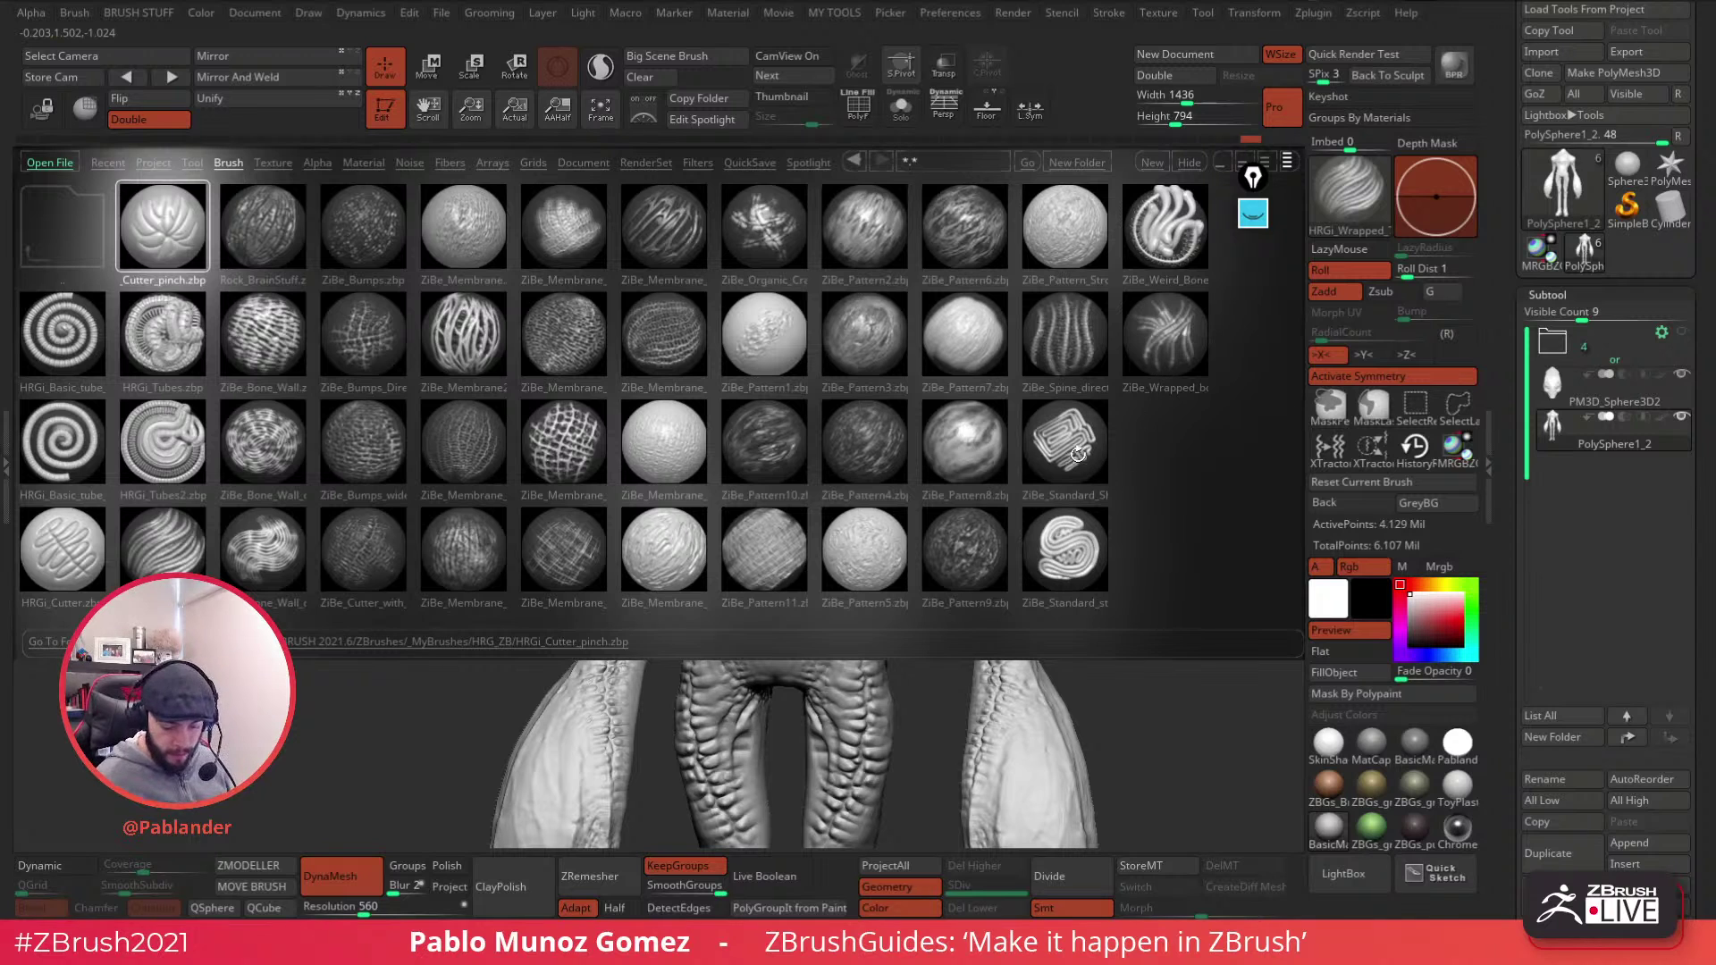
scroll(1075, 440, down, 1)
click(1047, 558)
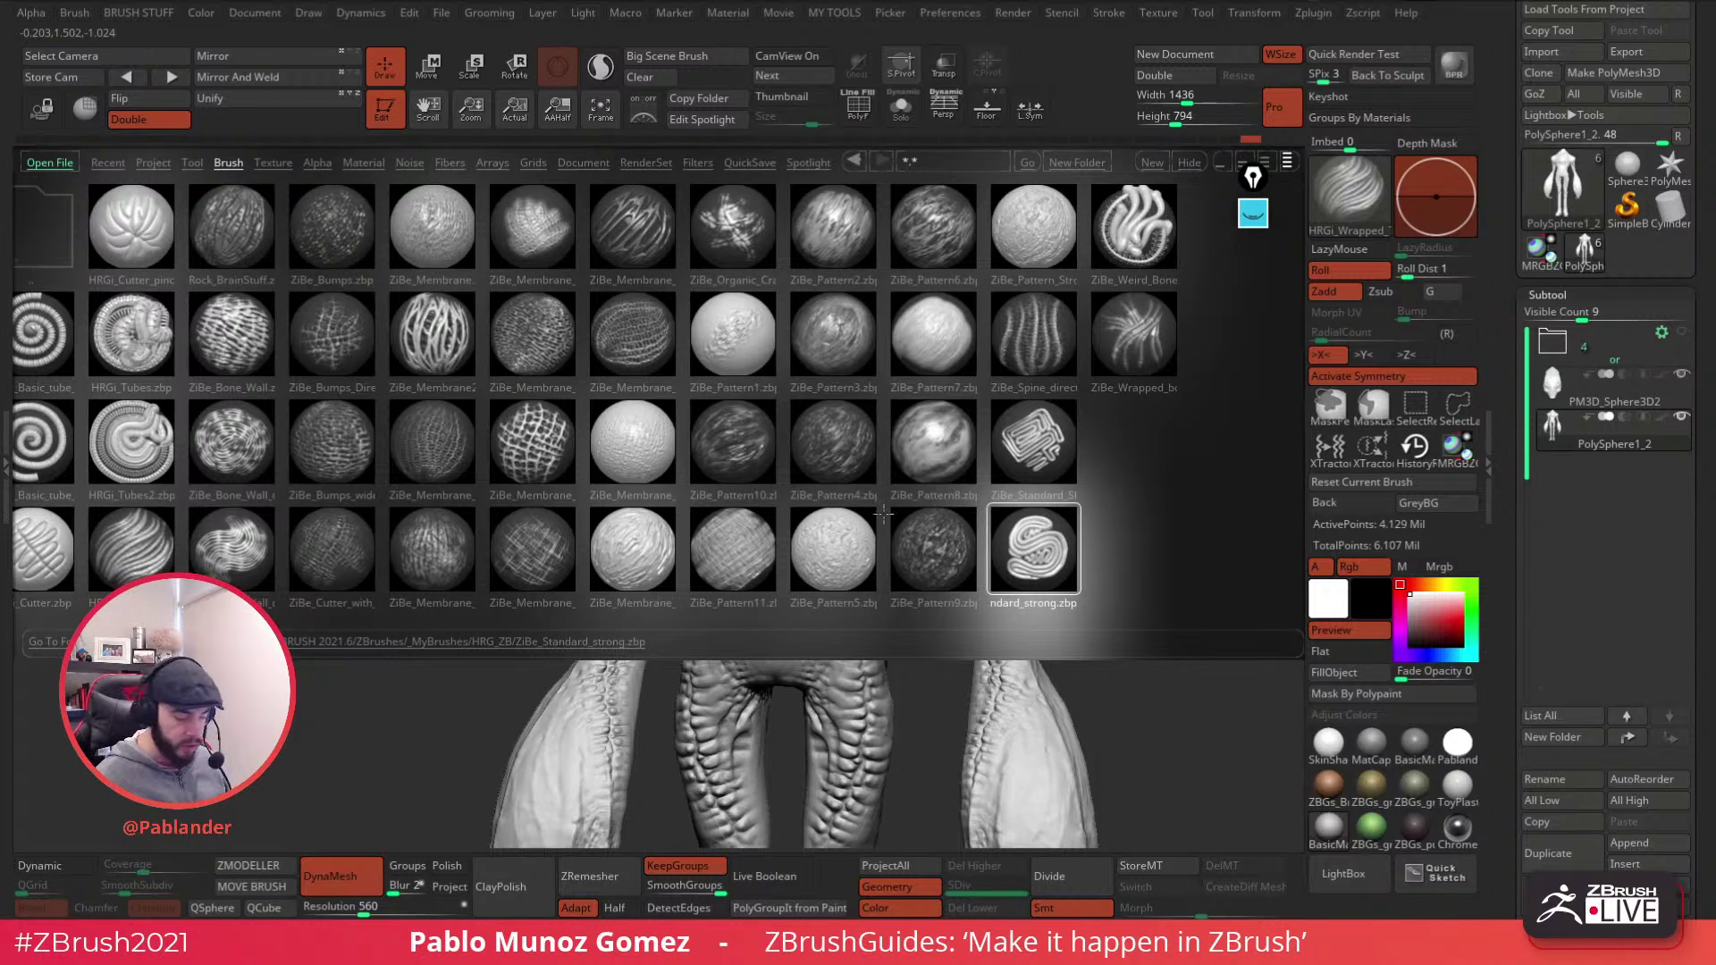
mouse_move(432, 540)
mouse_down()
mouse_move(302, 554)
mouse_move(456, 534)
mouse_up()
double_click(63, 544)
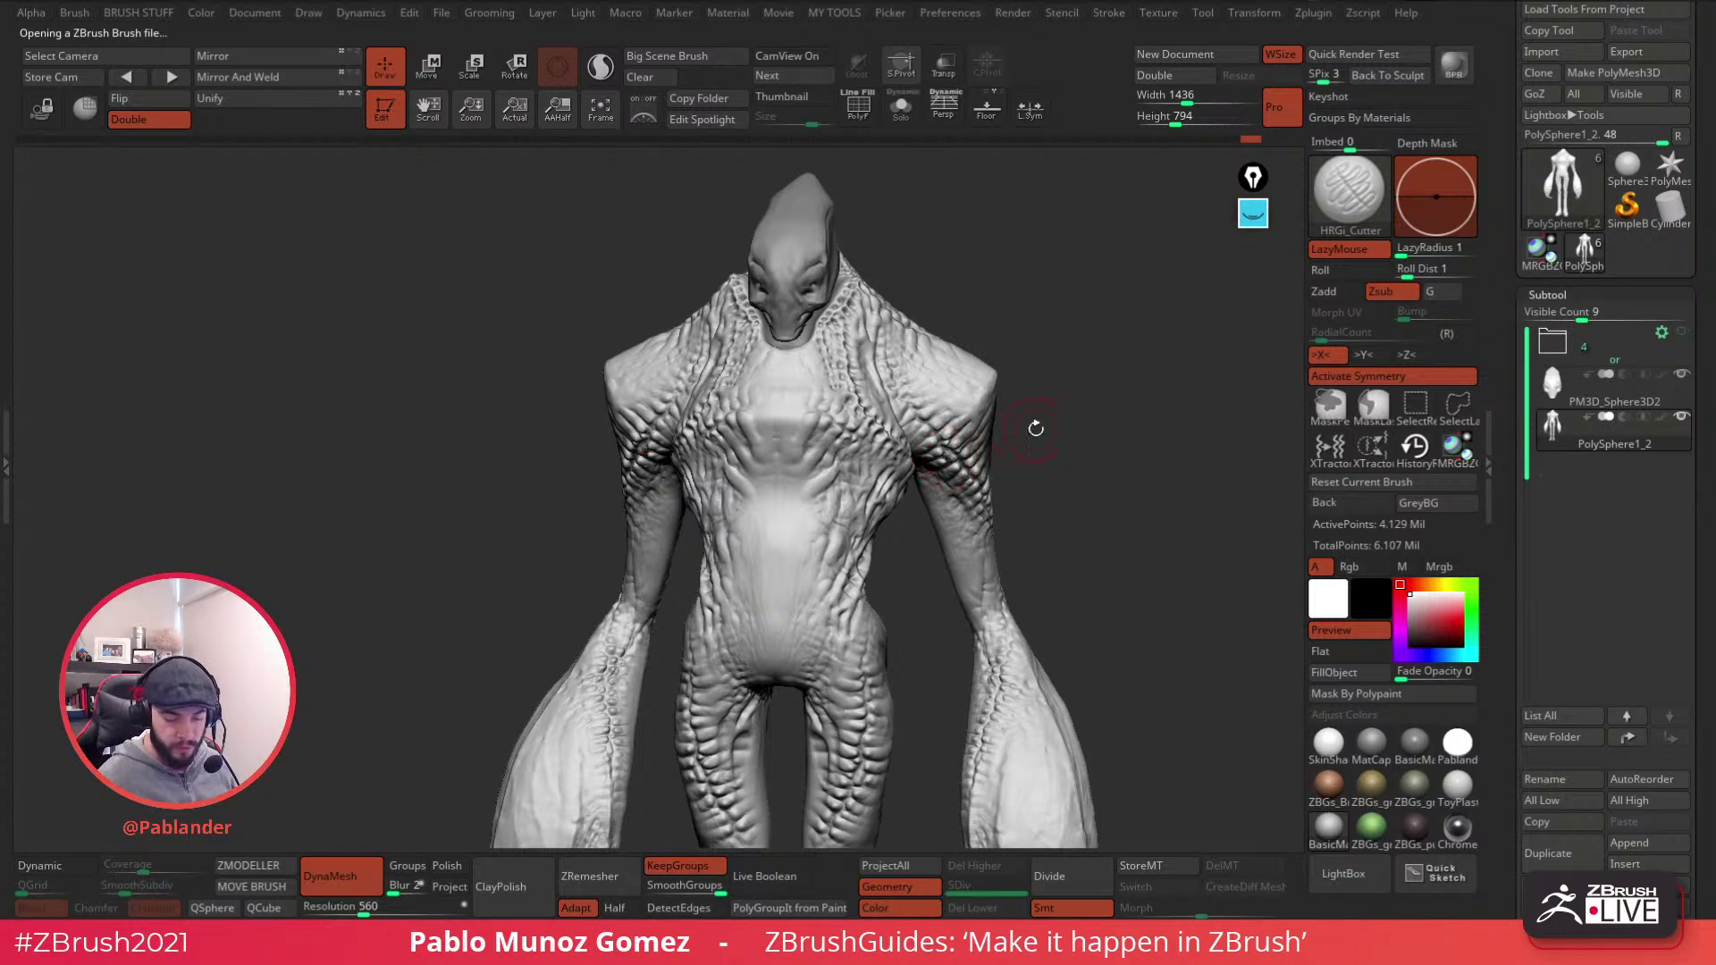
mouse_move(1092, 458)
ctrl+right_down()
mouse_move(1080, 433)
mouse_move(1079, 470)
ctrl+right_up()
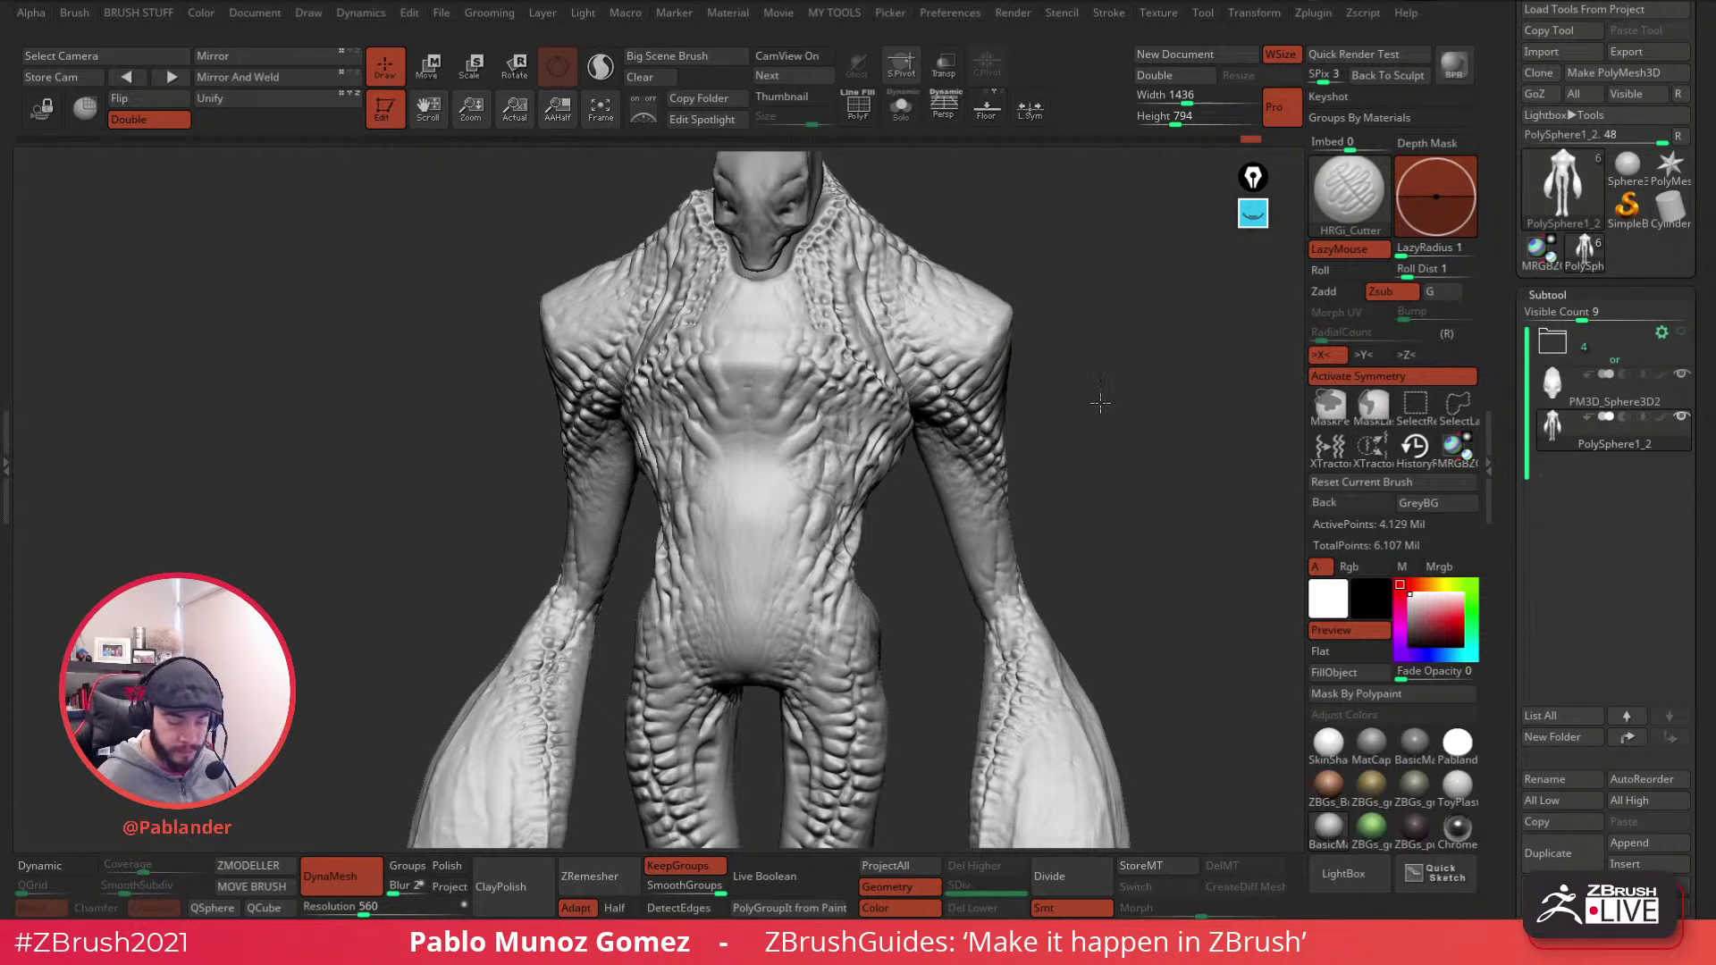
right_drag(1102, 400, 991, 498)
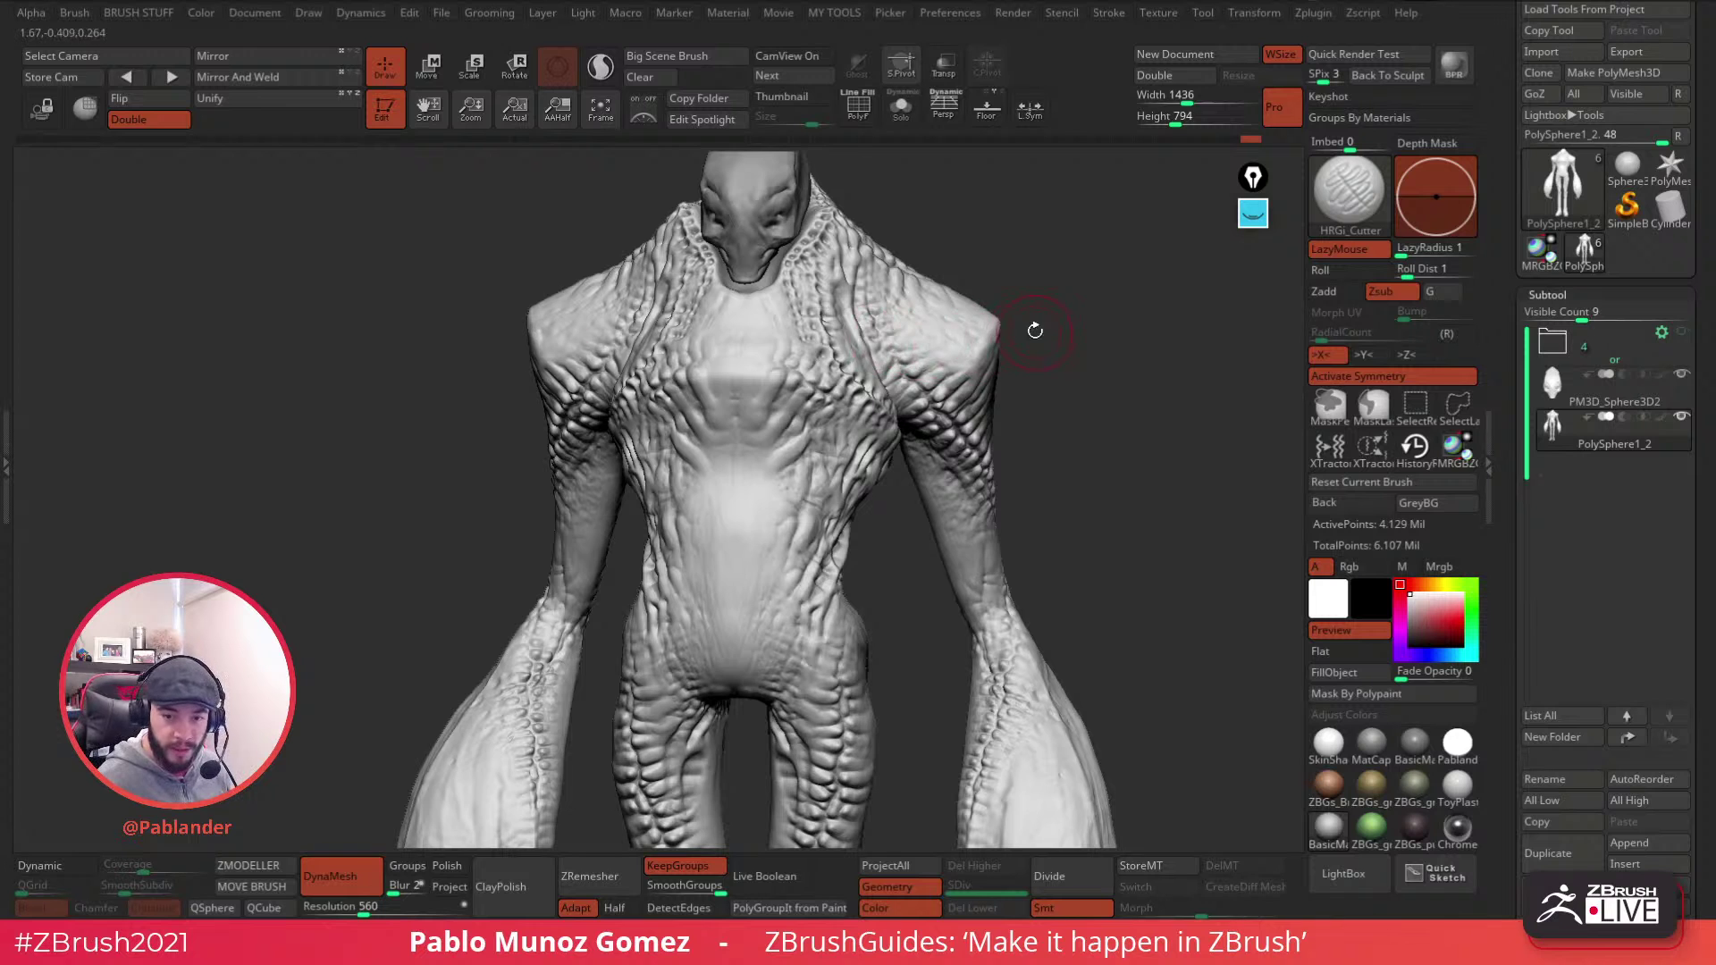
drag(1034, 333, 998, 327)
- Try wide HRGi_Cutter grooves from the shoulder tips across the chest to the abdomen, then undo them
key(space)
right_click(888, 470)
alt+right_drag(888, 470, 976, 393)
mouse_move(906, 313)
mouse_down()
mouse_move(741, 456)
mouse_move(733, 628)
mouse_up()
right_drag(814, 478, 808, 538)
right_drag(873, 364, 983, 351)
key(ctrl+z)
alt+right_drag(1092, 168, 1043, 303)
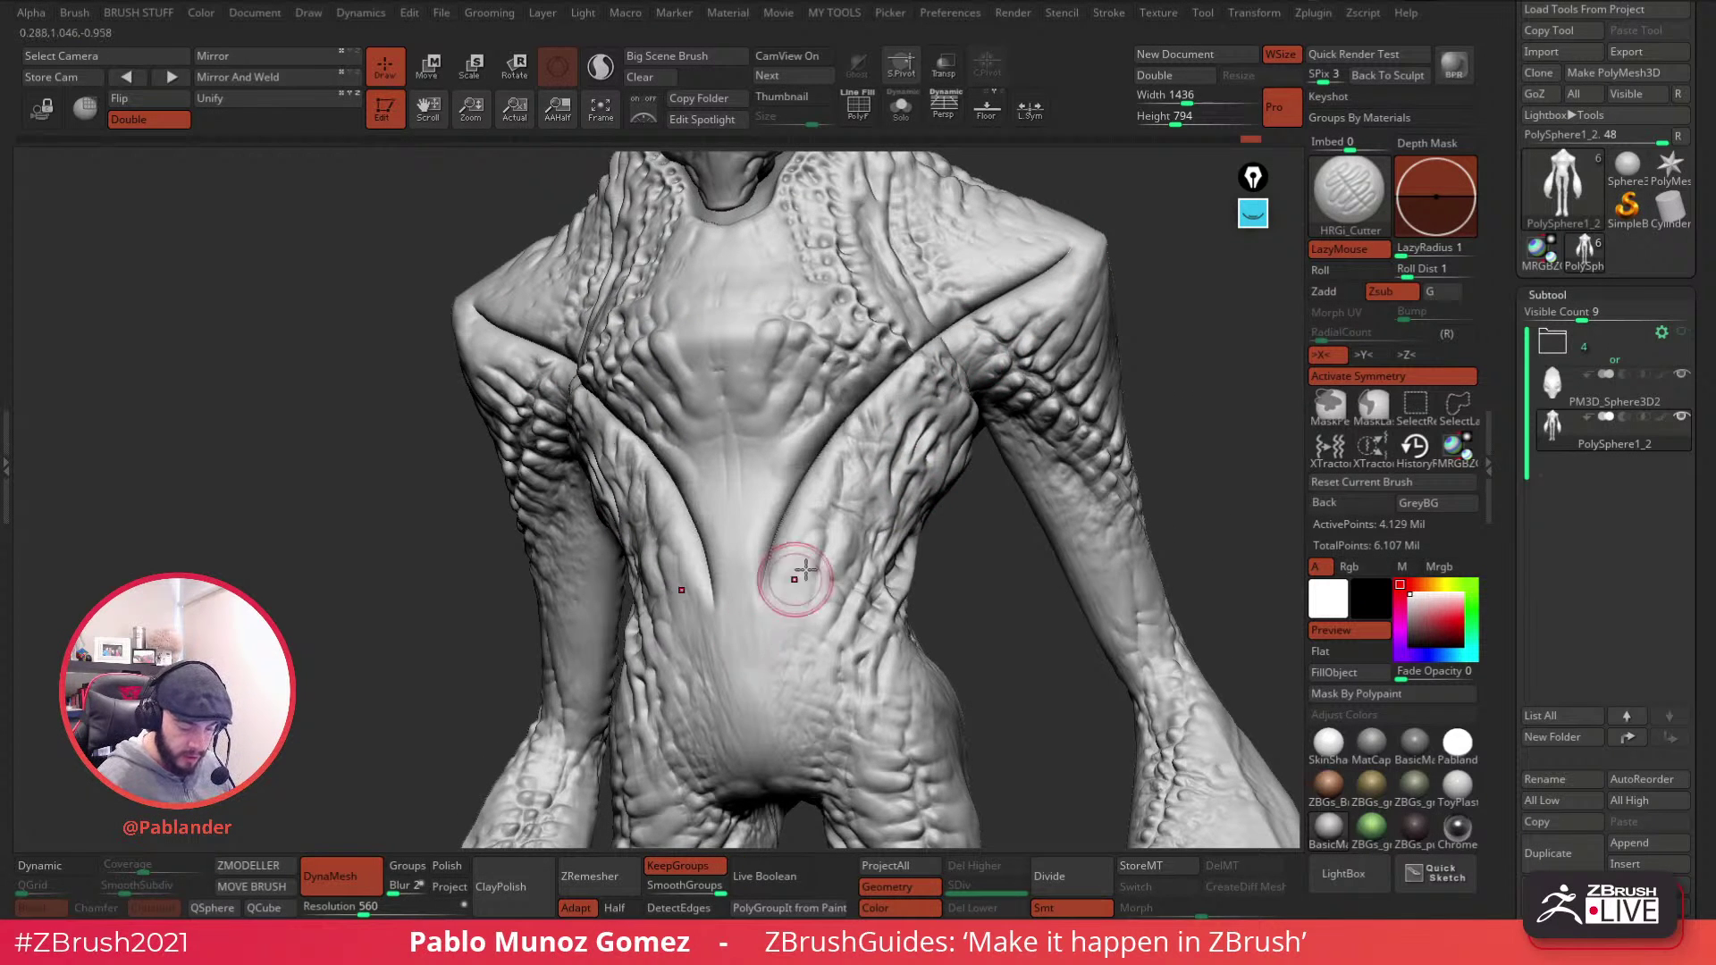
key(ctrl+shift+z)
right_drag(1171, 405, 1145, 376)
key(ctrl+z)
key(ctrl+z)
- Shrink the cutter brush and carve finer grooves around the shoulder tip and along its edge
ctrl+right_drag(951, 438, 898, 349)
key(space)
drag(898, 348, 885, 346)
drag(974, 306, 913, 387)
right_drag(884, 398, 932, 412)
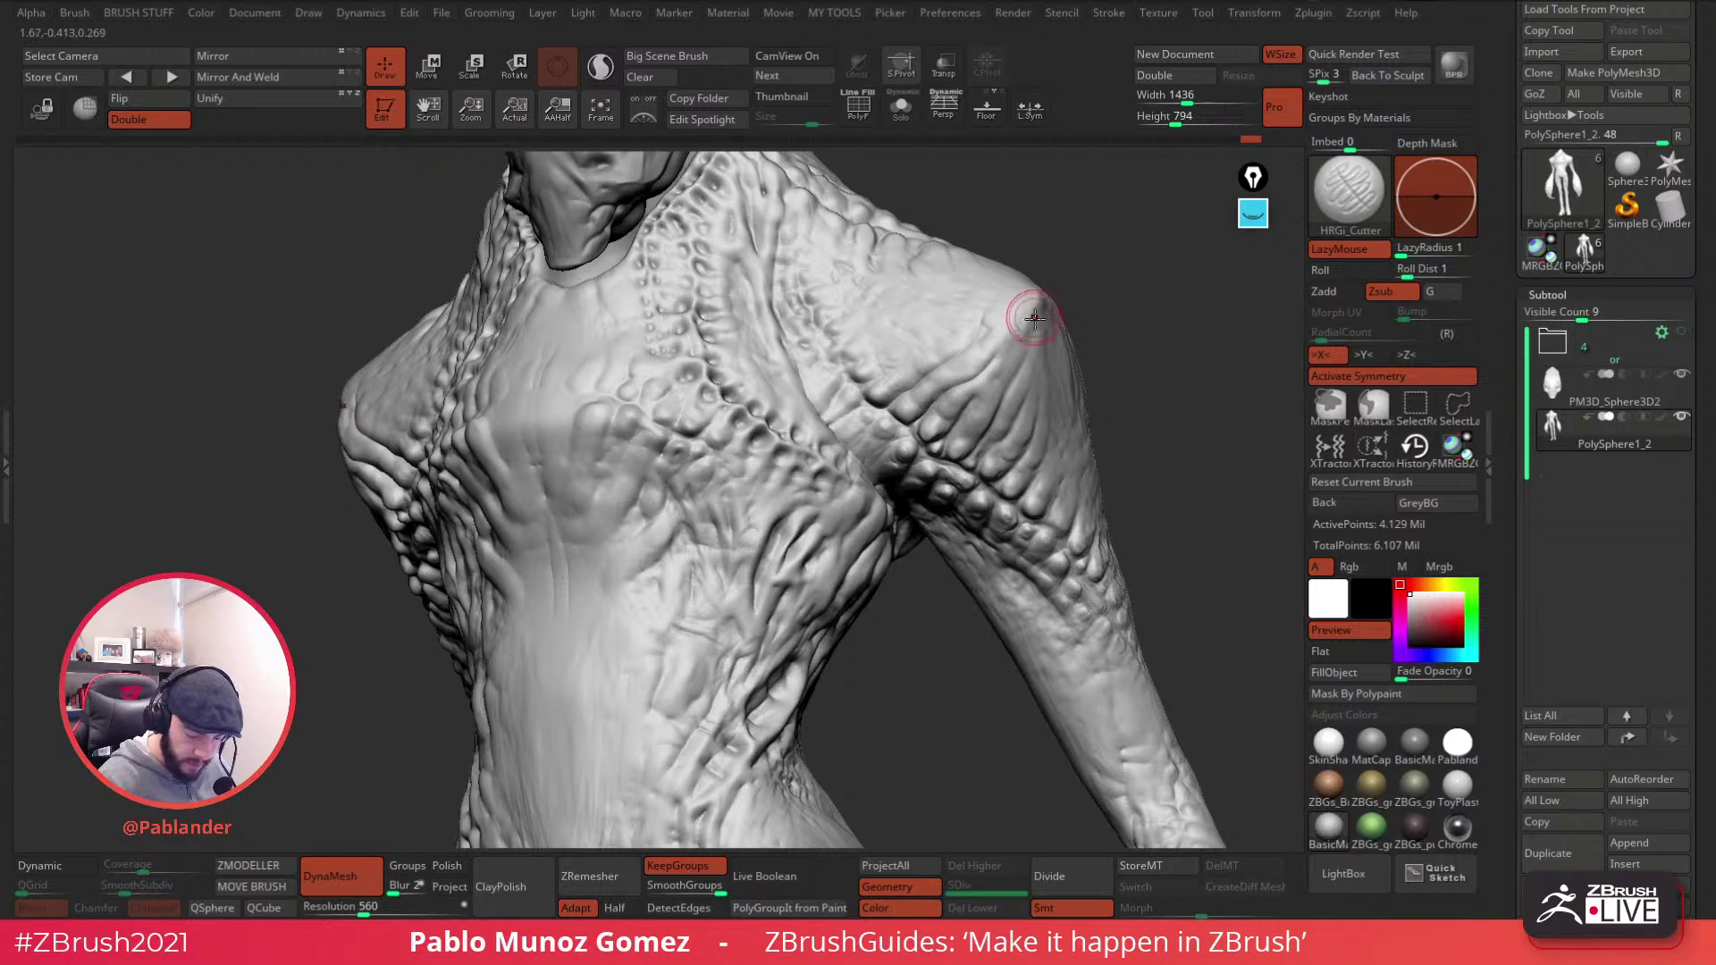
- Deepen the gaps between the folds and bumps on the underside of the shoulder and the upper arm
right_drag(993, 464, 999, 438)
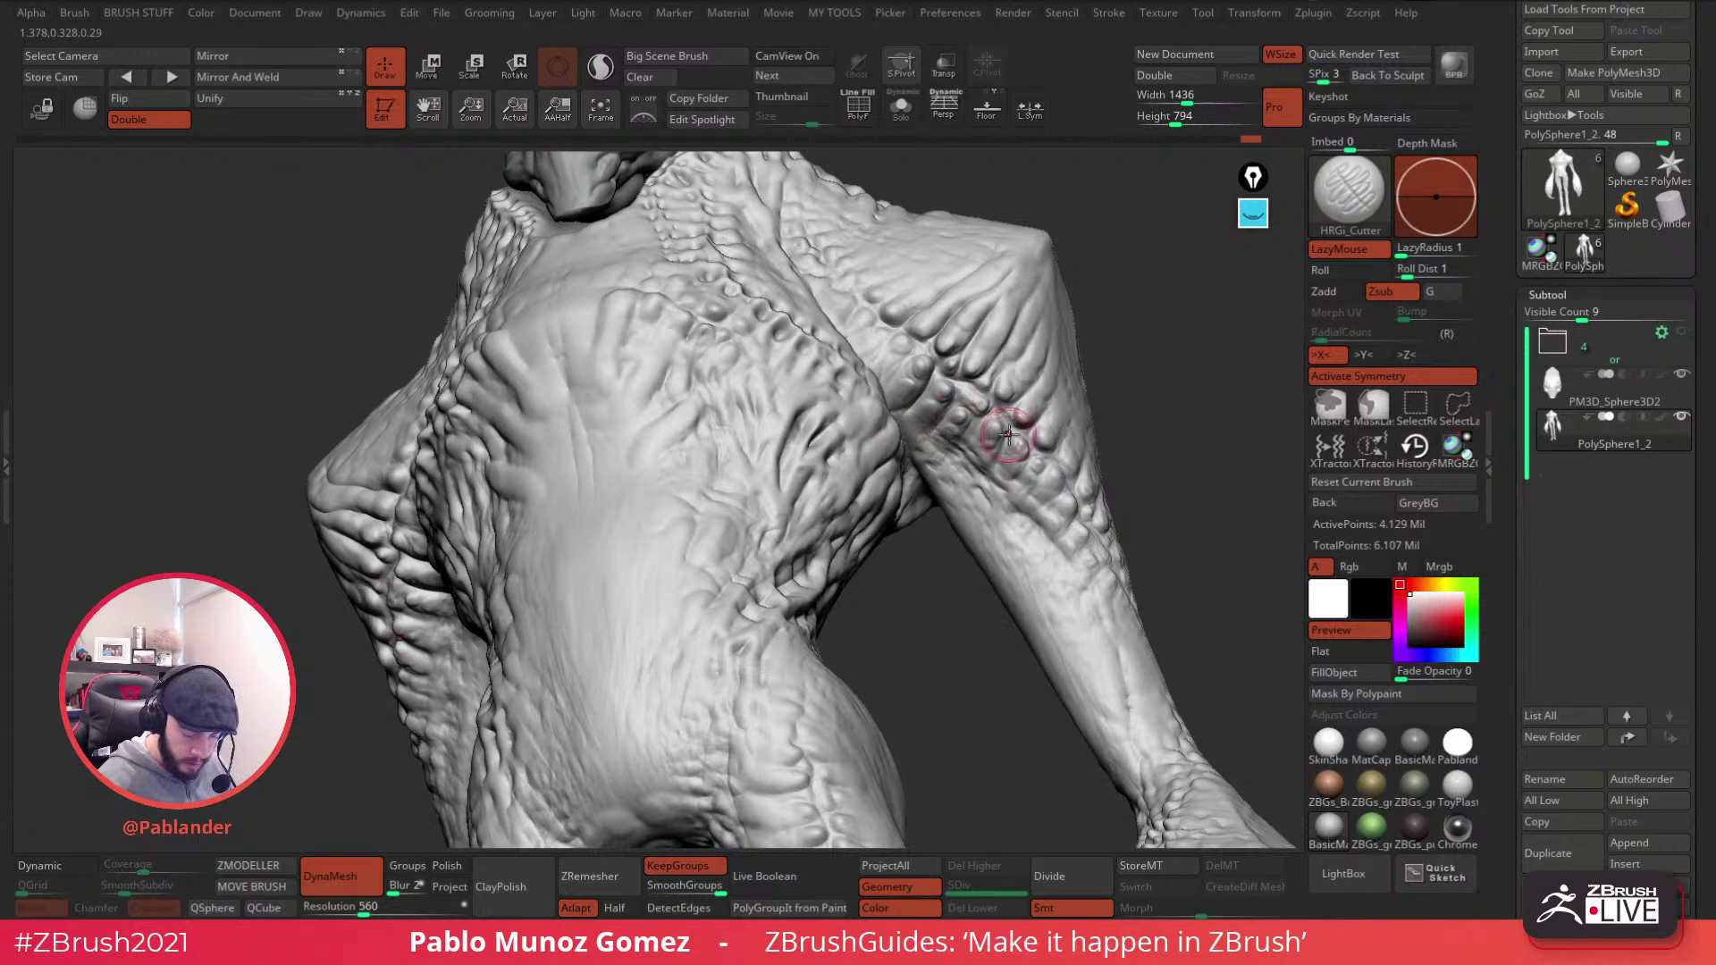
right_drag(1062, 451, 1048, 459)
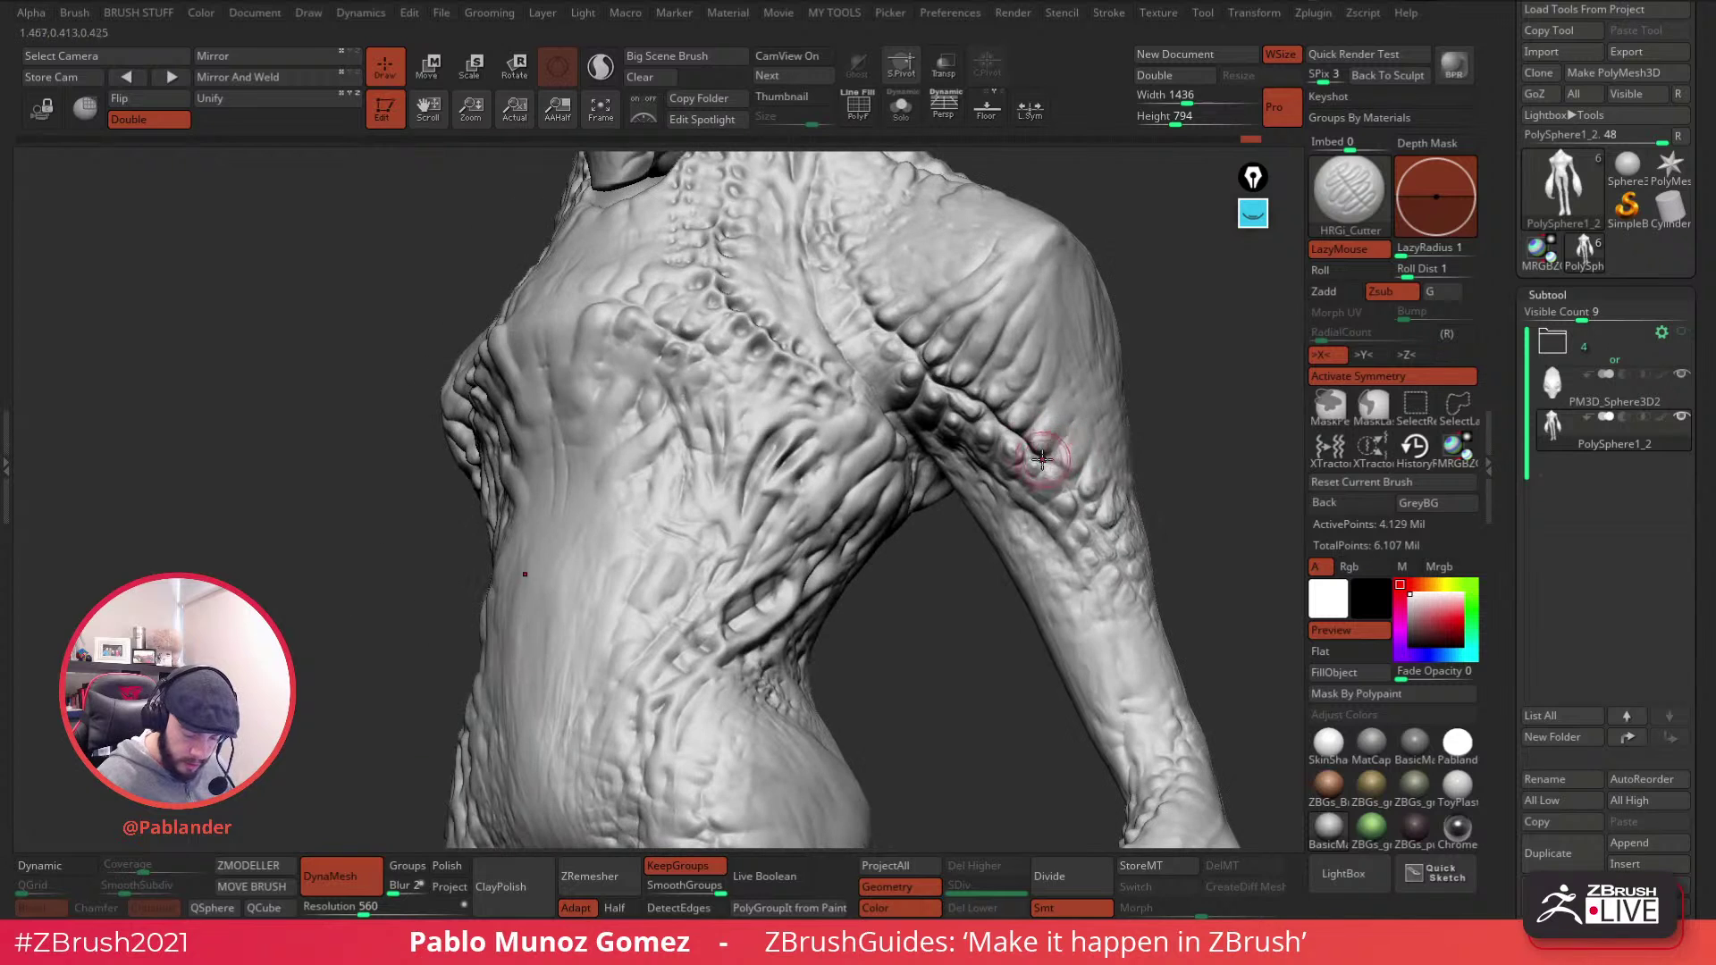
right_drag(1081, 333, 961, 453)
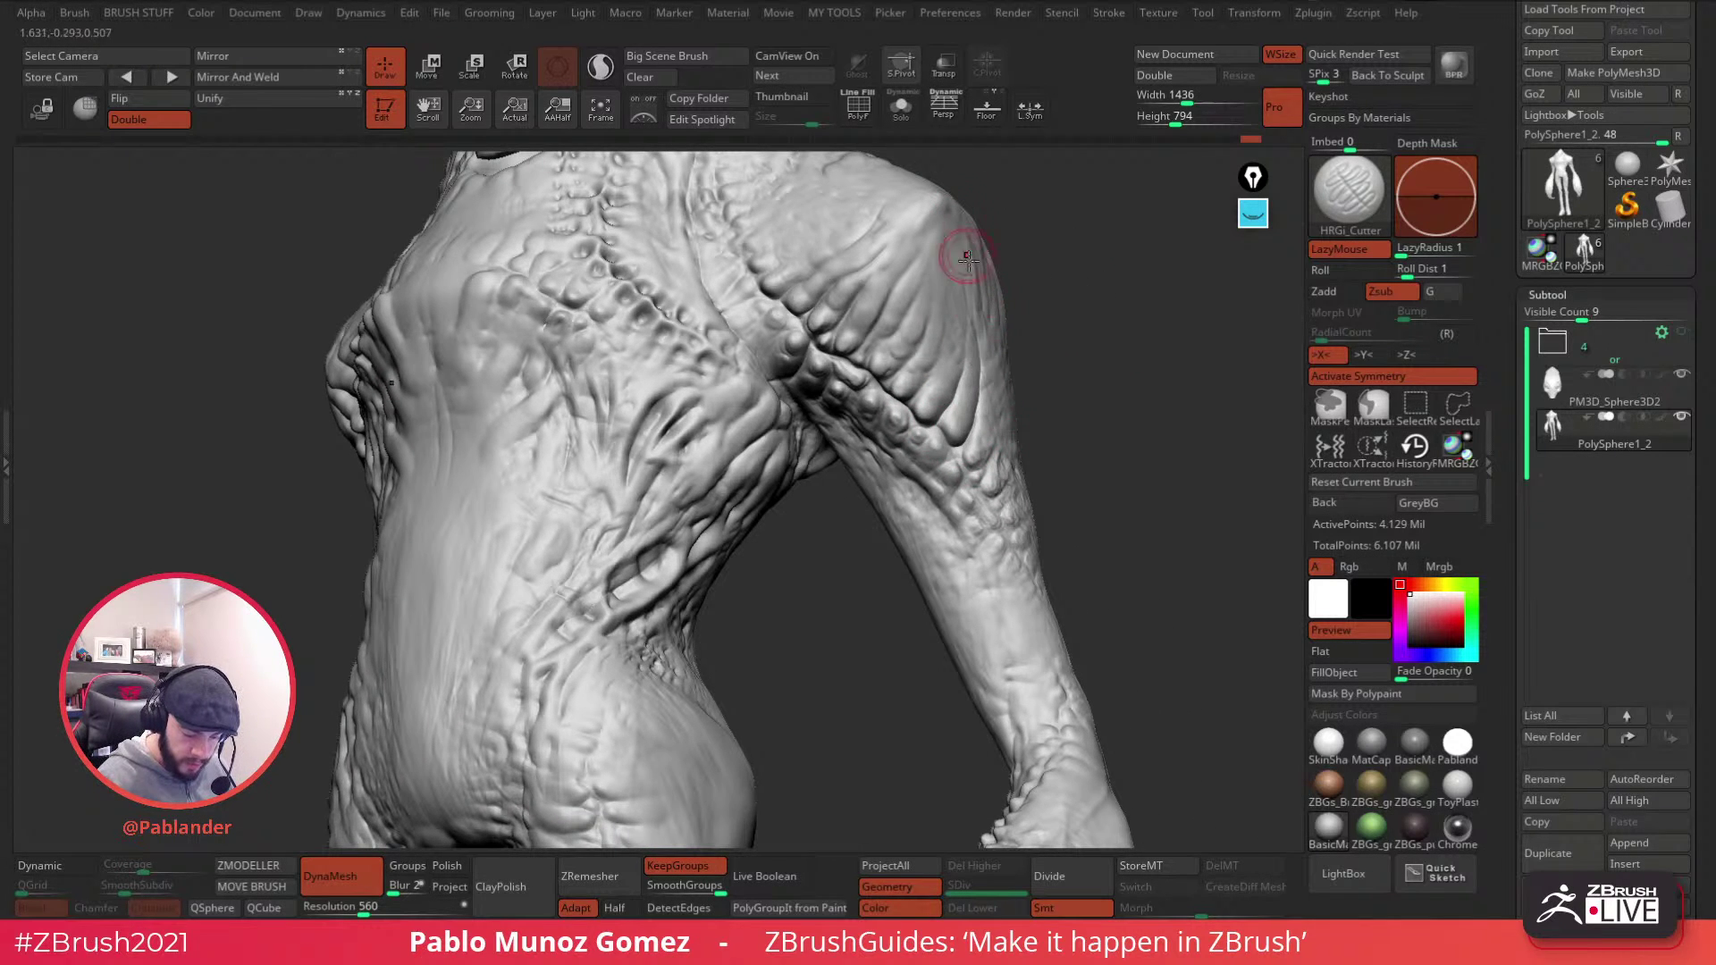
mouse_move(995, 504)
right_down()
mouse_move(1000, 402)
mouse_move(963, 354)
right_up()
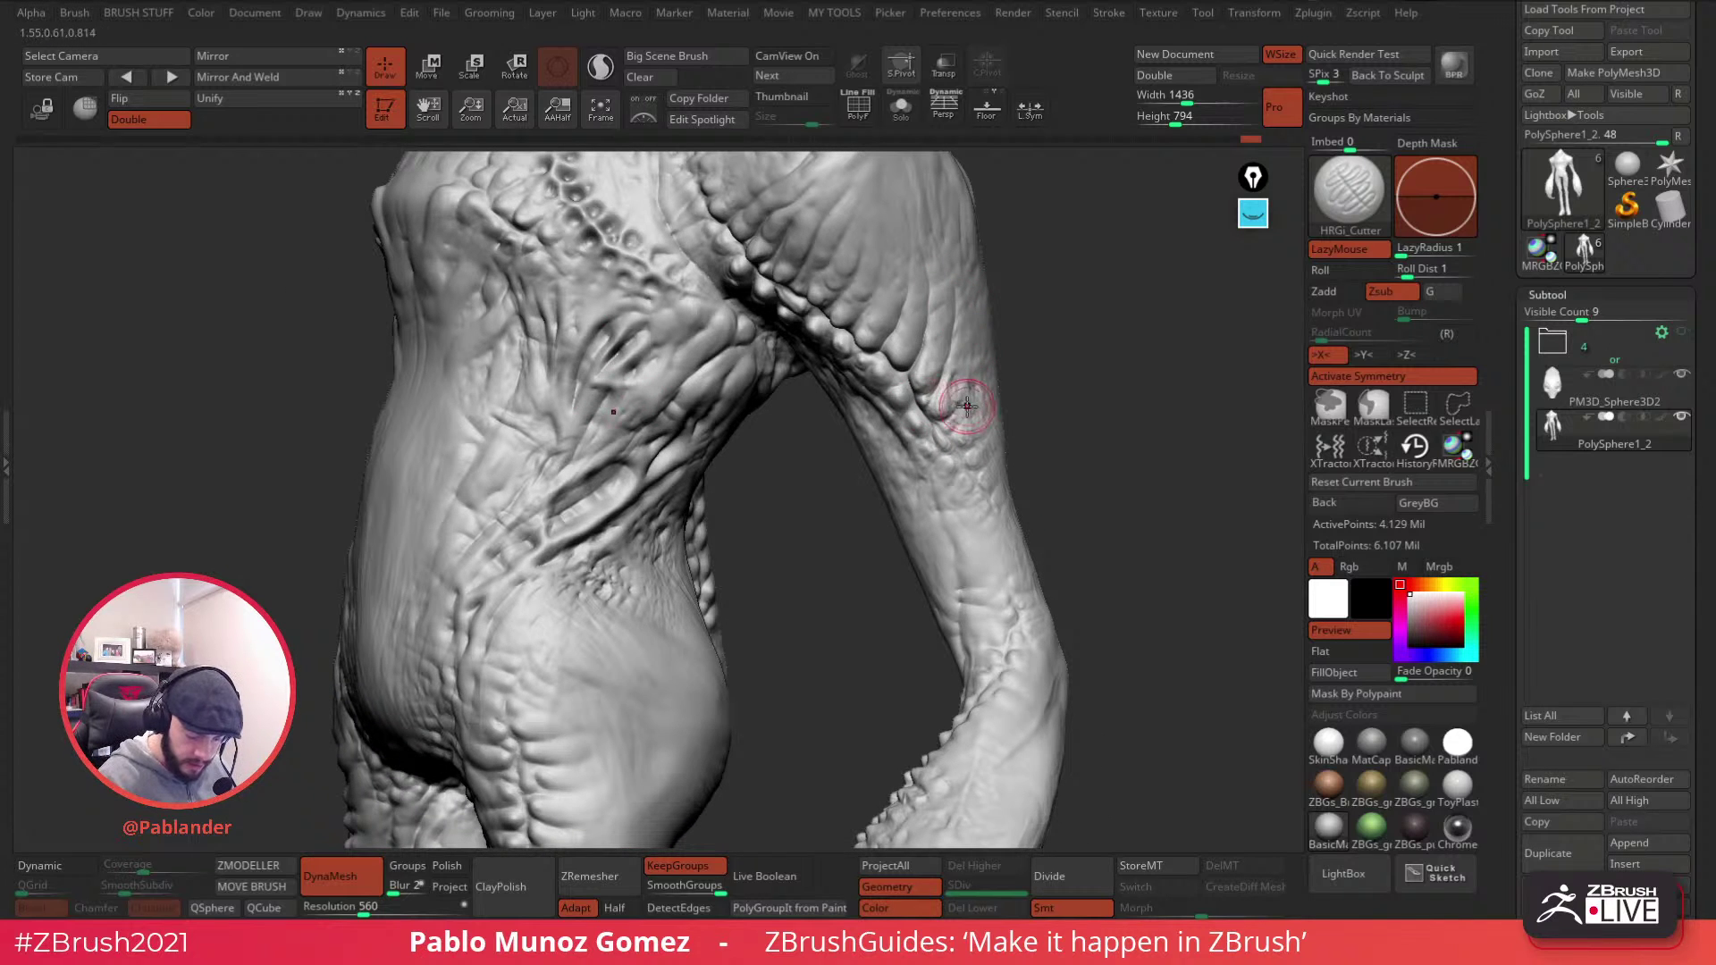
- Cut creases down the upper arm and deepen the folds converging at the inner elbow
right_drag(1002, 540, 1094, 409)
drag(936, 429, 939, 376)
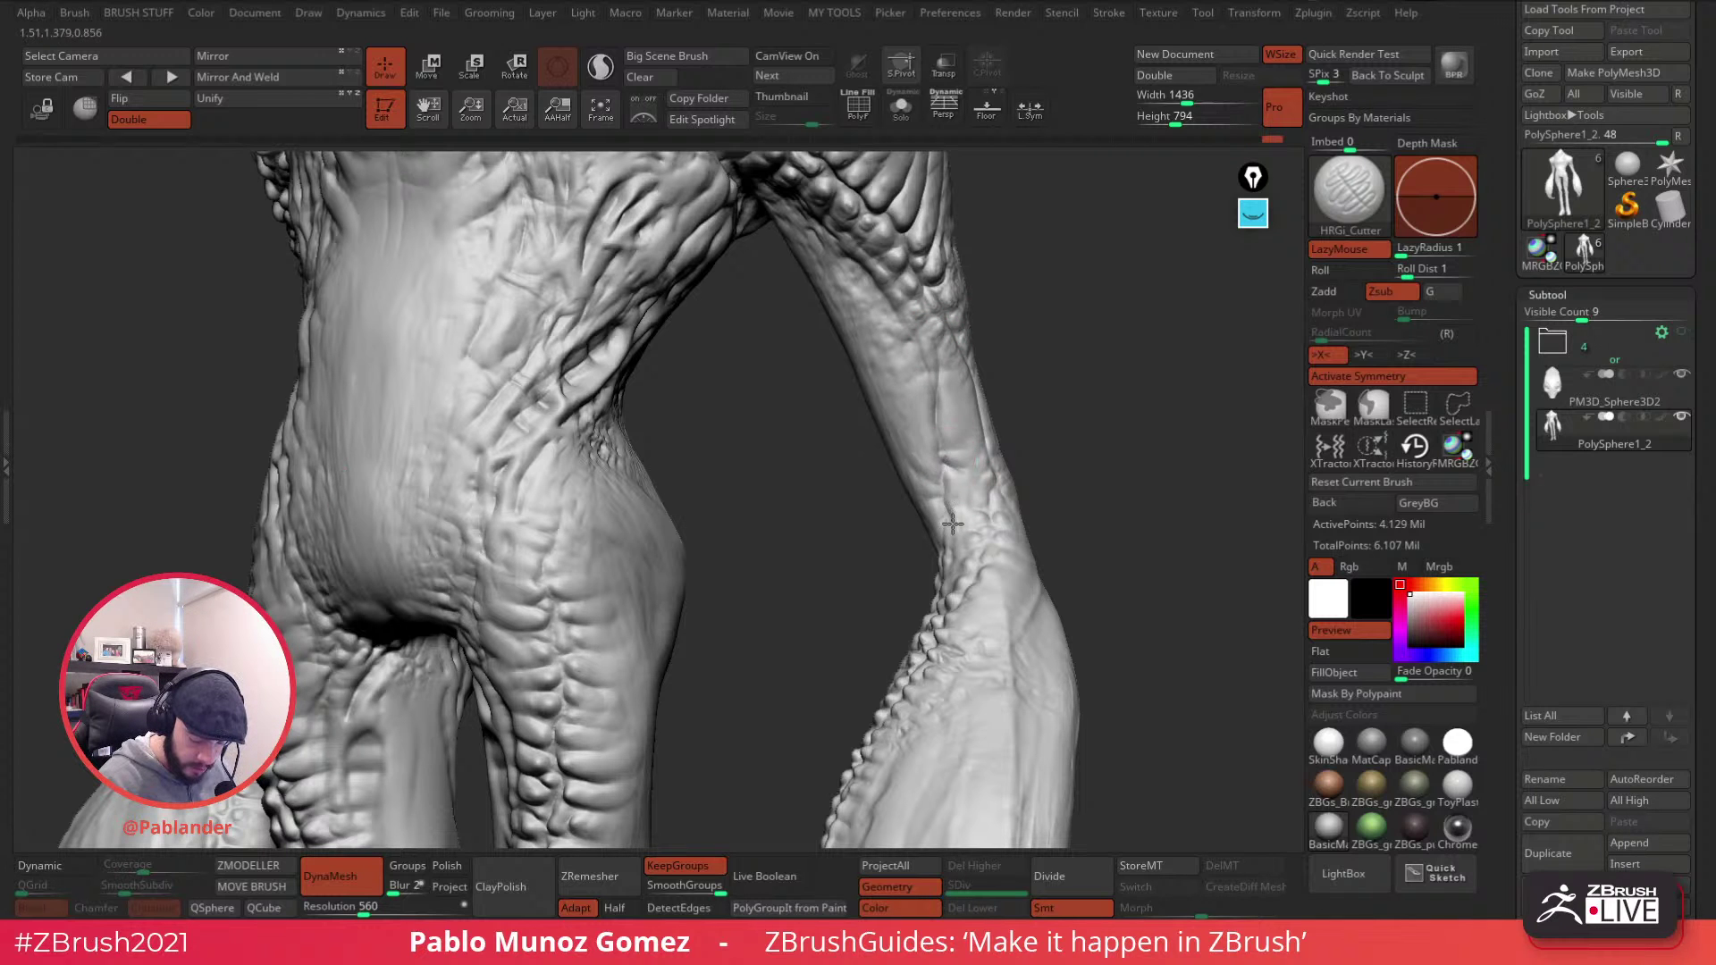
right_drag(977, 567, 989, 510)
right_drag(954, 614, 948, 413)
mouse_move(936, 439)
mouse_down()
mouse_move(922, 444)
mouse_move(874, 308)
mouse_move(890, 391)
mouse_up()
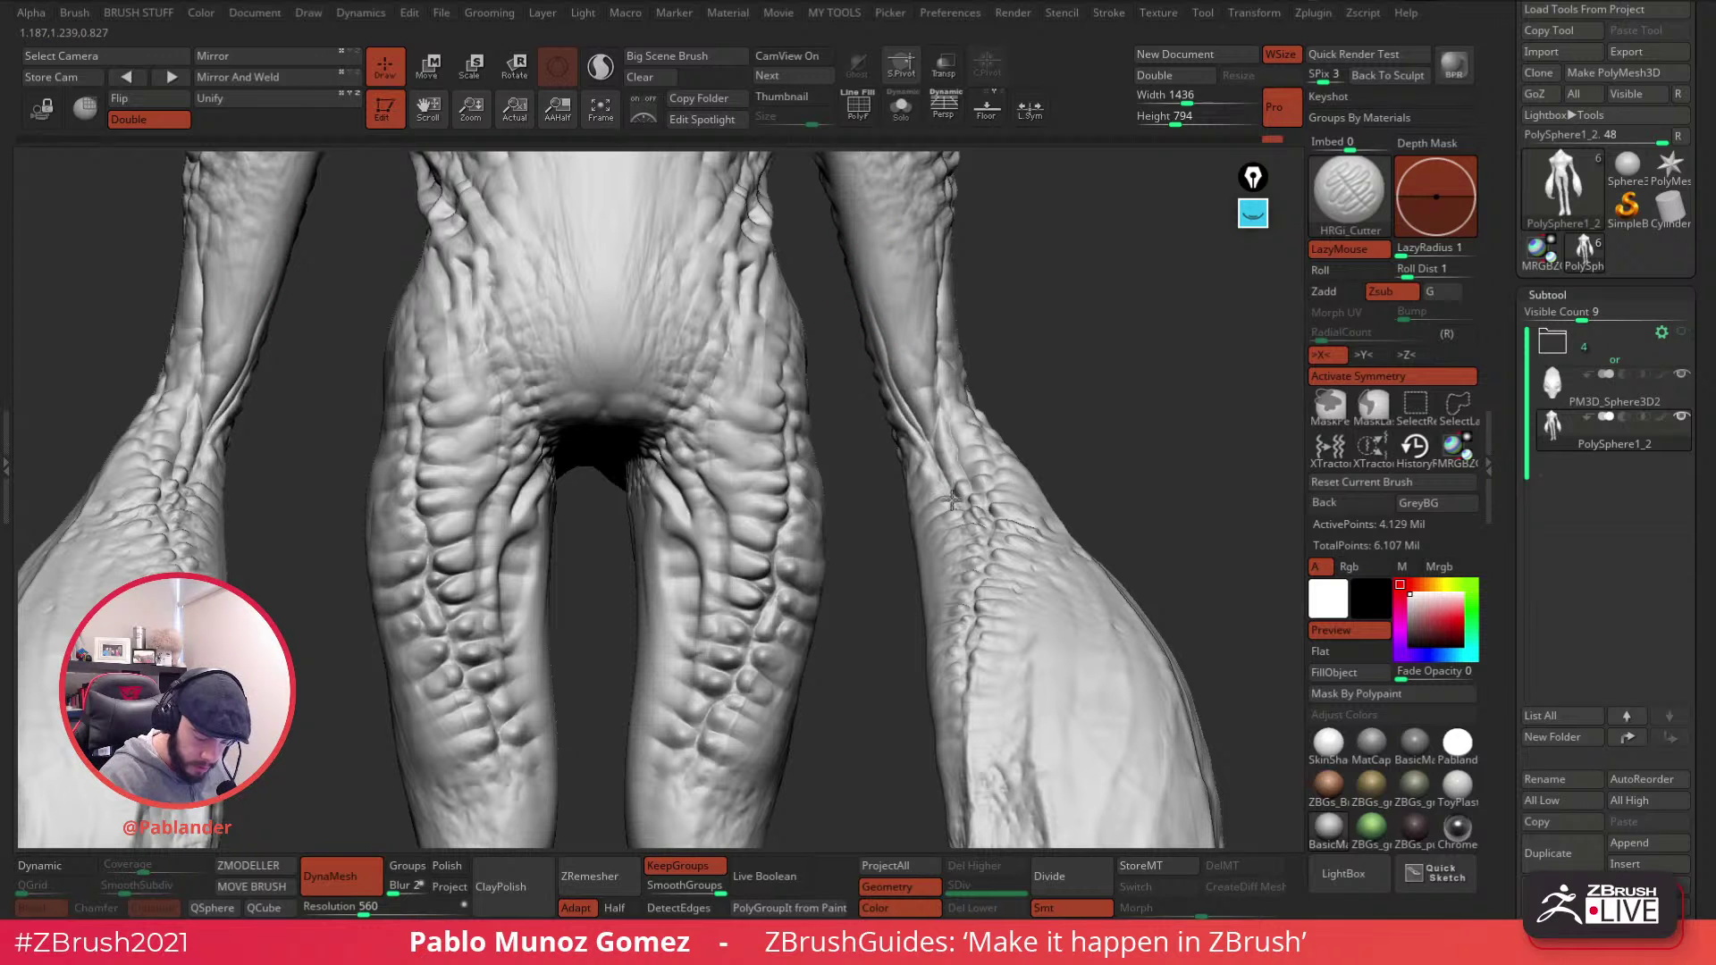
mouse_move(930, 360)
right_down()
mouse_move(900, 330)
mouse_move(903, 253)
mouse_move(841, 200)
right_up()
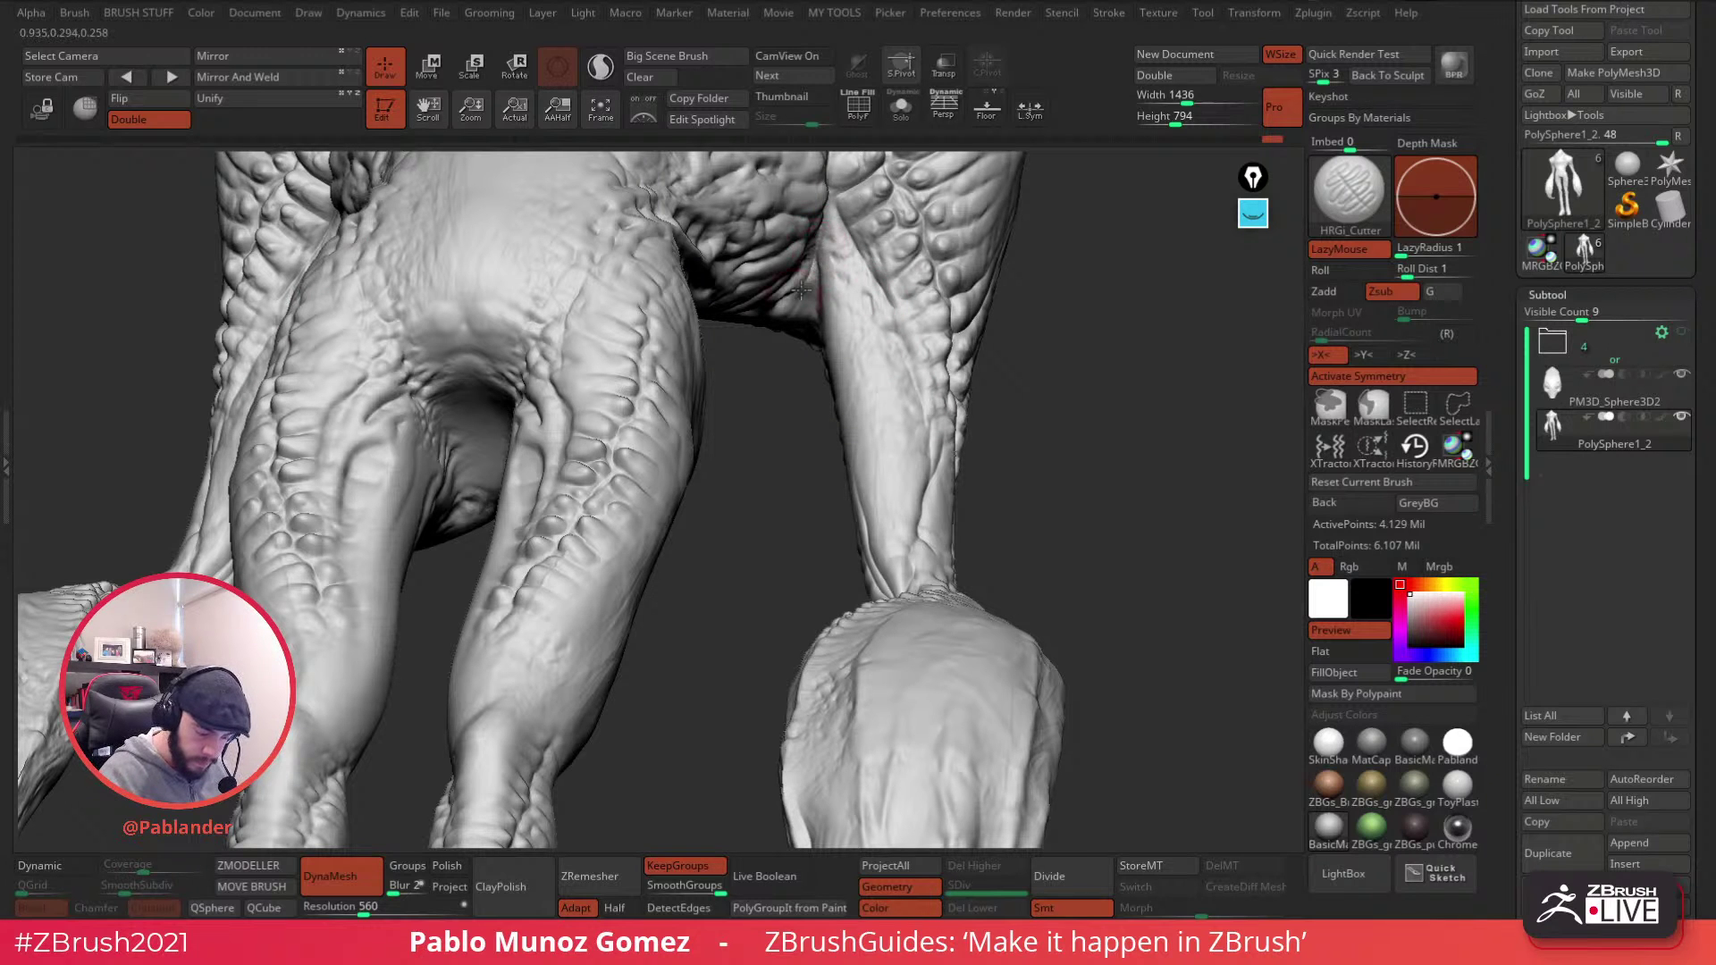
- Carve a crease from the outer elbow down the forearm and soften its lower end with SmoothPeaks
mouse_move(871, 268)
right_down()
mouse_move(969, 563)
mouse_move(980, 471)
right_up()
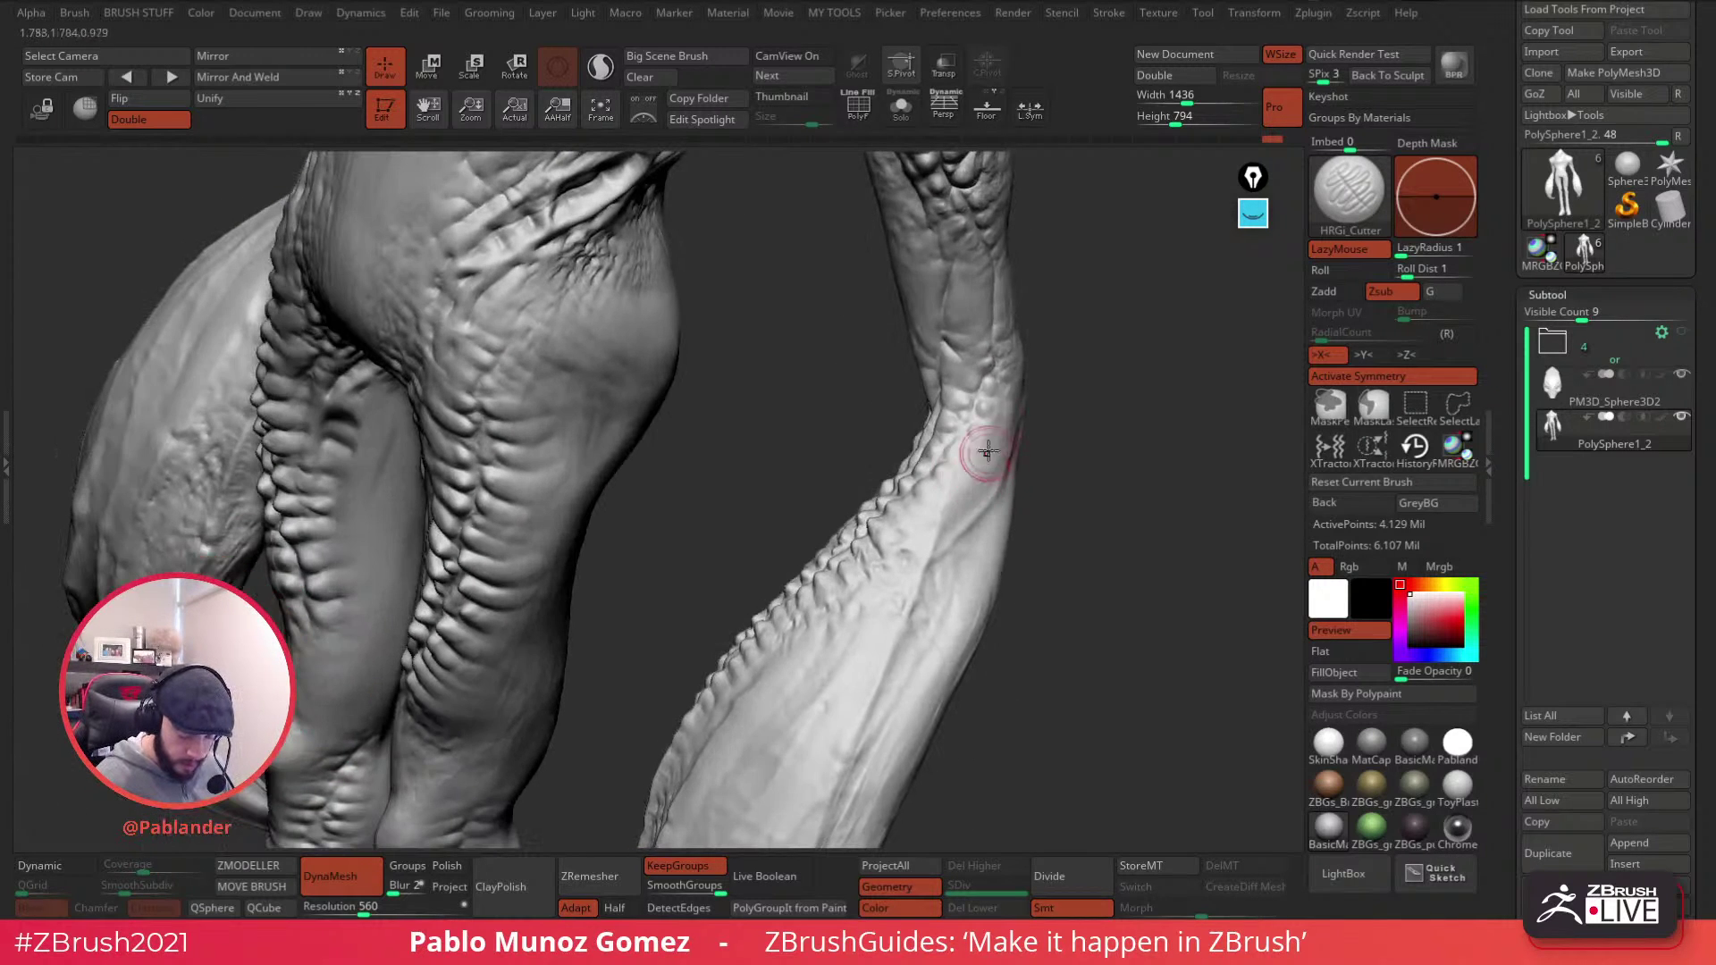
drag(965, 432, 984, 418)
mouse_move(999, 383)
right_down()
mouse_move(957, 325)
mouse_move(965, 351)
mouse_move(987, 336)
mouse_move(979, 315)
right_up()
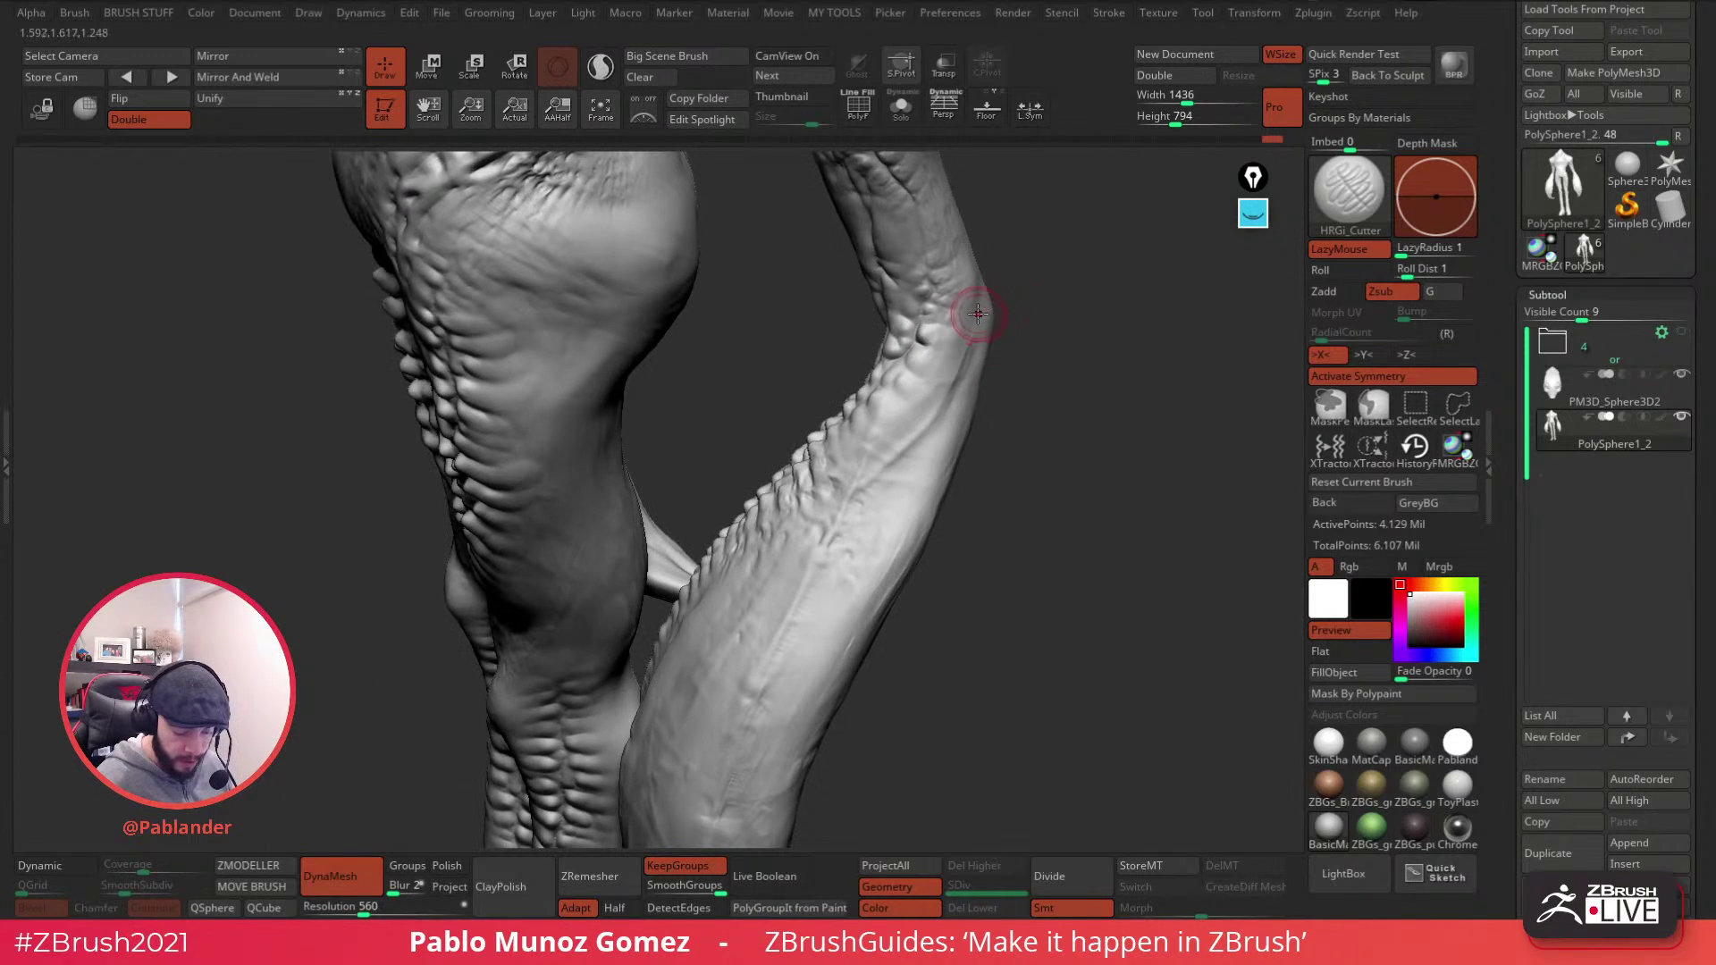
drag(850, 491, 954, 384)
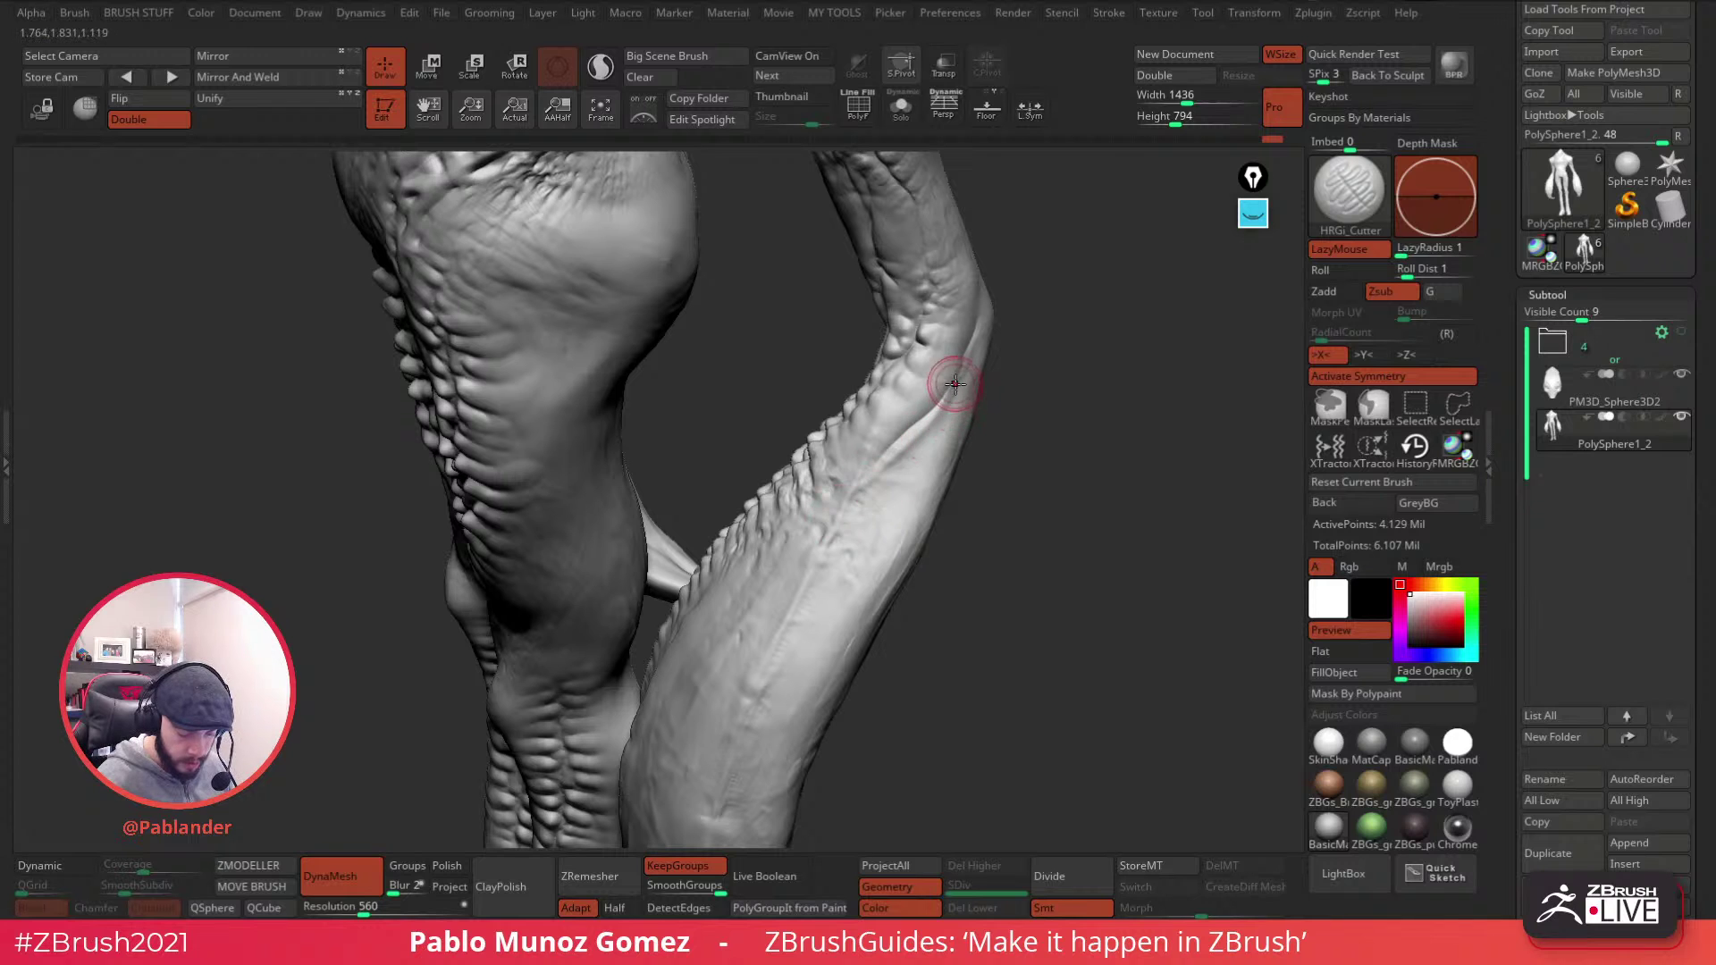
key(shift)
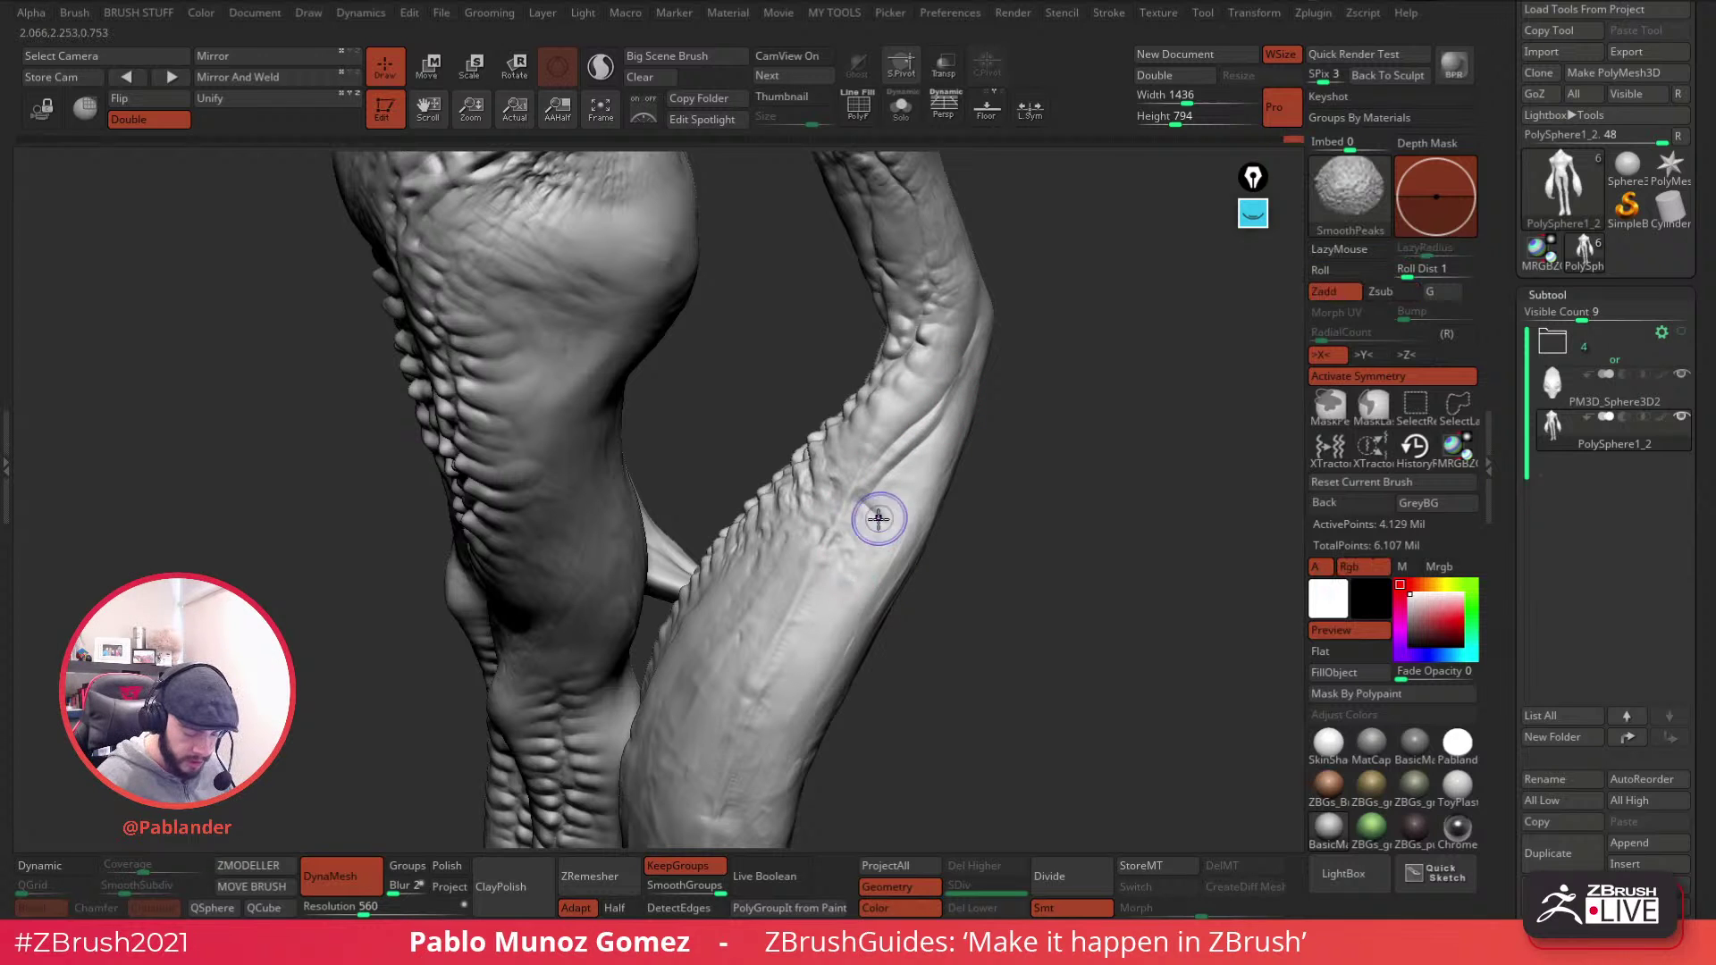
- Deepen the gaps between the rows of bumps along the inner forearm with HRGi_Cutter
right_drag(916, 447, 877, 412)
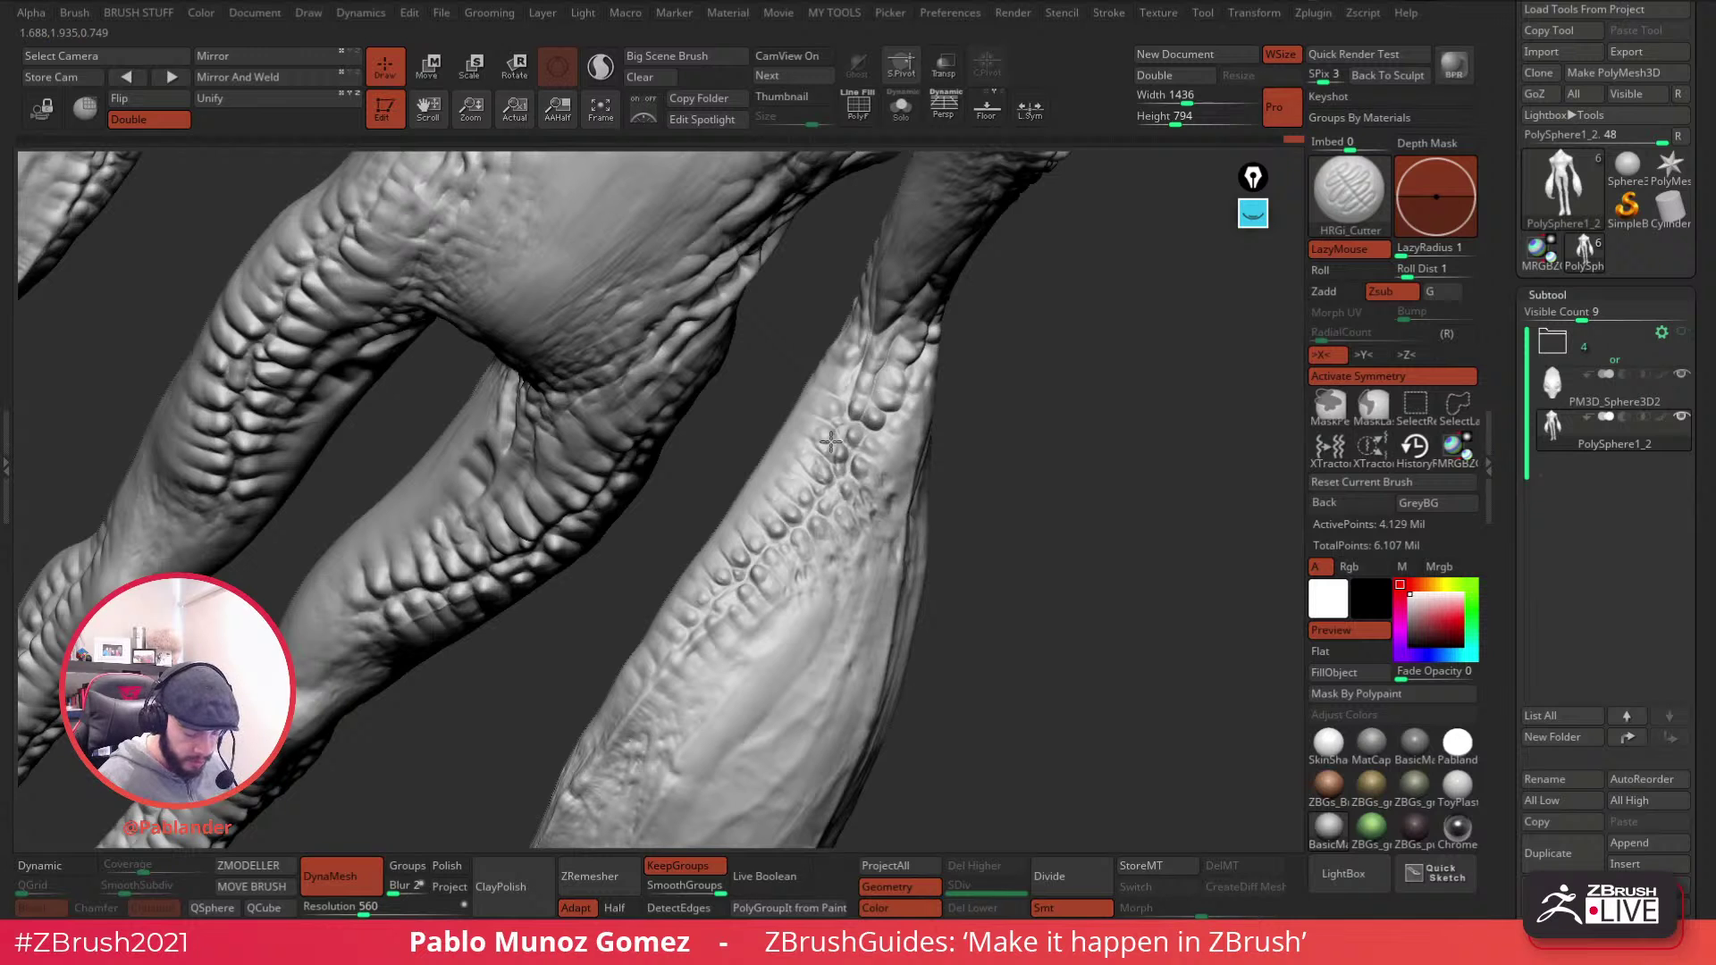
right_drag(873, 365, 930, 354)
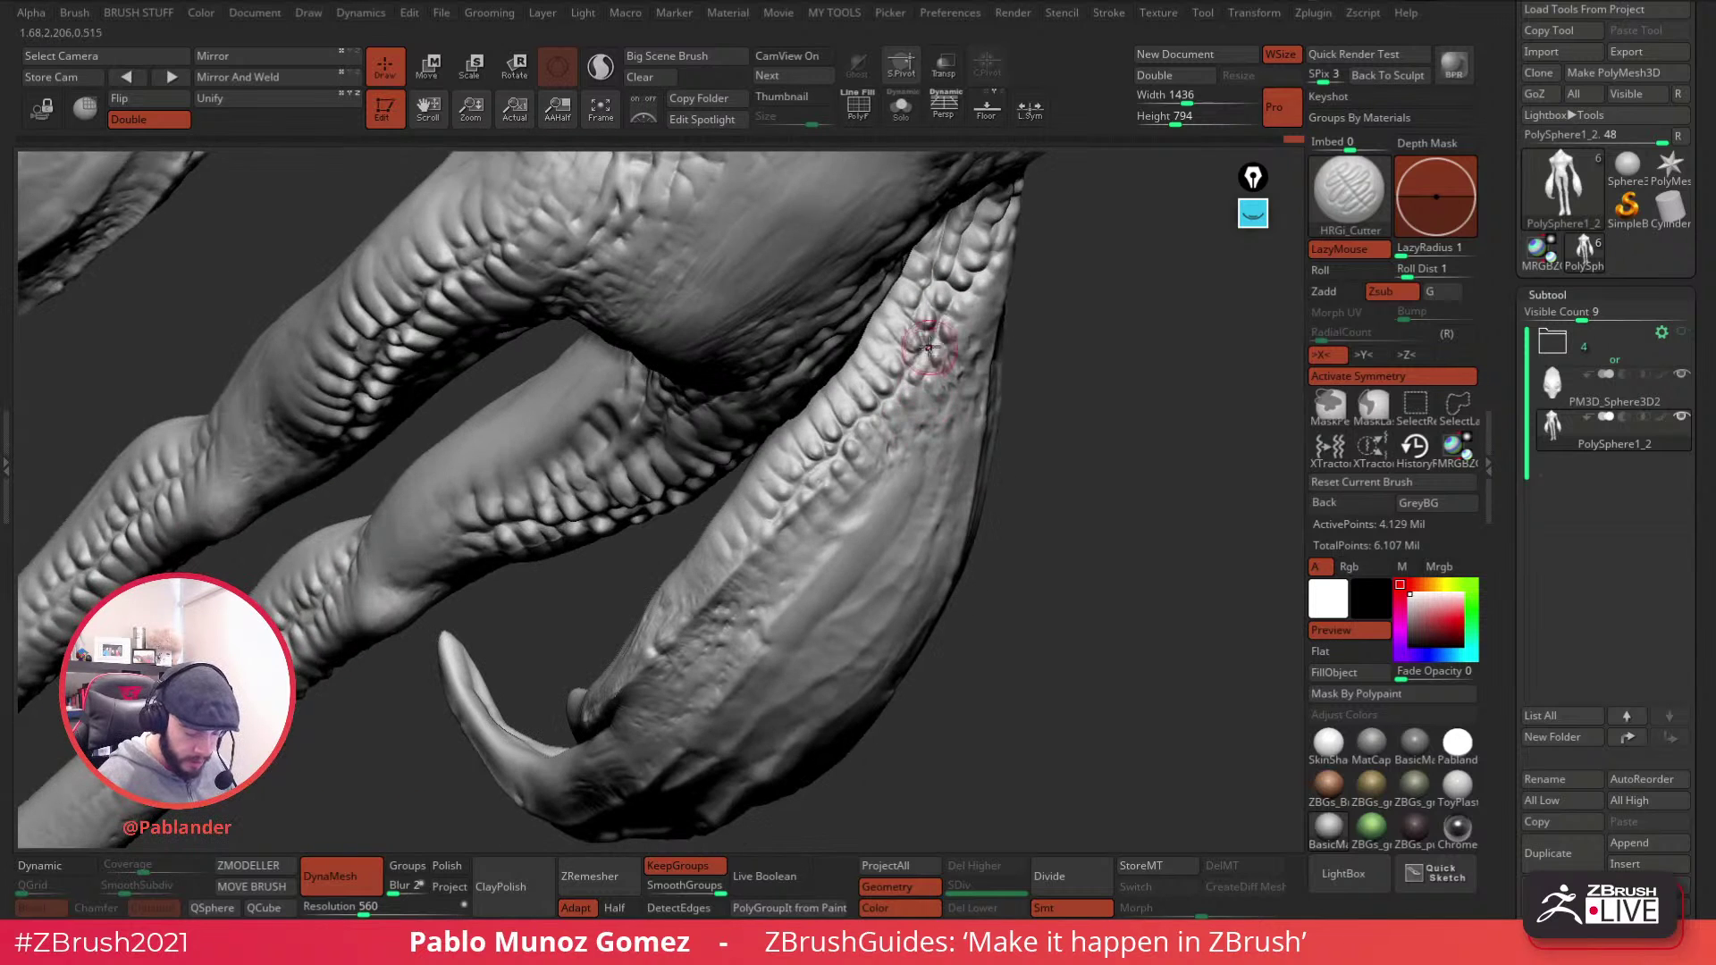
- Cut deeper grooves between the bumps on the front of the lower thighs, just above the knees
mouse_move(762, 528)
right_down()
mouse_move(872, 467)
mouse_move(870, 441)
mouse_move(938, 498)
mouse_move(849, 438)
mouse_move(762, 413)
right_up()
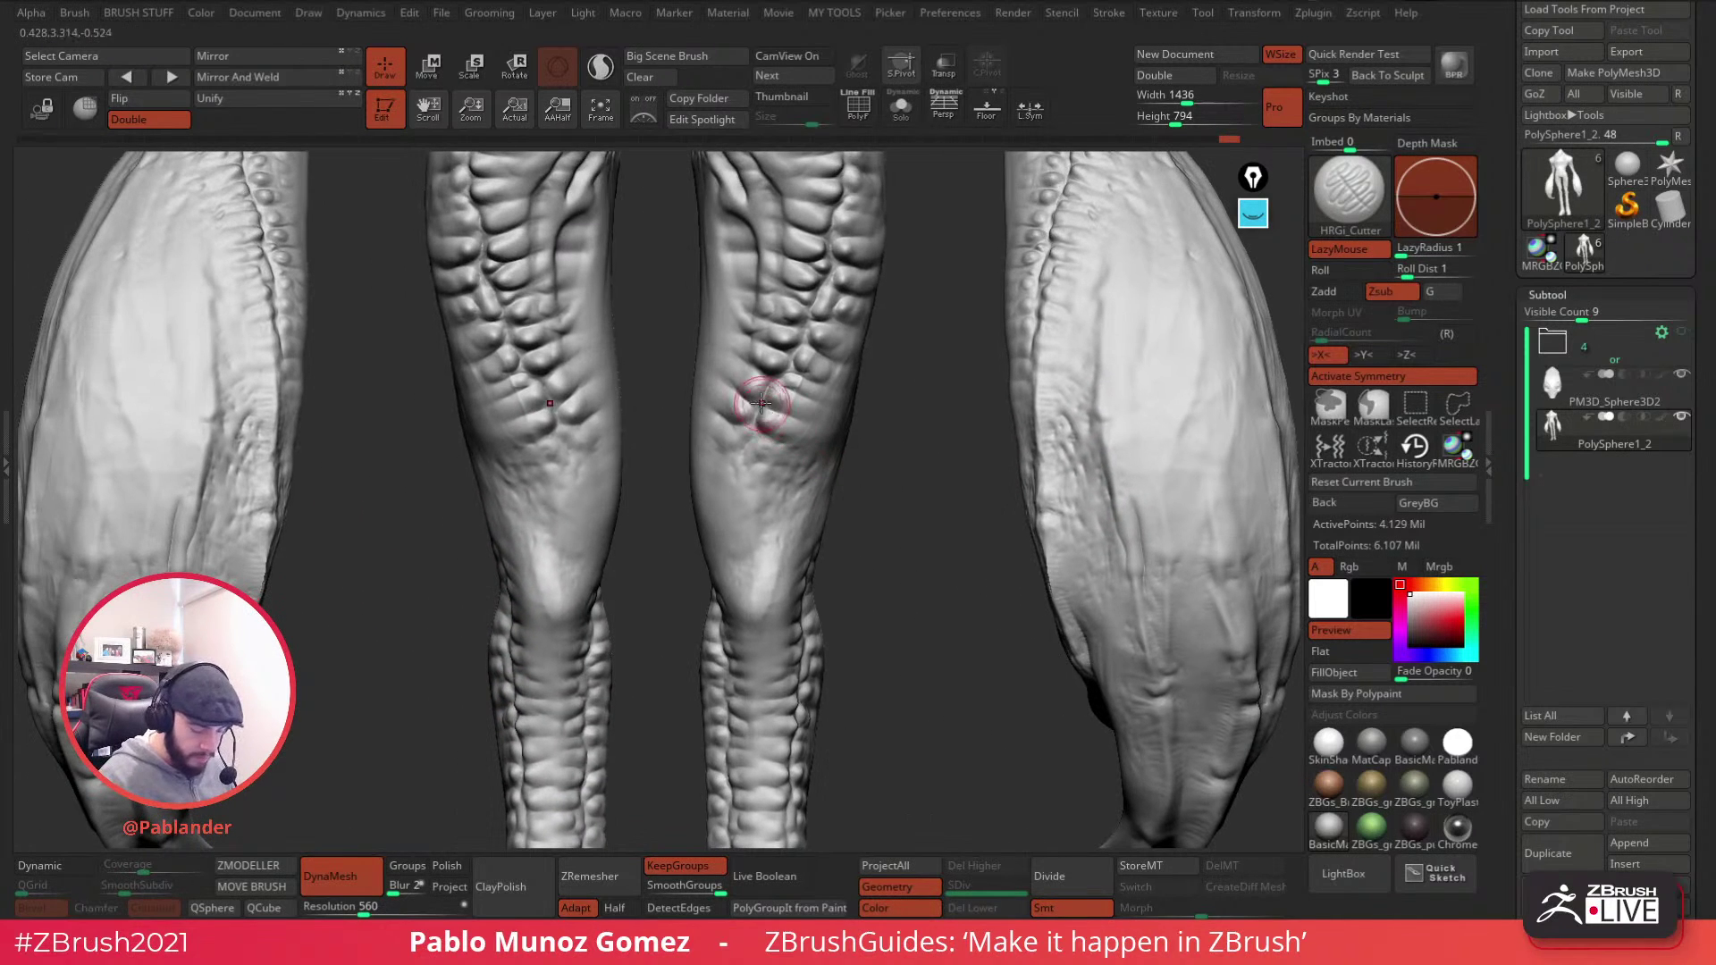
right_drag(752, 522, 797, 380)
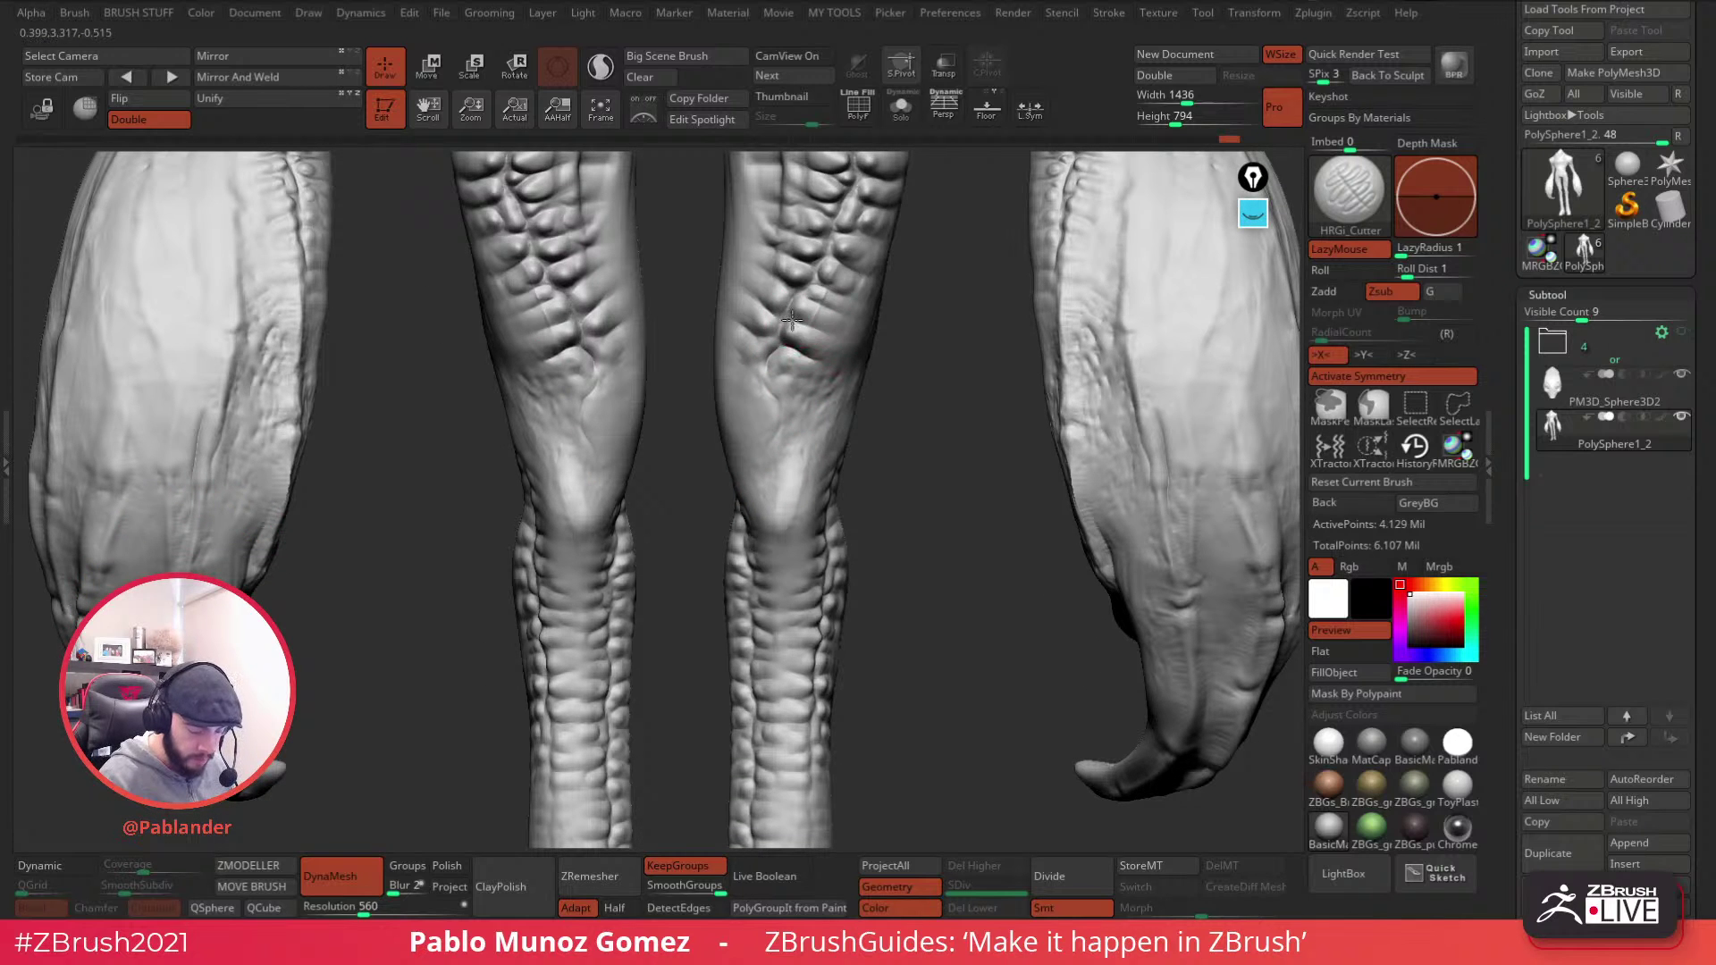
mouse_move(813, 234)
alt+right_down()
mouse_move(831, 364)
mouse_move(809, 377)
alt+right_up()
right_drag(775, 268, 760, 279)
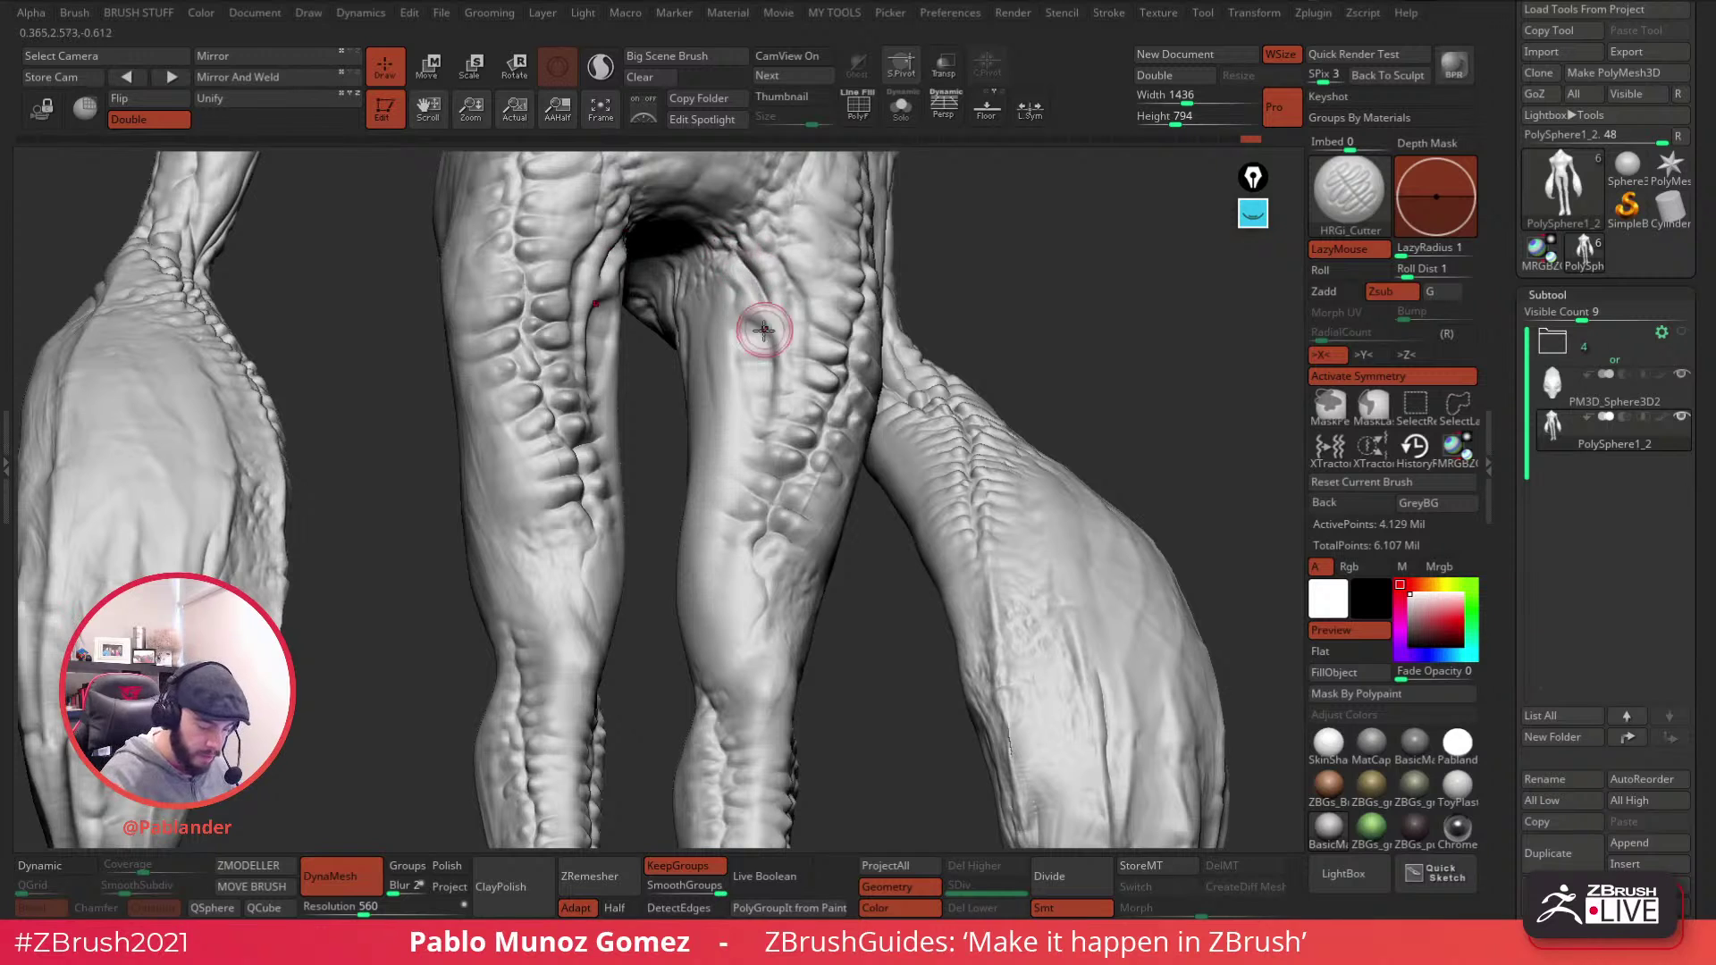
- Carve long creases down the inner thigh from the groin to define its folds
drag(771, 345, 756, 453)
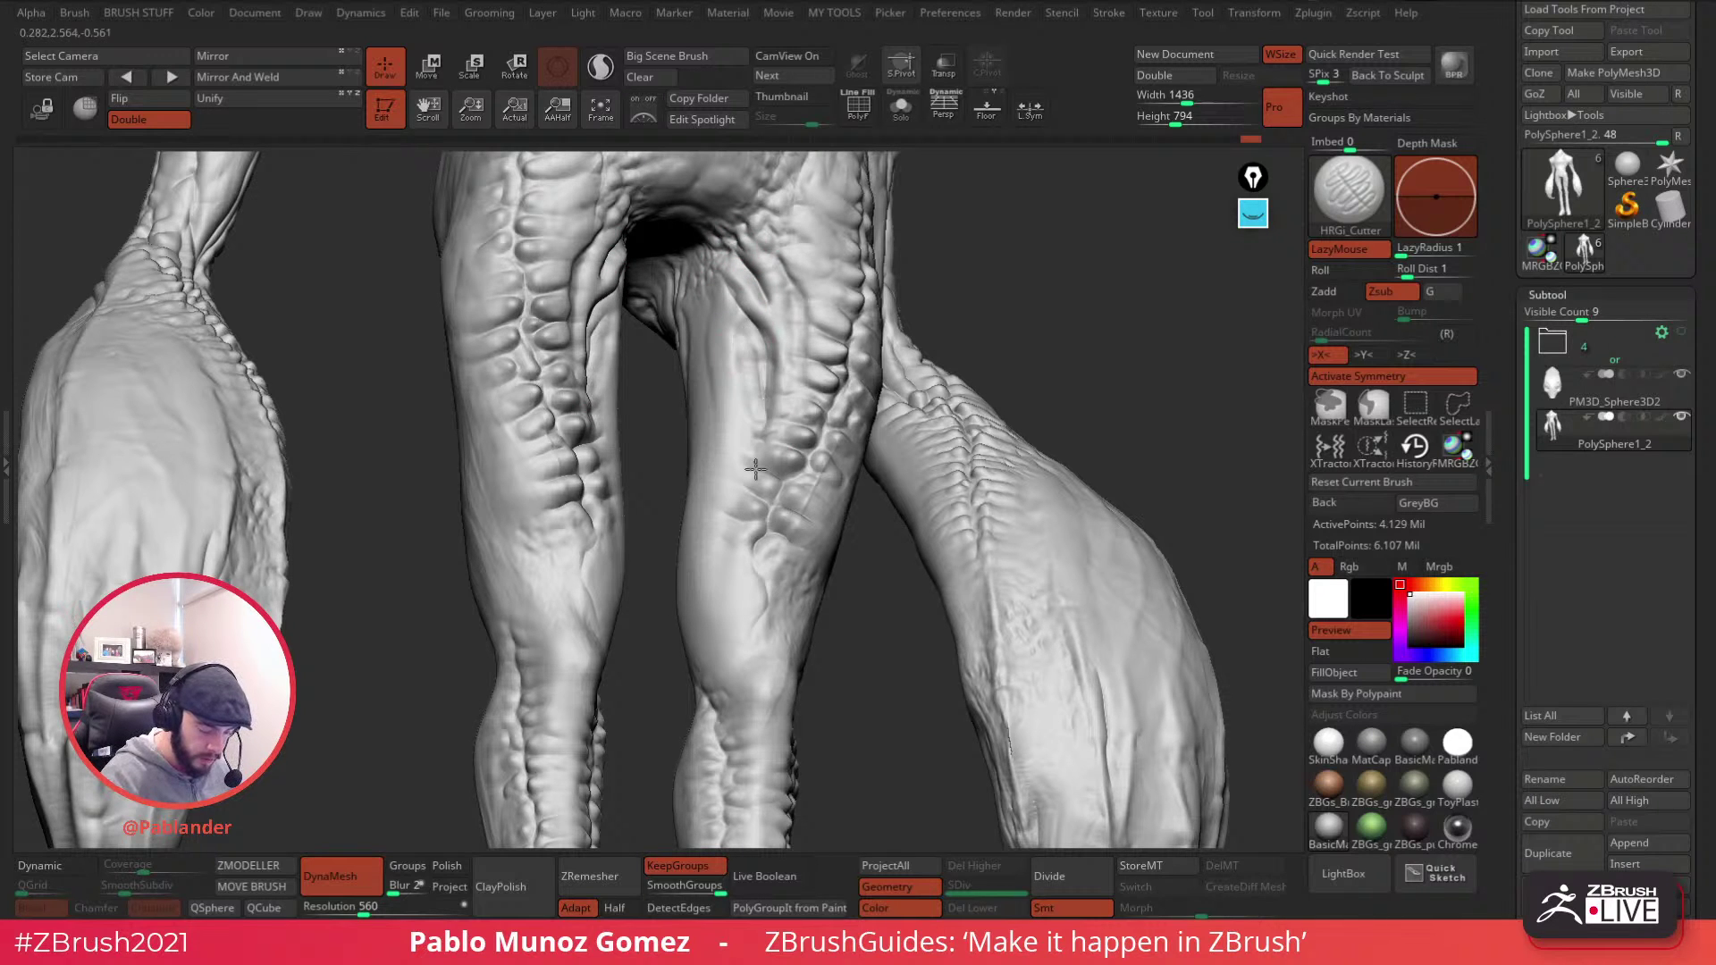
drag(776, 259, 797, 350)
mouse_move(796, 253)
alt+right_down()
mouse_move(805, 401)
mouse_move(882, 296)
alt+right_up()
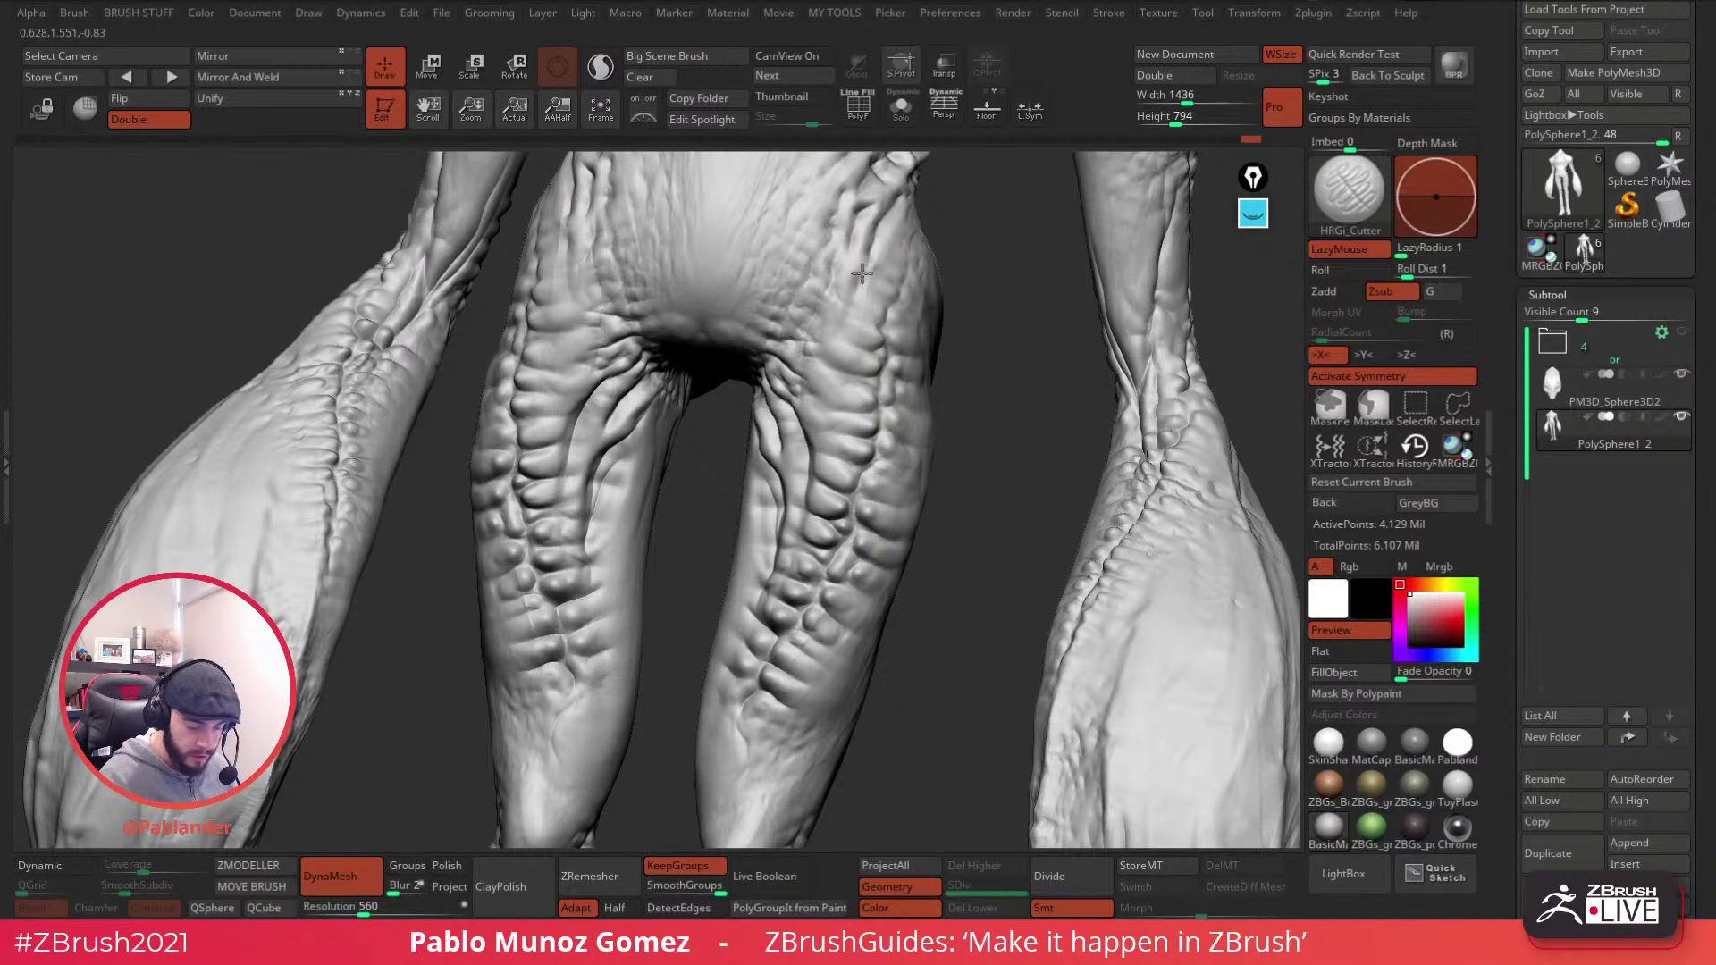
- Cut grooves along the outer thigh down to the knee and soften the crease above the knee with SmoothPeaks
right_drag(889, 364, 920, 268)
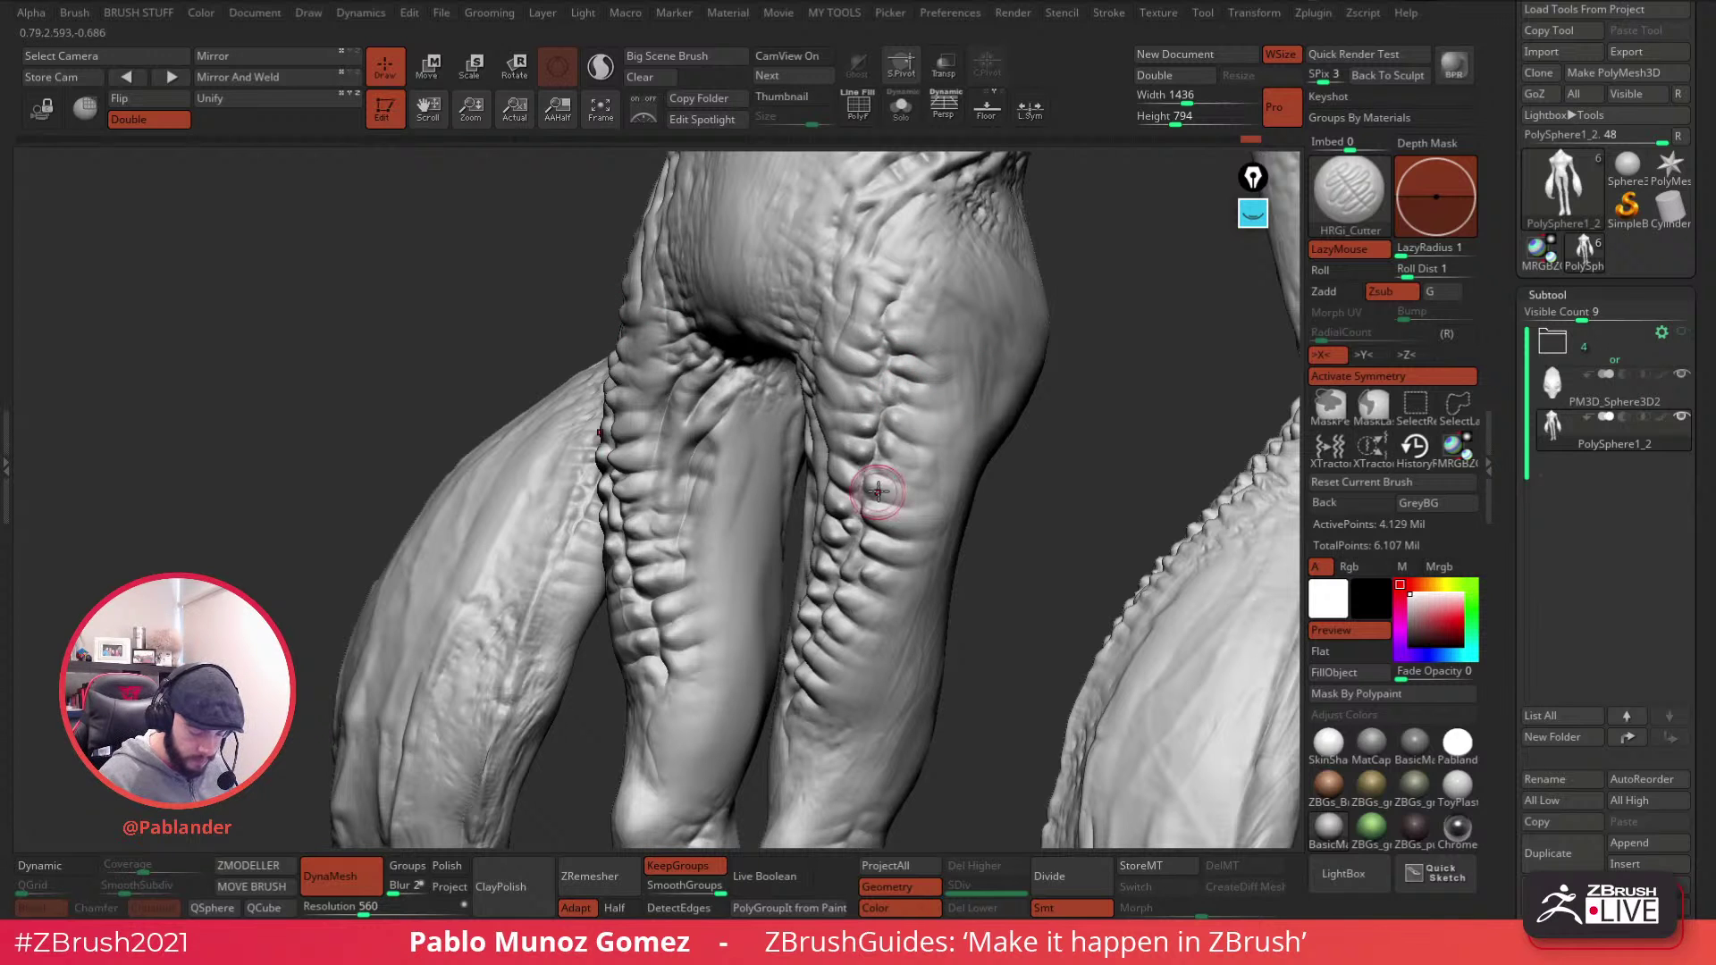
right_drag(880, 610, 932, 406)
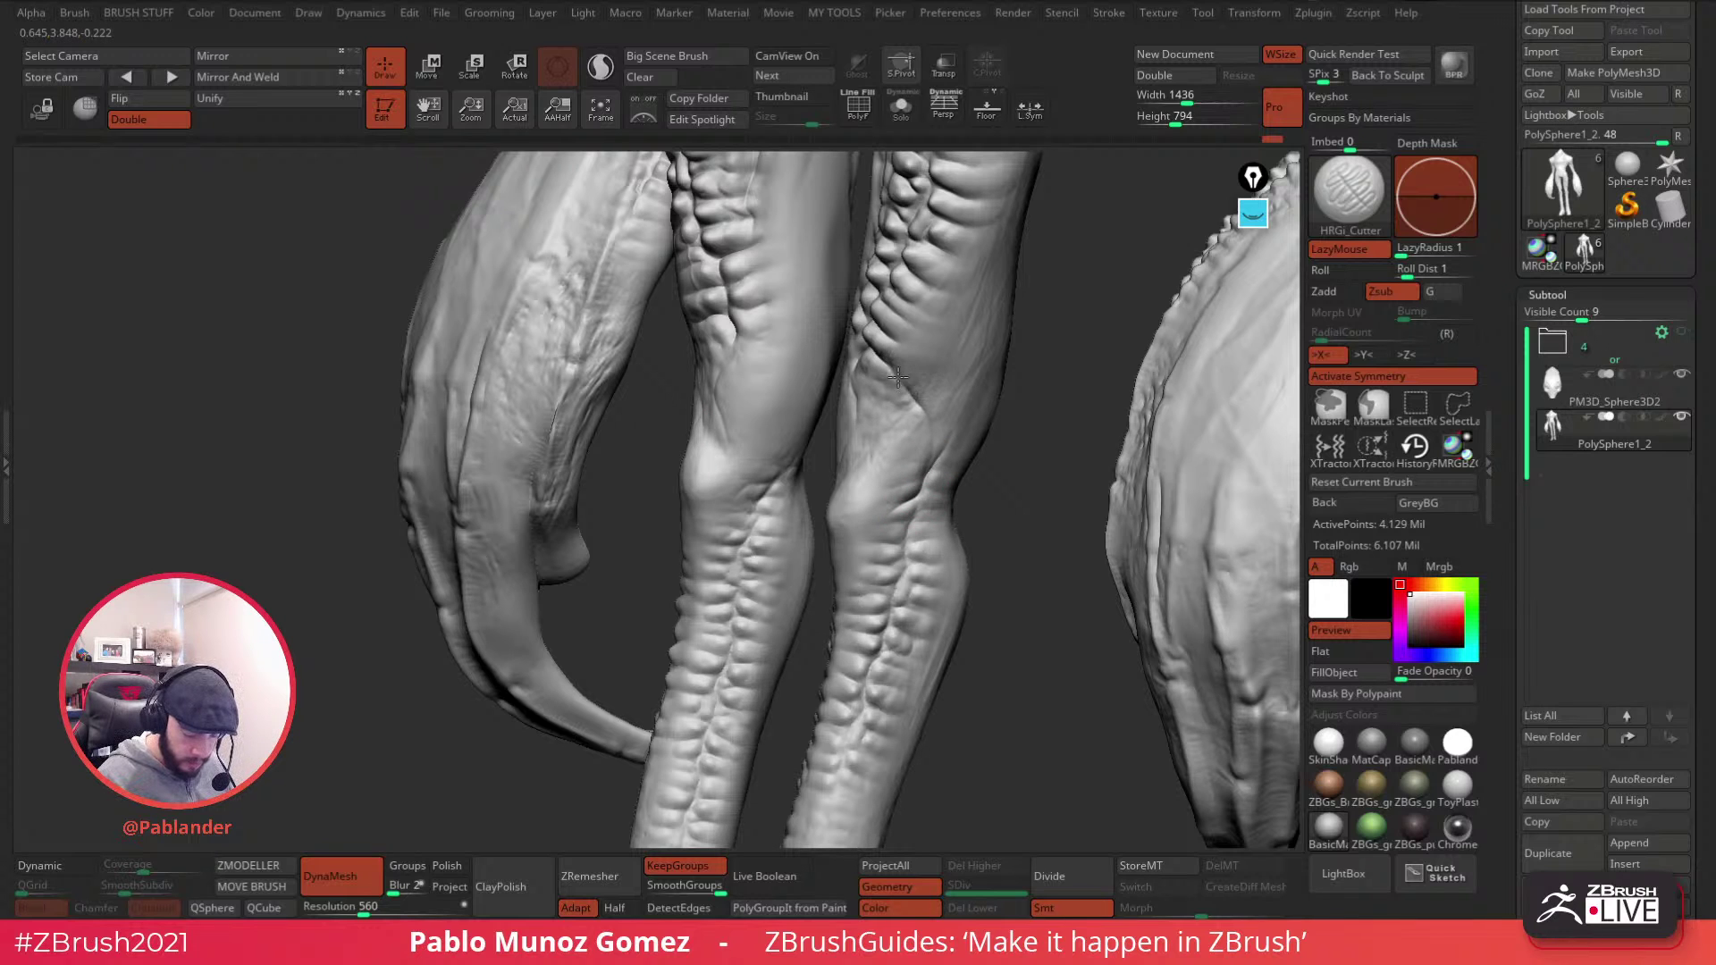
key(shift)
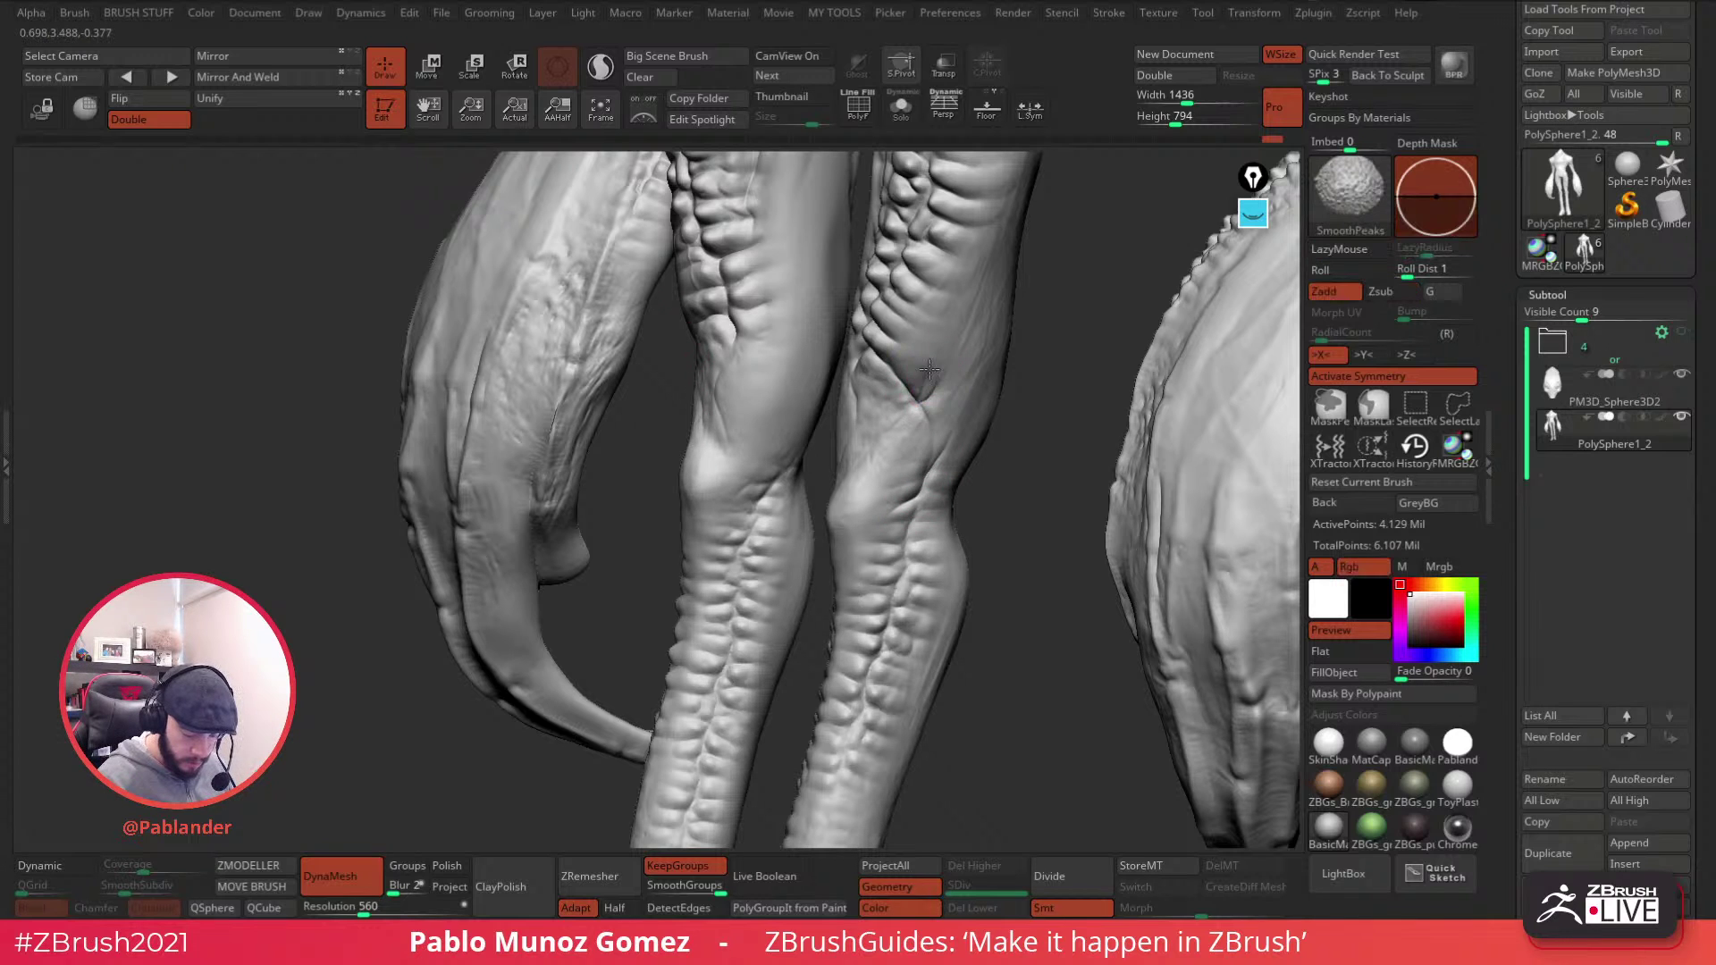
right_drag(925, 411, 920, 402)
drag(920, 402, 908, 441)
- Refine the bumps just below the knees with grooves and smoothing, and cut the crease from hip to groin
mouse_move(908, 440)
ctrl+right_down()
mouse_move(906, 406)
mouse_move(907, 435)
ctrl+right_up()
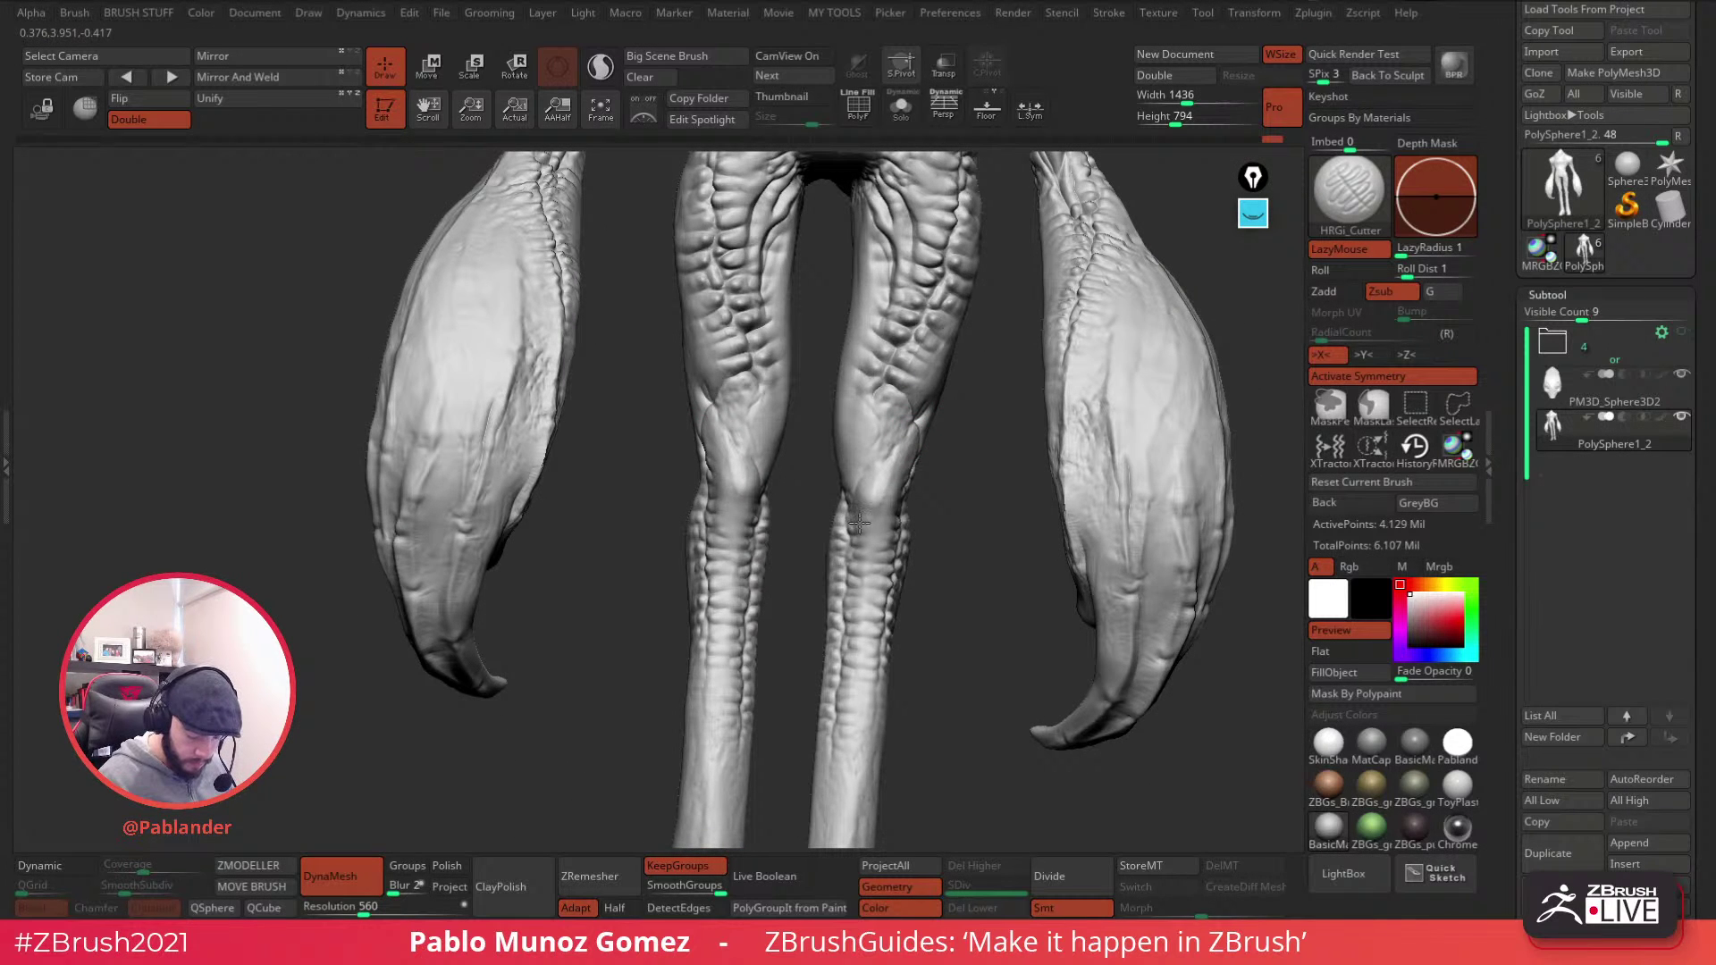
key(shift)
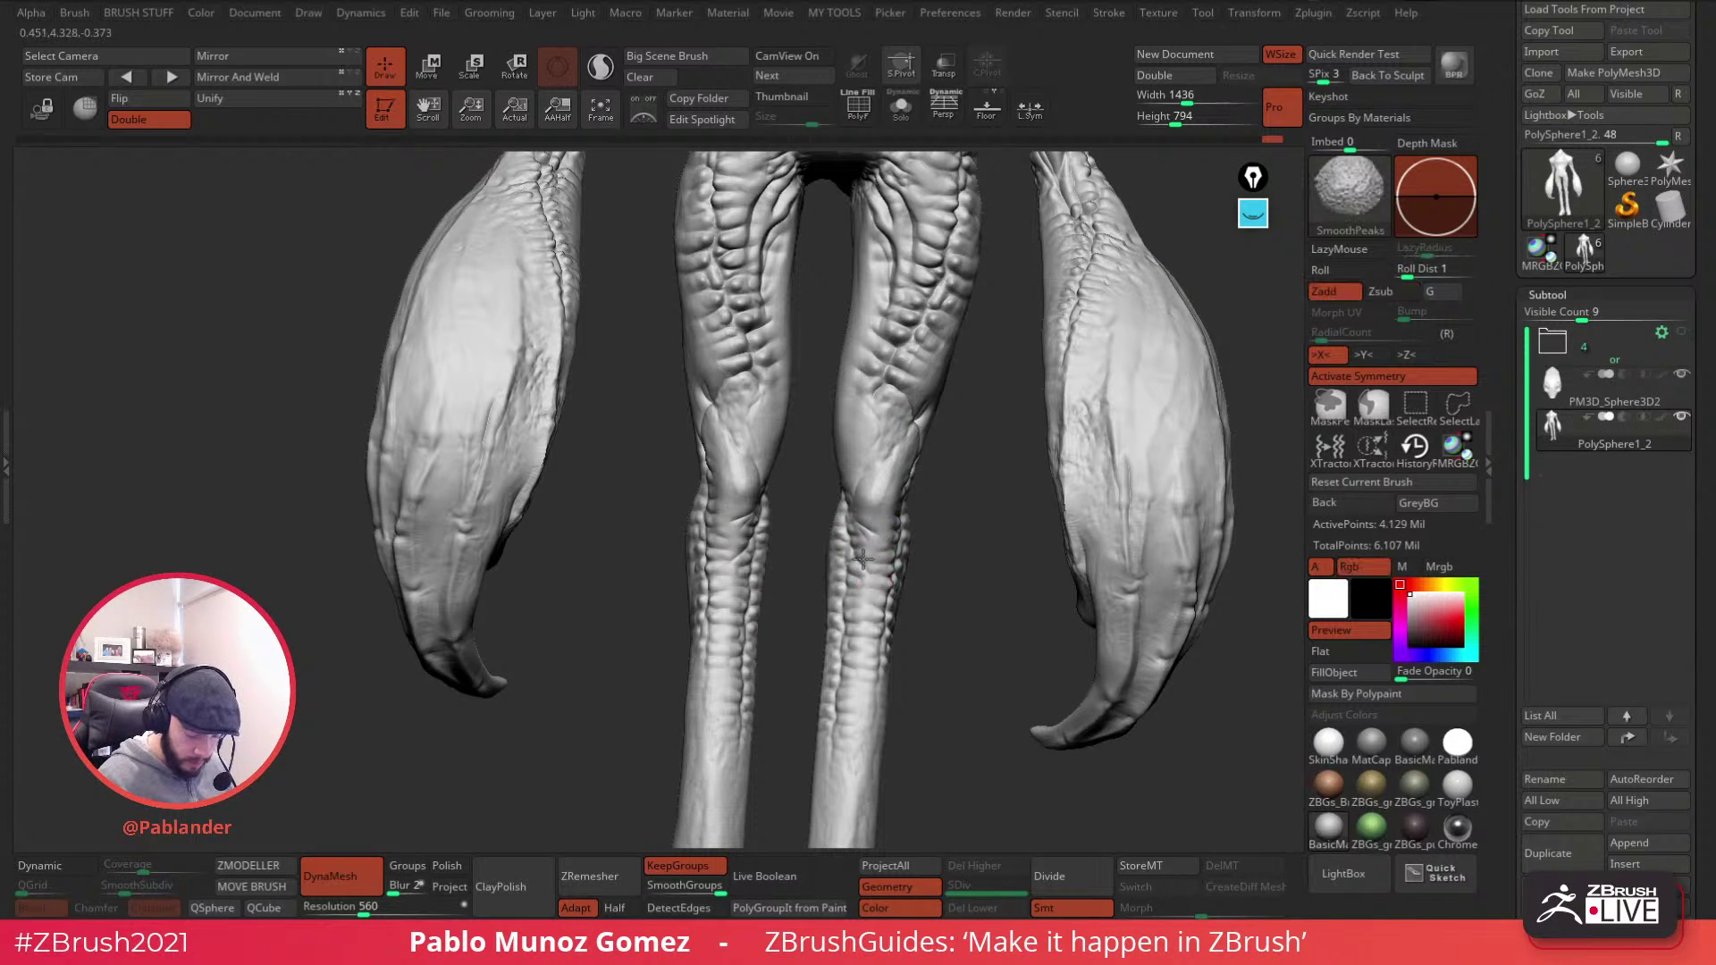
mouse_move(893, 464)
ctrl+right_down()
mouse_move(900, 436)
mouse_move(842, 498)
ctrl+right_up()
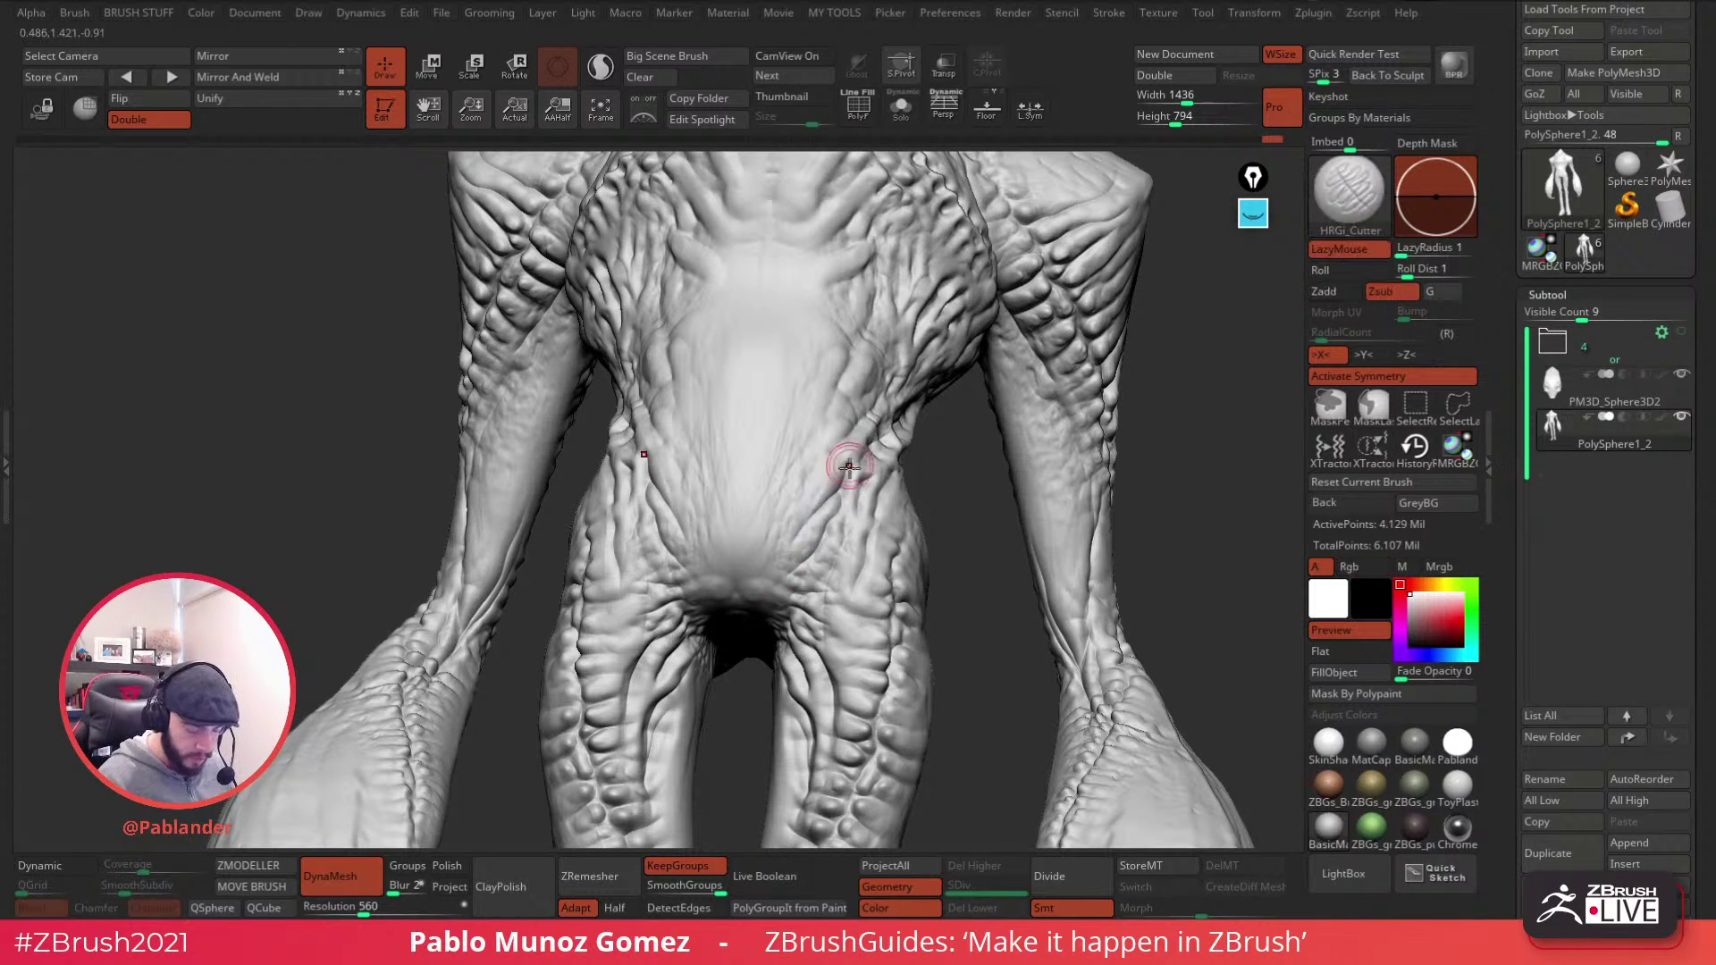
- Carve skin creases across the creature's waist, abdomen and chest with the HRGi_Cutter brush, softening them with SmoothPeaks
ctrl+right_drag(850, 464, 850, 474)
right_drag(850, 416, 852, 418)
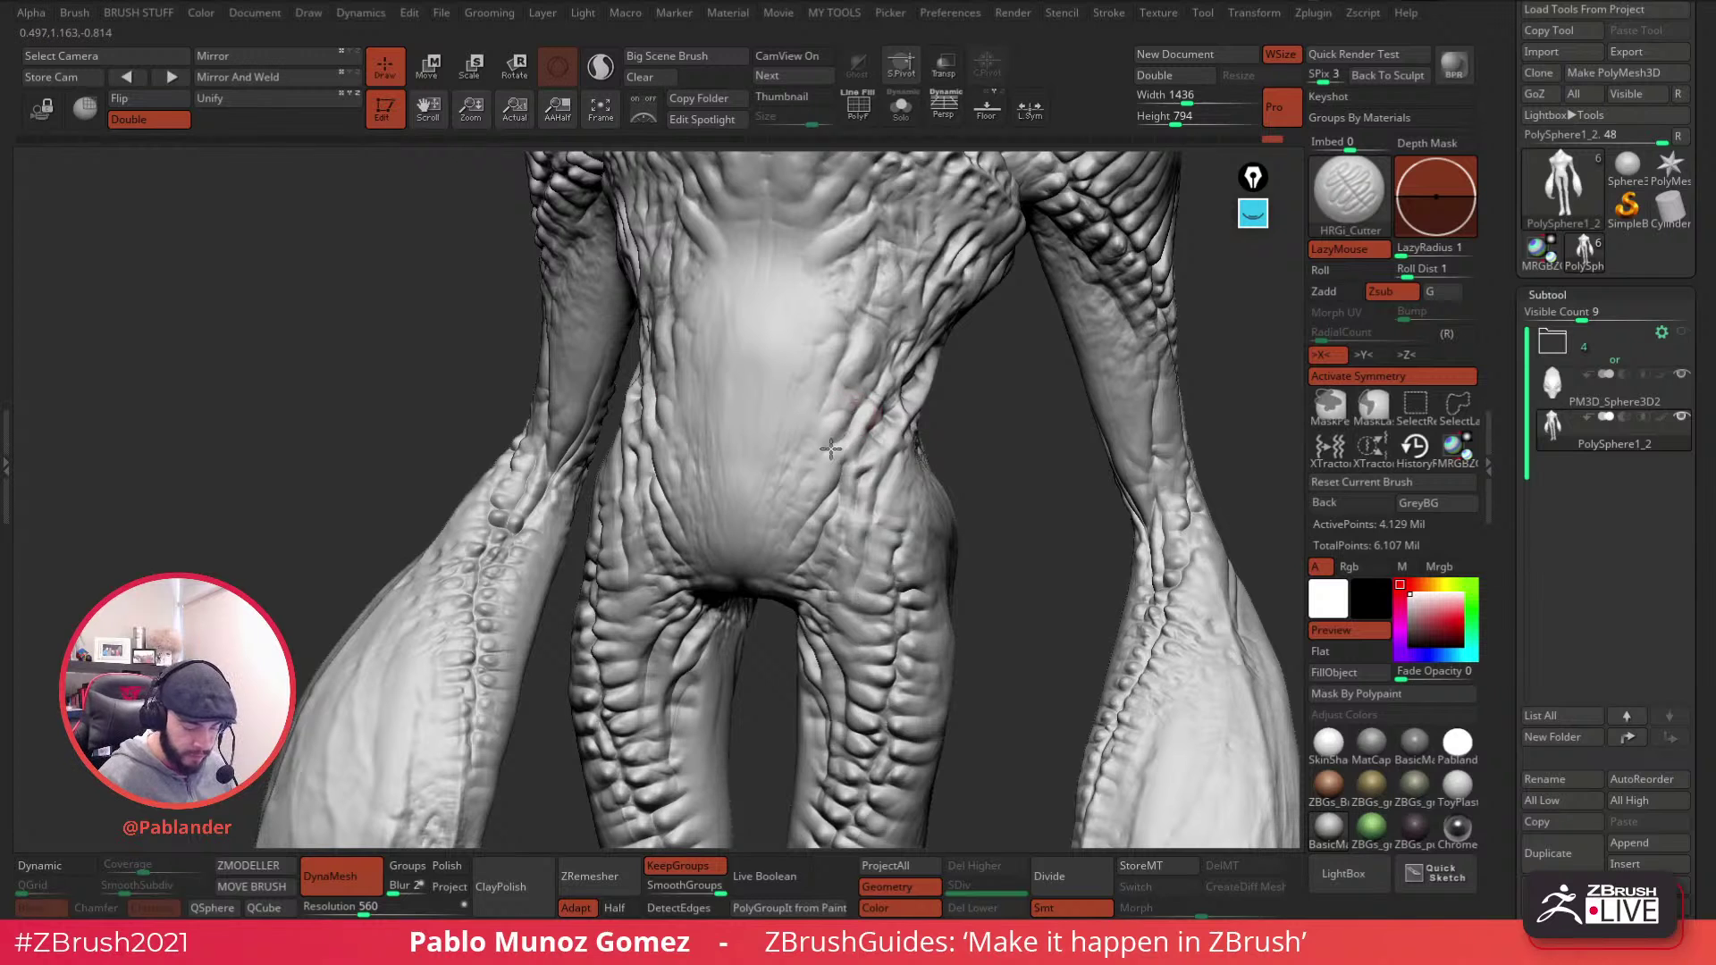
mouse_move(796, 509)
right_down()
mouse_move(810, 438)
mouse_move(927, 419)
right_up()
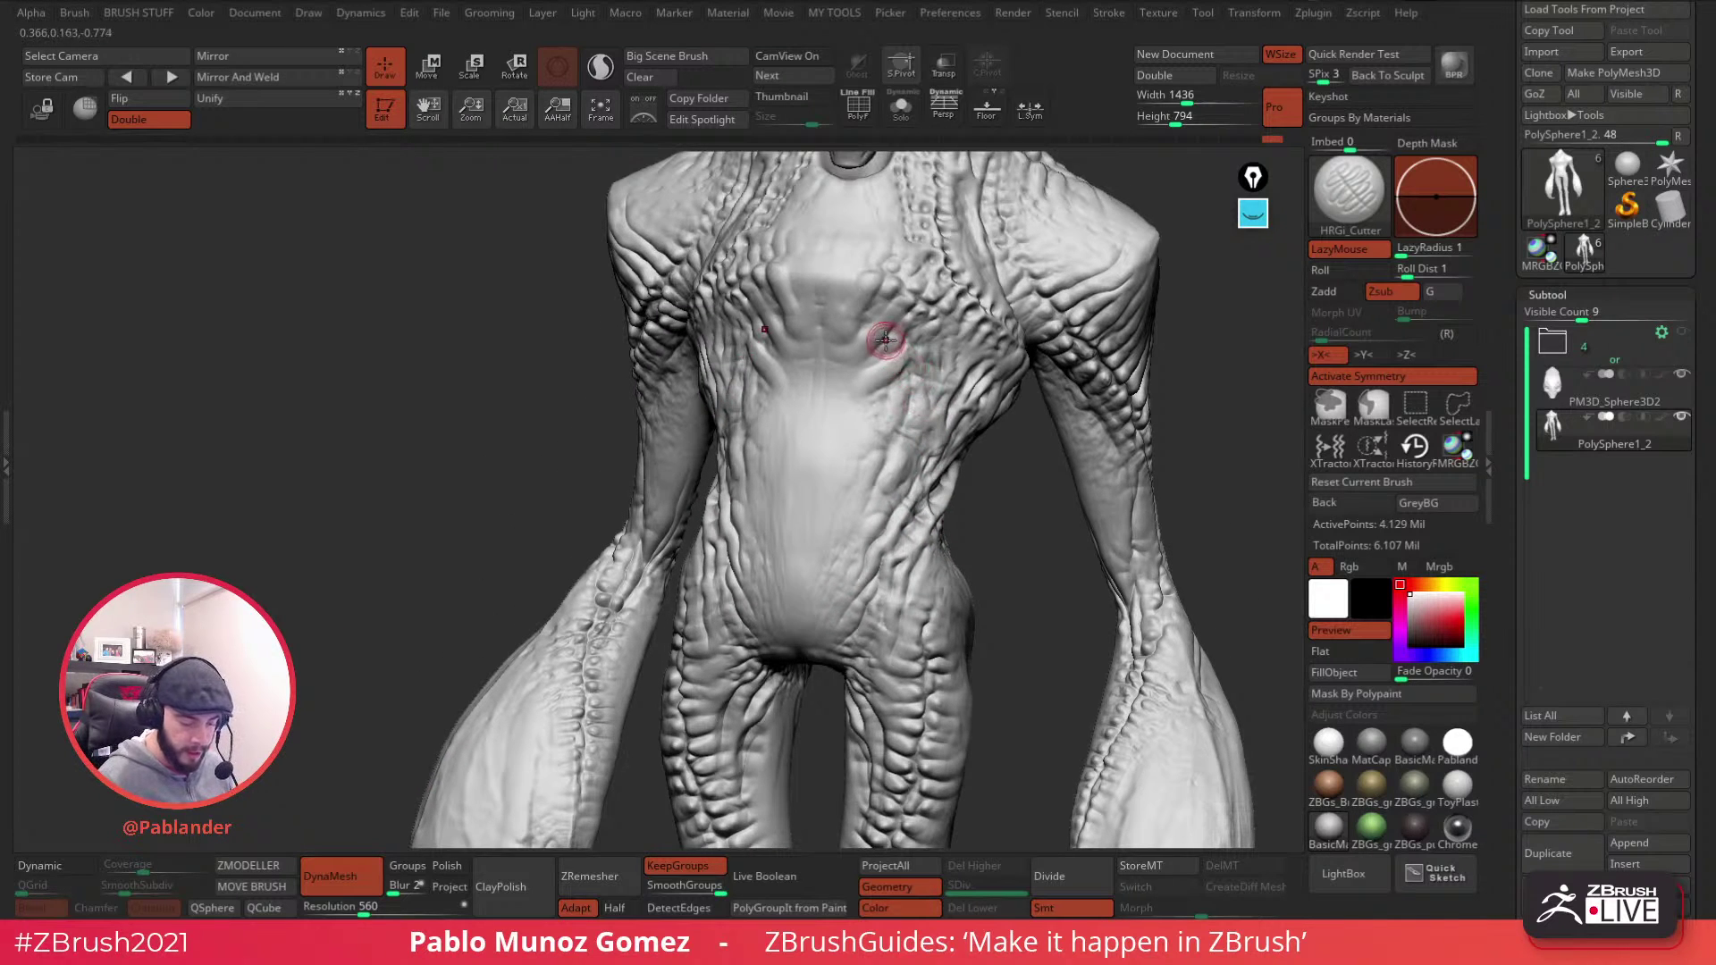
right_drag(885, 340, 887, 337)
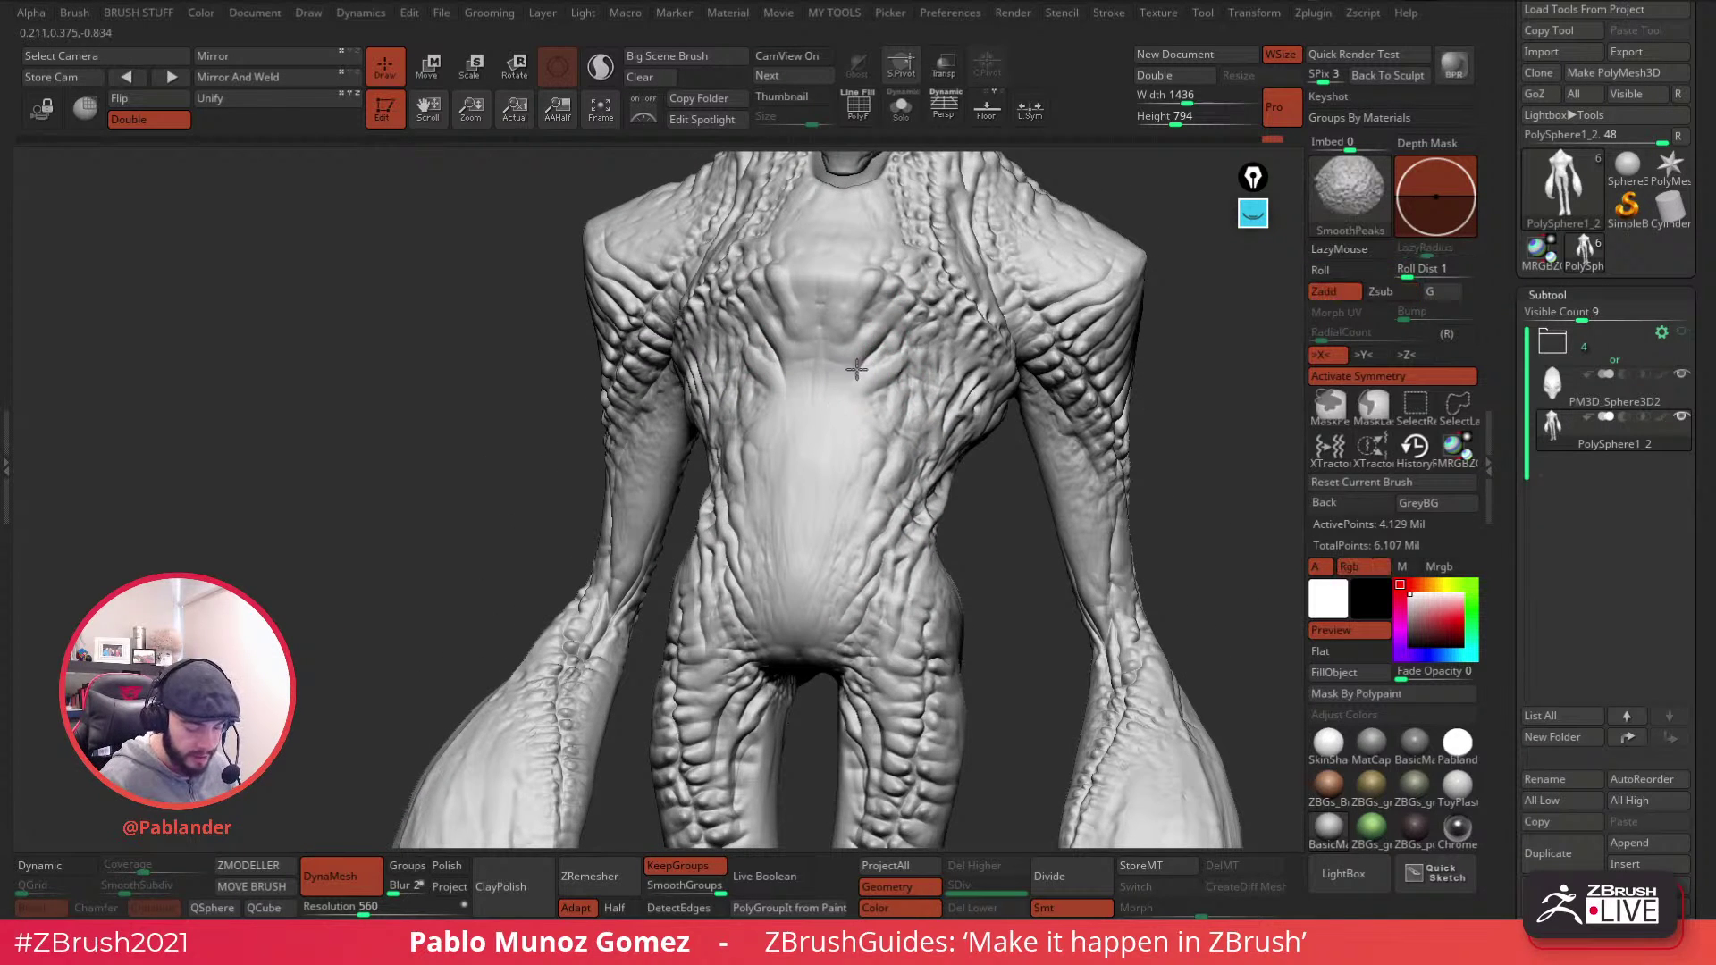
mouse_move(888, 399)
right_down()
mouse_move(949, 432)
mouse_move(913, 330)
mouse_move(843, 358)
mouse_move(884, 312)
mouse_move(821, 261)
right_up()
- Carve grooves across the upper chest and front of the shoulders, undoing the unwanted strokes
alt+right_drag(719, 356, 816, 384)
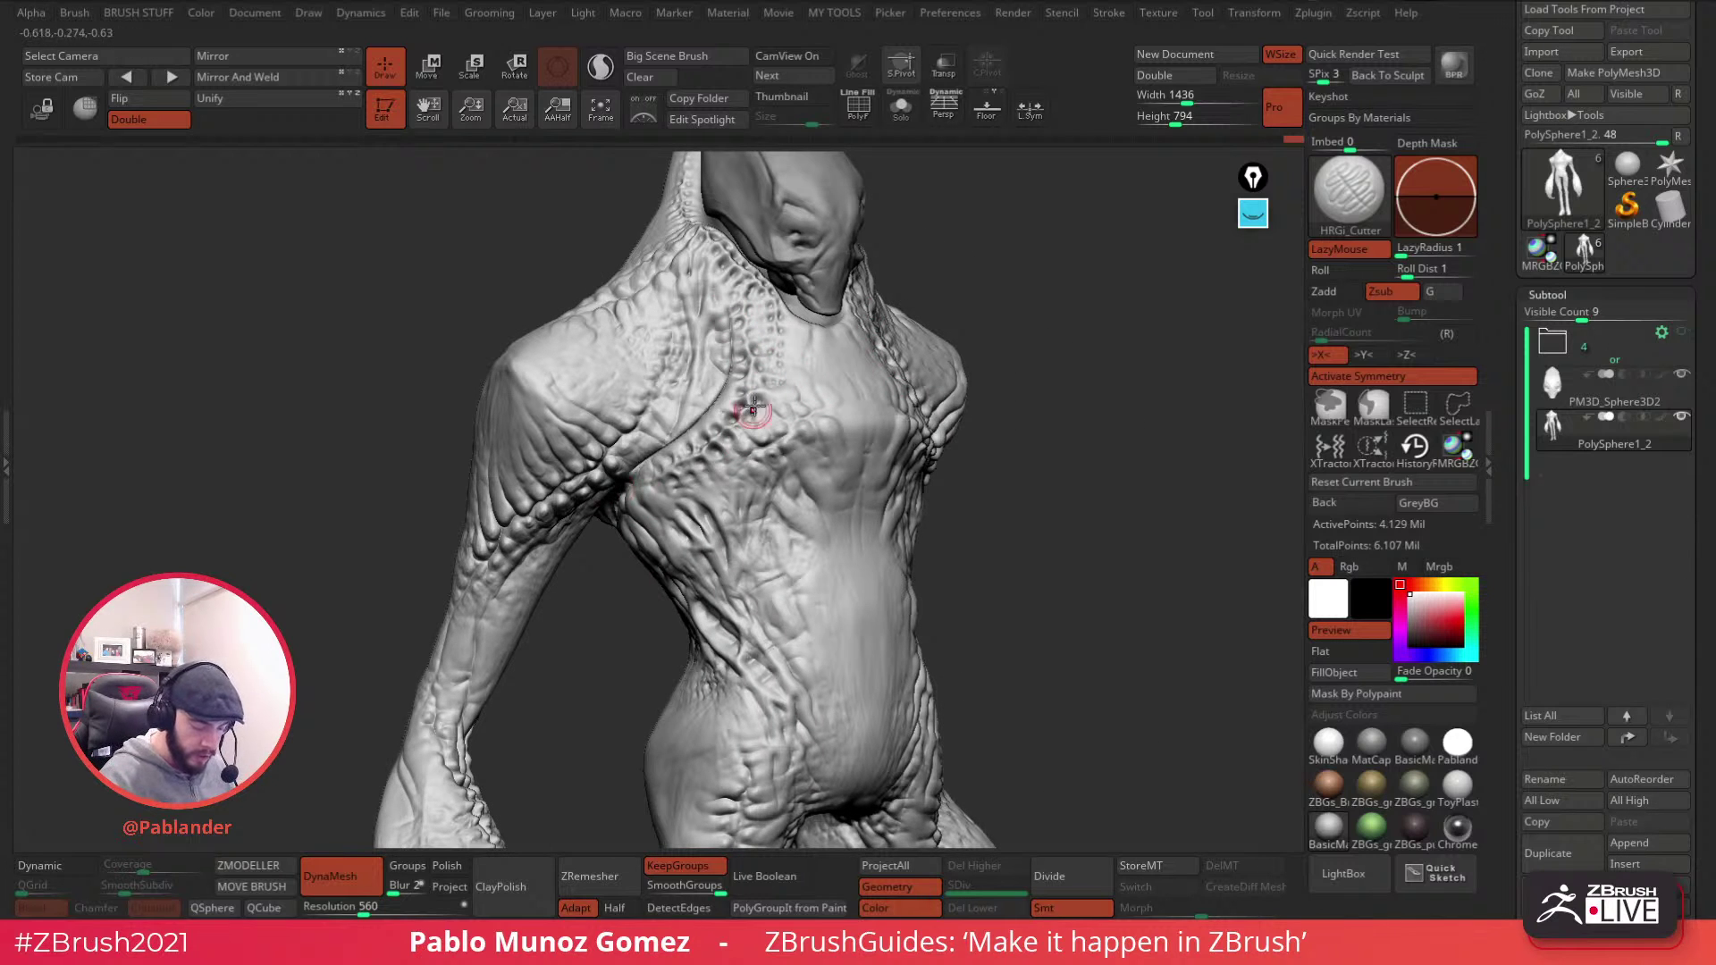
shift+right_drag(778, 398, 876, 356)
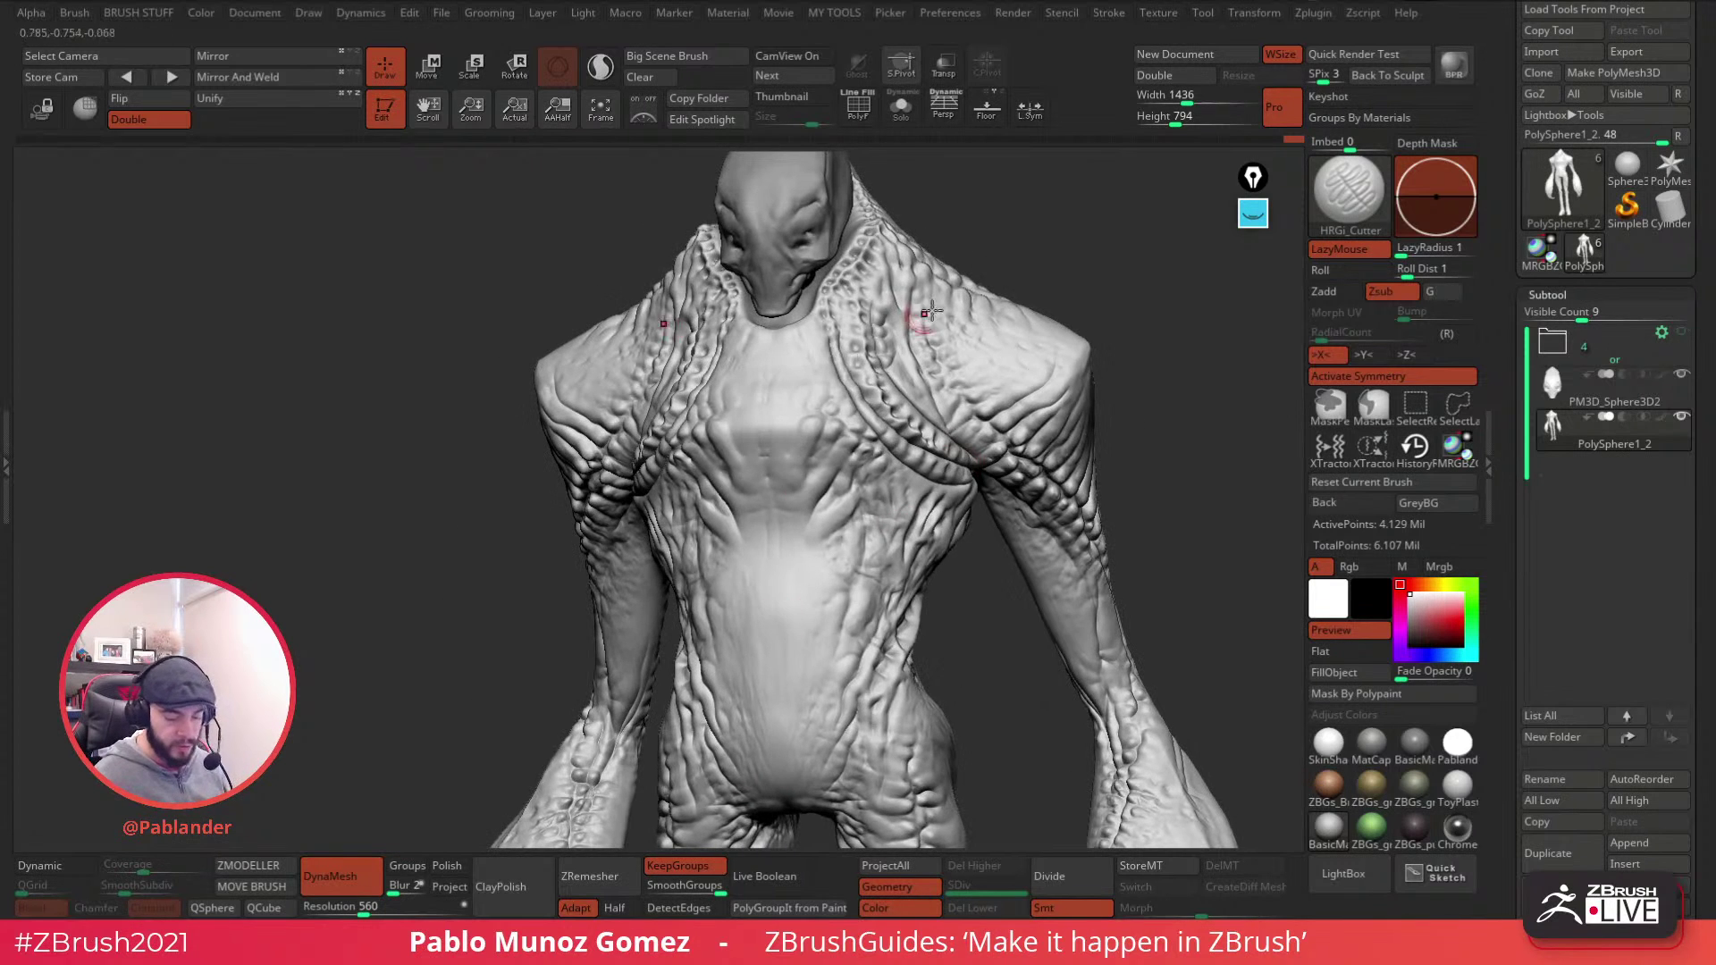
right_drag(816, 539, 906, 445)
key(ctrl+z)
key(ctrl+z)
alt+right_drag(710, 491, 825, 463)
key(ctrl+z)
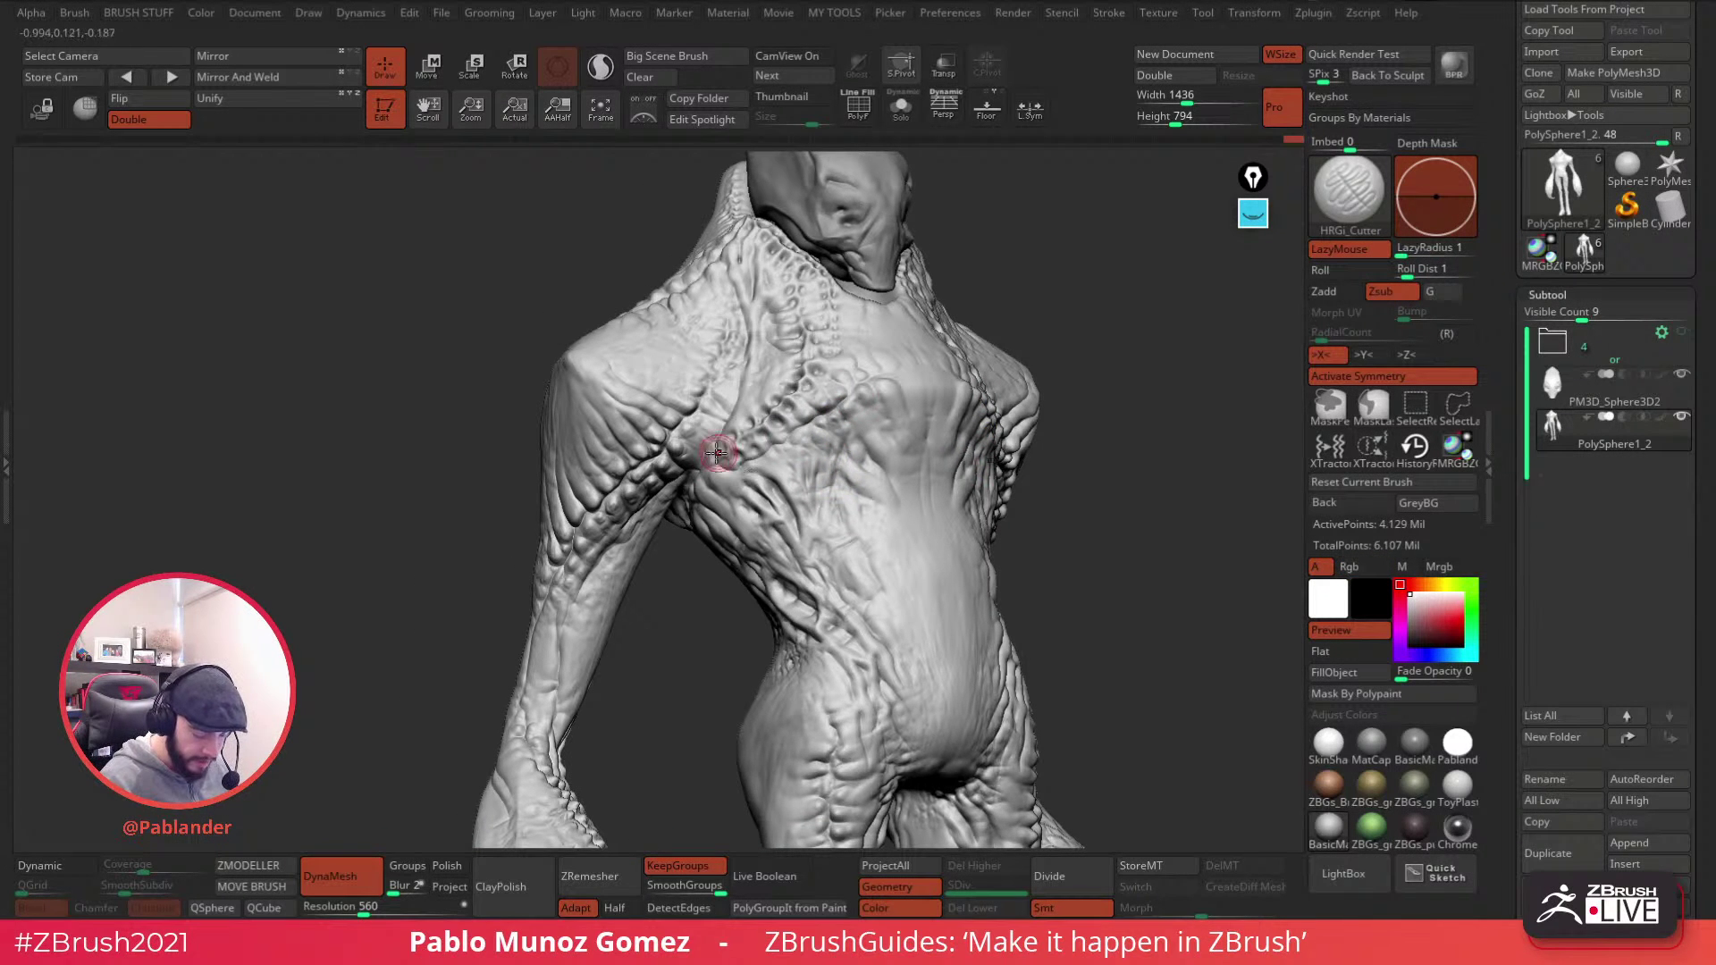
right_drag(829, 356, 793, 372)
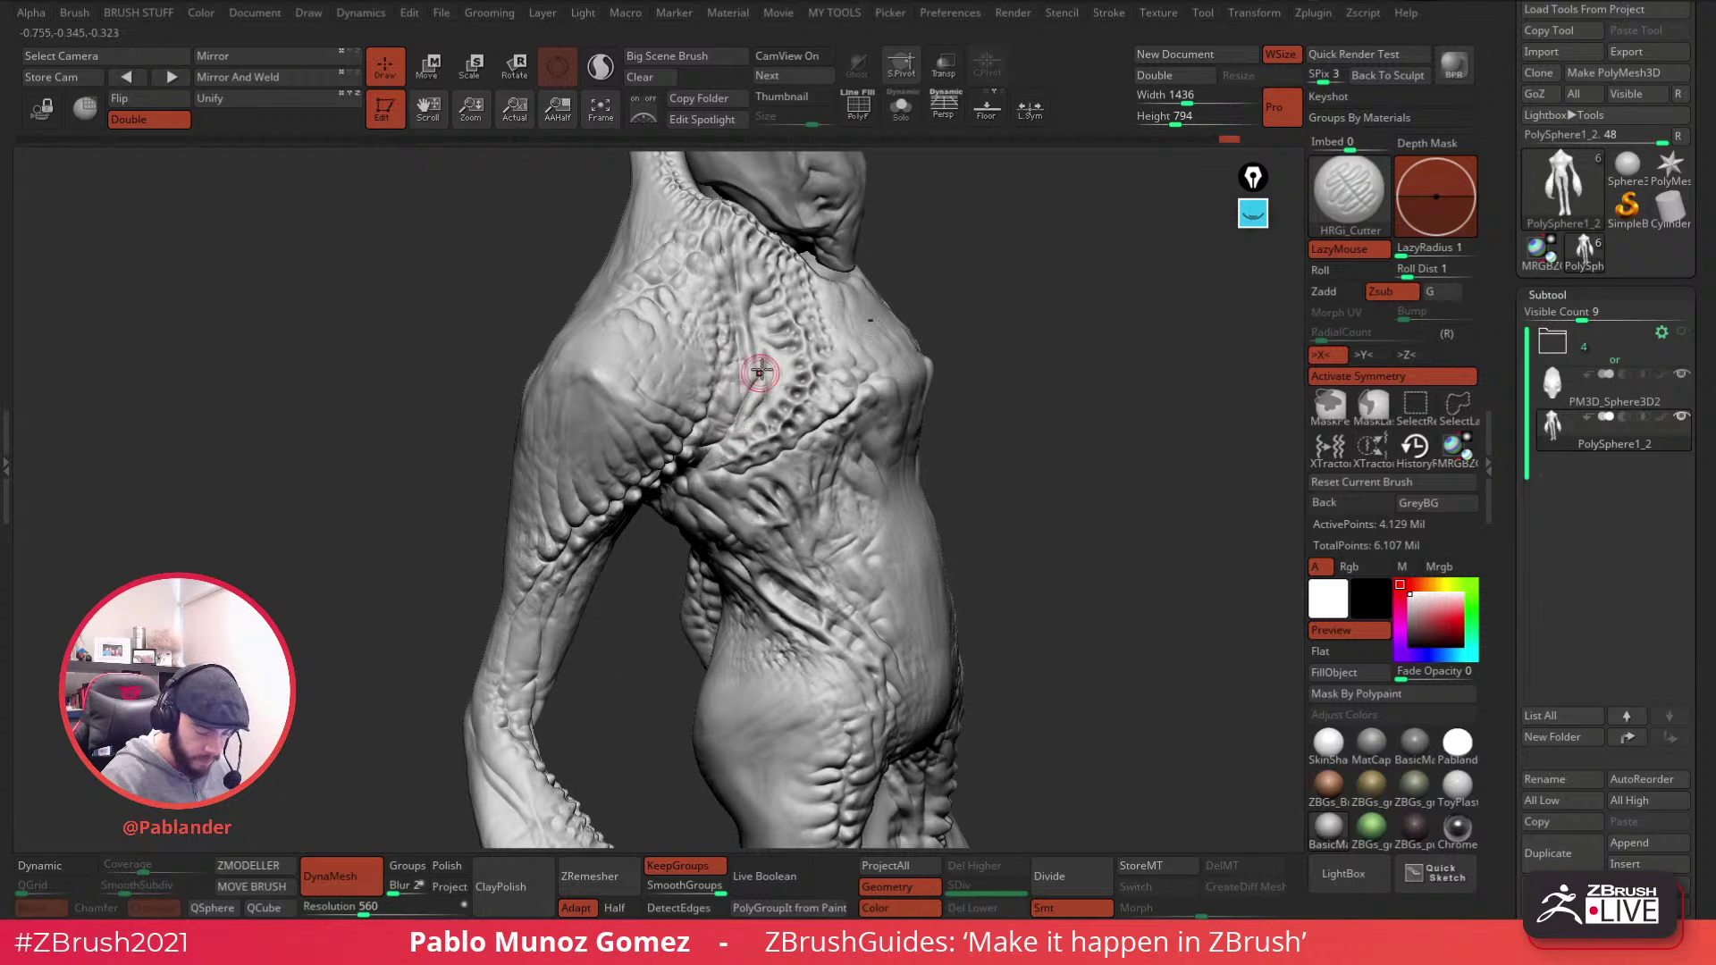
- Carve creases into the upper back around the top edges of the shoulder blades
mouse_move(868, 306)
right_down()
mouse_move(878, 394)
mouse_move(979, 404)
mouse_move(1042, 357)
mouse_move(961, 410)
mouse_move(908, 352)
mouse_move(889, 358)
mouse_move(981, 383)
mouse_move(930, 354)
mouse_move(970, 393)
mouse_move(1003, 268)
mouse_move(908, 368)
mouse_move(931, 443)
mouse_move(1019, 344)
right_up()
drag(942, 340, 948, 323)
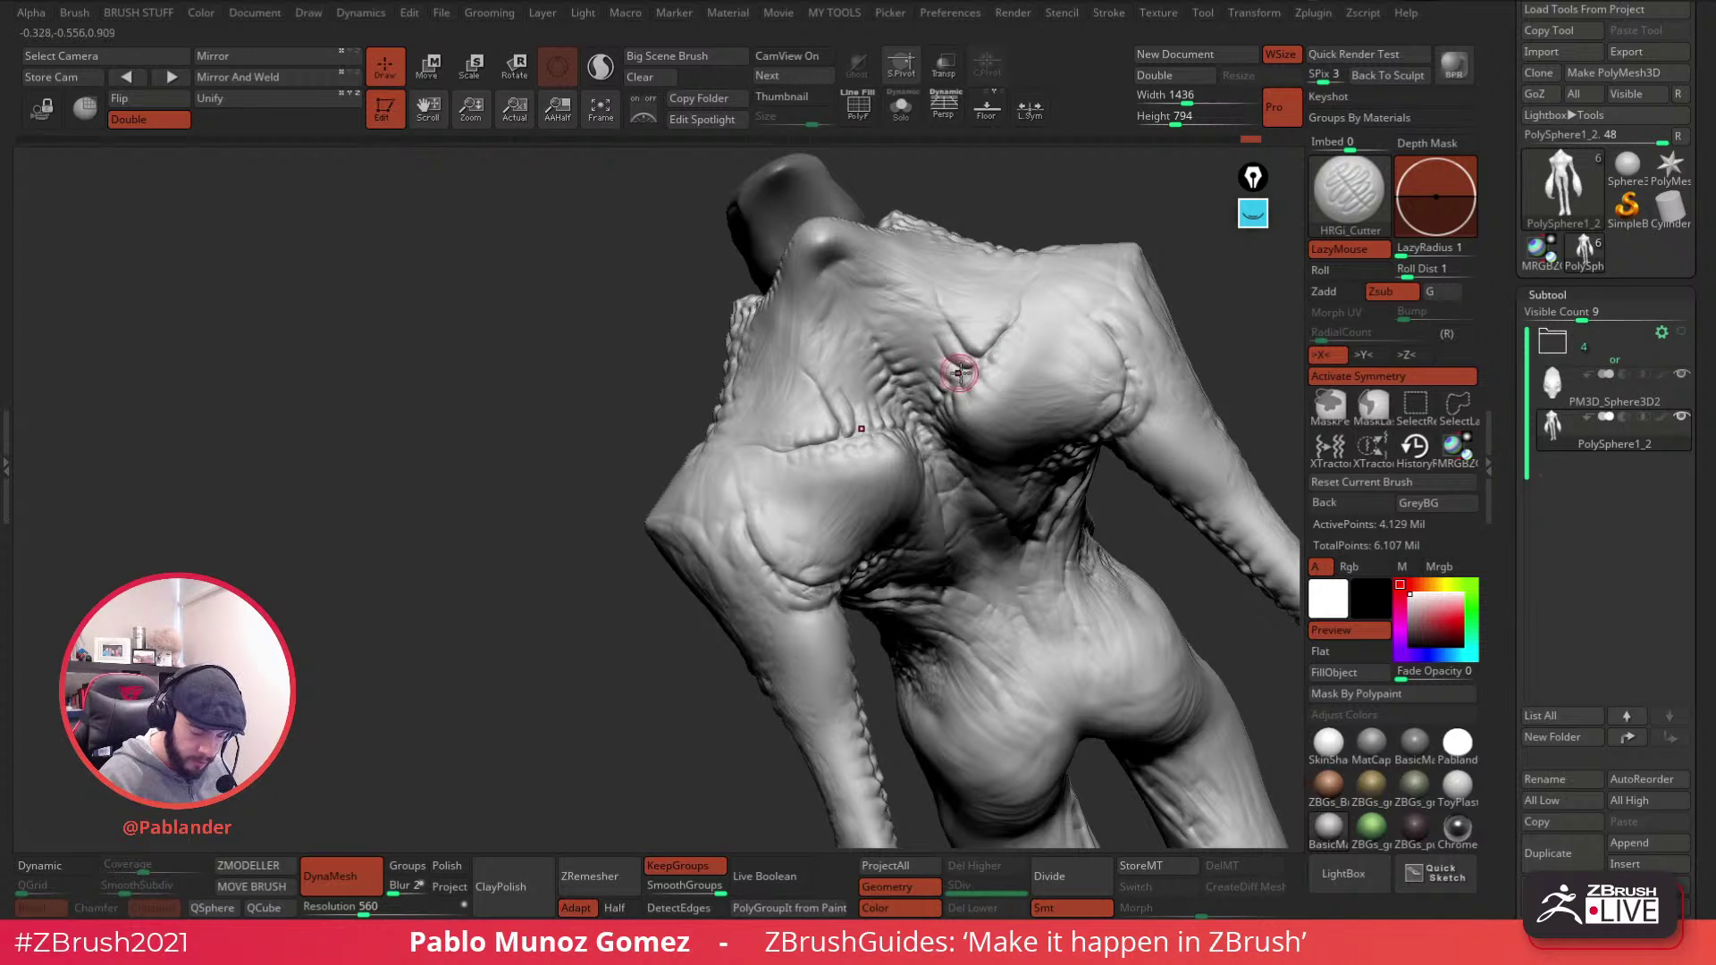
drag(862, 433, 855, 390)
mouse_move(880, 340)
right_down()
mouse_move(992, 402)
mouse_move(1007, 354)
mouse_move(946, 288)
right_up()
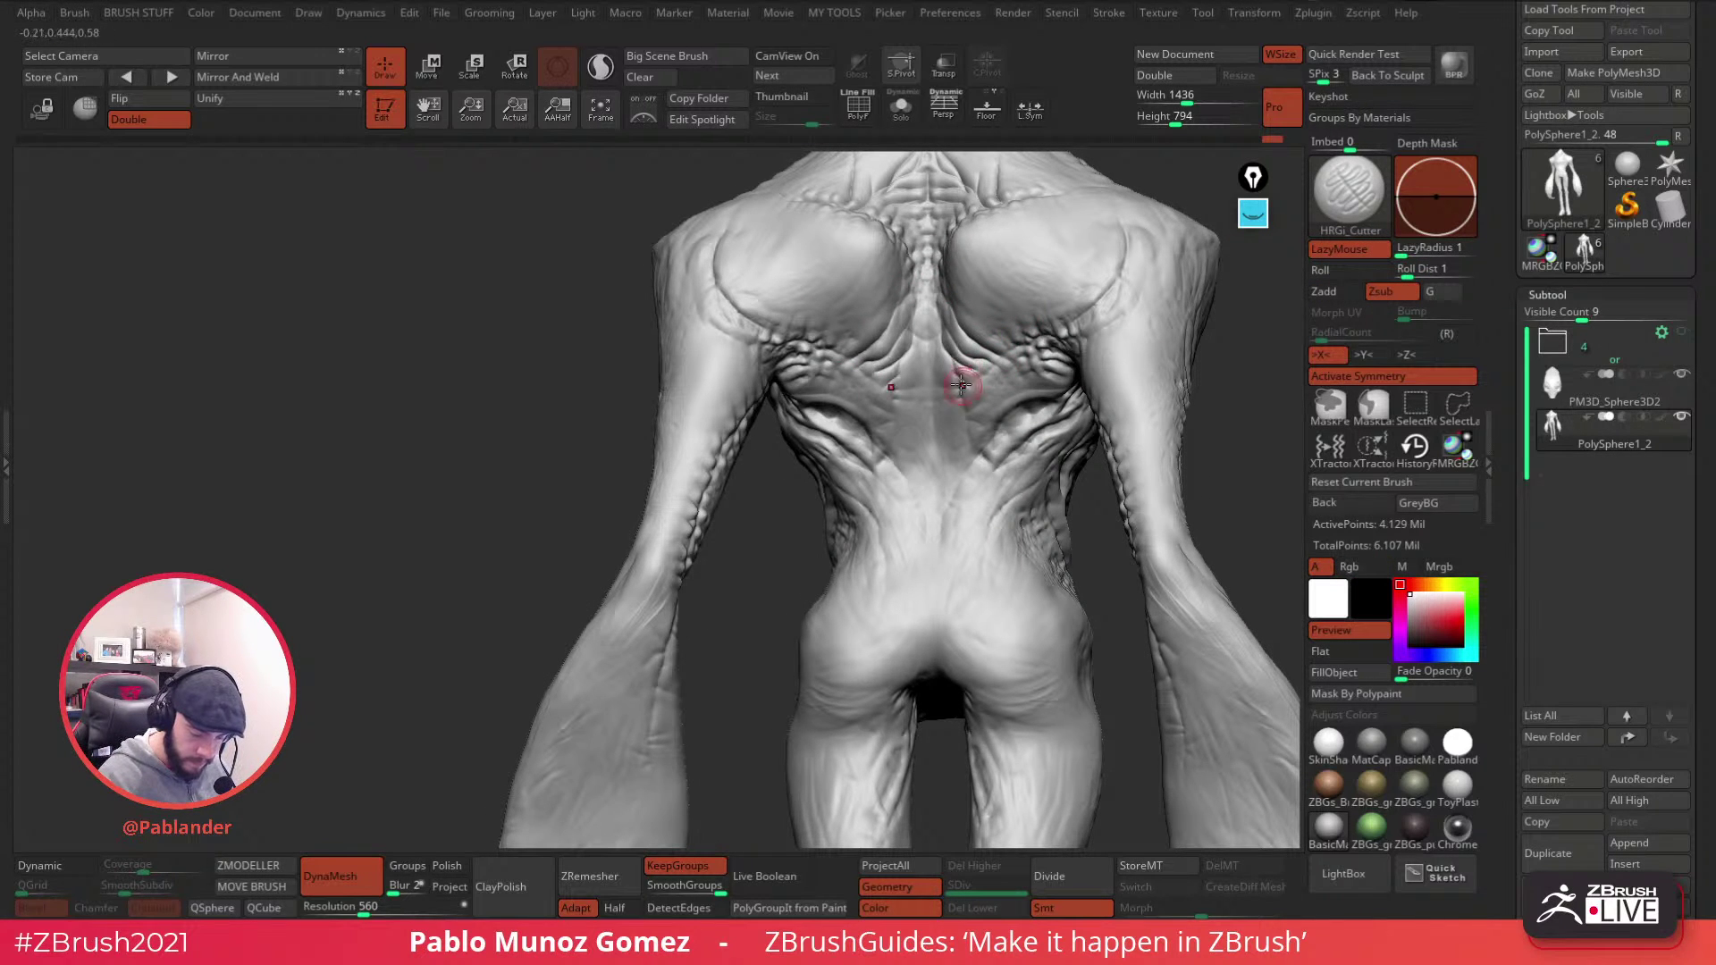
- Carve folds below the shoulder blades, running along the spine and flanks into the lower back
drag(995, 443, 967, 546)
drag(1012, 494, 970, 567)
mouse_move(1027, 435)
right_down()
mouse_move(1006, 384)
mouse_move(997, 397)
mouse_move(1039, 340)
right_up()
drag(894, 364, 956, 362)
right_drag(938, 319, 920, 325)
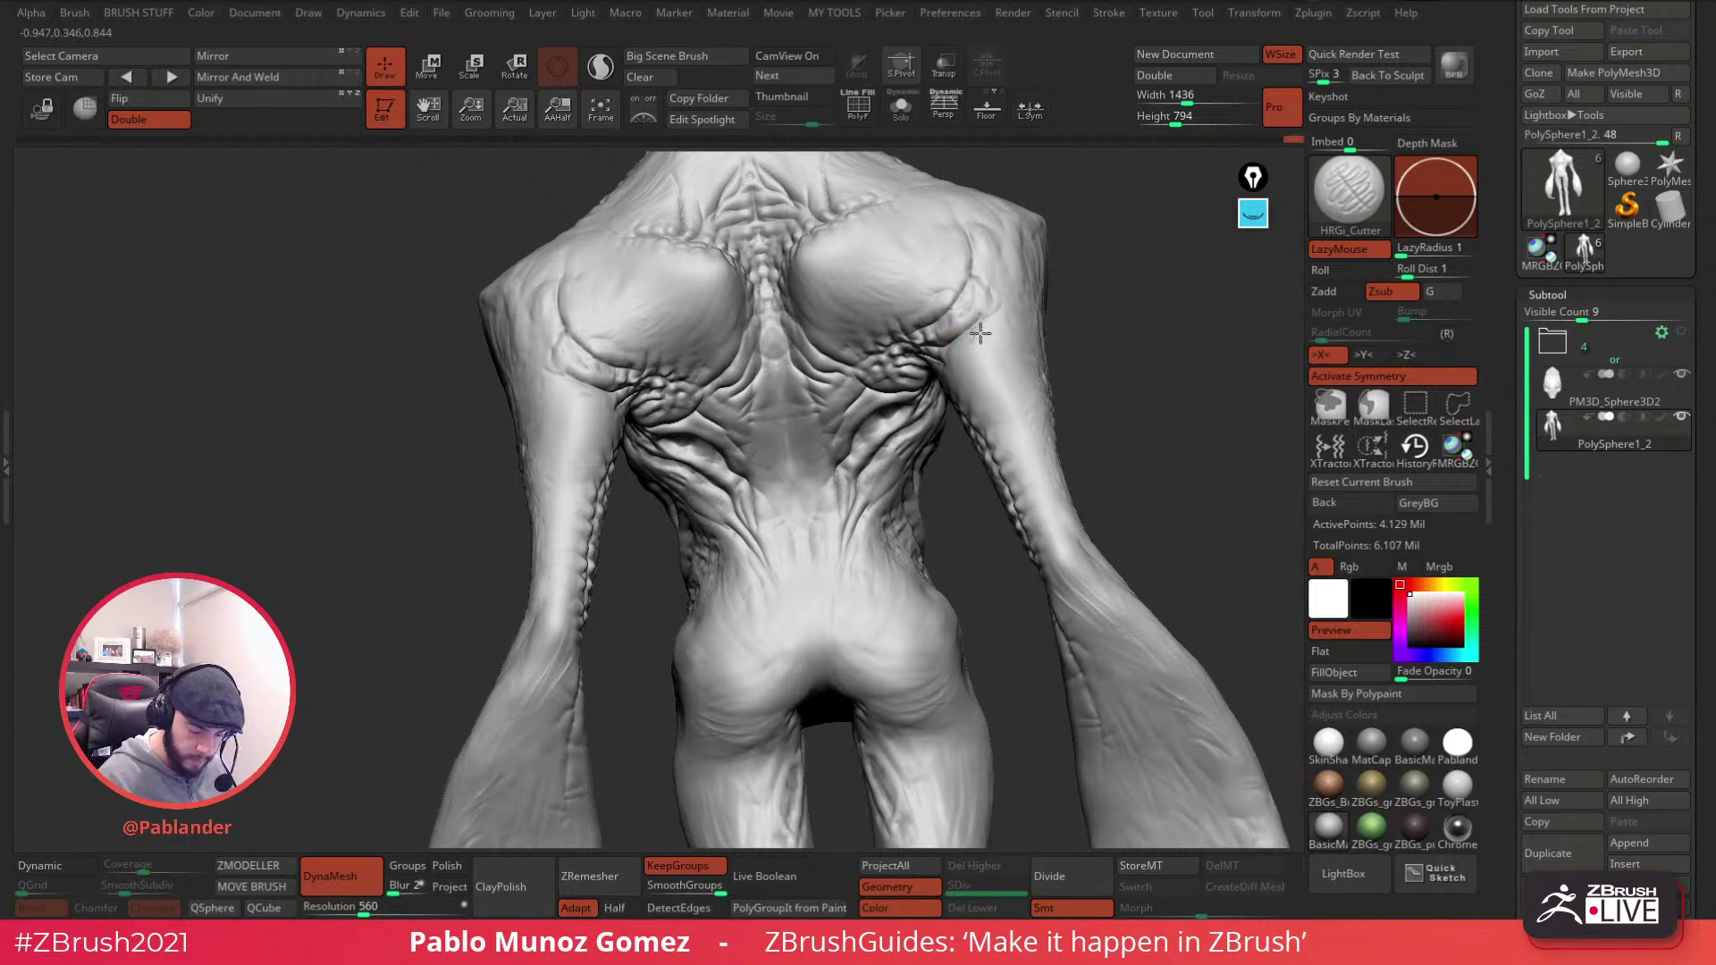
right_drag(1004, 282, 1007, 249)
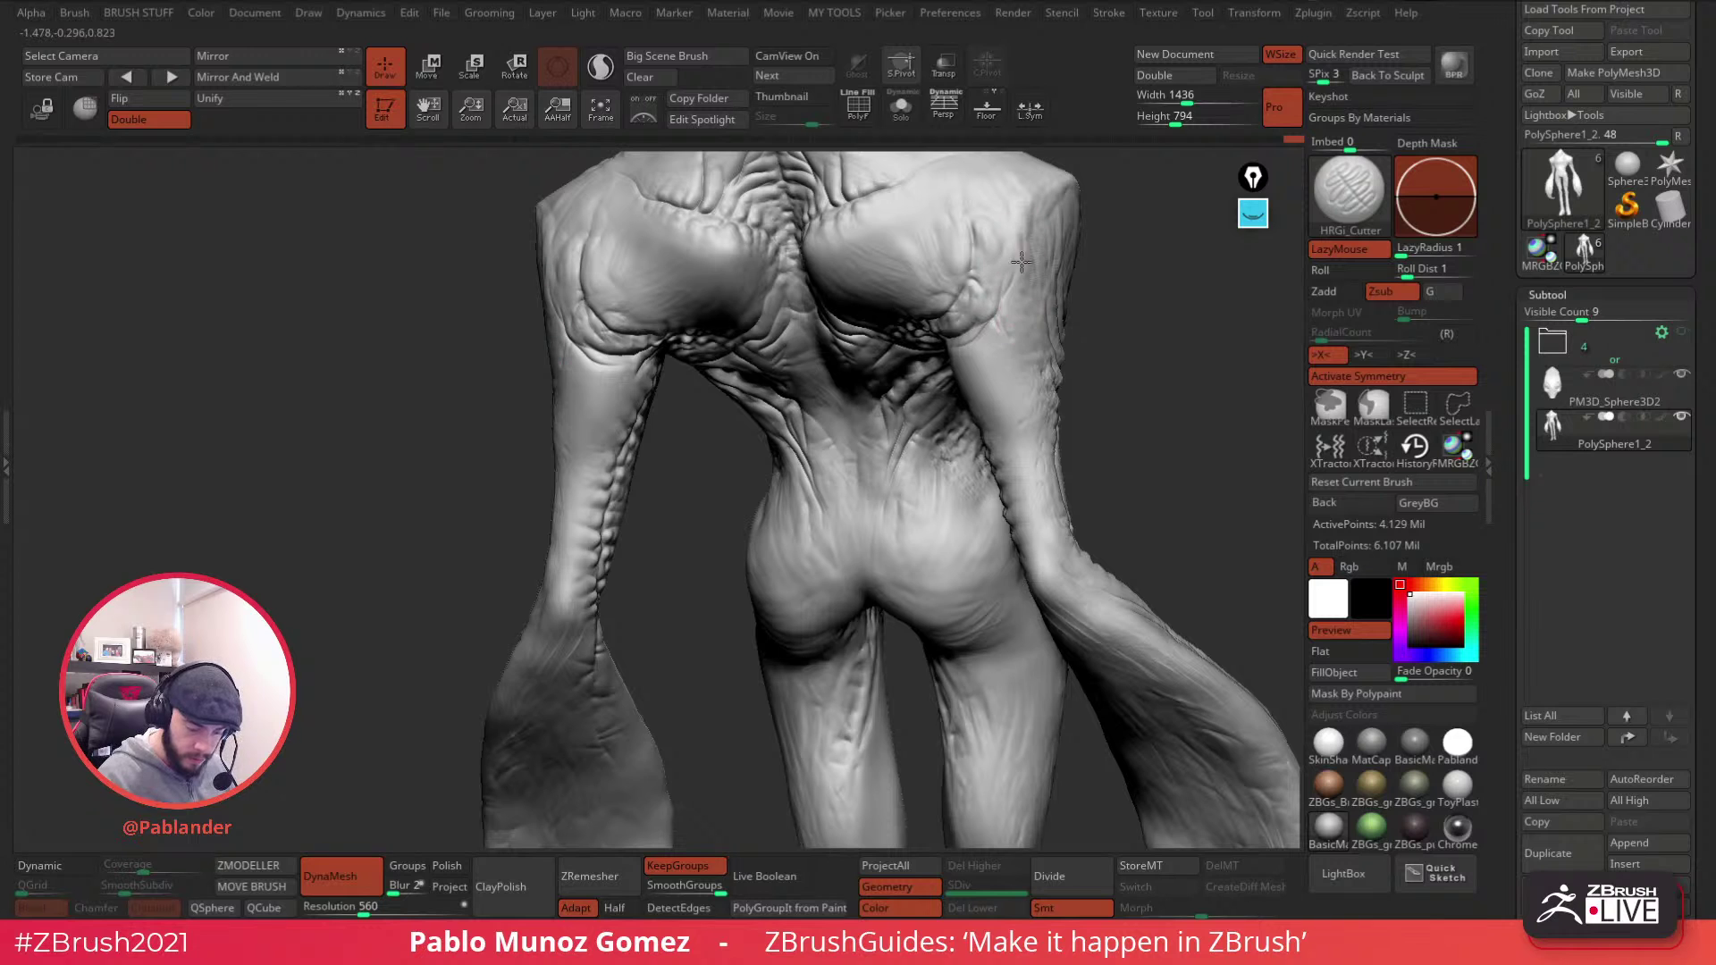
- Carve folds beneath the buttocks and down the backs of the upper thighs
mouse_move(998, 320)
right_down()
mouse_move(931, 360)
mouse_move(910, 409)
right_up()
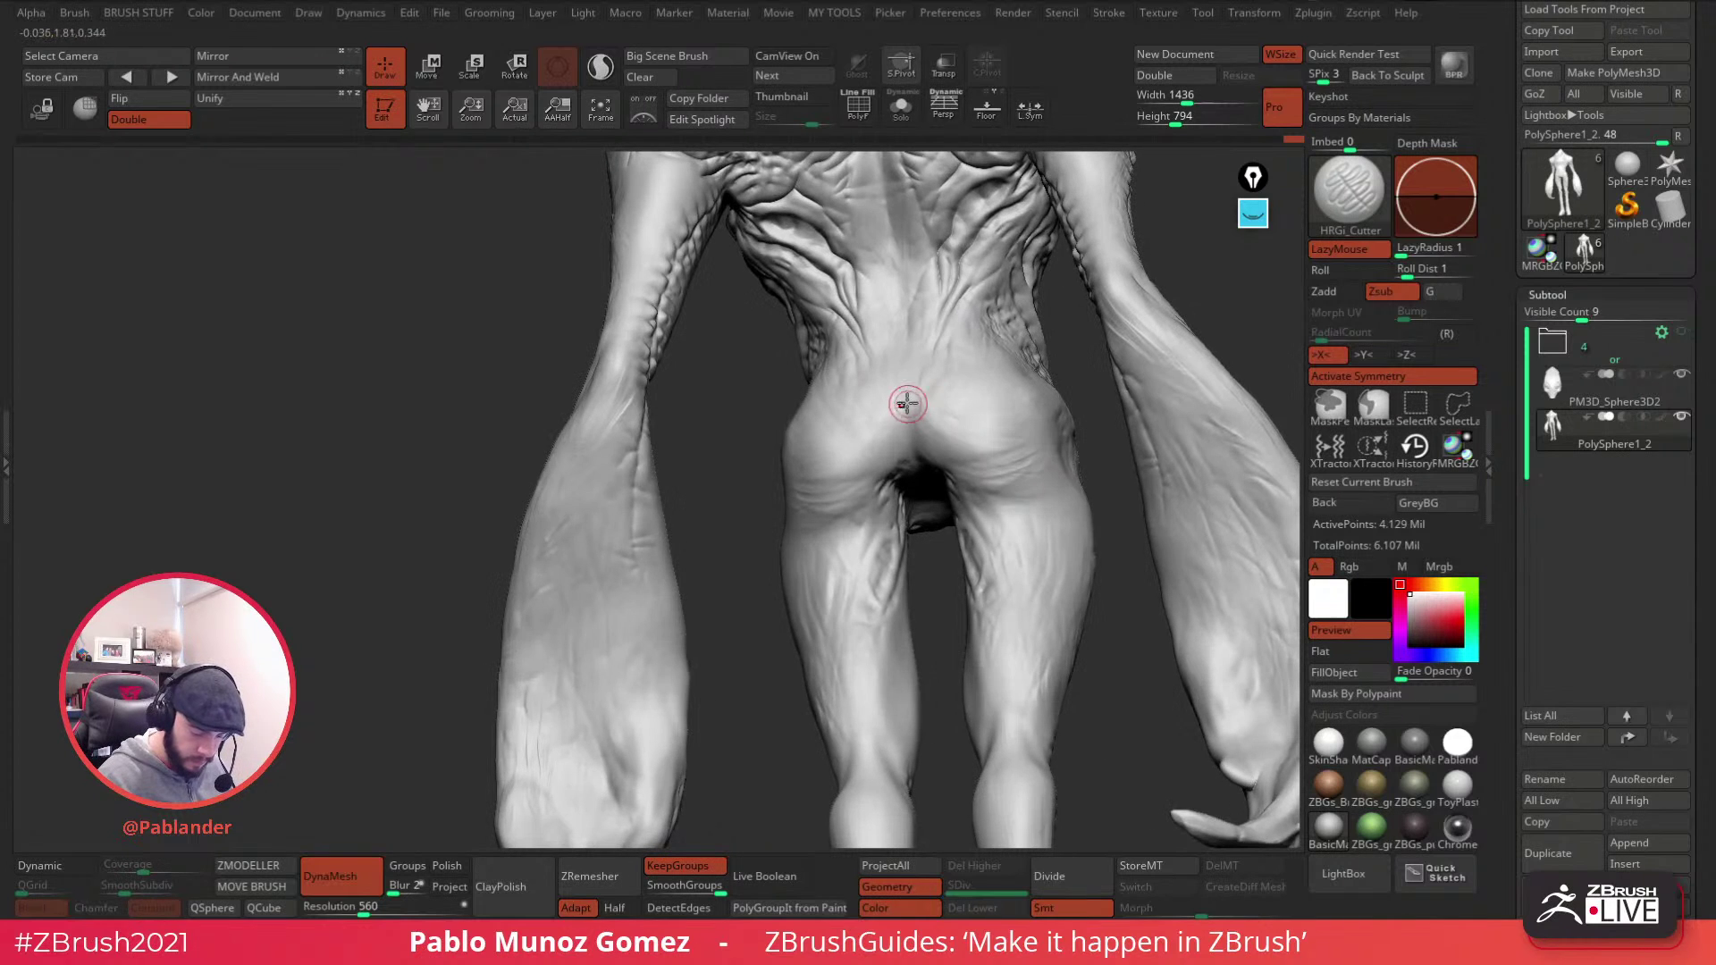
mouse_move(846, 490)
right_down()
mouse_move(888, 497)
mouse_move(850, 498)
right_up()
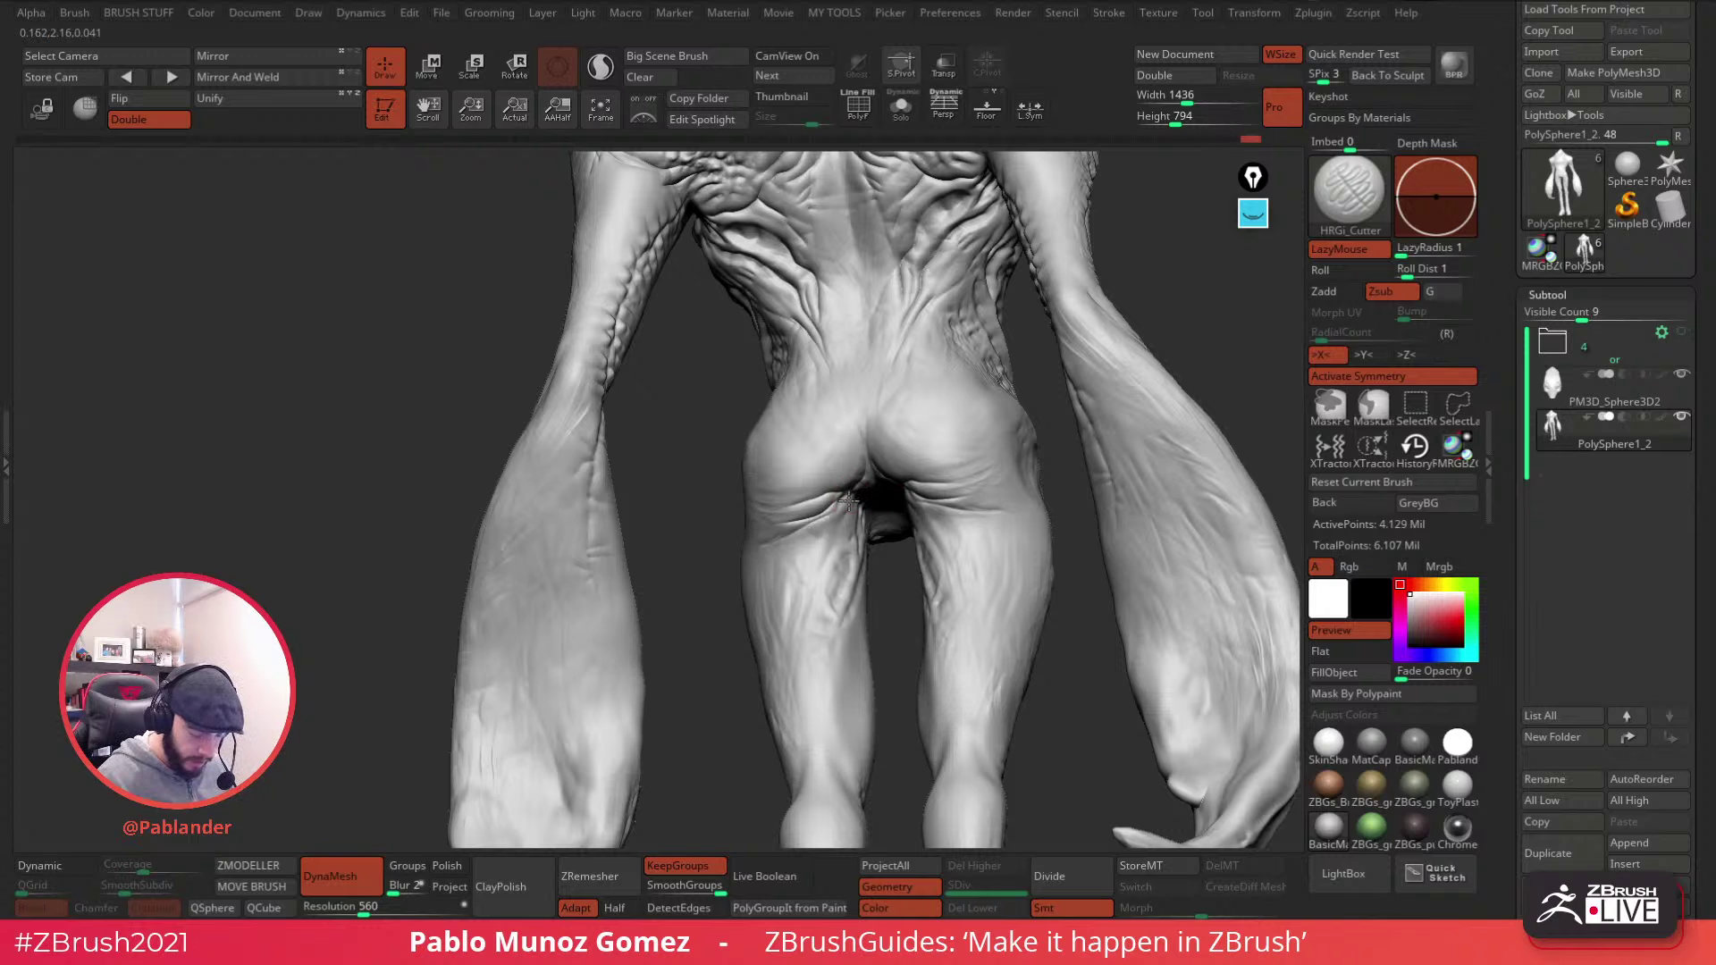
mouse_move(815, 559)
right_down()
mouse_move(888, 410)
mouse_move(900, 418)
right_up()
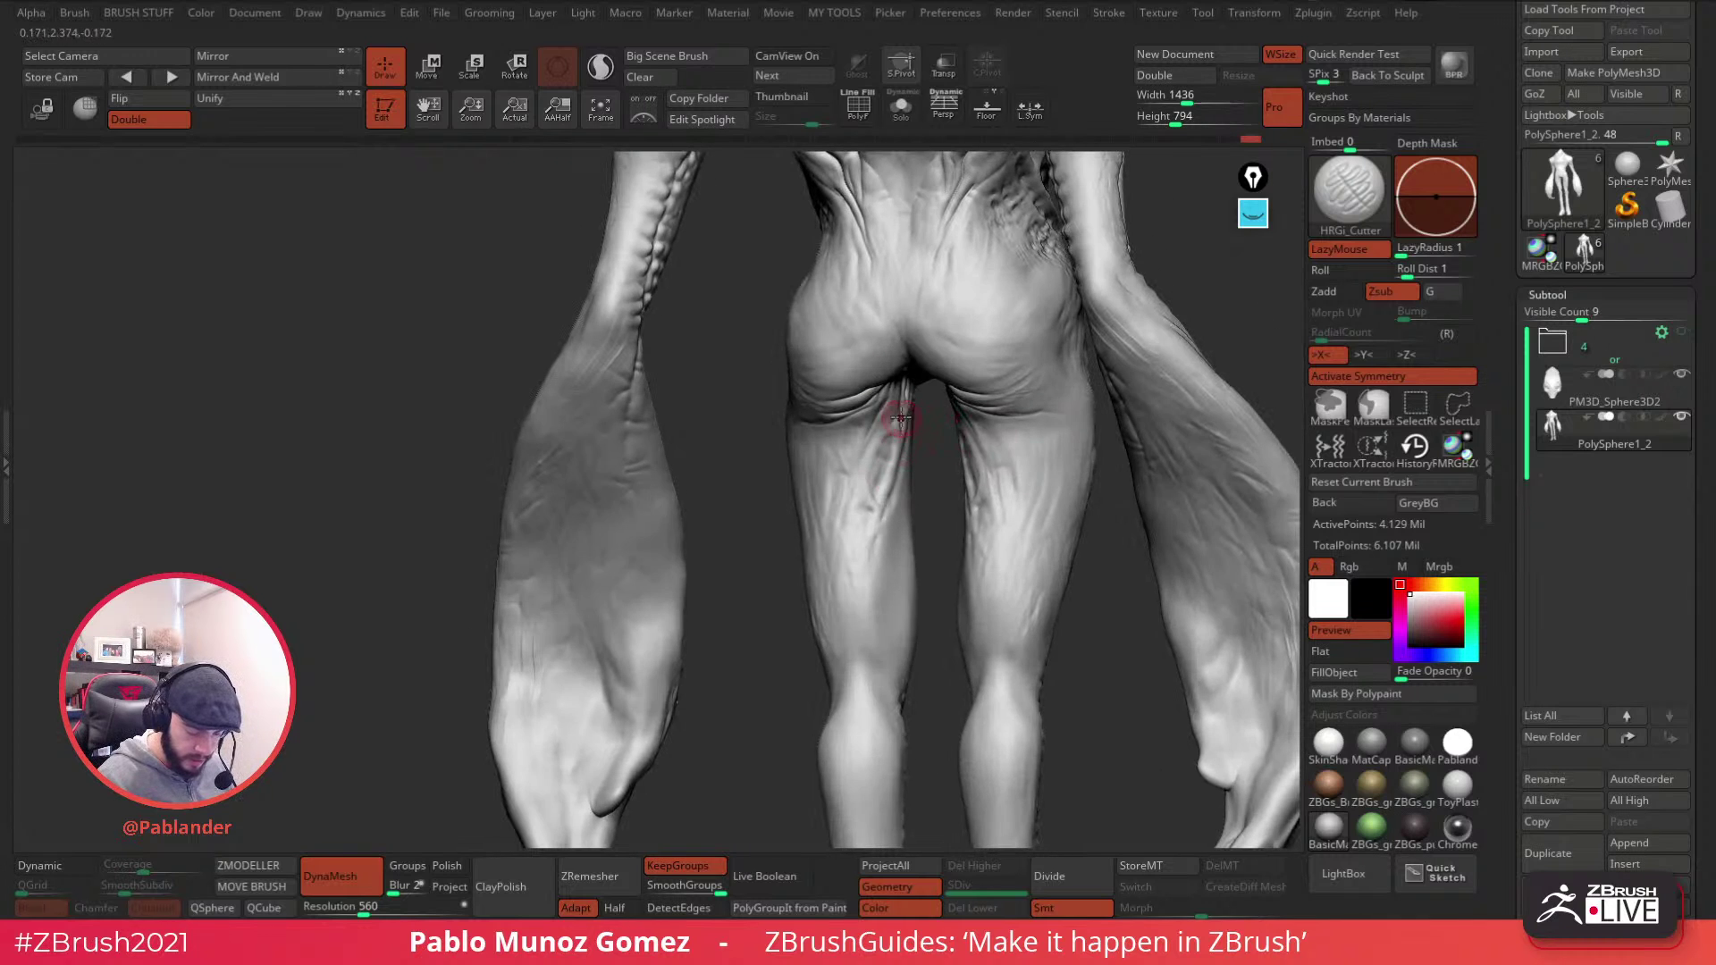
alt+right_drag(866, 601, 890, 492)
- Adjust the brush size and smooth the backs of the legs around the knees
right_click(887, 490)
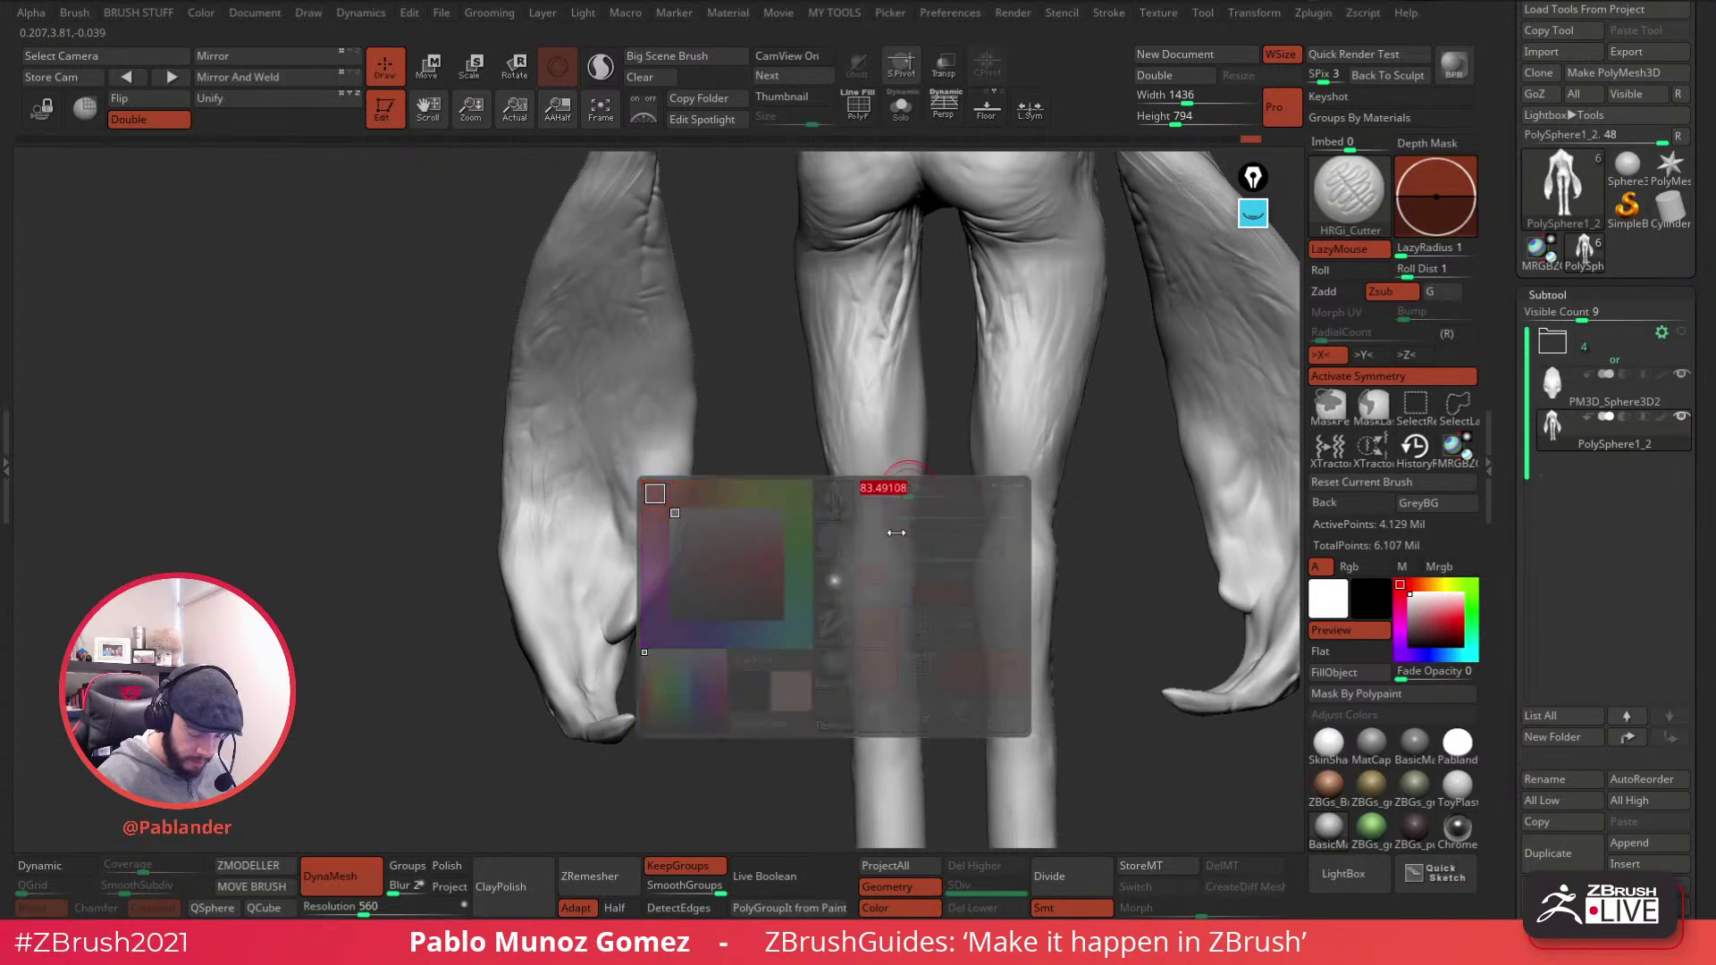
shift+drag(854, 554, 851, 590)
alt+right_drag(1005, 518, 985, 435)
shift+drag(969, 460, 939, 487)
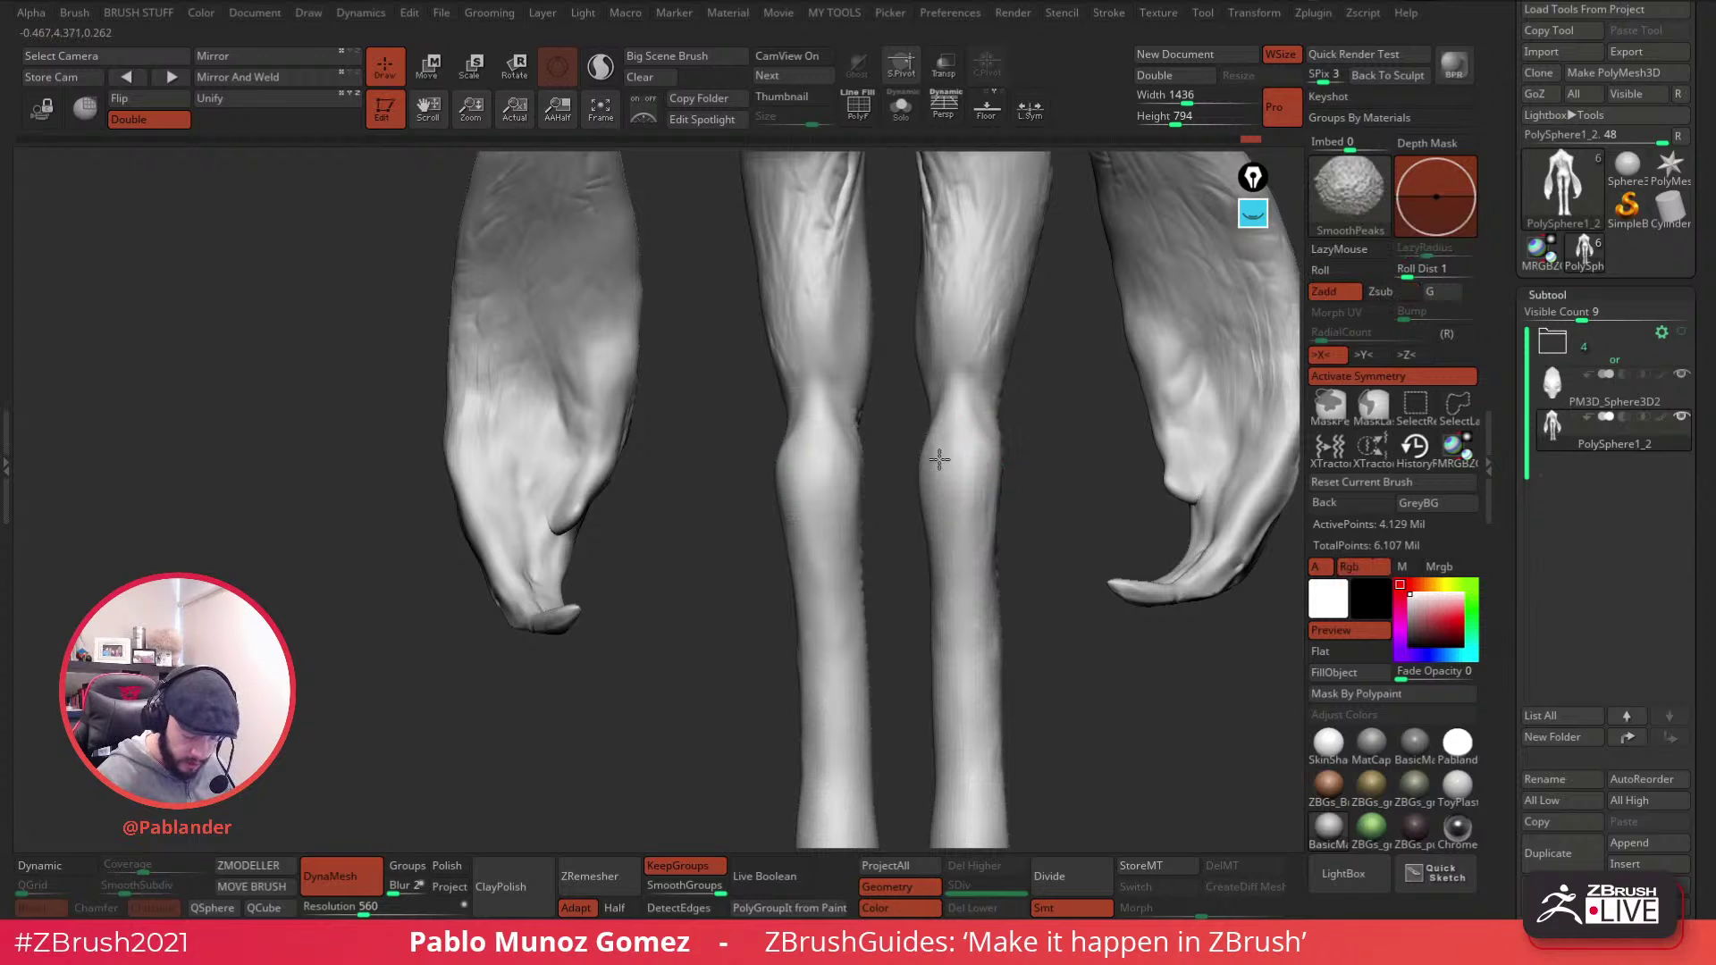
shift+drag(957, 381, 943, 404)
- Carve tendon-like creases into the hollows behind both knees and soften them
right_drag(934, 393, 962, 358)
drag(950, 298, 930, 371)
right_drag(926, 375, 936, 332)
drag(935, 330, 928, 427)
right_drag(941, 486, 985, 382)
mouse_move(984, 307)
mouse_down()
mouse_move(995, 428)
mouse_move(954, 343)
mouse_up()
drag(950, 264, 943, 327)
shift+drag(944, 327, 950, 334)
alt+right_drag(998, 246, 964, 380)
right_drag(852, 313, 856, 278)
drag(862, 263, 831, 309)
alt+right_drag(817, 371, 869, 550)
- Carve creases along the inner thighs just above the knees
mouse_move(676, 337)
right_down()
mouse_move(657, 358)
mouse_move(777, 327)
mouse_move(796, 306)
mouse_move(782, 288)
mouse_move(921, 196)
right_up()
alt+right_drag(732, 504, 836, 496)
mouse_move(808, 344)
right_down()
mouse_move(929, 320)
mouse_move(816, 352)
right_up()
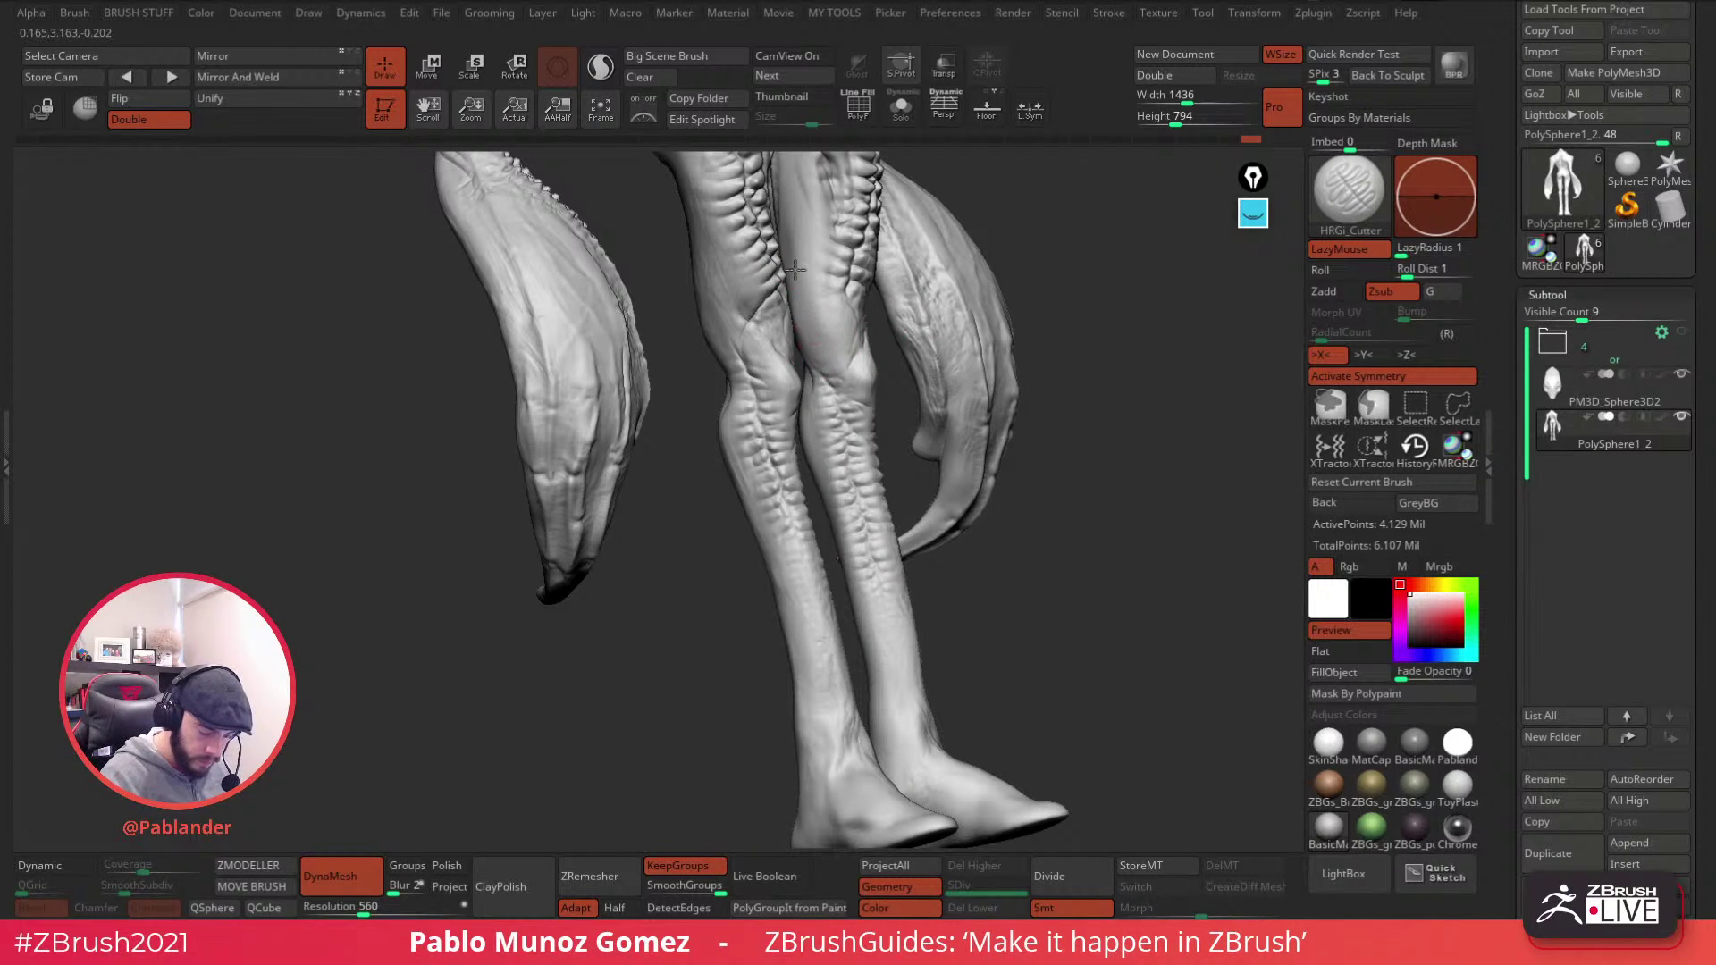
right_drag(815, 349, 804, 268)
drag(788, 216, 794, 276)
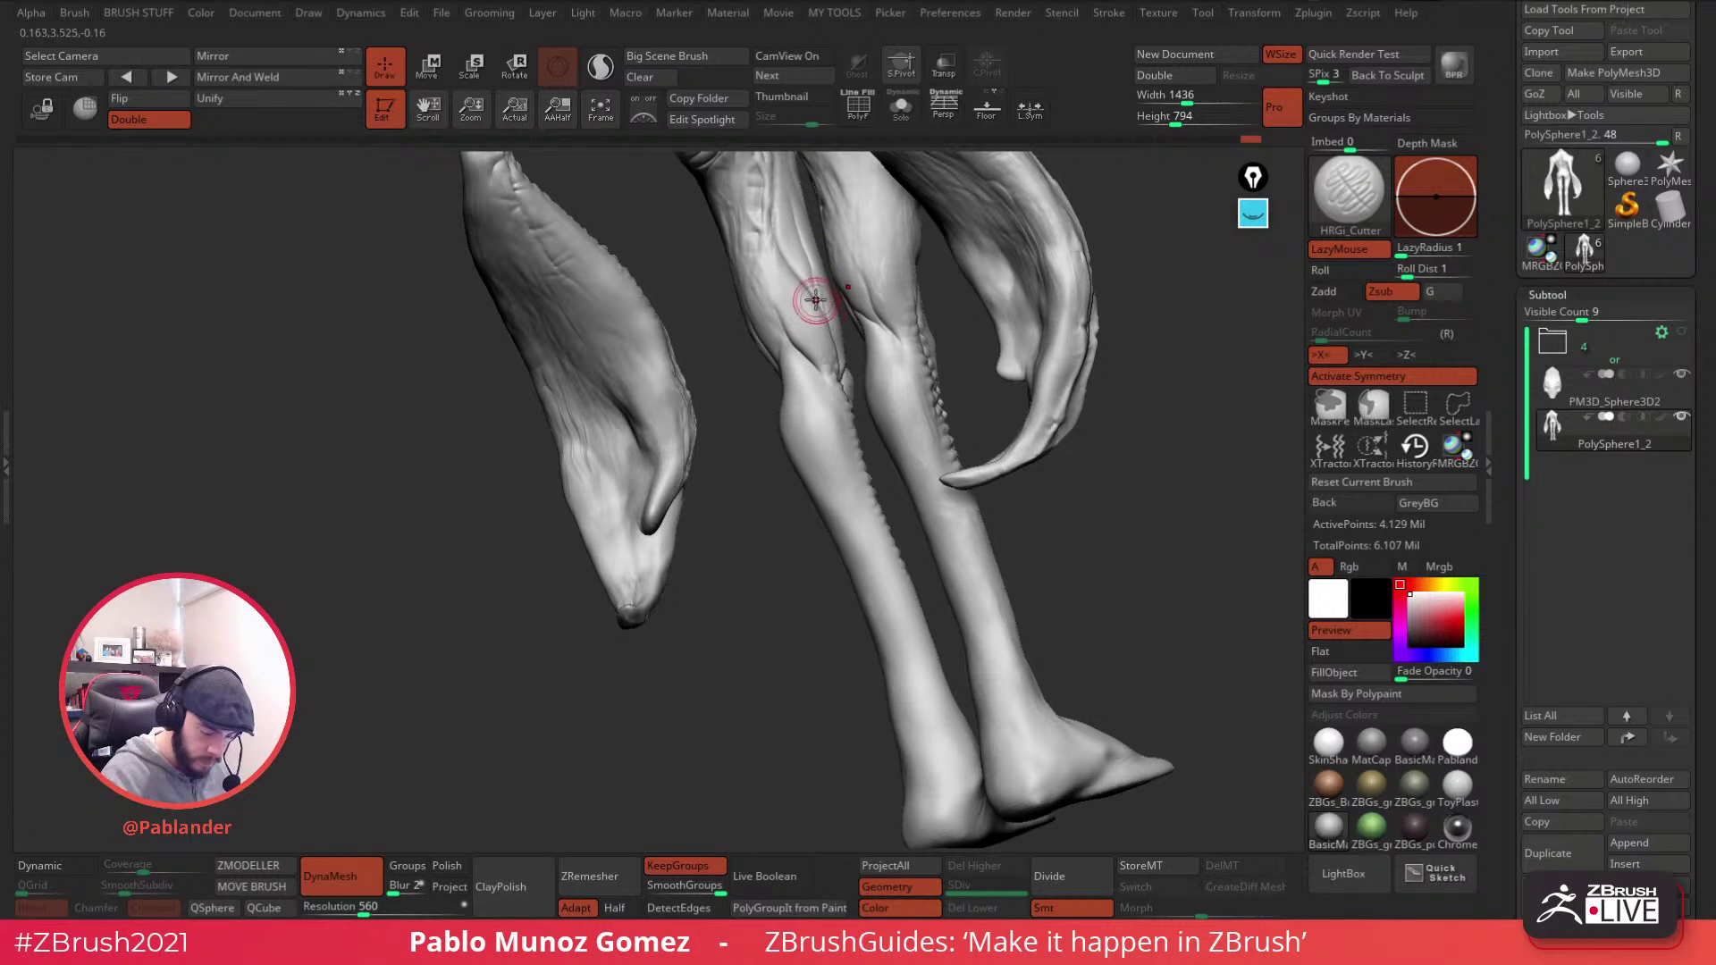
- Carve creases around the front and sides of both ankles, using SmoothPeaks to soften the heel area
mouse_move(819, 308)
right_down()
mouse_move(988, 593)
mouse_move(903, 459)
mouse_move(834, 548)
mouse_move(814, 511)
right_up()
drag(809, 529, 810, 516)
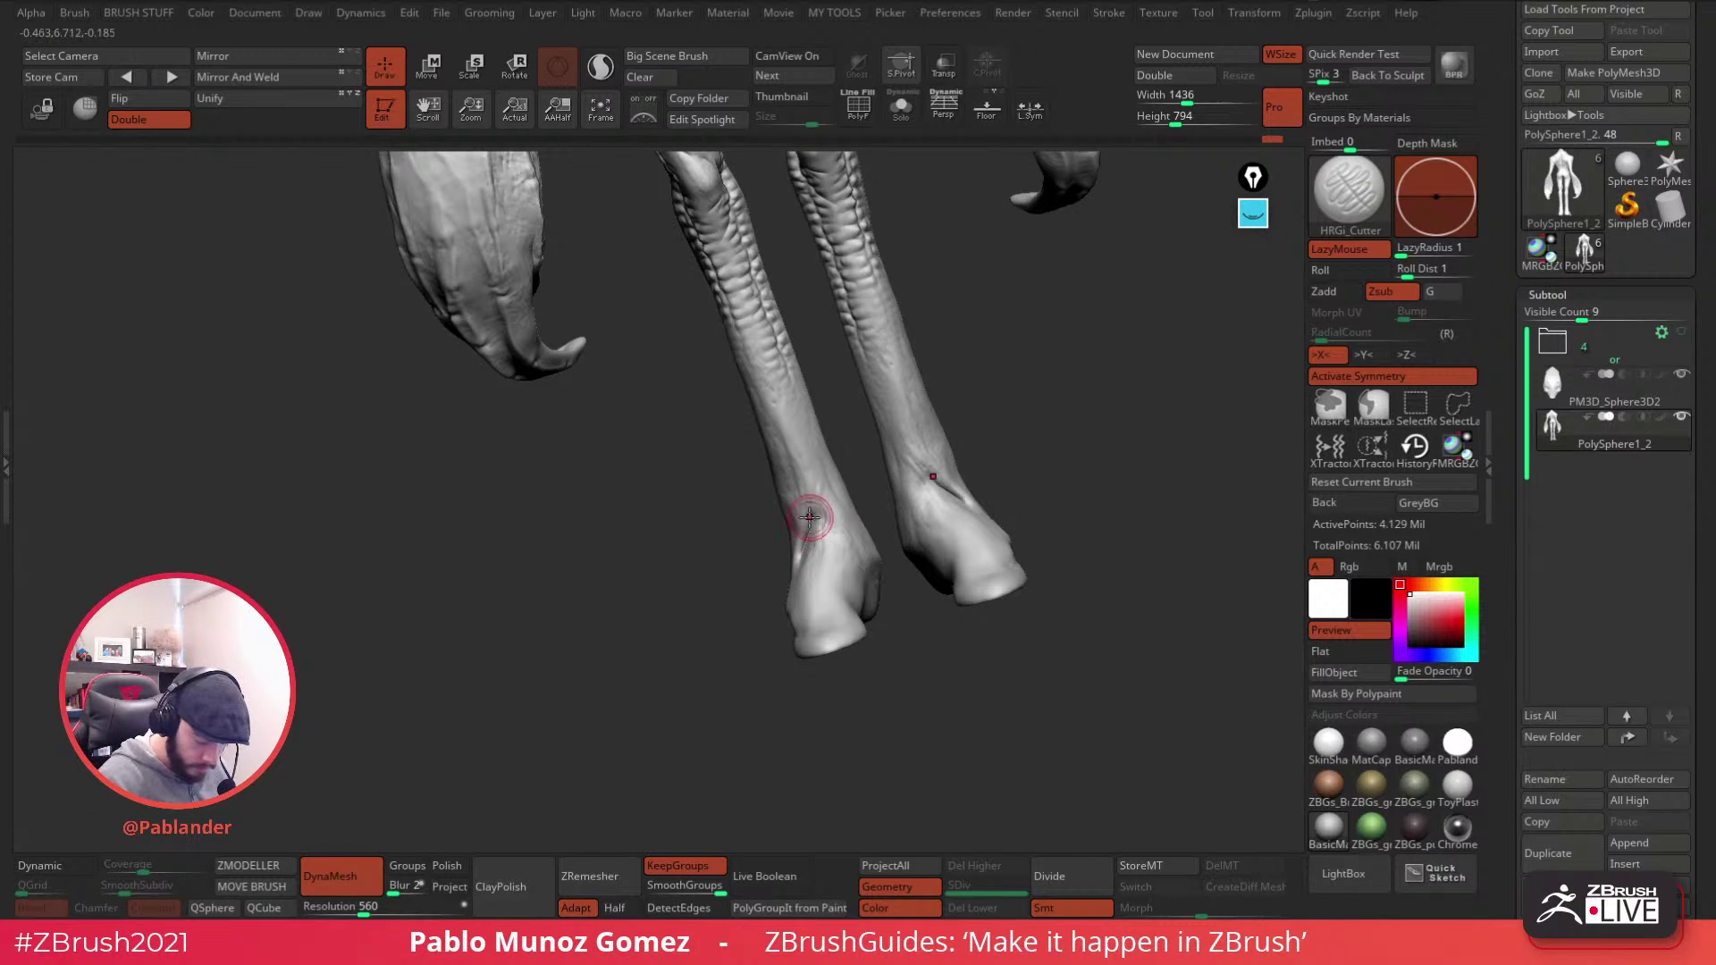
right_drag(866, 611, 867, 579)
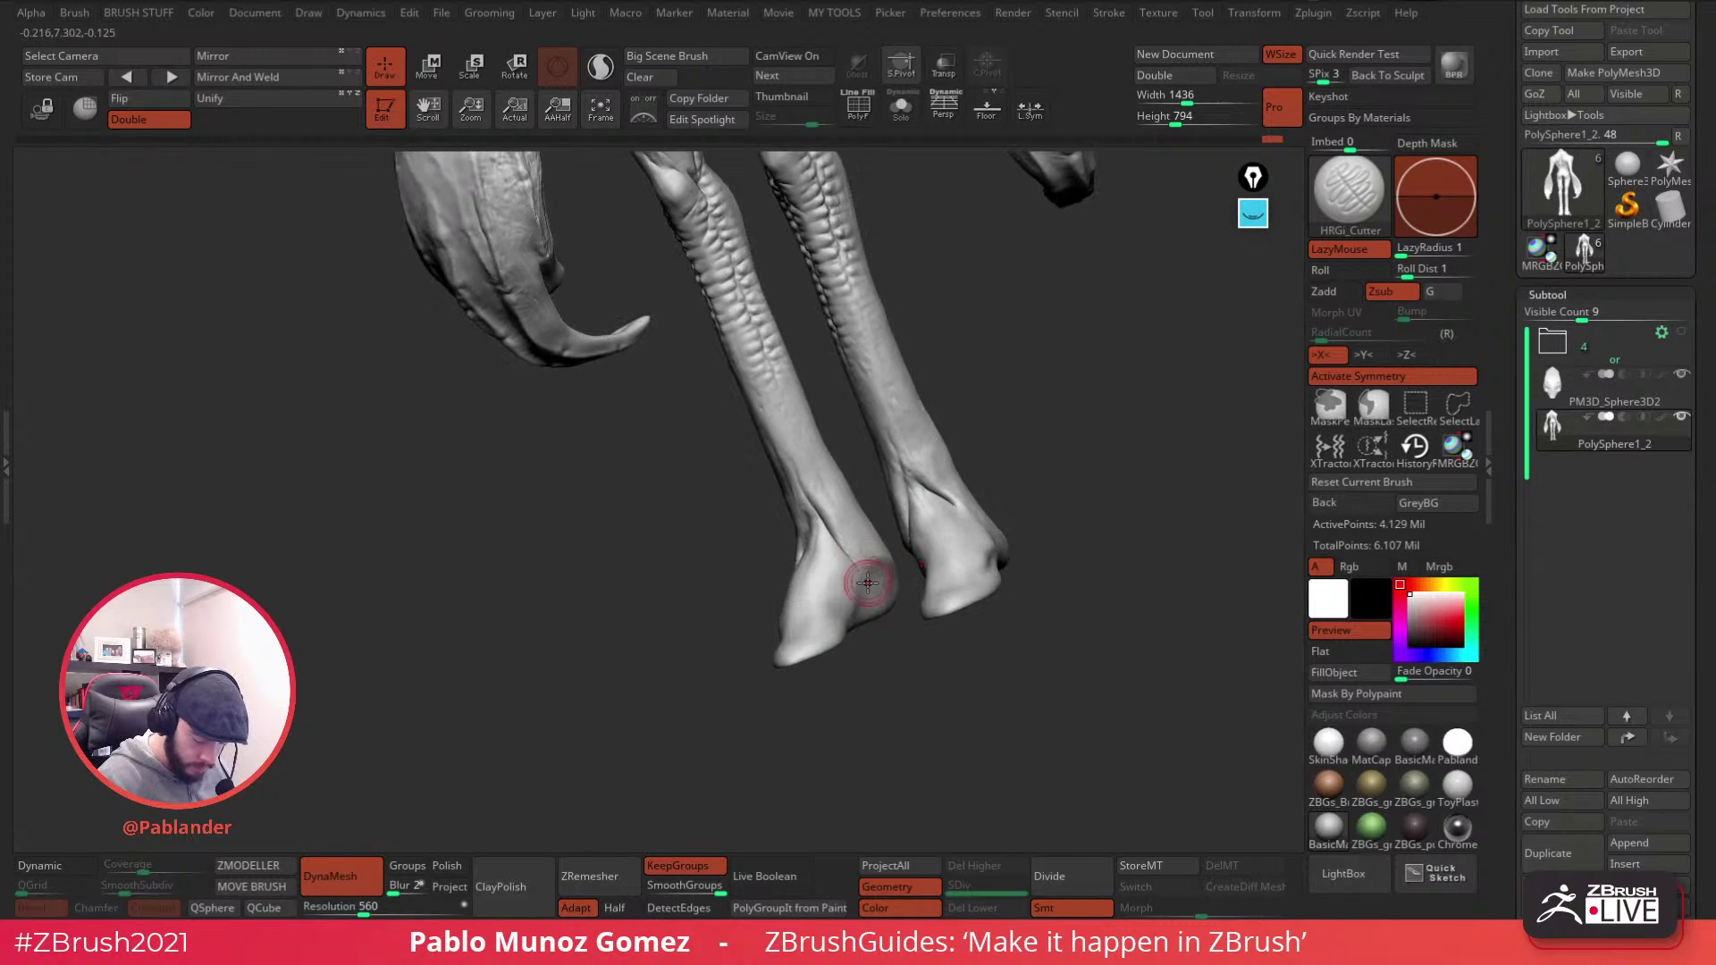
drag(809, 497, 849, 543)
mouse_move(861, 575)
right_down()
mouse_move(955, 507)
mouse_move(977, 526)
right_up()
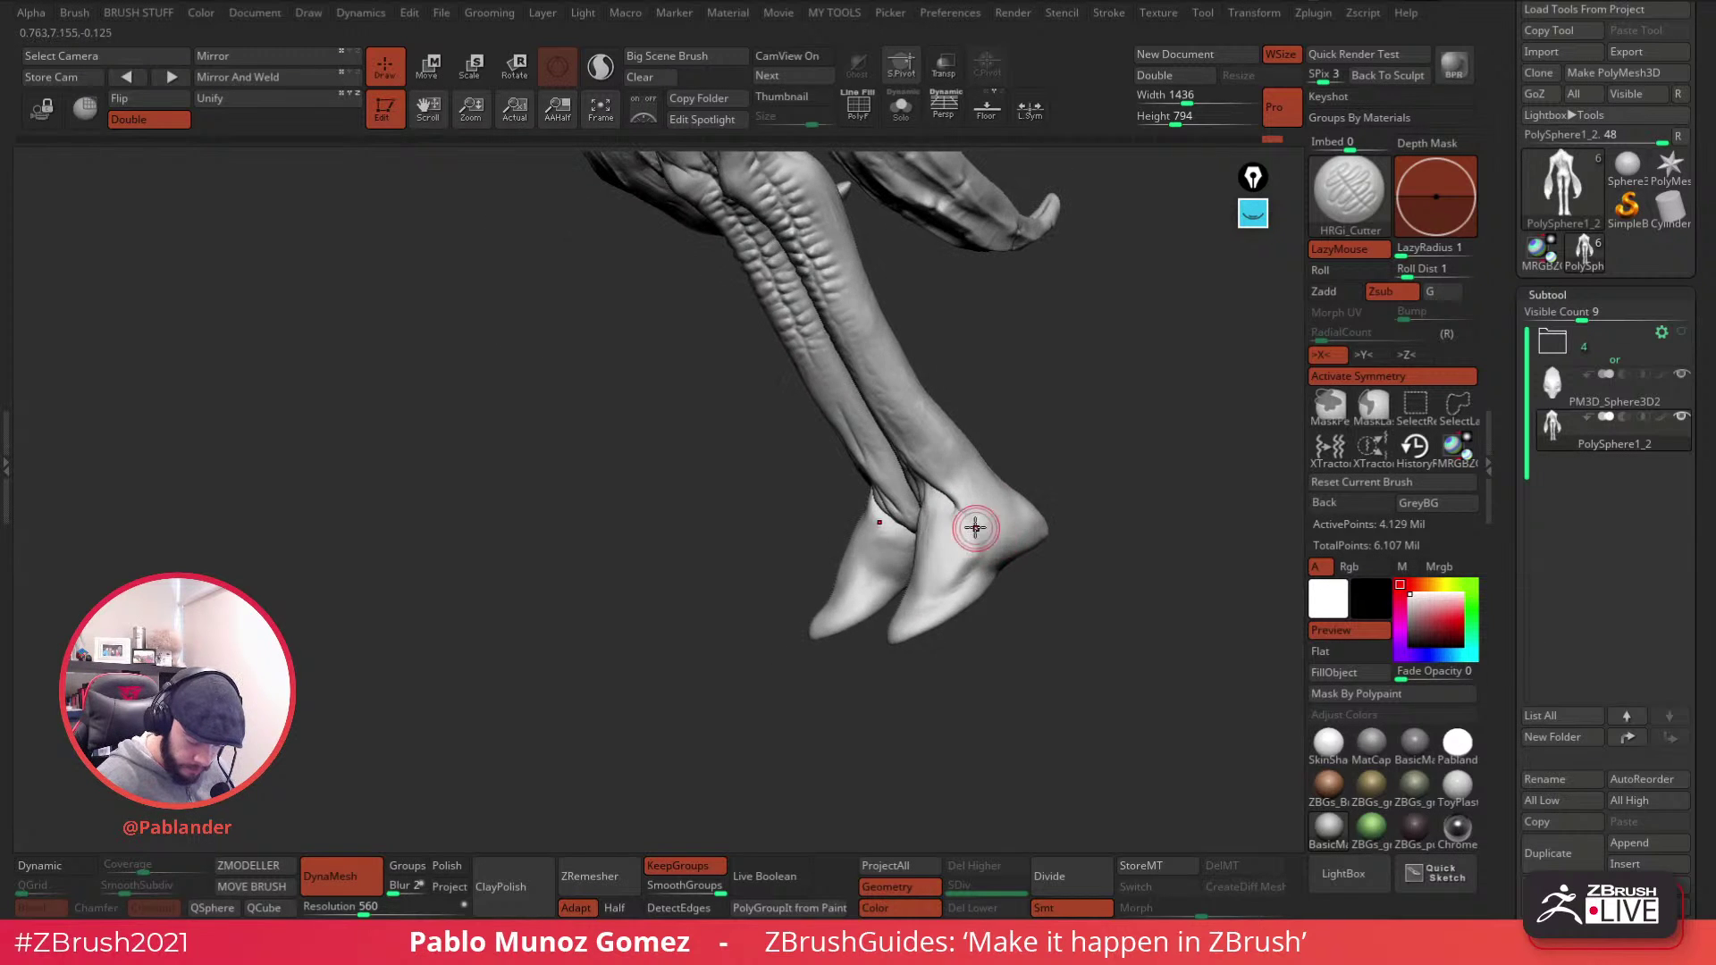
key(shift)
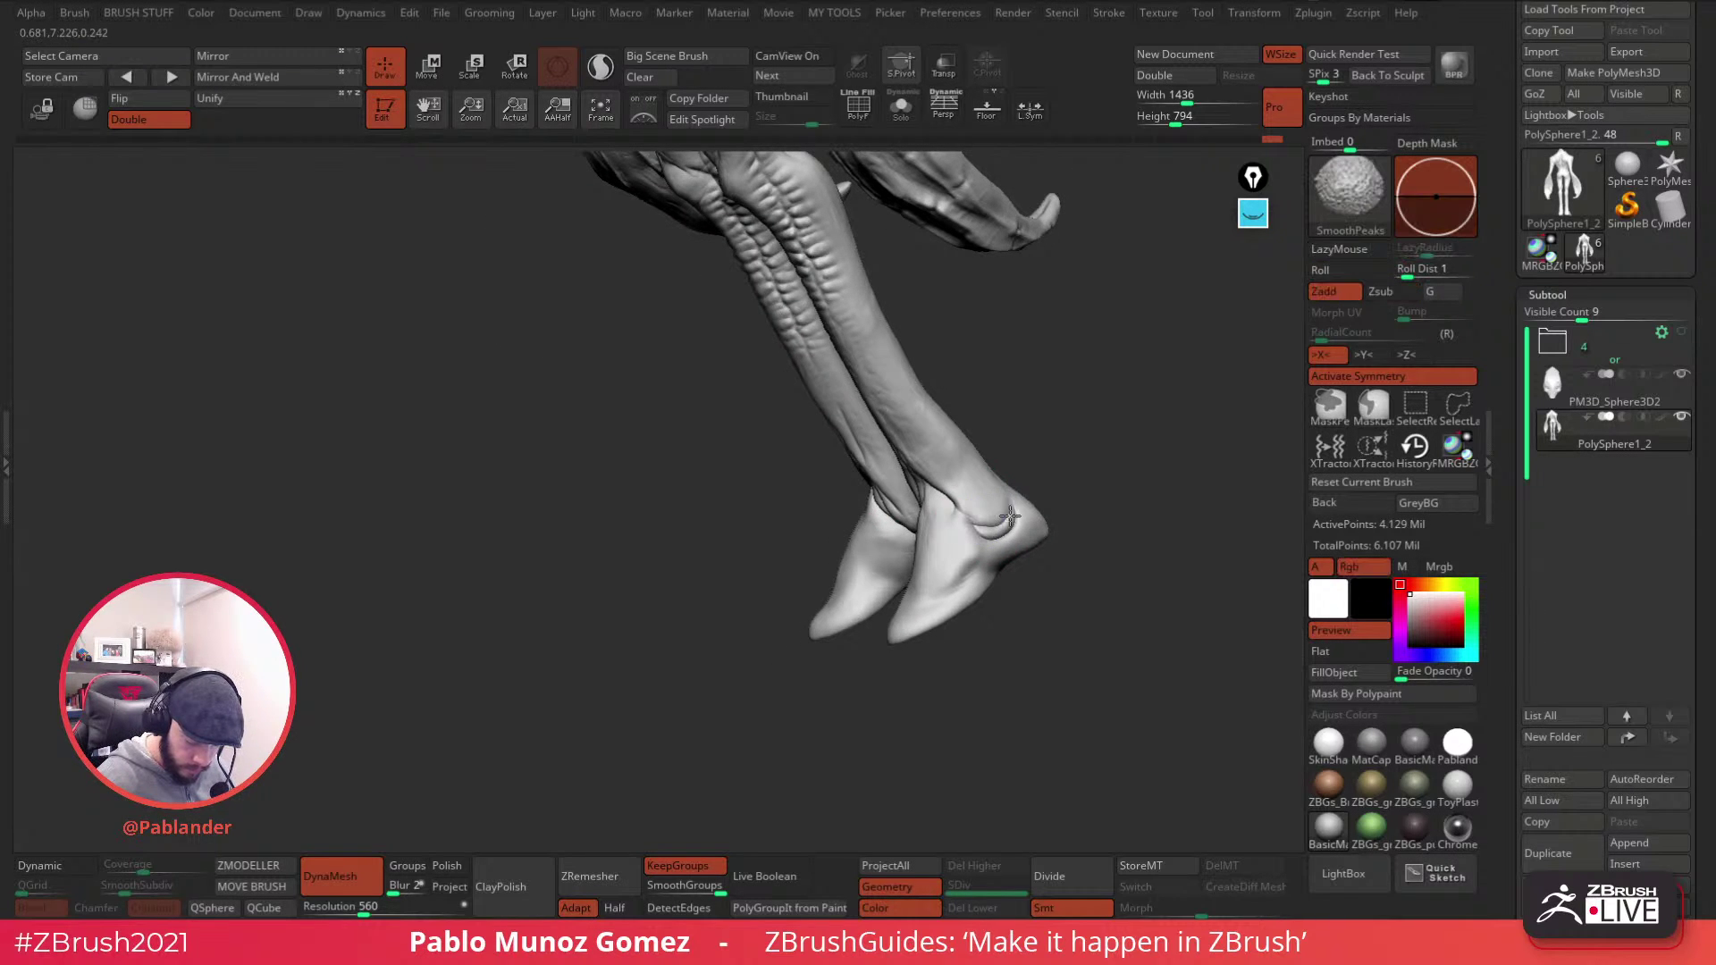
mouse_move(997, 545)
right_down()
mouse_move(1026, 540)
mouse_move(1019, 563)
mouse_move(1015, 402)
mouse_move(1022, 498)
mouse_move(1022, 448)
right_up()
right_drag(949, 552, 1037, 483)
- Build up volume on the feet with the Clay brush
key(b)
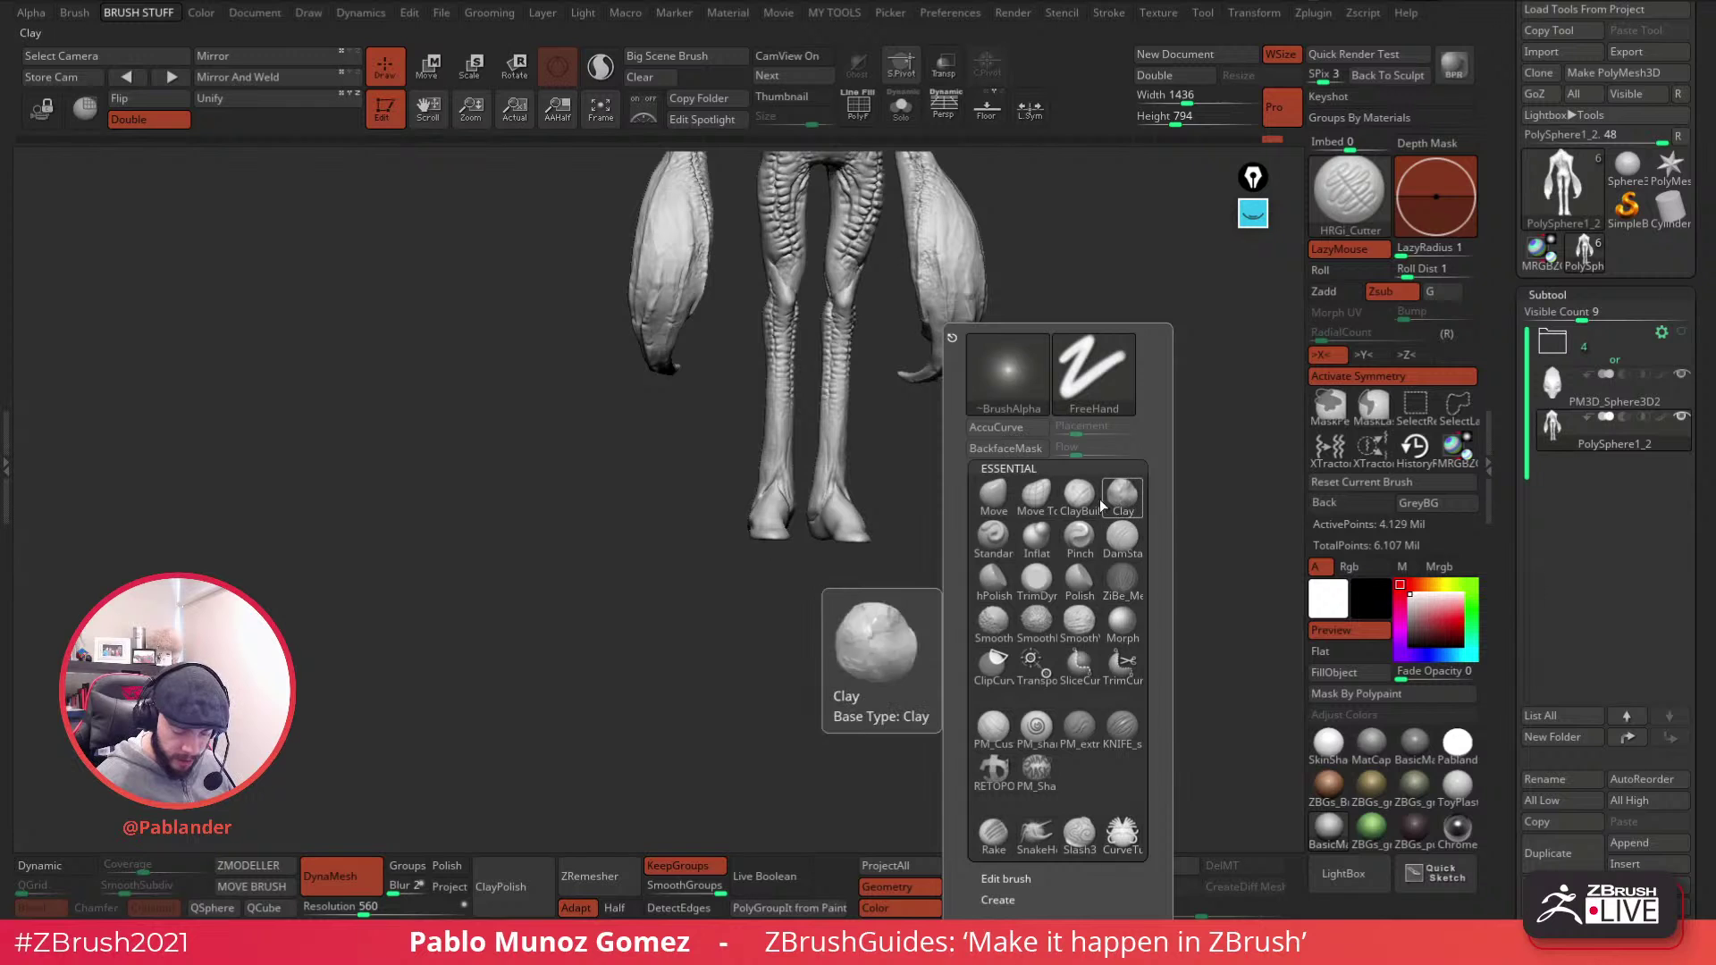
click(1123, 496)
key(space)
mouse_move(940, 474)
mouse_down()
mouse_move(972, 474)
mouse_move(950, 545)
mouse_up()
- Flatten the front and side planes of both feet with the TrimDynamic brush
key(b)
click(971, 580)
mouse_move(871, 626)
mouse_down()
mouse_move(925, 563)
mouse_move(847, 528)
mouse_up()
mouse_move(864, 532)
right_down()
mouse_move(880, 525)
mouse_move(912, 593)
mouse_move(1022, 491)
mouse_move(981, 460)
right_up()
drag(891, 499, 889, 497)
right_drag(889, 498, 925, 489)
drag(925, 489, 901, 494)
mouse_move(901, 494)
right_down()
mouse_move(893, 479)
mouse_move(903, 496)
mouse_move(984, 464)
right_up()
drag(964, 450, 975, 489)
- Trim the heels and bottom edges of the feet into flat planes with TrimDynamic
mouse_move(1045, 468)
right_down()
mouse_move(1004, 467)
mouse_move(1057, 477)
right_up()
mouse_move(904, 475)
right_down()
mouse_move(908, 559)
mouse_move(992, 490)
right_up()
drag(1023, 505, 983, 518)
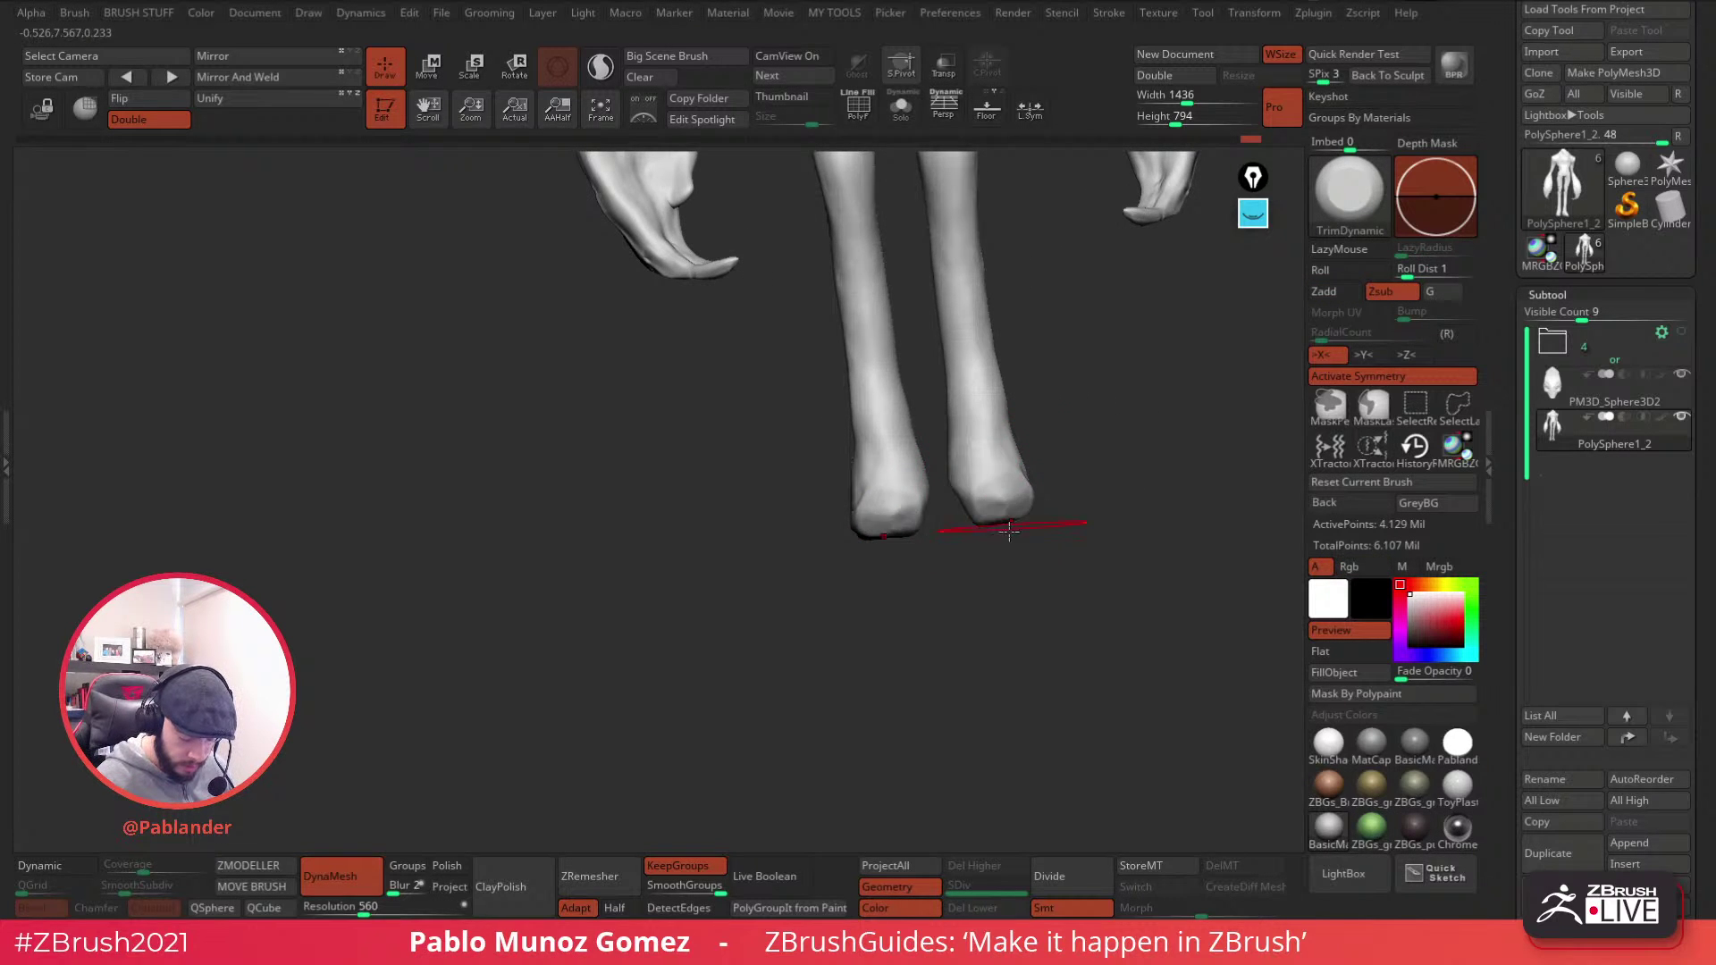
right_drag(970, 540, 1076, 536)
drag(1027, 499, 987, 501)
right_drag(986, 500, 1009, 502)
drag(975, 471, 984, 488)
right_drag(1041, 496, 983, 487)
- Smooth the trimmed feet and refine their outline with the Move brush
mouse_move(970, 447)
shift+mouse_down()
mouse_move(945, 487)
mouse_move(965, 498)
shift+mouse_up()
key(space)
mouse_move(984, 506)
right_down()
mouse_move(1027, 498)
mouse_move(1037, 448)
right_up()
click(964, 495)
drag(936, 512, 1014, 498)
mouse_move(1065, 489)
right_down()
mouse_move(1021, 475)
mouse_move(973, 519)
right_up()
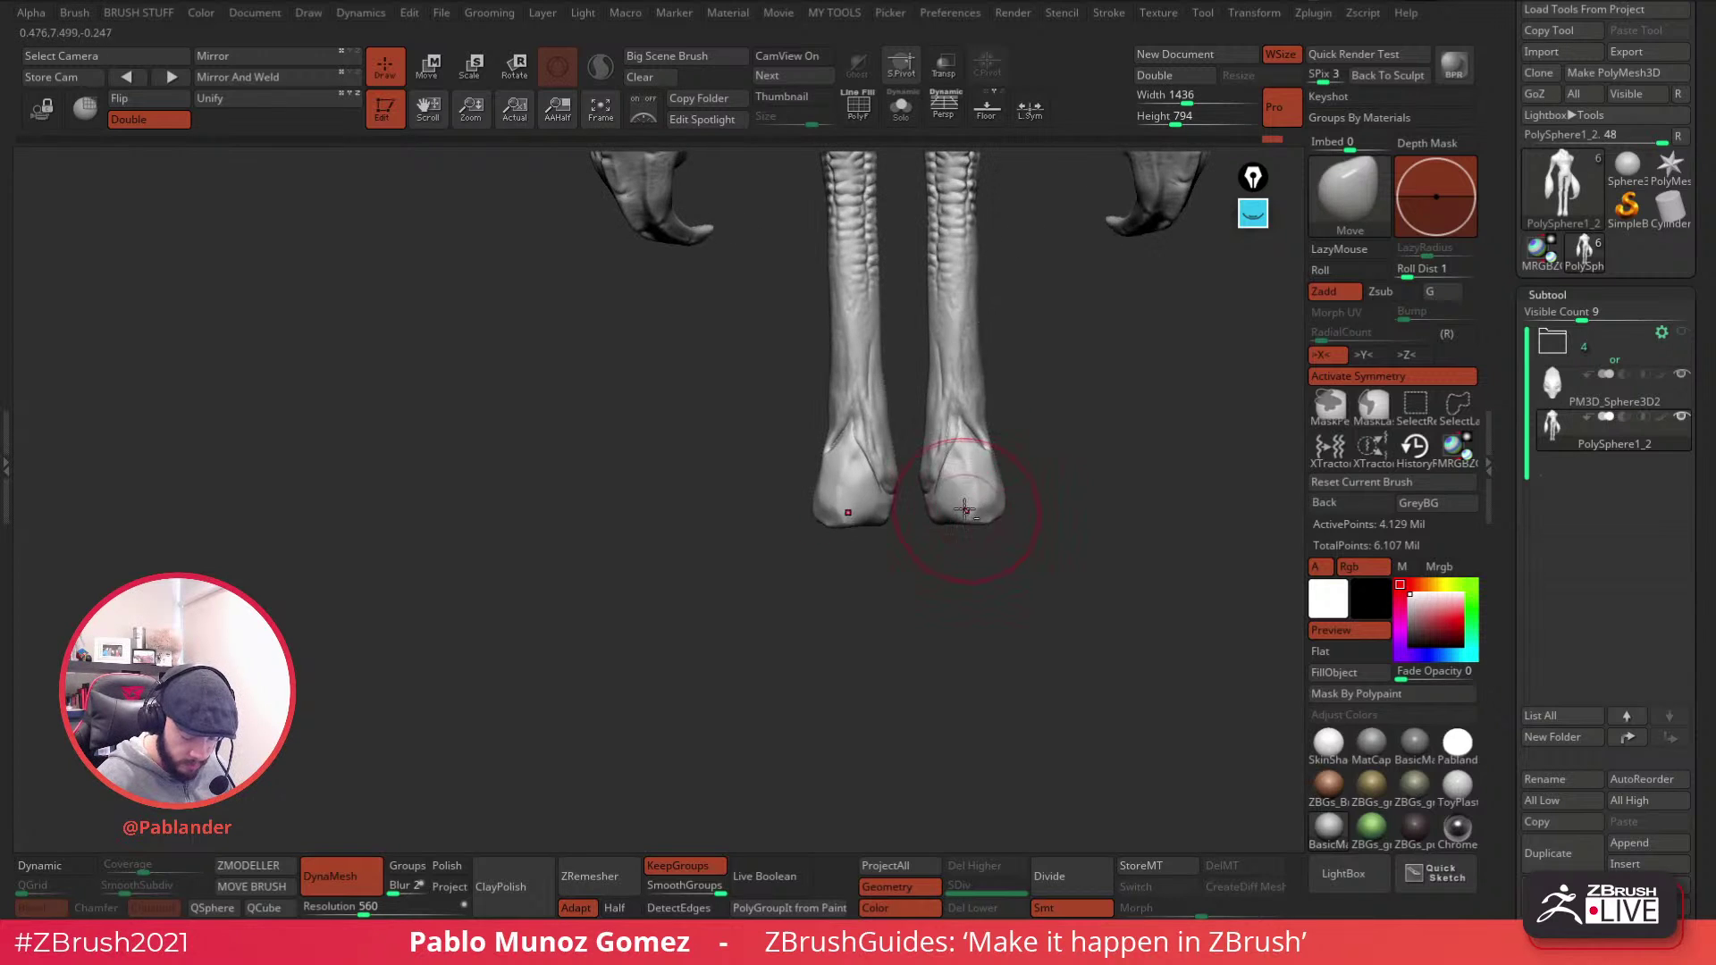
mouse_move(975, 502)
shift+mouse_down()
mouse_move(965, 482)
mouse_move(970, 515)
shift+mouse_up()
- Enlarge the Move brush and adjust the hip and upper-leg profile of the whole figure from the side
ctrl+right_drag(997, 508, 990, 335)
alt+right_drag(1047, 437, 985, 532)
right_drag(955, 472, 956, 382)
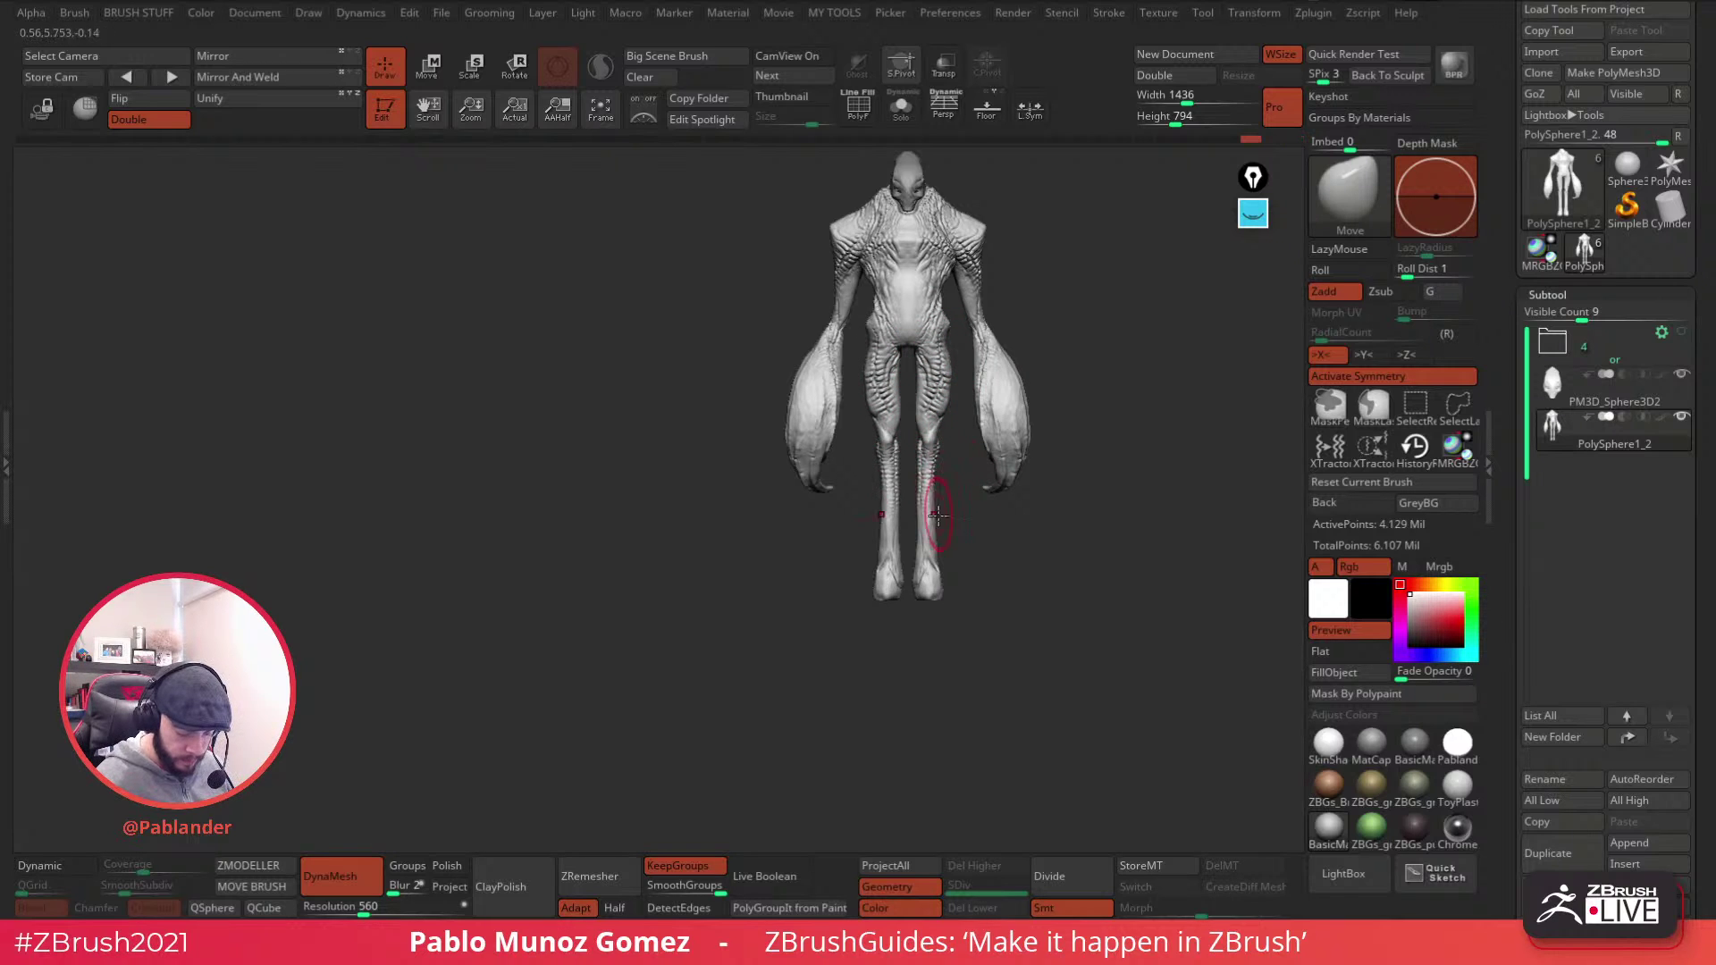
alt+right_drag(960, 445, 950, 387)
key(space)
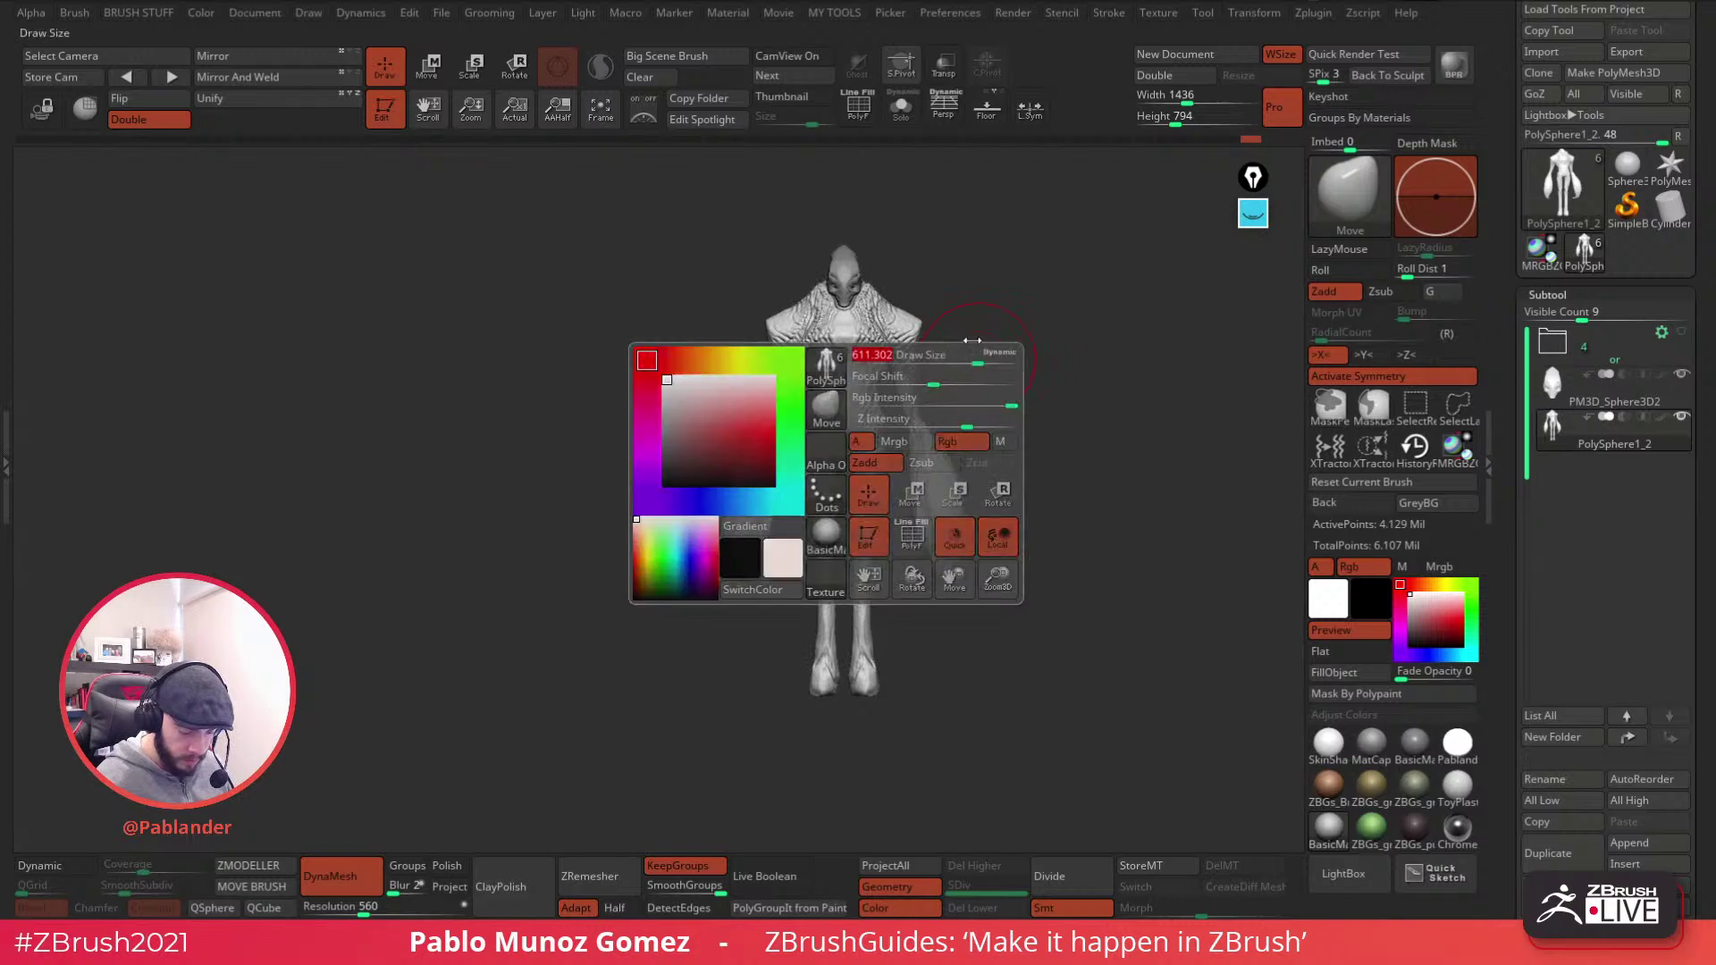
mouse_move(994, 439)
right_down()
mouse_move(1133, 501)
mouse_move(1011, 459)
right_up()
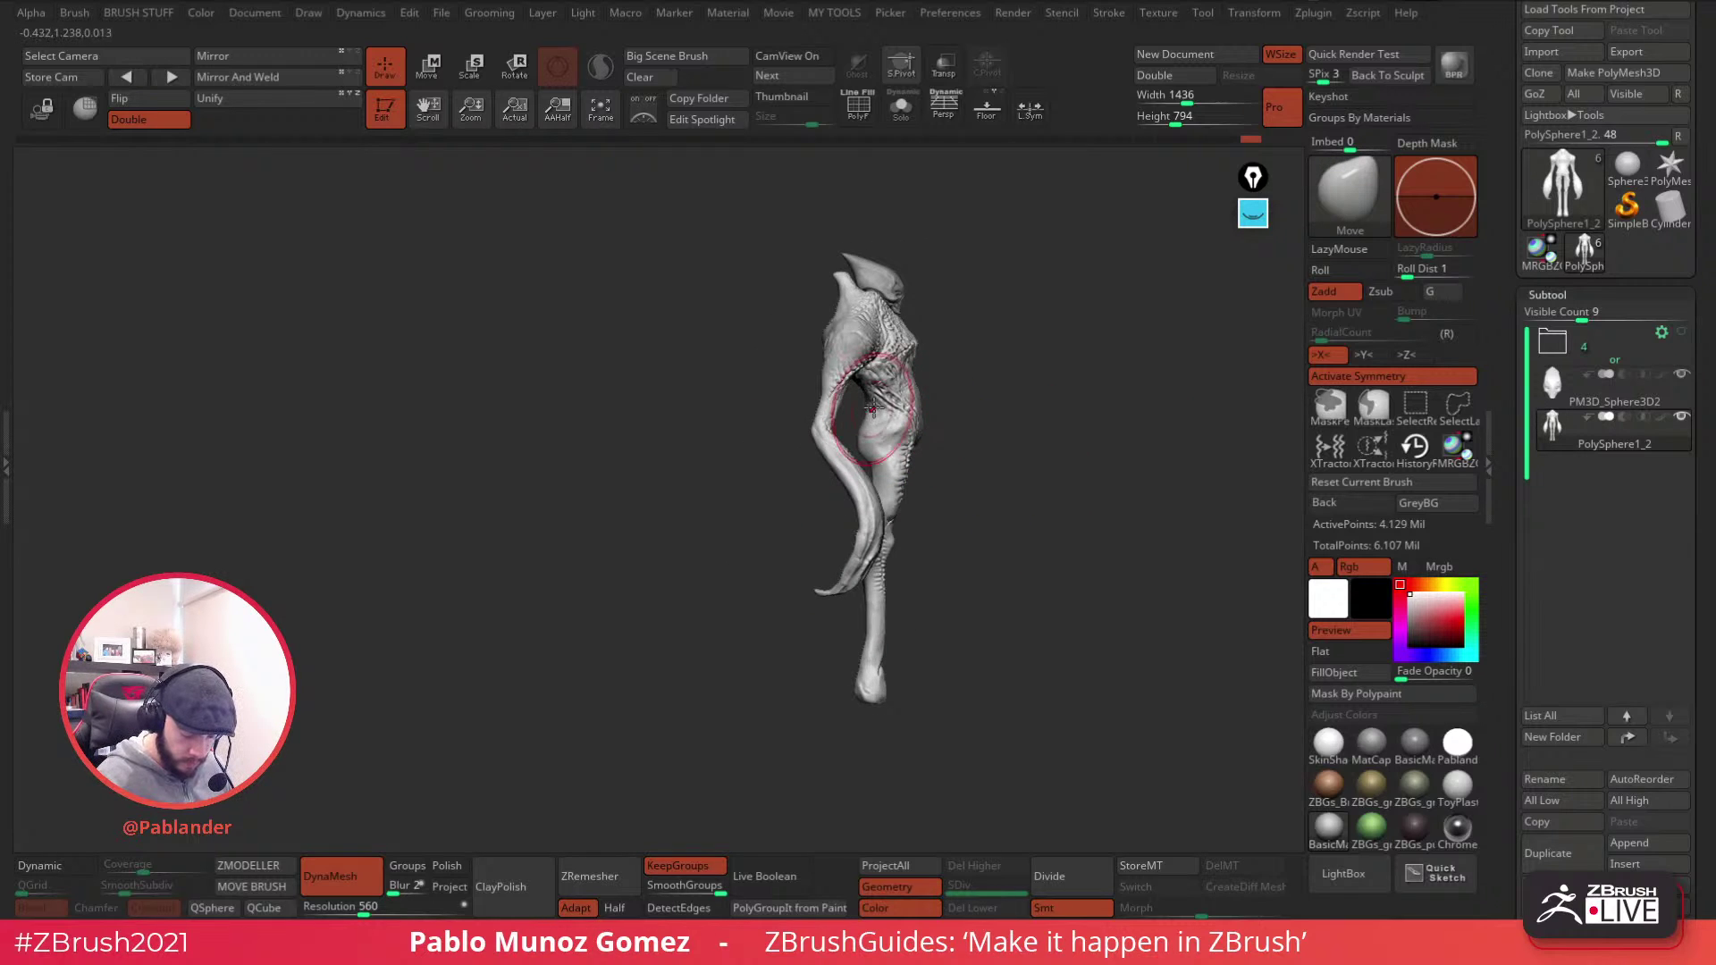
drag(857, 444, 876, 489)
right_drag(1007, 410, 898, 482)
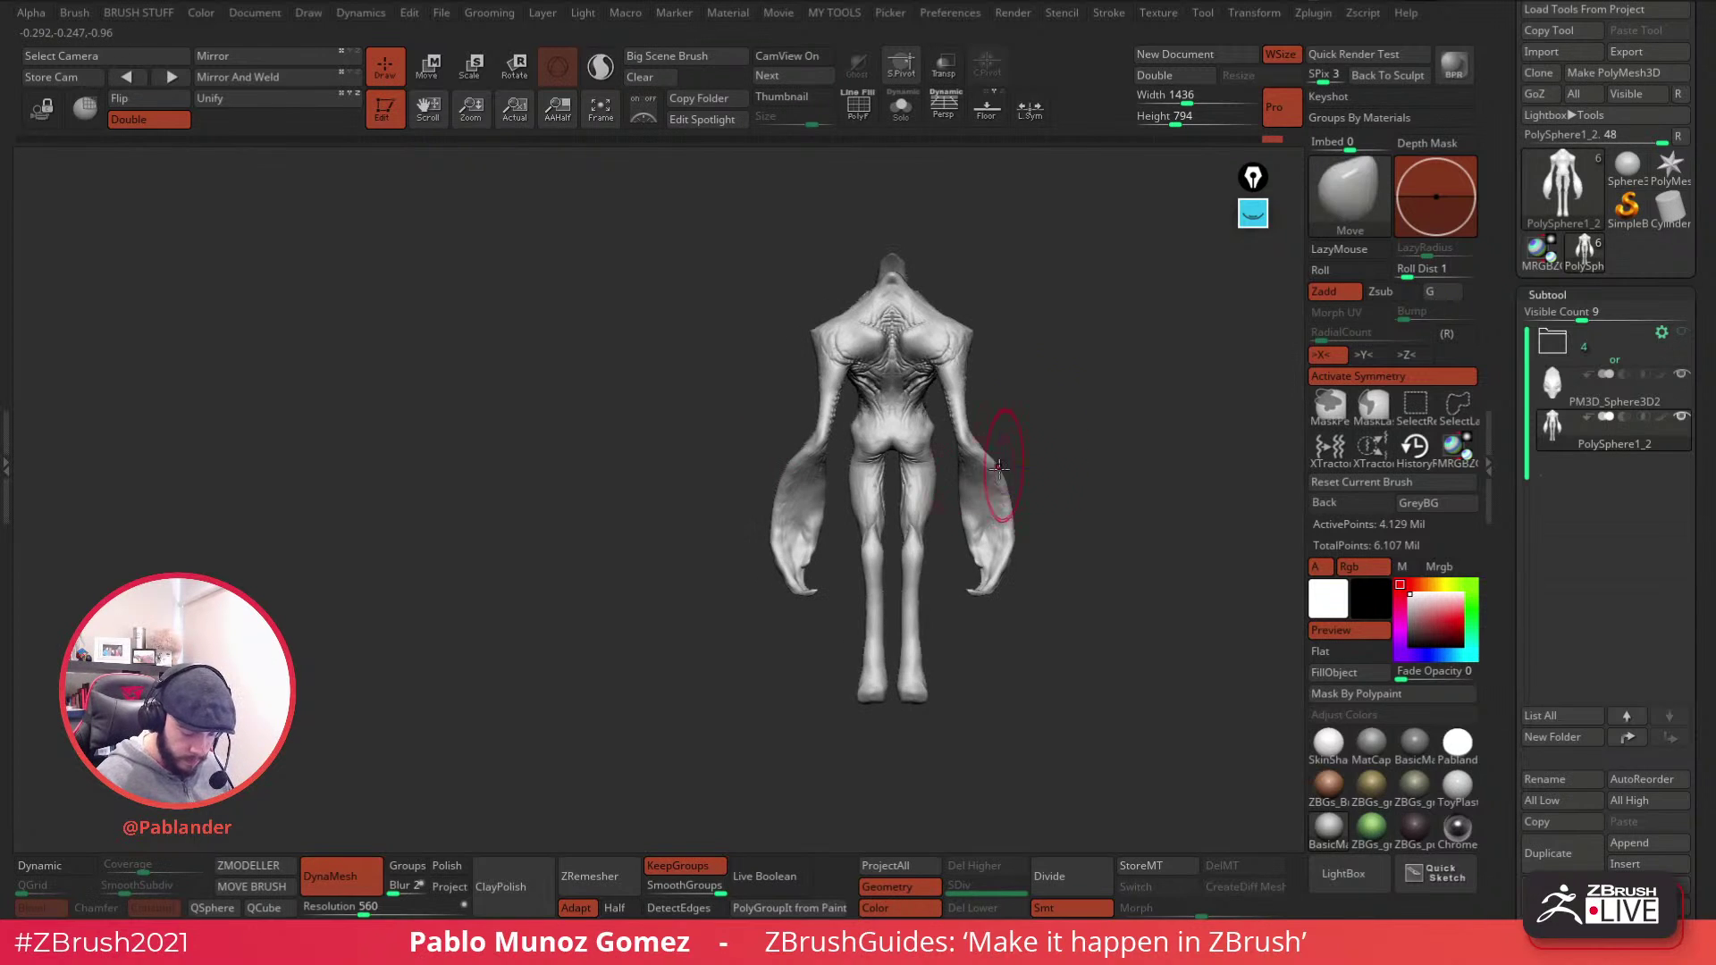
- Draw yellow guide curves over the side view, one along the arm and one sweeping from shoulder past the foot
right_drag(967, 657, 970, 590)
right_click(839, 536)
right_drag(839, 536, 788, 459)
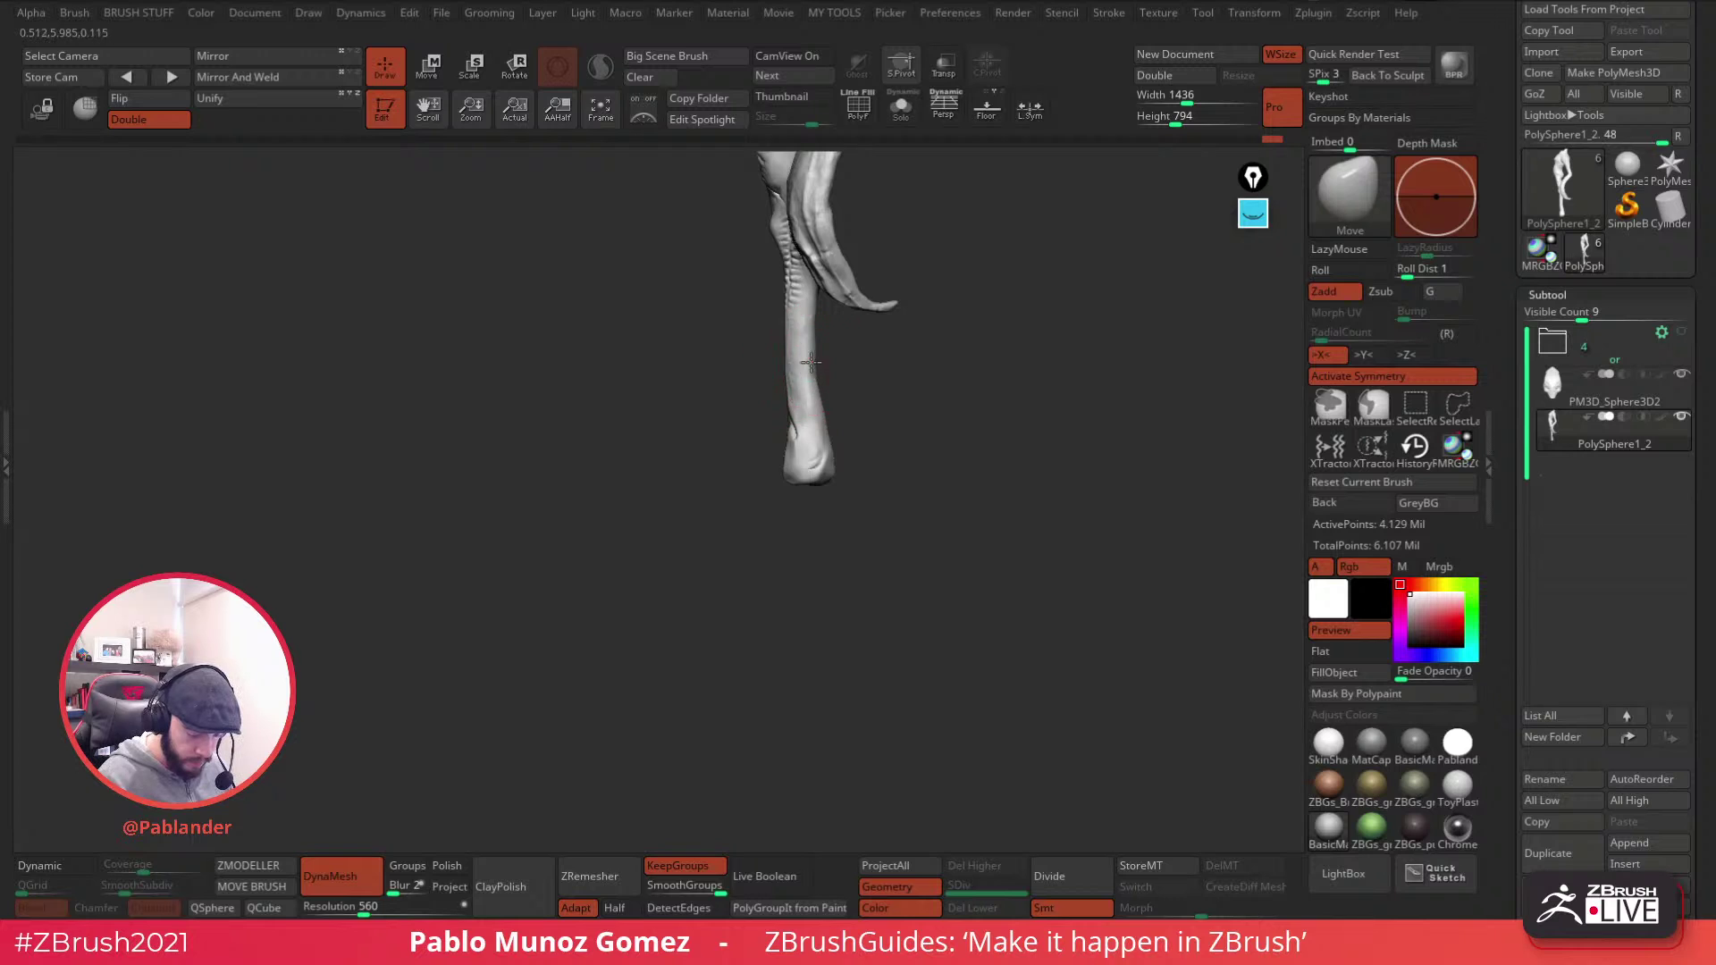
mouse_move(815, 359)
right_down()
mouse_move(837, 332)
mouse_move(844, 457)
right_up()
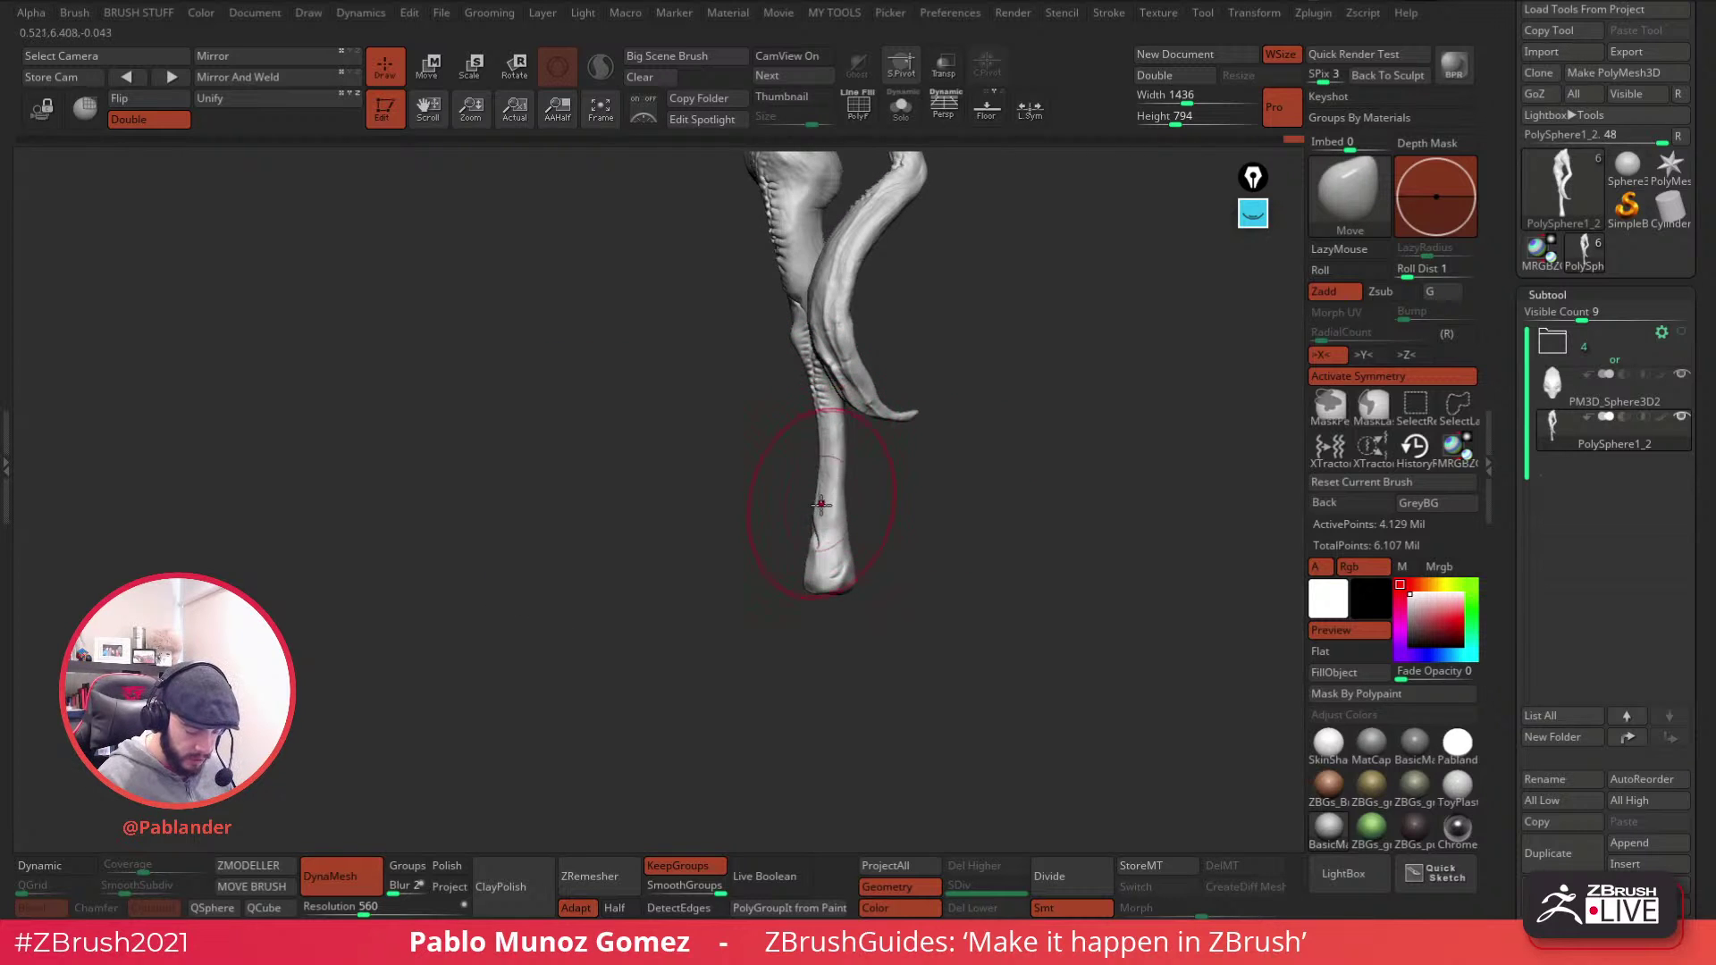
right_drag(818, 547, 823, 345)
right_drag(790, 508, 856, 450)
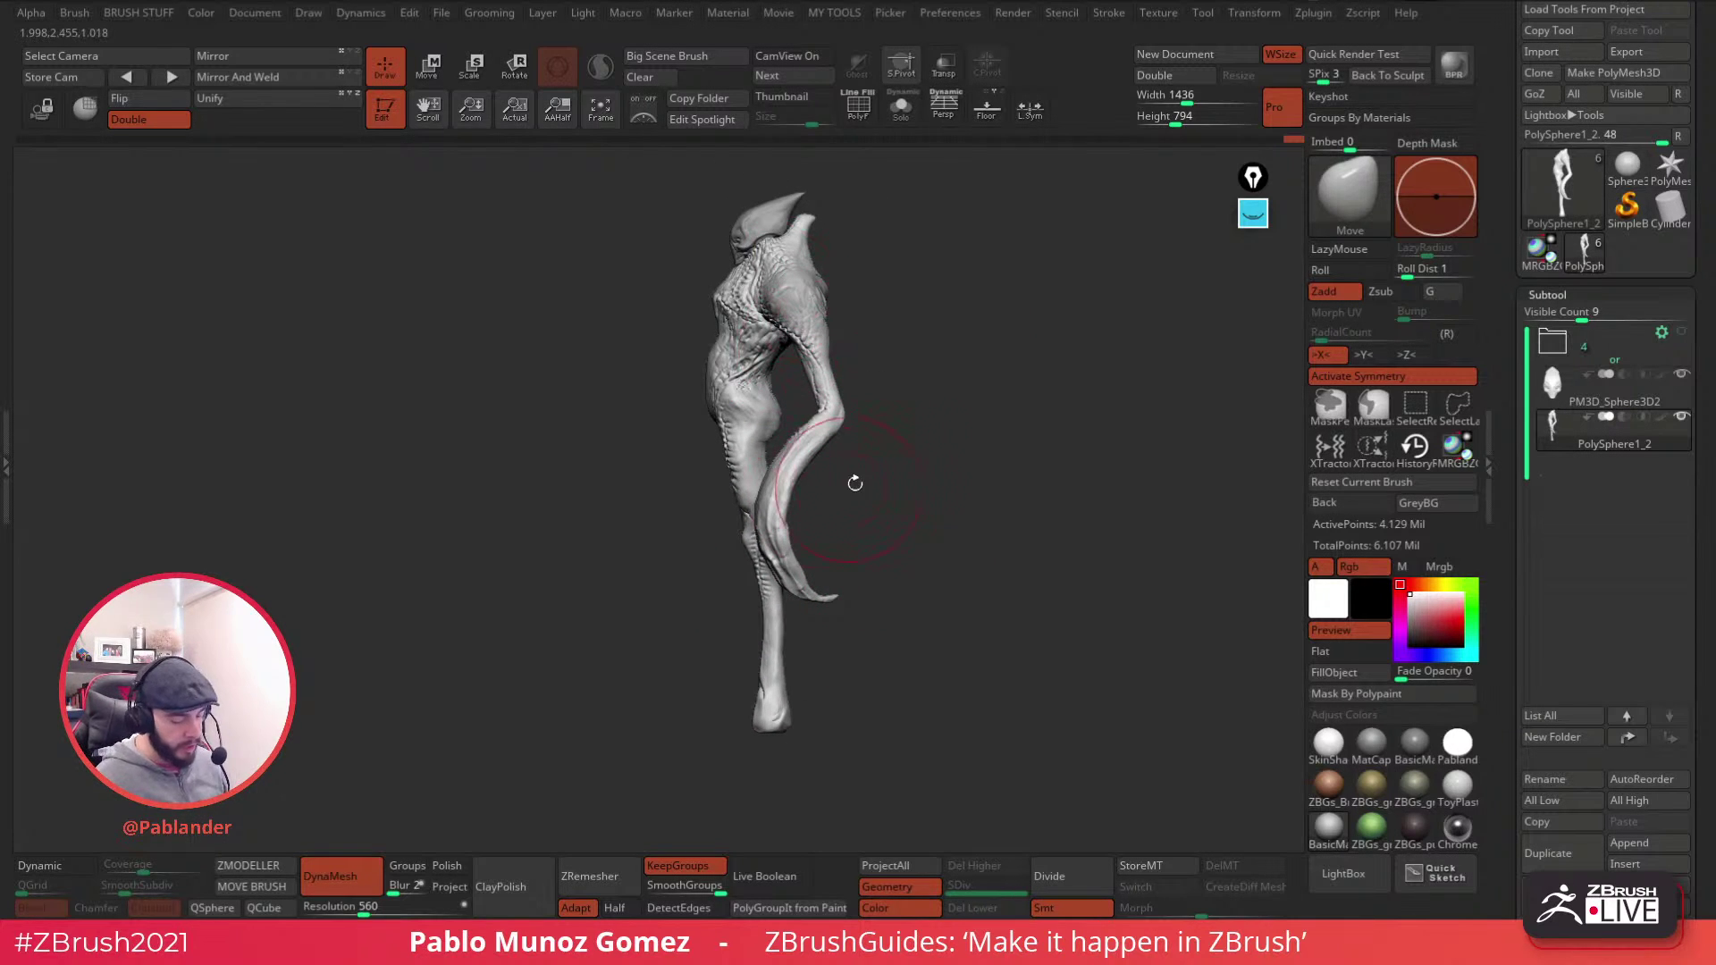
click(1252, 213)
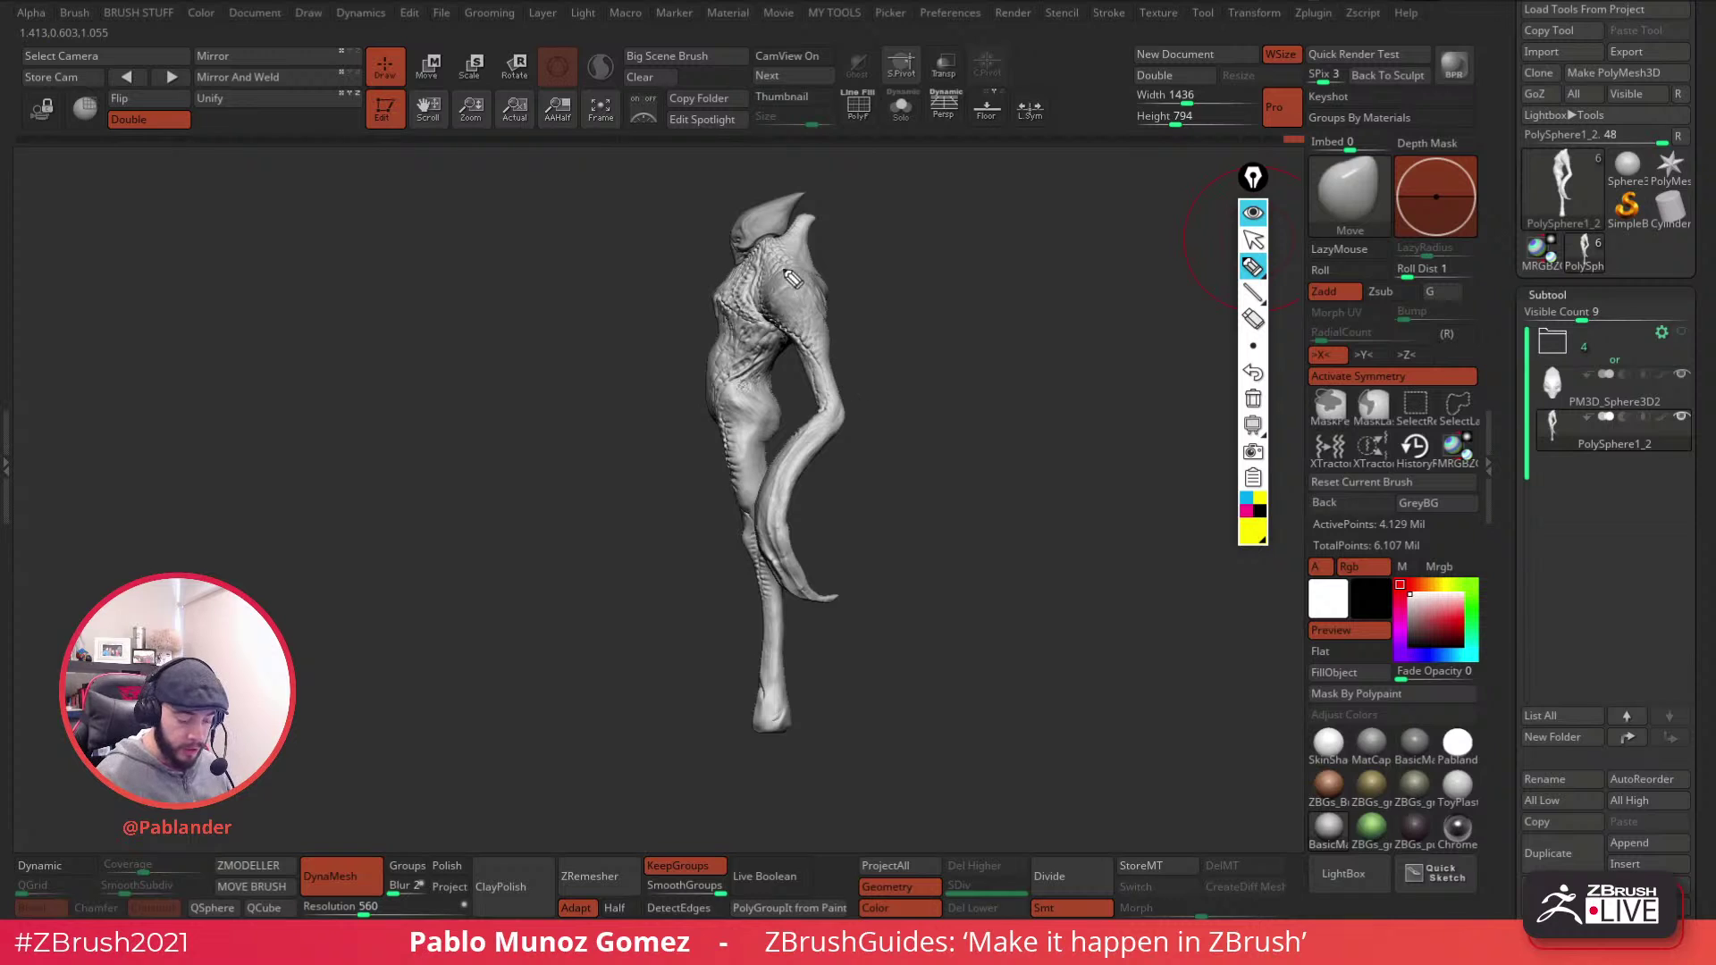
drag(778, 498, 835, 611)
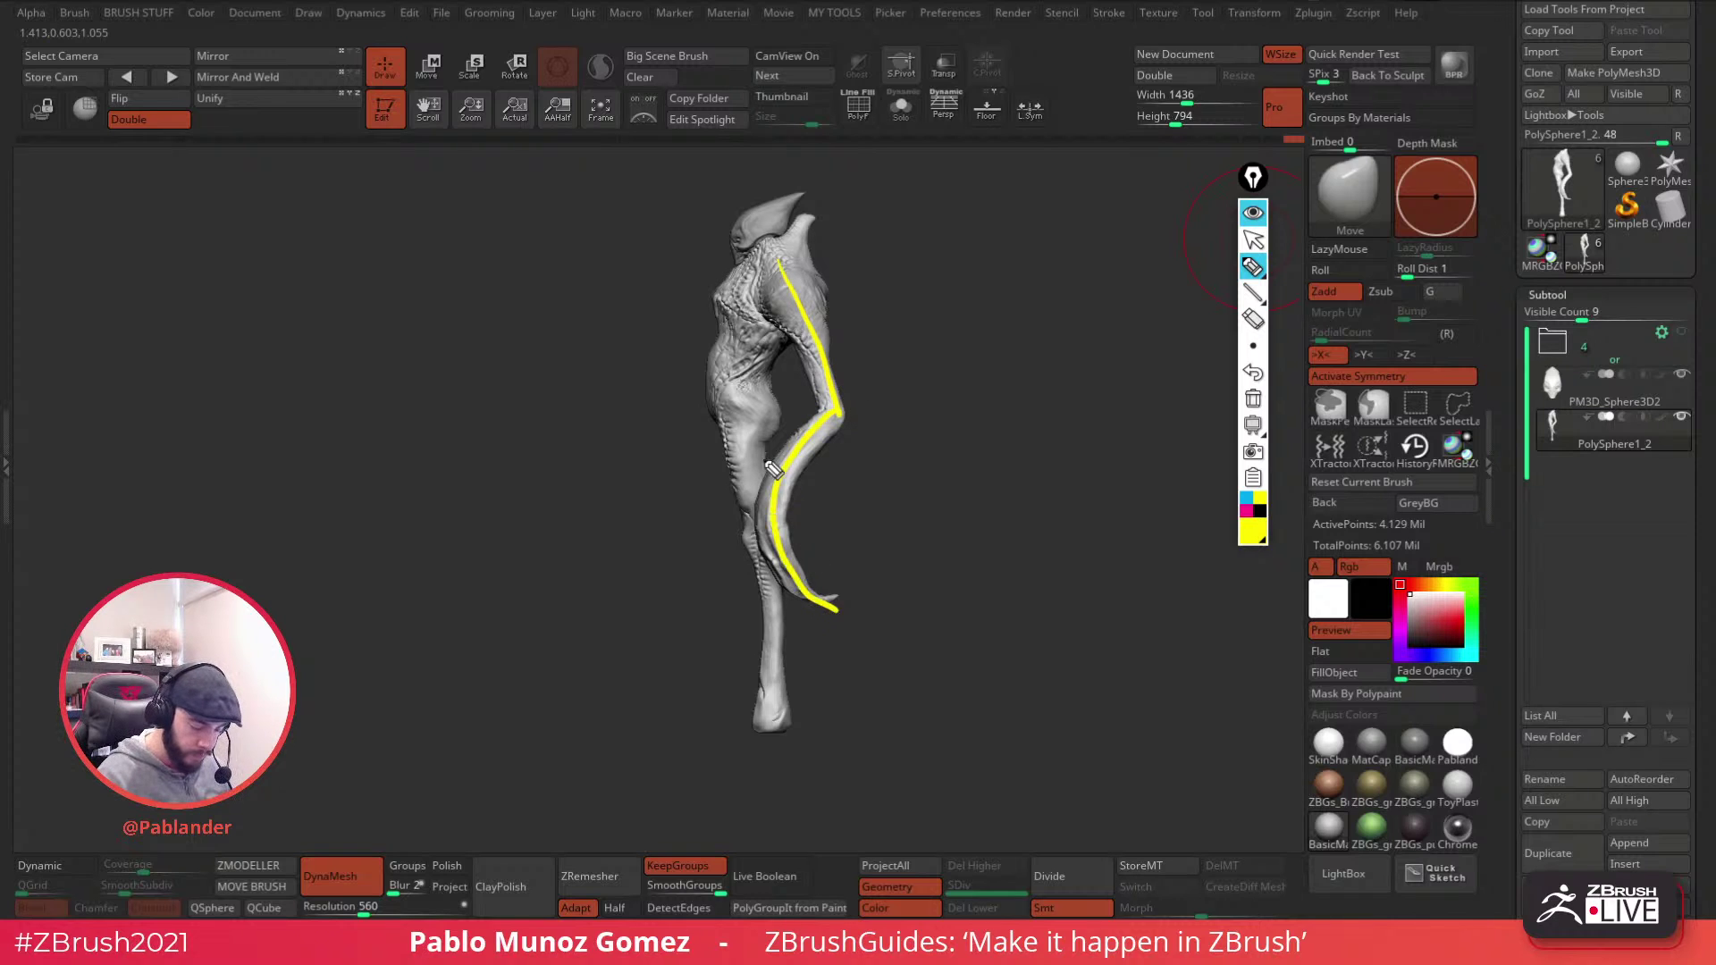
drag(799, 250, 686, 813)
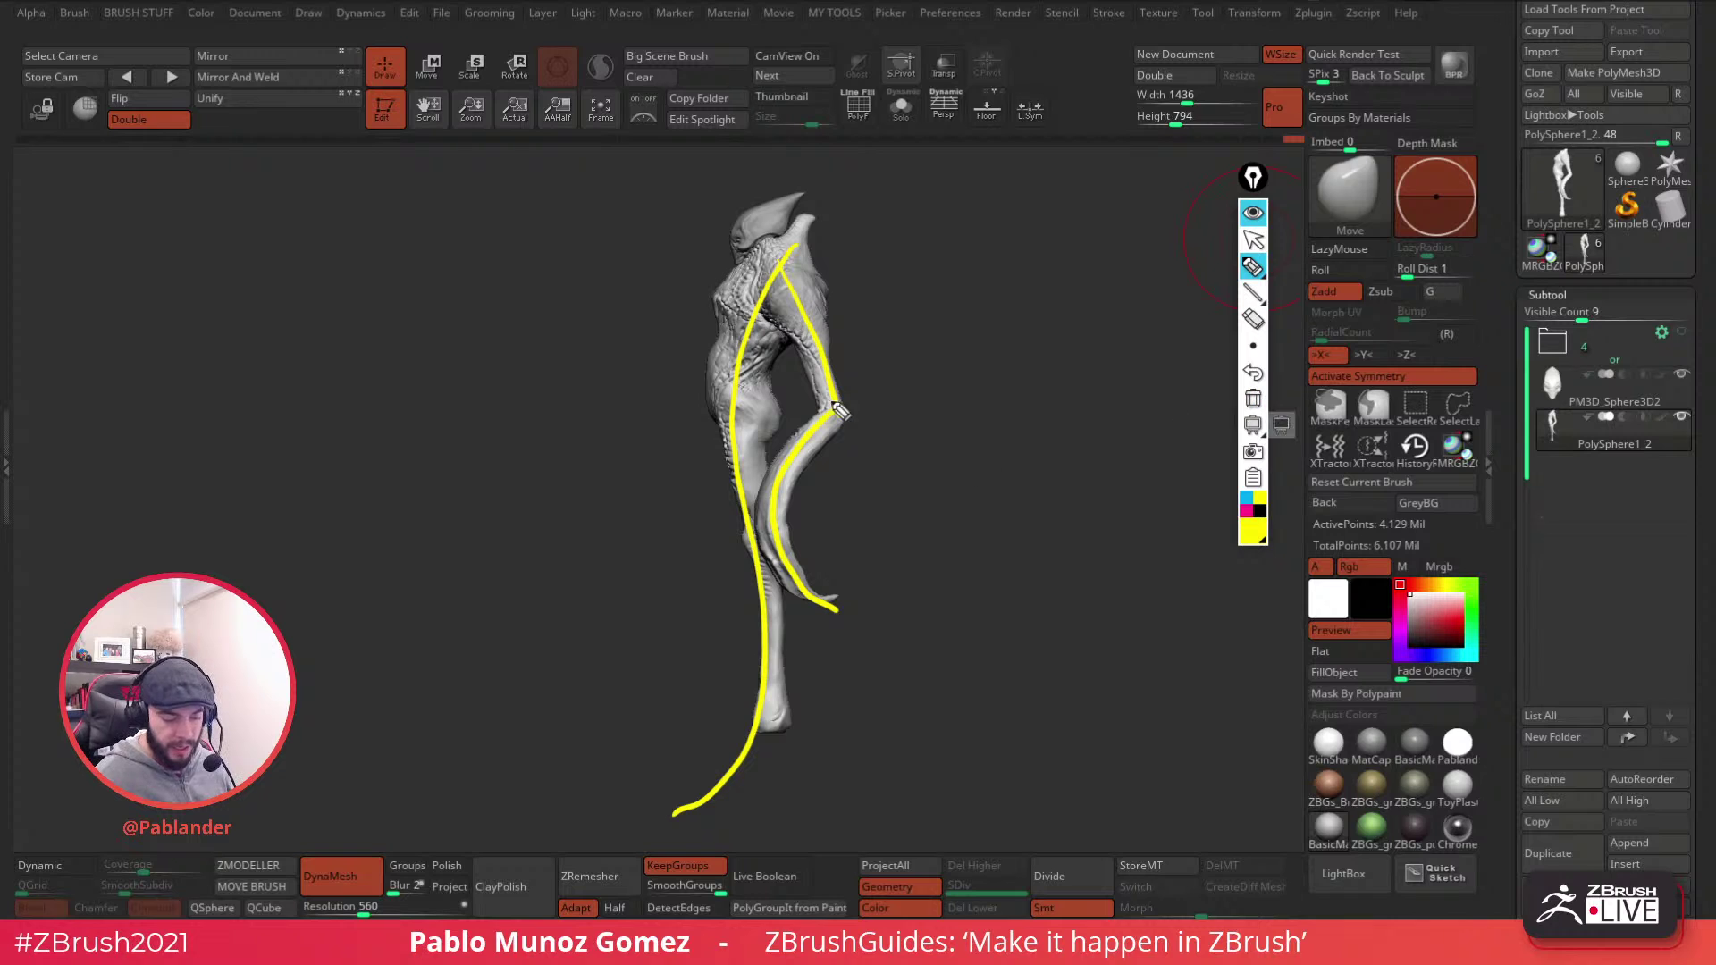
- Draw extra yellow guide curves over the head and chest in side view, and clear all annotations from the screen
drag(742, 260, 760, 220)
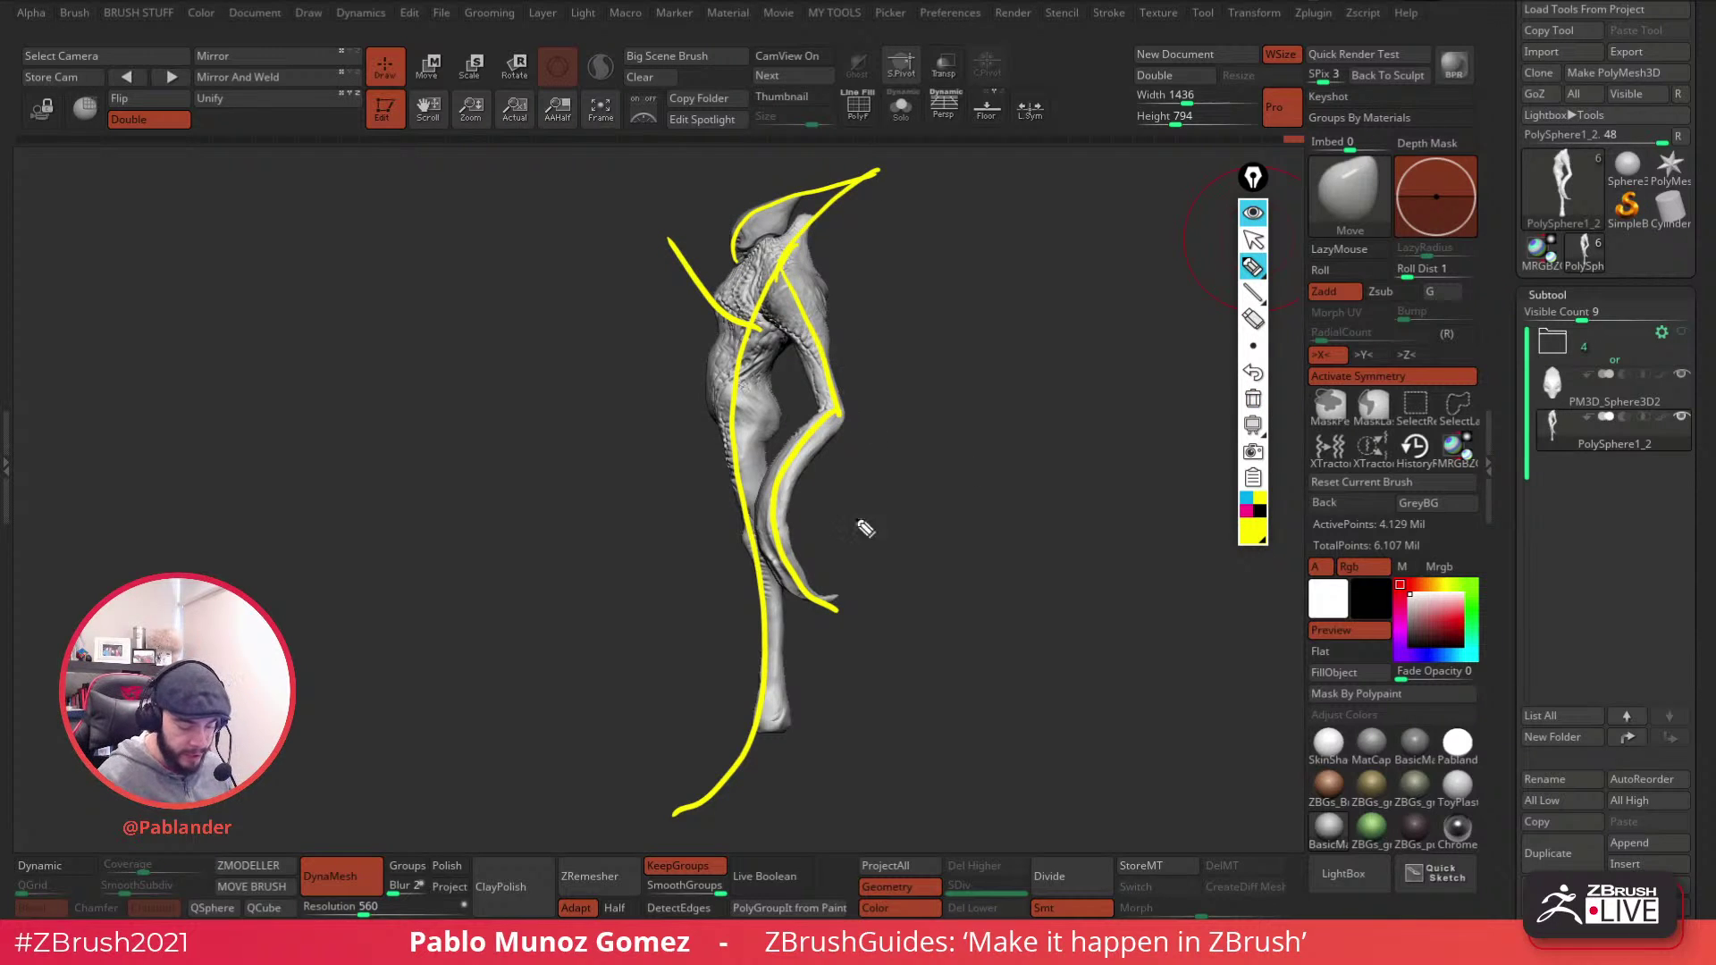
click(1253, 399)
click(1261, 222)
- Turn the whole figure to a front view and quick-save the project
drag(1037, 444, 1070, 461)
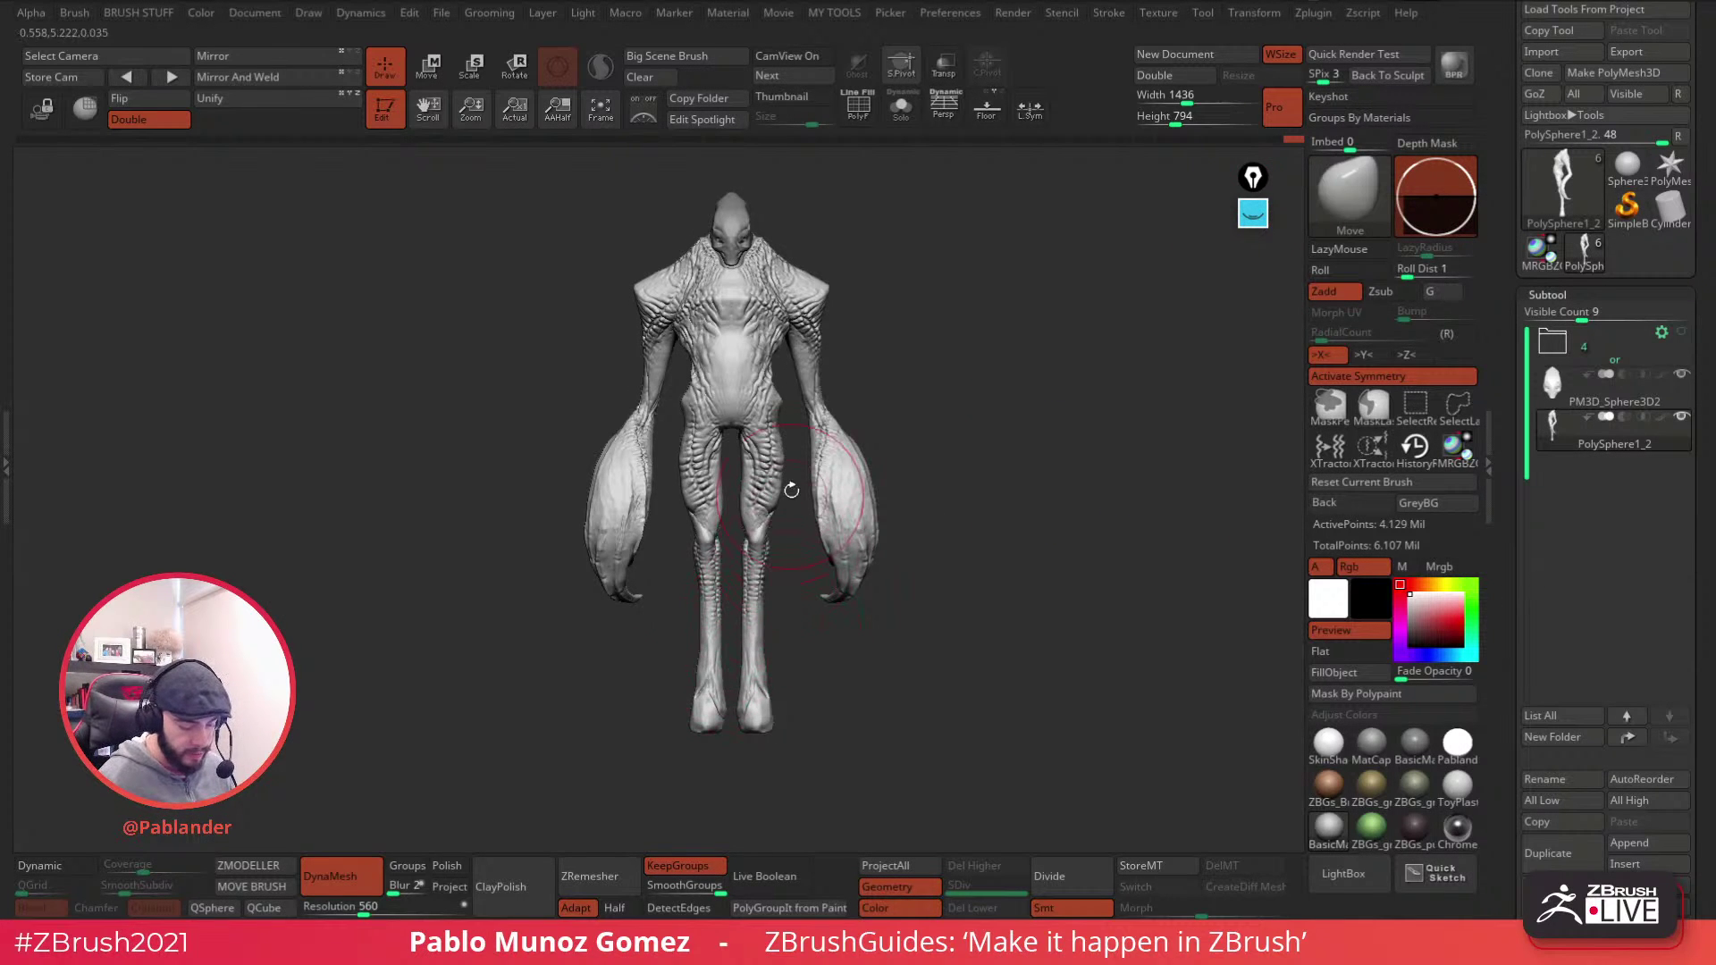
right_click(766, 329)
ctrl+right_drag(766, 328, 1068, 398)
right_drag(1068, 397, 1132, 438)
alt+right_drag(1132, 438, 959, 505)
key(ctrl+s)
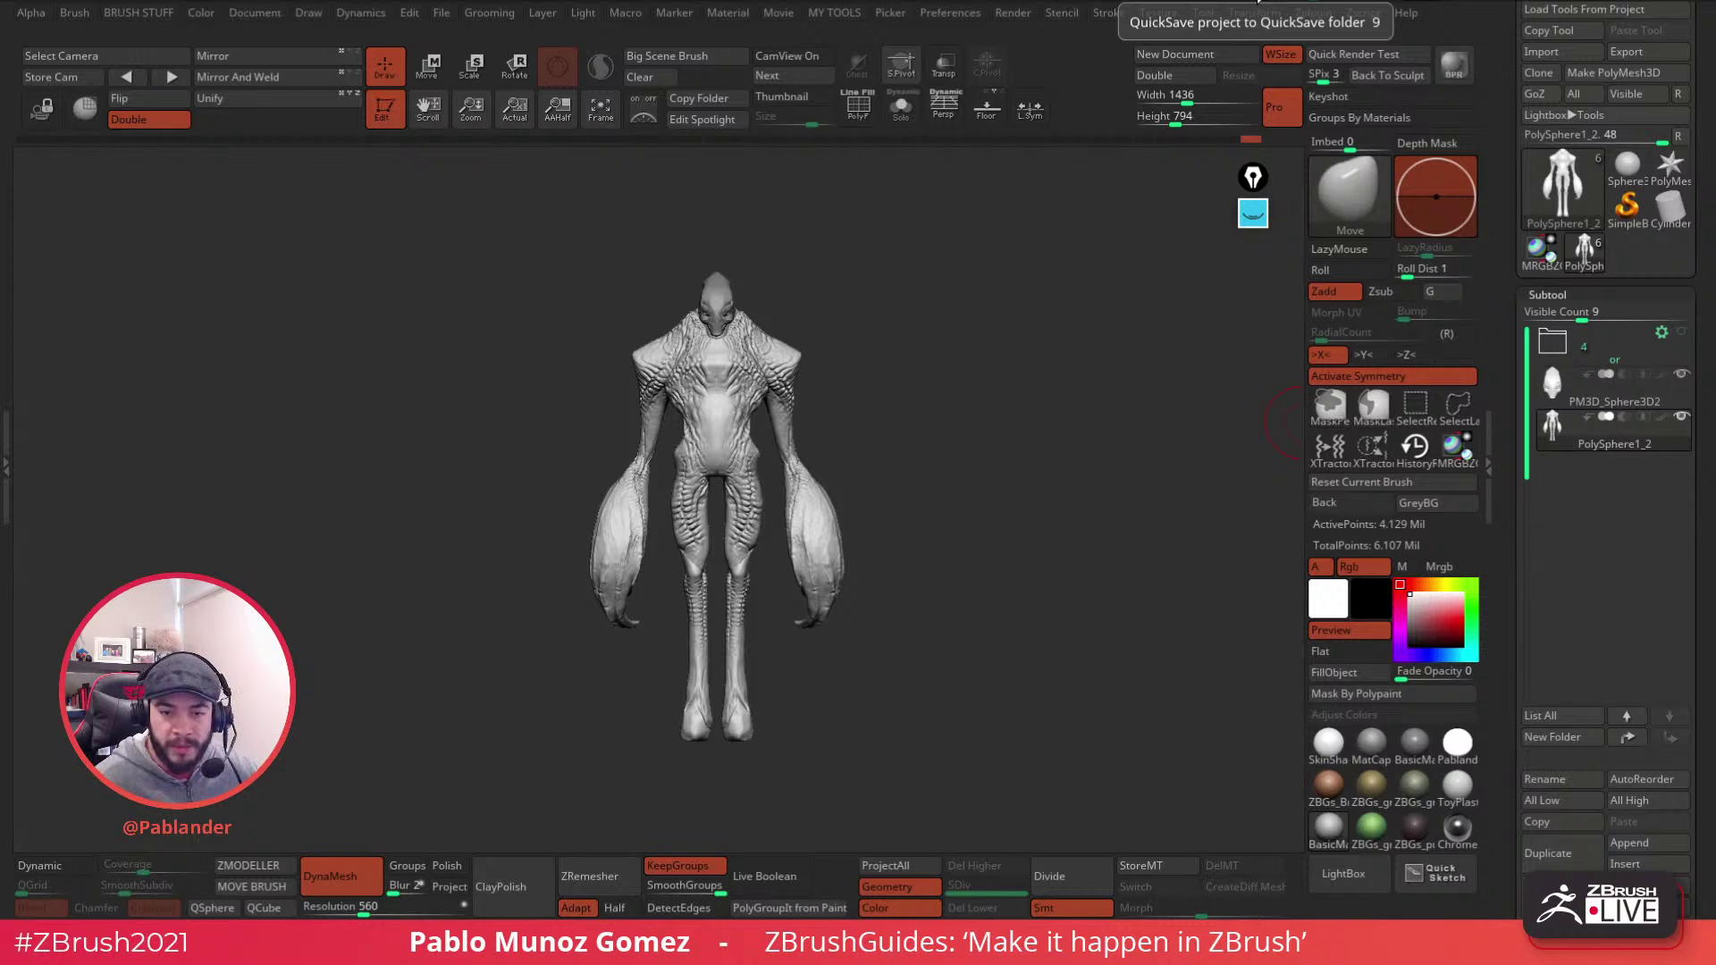
- Check the figure's front silhouette and nudge the arm outline near the elbows with the Move brush
click(1033, 510)
drag(1022, 518, 1024, 533)
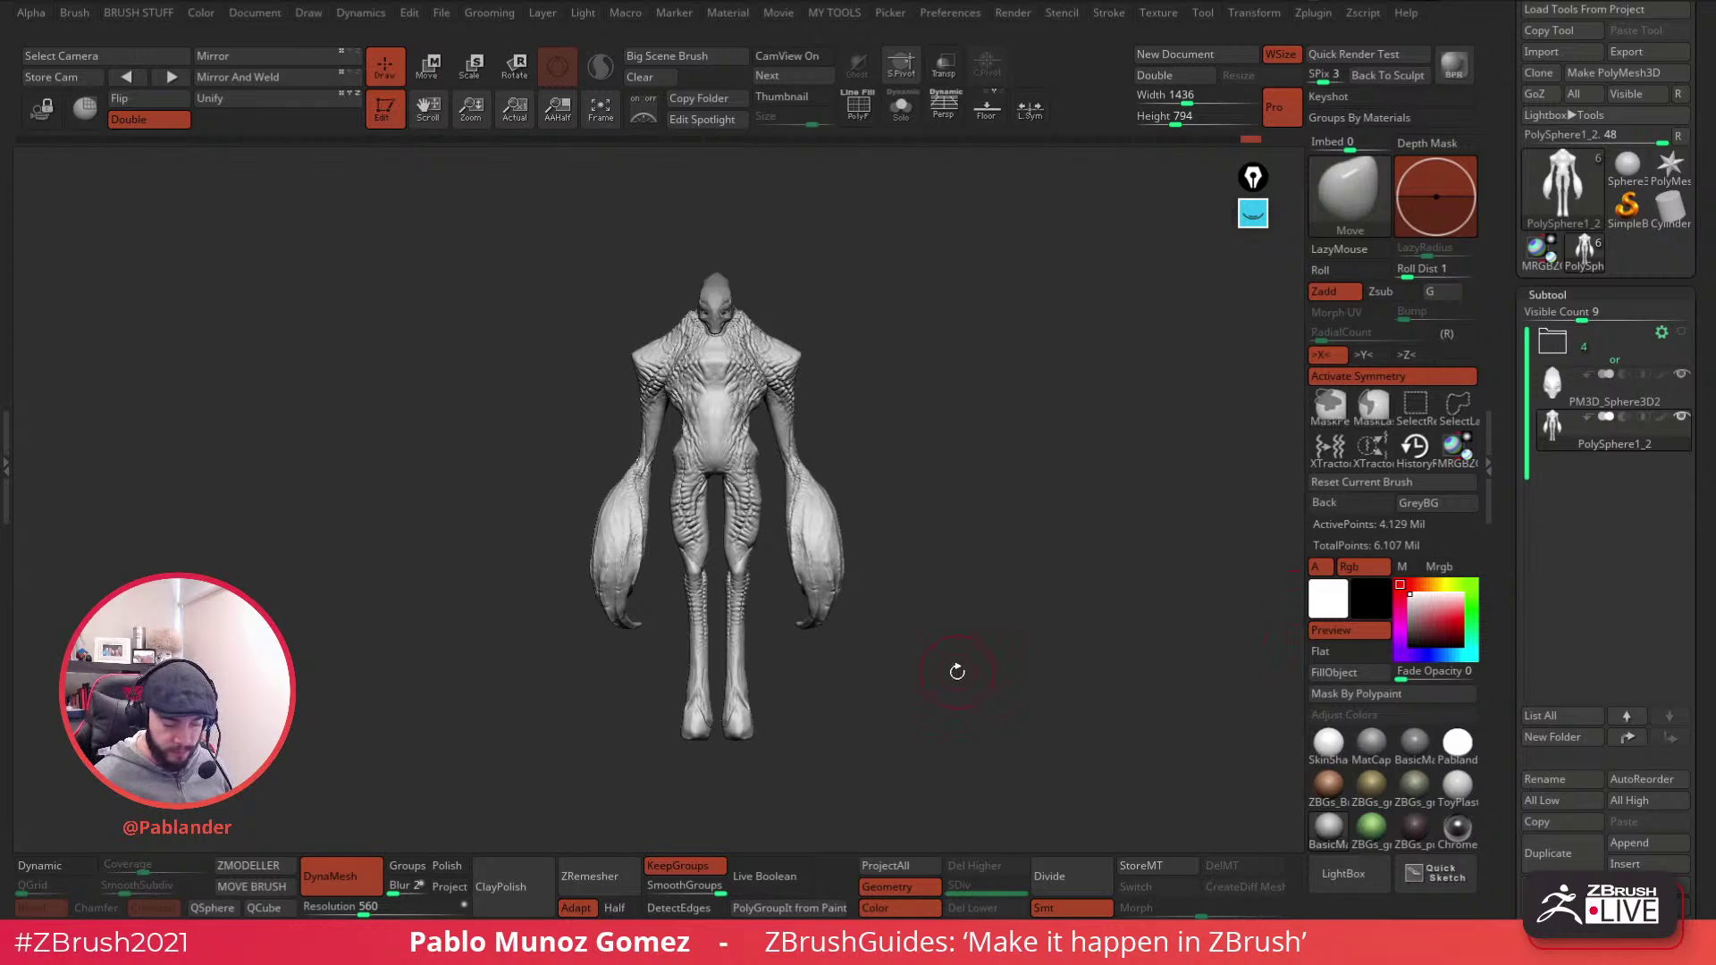
drag(980, 679, 954, 722)
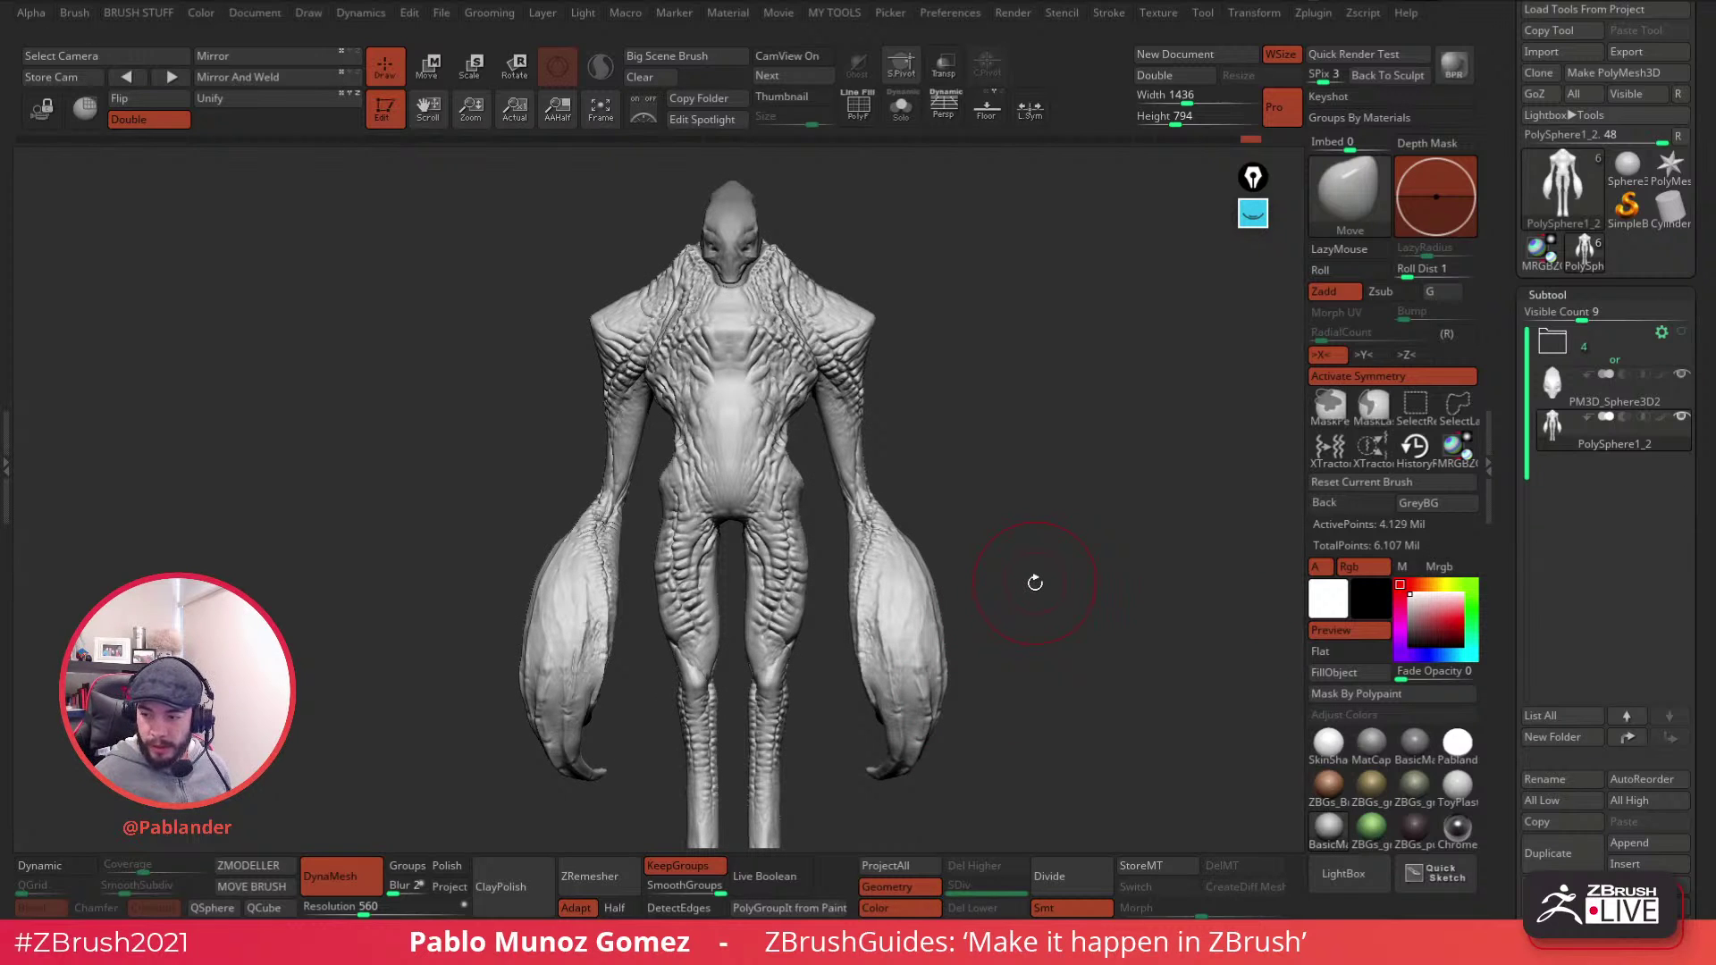
drag(1057, 564, 1048, 514)
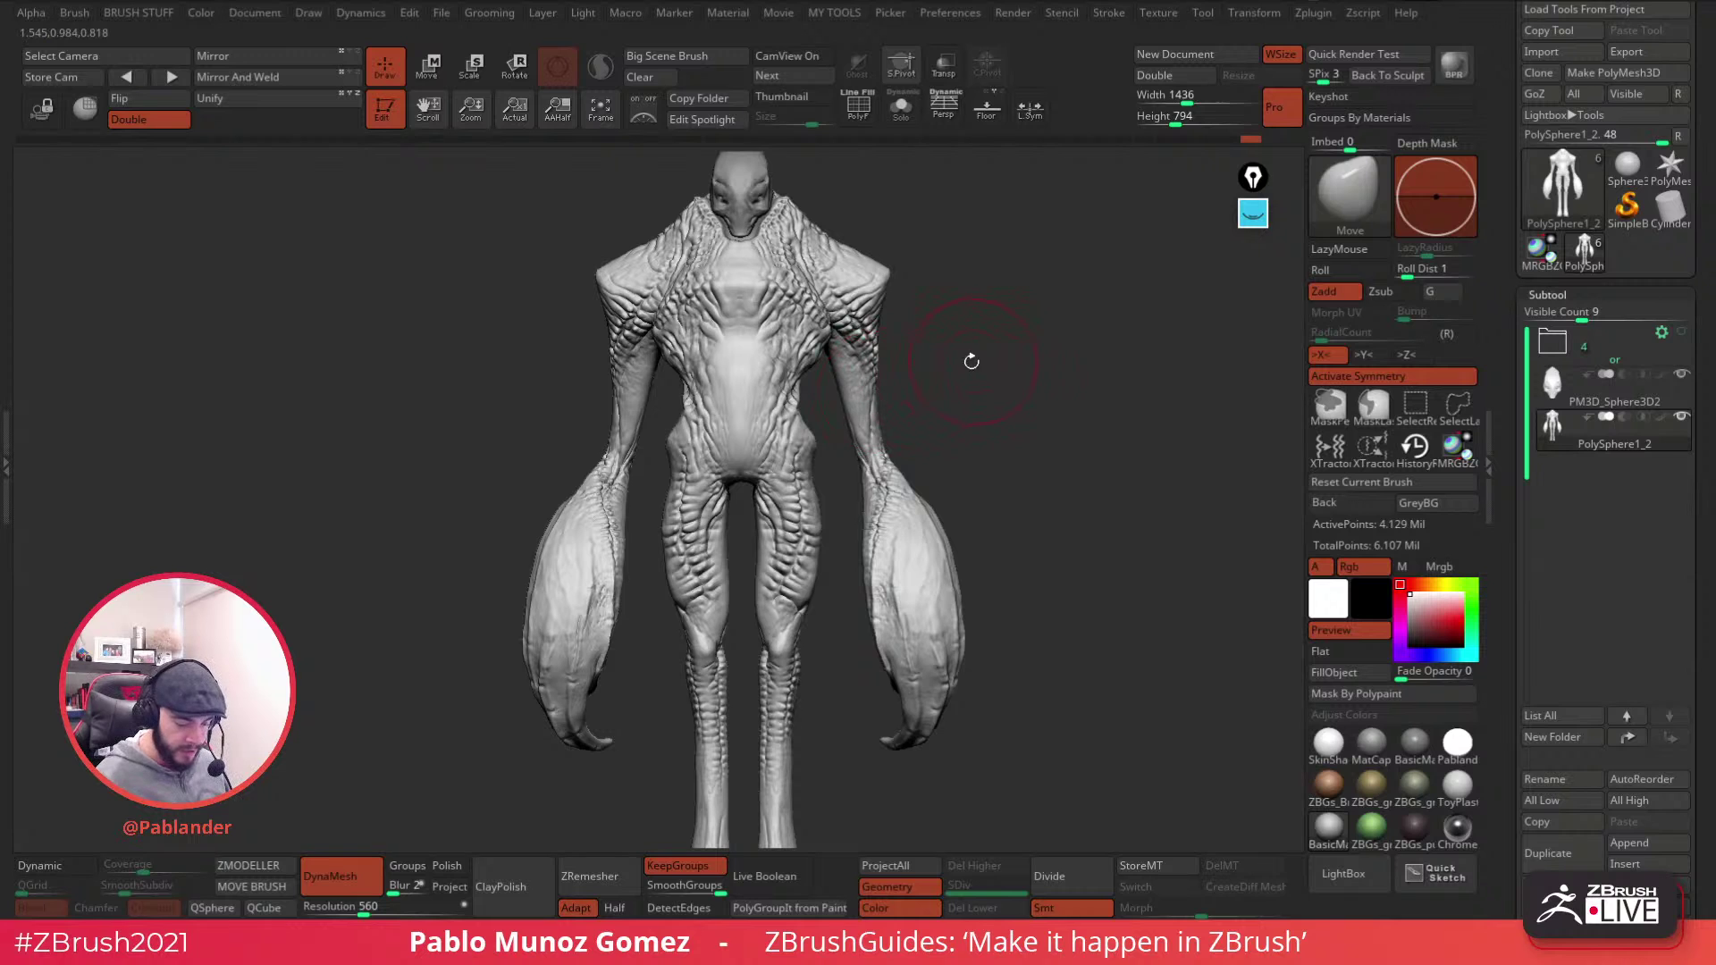
mouse_move(876, 434)
mouse_down()
mouse_move(858, 449)
mouse_move(883, 421)
mouse_up()
ctrl+right_drag(1040, 537, 992, 487)
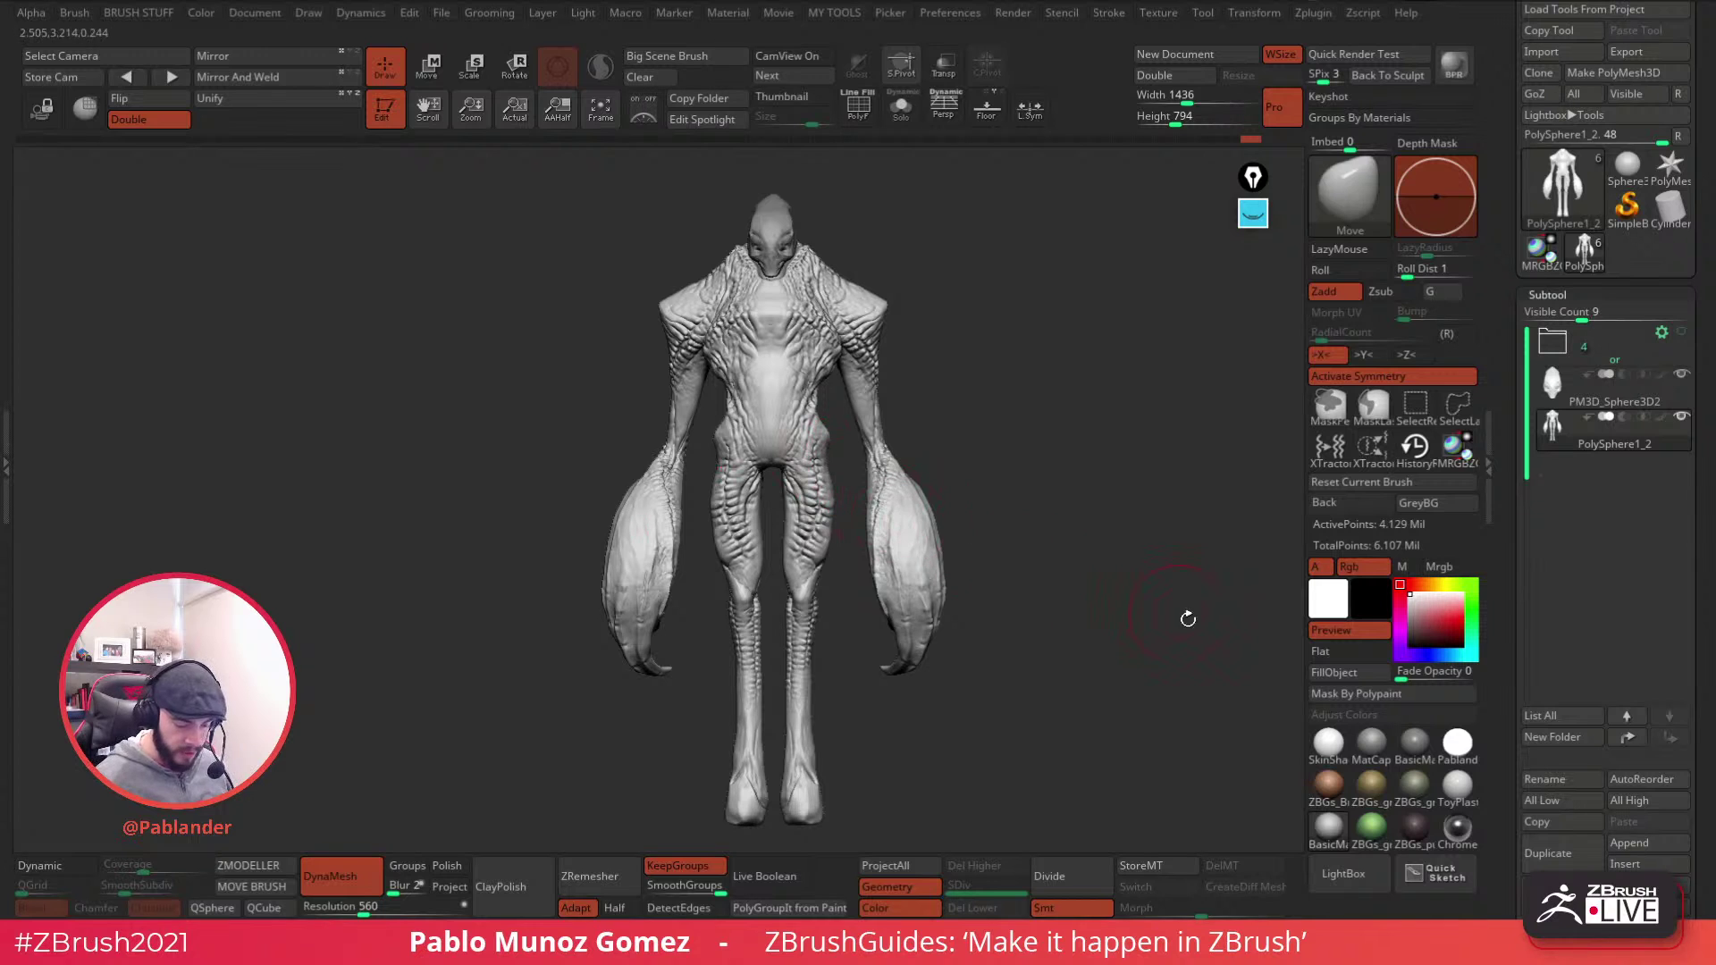
- Load the ZiBe_Standard_s brush from the LightBox brush library for detailing the upper chest
click(1344, 877)
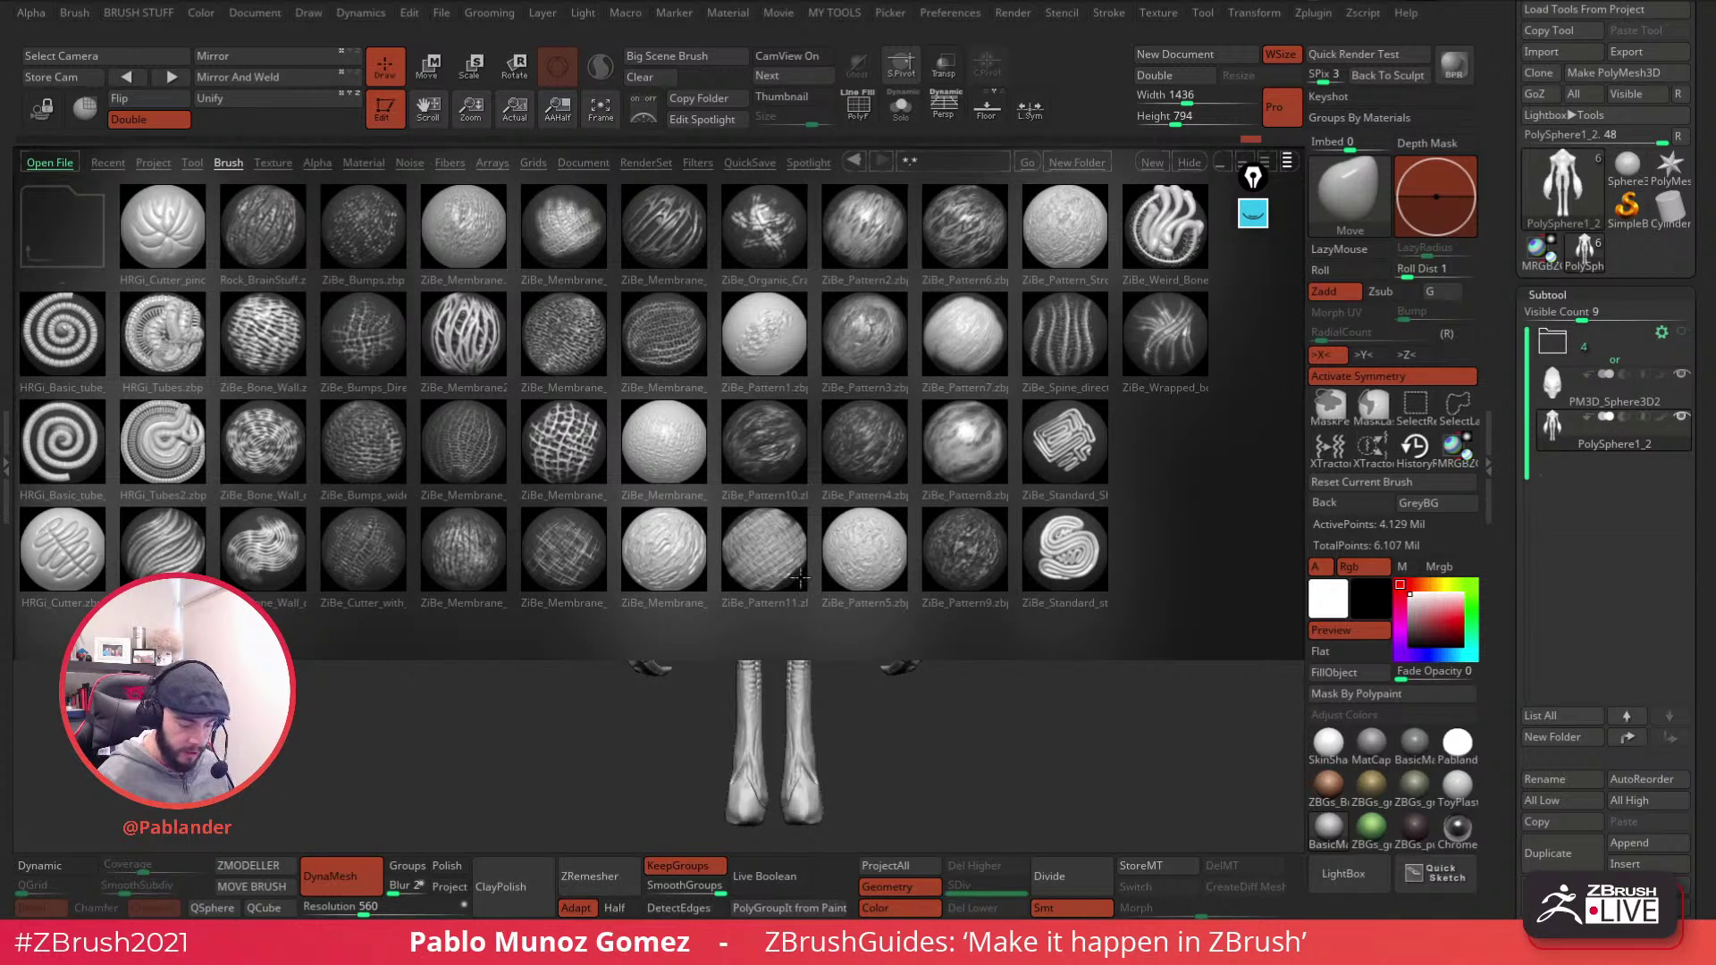
double_click(1065, 549)
right_click(1003, 355)
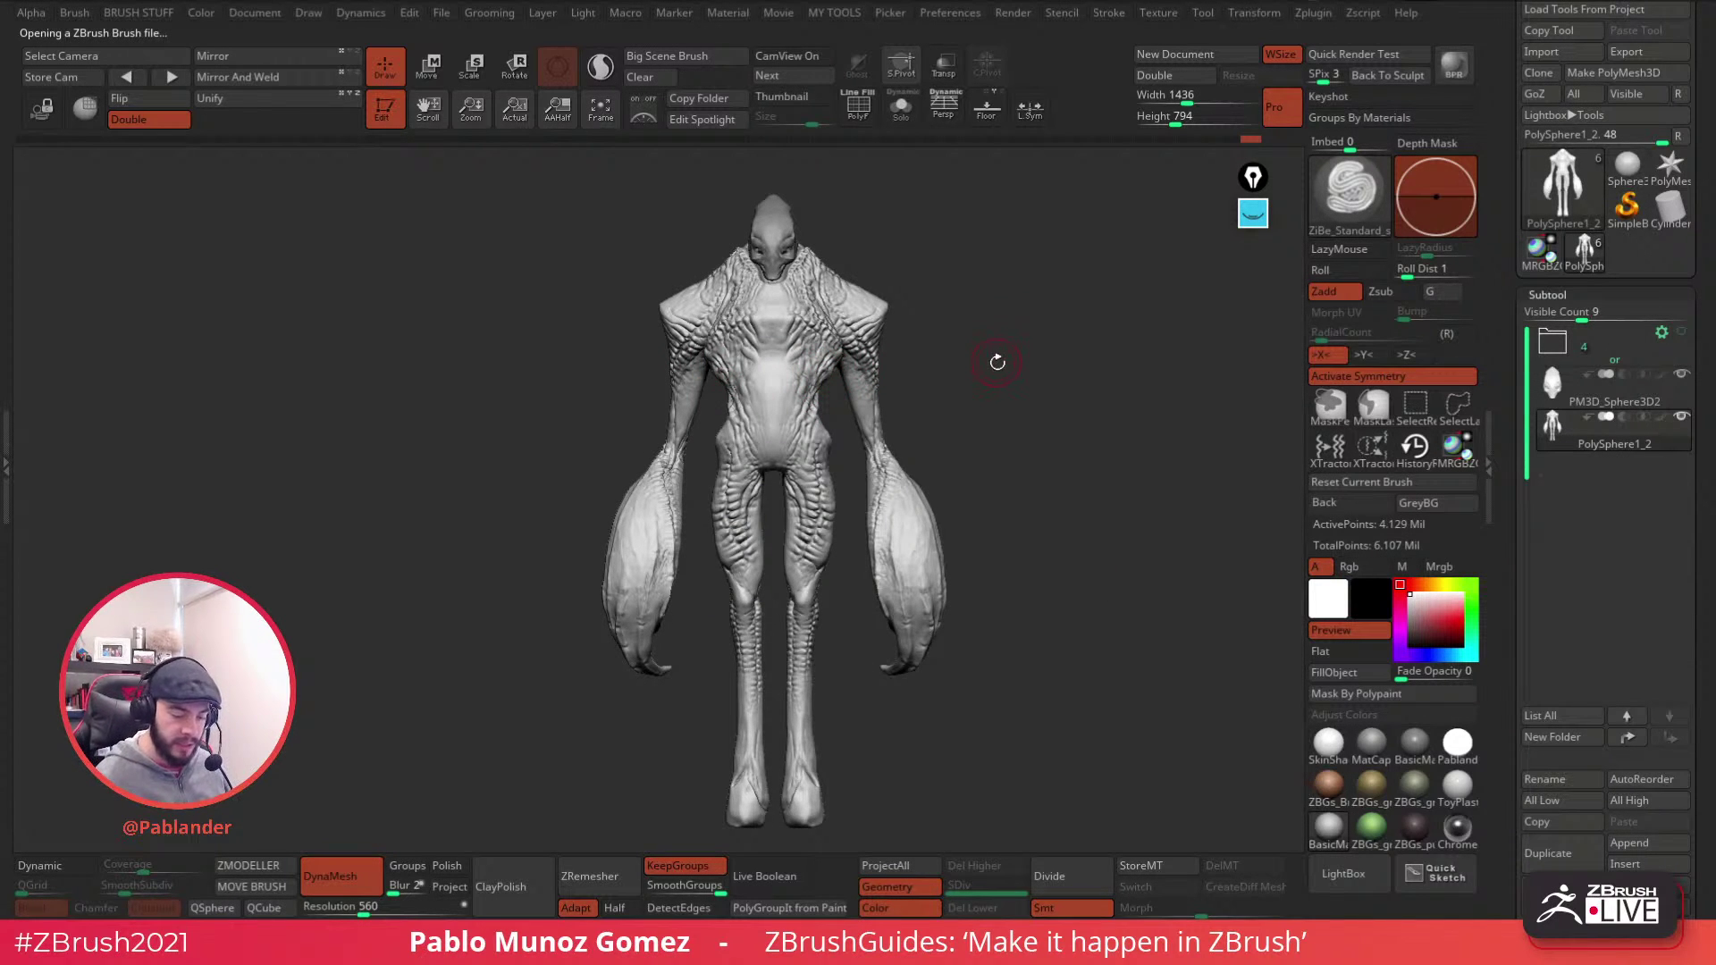
key(b)
mouse_move(965, 380)
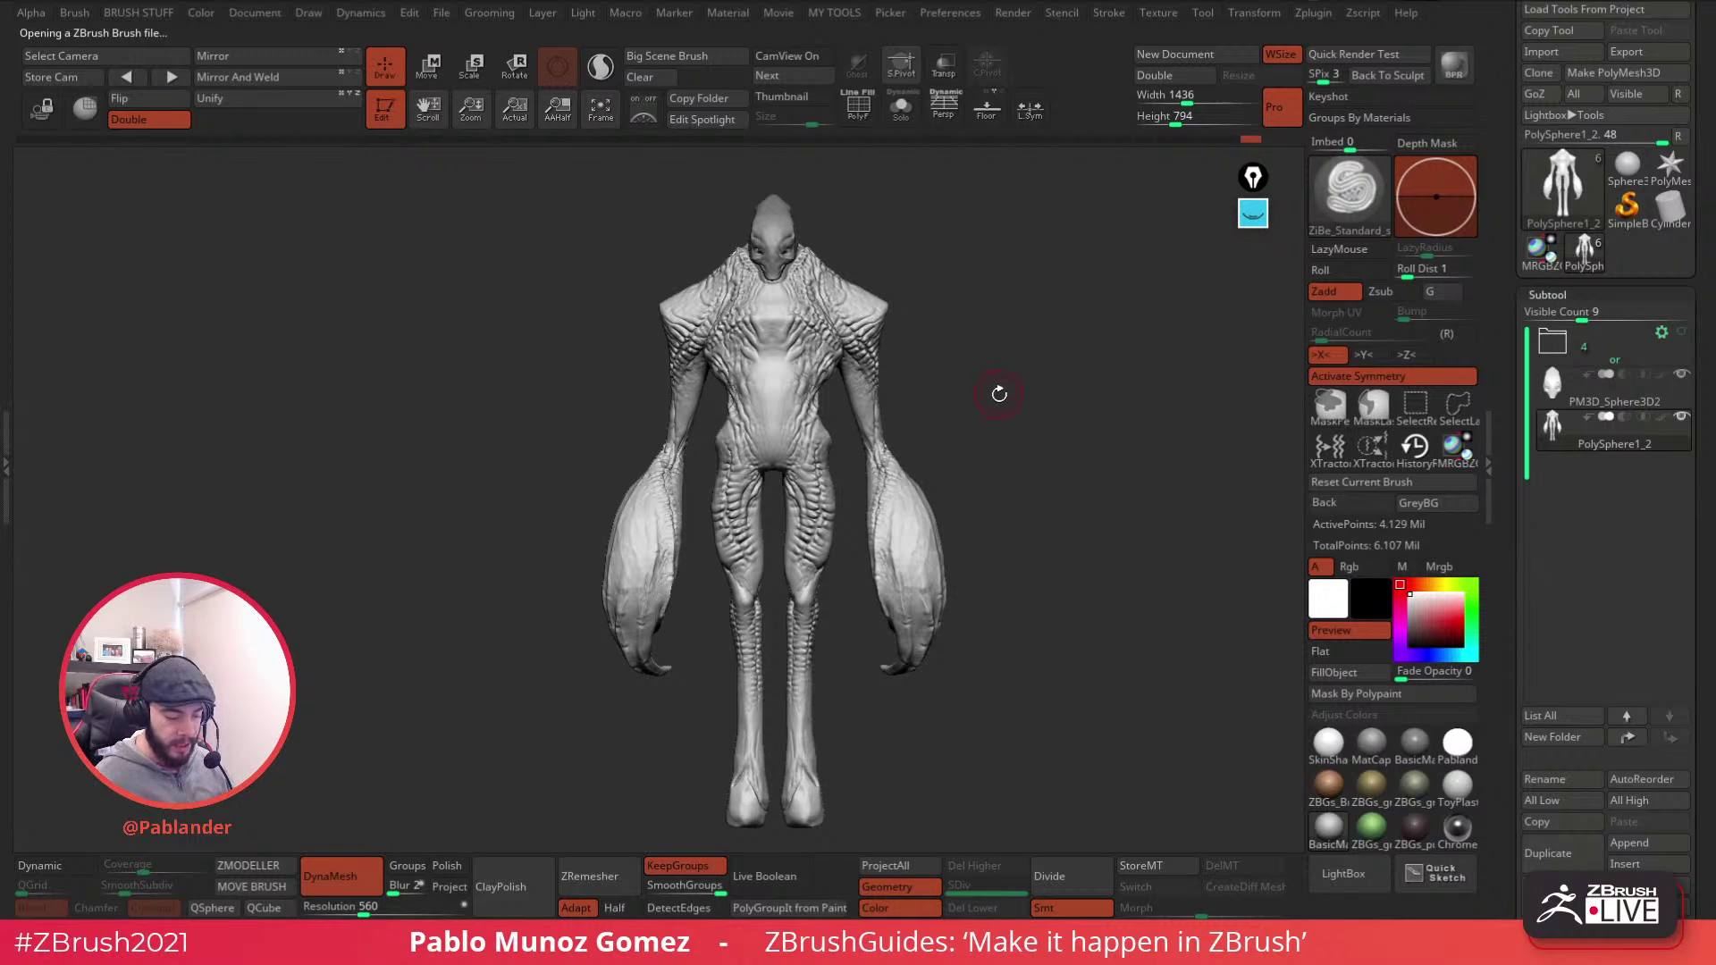
mouse_move(854, 329)
ctrl+right_down()
mouse_move(923, 348)
mouse_move(871, 334)
mouse_move(926, 428)
ctrl+right_up()
right_click(902, 335)
ctrl+right_drag(760, 352, 784, 384)
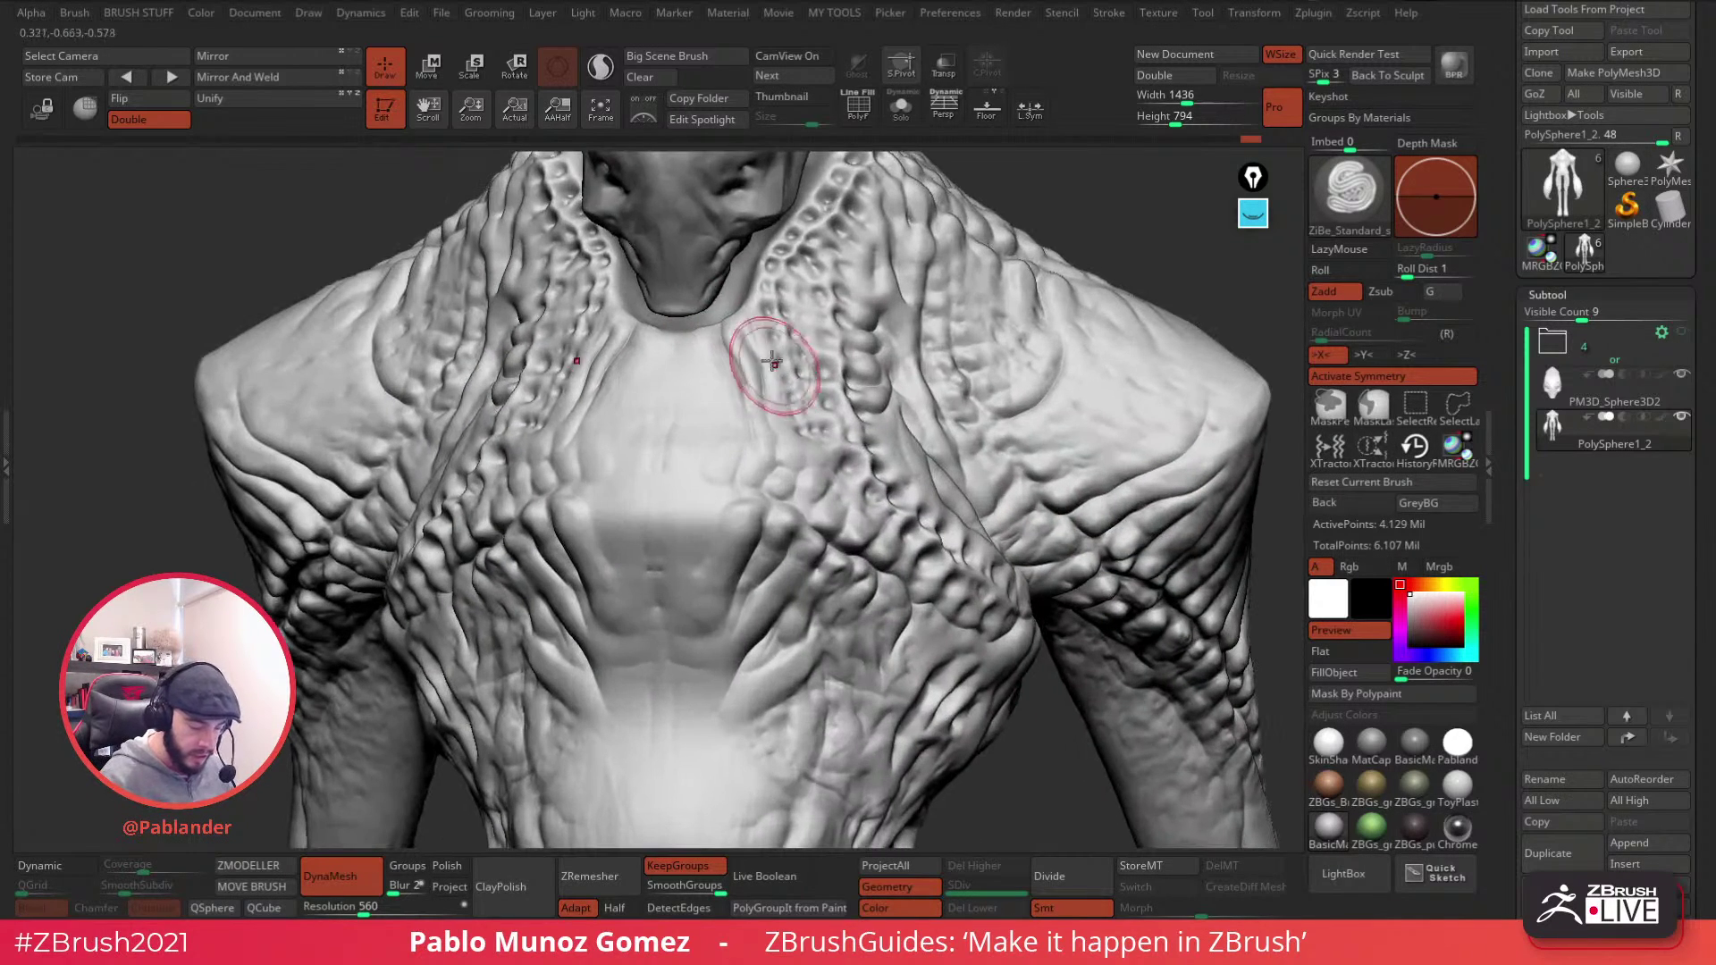
- Build up and soften the front and sides of the feet with the Clay brush
ctrl+right_drag(822, 715, 760, 482)
alt+right_drag(777, 760, 774, 232)
mouse_move(830, 746)
alt+right_down()
mouse_move(832, 578)
mouse_move(934, 563)
mouse_move(854, 592)
mouse_move(873, 625)
mouse_move(835, 620)
alt+right_up()
key(b)
click(1020, 498)
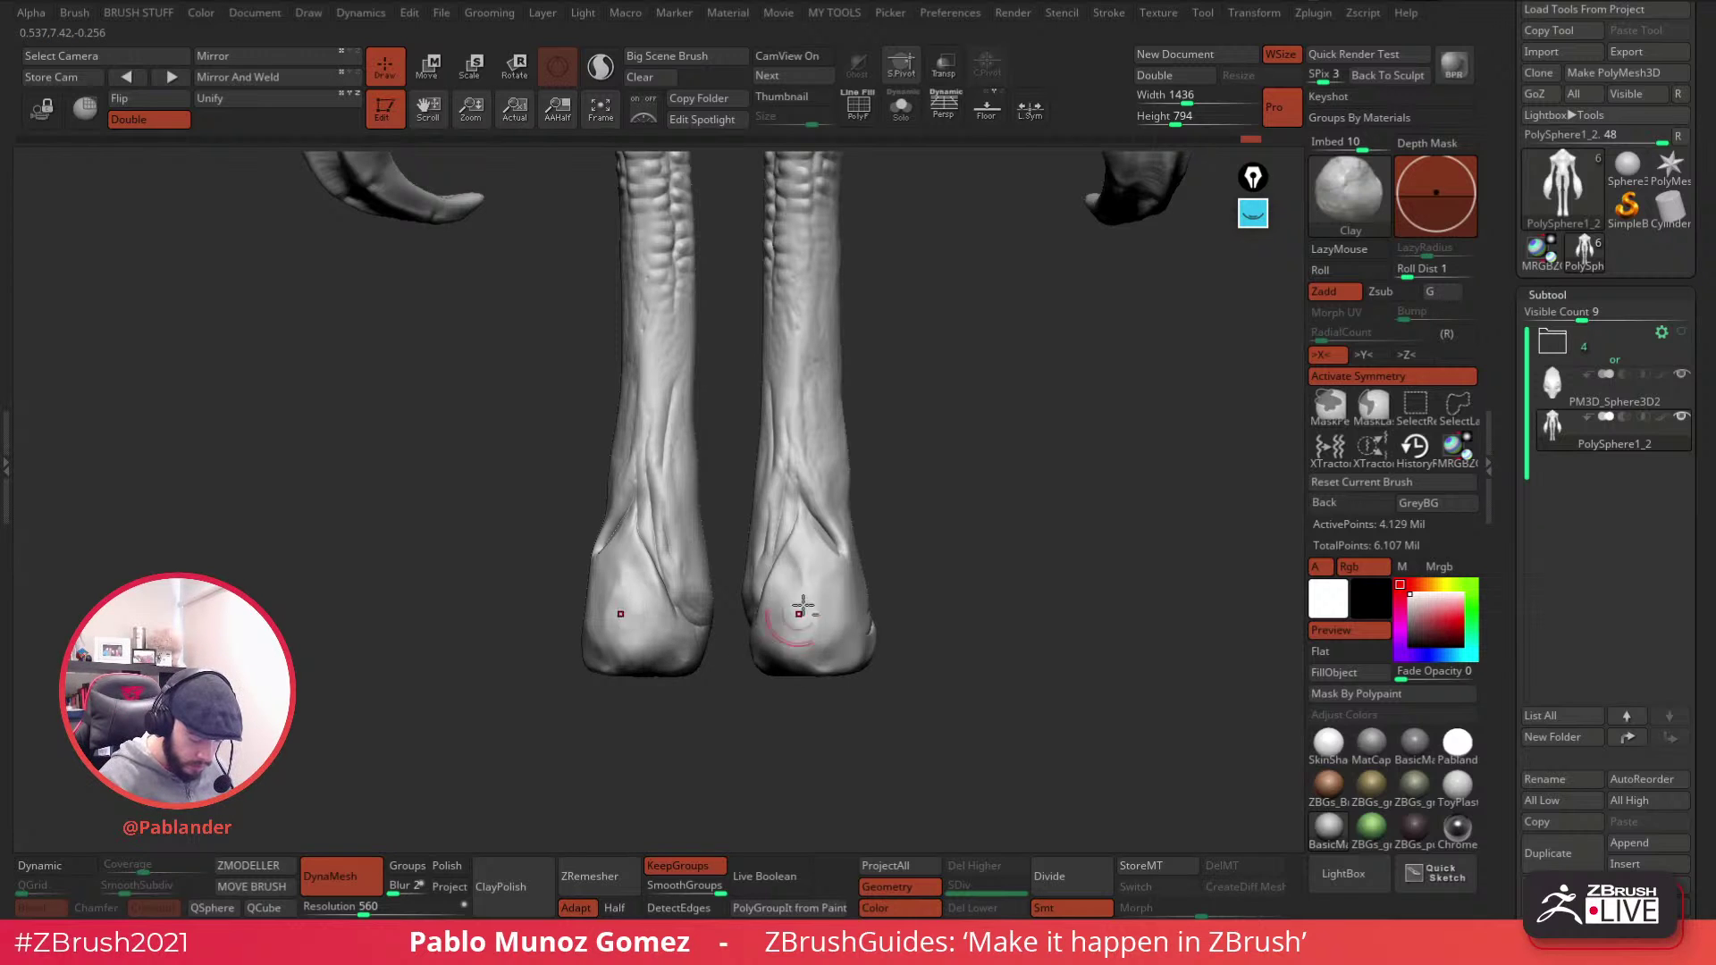
key(space)
key(shift)
right_drag(789, 661, 741, 623)
right_drag(845, 624, 904, 567)
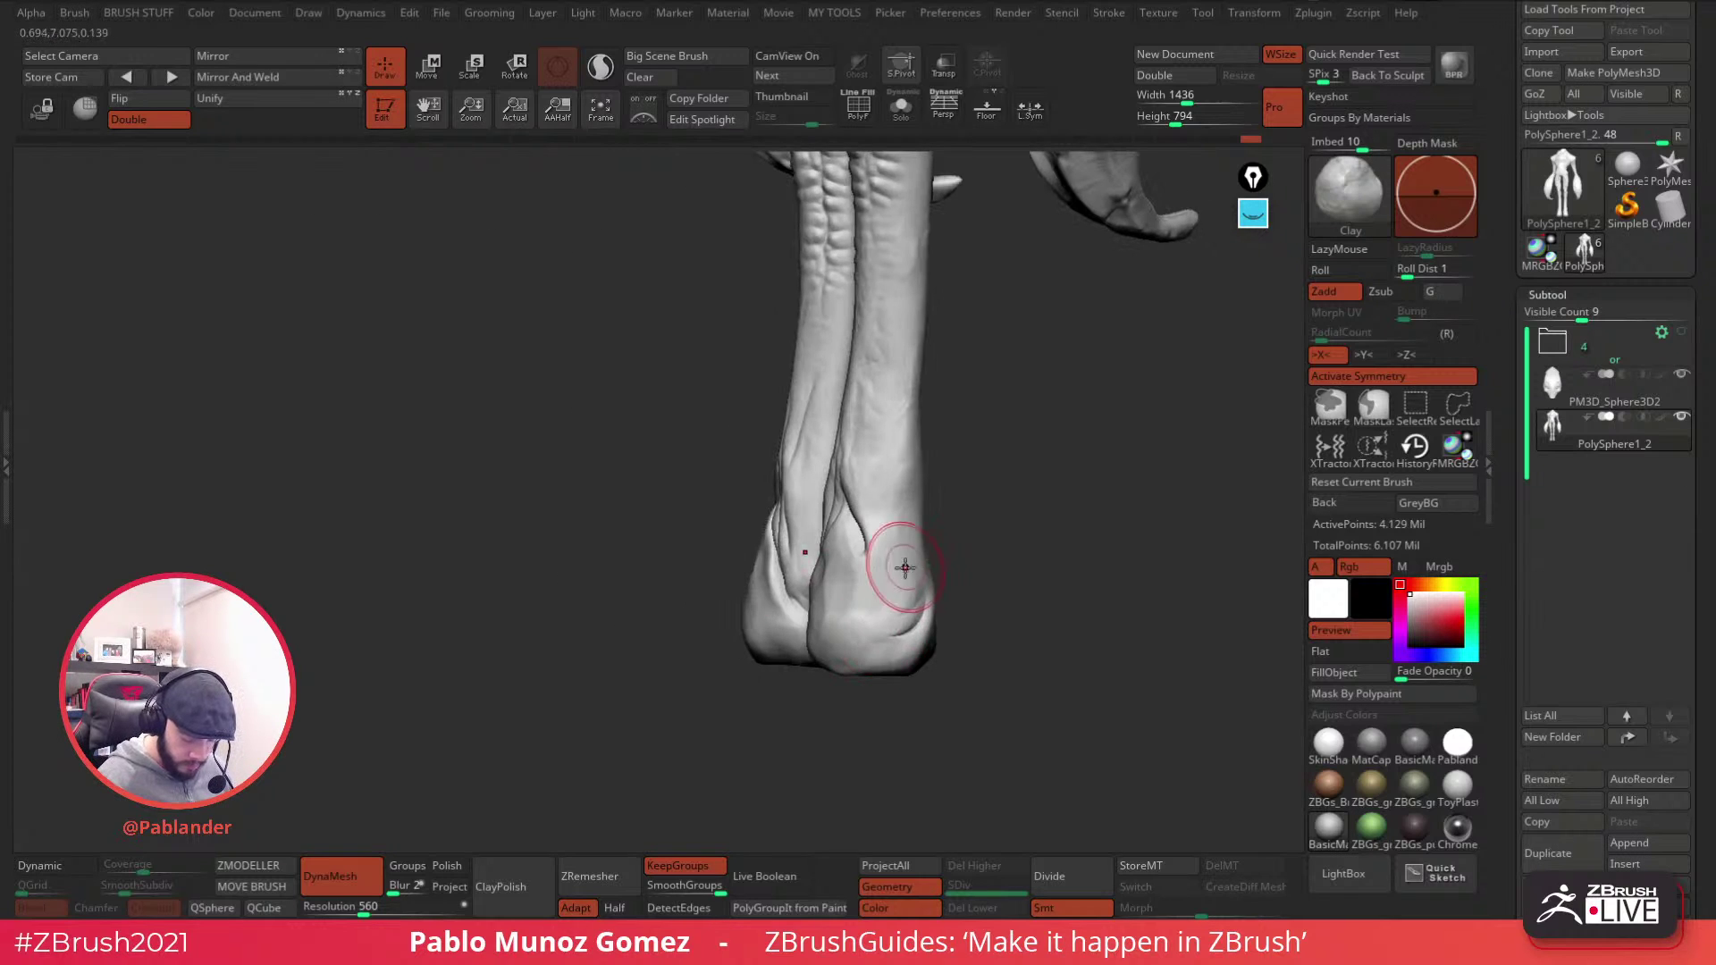
drag(904, 566, 889, 563)
right_drag(888, 563, 889, 547)
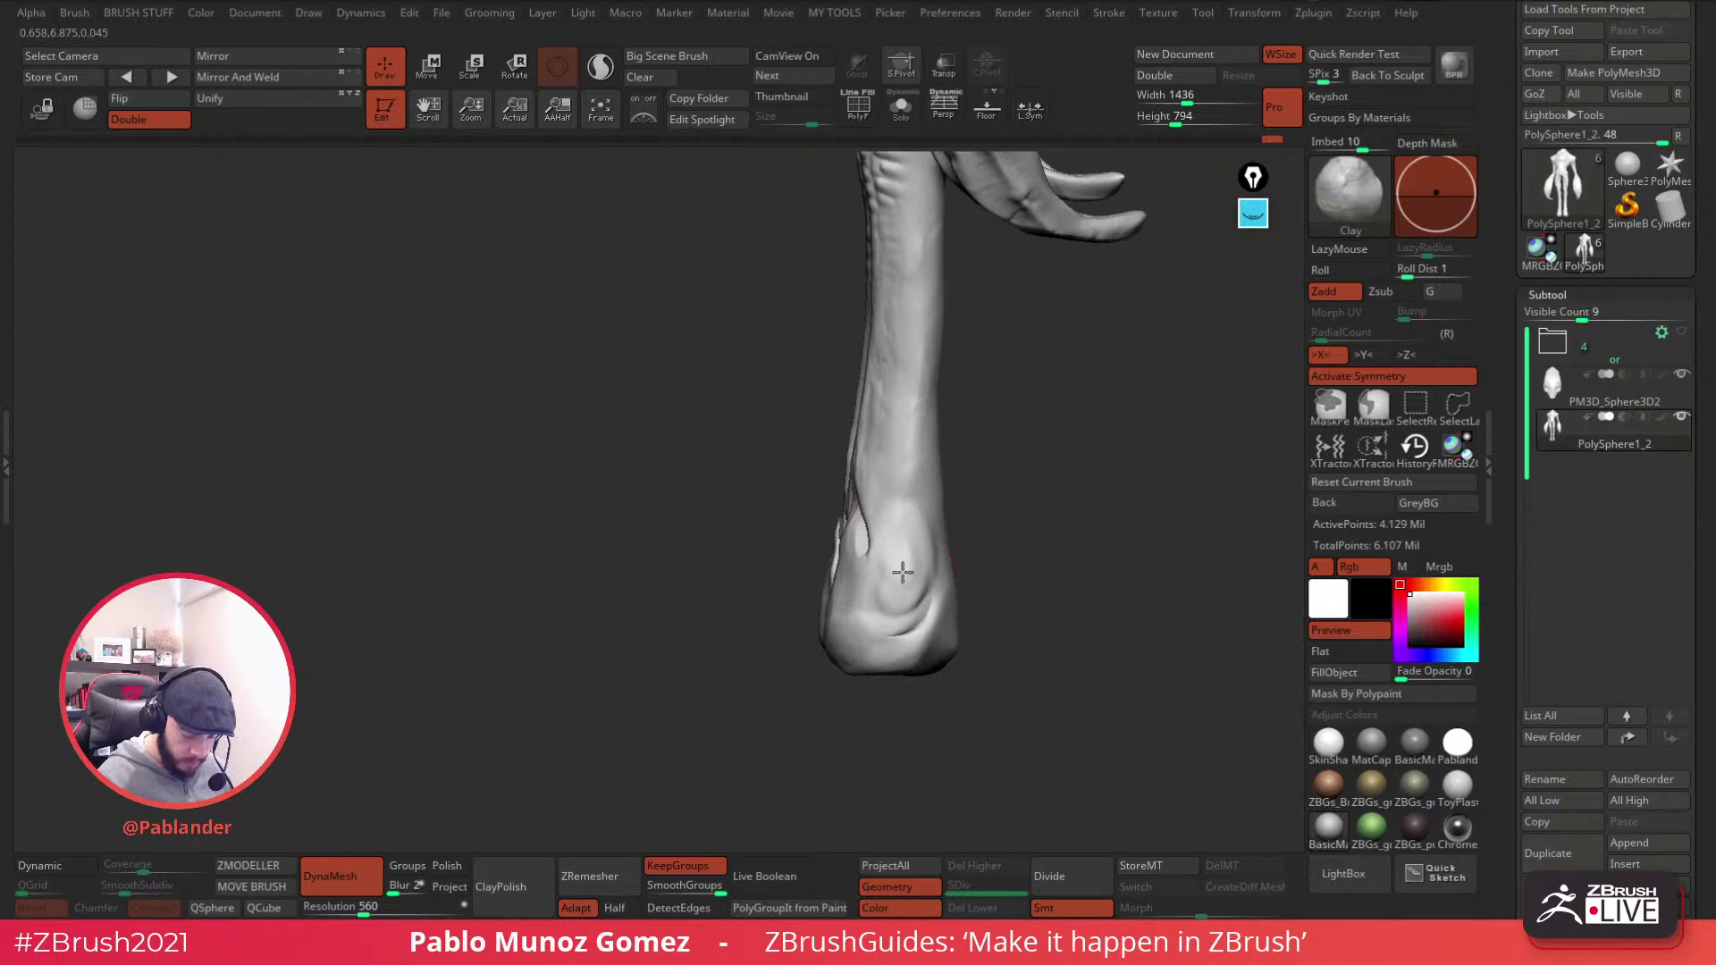
- Refine the heels and outer sides of the feet with the Clay brush and inspect the mesh density with PolyFrame
right_drag(888, 447, 968, 571)
mouse_move(968, 570)
mouse_down()
mouse_move(976, 628)
mouse_move(1038, 587)
mouse_move(1064, 604)
mouse_up()
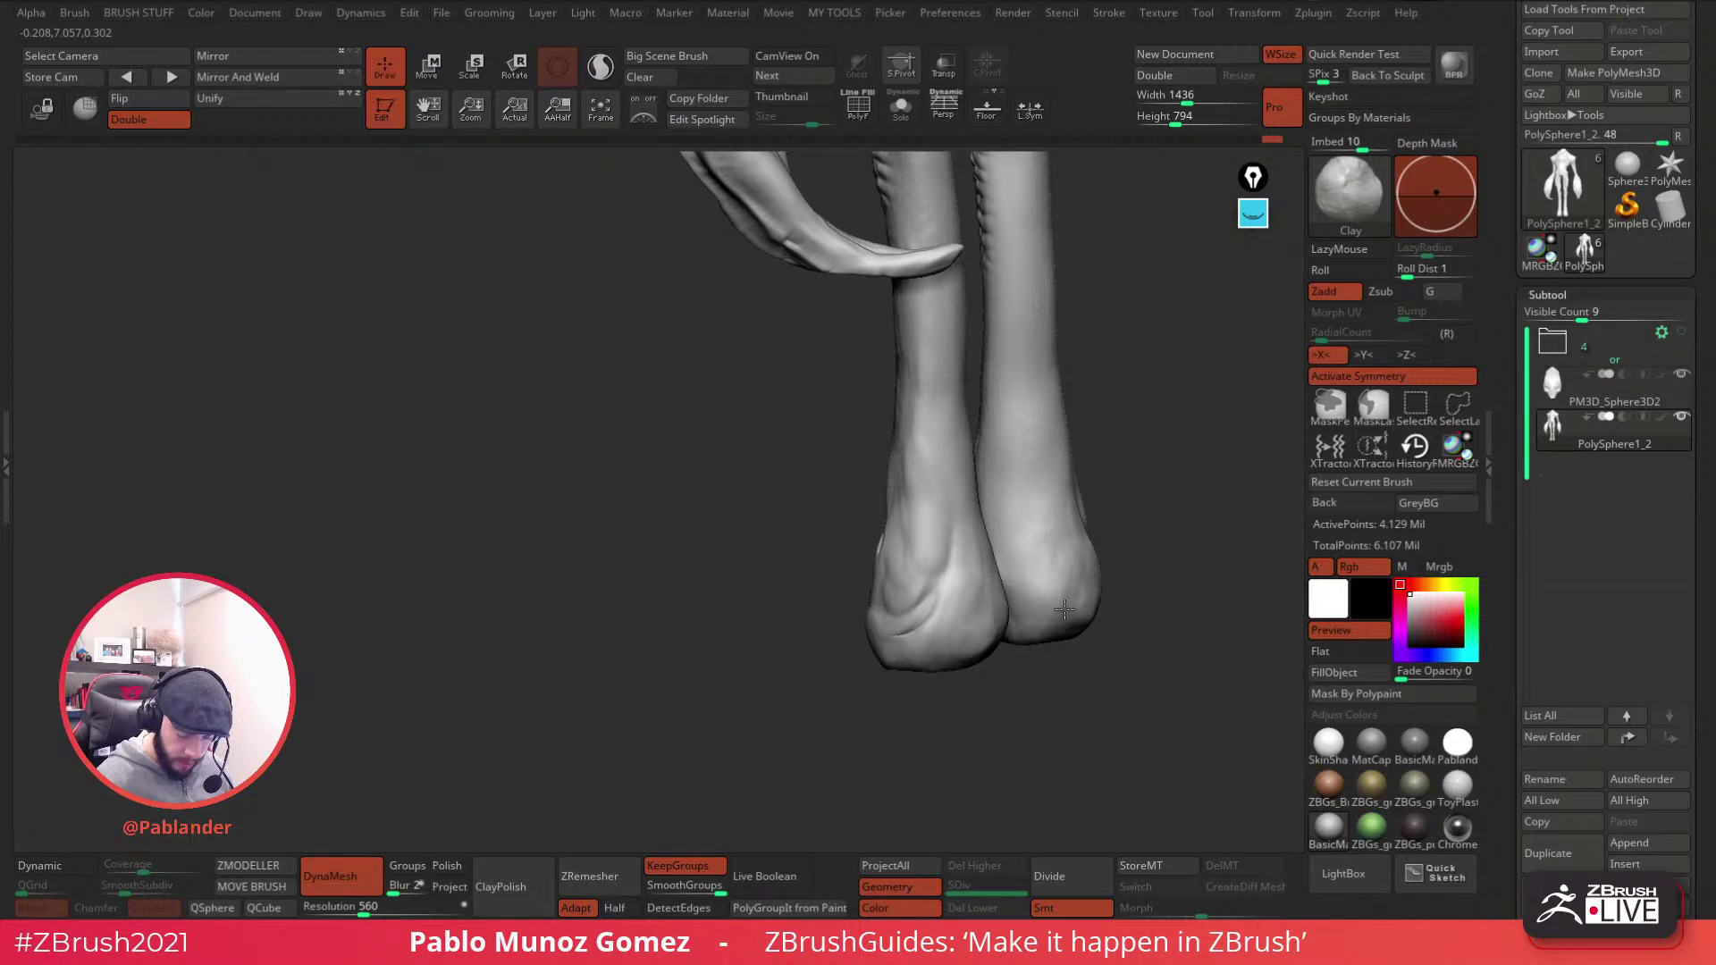
key(shift)
mouse_move(940, 414)
right_down()
mouse_move(996, 555)
mouse_move(920, 586)
mouse_move(920, 441)
mouse_move(1034, 383)
right_up()
click(855, 127)
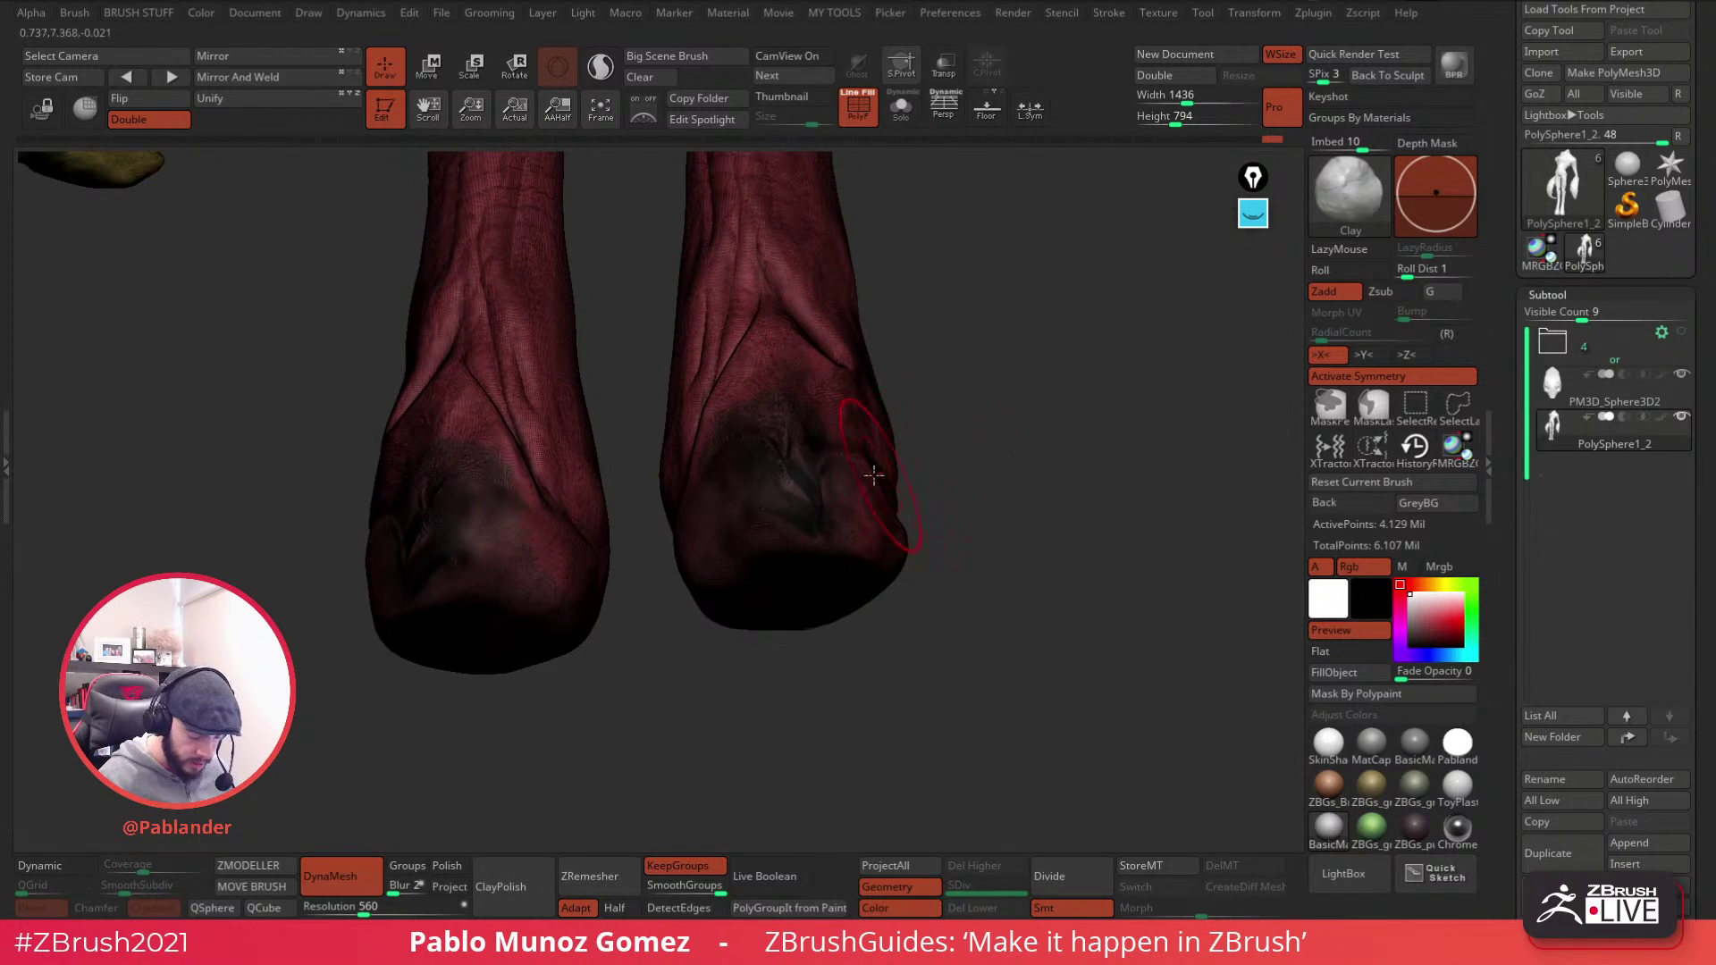
click(860, 119)
- Remesh the body with DynaMesh at resolution 560
mouse_move(989, 455)
ctrl+right_down()
mouse_move(923, 306)
mouse_move(907, 453)
ctrl+right_up()
key(ctrl)
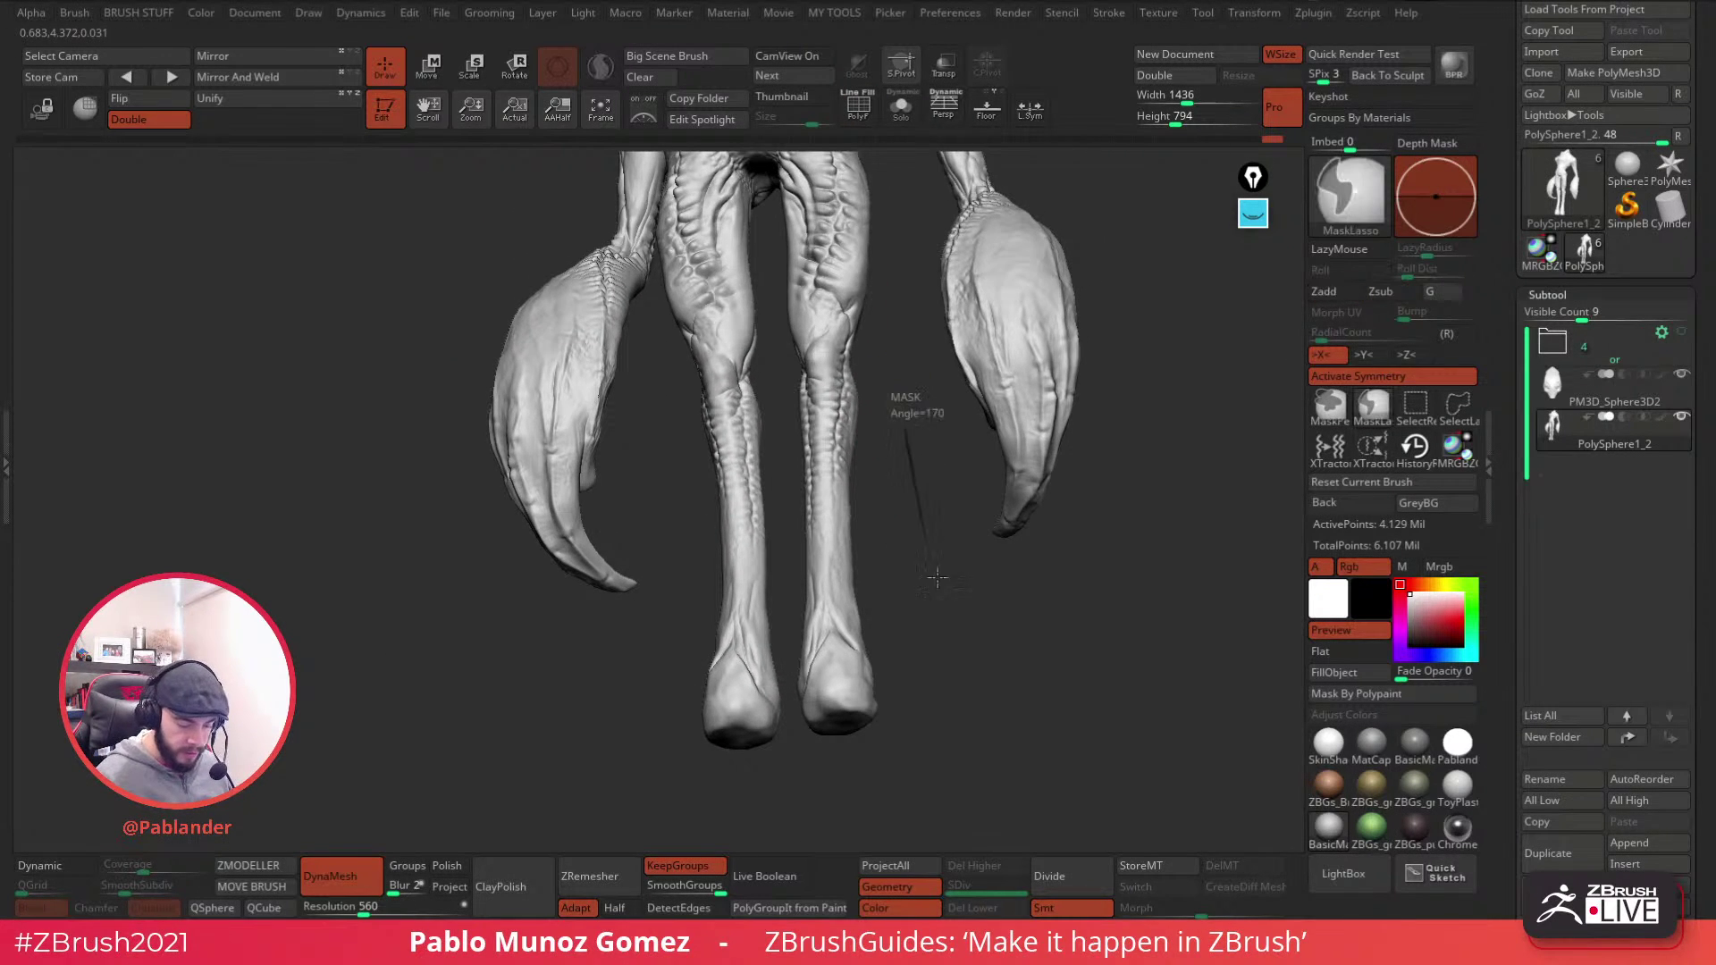
ctrl+drag(924, 536, 1013, 697)
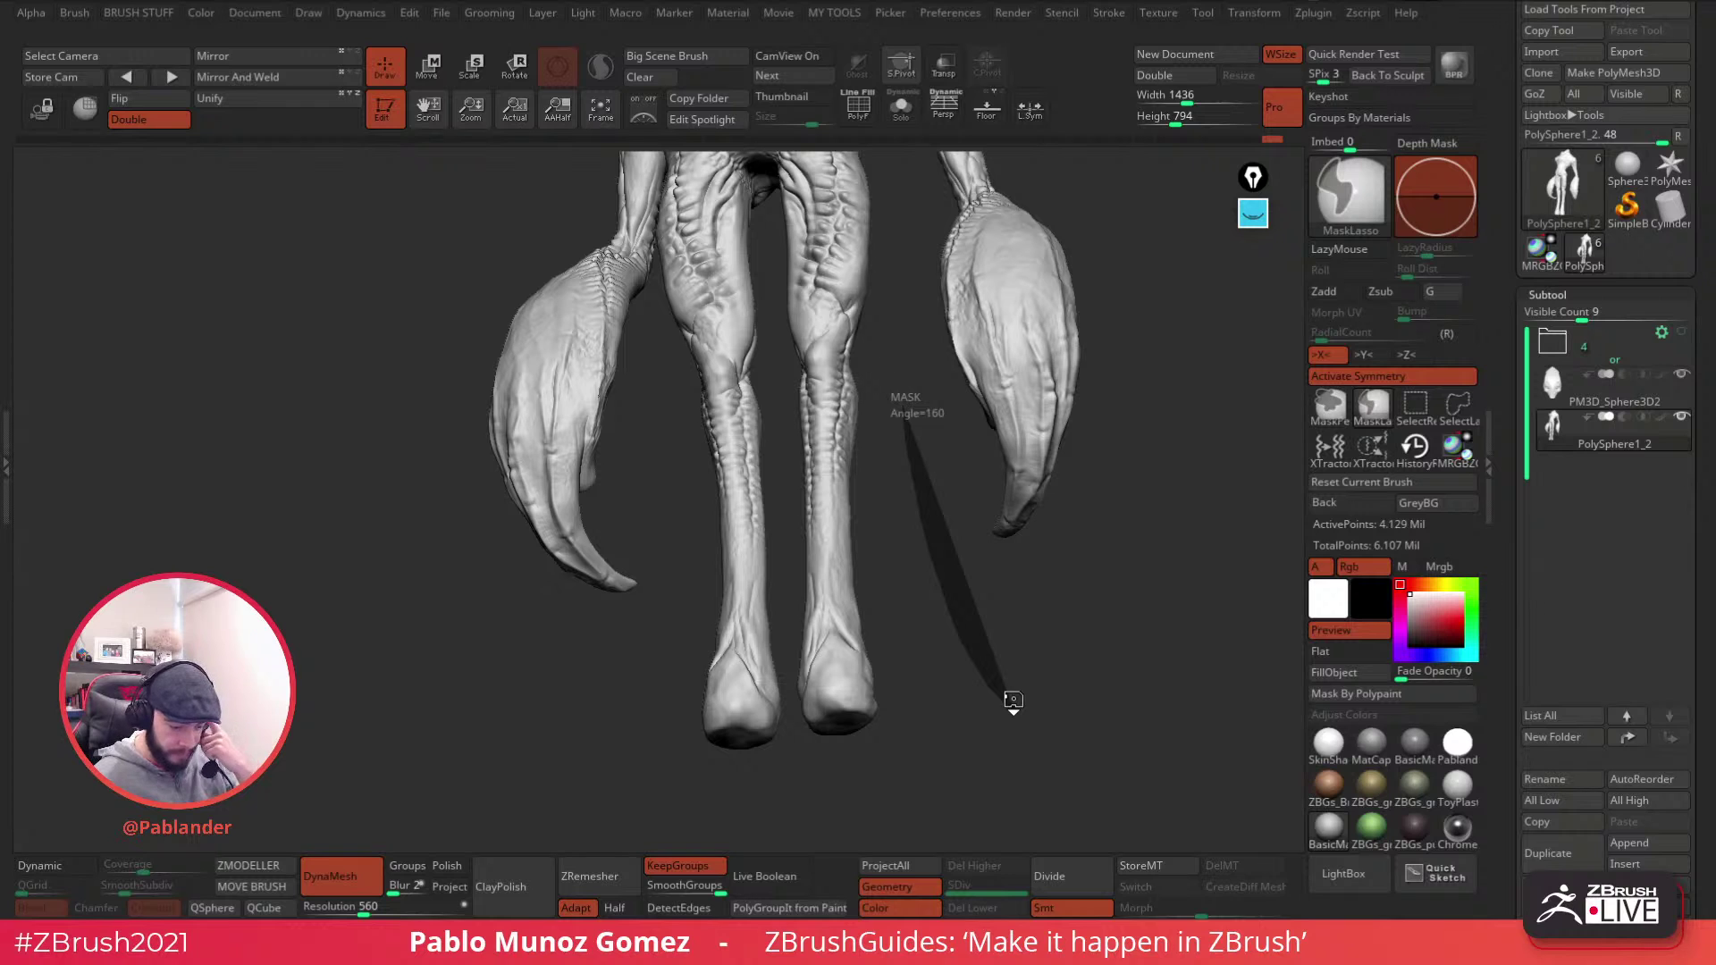
mouse_move(1042, 630)
ctrl+mouse_down()
mouse_move(1034, 643)
mouse_move(1178, 582)
ctrl+mouse_up()
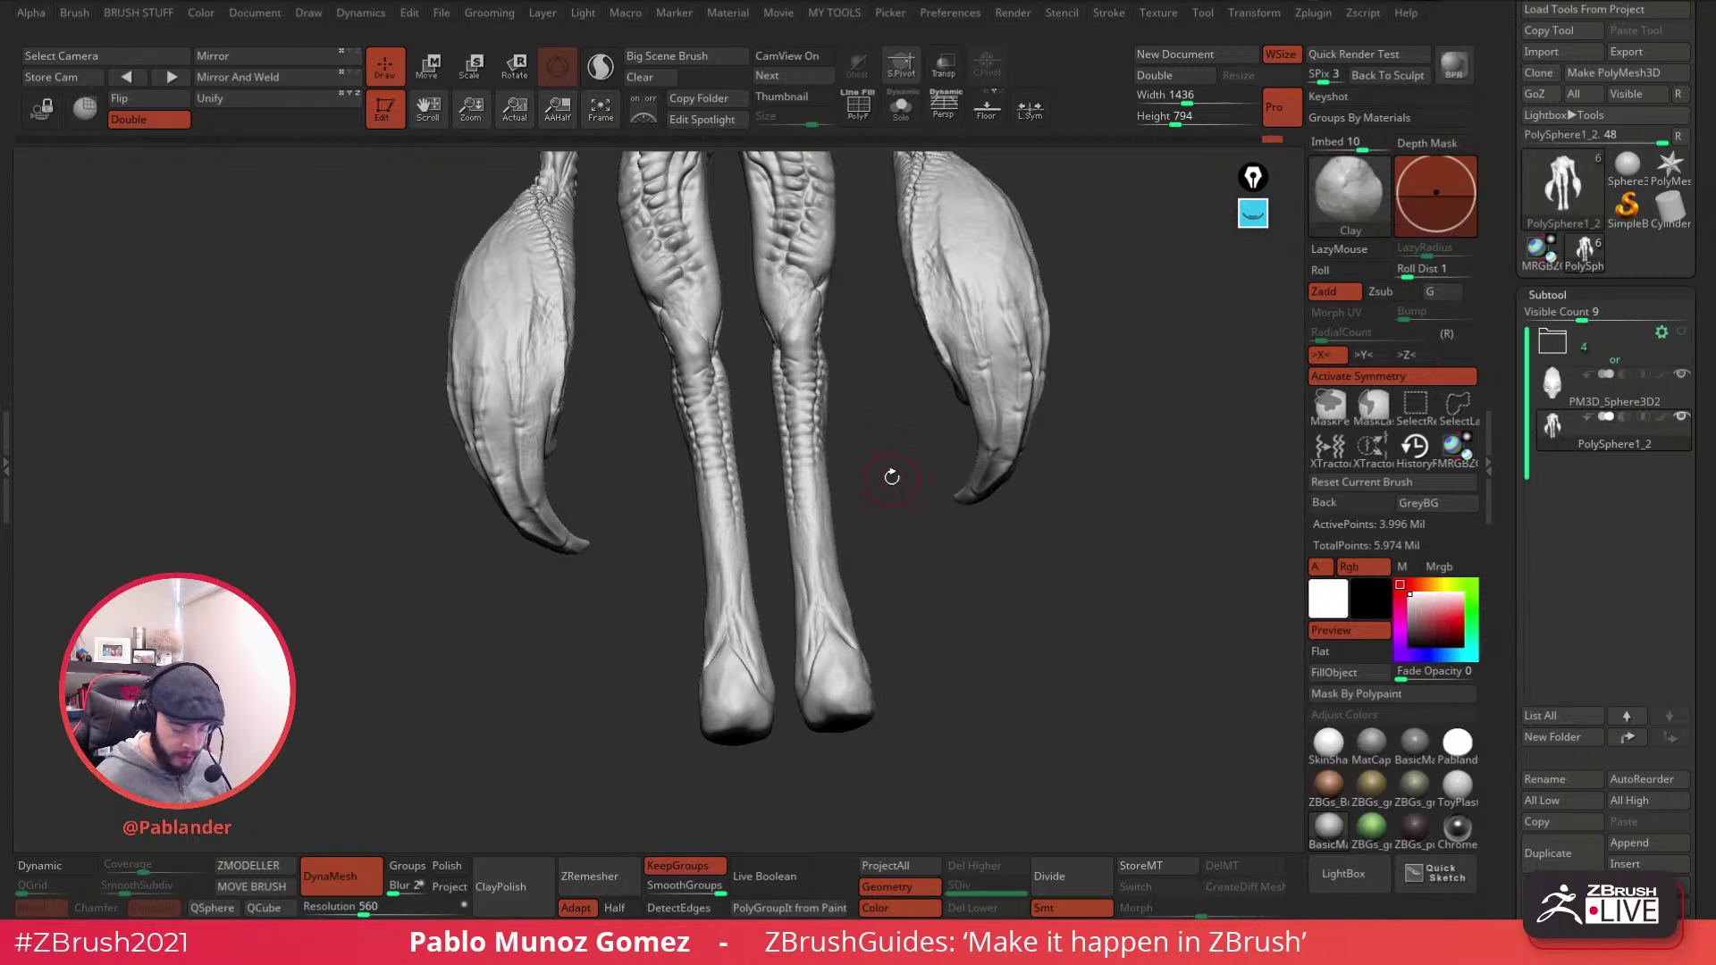
- Examine the legs and chest detail after remeshing and undo the DynaMesh update
drag(889, 359, 833, 524)
alt+right_drag(834, 524, 862, 715)
mouse_move(970, 394)
right_down()
mouse_move(1000, 417)
mouse_move(1005, 393)
right_up()
ctrl+right_drag(802, 312, 881, 536)
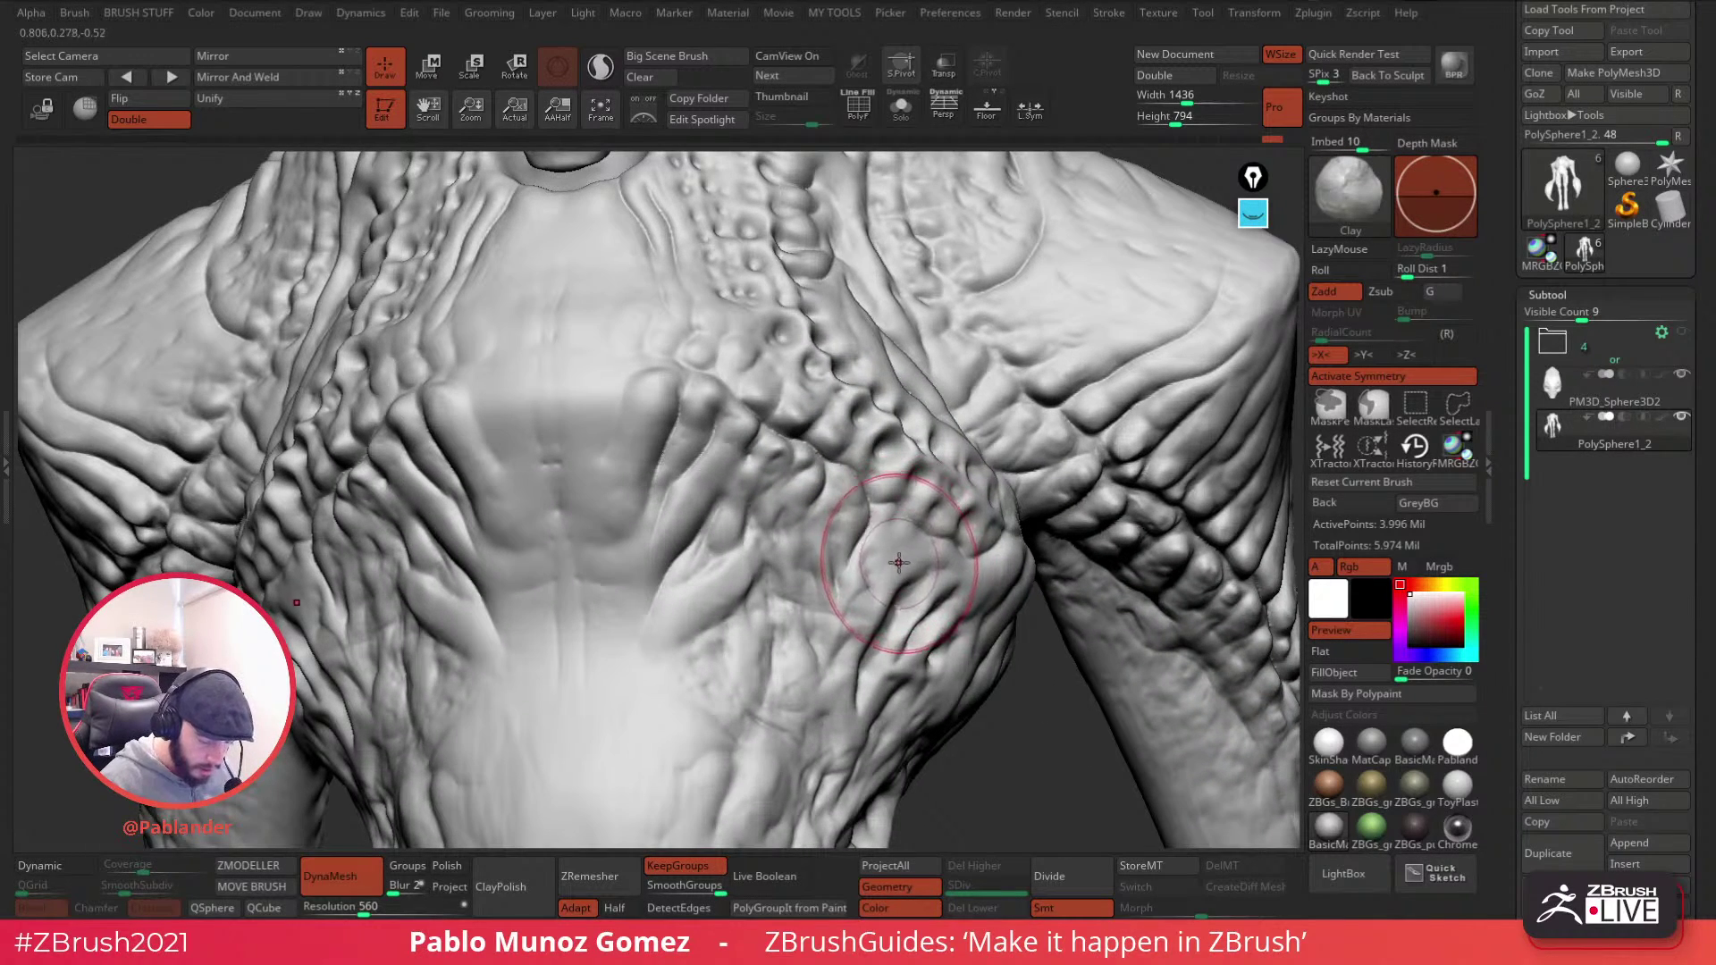
key(f)
right_drag(905, 603, 1019, 458)
ctrl+click(1008, 463)
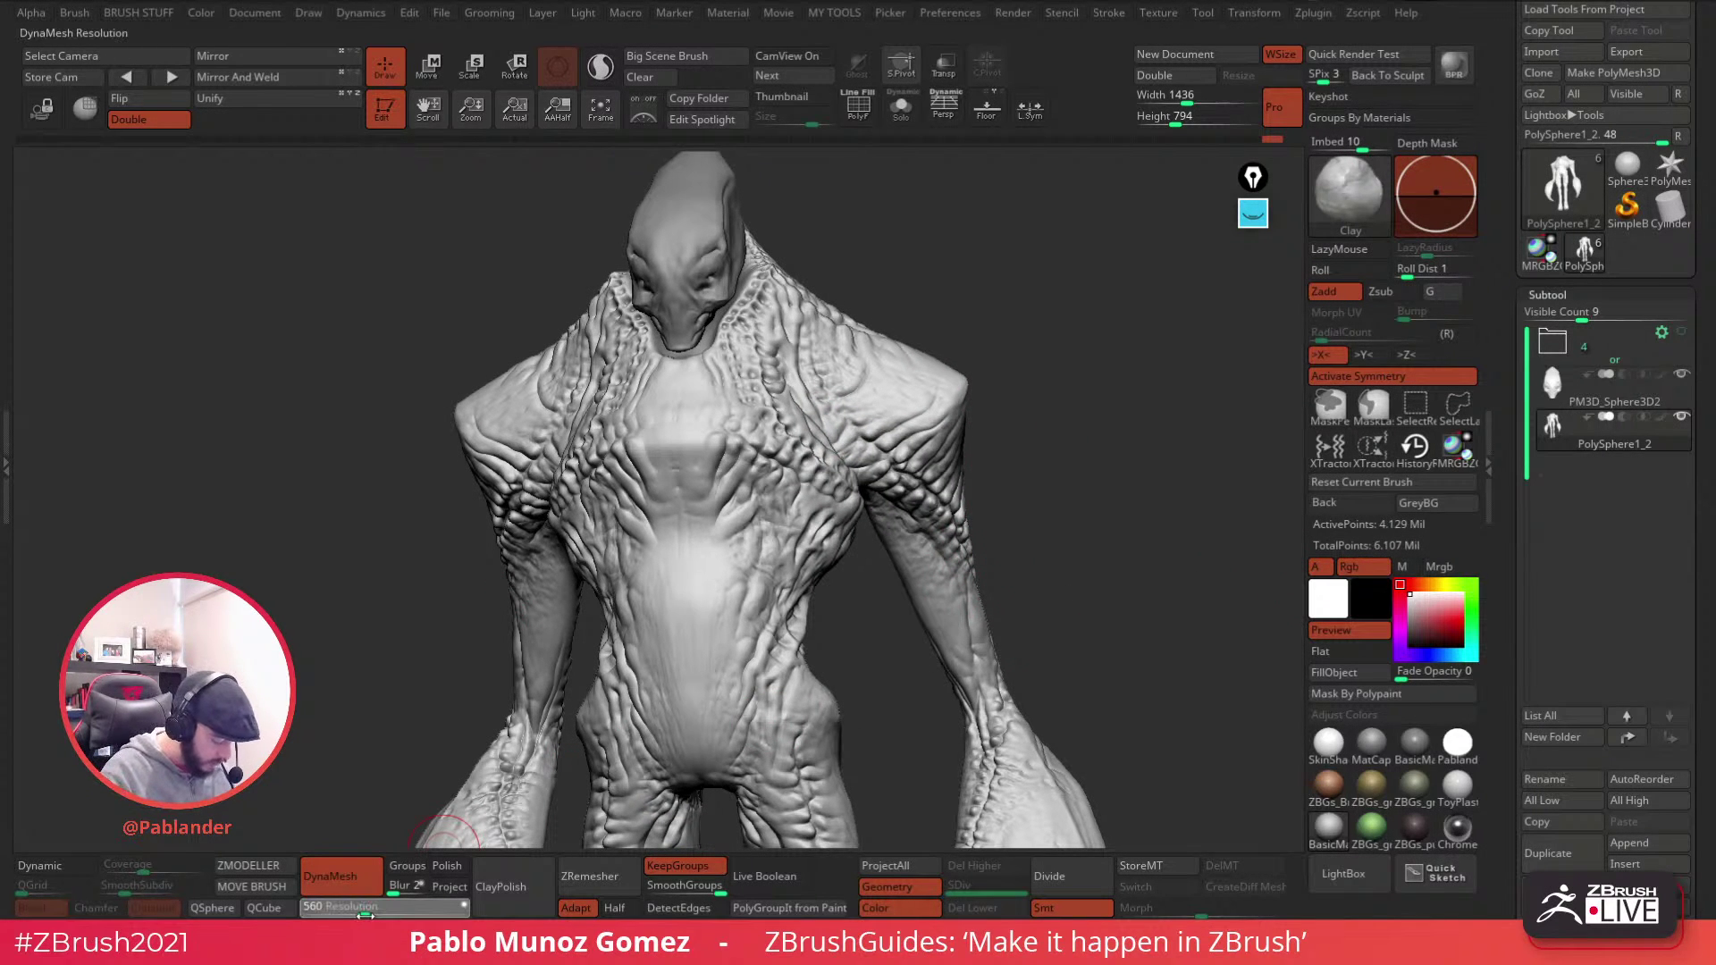
- Set the DynaMesh resolution to 648 and remesh the body
drag(368, 914, 374, 912)
ctrl+drag(1030, 314, 1125, 439)
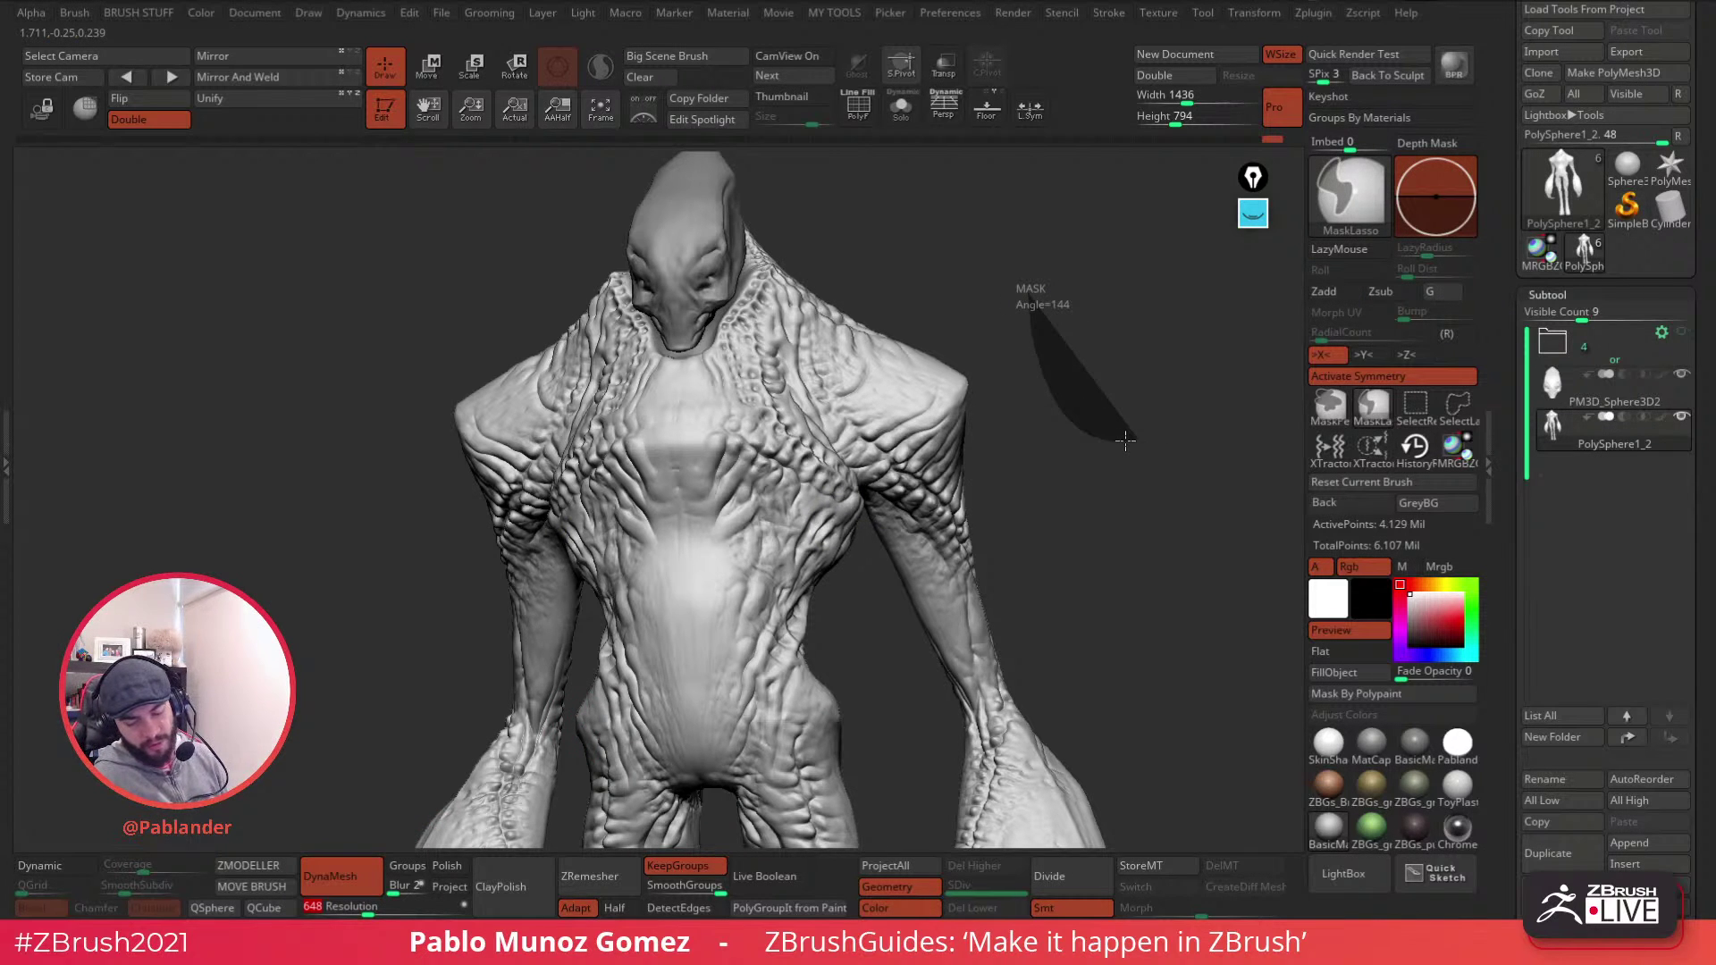
ctrl+drag(1125, 438, 1126, 439)
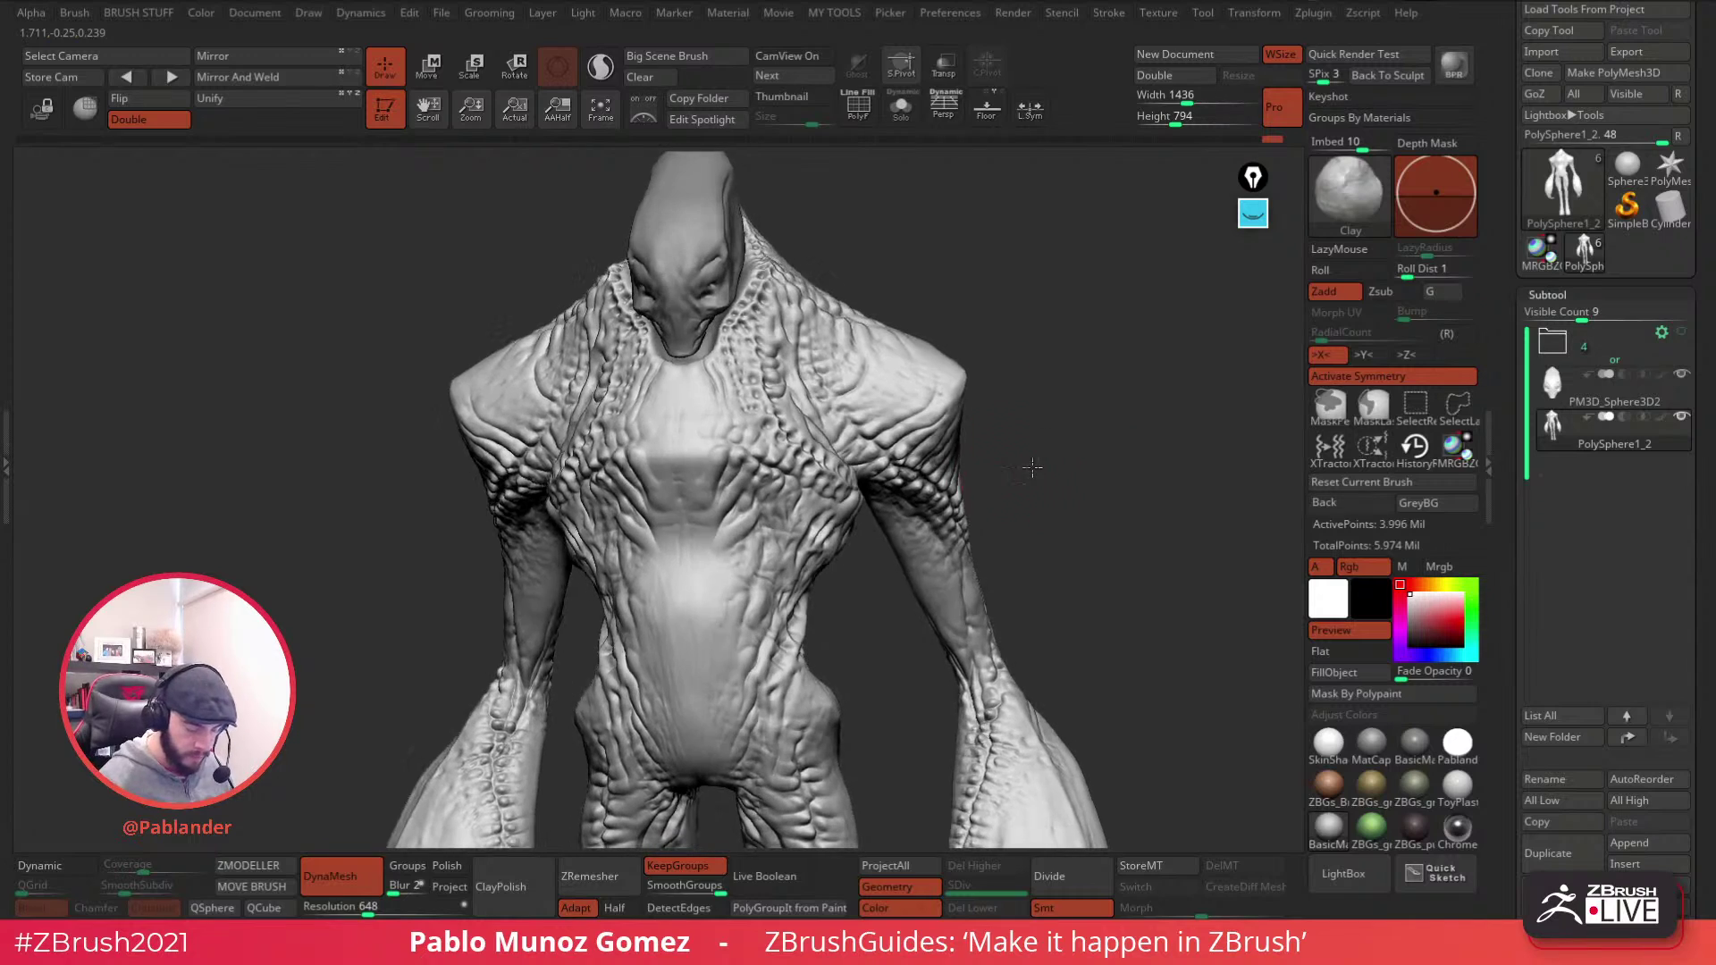
- Switch to the ZiBe_Standard_s brush, isolate the body from the head with Solo, and resize the brush for the neck opening
key(space)
key(b)
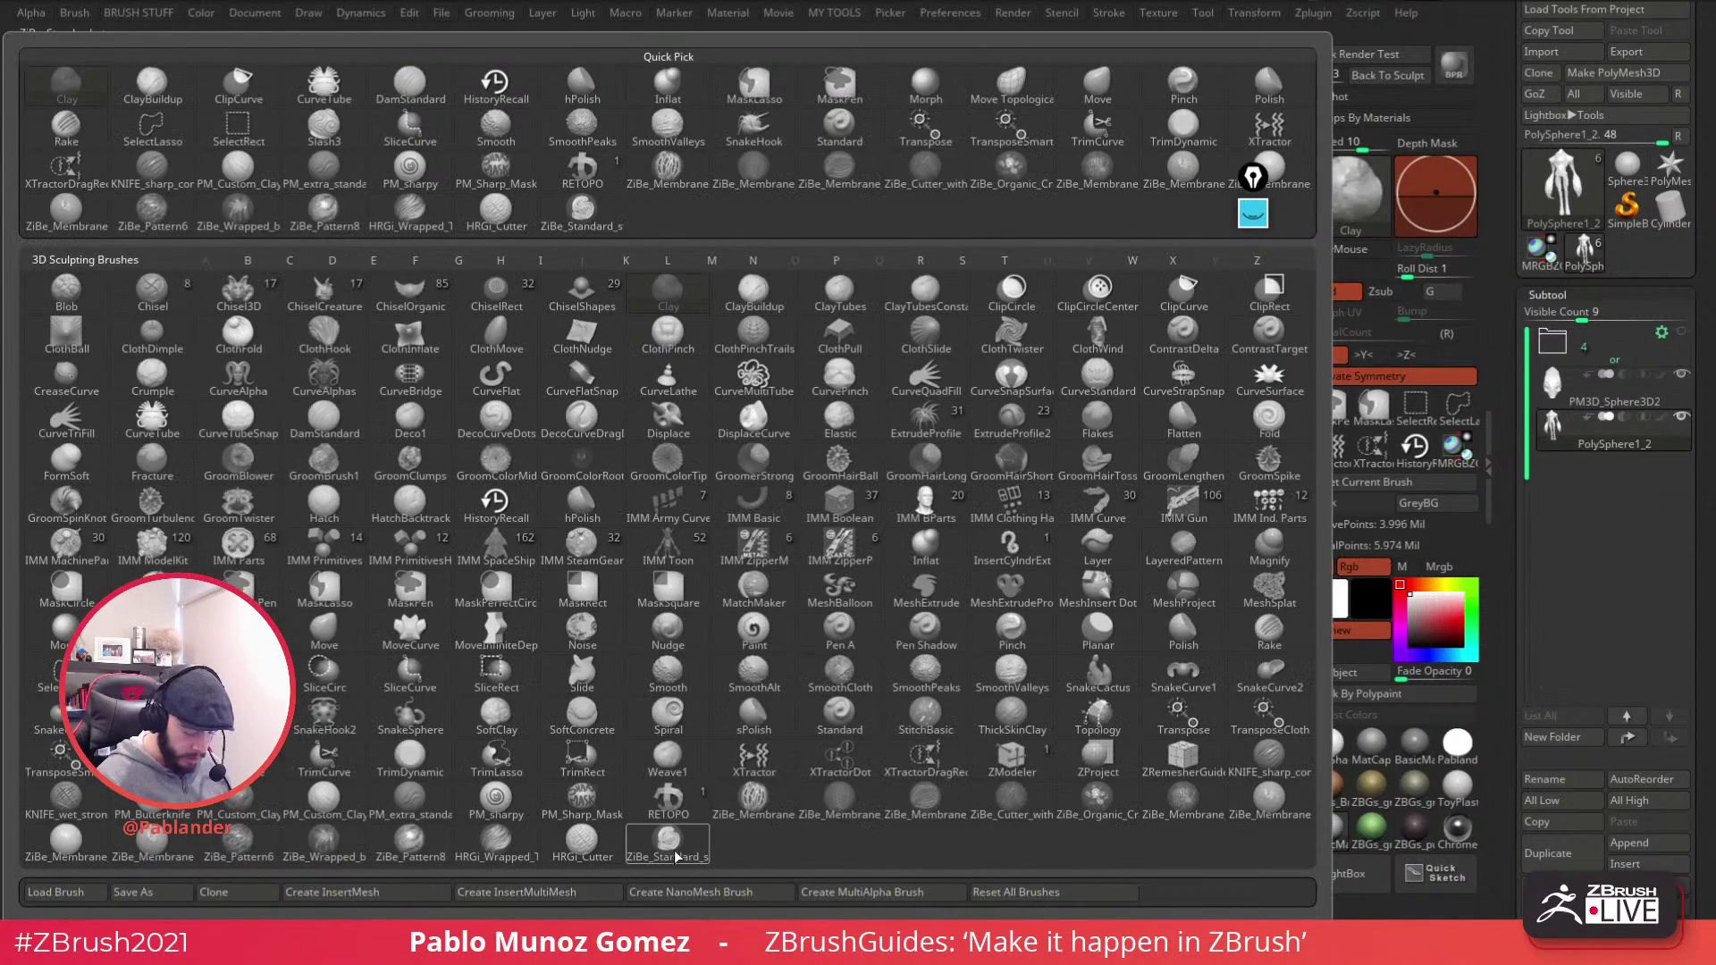
click(668, 840)
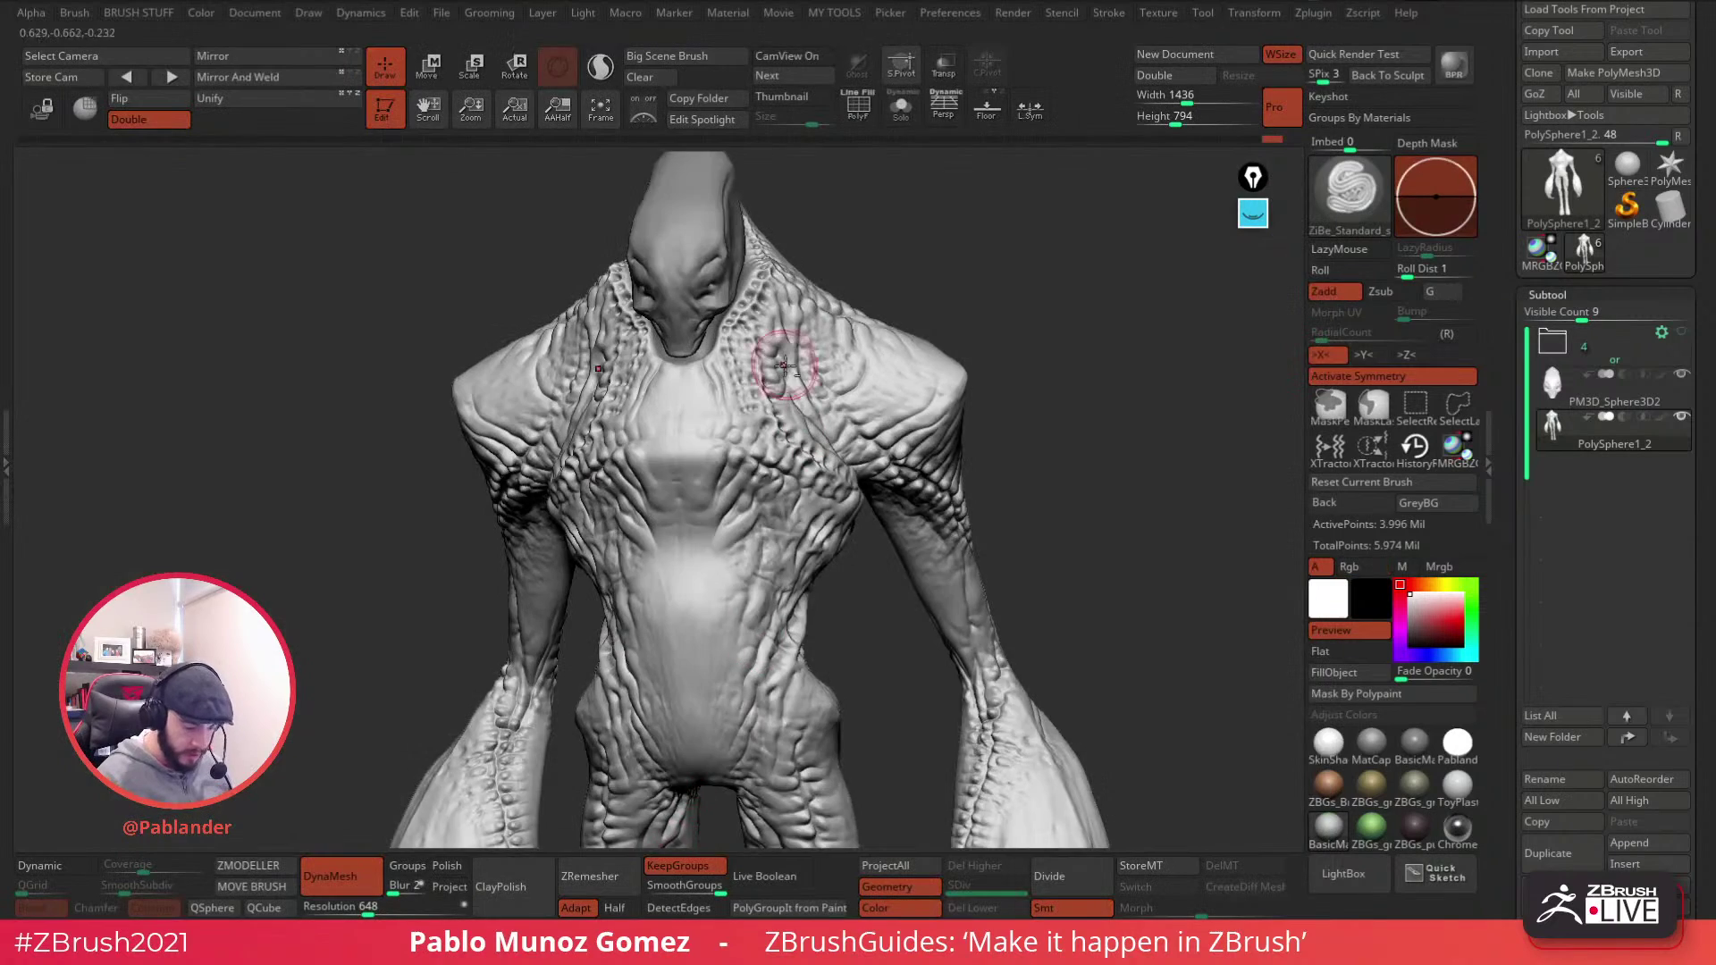
ctrl+right_drag(786, 368, 839, 223)
click(901, 107)
mouse_move(744, 295)
right_down()
mouse_move(765, 384)
mouse_move(795, 407)
mouse_move(843, 372)
mouse_move(845, 344)
right_up()
key(space)
drag(860, 359, 836, 359)
mouse_move(804, 272)
right_down()
mouse_move(796, 257)
mouse_move(770, 322)
right_up()
- Sculpt continuous ridge lines around the inner rim of the neck opening and its pointed upper edge
mouse_move(696, 252)
mouse_down()
mouse_move(727, 261)
mouse_move(762, 315)
mouse_move(829, 460)
mouse_move(775, 630)
mouse_move(683, 660)
mouse_up()
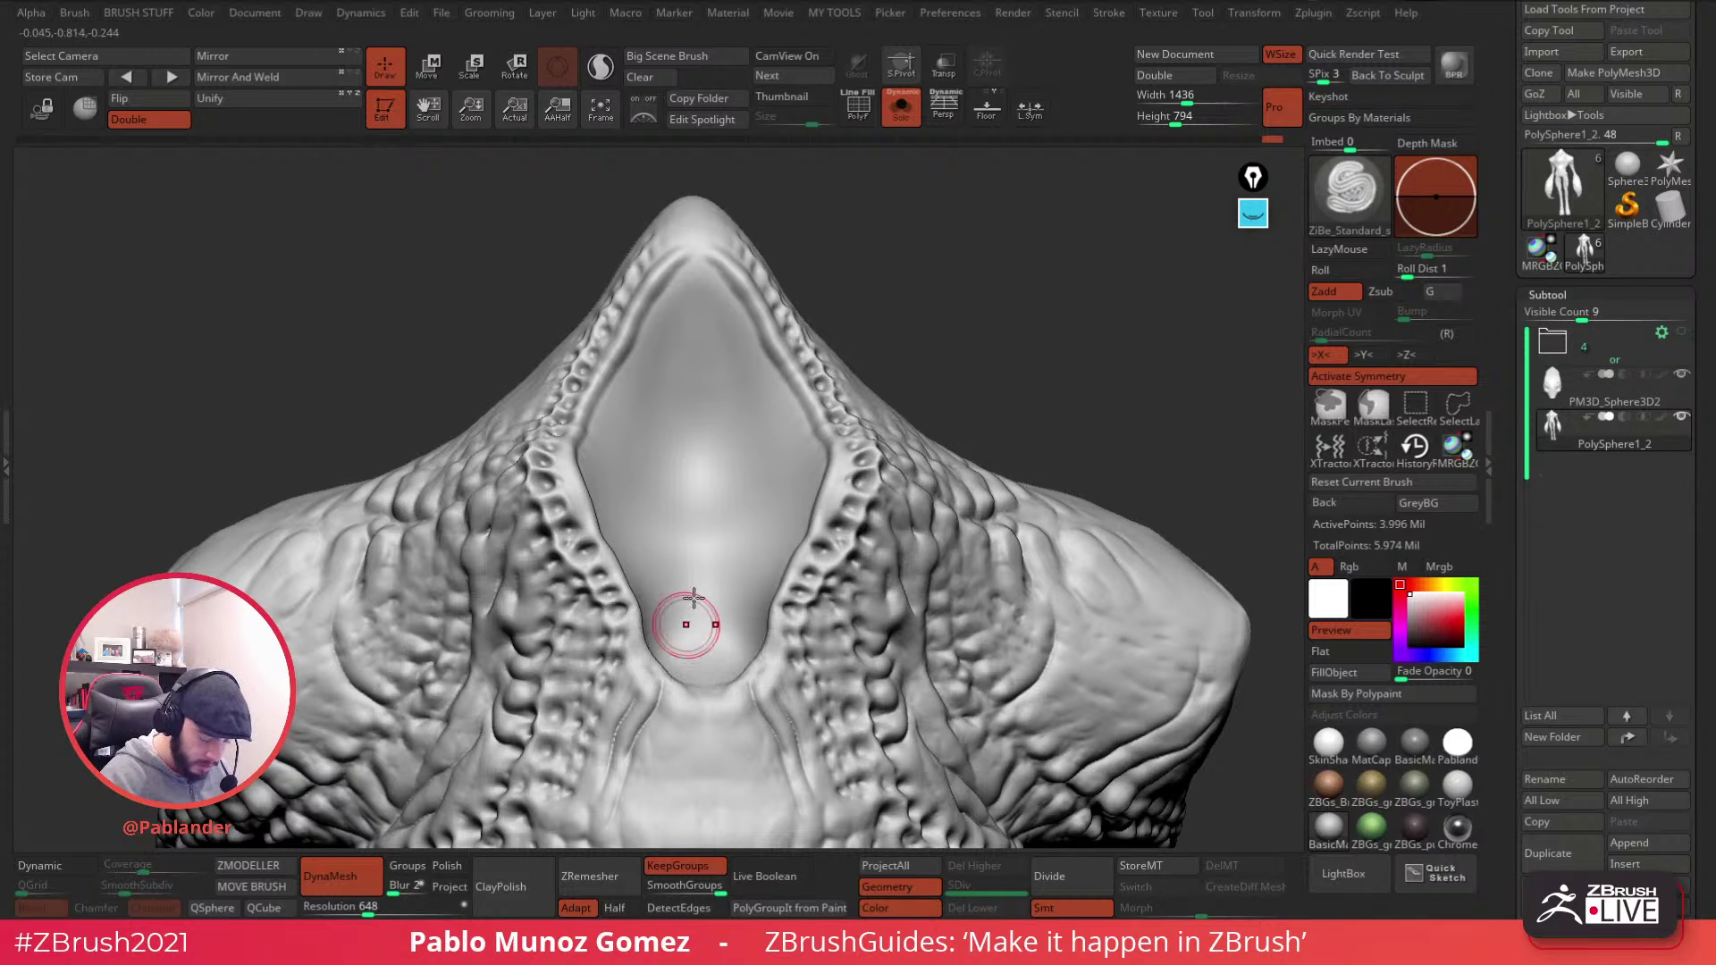
key(space)
right_drag(750, 395, 670, 306)
mouse_move(635, 350)
mouse_down()
mouse_move(563, 491)
mouse_move(580, 534)
mouse_up()
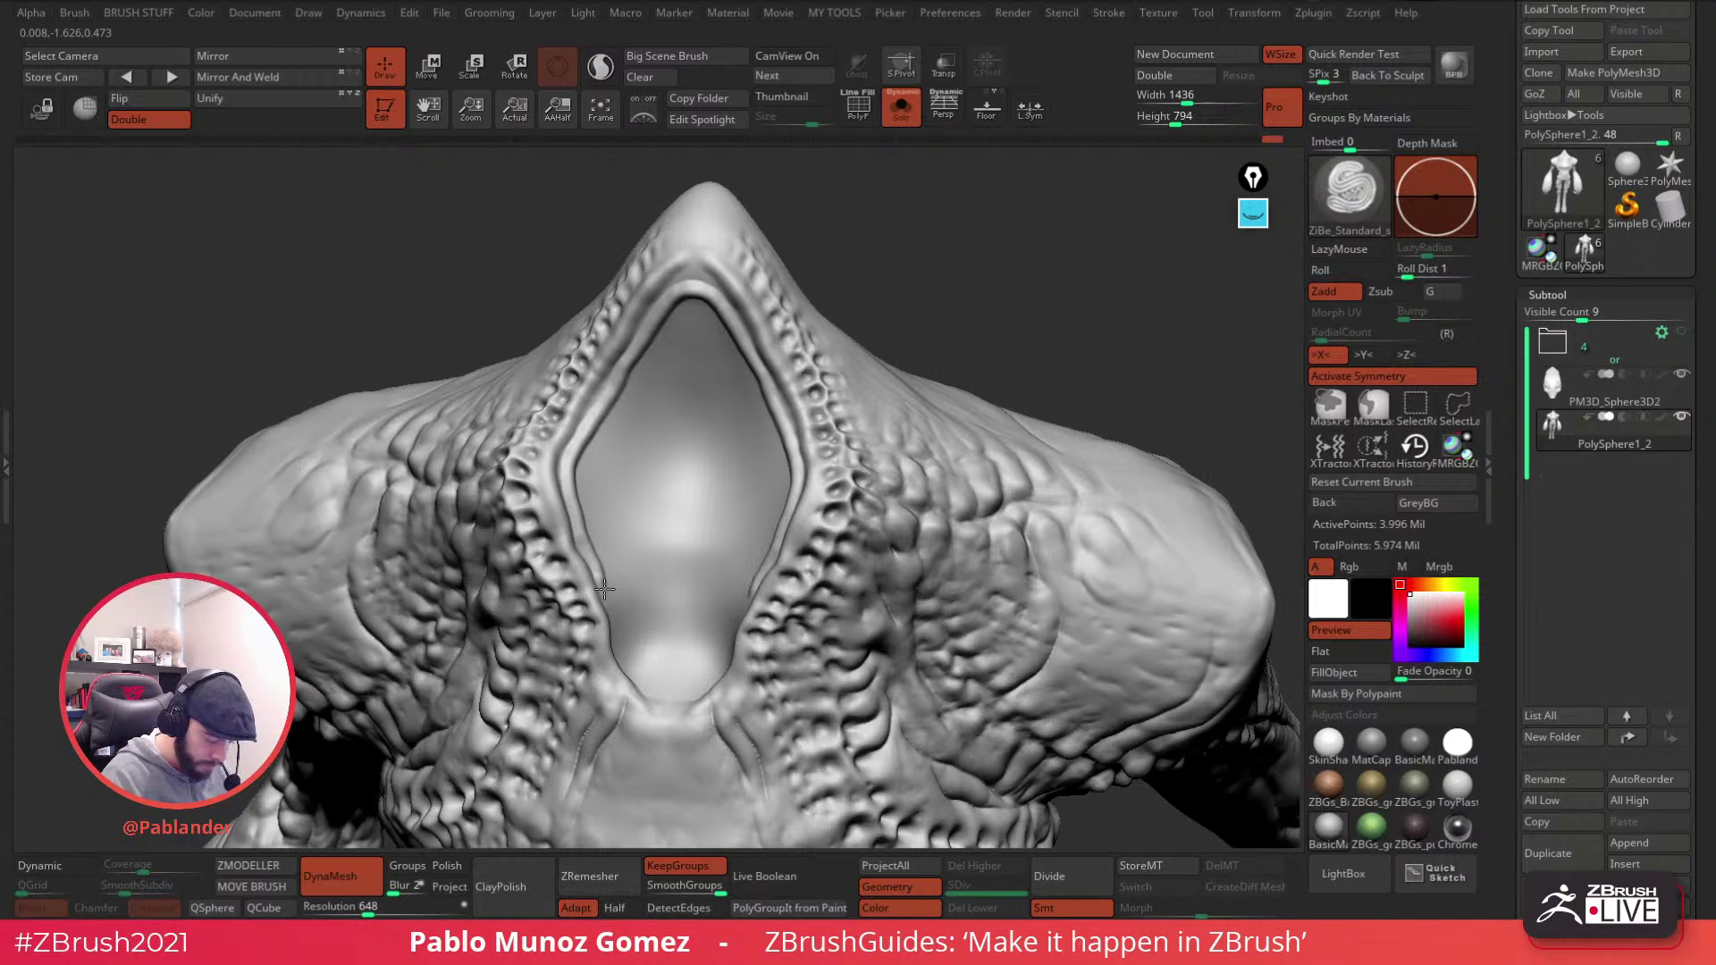
mouse_move(674, 509)
right_down()
mouse_move(620, 483)
mouse_move(674, 444)
mouse_move(707, 307)
right_up()
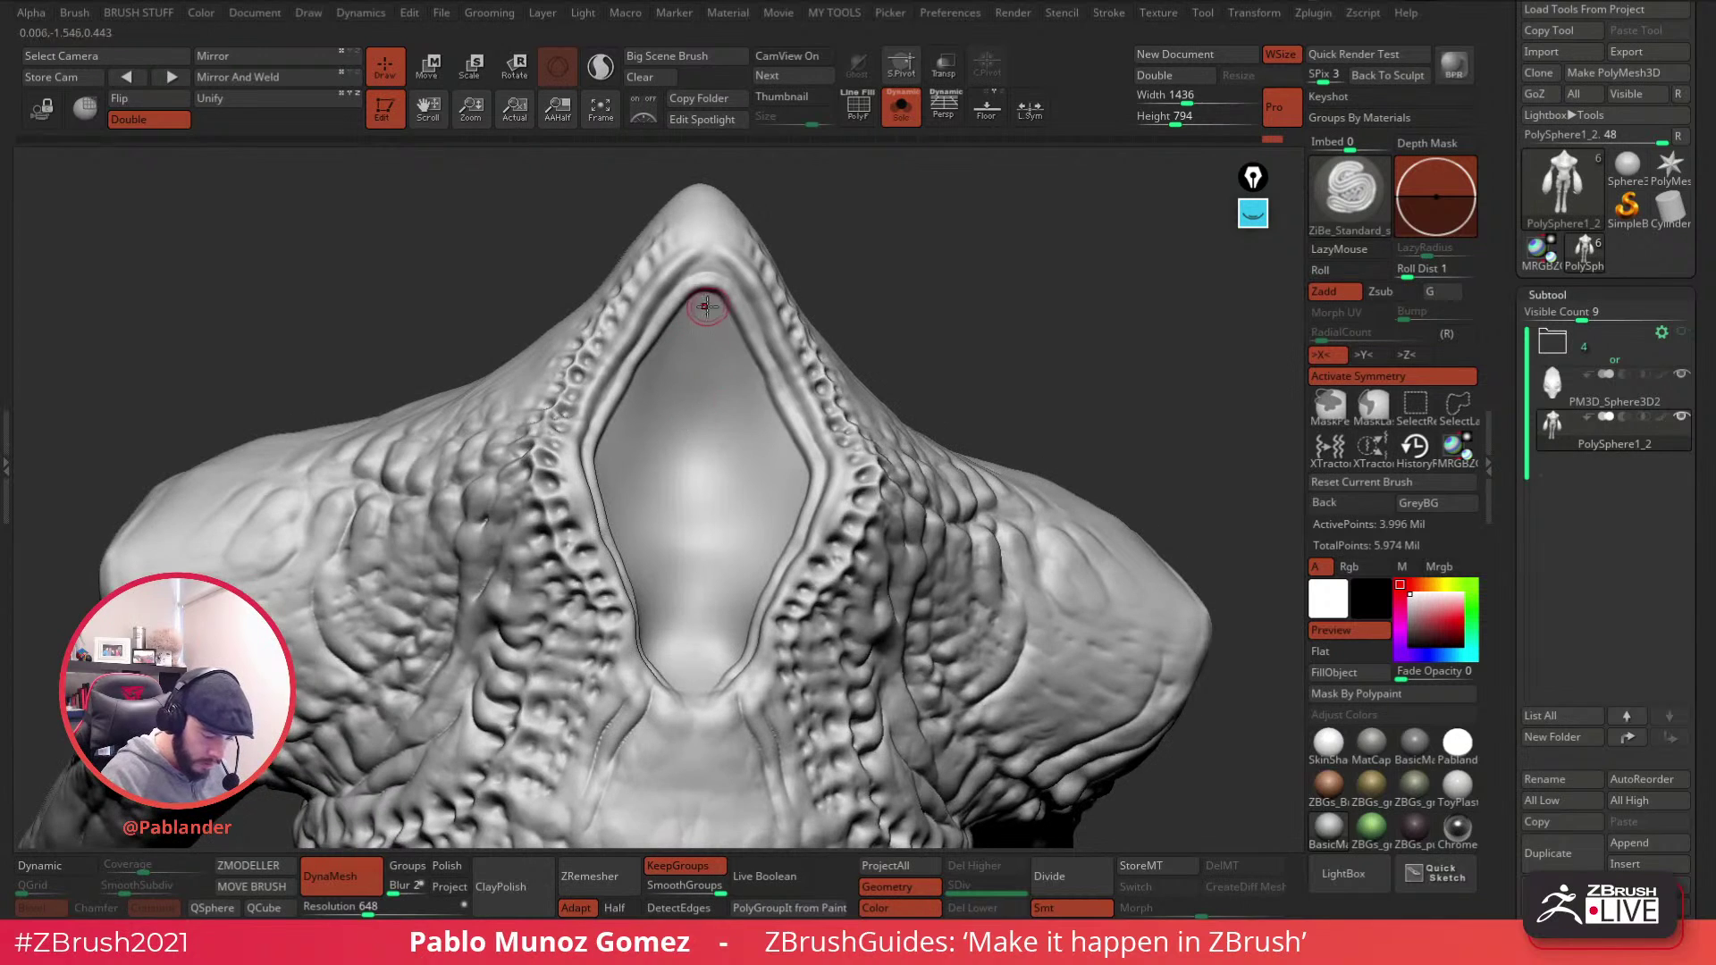
drag(706, 259, 645, 279)
drag(705, 212, 666, 231)
- Extend flowing ridges from the base of the neck opening onto the upper chest and soften their ends with SmoothPeaks
mouse_move(831, 375)
right_down()
mouse_move(869, 555)
mouse_move(893, 341)
right_up()
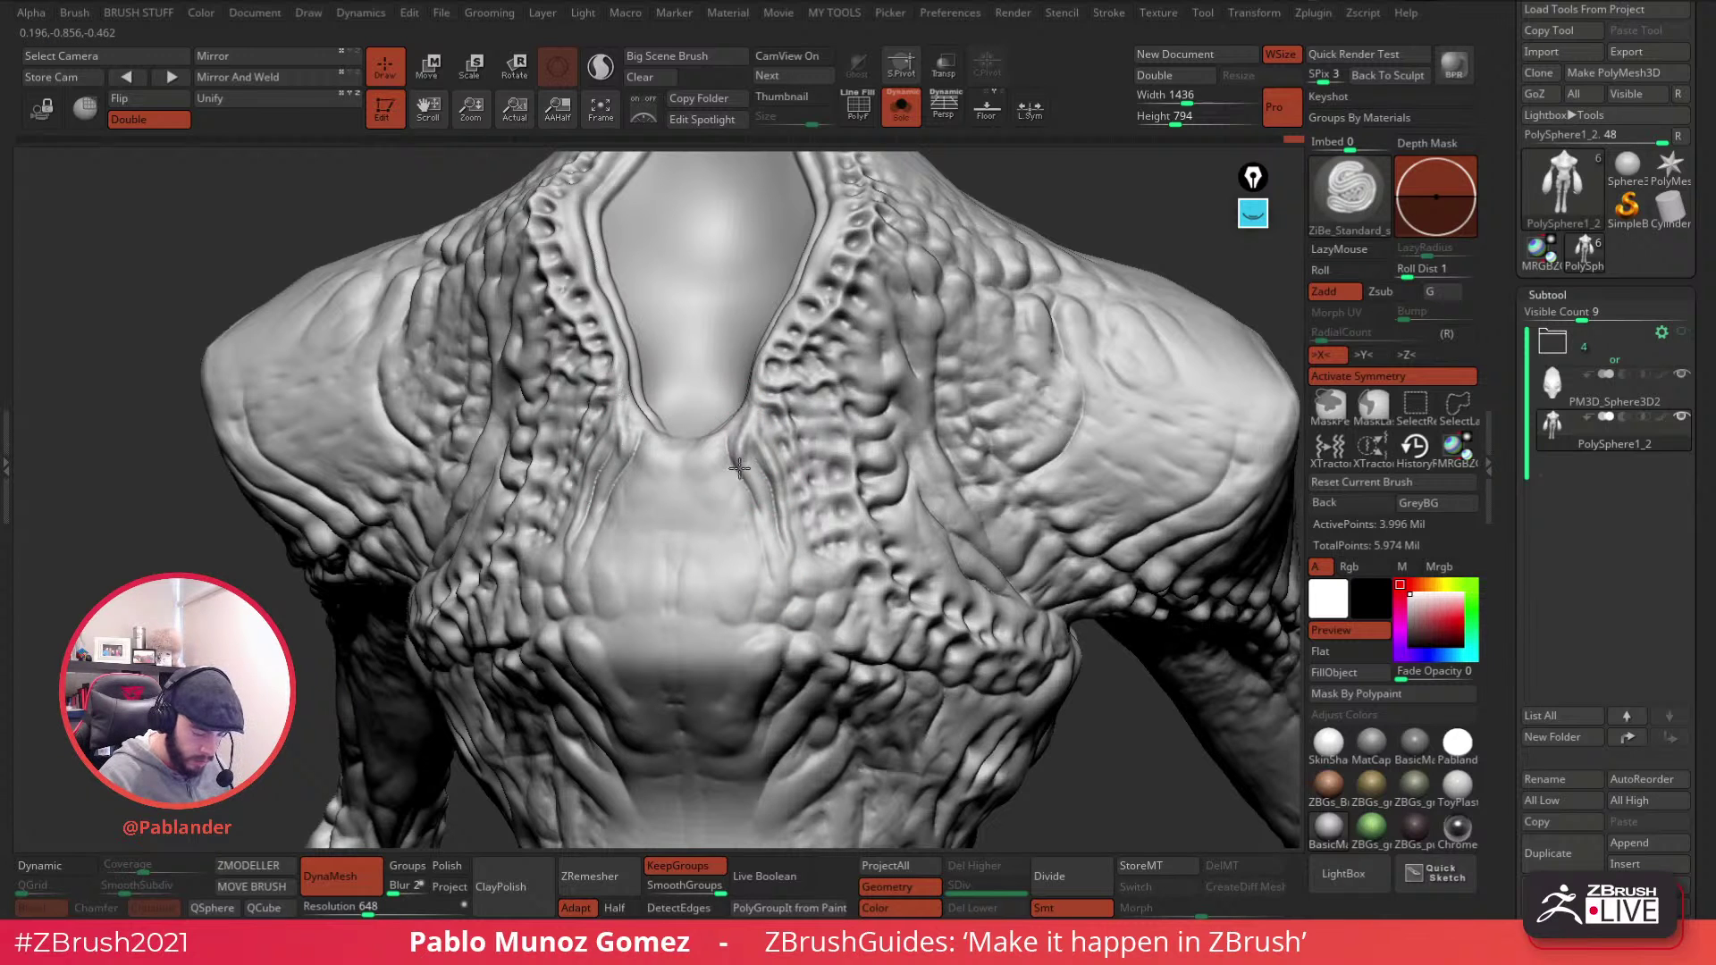
right_drag(766, 563, 793, 460)
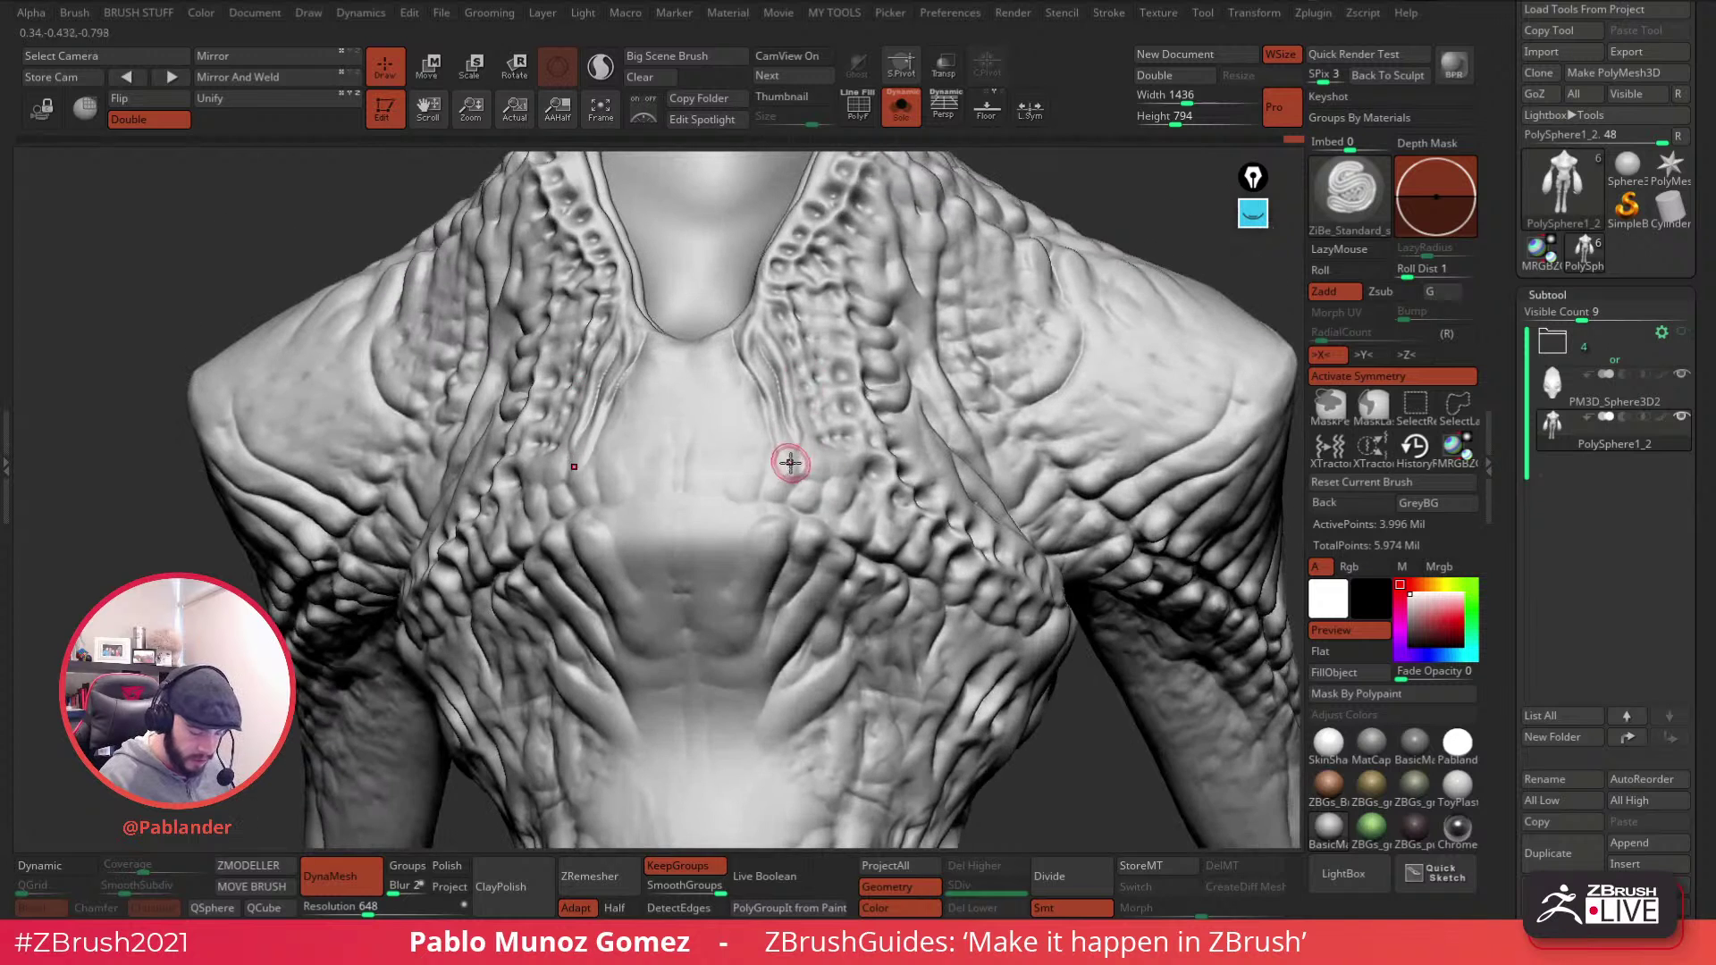
key(shift)
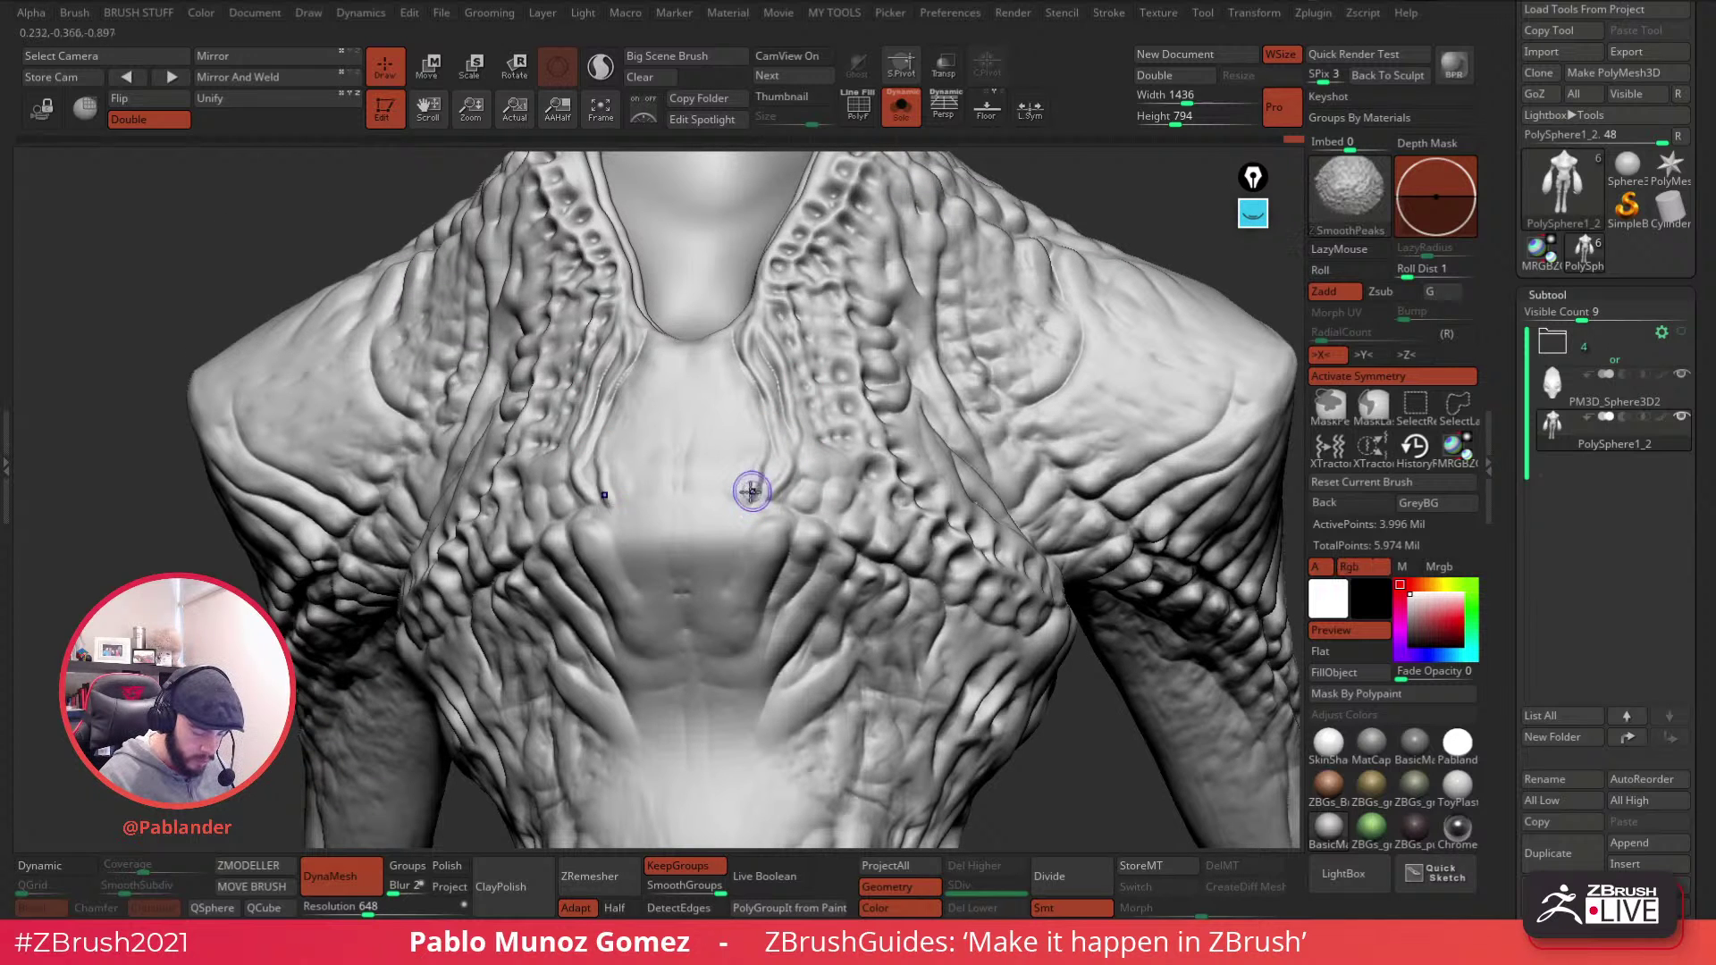
- Sculpt raised ridges along the groove between the chest's bumpy collar band and the shoulder with the ZiBe_Standard_s brush
right_drag(812, 441, 814, 425)
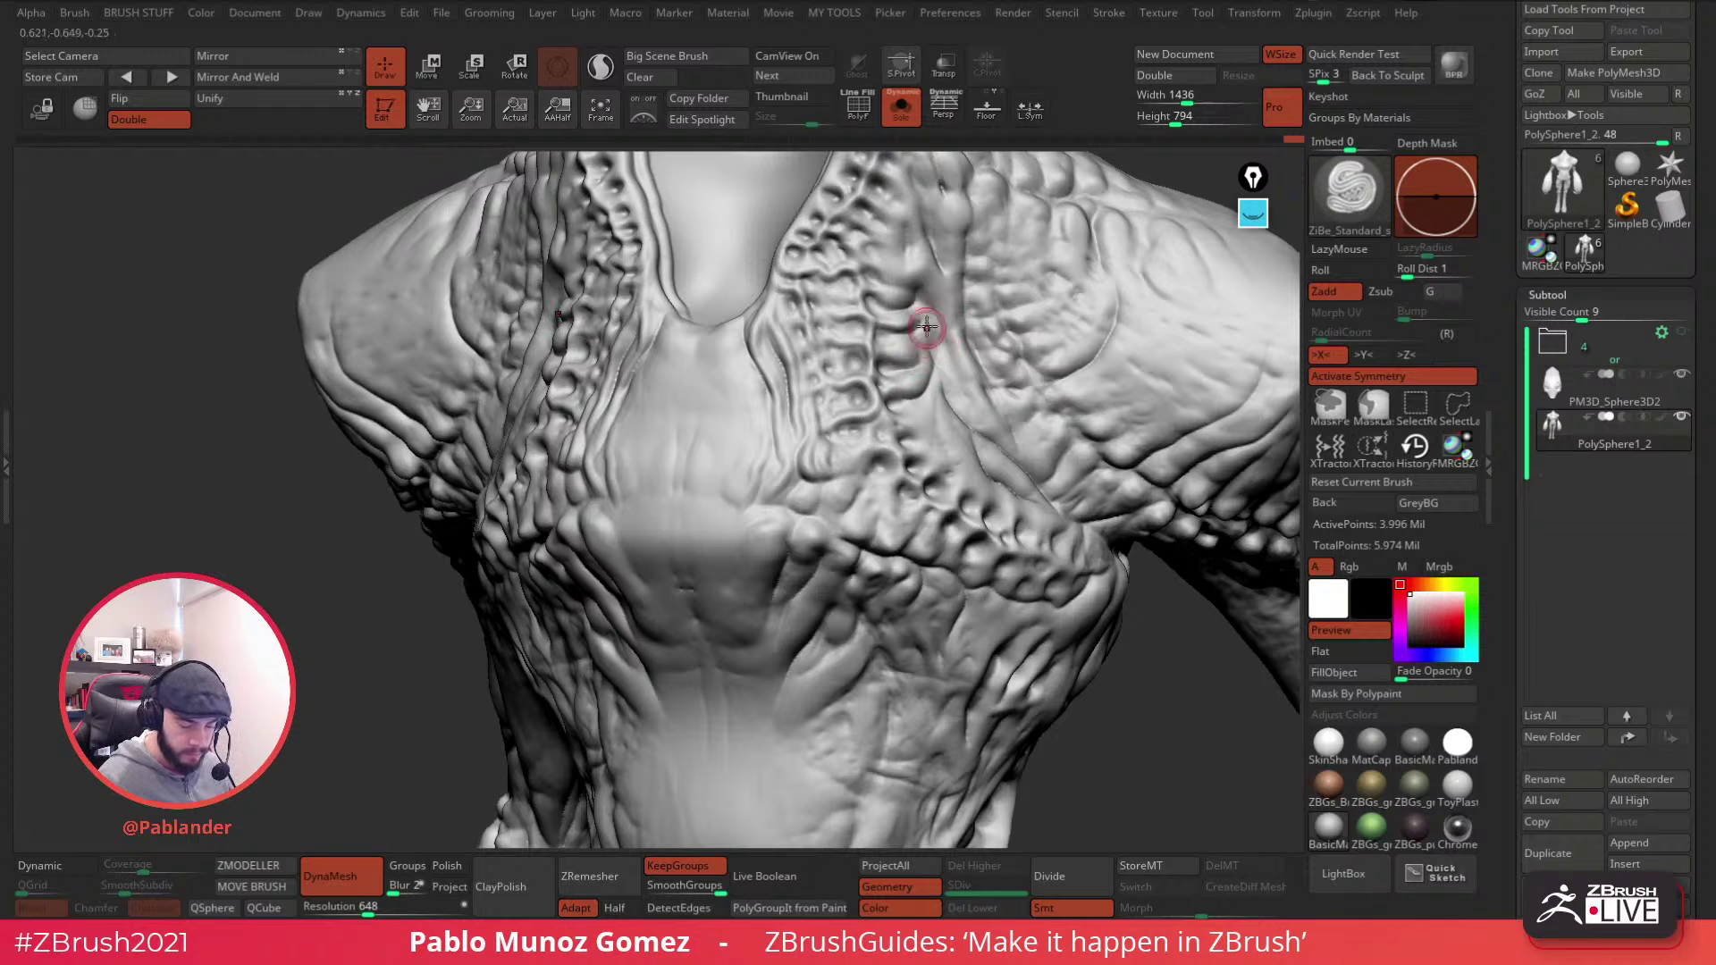
mouse_move(926, 375)
right_down()
mouse_move(888, 364)
mouse_move(889, 324)
right_up()
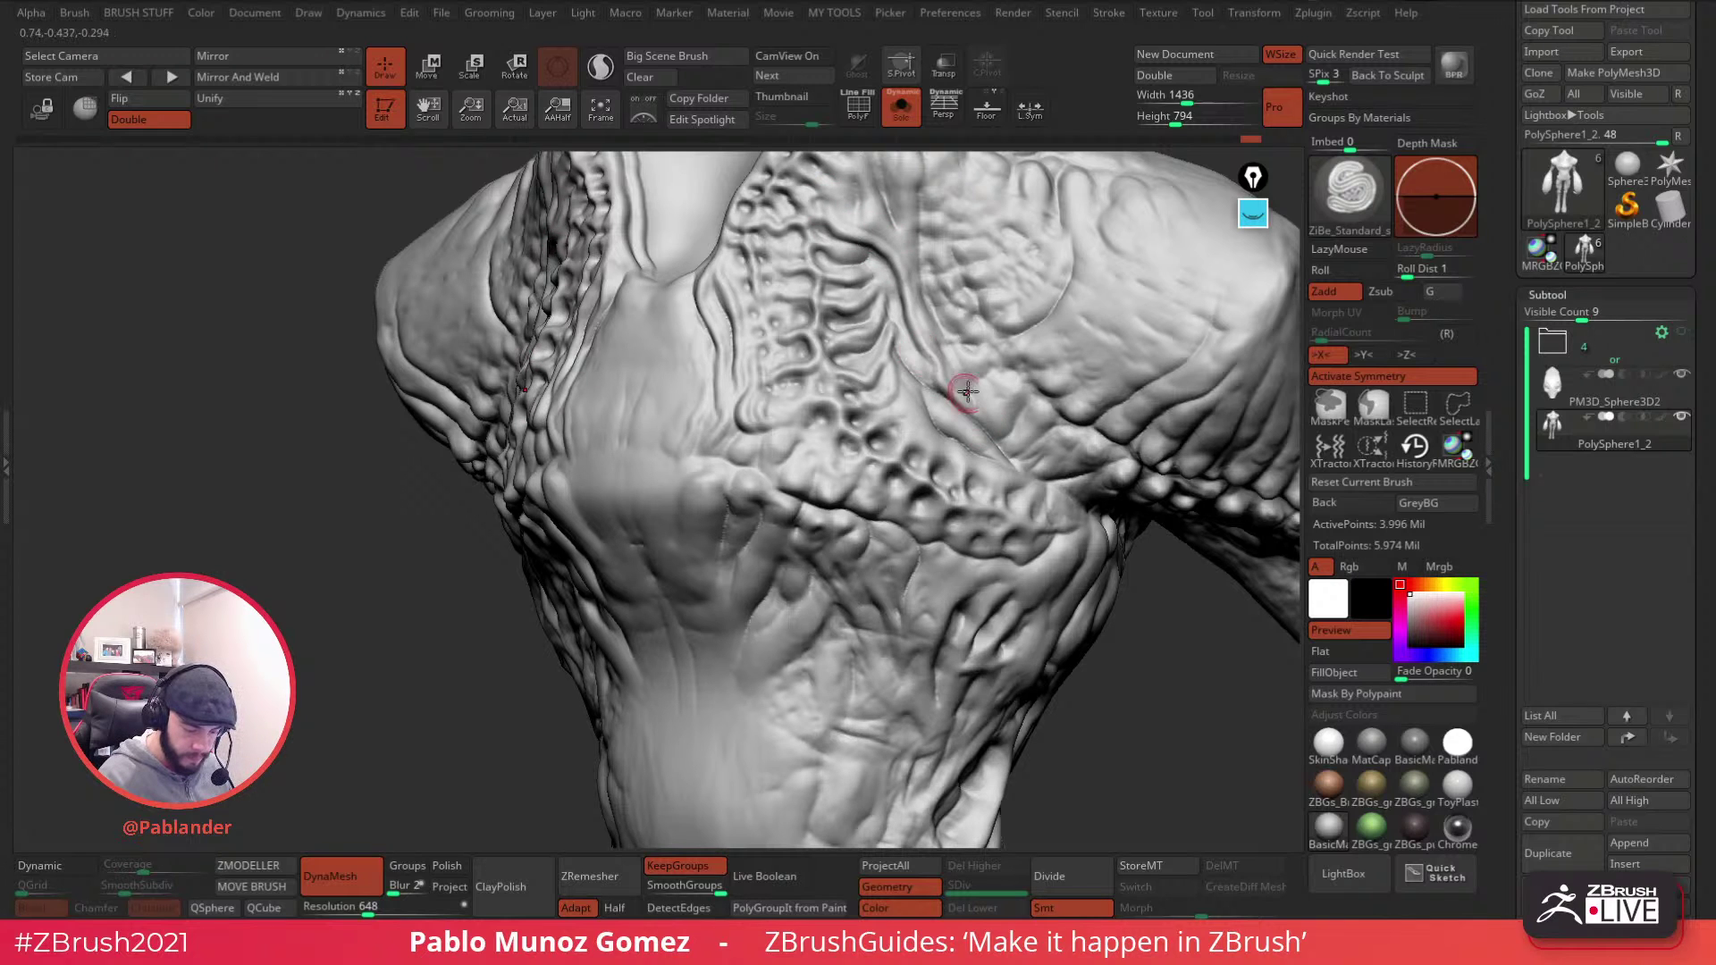
right_drag(1019, 397, 977, 383)
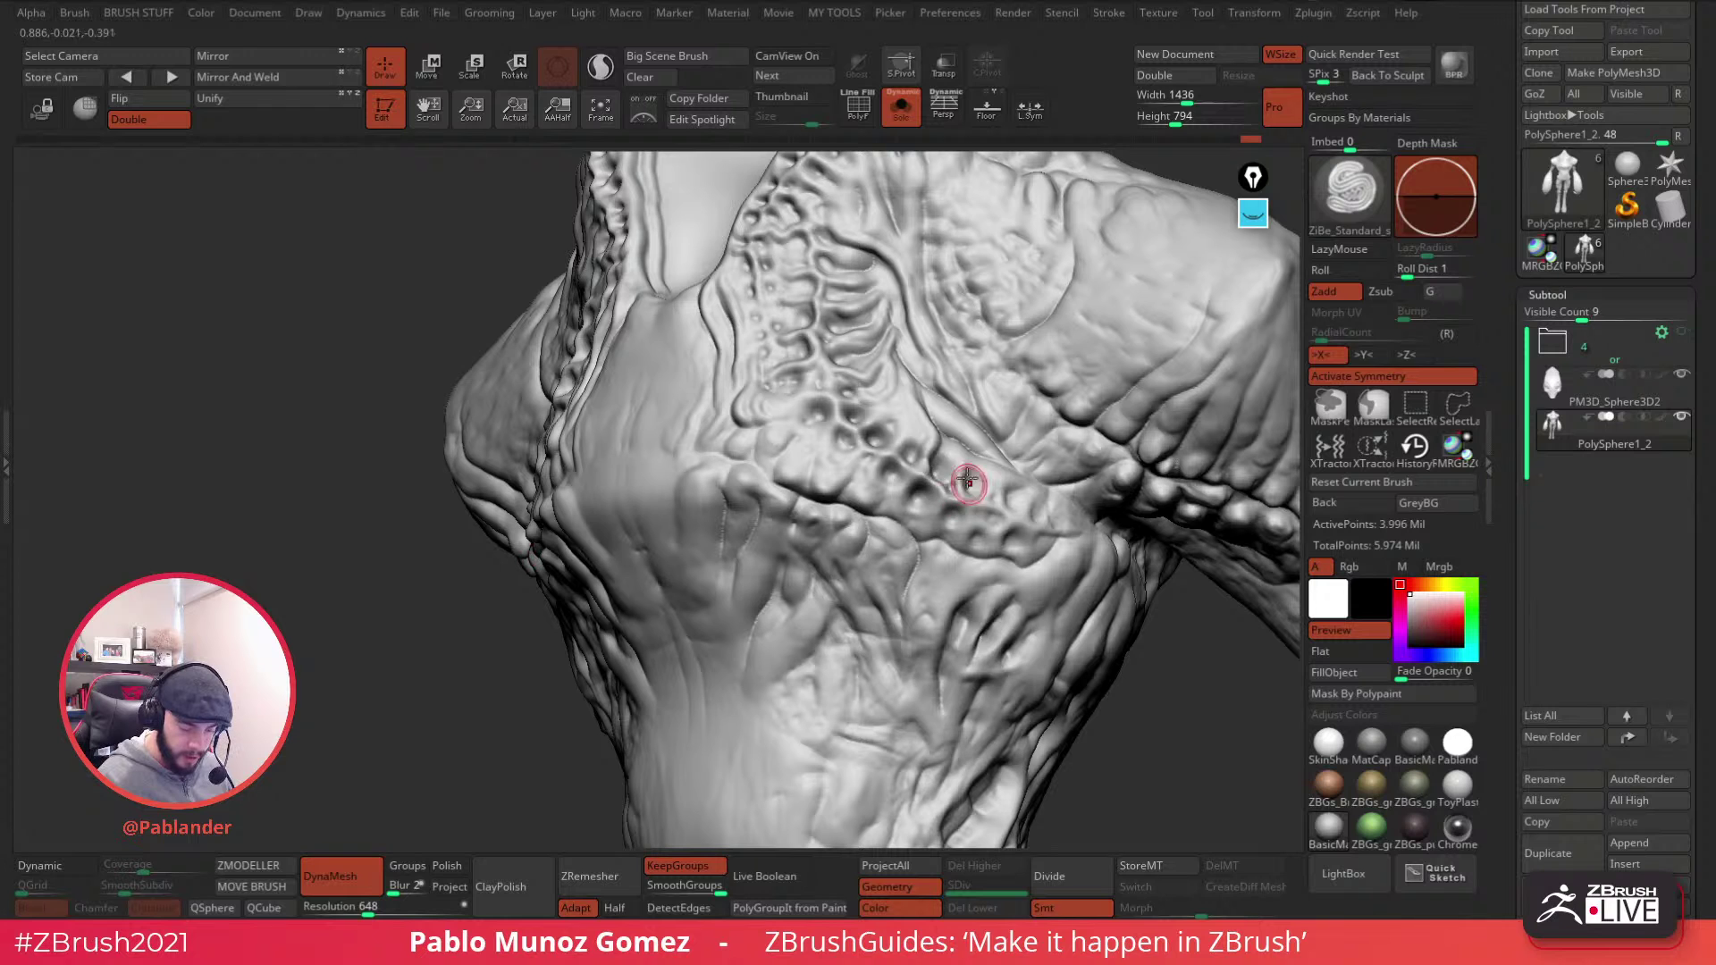
right_drag(978, 491, 920, 431)
mouse_move(893, 543)
right_down()
mouse_move(888, 483)
mouse_move(838, 436)
right_up()
mouse_move(826, 441)
mouse_down()
mouse_move(802, 536)
mouse_move(794, 498)
mouse_move(799, 579)
mouse_up()
right_drag(806, 458, 790, 387)
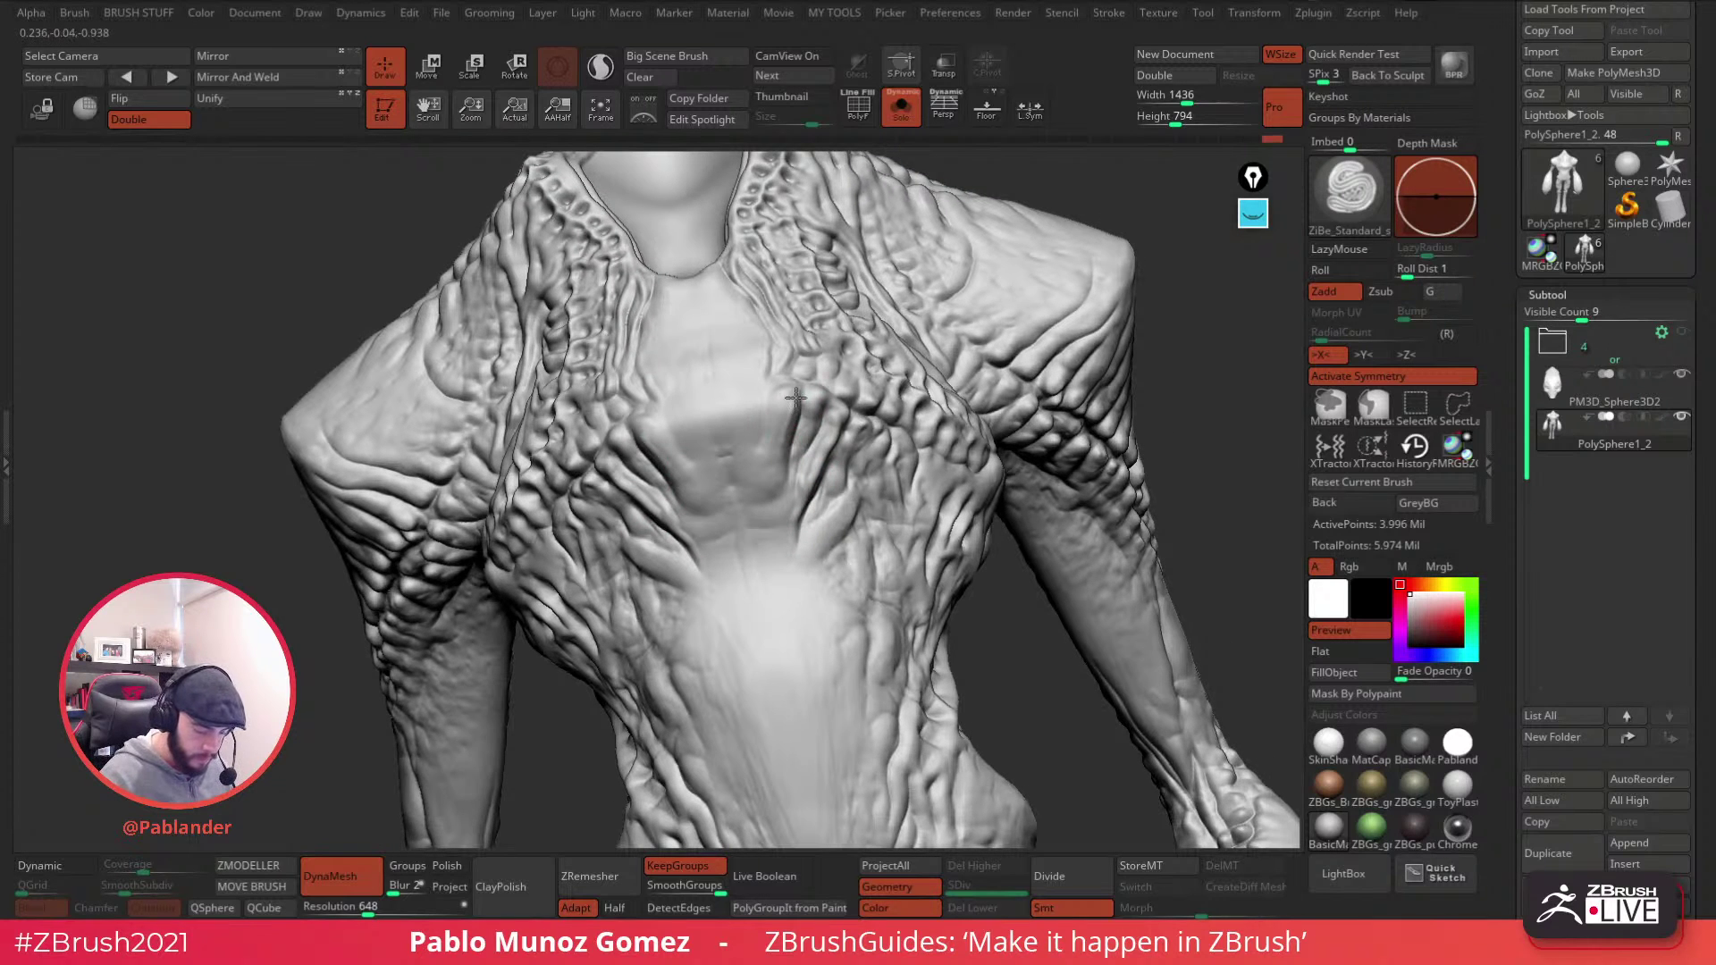
- Sculpt curling ridges along the upper edge and sides of the smooth central chest plate, softening them with SmoothPeaks
shift+drag(731, 412, 762, 399)
right_drag(766, 395, 749, 335)
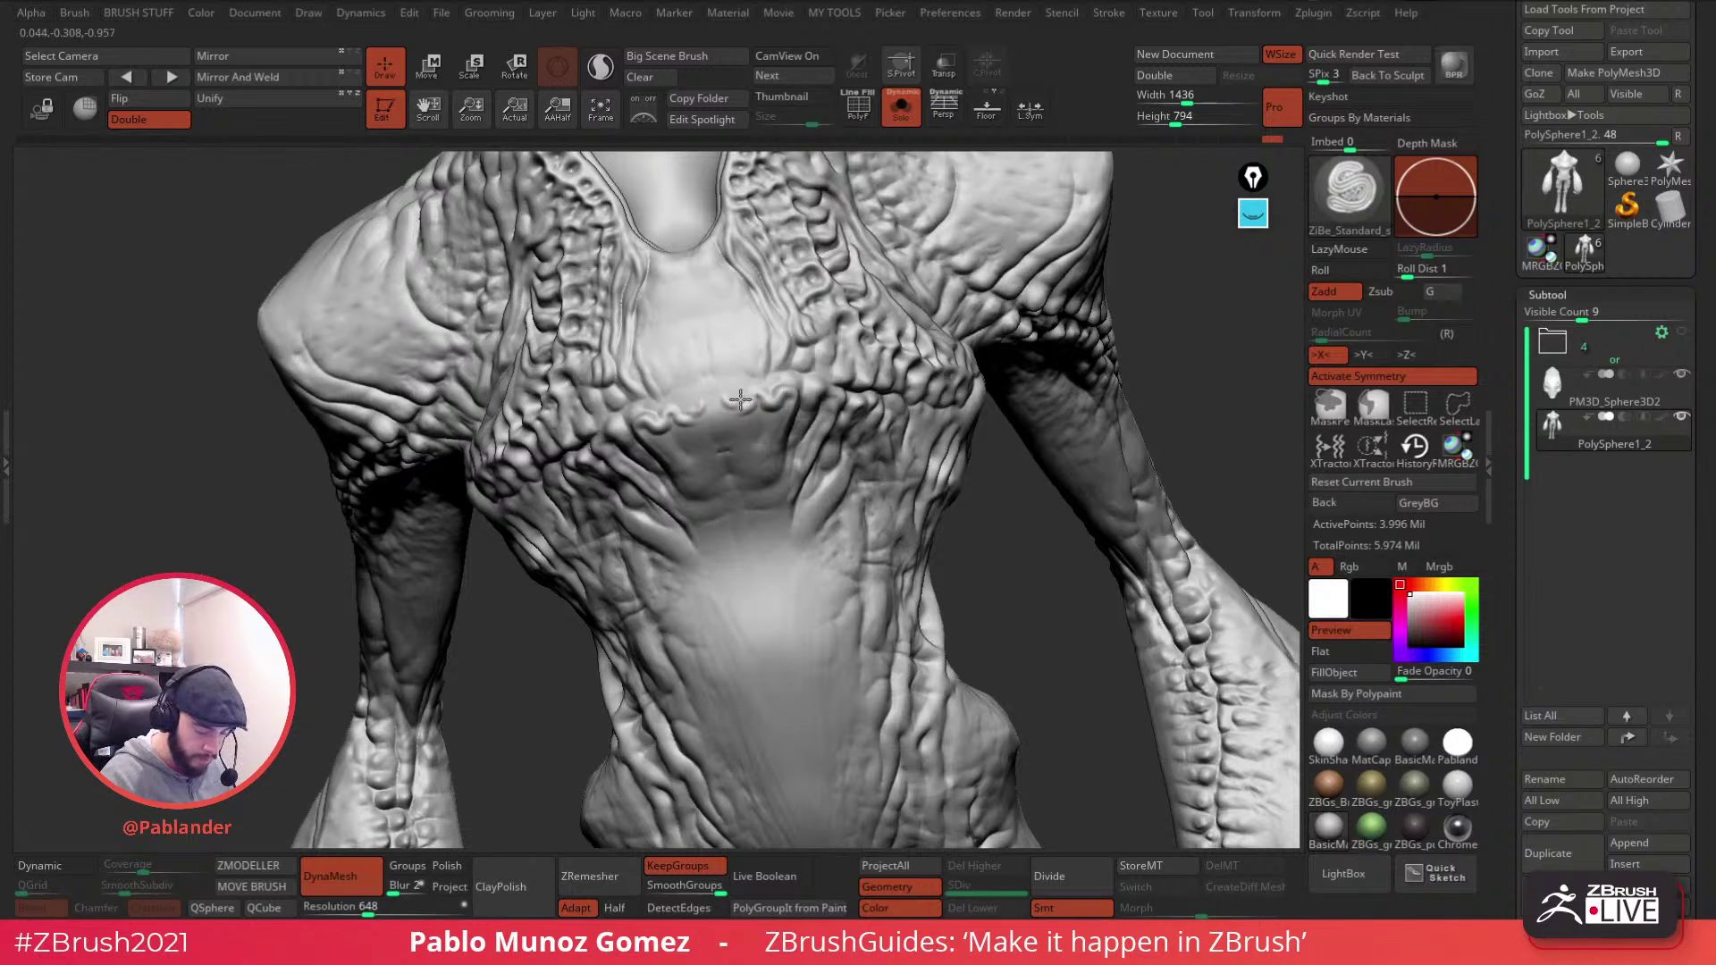
drag(739, 401, 757, 404)
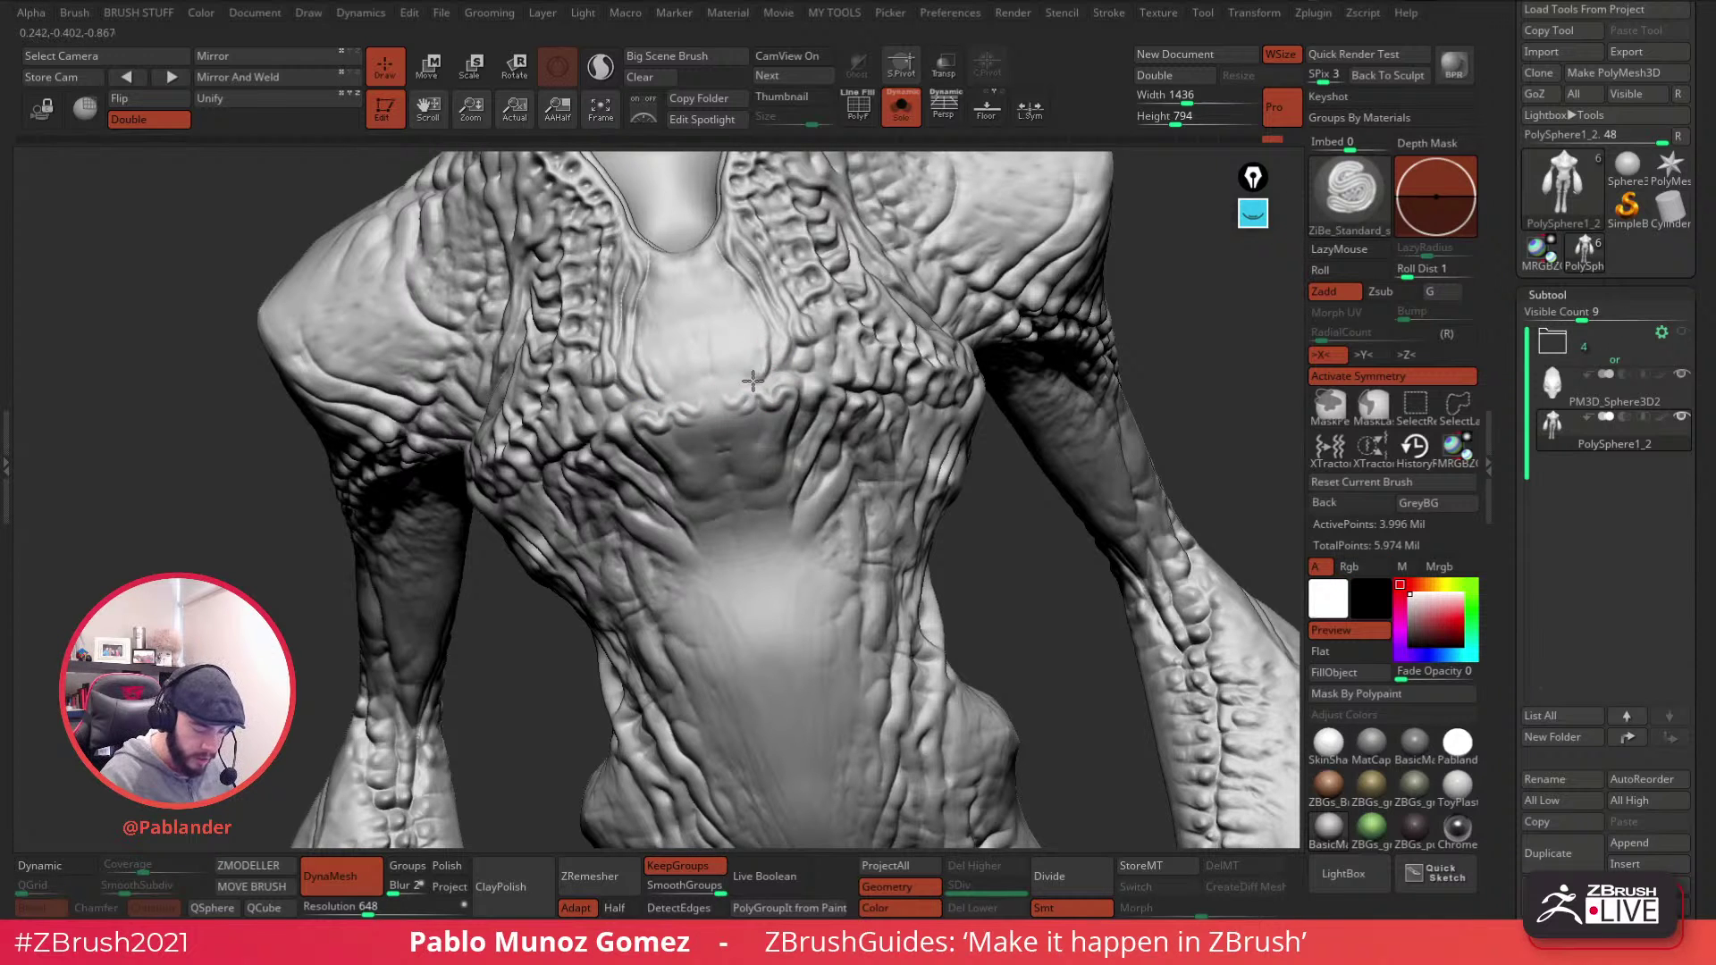
key(shift)
right_drag(775, 408, 769, 344)
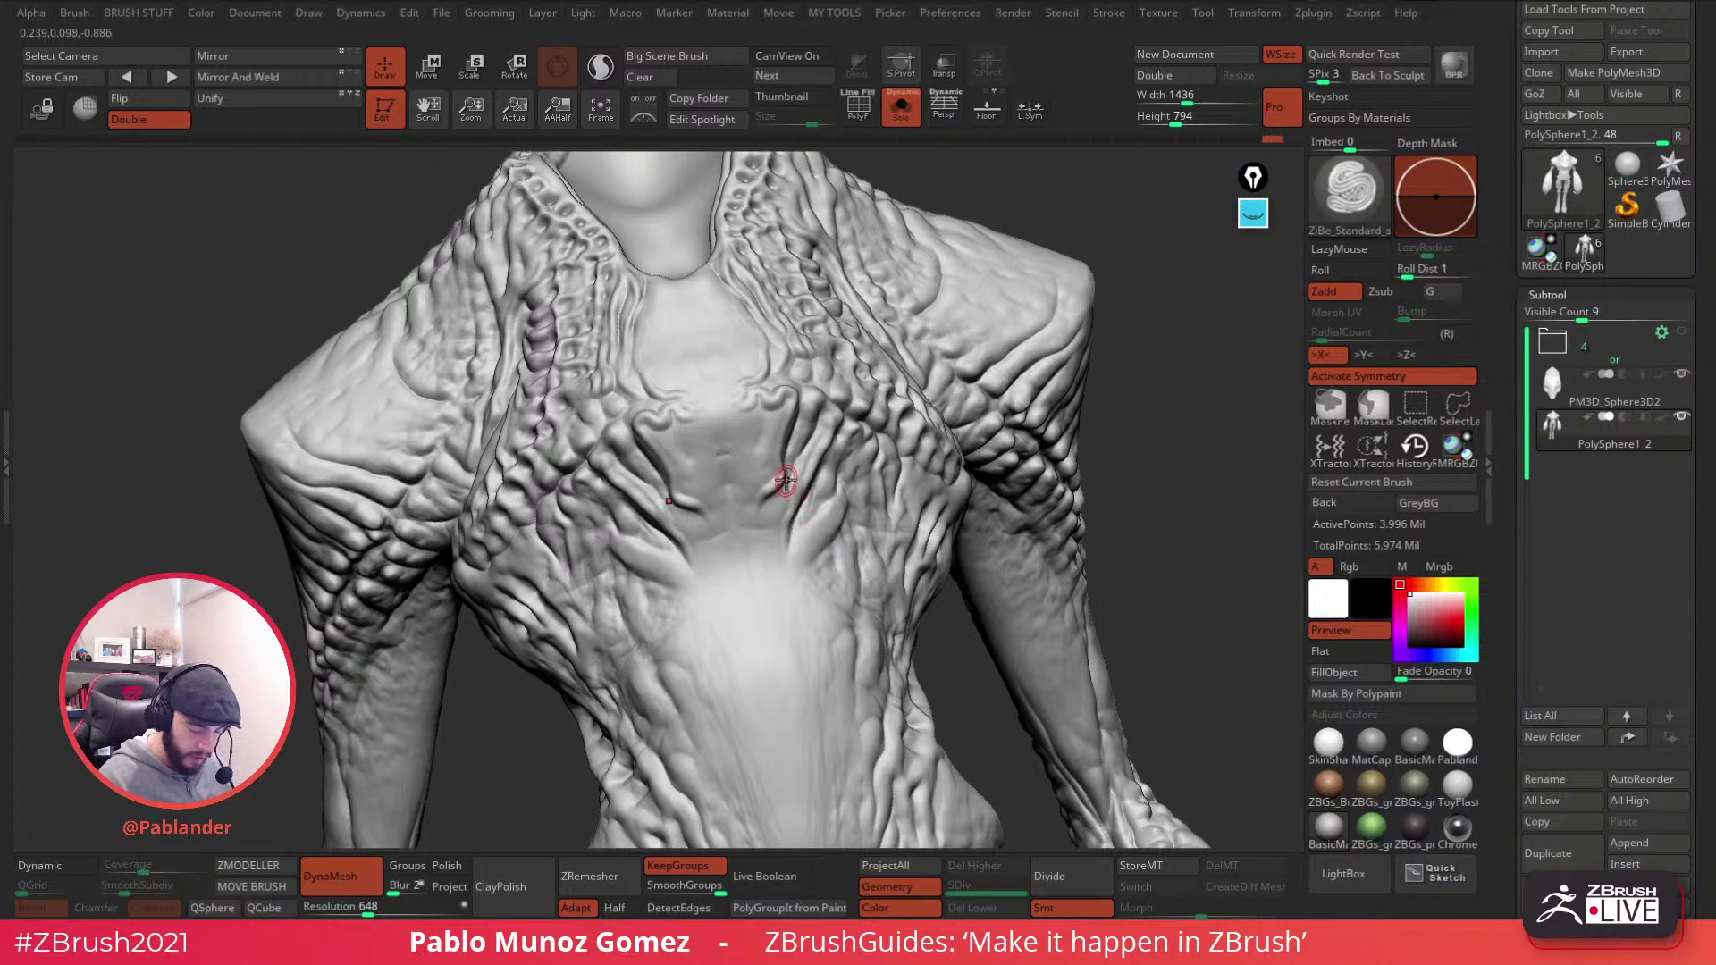
key(shift)
- Extend the folds on the front of the shoulder toward its pointed tip and blend them with SmoothPeaks
right_drag(1003, 477, 951, 399)
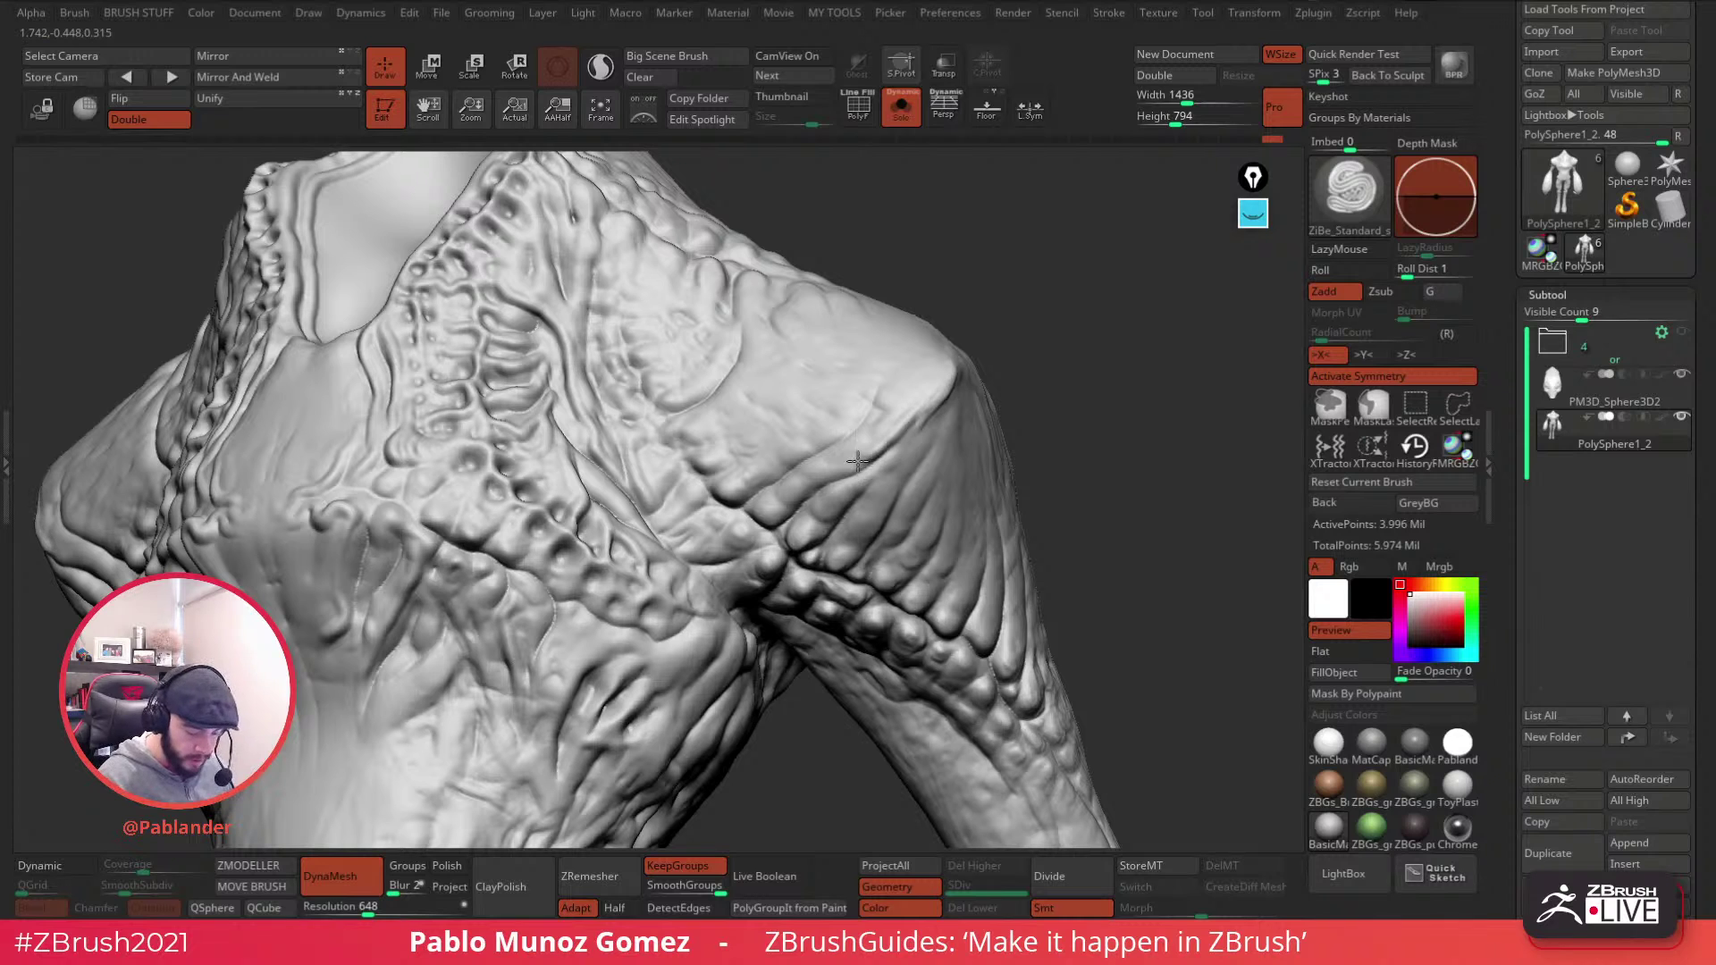
key(shift)
shift+drag(925, 384, 905, 438)
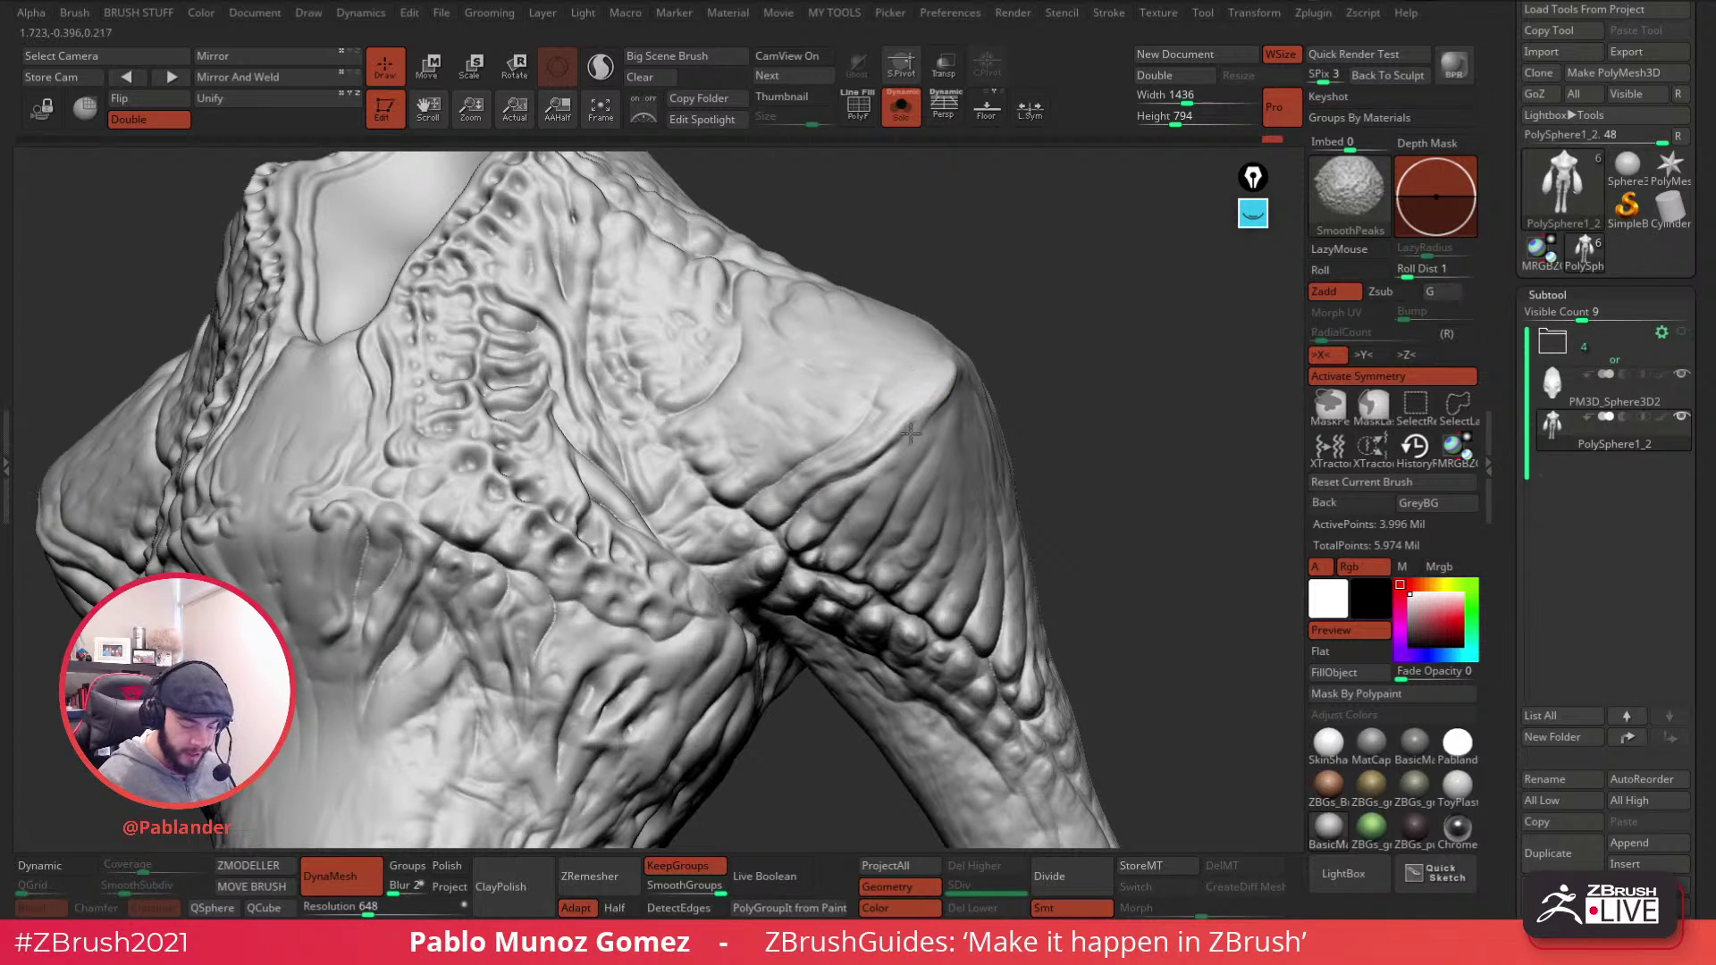
drag(980, 361, 903, 390)
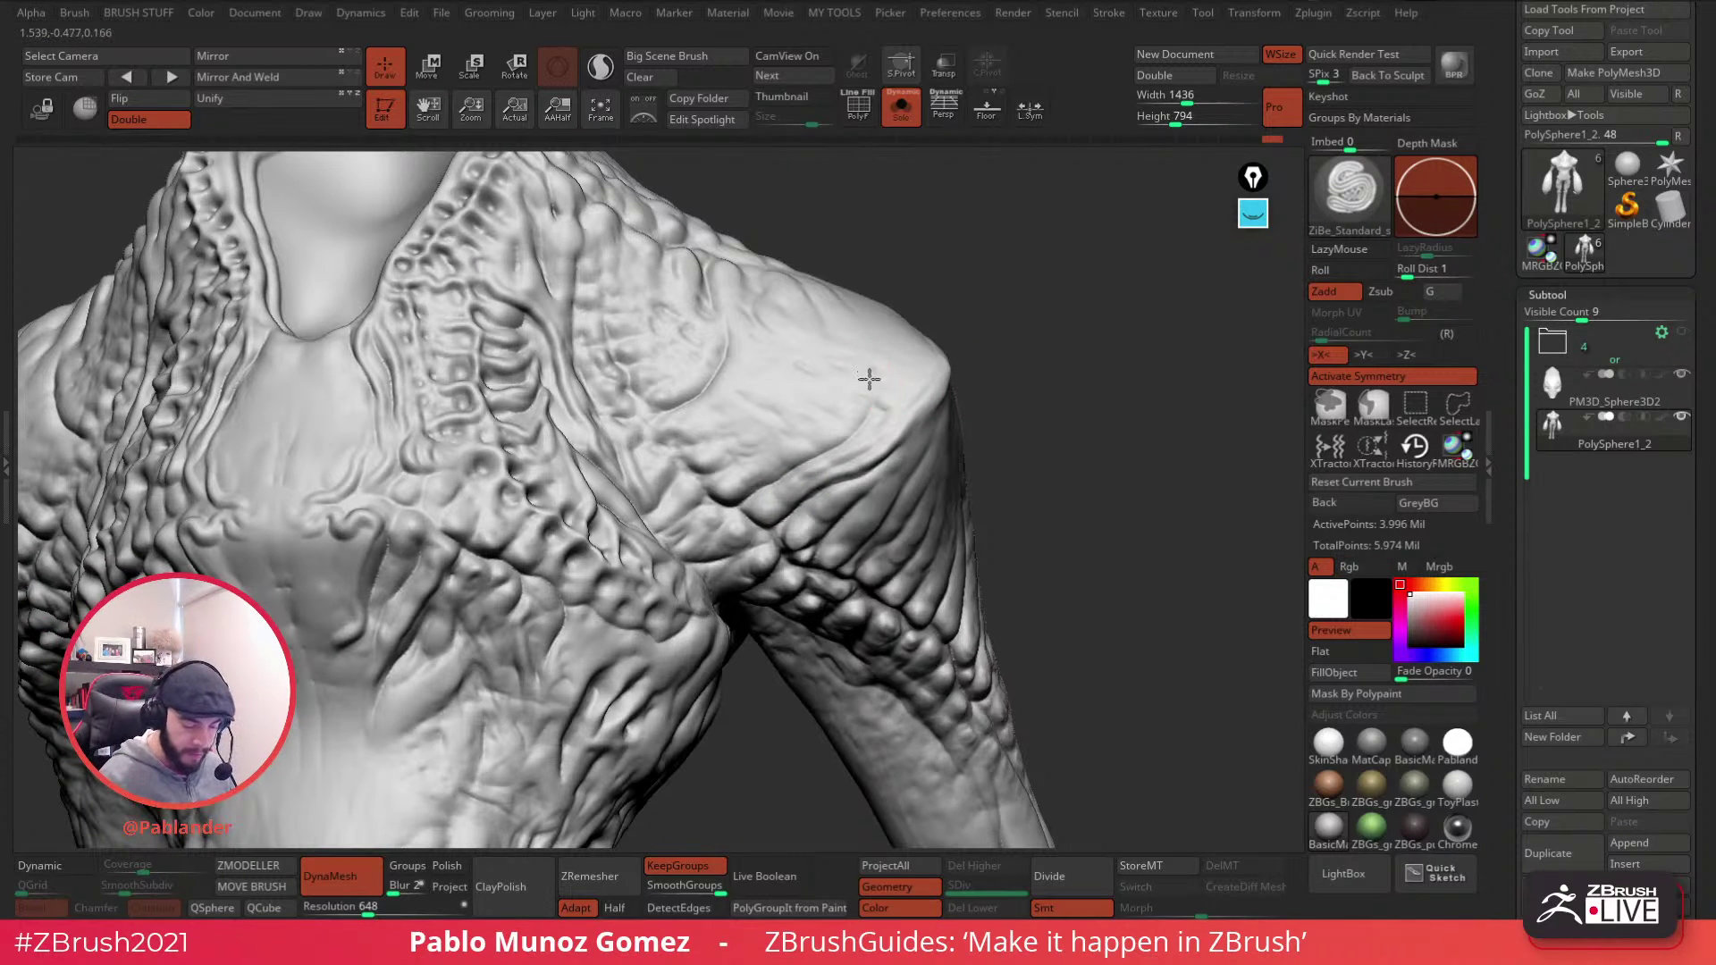
key(shift)
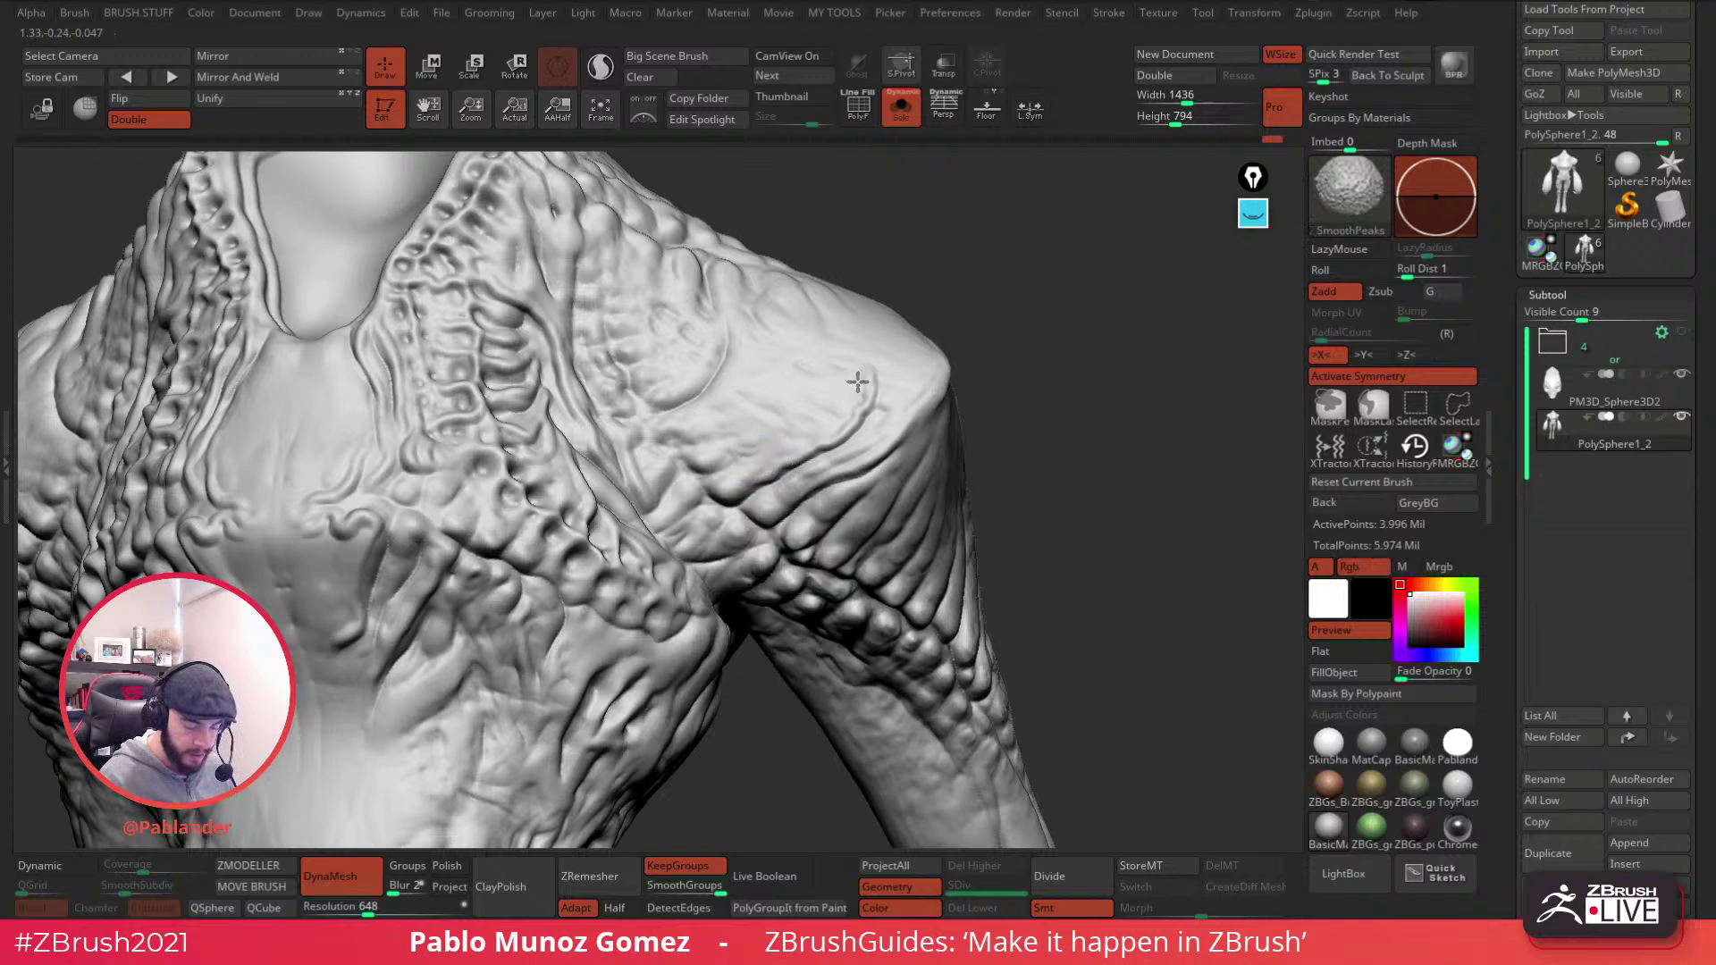
mouse_move(939, 422)
mouse_down()
mouse_move(835, 352)
mouse_move(834, 370)
mouse_up()
- Sculpt looping ridges around the rounded patch on the upper shoulder and up toward the collar, softening them with SmoothPeaks
right_drag(832, 371, 767, 447)
drag(797, 353, 819, 413)
key(space)
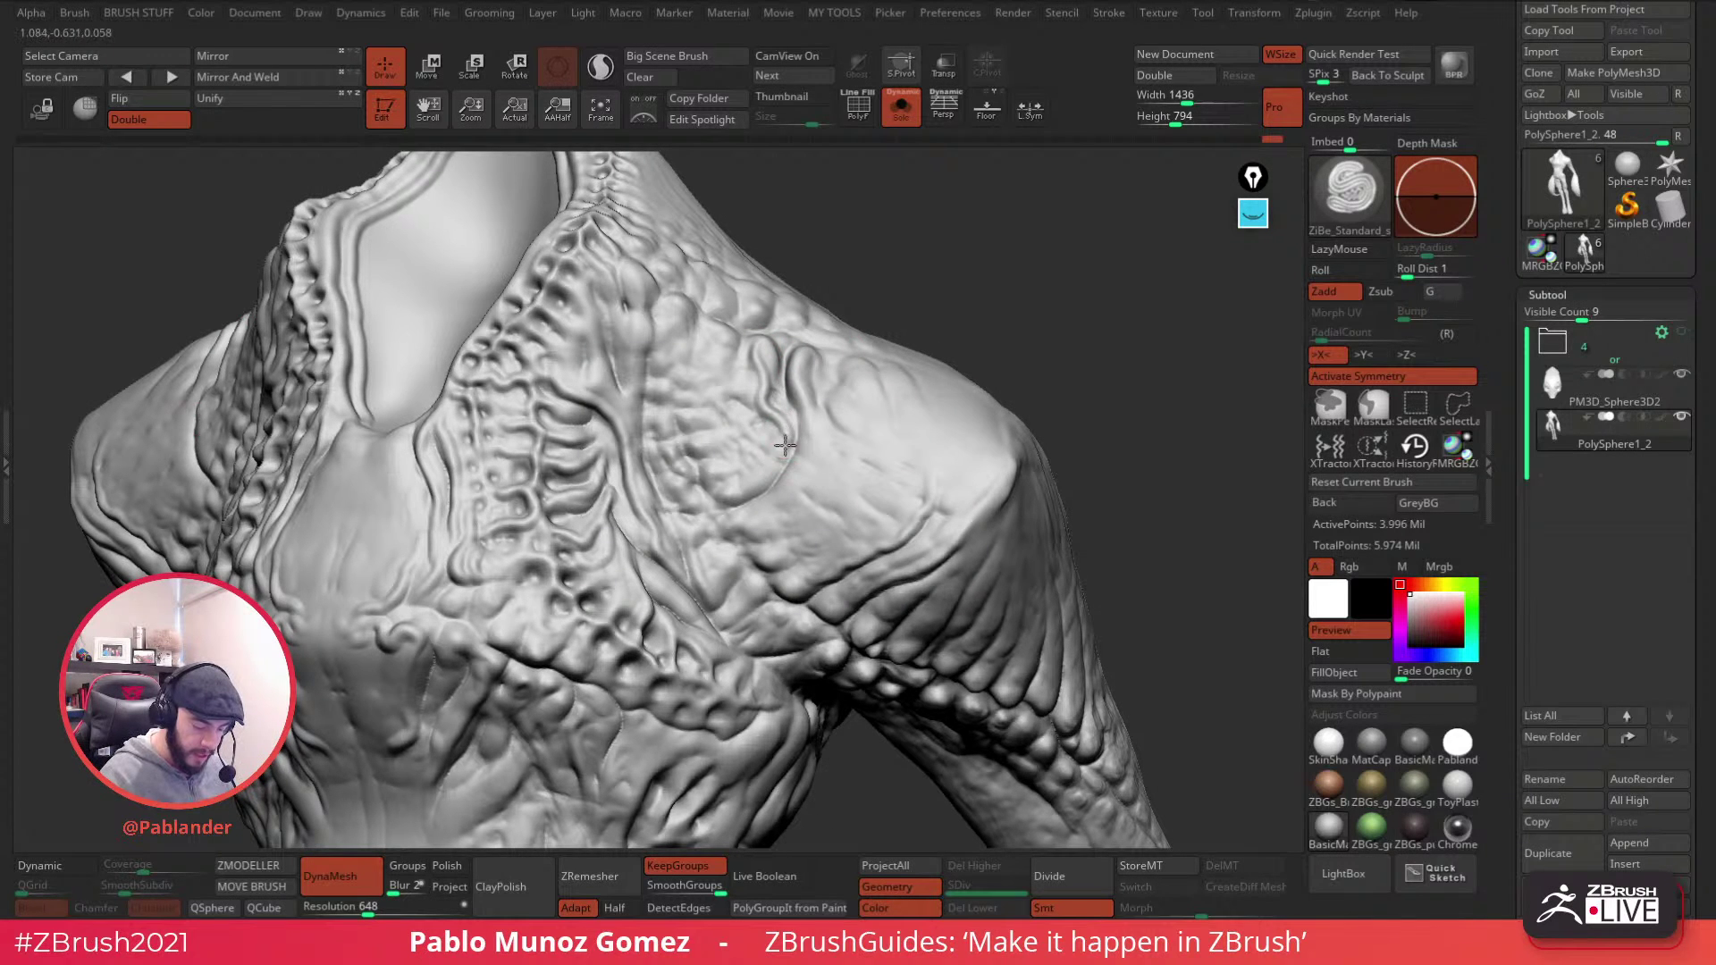
key(shift)
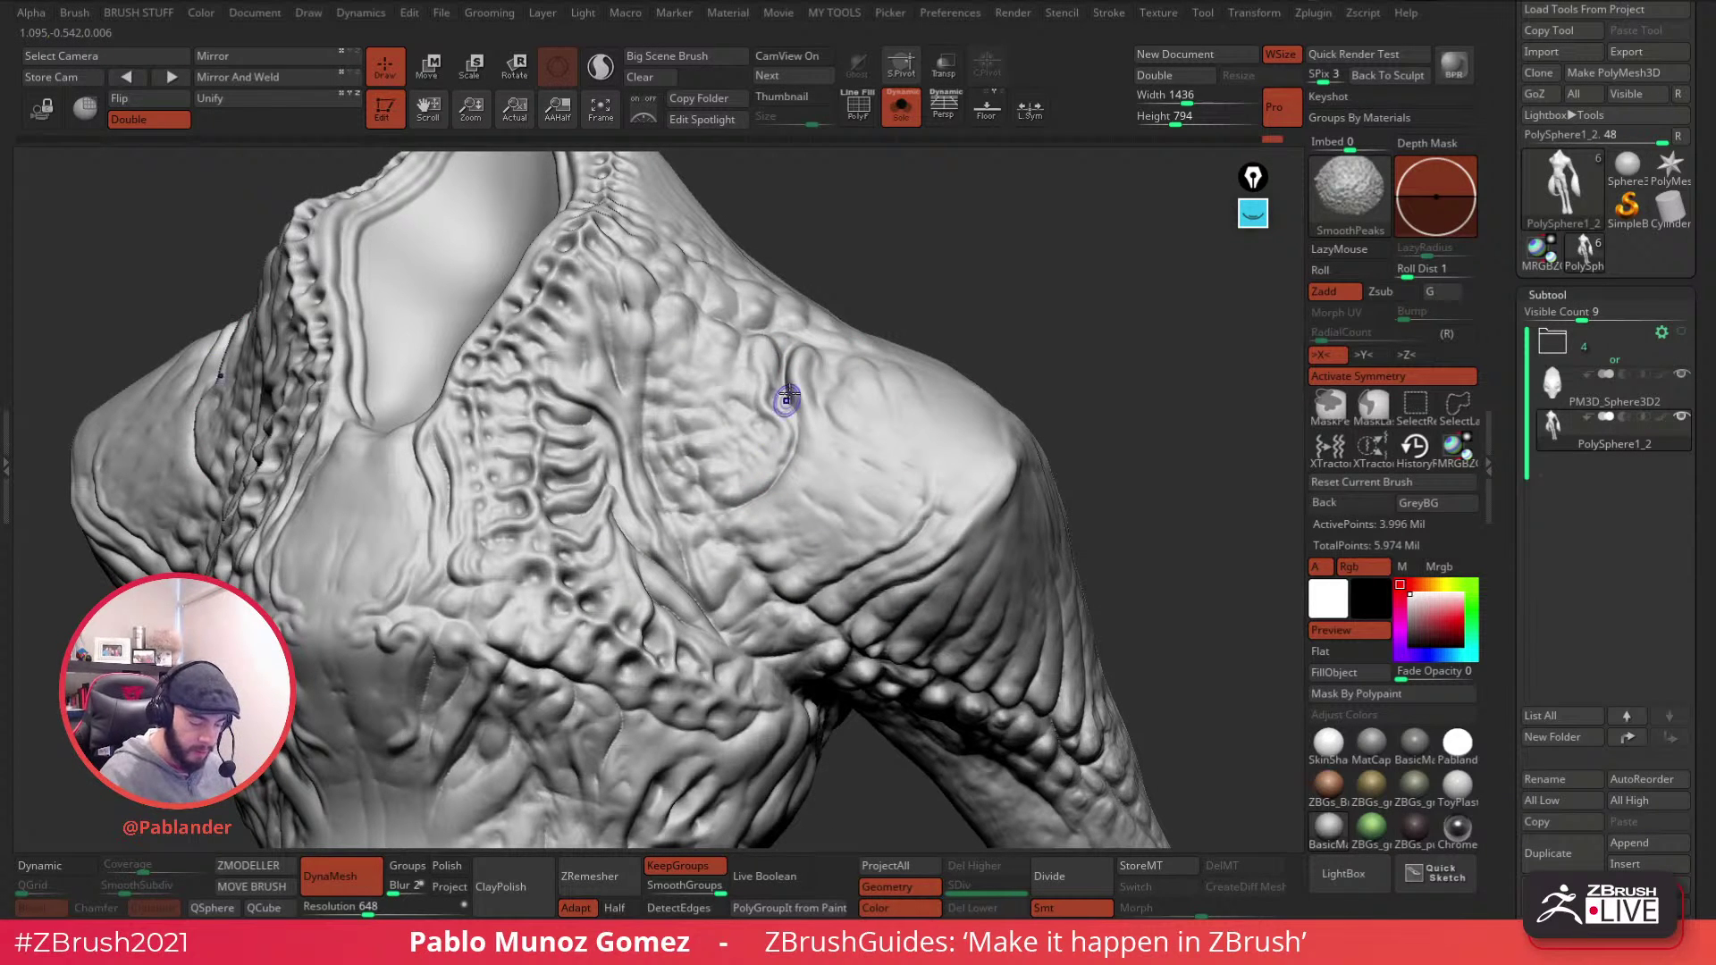
key(shift)
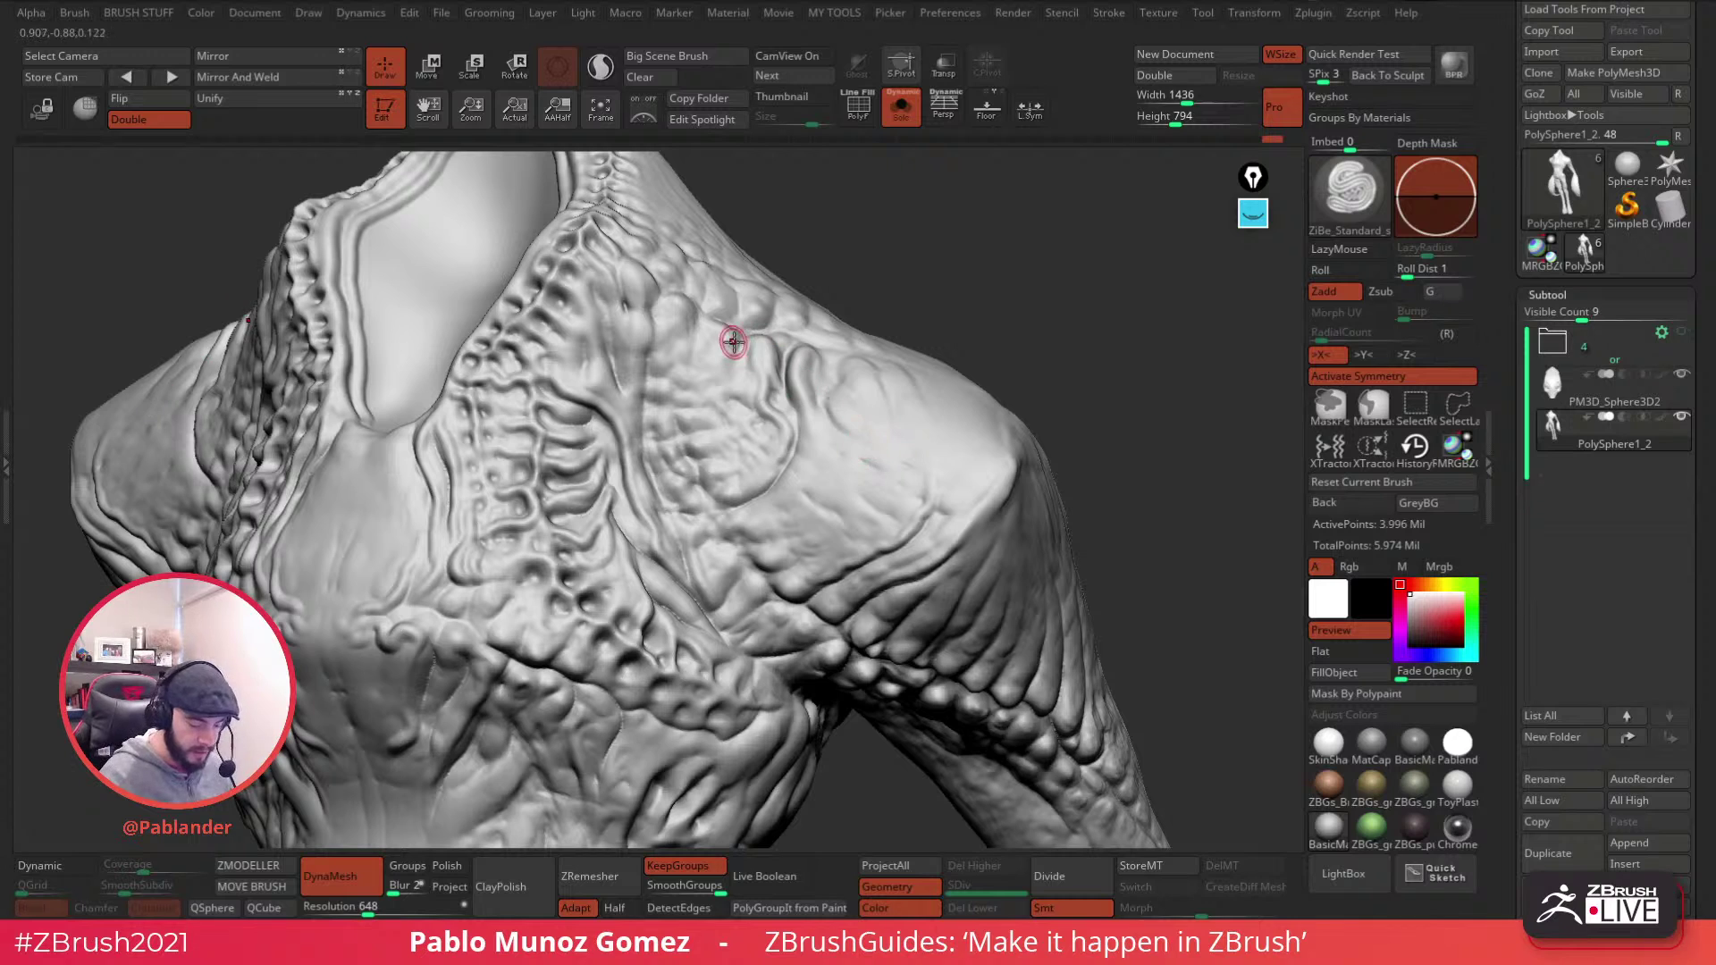
key(shift)
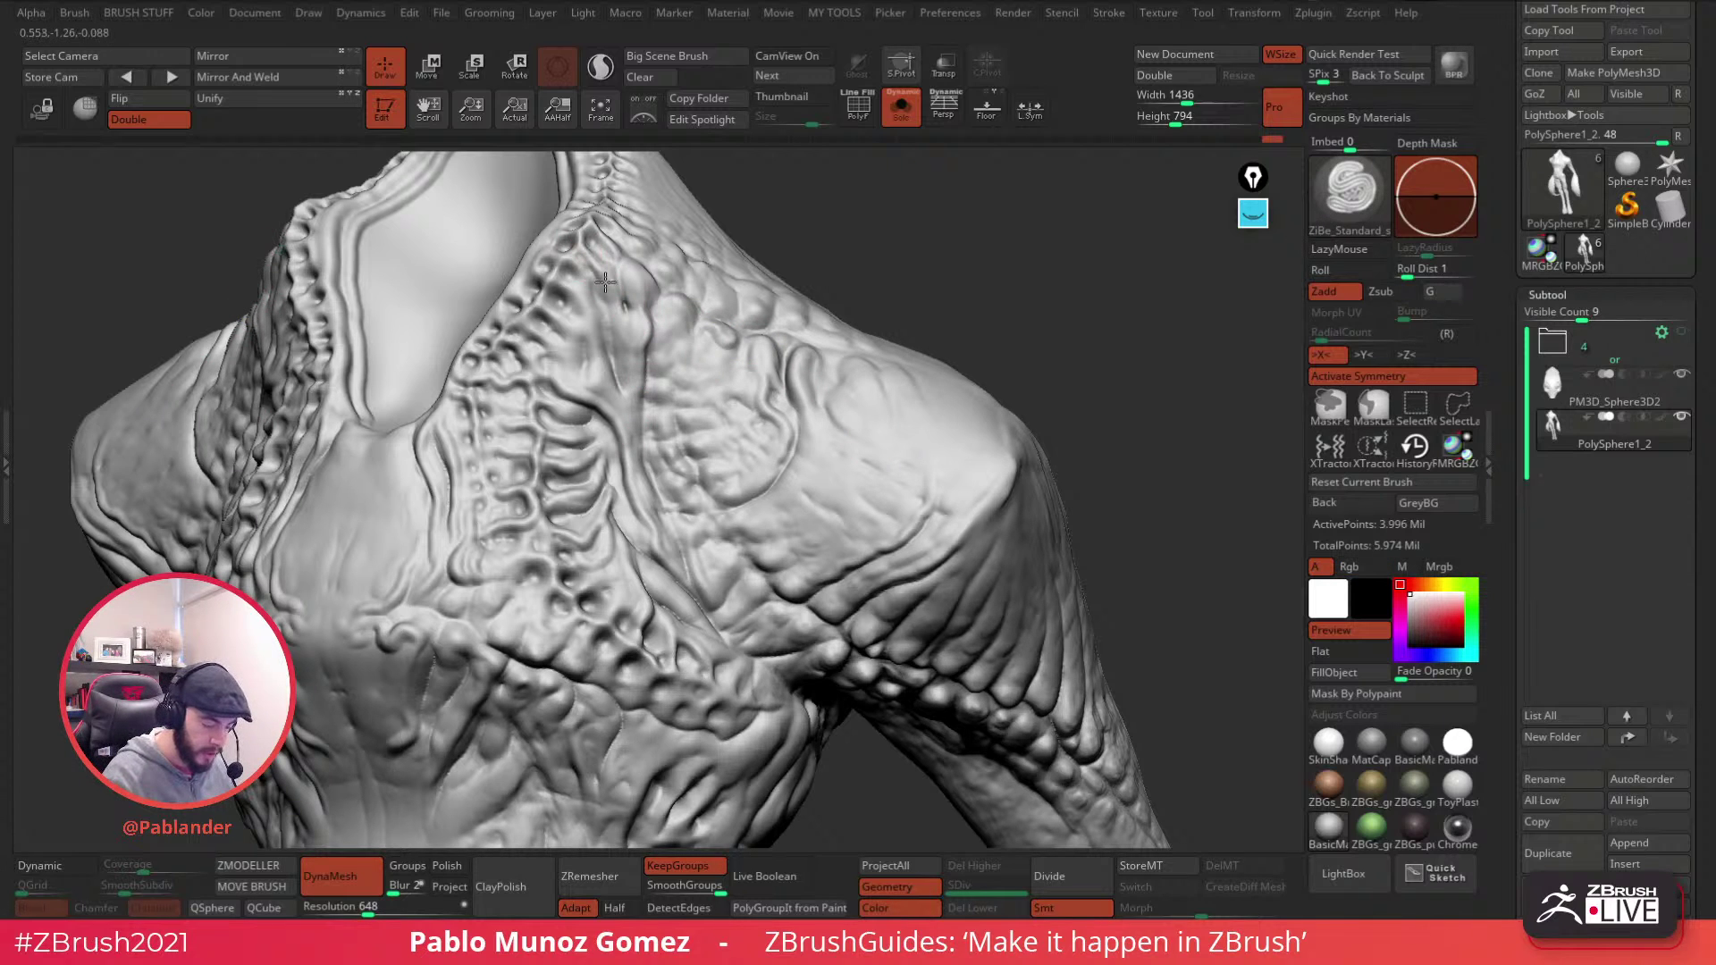
key(shift)
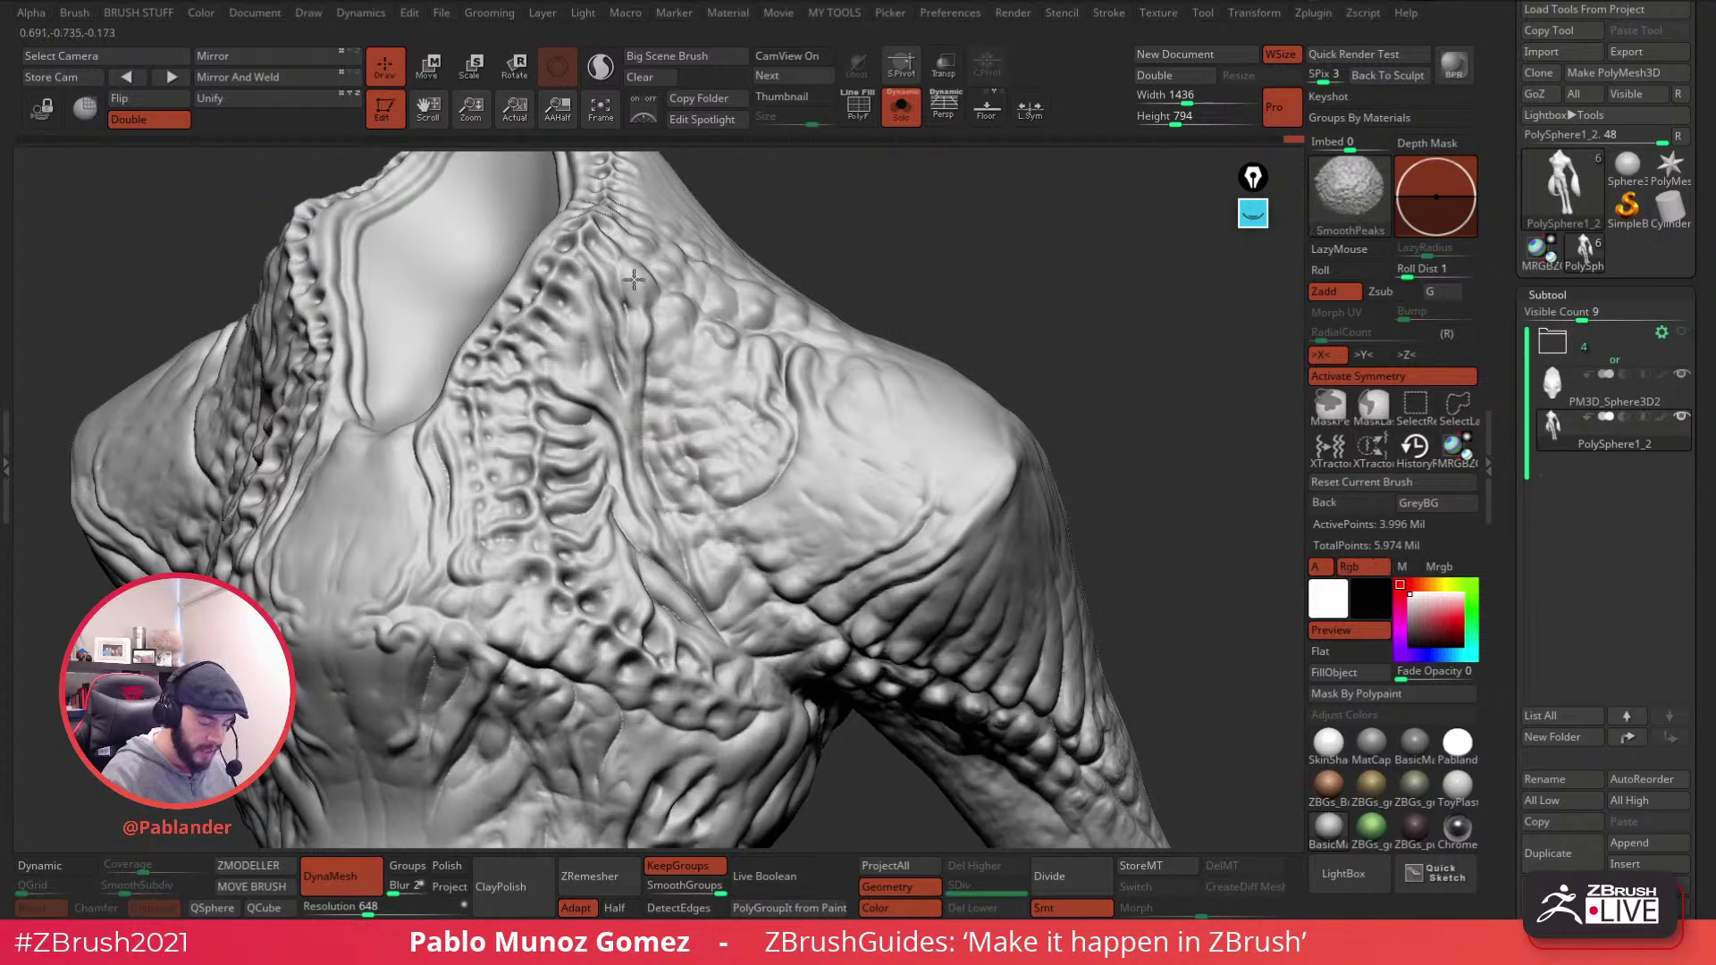
- Add flowing ridges on the front of the shoulder just above the armpit folds
mouse_move(758, 340)
right_down()
mouse_move(796, 444)
mouse_move(889, 375)
right_up()
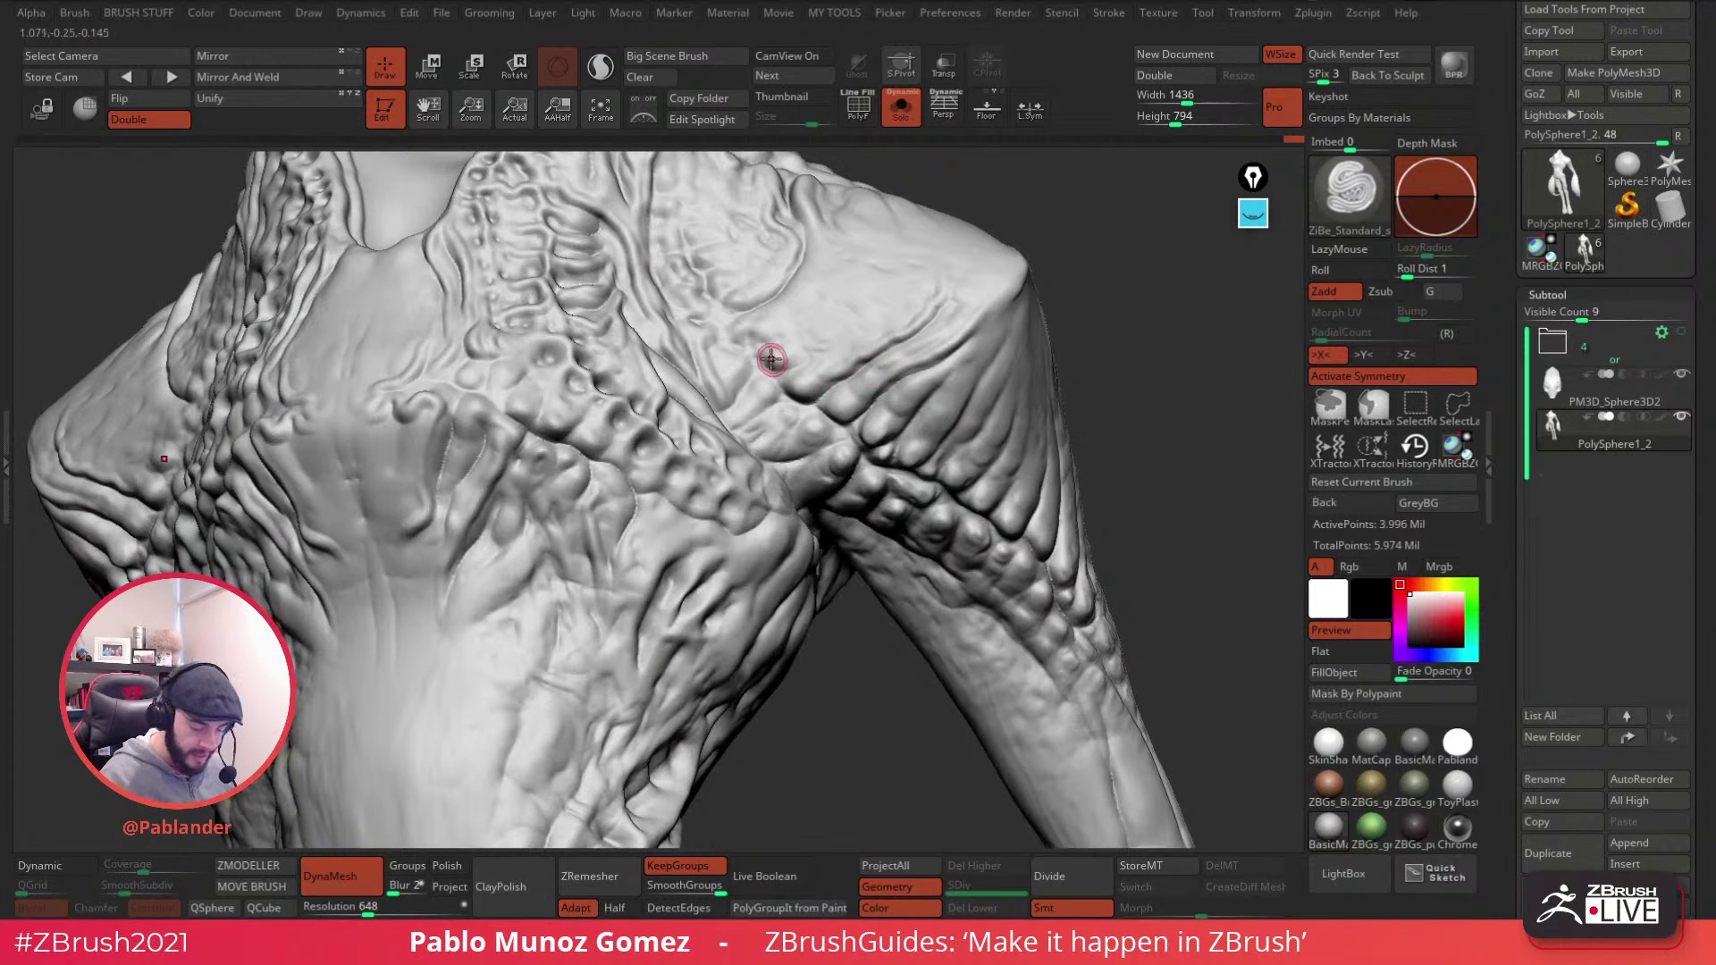
drag(796, 364, 843, 336)
mouse_move(755, 404)
mouse_down()
mouse_move(748, 354)
mouse_move(733, 385)
mouse_up()
- Sculpt branching folds on the side of the ribcage below the armpit and toward the belly, blending them with SmoothPeaks
mouse_move(733, 384)
right_down()
mouse_move(816, 471)
mouse_move(829, 360)
mouse_move(866, 313)
right_up()
mouse_move(849, 301)
shift+mouse_down()
mouse_move(846, 349)
mouse_move(792, 360)
shift+mouse_up()
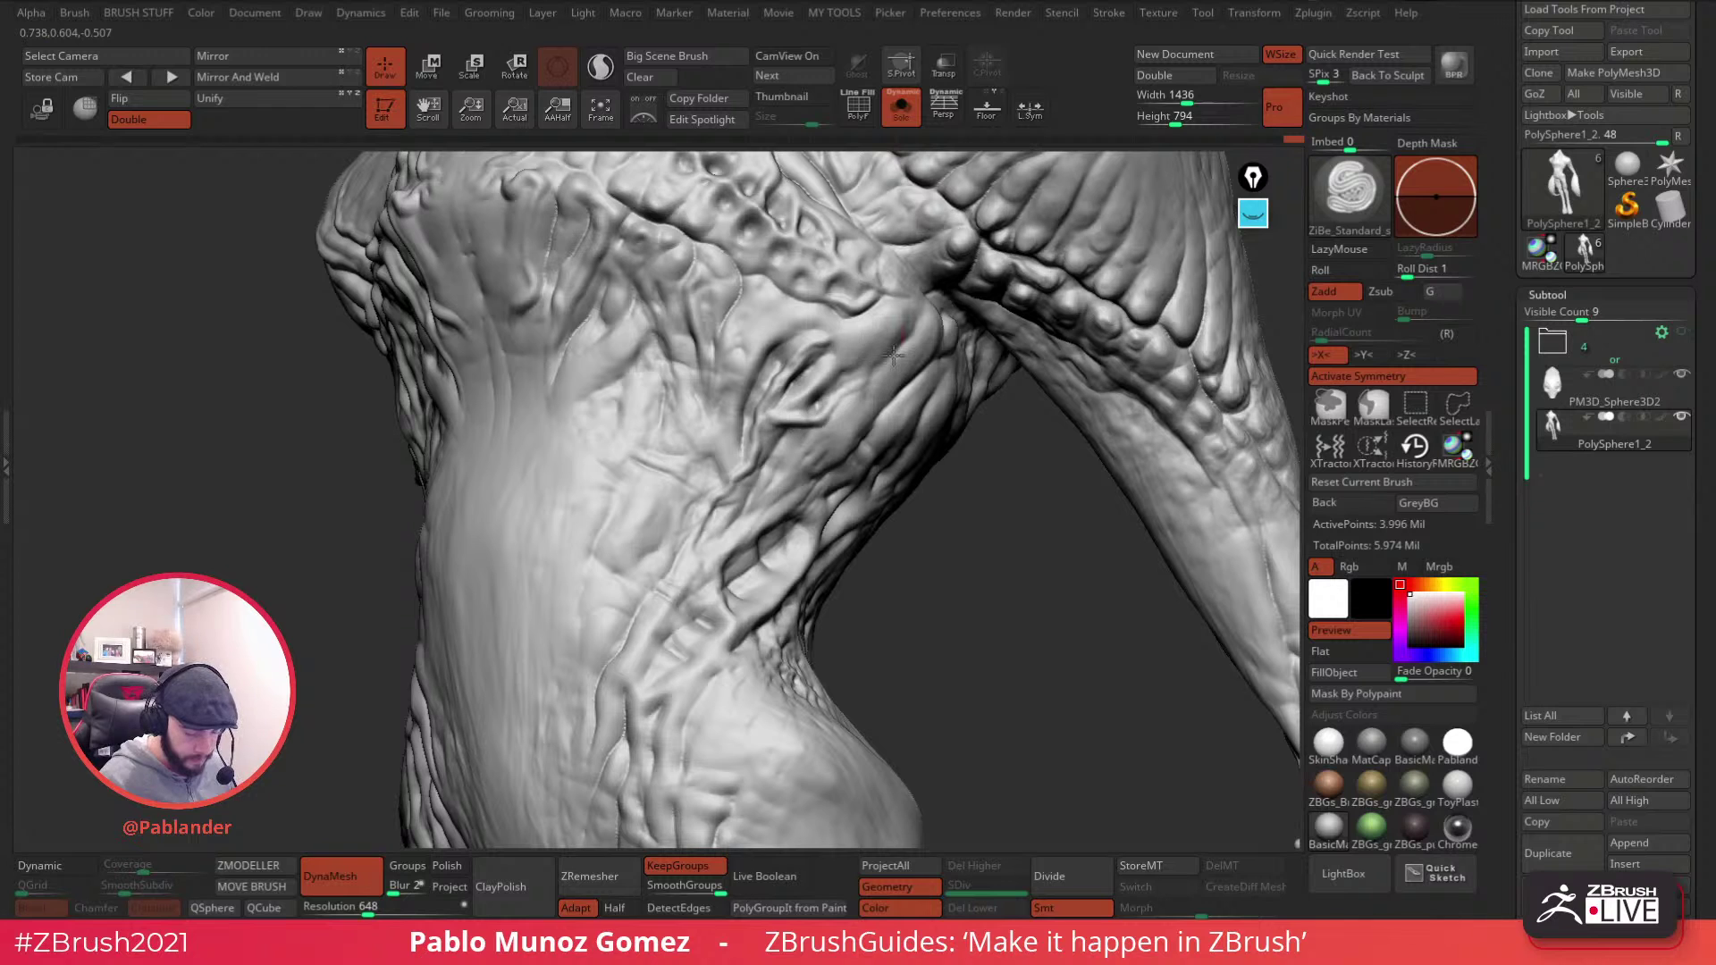
key(shift)
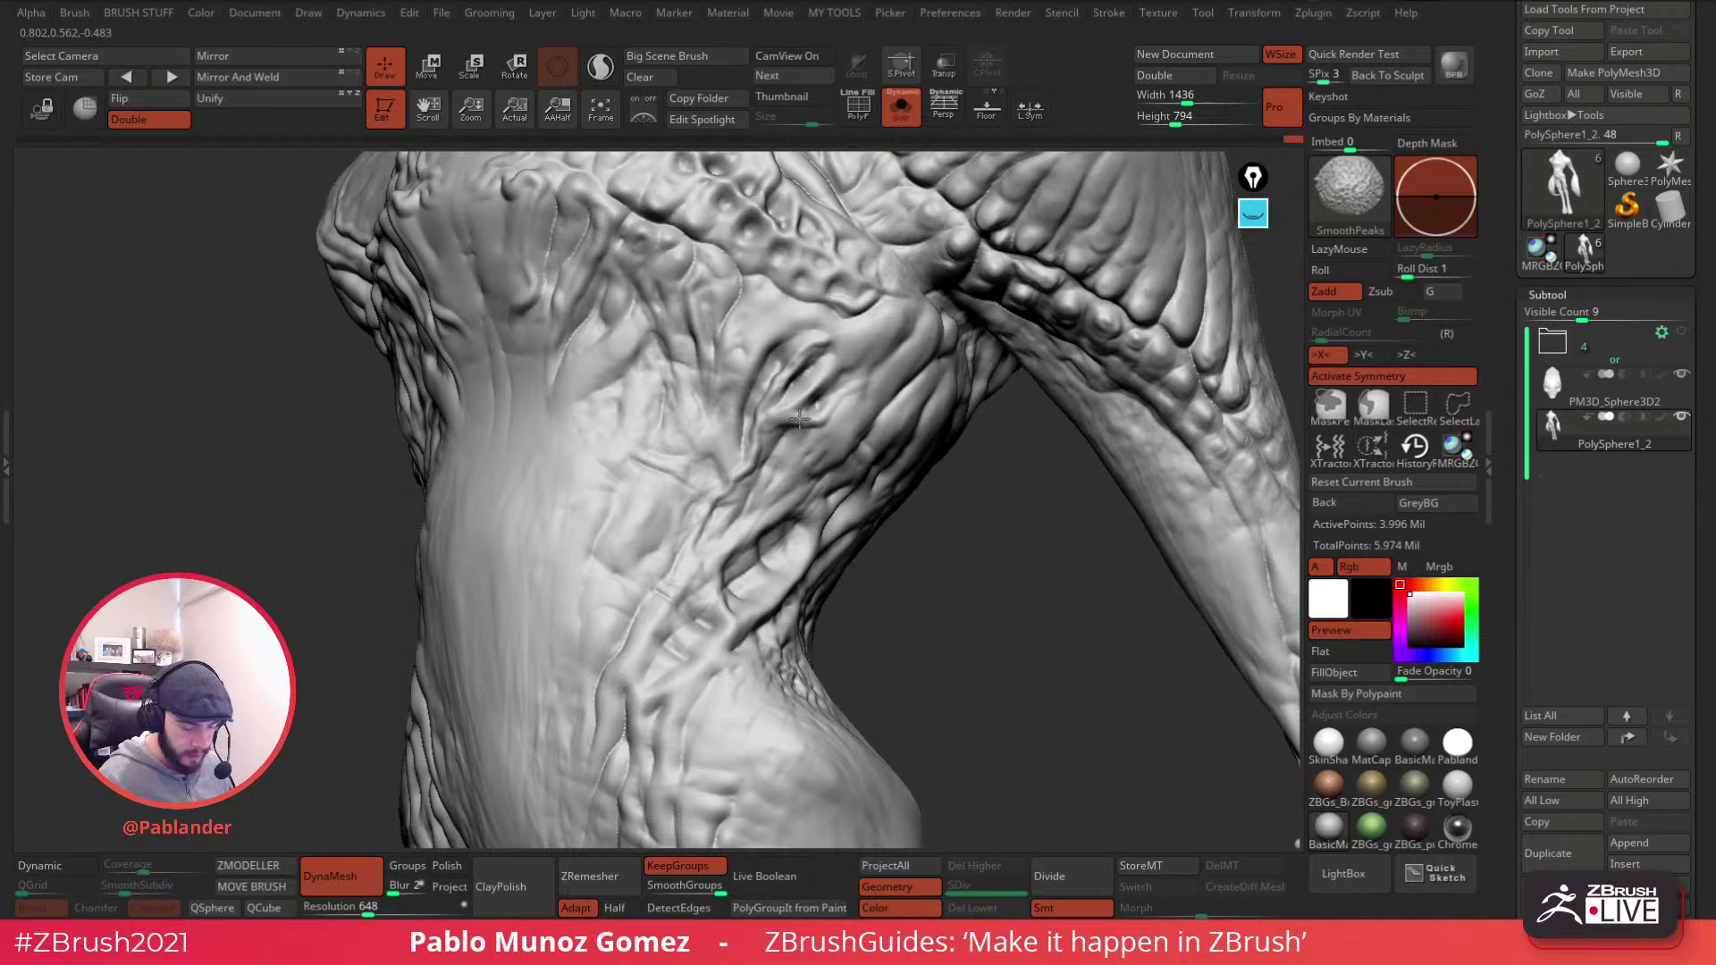
mouse_move(928, 308)
mouse_down()
mouse_move(911, 341)
mouse_move(928, 320)
mouse_up()
right_drag(813, 389, 881, 377)
mouse_move(731, 274)
mouse_down()
mouse_move(719, 339)
mouse_move(730, 291)
mouse_move(631, 320)
mouse_move(578, 382)
mouse_move(570, 511)
mouse_move(560, 428)
mouse_up()
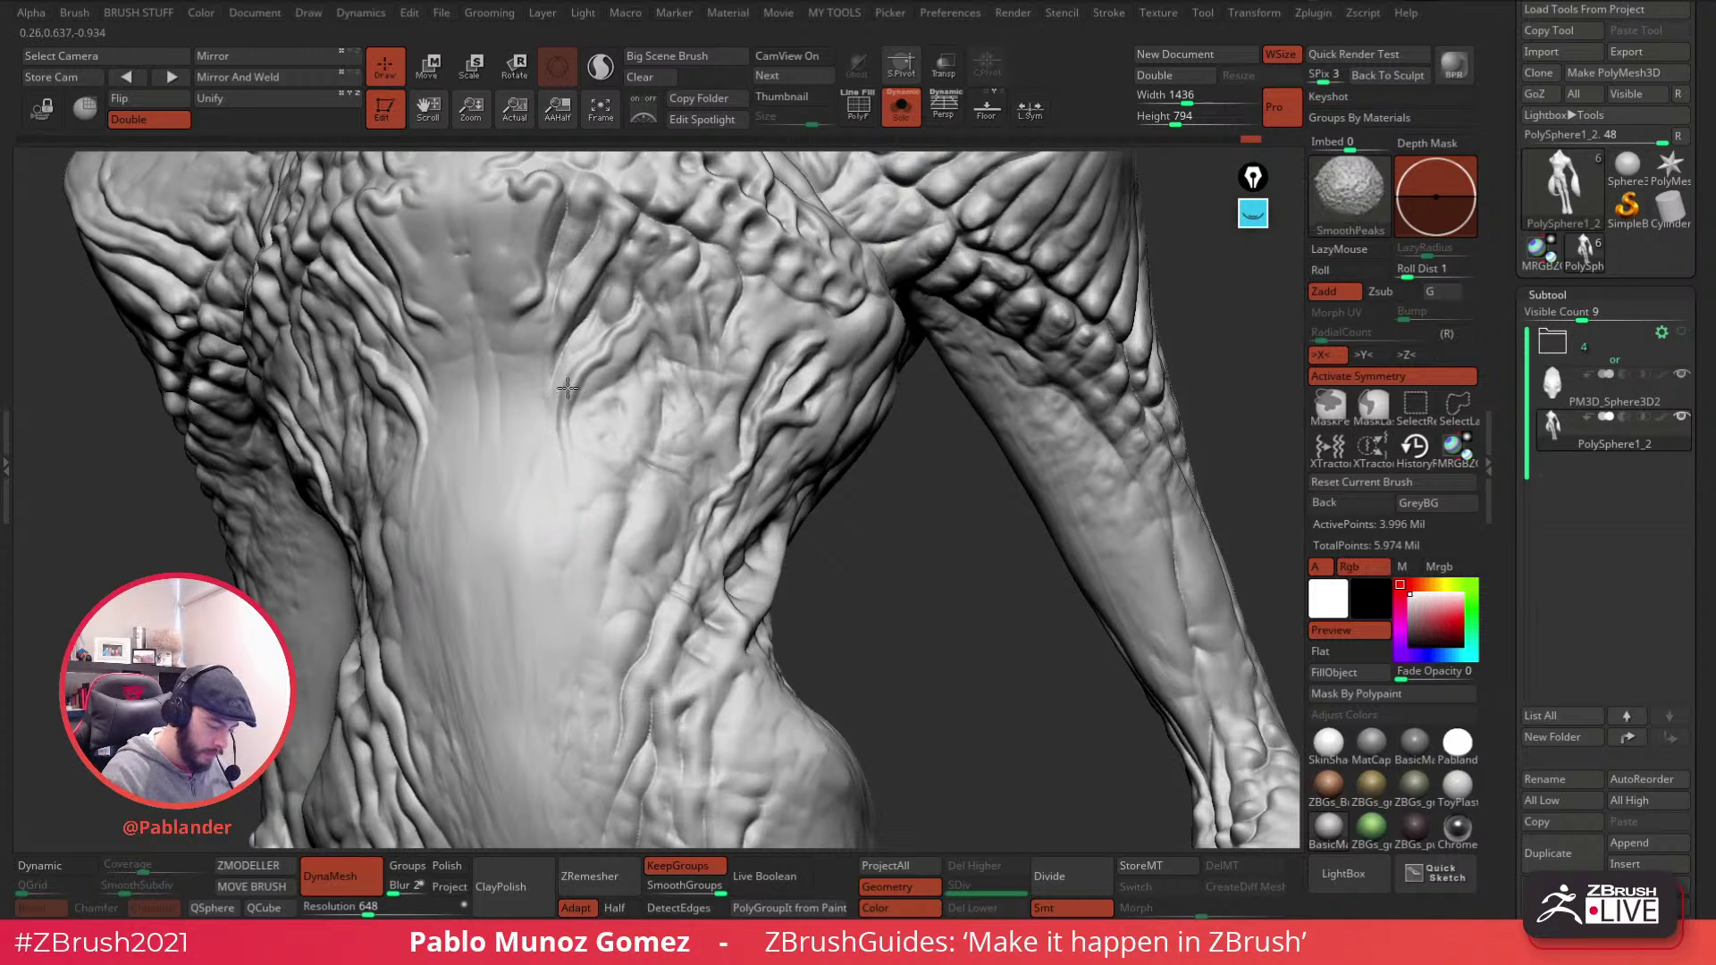
- Sculpt a ridge from the pointed shoulder tip down its back side, adding wrinkles where it meets the upper arm
mouse_move(727, 383)
right_down()
mouse_move(902, 393)
mouse_move(877, 367)
mouse_move(801, 369)
right_up()
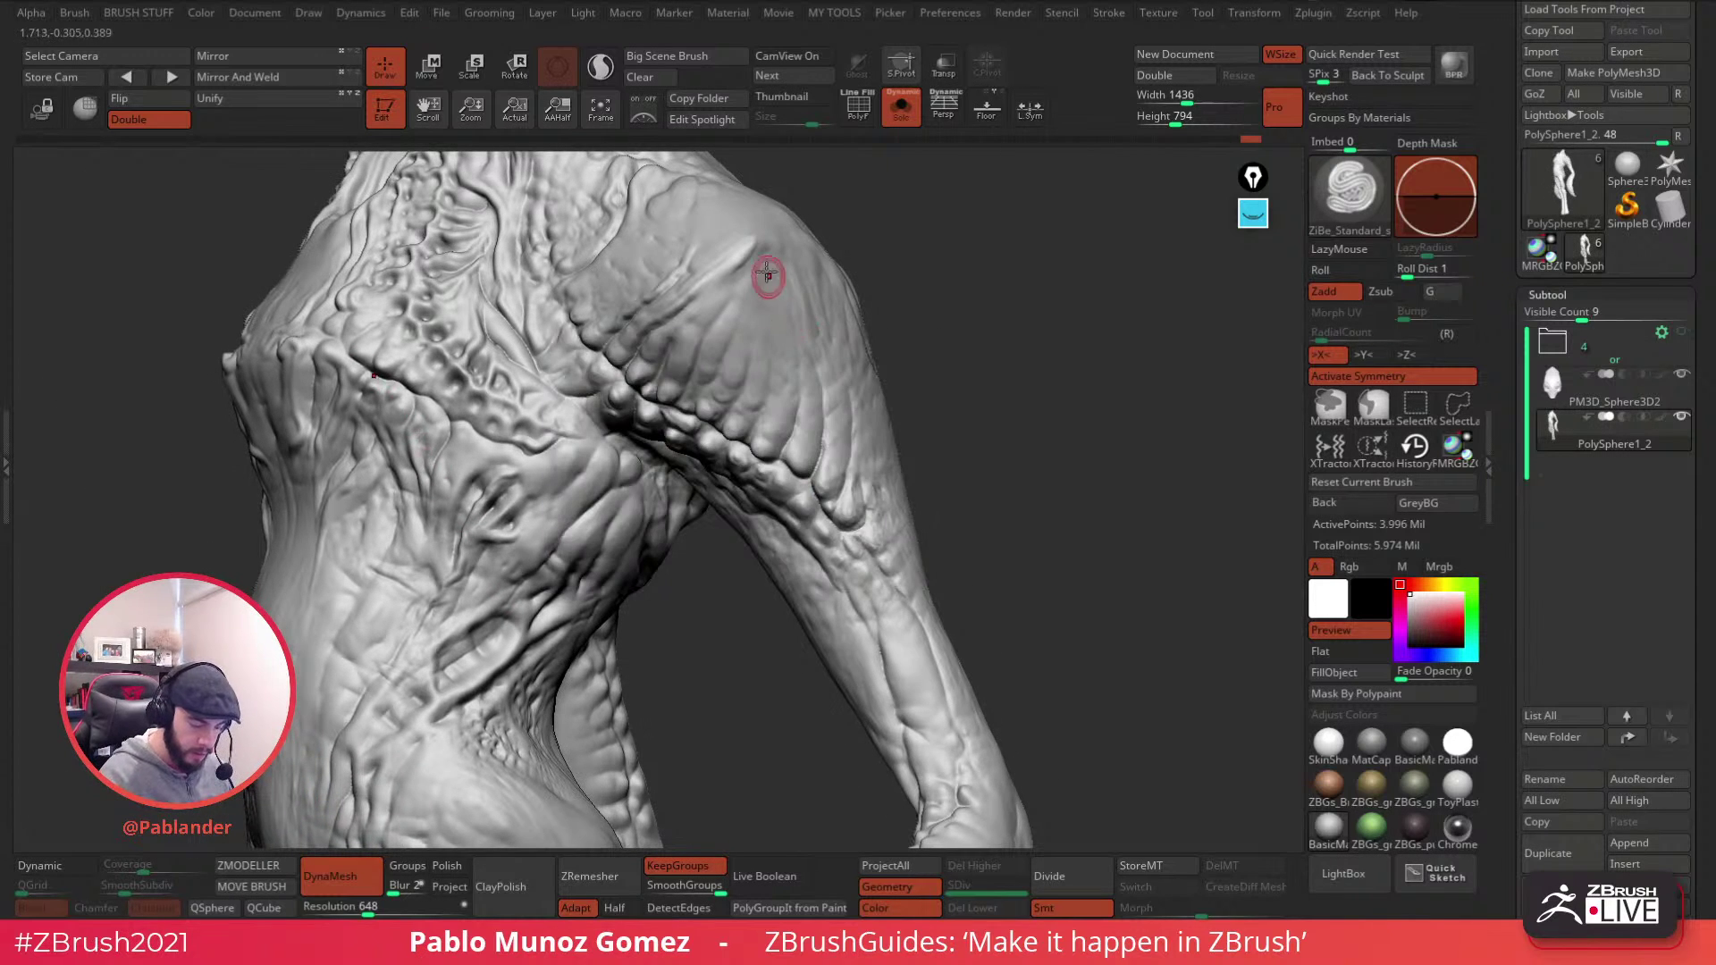
mouse_move(808, 244)
right_down()
mouse_move(796, 319)
mouse_move(633, 410)
right_up()
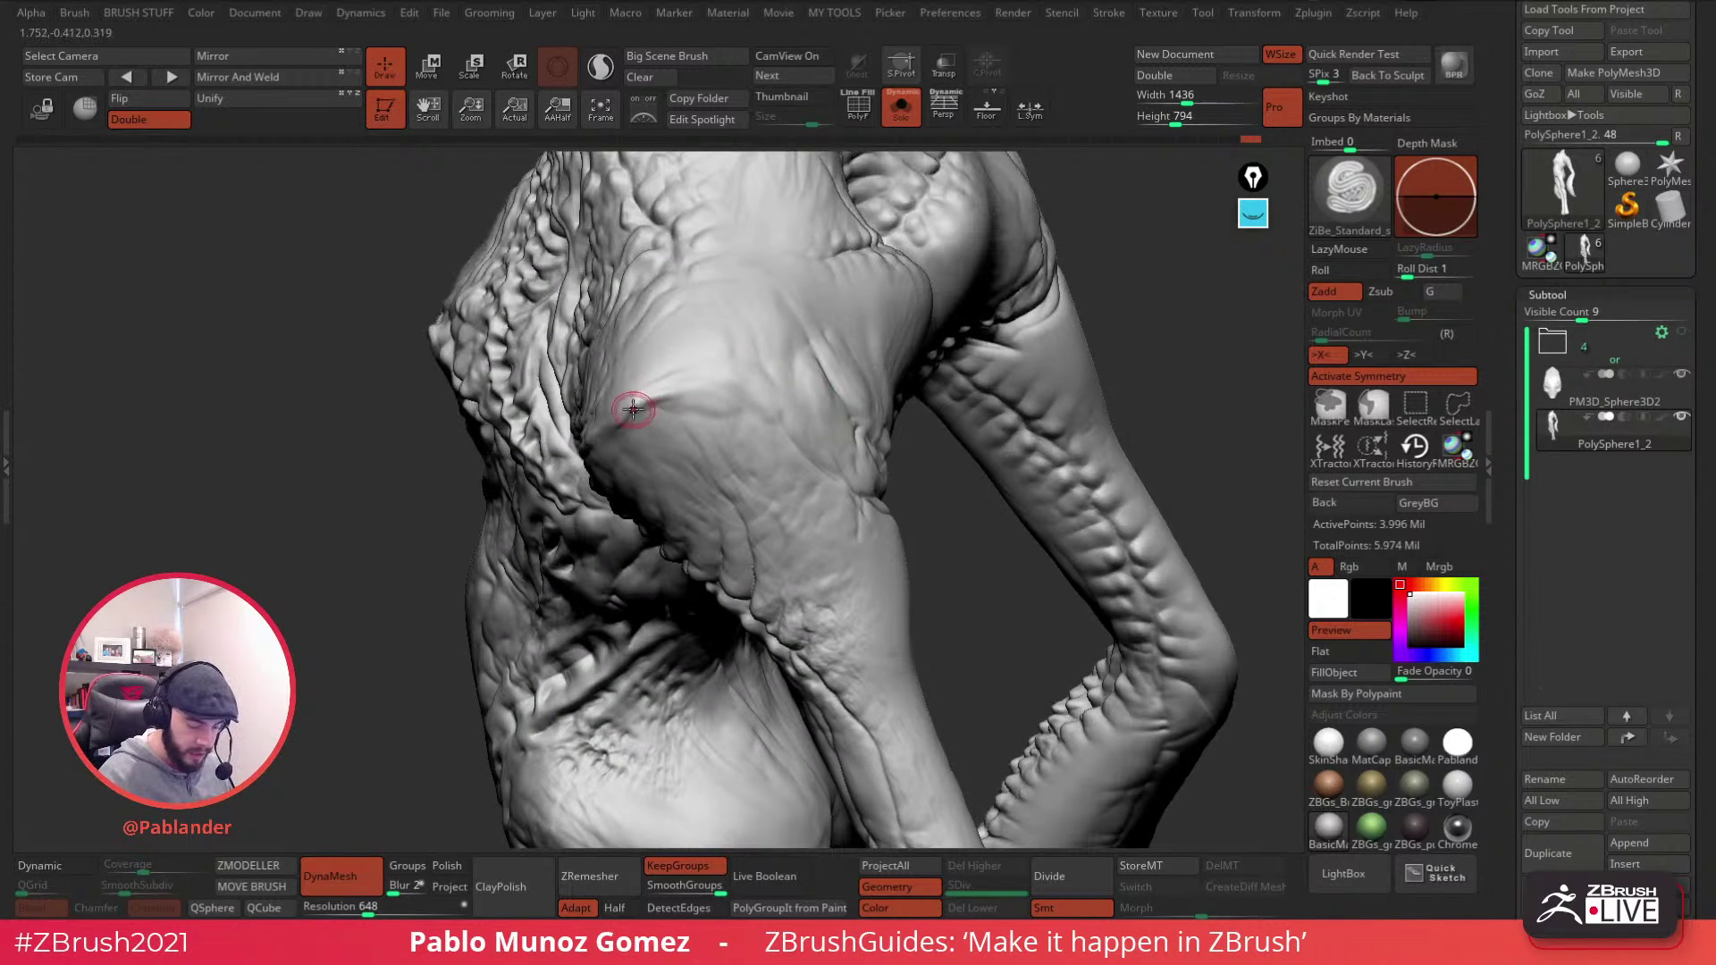
mouse_move(777, 414)
right_down()
mouse_move(759, 413)
mouse_move(978, 401)
right_up()
key(shift)
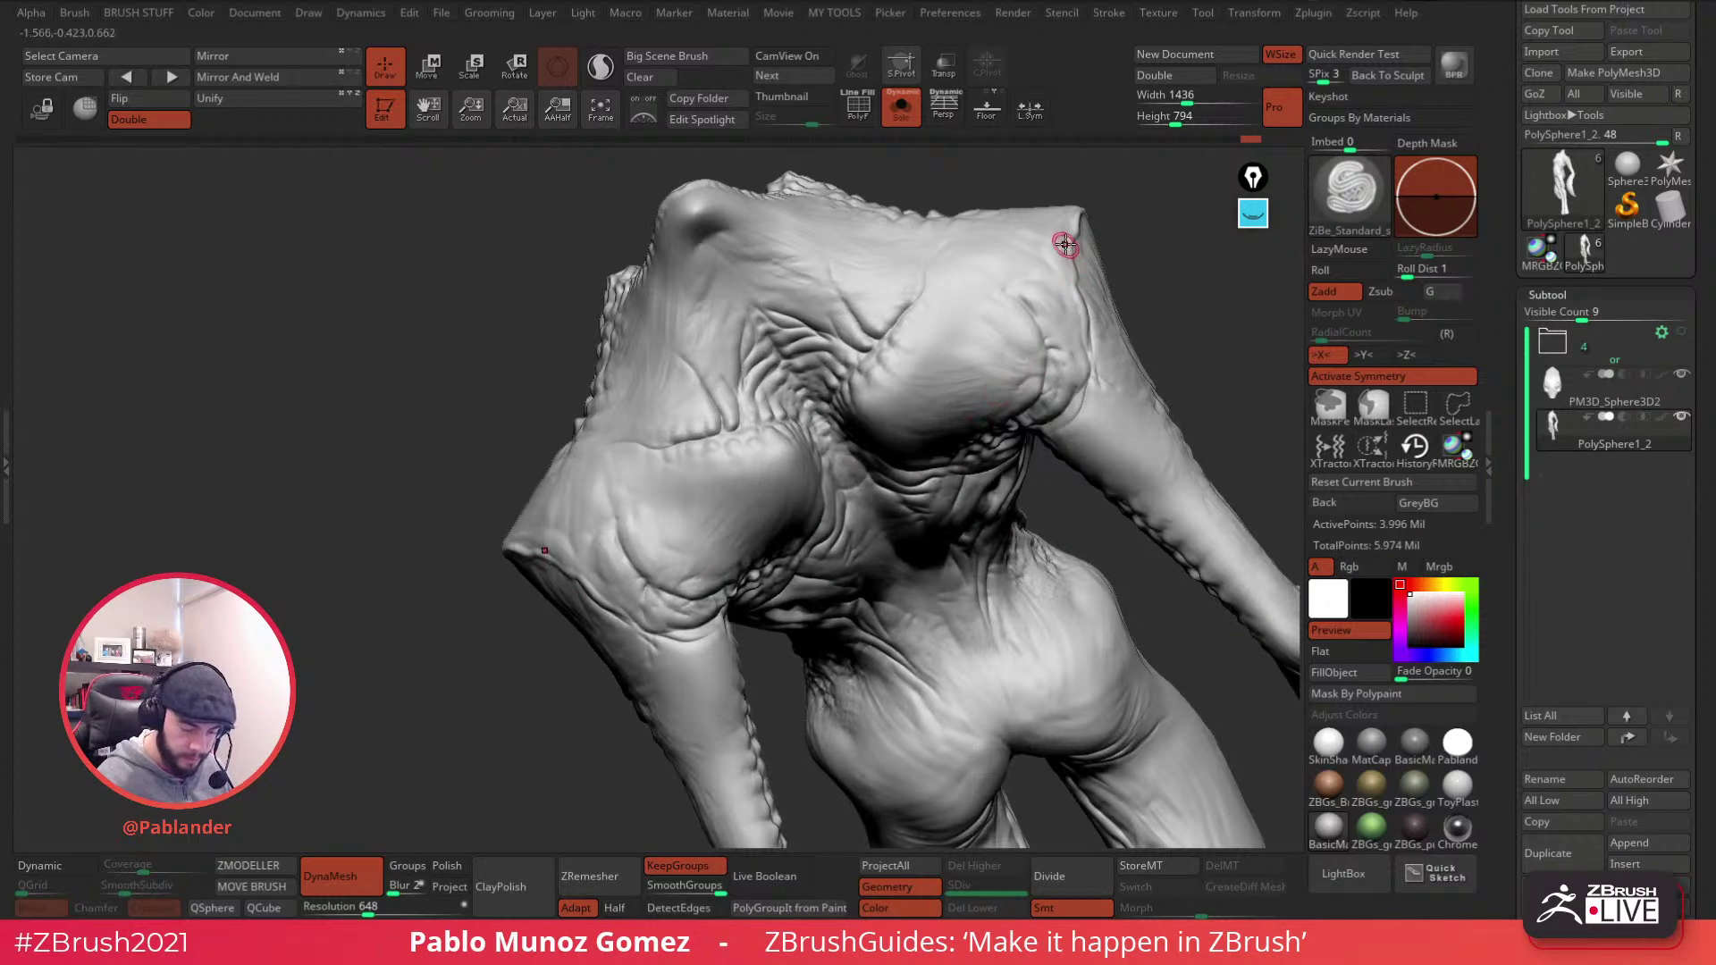
right_drag(1066, 246, 1082, 231)
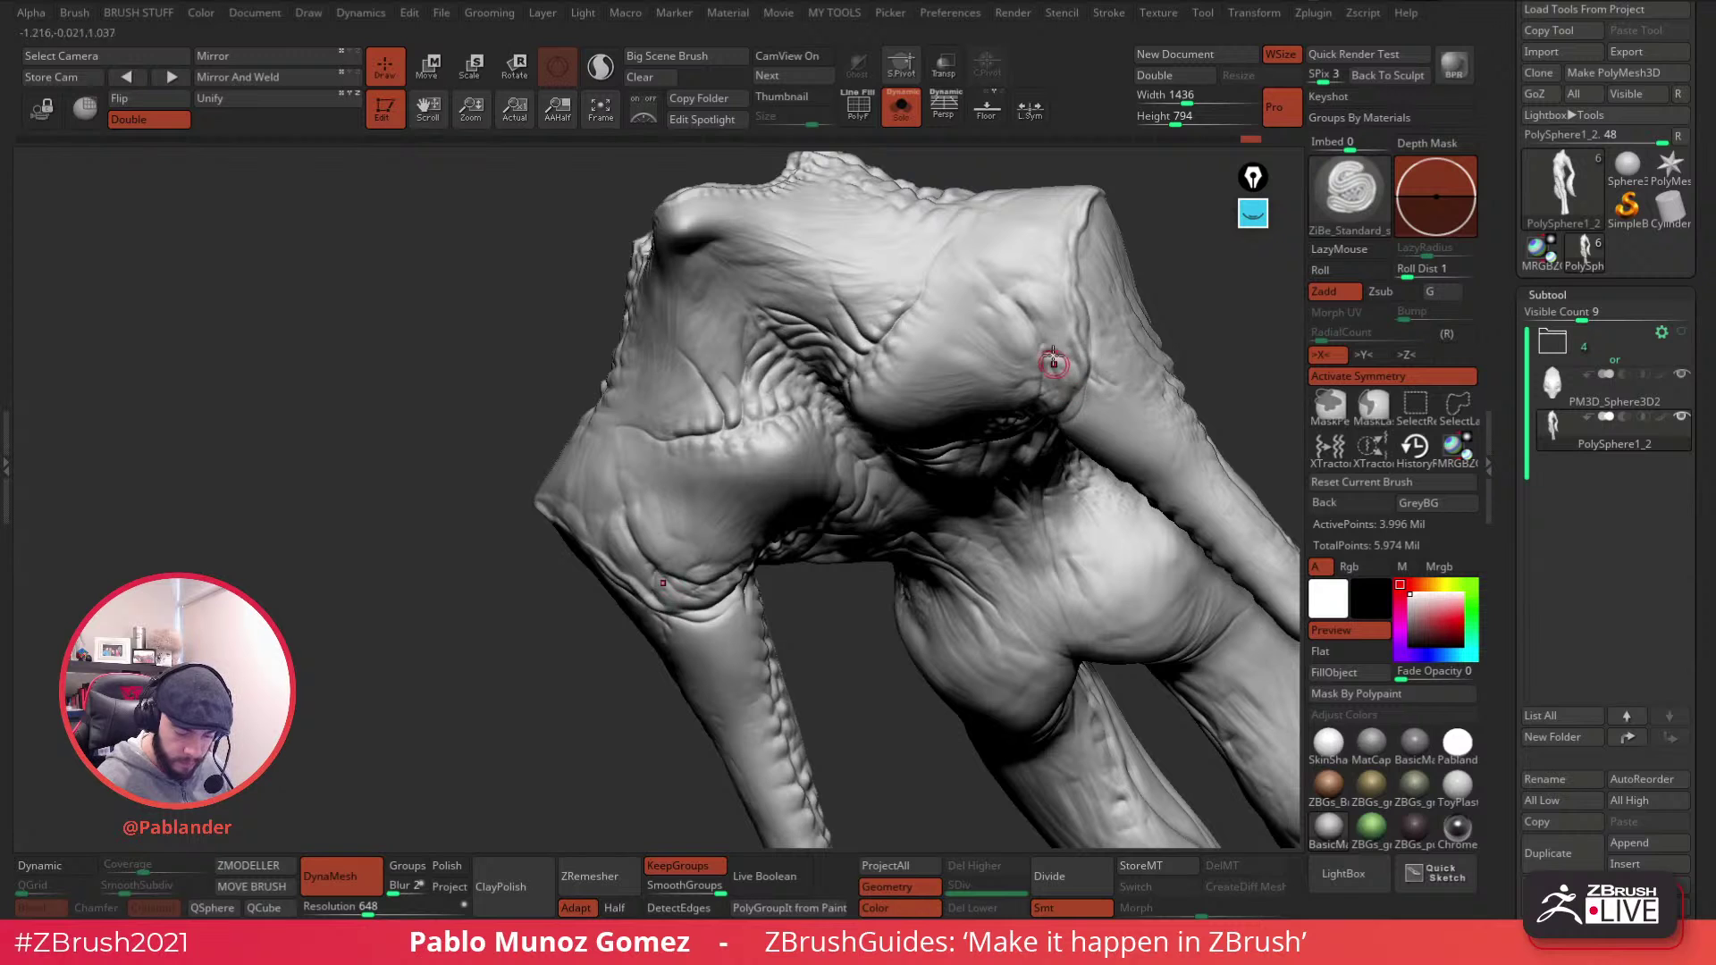
key(shift)
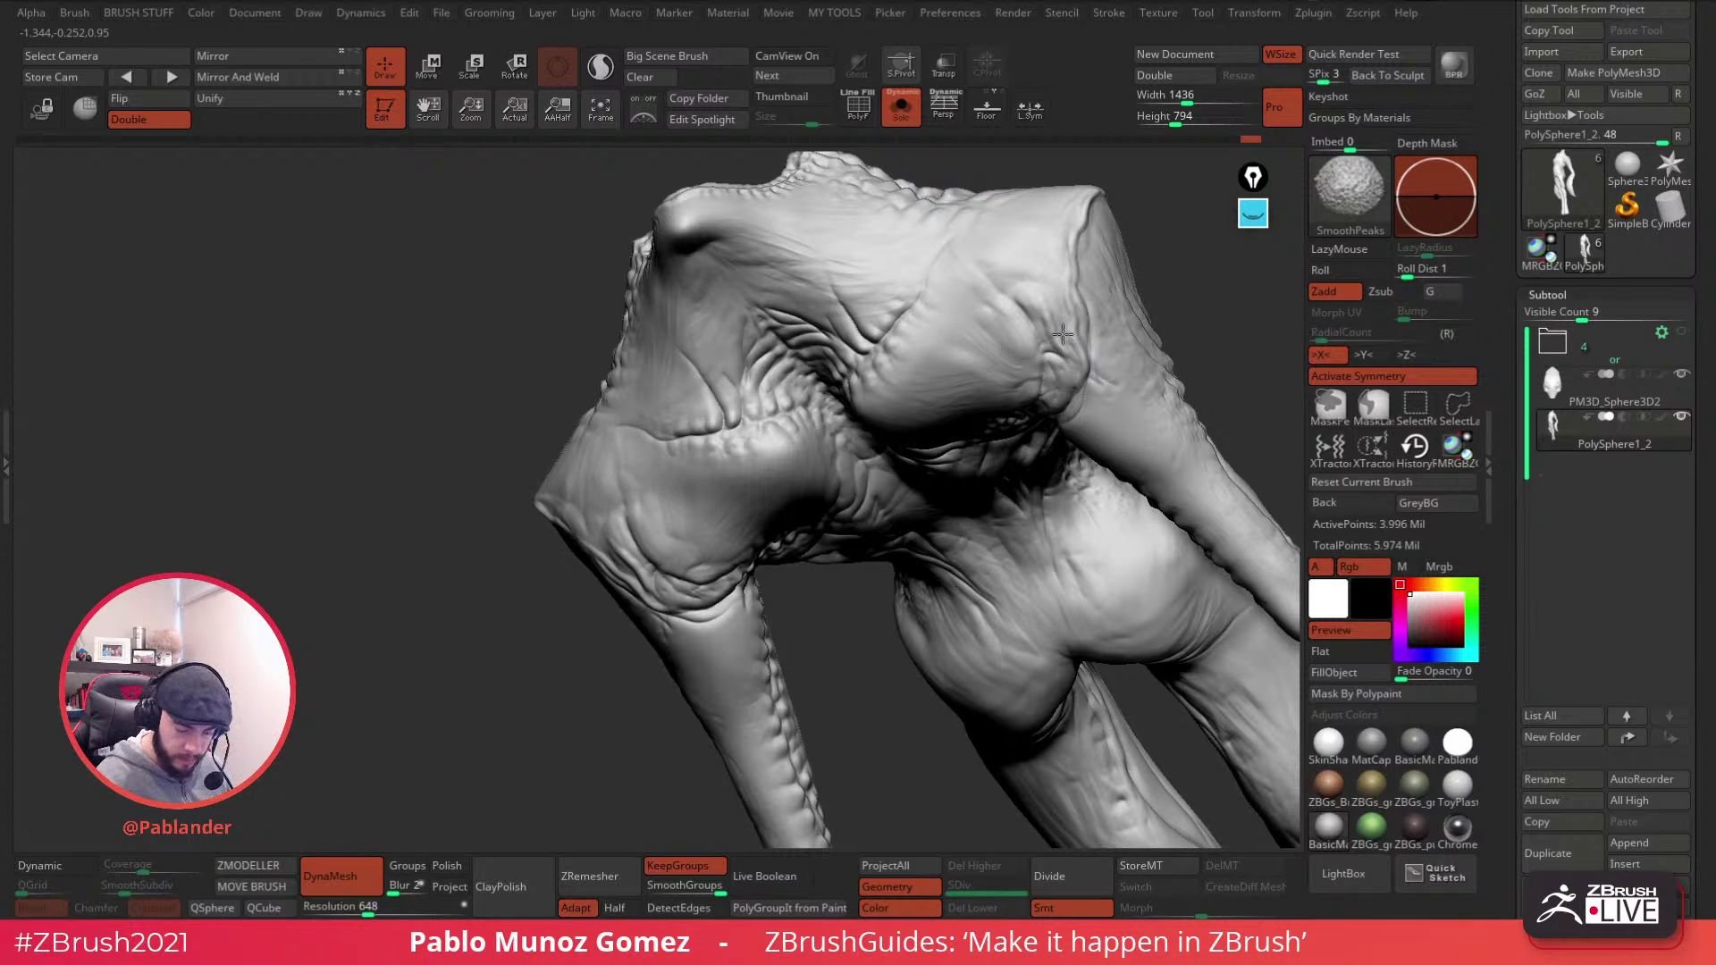
- Add skin folds on the outer shoulder and upper arm, softening them with SmoothPeaks
right_drag(1057, 353, 1098, 237)
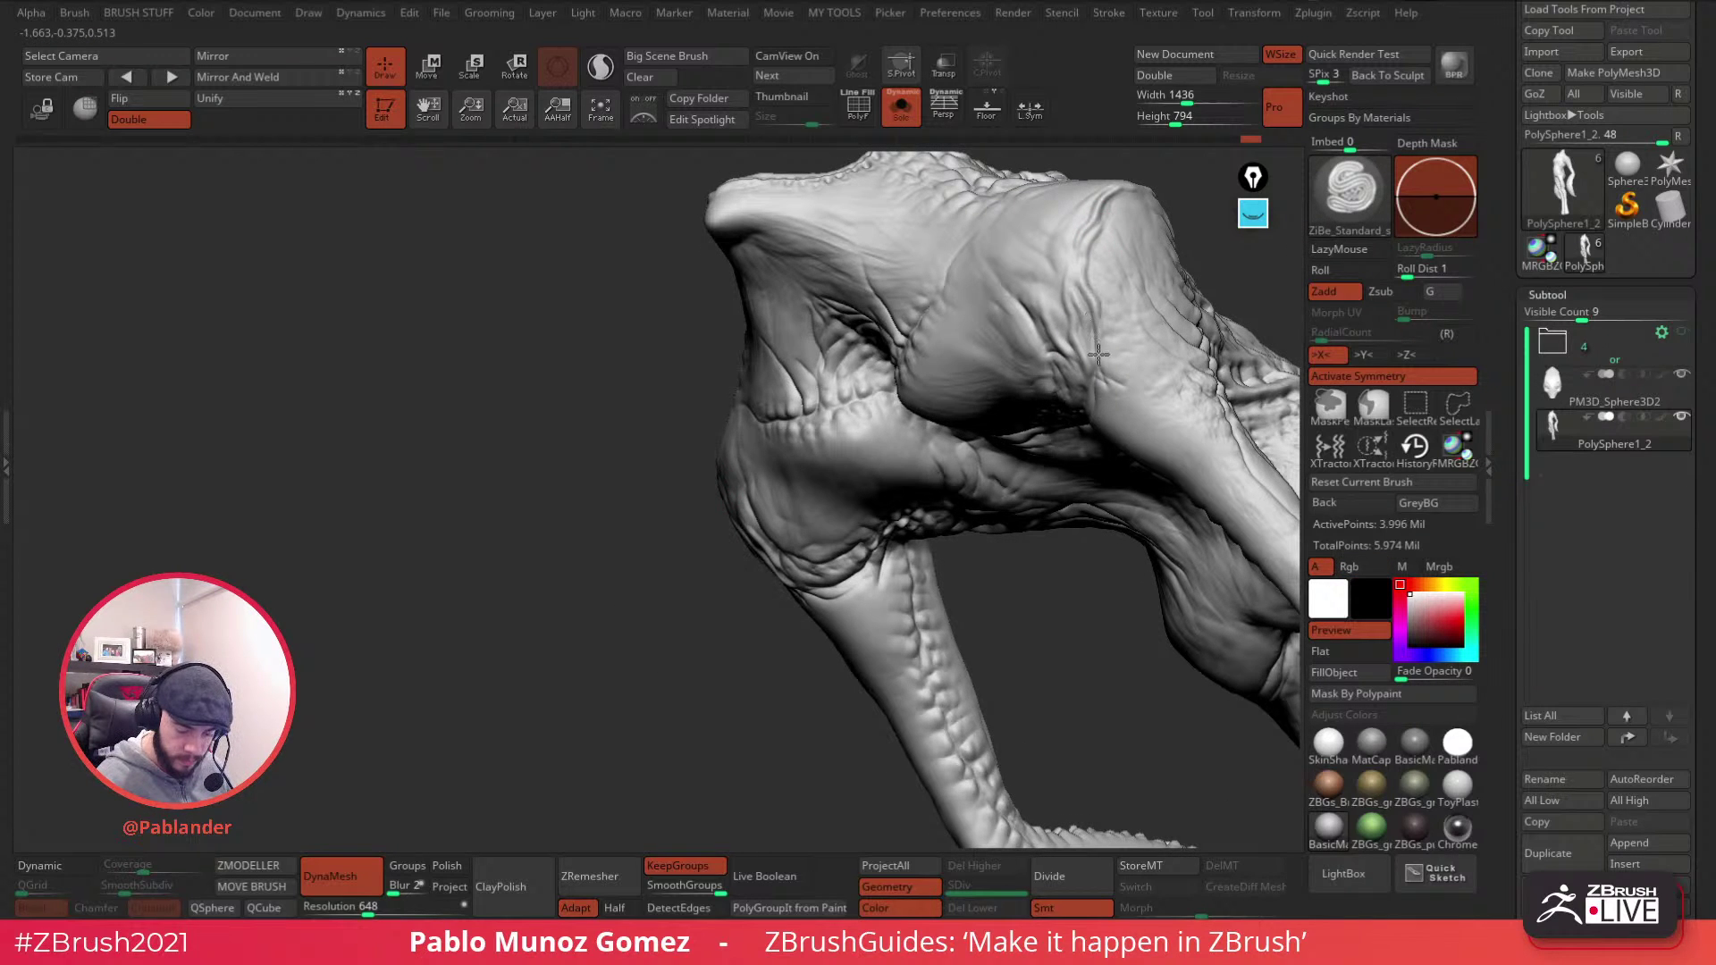
key(shift)
right_drag(1119, 280, 1140, 316)
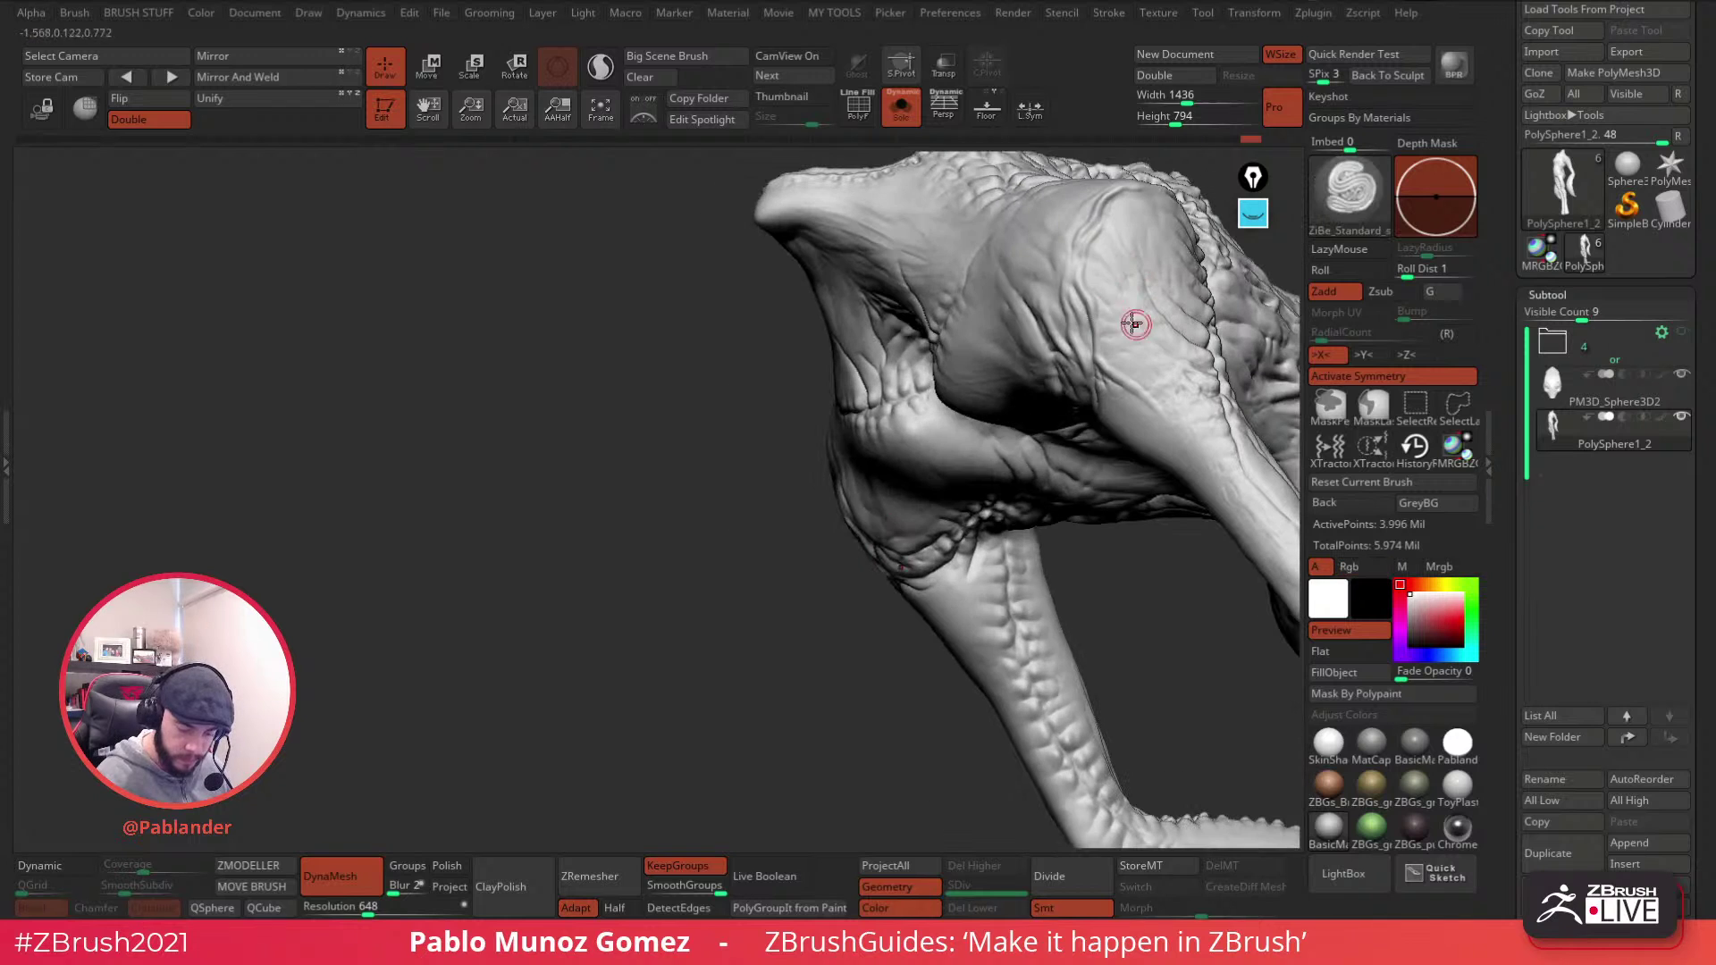
key(shift)
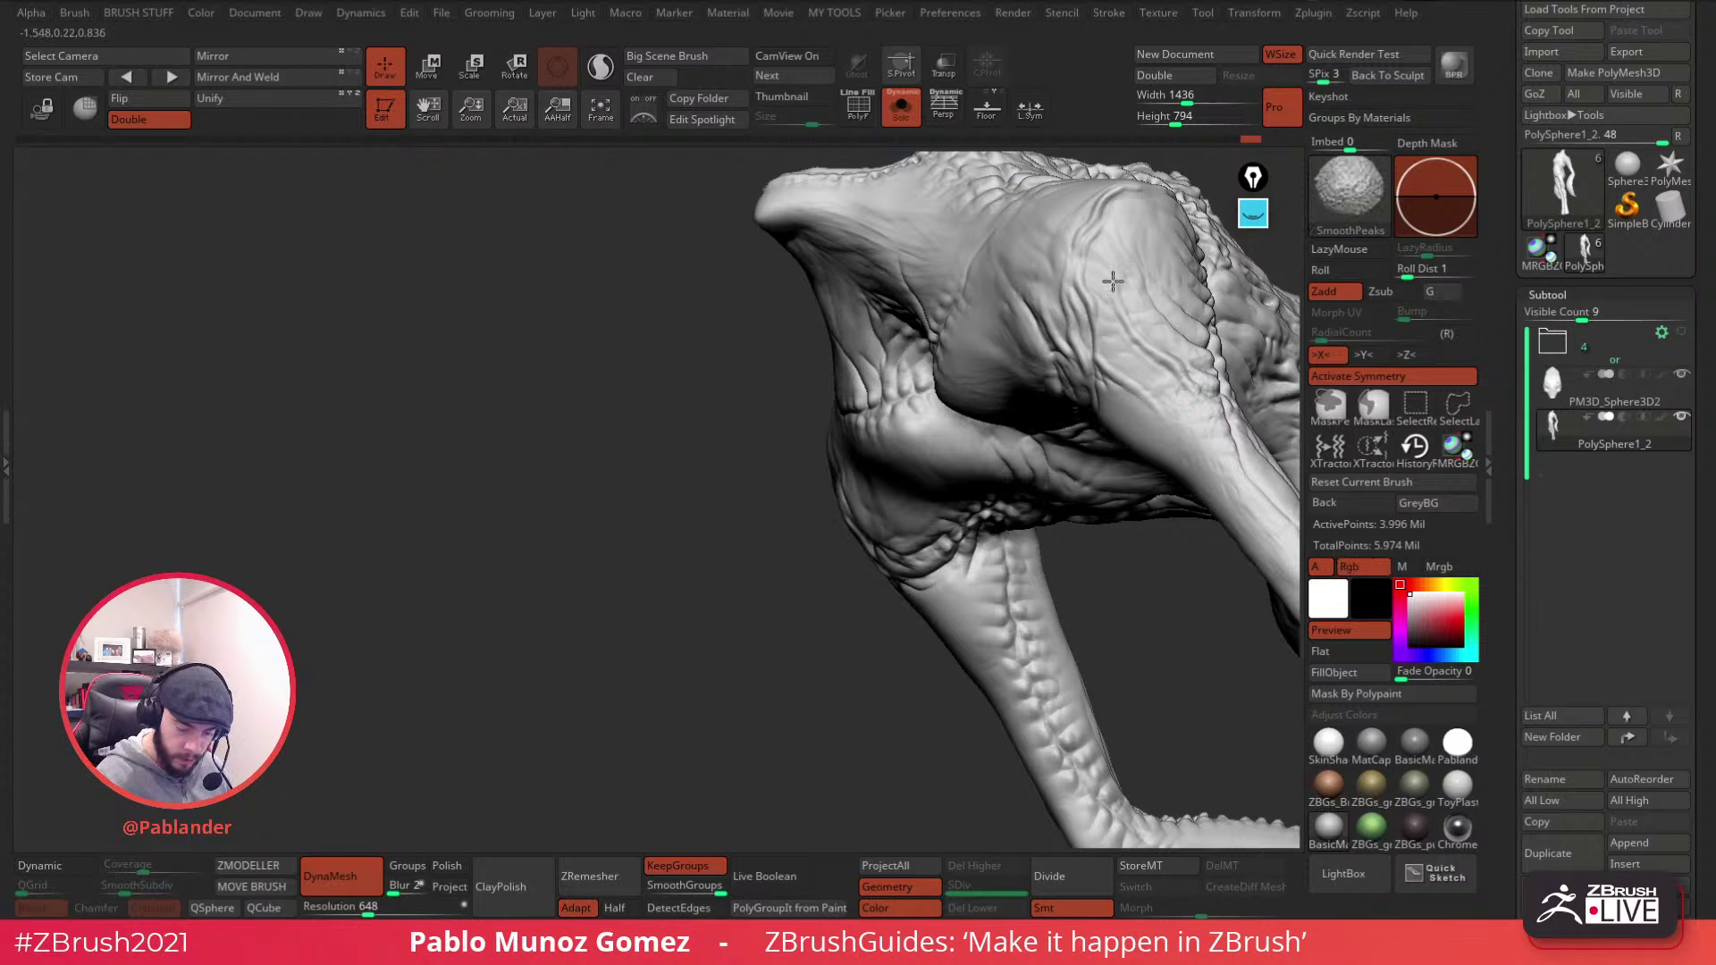
- Sculpt long symmetrical ridges from the shoulder blade folds up toward the base of the neck spike and soften their ends
right_drag(1106, 268, 947, 307)
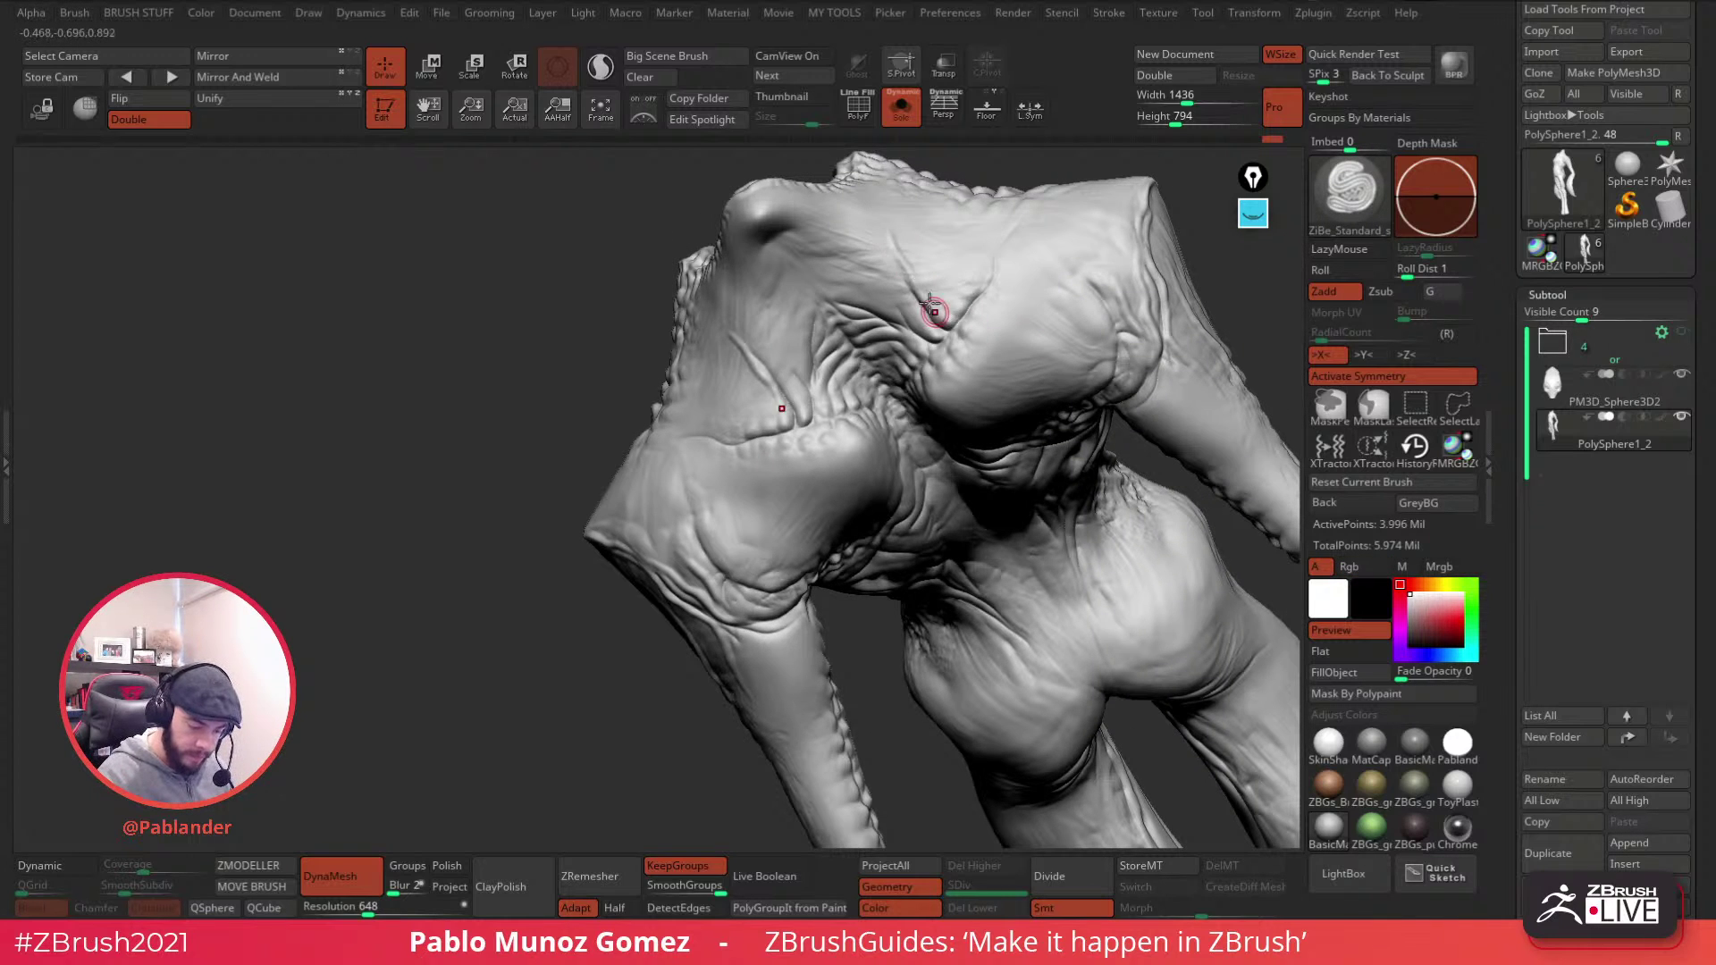
right_drag(781, 268, 753, 277)
drag(745, 291, 786, 393)
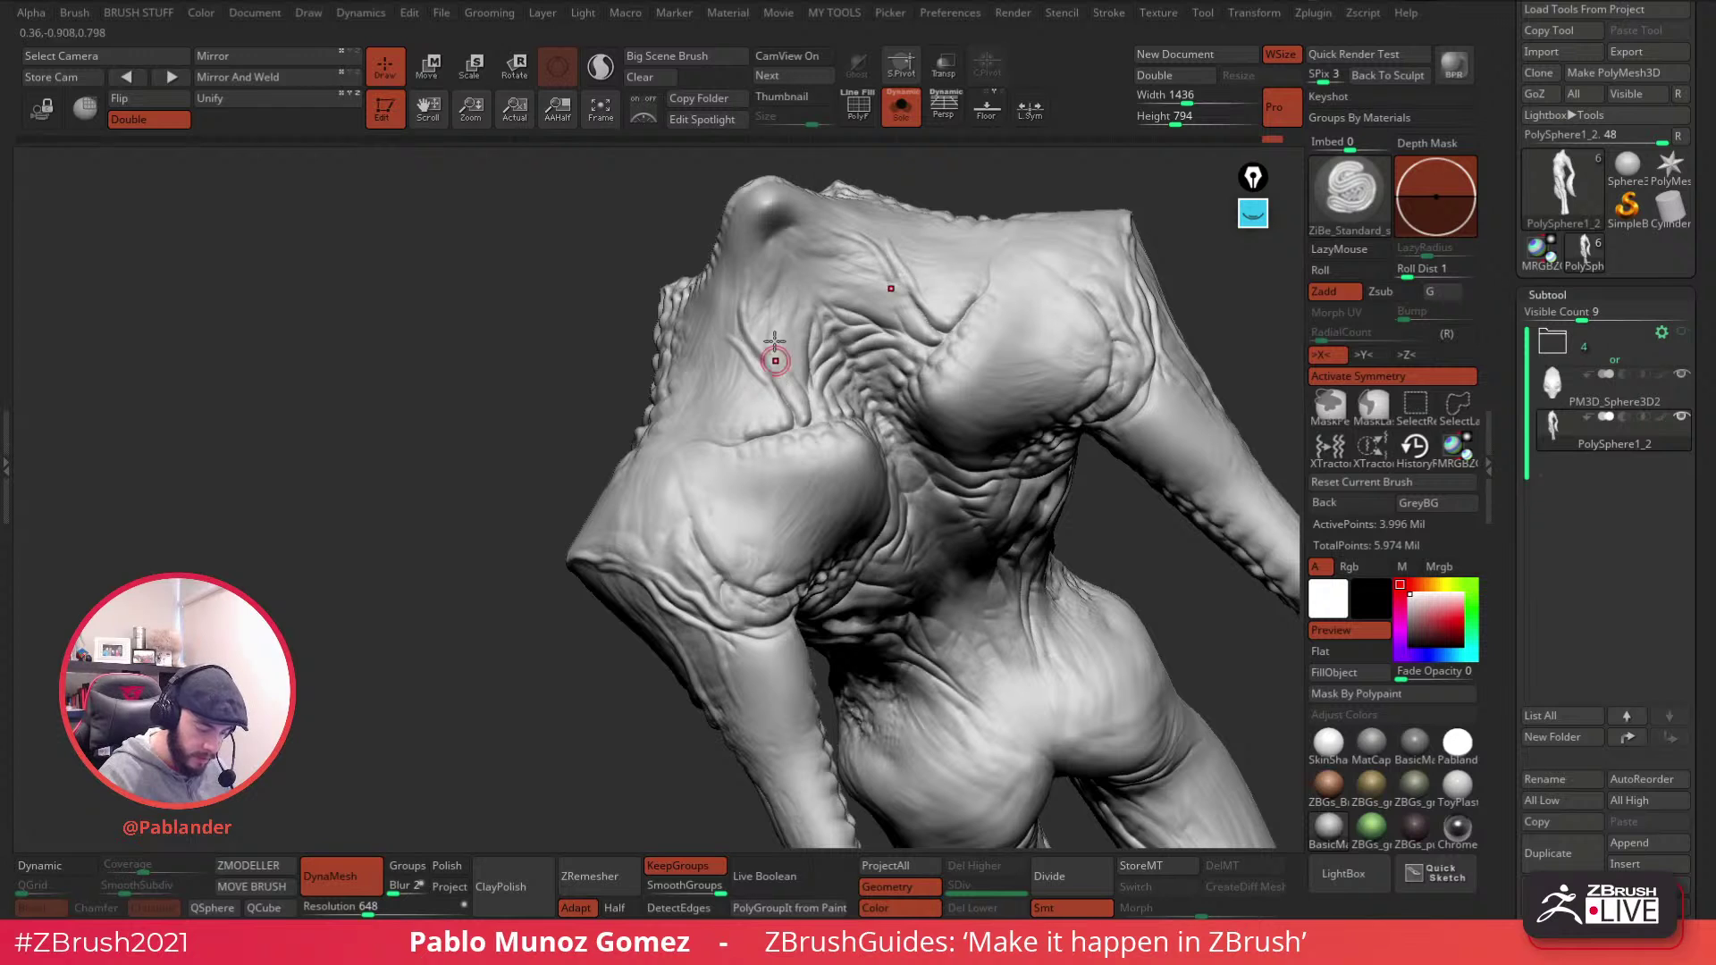
drag(781, 241, 754, 312)
key(shift)
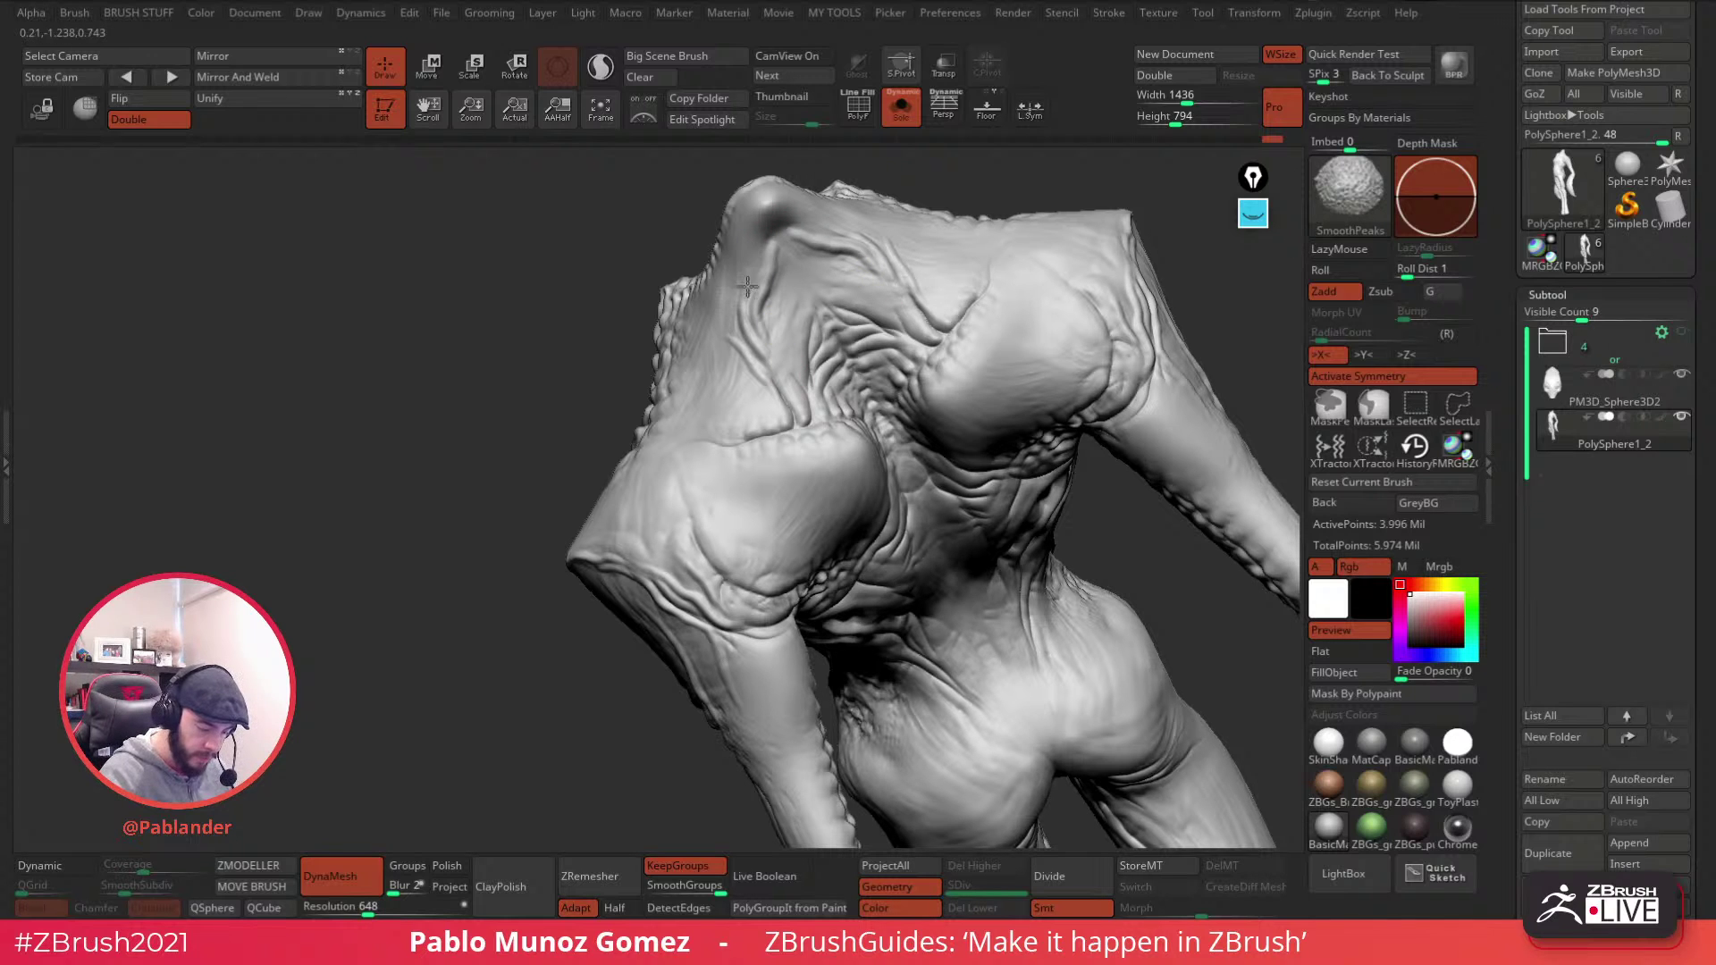
- Sculpt ridges around the tip of the raised neck spike and down the collar's outer side, blending them with SmoothPeaks
right_drag(881, 391, 897, 372)
mouse_move(845, 265)
right_down()
mouse_move(806, 302)
mouse_move(849, 303)
right_up()
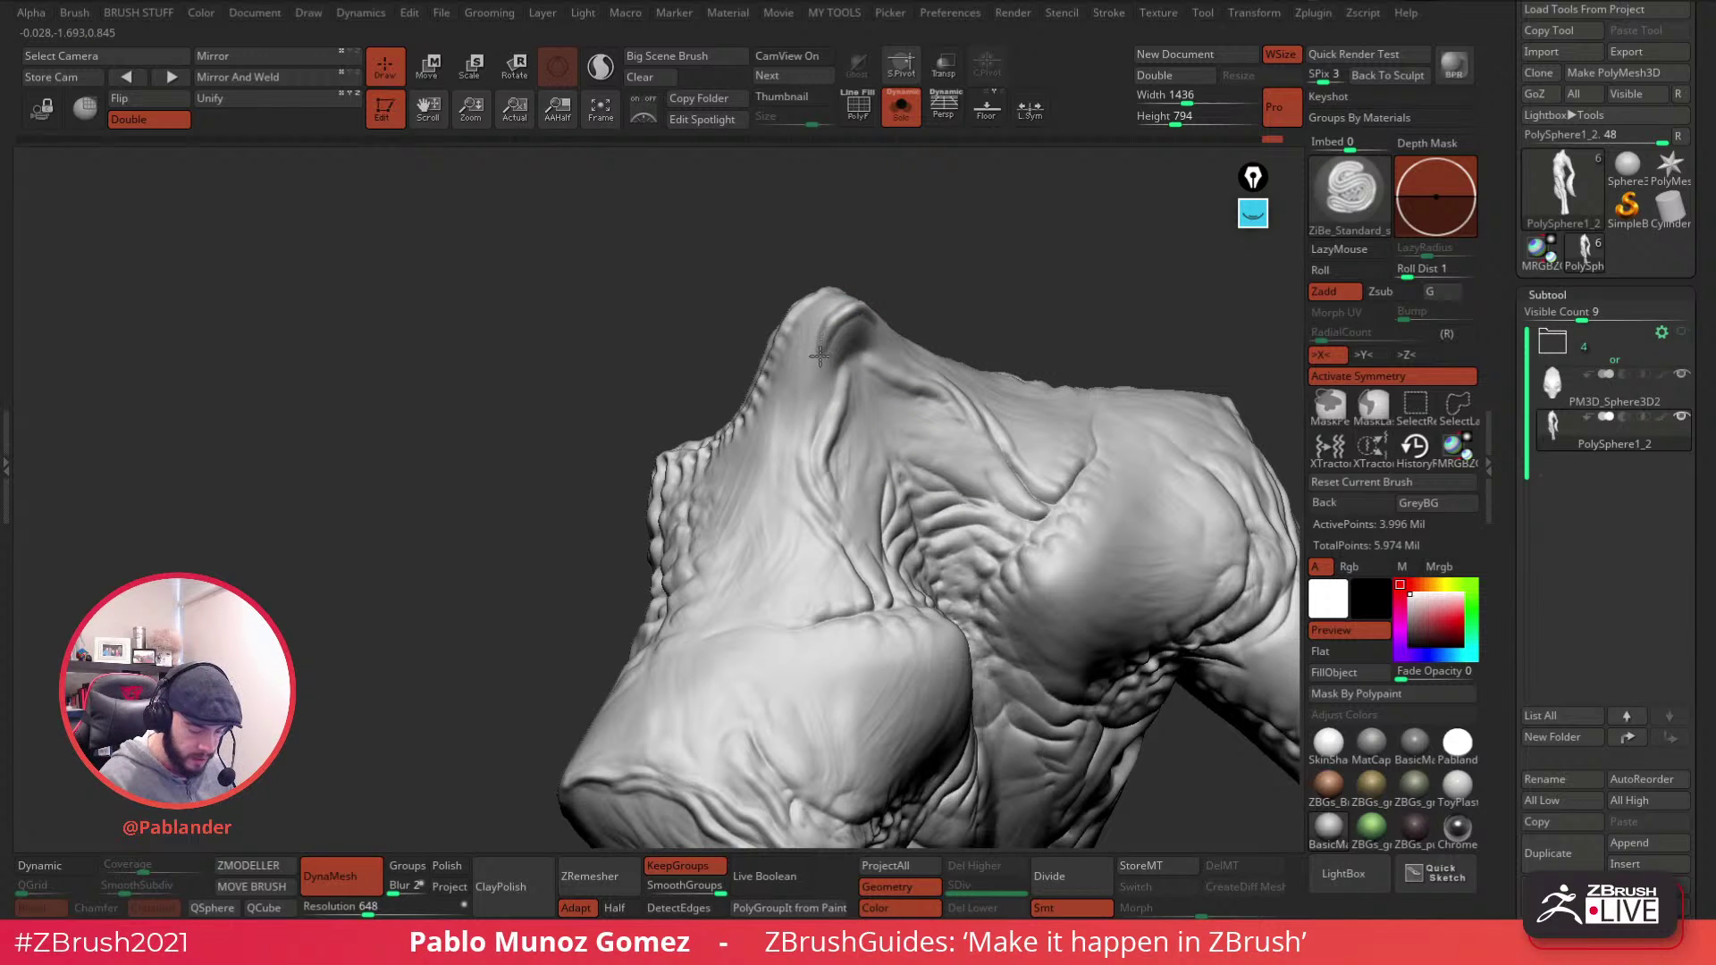
key(shift)
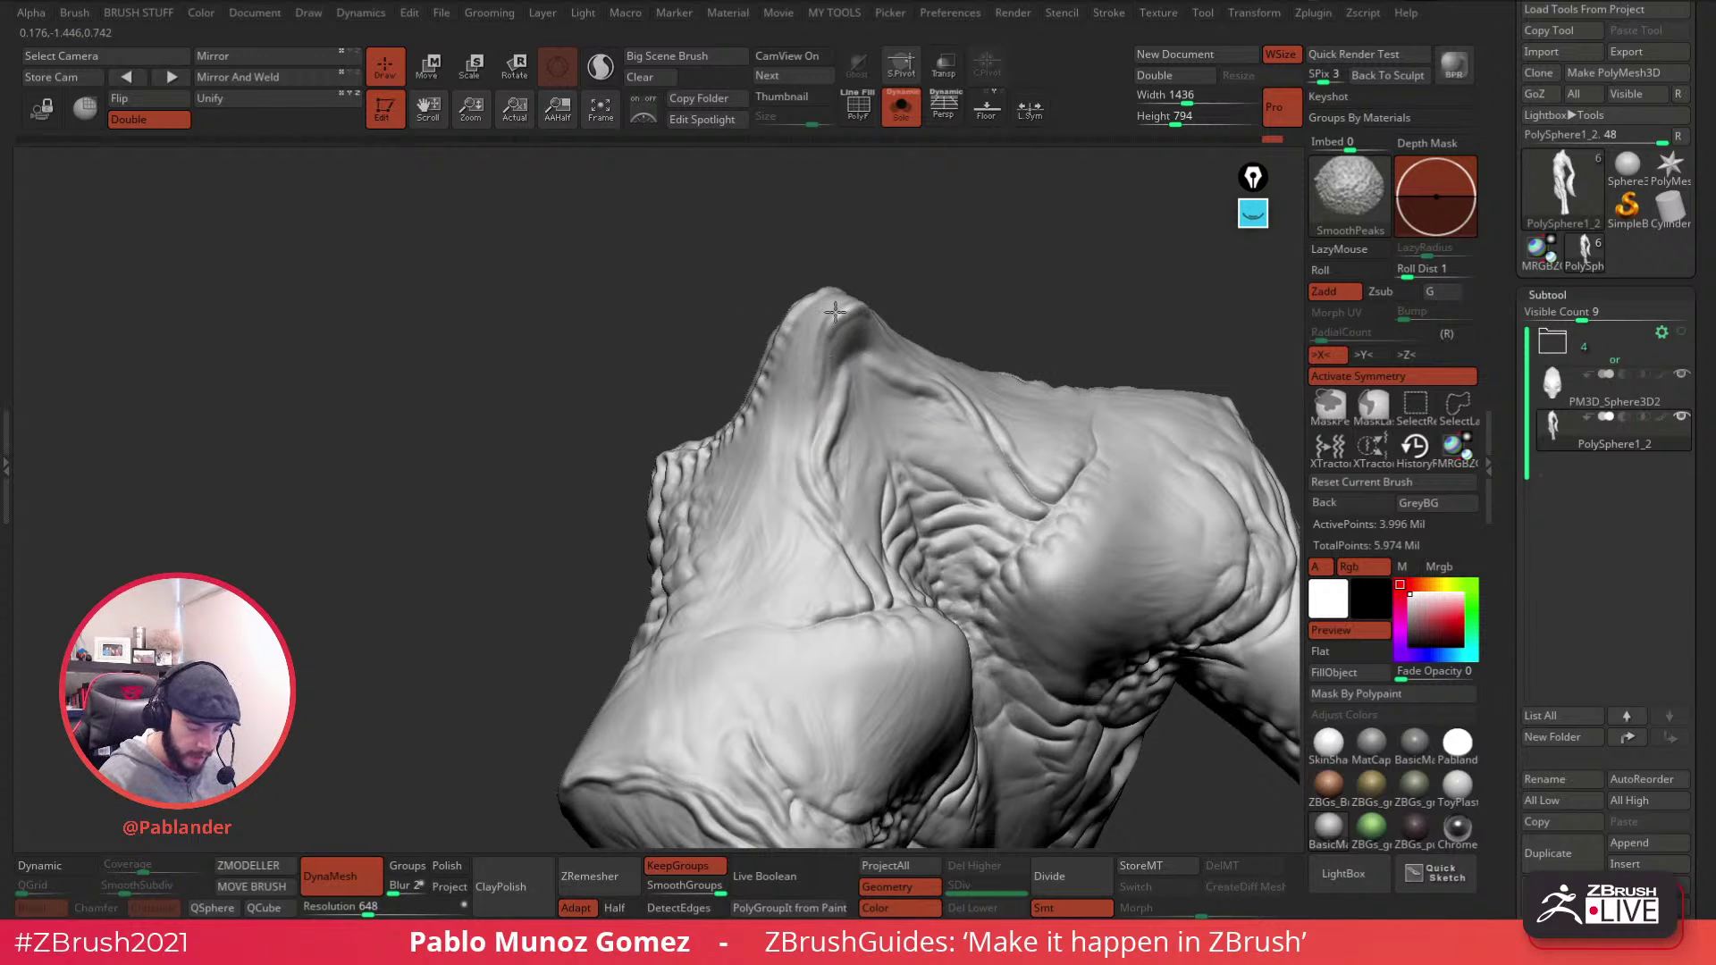
mouse_move(840, 326)
right_down()
mouse_move(901, 292)
mouse_move(857, 284)
mouse_move(903, 253)
mouse_move(896, 329)
mouse_move(849, 326)
right_up()
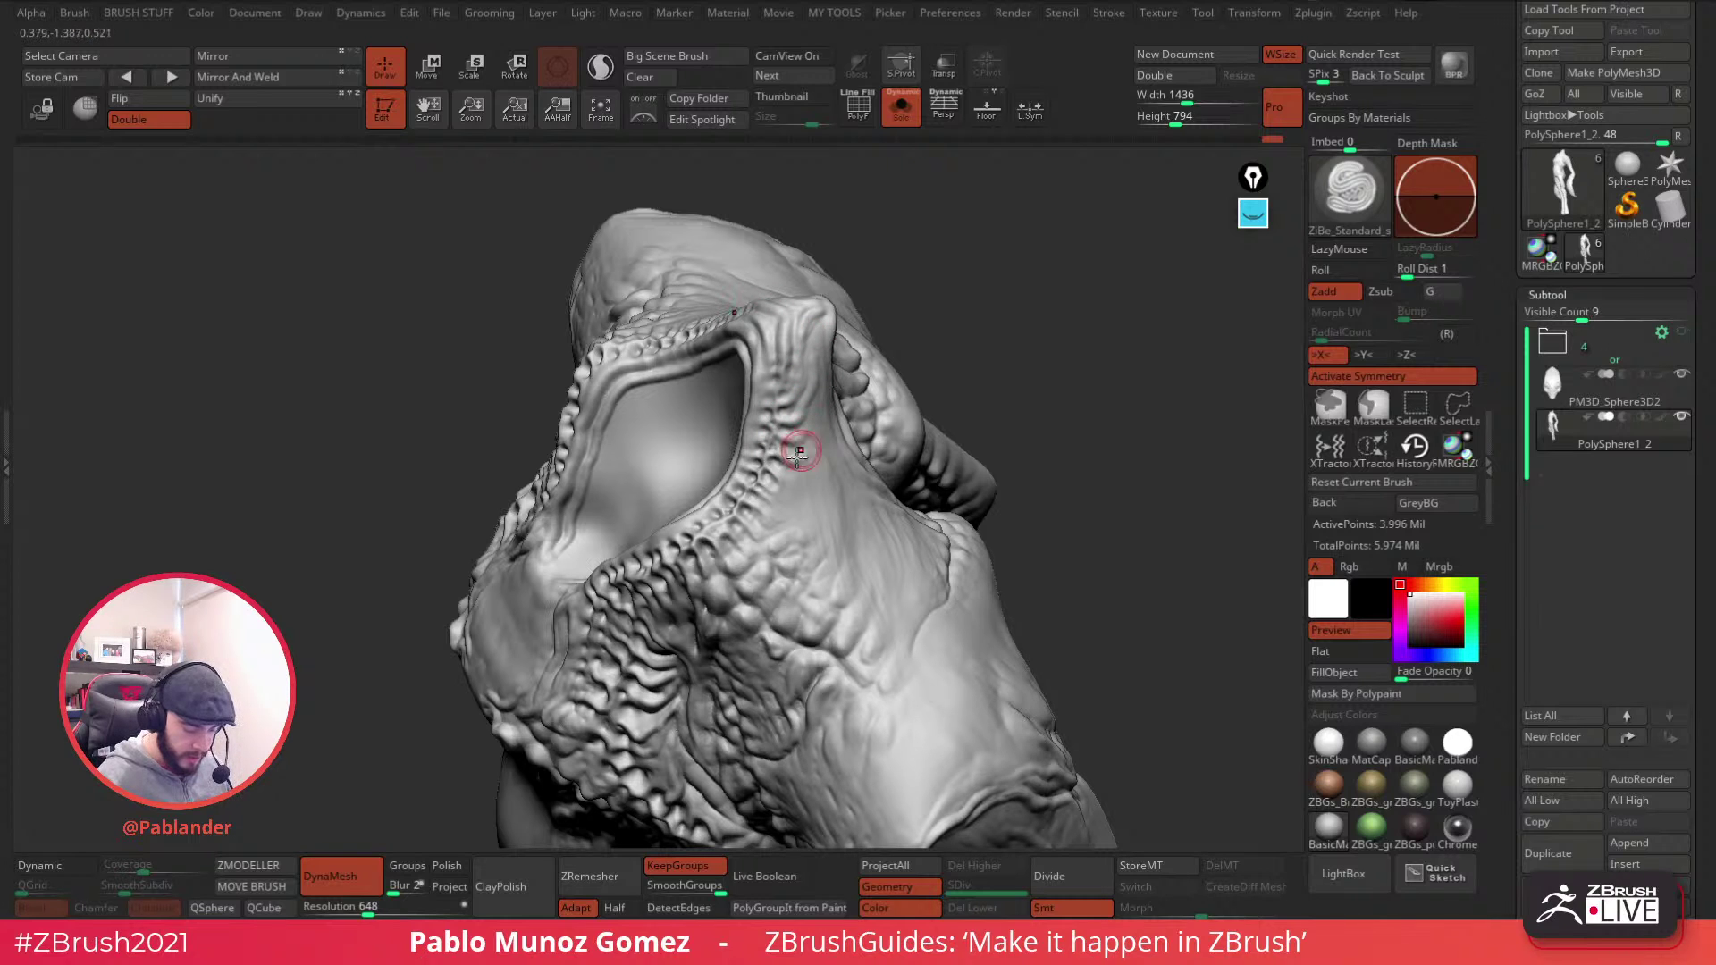
key(shift)
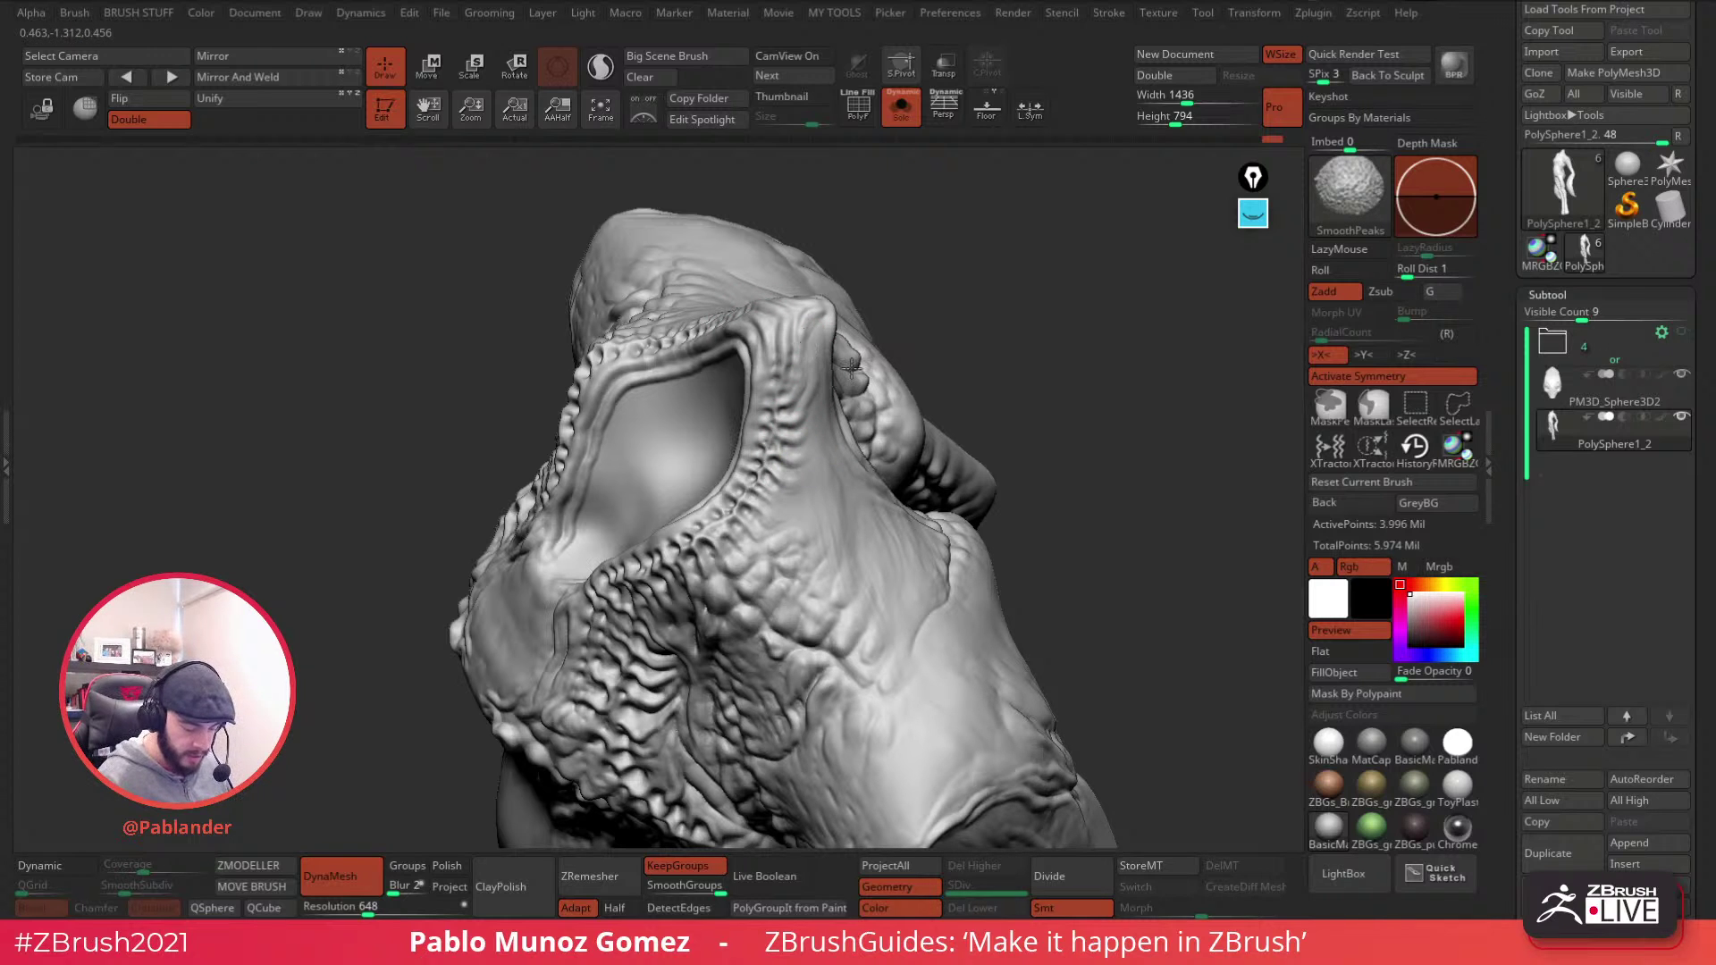
- Soften the ridges between the neck spike and the shoulder with SmoothPeaks
right_drag(819, 378, 875, 406)
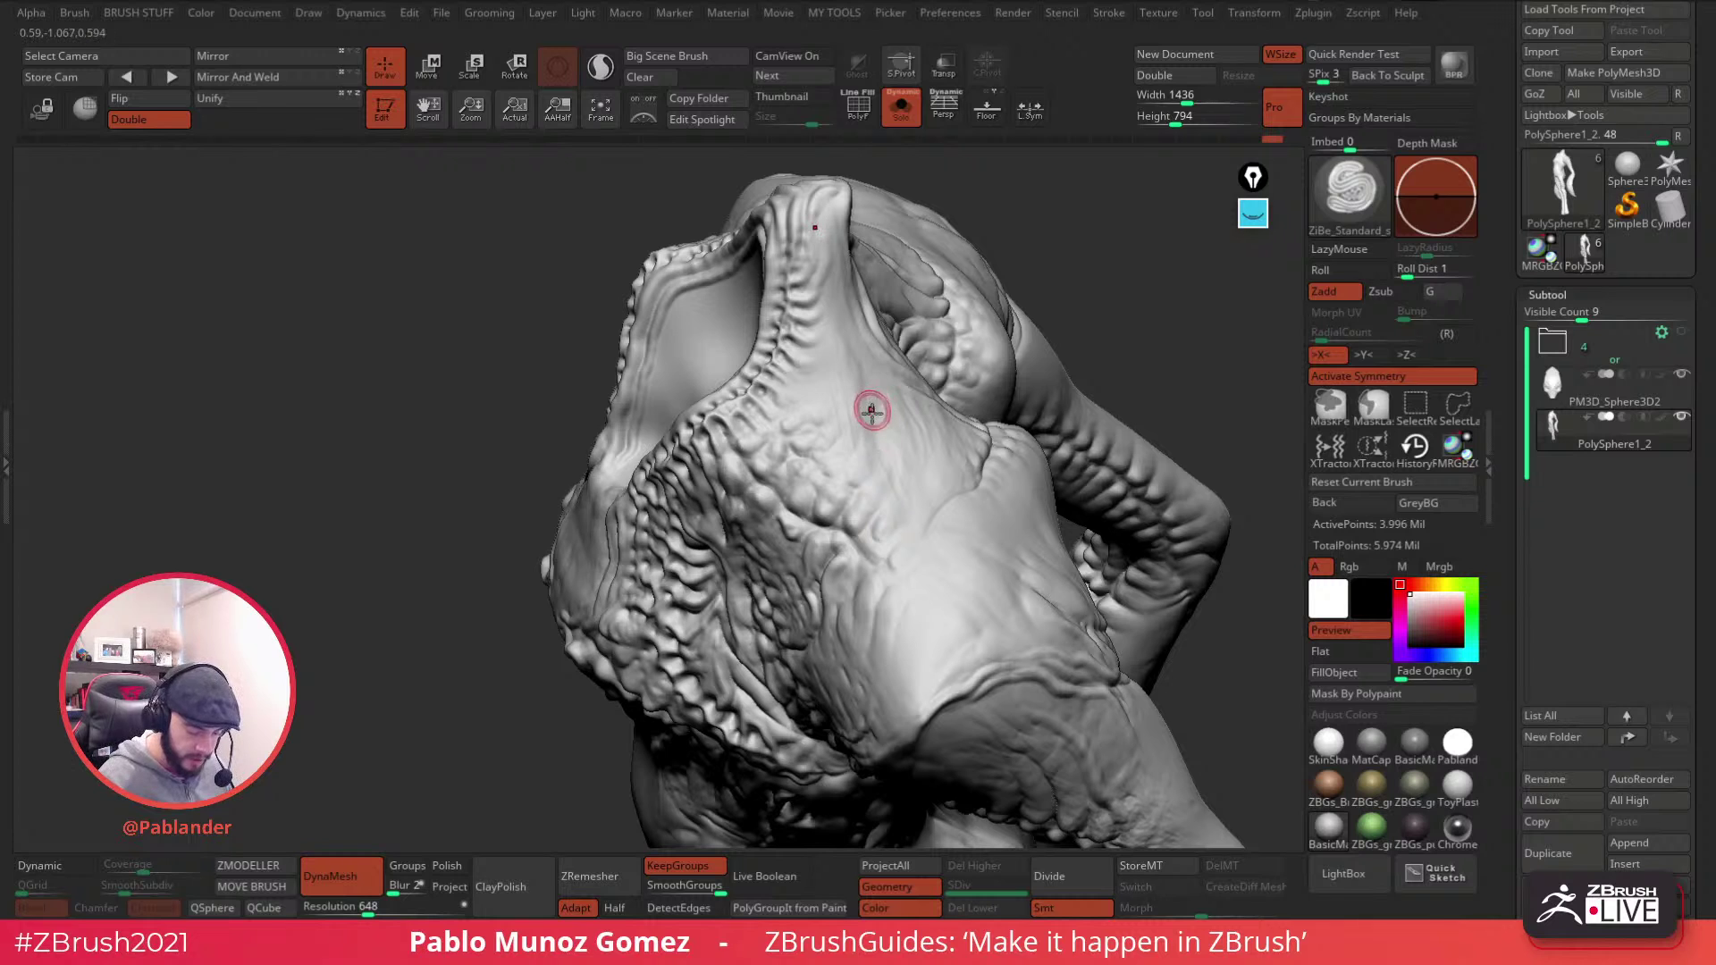
key(shift)
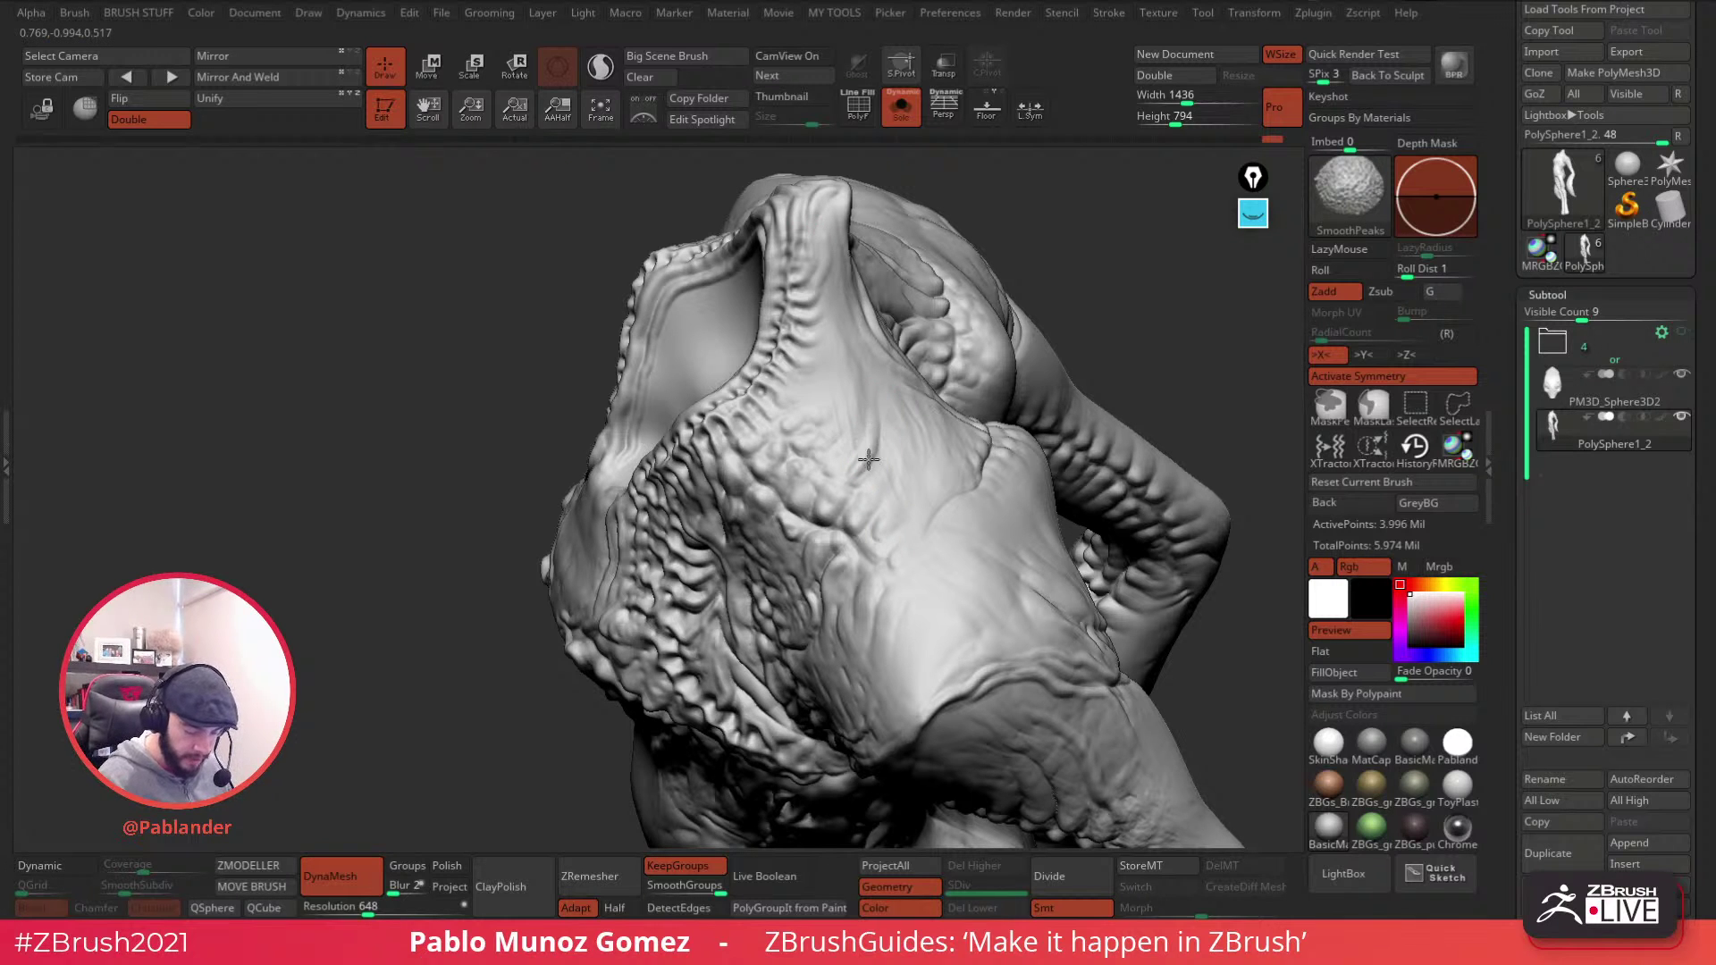
mouse_move(917, 430)
right_down()
mouse_move(982, 376)
mouse_move(997, 444)
right_up()
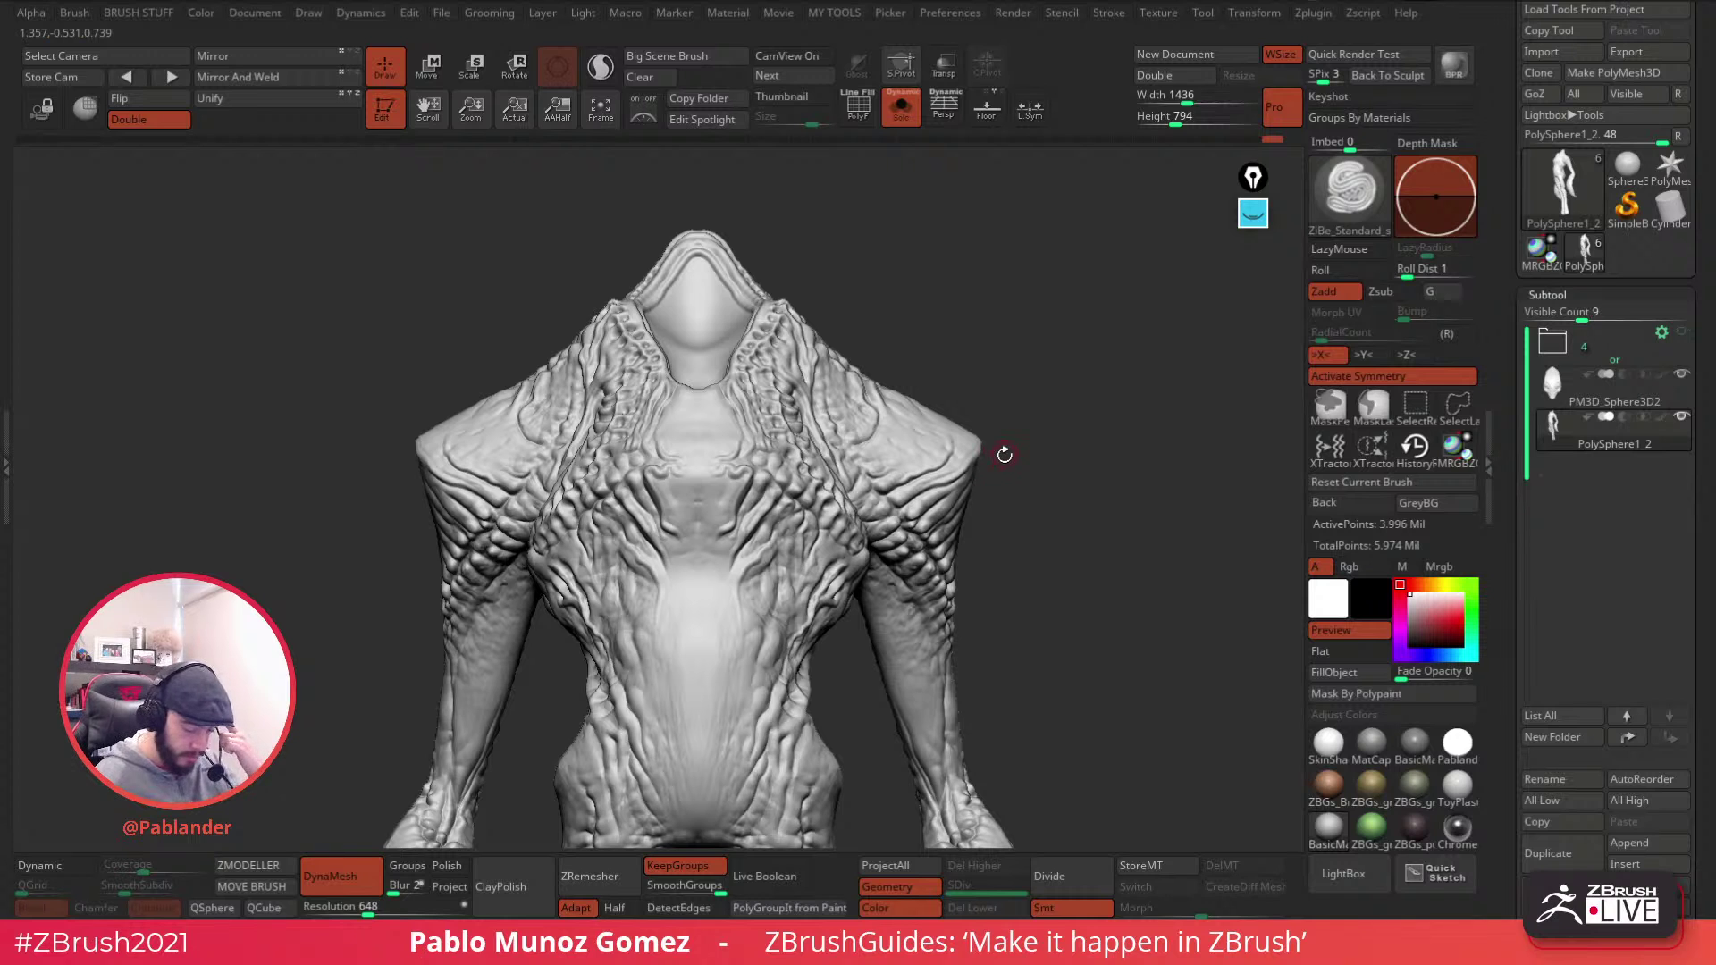
- Sculpt a curved ridge around the outer hip and down toward the top of the thigh on both sides
alt+right_drag(1042, 528, 1015, 428)
right_drag(826, 494, 811, 465)
mouse_move(725, 425)
right_down()
mouse_move(847, 404)
mouse_move(685, 405)
mouse_move(722, 386)
mouse_move(650, 316)
right_up()
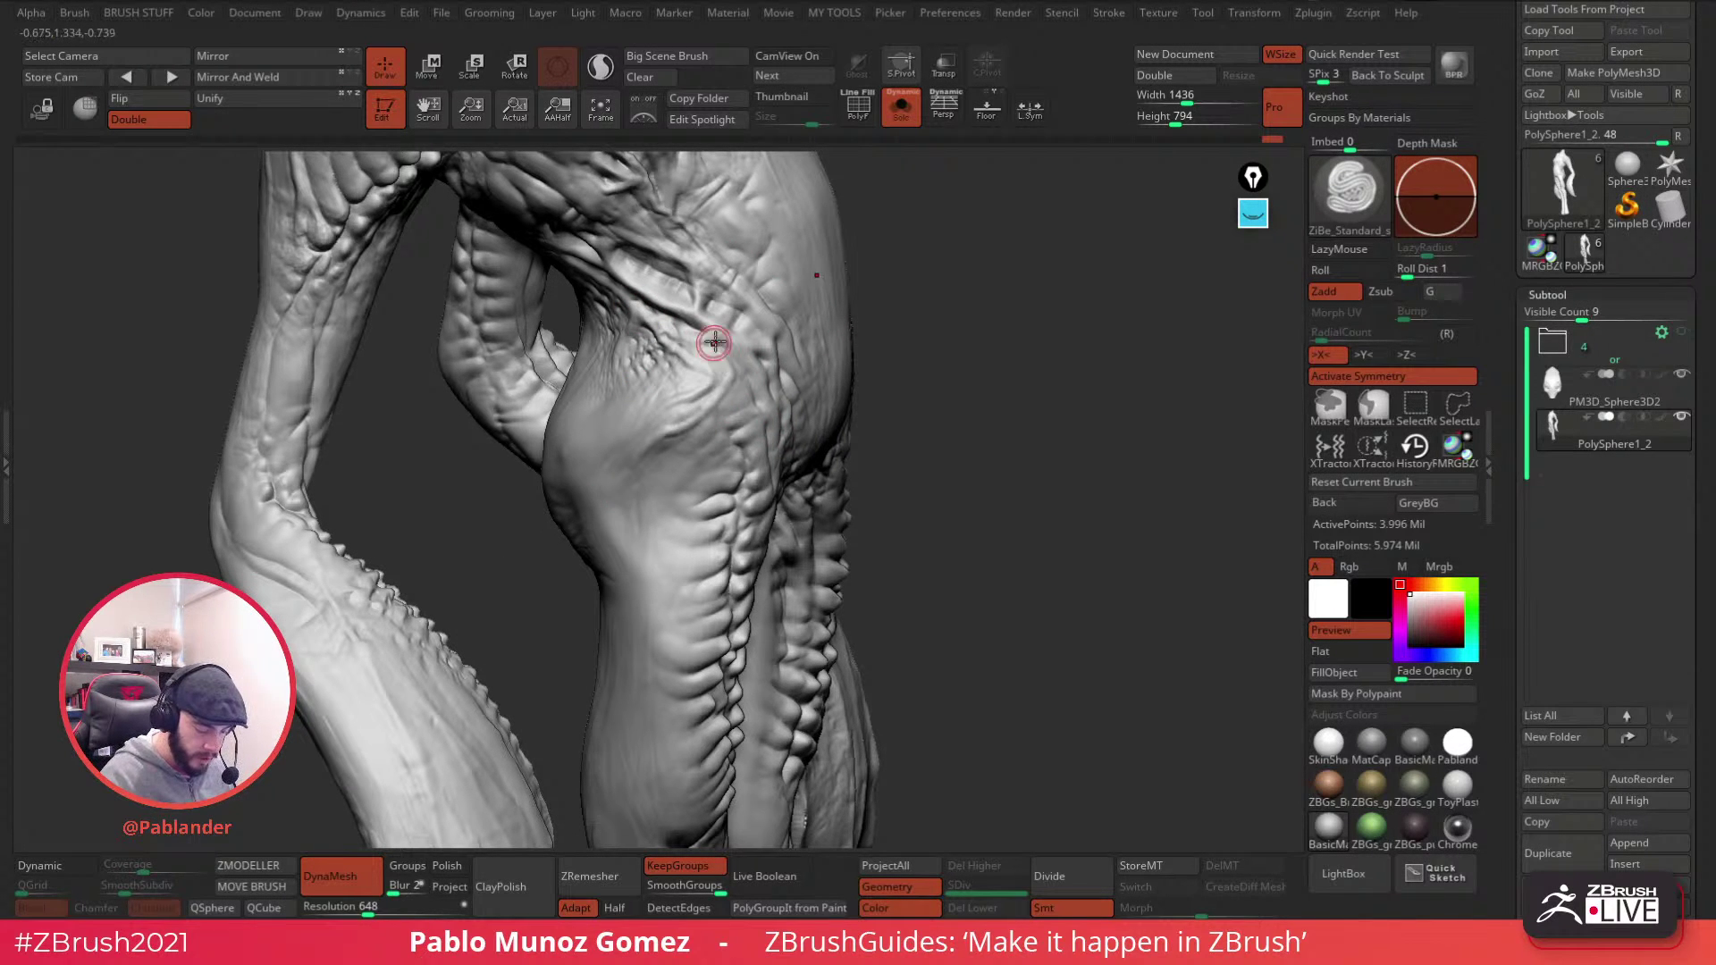
mouse_move(729, 368)
right_down()
mouse_move(915, 372)
mouse_move(814, 407)
right_up()
drag(721, 483, 797, 571)
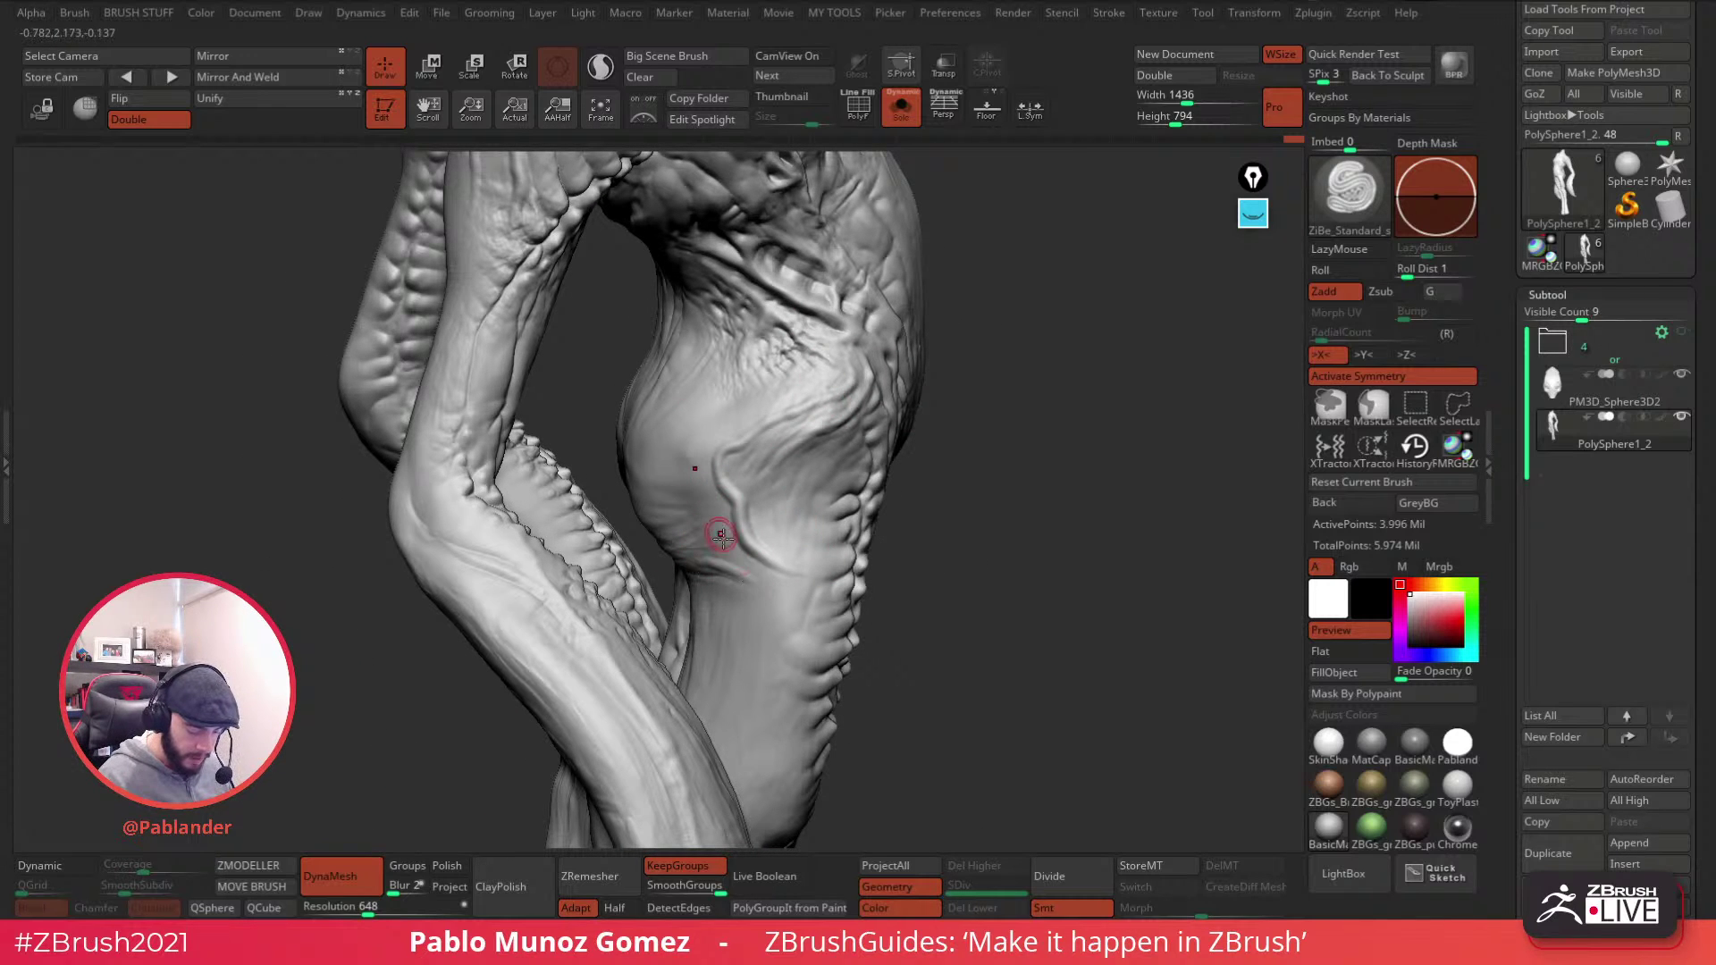
mouse_move(816, 566)
right_down()
mouse_move(807, 521)
mouse_move(858, 537)
mouse_move(873, 509)
mouse_move(974, 554)
mouse_move(970, 496)
mouse_move(1000, 402)
mouse_move(907, 405)
mouse_move(889, 429)
right_up()
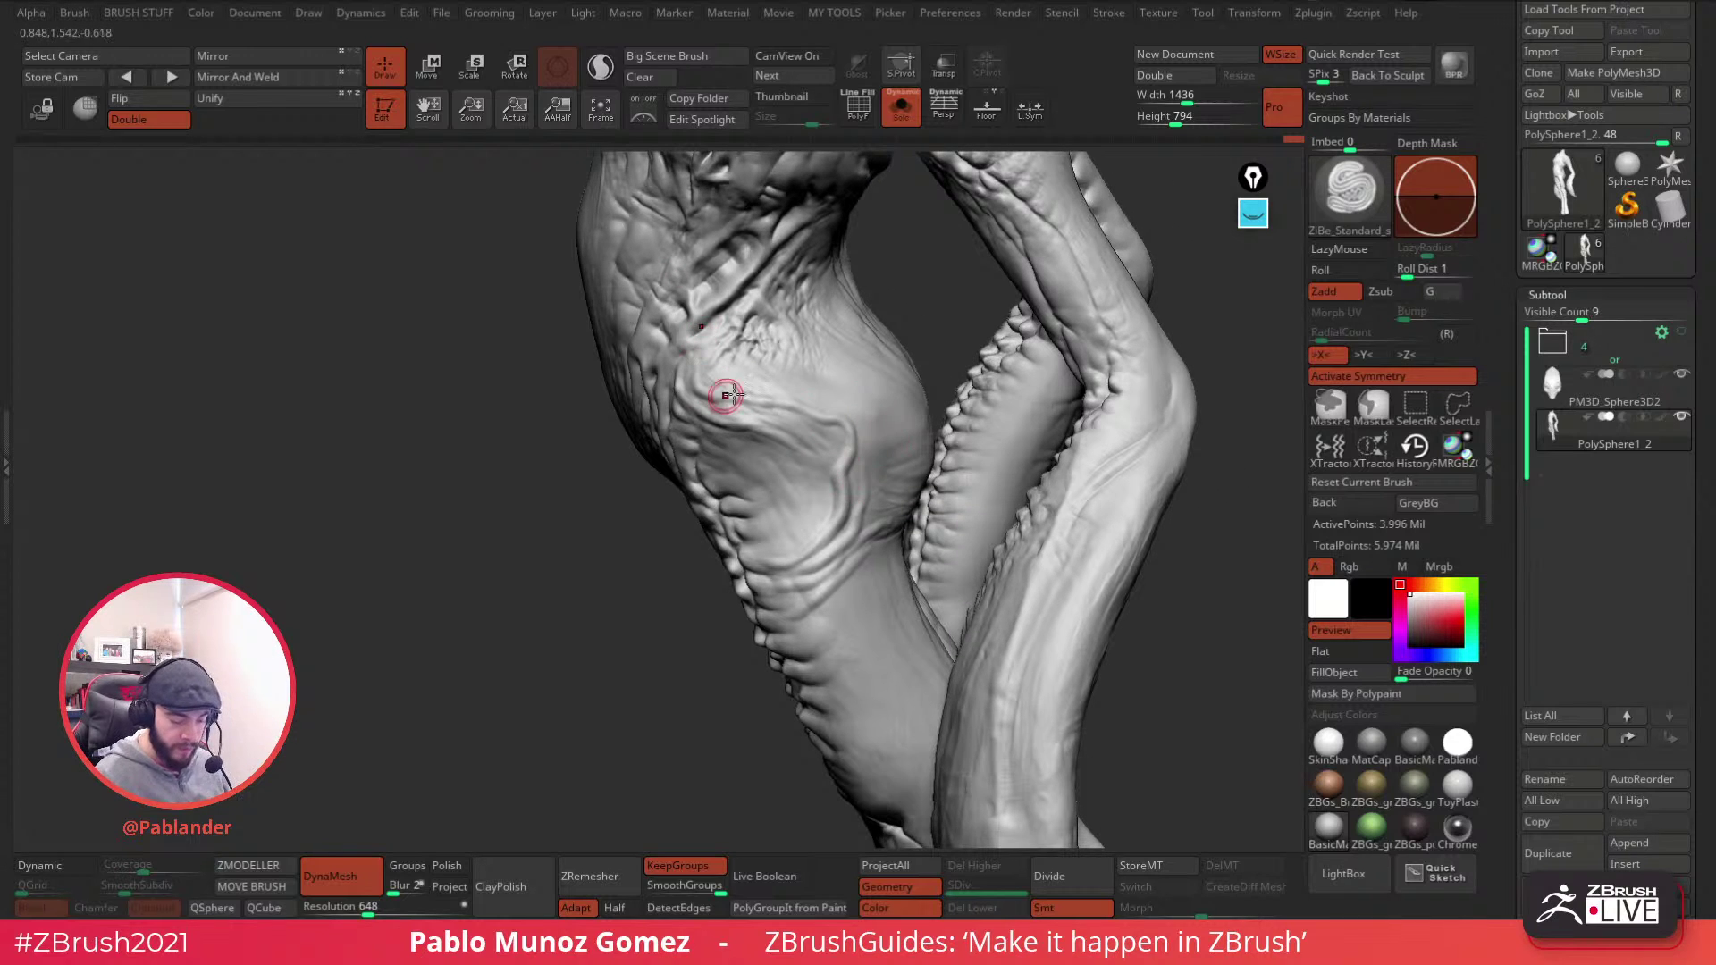
- Switch to the Clay brush and build up the outer hip and upper thigh around the new curved ridge
key(b)
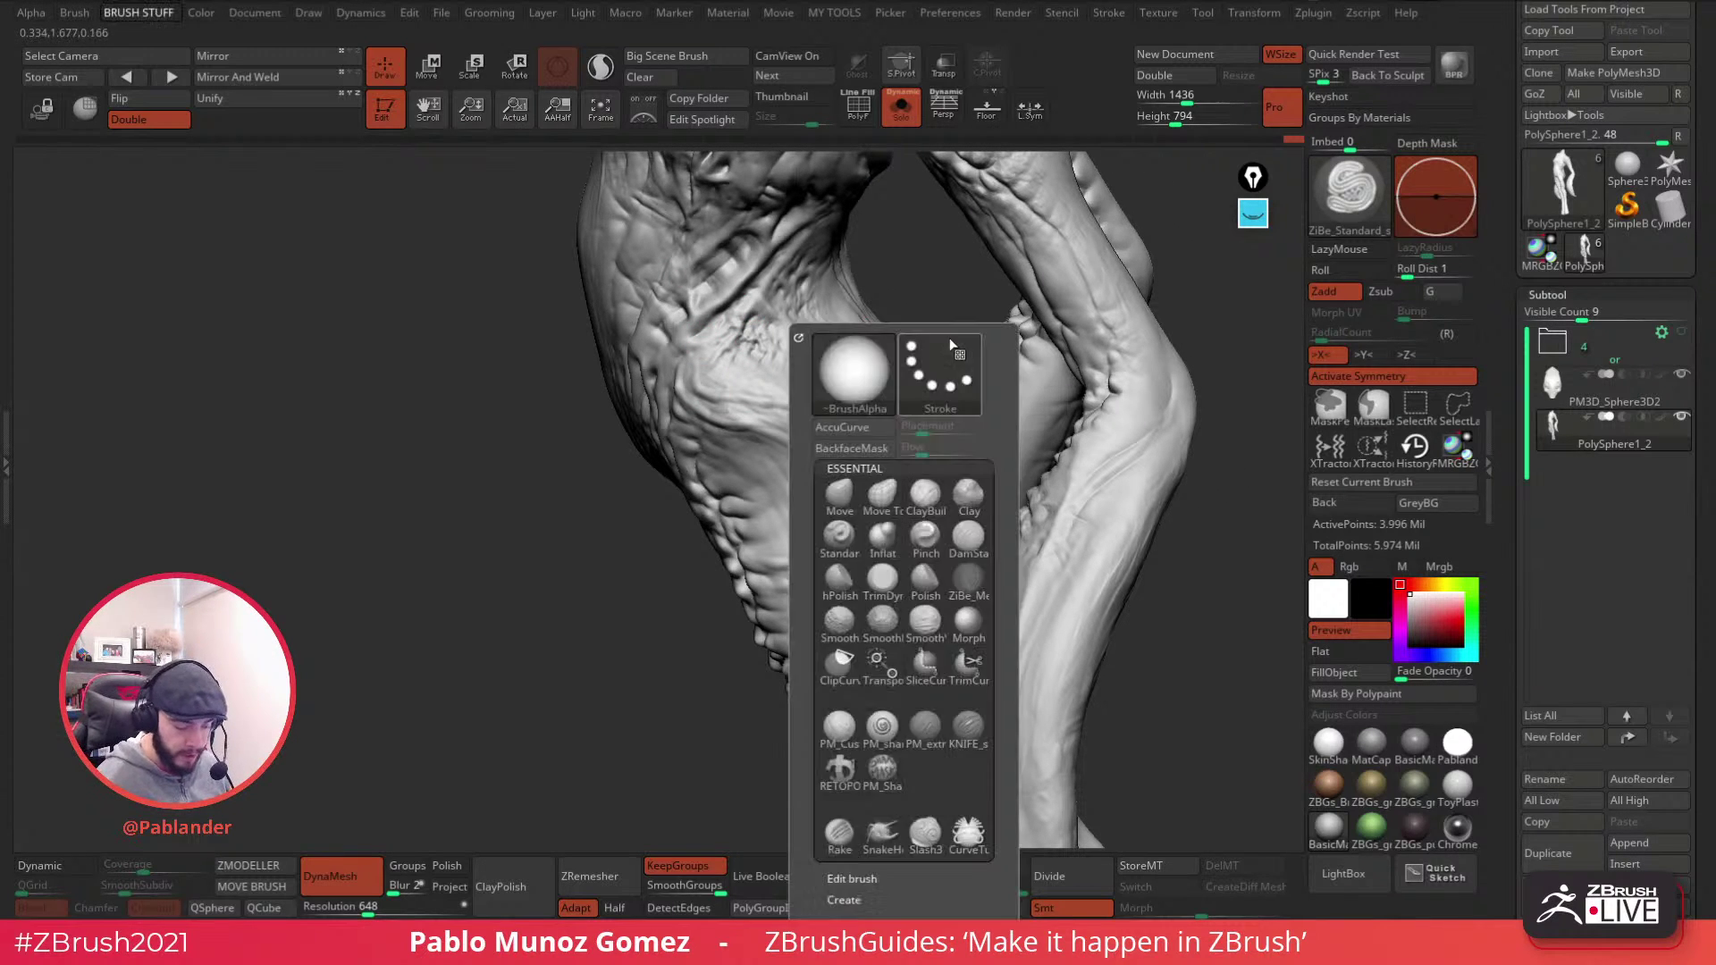
key(b)
click(1148, 498)
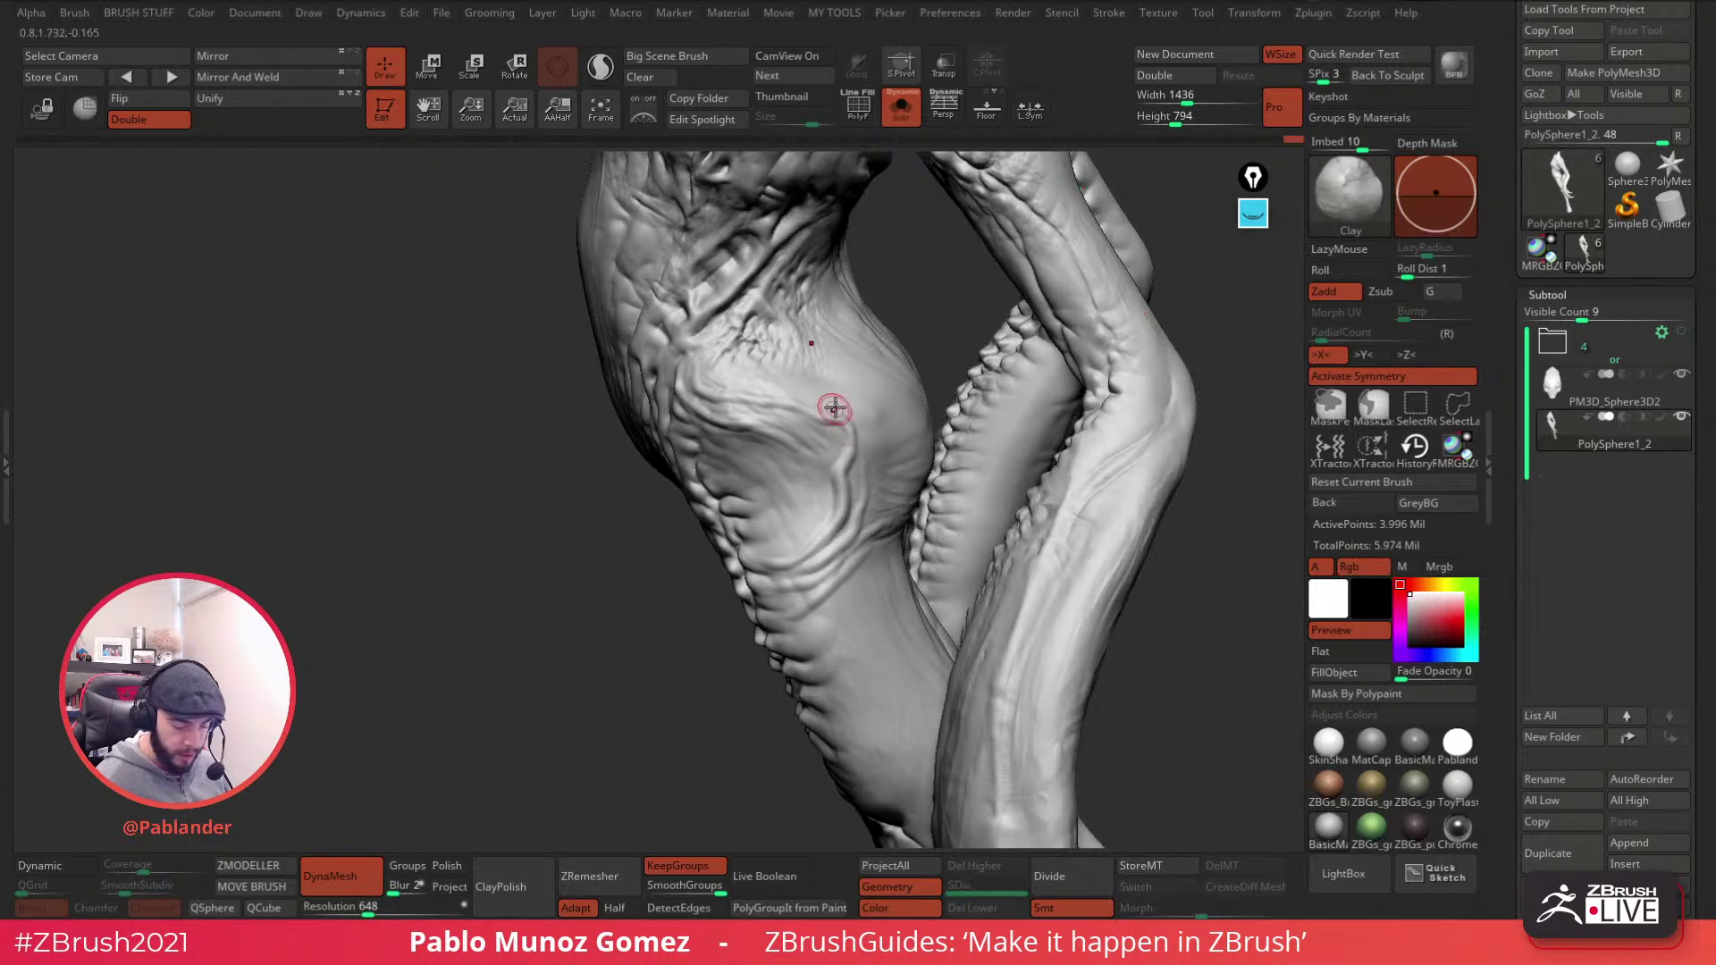
right_drag(831, 417, 823, 402)
key(space)
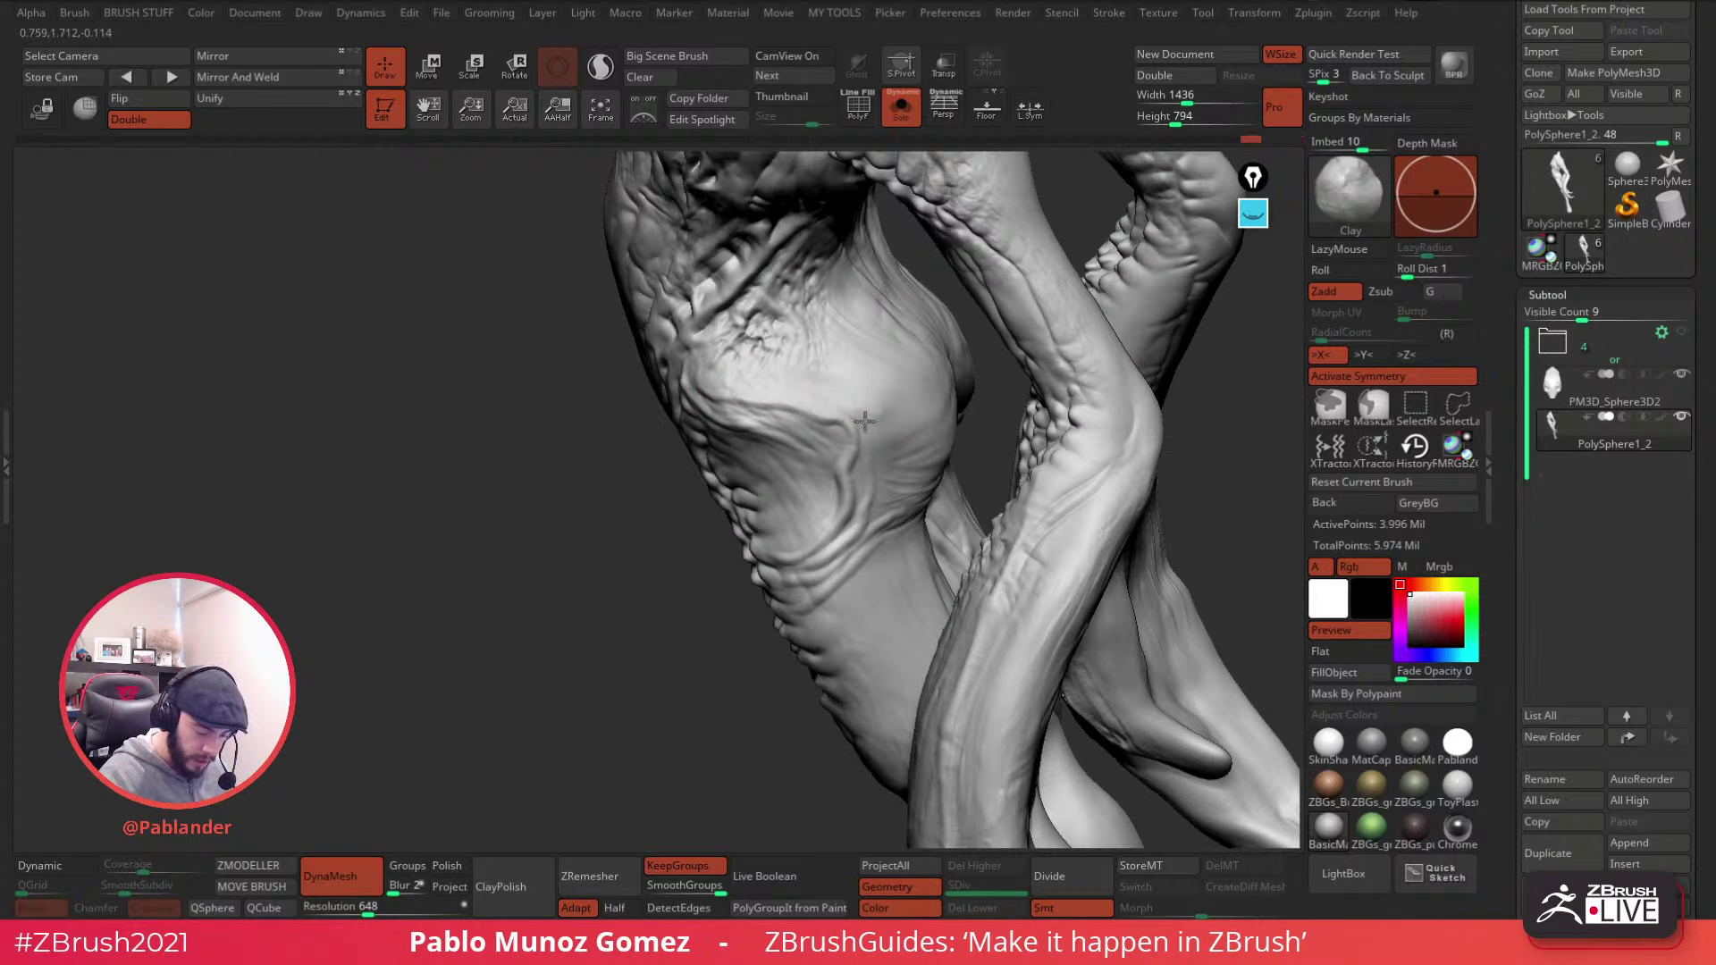
right_drag(849, 468, 861, 432)
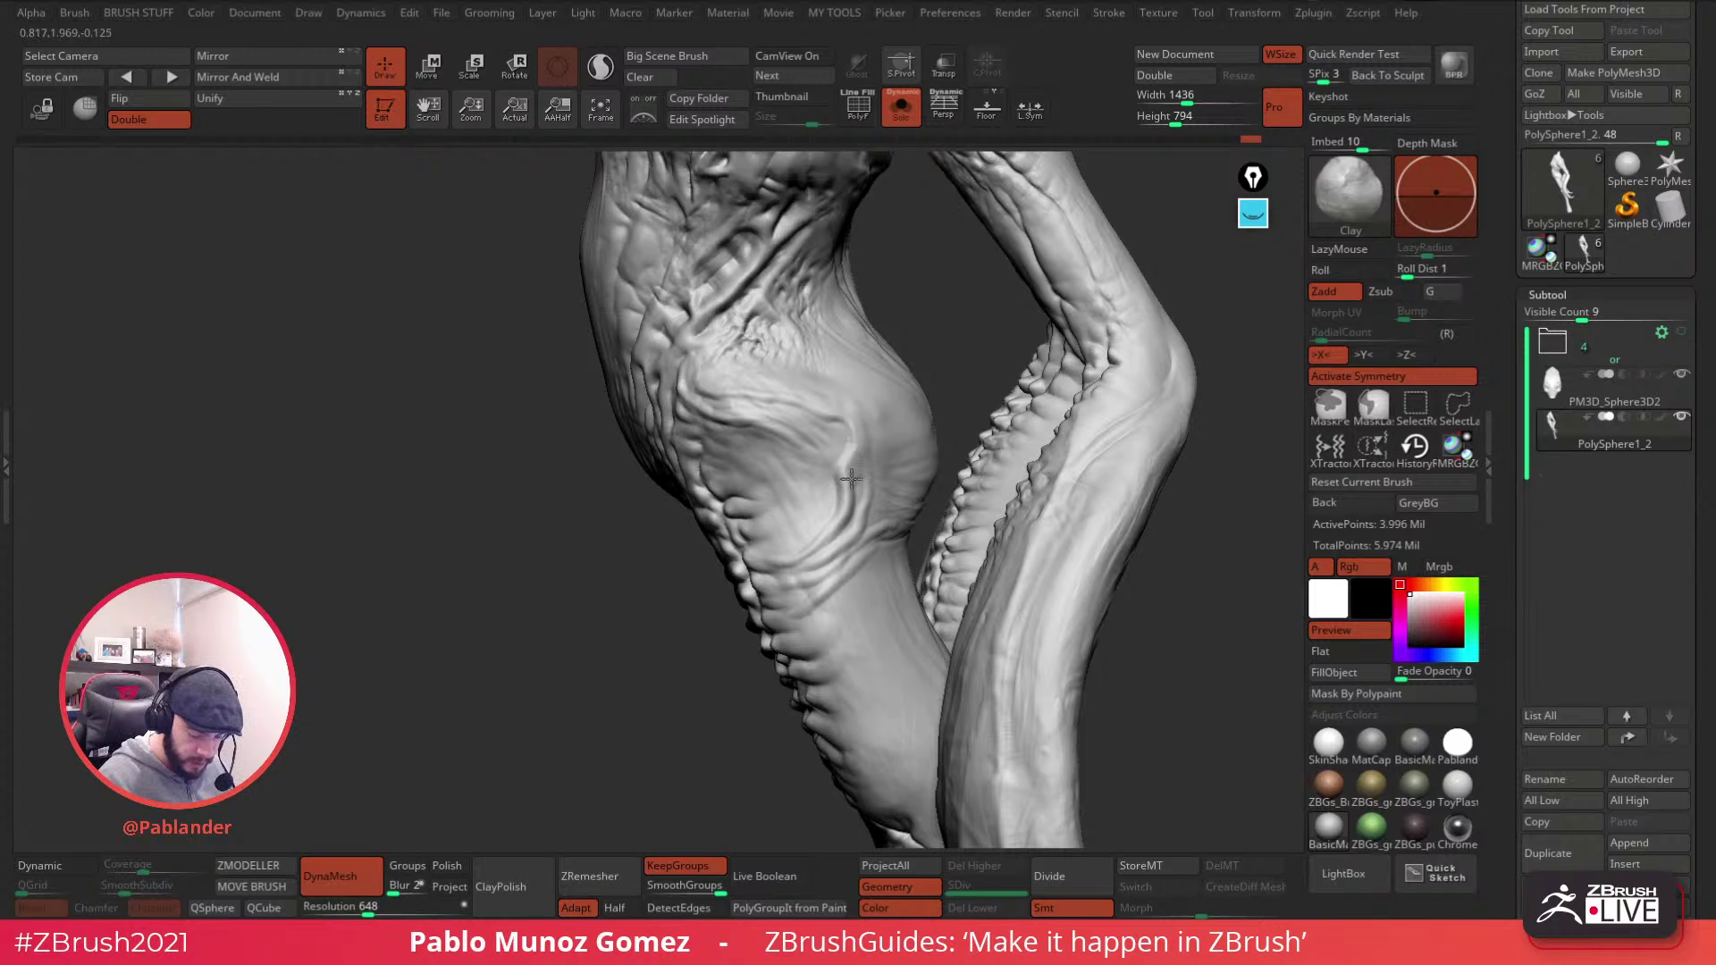
mouse_move(864, 543)
mouse_down()
mouse_move(883, 552)
mouse_move(862, 570)
mouse_up()
drag(813, 630, 872, 572)
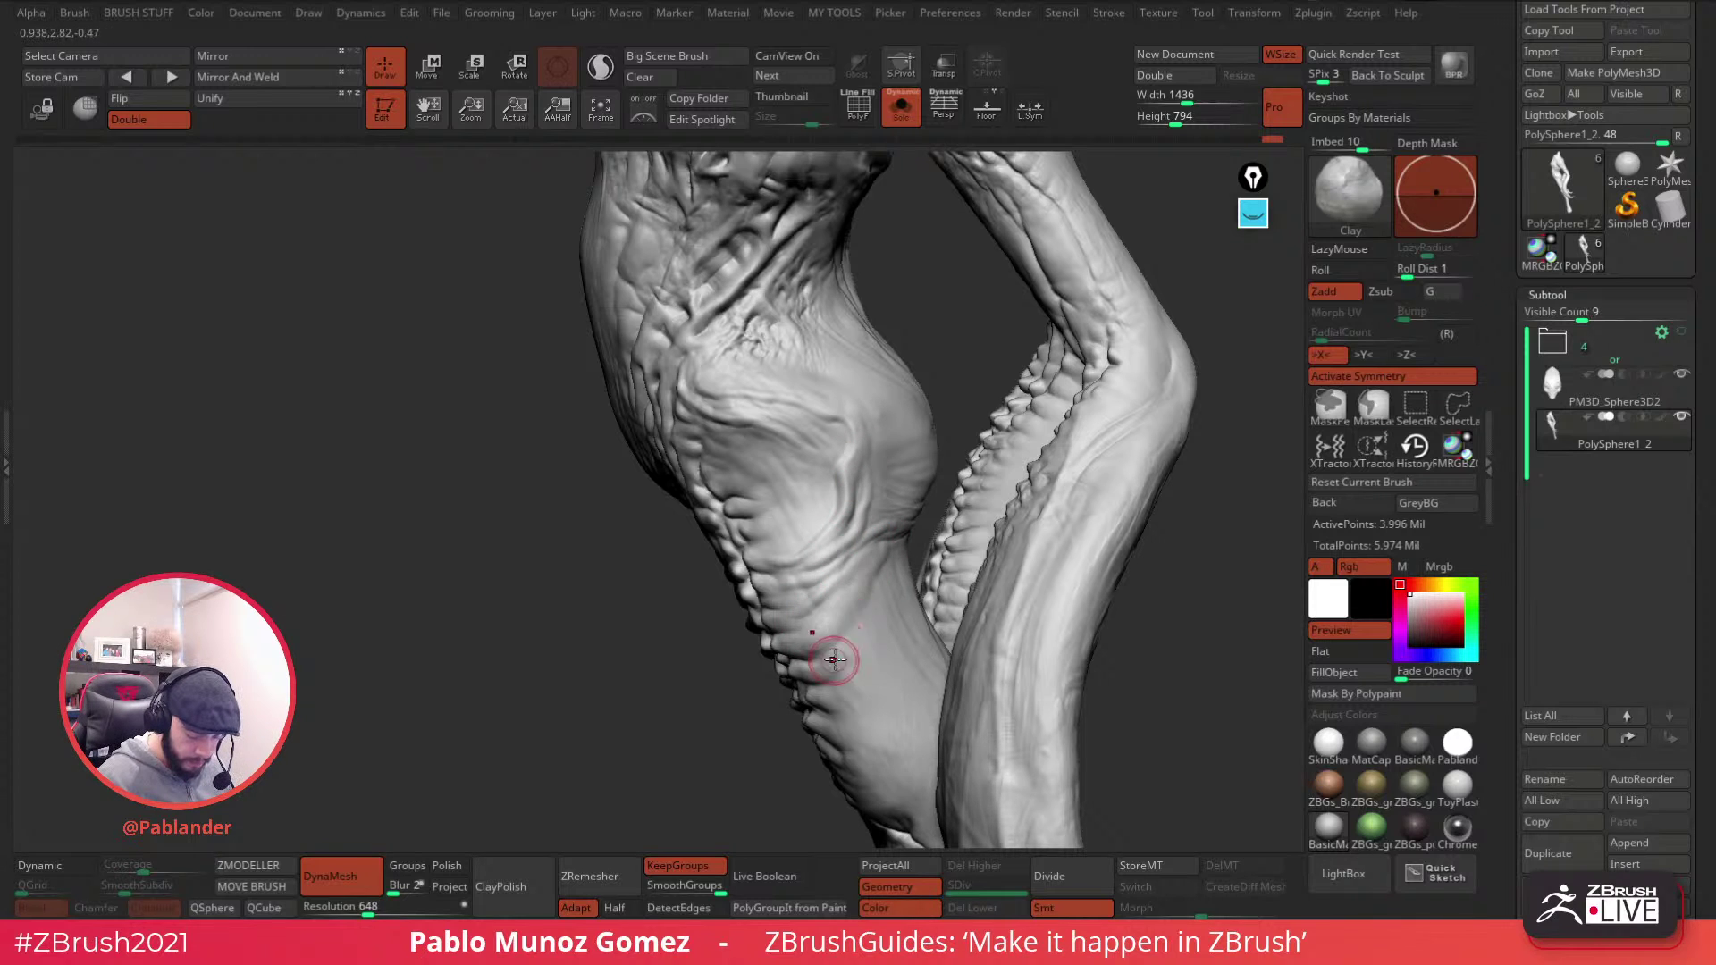
right_drag(869, 516, 835, 536)
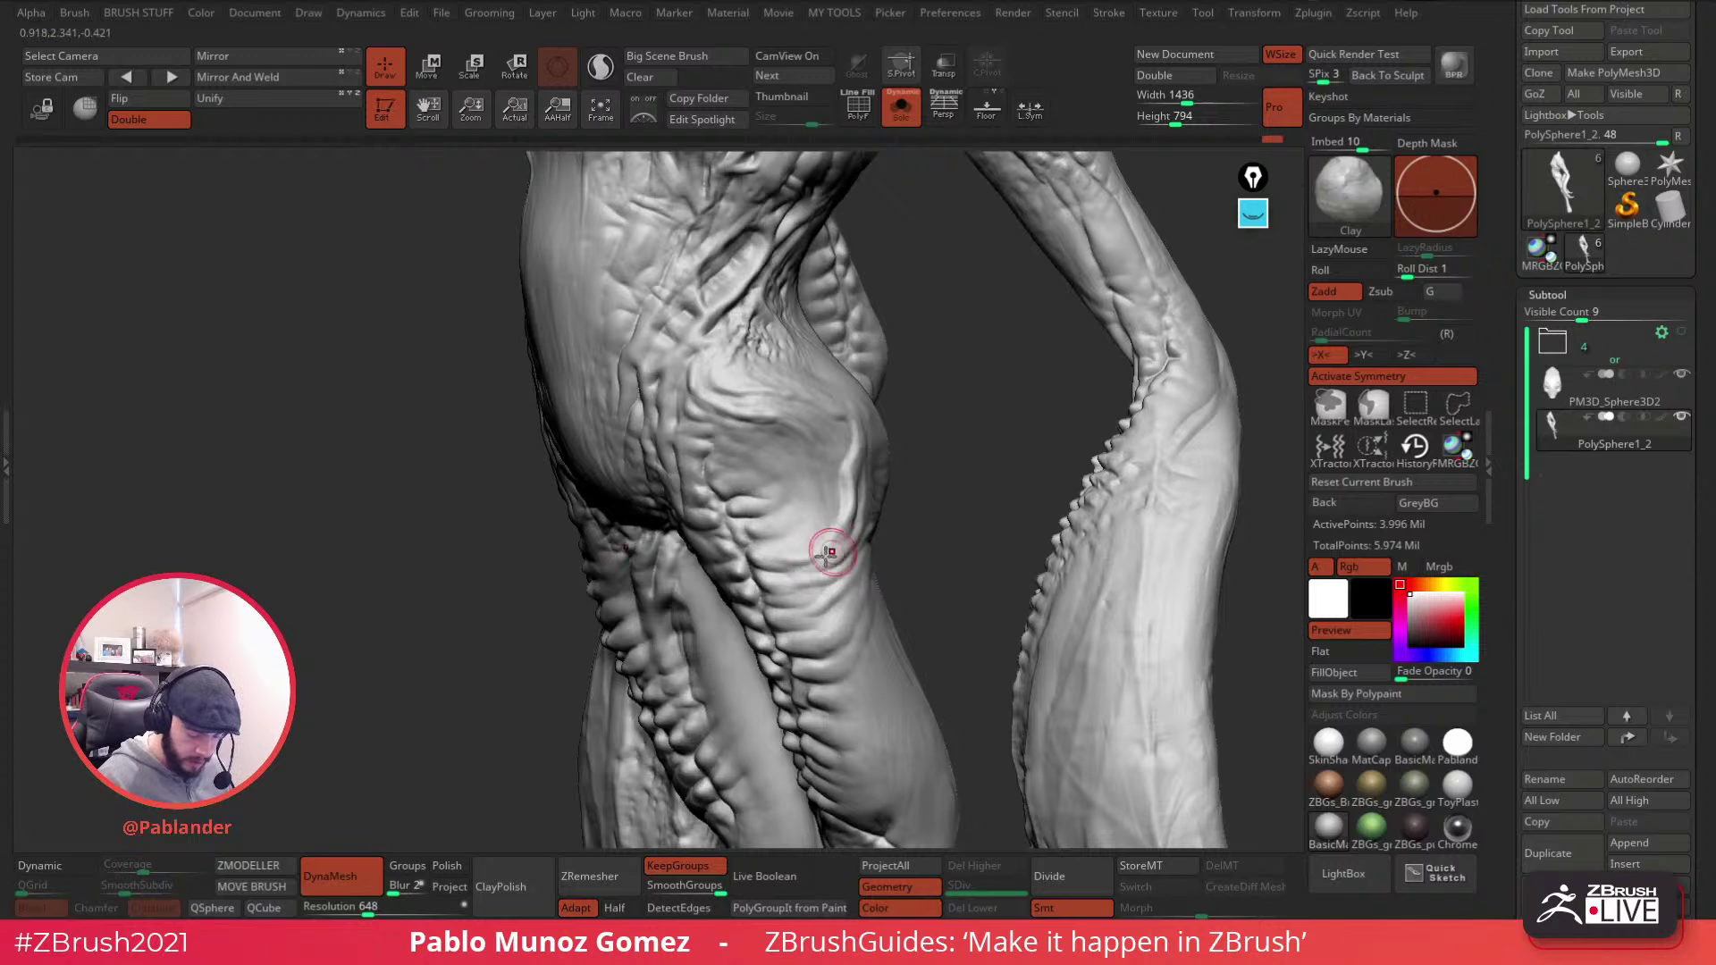
mouse_move(787, 594)
right_down()
mouse_move(862, 413)
mouse_move(700, 383)
right_up()
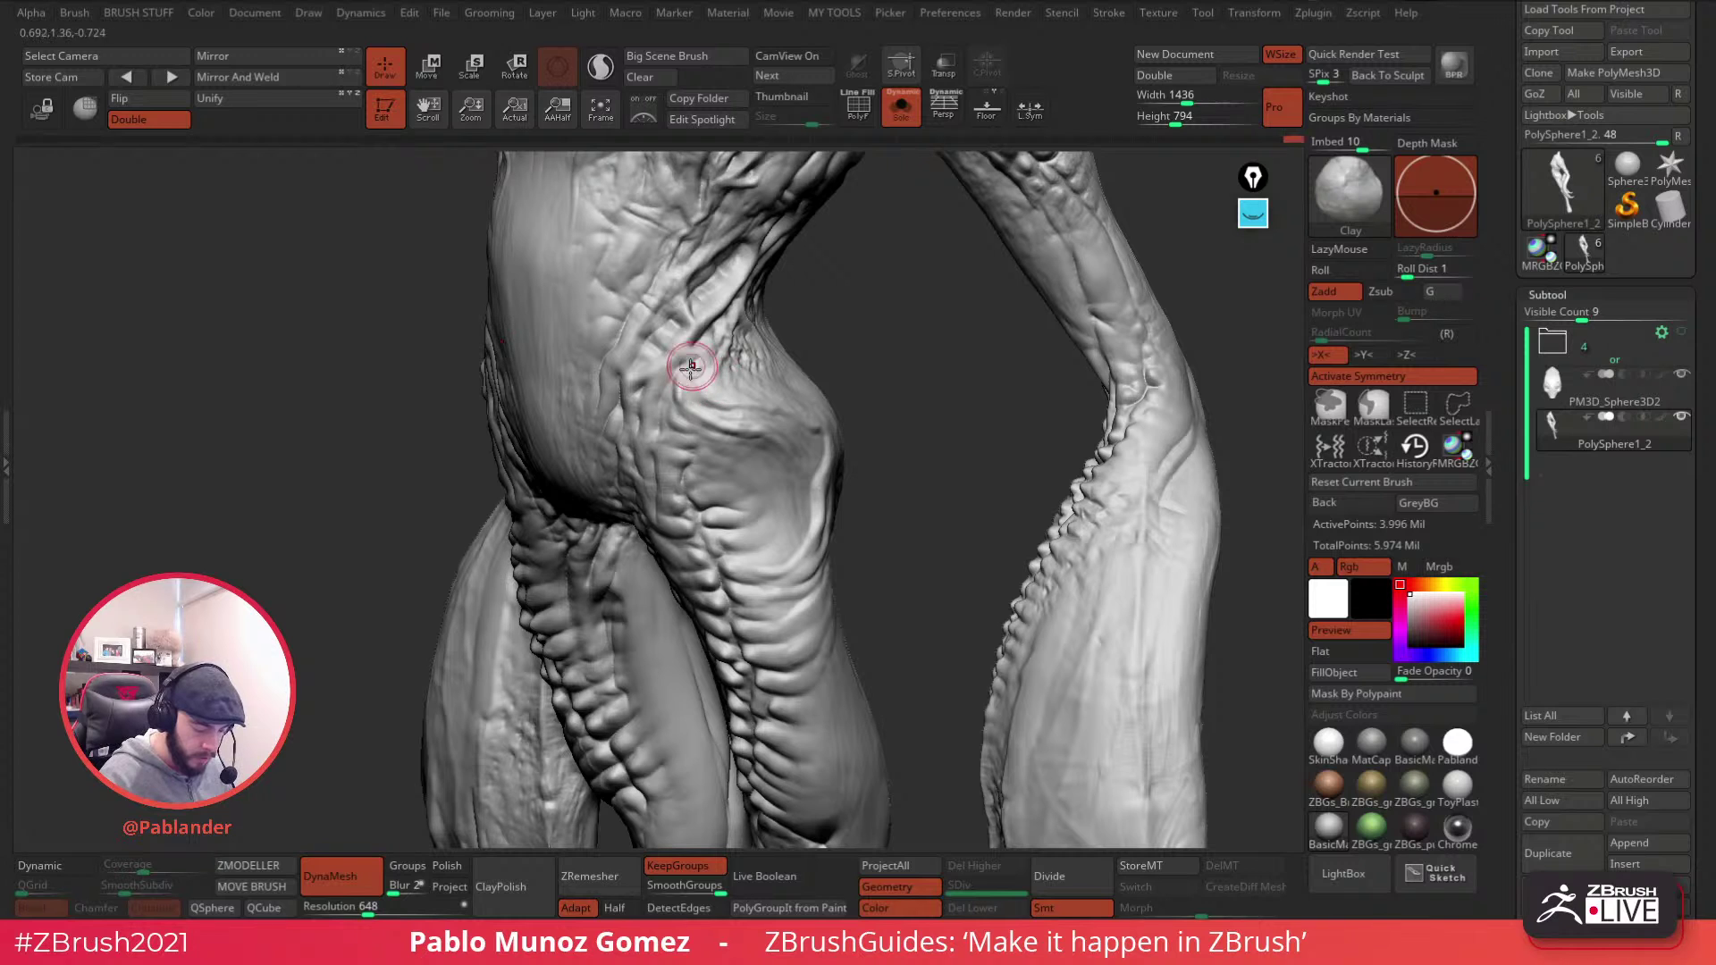
right_drag(790, 371, 783, 386)
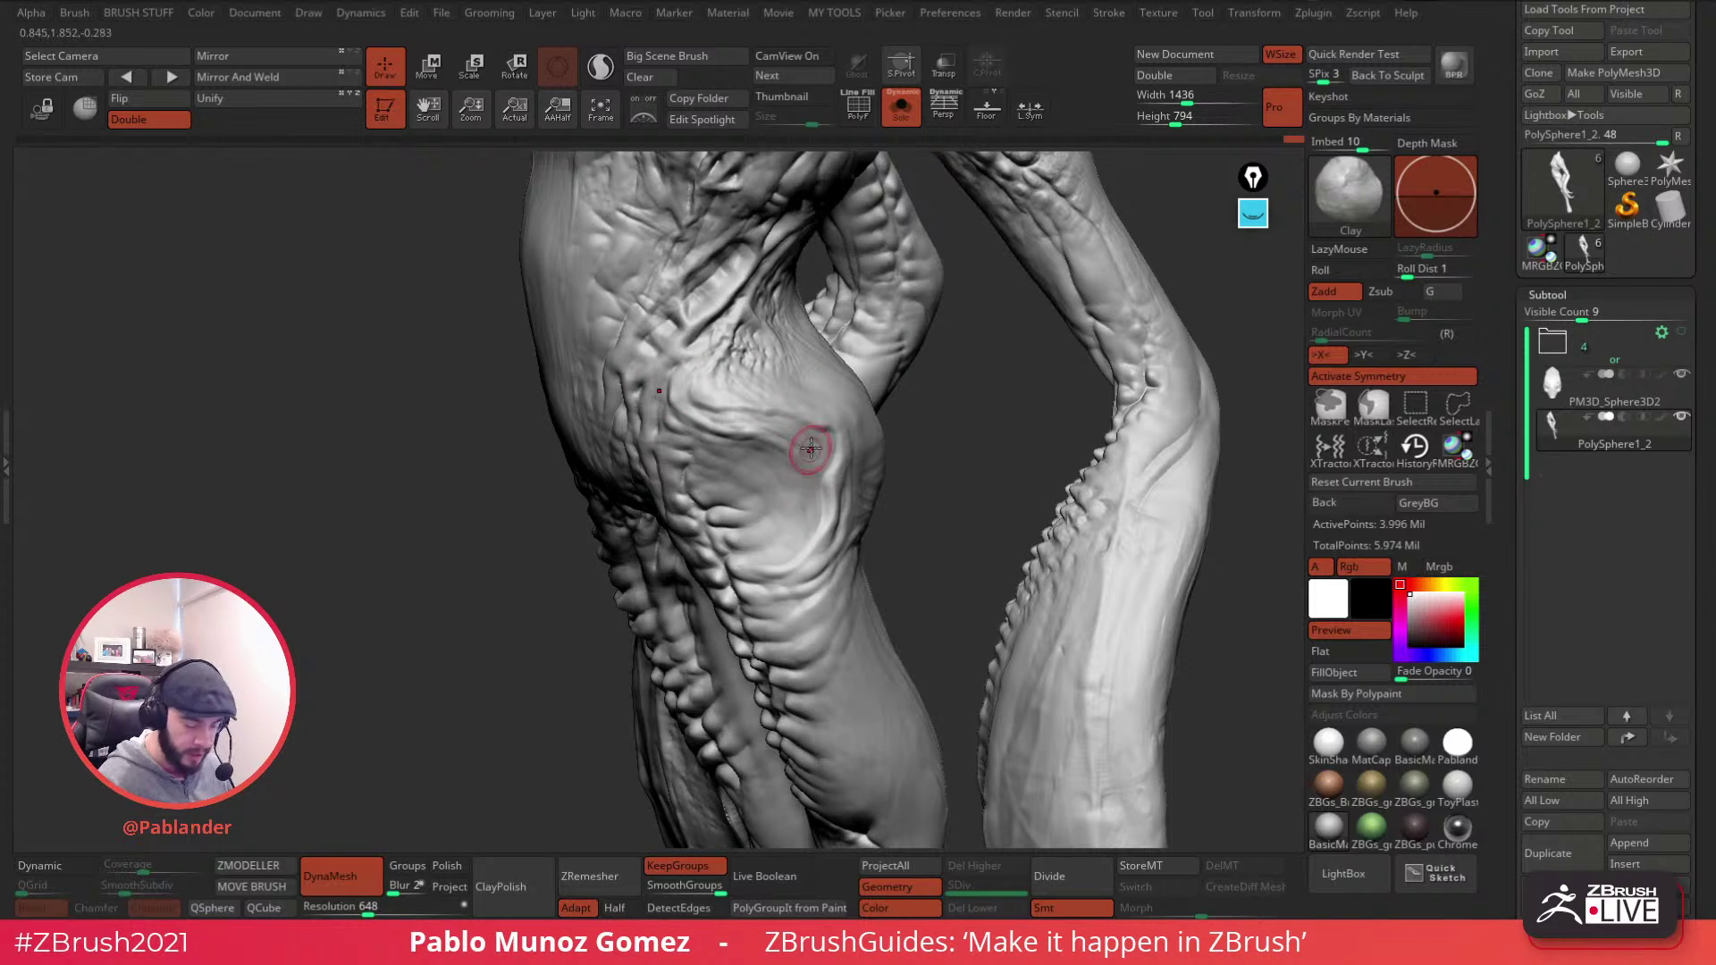
right_drag(795, 457, 815, 462)
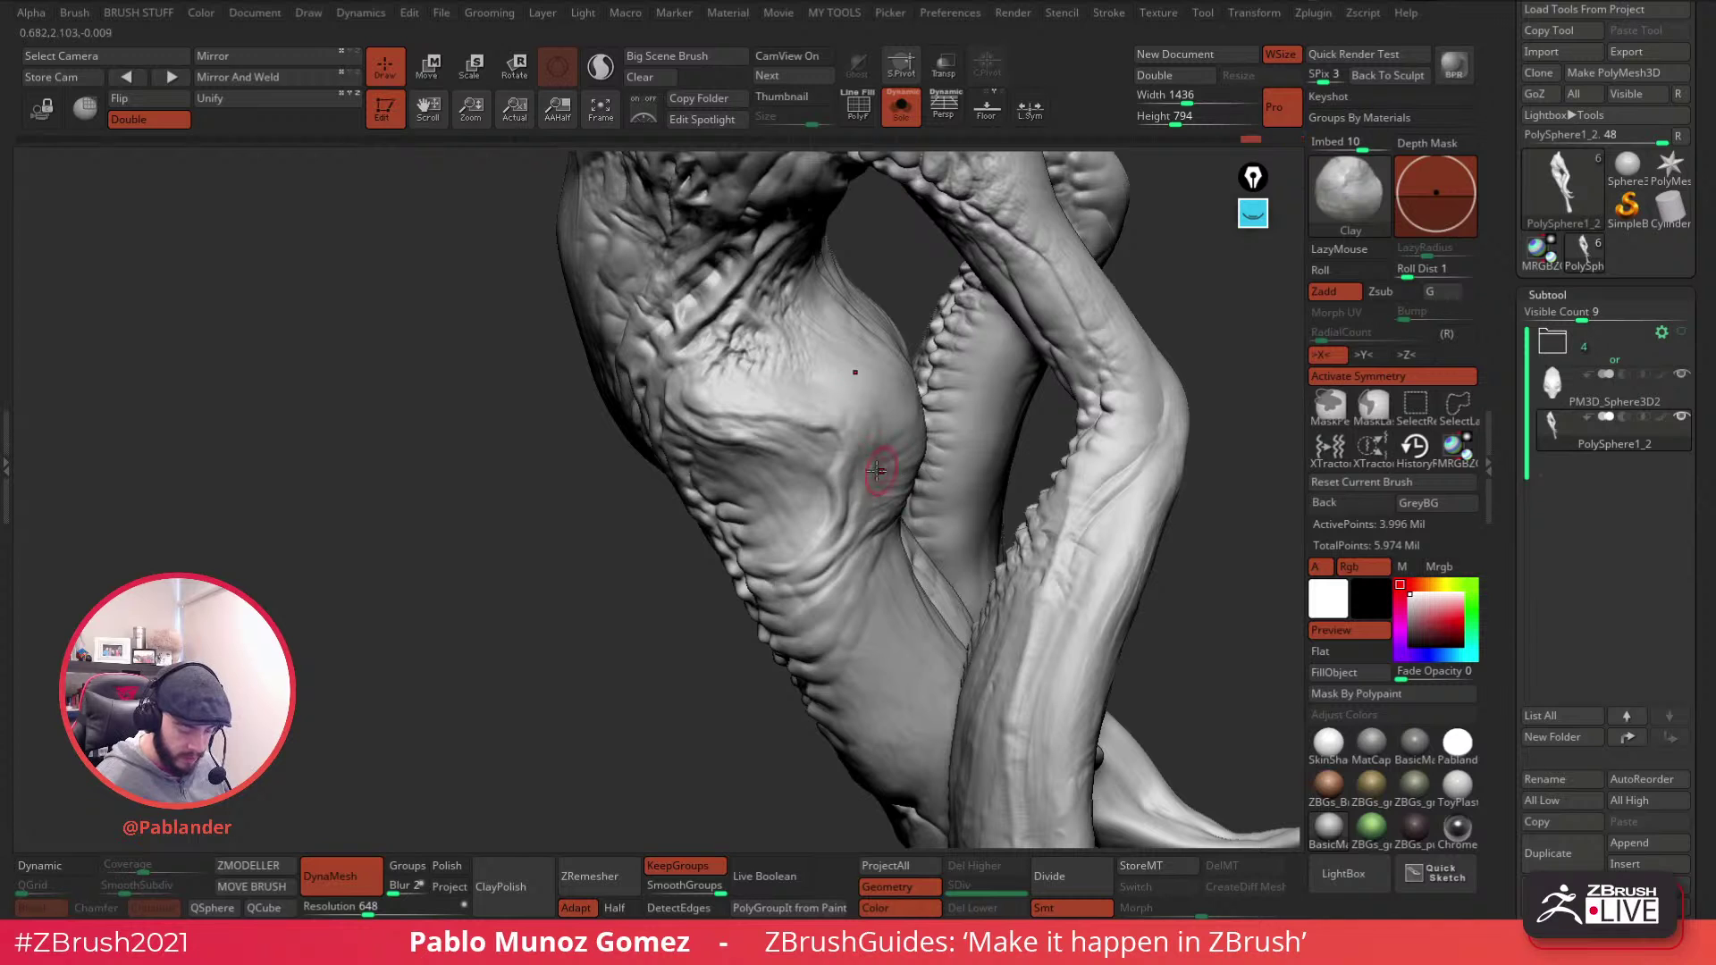
mouse_move(858, 586)
right_down()
mouse_move(884, 436)
mouse_move(873, 394)
mouse_move(843, 406)
mouse_move(812, 352)
right_up()
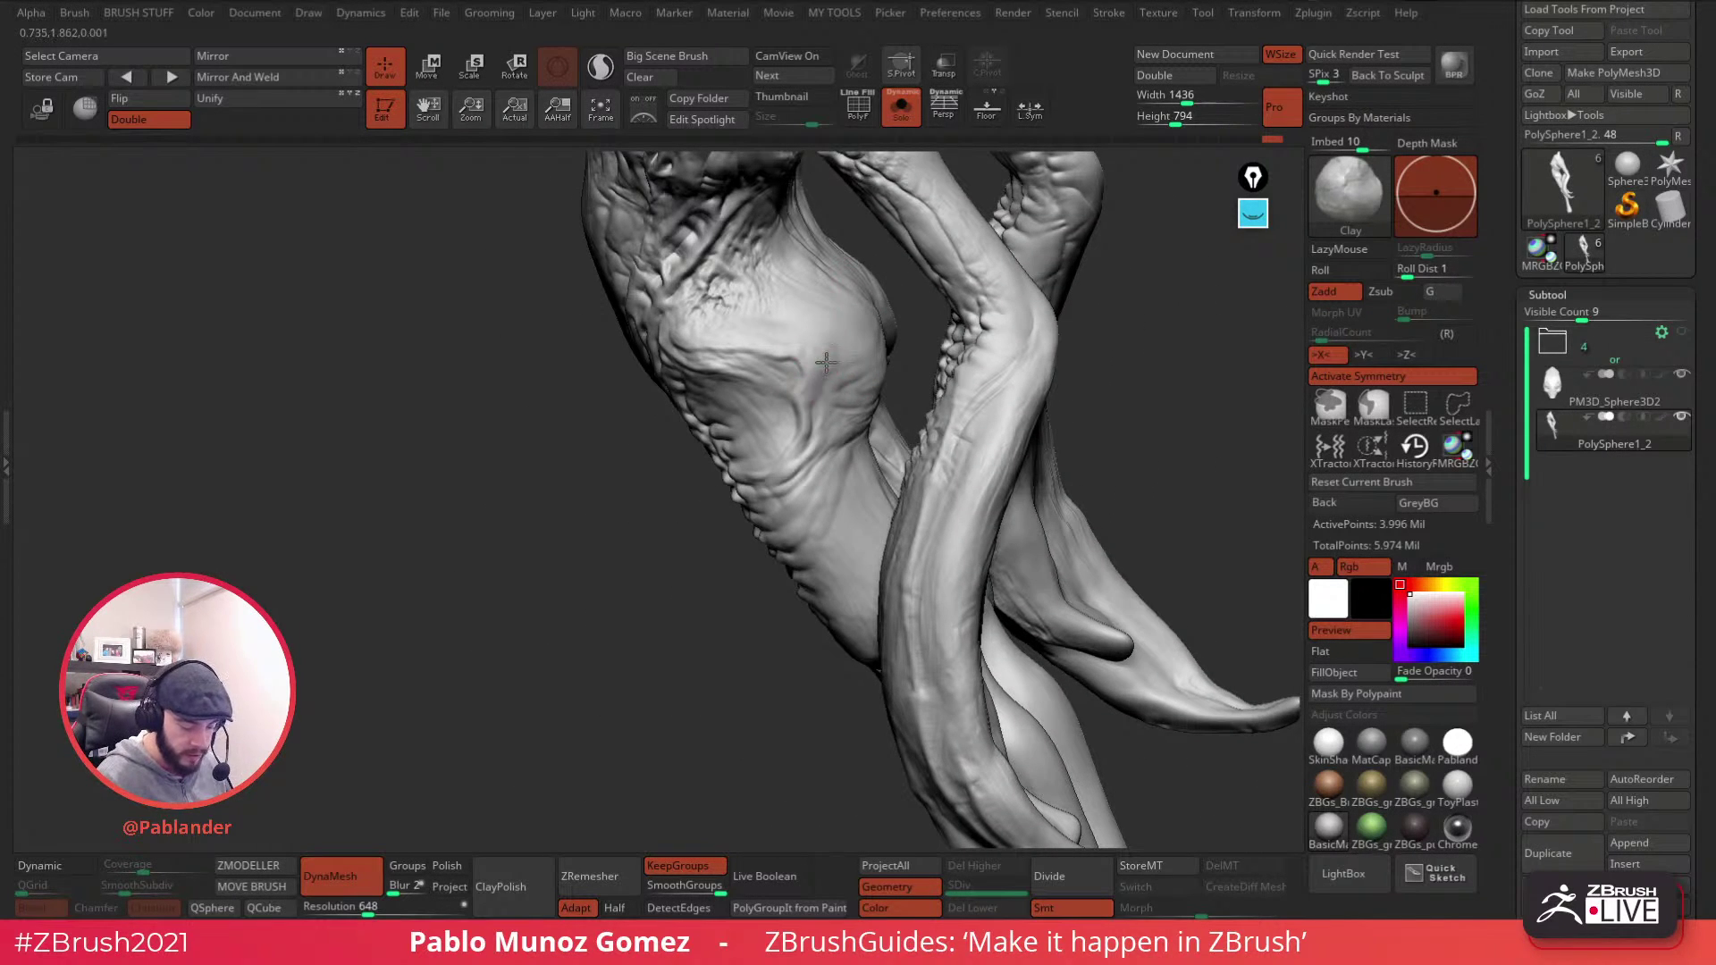
- Turn off Solo mode to show the head with the body, and review the arms, legs and full figure
right_drag(1020, 354, 956, 374)
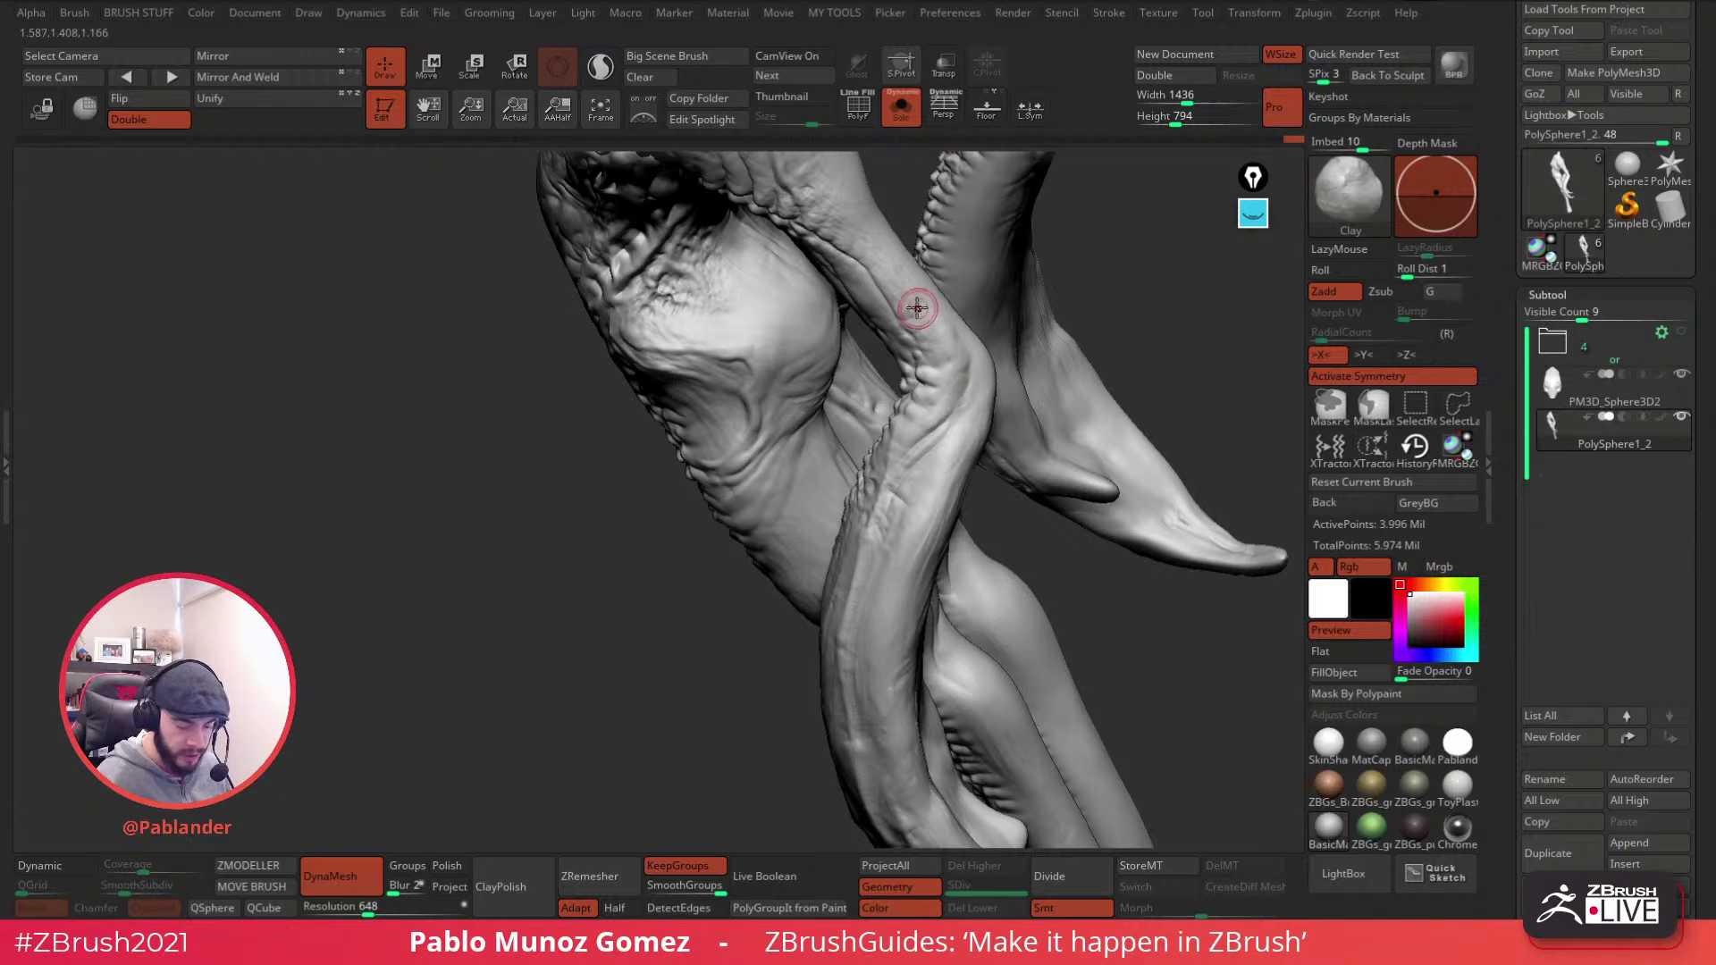
right_drag(917, 309, 962, 383)
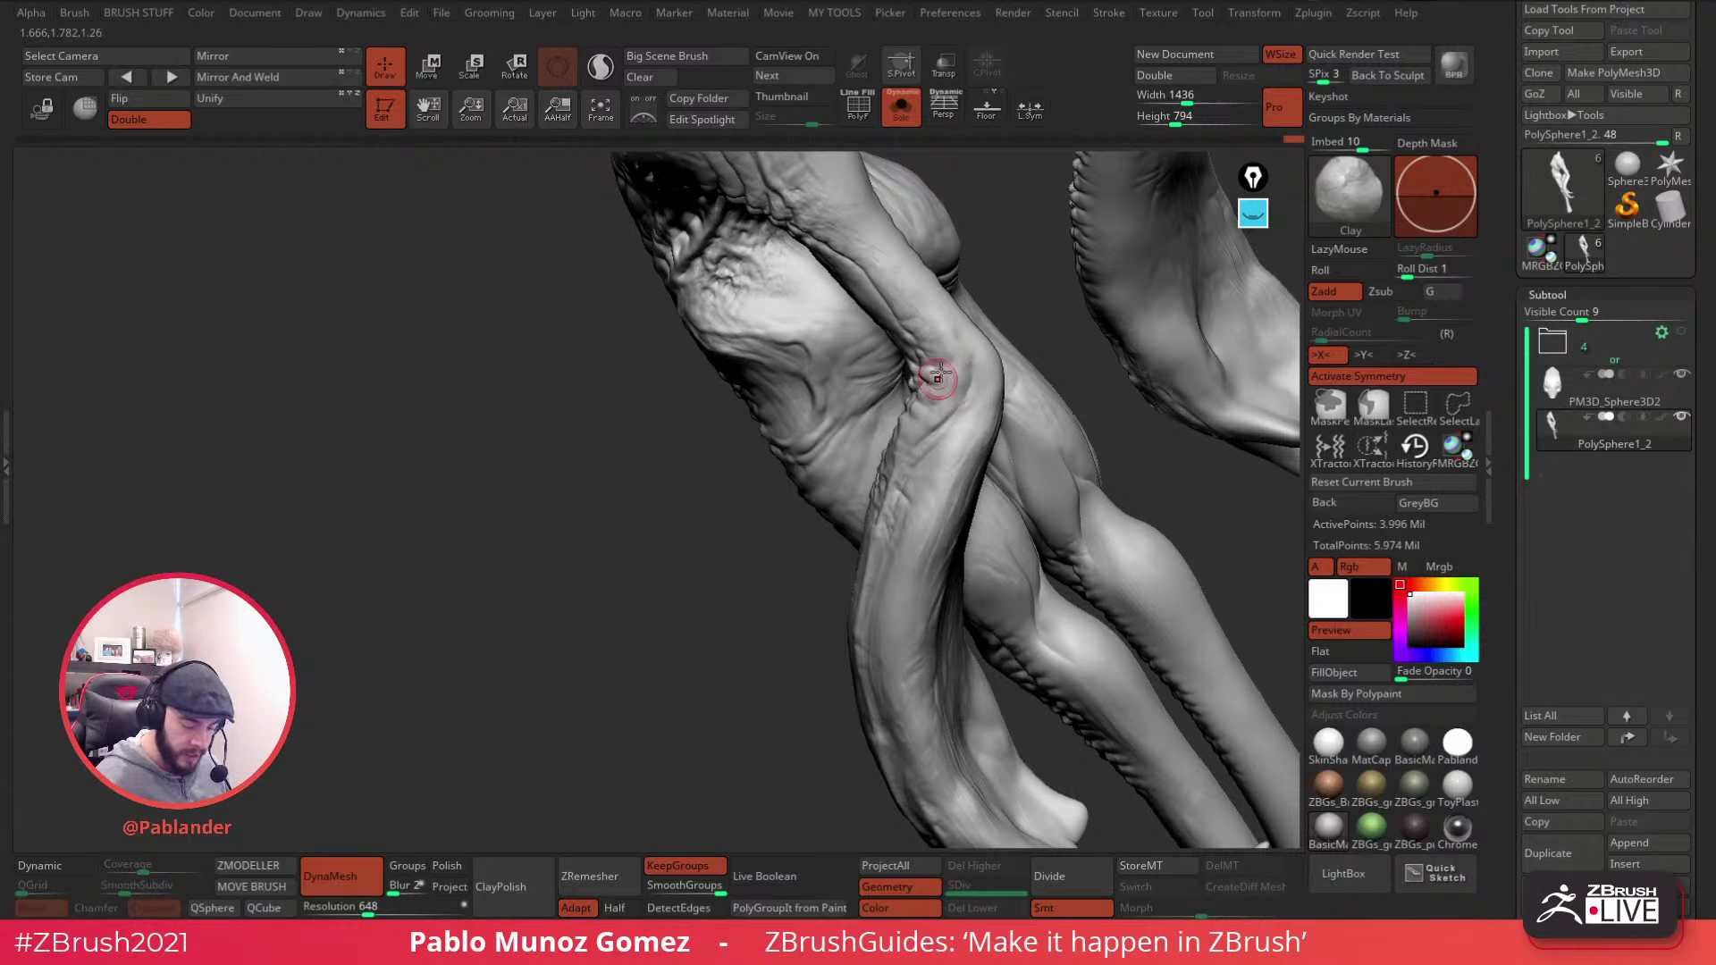
mouse_move(961, 398)
right_down()
mouse_move(909, 458)
mouse_move(980, 372)
mouse_move(1044, 517)
mouse_move(1087, 432)
mouse_move(979, 575)
right_up()
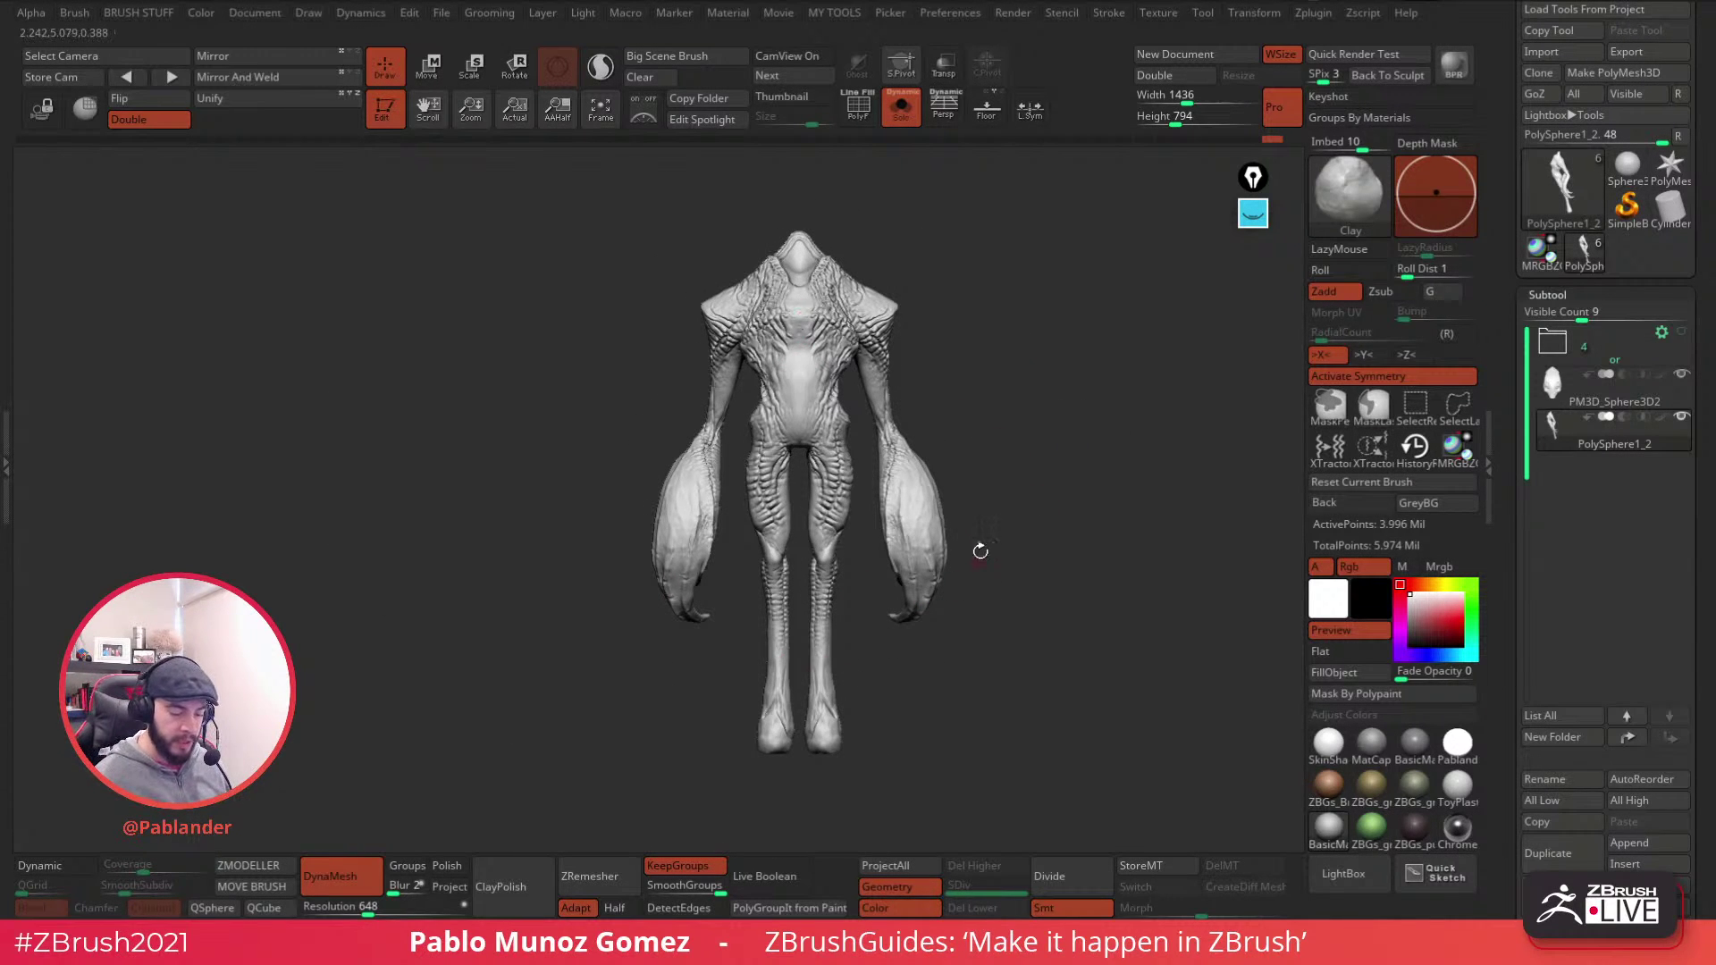
right_drag(783, 386, 1031, 332)
mouse_move(1007, 330)
mouse_down()
mouse_move(1102, 433)
mouse_move(1036, 464)
mouse_move(1051, 455)
mouse_up()
click(901, 106)
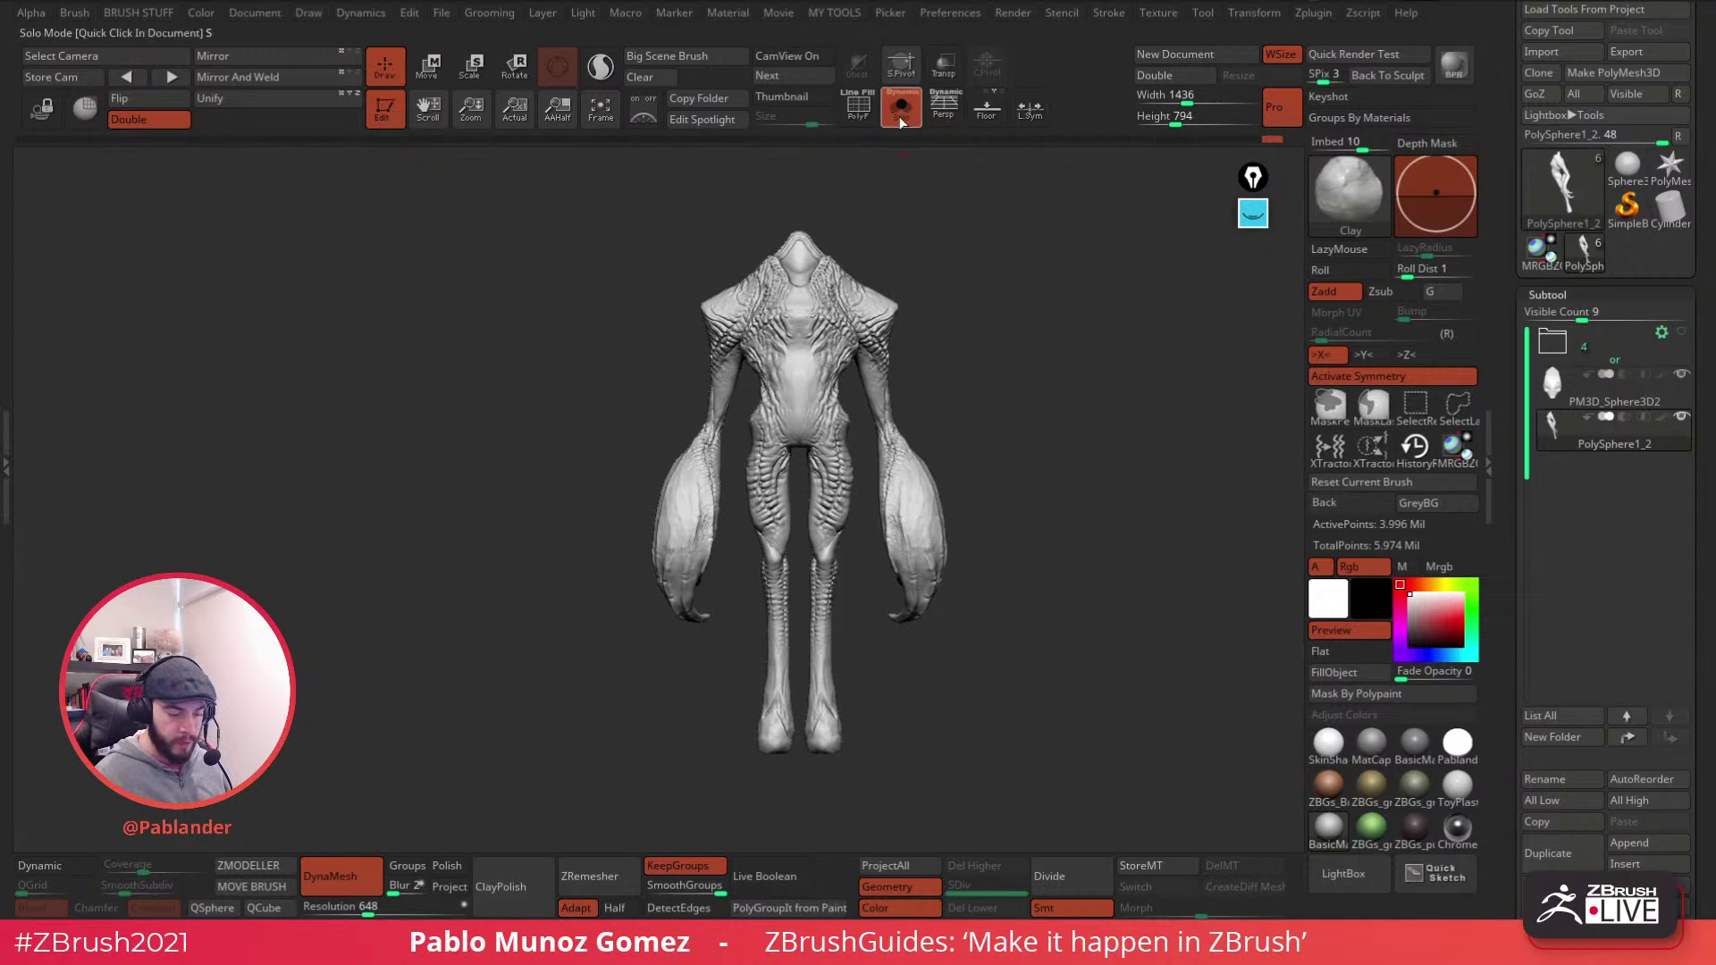
mouse_move(1005, 301)
mouse_down()
mouse_move(964, 351)
mouse_move(979, 507)
mouse_up()
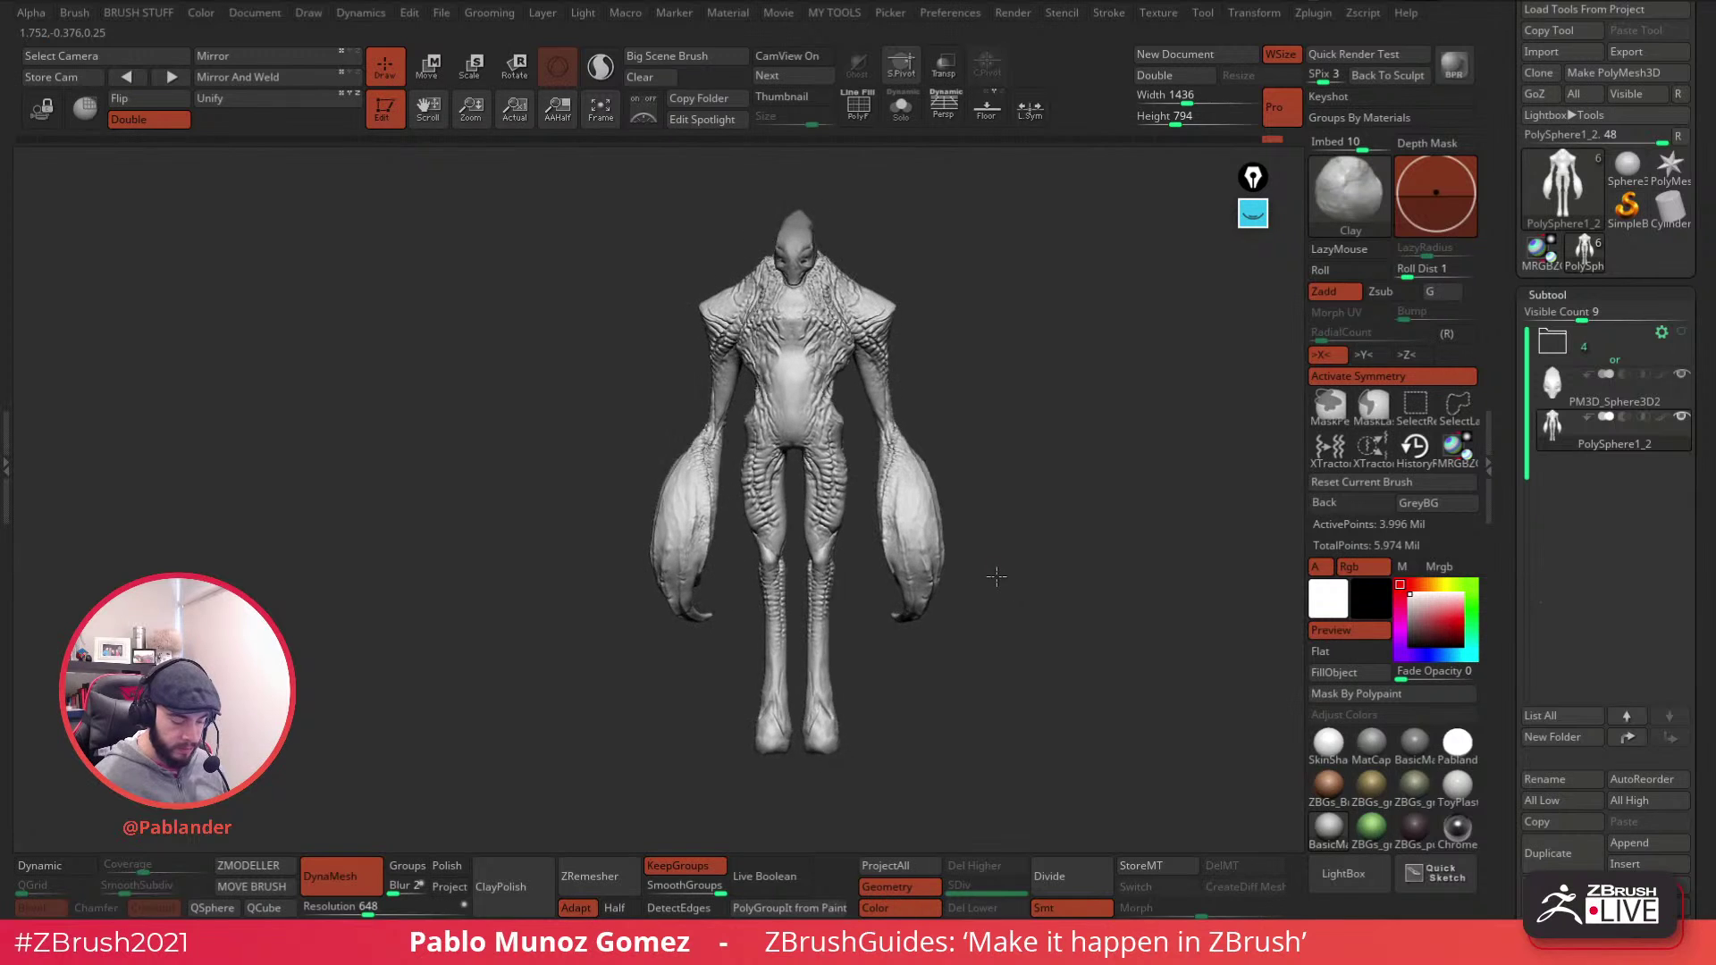
mouse_move(858, 608)
alt+mouse_down()
mouse_move(877, 689)
mouse_move(861, 704)
alt+mouse_up()
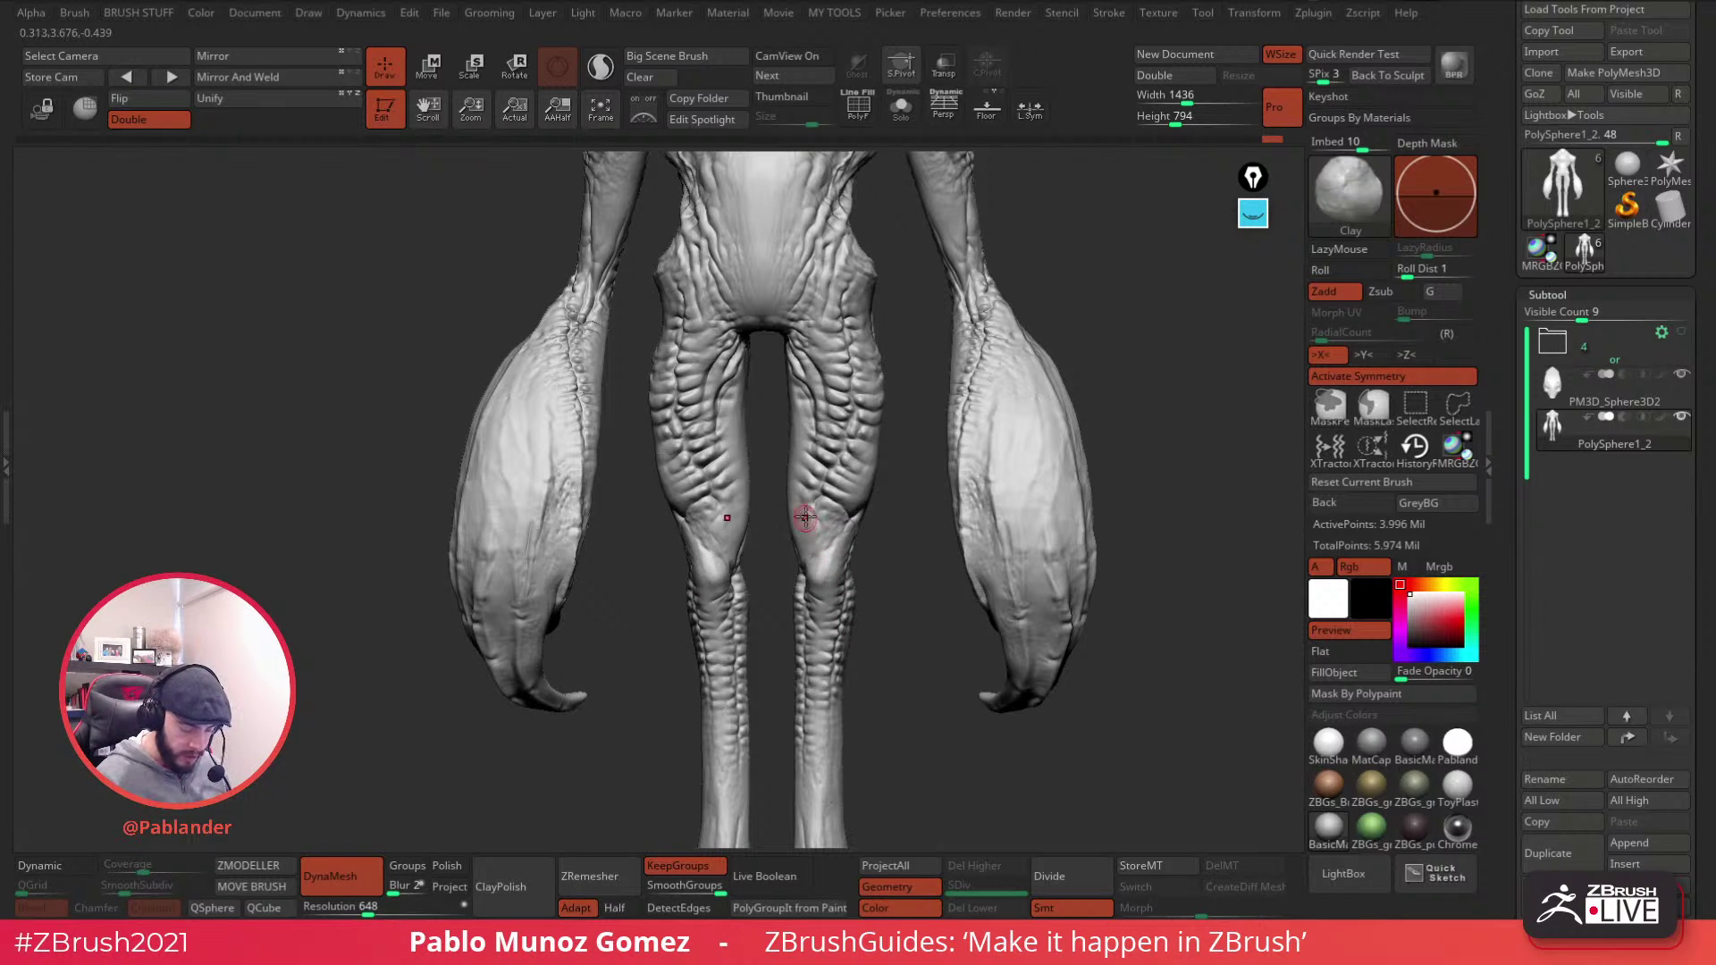
mouse_move(973, 521)
ctrl+right_down()
mouse_move(1015, 486)
mouse_move(950, 499)
ctrl+right_up()
mouse_move(1087, 404)
ctrl+right_down()
mouse_move(1016, 426)
mouse_move(1034, 440)
ctrl+right_up()
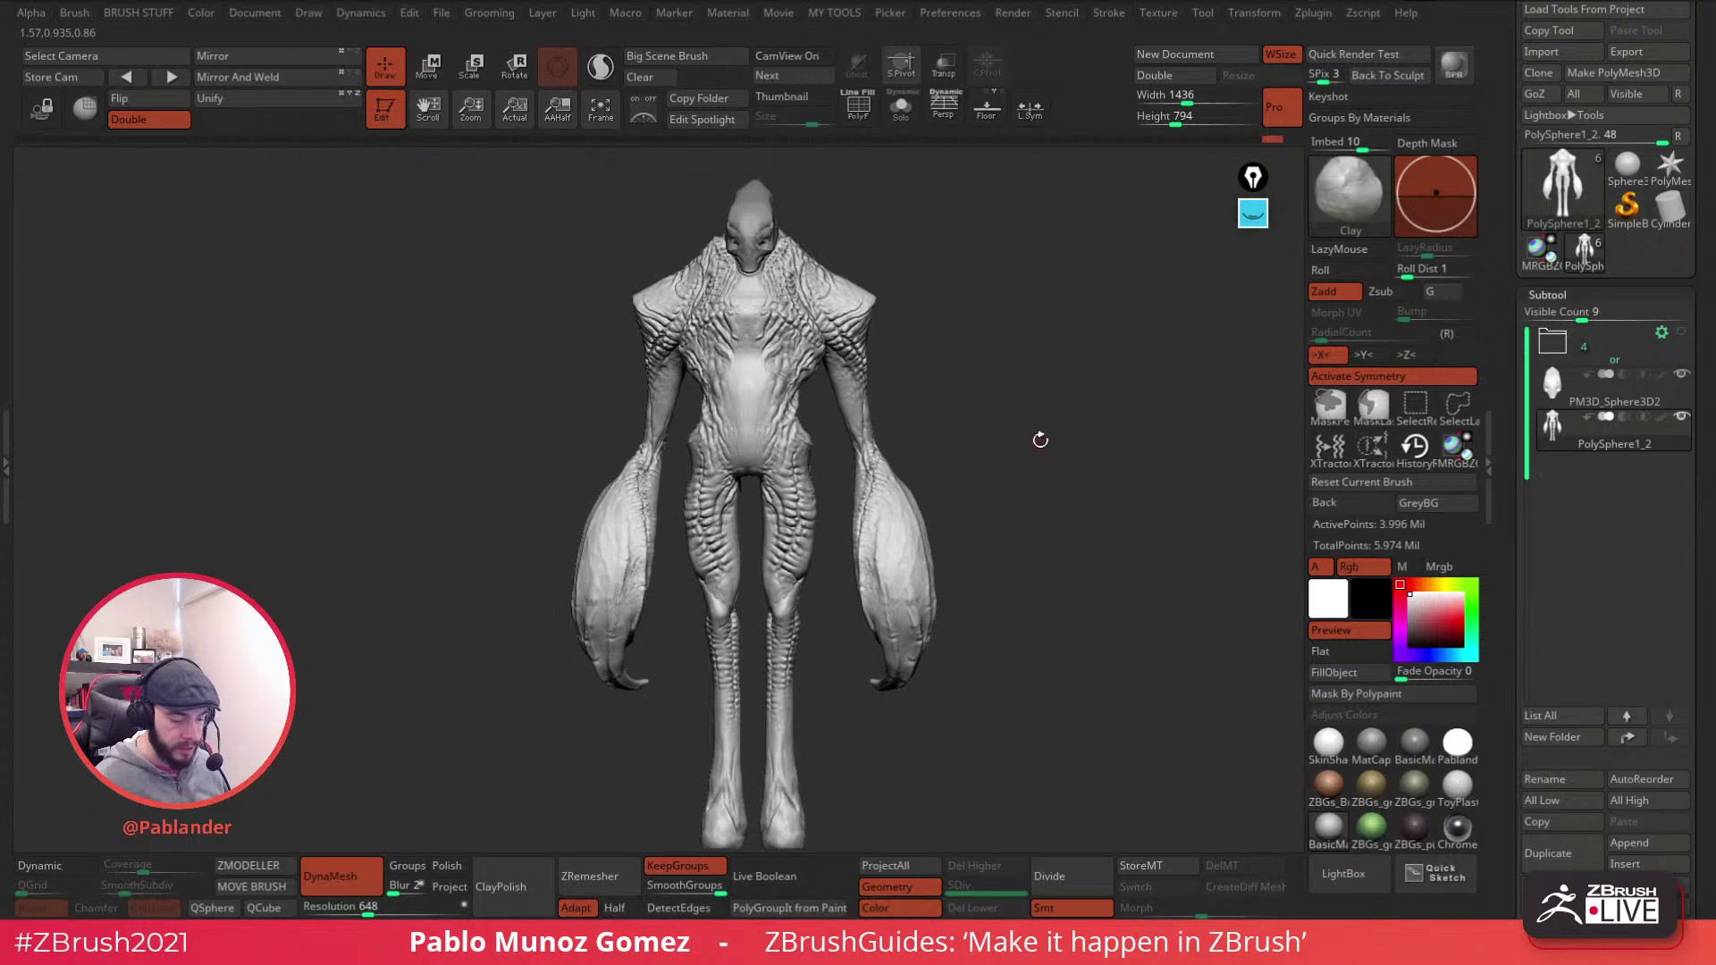
- Save the project and return to a straight front view of the whole creature
click(1255, 3)
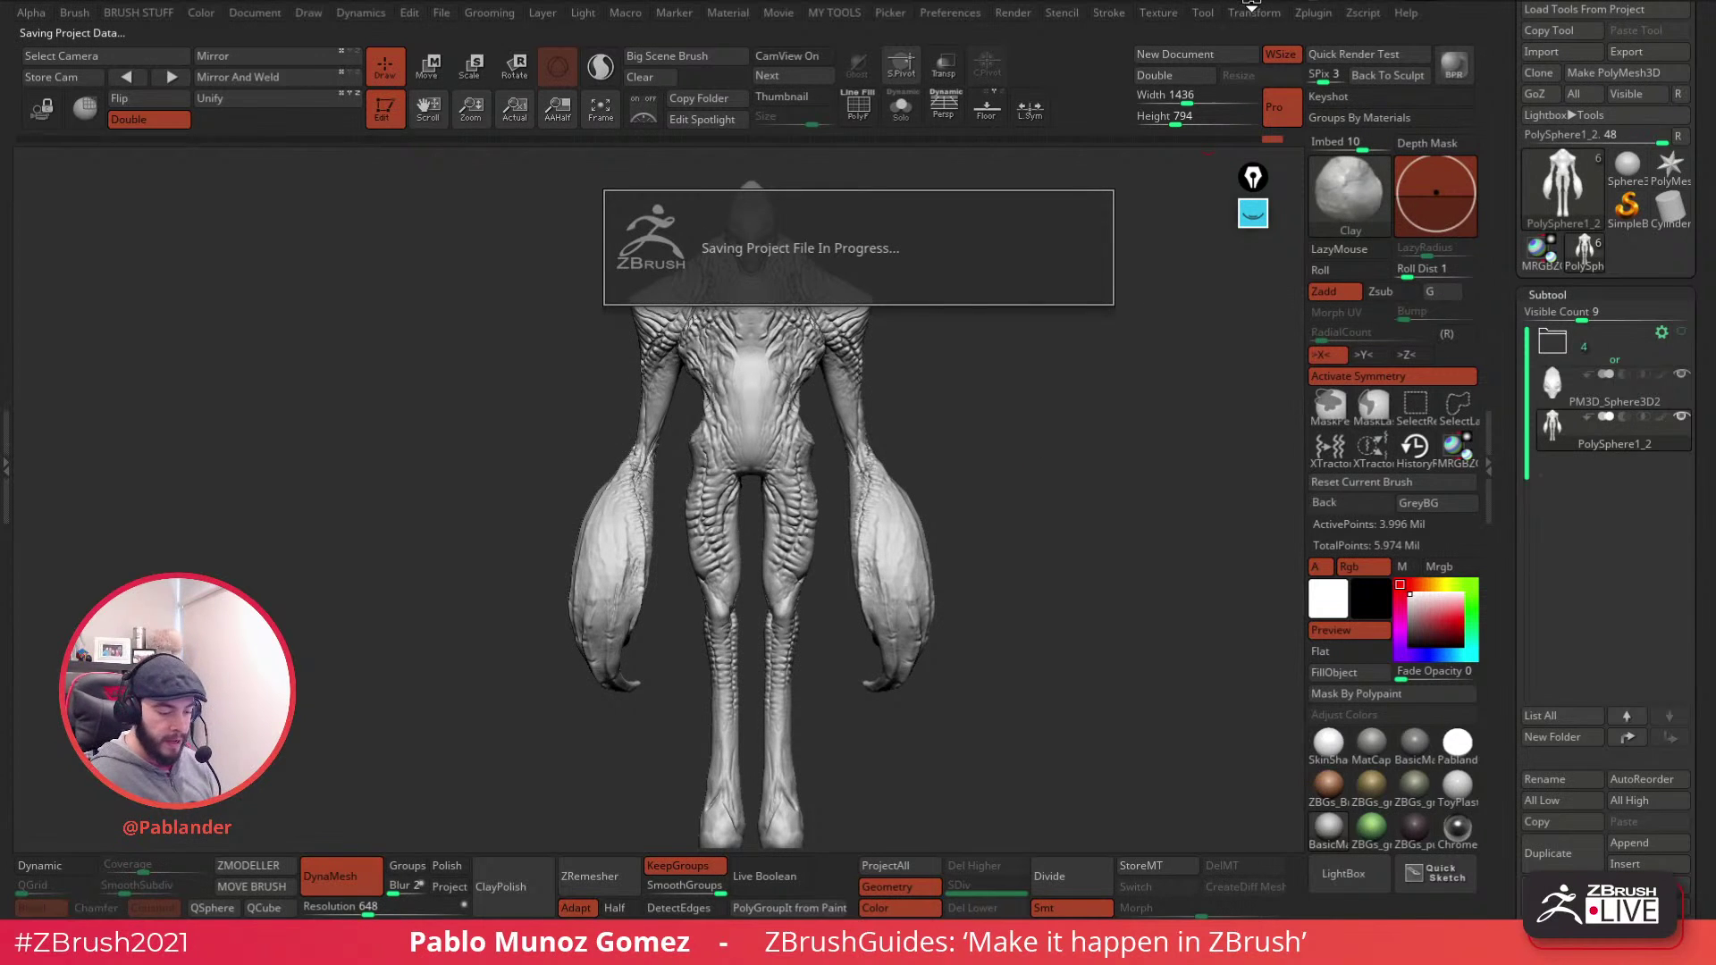
mouse_move(1076, 536)
right_down()
mouse_move(1064, 522)
mouse_move(1116, 537)
mouse_move(1036, 555)
right_up()
mouse_move(1050, 624)
right_down()
mouse_move(1002, 629)
mouse_move(1033, 635)
mouse_move(1020, 610)
right_up()
mouse_move(1019, 610)
shift+right_down()
mouse_move(1018, 594)
mouse_move(983, 600)
mouse_move(1051, 519)
mouse_move(1027, 547)
shift+right_up()
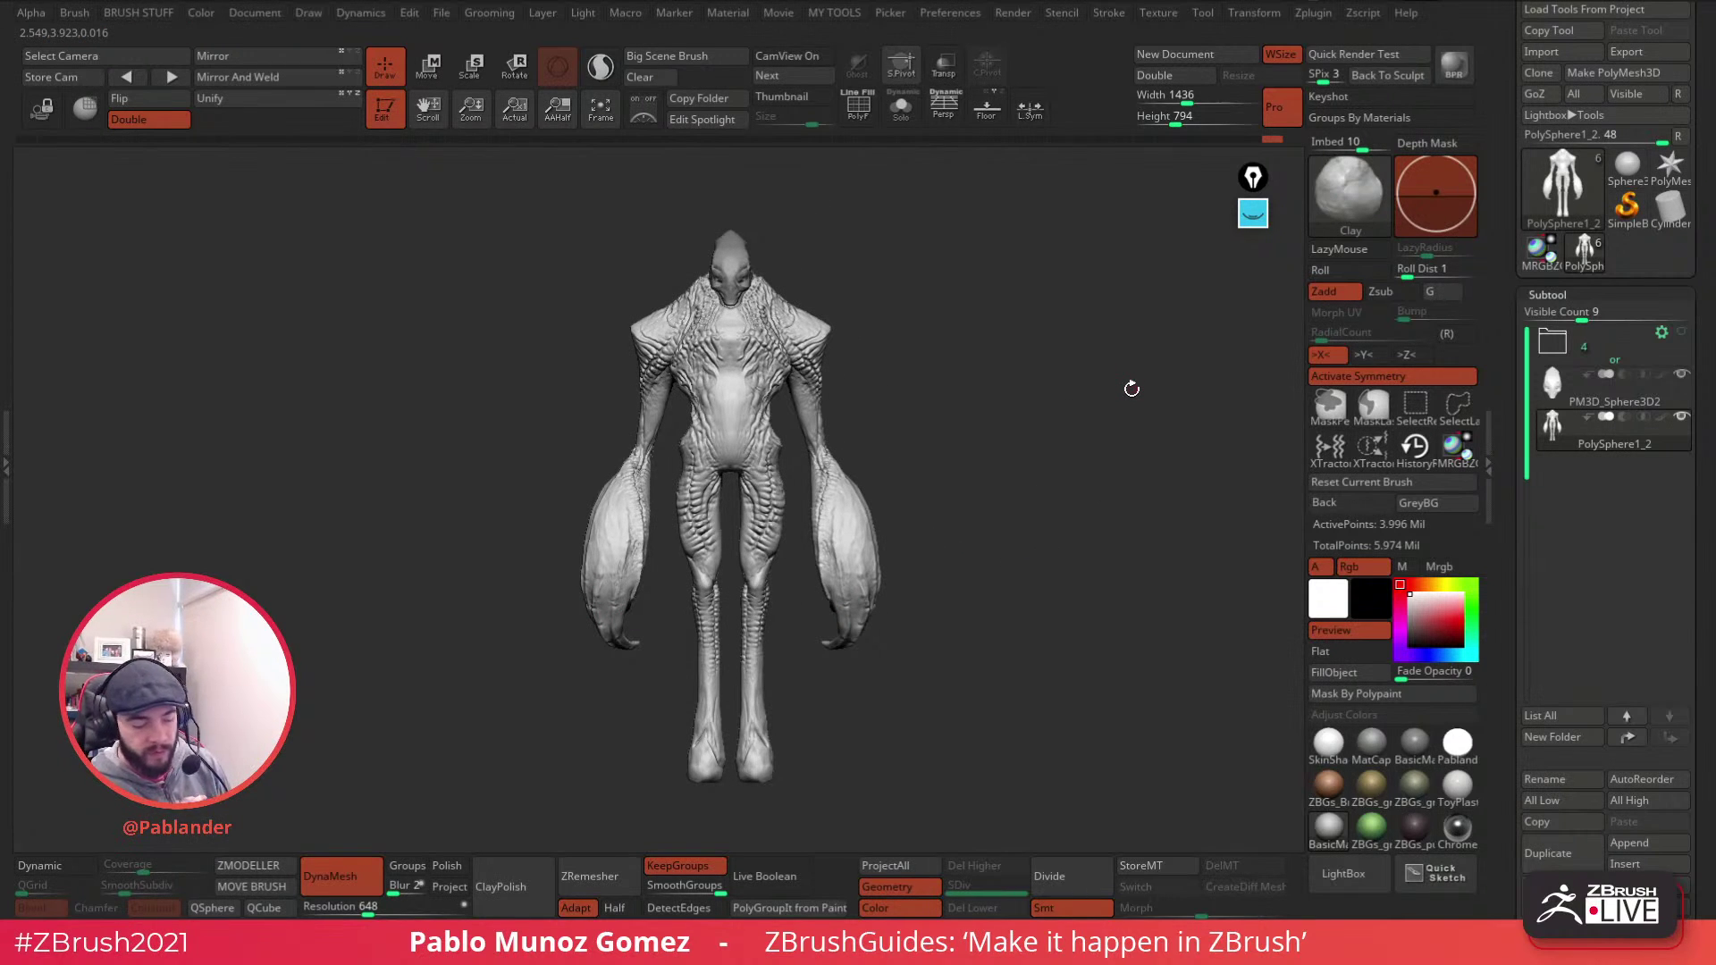
- Replace the creature on the canvas with a new Sphere3D converted to a PolyMesh3D
click(1629, 174)
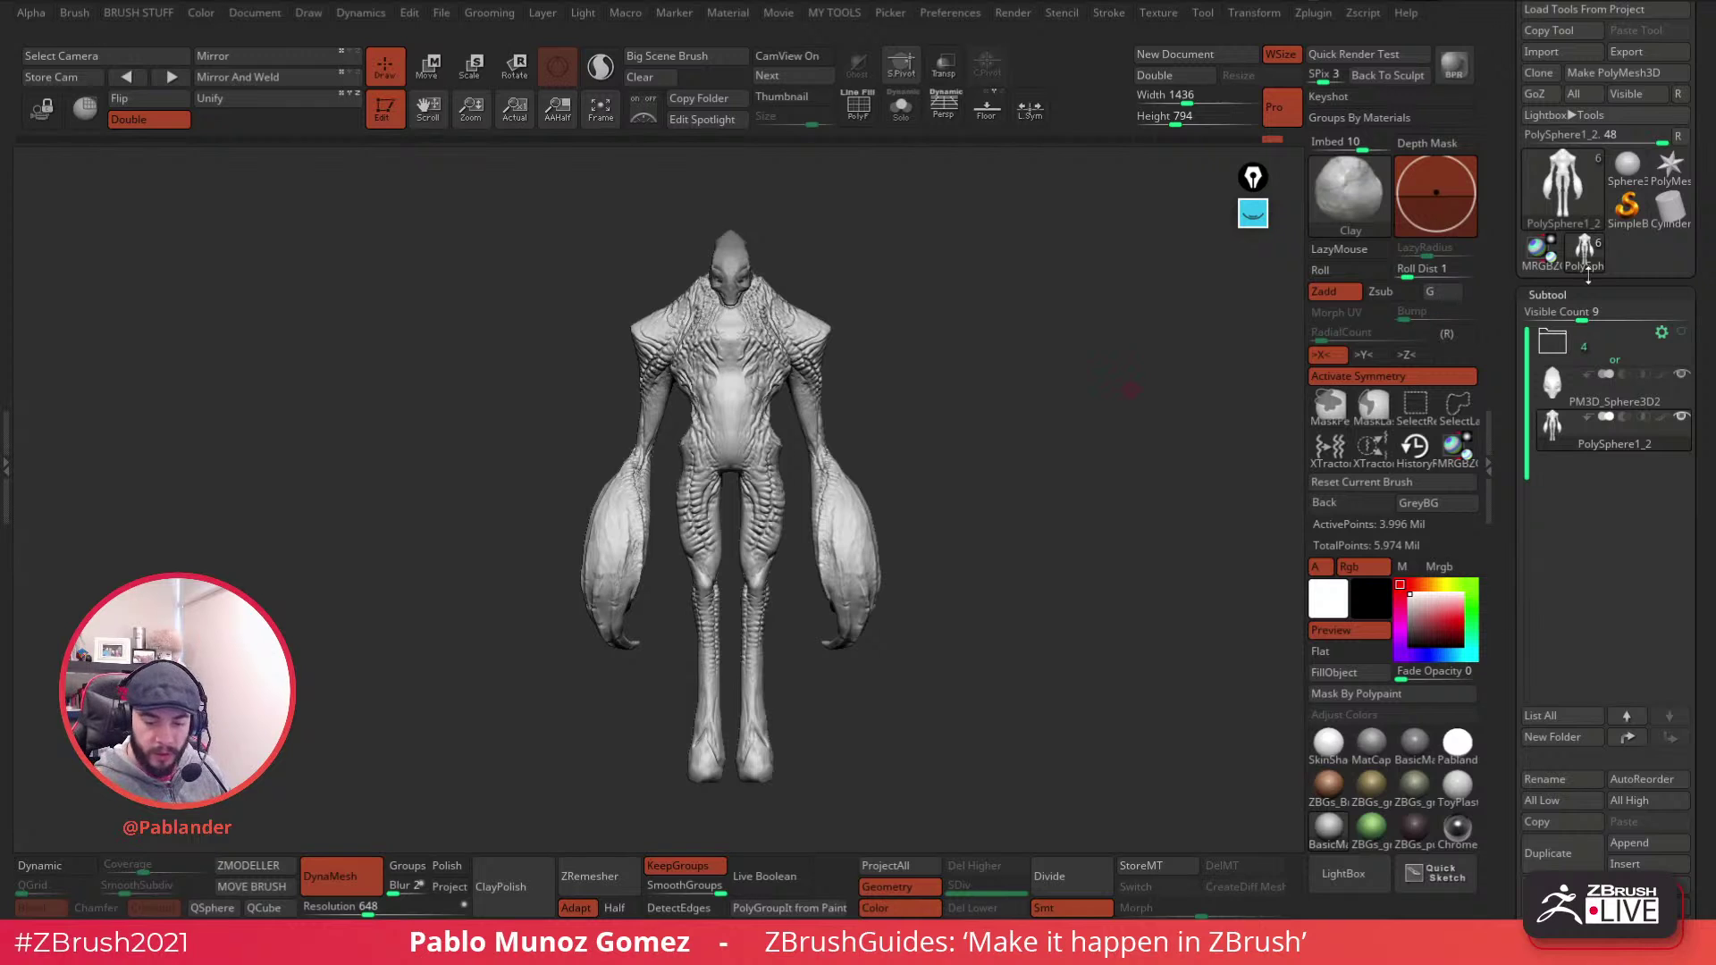
click(1623, 74)
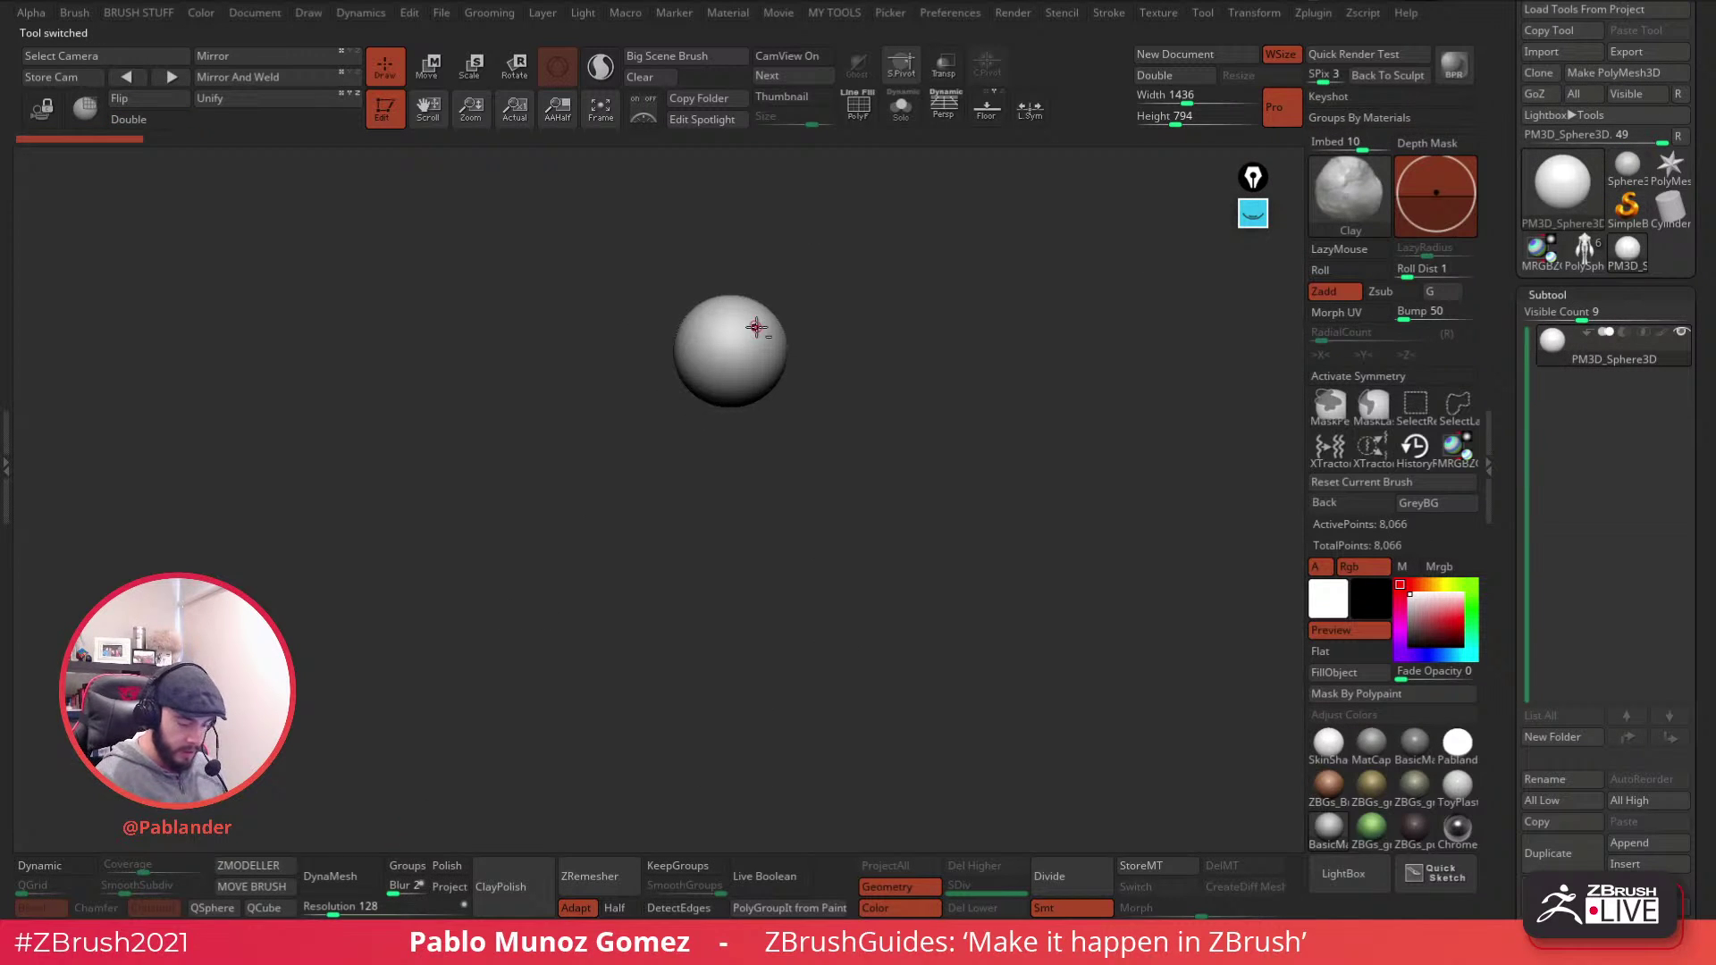
ctrl+right_drag(756, 328, 768, 431)
alt+right_drag(752, 349, 735, 390)
- Divide the sphere up to subdivision level 5
triple_click(1064, 877)
click(1089, 866)
ctrl+right_drag(726, 365, 770, 555)
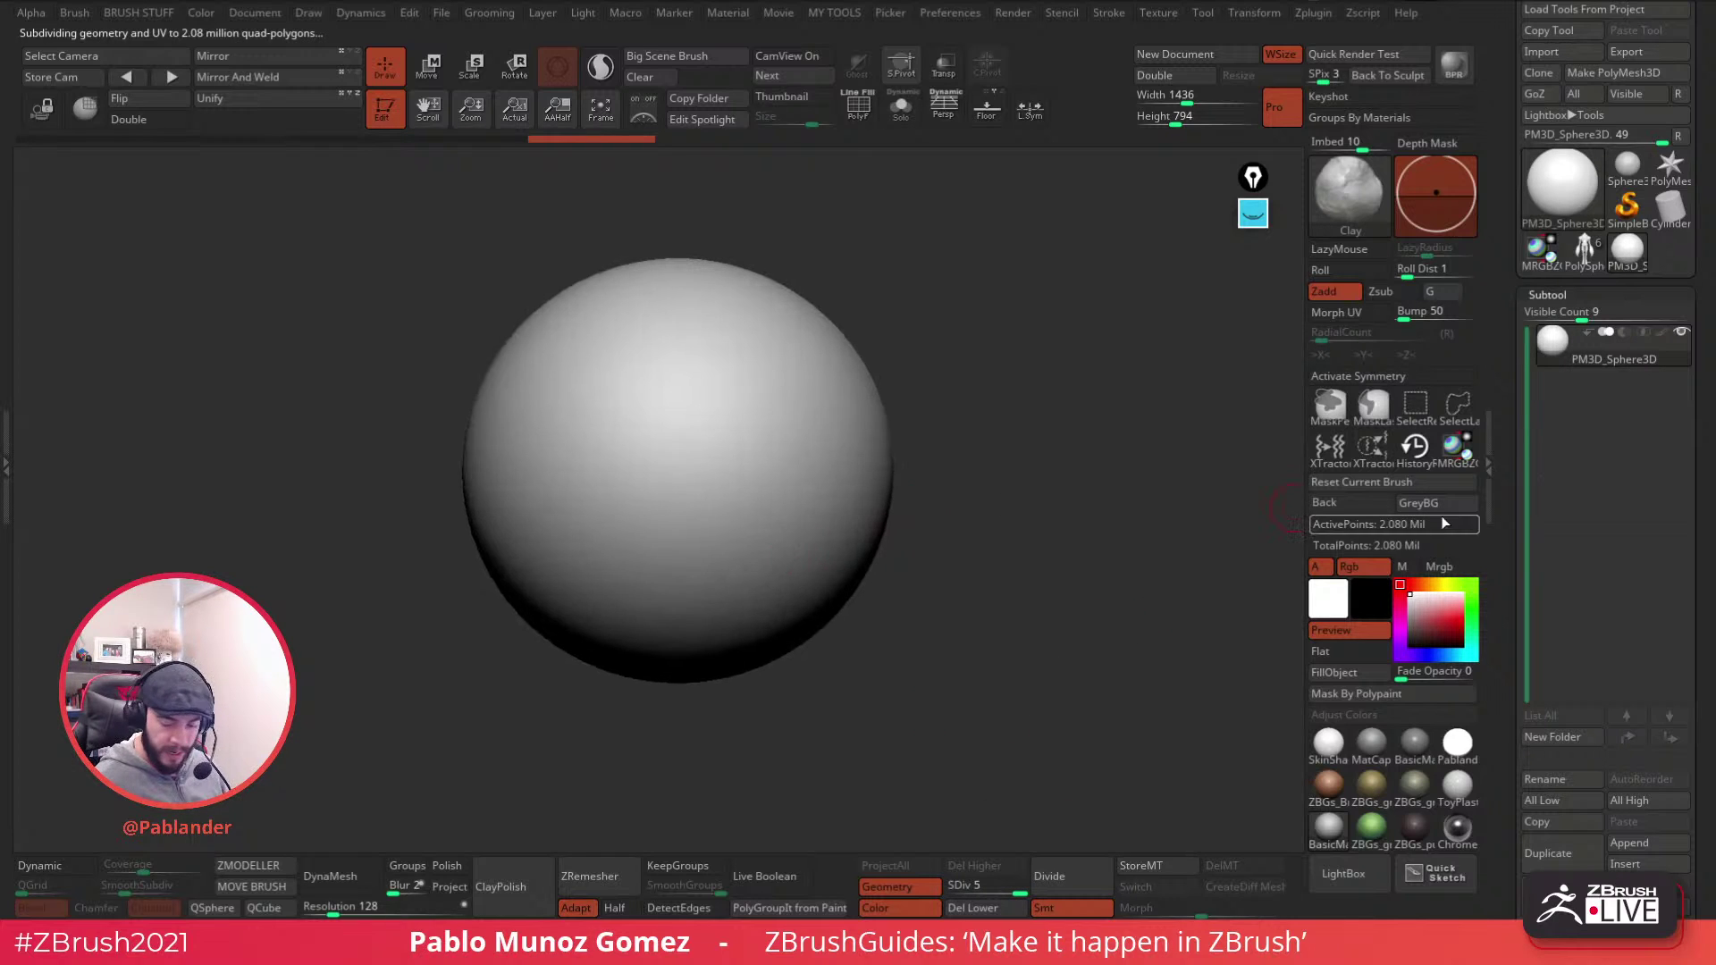
ctrl+right_drag(1058, 626, 1024, 571)
alt+right_drag(1024, 570, 1026, 647)
- Load the ZiBe_Membrane brush with the open, interwoven strands from the LightBox brush library
key(b)
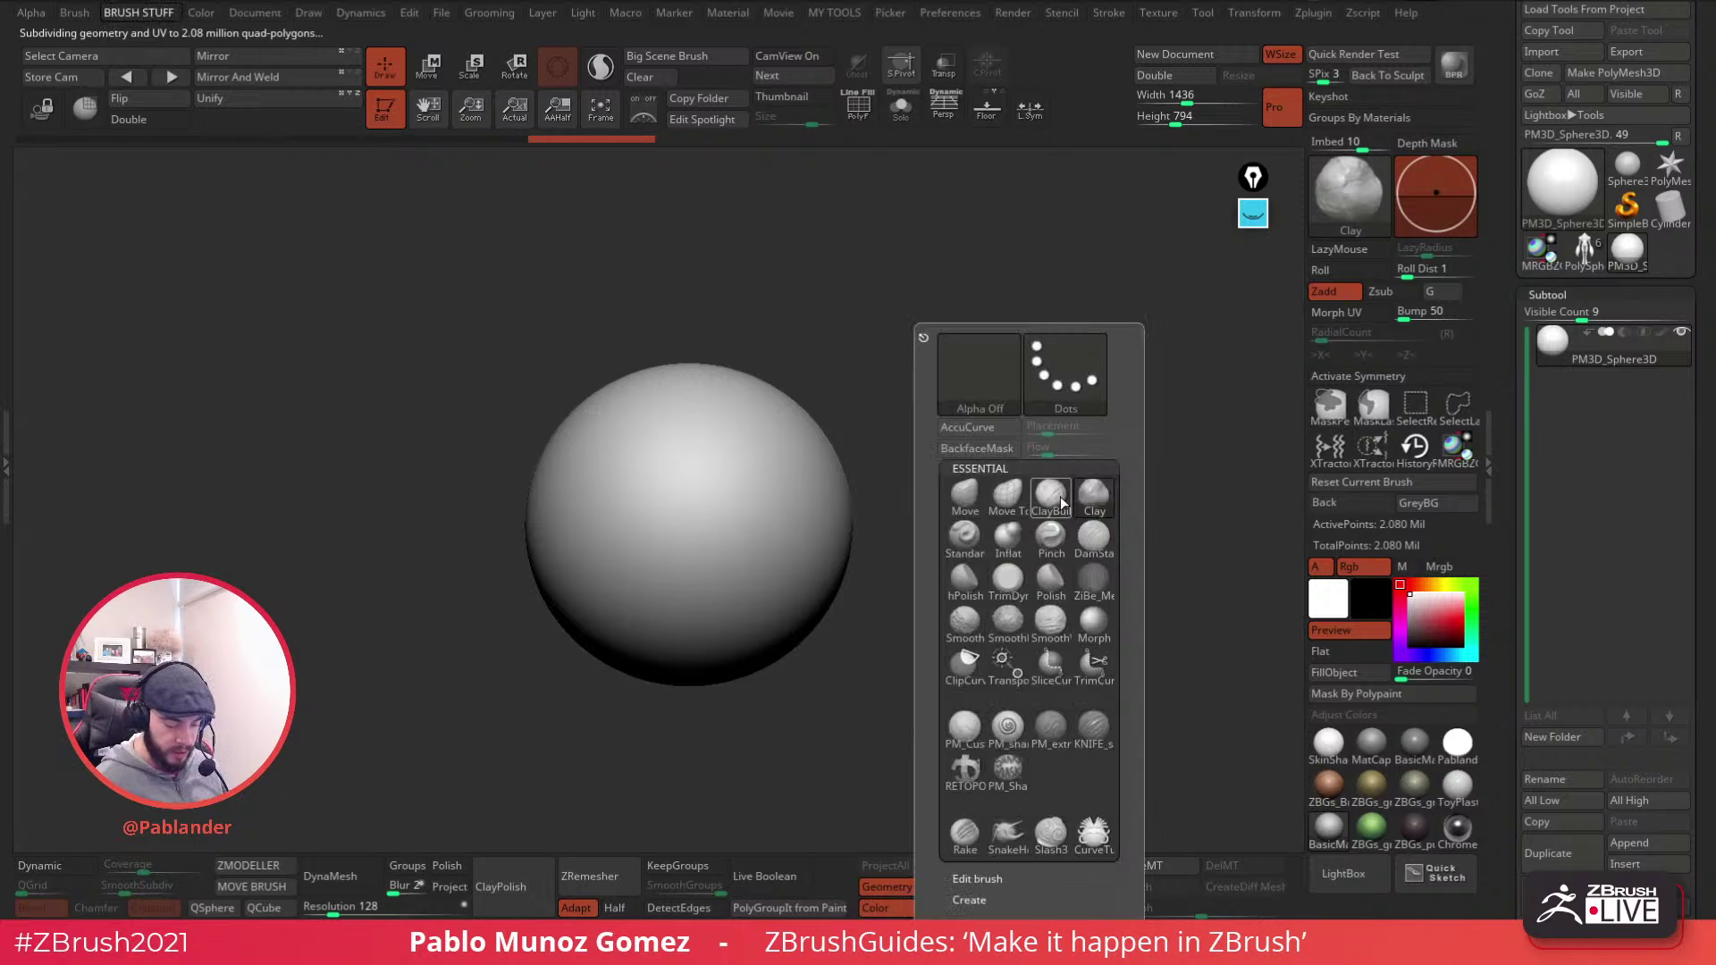
click(1332, 874)
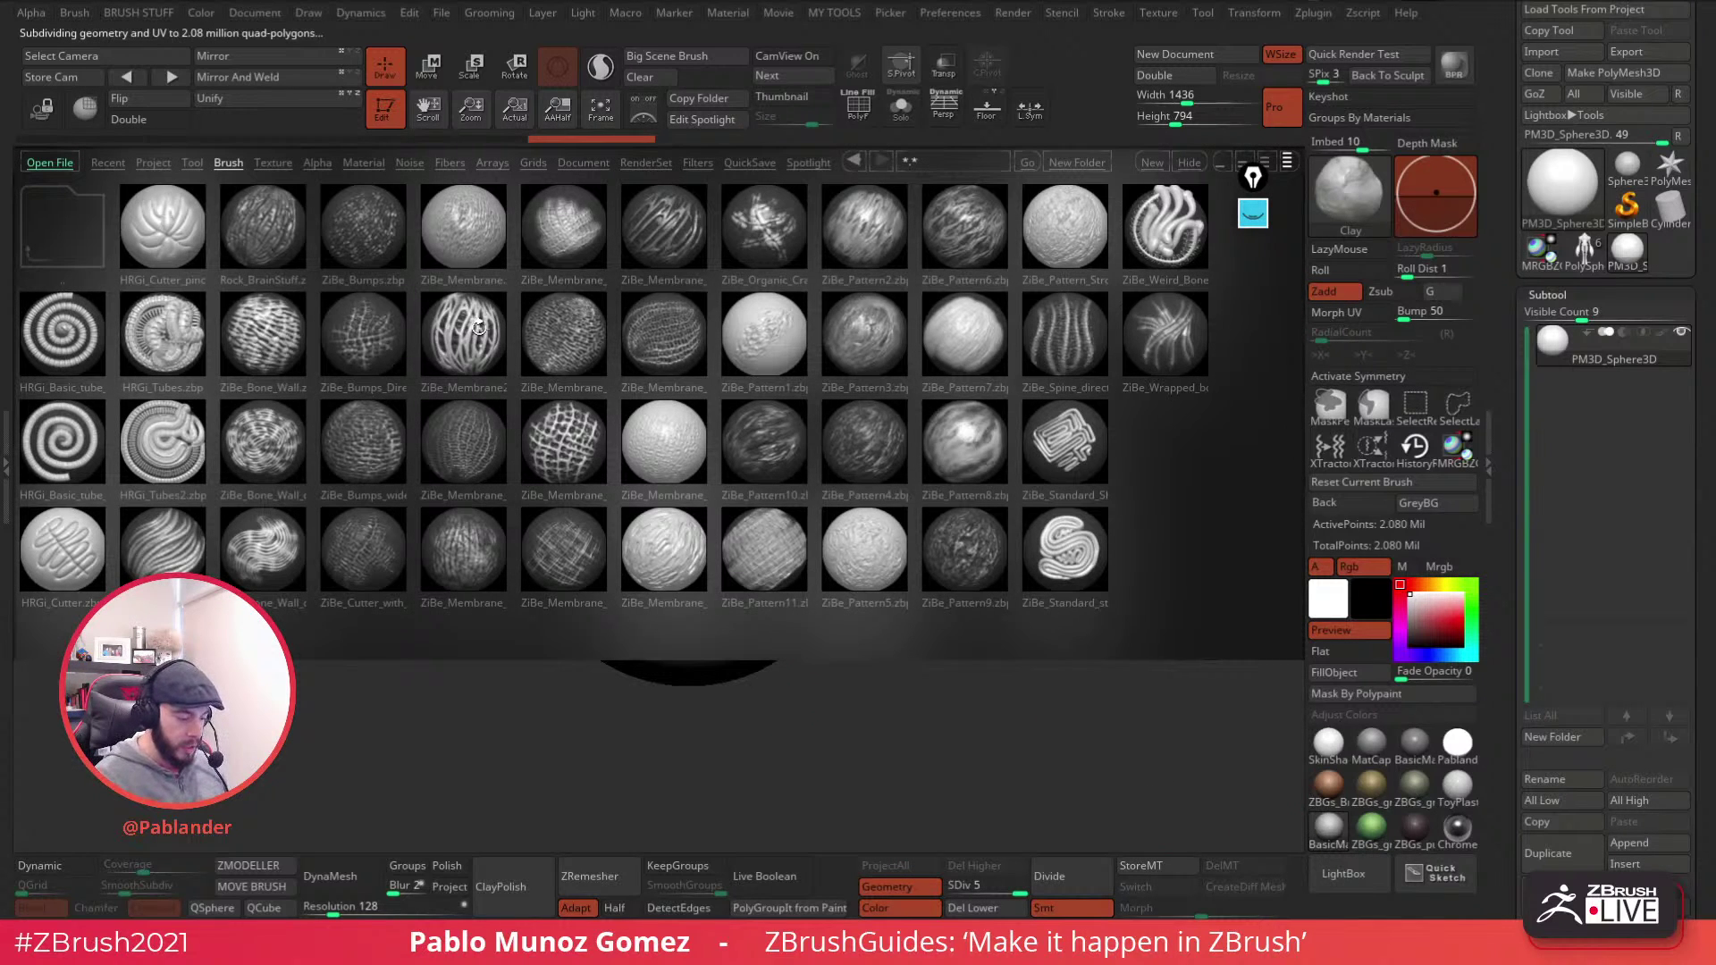
double_click(473, 336)
- Try several ZiBe_Membrane strokes across the sphere and undo each one
key(space)
mouse_move(747, 406)
mouse_down()
mouse_move(679, 498)
mouse_move(766, 524)
mouse_up()
key(ctrl+z)
key(ctrl+z)
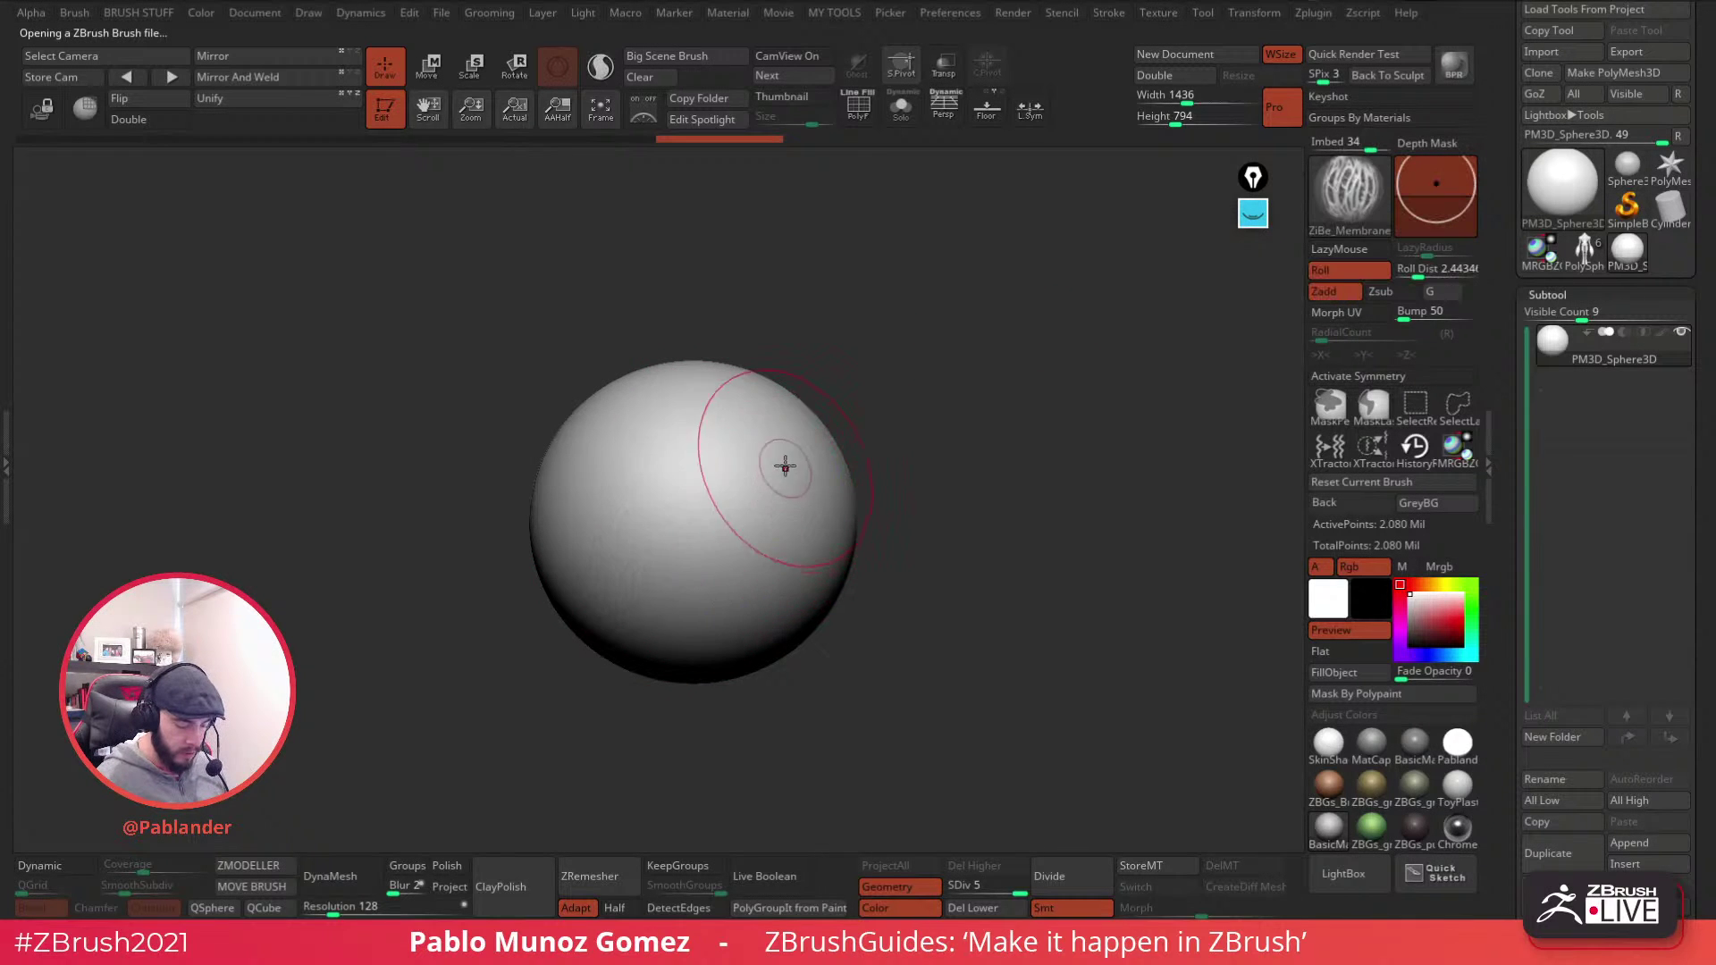
key(space)
mouse_move(743, 432)
mouse_down()
mouse_move(714, 433)
mouse_move(733, 474)
mouse_up()
drag(679, 420, 768, 536)
key(ctrl+z)
key(ctrl+z)
key(space)
drag(715, 375, 769, 429)
drag(643, 420, 786, 572)
key(ctrl+z)
key(ctrl+z)
alt+drag(953, 504, 997, 513)
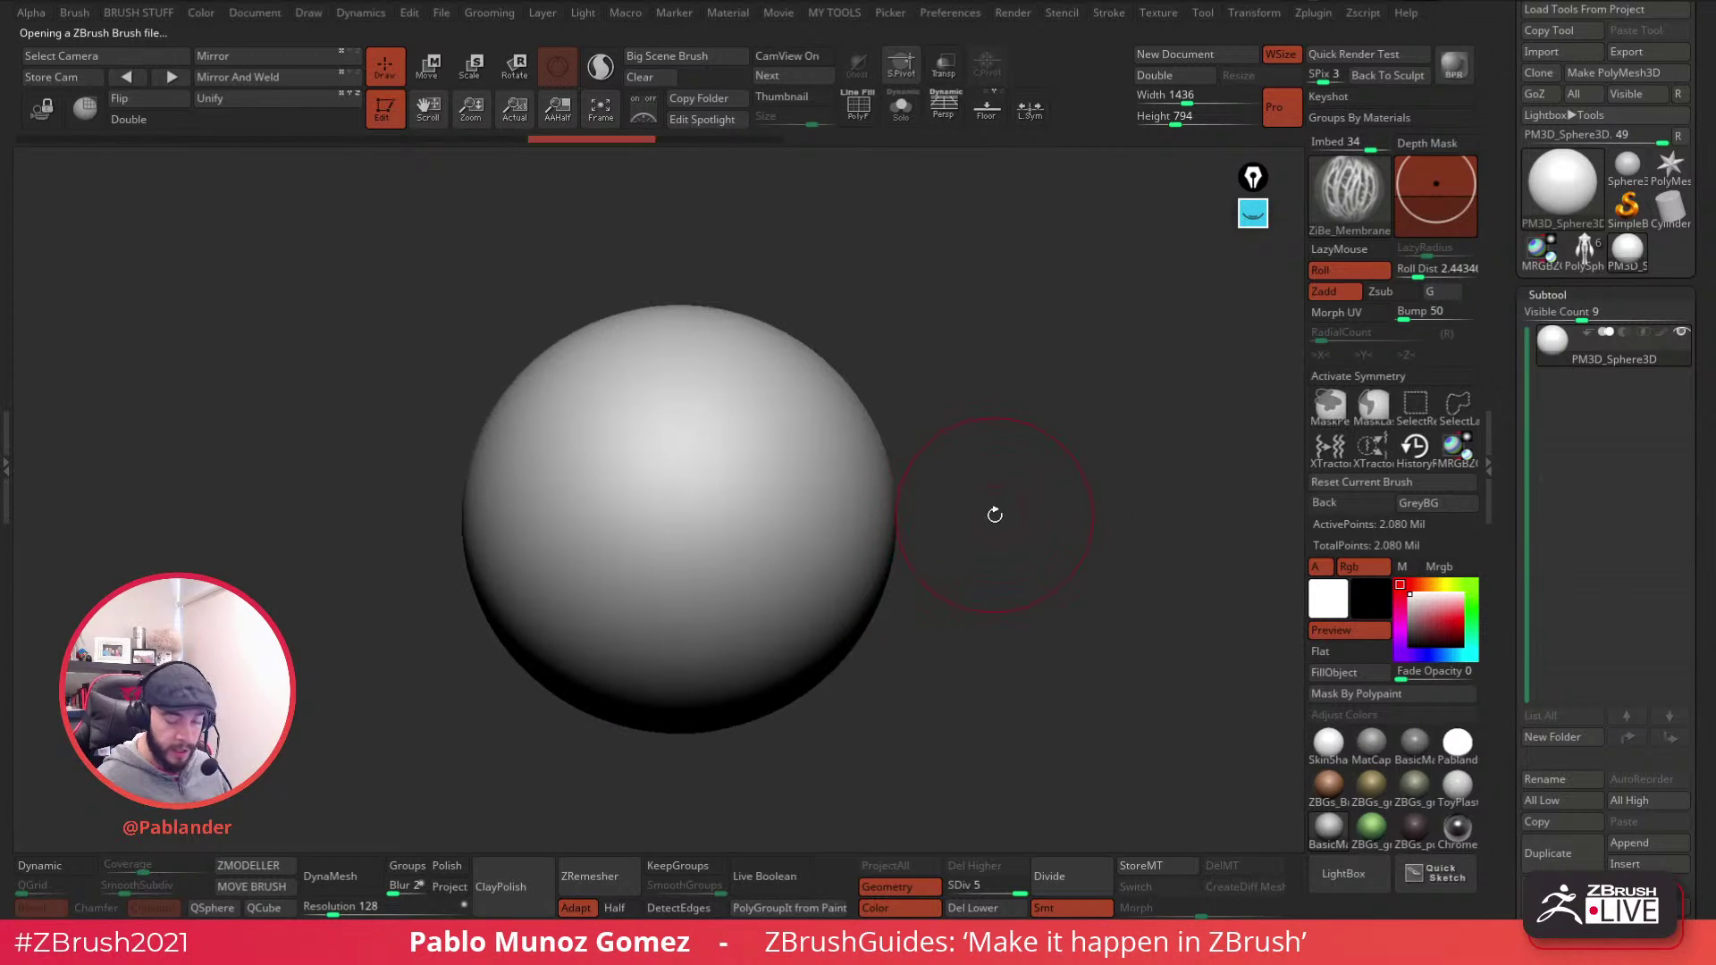
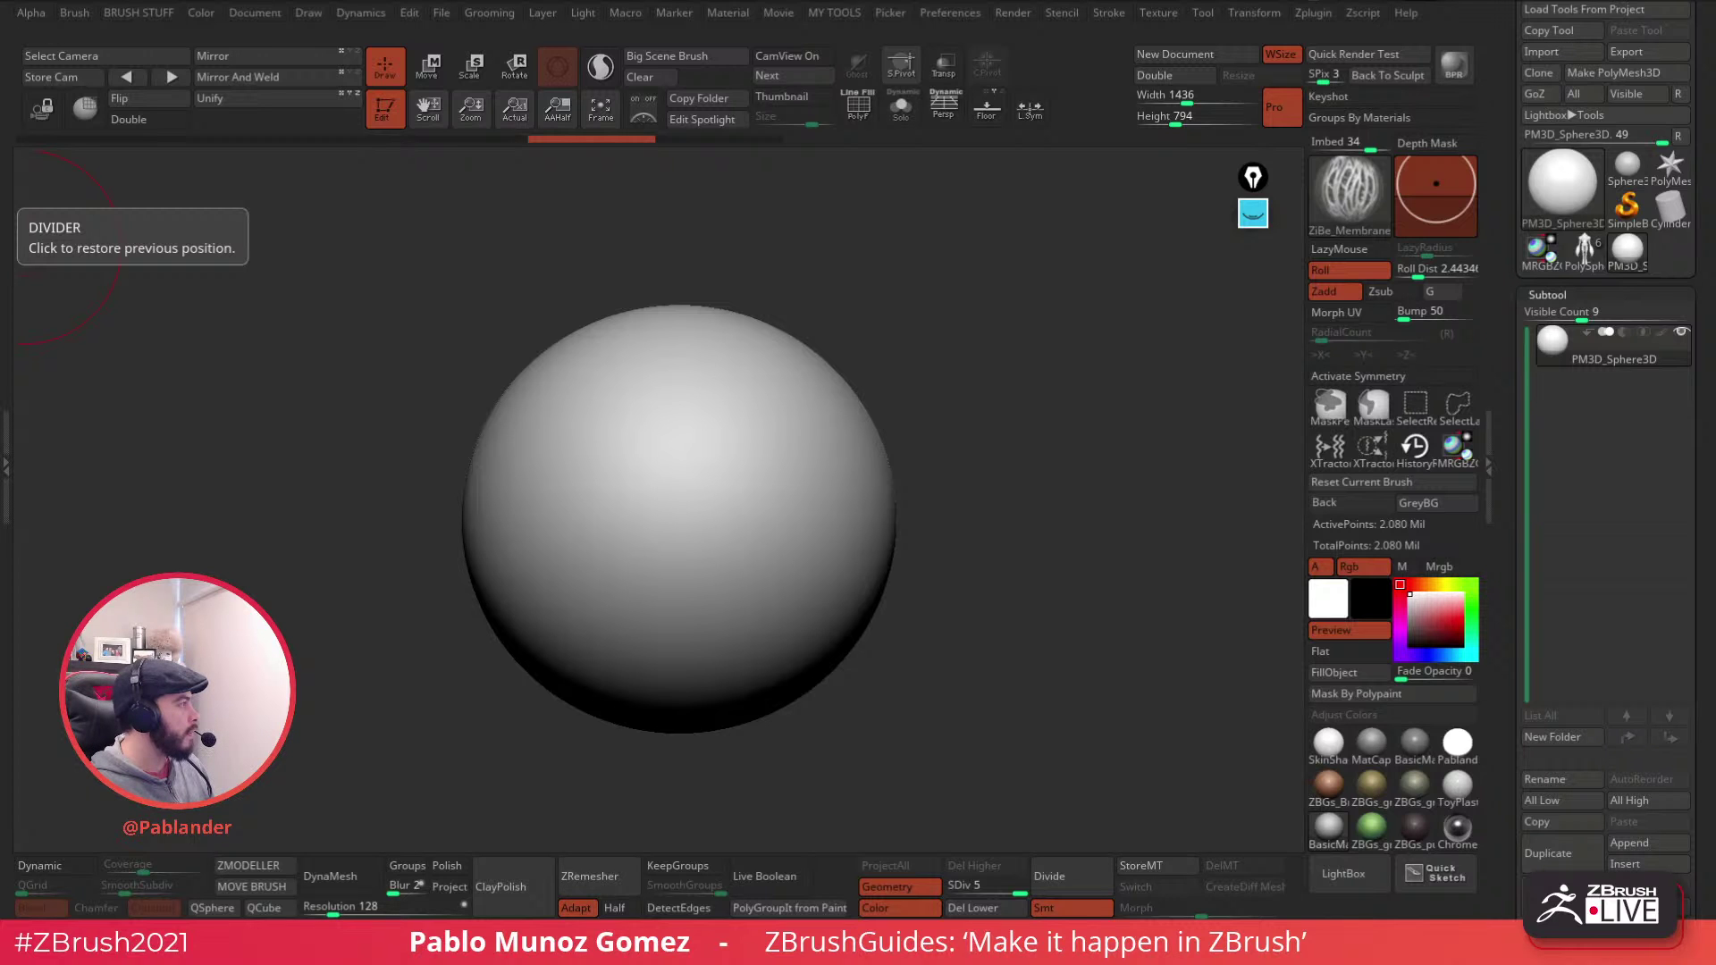
- Switch to the web browser and bring up the Giger & Beksiński inspired pack page on ZBrushGuides
key(alt+Tab)
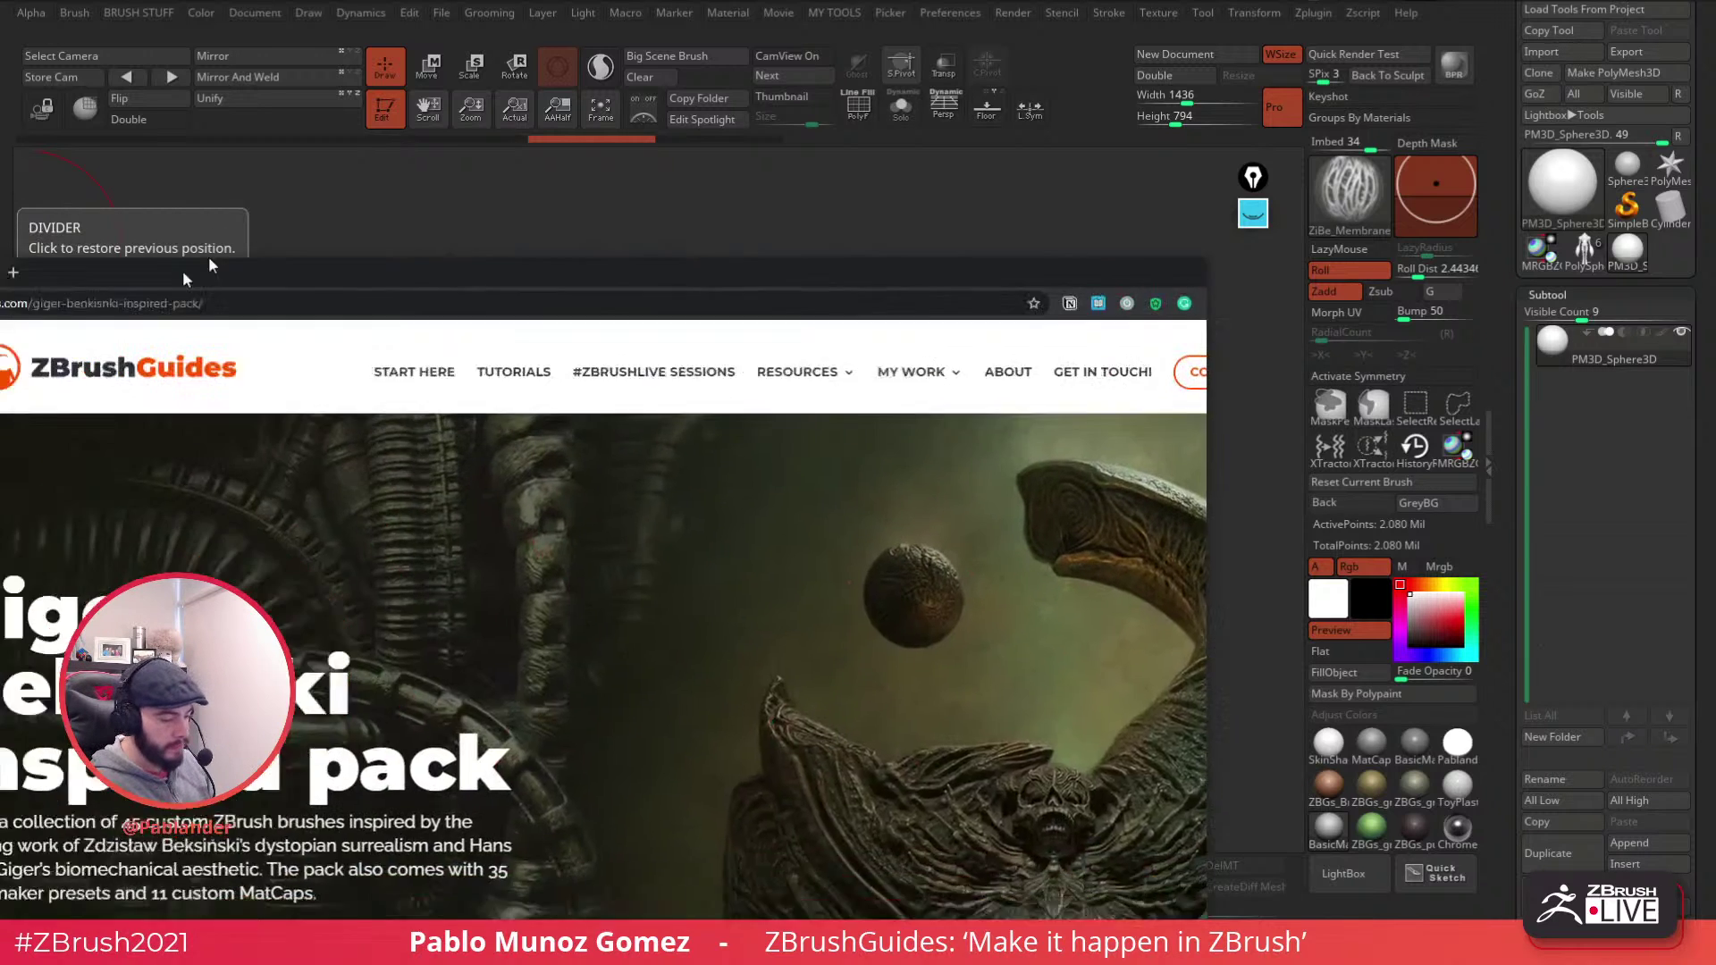
mouse_move(1035, 95)
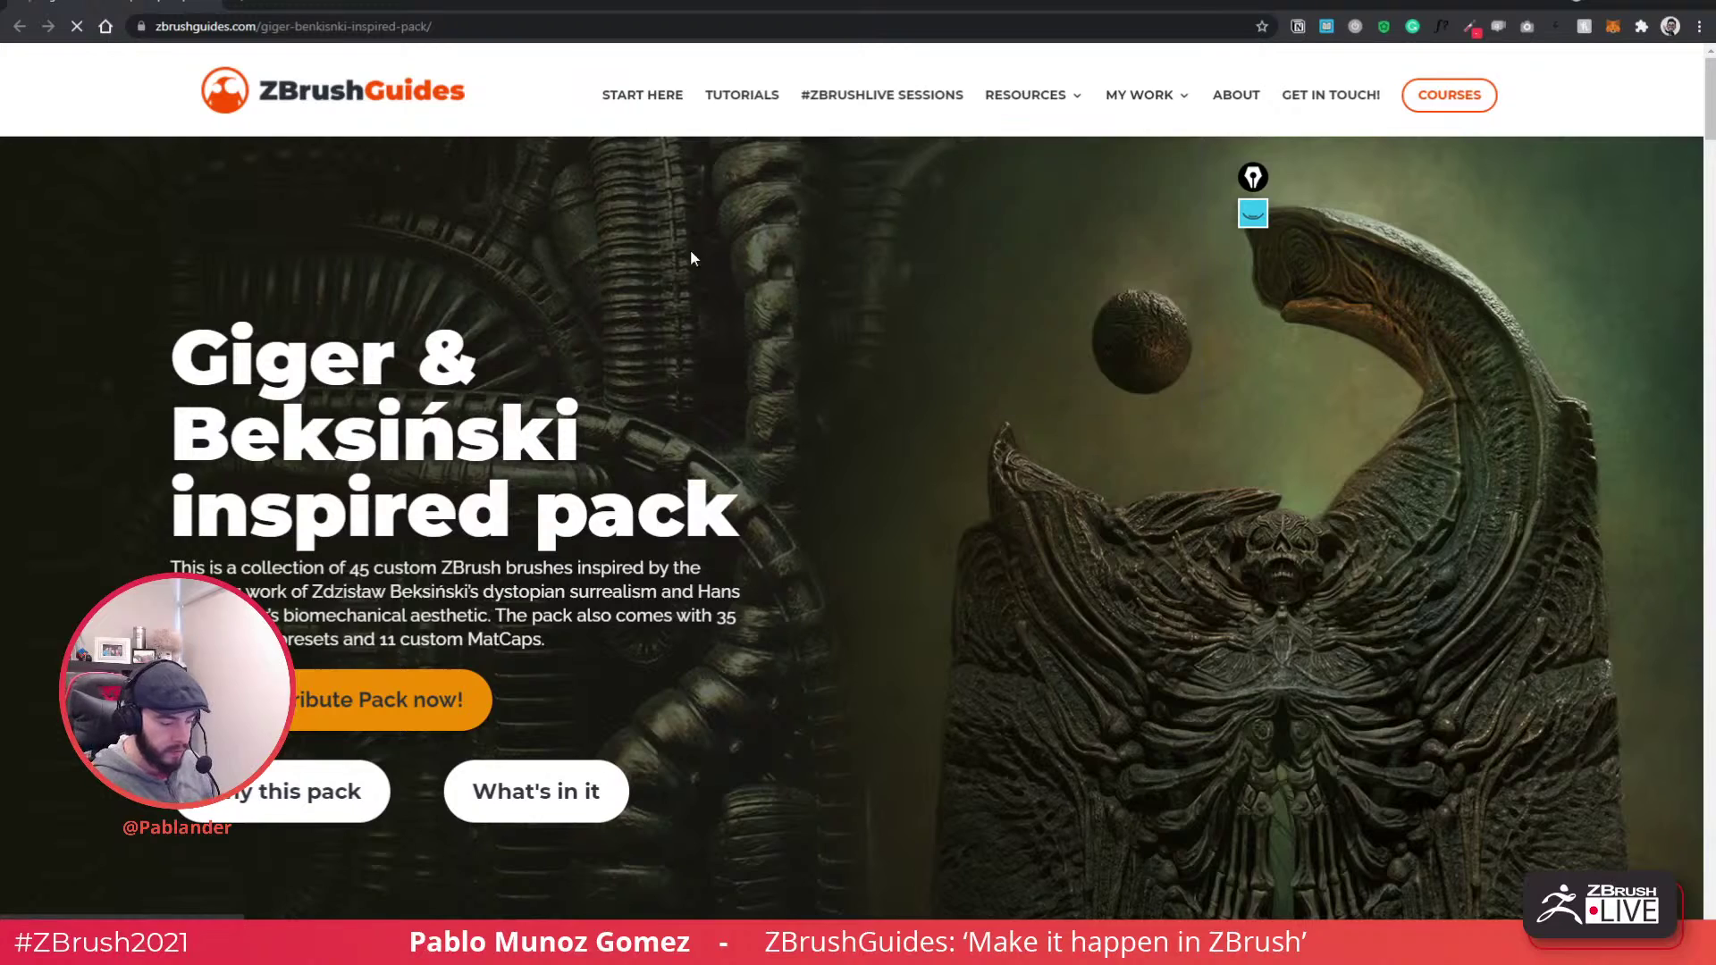
- Skim the Giger & Beksiński pack page from its header to the brush section and back to the featured artist's testimonial
scroll(624, 227, down, 3)
scroll(676, 217, up, 1)
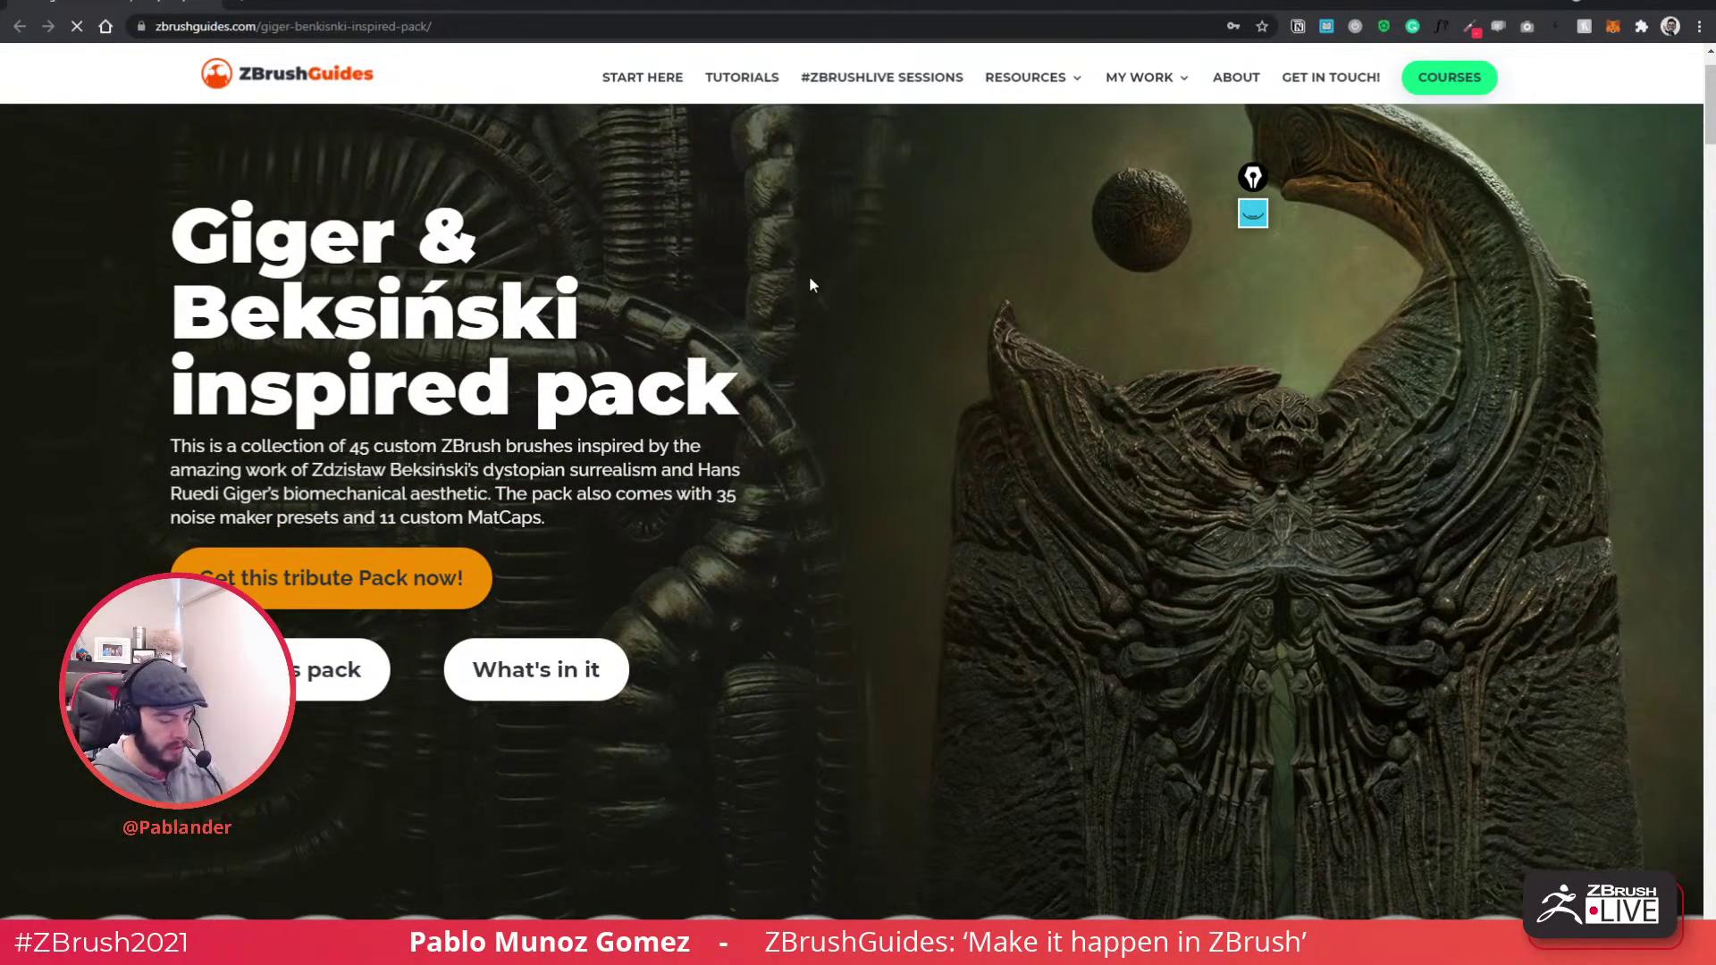
scroll(818, 373, down, 8)
scroll(844, 374, down, 15)
scroll(849, 370, up, 5)
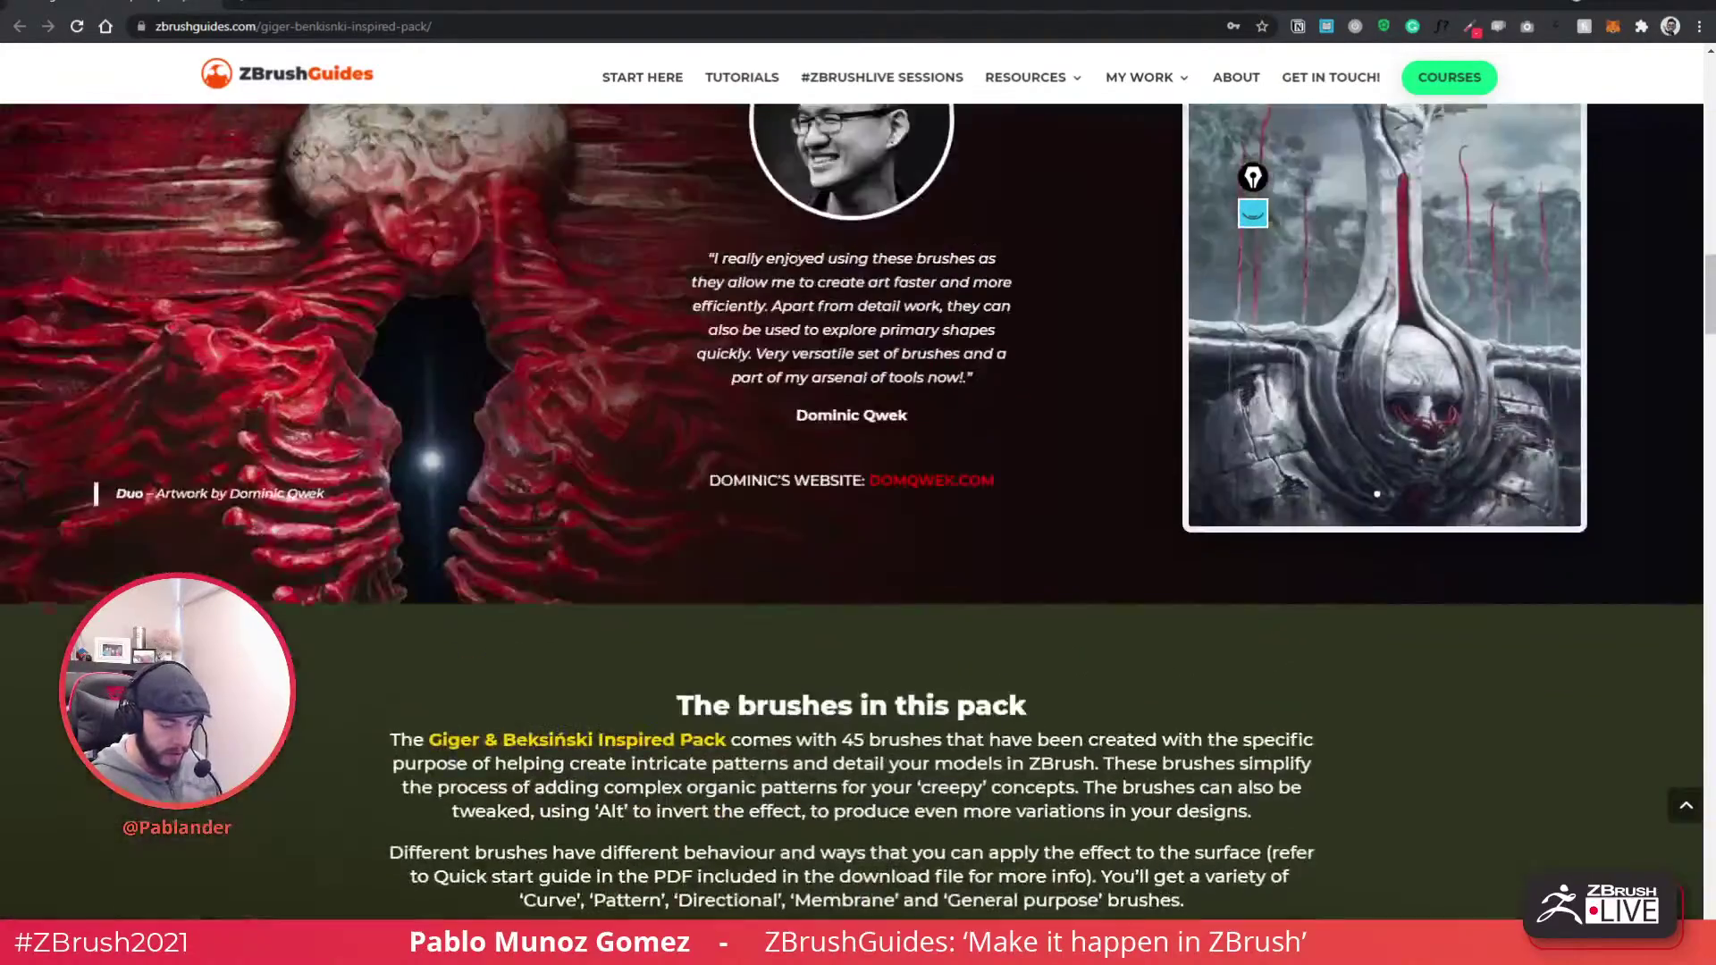
scroll(1129, 437, up, 4)
scroll(1129, 438, down, 1)
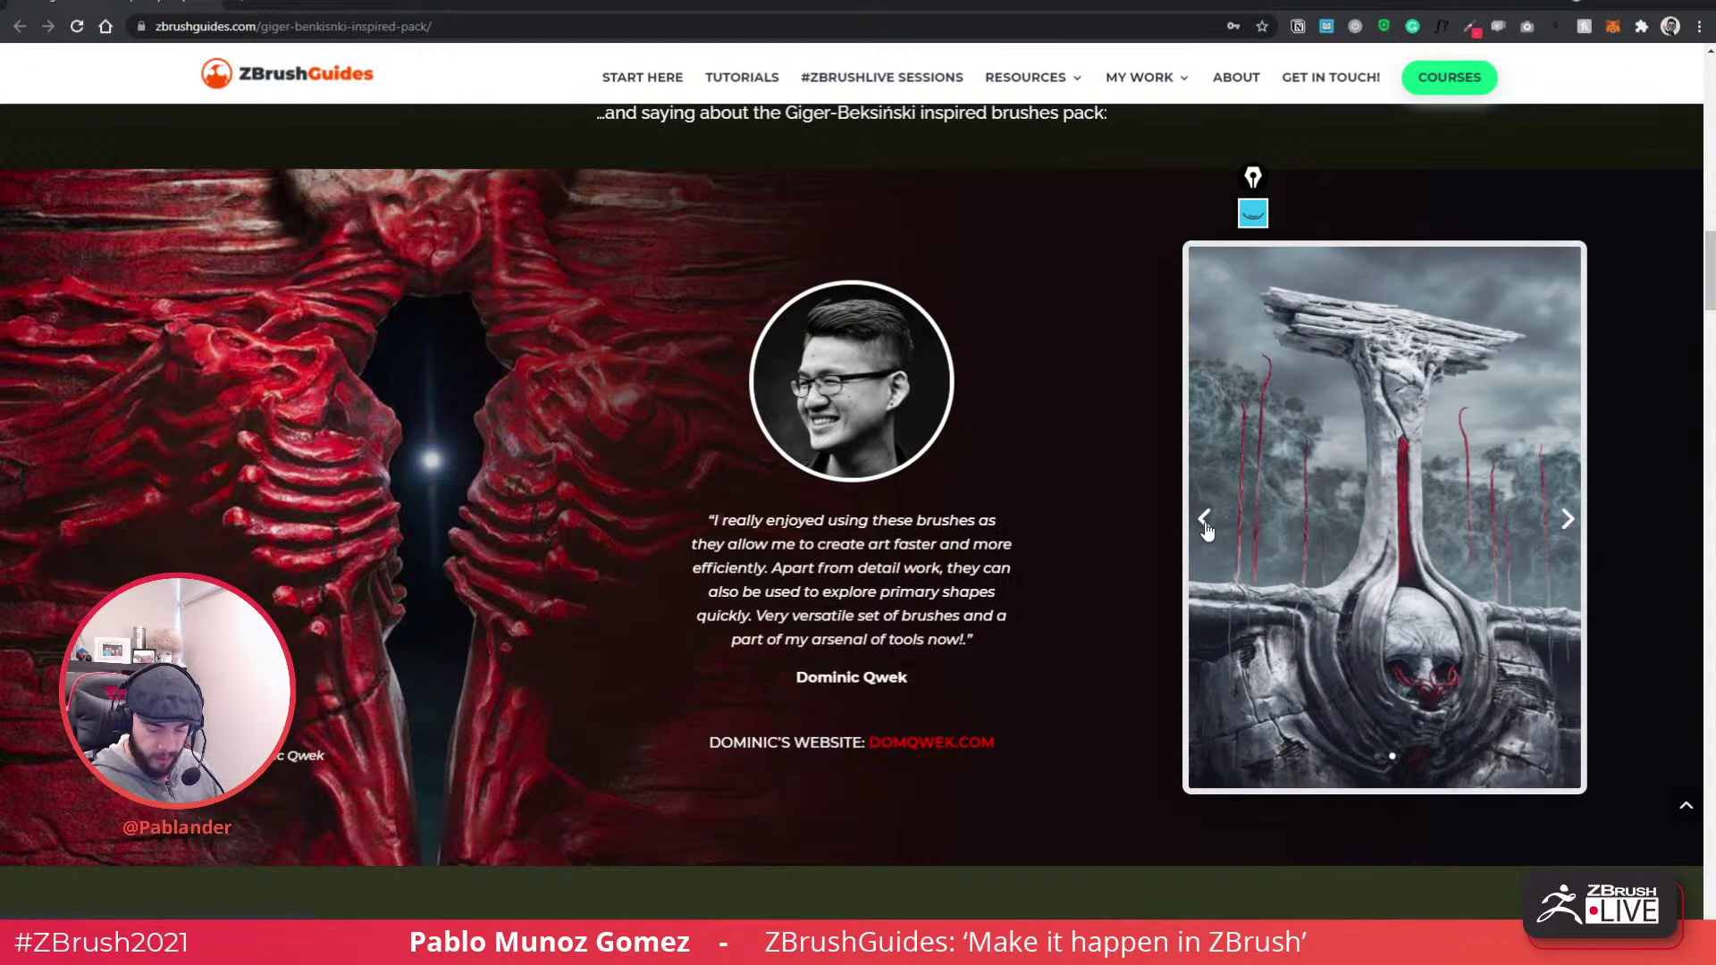
- View the Duo and Monolith artworks enlarged in the testimonial's image gallery, and close the enlarged view
click(1205, 528)
click(1297, 491)
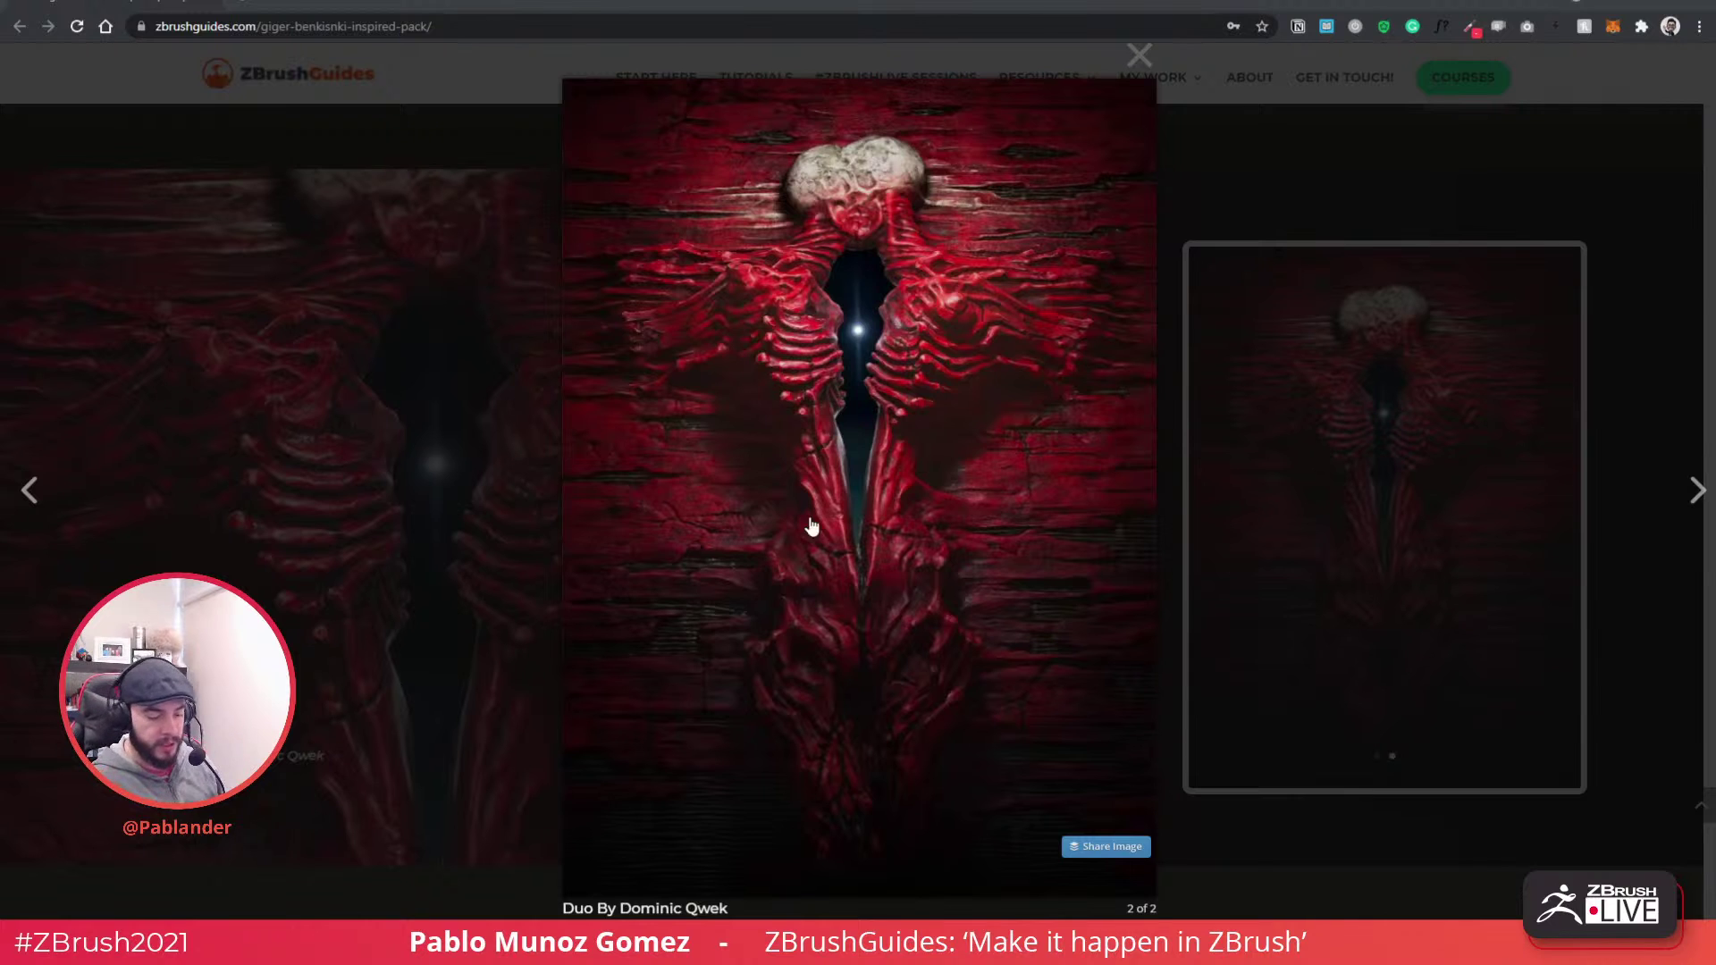
click(1696, 490)
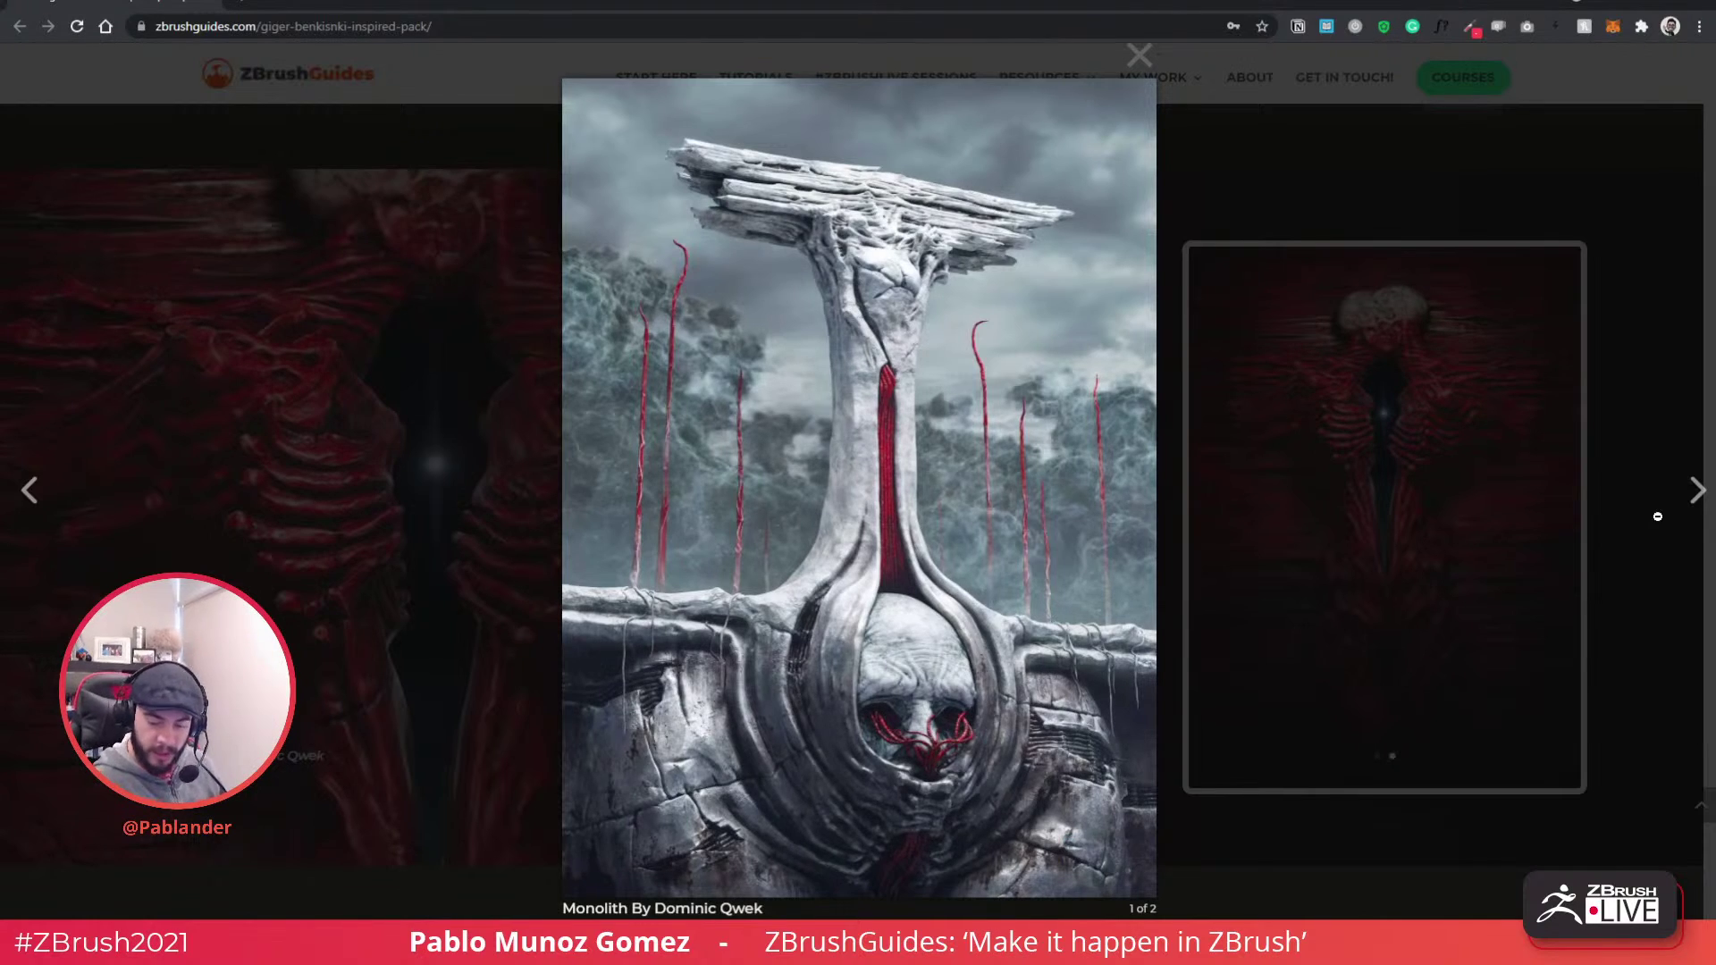
click(1683, 504)
click(1252, 543)
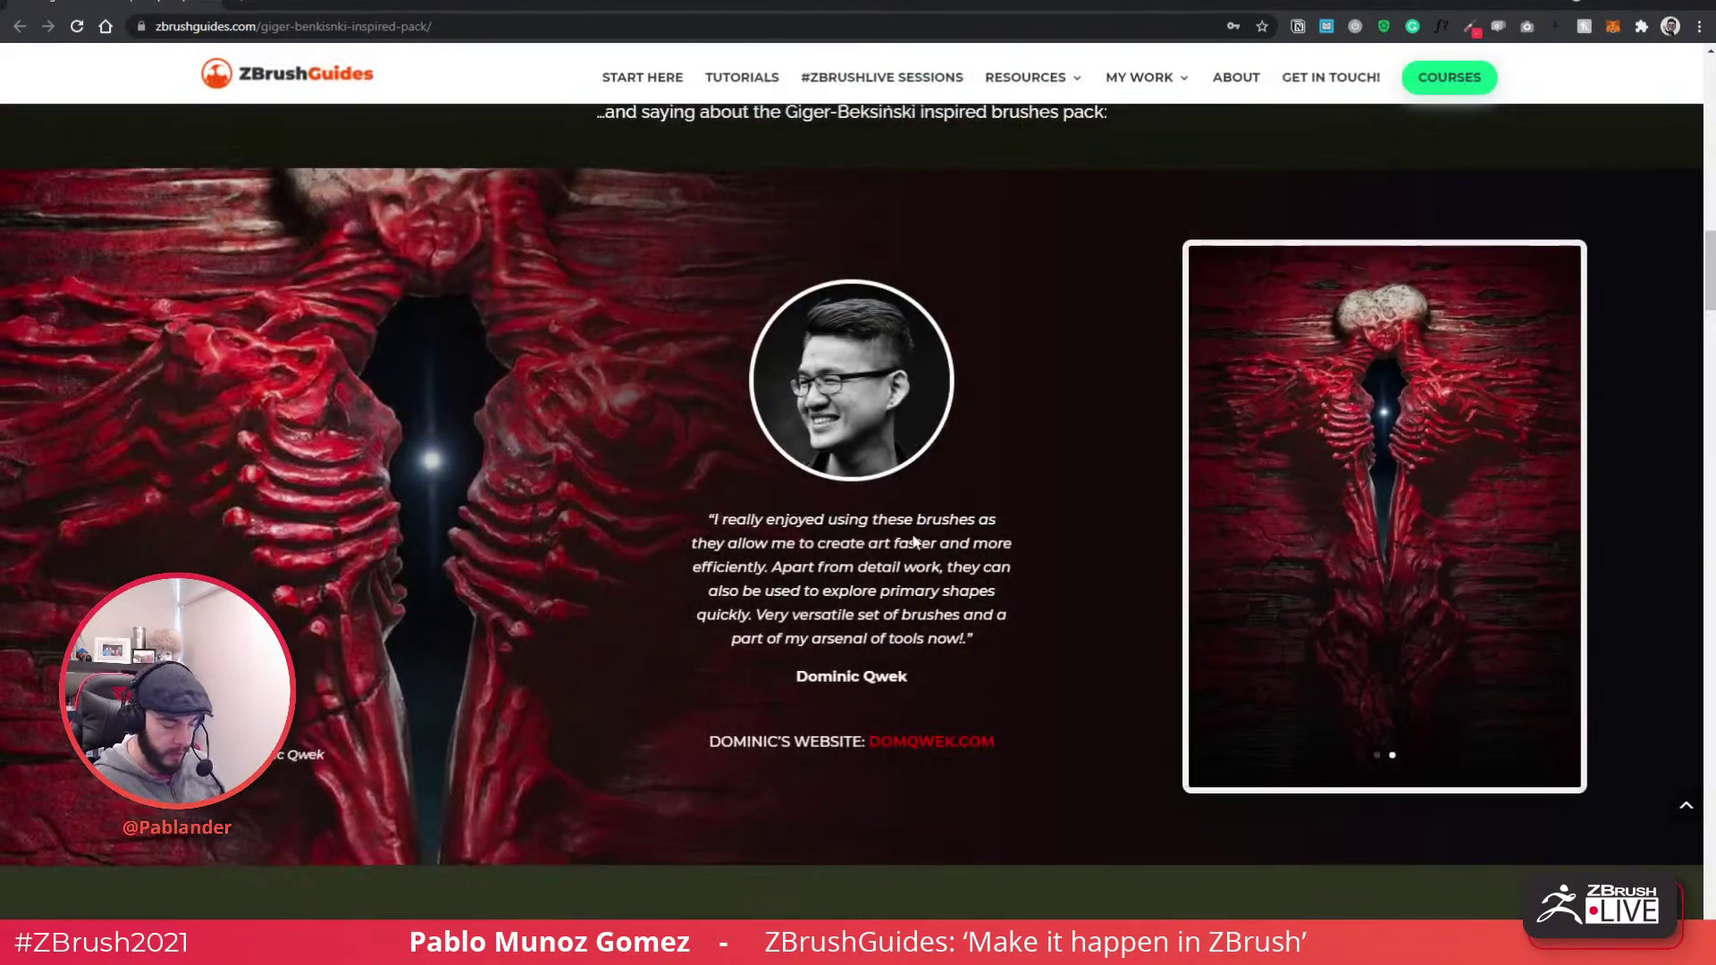
- Examine the What's in the pack section and browse its preview images of the noise presets and MatCaps
scroll(874, 525, down, 4)
scroll(875, 525, down, 8)
scroll(865, 511, down, 6)
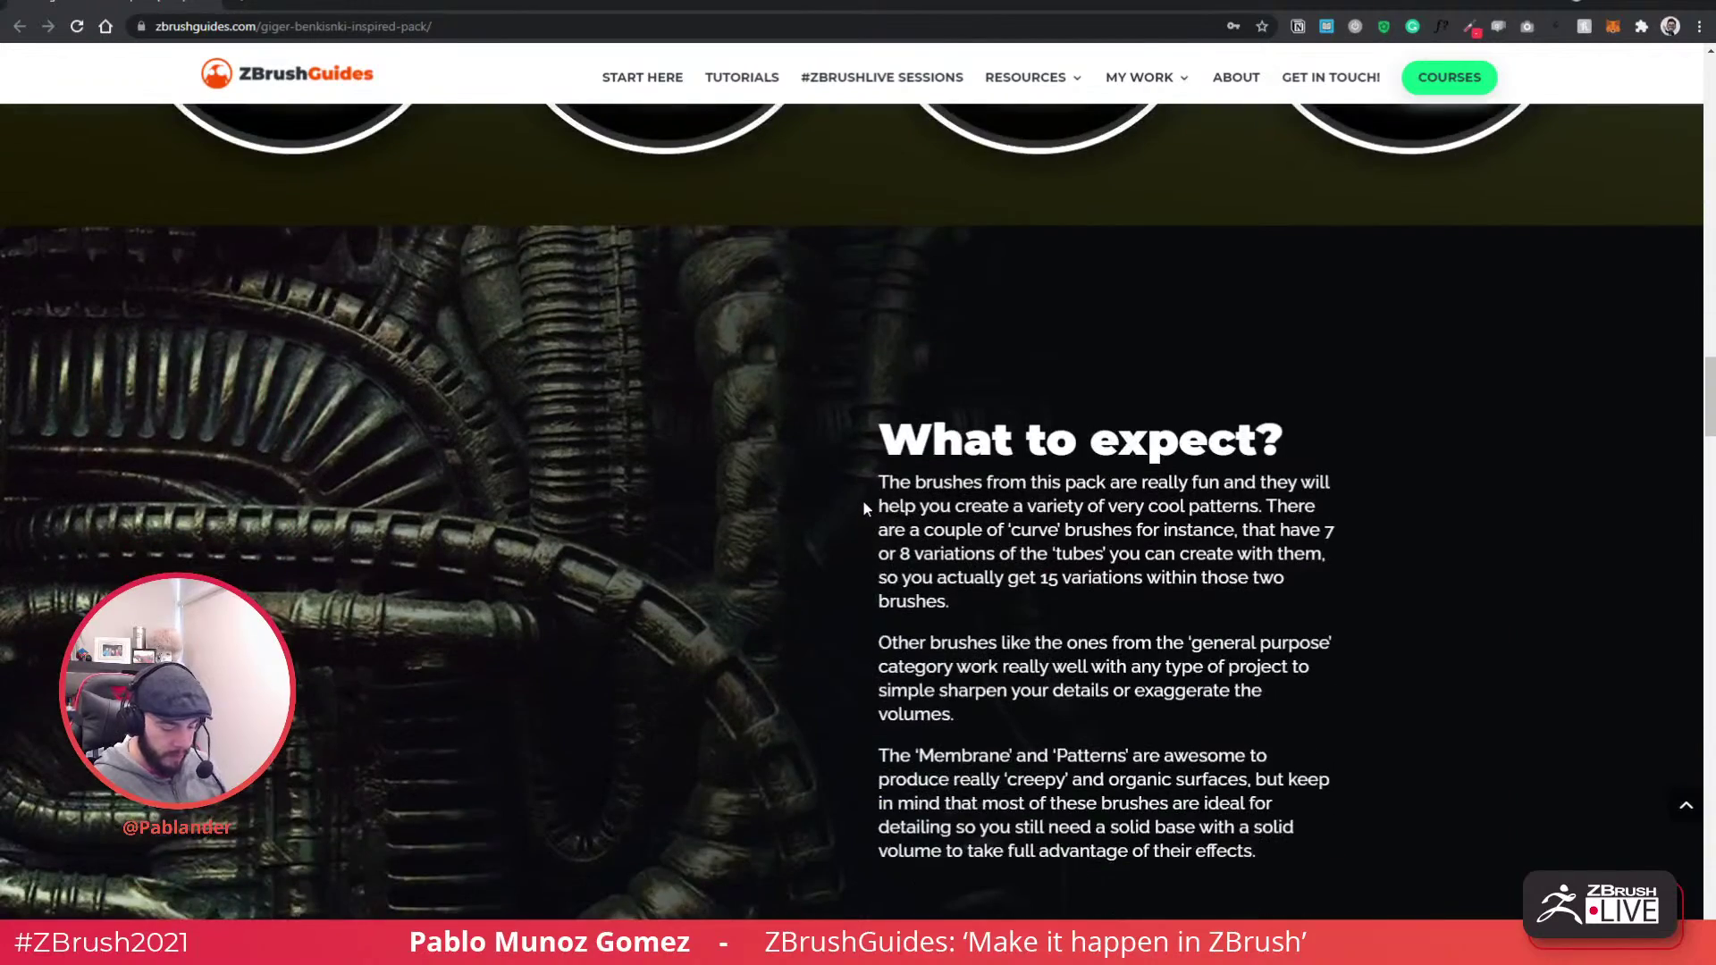
scroll(863, 506, down, 10)
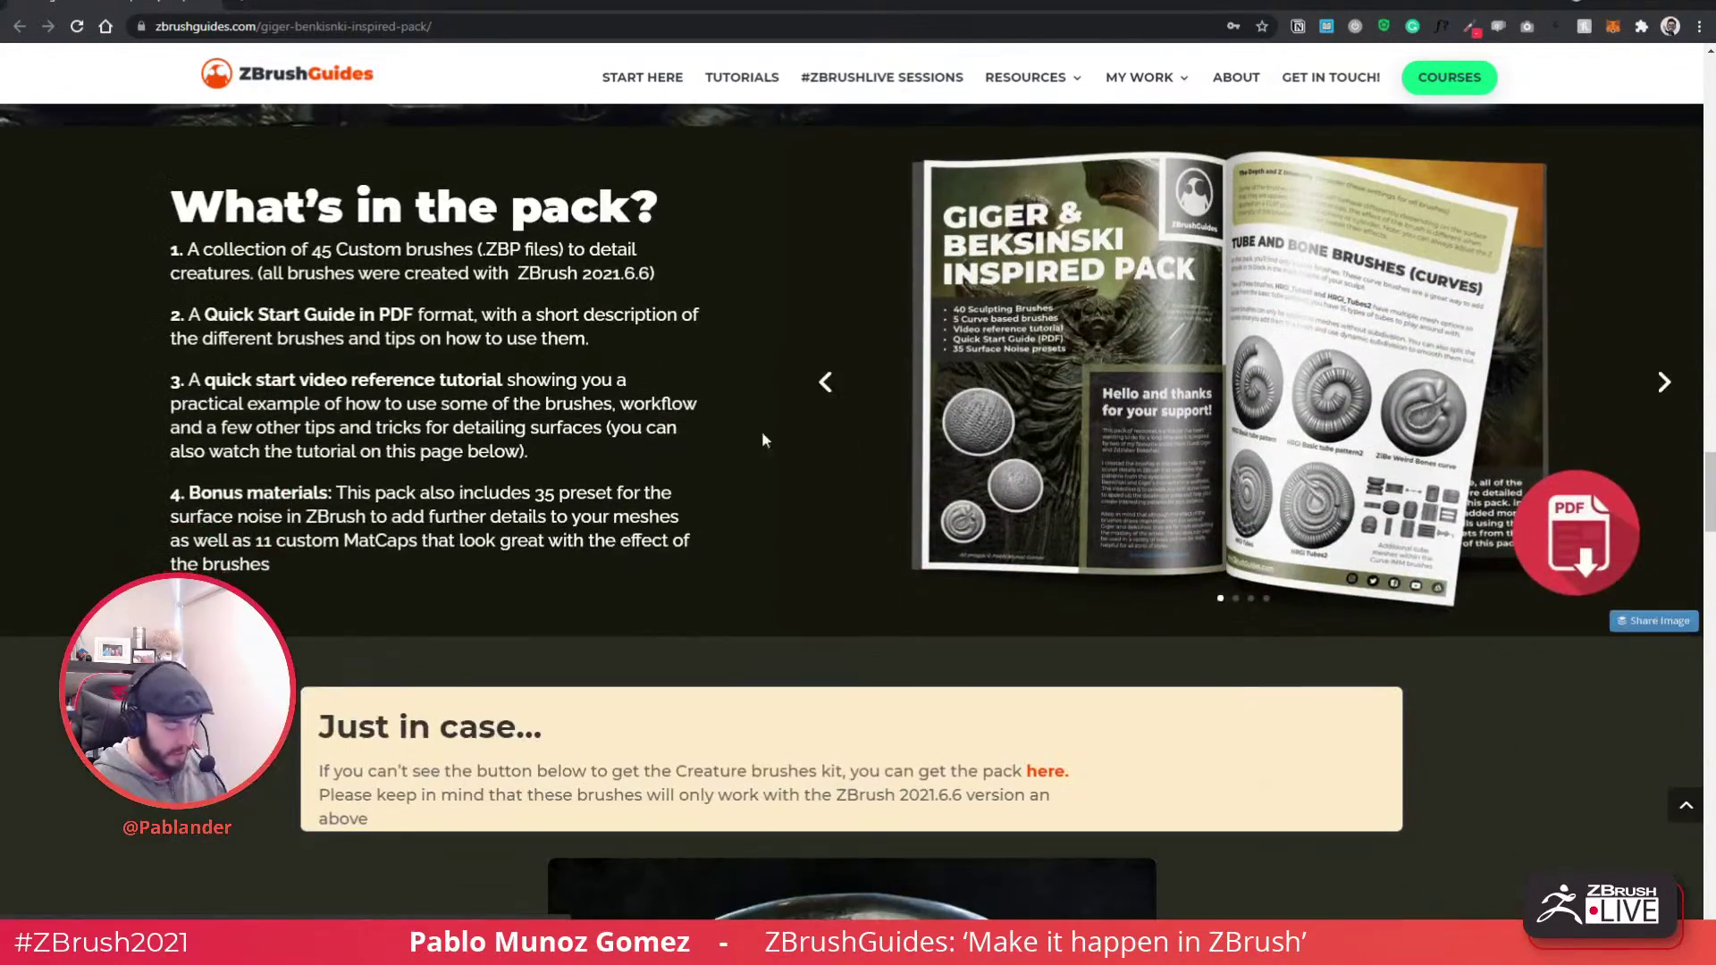
scroll(435, 308, up, 2)
click(822, 560)
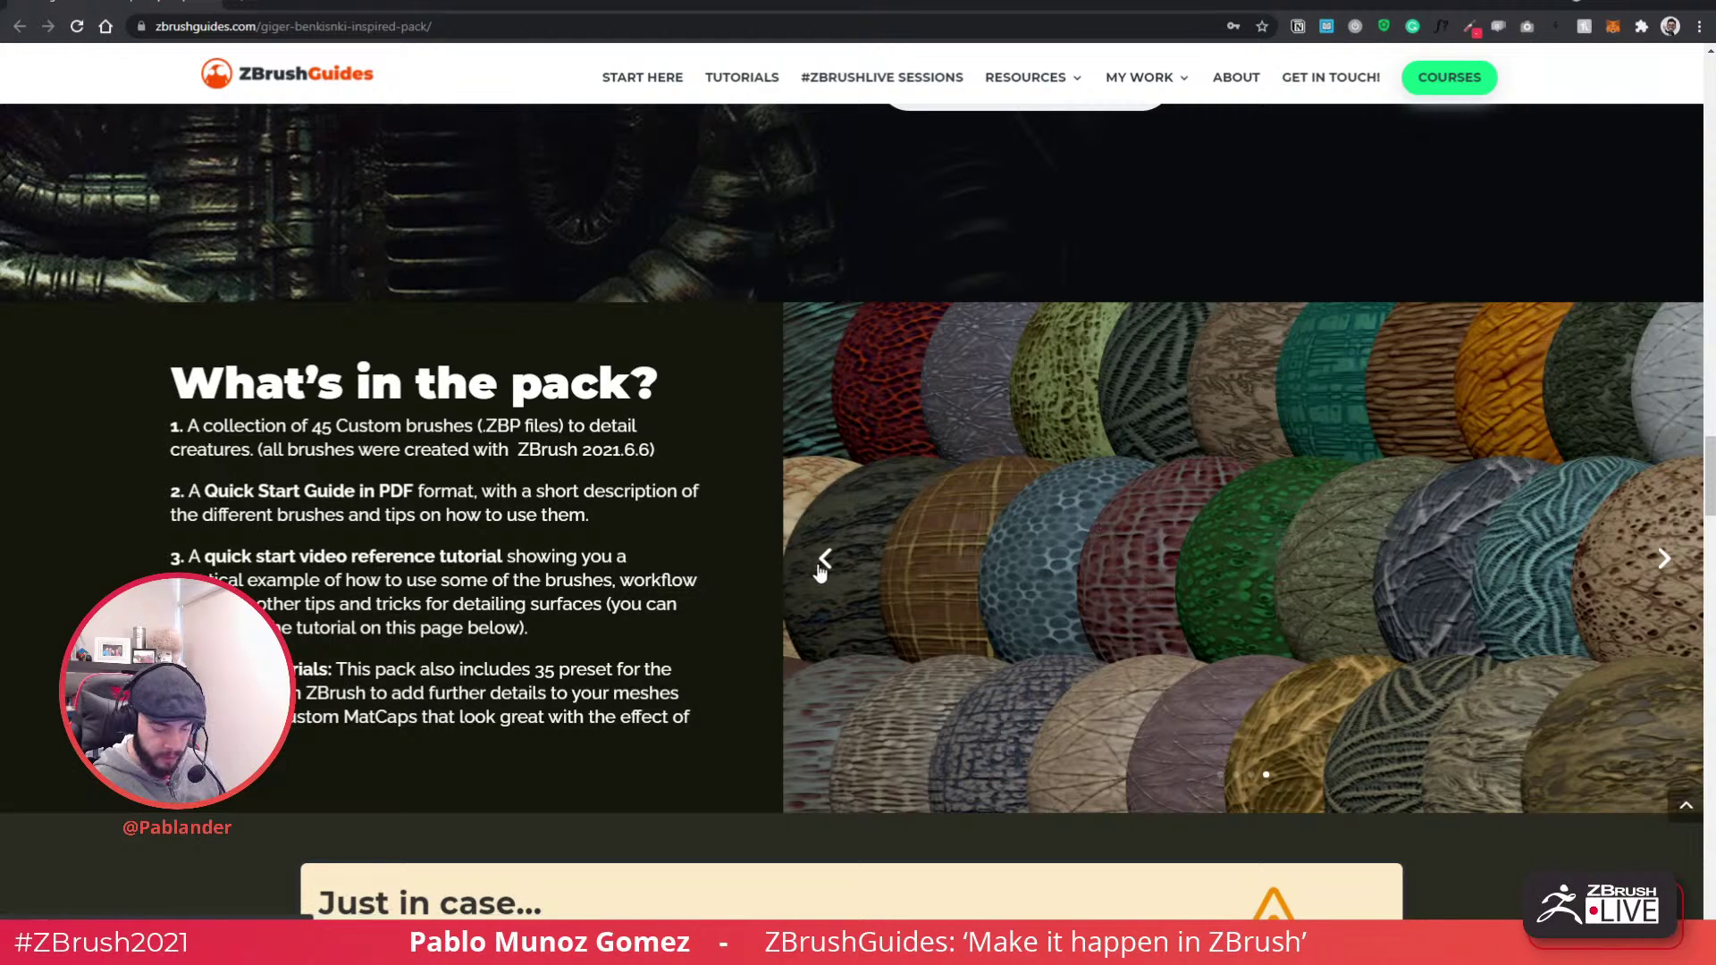
click(823, 560)
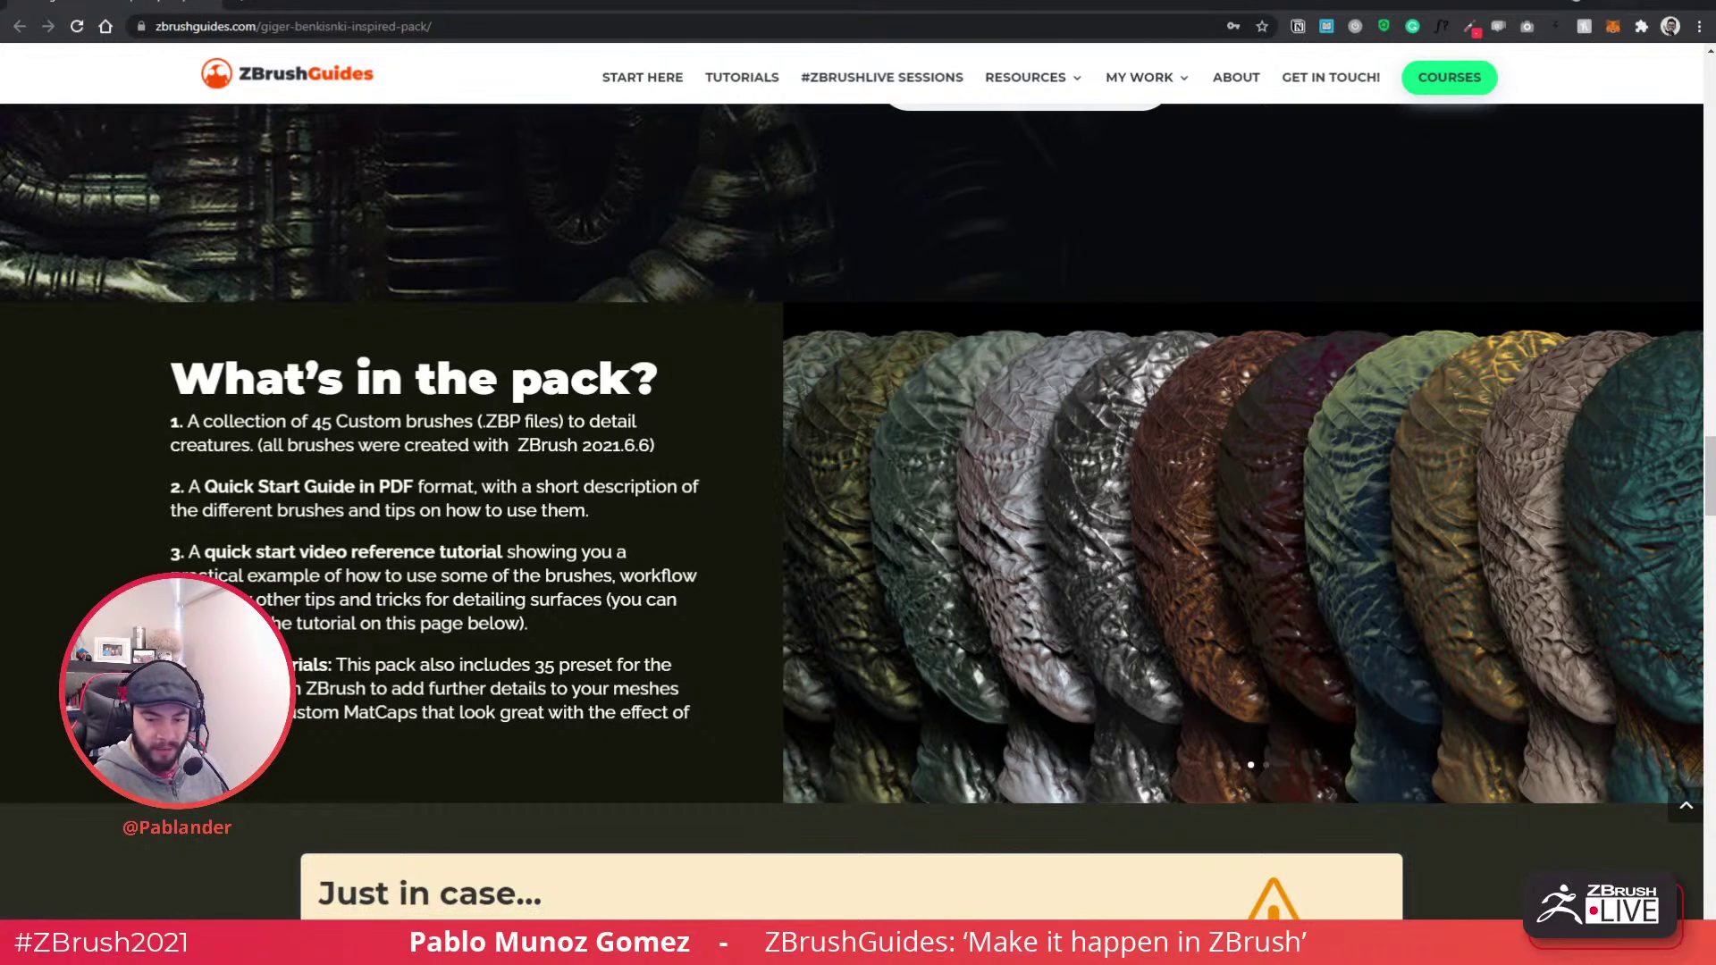
- Switch back to ZBrush and load the Pattern_24 NoiseMaker preset onto the sphere's surface
key(alt+Tab)
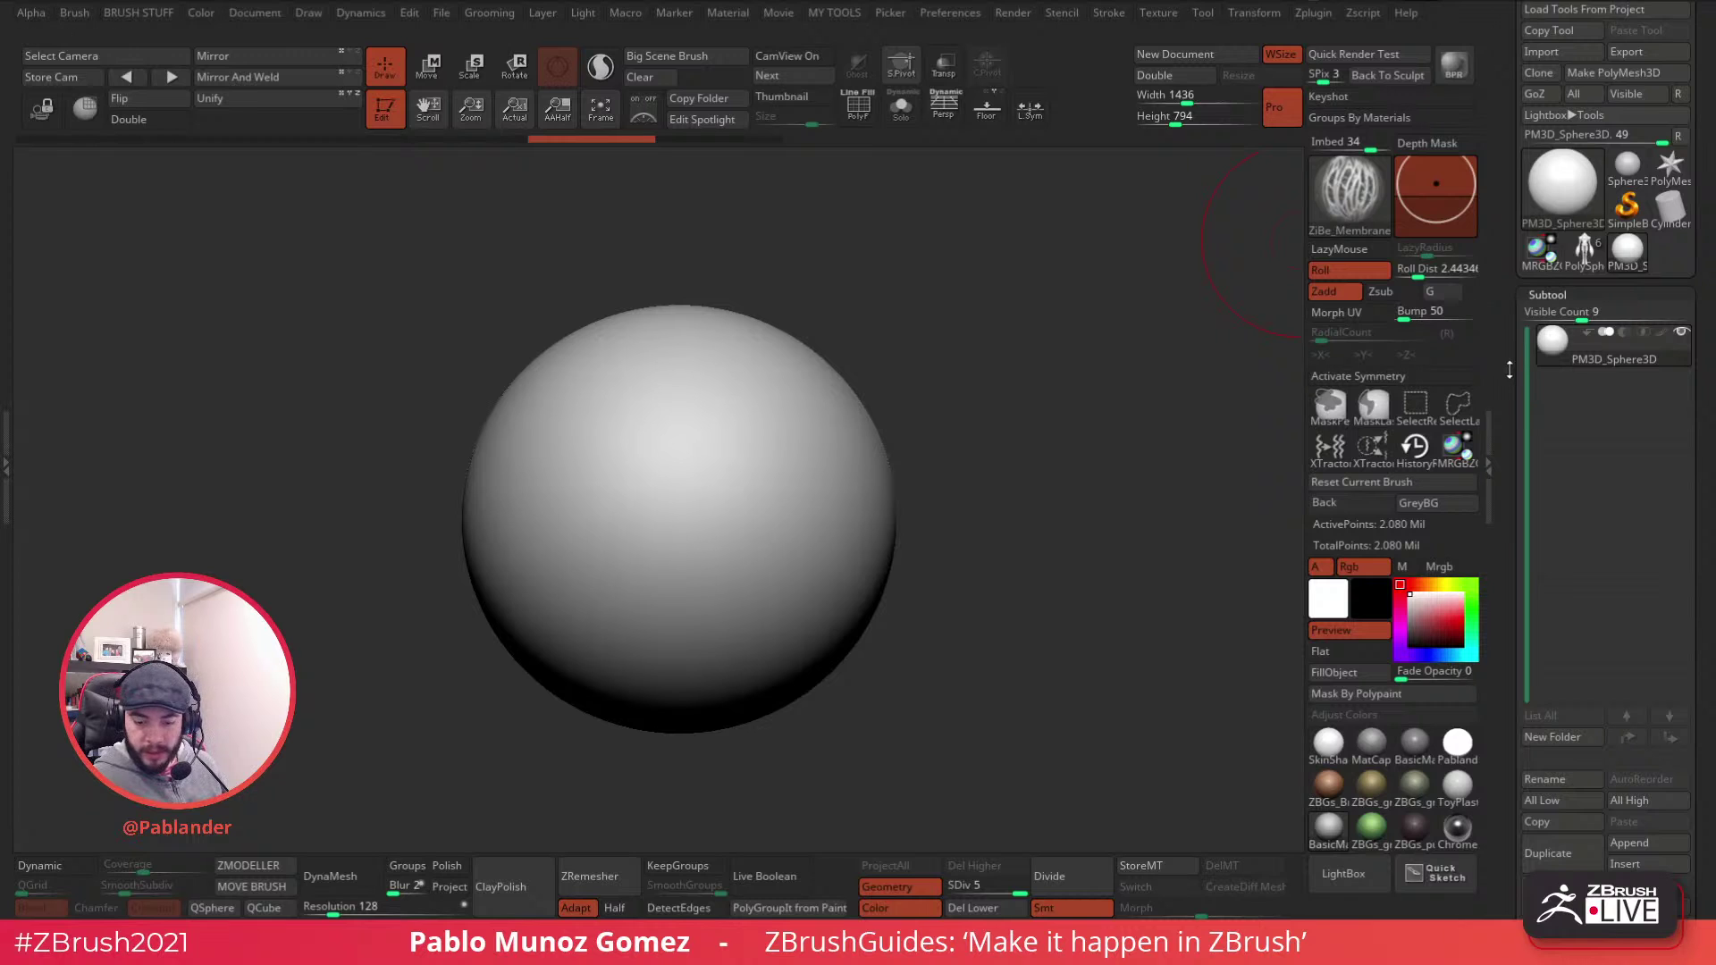
scroll(1570, 272, down, 10)
key(shift)
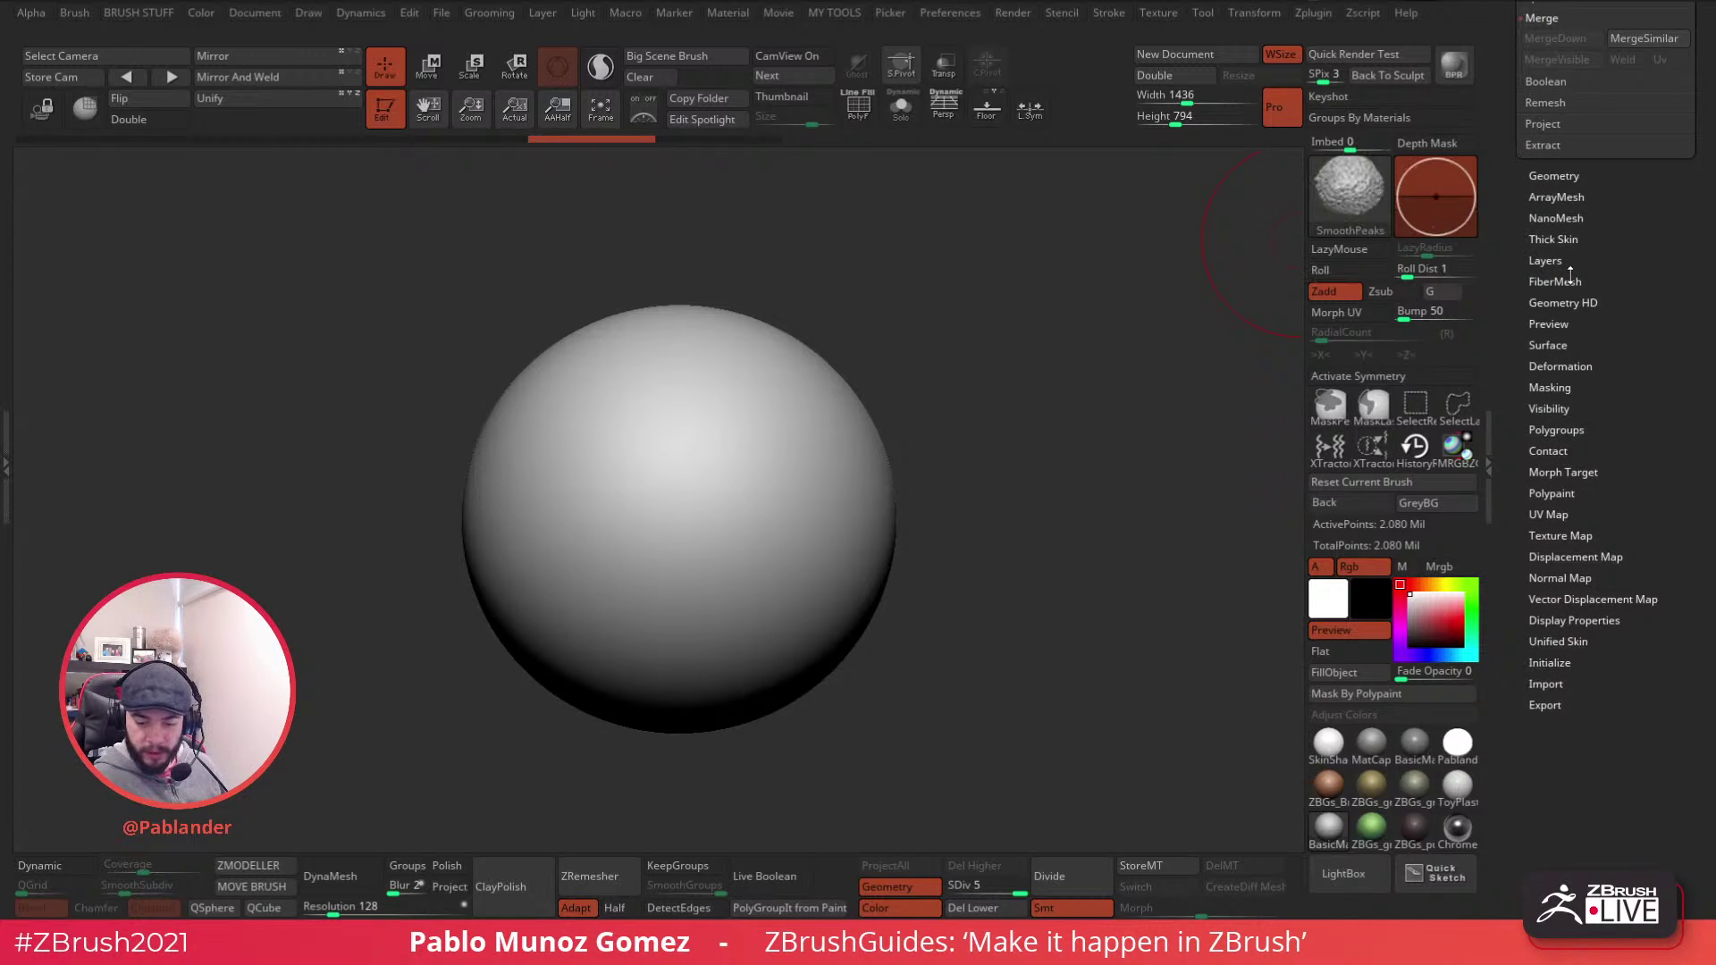
click(1552, 345)
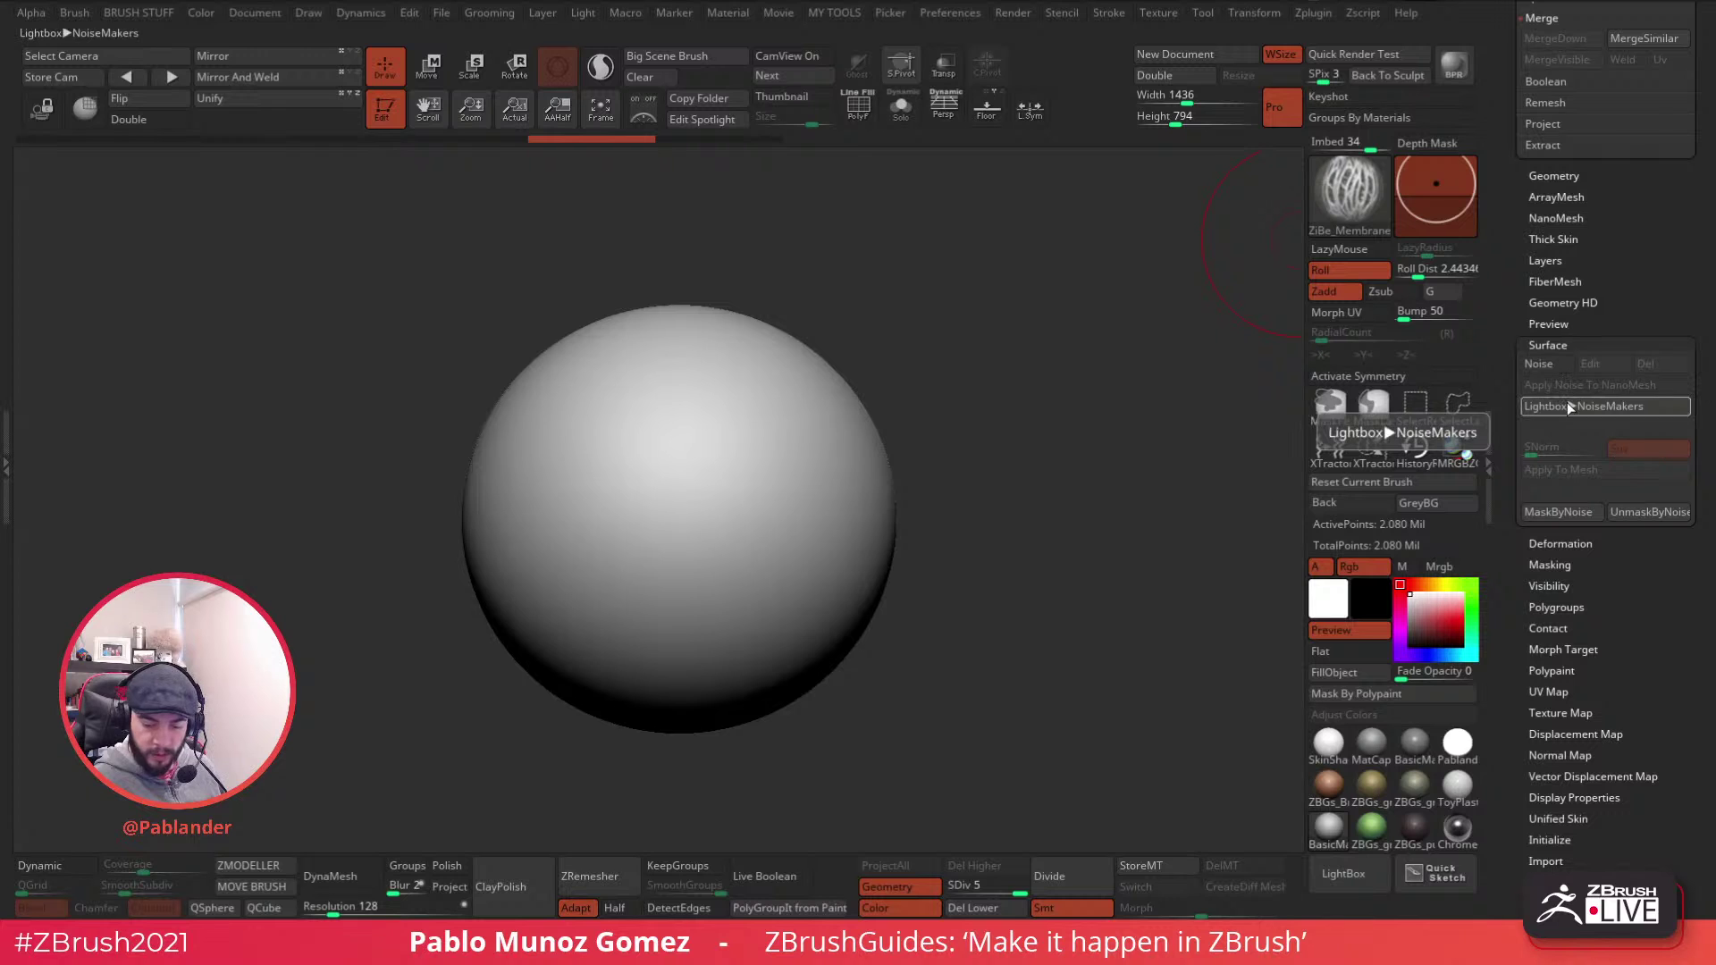
click(1567, 404)
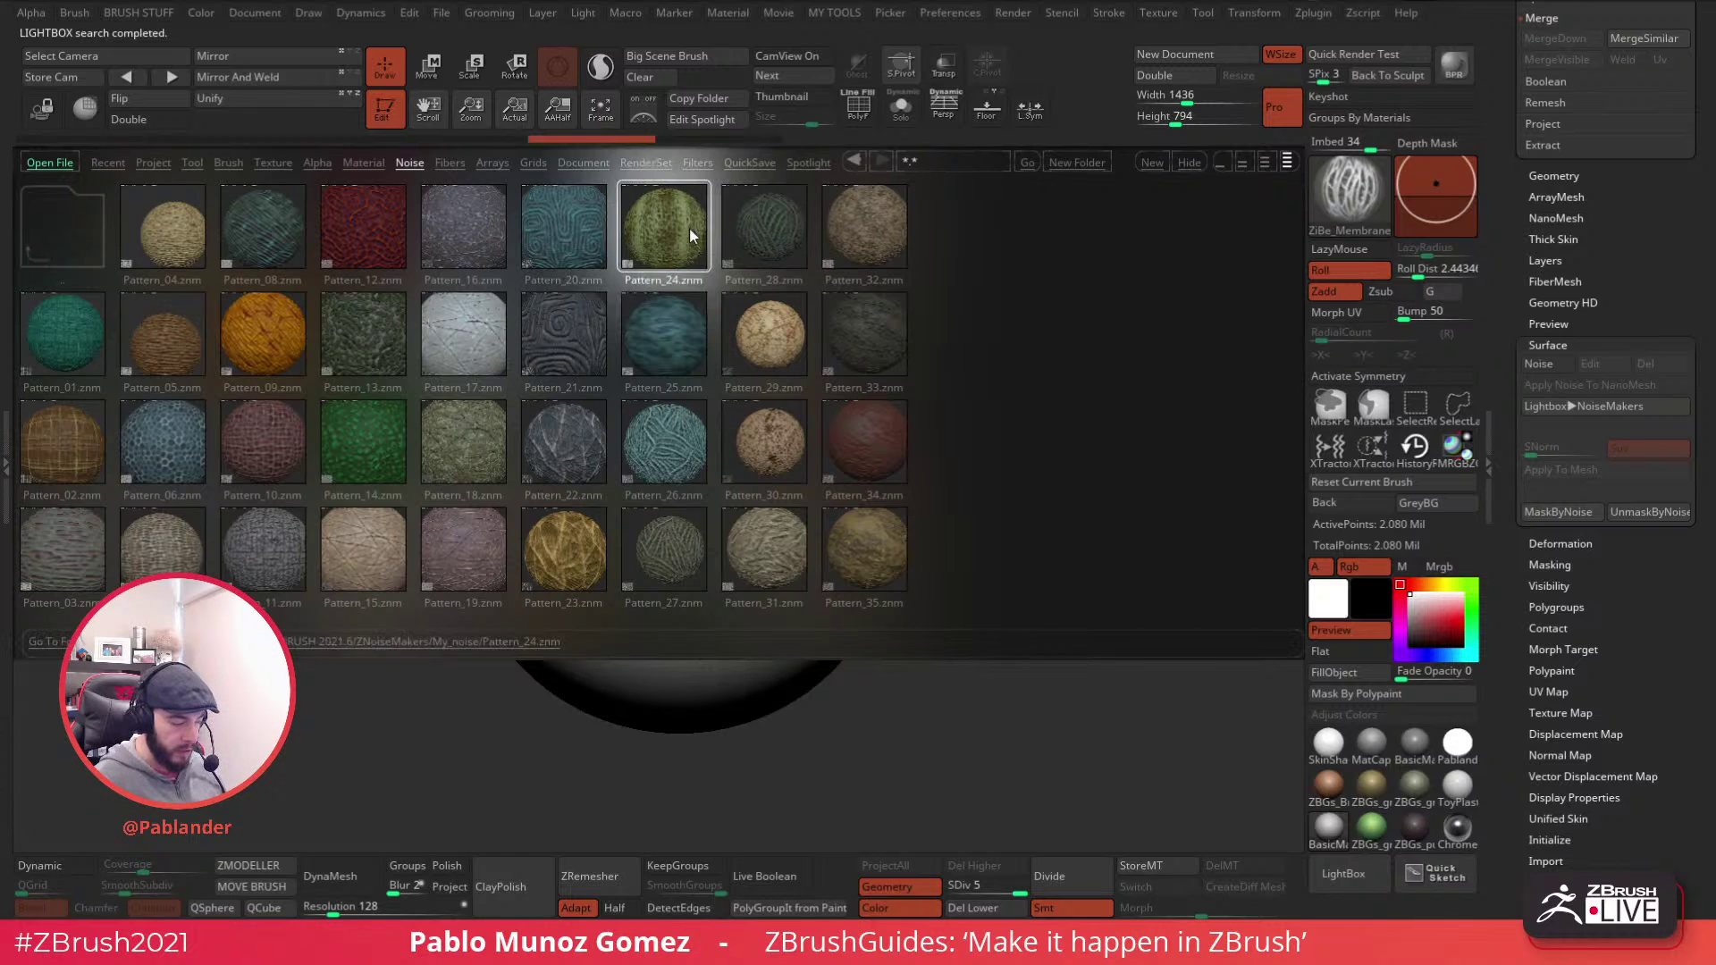
click(1319, 858)
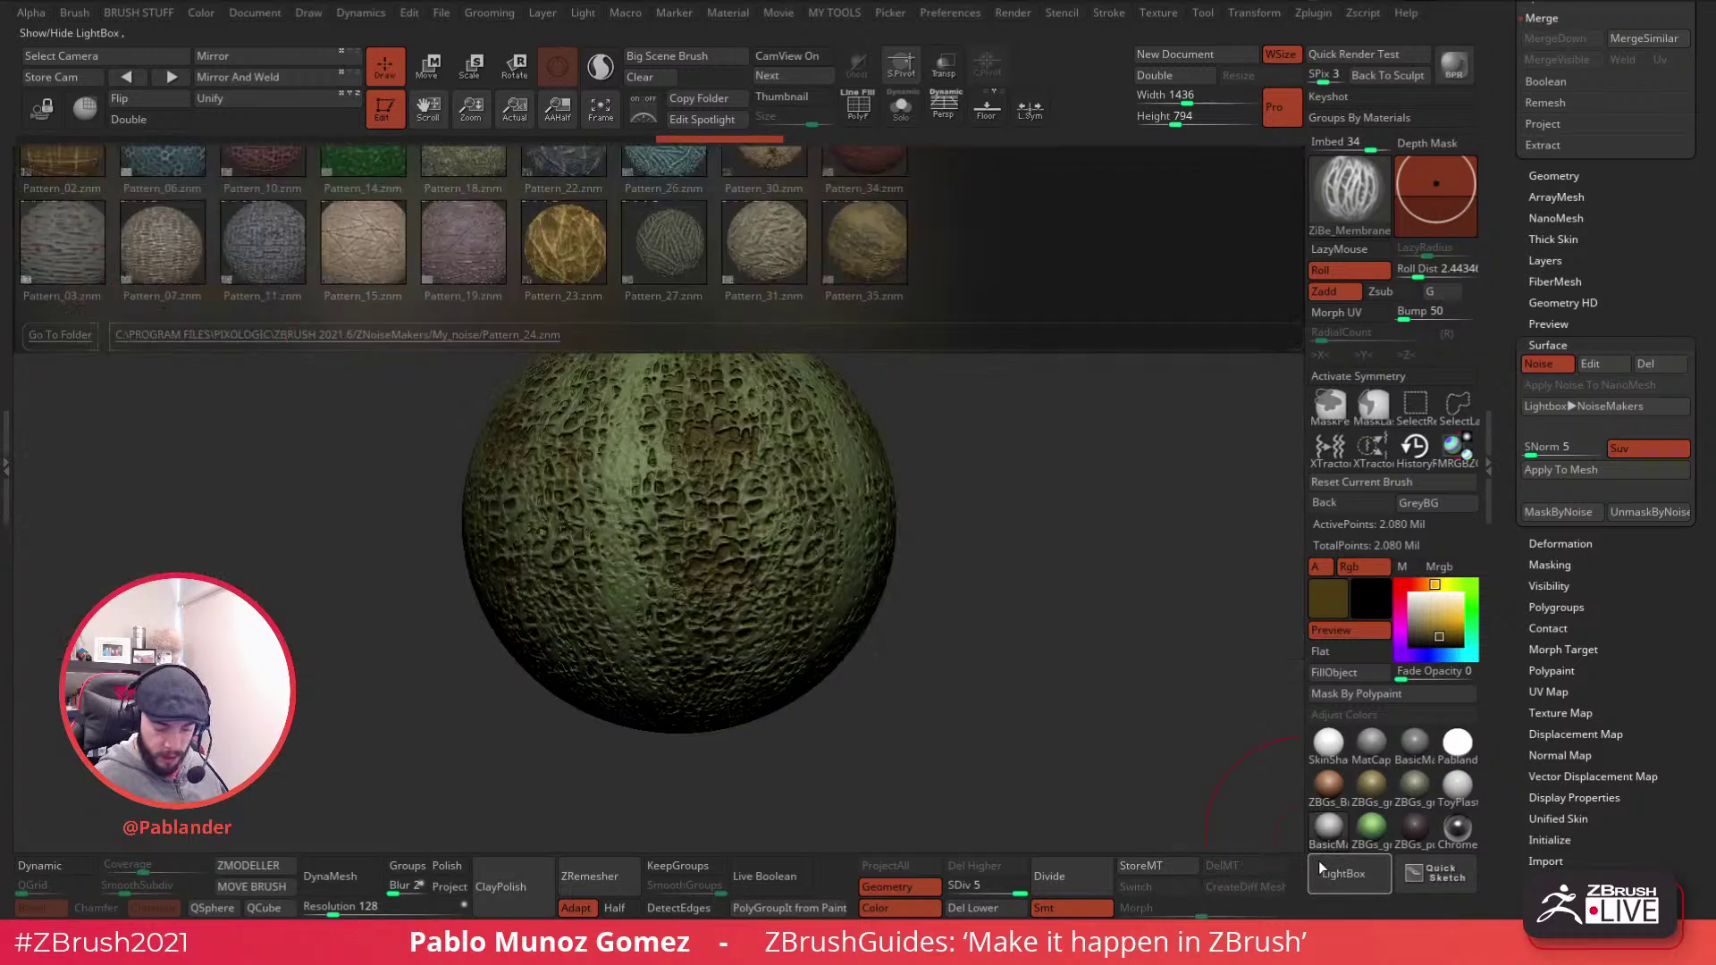
- Change the current colour to a dark red to recolour the recessed areas of the sphere's noise pattern
drag(1117, 429, 1270, 516)
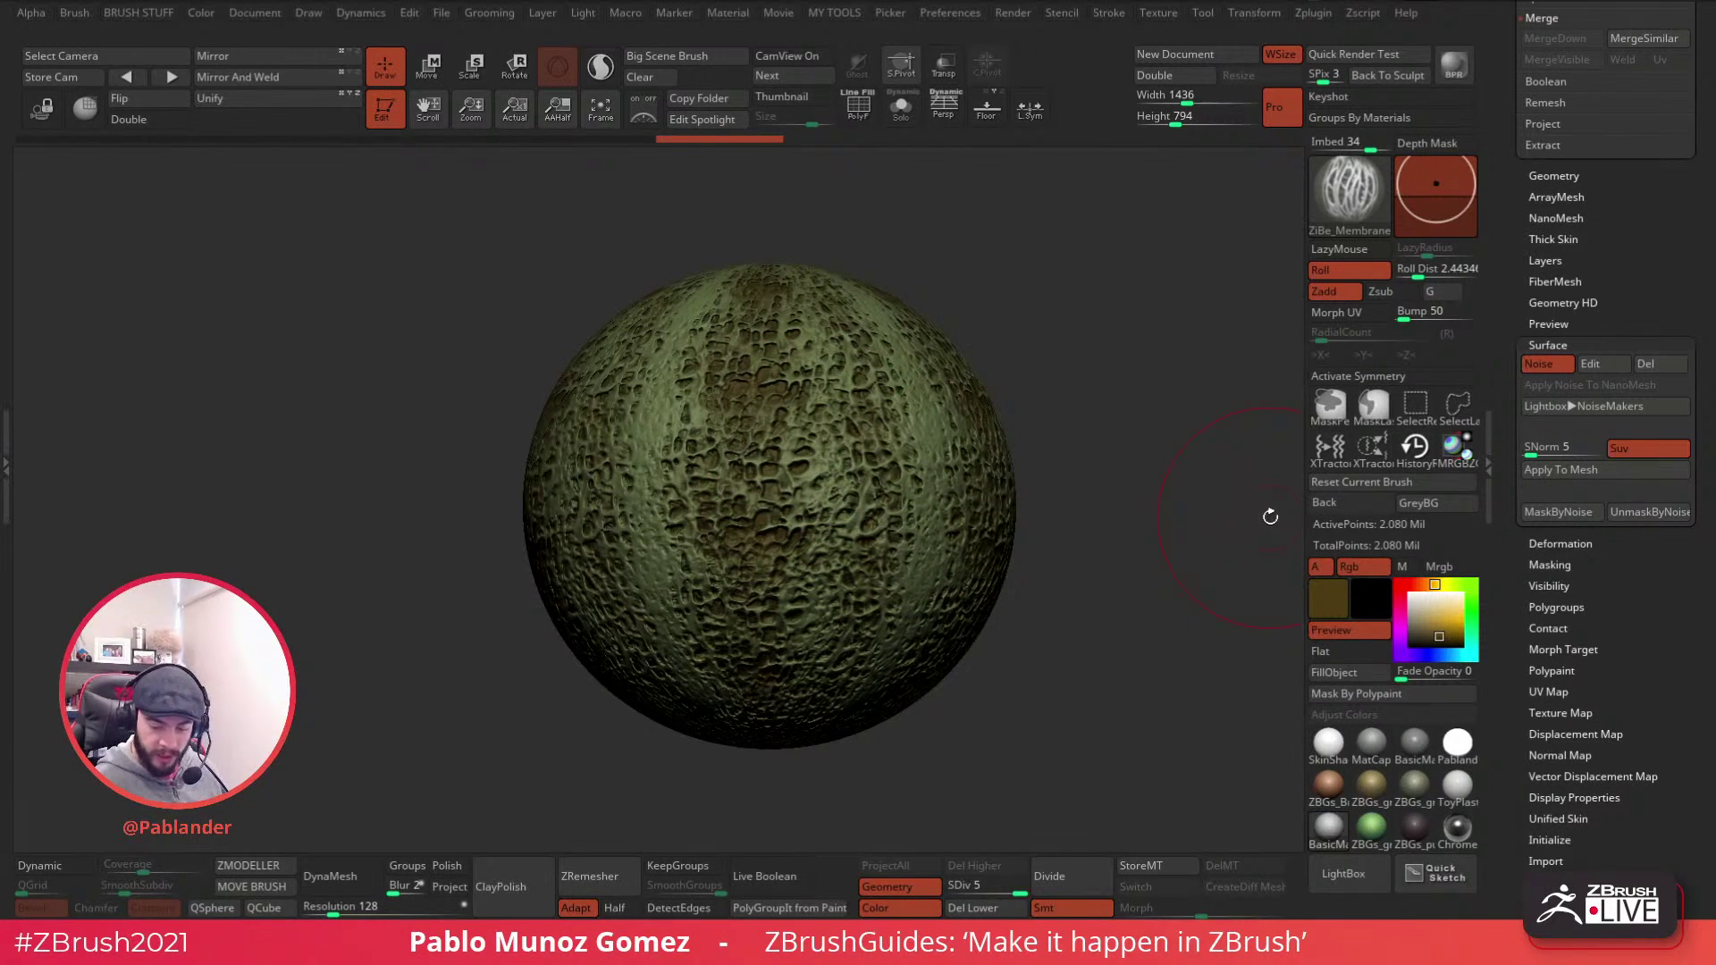
mouse_move(1435, 645)
mouse_down()
mouse_move(1410, 597)
mouse_move(1444, 611)
mouse_move(1437, 634)
mouse_move(1408, 585)
mouse_up()
click(1418, 585)
click(1441, 630)
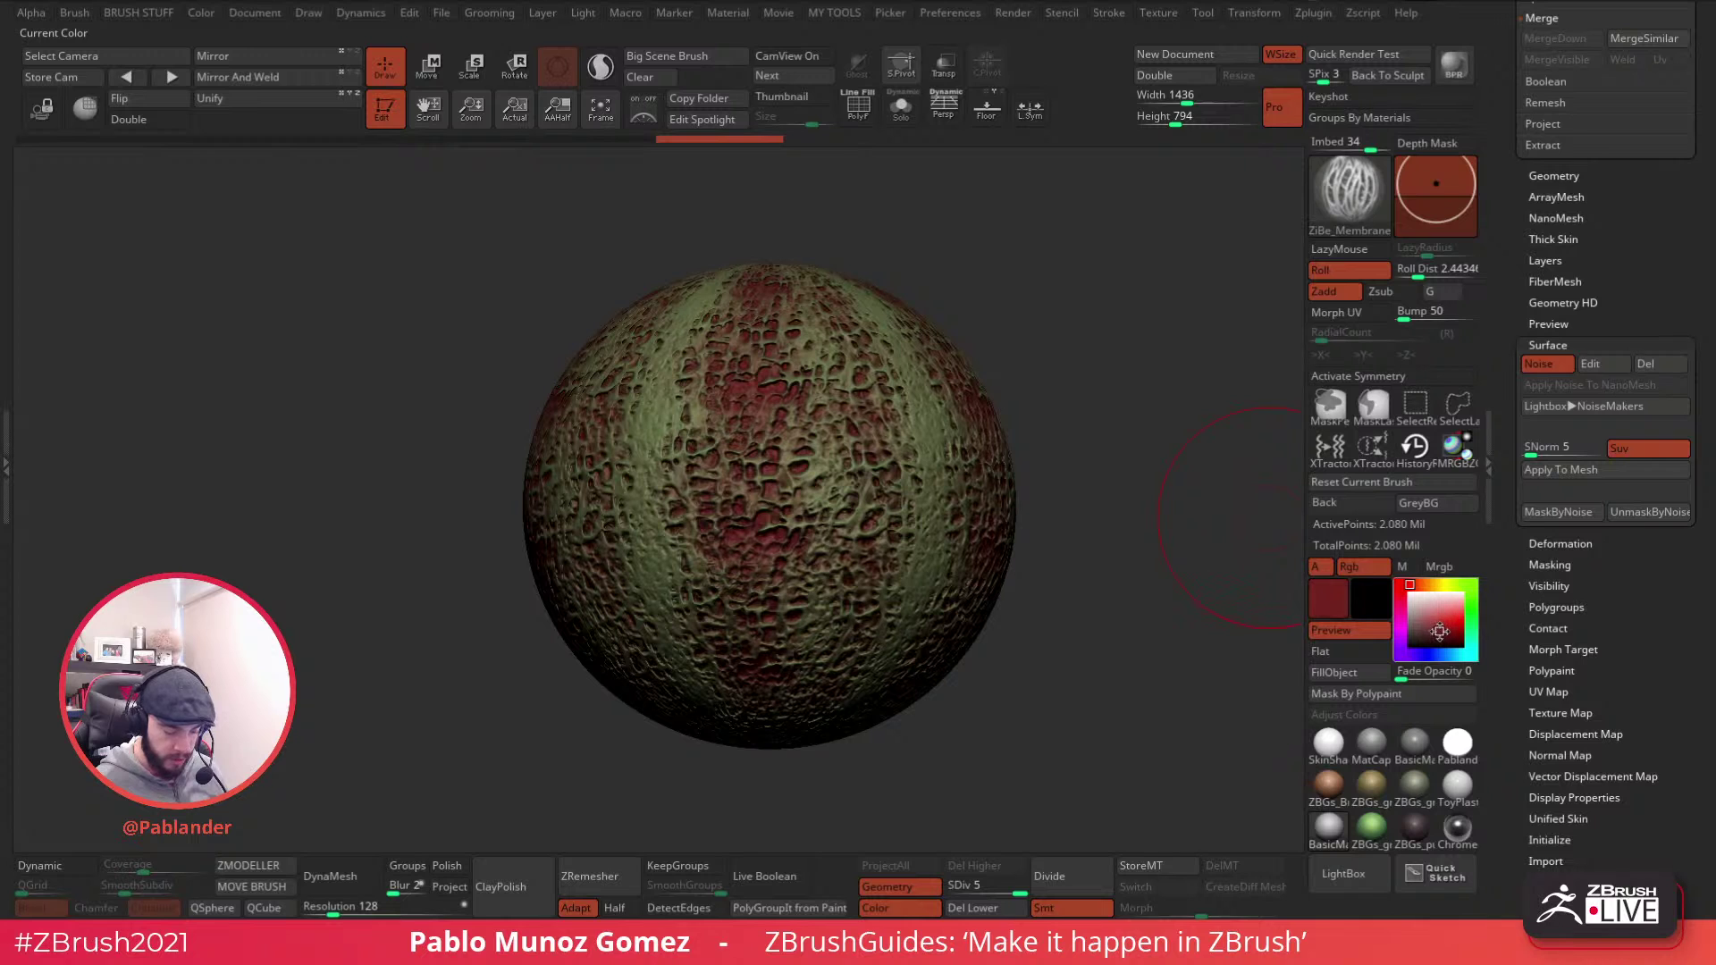
- Edit the sphere's surface noise and change its first noise colour to a pale yellow
click(1608, 364)
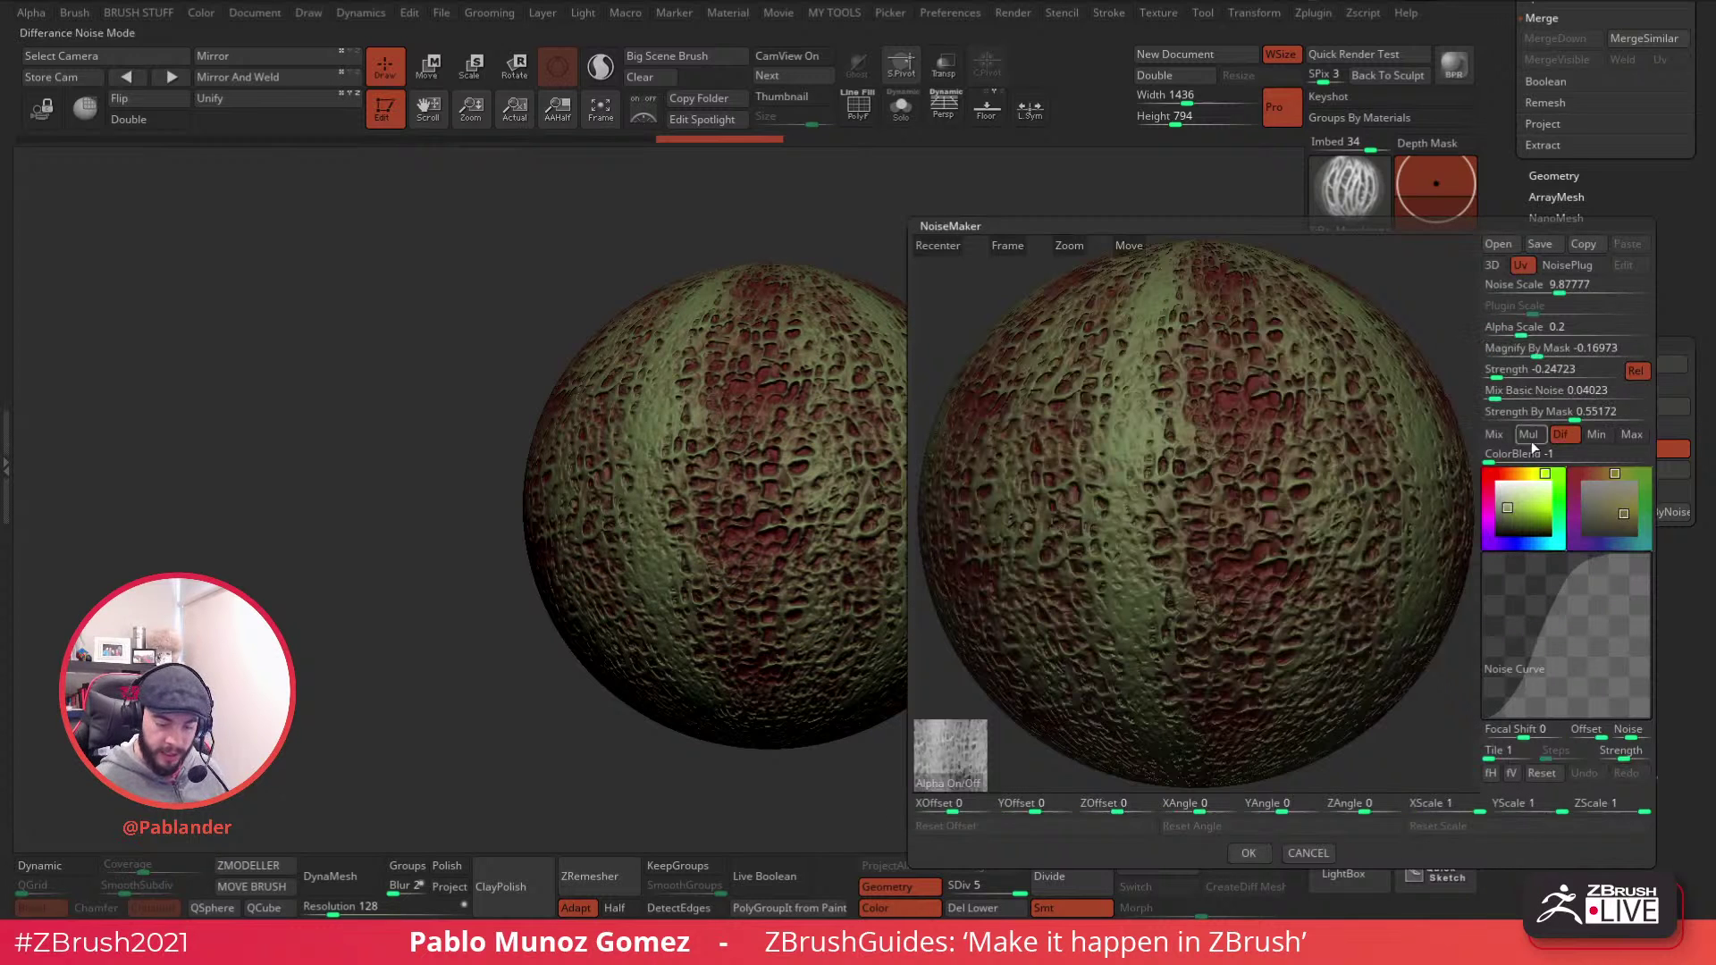
drag(1530, 490, 1537, 503)
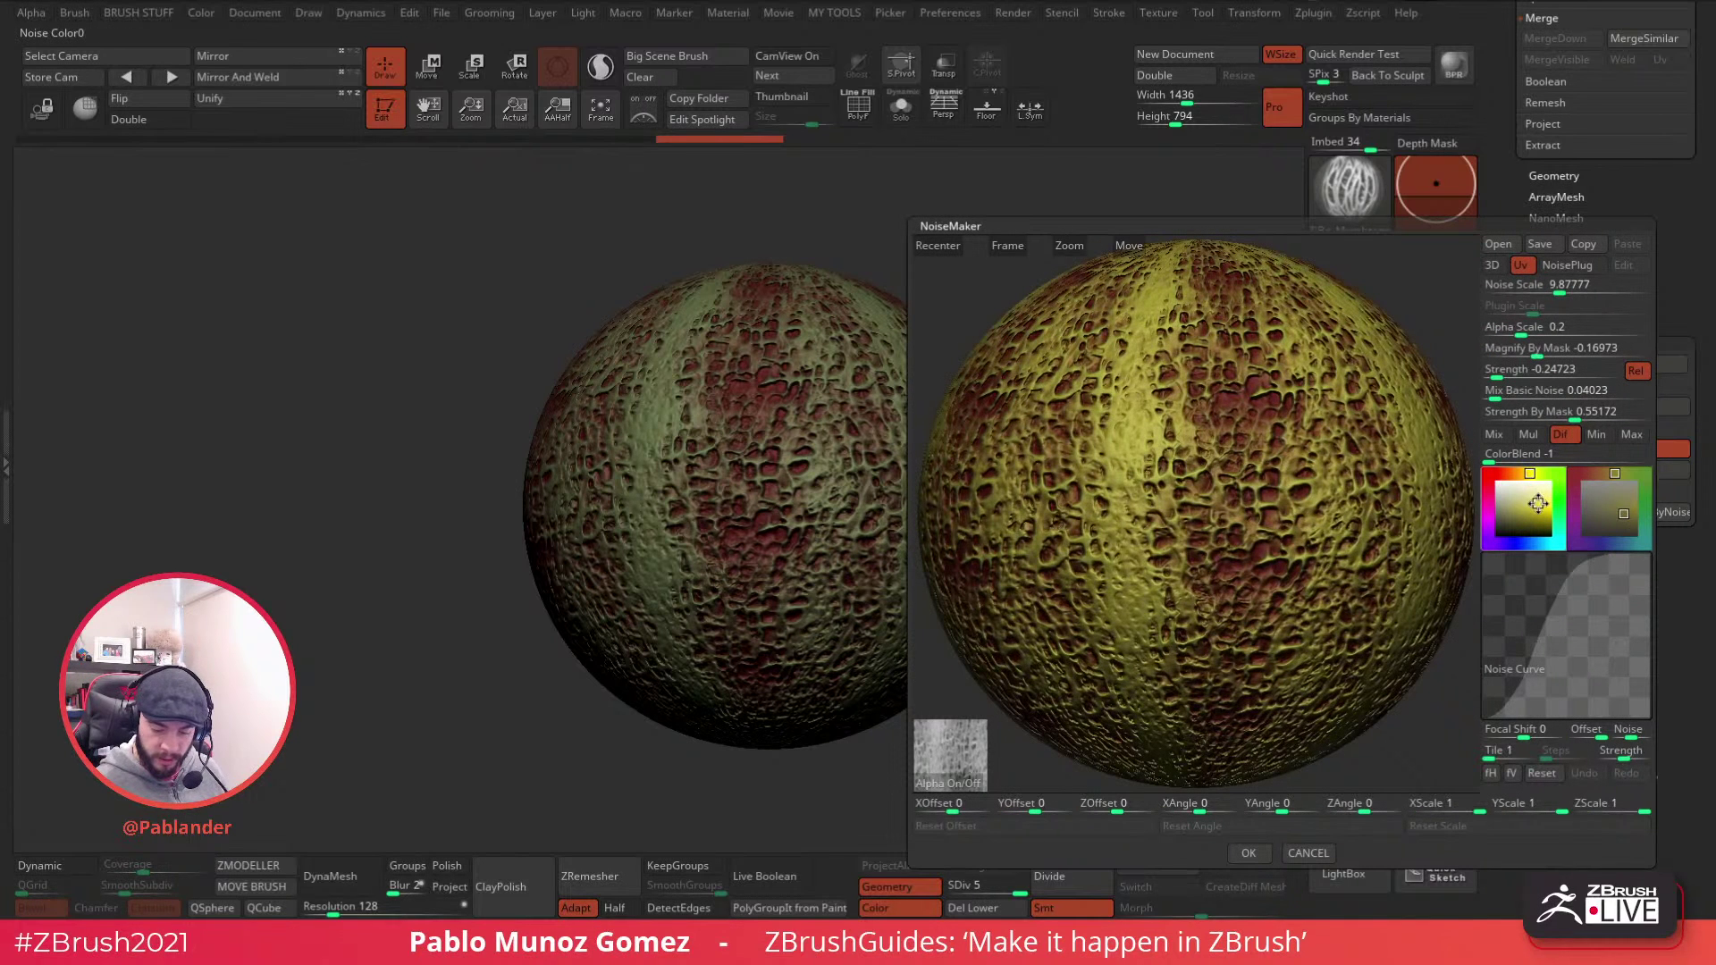
click(1534, 494)
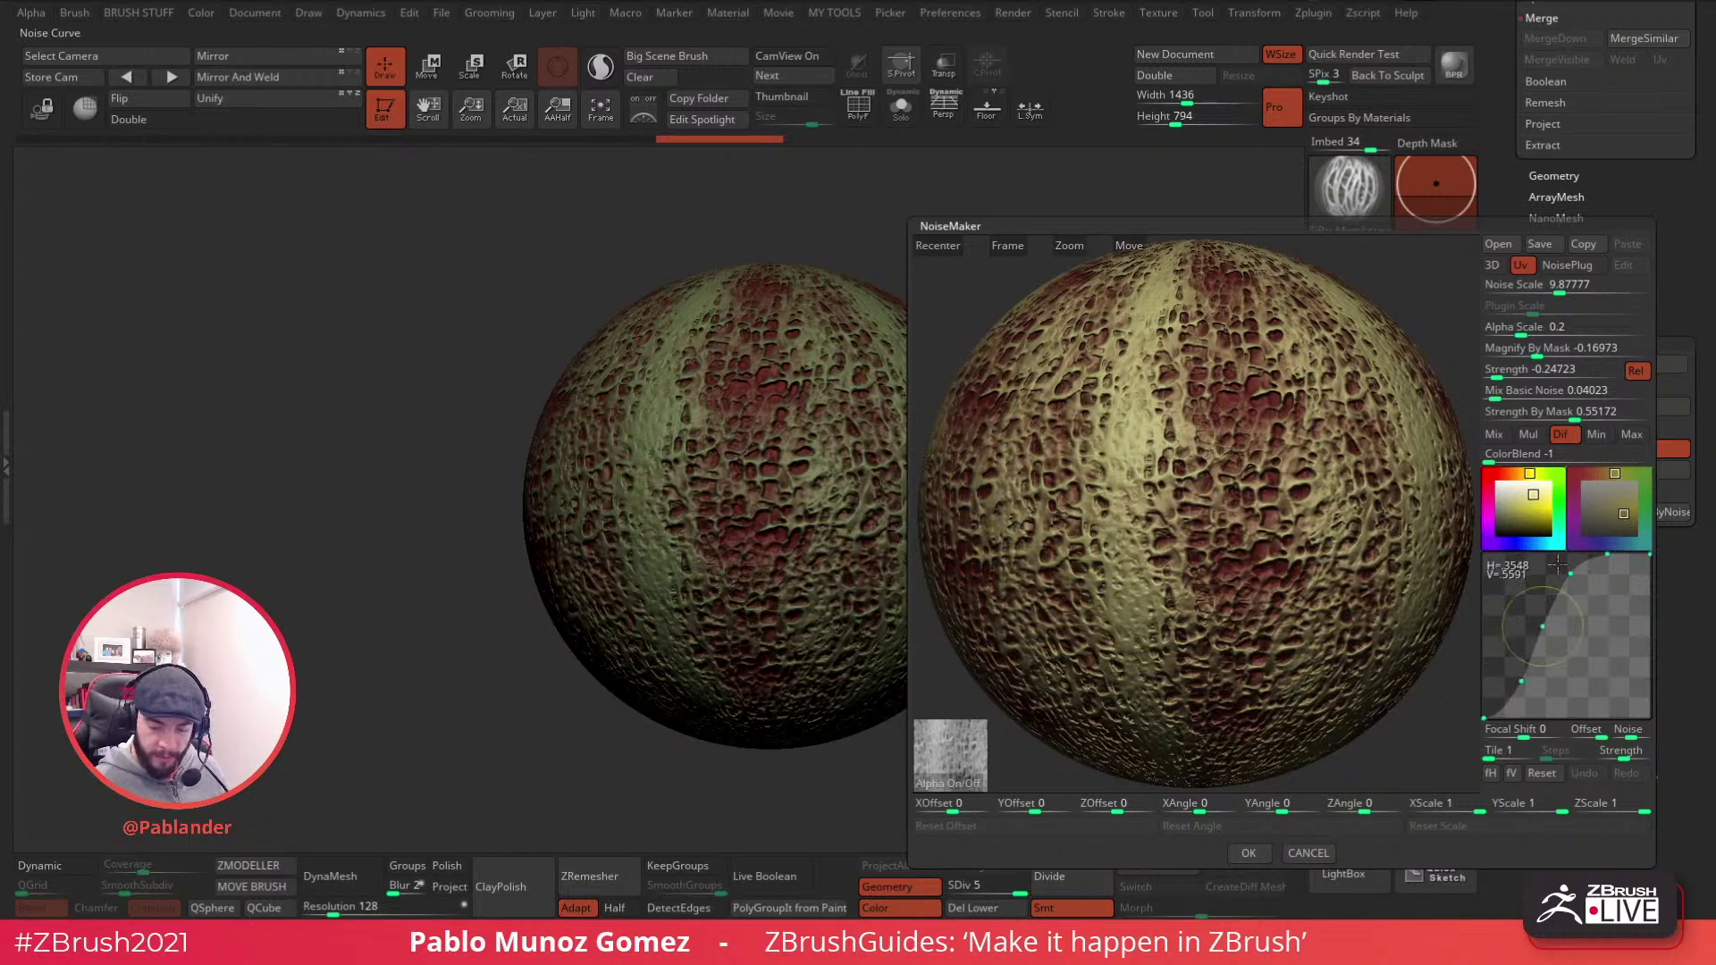
- Set the noise's Alpha Scale to 0.25435, Magnify By Mask to -0.14854 and Strength to -0.09852, and apply it to the mesh
click(1557, 348)
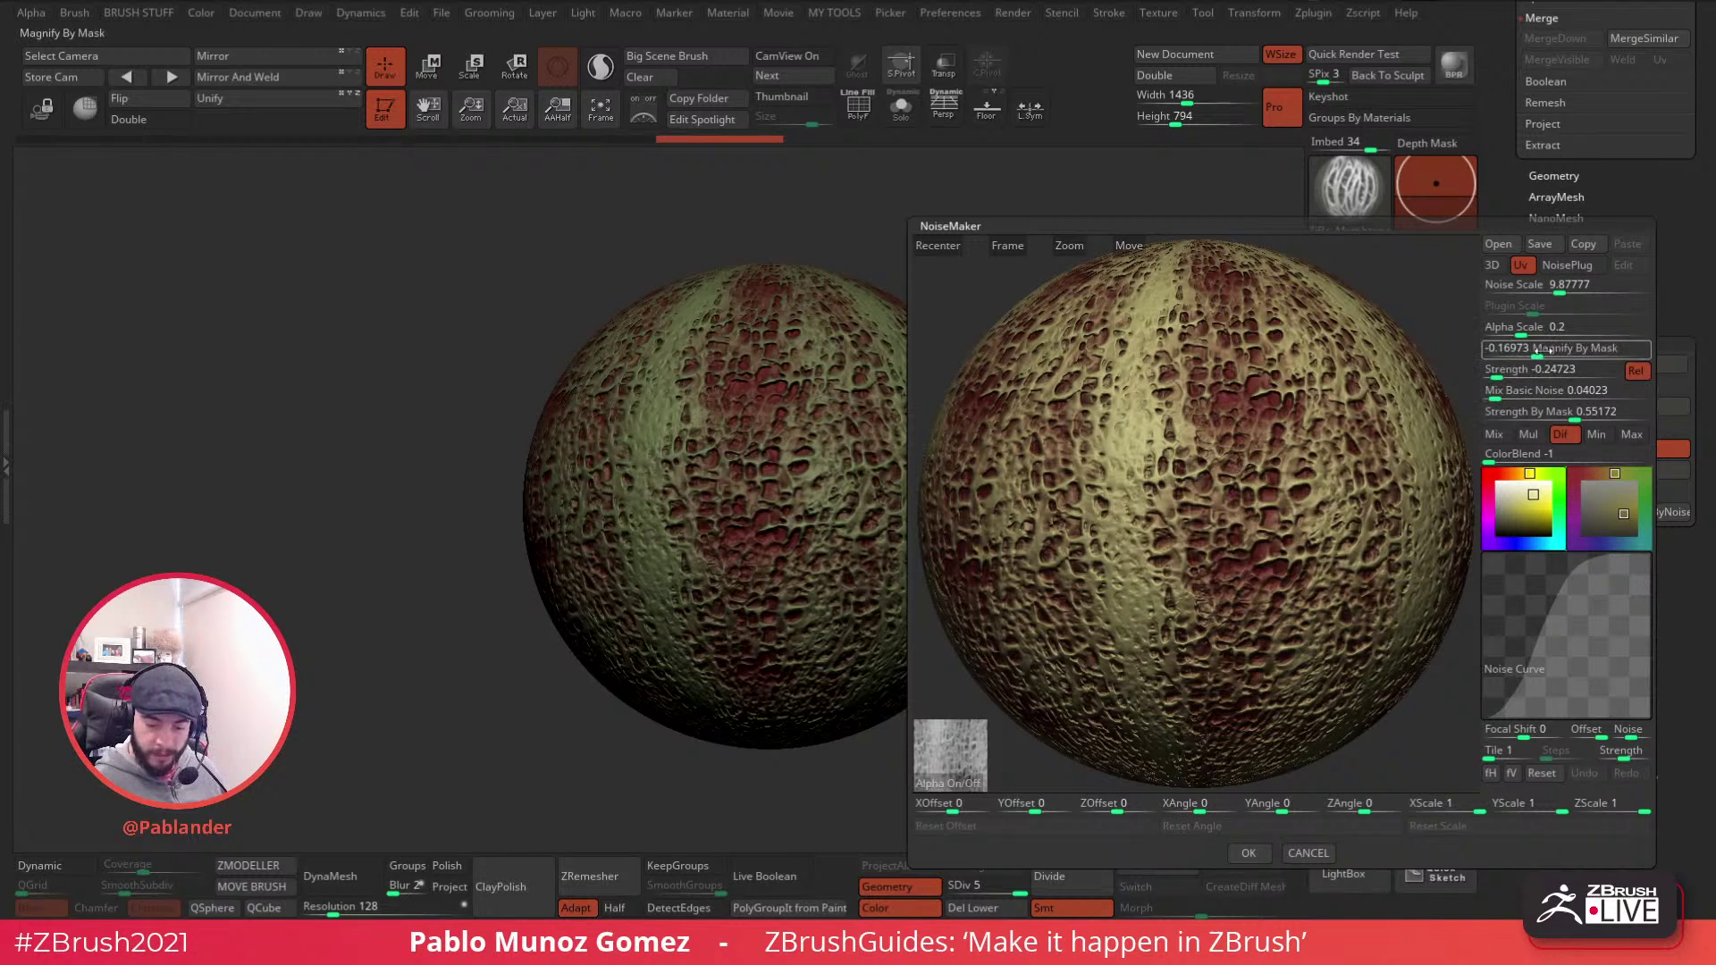
drag(1498, 376, 1524, 331)
drag(1542, 626, 1563, 577)
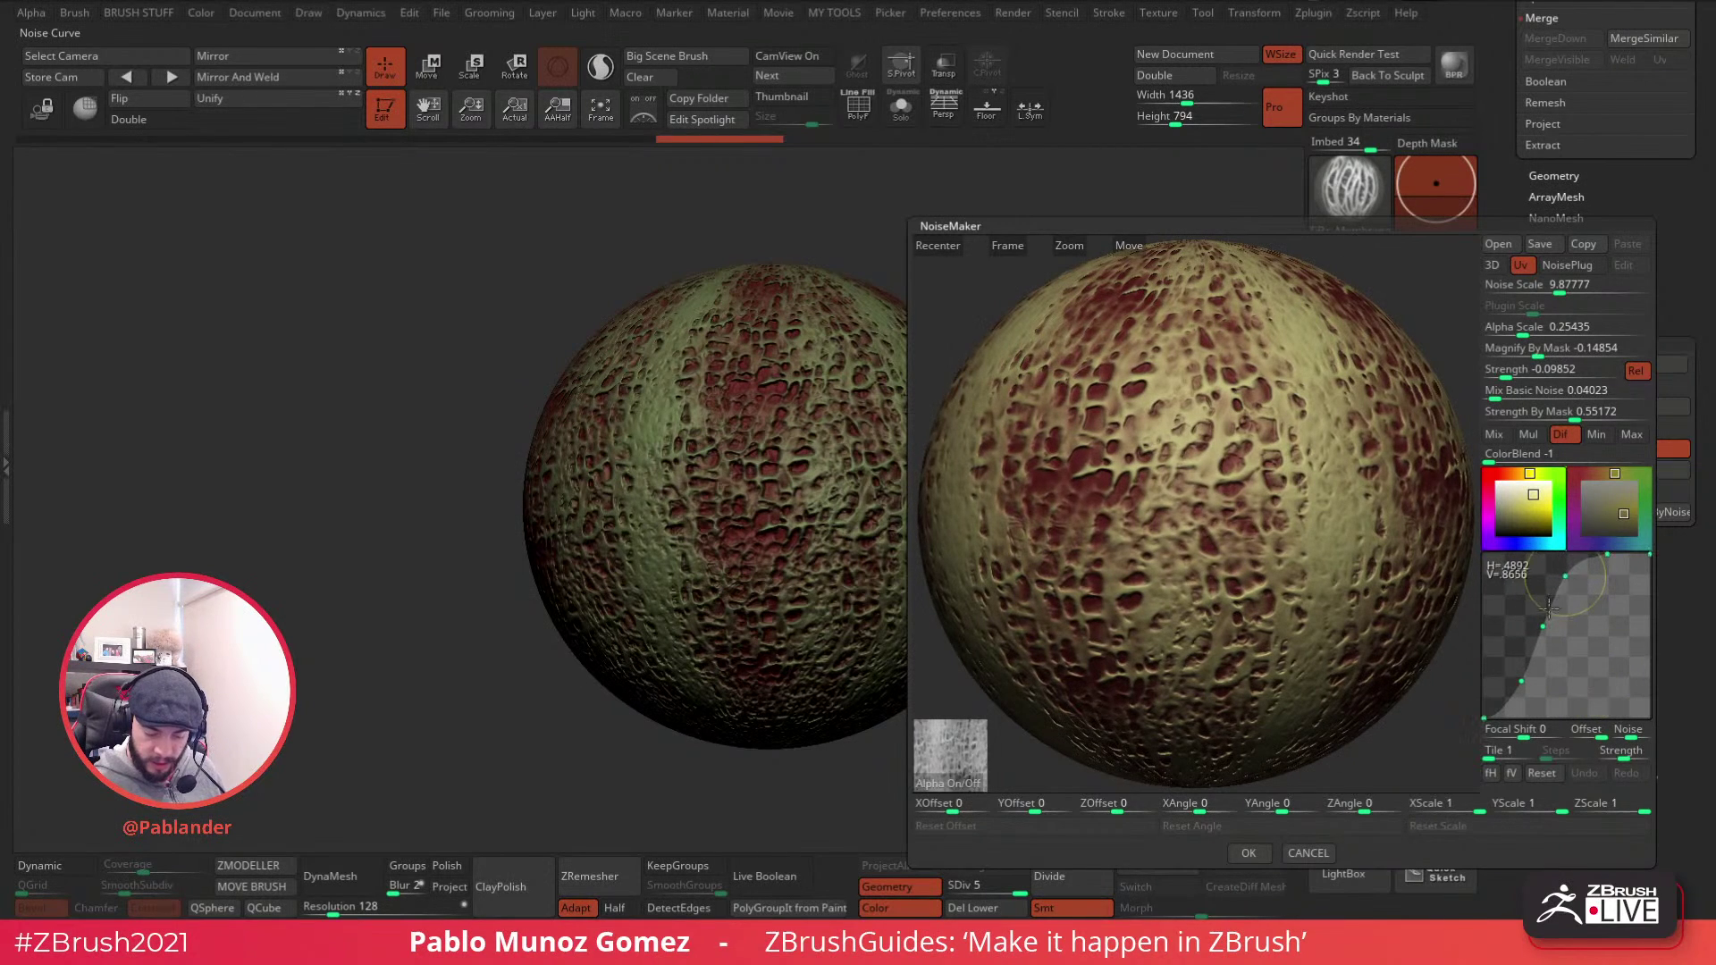
click(1248, 853)
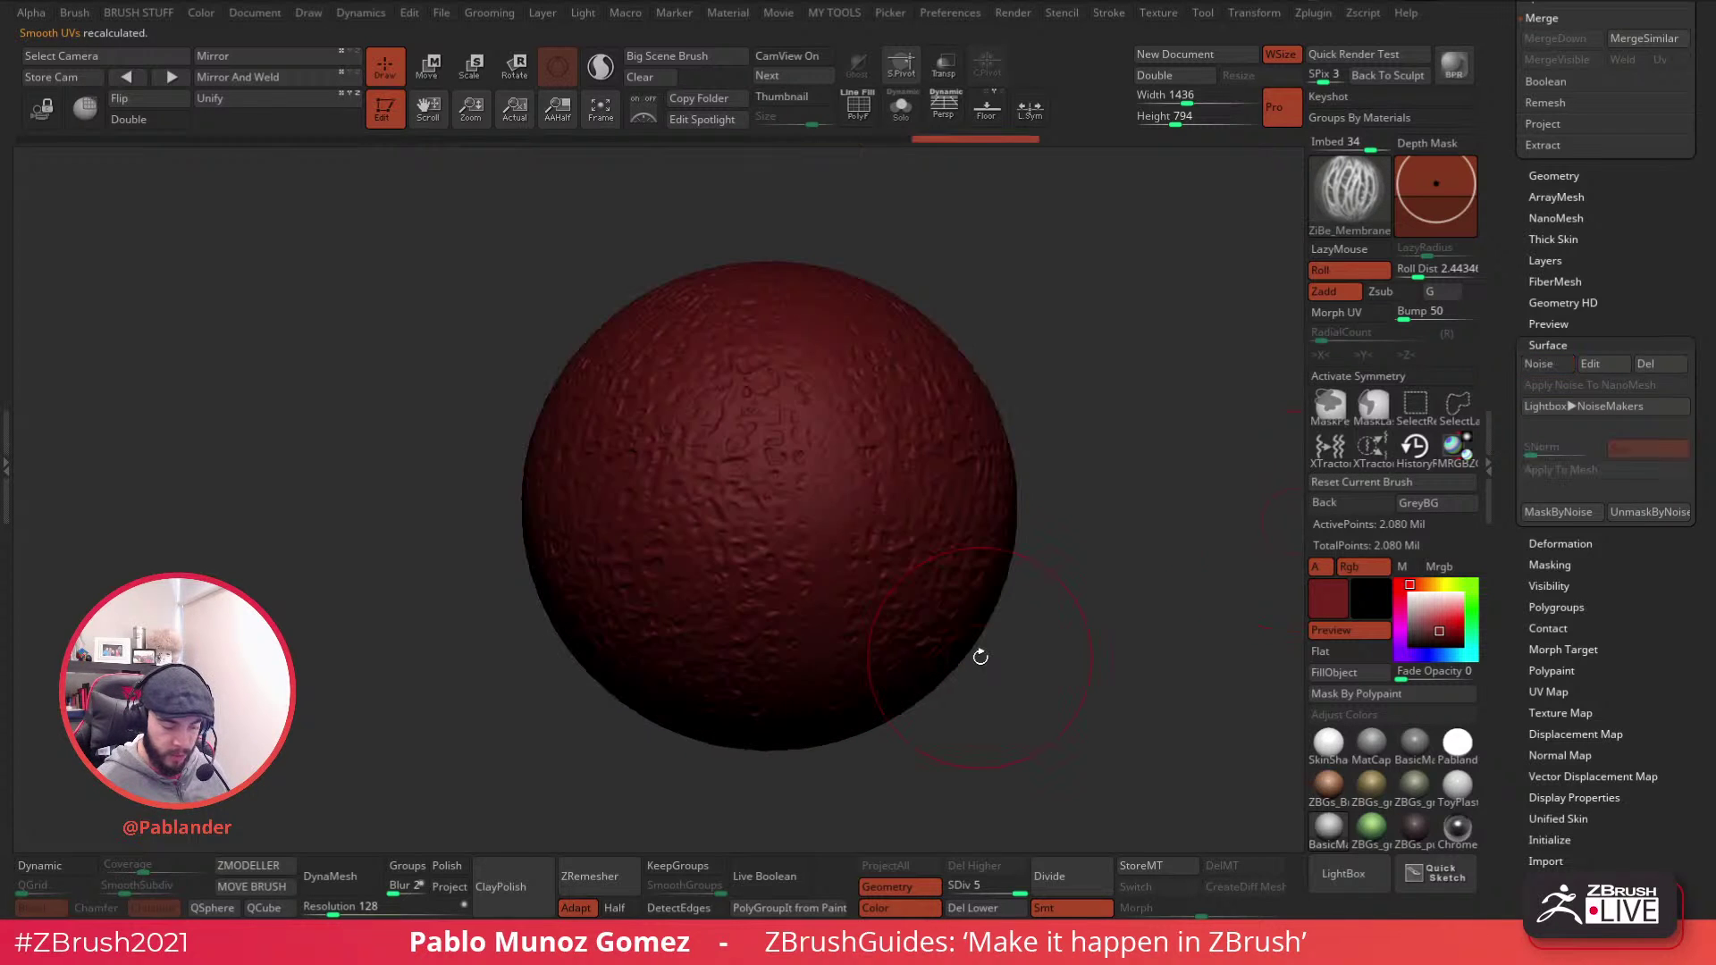
- Set the current colour to white to inspect the applied noise relief, and undo the noise on the sphere
drag(1427, 596, 1405, 588)
mouse_move(1242, 683)
mouse_down()
mouse_move(1121, 636)
mouse_move(1061, 542)
mouse_move(1139, 500)
mouse_up()
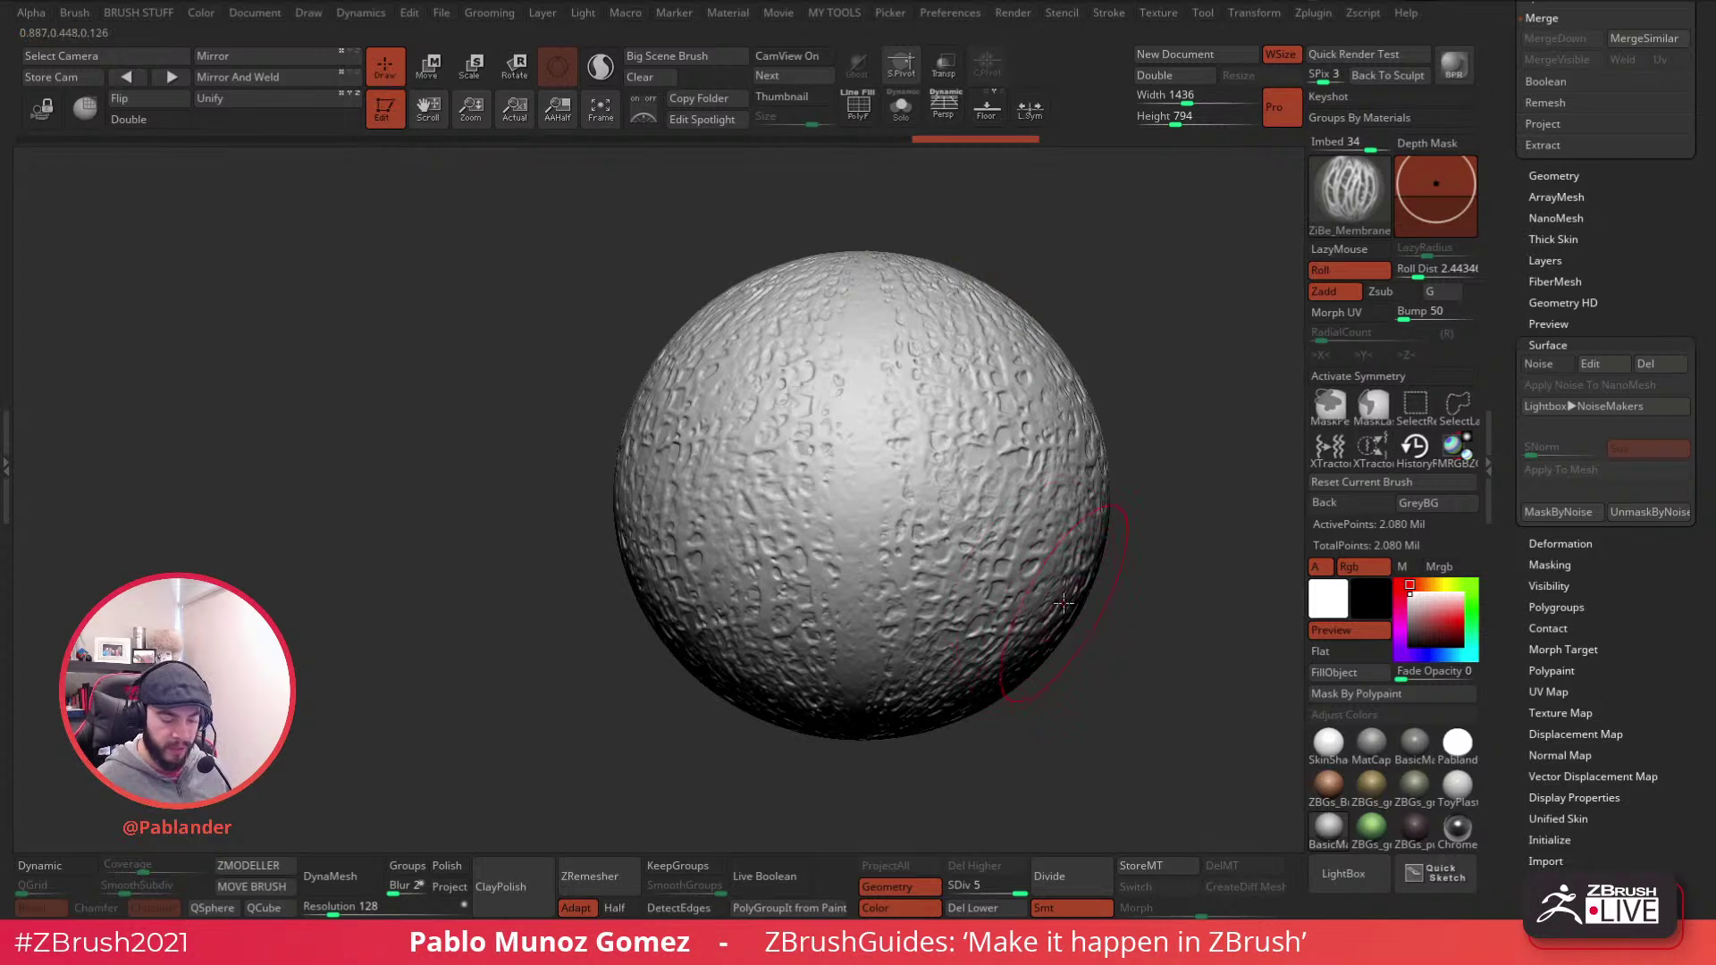
drag(1098, 672, 1104, 683)
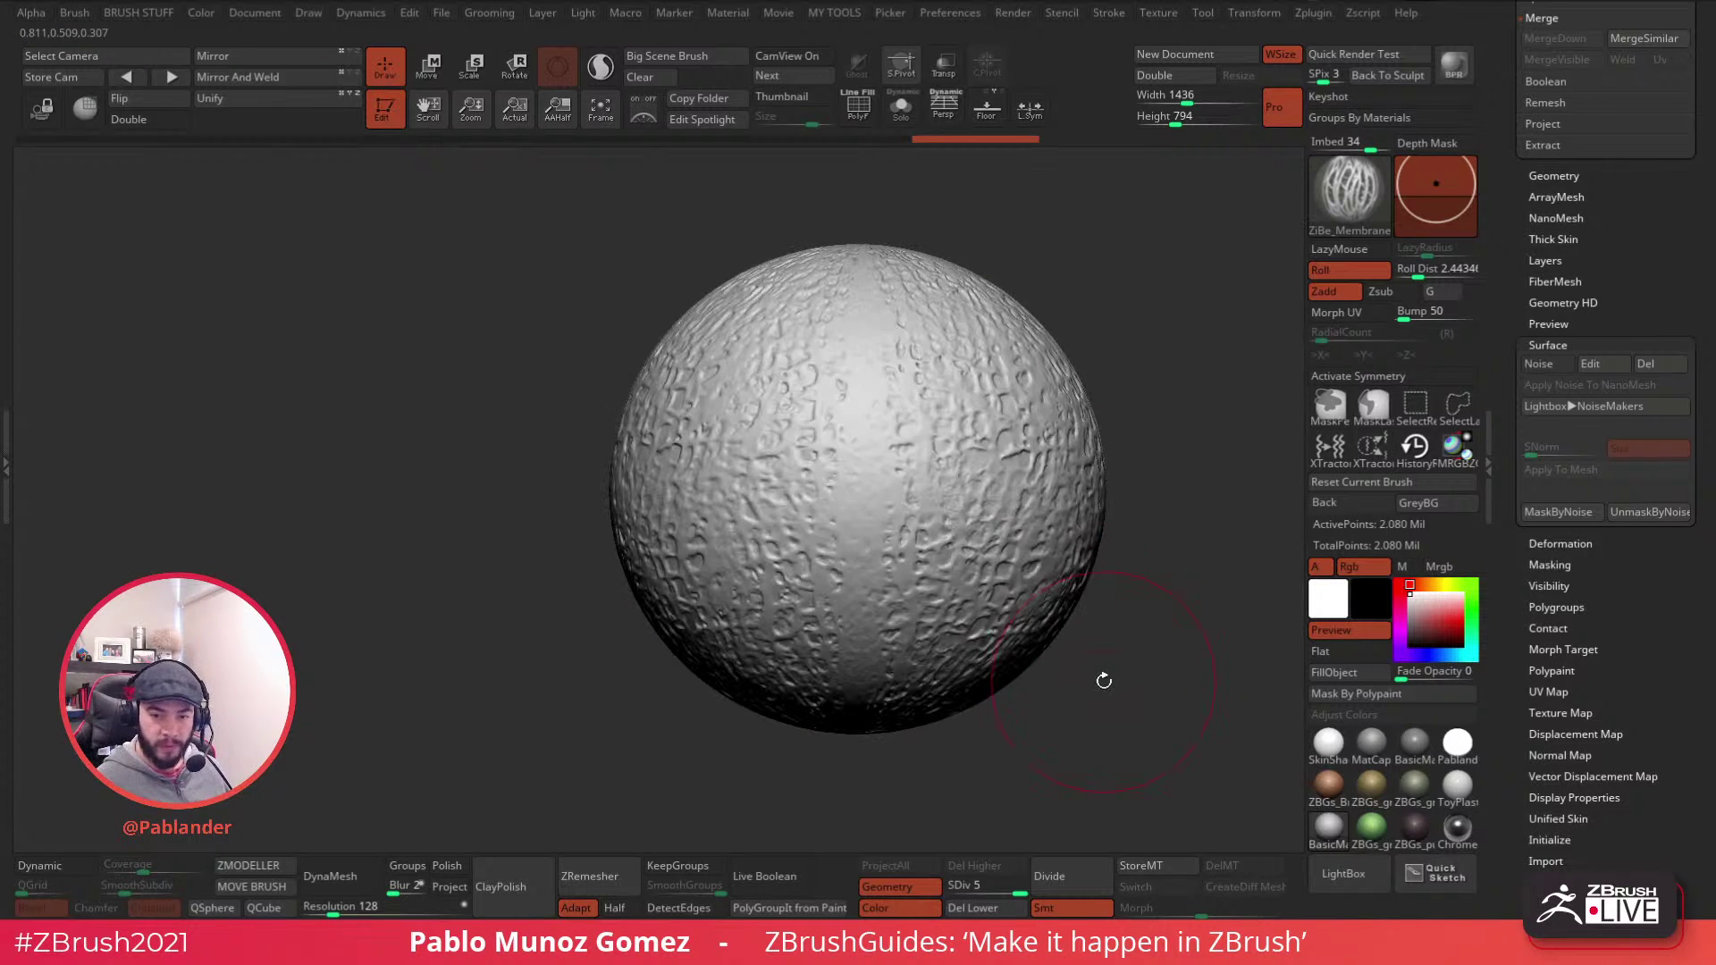
key(ctrl+z)
key(ctrl+z)
key(ctrl+z)
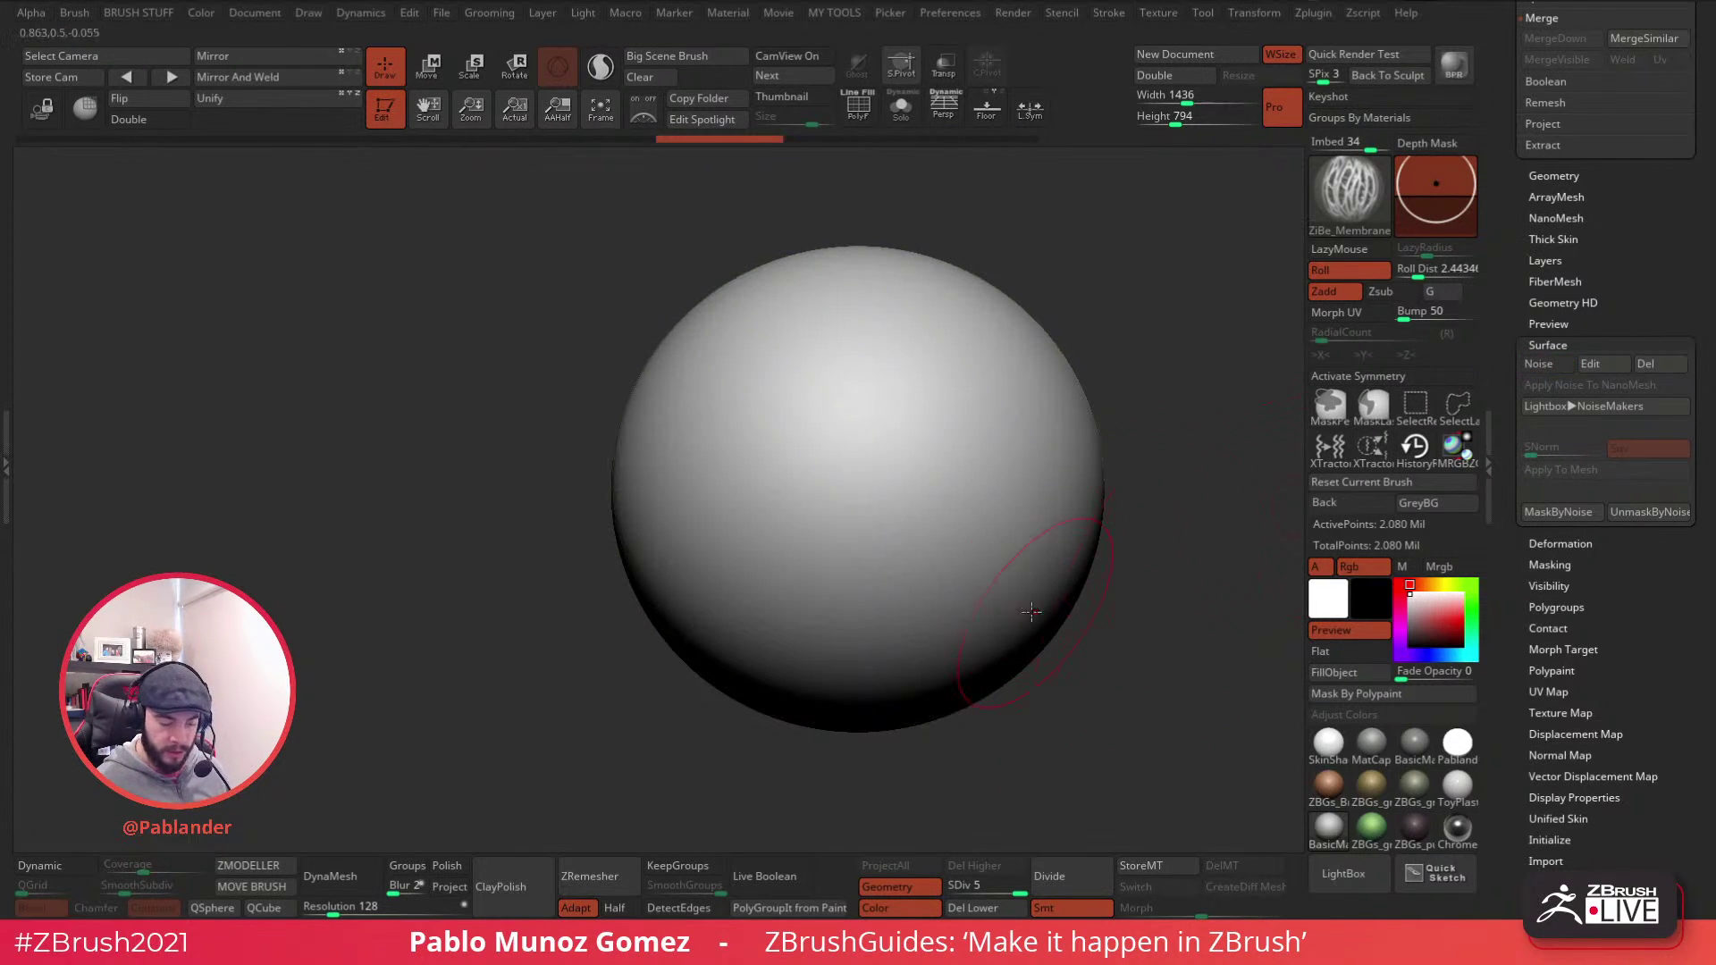
- Turn the surface noise back on and preview the Pattern_29, Pattern_19 and Pattern_10 presets on the sphere in turn
click(1541, 364)
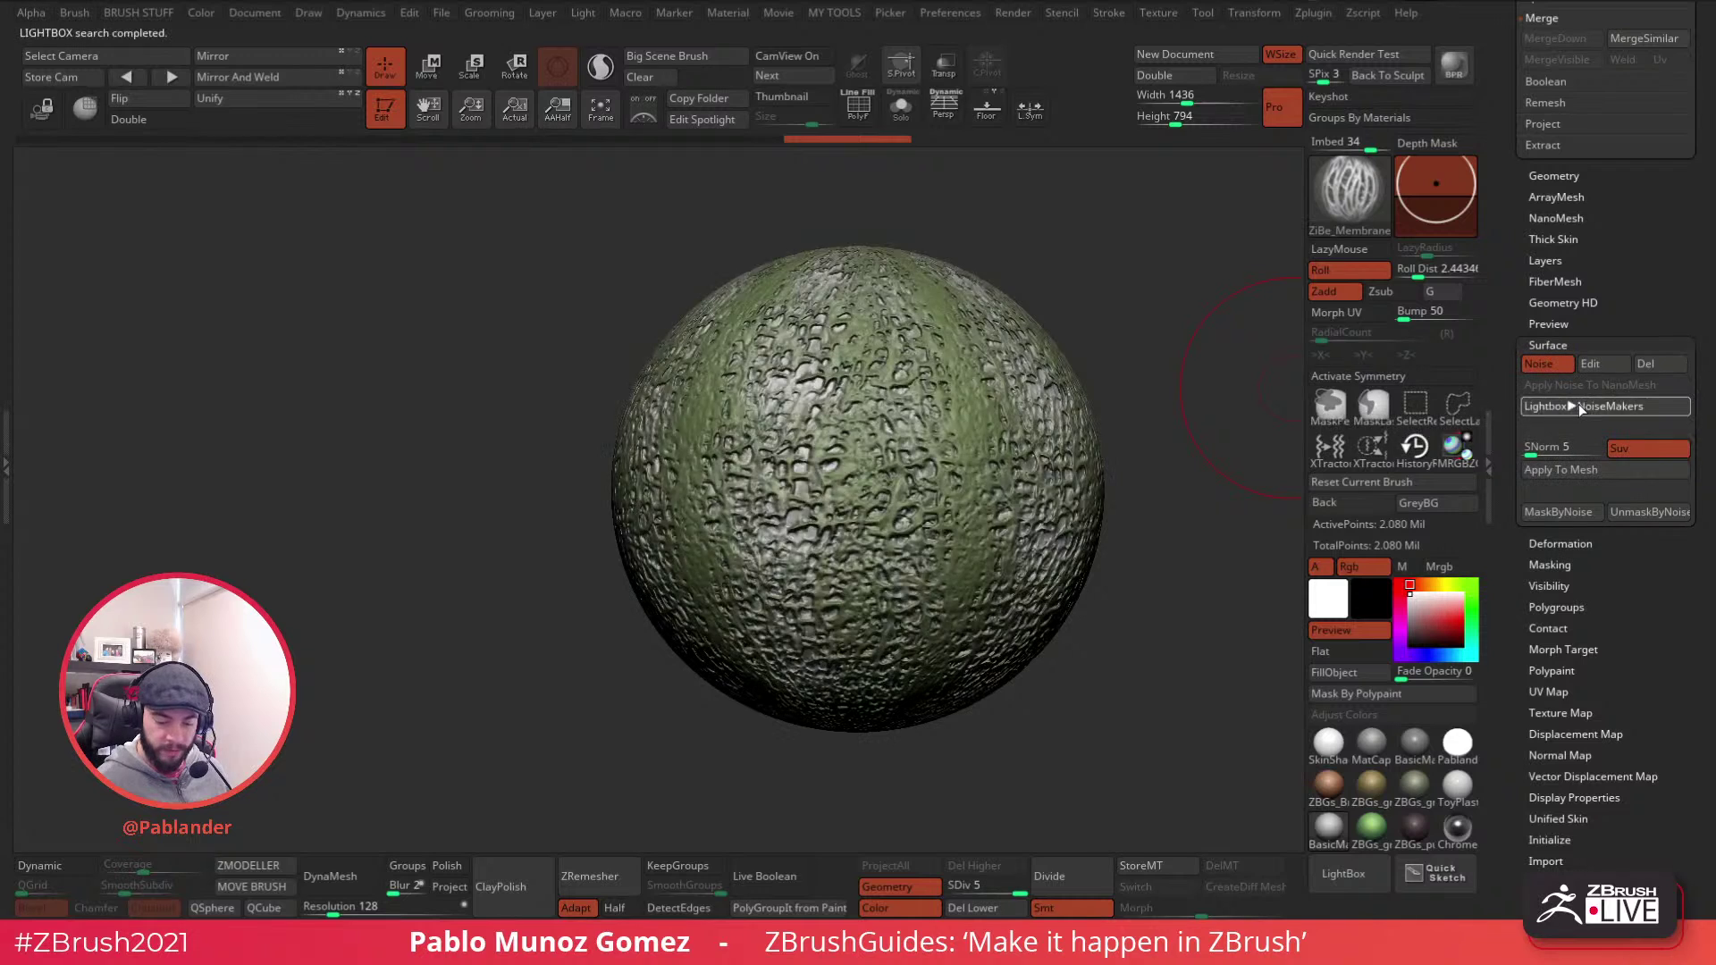
click(1580, 407)
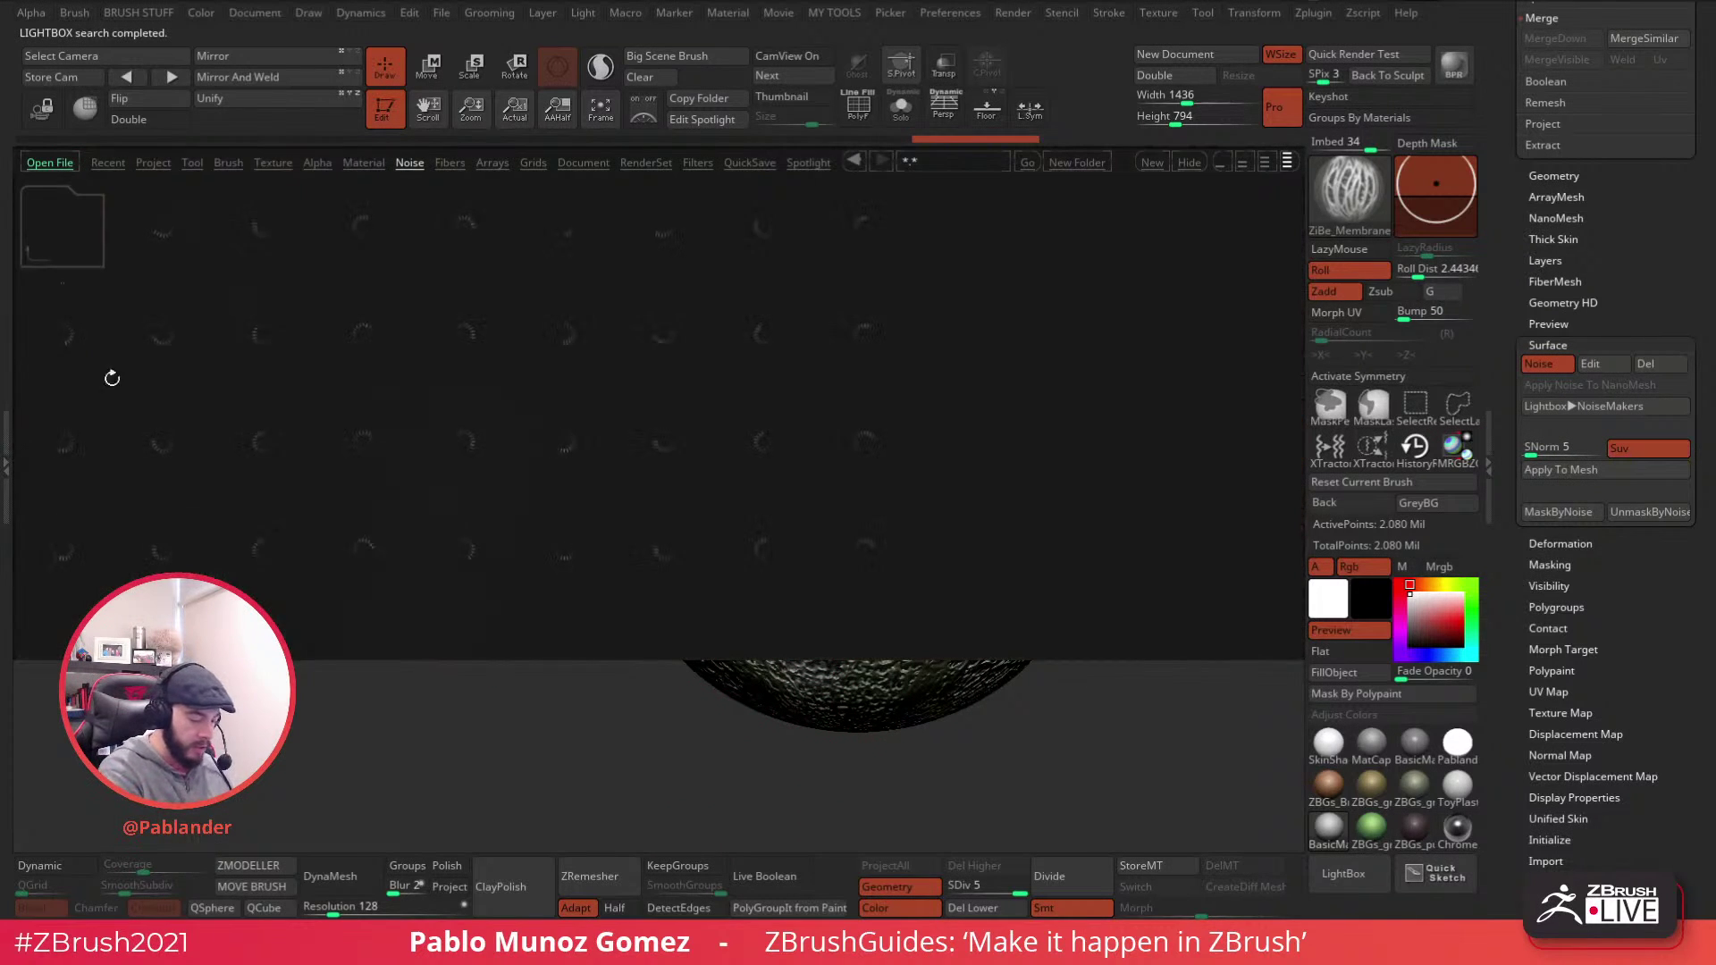
click(764, 333)
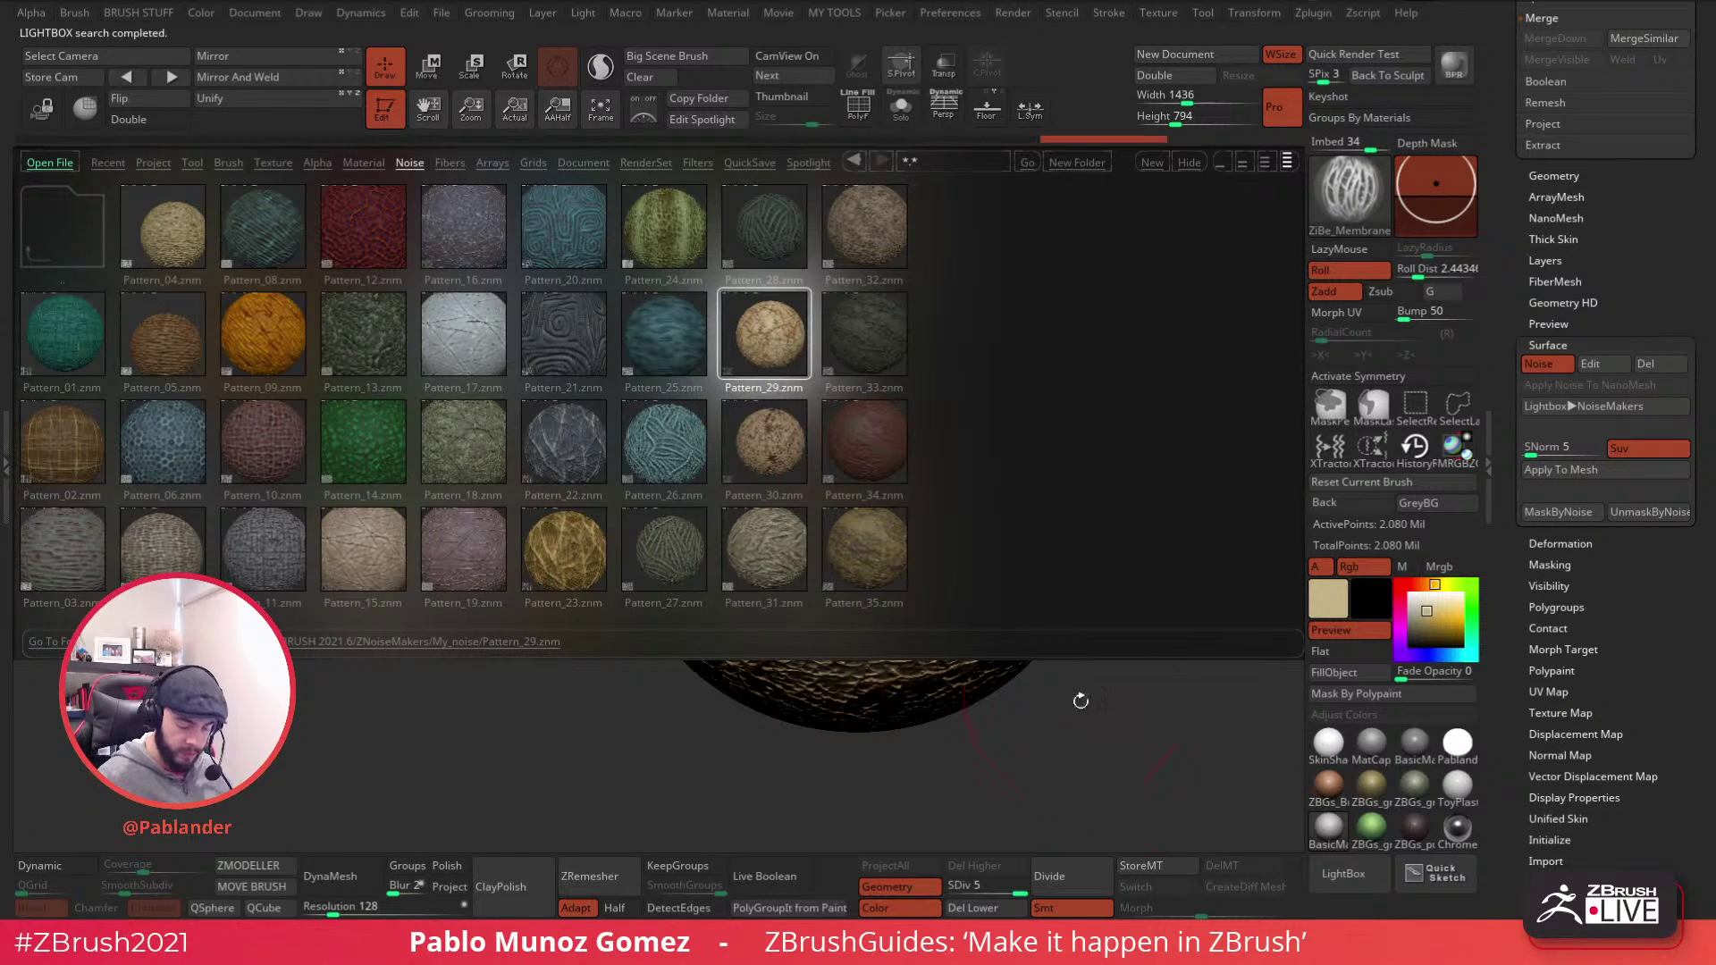
click(1343, 873)
click(1343, 873)
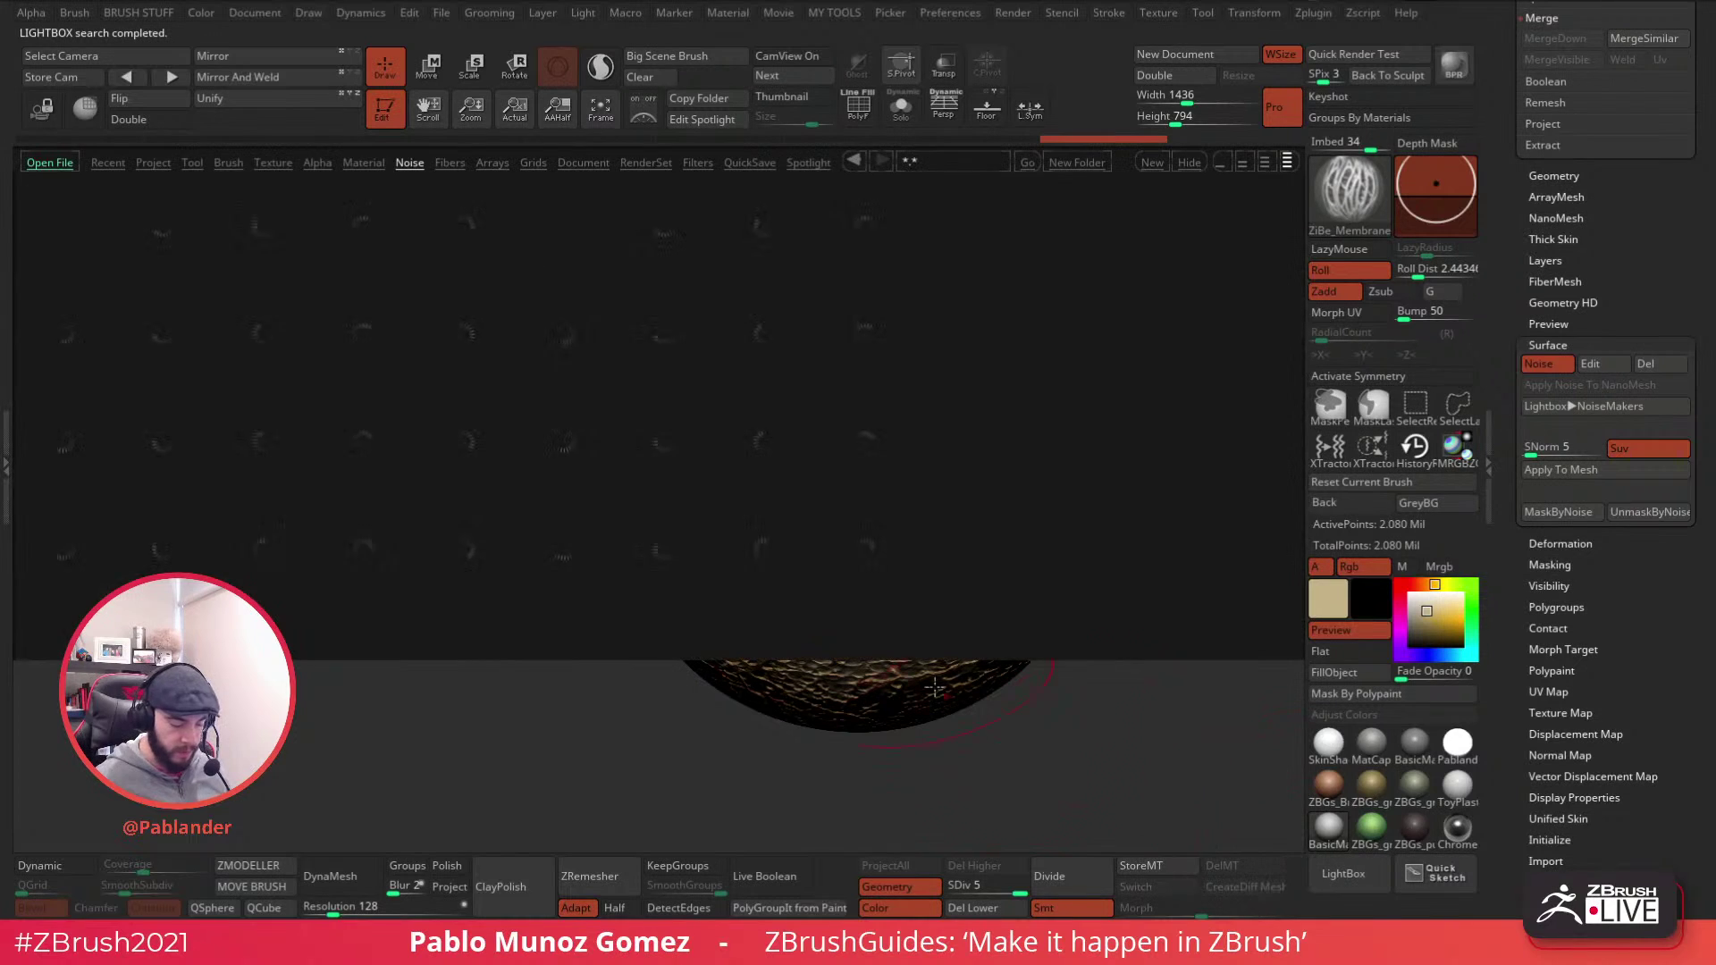
click(462, 542)
click(1340, 876)
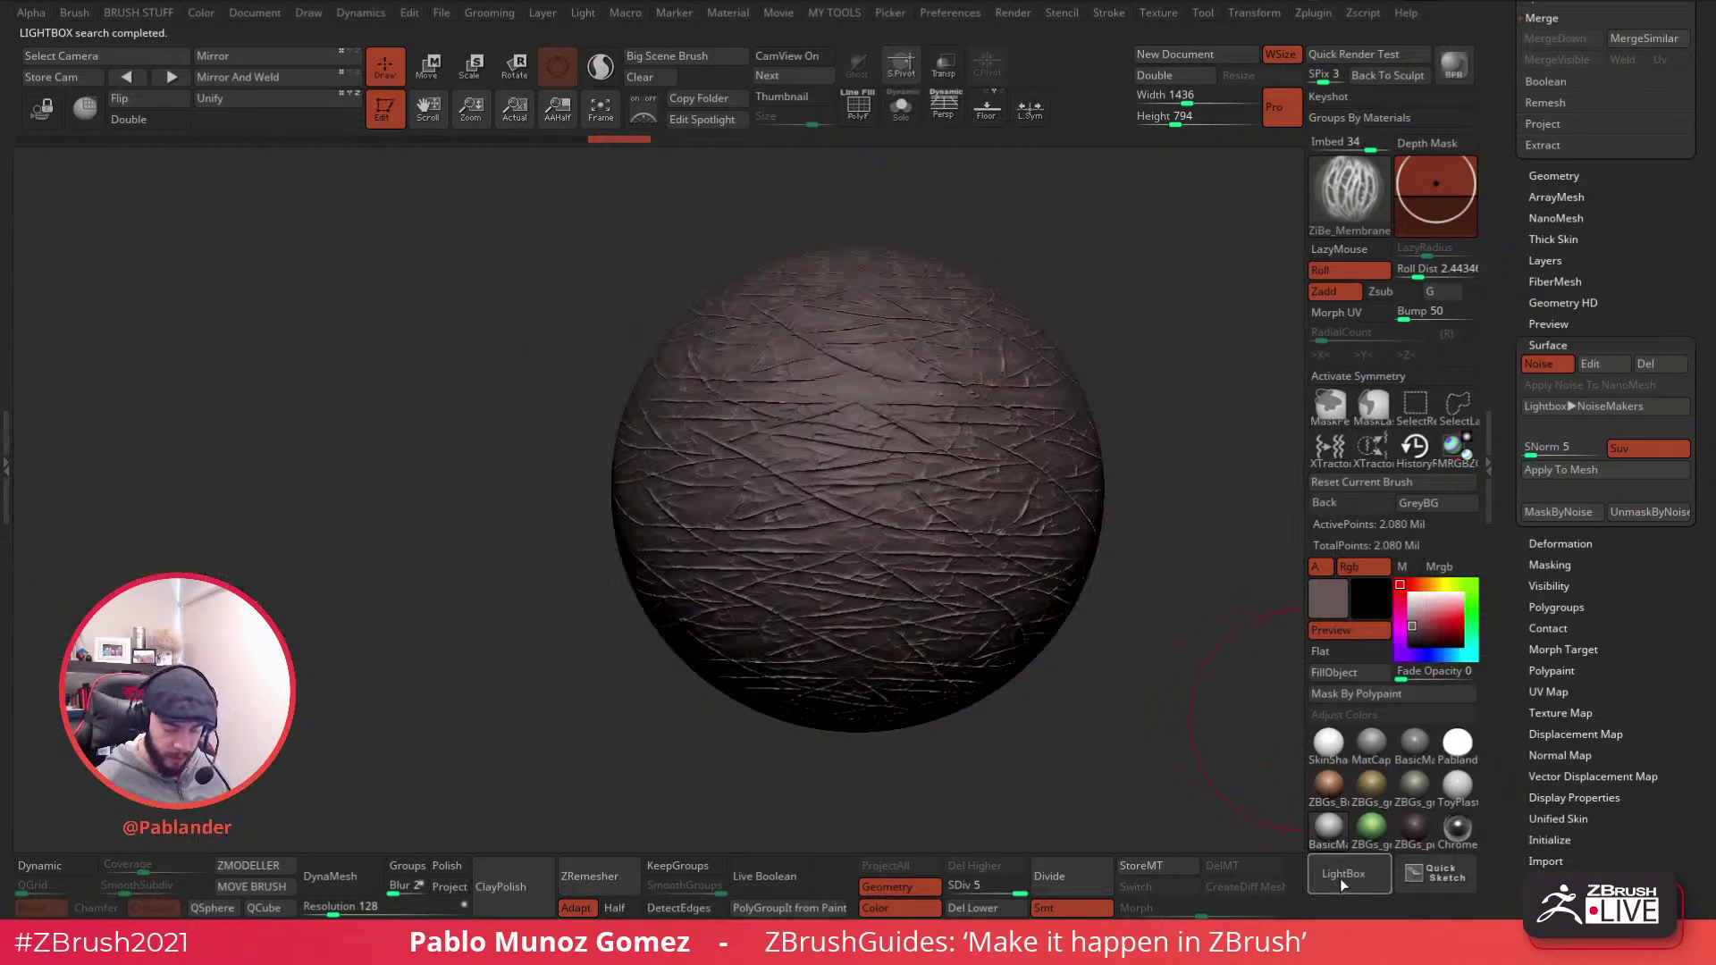
click(1341, 876)
click(263, 441)
click(1345, 876)
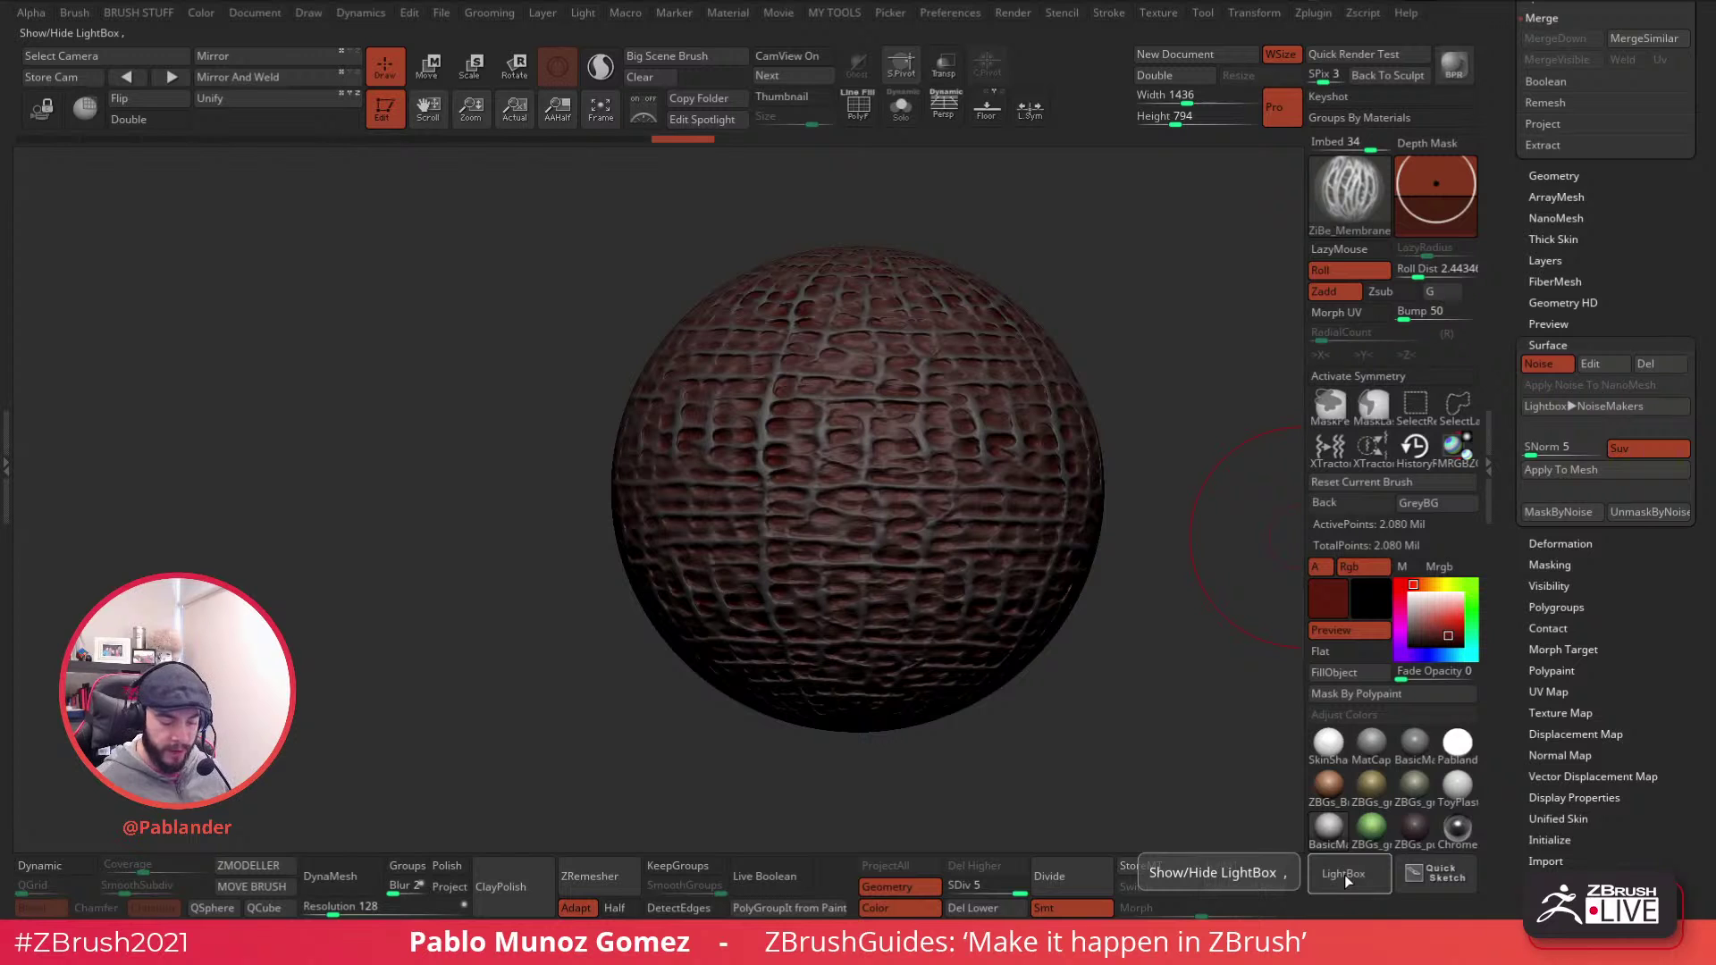
- Load the Pattern_13 noise preset onto the sphere and hide the preset library
click(1346, 876)
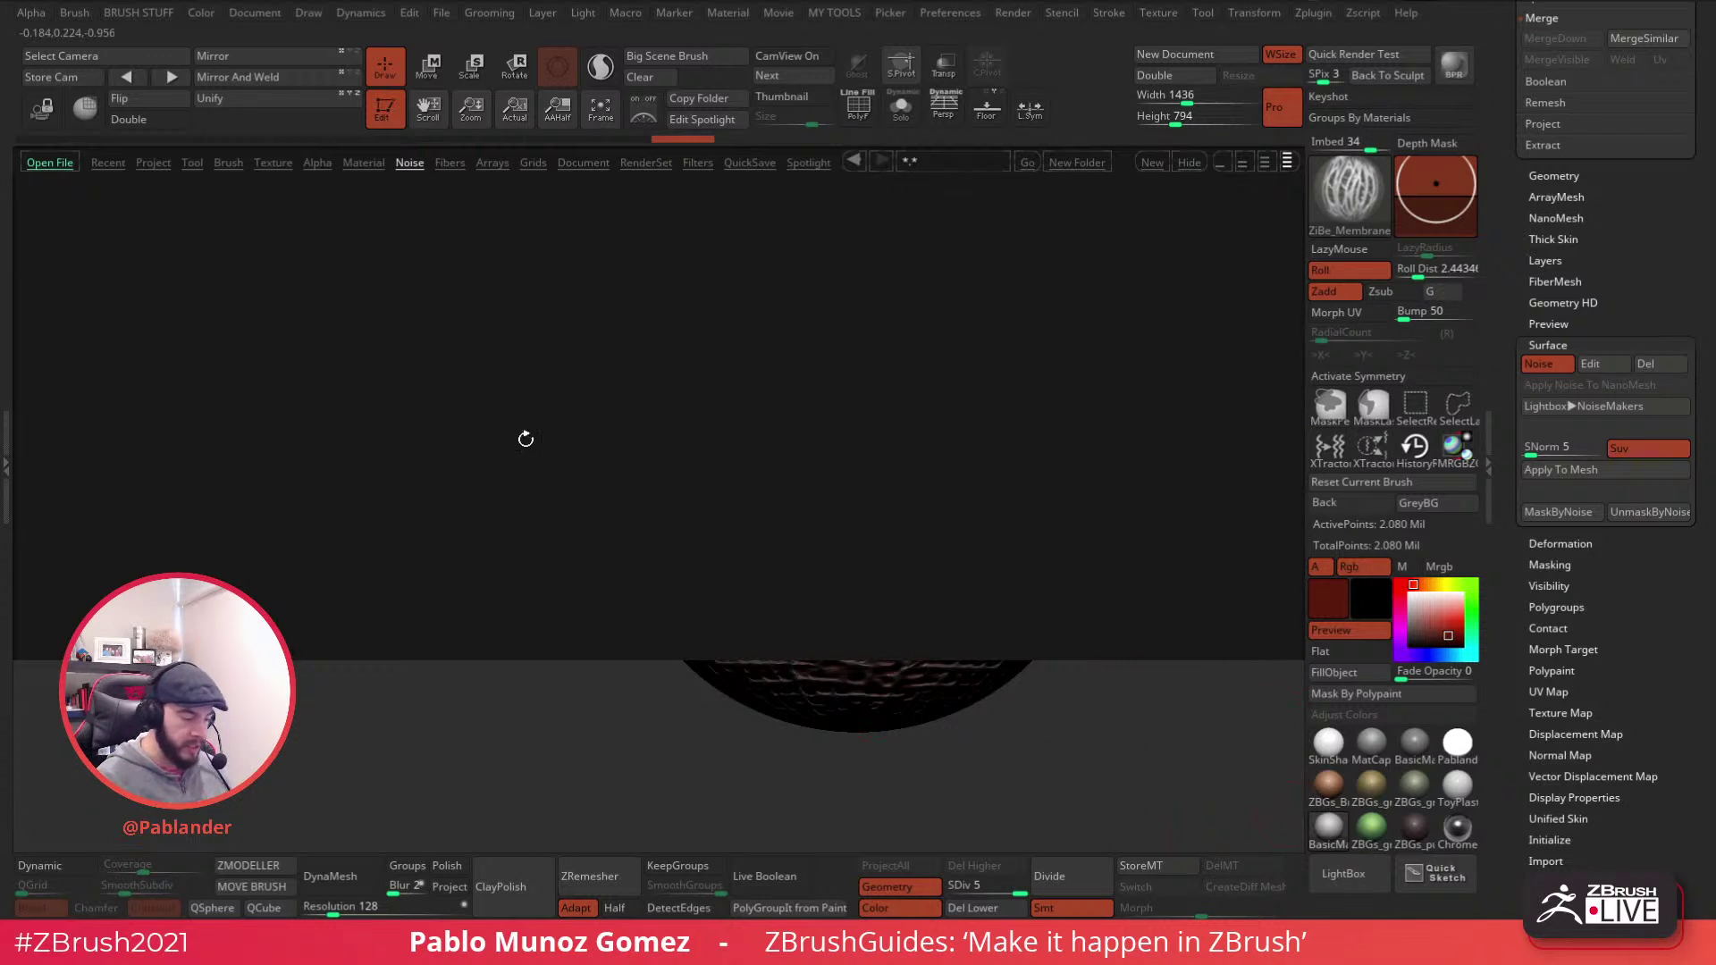
click(469, 350)
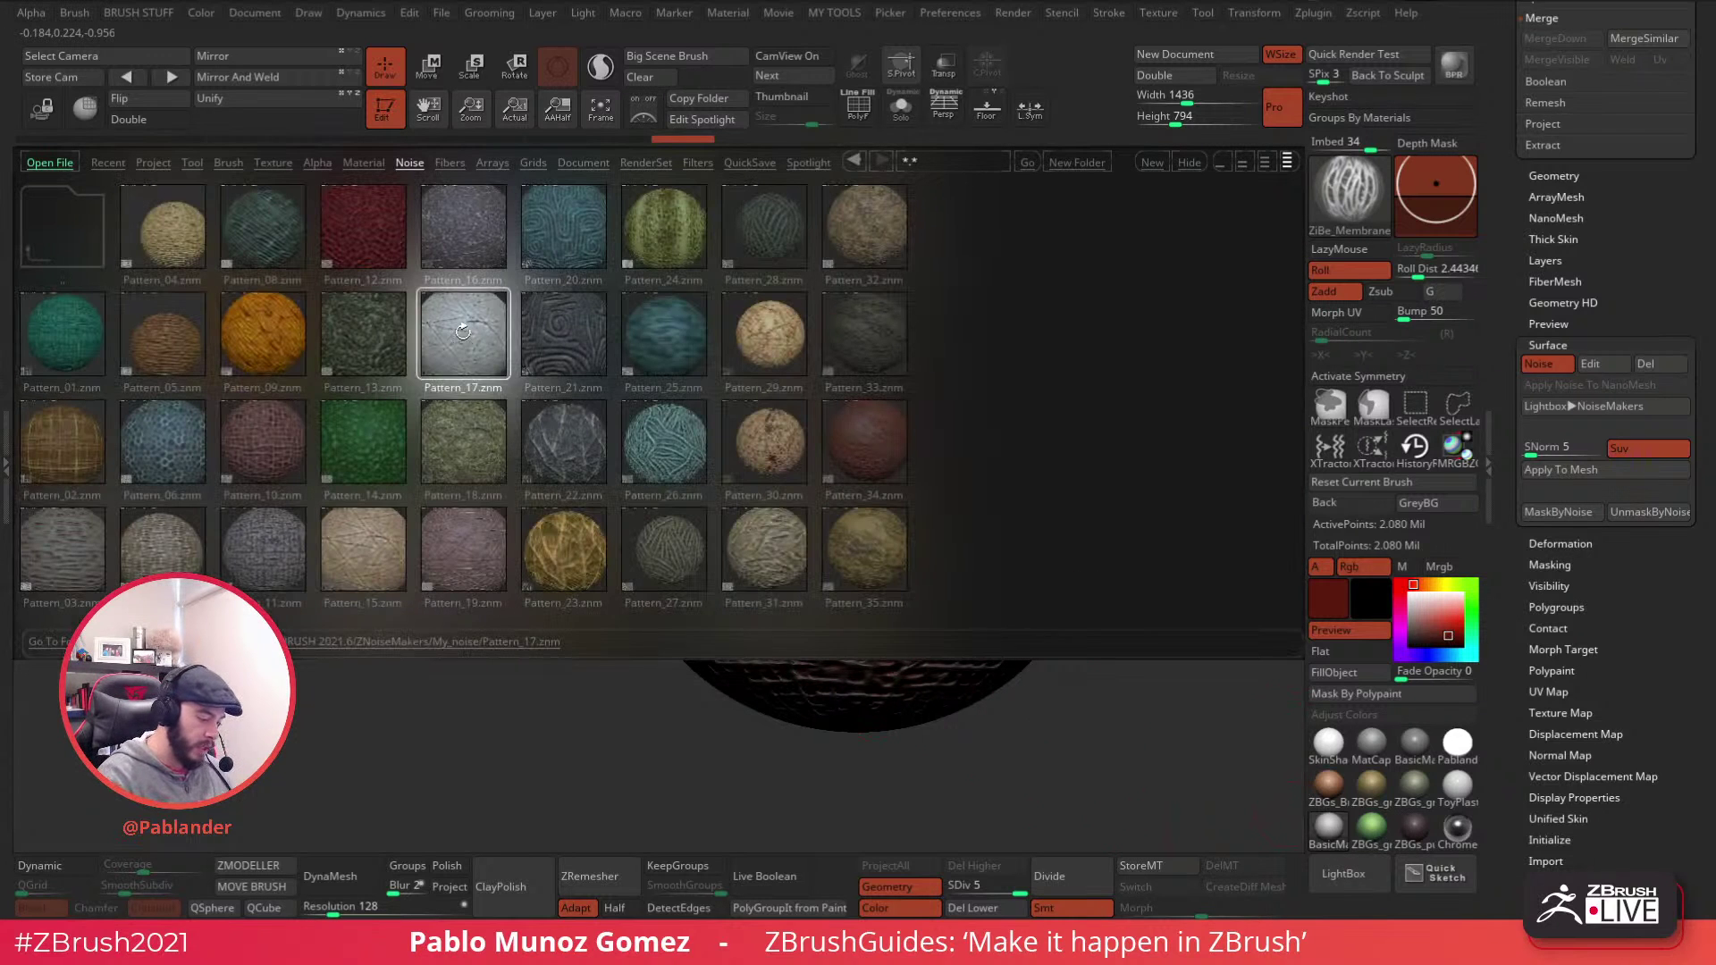
click(374, 325)
click(1328, 882)
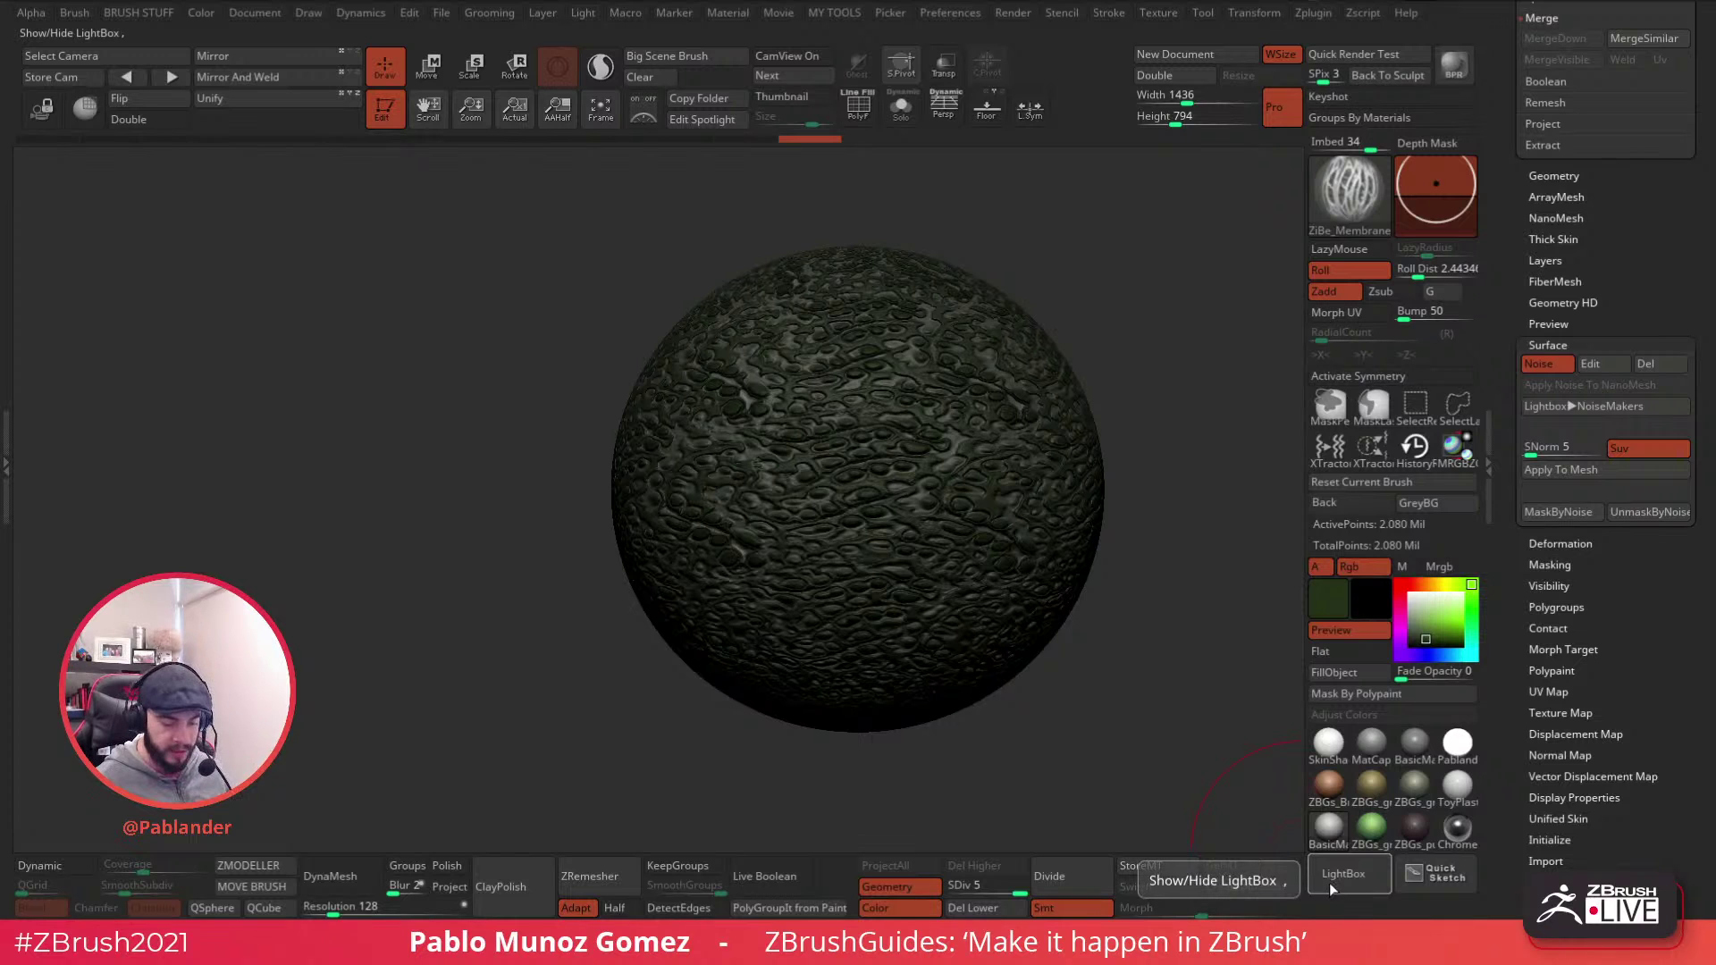
- Turn off the surface noise on the sphere and set the current colour to white
click(1331, 881)
click(1538, 364)
click(1346, 875)
click(1409, 592)
alt+drag(1152, 502, 1050, 482)
alt+drag(1056, 350, 1022, 348)
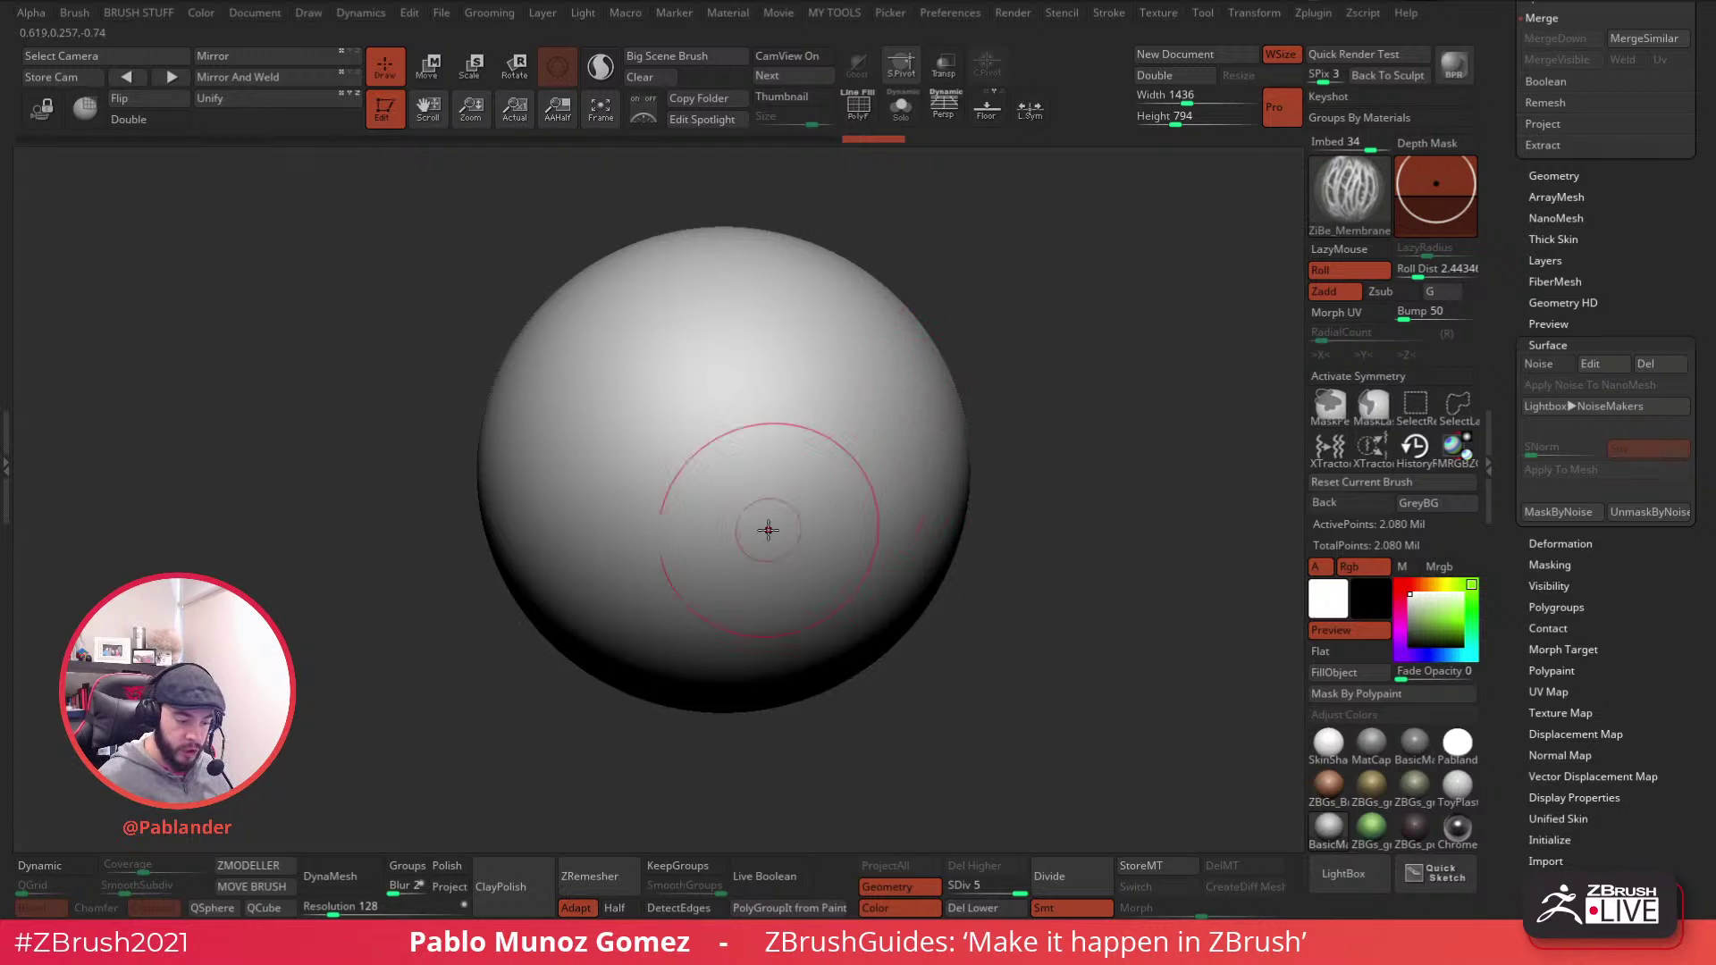
- Enlarge the Draw Size of the ZiBe_Membrane2 brush to suit the sphere
key(space)
alt+drag(841, 363, 870, 395)
alt+drag(1034, 352, 1030, 349)
key(space)
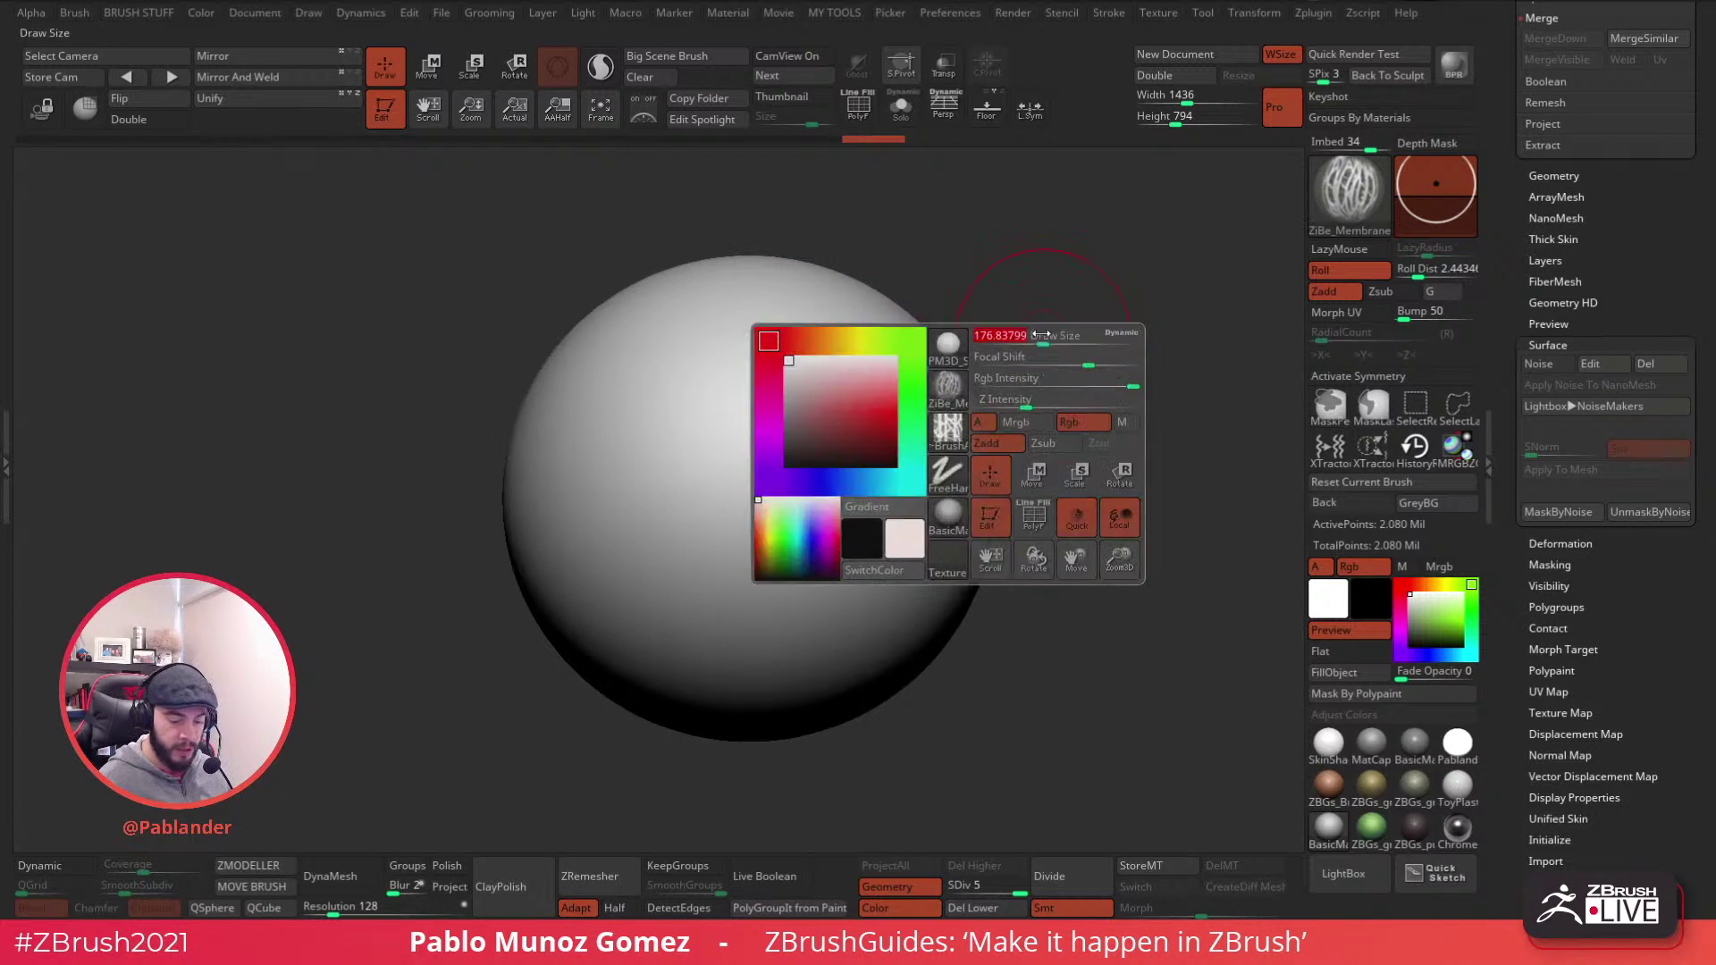
mouse_move(1101, 489)
alt+mouse_down()
mouse_move(1019, 509)
mouse_move(1051, 496)
alt+mouse_up()
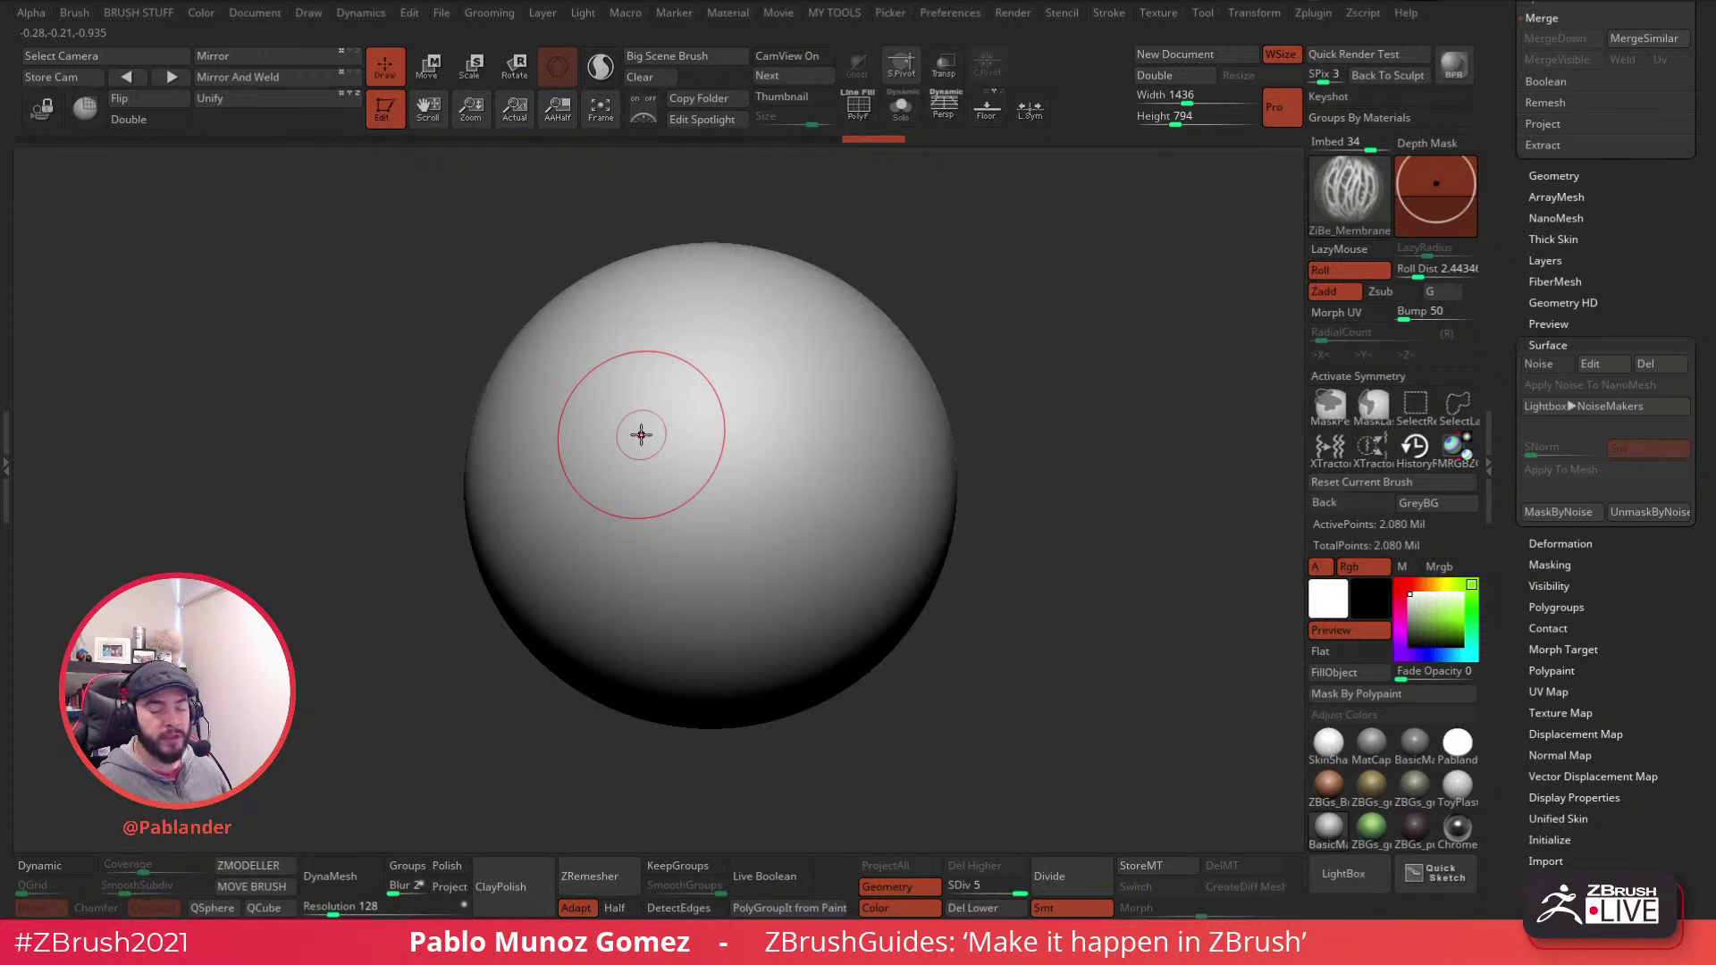
key(space)
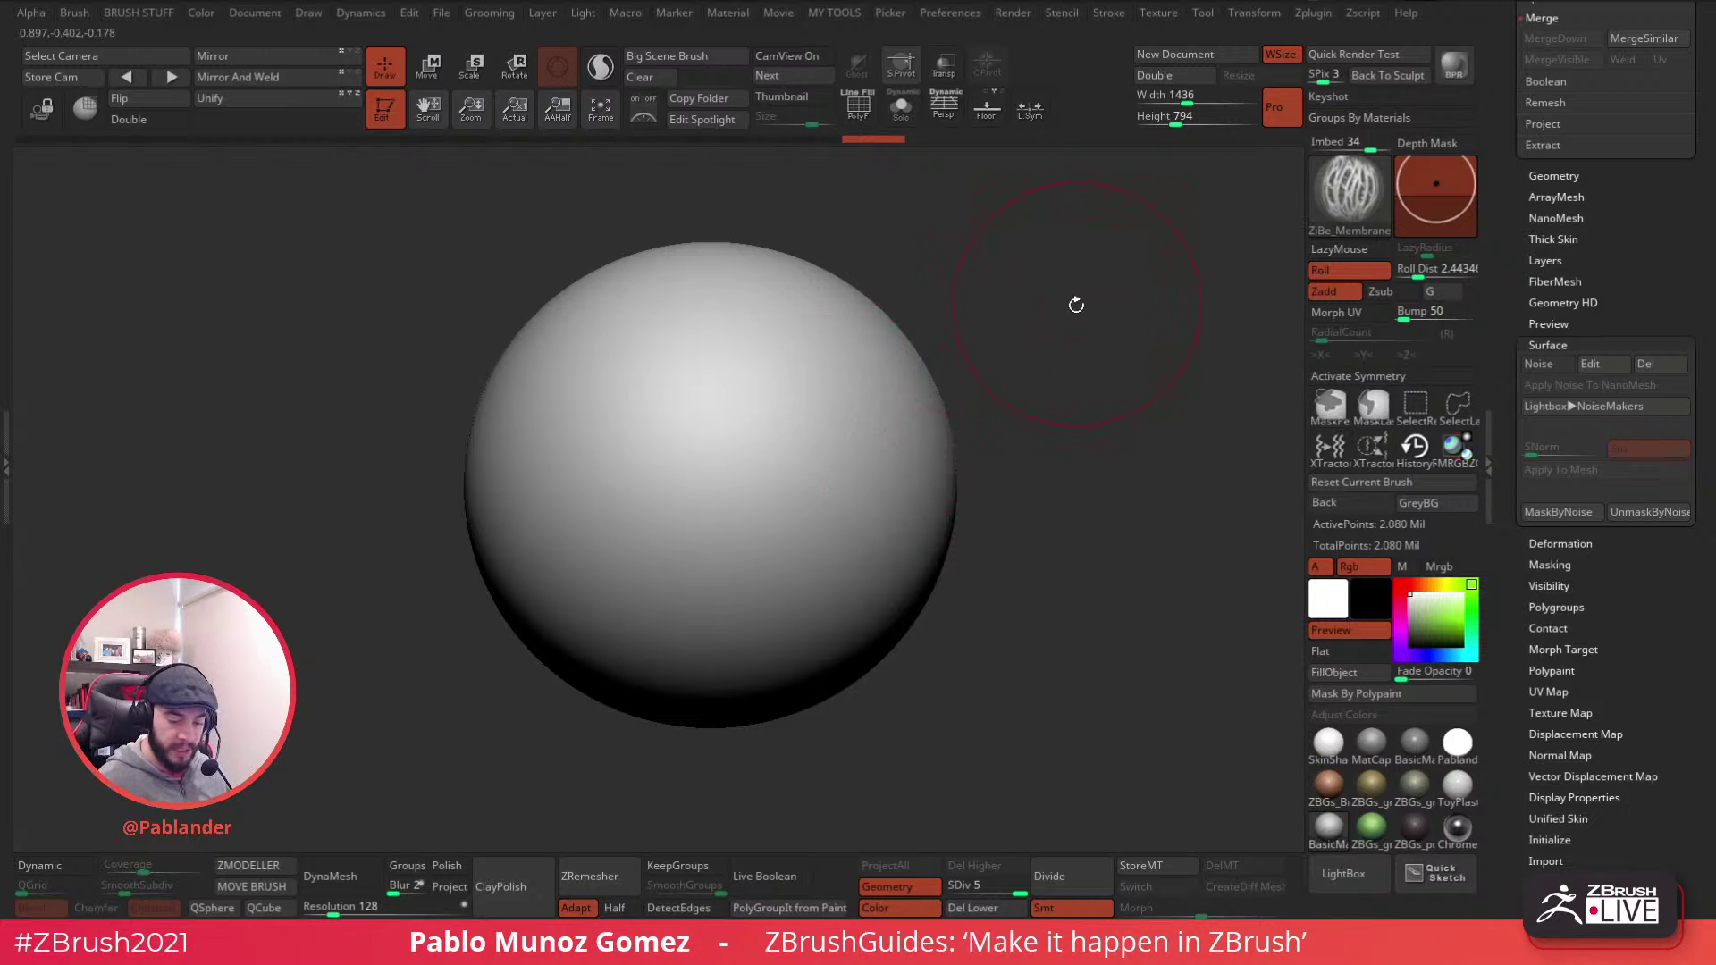
- Try sculpting and smoothing uncoloured membrane strands on the sphere's front, and undo them
mouse_move(727, 448)
mouse_down()
mouse_move(709, 326)
mouse_move(589, 626)
mouse_move(805, 367)
mouse_move(880, 357)
mouse_up()
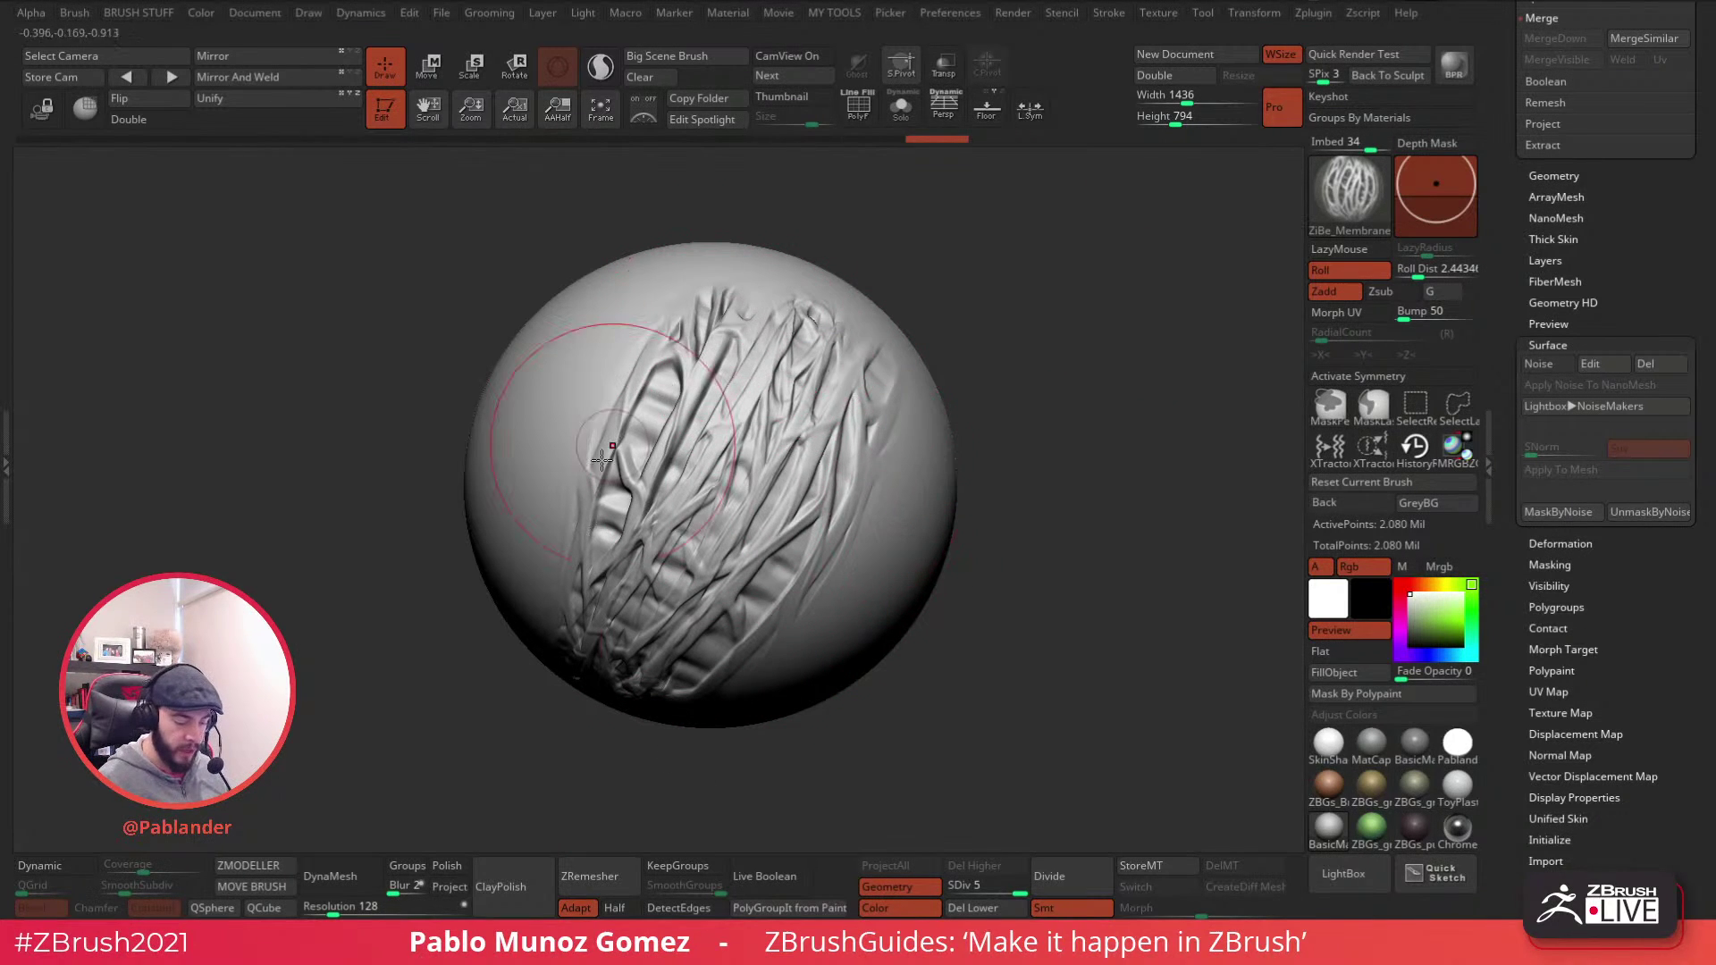
key(shift)
shift+drag(742, 320, 712, 485)
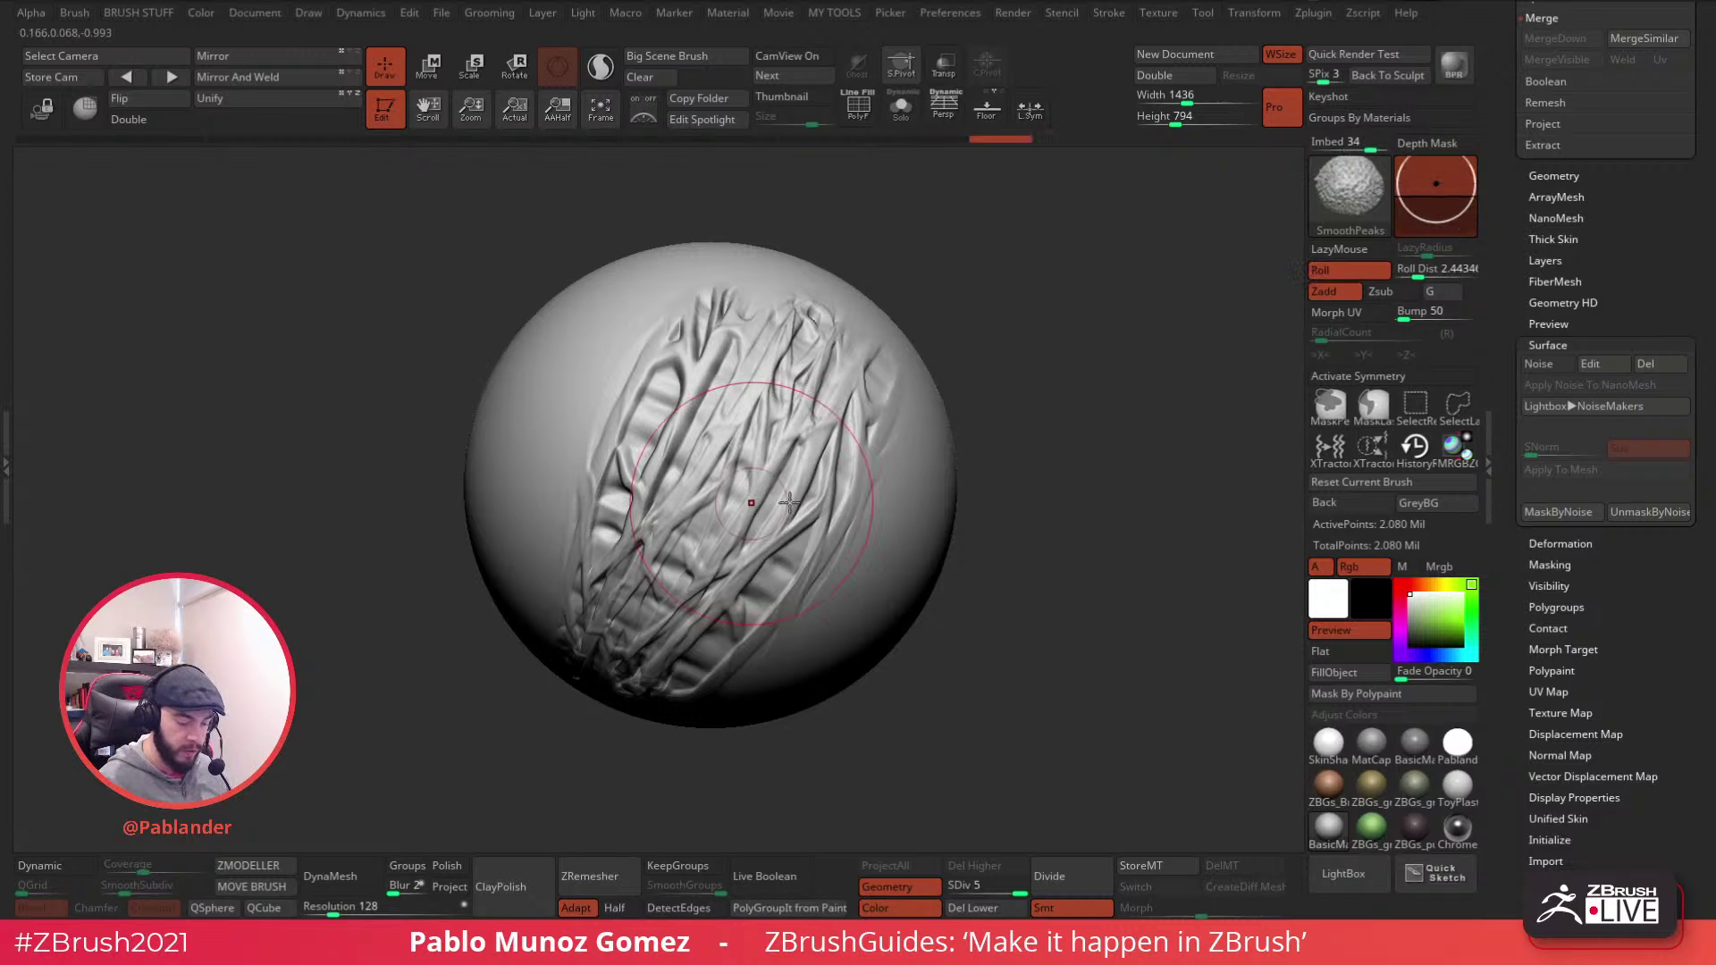
key(ctrl+z)
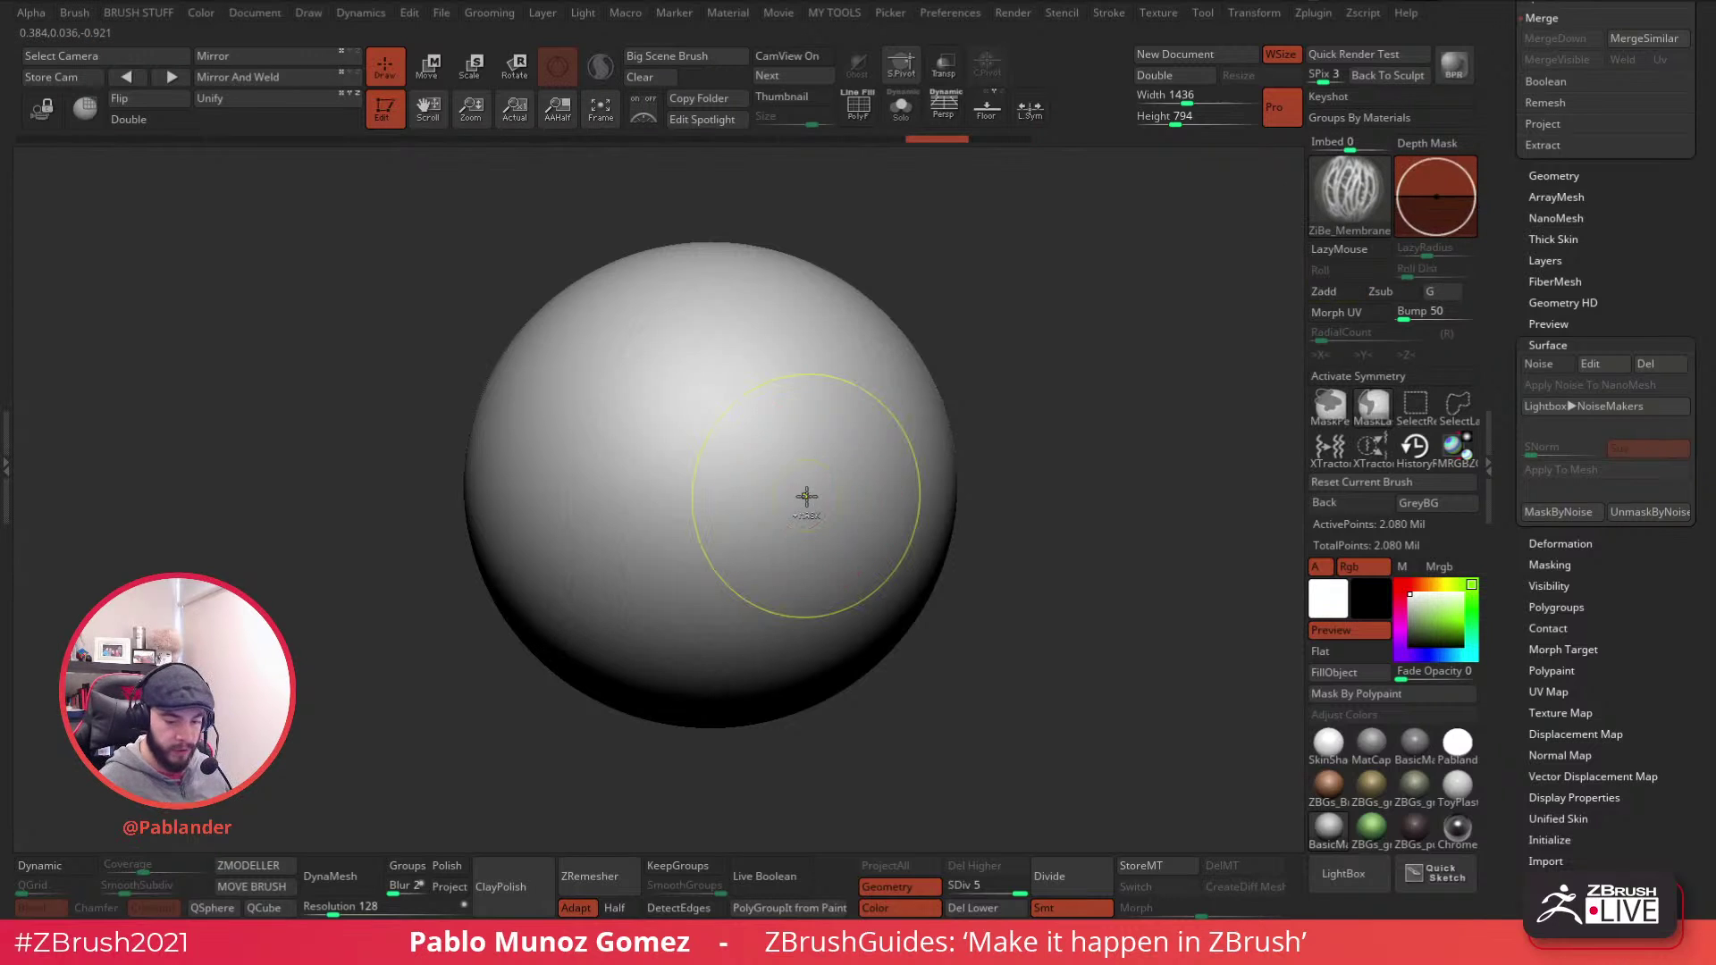
- Fill the sphere with white and pick bright green as the current colour
click(1538, 364)
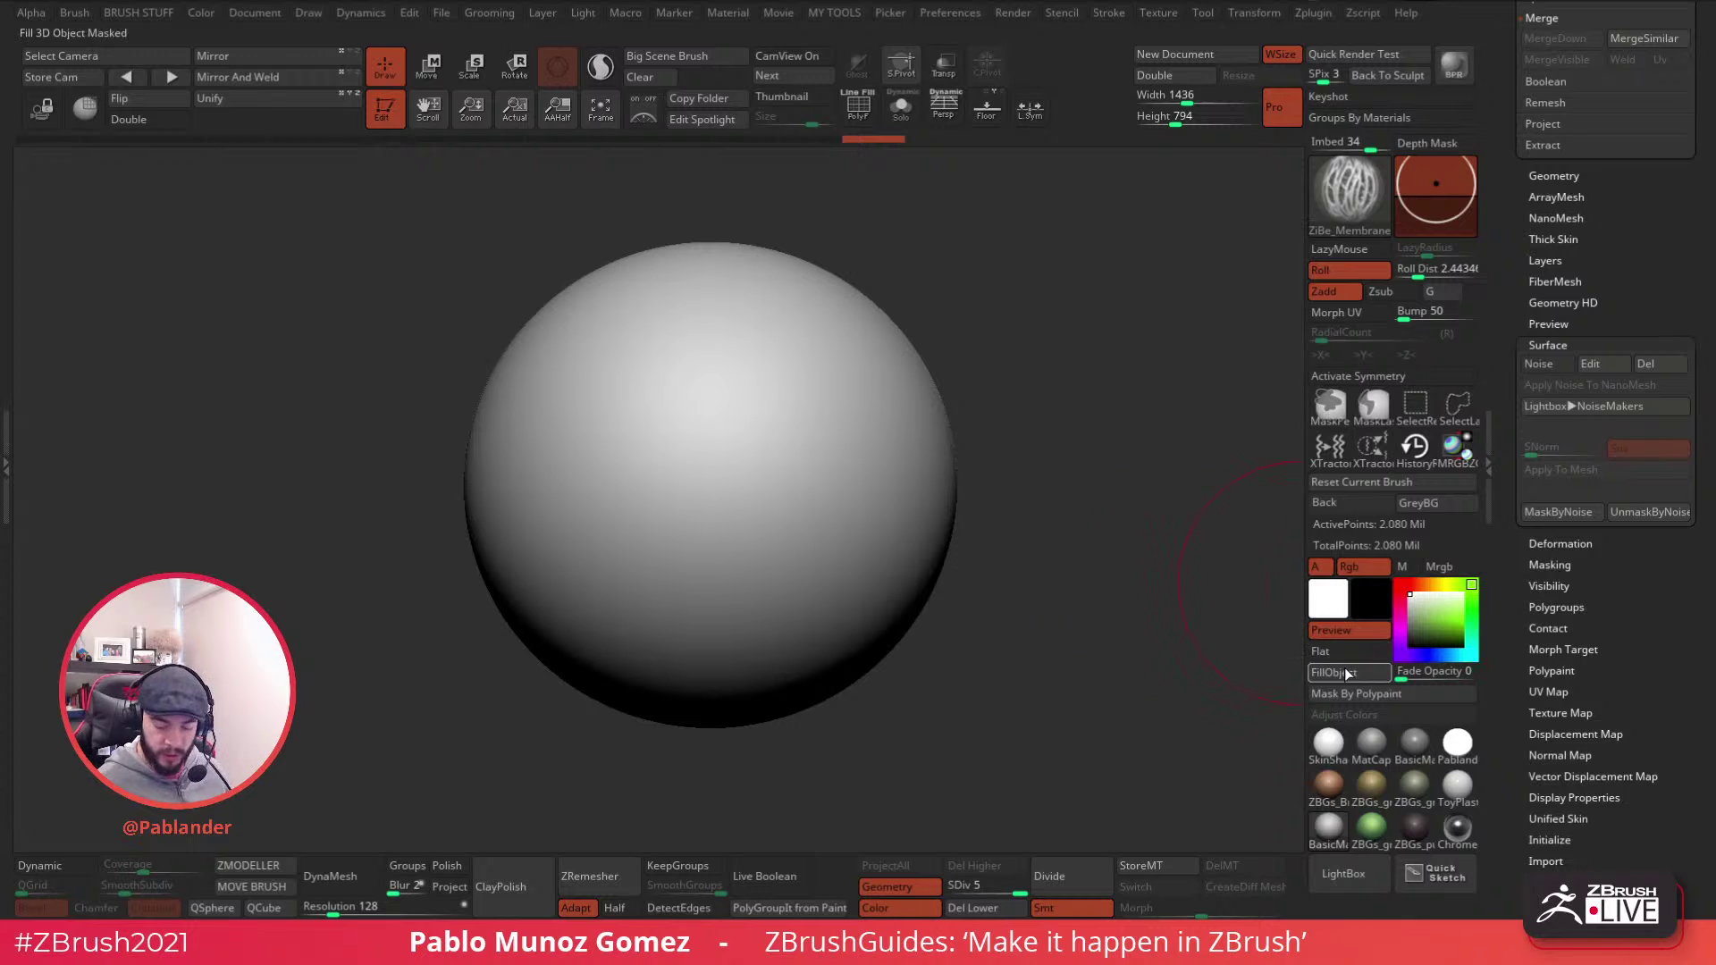
click(1370, 672)
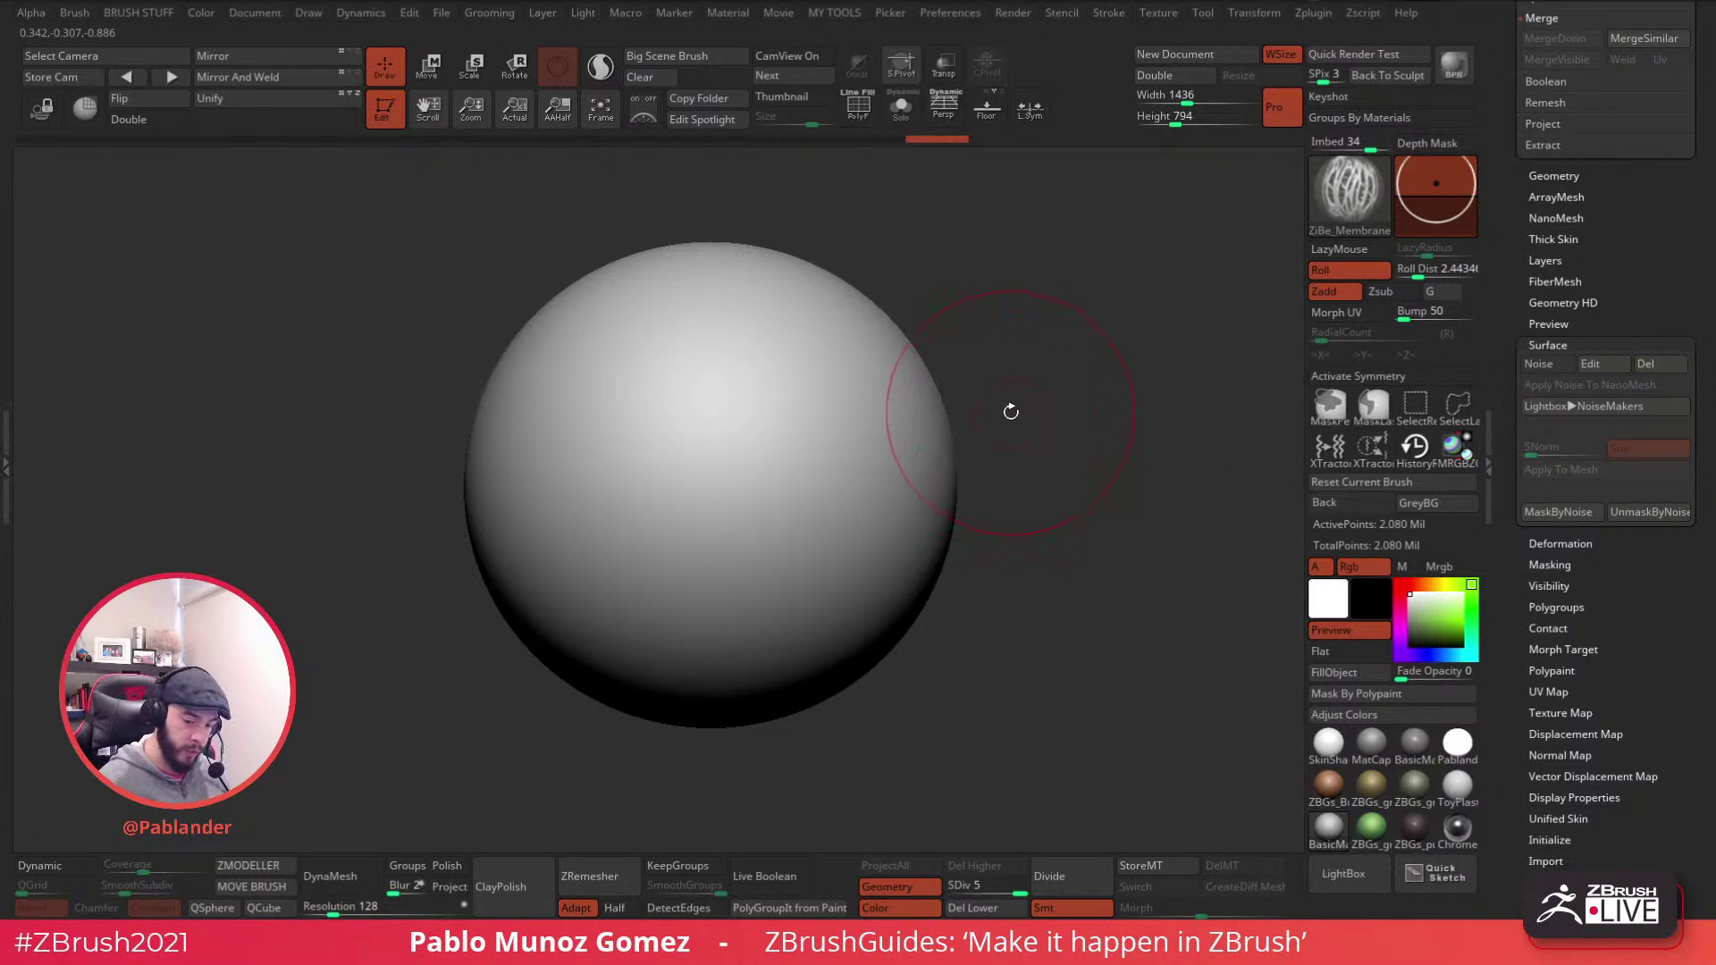
click(1463, 620)
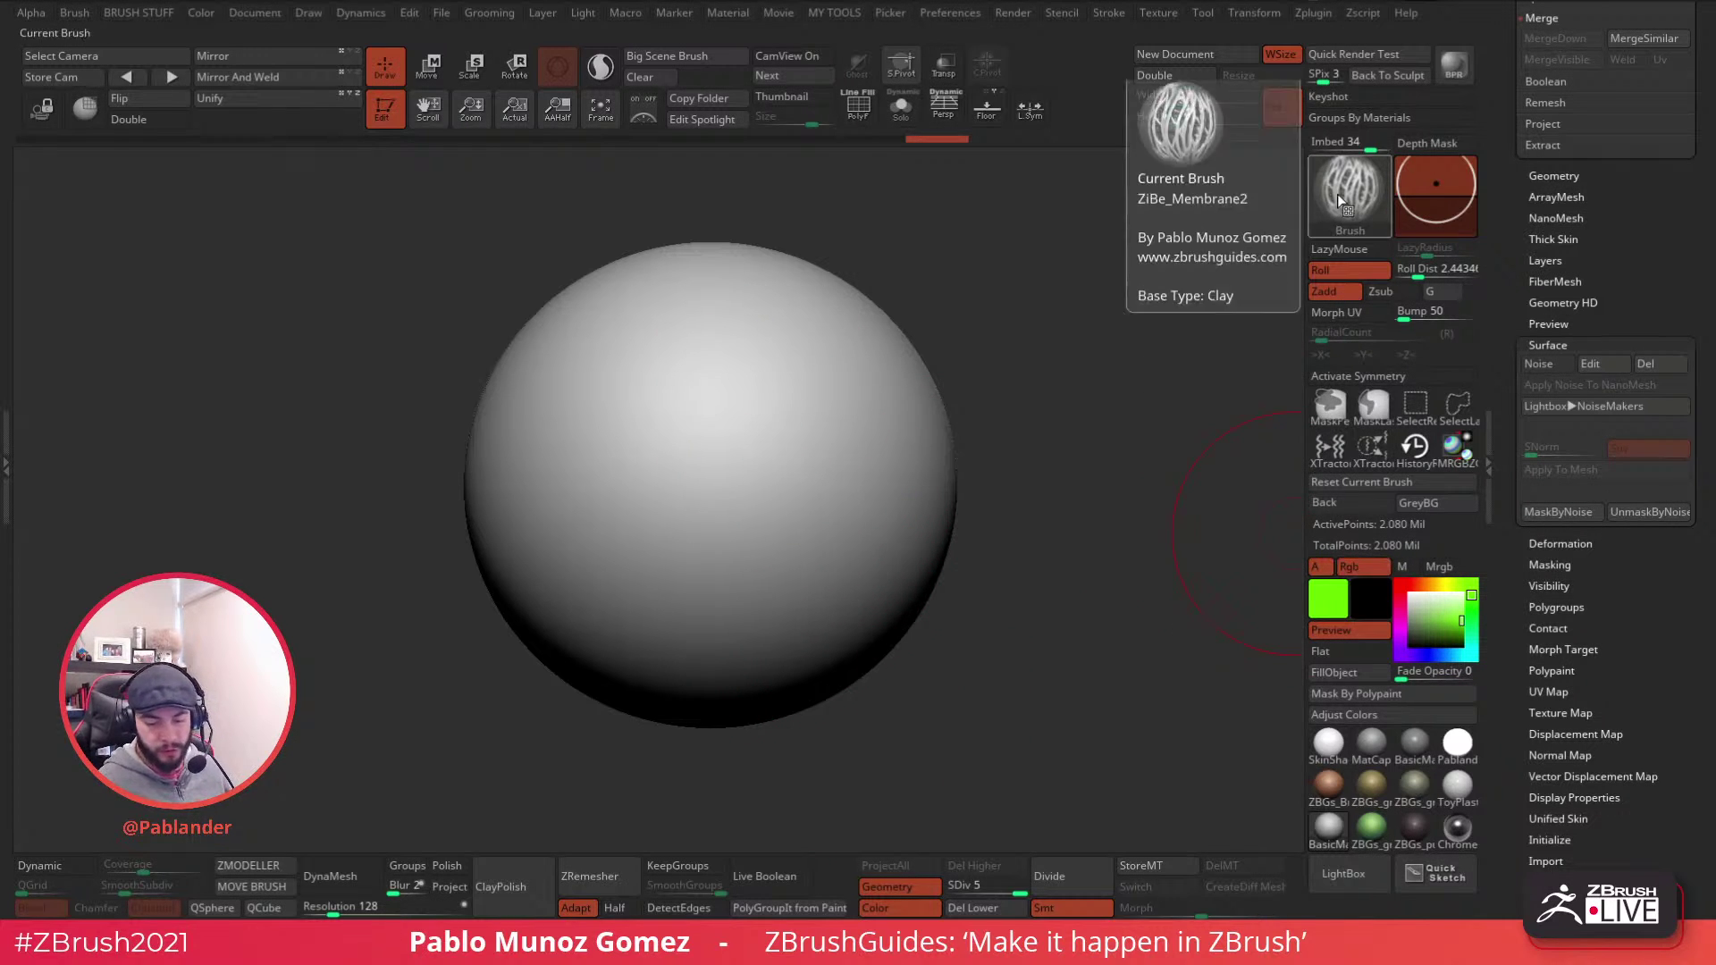
- Sculpt overlapping diagonal green membrane strands across the sphere's front with the ZiBe_Membrane2 brush, undoing the test strokes
mouse_move(809, 303)
mouse_down()
mouse_move(787, 344)
mouse_move(822, 630)
mouse_move(935, 590)
mouse_up()
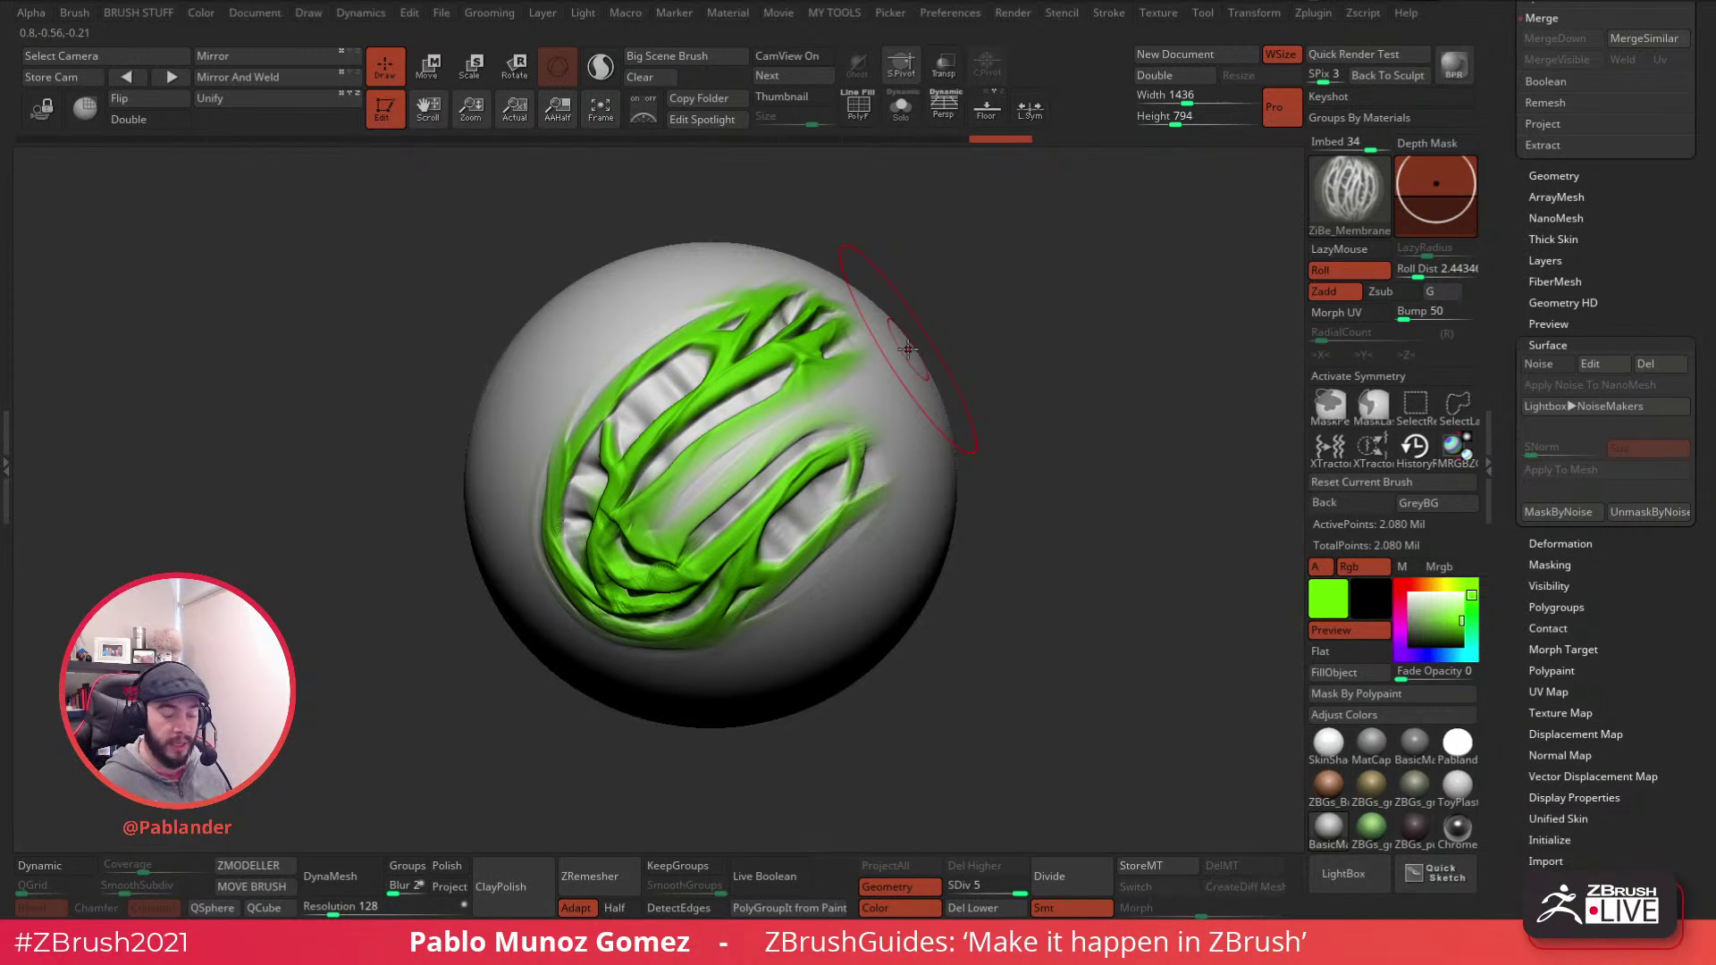
key(ctrl+z)
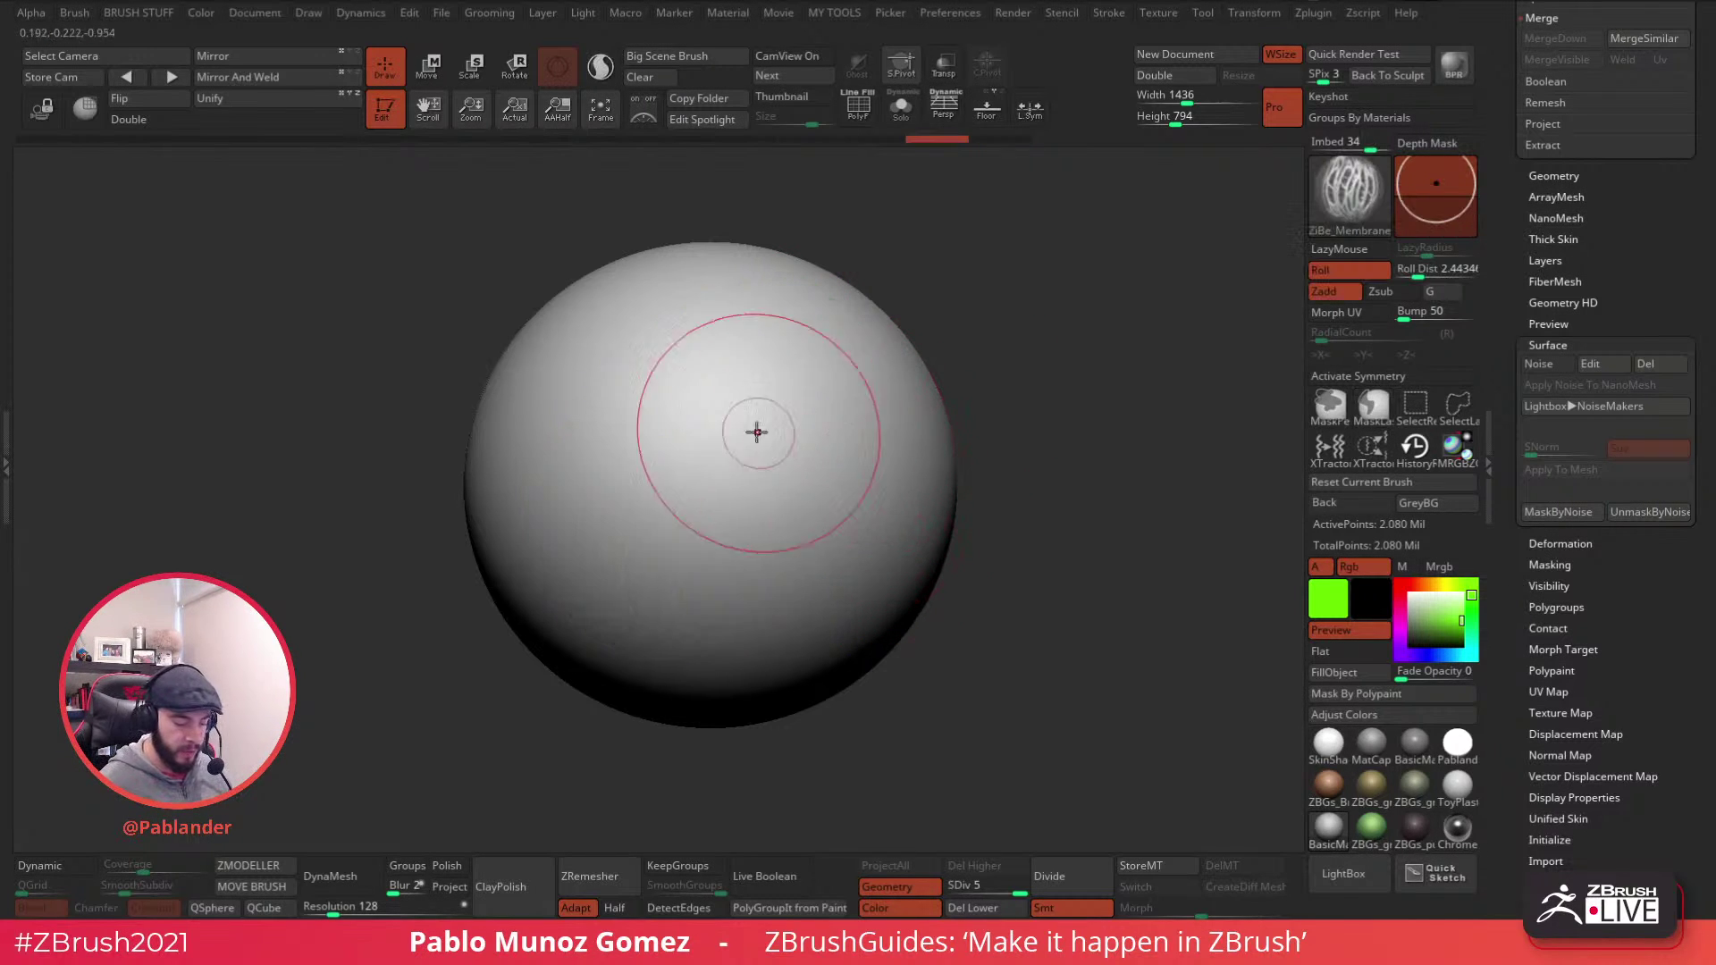
drag(789, 295, 616, 505)
mouse_move(555, 593)
mouse_down()
mouse_move(840, 375)
mouse_move(636, 652)
mouse_up()
drag(851, 440, 701, 659)
drag(573, 624, 706, 326)
drag(669, 326, 526, 610)
key(ctrl+z)
key(ctrl+z)
key(ctrl+z)
key(ctrl+z)
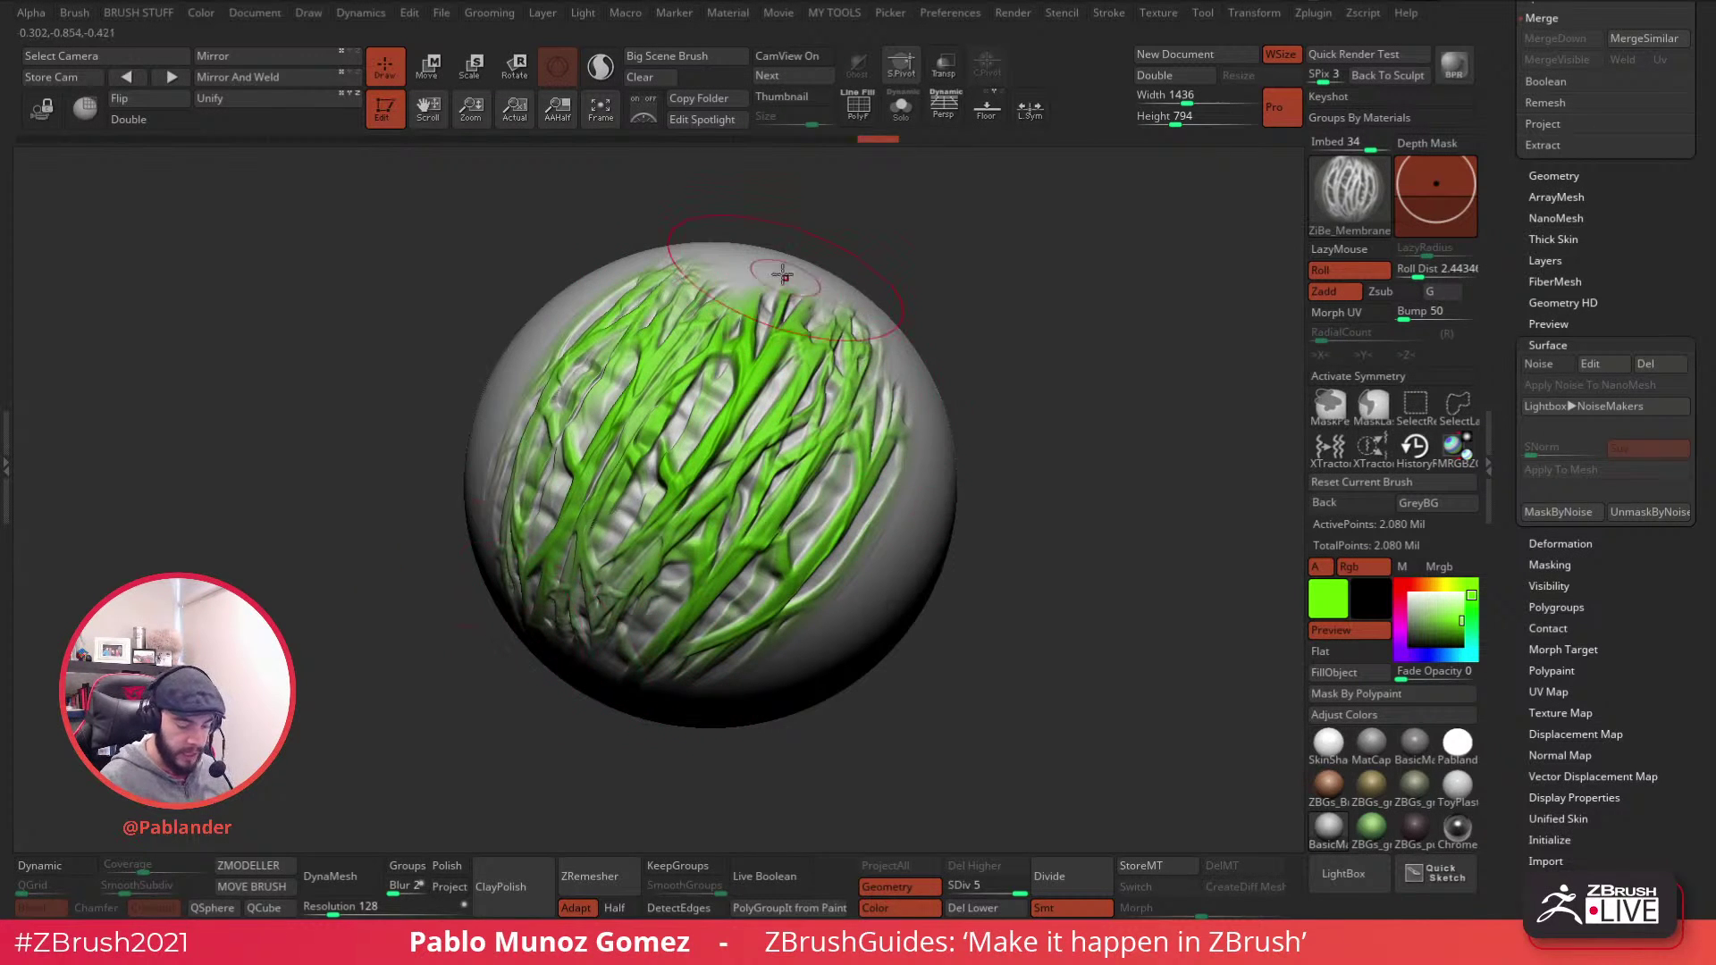
mouse_move(911, 402)
mouse_down()
mouse_move(719, 706)
mouse_move(710, 684)
mouse_up()
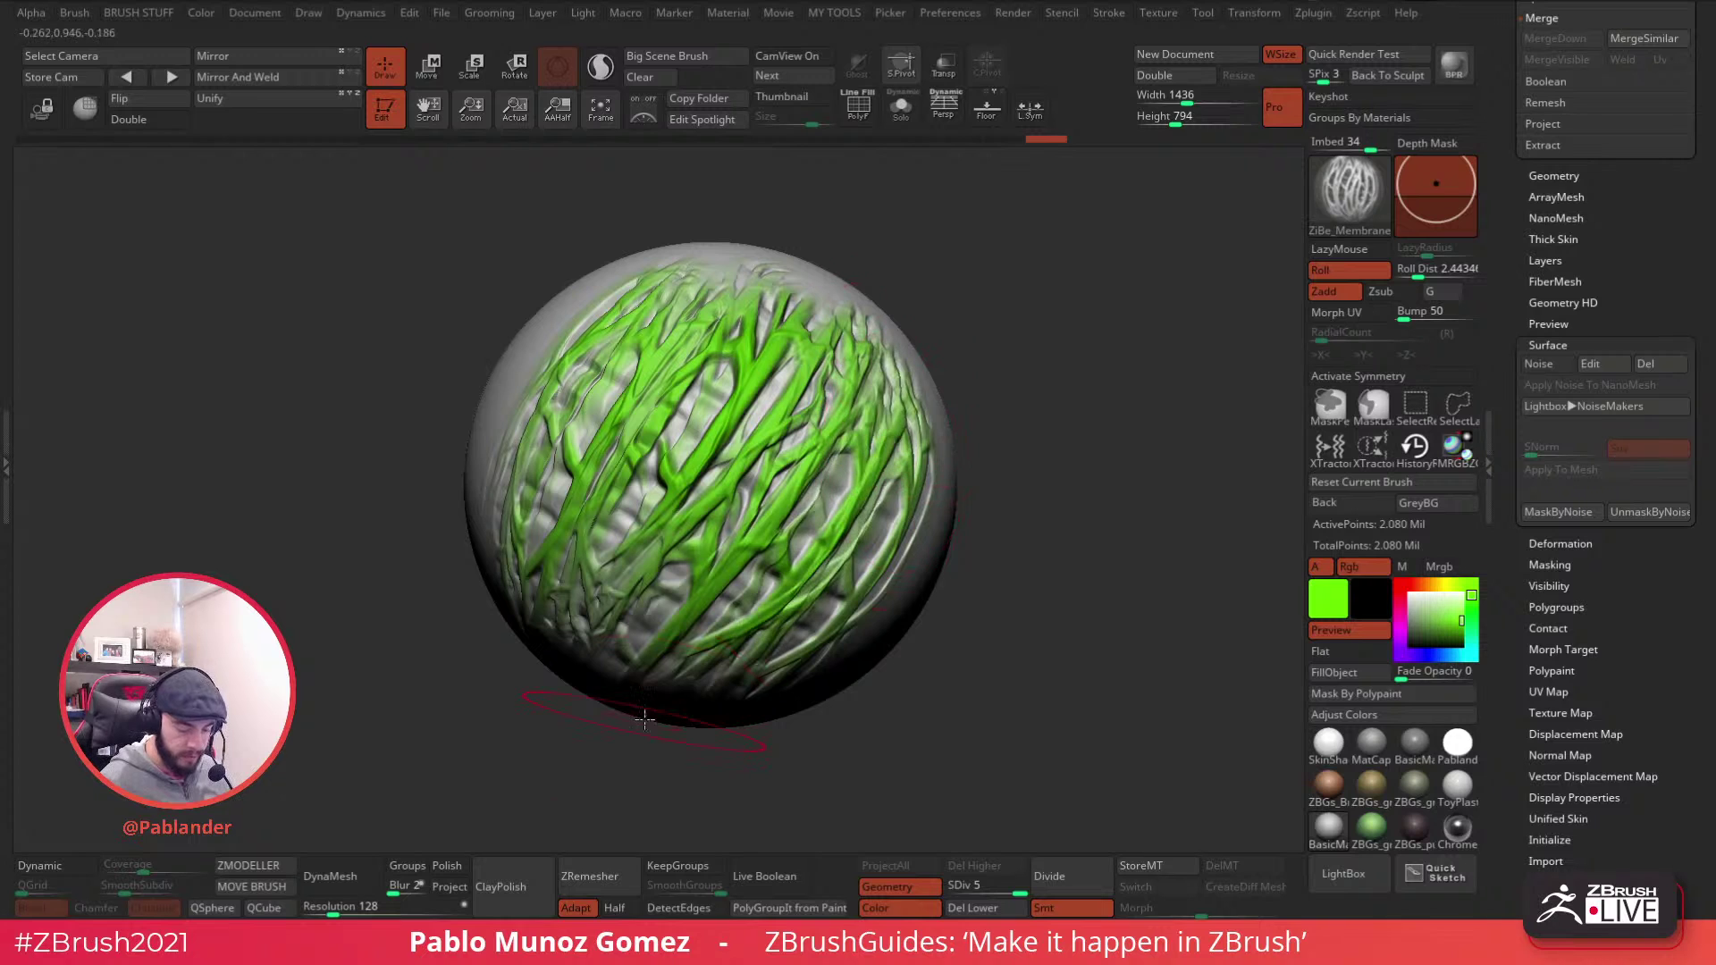
drag(849, 425, 768, 572)
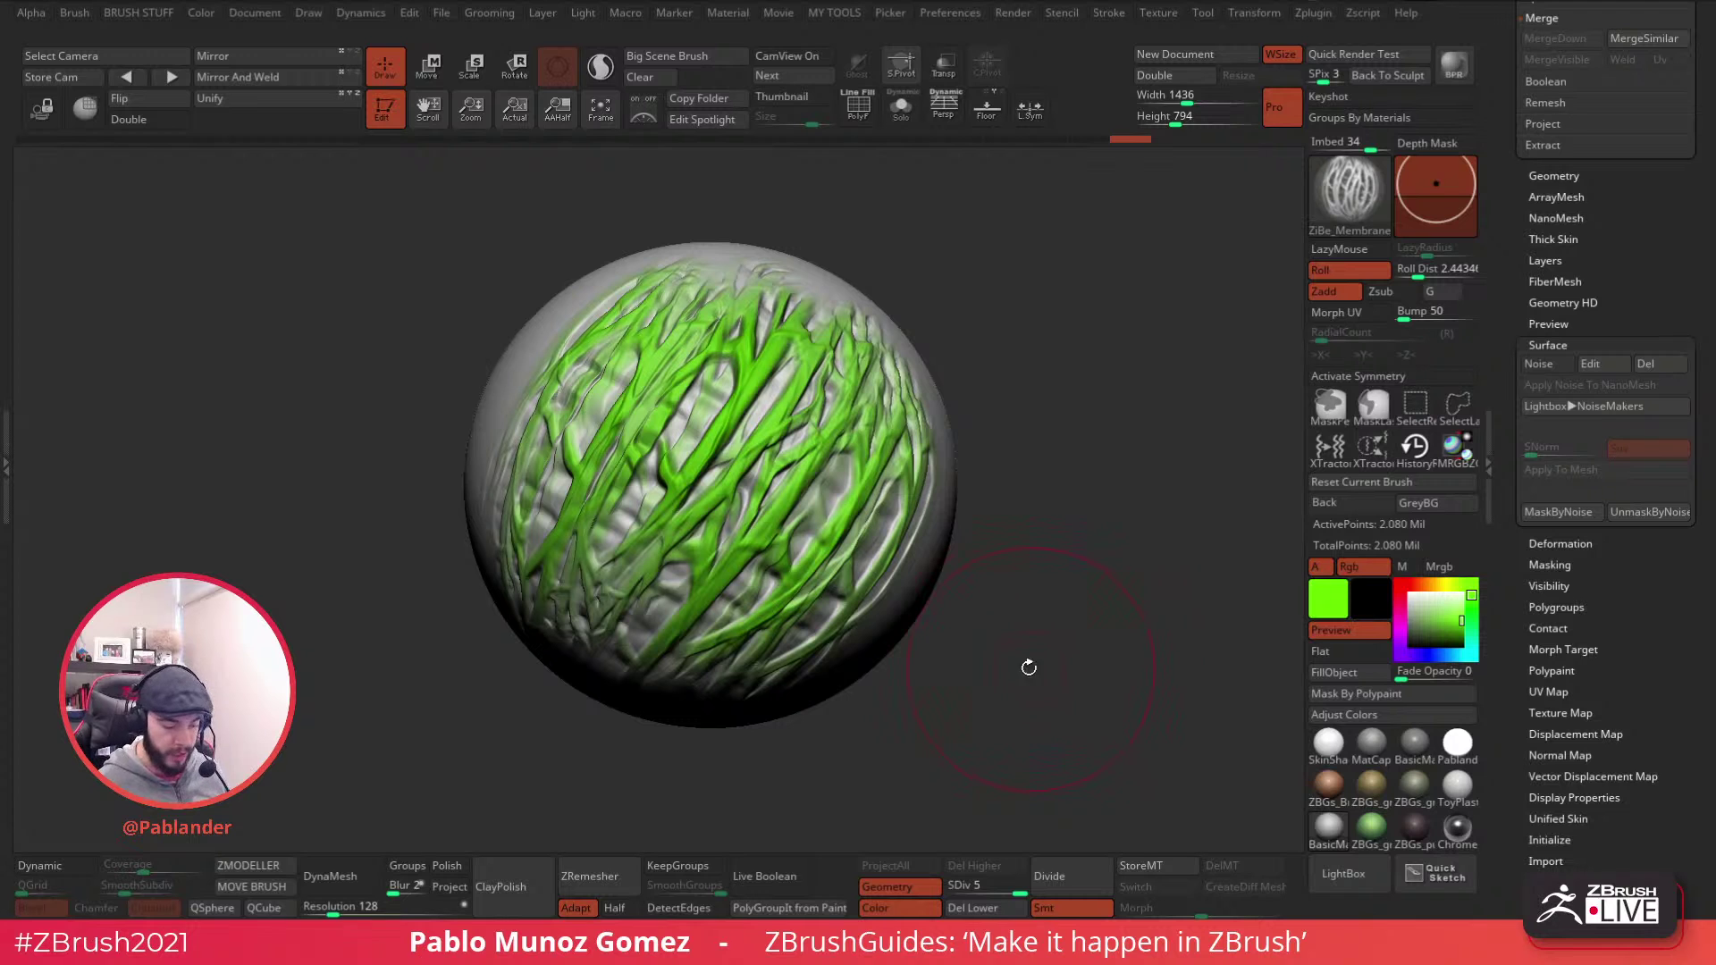
- Delete the sphere's lower subdivision levels and DynaMesh it at resolution 848
key(space)
drag(1033, 387, 1017, 505)
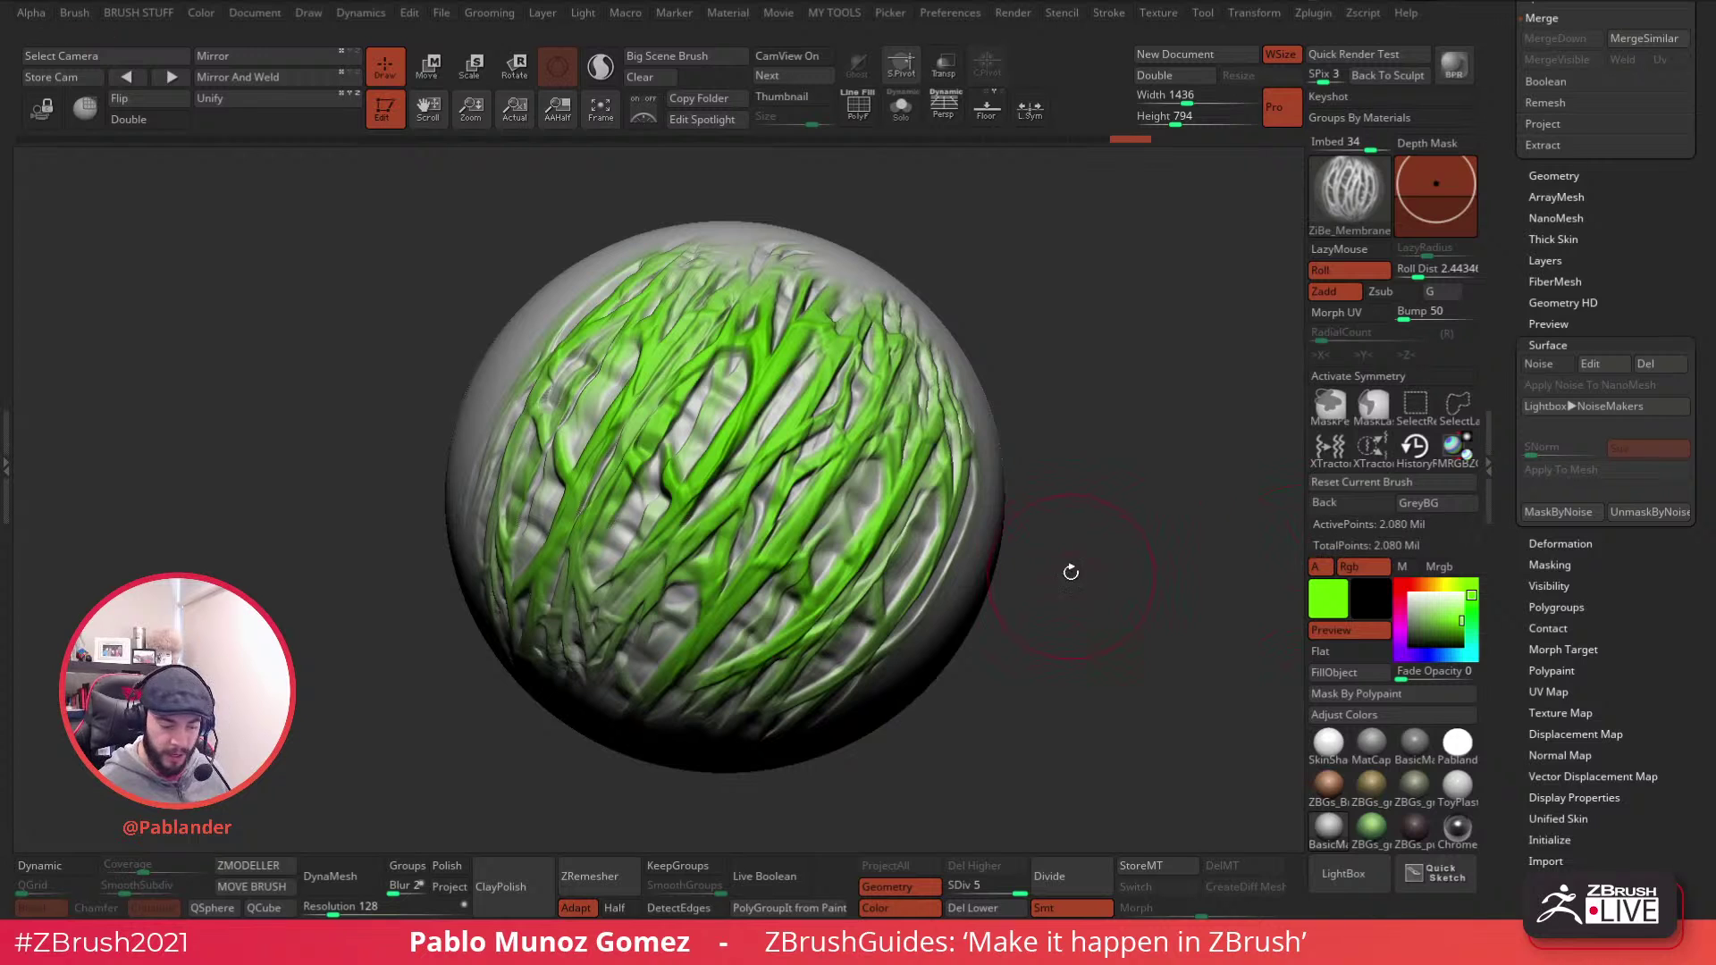
drag(1050, 572, 1018, 503)
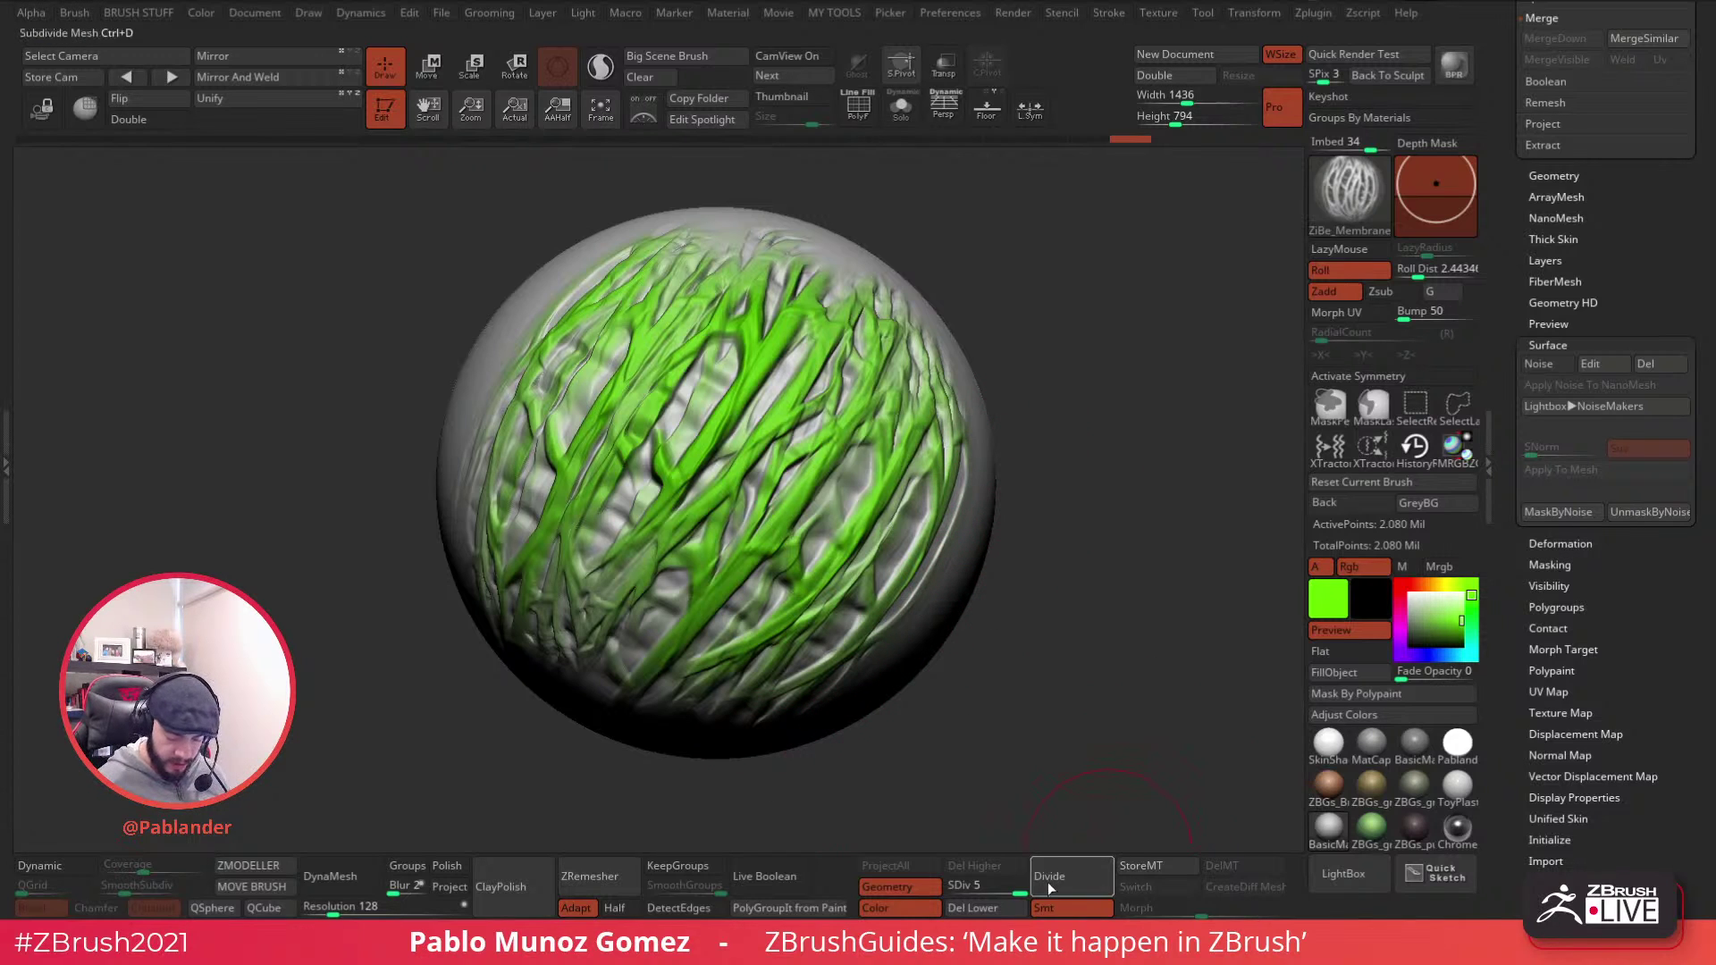
click(993, 909)
mouse_move(333, 910)
mouse_down()
mouse_move(402, 910)
mouse_move(366, 910)
mouse_up()
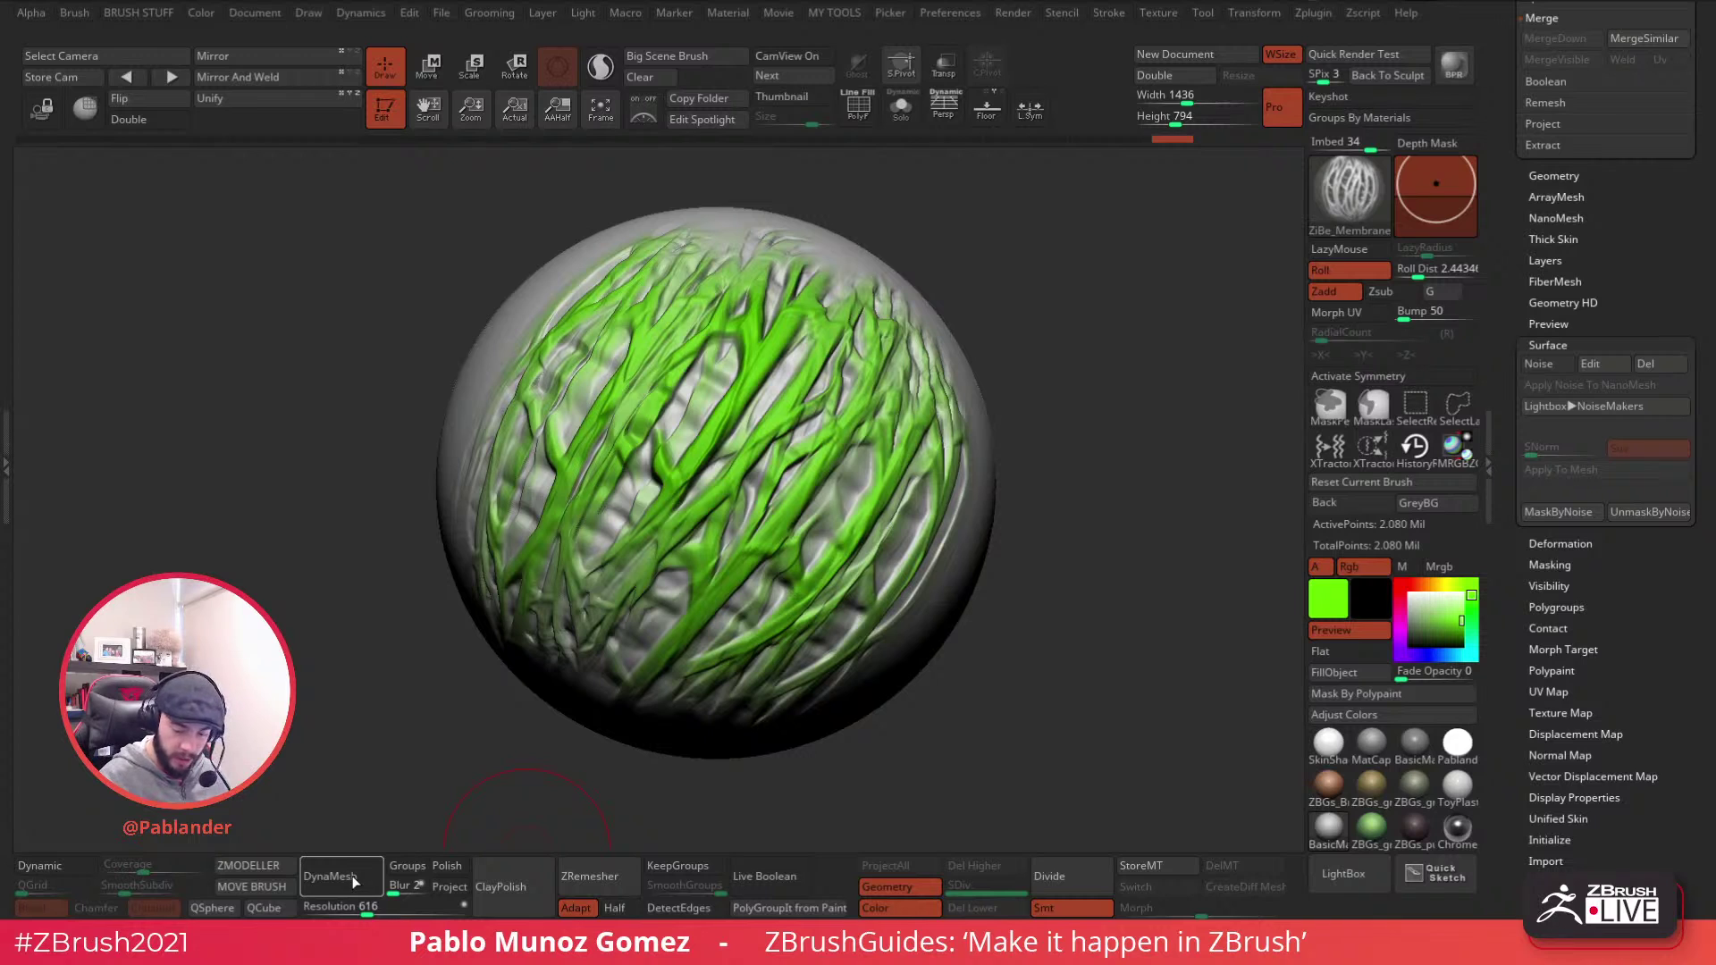
drag(367, 909, 380, 909)
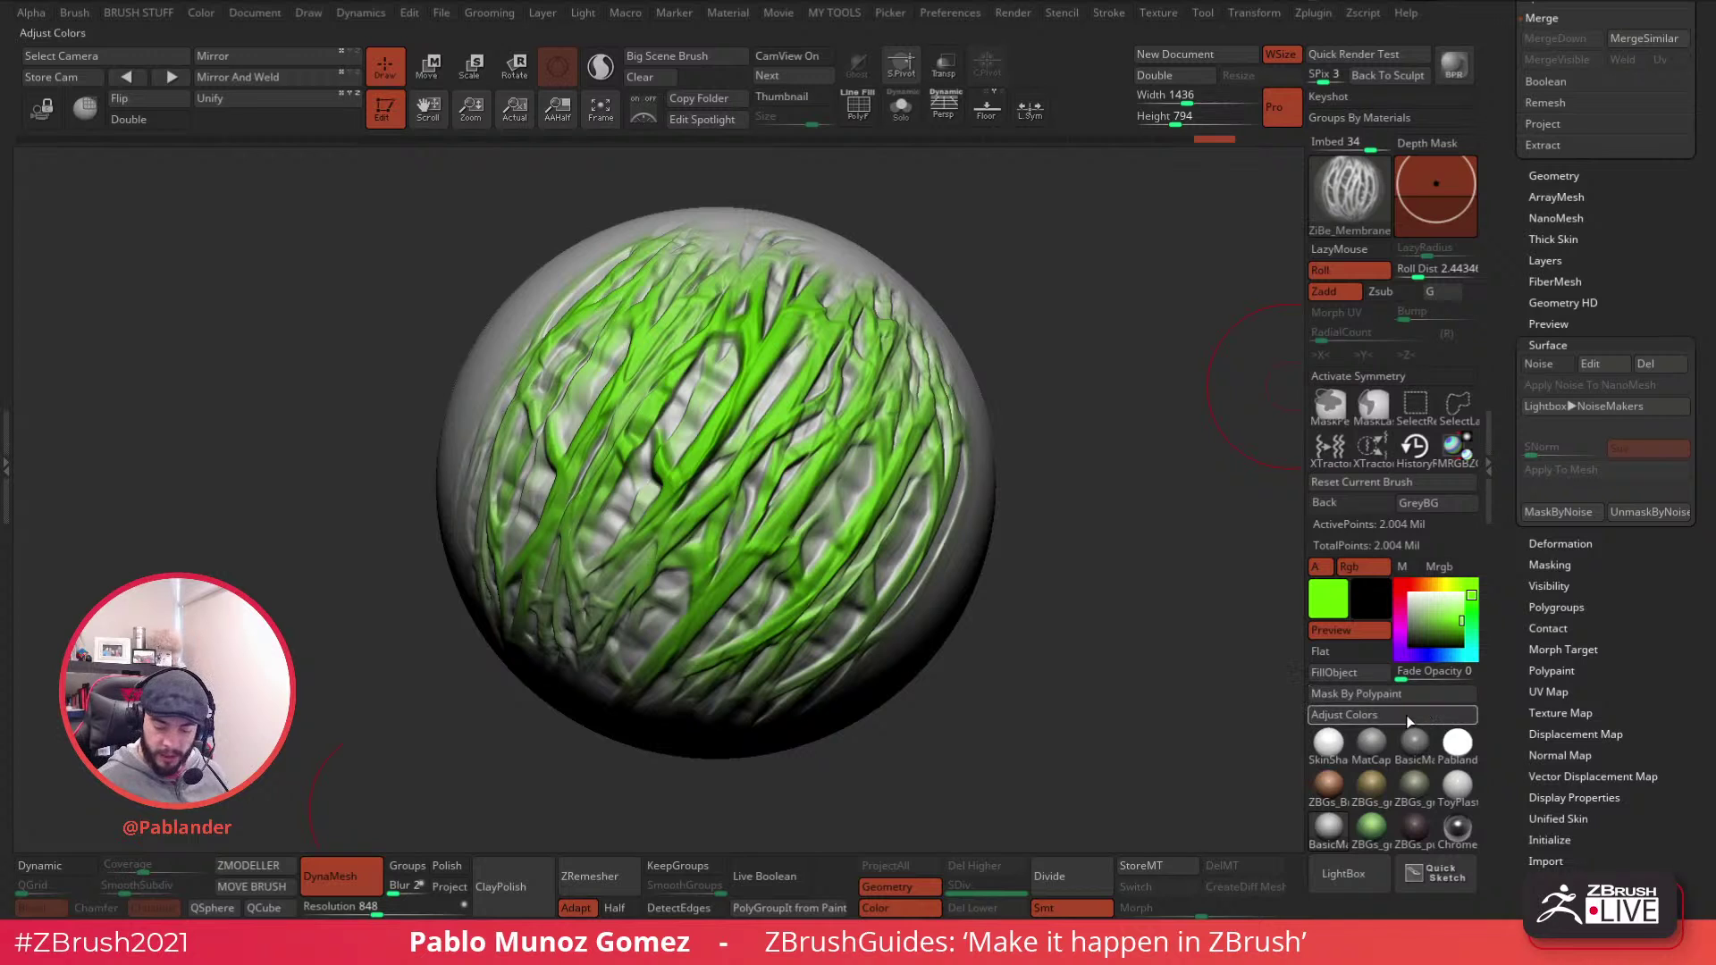
- Mask the green strands with Mask By Polypaint, picking their green as the first colour with a Tolerance of 121
scroll(1624, 559, down, 3)
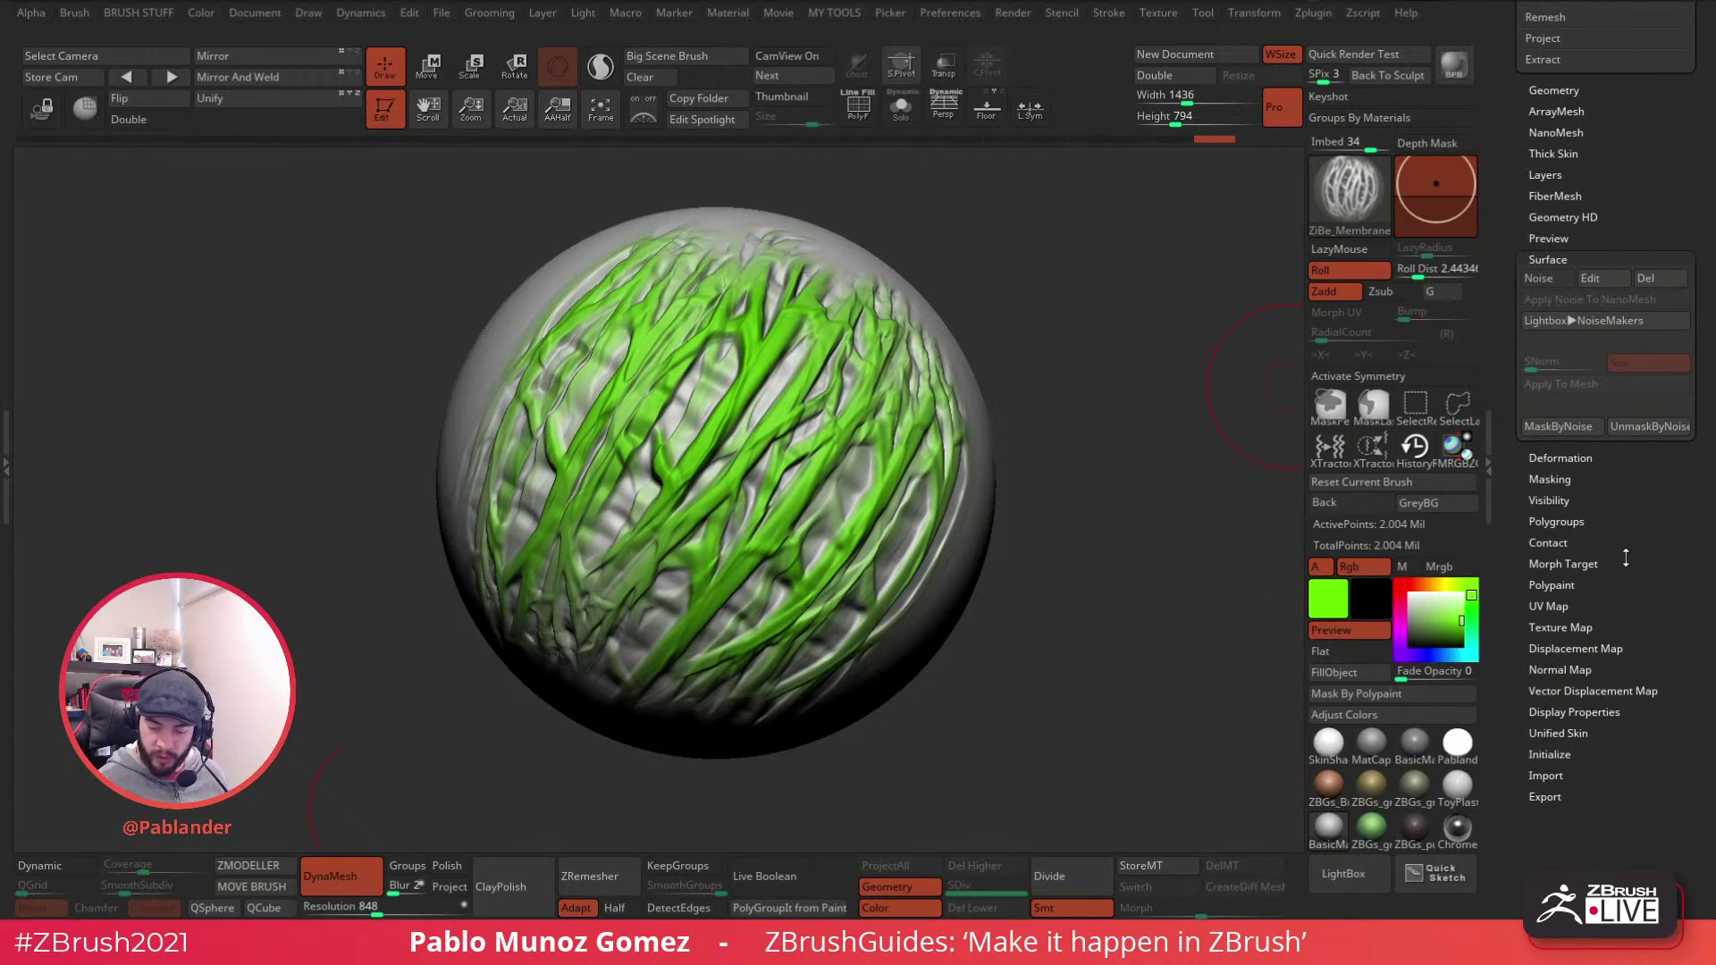
click(1620, 480)
scroll(1597, 396, down, 4)
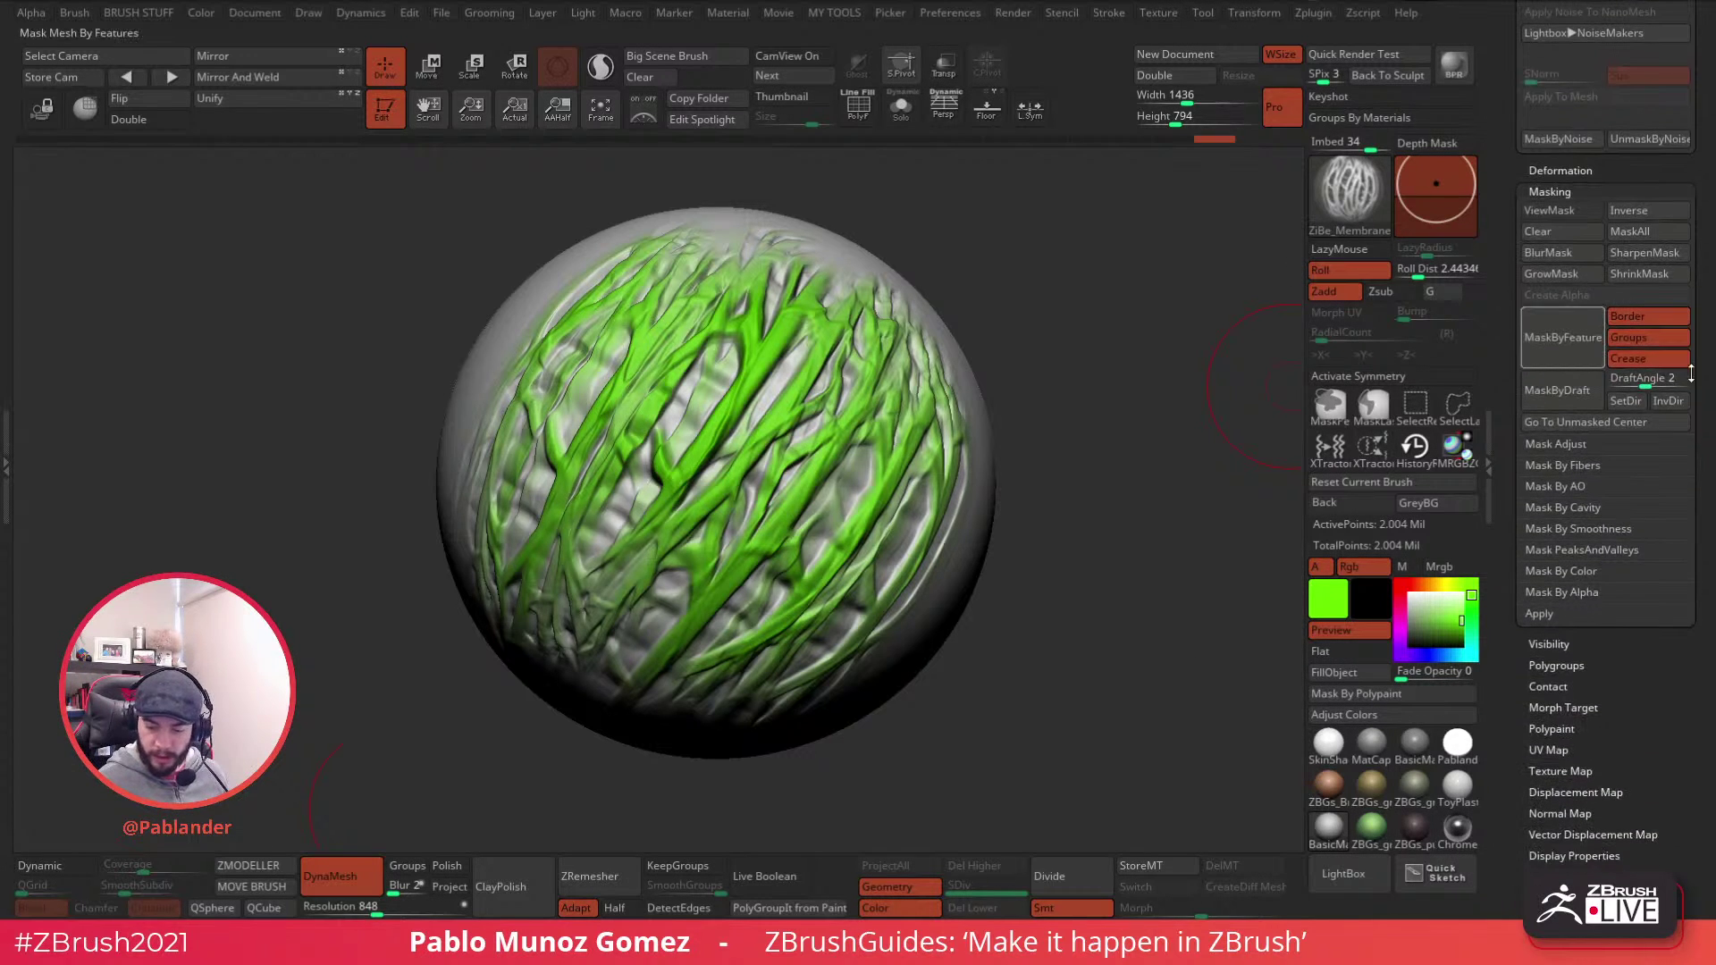
click(1595, 570)
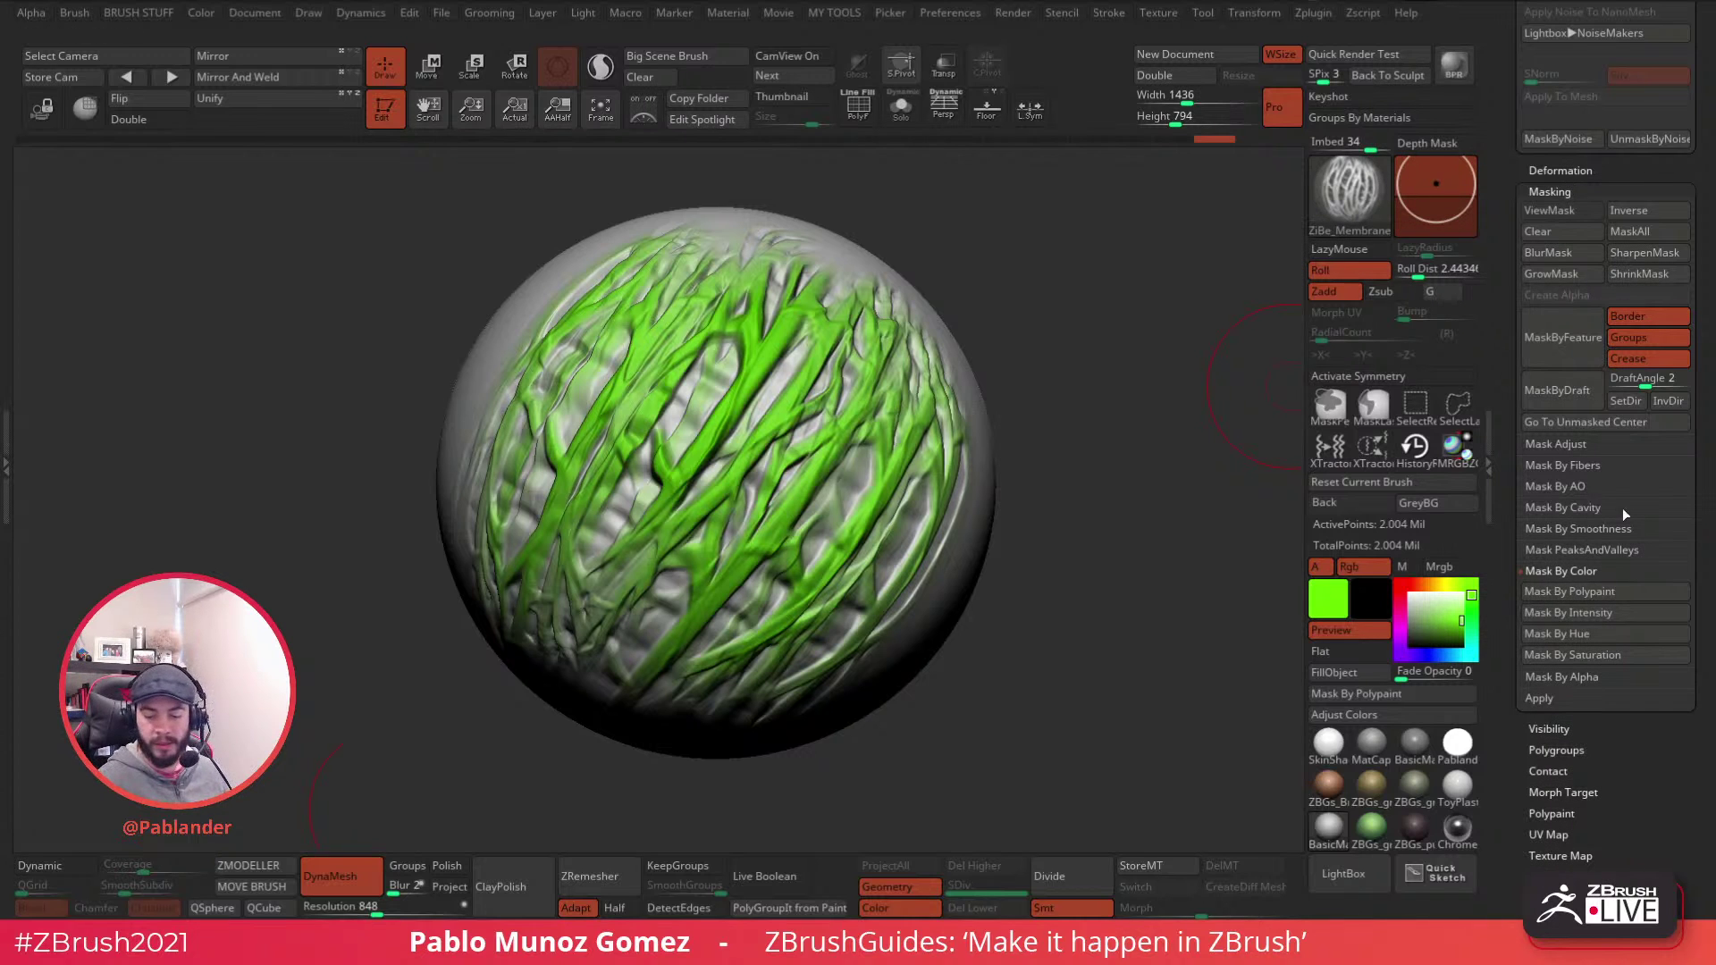
click(1571, 590)
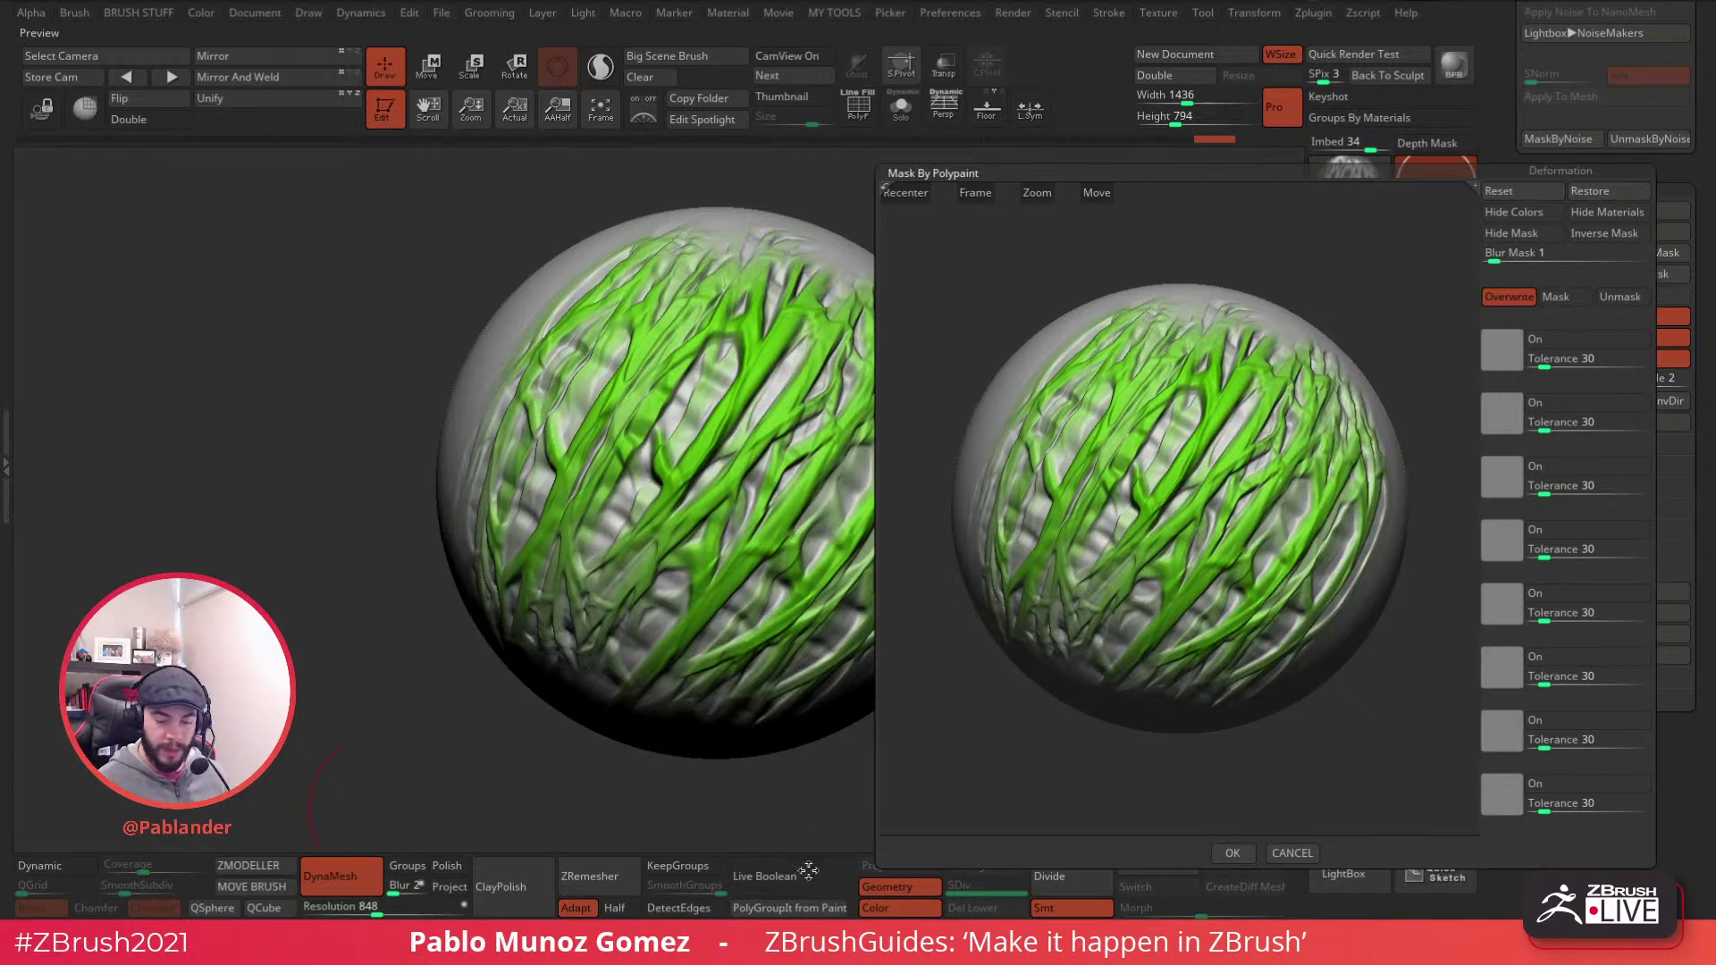
click(1501, 351)
click(1241, 451)
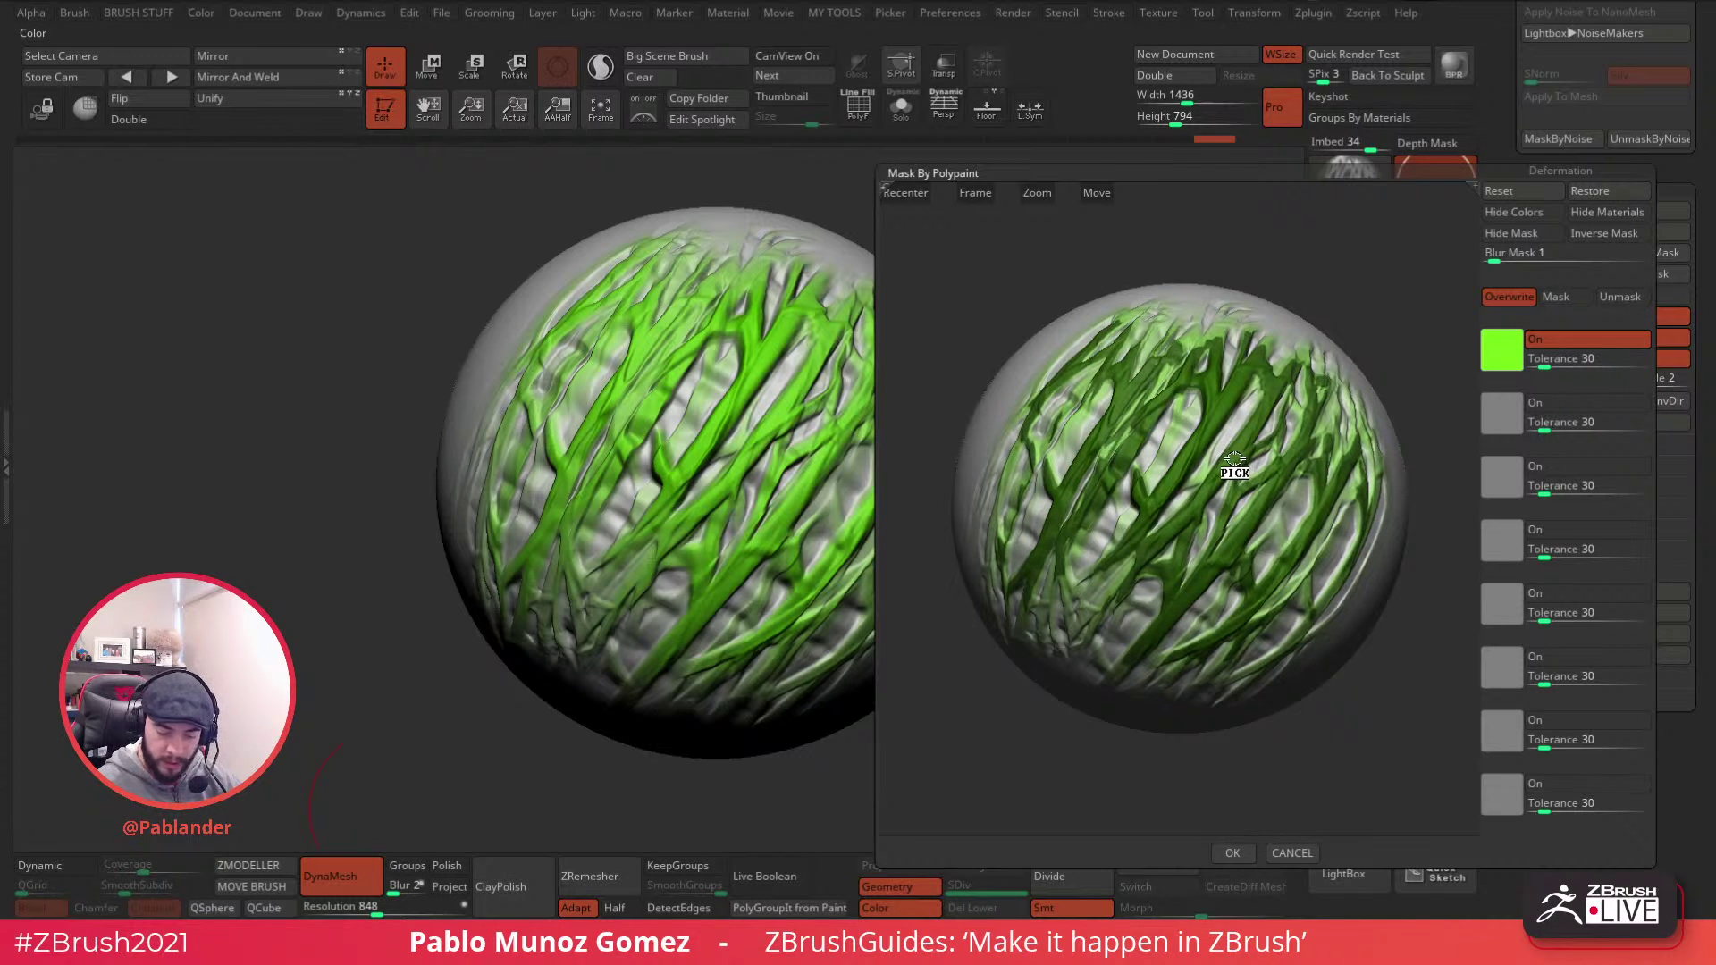
drag(1544, 362, 1586, 365)
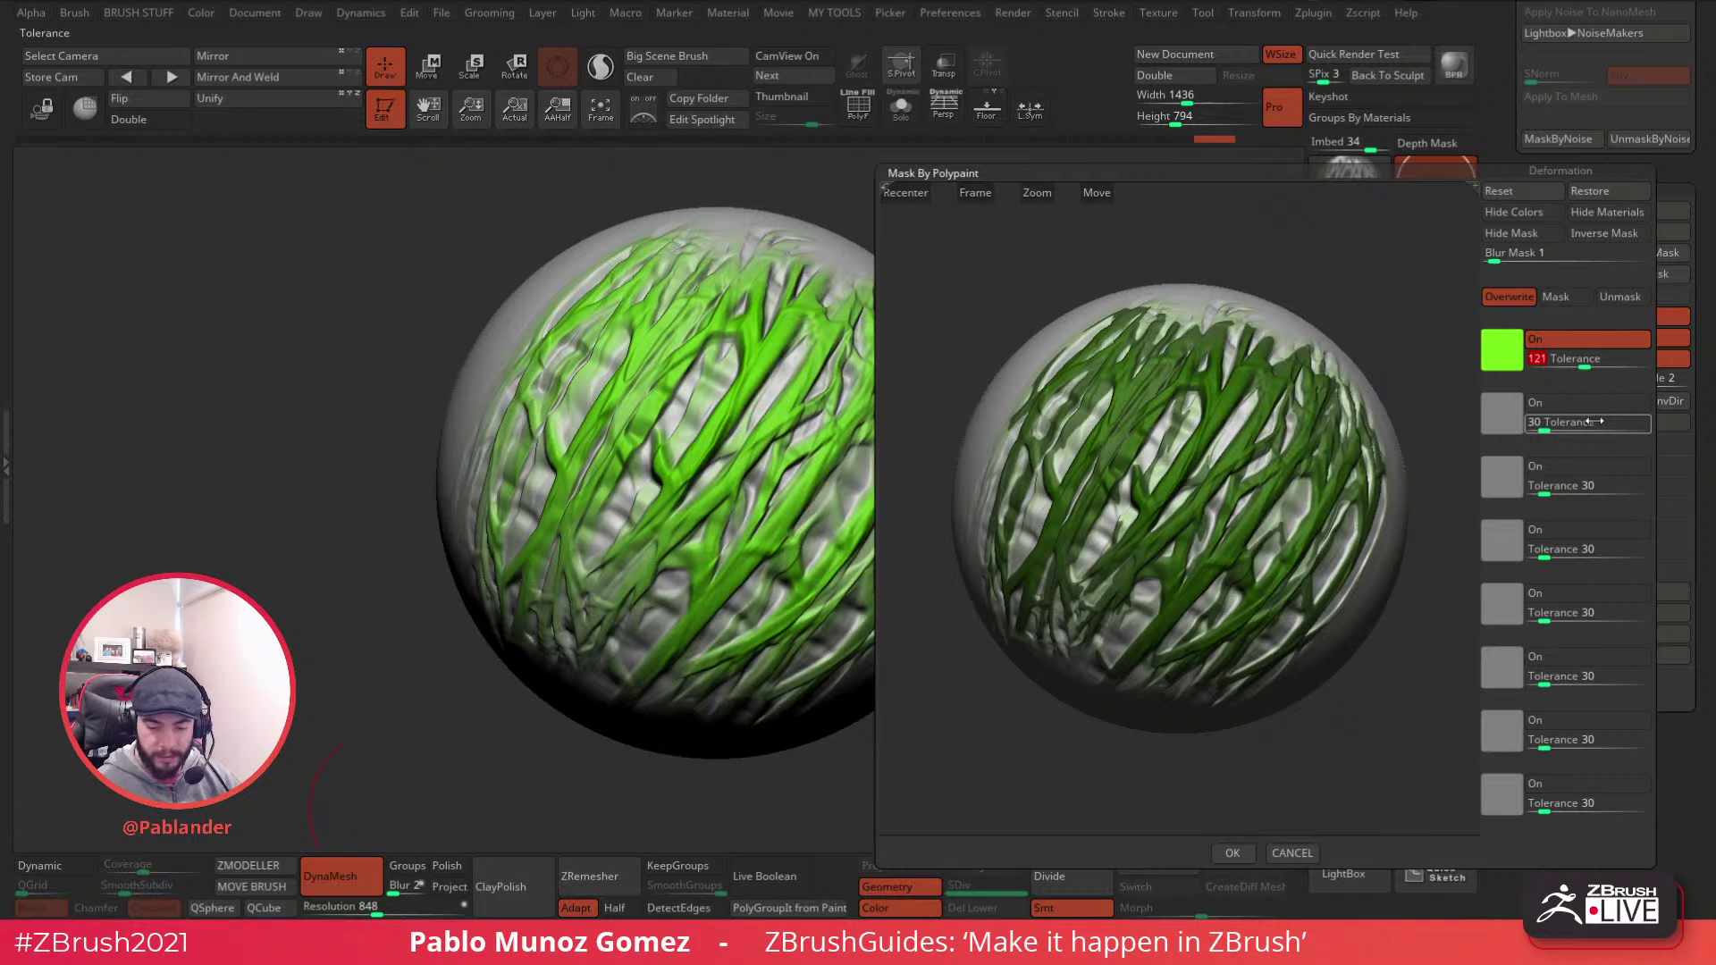
click(1231, 852)
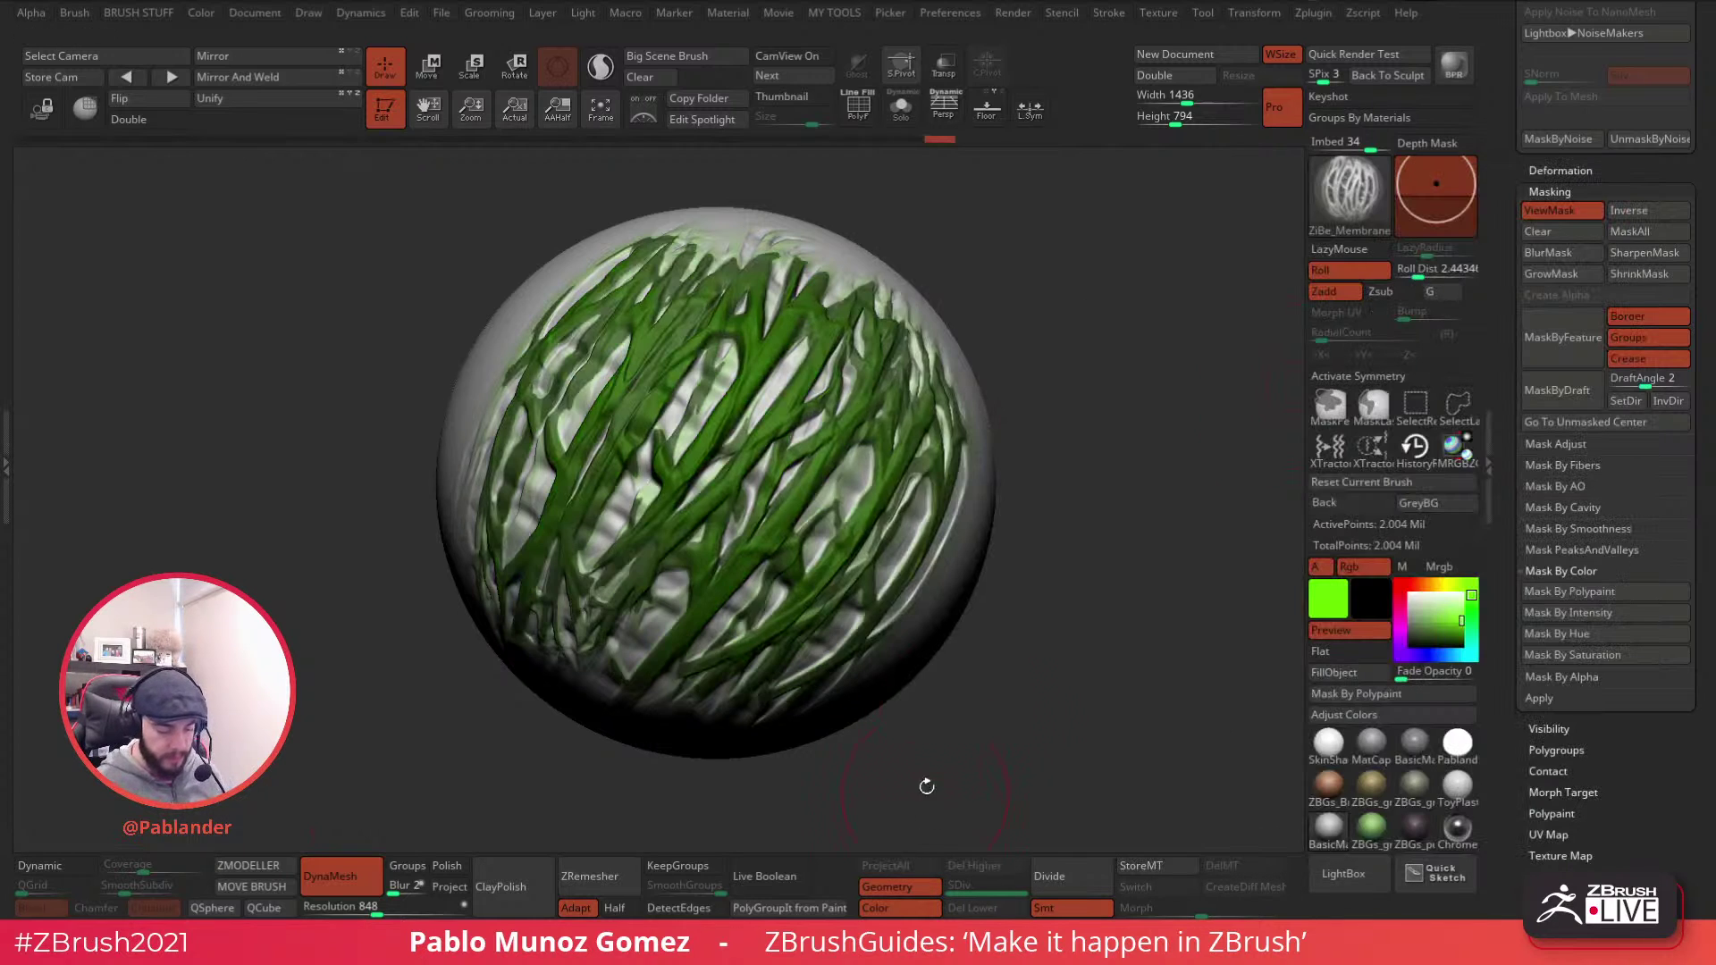
- Show the sphere in flat white shading, bend the Mask Adjust Profile curve downward and apply it to the mask
click(1403, 587)
click(1350, 652)
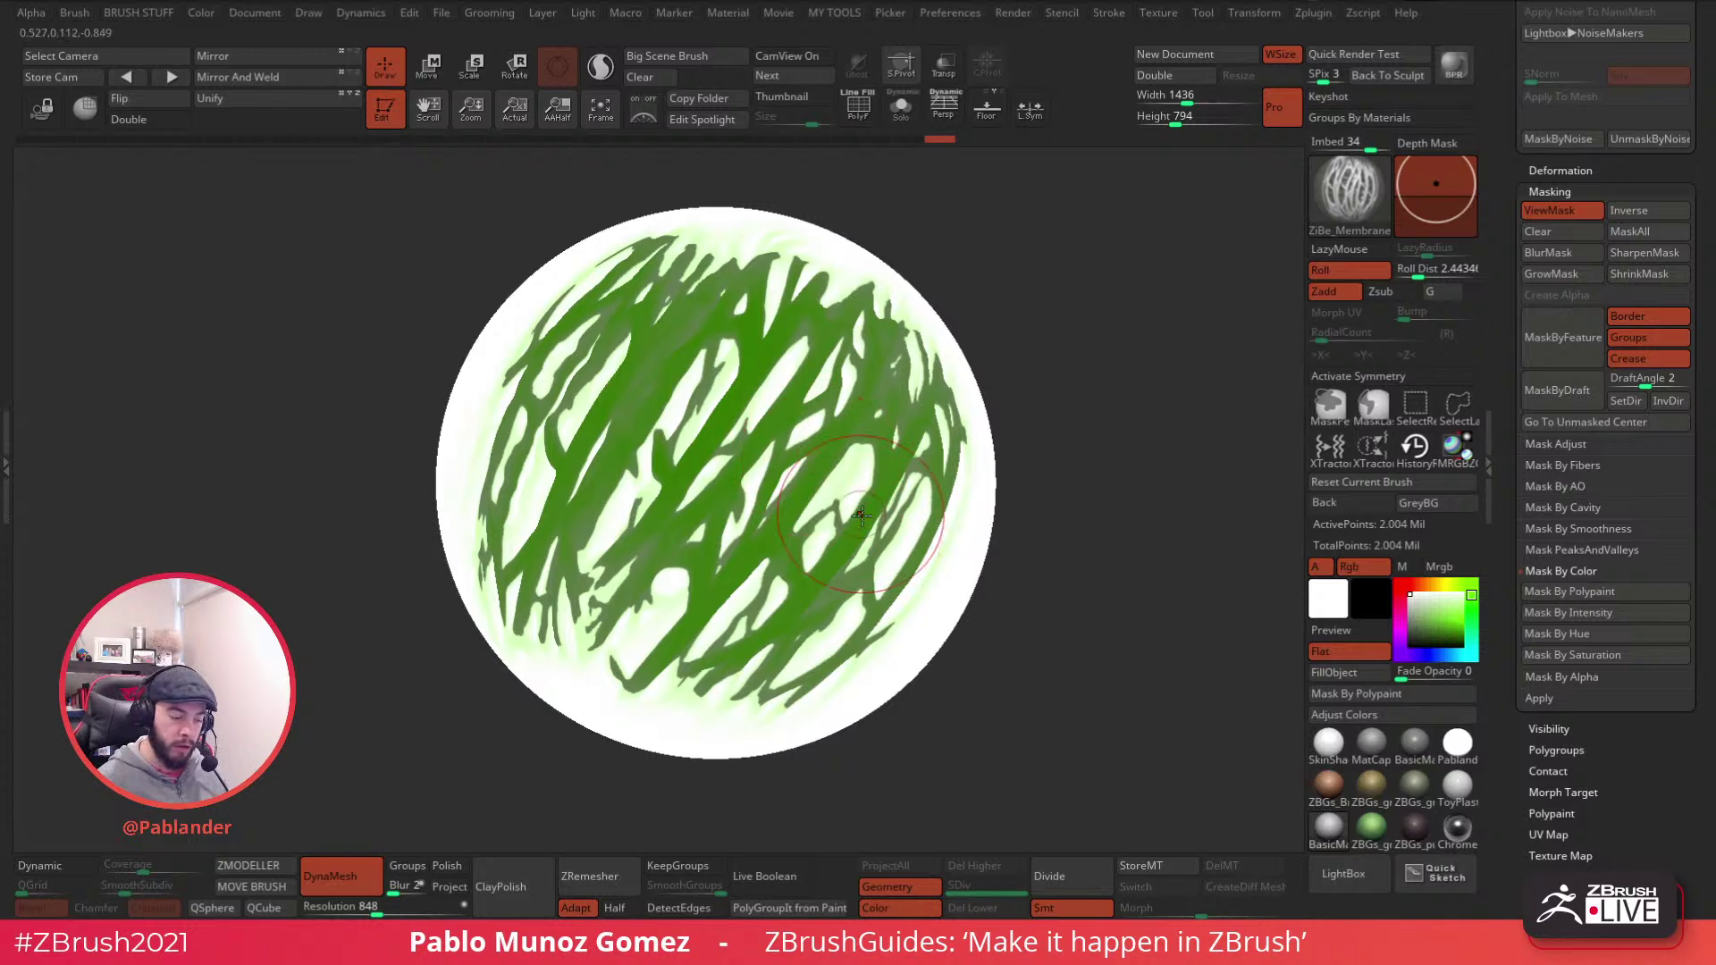
shift+click(1575, 442)
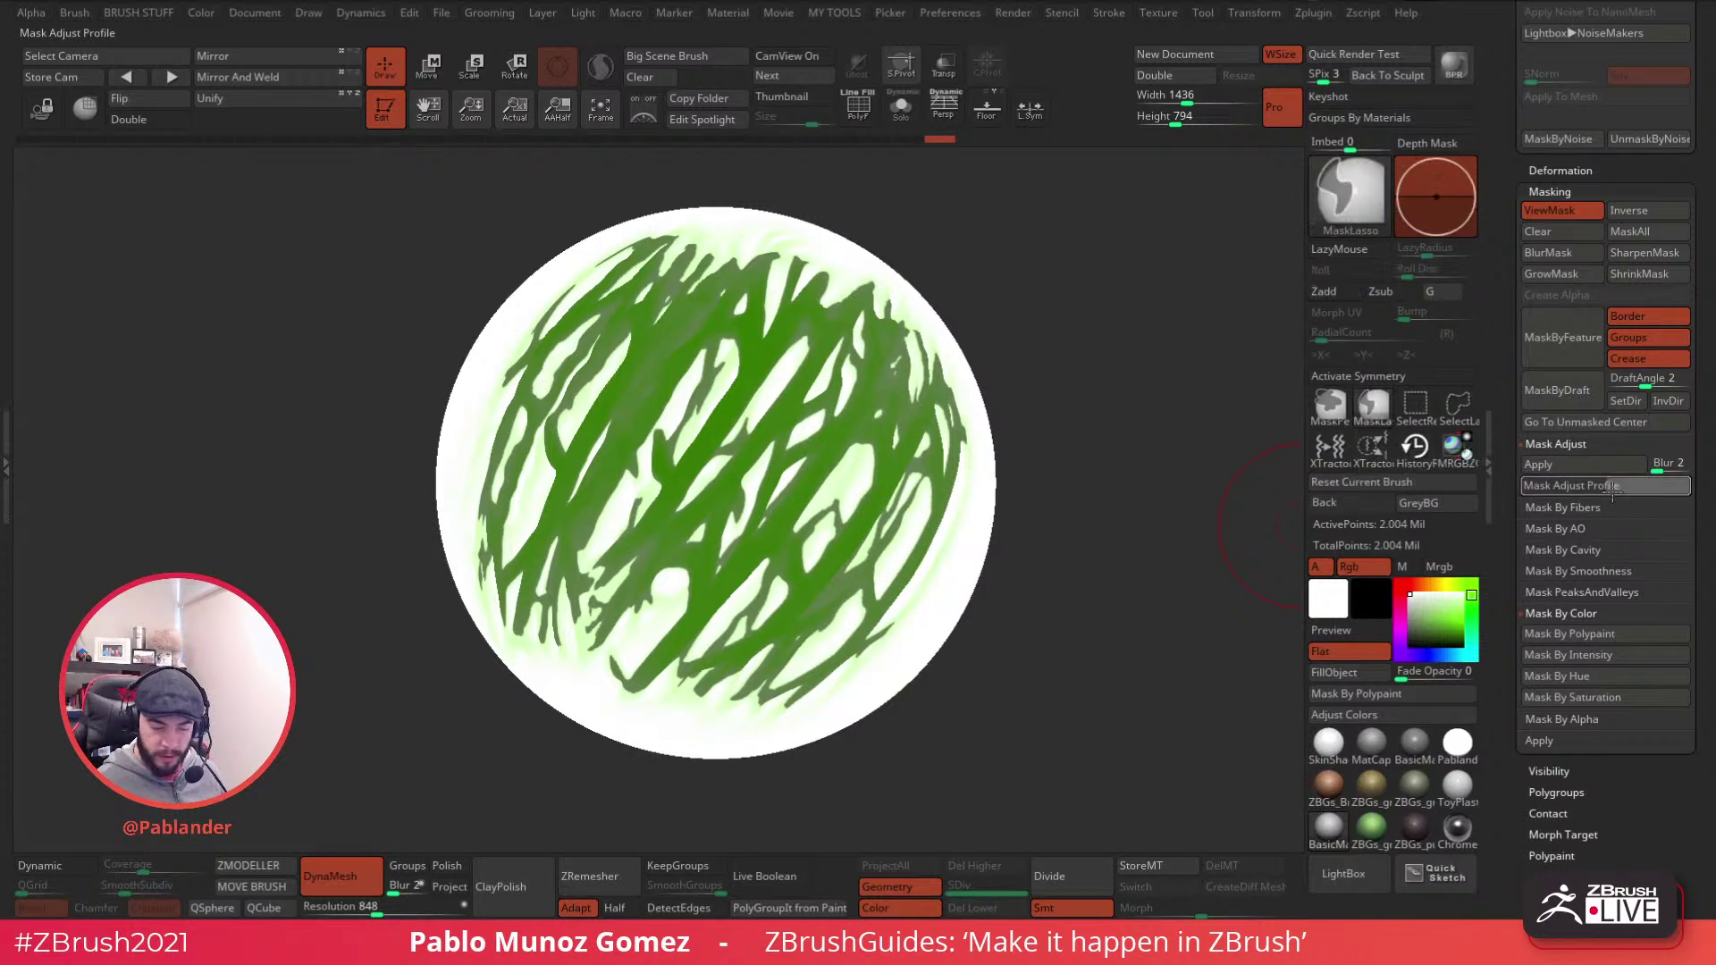
click(1620, 484)
click(1587, 696)
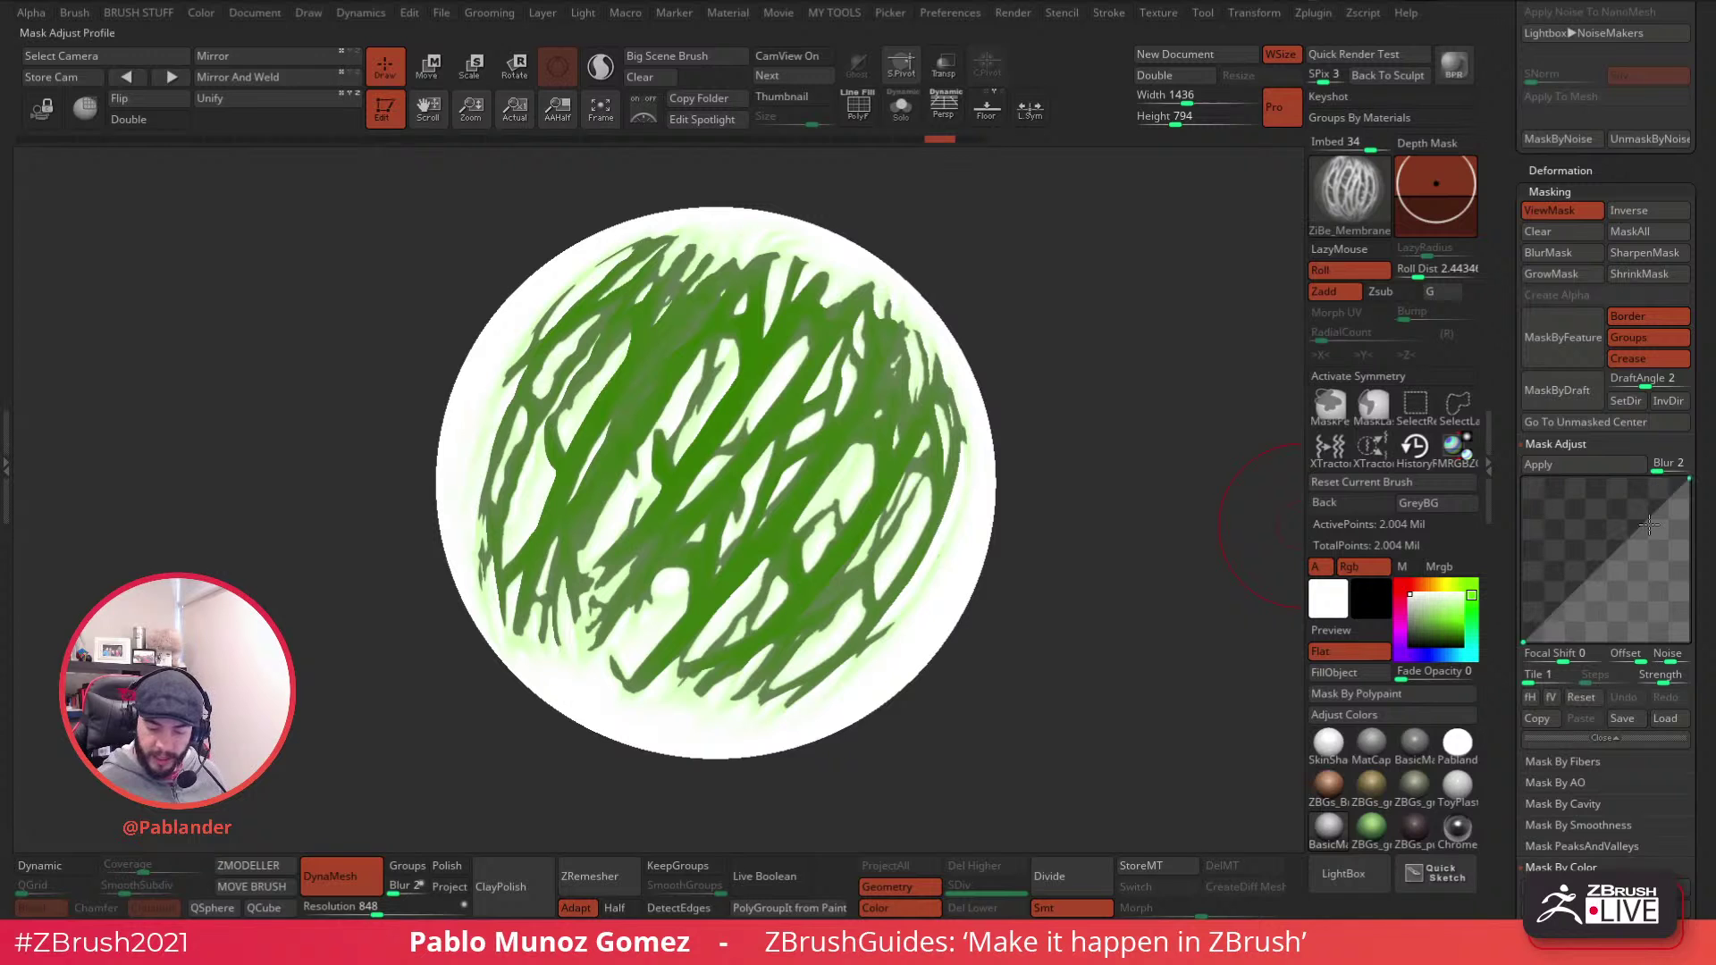
drag(1571, 525, 1633, 603)
click(1590, 461)
click(1590, 463)
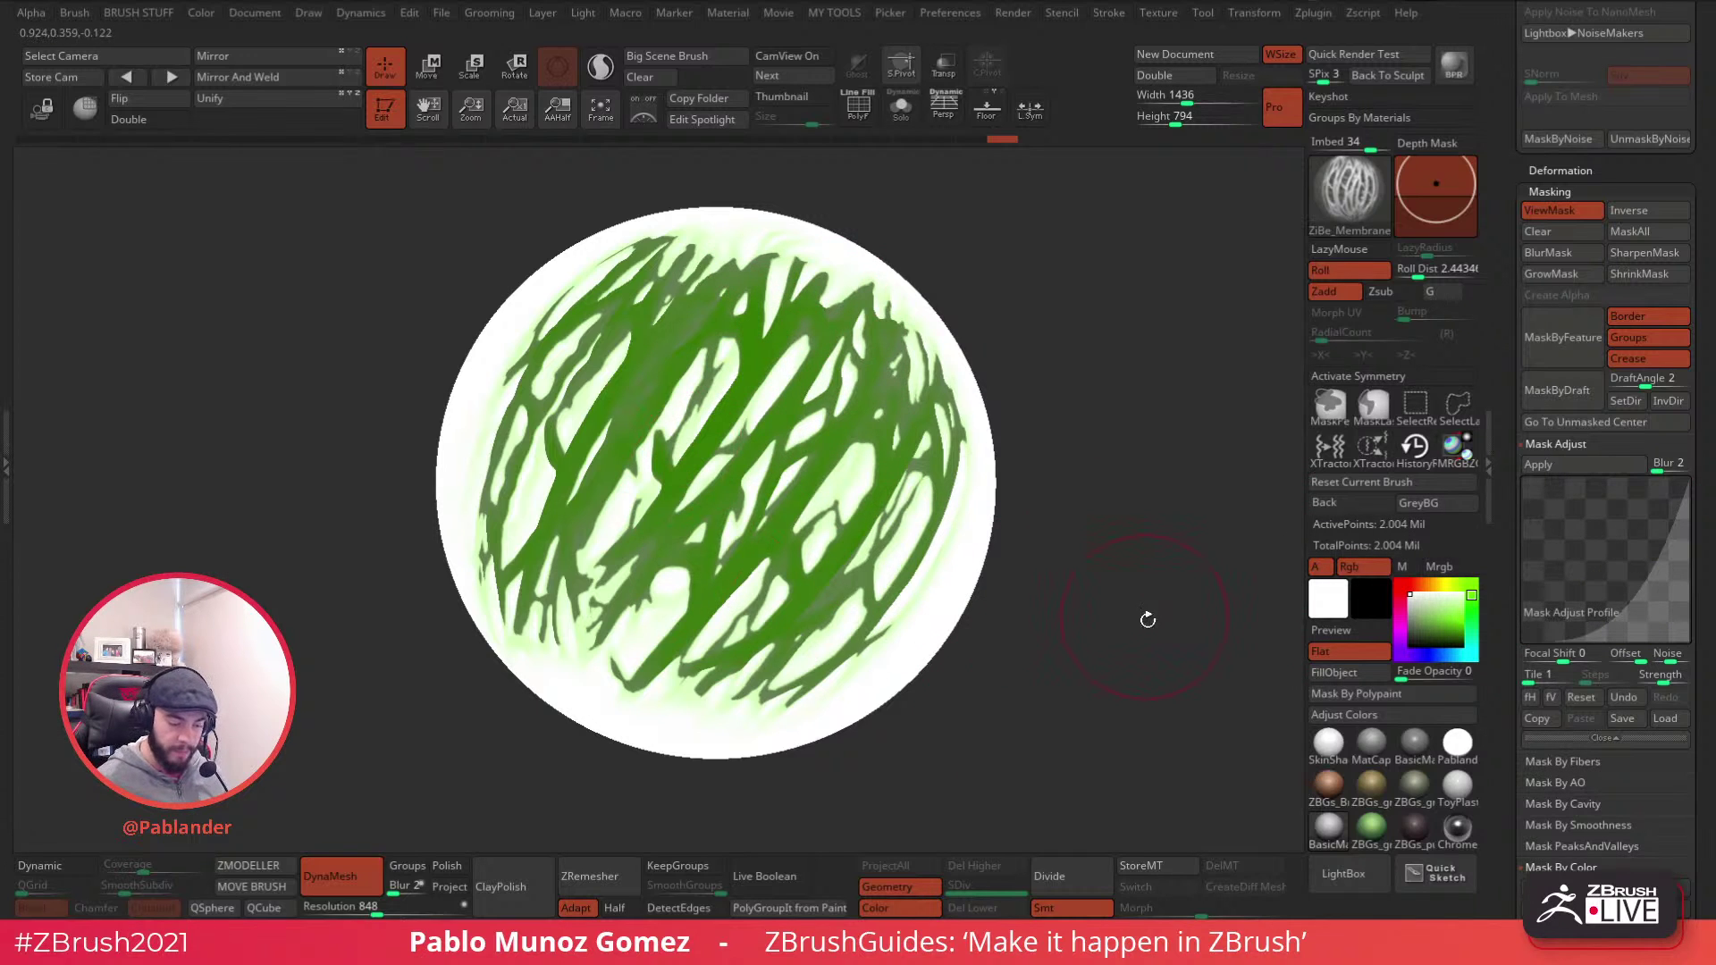
click(1555, 444)
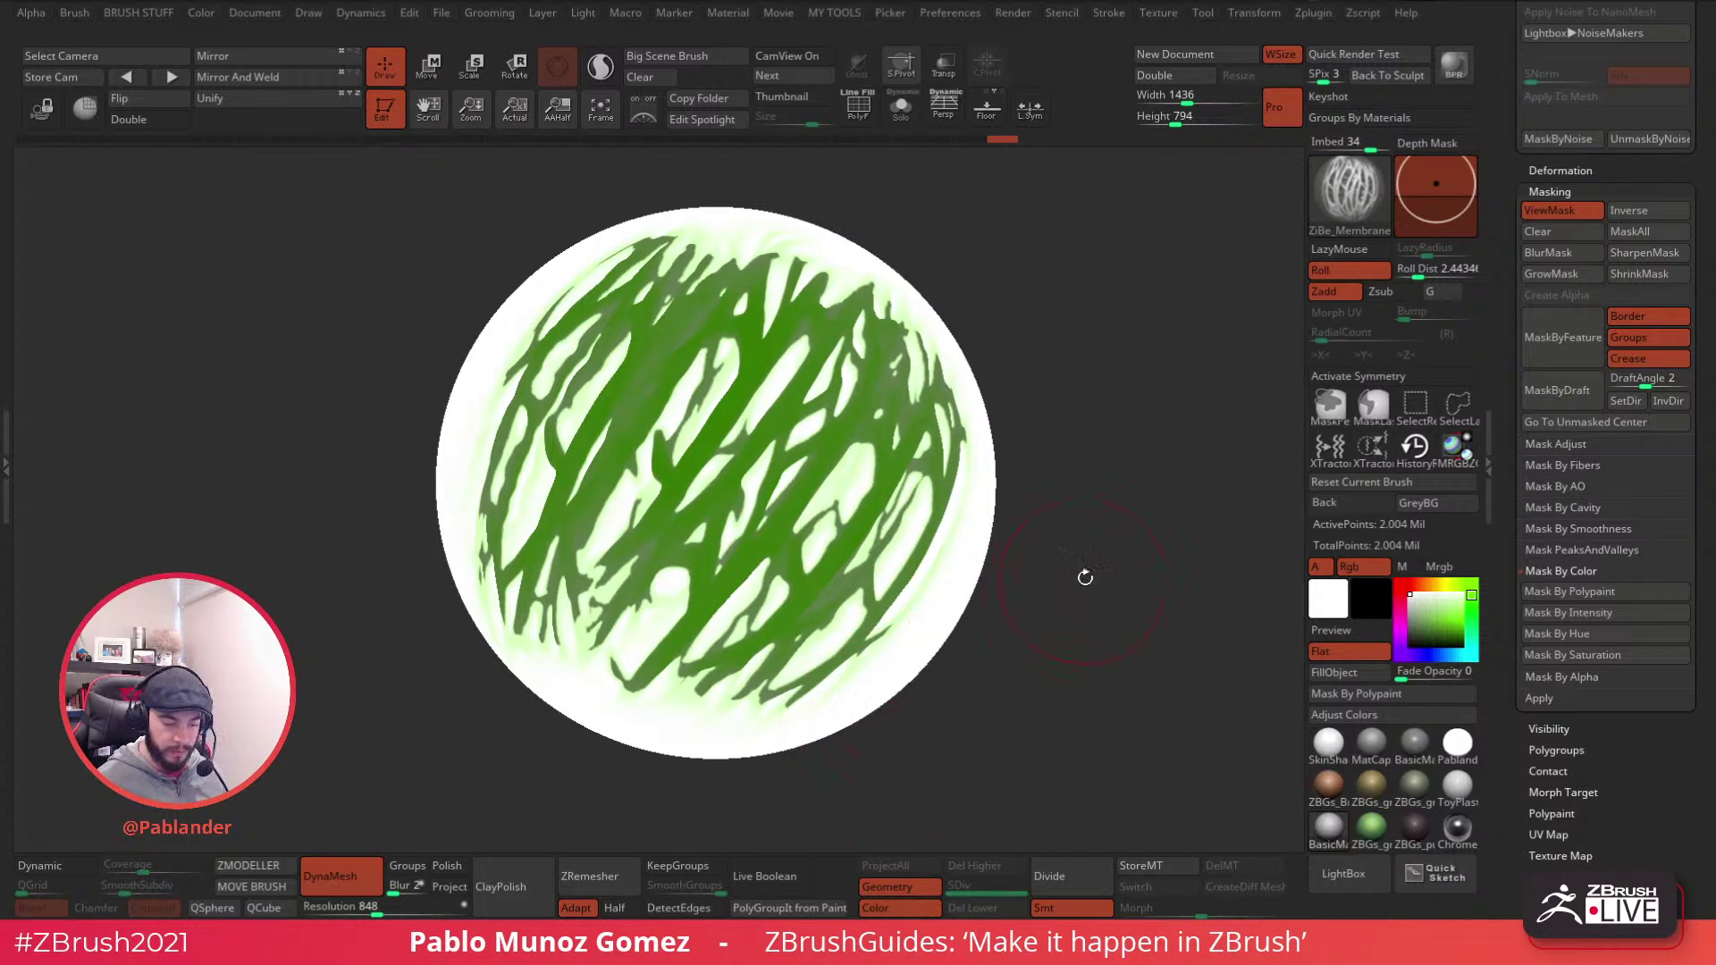
- Invert the mask on the sphere and return to the shaded Preview display
ctrl+click(1108, 371)
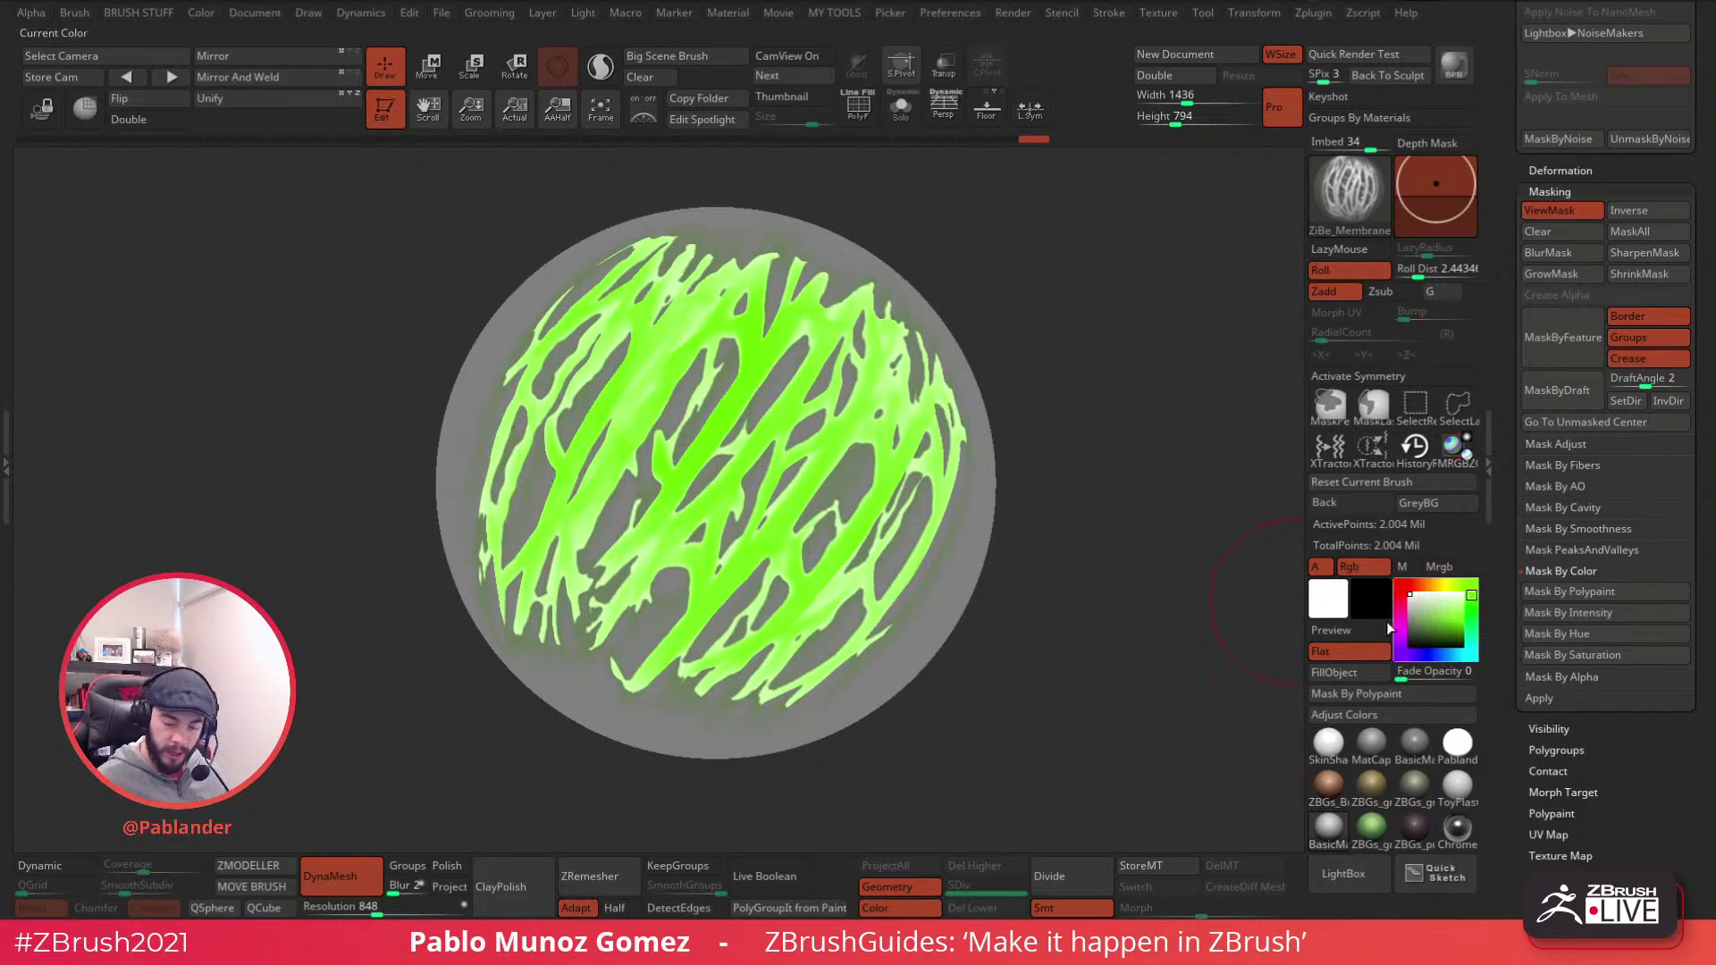
click(1348, 631)
right_drag(782, 349, 544, 410)
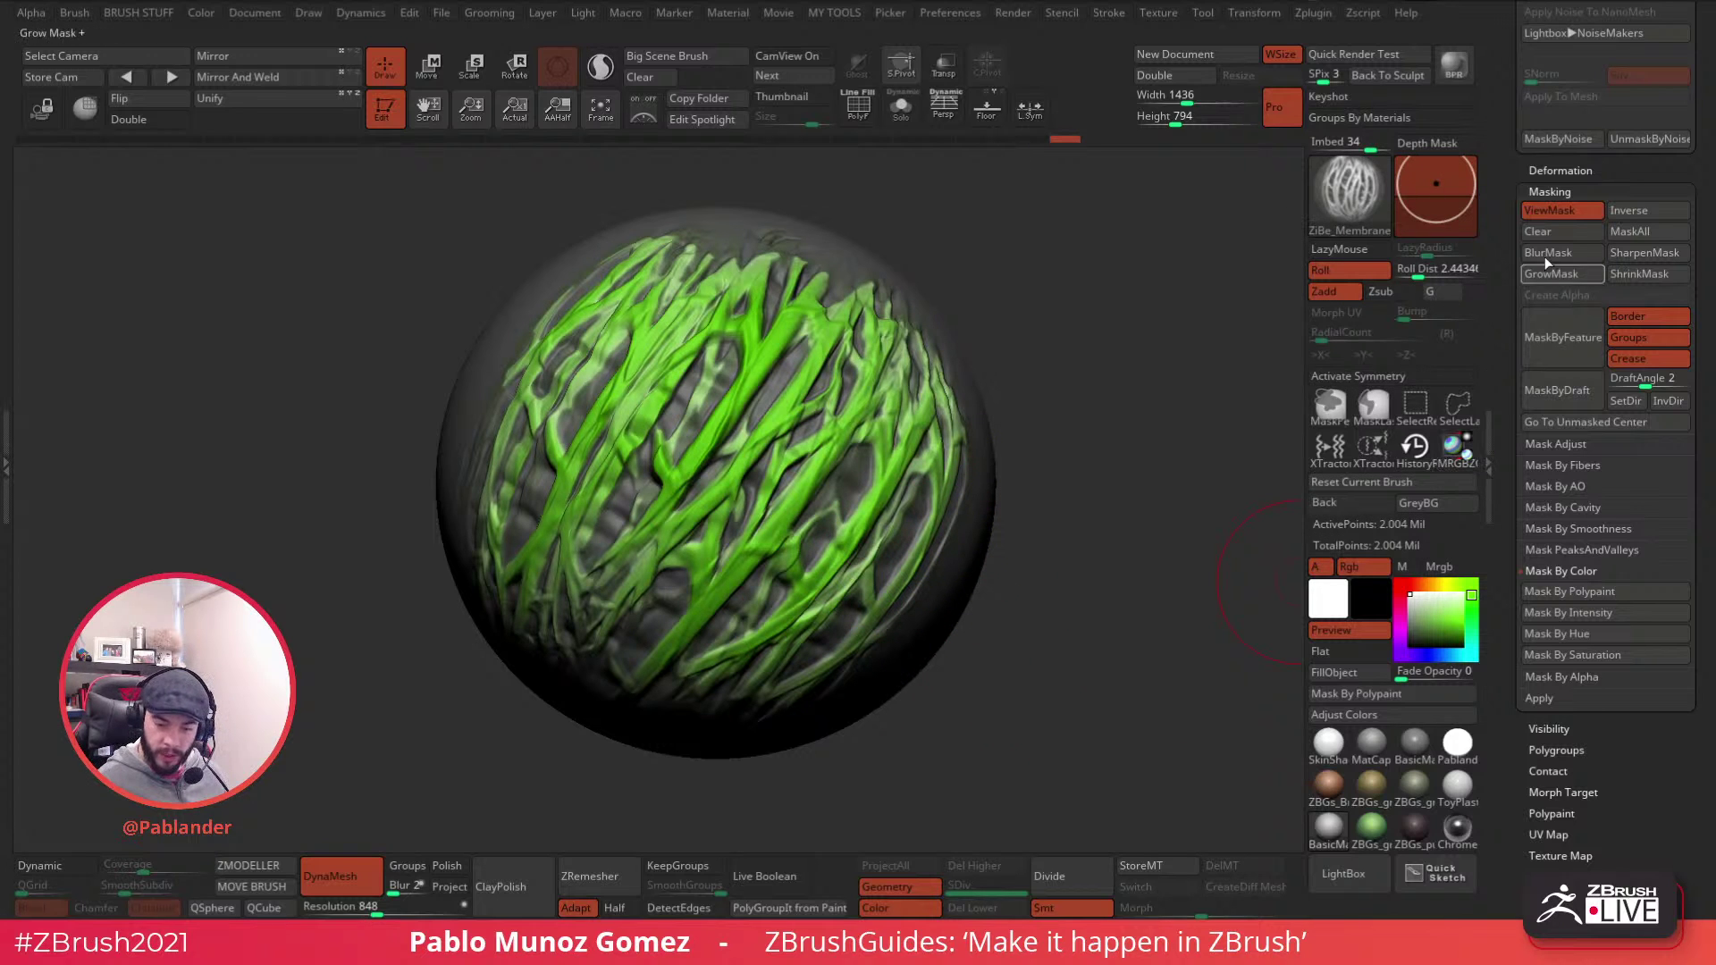
- Toggle the mask display off and on to compare the green strands with the masked base
click(1563, 211)
click(1569, 206)
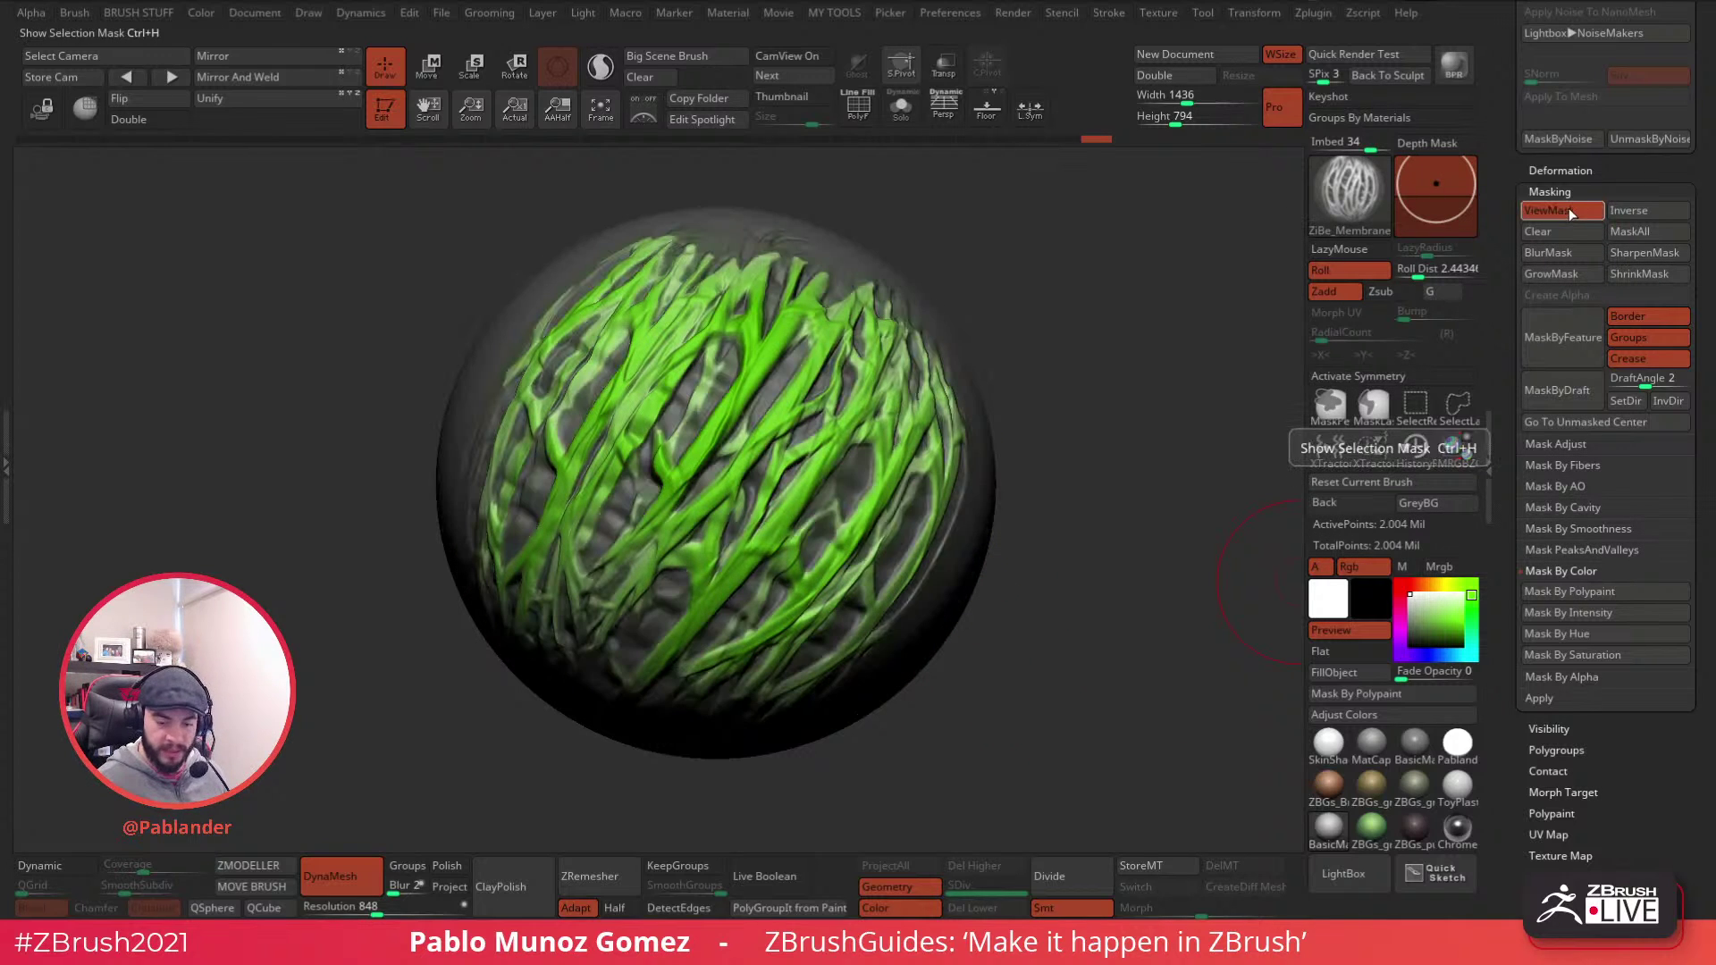
click(1565, 210)
click(1564, 210)
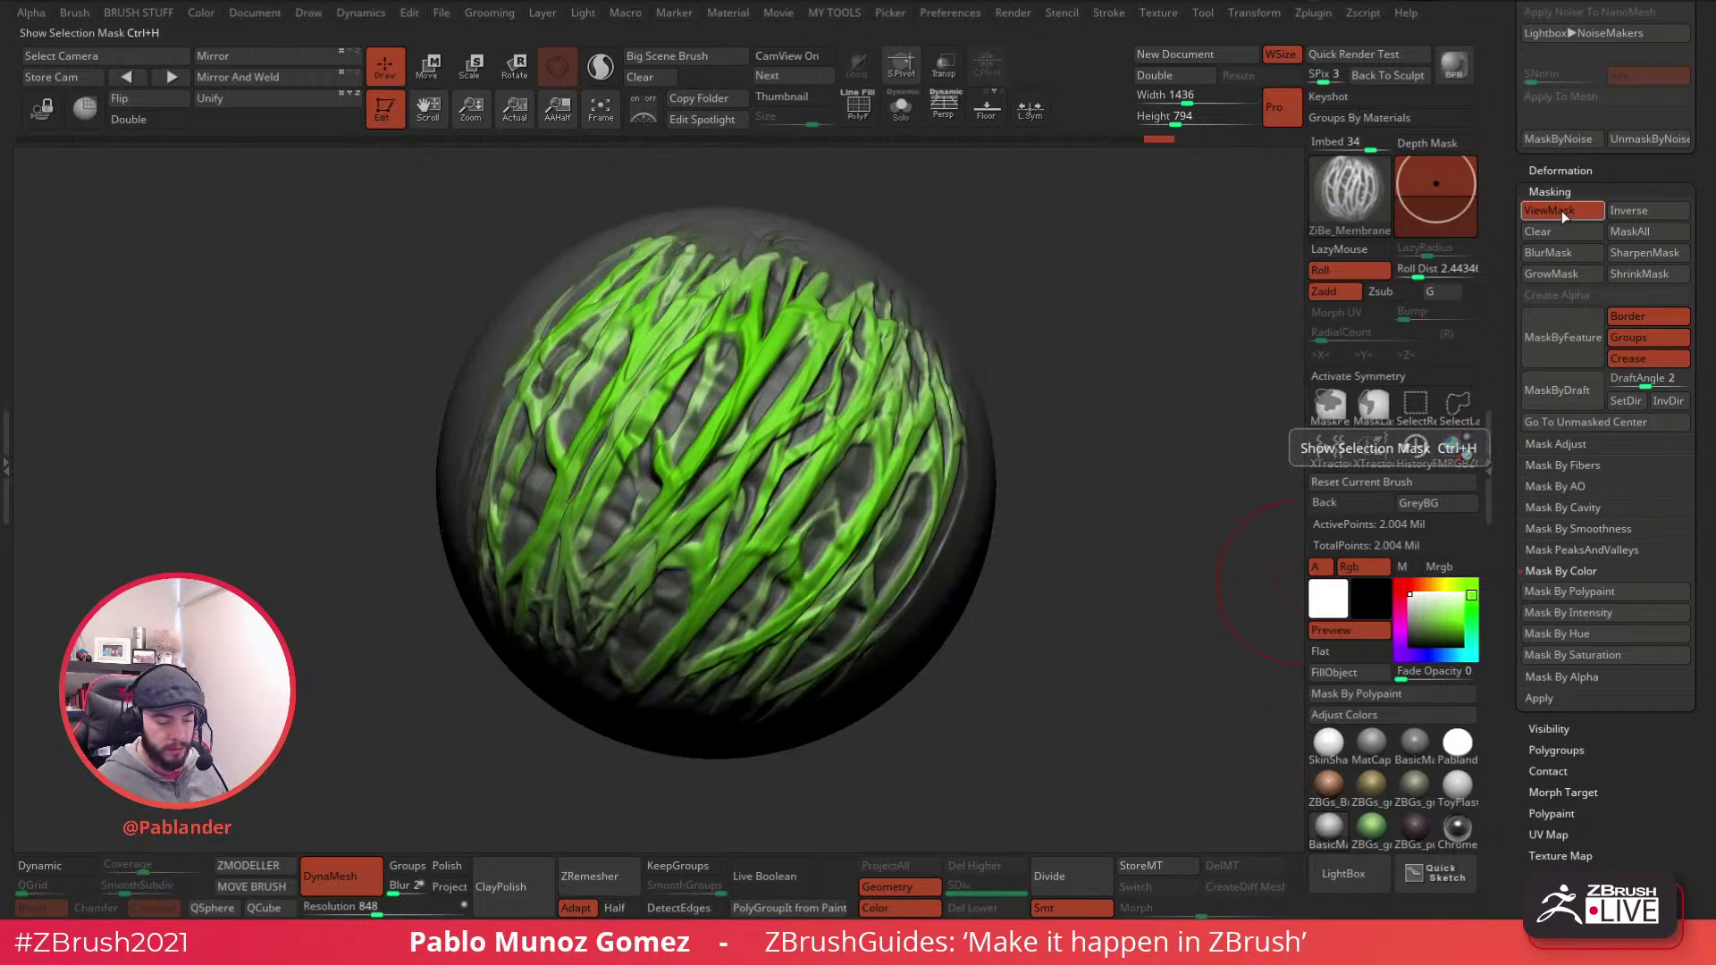
- Hide the mask display and turn off the sphere's polypaint
click(1562, 210)
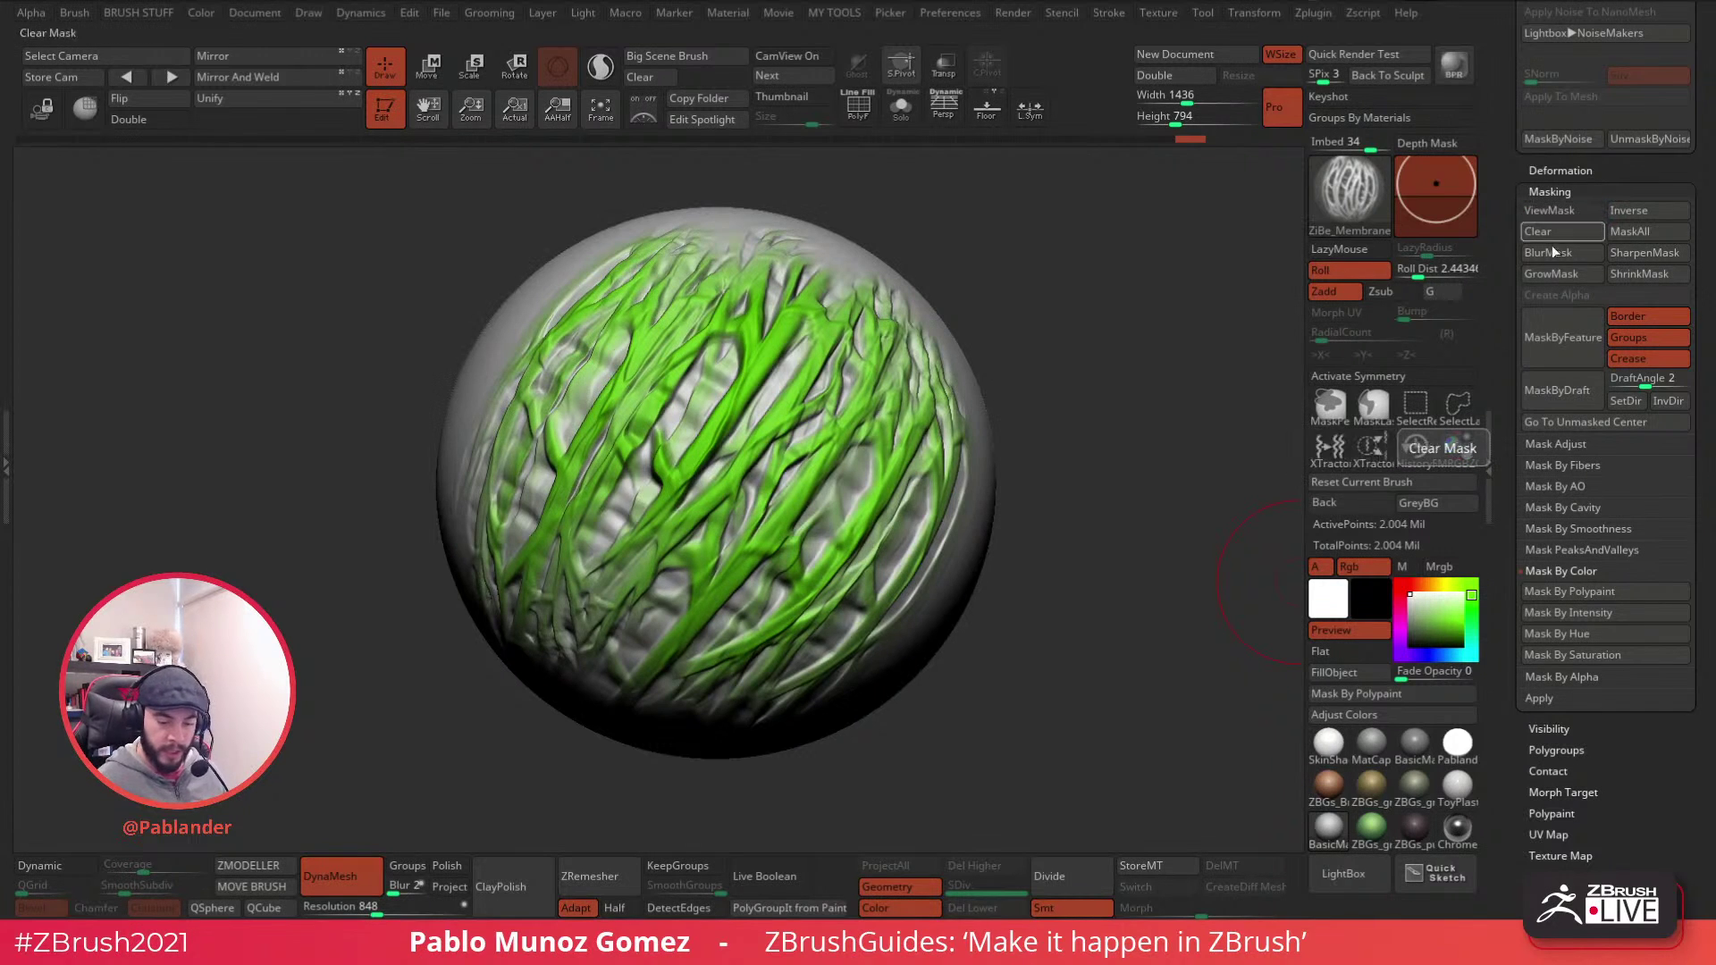
scroll(1564, 402, up, 10)
drag(1496, 480, 1501, 657)
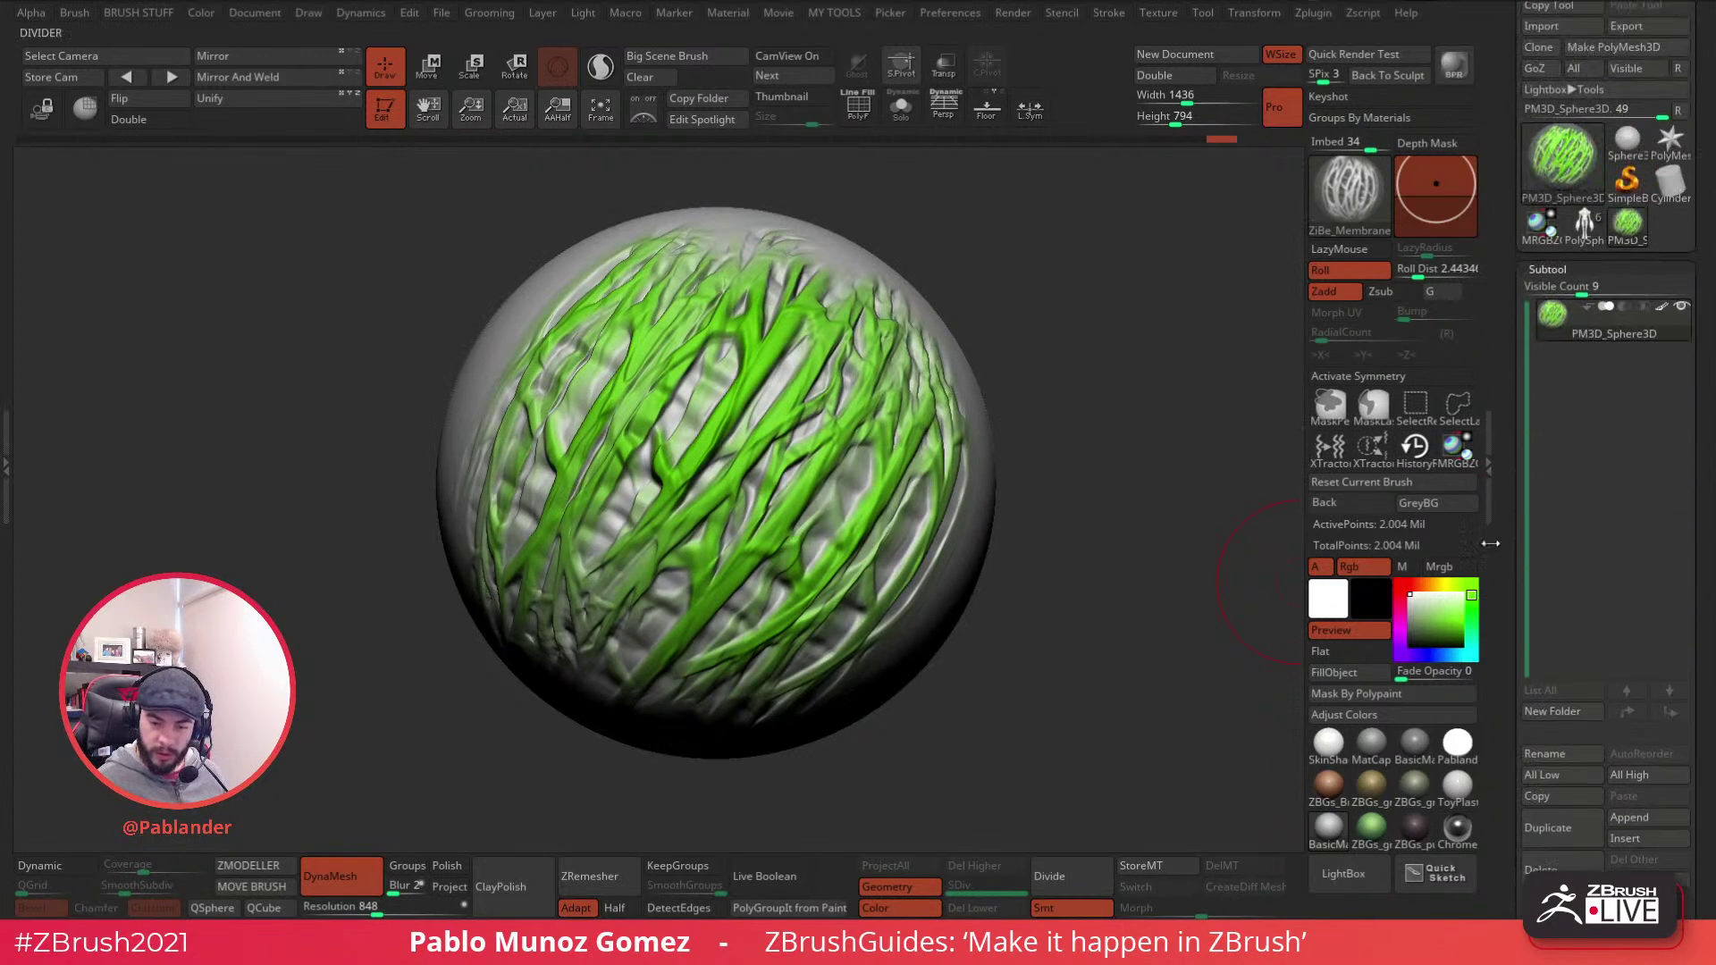
click(1660, 307)
- Thicken the unmasked strands on the sphere with the Inflate deformation
drag(1498, 581, 1513, 398)
scroll(1513, 399, down, 5)
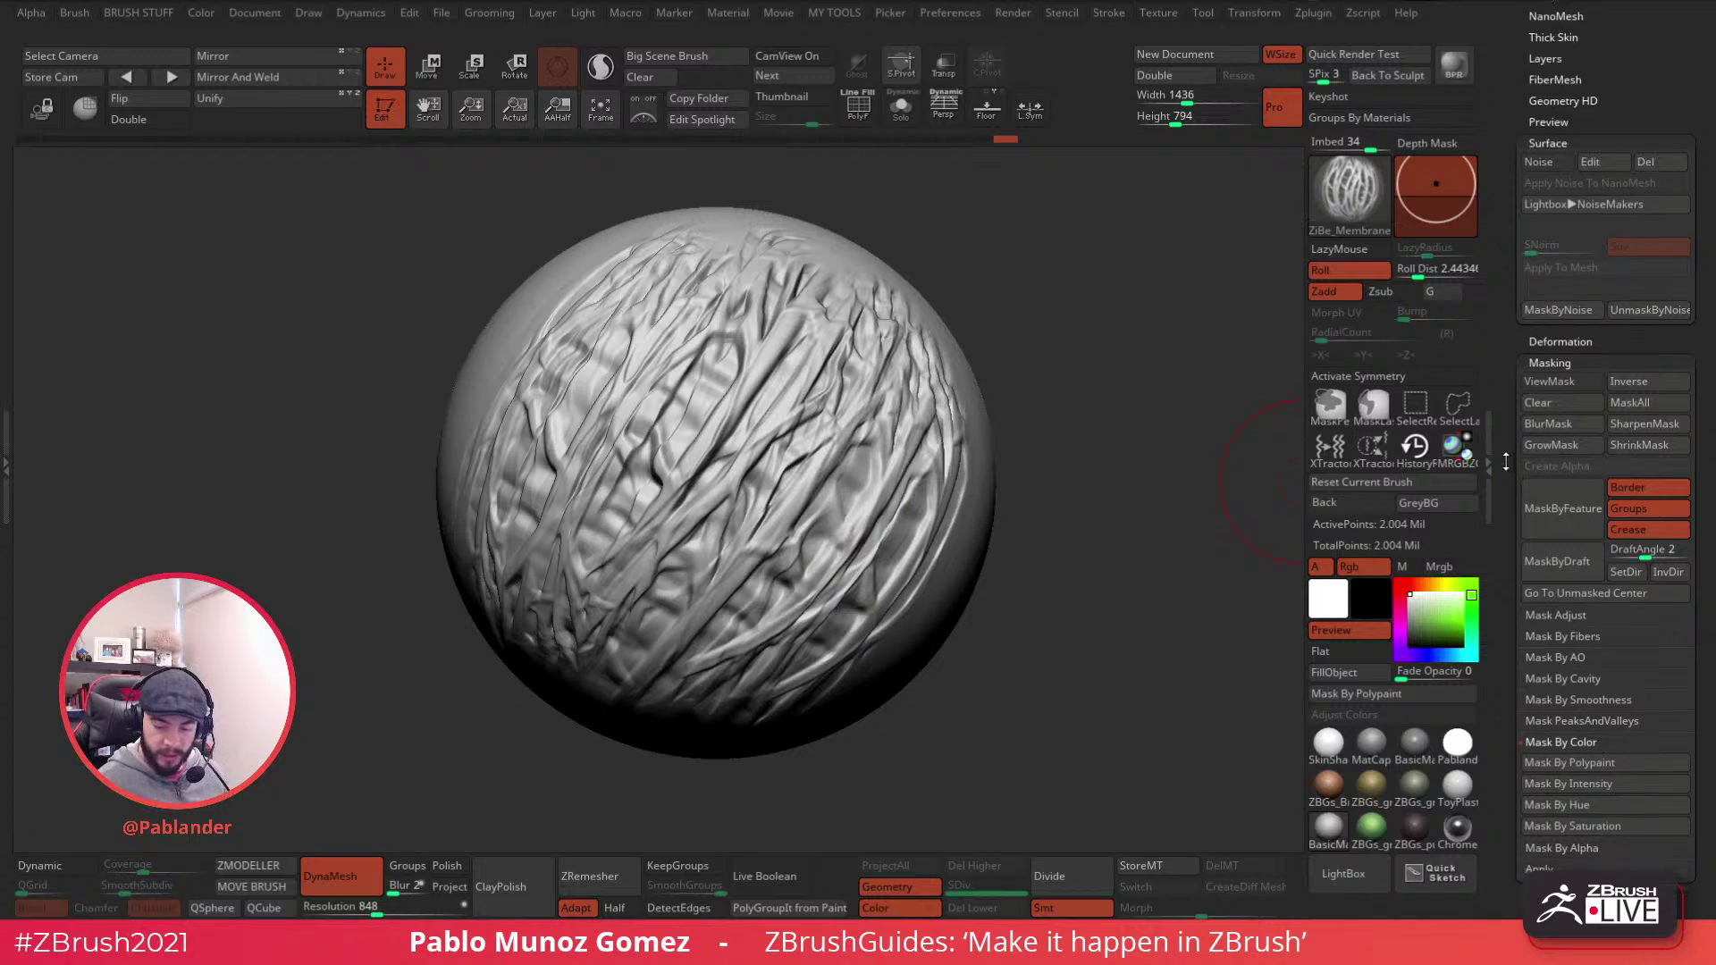
scroll(1568, 420, down, 5)
scroll(1595, 561, up, 7)
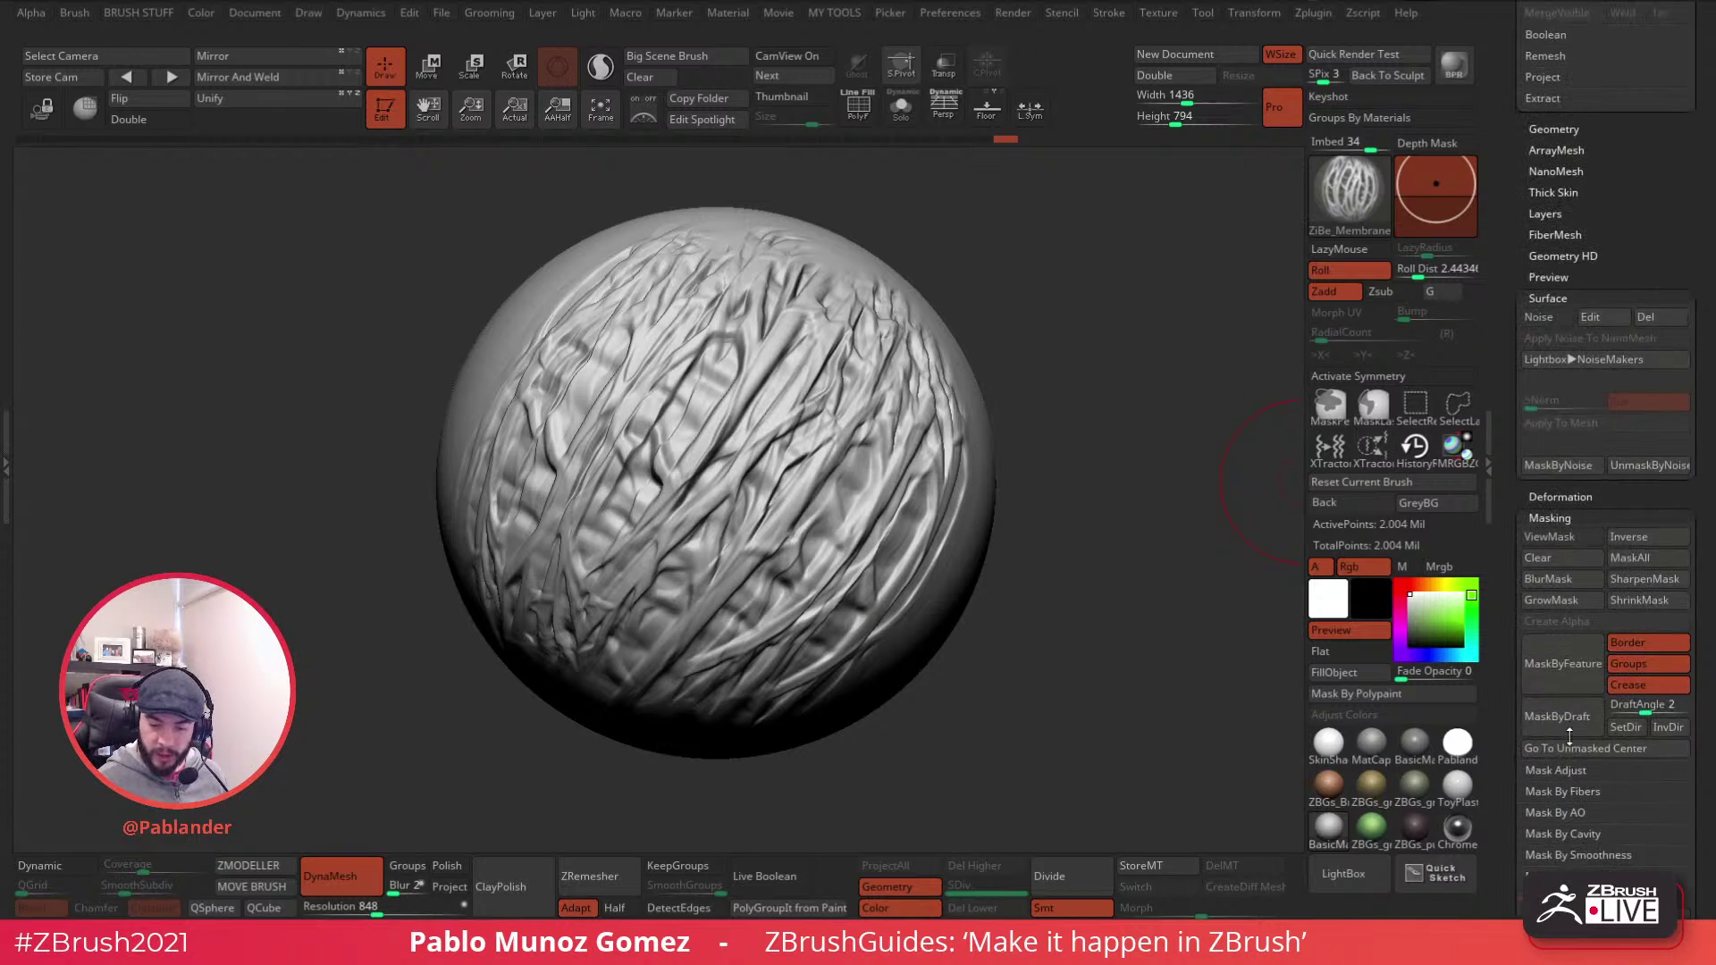
click(1560, 502)
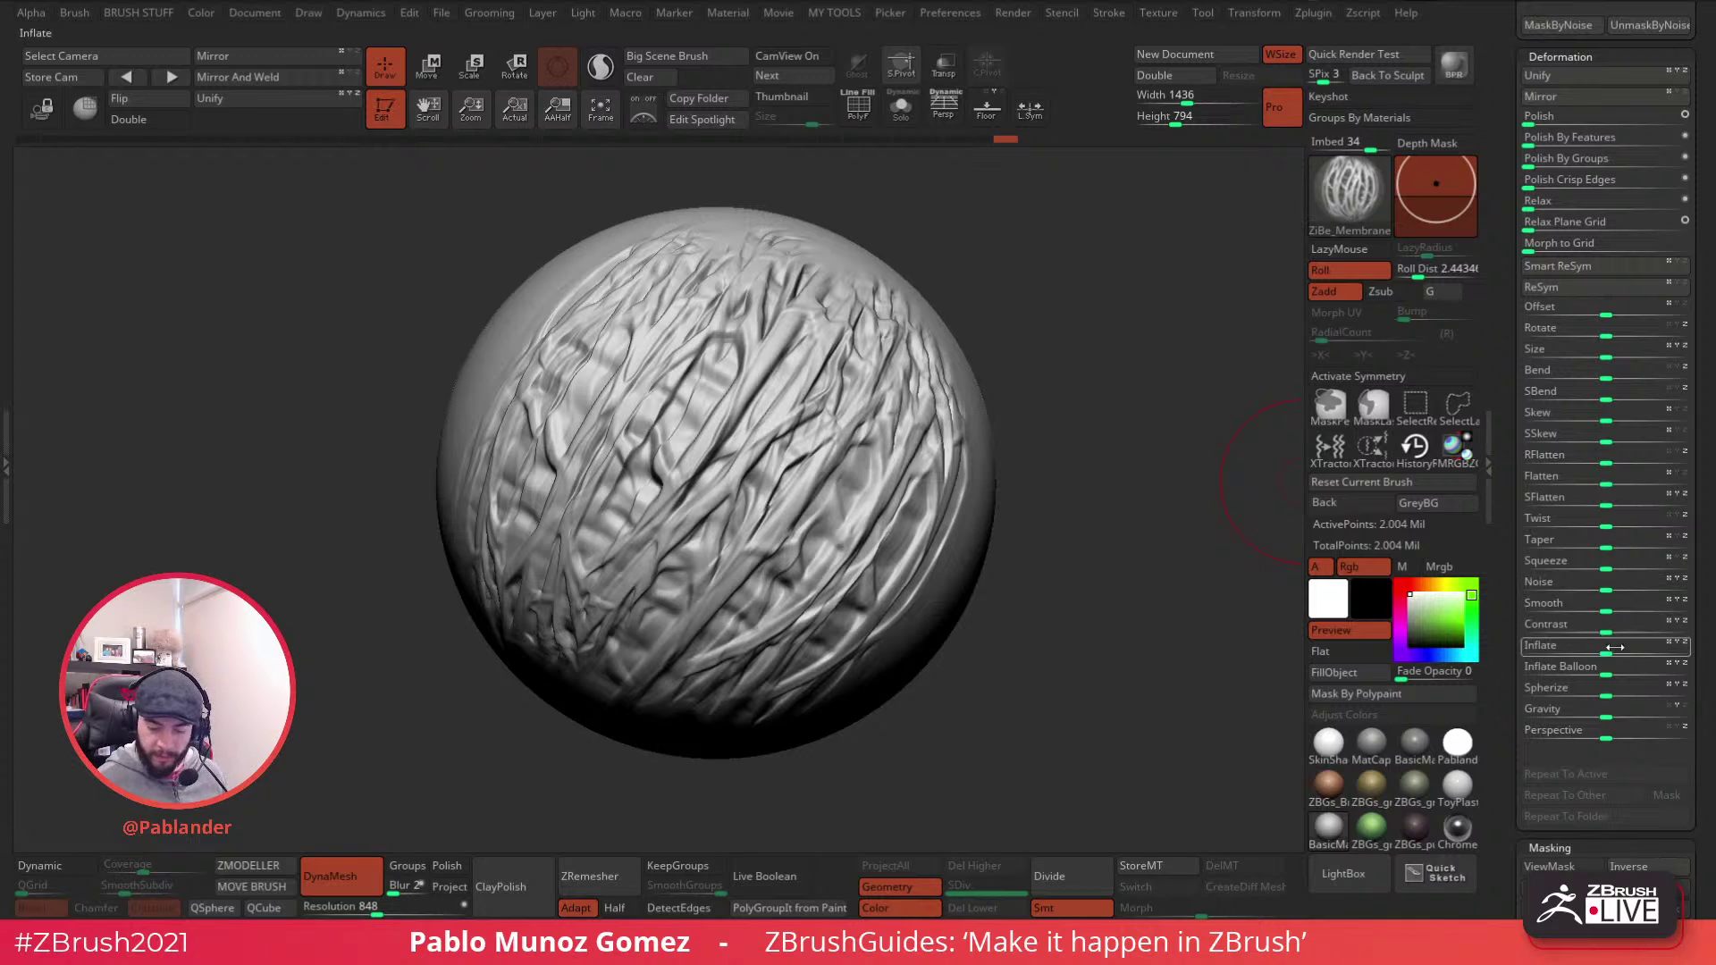
drag(1606, 652, 1609, 655)
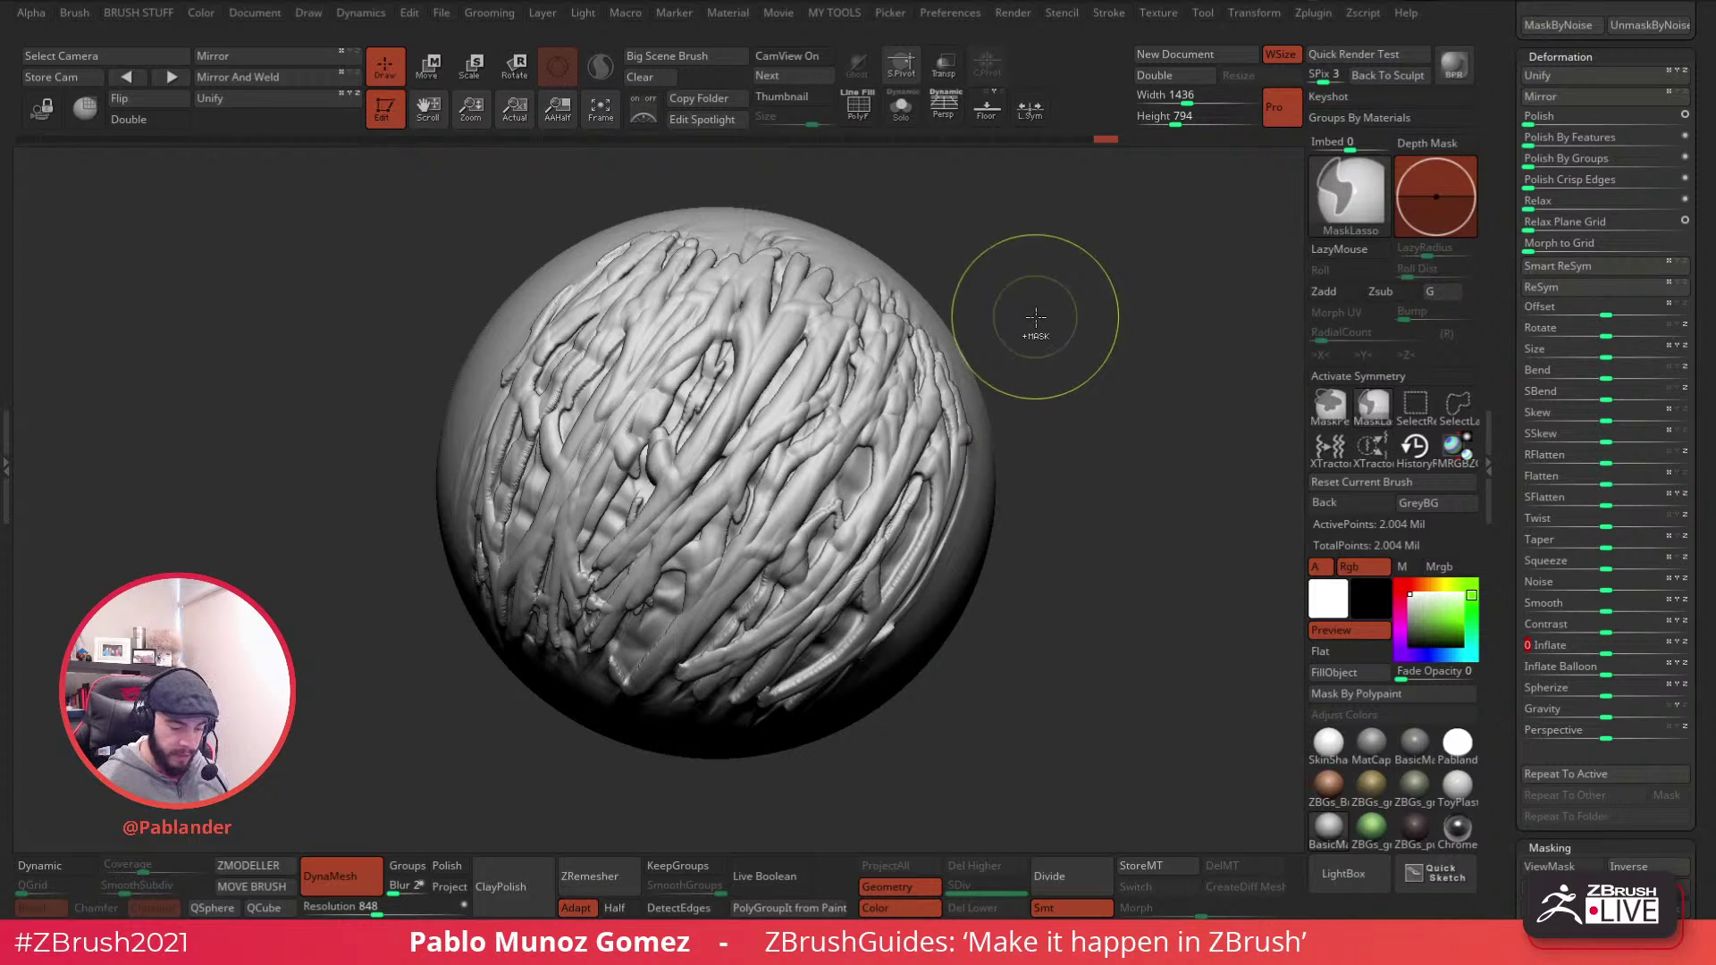
- Clear the mask from the sphere and remesh it with DynaMesh at resolution 848
ctrl+drag(1056, 344, 1107, 487)
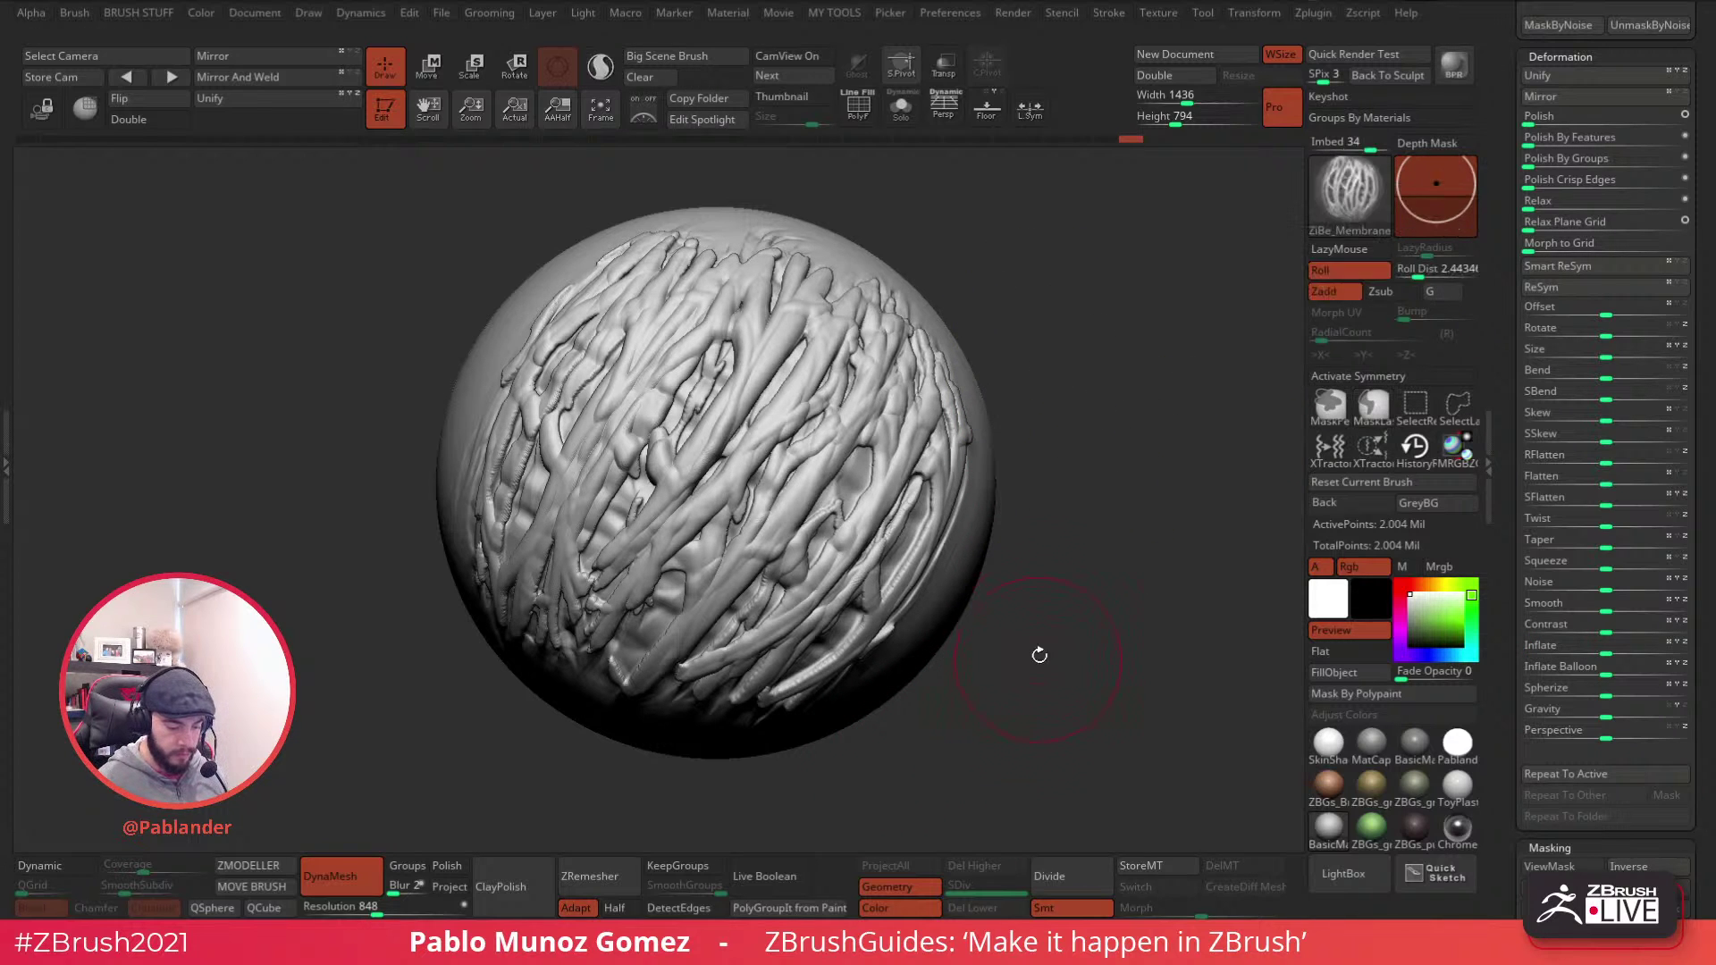
mouse_move(1052, 353)
ctrl+mouse_down()
mouse_move(1052, 338)
mouse_move(1189, 360)
ctrl+mouse_up()
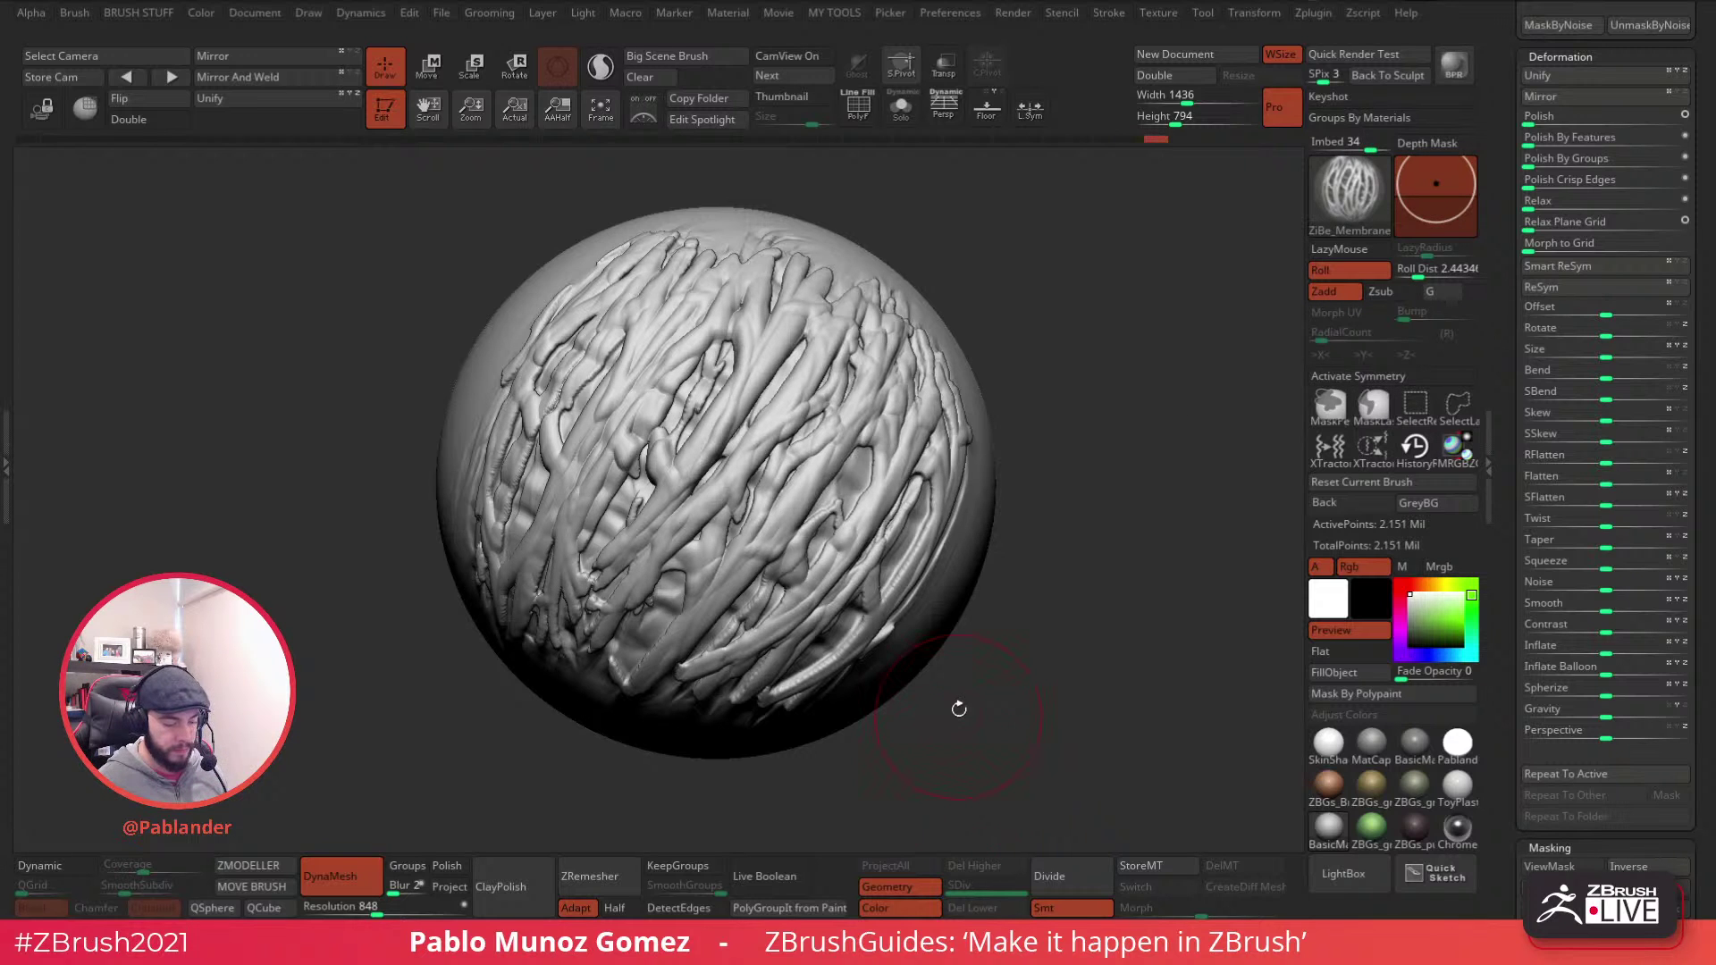
- Smooth the inflated strands with the SmoothPeaks brush and check them from several angles
key(shift)
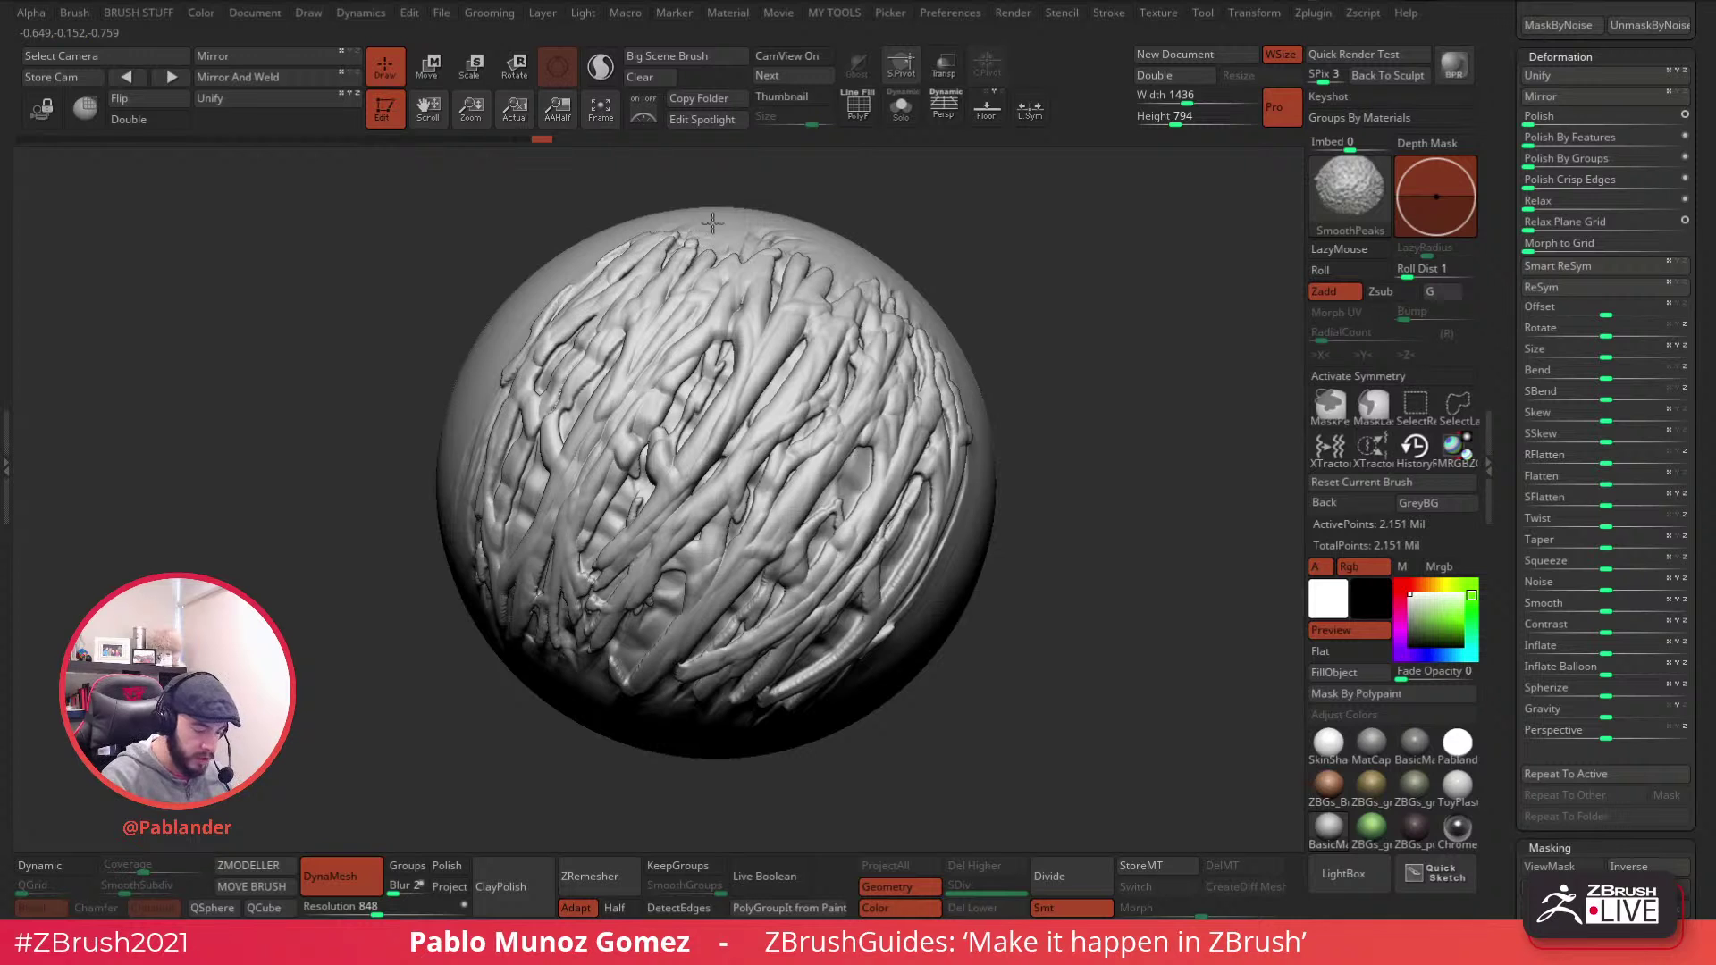
mouse_move(1019, 507)
mouse_down()
mouse_move(1057, 426)
mouse_move(795, 427)
mouse_up()
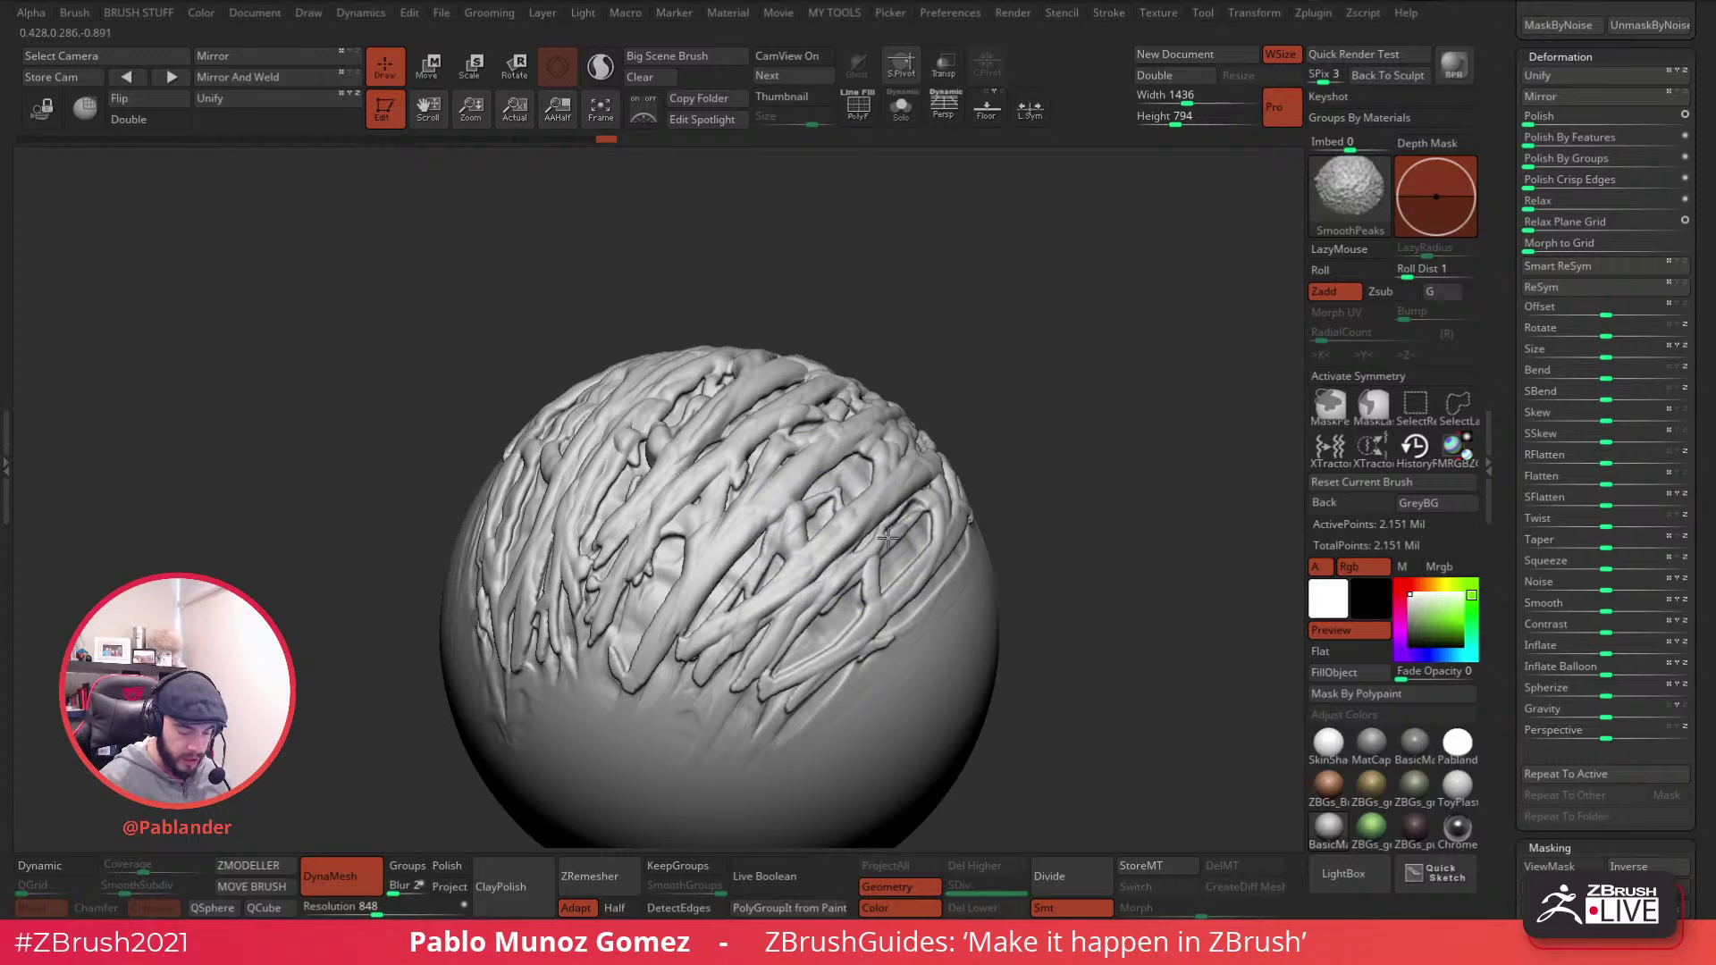
mouse_move(1049, 448)
mouse_down()
mouse_move(1072, 506)
mouse_move(1019, 483)
mouse_move(889, 545)
mouse_move(926, 484)
mouse_up()
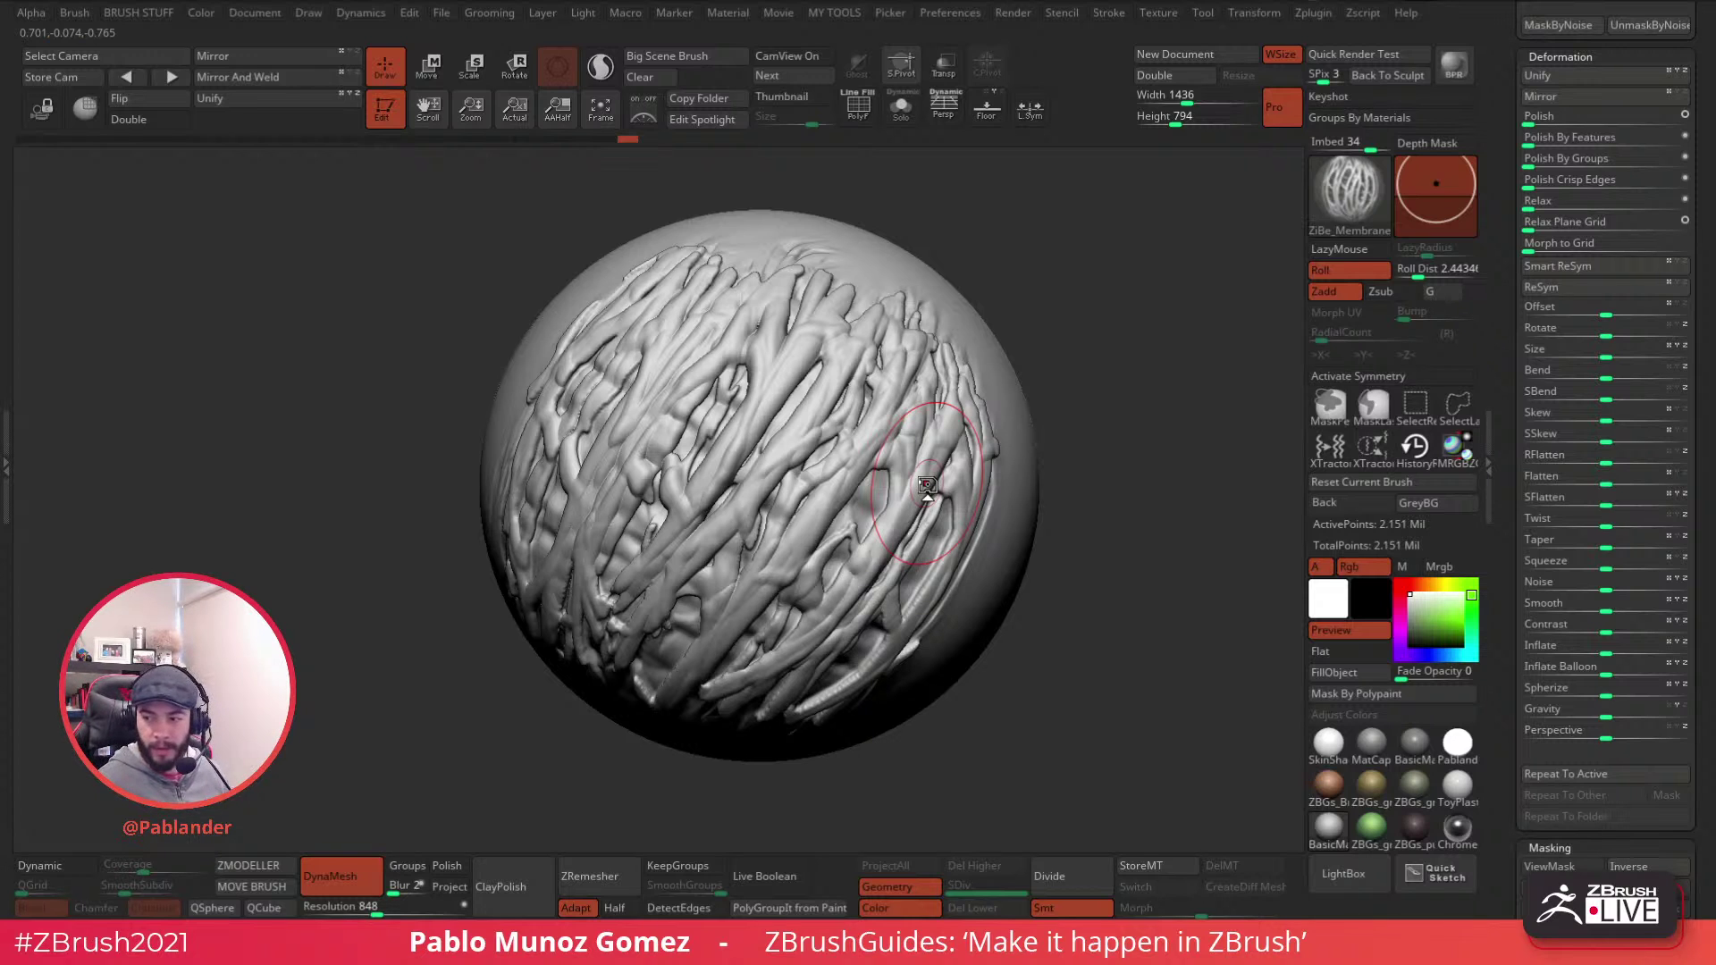
drag(1023, 352, 1070, 437)
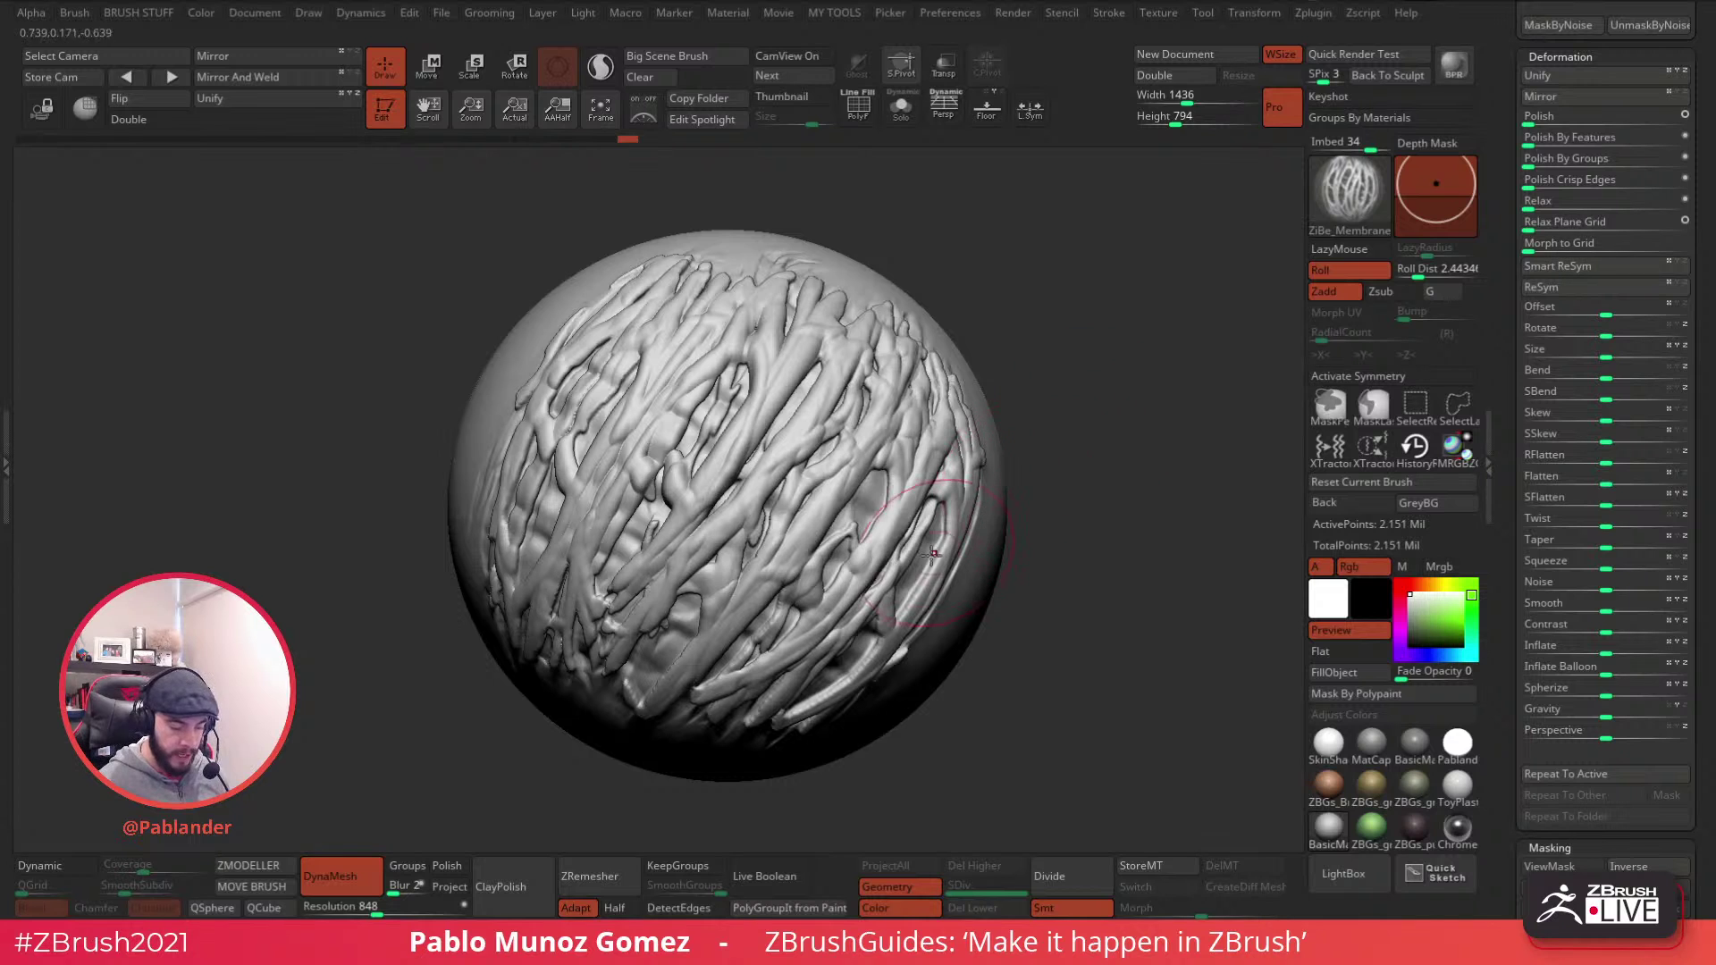
ctrl+right_drag(804, 402, 826, 429)
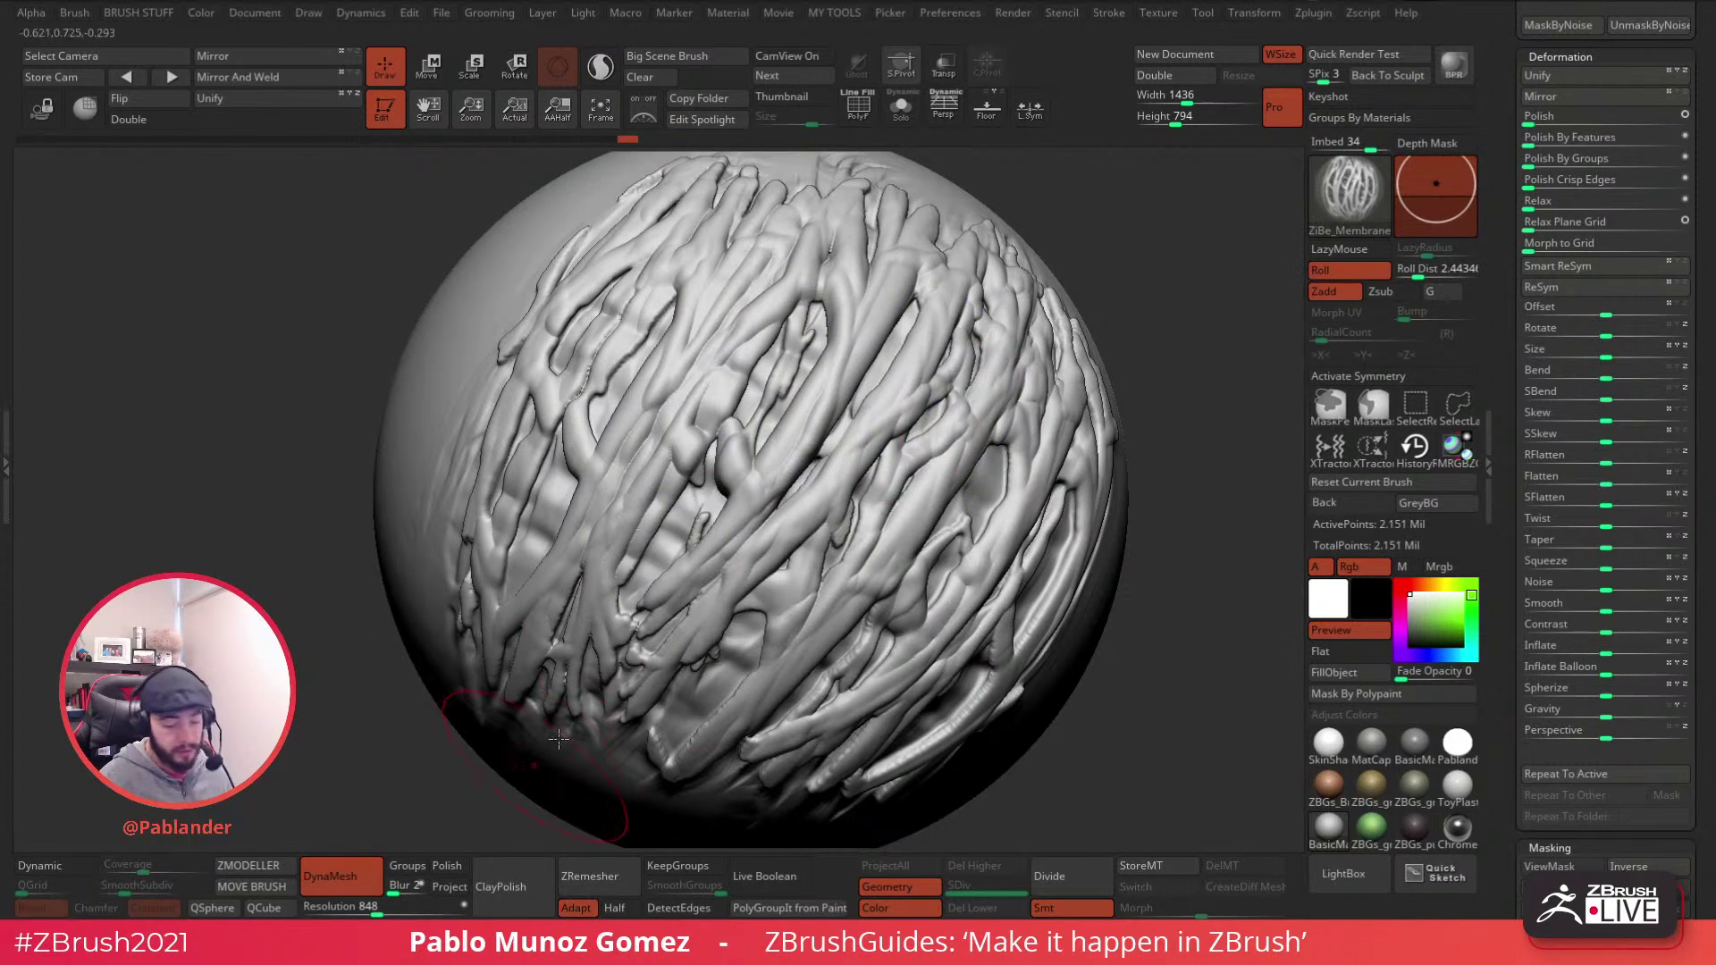
alt+drag(1158, 510, 1102, 515)
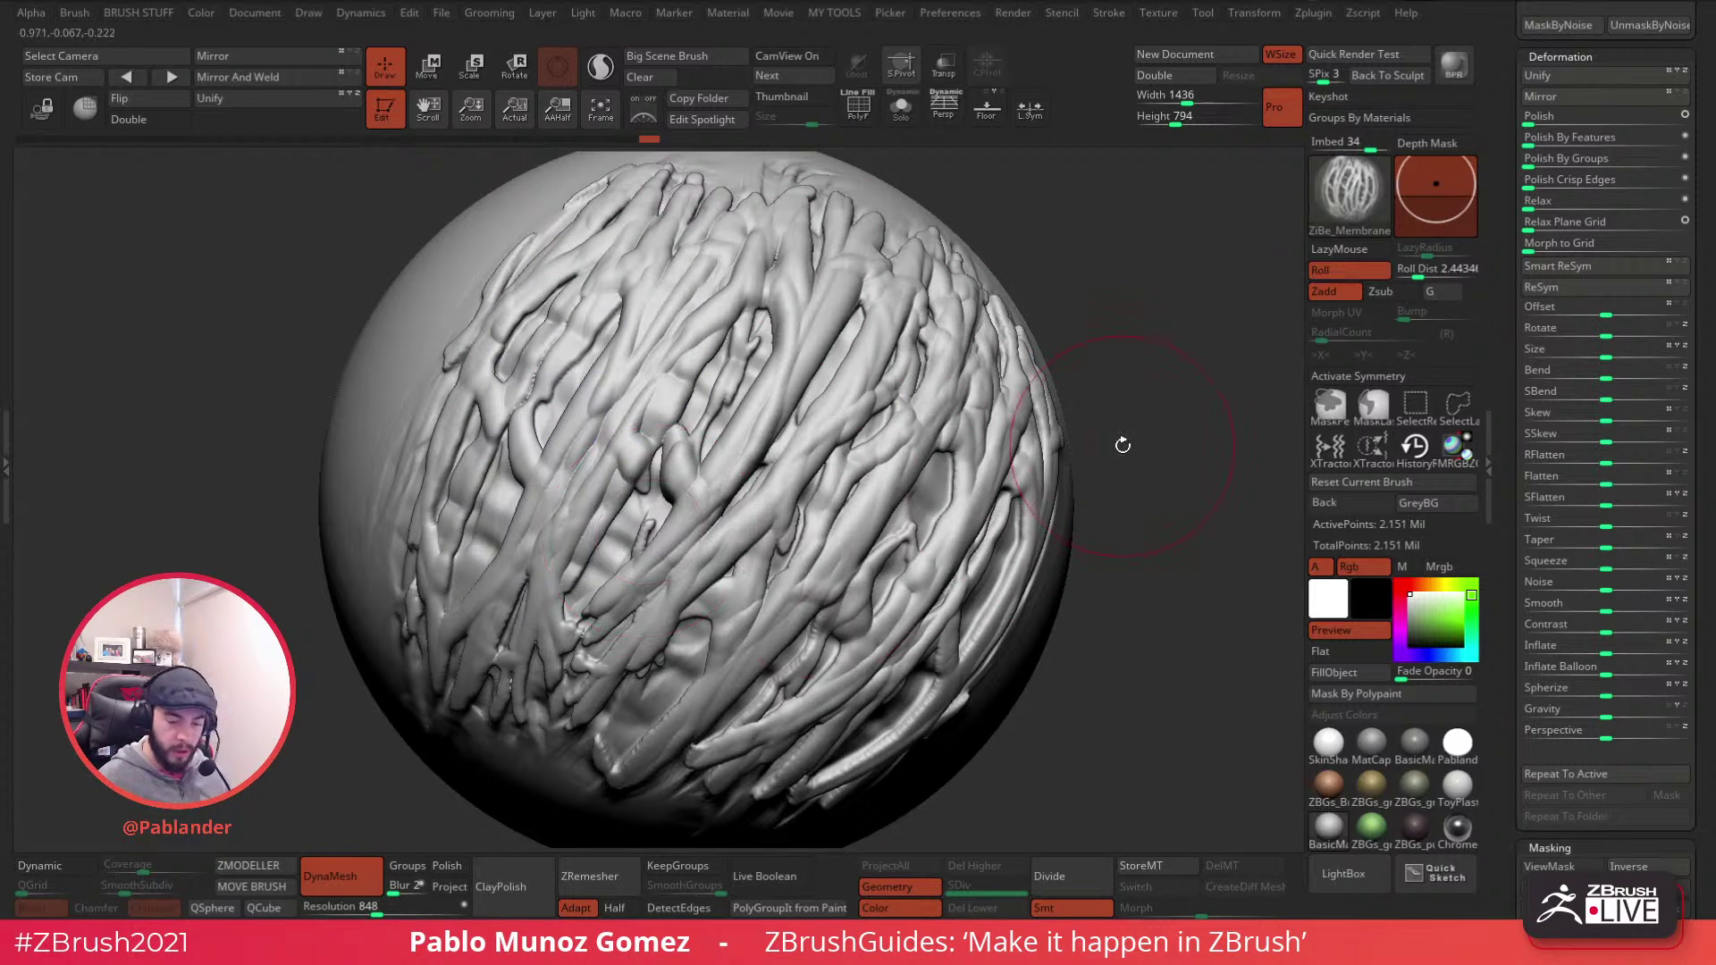
- Try the ContrastDelta brush, and accentuate the strands and their gaps across the sphere with the ContrastTarget brush
click(1343, 187)
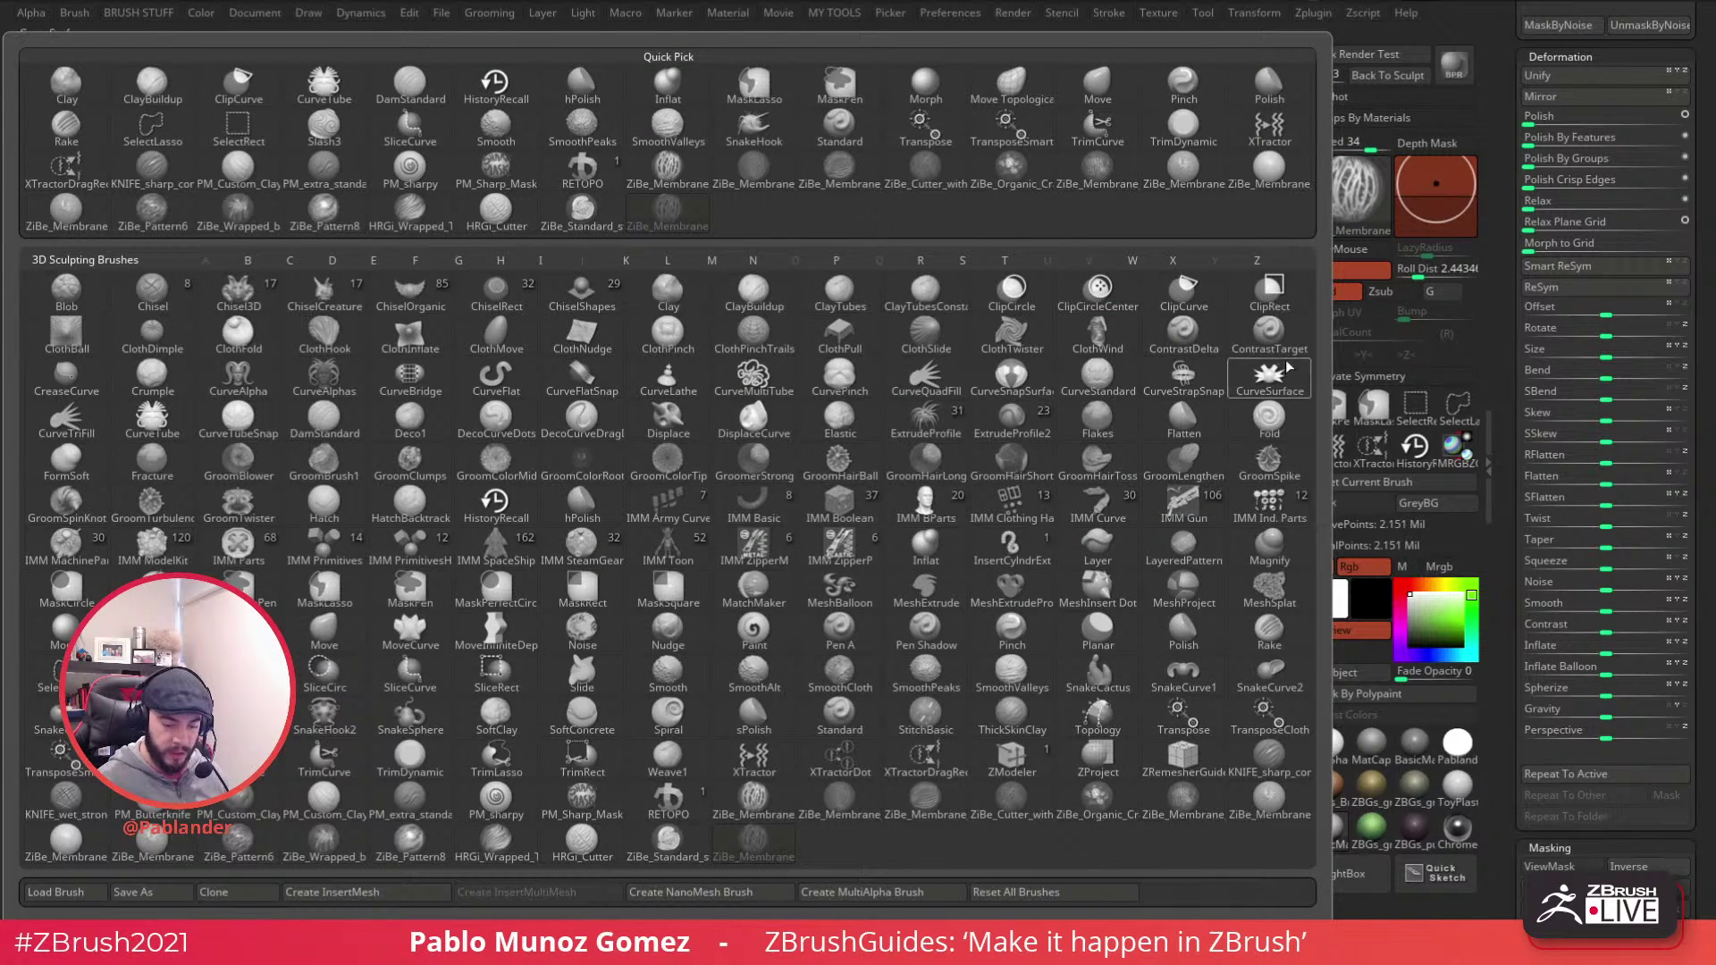
click(1186, 342)
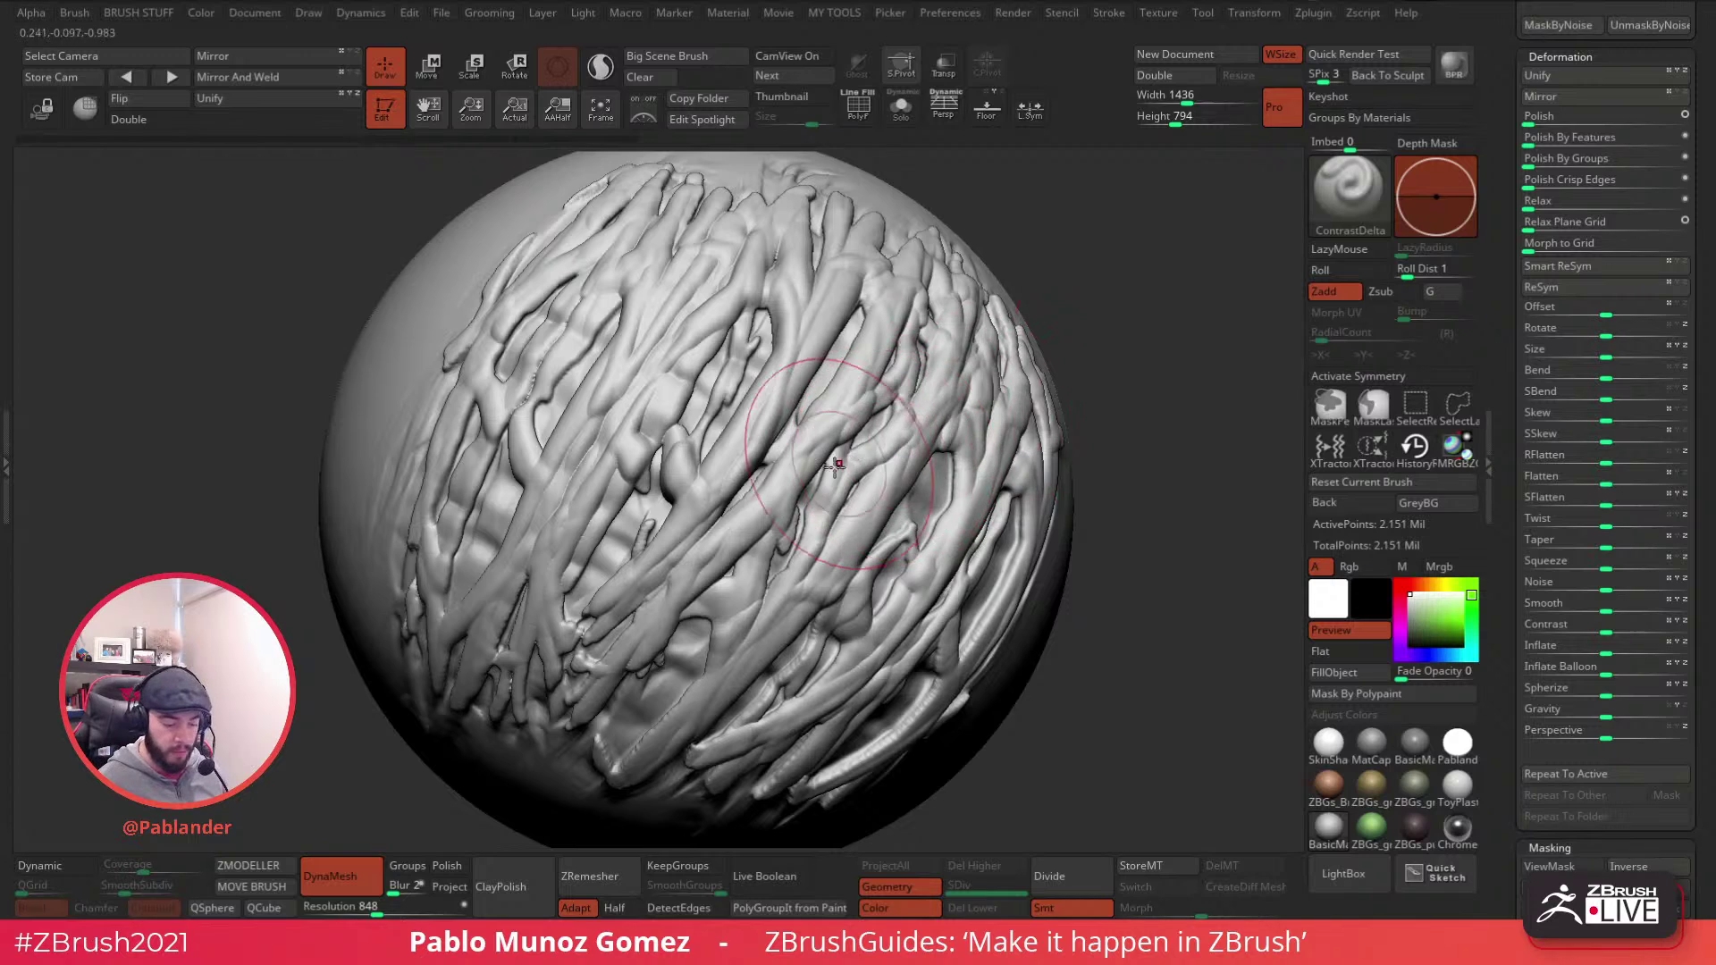
click(1334, 202)
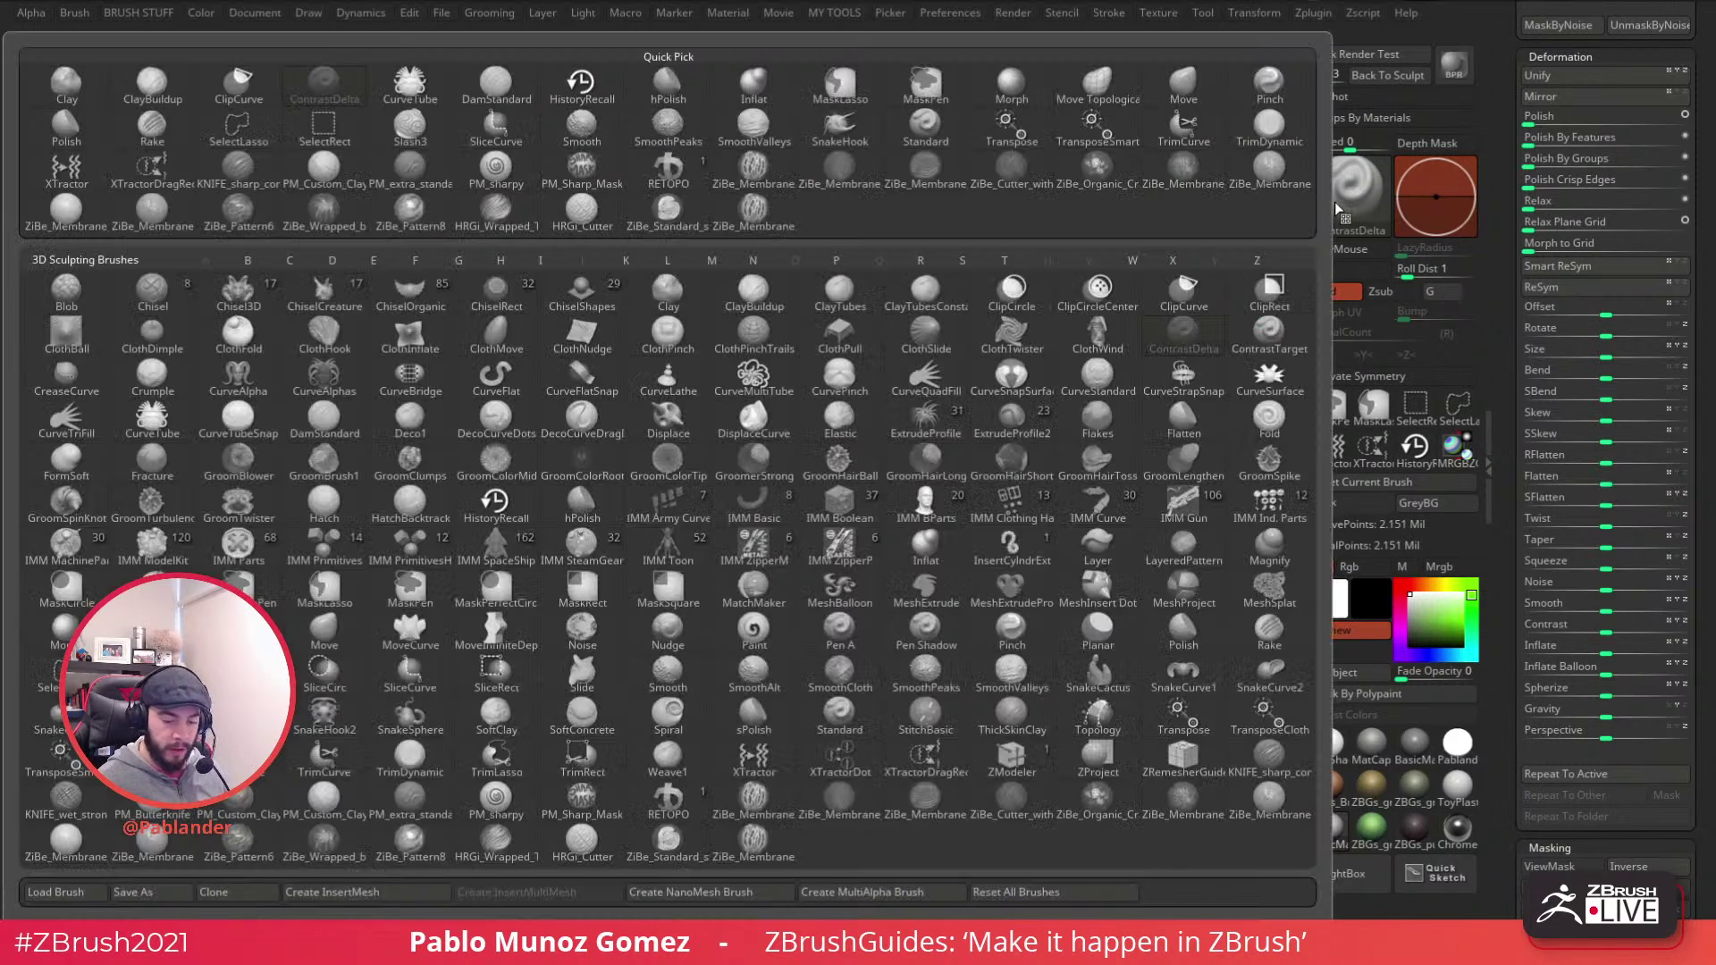
click(1273, 333)
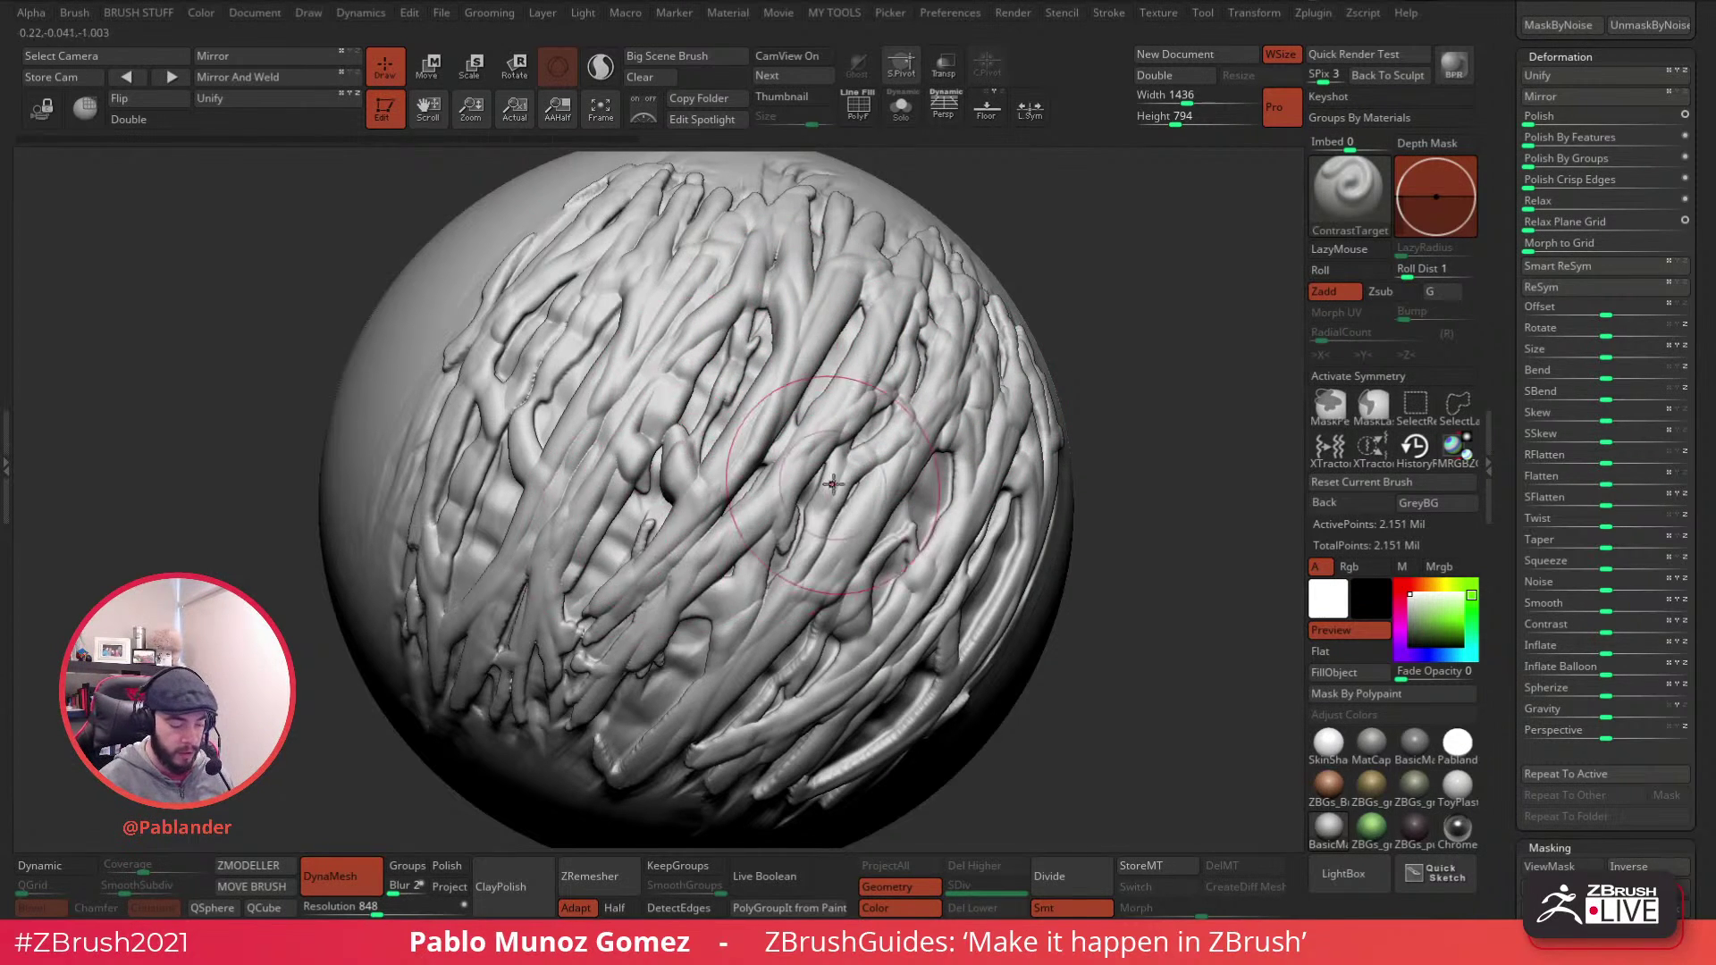
right_drag(976, 417, 912, 417)
mouse_move(901, 508)
right_down()
mouse_move(957, 373)
mouse_move(923, 359)
right_up()
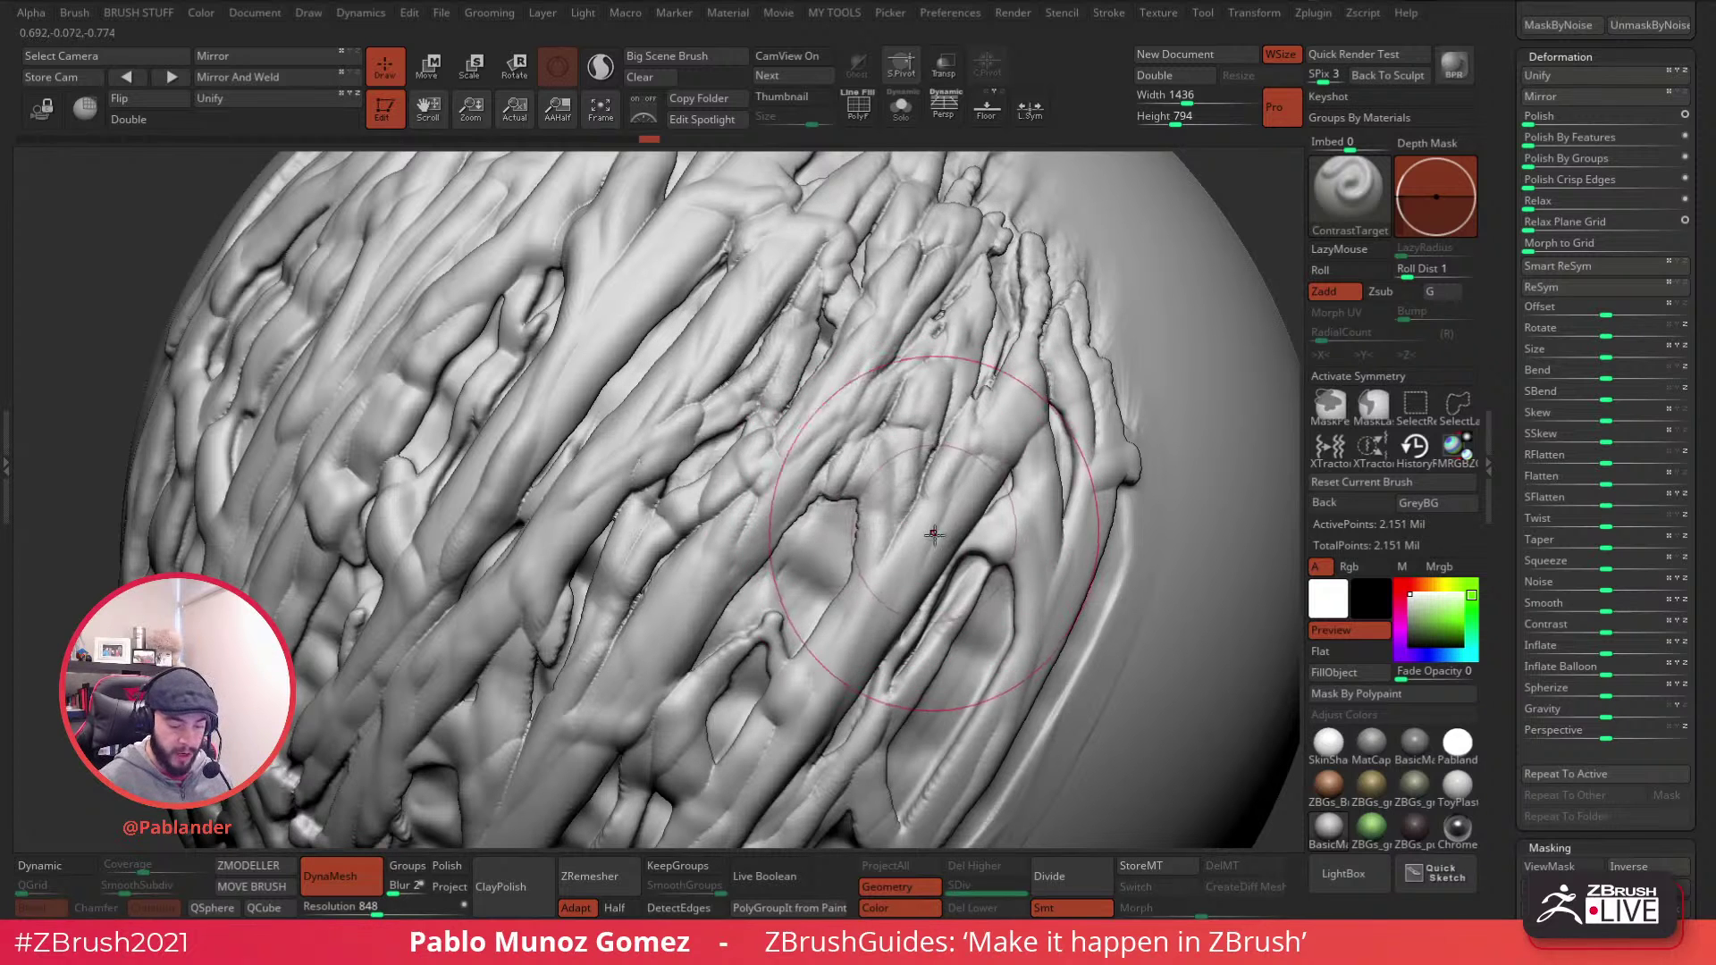
key(f)
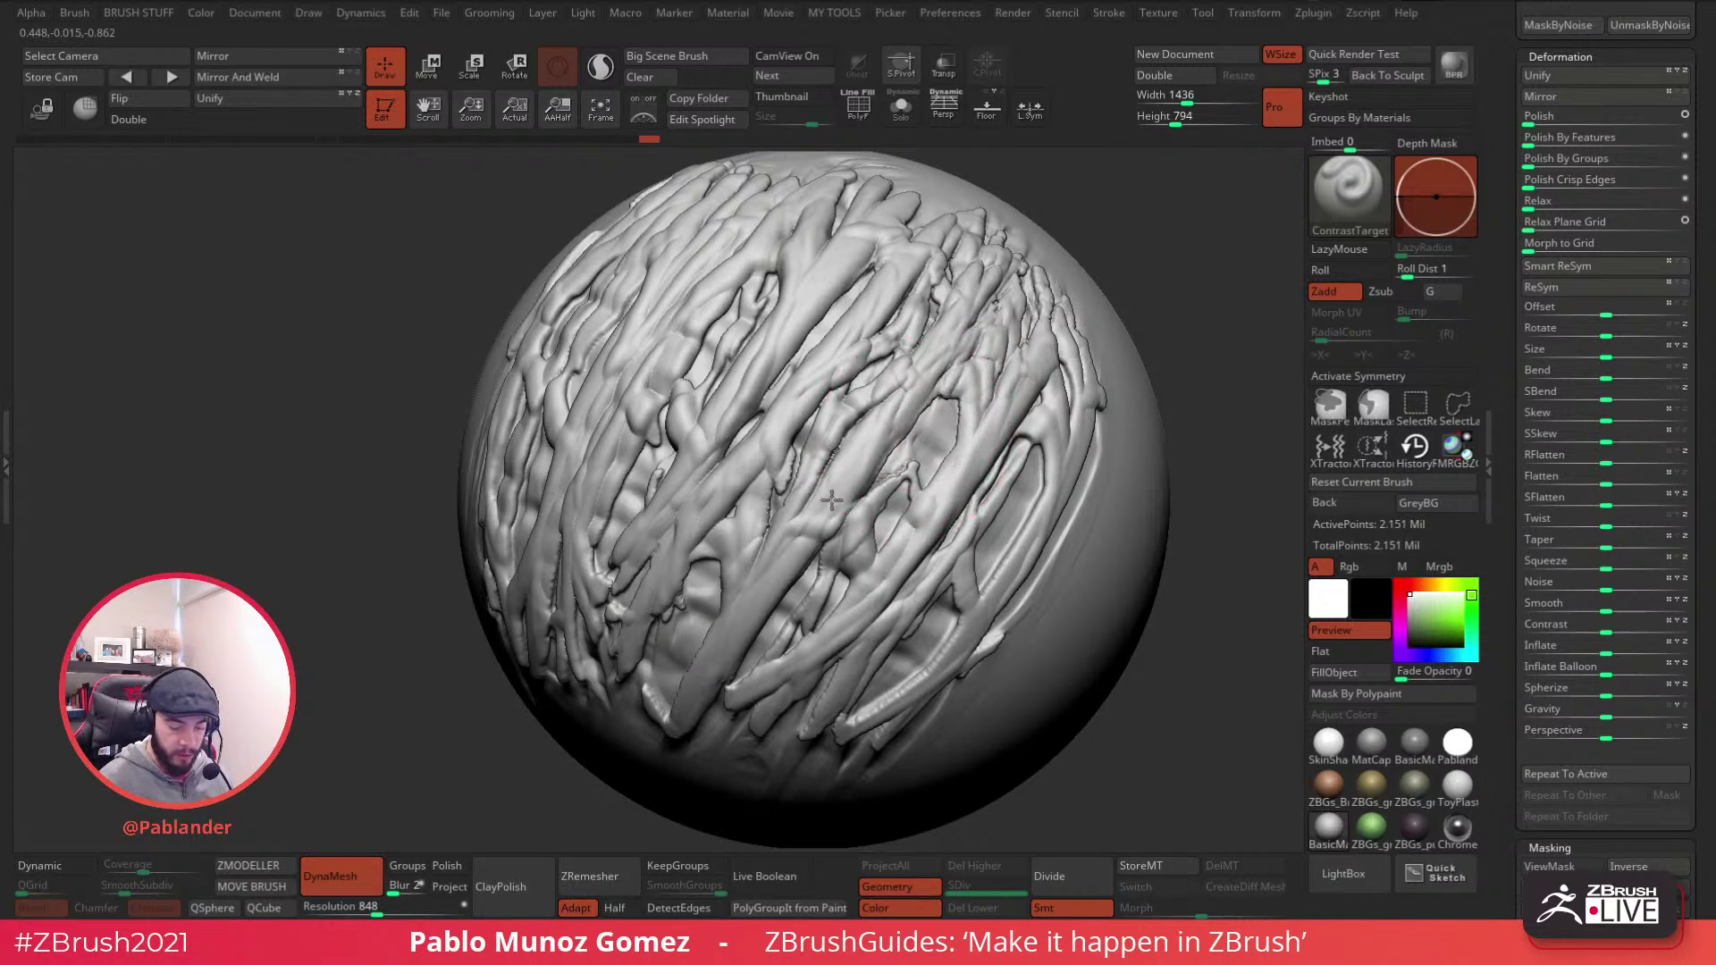
mouse_move(913, 453)
right_down()
mouse_move(992, 496)
mouse_move(1010, 464)
right_up()
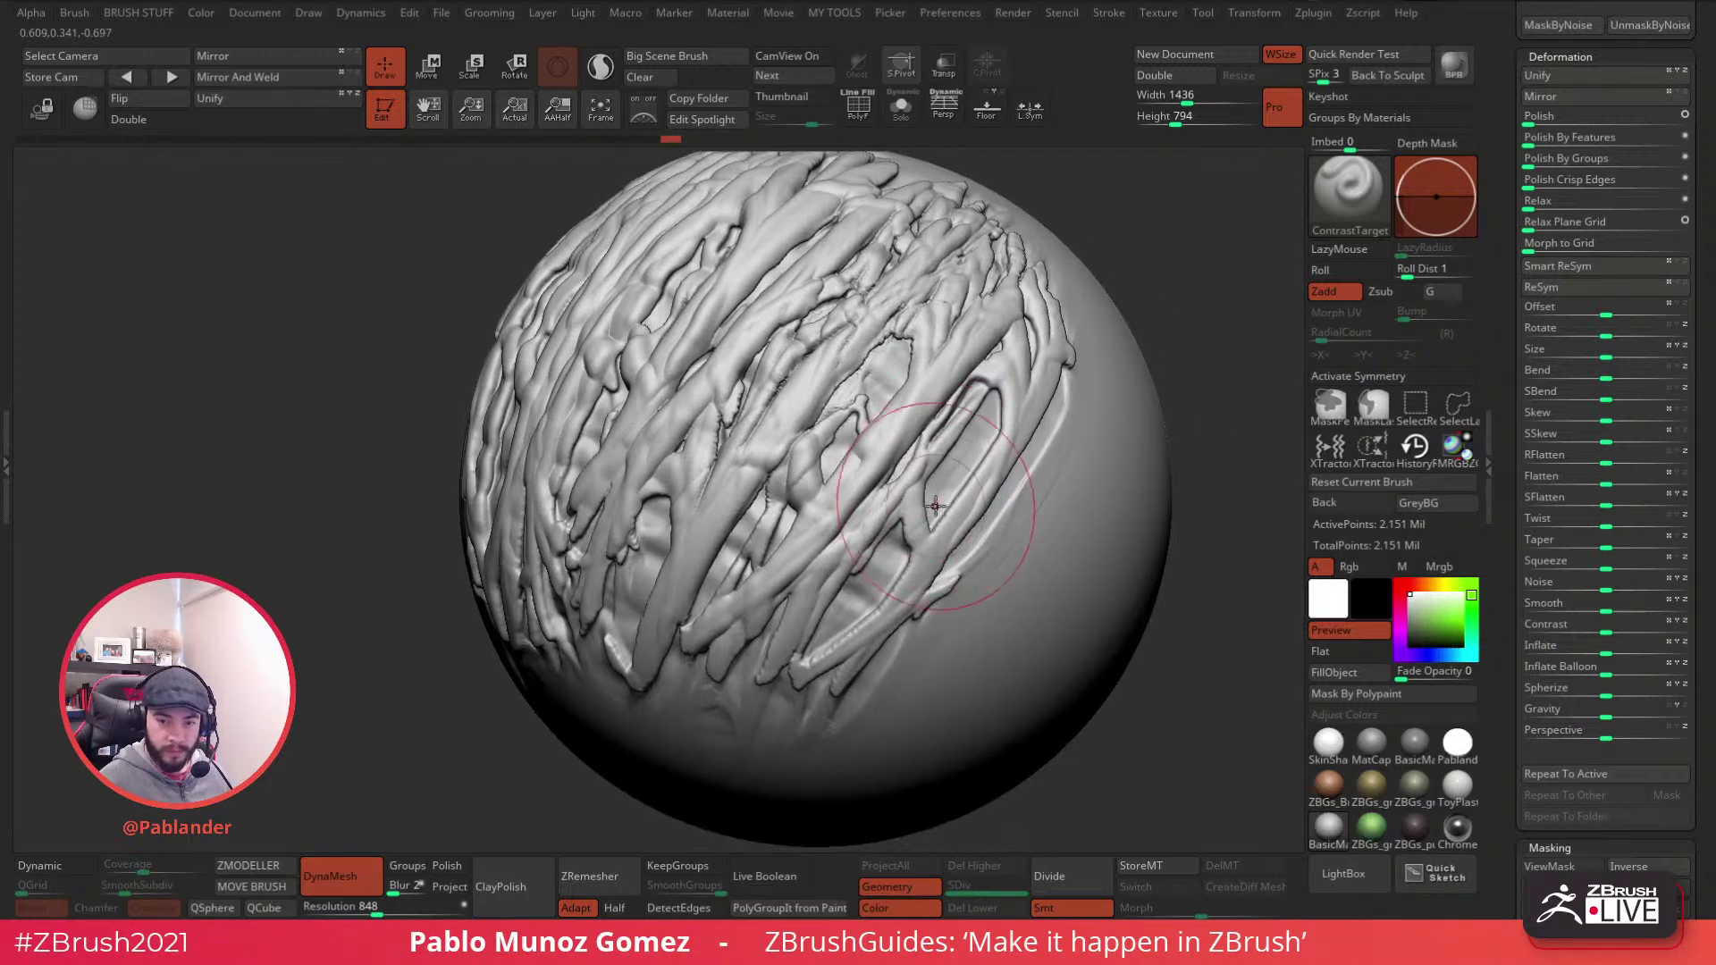
right_drag(835, 487, 831, 519)
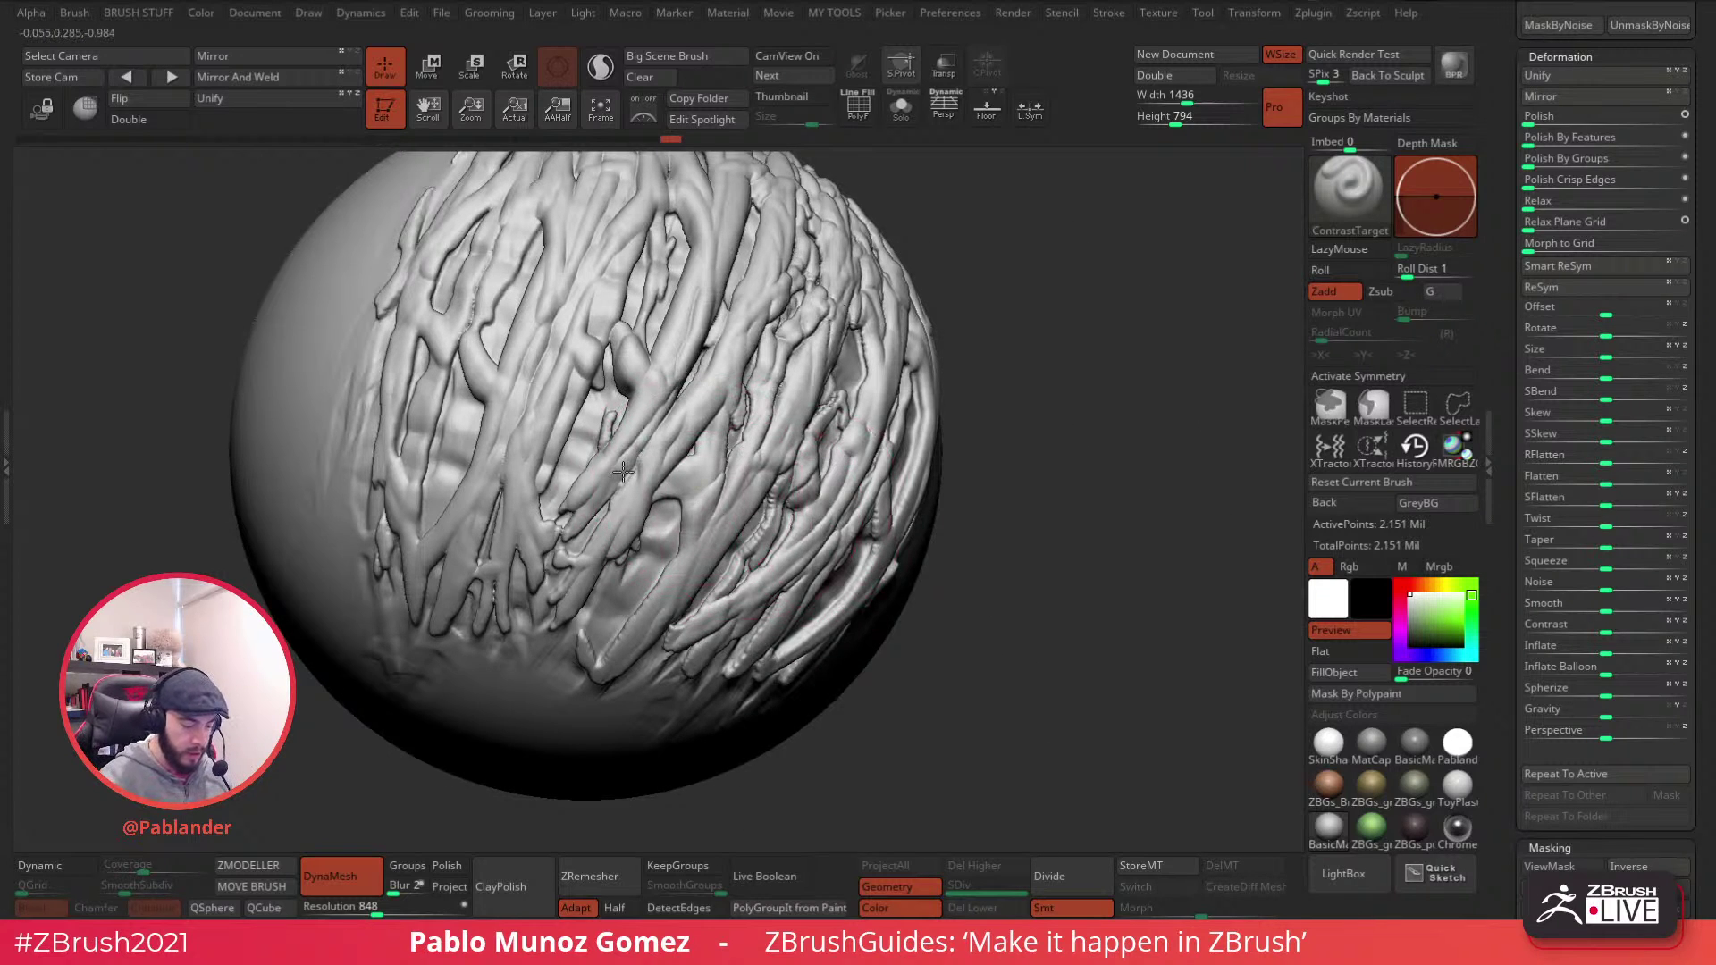
right_drag(657, 304, 625, 455)
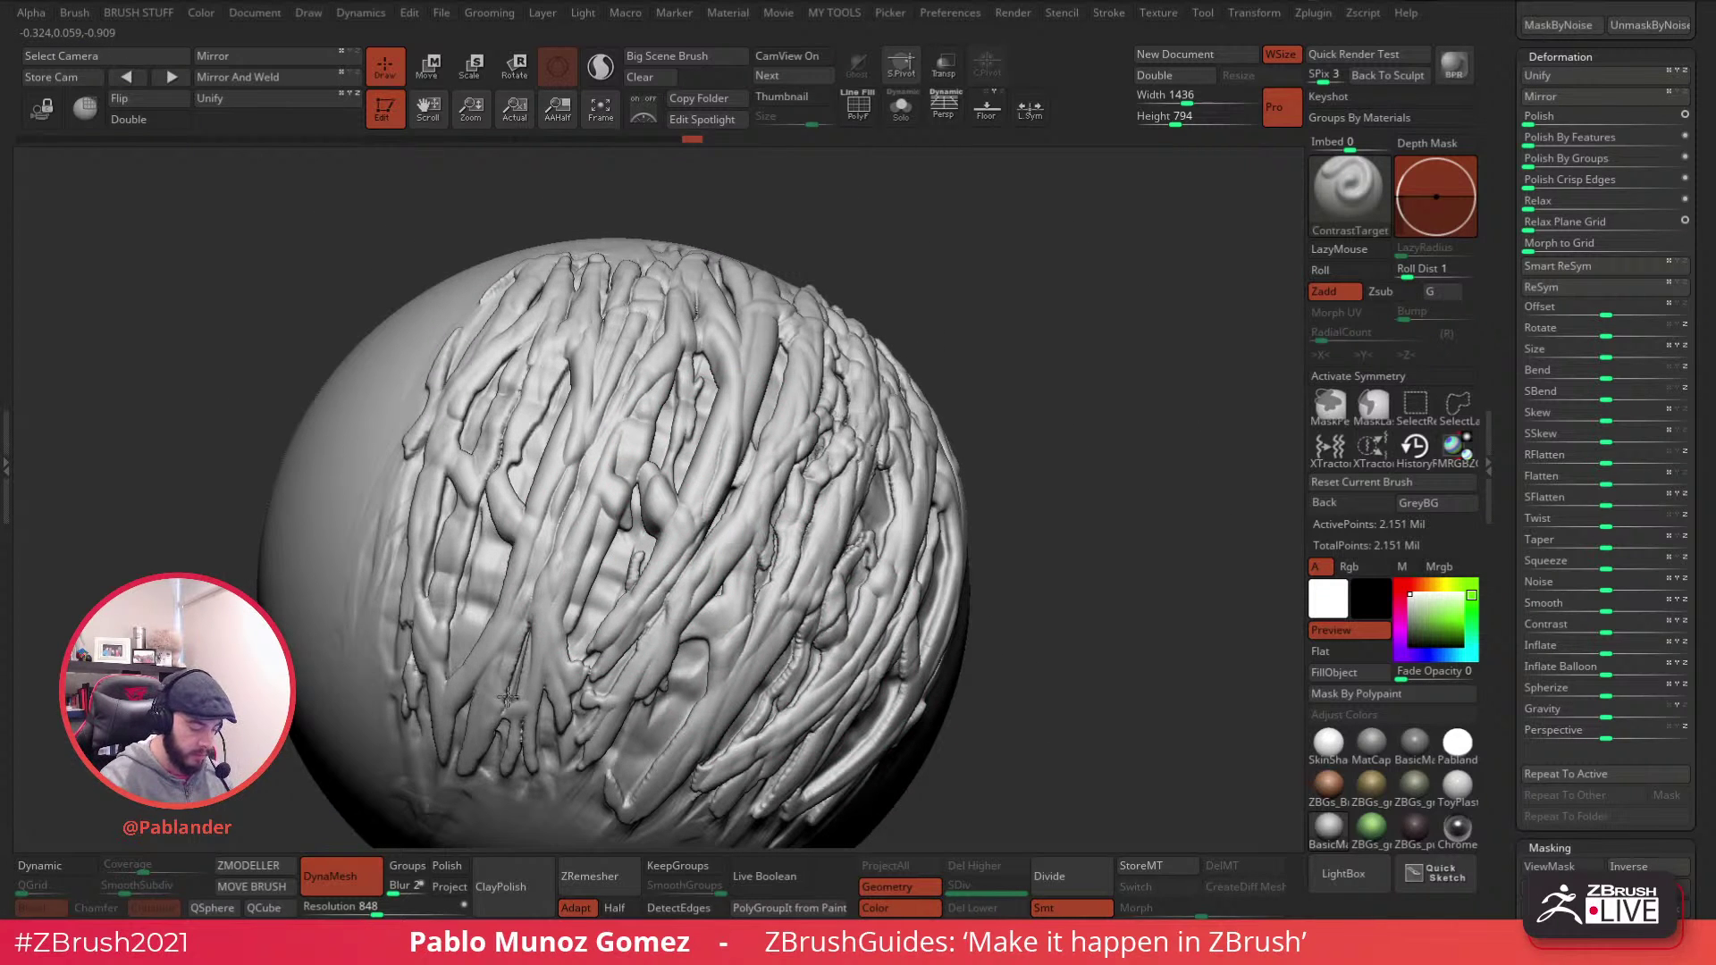
right_drag(626, 527, 698, 402)
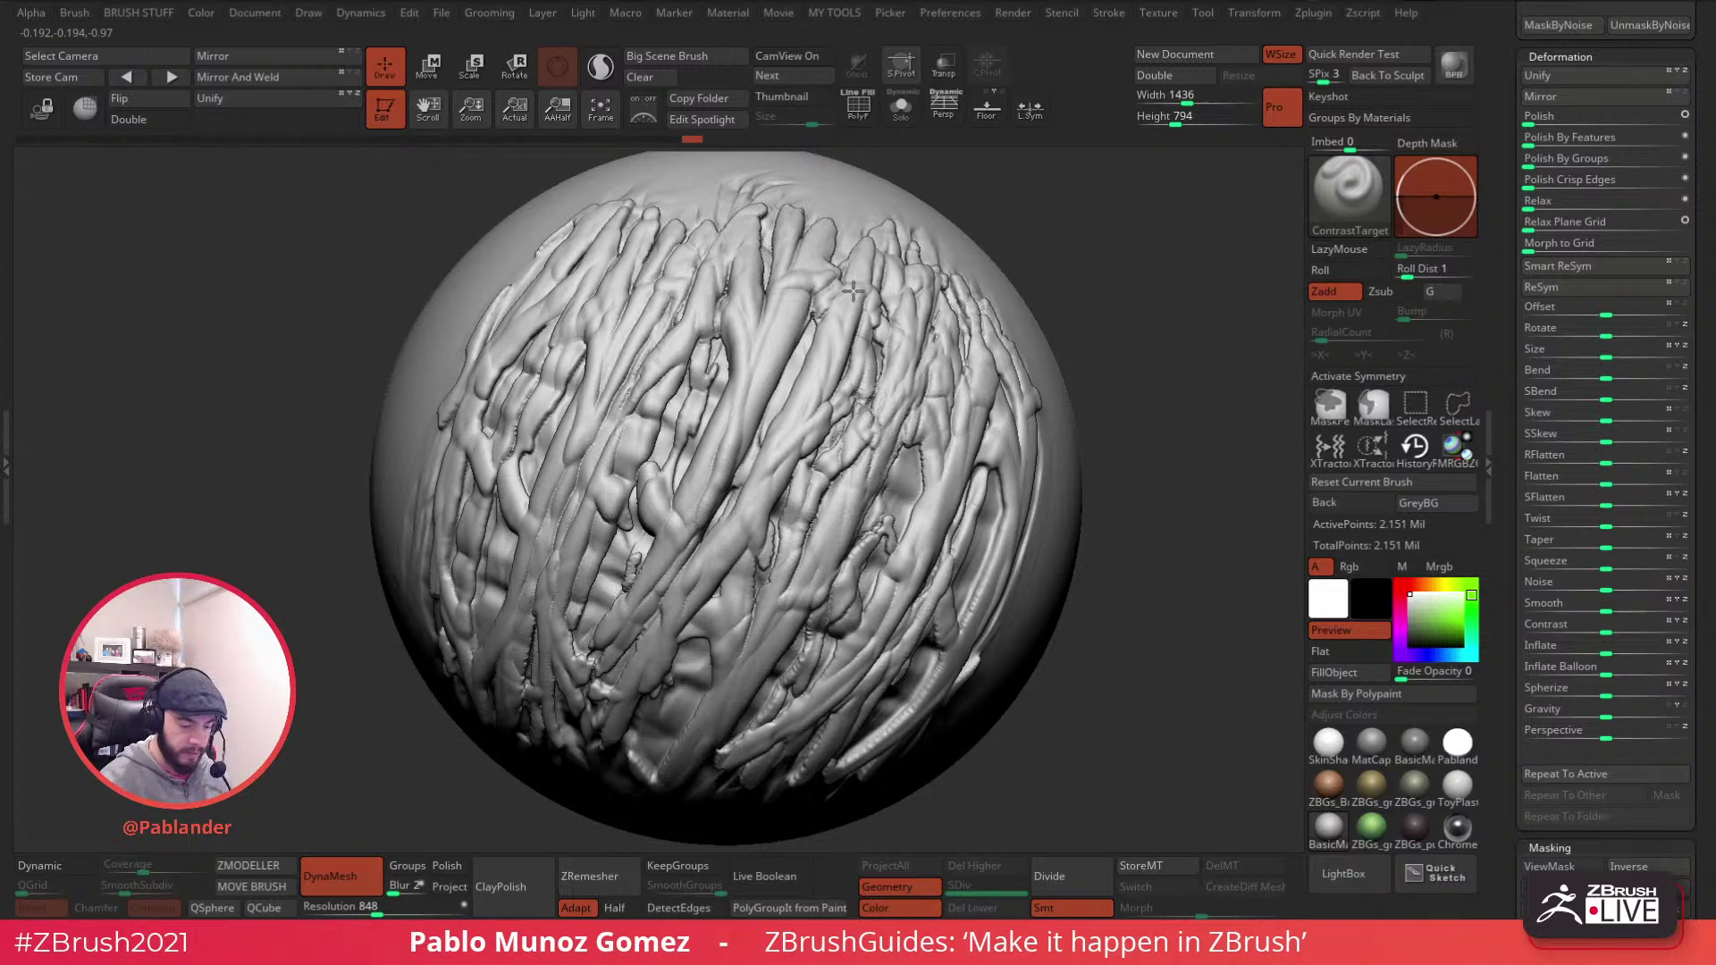
- Remesh the sphere with DynaMesh again and smooth the strands with SmoothPeaks
ctrl+drag(1147, 318, 1171, 364)
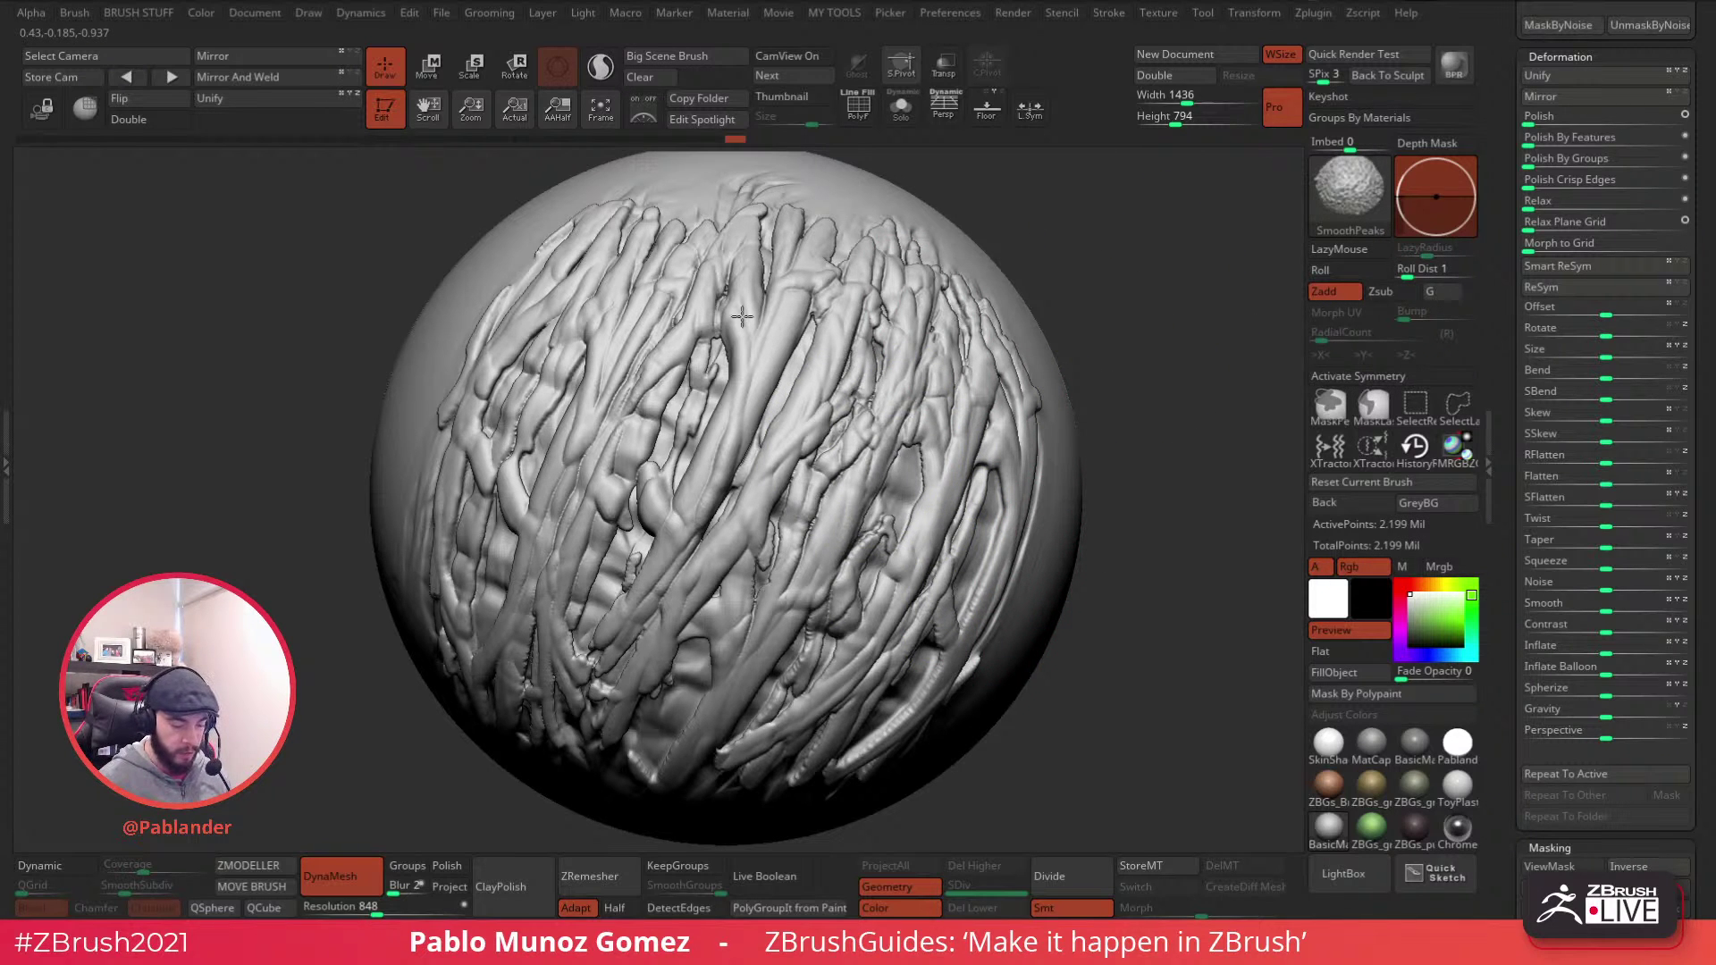
drag(1149, 491, 1268, 365)
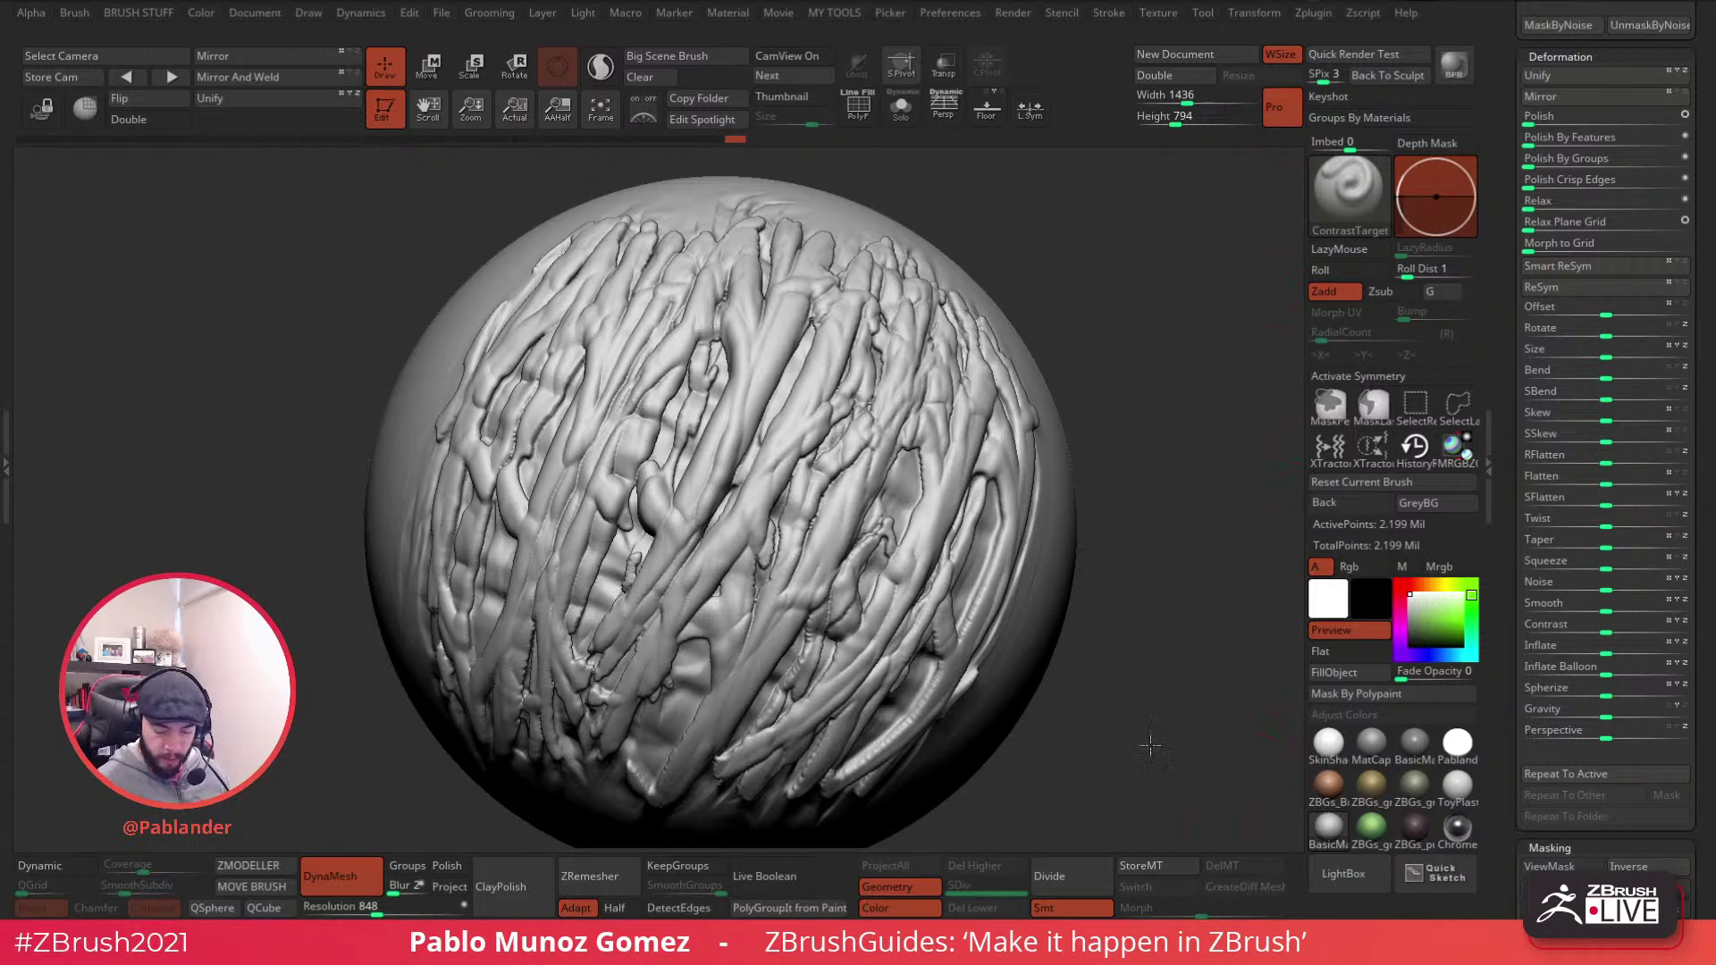
drag(1159, 749, 1028, 679)
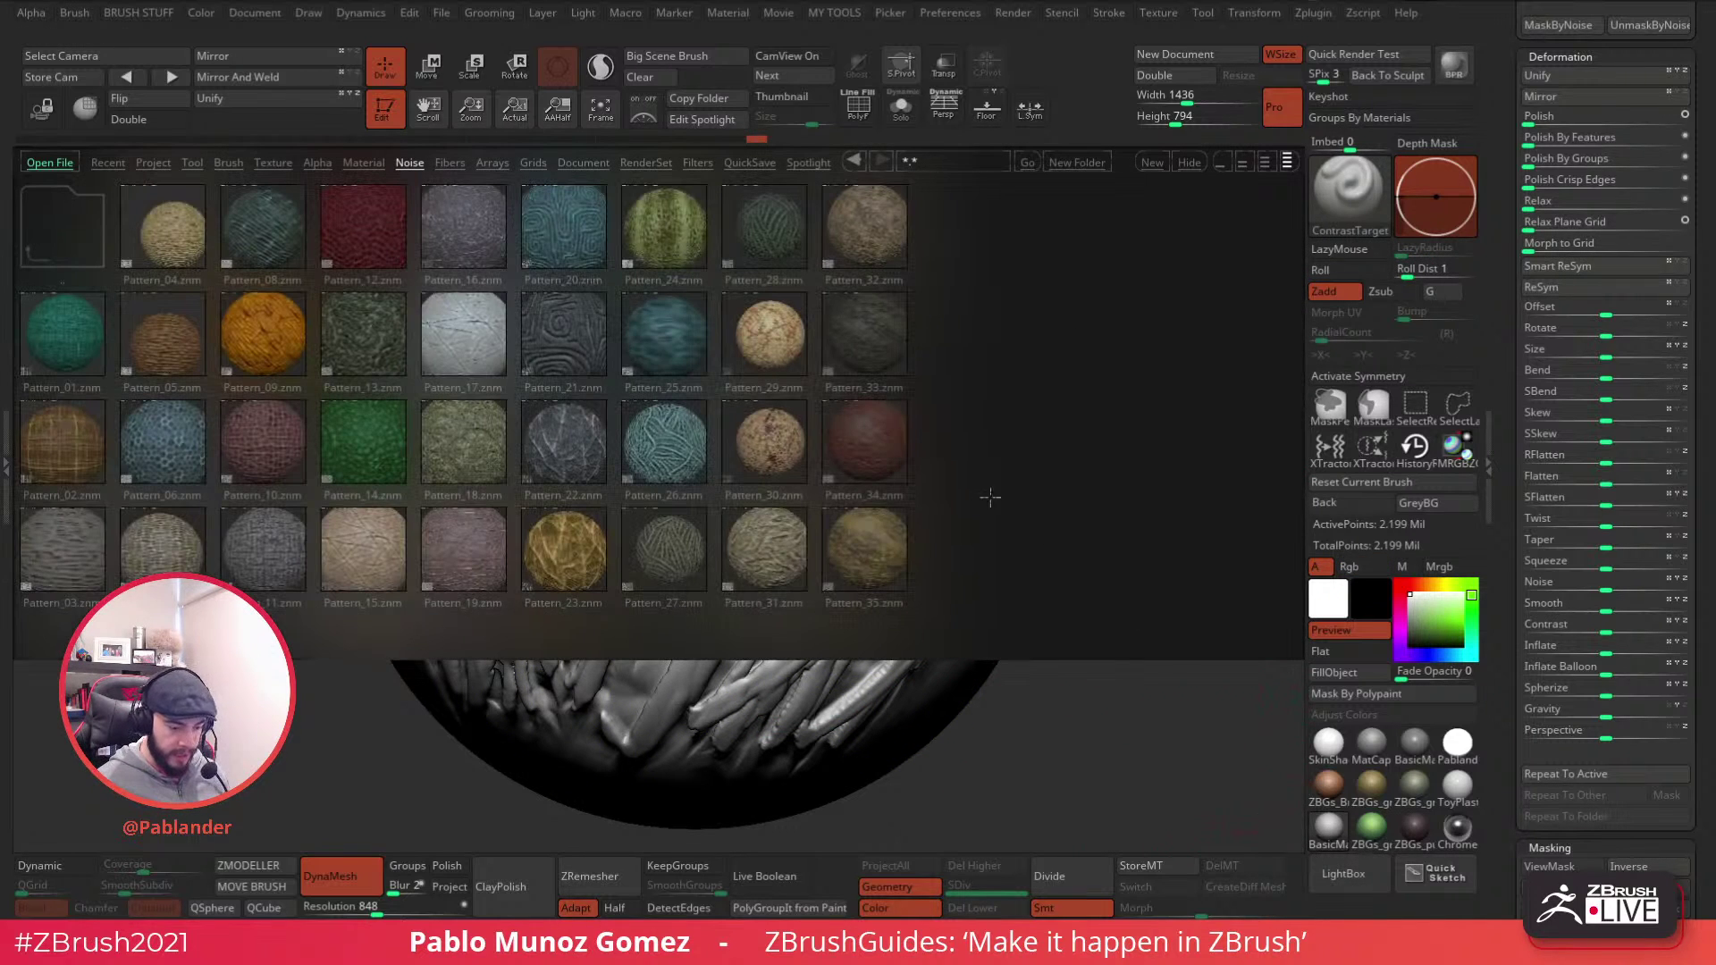
- Load the ZiBe_Pattern_Strong brush from the HRG_ZB folder of the brush library
click(228, 162)
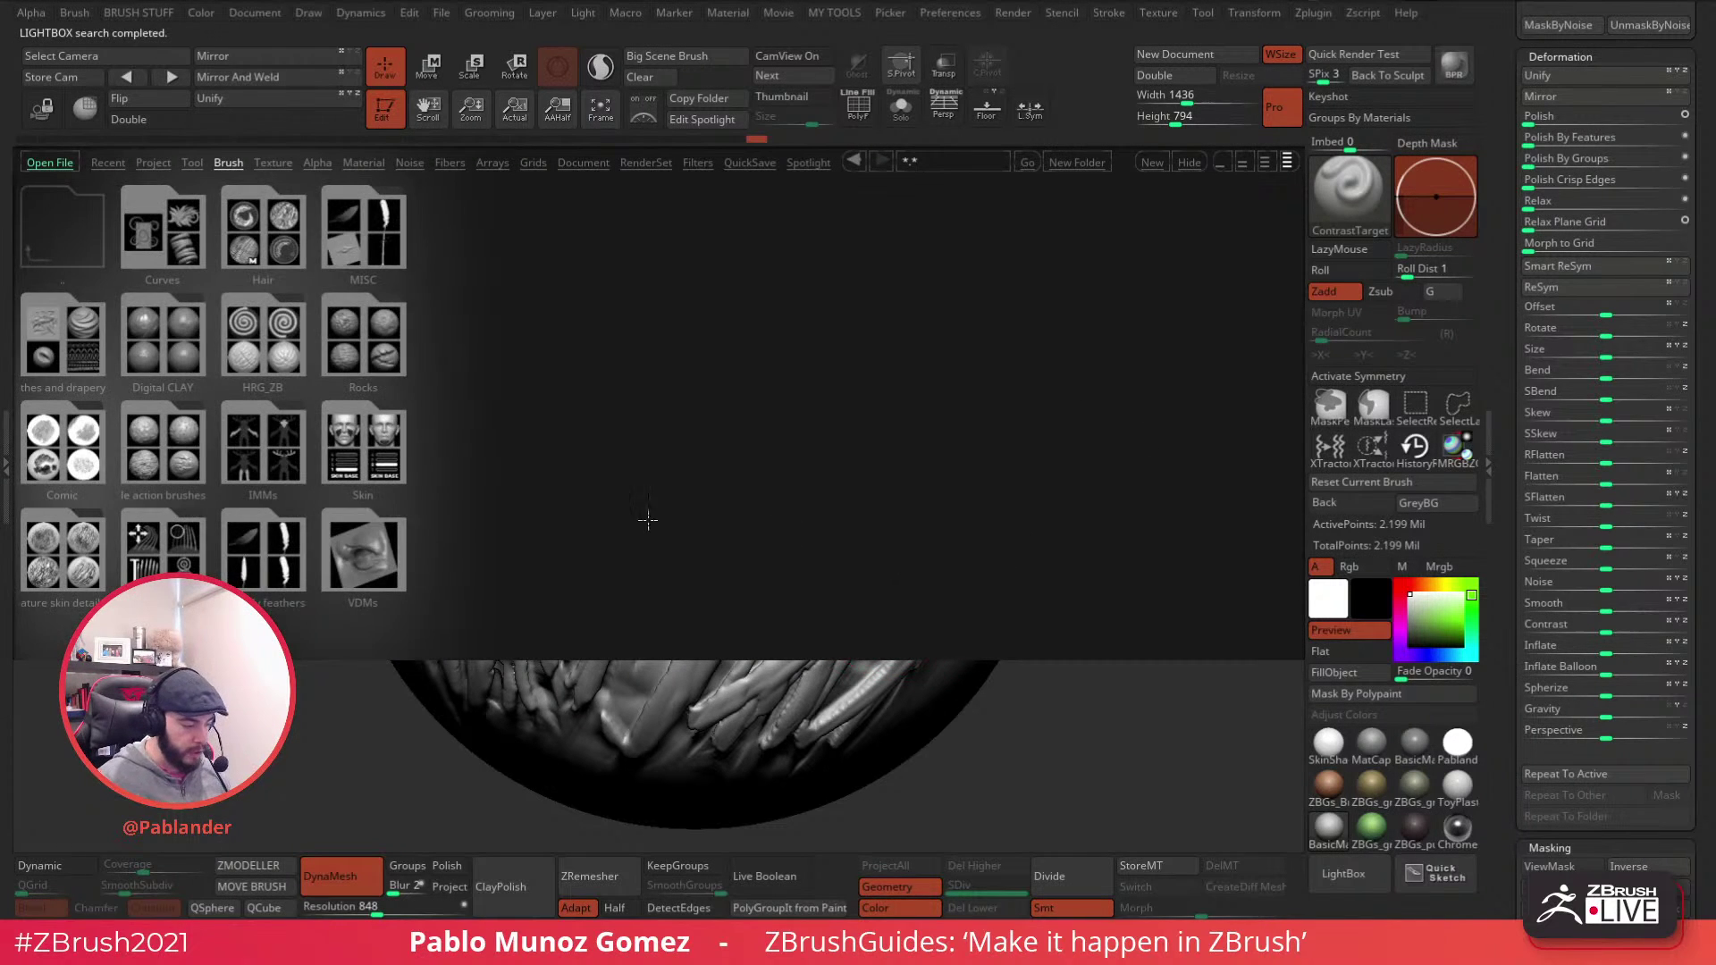
double_click(262, 232)
double_click(76, 234)
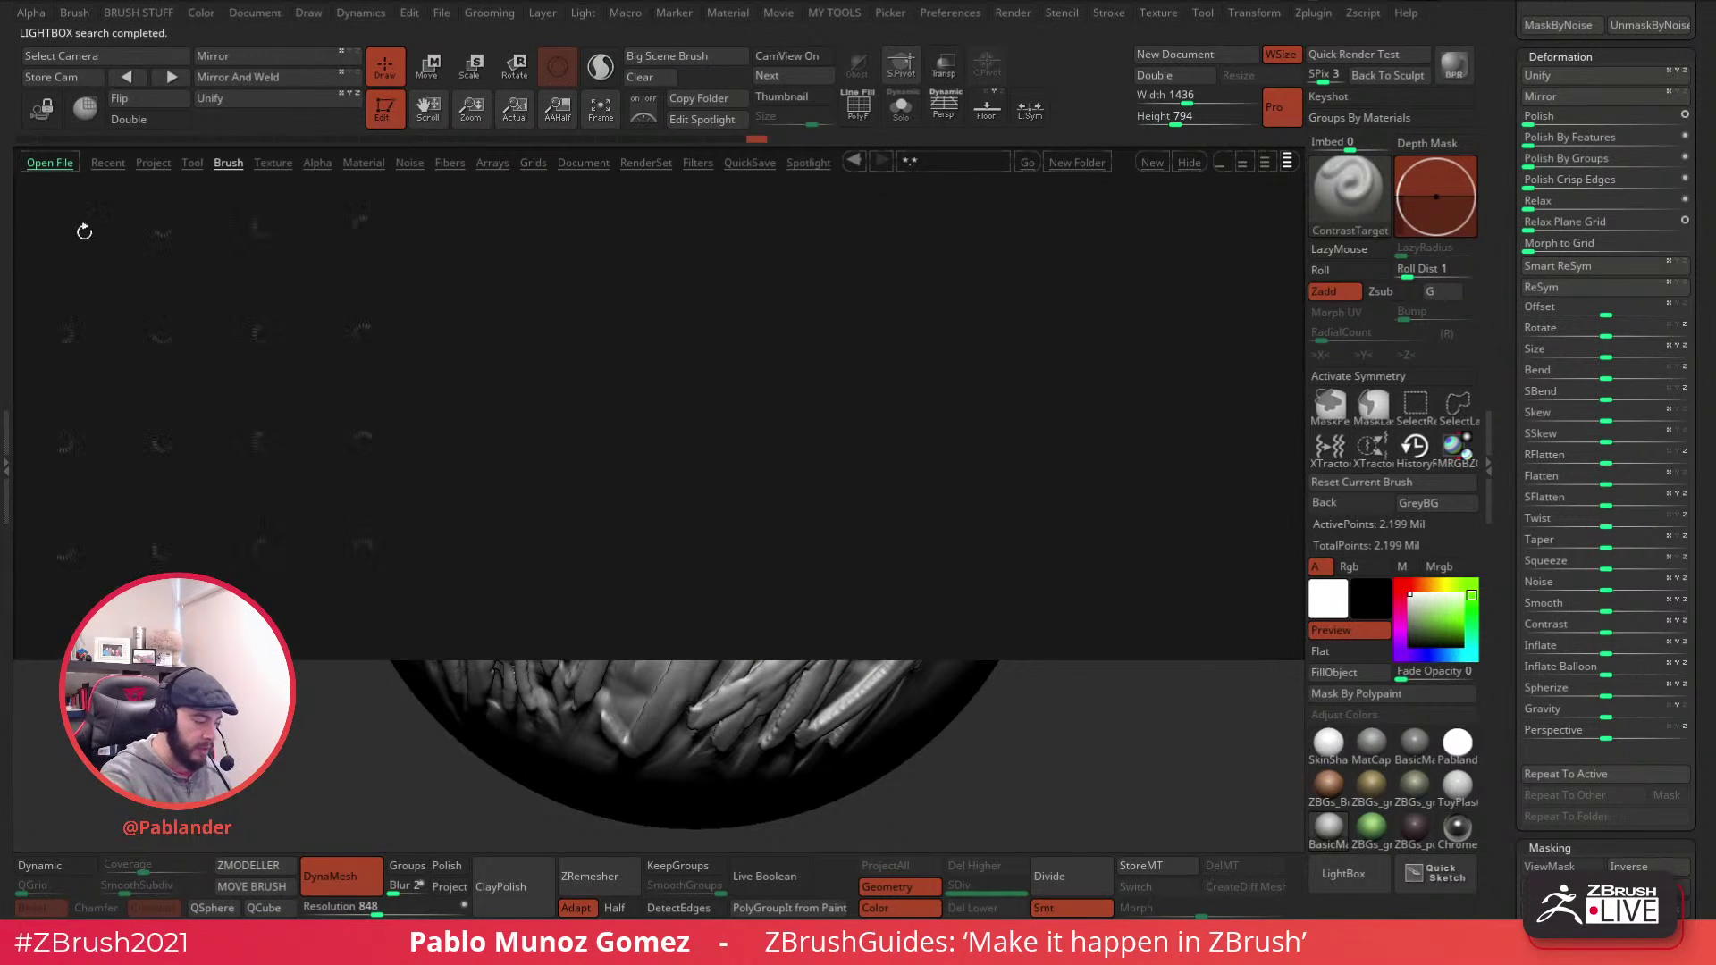
double_click(290, 339)
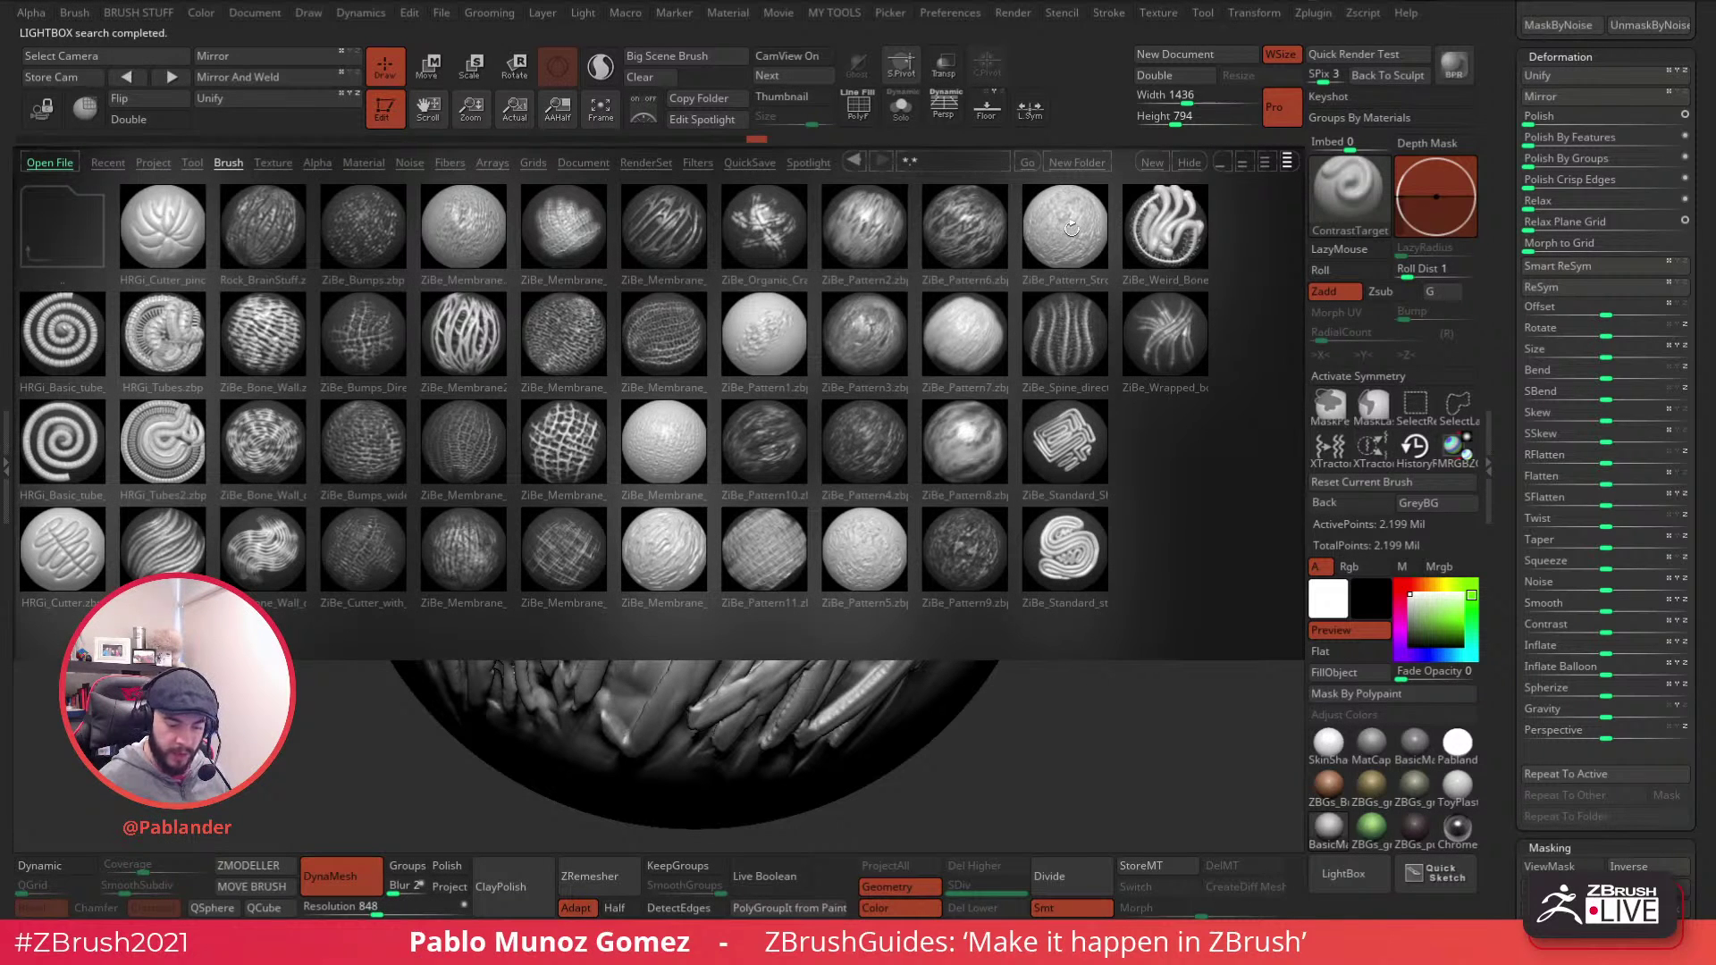
click(1073, 231)
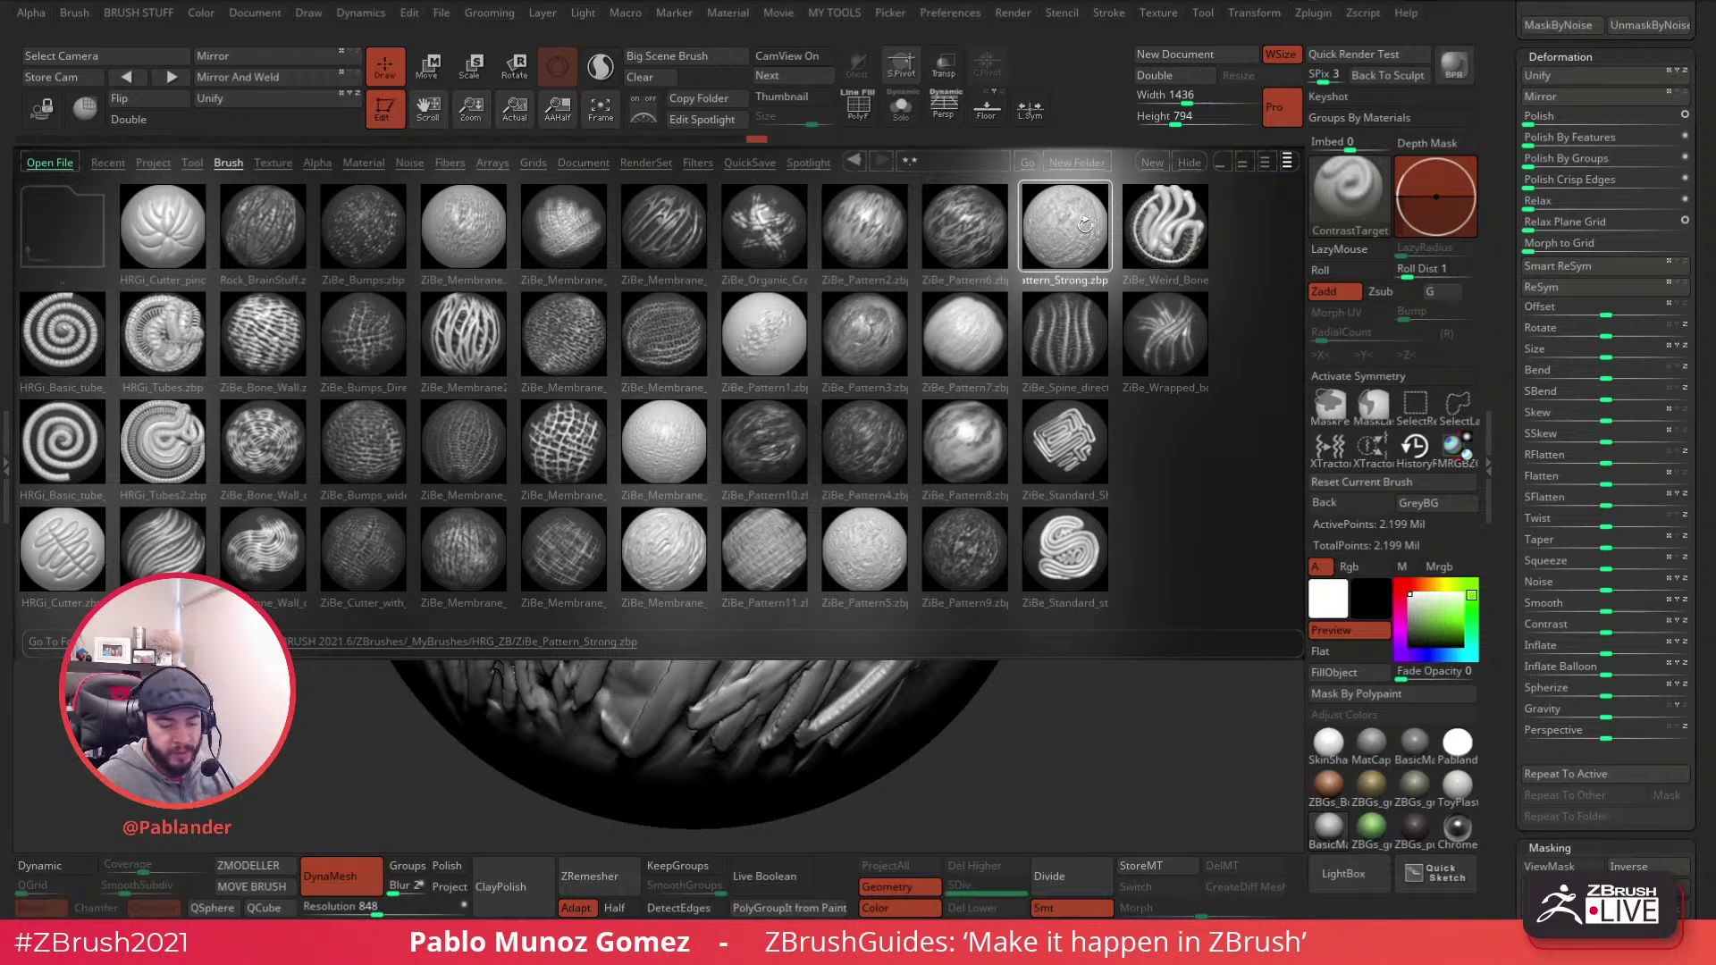
double_click(1068, 235)
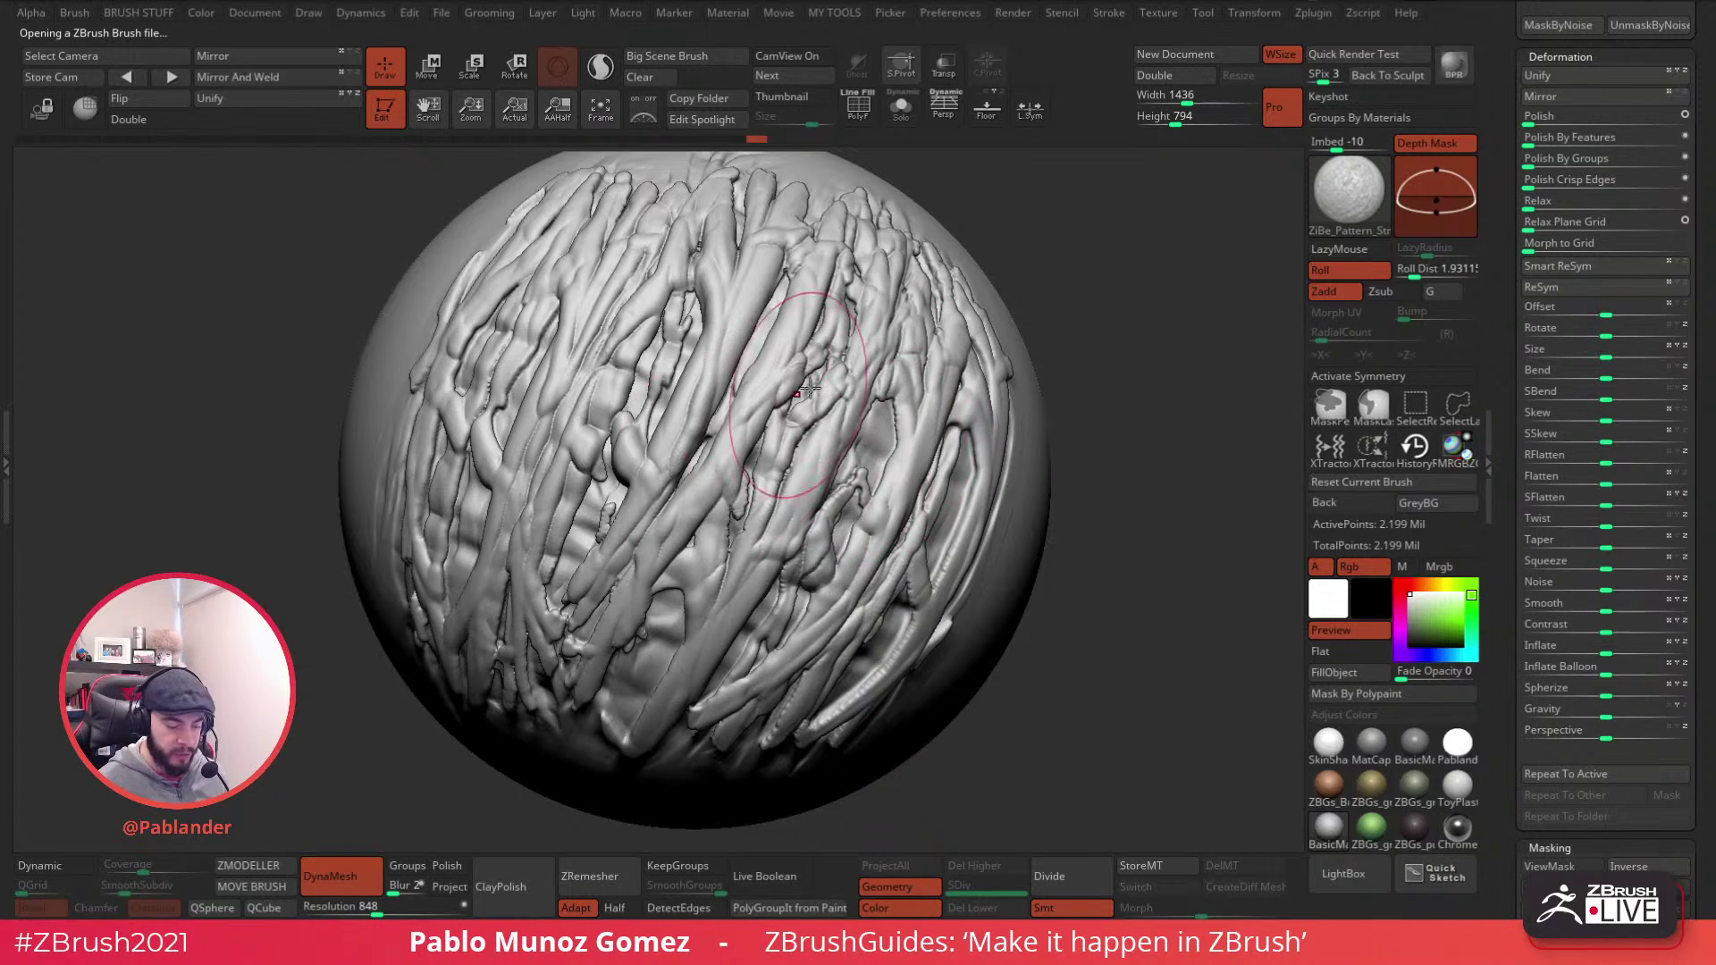
- Sculpt rough pattern detail into the recessed gaps between the strands with the ZiBe_Pattern_Strong brush
alt+right_drag(916, 360, 965, 461)
right_drag(822, 494, 911, 447)
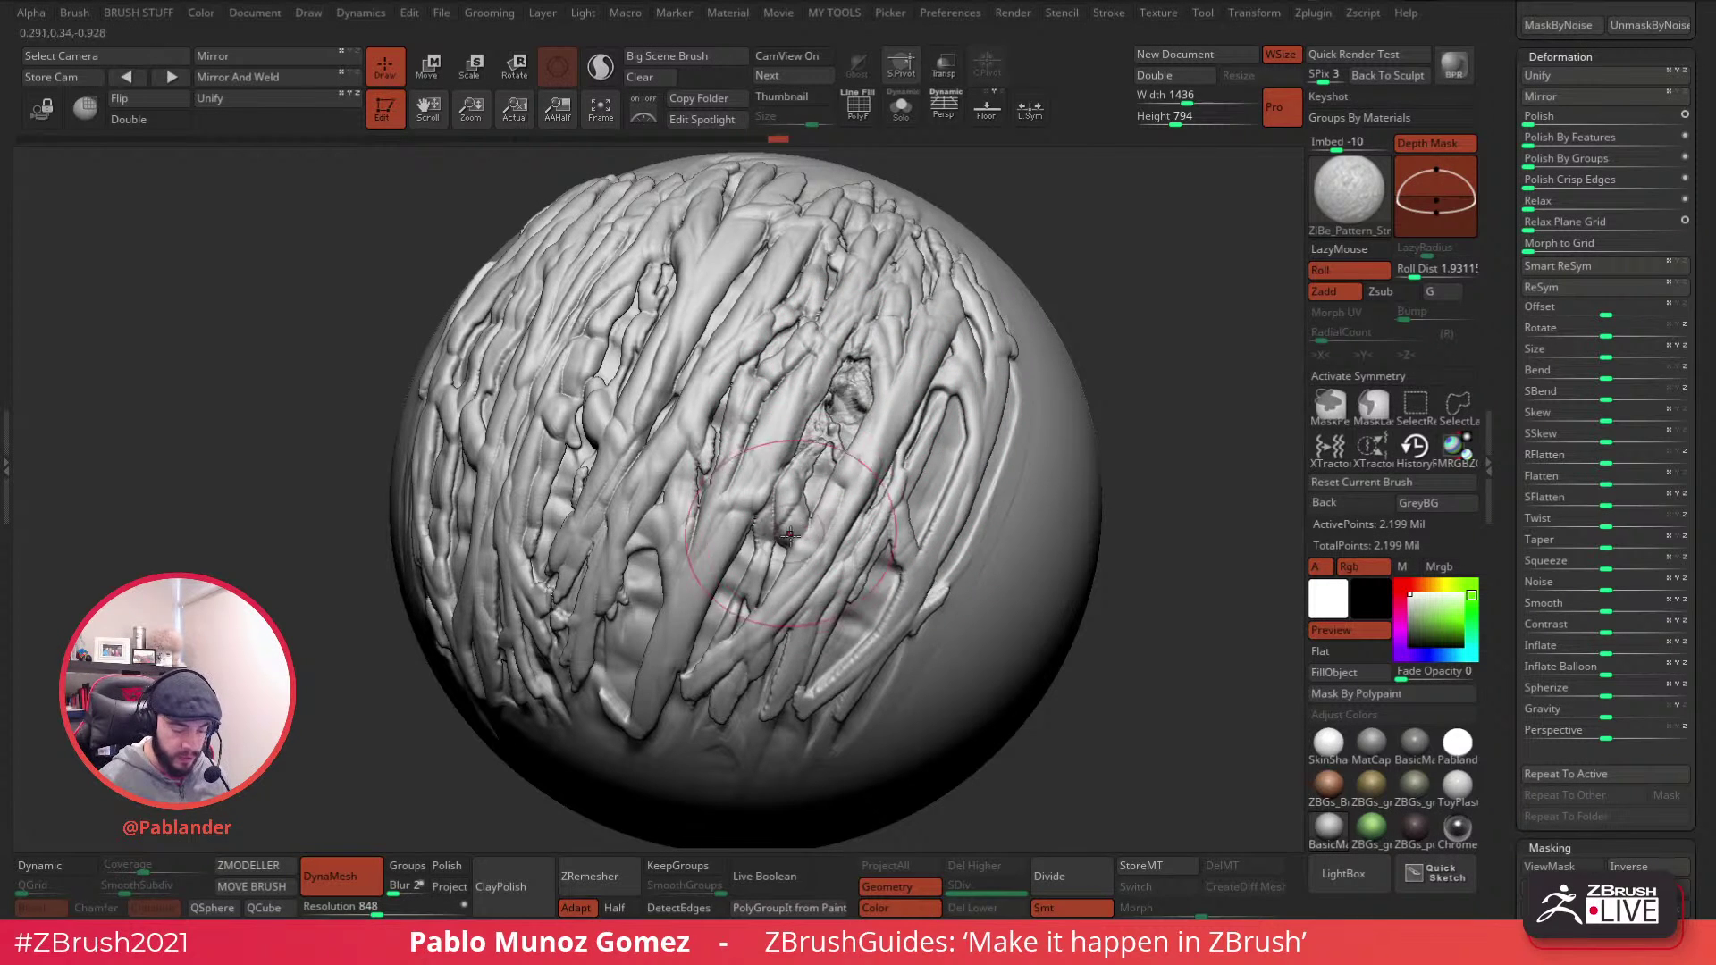
right_drag(919, 410, 953, 432)
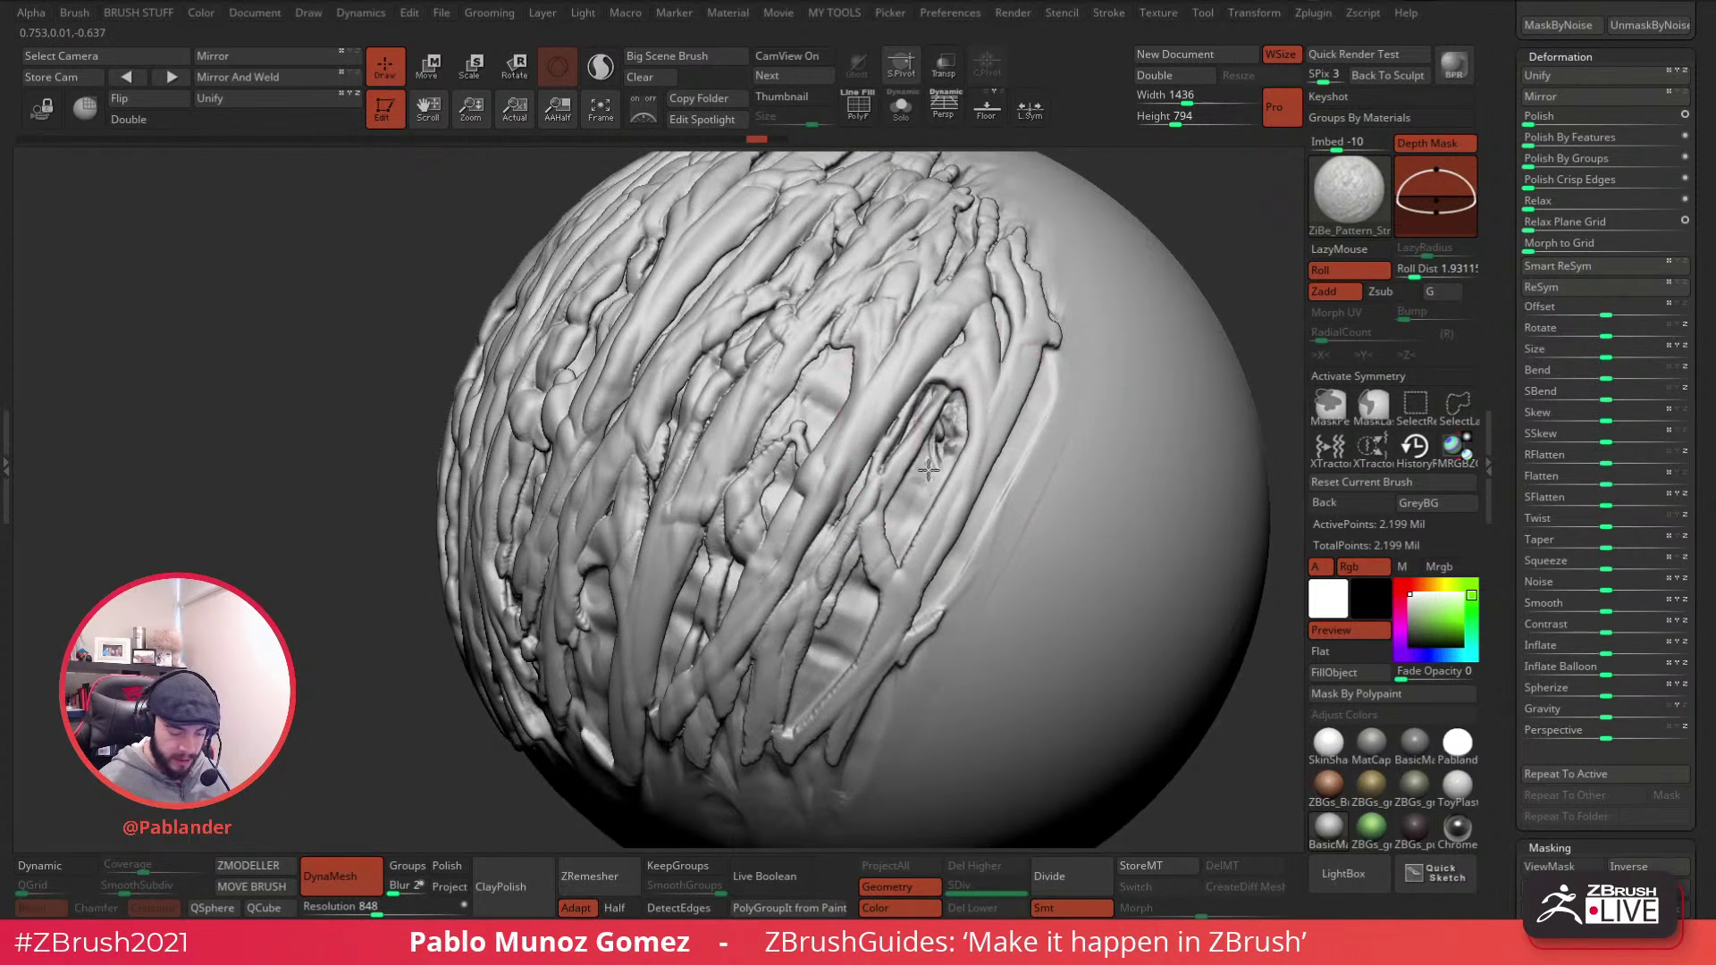
right_drag(904, 501, 881, 408)
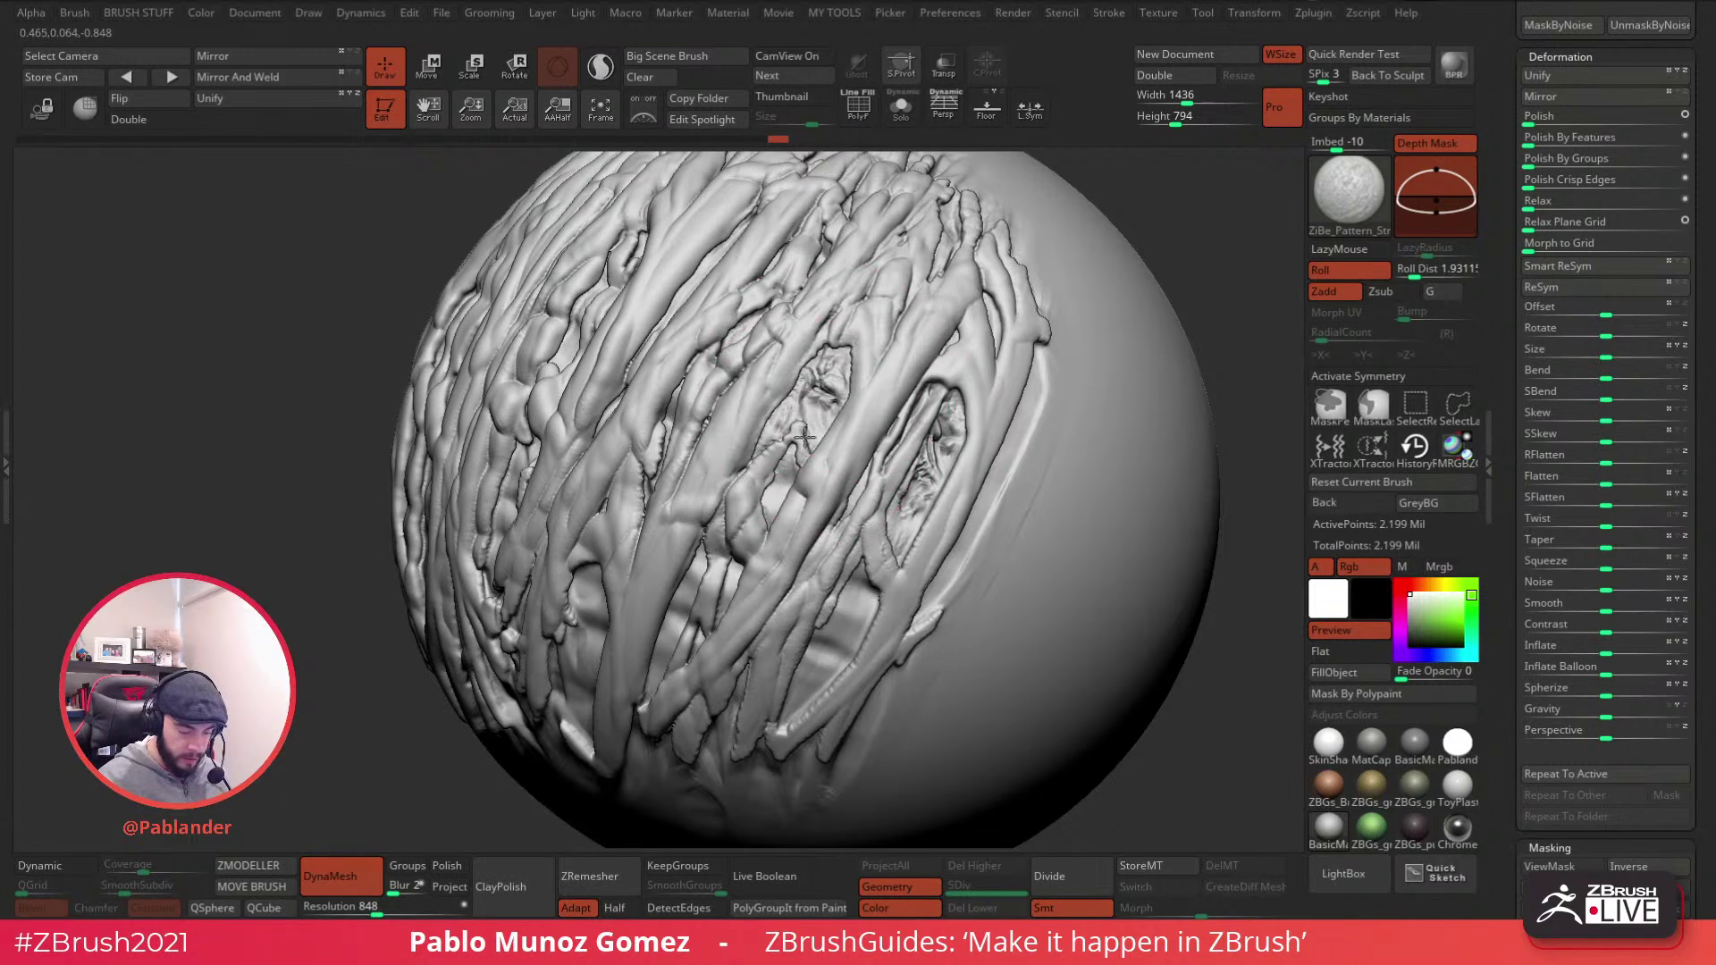
- Sculpt ZiBe_Pattern_Strong detail into the recessed gaps near the lower ends of the strands
right_drag(790, 450, 814, 404)
right_drag(887, 494, 858, 568)
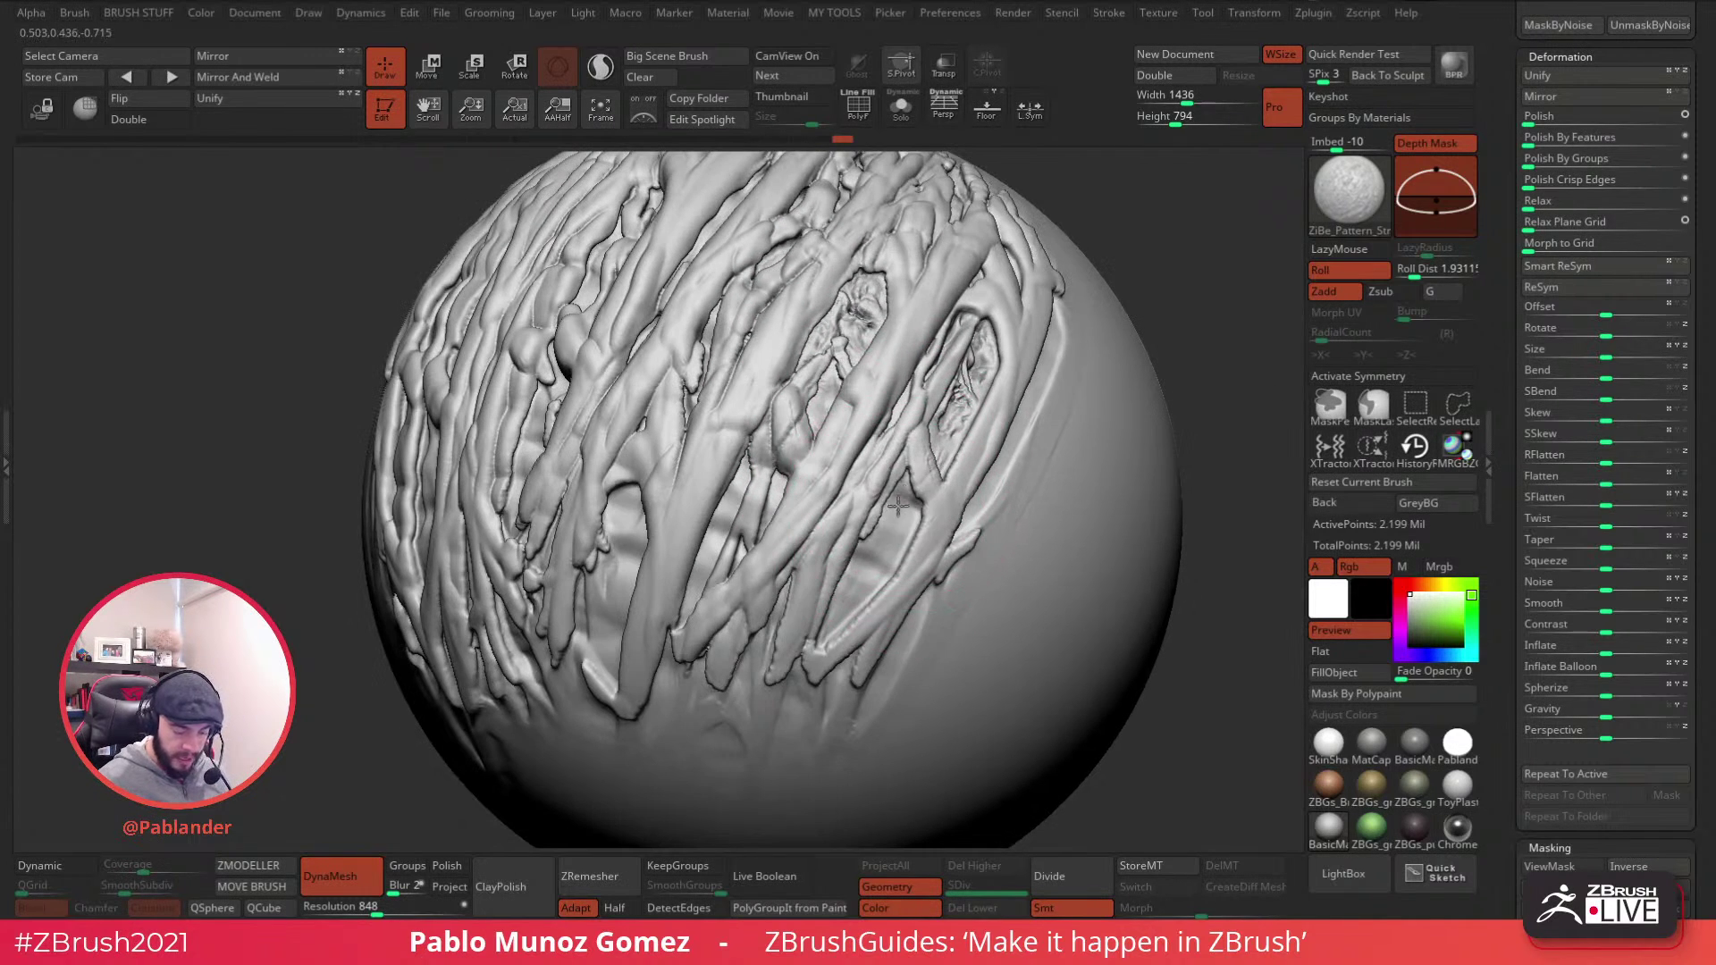
drag(731, 494, 716, 547)
mouse_move(772, 537)
mouse_down()
mouse_move(750, 586)
mouse_move(726, 558)
mouse_up()
mouse_move(723, 541)
alt+right_down()
mouse_move(816, 492)
mouse_move(733, 473)
alt+right_up()
drag(727, 456, 691, 601)
- Extend the rough pattern into the narrow gaps around the middle of the strands, undoing one stray stroke
mouse_move(572, 321)
right_down()
mouse_move(725, 465)
mouse_move(769, 496)
mouse_move(804, 491)
right_up()
mouse_move(865, 393)
mouse_down()
mouse_move(873, 295)
mouse_move(863, 433)
mouse_up()
drag(886, 266, 890, 248)
right_drag(1001, 241, 936, 213)
key(ctrl+z)
right_drag(894, 291, 871, 351)
drag(870, 284, 840, 447)
right_drag(829, 373, 817, 338)
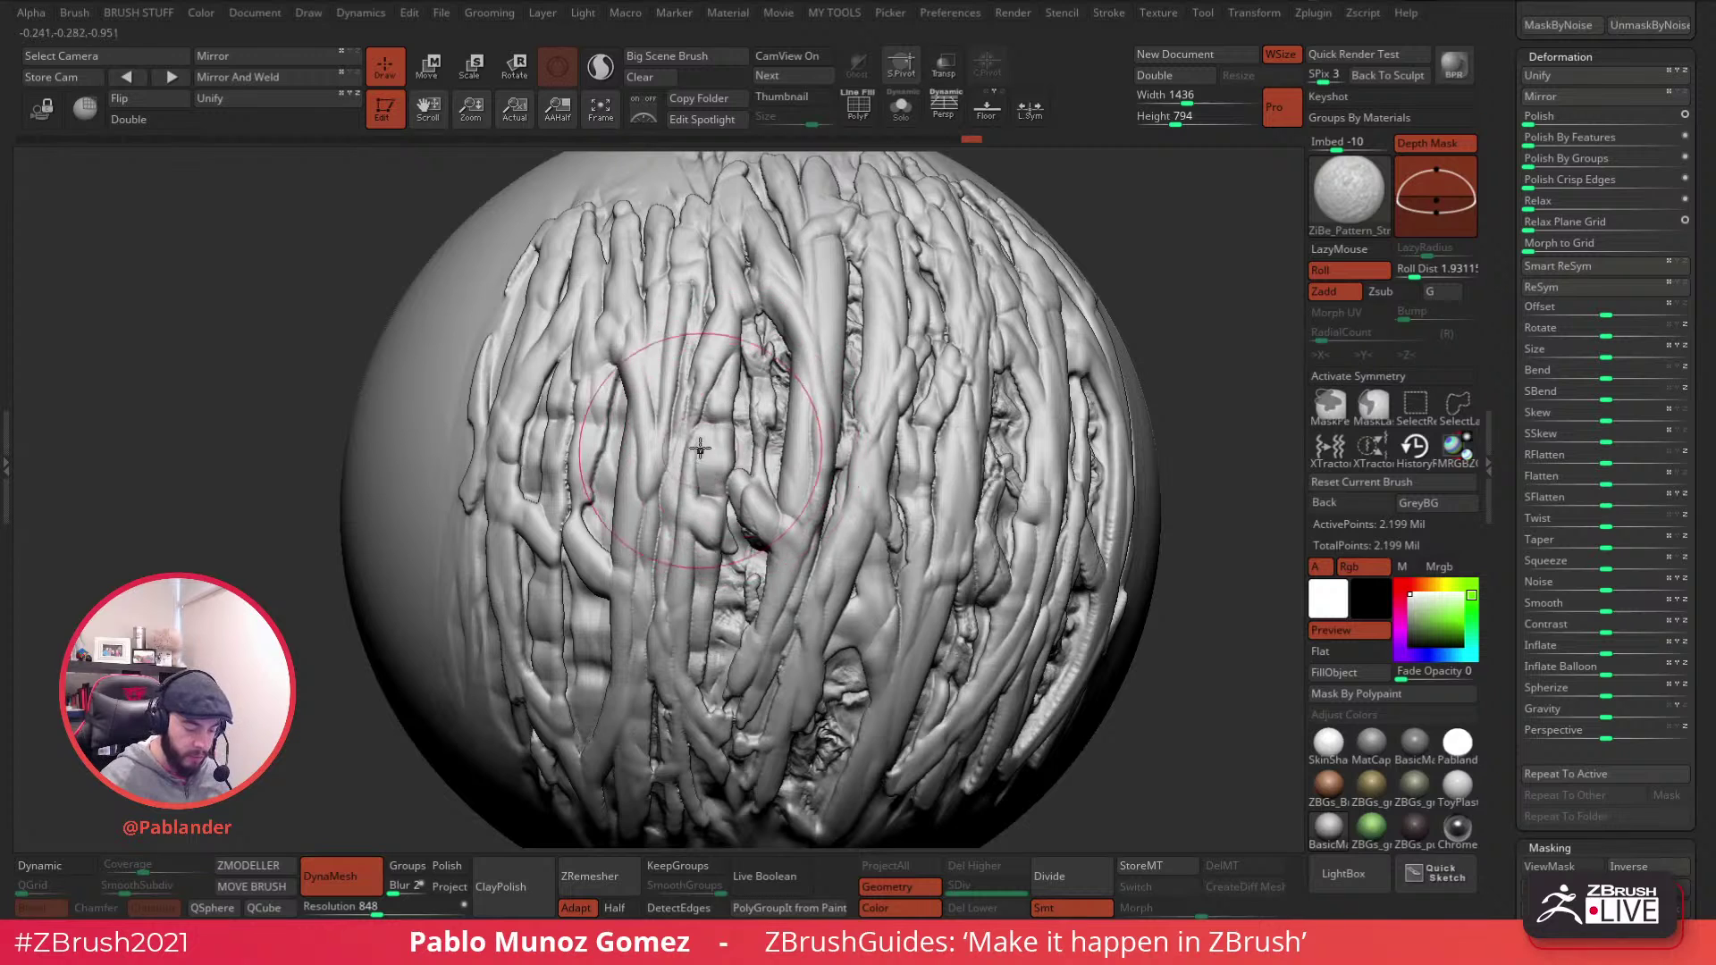
- Try dense pattern detail in the wide forked gap on the strands' left side, and undo the strokes
mouse_move(621, 406)
right_down()
mouse_move(731, 362)
mouse_move(712, 336)
right_up()
drag(711, 336, 738, 570)
mouse_move(737, 279)
mouse_down()
mouse_move(749, 393)
mouse_move(669, 448)
mouse_up()
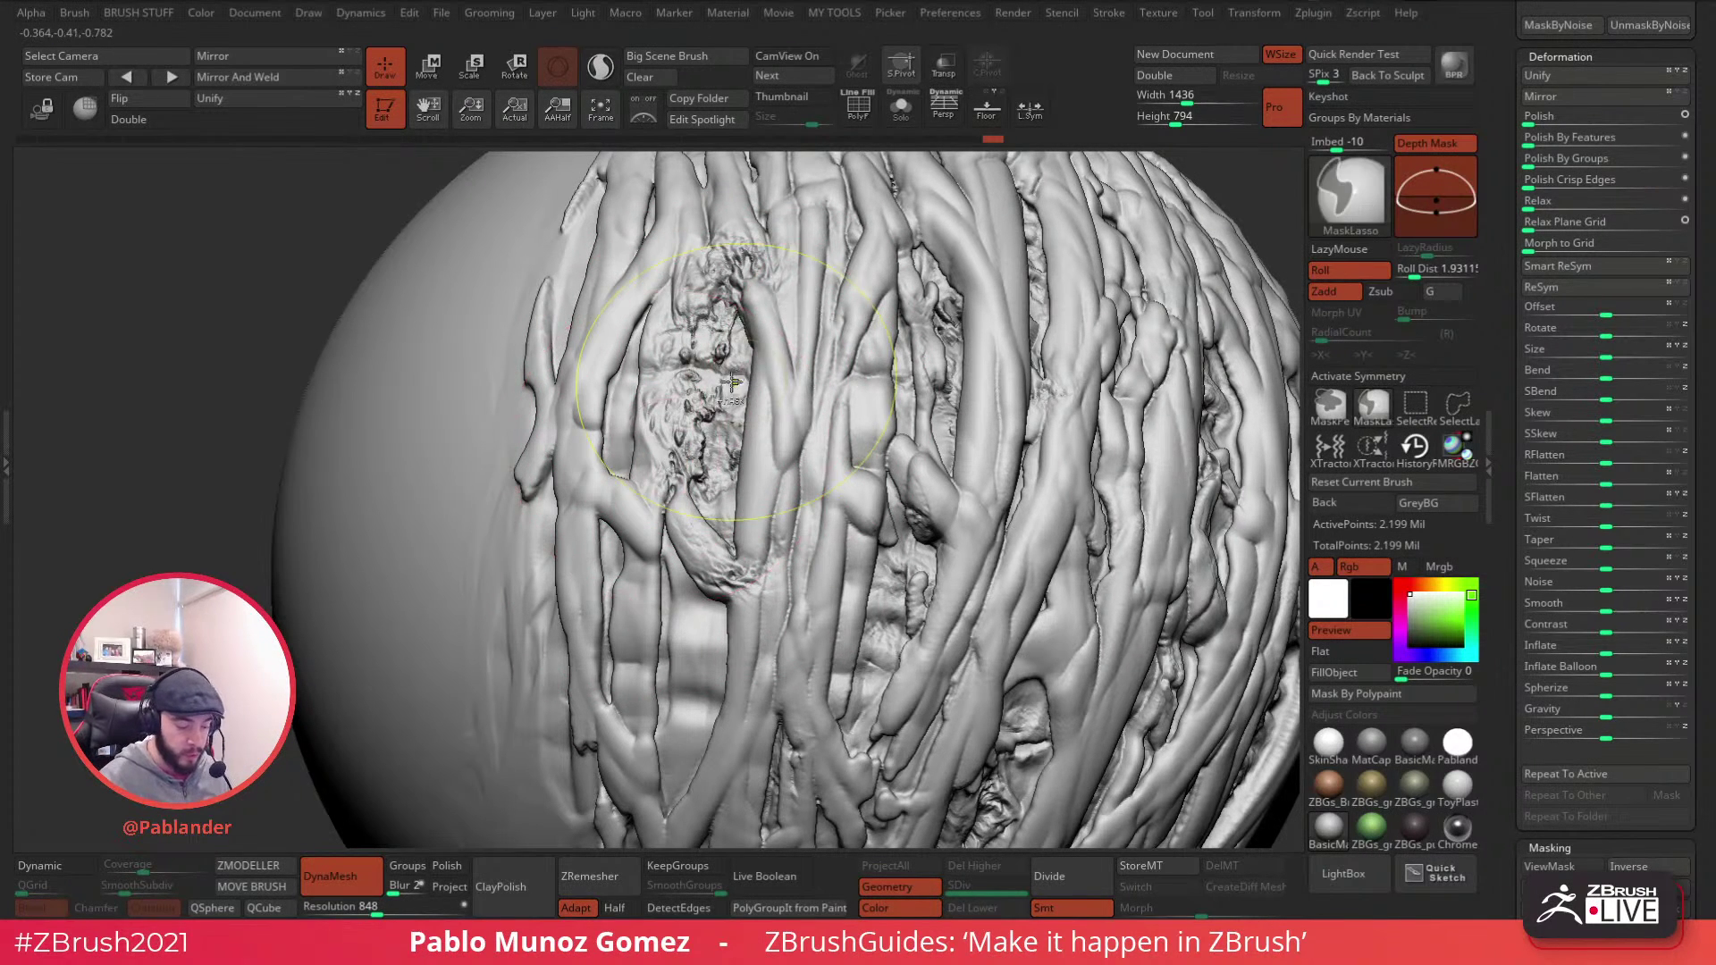
key(ctrl+z)
key(ctrl+z)
key(ctrl+z)
key(ctrl+z)
key(ctrl+z)
key(ctrl+z)
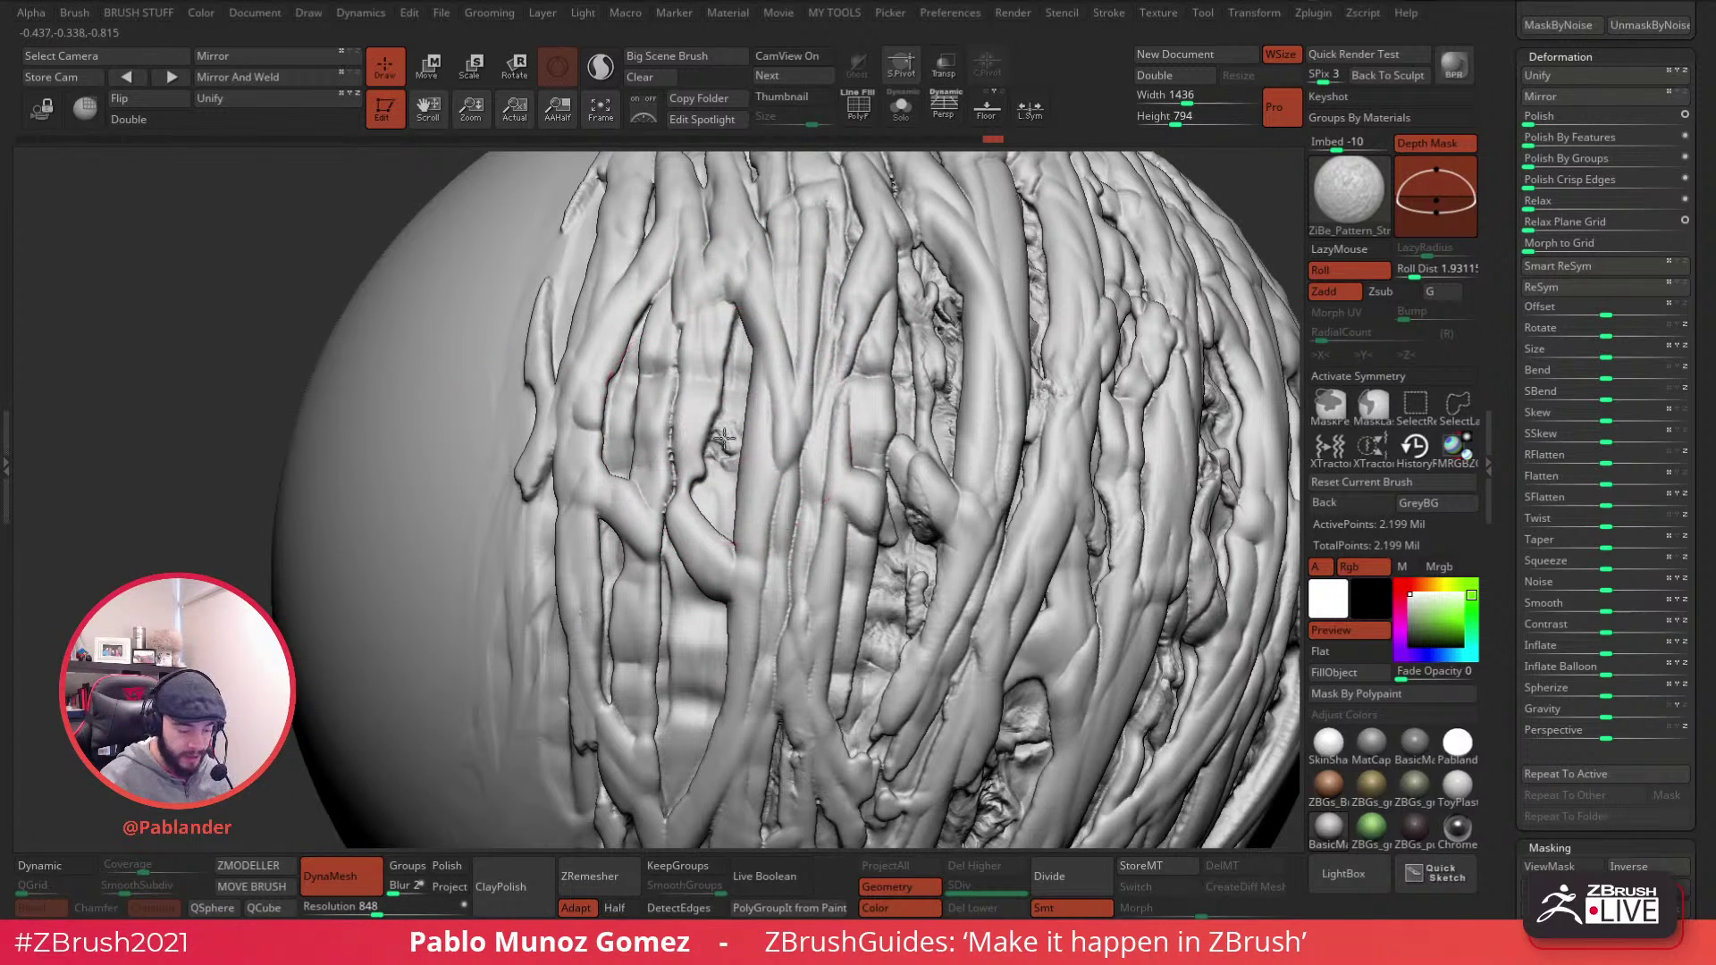
key(ctrl+z)
key(ctrl+z)
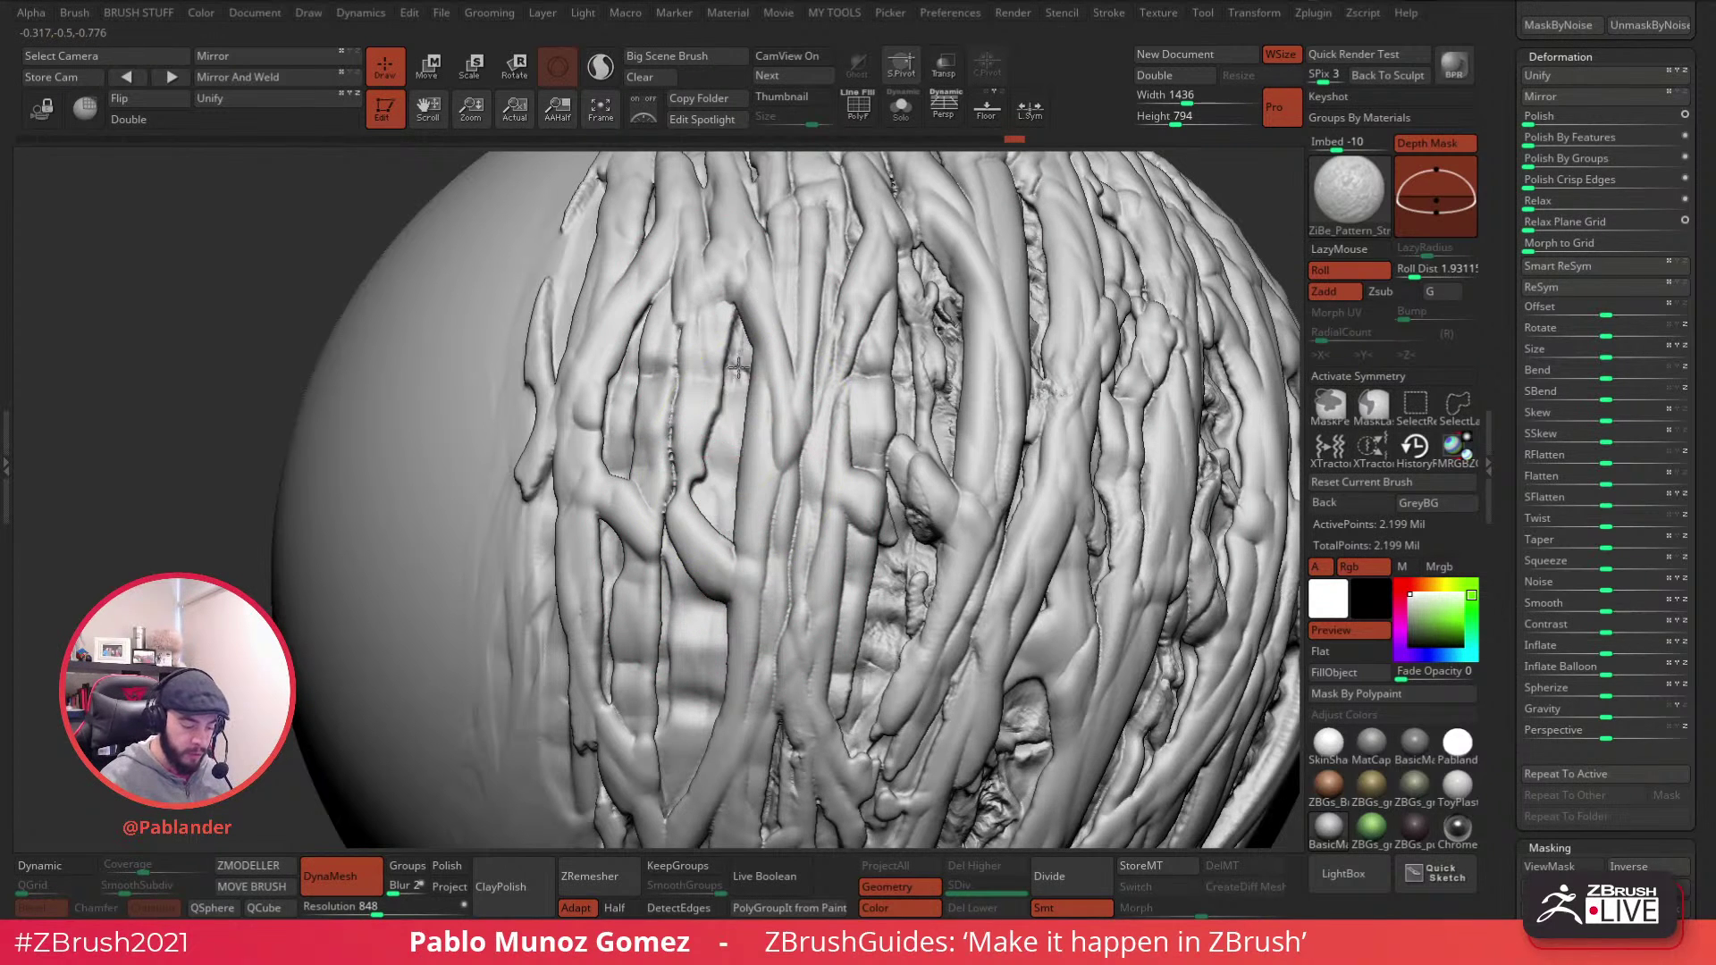
- Sculpt pattern detail into the gaps along the left side of the strands, up to their upper ends
mouse_move(685, 487)
right_down()
mouse_move(706, 420)
mouse_move(737, 451)
right_up()
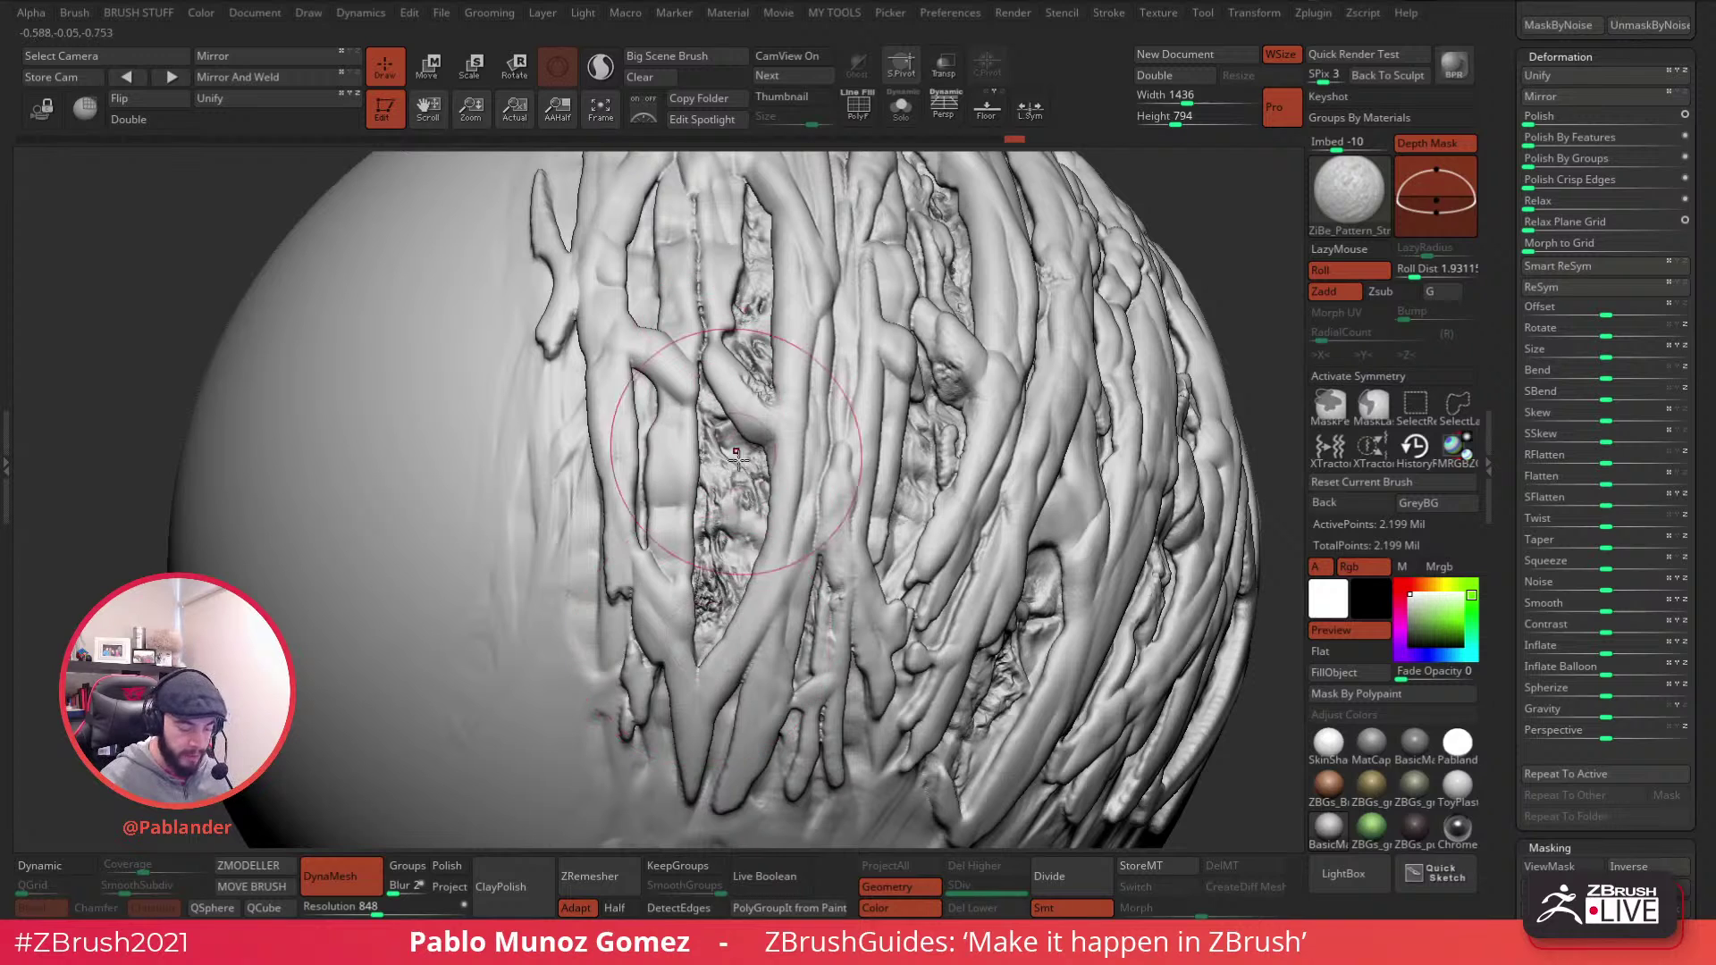
right_drag(662, 312, 676, 361)
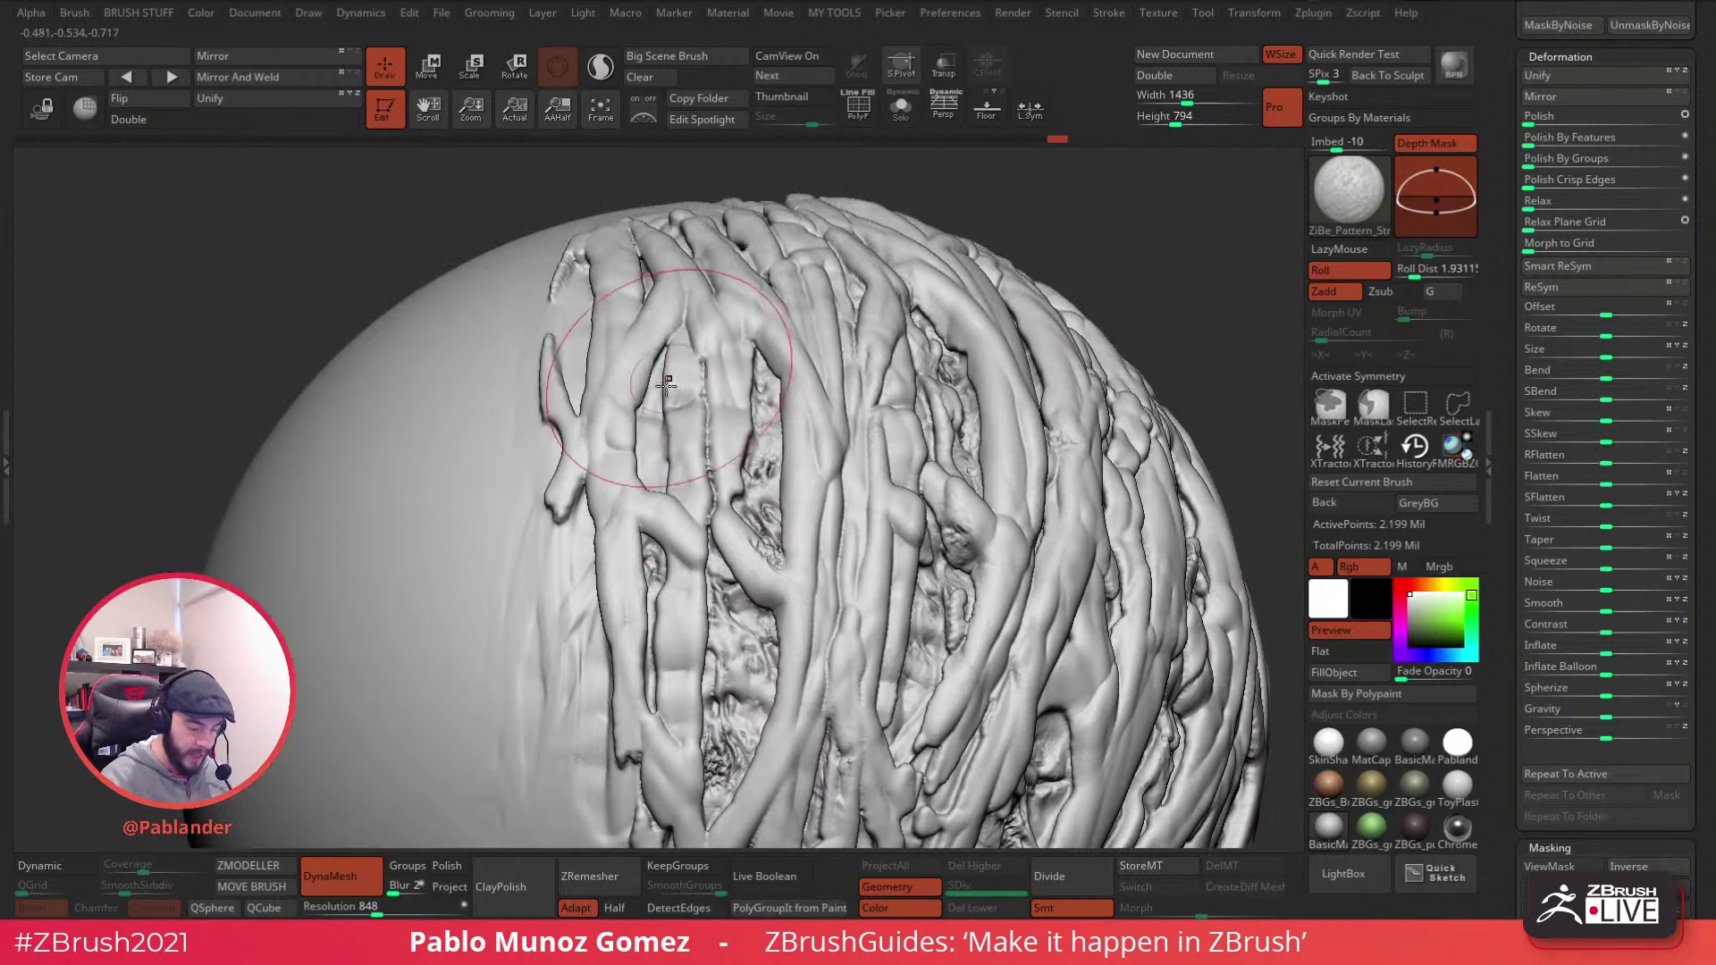
right_drag(658, 487, 677, 298)
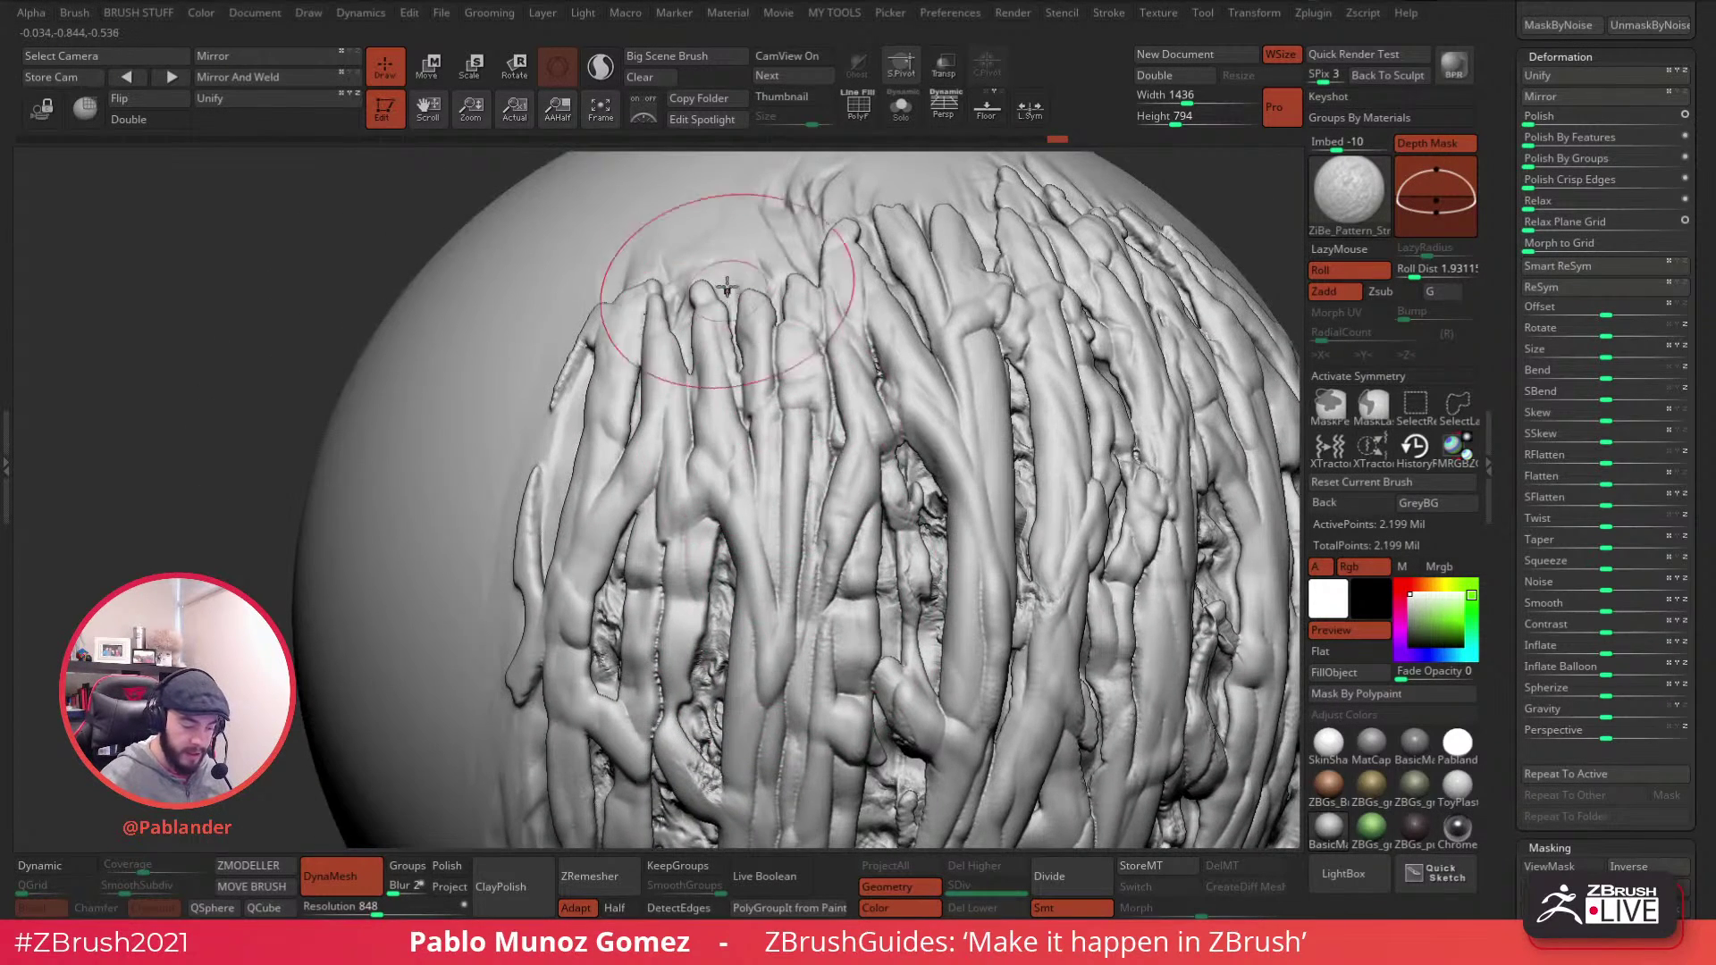
mouse_move(676, 298)
mouse_down()
mouse_move(681, 358)
mouse_move(536, 518)
mouse_up()
- Examine the pattern detail between the strands from several angles around the sphere
mouse_move(1054, 464)
ctrl+right_down()
mouse_move(1071, 517)
mouse_move(904, 420)
ctrl+right_up()
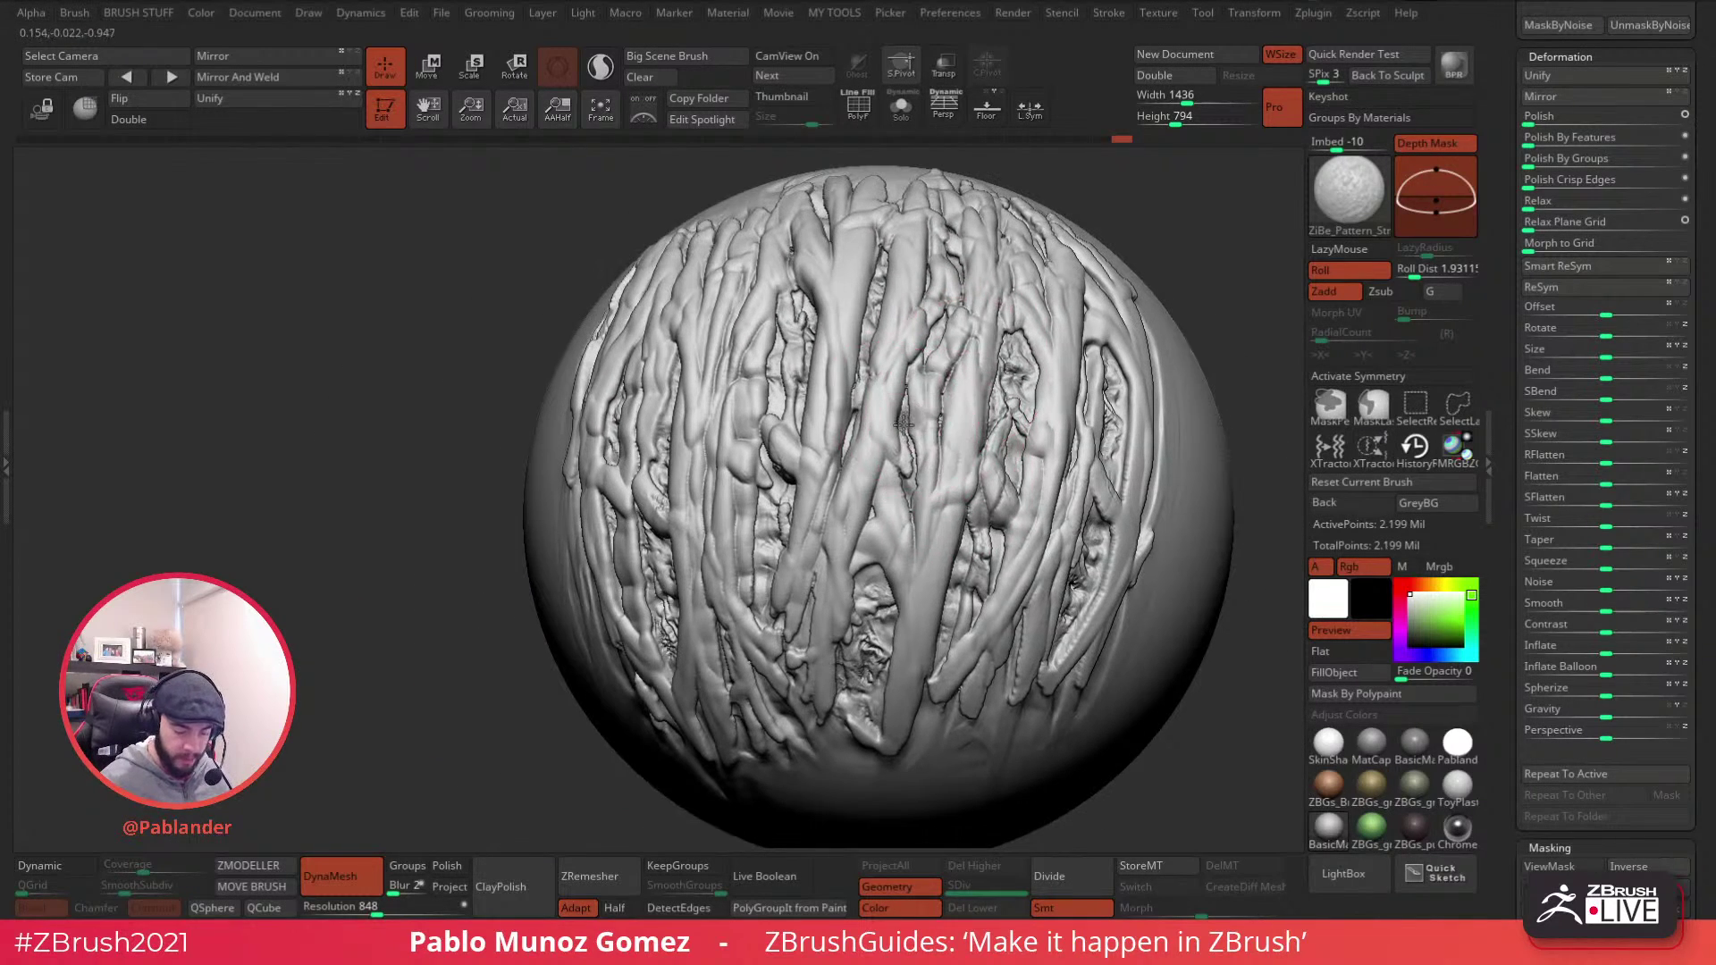
mouse_move(842, 480)
right_down()
mouse_move(823, 640)
mouse_move(891, 491)
right_up()
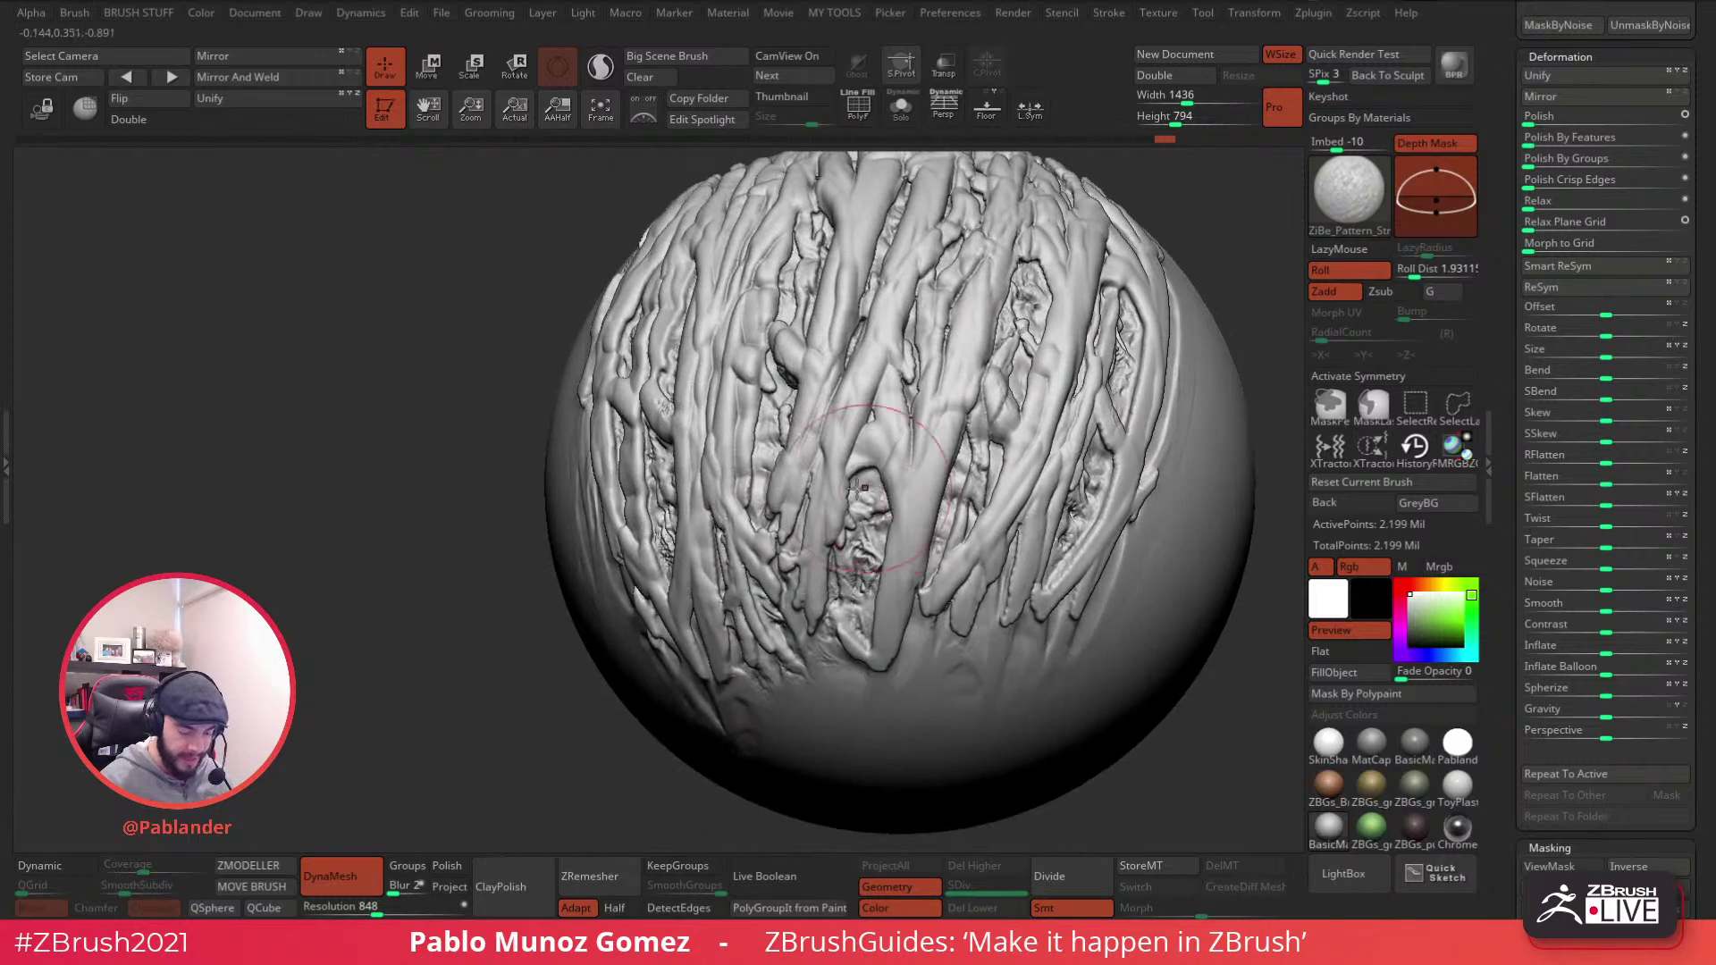
right_drag(765, 410, 960, 506)
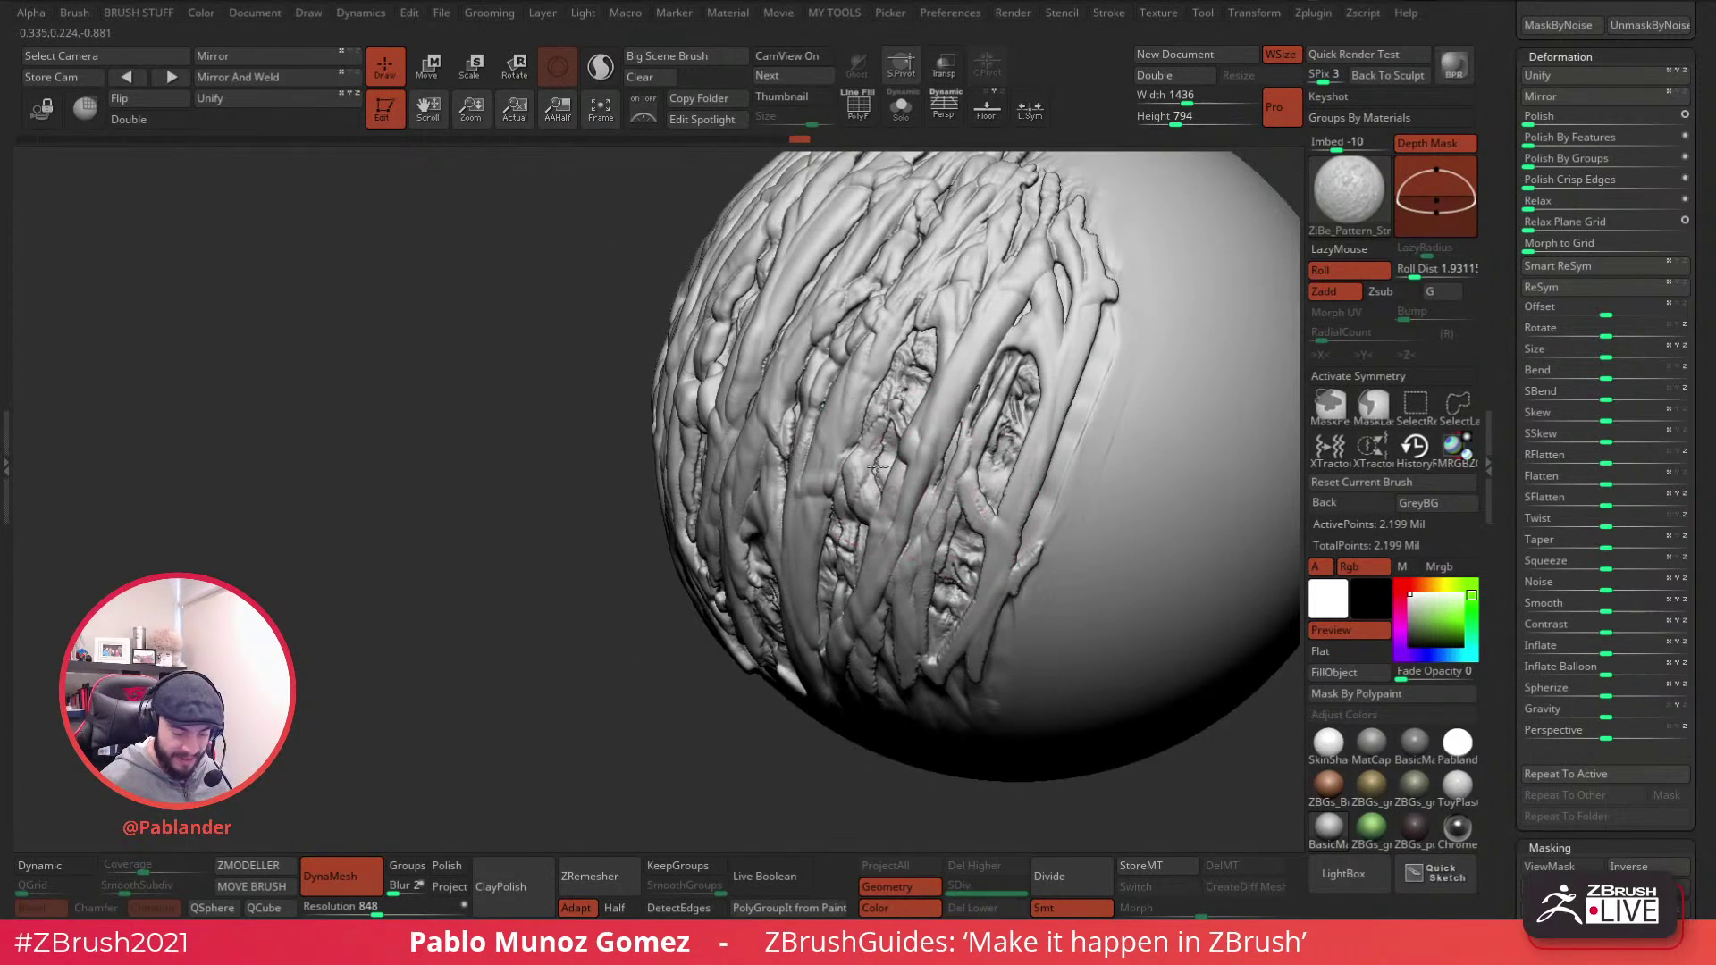
mouse_move(1008, 358)
right_down()
mouse_move(991, 443)
mouse_move(1002, 393)
right_up()
right_drag(986, 537, 1002, 399)
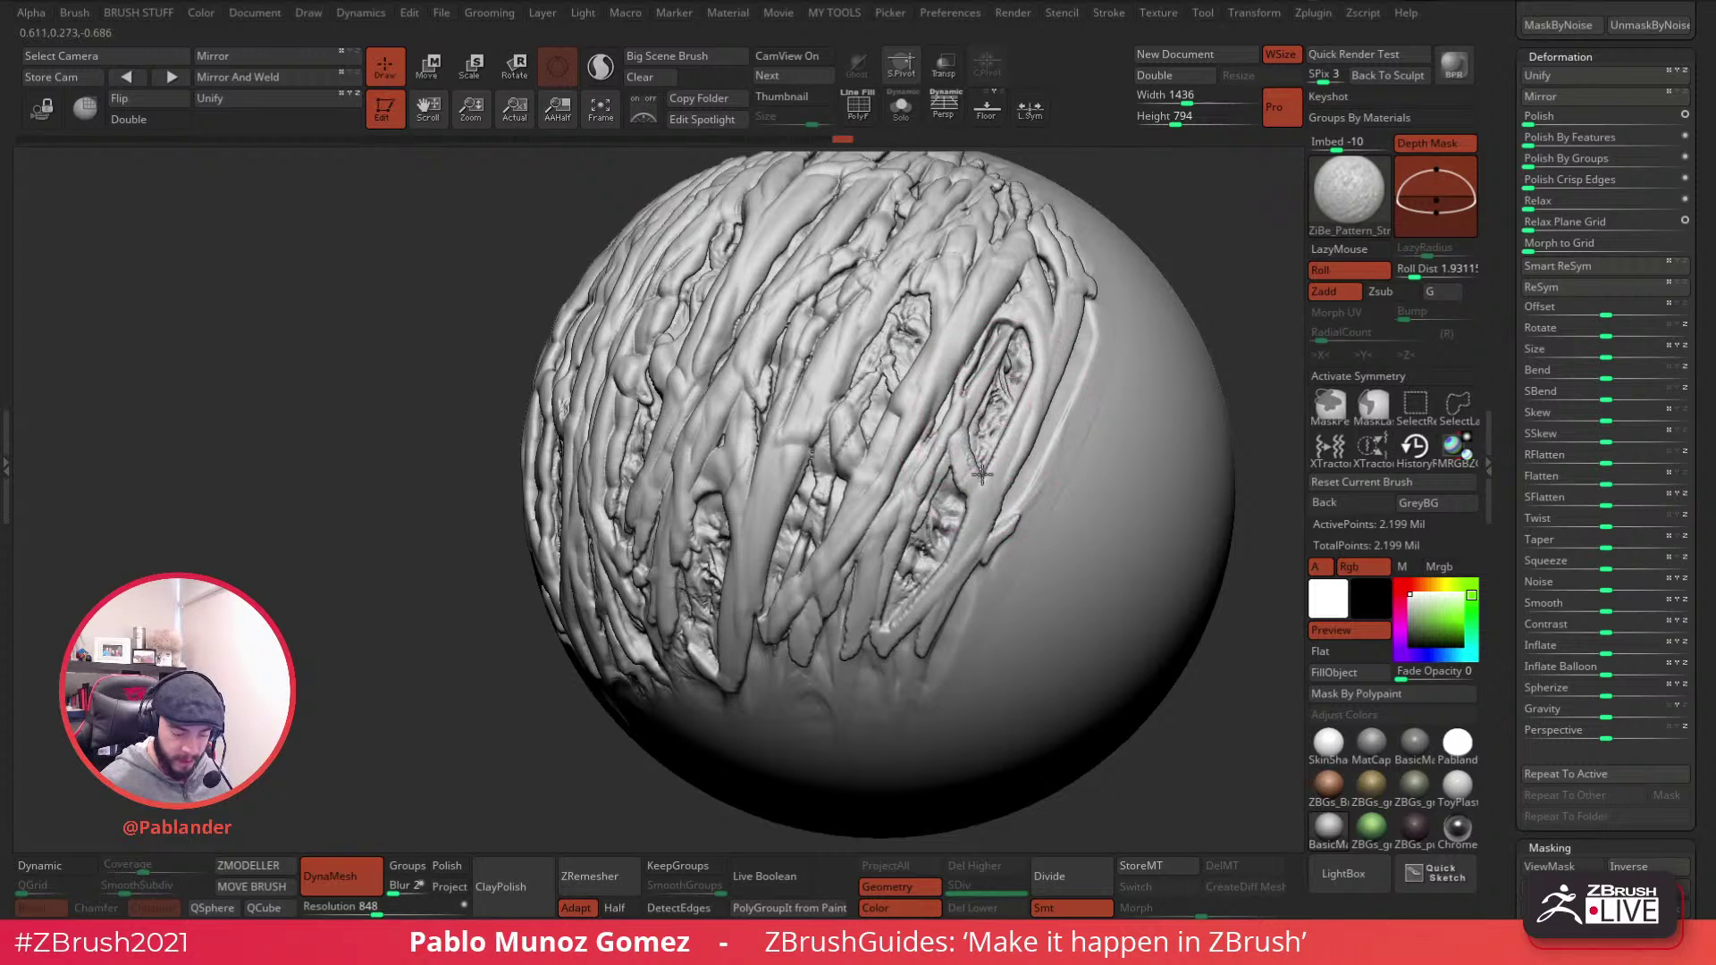
alt+right_drag(1067, 586, 1126, 502)
mouse_move(735, 613)
right_down()
mouse_move(805, 541)
mouse_move(860, 572)
right_up()
alt+right_drag(815, 364, 817, 511)
right_drag(864, 400, 809, 427)
mouse_move(926, 390)
alt+right_down()
mouse_move(905, 516)
mouse_move(862, 490)
alt+right_up()
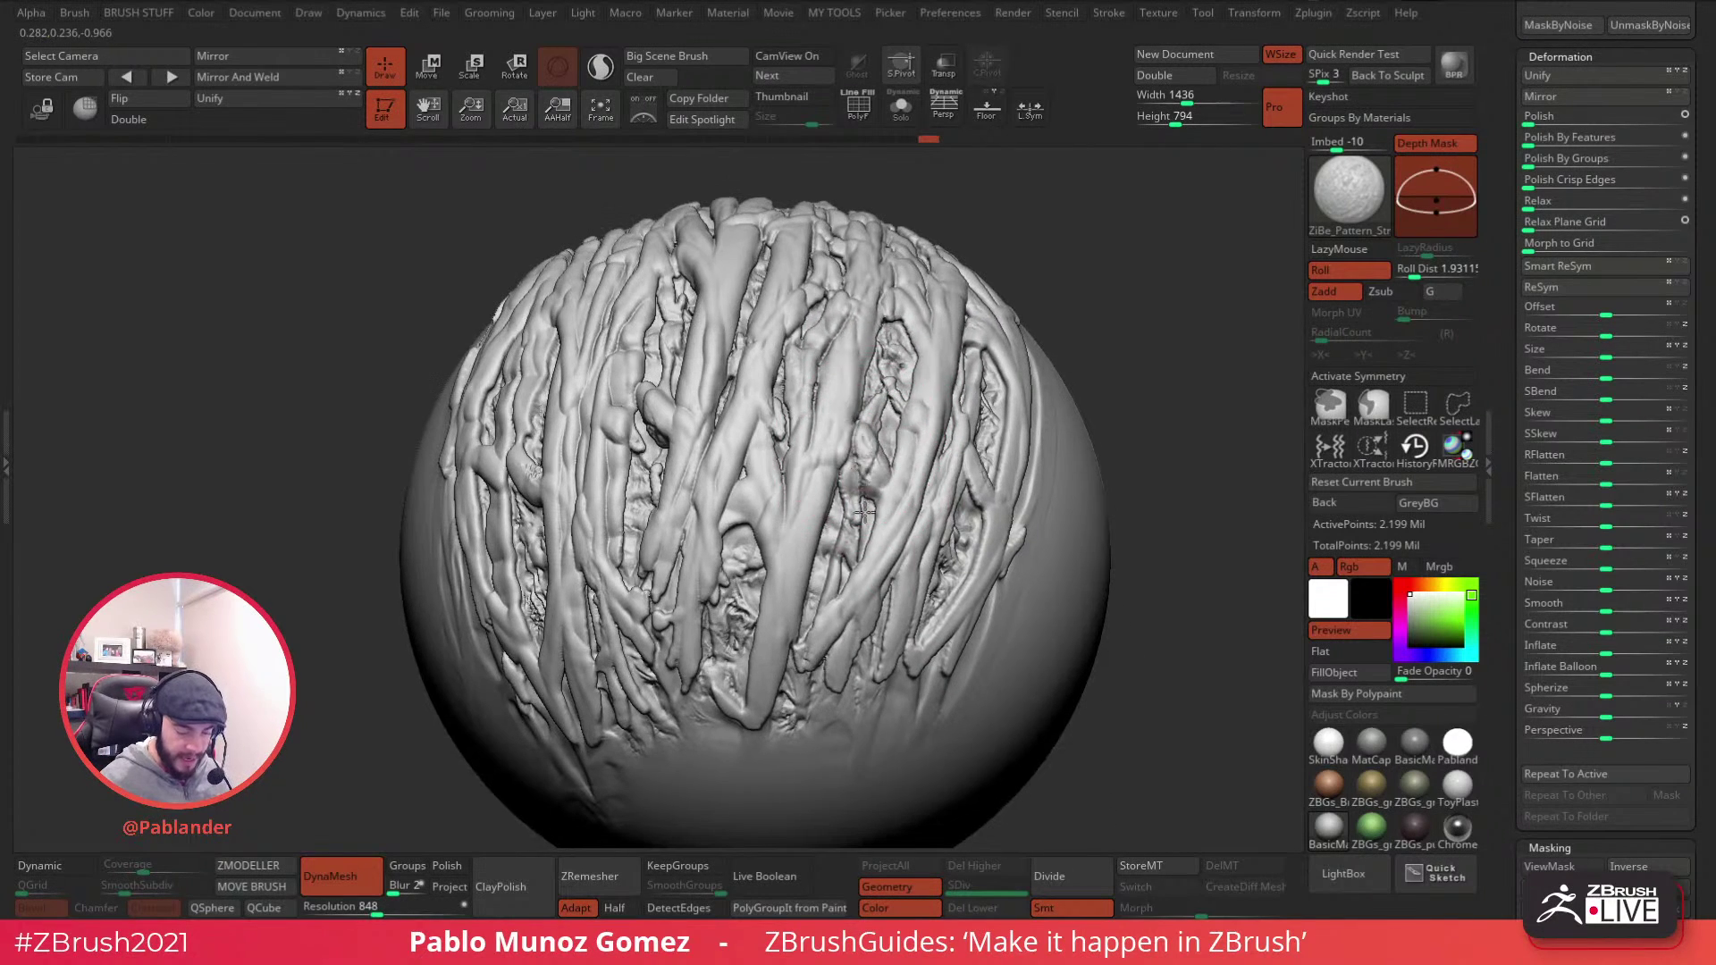
alt+right_drag(861, 383, 617, 379)
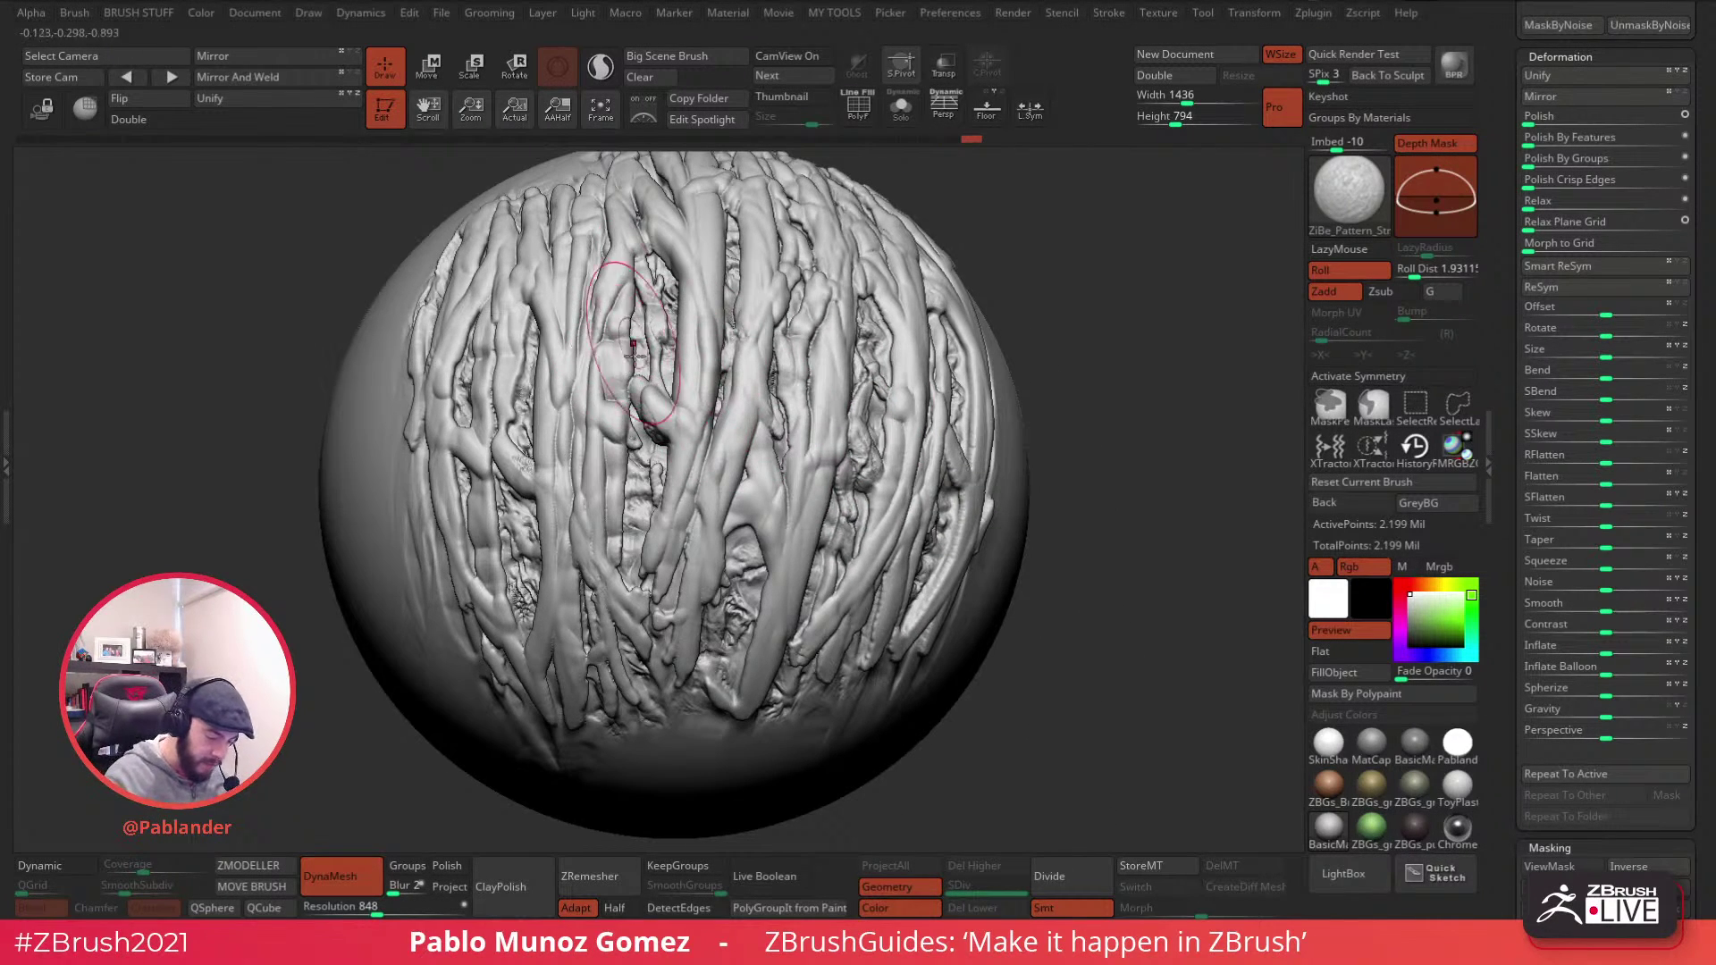
- Add a pattern stroke along the gap left of the sphere's centre and touch up the surface
drag(592, 371, 626, 507)
mouse_move(1144, 375)
right_down()
mouse_move(1104, 367)
mouse_move(1073, 419)
right_up()
key(shift)
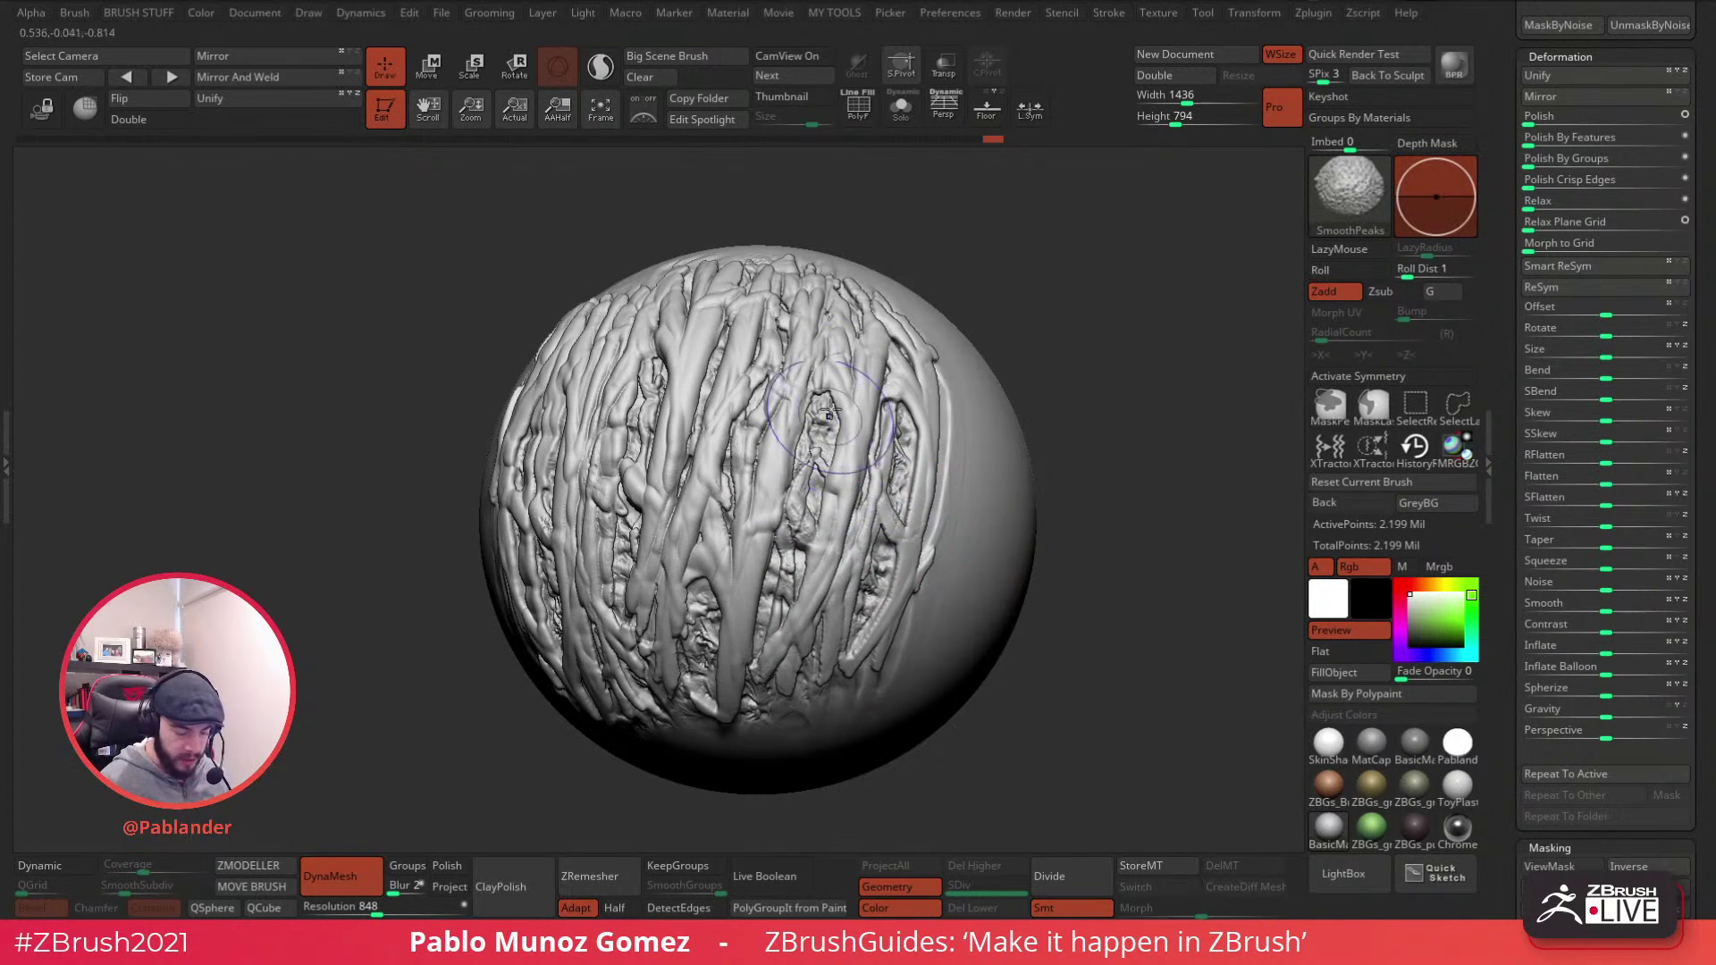
right_drag(1065, 440, 999, 592)
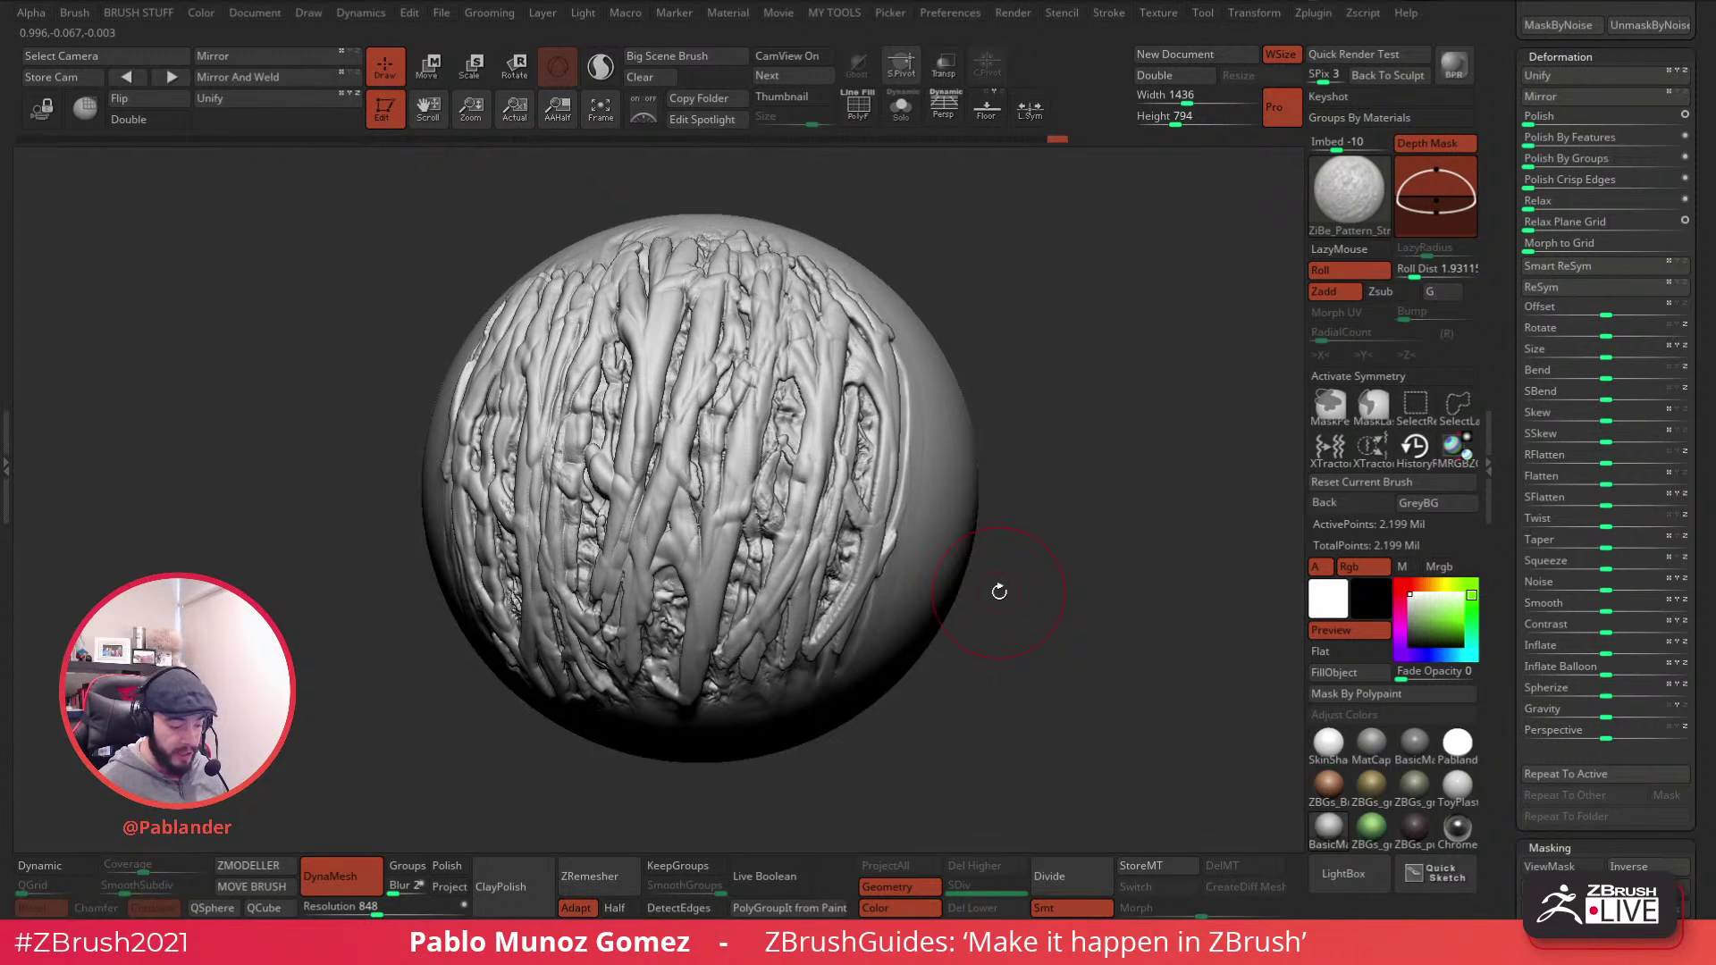
- Load the ZiBe_Pattern6 brush from the brush library
key(b)
click(1320, 201)
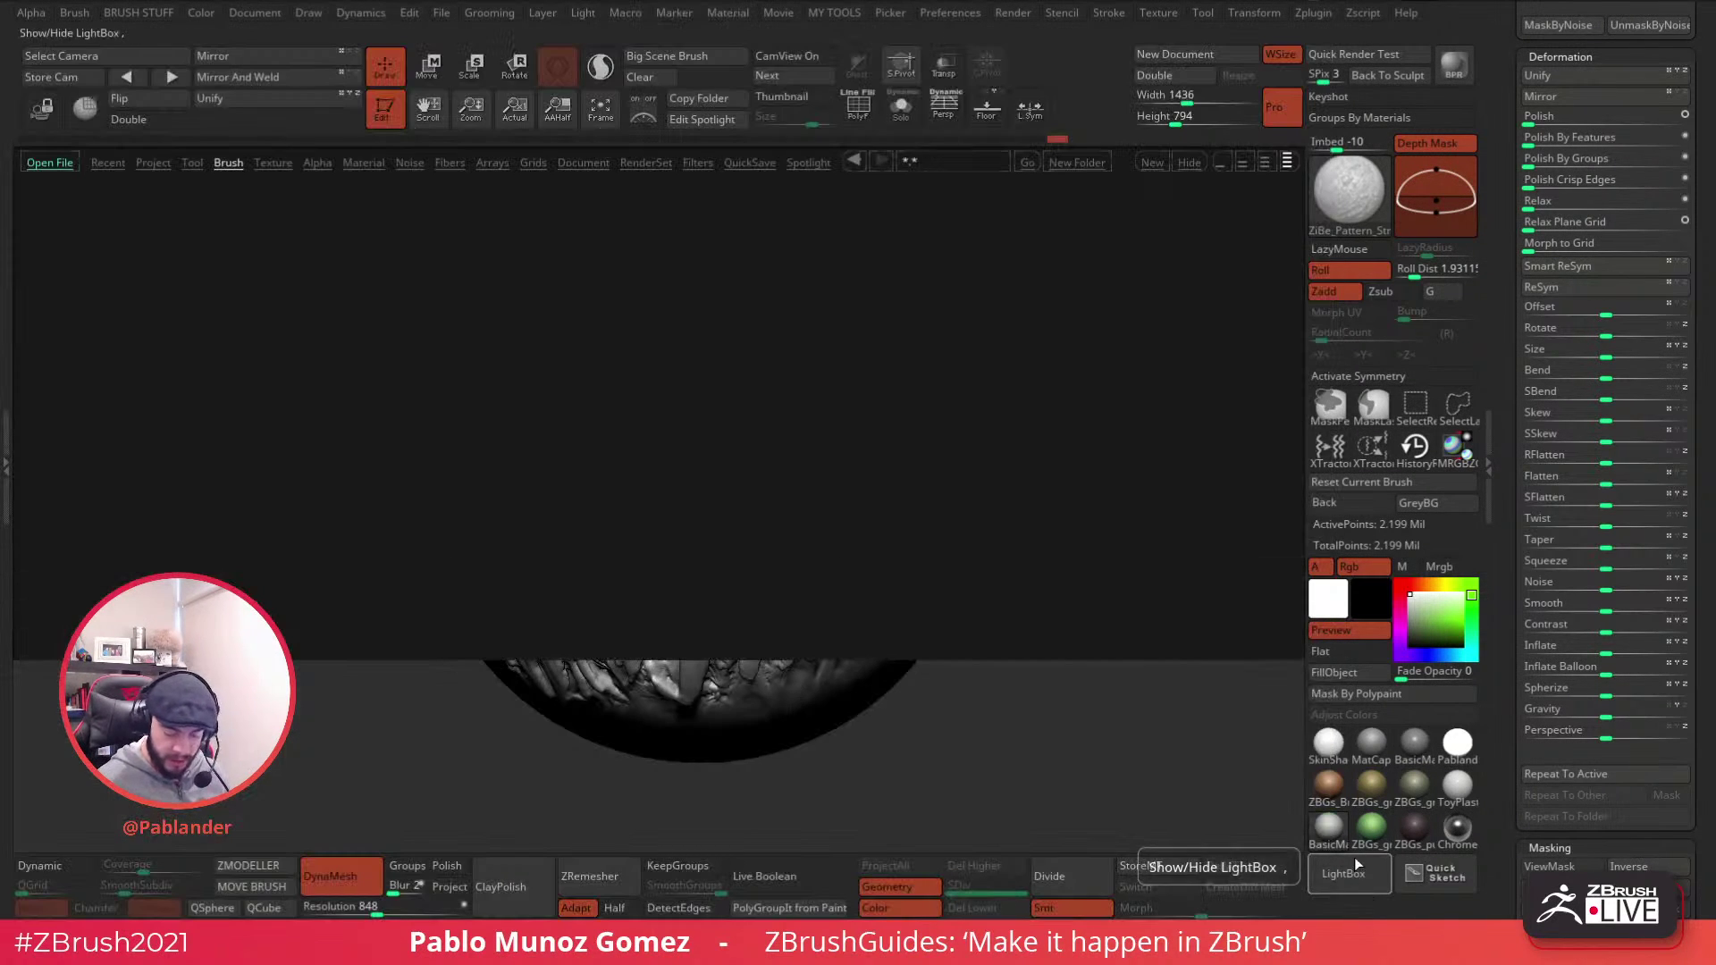
click(1346, 871)
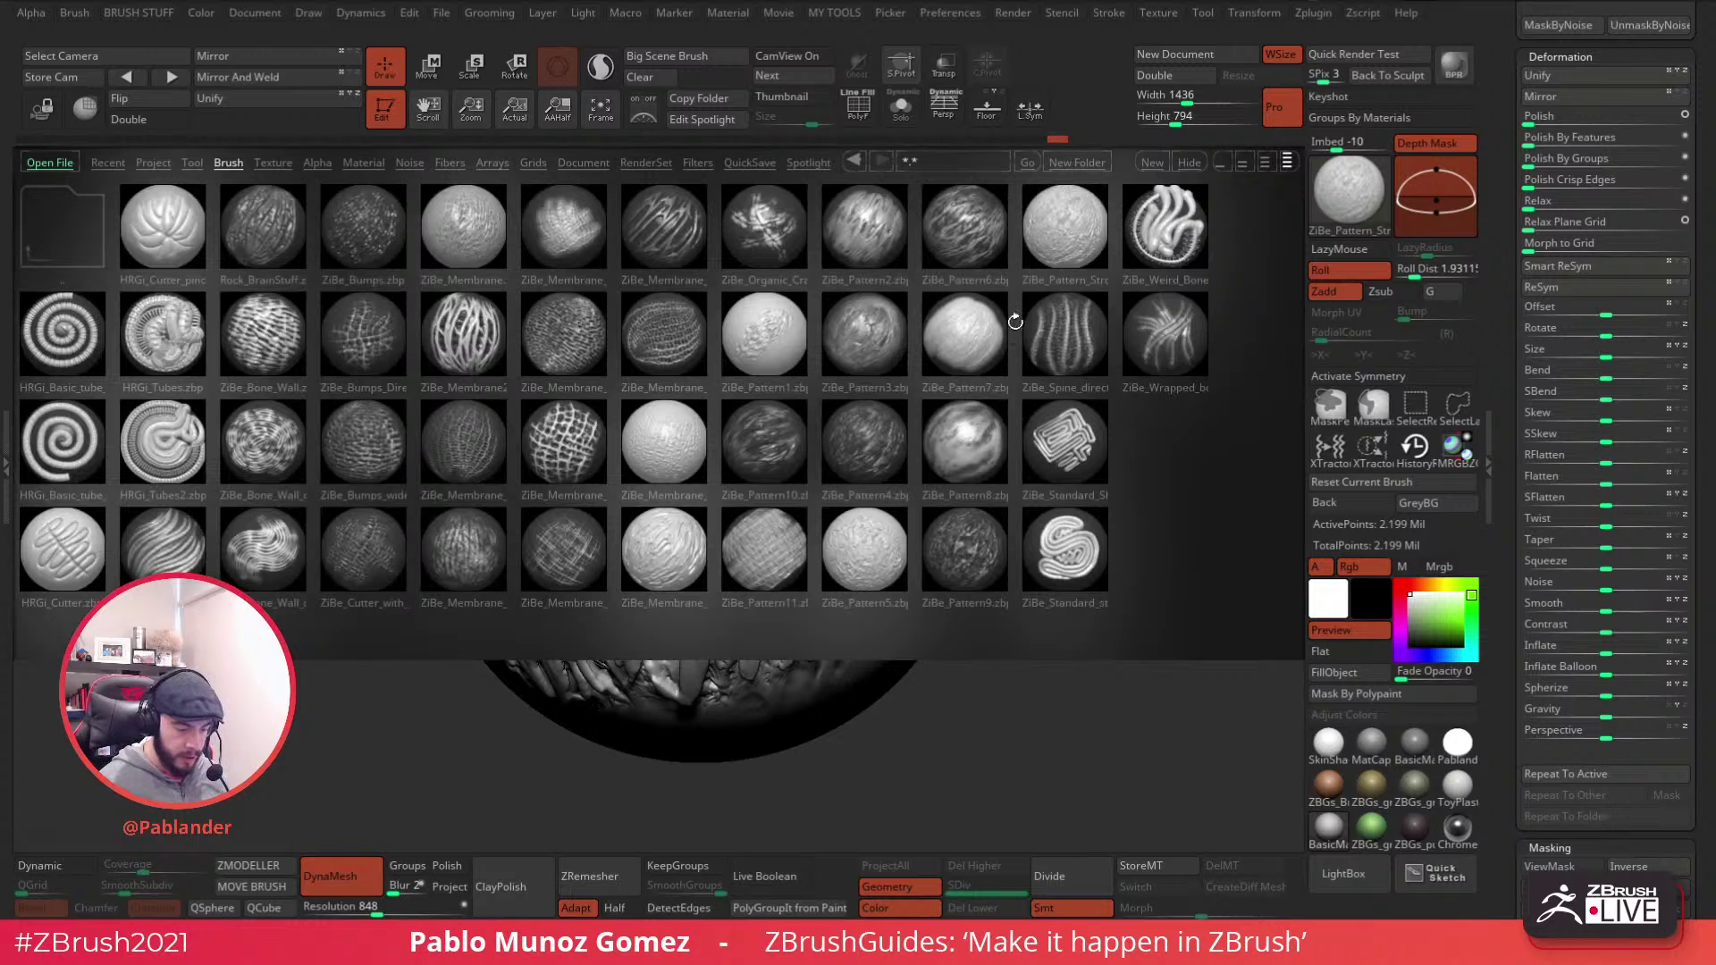
double_click(969, 244)
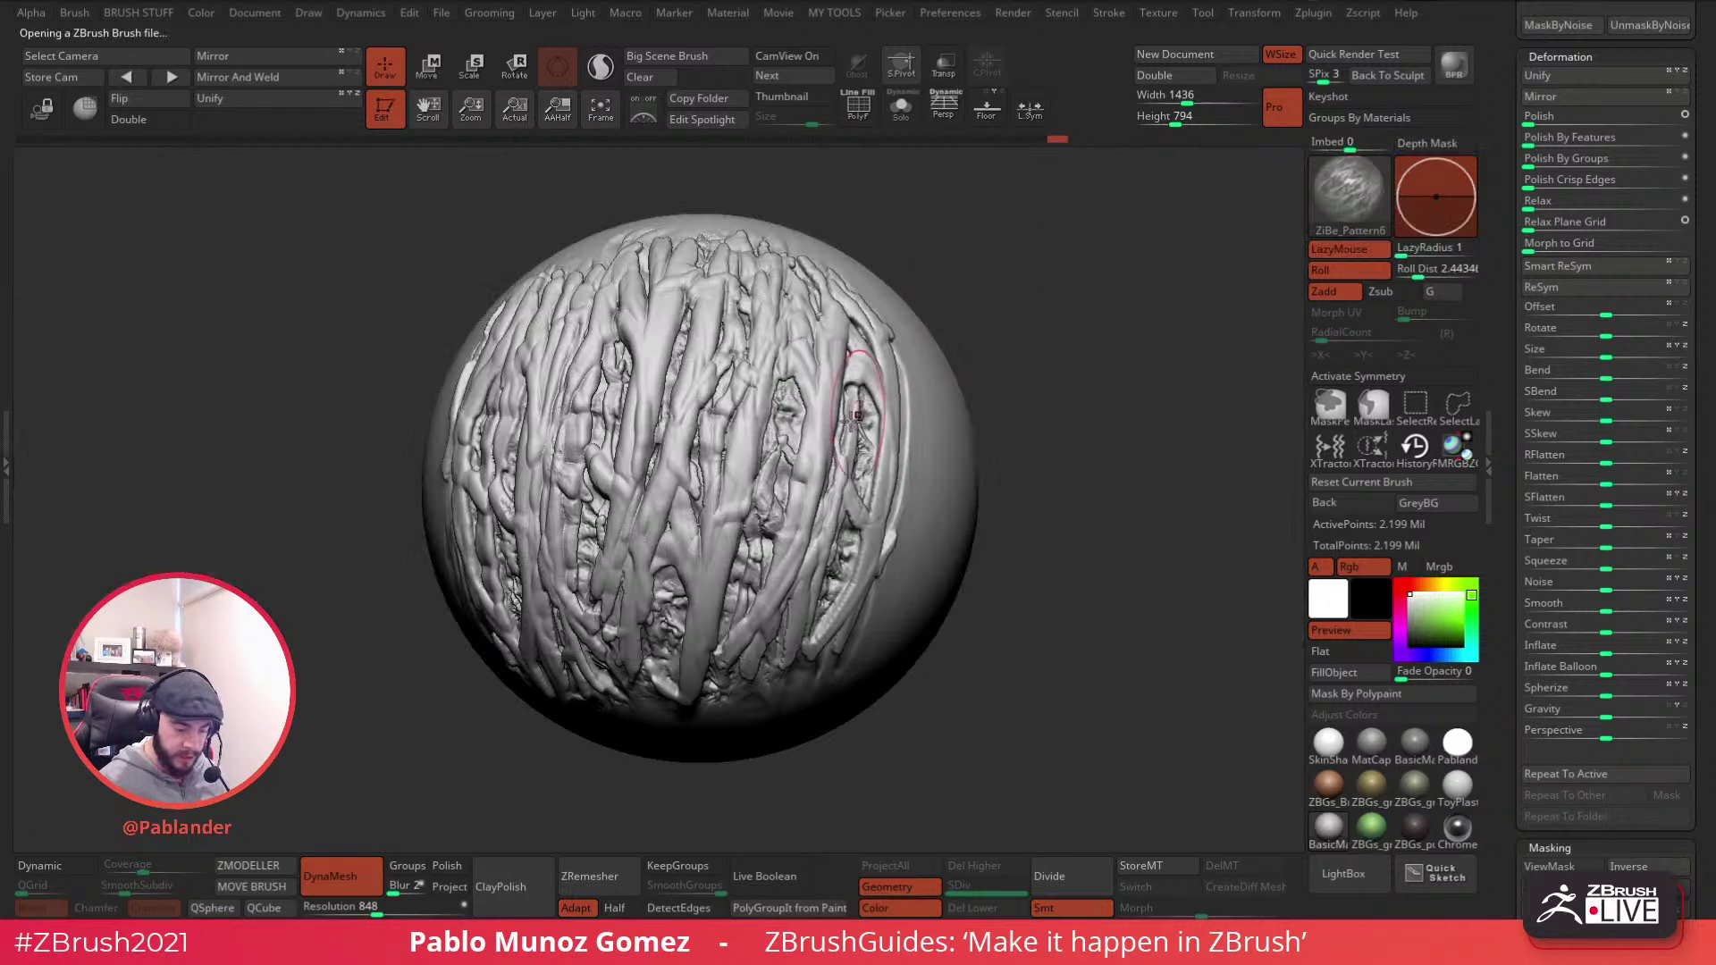
- Adjust the brush and stroke fine ZiBe_Pattern6 texture down along the strands across the sphere
right_drag(810, 547, 815, 541)
key(space)
drag(734, 498, 753, 499)
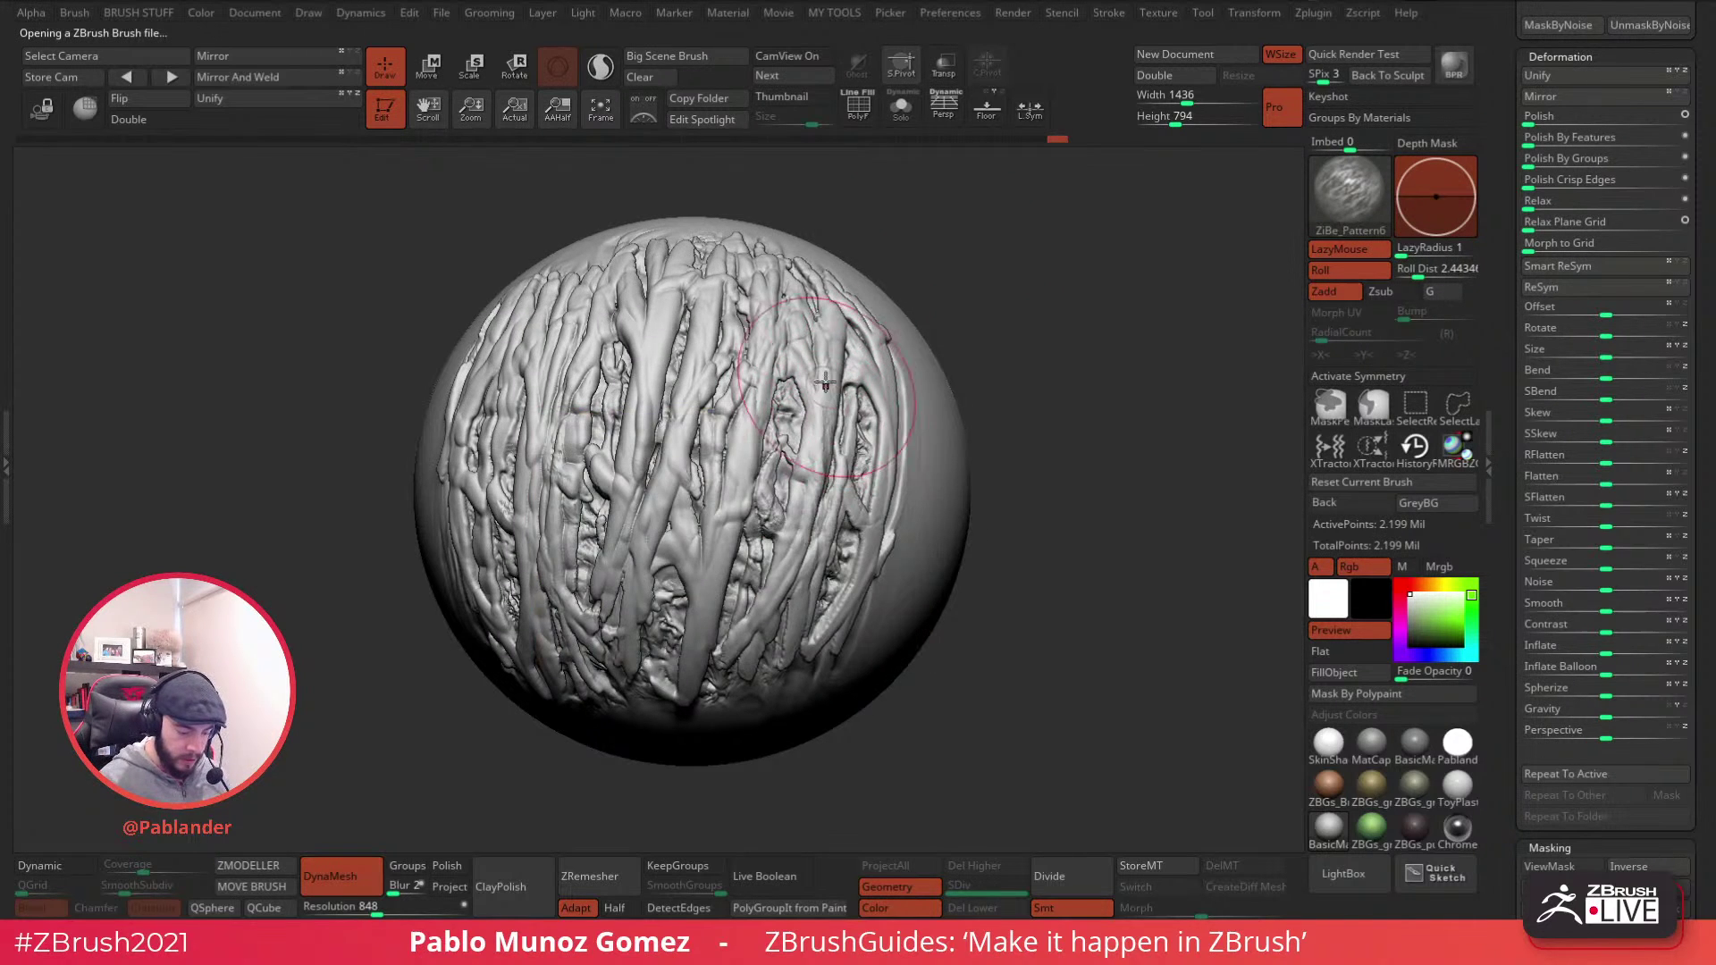
drag(779, 304, 702, 639)
drag(708, 358, 630, 598)
drag(652, 351, 621, 626)
drag(615, 398, 568, 607)
drag(580, 344, 506, 507)
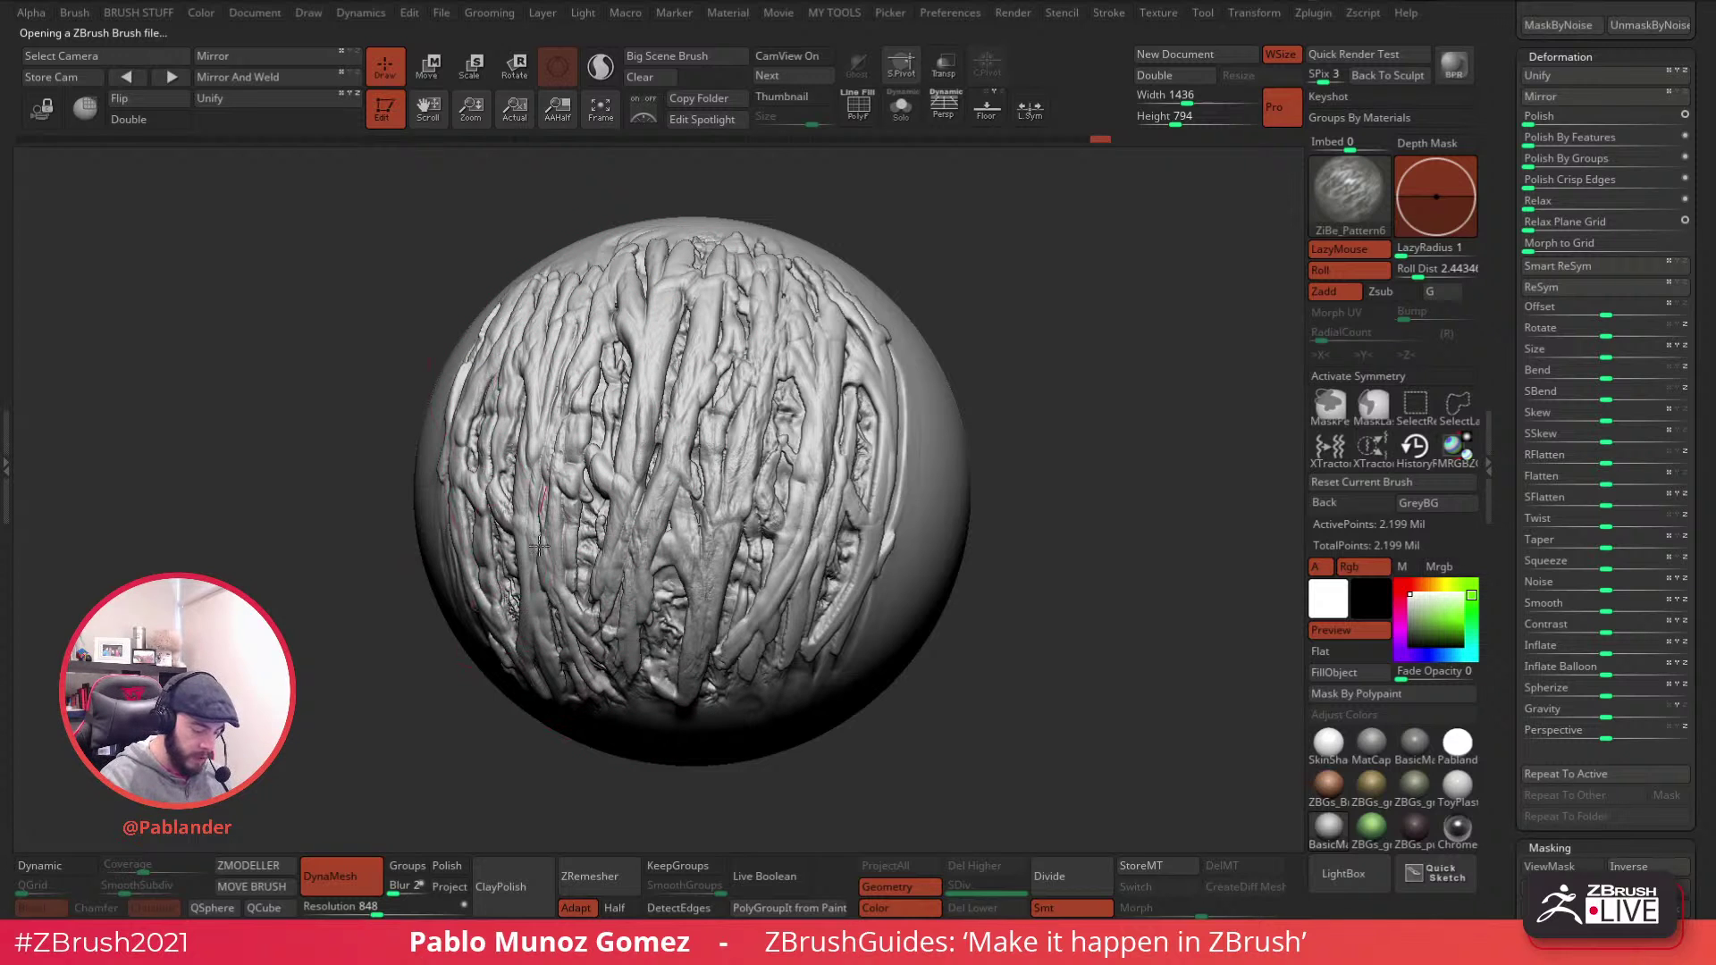
- Smooth the fine pattern along the central strands with SmoothPeaks
shift+drag(719, 304, 684, 626)
shift+drag(706, 393, 581, 607)
shift+drag(751, 304, 717, 536)
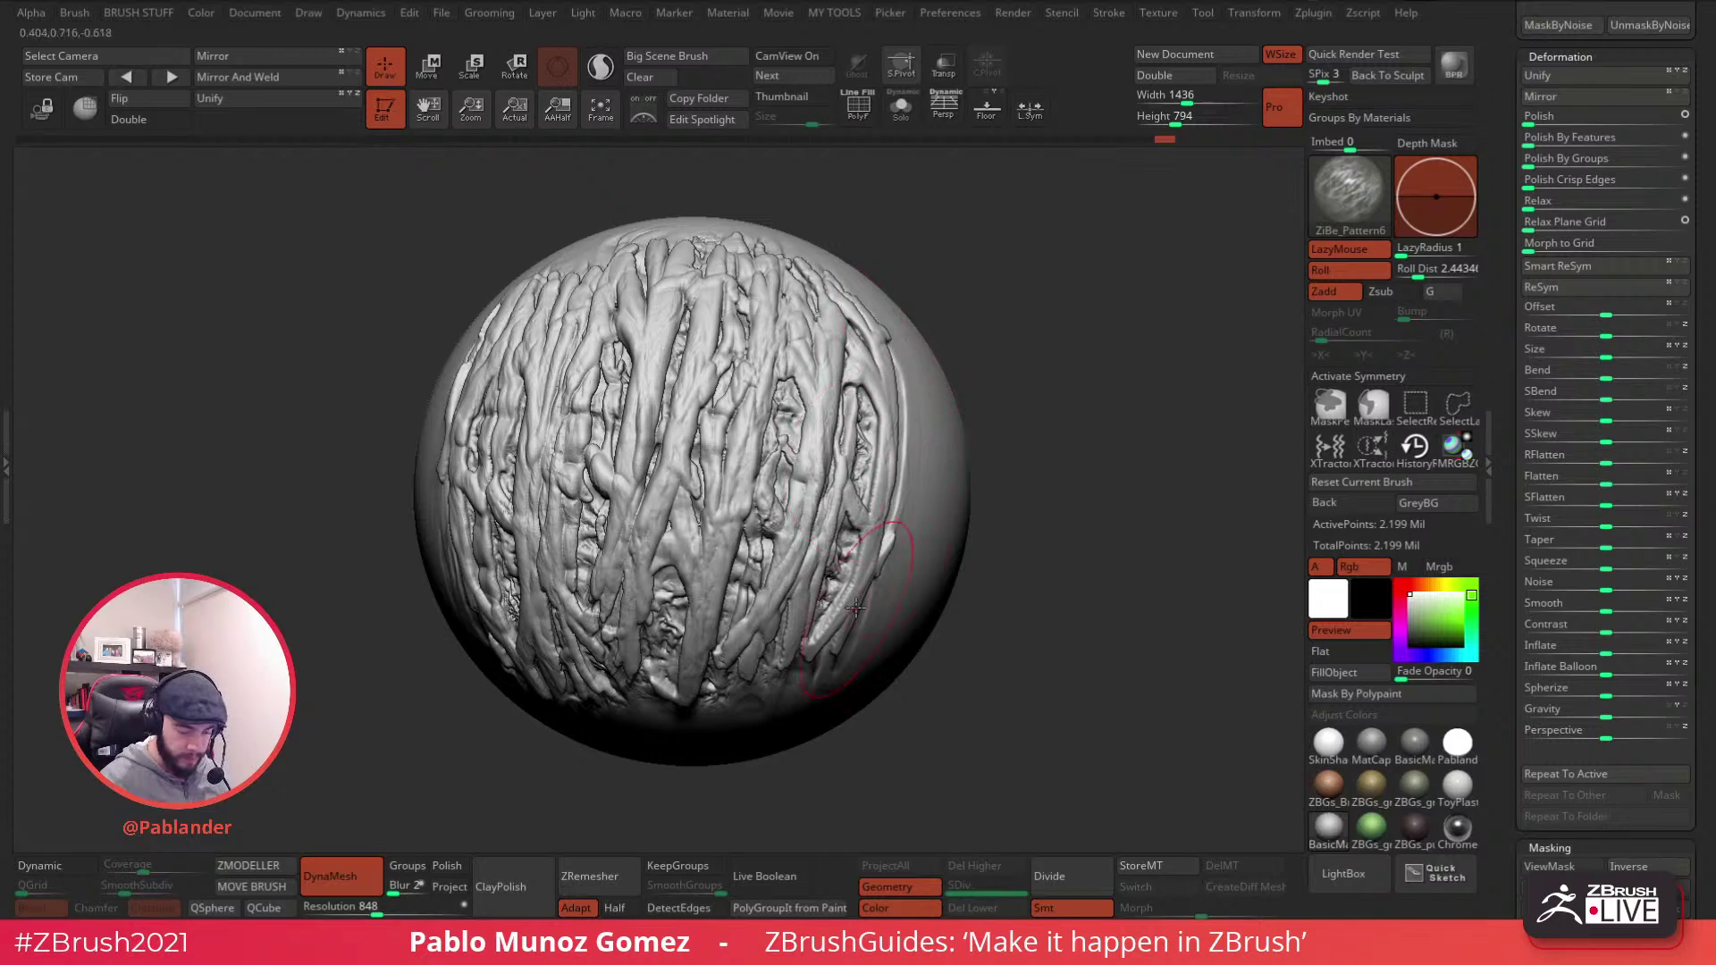
drag(974, 375, 985, 310)
mouse_move(1029, 525)
mouse_down()
mouse_move(1036, 493)
mouse_move(1042, 559)
mouse_move(1089, 581)
mouse_move(1054, 622)
mouse_move(1061, 570)
mouse_move(1063, 590)
mouse_move(1104, 576)
mouse_move(778, 433)
mouse_move(920, 197)
mouse_move(893, 358)
mouse_move(876, 319)
mouse_up()
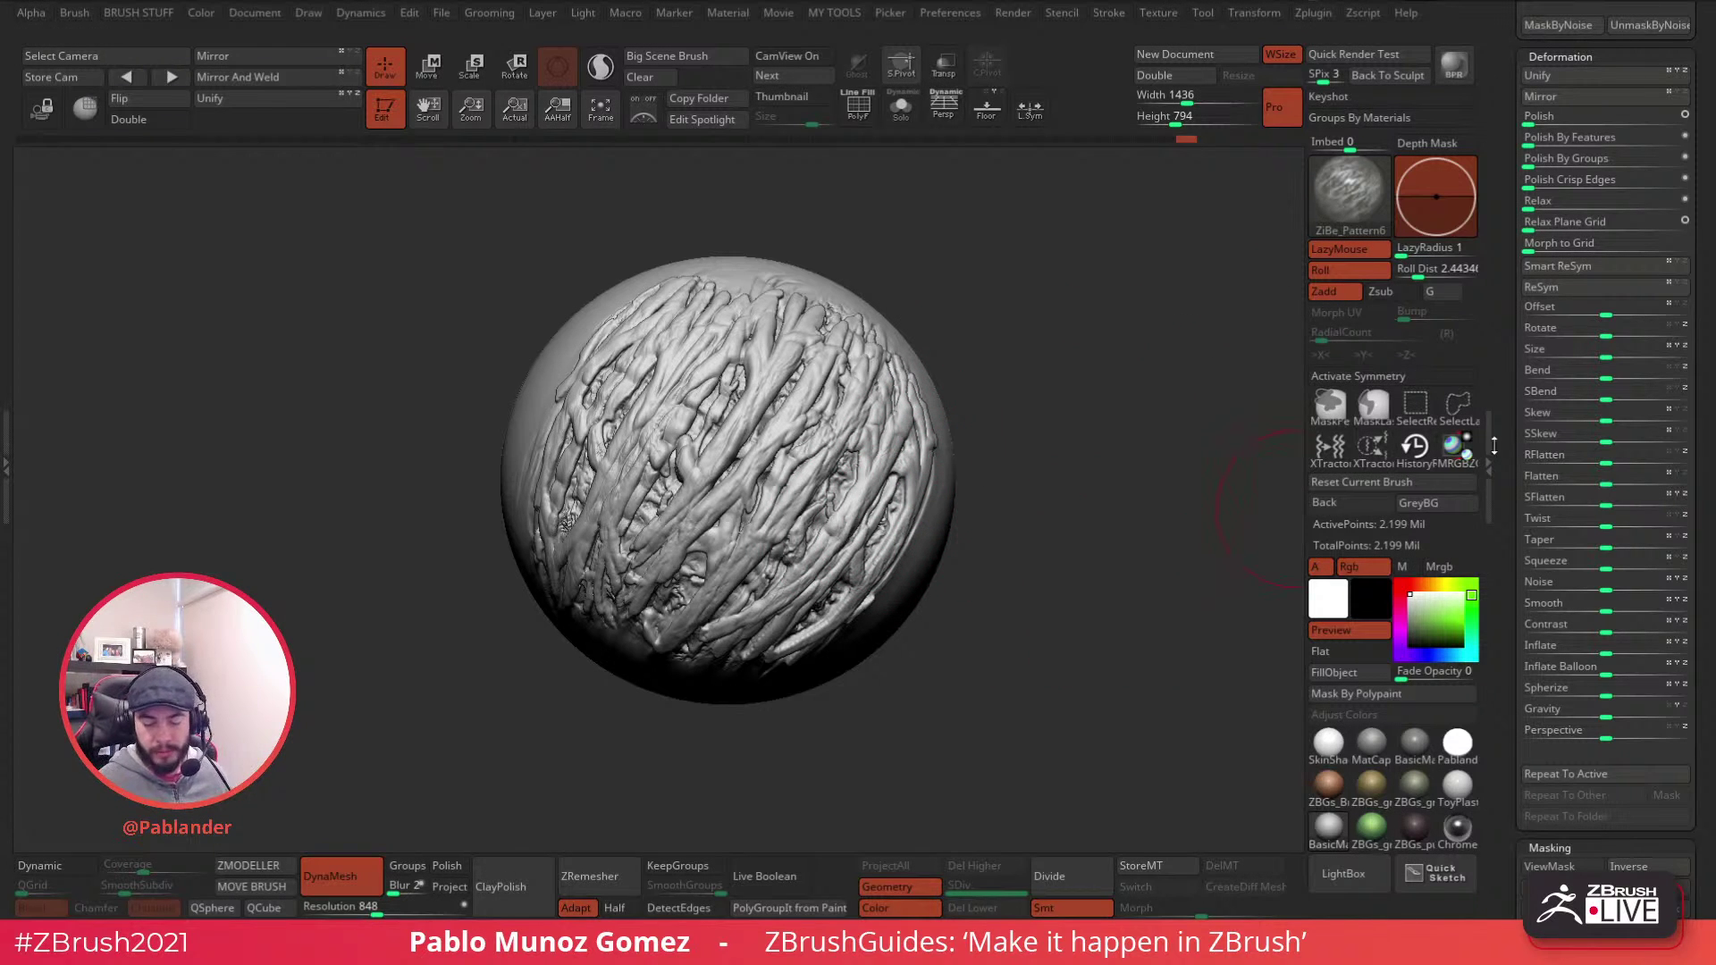
- Mask the sphere by cavity with Blur 2 and Intensity 100
key(space)
drag(1069, 486, 862, 612)
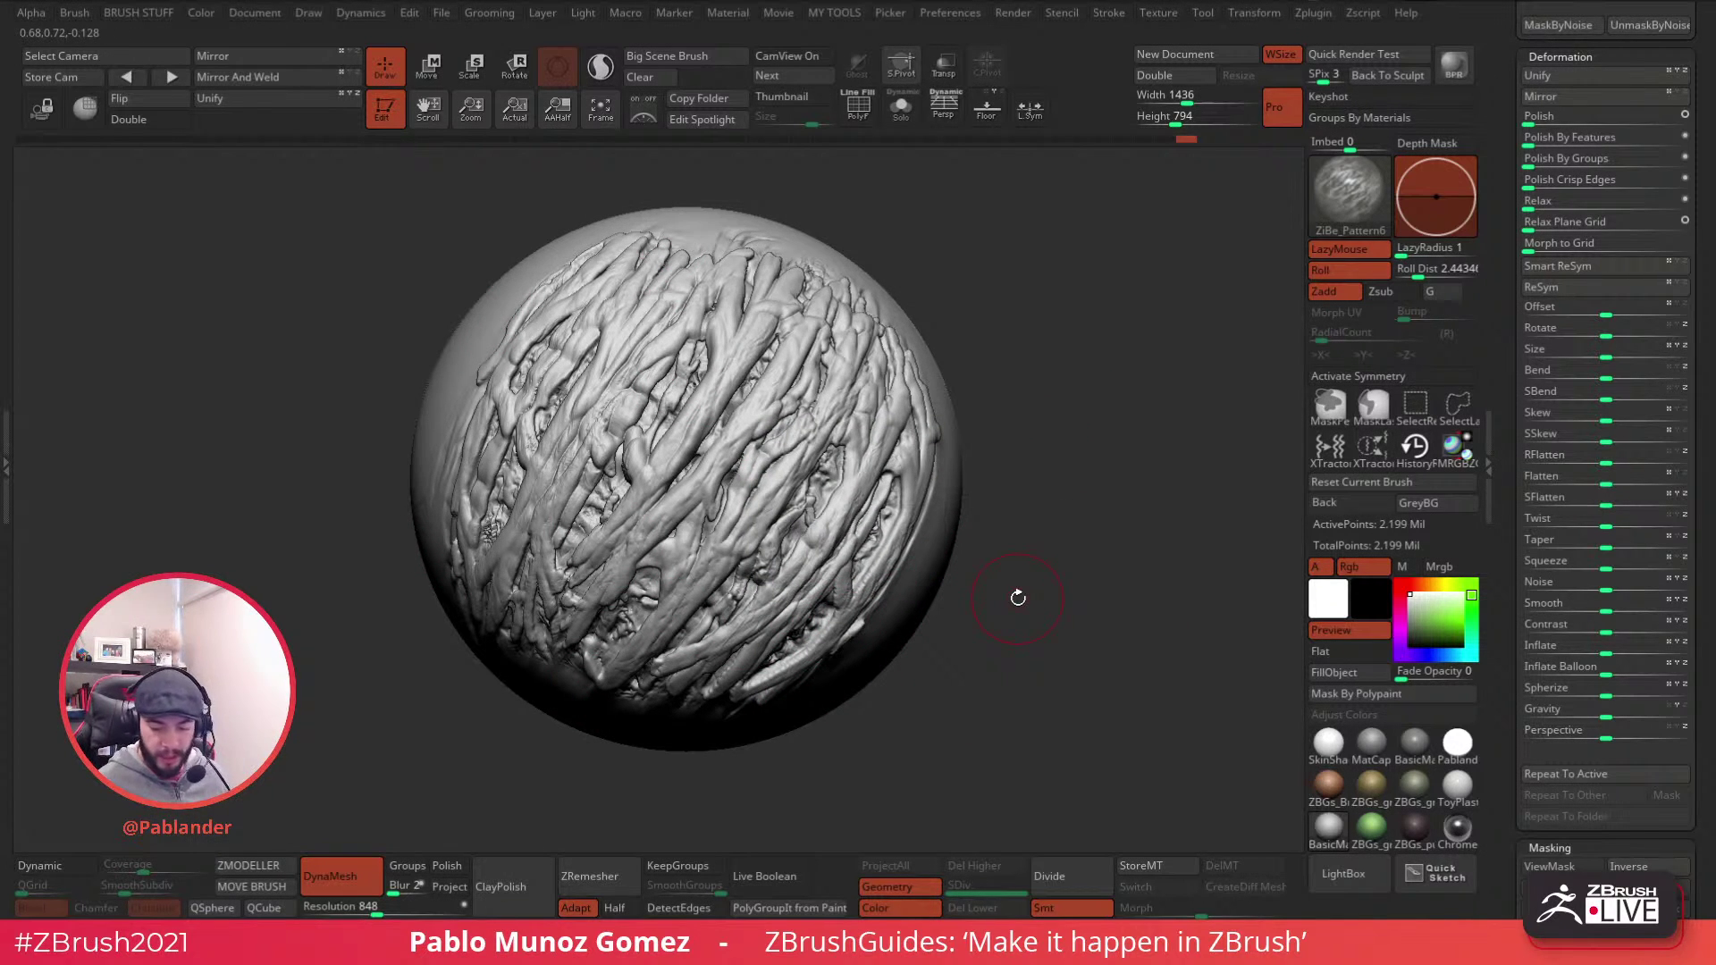
click(1548, 848)
drag(1518, 437, 1514, 402)
alt+drag(1098, 586, 1092, 584)
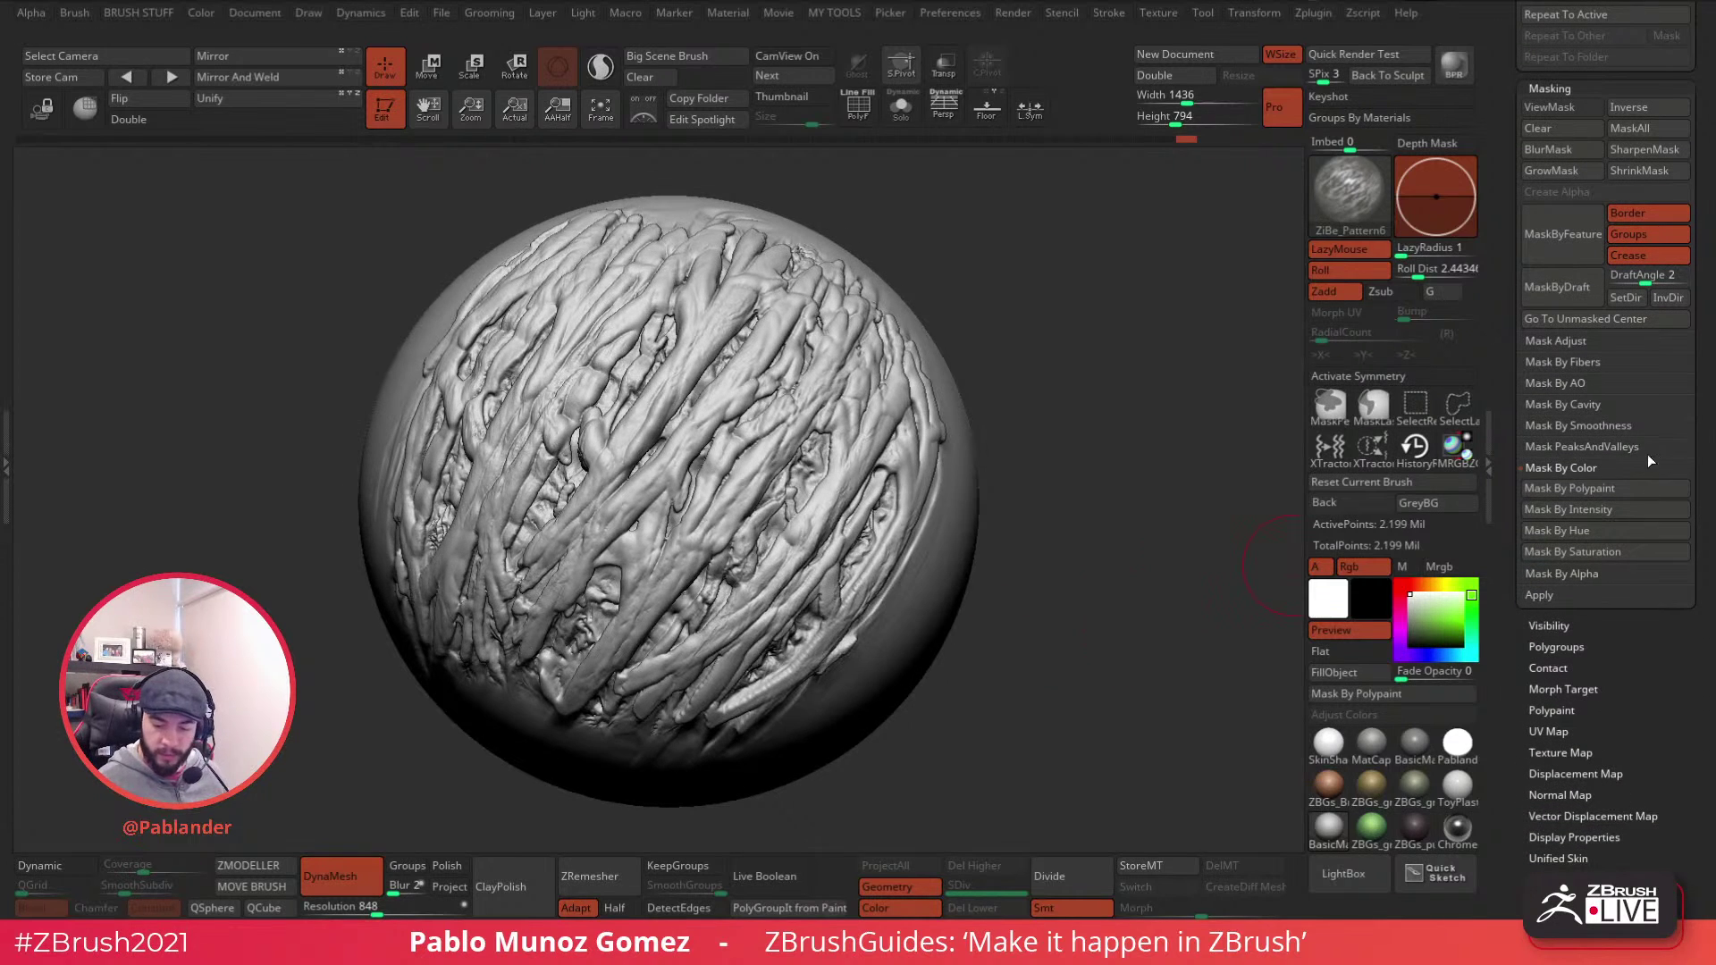
click(1617, 404)
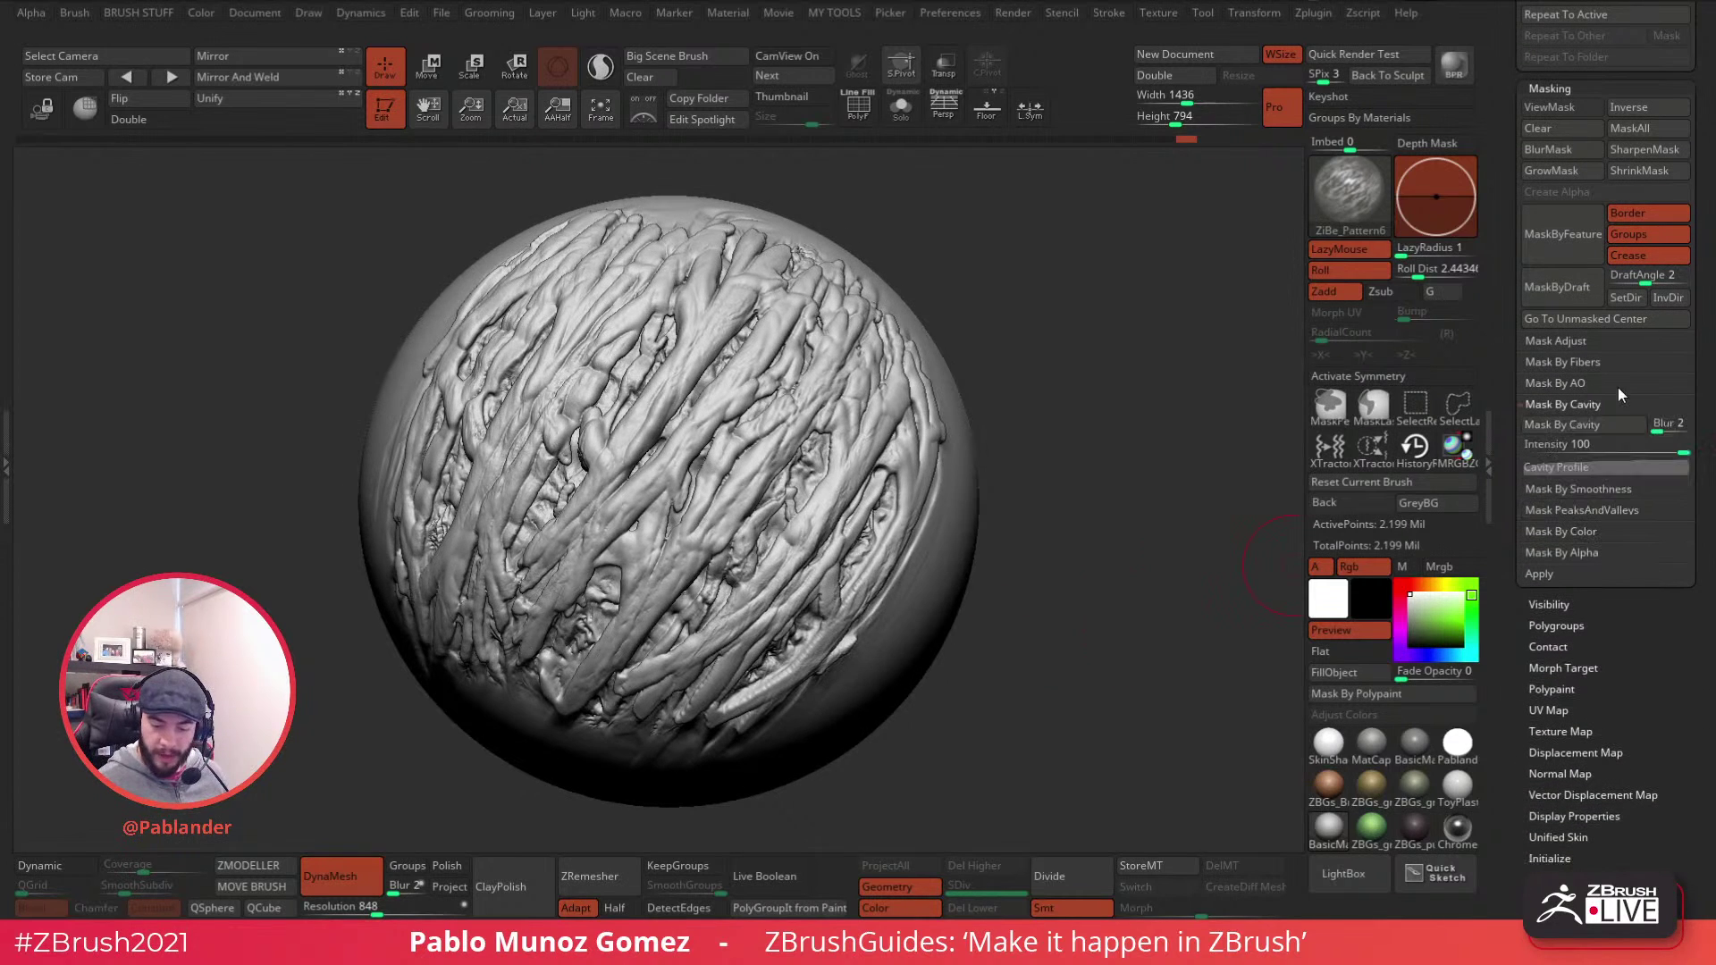
click(1583, 426)
- Show the cavity mask in flat shading and apply Mask Adjust to it twice
mouse_move(827, 538)
ctrl+right_down()
mouse_move(880, 601)
mouse_move(849, 516)
ctrl+right_up()
click(1357, 651)
mouse_move(1128, 626)
right_down()
mouse_move(1111, 635)
mouse_move(1072, 554)
mouse_move(1107, 649)
mouse_move(1078, 574)
right_up()
mouse_move(1078, 574)
right_down()
mouse_move(1110, 598)
mouse_move(1218, 536)
right_up()
key(shift)
click(1564, 341)
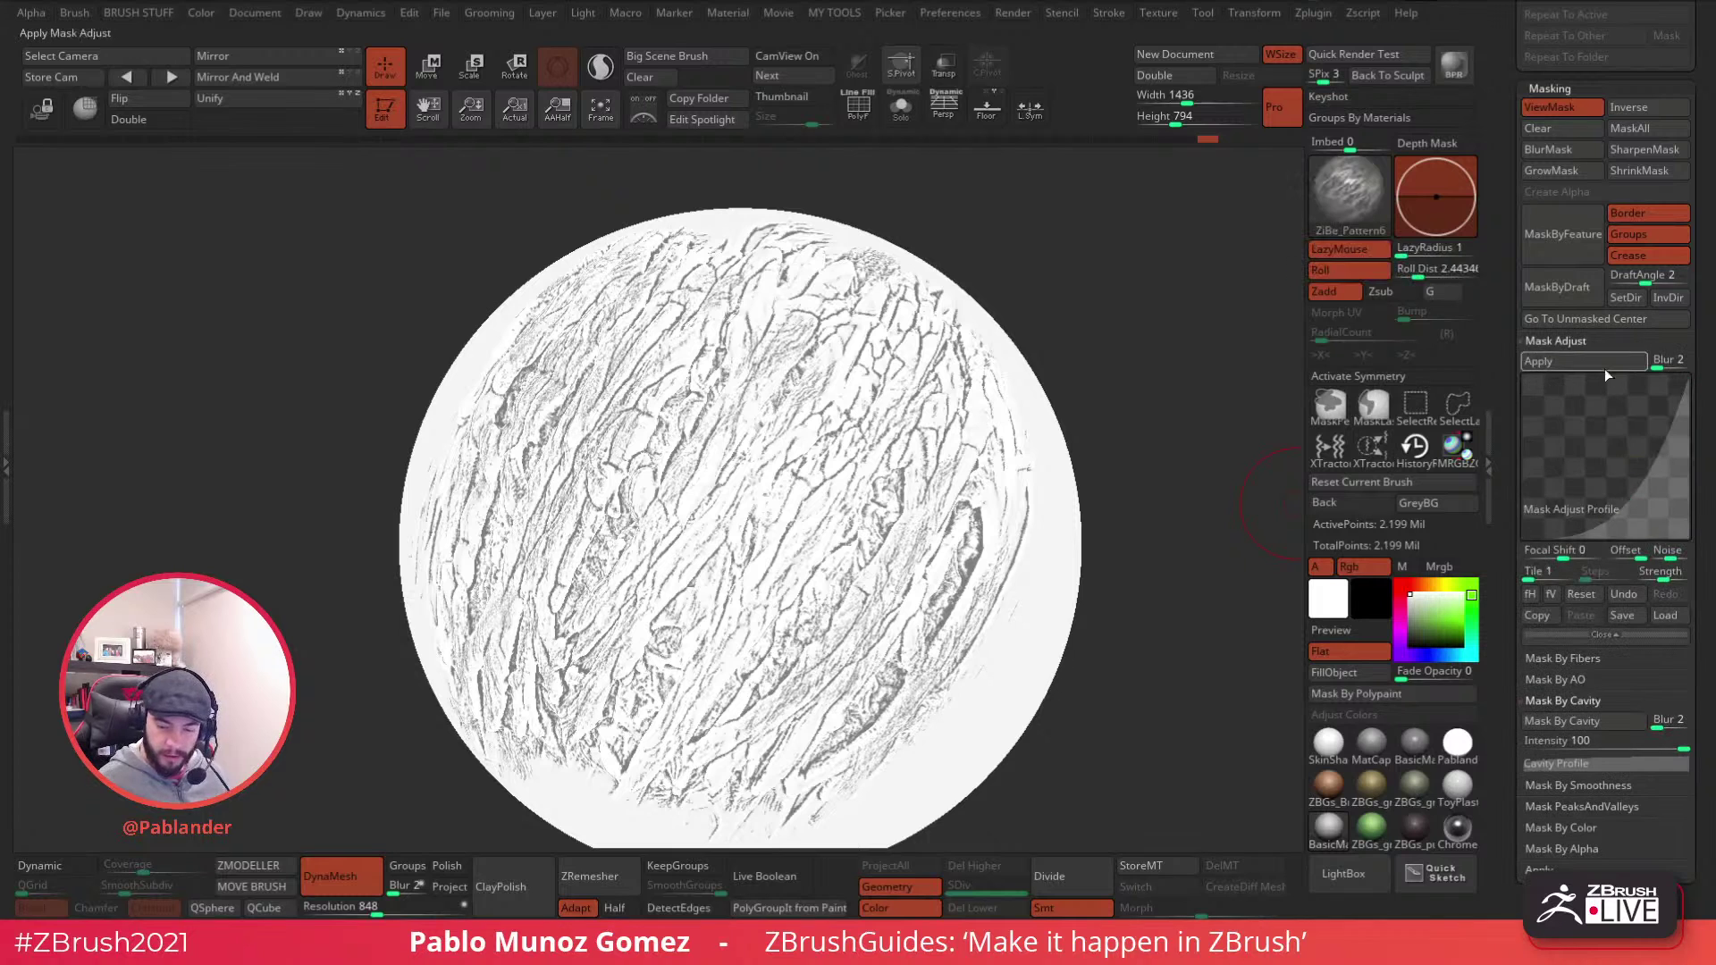
click(1587, 364)
click(1589, 362)
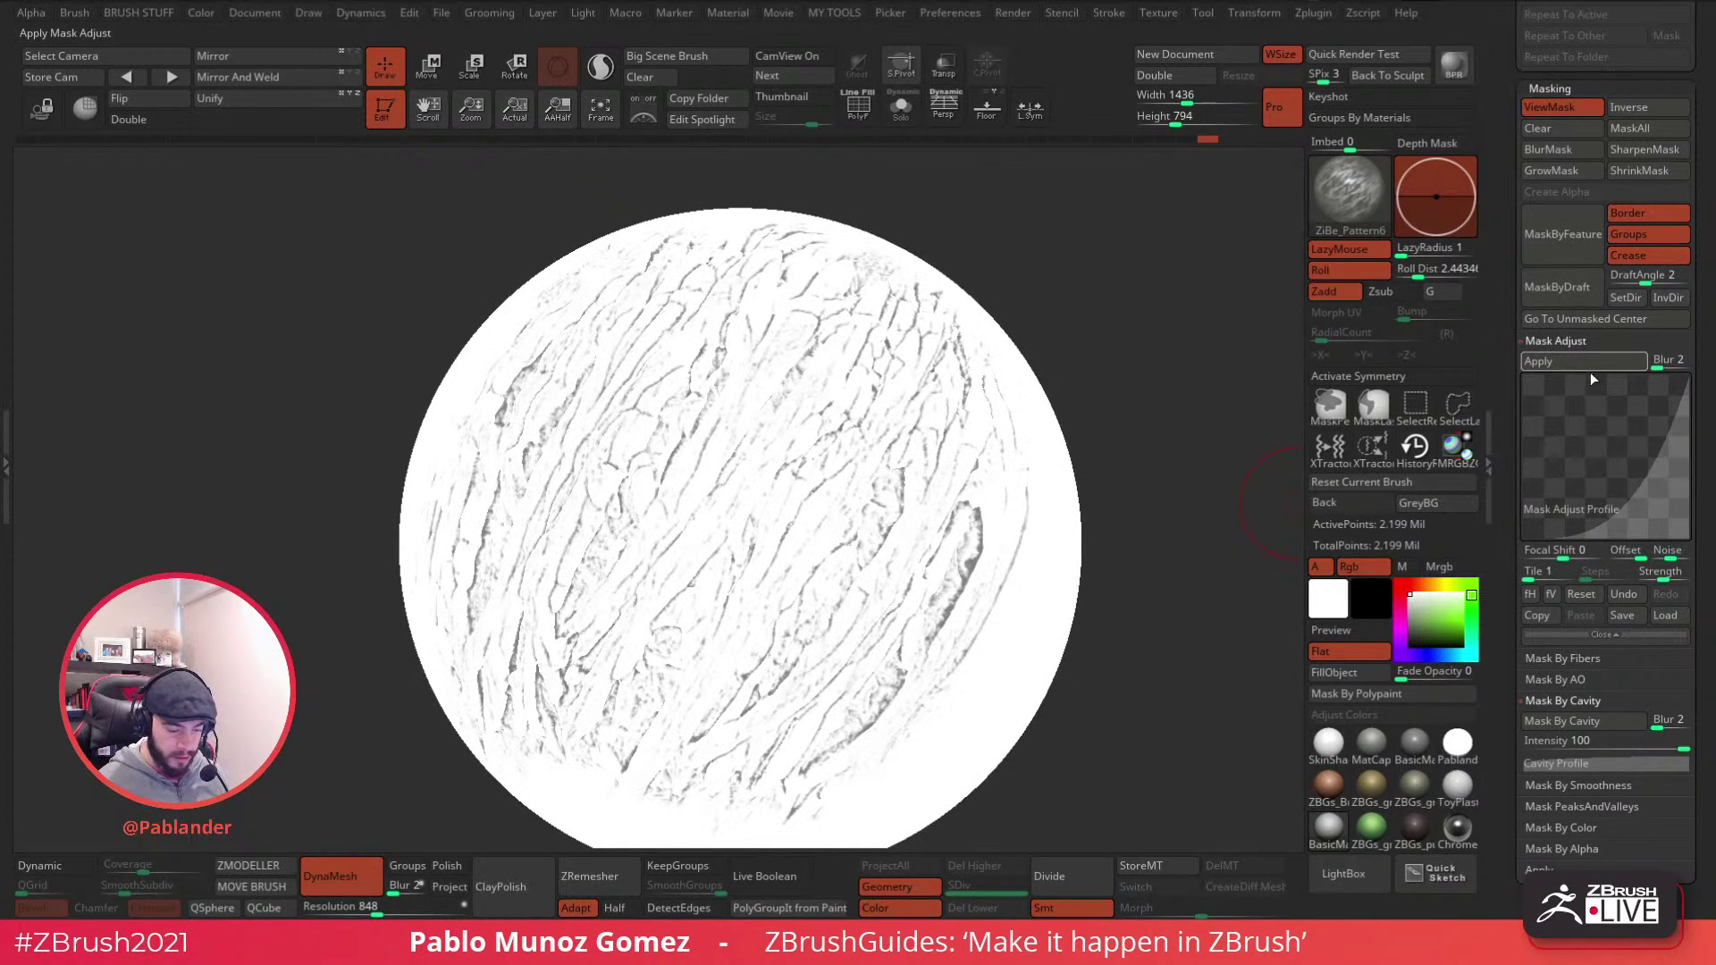
right_drag(1115, 611, 1126, 634)
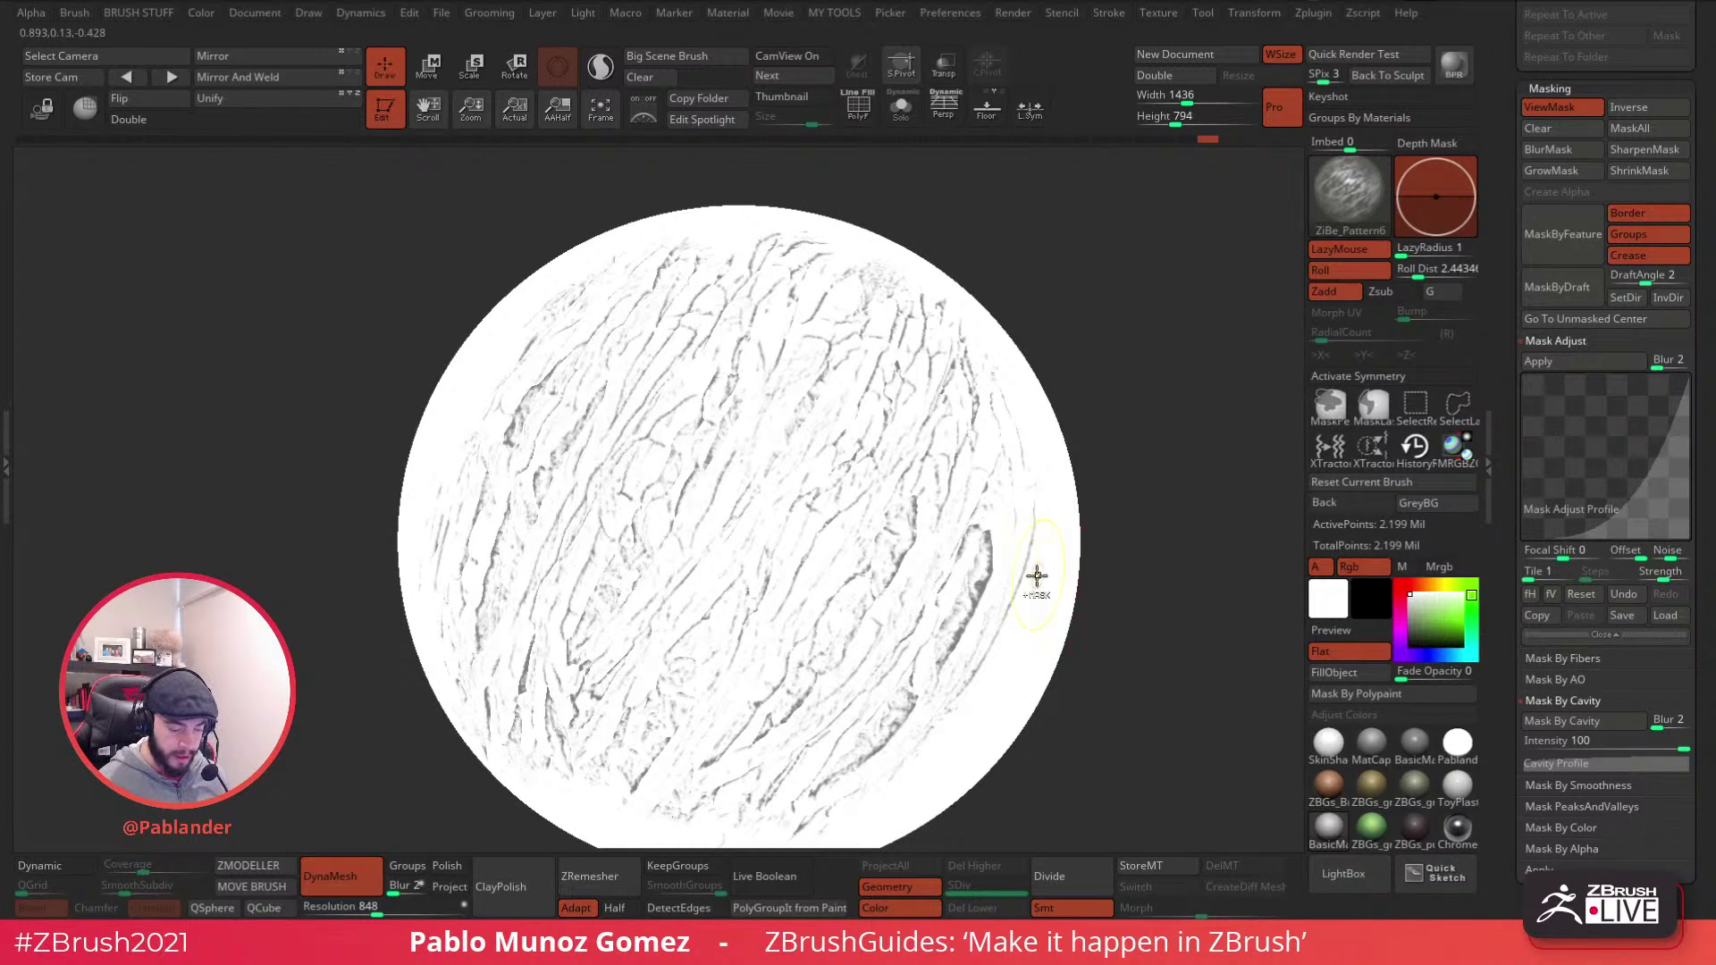
- Blur and invert the cavity mask, hide its display and restore the shaded preview
ctrl+click(1013, 603)
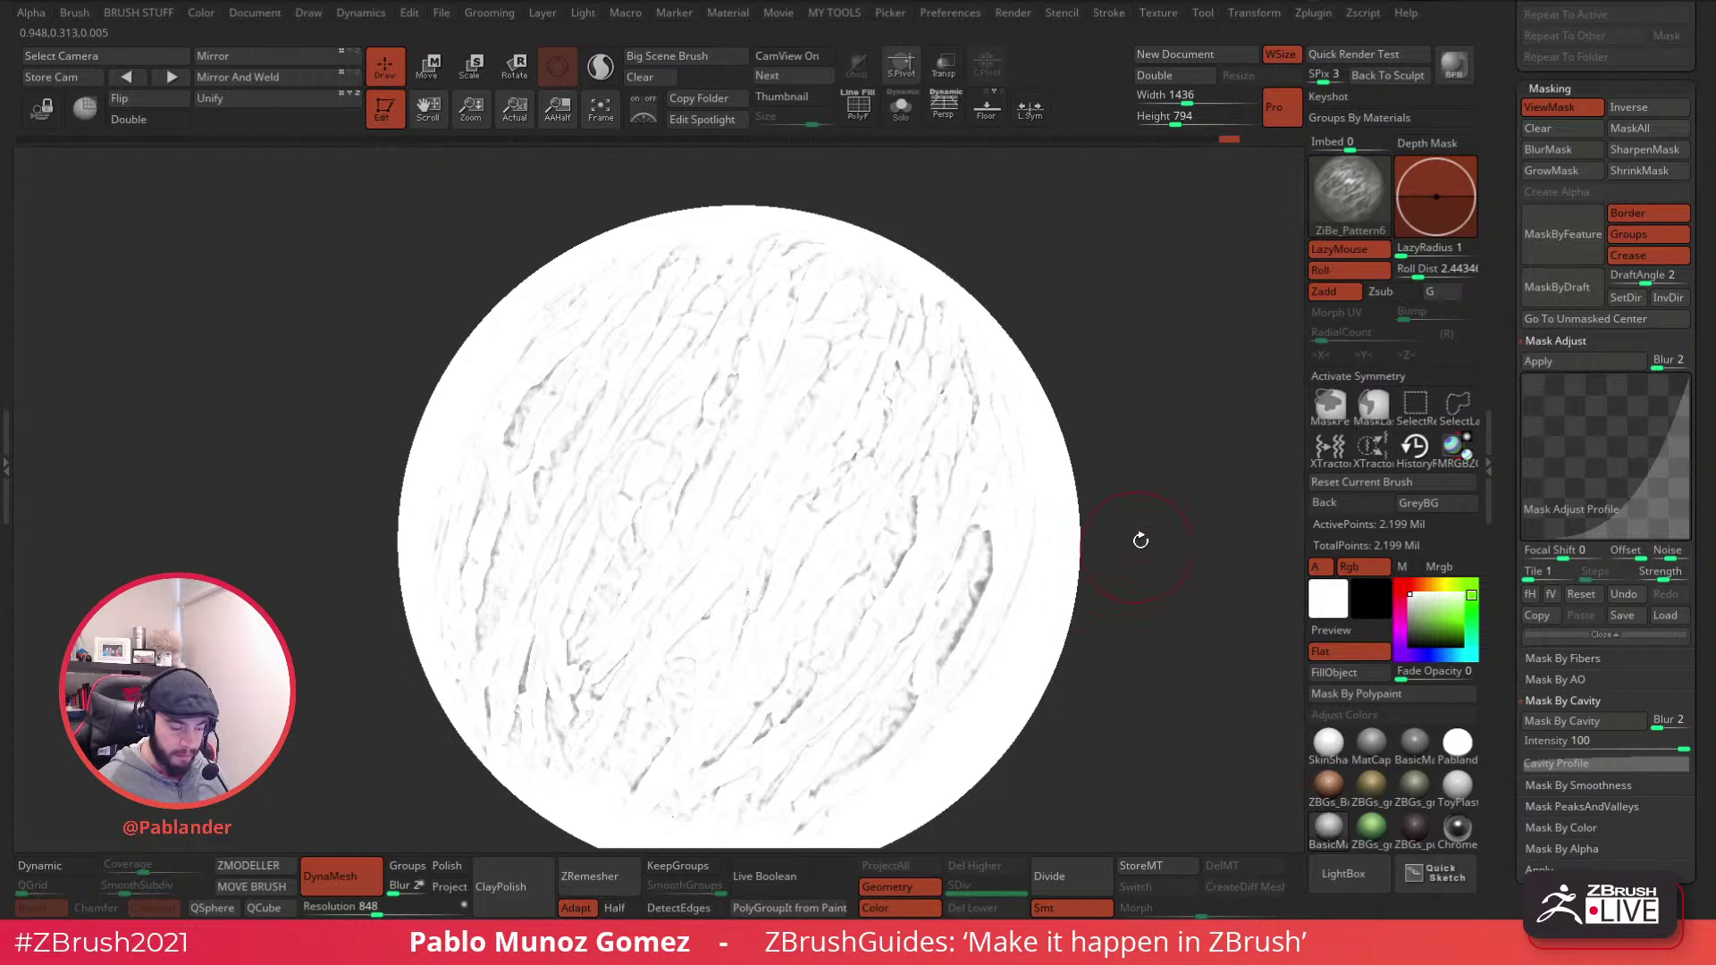
ctrl+click(1129, 474)
click(1570, 111)
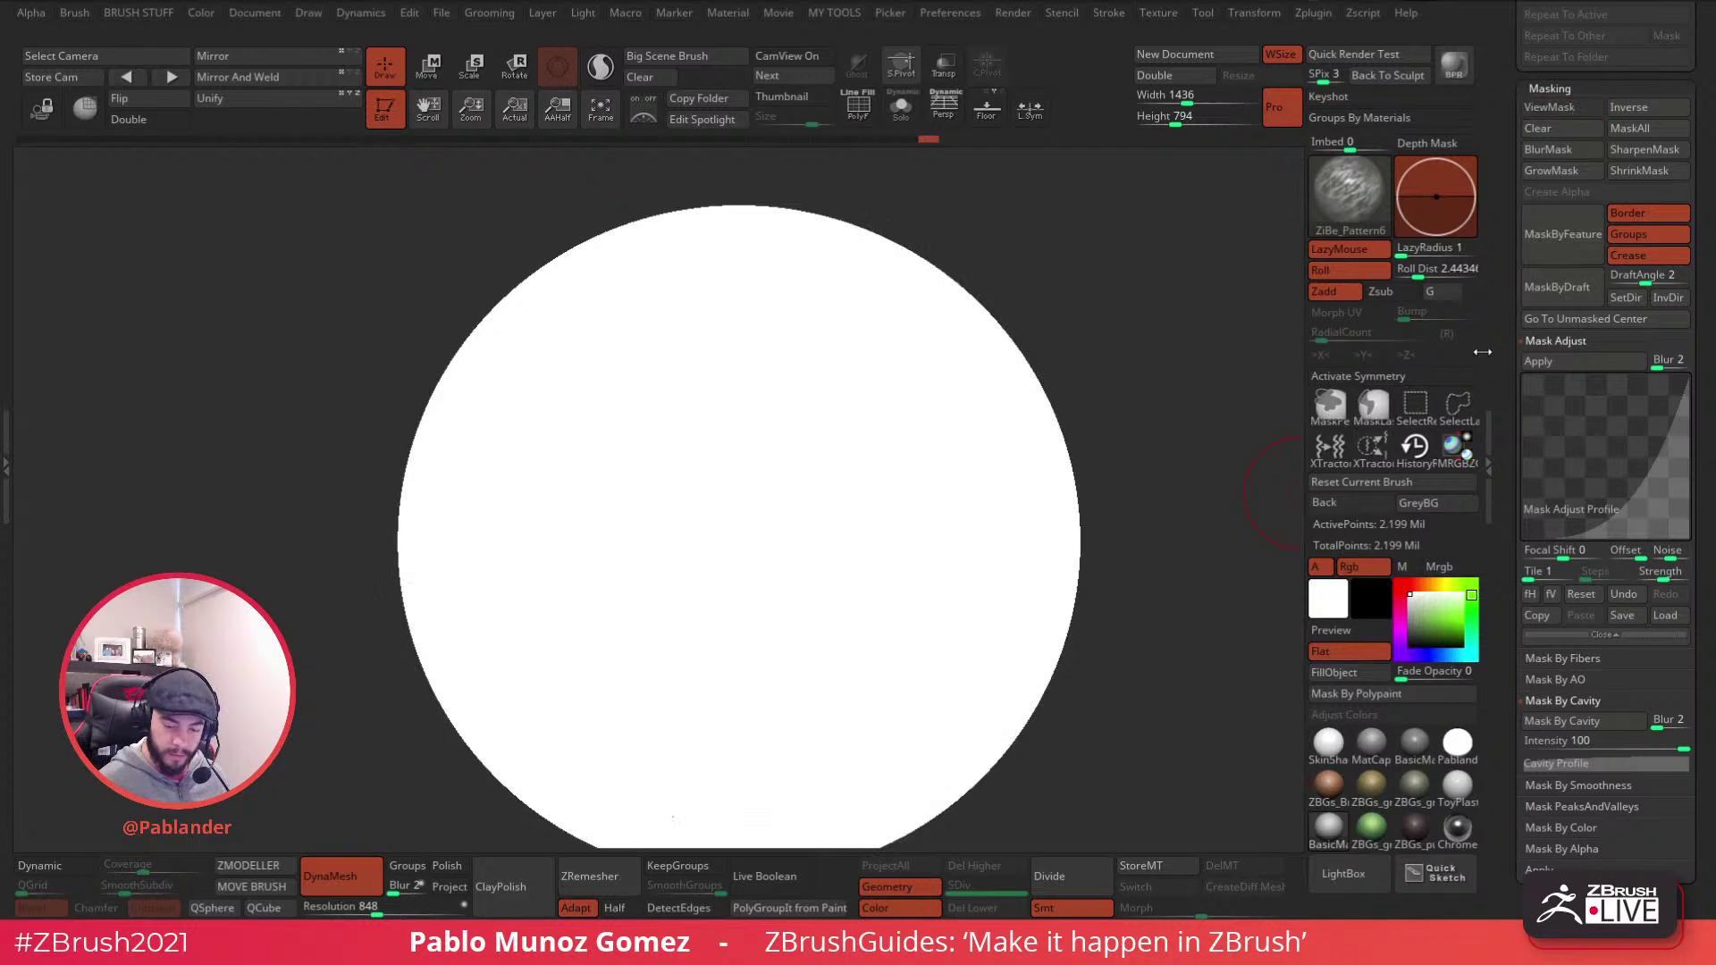
click(1342, 634)
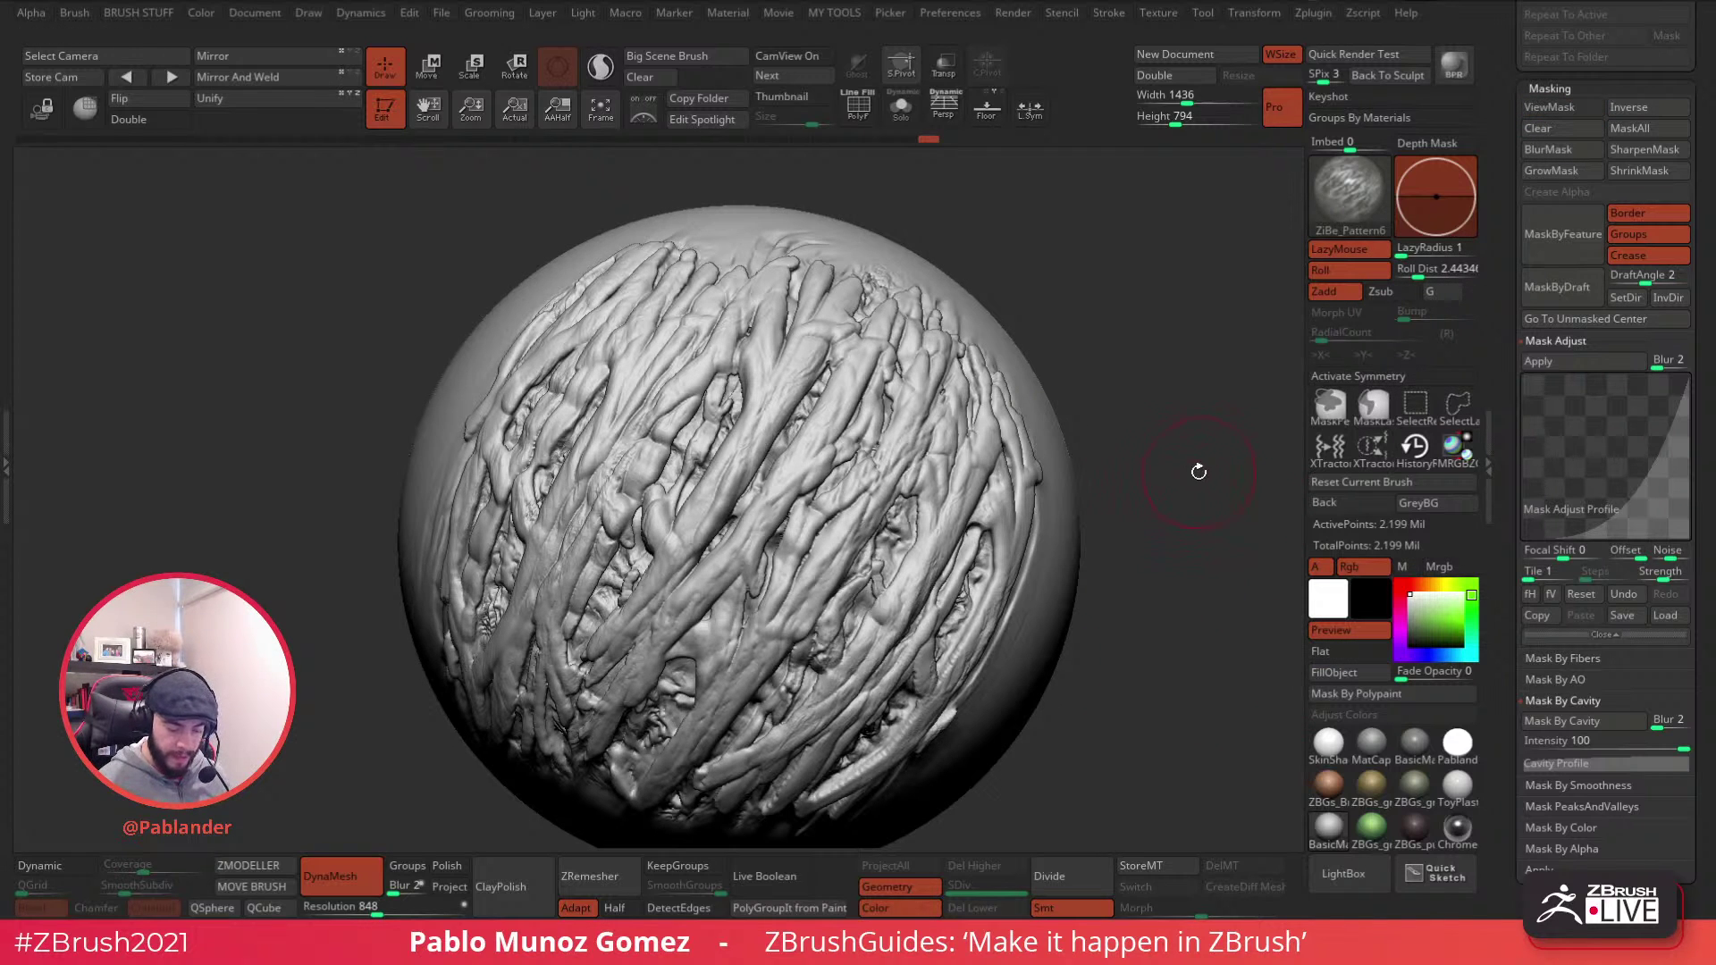
- Deflate the sphere's unmasked crevices with Inflate at -16 and lightly soften the strands with SmoothPeaks
key(space)
mouse_move(1204, 588)
mouse_down()
mouse_move(1174, 590)
mouse_move(1192, 584)
mouse_up()
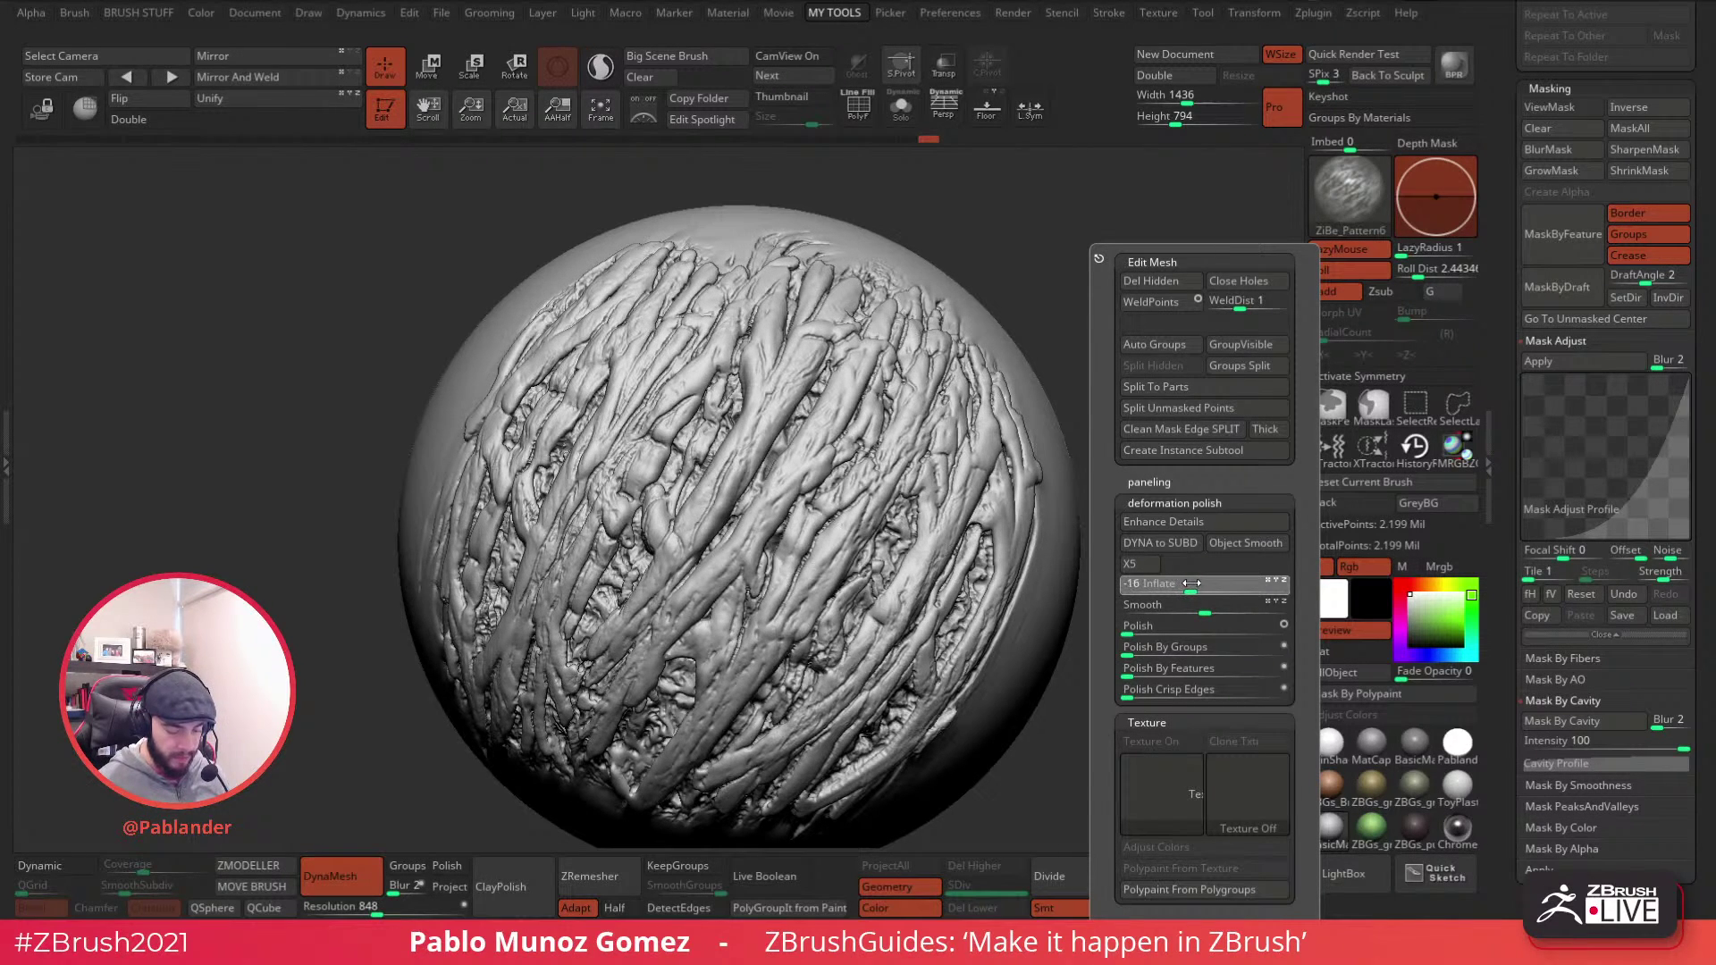
key(ctrl)
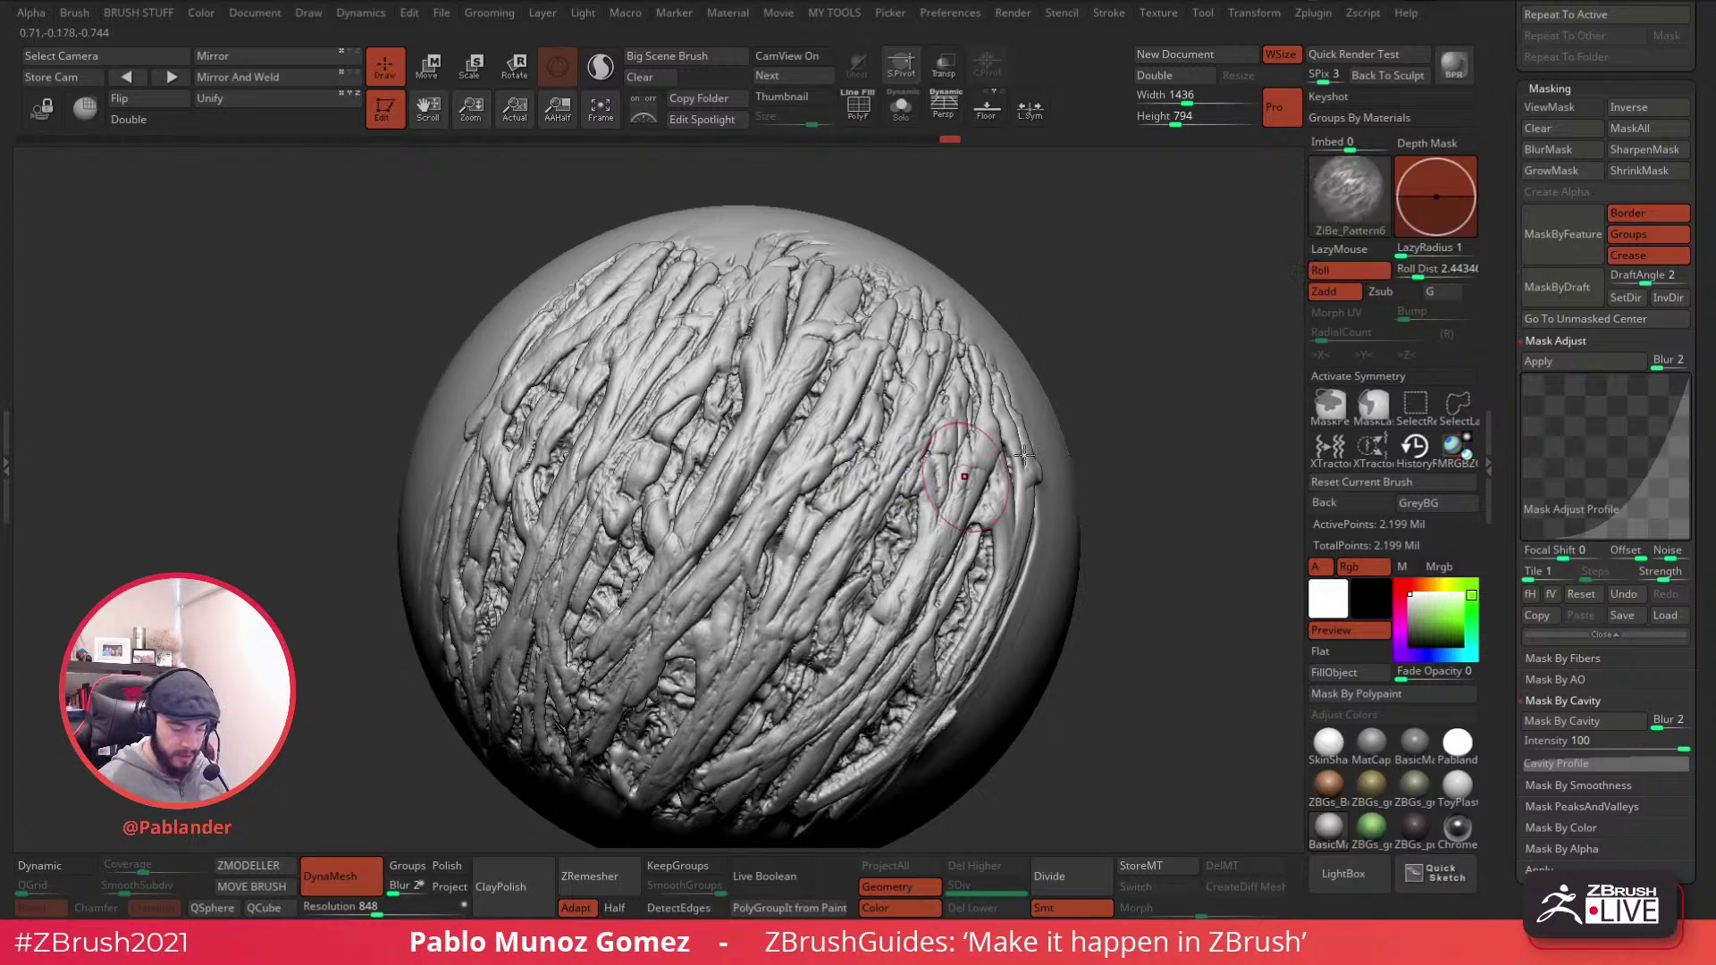
shift+drag(956, 459, 965, 478)
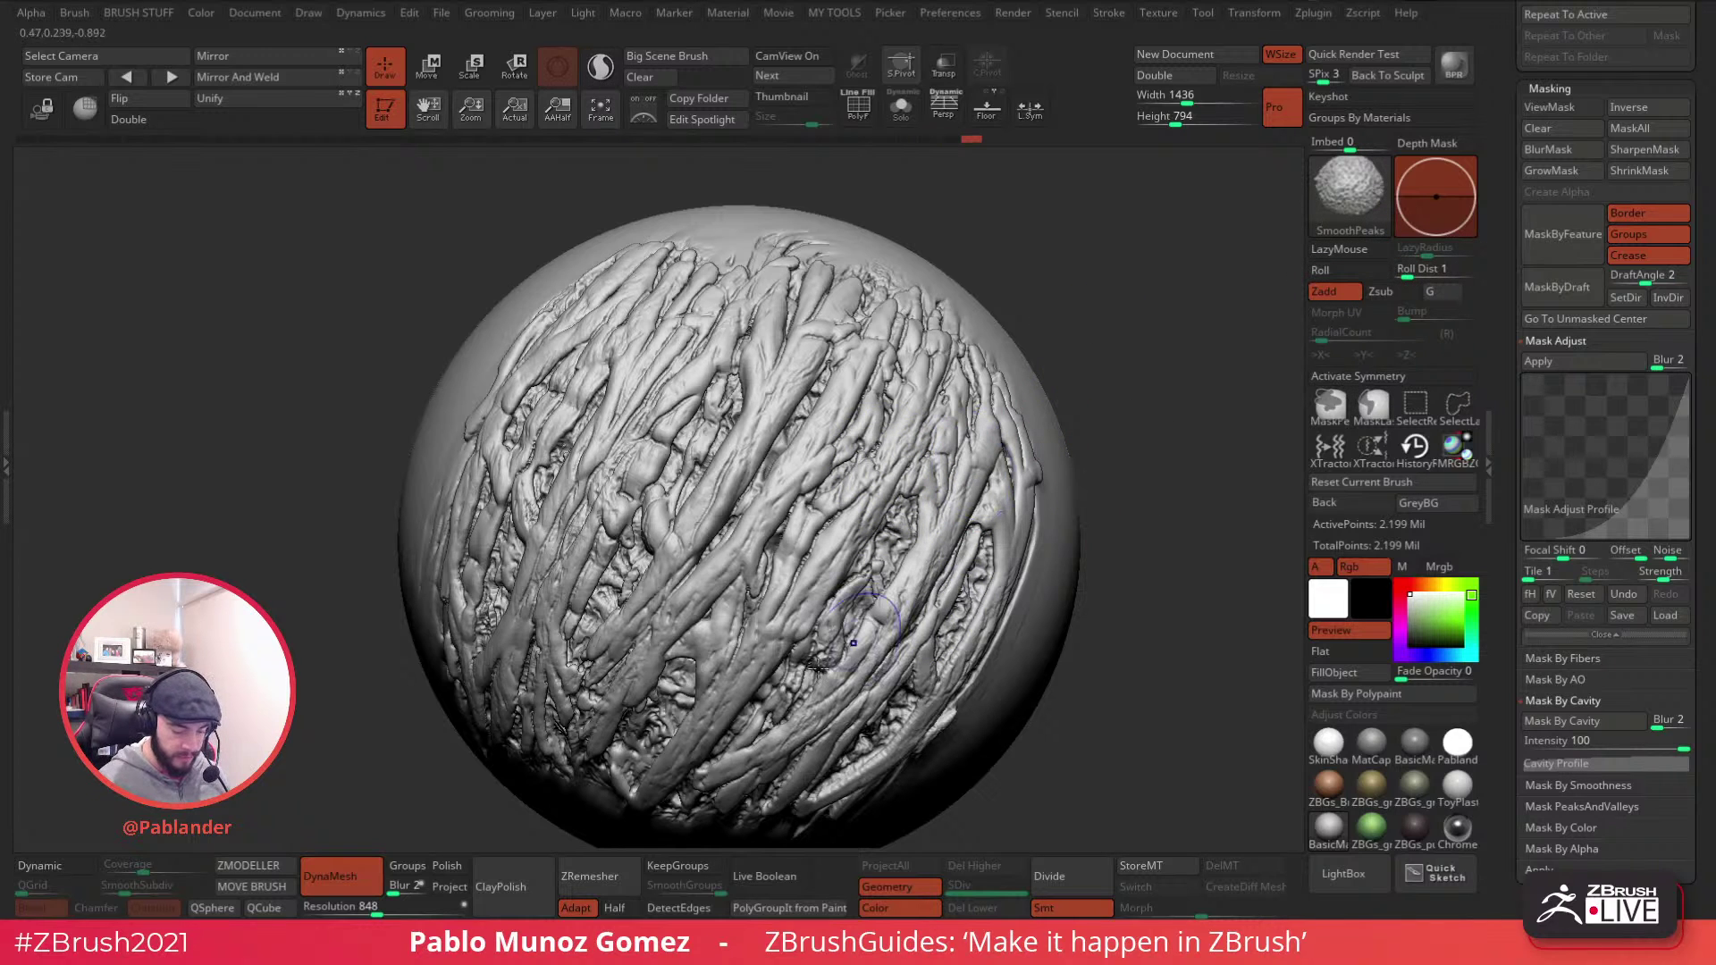
mouse_move(1091, 441)
mouse_down()
mouse_move(1107, 447)
mouse_move(1091, 498)
mouse_move(1102, 489)
mouse_move(1037, 510)
mouse_up()
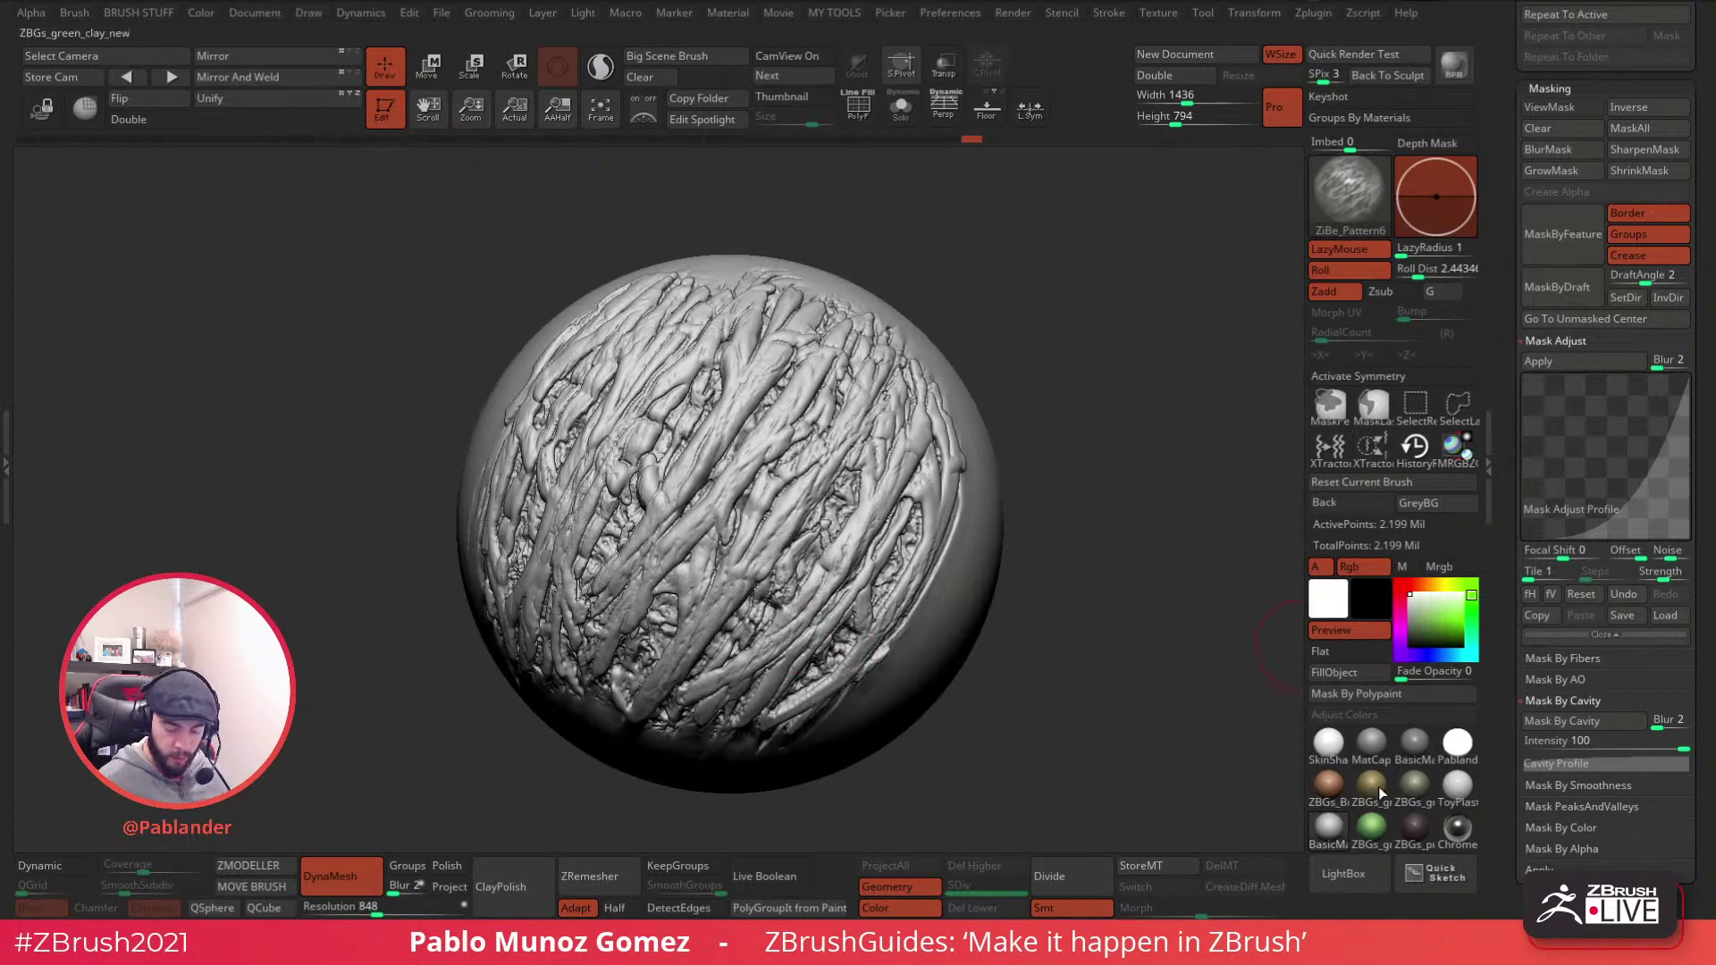
click(1343, 873)
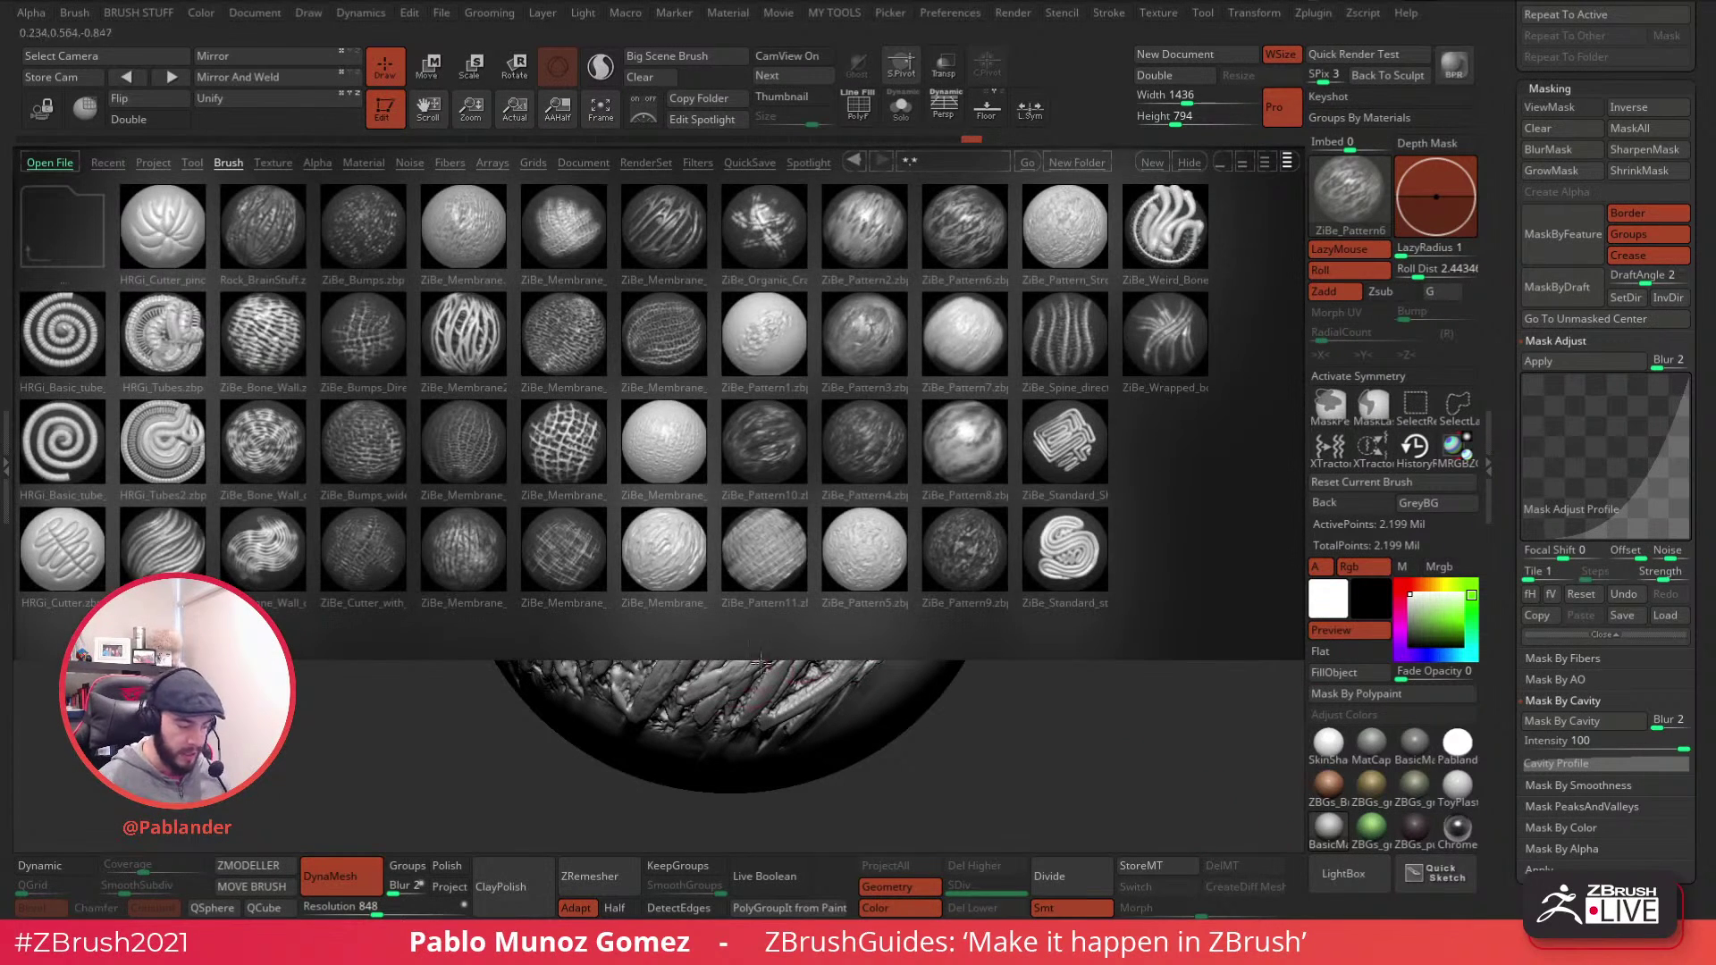
double_click(663, 229)
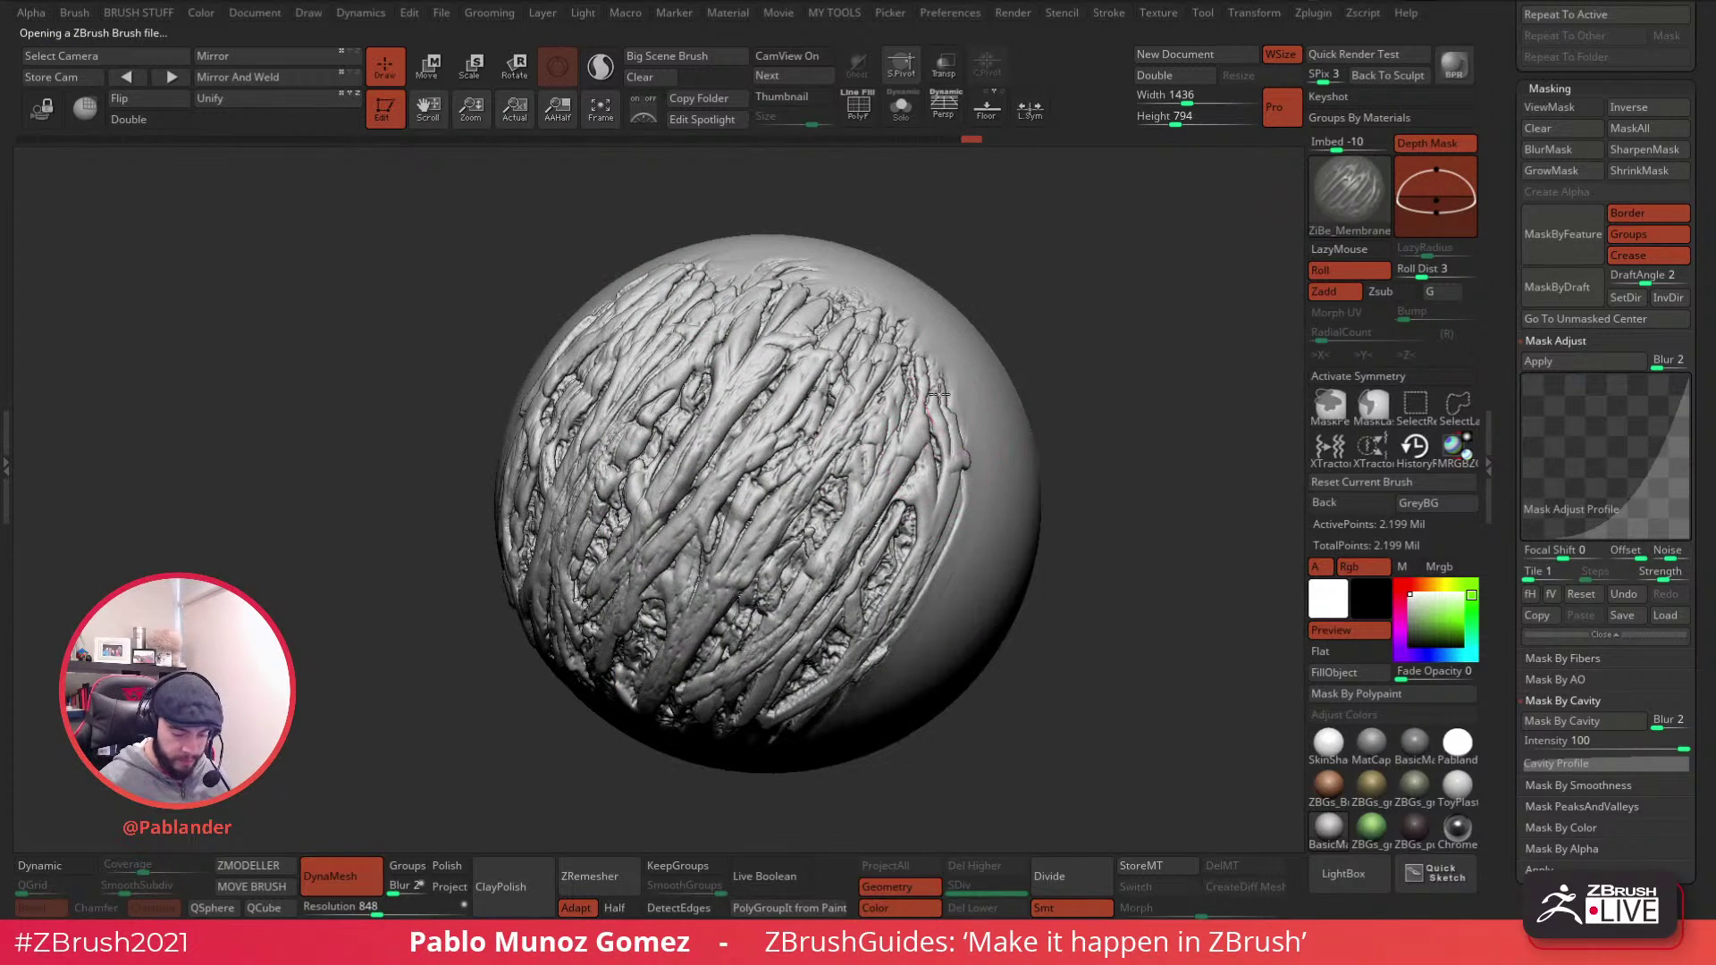
- Load the HRGi_Cutter brush from the pack and carve thin cuts into the strands across the sphere's centre
click(1344, 862)
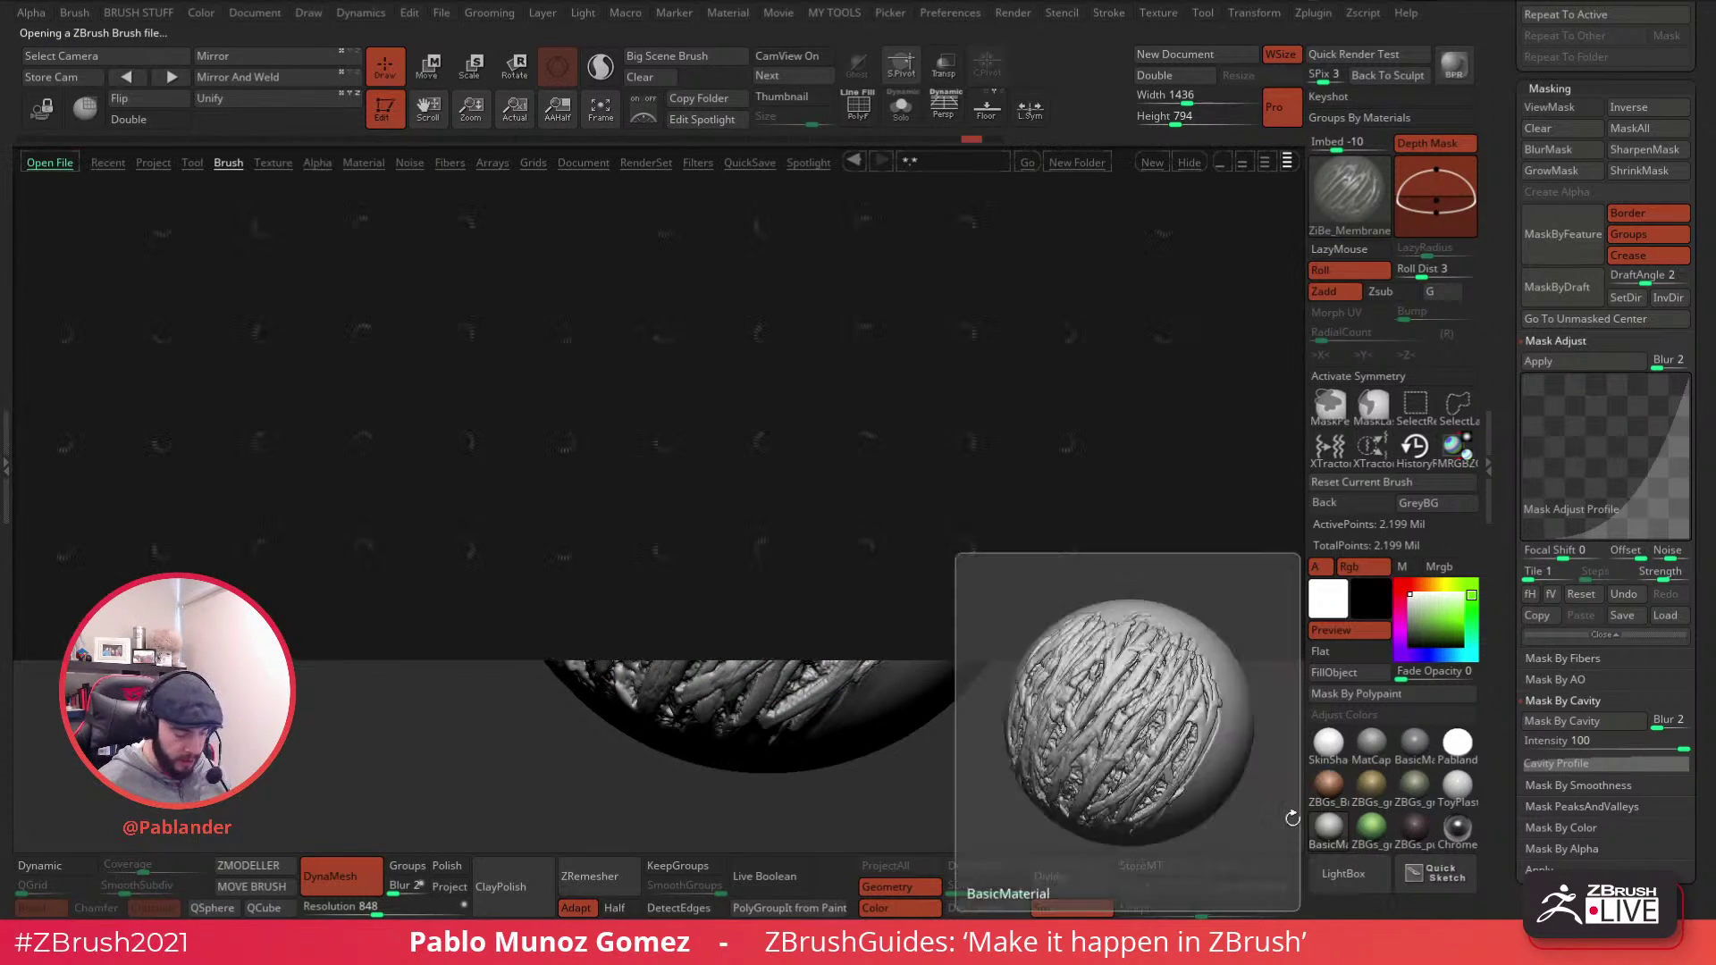
double_click(87, 537)
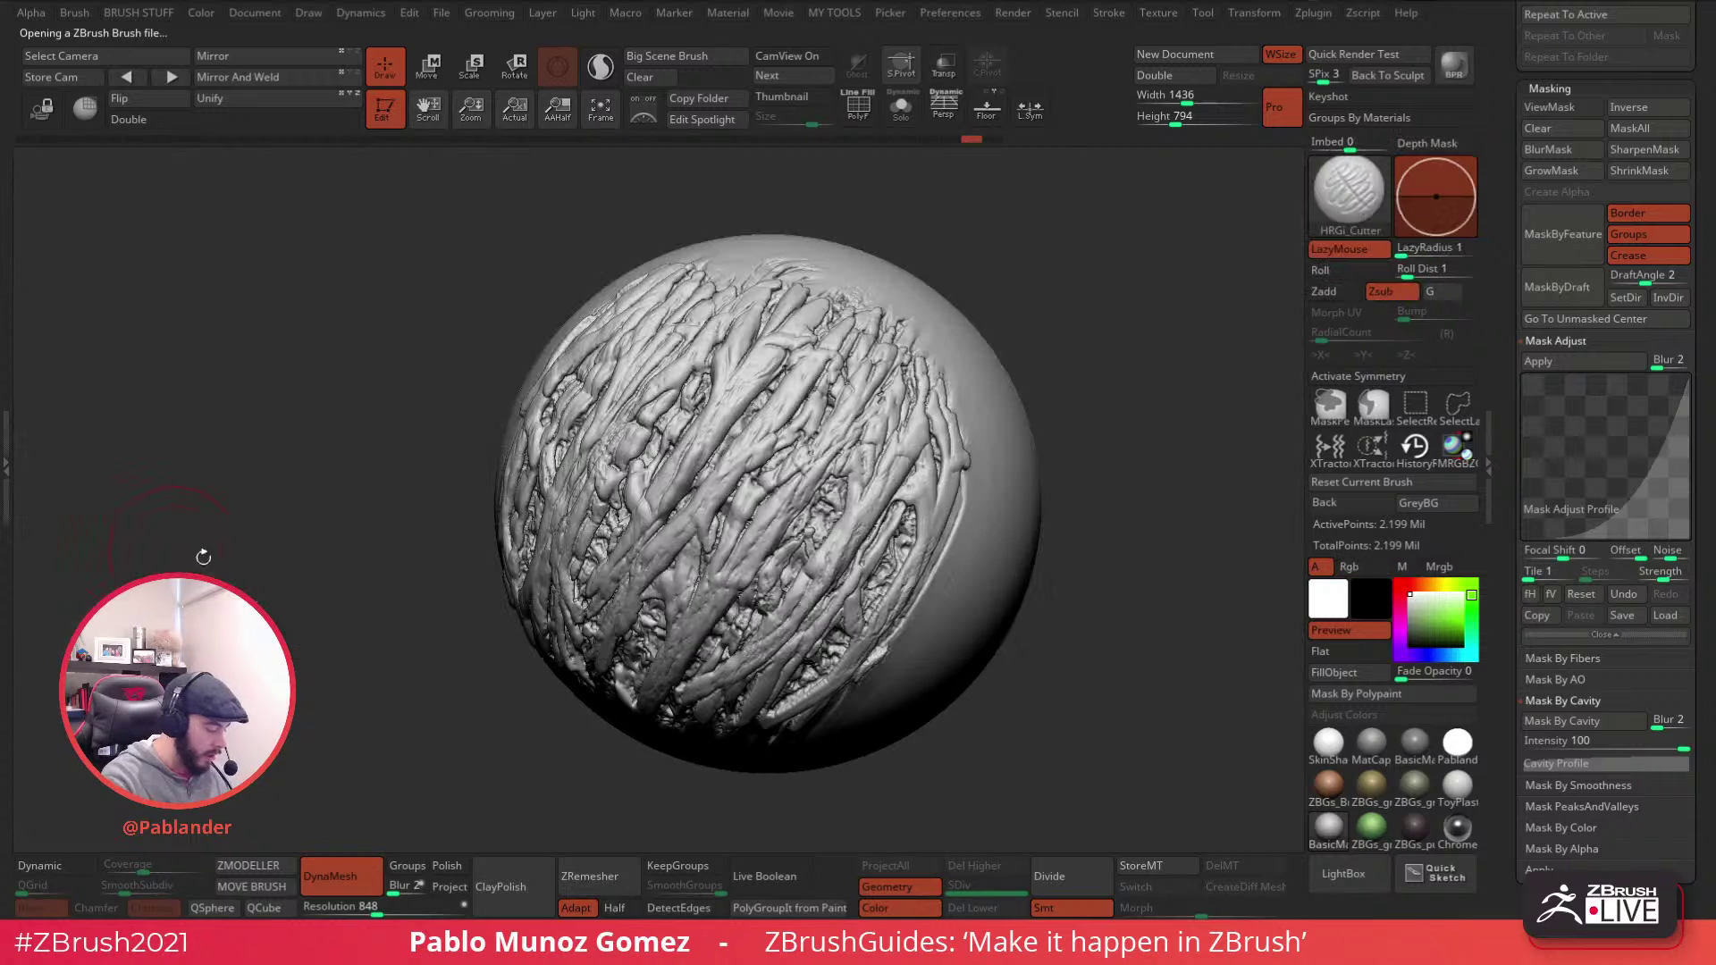
right_click(895, 464)
ctrl+right_drag(895, 463, 897, 513)
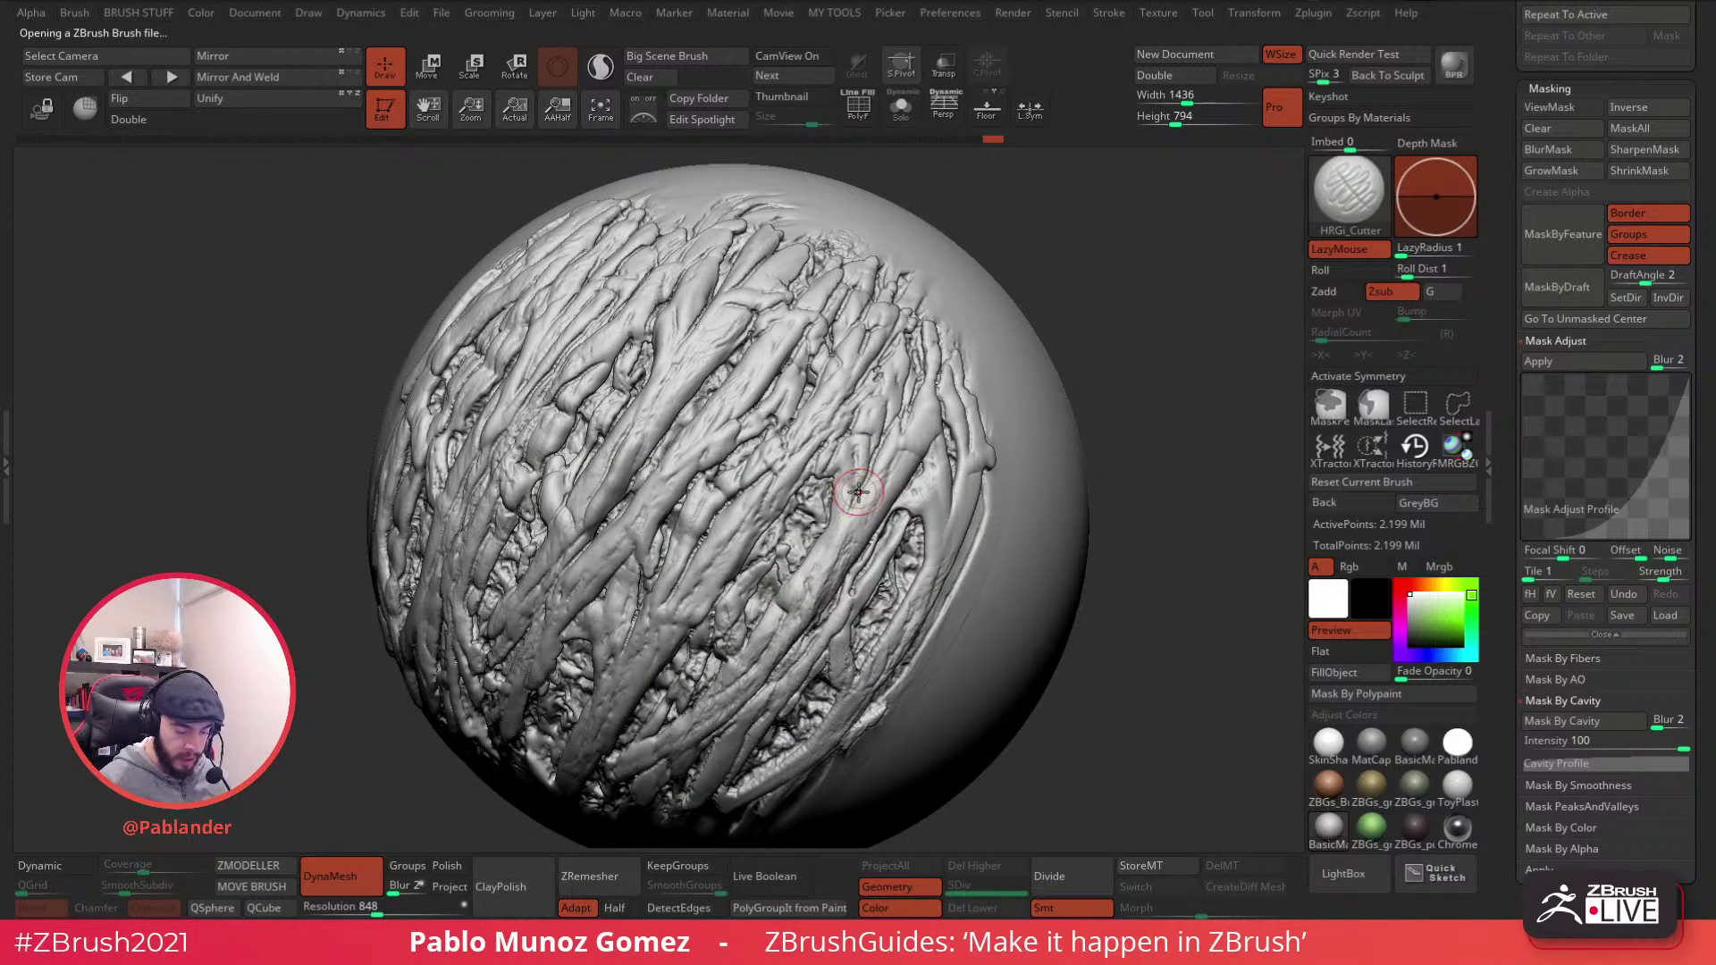
drag(846, 514, 837, 527)
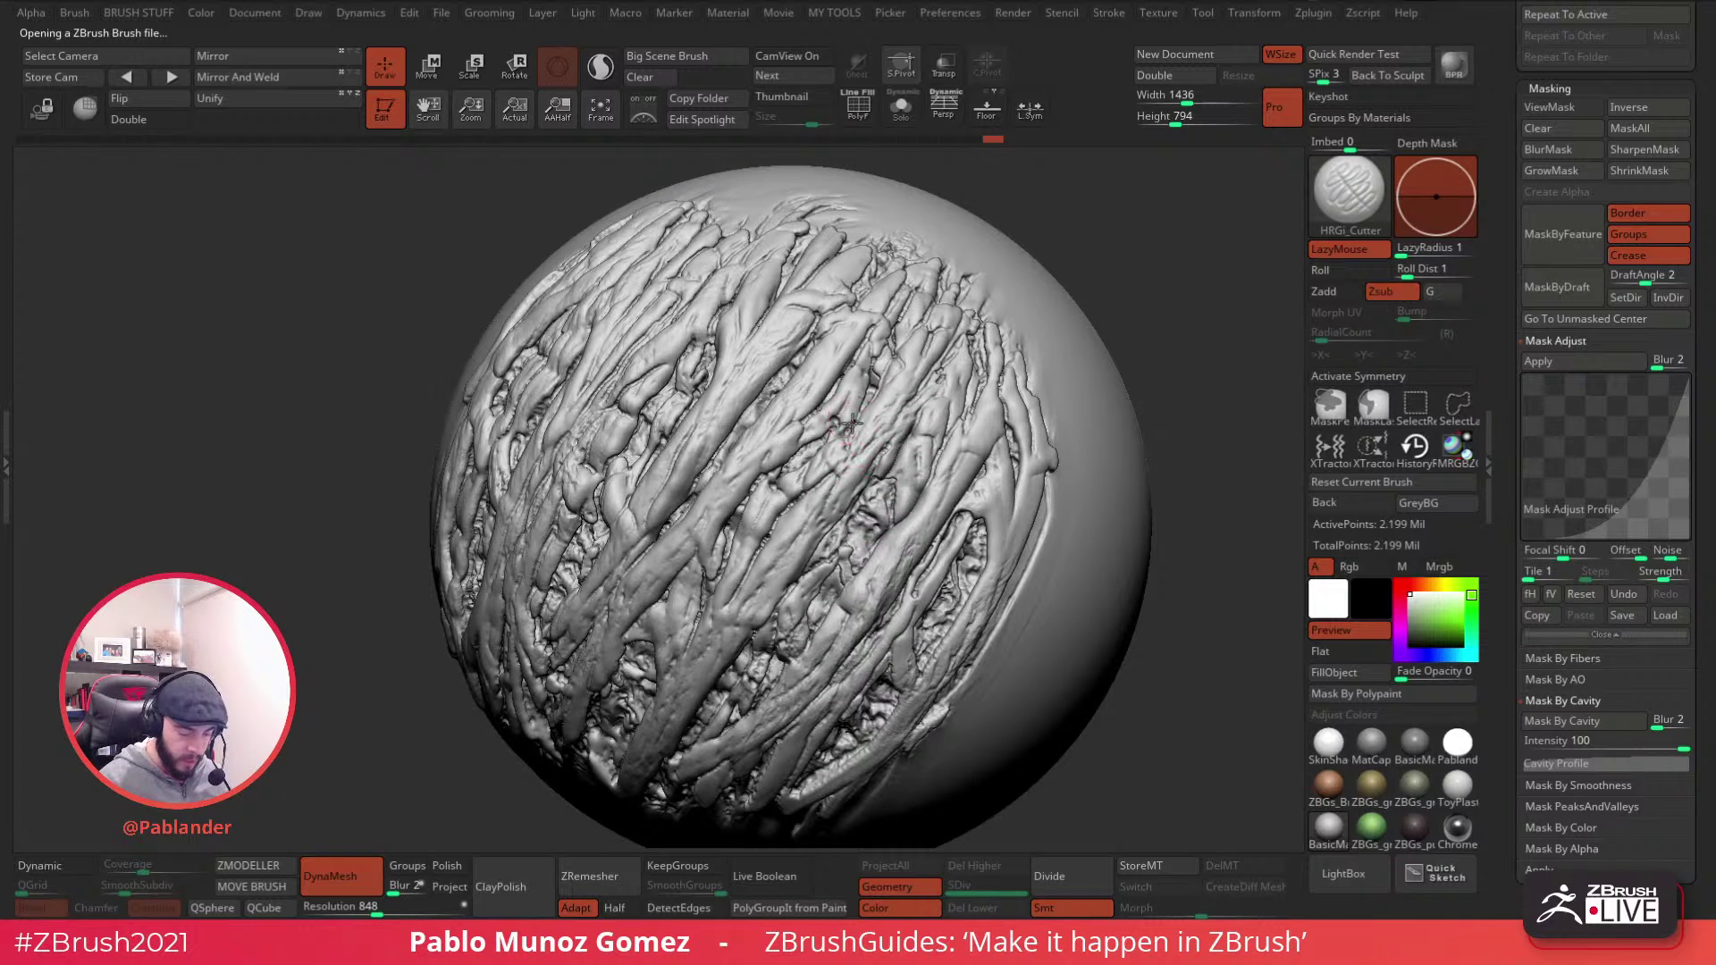
right_drag(867, 338, 849, 308)
mouse_move(747, 348)
mouse_down()
mouse_move(716, 318)
mouse_move(711, 346)
mouse_up()
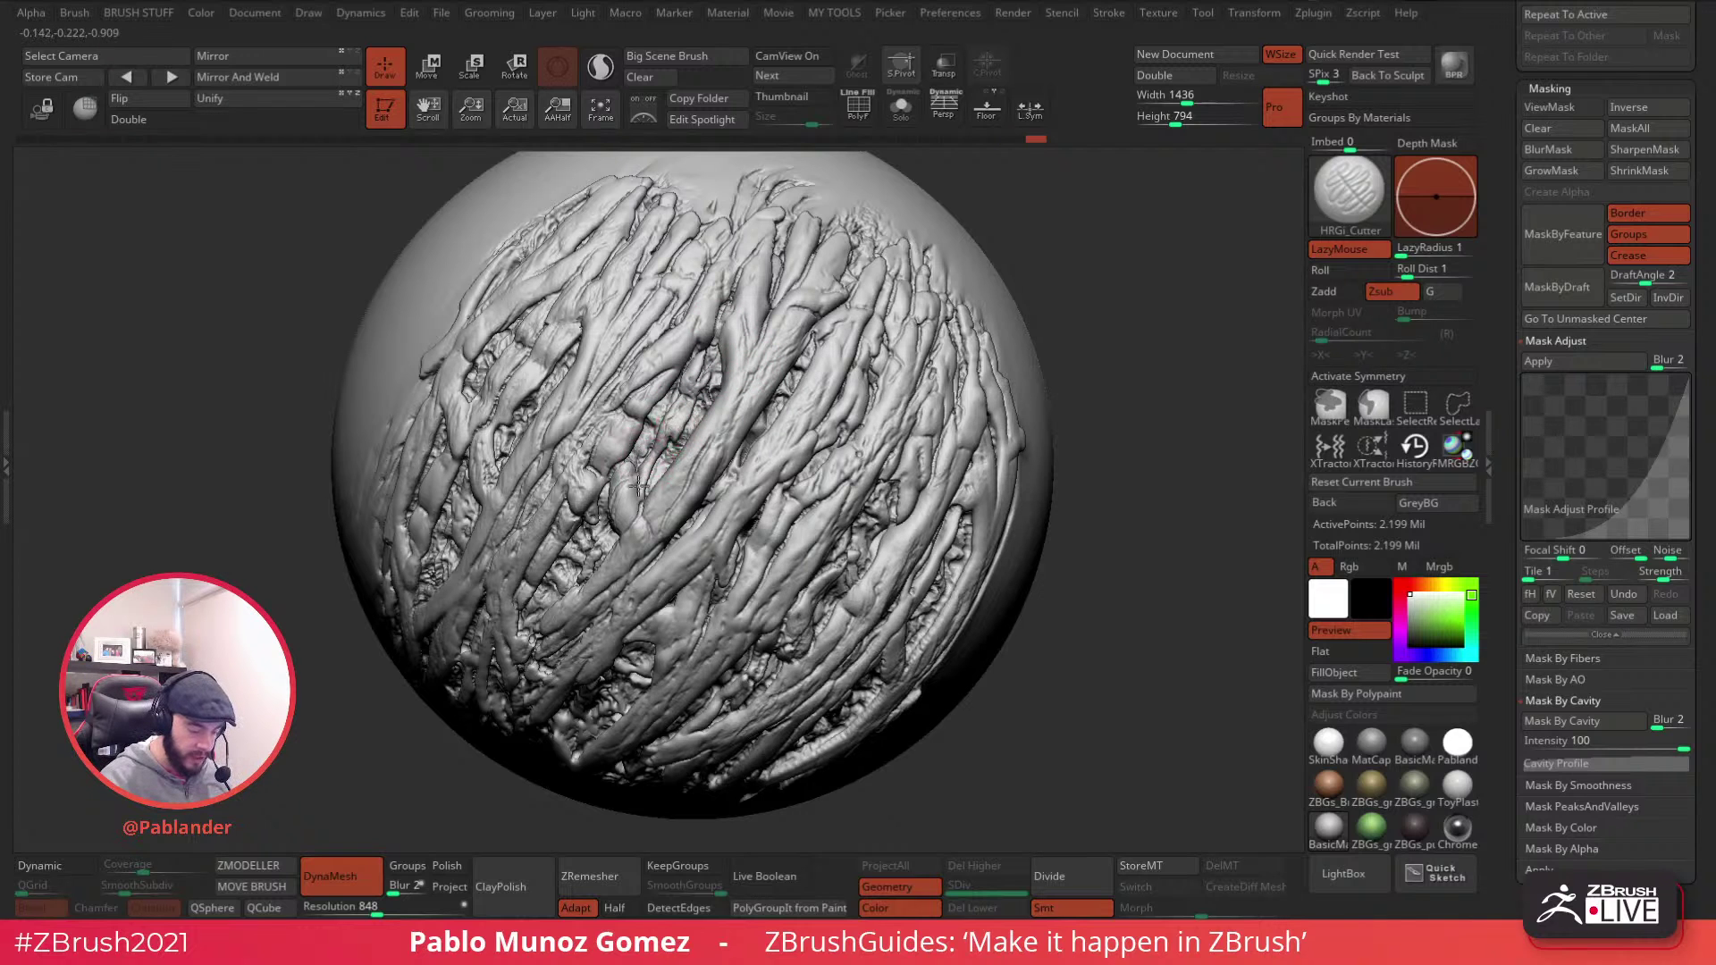
right_drag(757, 543, 700, 510)
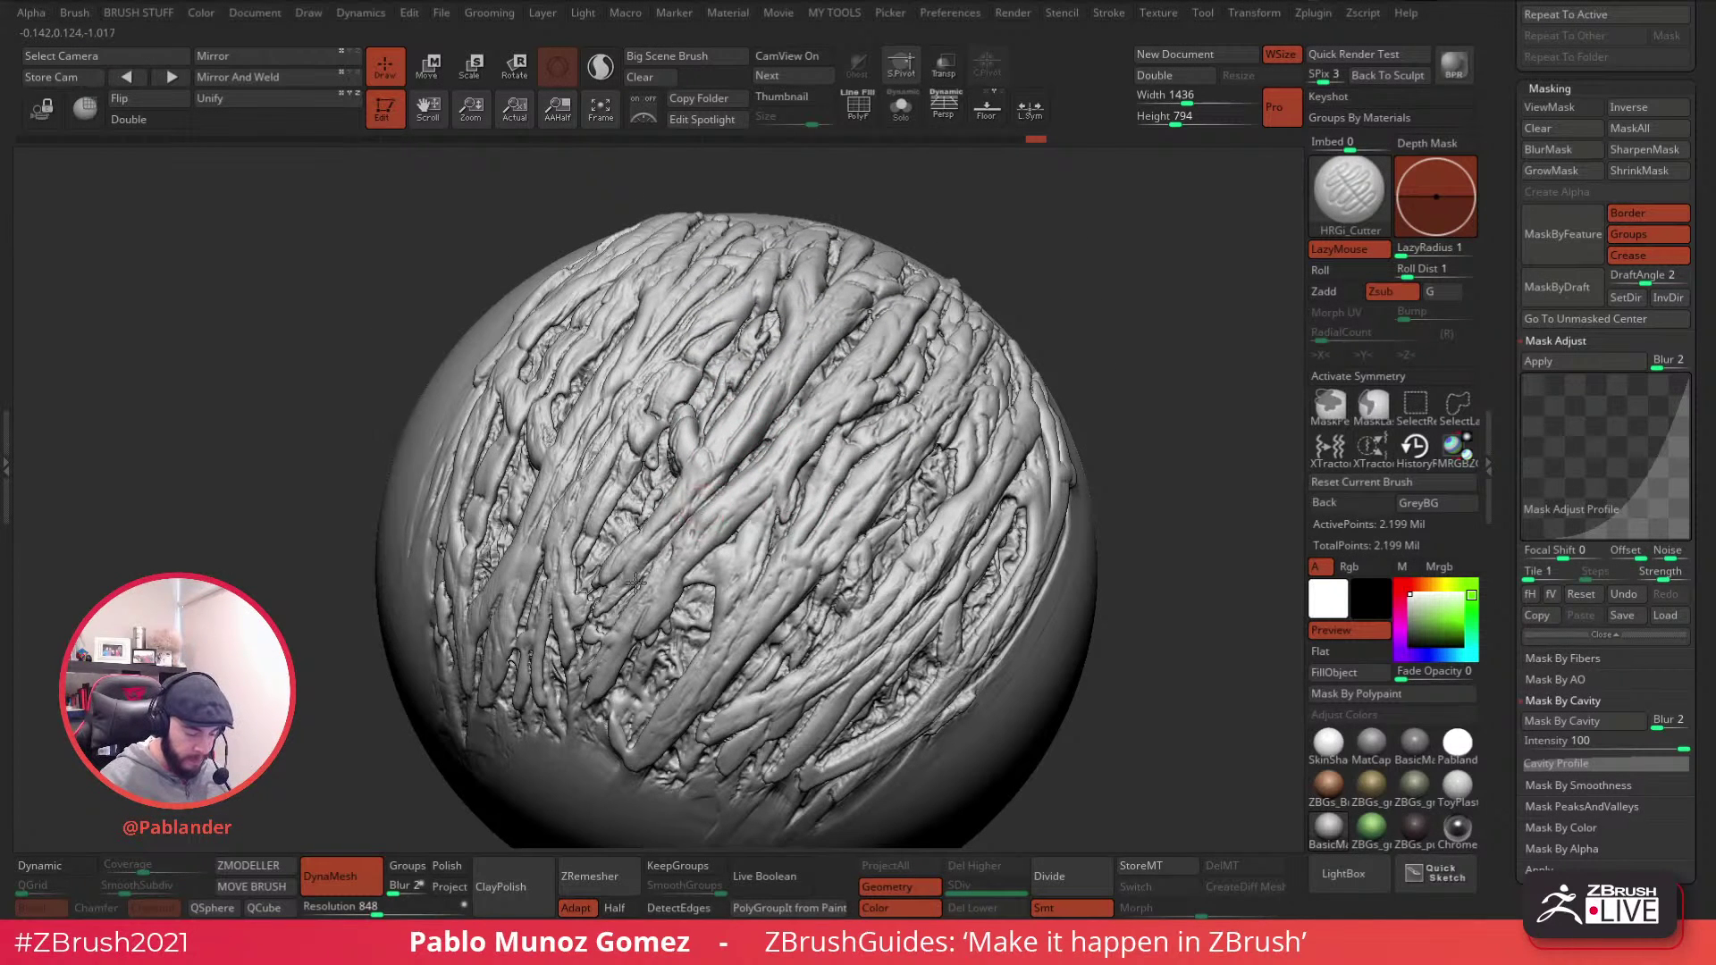
mouse_move(871, 501)
right_down()
mouse_move(920, 527)
mouse_move(931, 474)
right_up()
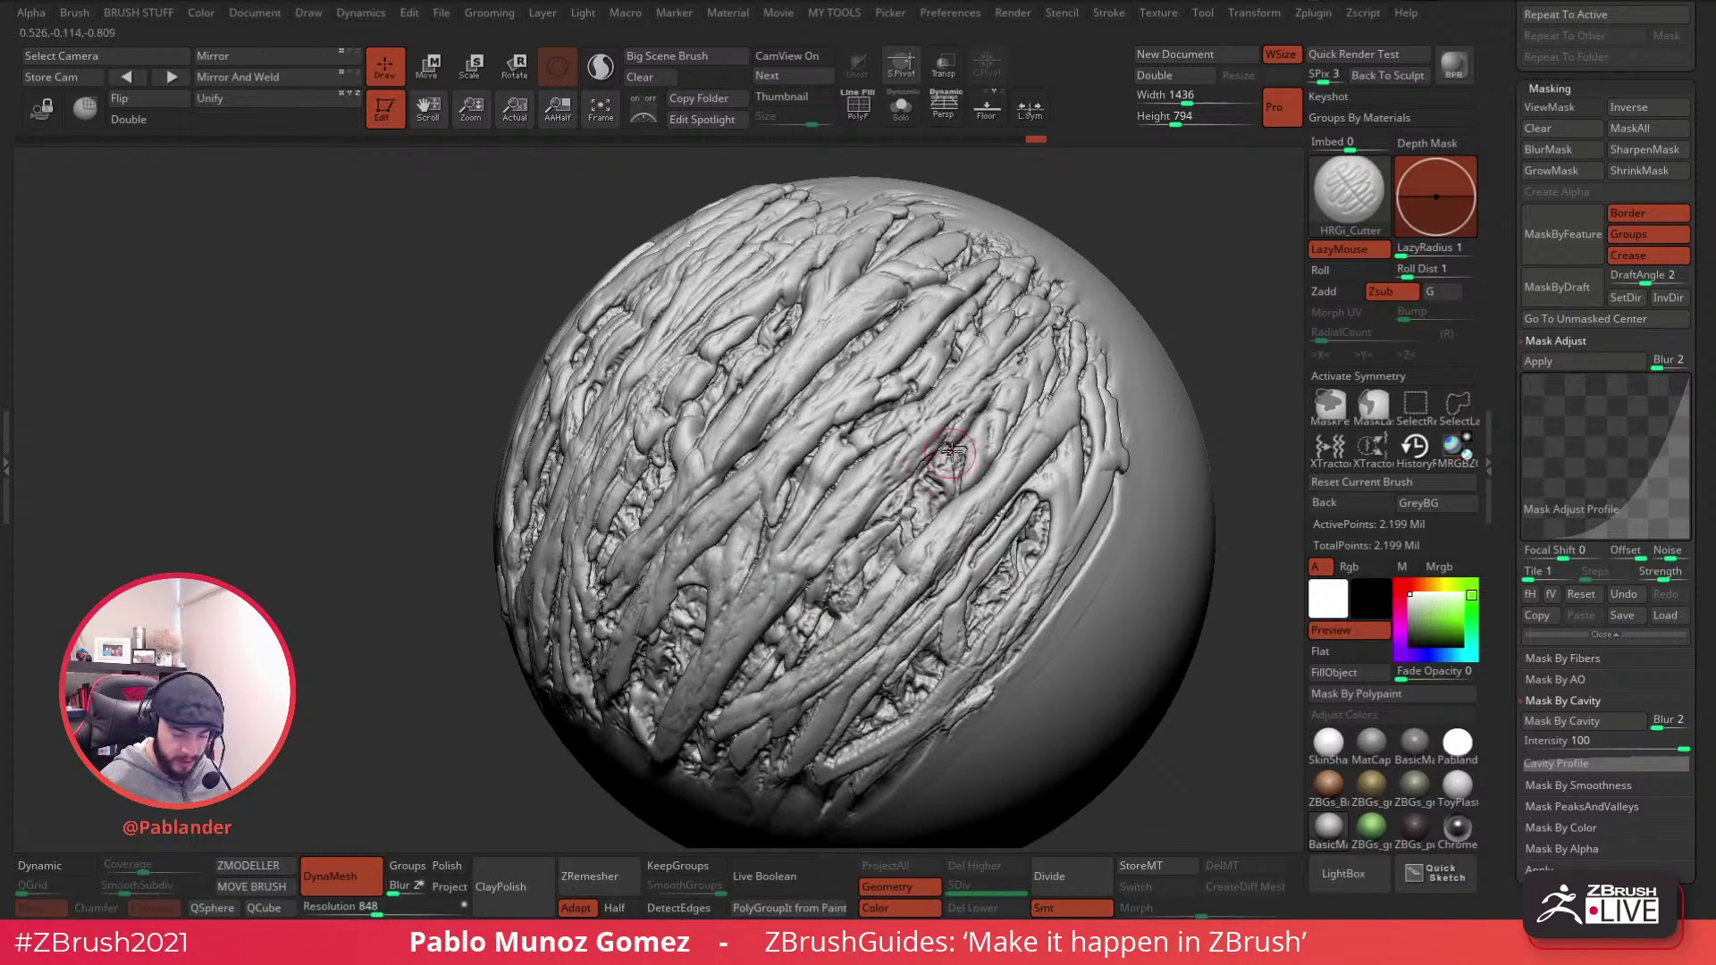
- Carve long HRGi_Cutter grooves along the outer strands bordering the smooth side of the sphere
right_drag(956, 565, 1069, 547)
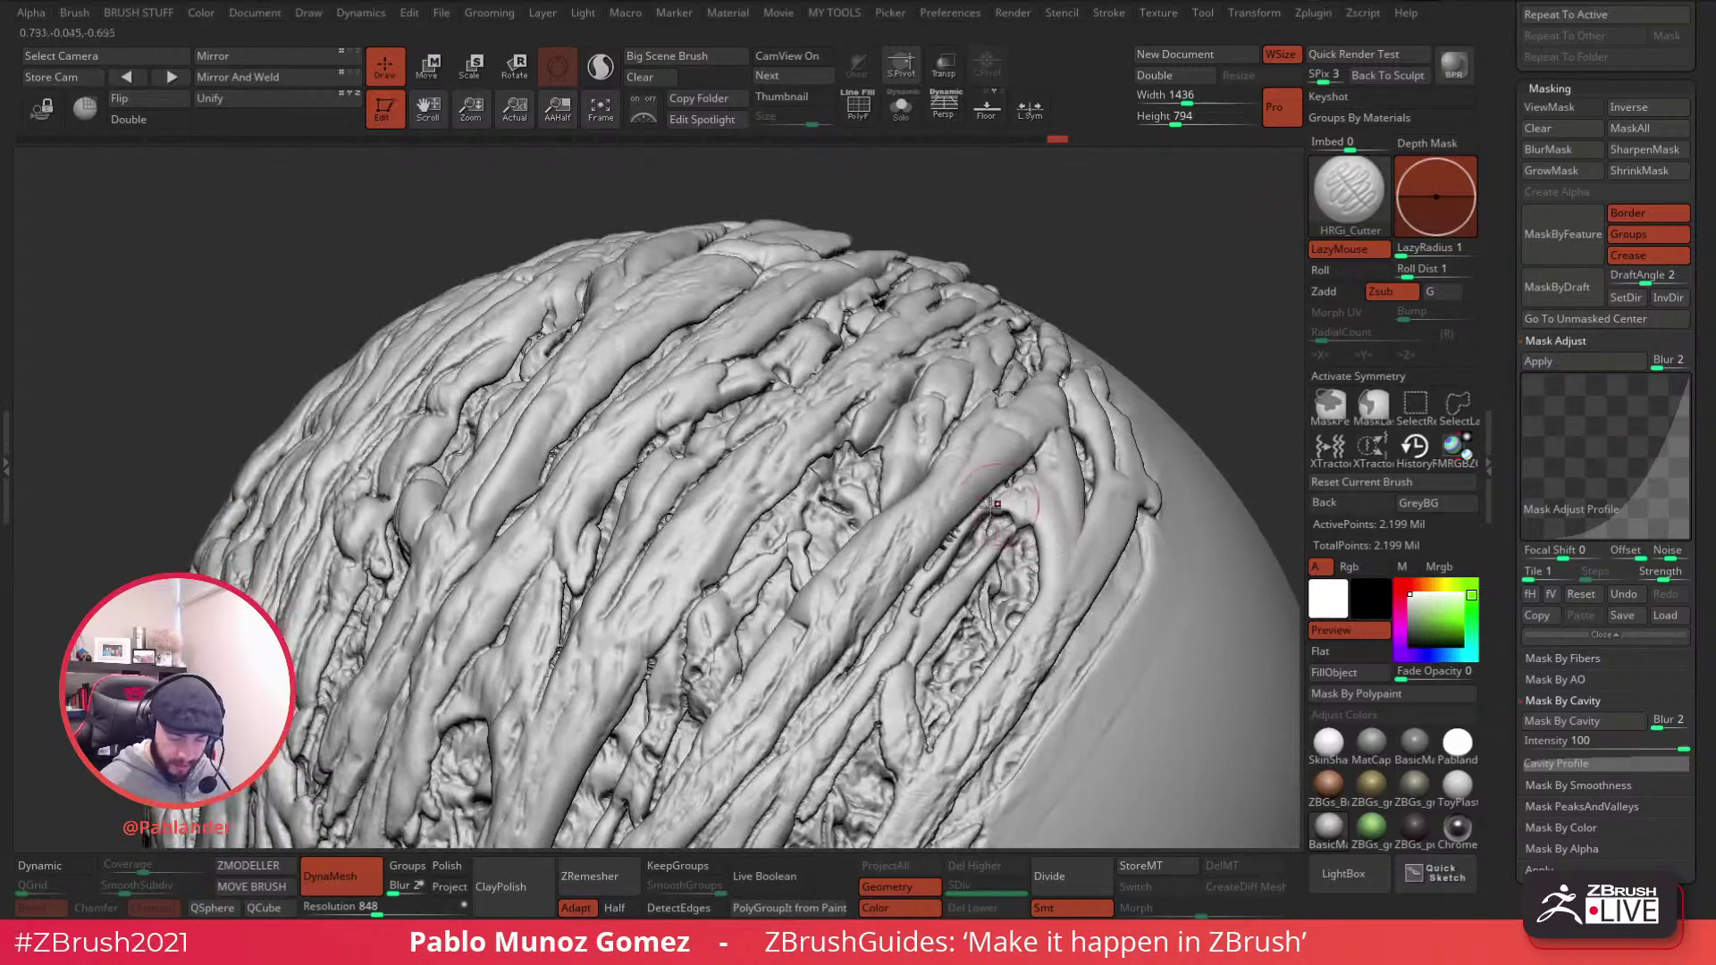
mouse_move(1038, 631)
alt+right_down()
mouse_move(962, 537)
mouse_move(933, 586)
alt+right_up()
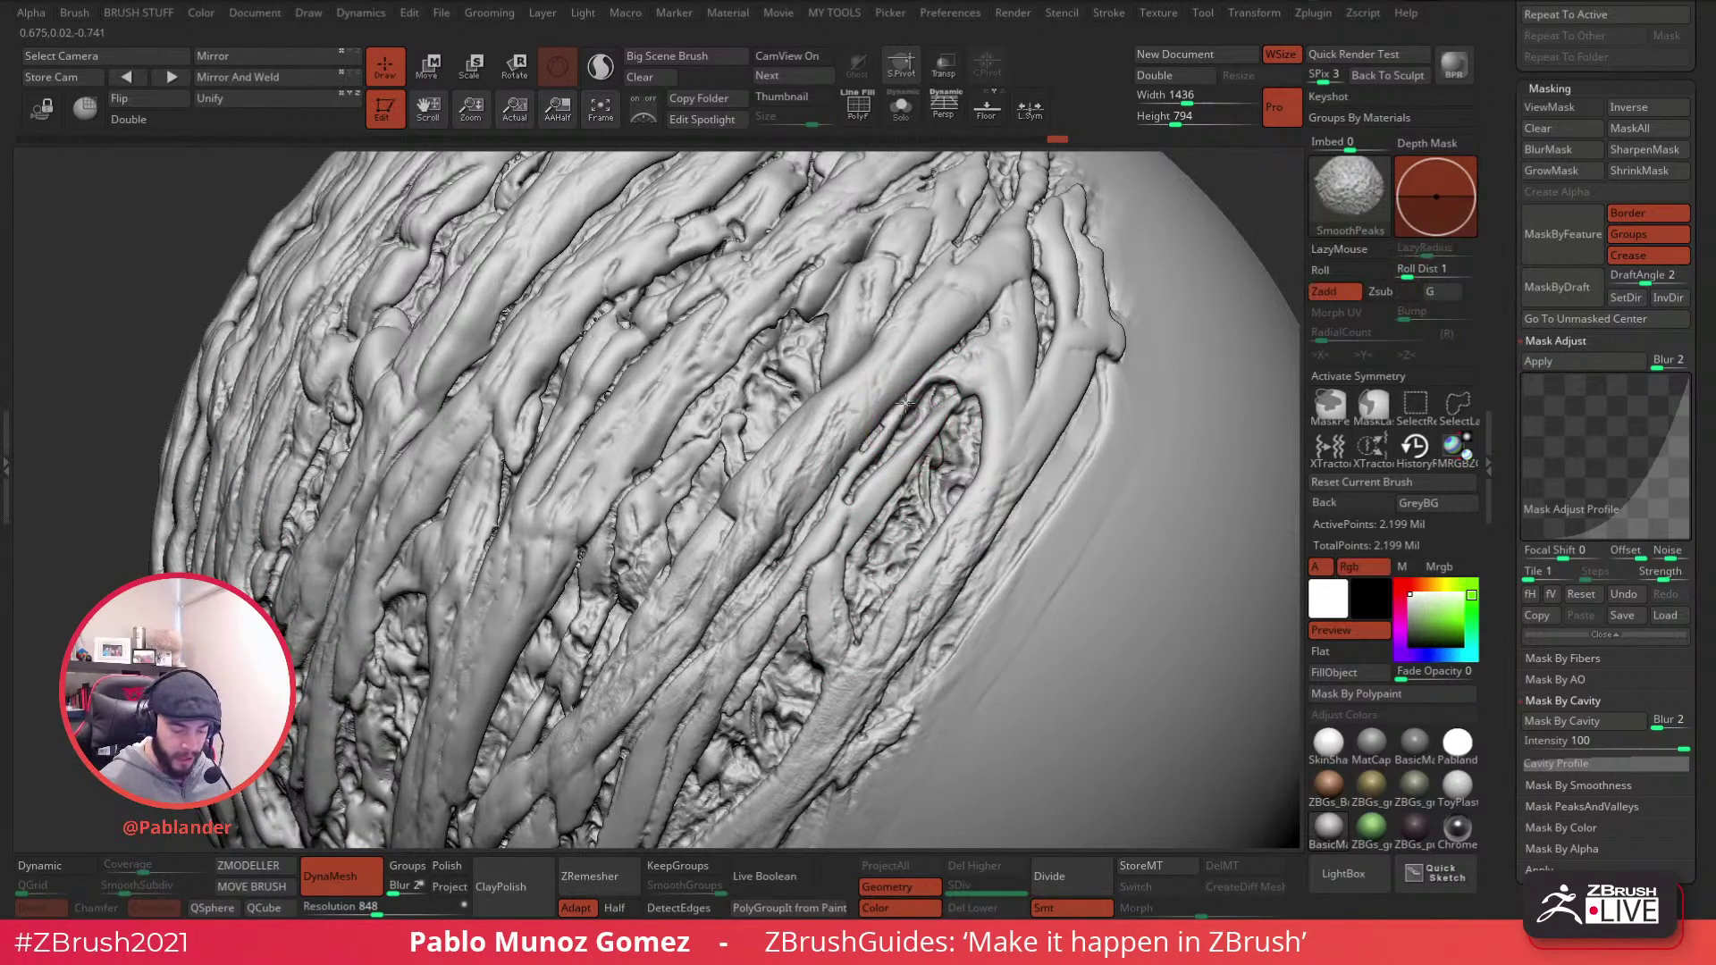
drag(1045, 378, 989, 477)
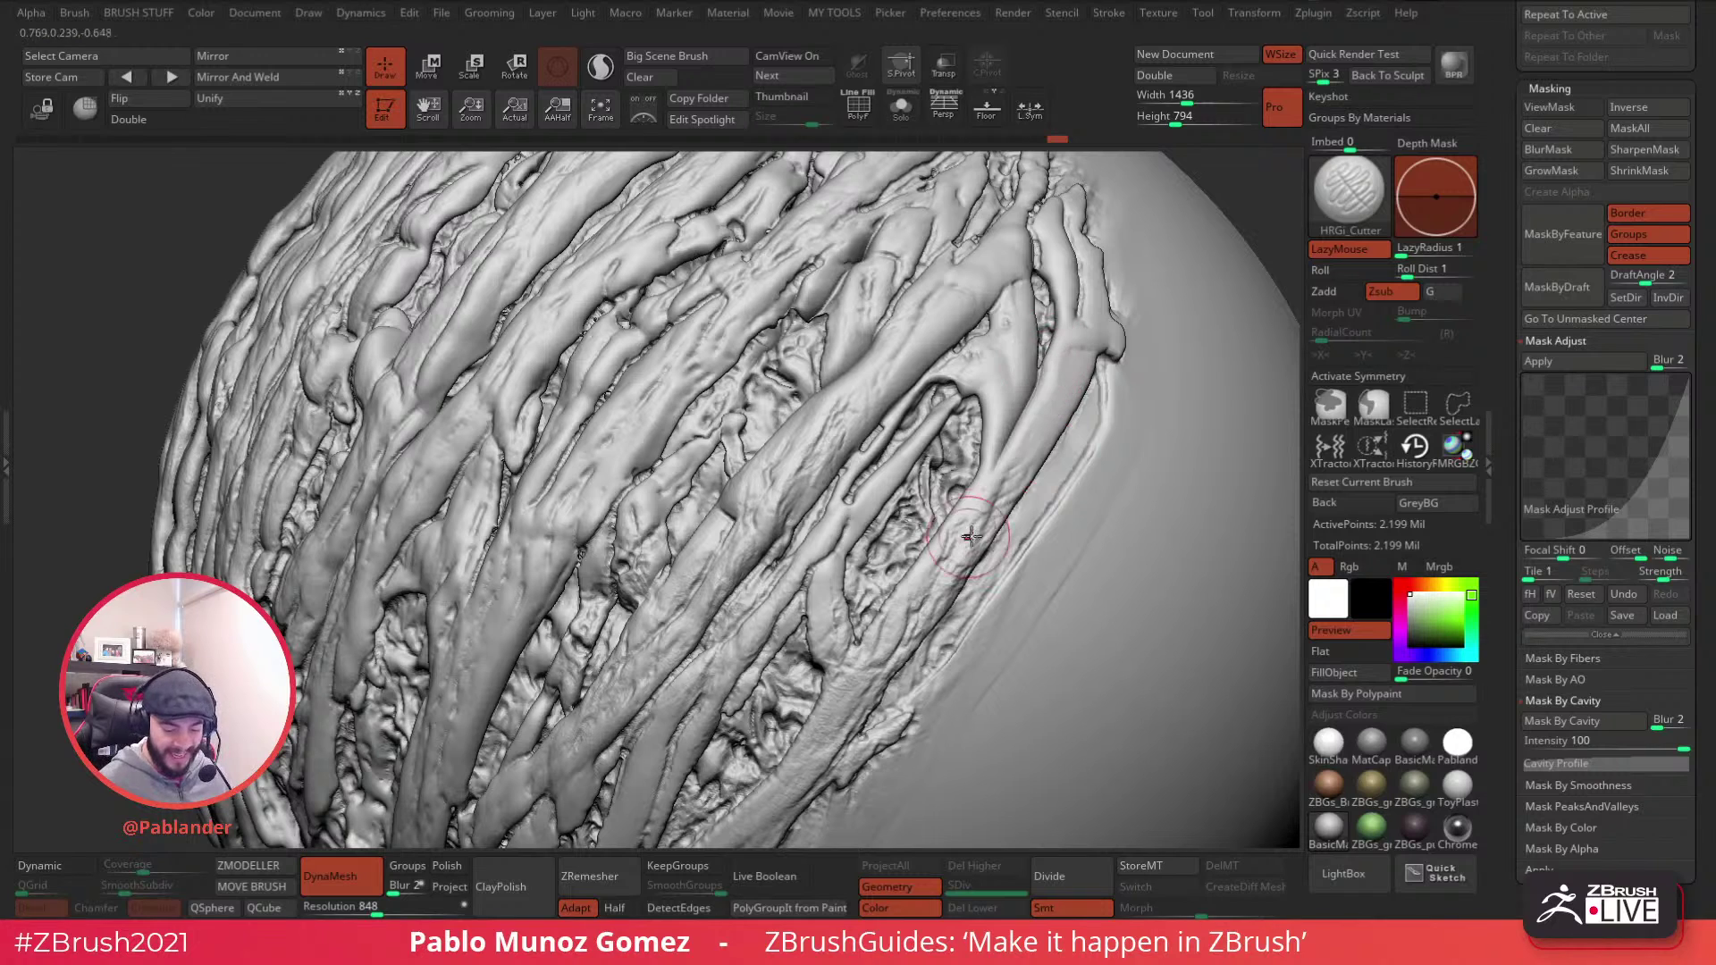
drag(1084, 405, 885, 702)
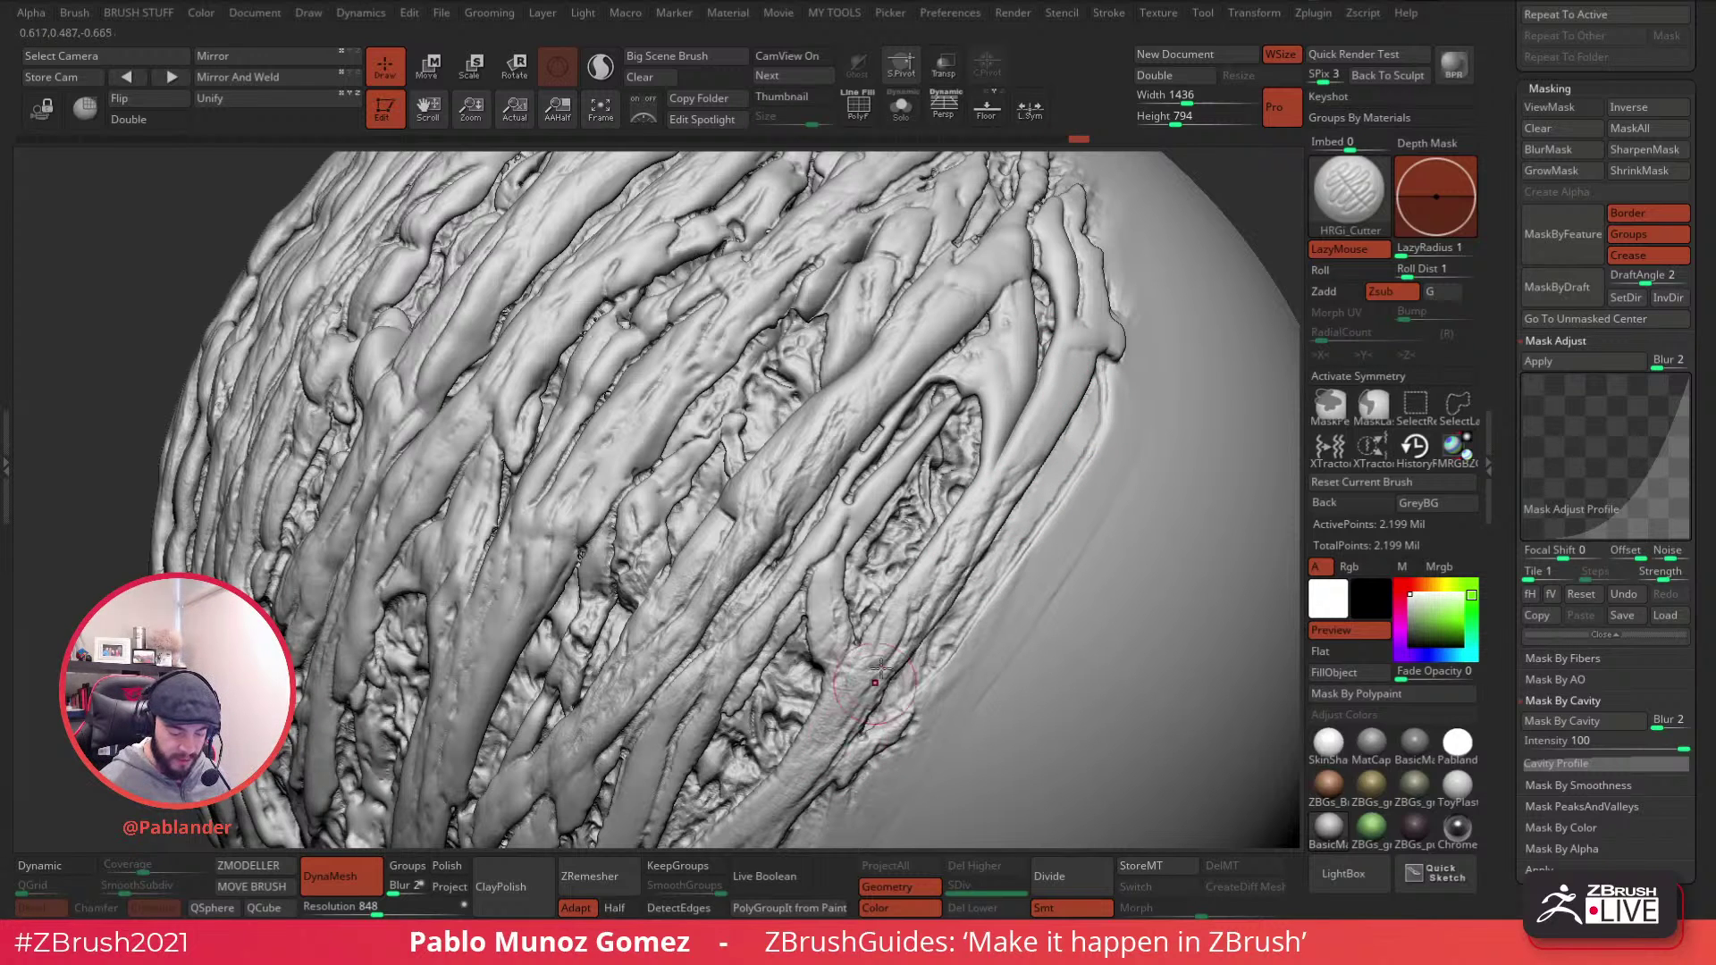
drag(954, 540, 911, 618)
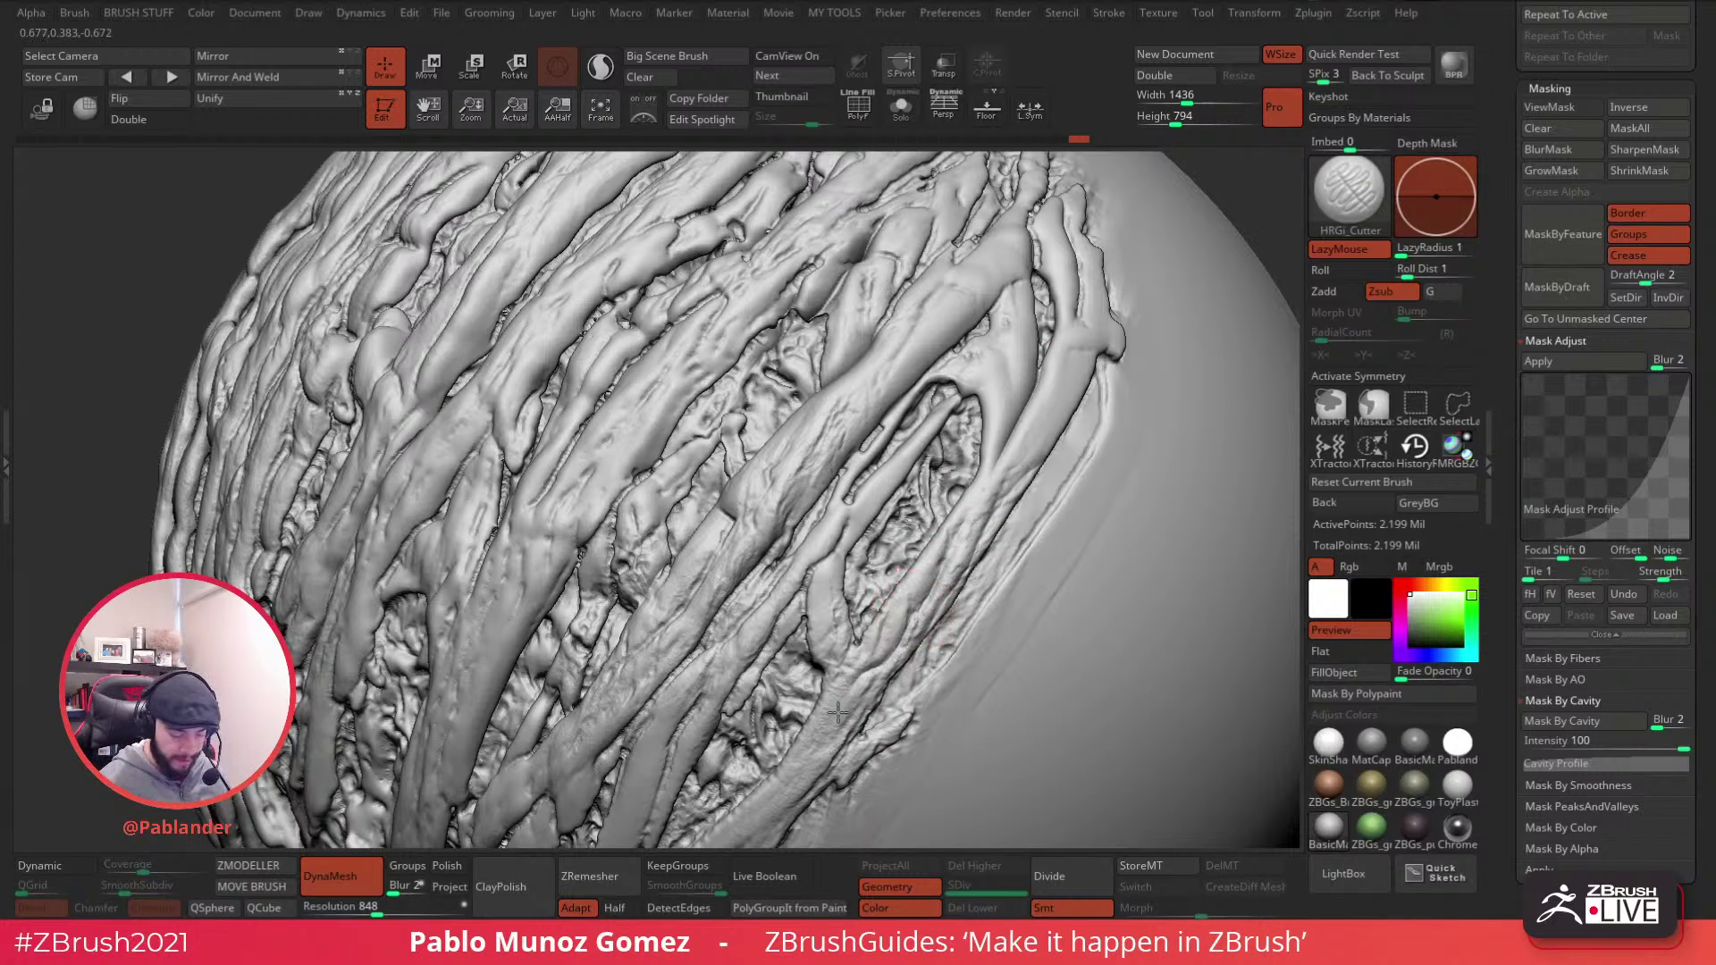
right_drag(808, 688, 849, 483)
right_drag(760, 598, 777, 460)
mouse_move(930, 447)
right_down()
mouse_move(1038, 390)
mouse_move(1079, 507)
mouse_move(1106, 479)
mouse_move(1092, 543)
right_up()
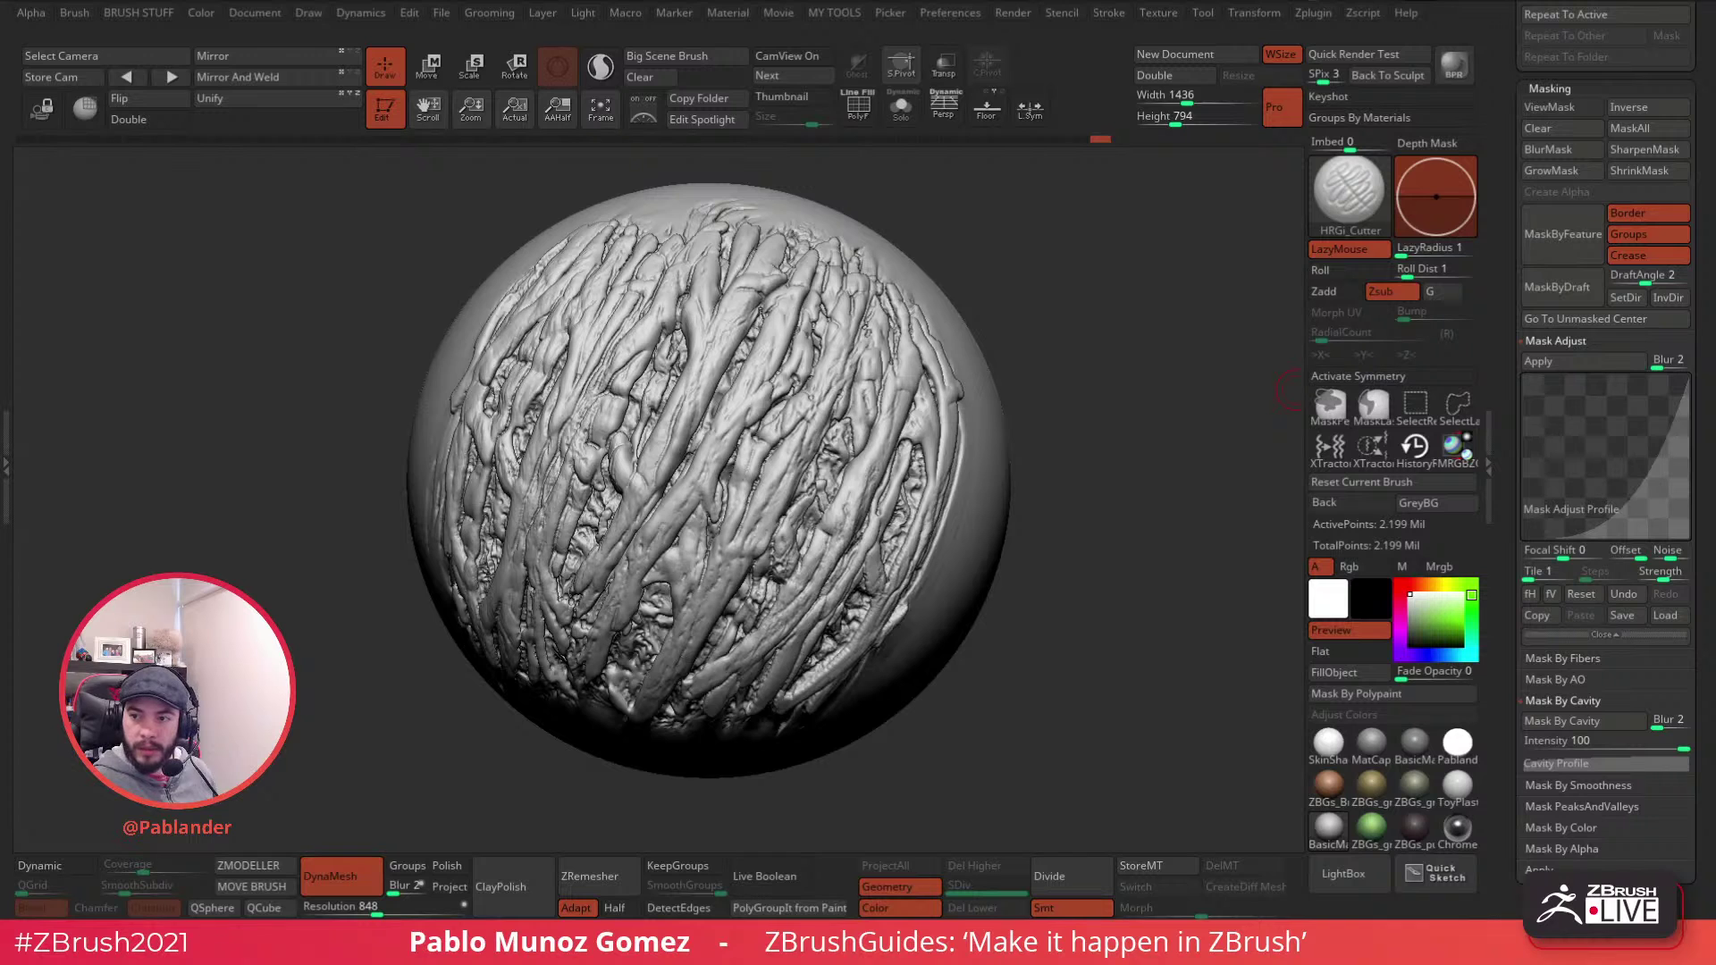
- Switch the active tool to the PolySphere1_2 creature and frame it from the front
drag(1047, 370, 1055, 362)
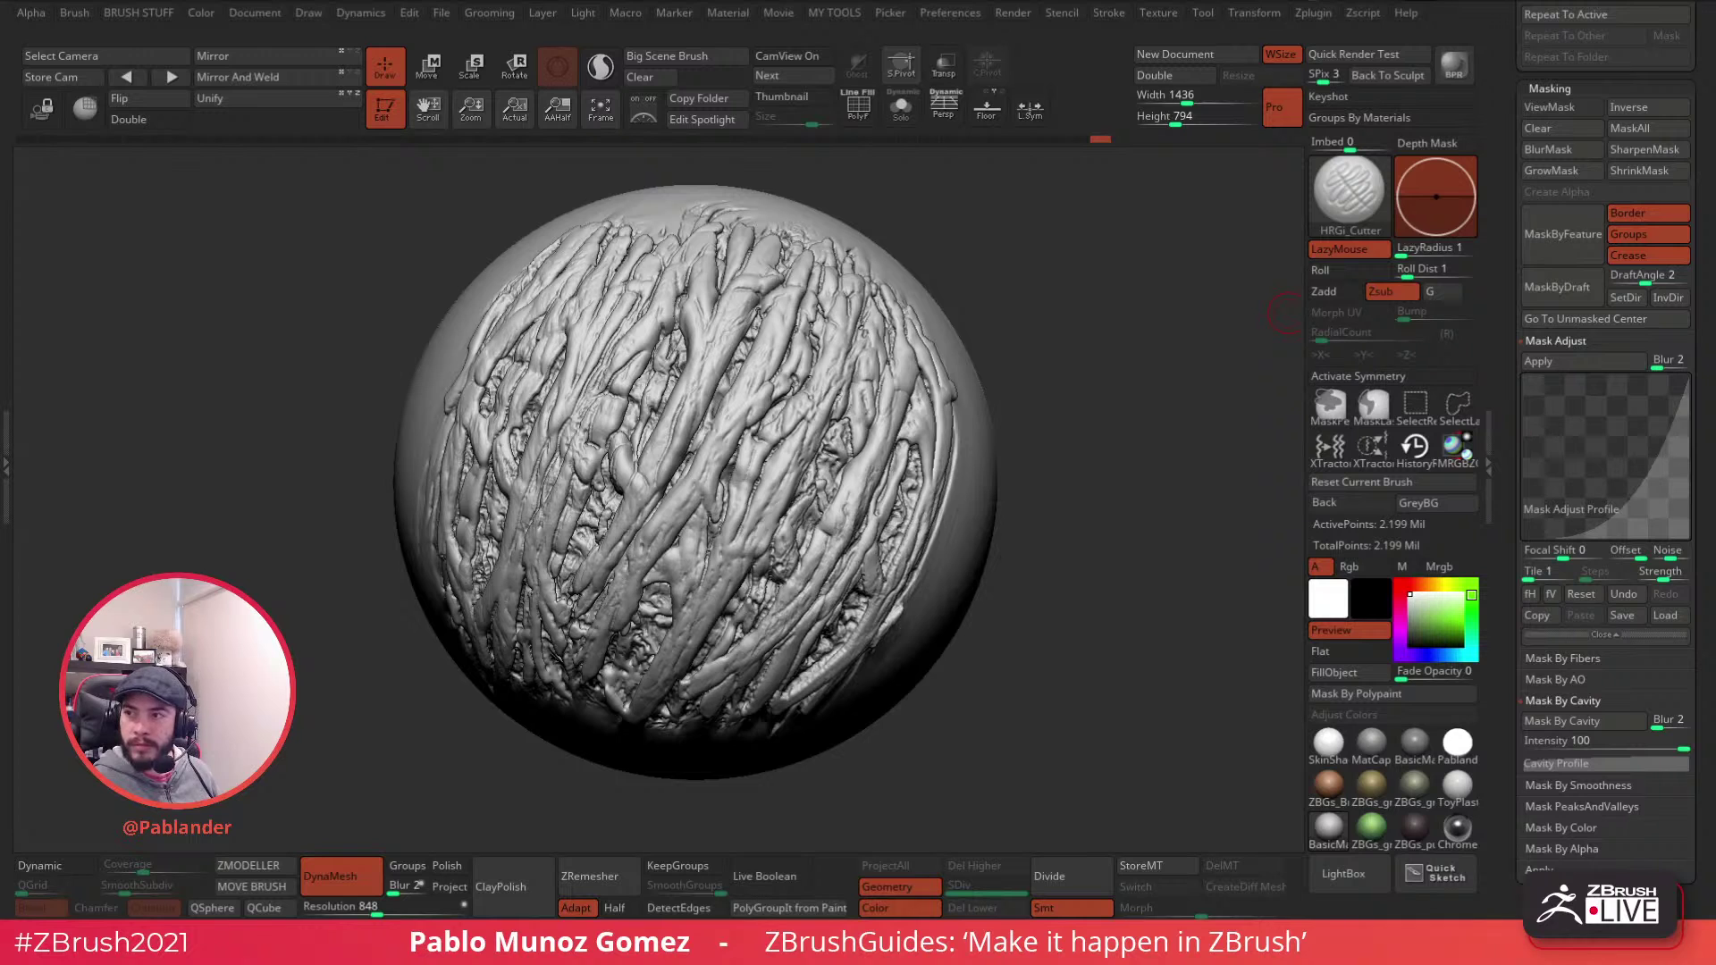
mouse_move(1116, 266)
mouse_down()
mouse_move(1129, 269)
mouse_move(1104, 344)
mouse_move(1201, 296)
mouse_up()
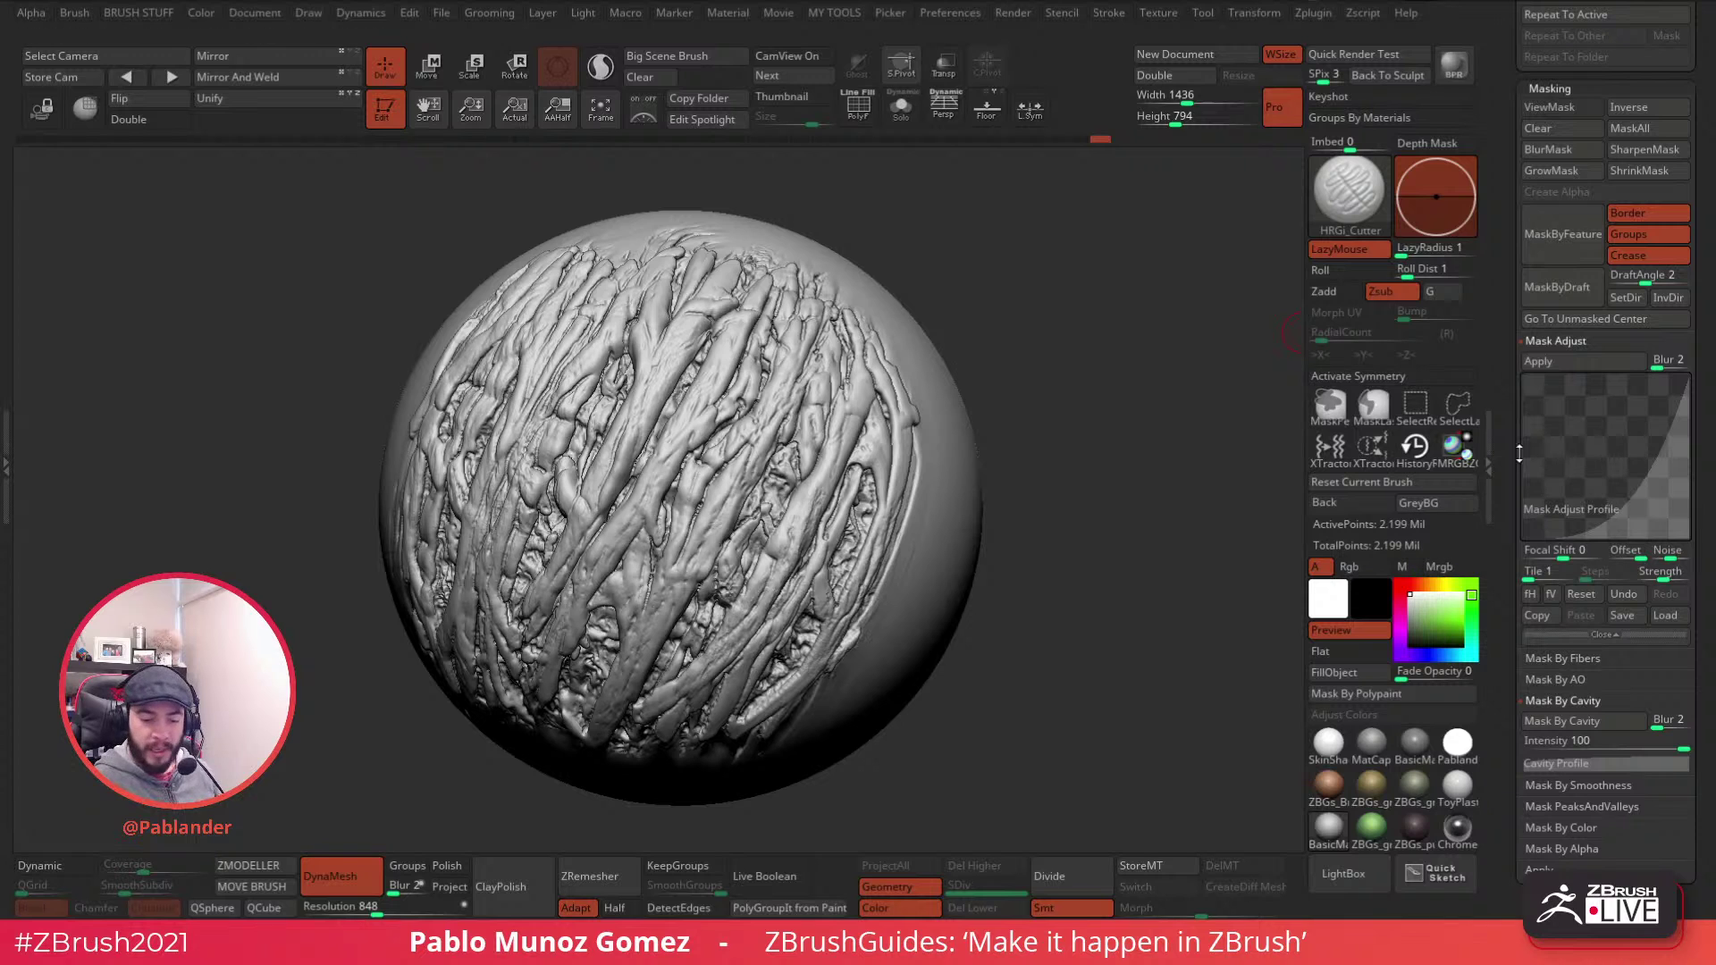
scroll(1514, 471, up, 5)
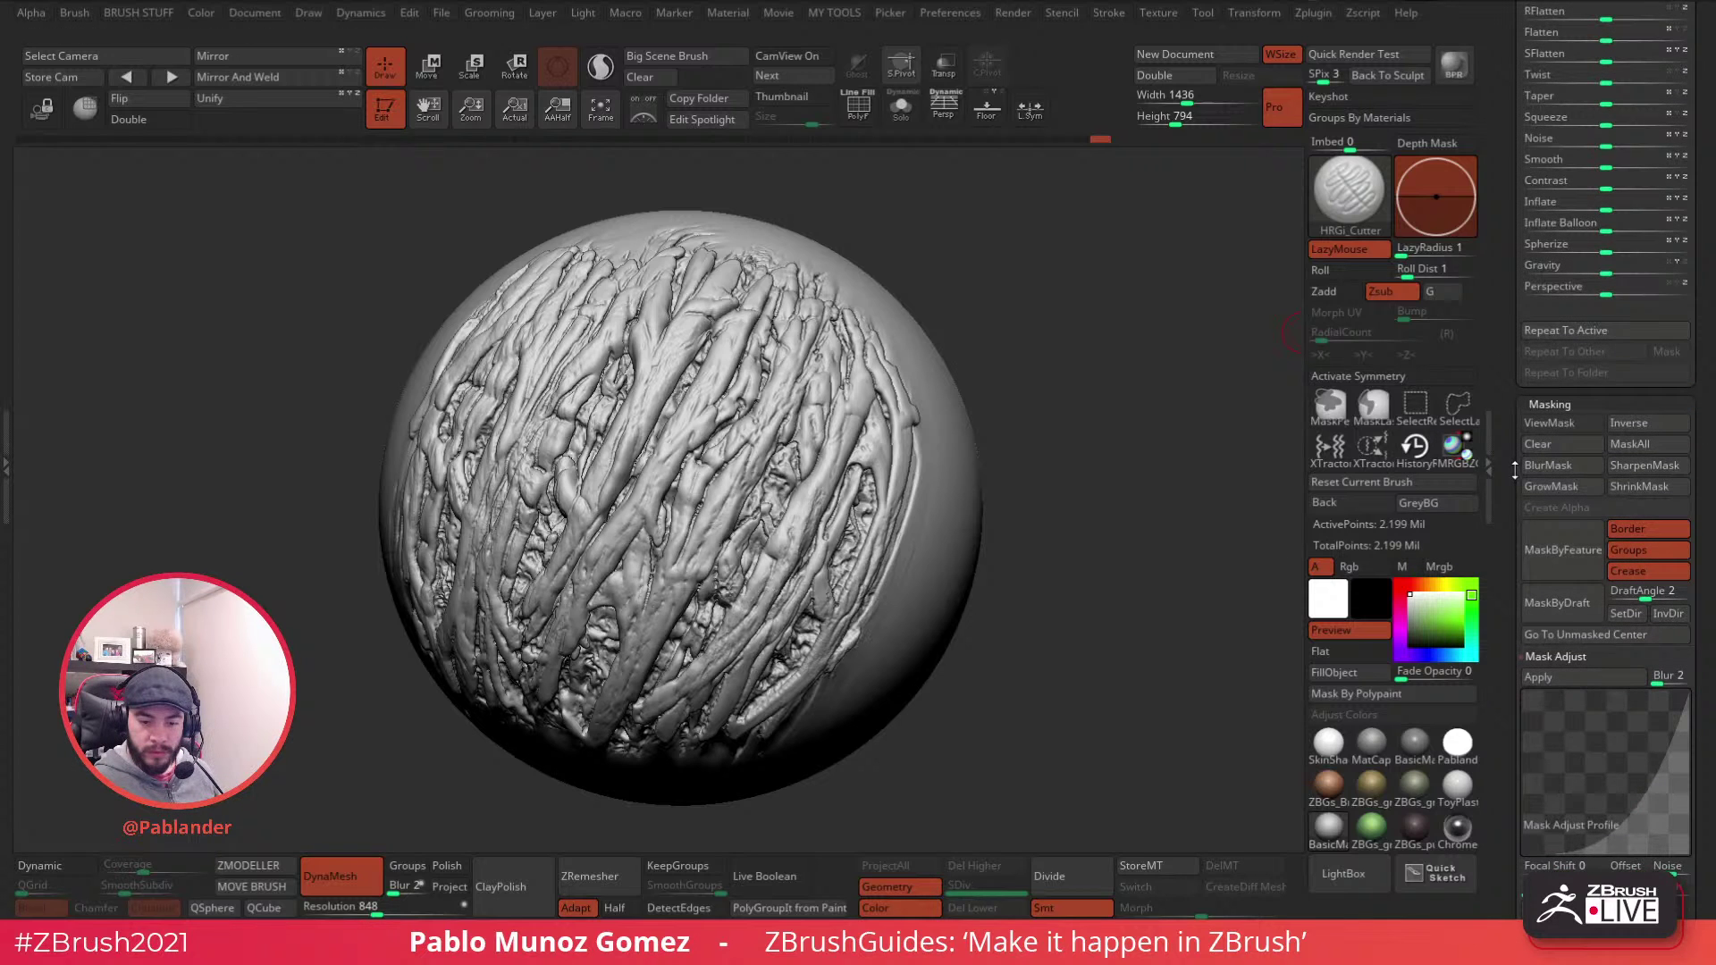
scroll(1514, 471, up, 2)
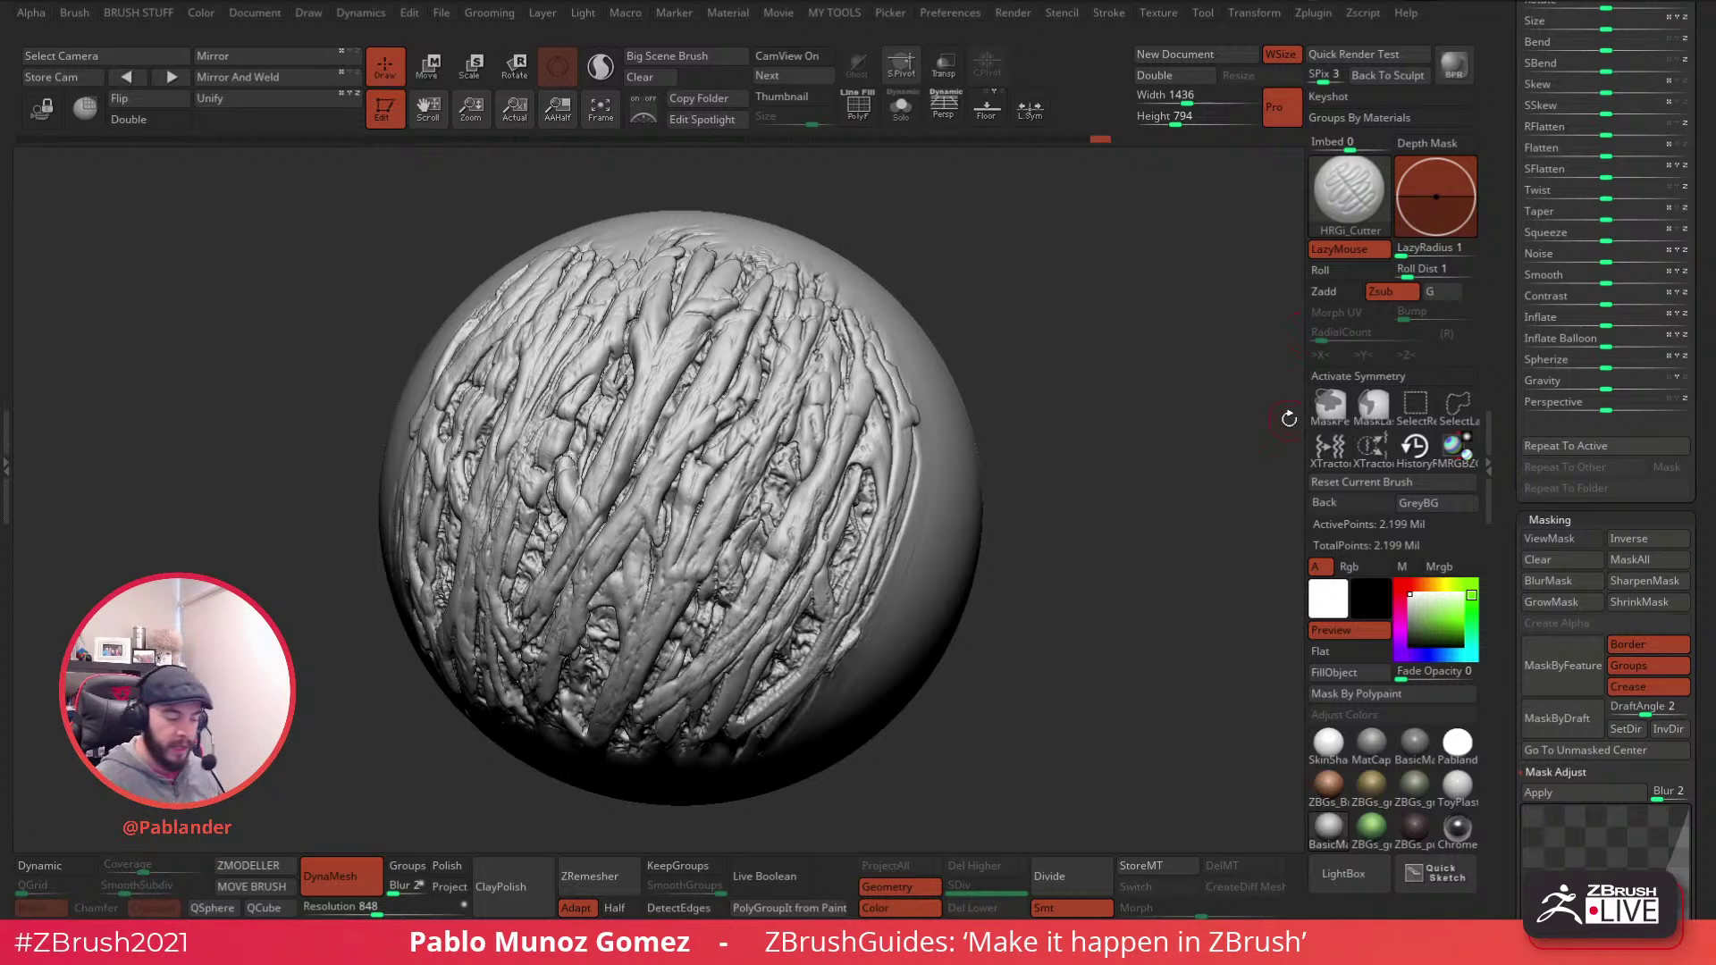
mouse_move(1039, 430)
mouse_down()
mouse_move(989, 498)
mouse_move(1072, 420)
mouse_up()
scroll(1524, 310, up, 20)
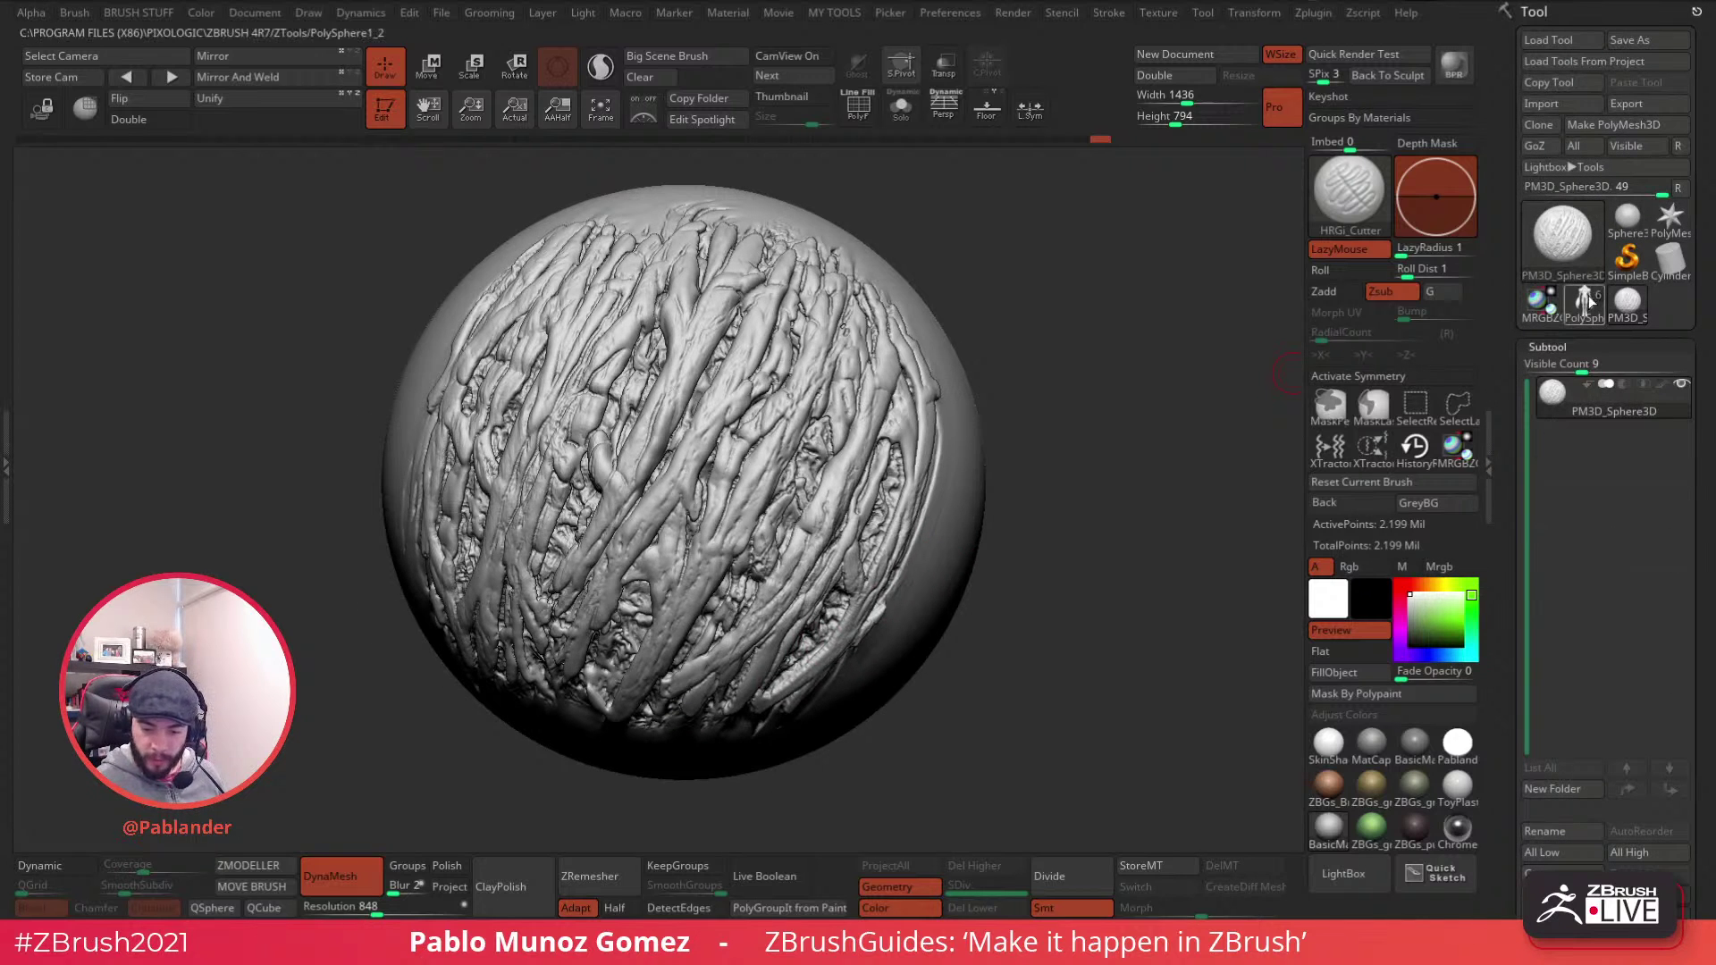
click(1590, 301)
ctrl+right_drag(1080, 452, 1046, 525)
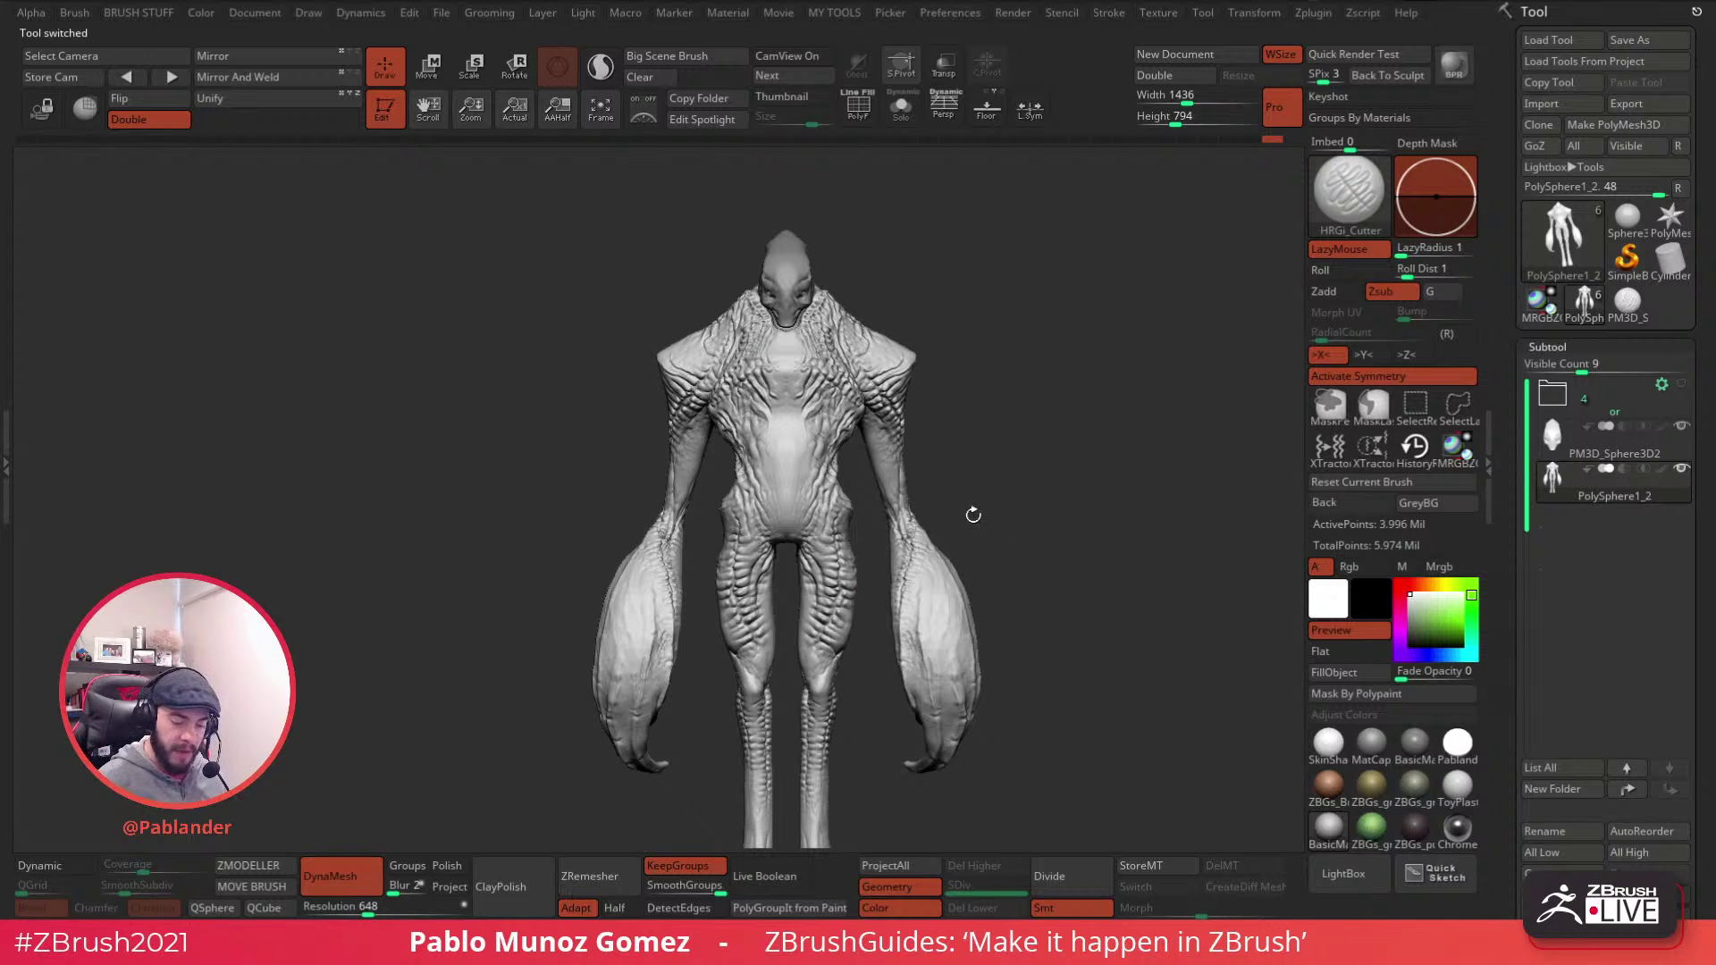
alt+right_drag(1027, 659, 1000, 606)
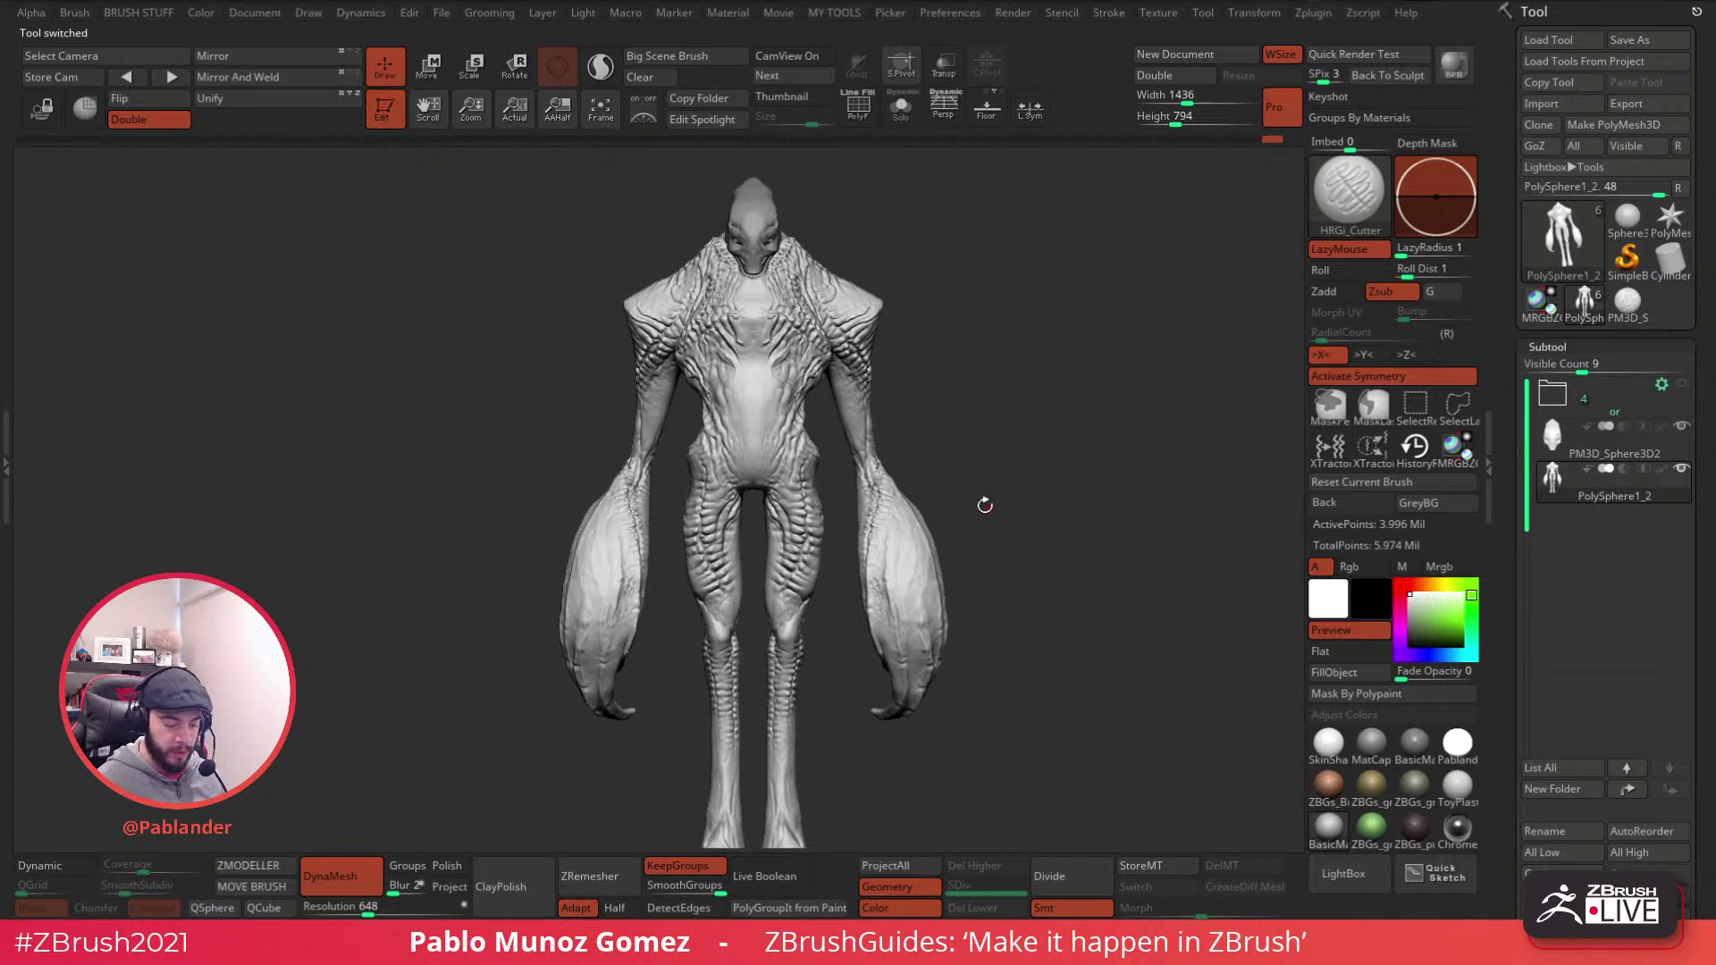
right_drag(784, 284, 1005, 499)
- Dock the Render palette beside the canvas and enable Occlusion under Preview AO
click(1013, 13)
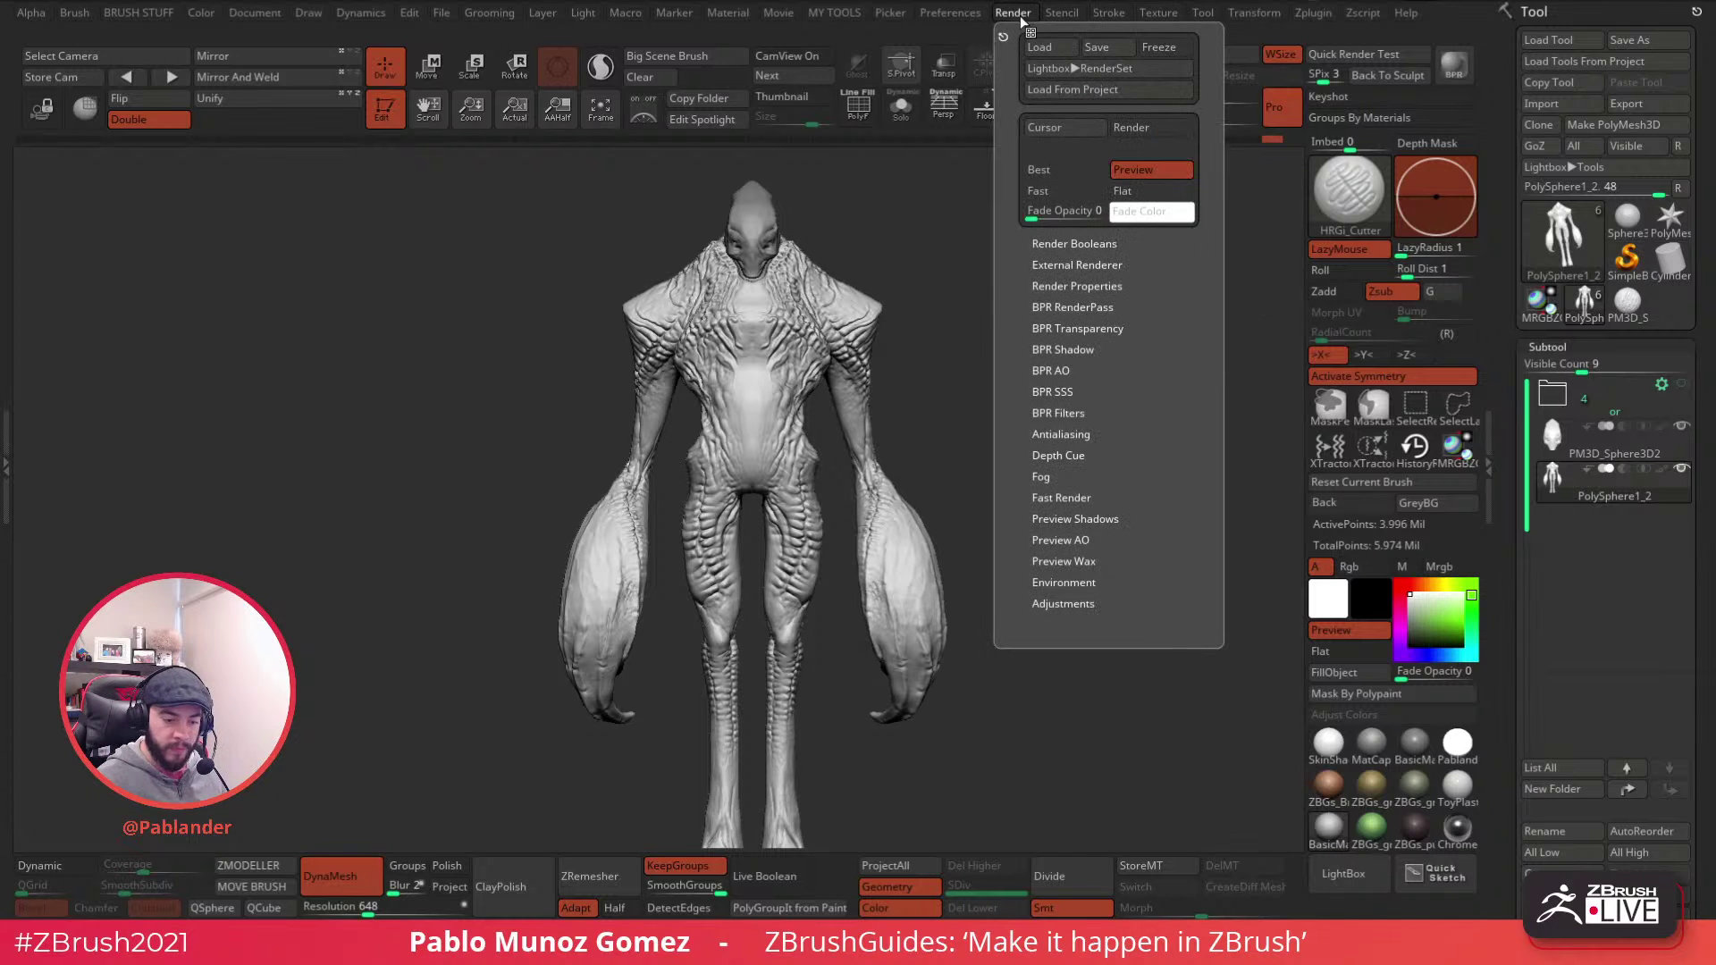
click(1012, 13)
click(1008, 32)
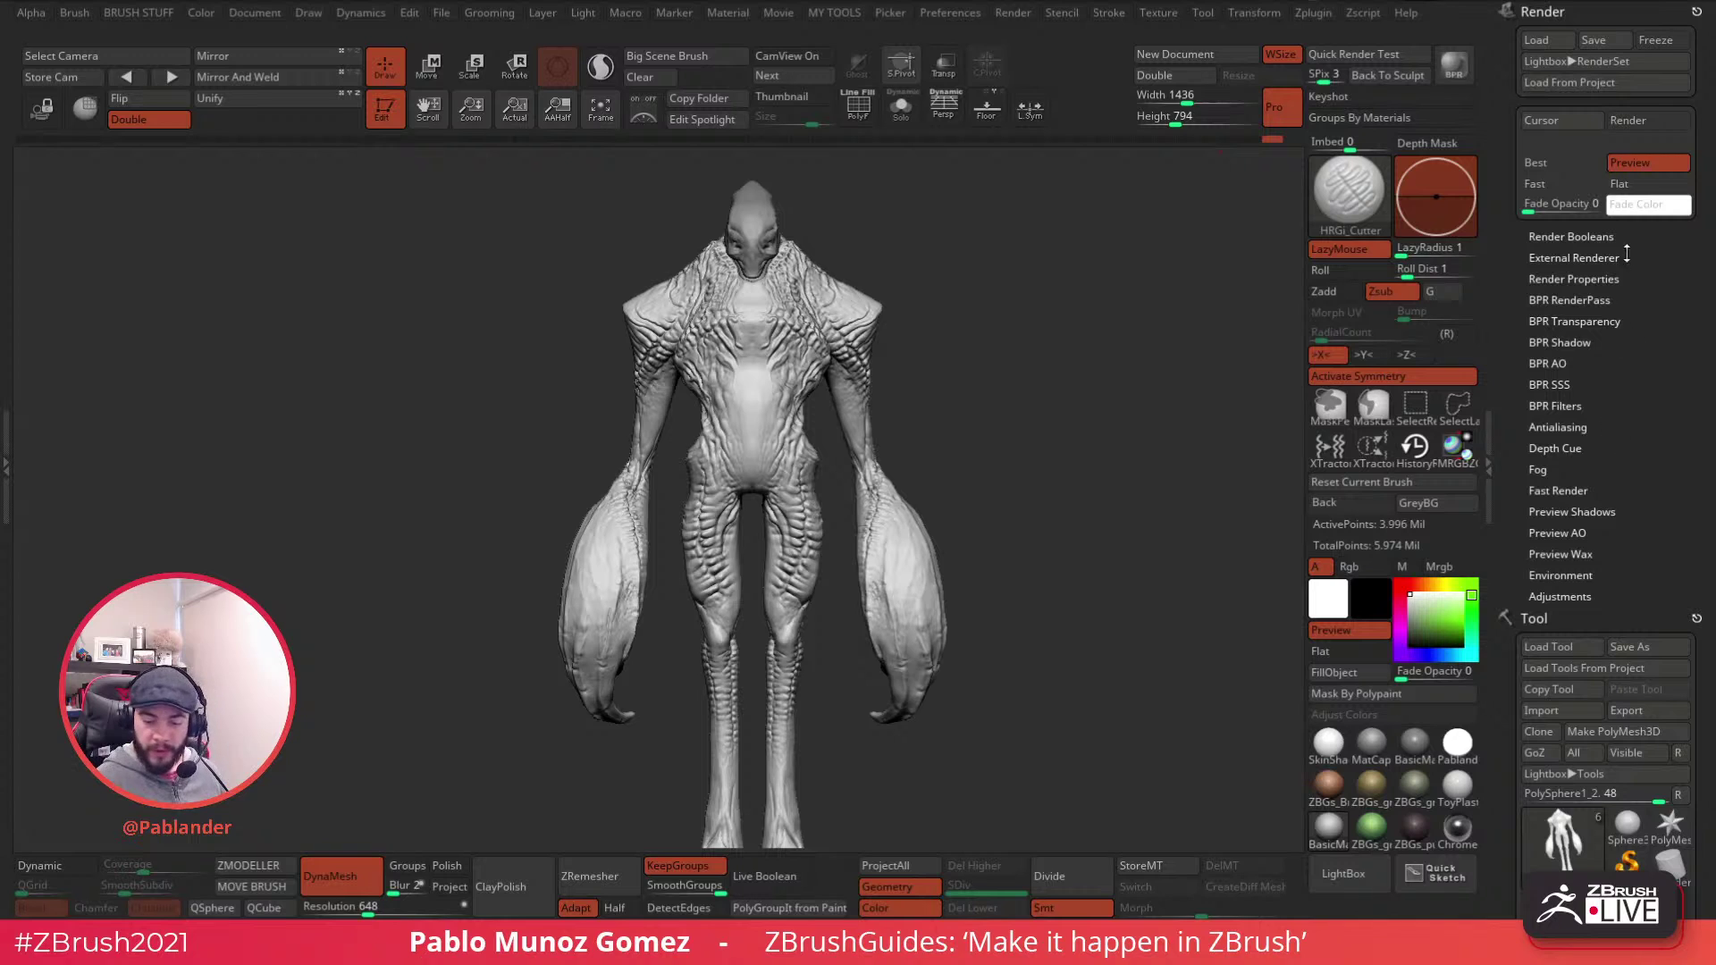
key(shift)
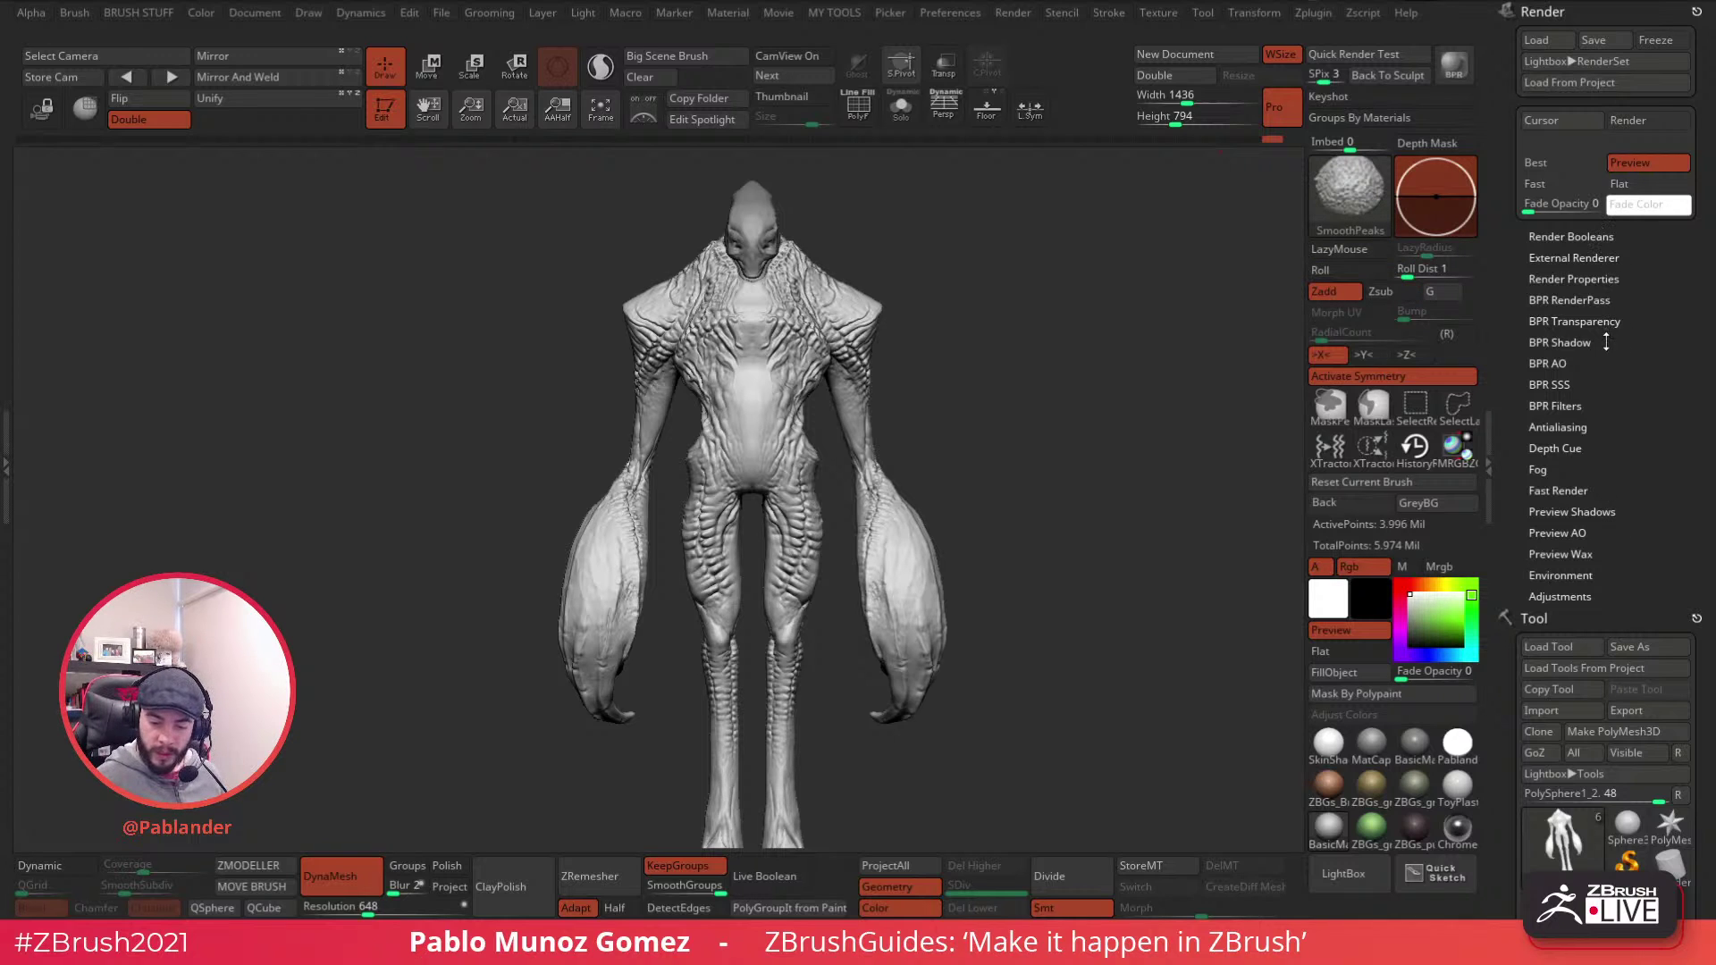
click(1575, 532)
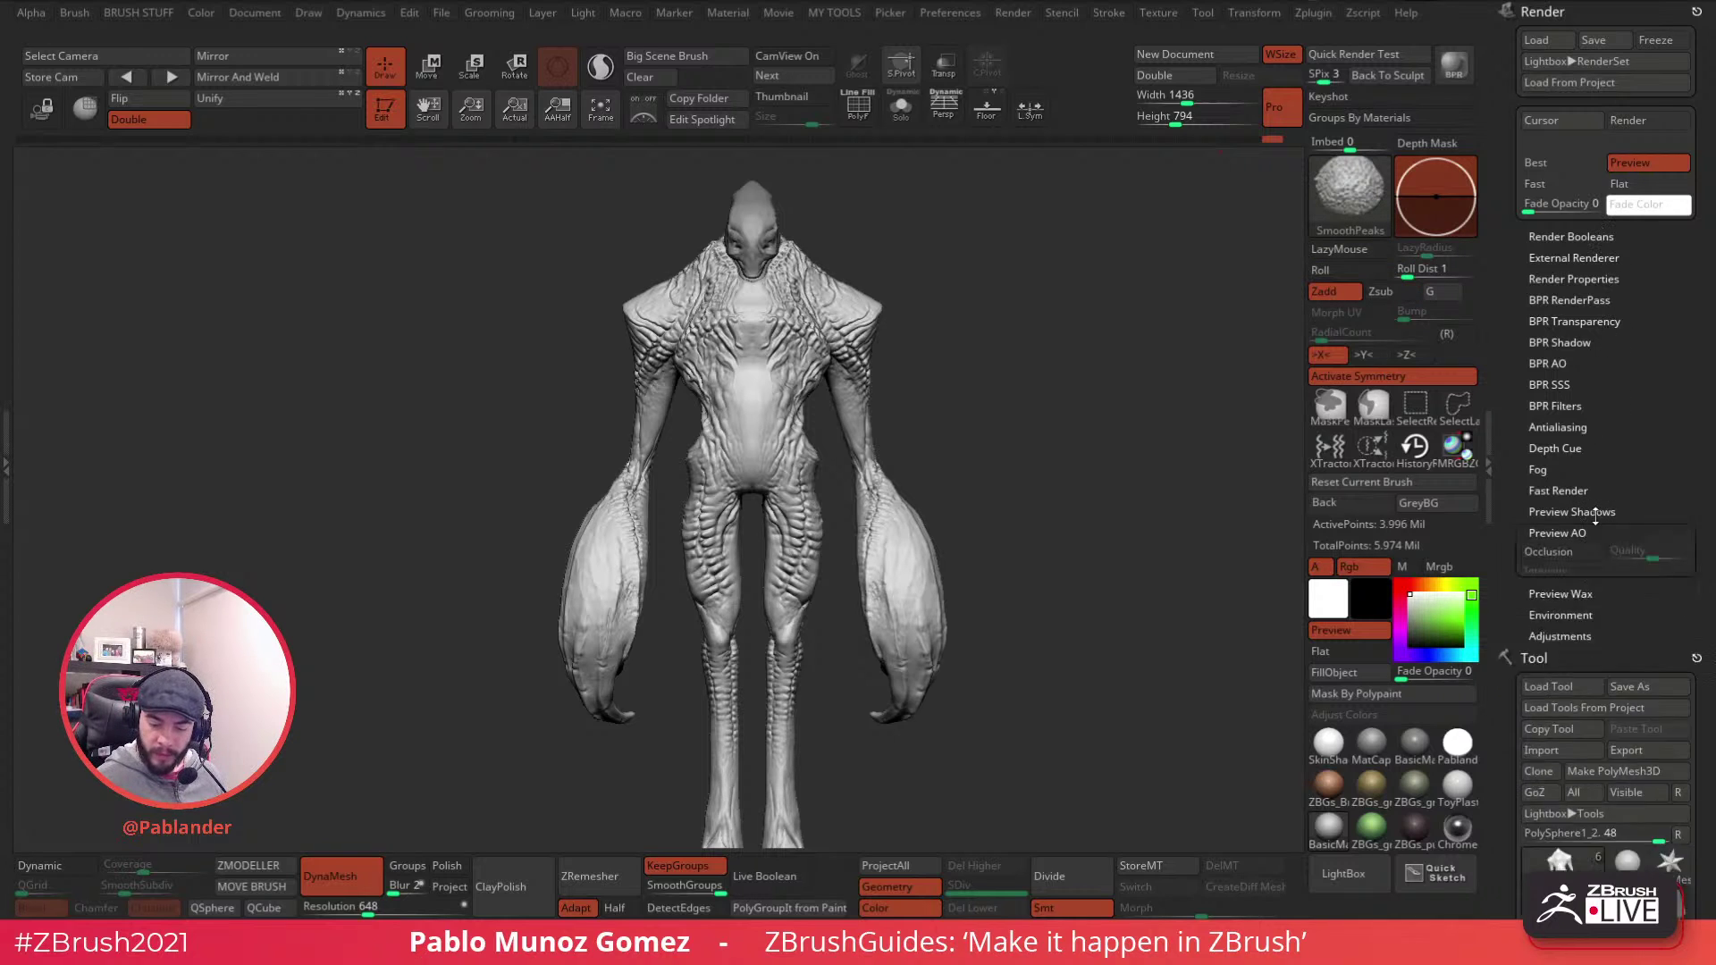
click(1566, 551)
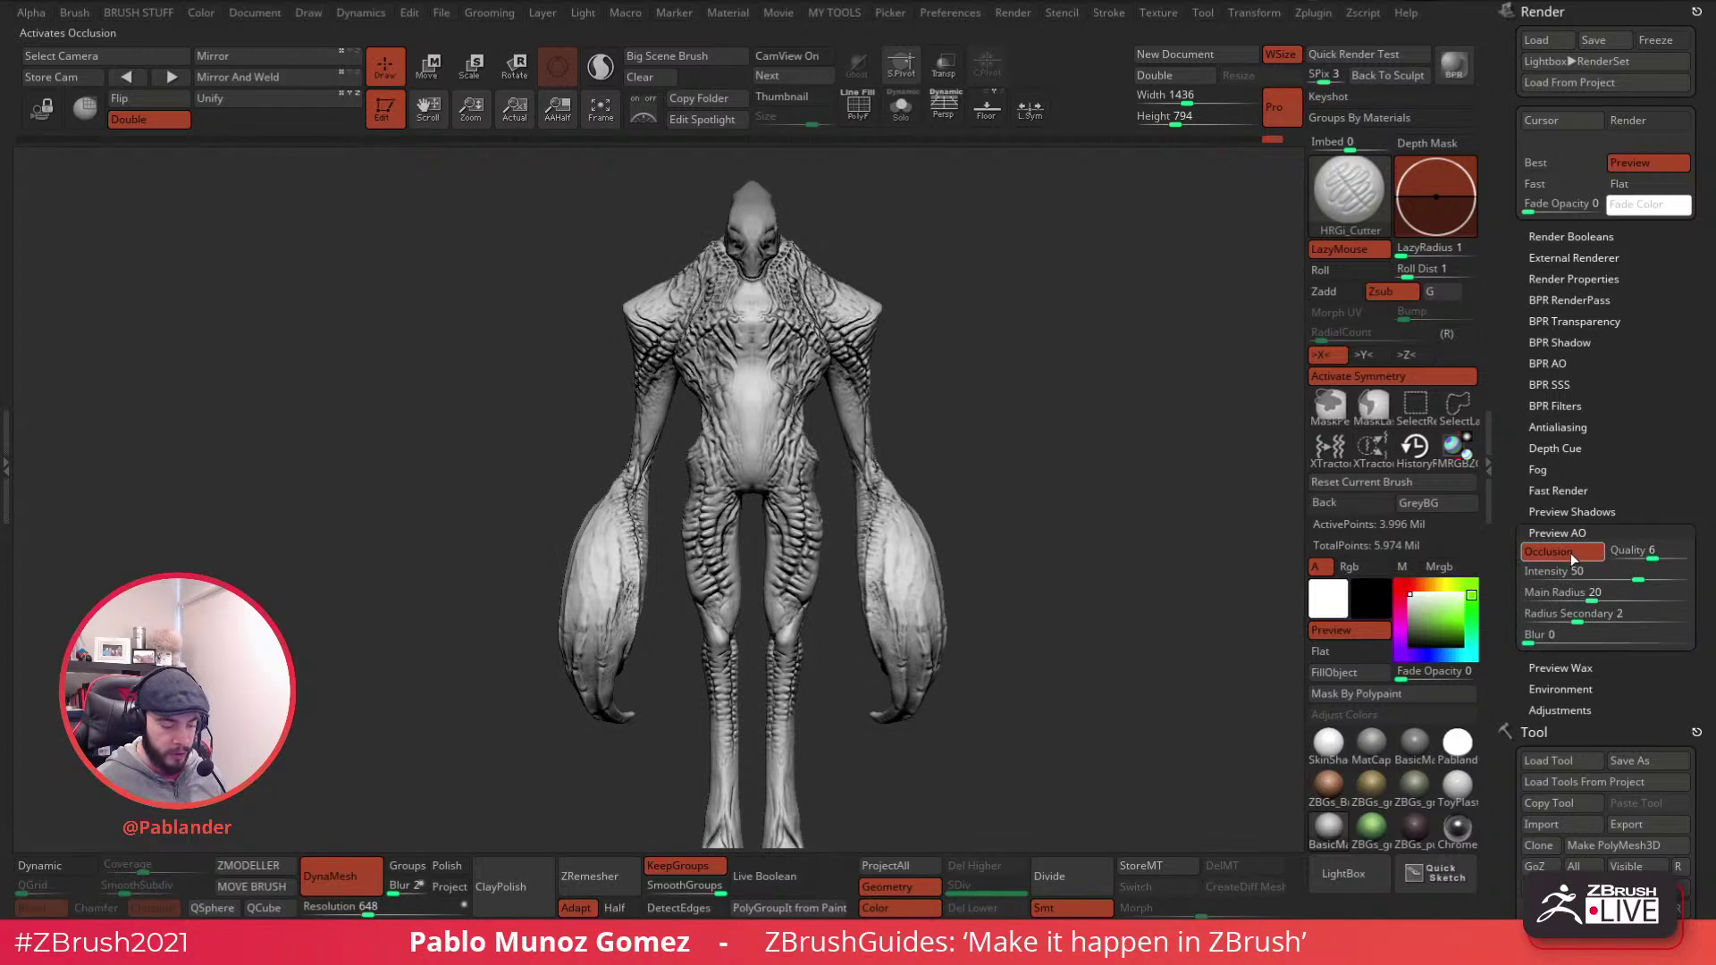
- Compare the creature with preview occlusion off and on from several angles
alt+drag(970, 657, 888, 533)
mouse_move(1048, 524)
alt+mouse_down()
mouse_move(1054, 489)
mouse_move(1045, 525)
mouse_move(1076, 537)
mouse_move(1045, 548)
mouse_move(1064, 594)
mouse_move(760, 560)
alt+mouse_up()
click(1567, 550)
click(1568, 552)
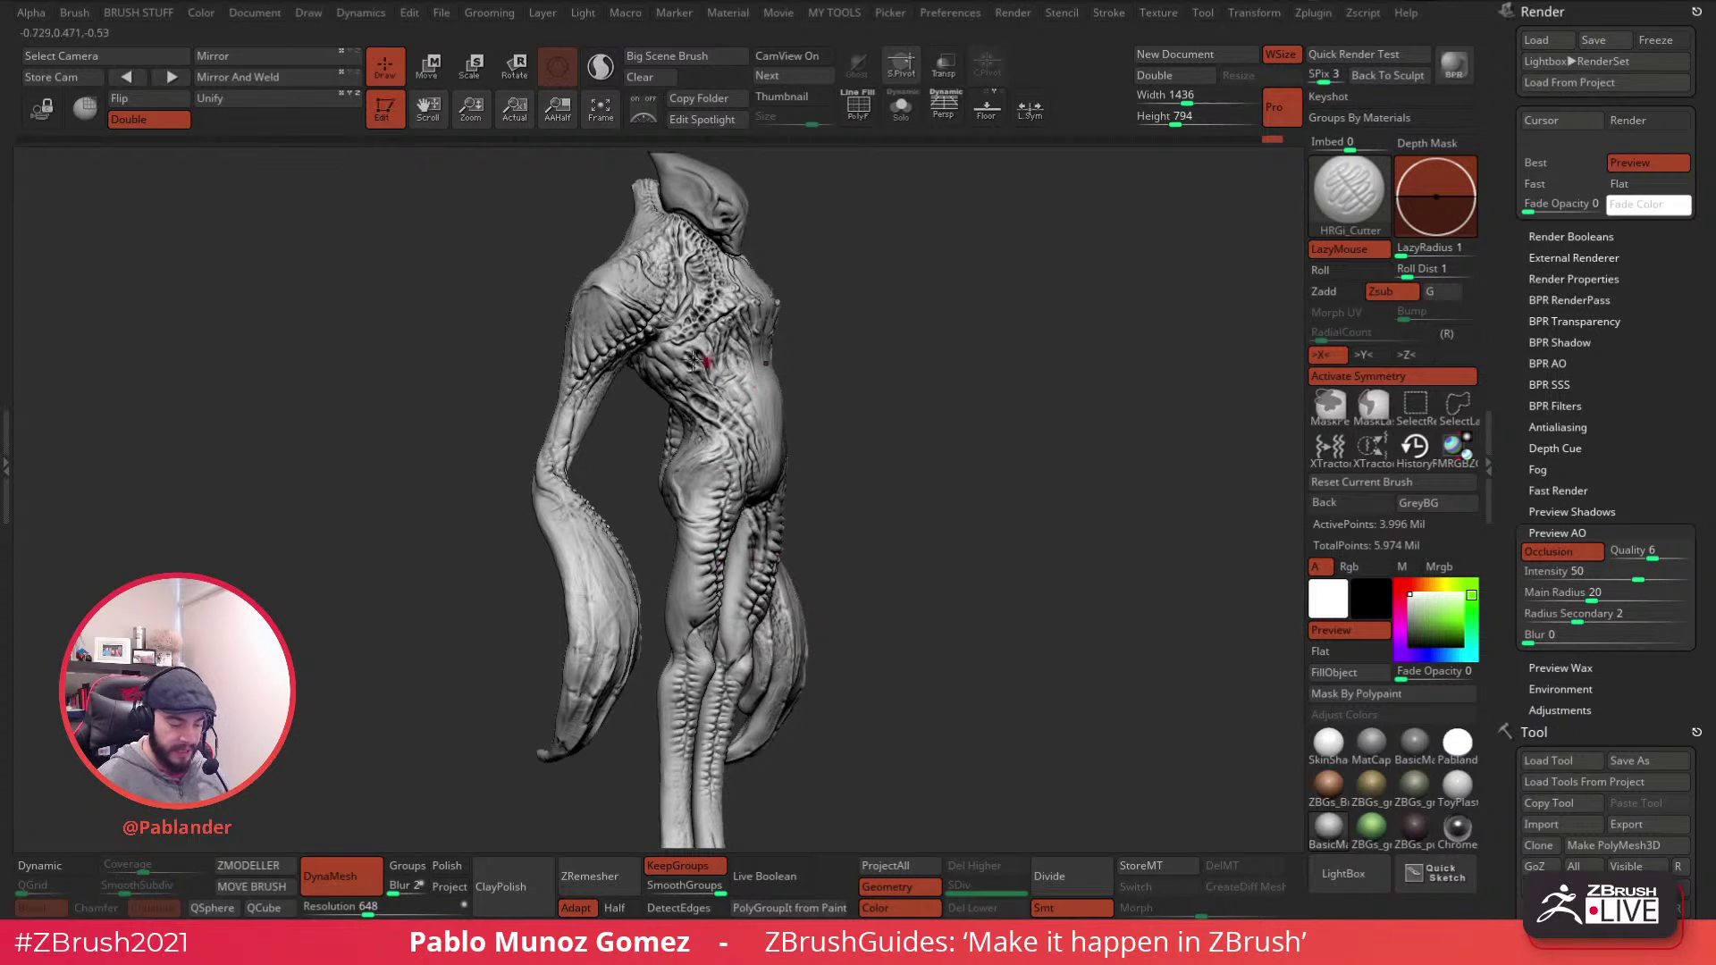
mouse_move(899, 356)
mouse_down()
mouse_move(969, 297)
mouse_move(1036, 333)
mouse_move(935, 391)
mouse_move(908, 371)
mouse_up()
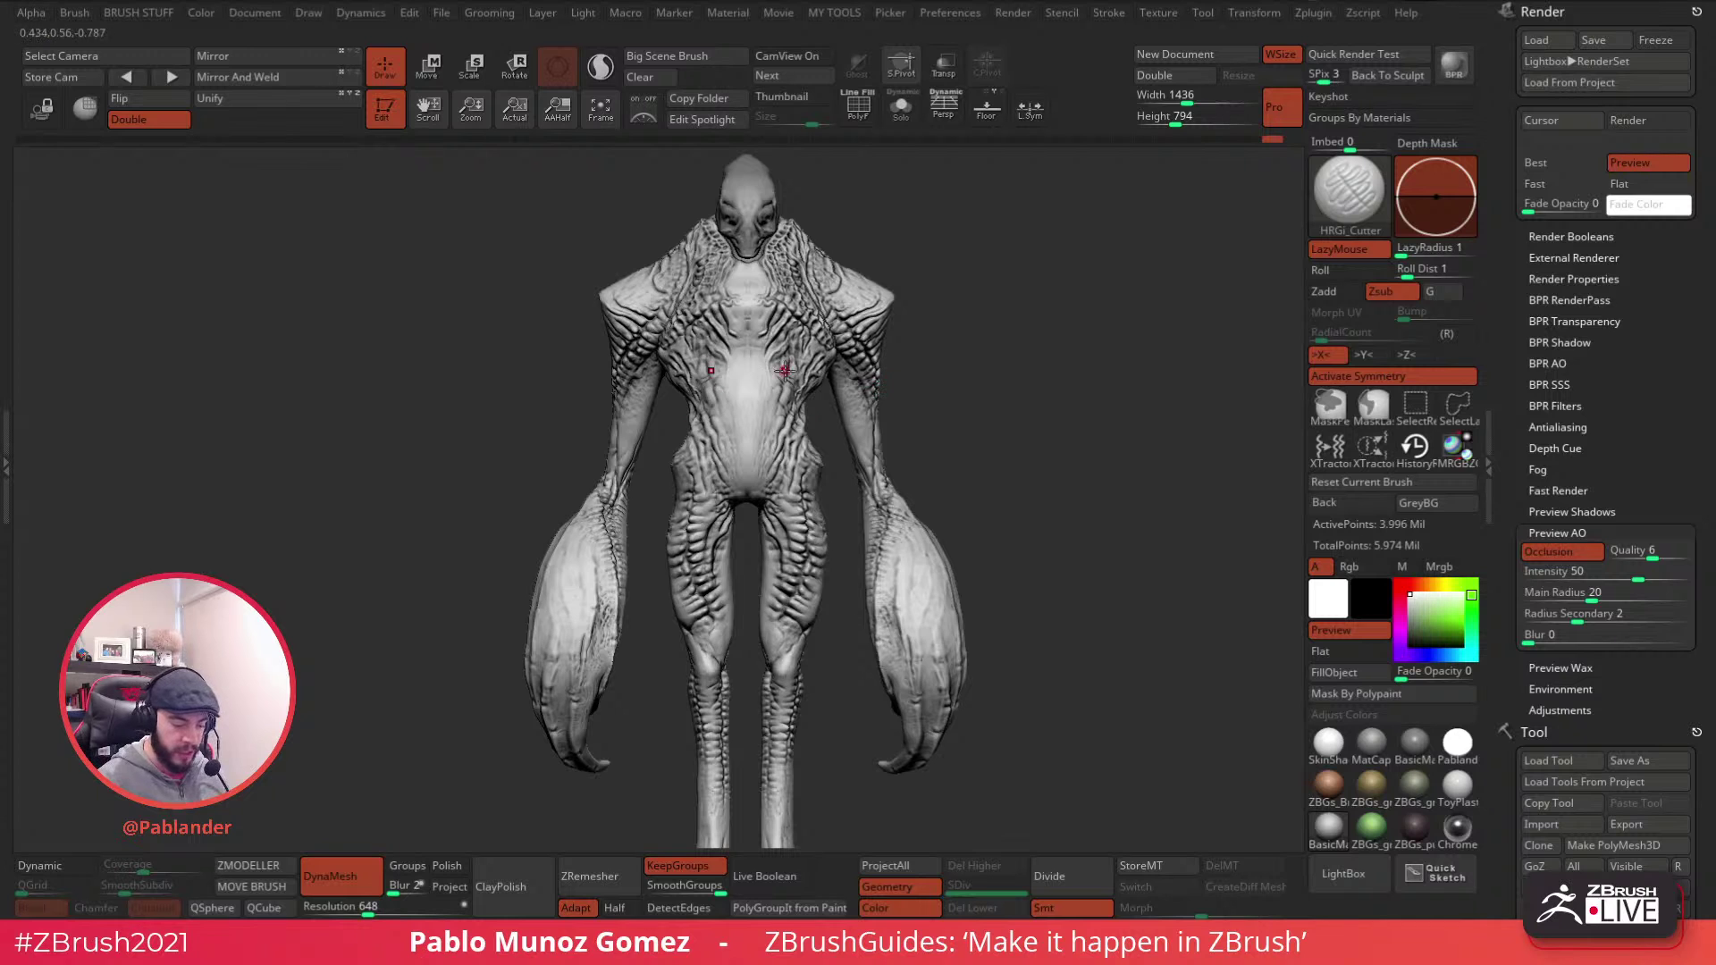
- Try symmetrical HRGi_Cutter strokes down the creature's chest, undo the last one and stroke the chest again
key(space)
ctrl+right_drag(800, 368, 771, 388)
mouse_move(778, 350)
mouse_down()
mouse_move(743, 451)
mouse_move(752, 492)
mouse_move(741, 447)
mouse_move(782, 299)
mouse_move(755, 429)
mouse_move(810, 531)
mouse_move(783, 507)
mouse_up()
drag(899, 418, 952, 447)
drag(984, 538, 920, 486)
key(ctrl+z)
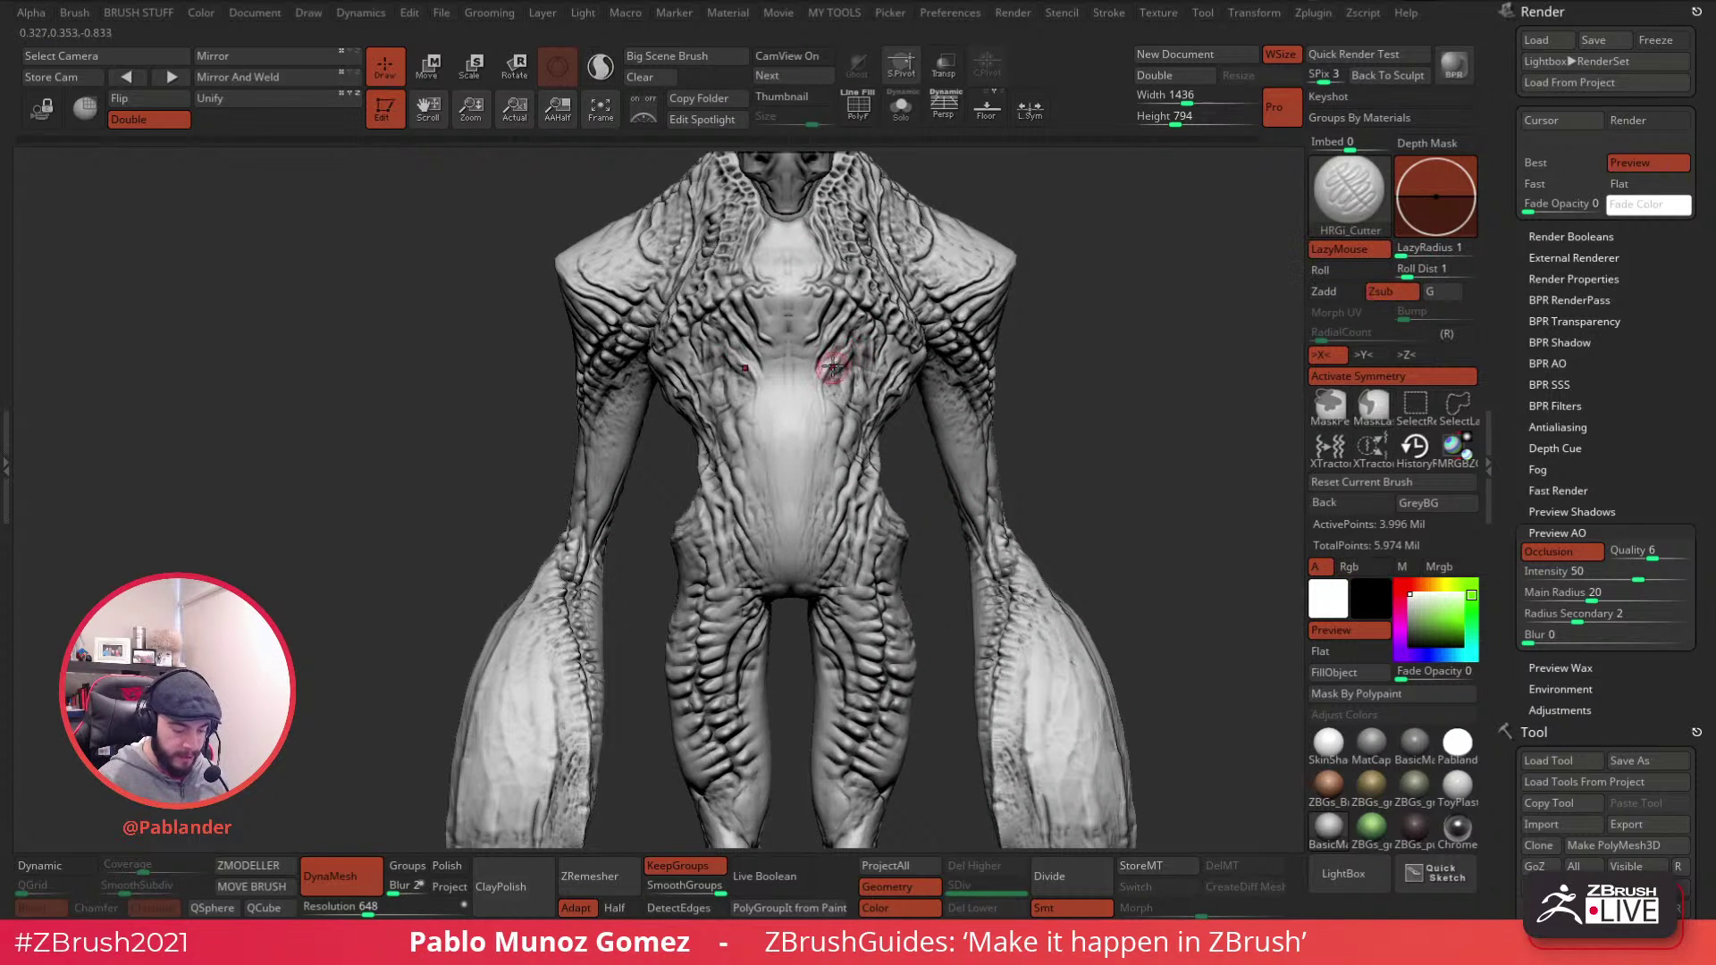
drag(819, 377, 817, 451)
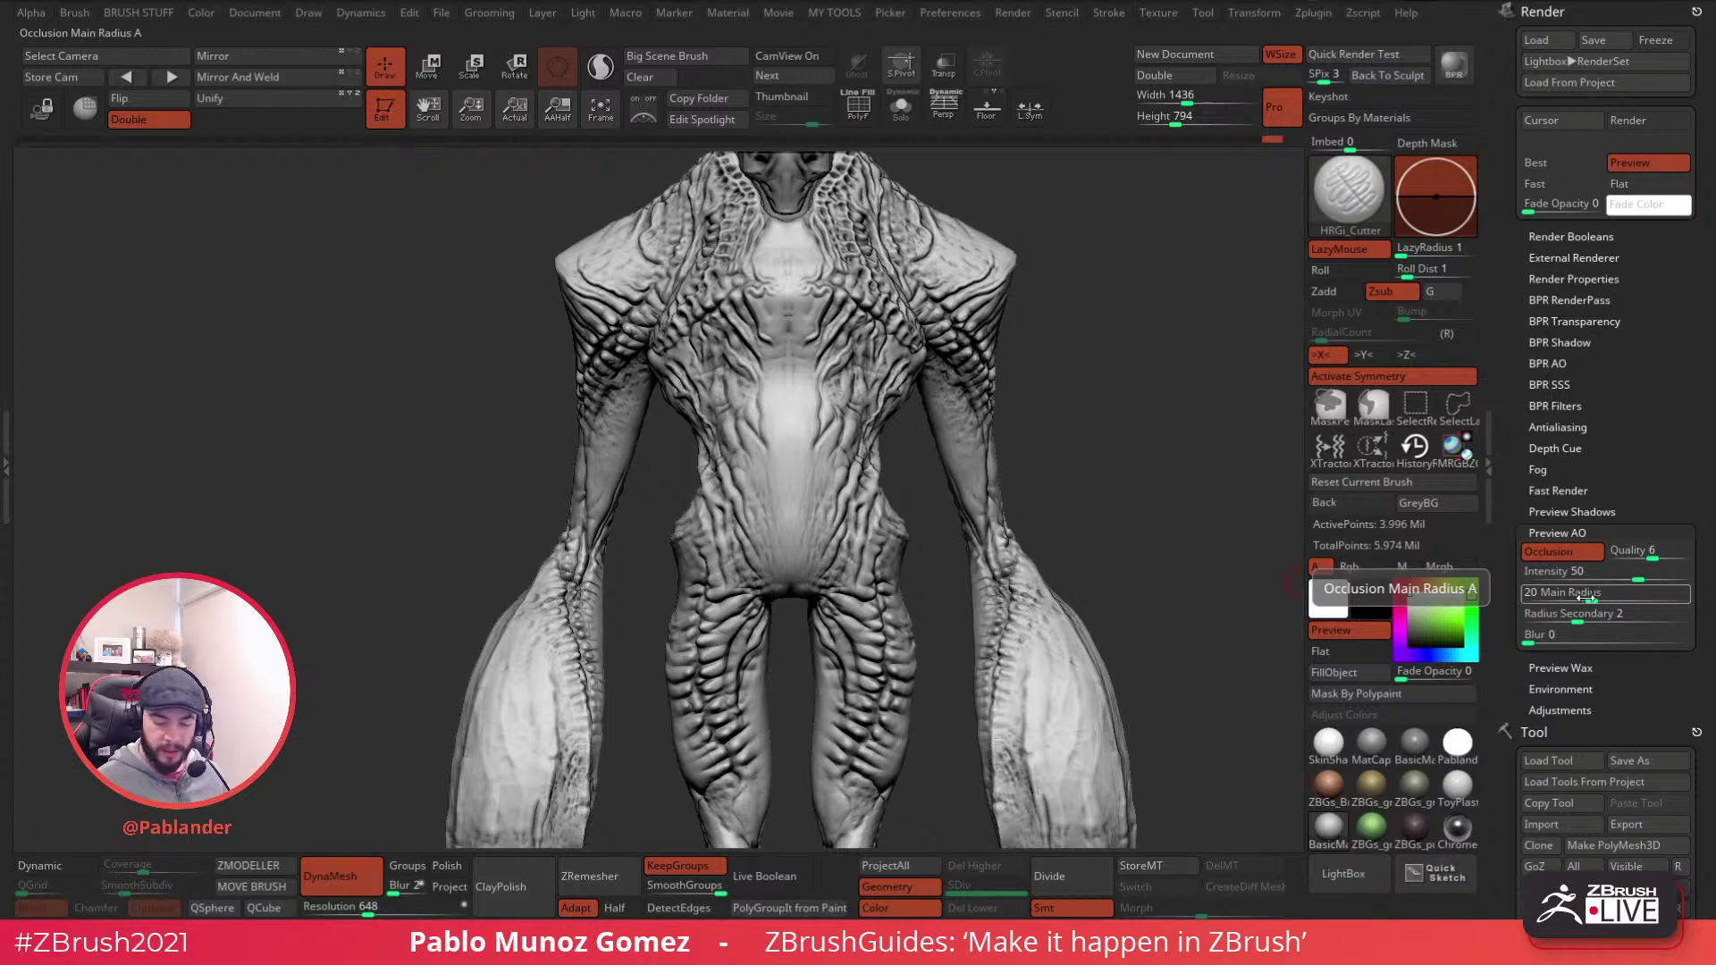
mouse_move(1163, 556)
mouse_down()
mouse_move(918, 372)
mouse_move(988, 388)
mouse_move(992, 464)
mouse_move(1047, 397)
mouse_move(1088, 498)
mouse_move(1054, 491)
mouse_move(1058, 530)
mouse_up()
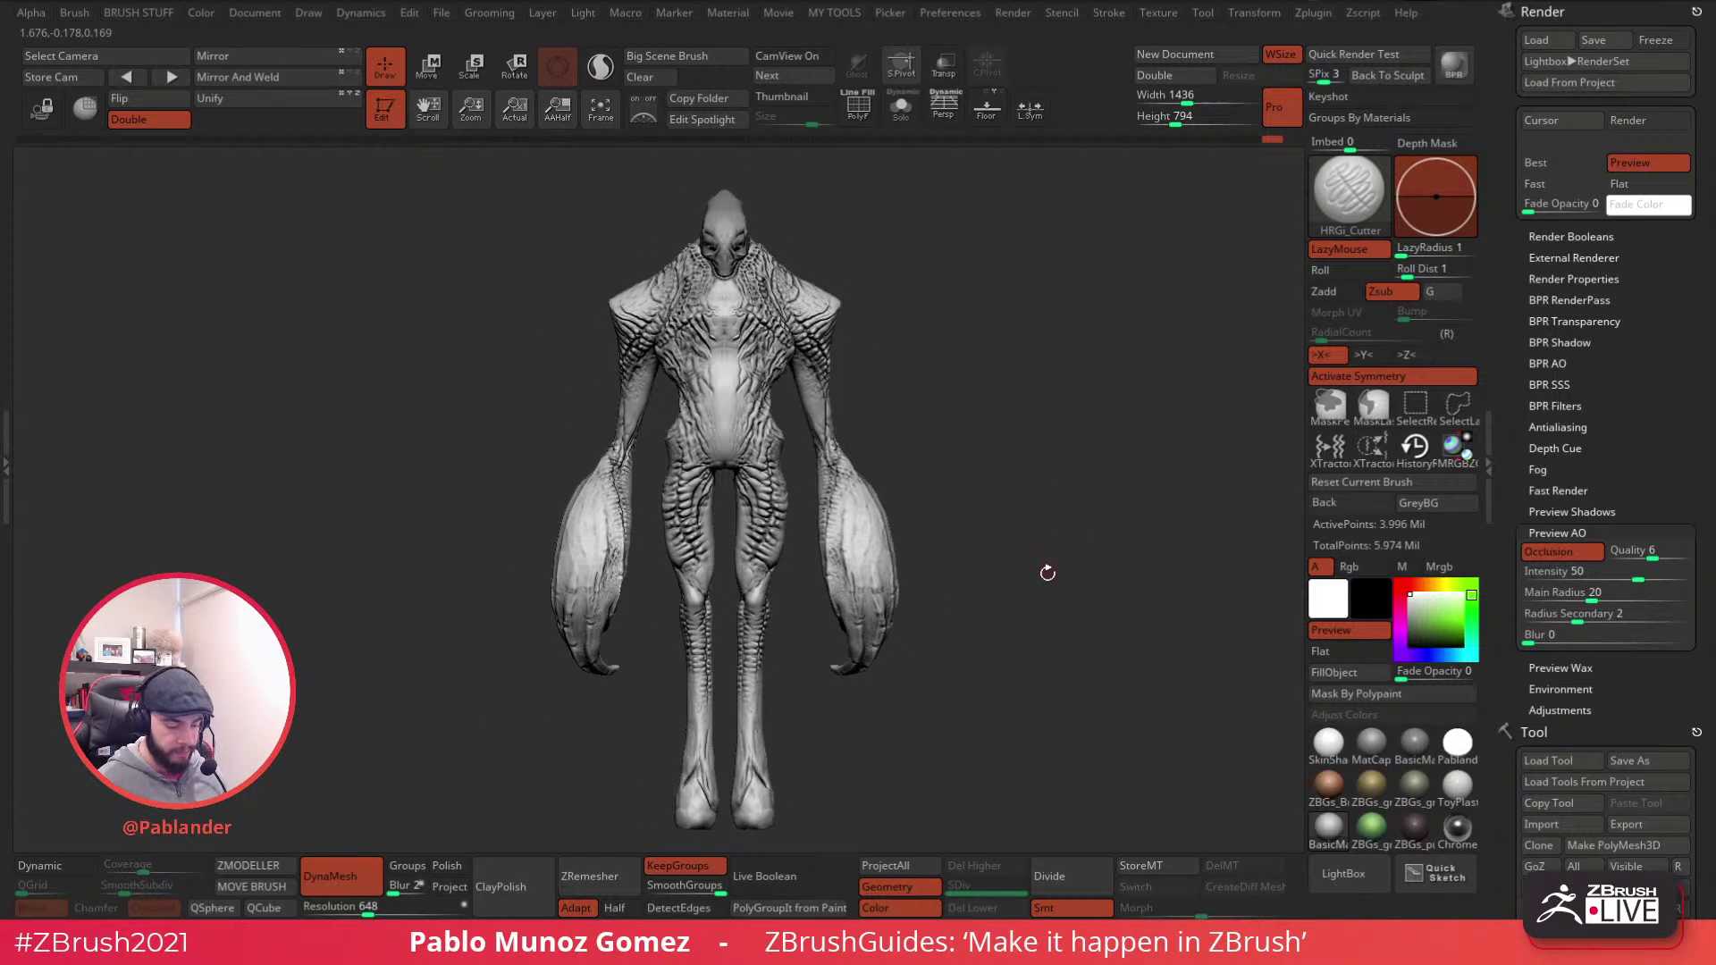
- Set the creature's preview material to BasicMaterial
click(1315, 836)
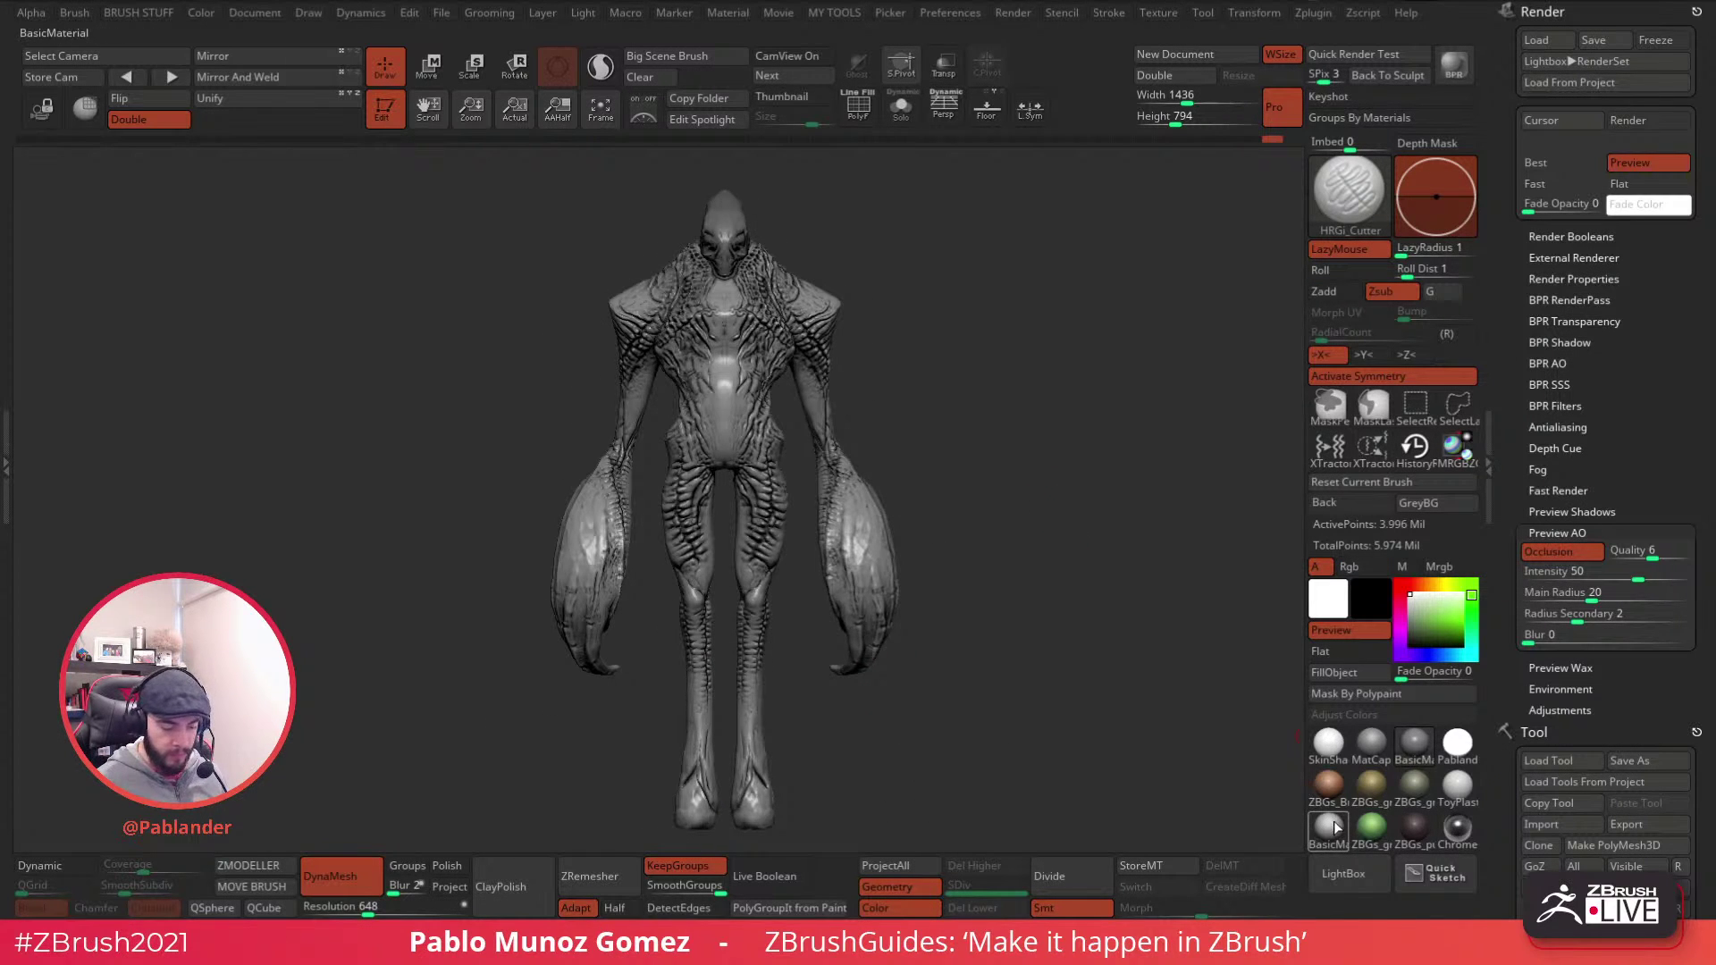
click(1330, 824)
mouse_move(974, 707)
mouse_down()
mouse_move(1019, 704)
mouse_move(1005, 709)
mouse_up()
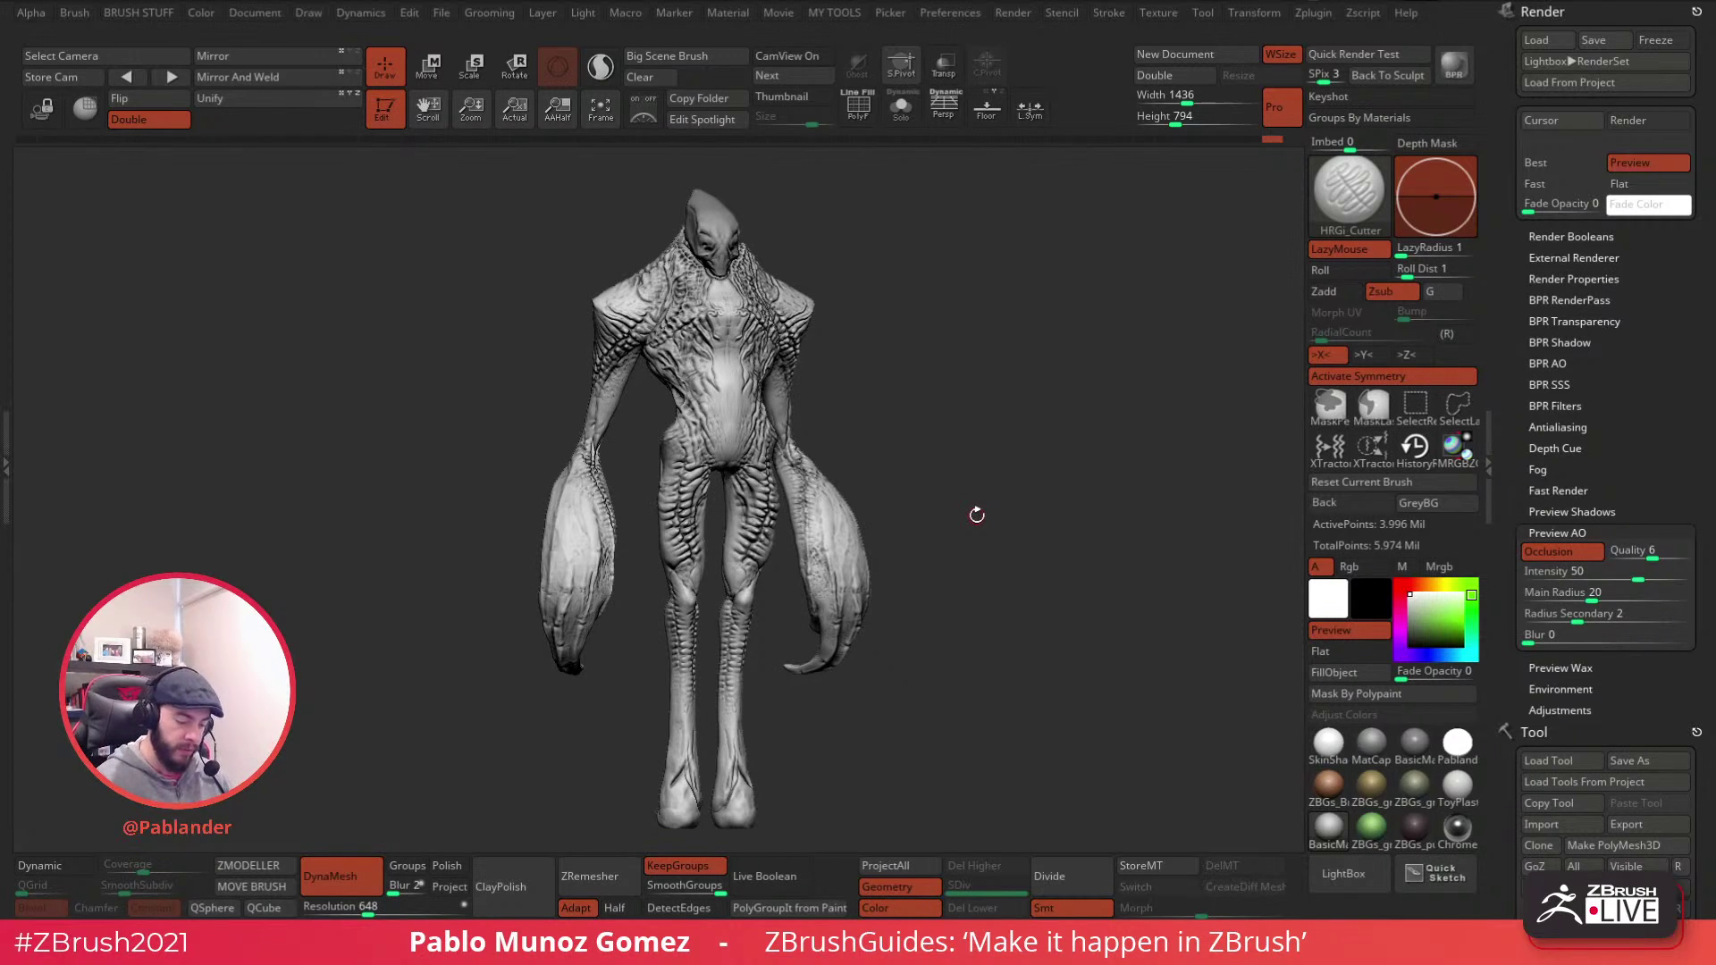